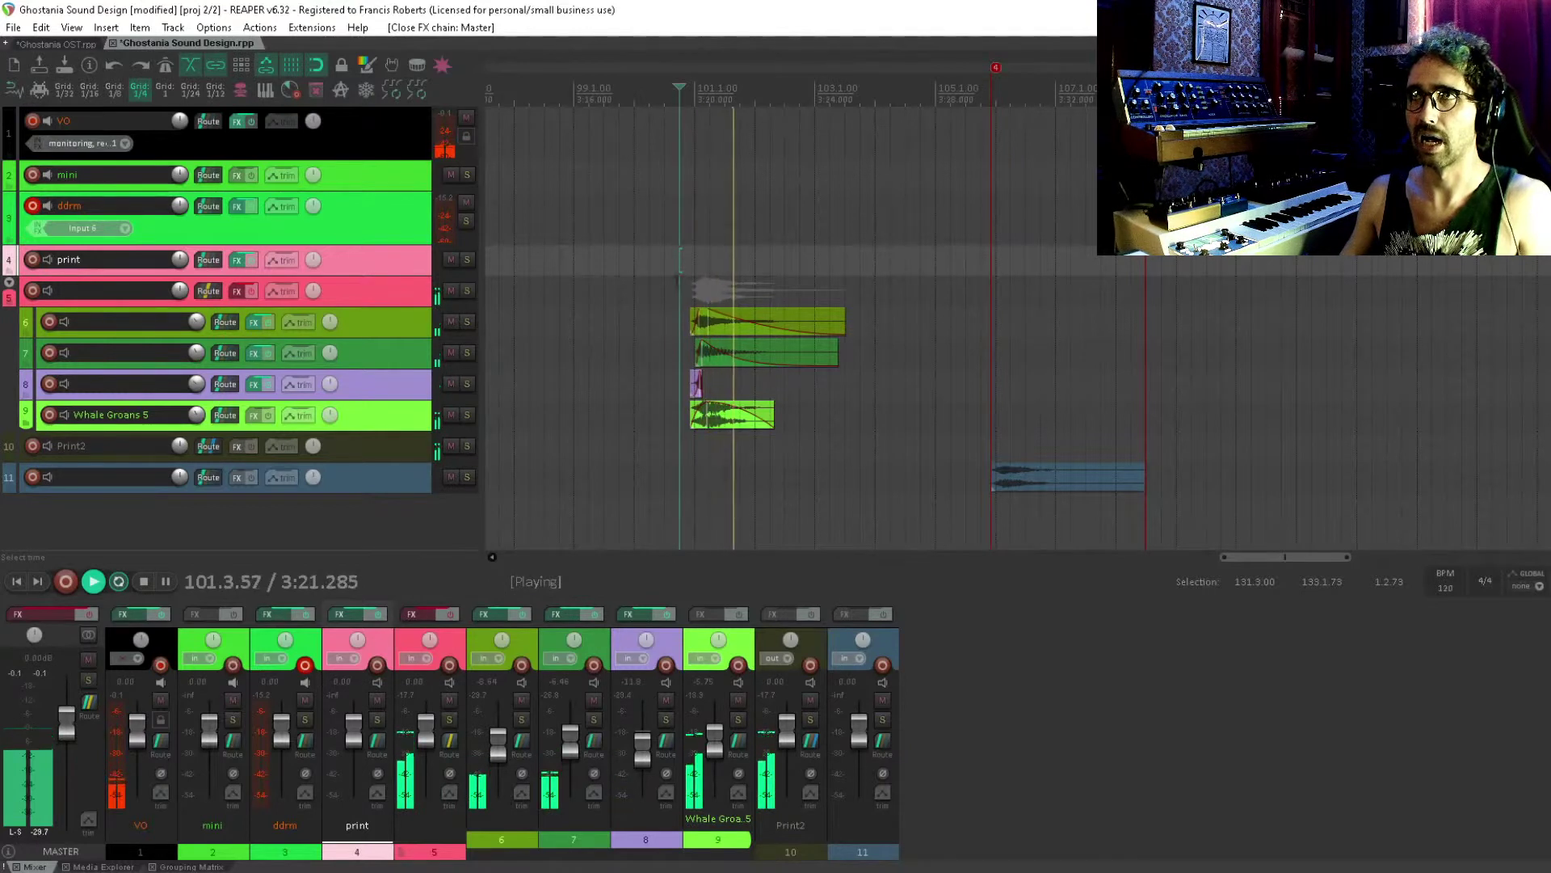
Play the layered clips near bar 101 from 100.2.00, followed by the rendered clip on track 11 at bar 106
key(space)
click(621, 289)
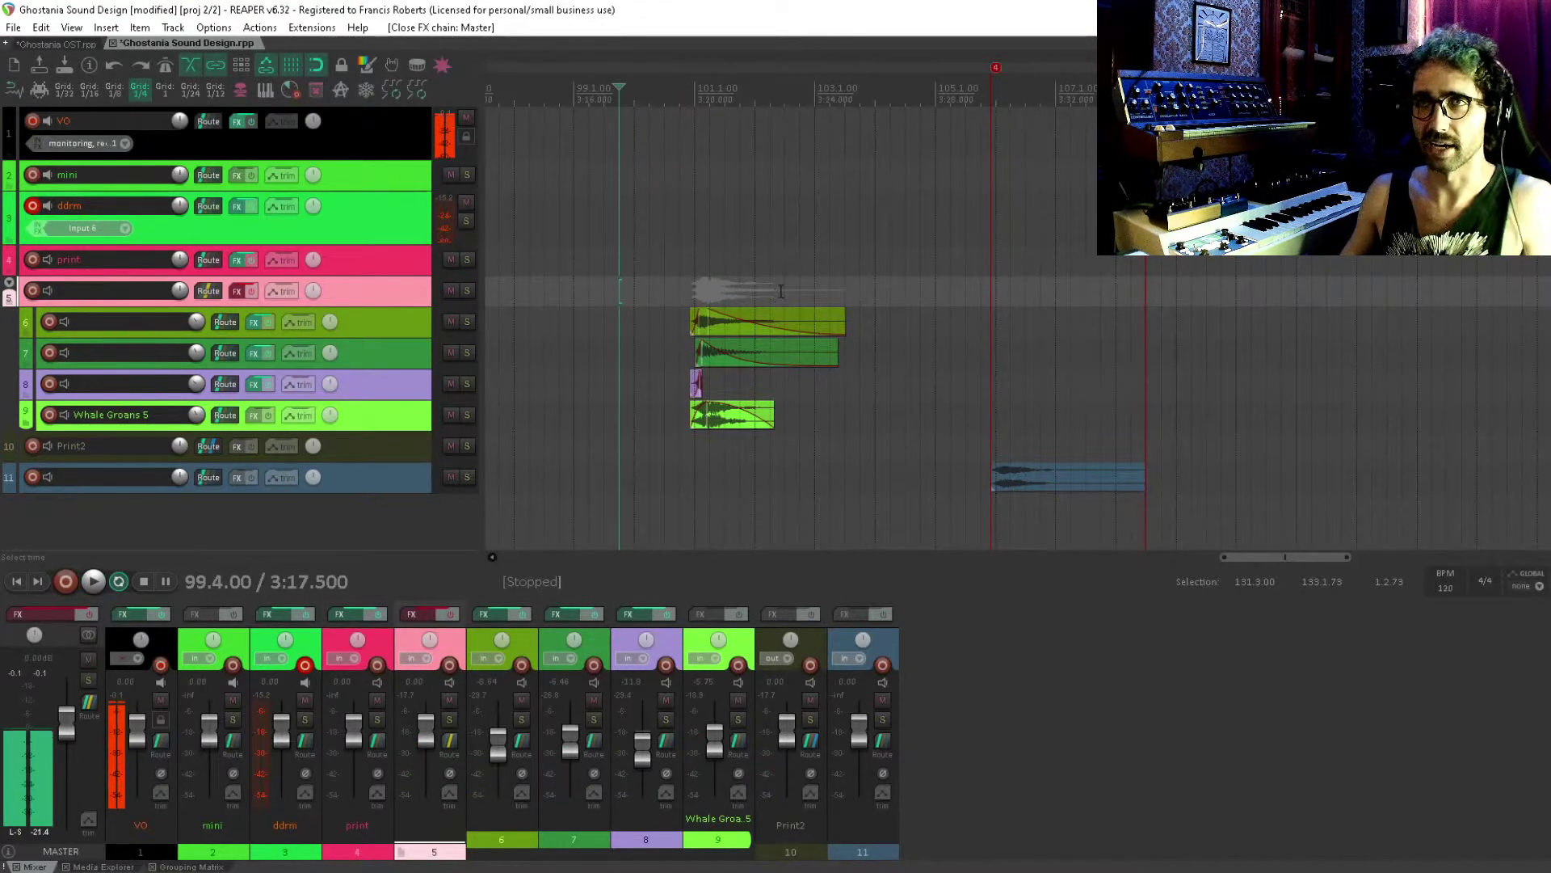
click(650, 260)
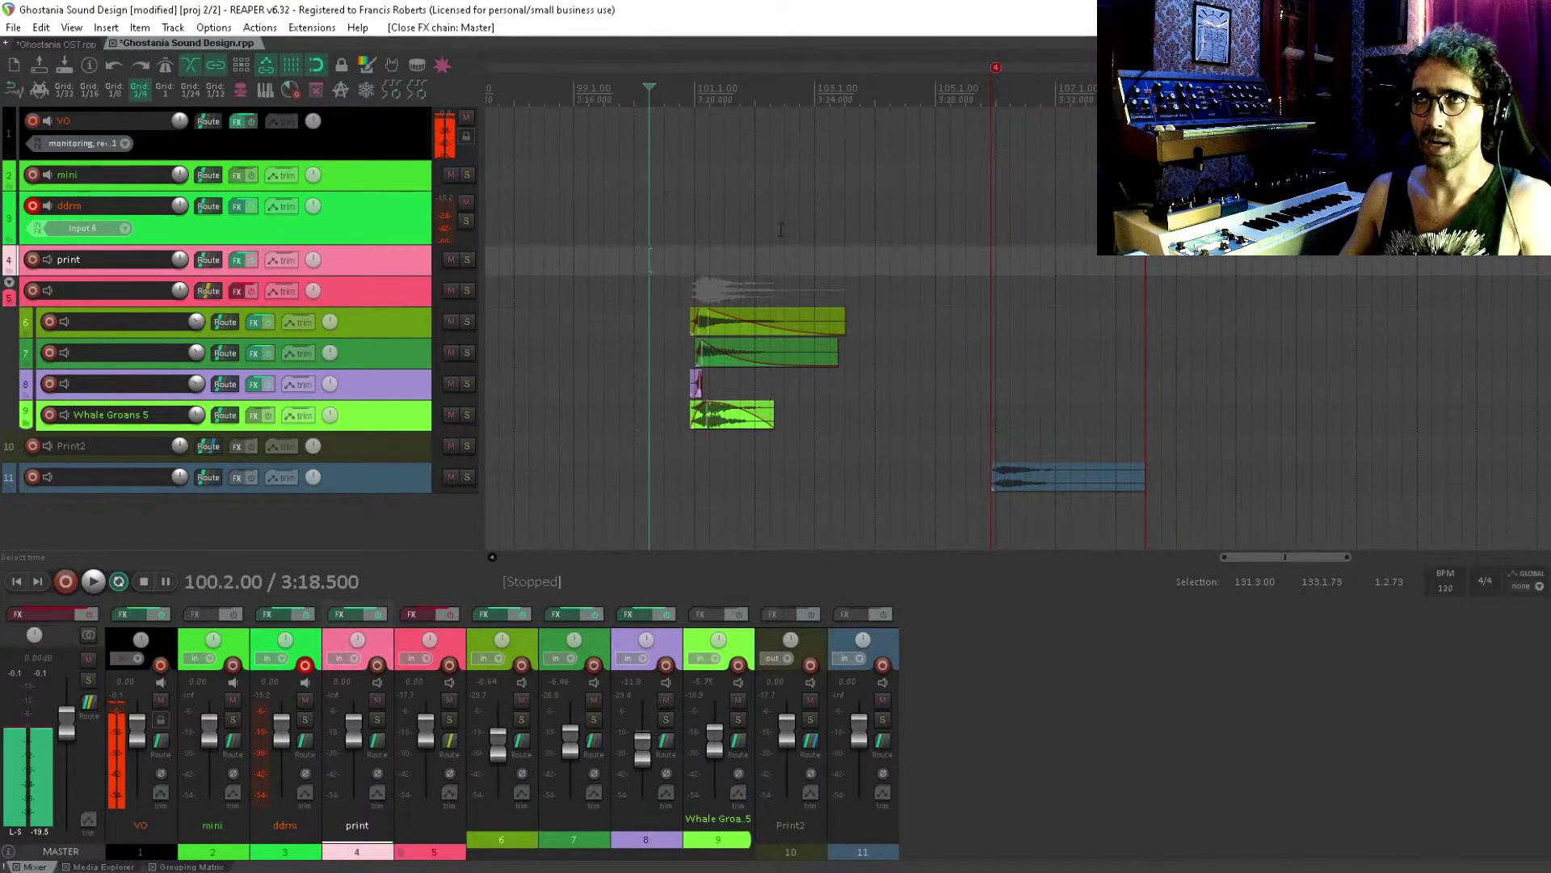
scroll(780, 229, right, 3)
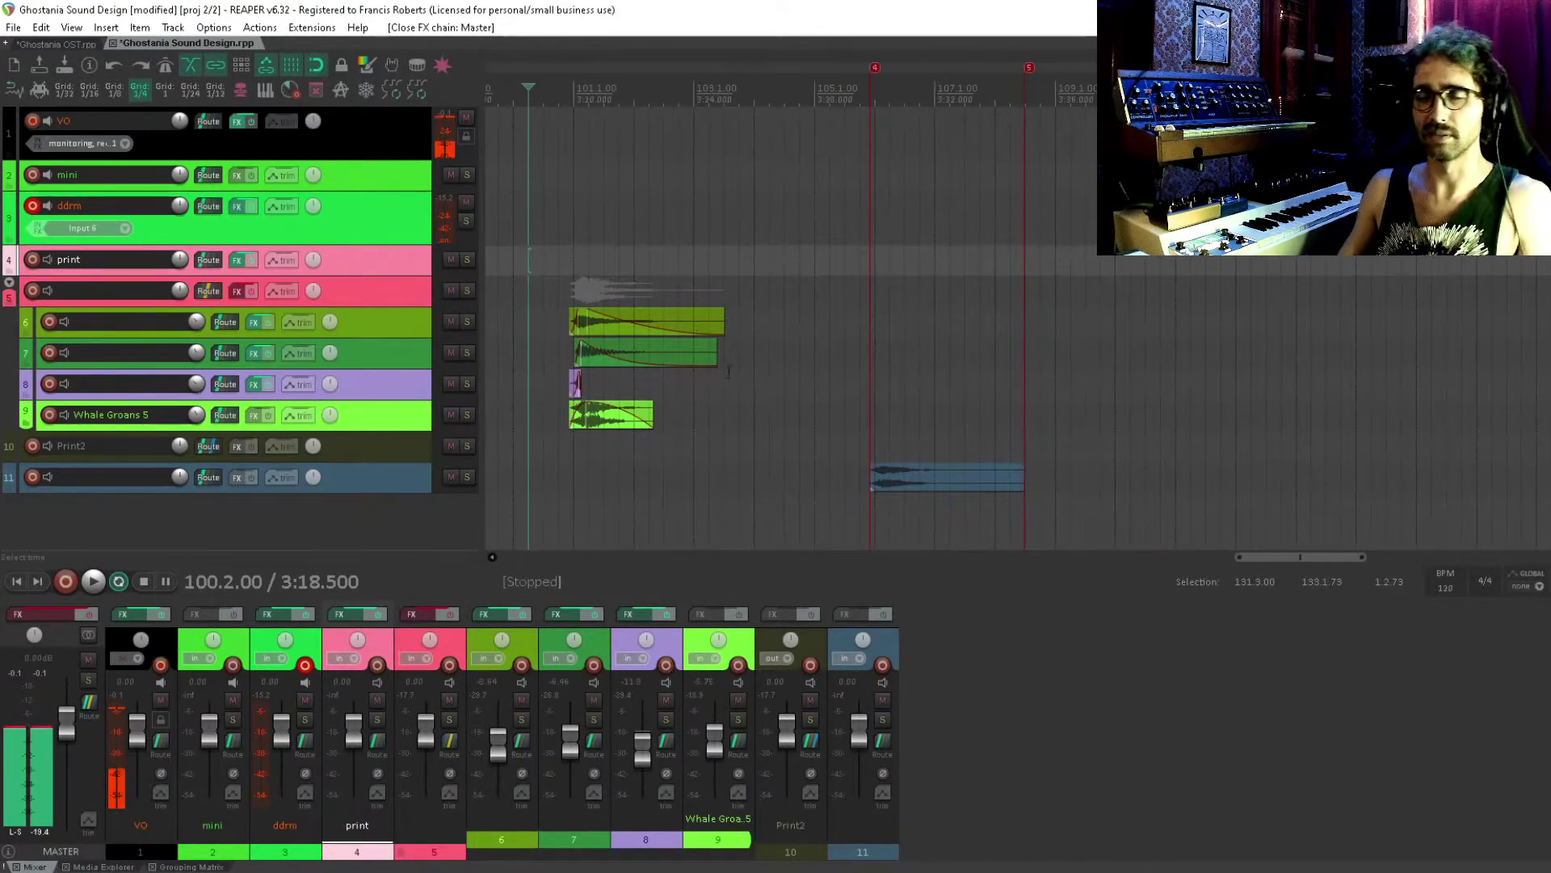
key(space)
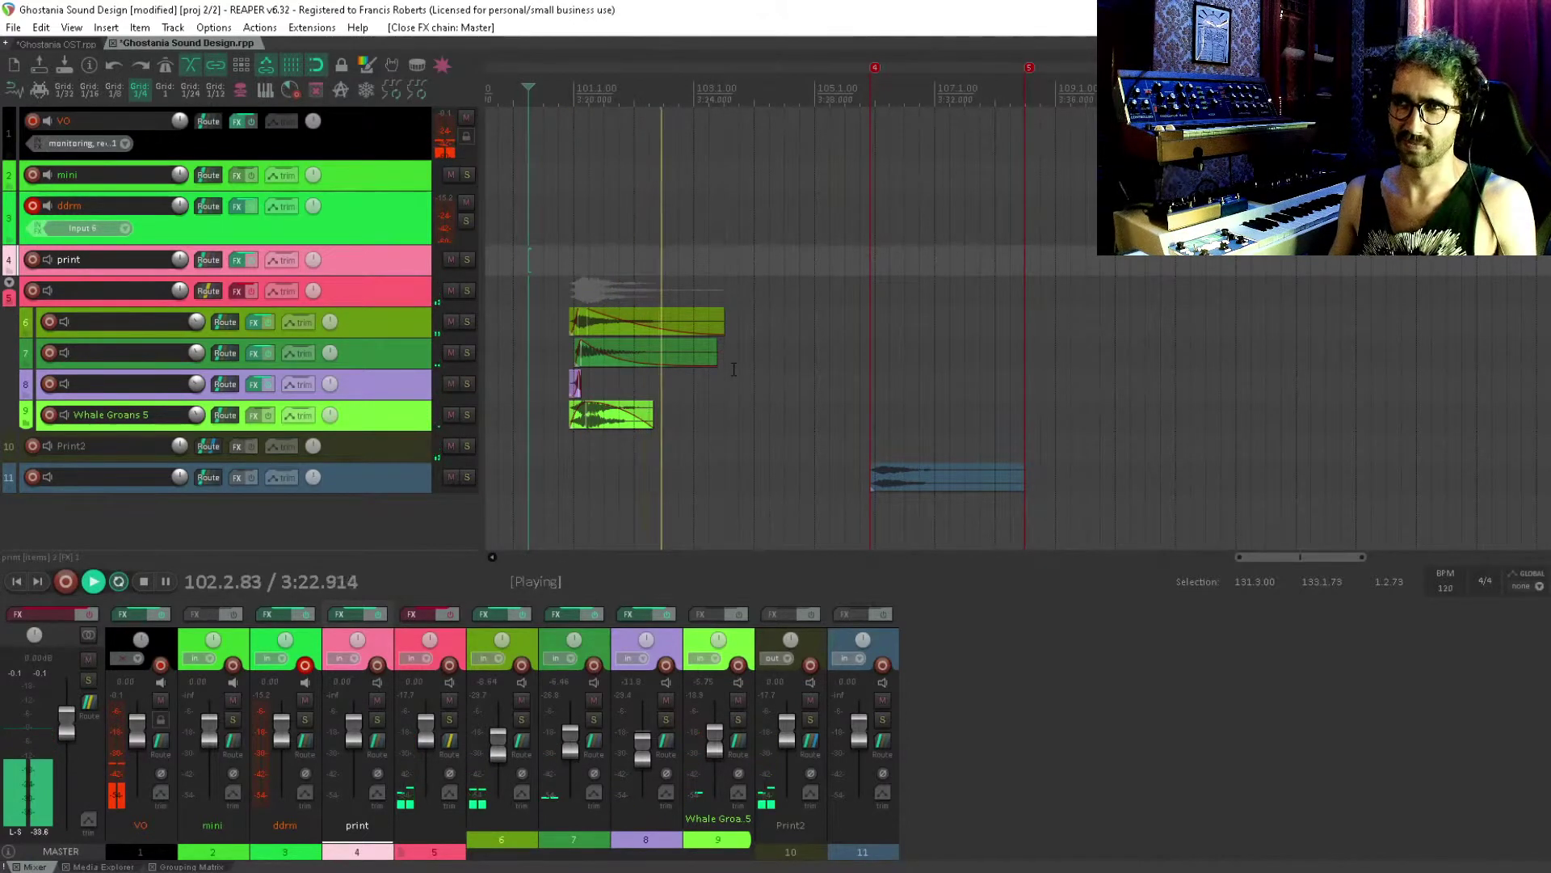
click(870, 408)
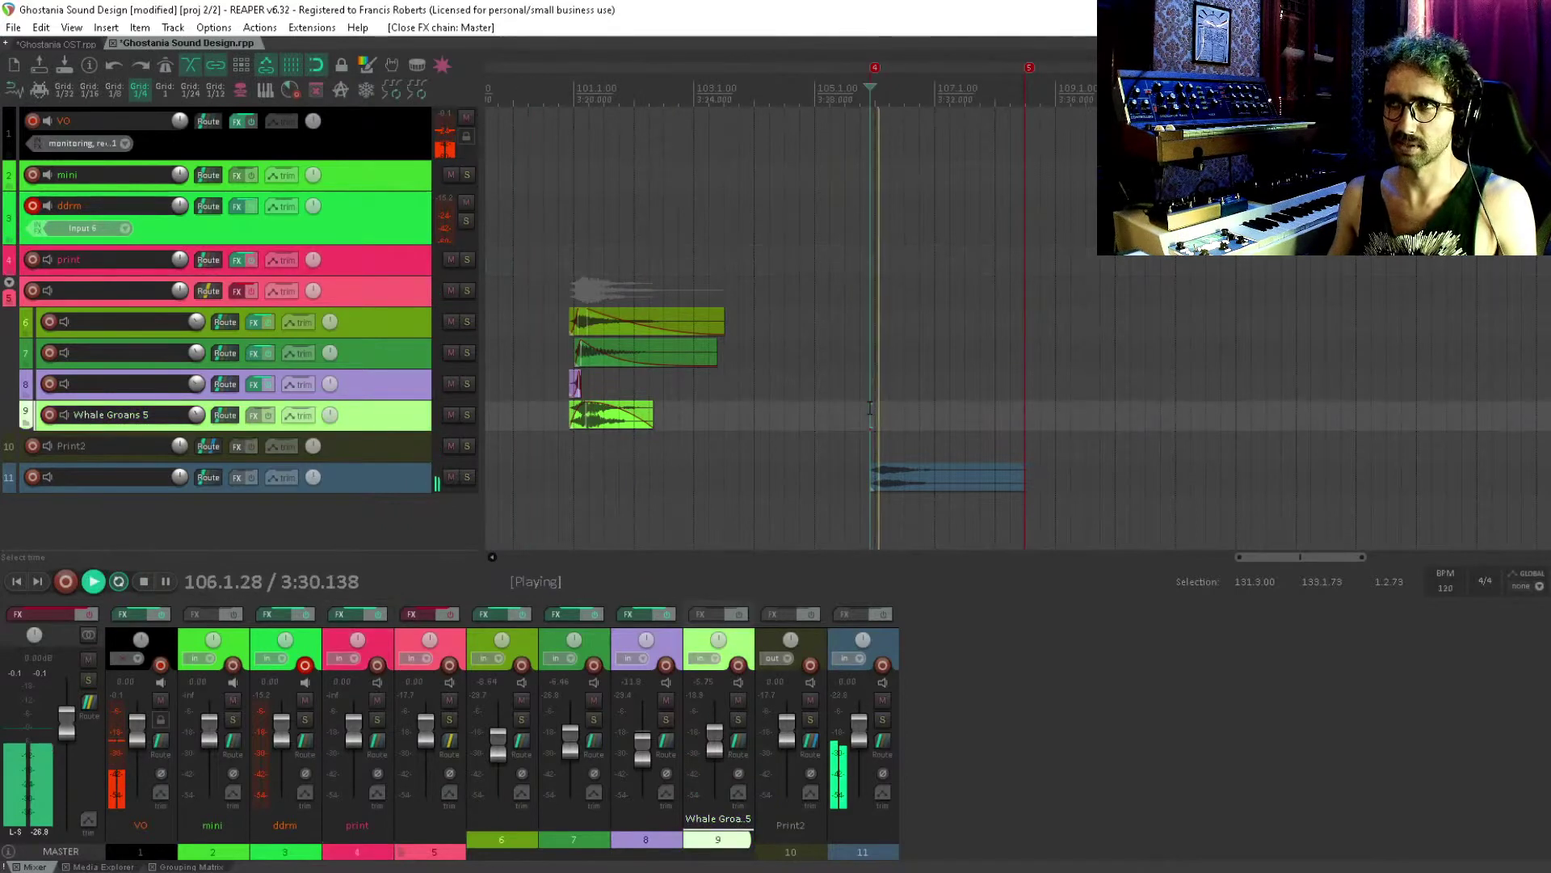
key(space)
Play the layered clips at bar 127 from 127.1.00 to hear the combined sound
drag(946, 218, 1207, 220)
click(1015, 222)
scroll(1014, 222, down, 2)
drag(985, 267, 766, 252)
click(767, 254)
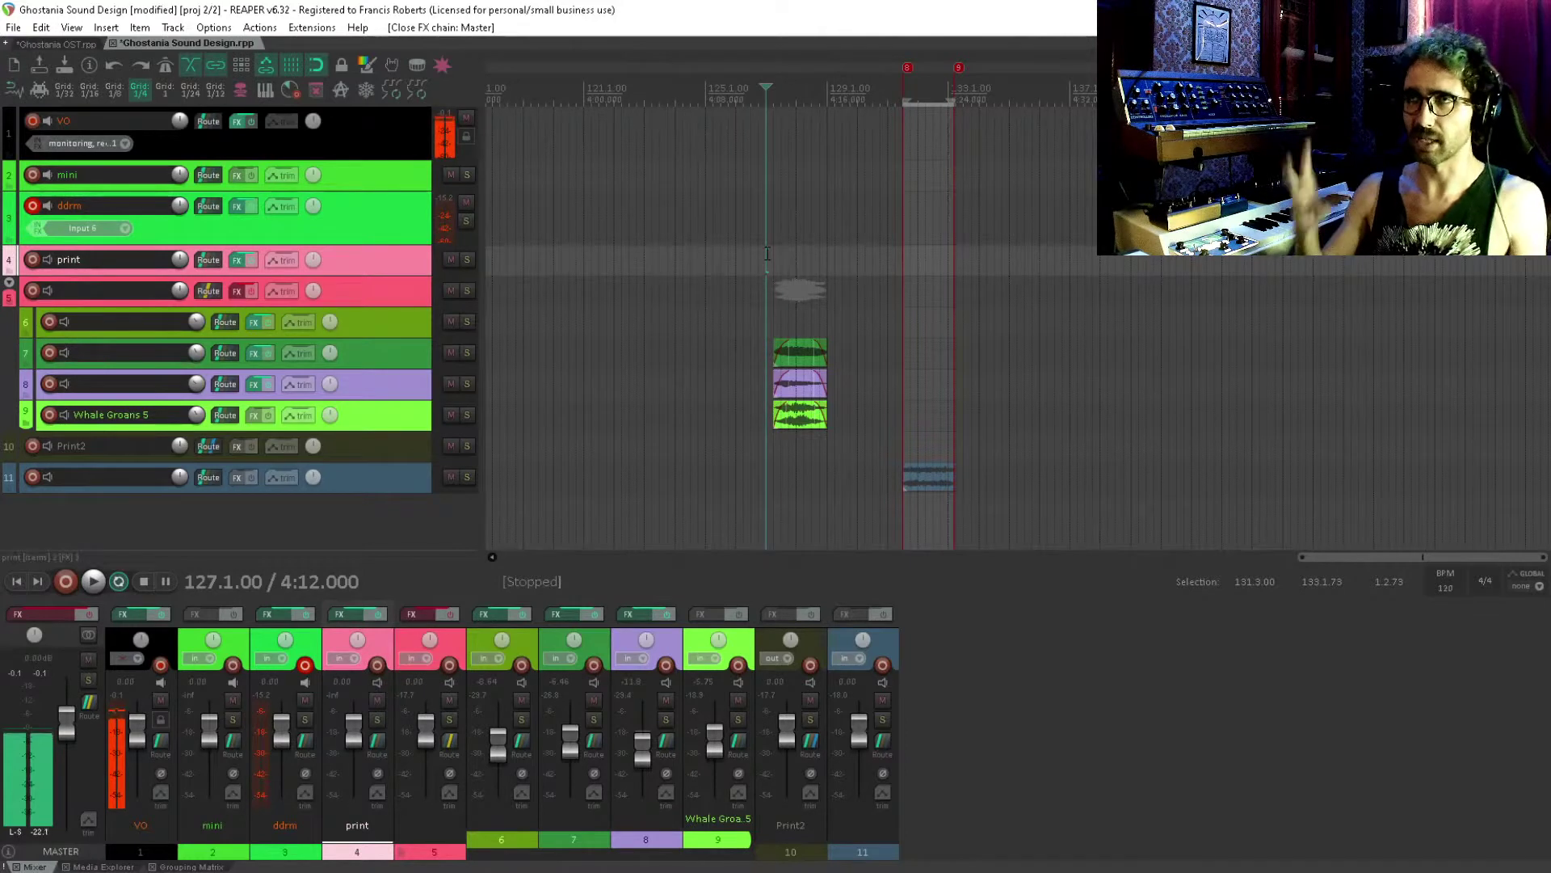
scroll(766, 254, up, 5)
key(space)
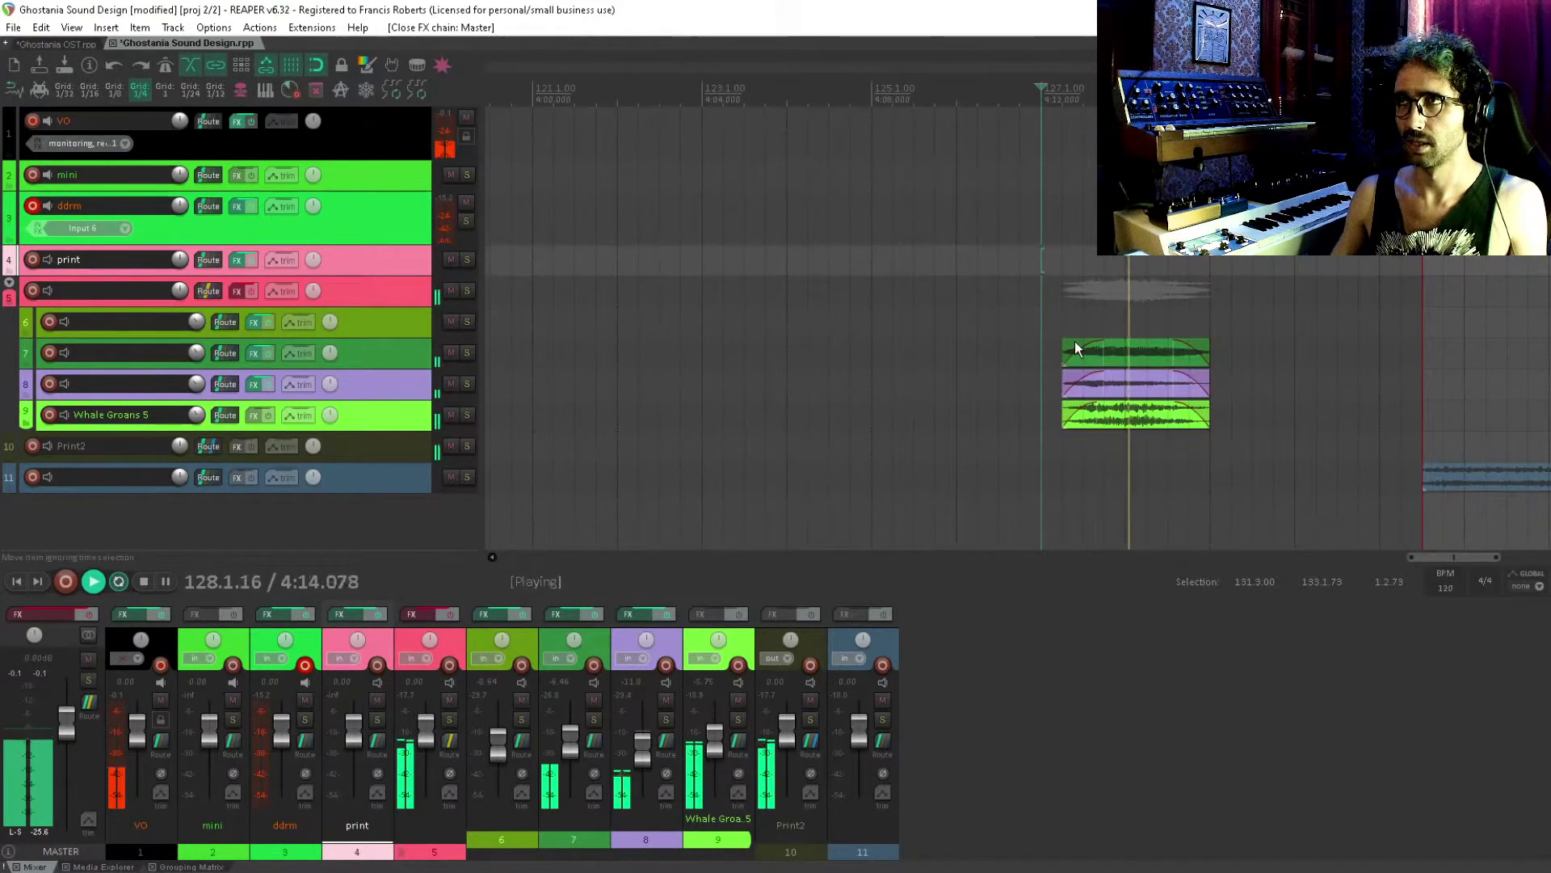
key(space)
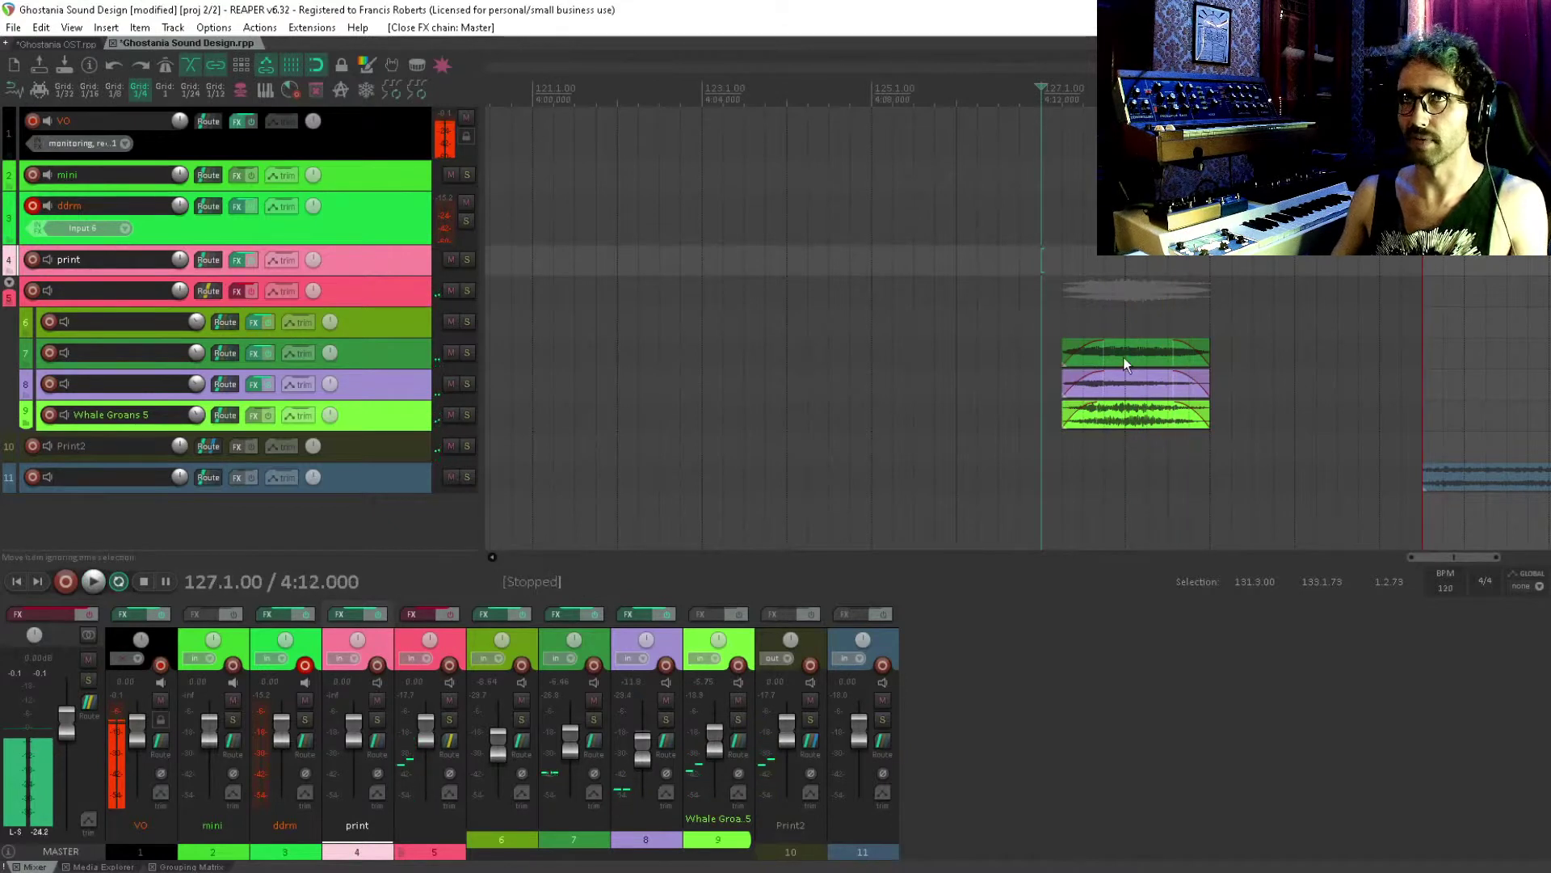
Play the bar 127 layers again while sweeping the pan of parent track 5, and save the project
key(space)
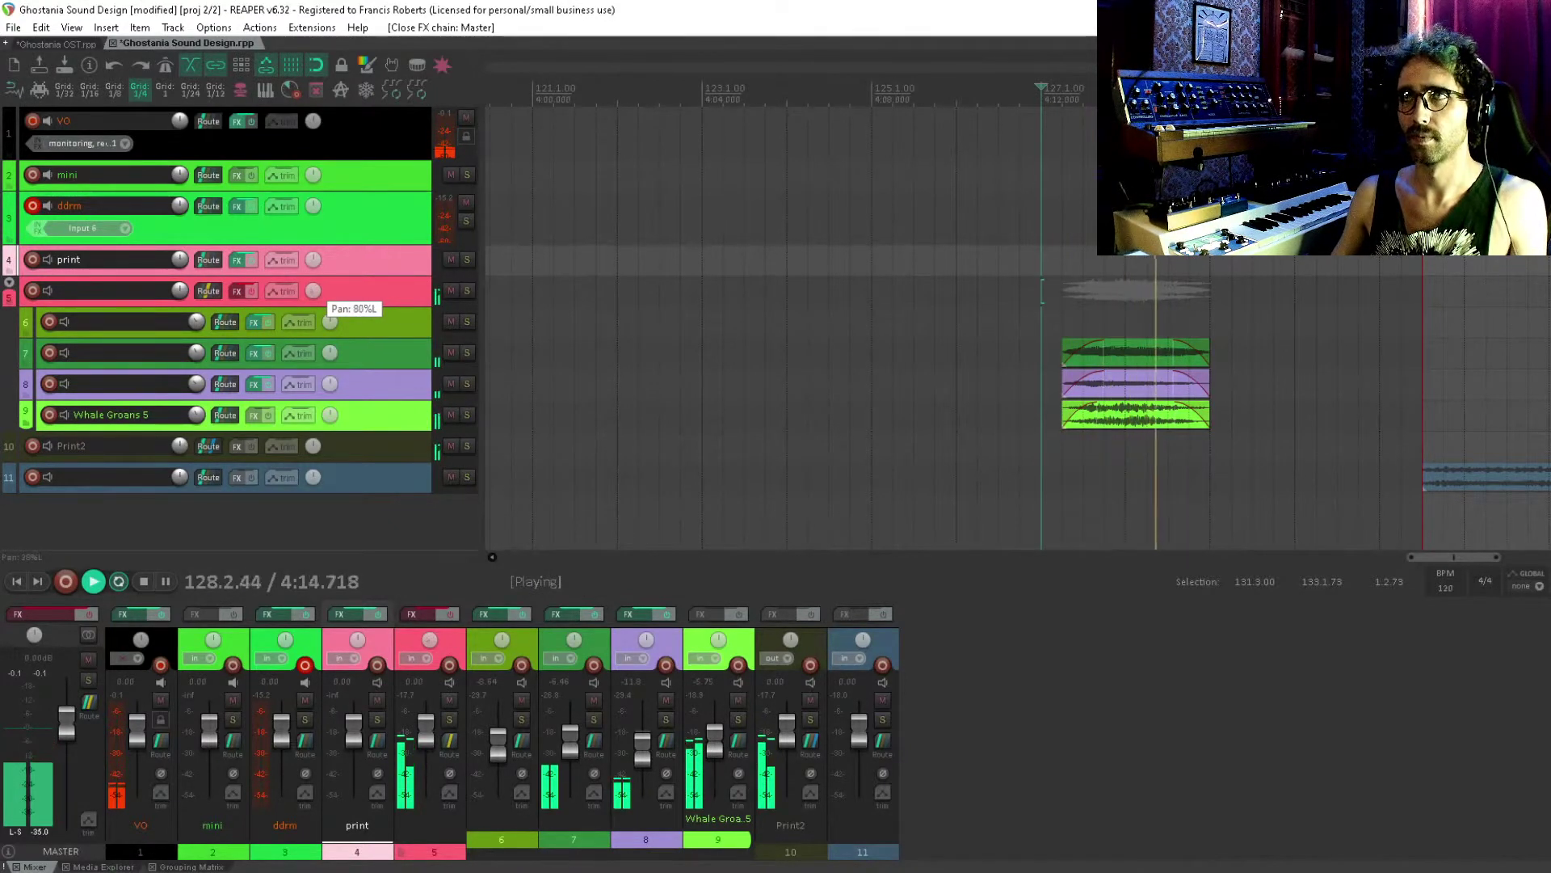
key(space)
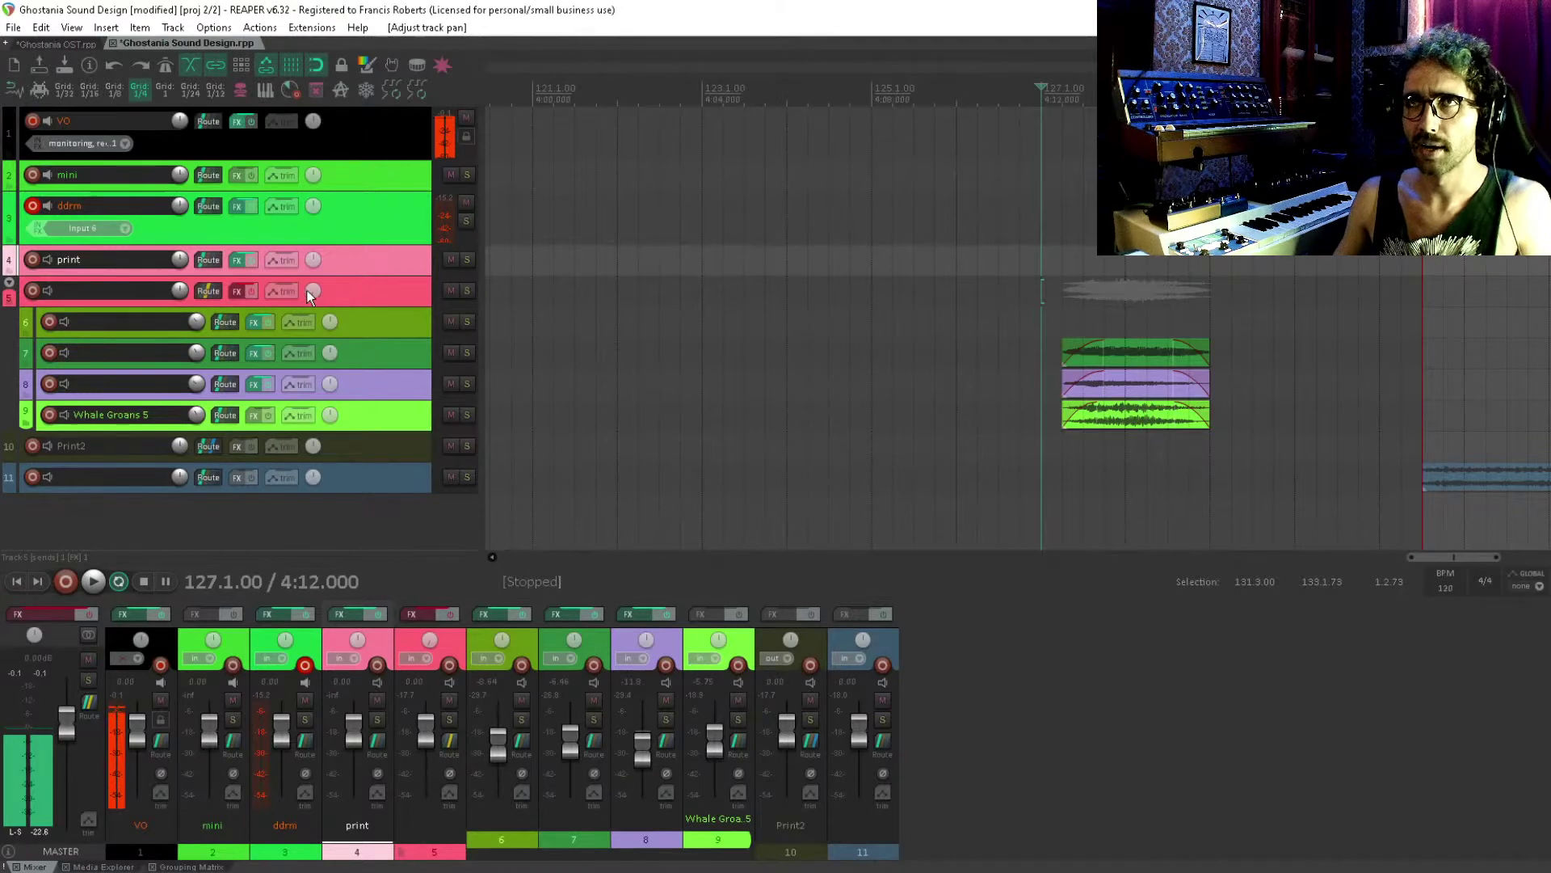
scroll(1211, 354, left, 1)
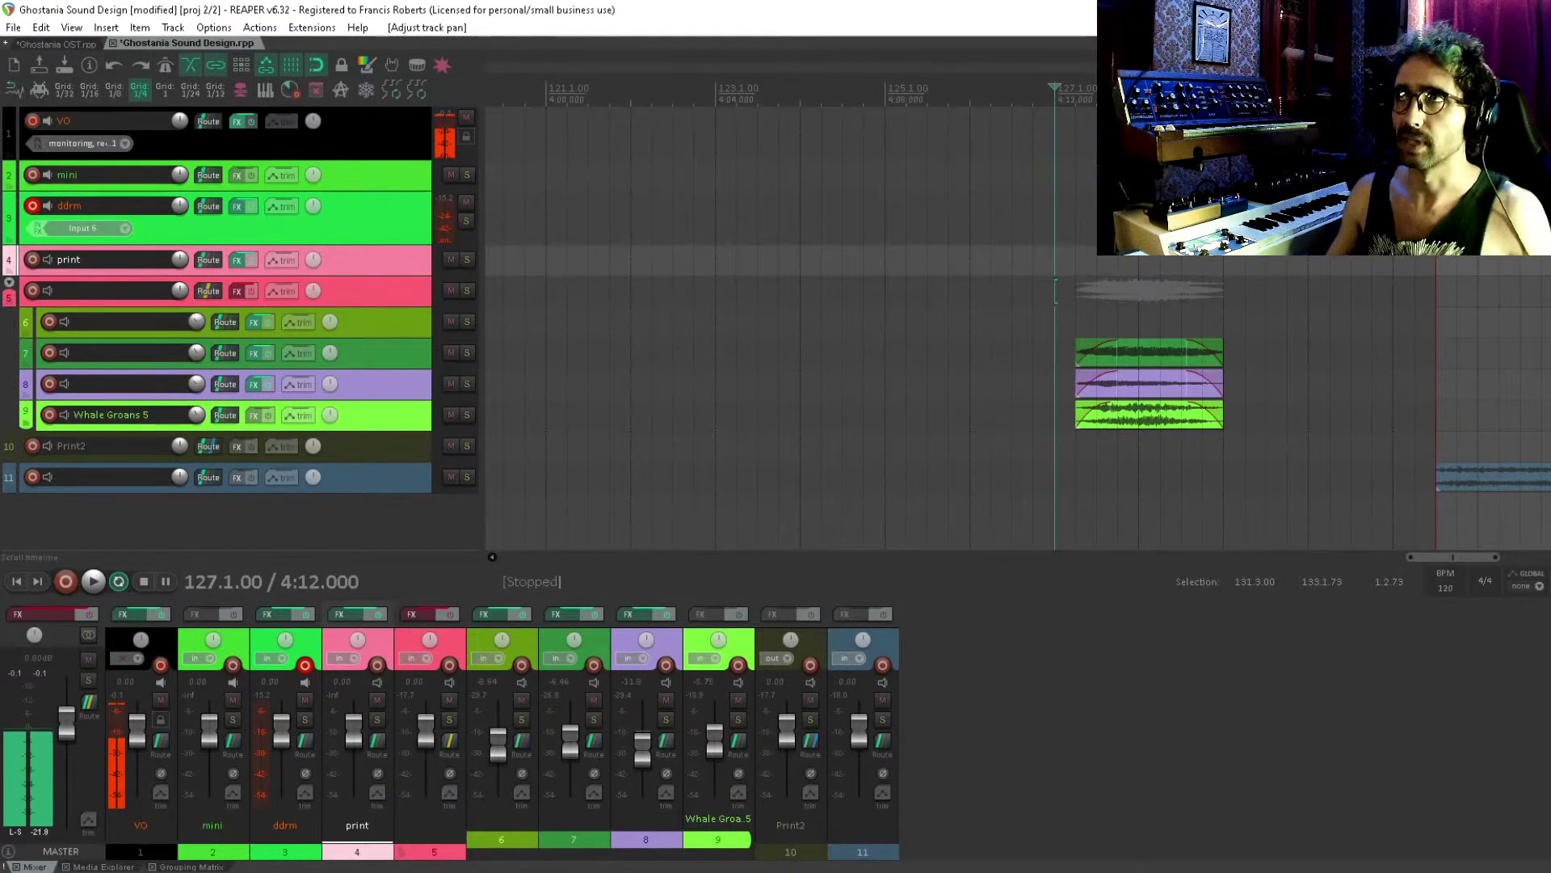
click(1179, 174)
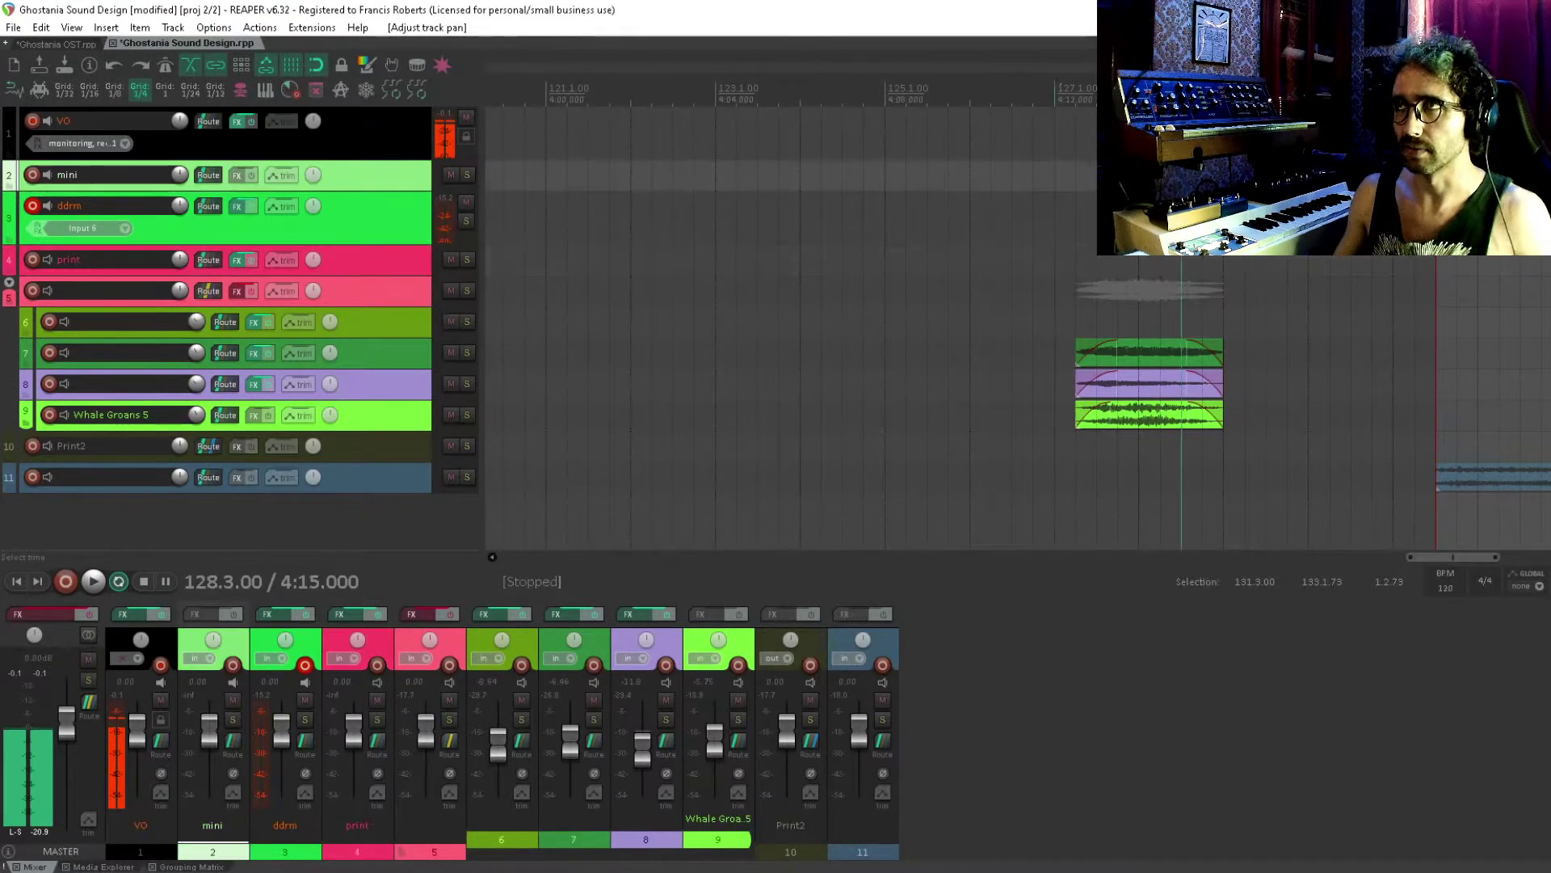
scroll(889, 323, left, 1)
key(ctrl+s)
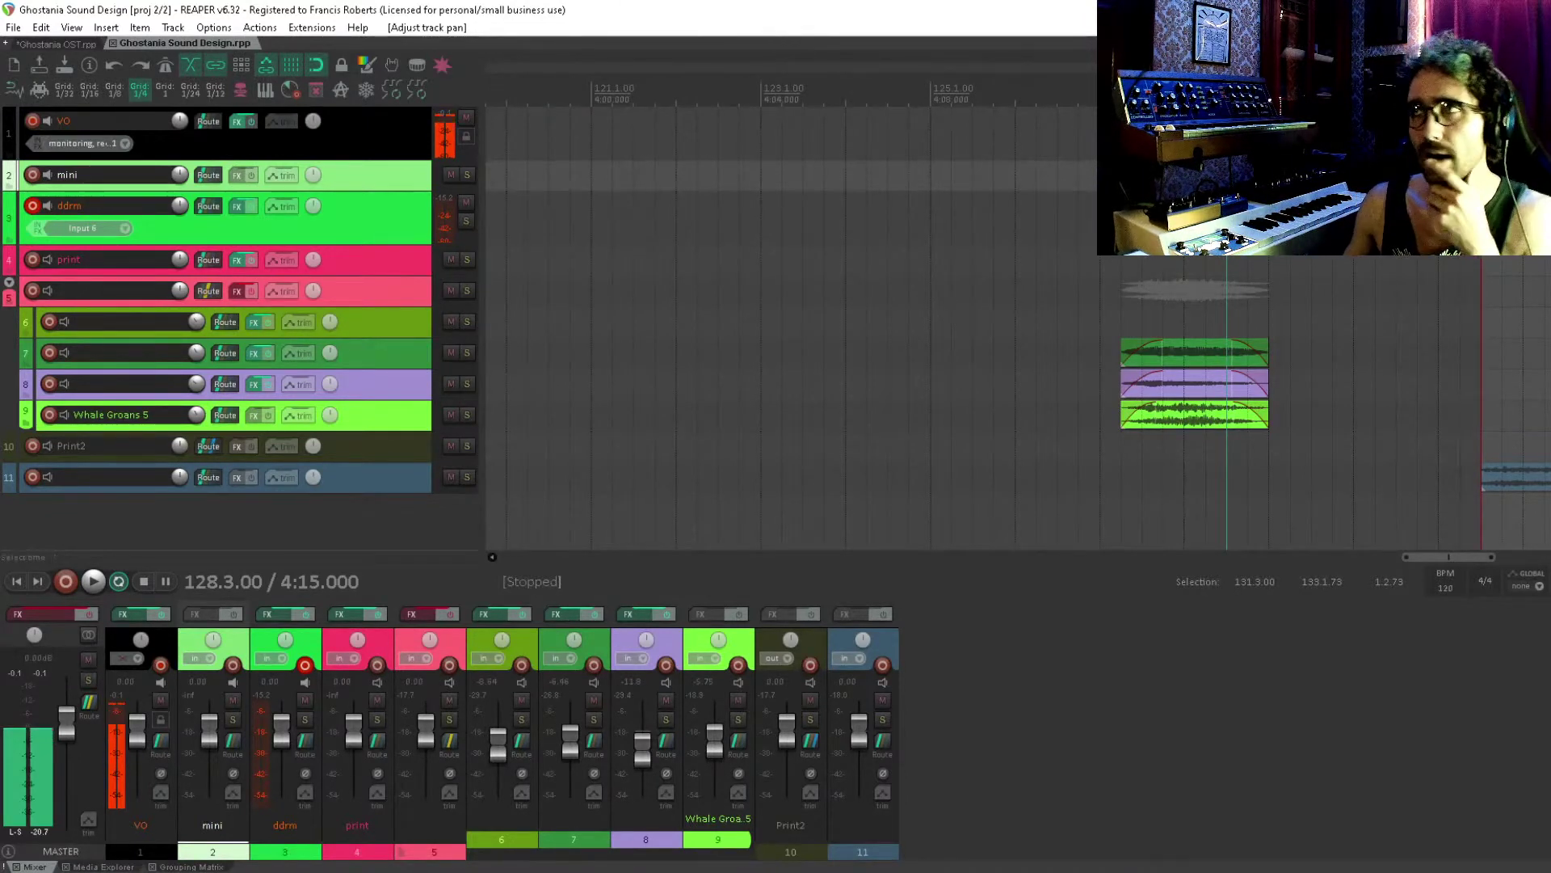
Solo the Whale Groans 5 track, audition its clip from 127.3.00, and unsolo it
drag(1285, 275, 1229, 277)
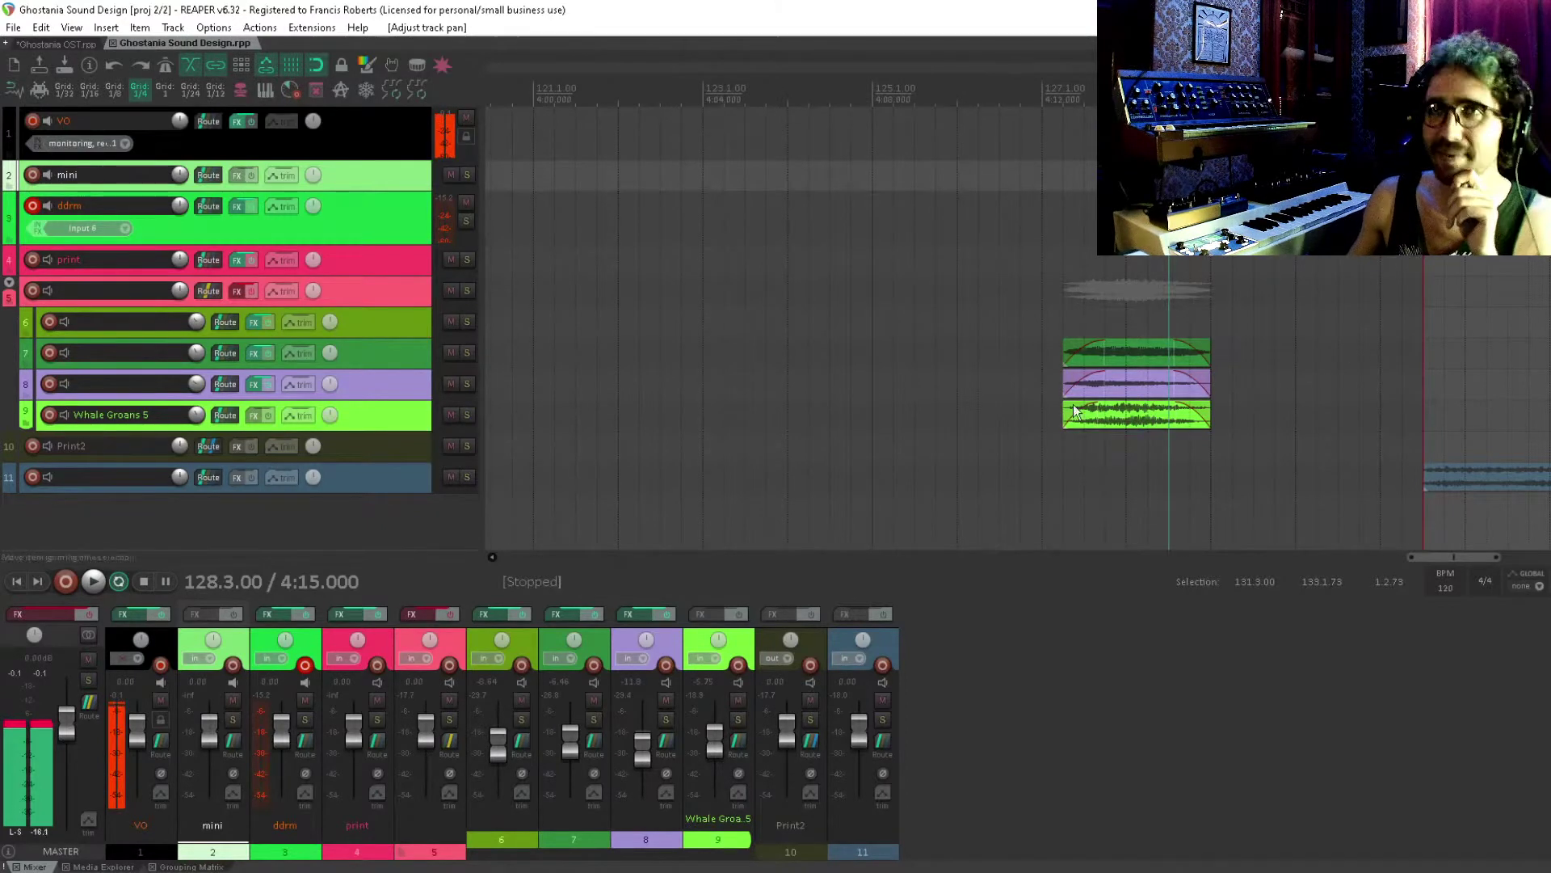
click(1080, 467)
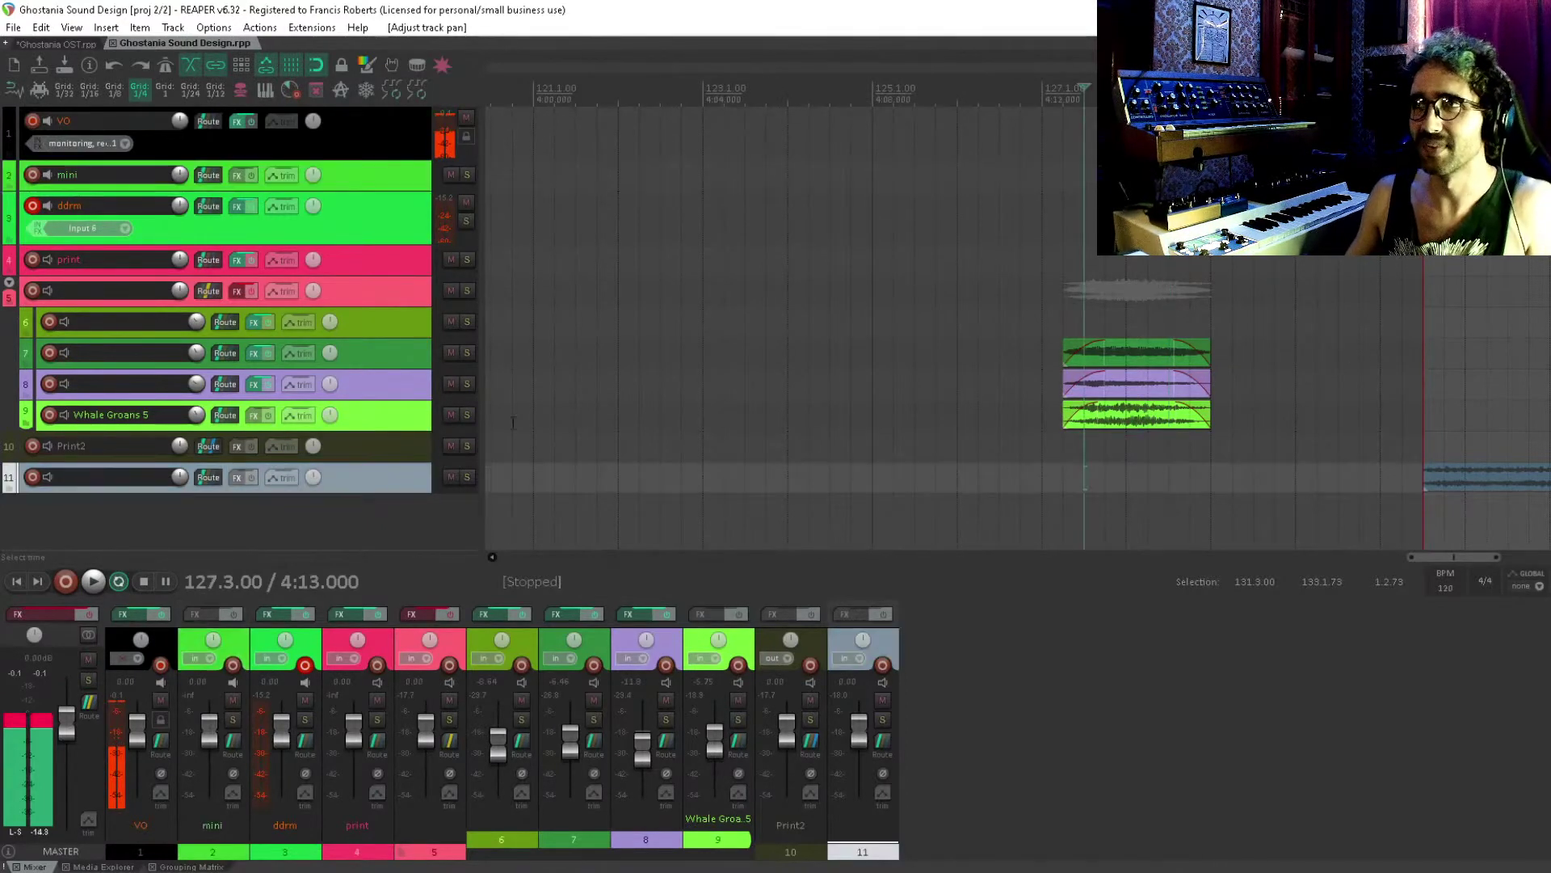
click(466, 416)
key(space)
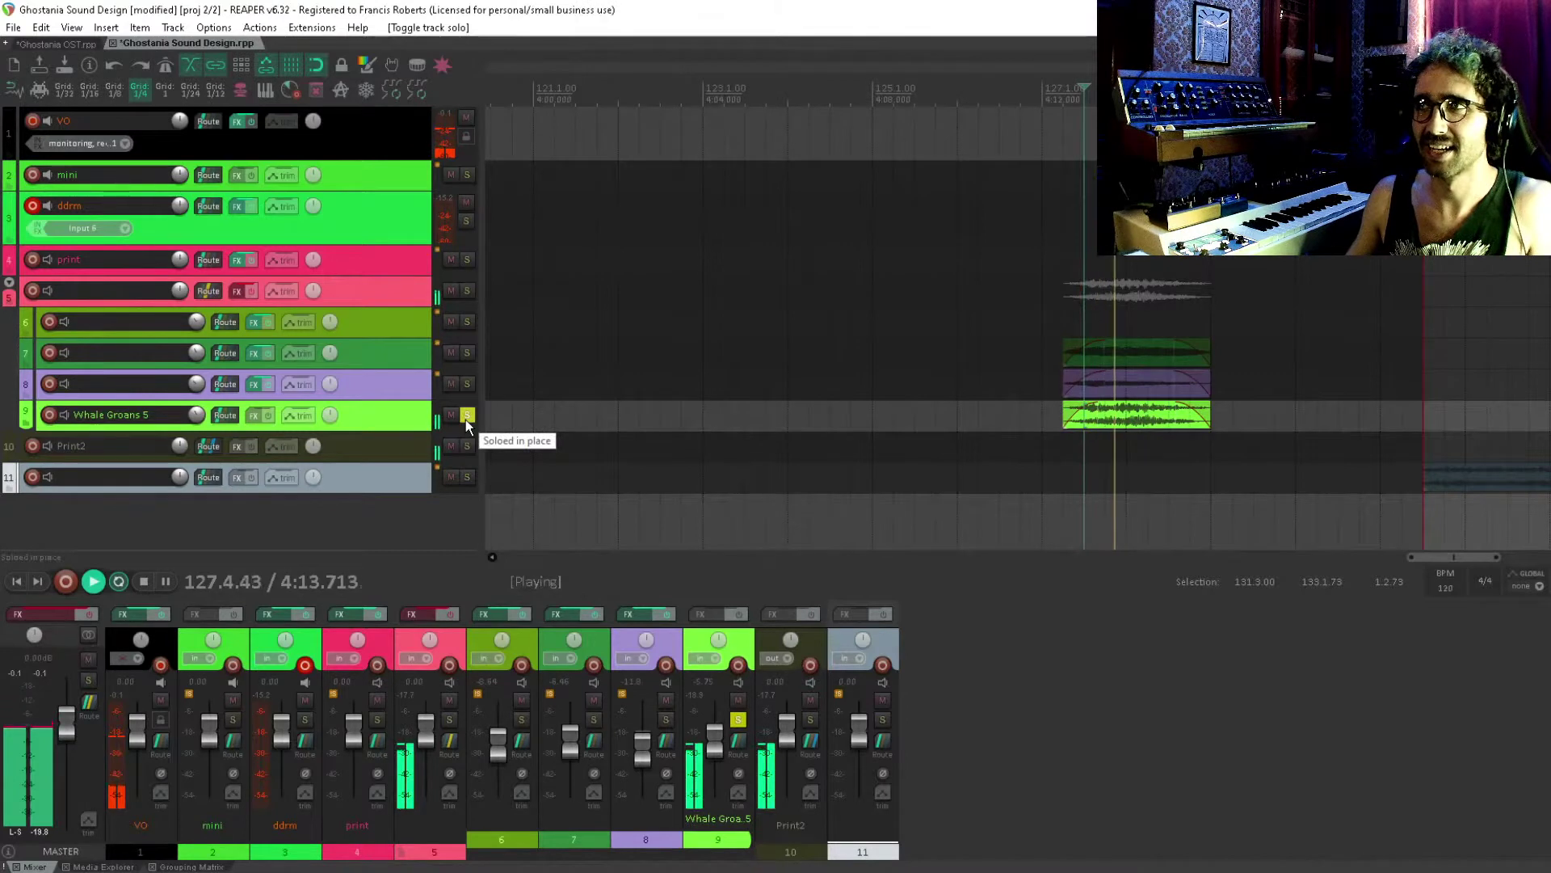
key(space)
click(466, 416)
Play all the bar 127 layers together from 127.2.00 and save the project
scroll(800, 349, down, 2)
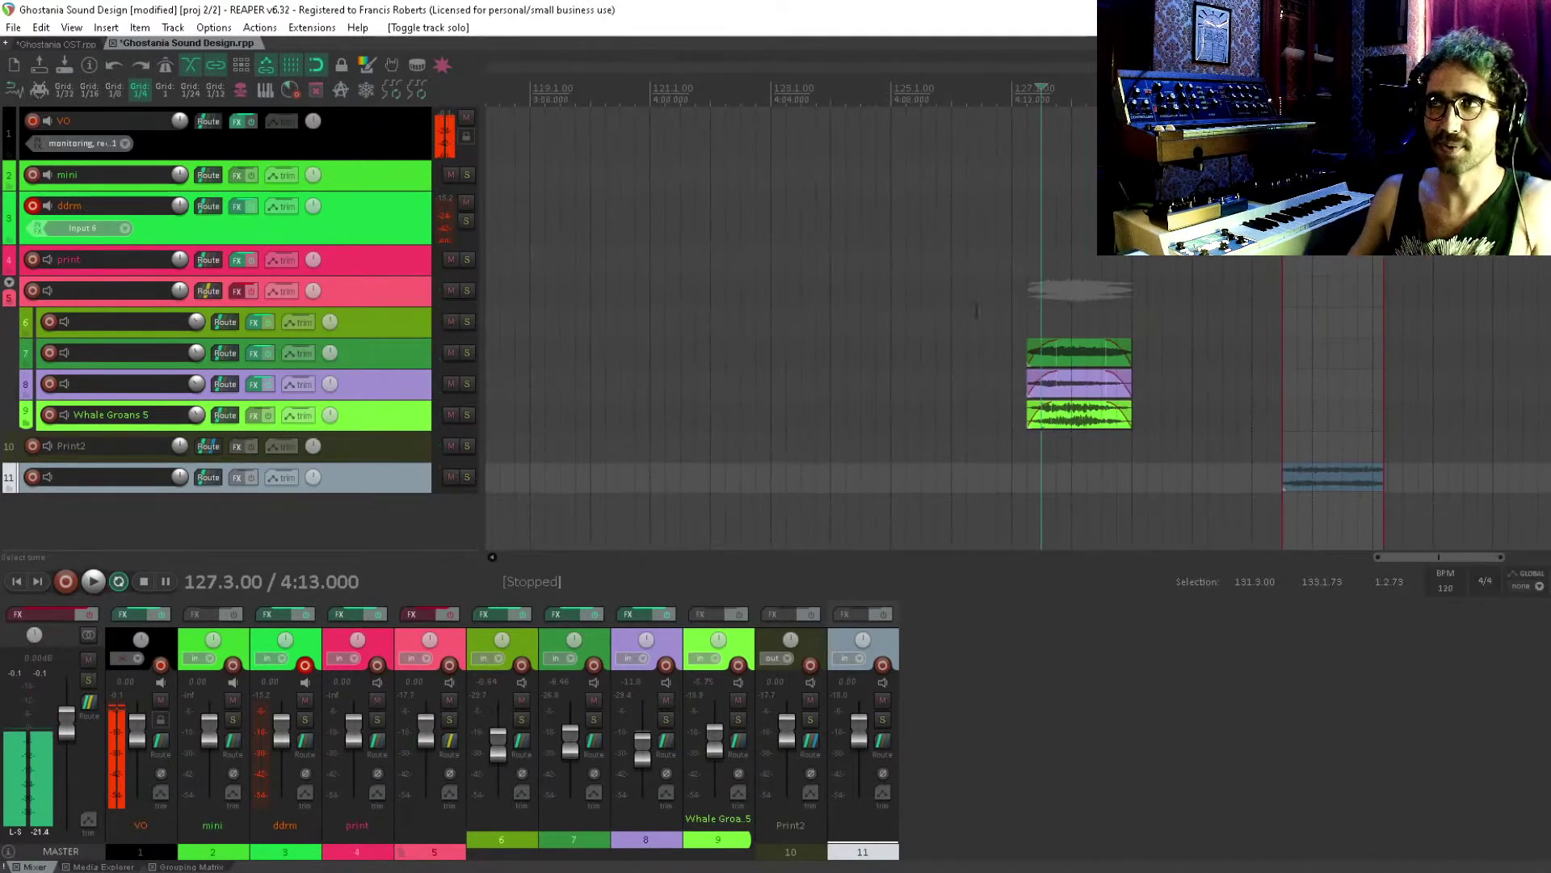
click(1028, 259)
key(space)
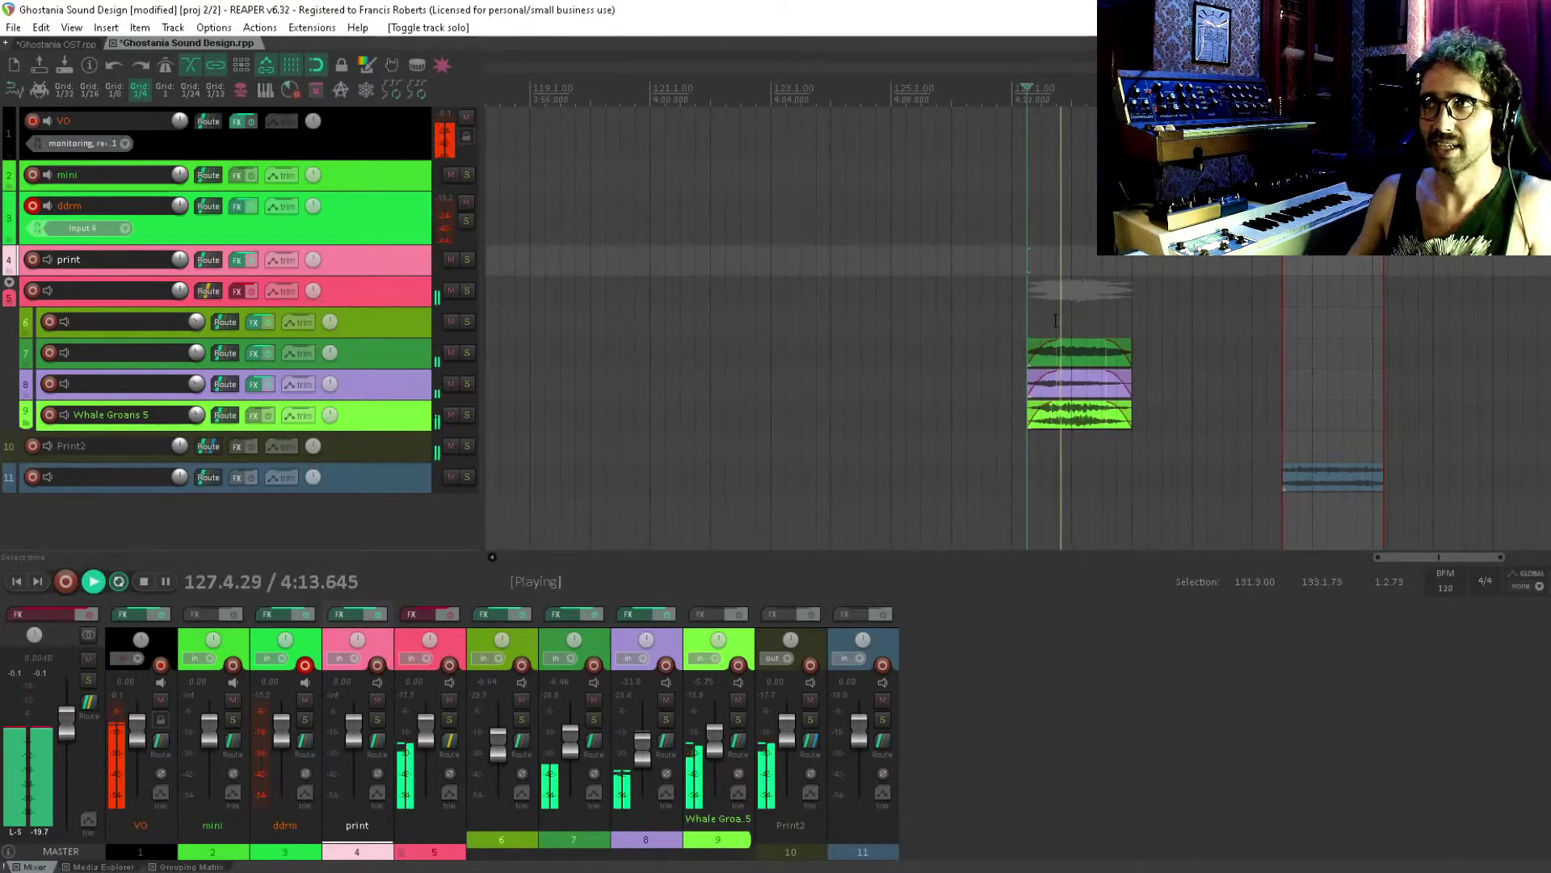
key(space)
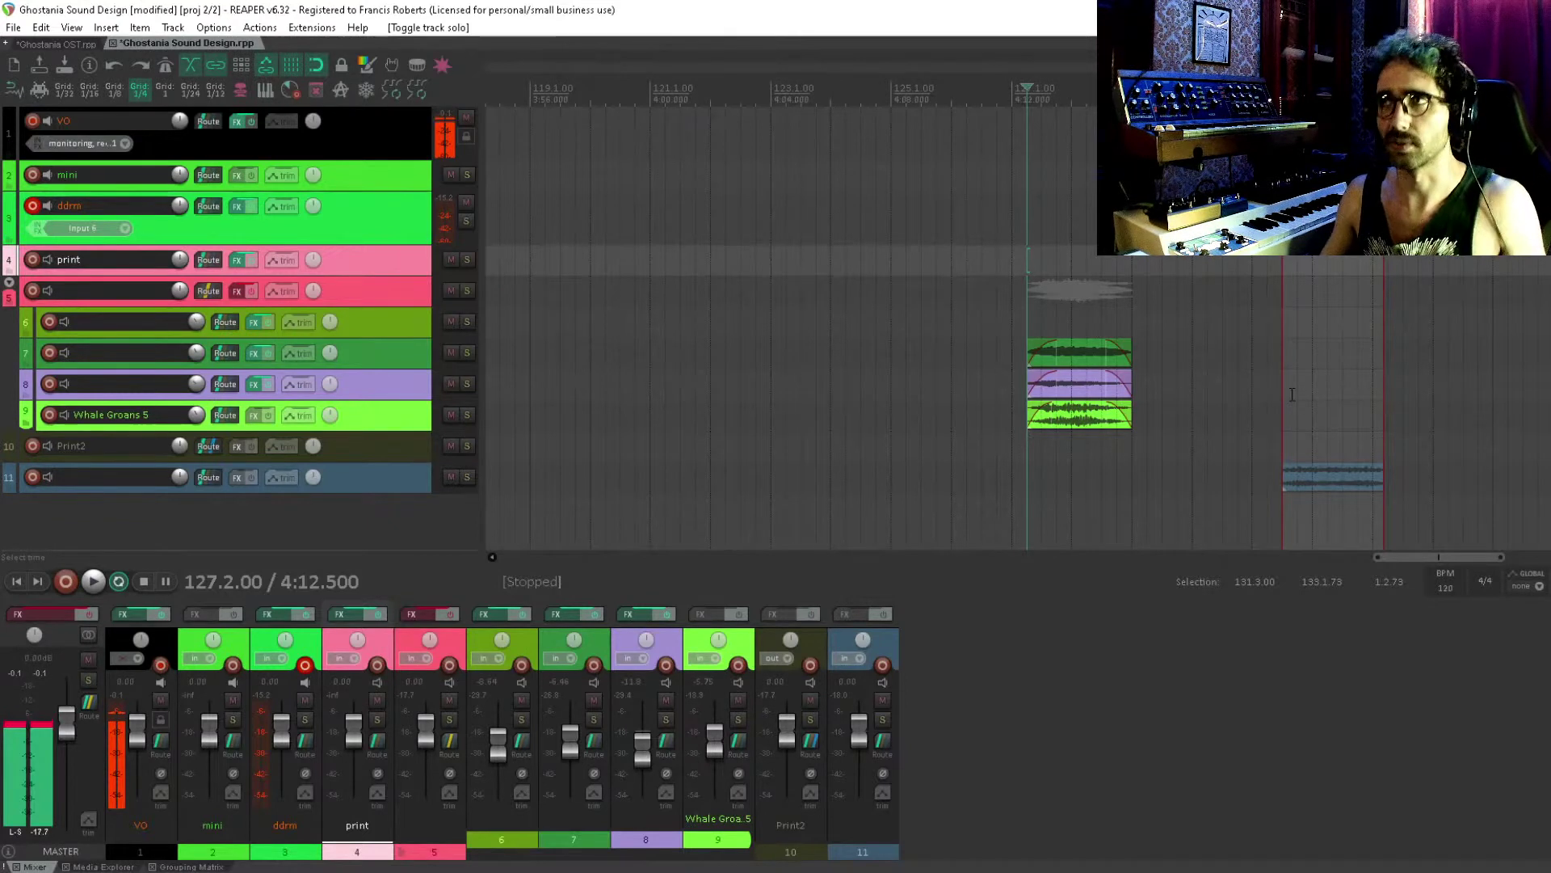
click(1148, 415)
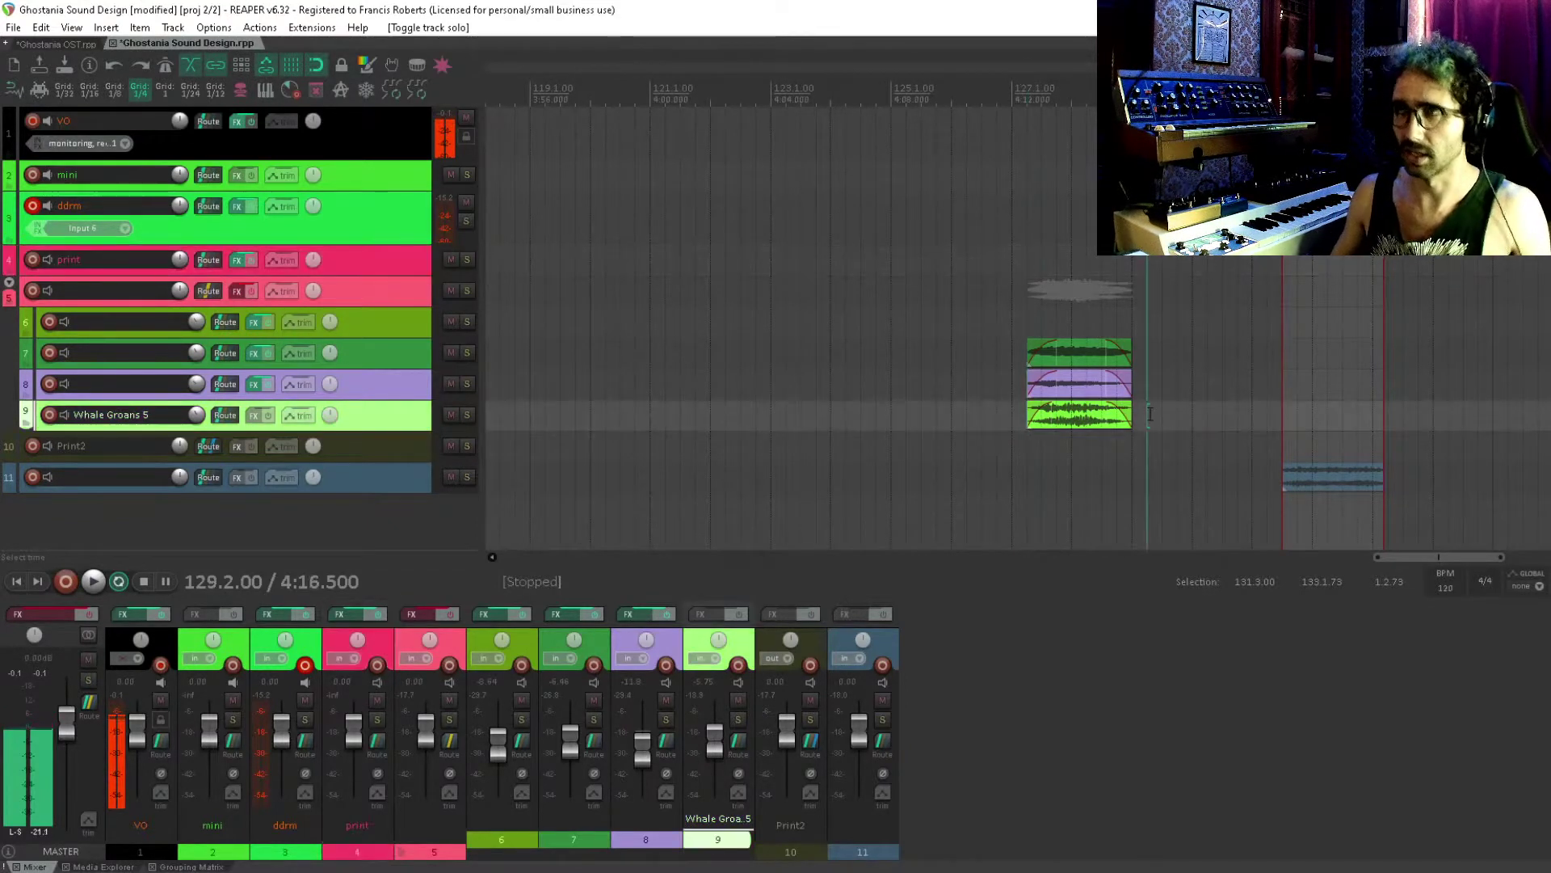
key(ctrl+s)
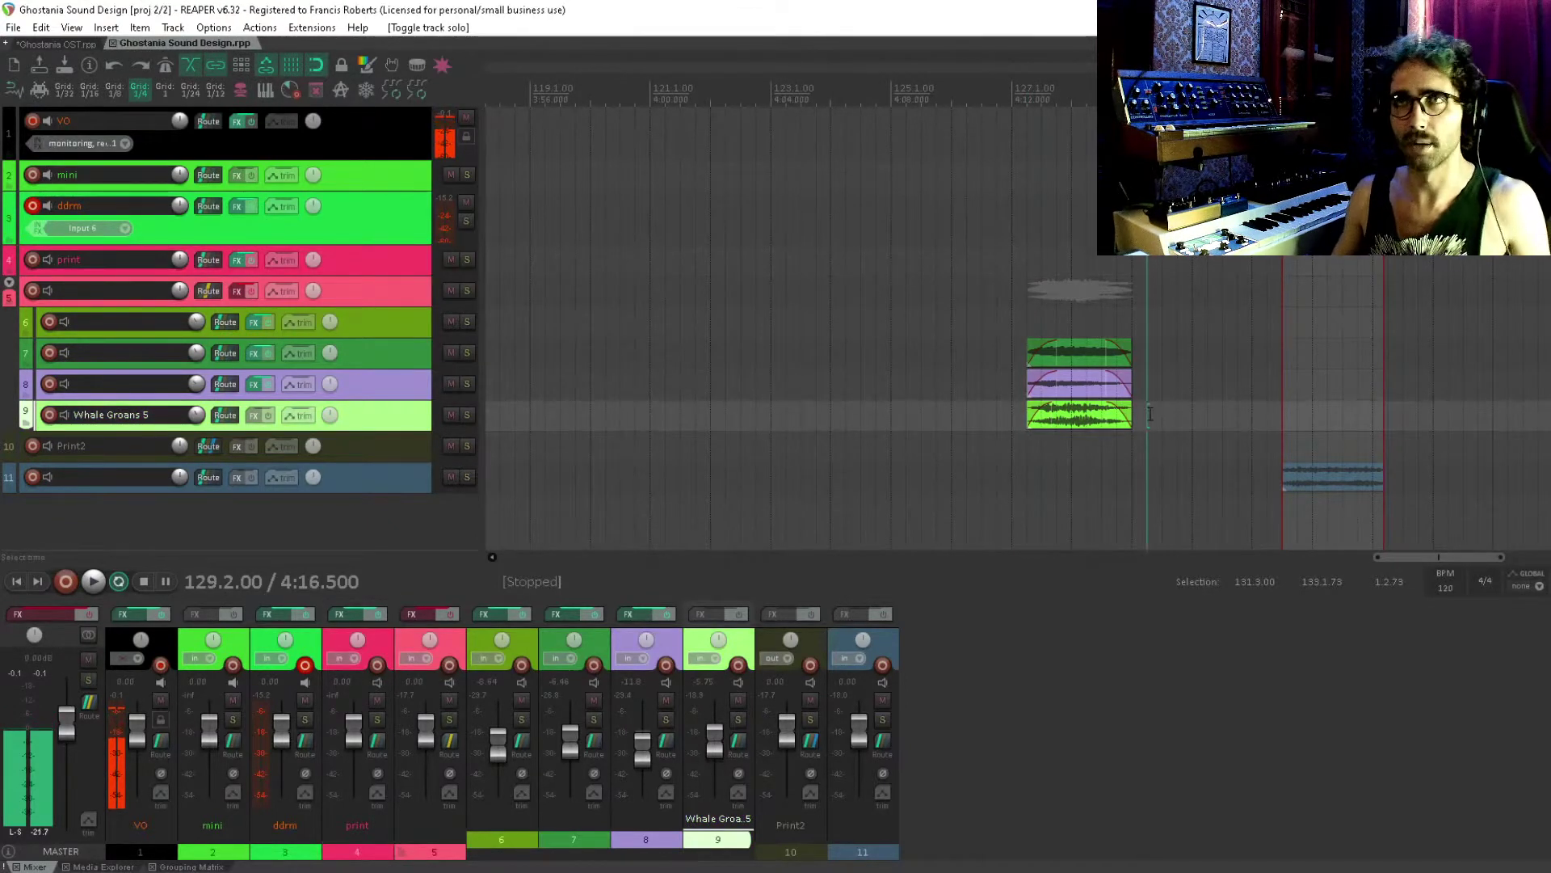
click(1183, 274)
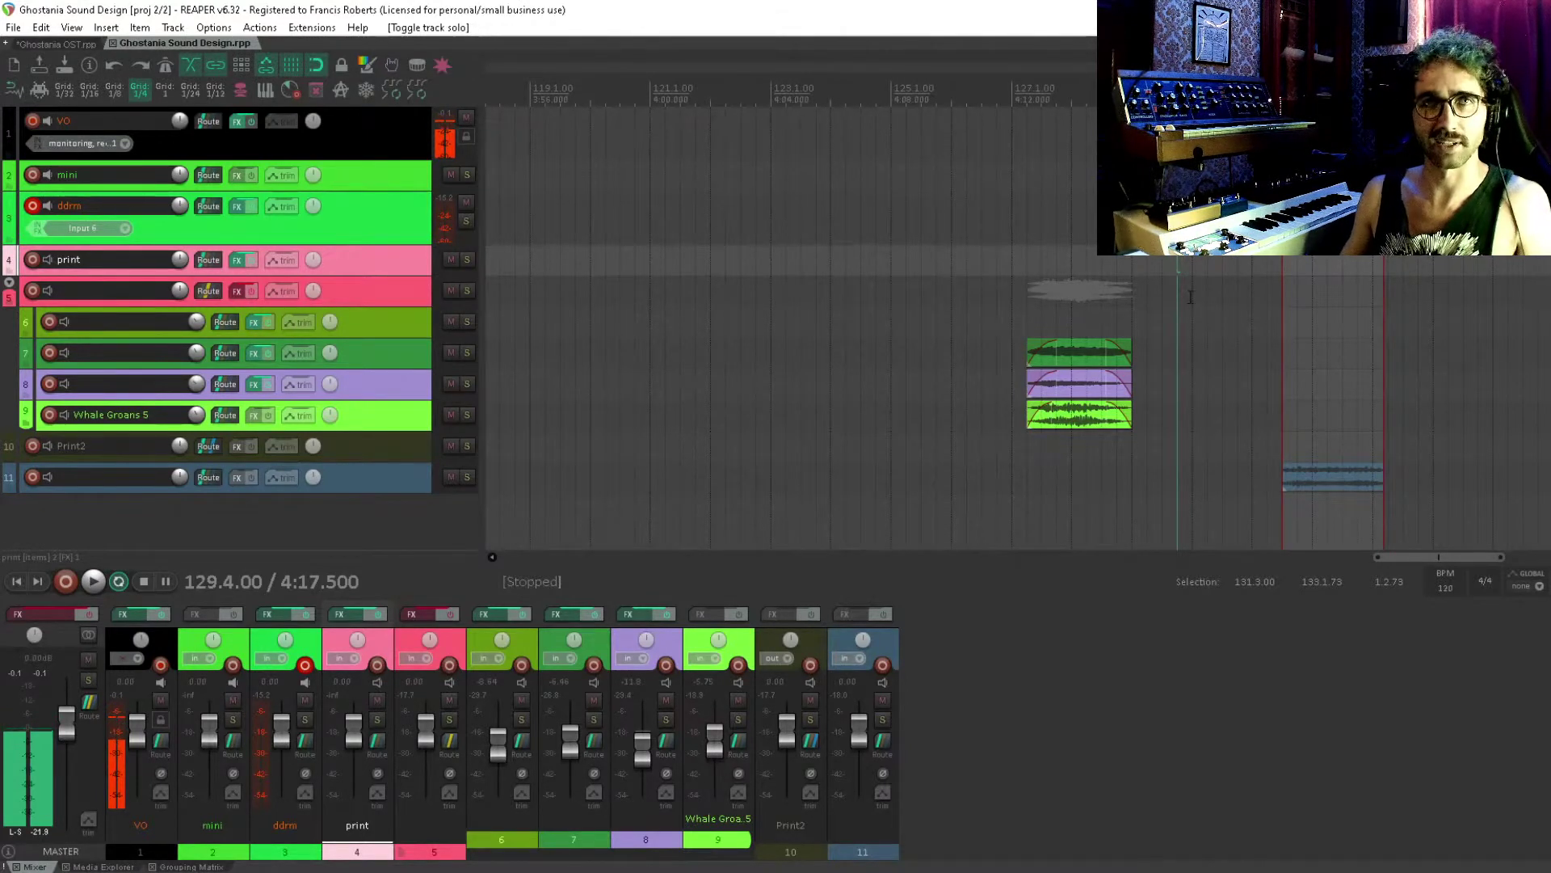
drag(1228, 296, 952, 446)
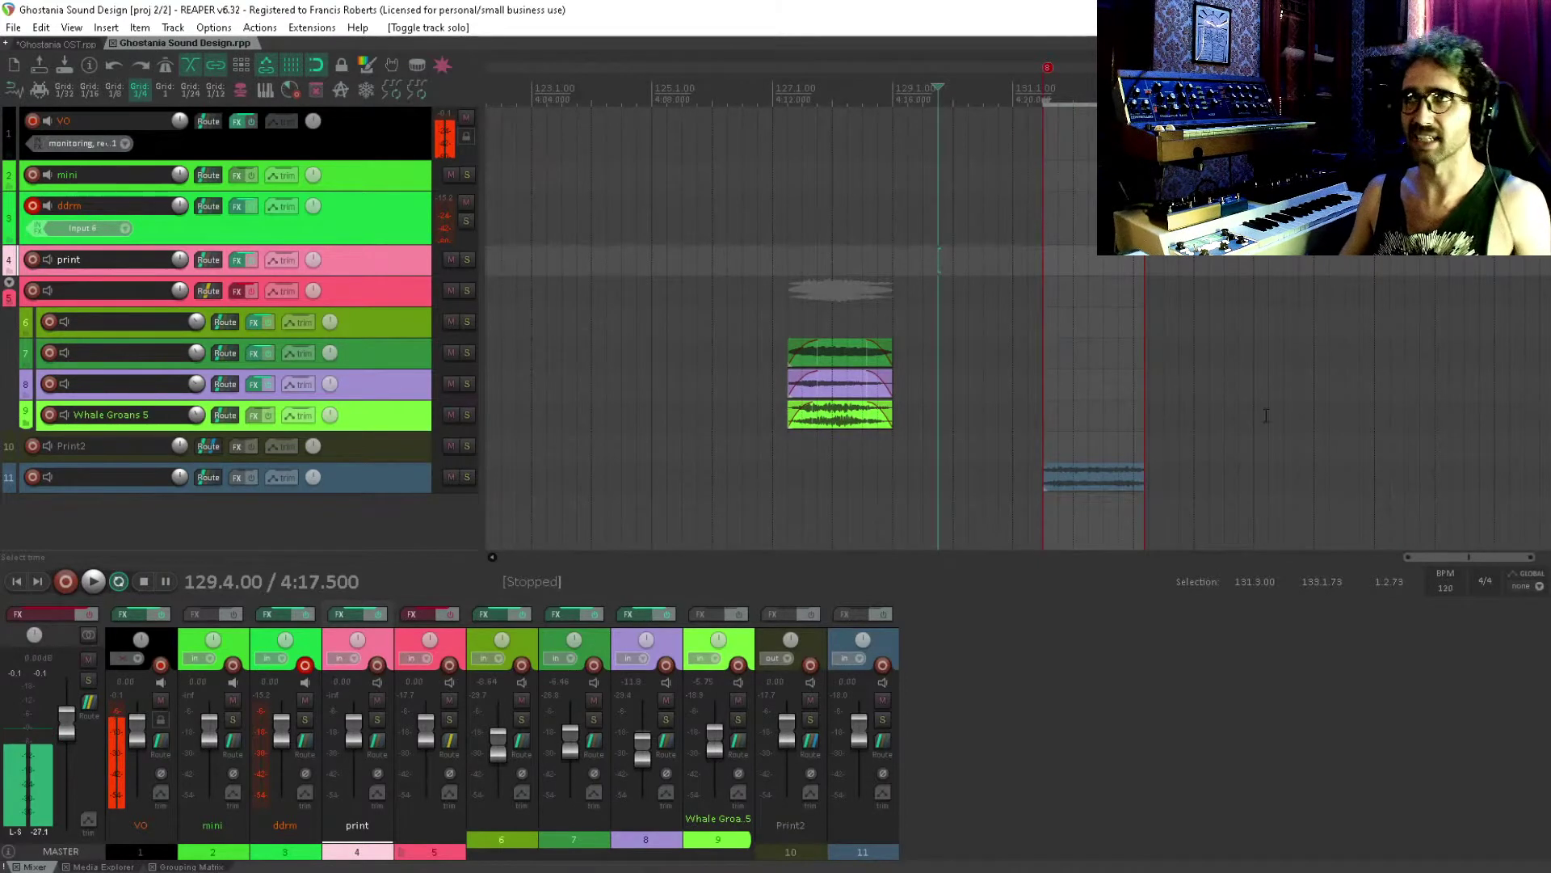
click(1169, 291)
scroll(1297, 341, left, 3)
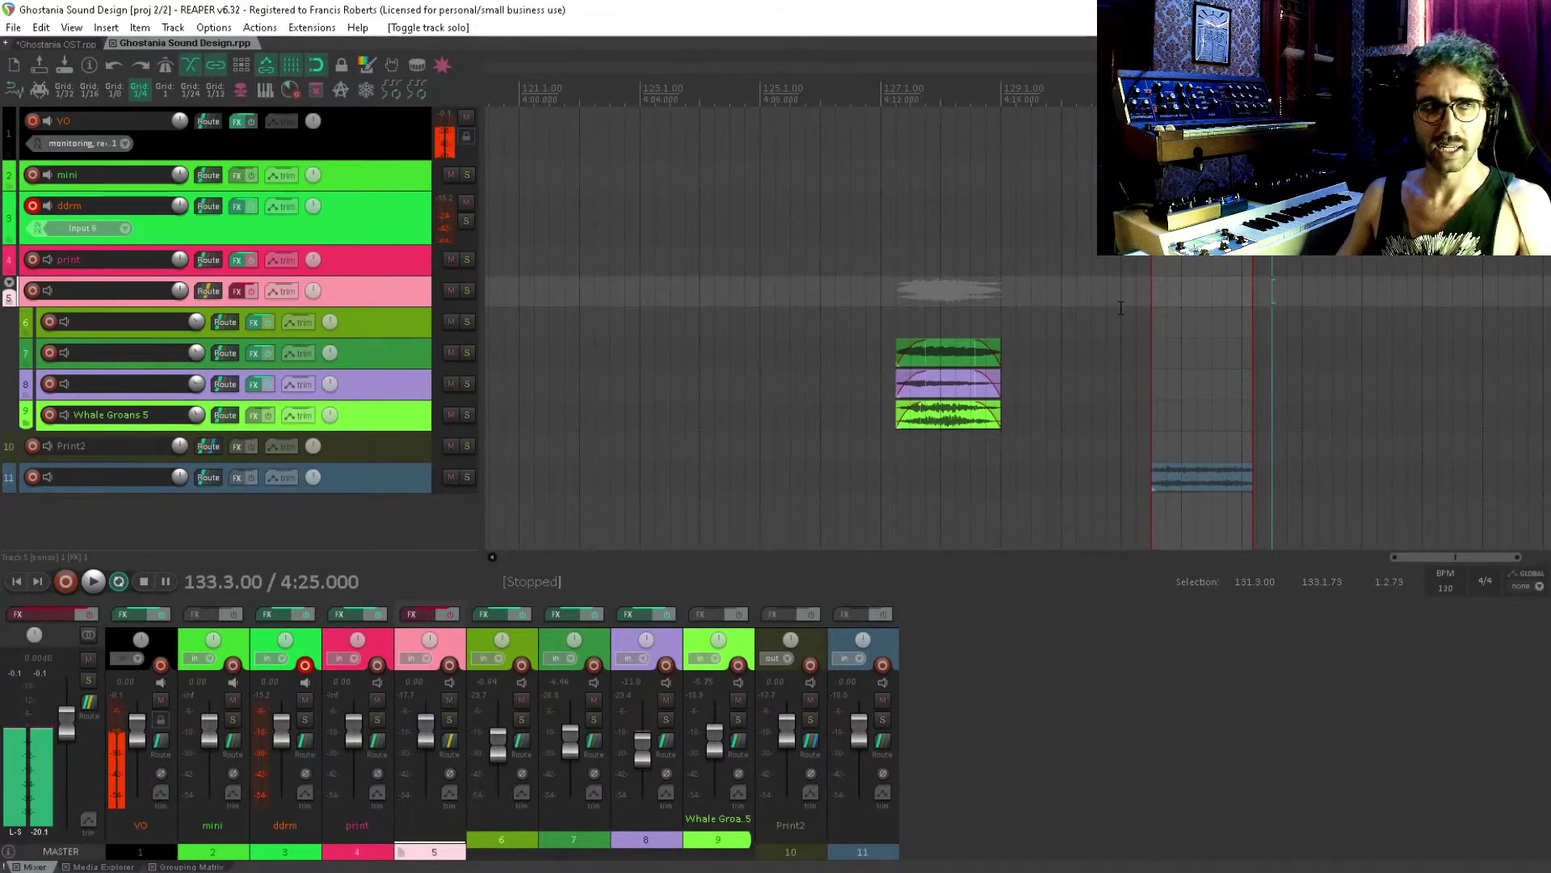
scroll(977, 353, right, 4)
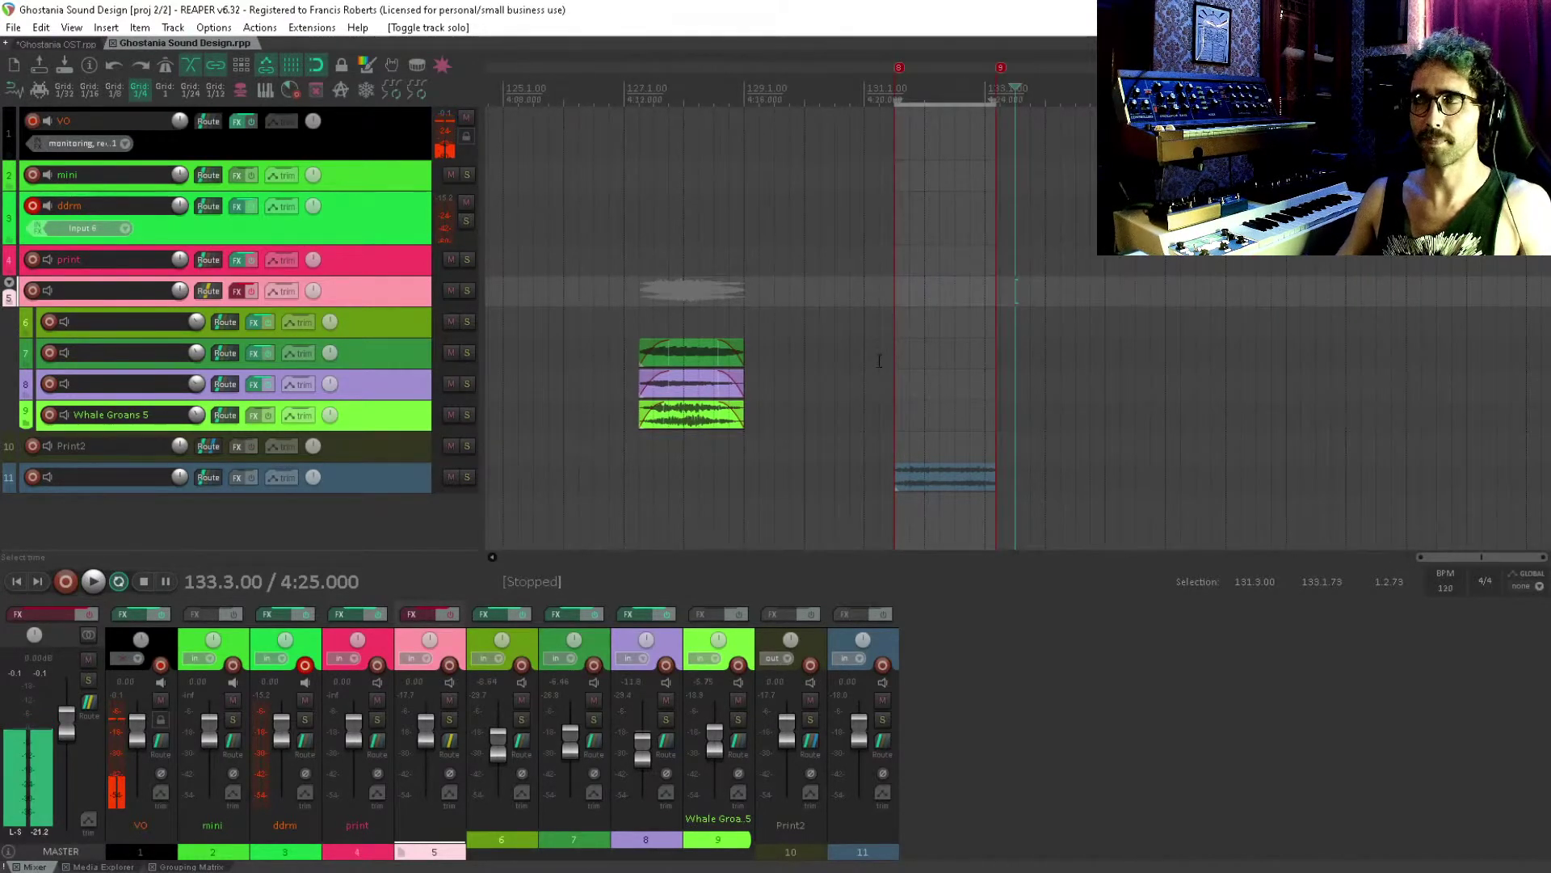
click(1003, 348)
scroll(1013, 353, right, 1)
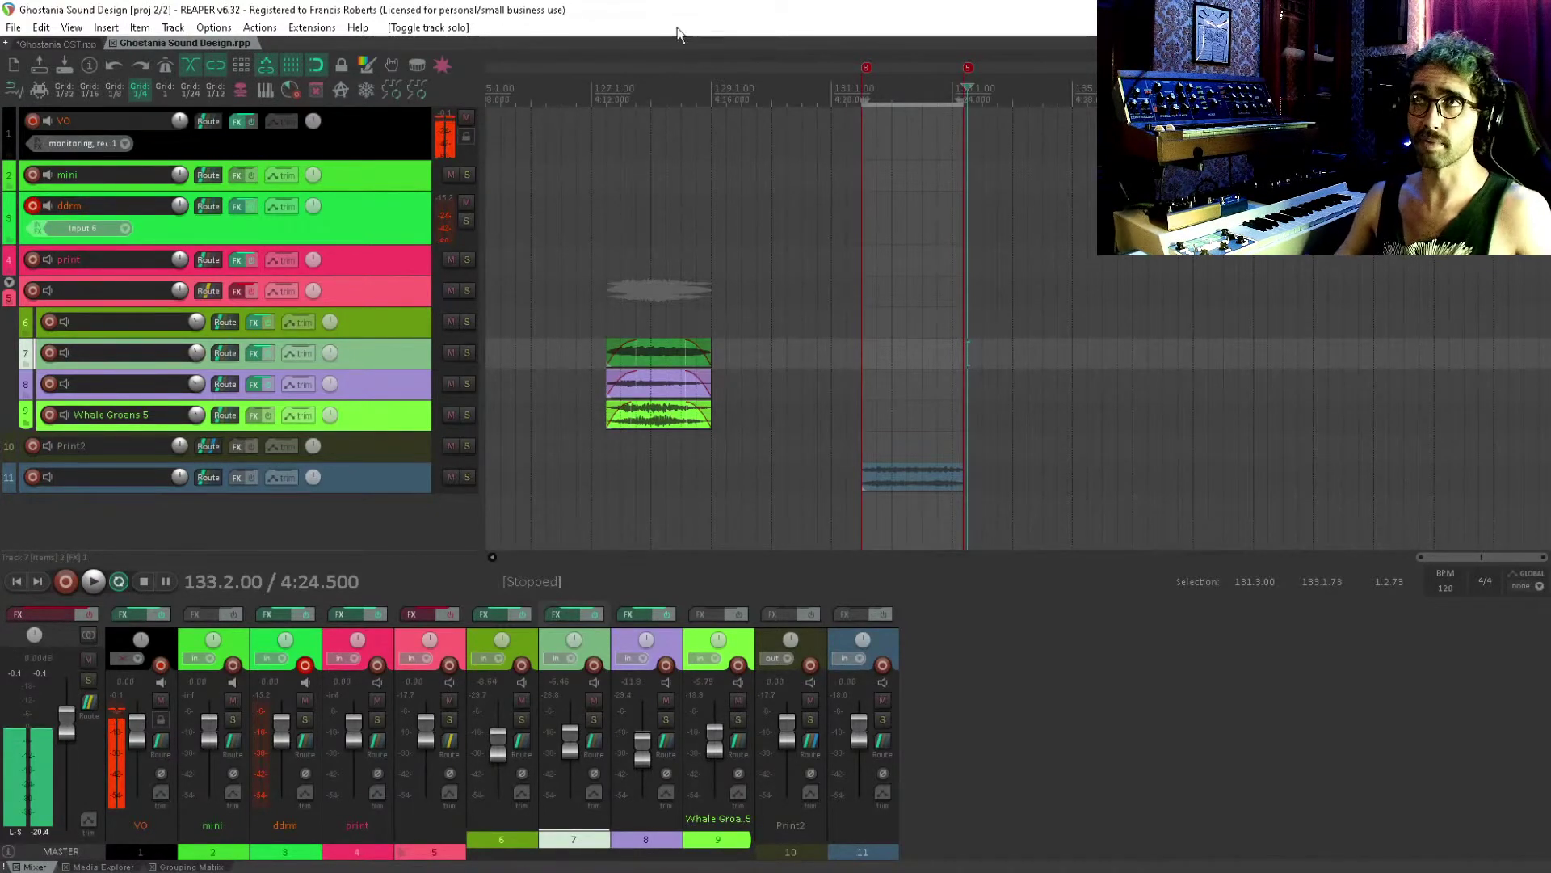
scroll(949, 151, right, 2)
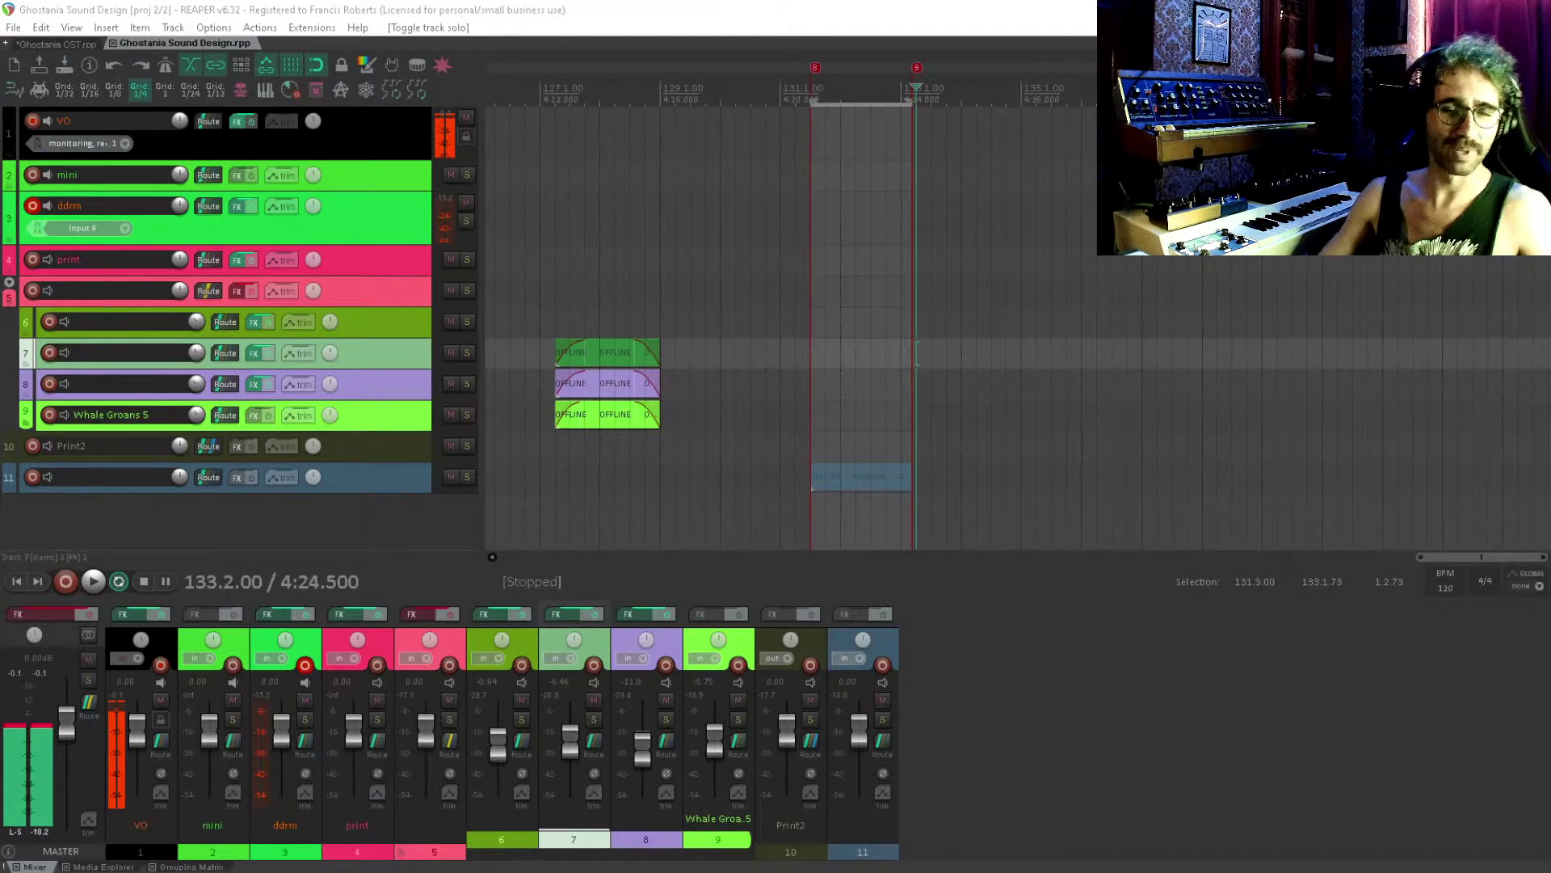
key(alt+Tab)
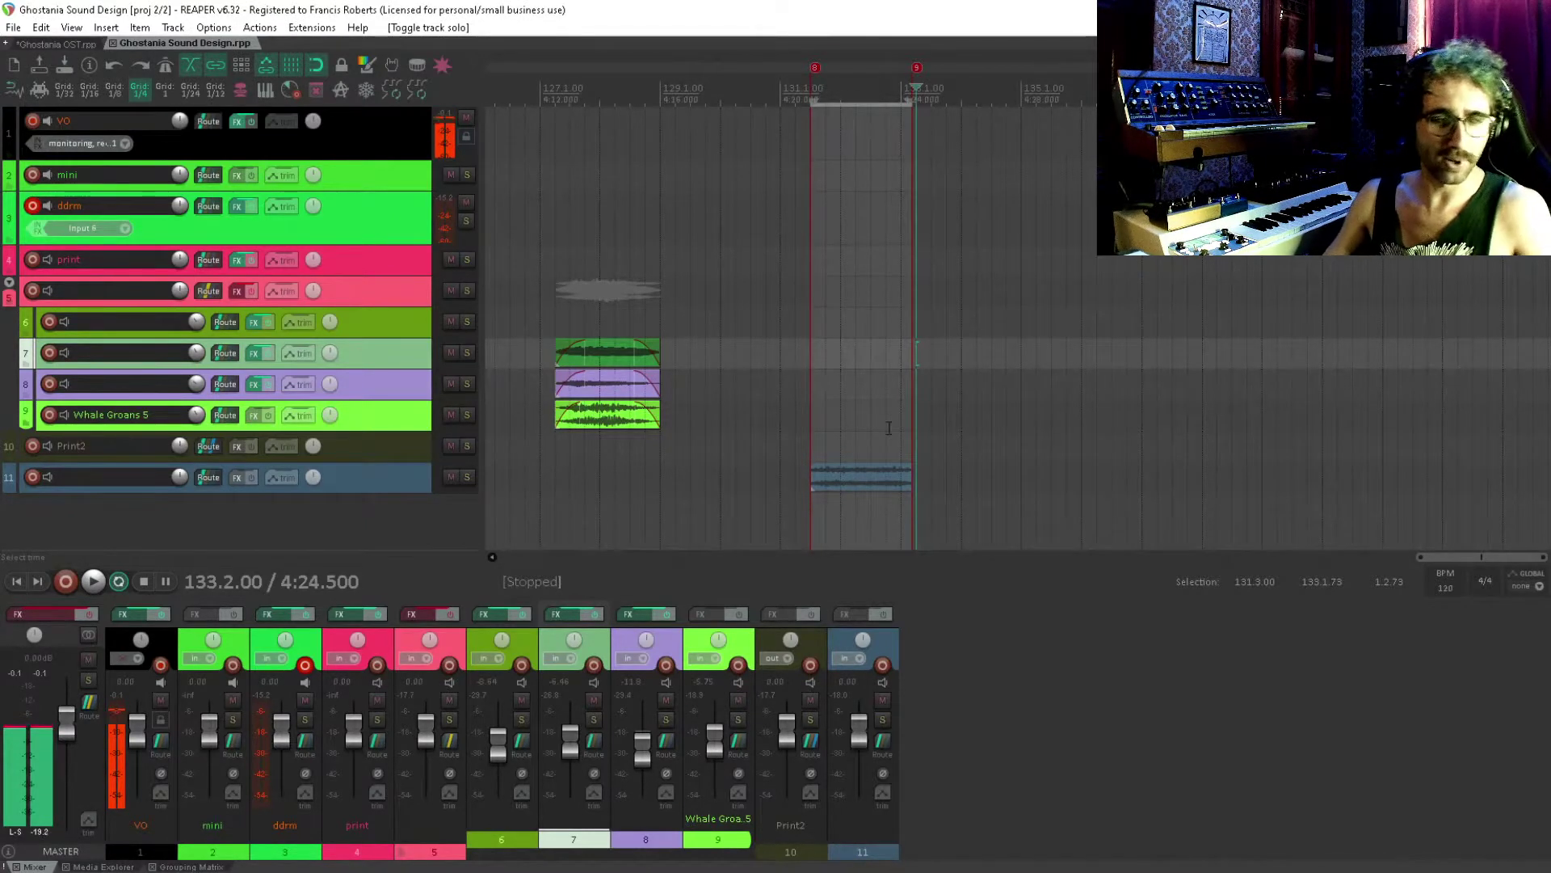
scroll(921, 429, right, 3)
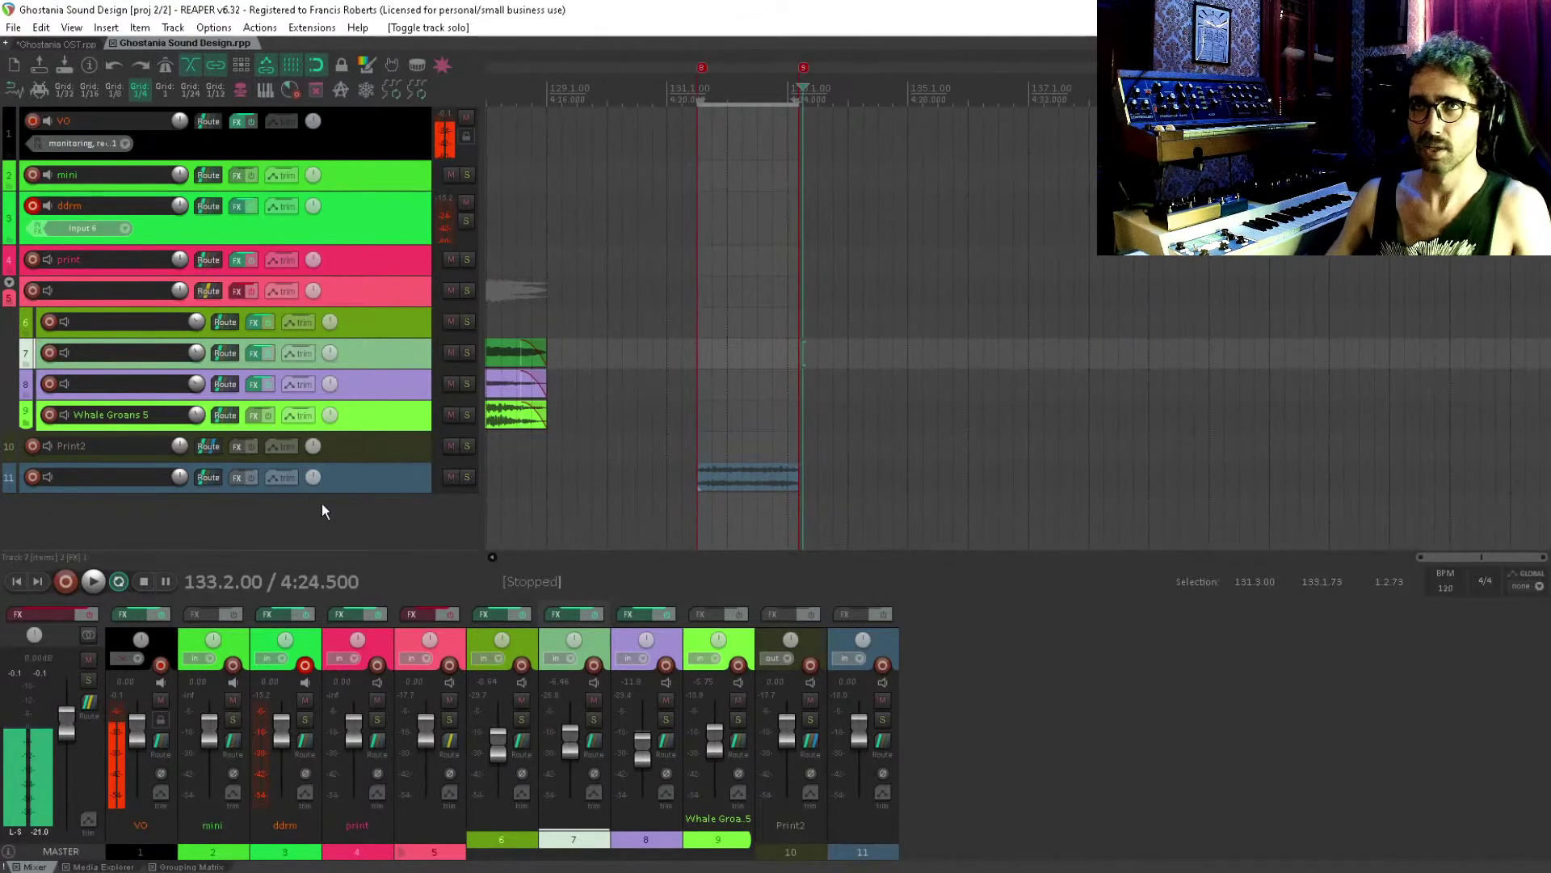
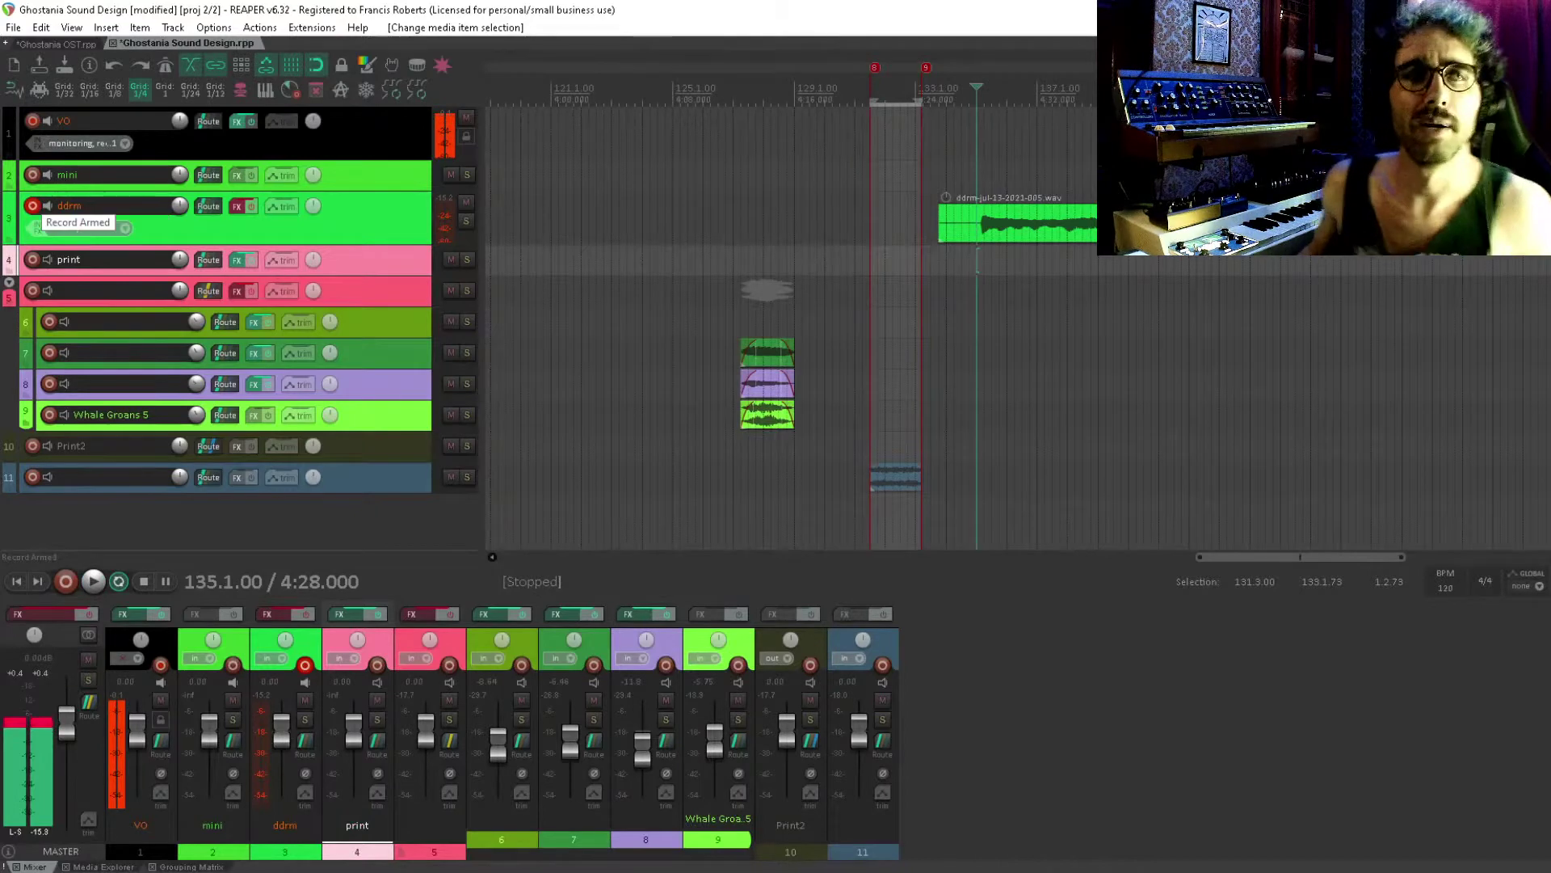
Bring the whole new recording on the ddrm track into view and save the project
drag(1279, 372, 831, 391)
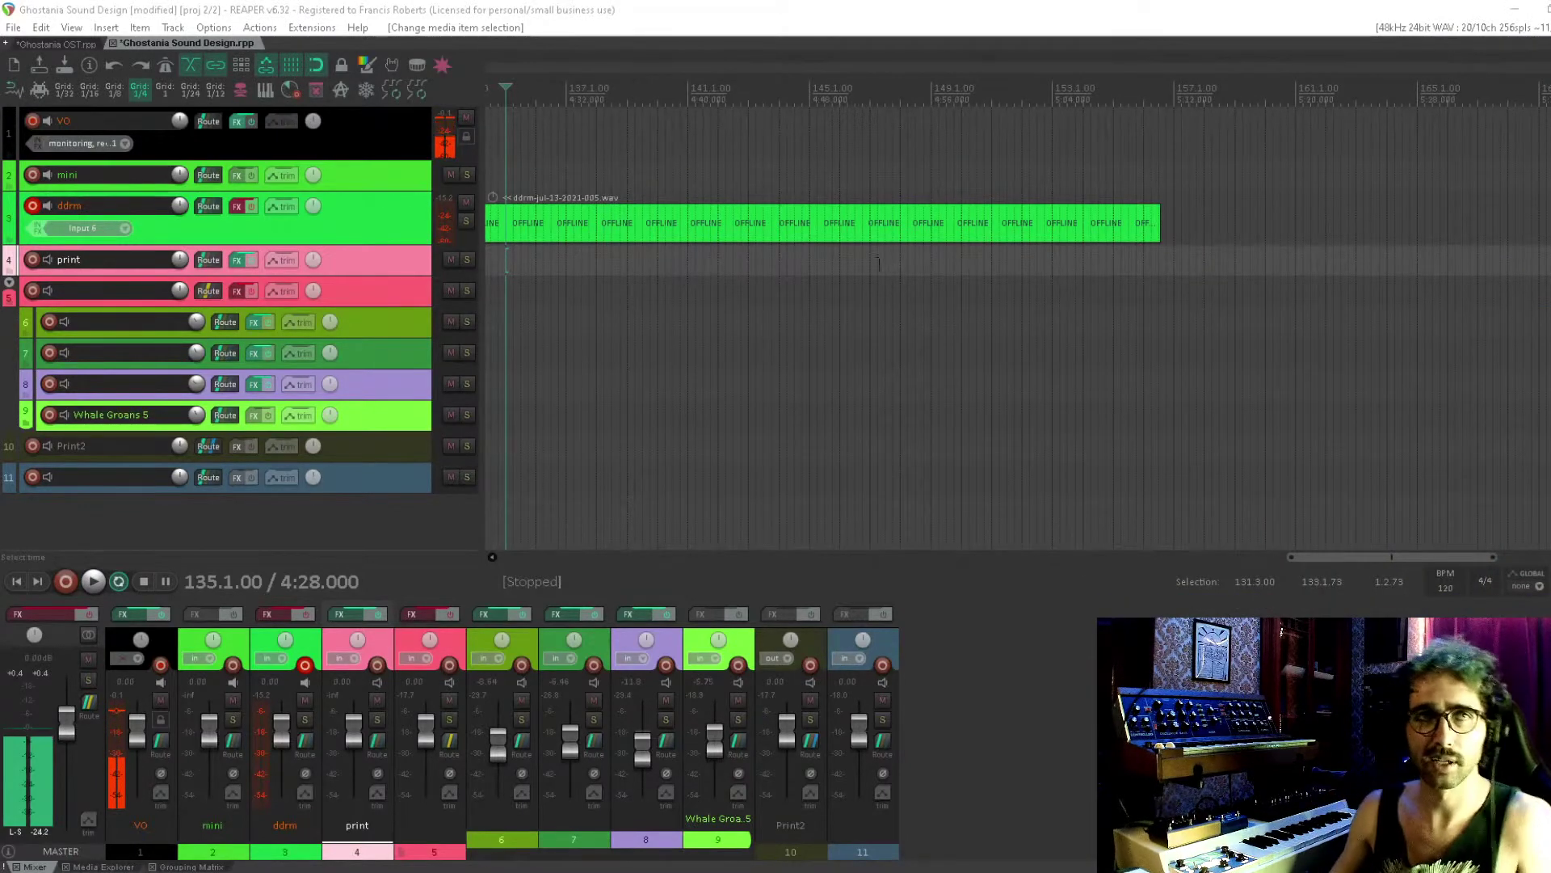
scroll(1067, 180, left, 2)
click(676, 337)
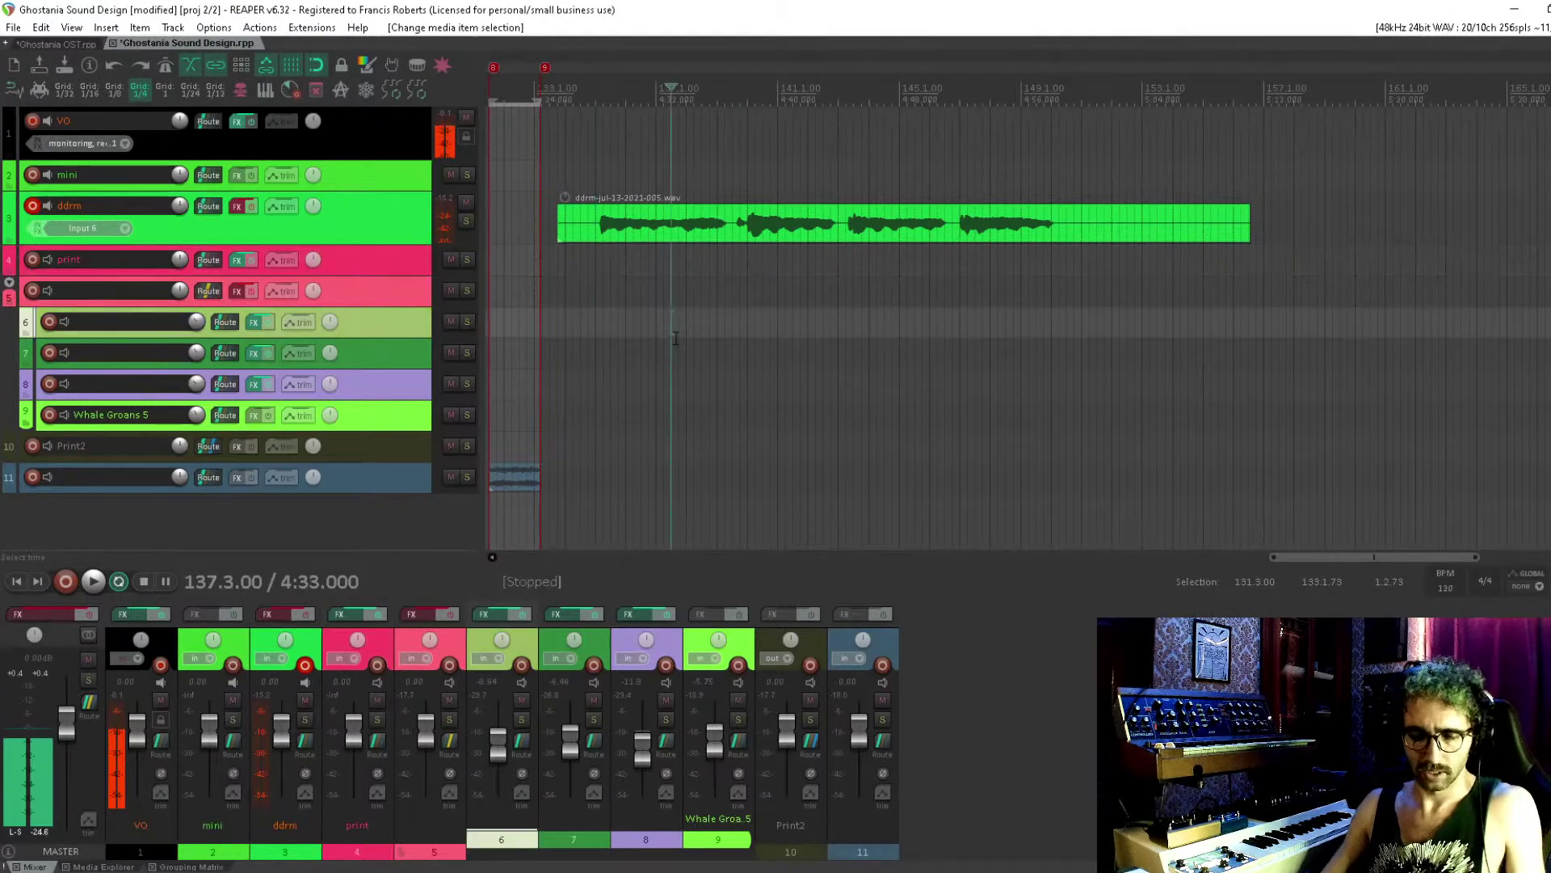
key(ctrl+s)
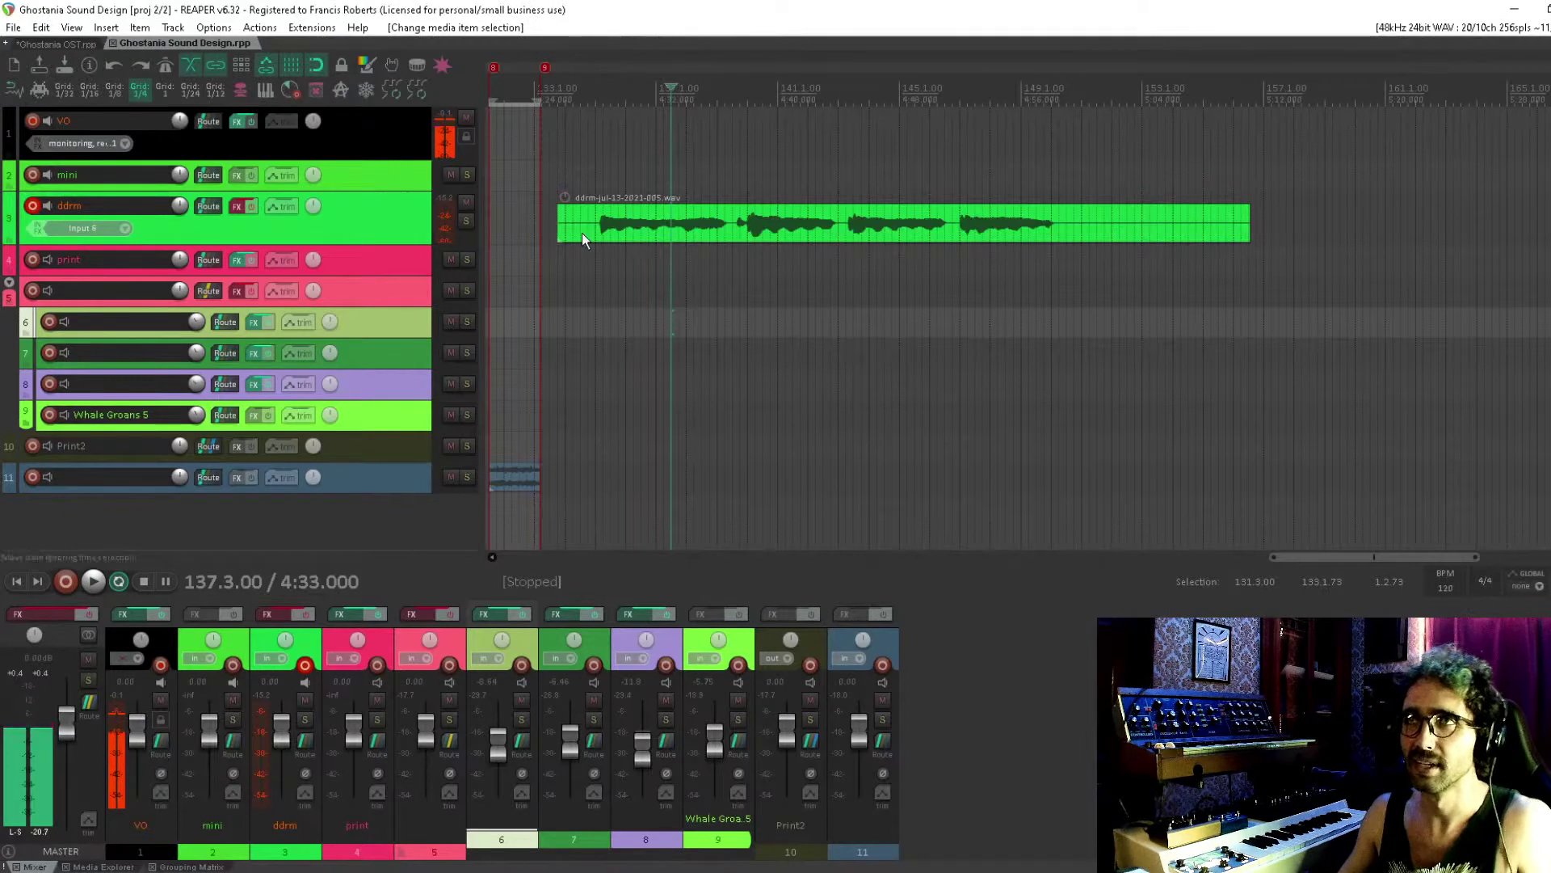
Split the ddrm recording at 150.2.00, just after the last note, and delete the silent tail
click(619, 285)
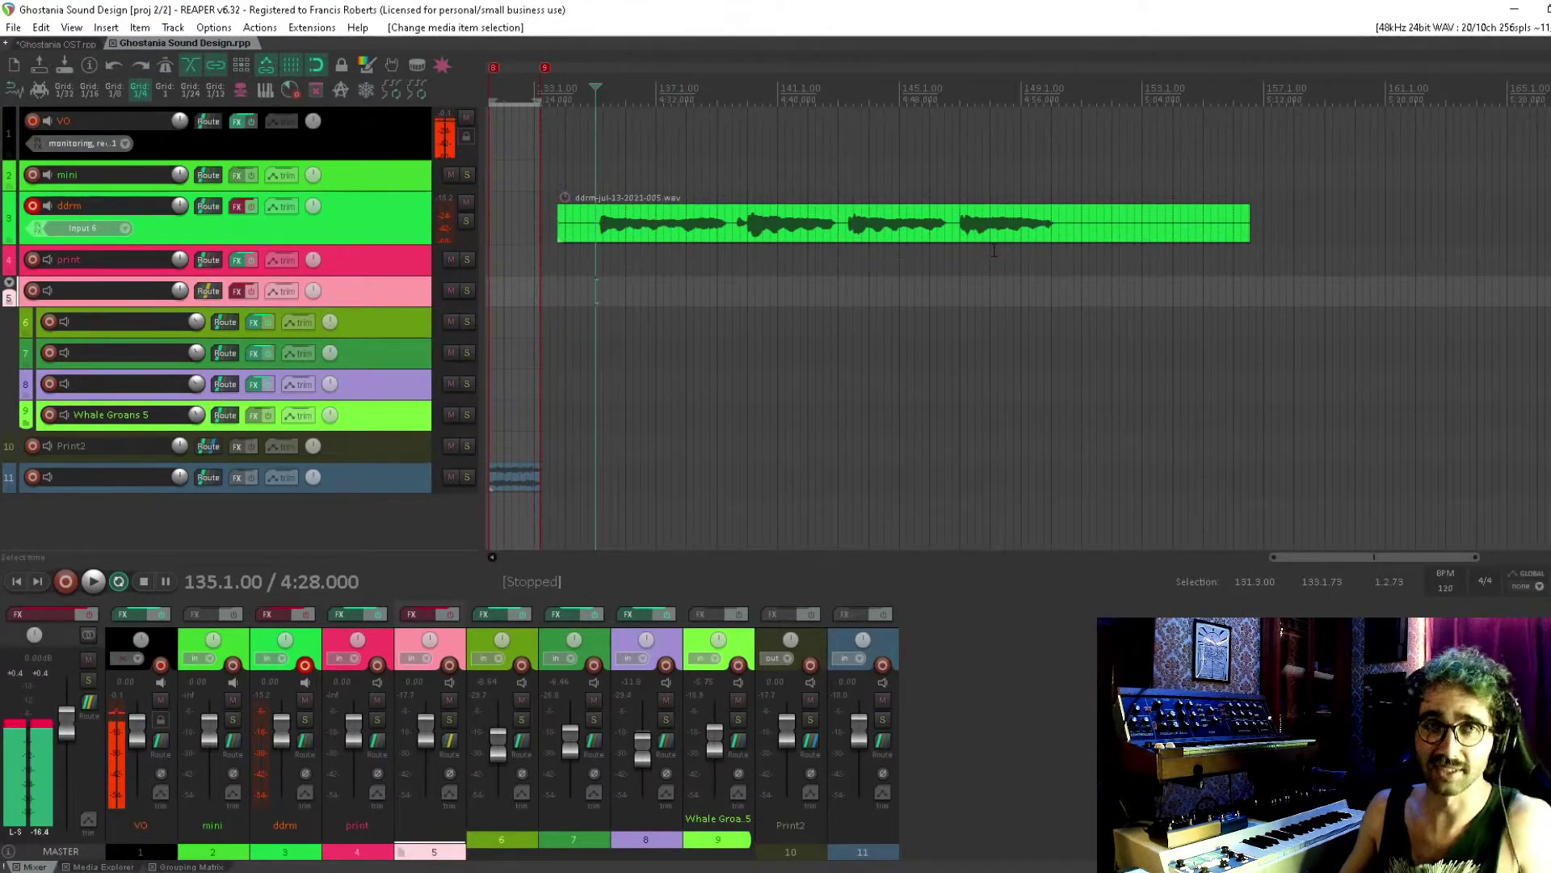
click(976, 226)
click(1052, 218)
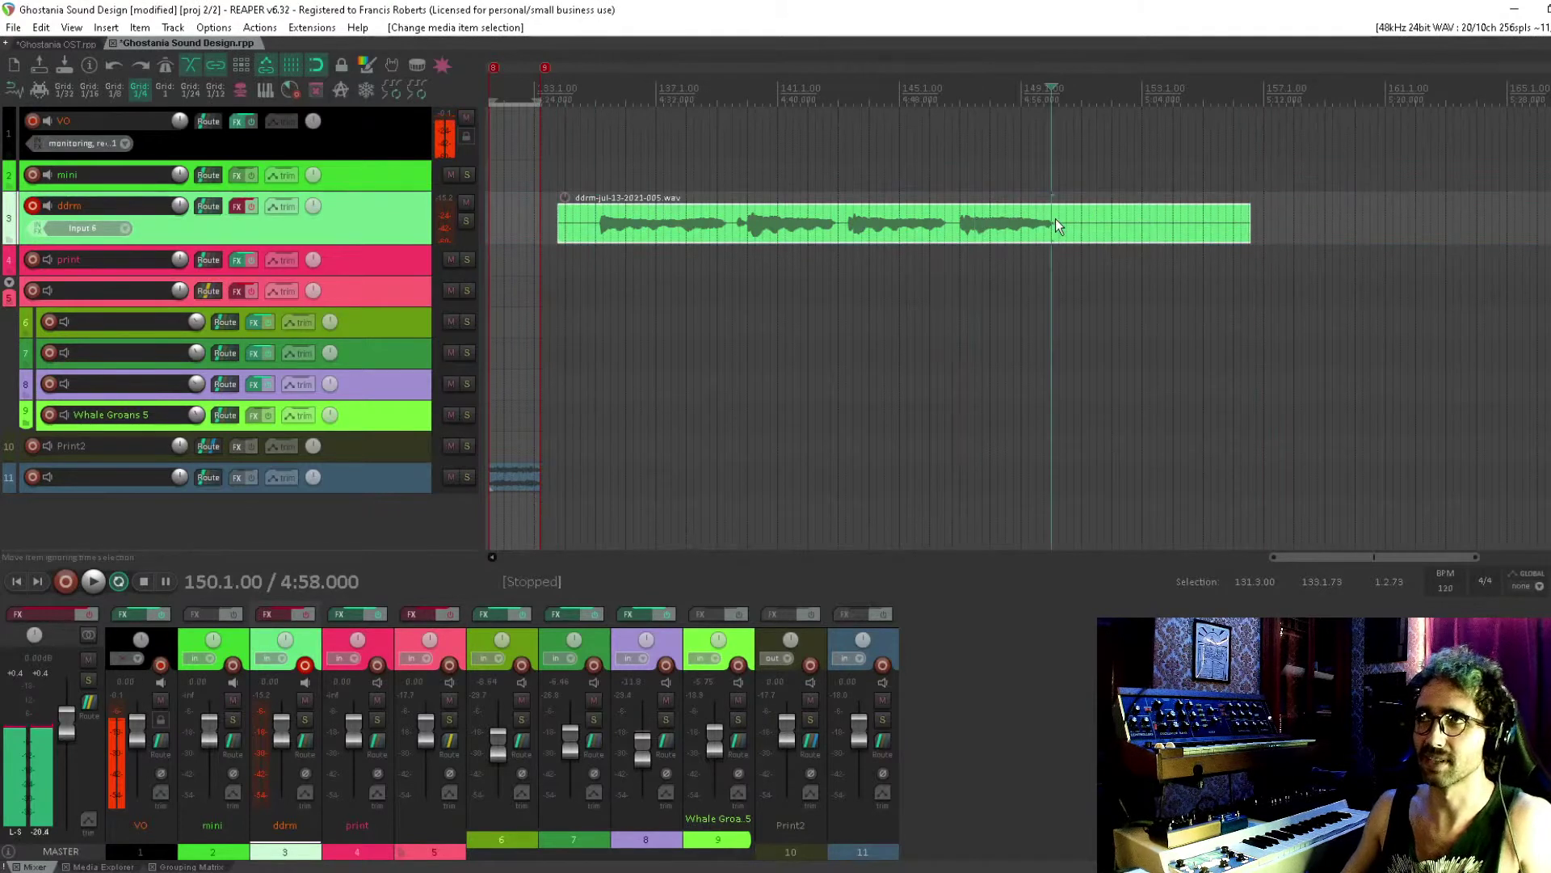
click(1058, 220)
key(s)
key(Delete)
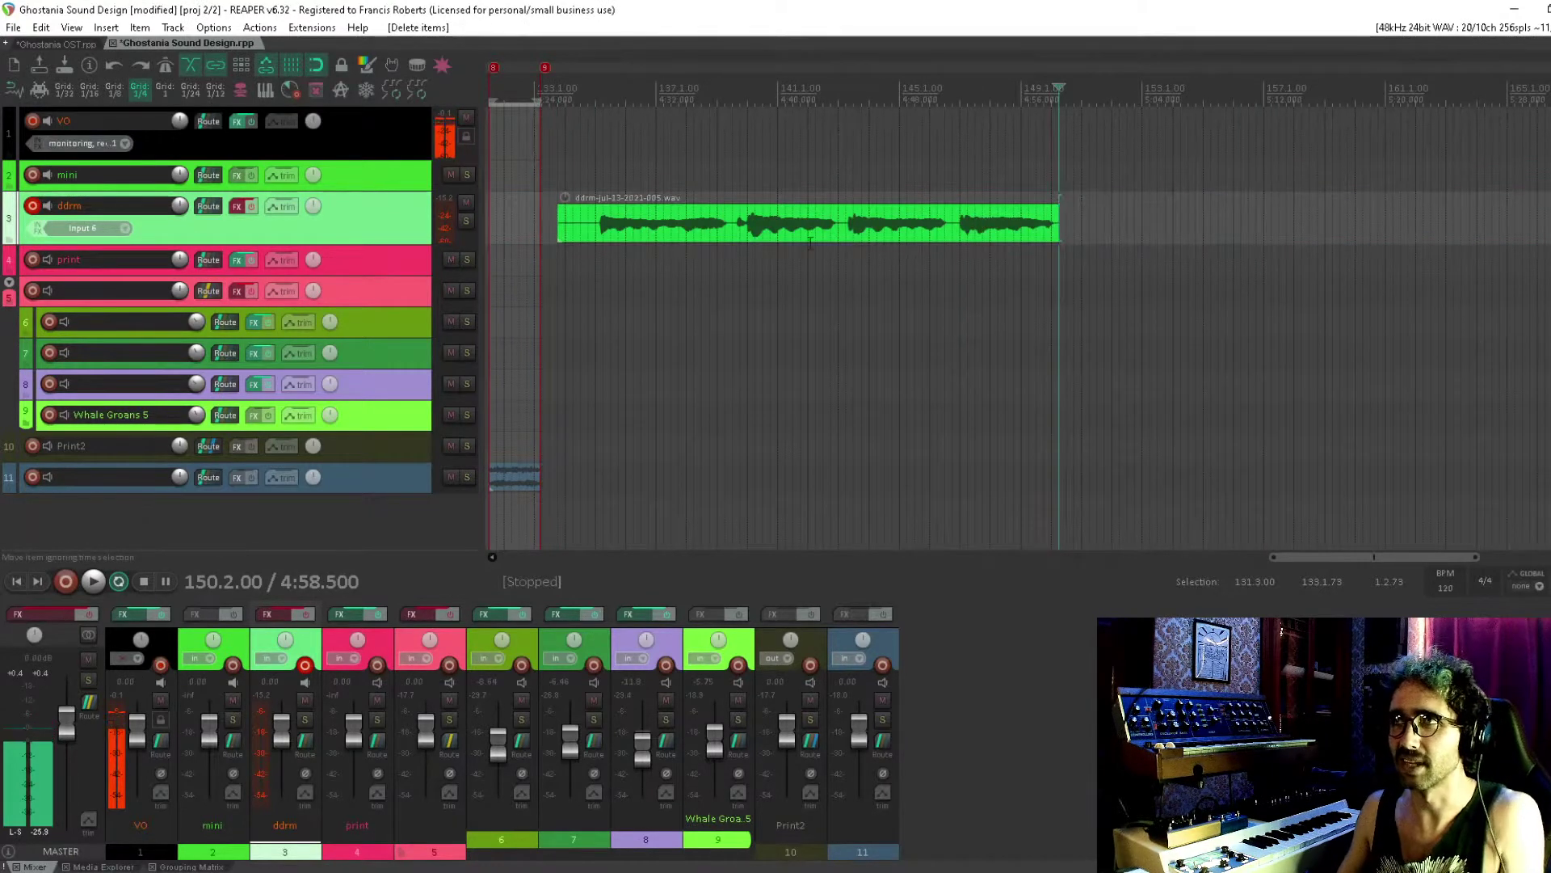
Split the ddrm recording just before its first note and delete the silent lead-in
click(596, 227)
key(s)
click(582, 226)
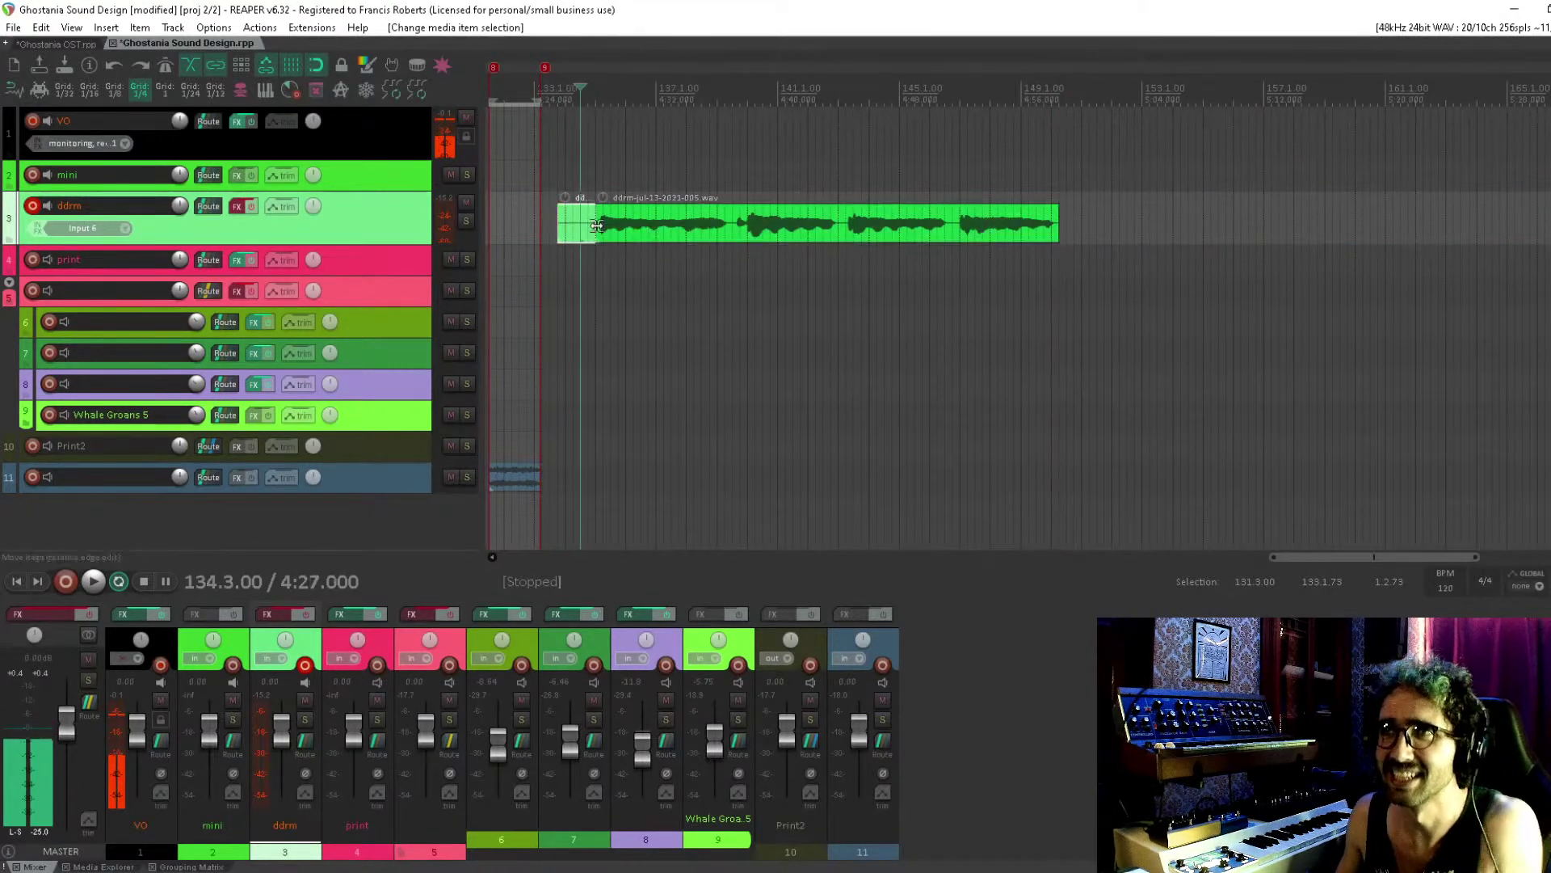
key(Delete)
Split the trimmed ddrm recording between its notes into four clips, with cuts including 139.3.00 and 146.3.00
click(620, 231)
click(733, 228)
key(s)
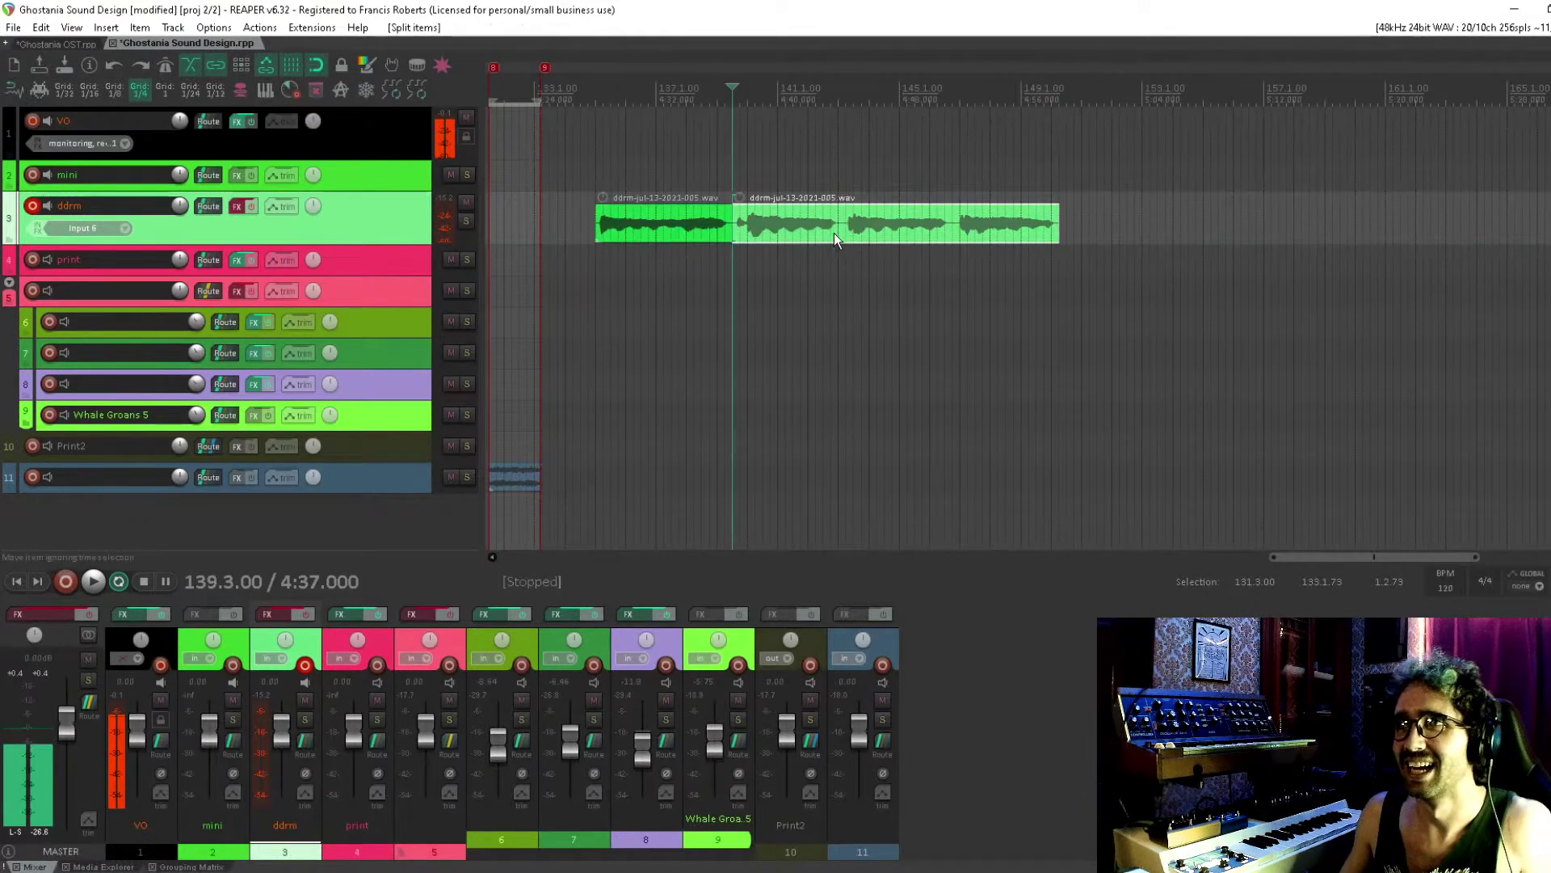
drag(835, 233, 841, 232)
key(s)
click(946, 227)
key(s)
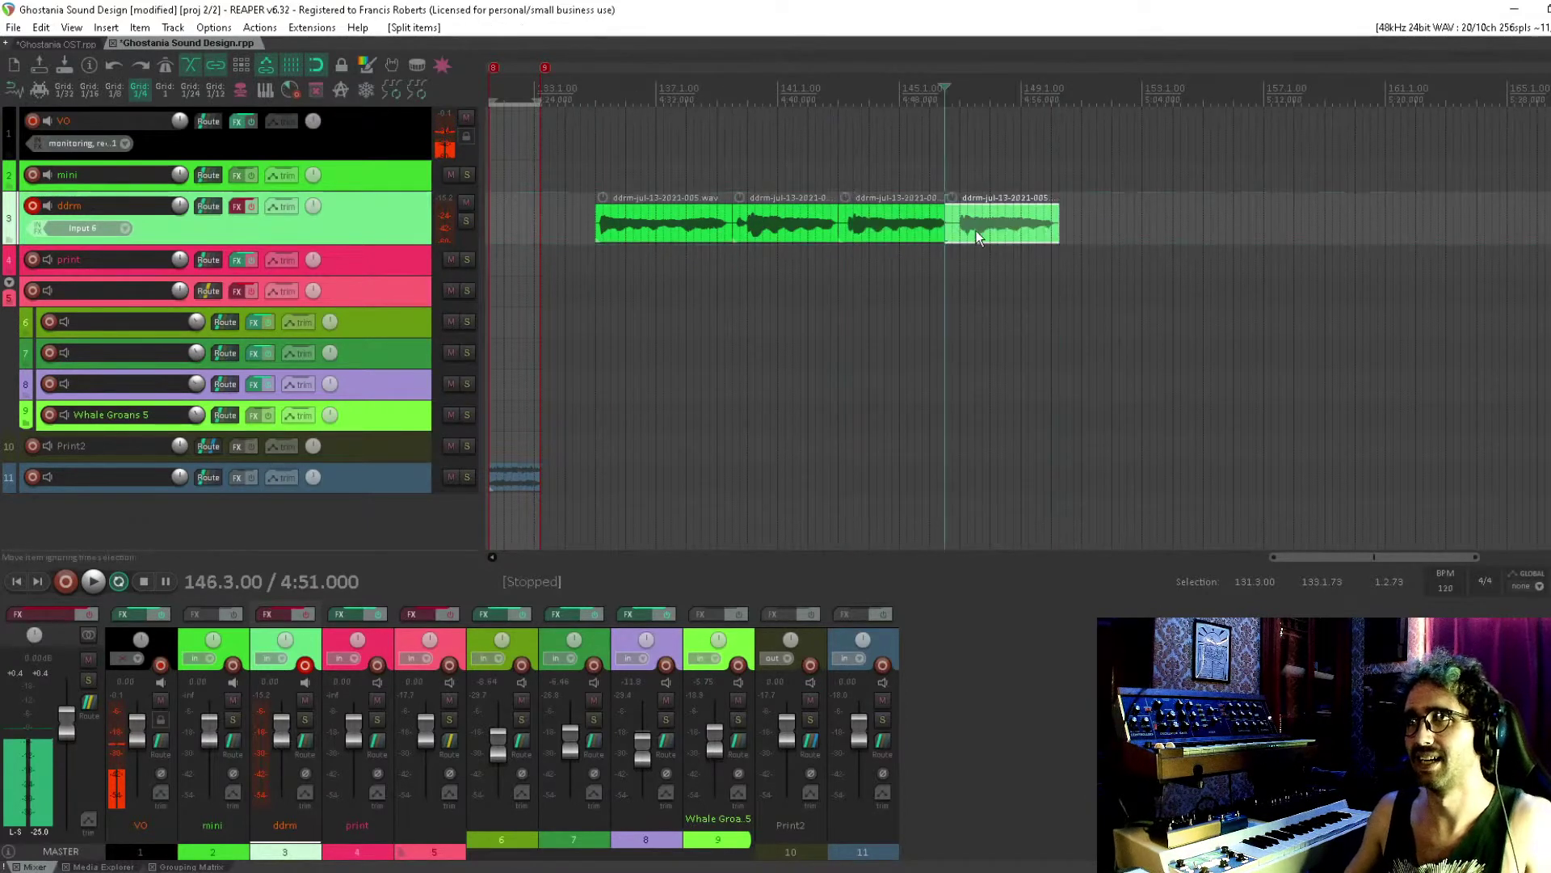
Space the four ddrm clips apart along their track so that each note stands alone
drag(948, 232, 1144, 230)
drag(933, 240, 994, 240)
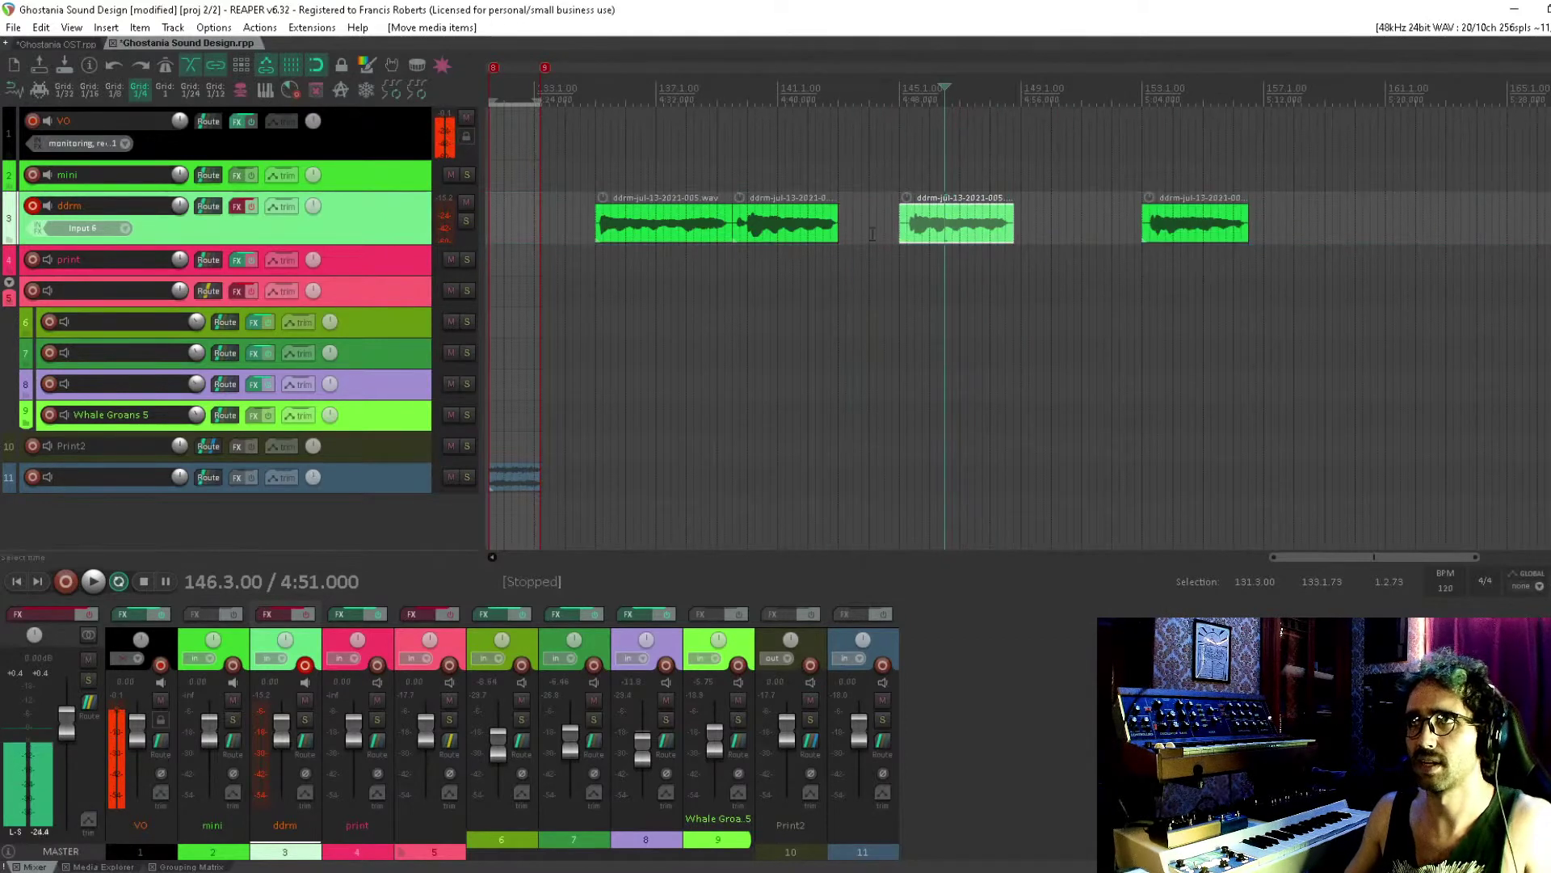
drag(768, 230, 697, 230)
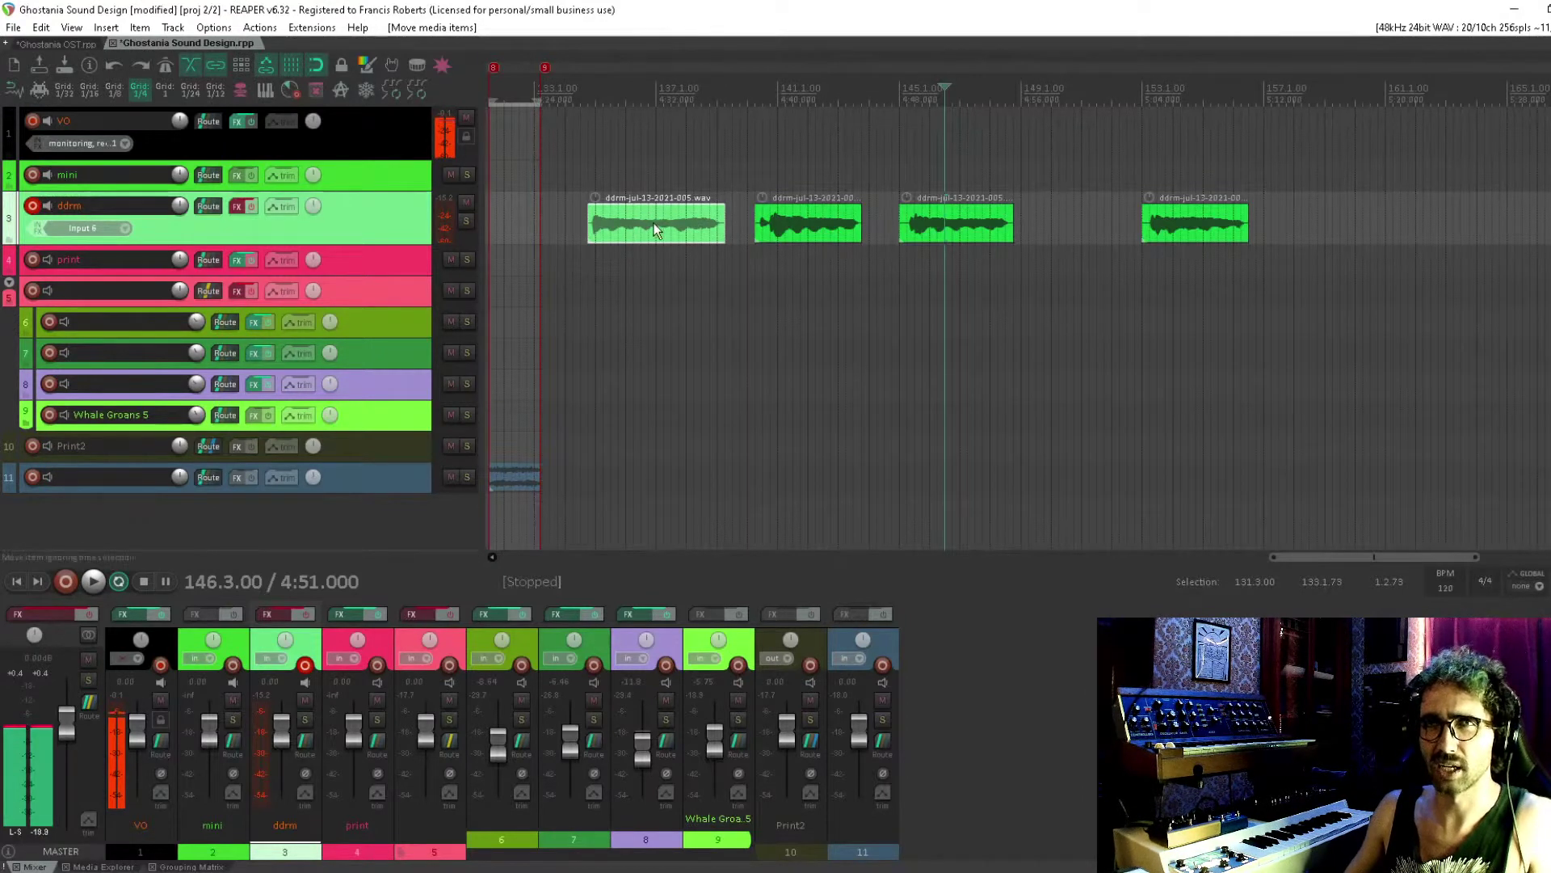
Move the first ddrm clip onto a new track 12, disarm the ddrm track, and solo track 12
drag(675, 228, 675, 515)
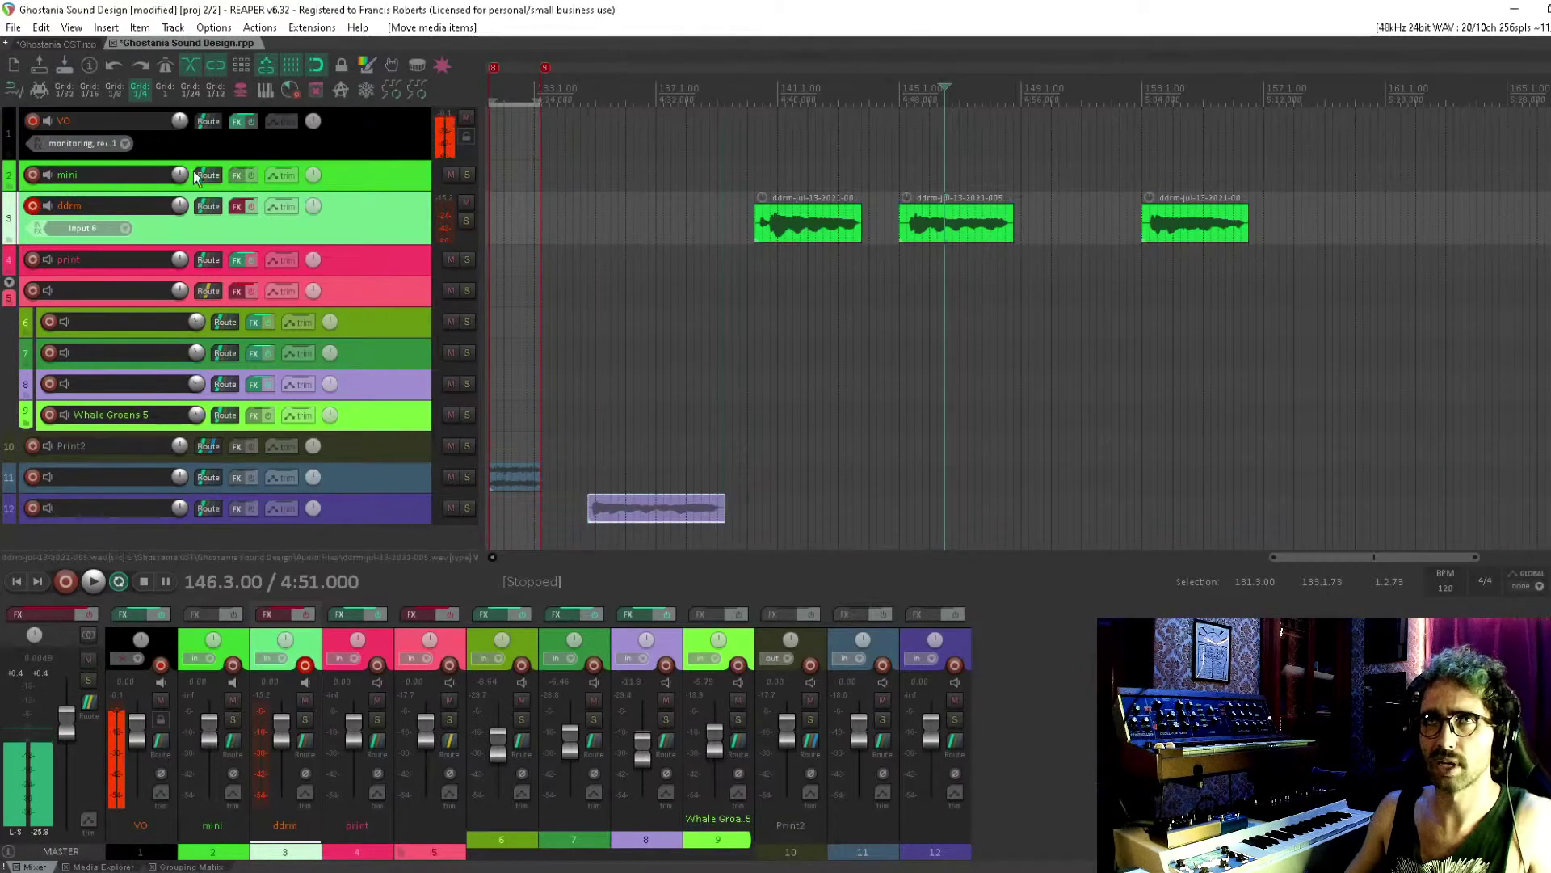
click(32, 206)
click(631, 483)
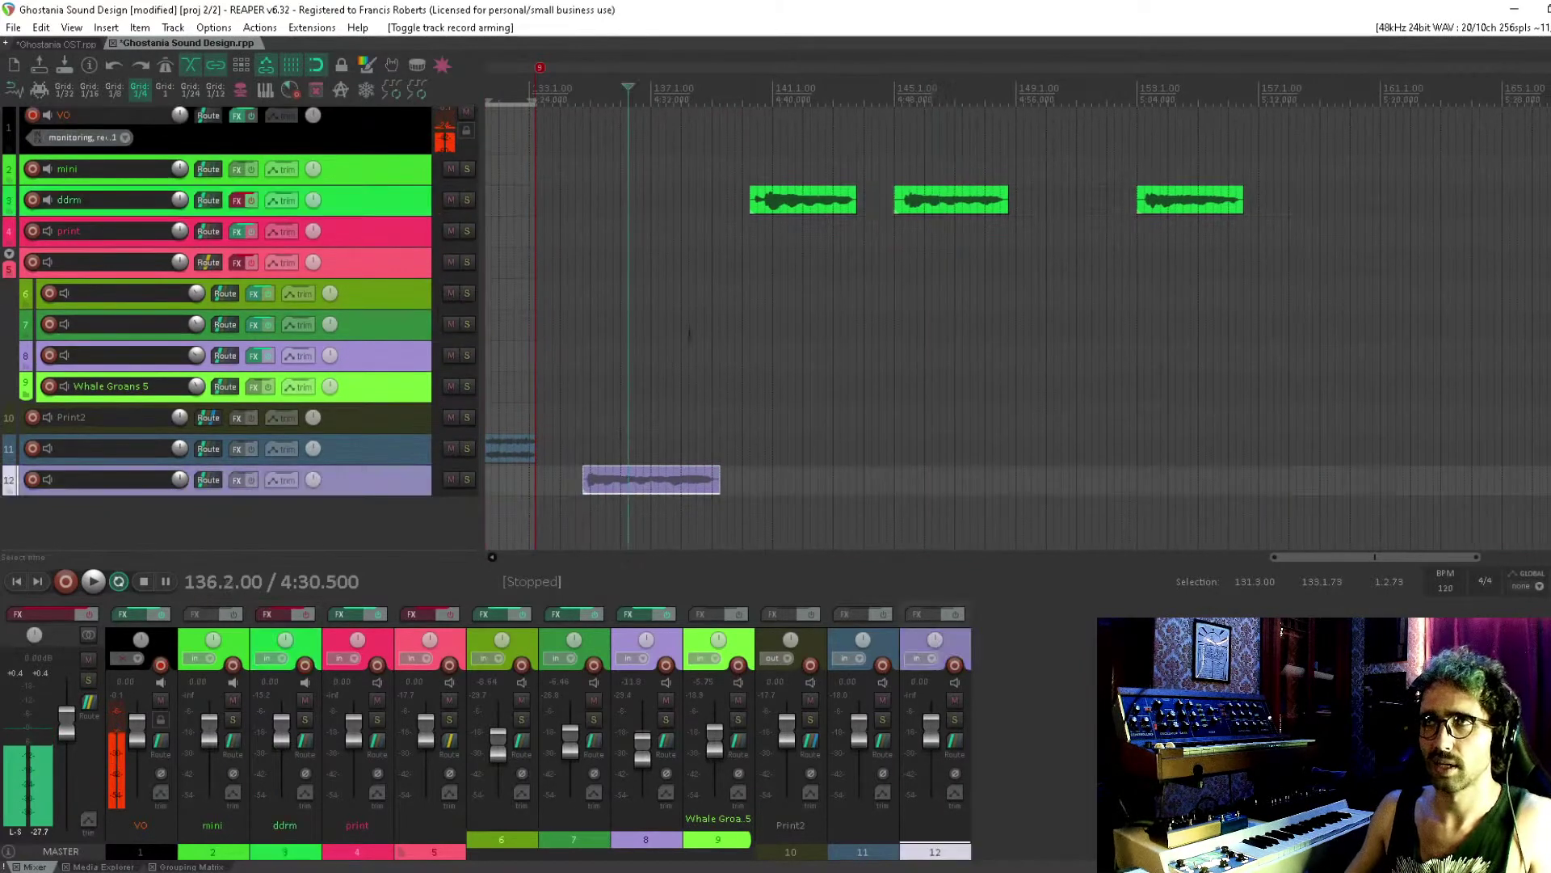
click(467, 480)
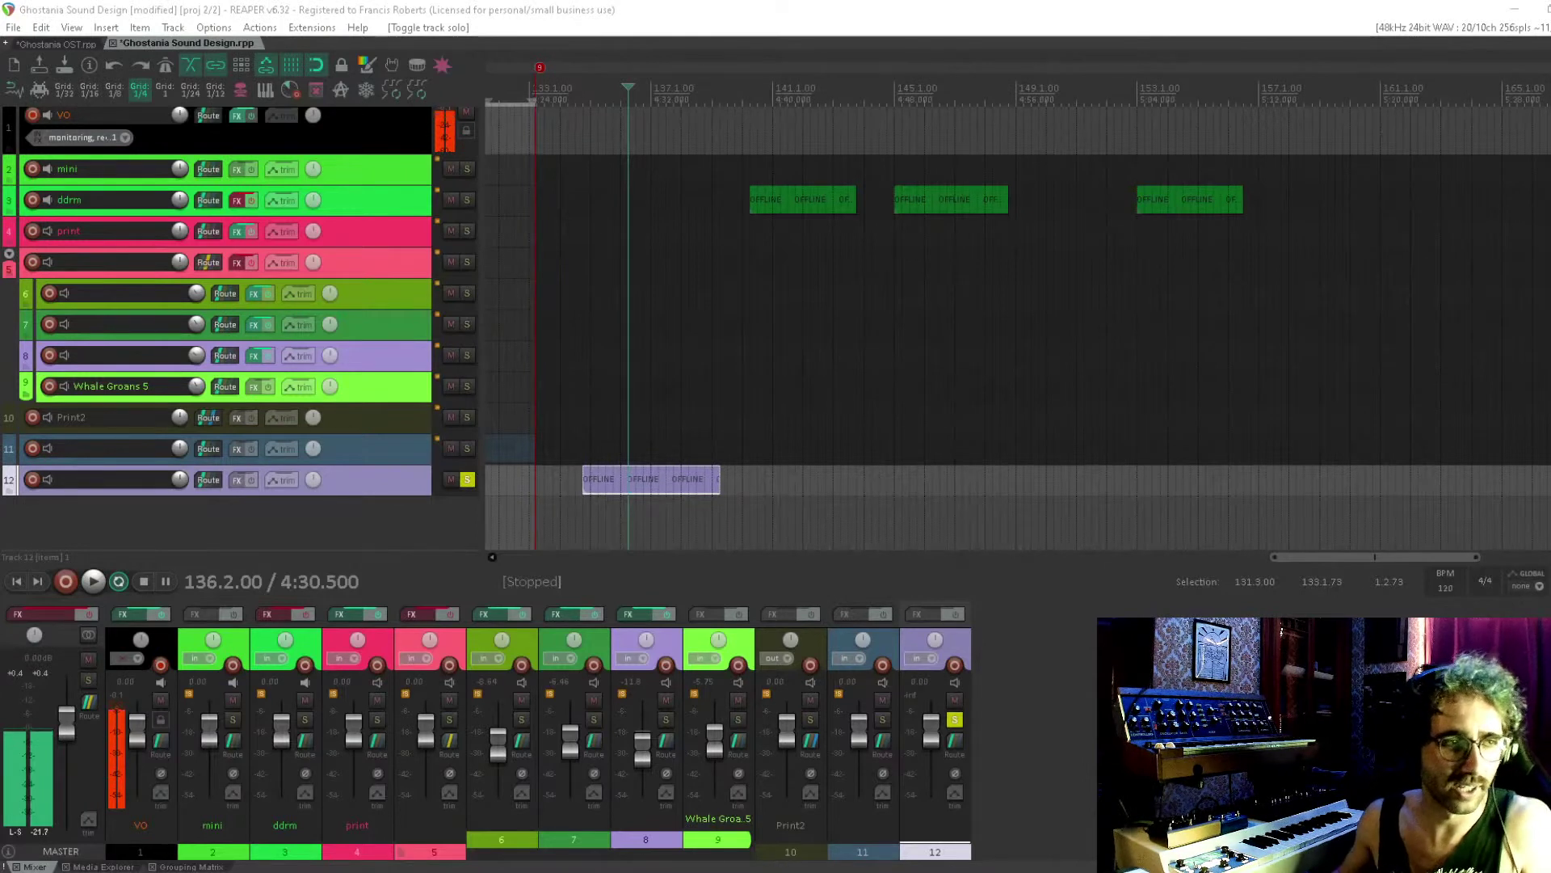
Time-stretch the track 12 clip so it ends at about bar 163, and play it from 136.2.00
click(720, 417)
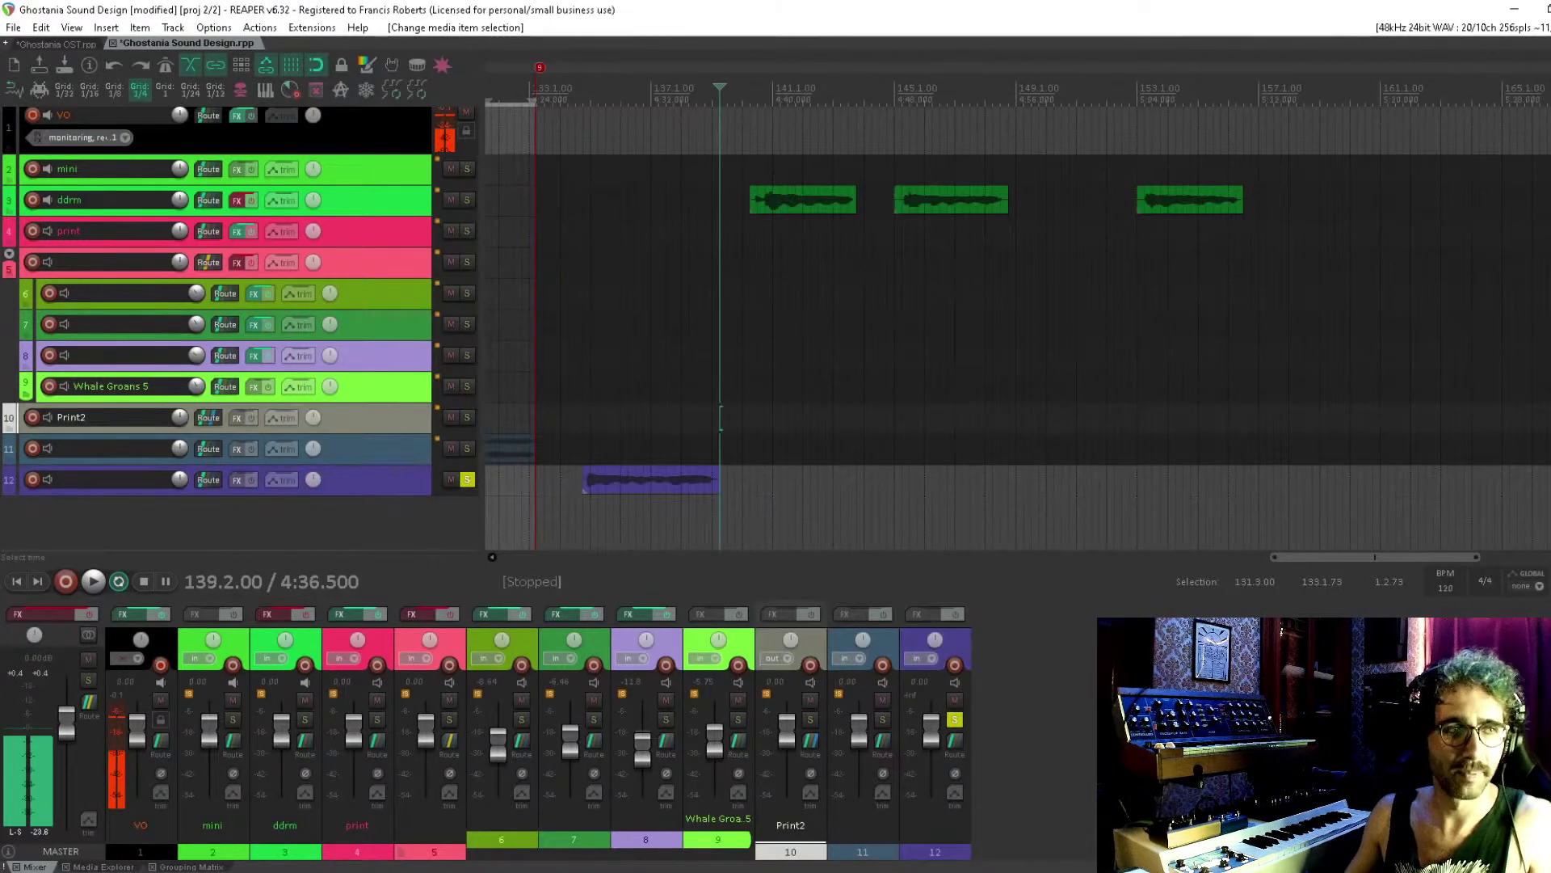
click(701, 484)
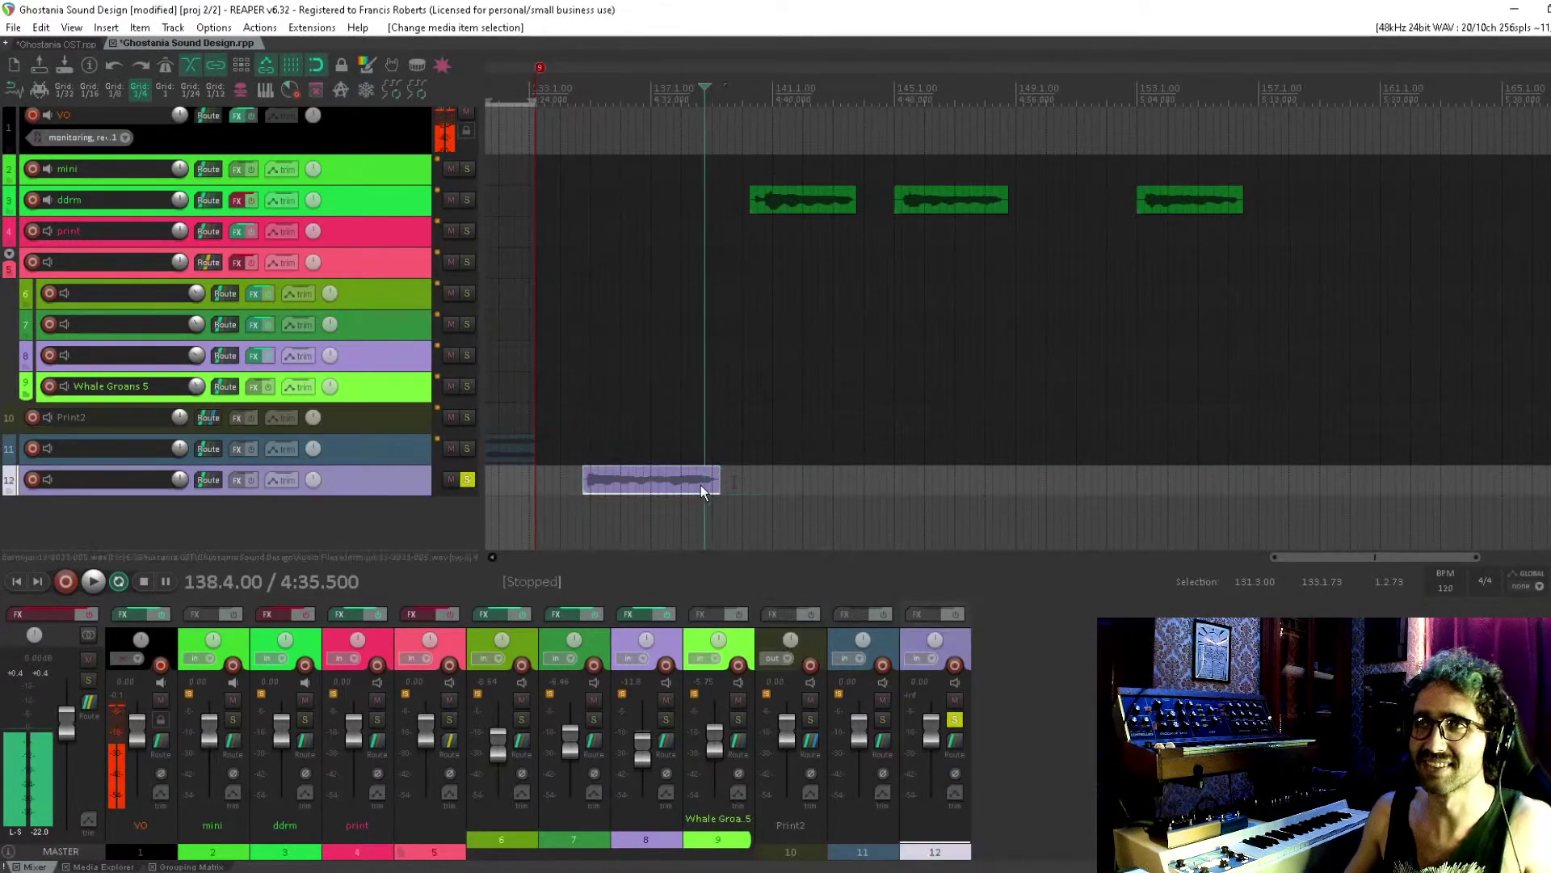
drag(719, 484, 1455, 499)
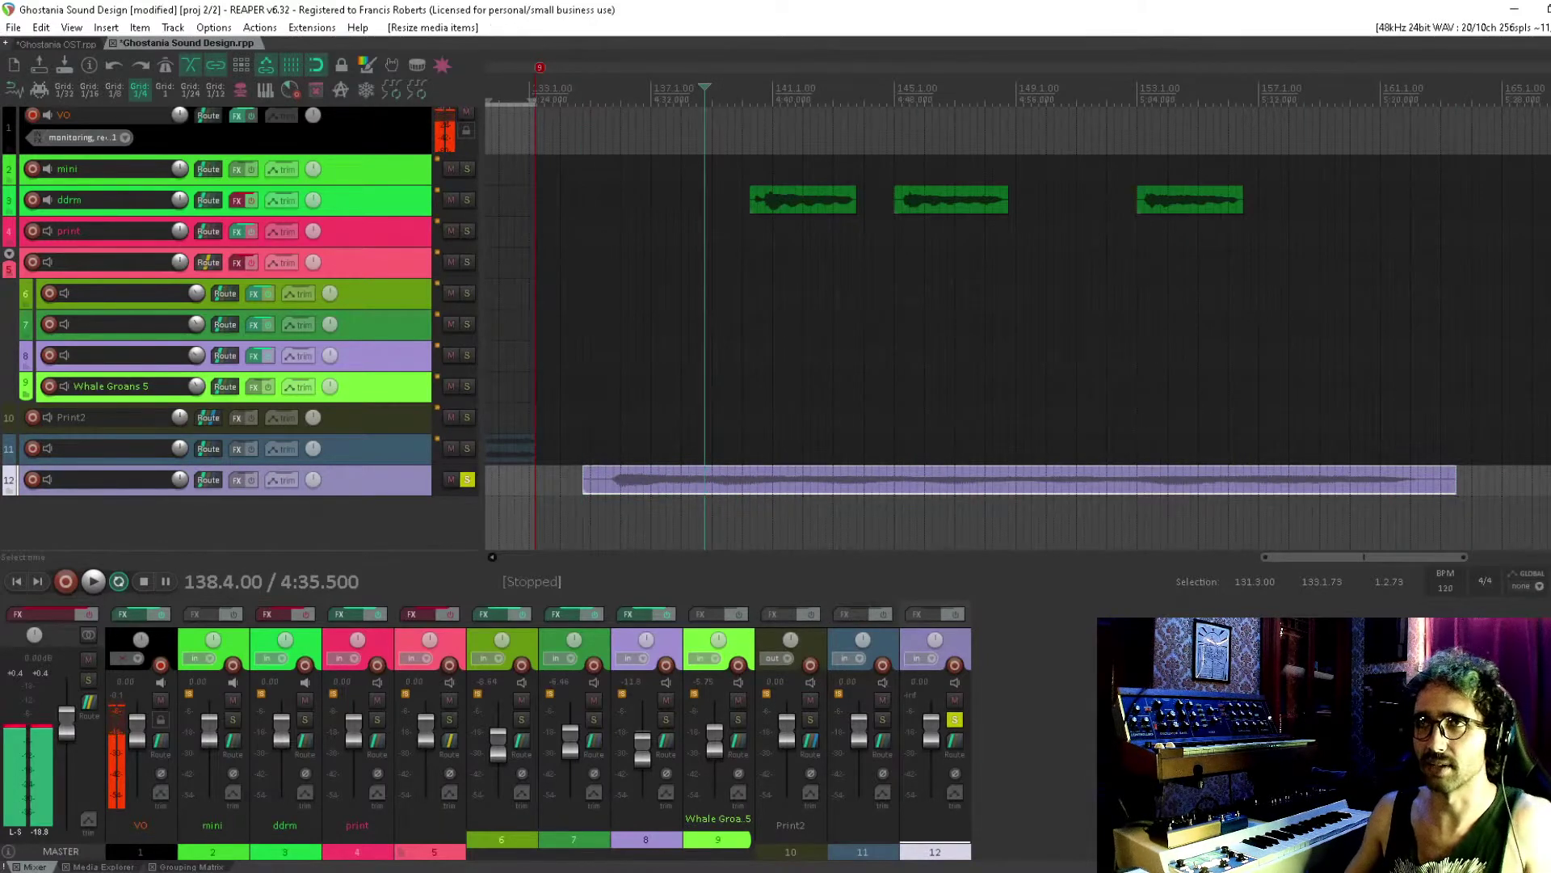
click(628, 416)
key(space)
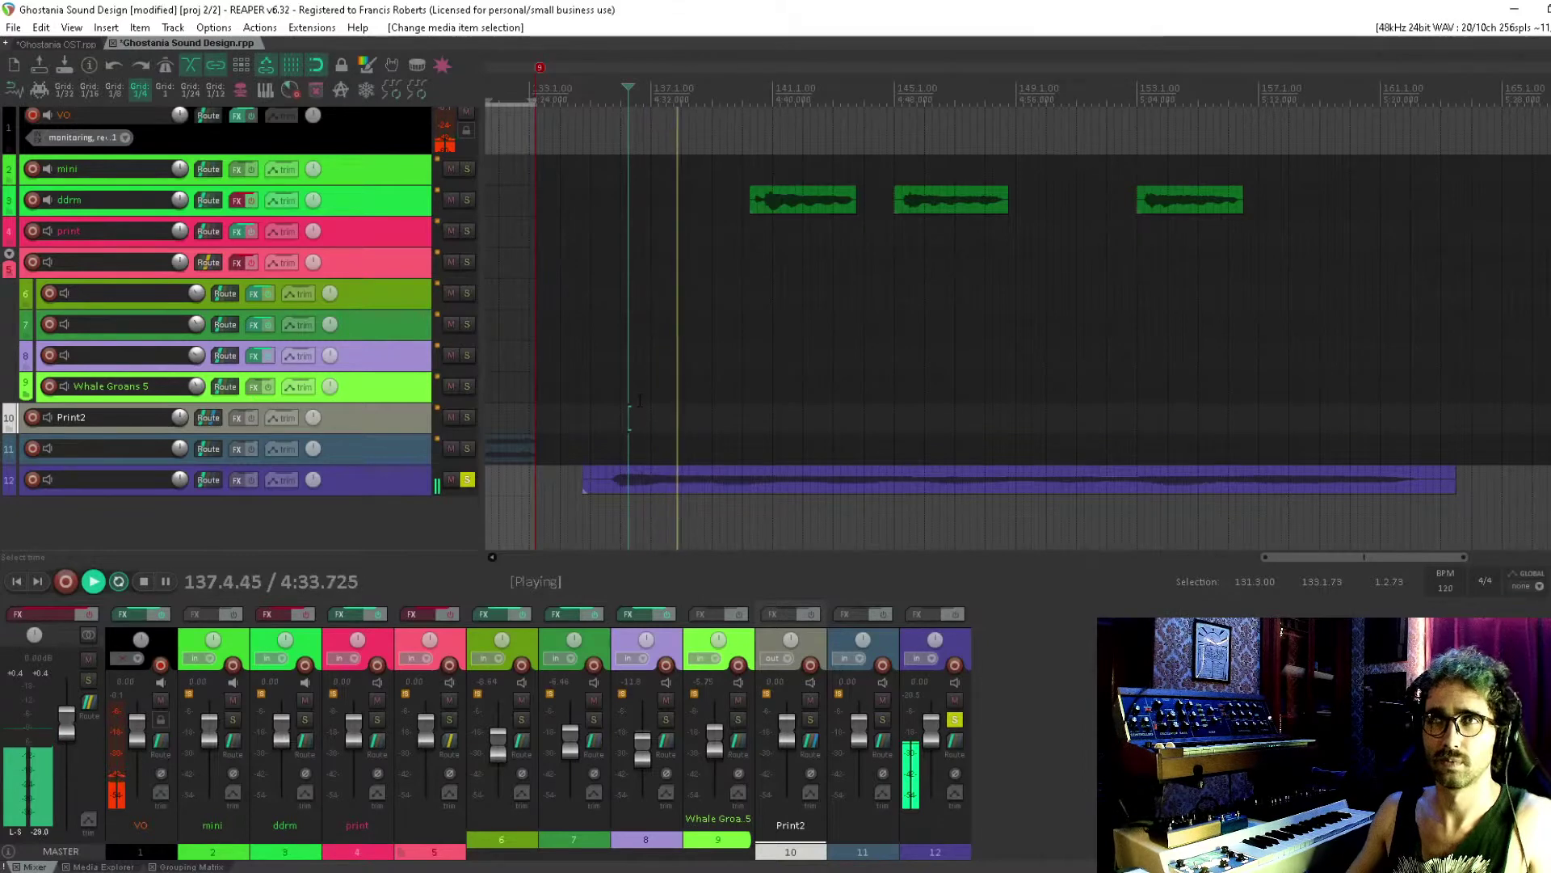
Stretch the track 12 clip further during playback, first to about bar 208 and finally to about bar 512
scroll(762, 476, down, 3)
scroll(876, 467, down, 2)
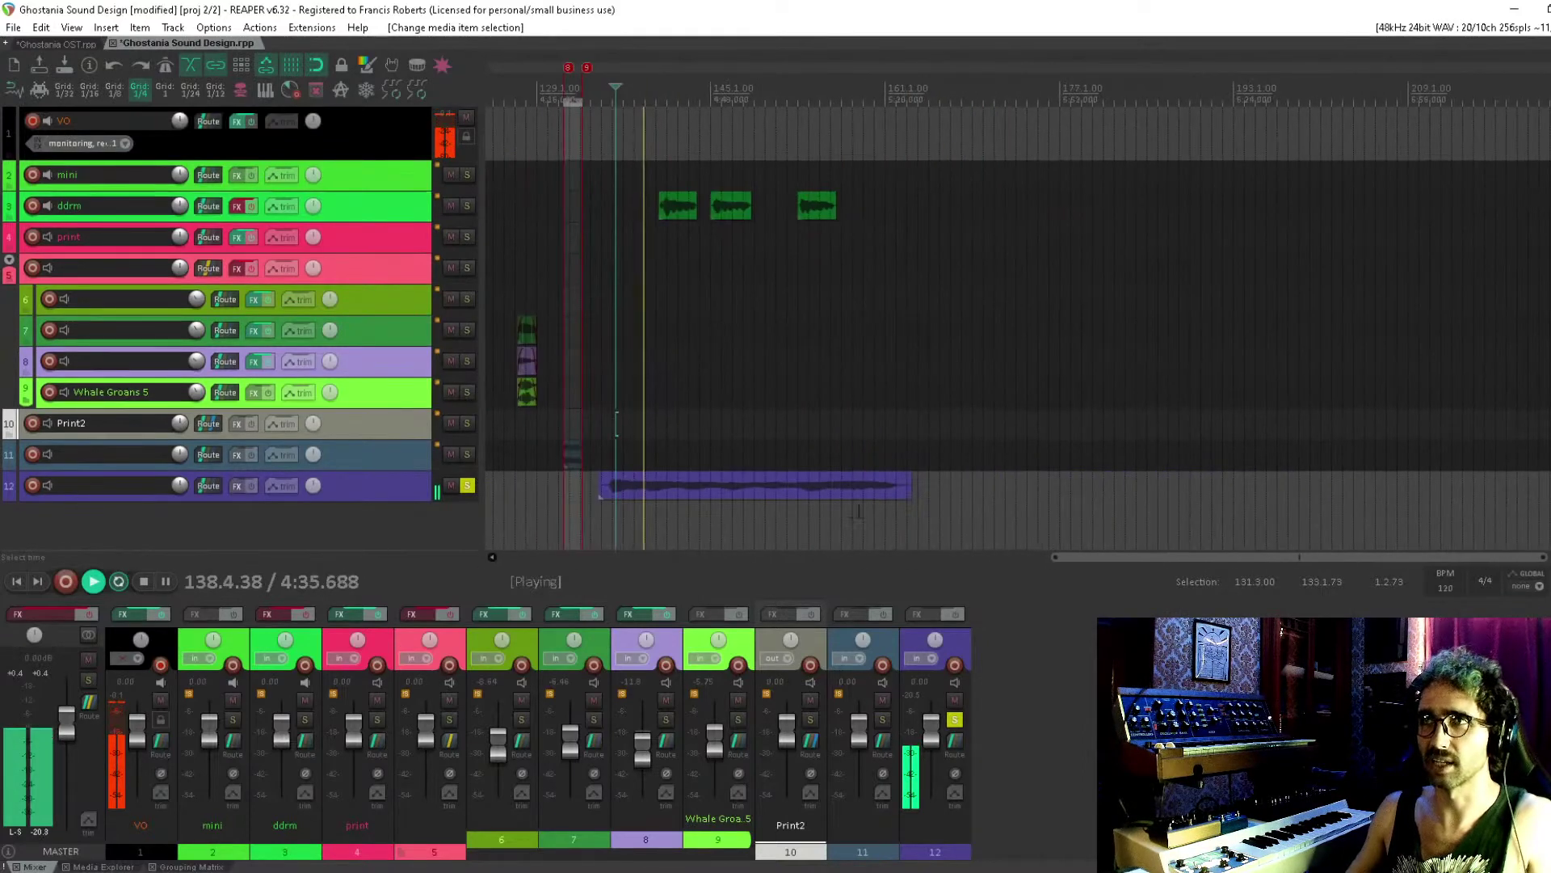
drag(907, 488, 1396, 485)
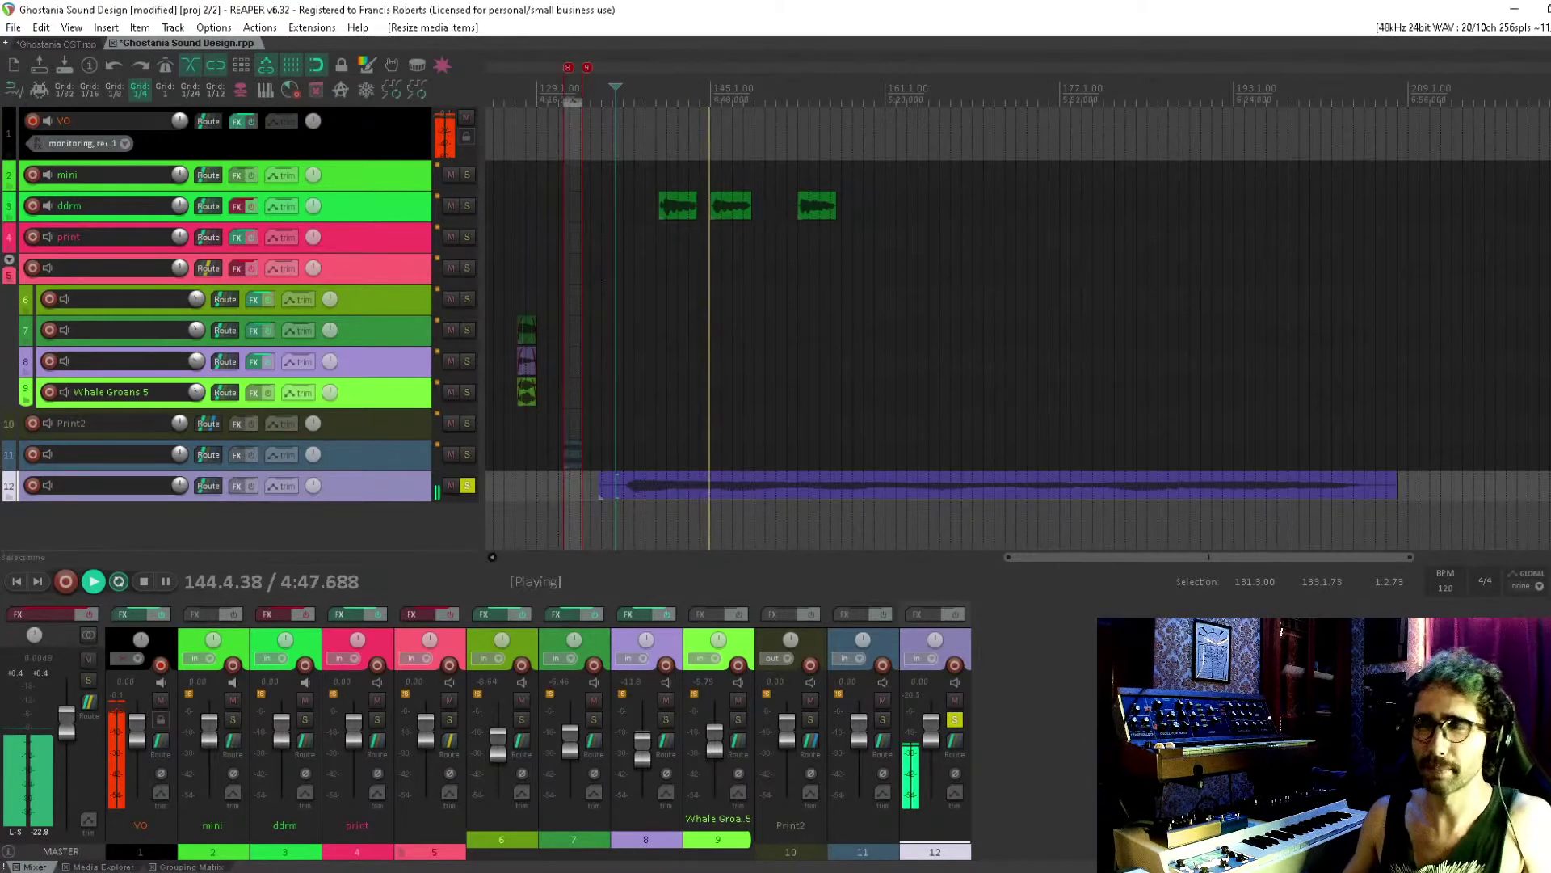
scroll(694, 485, down, 3)
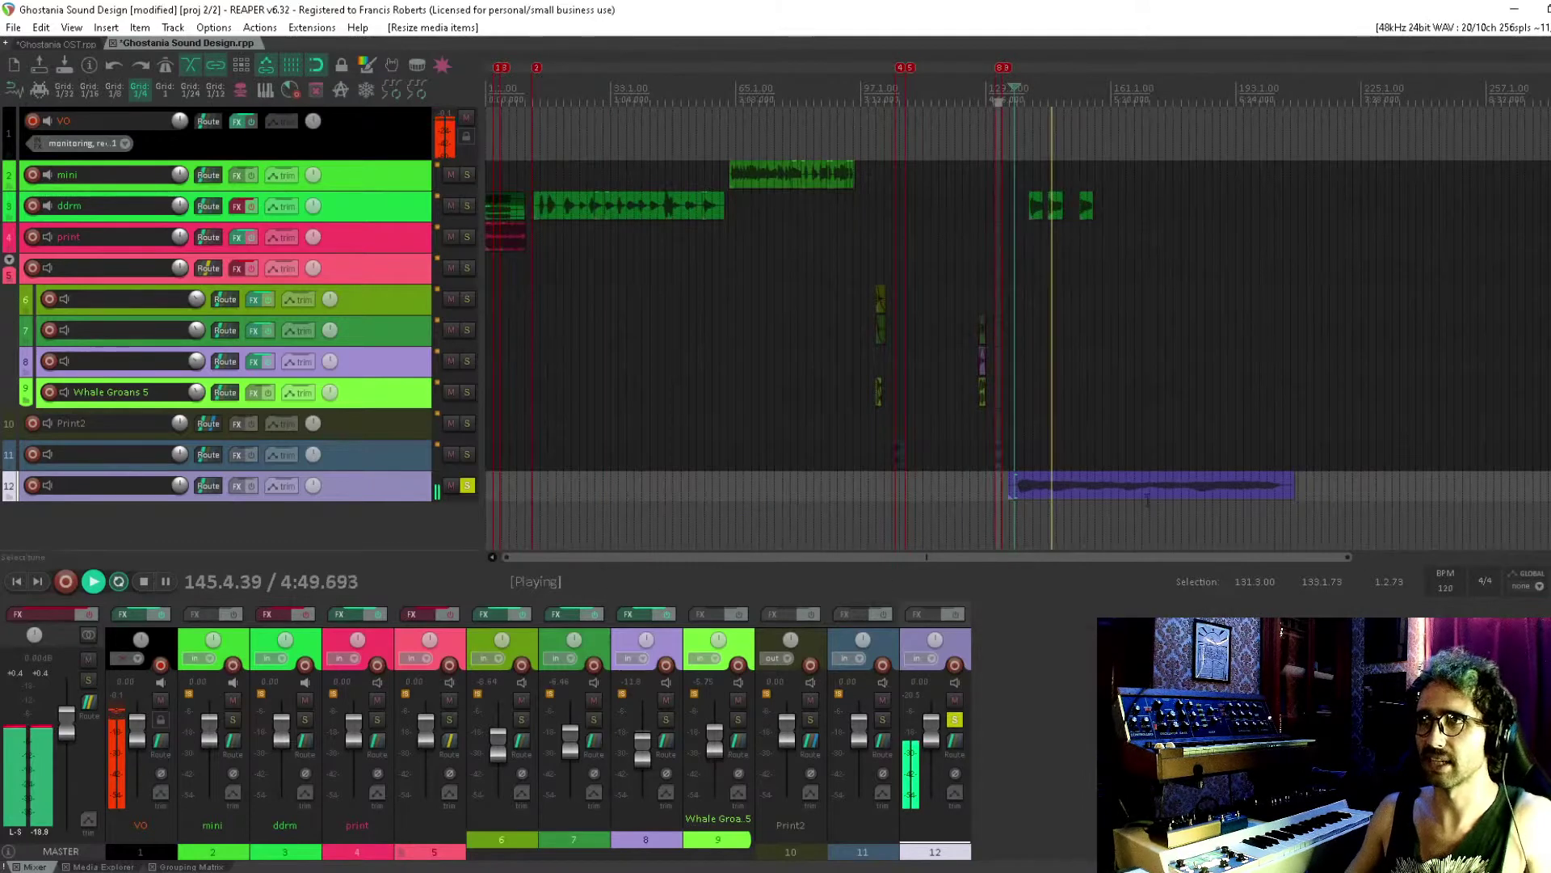
scroll(730, 482, down, 2)
drag(711, 481, 1547, 481)
scroll(894, 485, up, 5)
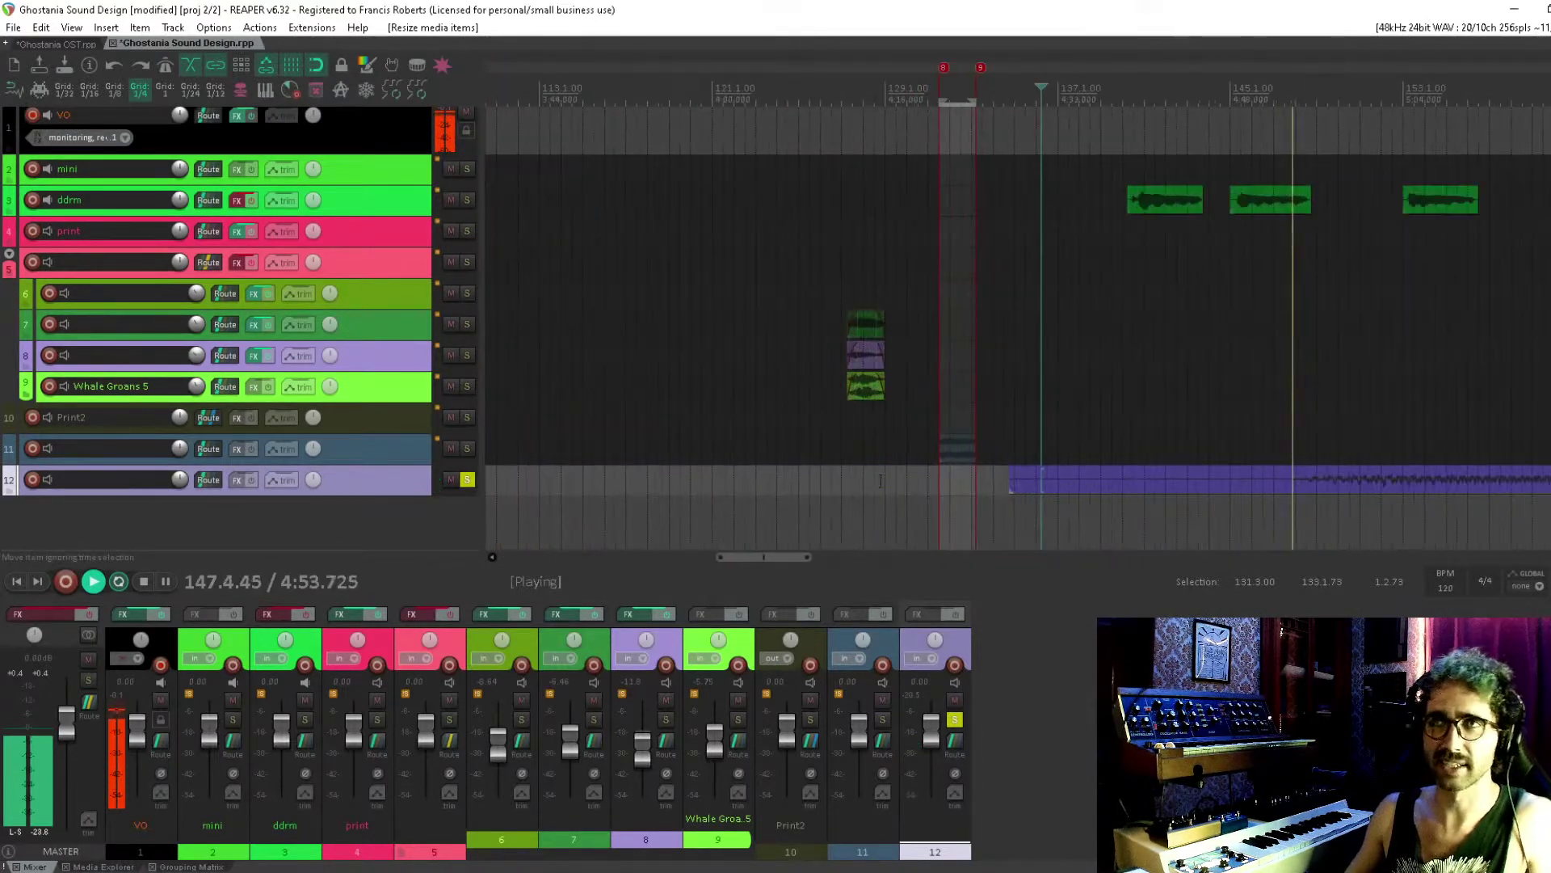
Audition the extremely stretched clip on track 12 from around 158.1.00, view its full length, and stop playback
scroll(1041, 481, right, 3)
click(1129, 358)
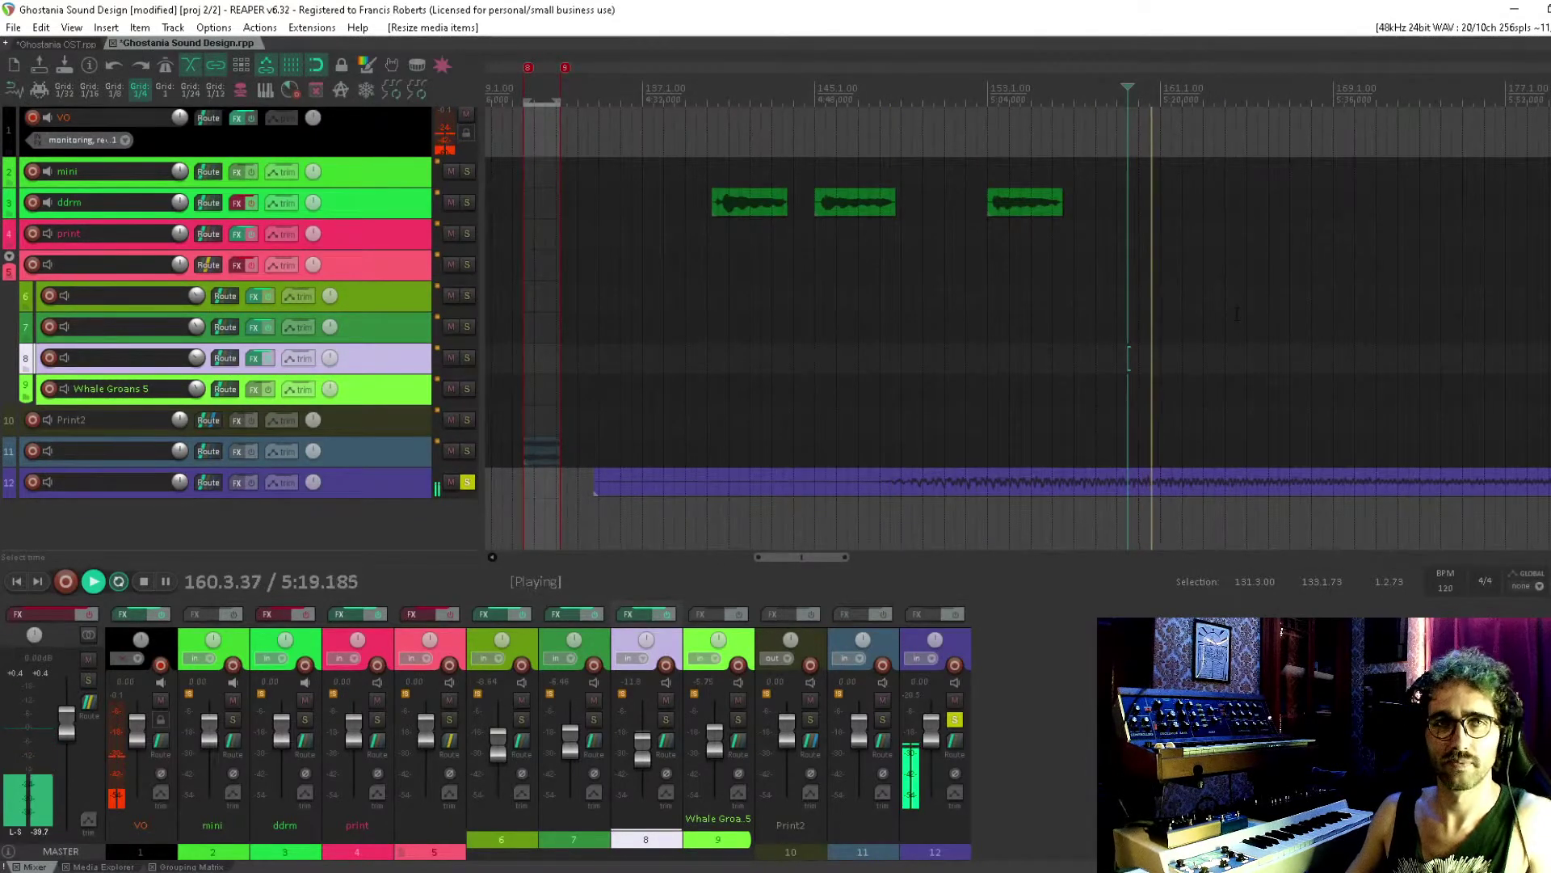
click(1096, 358)
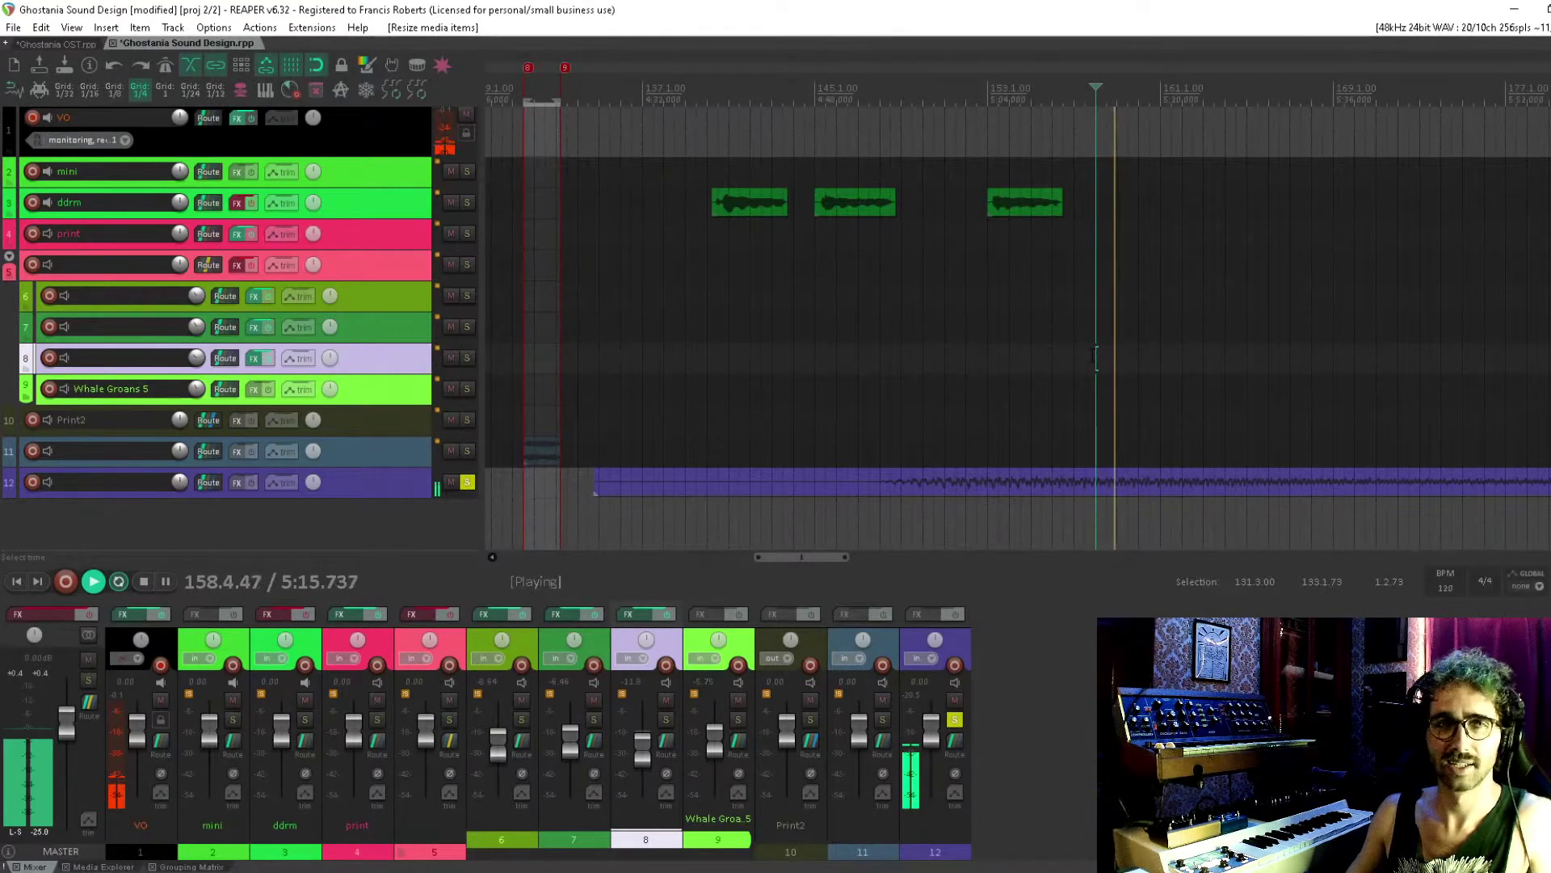
scroll(970, 367, down, 3)
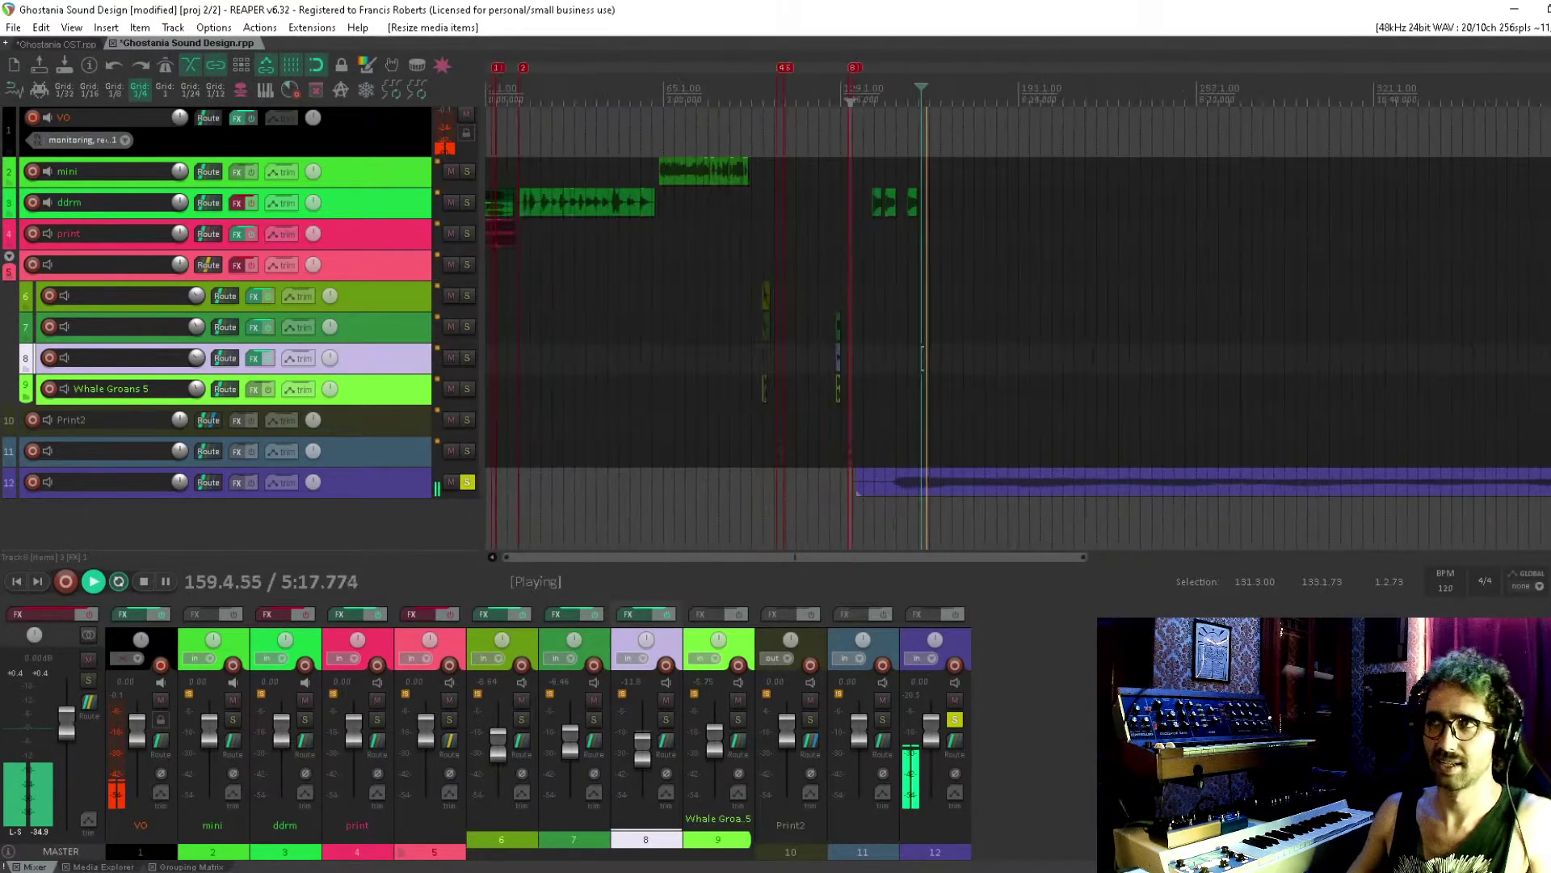
scroll(865, 377, down, 3)
drag(866, 376, 769, 376)
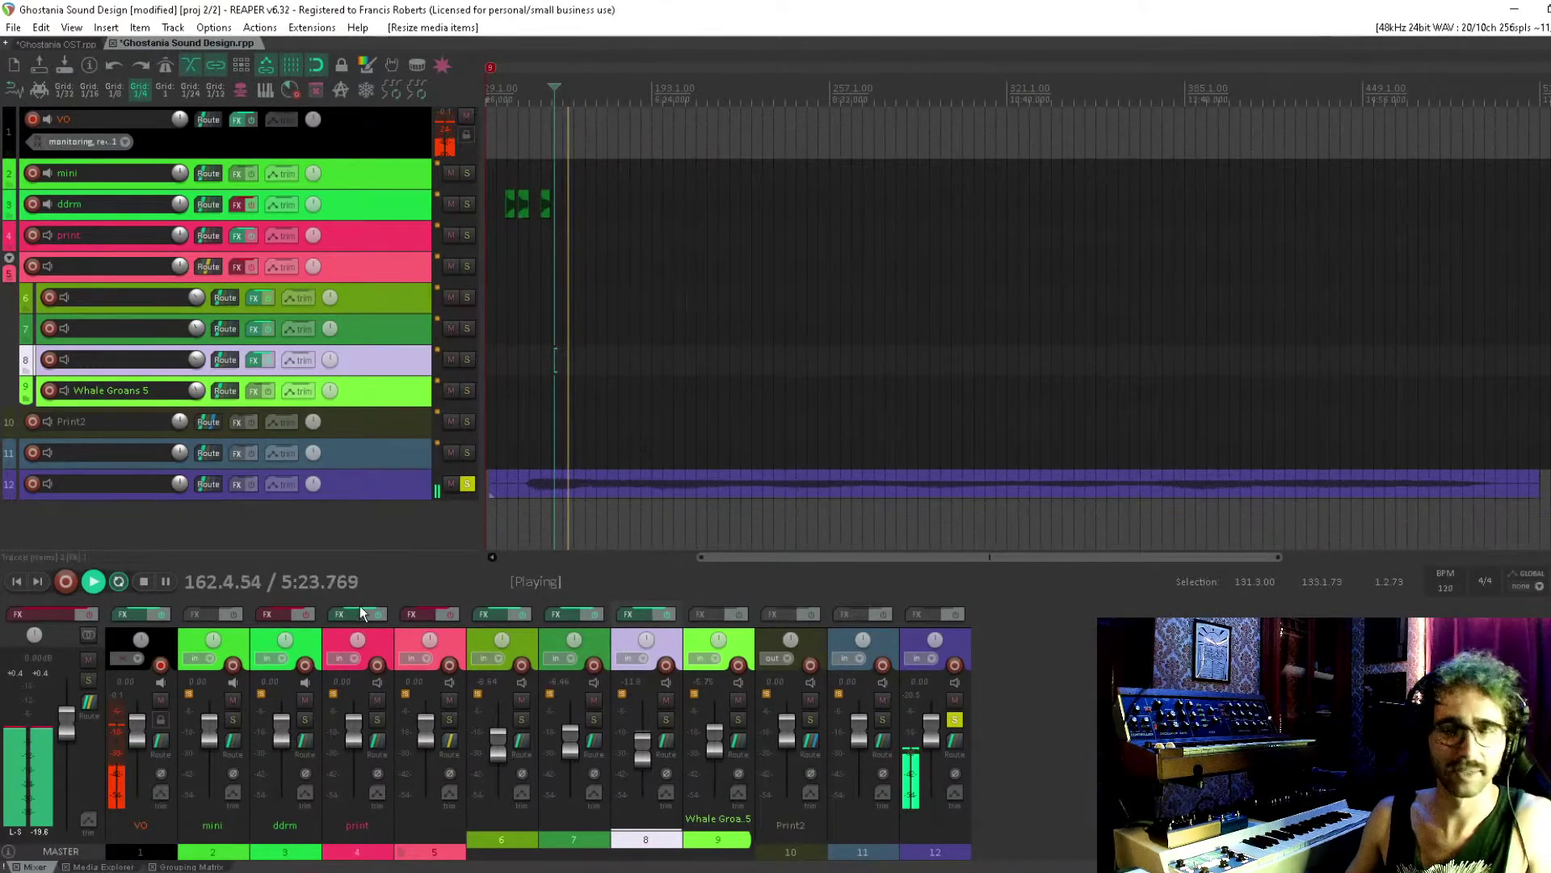
key(space)
Set up a Writing Tool Piano track and replace Kontakt's Concert Grand with the FR_TP1_Default multi, merging it in
double_click(333, 508)
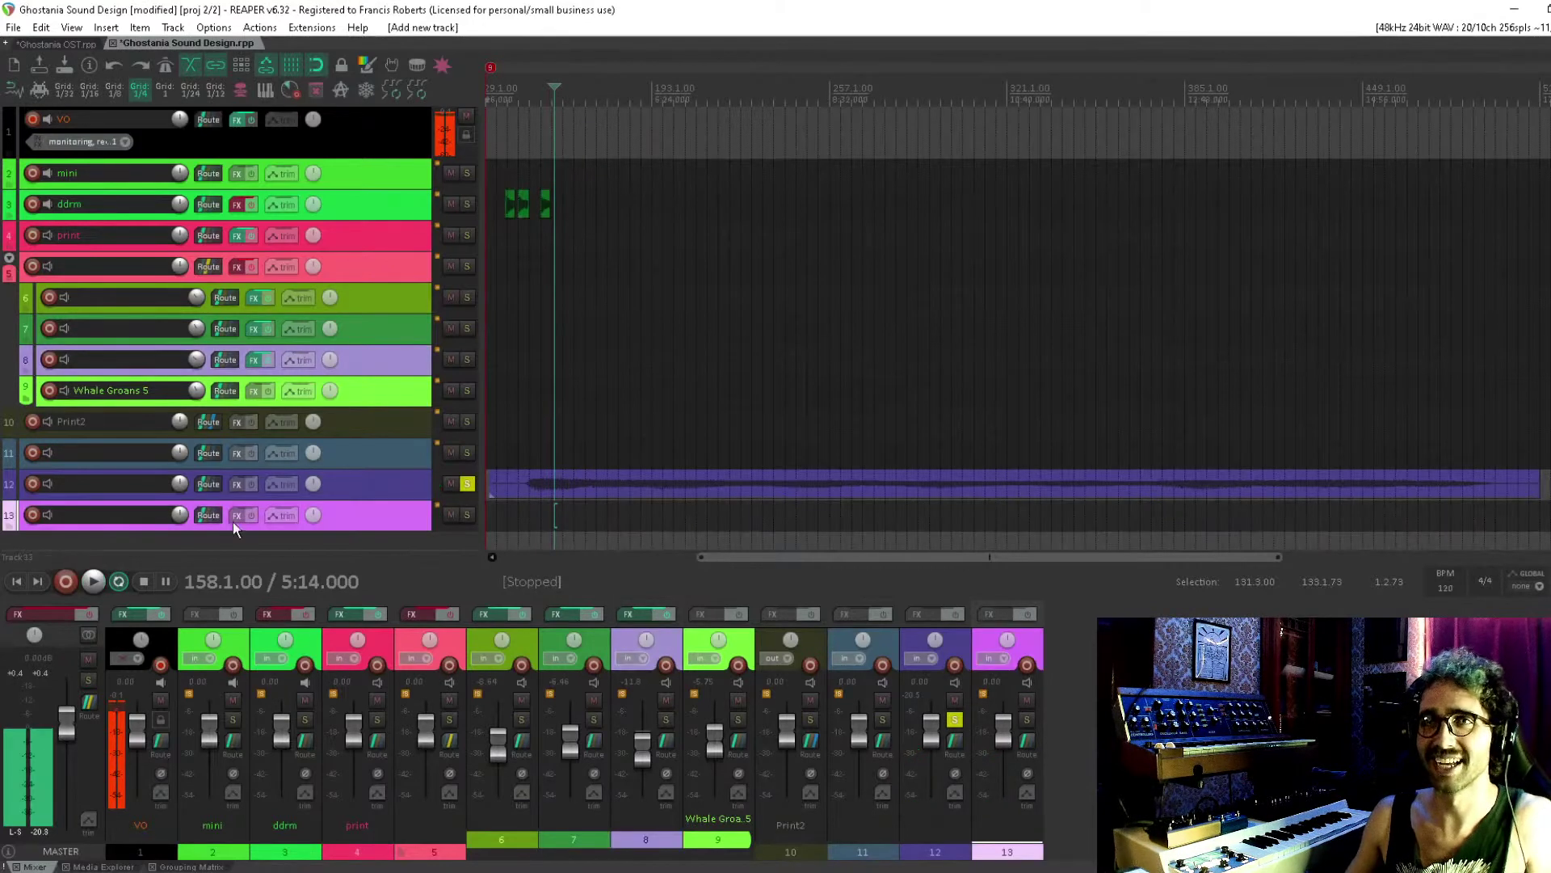
key(Delete)
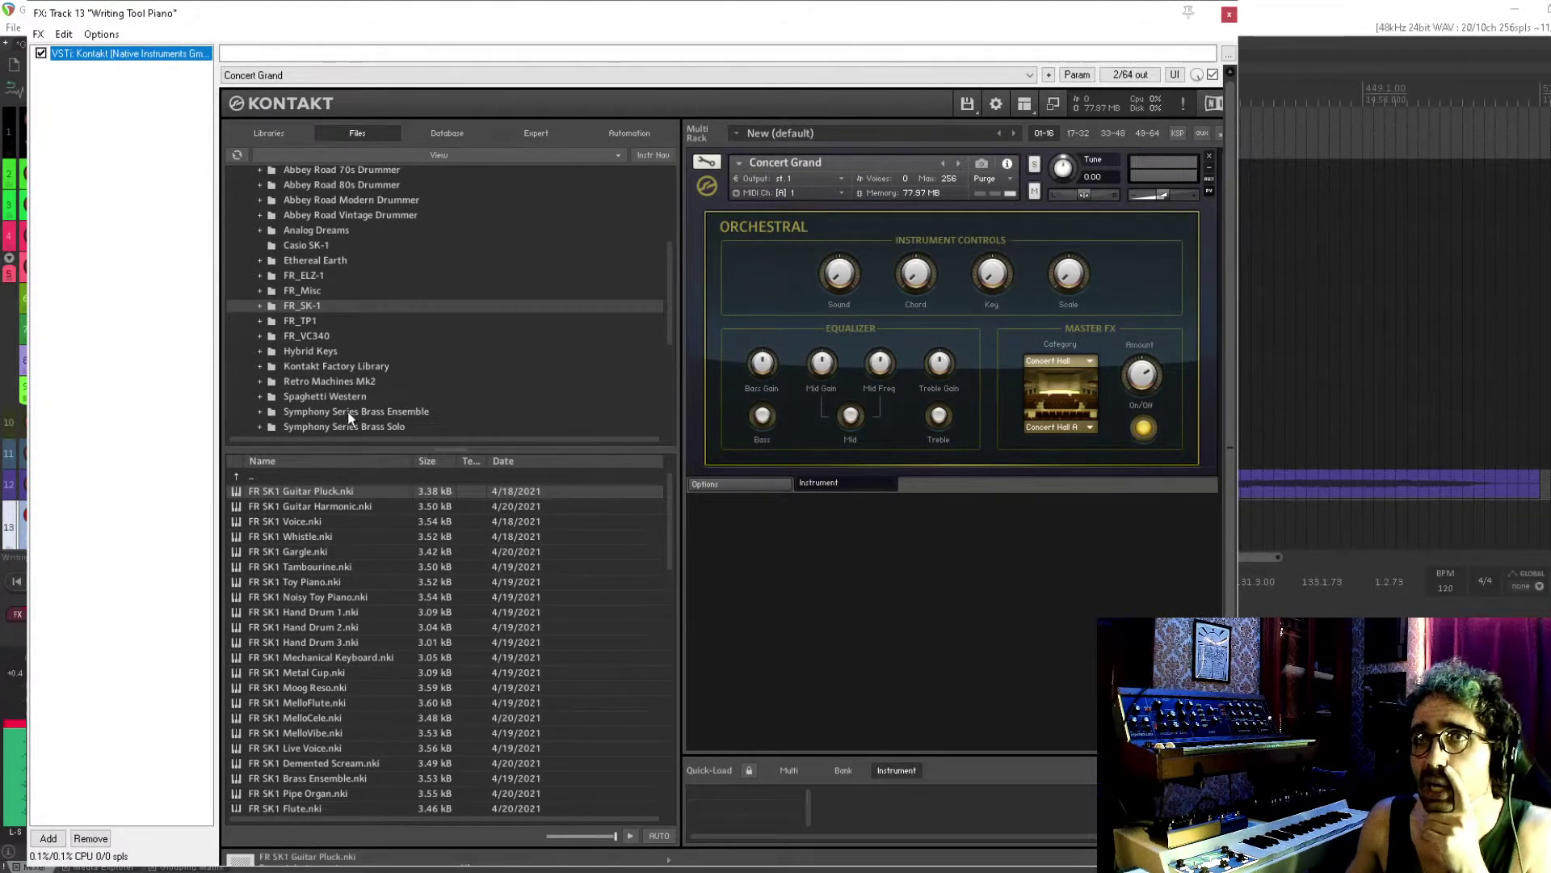
click(313, 322)
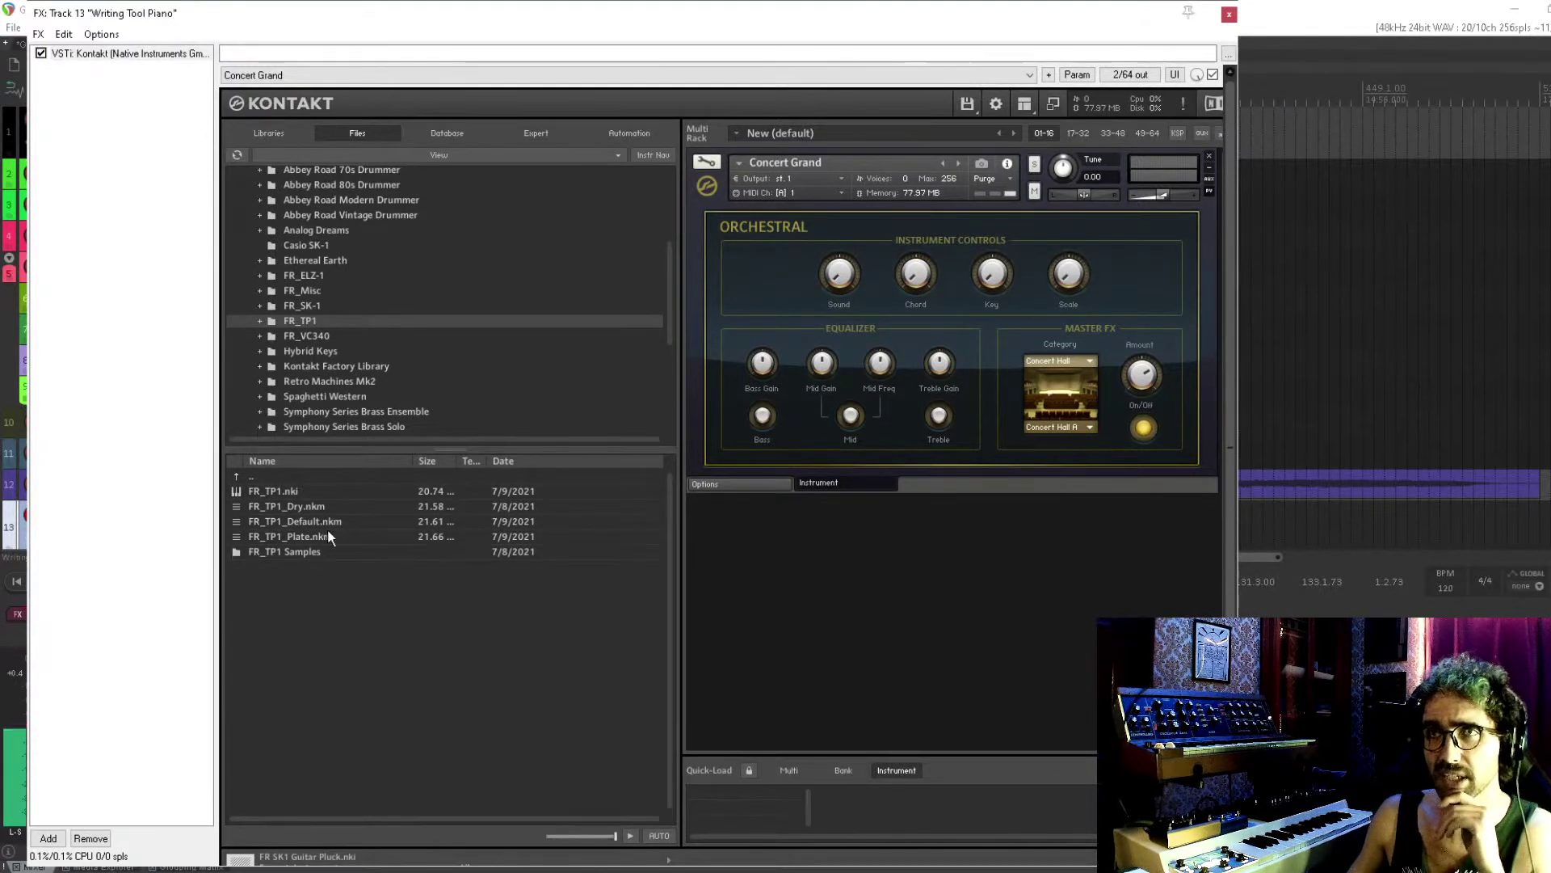
click(361, 522)
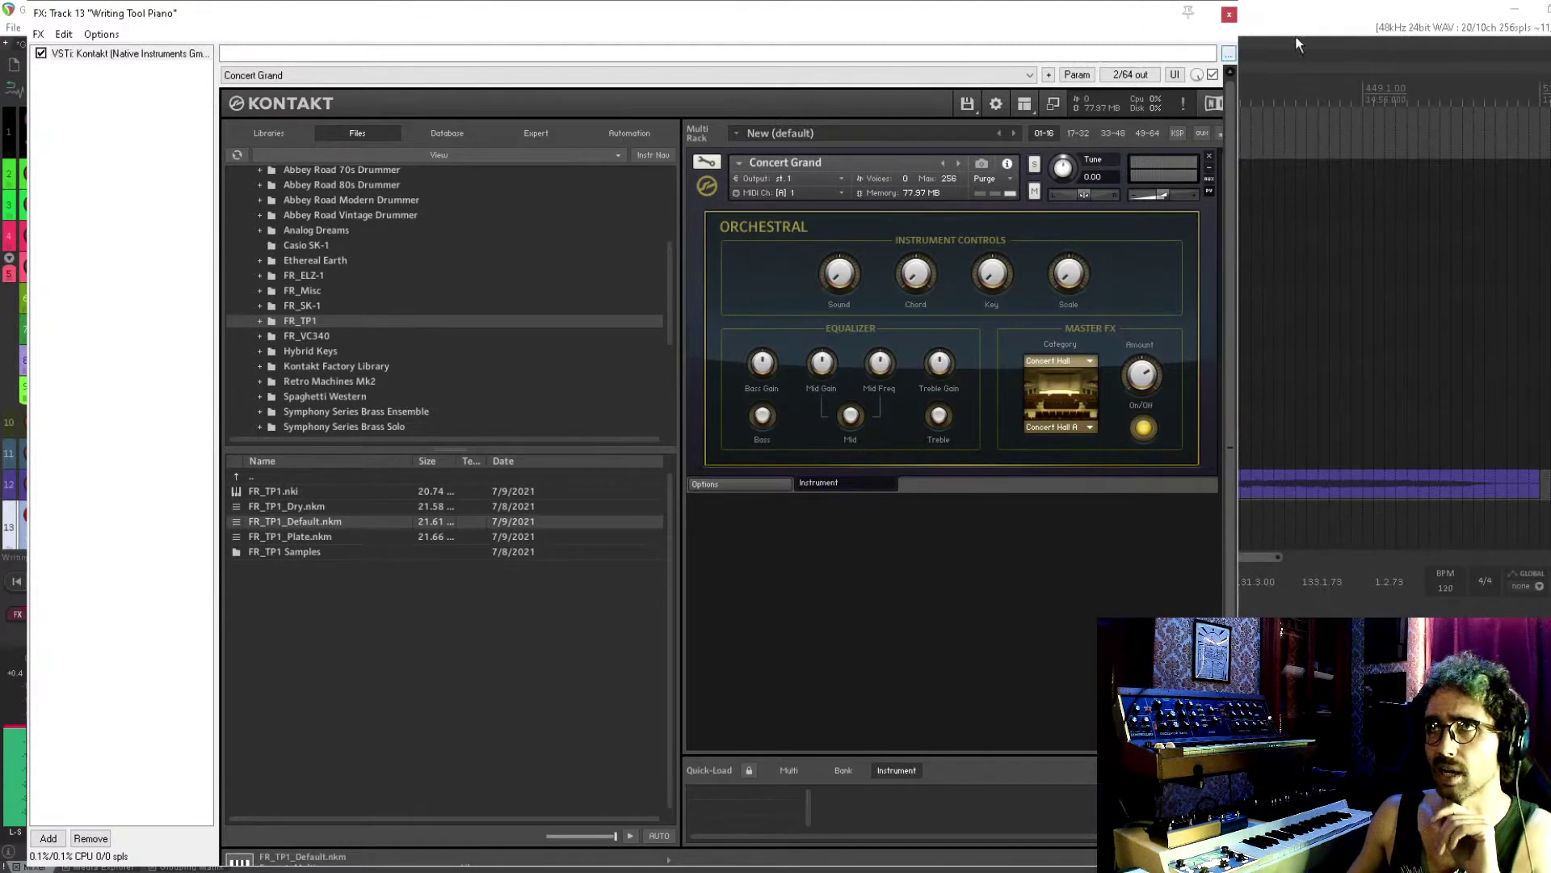
click(1209, 156)
double_click(337, 522)
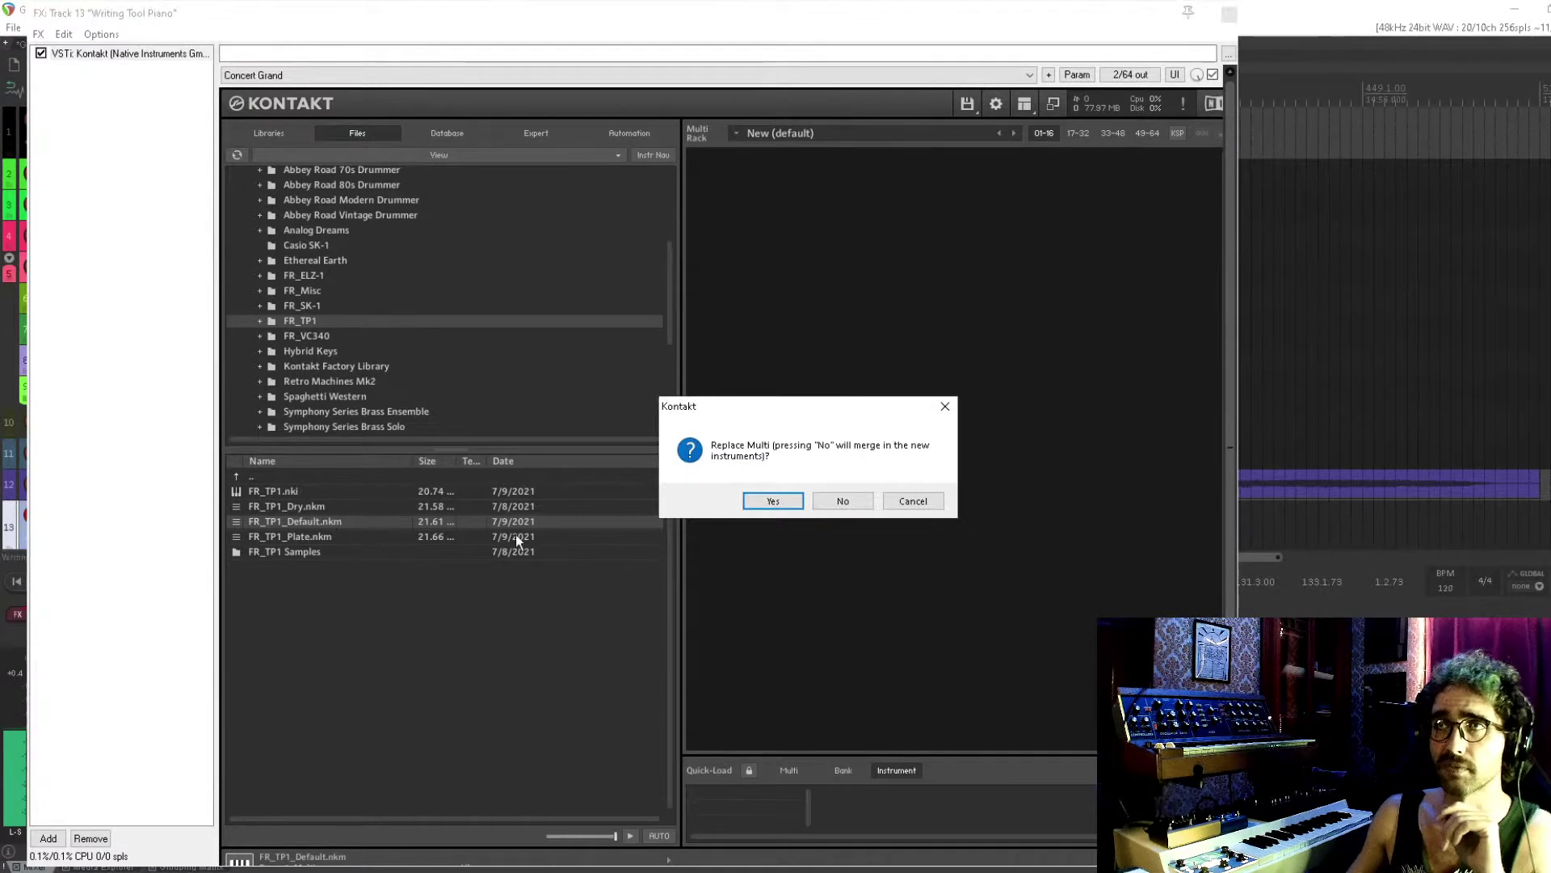
click(855, 509)
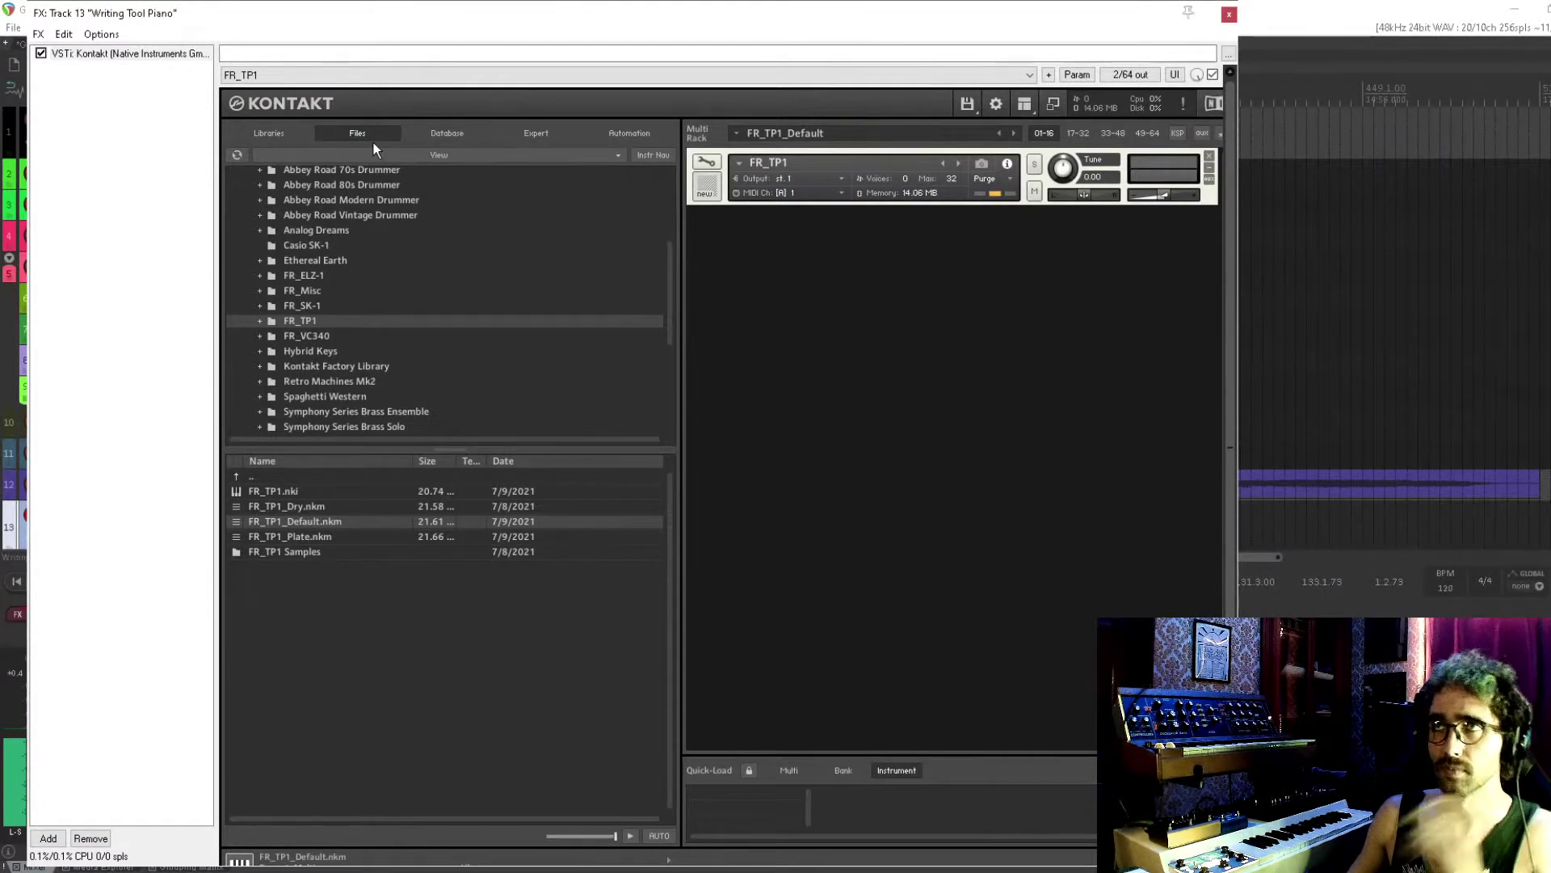
Solo the Writing Tool Piano track and disarm the VO track while the FR_TP1 piano is played, rearming it after the performance
drag(320, 23, 763, 55)
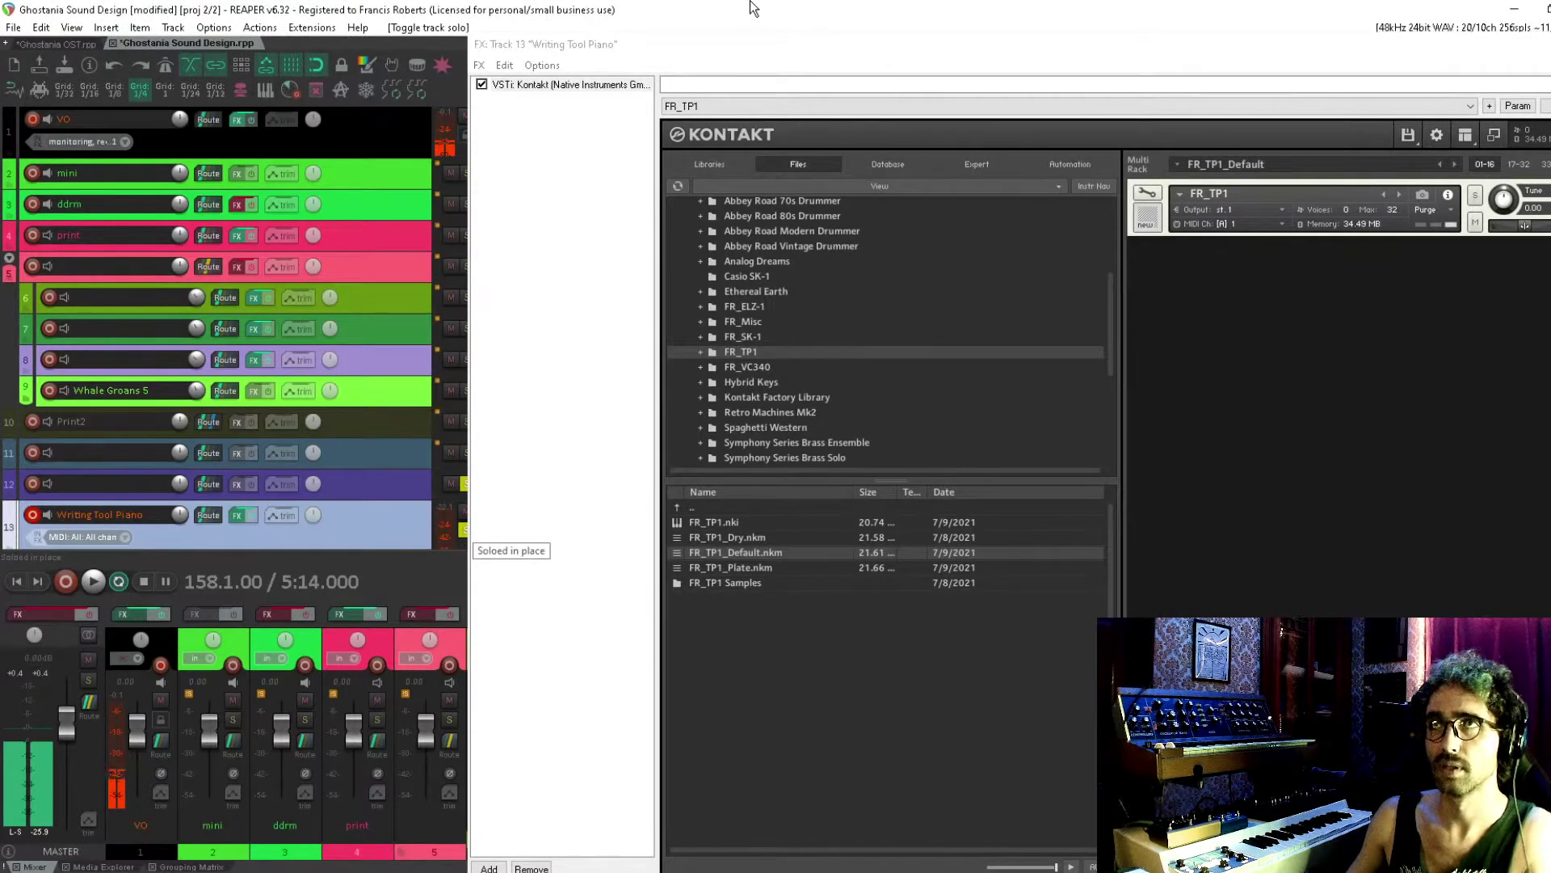
drag(663, 44, 292, 32)
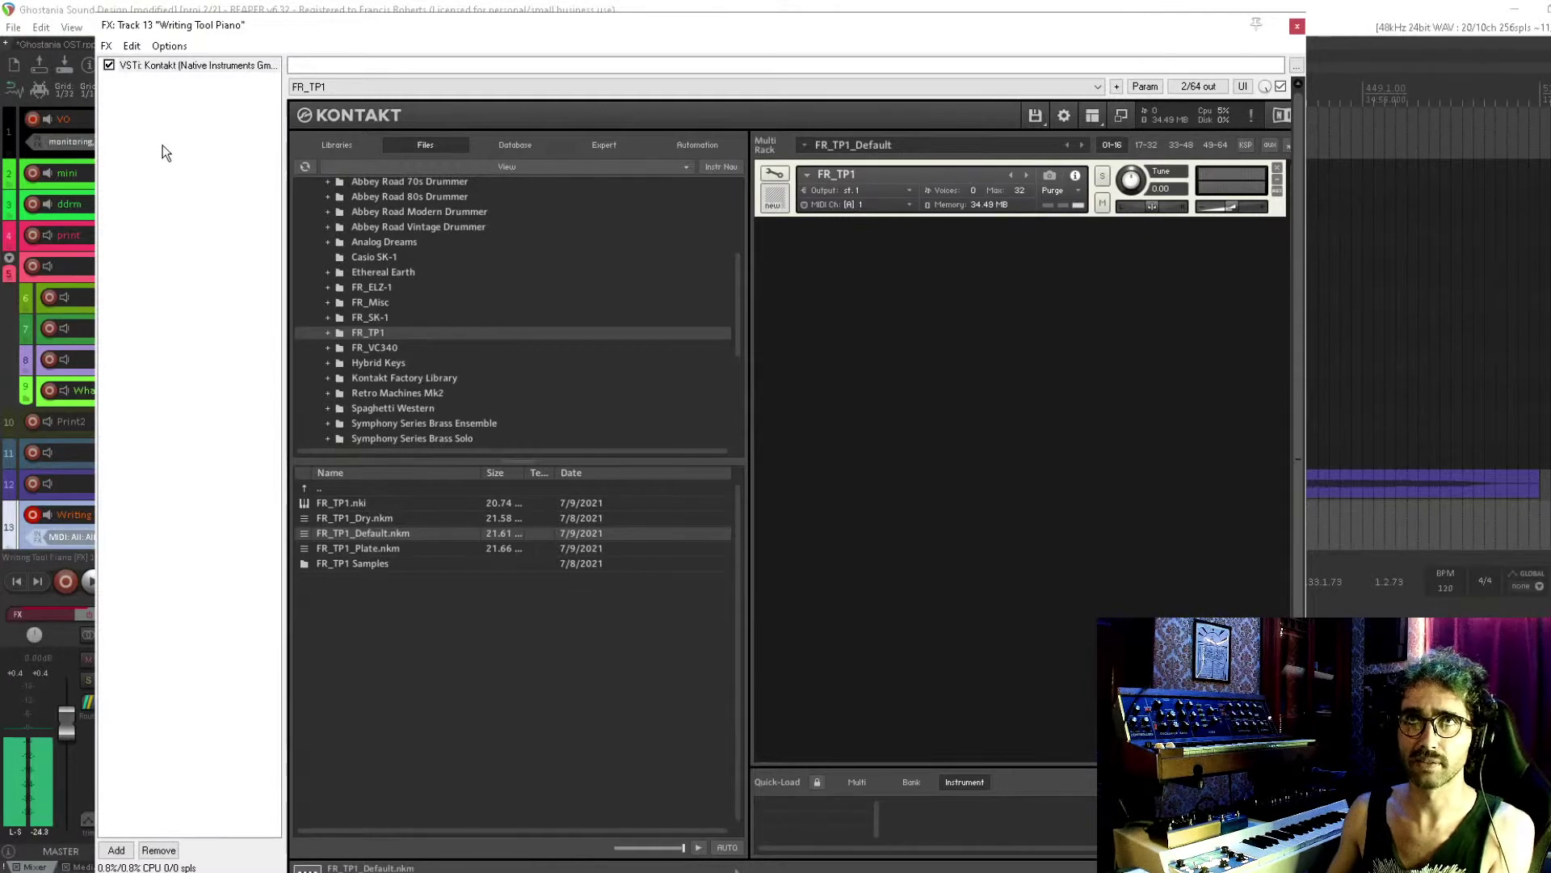
click(36, 119)
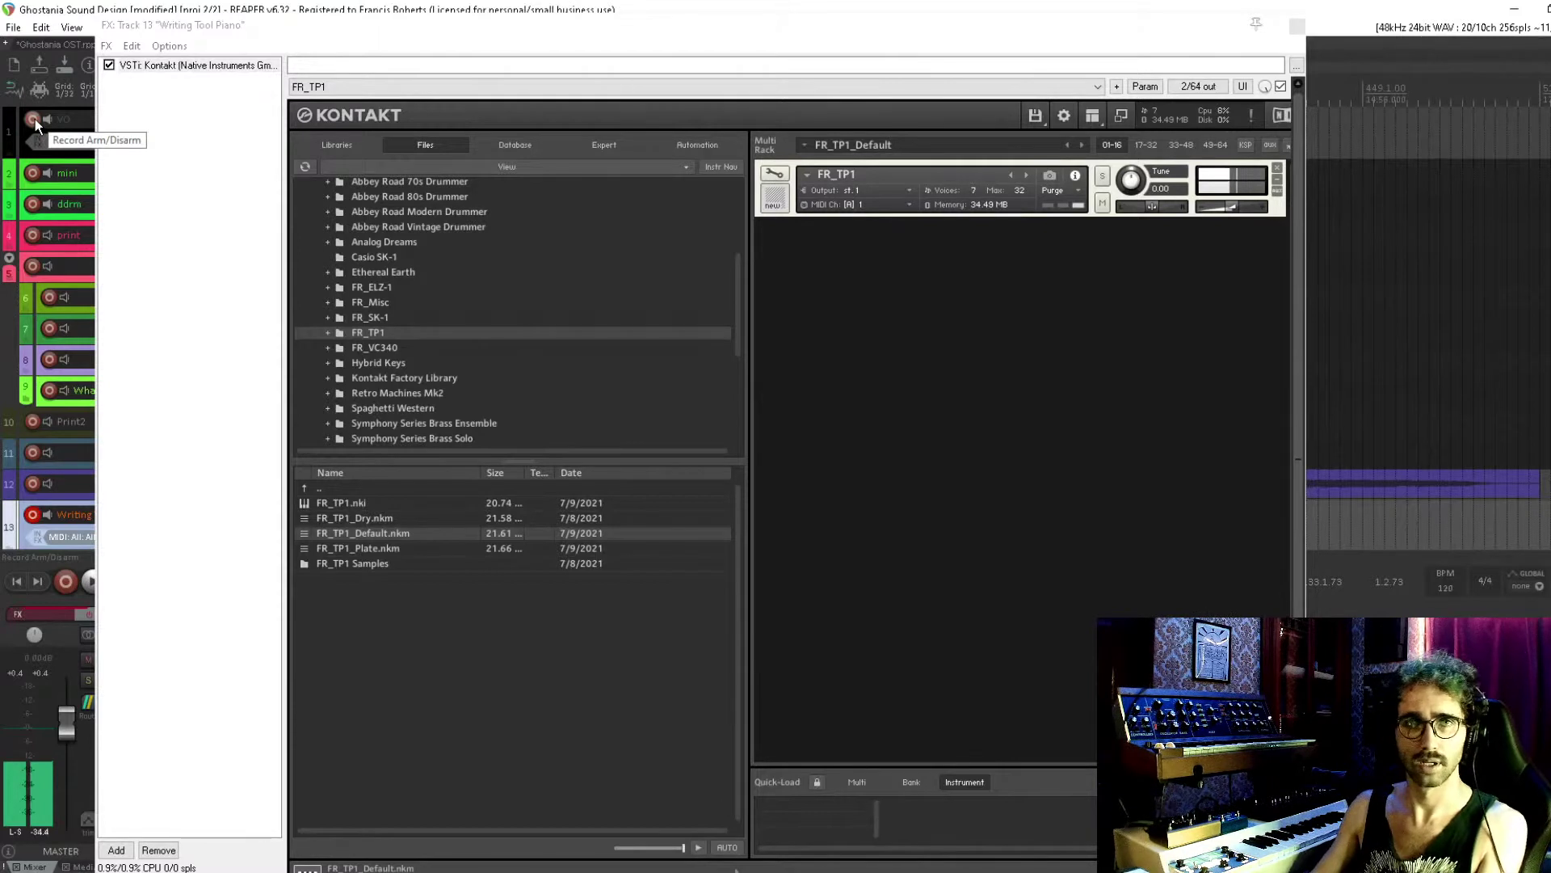
click(33, 118)
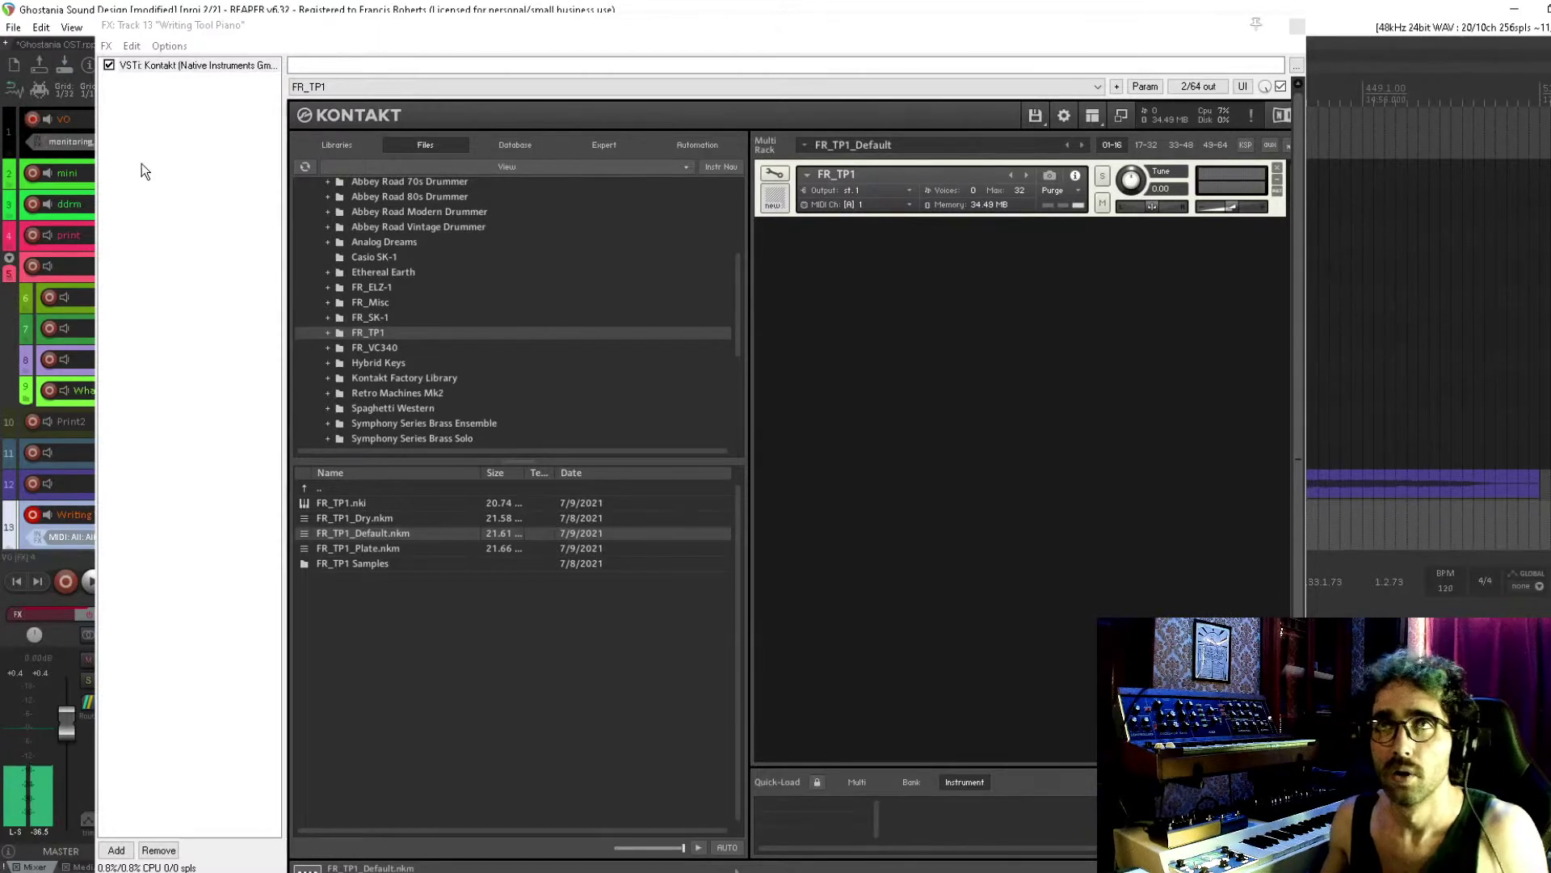
Remove the FR_TP1 instrument from the Kontakt rack and display the installed sound libraries
click(186, 153)
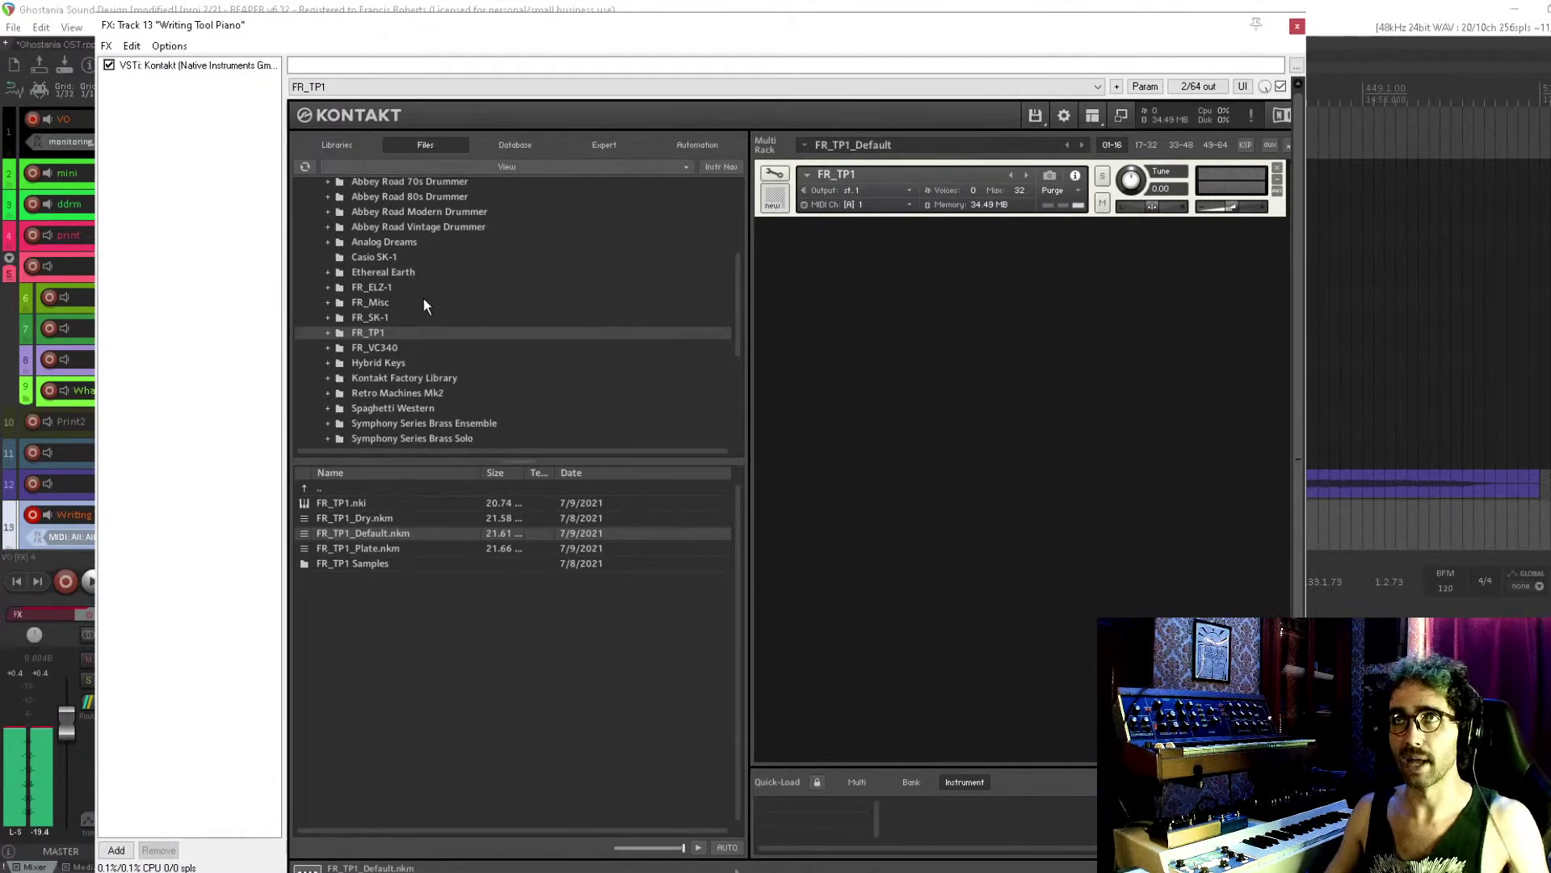
click(1278, 168)
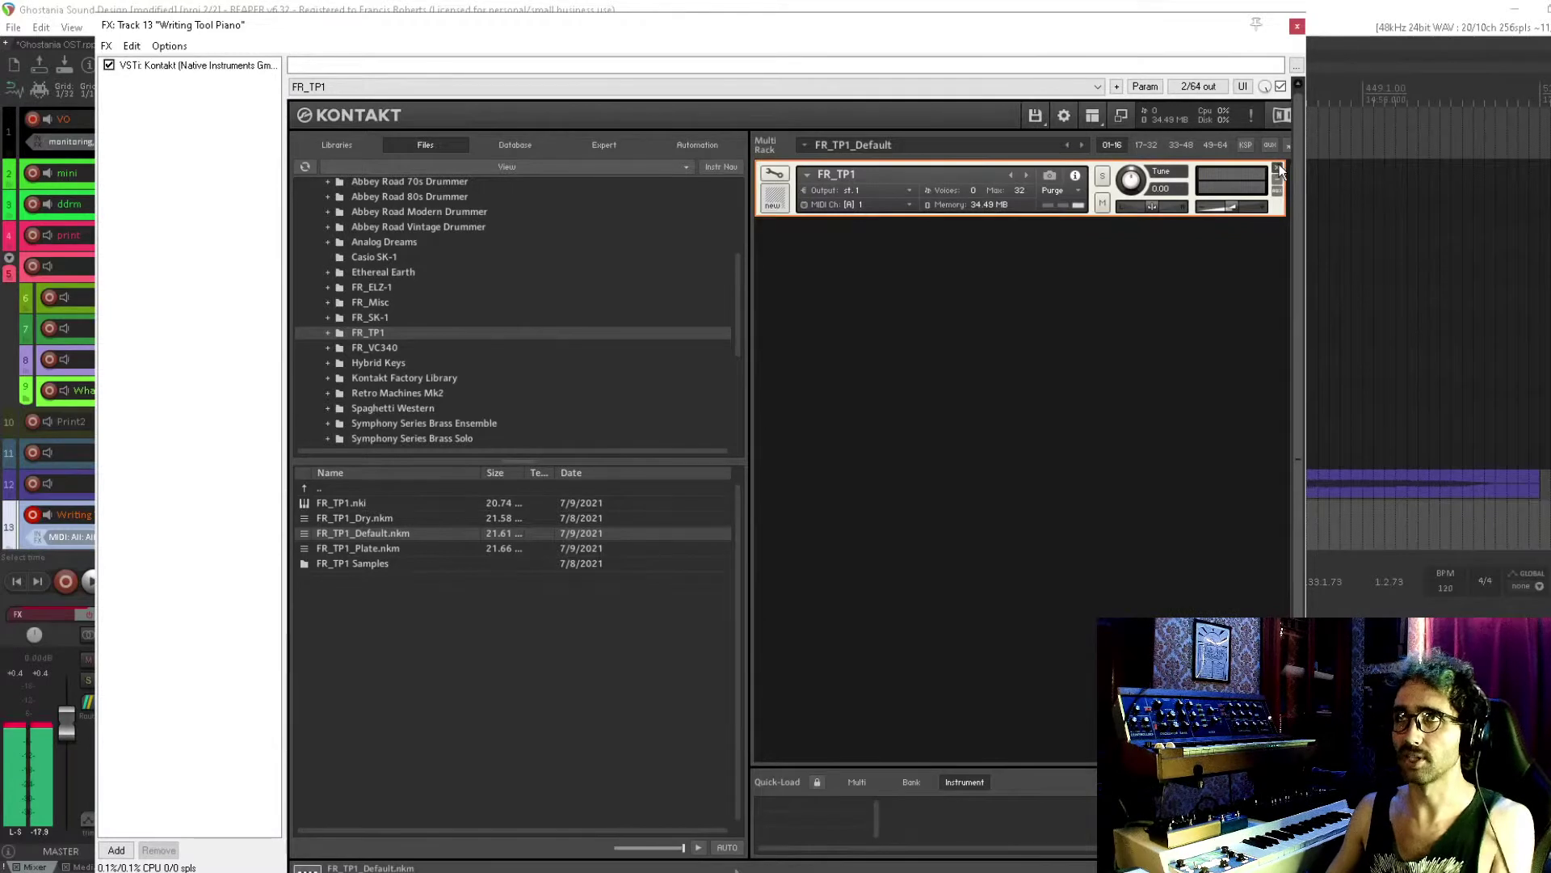
click(1278, 167)
click(335, 146)
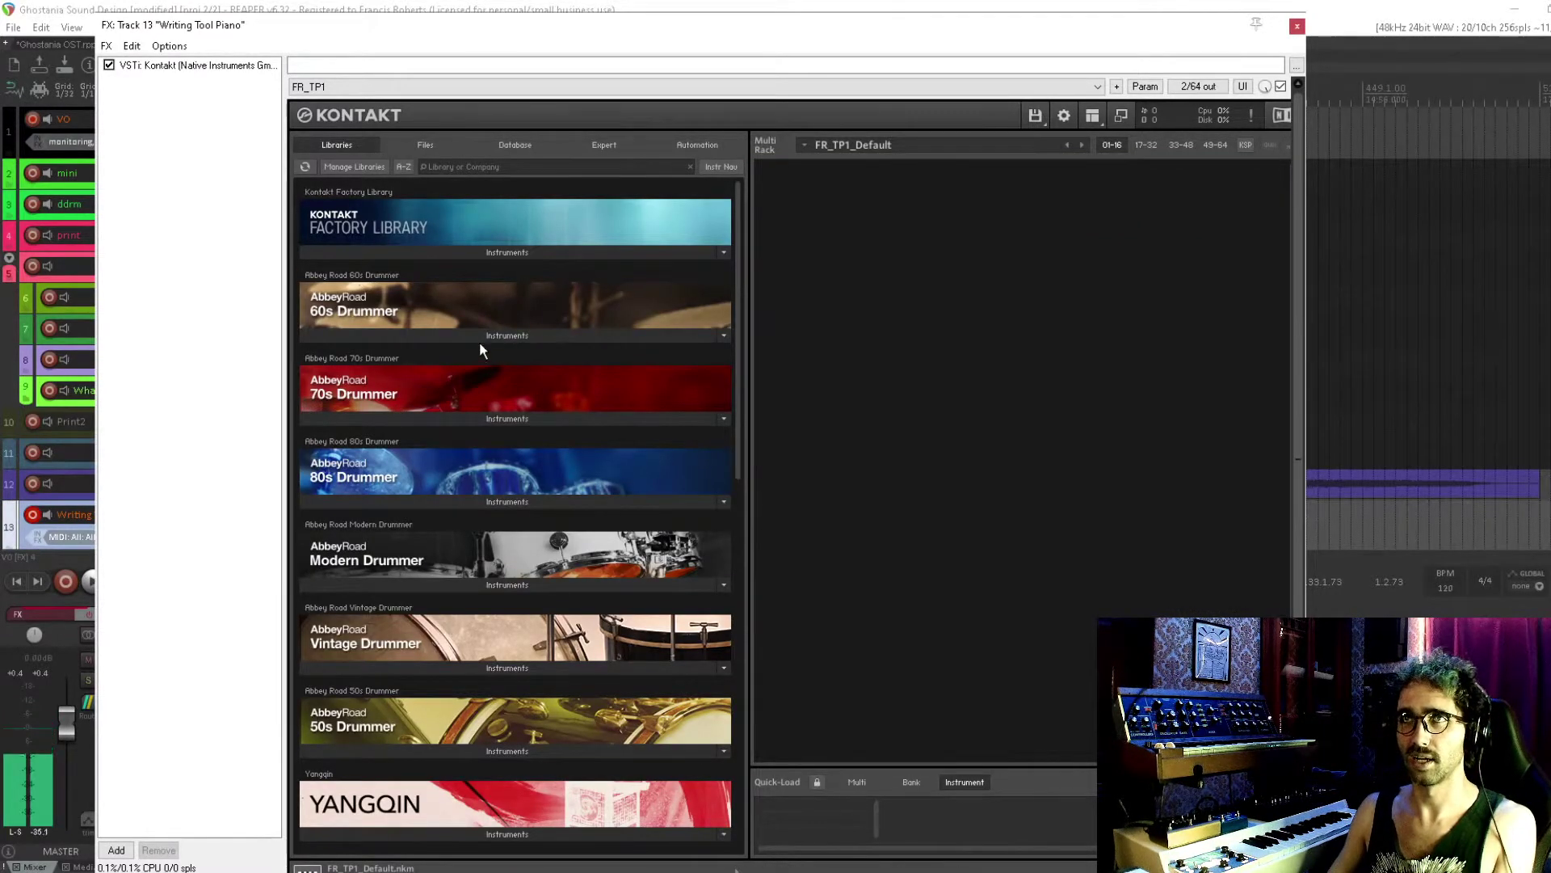
Try the AR70s Open Kit Lite from Abbey Road 70s Drummer, look at its grooves, and remove the kit
click(476, 418)
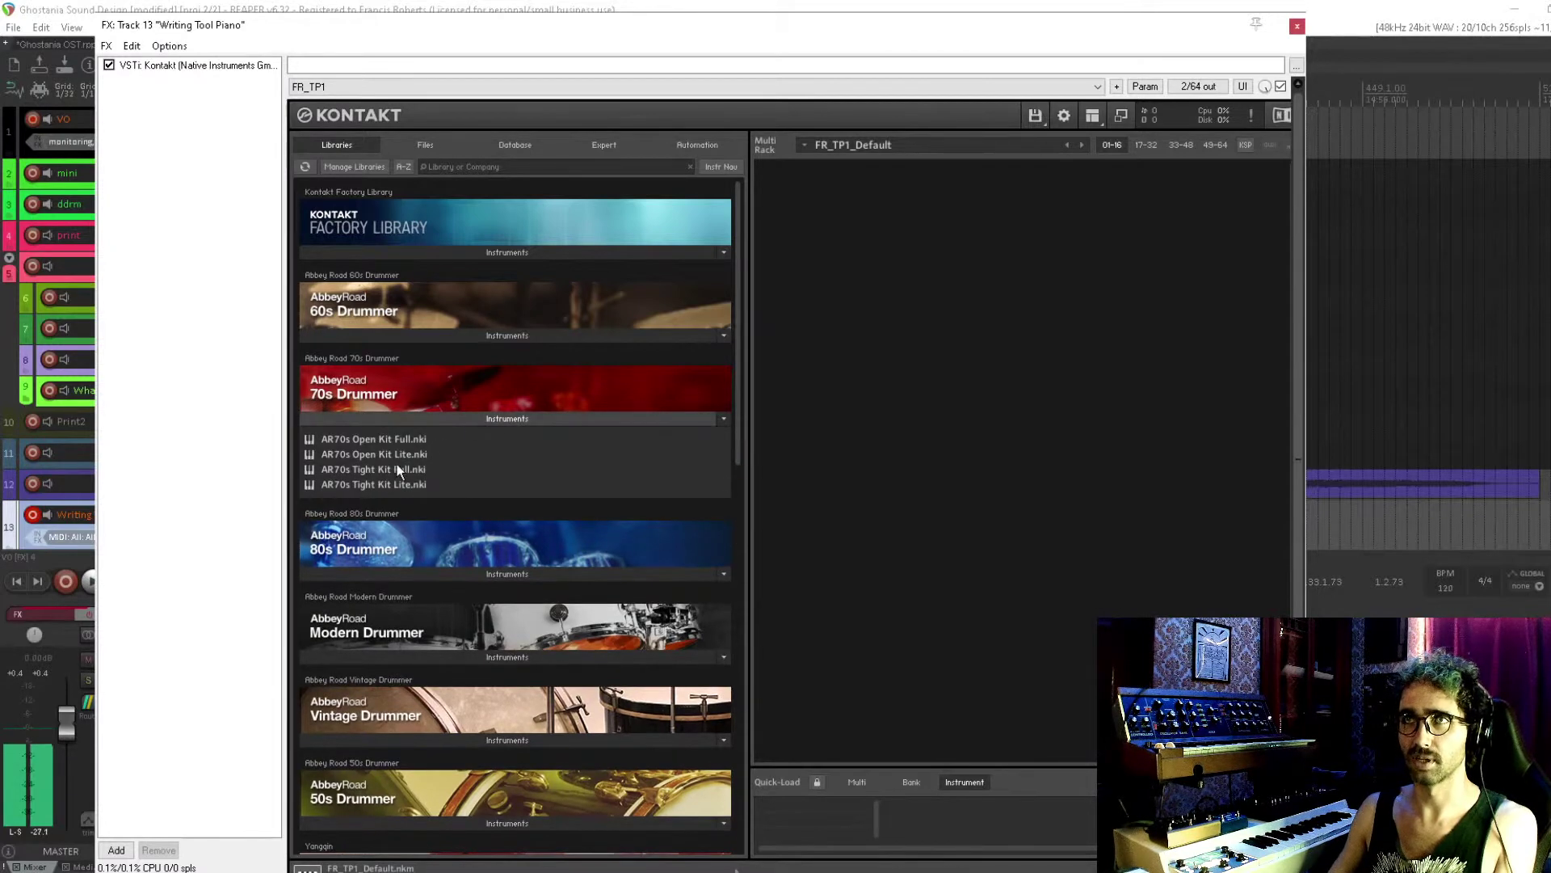
double_click(425, 454)
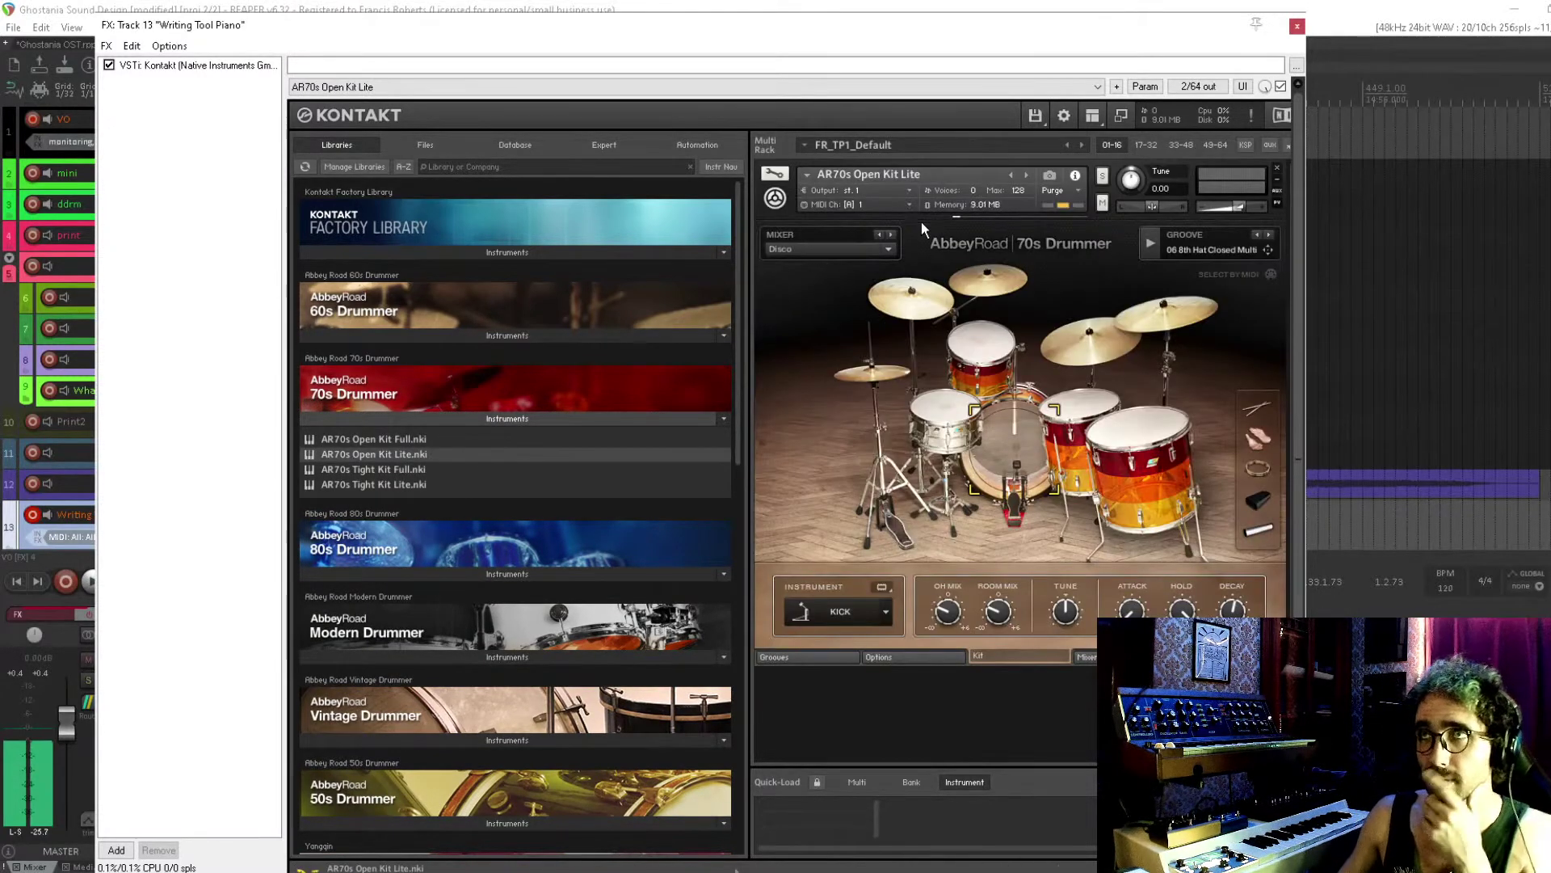
click(825, 656)
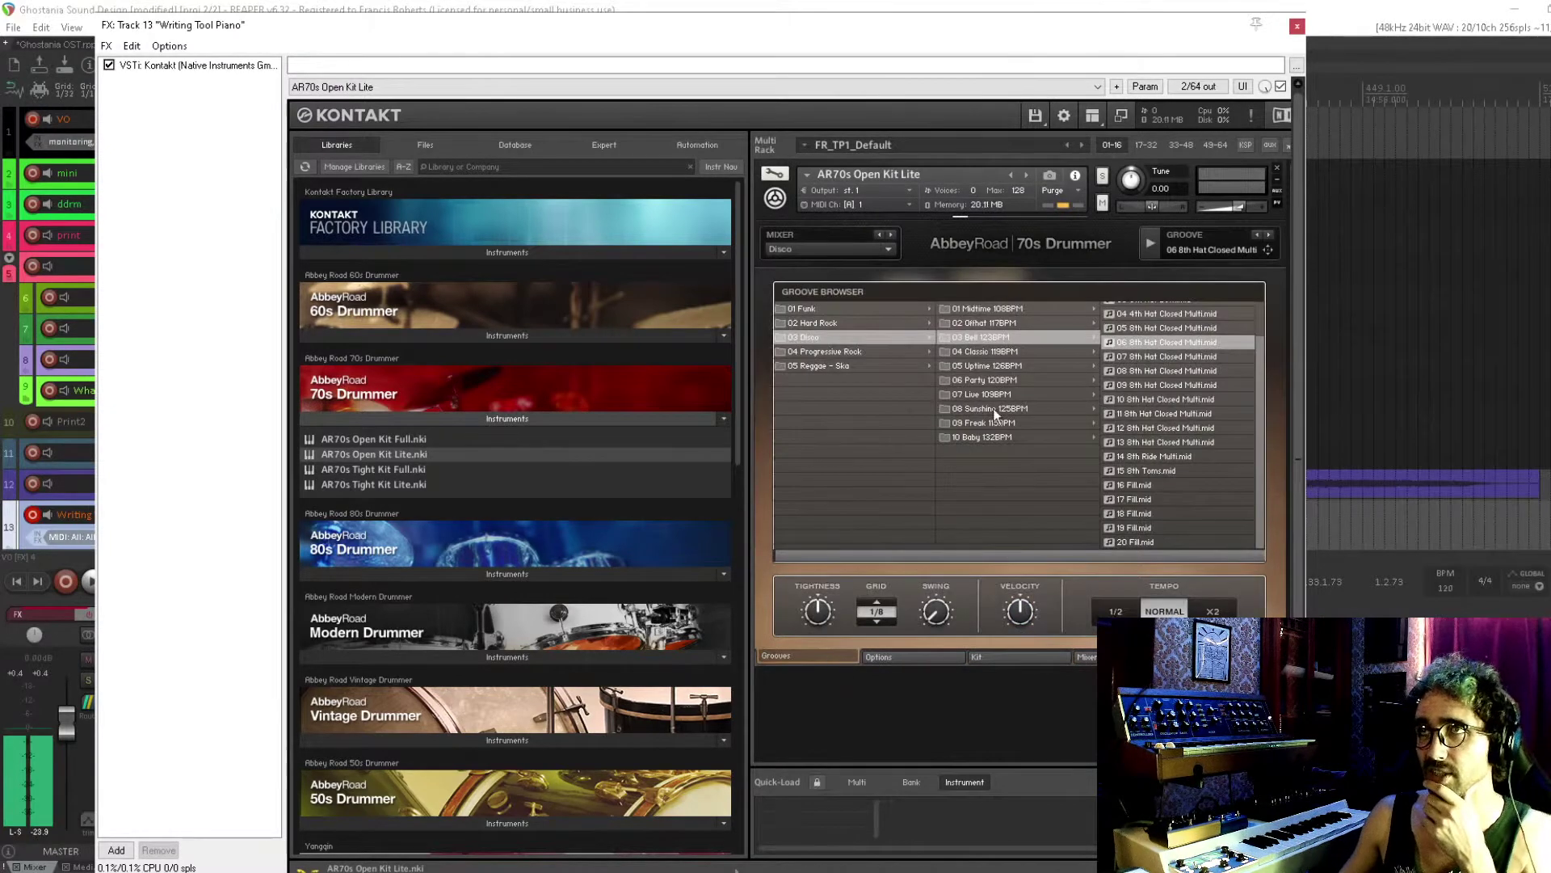
click(1276, 173)
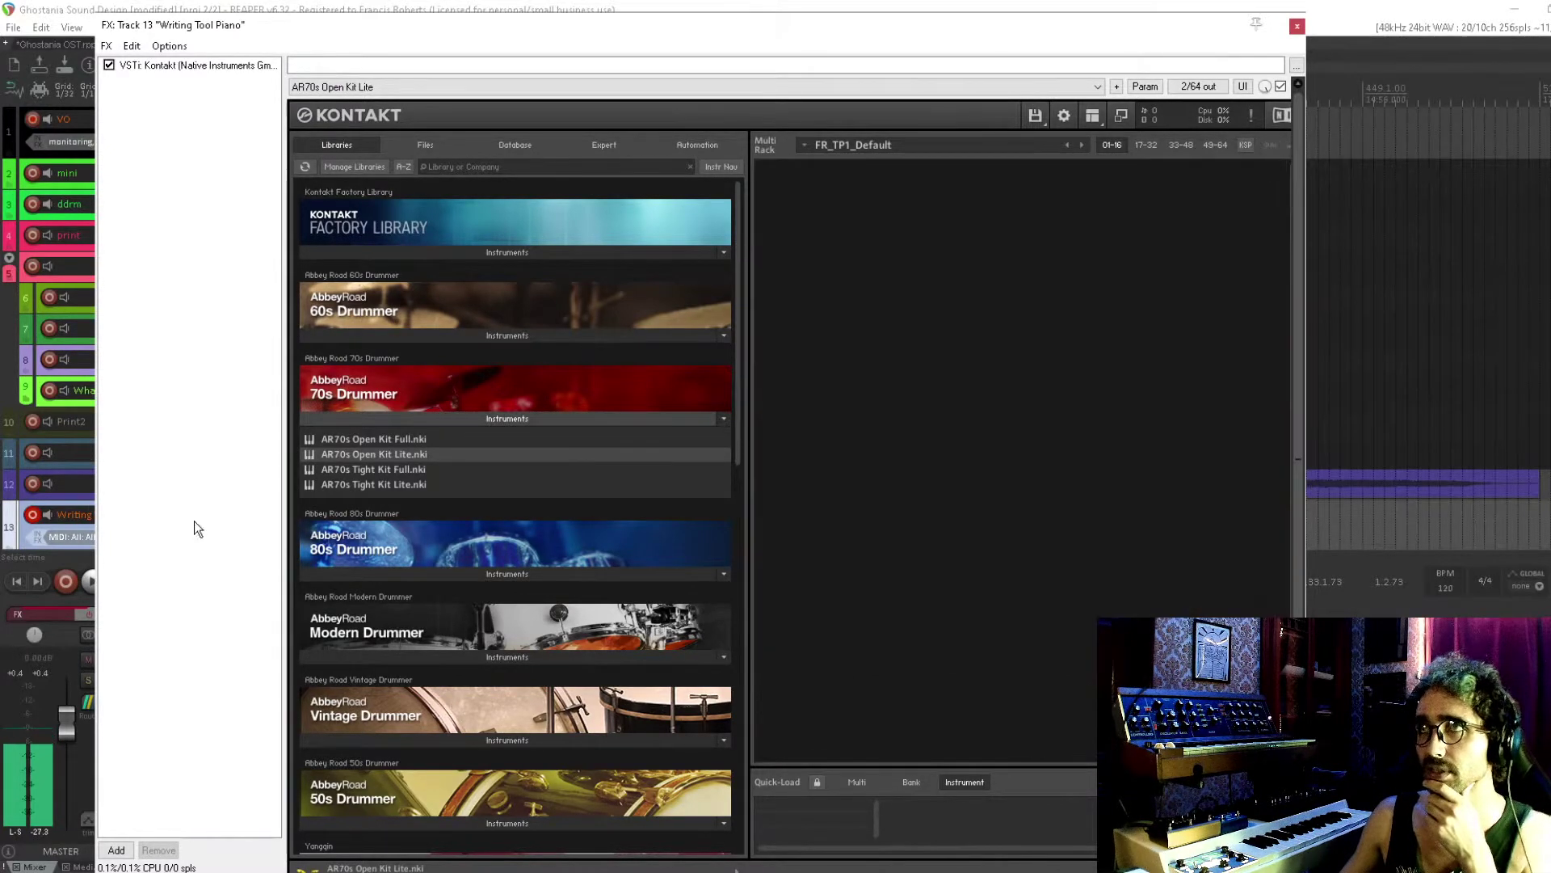
Load AR50s Autumn Kit - Lite from the Abbey Road 50s Drummer library and show its groove browser
click(410, 333)
scroll(428, 695, down, 3)
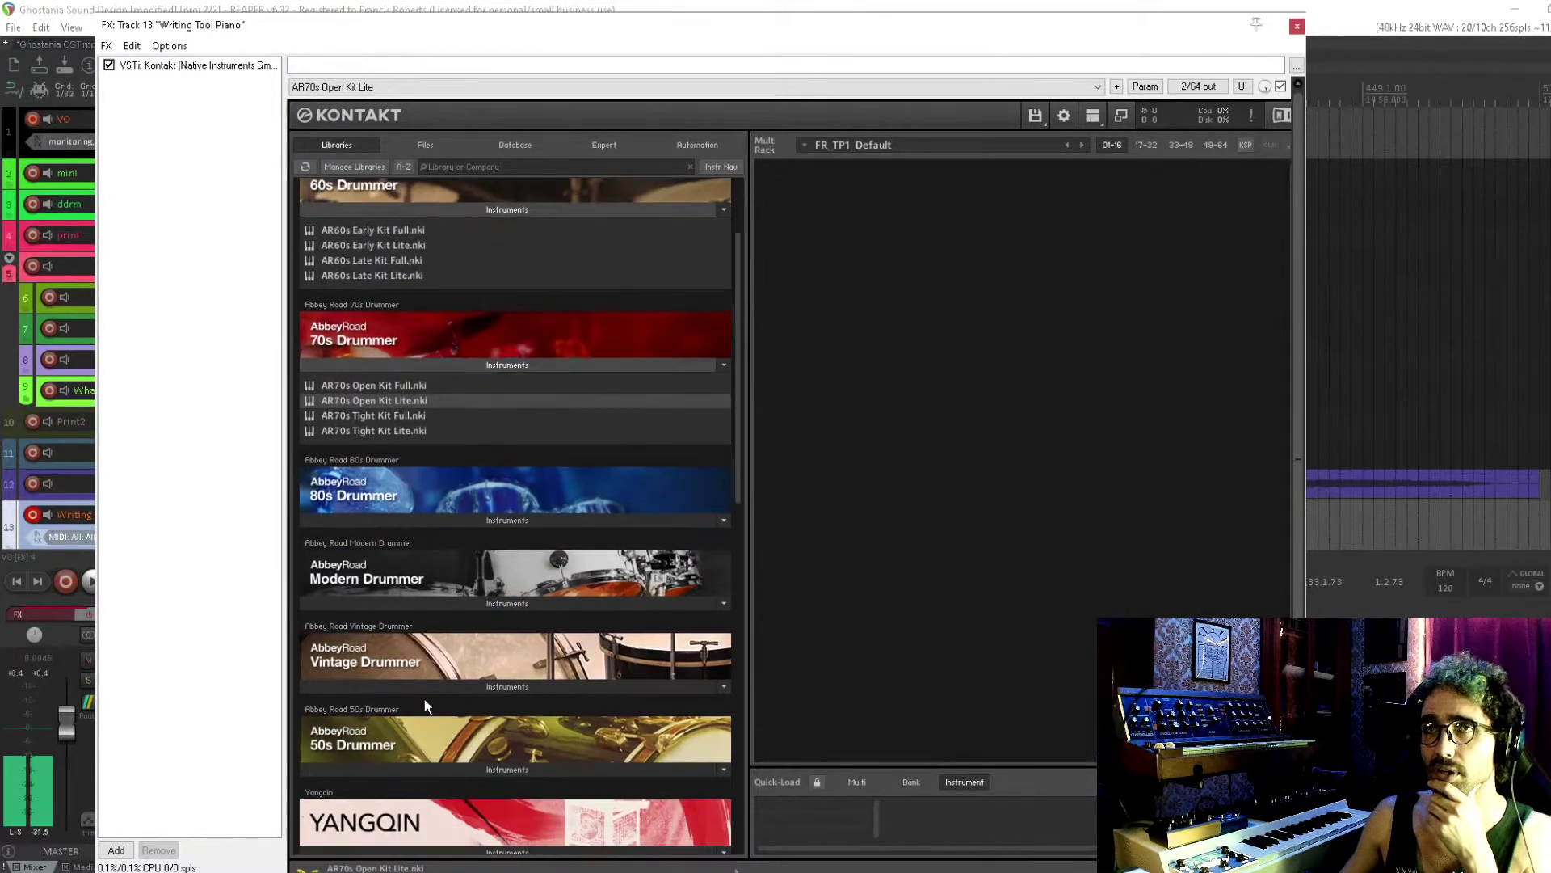
click(448, 770)
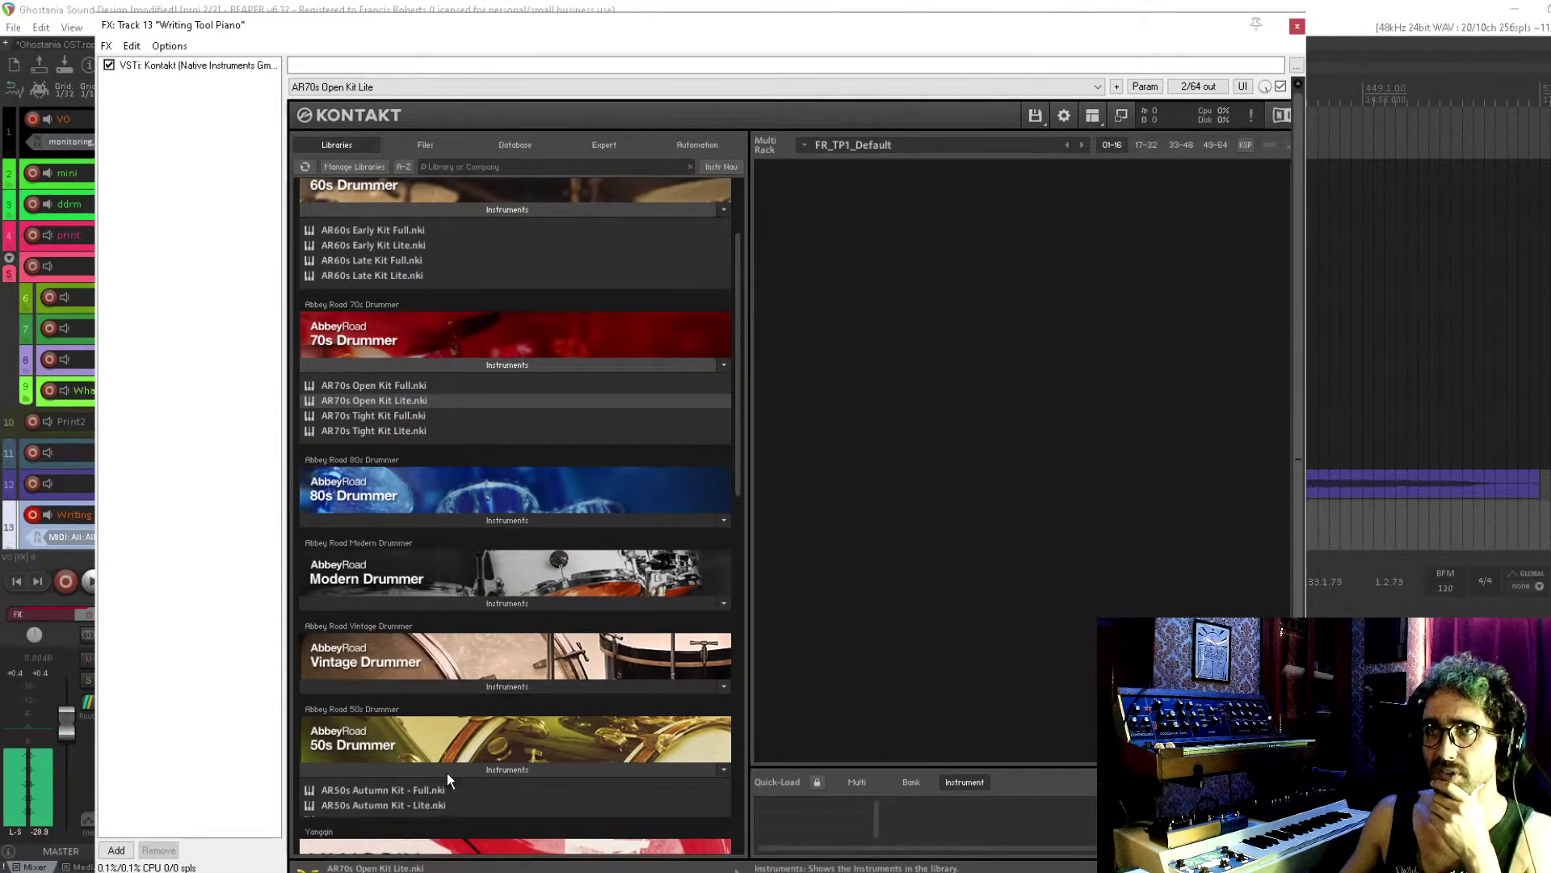
scroll(445, 774, down, 2)
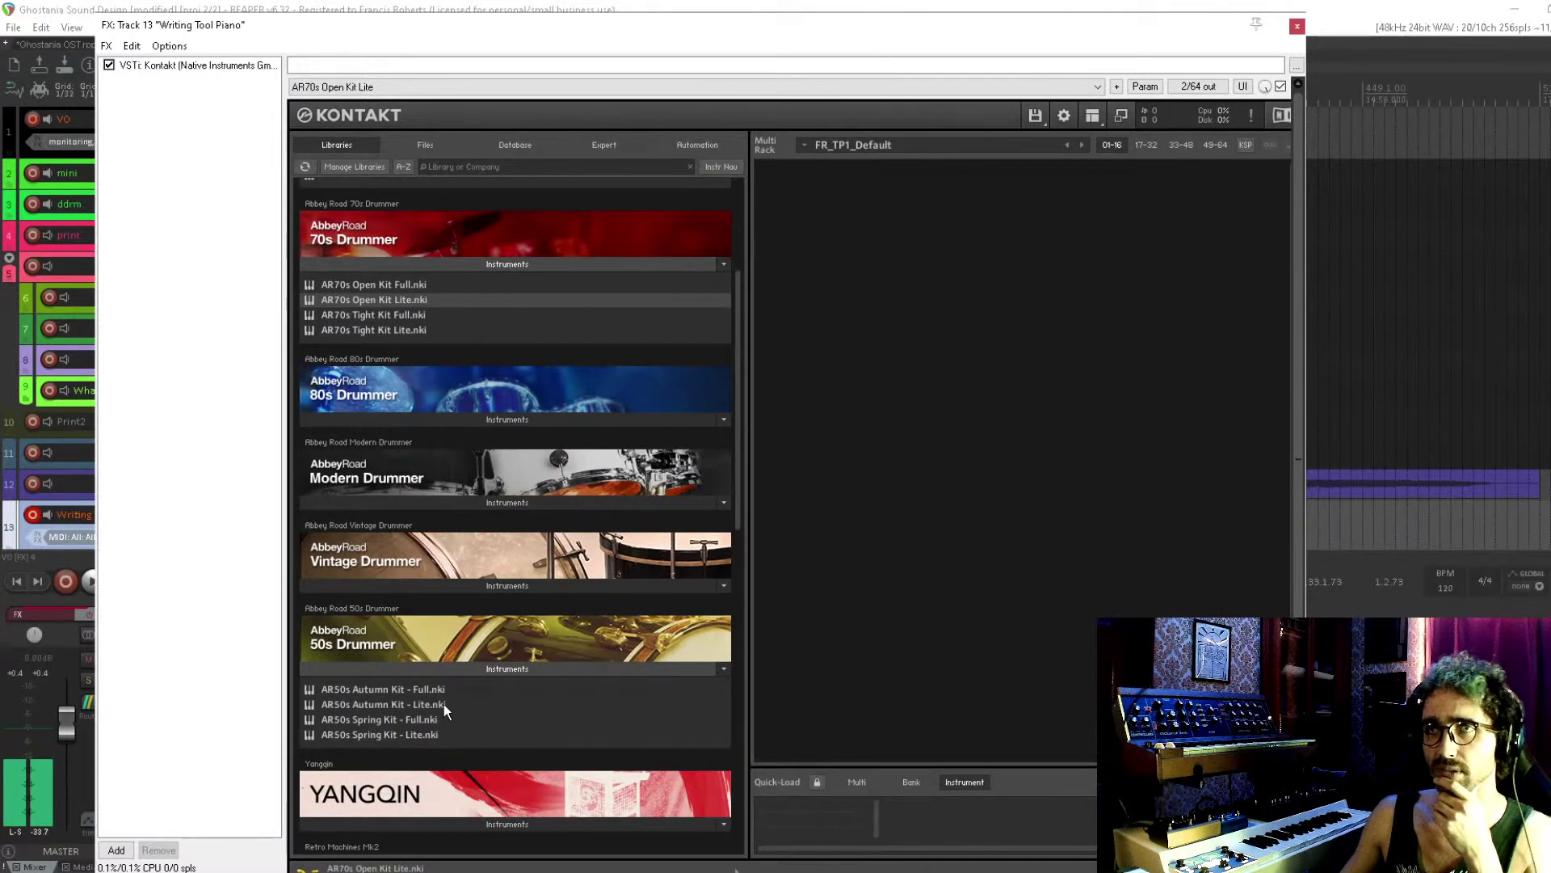
double_click(444, 703)
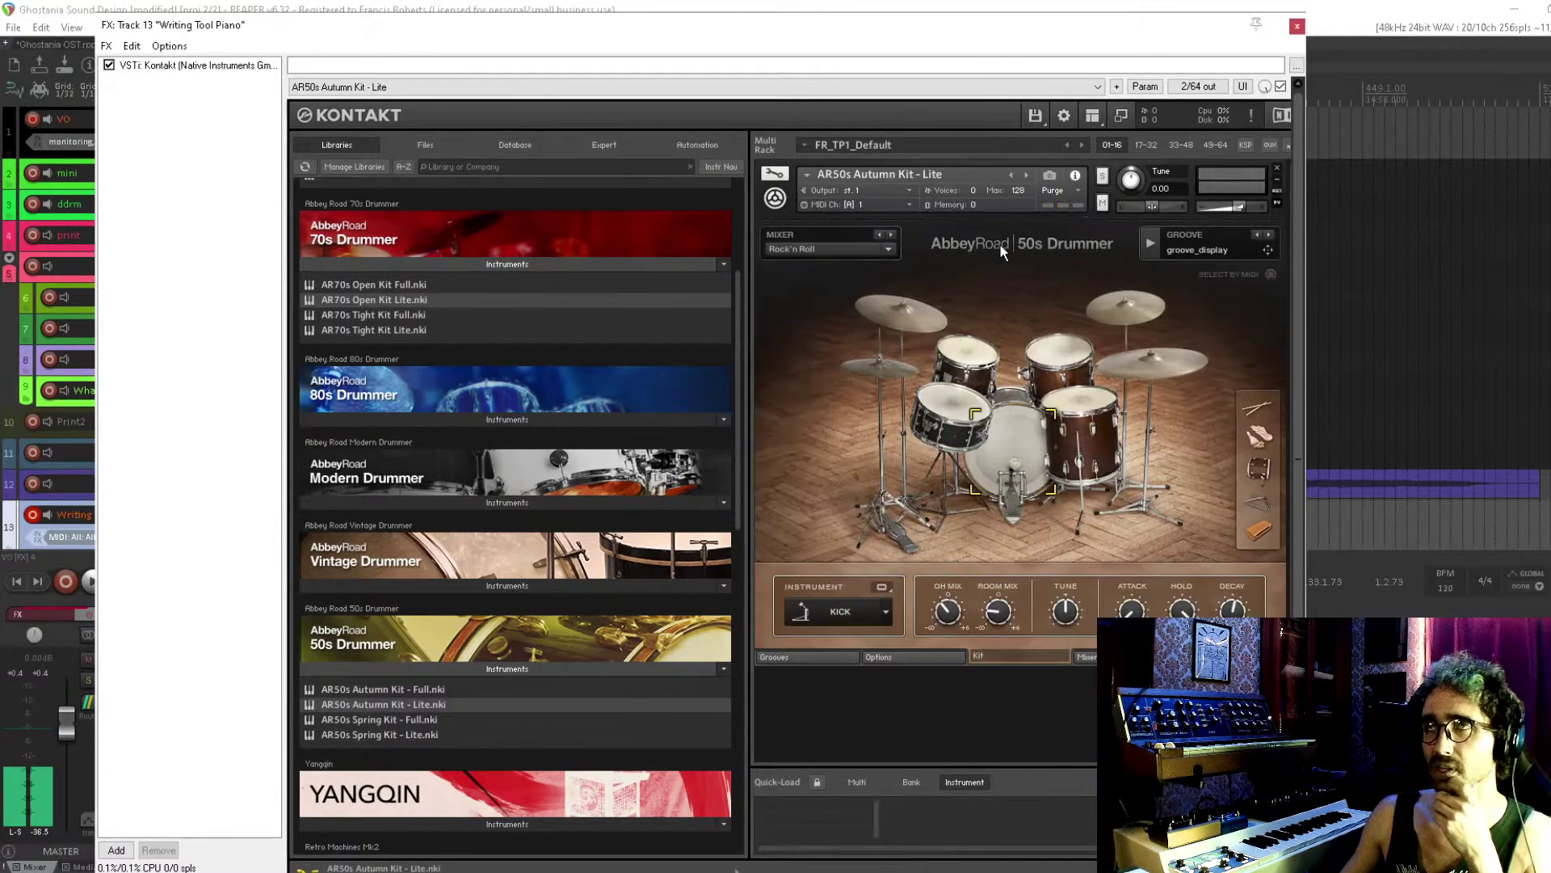
click(831, 654)
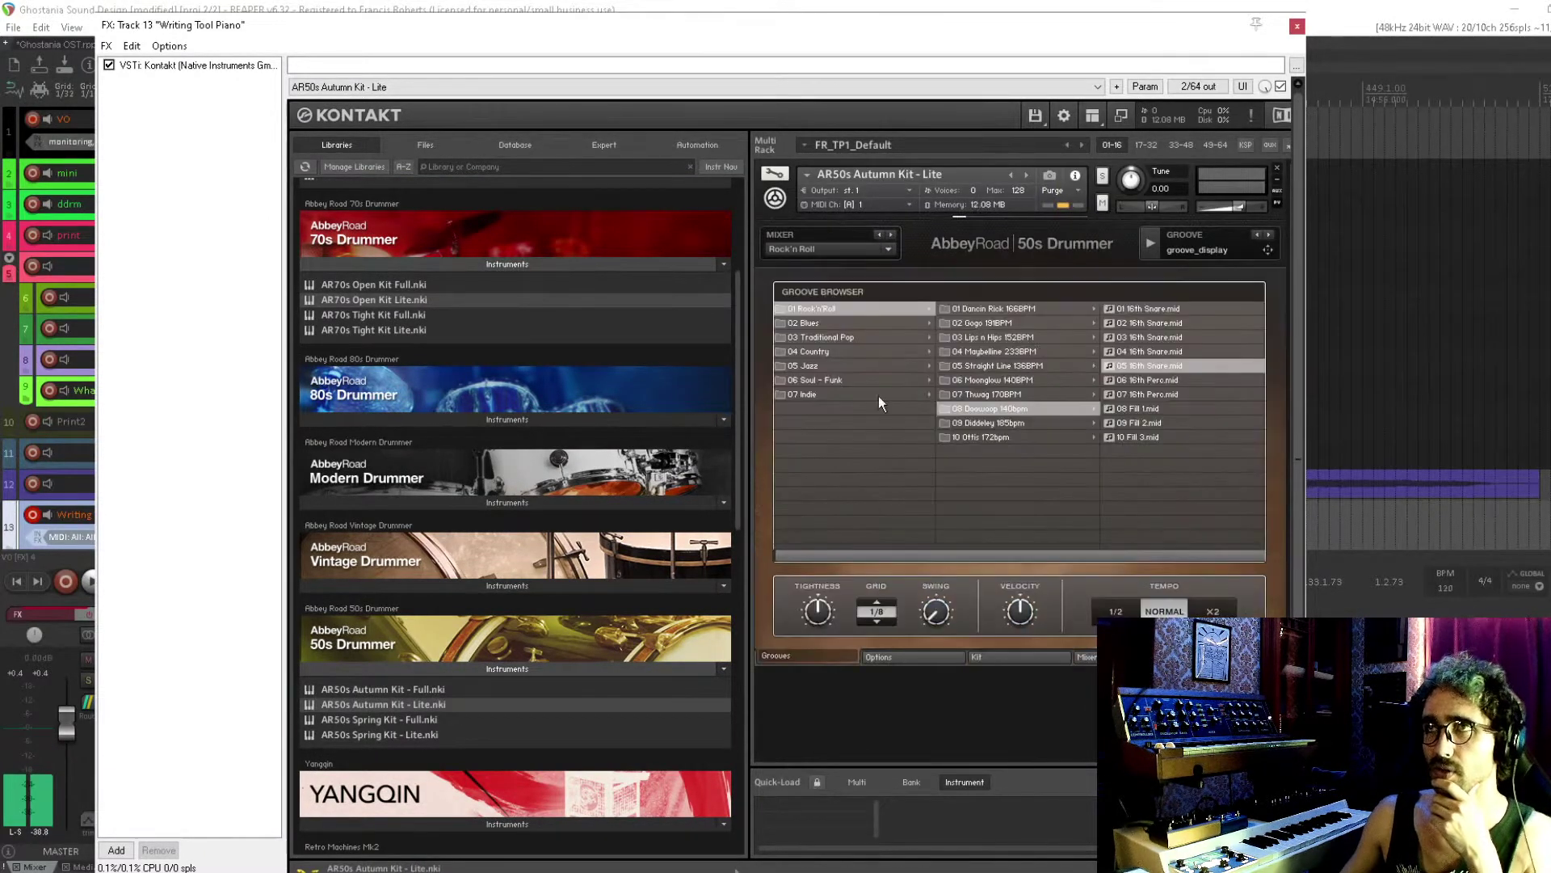
Place the 01 8th Ride groove from the 116BPM Jazz set on the Writing Tool Piano track near bar 449 and close the plugin window
click(848, 365)
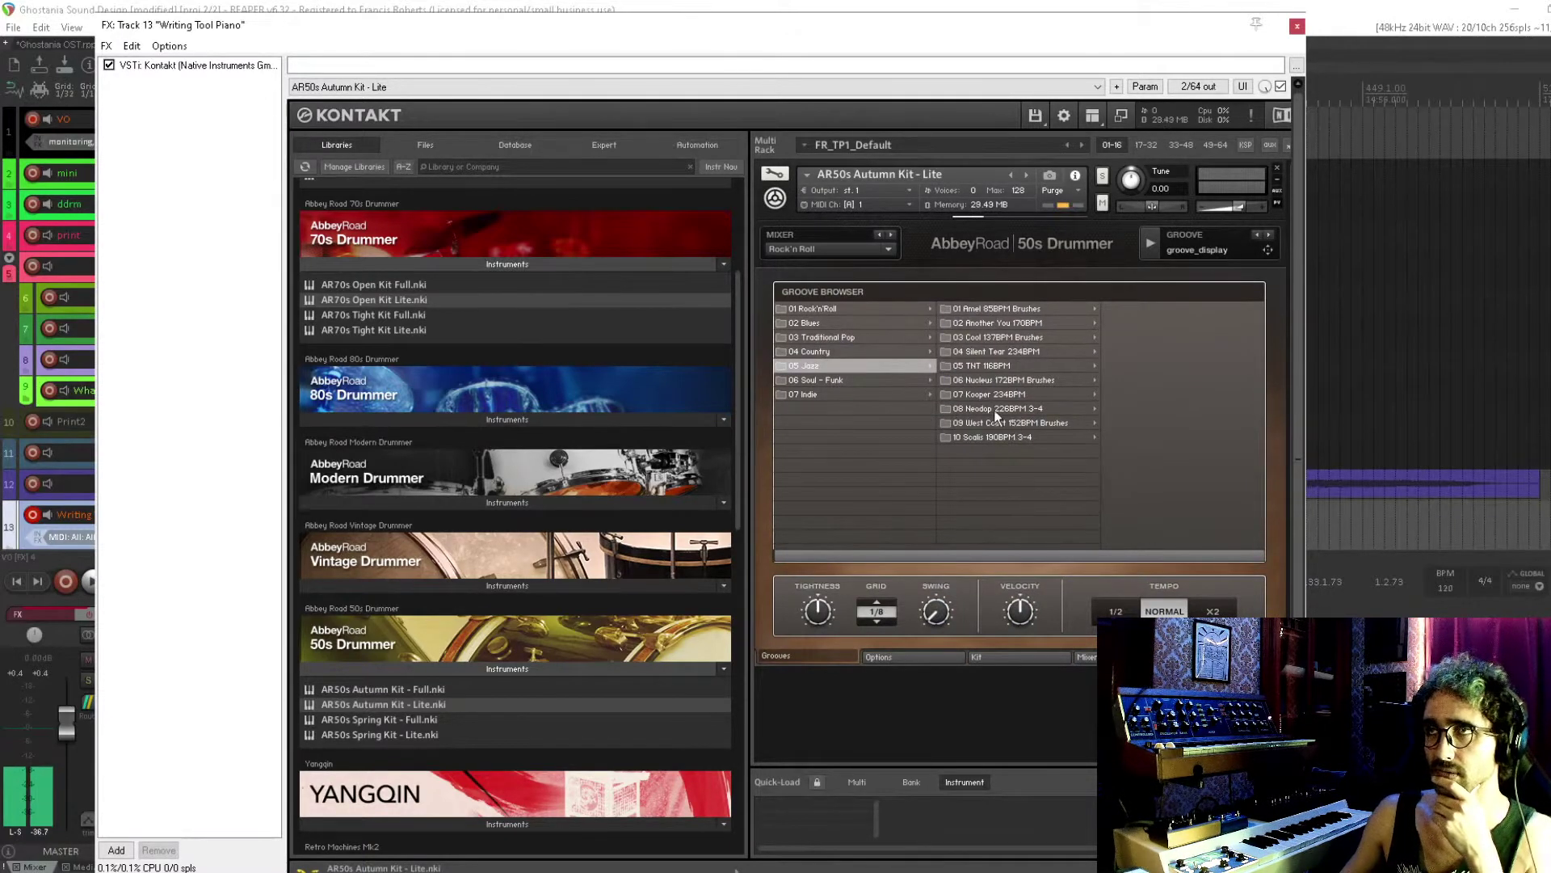
click(1026, 363)
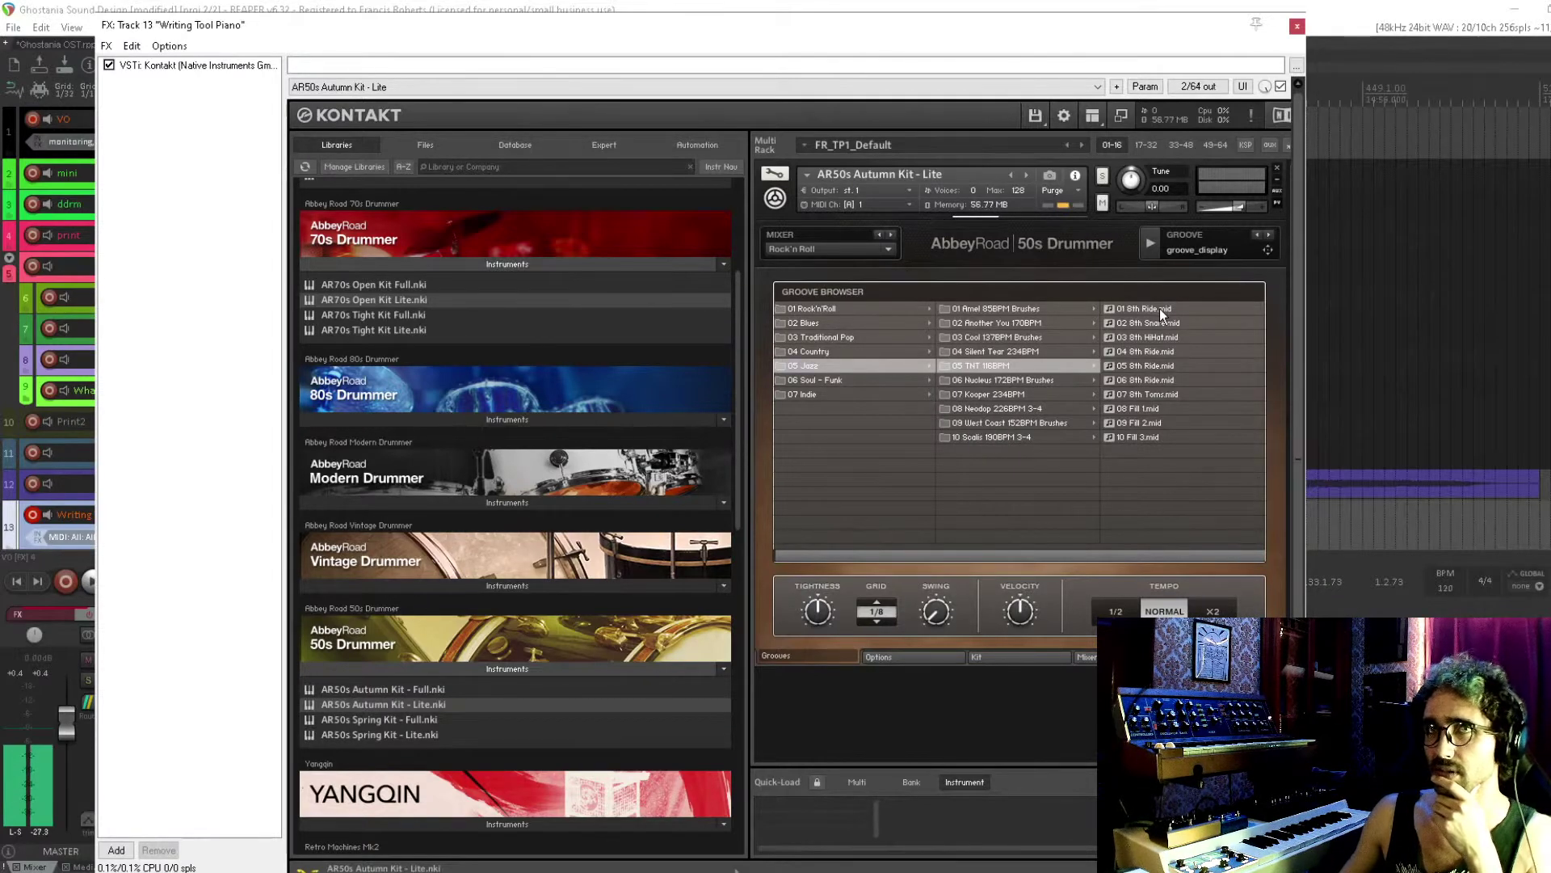
click(1160, 308)
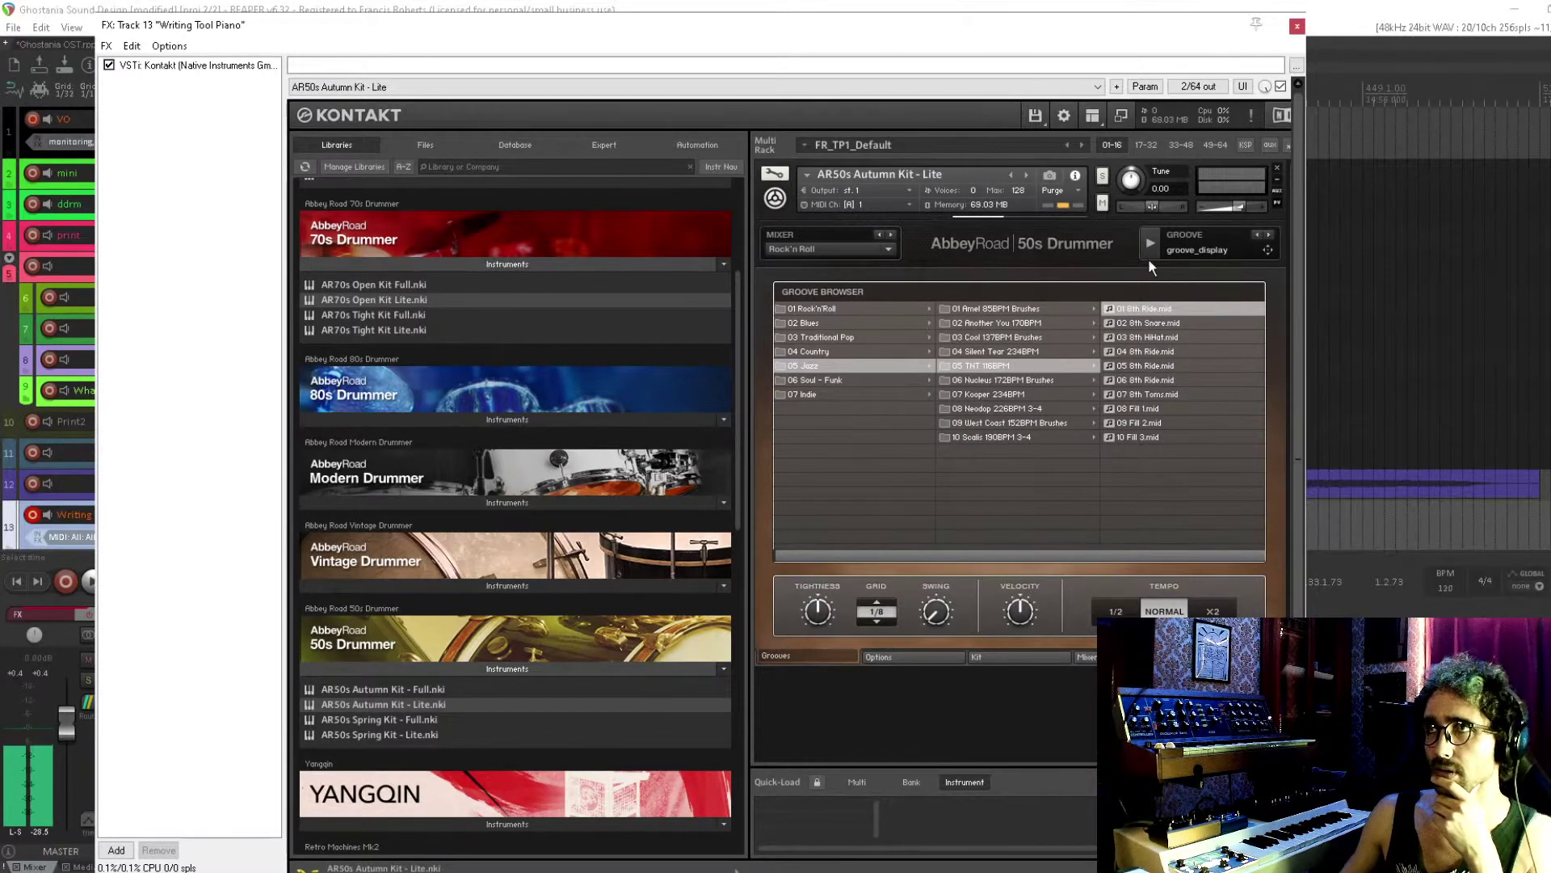
drag(1141, 313, 1364, 517)
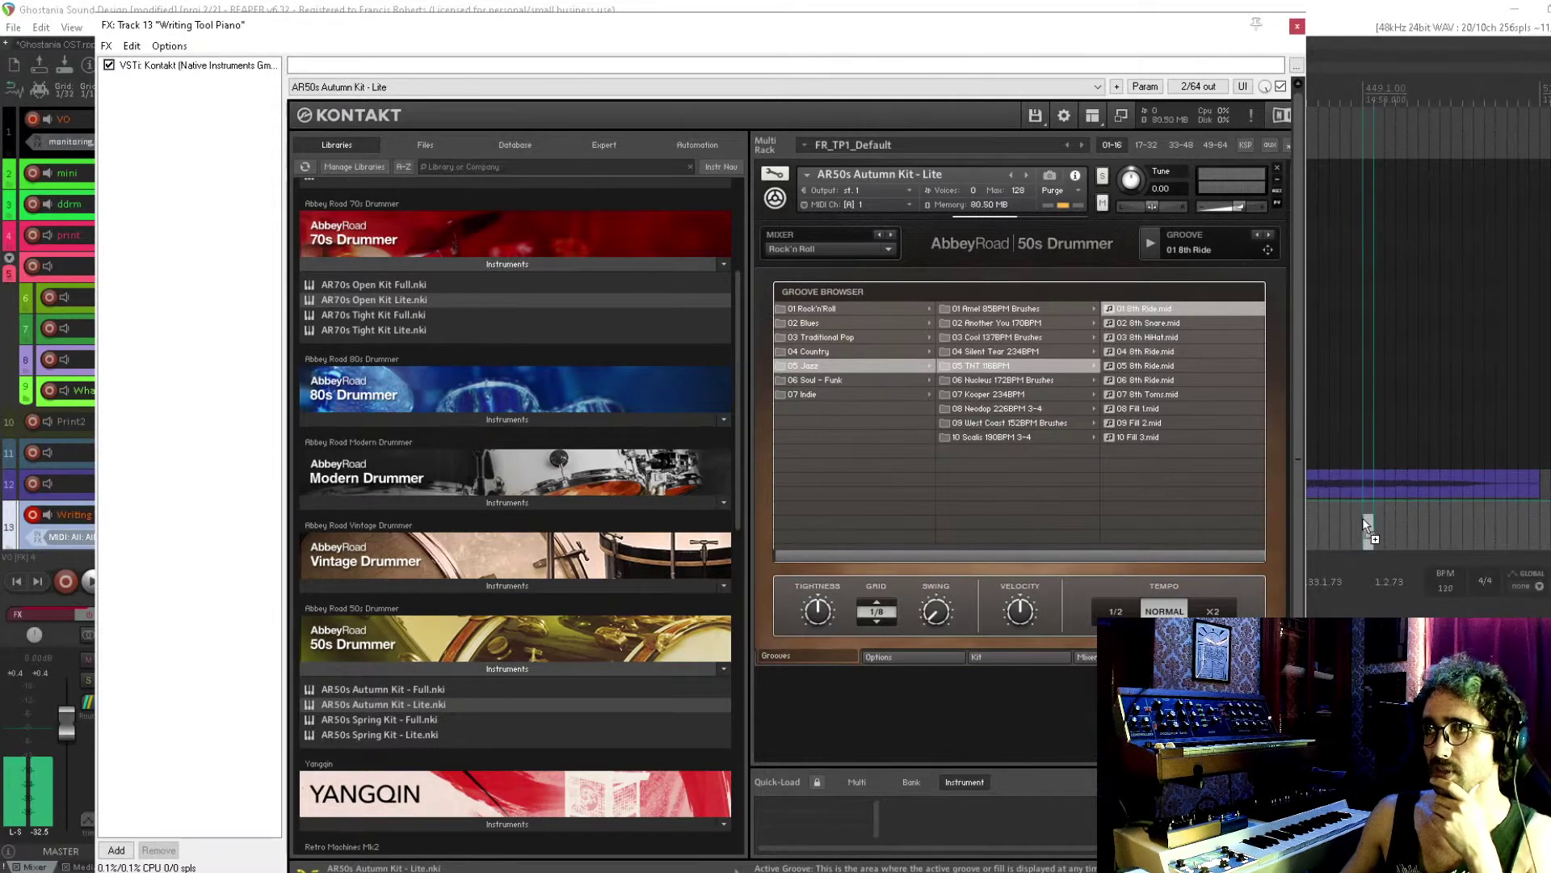
click(1297, 26)
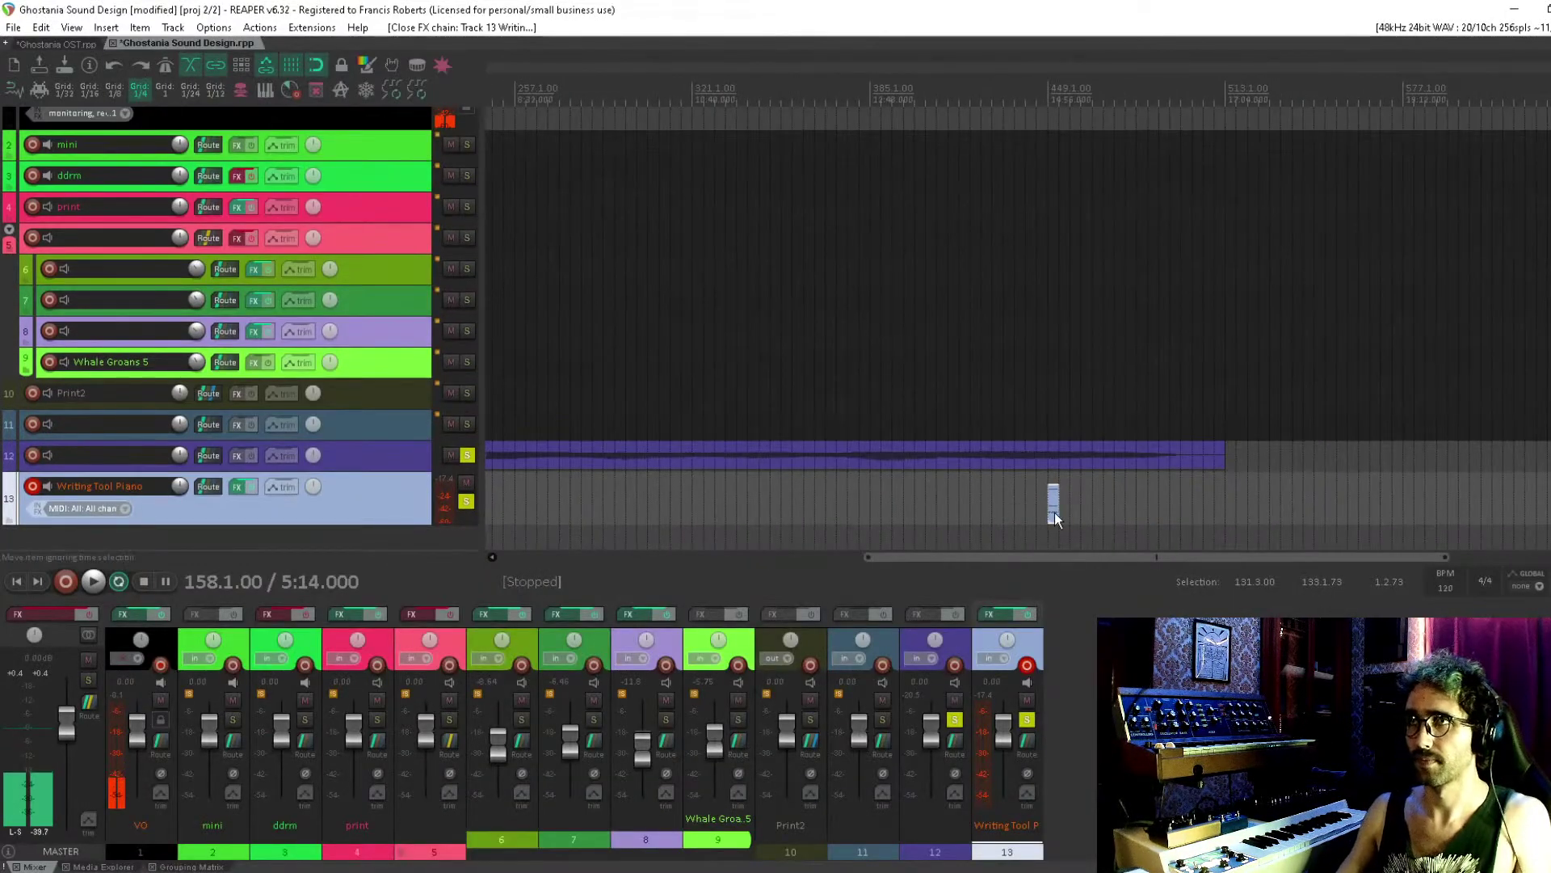
Move the drum groove item to bar 513, select the range 513.1.00 to 517.1.00, and play it
drag(1061, 517, 1107, 499)
scroll(1228, 511, up, 6)
drag(1028, 449, 1192, 449)
key(space)
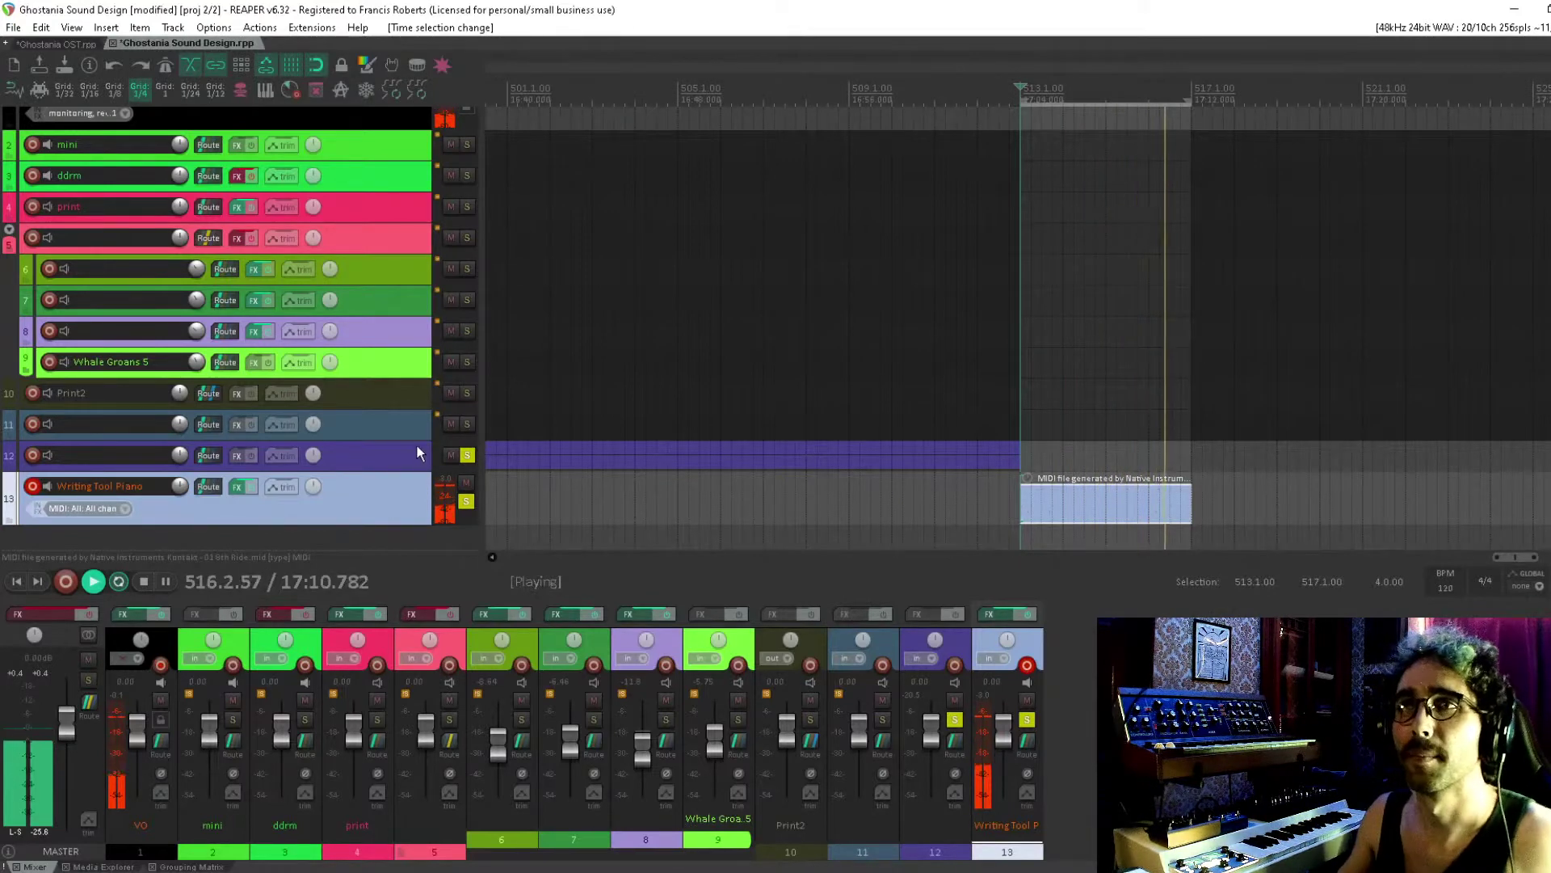
Unsolo track 12 and Writing Tool Piano, arm the ddrm track for playing along with the groove, and stop playback after the performance
click(467, 456)
click(467, 499)
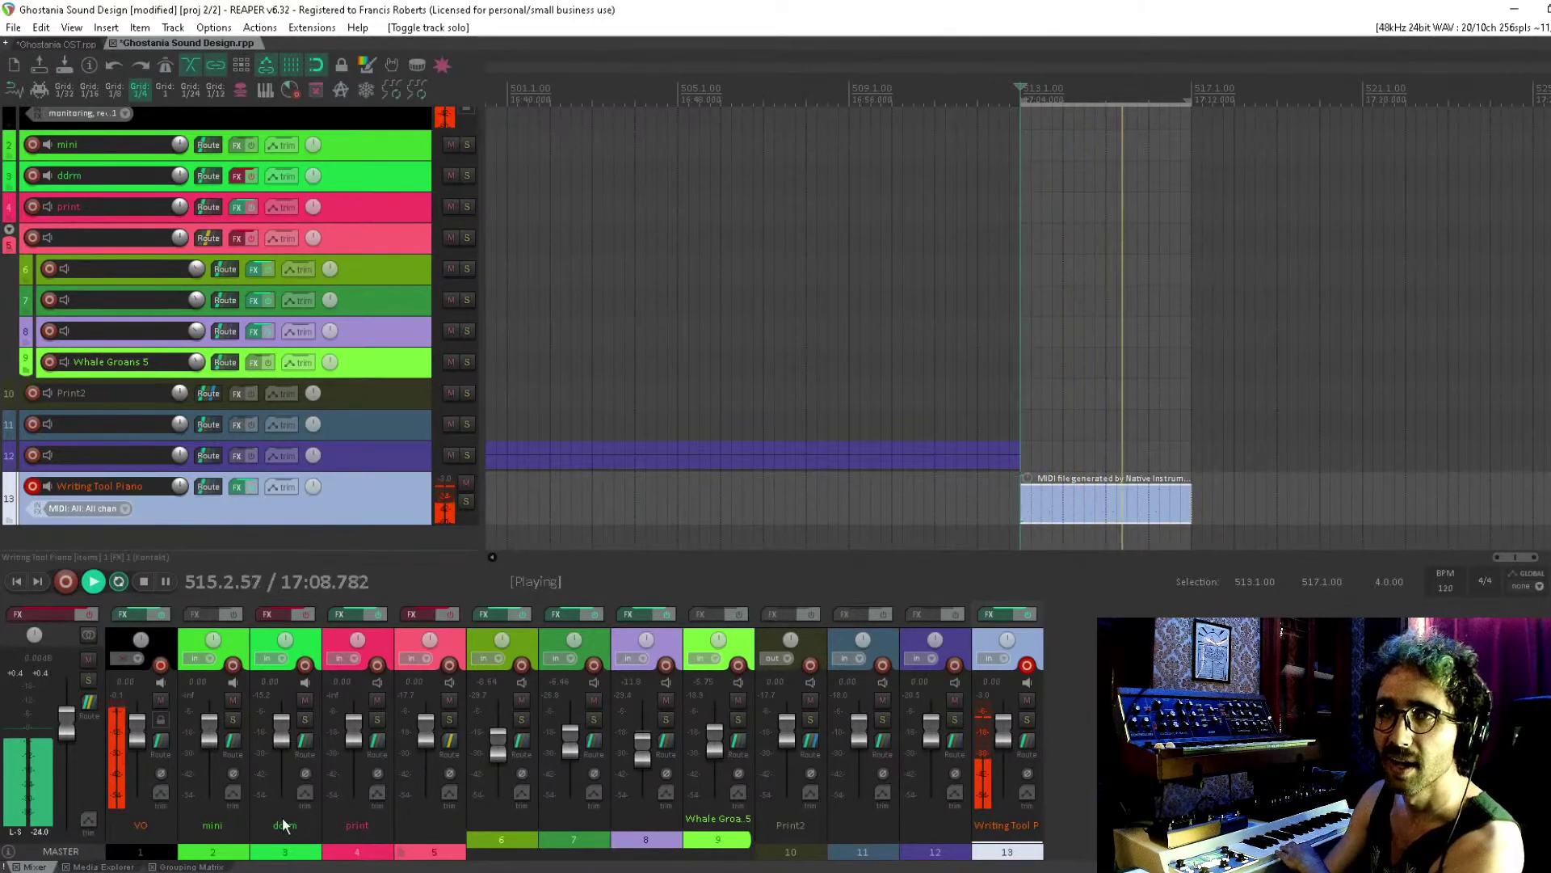
click(305, 665)
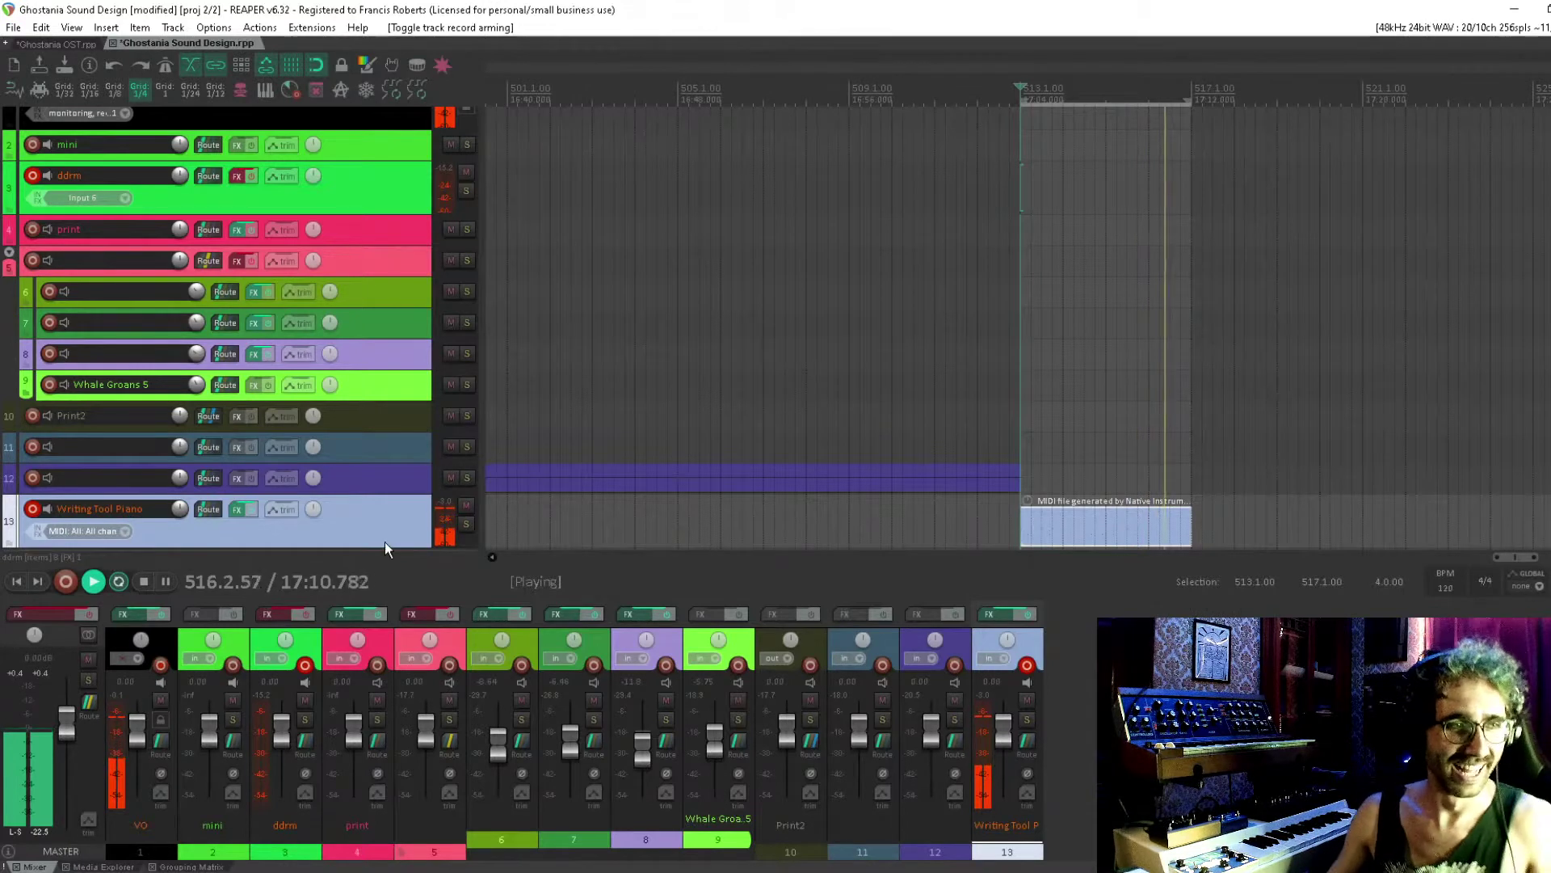
key(space)
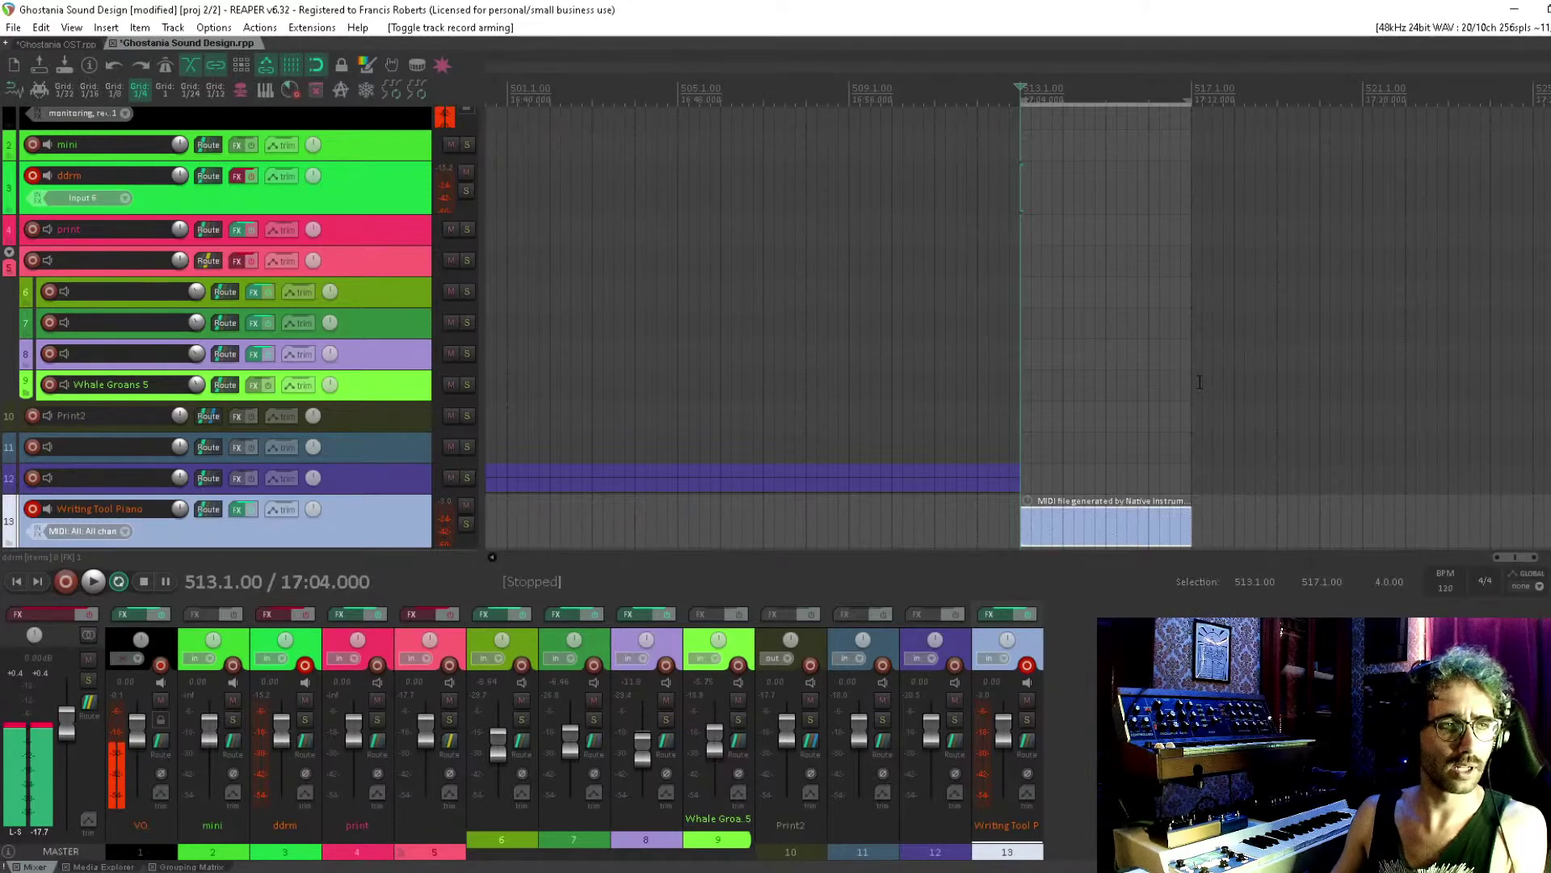
Delete the Writing Tool Piano track together with its drum groove item
scroll(1121, 466, down, 1)
scroll(1121, 466, left, 1)
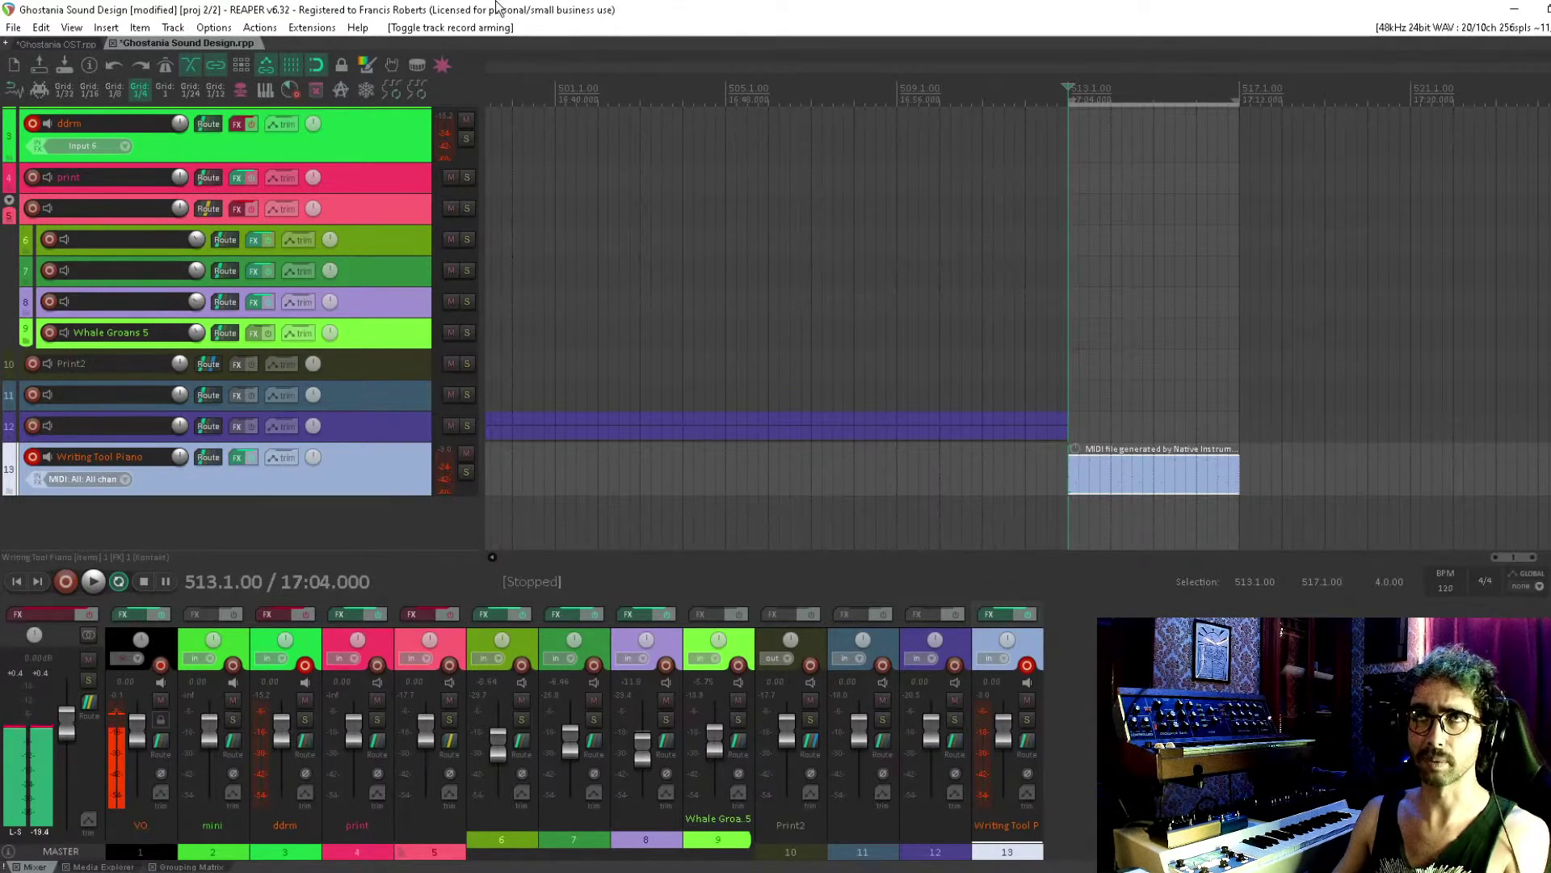
drag(835, 204, 778, 228)
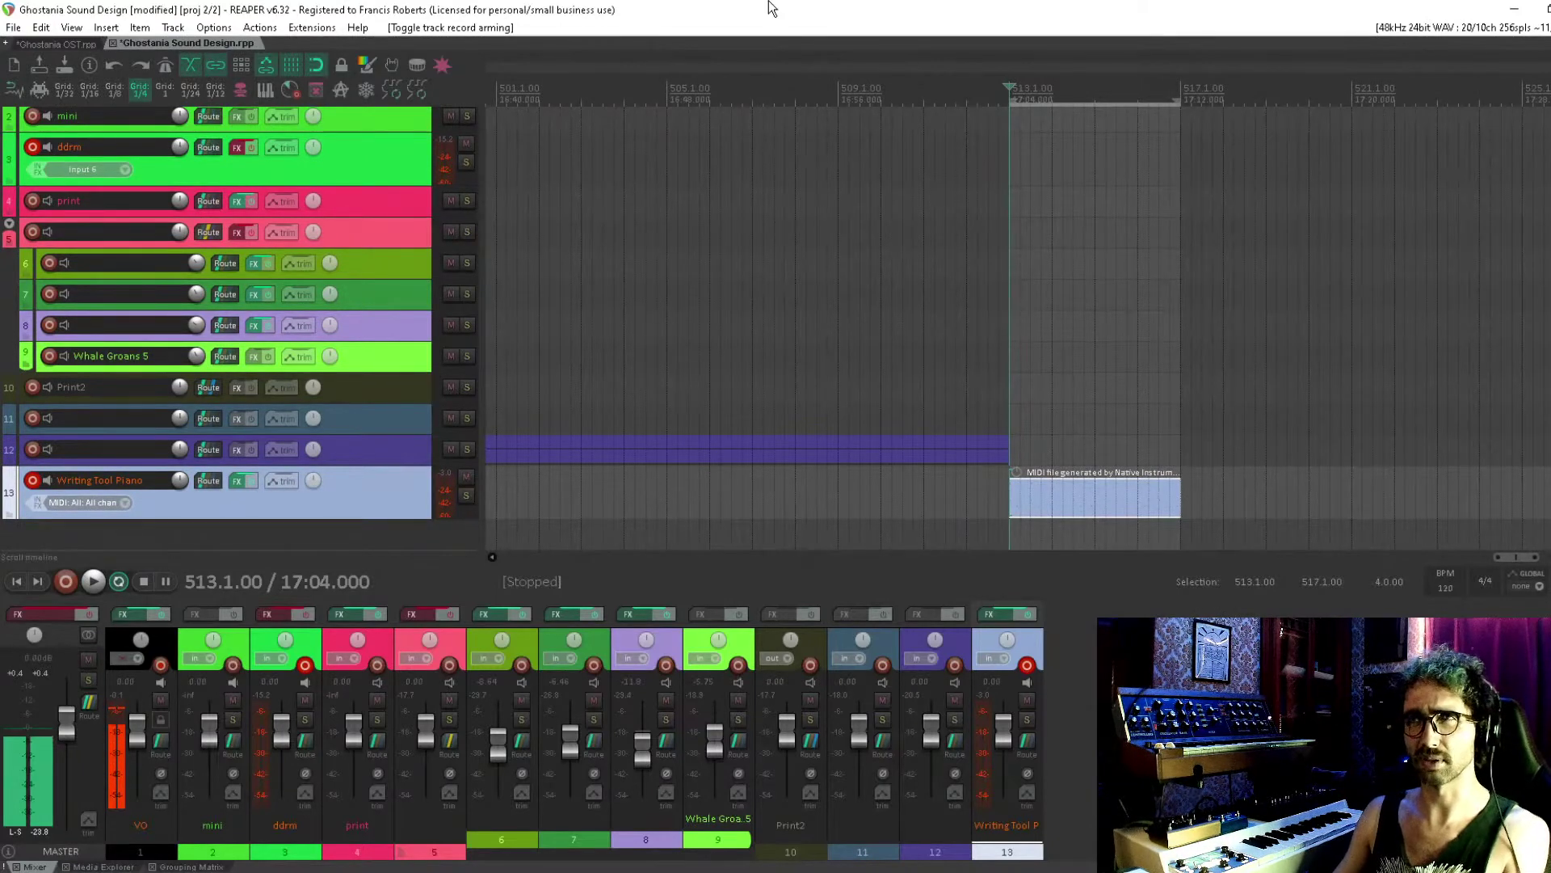
drag(713, 125, 749, 124)
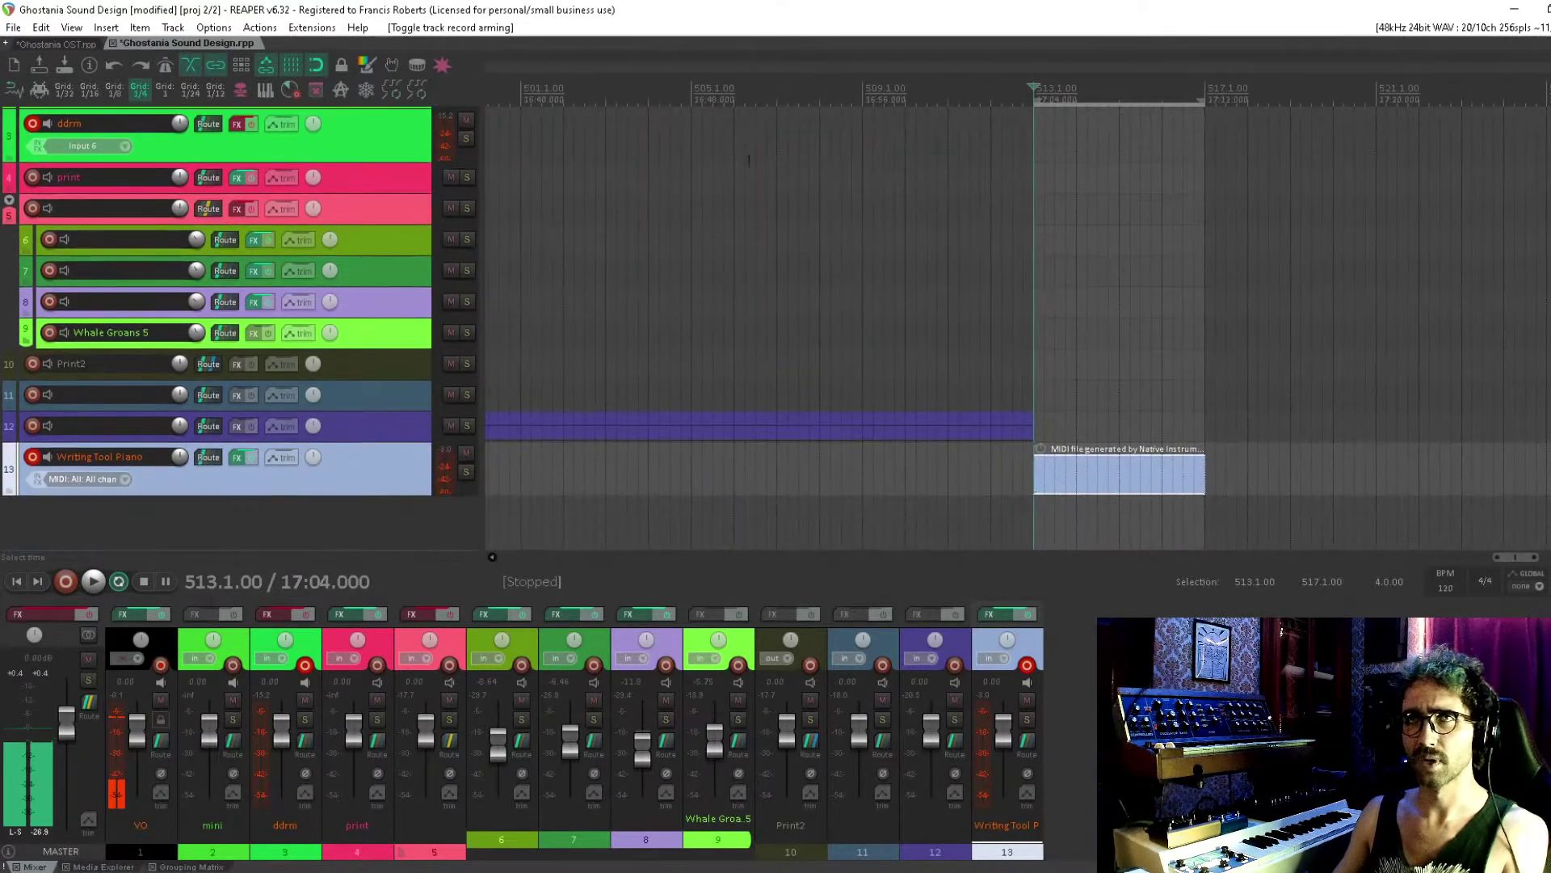
key(Delete)
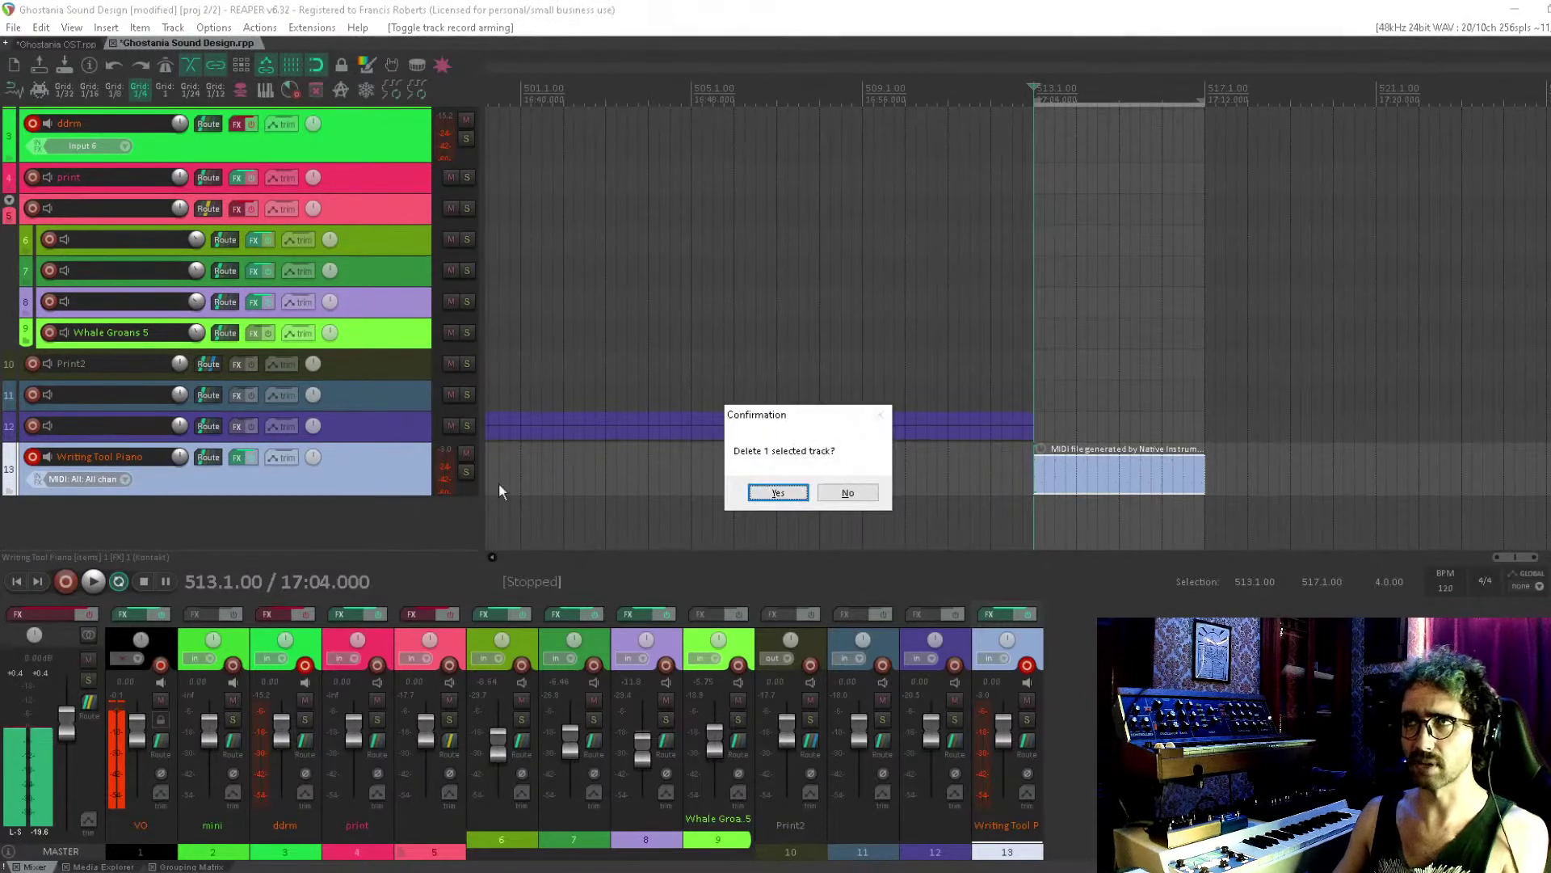
key(Return)
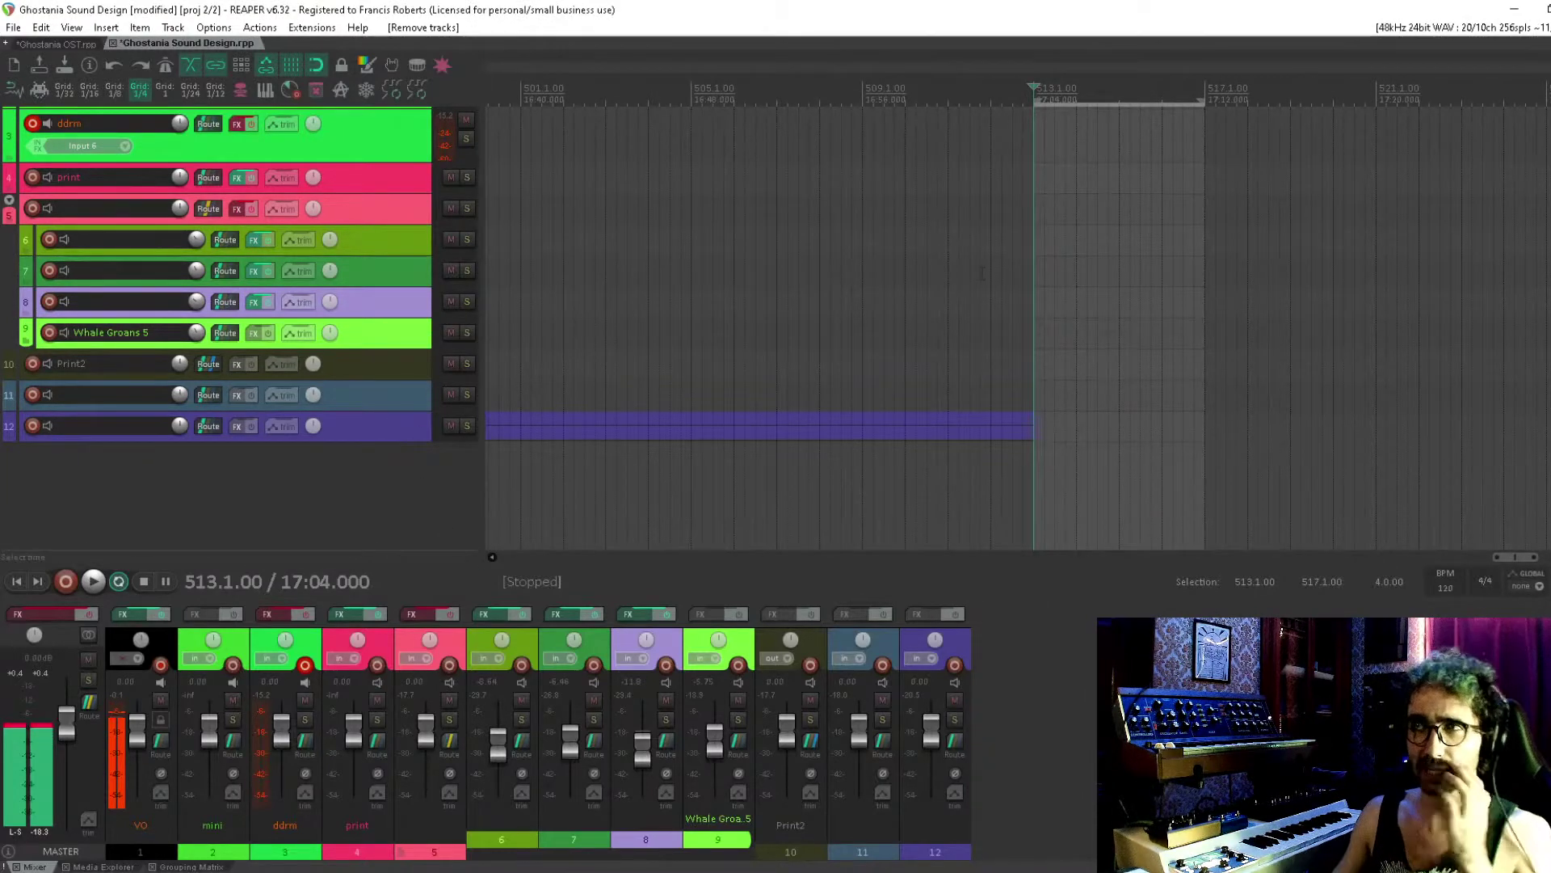
Remove the time selection, bring the whole arrangement into view, and save the project
drag(980, 270, 1143, 317)
key(Escape)
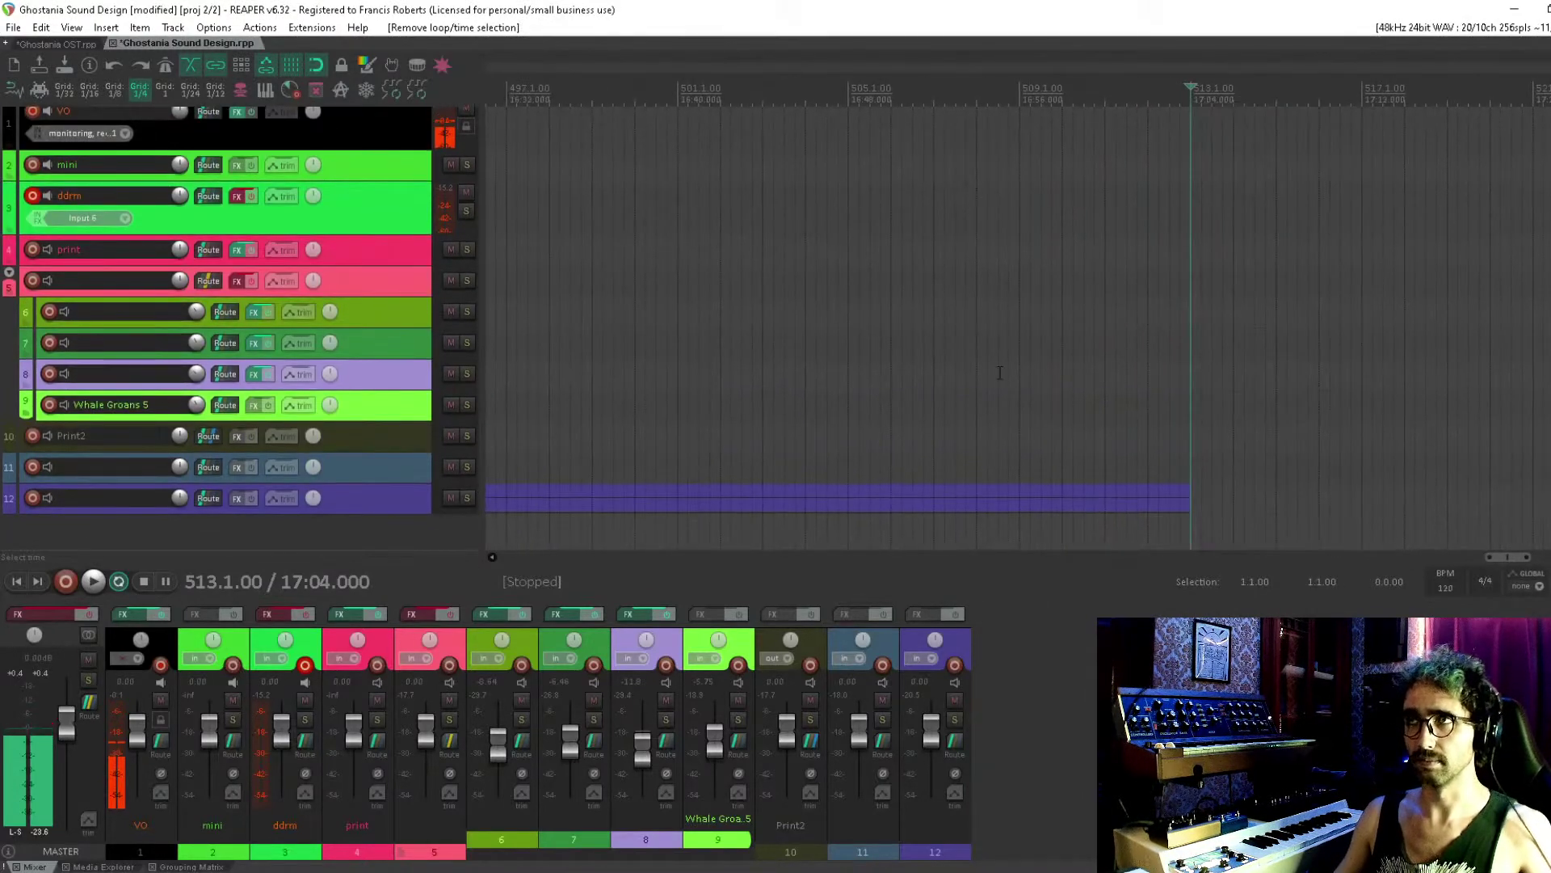
scroll(882, 383, down, 2)
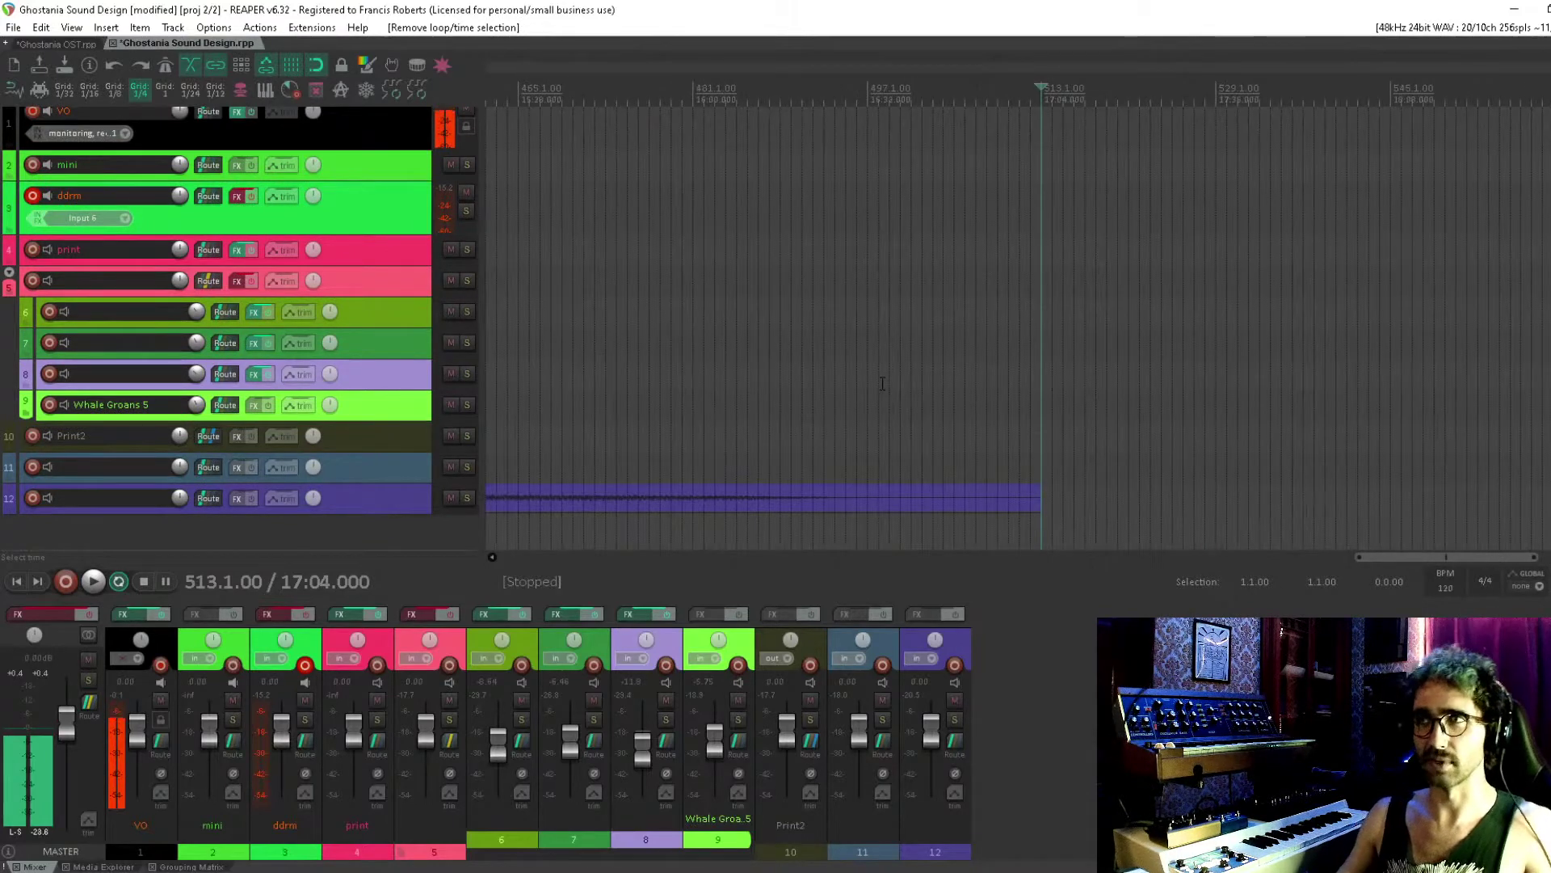
scroll(886, 381, down, 1)
drag(887, 381, 1282, 190)
scroll(1057, 303, down, 3)
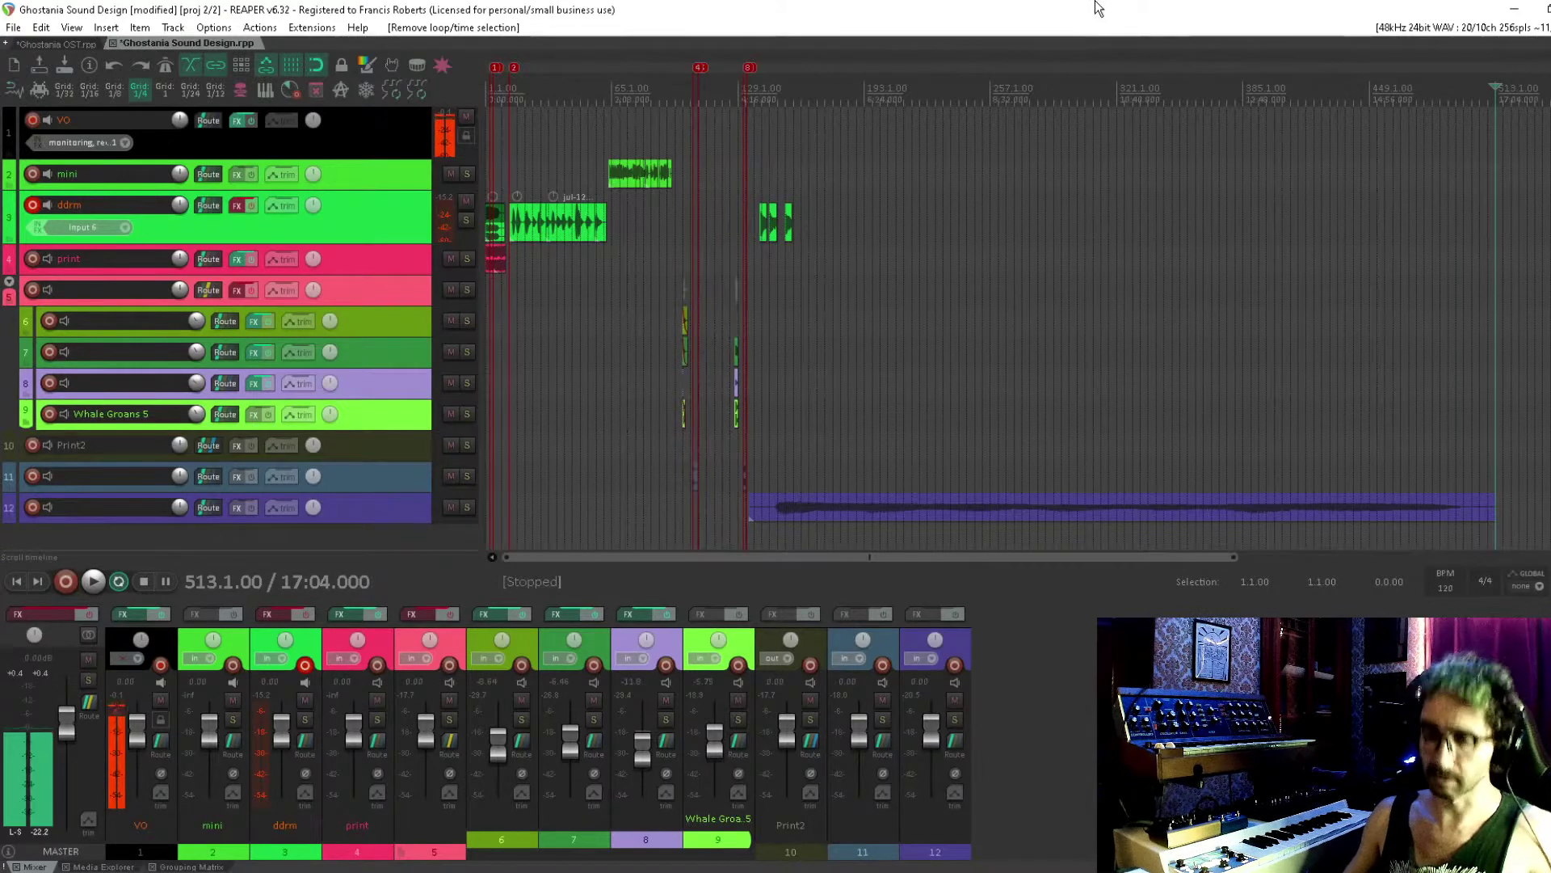
key(ctrl+s)
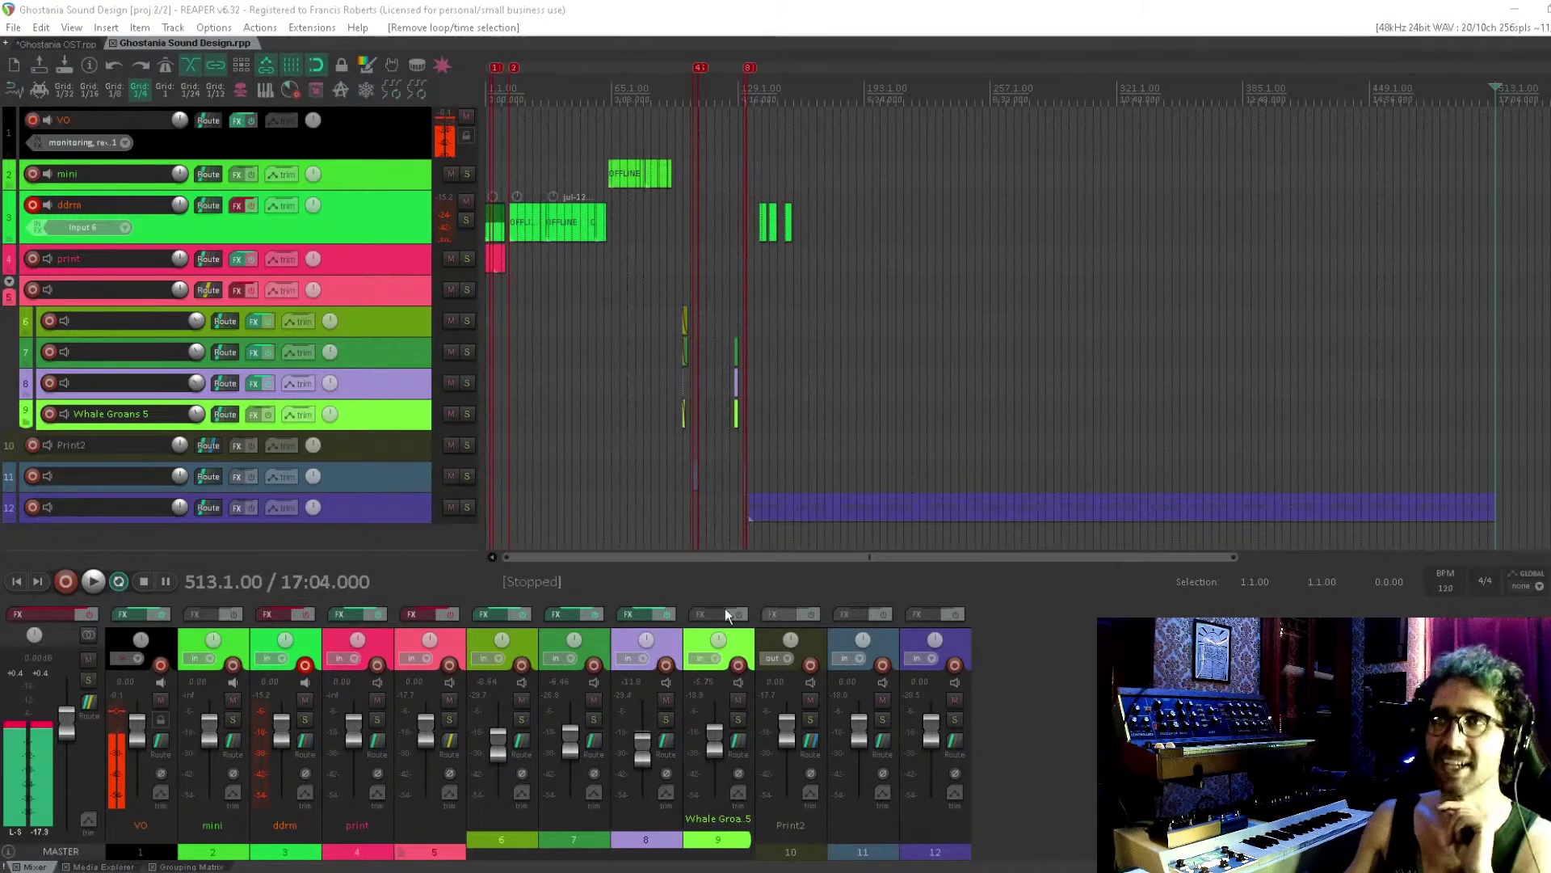
Audition the stretched clip briefly from 189.1.00, stop playback, and select track 12
click(1031, 358)
scroll(1045, 117, down, 1)
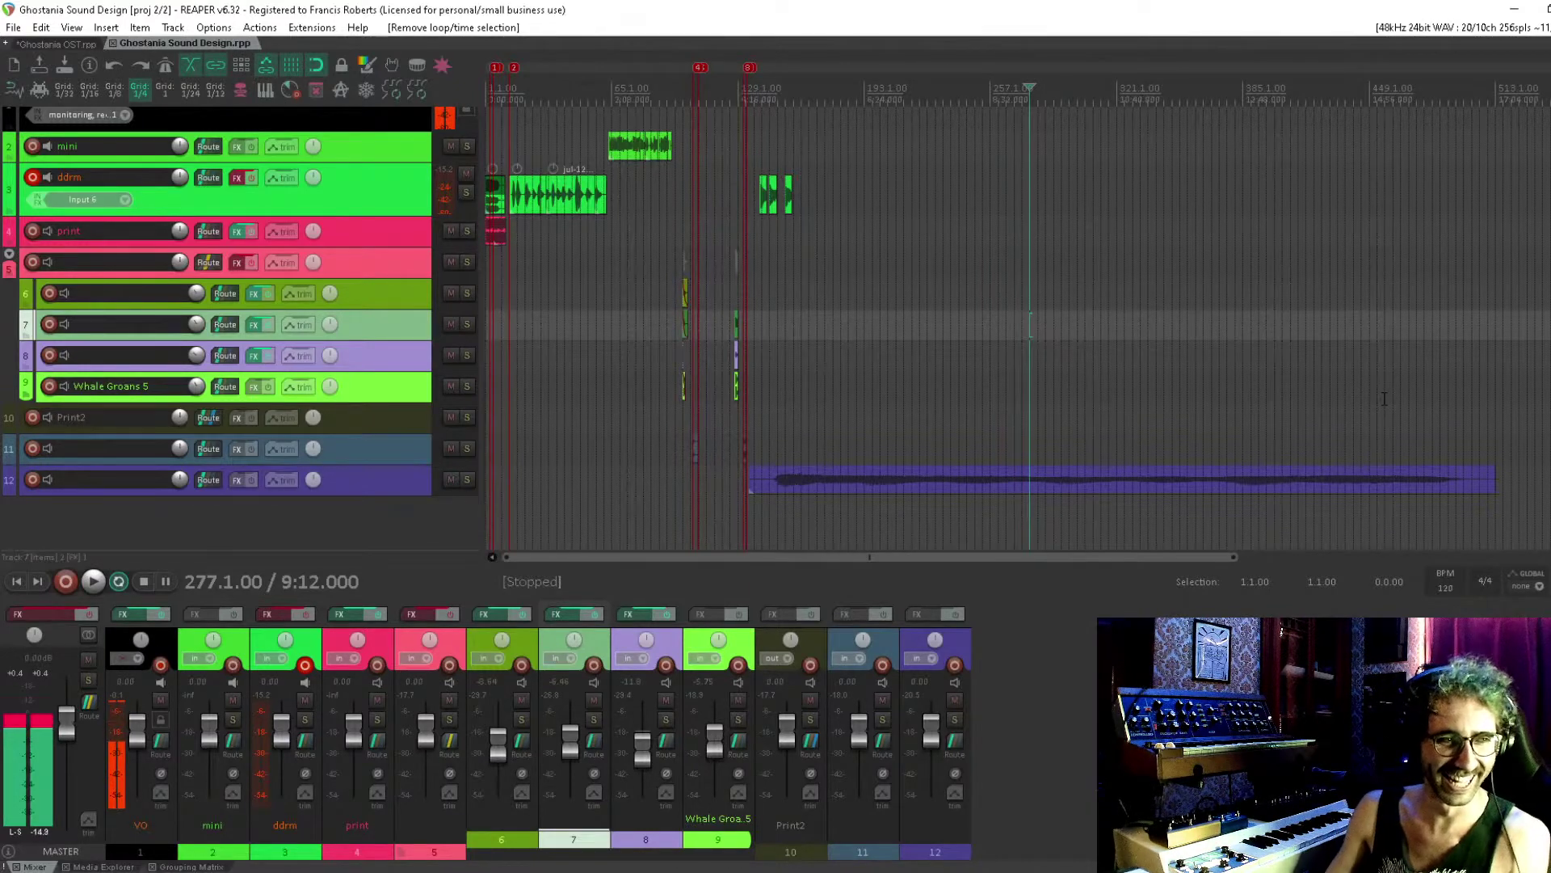
click(788, 436)
click(929, 386)
click(861, 386)
key(space)
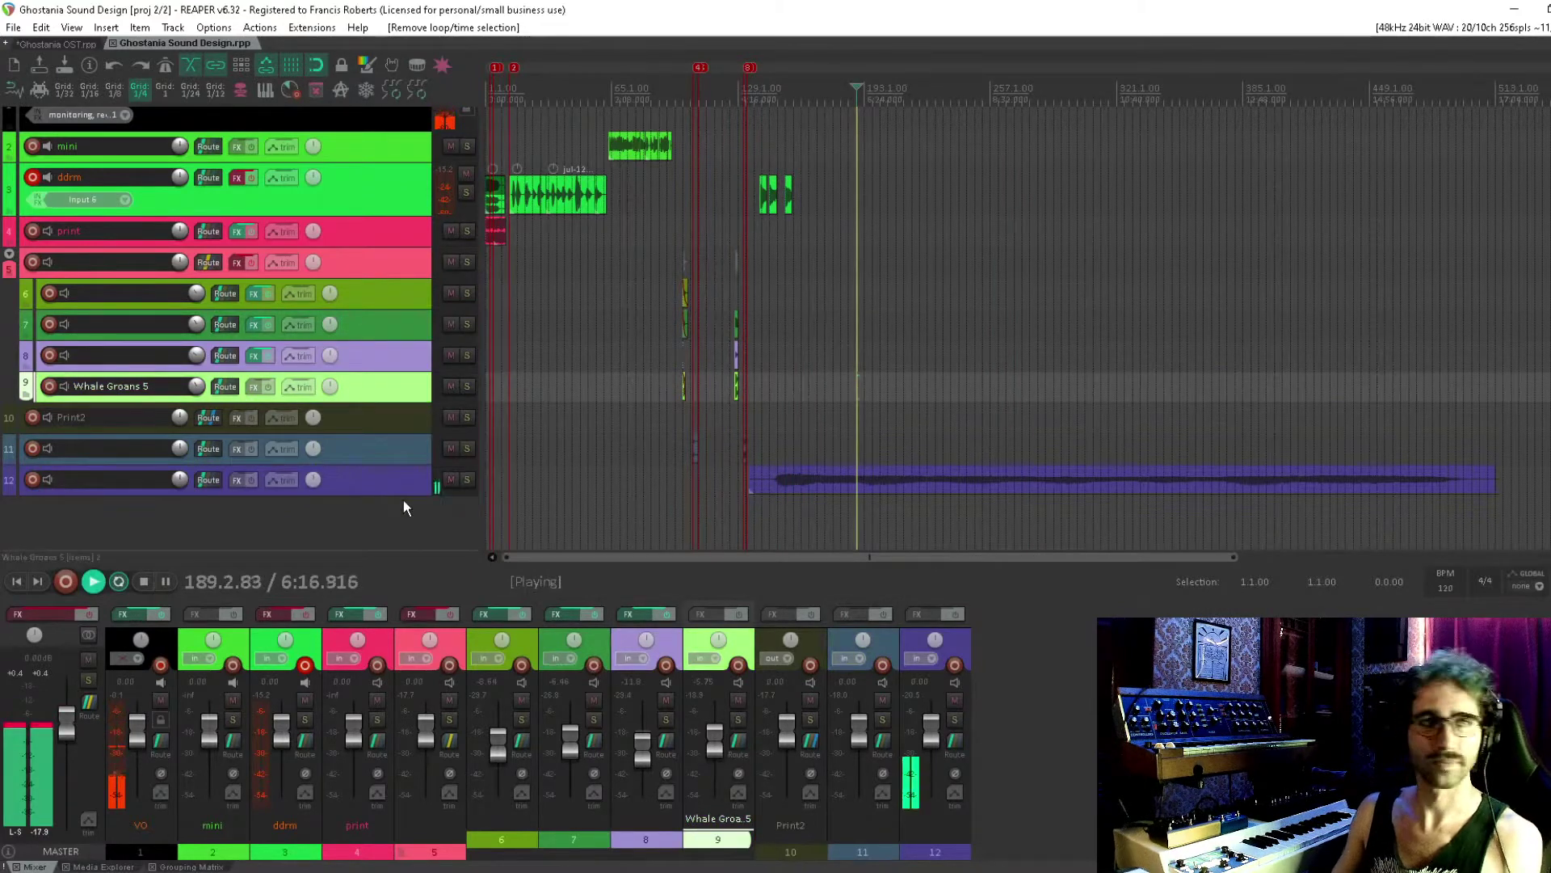
key(space)
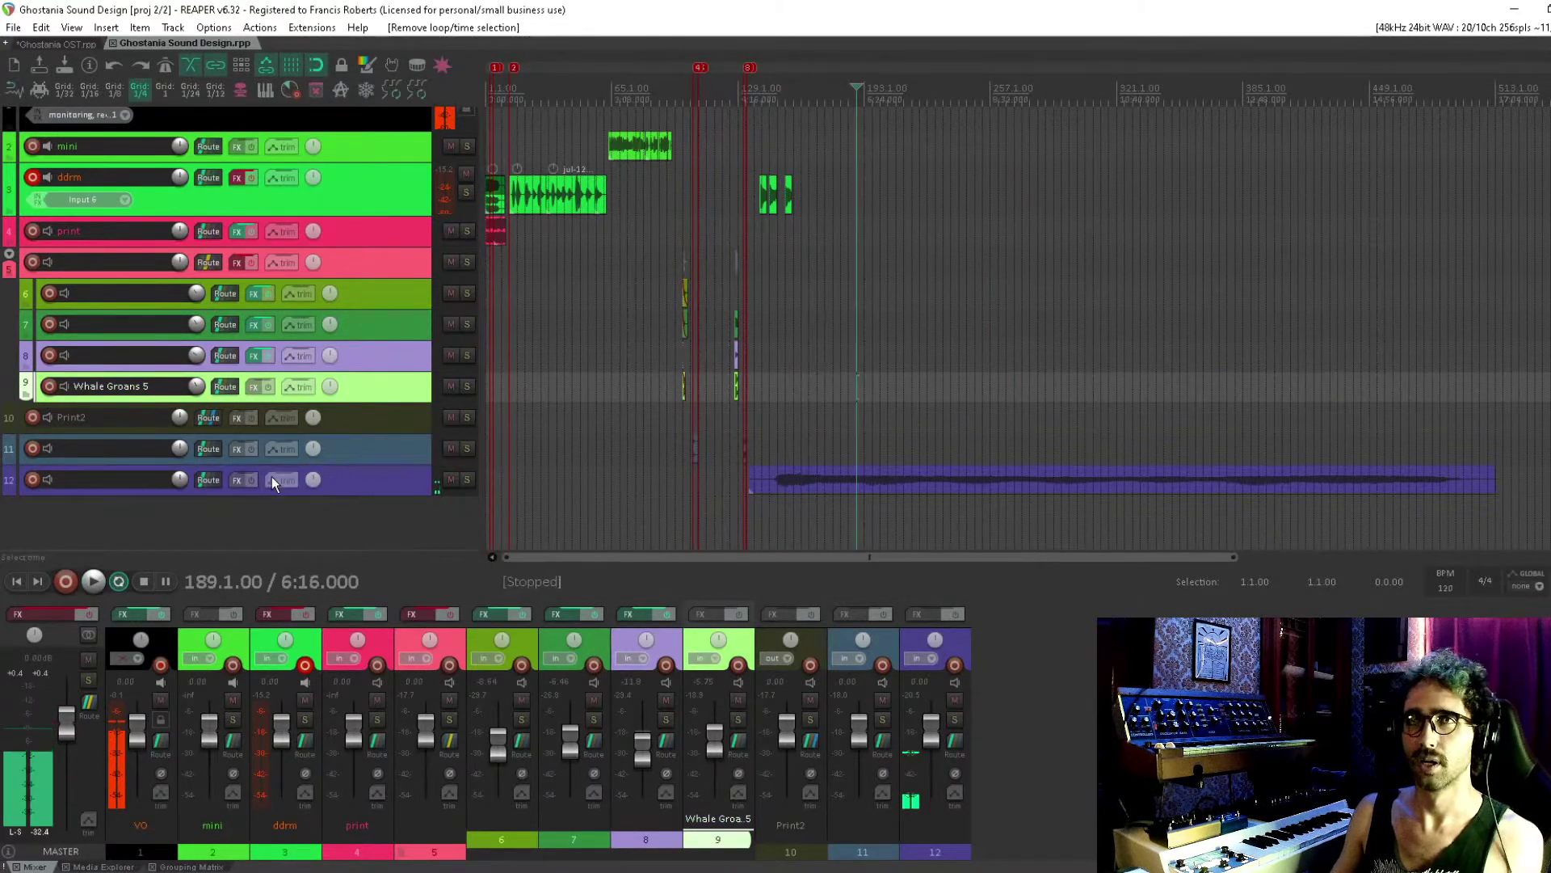
click(342, 470)
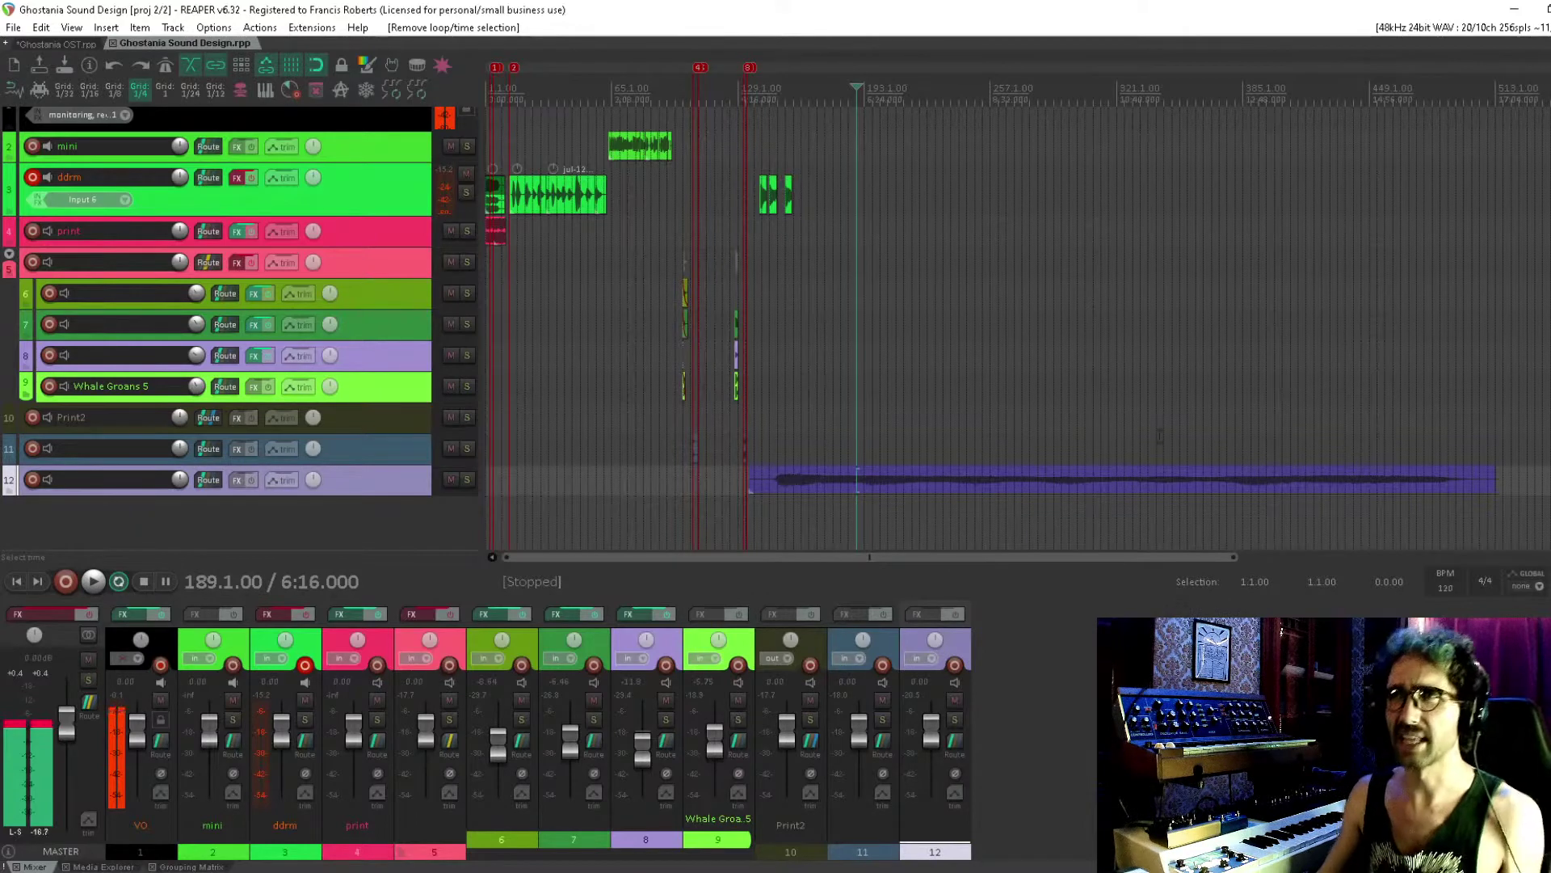
scroll(933, 525, up, 3)
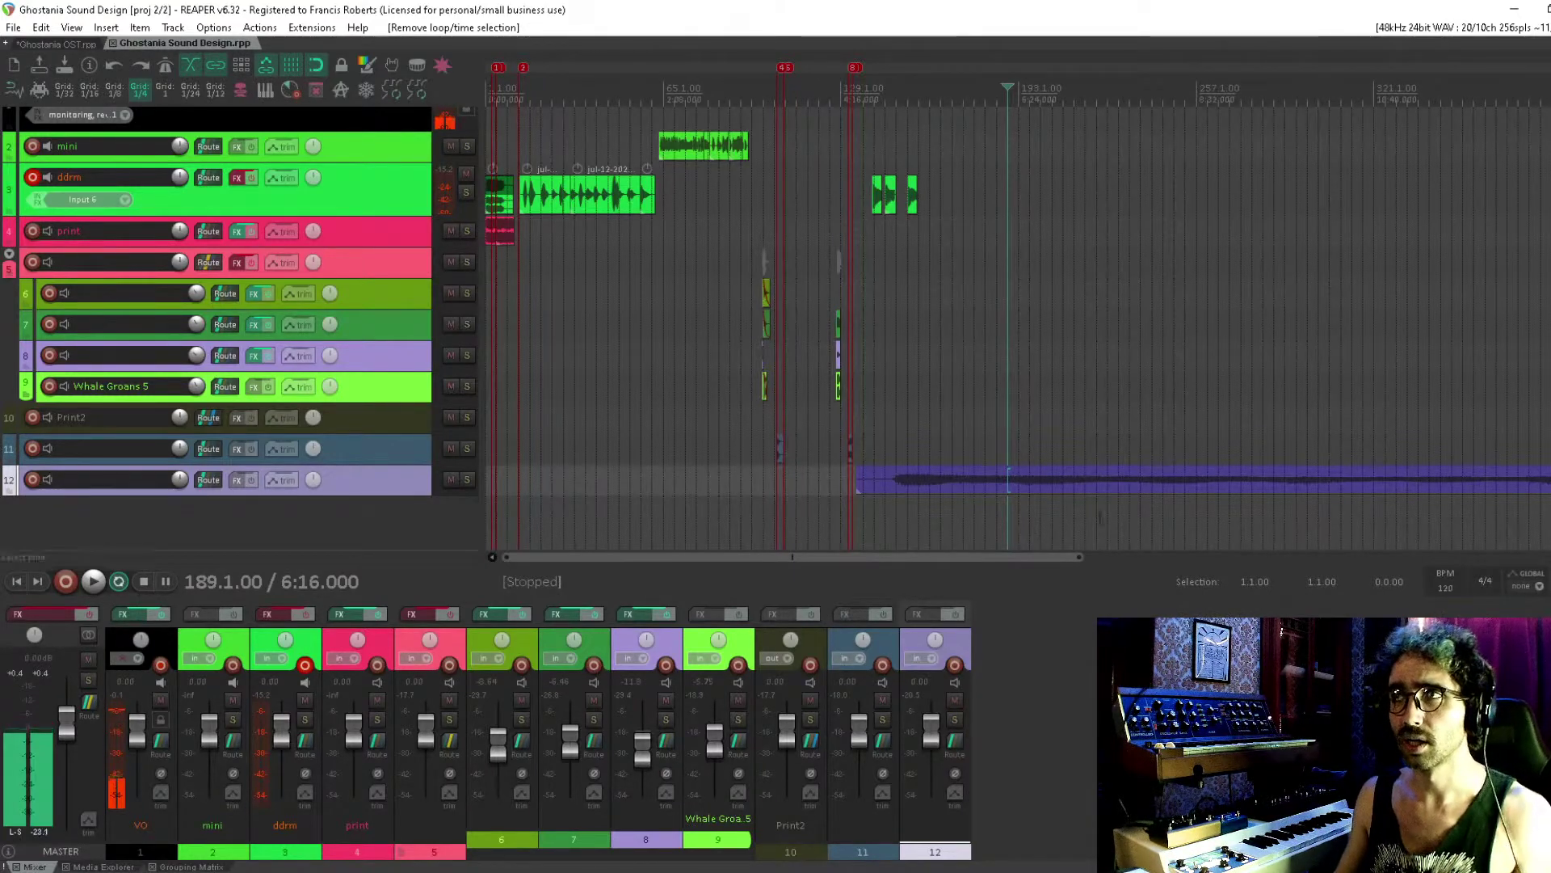
Add a new track below track 12, enlarge it, and set it to record its mono output
scroll(1036, 464, right, 5)
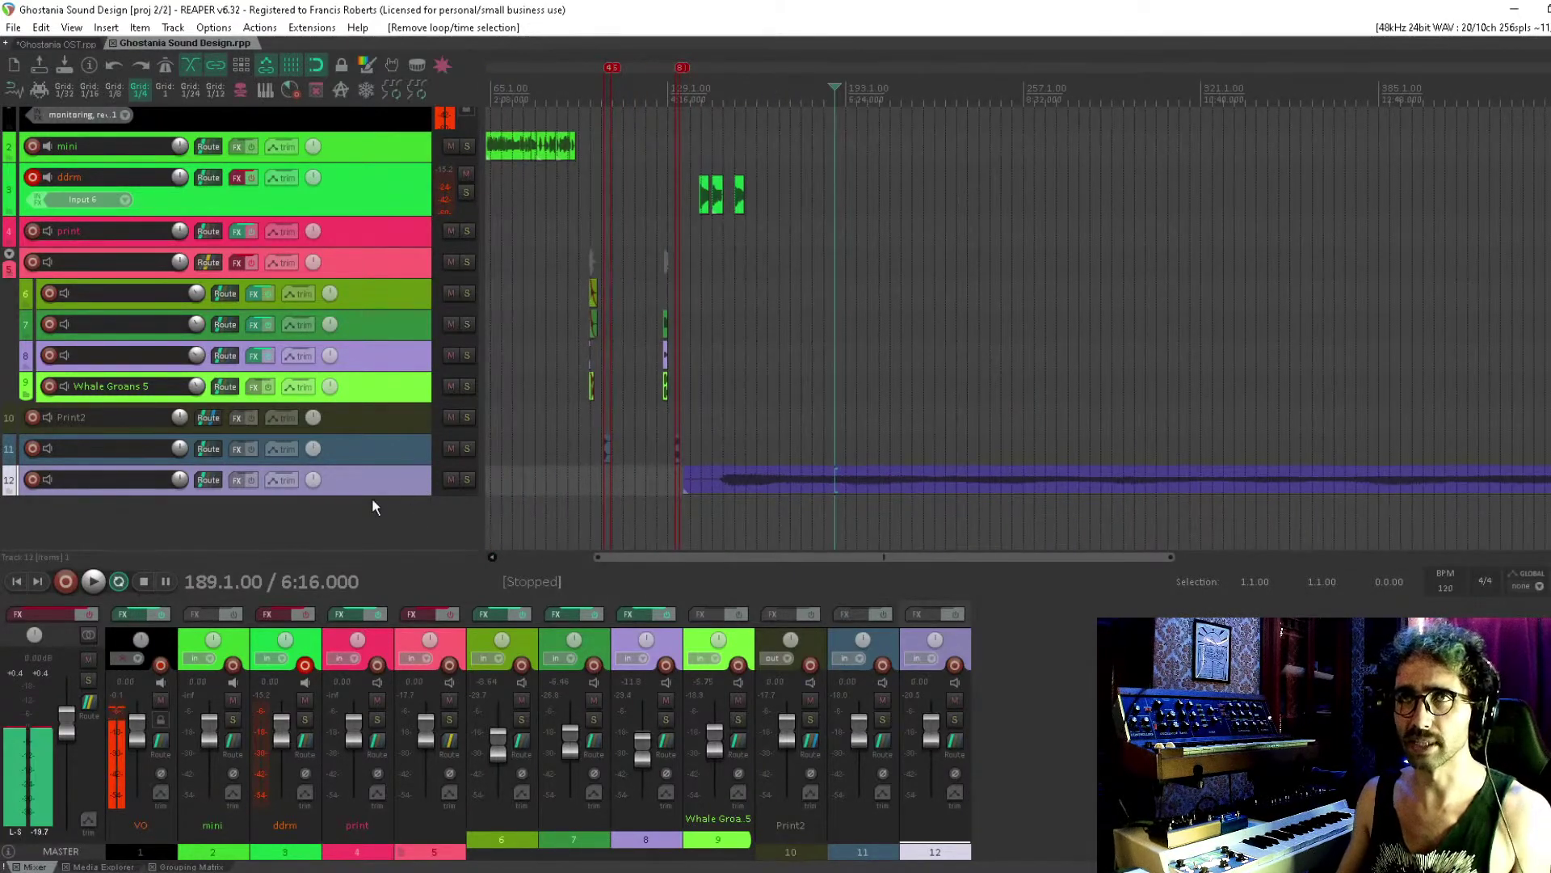
double_click(342, 517)
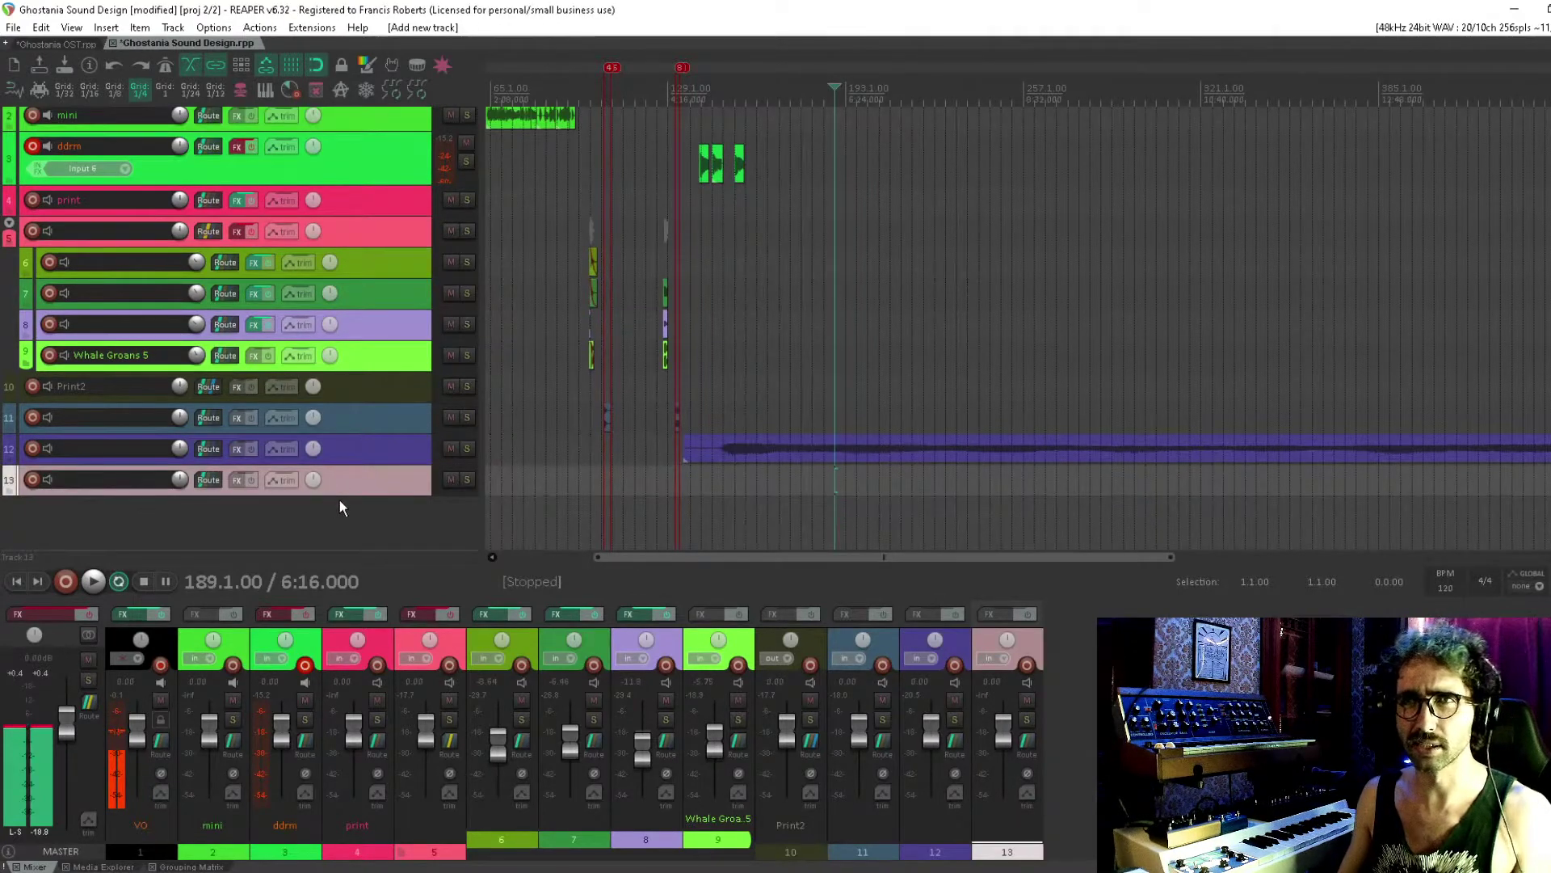
drag(360, 494, 424, 491)
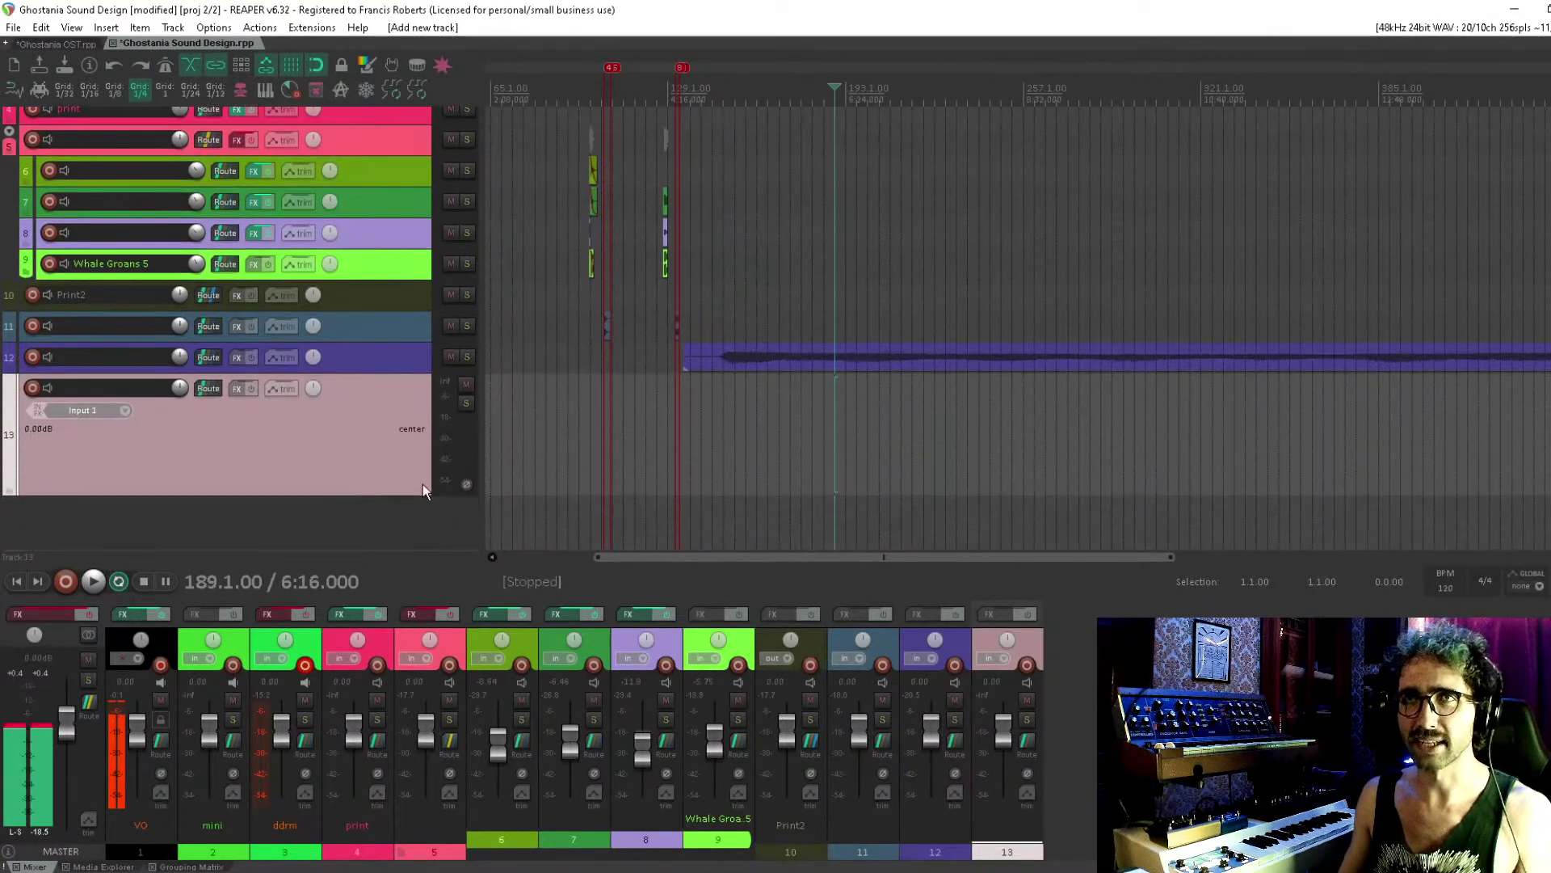
right_click(38, 388)
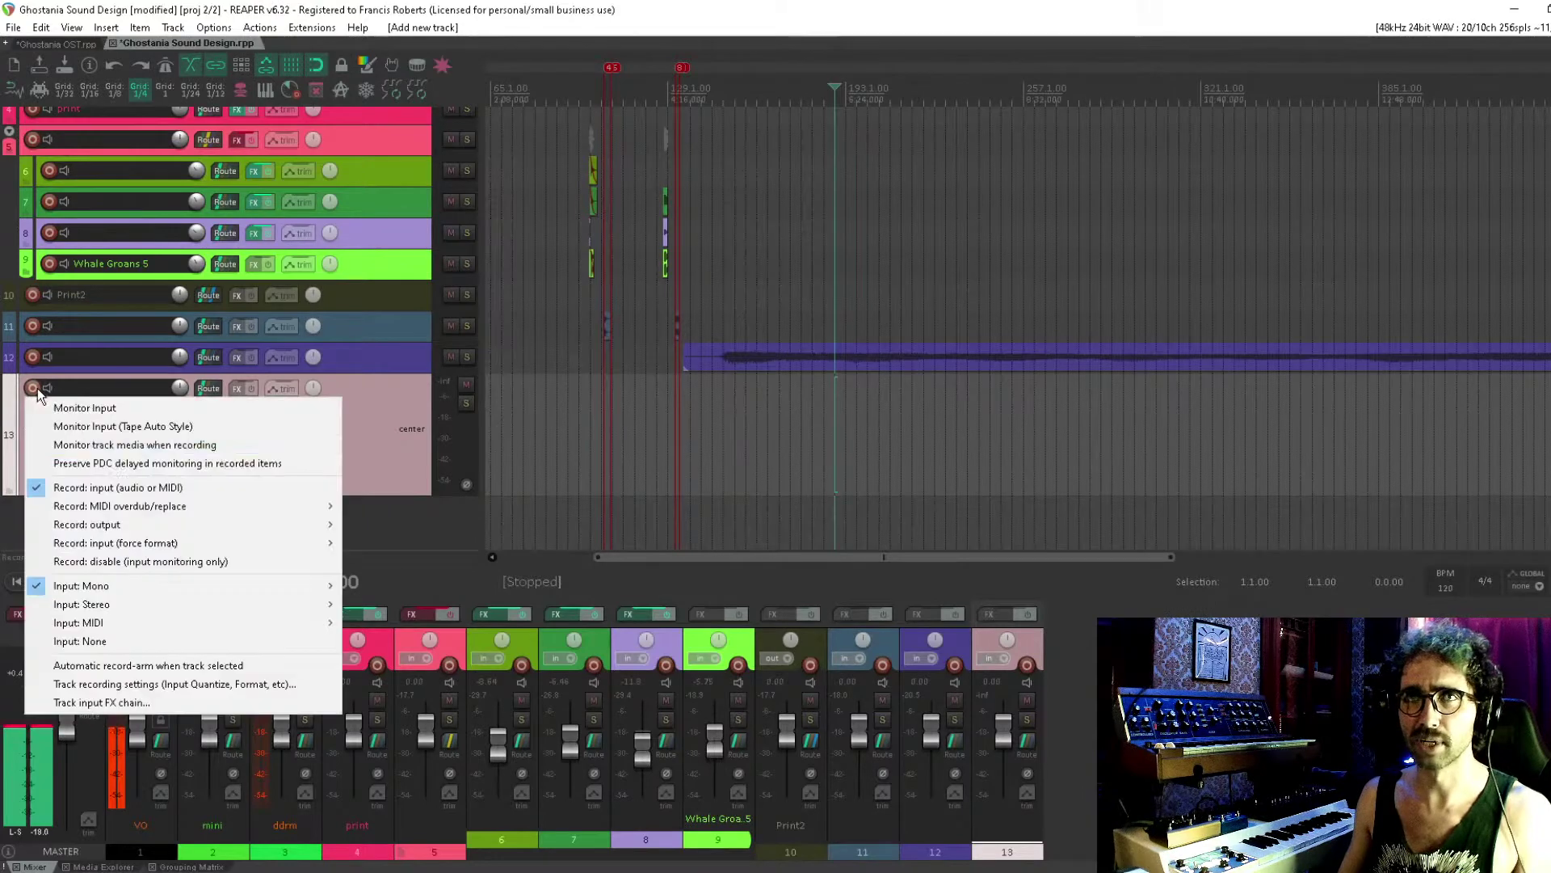
mouse_move(98, 530)
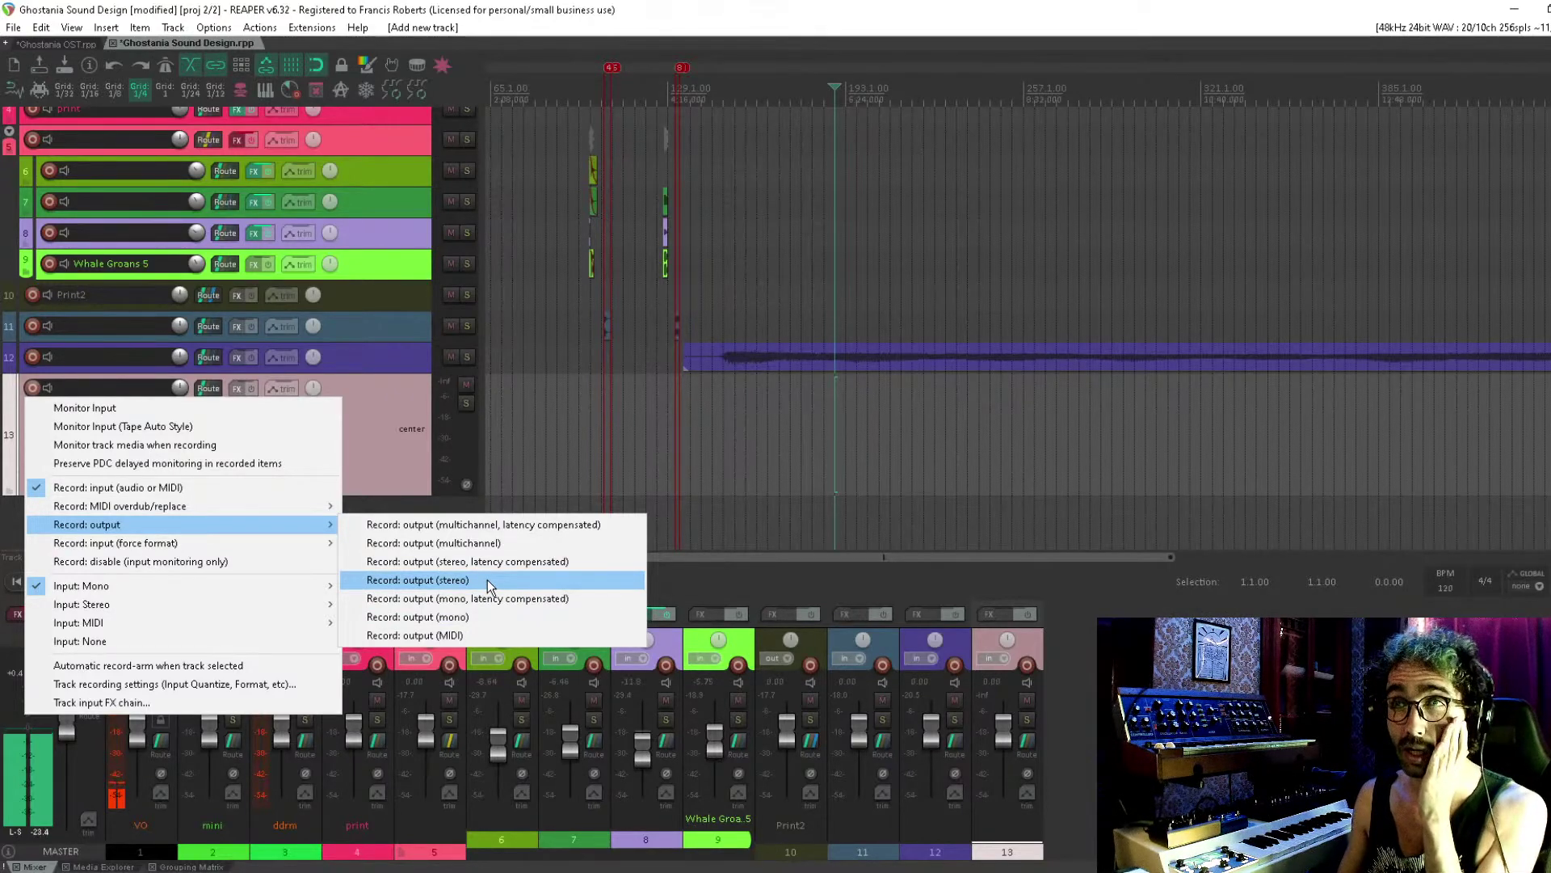
click(489, 616)
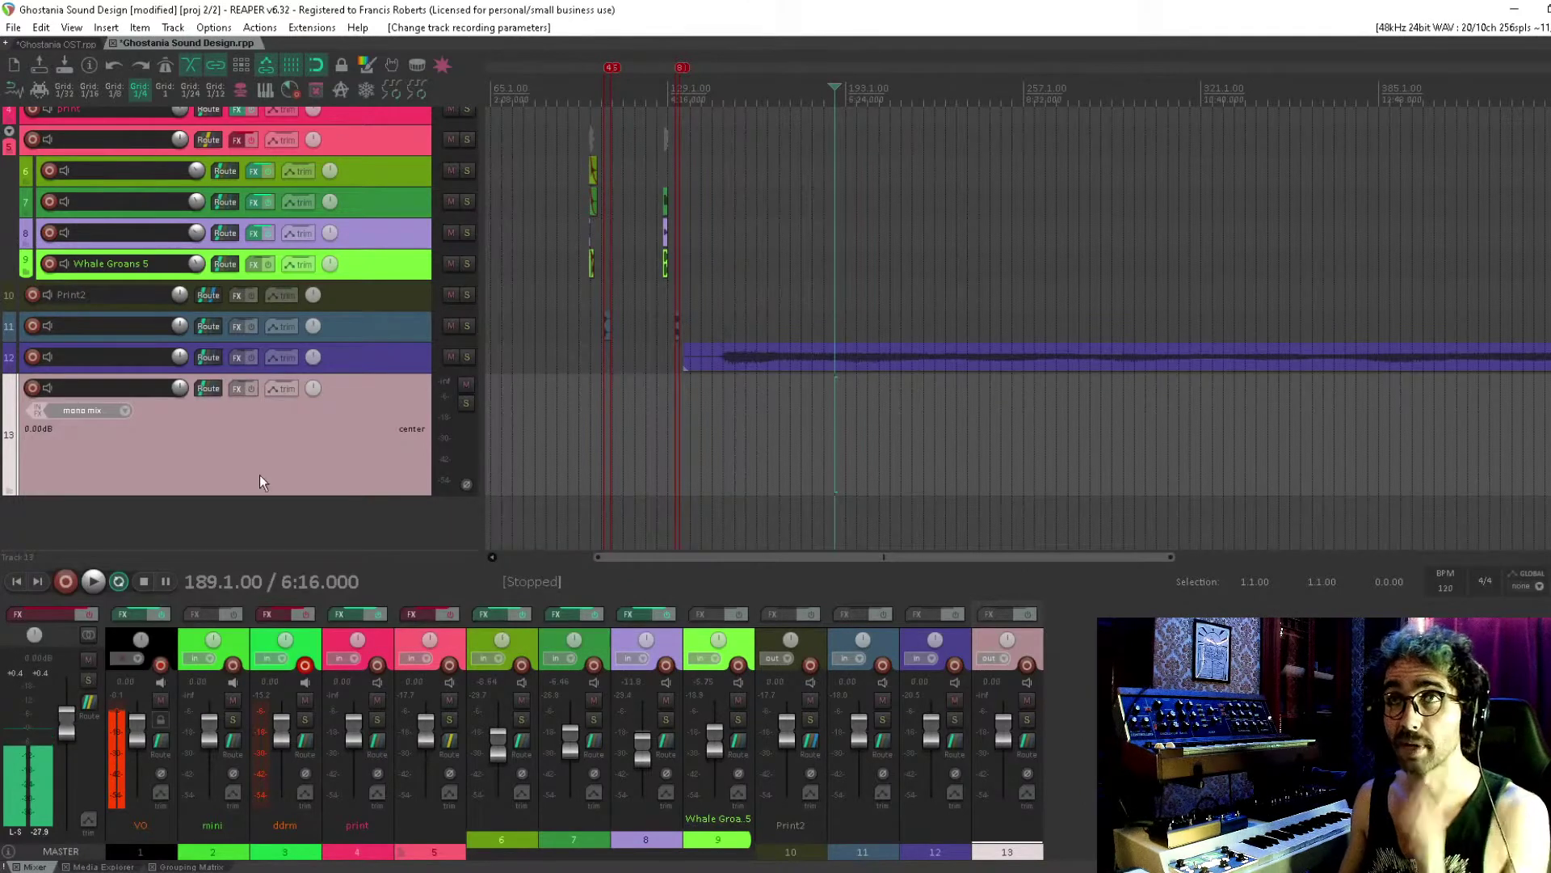
Turn off the master send of track 12 and route track 12 into track 13
alt+click(208, 360)
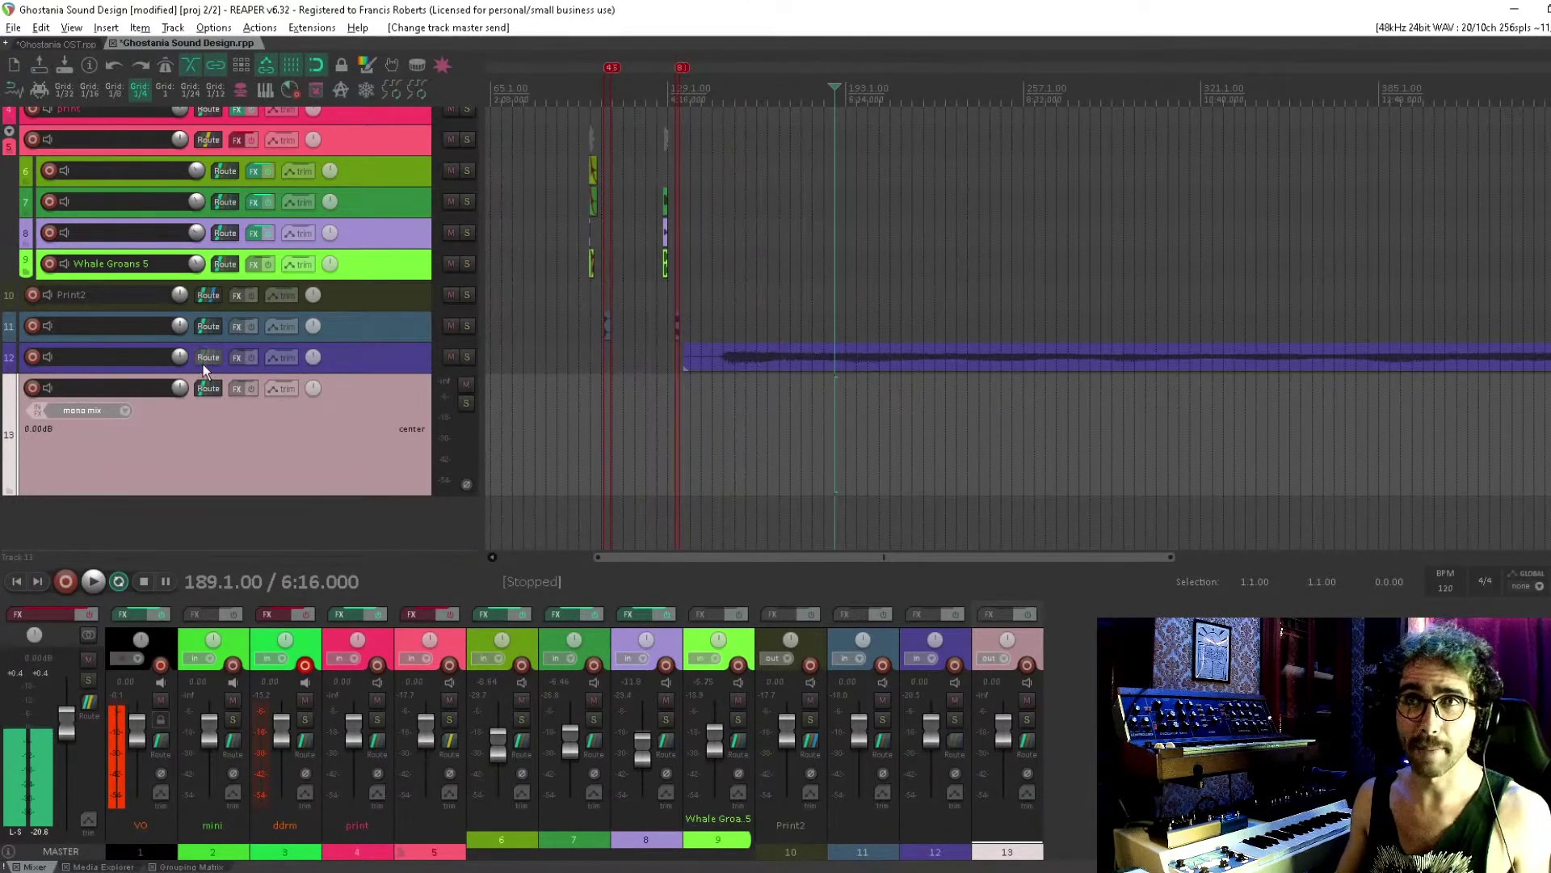
click(209, 360)
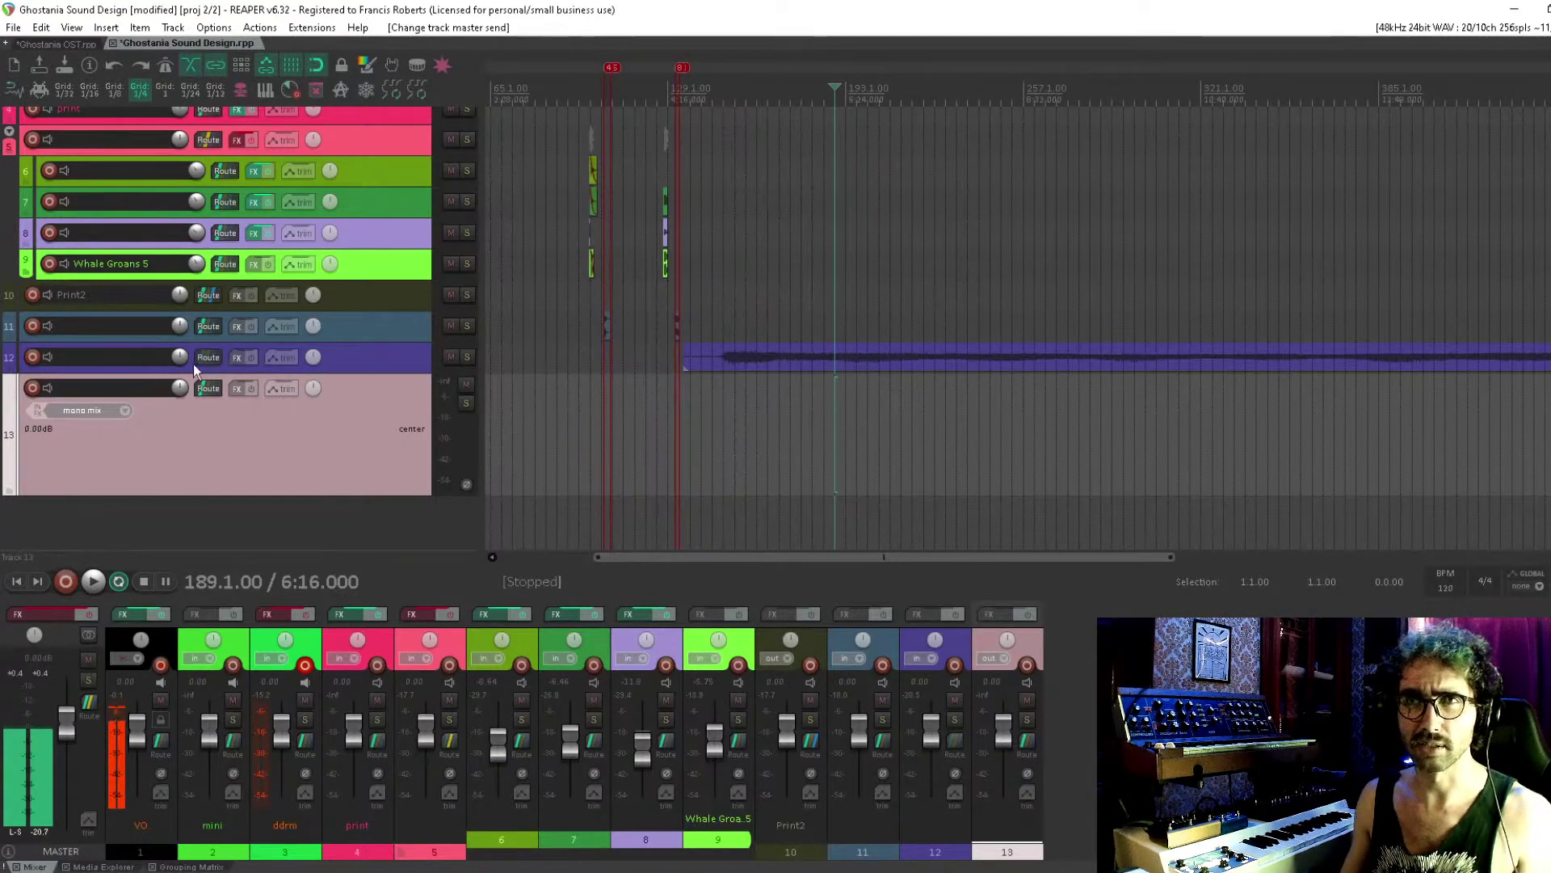
drag(210, 390, 210, 391)
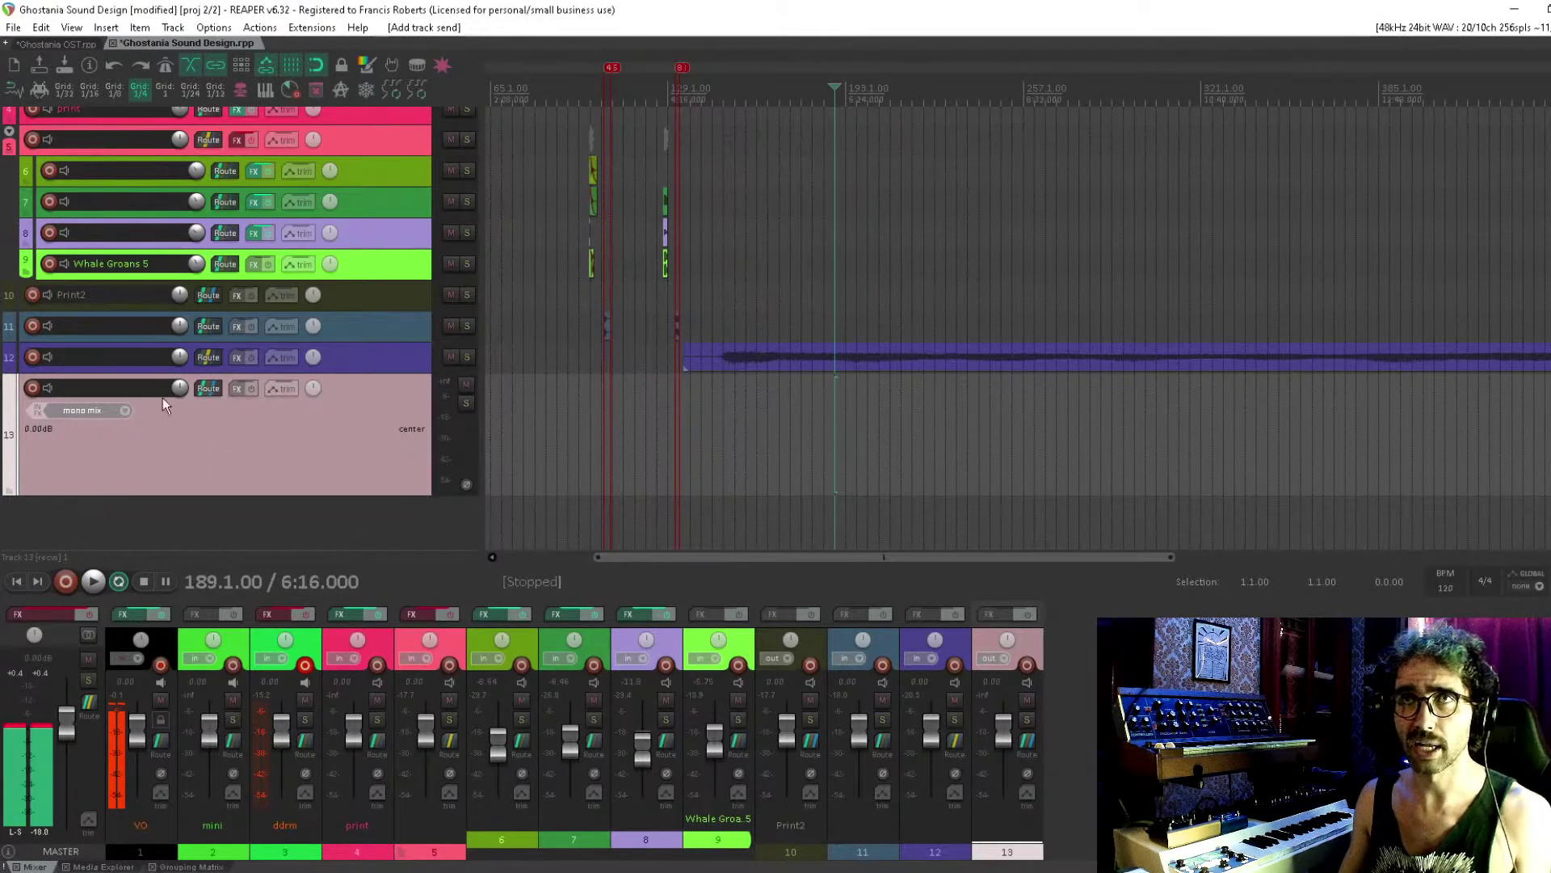
Arm track 13 and record a short take of the stretched sound from 189.1.00
click(31, 389)
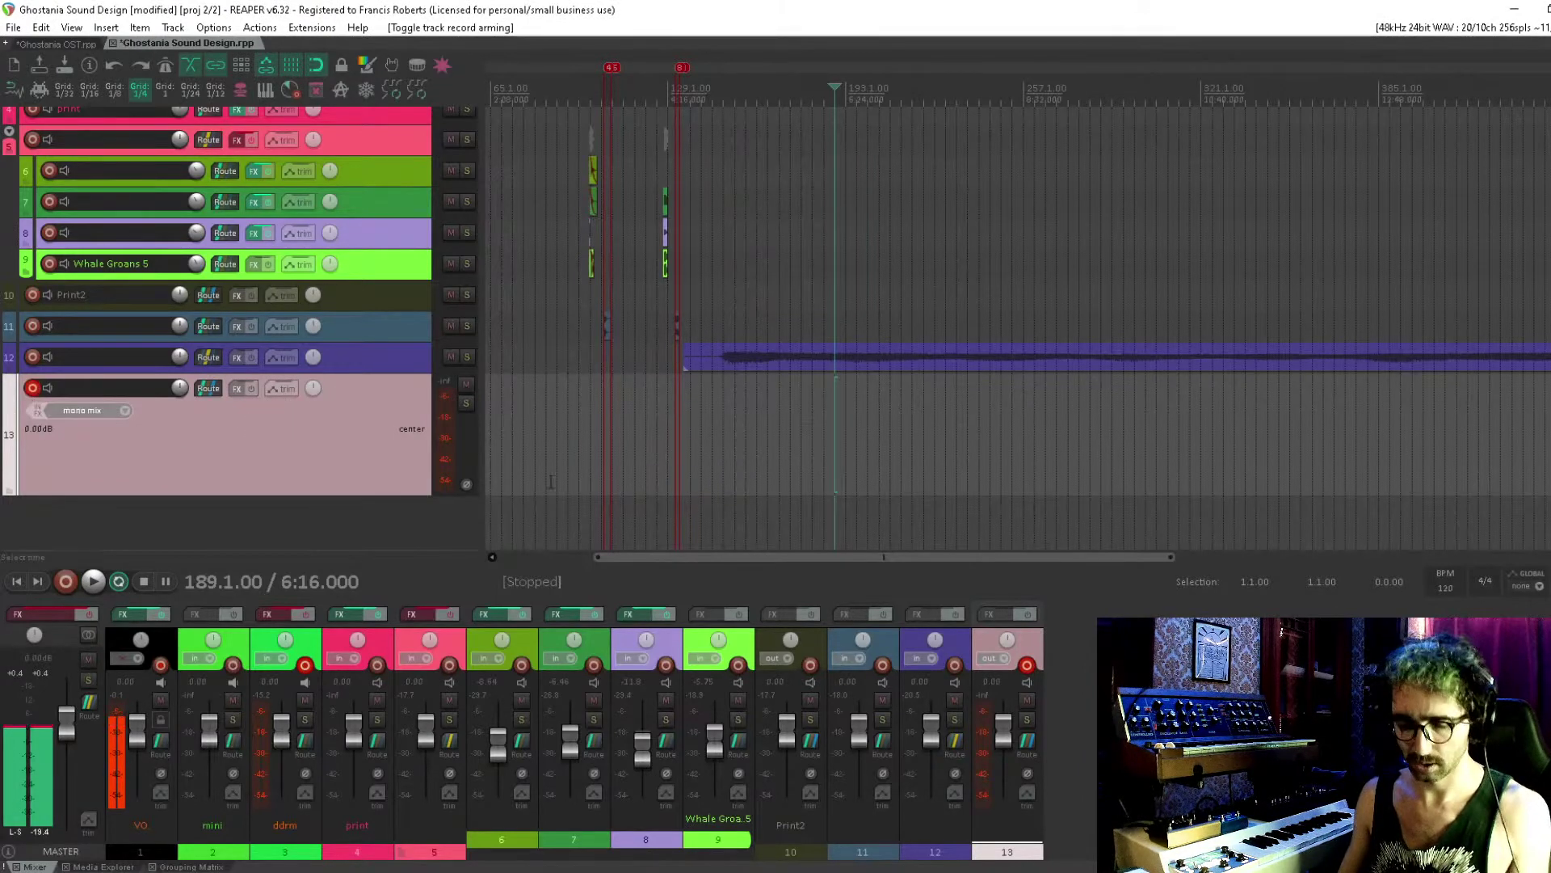
key(ctrl+r)
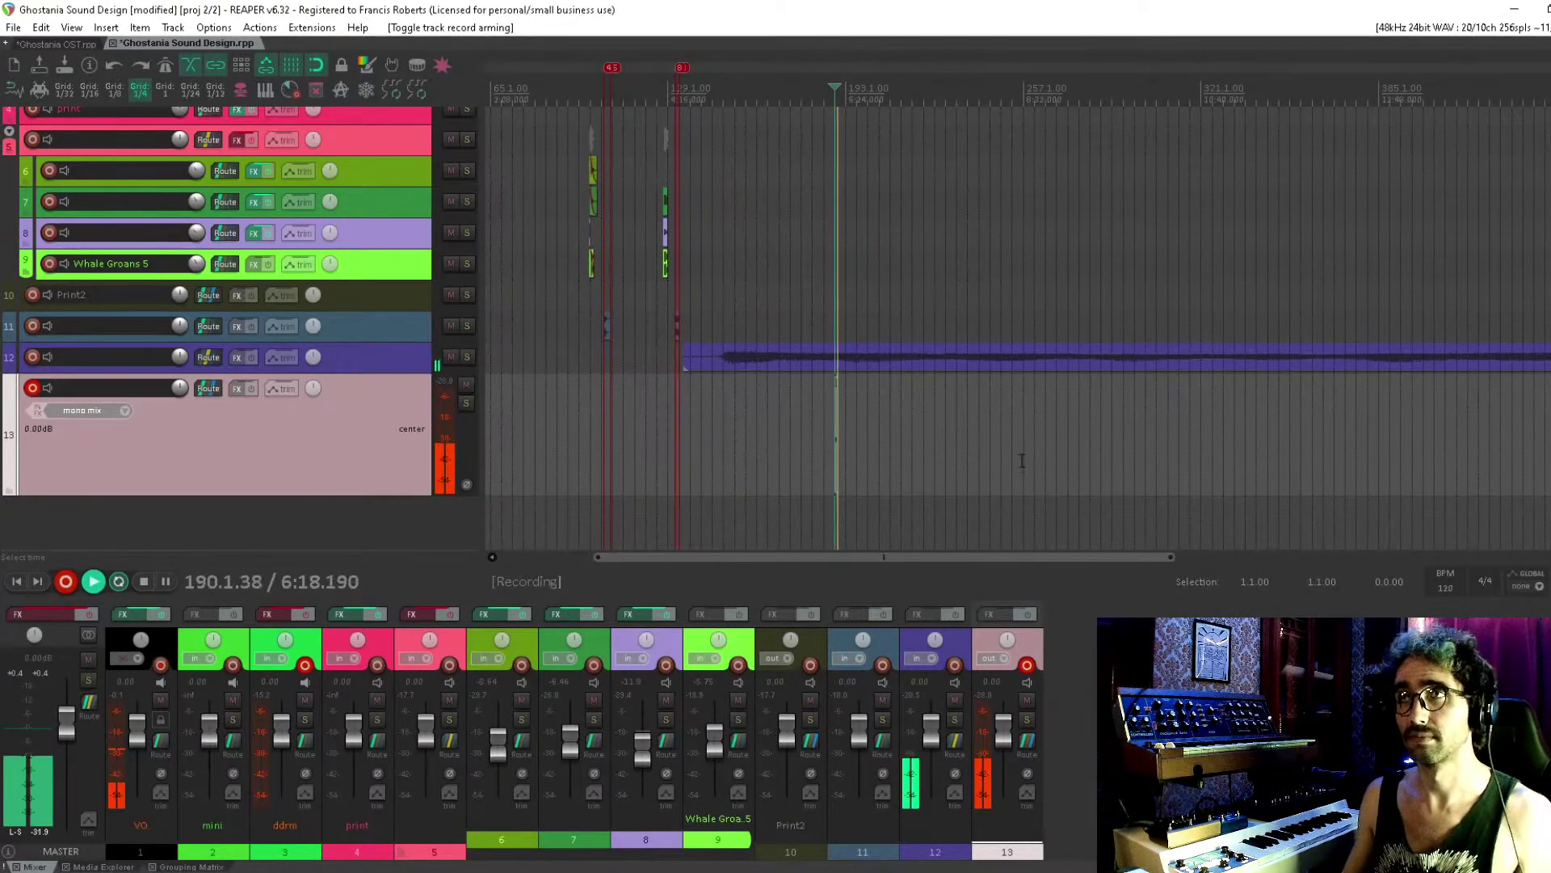
key(space)
scroll(1051, 444, up, 5)
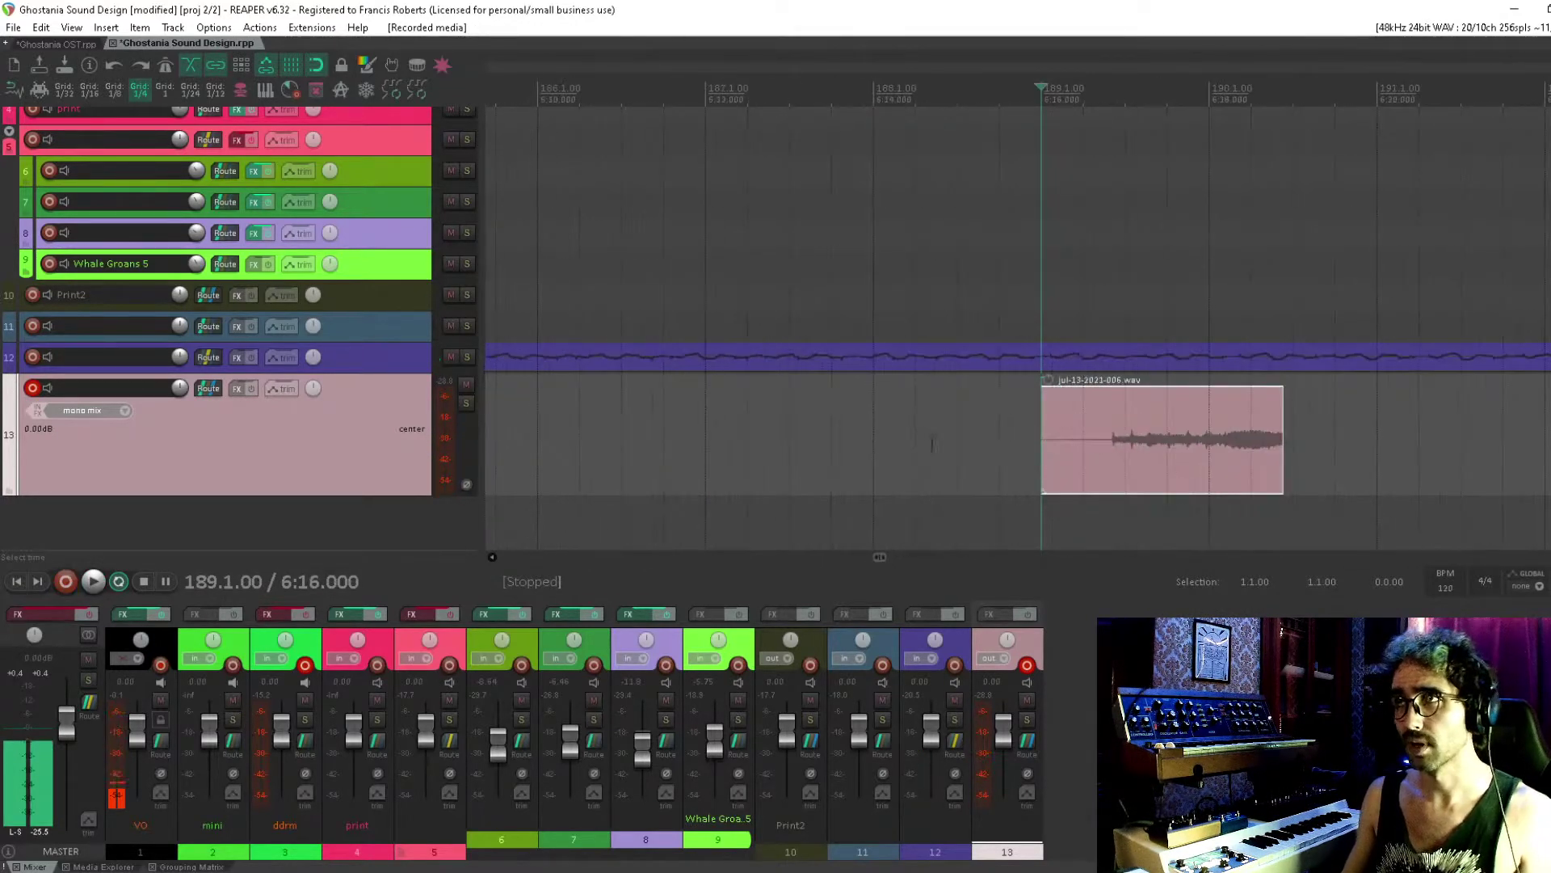
Disarm and solo track 13, audition the recorded clip briefly, and stop playback
click(1092, 453)
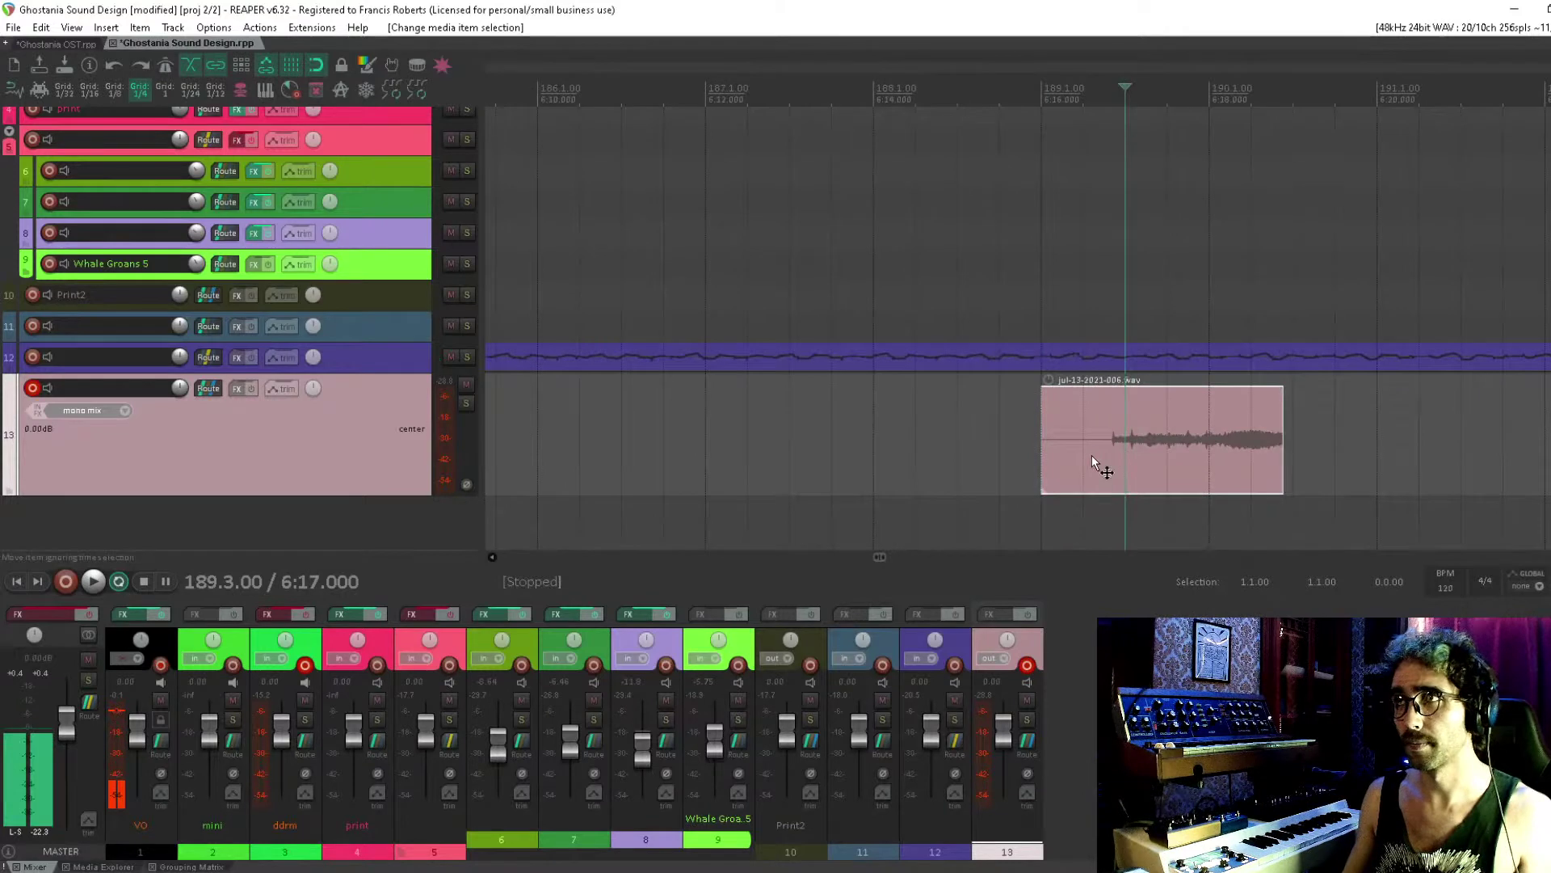
click(32, 390)
click(460, 404)
key(space)
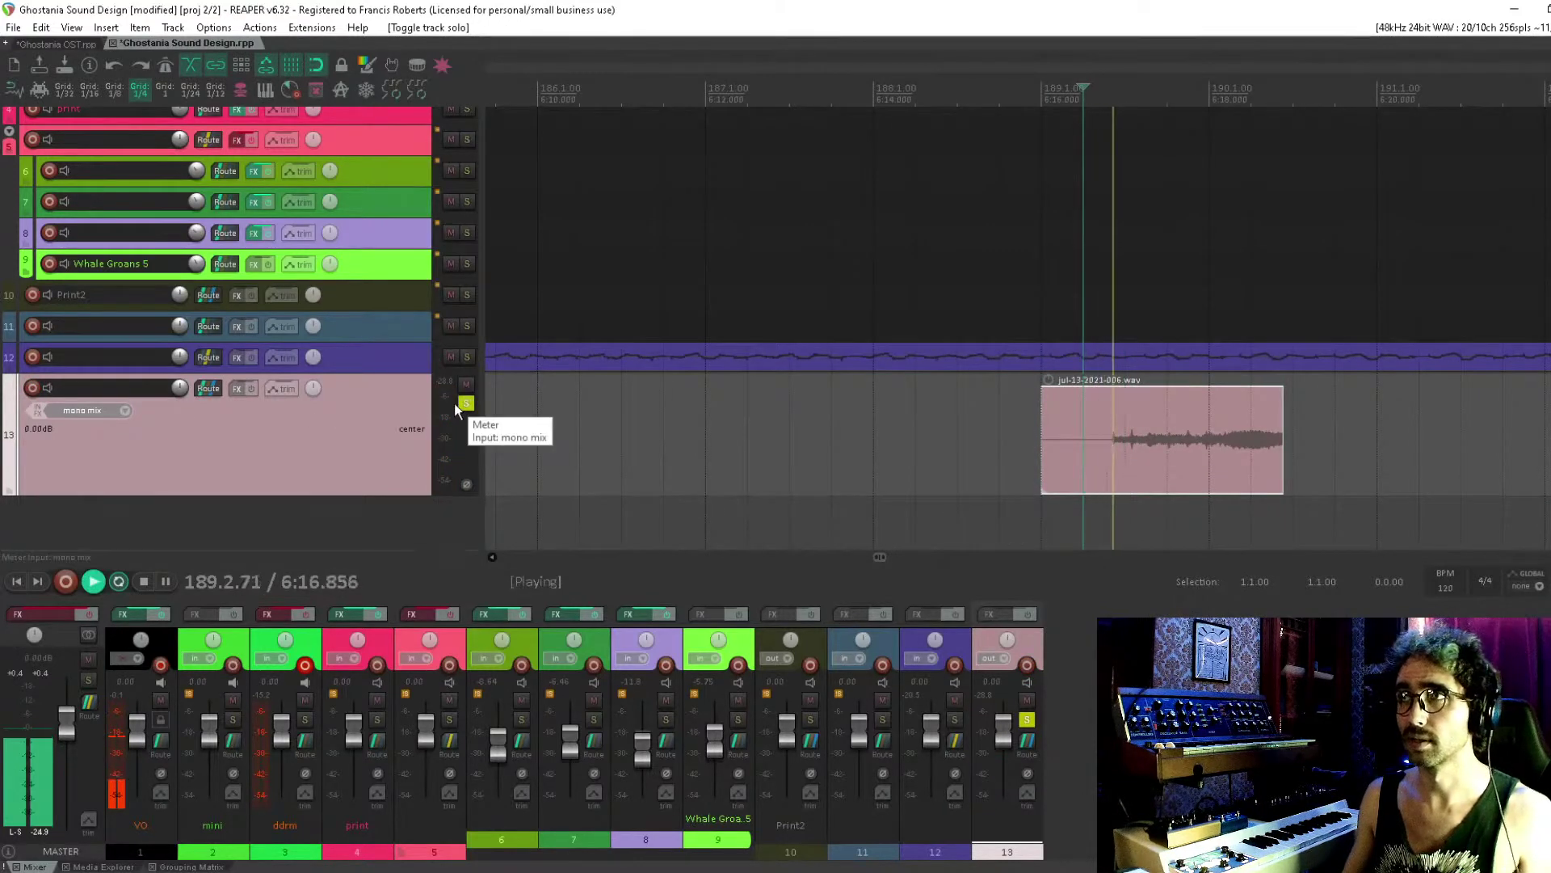
key(space)
Unsolo and rearm track 13, and record a second short take from 190.1.00 over the first clip's end
click(1202, 437)
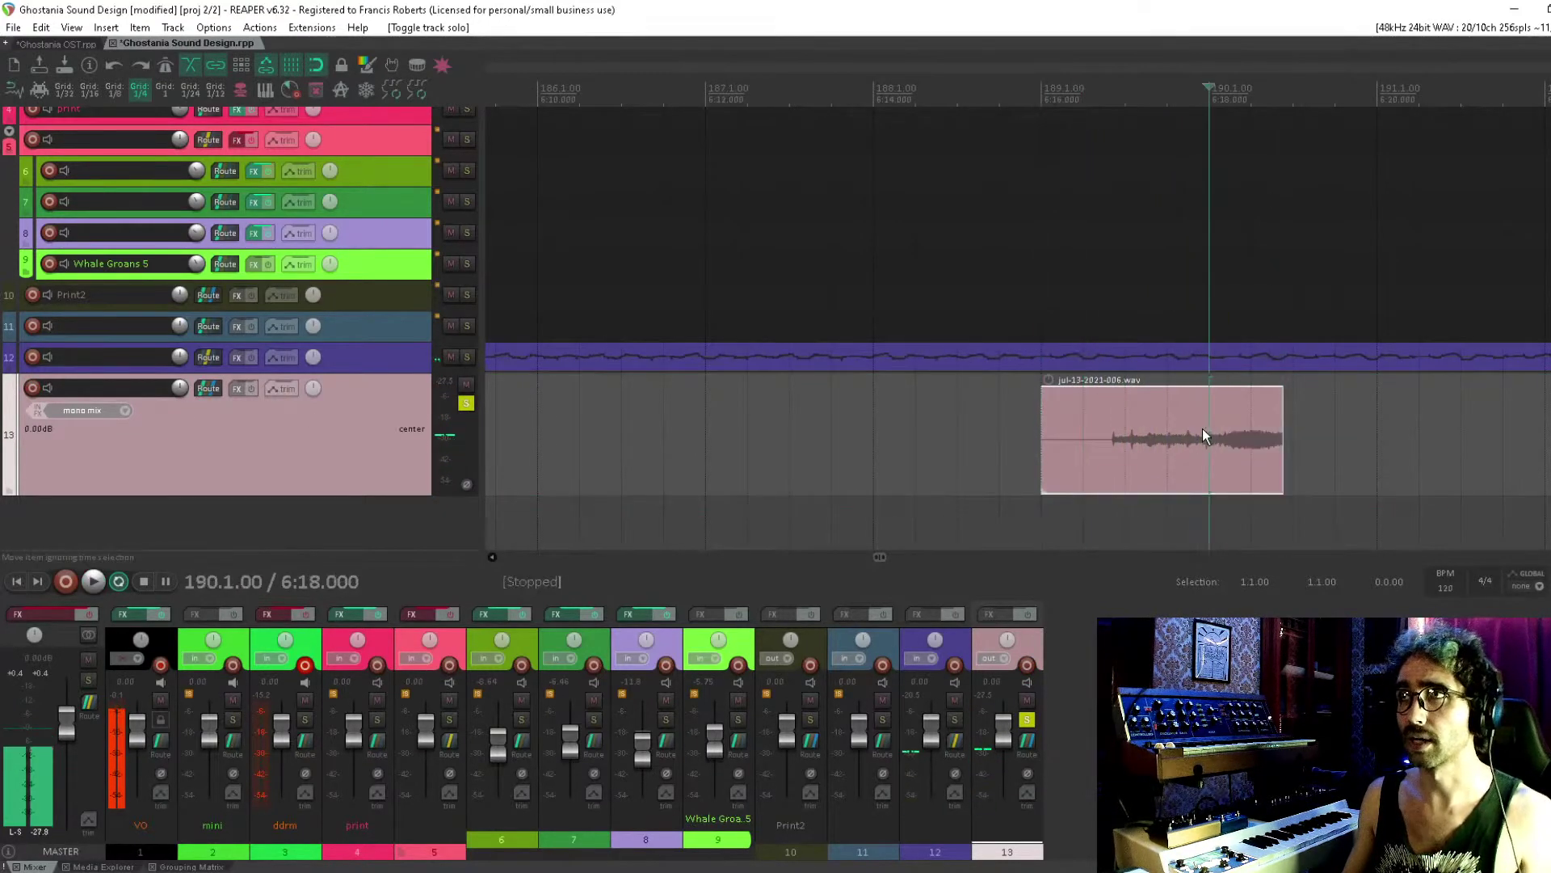
scroll(1202, 437, down, 3)
click(466, 403)
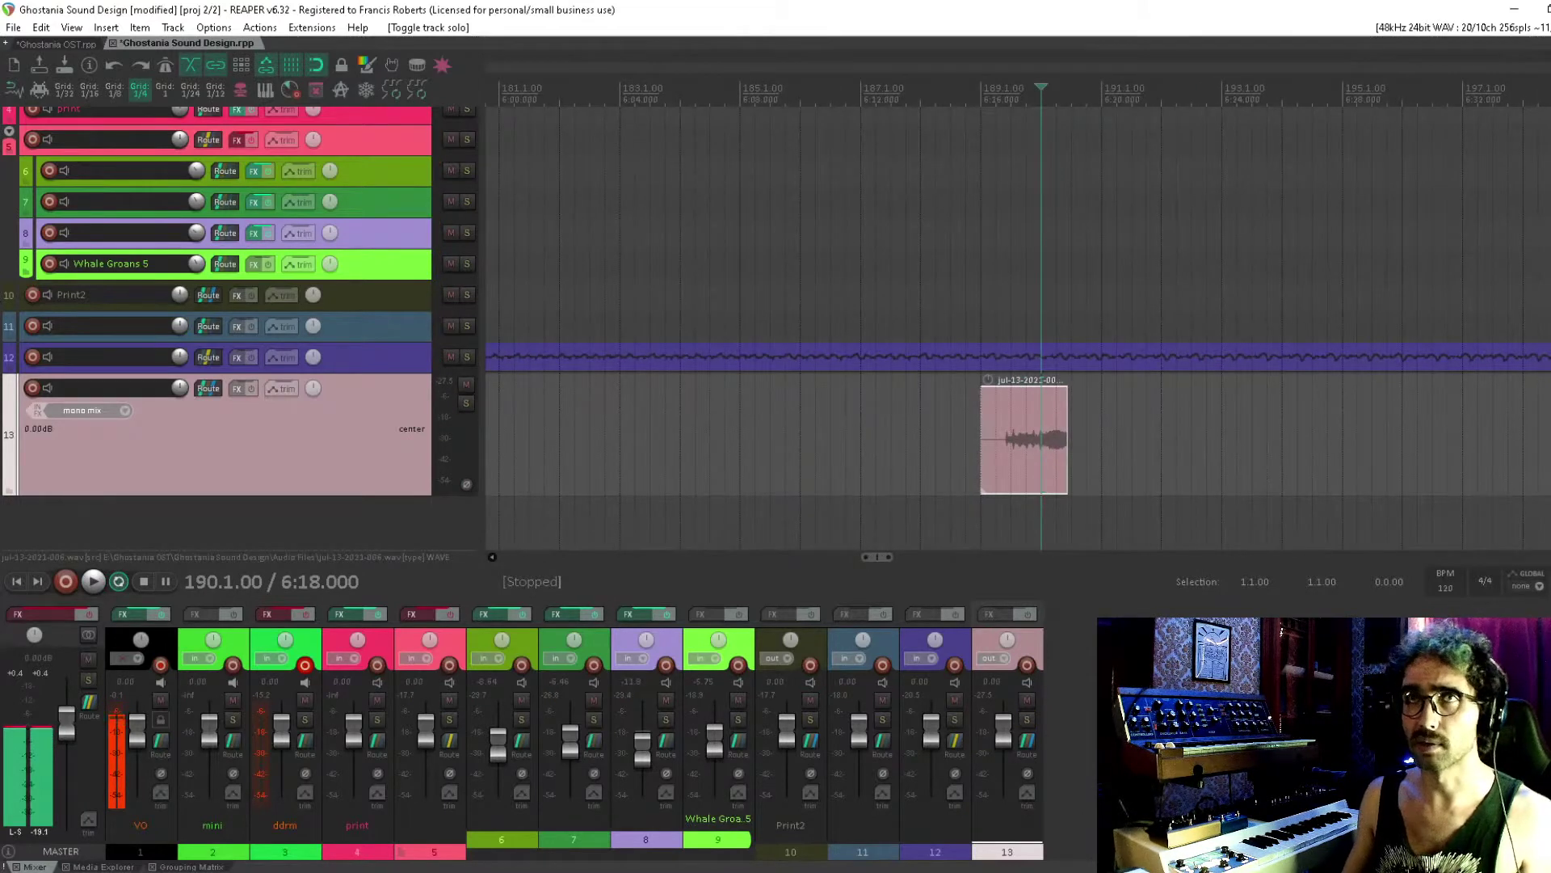
click(32, 388)
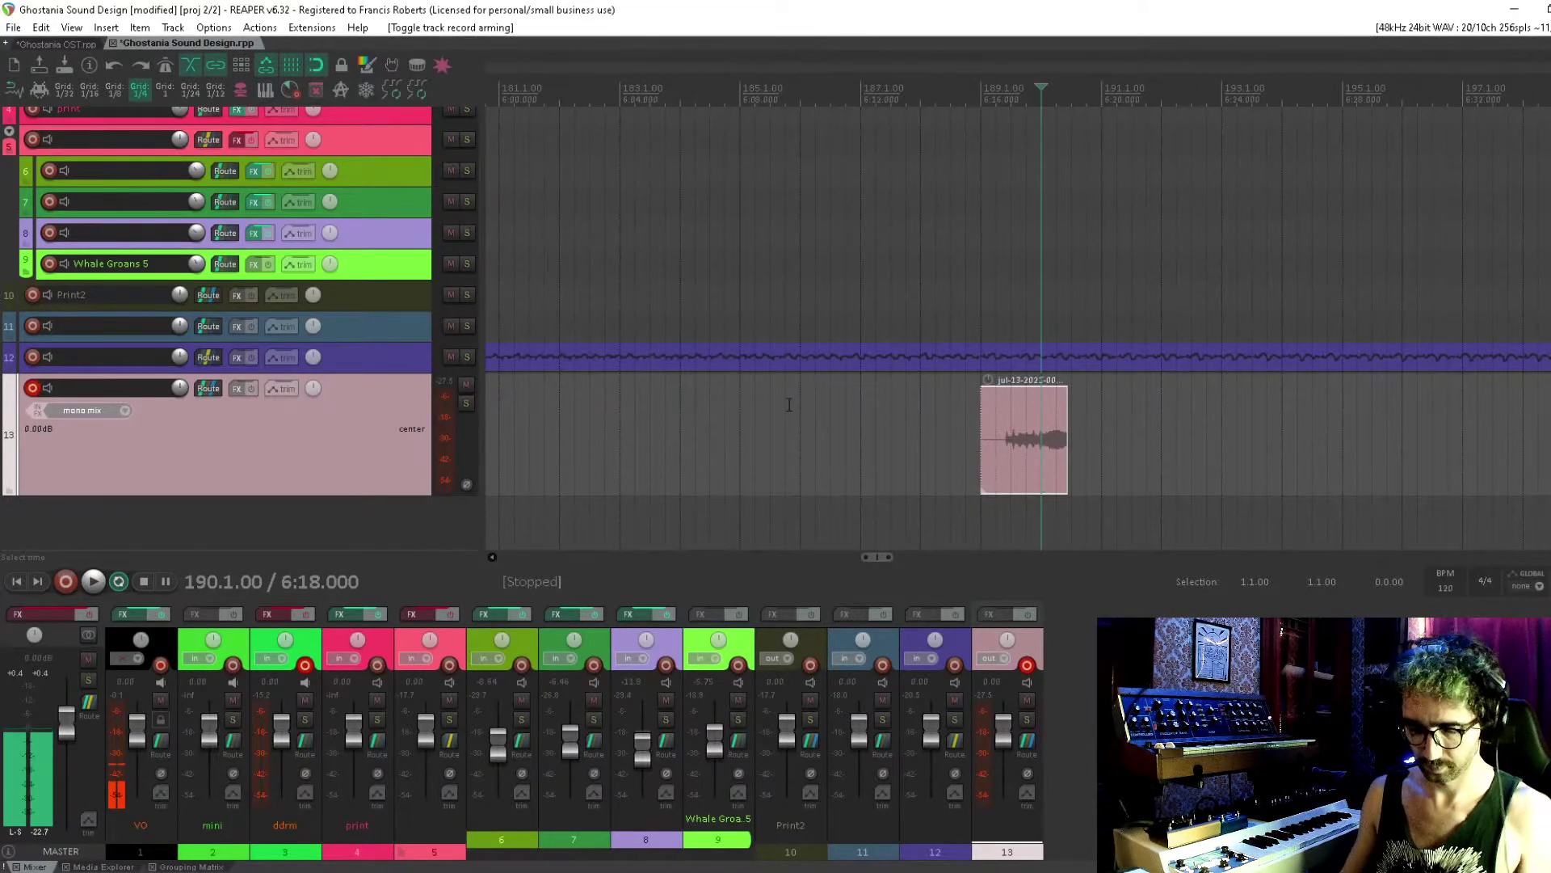
key(ctrl+r)
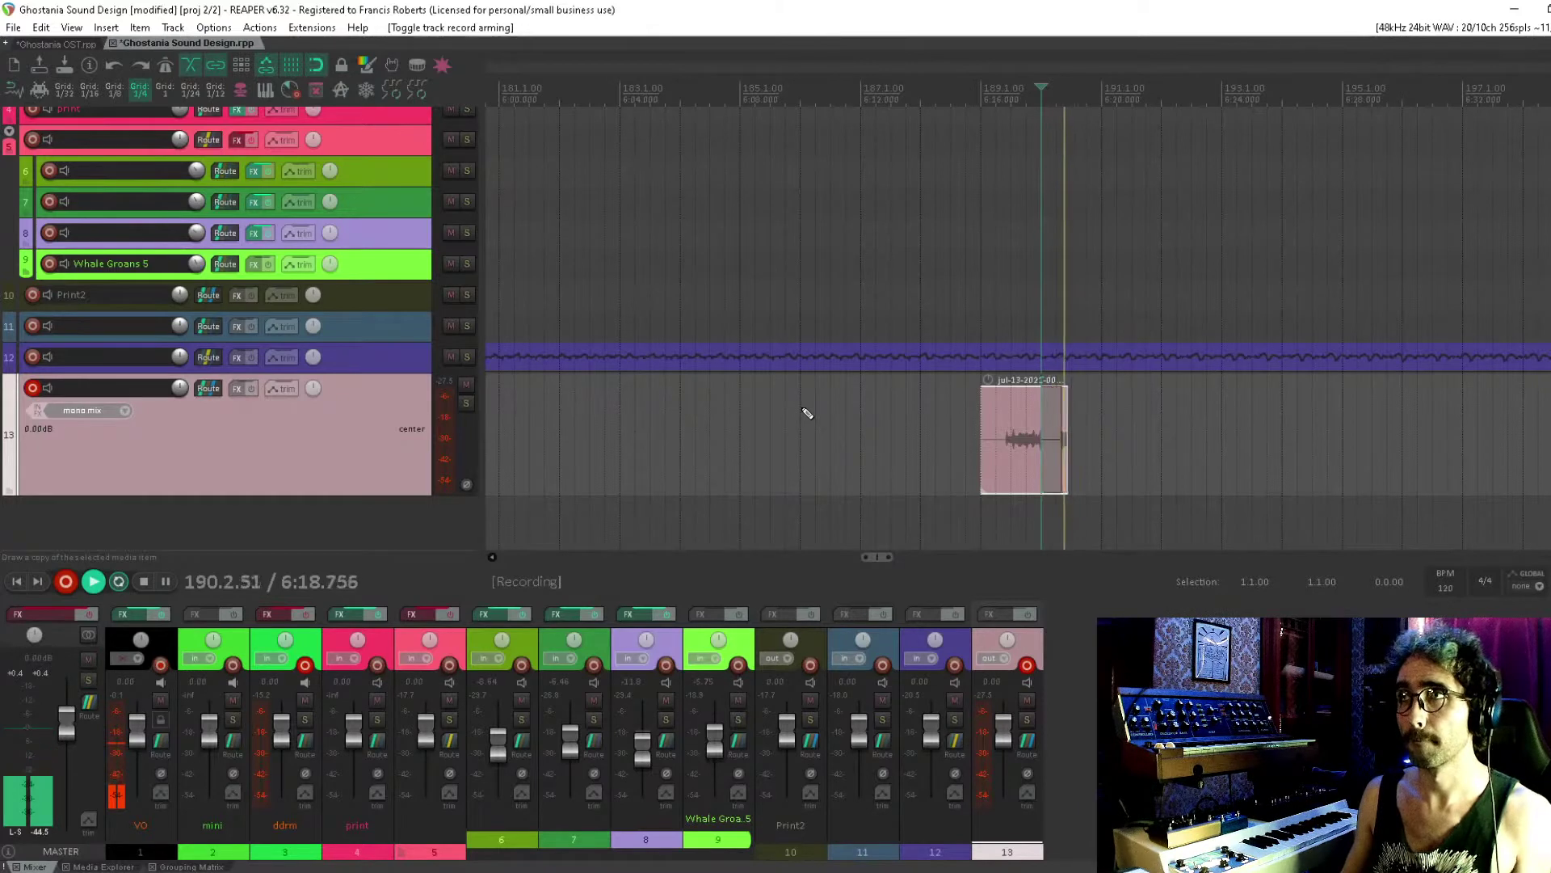
key(ctrl+r)
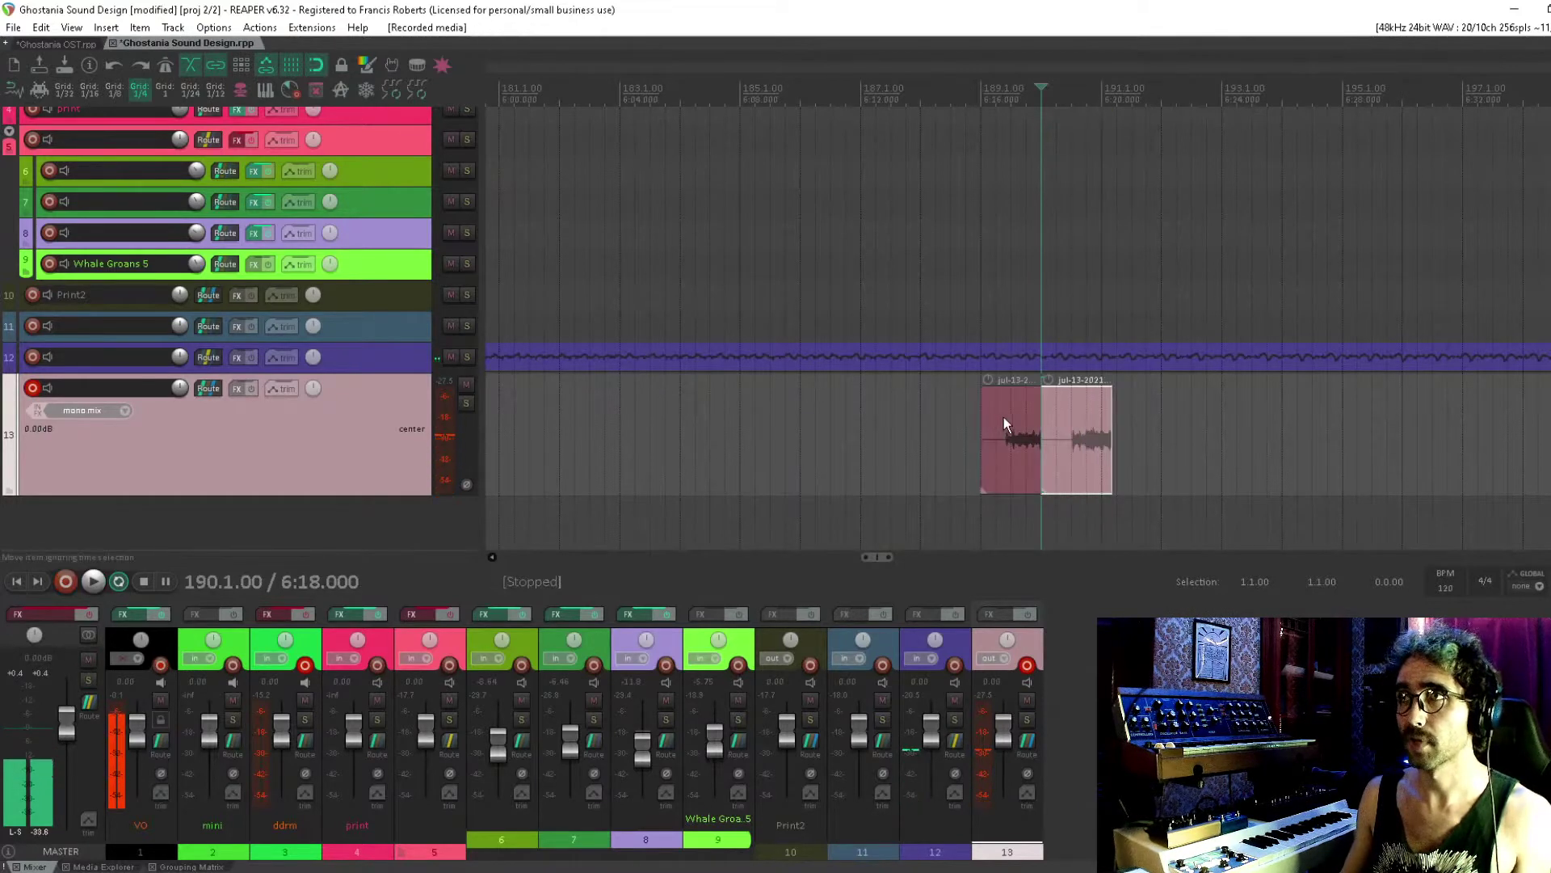
Try recording a short overlapping take on track 13 from 189.3.00
mouse_move(1003, 417)
mouse_down()
mouse_move(1020, 417)
mouse_move(1014, 436)
mouse_up()
key(ctrl+r)
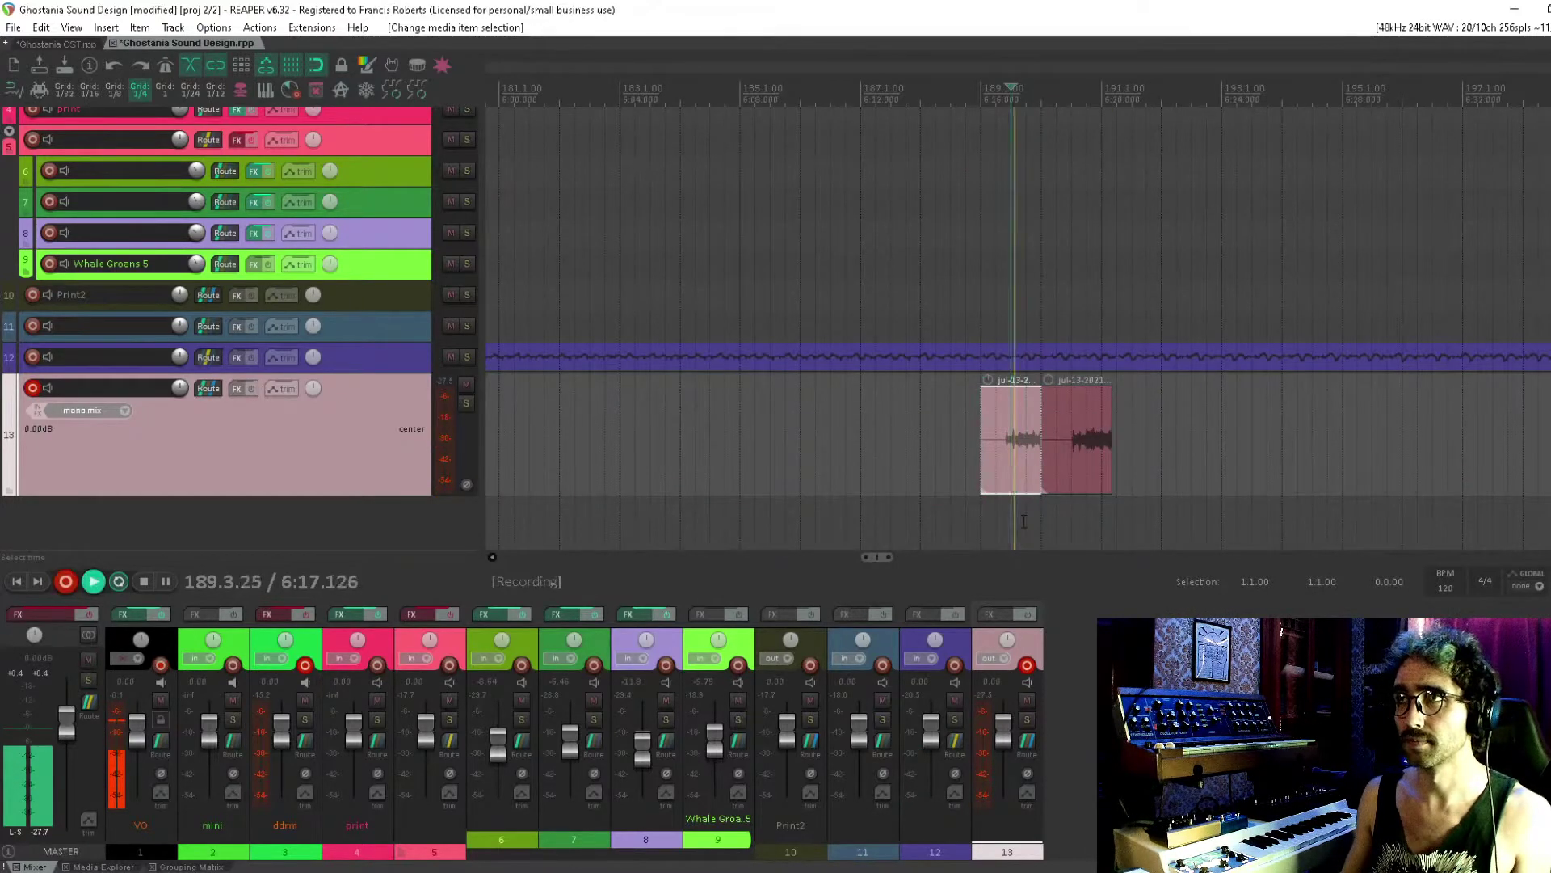
key(ctrl+r)
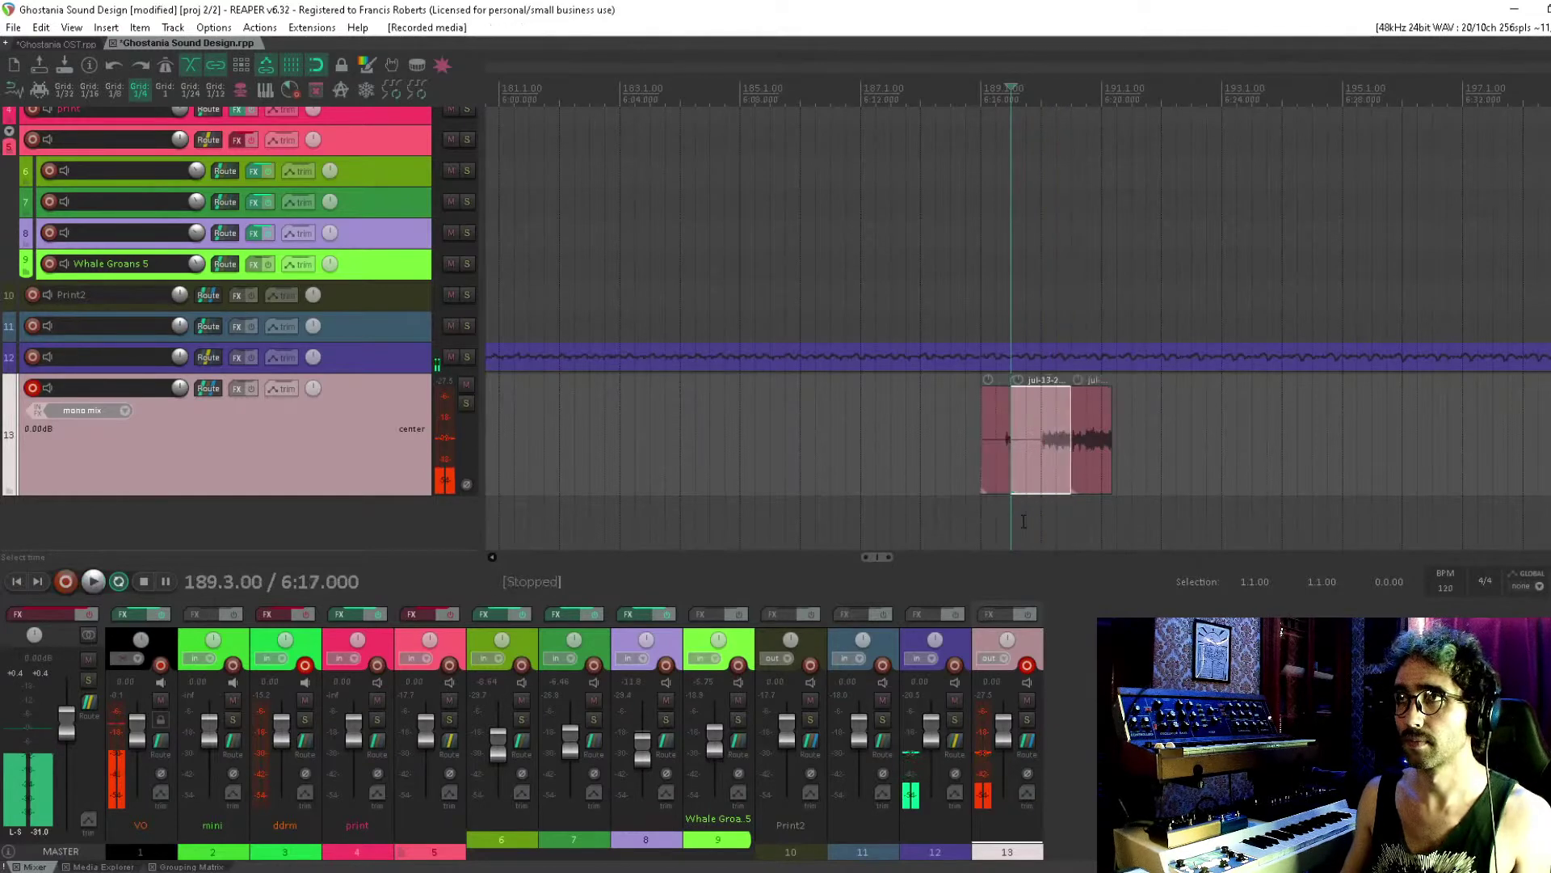
scroll(1036, 467, up, 3)
scroll(1181, 416, up, 3)
Record a longer take on track 13 from 189.3.00, running over the join into the second clip
click(1202, 412)
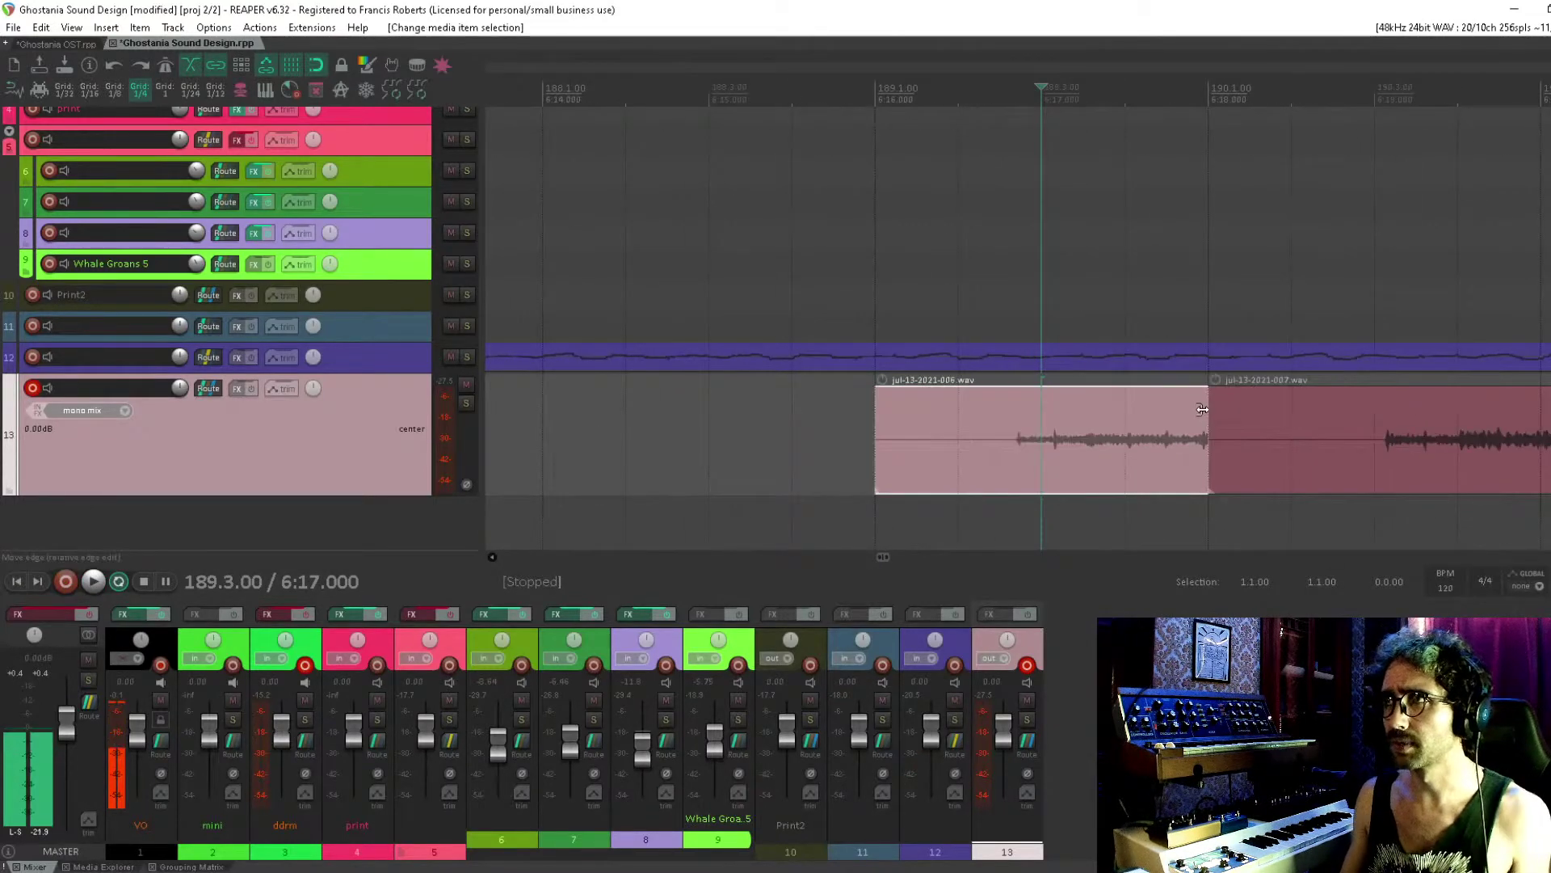
key(ctrl+r)
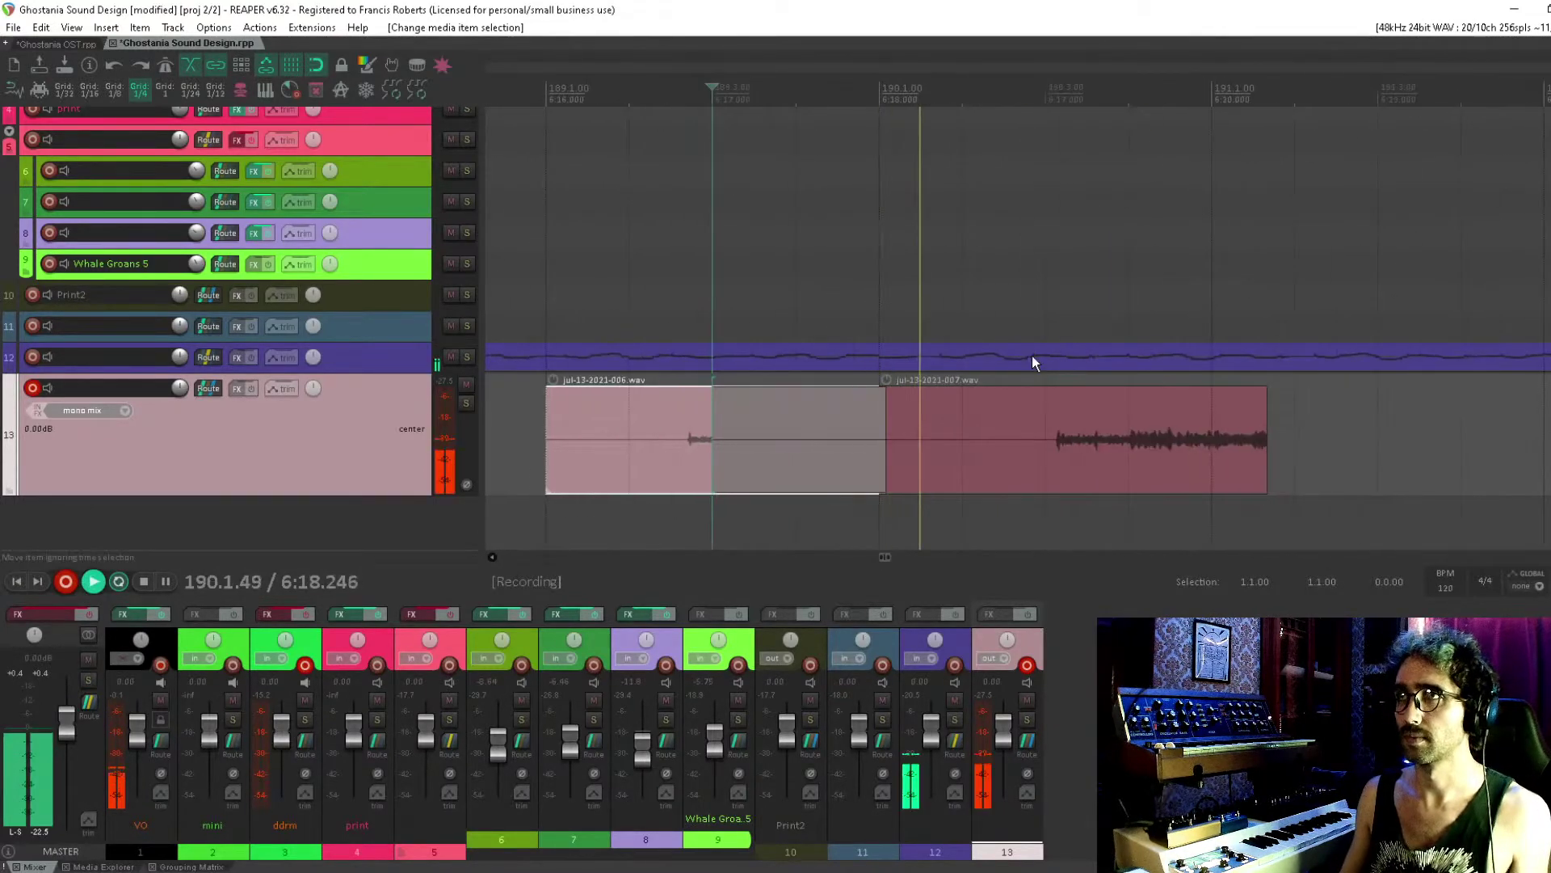
key(ctrl+r)
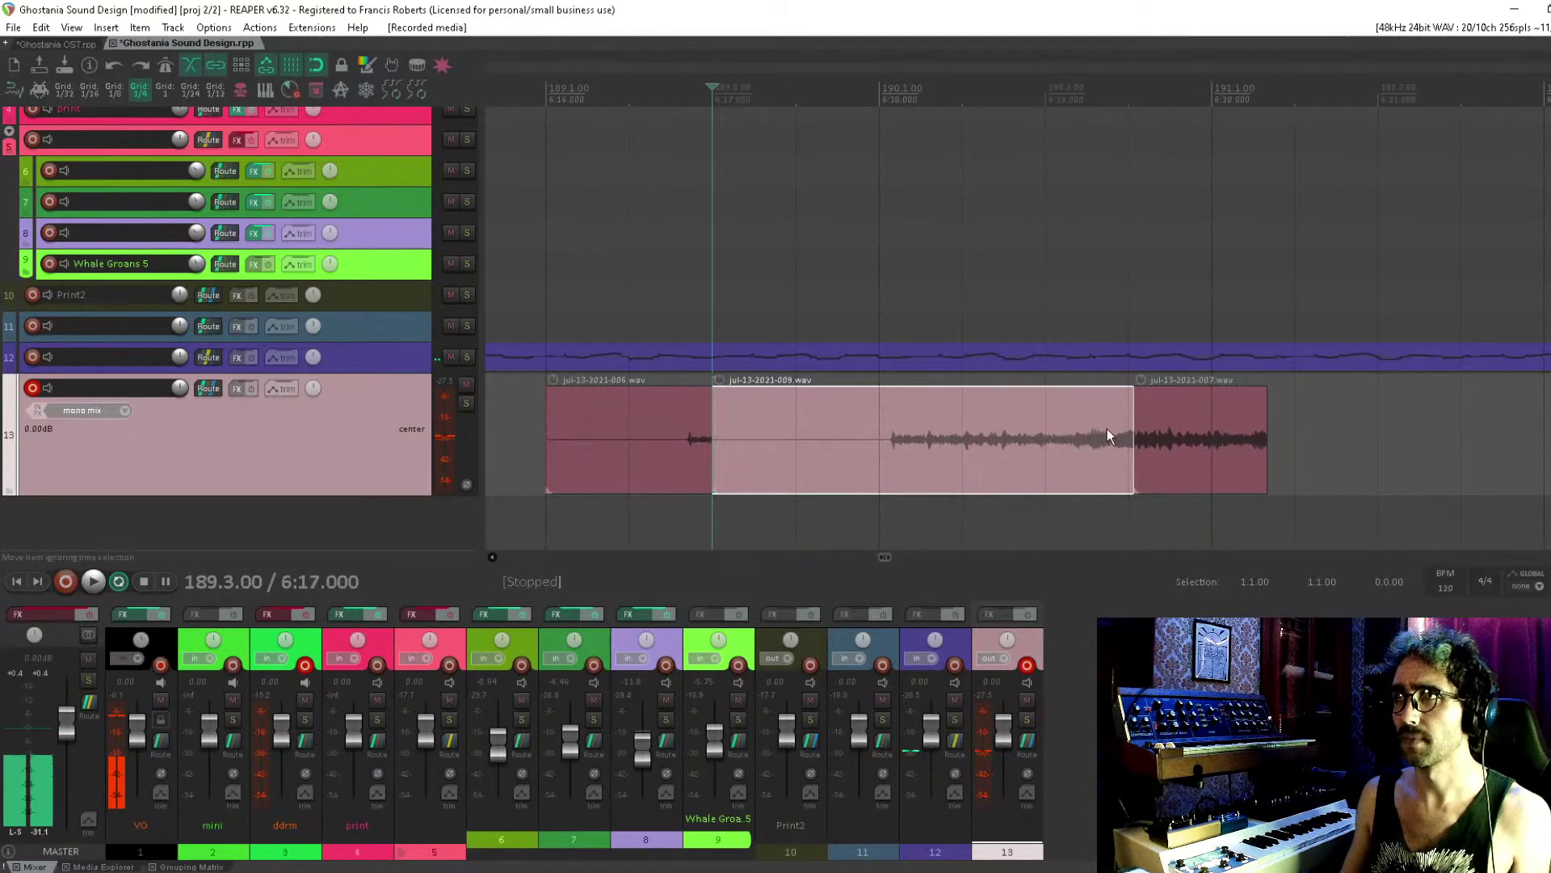
Adjust the joins between the three clips on track 13 to 190.1.21 and 190.3.12, hiding the silent starts of the later takes
click(1060, 443)
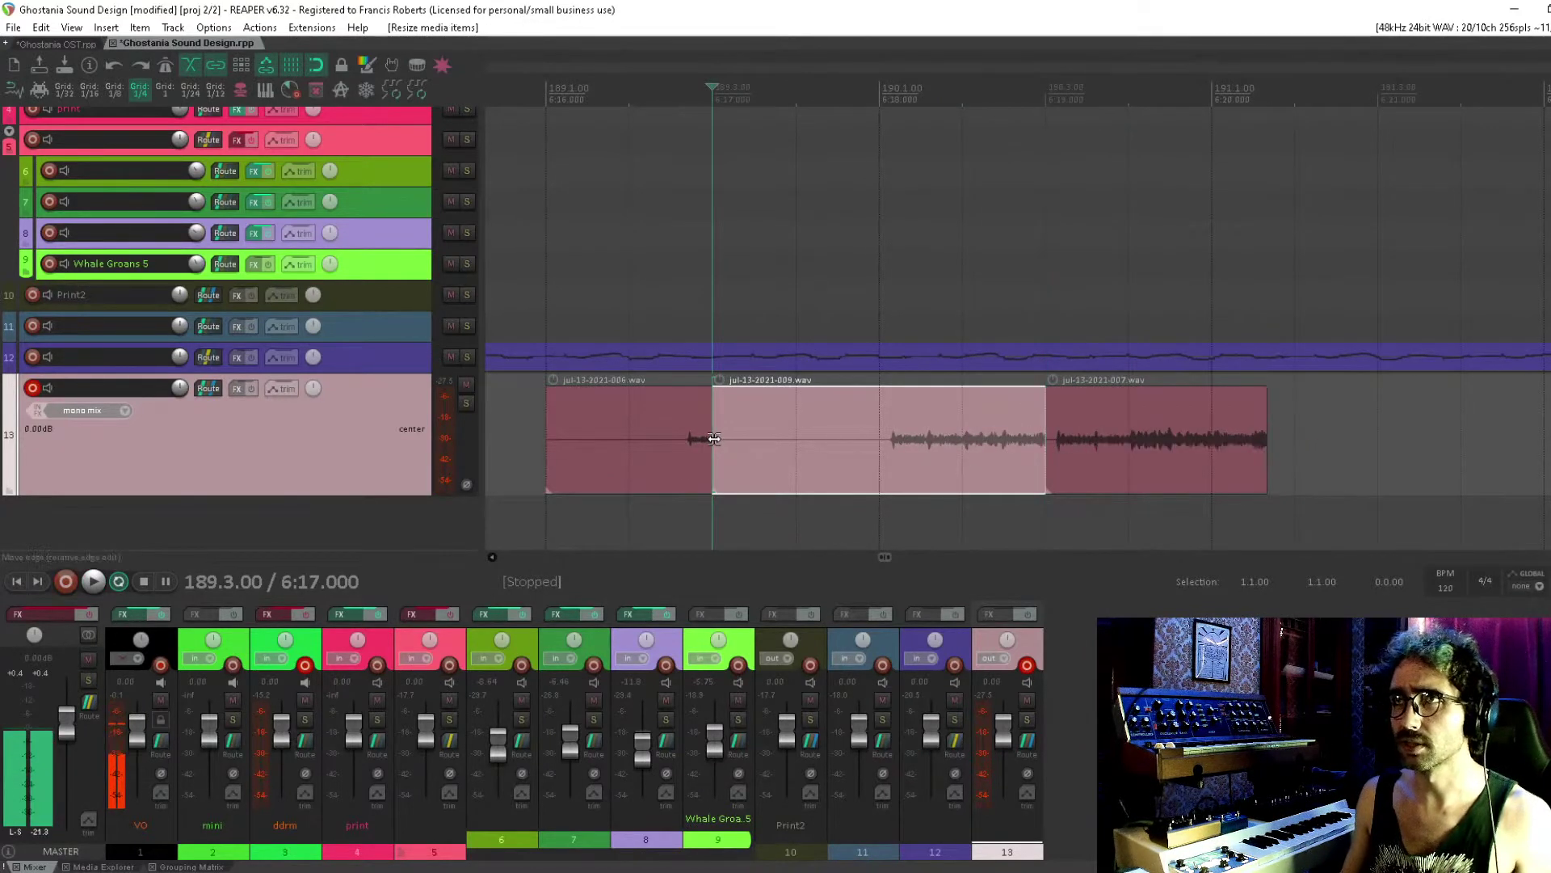
drag(713, 439, 897, 472)
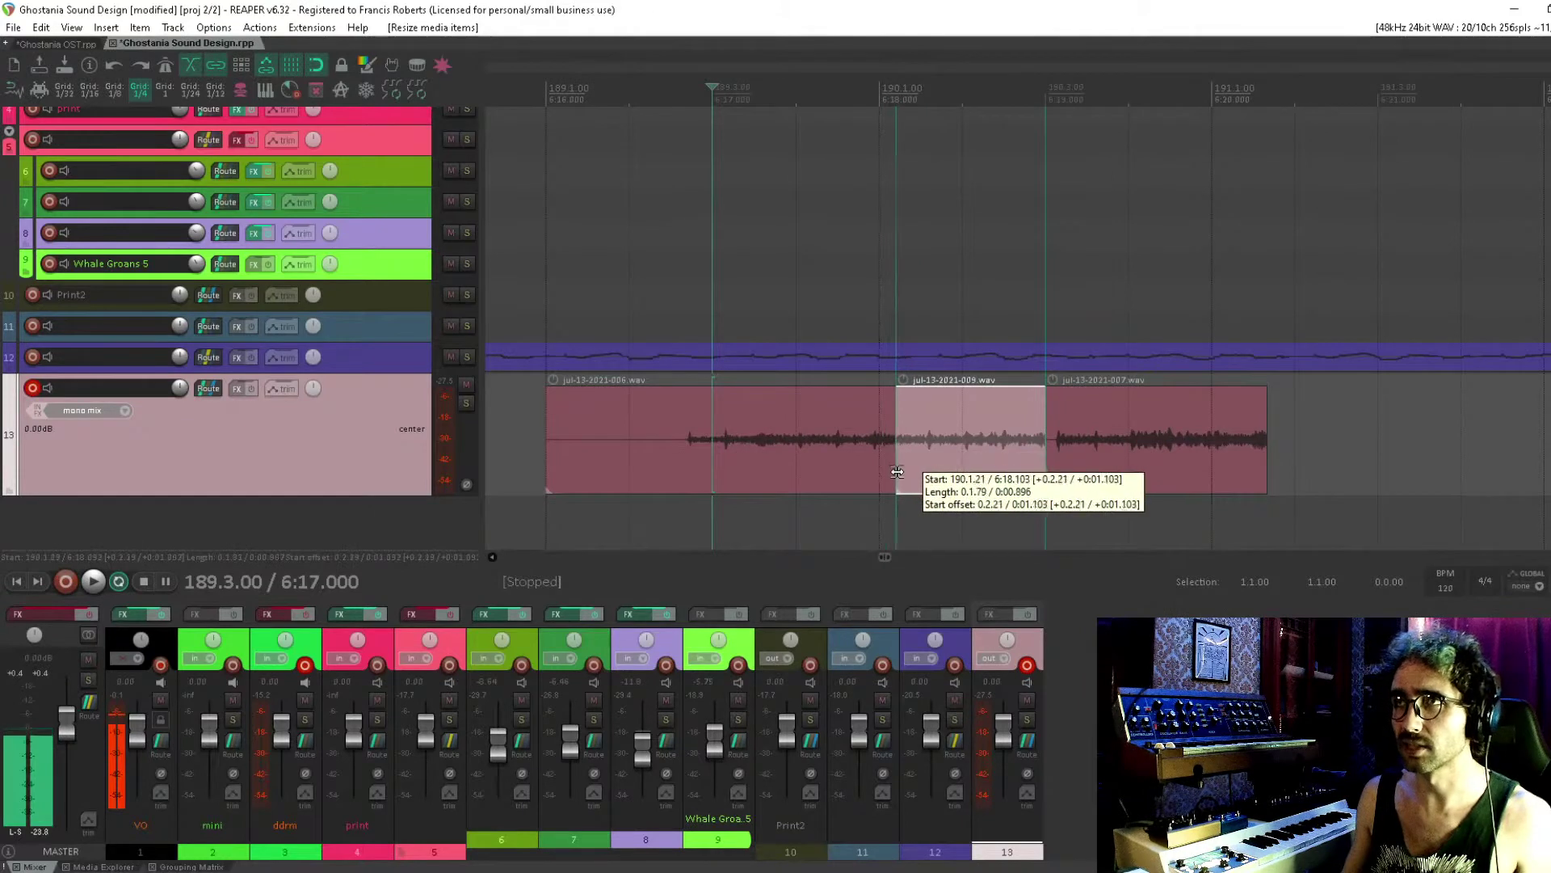
drag(1045, 443, 1055, 461)
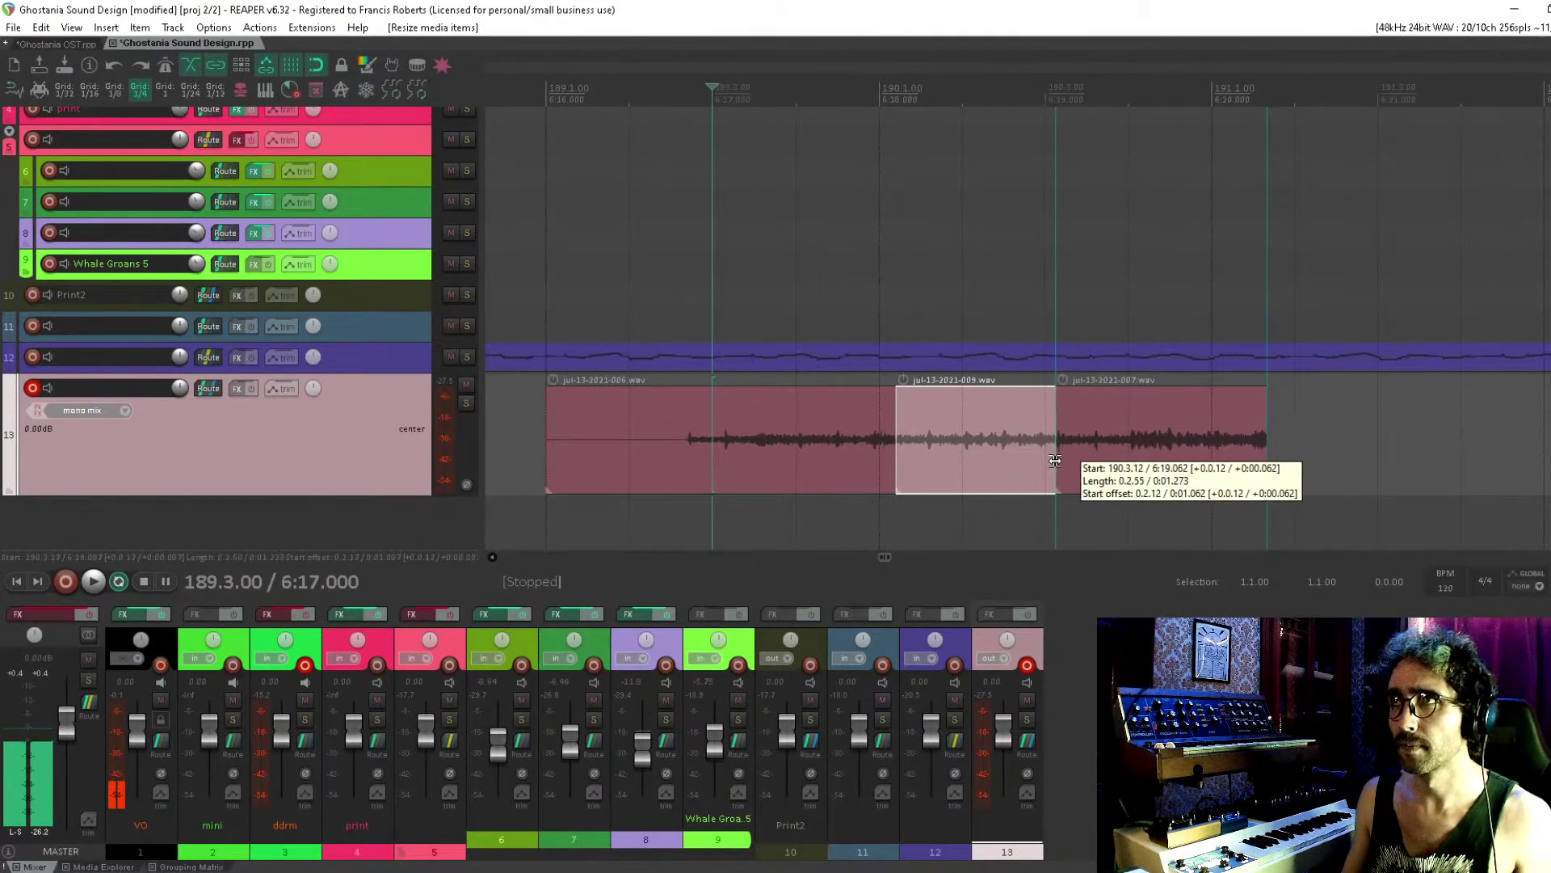
Split the first clip on track 13 at 189.2.72 where the sound begins, and delete the silent part before it
click(650, 439)
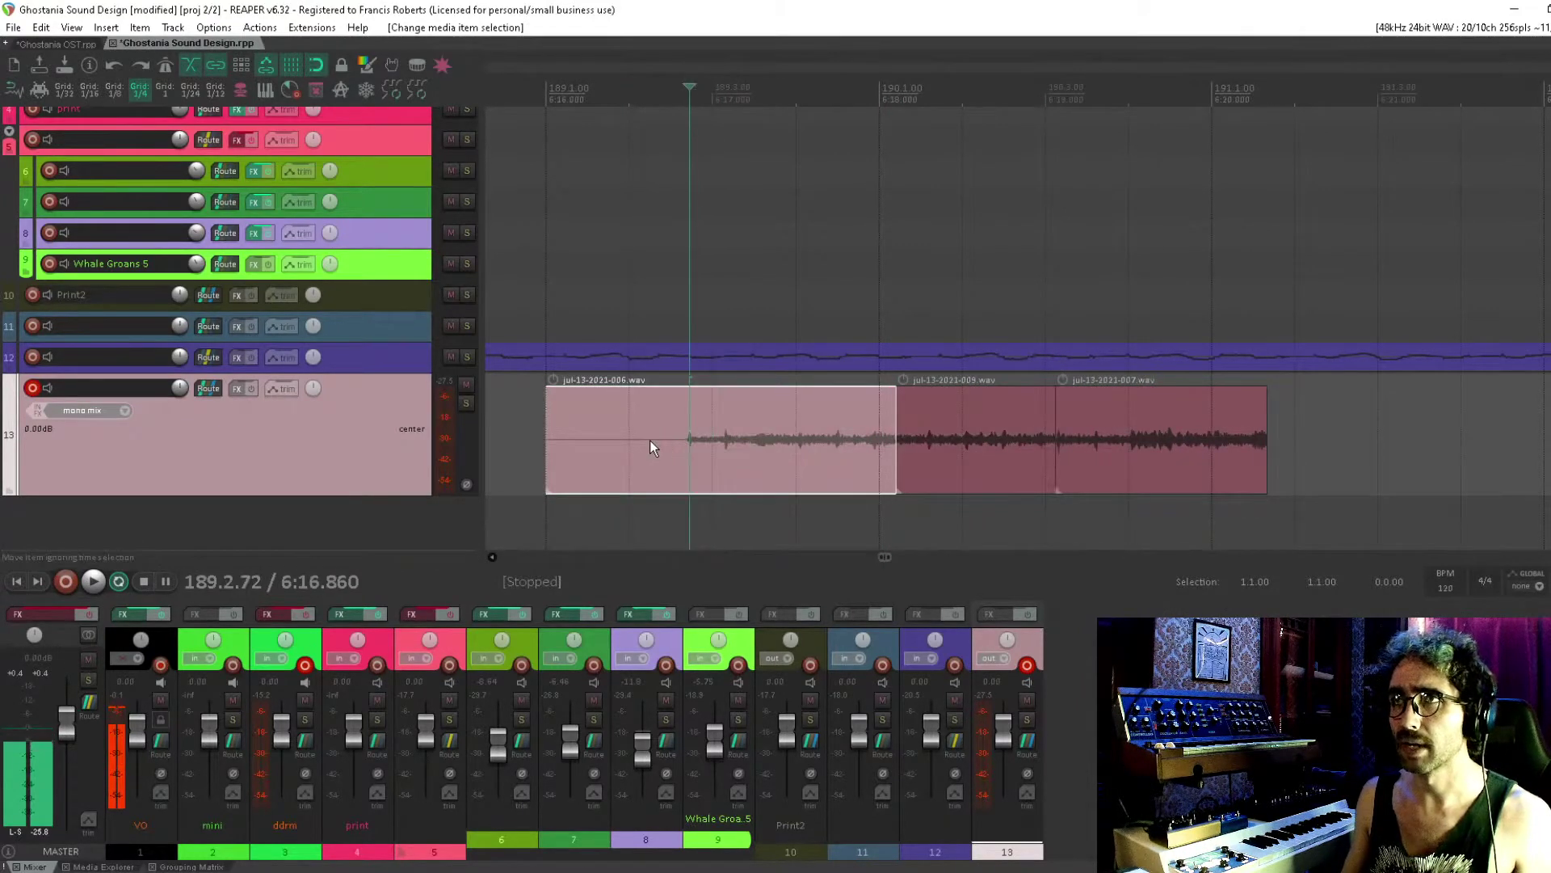
key(s)
click(648, 440)
key(Delete)
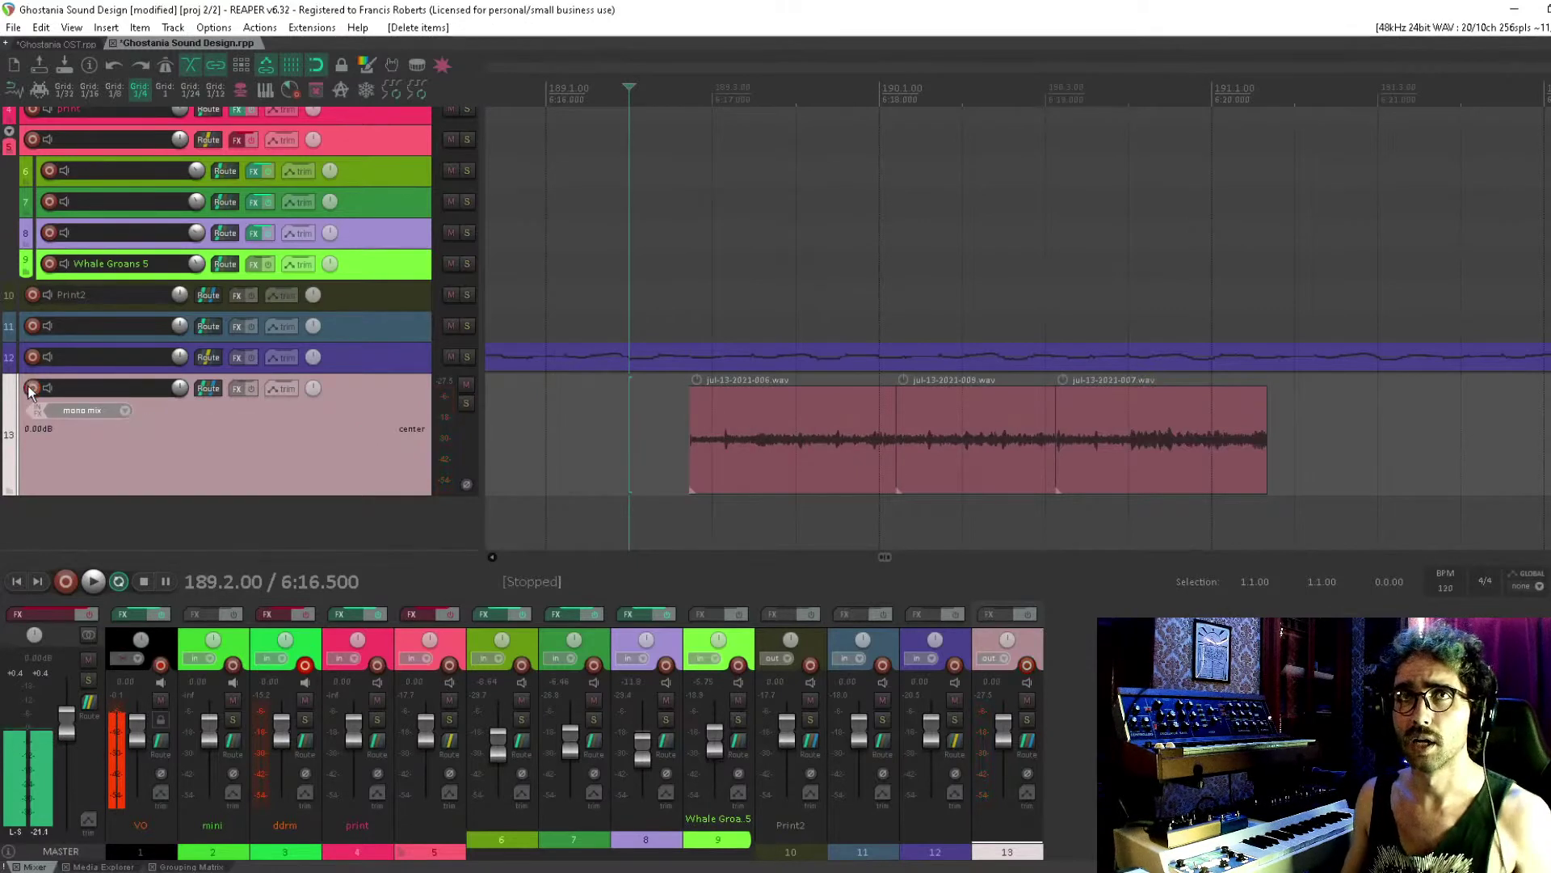
Disarm track 13 and mute its receive from track 12 in the track's routing settings
click(31, 389)
click(208, 388)
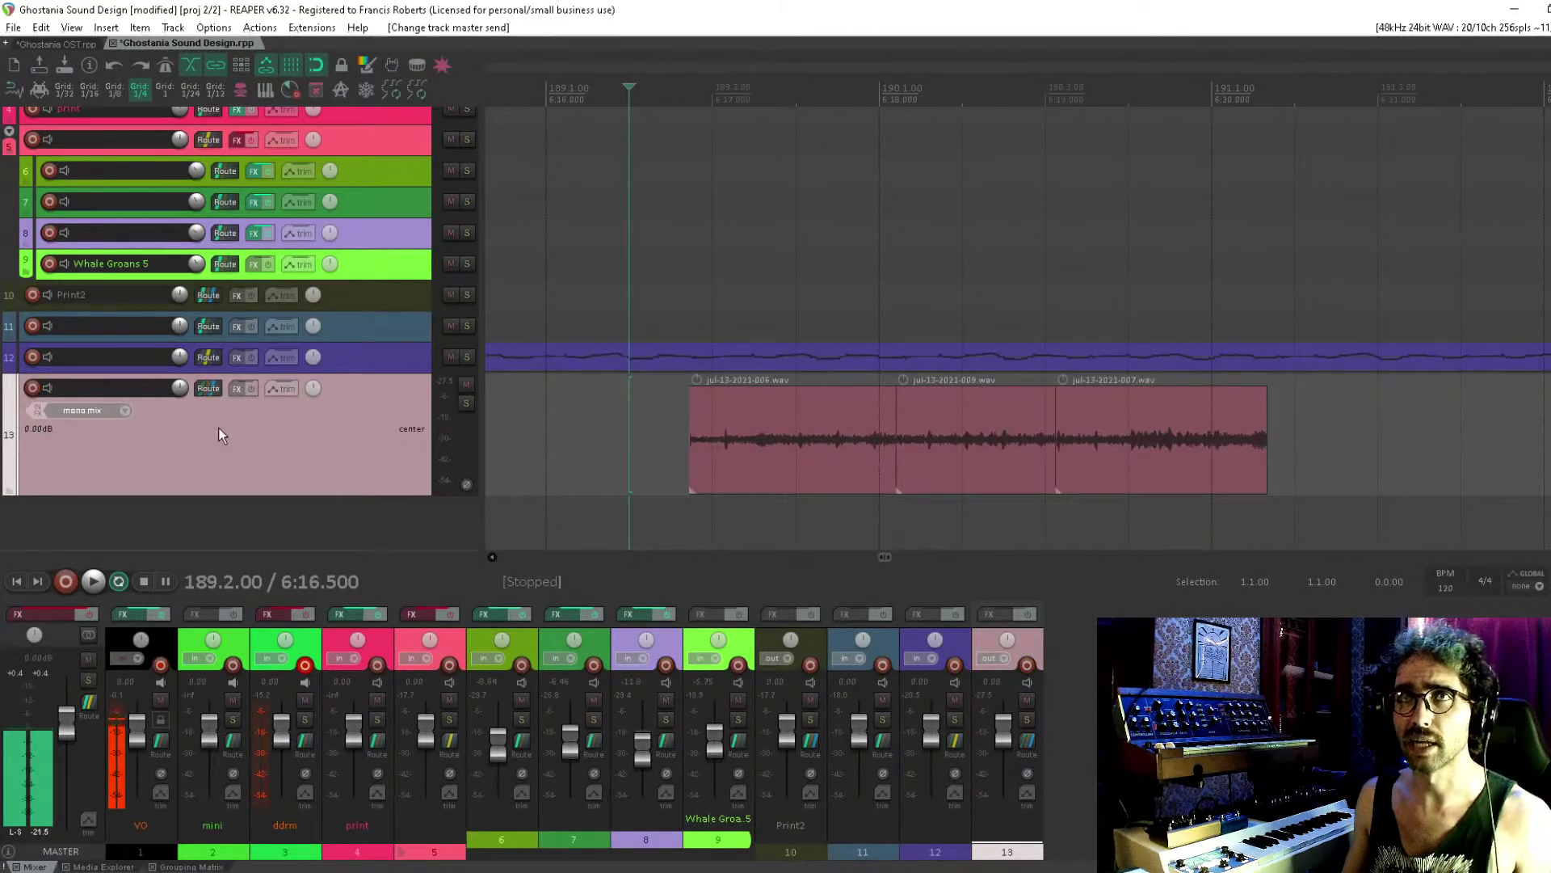
drag(209, 361, 453, 467)
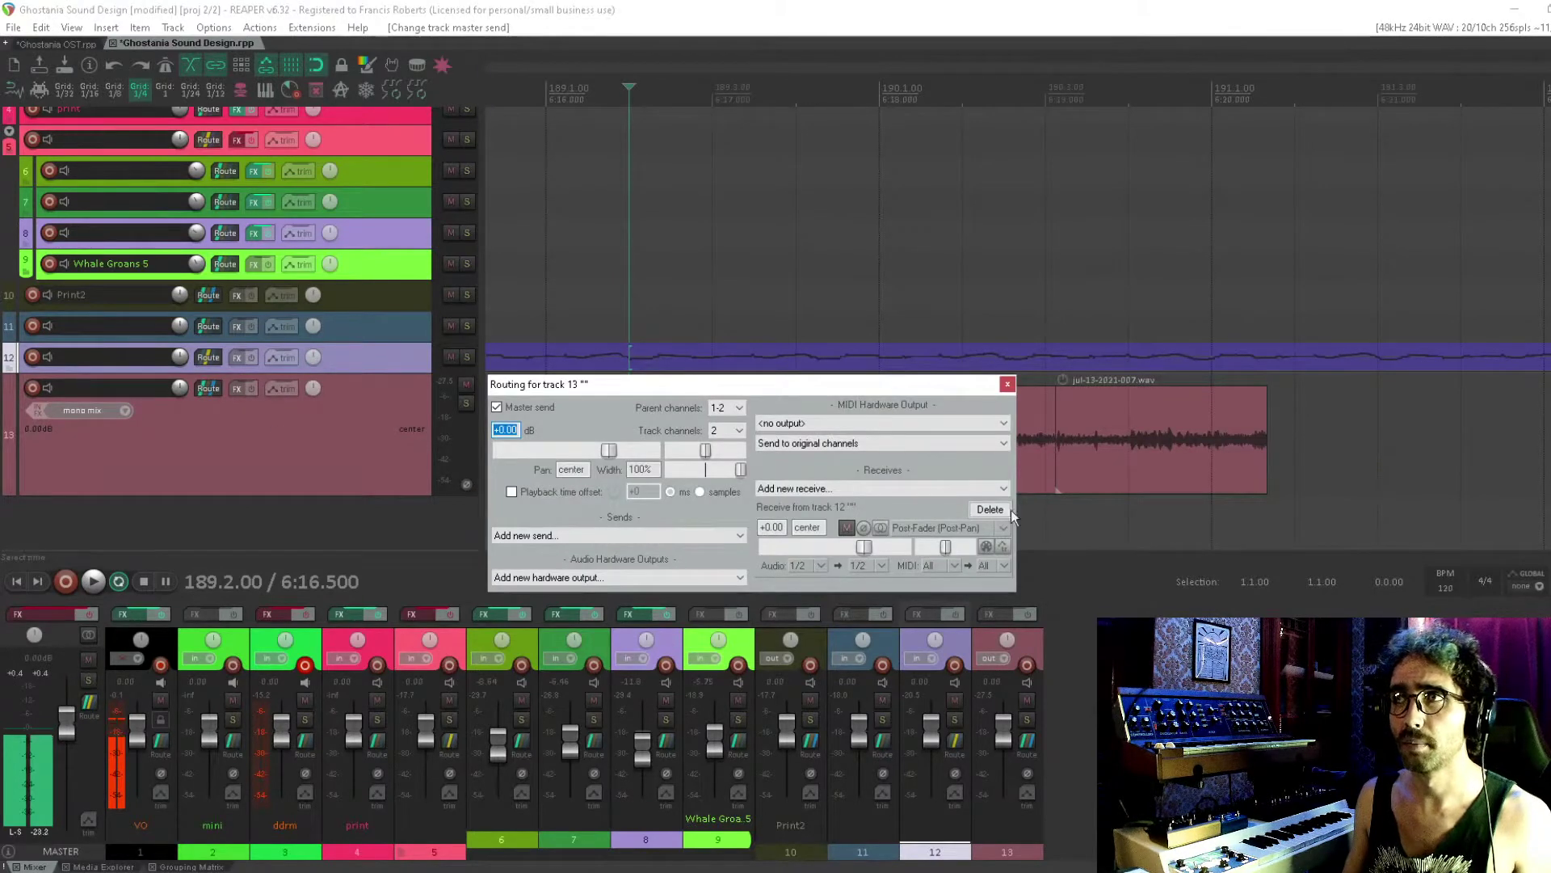
key(Escape)
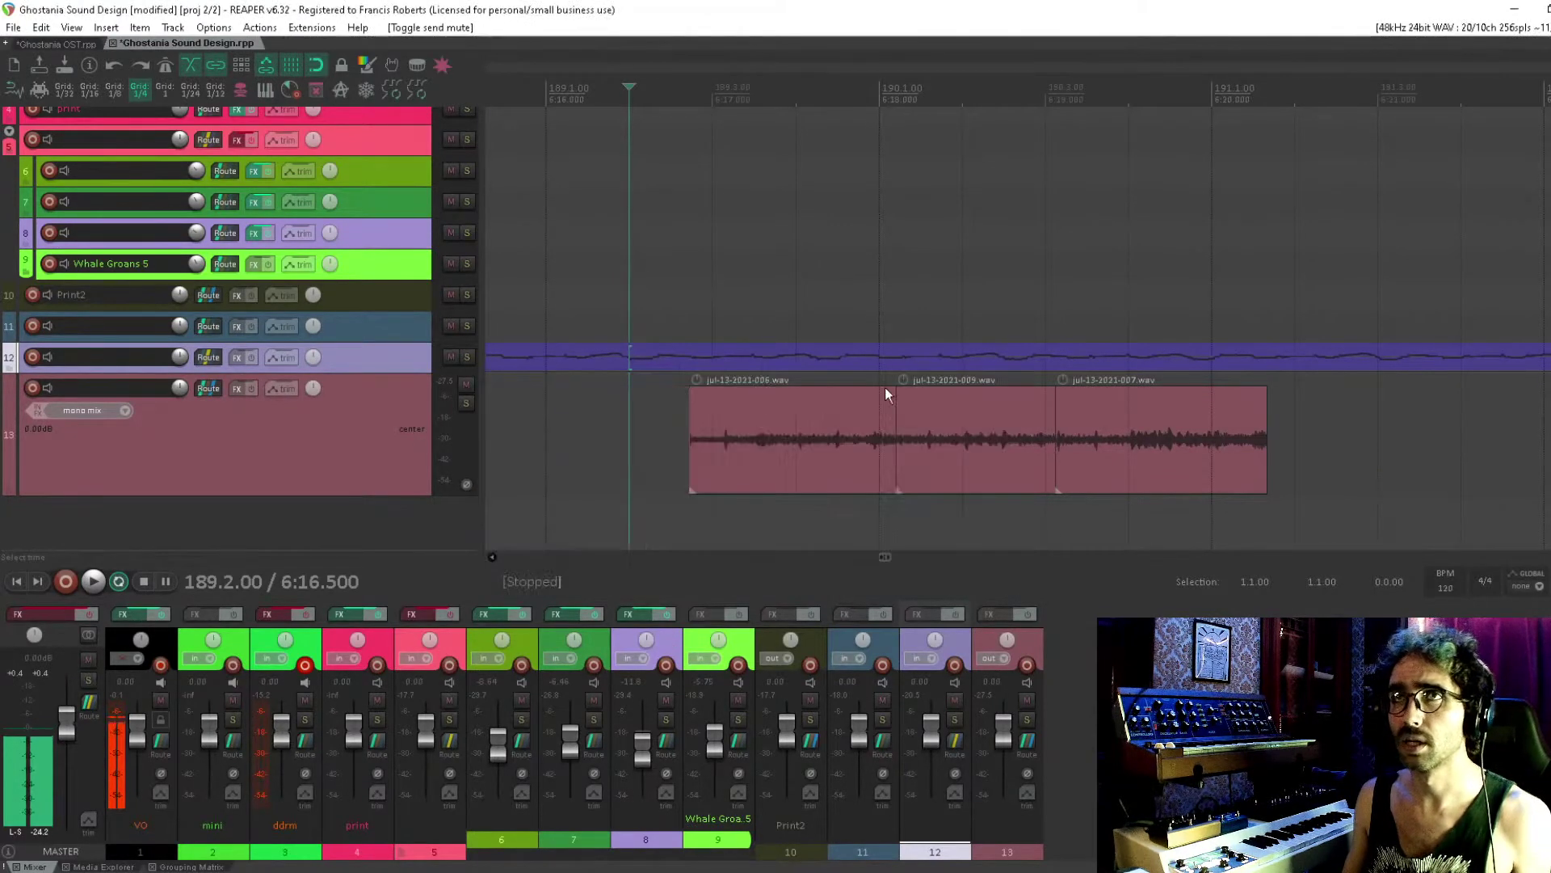
Extend the ends of the first and second clips on track 13 over the following clips to create crossfades at both joins
drag(937, 385, 366, 375)
drag(514, 372, 891, 298)
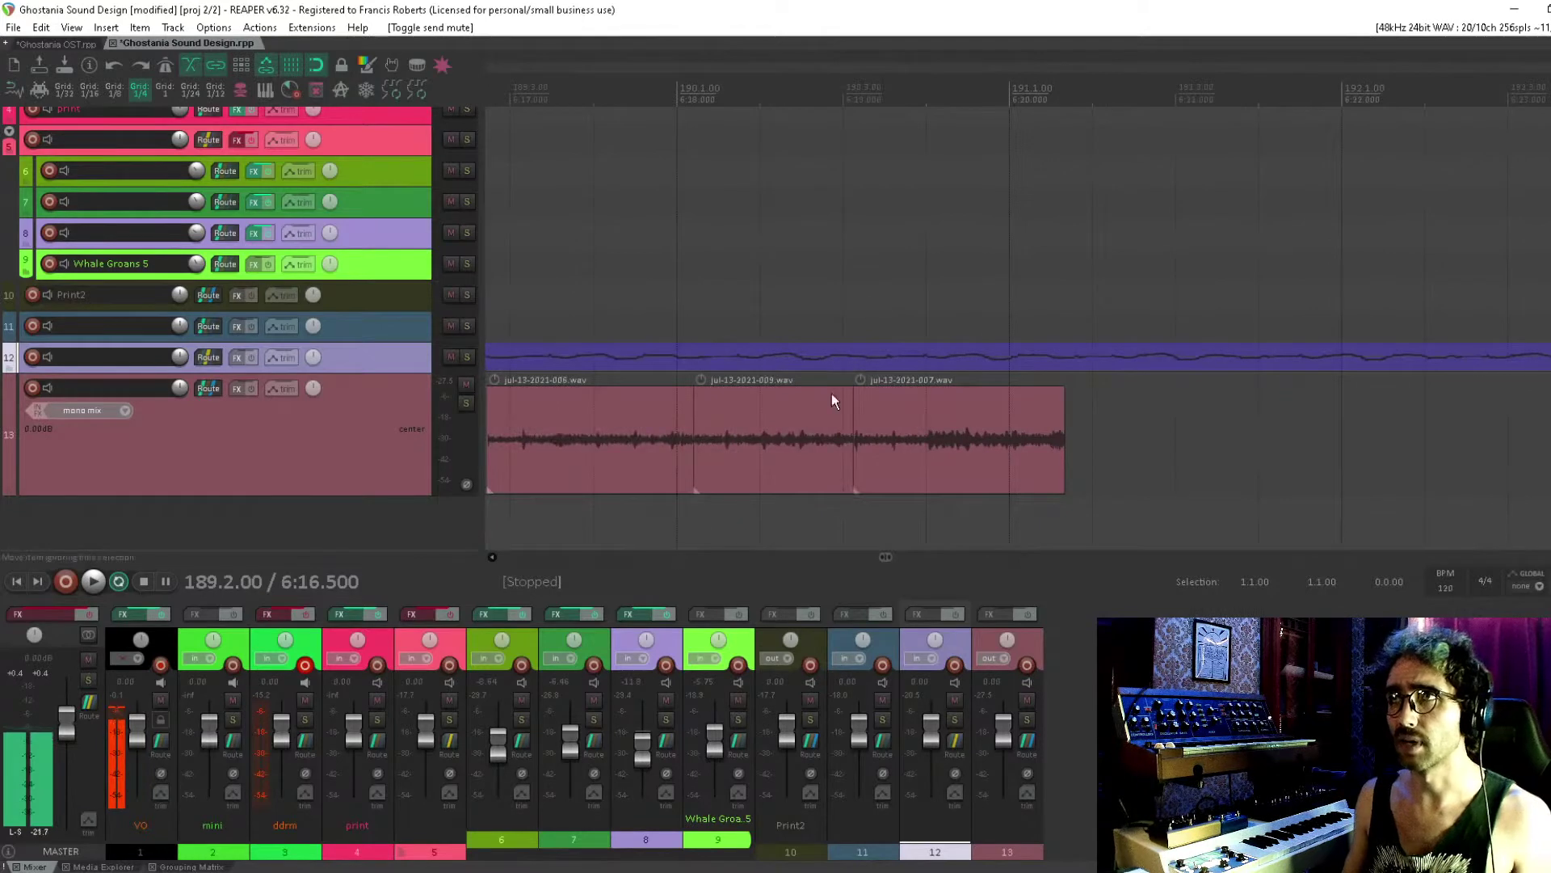
click(849, 443)
drag(846, 445, 879, 449)
click(687, 451)
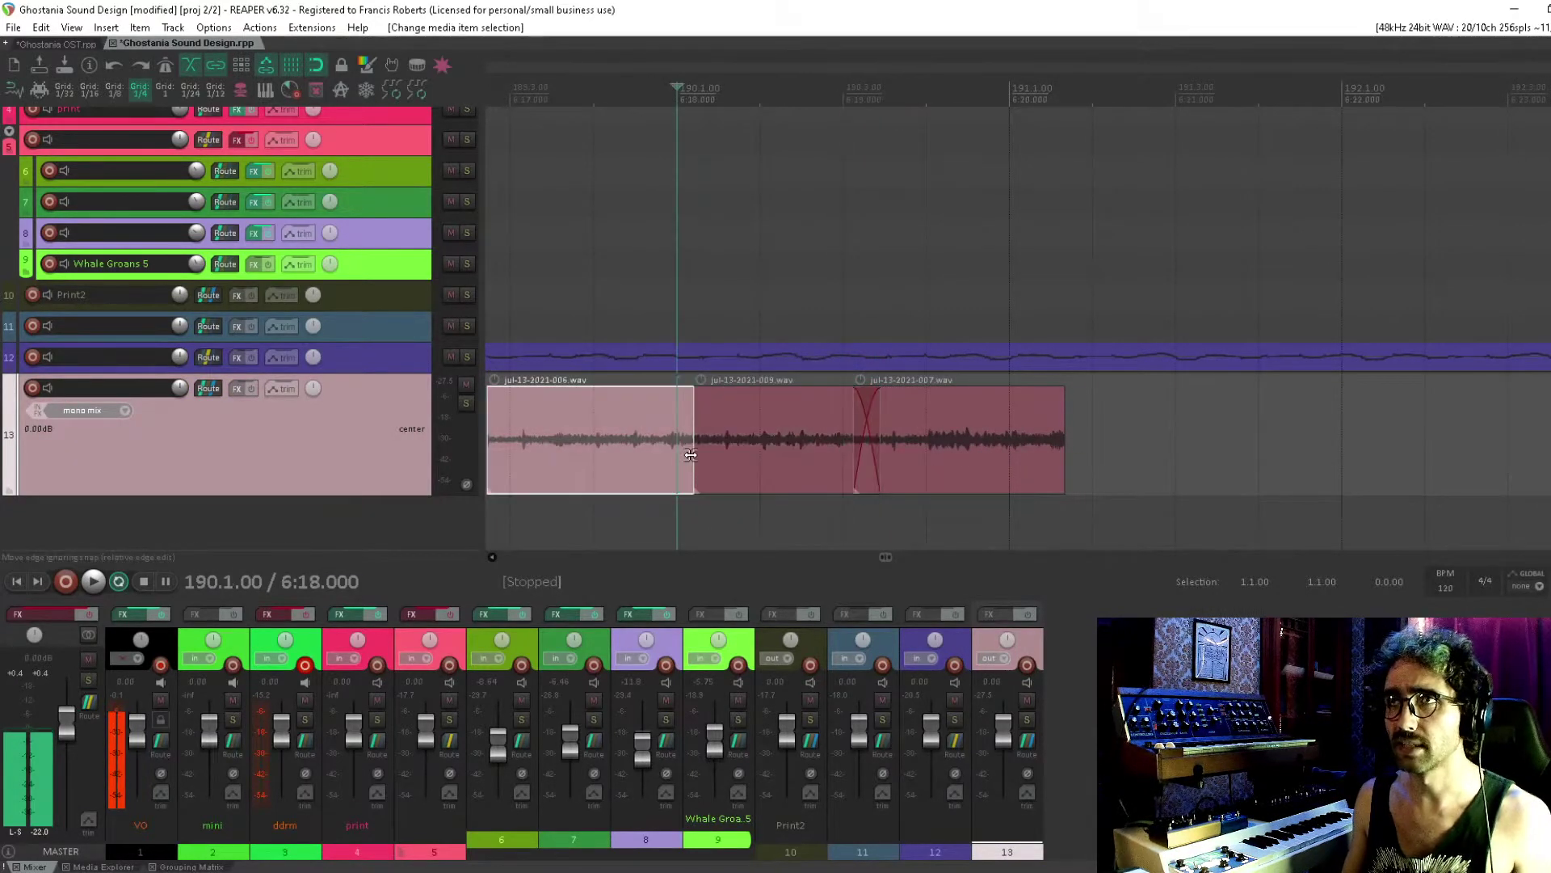
click(691, 455)
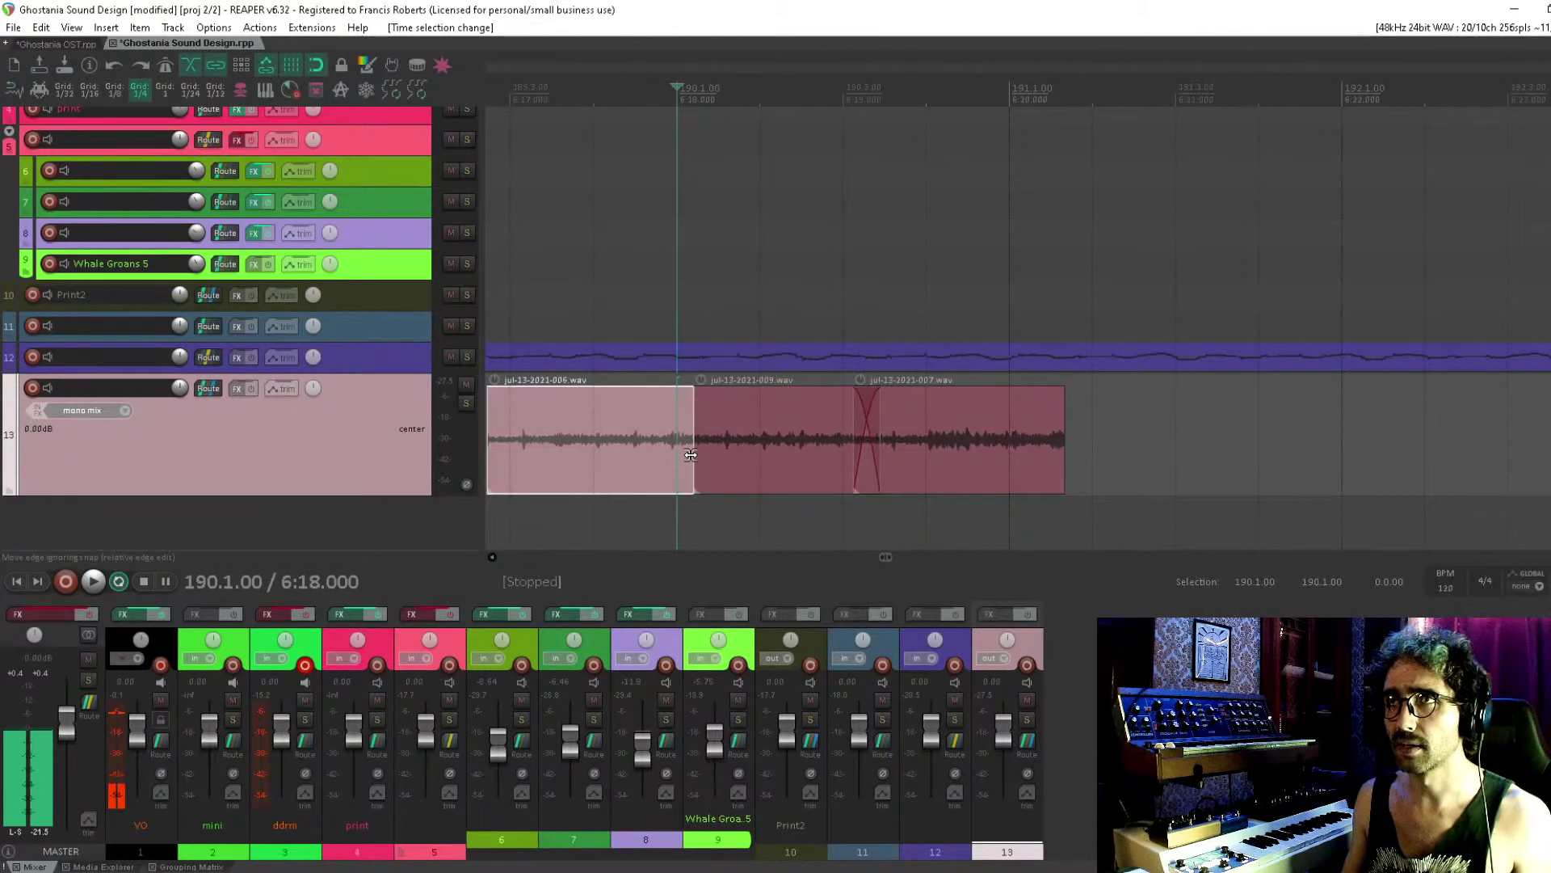
drag(688, 454, 729, 453)
Move the three clips on track 13 together to start at 189.2.00, and set the time selection from 189.2.00 to 191.1.00
scroll(1123, 437, down, 5)
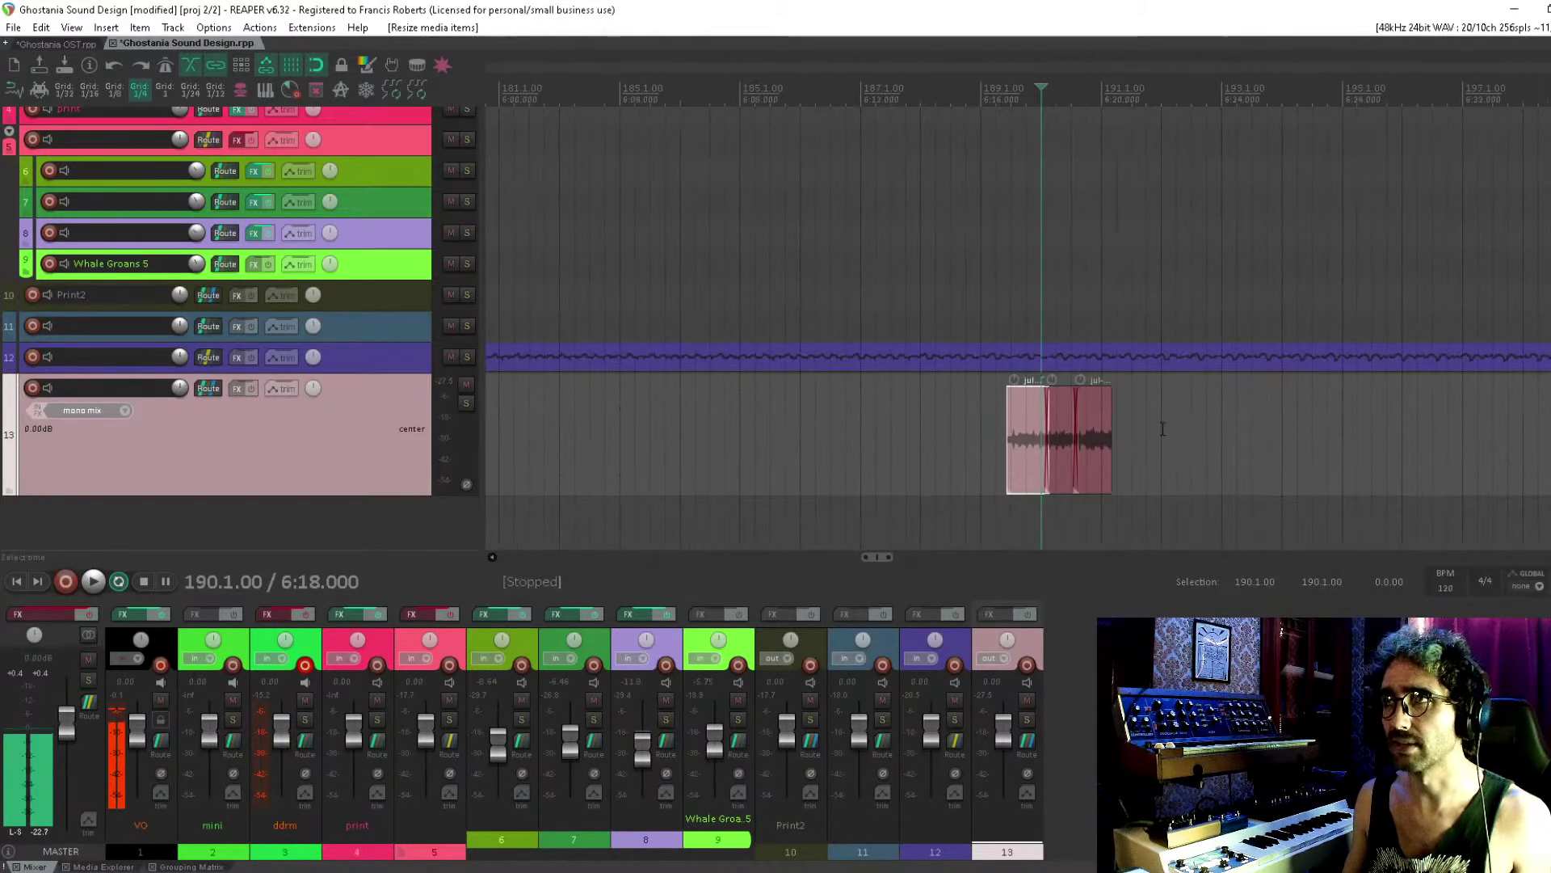
ctrl+click(1083, 440)
drag(1023, 453, 1011, 454)
drag(1004, 305, 1101, 307)
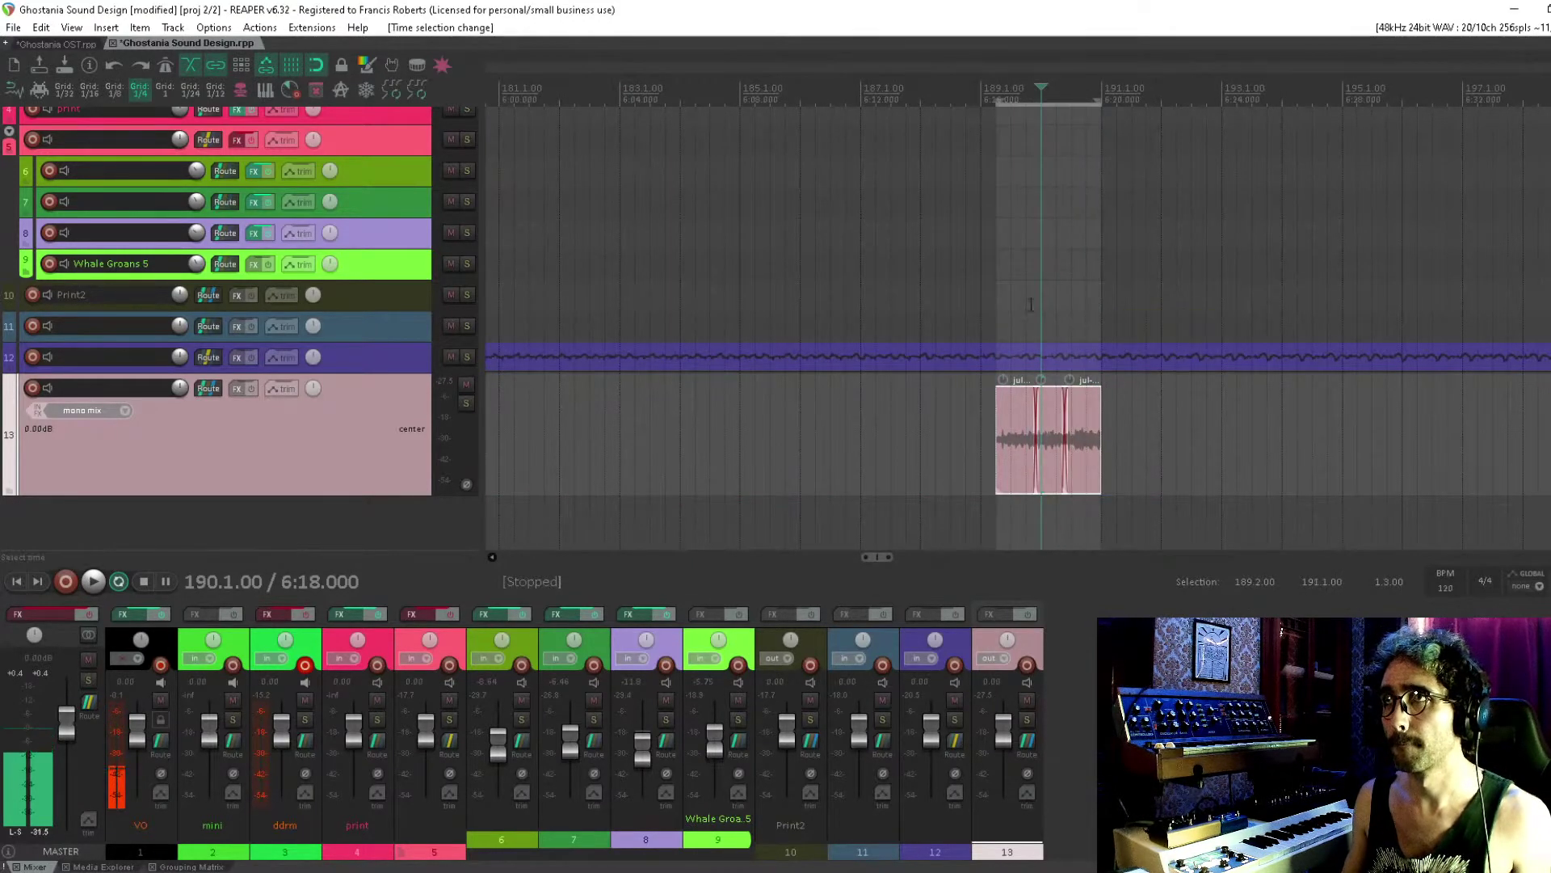
Solo track 13 and play the crossfaded clips from 189.3.00
click(1011, 298)
click(466, 402)
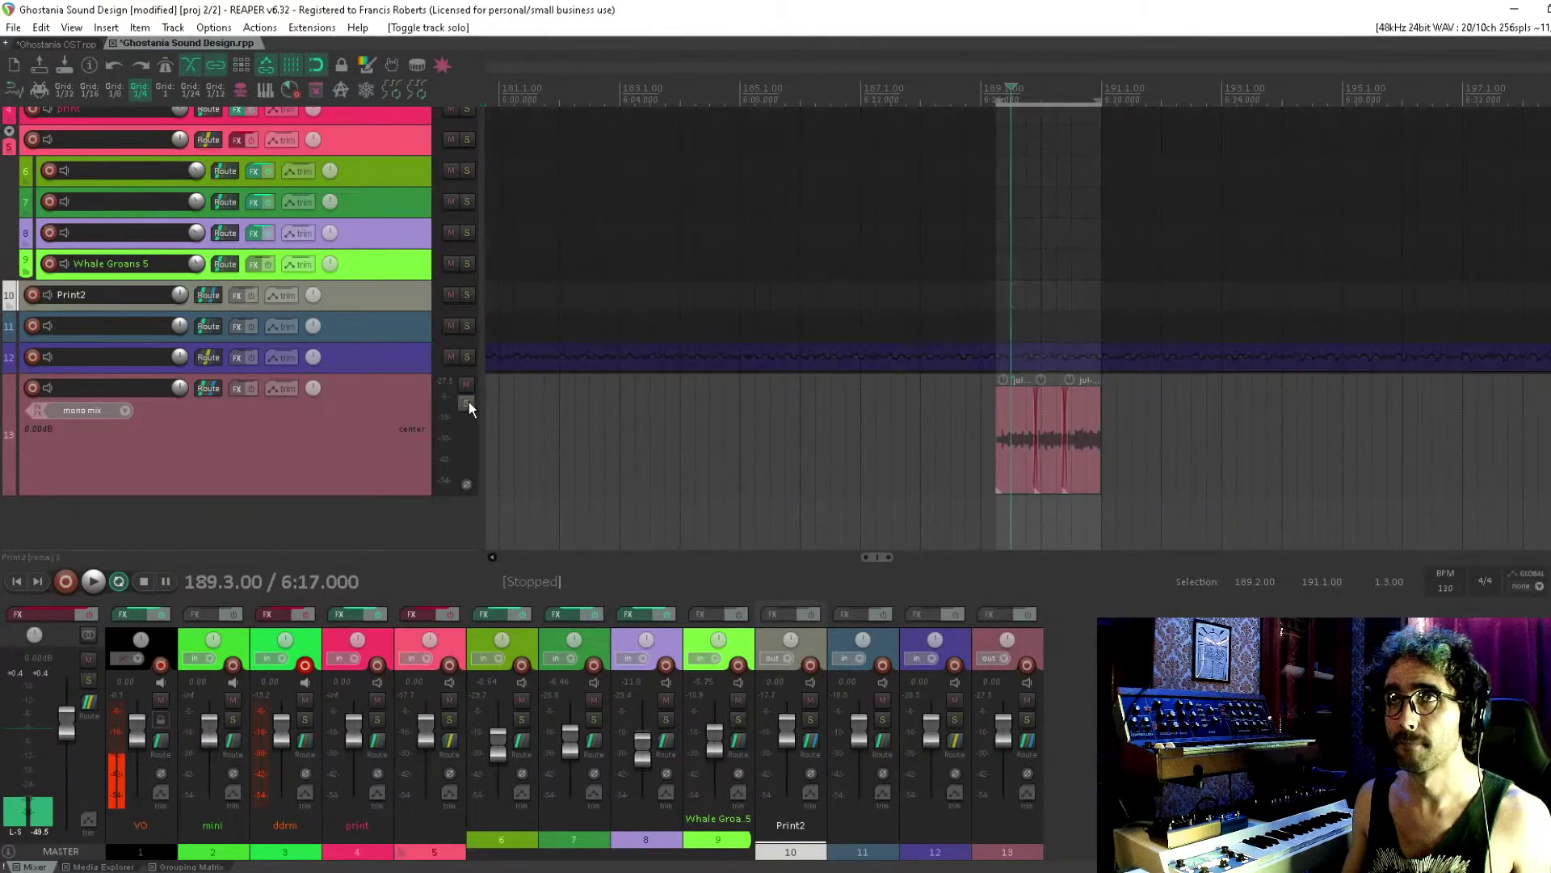
key(space)
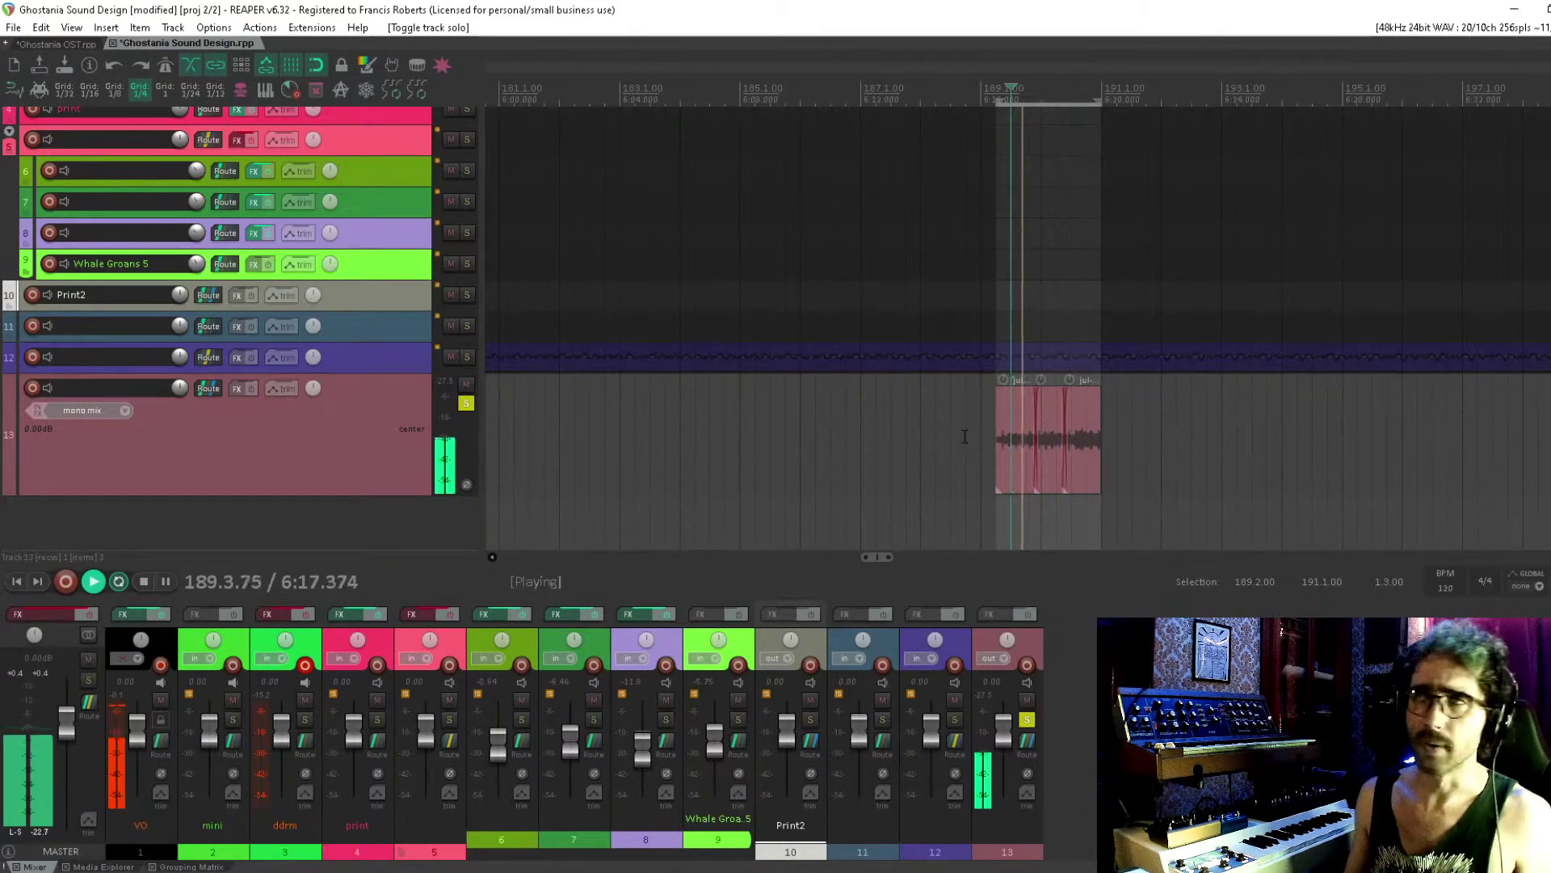
key(space)
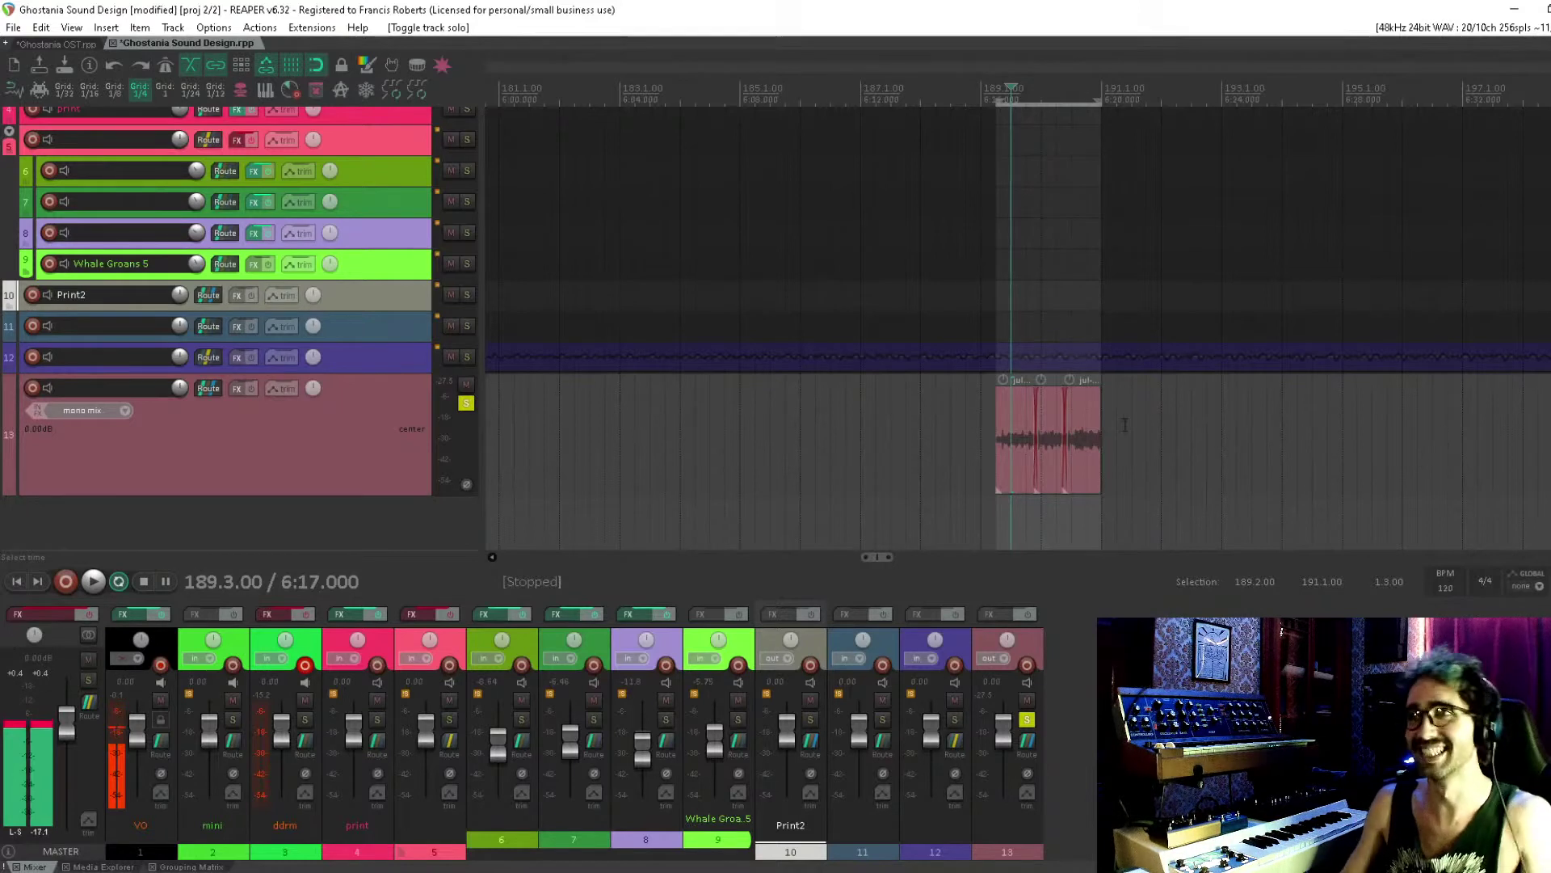
Save the project, and glue the three crossfaded clips on track 13 into a single clip
scroll(1125, 424, right, 3)
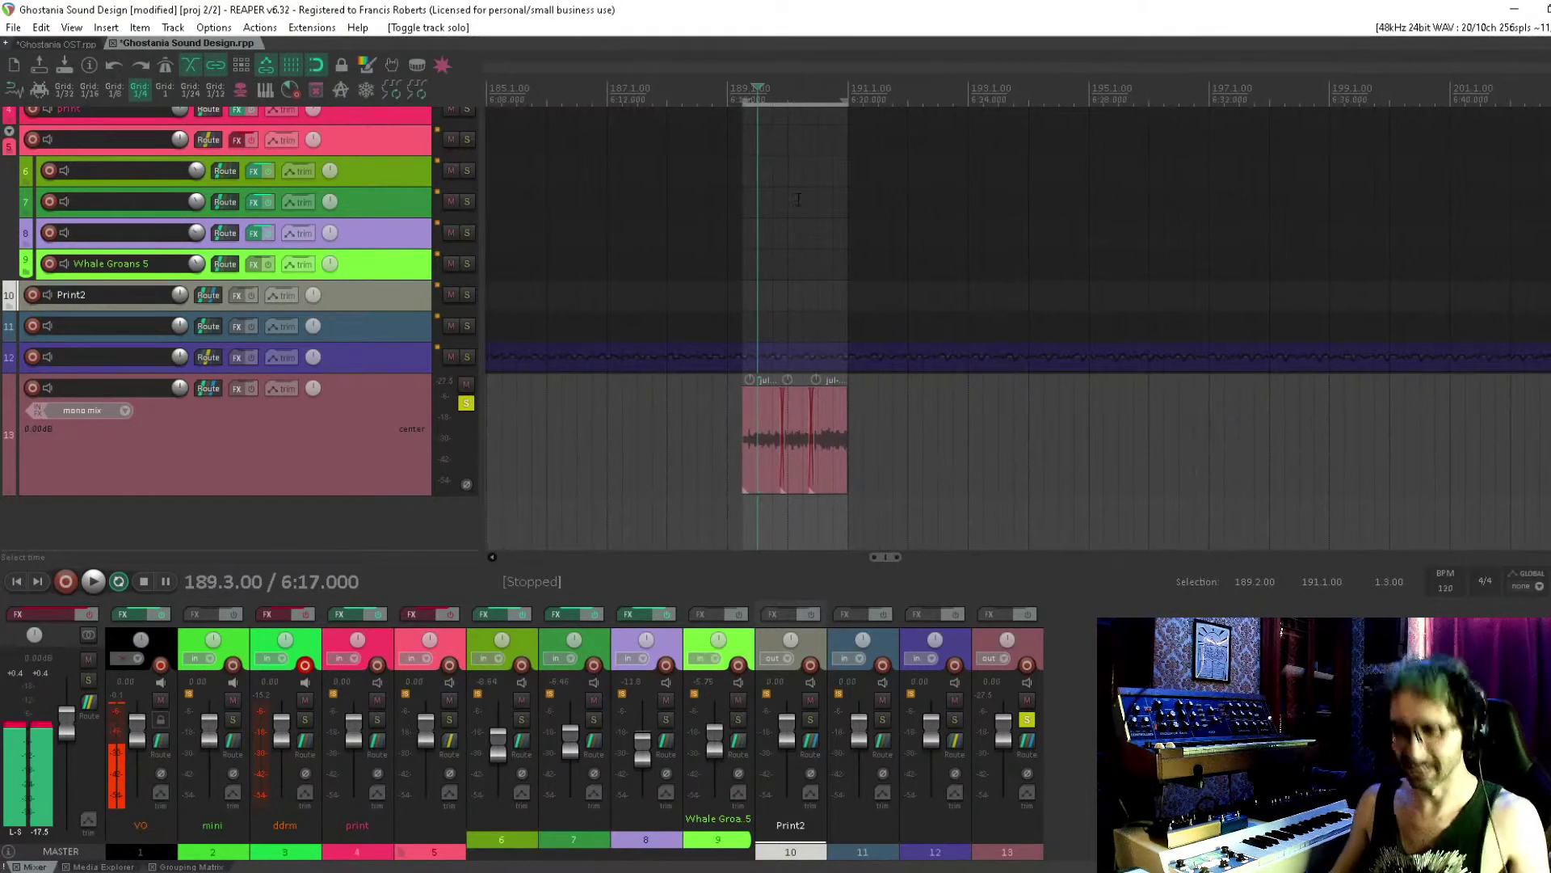
scroll(833, 218, right, 1)
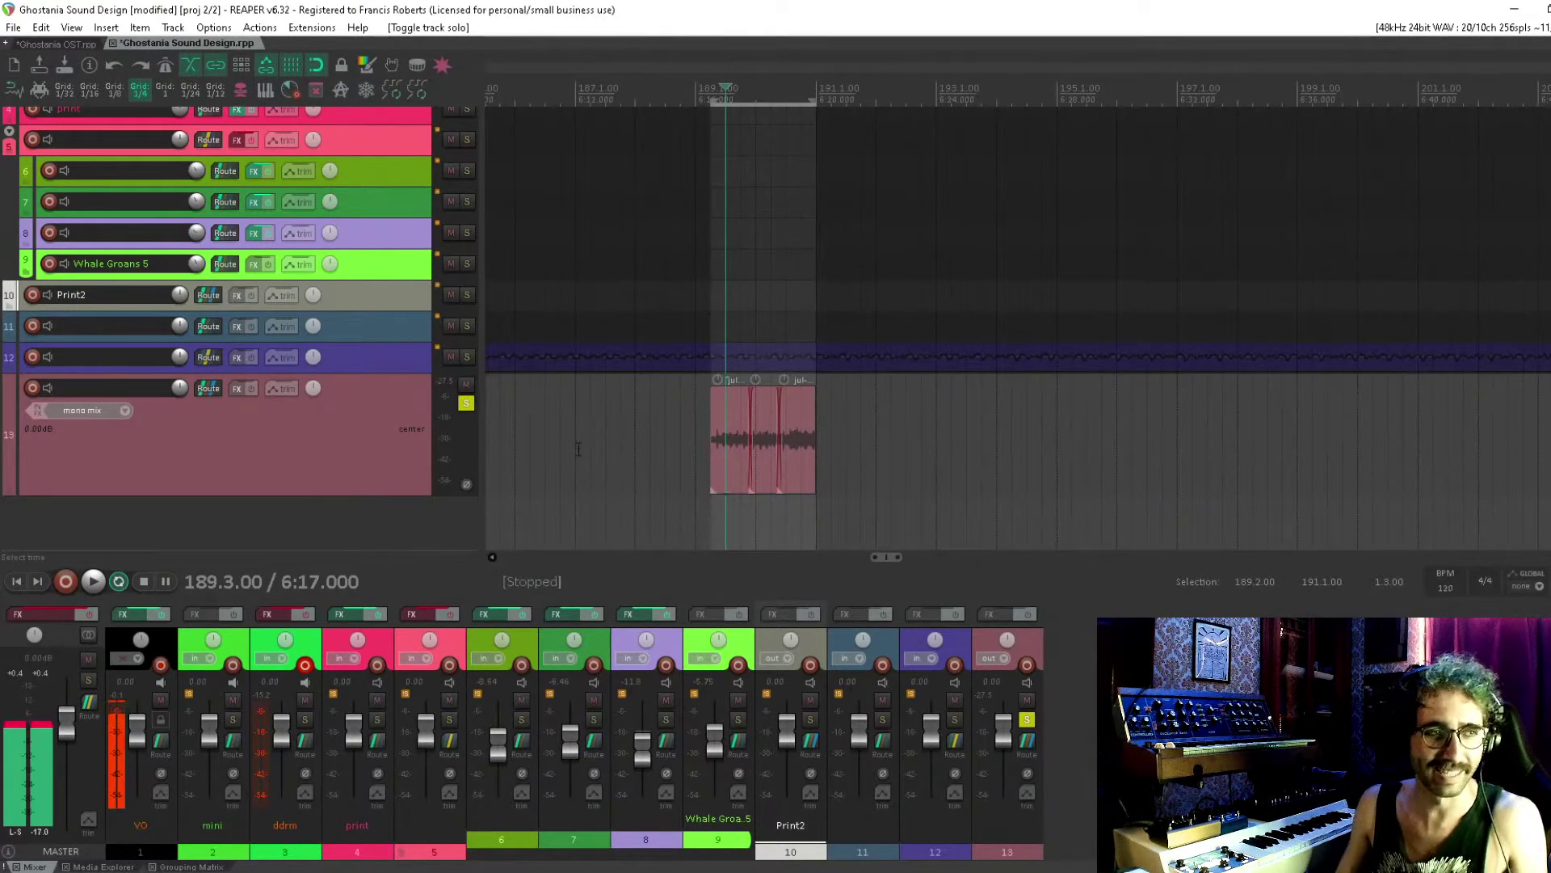
key(ctrl+s)
scroll(1054, 355, up, 5)
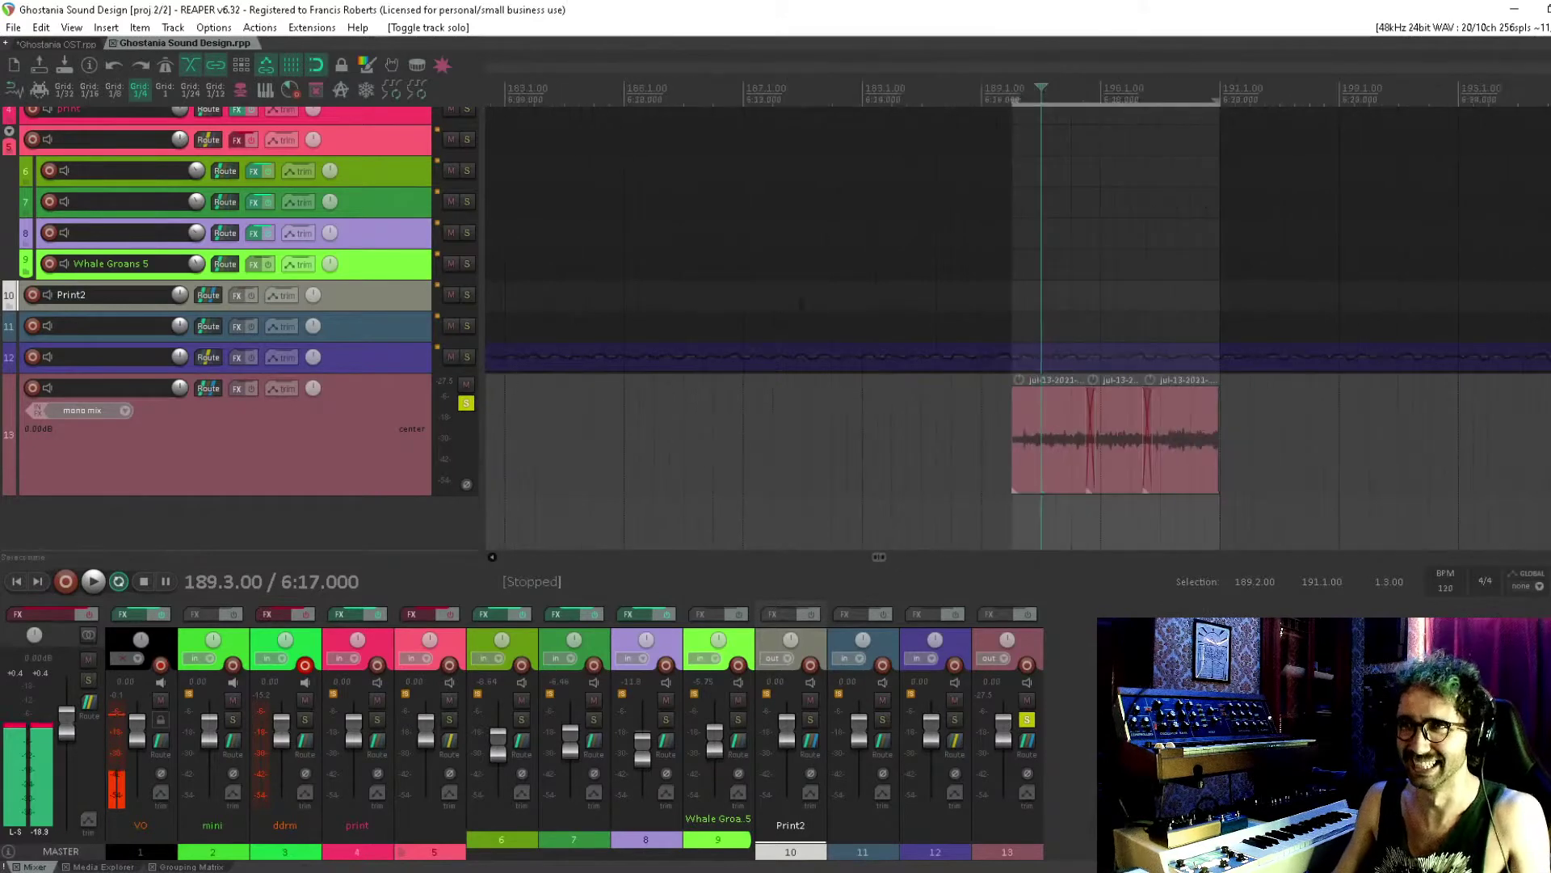
scroll(849, 347, right, 5)
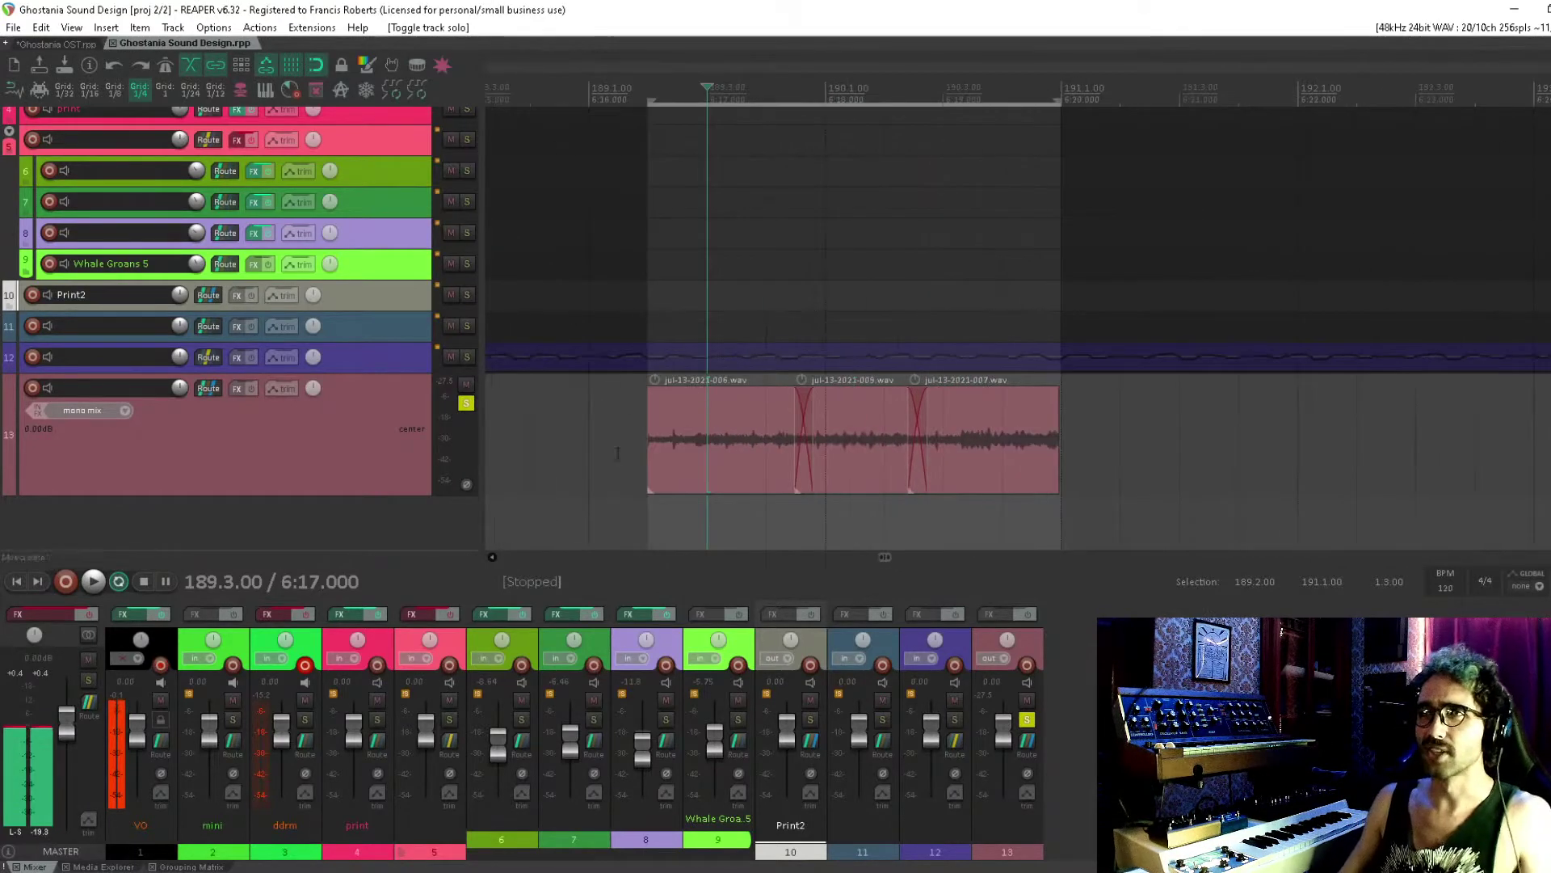
key(ctrl+g)
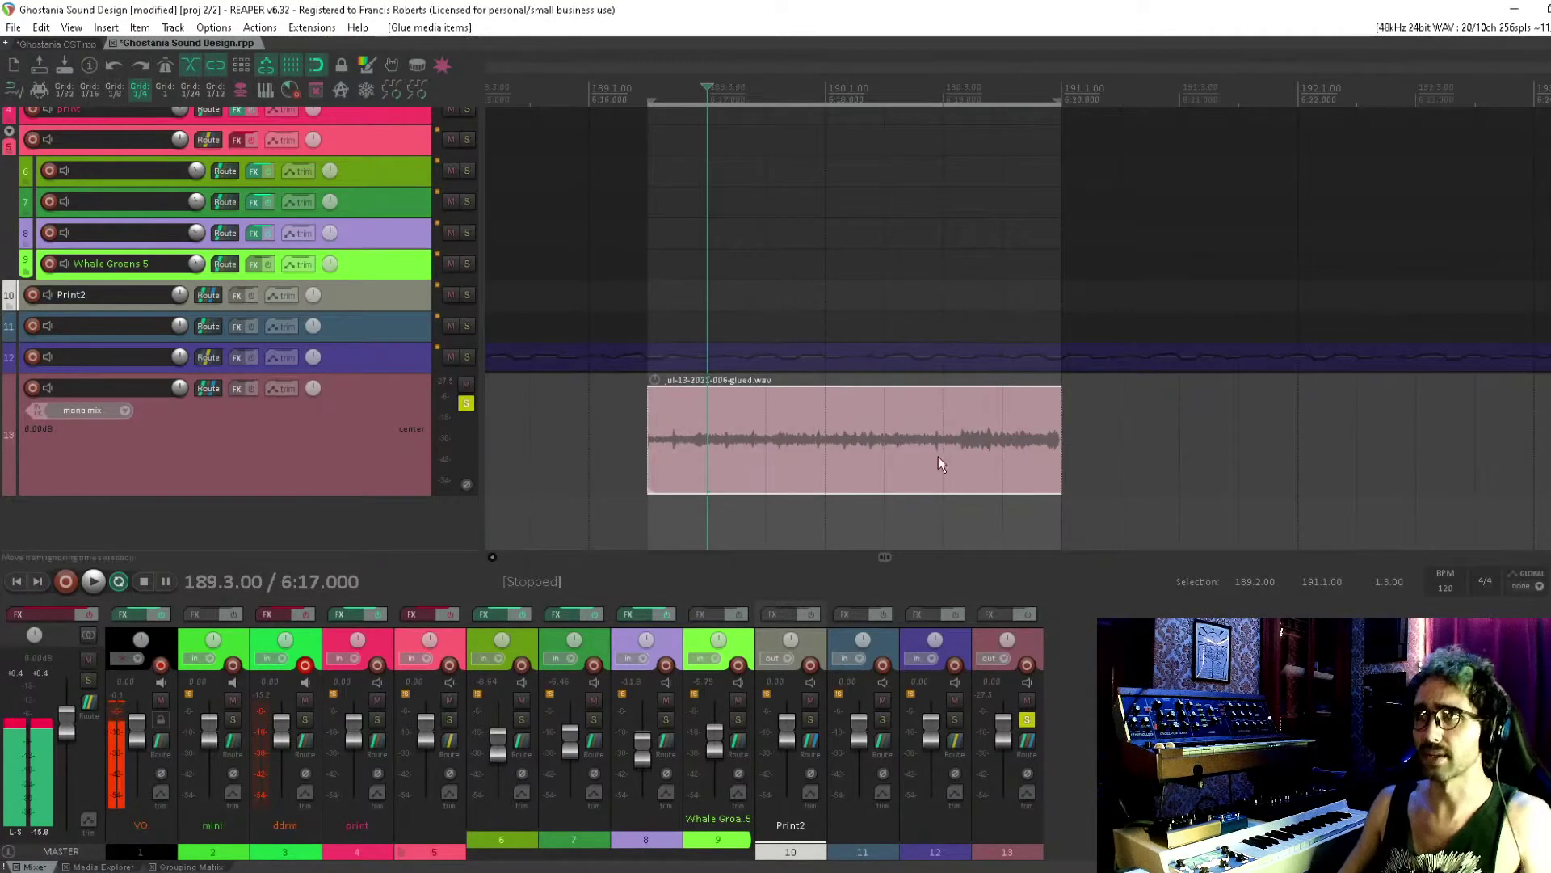
Time-stretch the glued clip on track 13 back to 184.2.00, a rate of 0.259, and play it from its start
scroll(855, 434, down, 5)
click(1008, 440)
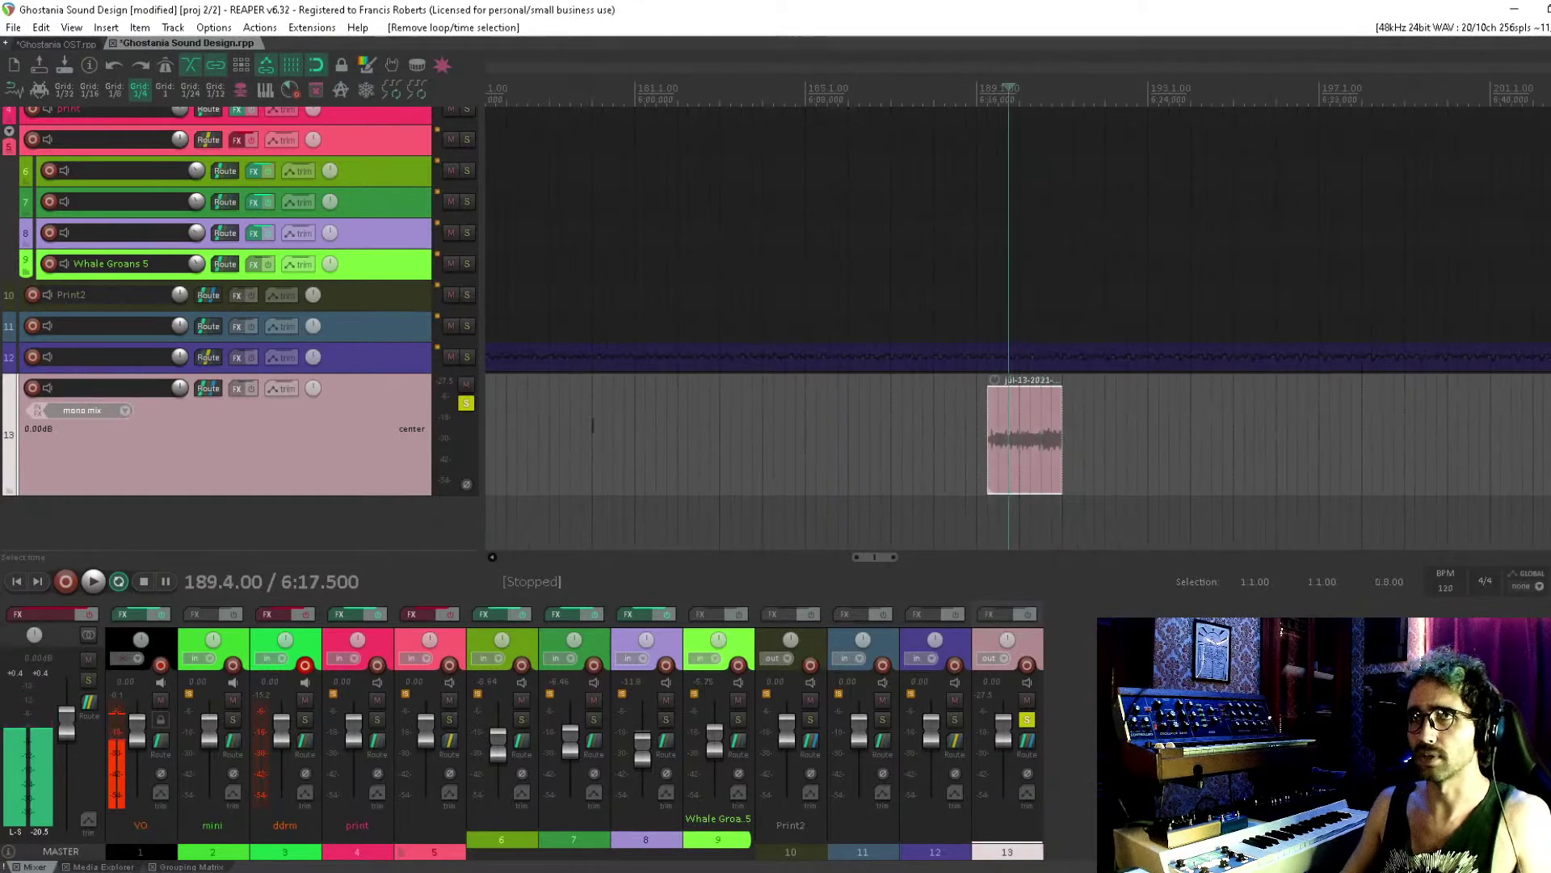
drag(984, 441, 773, 441)
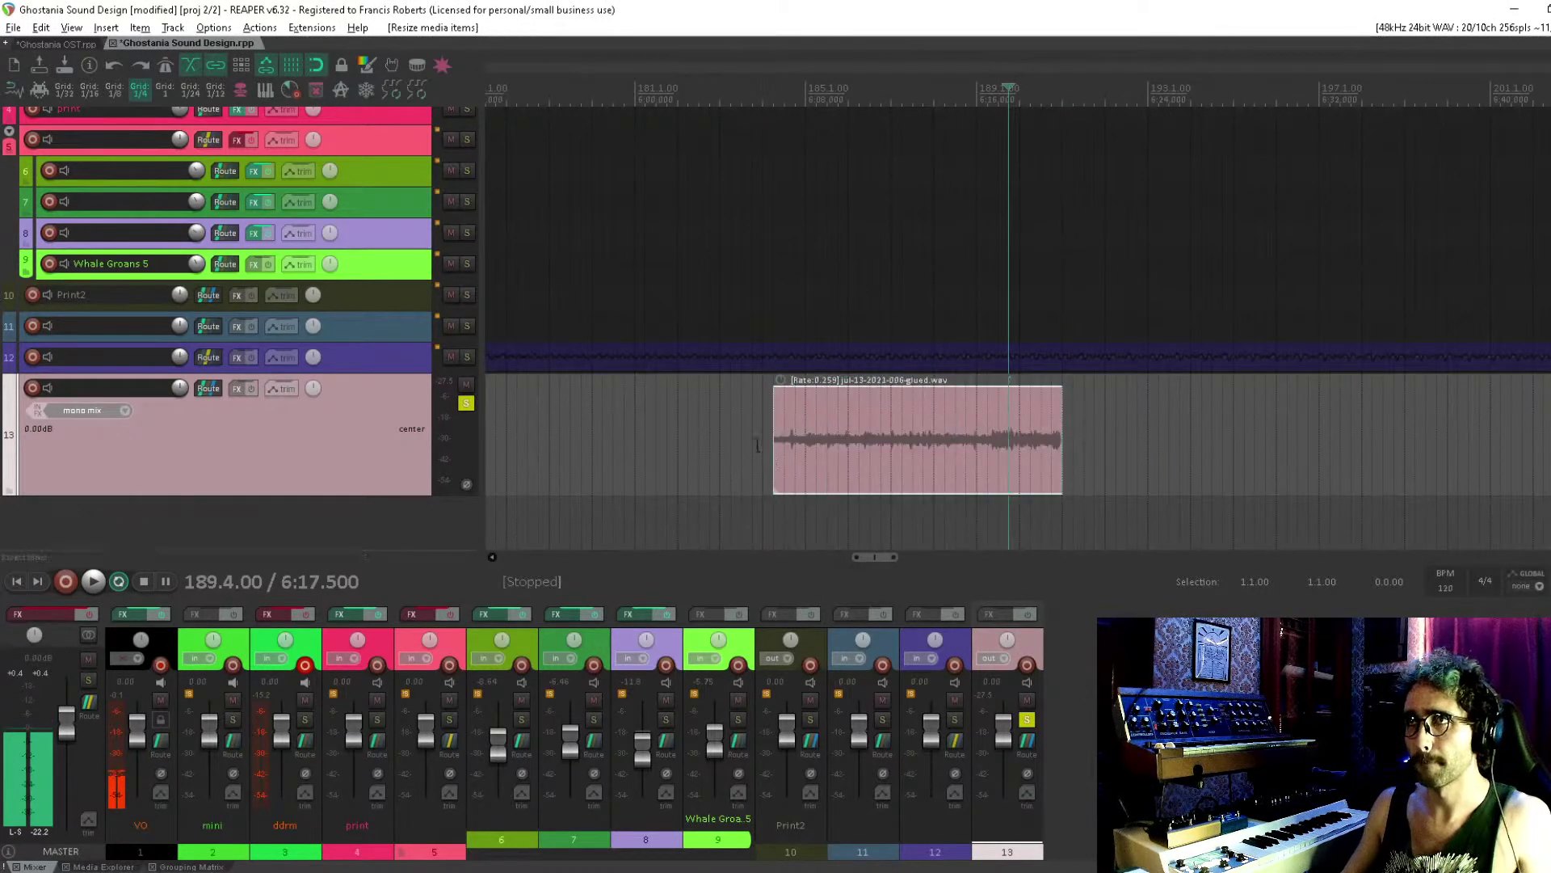
click(772, 461)
key(space)
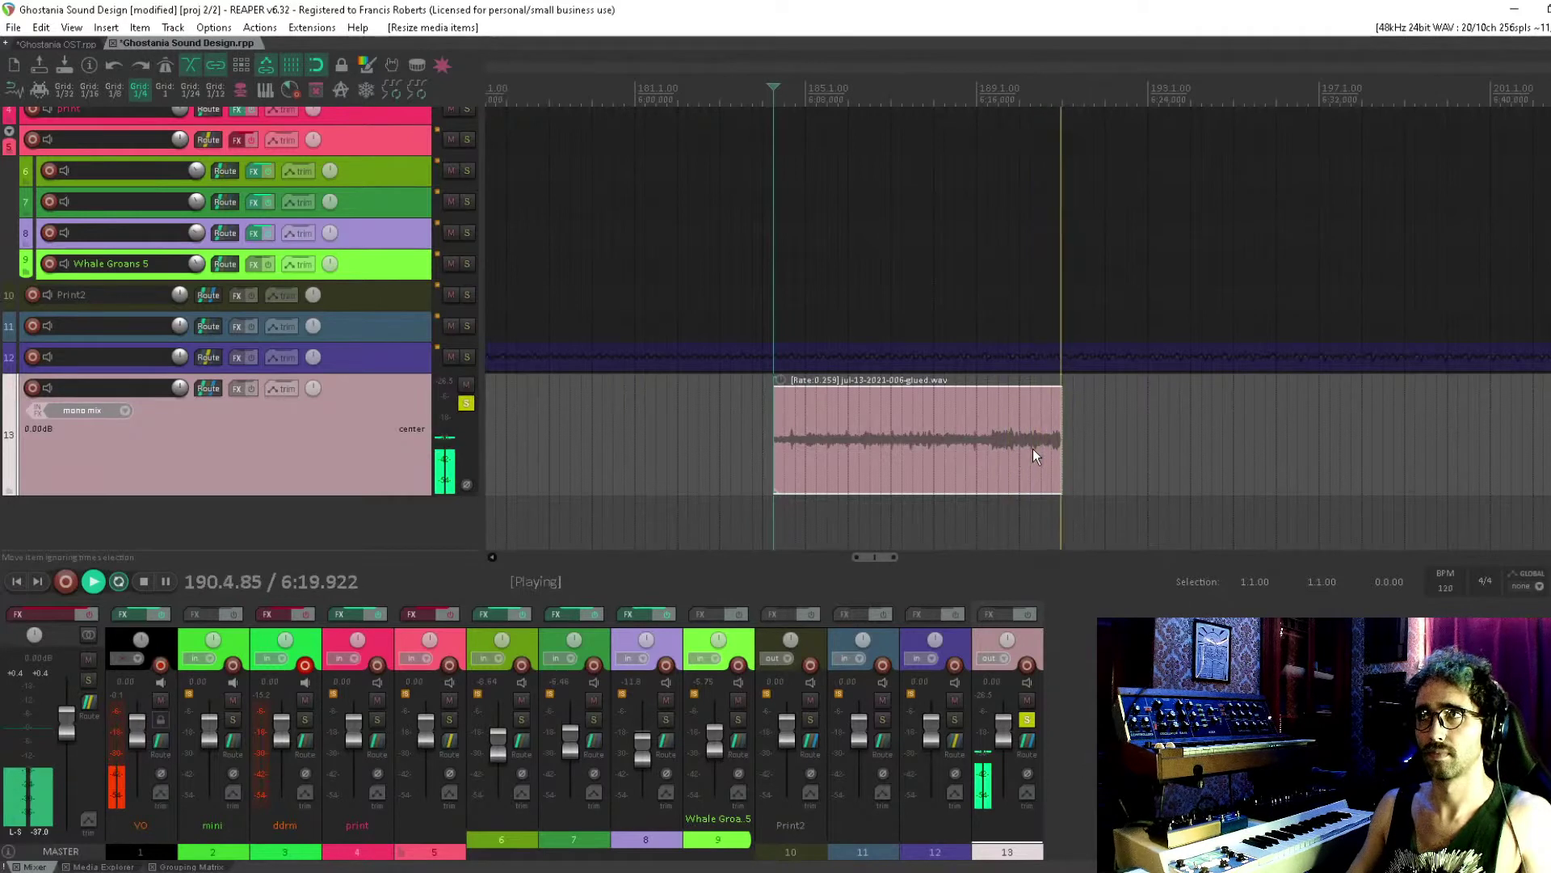
key(space)
Add the Full Bucket Brigade Delay (x86) effect to track 13
click(870, 474)
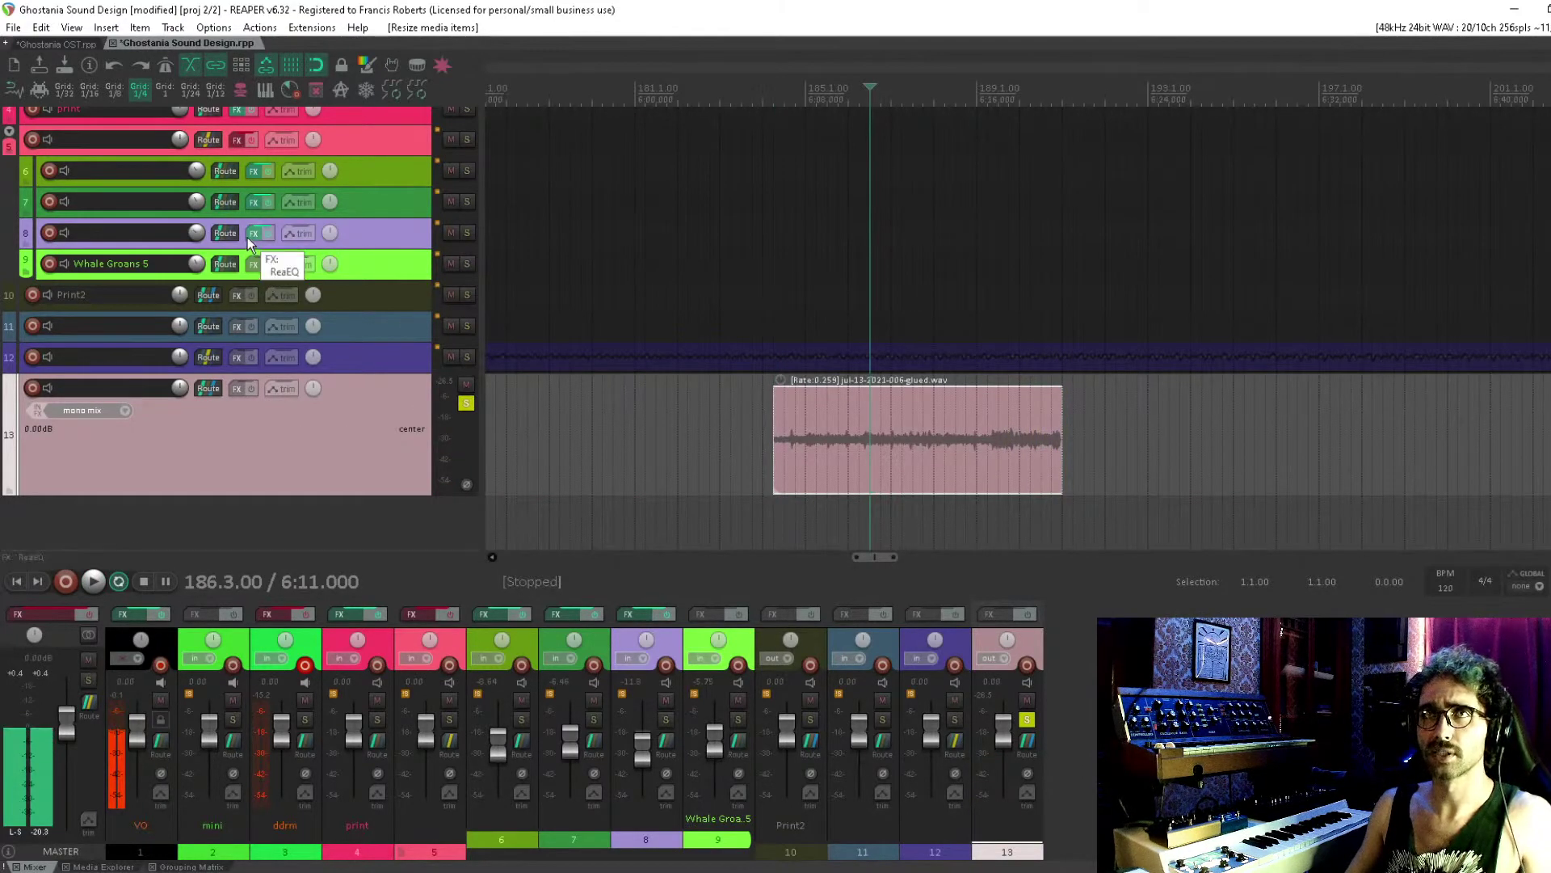
click(238, 389)
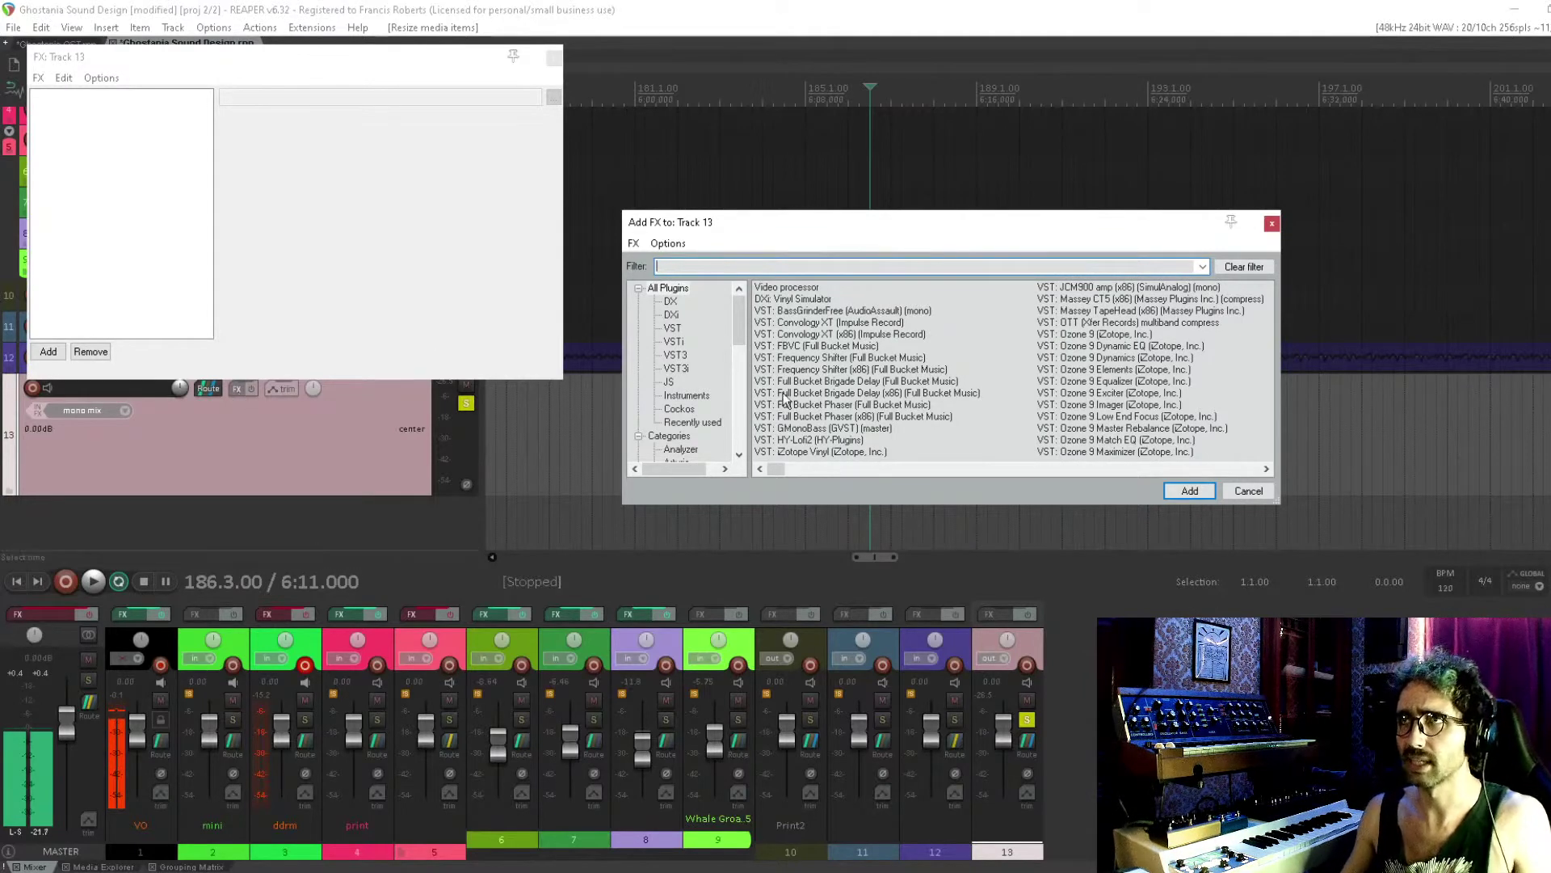
click(899, 393)
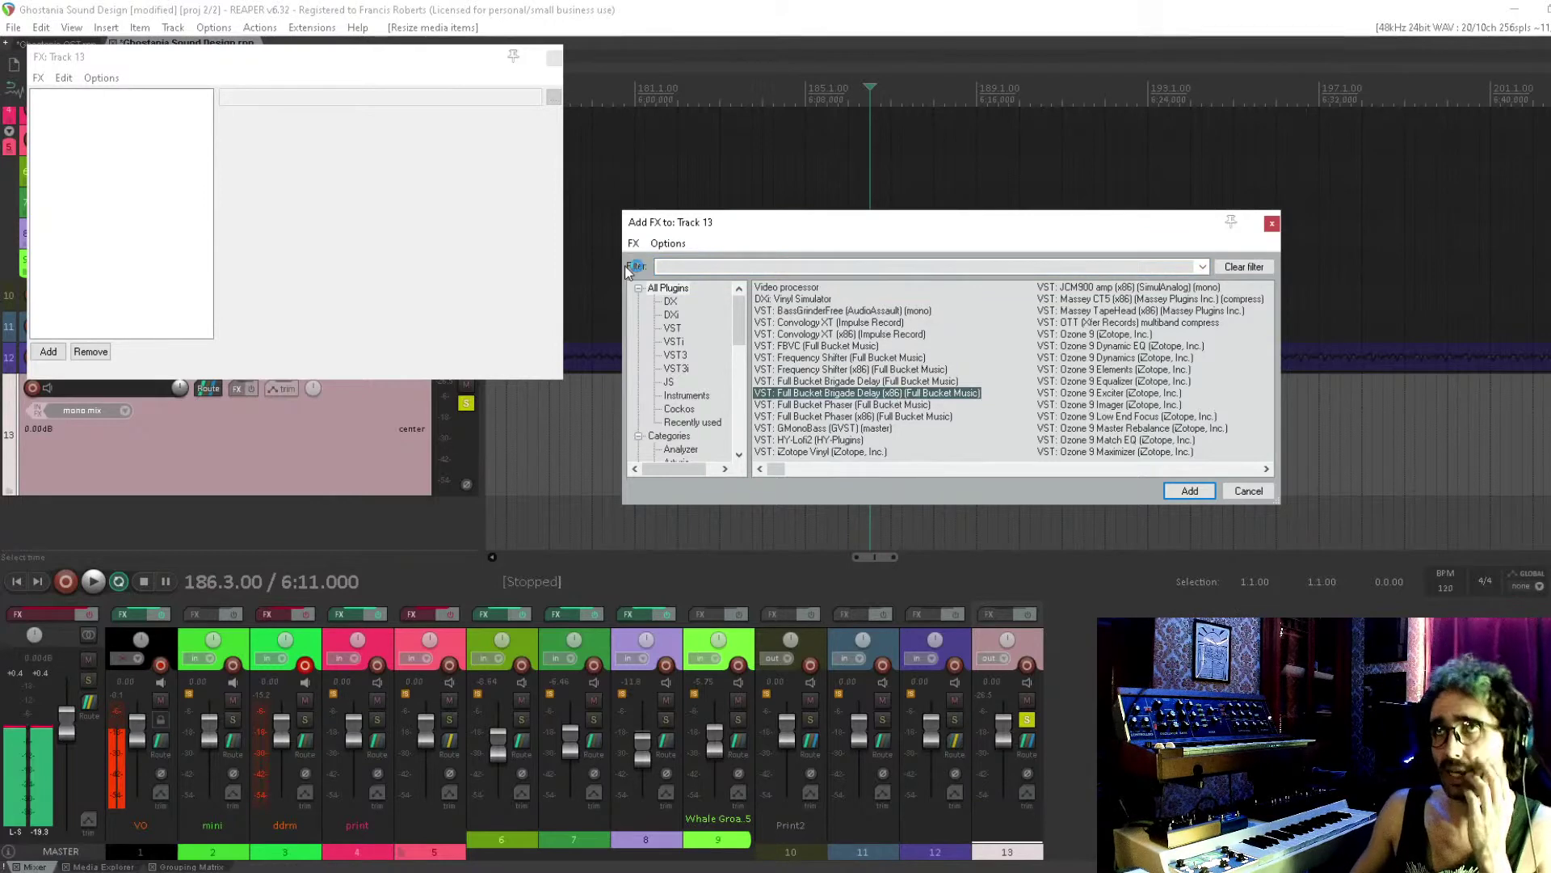
drag(597, 208, 600, 346)
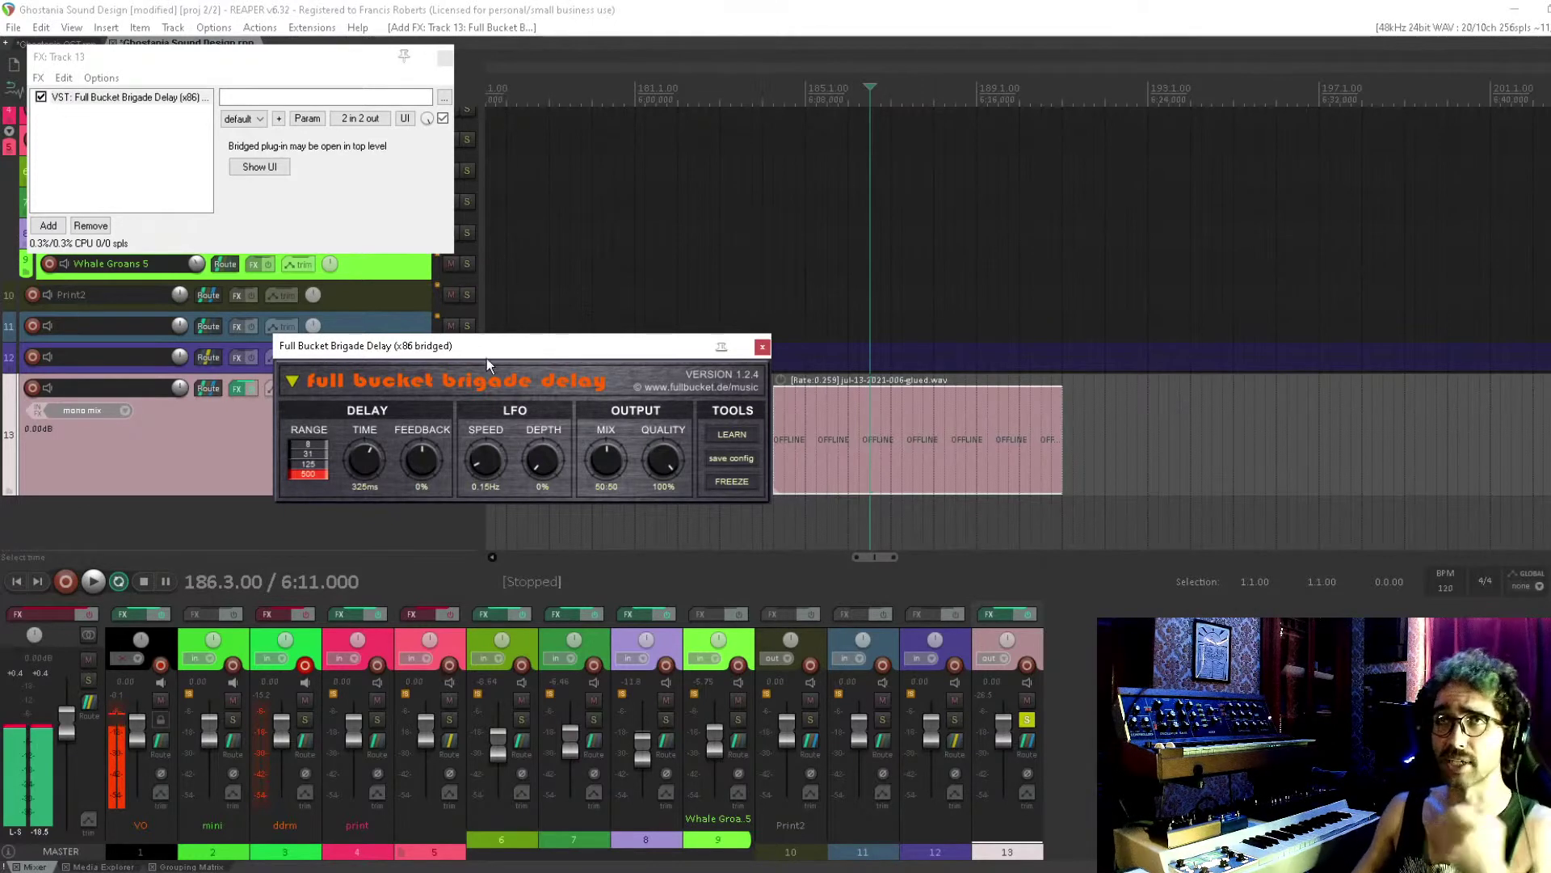
drag(518, 346, 493, 357)
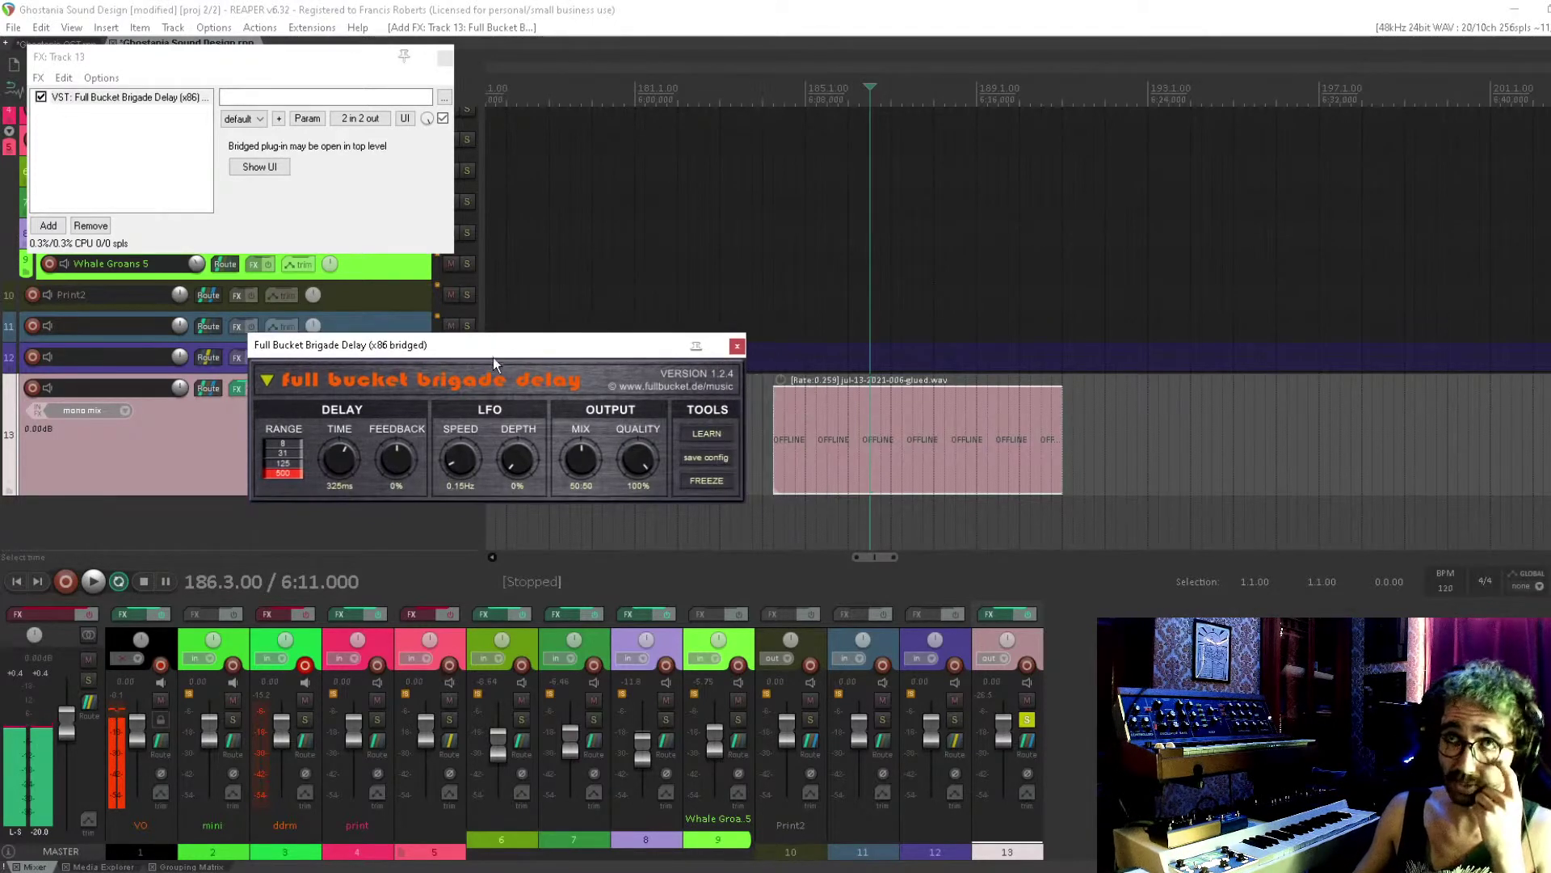
Play the stretched clip from its start through the delay at its default settings
click(776, 437)
key(space)
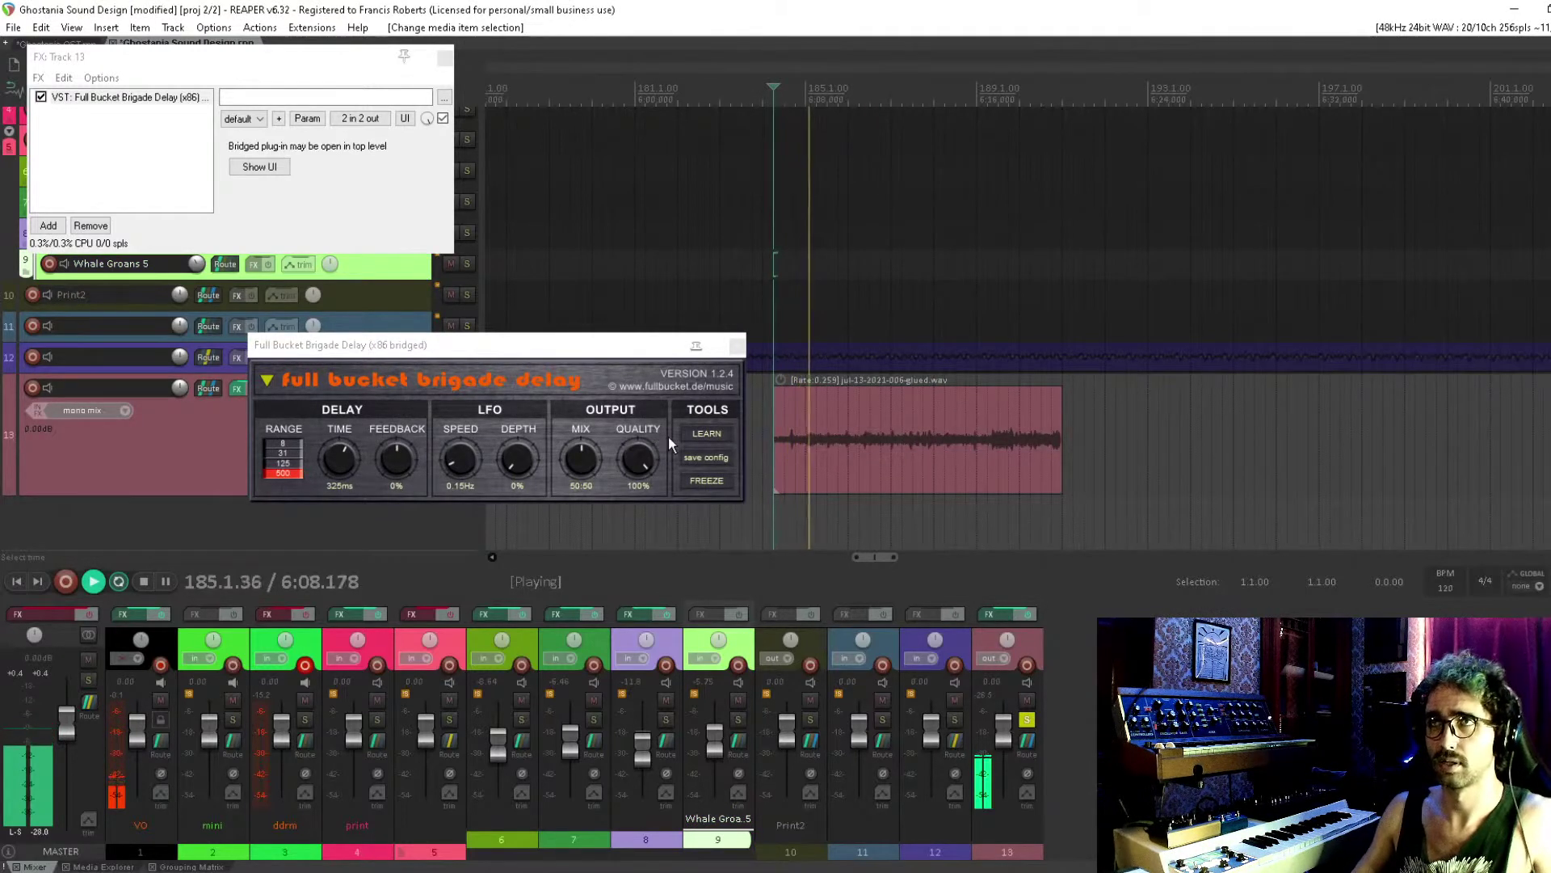
key(space)
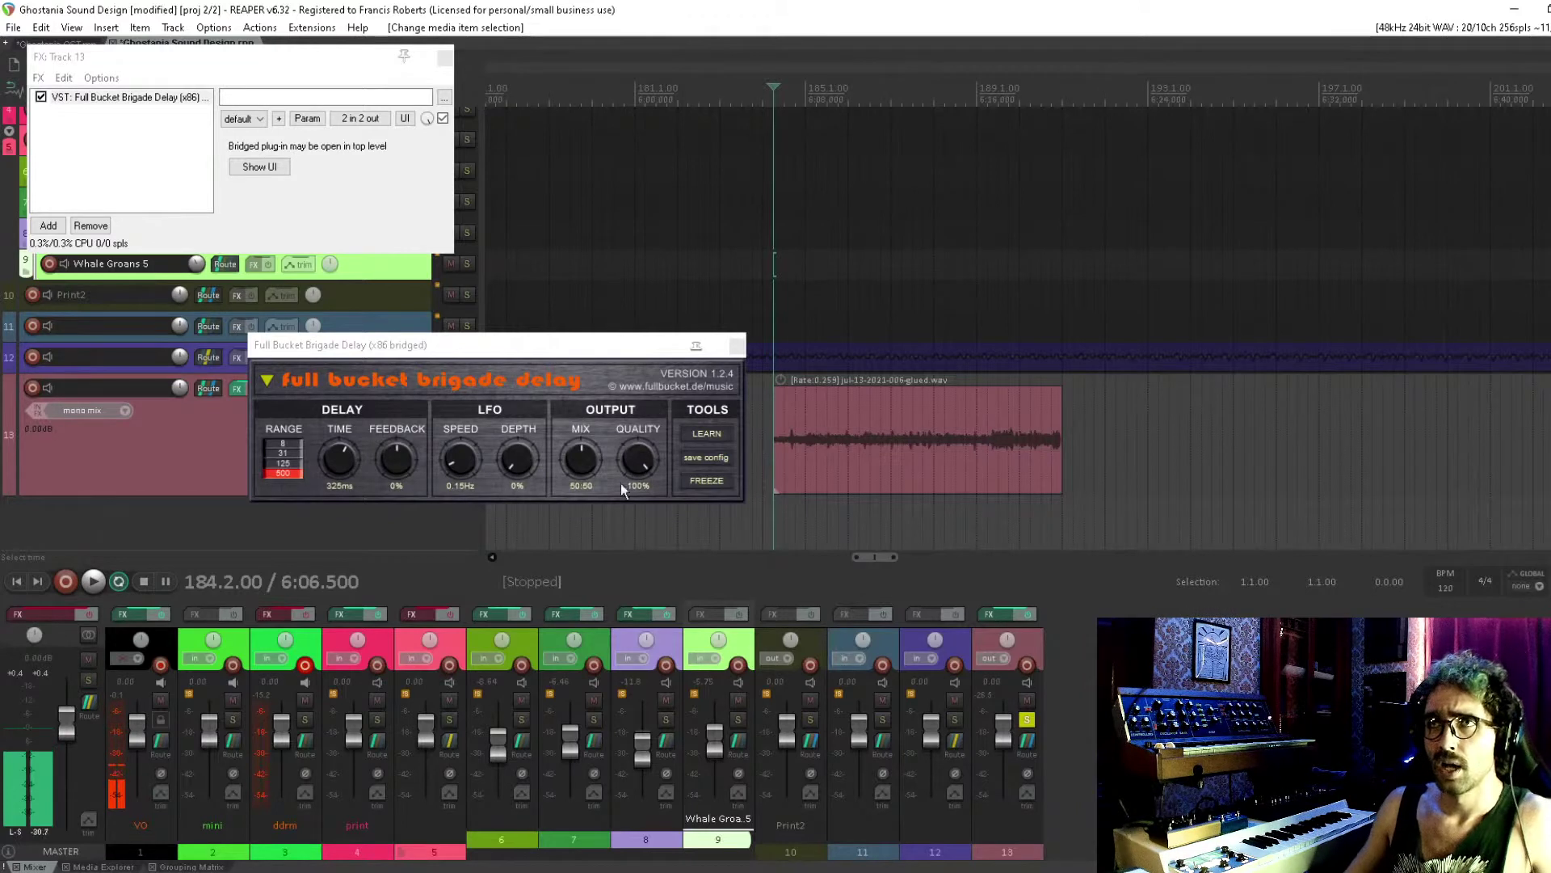
Set the delay's feedback to 45% and its time to 426 ms, auditioning the stretched clip from 183.4.00
drag(379, 464, 347, 435)
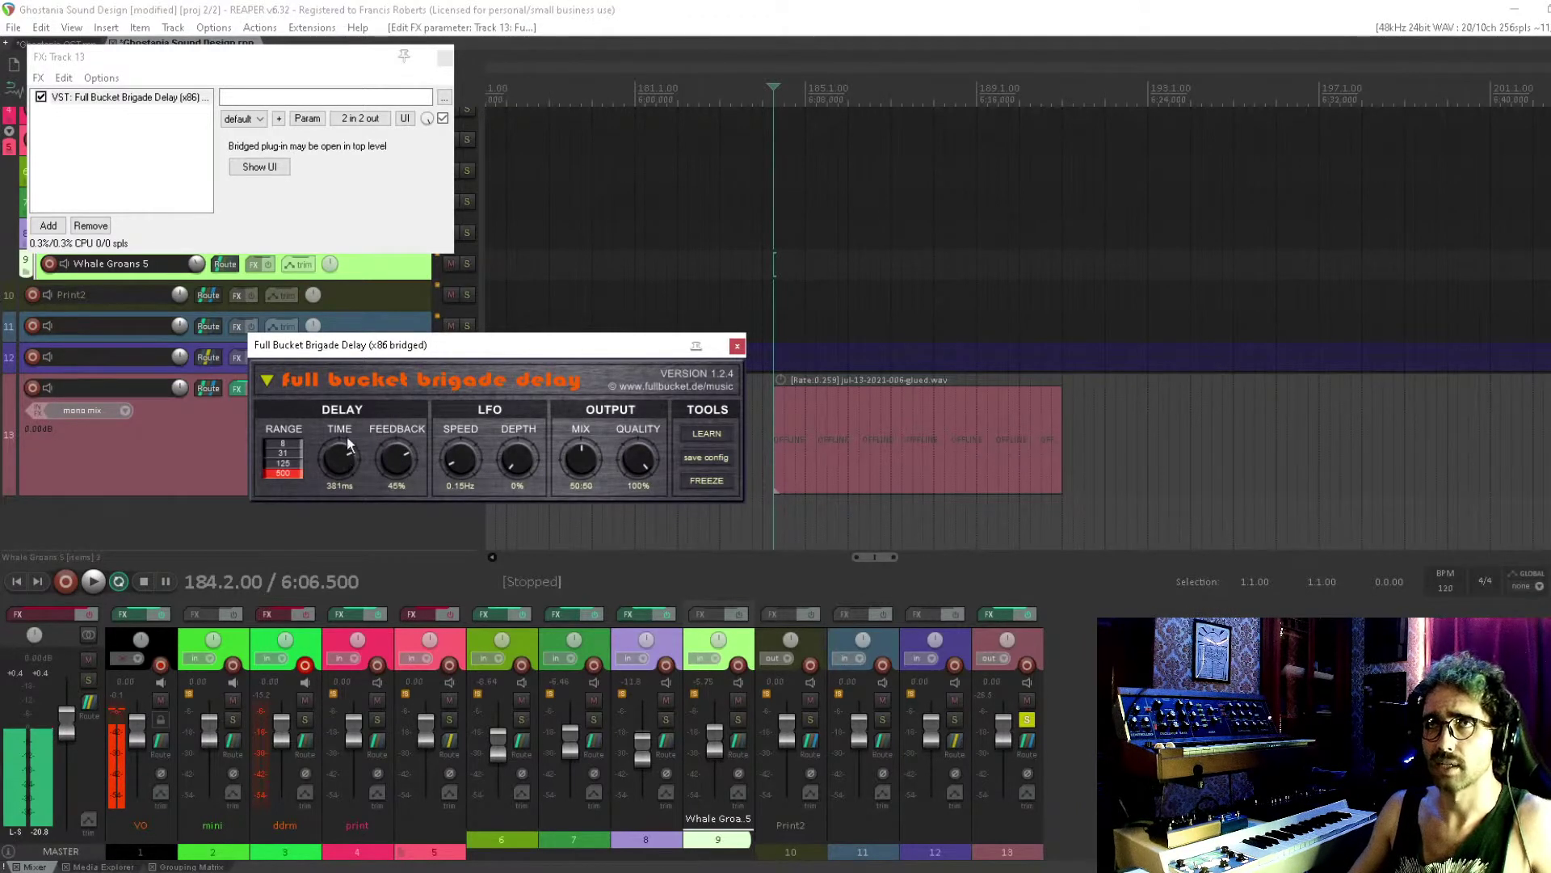
key(space)
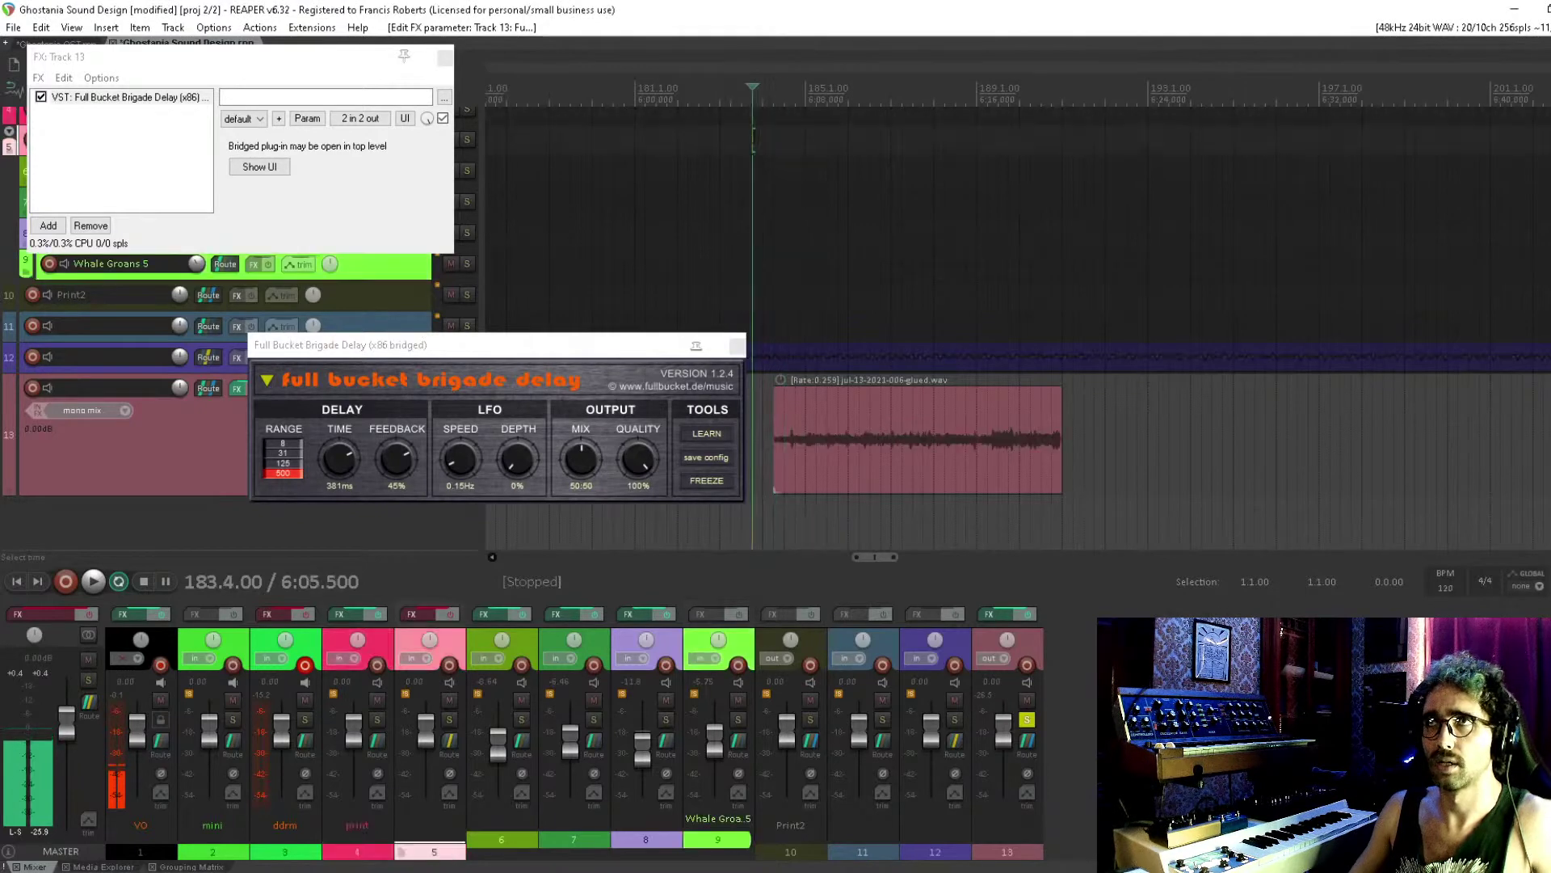
click(444, 58)
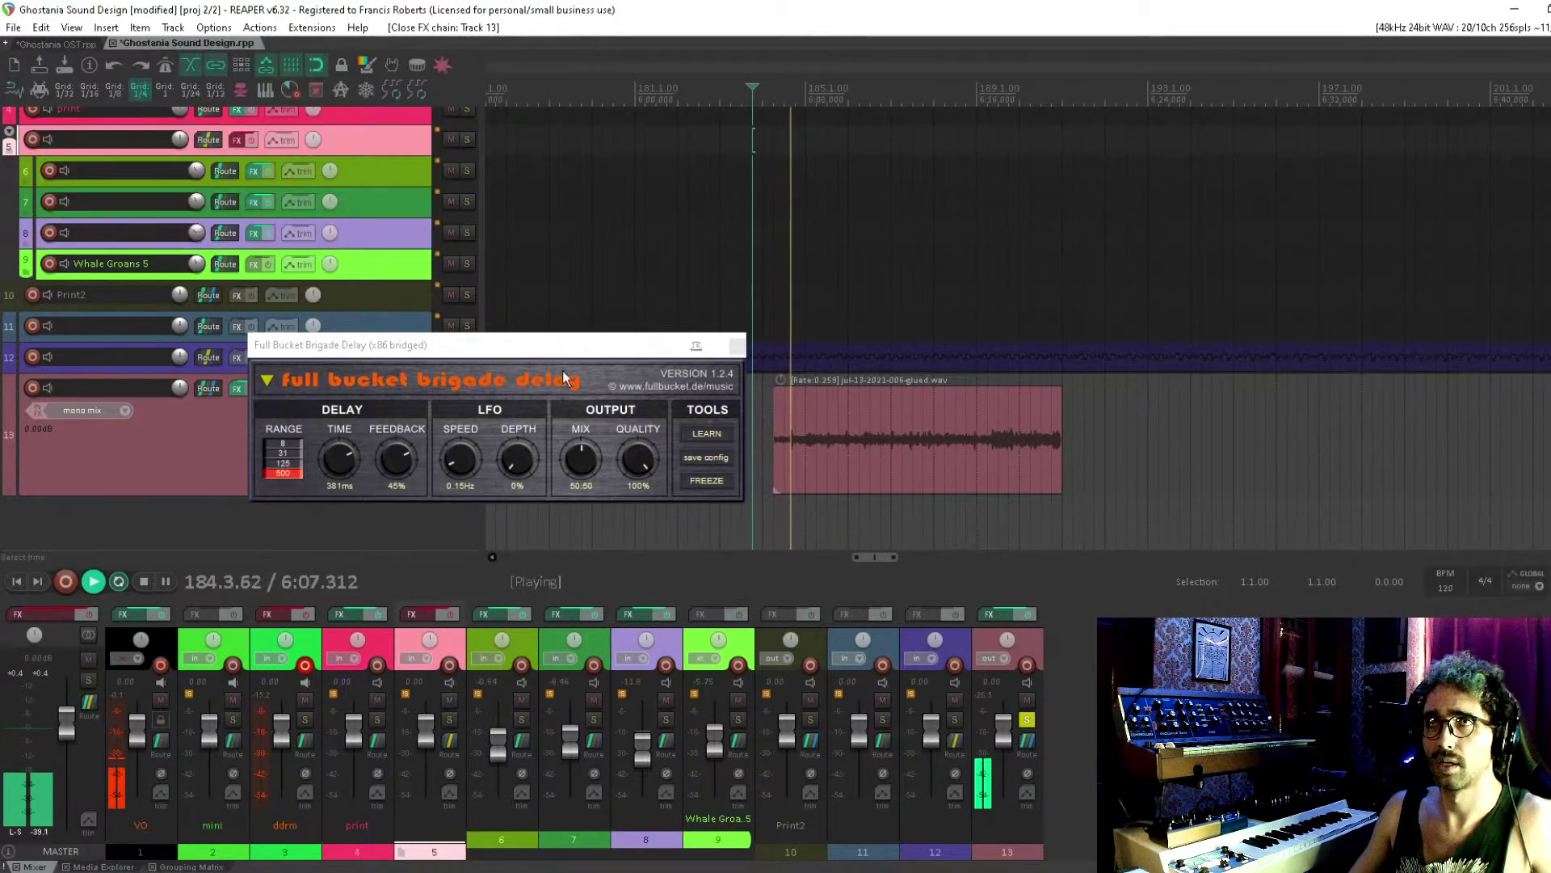
mouse_move(341, 467)
mouse_down()
mouse_move(341, 505)
mouse_move(357, 428)
mouse_move(310, 441)
mouse_move(337, 456)
mouse_up()
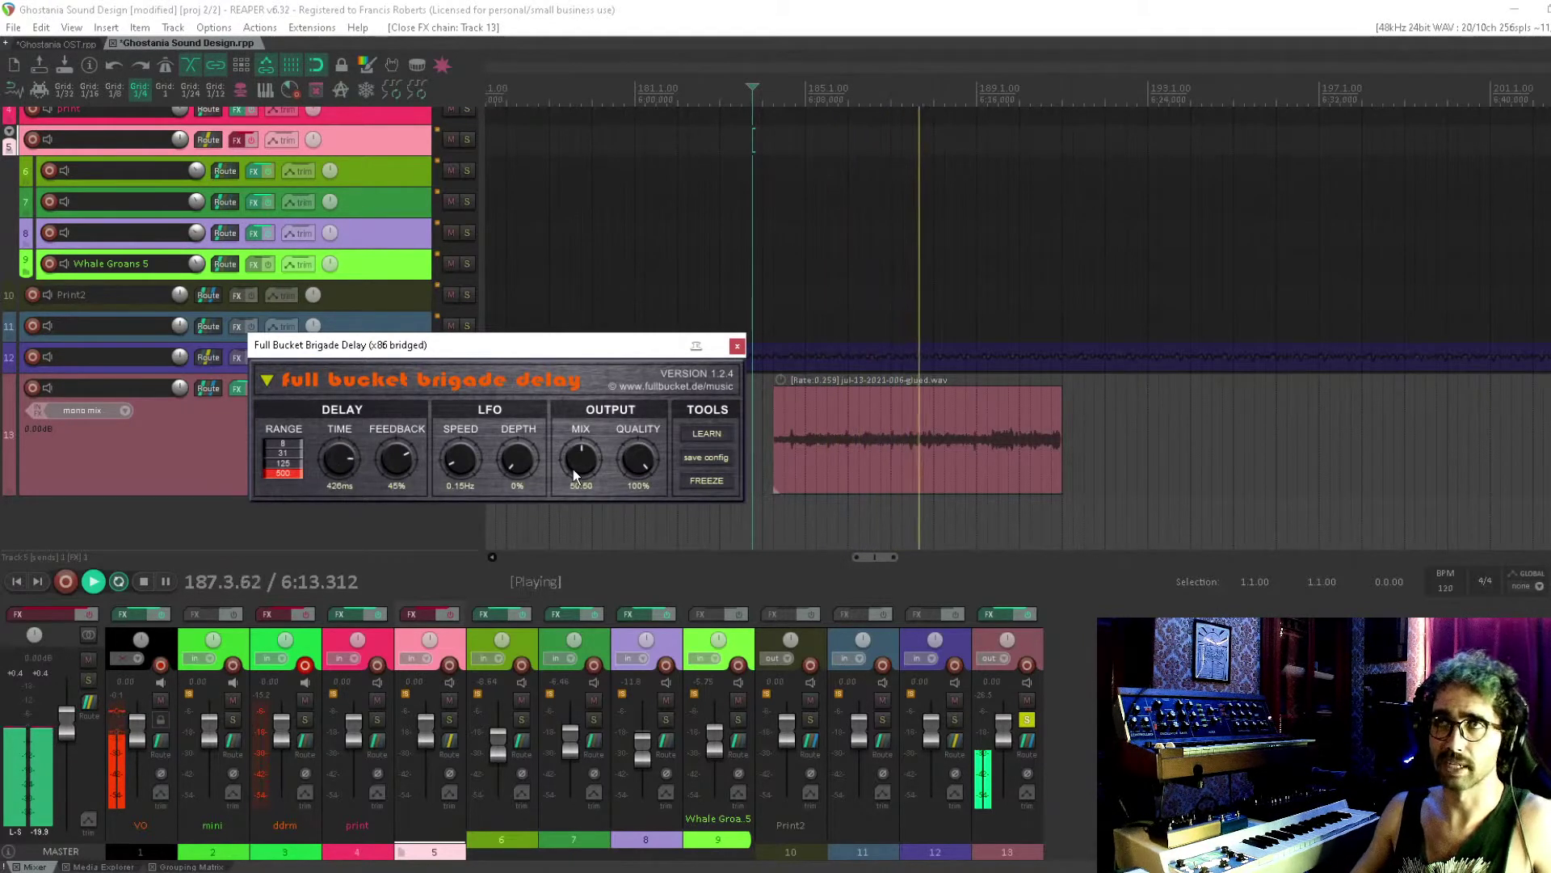
click(865, 7)
key(space)
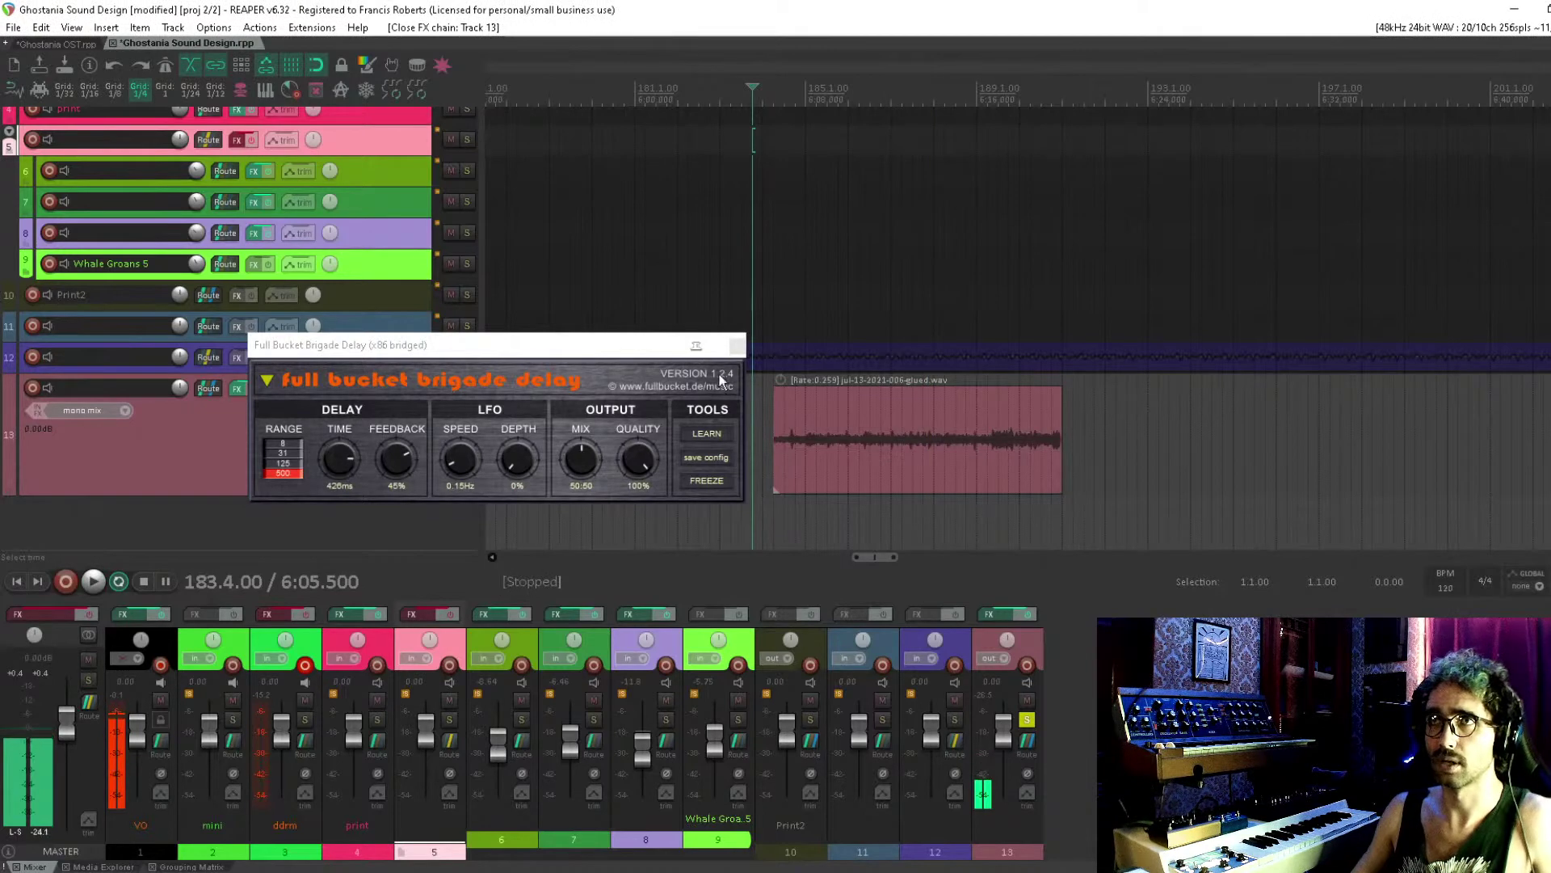
Reopen track 13's effects and enable parameter modulation with an LFO on the delay's Time parameter
drag(553, 344, 789, 299)
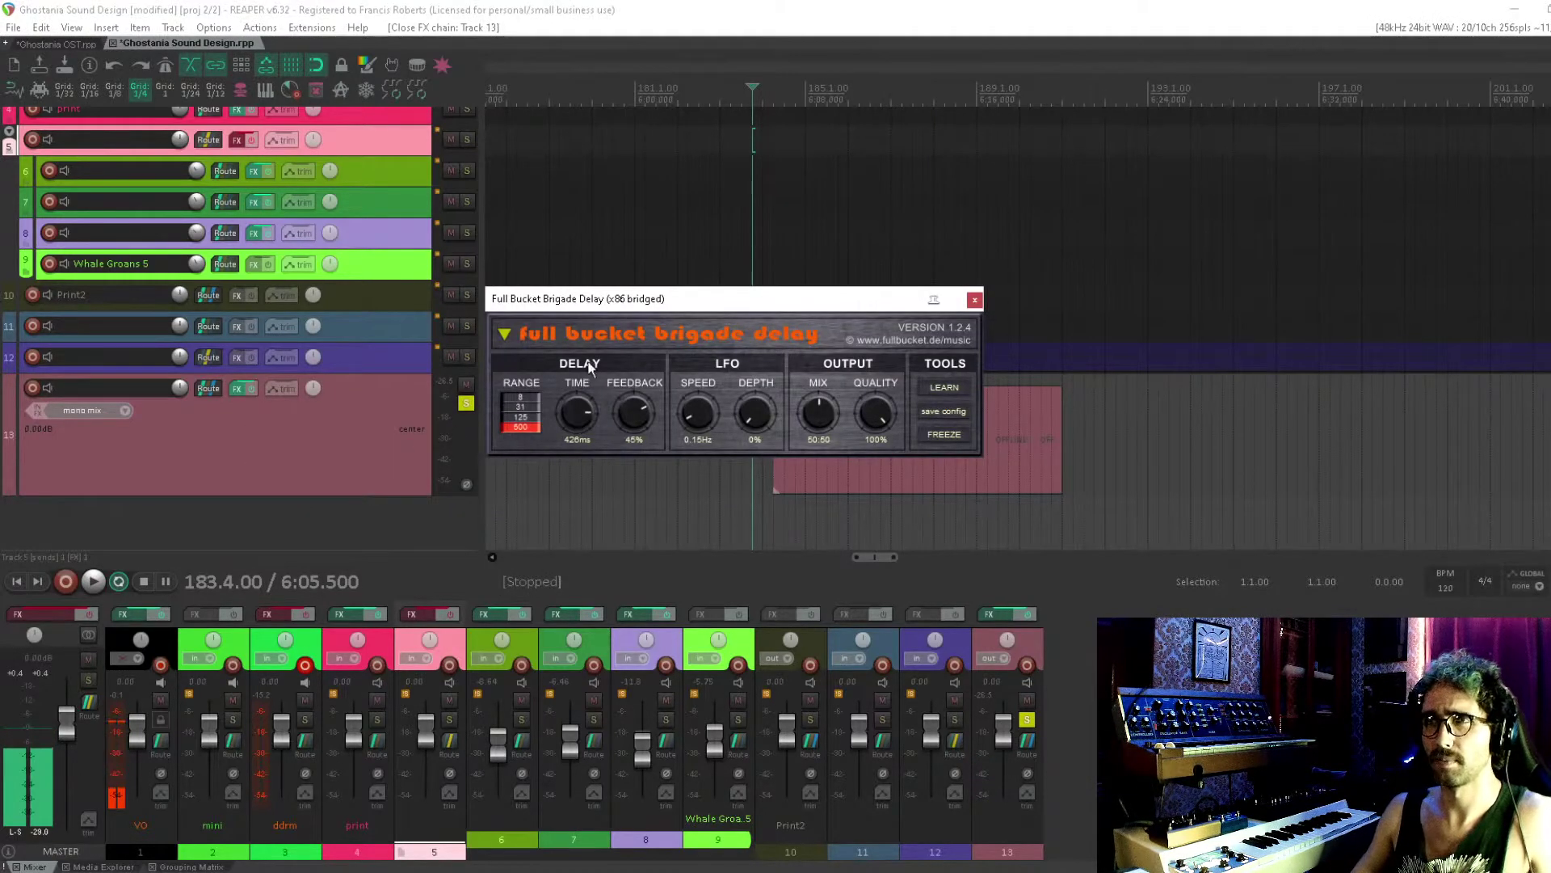
drag(612, 311, 614, 337)
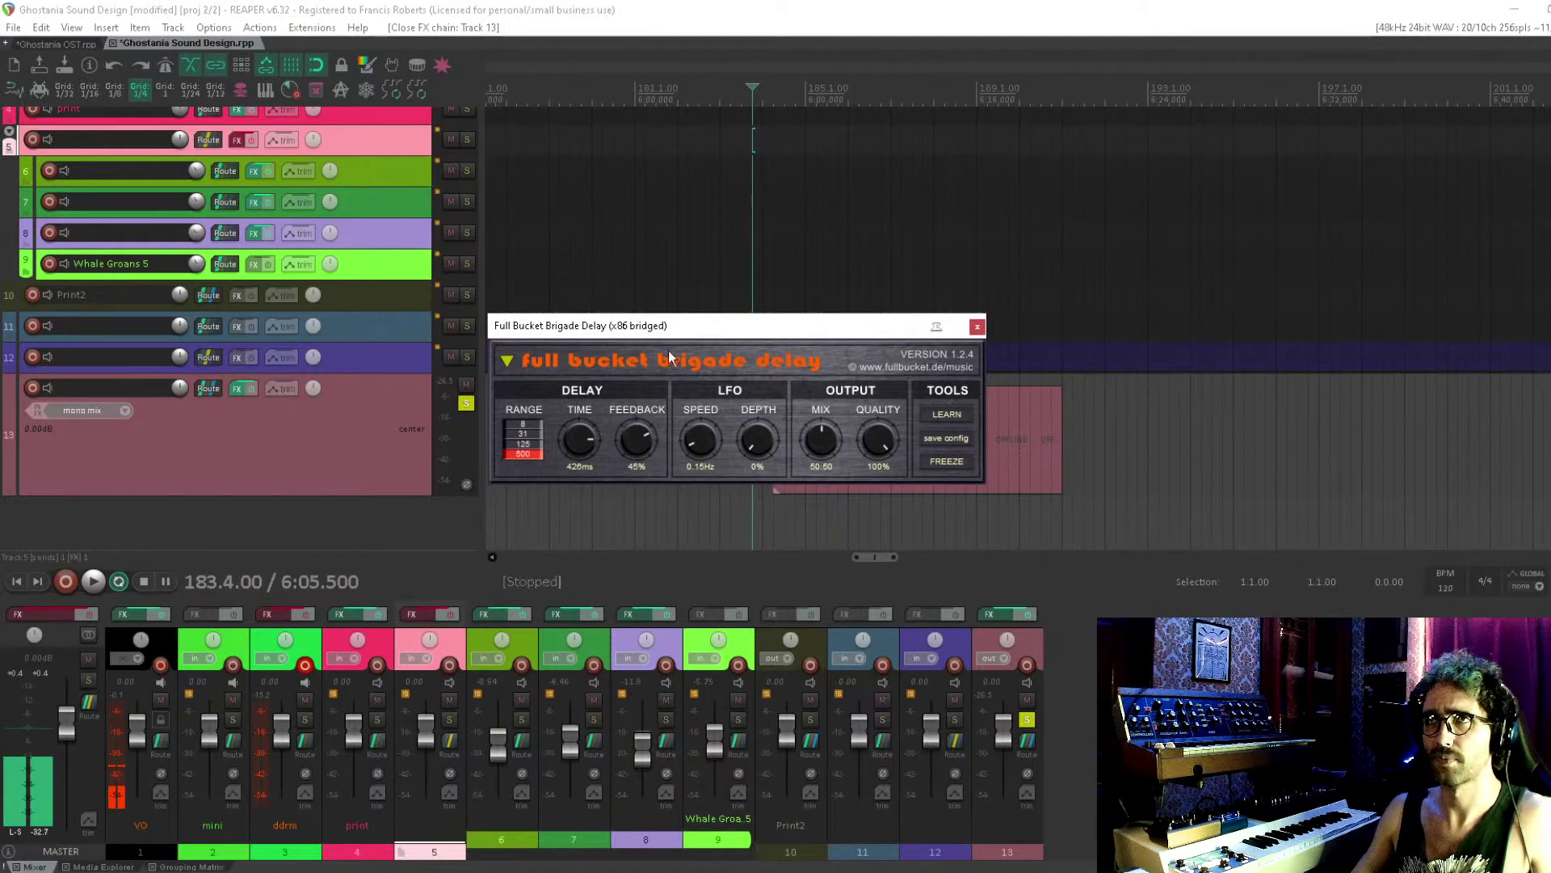
click(977, 326)
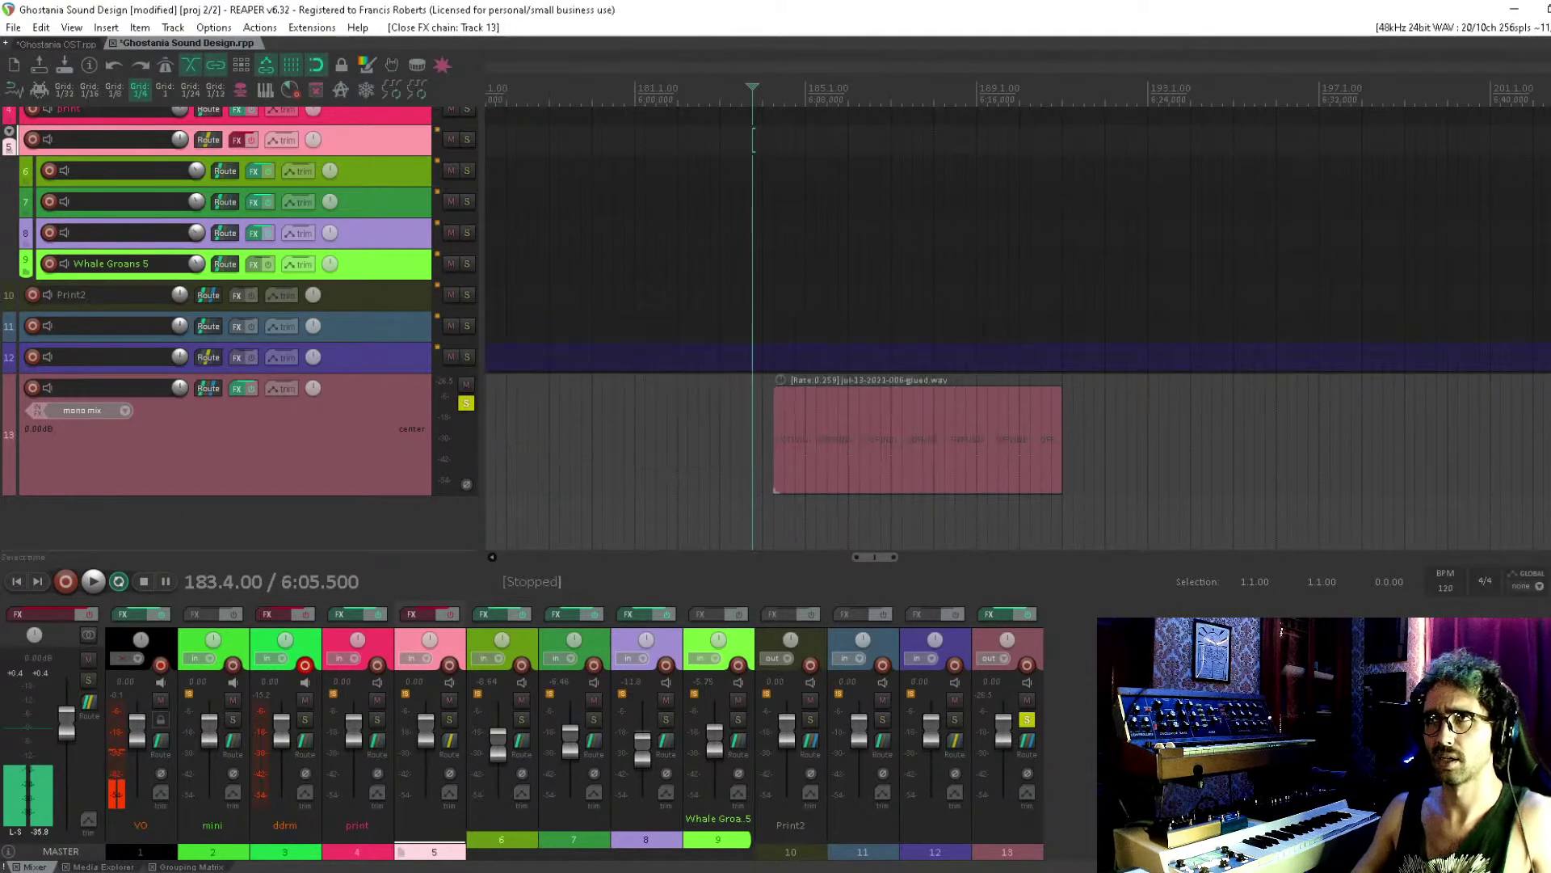
click(235, 391)
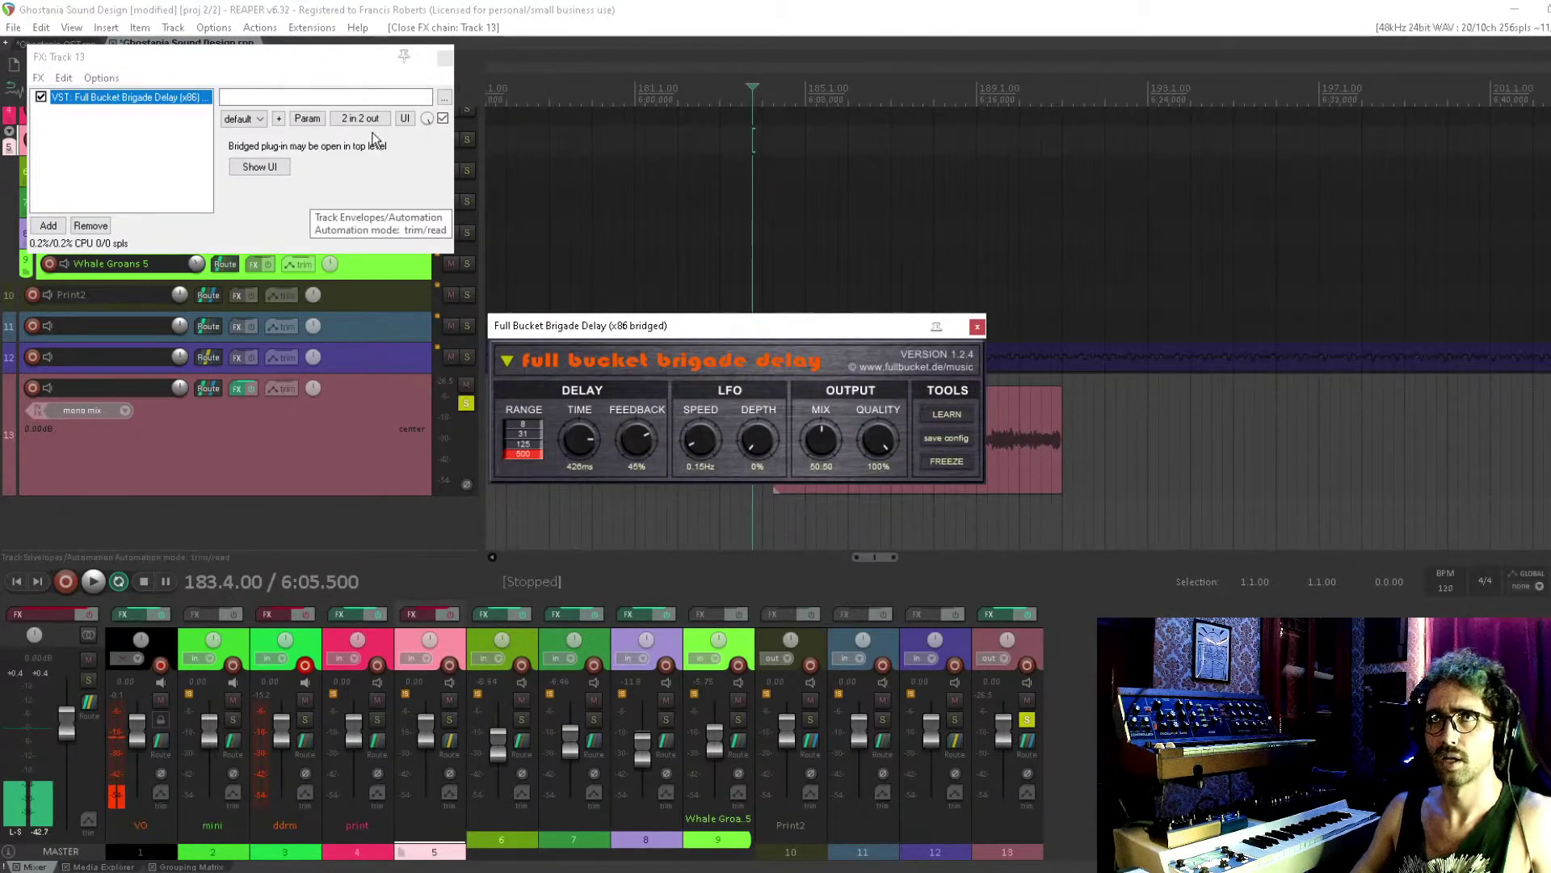
click(307, 117)
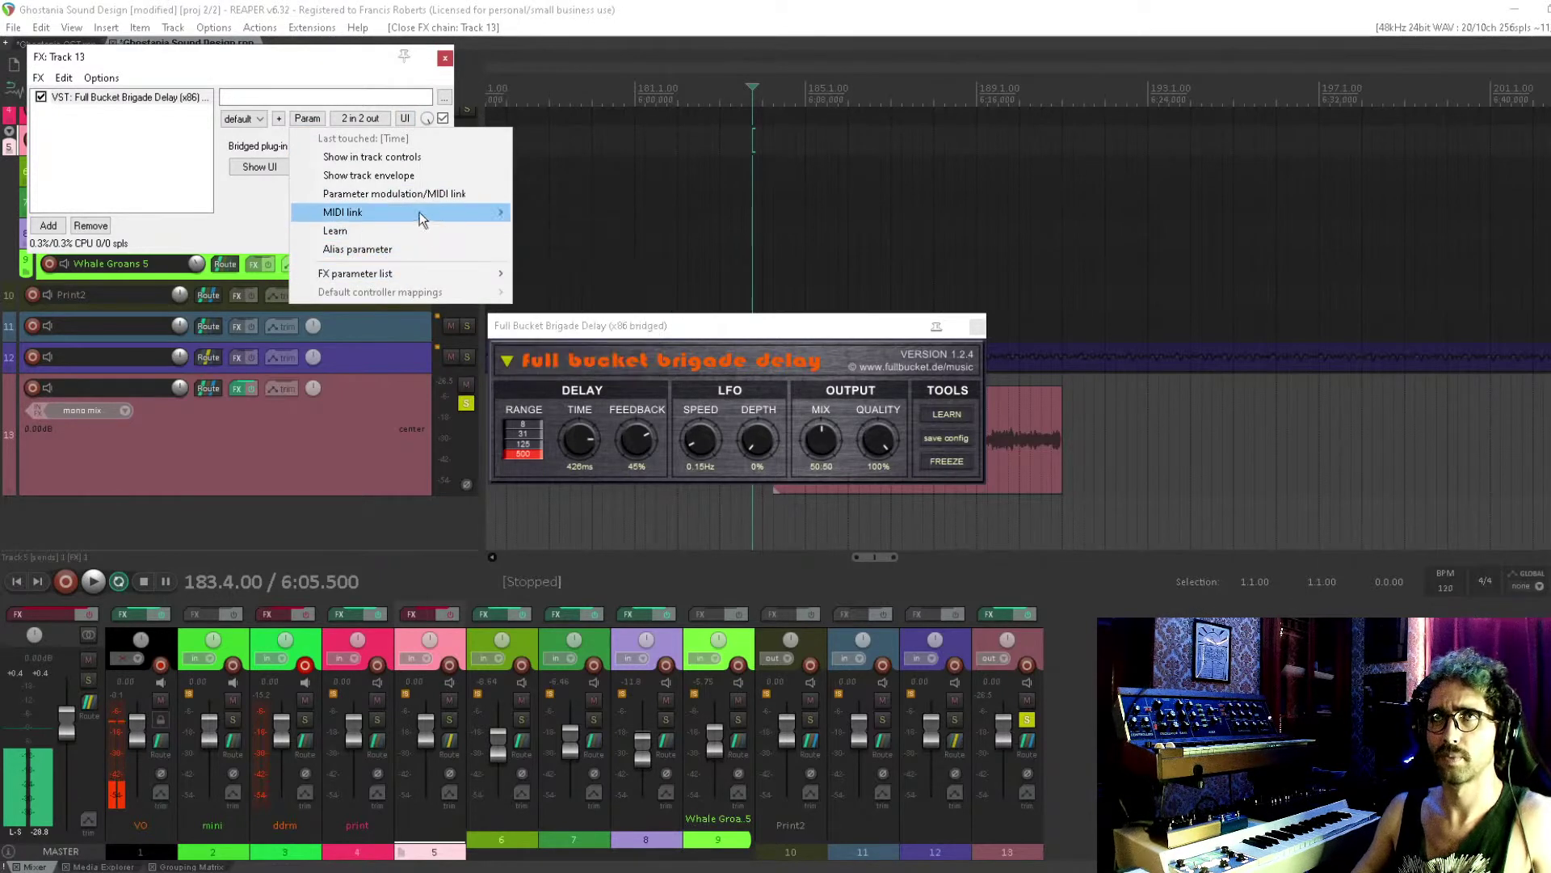
click(395, 194)
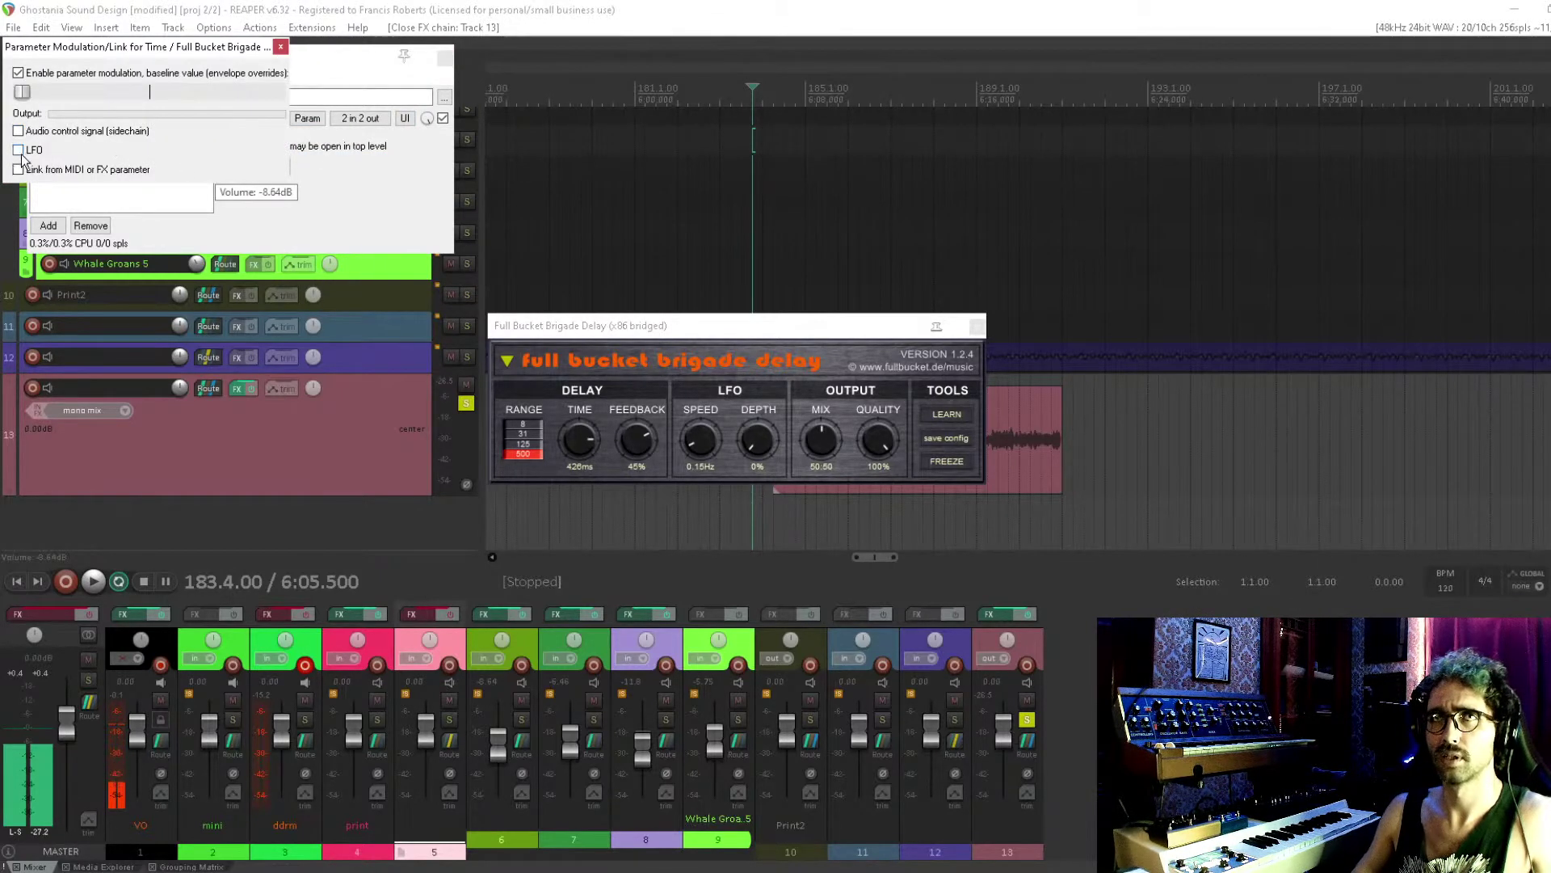
click(18, 151)
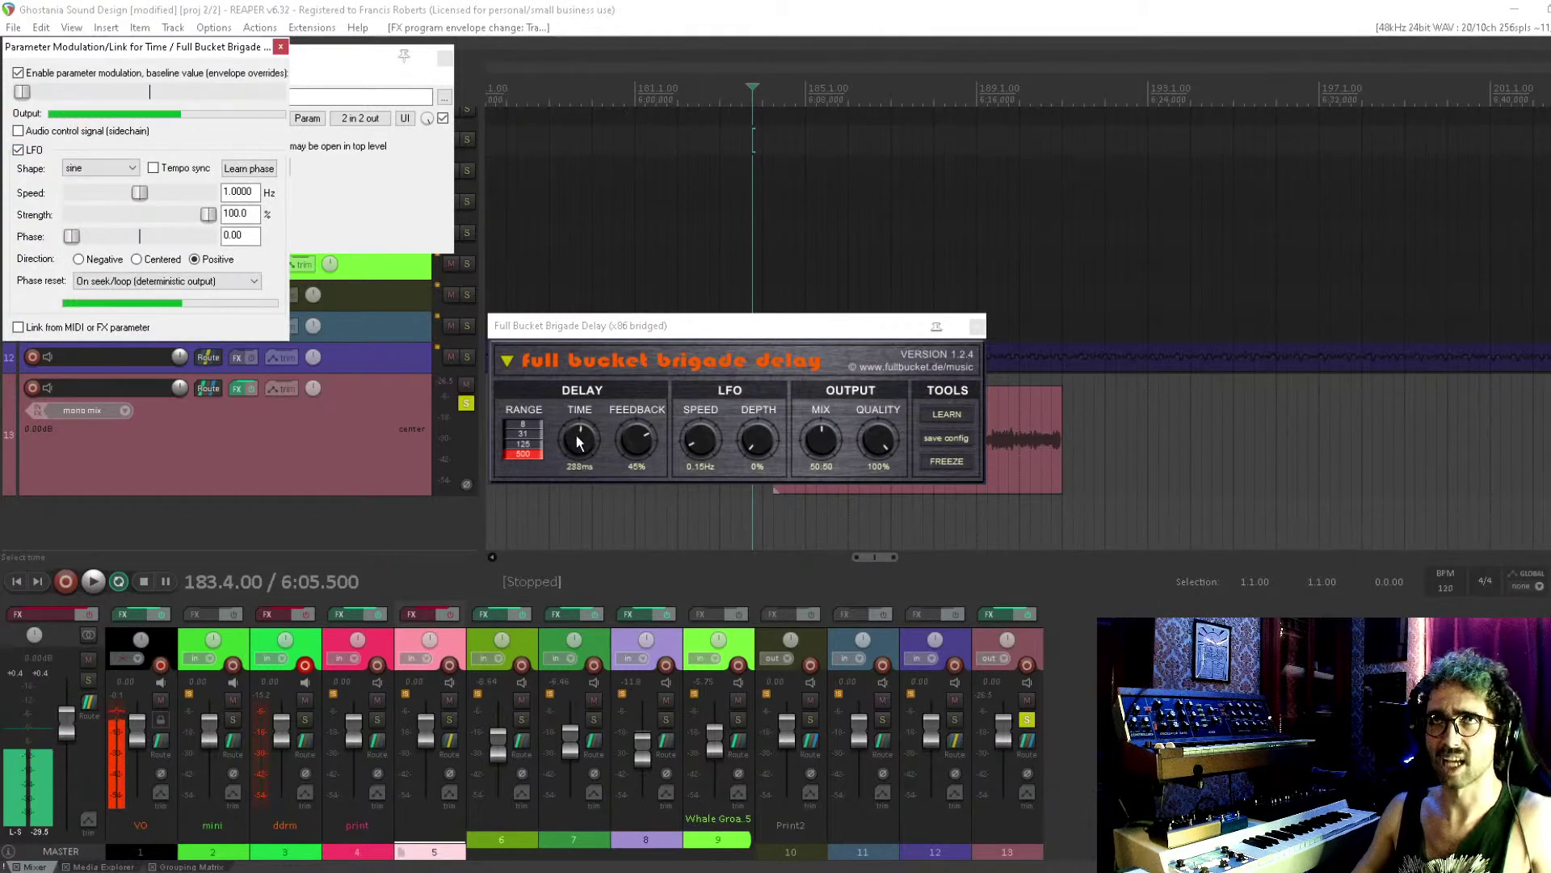
Close the delay's interface and play the stretched clip with a time selection from 184.2.00 to 191.1.00
click(977, 325)
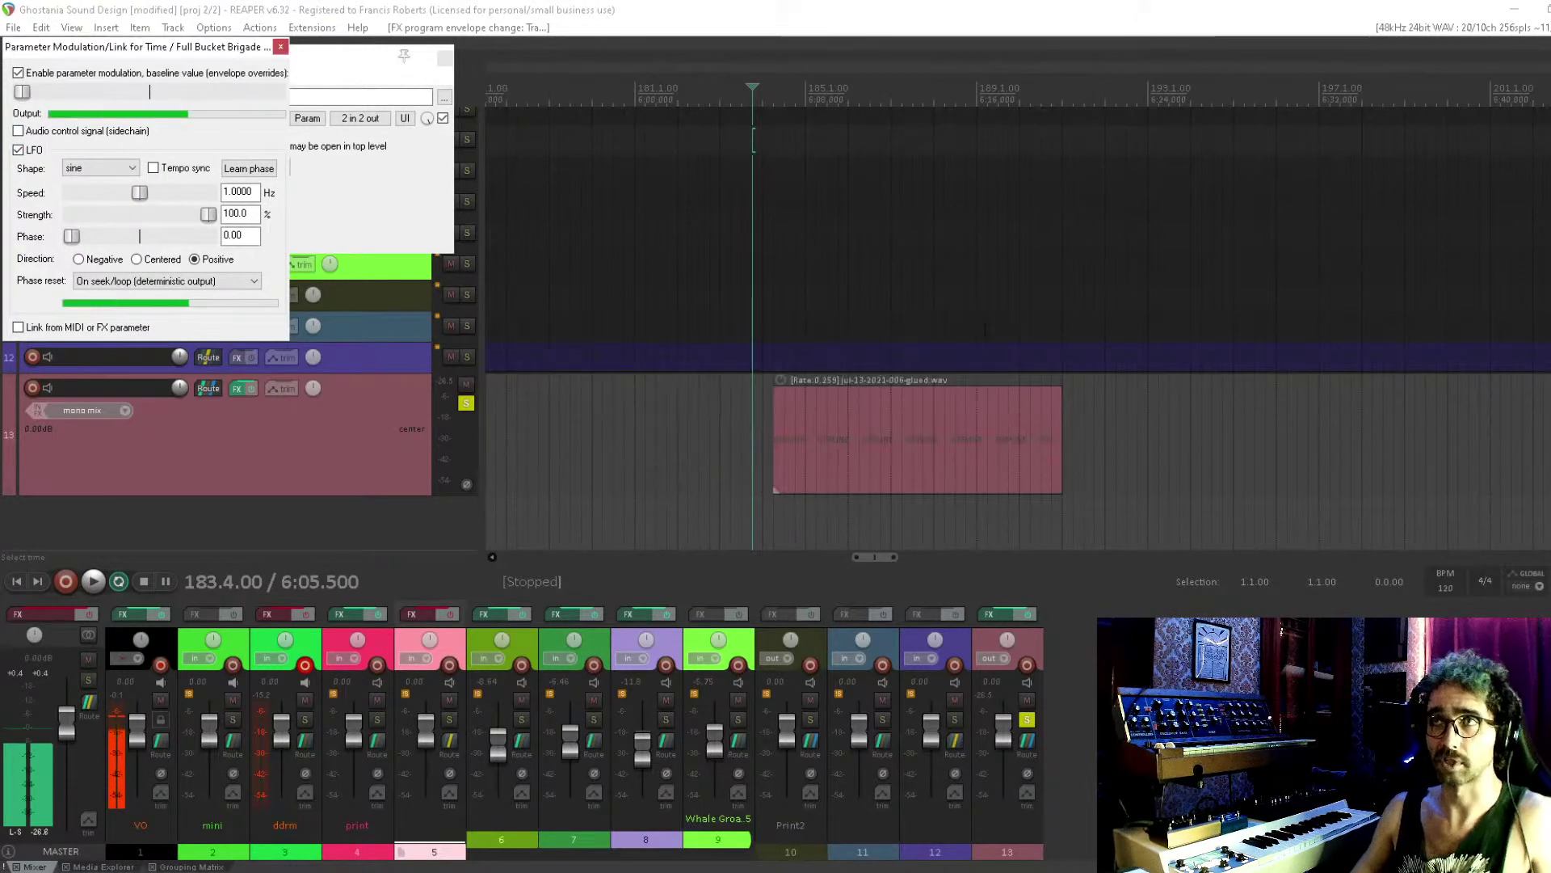
drag(213, 50, 614, 326)
drag(773, 323, 1061, 324)
key(space)
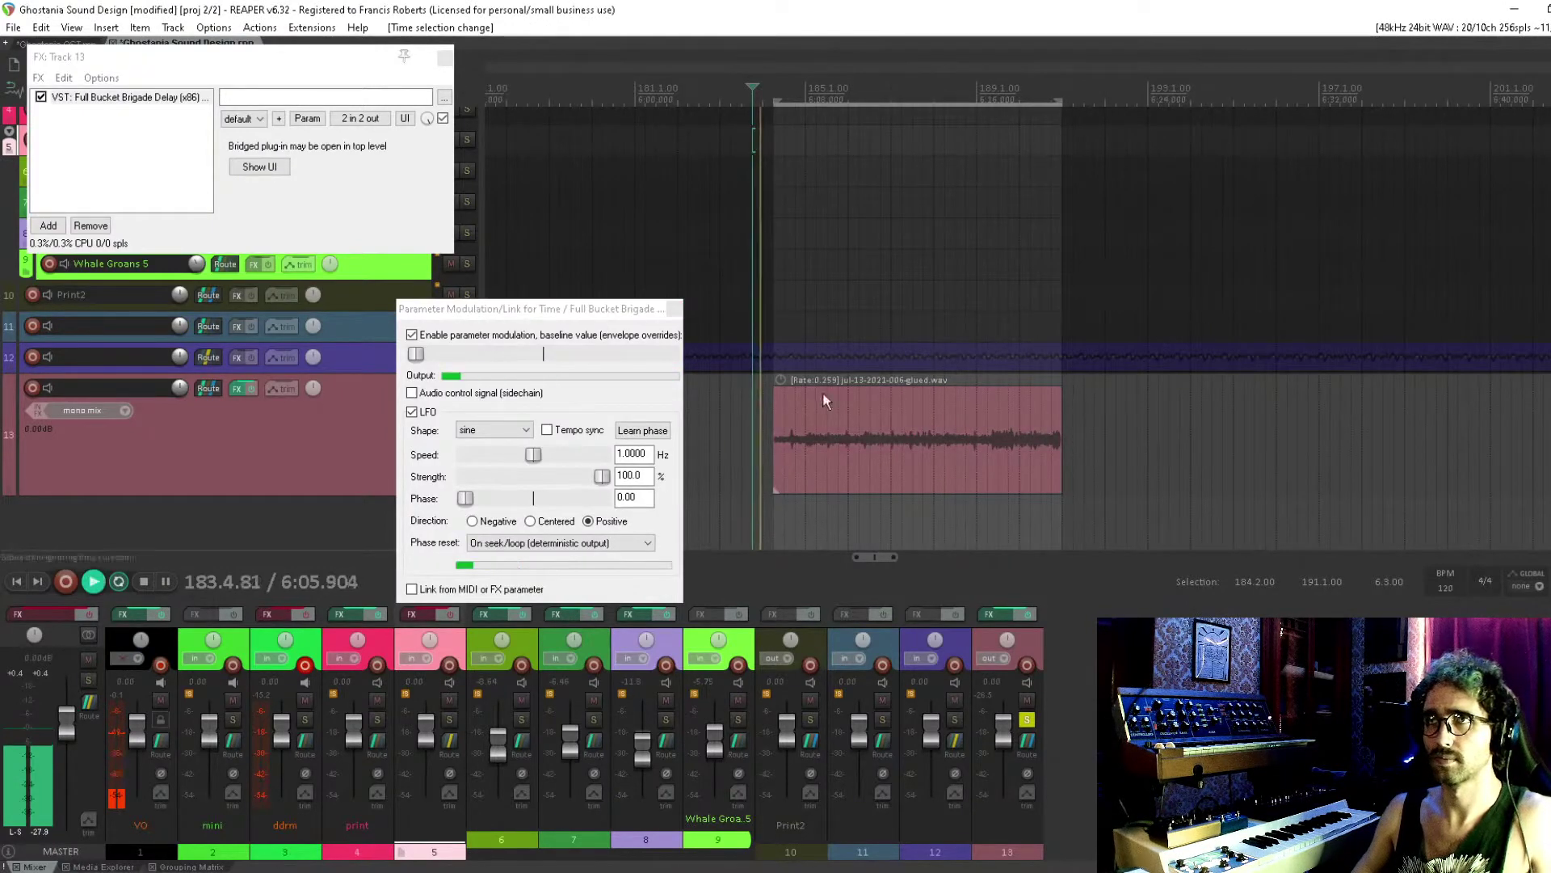
Set the Time parameter's LFO to 11.6% strength, 0.2667 Hz speed and Centered direction
click(482, 476)
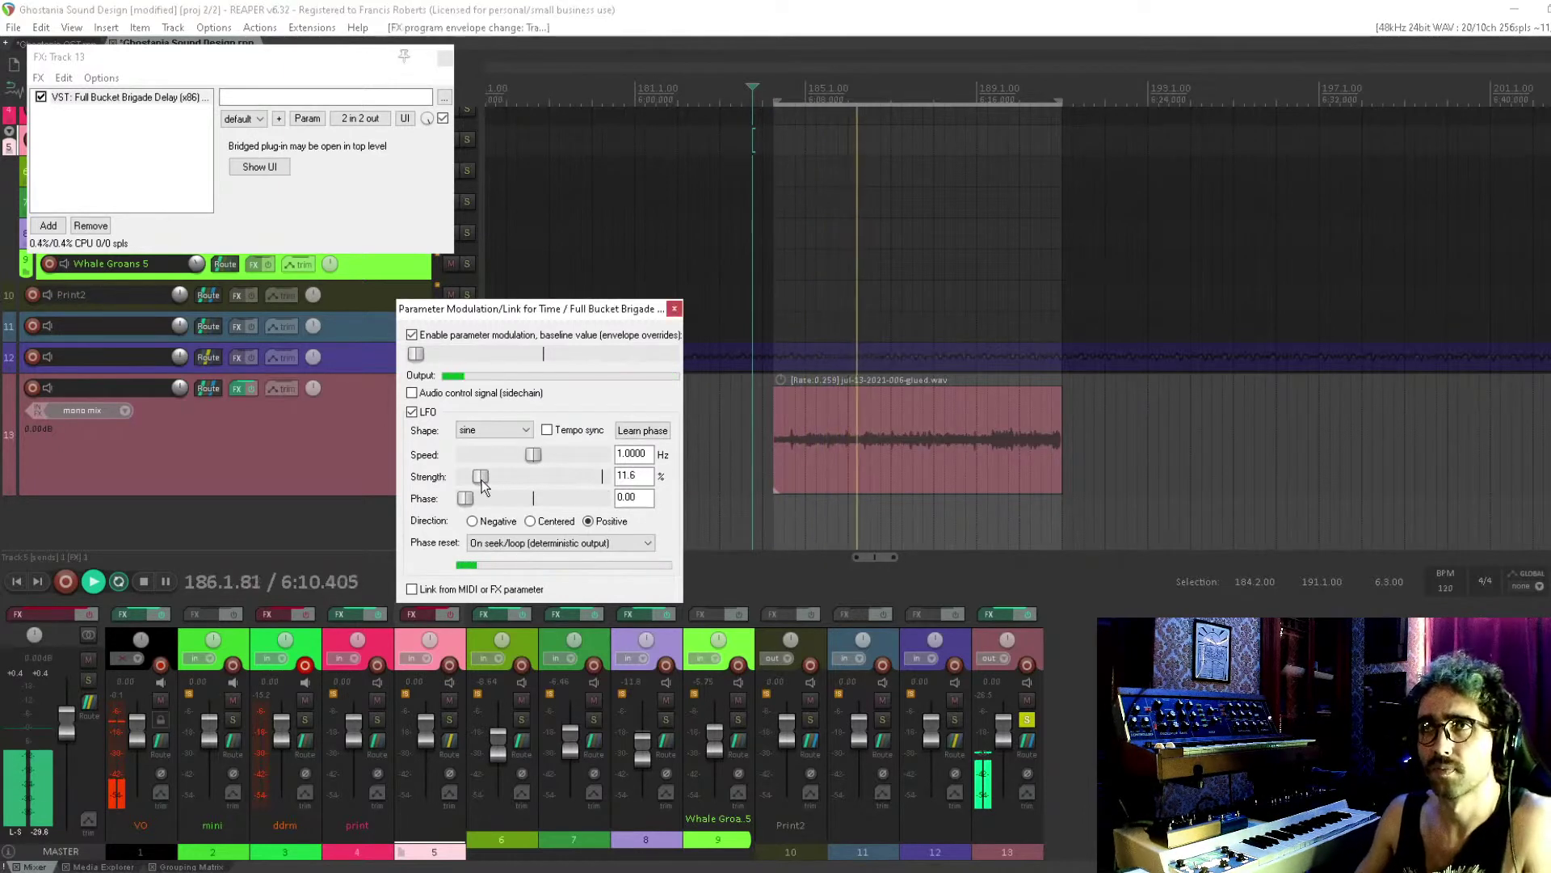
drag(533, 455, 482, 455)
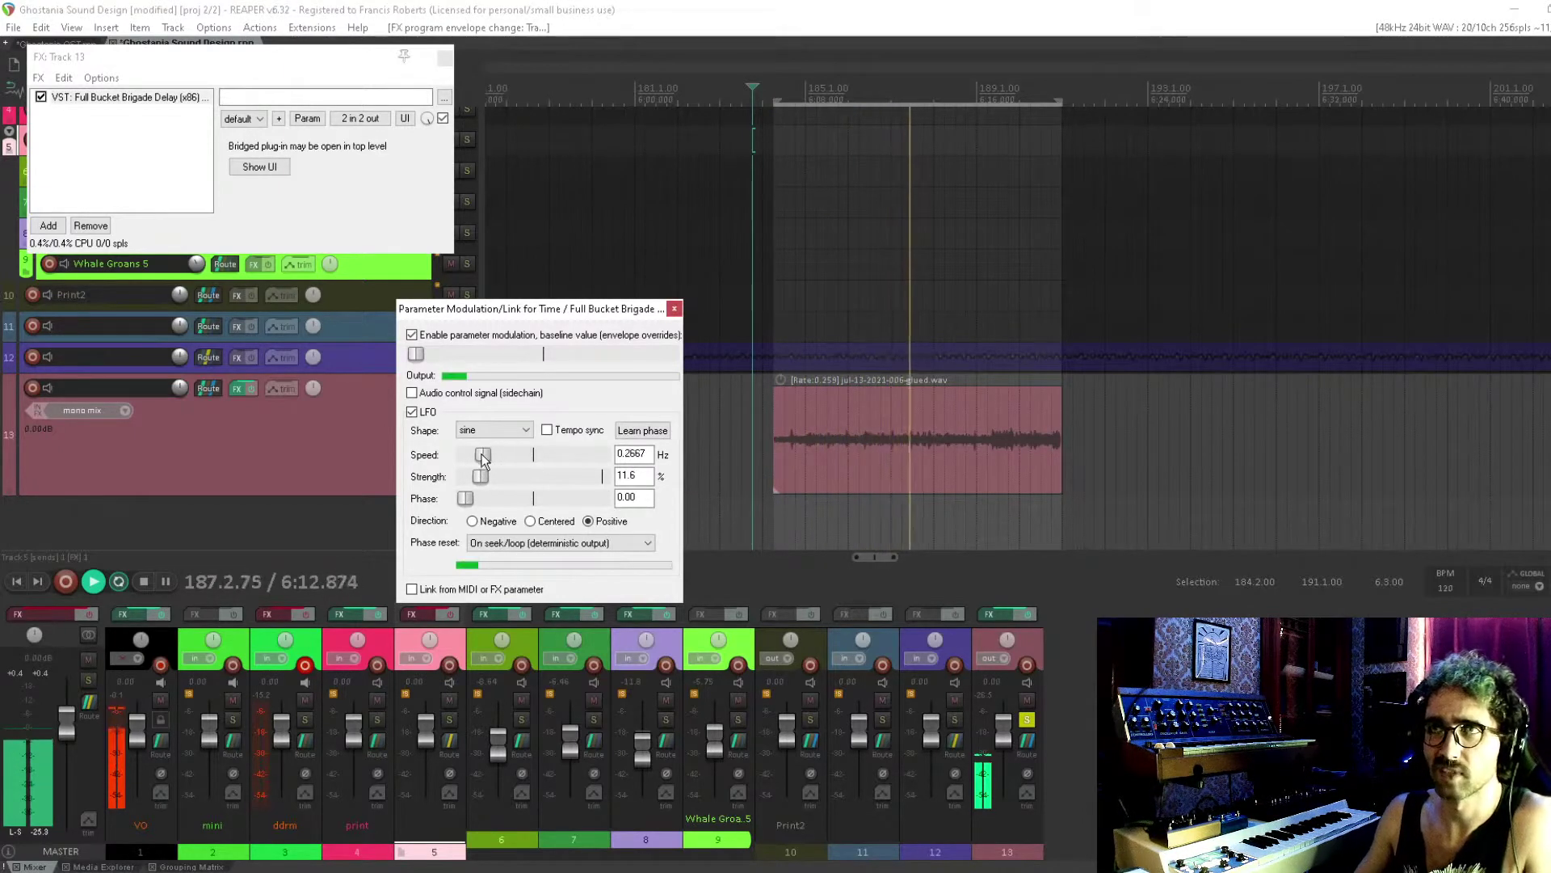
click(530, 521)
Sweep the modulation baseline value up to about mid-range and back to minimum while auditioning the clip
drag(443, 358, 490, 363)
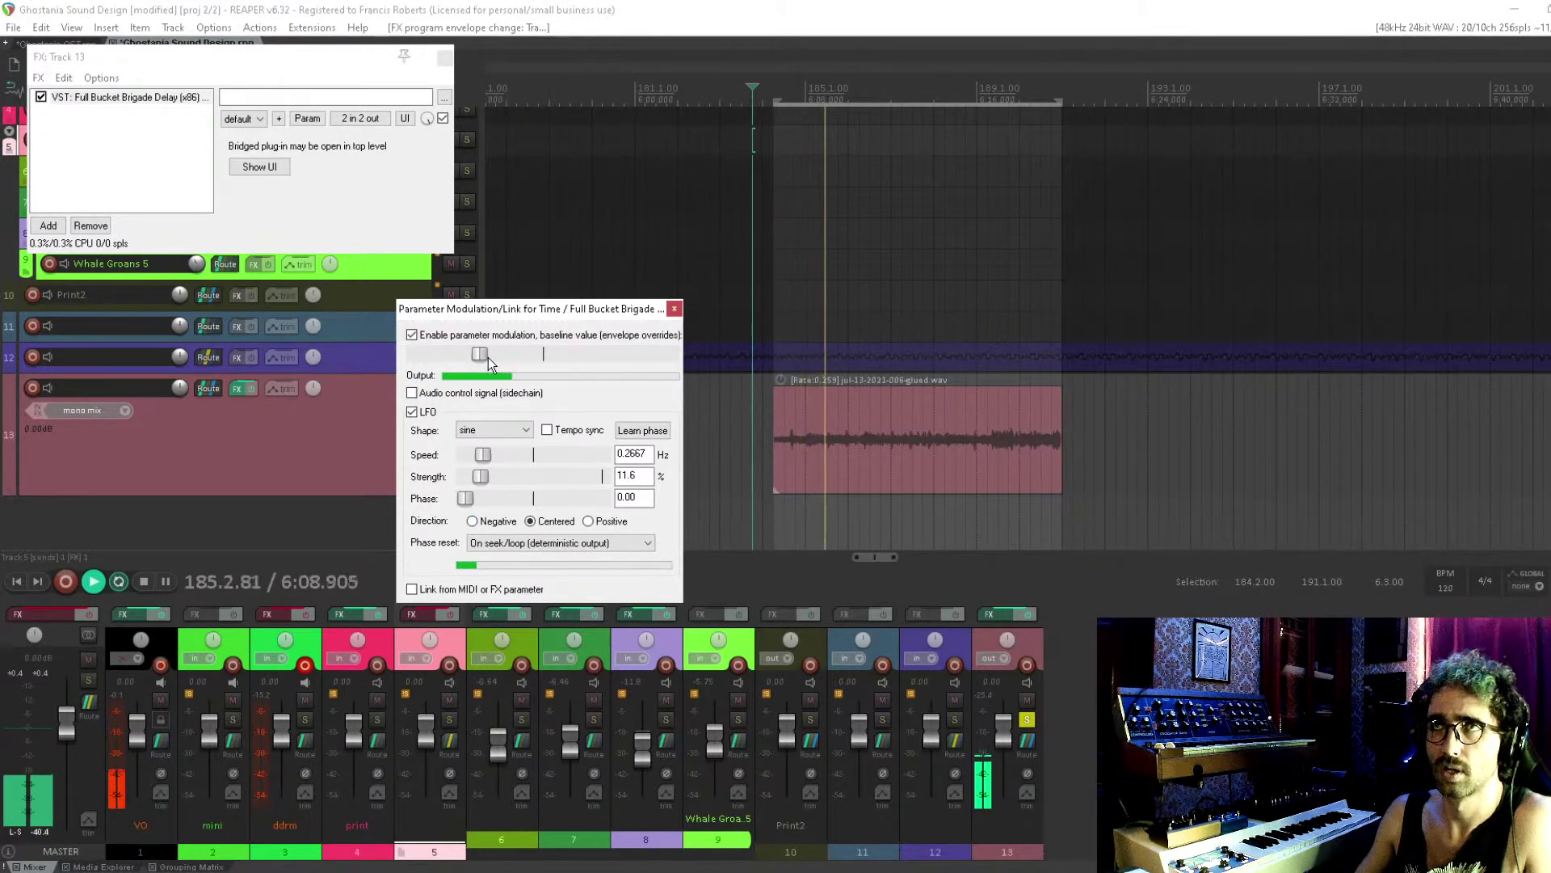
drag(488, 357, 555, 351)
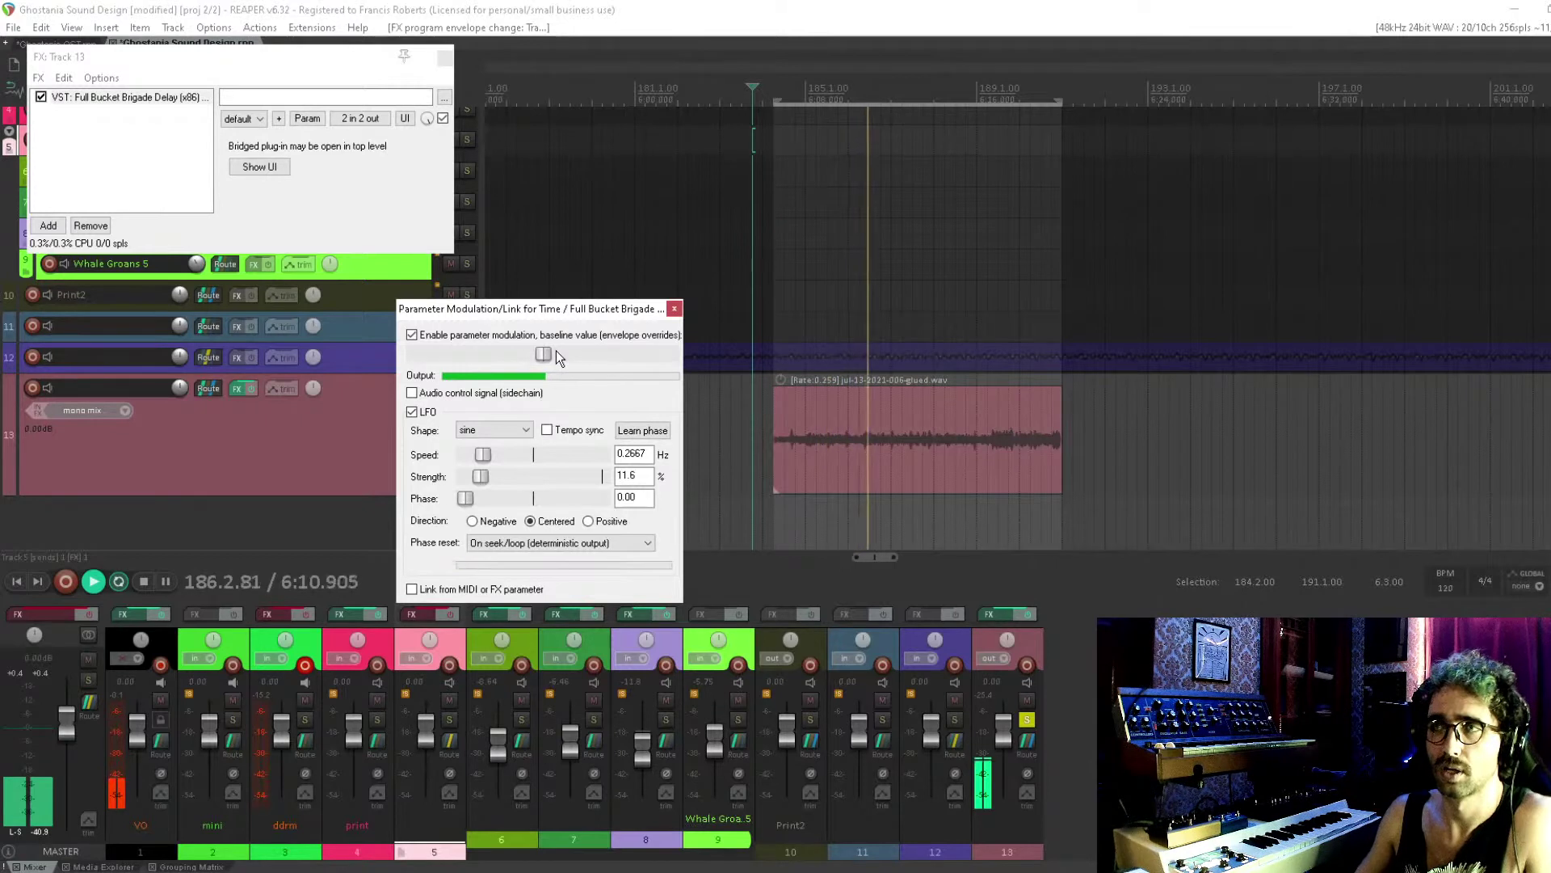
drag(550, 350, 372, 357)
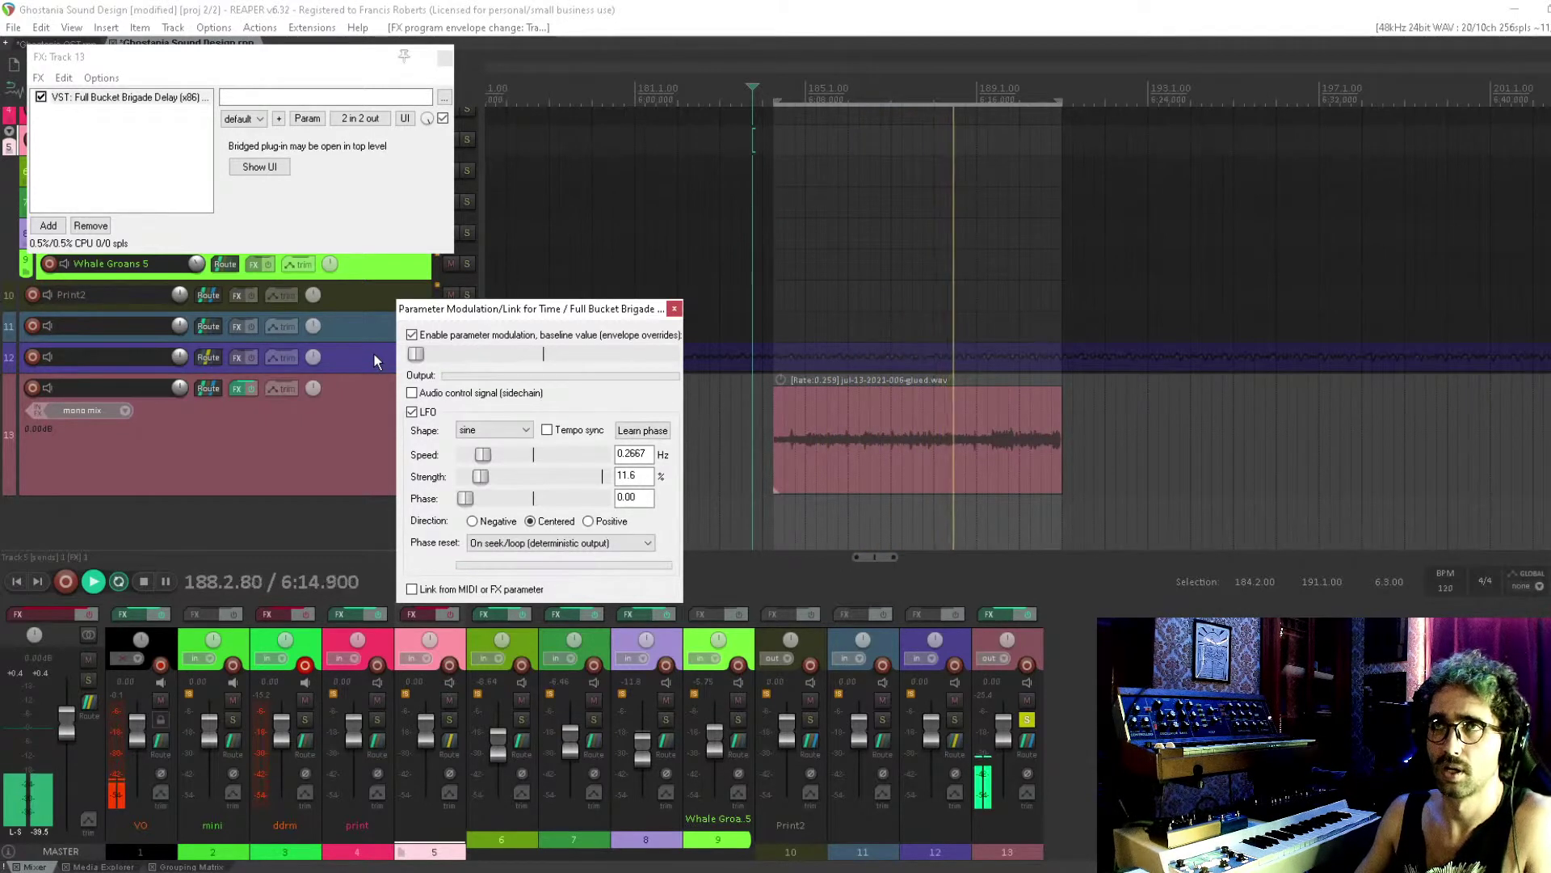
Close the modulation and track effects windows, ending playback with the time selection cleared
click(675, 309)
click(445, 59)
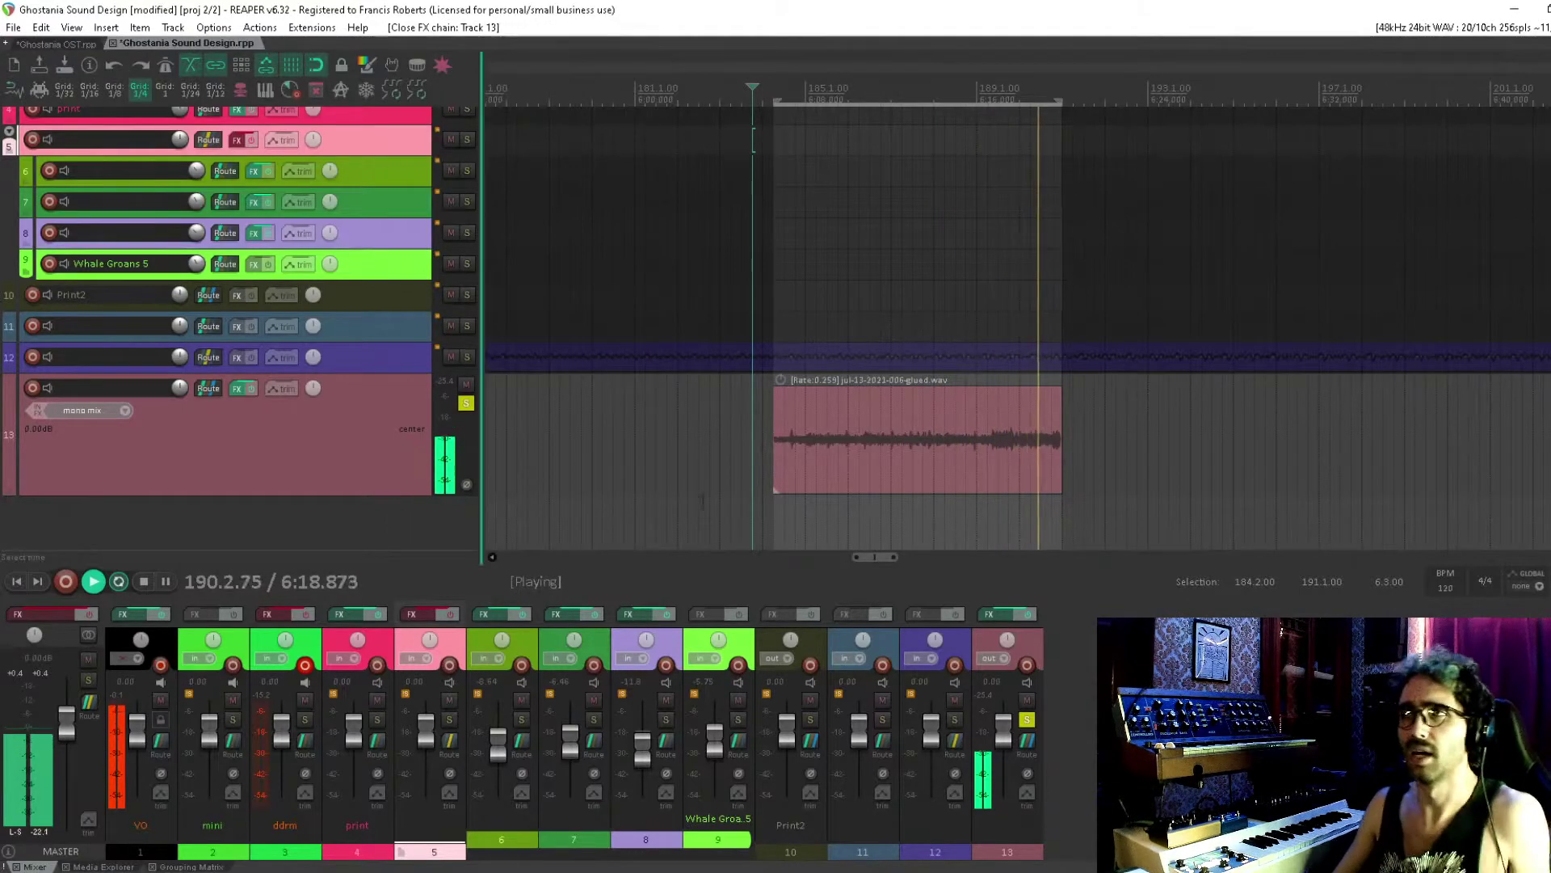
key(space)
key(Escape)
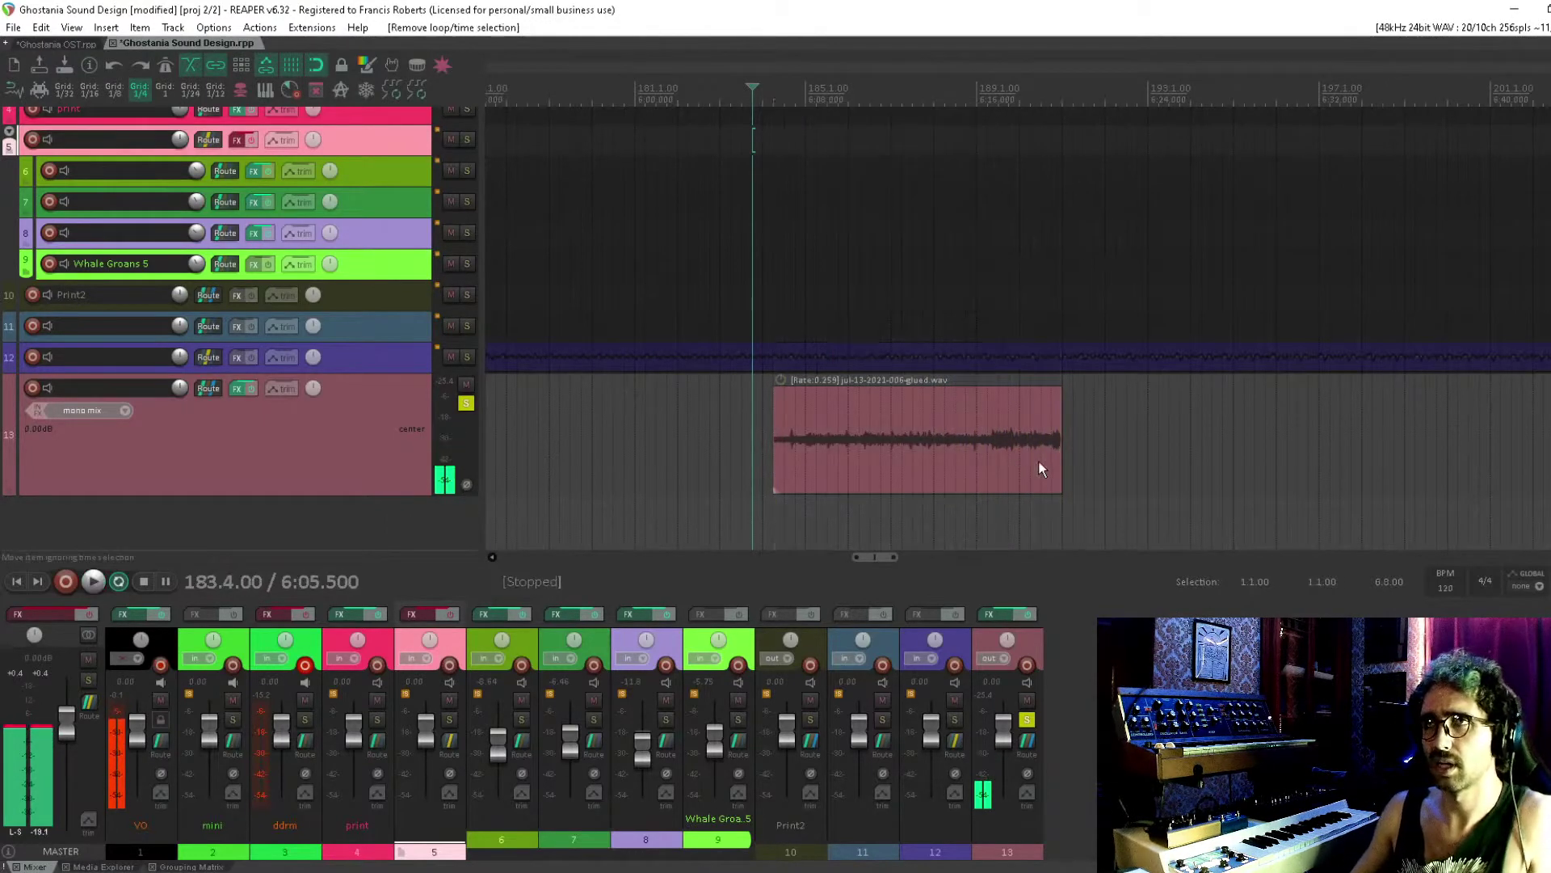
Render the delay into track 13's stretched clip as a new take with multichannel output
drag(1297, 517, 699, 499)
click(790, 477)
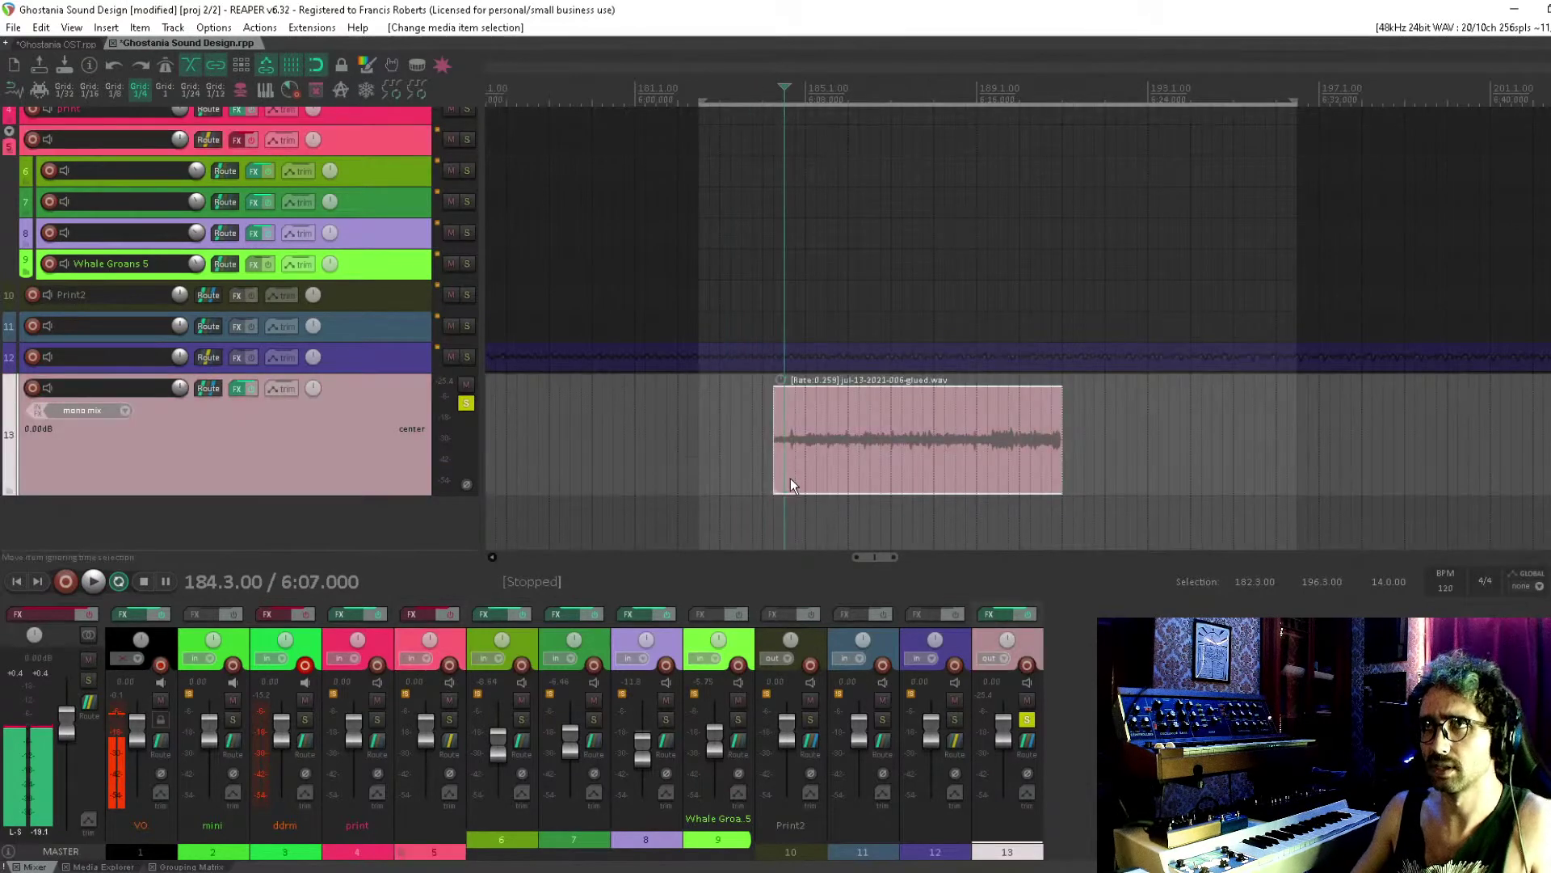
right_click(794, 477)
key(Escape)
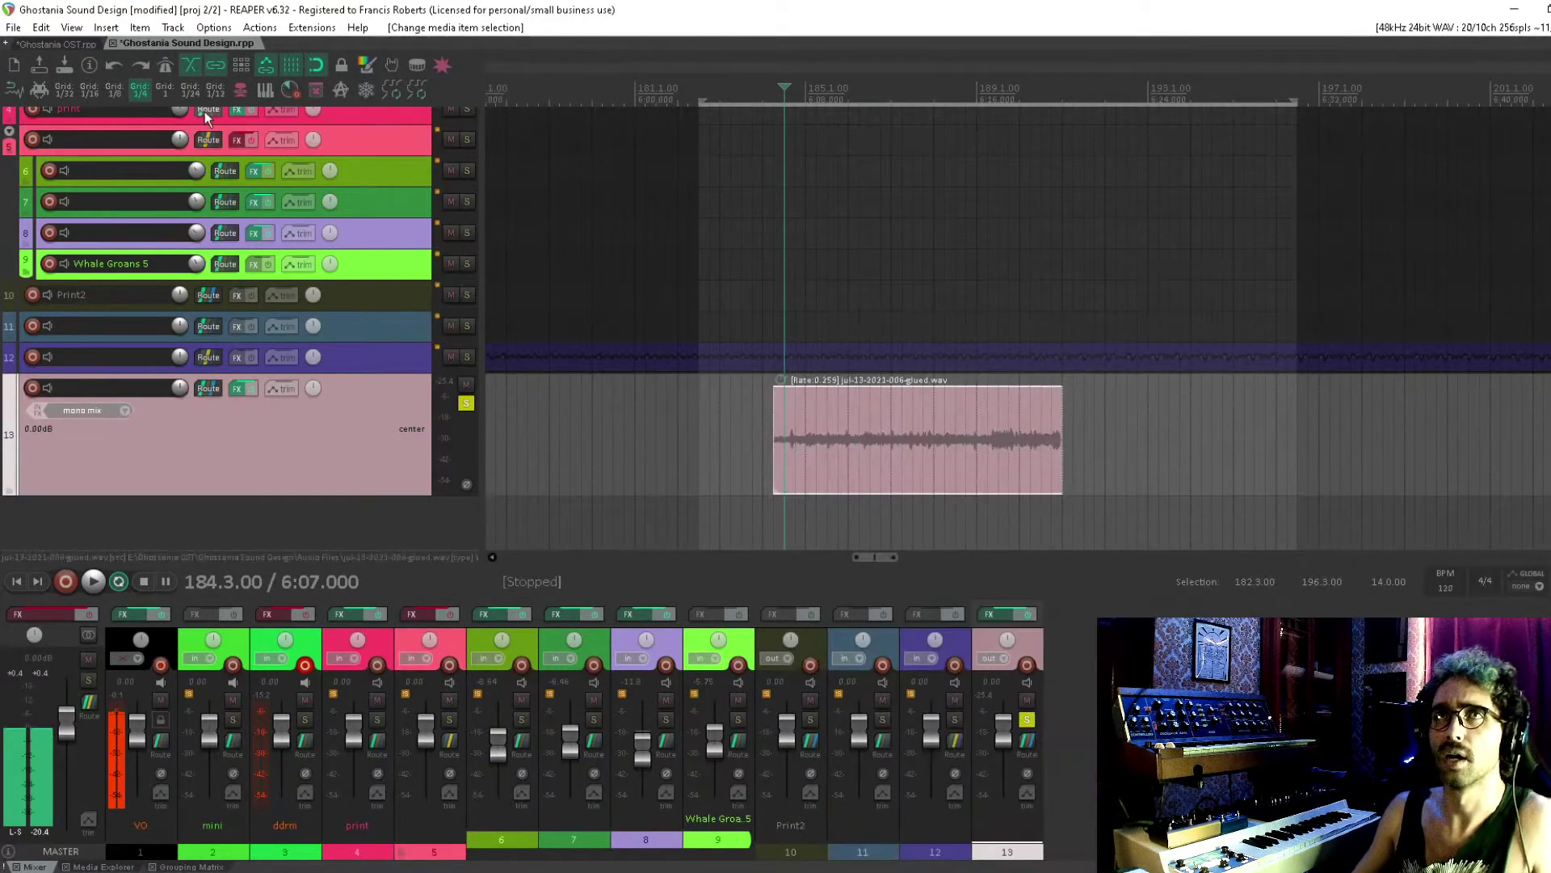
click(911, 451)
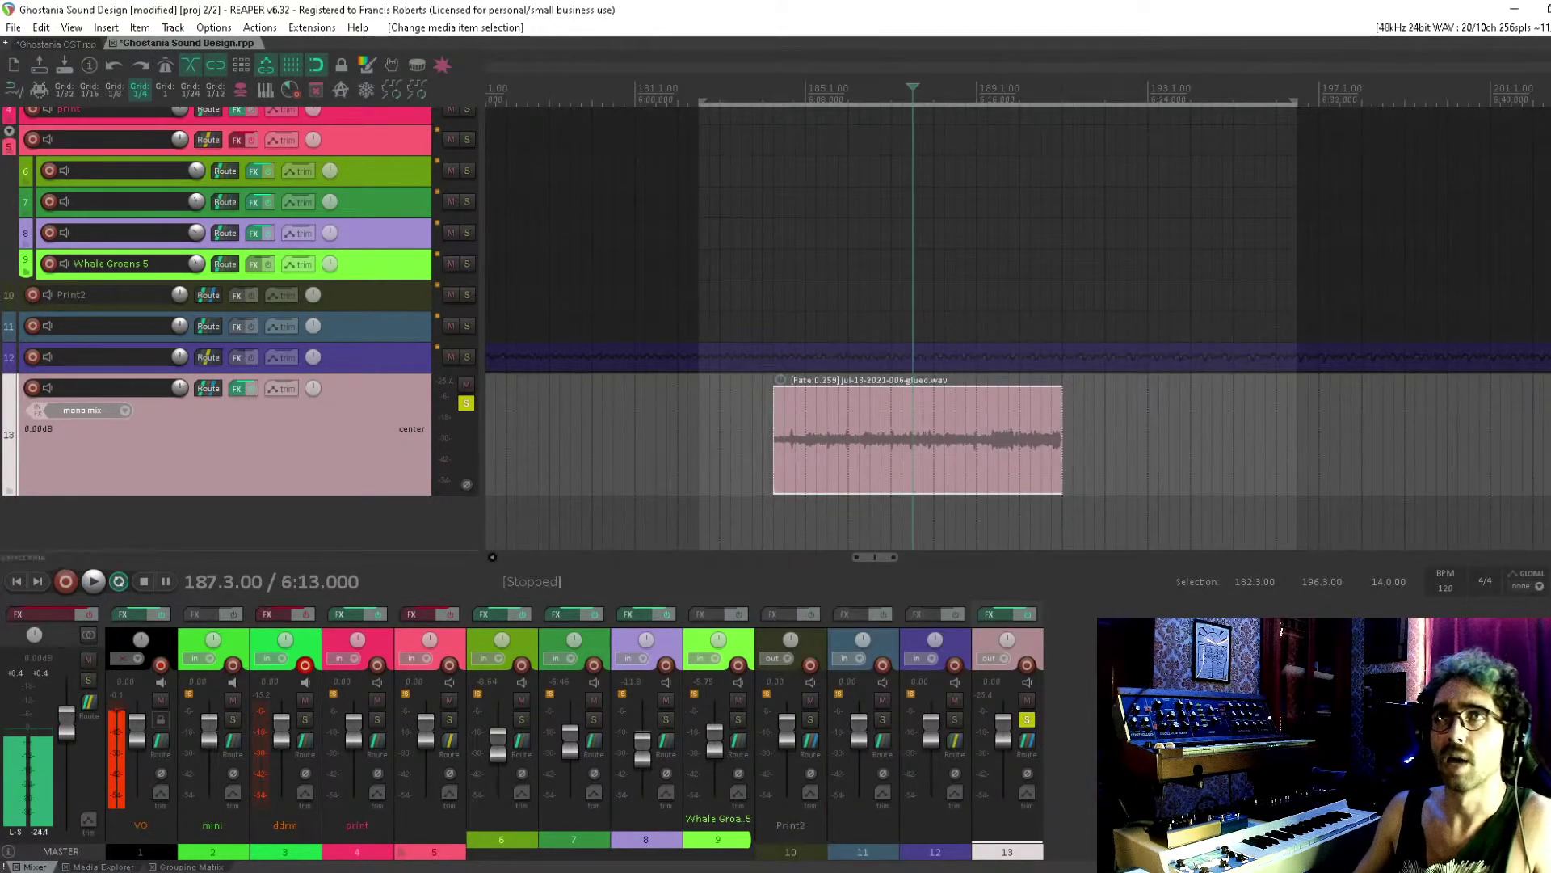
click(368, 92)
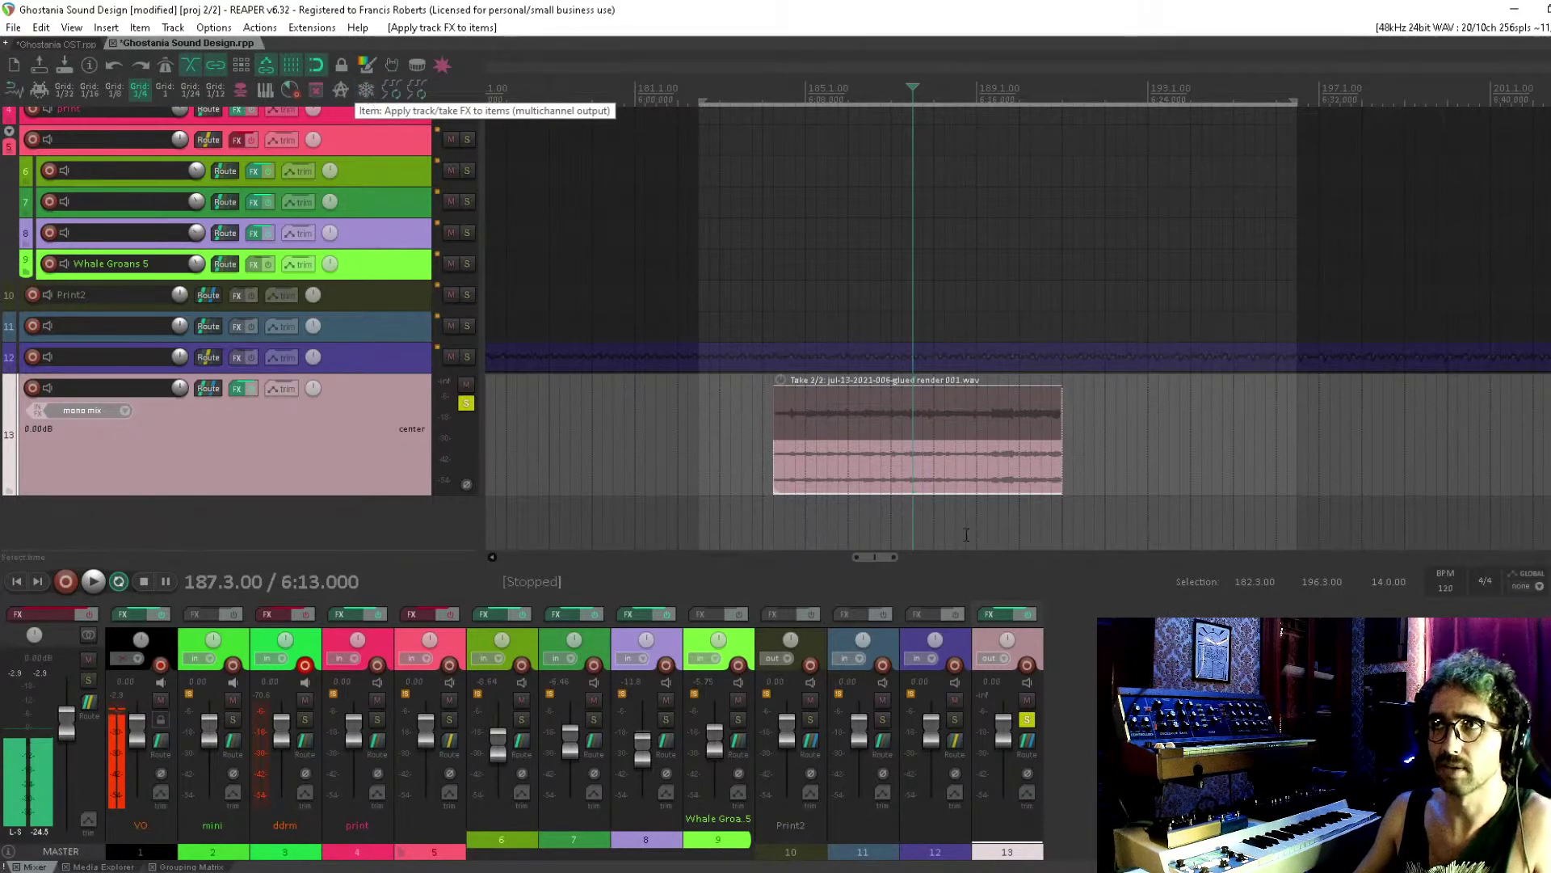
Bypass track 13's effects and audition the rendered take from just before the clip's start
mouse_move(1061, 472)
mouse_down()
mouse_move(1163, 473)
mouse_move(1059, 480)
mouse_up()
click(752, 477)
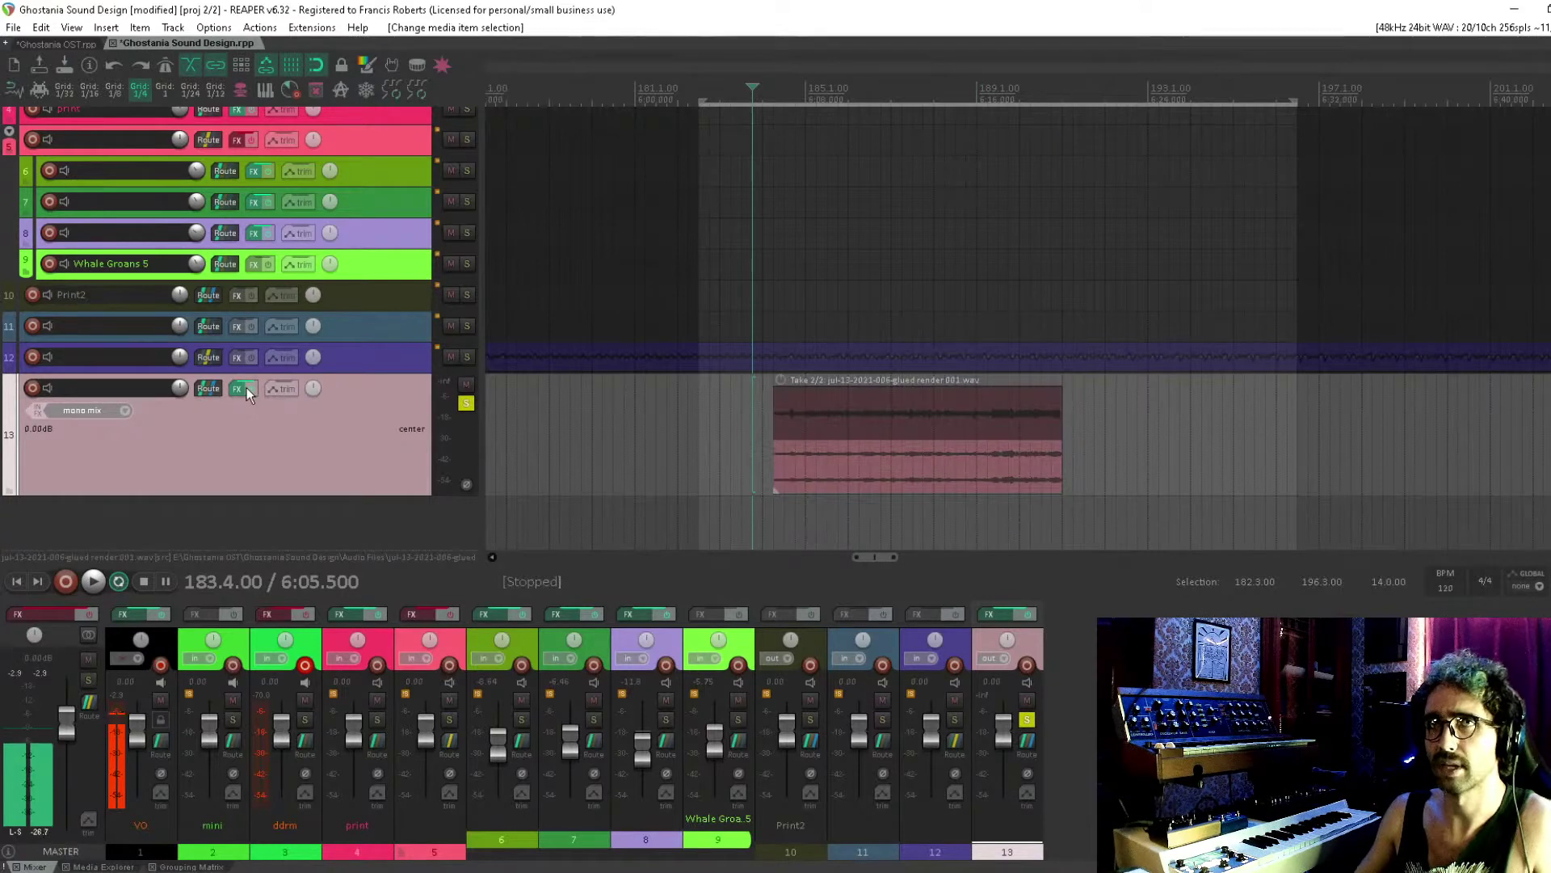
click(246, 386)
click(761, 484)
key(space)
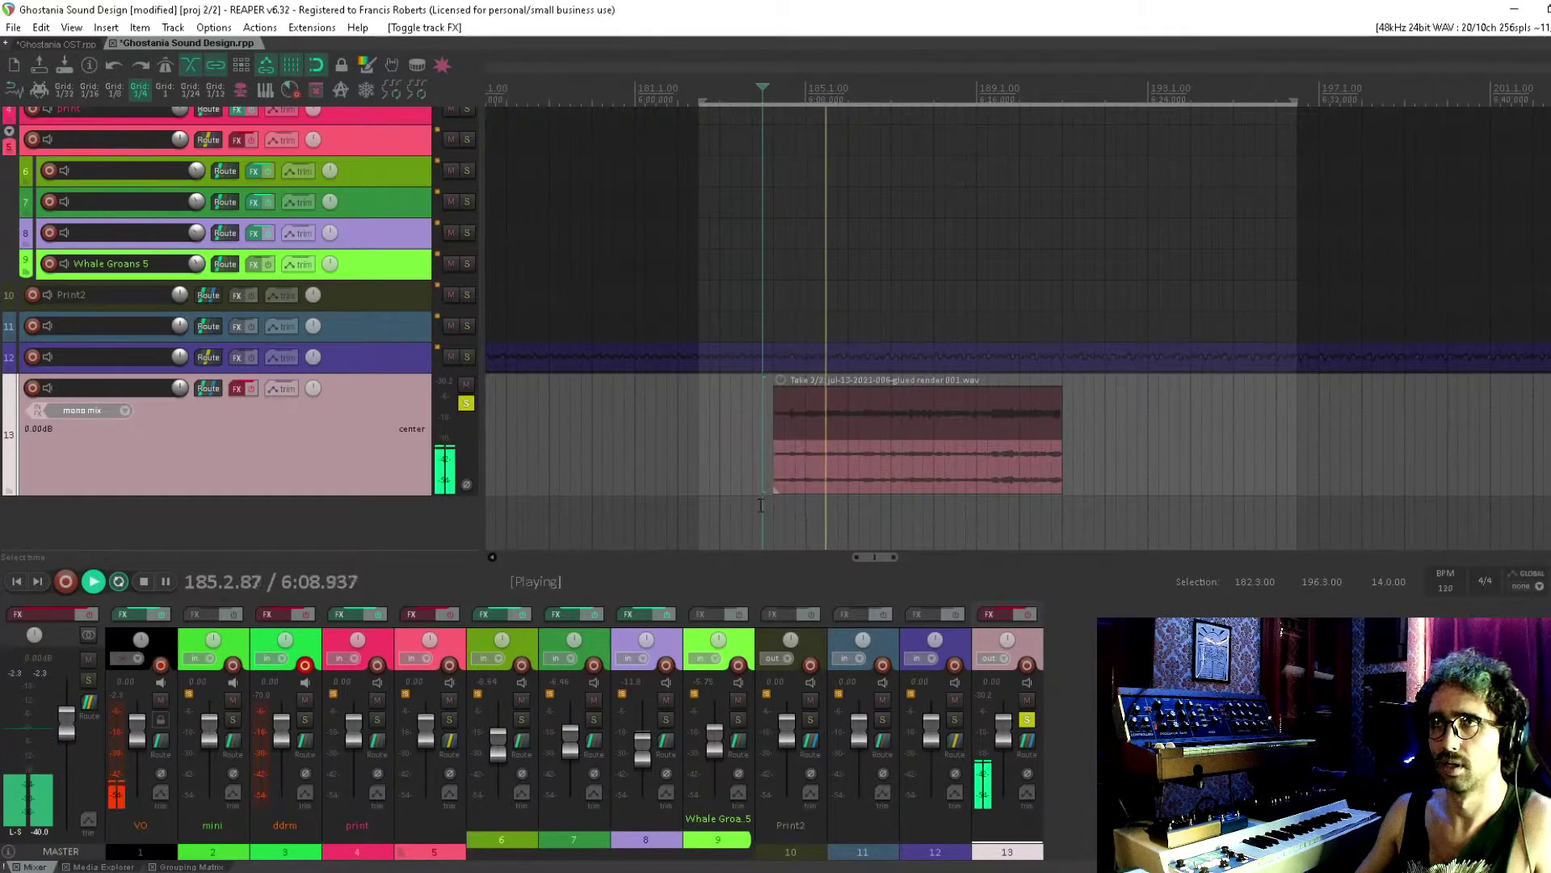
key(space)
Crop track 13's clip to its active rendered take
click(842, 473)
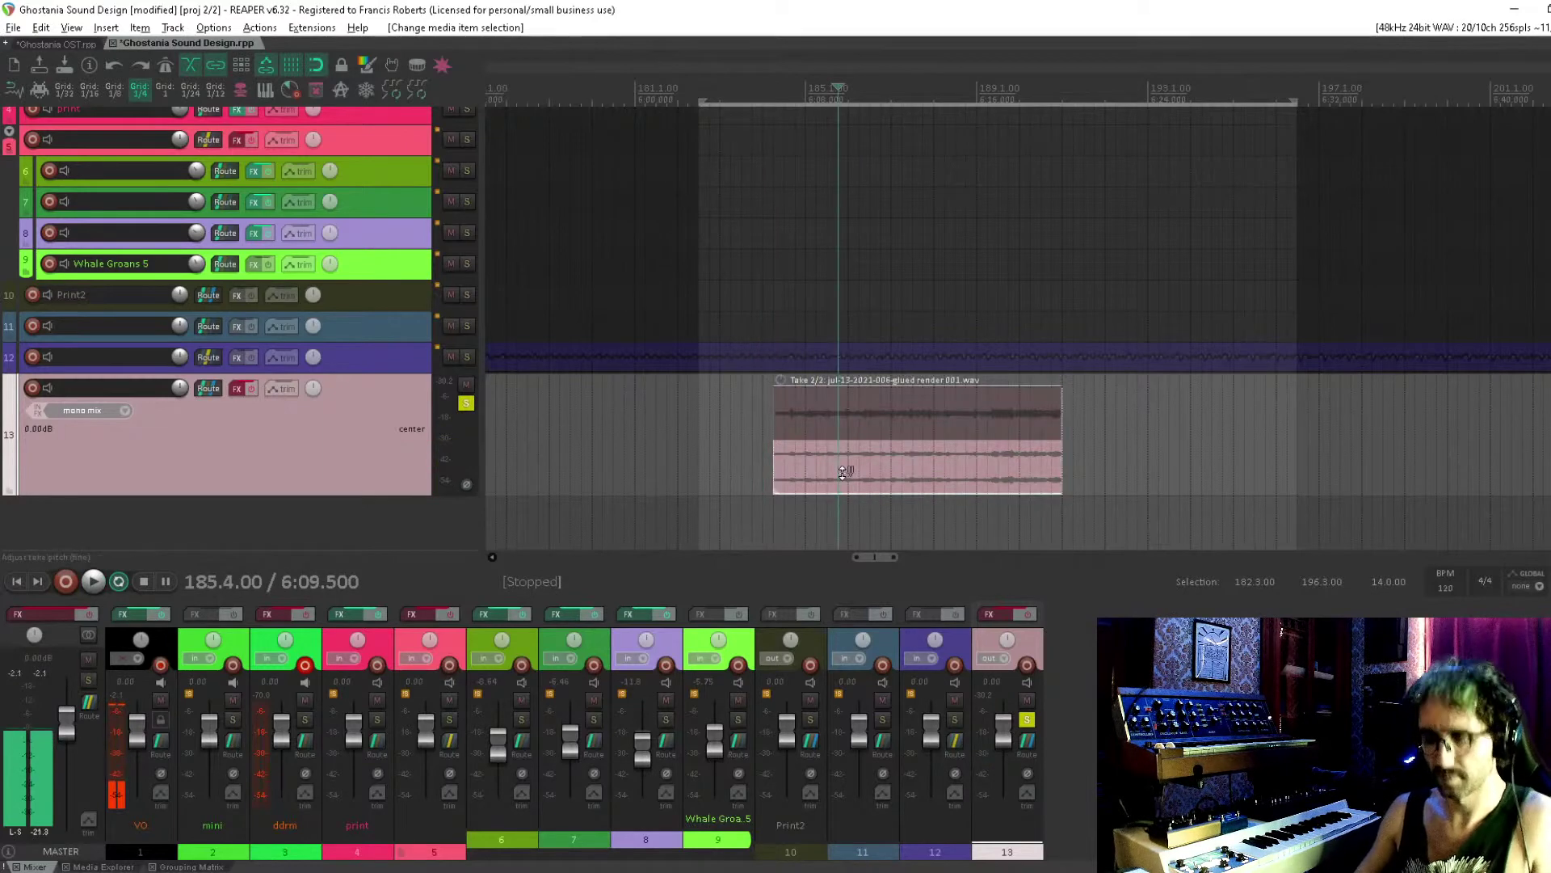
key(alt+shift+t)
click(847, 454)
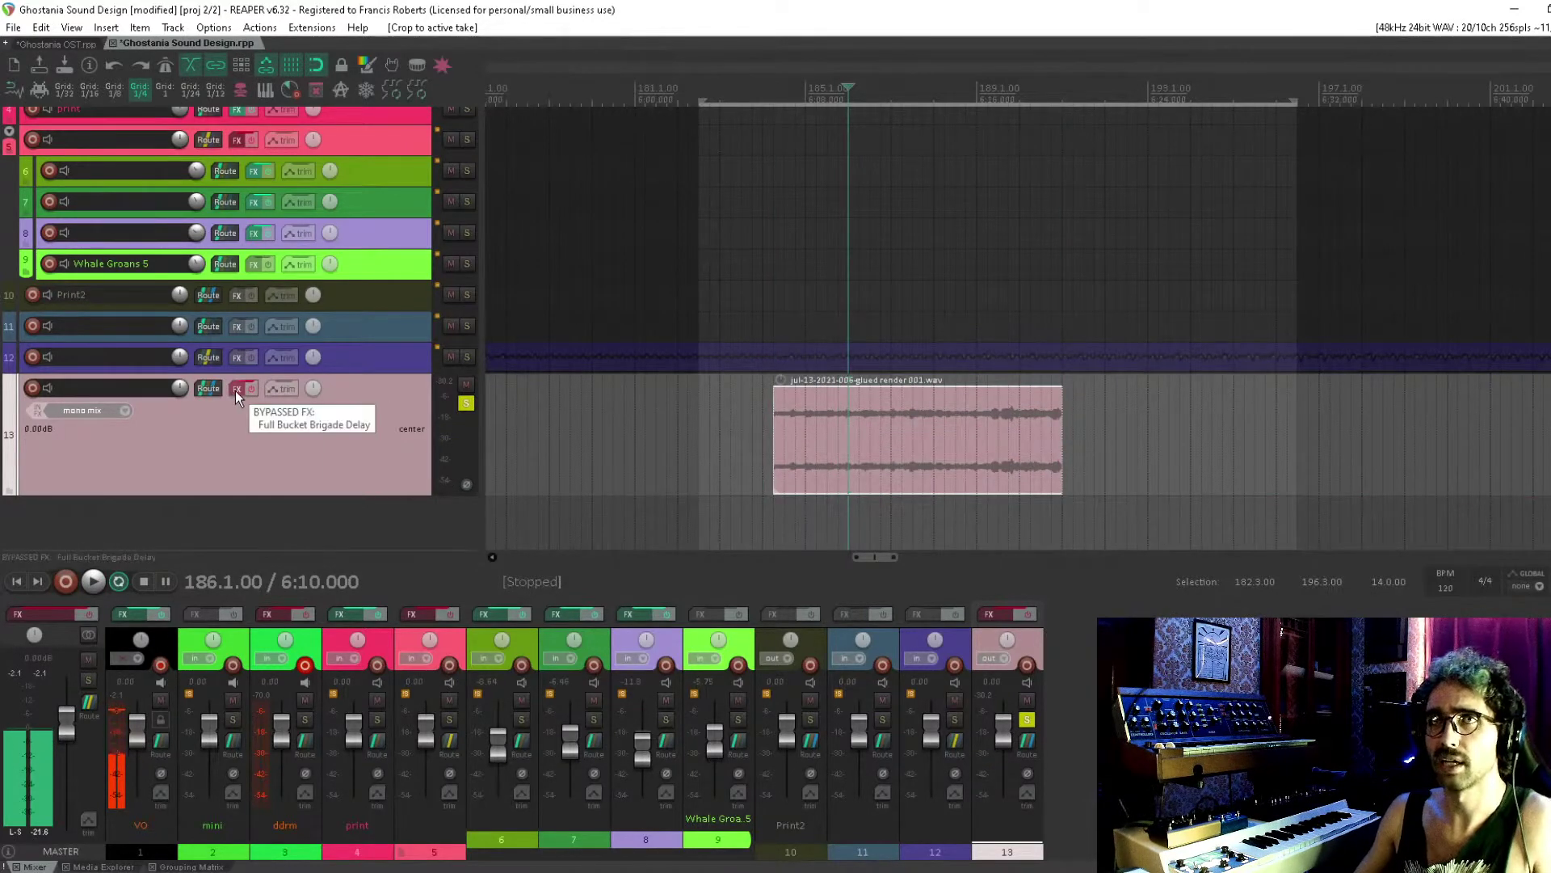
Remove the Full Bucket Brigade Delay from track 13 and close its effects window
click(235, 388)
click(91, 225)
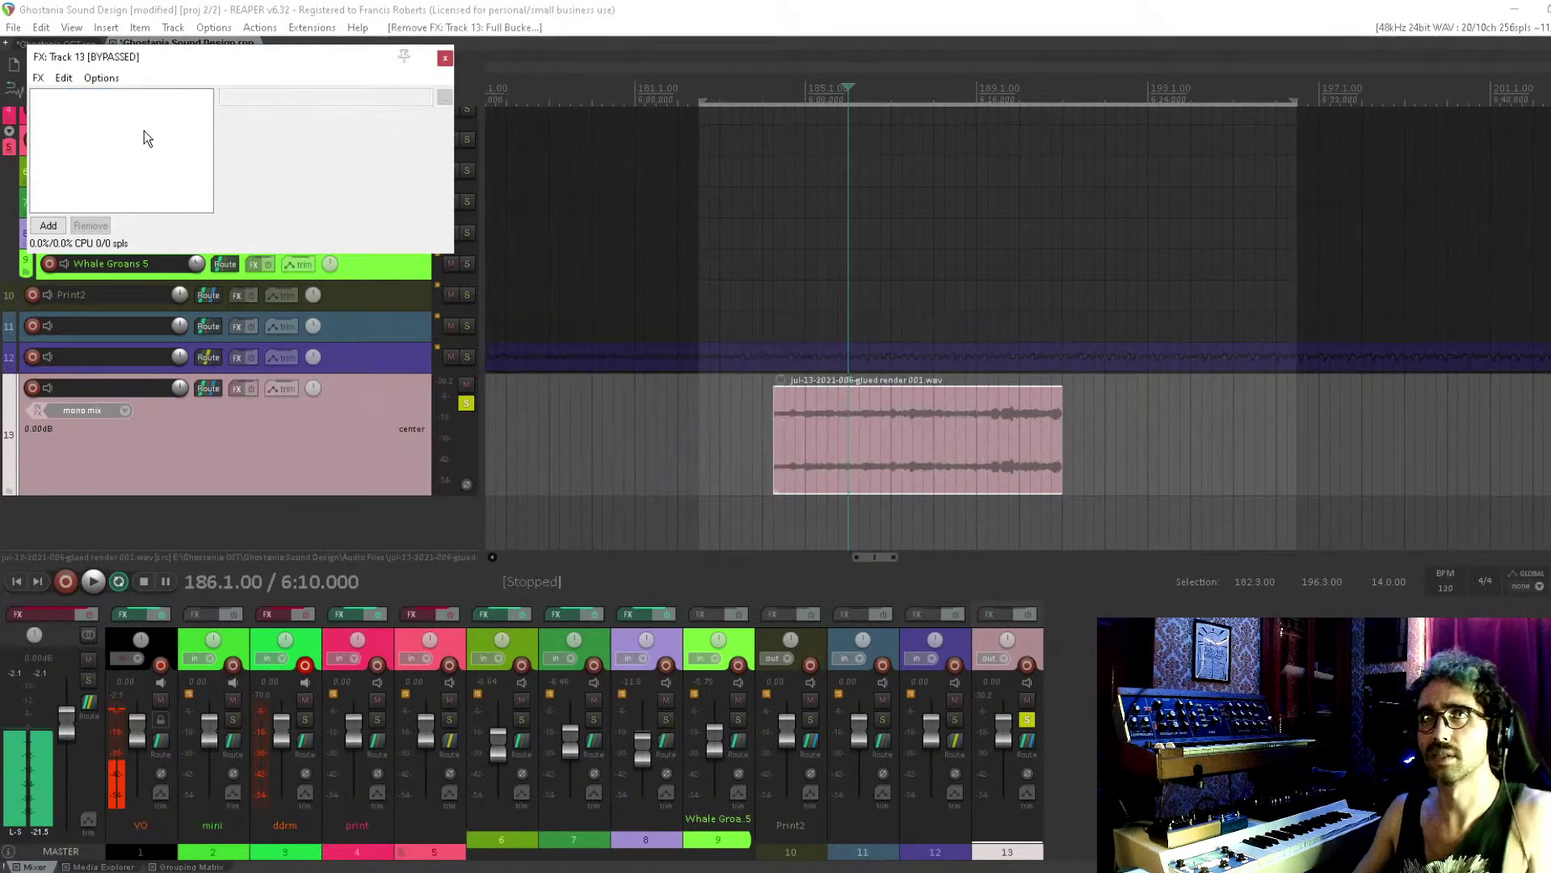
click(445, 58)
Move the rendered clip on track 13 earlier so it starts at 182.3.00
drag(923, 421, 773, 458)
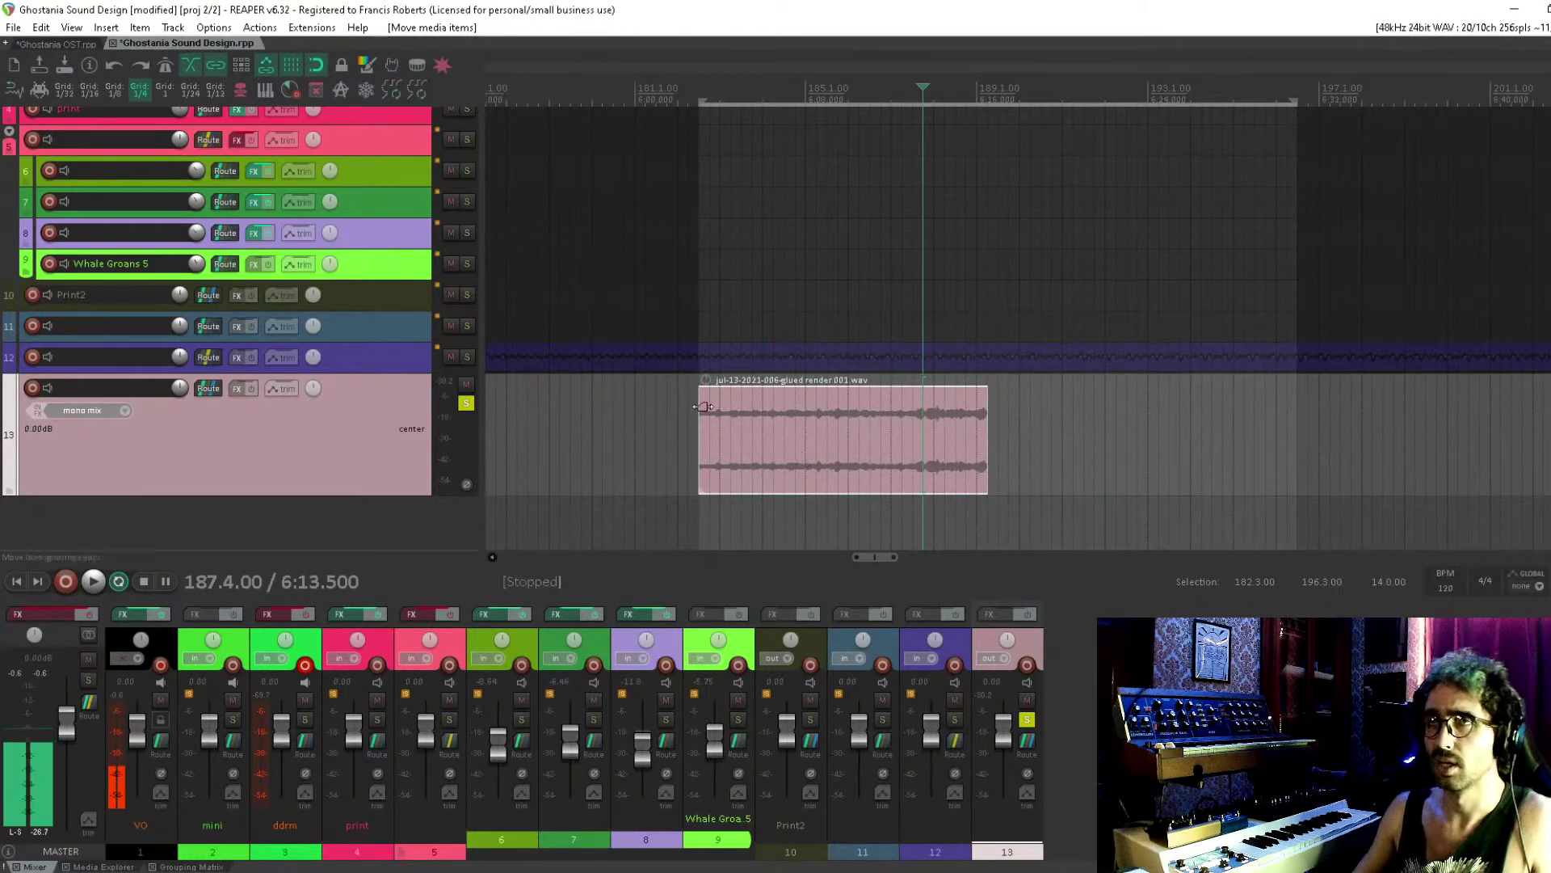
click(719, 434)
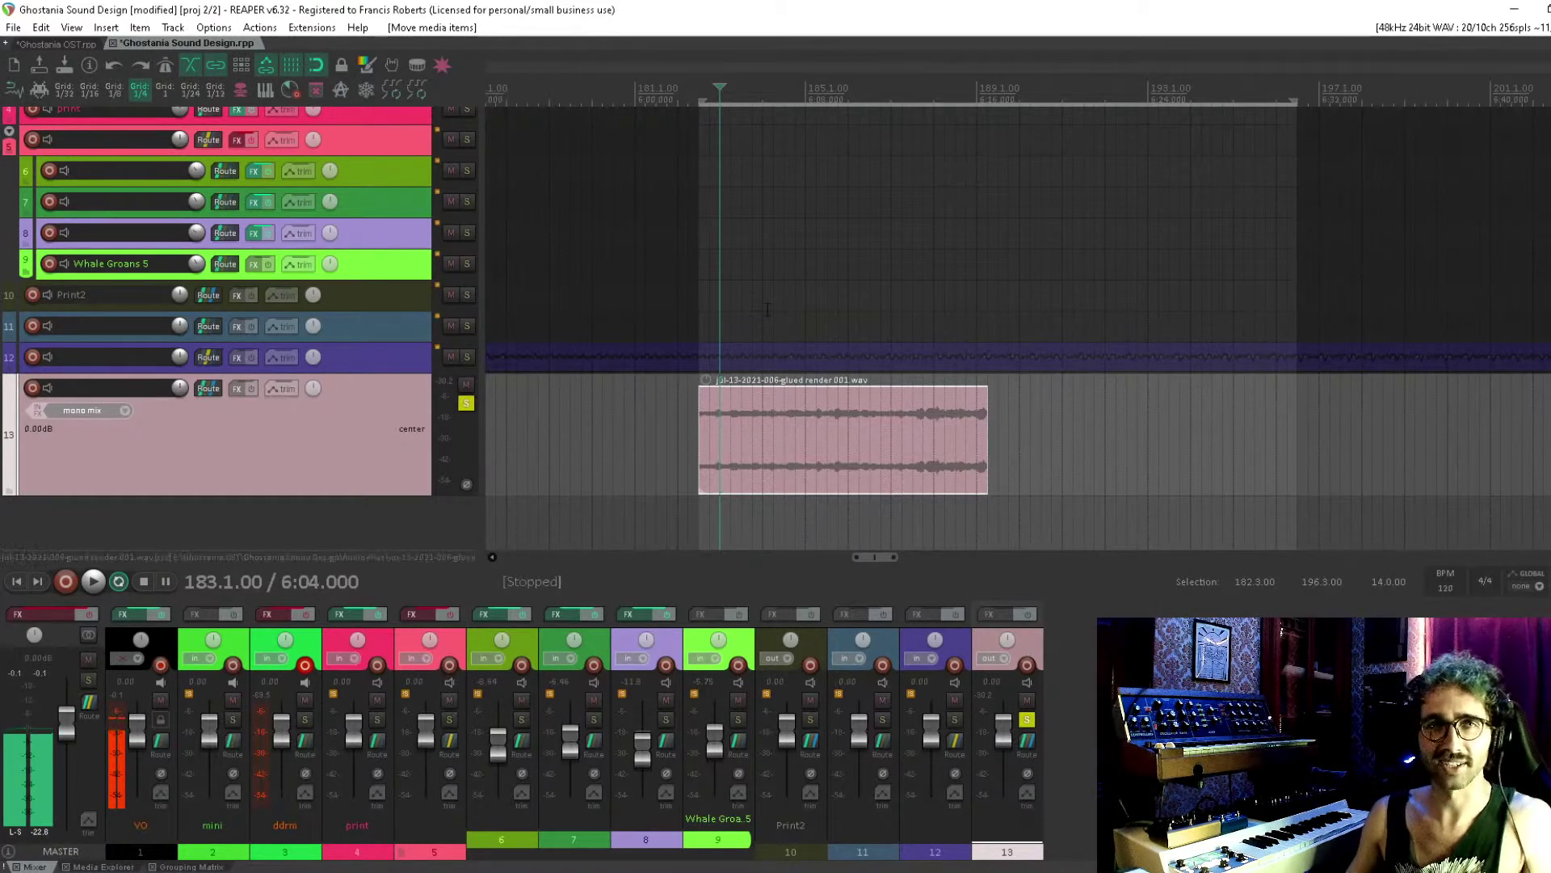
click(700, 274)
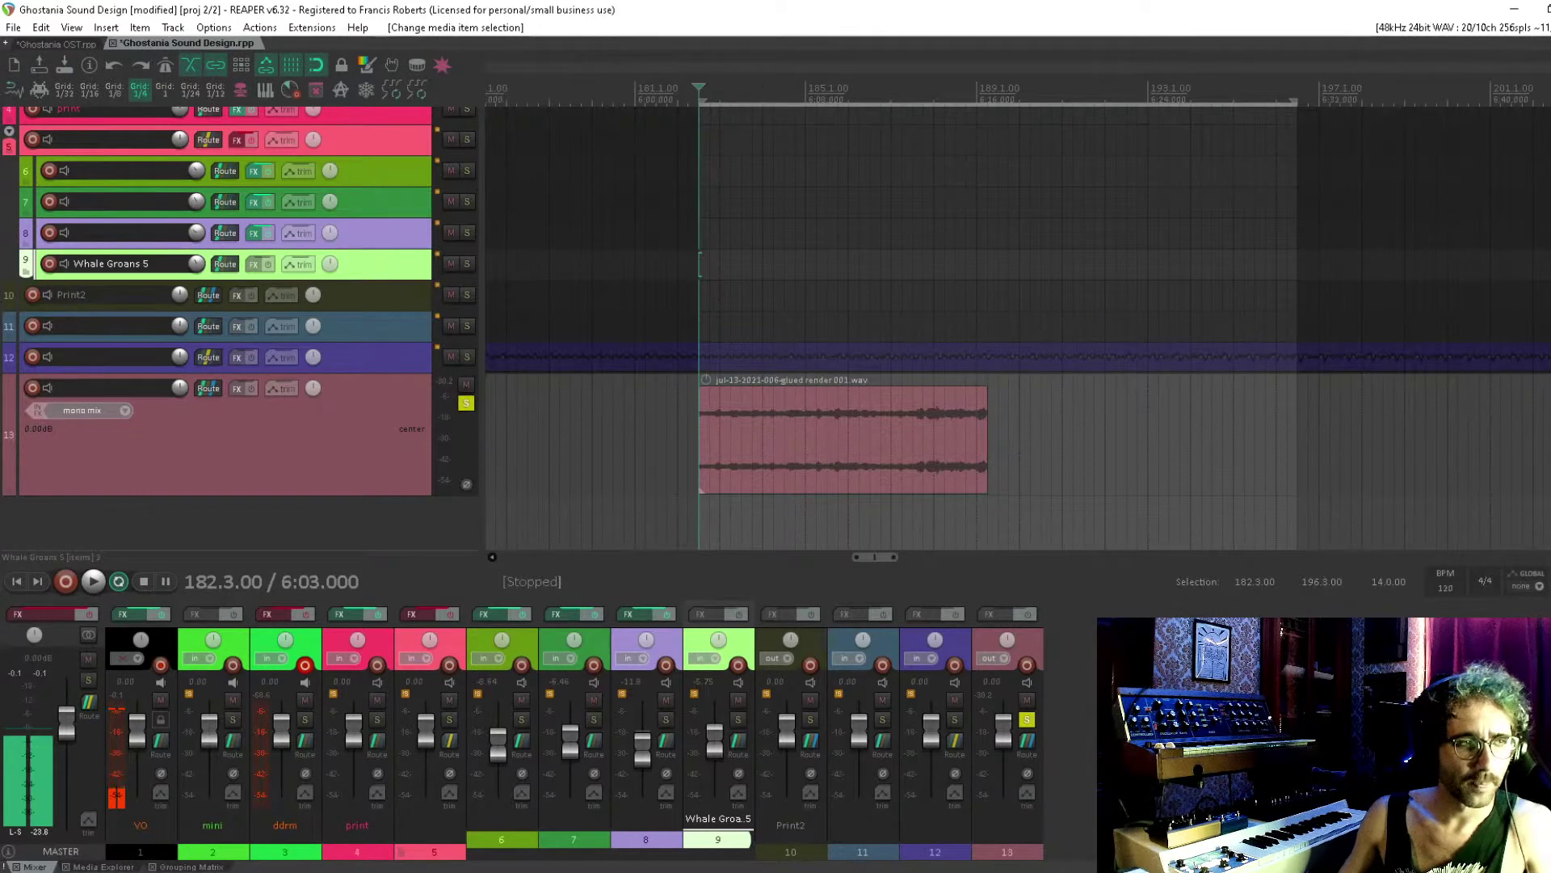
key(alt+Tab)
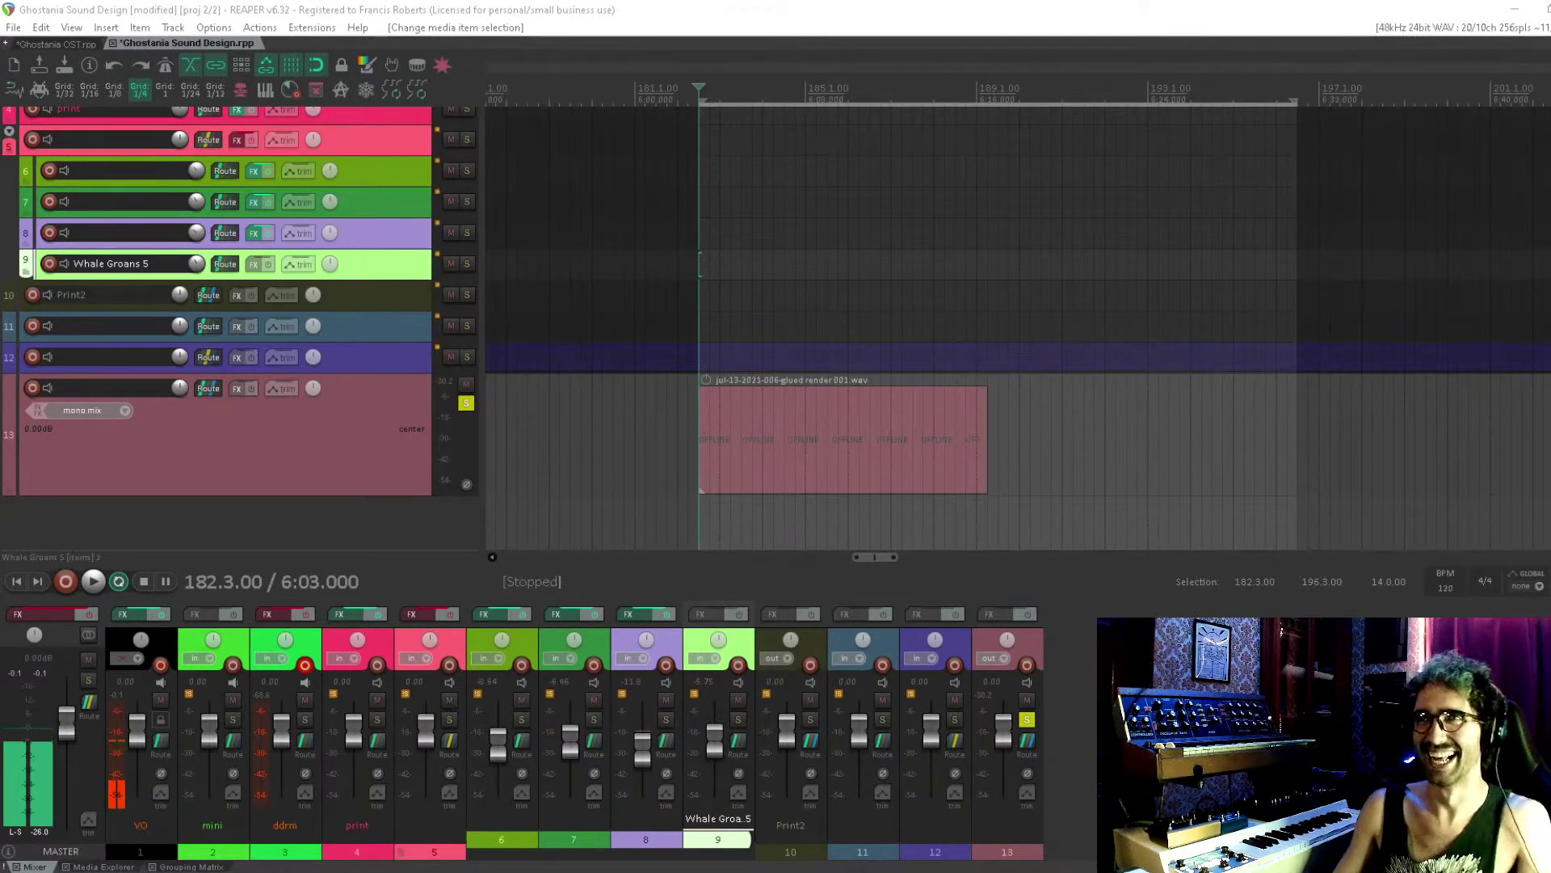
Play the rendered clip from its start at 182.3.00 to hear the result
click(699, 234)
key(space)
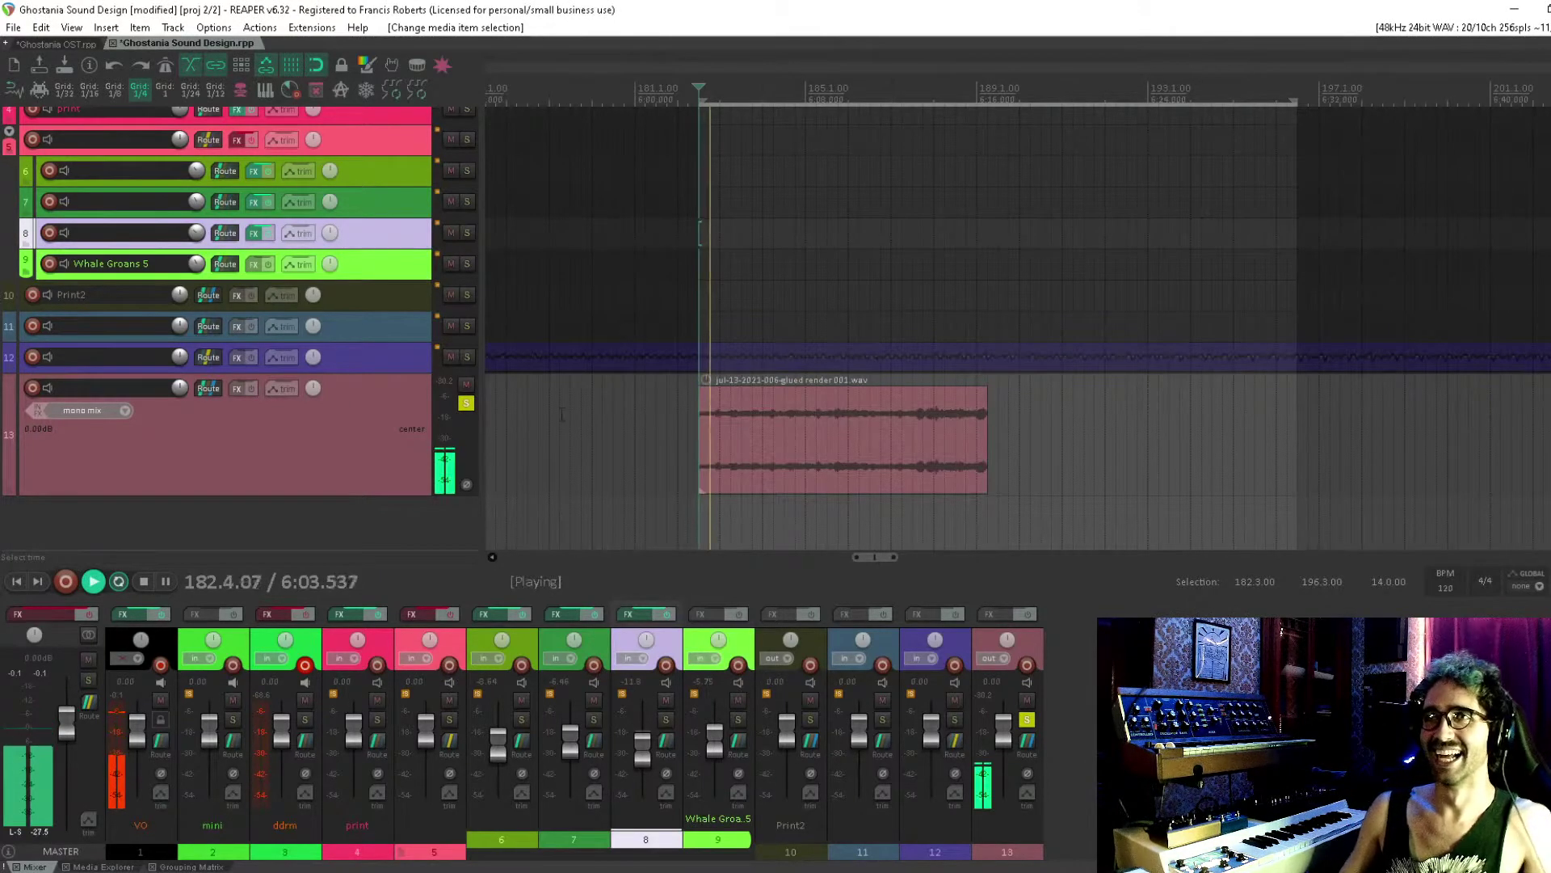
click(777, 430)
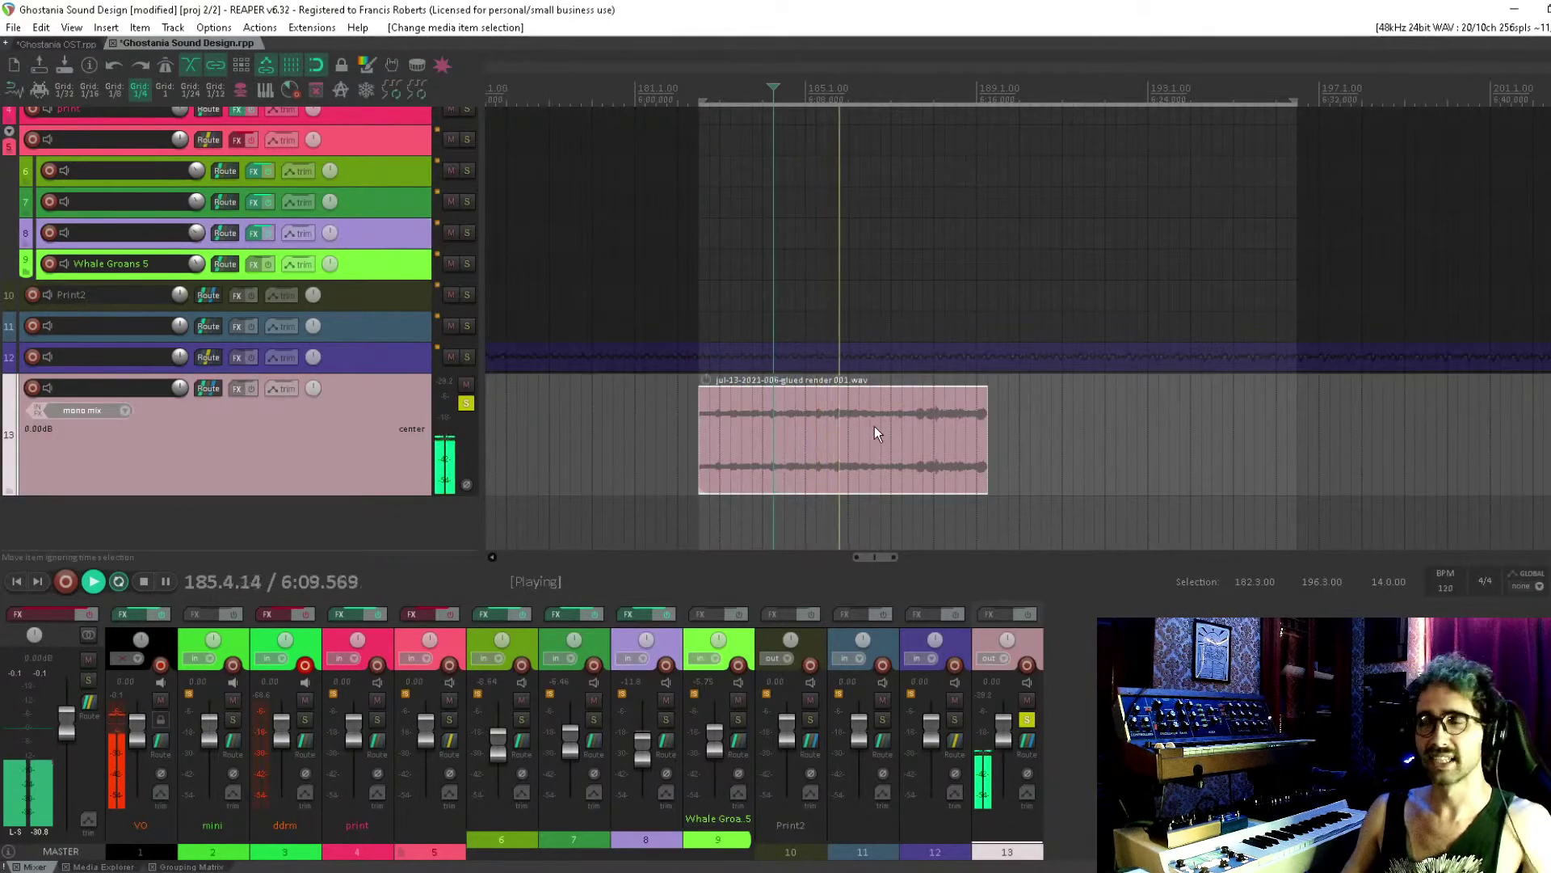
key(space)
Unsolo track 13 and clear the time selection
scroll(874, 425, down, 3)
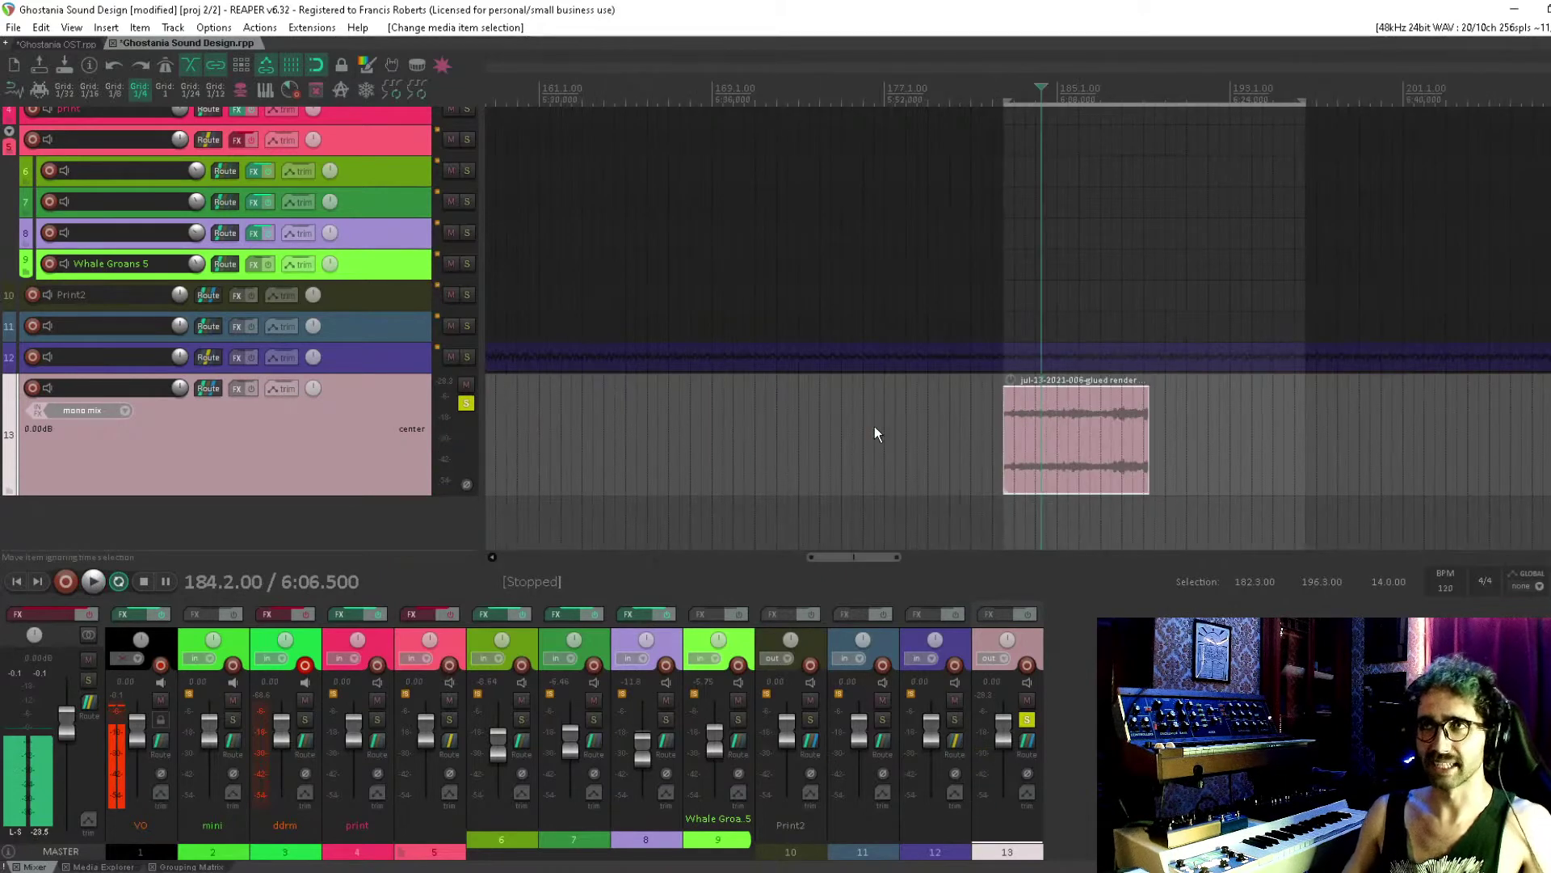
click(466, 402)
scroll(1018, 323, down, 2)
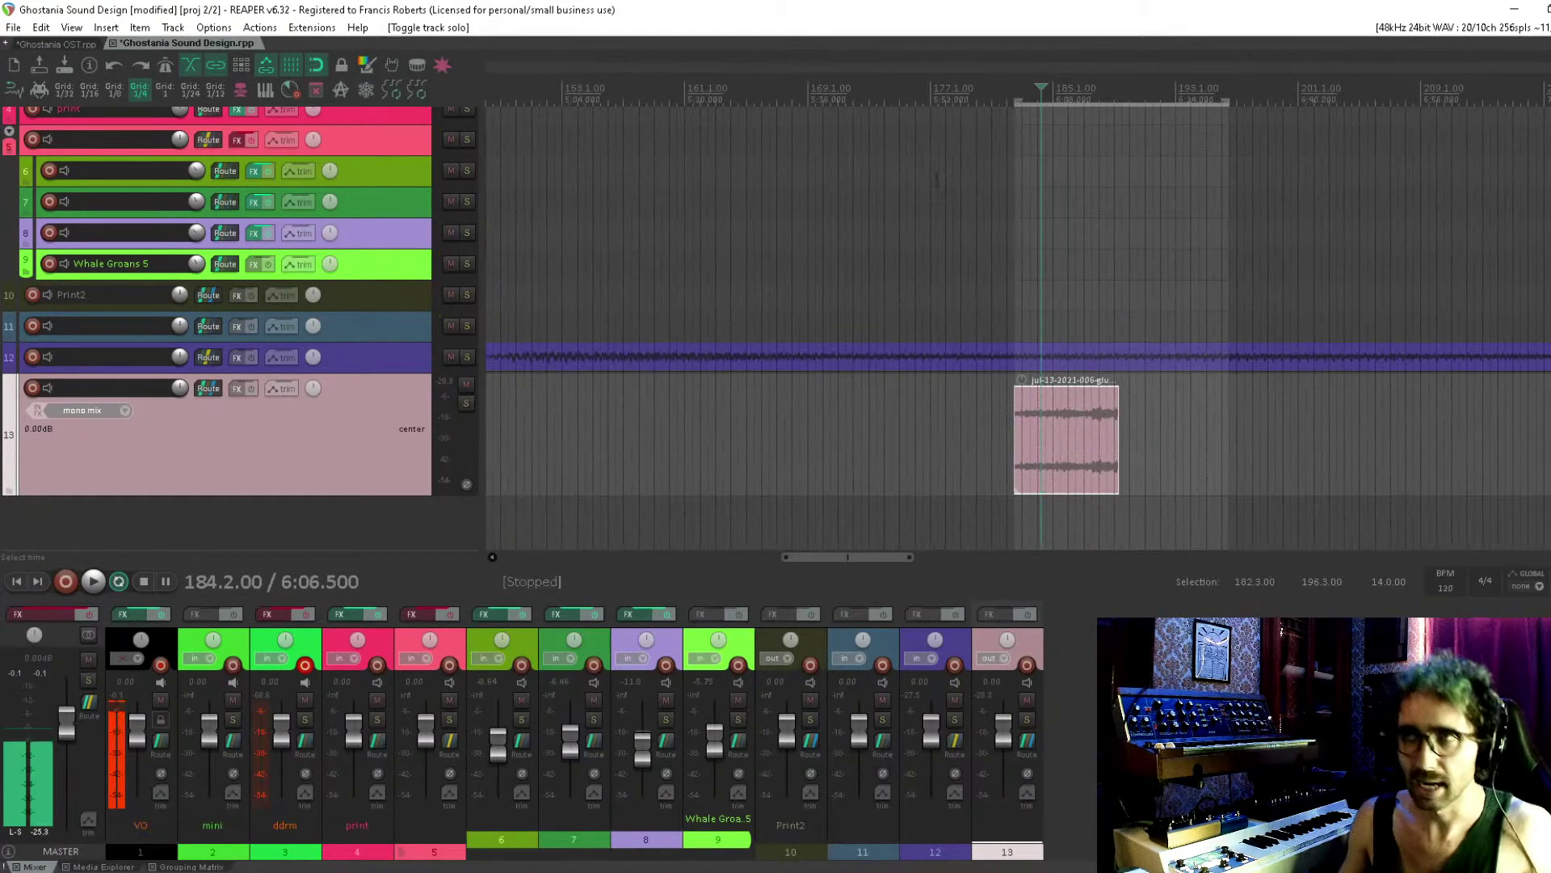
click(945, 202)
key(Escape)
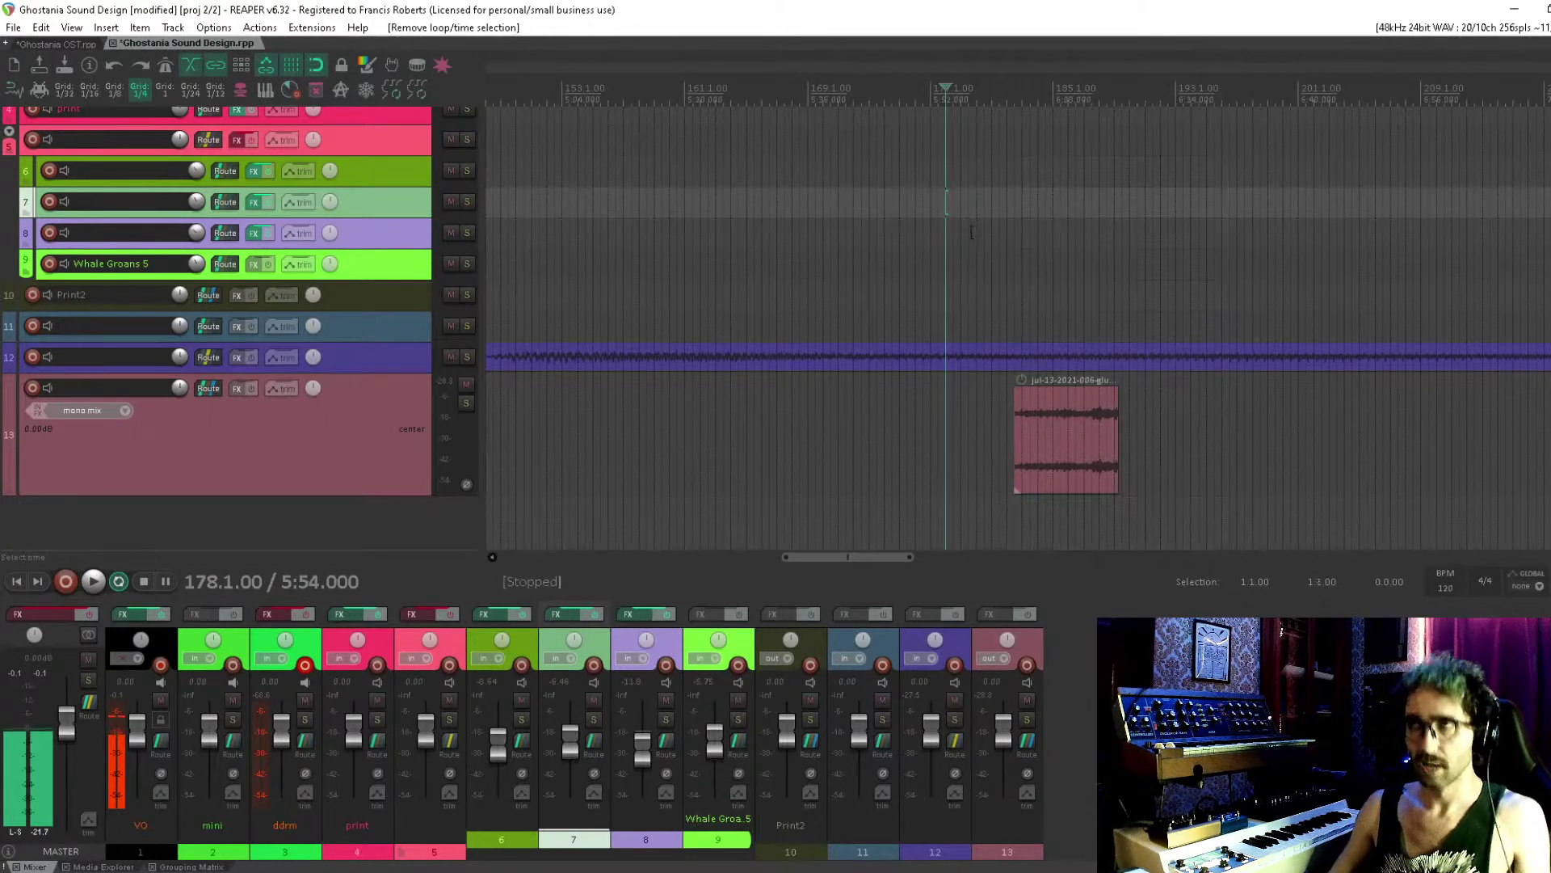
Rename track 13 as "crustation cum"
scroll(971, 233, down, 12)
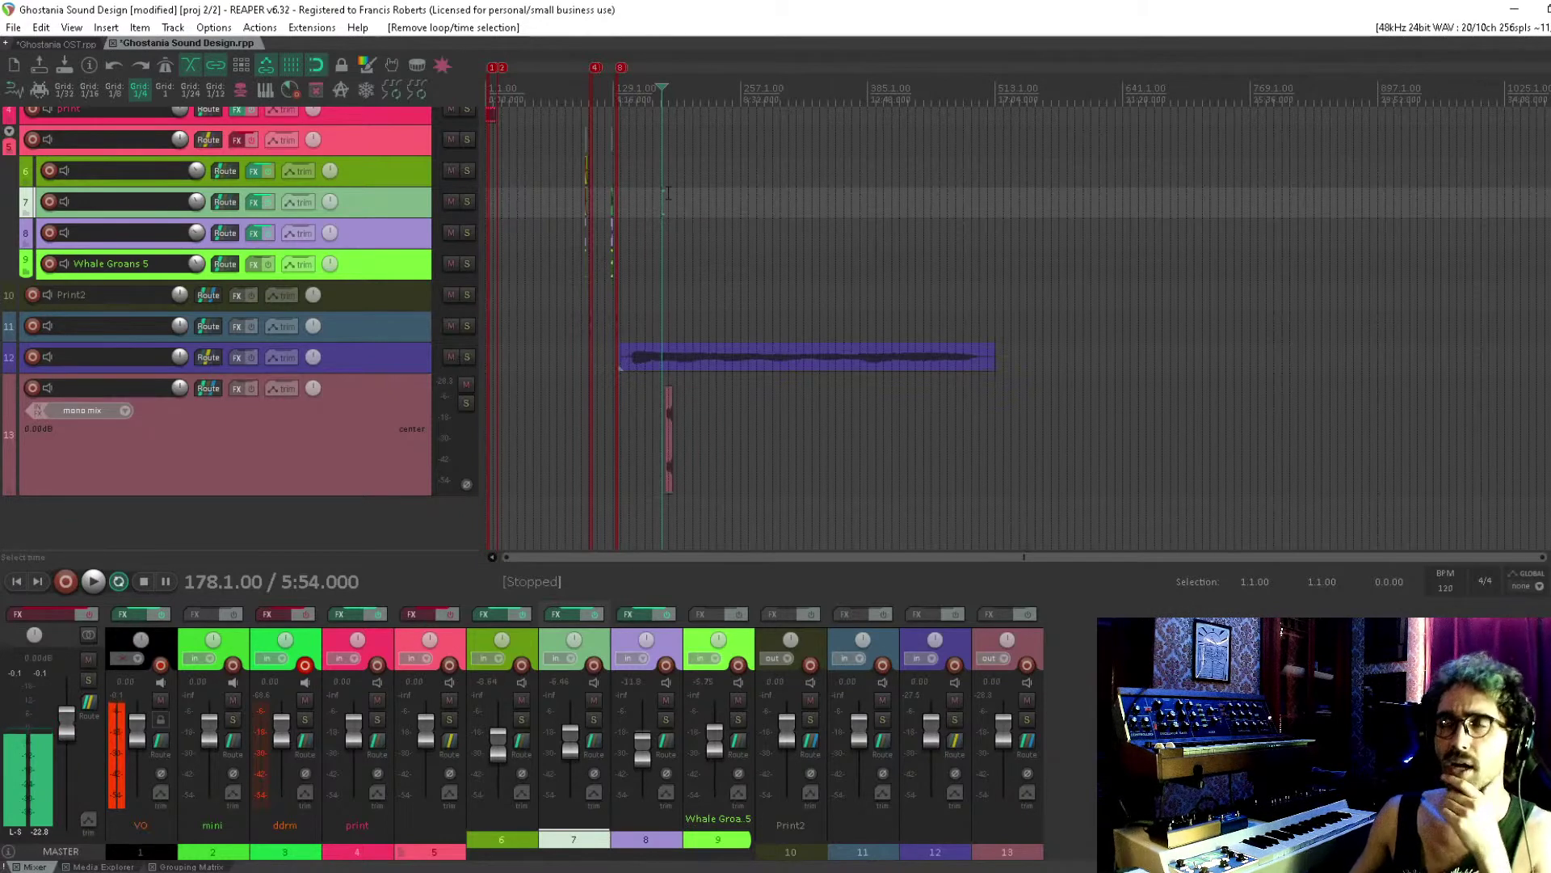
scroll(741, 201, right, 3)
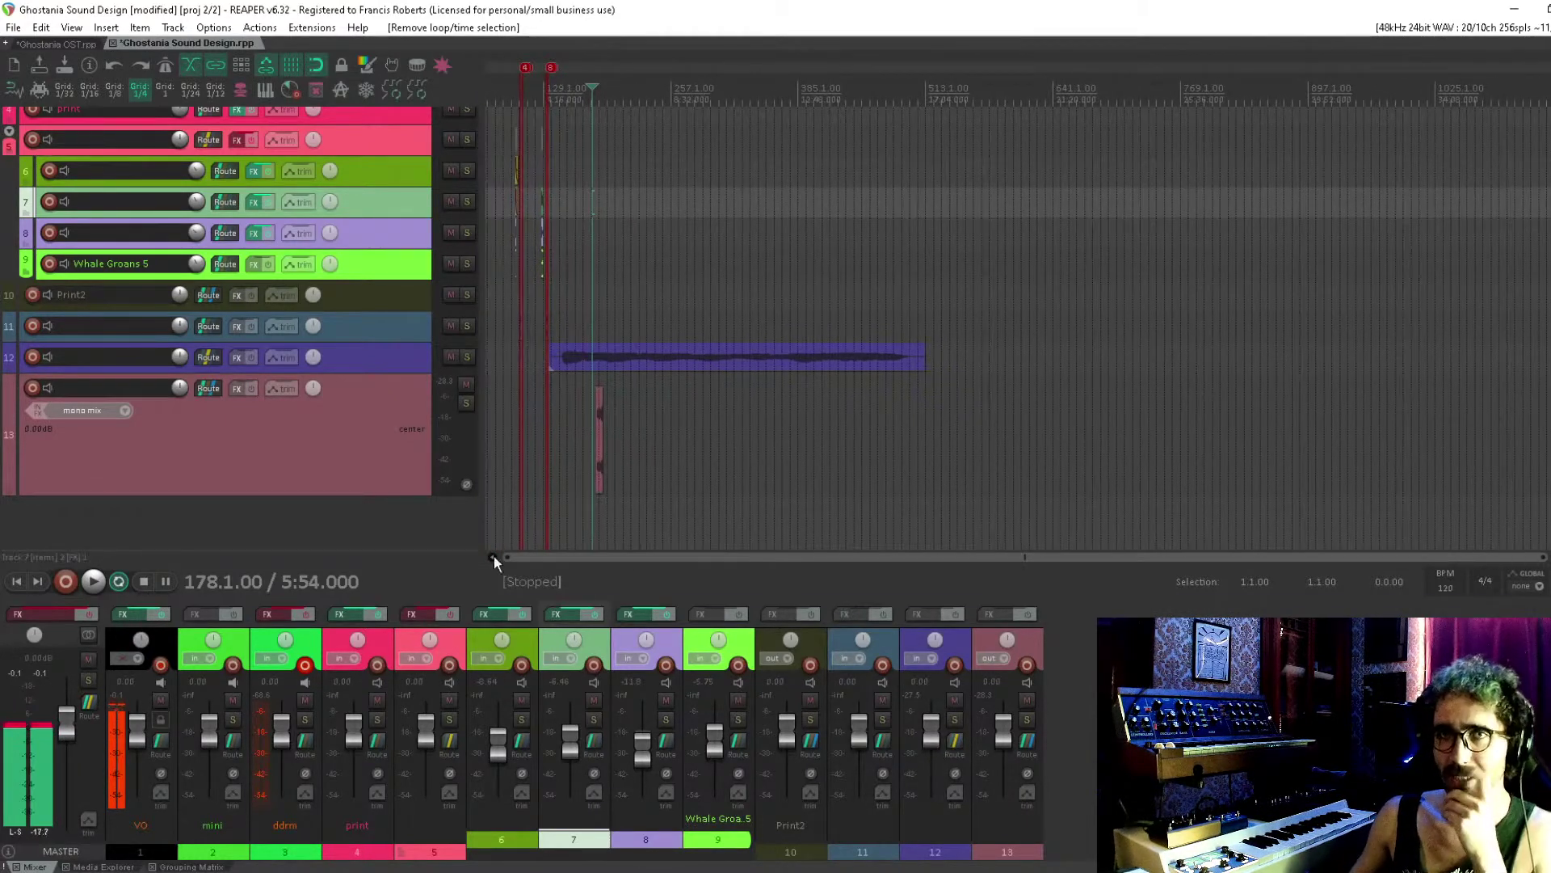
double_click(104, 383)
text(cu)
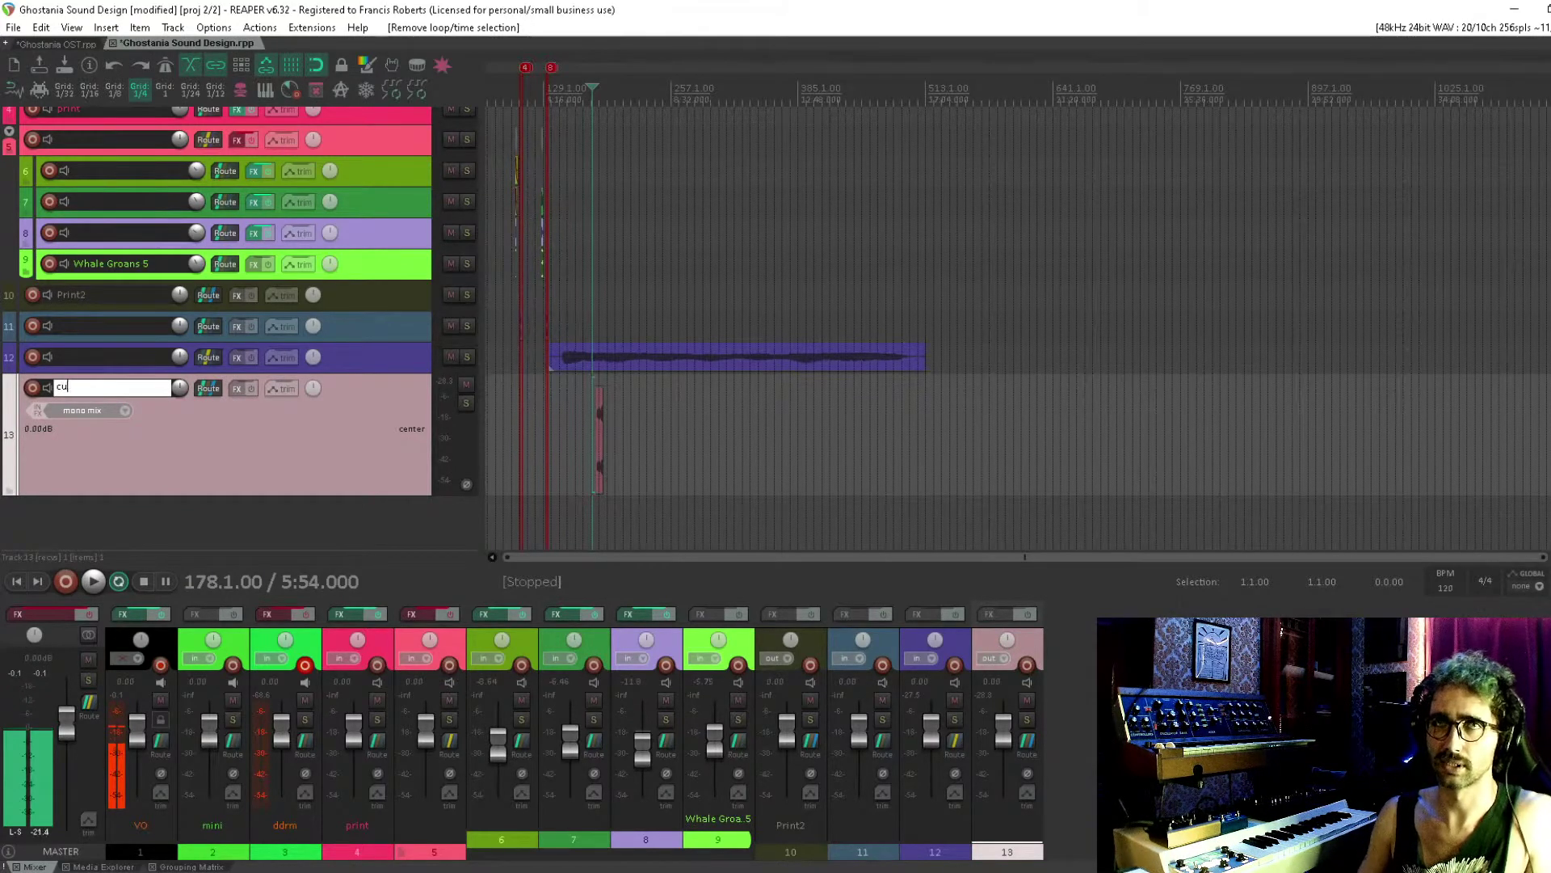
key(BackSpace)
text(rustation )
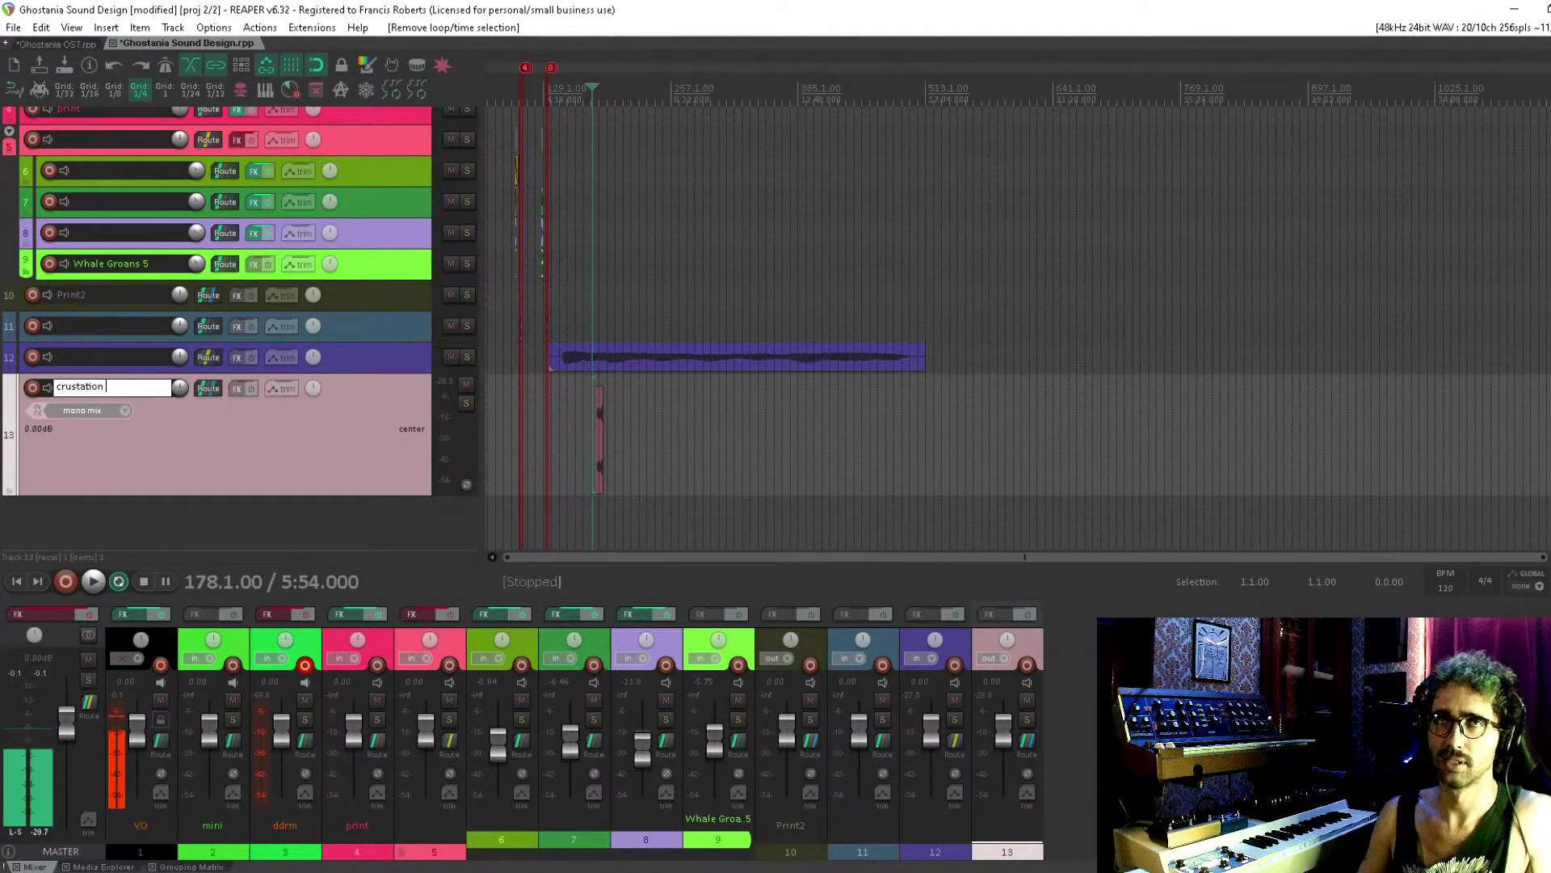
text(cum)
key(Return)
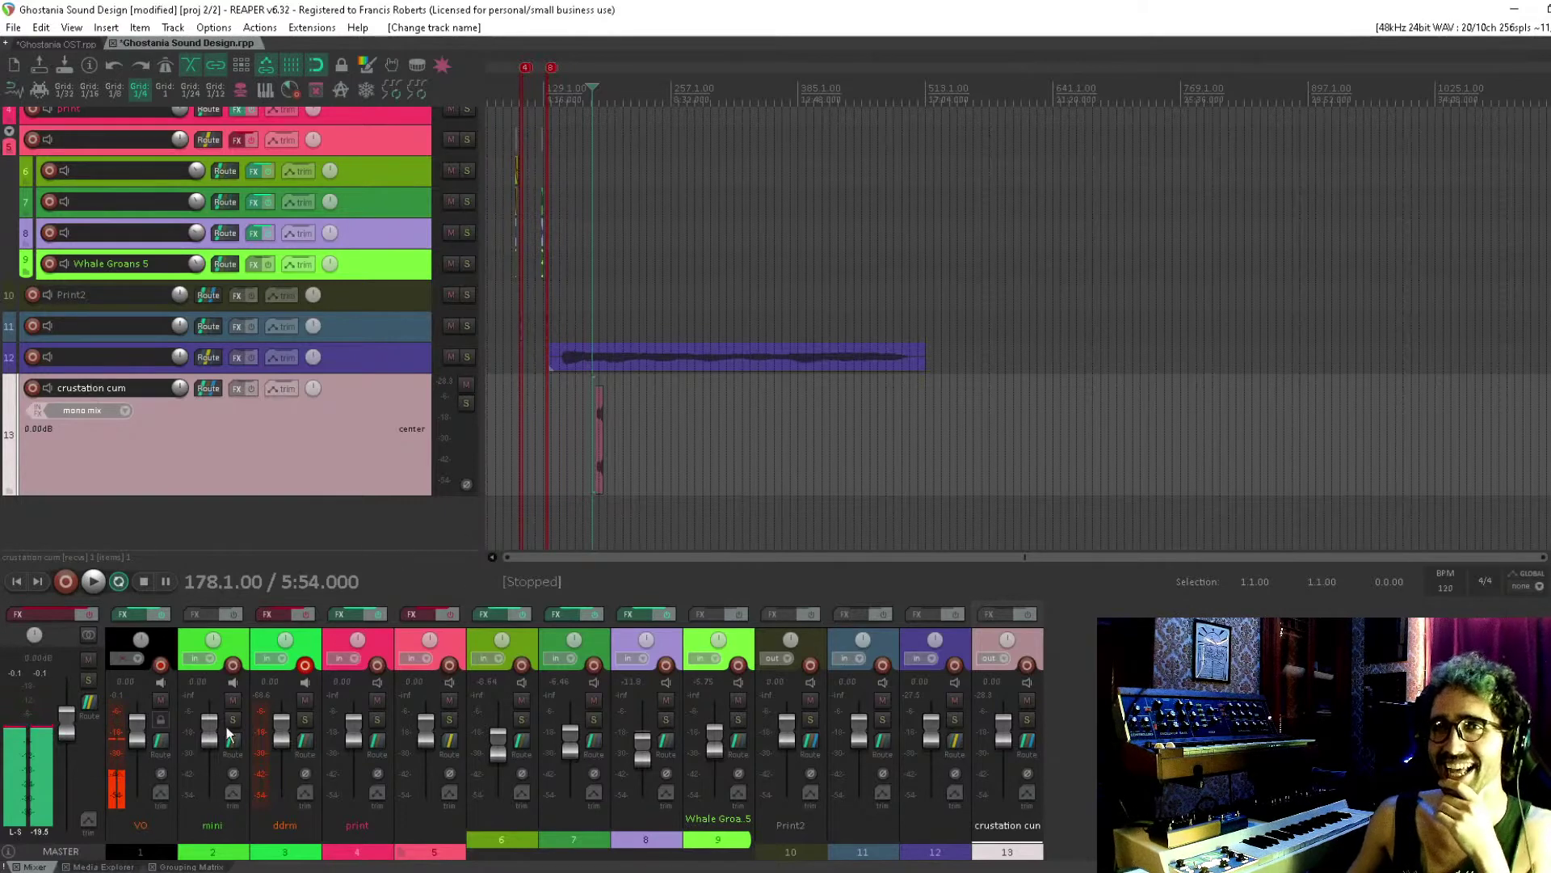
Browse the sound effects collection in the Media Explorer to the Warner Bros folder inside Sound Effects Smaller library
click(114, 866)
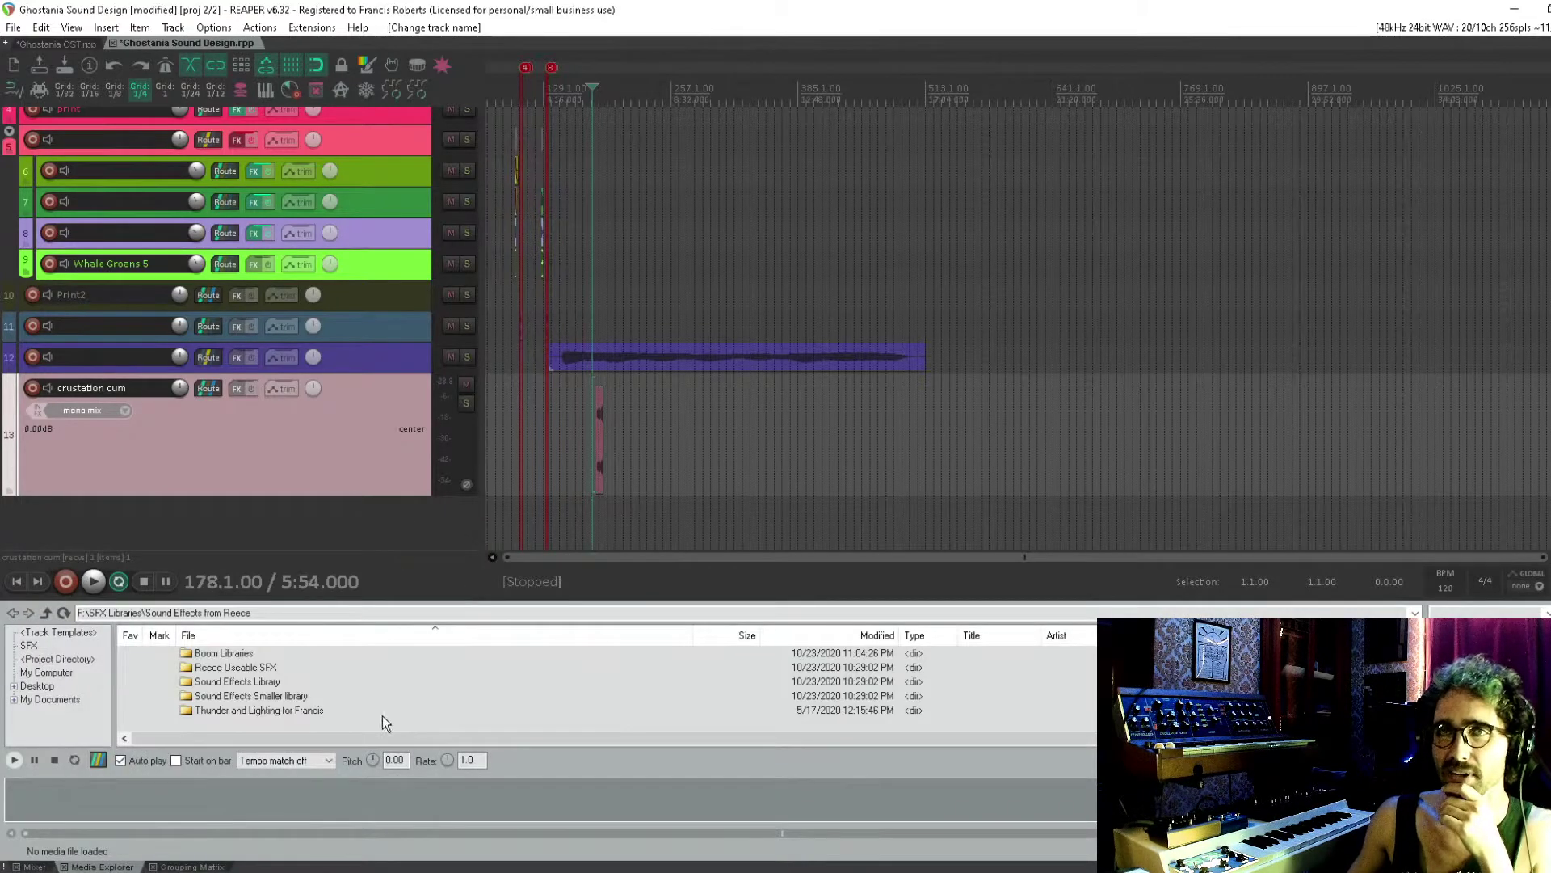
double_click(255, 697)
scroll(325, 718, down, 2)
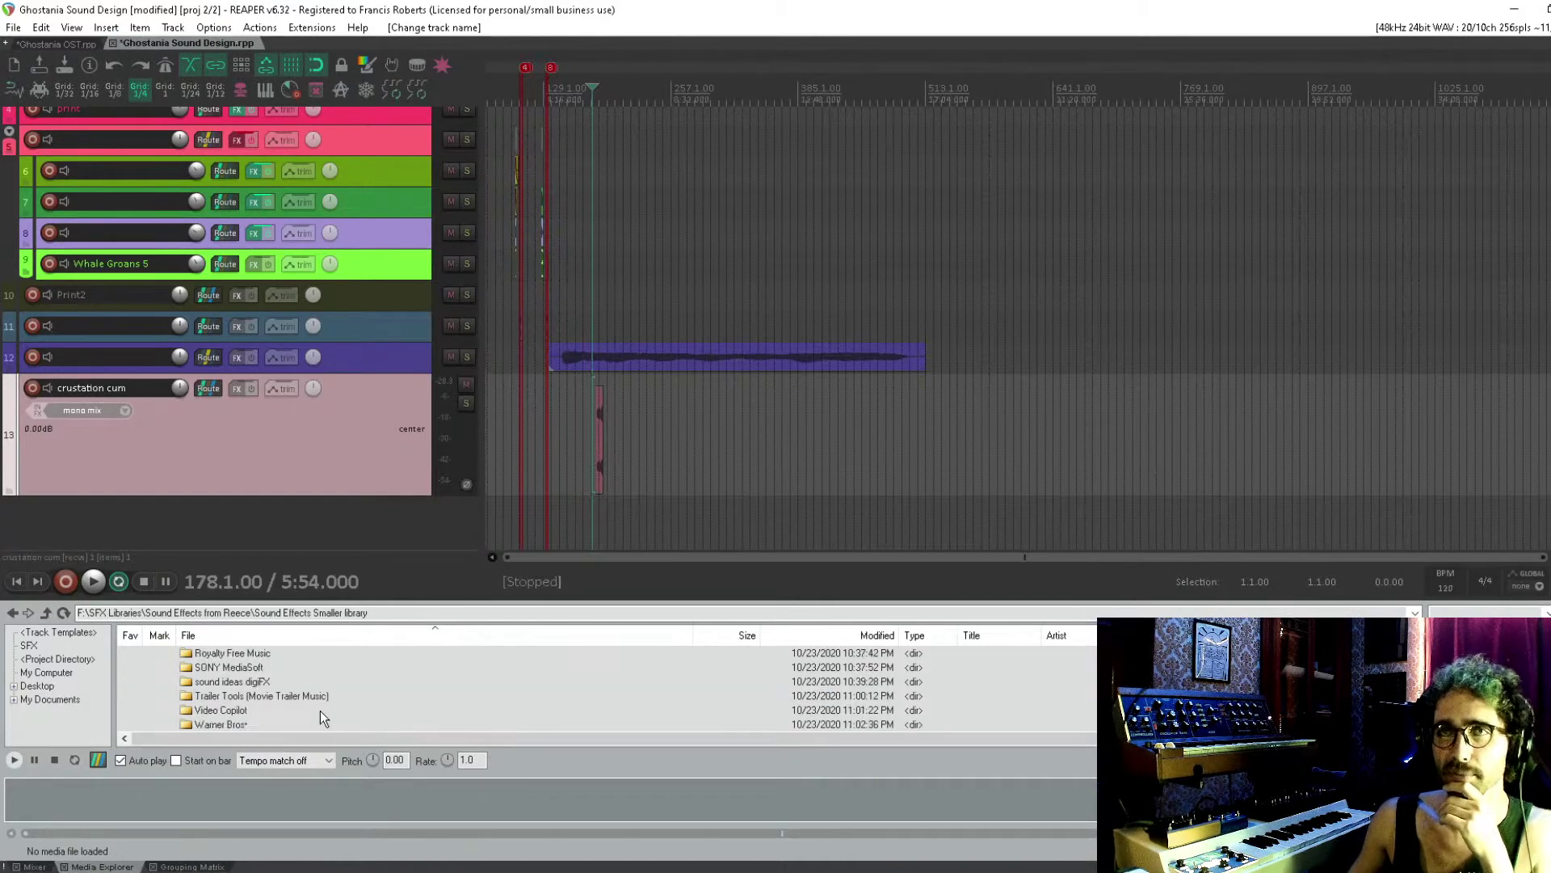
double_click(223, 722)
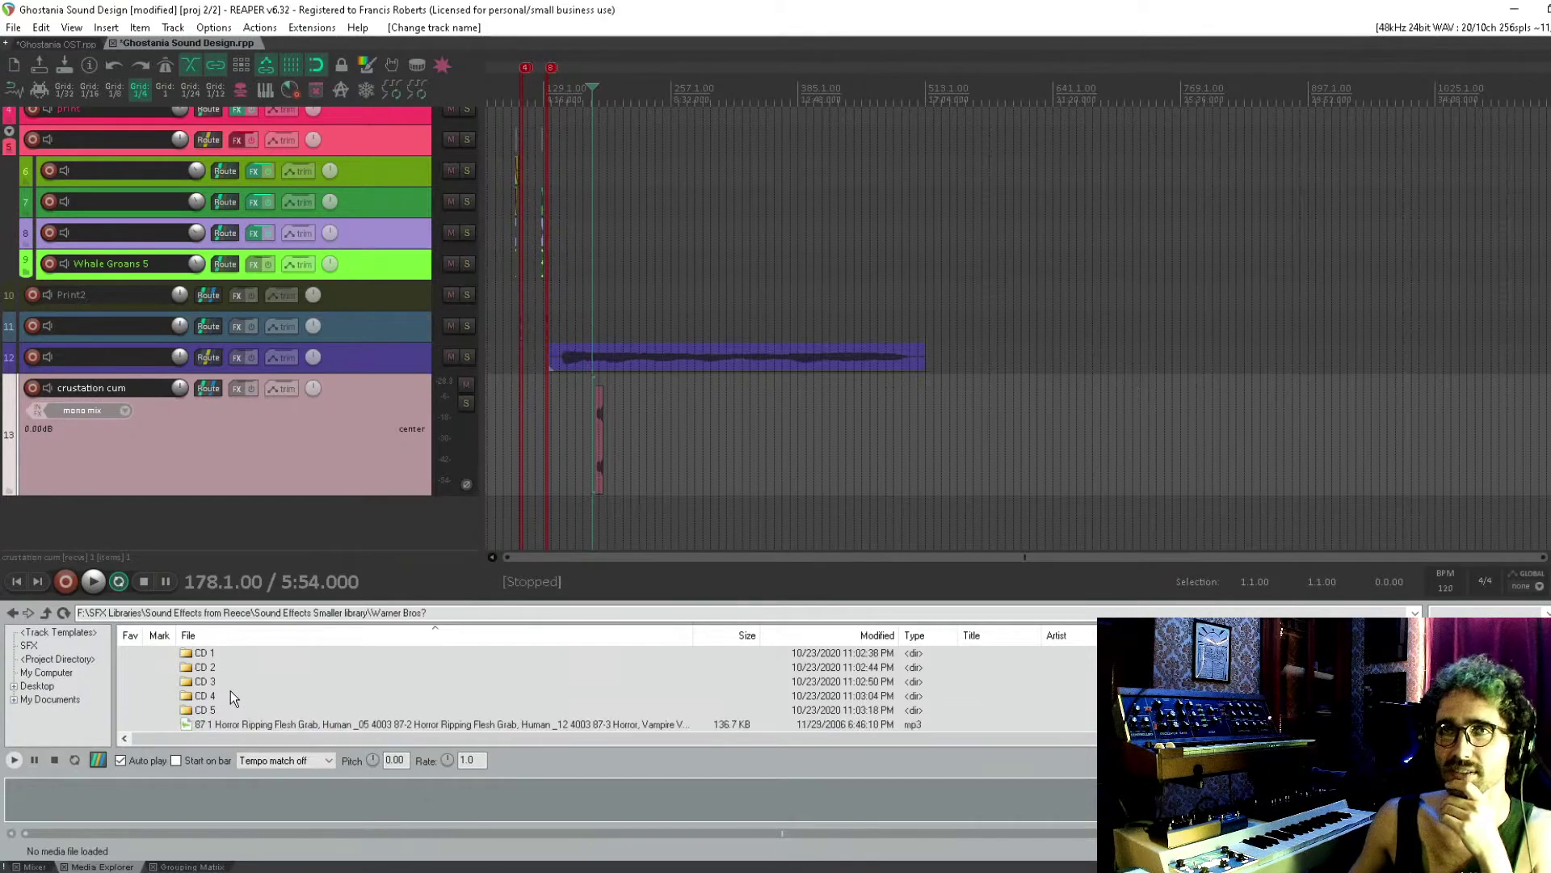
Audition recordings in the Warner Bros CD 3 folder, including cd304, cd306, cd327 and cd342, and stop the preview
click(214, 680)
double_click(211, 681)
click(255, 697)
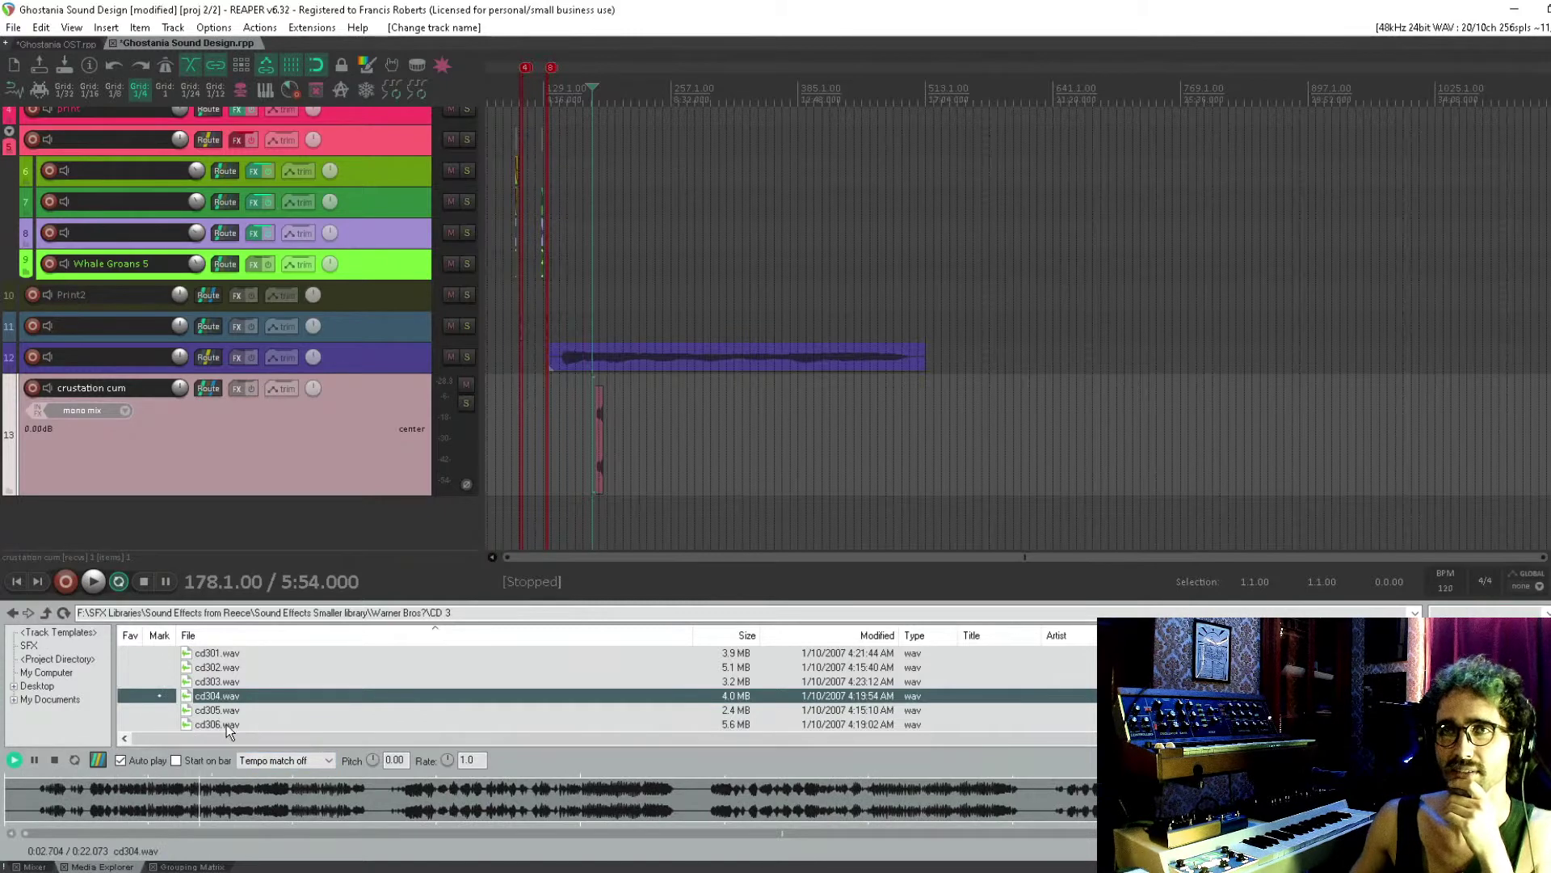
click(226, 724)
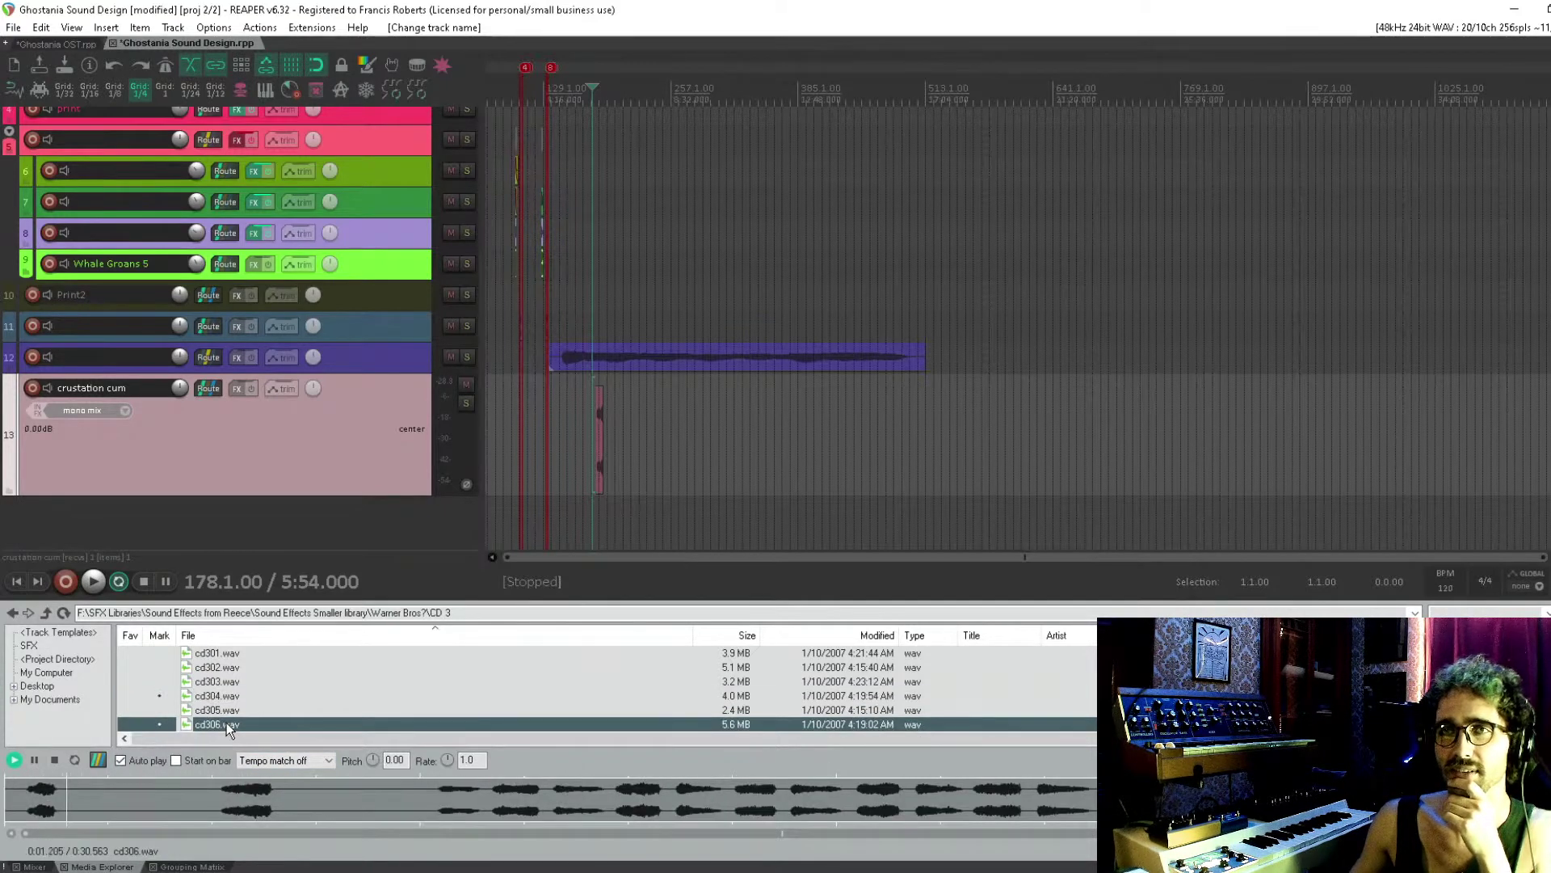
scroll(226, 722, down, 7)
click(226, 724)
scroll(227, 722, down, 5)
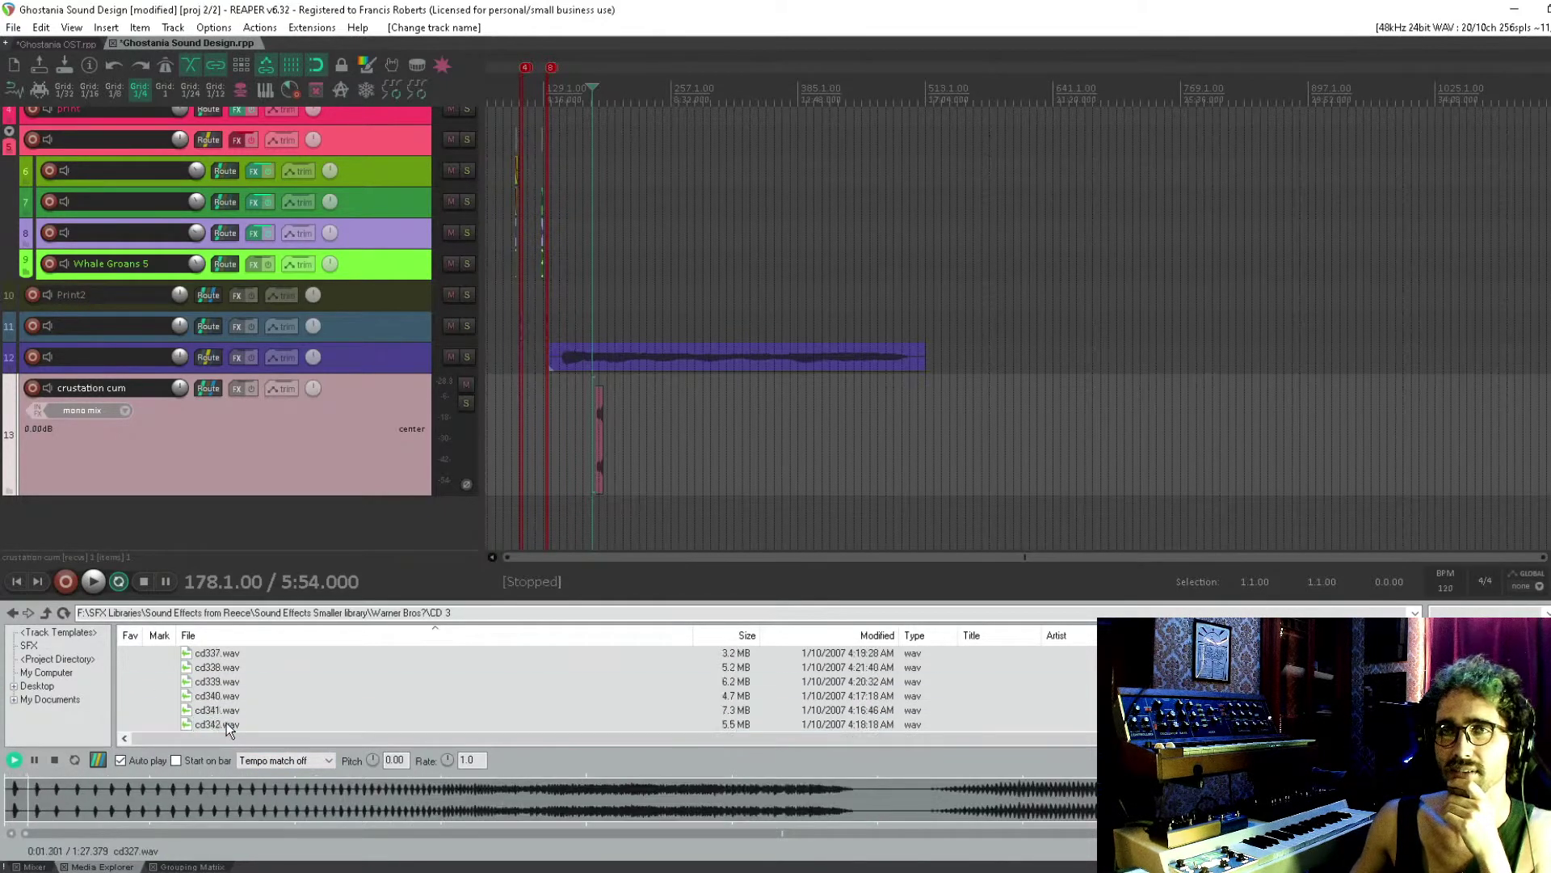
click(226, 724)
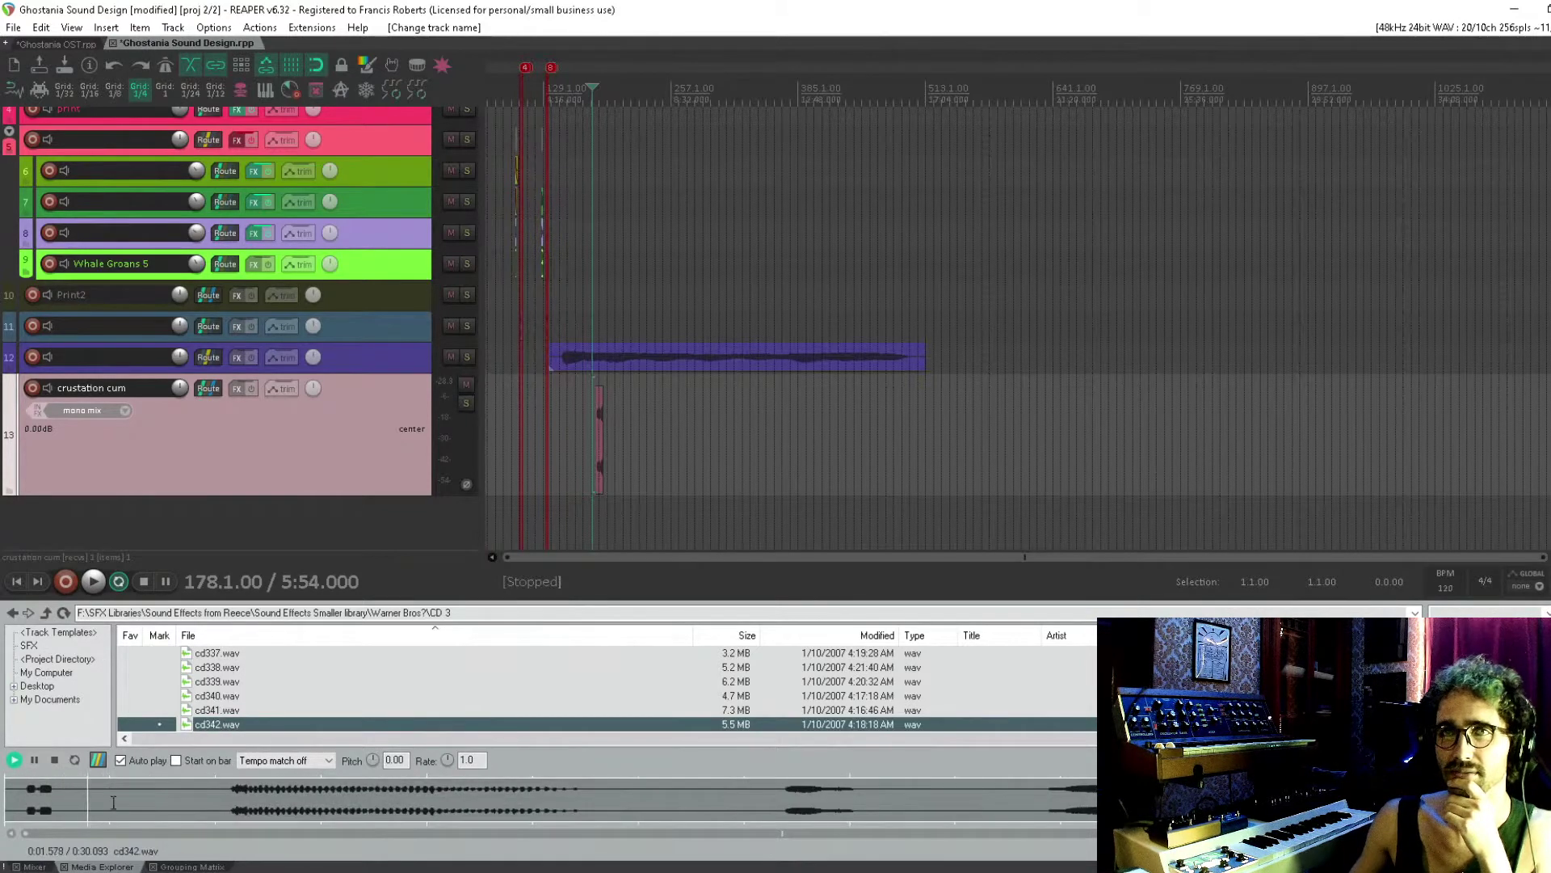
click(55, 760)
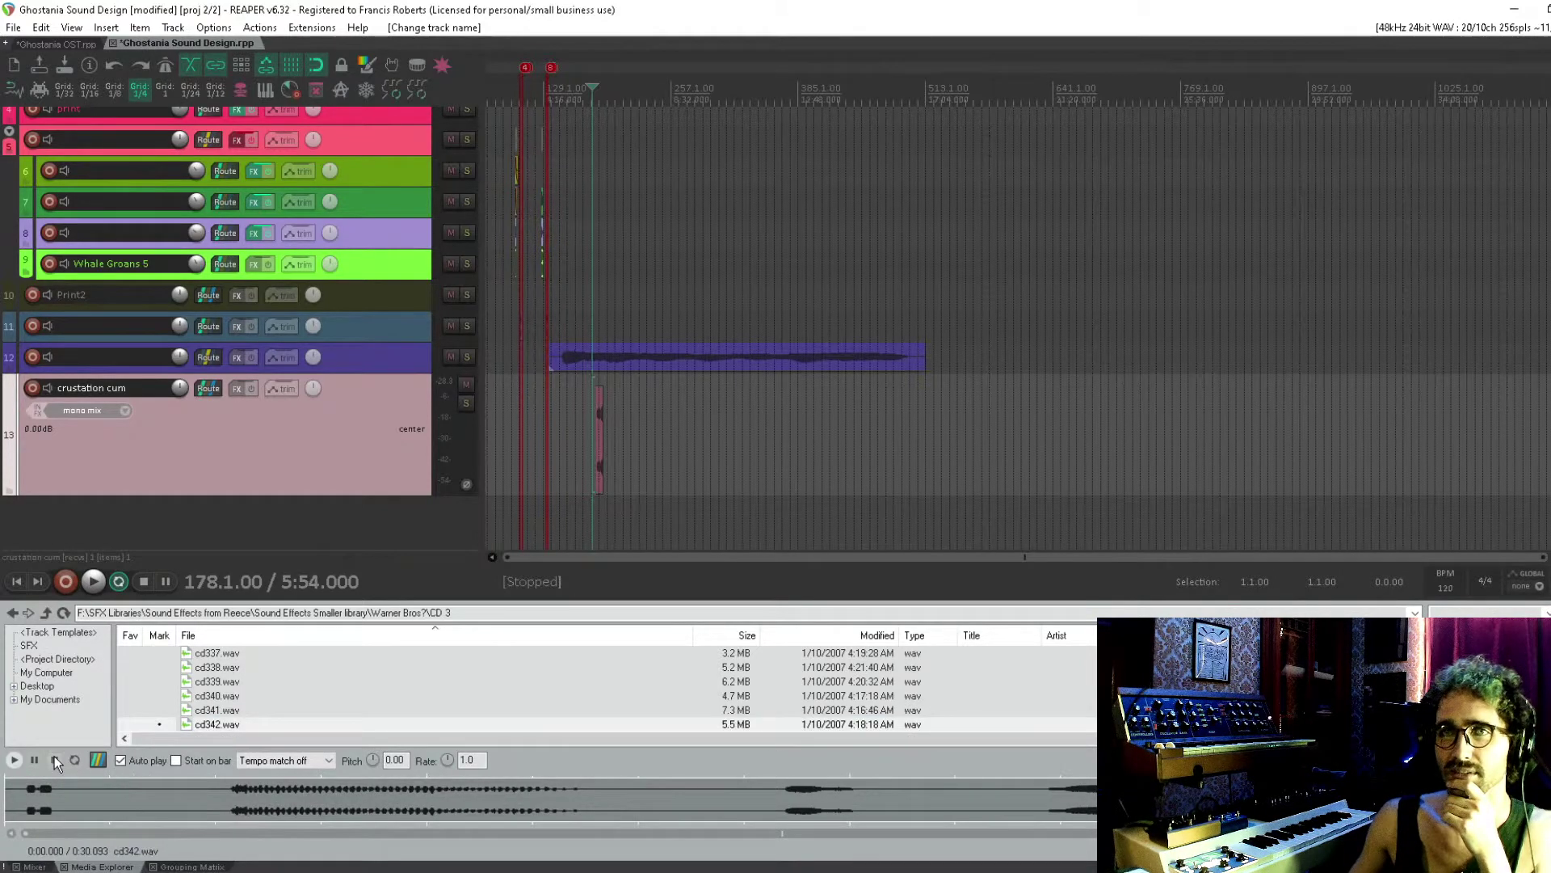
Preview the Horror Ripping Flesh Grab file in the Warner Bros folder and return to the top level of the sound effects collection
click(47, 613)
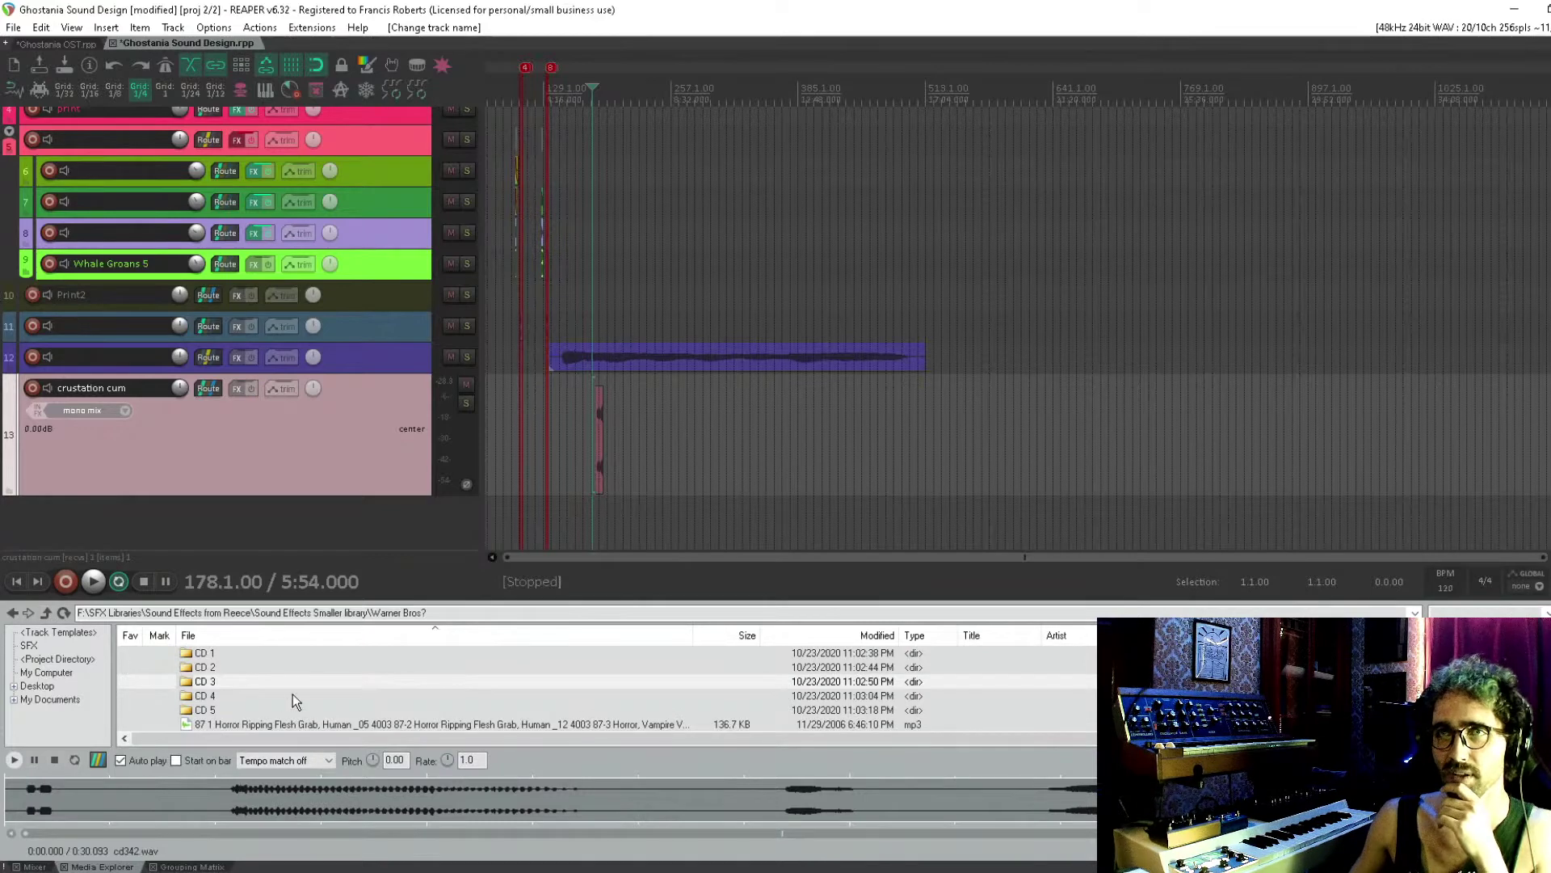
click(299, 724)
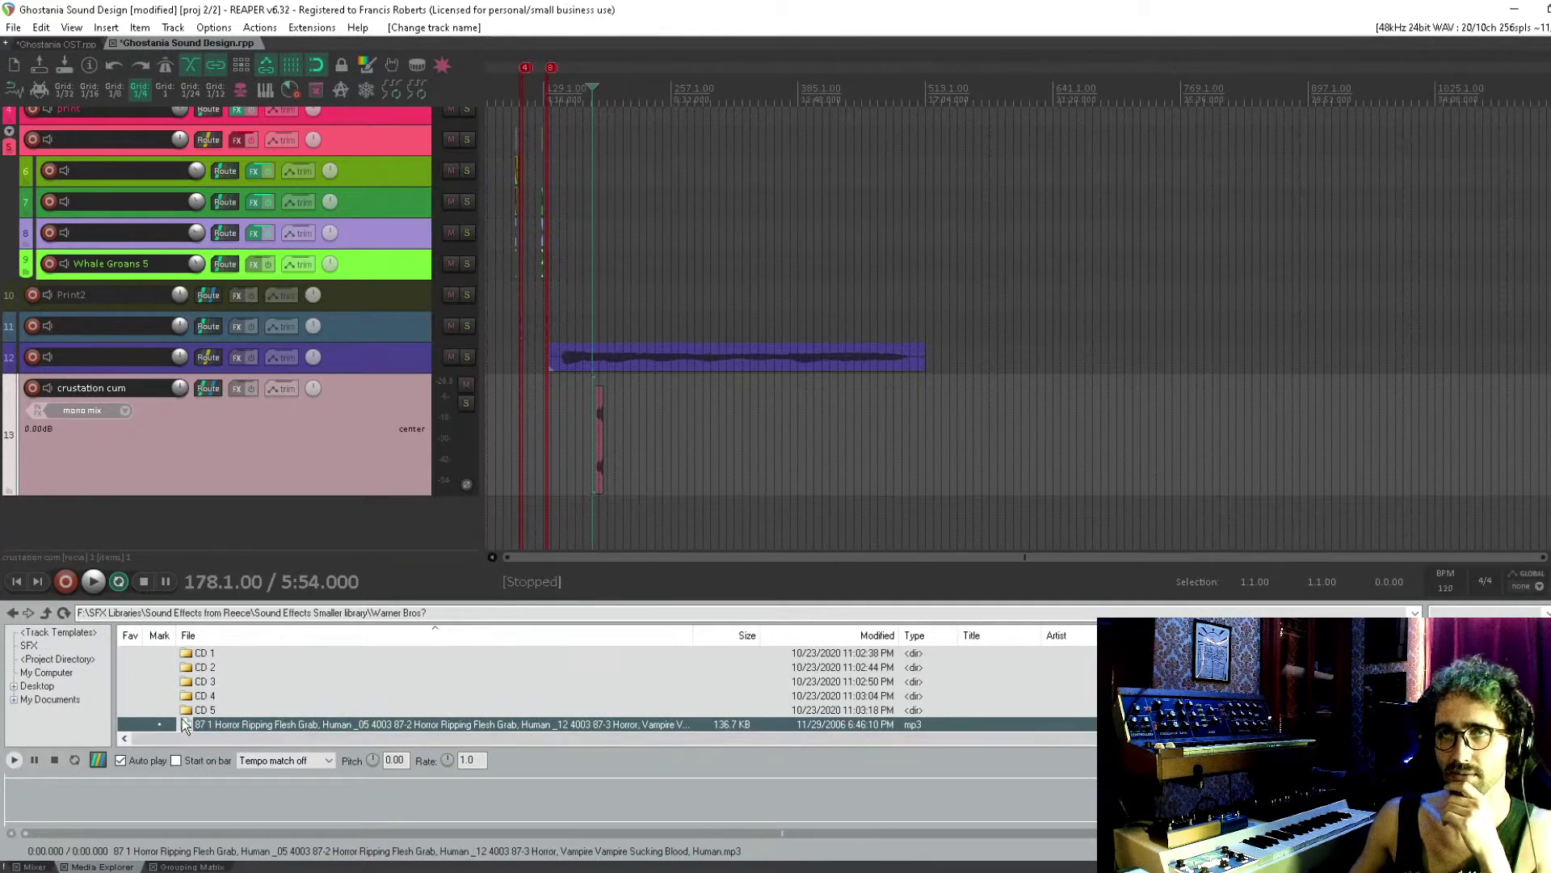
click(45, 612)
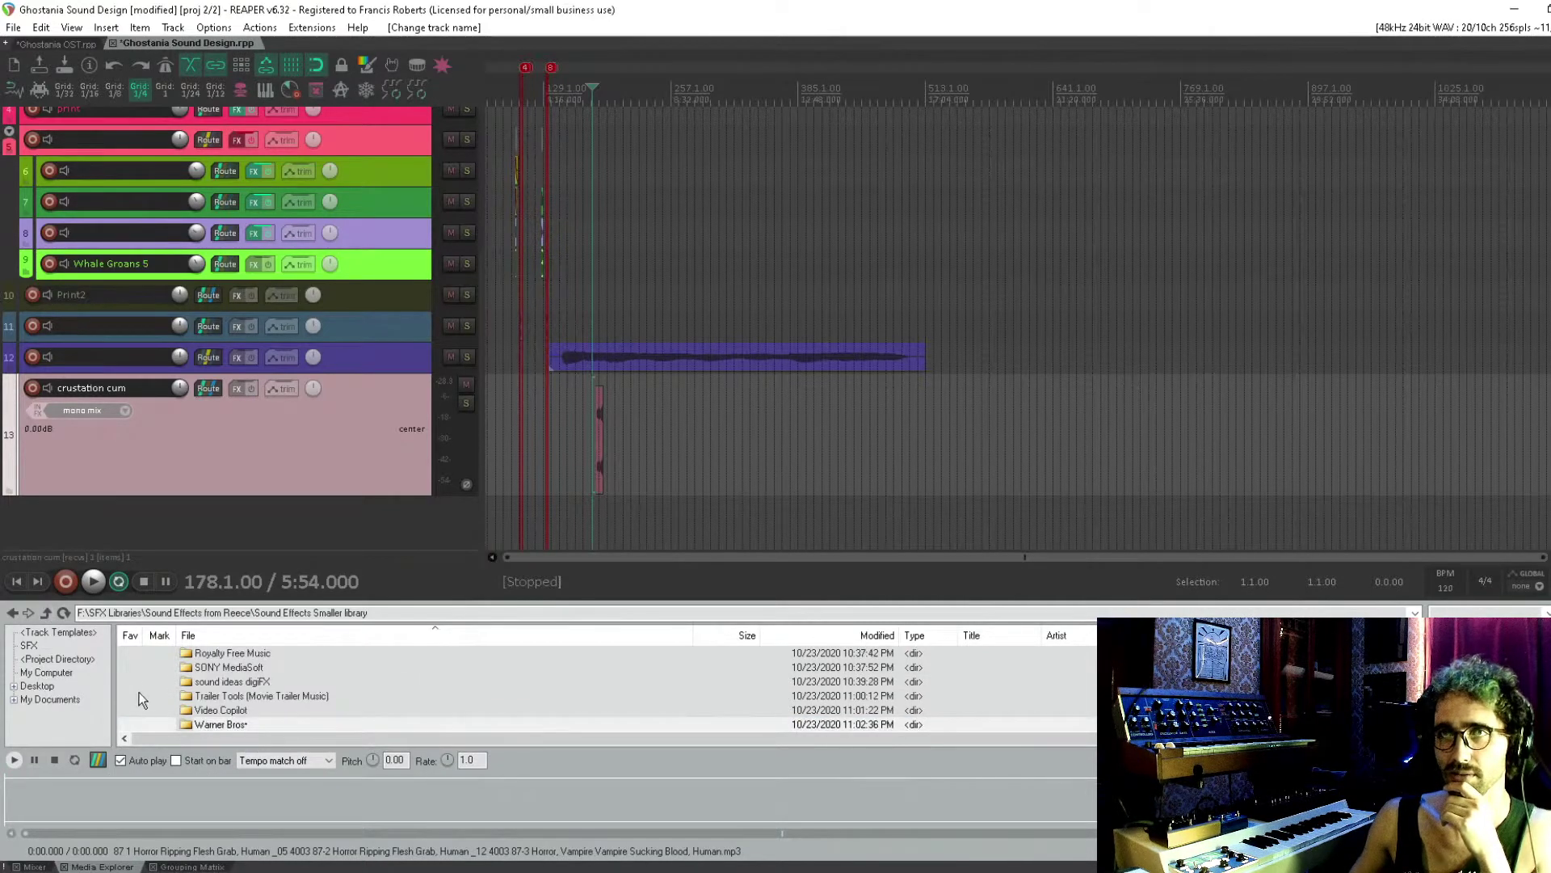
click(43, 613)
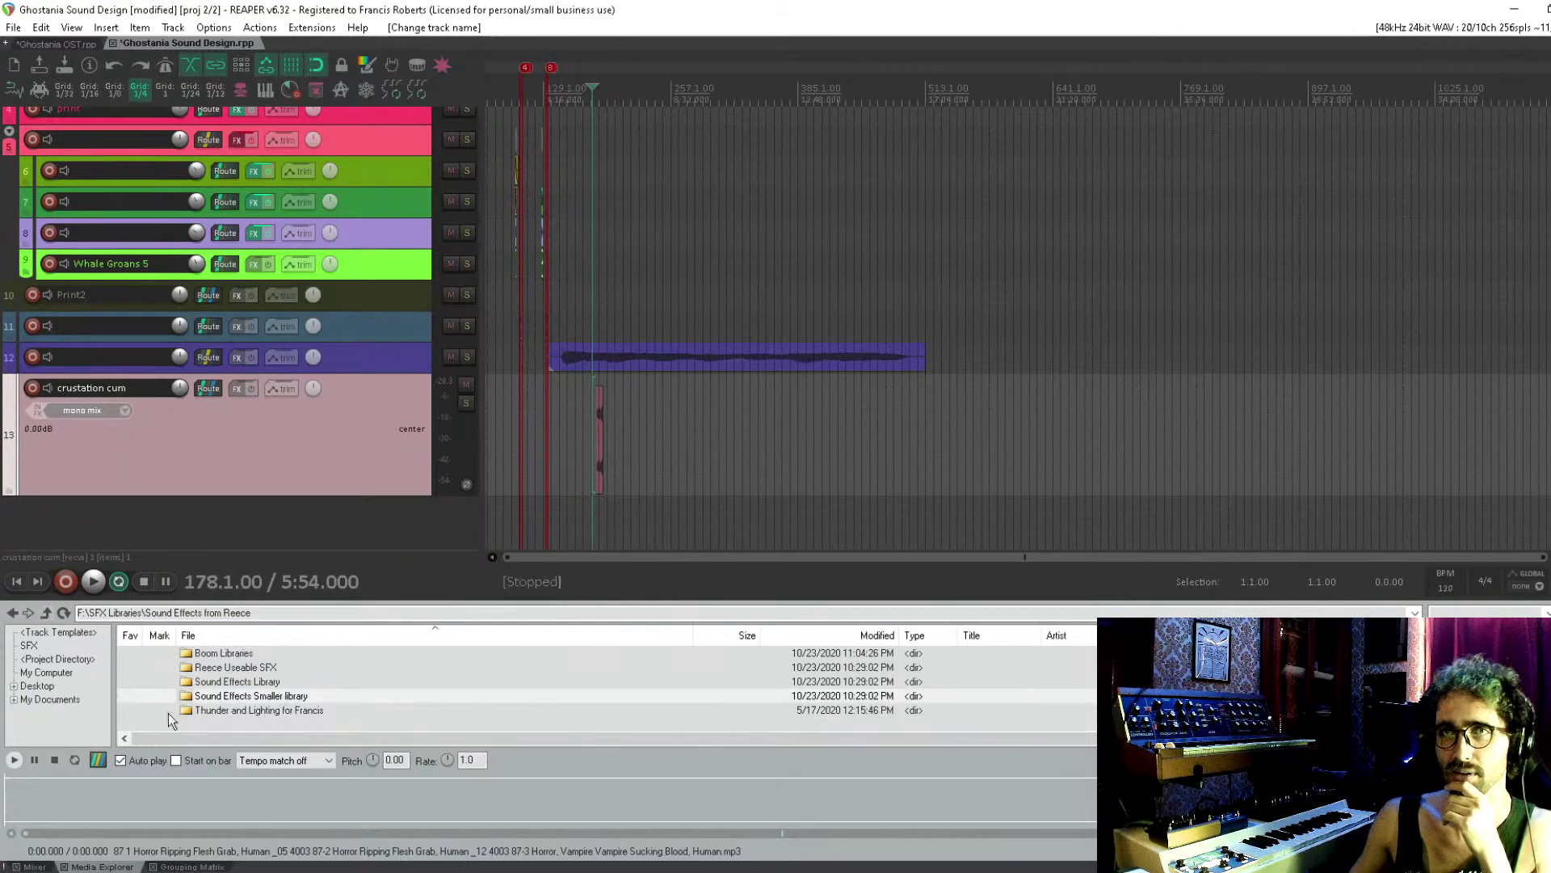
Open The Hollywood Edge Cititrax Citi 01 -10 folder inside Sound Effects Library and look through its Citi Trax subfolders
double_click(248, 682)
click(242, 710)
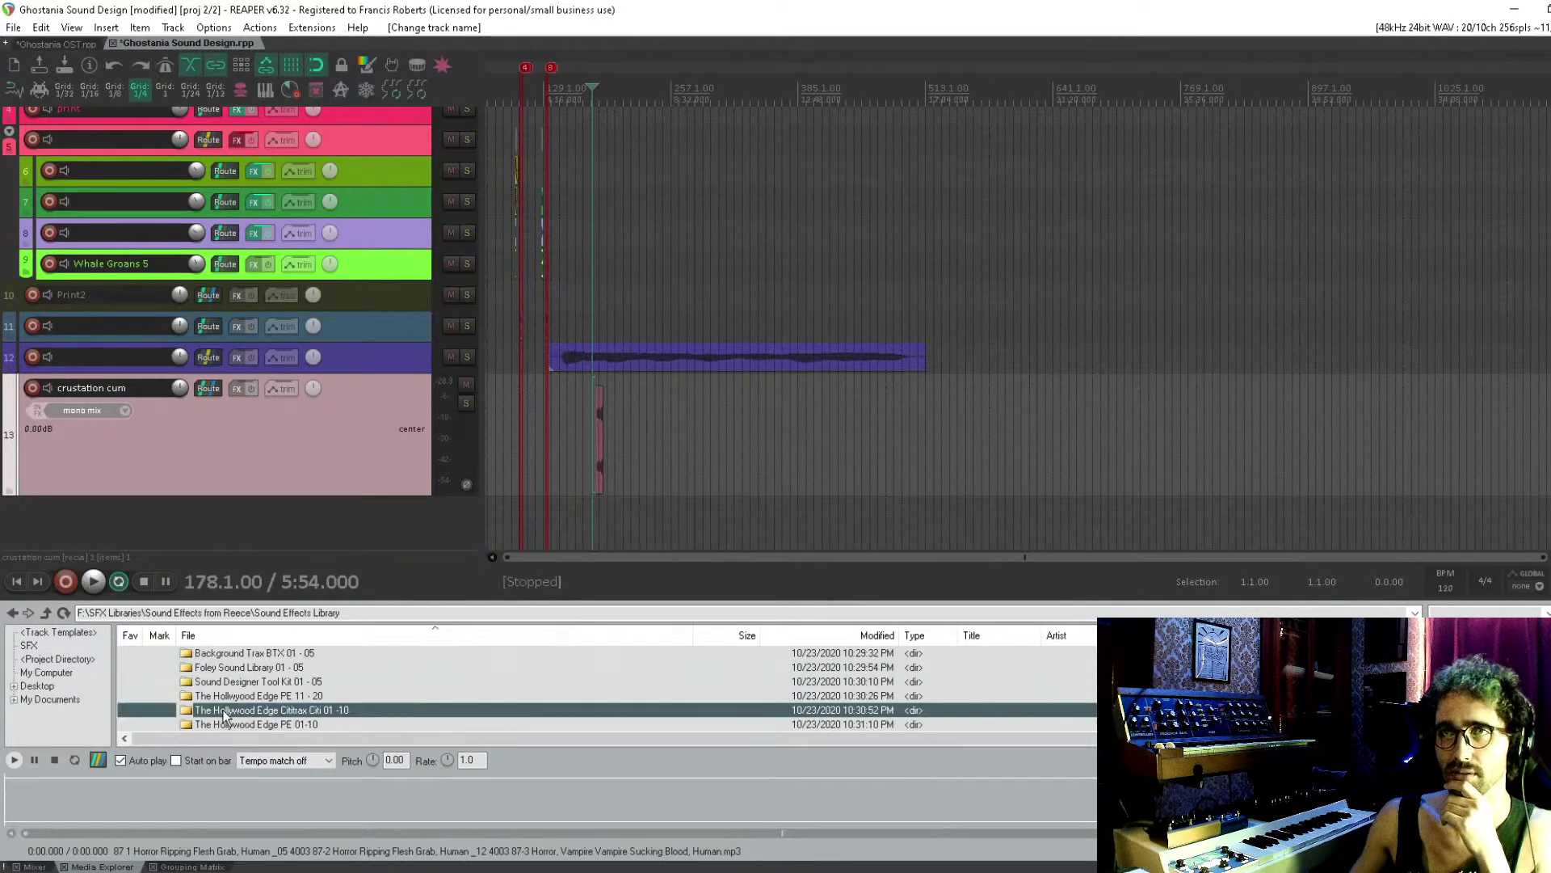
double_click(224, 713)
click(295, 710)
scroll(295, 710, down, 1)
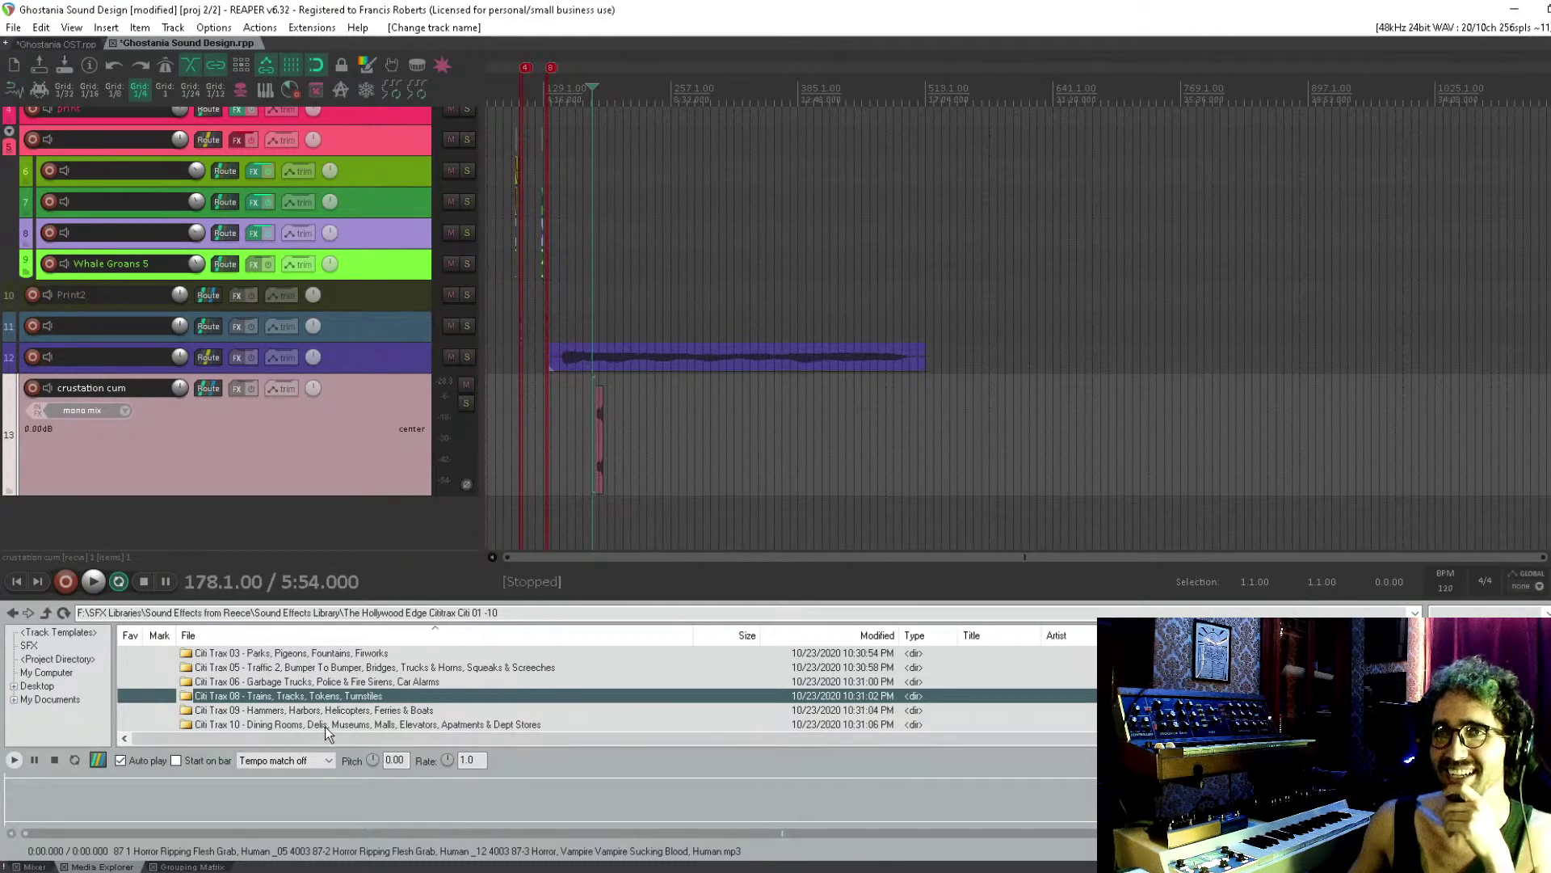
scroll(373, 729, up, 1)
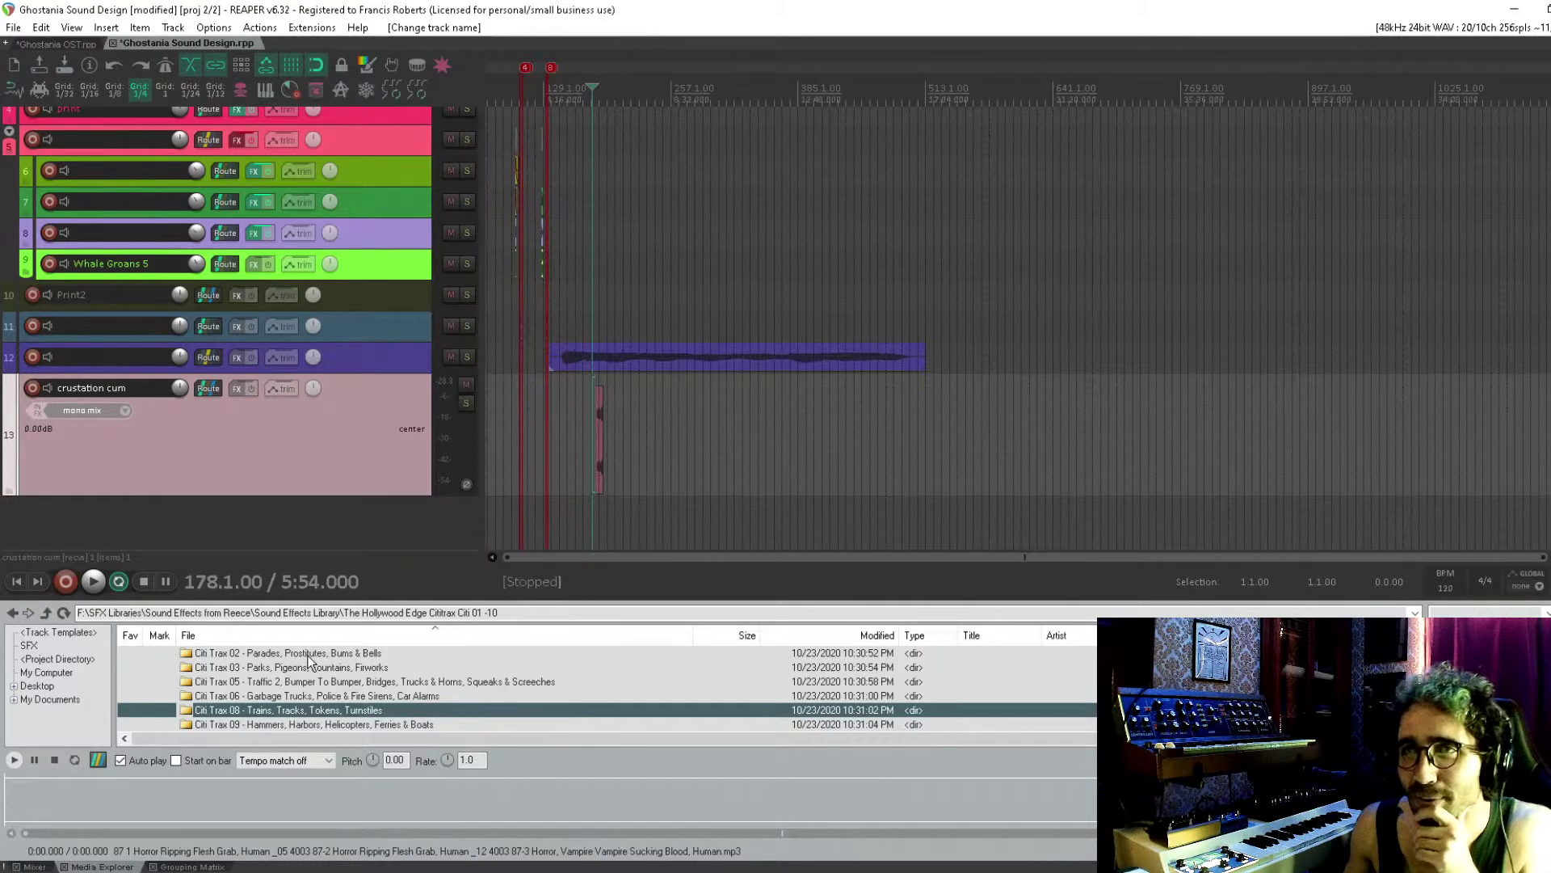
Open the Citi Trax 02 folder and audition its crowd, street vendor, footstep and bell recordings, ending with 2-35 City Church Bells
double_click(361, 656)
click(437, 699)
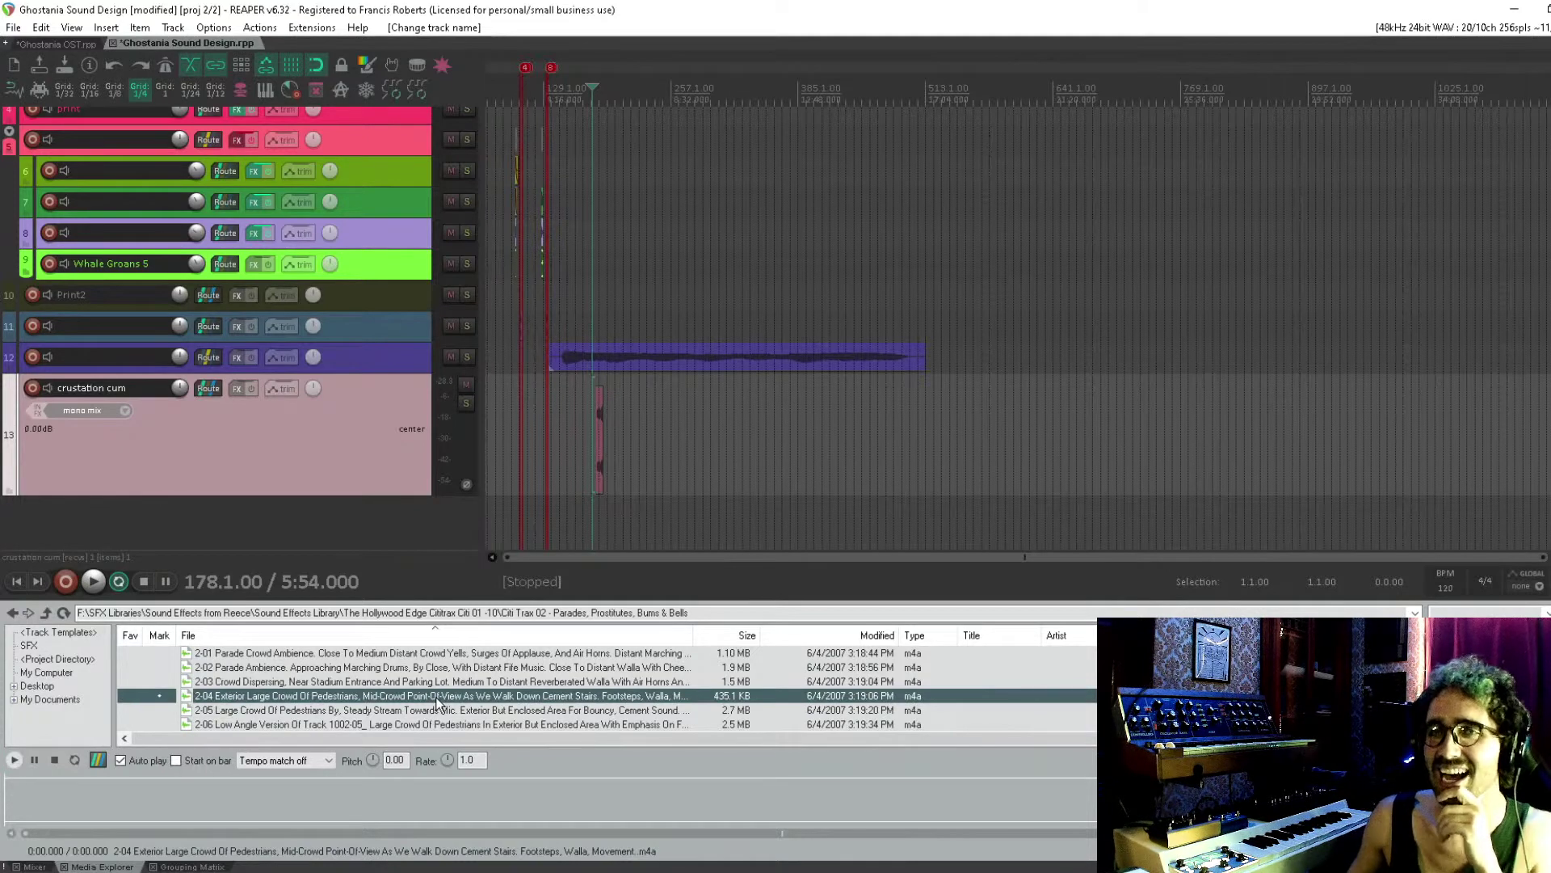
scroll(437, 699, down, 2)
click(410, 696)
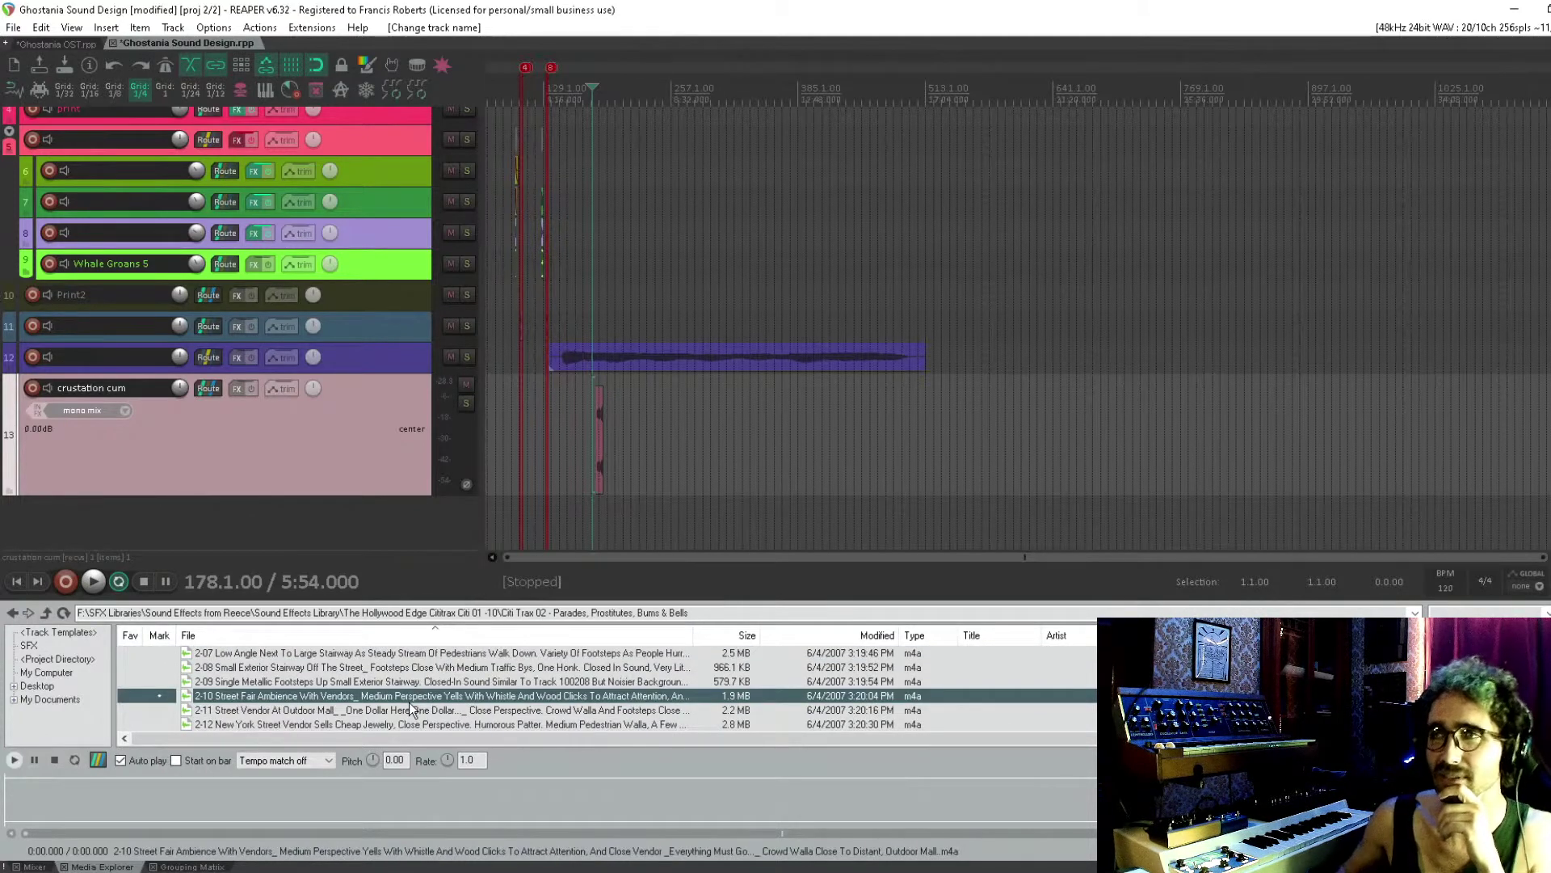
key(Down)
key(Down)
key(Up)
key(Up)
key(Up)
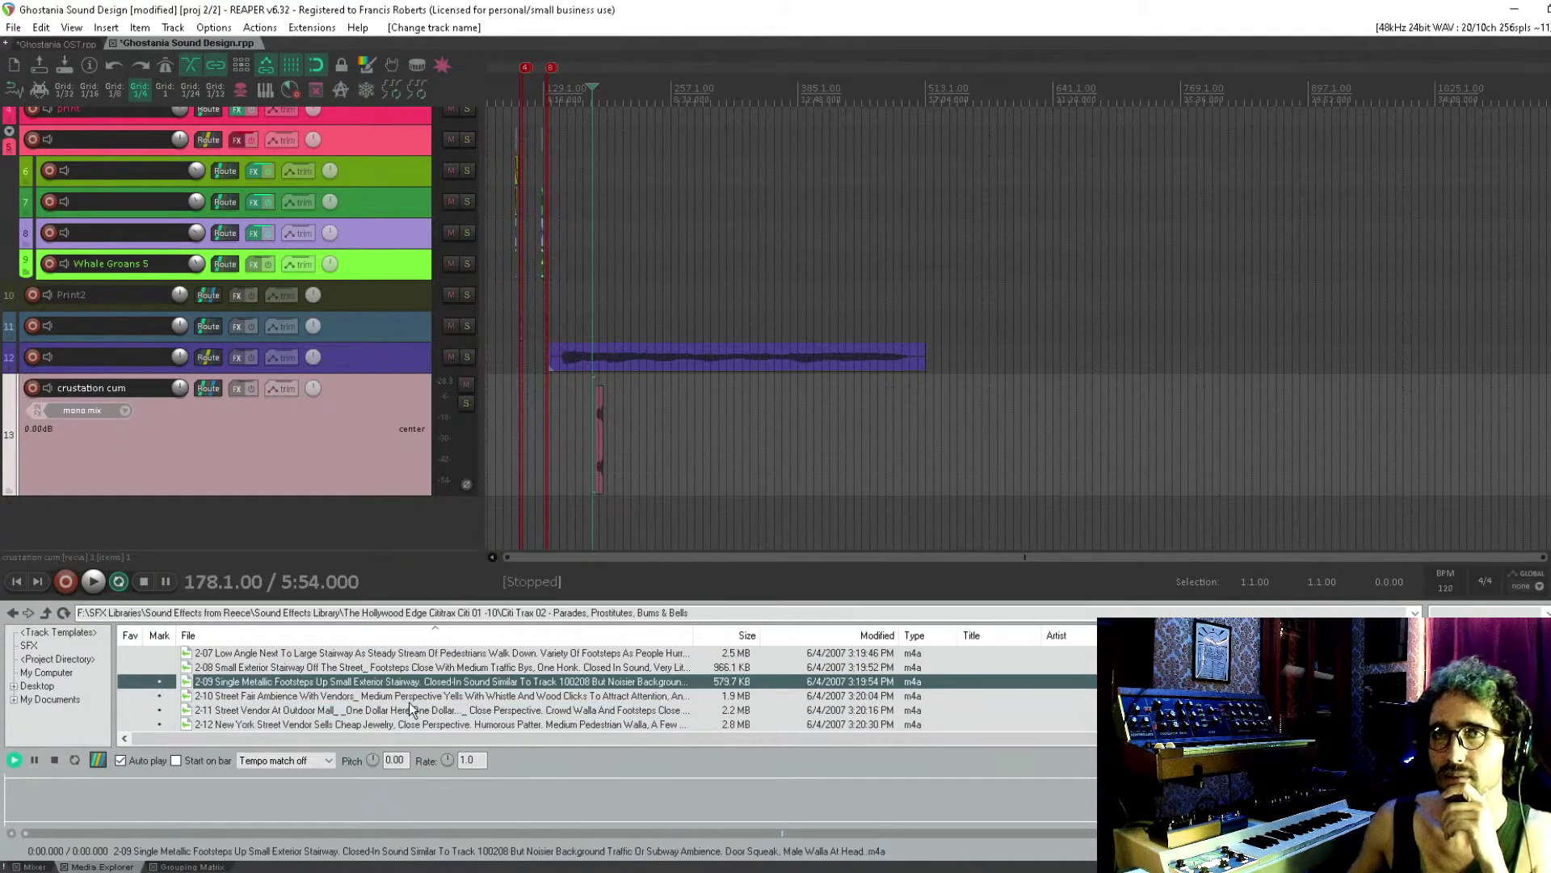
scroll(275, 691, down, 8)
click(279, 683)
click(289, 697)
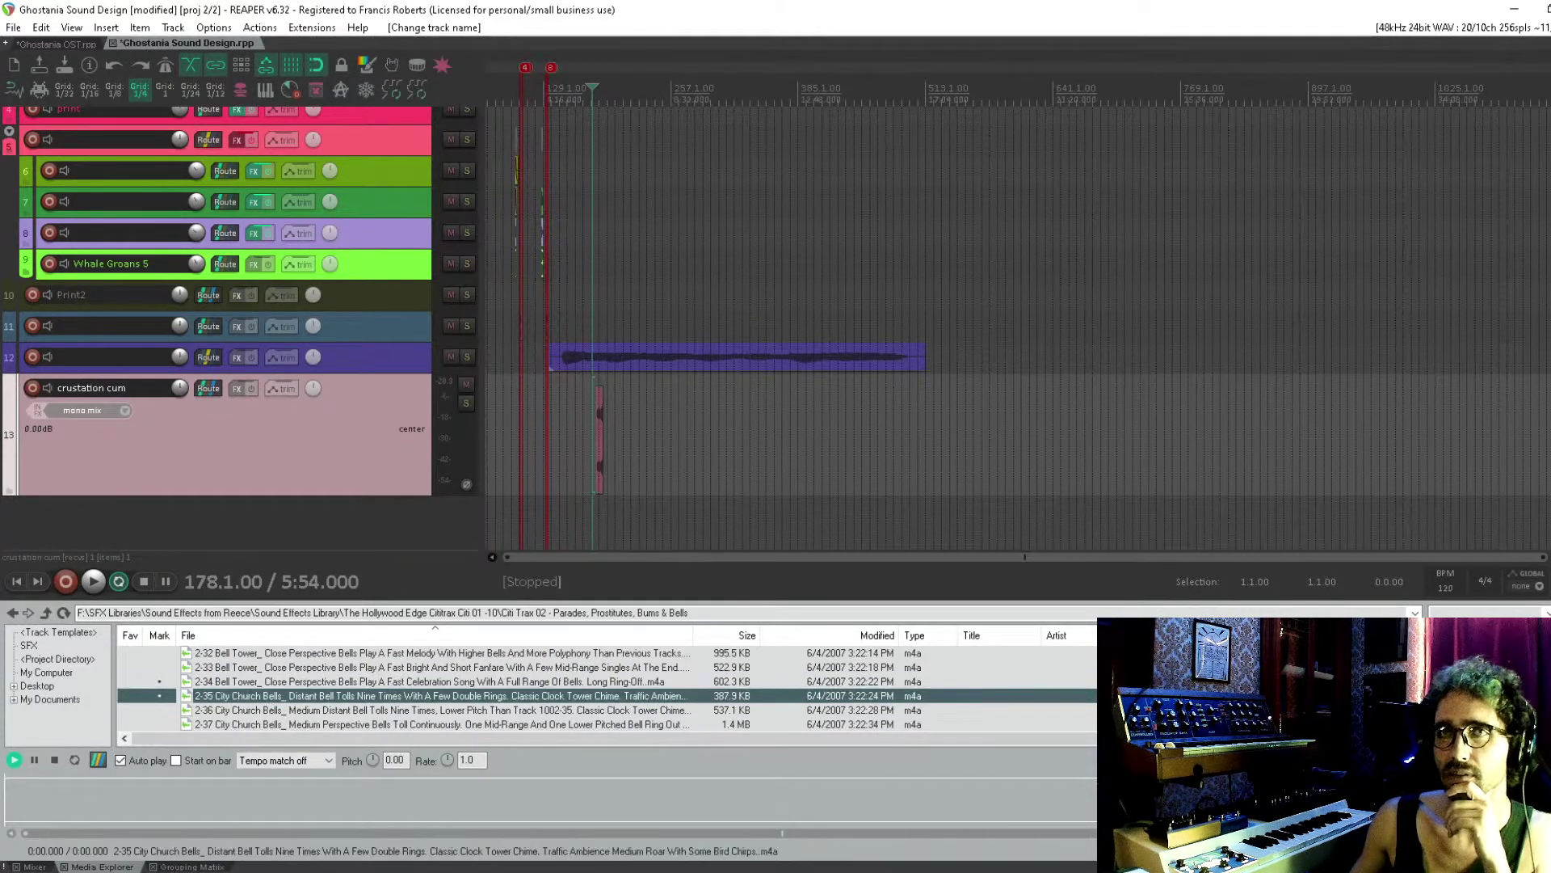
Open FSL 02 - Impacts 2 inside Foley Sound Library 01 - 05 and preview 03 Impact, Light Wood Bat Hit
click(46, 613)
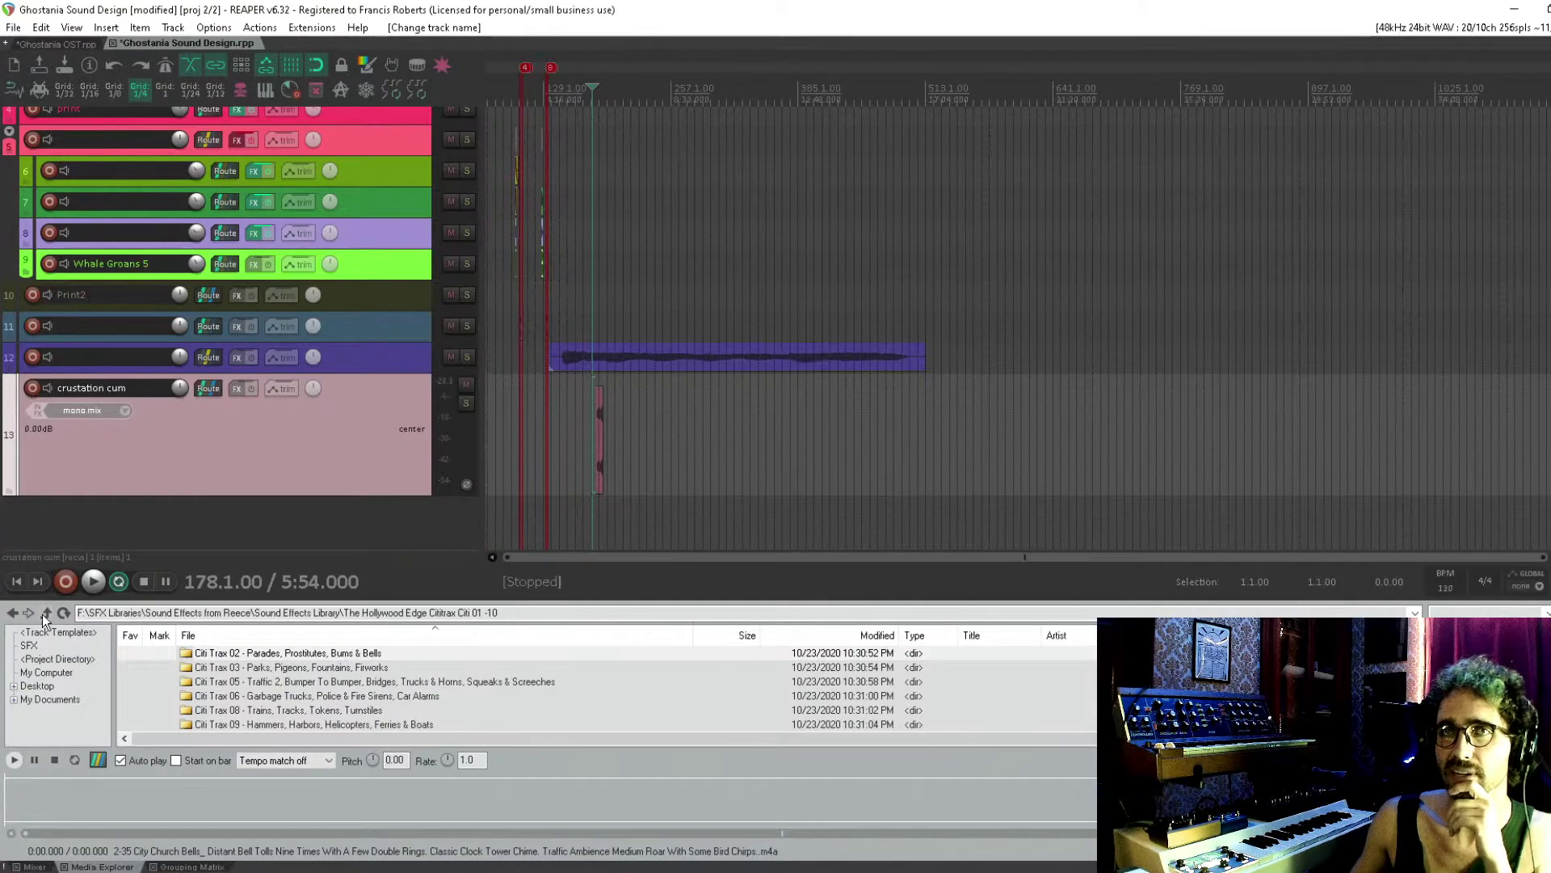
click(47, 613)
double_click(251, 667)
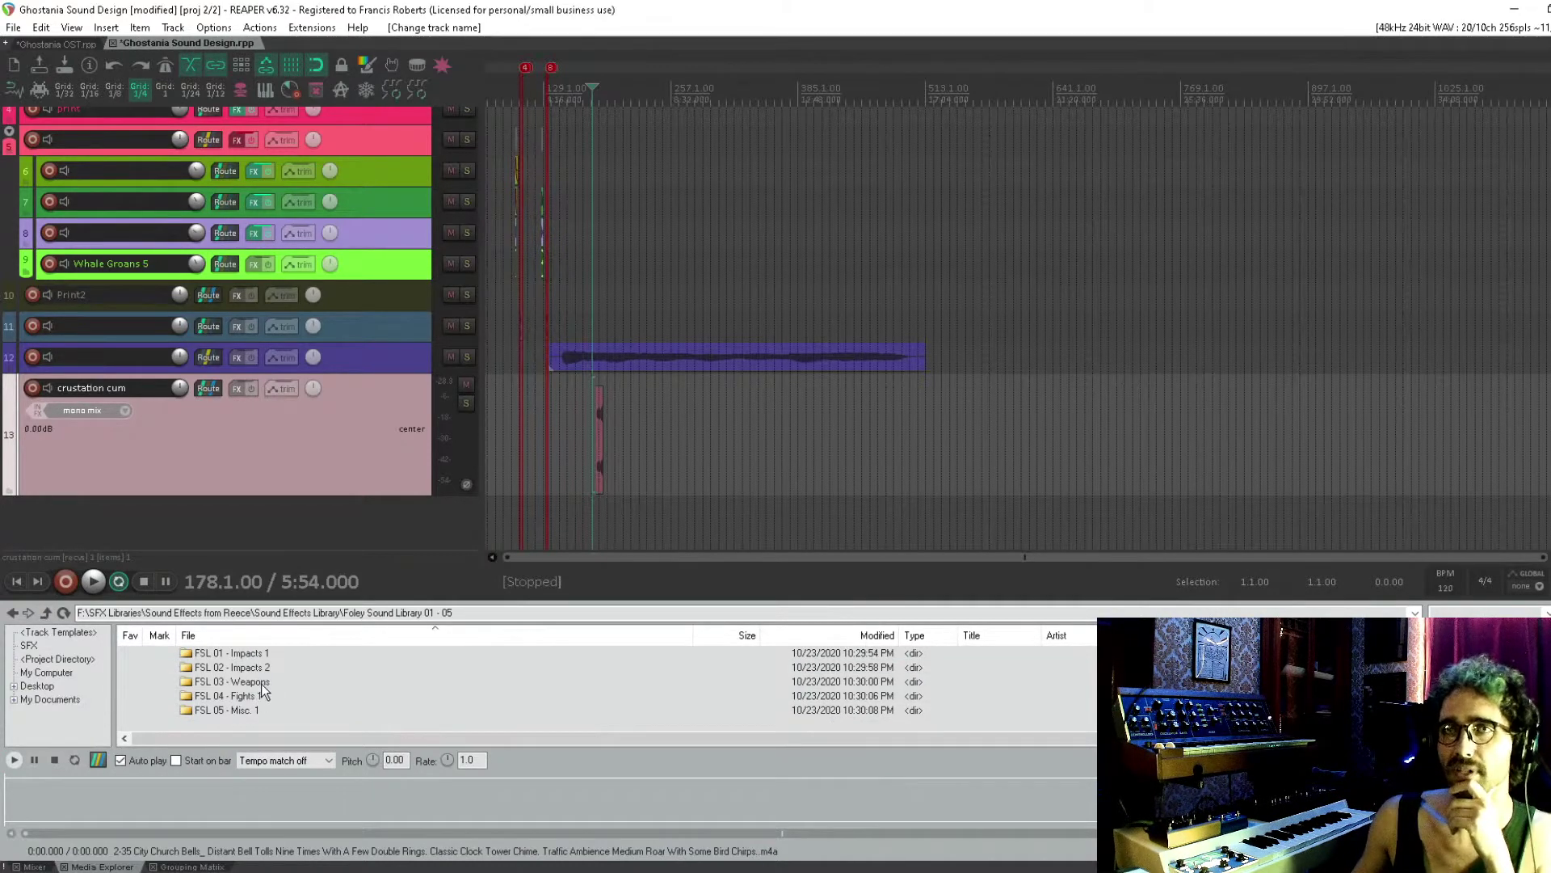
double_click(260, 667)
click(277, 683)
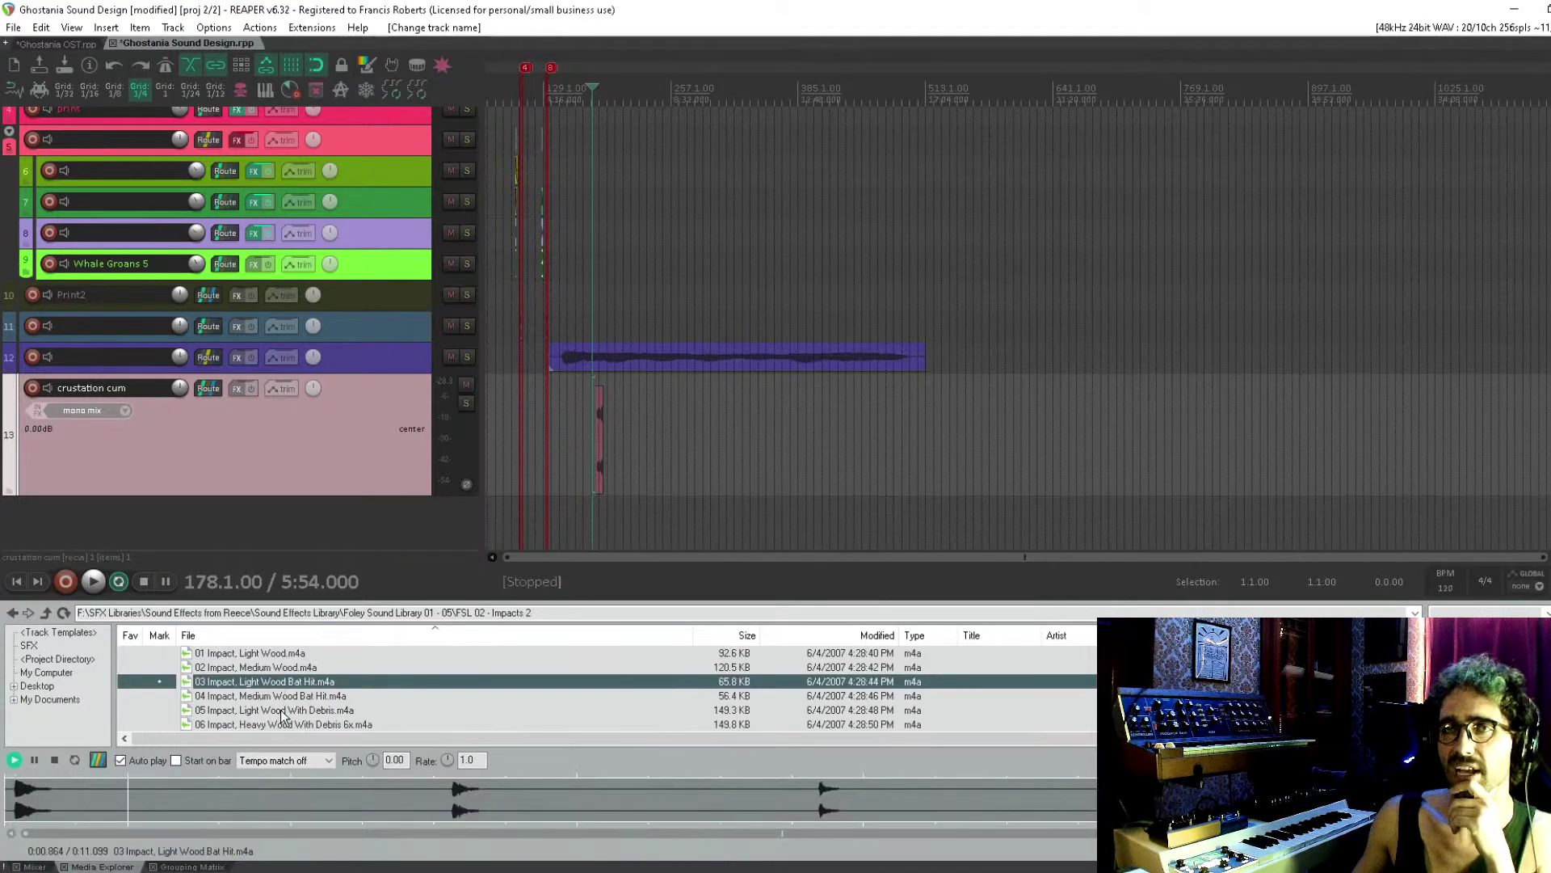
Audition further wood impacts in the Impacts 2 folder, including Heavy Wood Falls, Wood Crash Distant, Heavy Wood Crash and Wood With Debris
scroll(349, 709, down, 2)
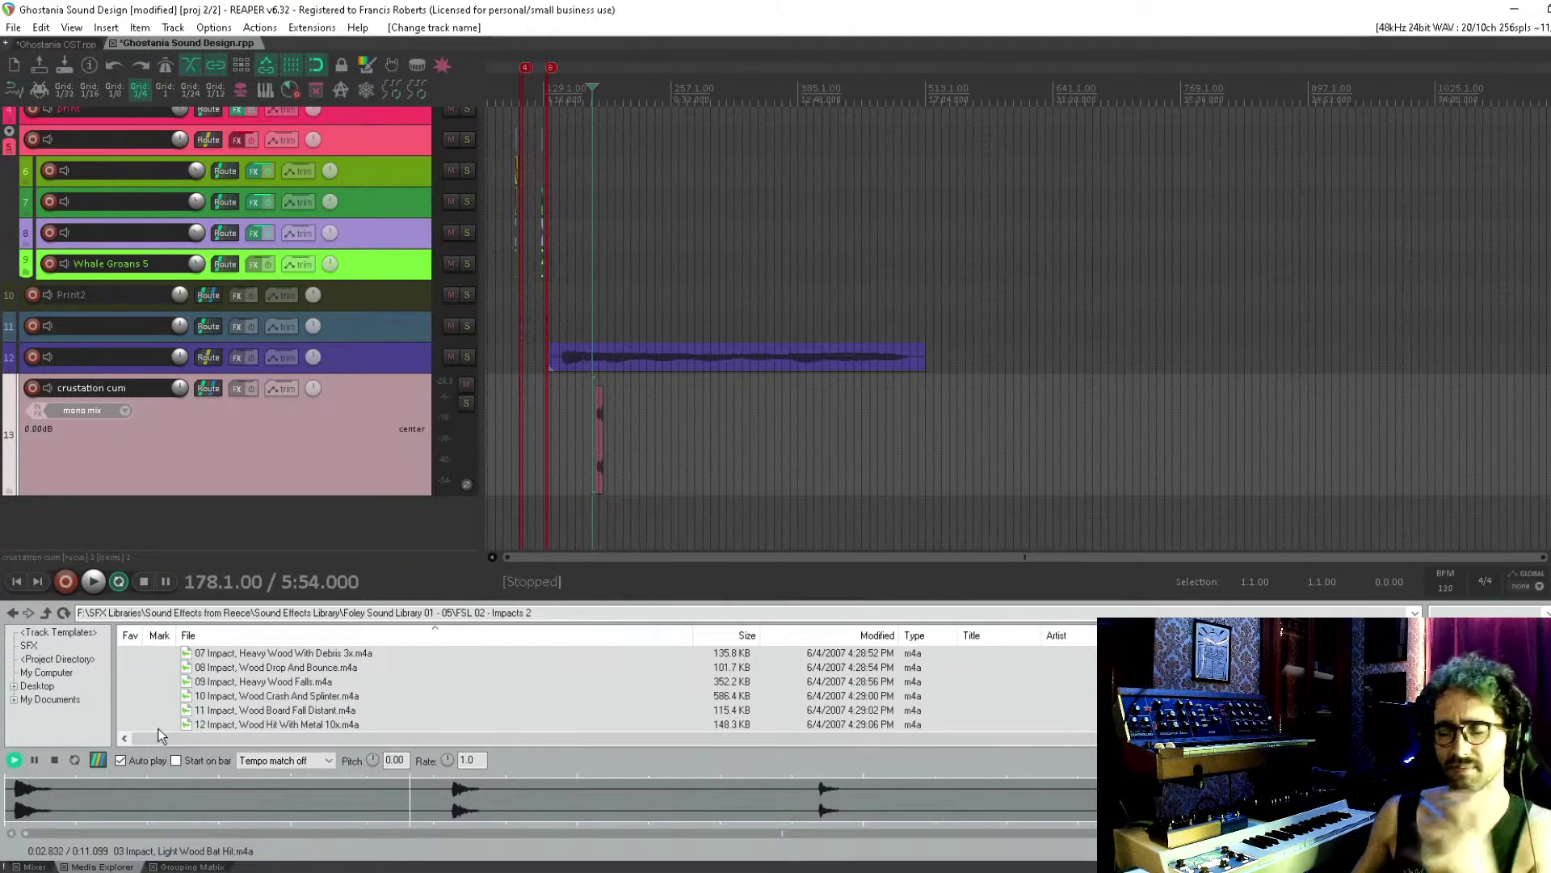
click(296, 697)
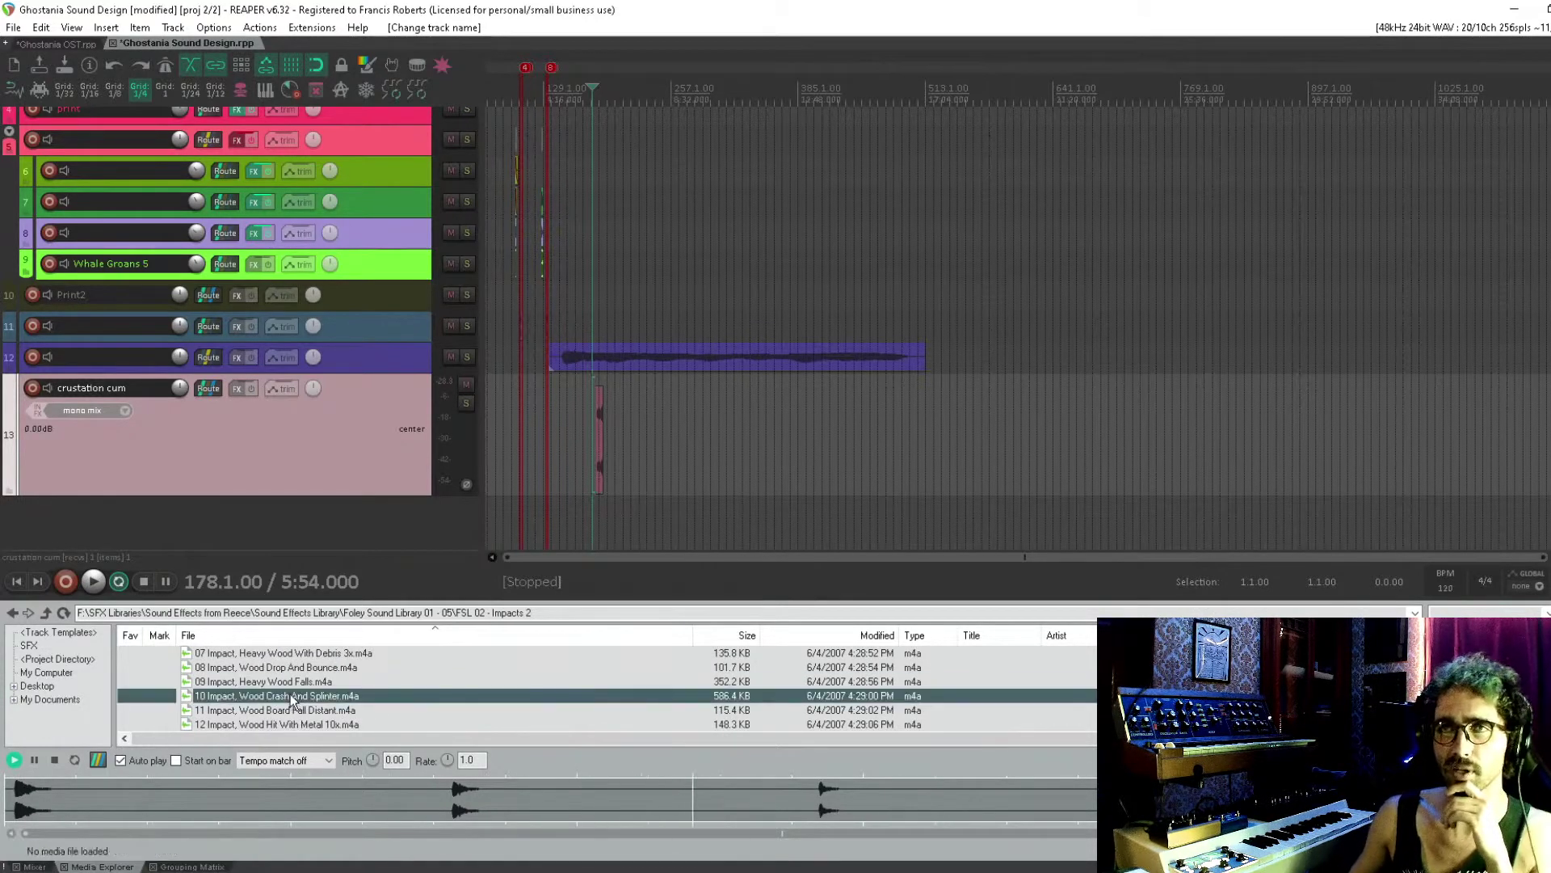
key(Down)
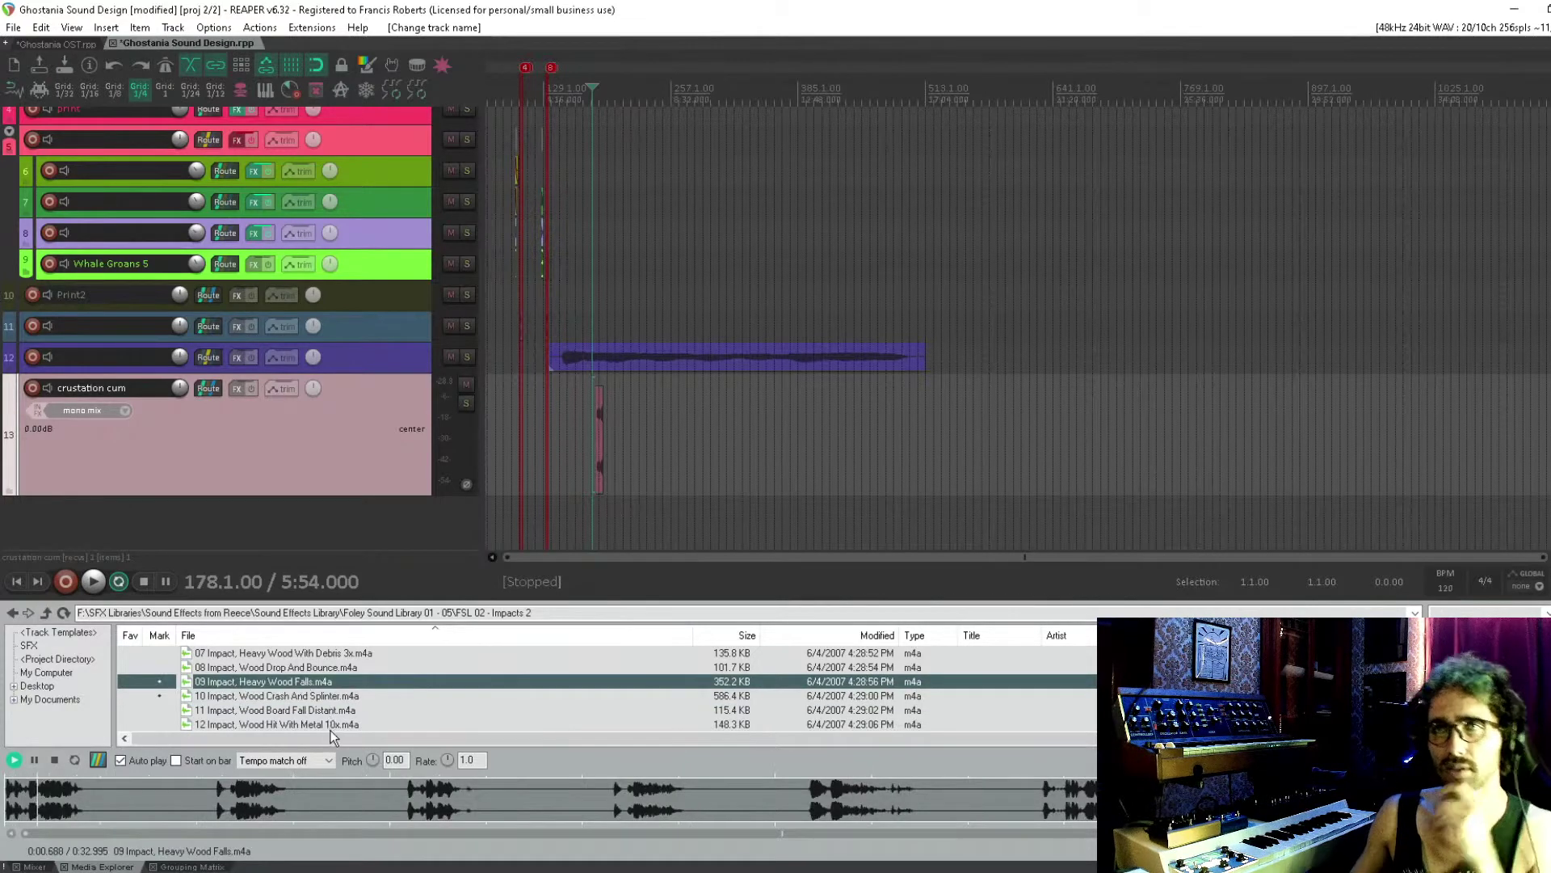
key(Down)
scroll(310, 691, down, 6)
click(310, 683)
click(309, 707)
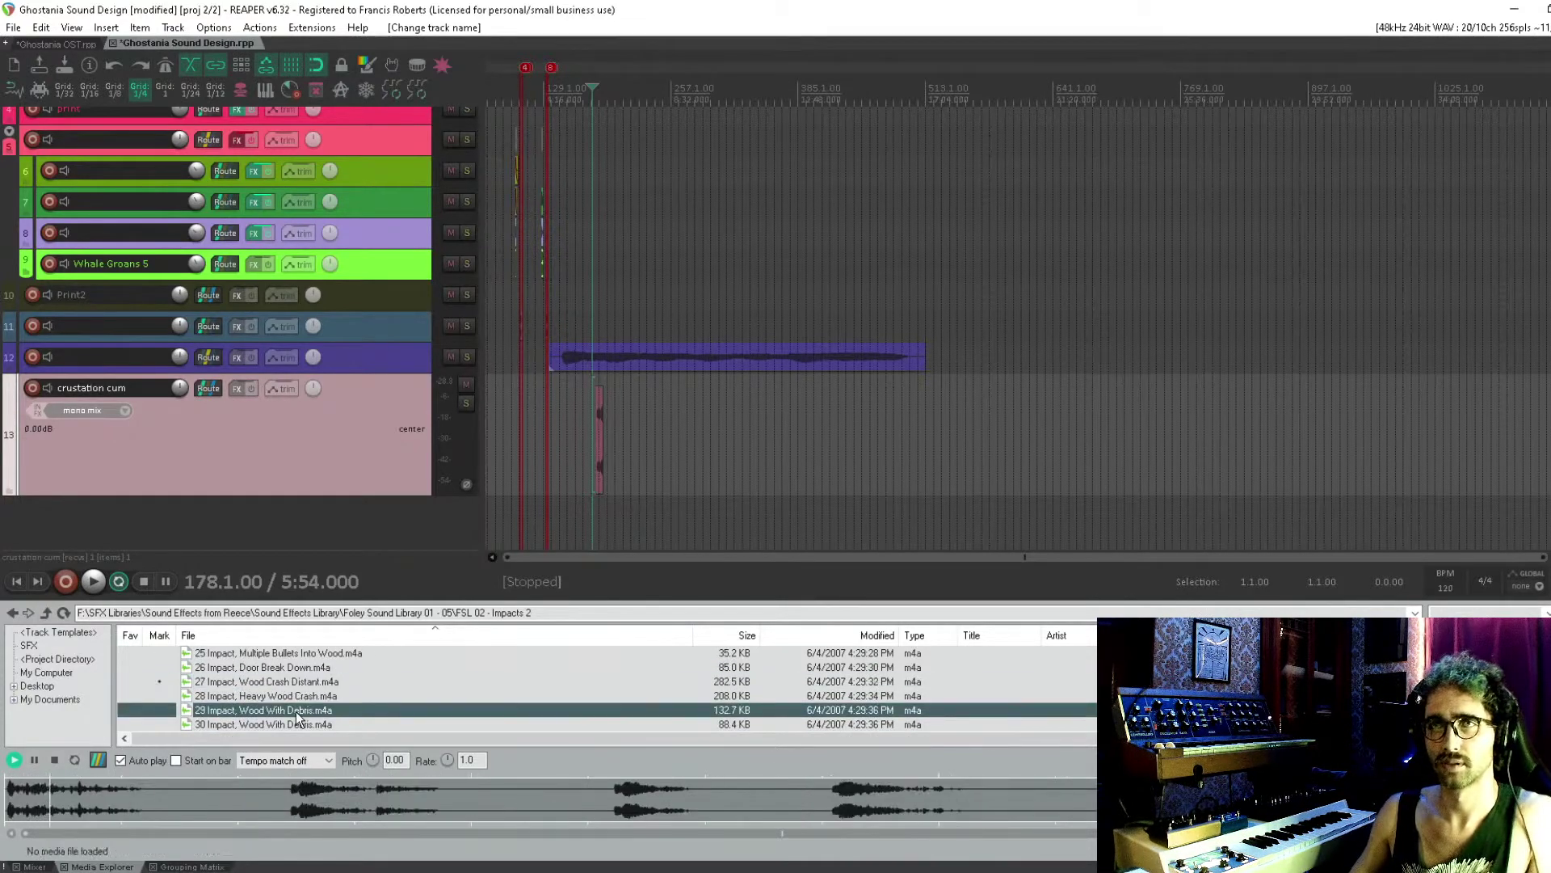
click(304, 696)
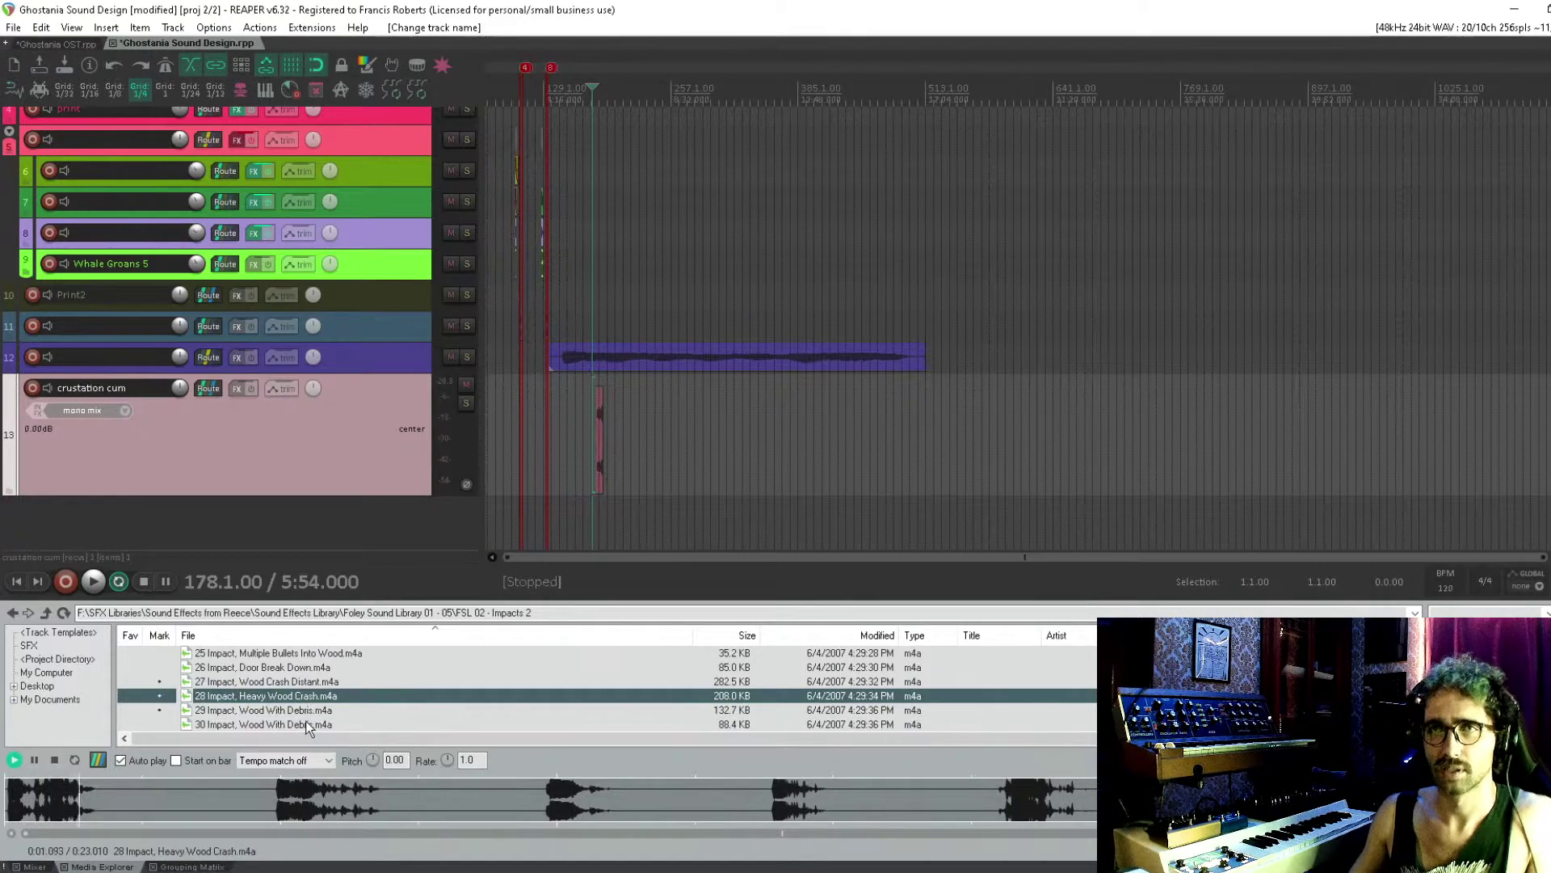
key(Down)
key(Down)
Preview 38 Stress, Heavy Wood Splintering and 35 Stress, Wood Creak, and stop playback
scroll(312, 705, down, 3)
click(312, 702)
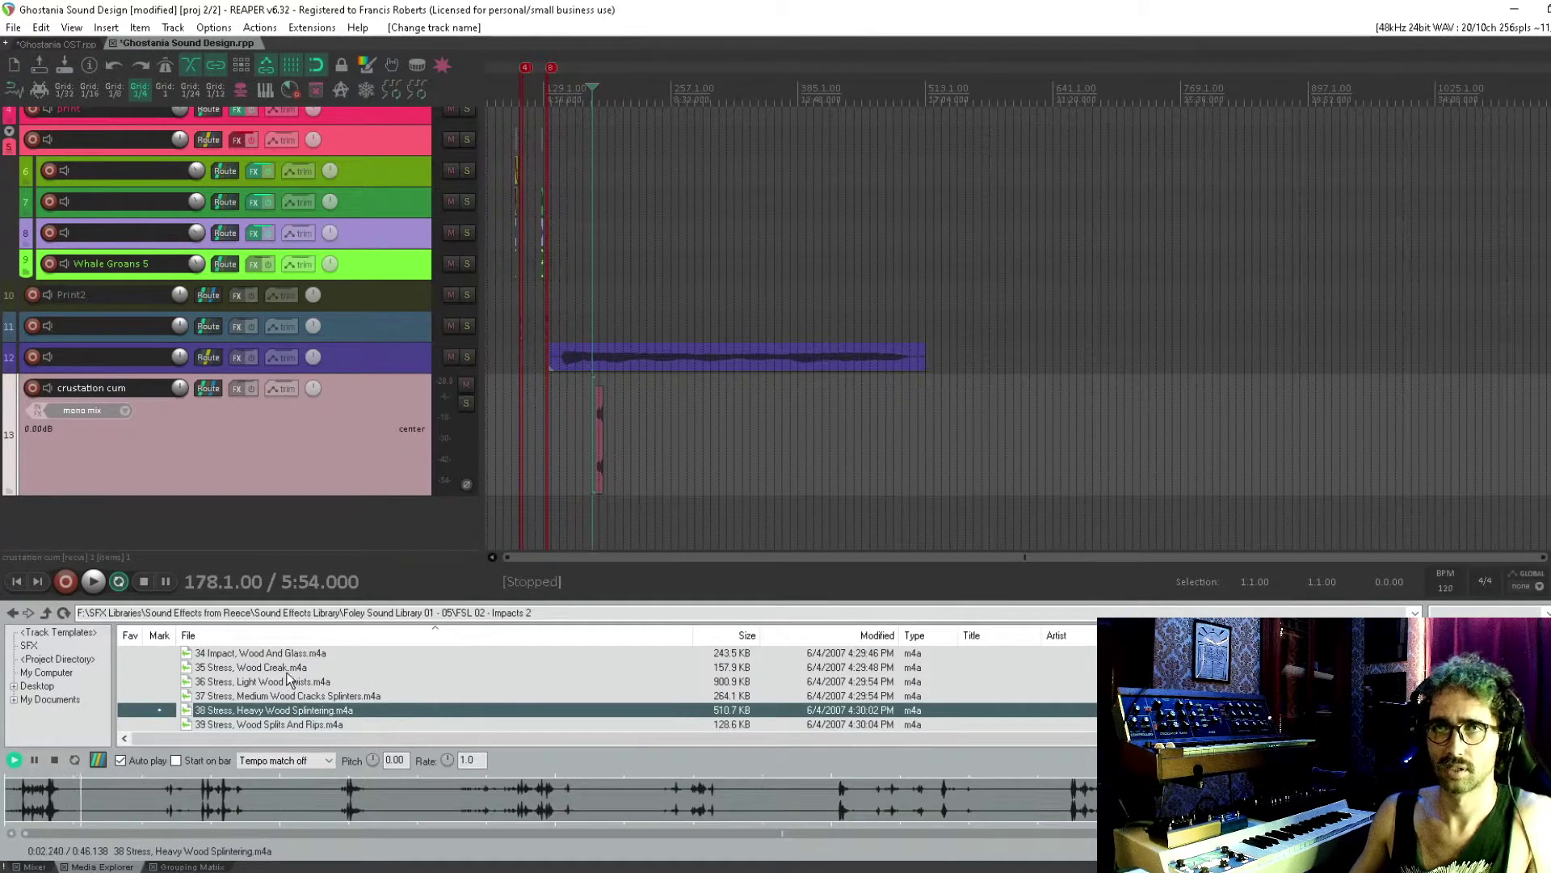
click(287, 671)
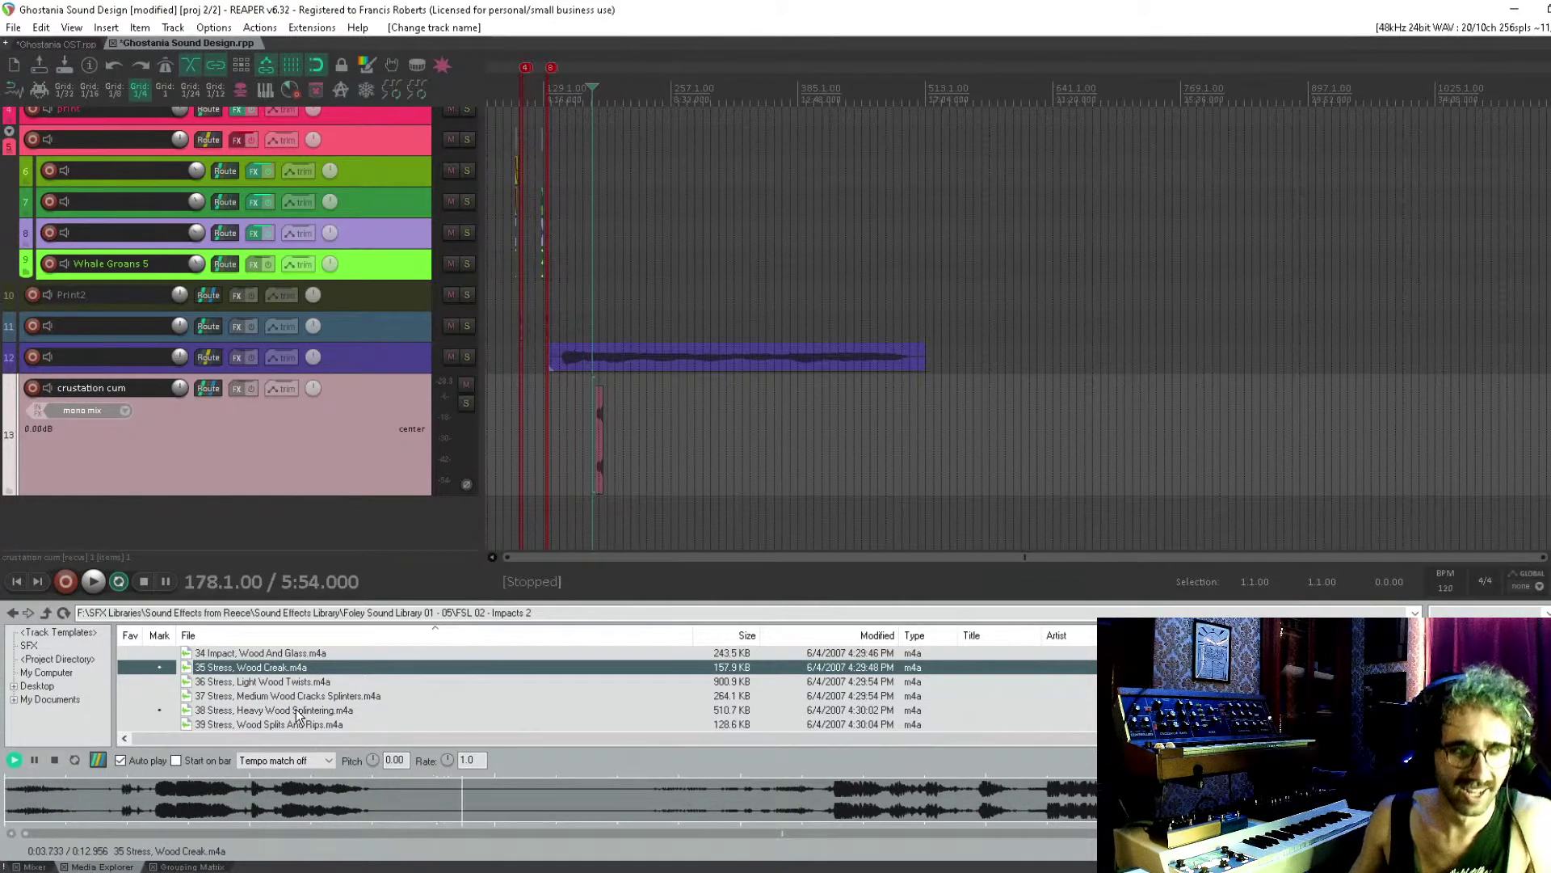
key(space)
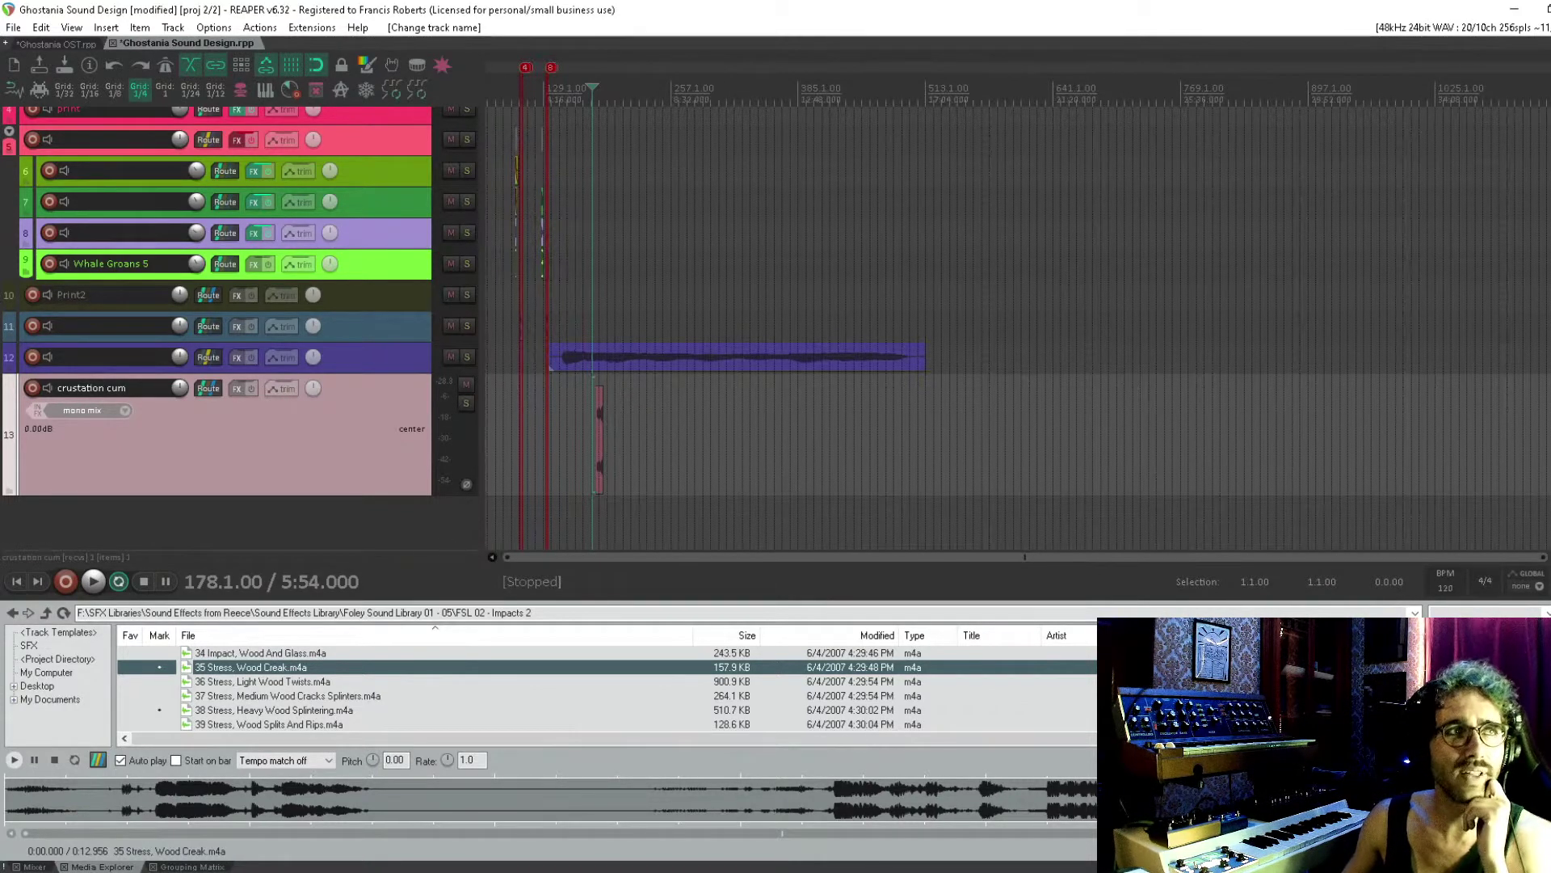
Import massive sound design 7-13-2021.wav from the Downloads folder in File Explorer onto a new track below track 13, after track 12's clip
key(alt+Tab)
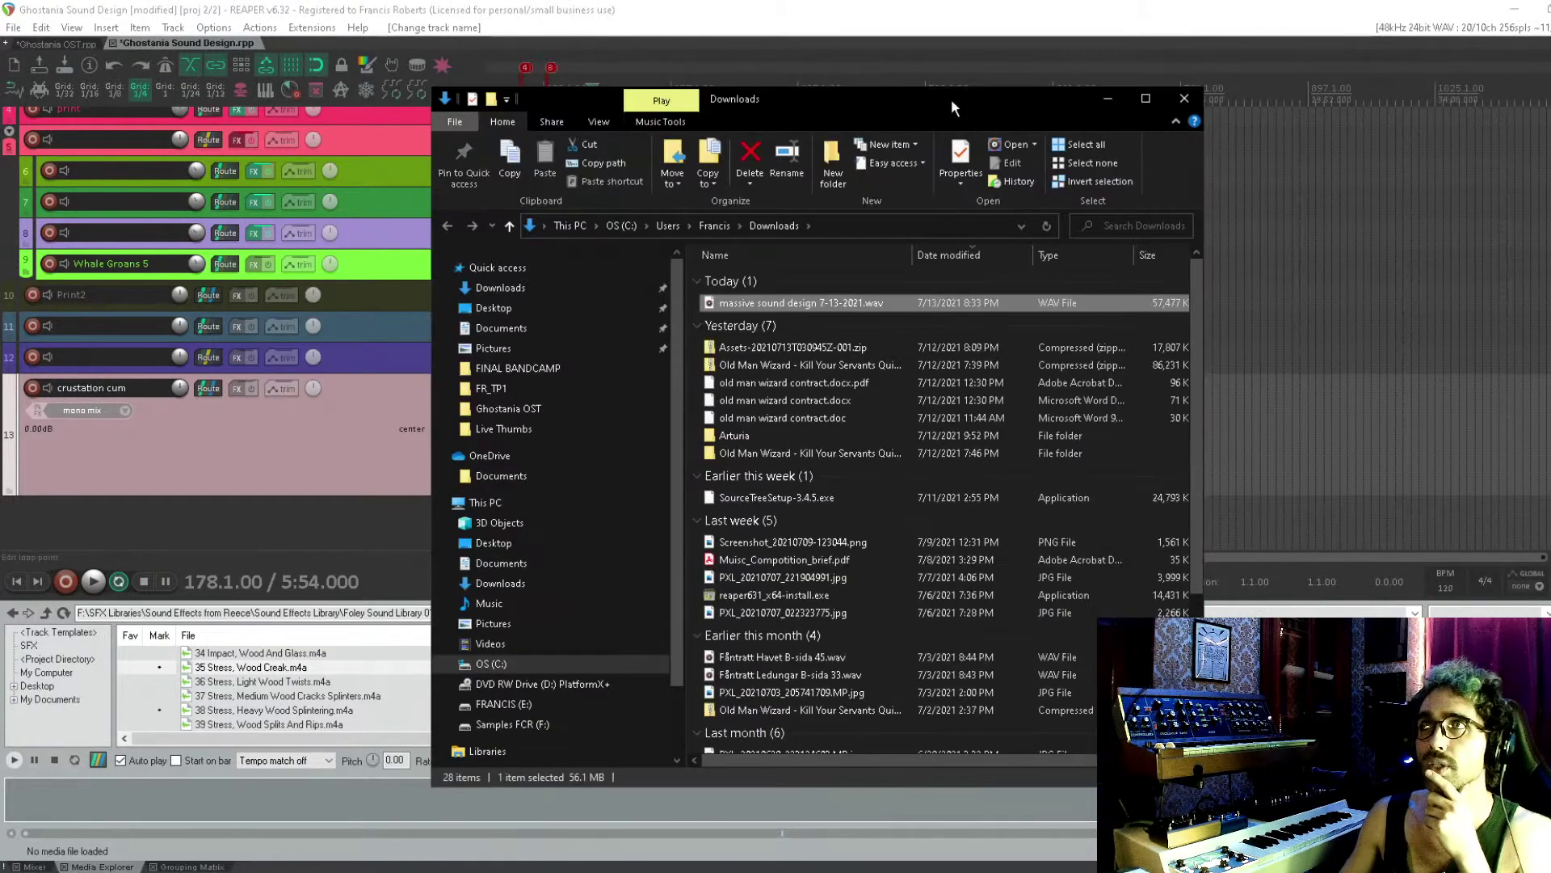
drag(951, 99, 767, 109)
key(alt+Tab)
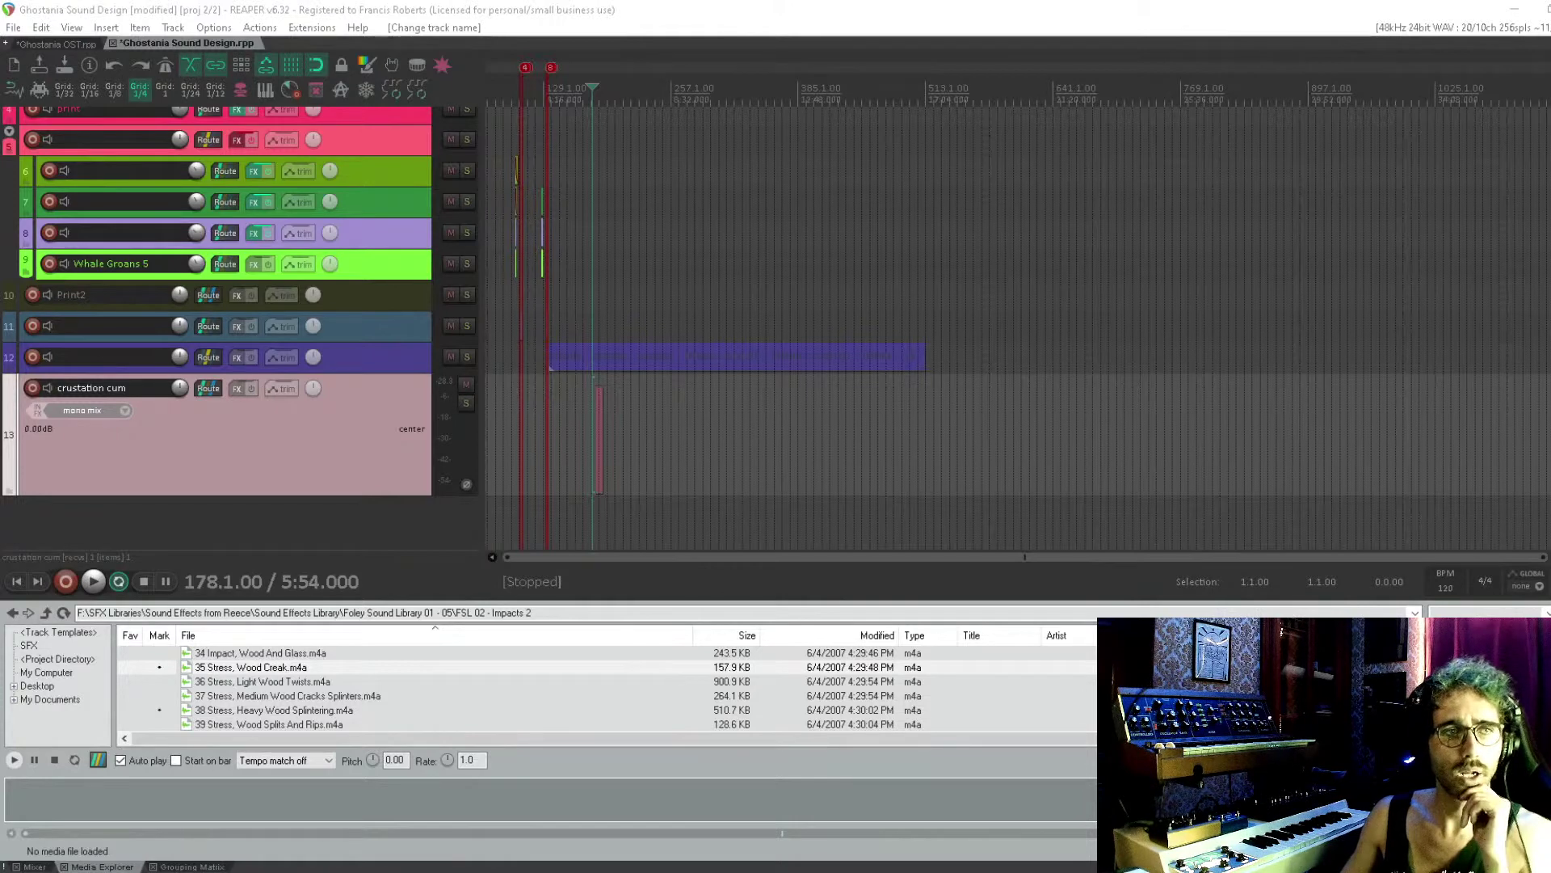
drag(682, 472, 938, 517)
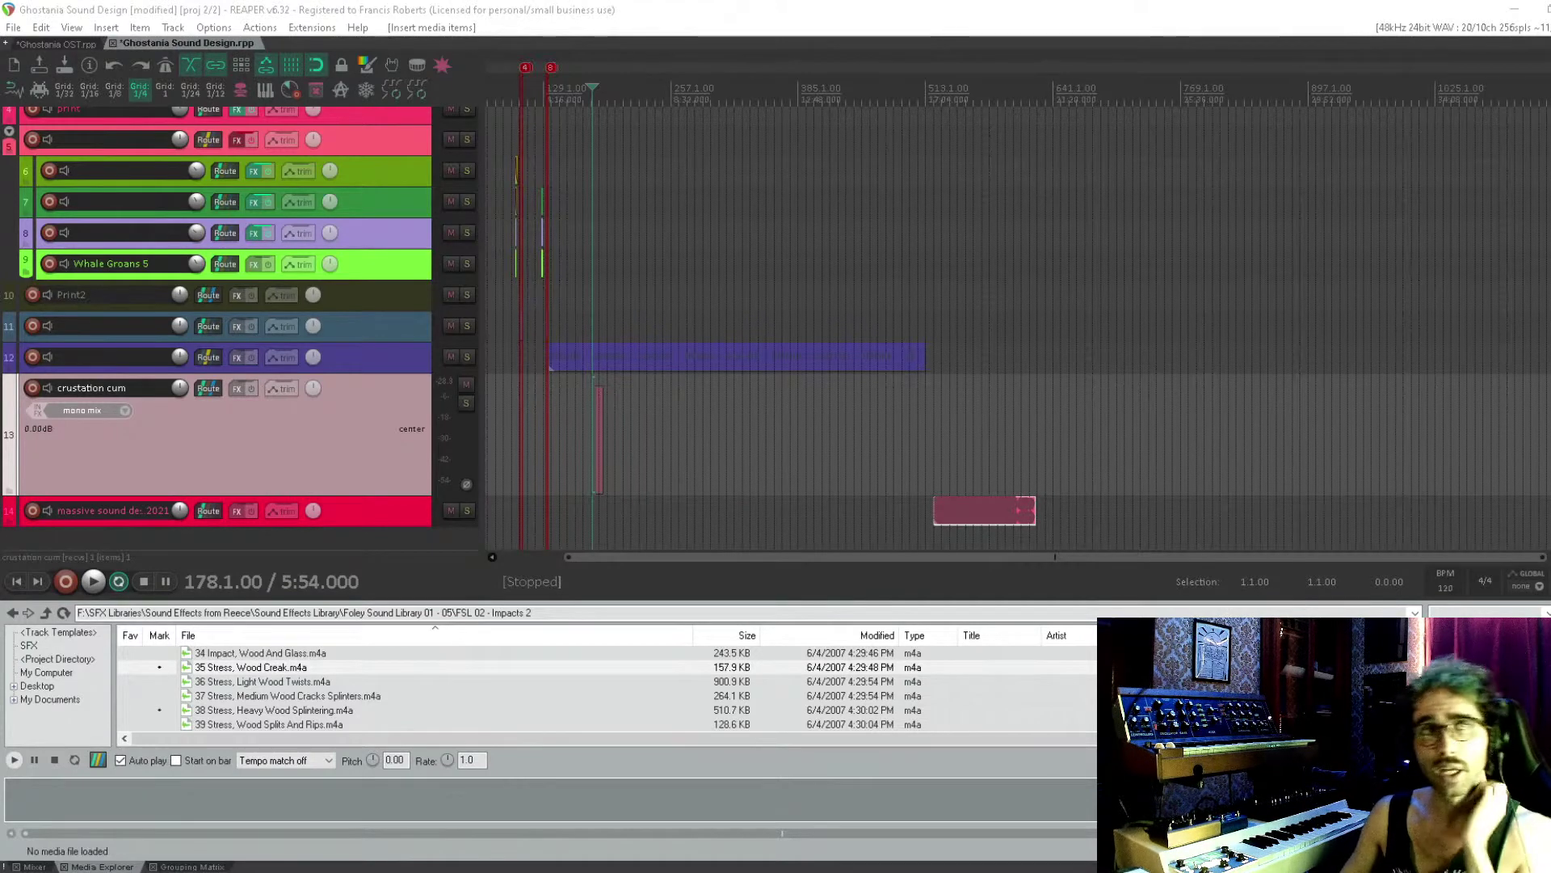
Raise track 14's volume to about -3.45 dB and place the edit cursor at the imported clip's start, 521.1.00
click(1031, 472)
scroll(1029, 473, up, 3)
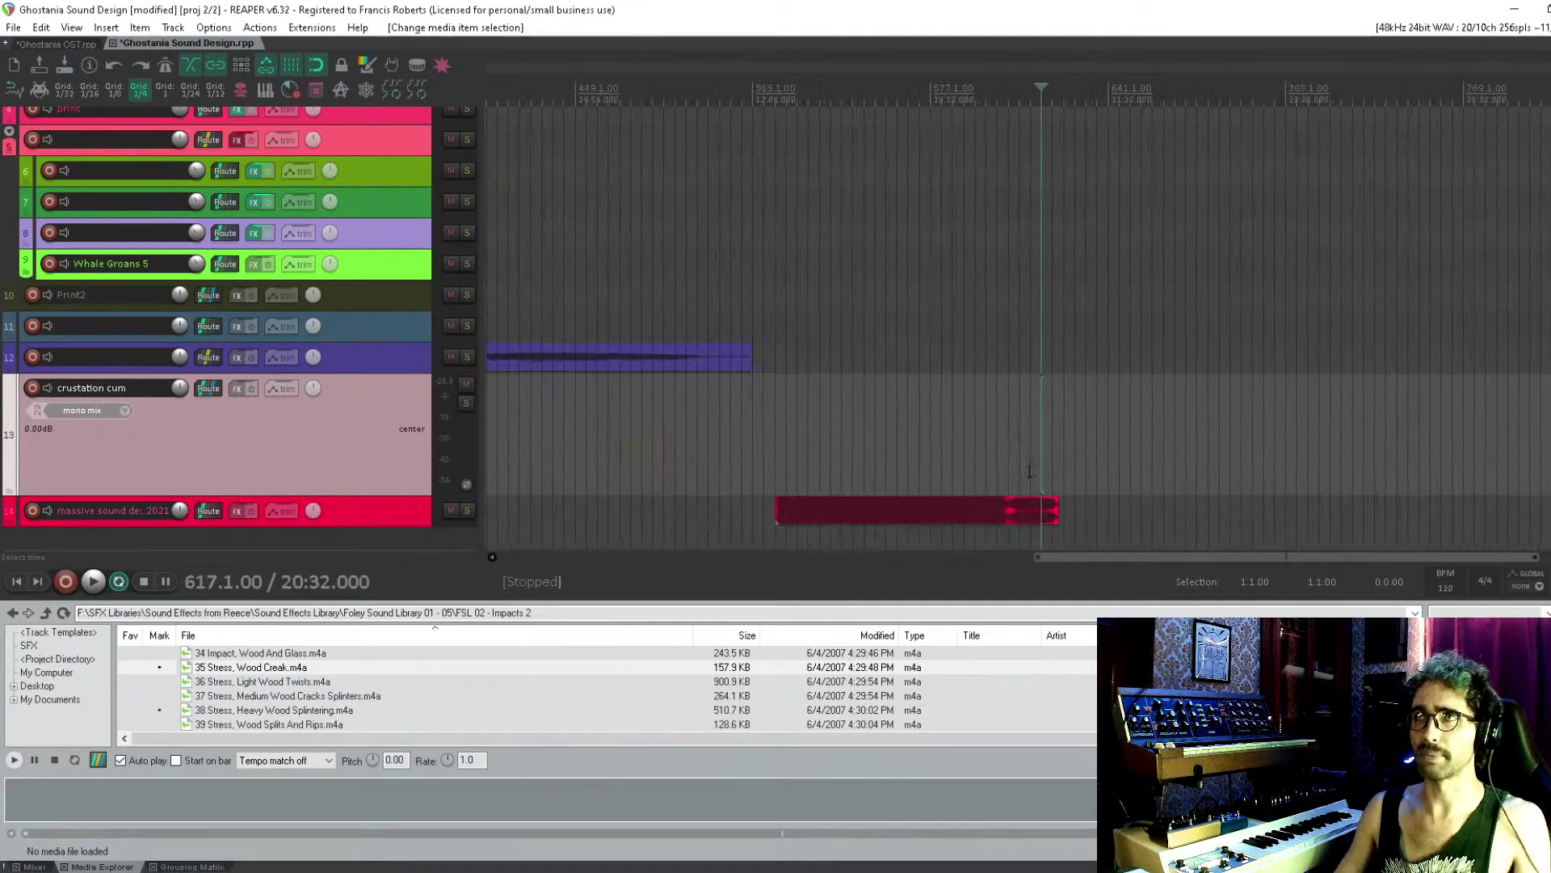
drag(1015, 472, 863, 440)
scroll(696, 472, up, 2)
click(715, 452)
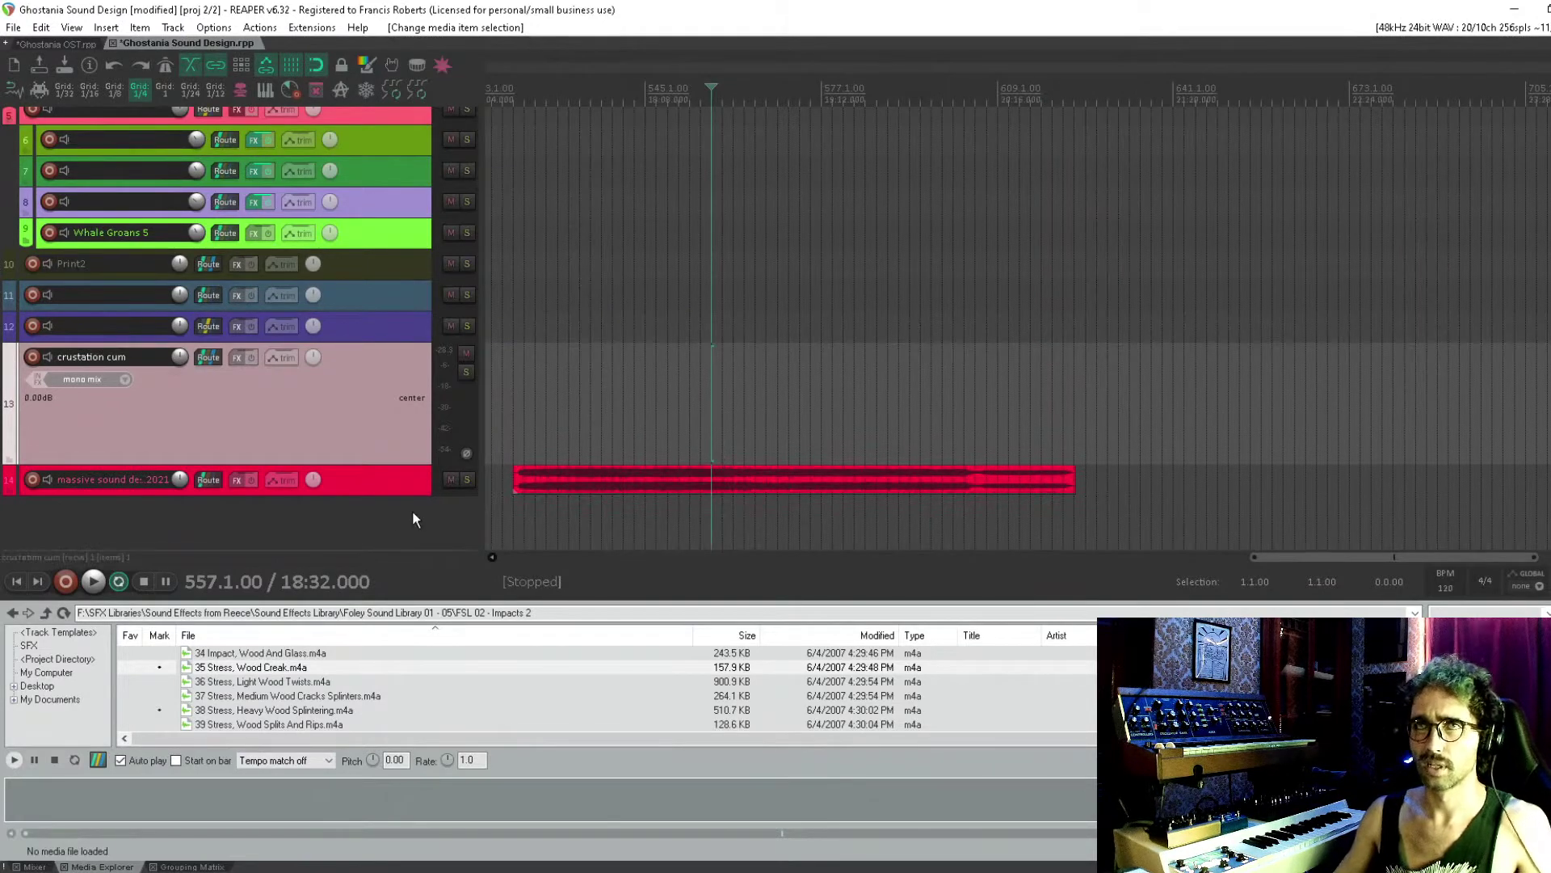
mouse_move(181, 480)
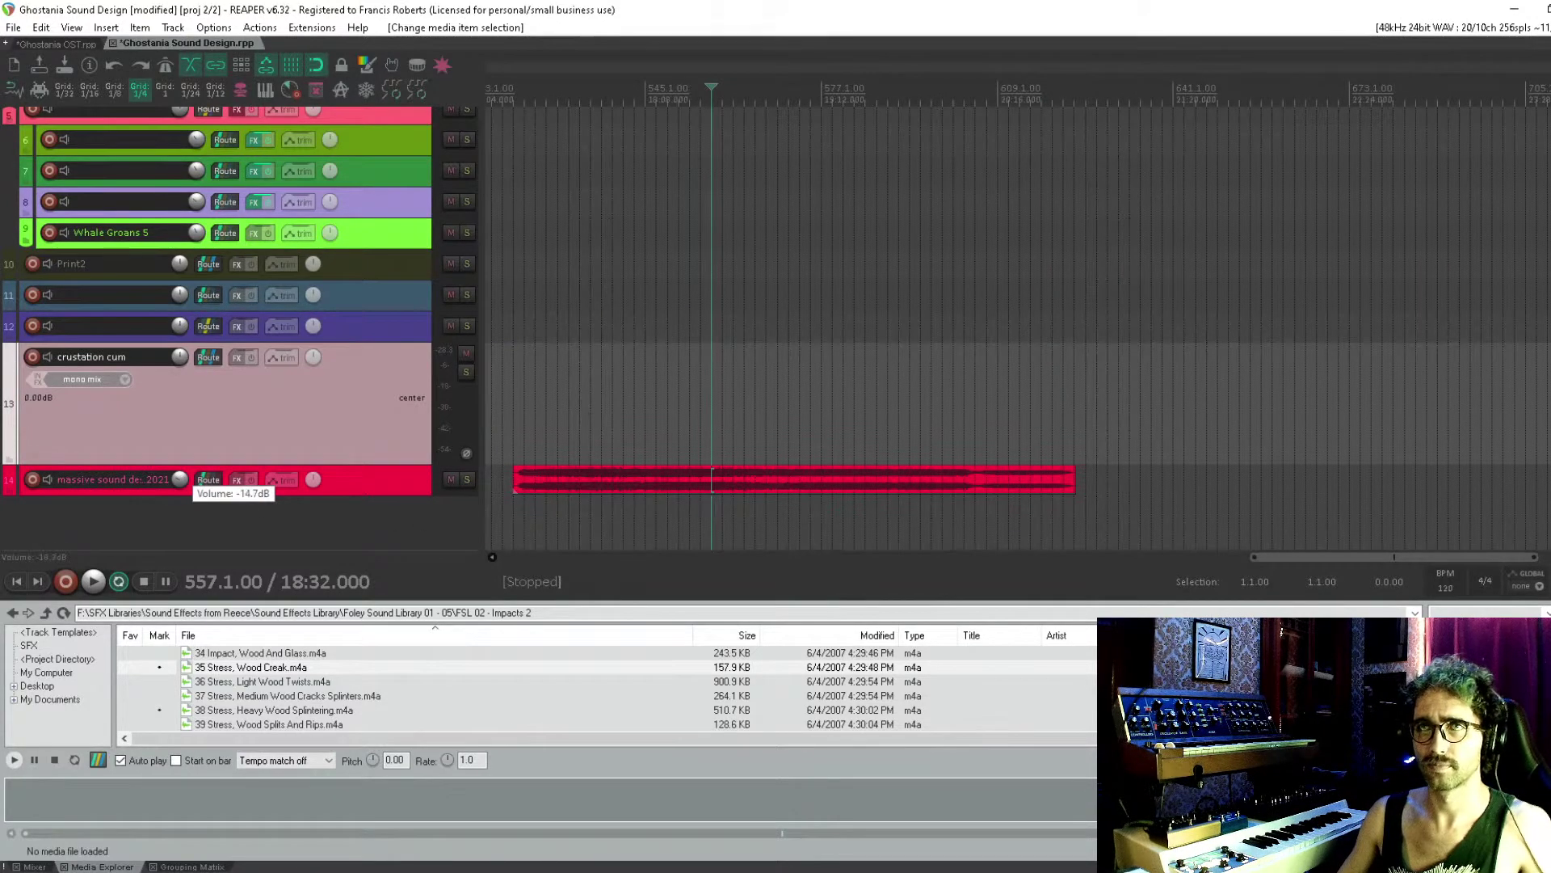
scroll(181, 480, up, 8)
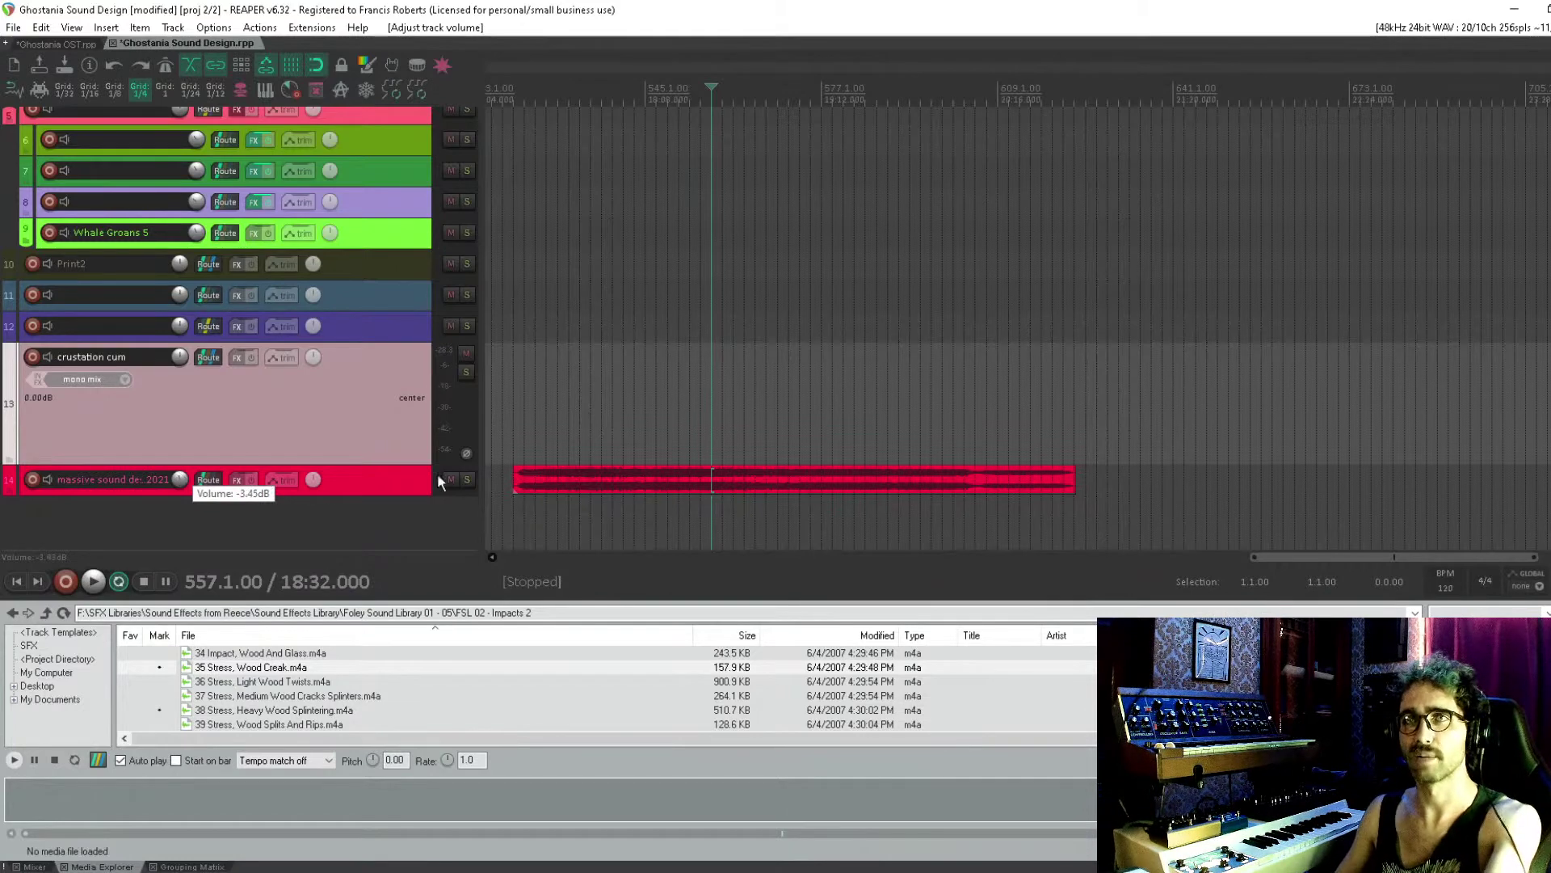
click(595, 471)
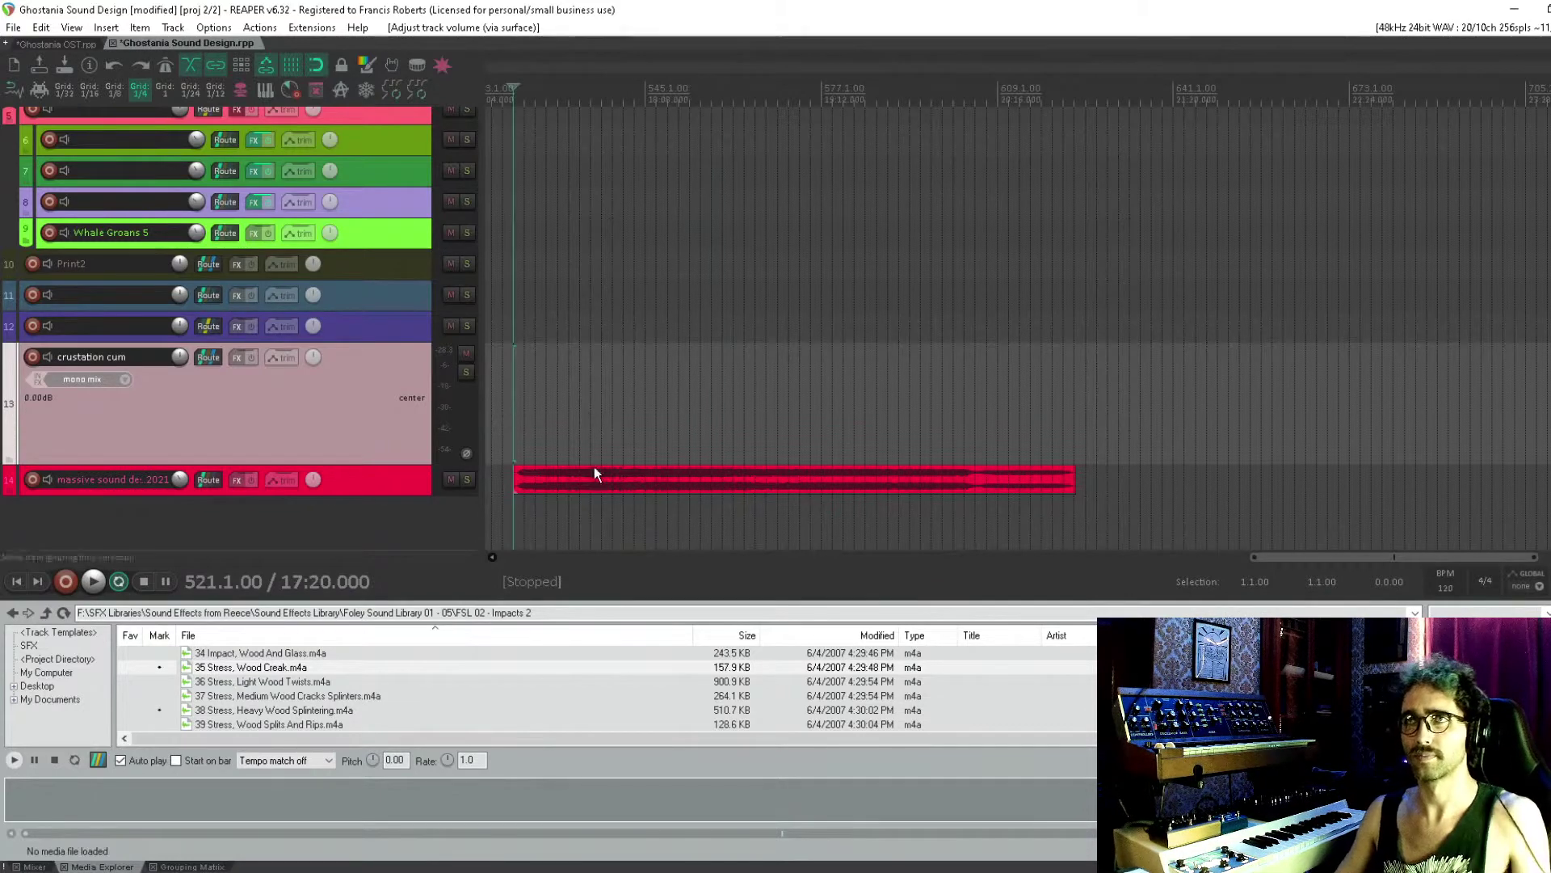
Audition the imported massive sound design clip from 523.1.00, stop playback, and clear the time selection drawn over it
click(525, 441)
key(space)
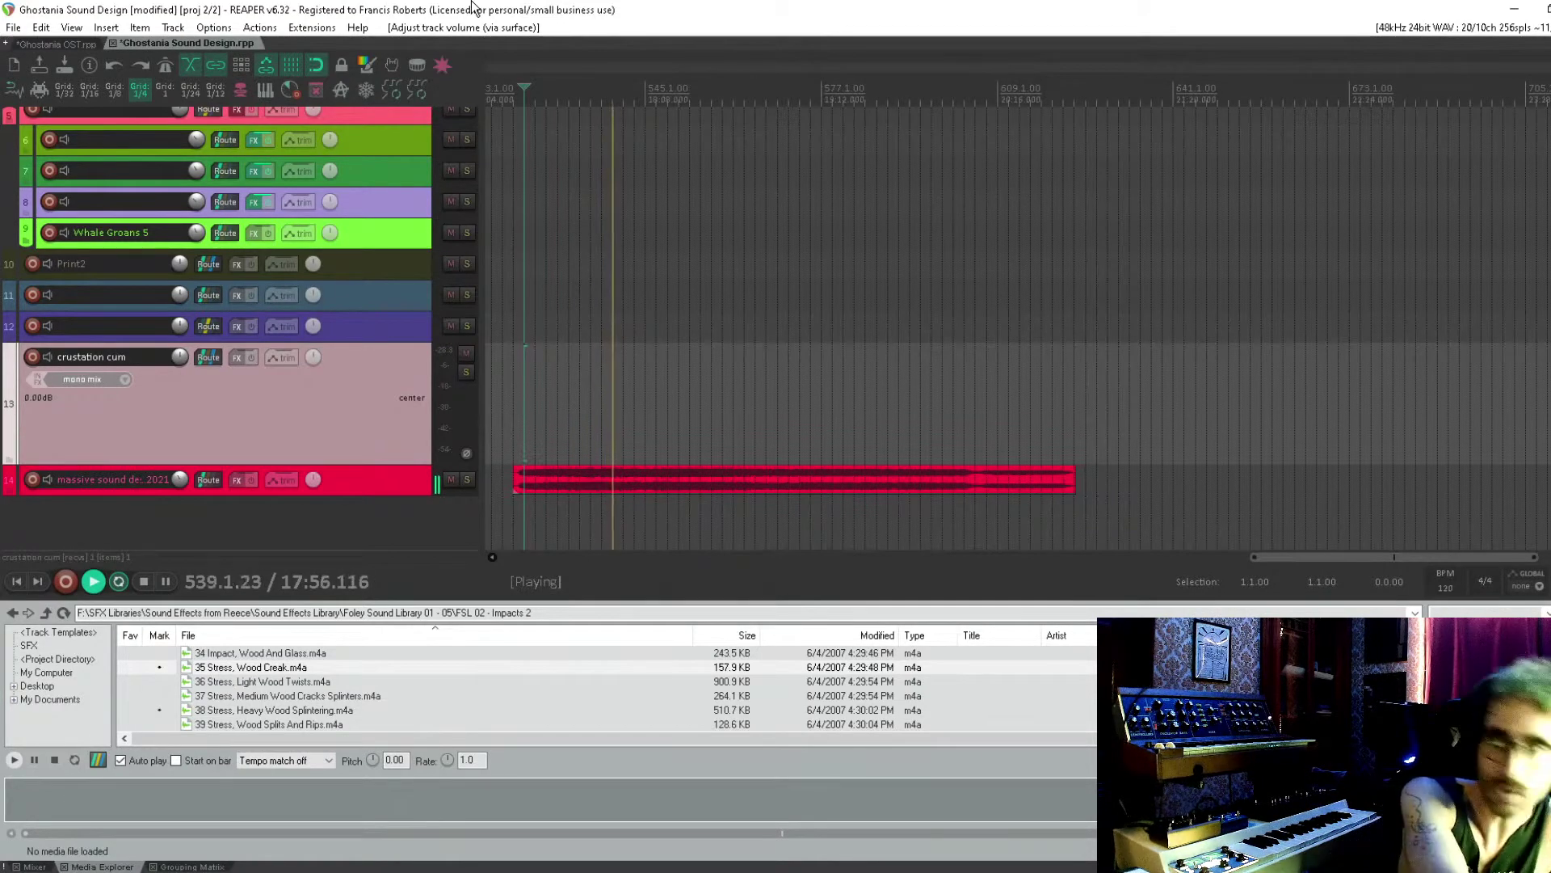
key(space)
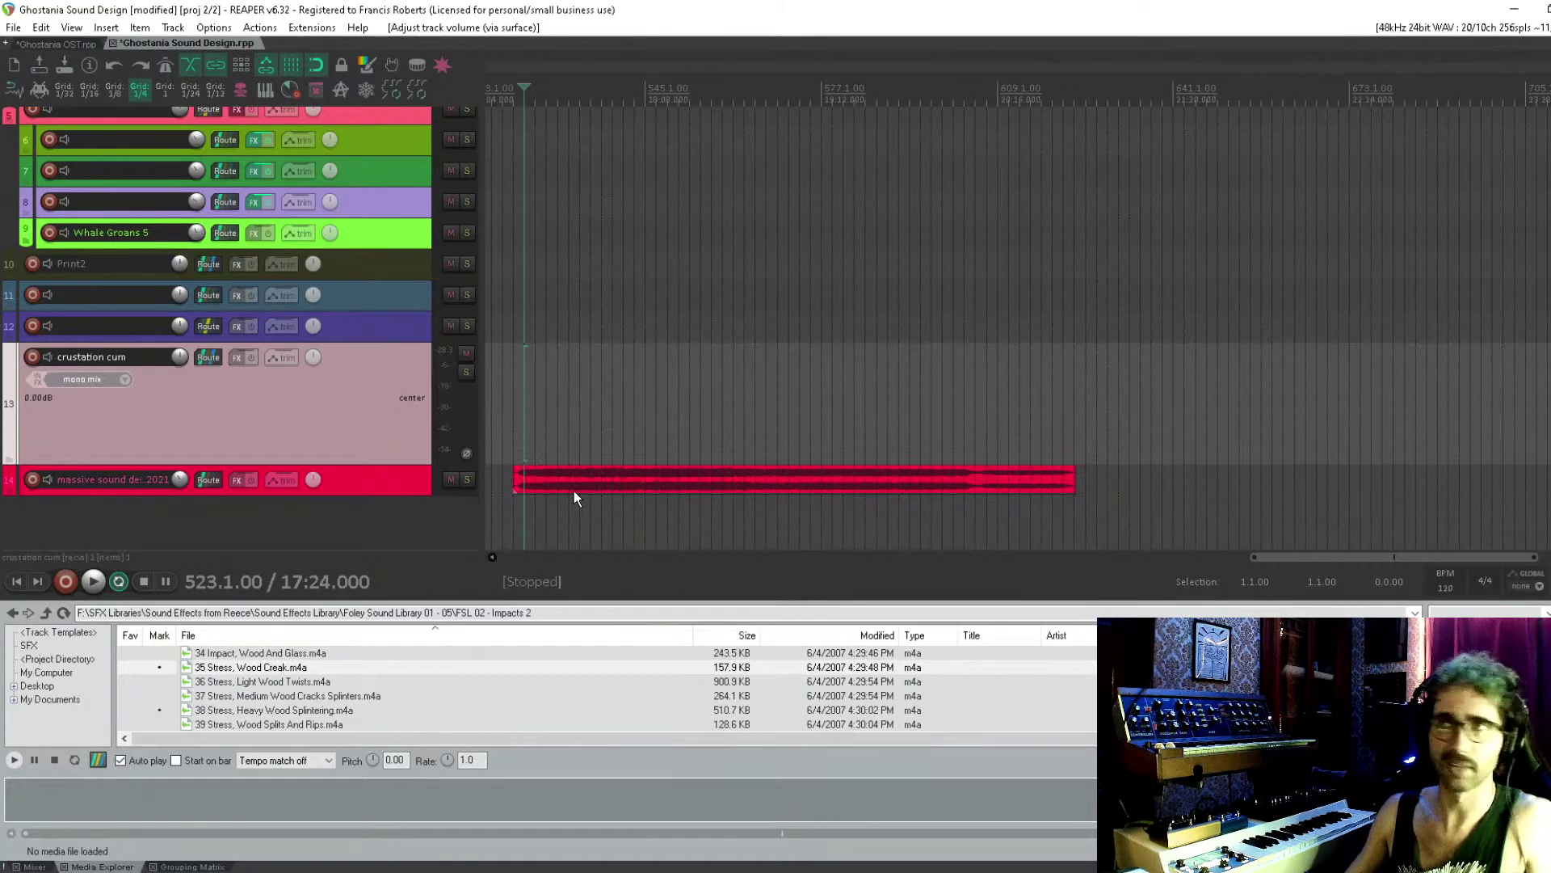
drag(524, 505, 1064, 410)
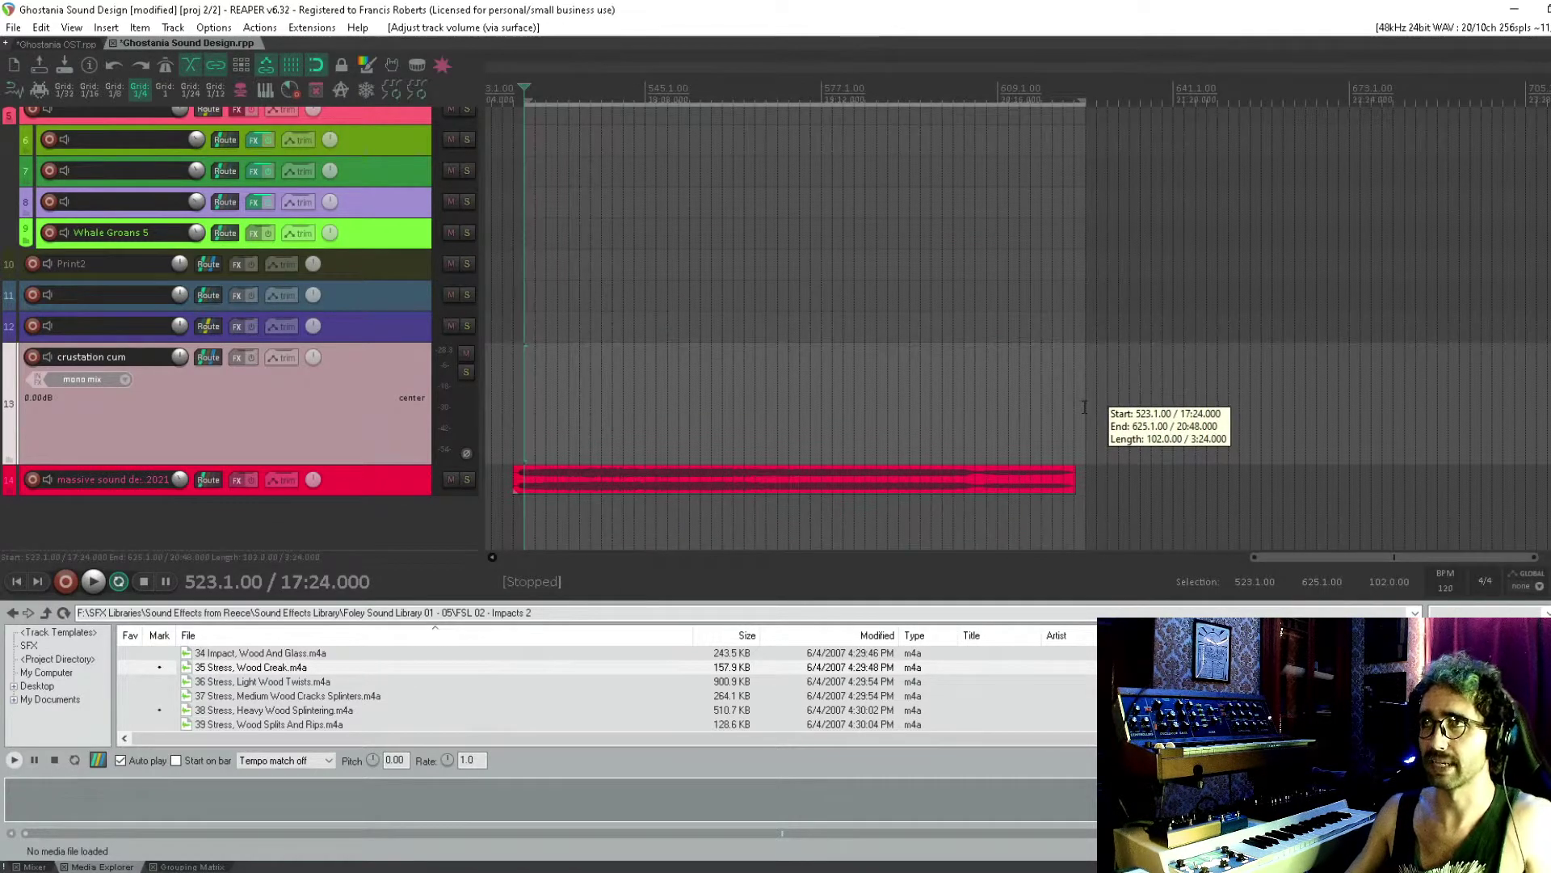
key(Escape)
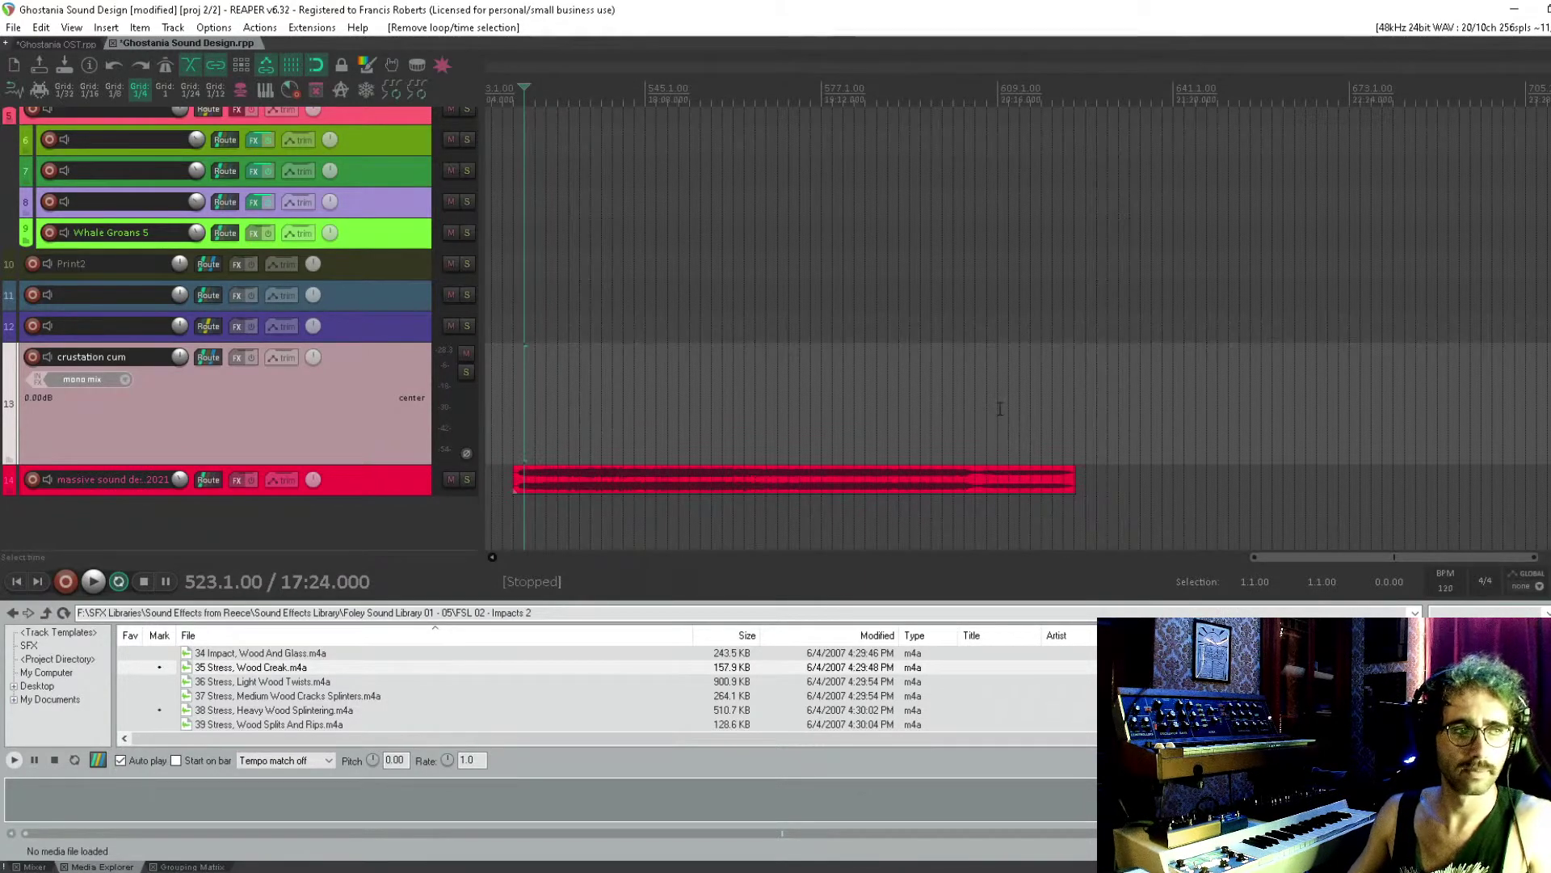
Duplicate the massive sound design clip on track 14 into the empty space after the original
click(612, 475)
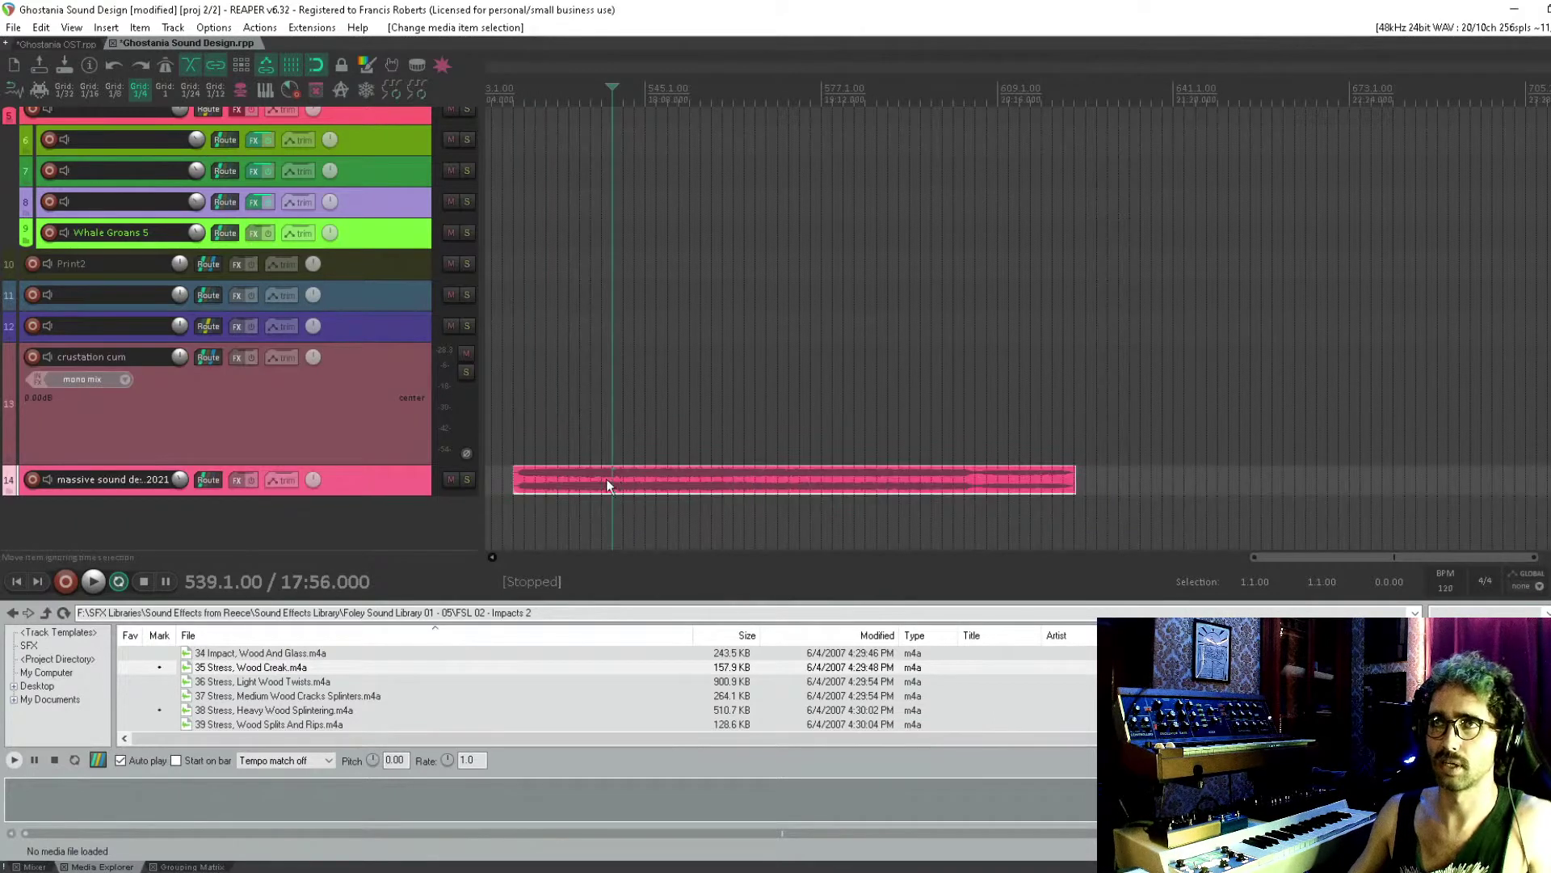
drag(599, 478, 1252, 469)
scroll(956, 471, right, 3)
scroll(315, 494, up, 3)
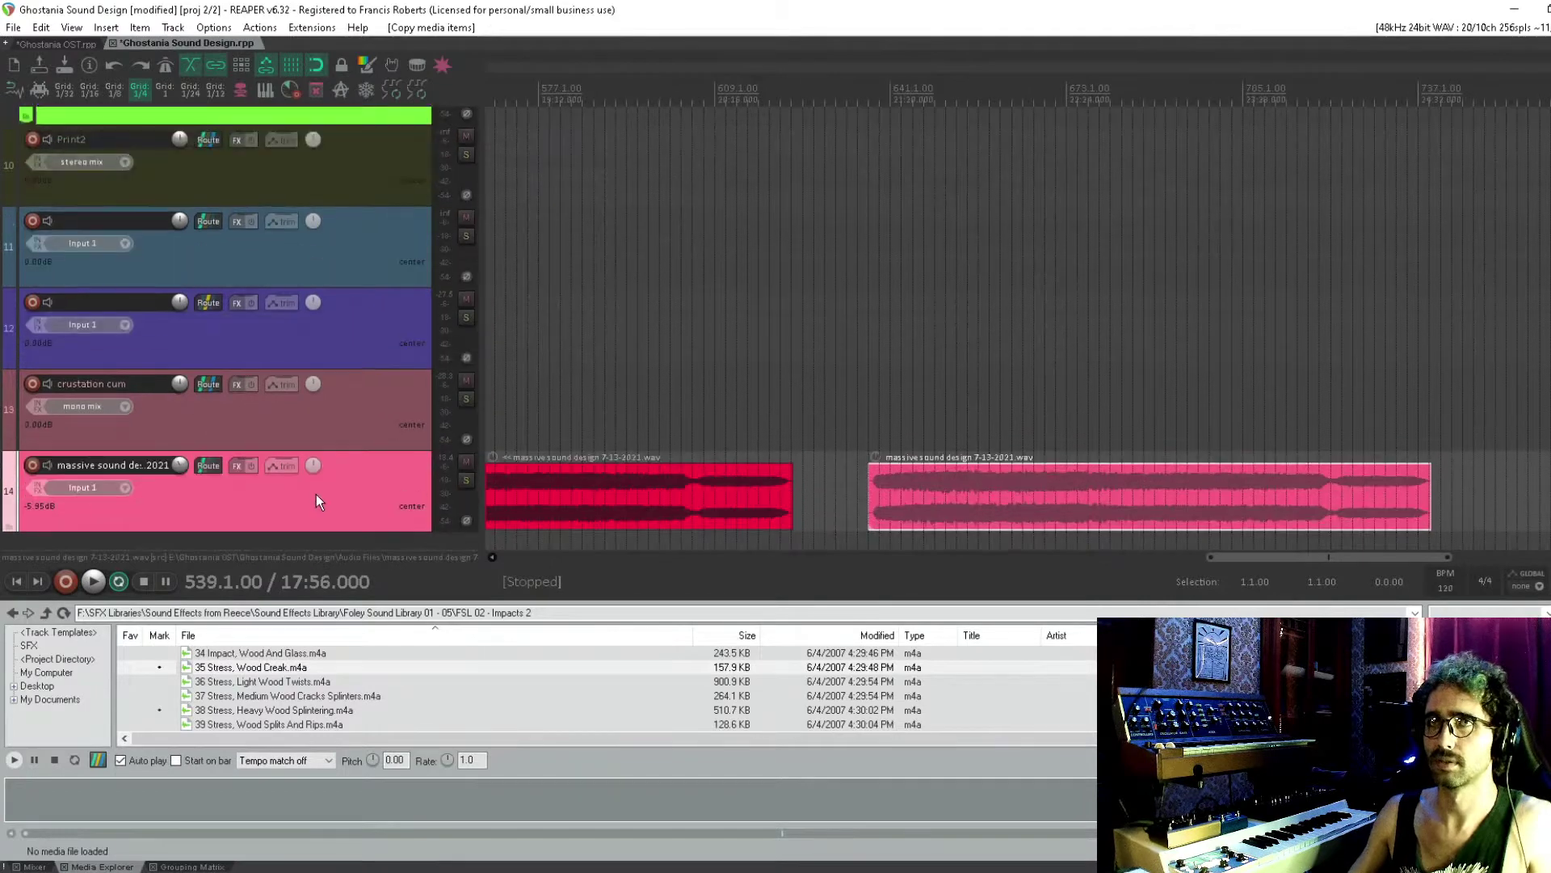
Split the duplicated clip at 656.1.00 and again near its middle, making three pieces
scroll(859, 339, up, 4)
click(695, 433)
key(s)
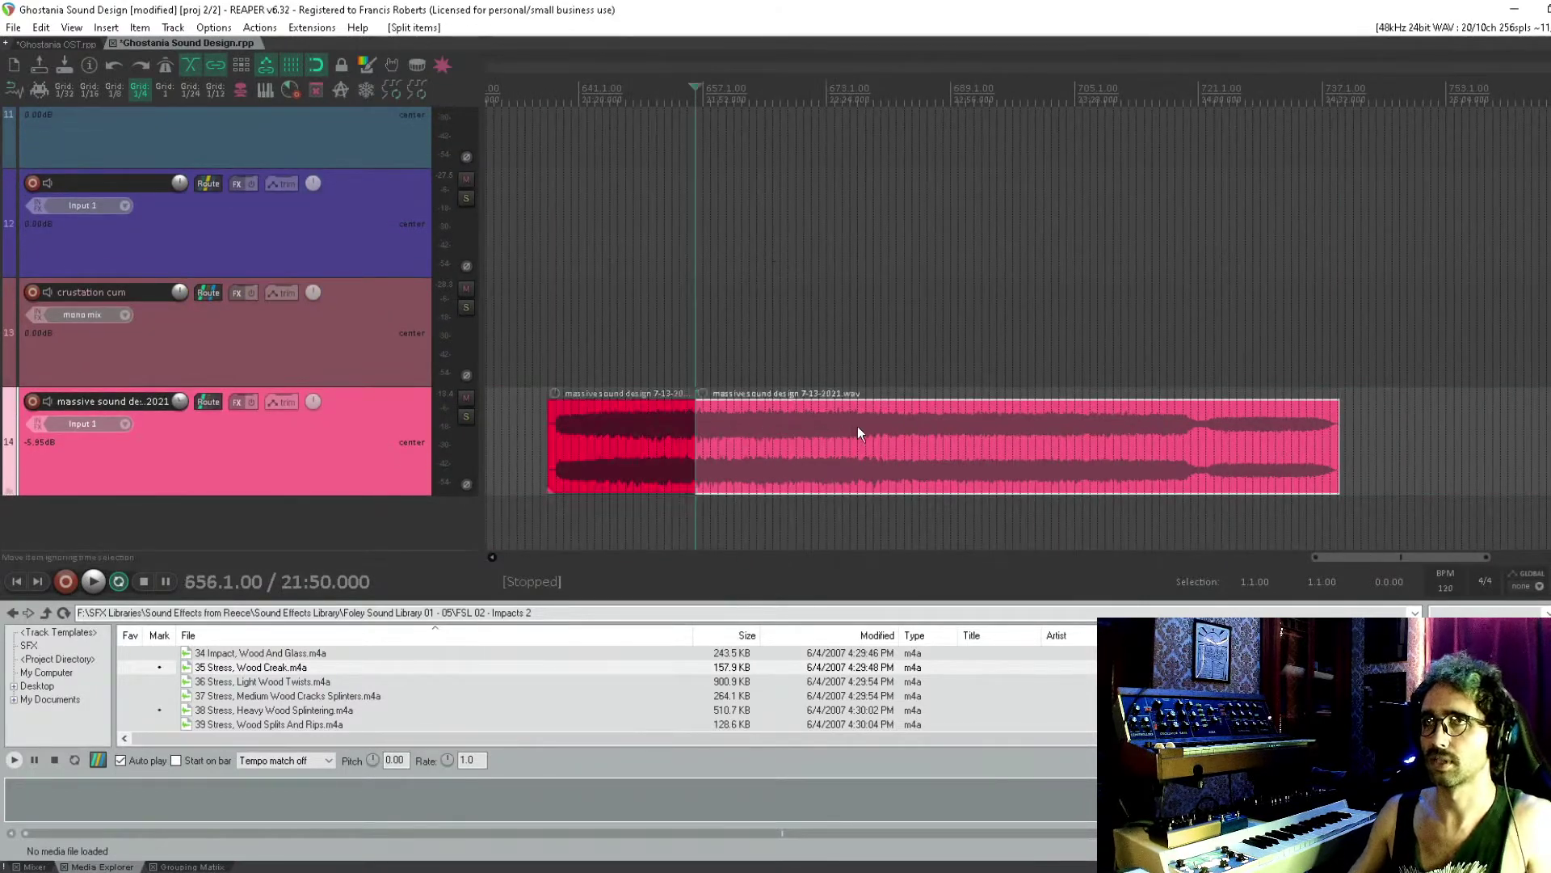
click(928, 436)
key(s)
Audition the last piece of the split copy from several positions and the middle piece, and stop playback
click(606, 449)
click(1004, 300)
key(space)
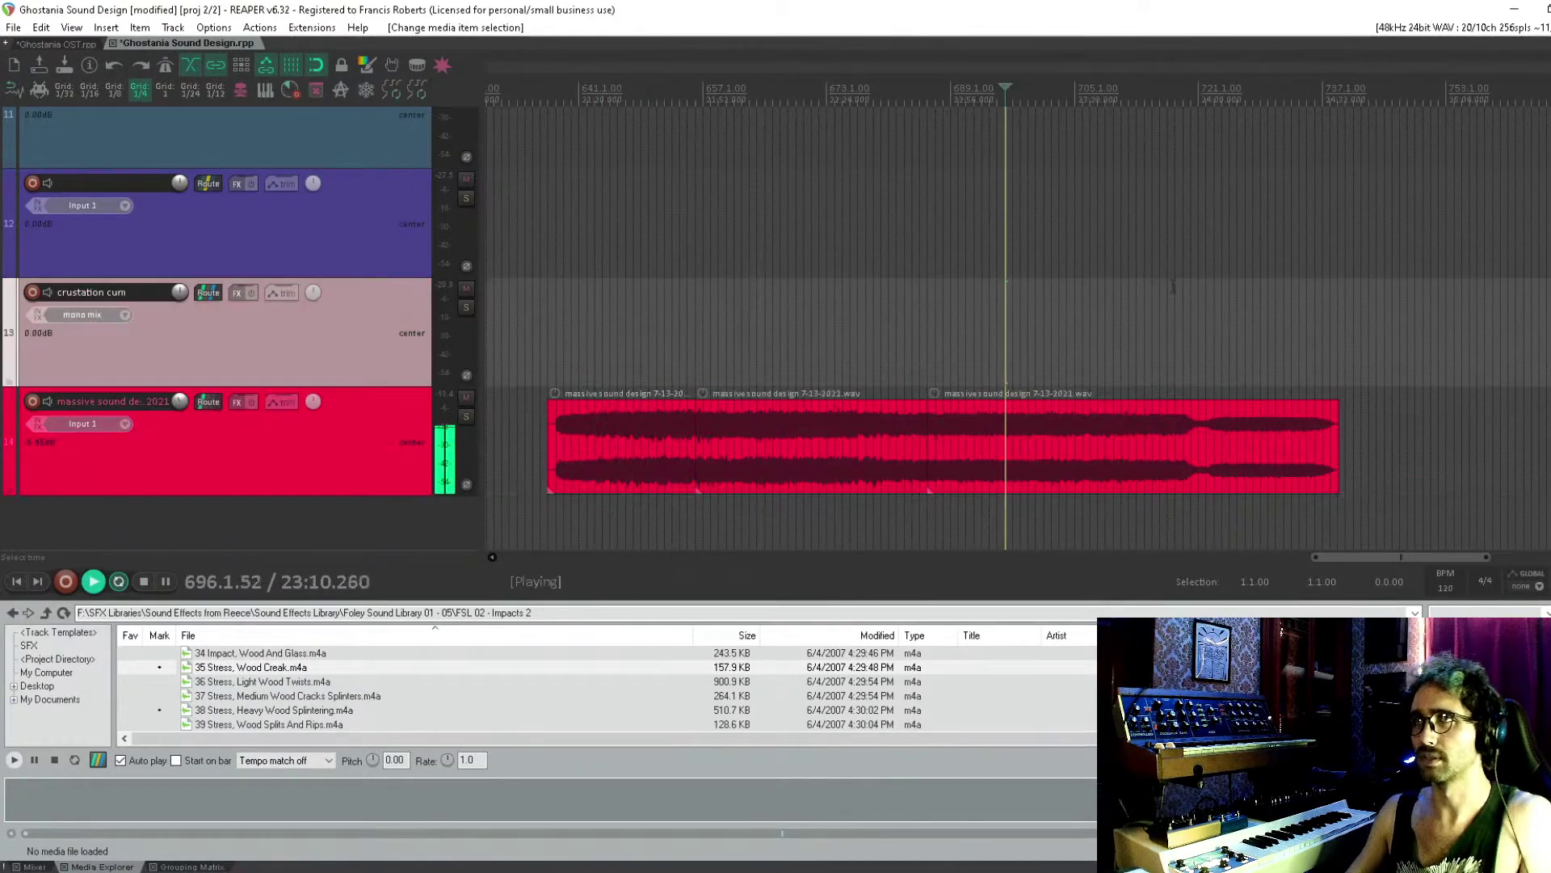
click(1174, 300)
click(1231, 300)
click(993, 301)
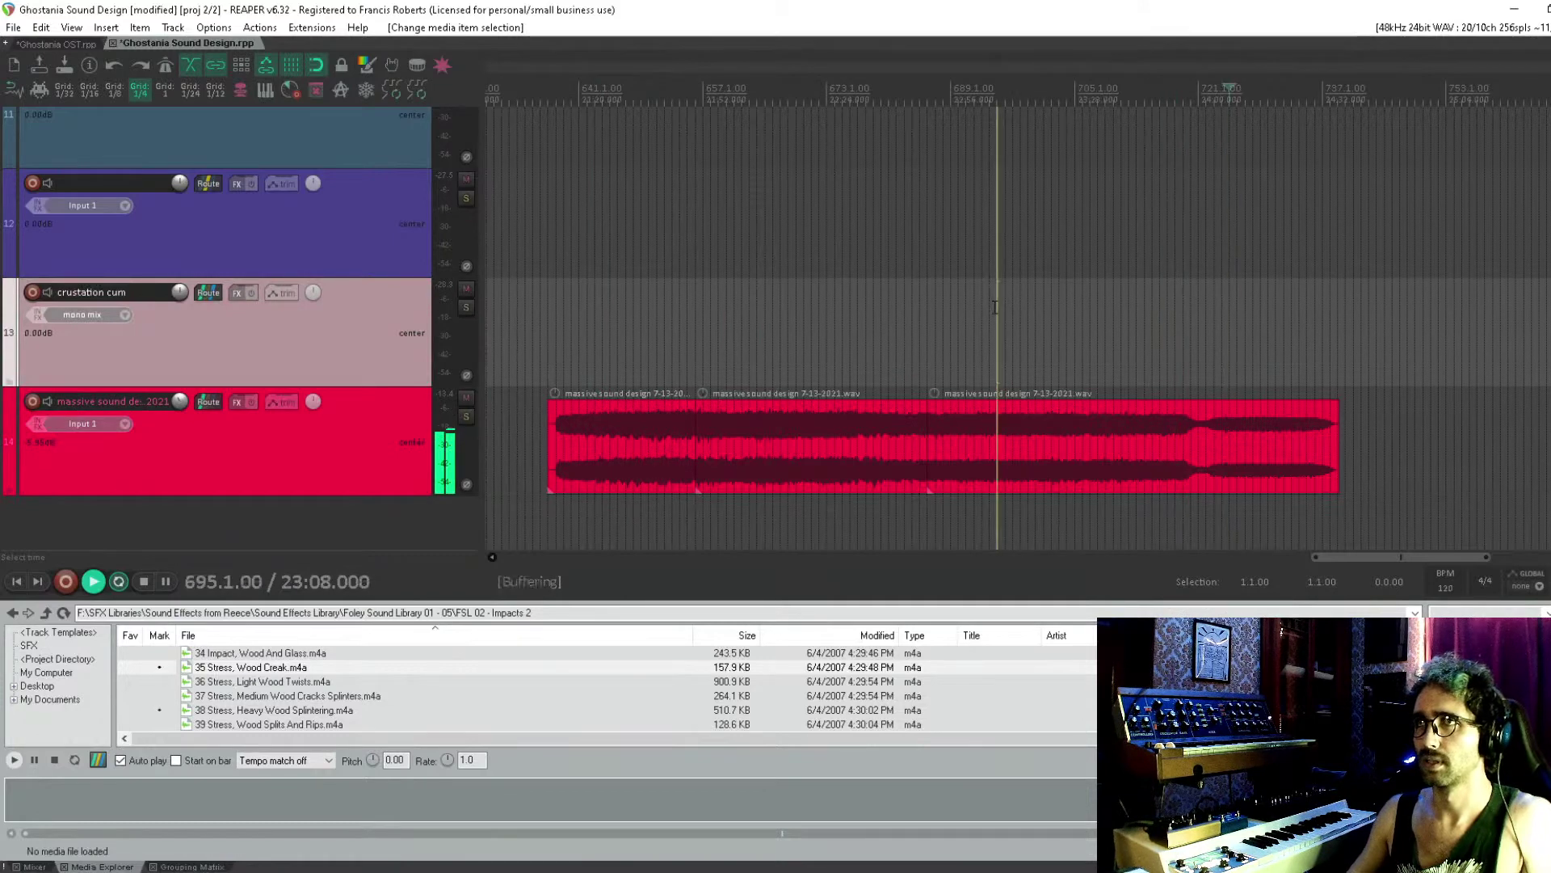
click(1105, 301)
click(790, 397)
key(space)
Delete the last and first pieces of the split copy and select the remaining middle piece
click(982, 466)
key(Delete)
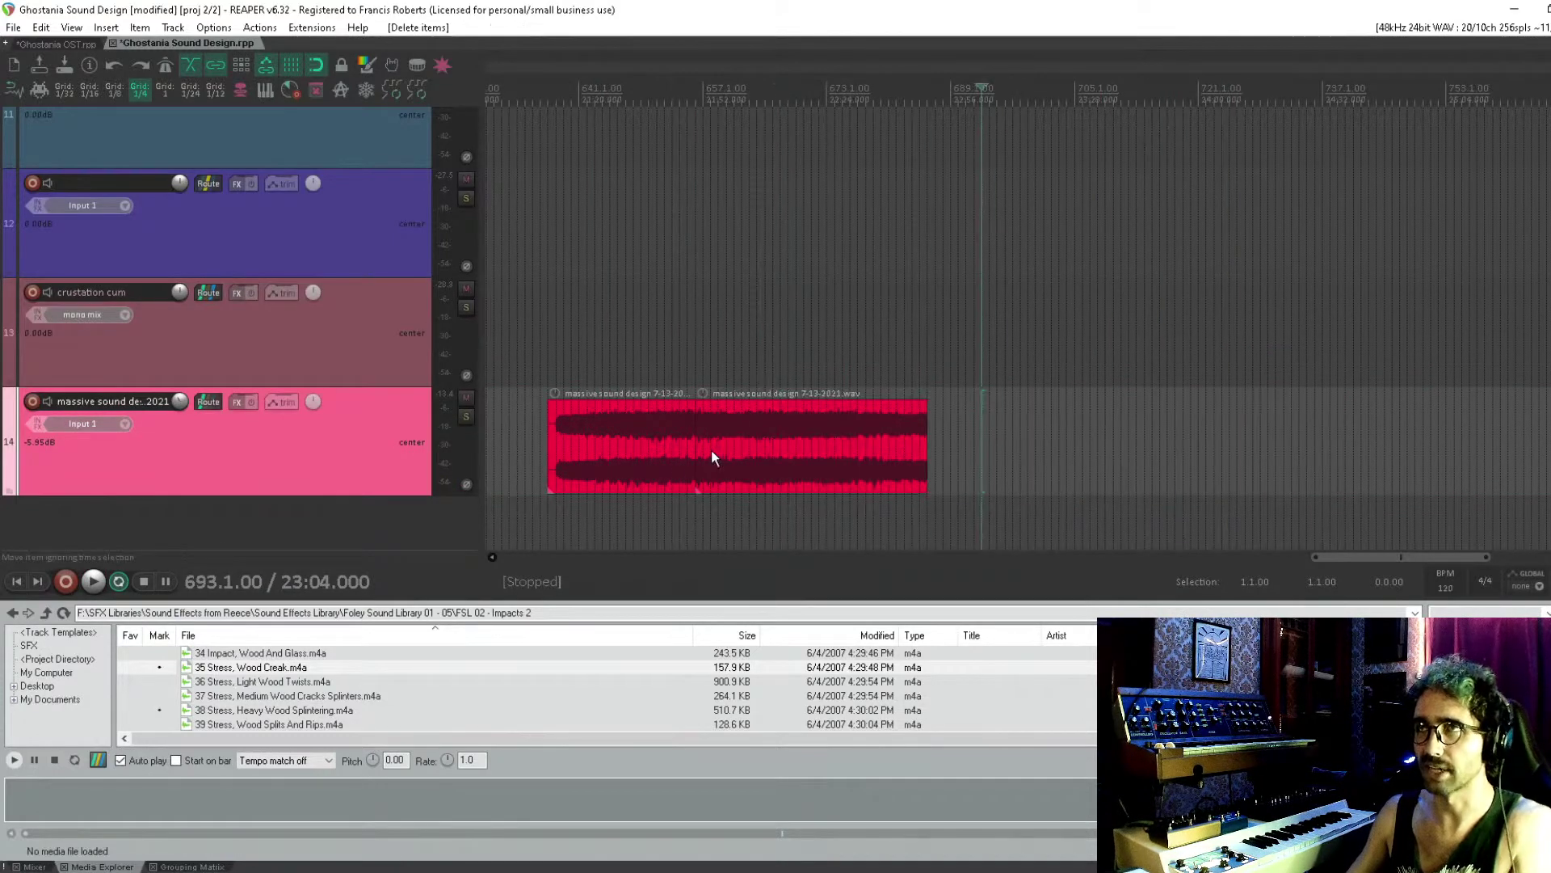
click(606, 449)
key(Delete)
click(713, 456)
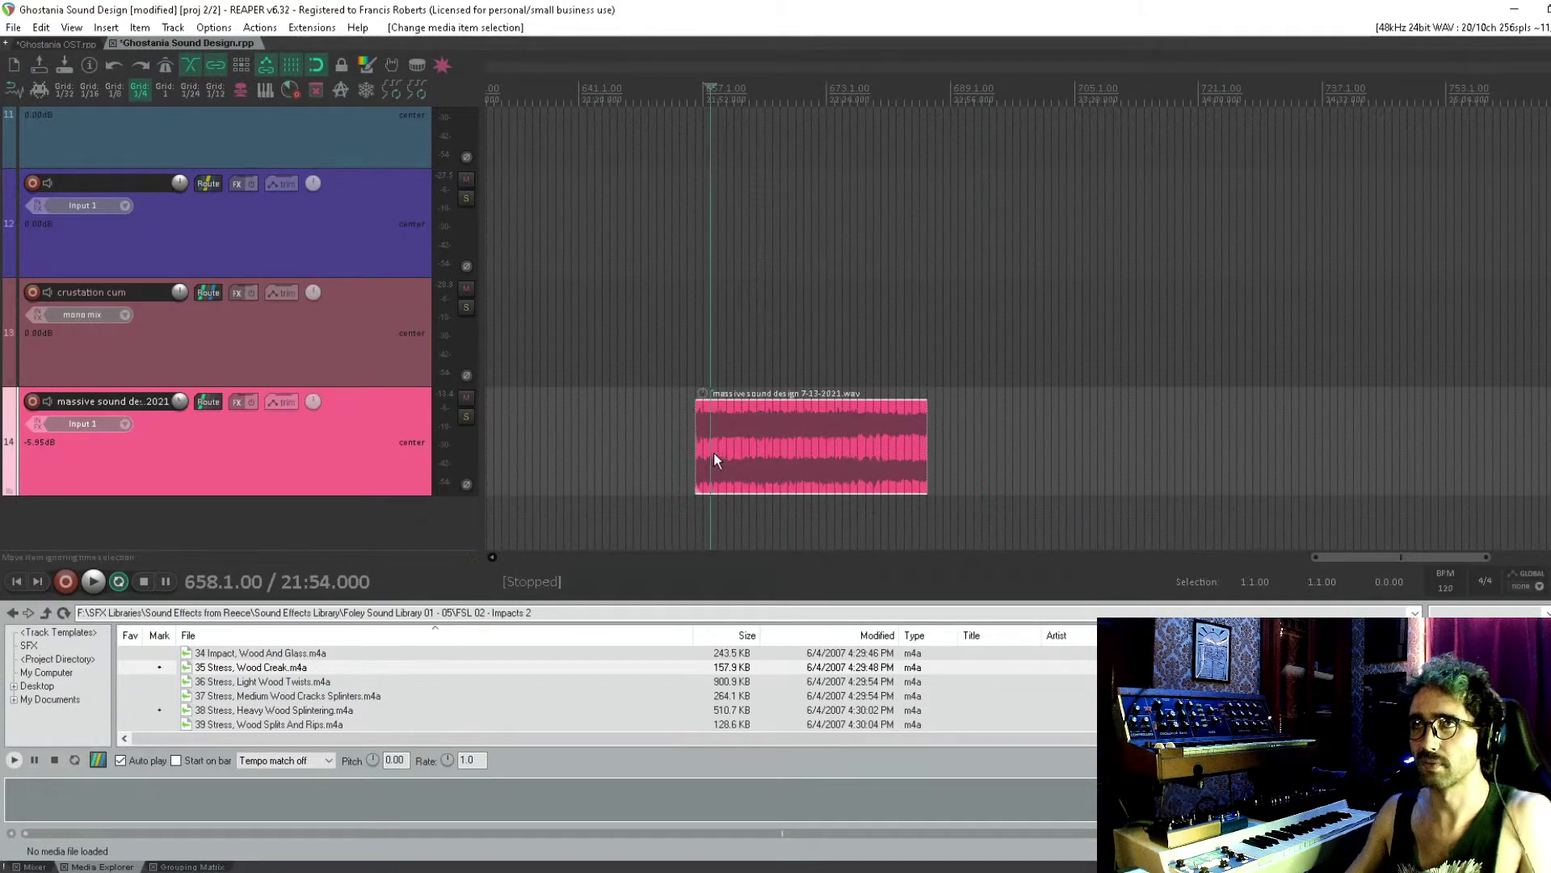
Add the JS: Tremolo effect to track 14 and play the remaining piece through it
click(235, 403)
text(tremo)
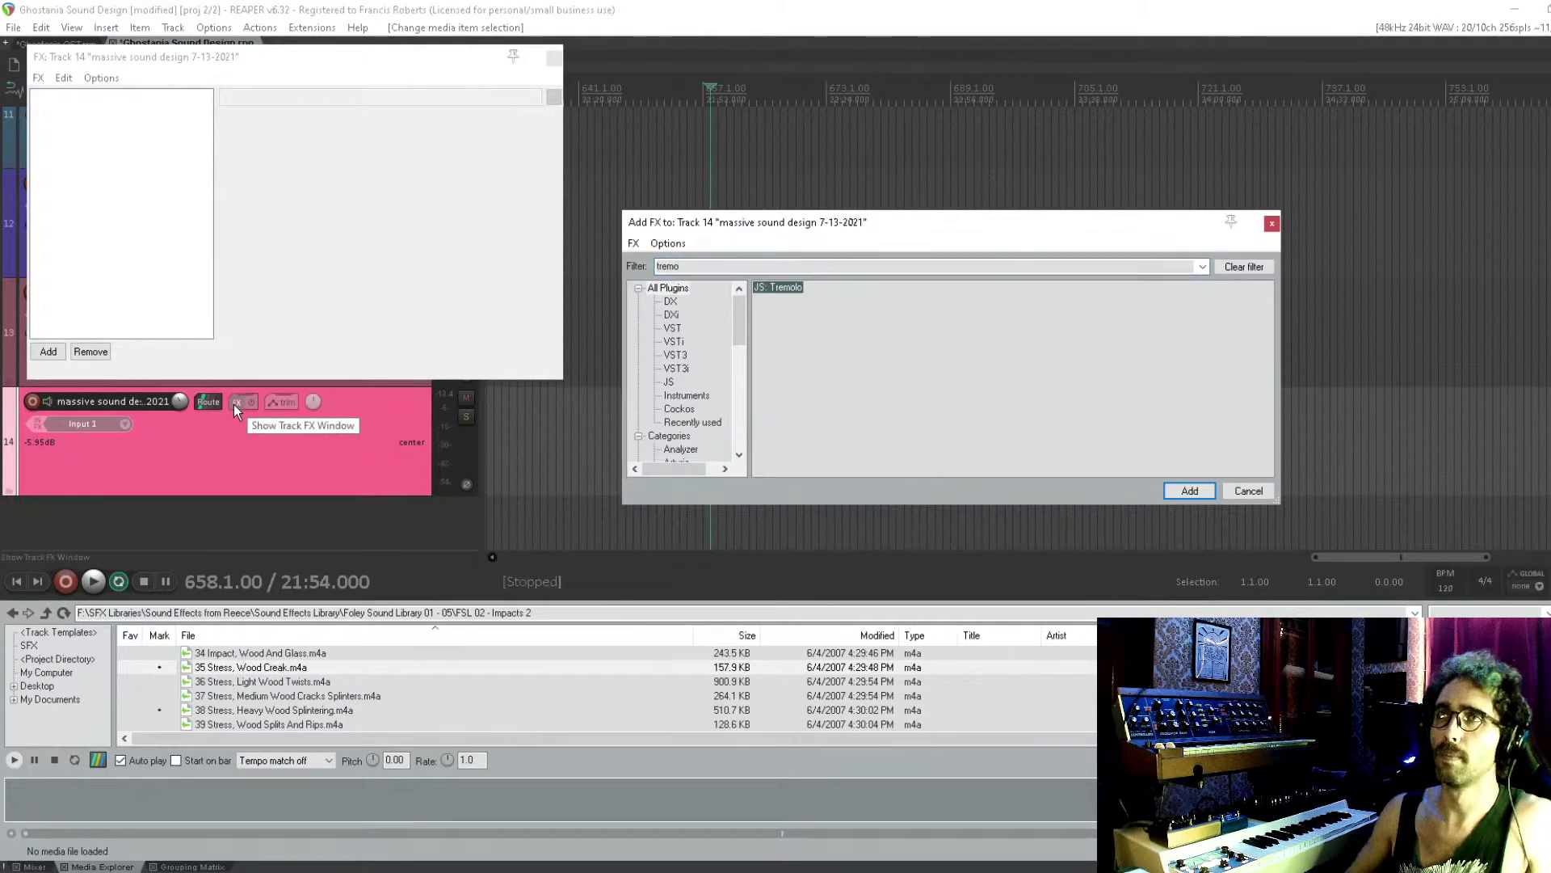
key(Return)
key(space)
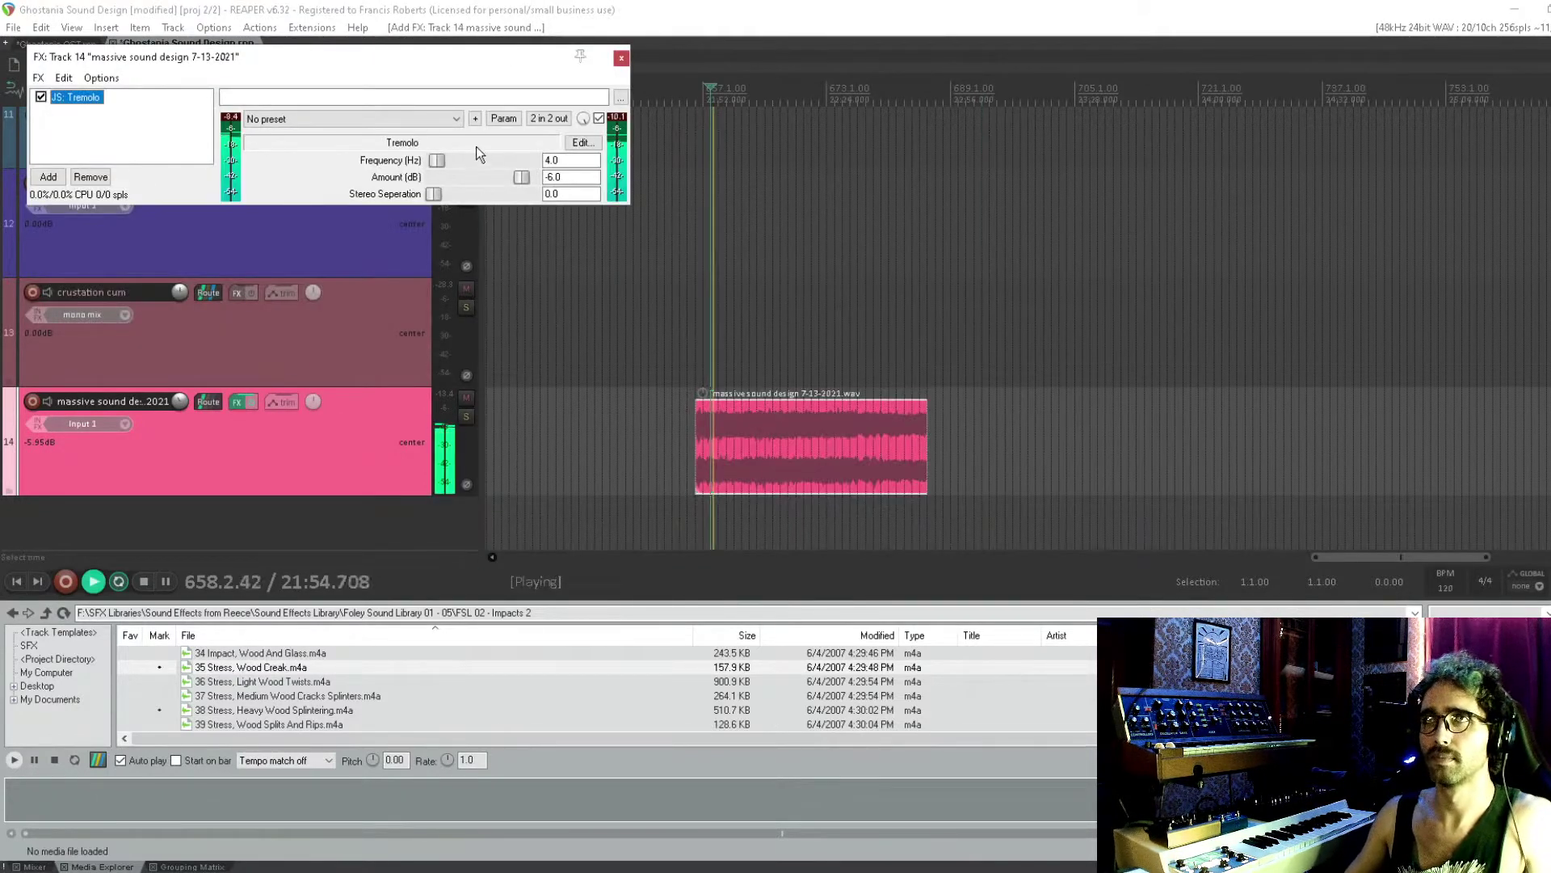
Set the tremolo's frequency to 4.0 Hz, amount to -43.0 dB and stereo separation to 1.0 during playback, comparing with the effect bypassed
mouse_move(437, 160)
mouse_down()
mouse_move(539, 162)
mouse_move(425, 163)
mouse_up()
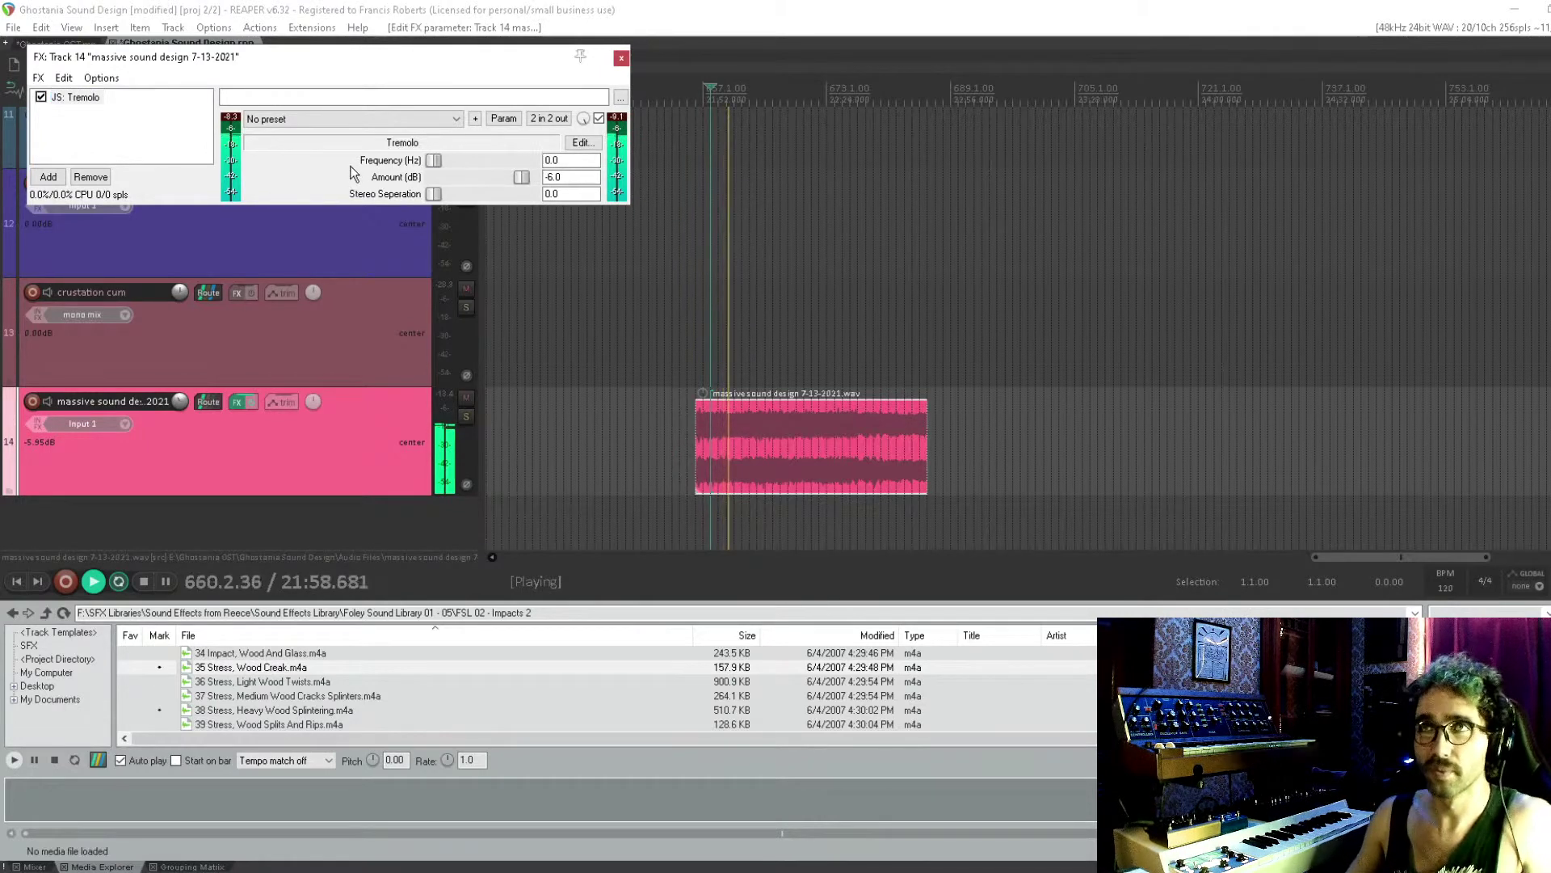
key(space)
key(space)
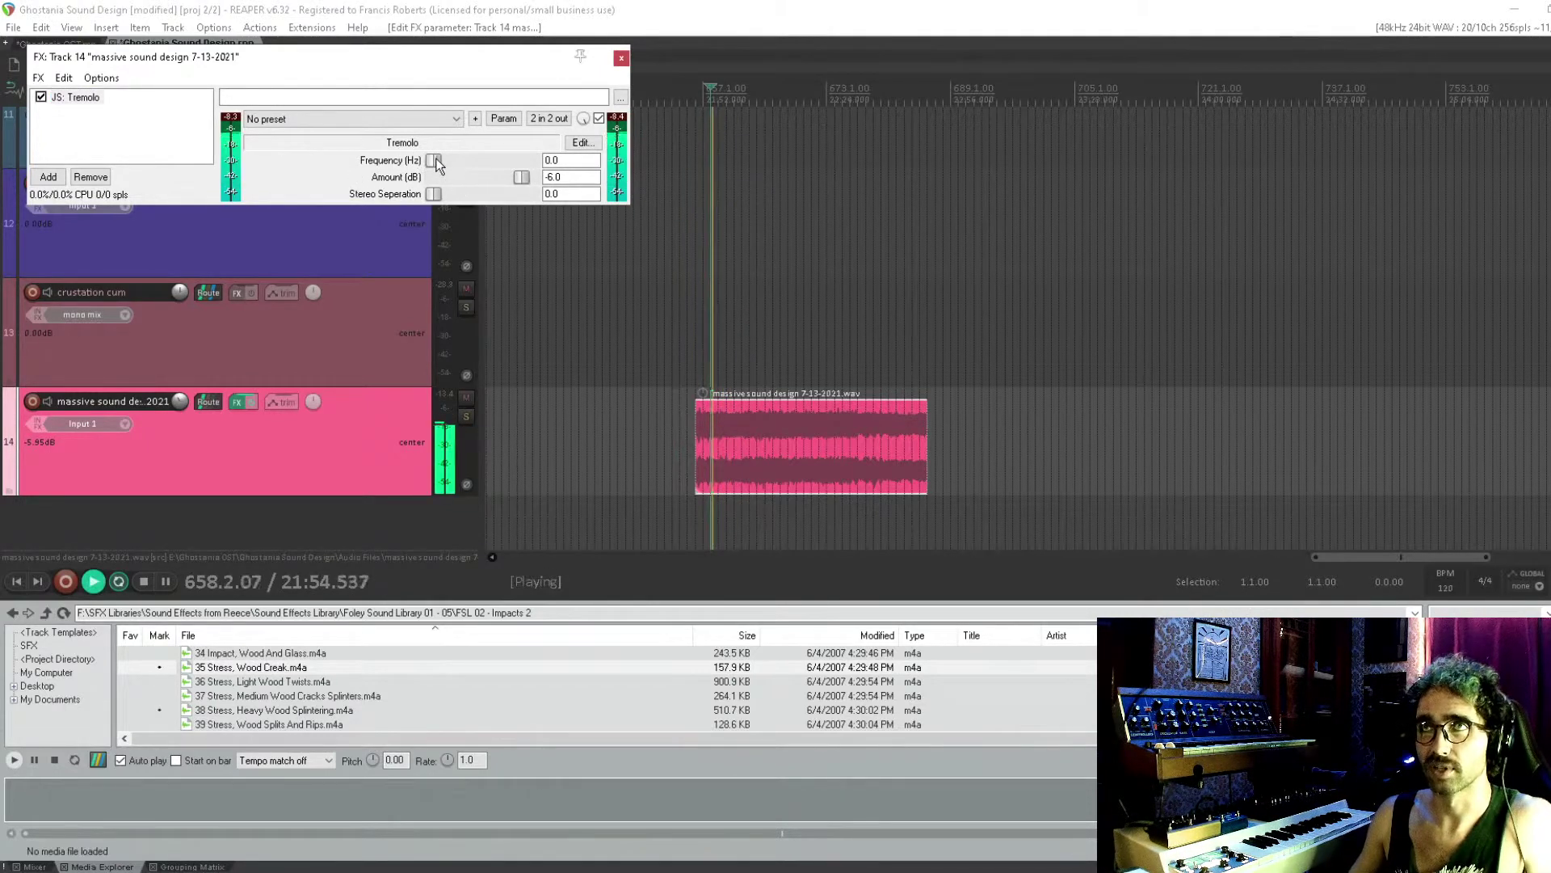
drag(521, 177, 473, 186)
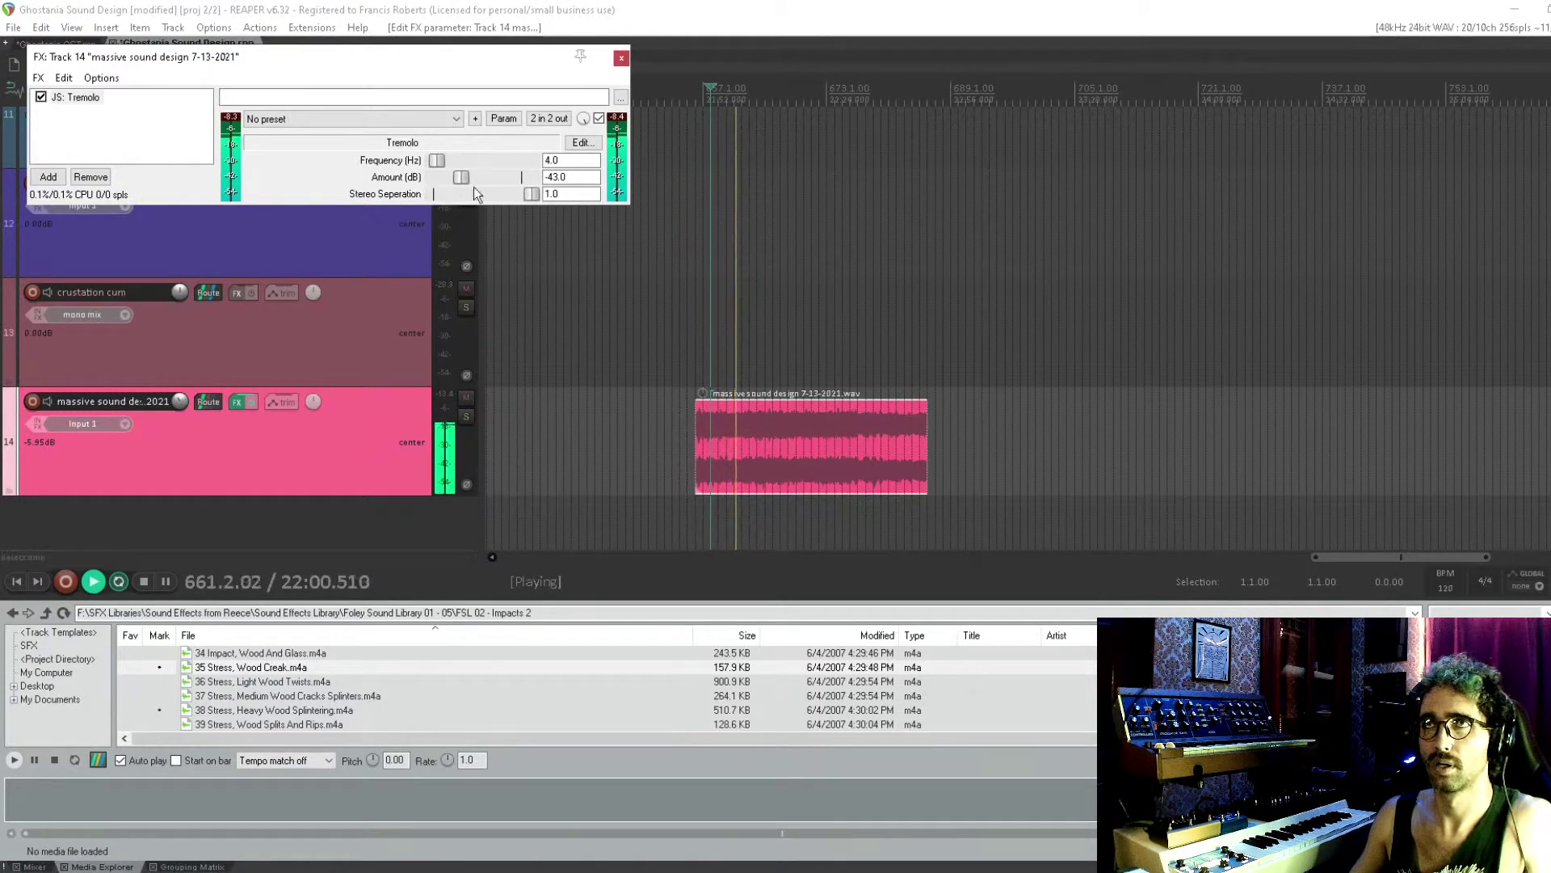
click(108, 142)
click(249, 402)
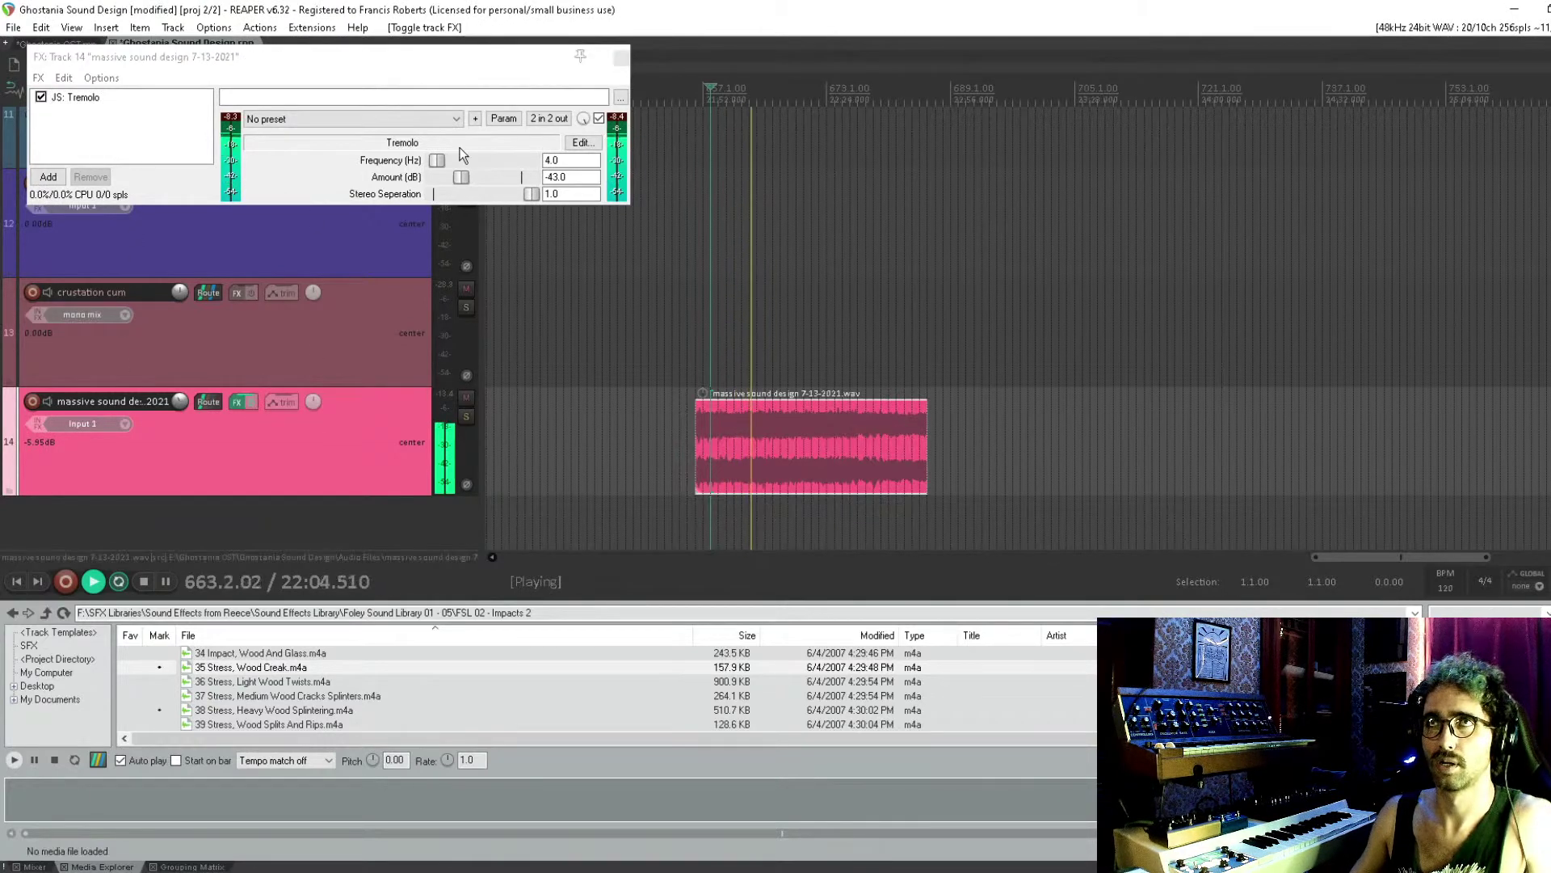
Raise the tremolo's frequency to 100.0 Hz and amount to 0.0 dB while listening, and stop playback
drag(436, 161, 483, 163)
drag(461, 178, 548, 163)
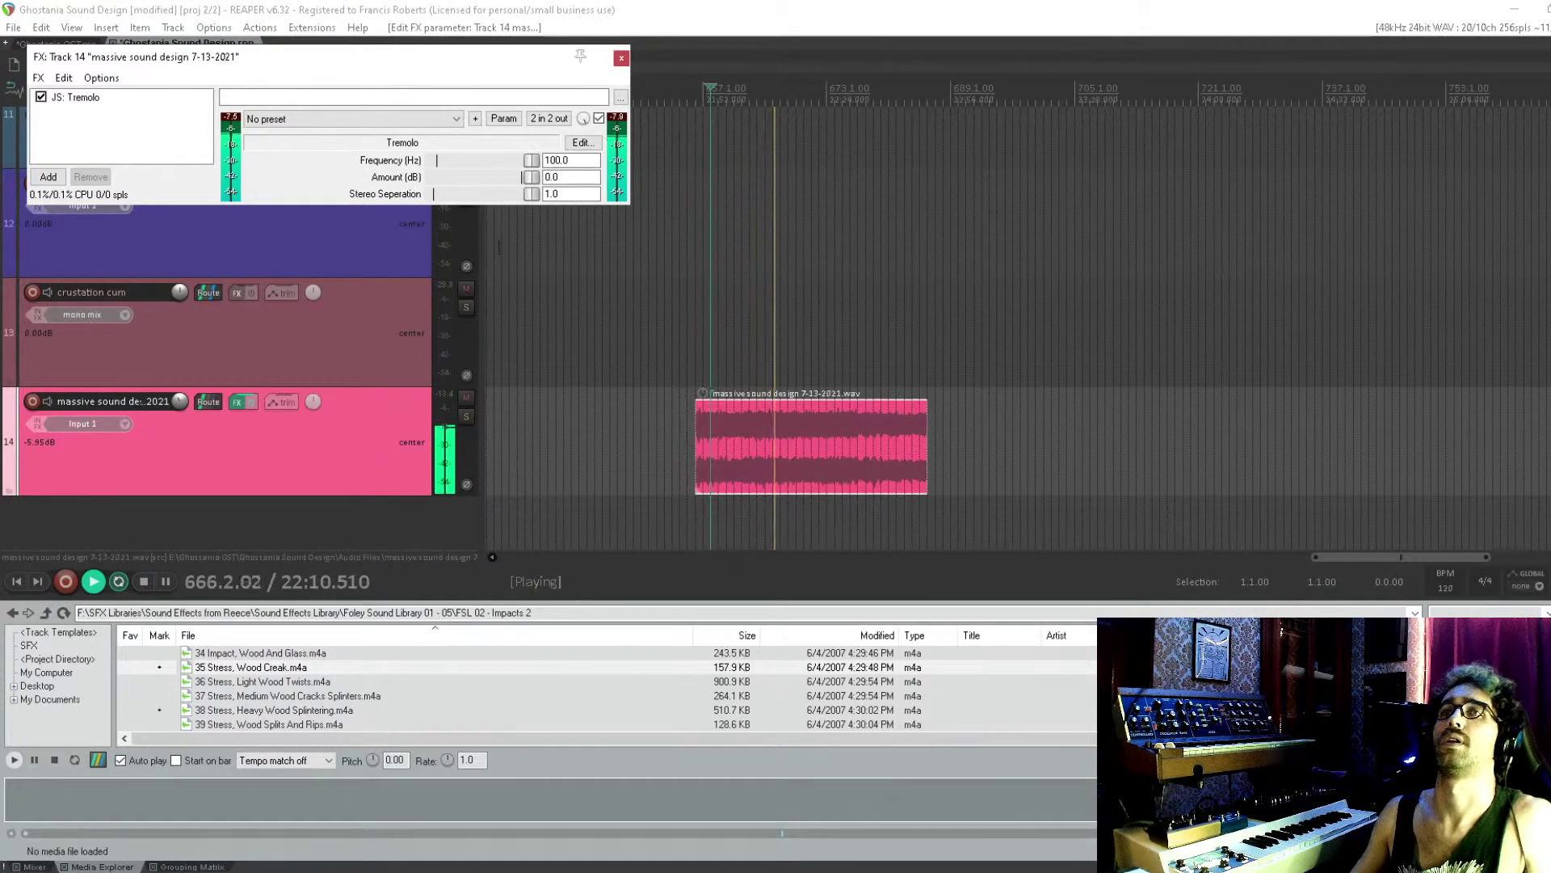
key(space)
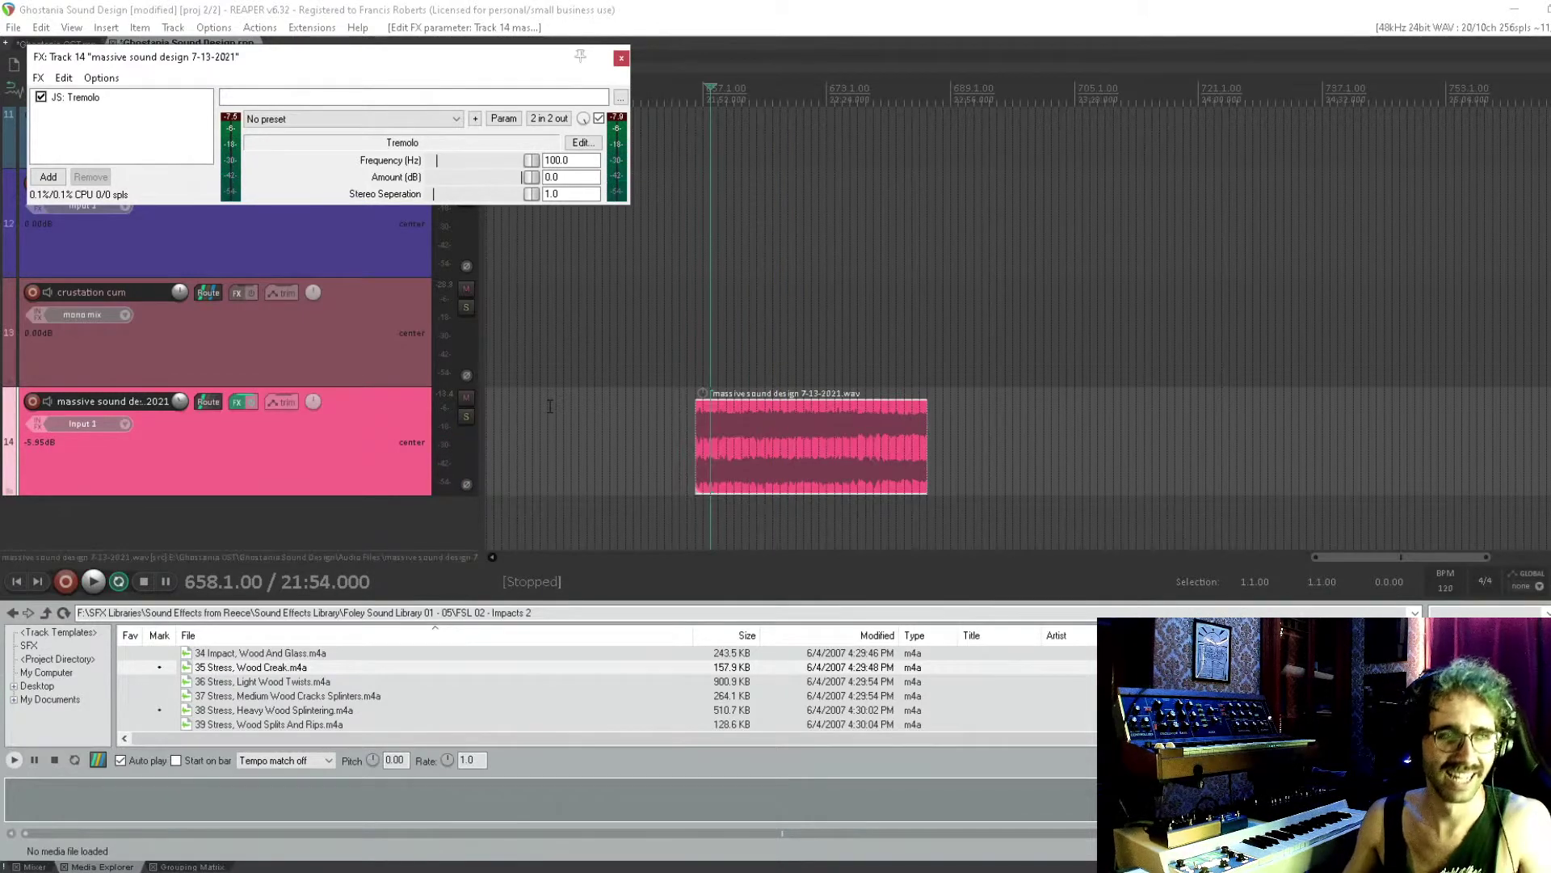
Time-stretch the remaining clip on track 14 from its end to a playback rate of about 0.273
middle_click(1042, 435)
scroll(1042, 435, right, 1)
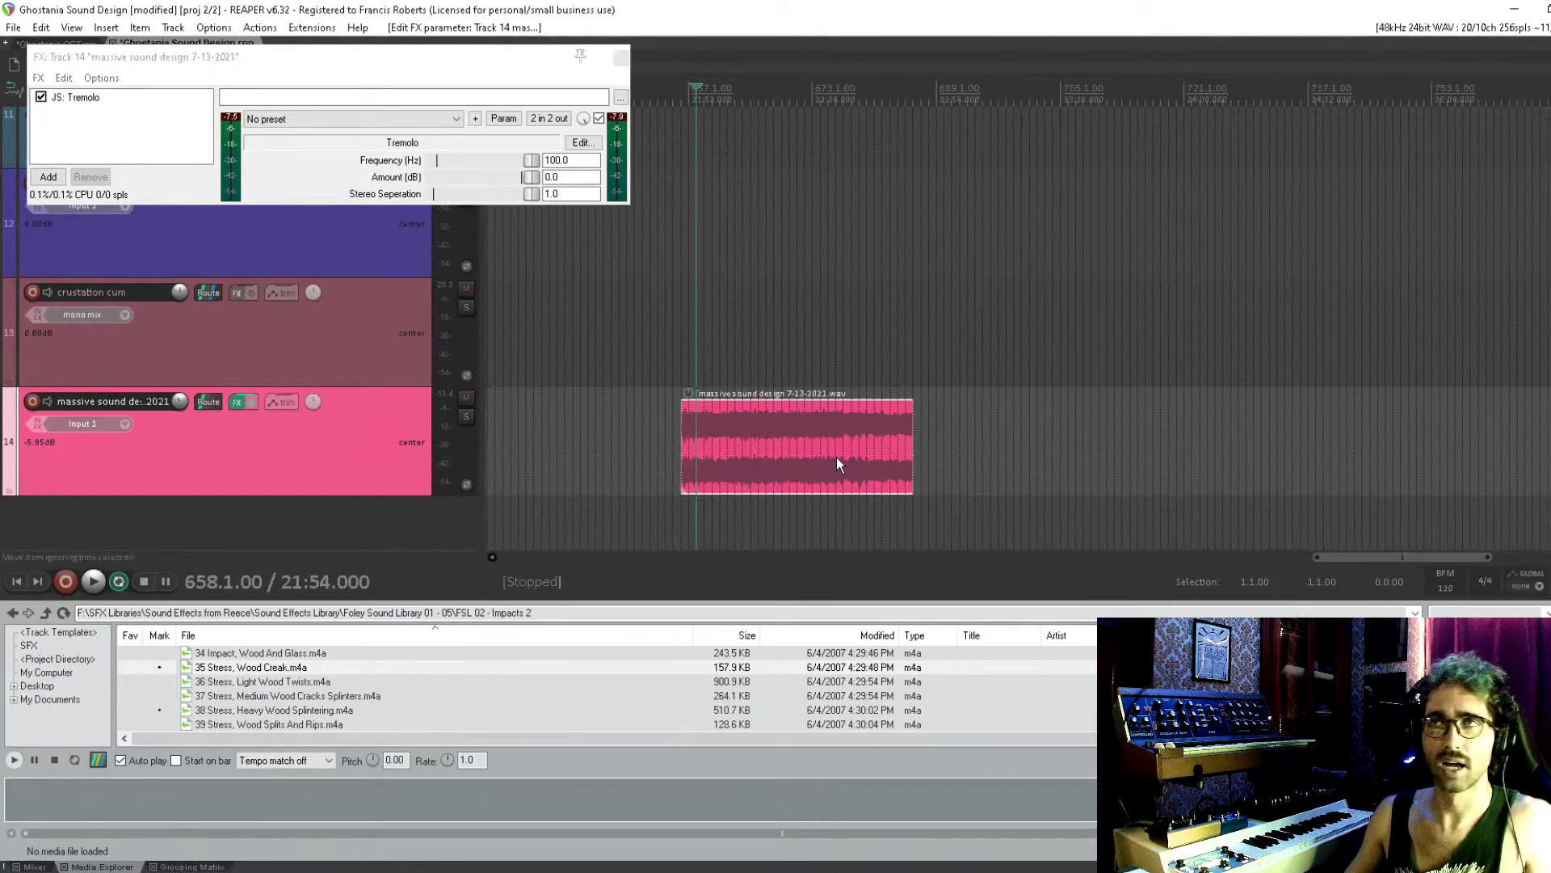
click(837, 457)
drag(911, 449, 1529, 448)
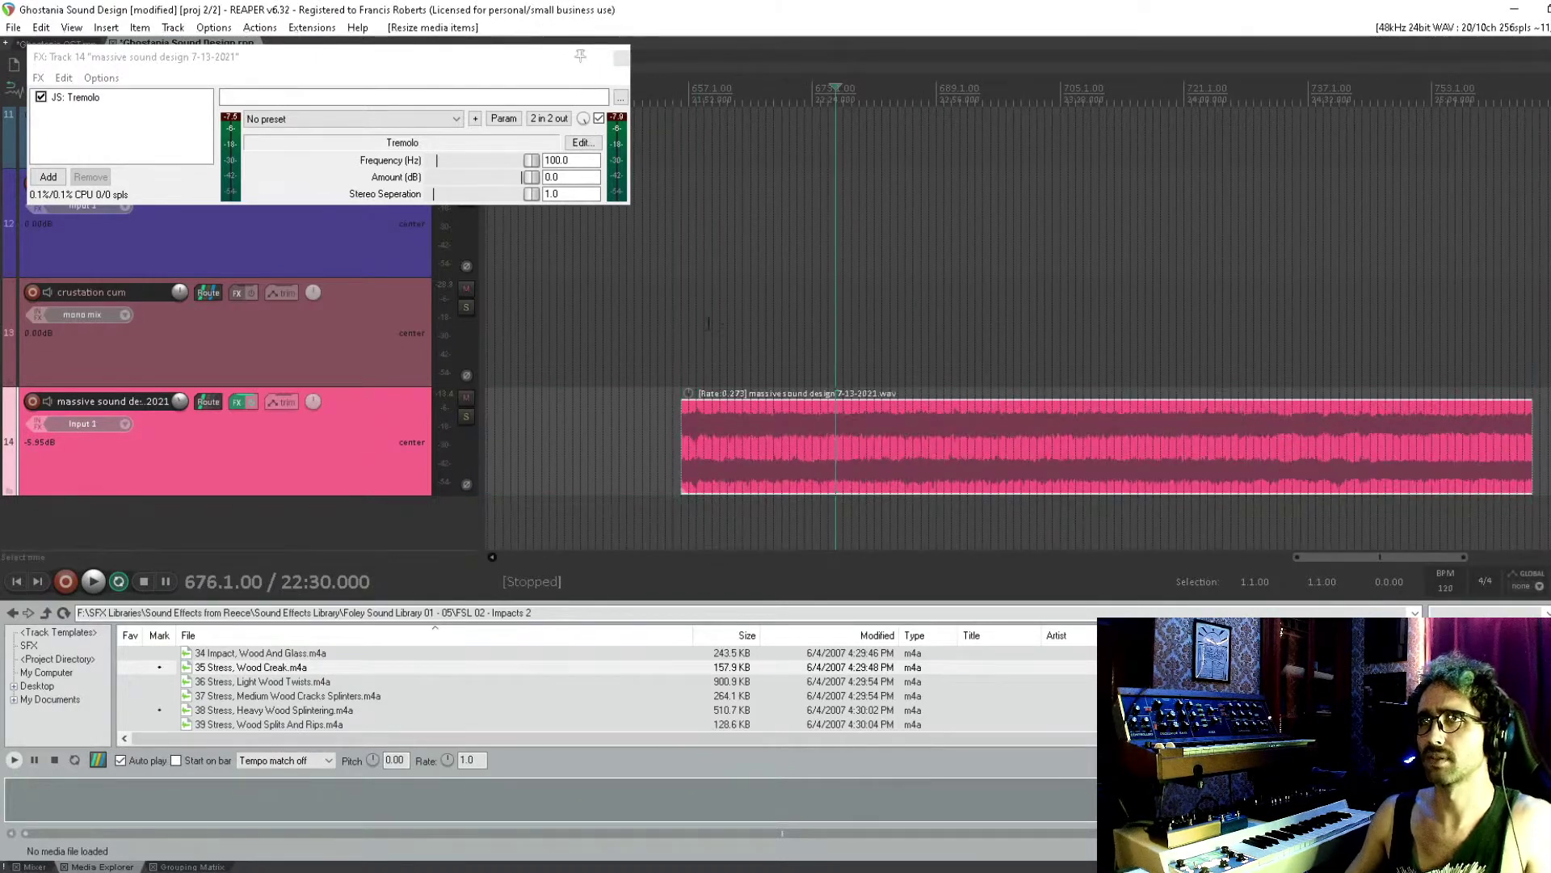
Play the stretched clip from 676.1.00, lower the tremolo's frequency to 41.0 Hz, close the effects window and stop playback
click(546, 332)
key(space)
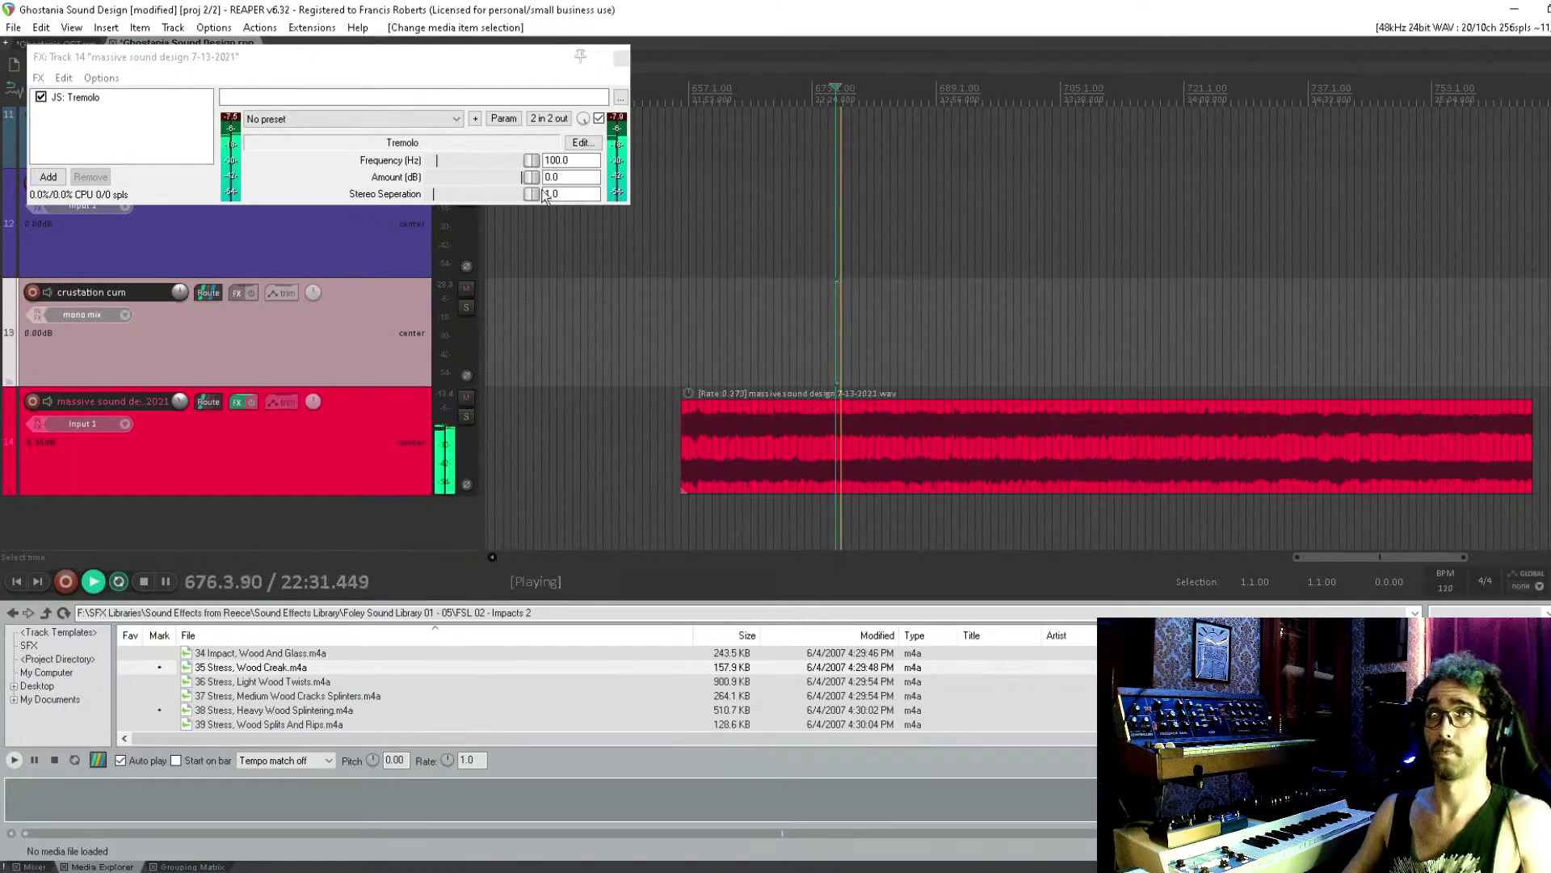
drag(535, 164, 477, 173)
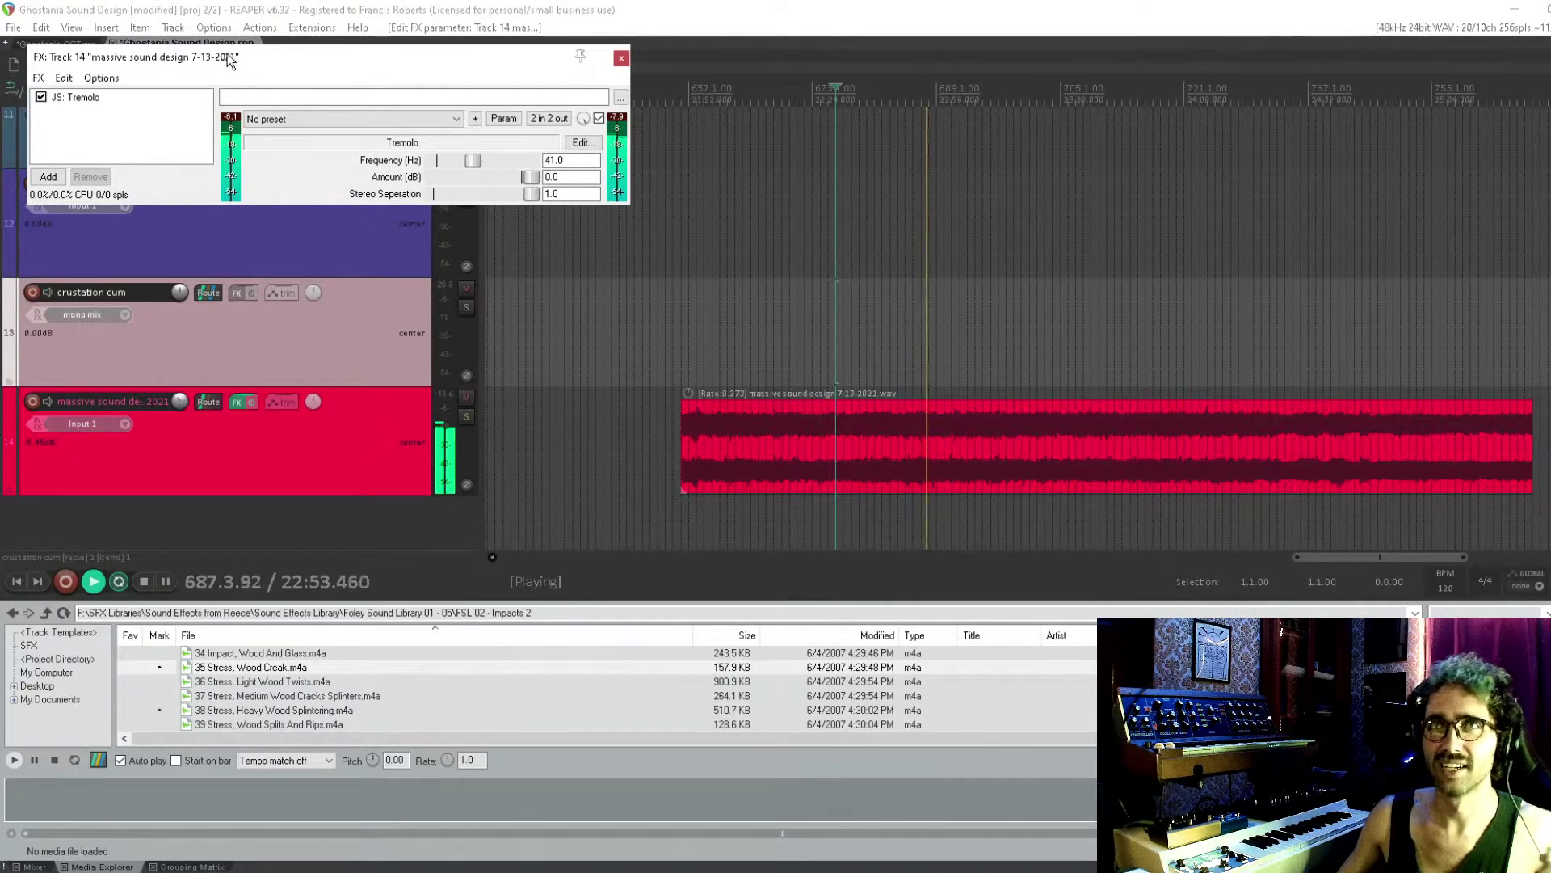
drag(230, 57, 233, 50)
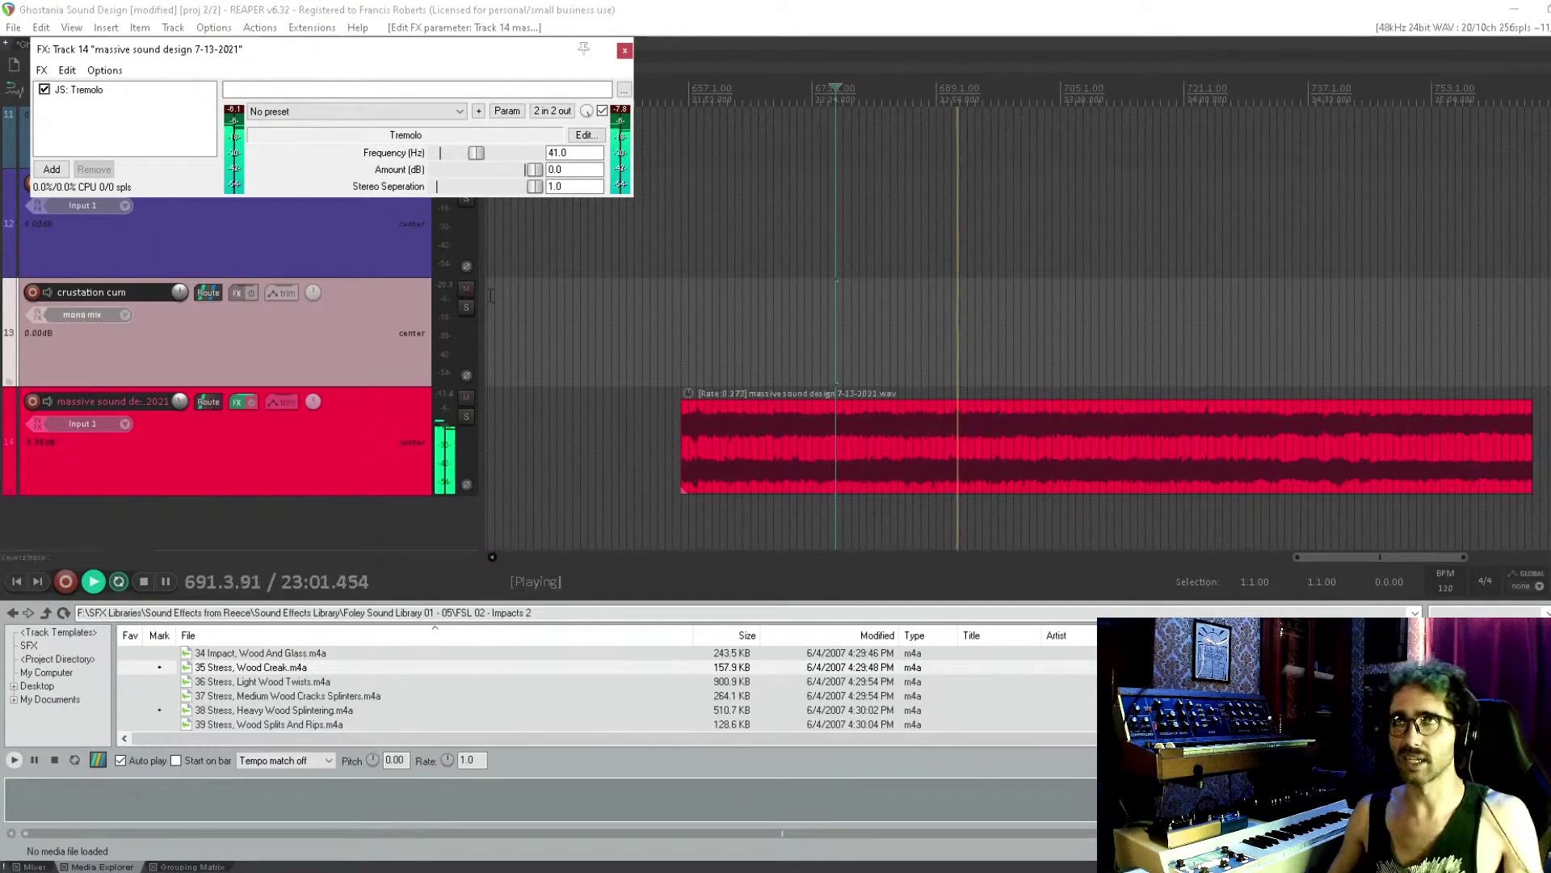
key(Escape)
key(space)
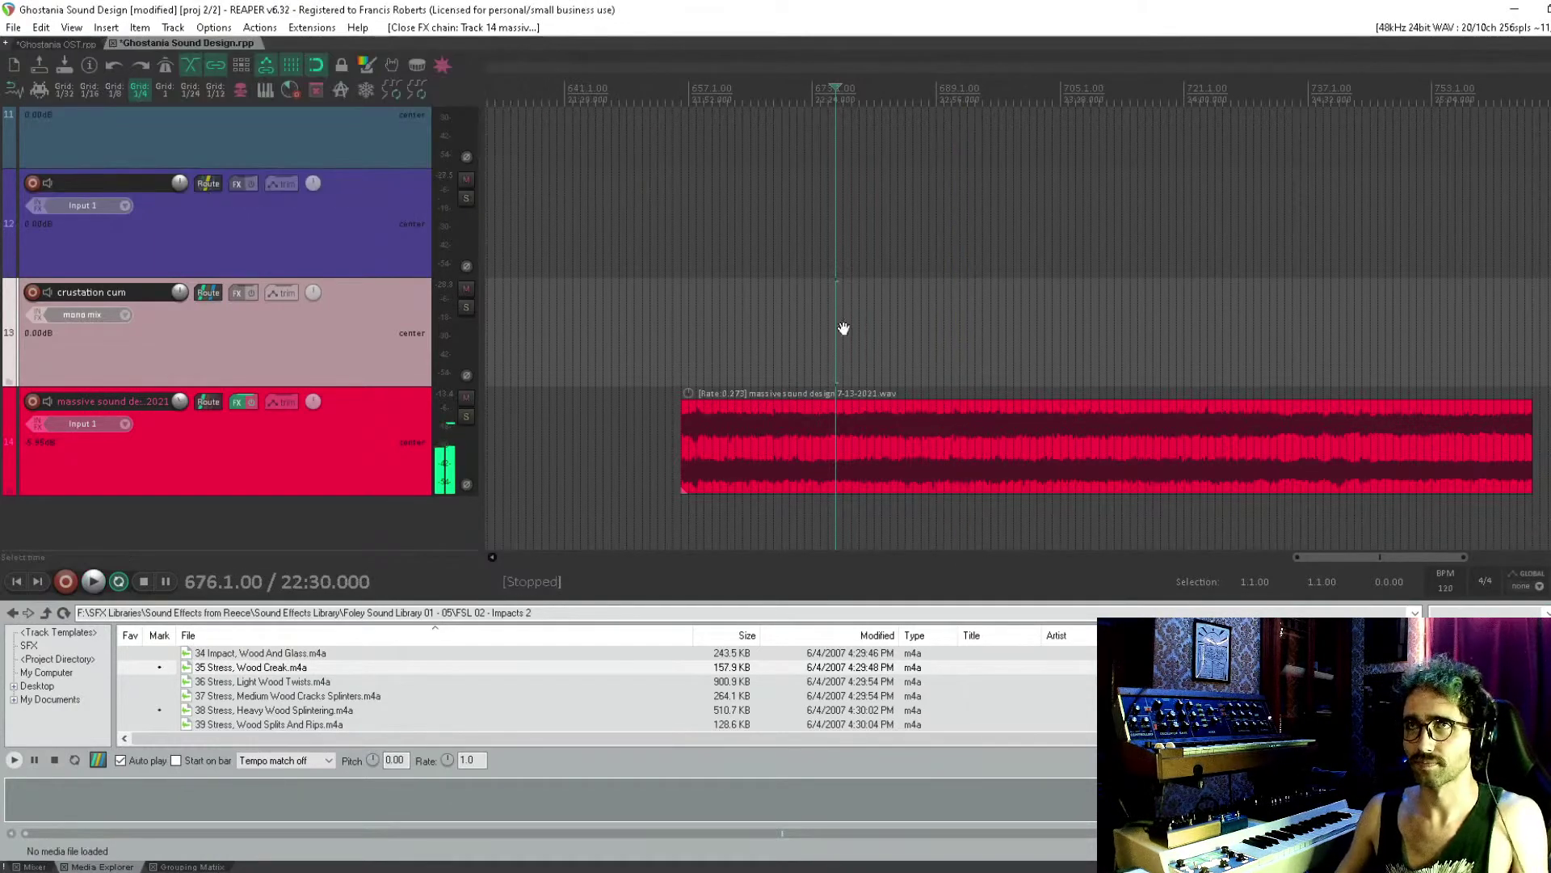
Render the stretched clip with its track effects as a new multichannel take and crop it to the active take
click(724, 425)
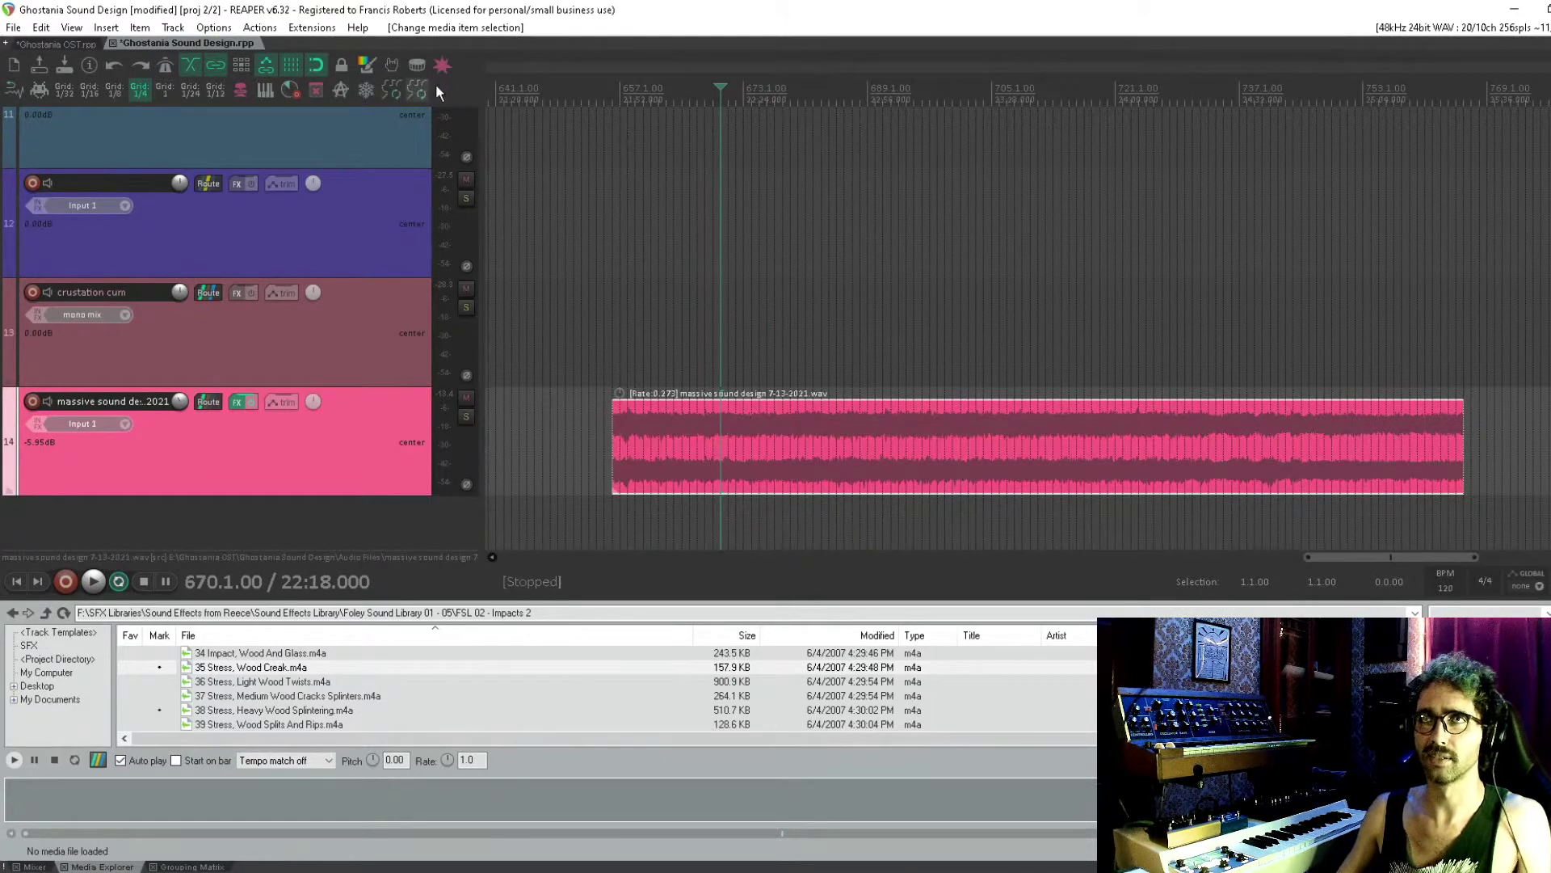
click(368, 91)
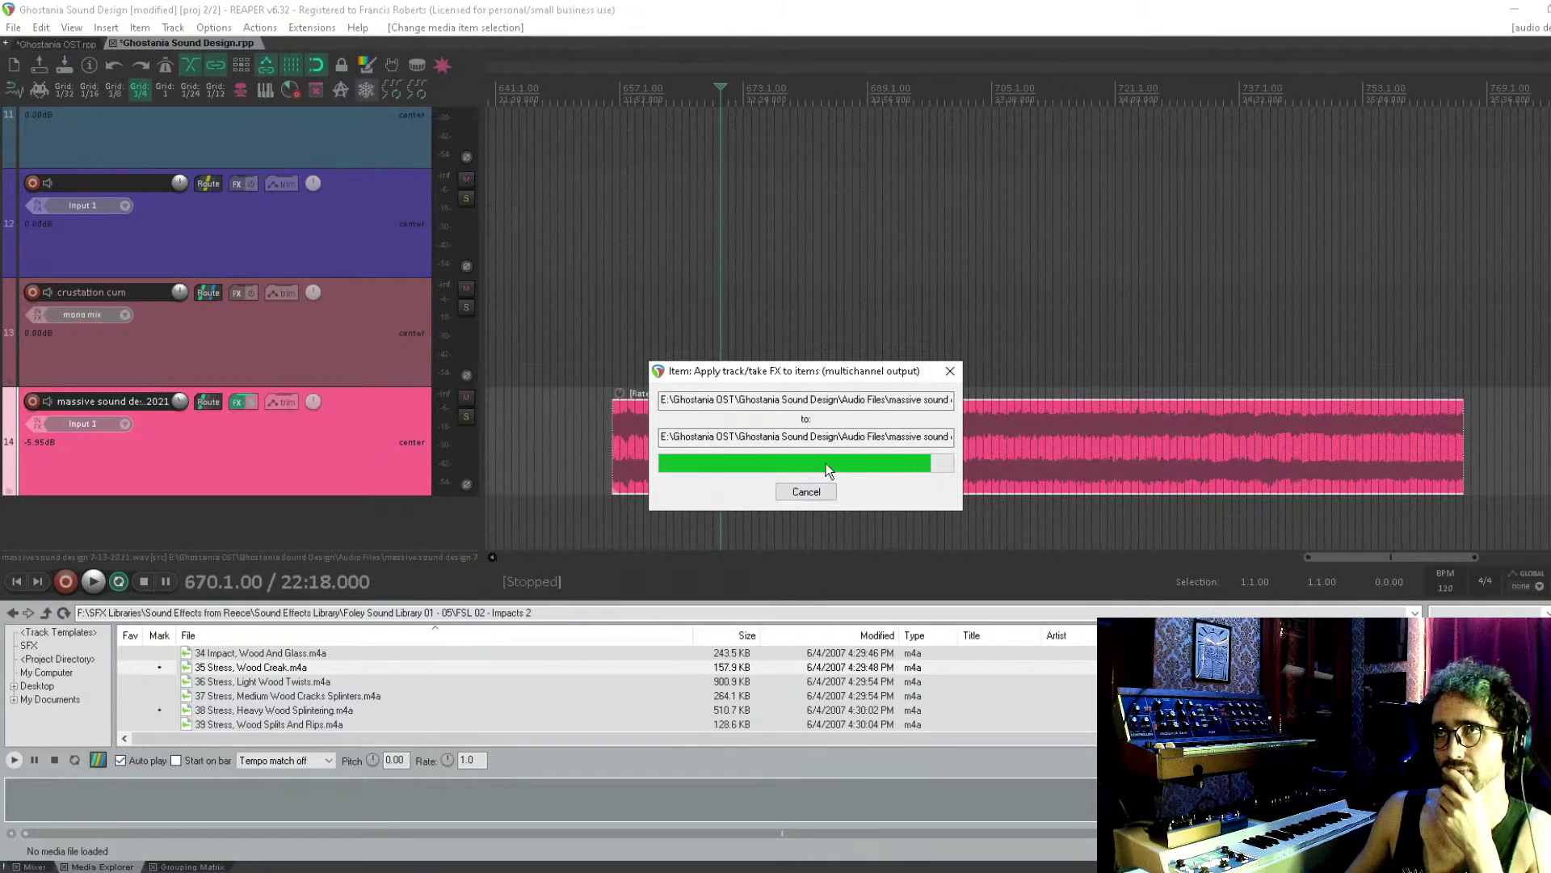
click(755, 456)
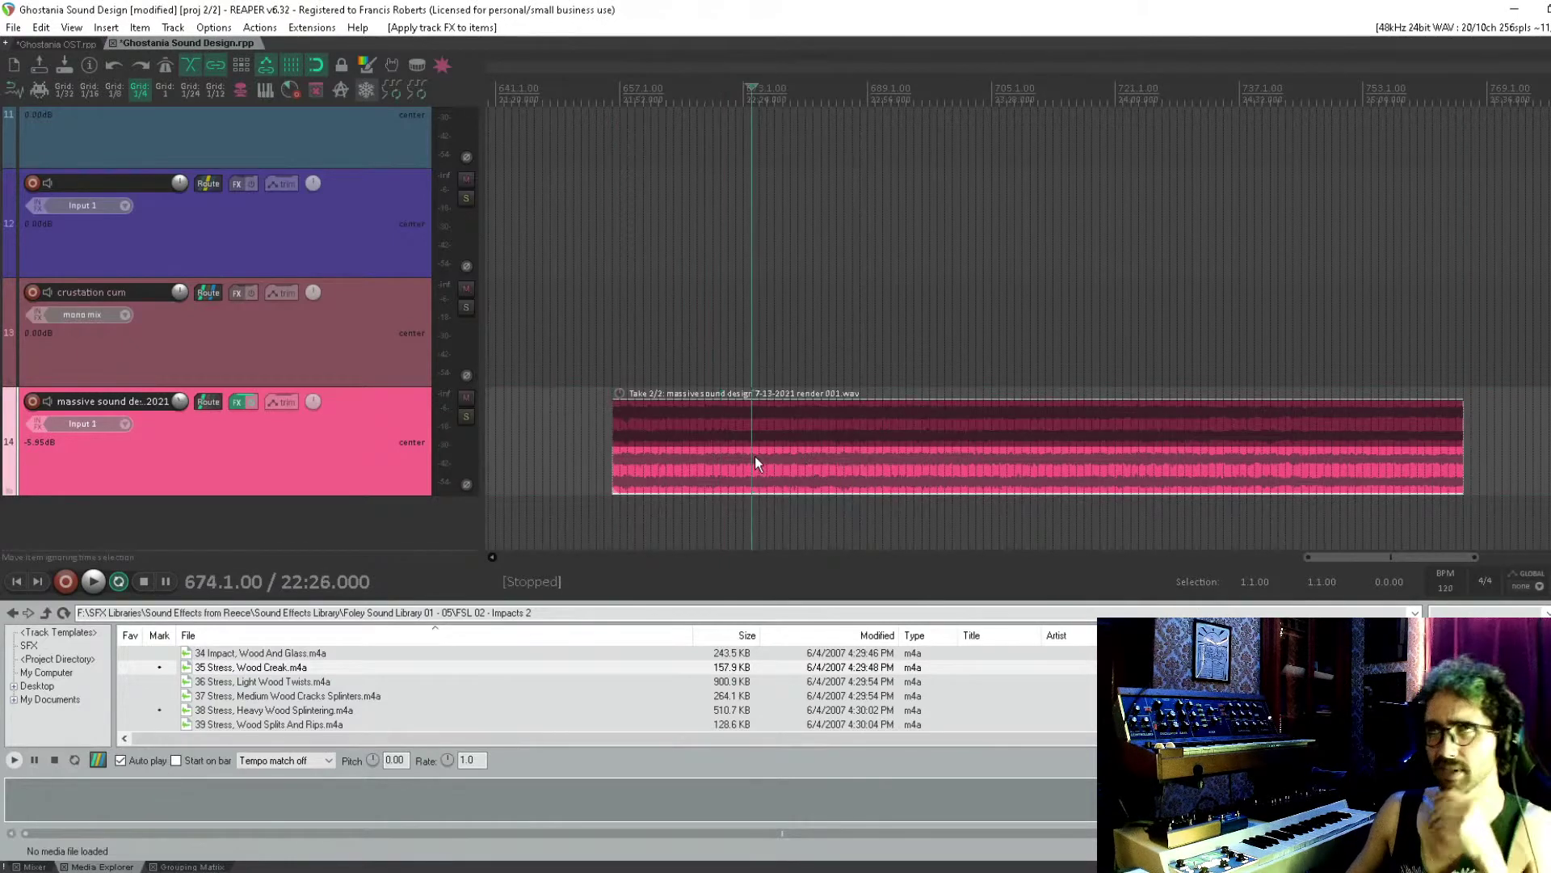
key(alt+shift+t)
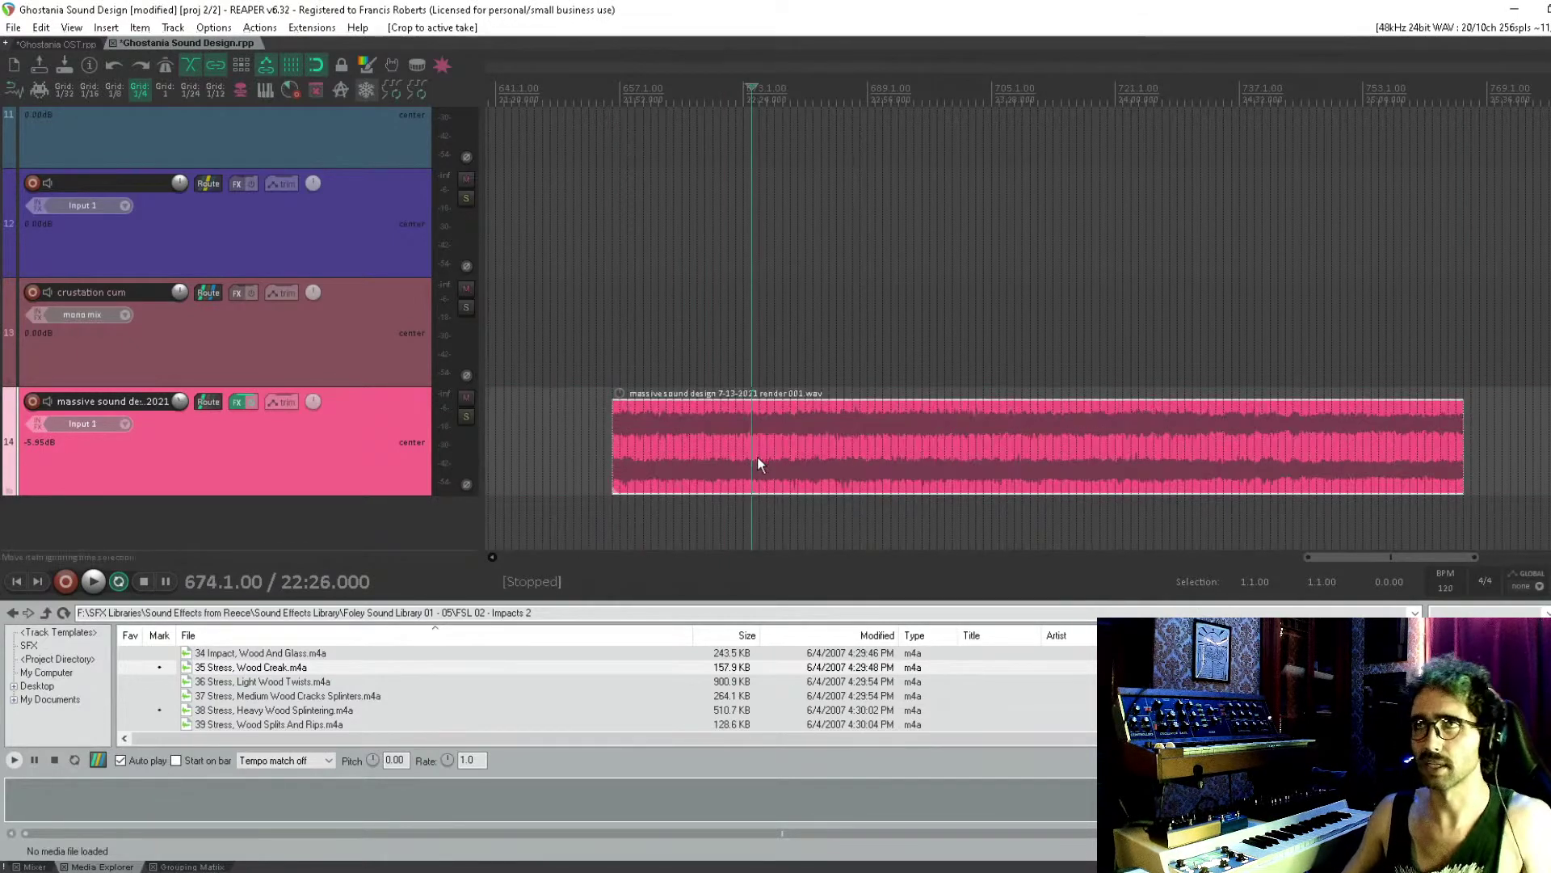
Remove the JS: Tremolo effect from track 14 and close its effects window
scroll(699, 416, right, 1)
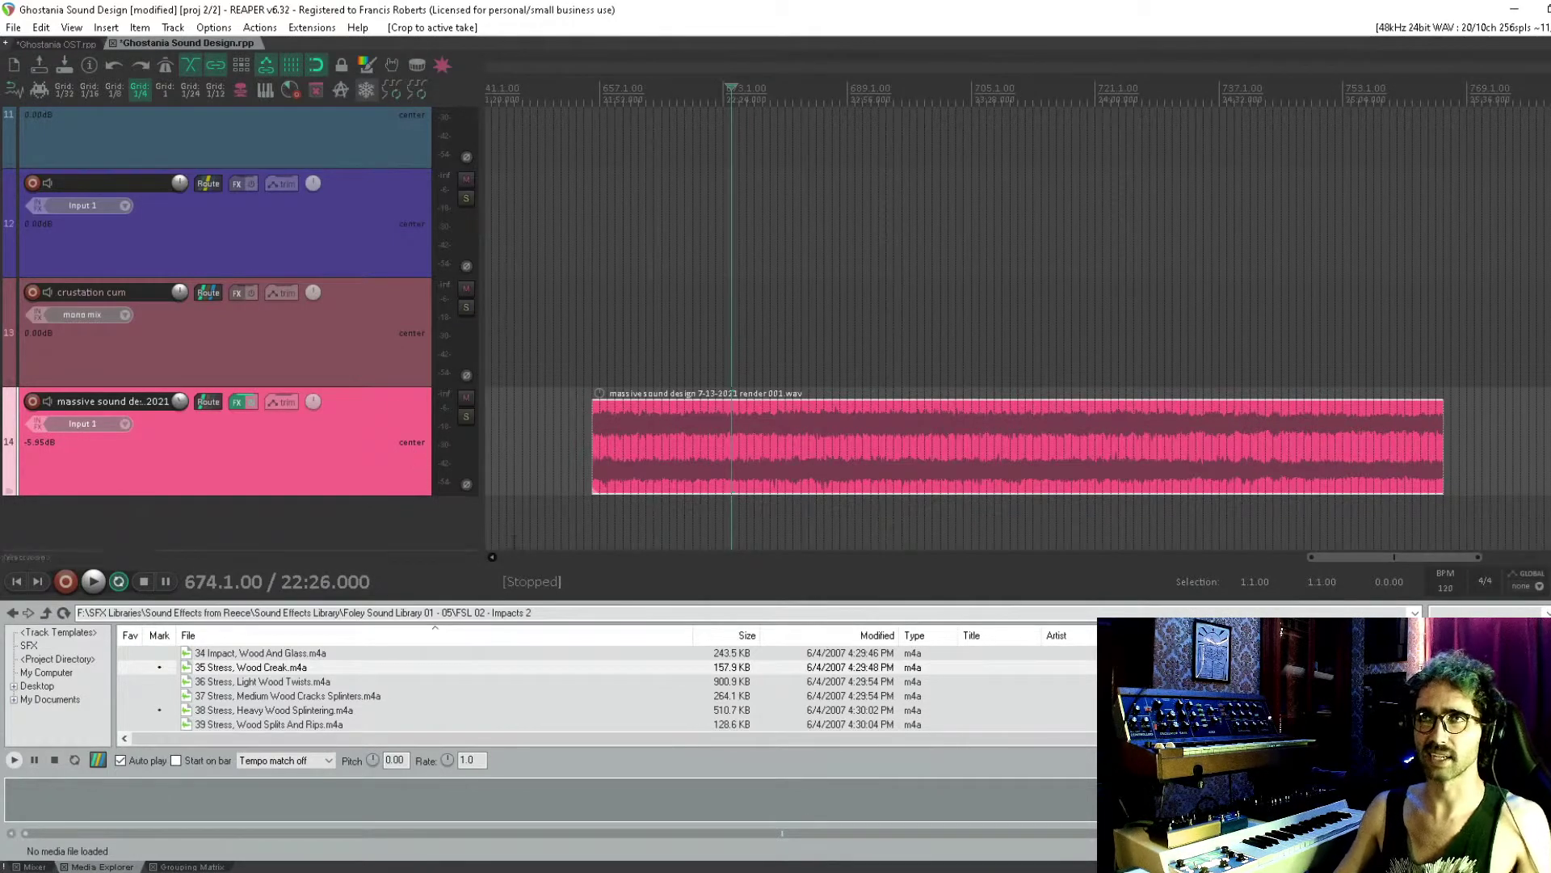
click(647, 466)
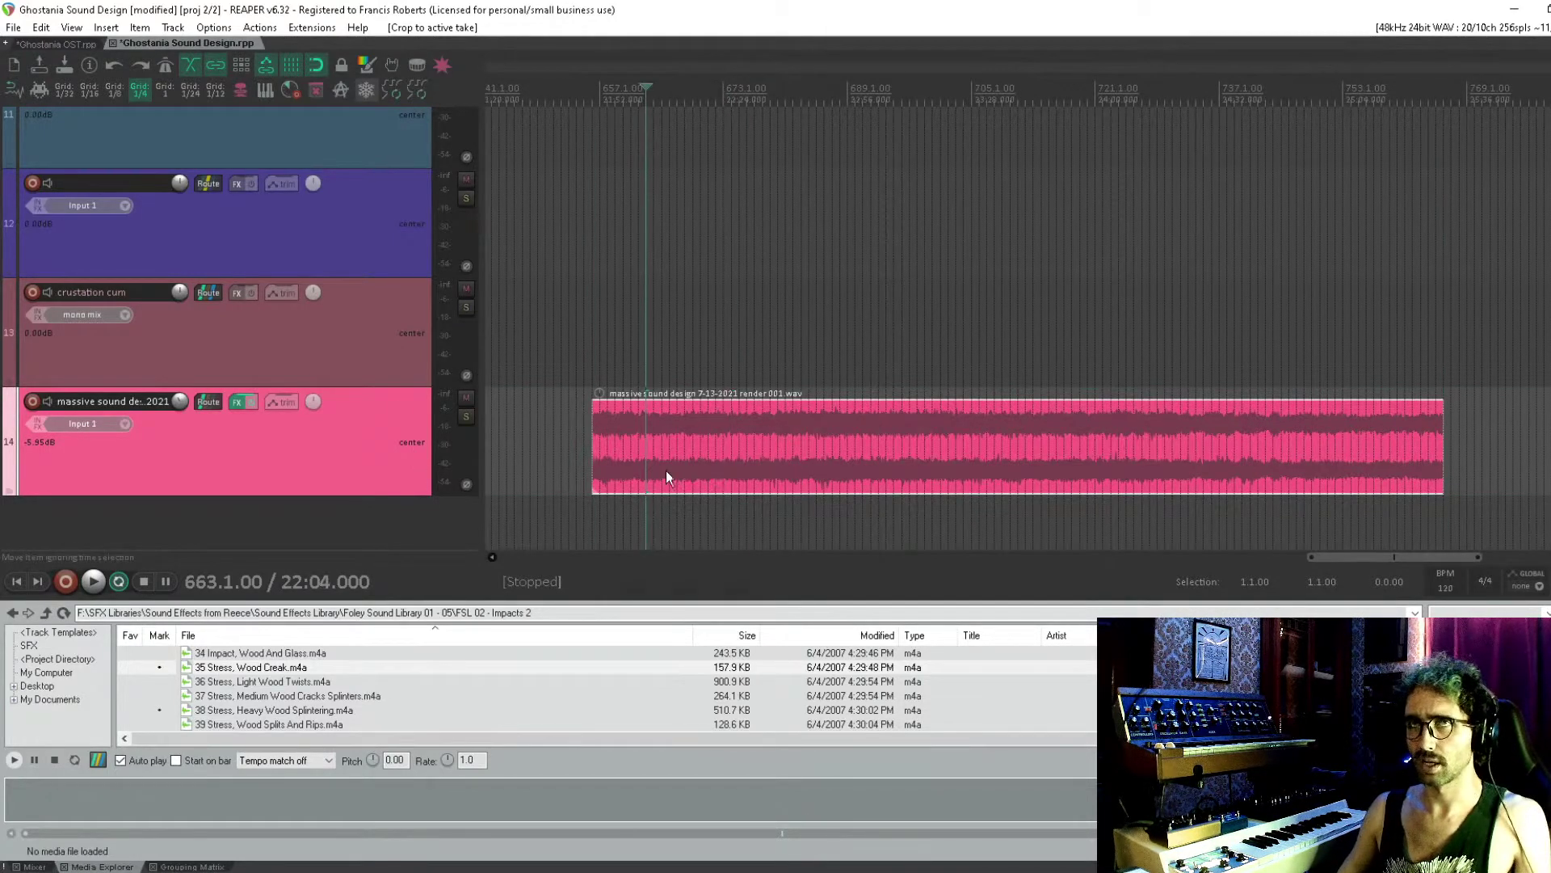
click(239, 401)
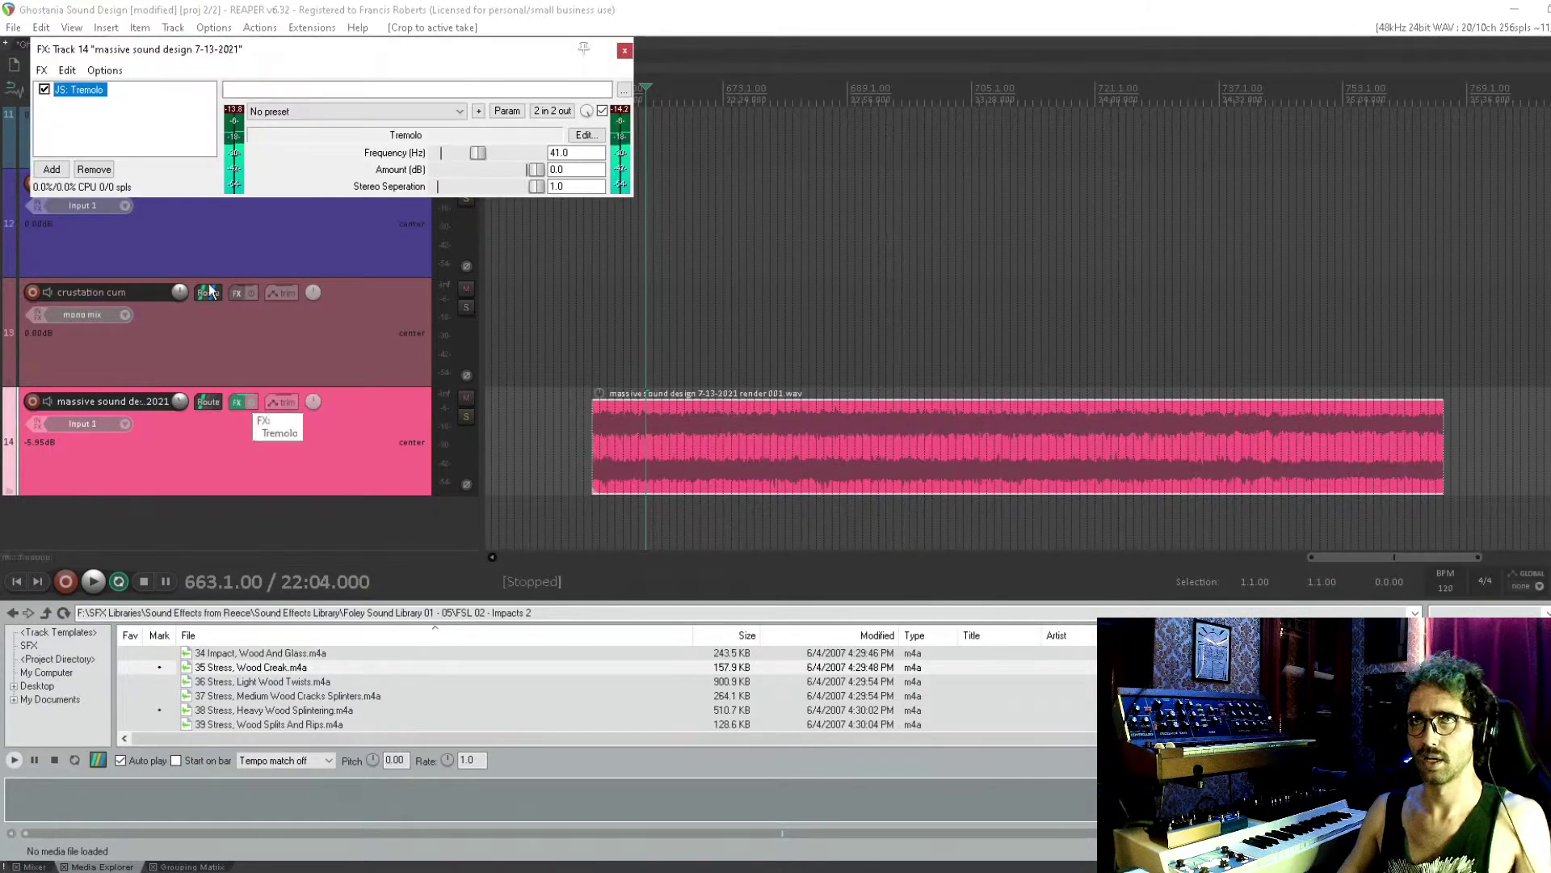
key(Delete)
key(Escape)
Audition the rendered clip from 693.1.00 and 679.1.00, stop playback, and select it at 676.1.00
click(881, 204)
key(space)
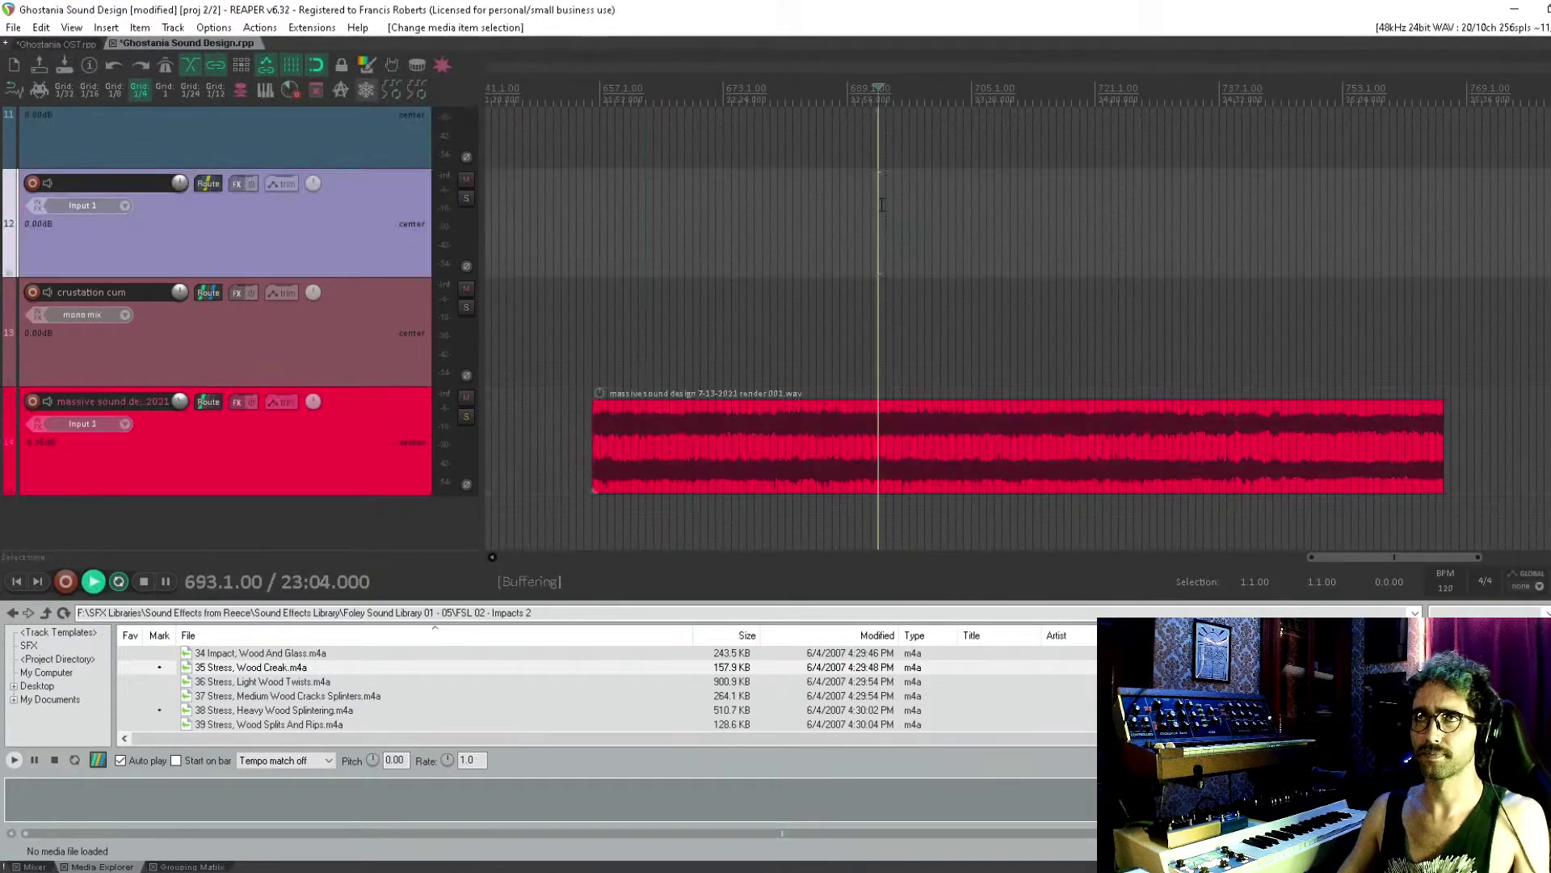
click(770, 412)
key(space)
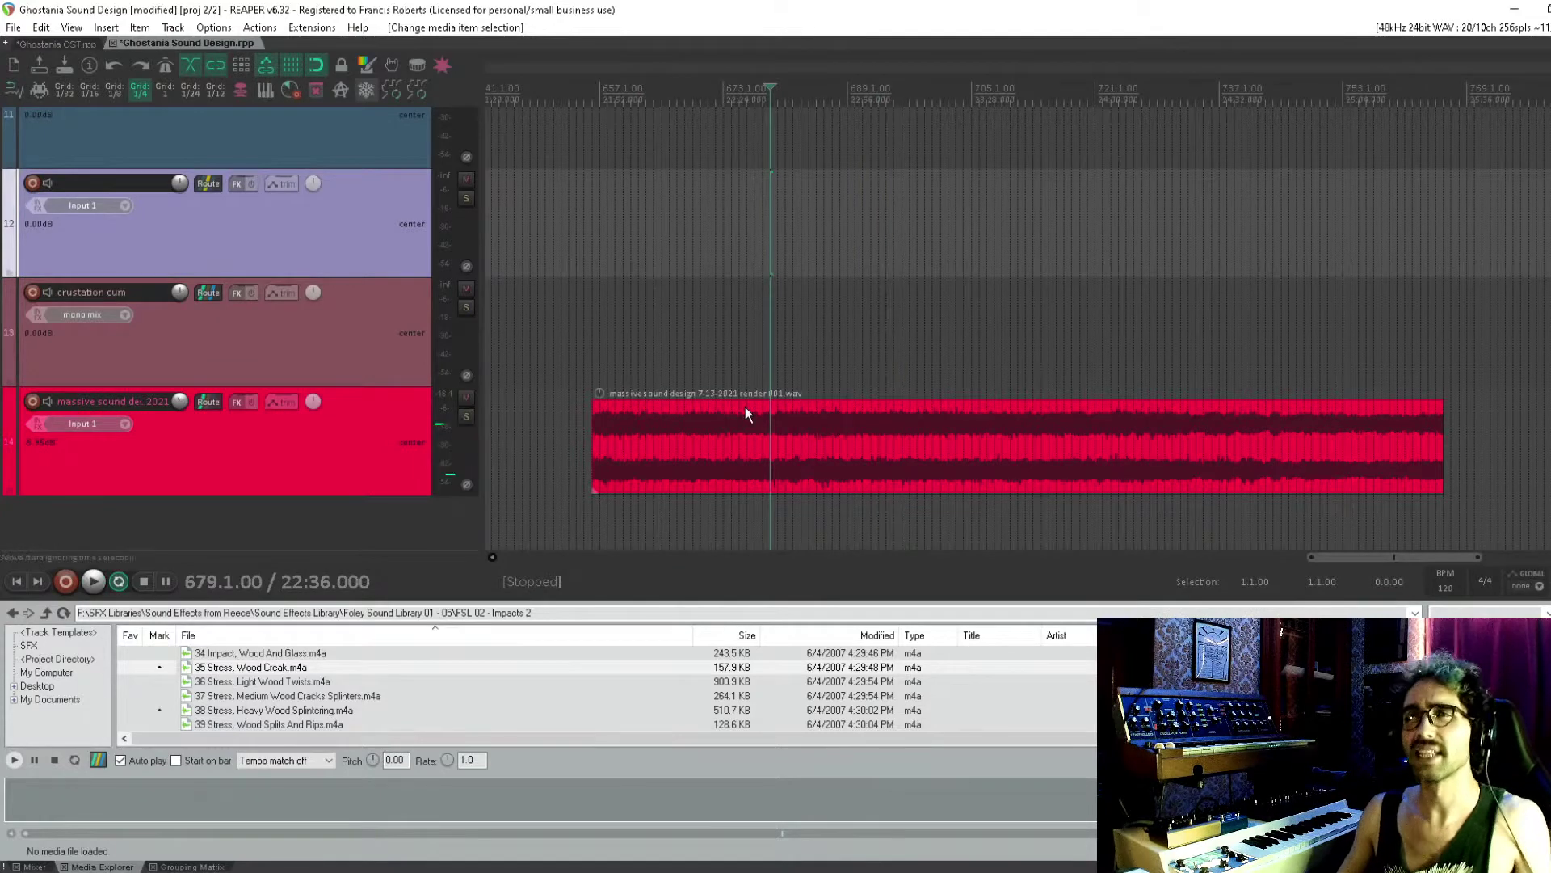
click(745, 406)
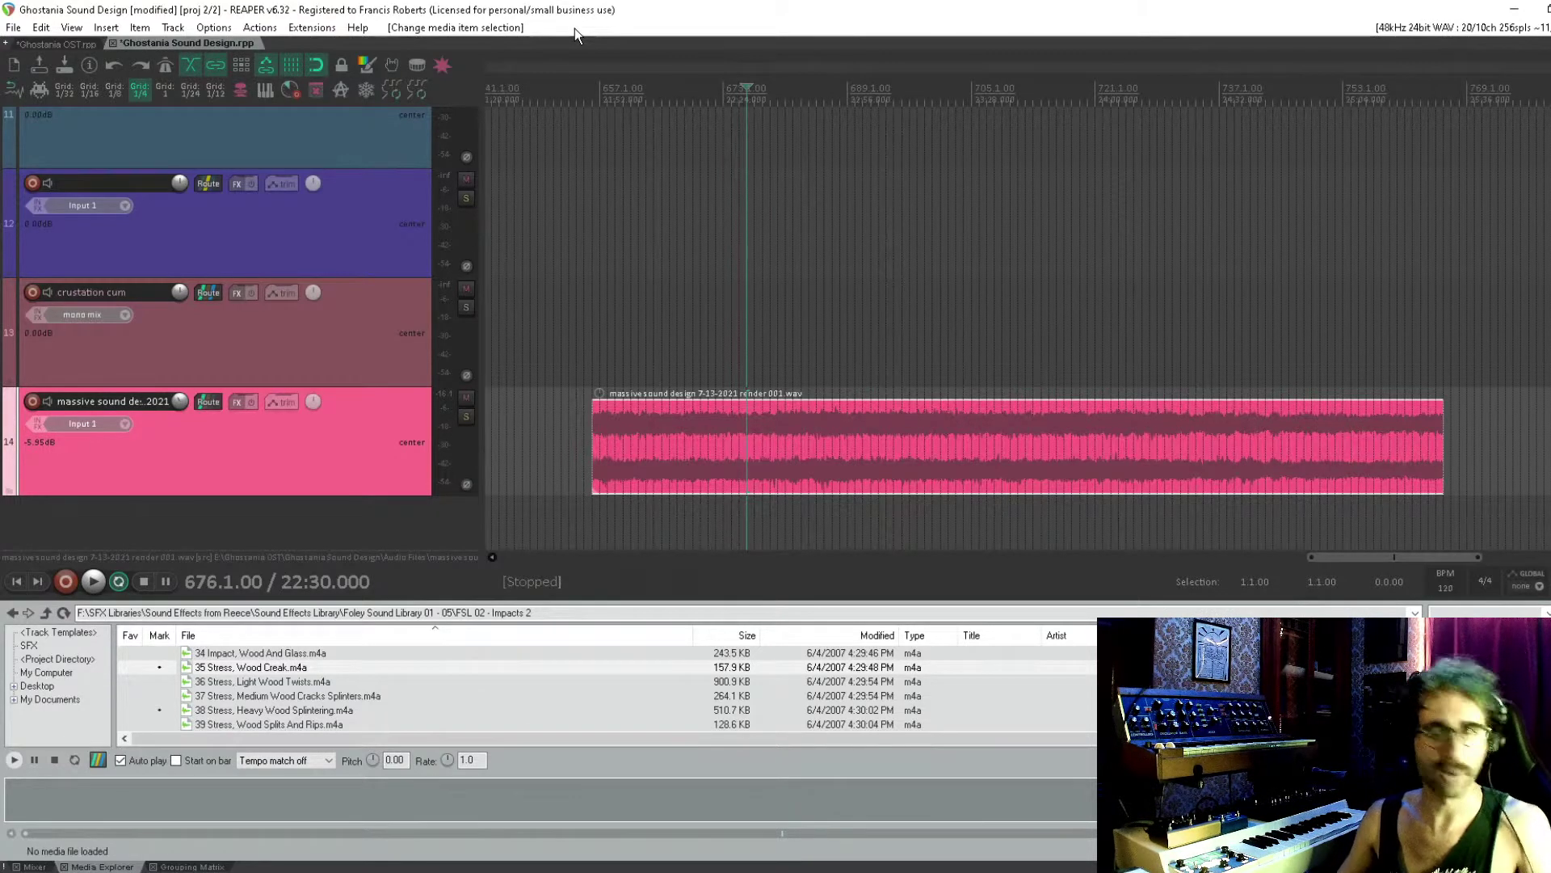
Play the rendered clip on track 14 from 660.1.00 and stop playback
click(622, 445)
key(space)
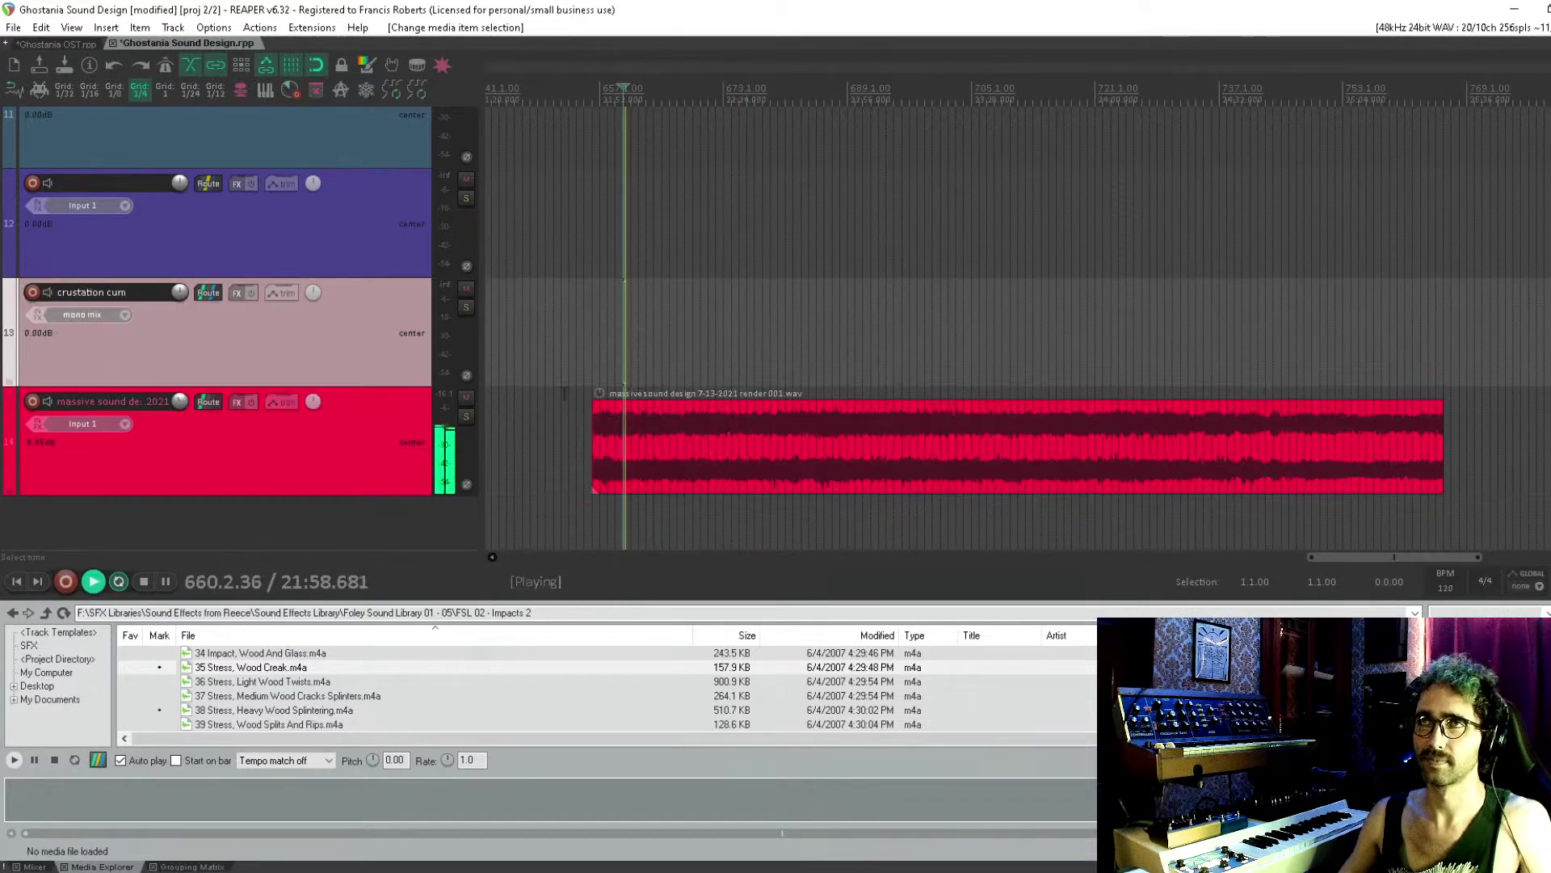
key(space)
Search the effects for "filter" and add JS: Moog 4-Pole Filter to track 14
click(238, 403)
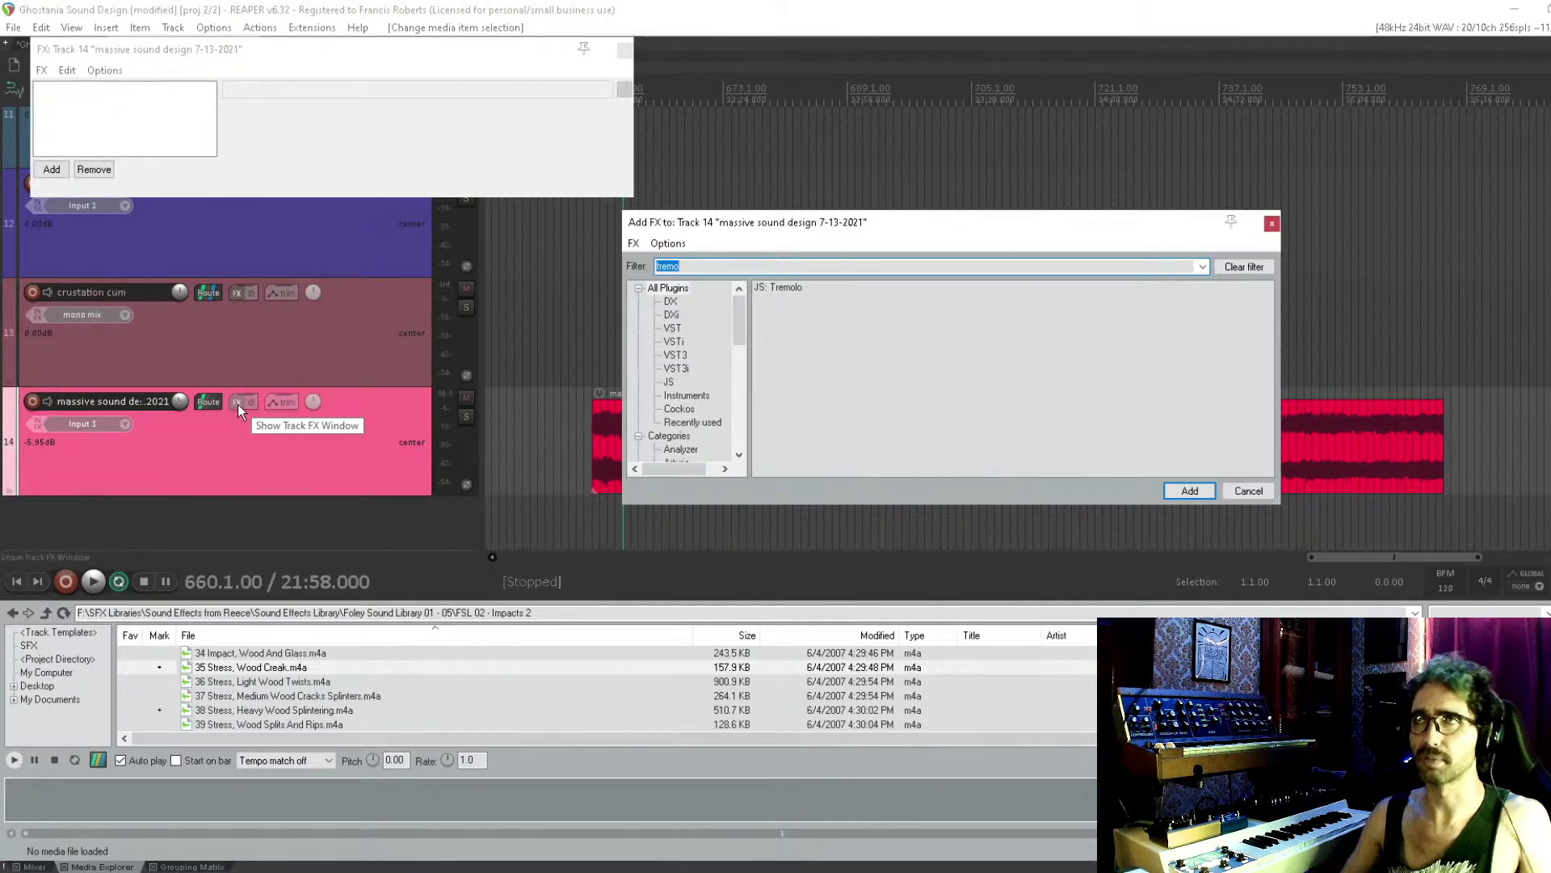
text(filter)
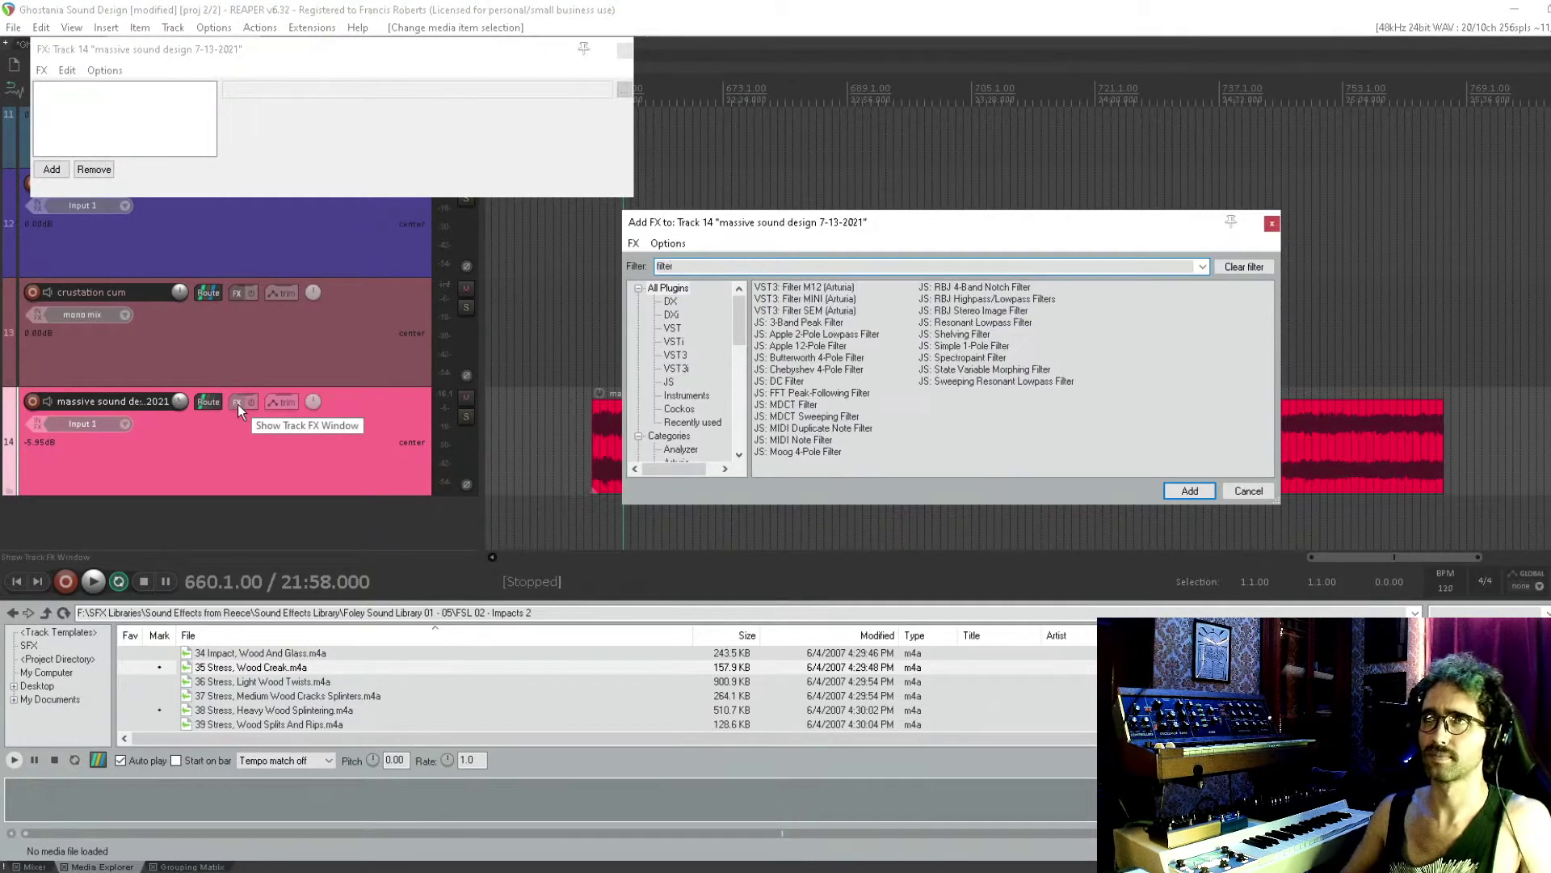
key(Down)
key(Down)
key(Down)
key(Down)
key(Down)
key(Down)
key(Down)
key(Down)
key(Down)
key(Down)
key(Down)
key(Down)
key(Down)
key(Down)
key(Down)
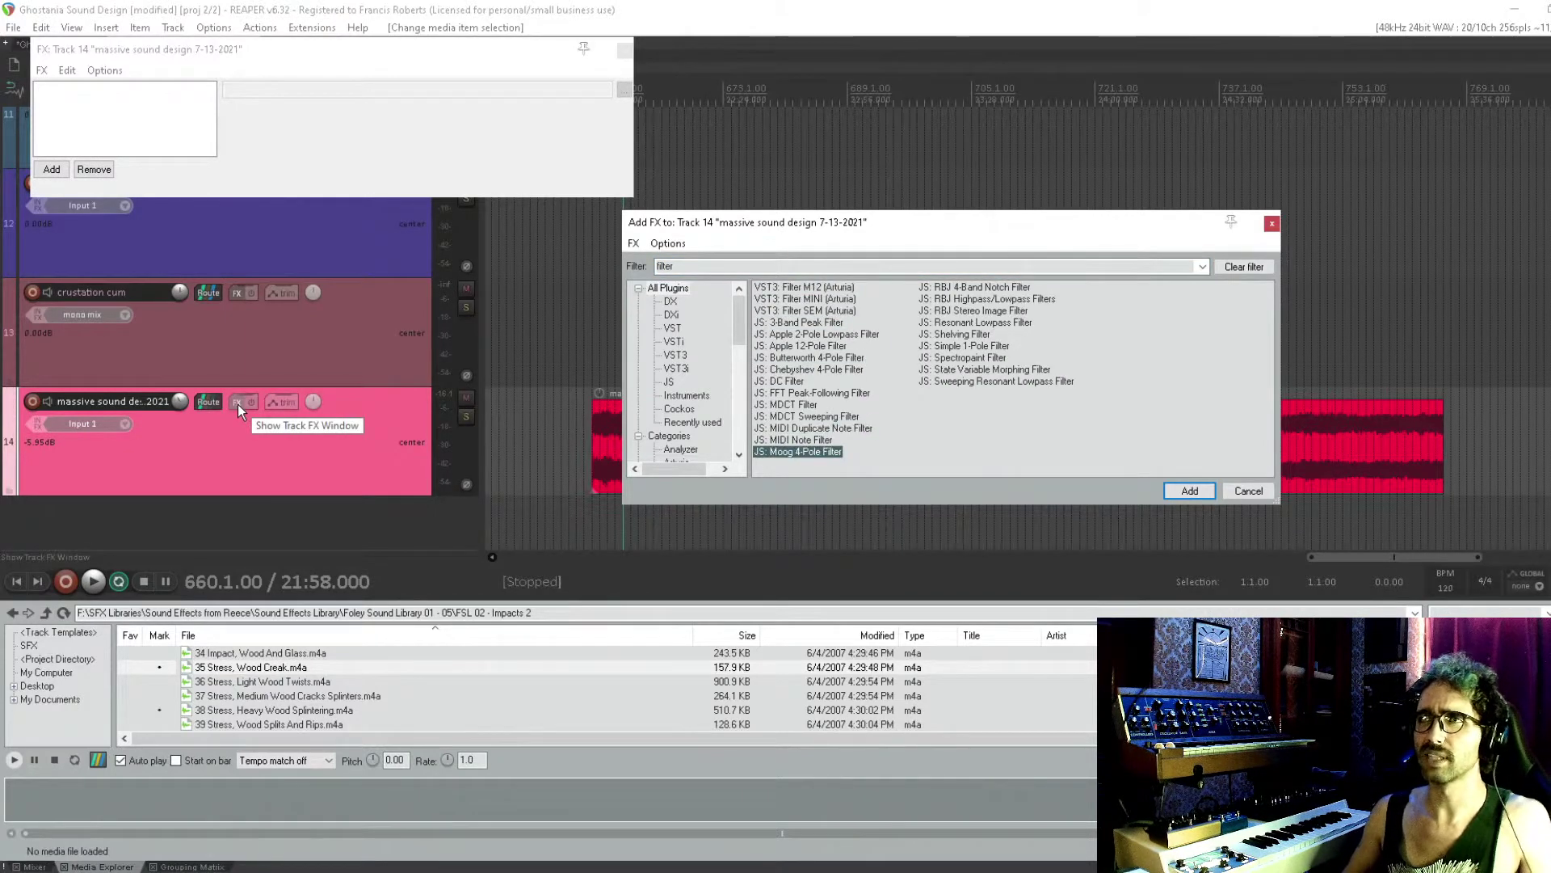
key(Return)
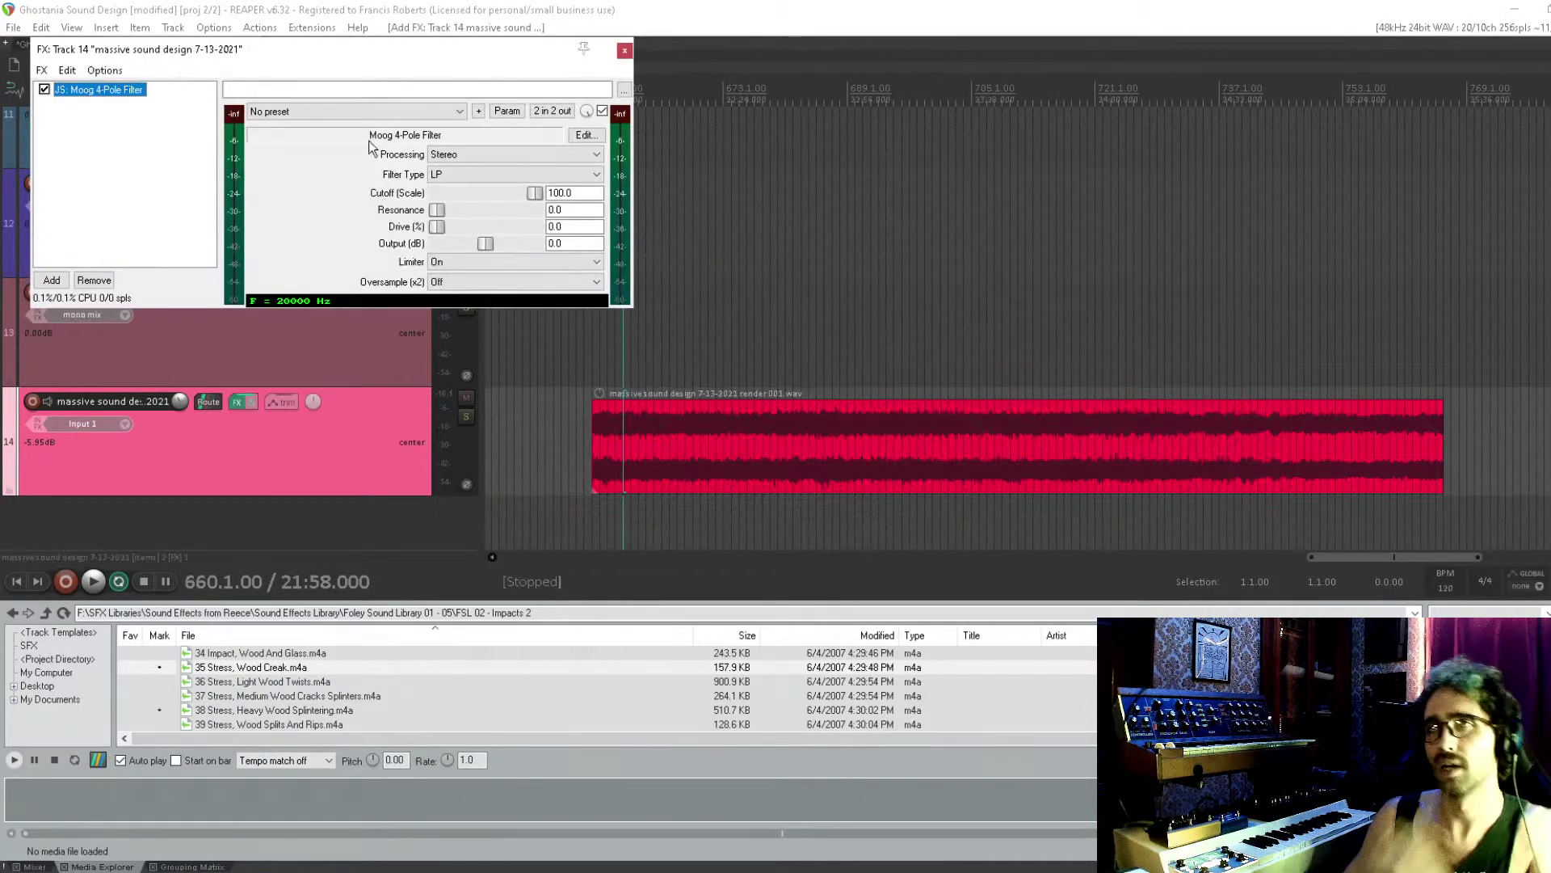
Play from 664.1.00, lower the Moog filter's cutoff to 58.95, and stop playback
click(643, 353)
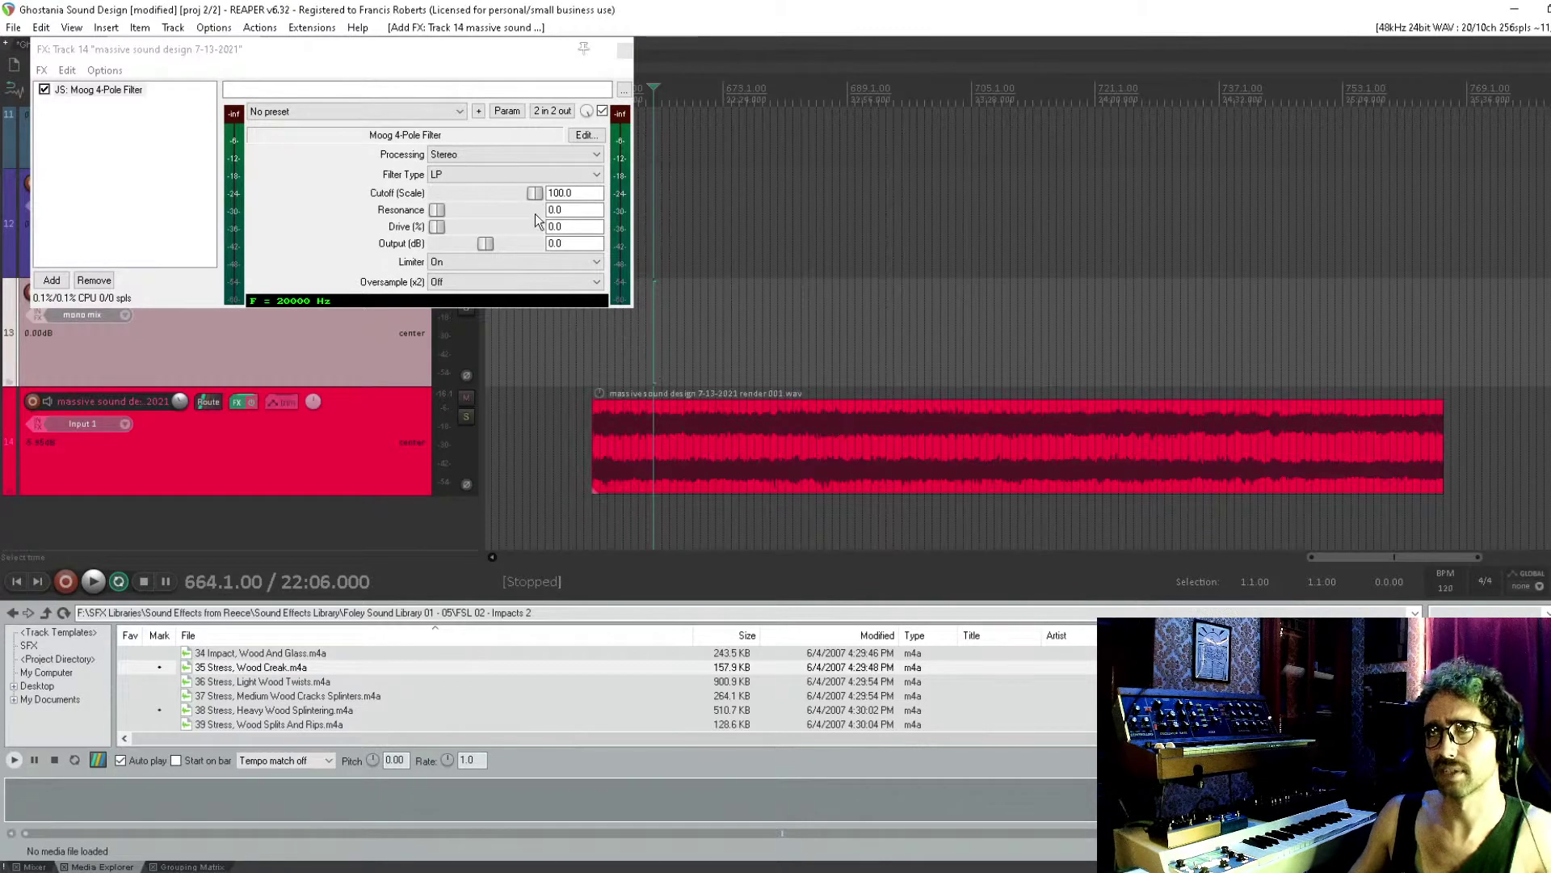
key(space)
drag(535, 194, 507, 203)
click(686, 8)
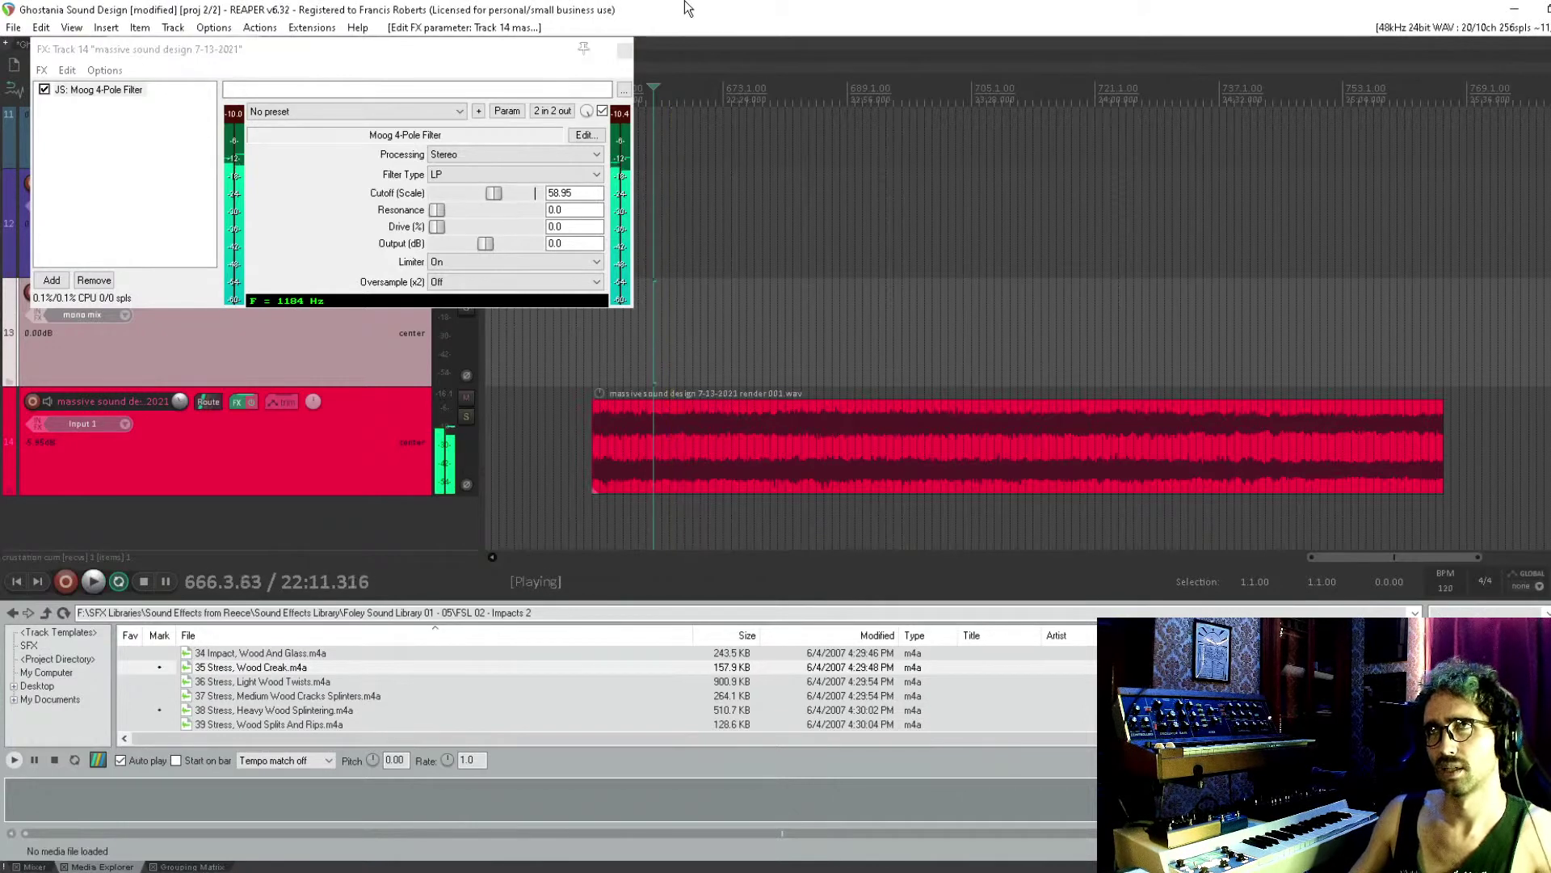
key(space)
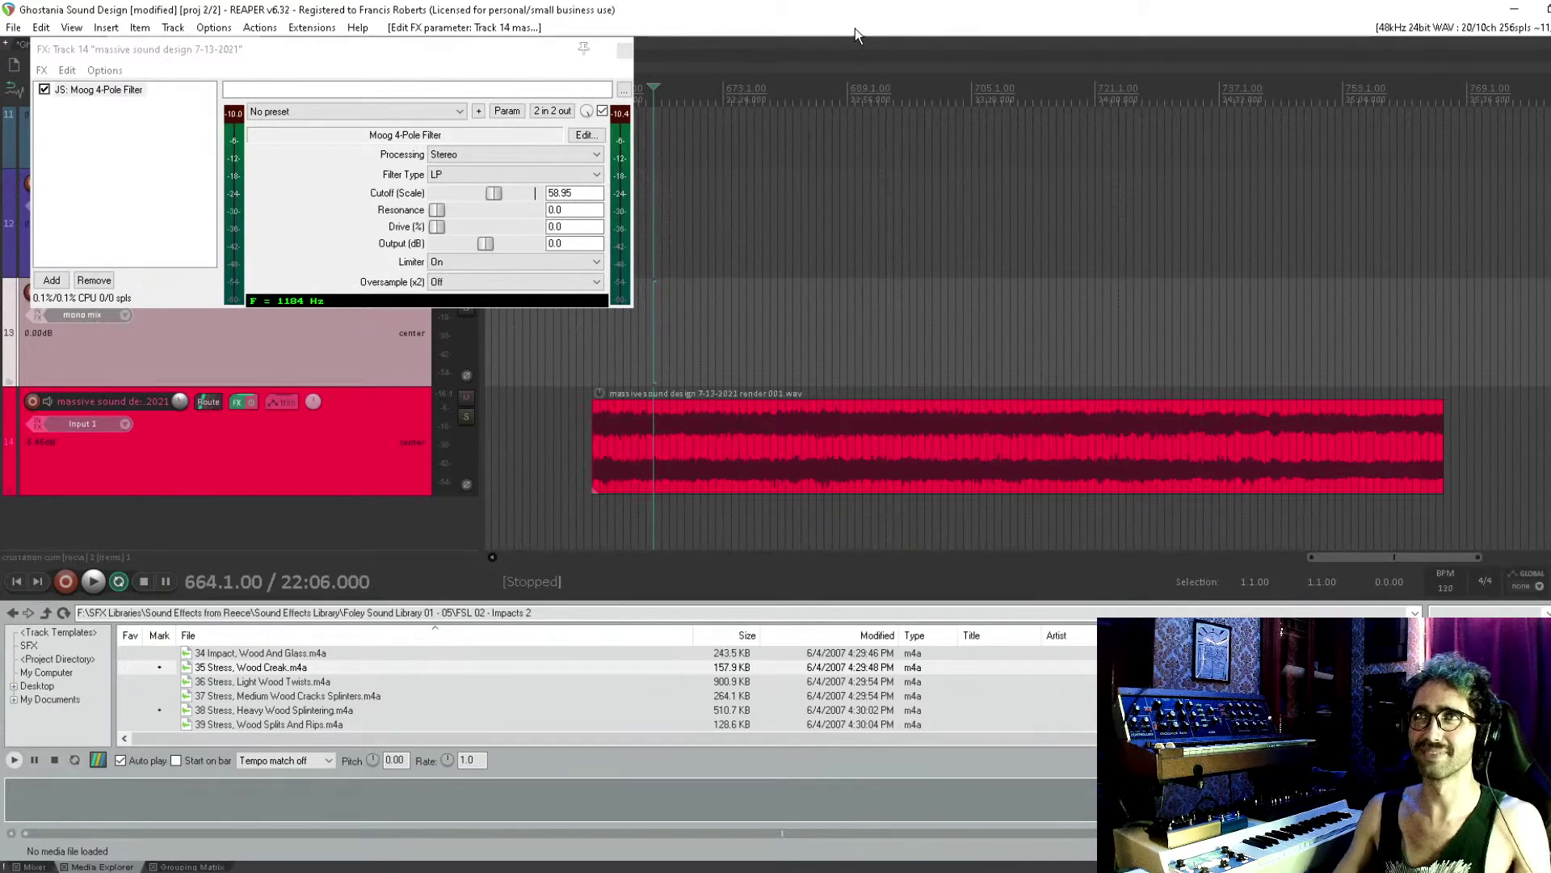
Audition the filtered clip from 685.1.00 and stop playback
click(817, 236)
key(space)
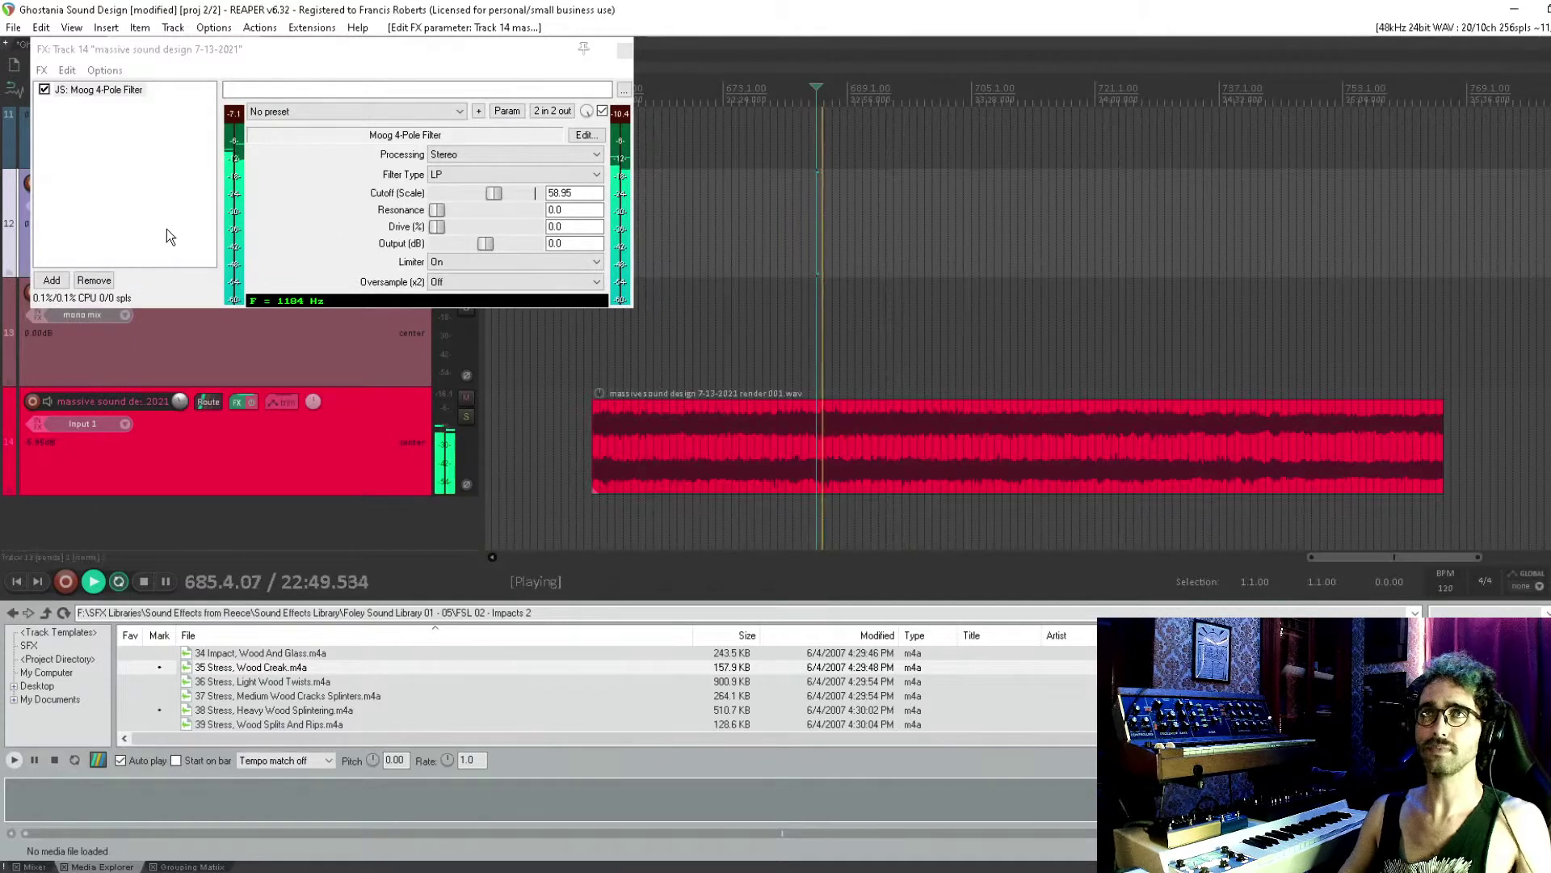
key(space)
Add VST: ReaEQ to track 14, set its high-pass band to 166.9 Hz during playback, and close the effects window
double_click(123, 194)
text(reaeq)
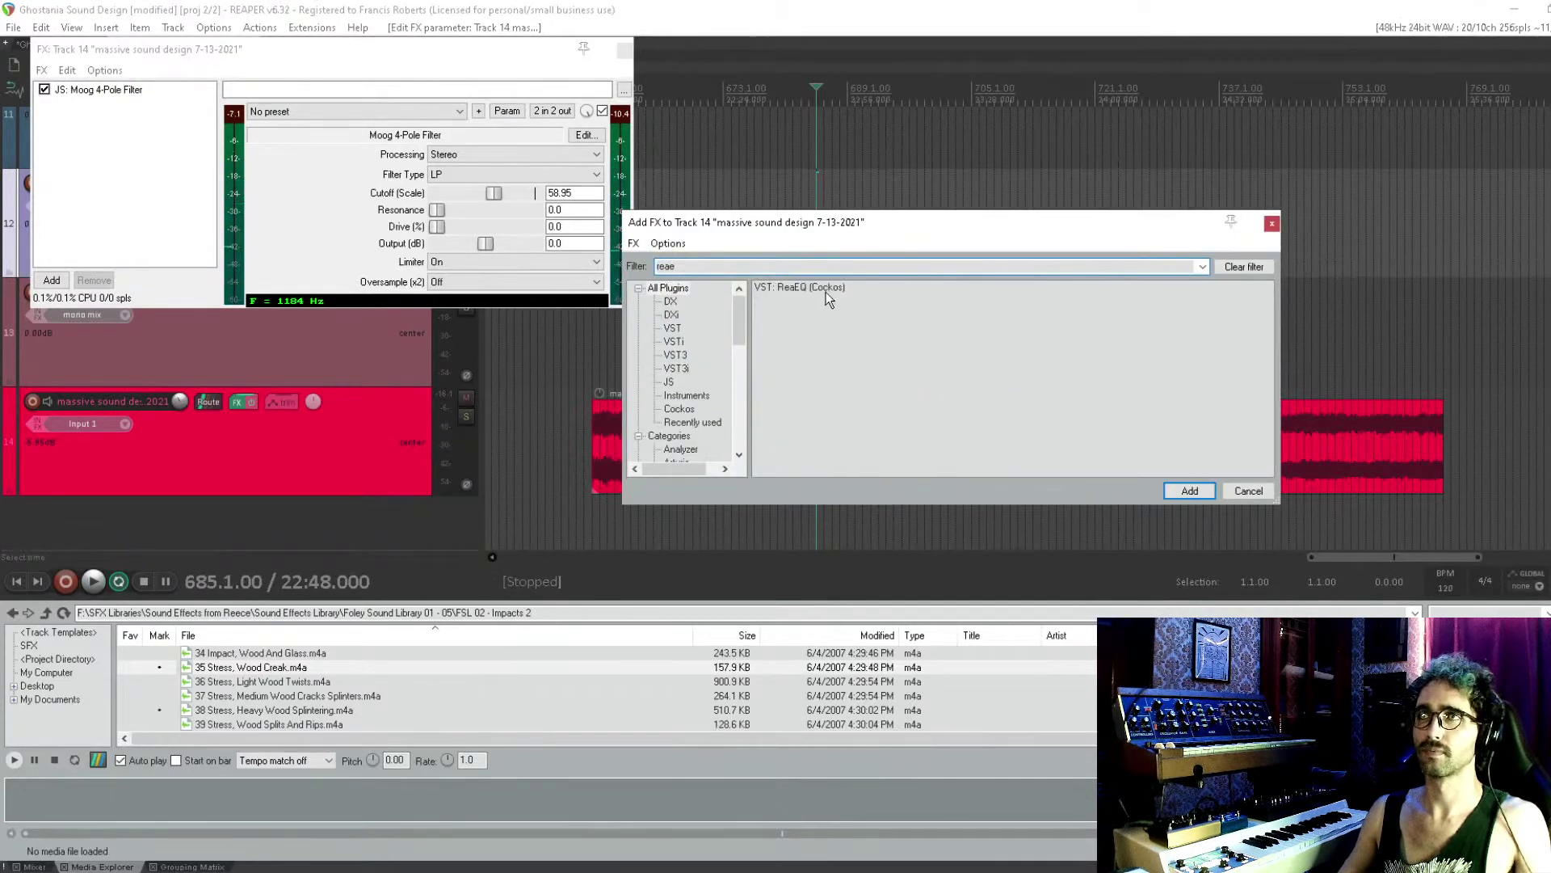
double_click(828, 289)
key(space)
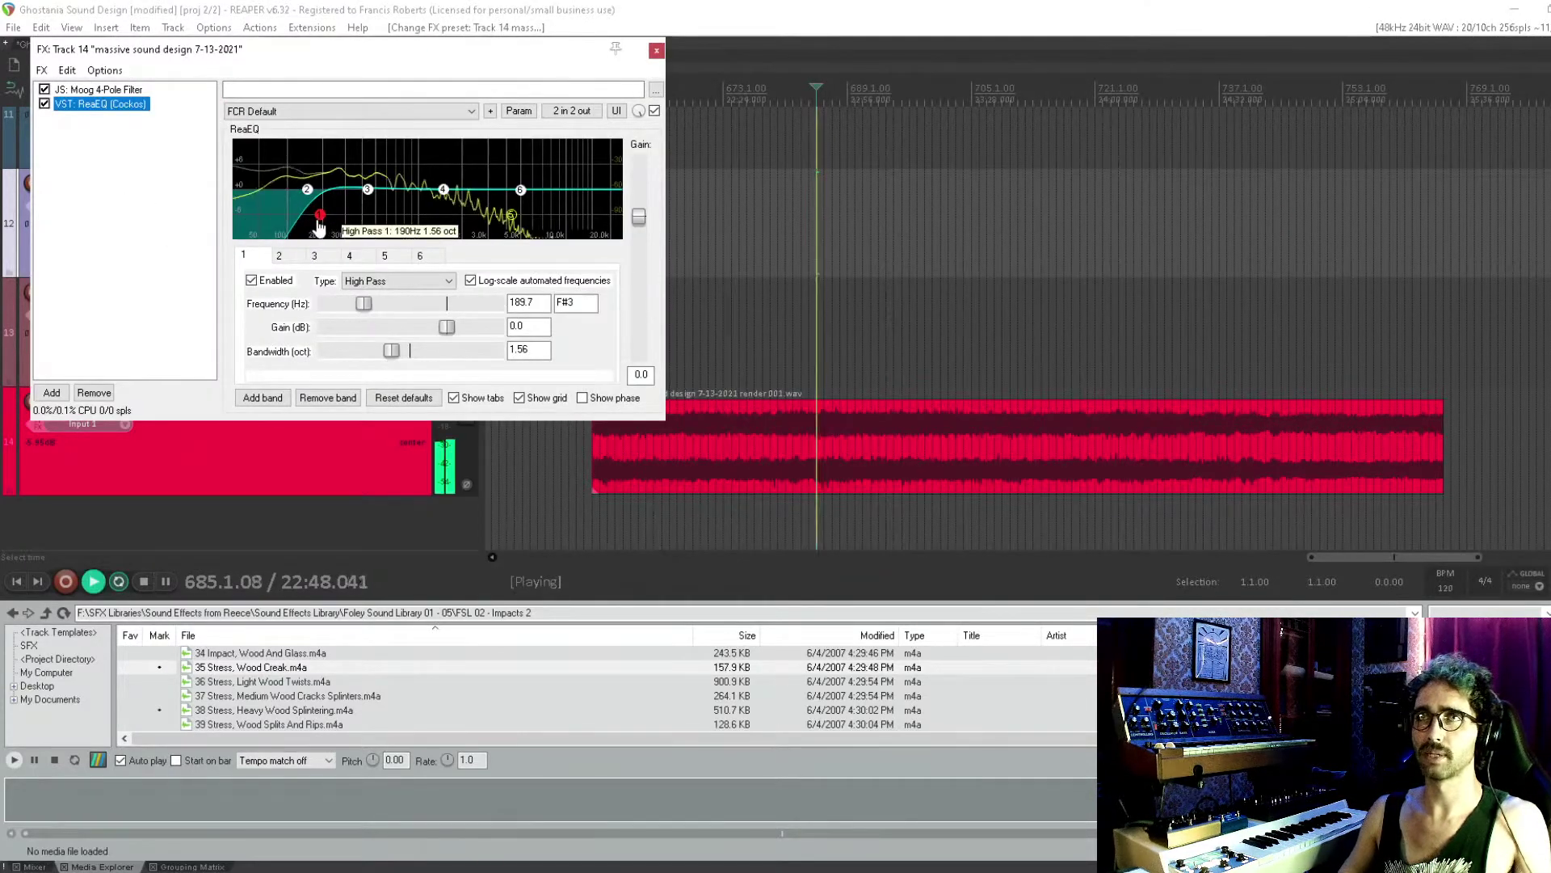
mouse_move(307, 216)
mouse_down()
mouse_move(333, 215)
mouse_move(201, 241)
mouse_move(312, 222)
mouse_up()
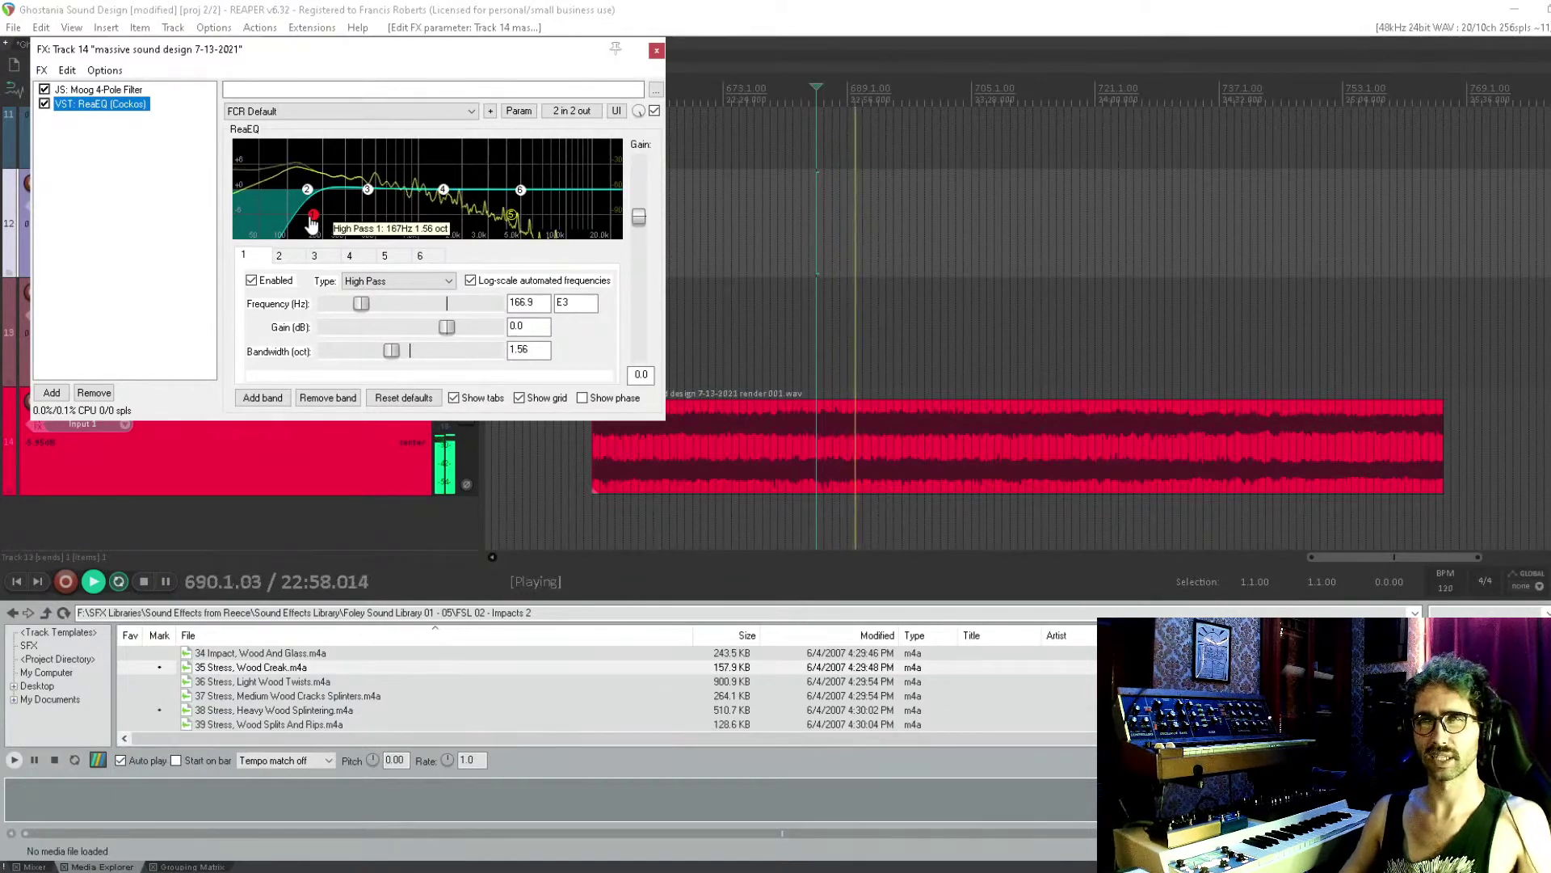
click(146, 202)
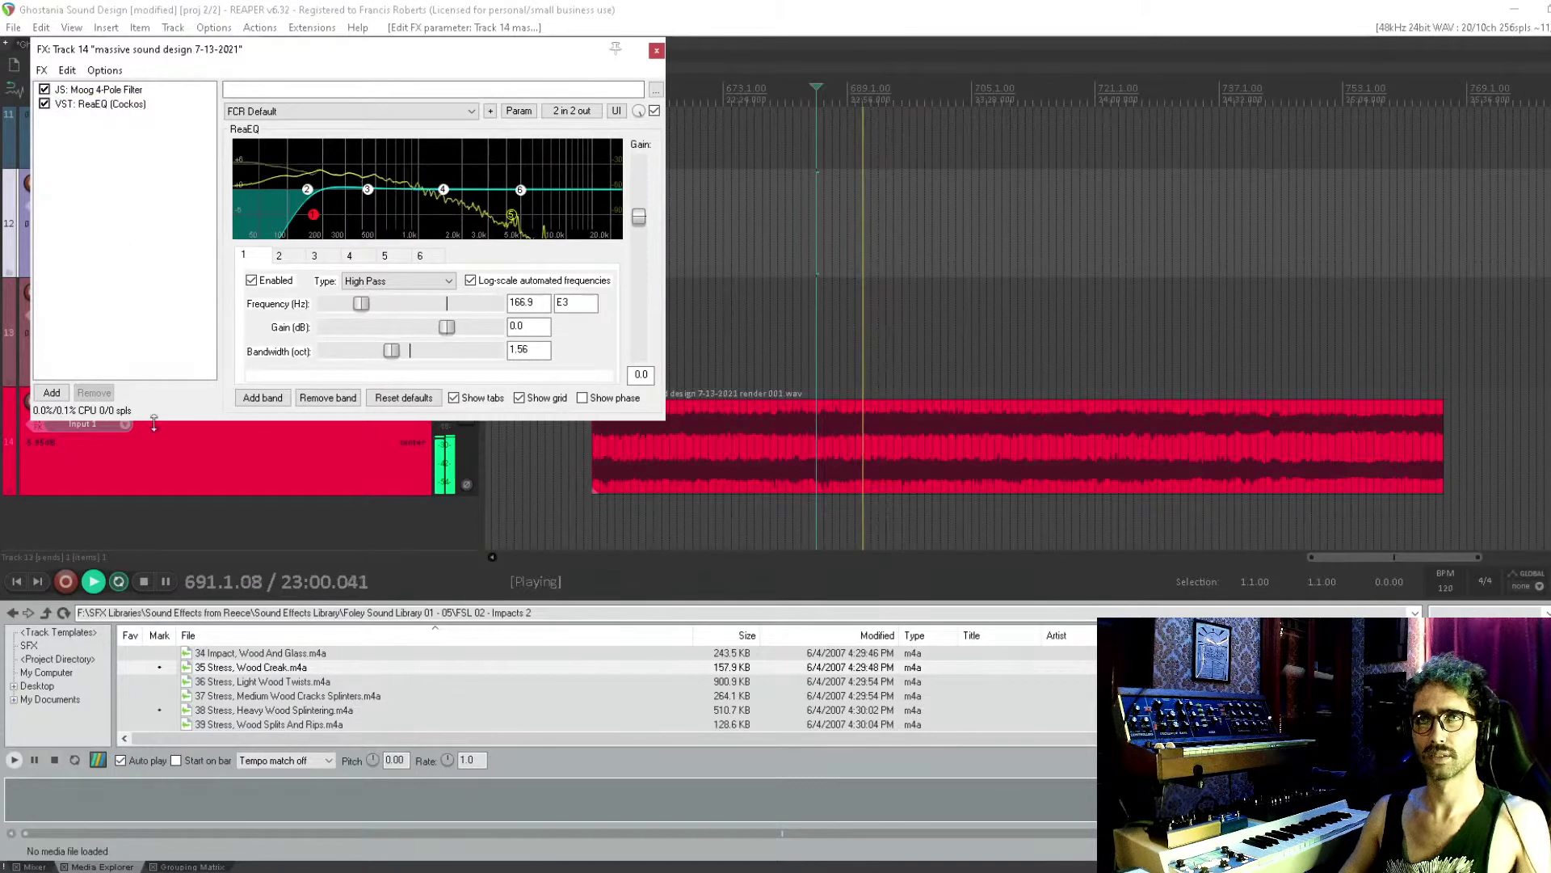
key(Escape)
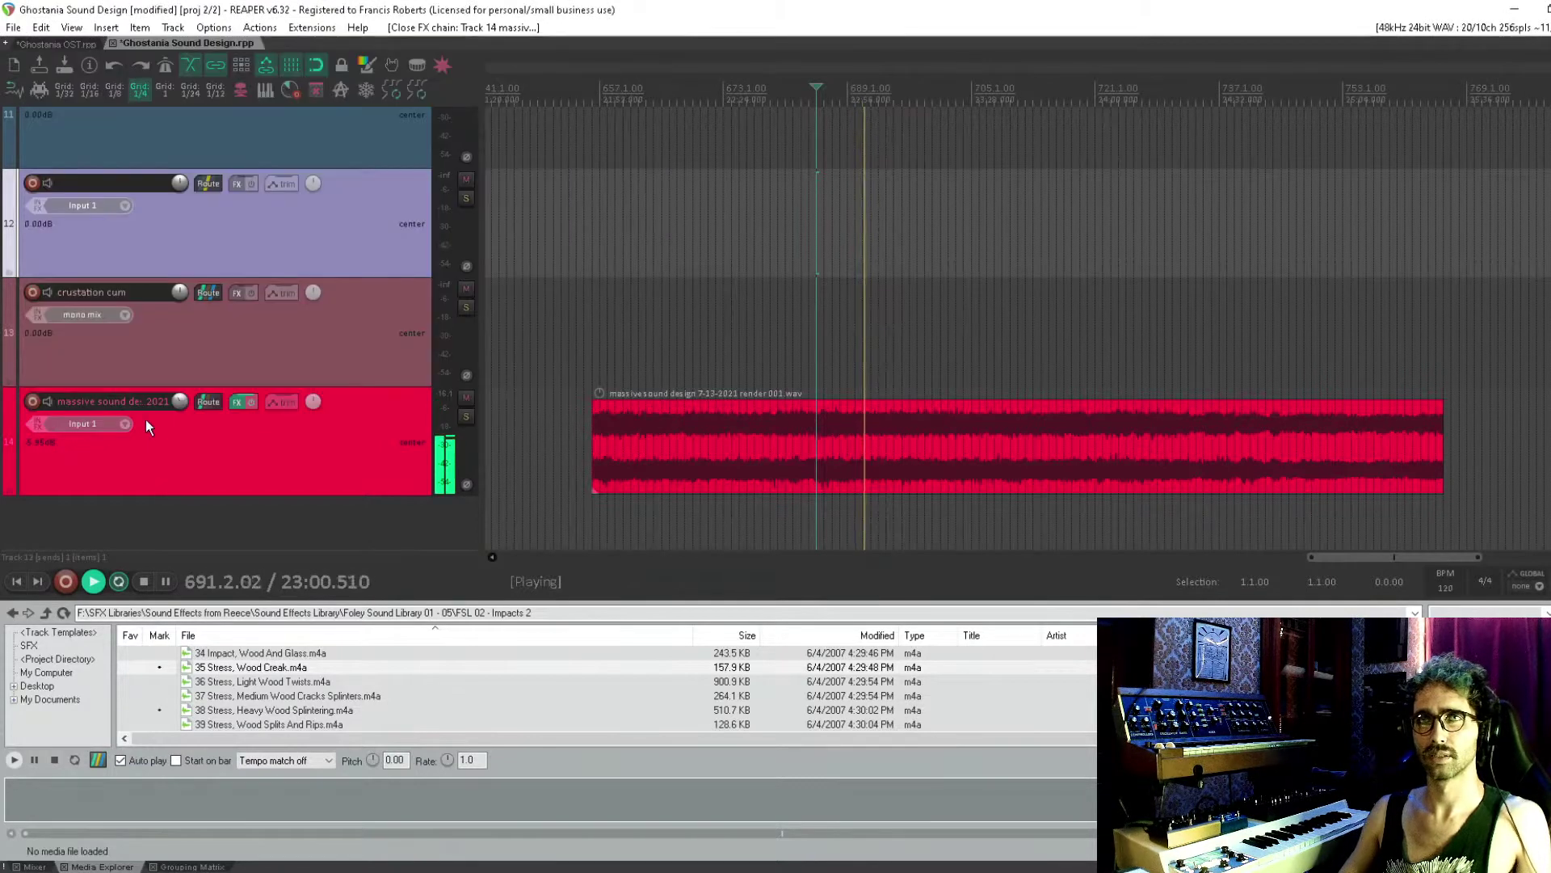
Bypass track 14's effects, stop playback, and check the effect chain before closing its window
click(250, 401)
key(space)
click(235, 402)
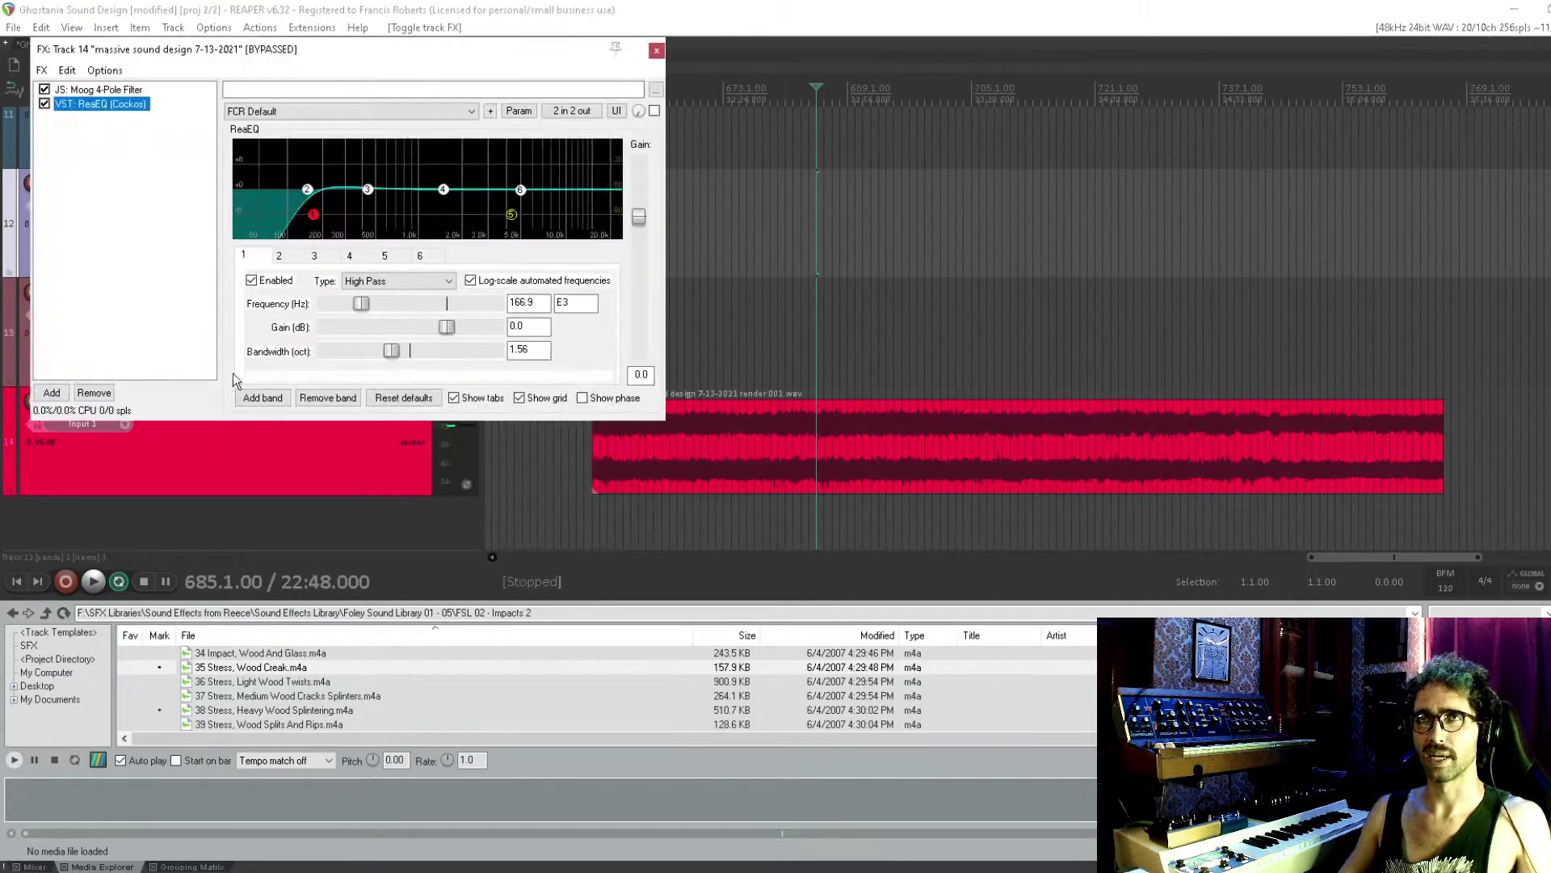
key(Escape)
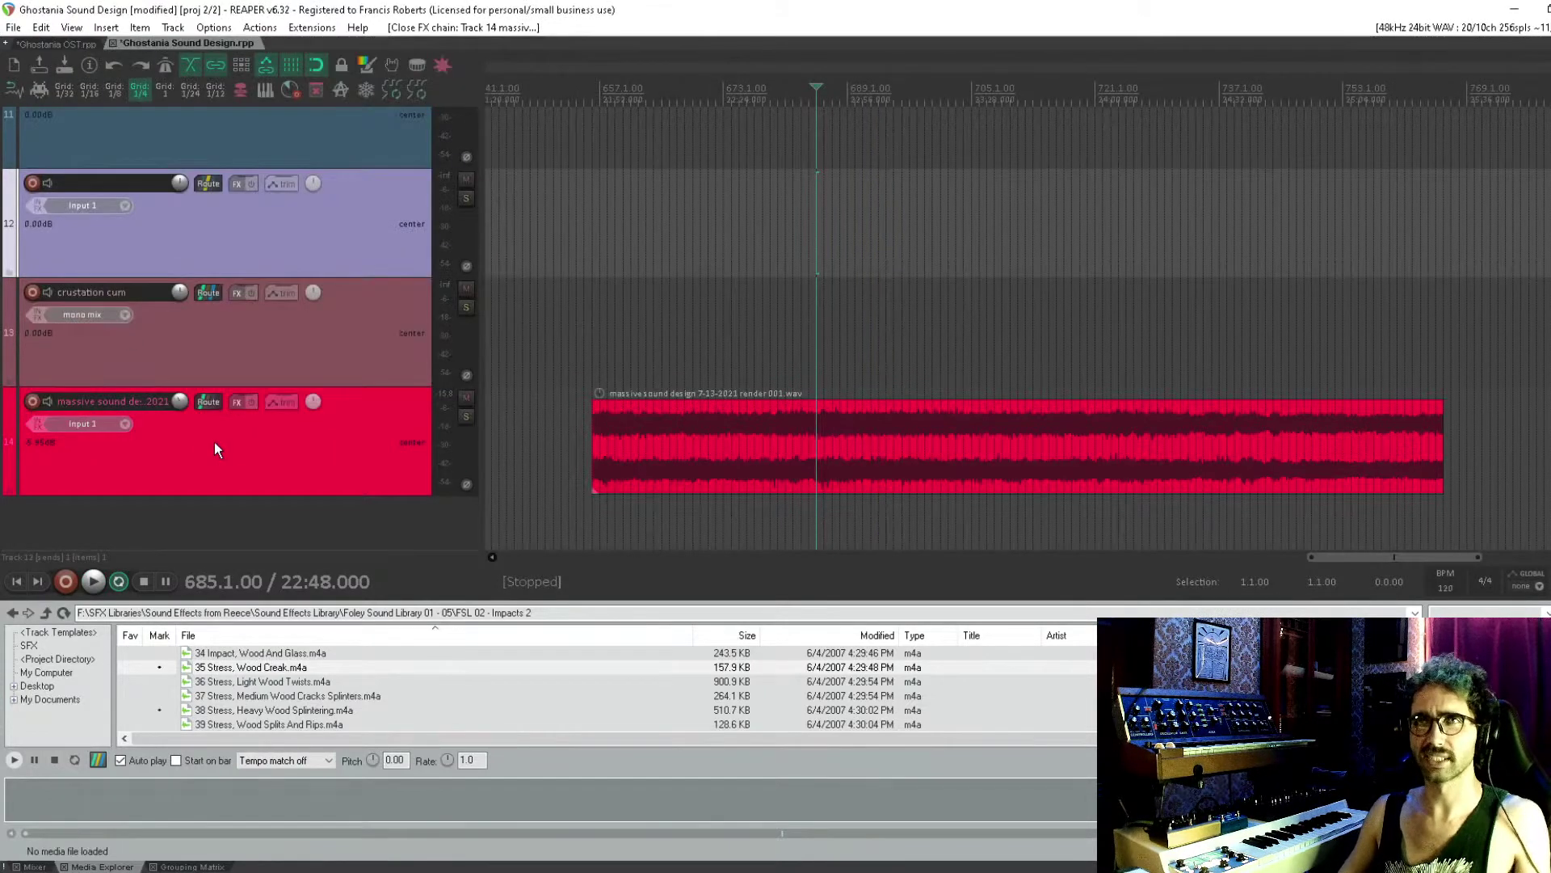
click(247, 404)
key(Escape)
key(Escape)
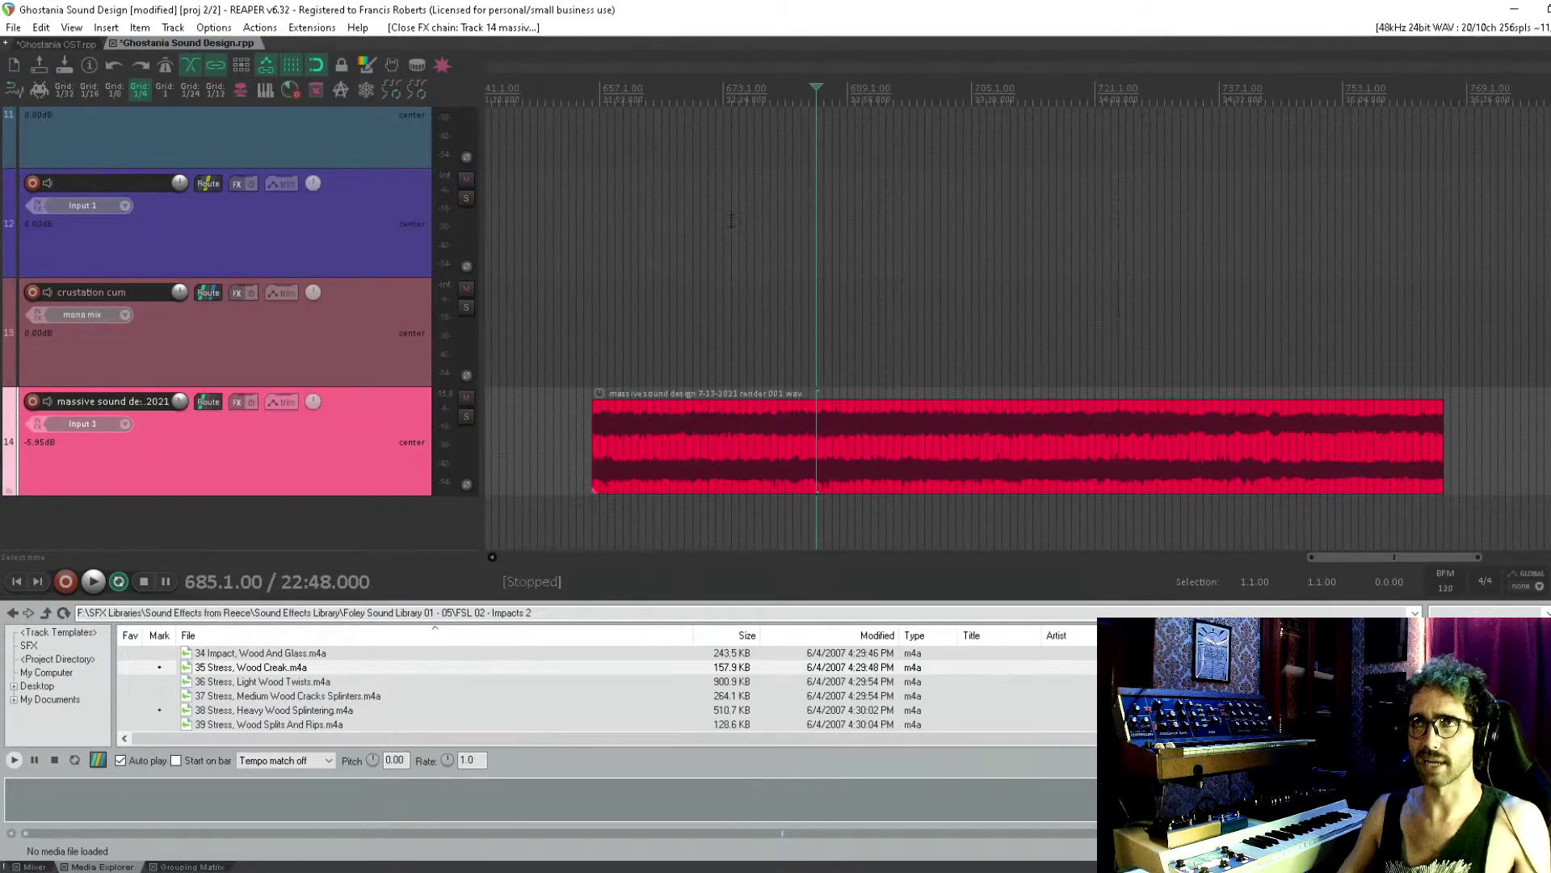
Save the project and place the edit cursor at 723.1.00
scroll(687, 220, right, 1)
key(ctrl+s)
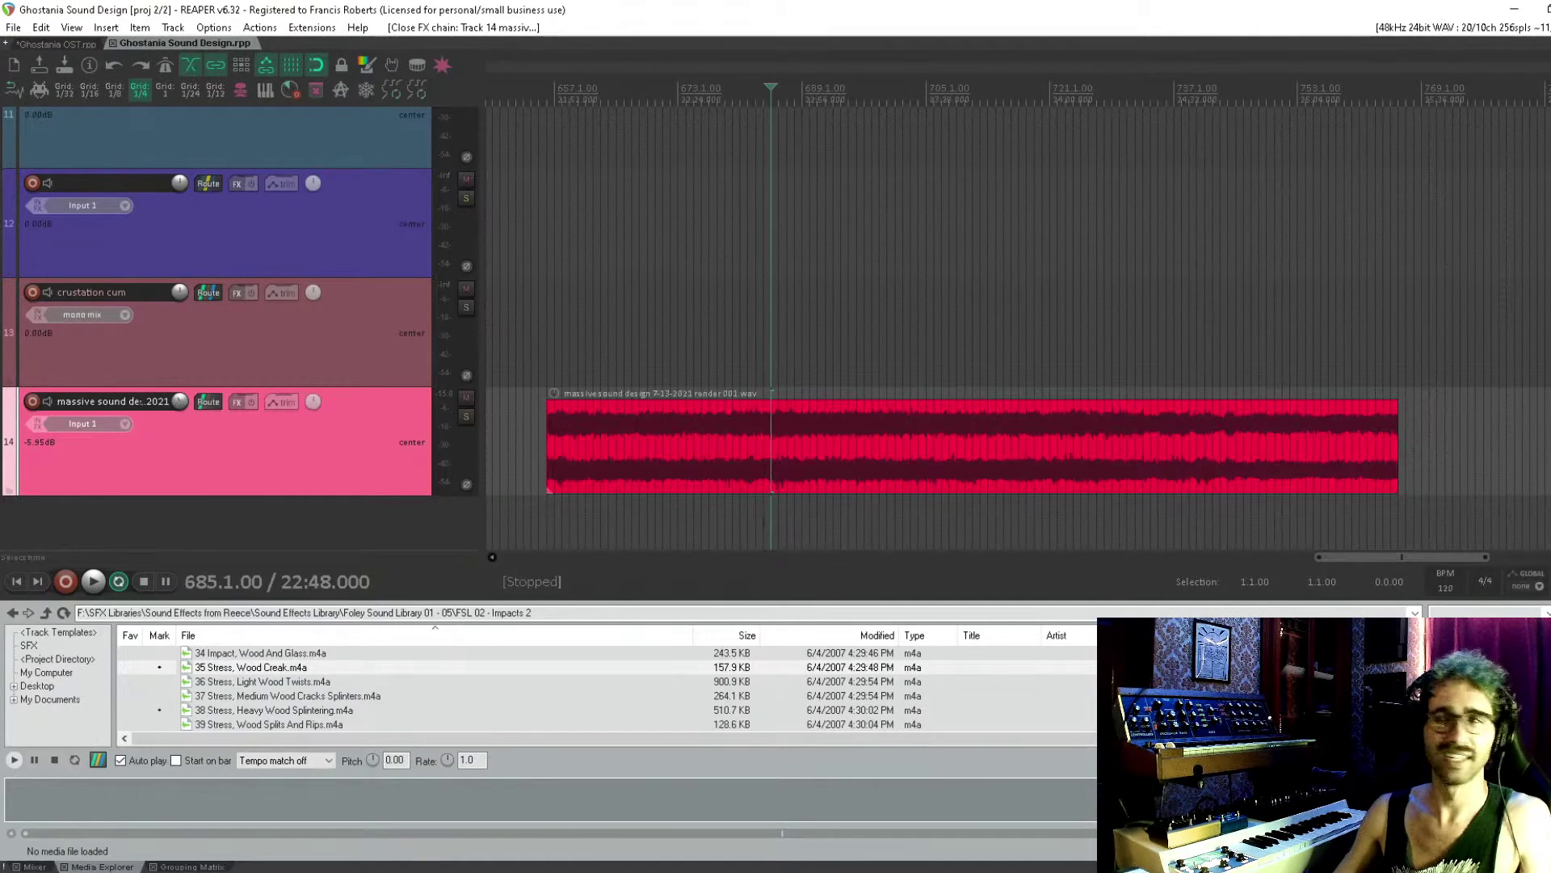
scroll(1174, 269, right, 2)
scroll(1174, 270, left, 2)
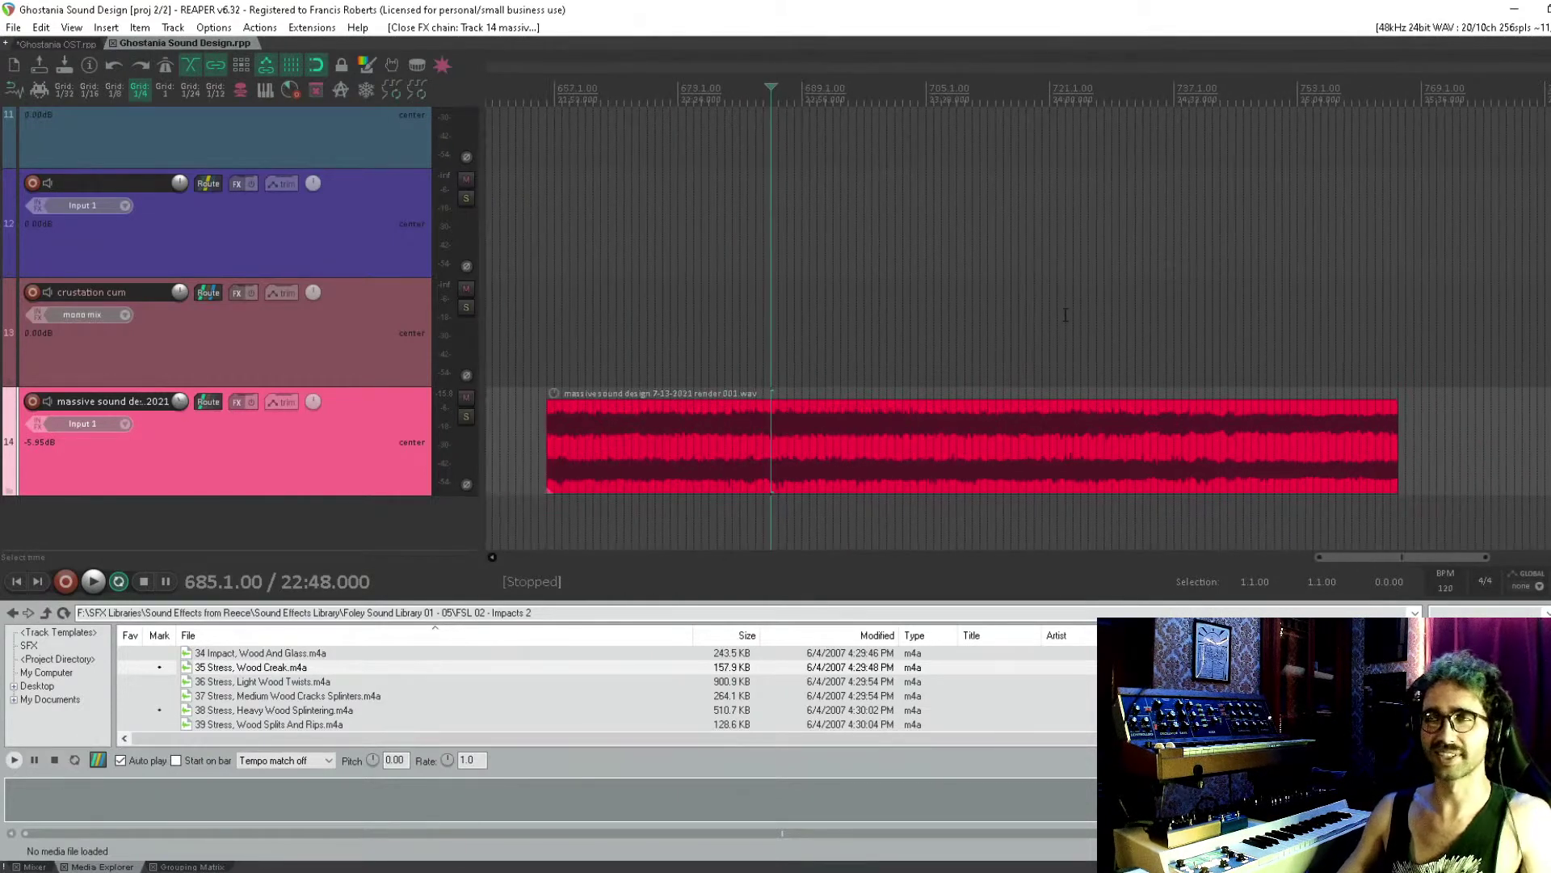
click(1065, 314)
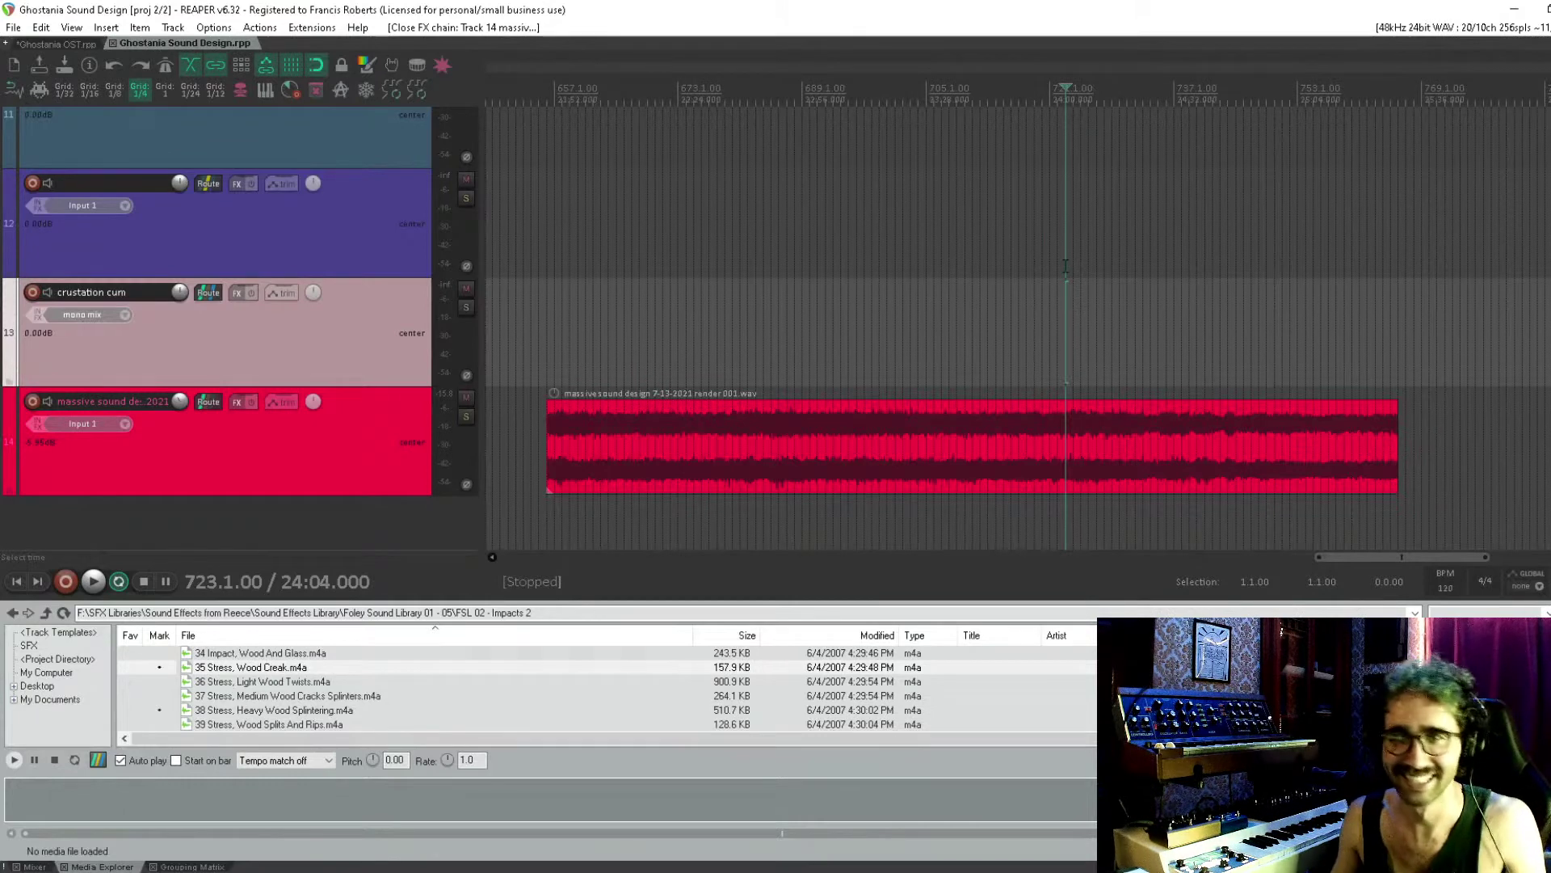
Place the edit cursor at 801.1.00, in the empty space after the clips on track 14
scroll(1065, 266, down, 4)
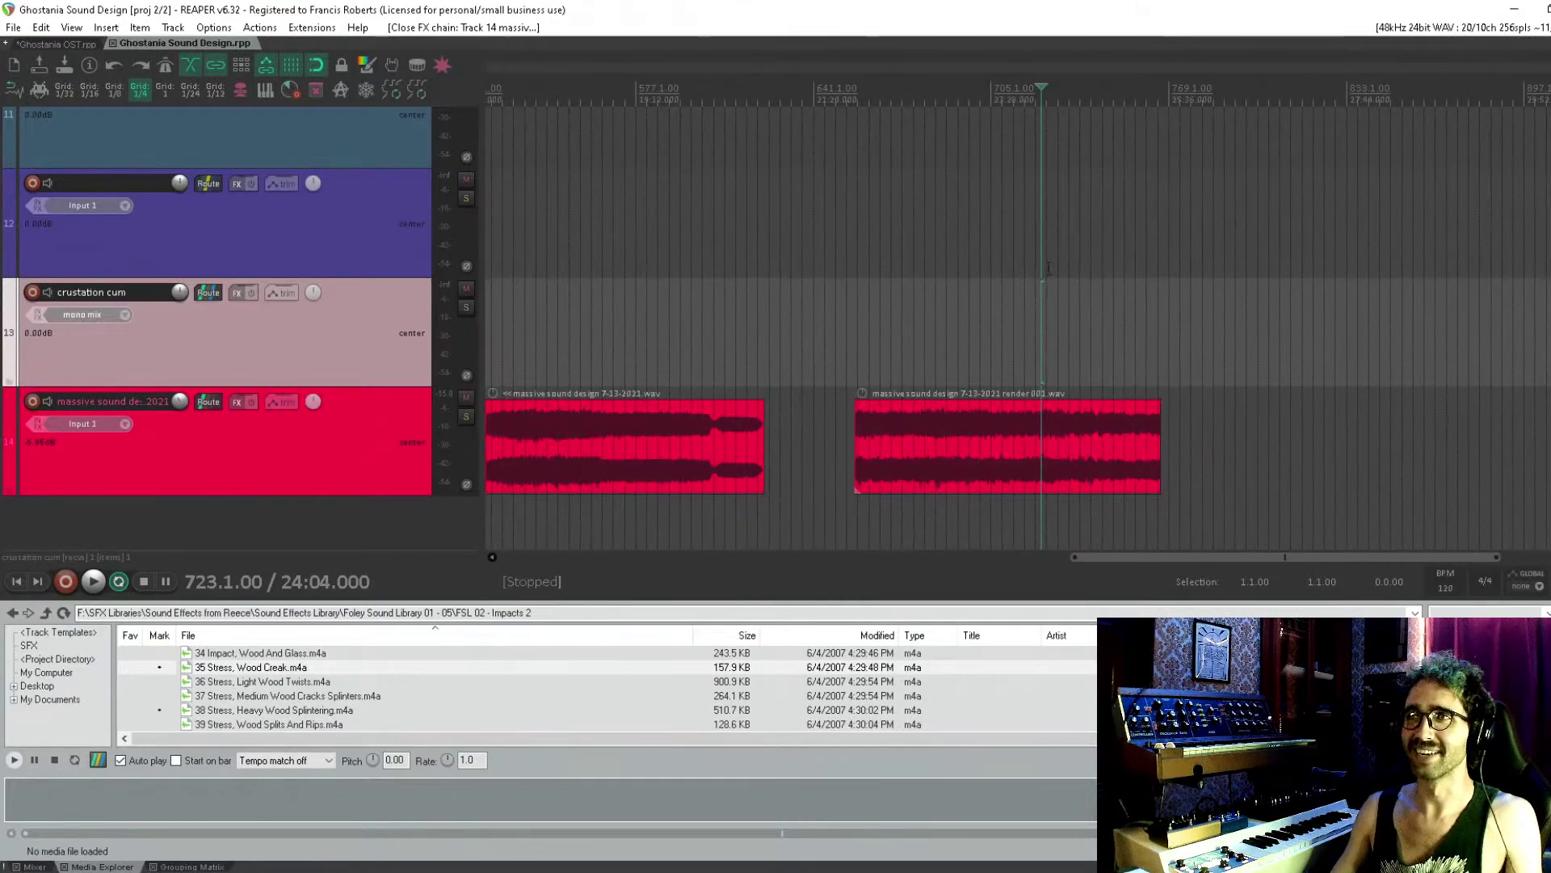
scroll(898, 295, left, 3)
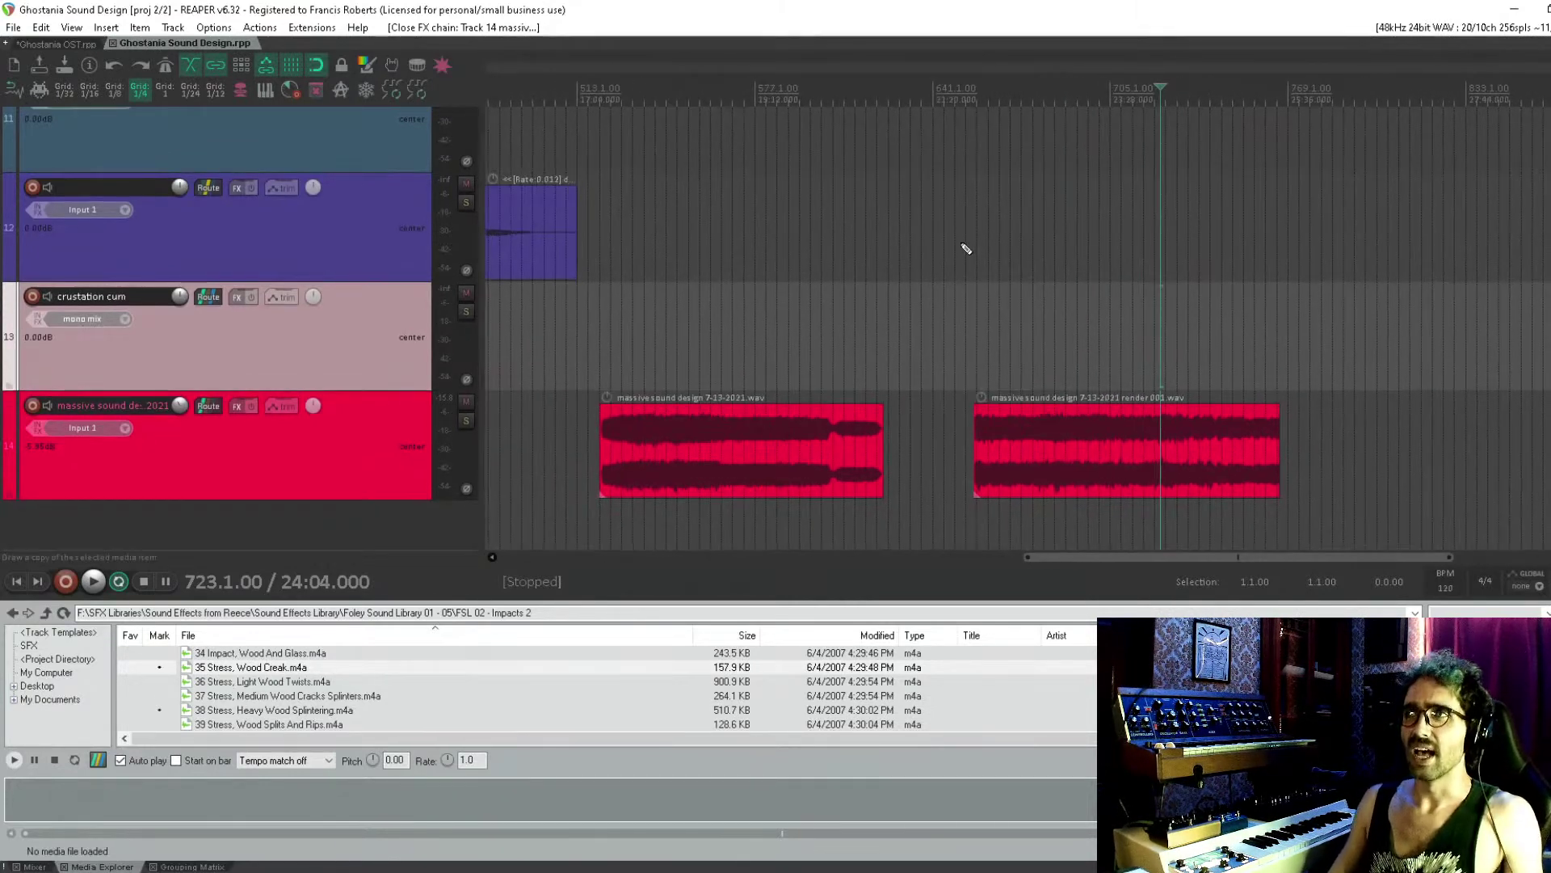
scroll(960, 268, down, 4)
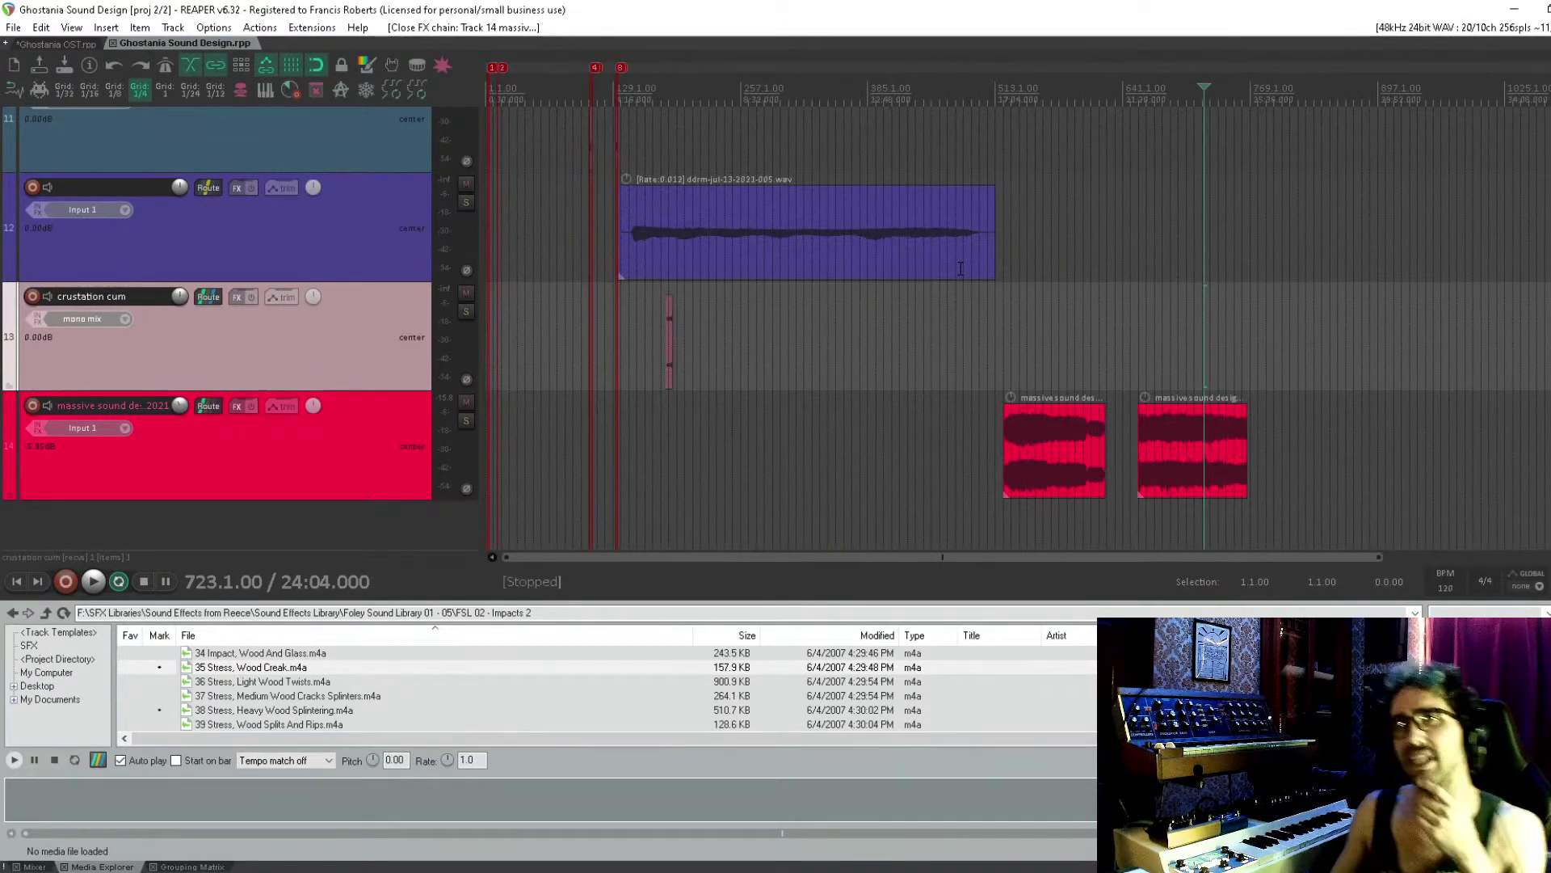
scroll(984, 269, right, 3)
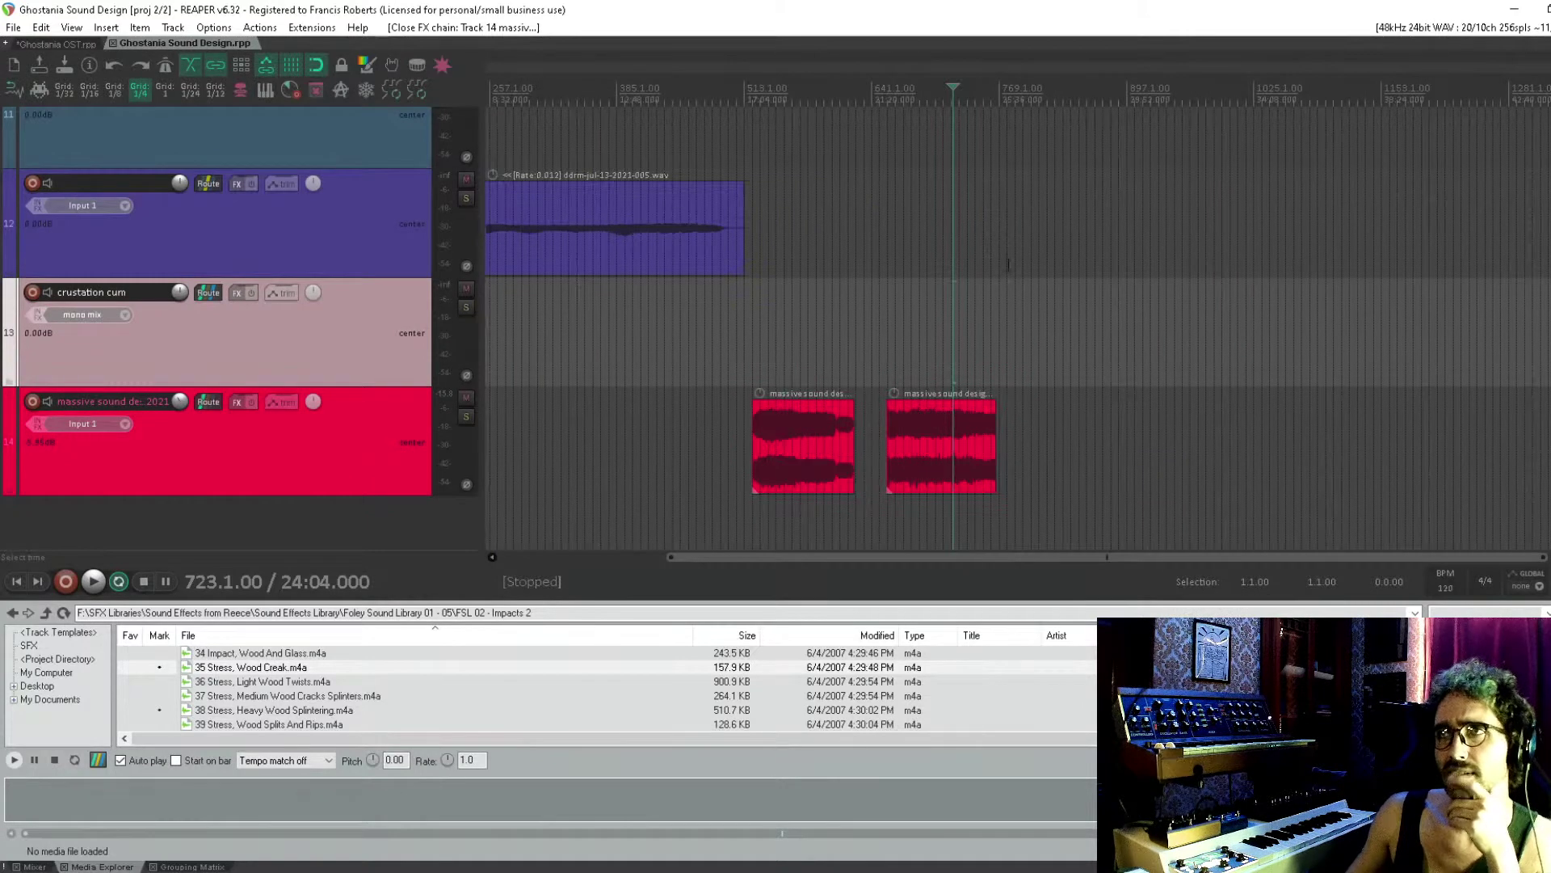
click(1030, 308)
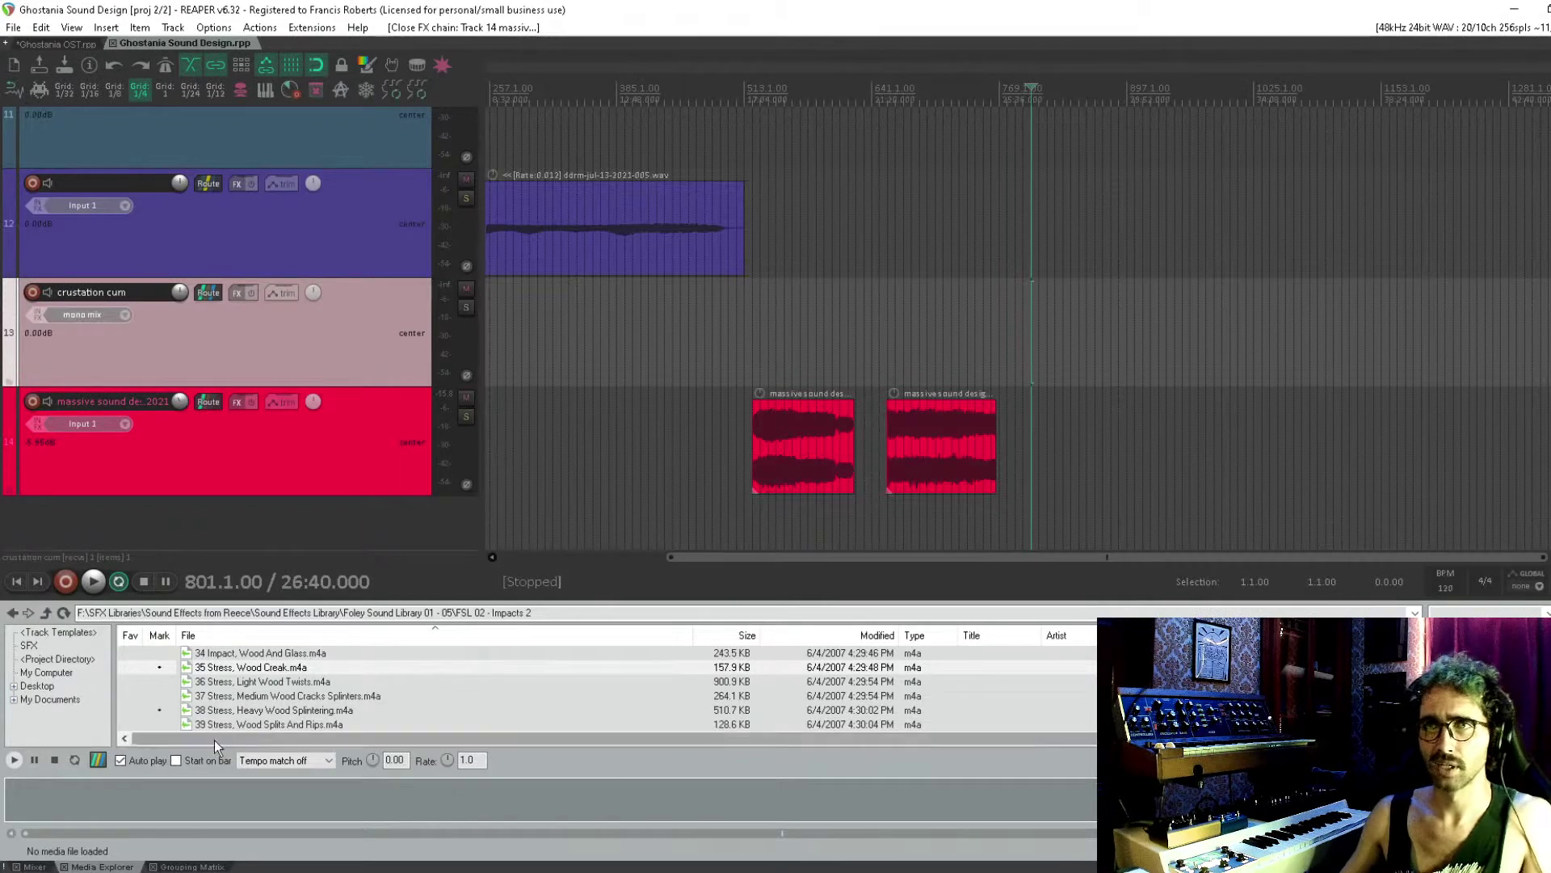
Go up three folder levels in the sound effects library, search for "mess", and look through the matching files
click(49, 614)
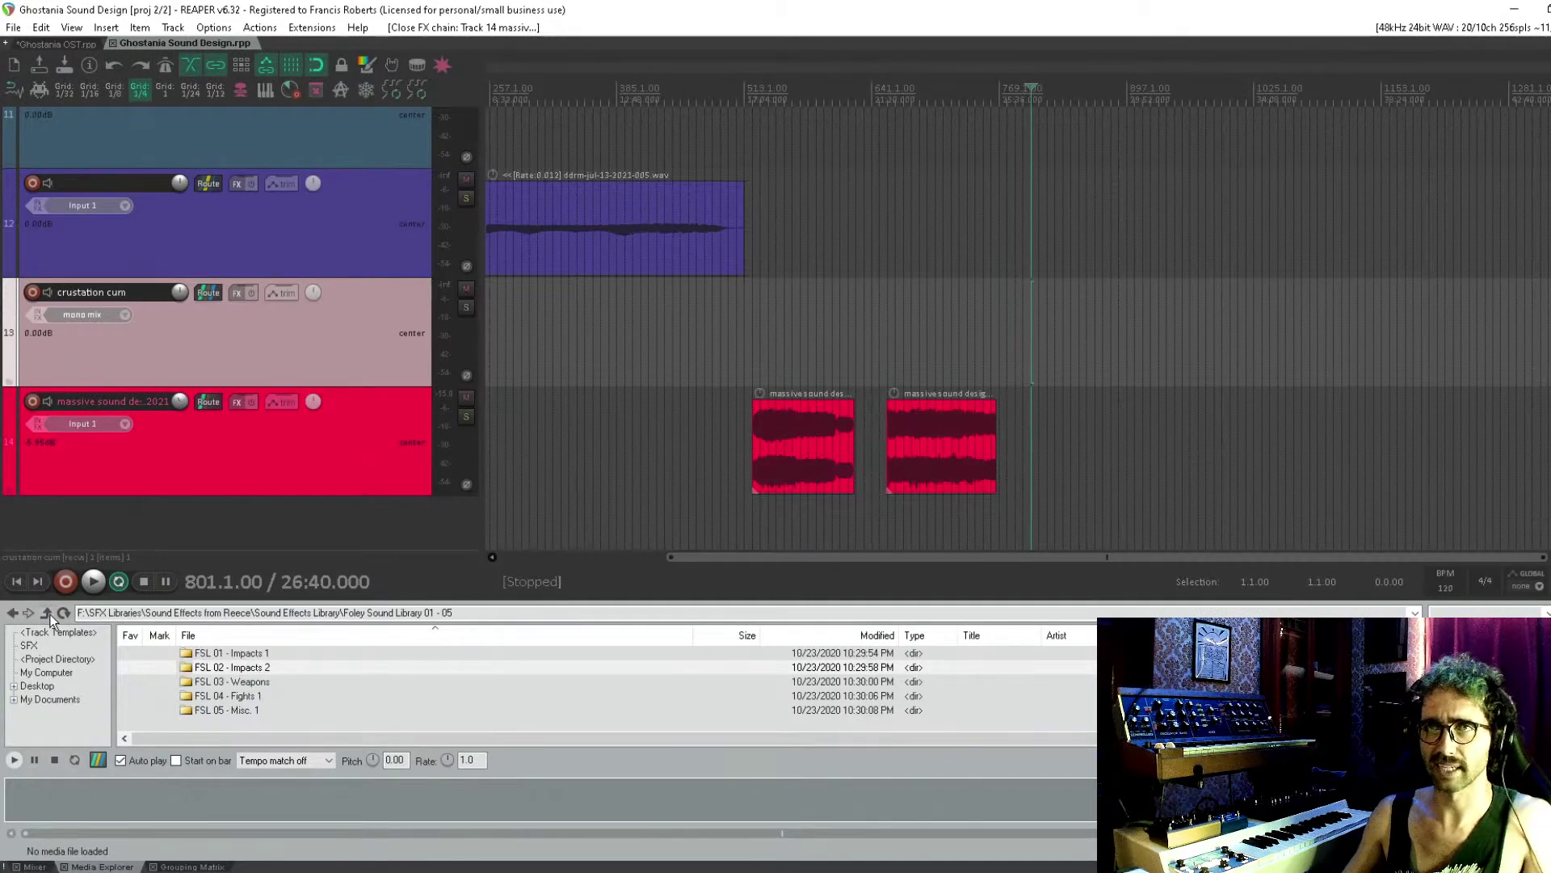
click(48, 614)
click(48, 614)
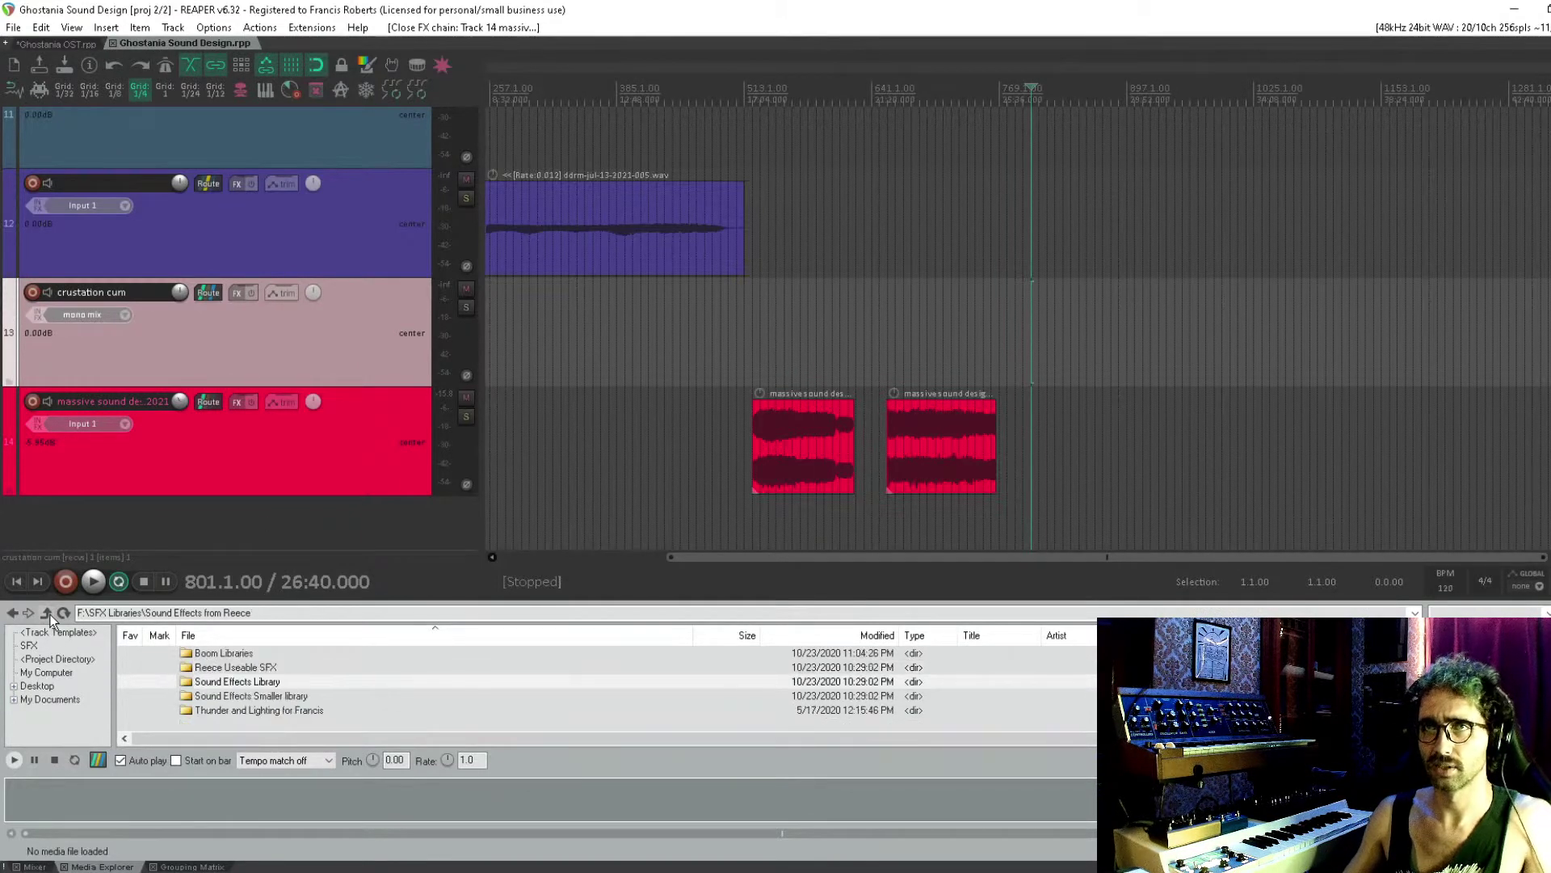
click(1513, 614)
text(messi)
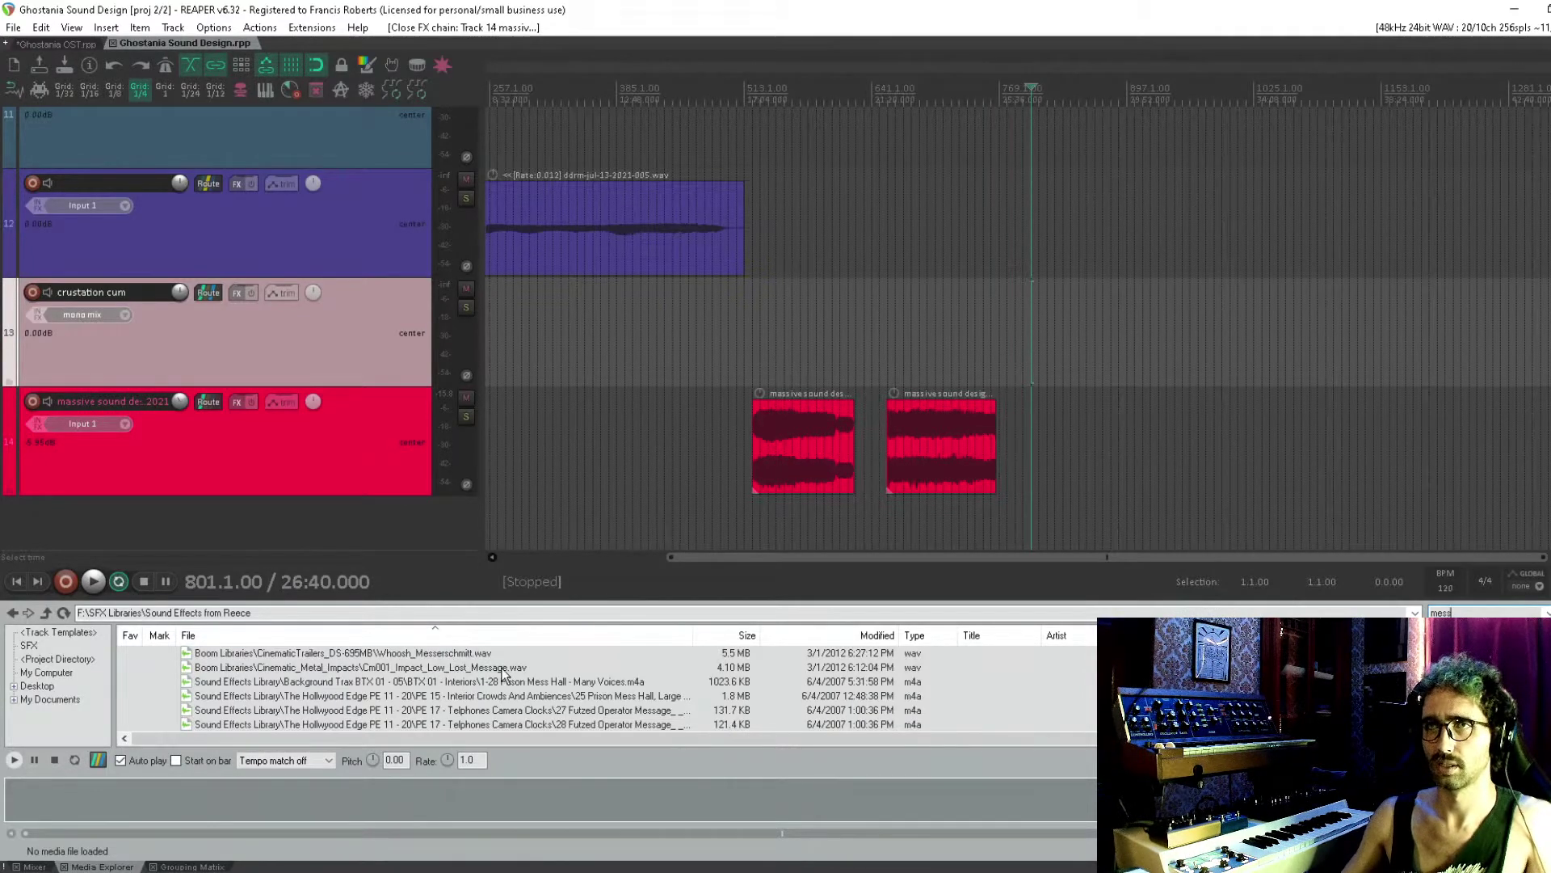
scroll(533, 687, down, 5)
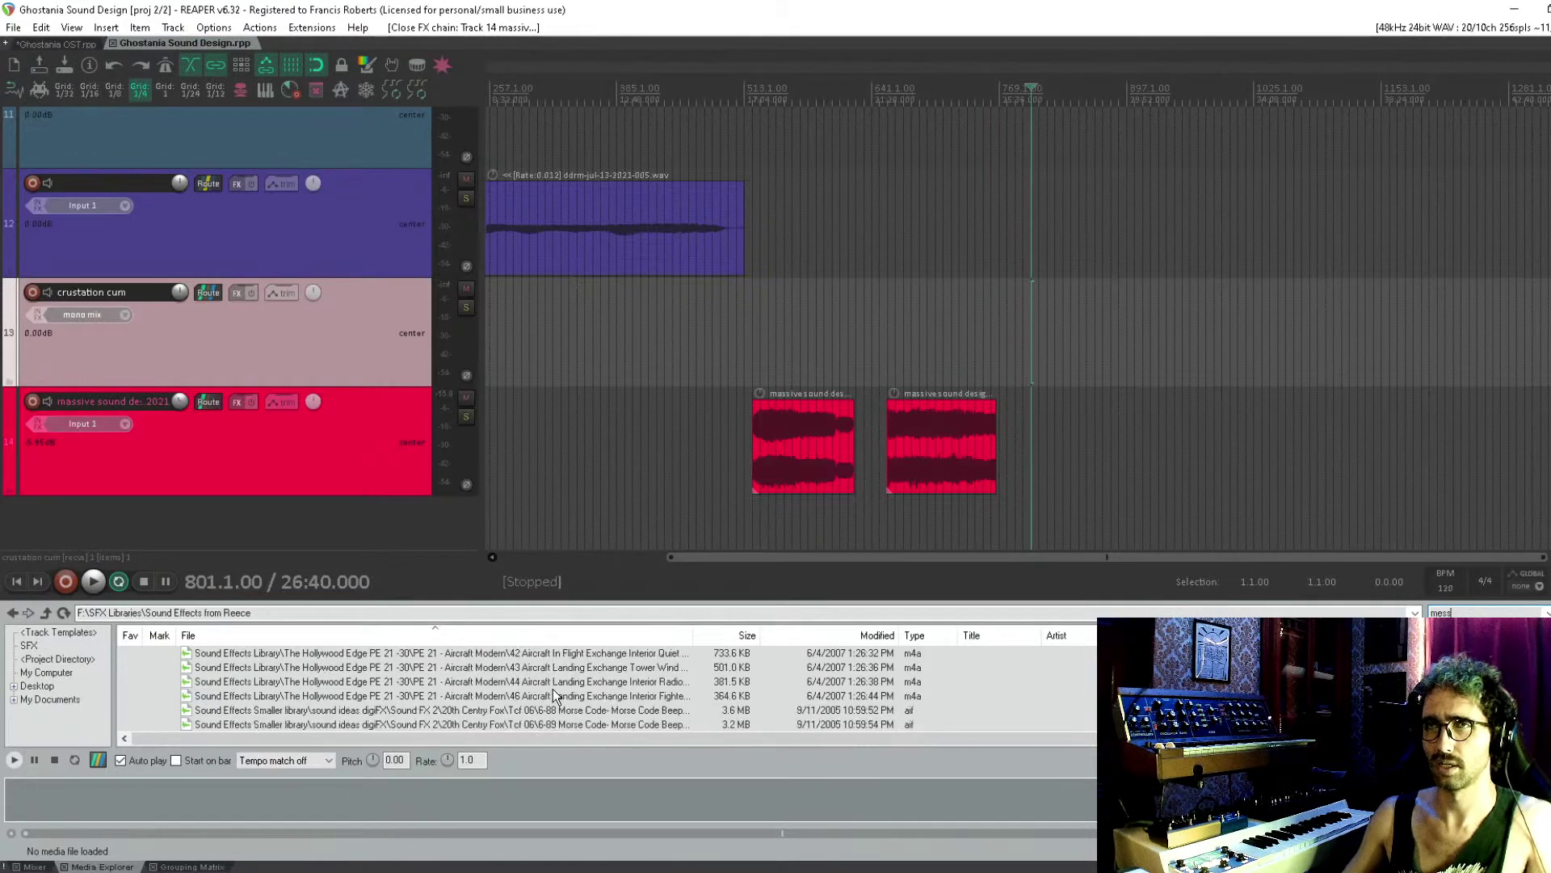
scroll(550, 699, down, 6)
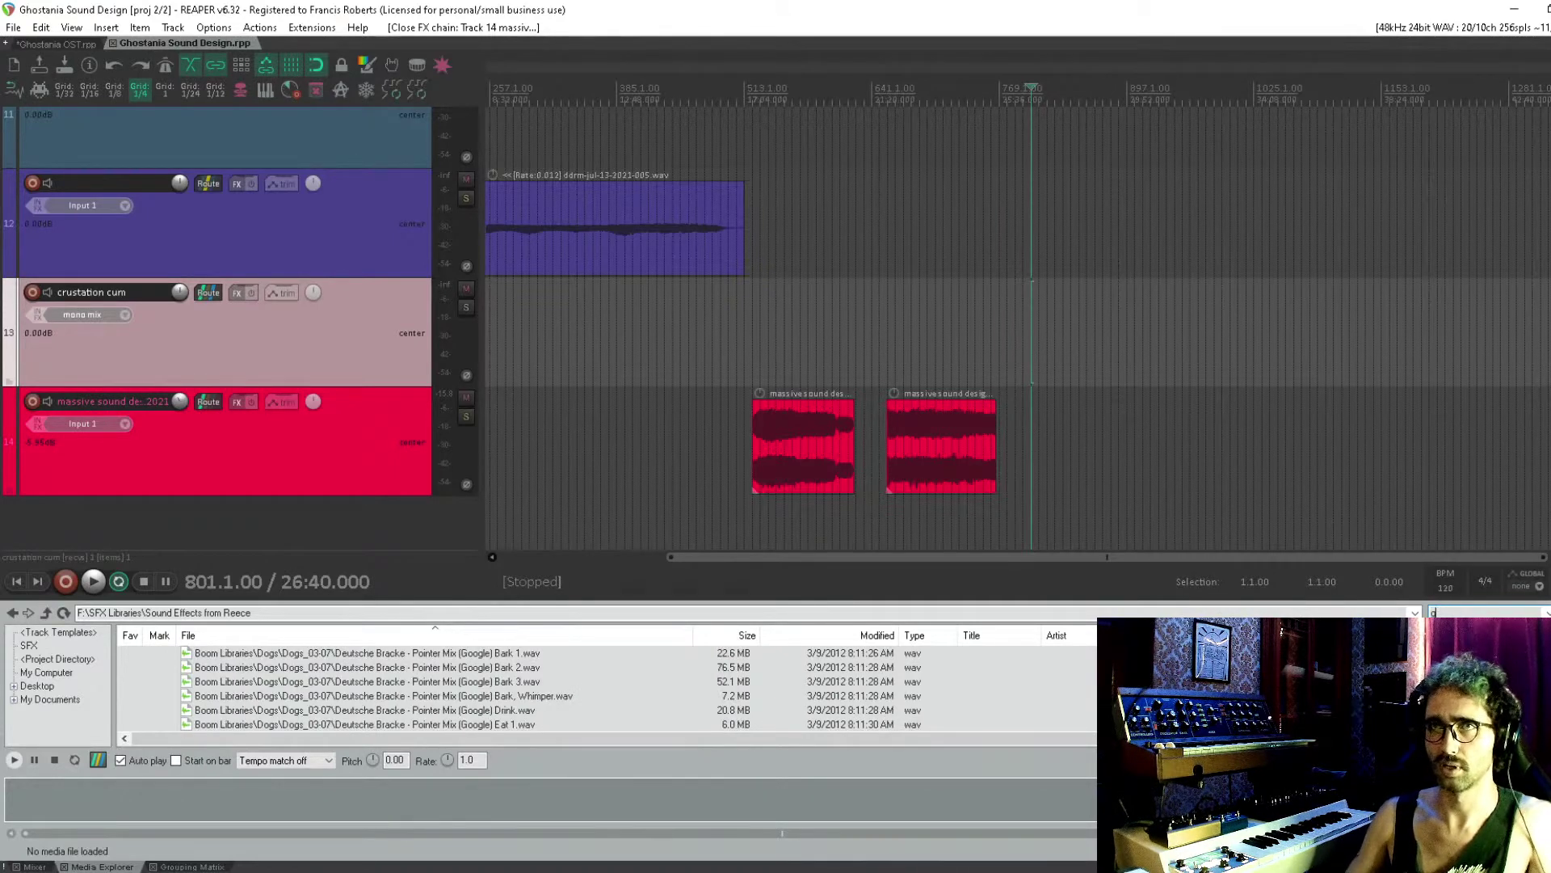
Clear the library search and search for "gore" instead
key(BackSpace)
key(BackSpace)
key(BackSpace)
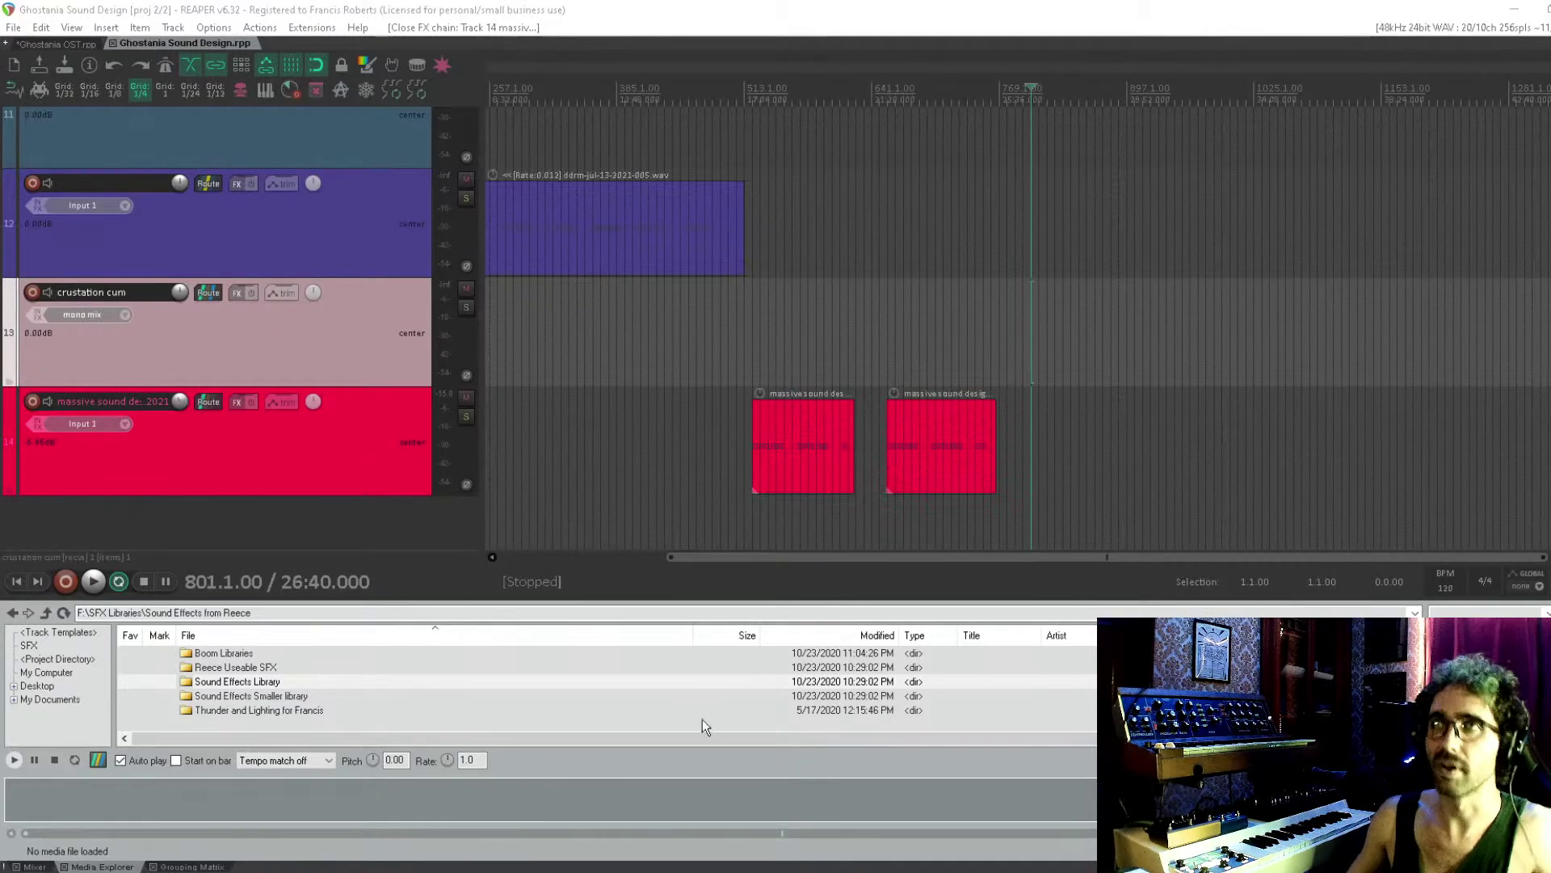
scroll(1099, 305, down, 3)
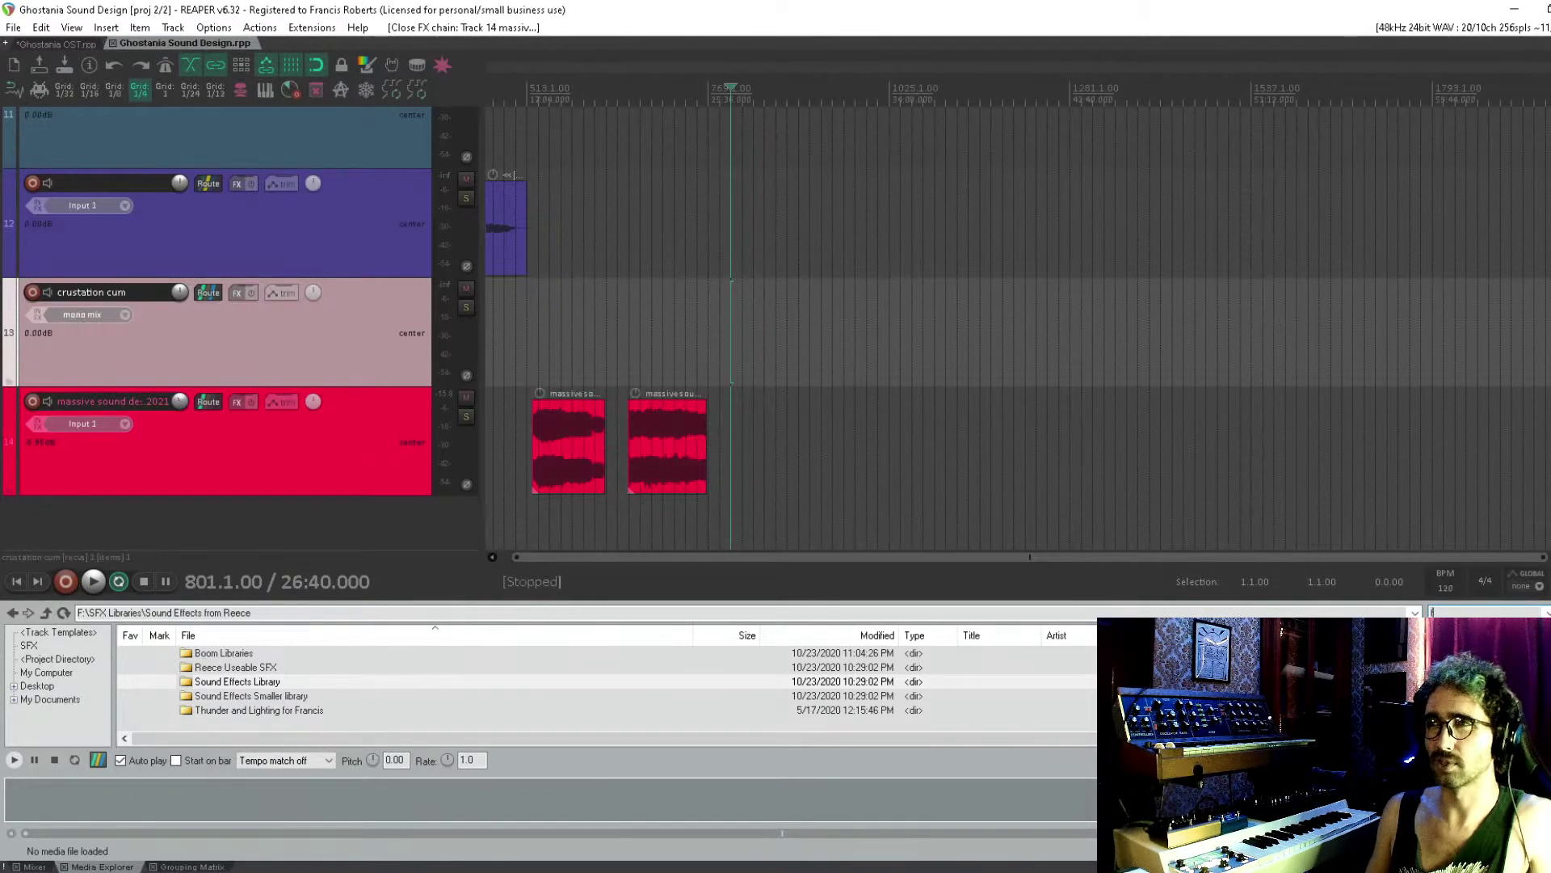
text(d)
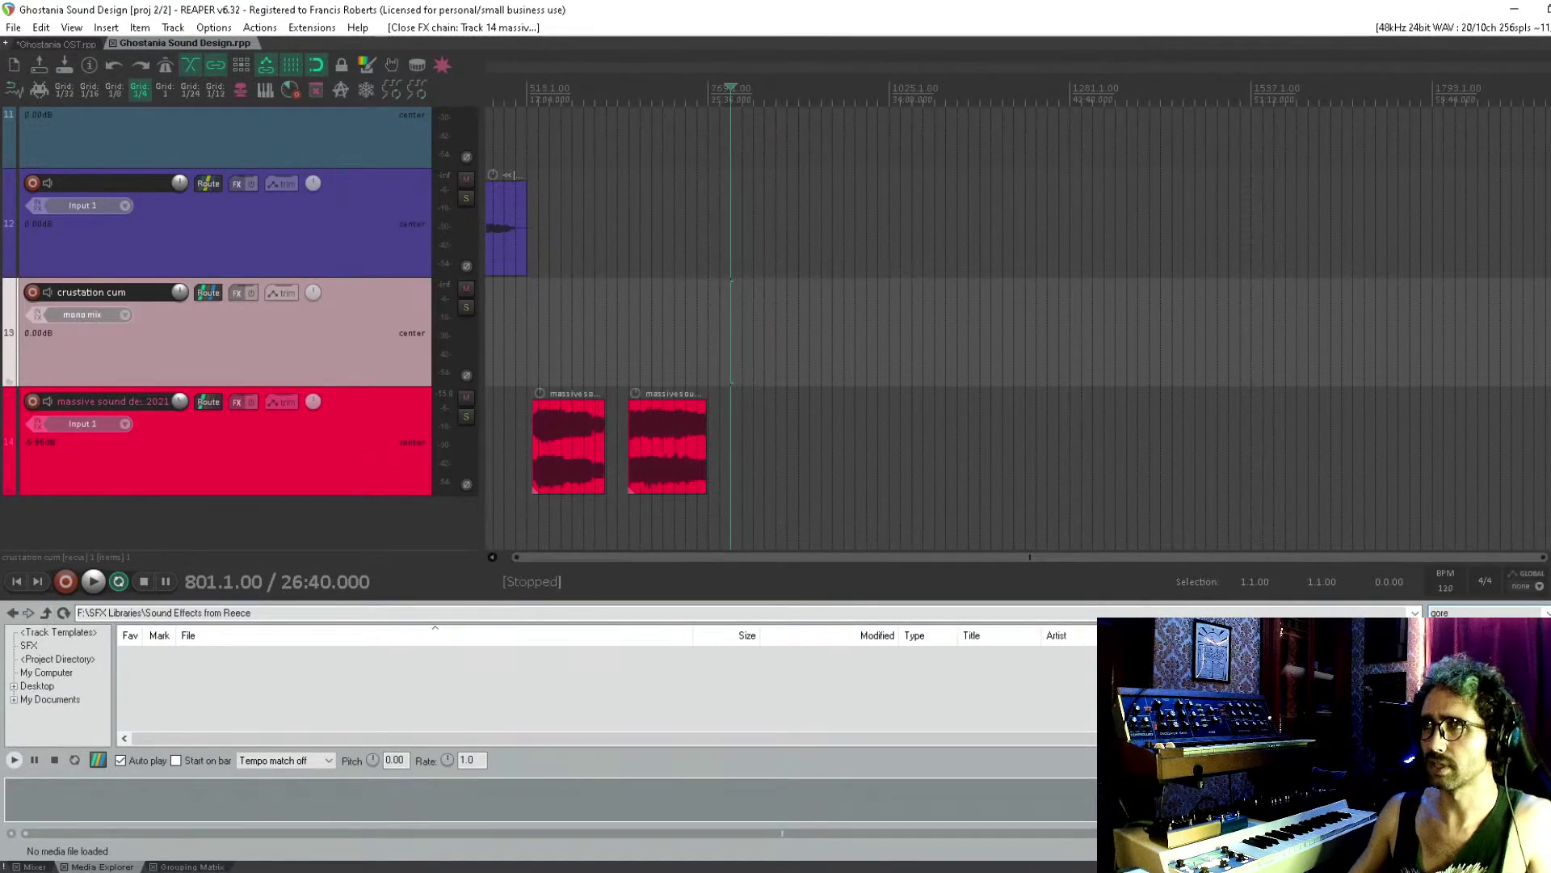
Search the library for "zombie" and audition Zombie_Hurt.wav
key(ctrl+a)
text(zombie)
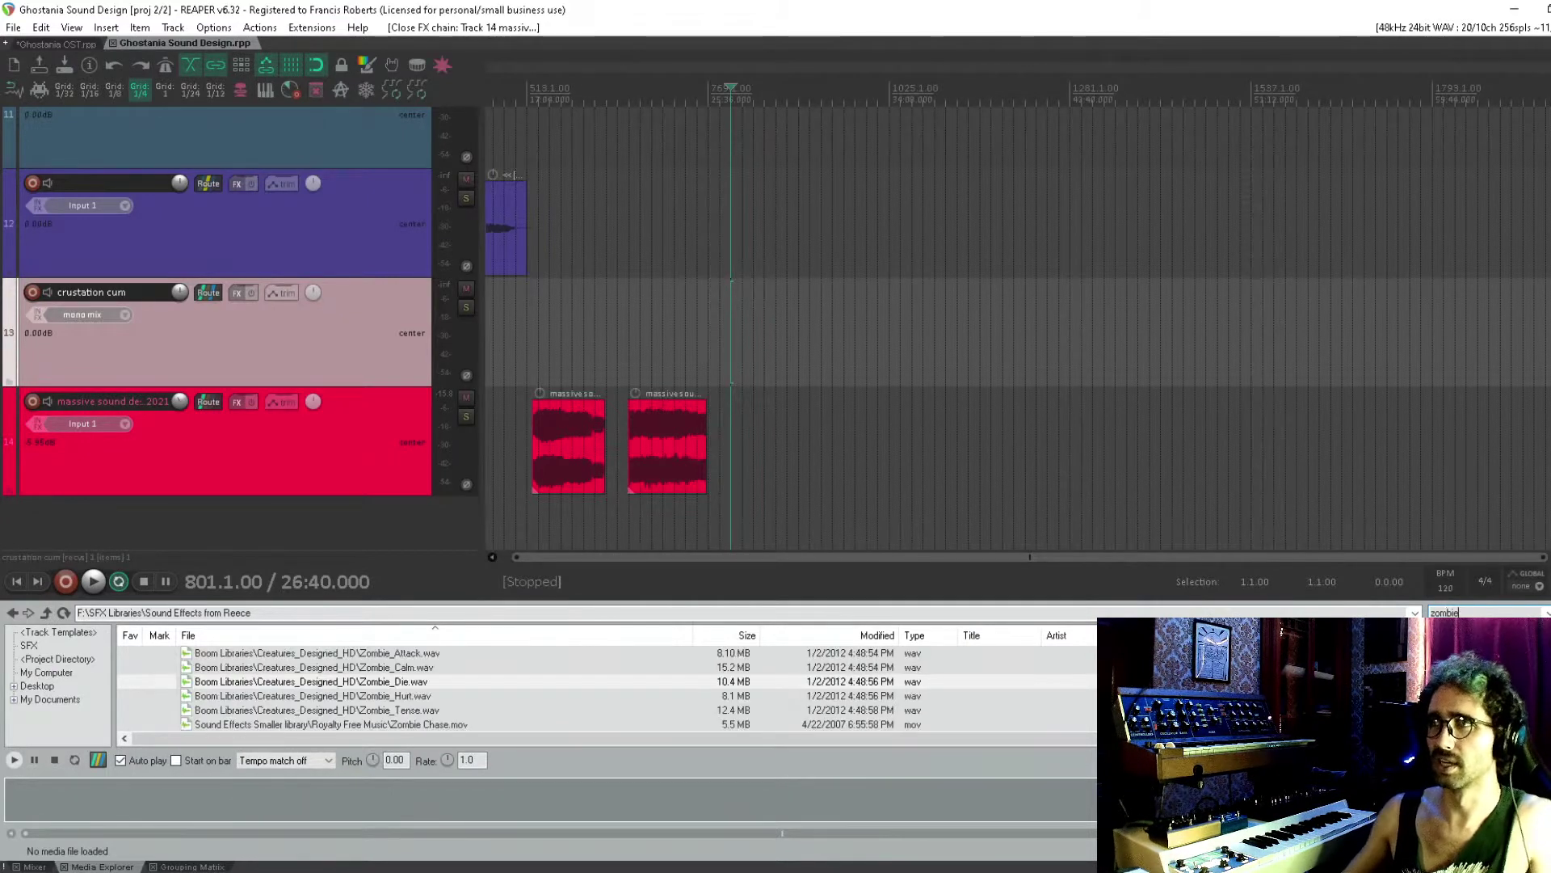
click(448, 696)
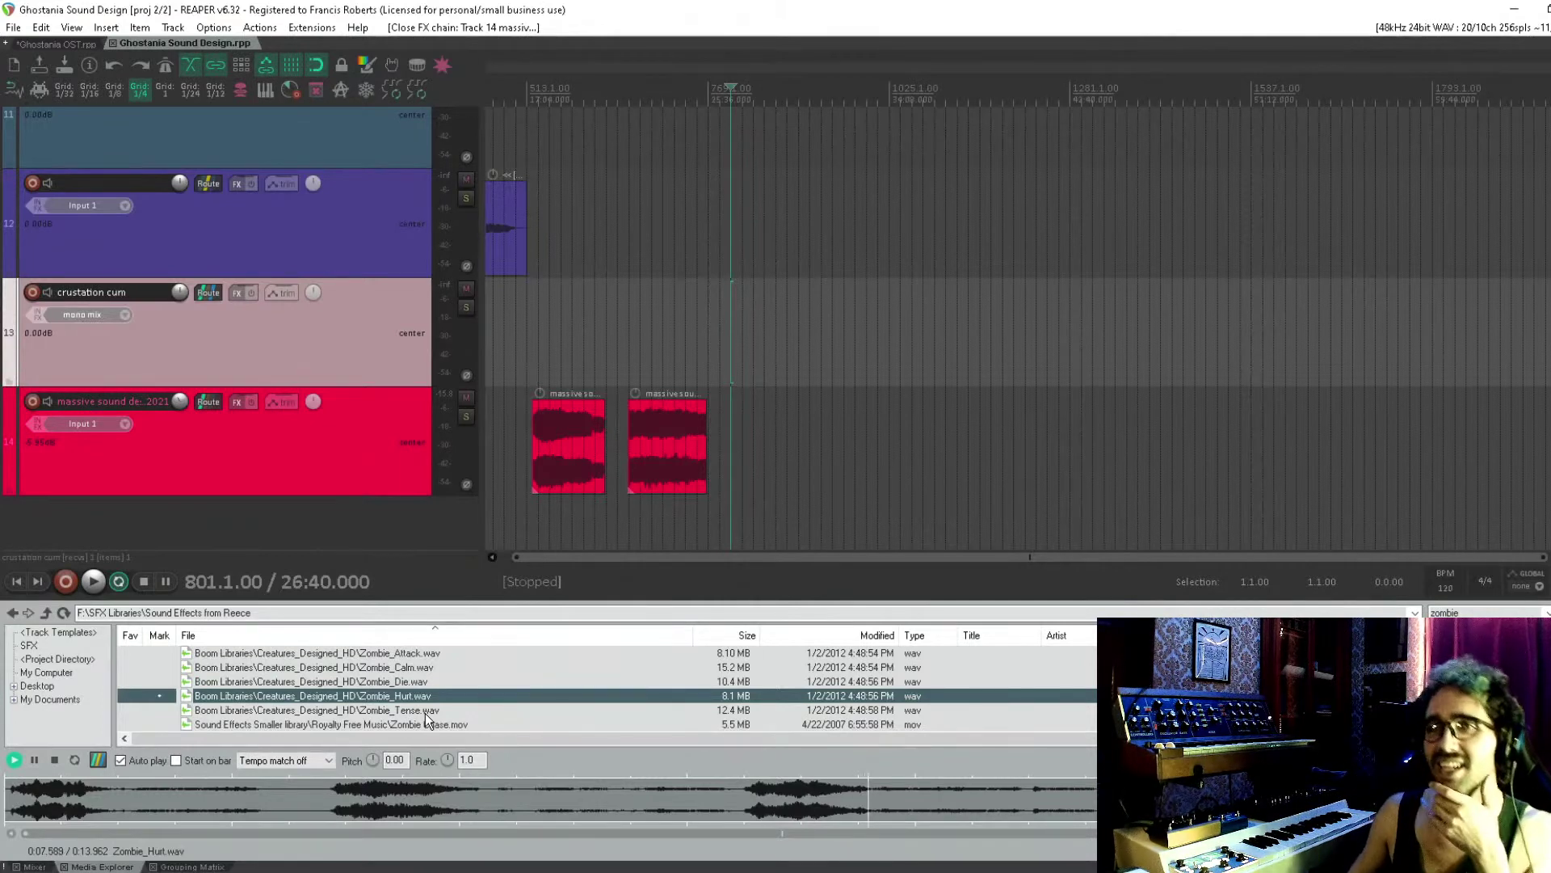
Audition Zombie_Tense.wav, Zombie Chase.mov, Zombie Hoodoo.mov, Zombie_Die.wav and Zombie_Calm.wav, and stop the preview
click(425, 710)
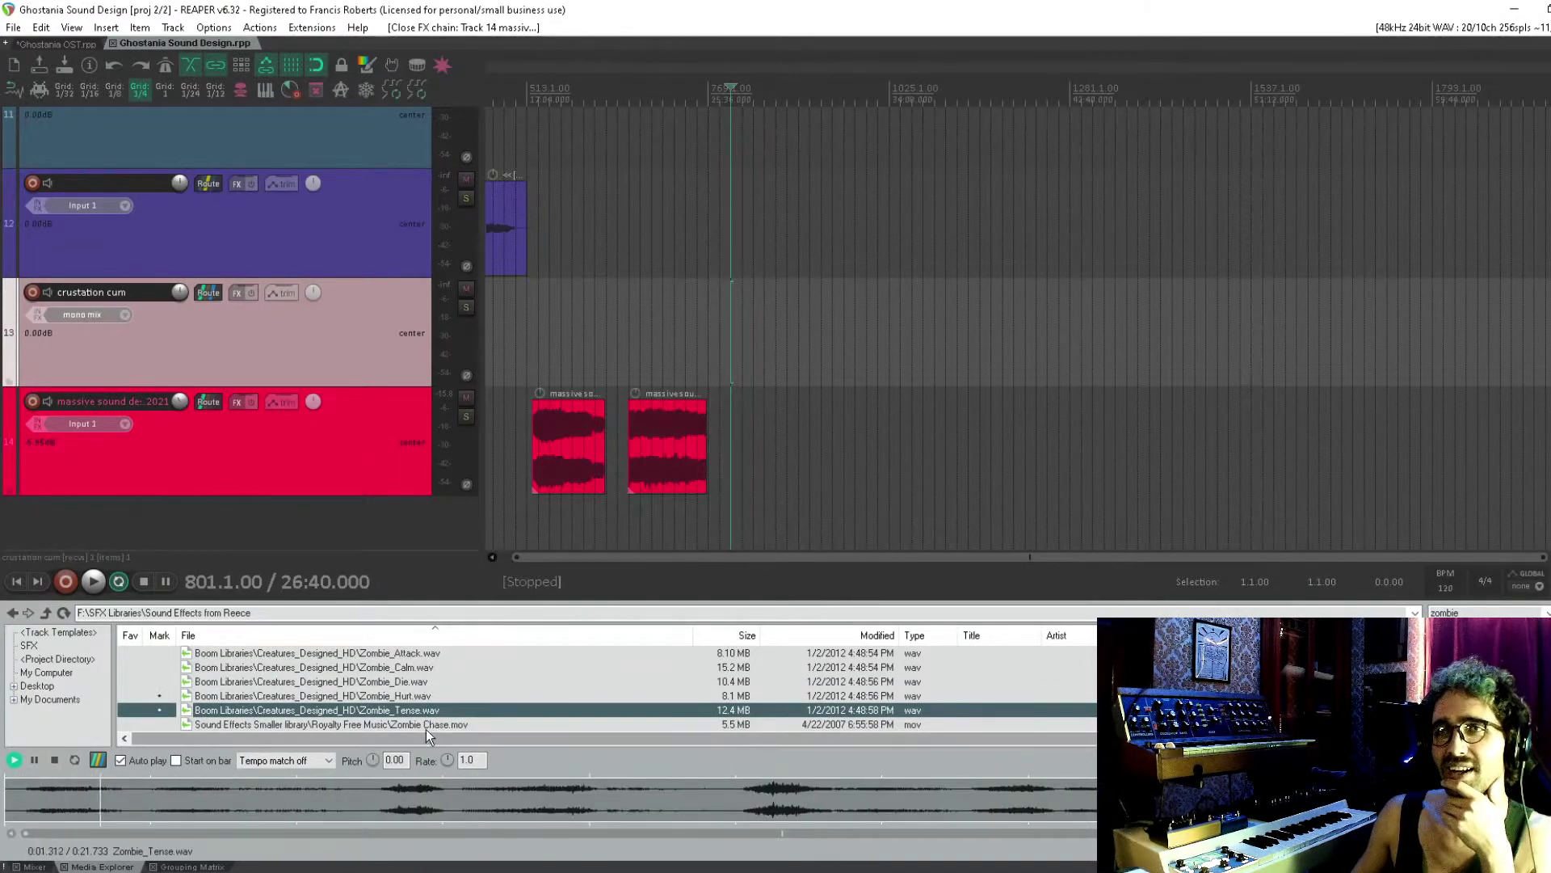
click(425, 726)
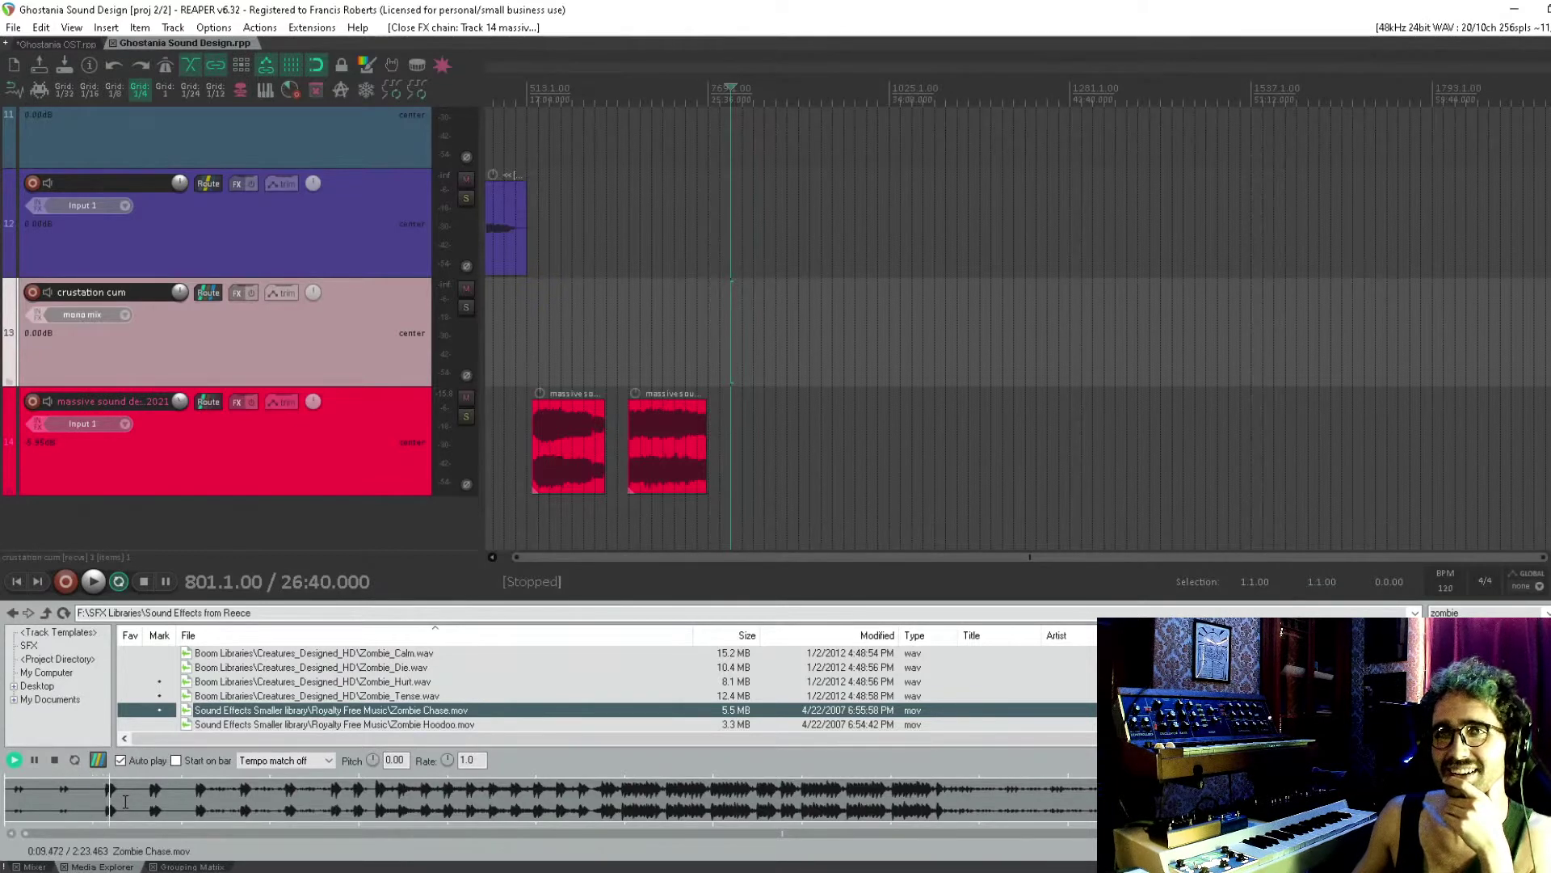
click(279, 724)
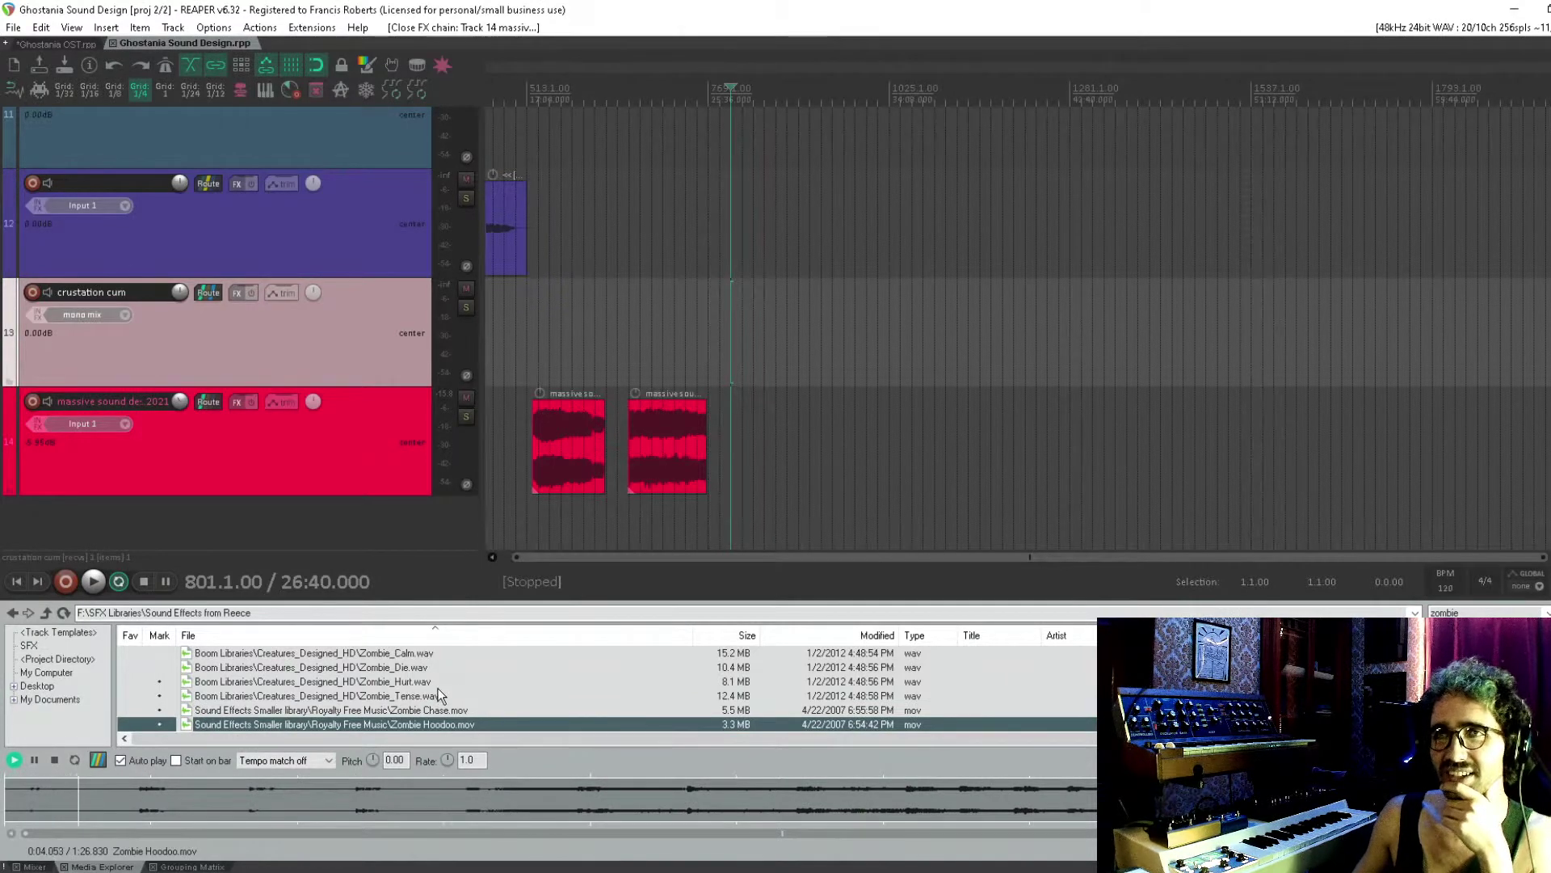
scroll(440, 695, up, 1)
click(404, 681)
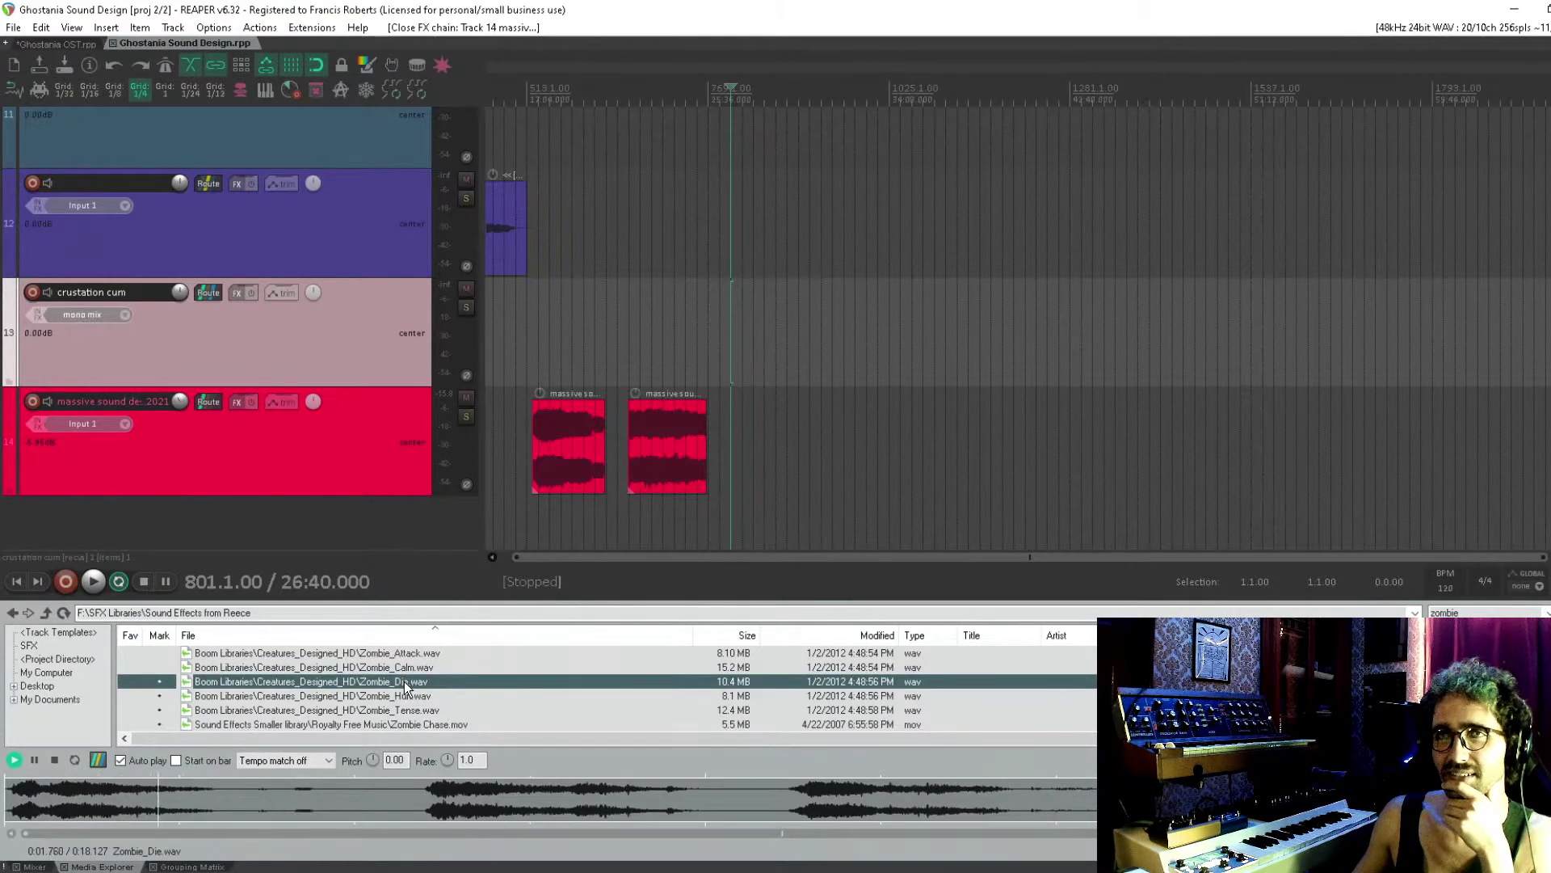
click(410, 666)
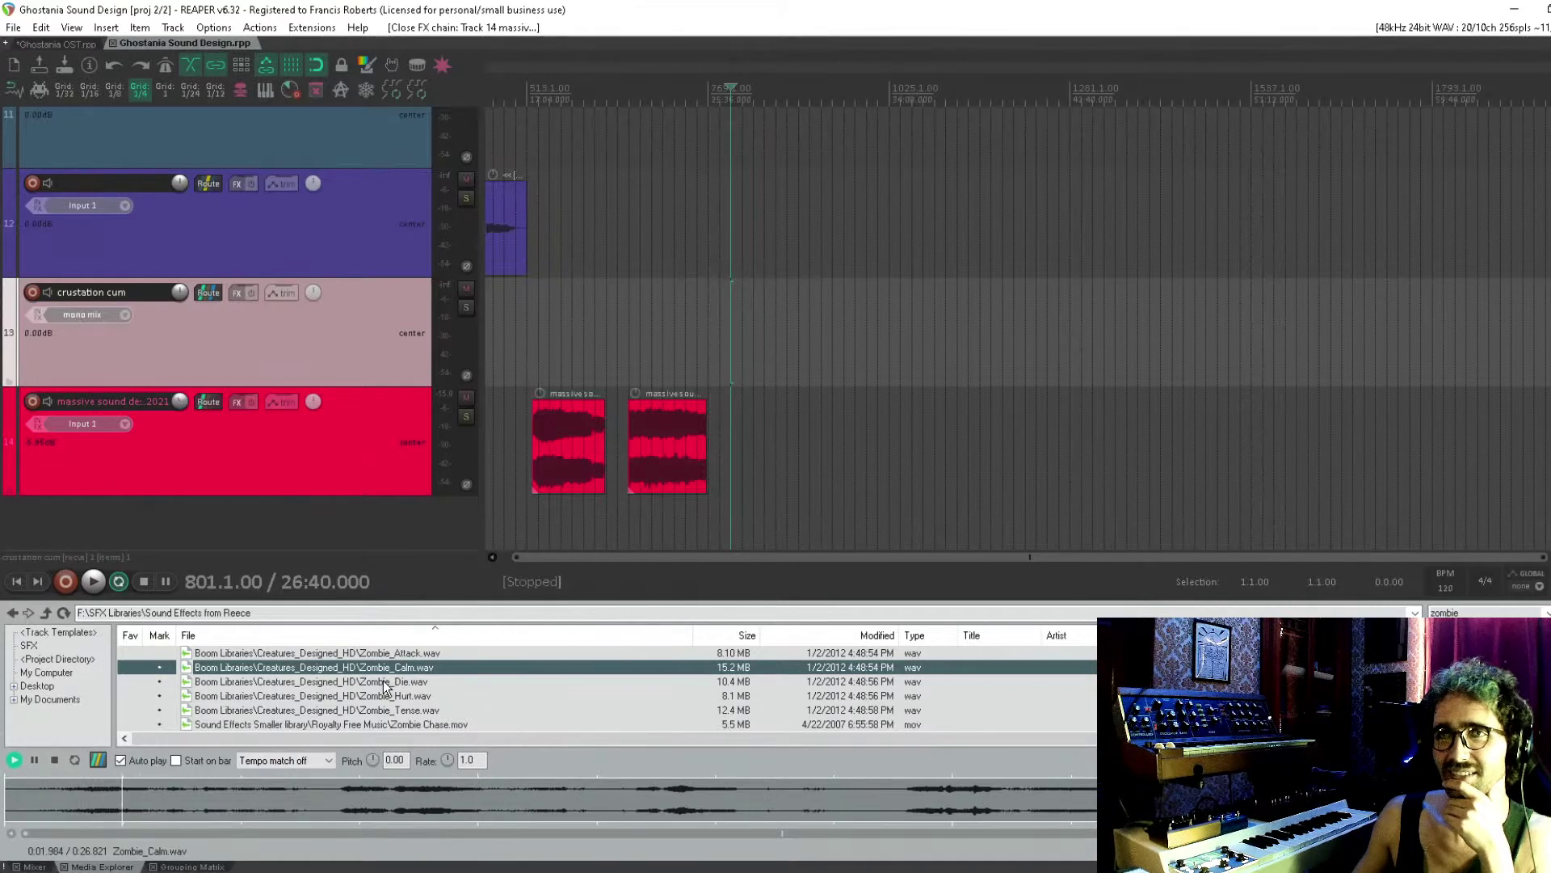
click(54, 760)
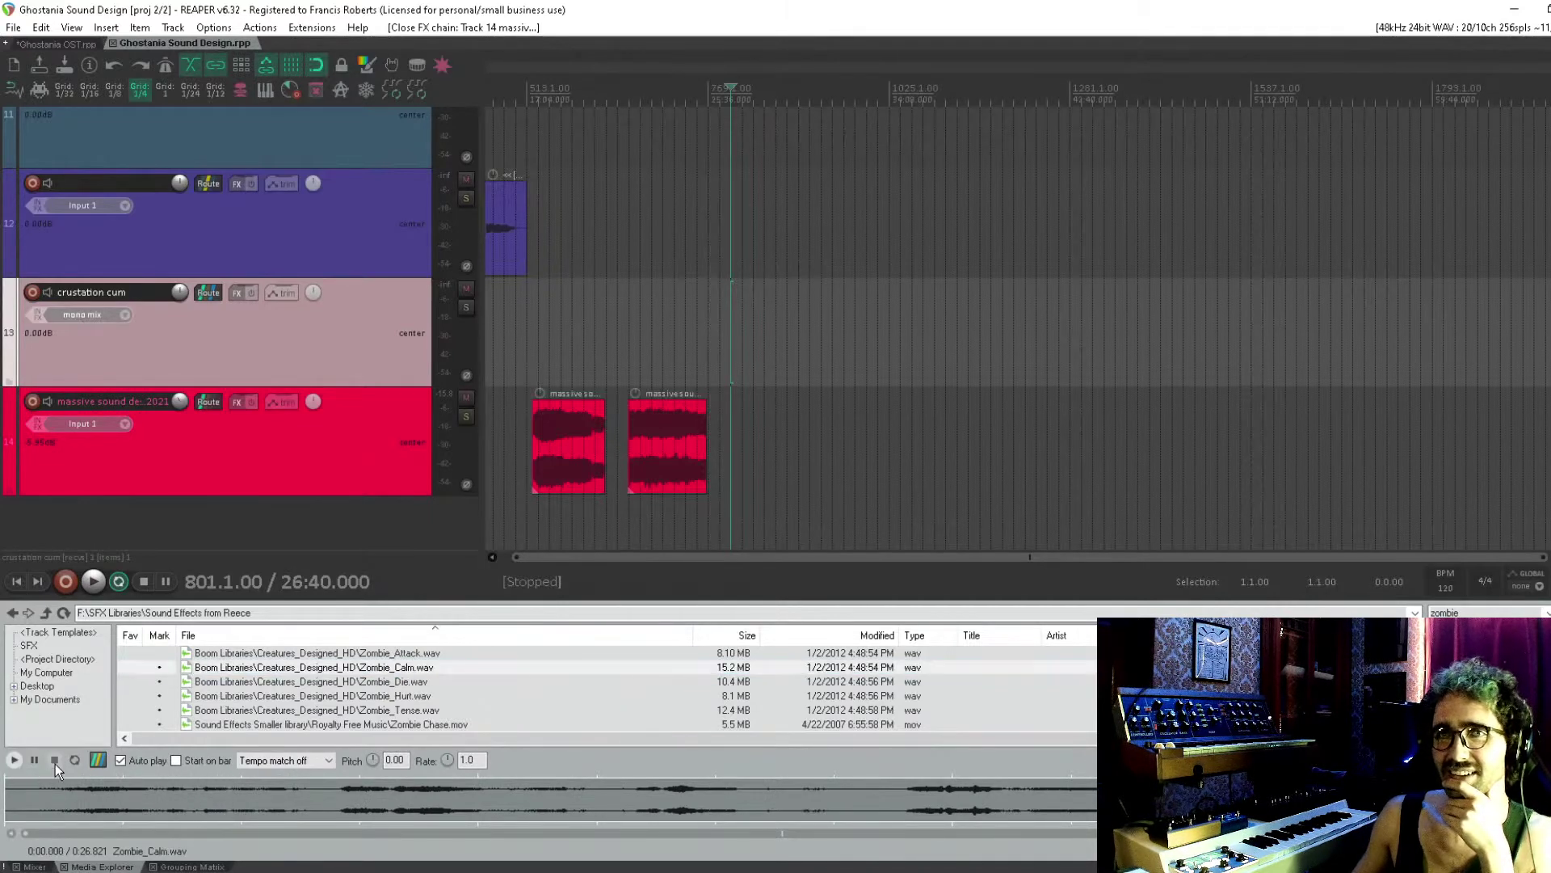
Disarm the ddrm track and arm the mini track for recording
scroll(836, 295, left, 3)
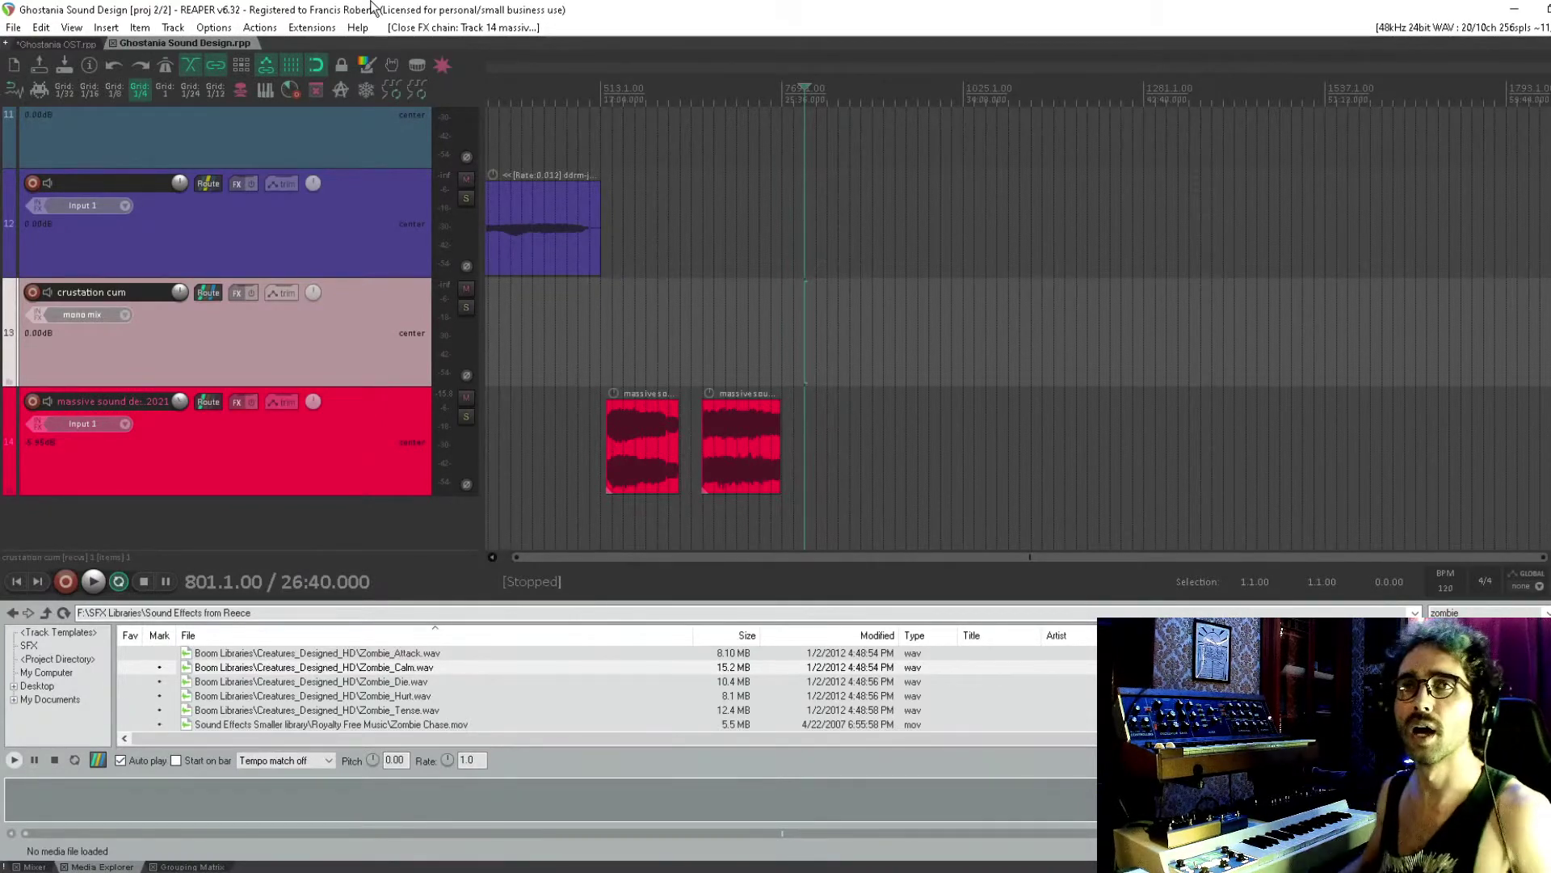
scroll(307, 182, up, 10)
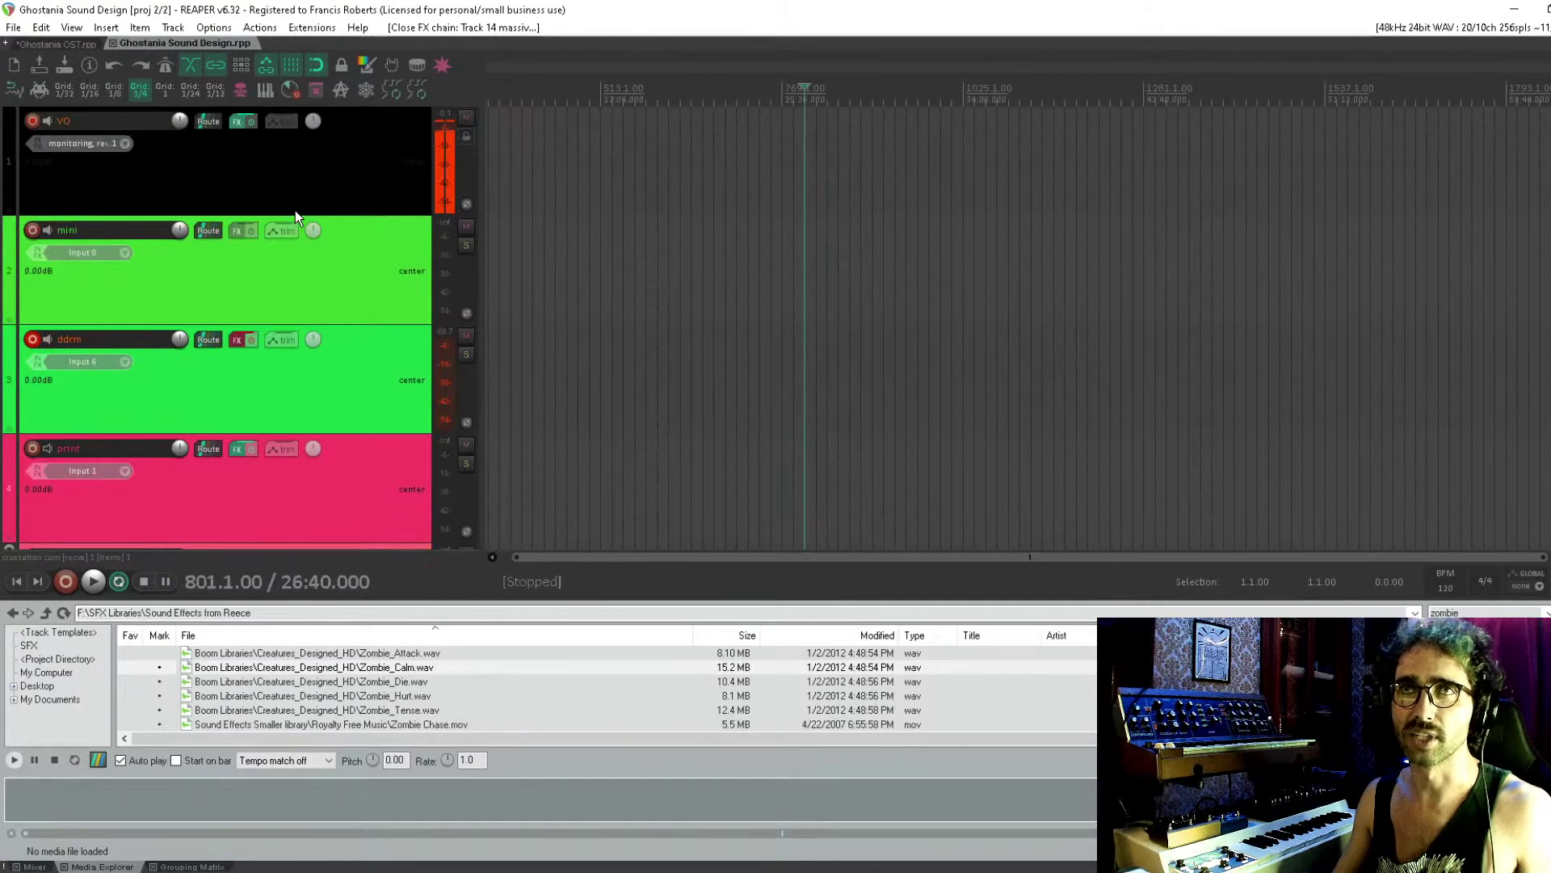
click(32, 340)
click(32, 230)
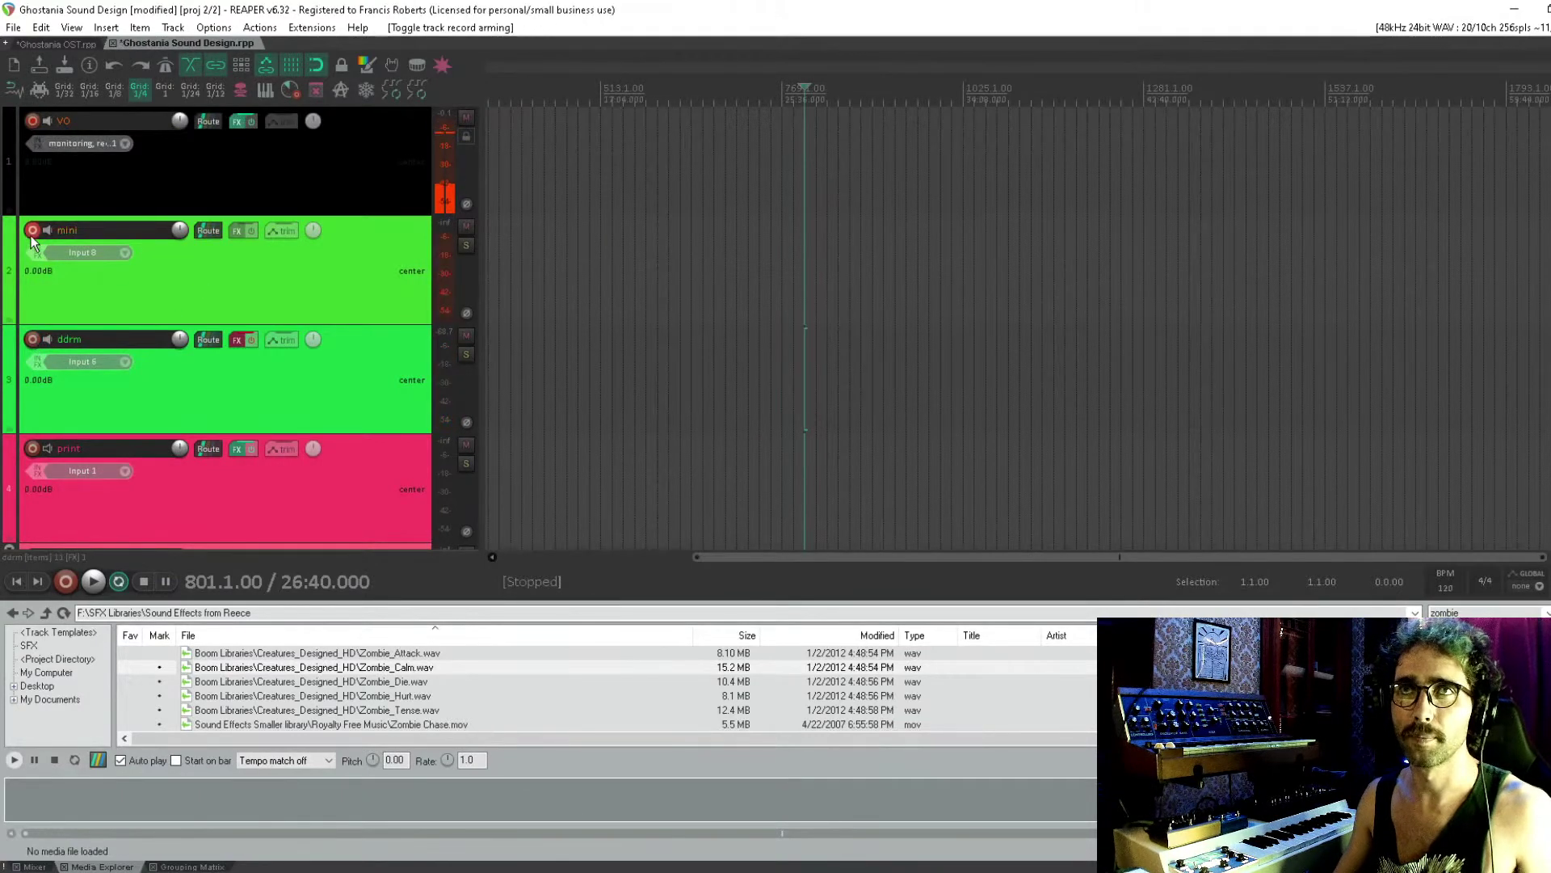
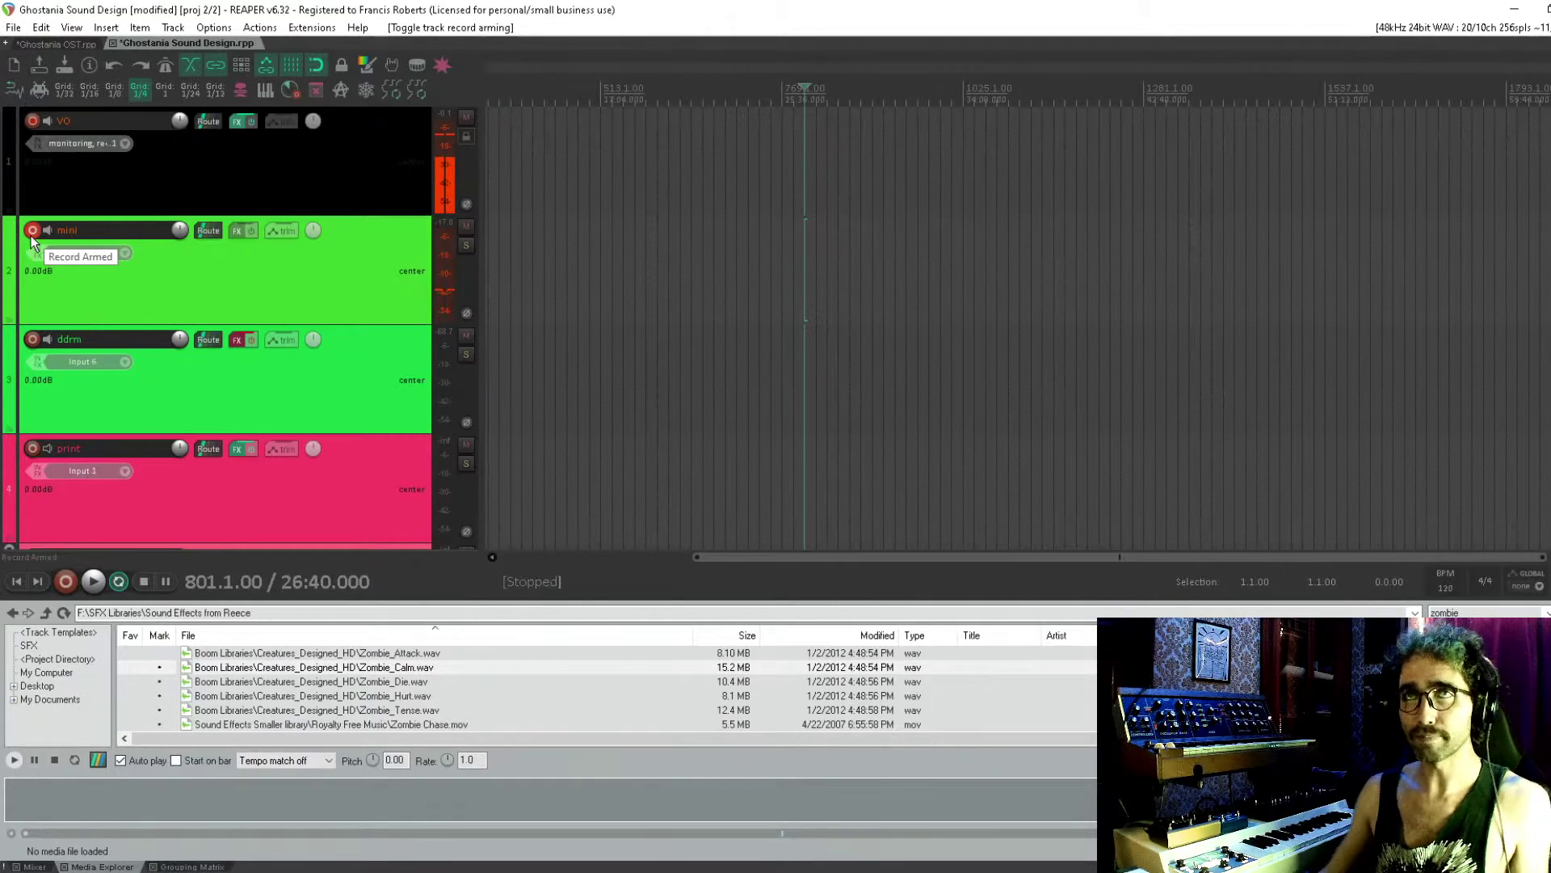
Record a synth take about 18 bars long on the mini track, starting at 801.1.00
scroll(34, 244, down, 5)
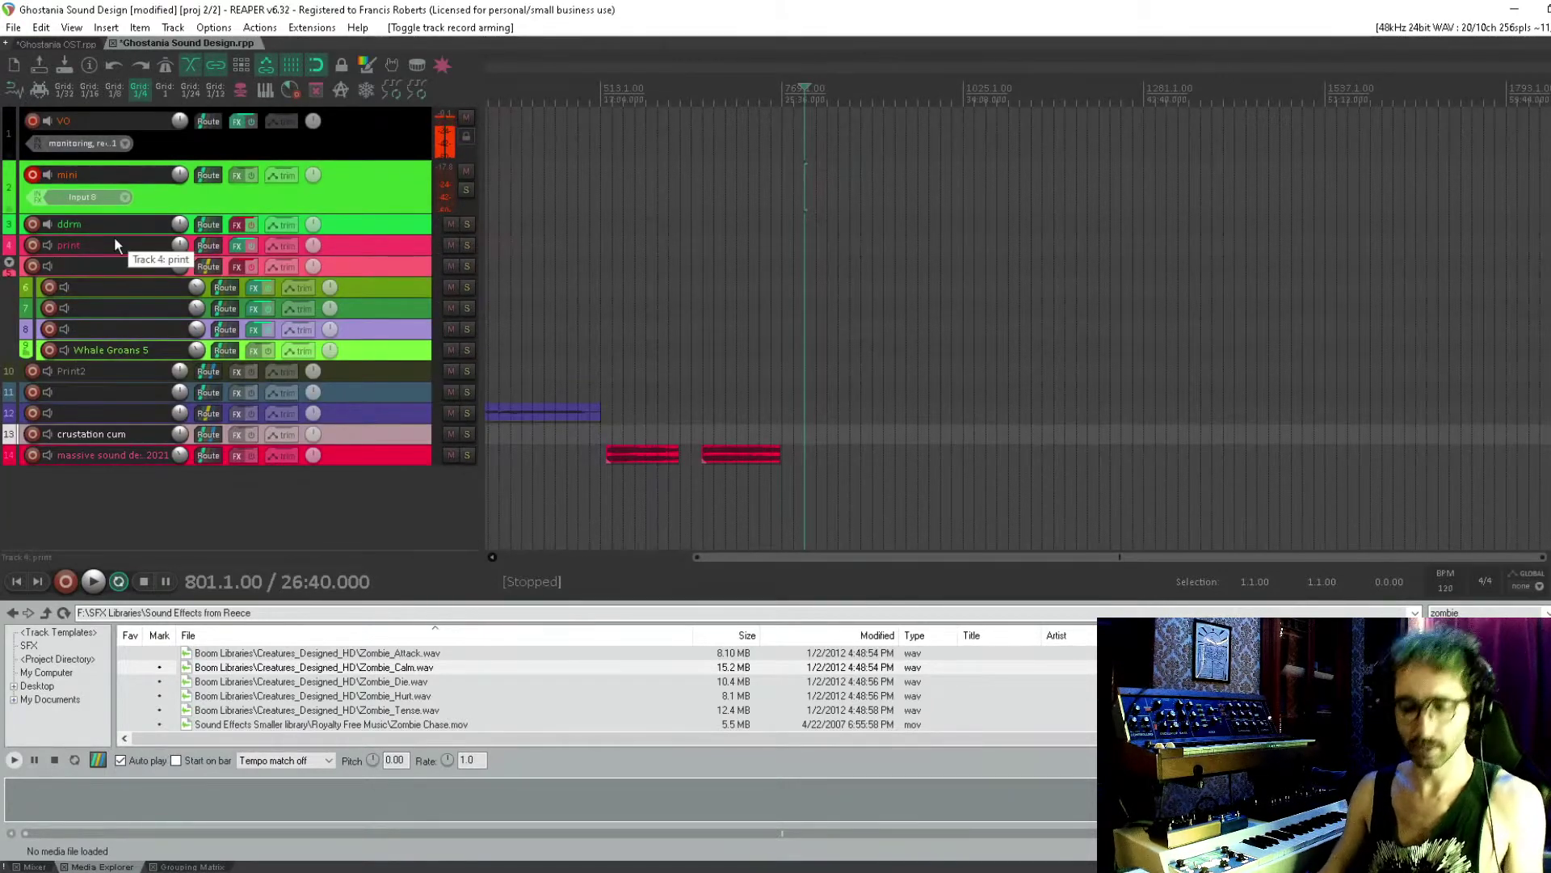
key(ctrl+r)
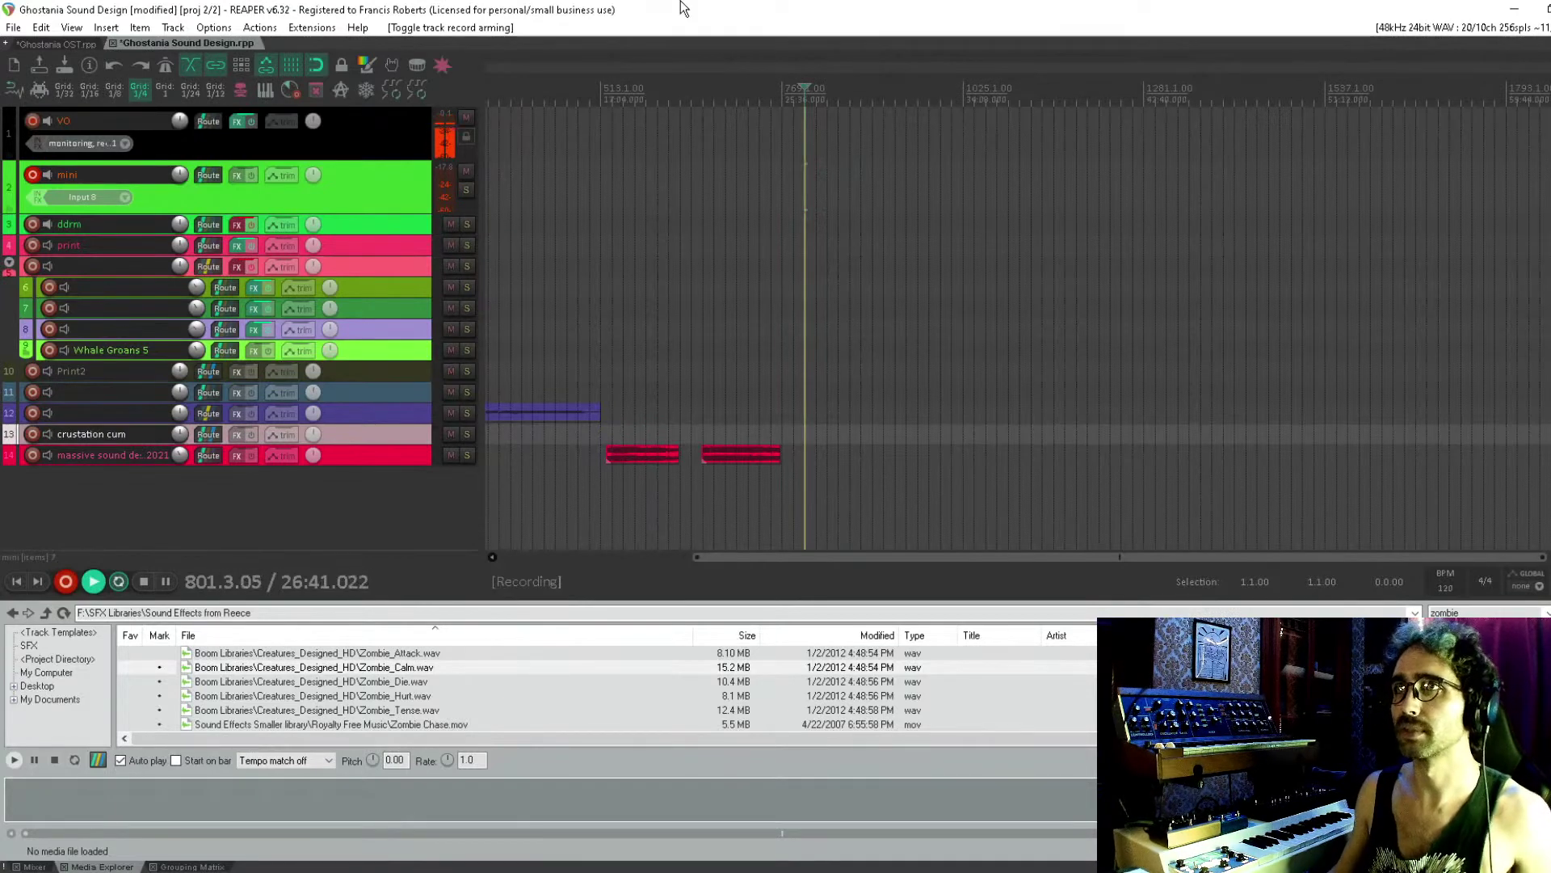
scroll(941, 201, up, 6)
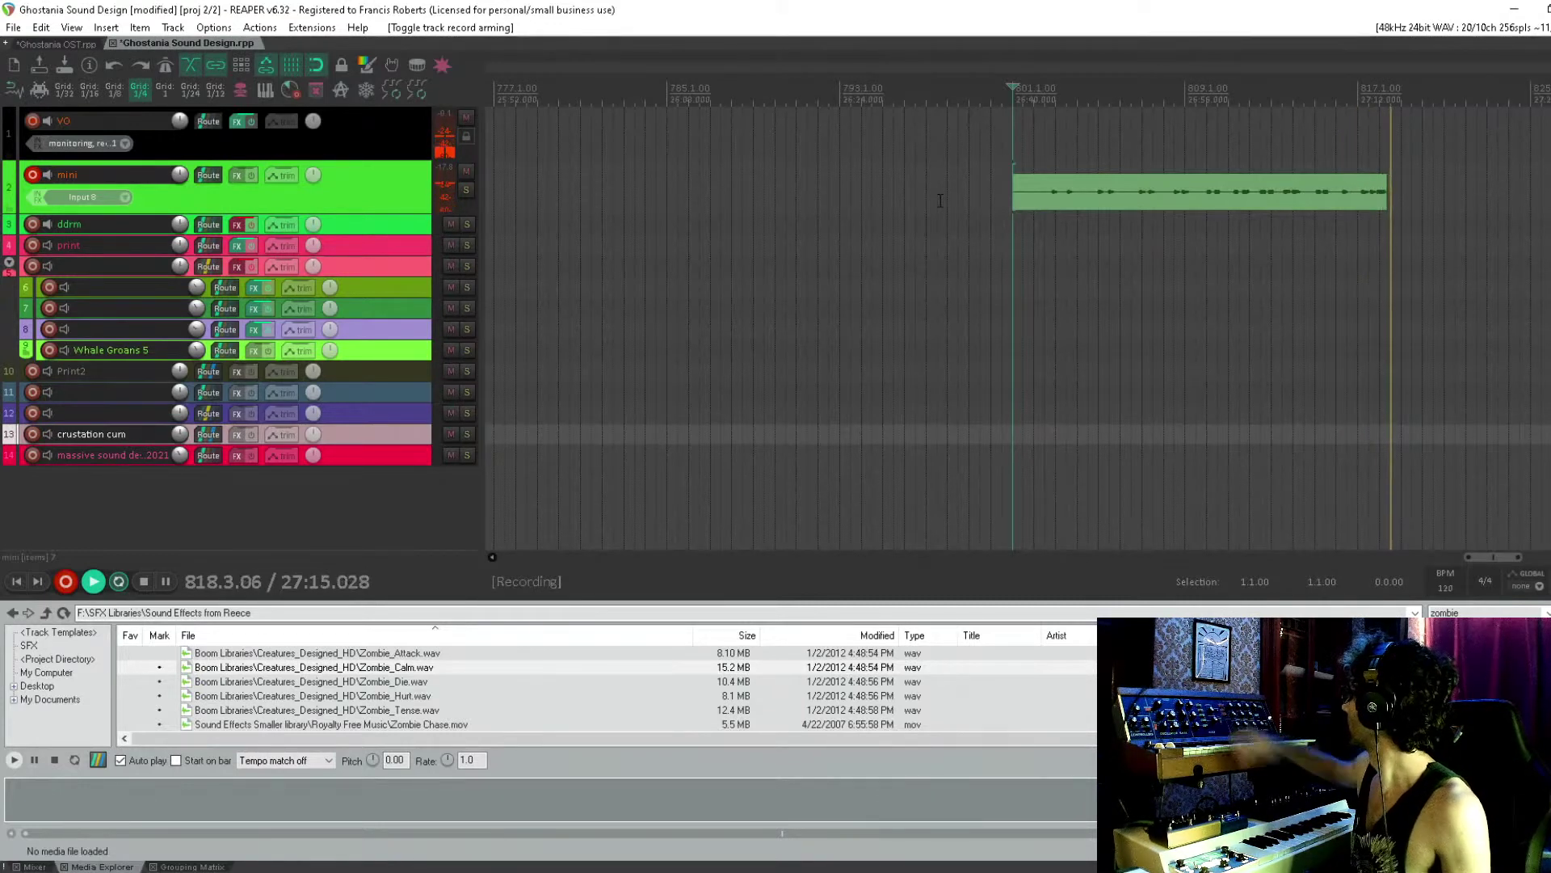
key(space)
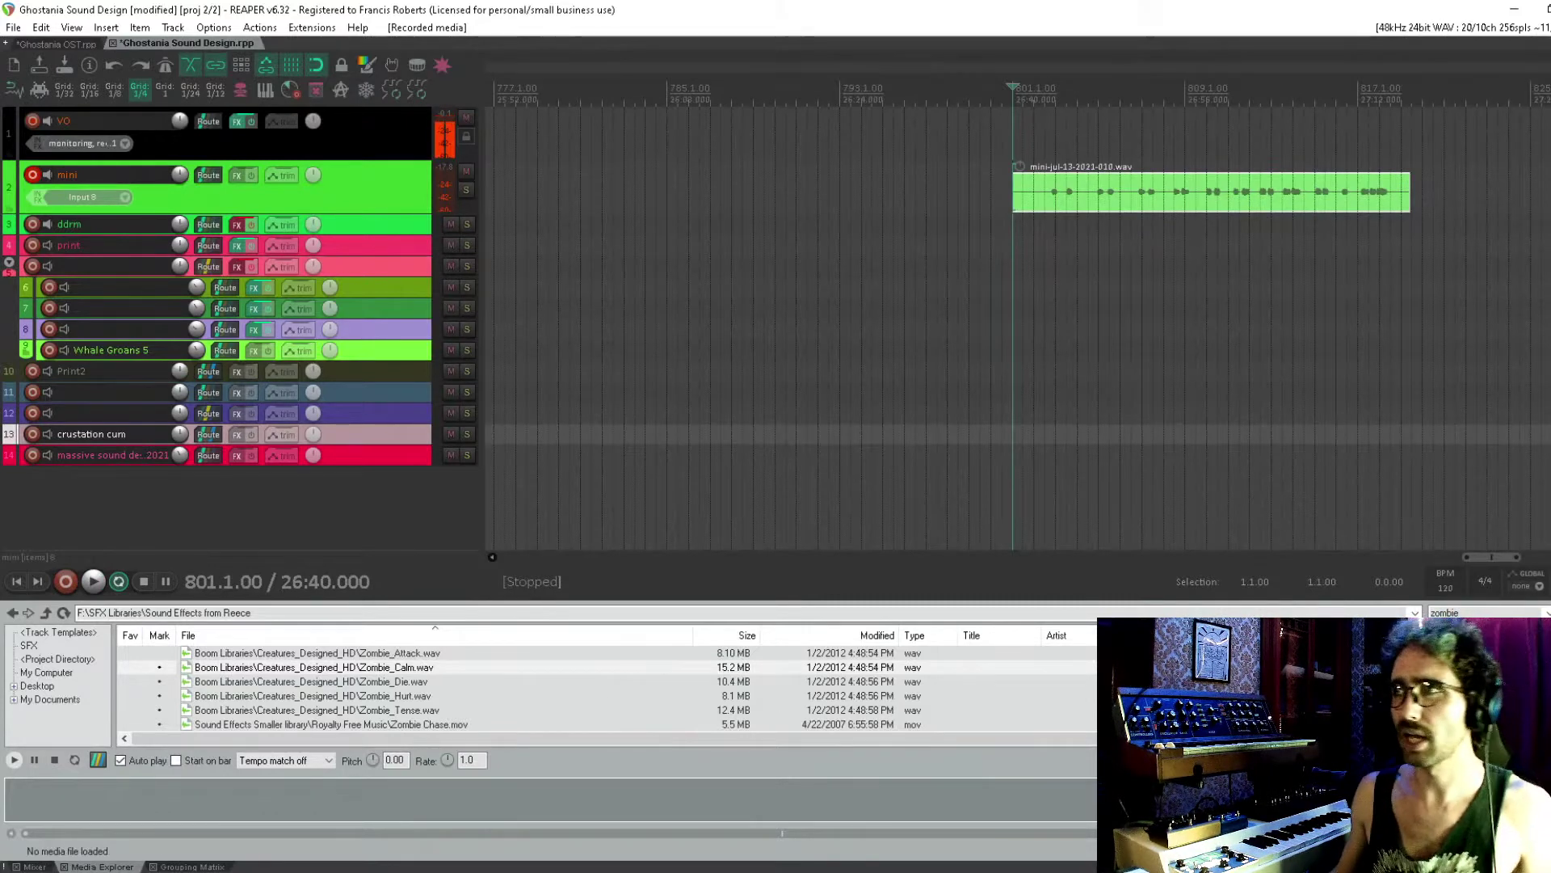
Search the sound effects library for "meat" and audition matching files, including the machete wet slap and the lion chewing meat
click(1504, 612)
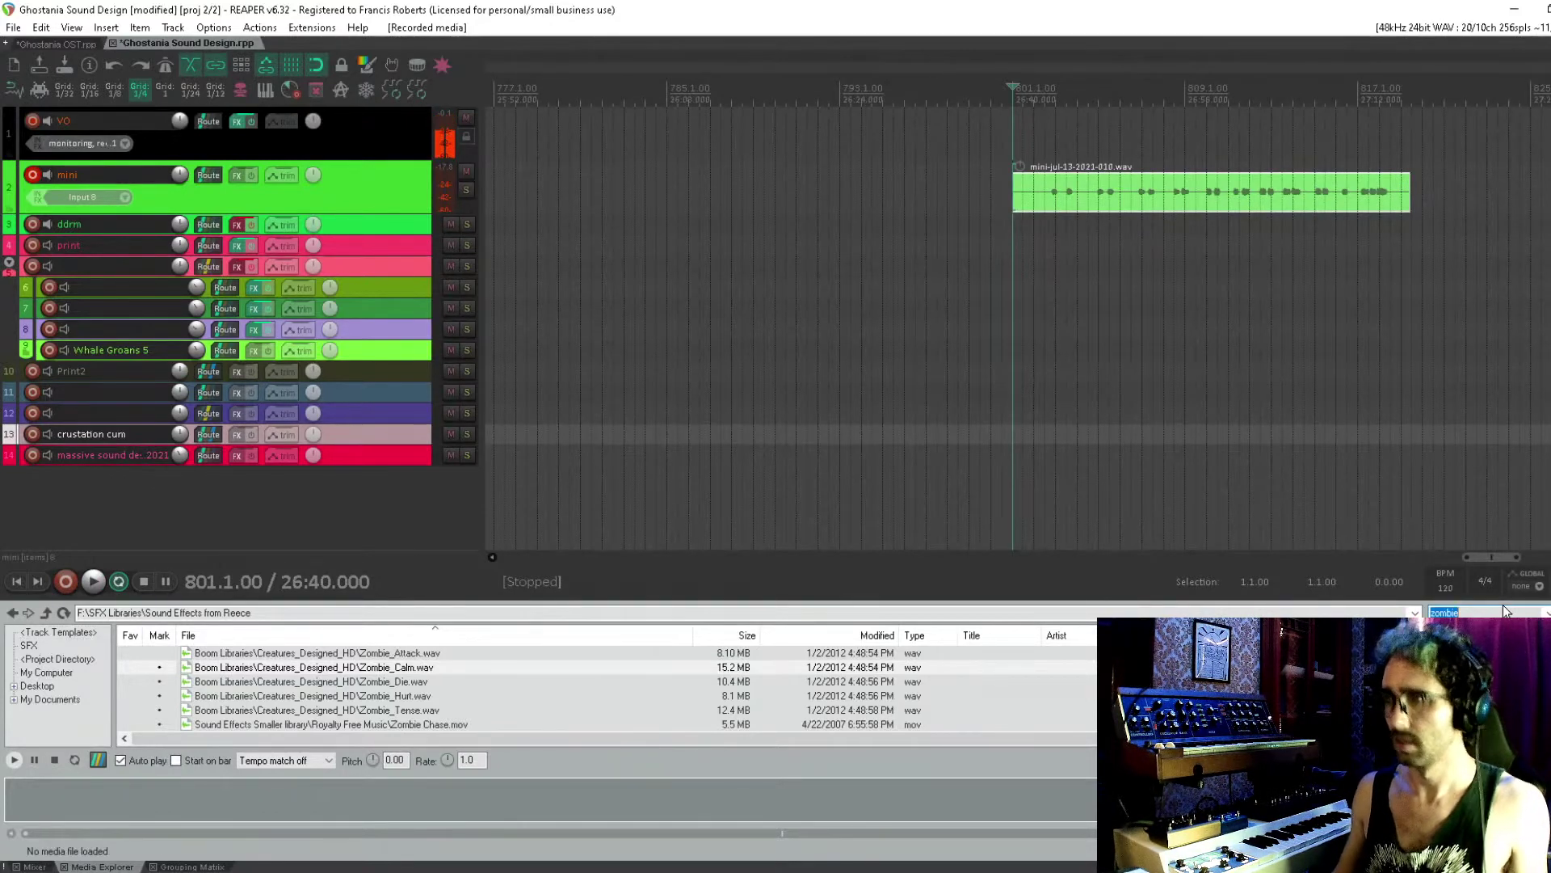
text(meat)
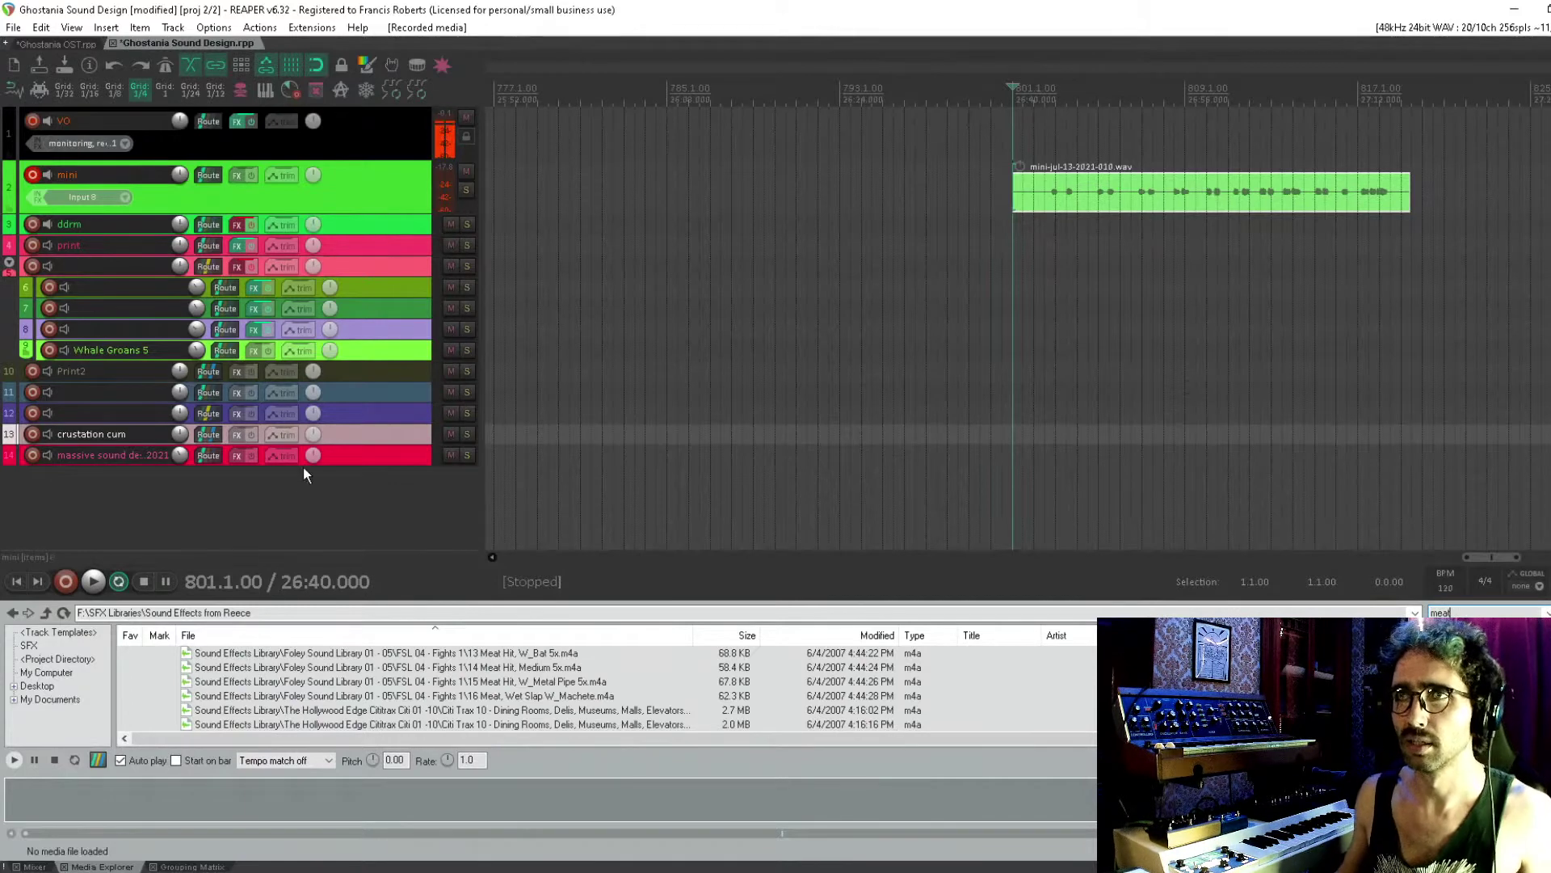
click(494, 667)
click(499, 695)
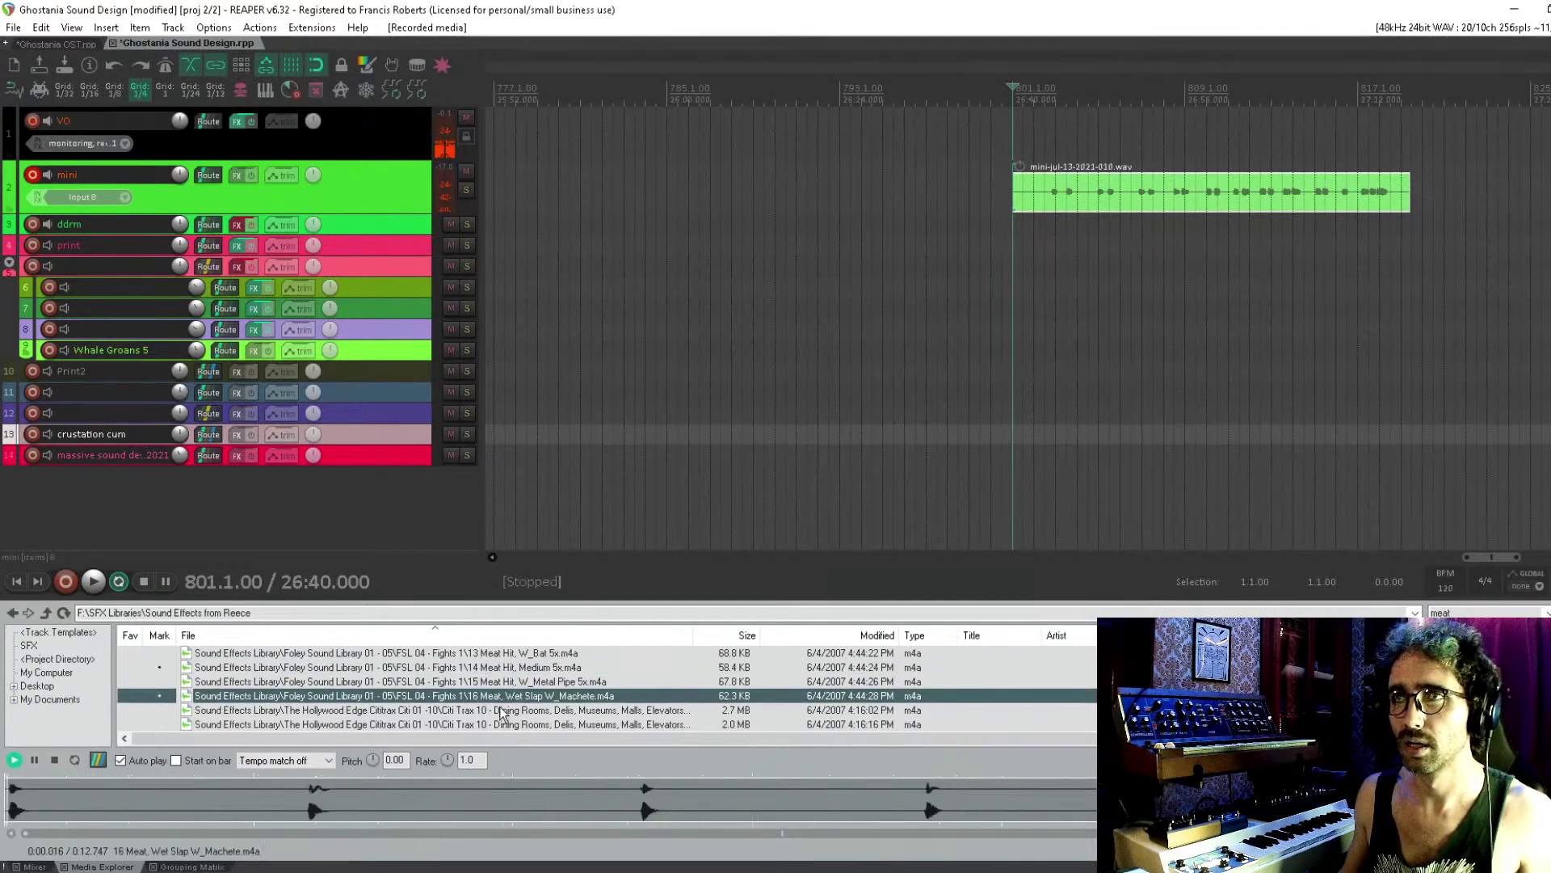
click(502, 709)
scroll(543, 698, down, 5)
click(549, 694)
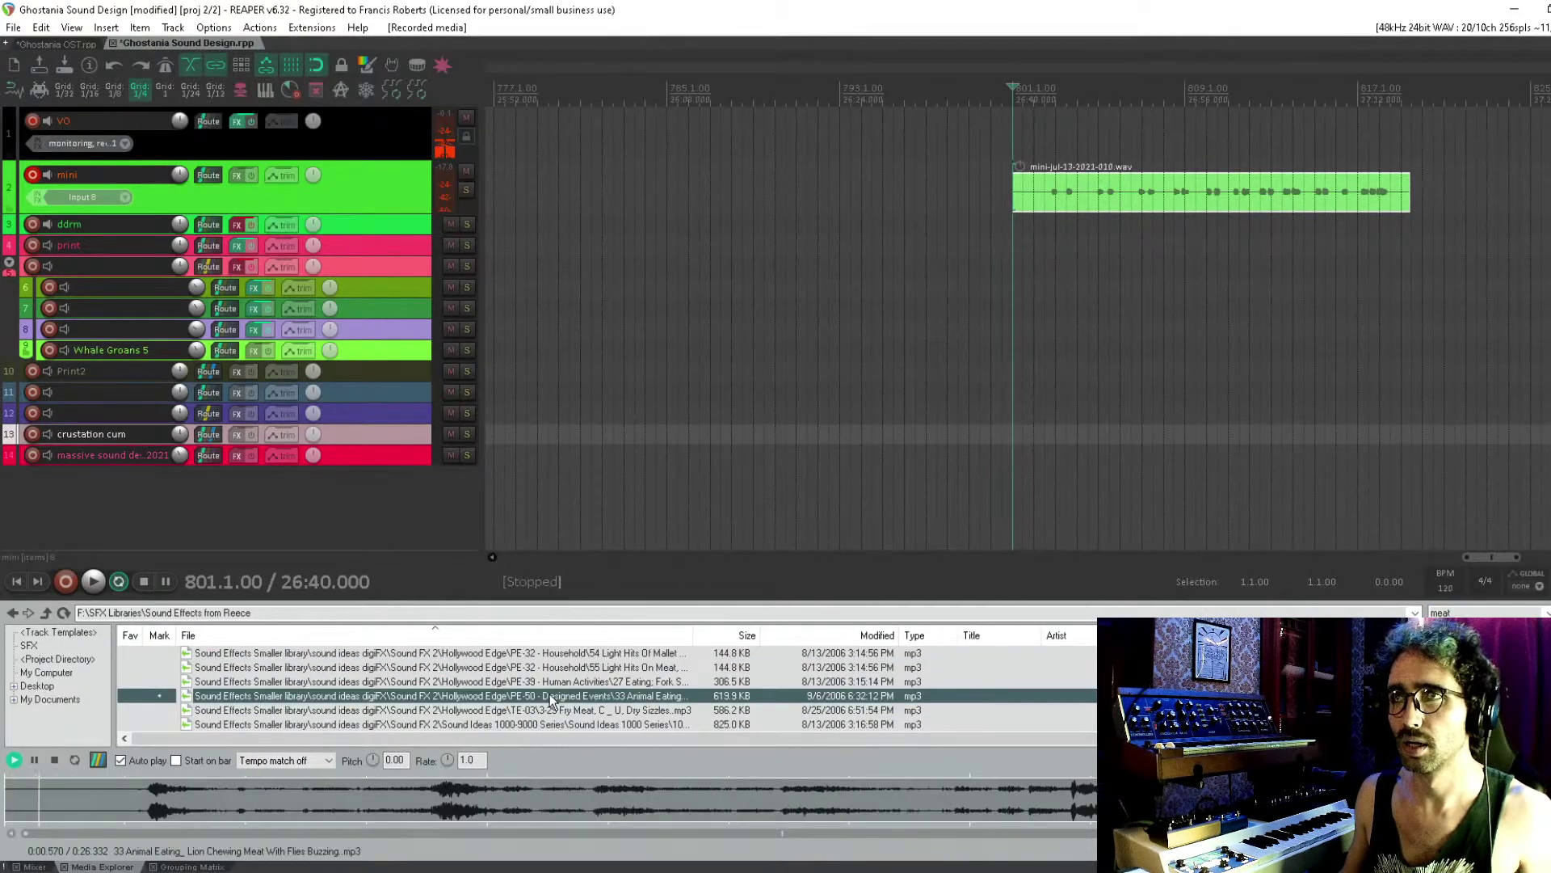
Audition the meat sound effects and insert 33 Animal Eating_ Lion Chewing Meat With Flies Buzzing.mp3 on a new track below the existing ones
click(664, 681)
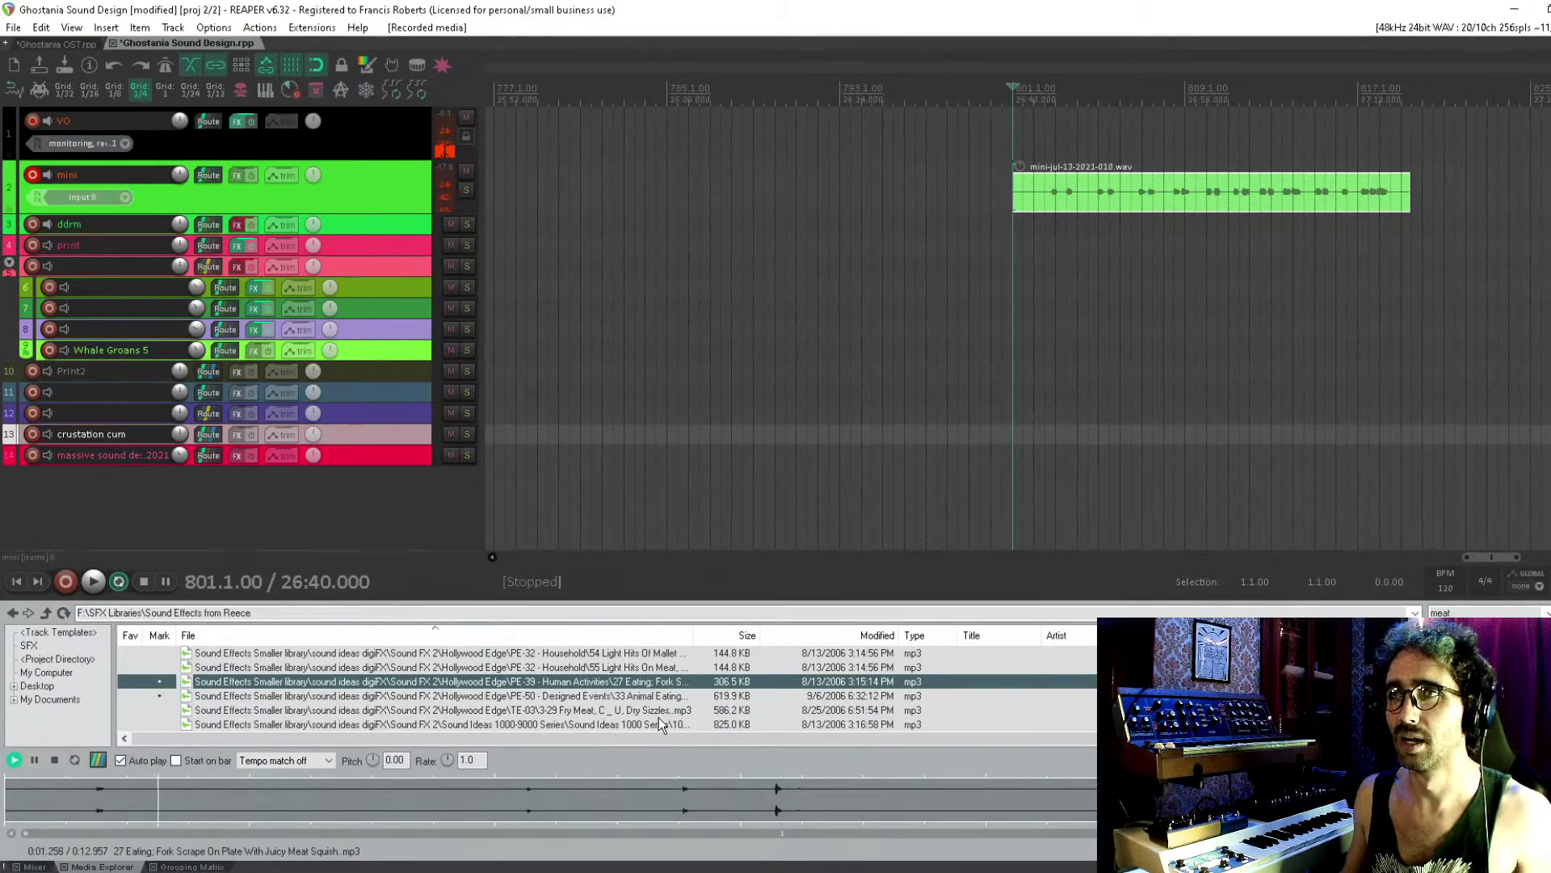
click(658, 719)
click(662, 708)
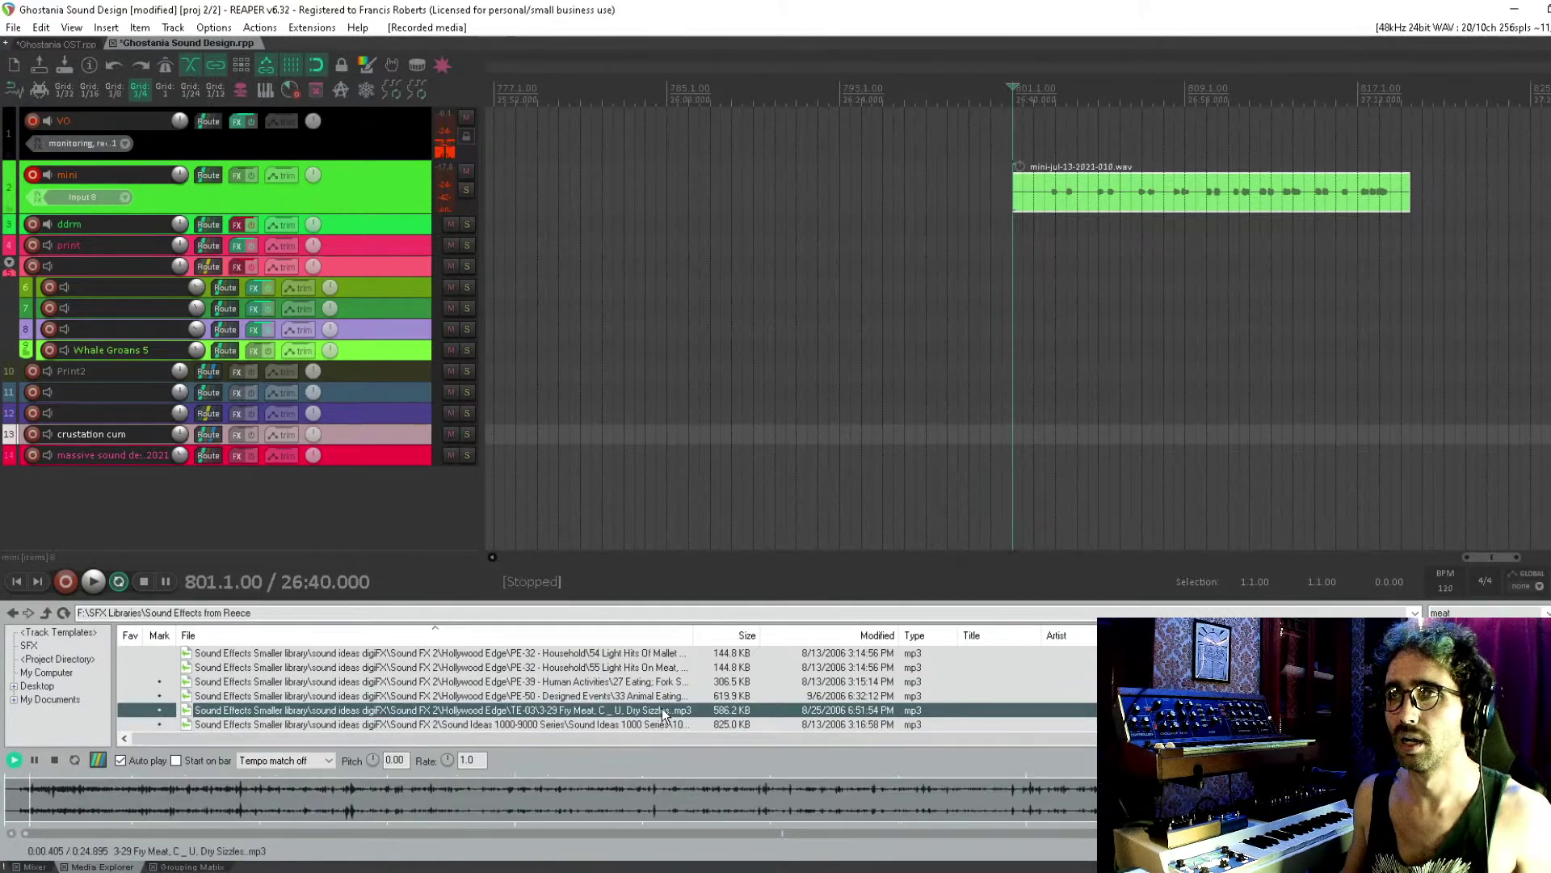
click(661, 695)
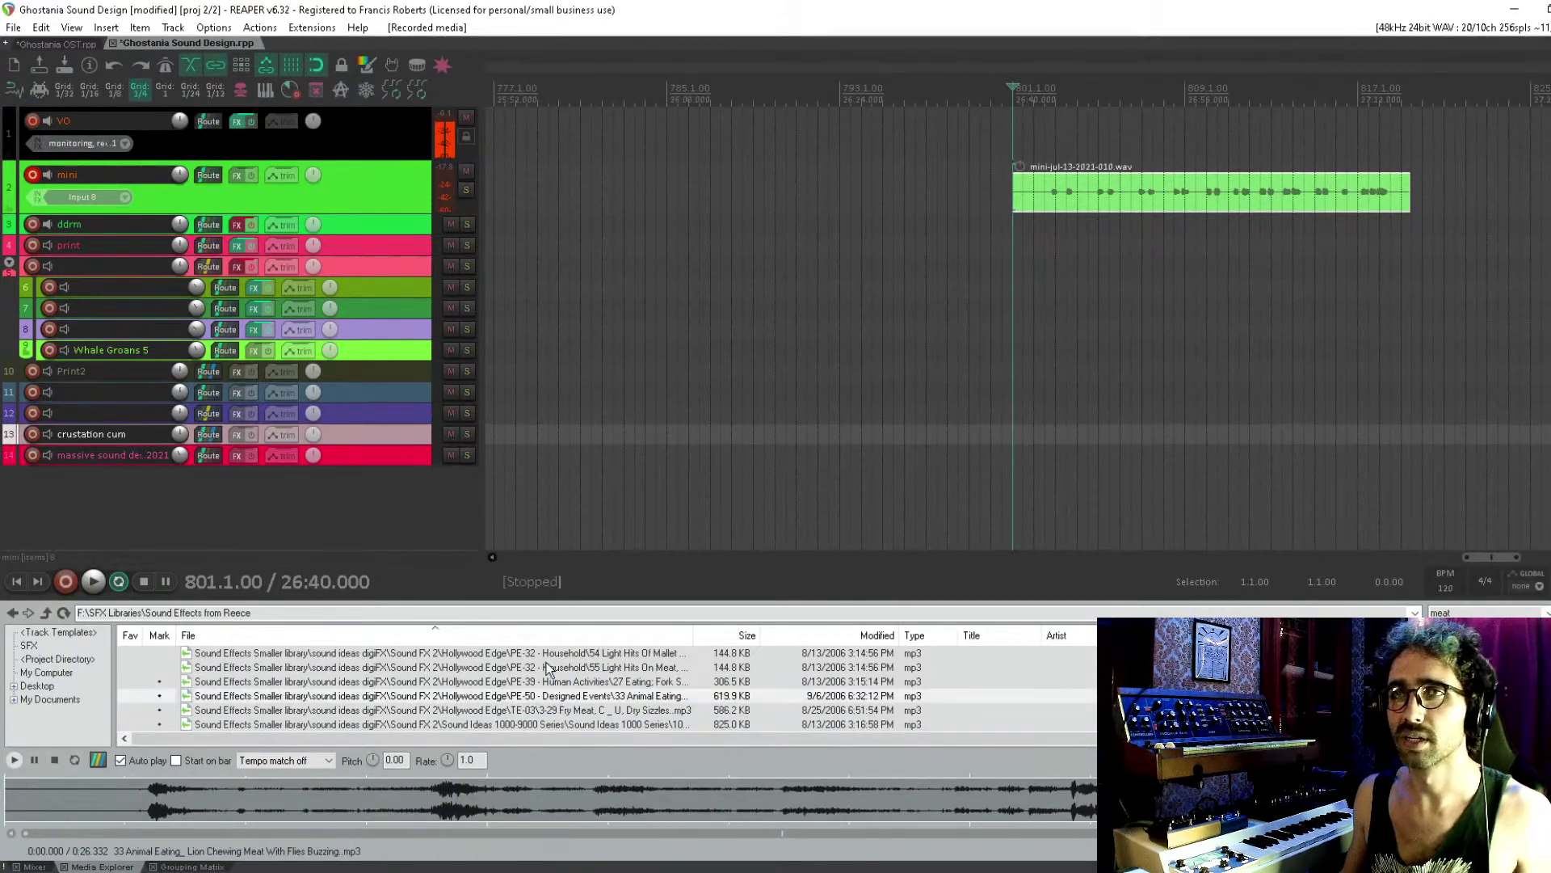
drag(693, 702, 1092, 477)
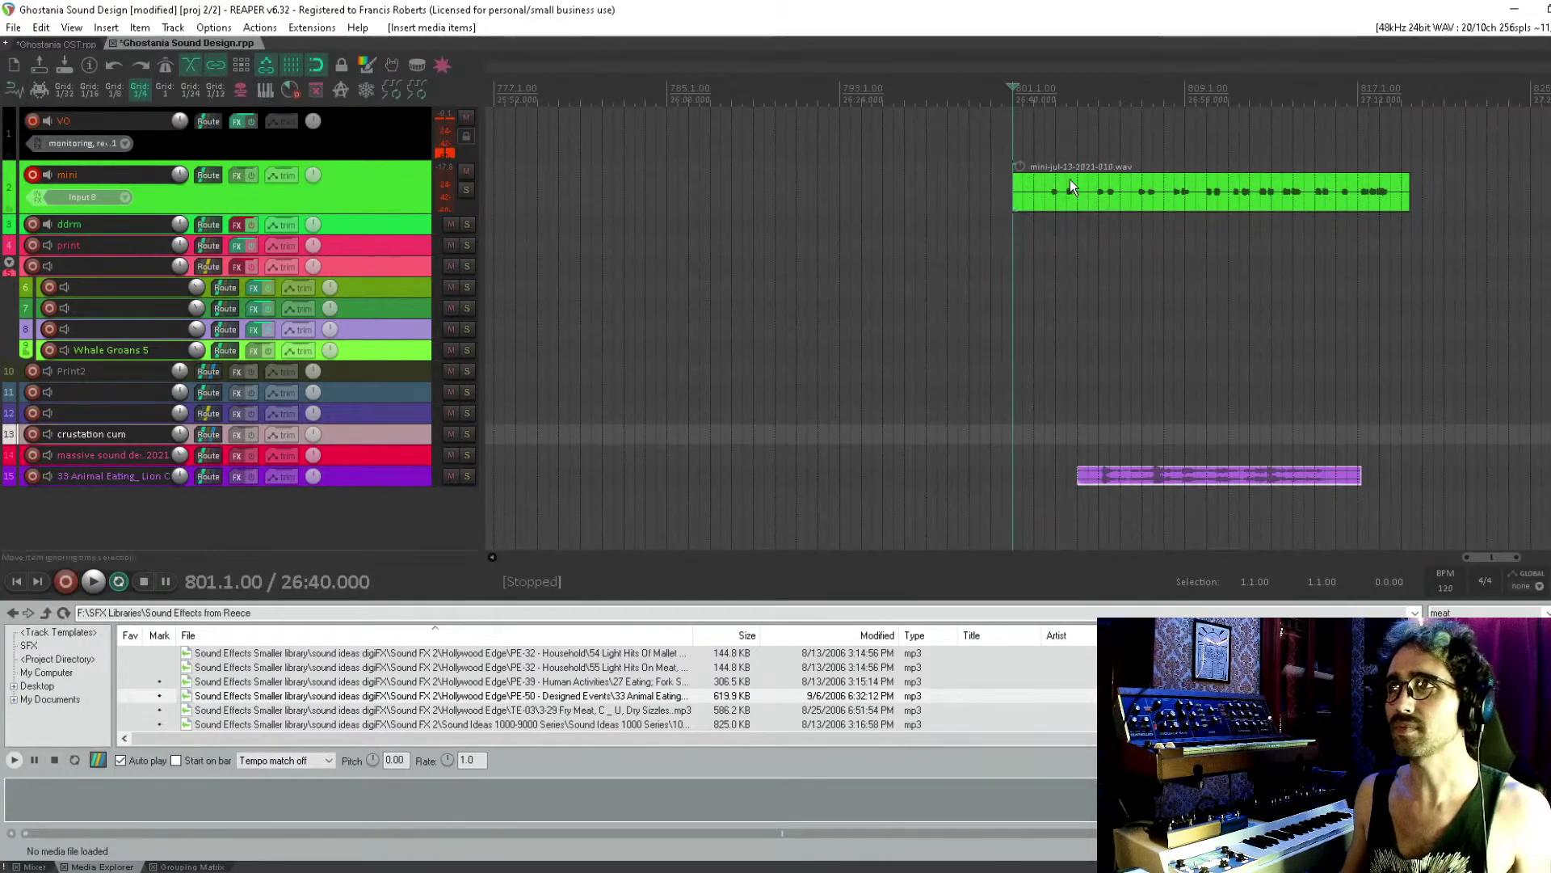
Move mini-jul-13-2021-010.wav onto a new track directly below the lion chewing clip
drag(1070, 187, 1115, 556)
drag(1104, 326, 684, 476)
scroll(370, 475, up, 5)
scroll(369, 472, down, 5)
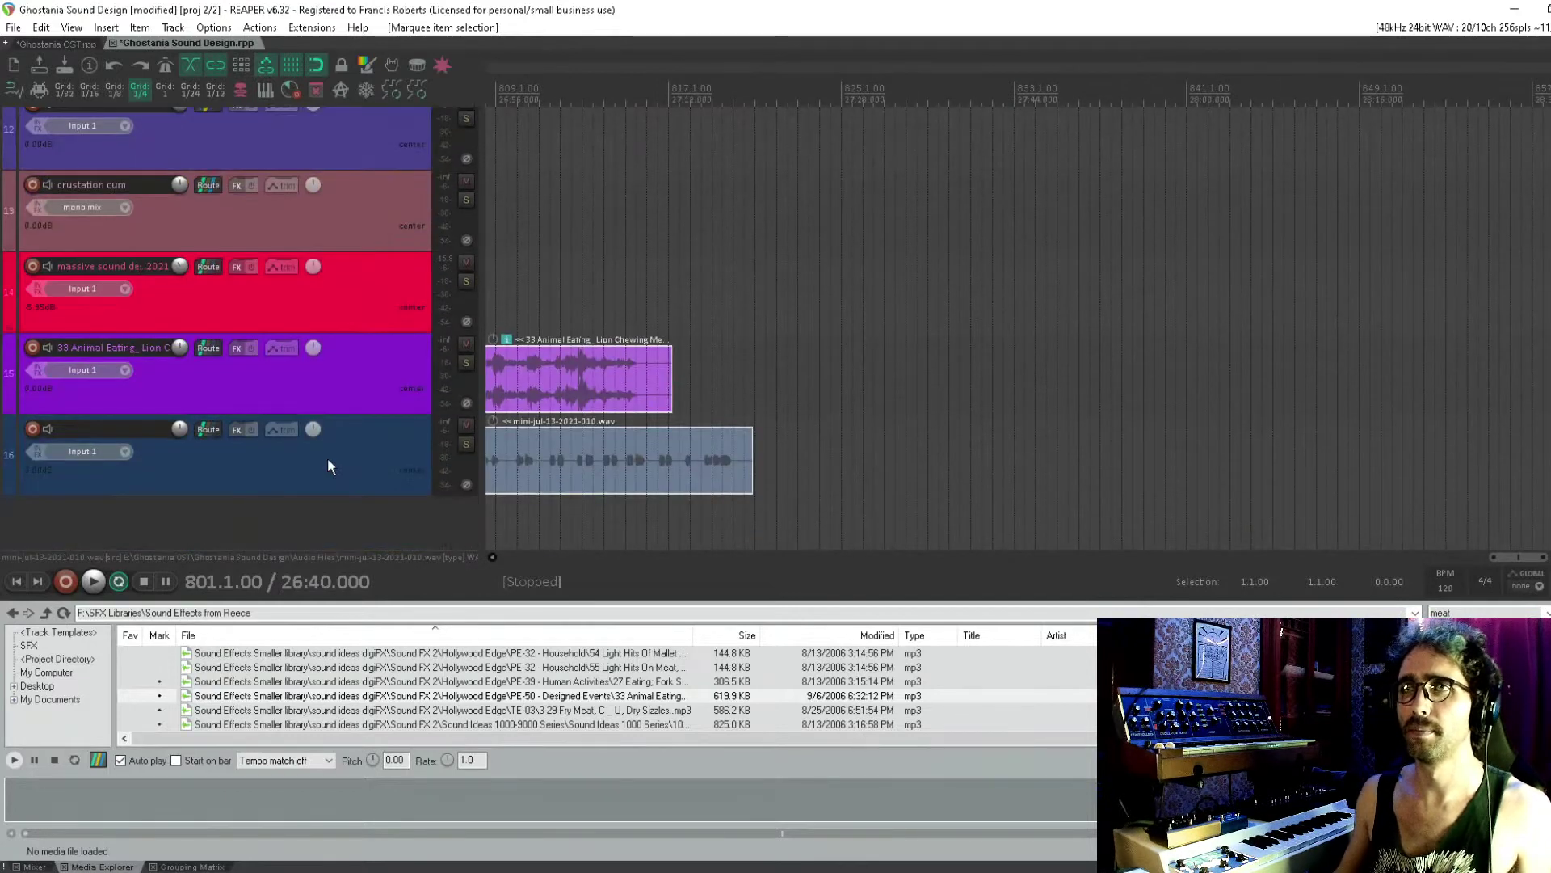
Play the stacked lion and mini clips together from 804.2.00
click(553, 377)
scroll(549, 380, up, 3)
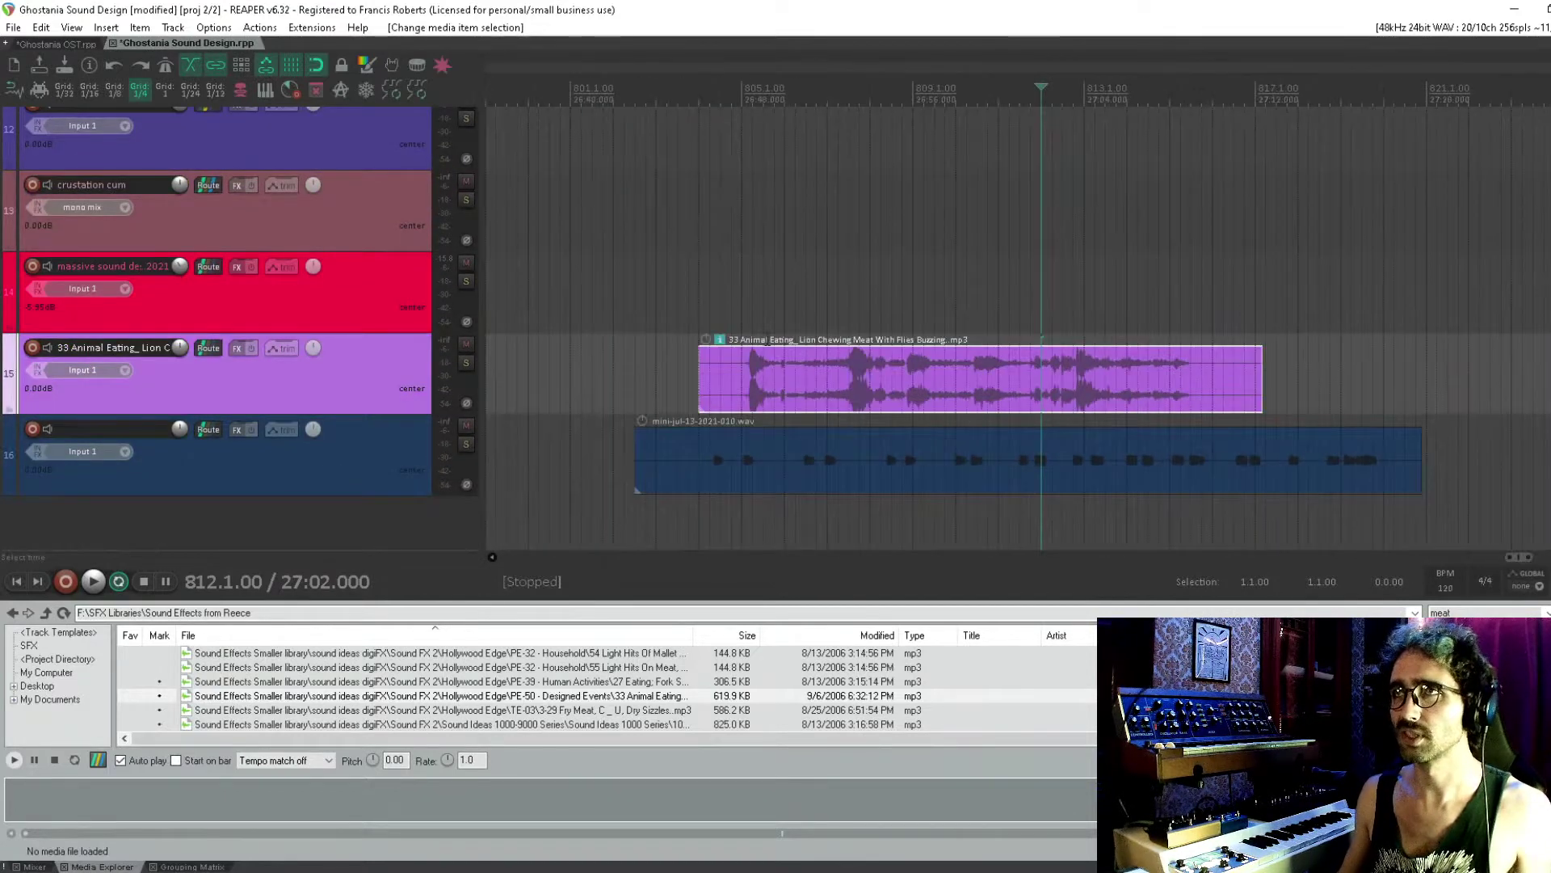
scroll(774, 372, left, 1)
click(772, 443)
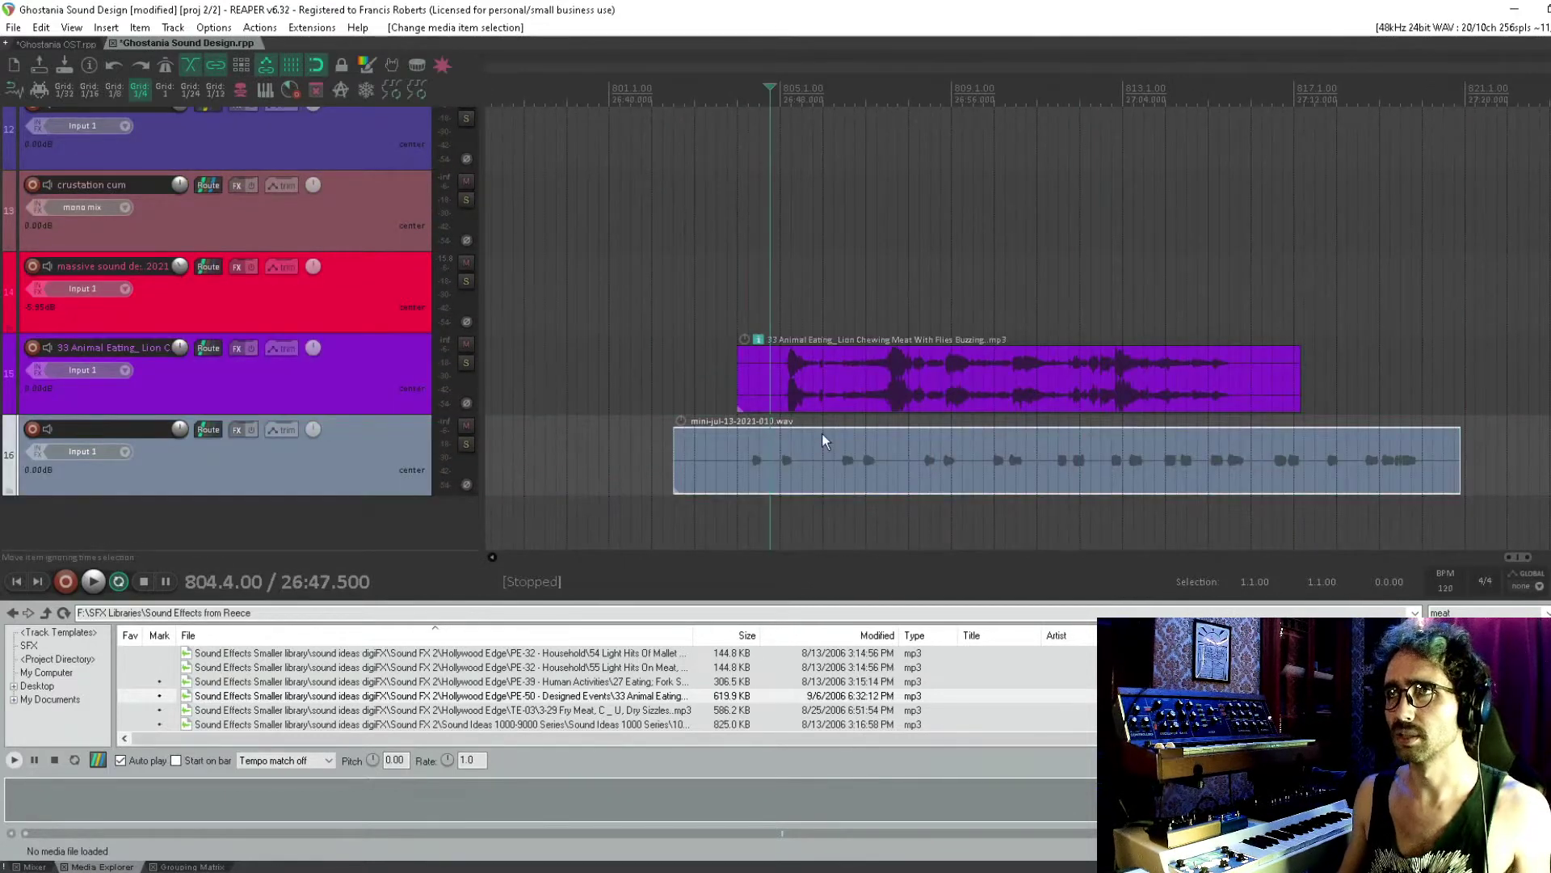
click(751, 447)
key(space)
key(space)
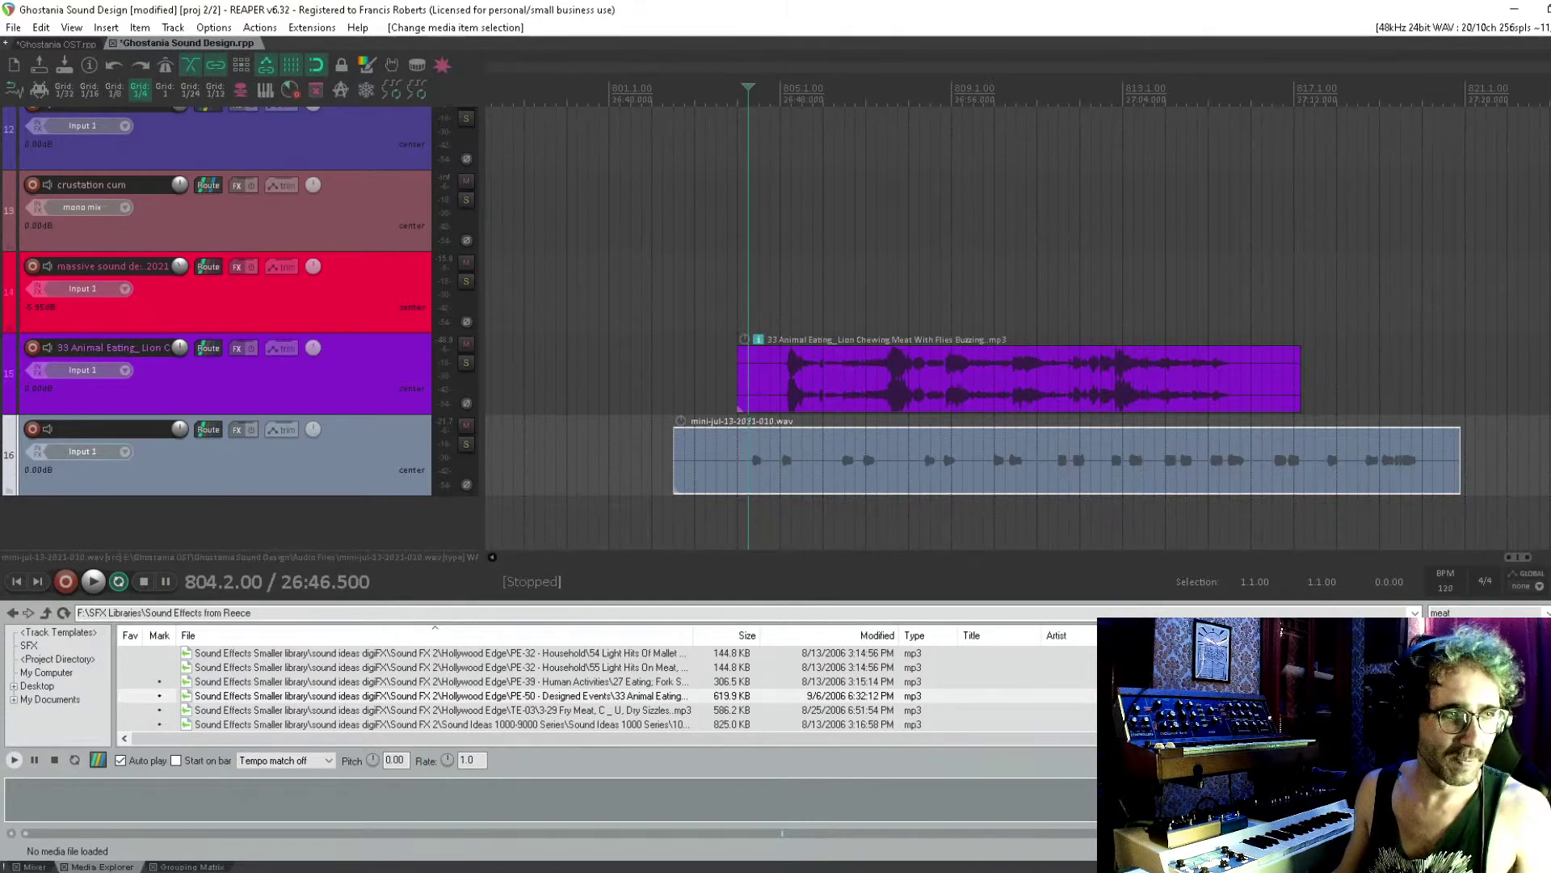
Show the mixer in place of the media browser and save the project
scroll(555, 248, right, 3)
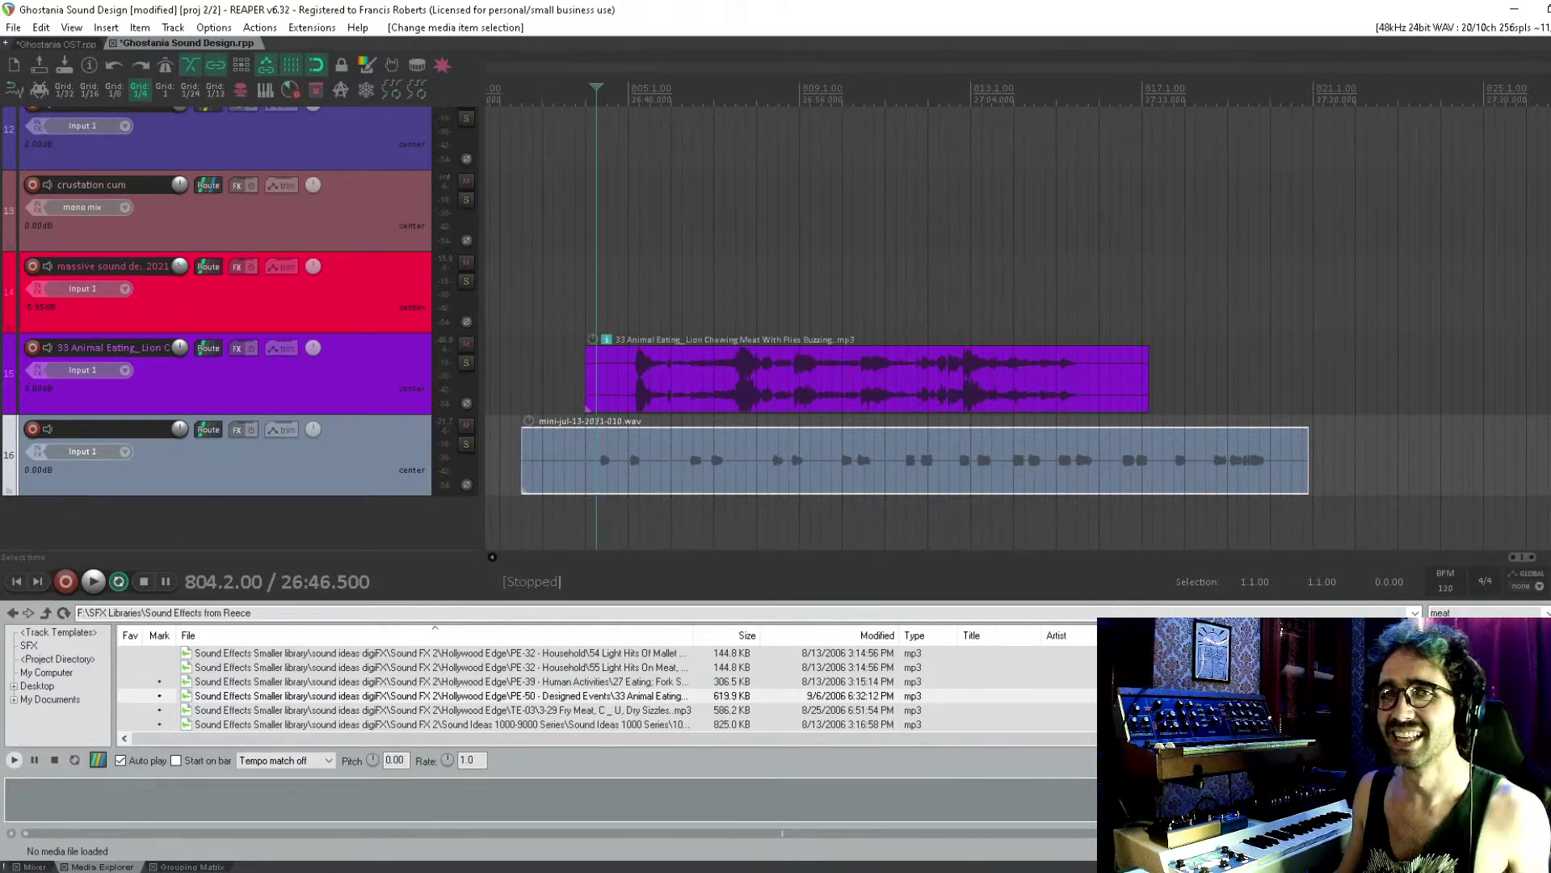
click(32, 866)
click(738, 242)
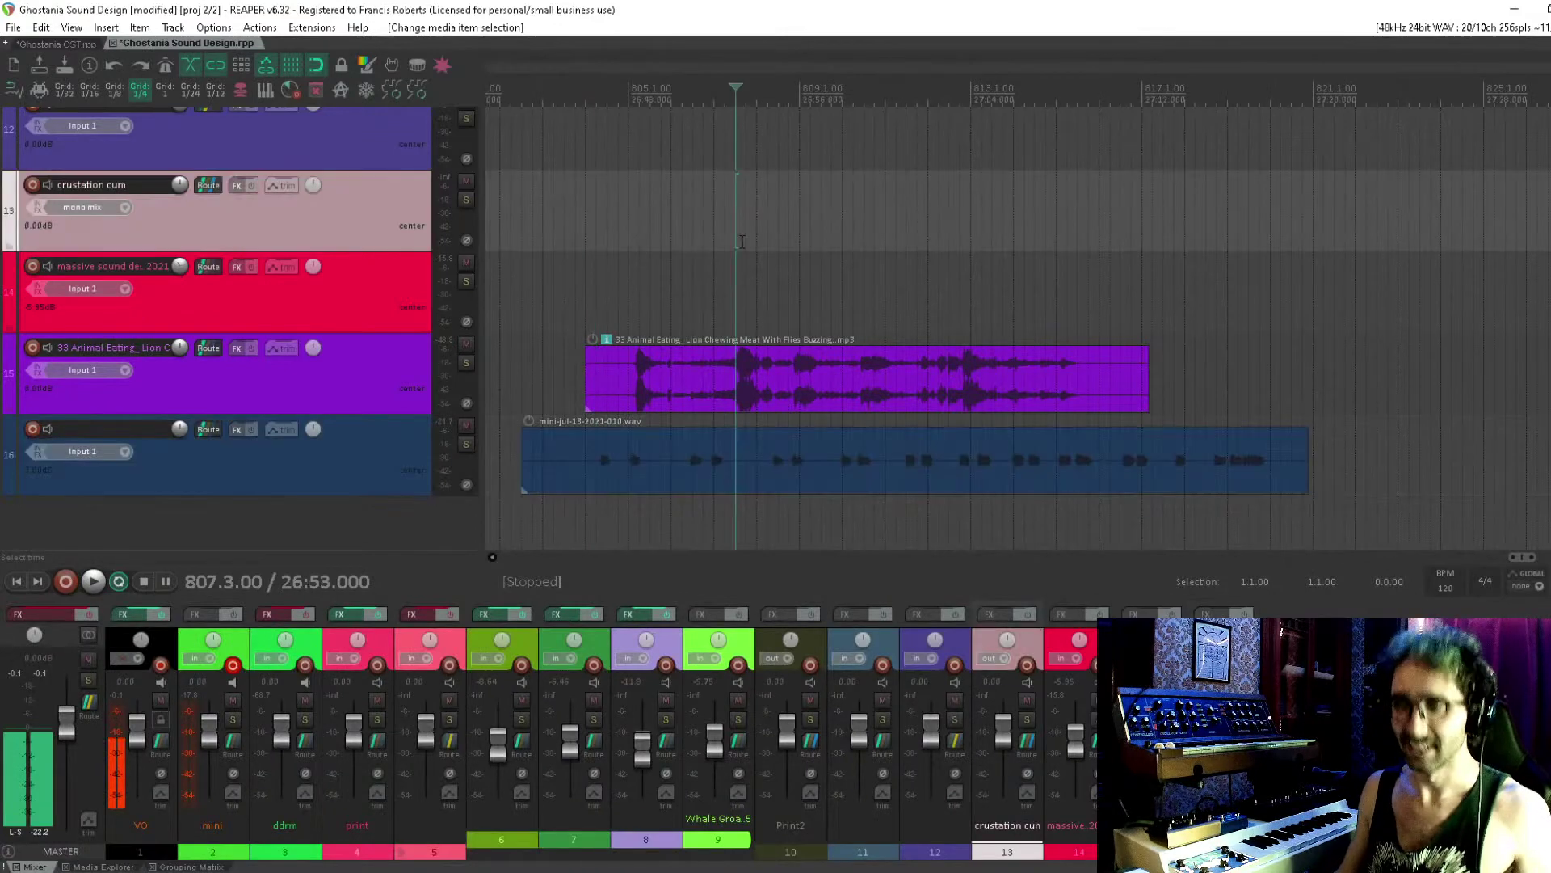
scroll(742, 241, up, 3)
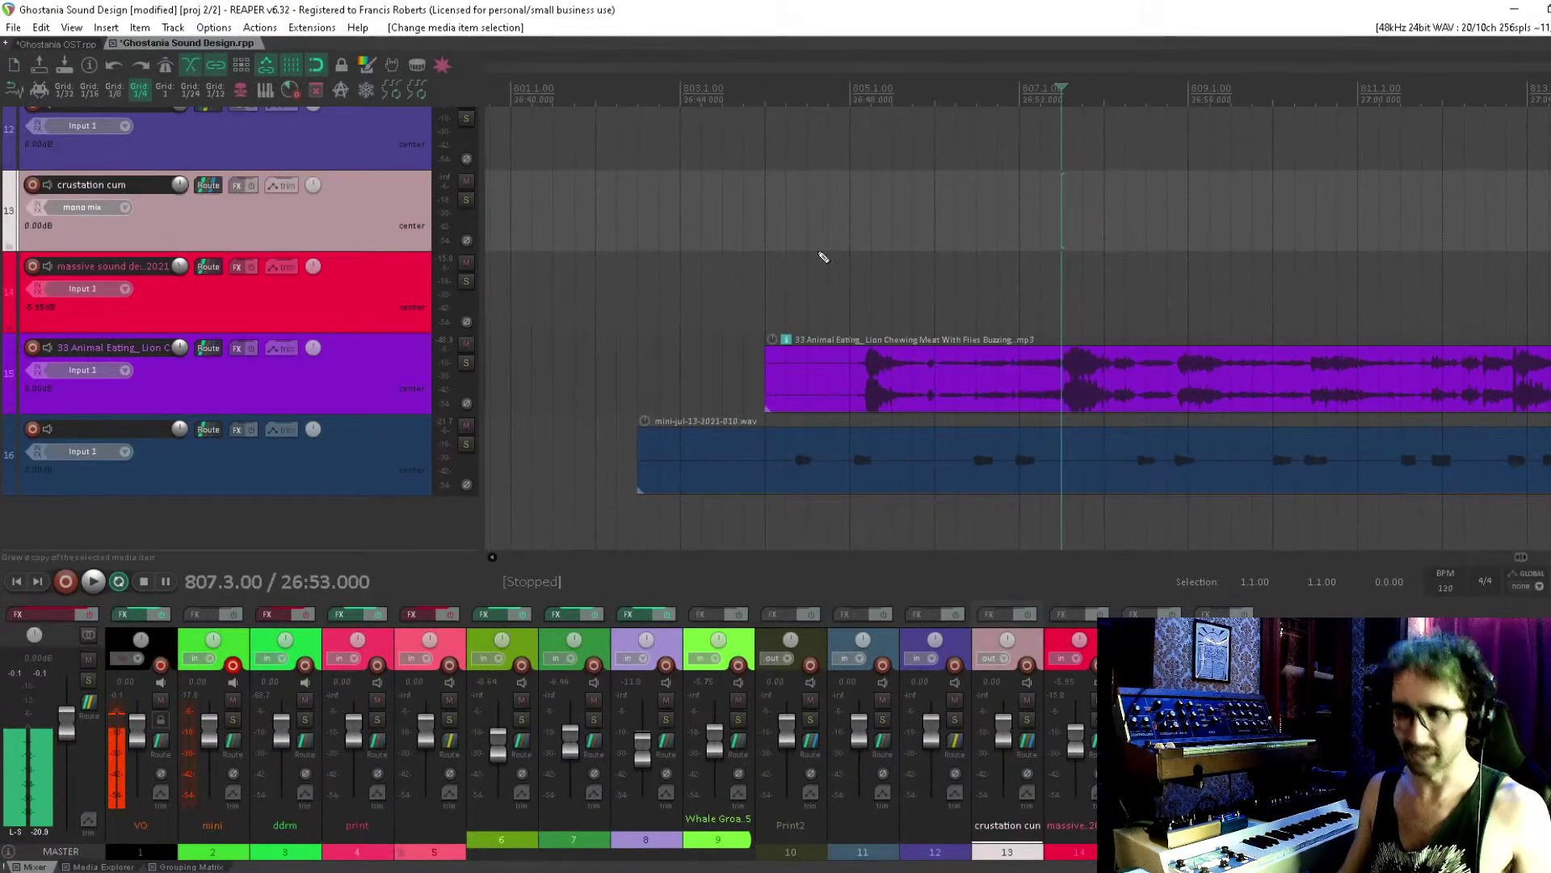
key(ctrl+s)
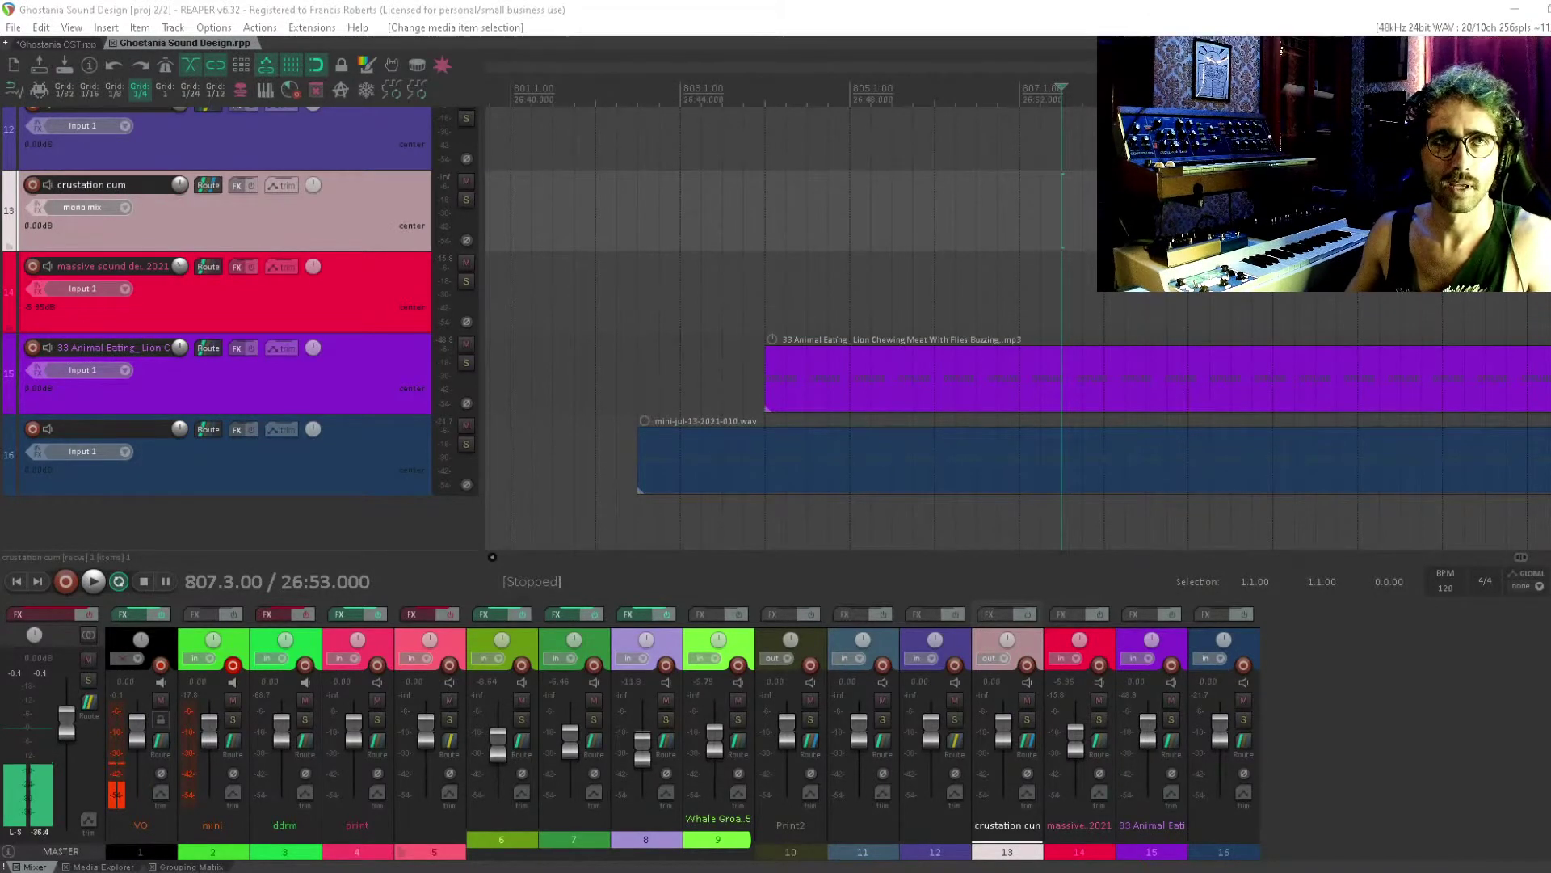
Move the lion chewing clip earlier so its first burst meets the first mini hit, and play the two together
click(978, 274)
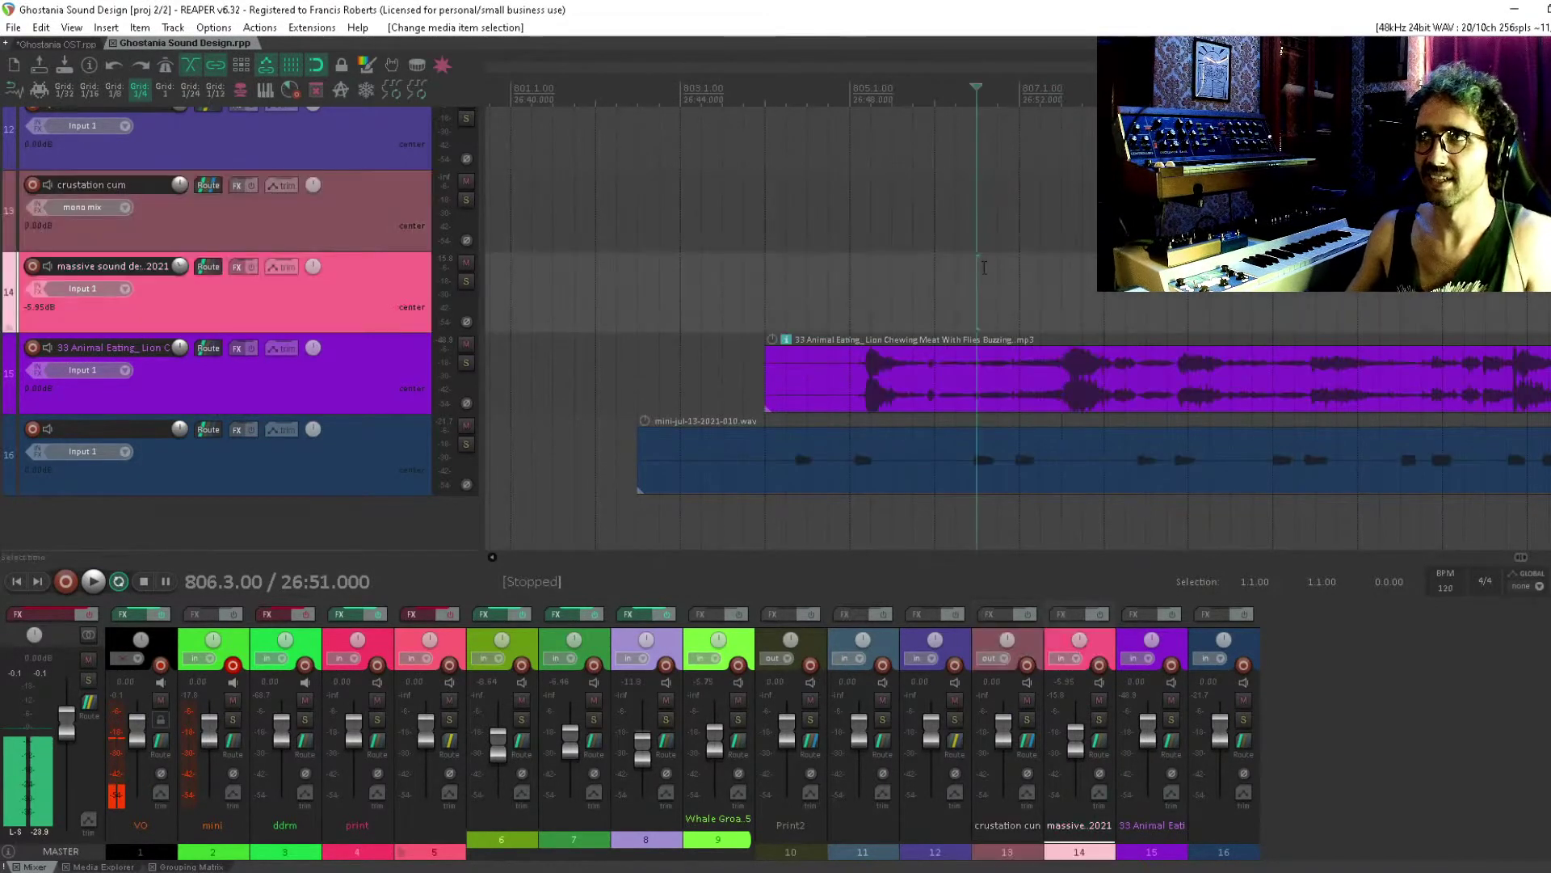
scroll(899, 247, right, 1)
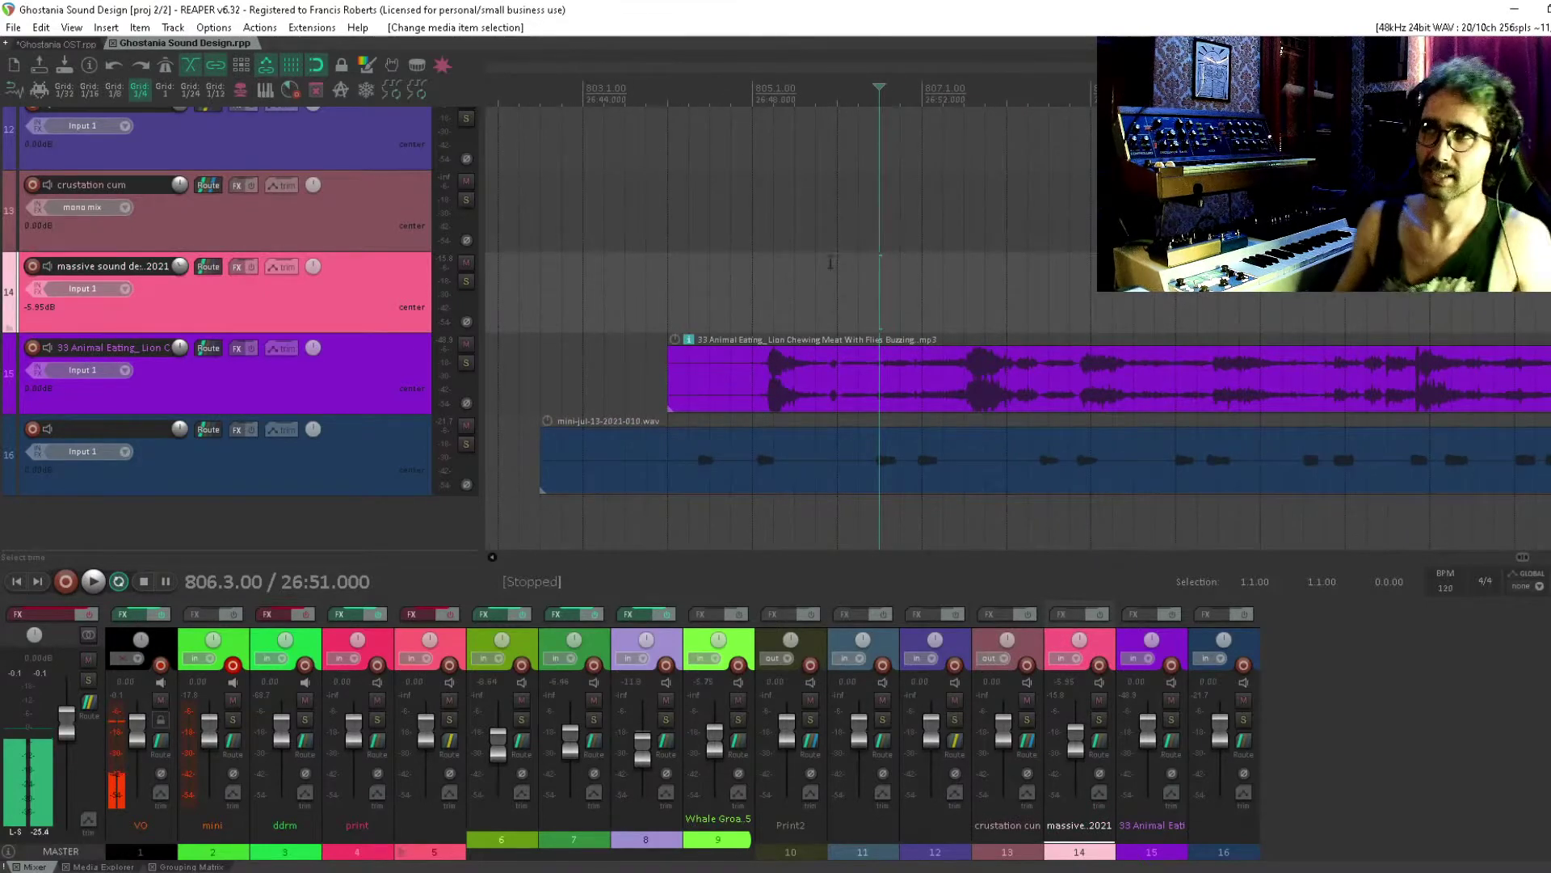
drag(869, 386, 812, 388)
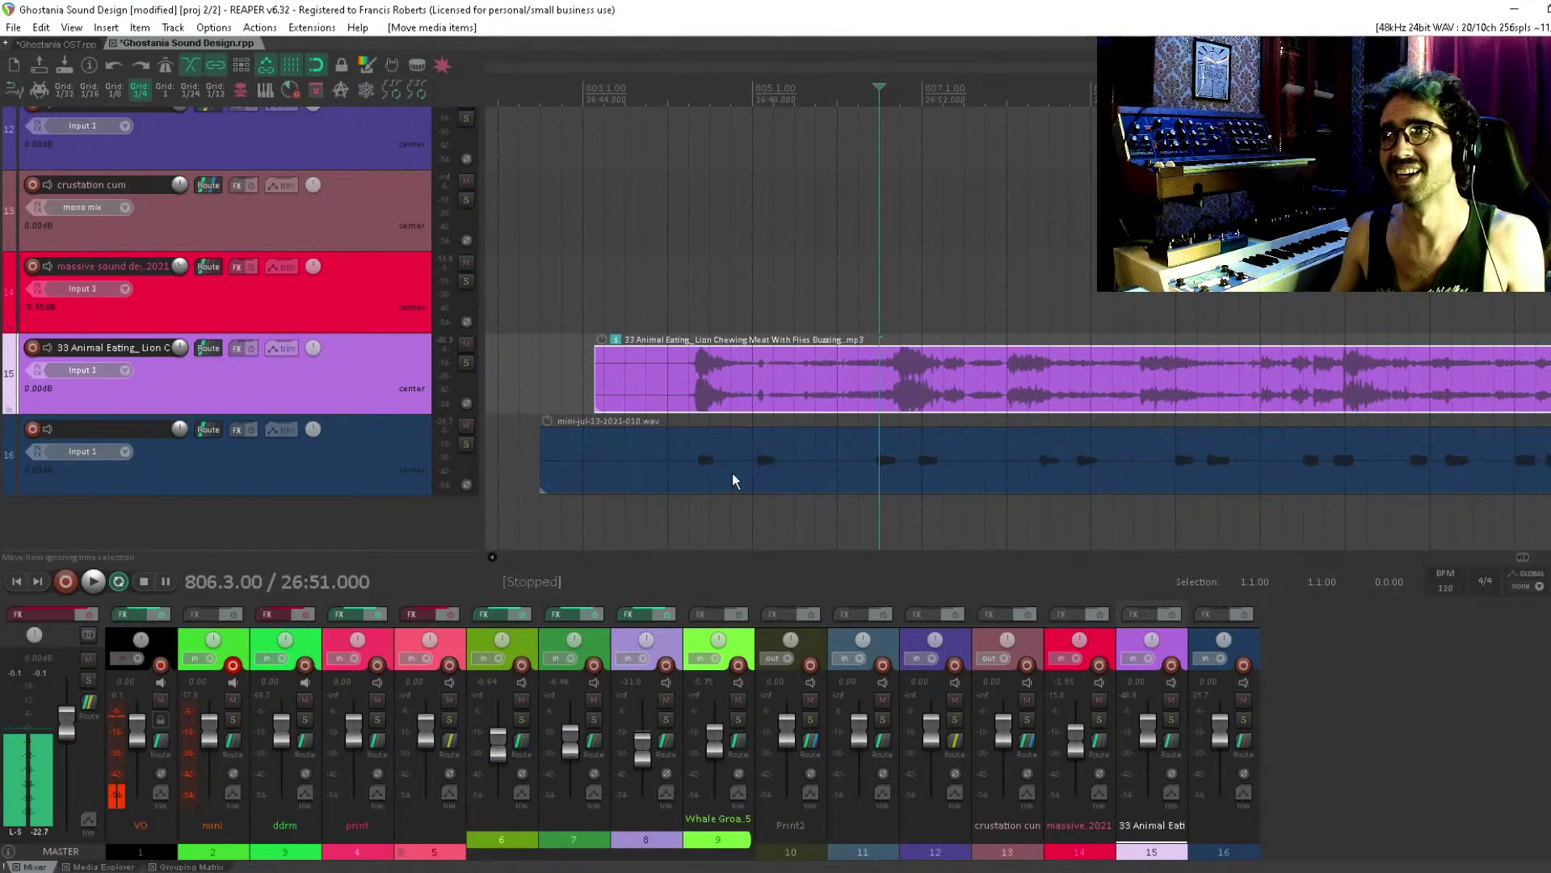
click(677, 457)
key(space)
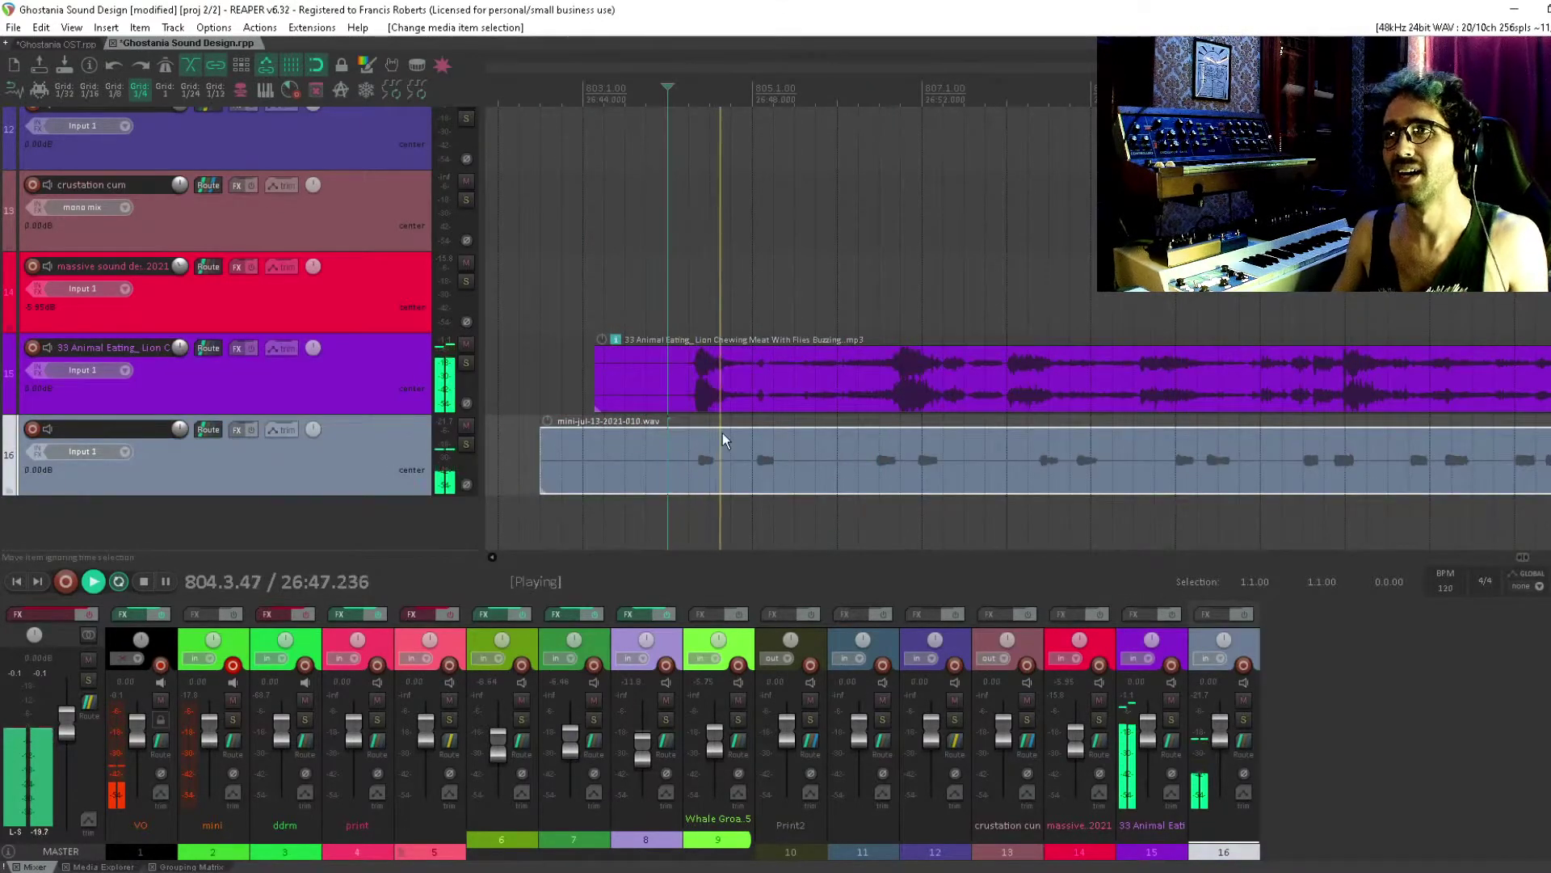
key(space)
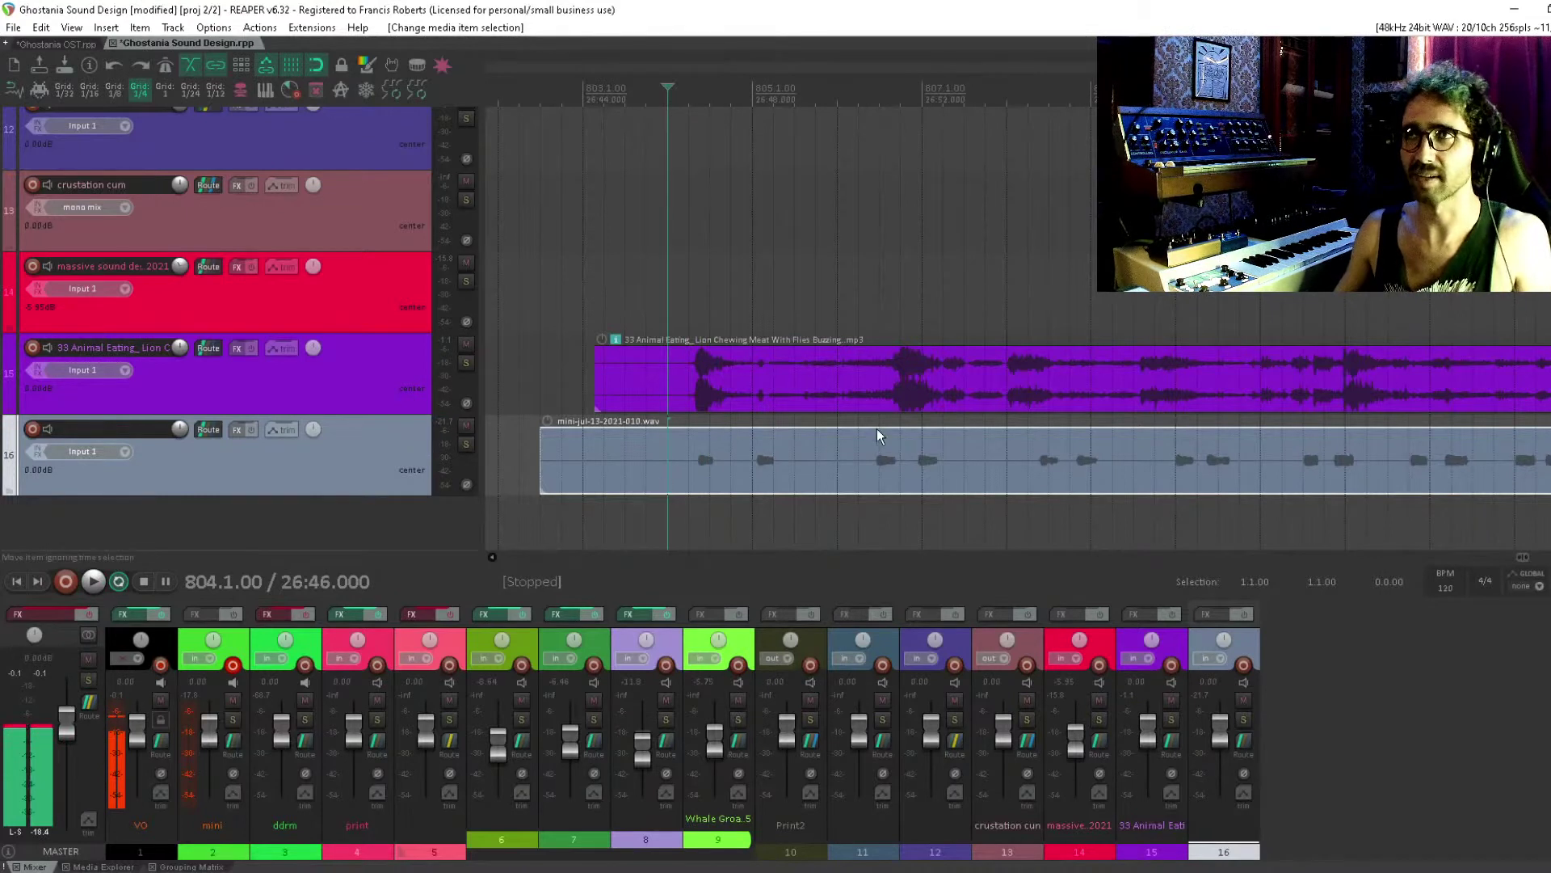
Replay both clips from just before the first burst and from around 806.2.00 to judge how they layer
click(691, 454)
key(space)
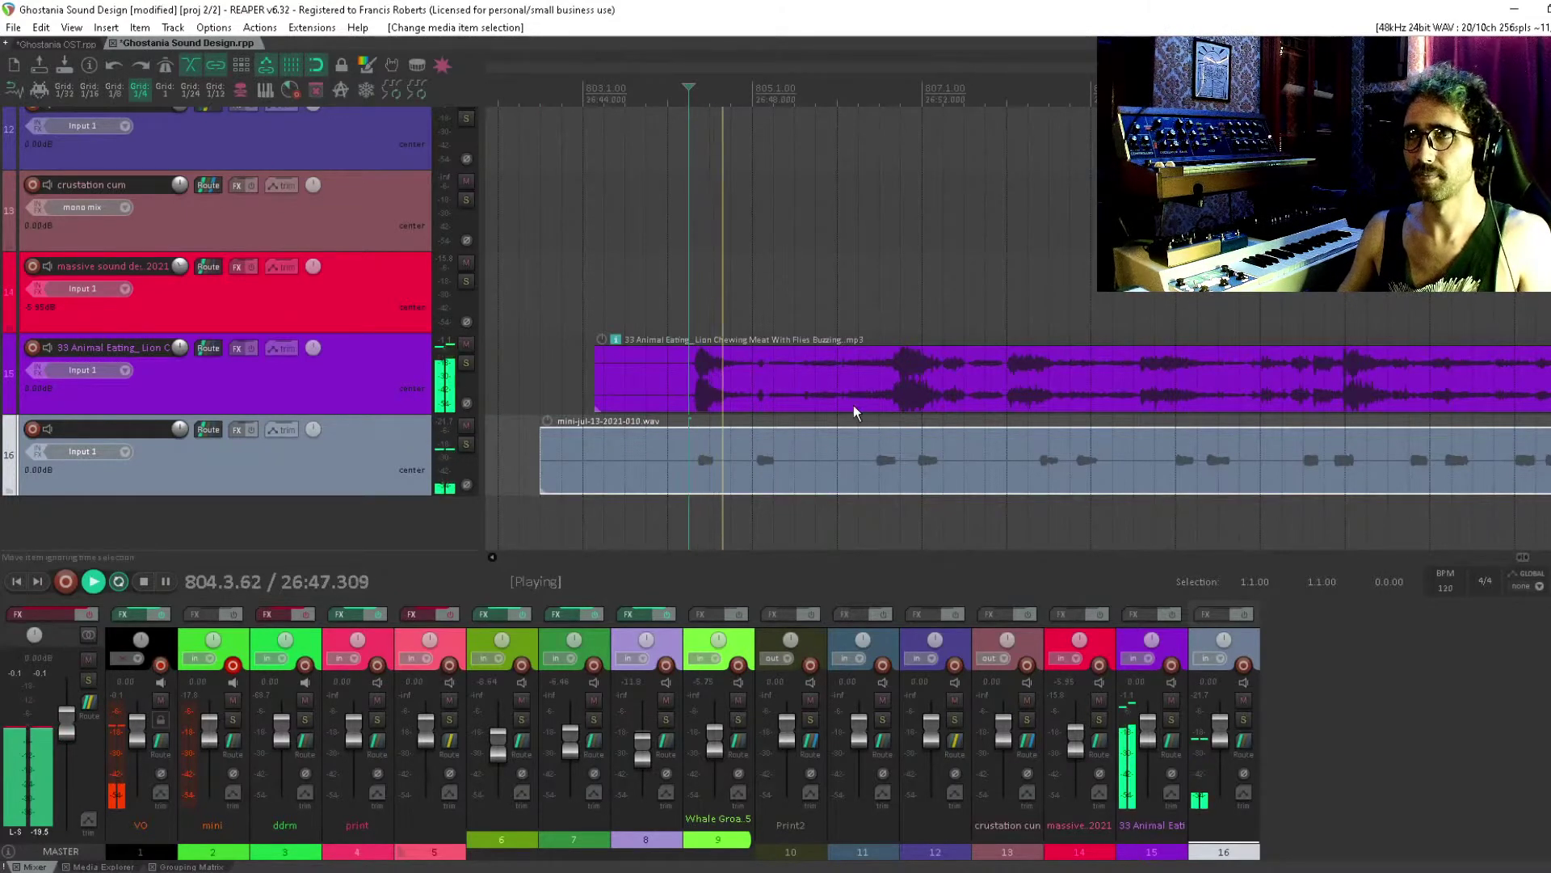
key(space)
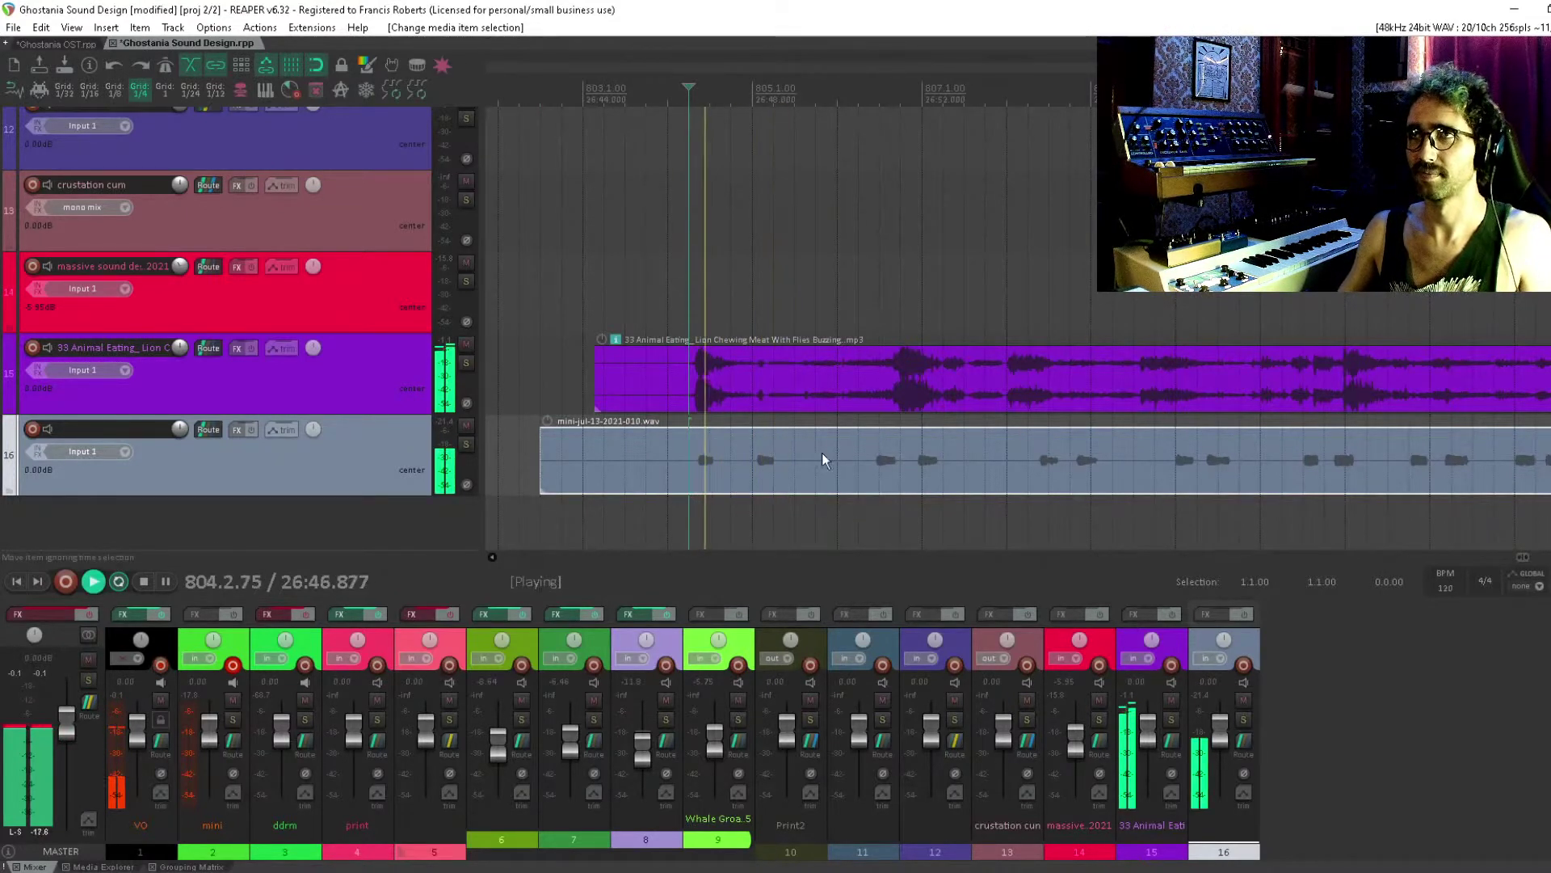
drag(853, 451, 846, 446)
key(space)
key(space)
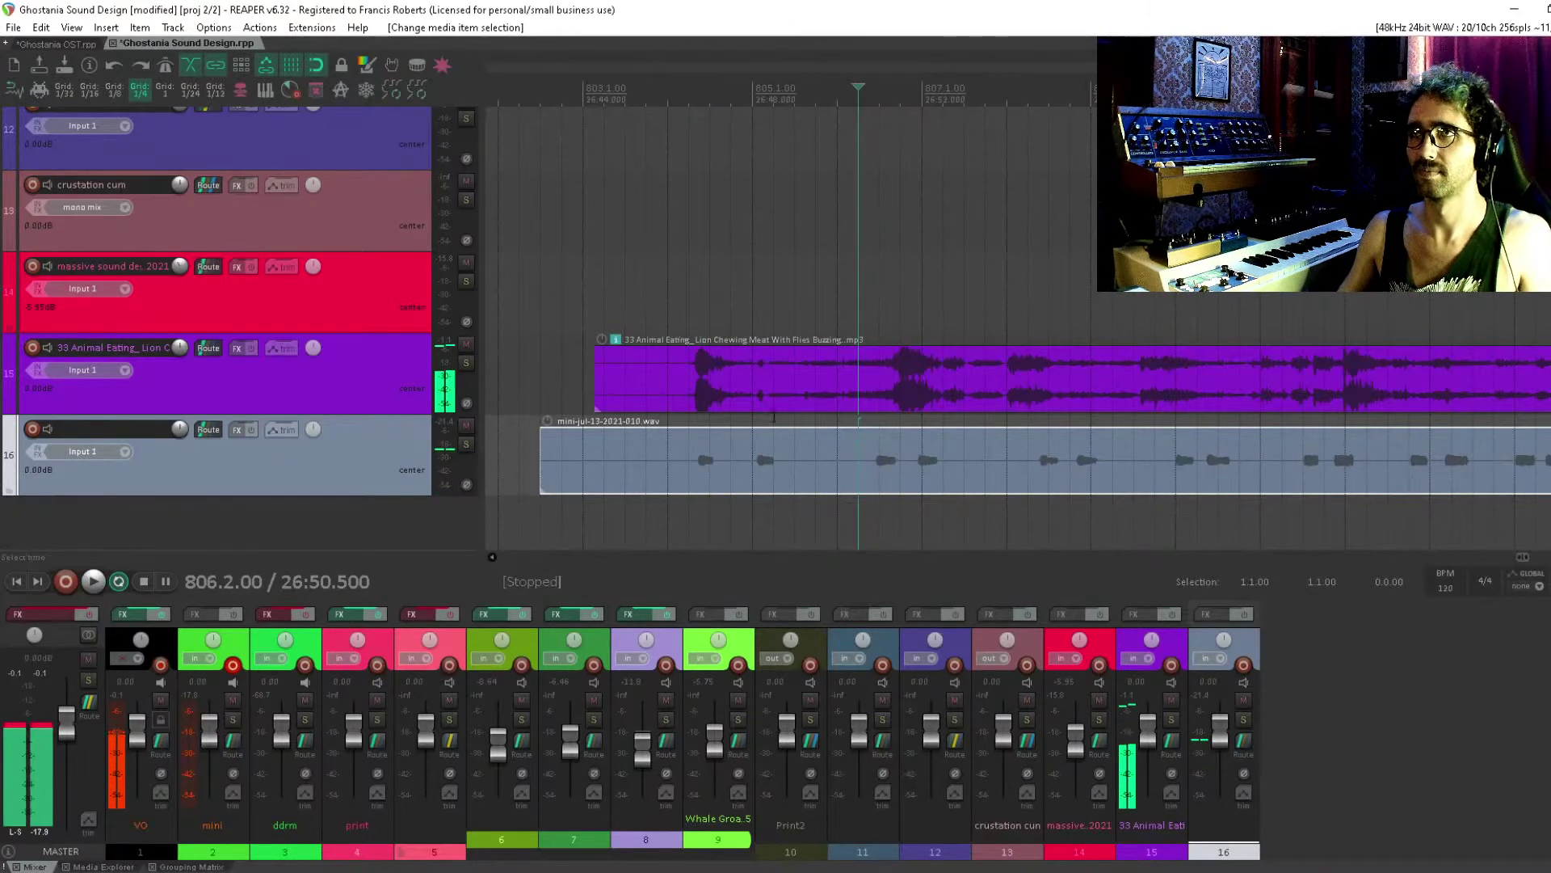
Loop the range 804.2.00 to 805.1.00 and nudge the lion clip slightly later to line up with the first mini hit
click(645, 380)
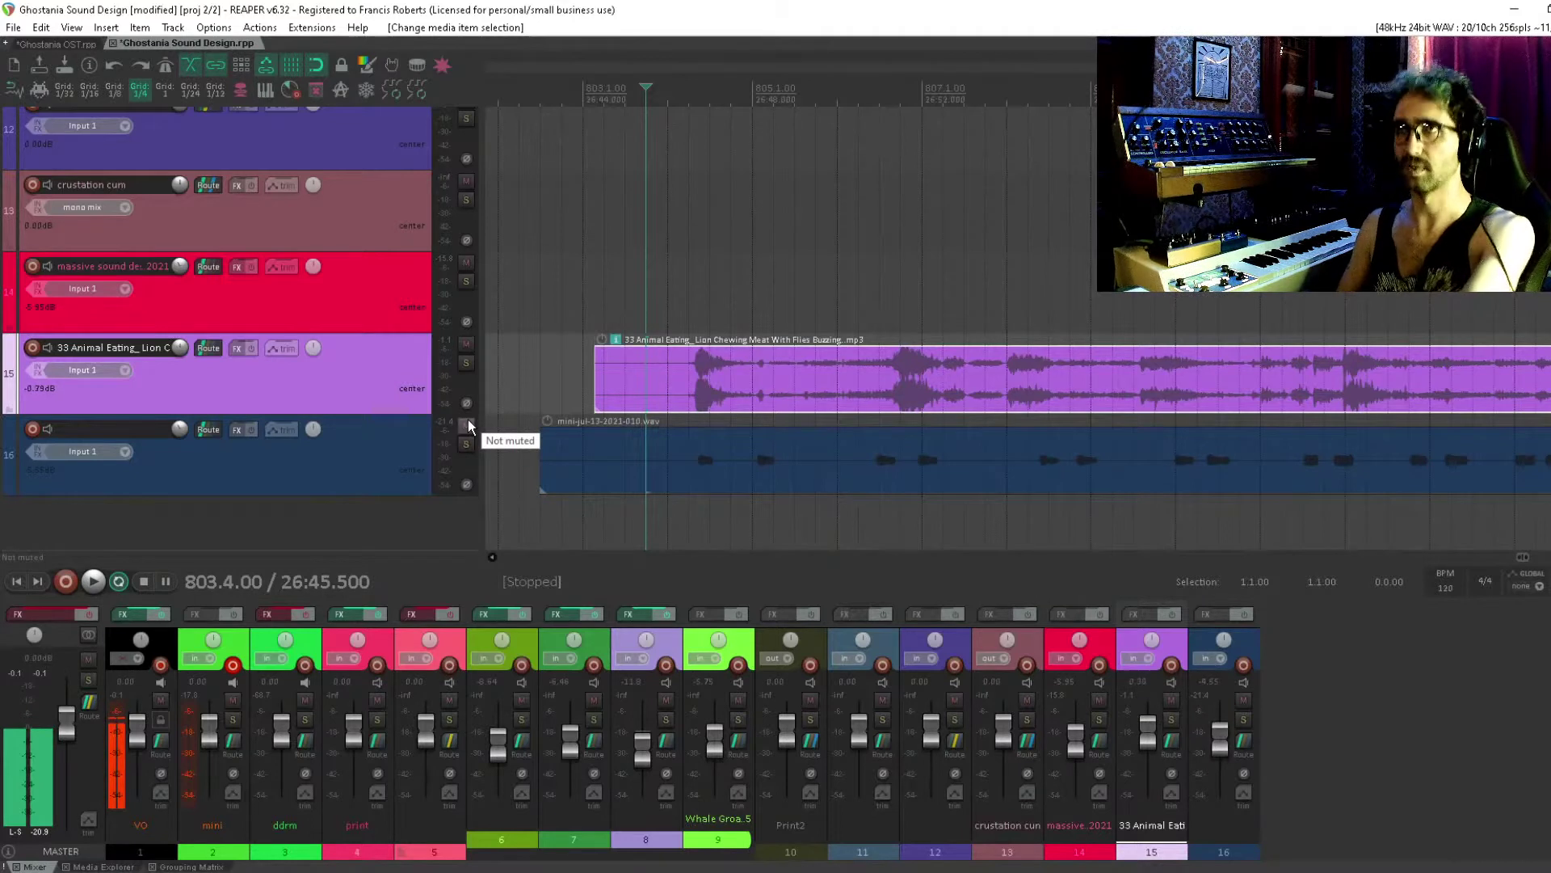
drag(691, 290, 743, 288)
key(space)
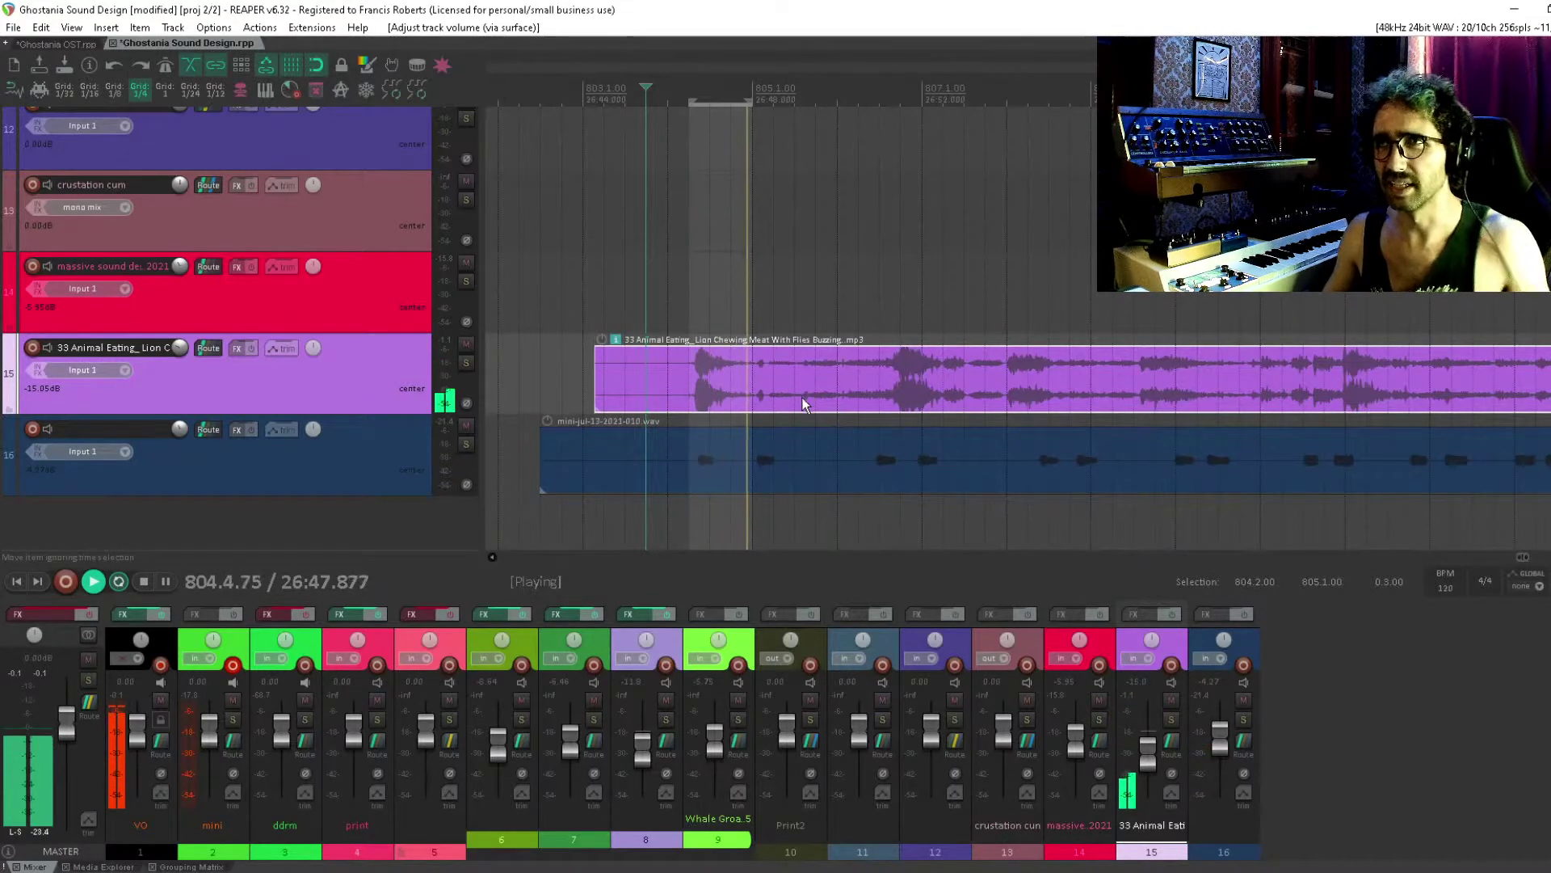
scroll(707, 391, up, 5)
drag(896, 392, 952, 390)
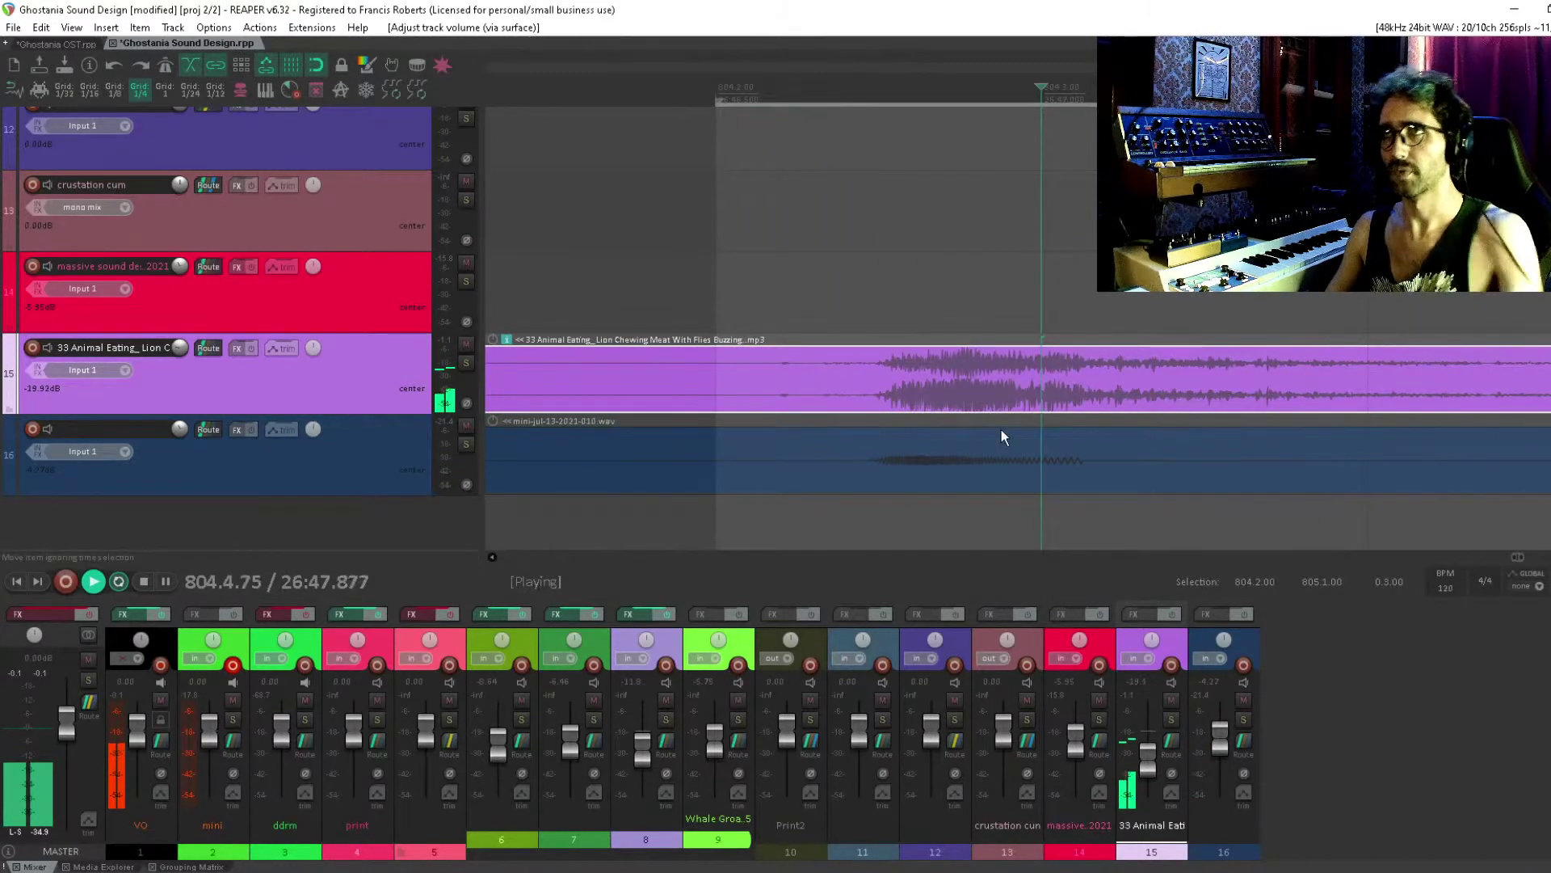
key(space)
Split the lion and mini clips at 804.2.00 and 805.1.00 to isolate the first burst
click(1049, 341)
scroll(943, 362, down, 3)
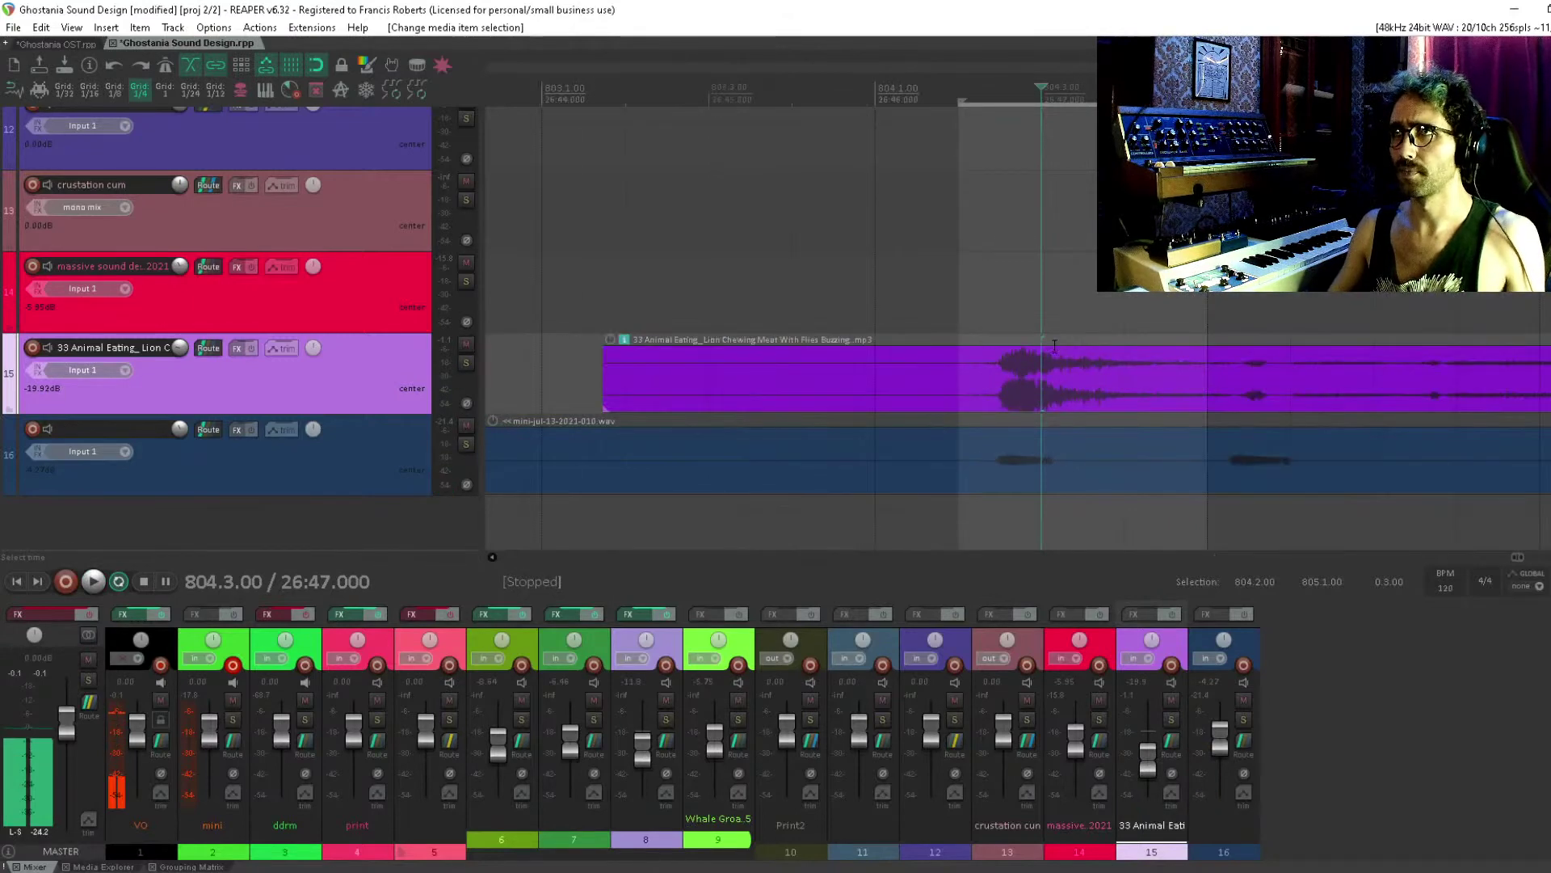
click(944, 362)
key(s)
click(1233, 353)
key(s)
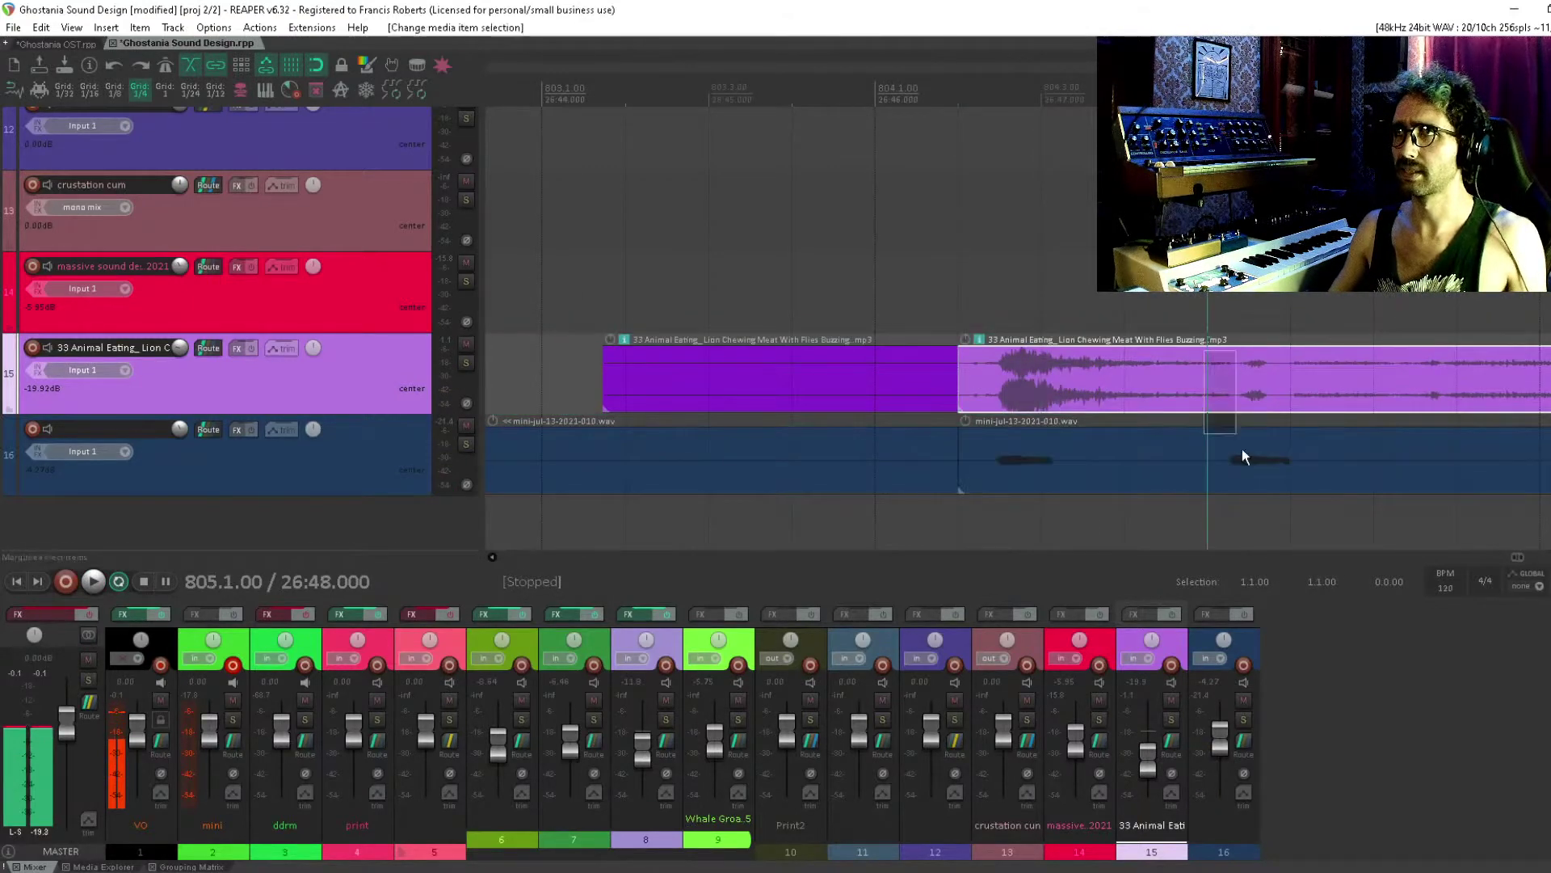
Delete the clip pieces before the first burst and move the isolated pair earlier to start at 803.3.00
drag(763, 339, 859, 526)
key(Delete)
drag(976, 362, 803, 369)
Mute the remaining lion and mini clips from 805.1.00 onward, then select the isolated pair
drag(1180, 349, 1368, 475)
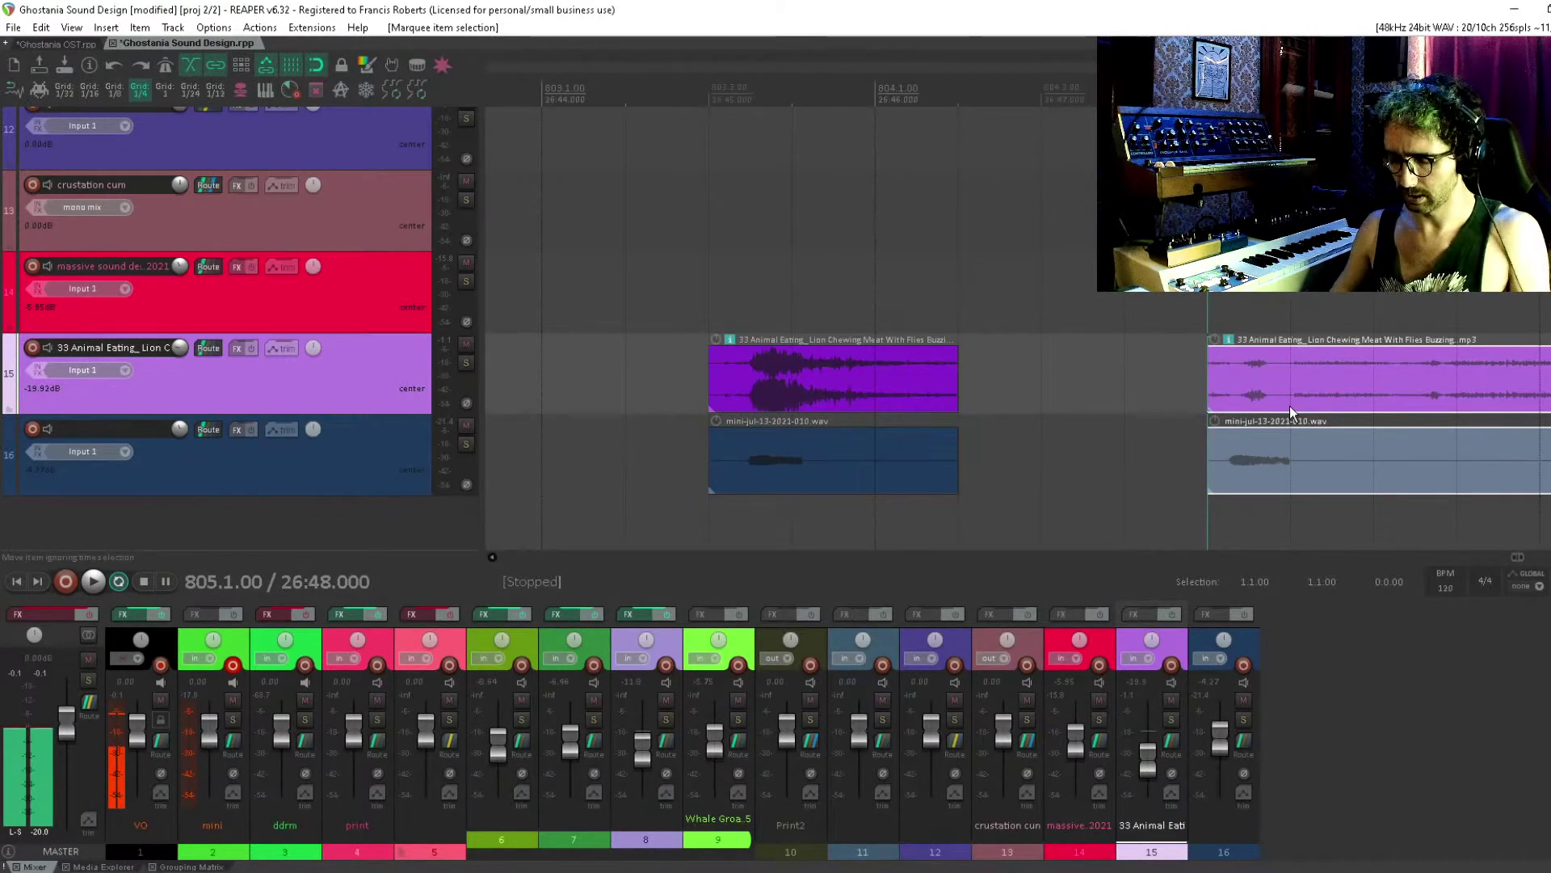
key(u)
drag(1077, 389, 898, 439)
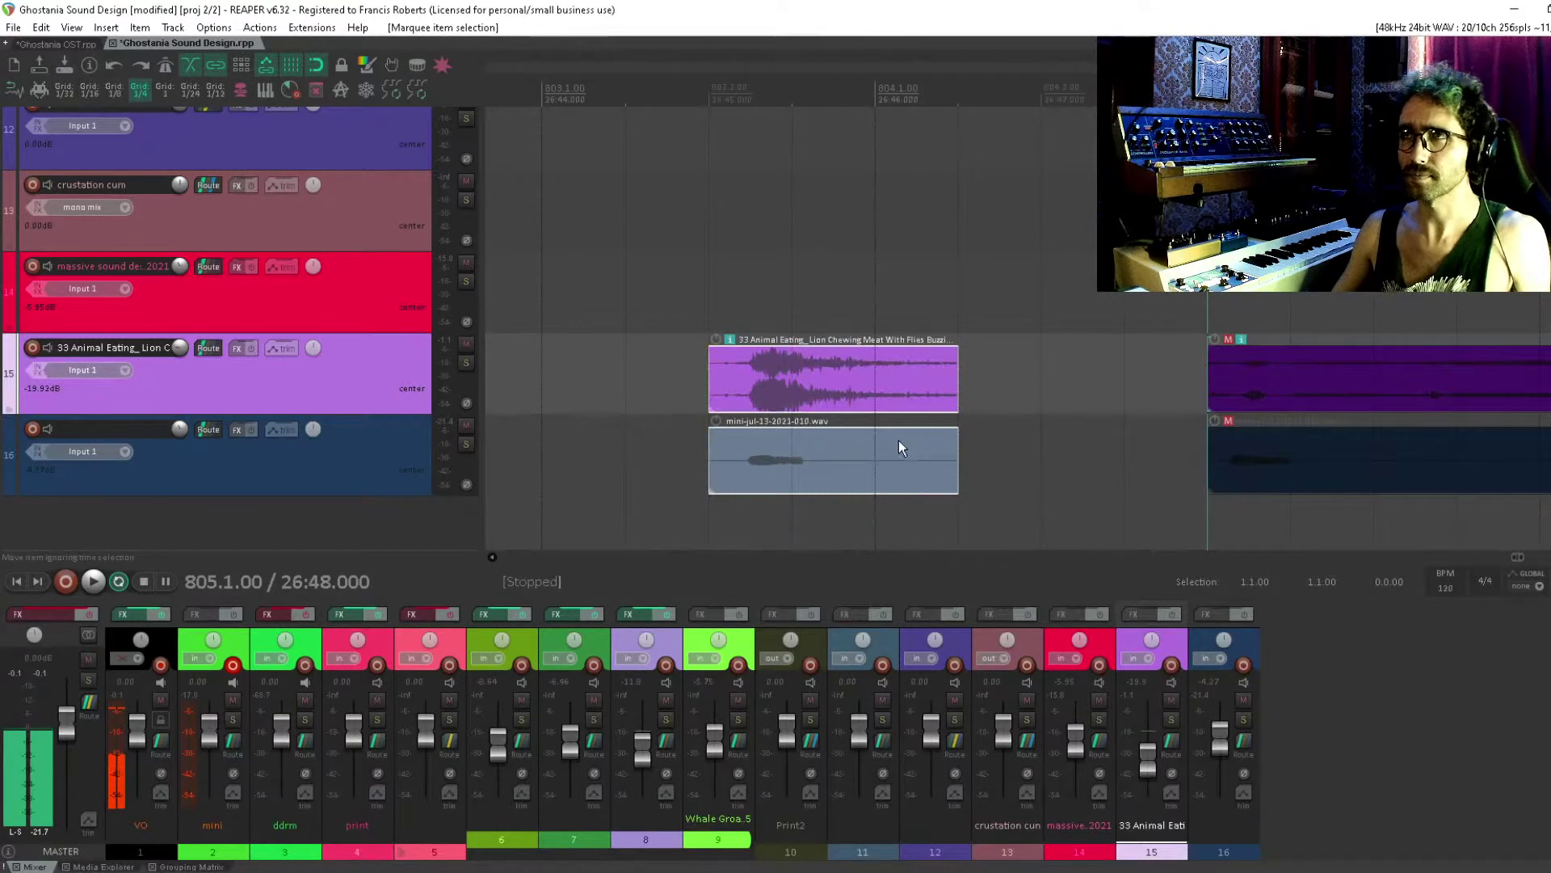
Enlarge the isolated pair's waveforms and nudge the mini clip slightly later so its onset matches the lion burst
click(773, 366)
scroll(772, 366, up, 4)
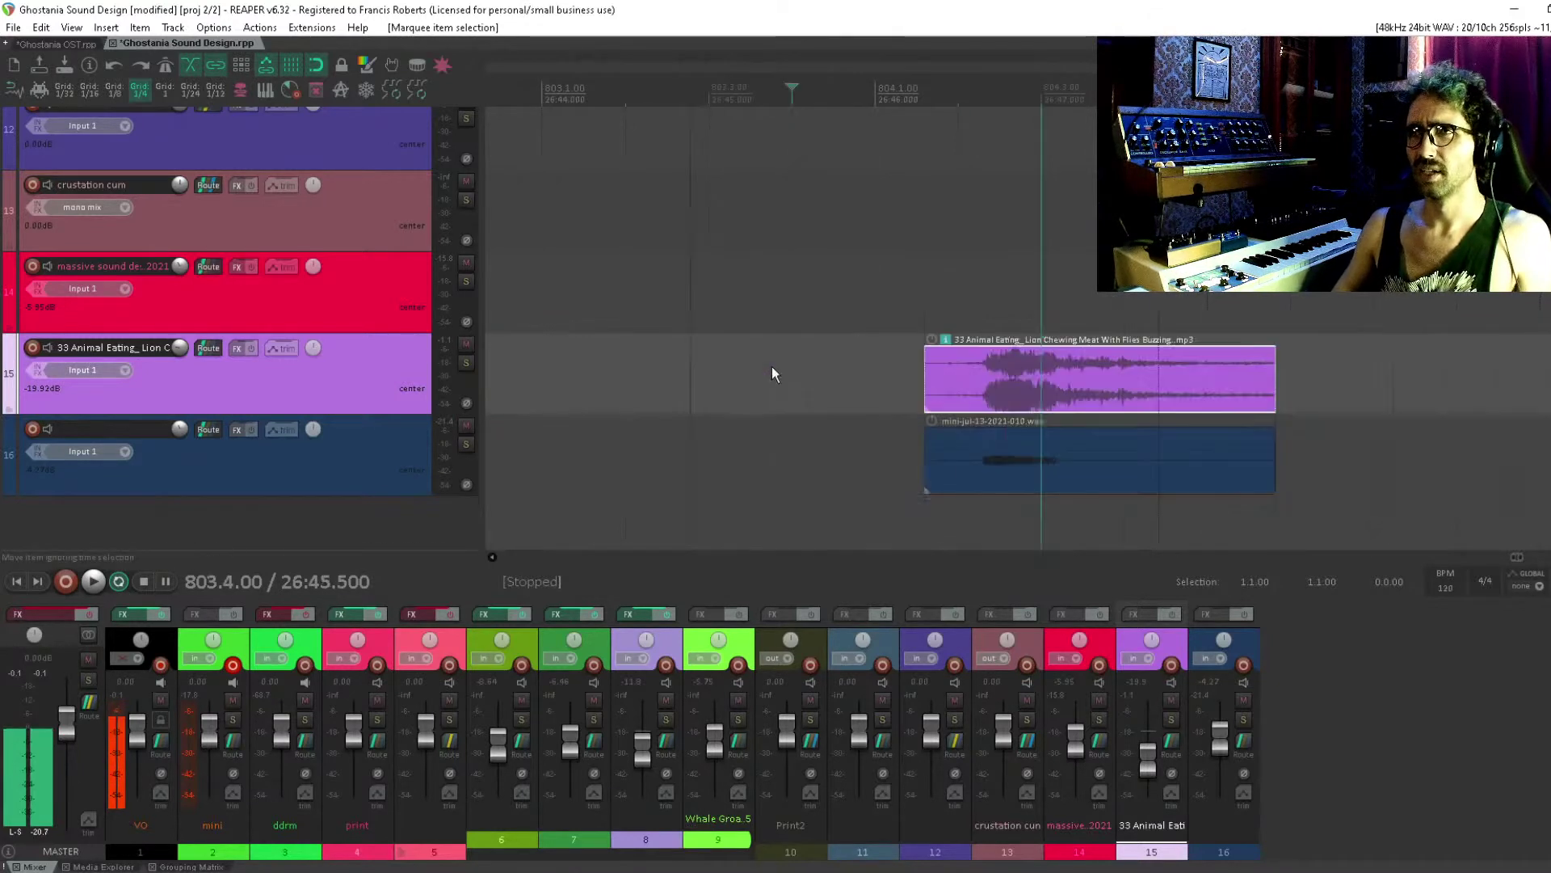
scroll(841, 391, down, 2)
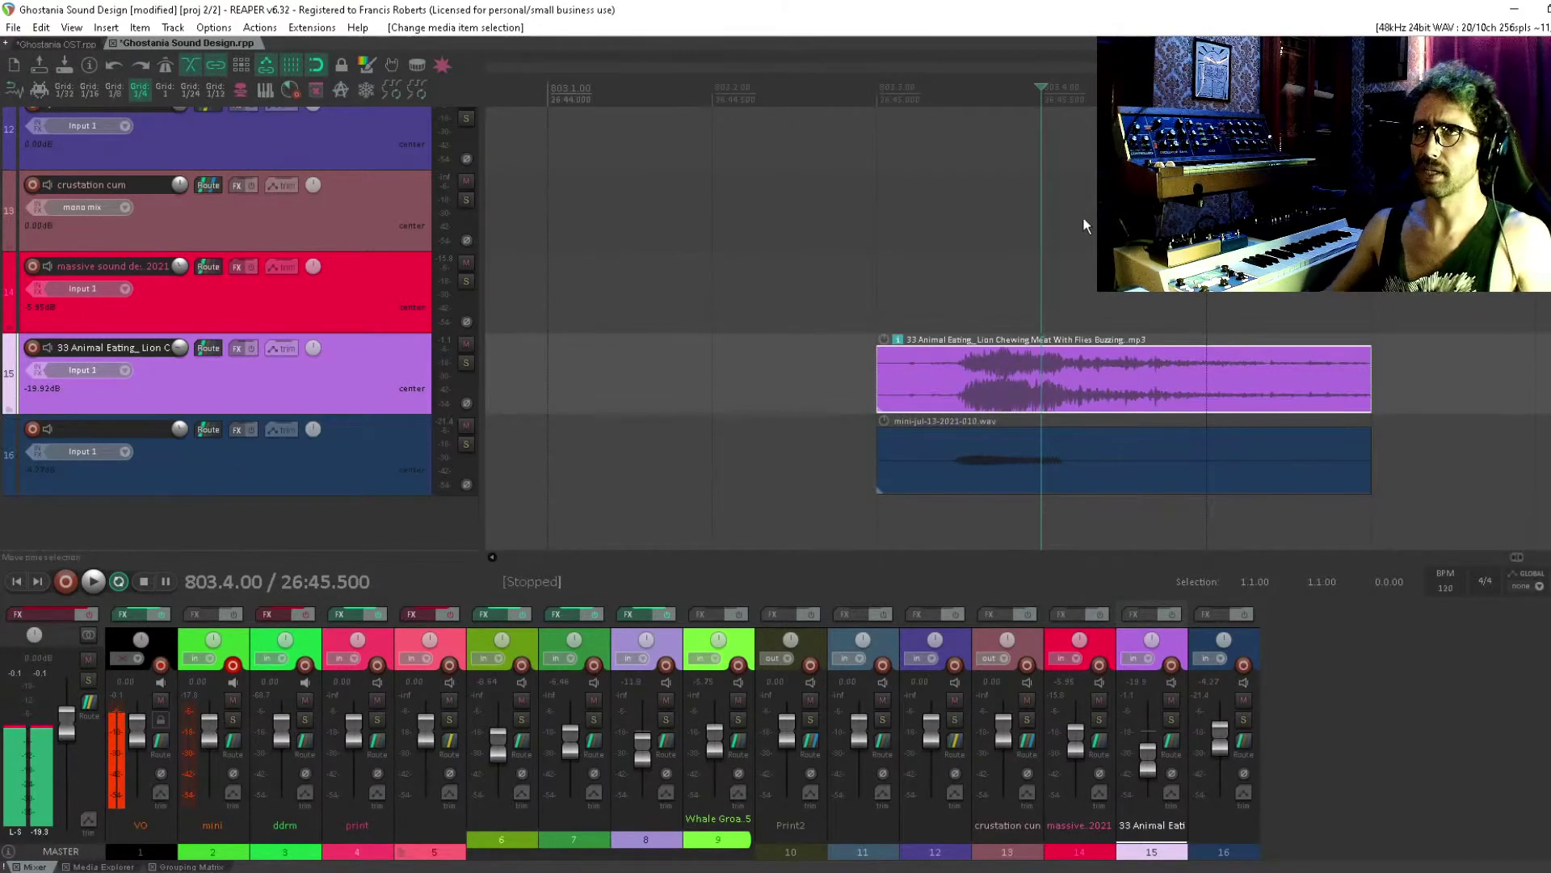
scroll(1083, 216, up, 3)
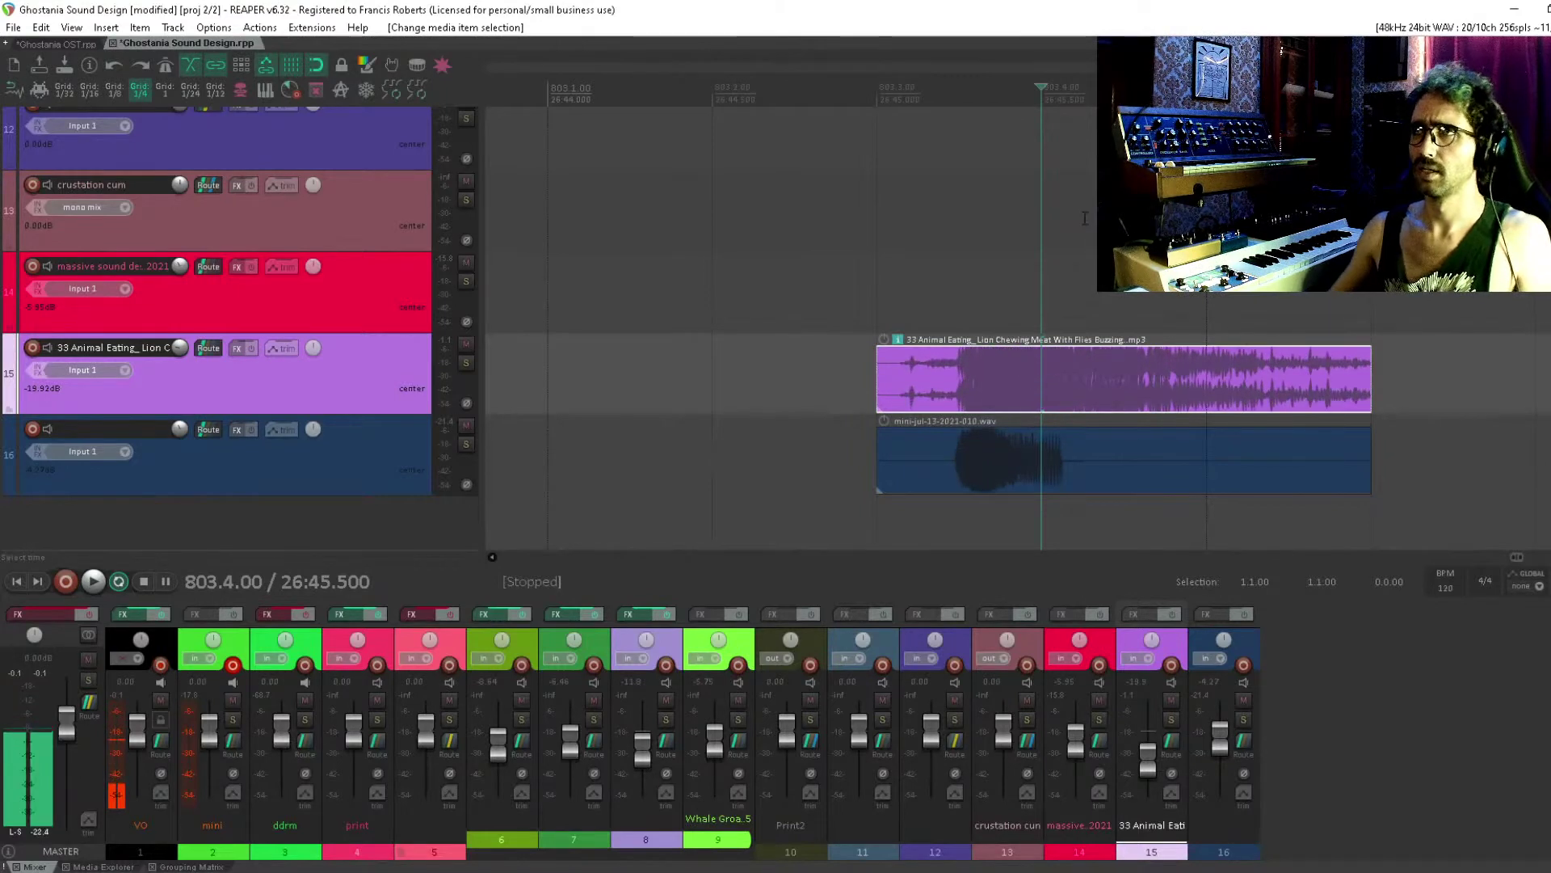
scroll(1112, 390, up, 3)
click(1098, 445)
scroll(972, 458, up, 3)
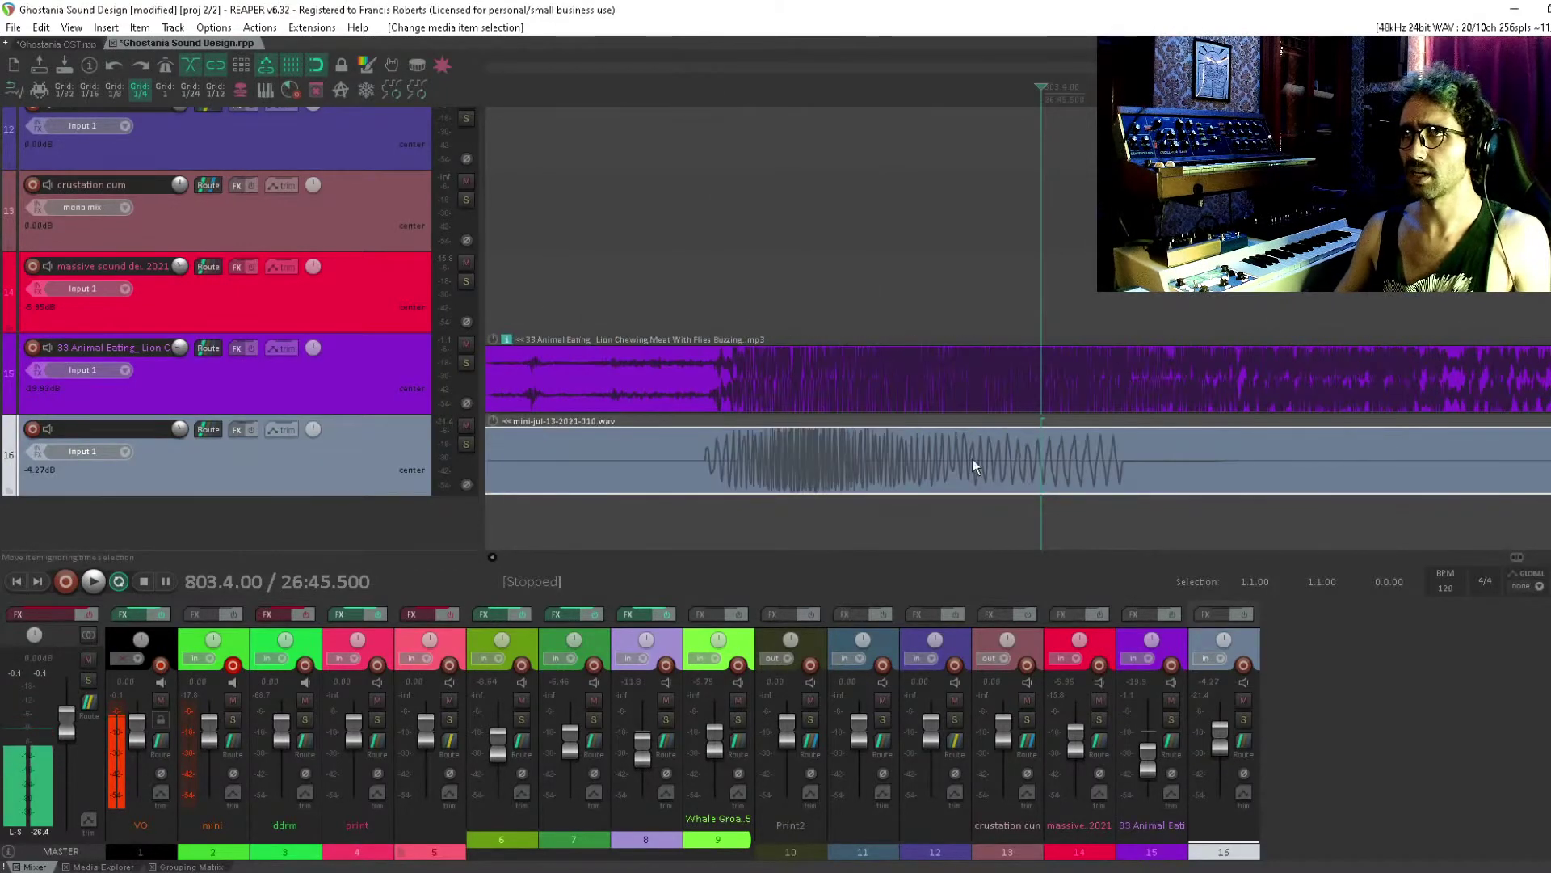
drag(768, 465, 775, 464)
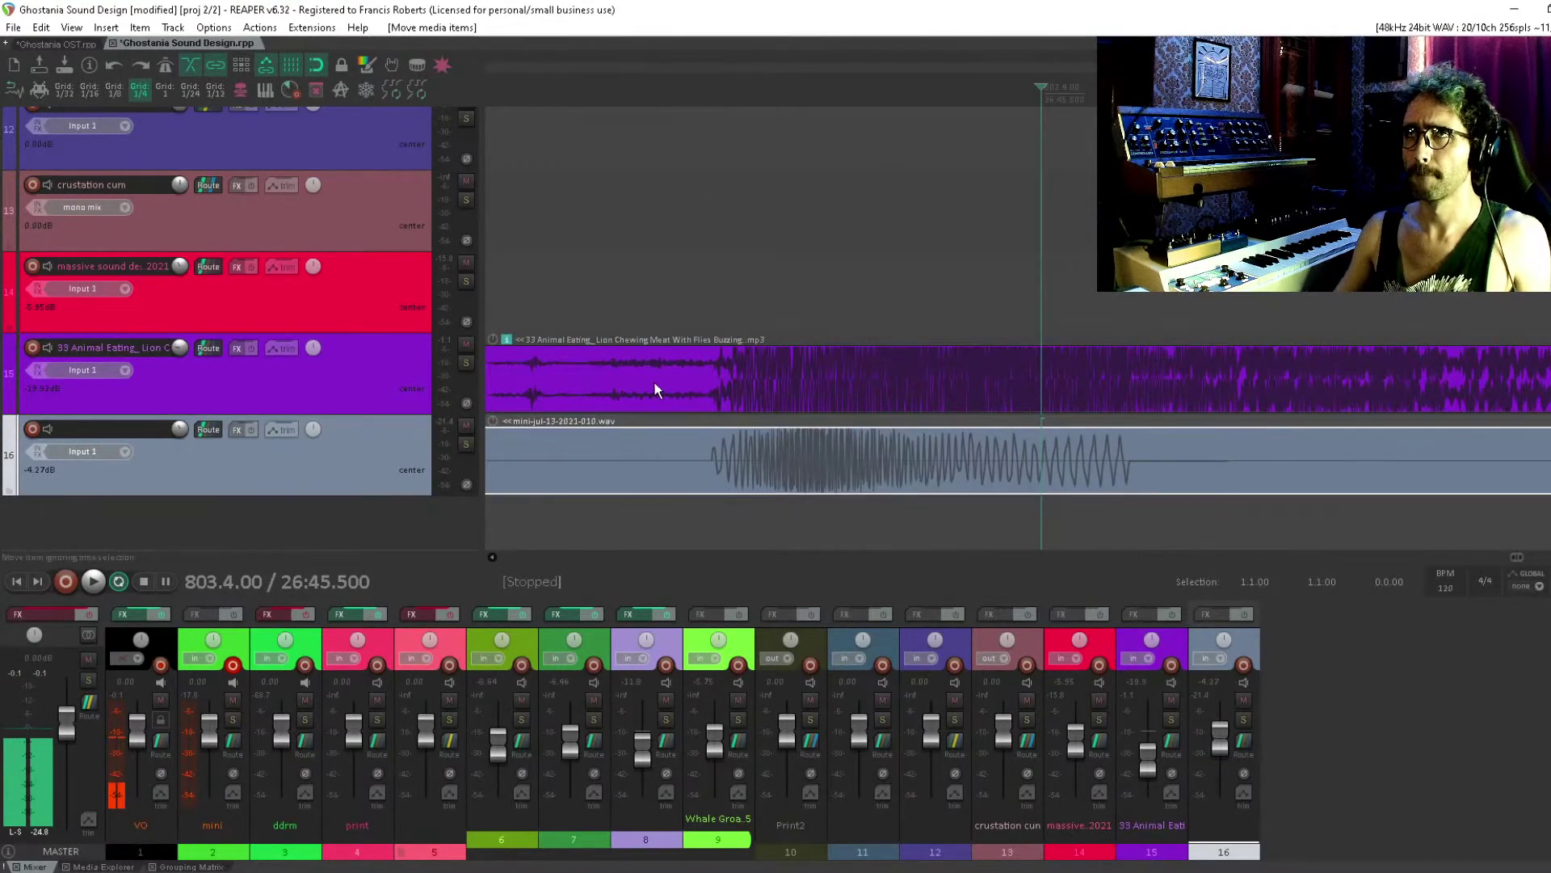
Trim the quiet lead-in from both isolated clips up to the onset of their sounds
scroll(654, 390, down, 2)
drag(616, 367, 923, 355)
click(996, 356)
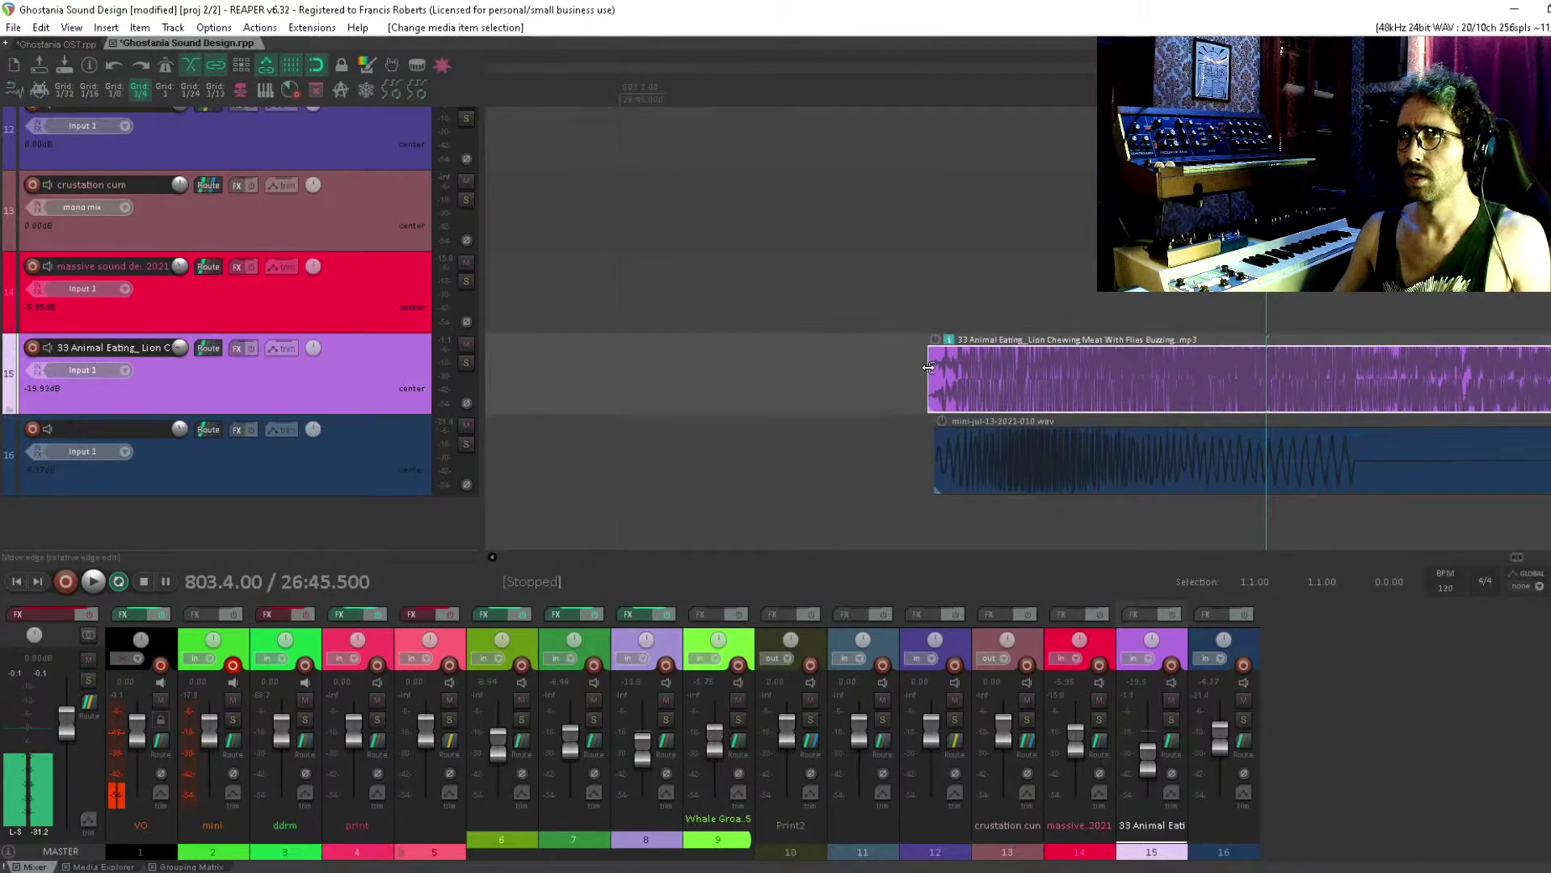
Move the trimmed lion and mini clips back so both start exactly at 803.3.00
drag(1141, 385, 746, 449)
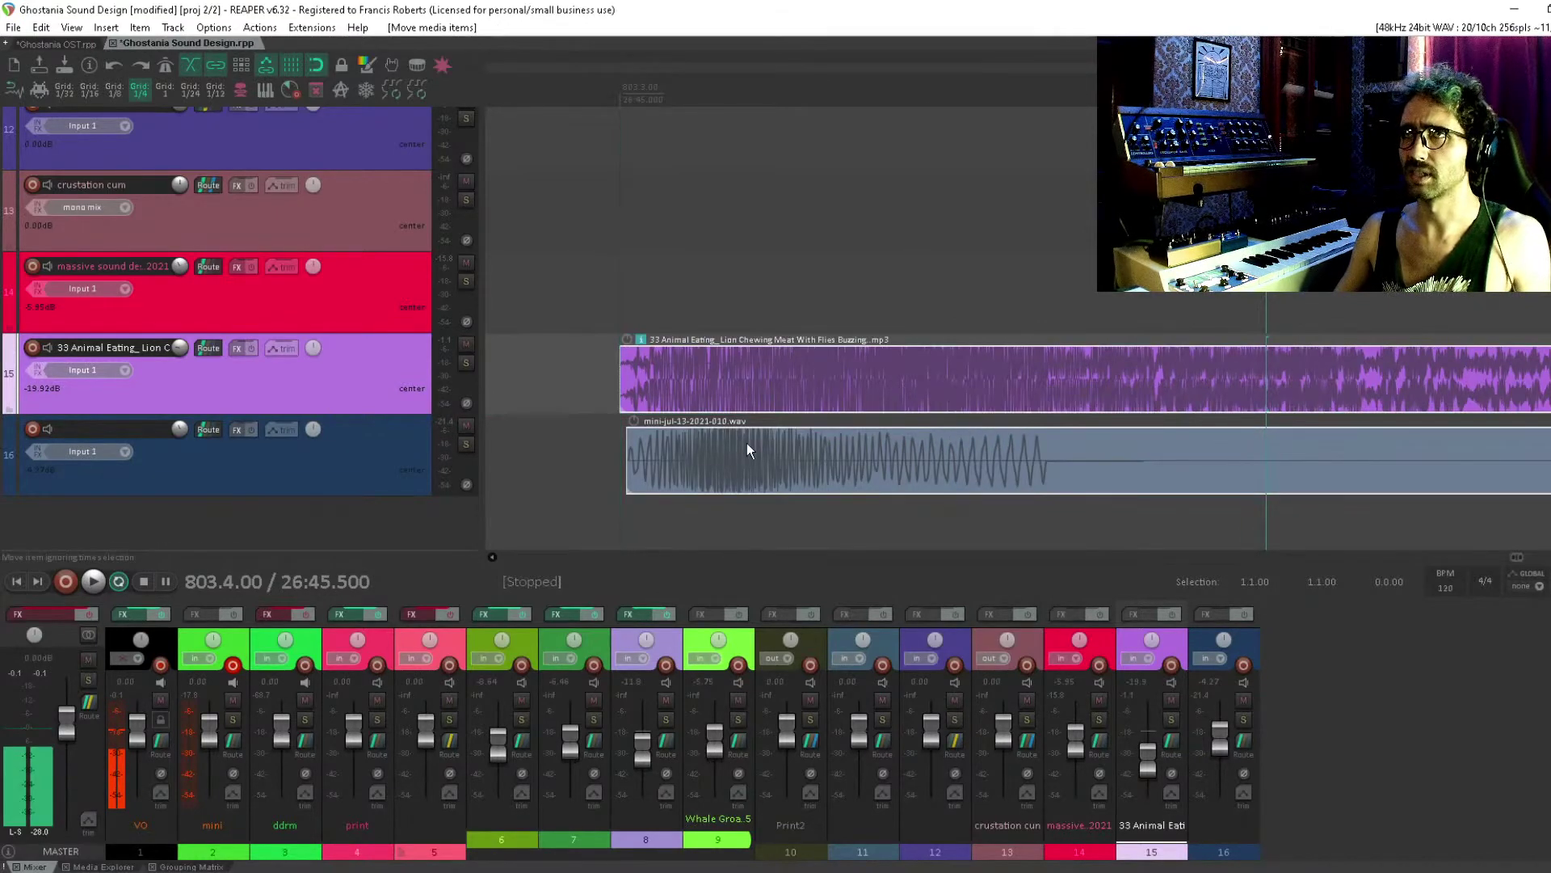
click(703, 370)
click(681, 449)
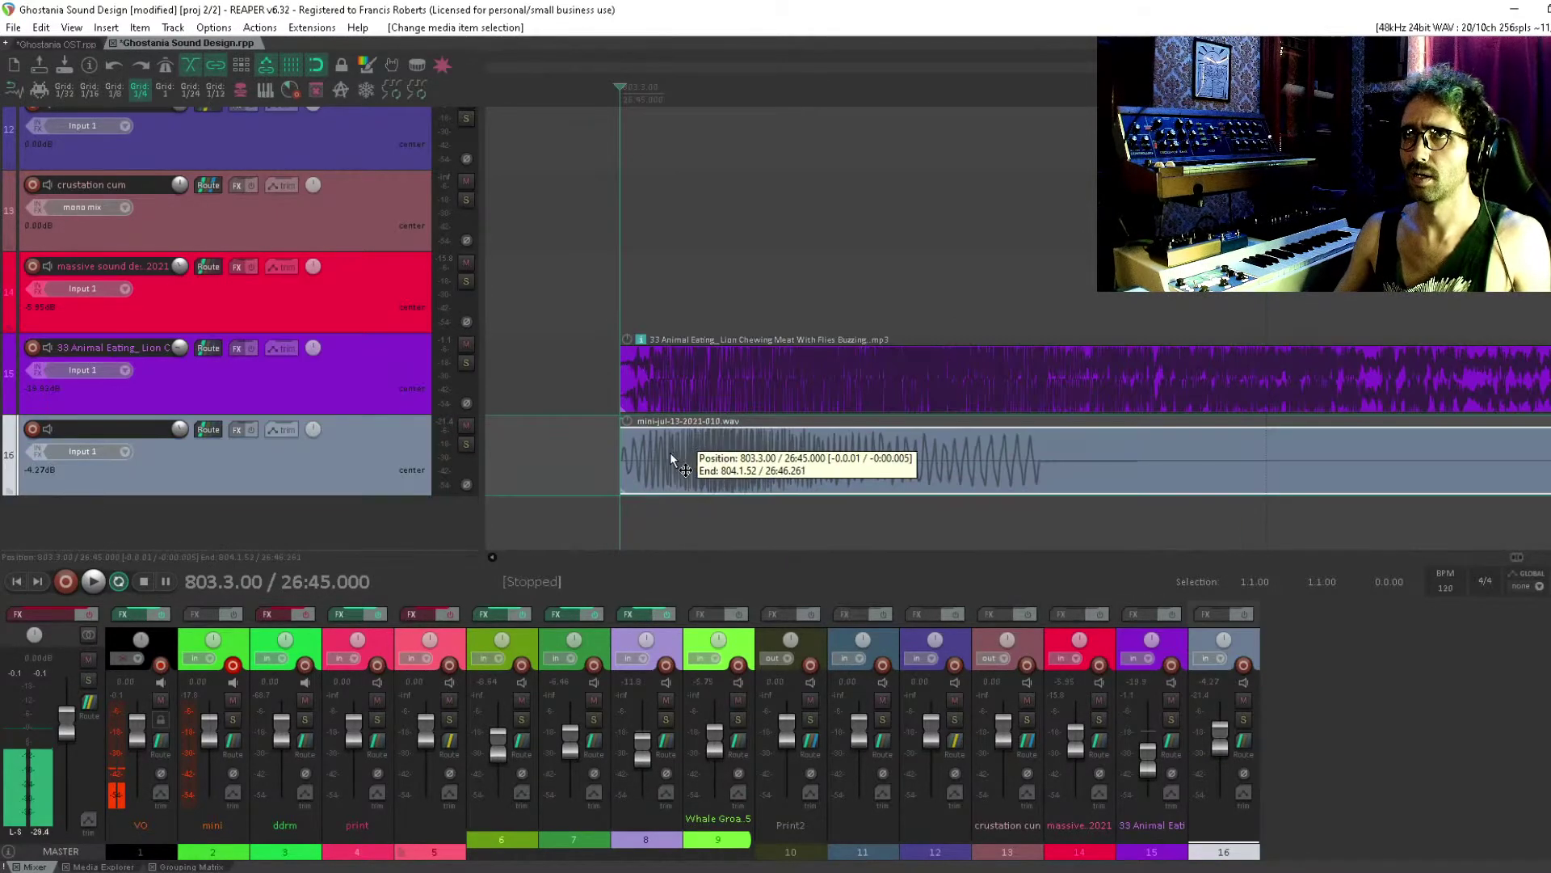
ctrl+click(662, 375)
double_click(677, 379)
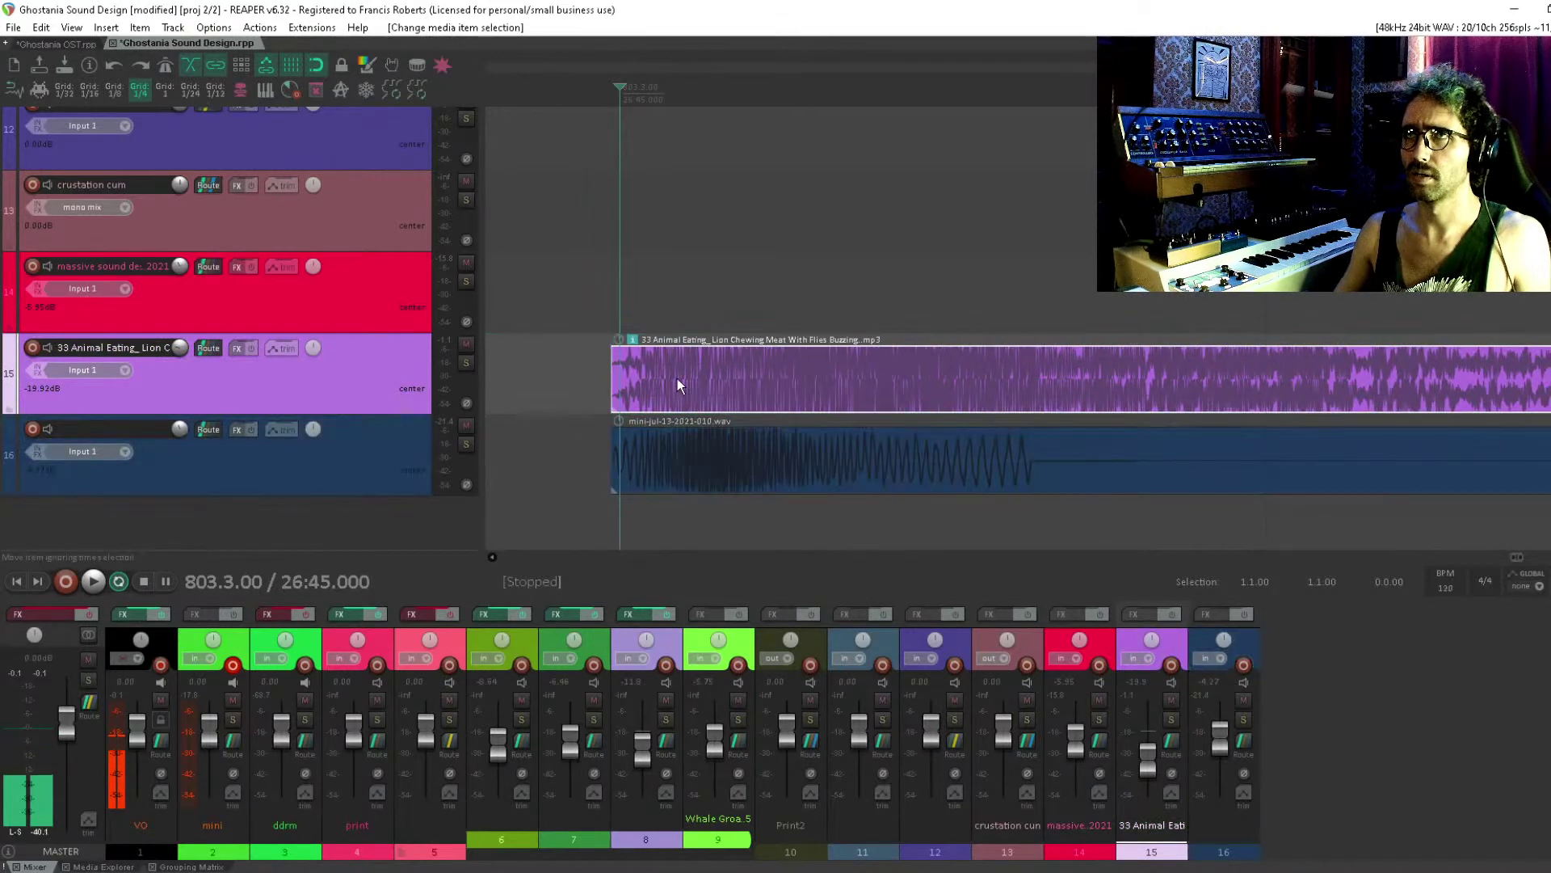
key(Escape)
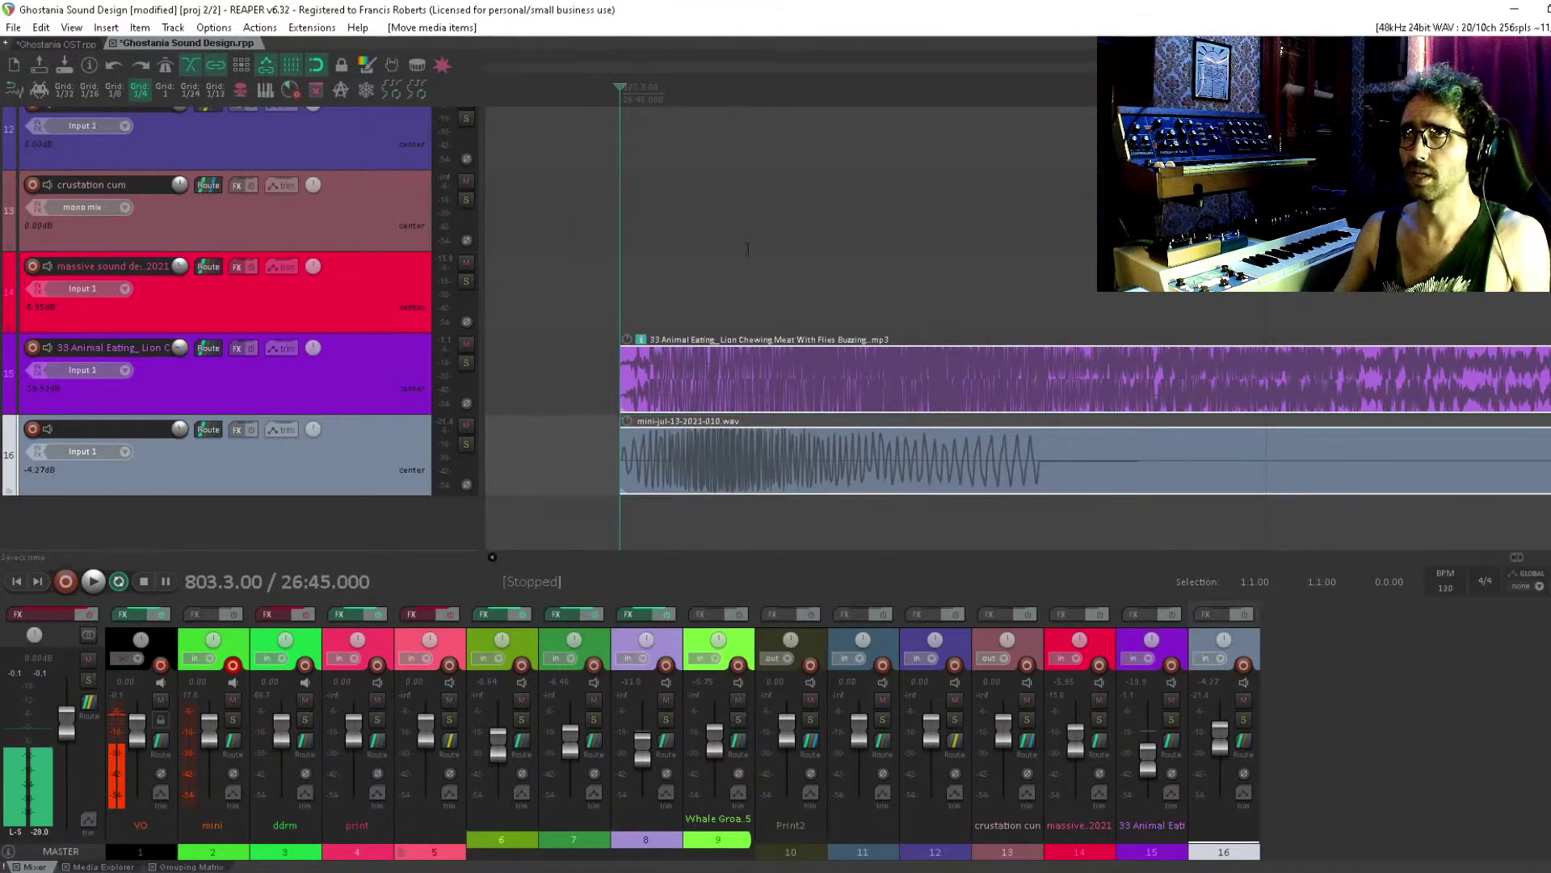
click(760, 214)
drag(756, 400, 735, 393)
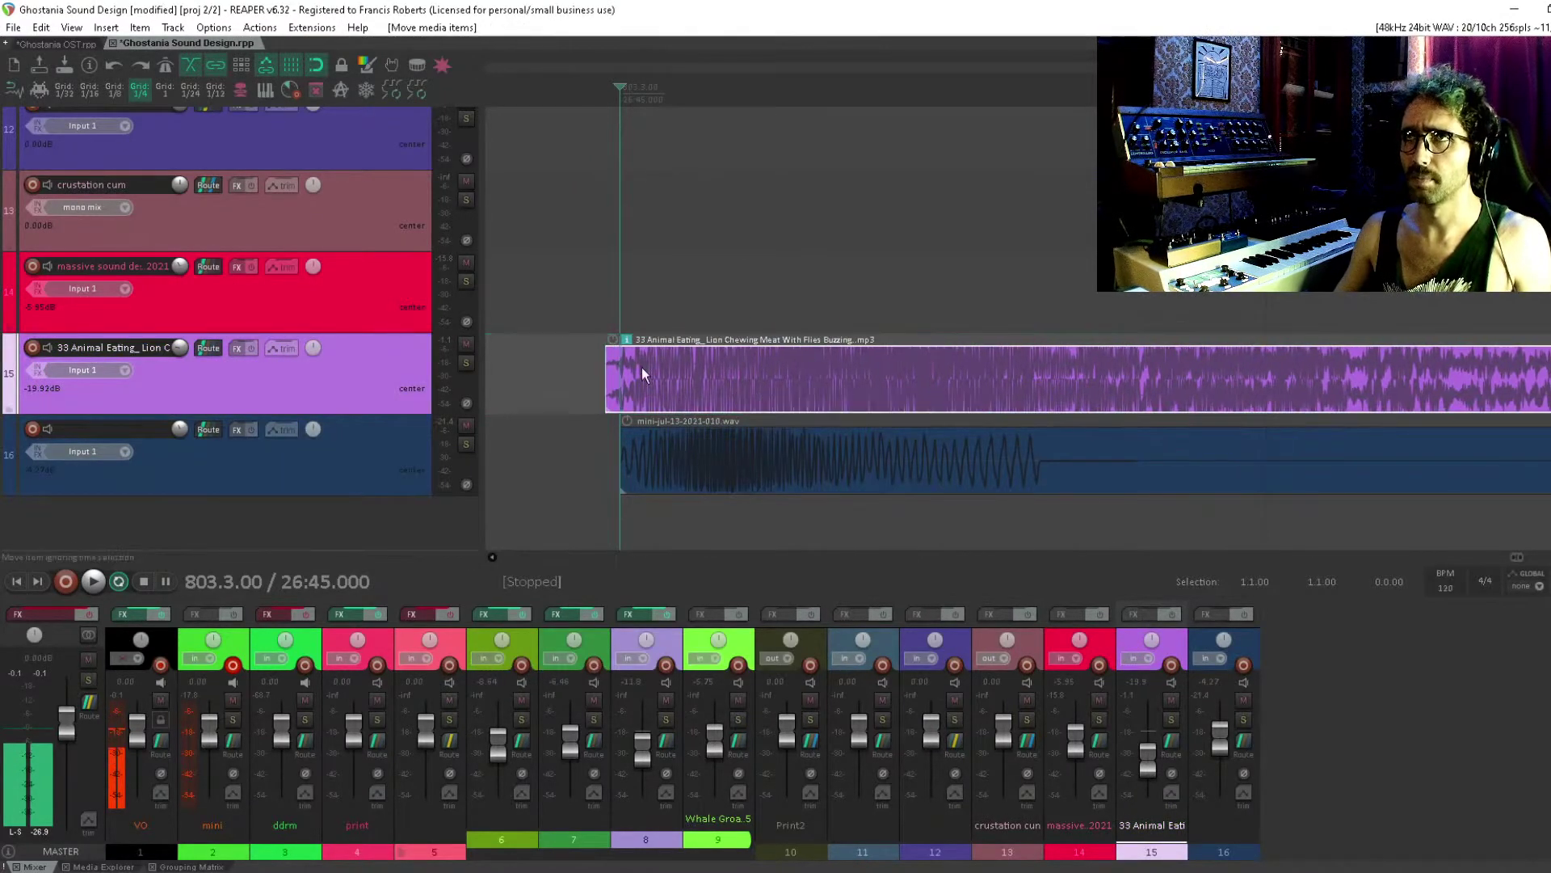
key(ctrl+z)
Add a short fade-in to the start of both the lion and mini clips, and play them
drag(622, 428, 664, 437)
click(671, 359)
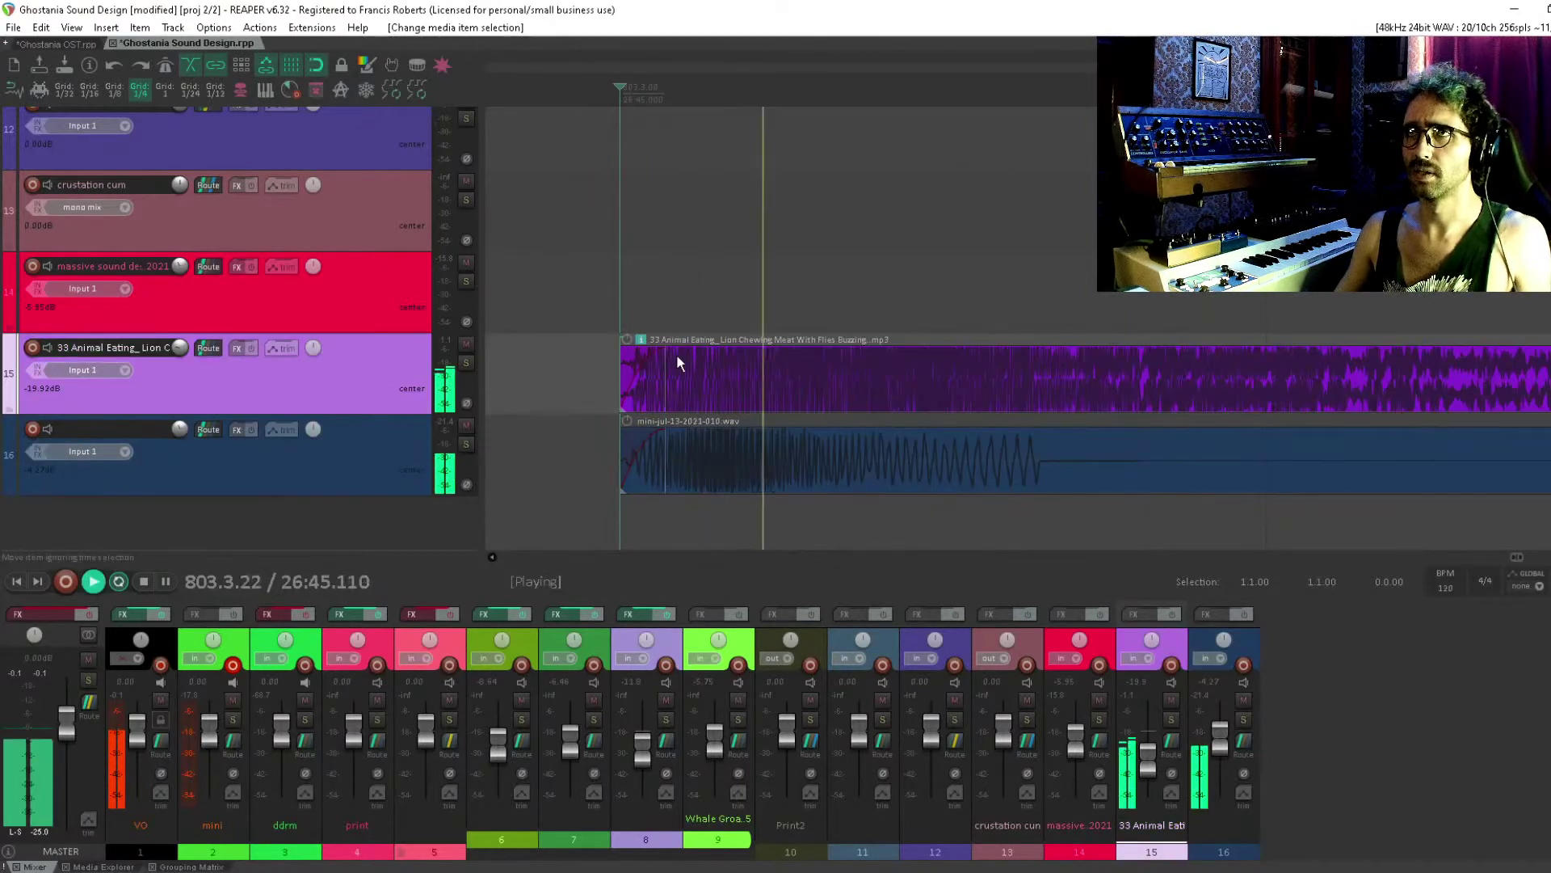
scroll(724, 355, down, 3)
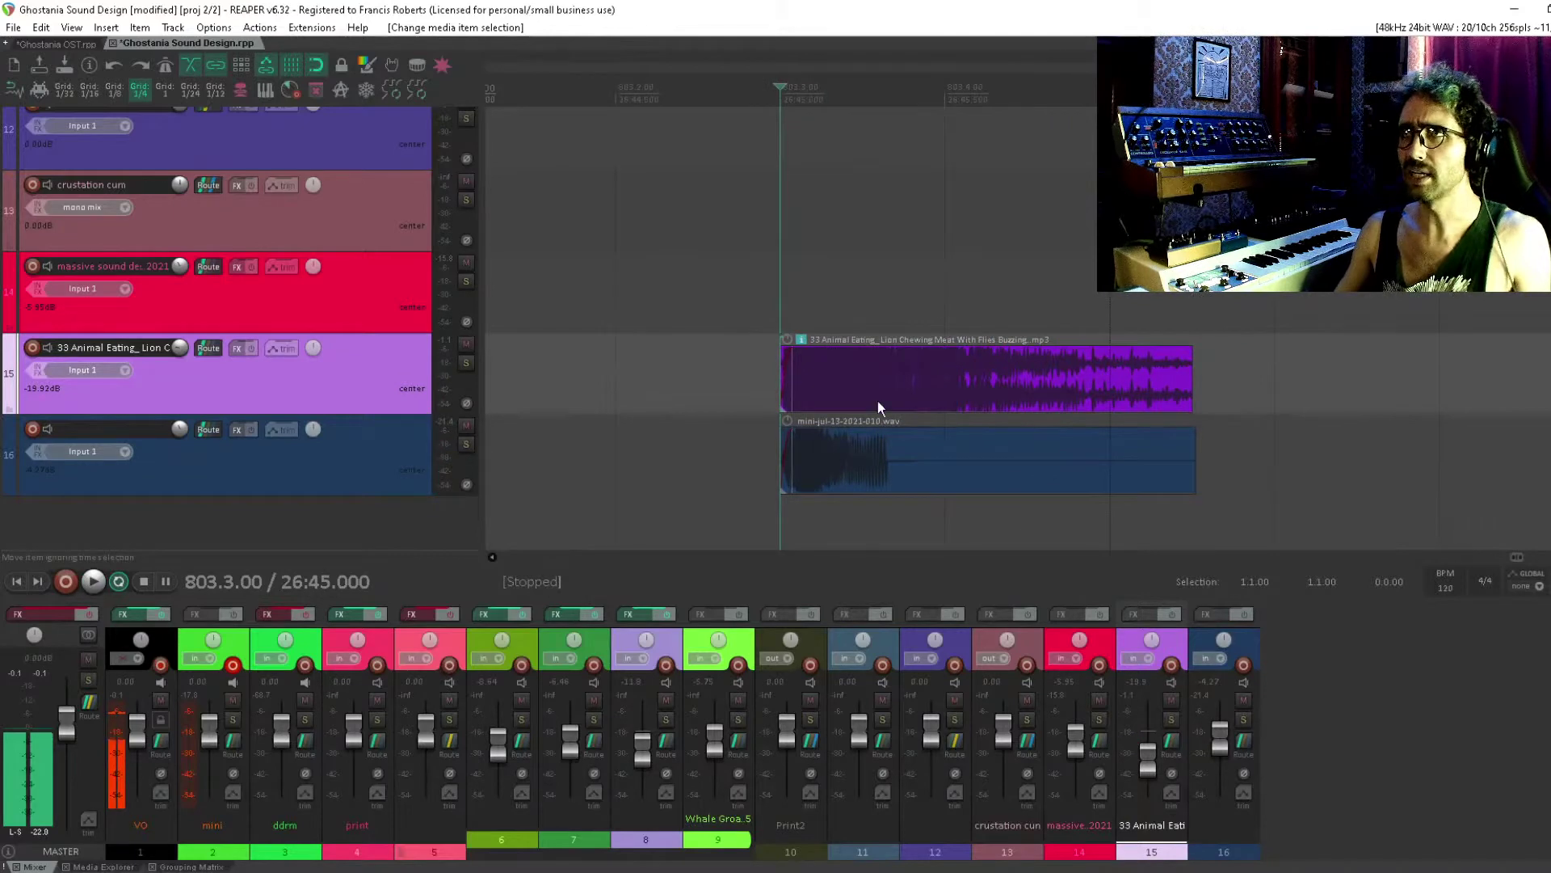
Add ReaEQ to the lion track and play the time selection from 803.3.00 to 804.1.00
click(899, 377)
click(237, 349)
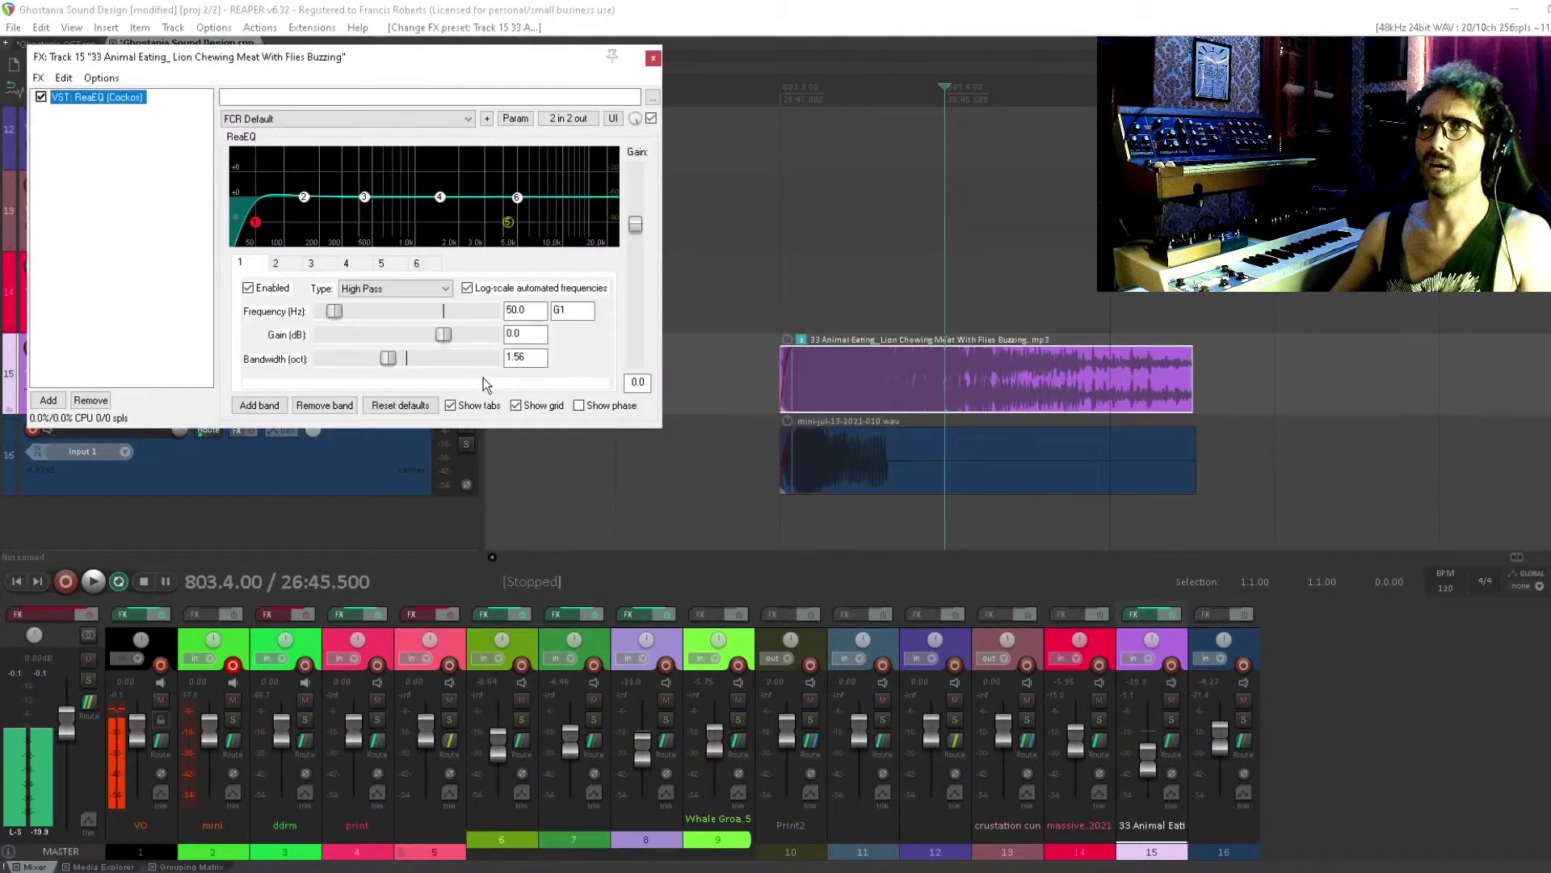
drag(784, 295, 1149, 295)
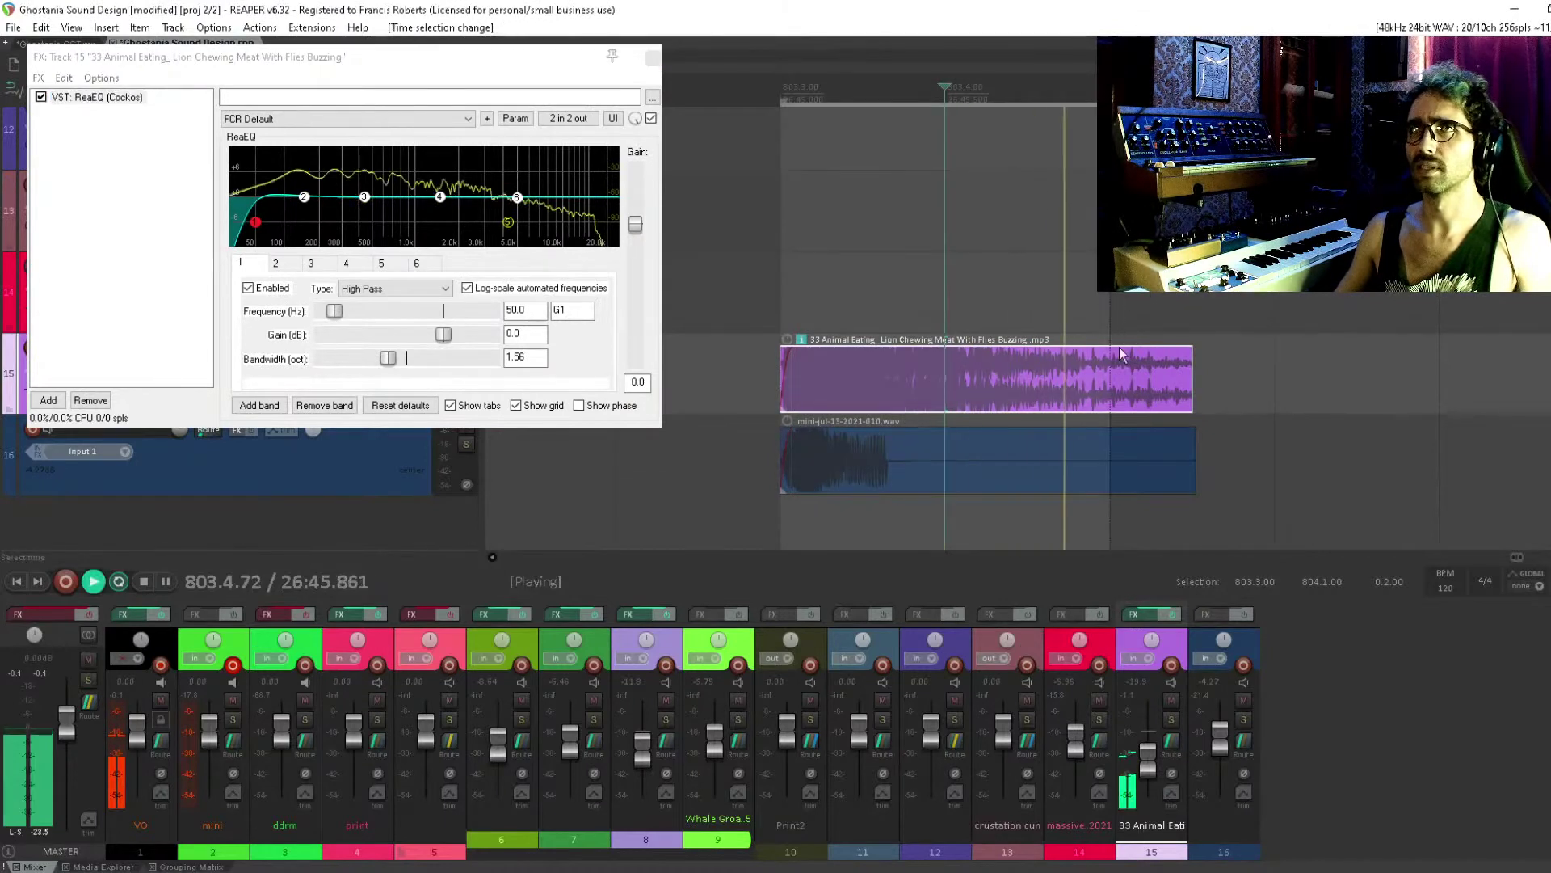
key(space)
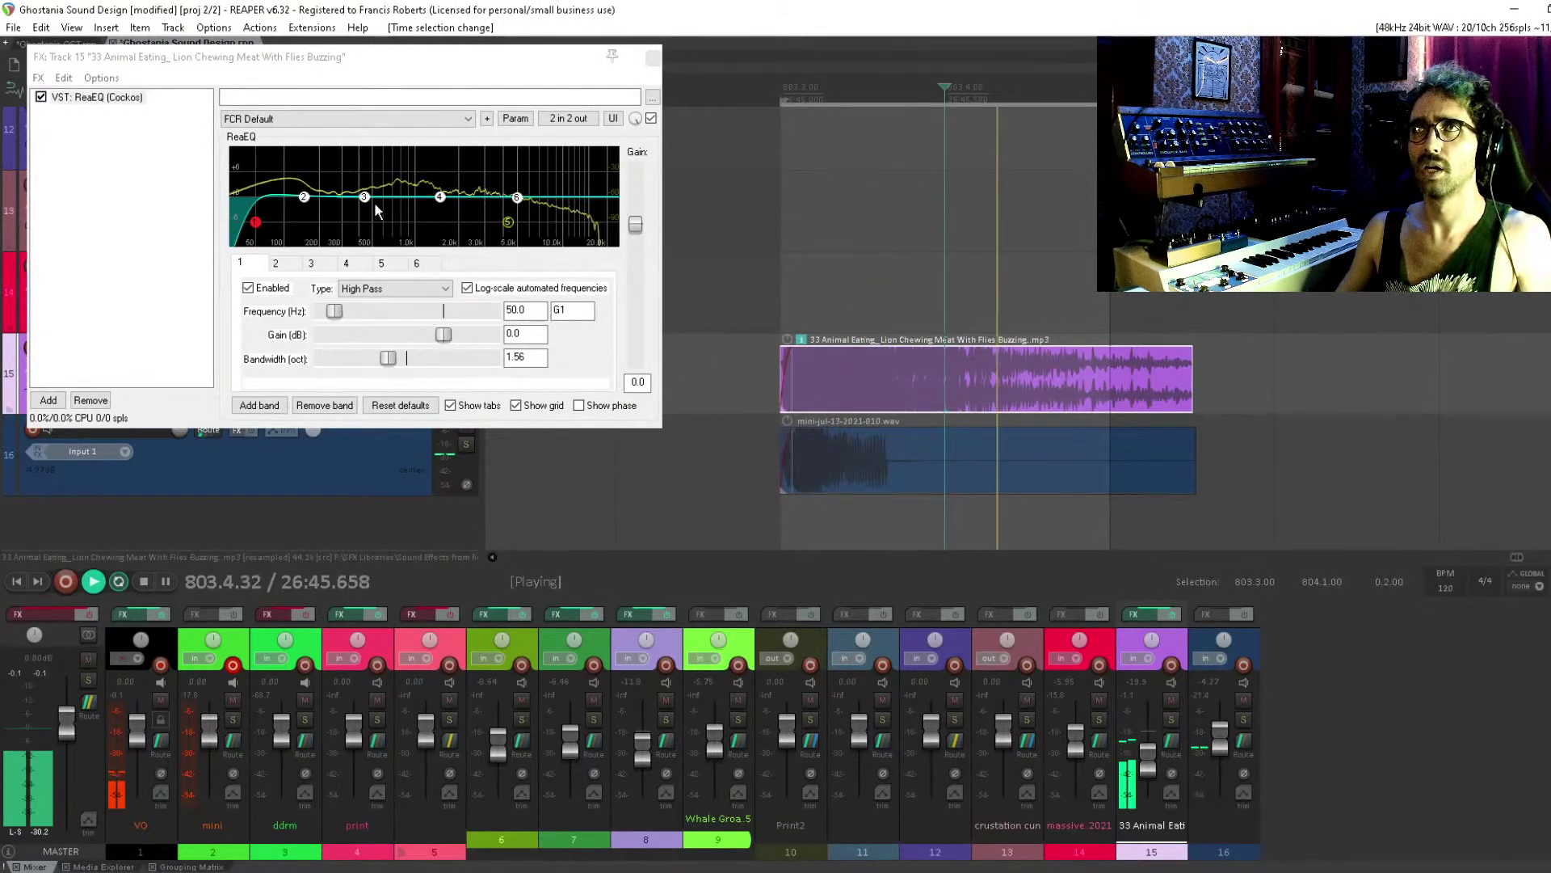
Cut the lion track's EQ band 3 by 10.4 dB at 693.7 Hz and raise its high-pass to 106.5 Hz
drag(364, 197, 396, 249)
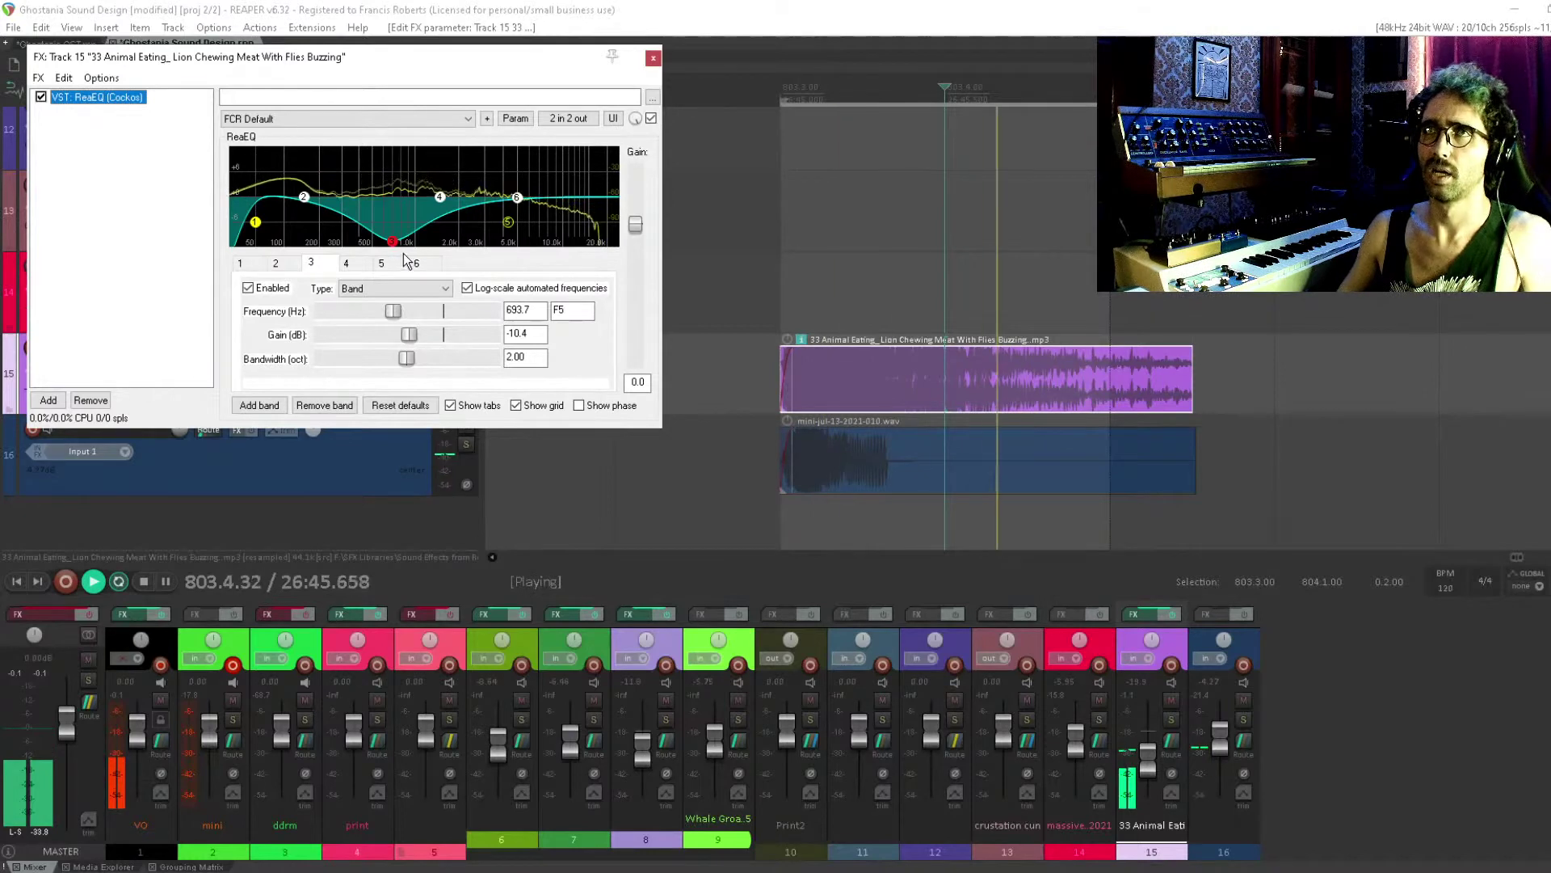
click(273, 233)
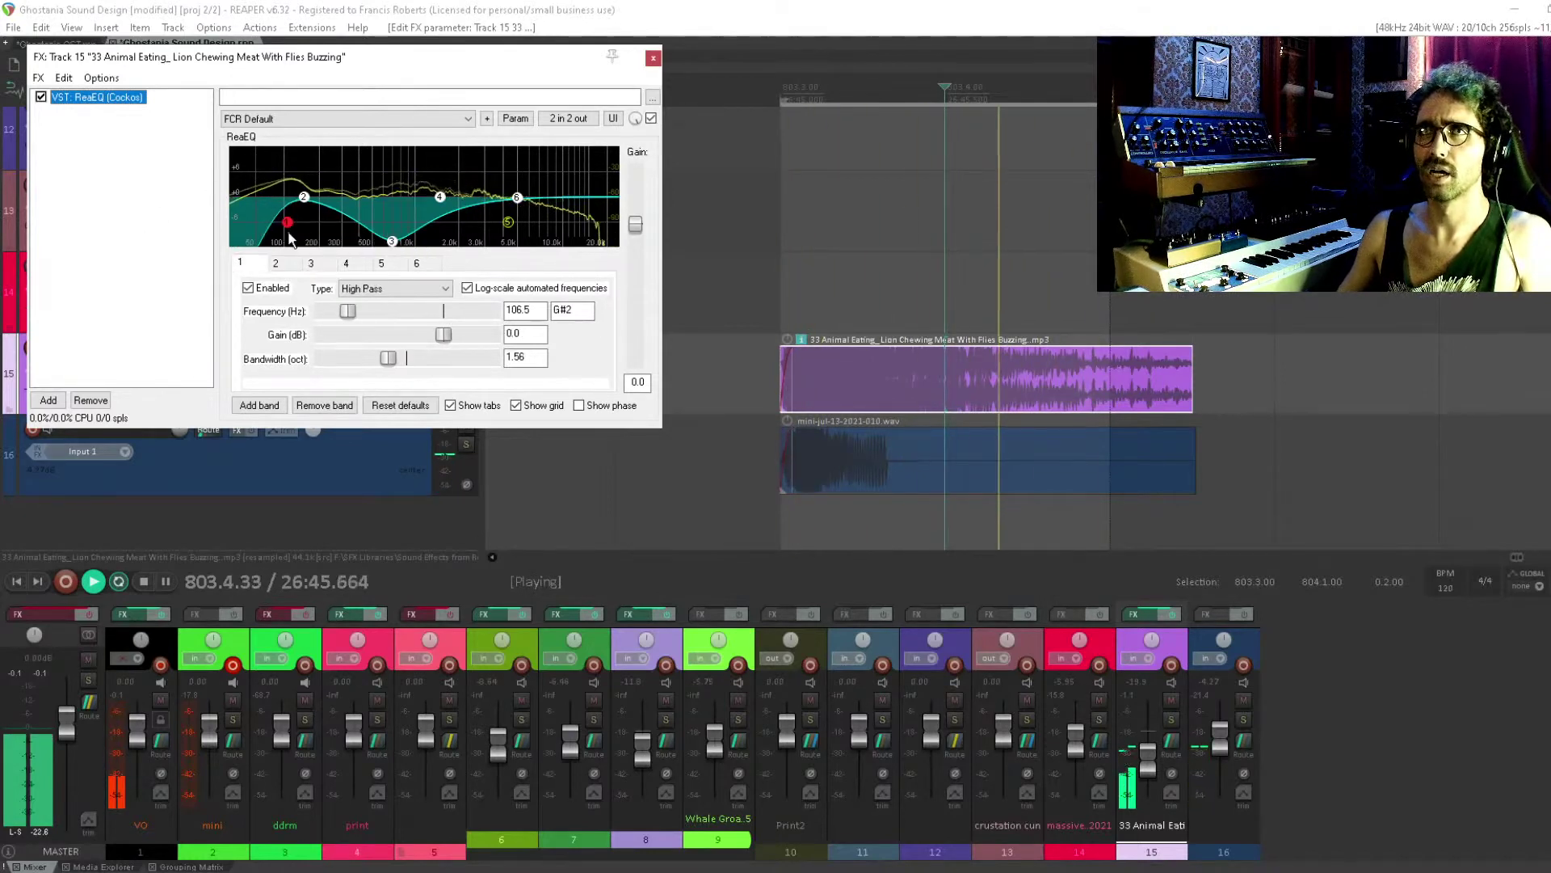
key(Escape)
Add ReaEQ to track 16 with the high-pass raised to 497.3 Hz, and stop playback
click(239, 431)
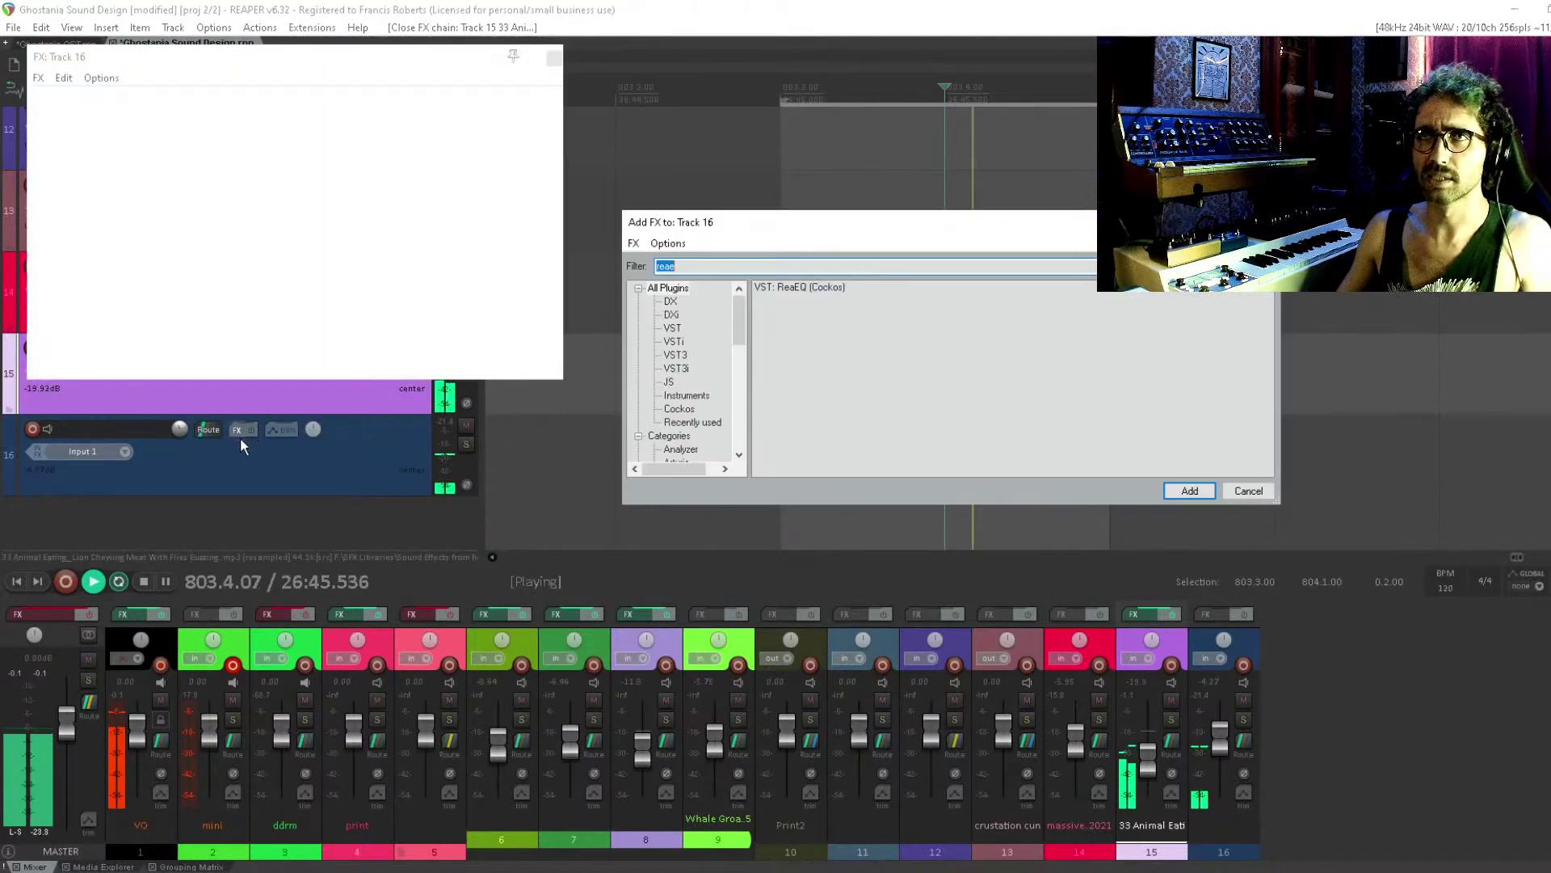
double_click(759, 282)
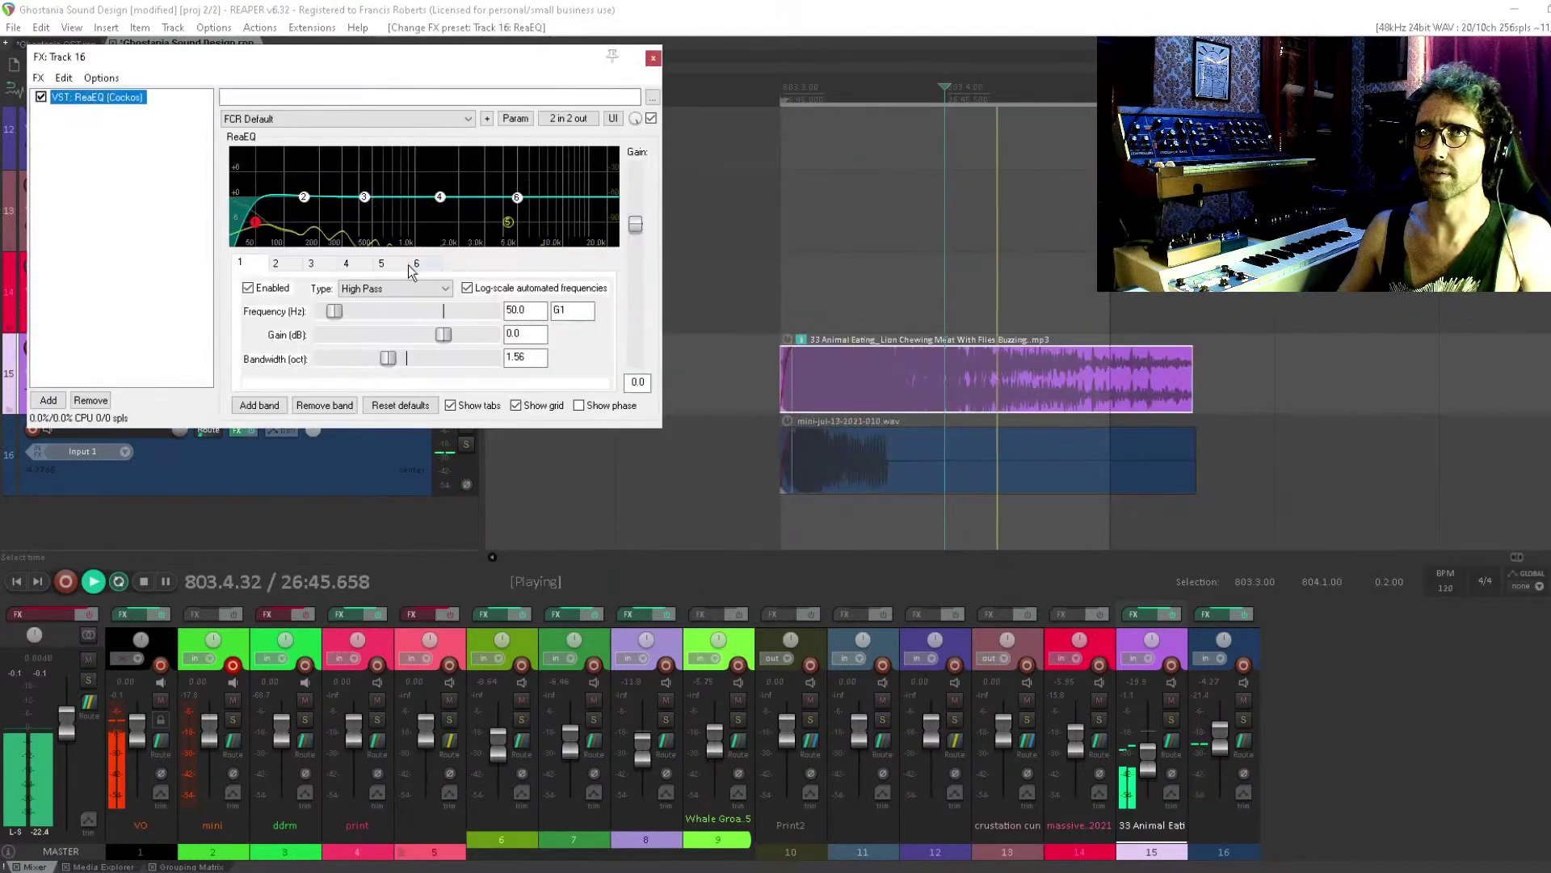
drag(255, 222, 374, 228)
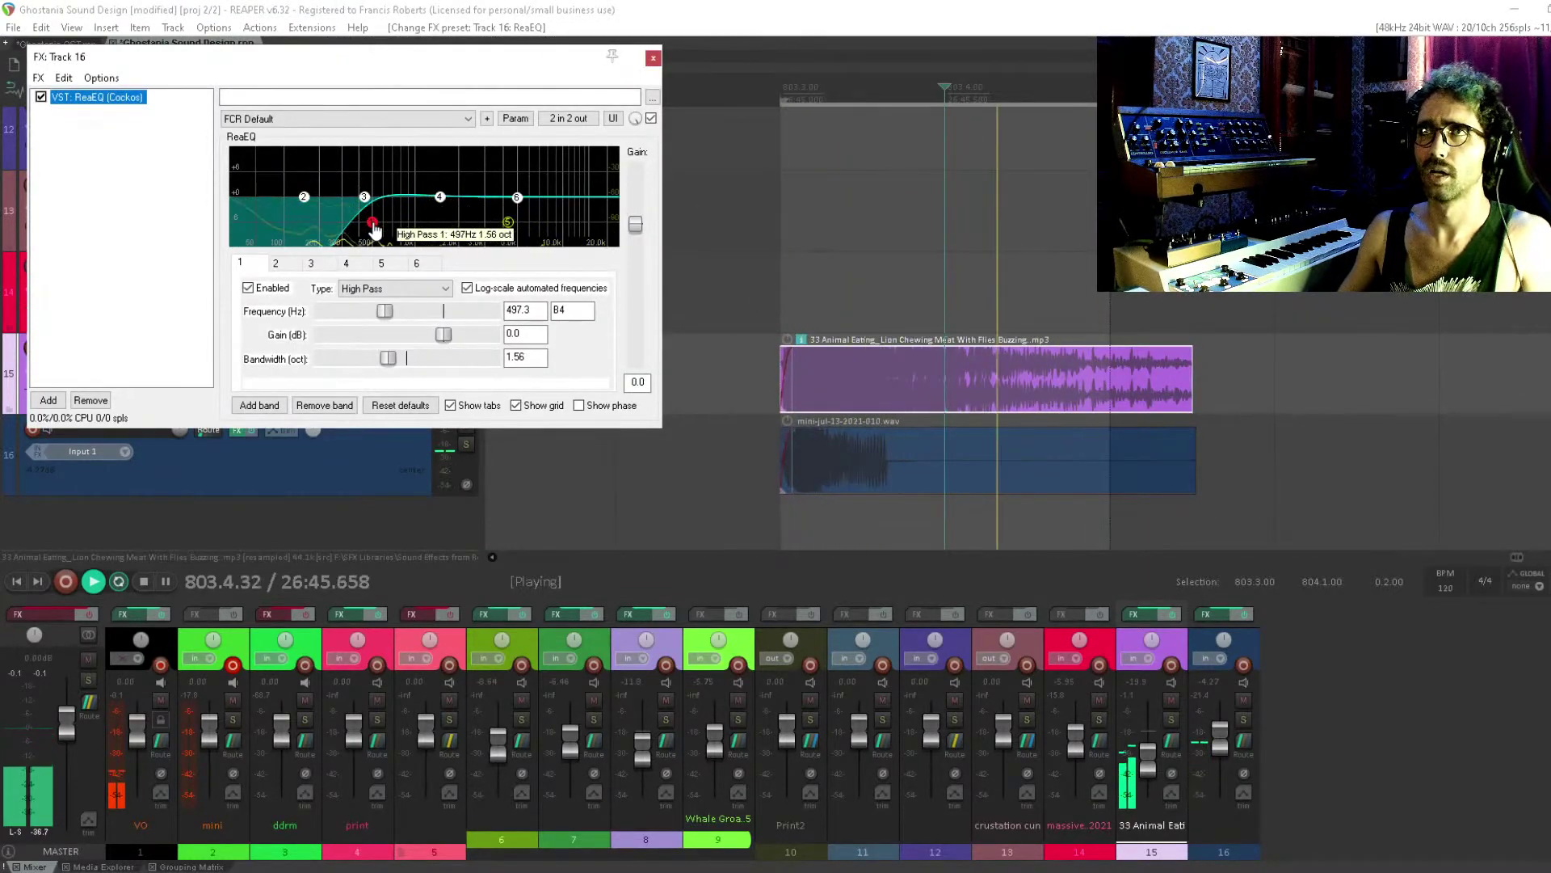
key(Escape)
key(space)
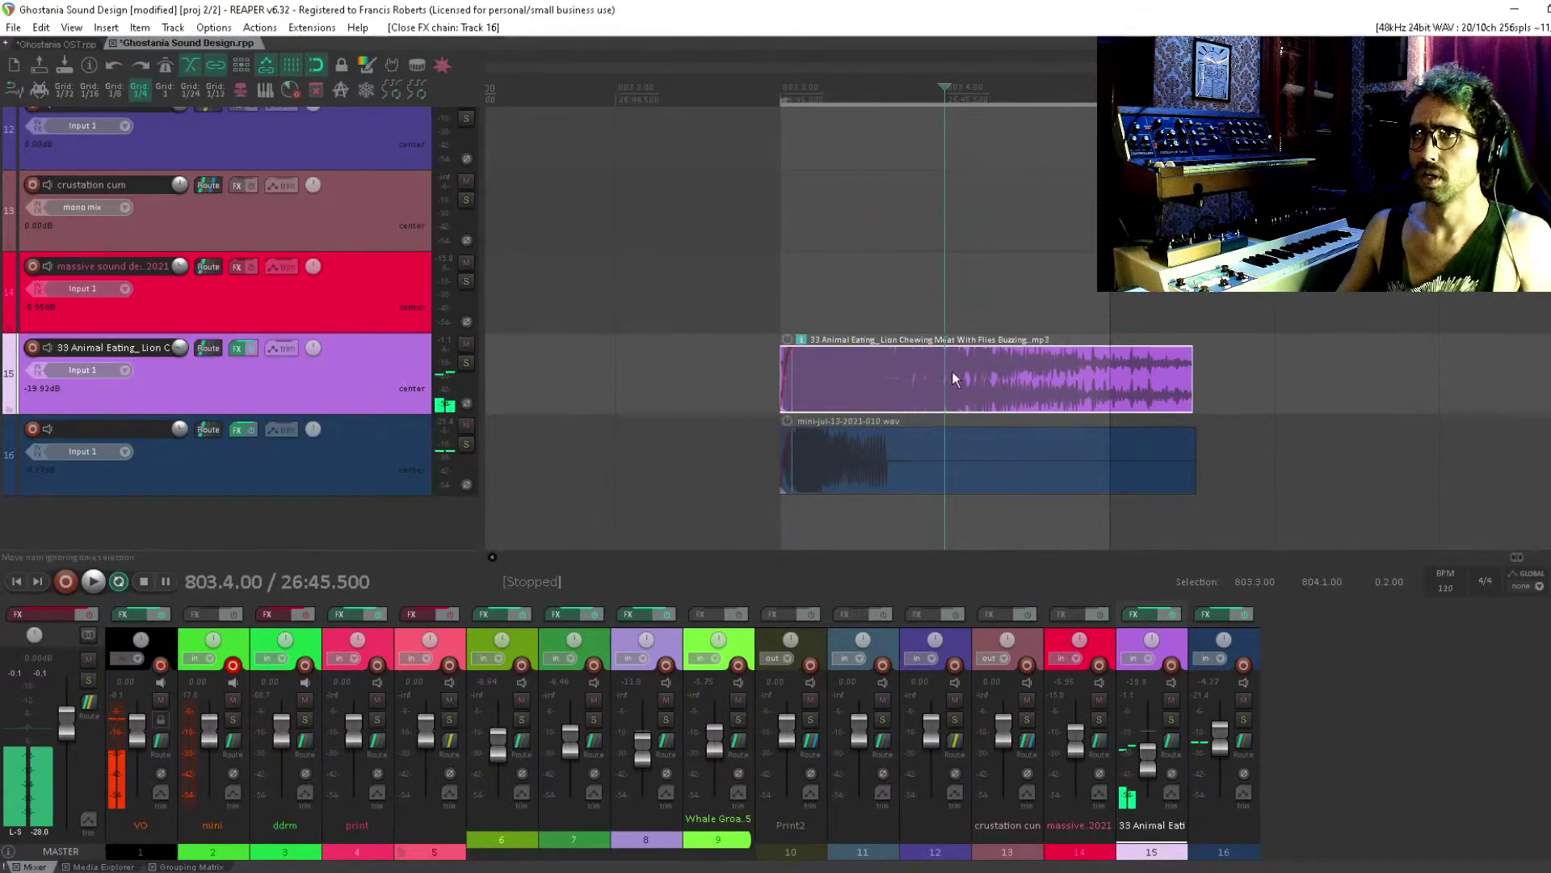
Trim the lion clip's end to 804.1.00 and give it a long fade-out with a curve that drops steeply early on
drag(1178, 383, 816, 357)
click(1108, 372)
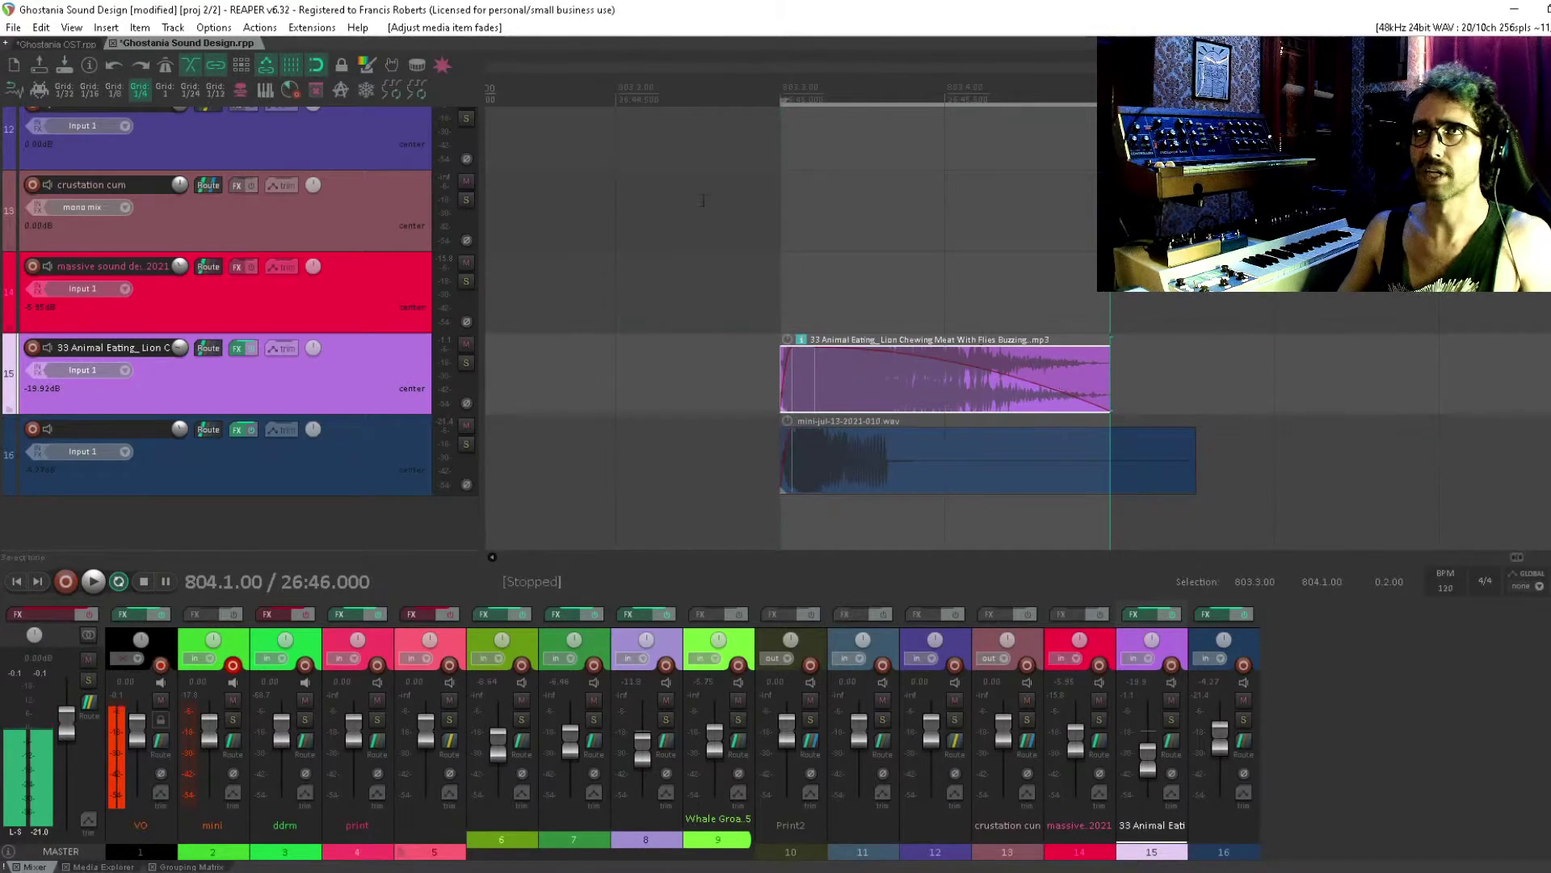
click(413, 90)
click(414, 89)
click(414, 90)
click(414, 89)
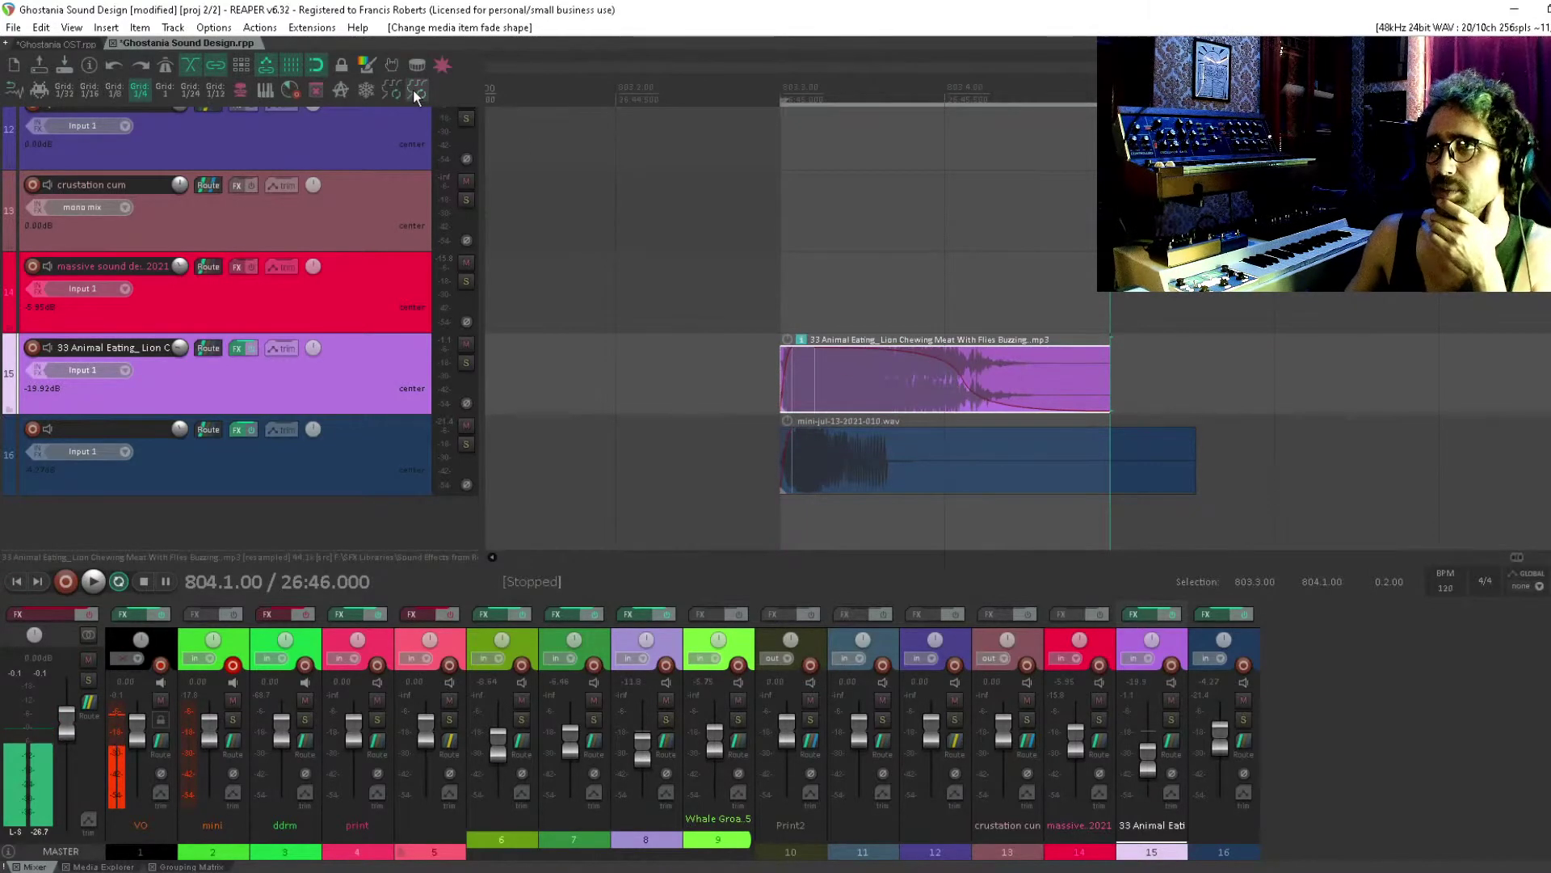
click(414, 90)
click(413, 89)
click(414, 89)
click(414, 90)
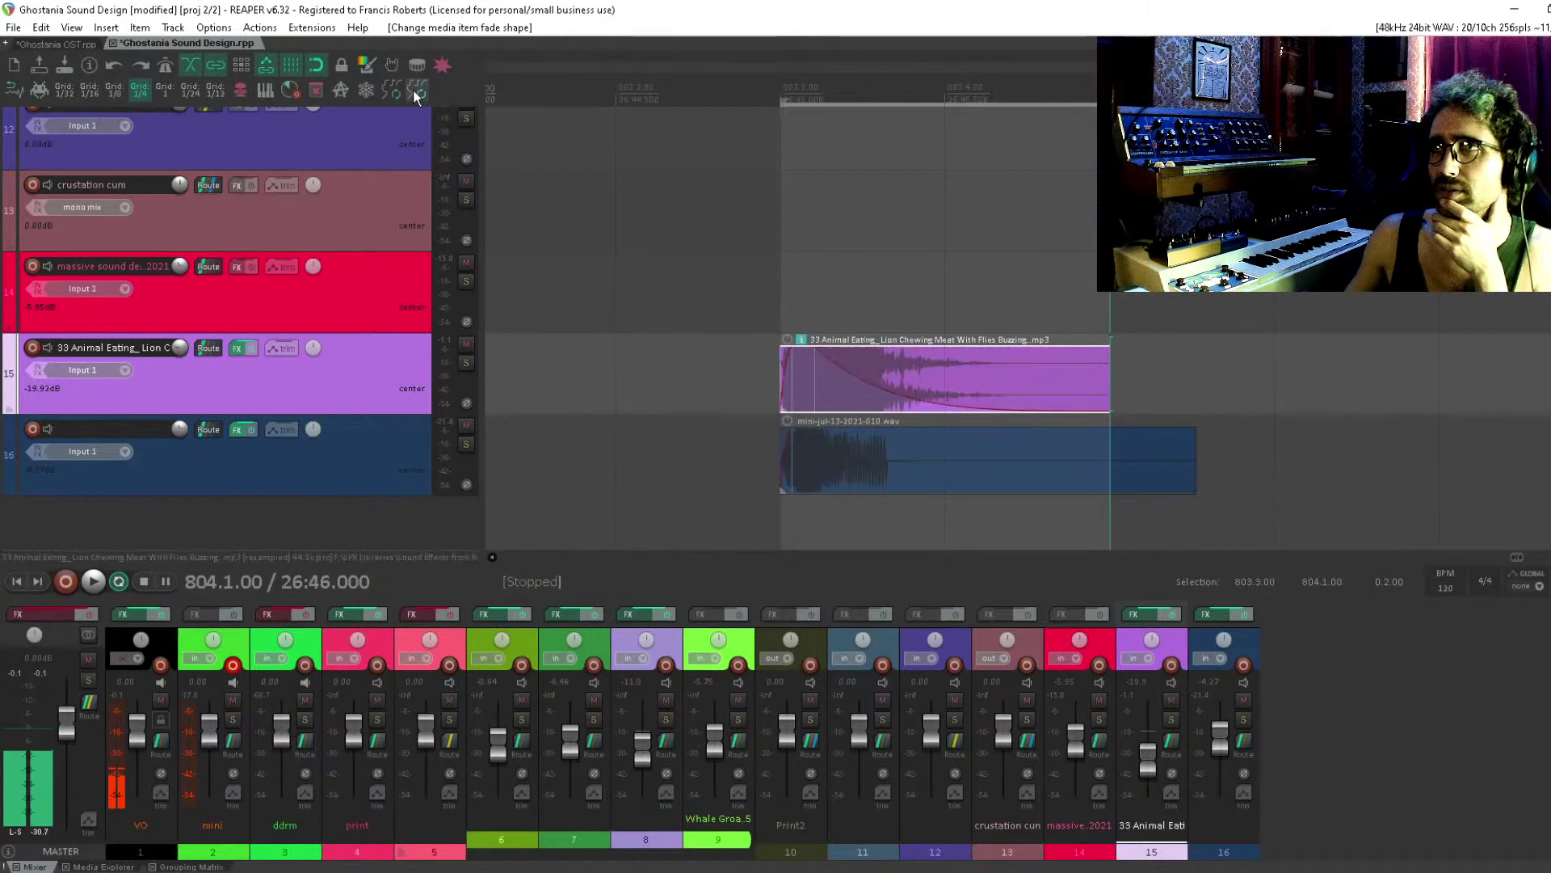
Play the layered burst from 803.3.00 to hear the lion clip's fade-out
key(space)
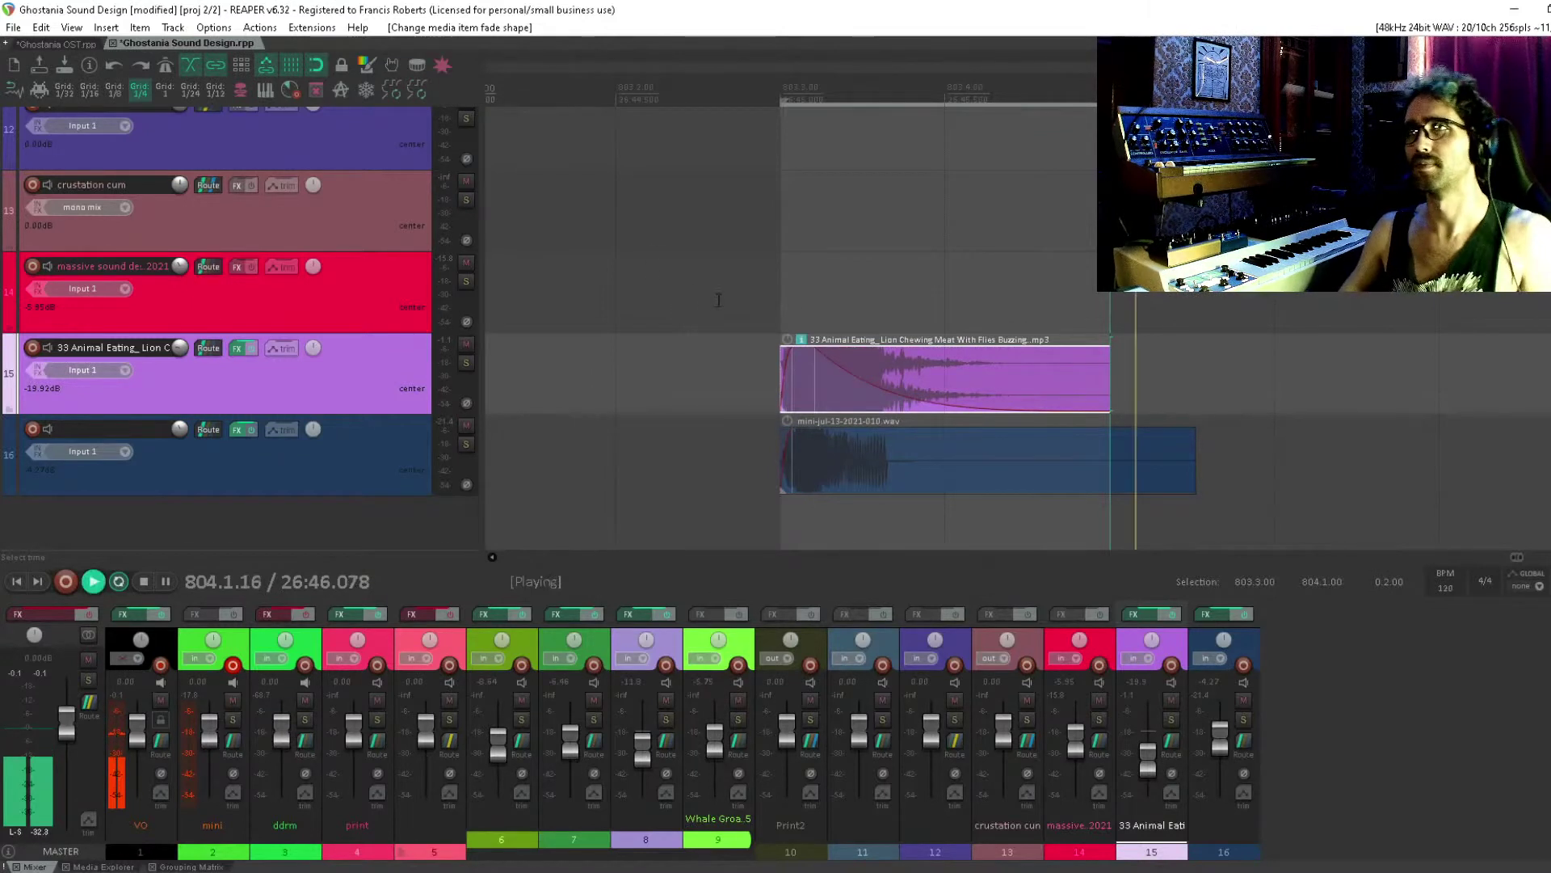
click(1102, 342)
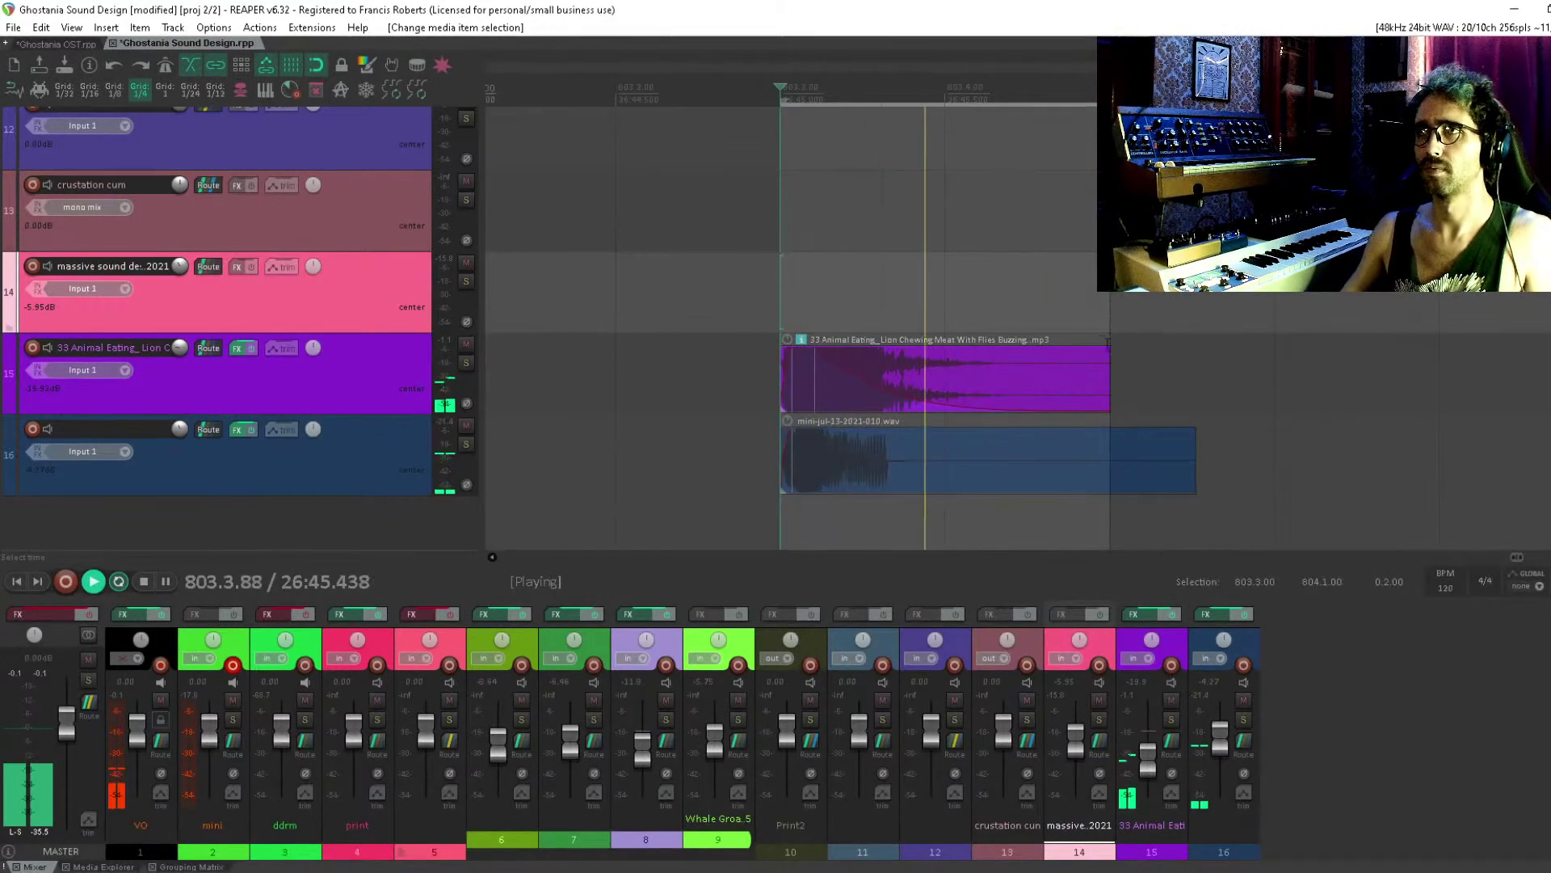
key(space)
Trim the mini clip's end to 804.1.00 and clear the time selection
click(1153, 459)
drag(1191, 468, 1110, 468)
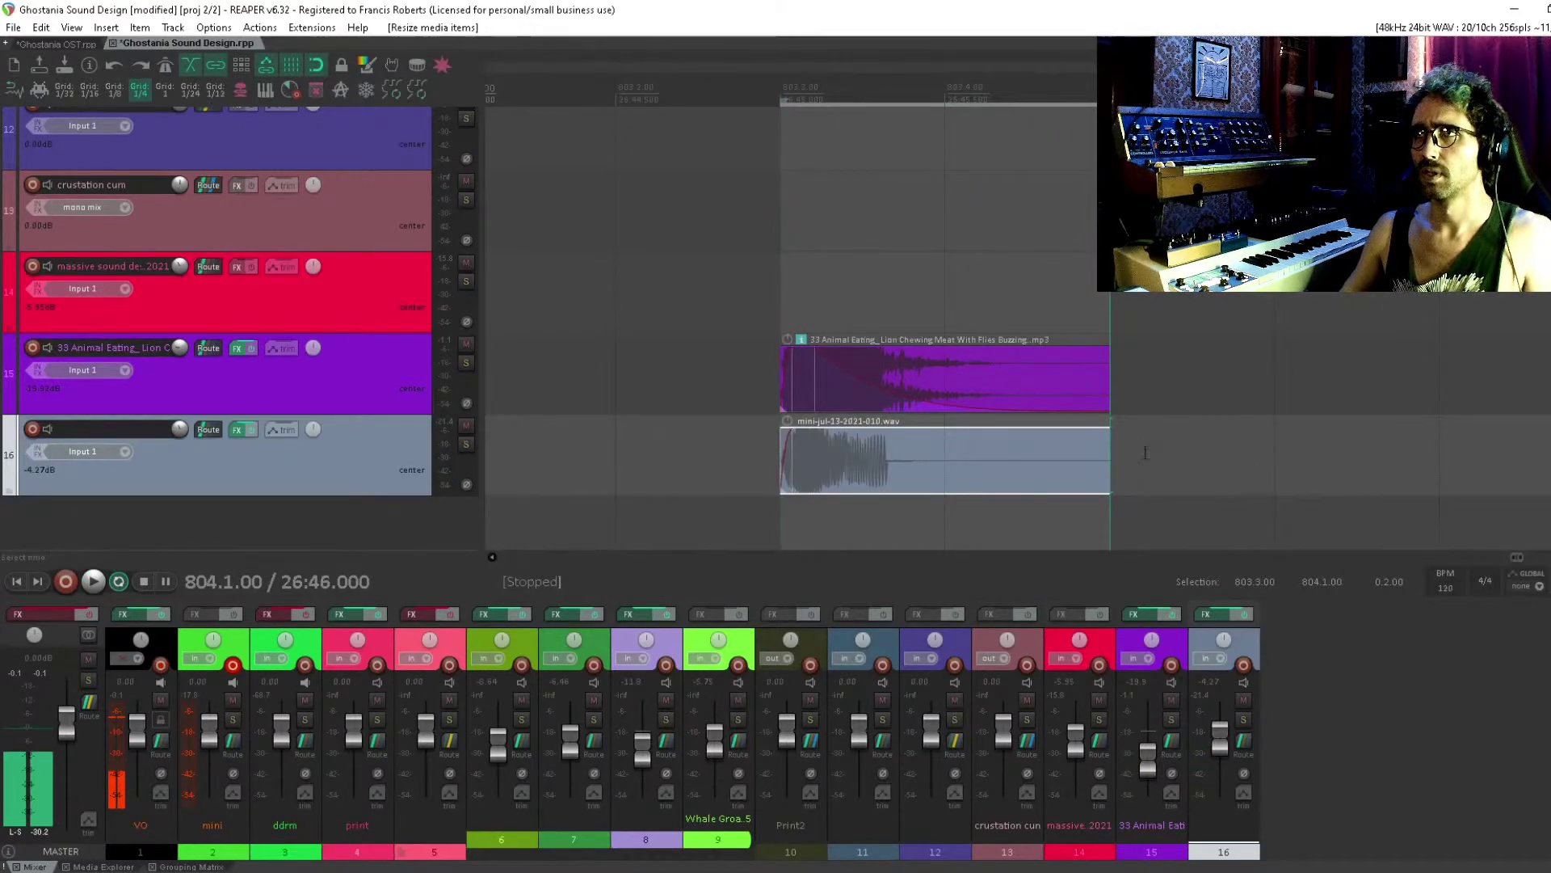
key(minus)
click(1144, 393)
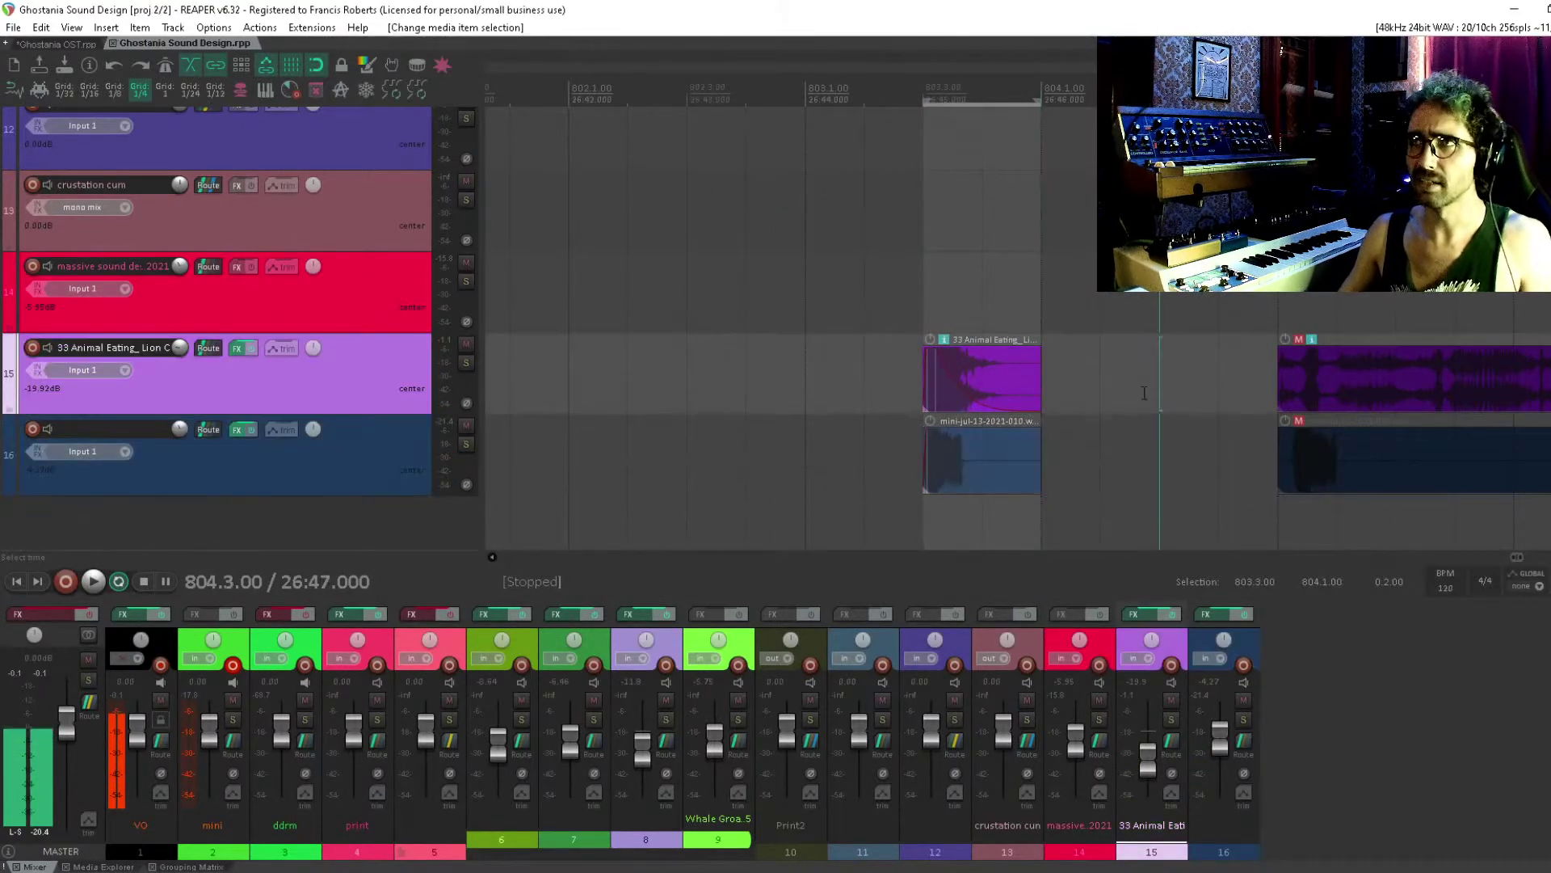
key(Escape)
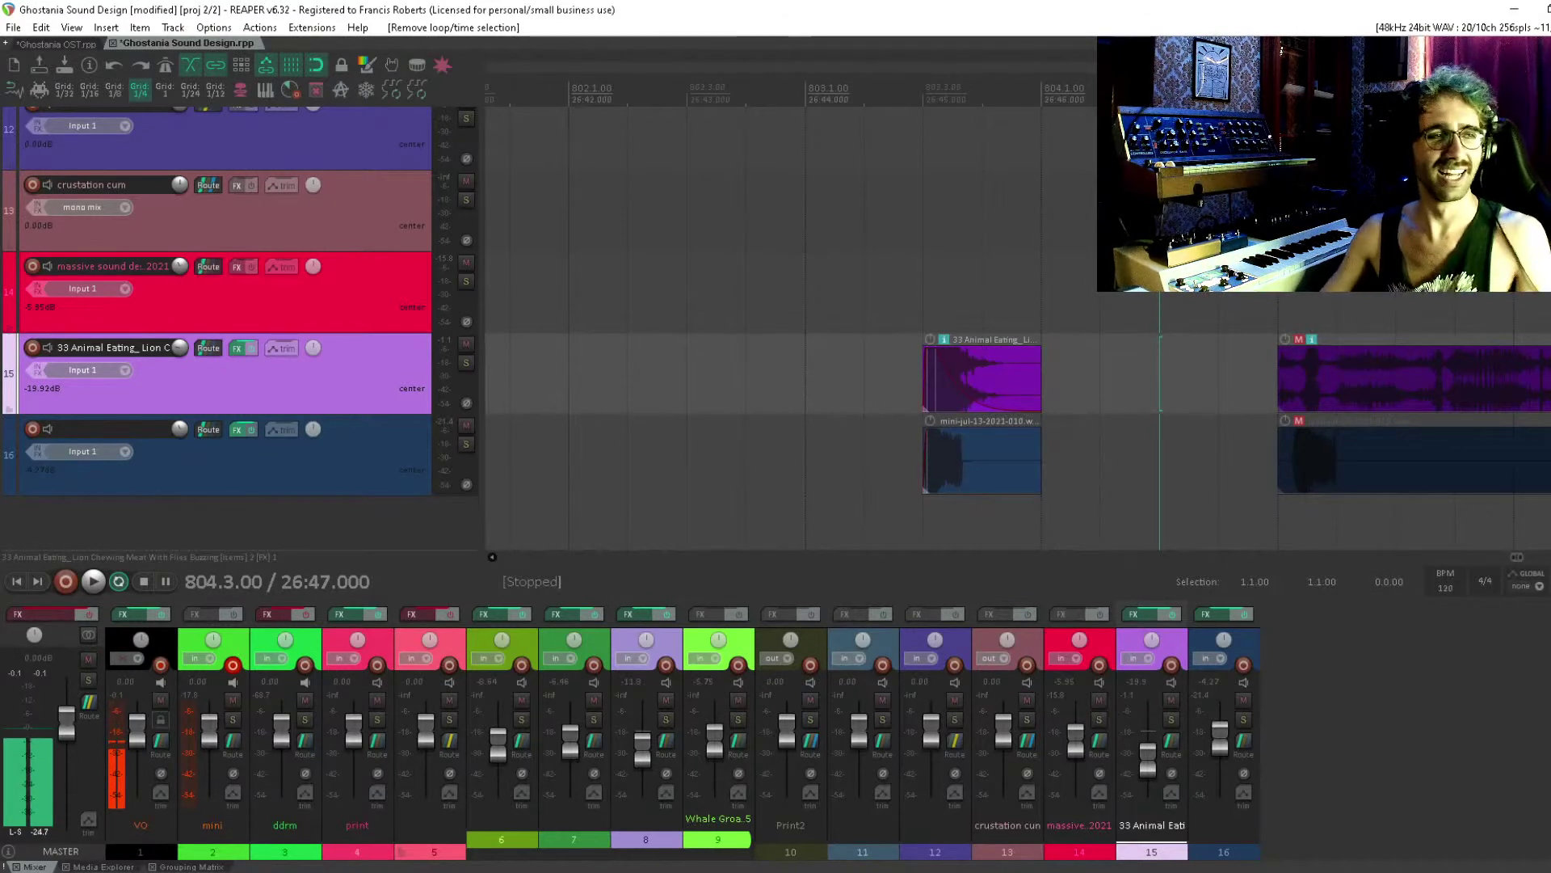
Play the trimmed lion and mini pair from 803.3.00 to check how they blend
scroll(791, 305, right, 2)
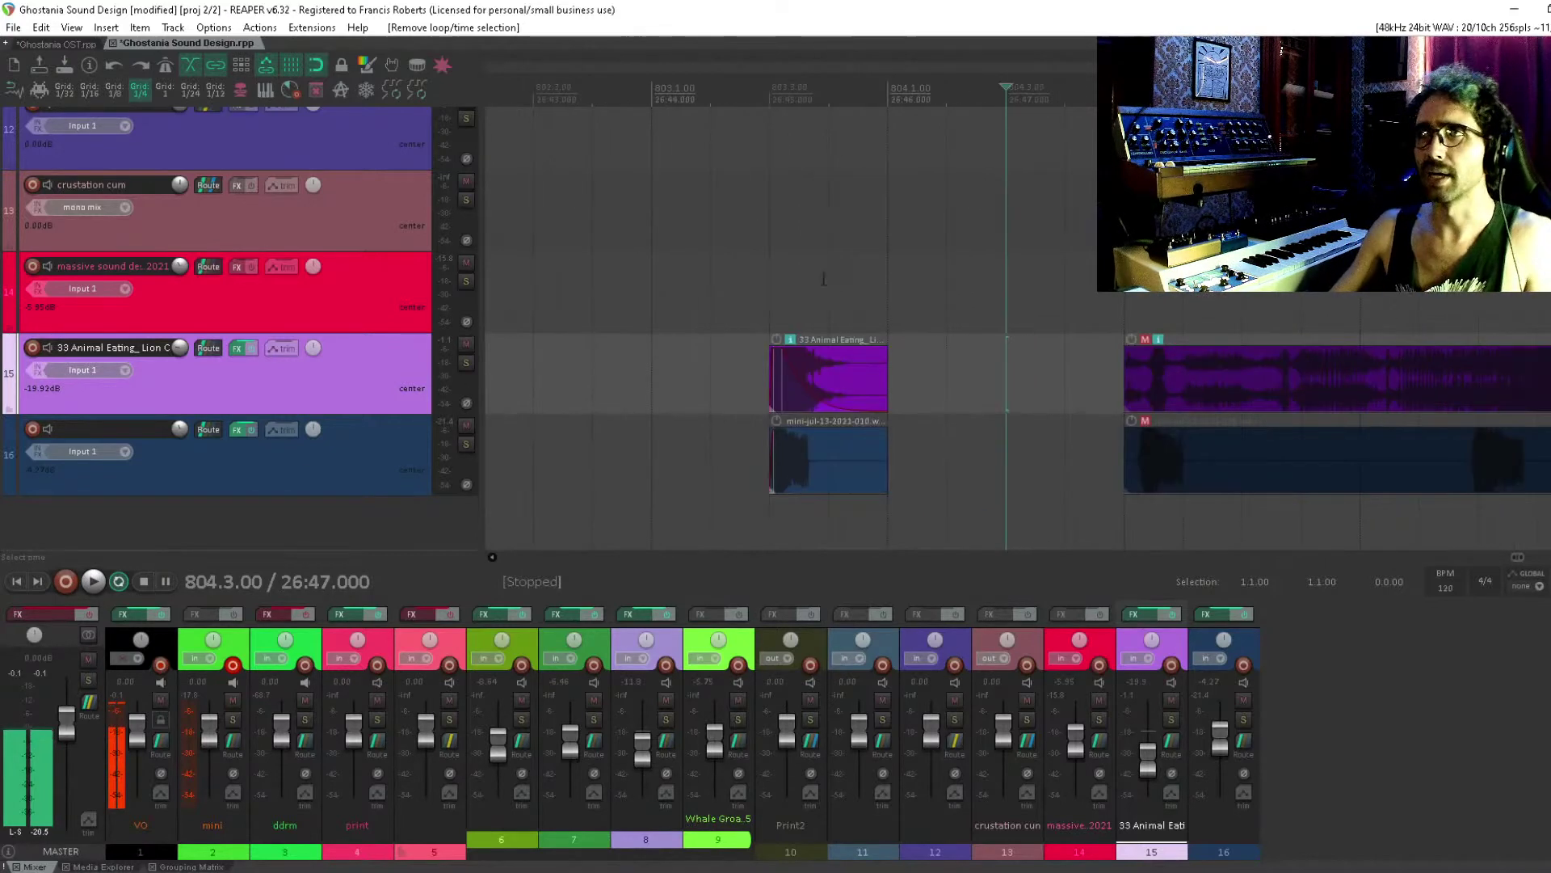
click(792, 305)
key(space)
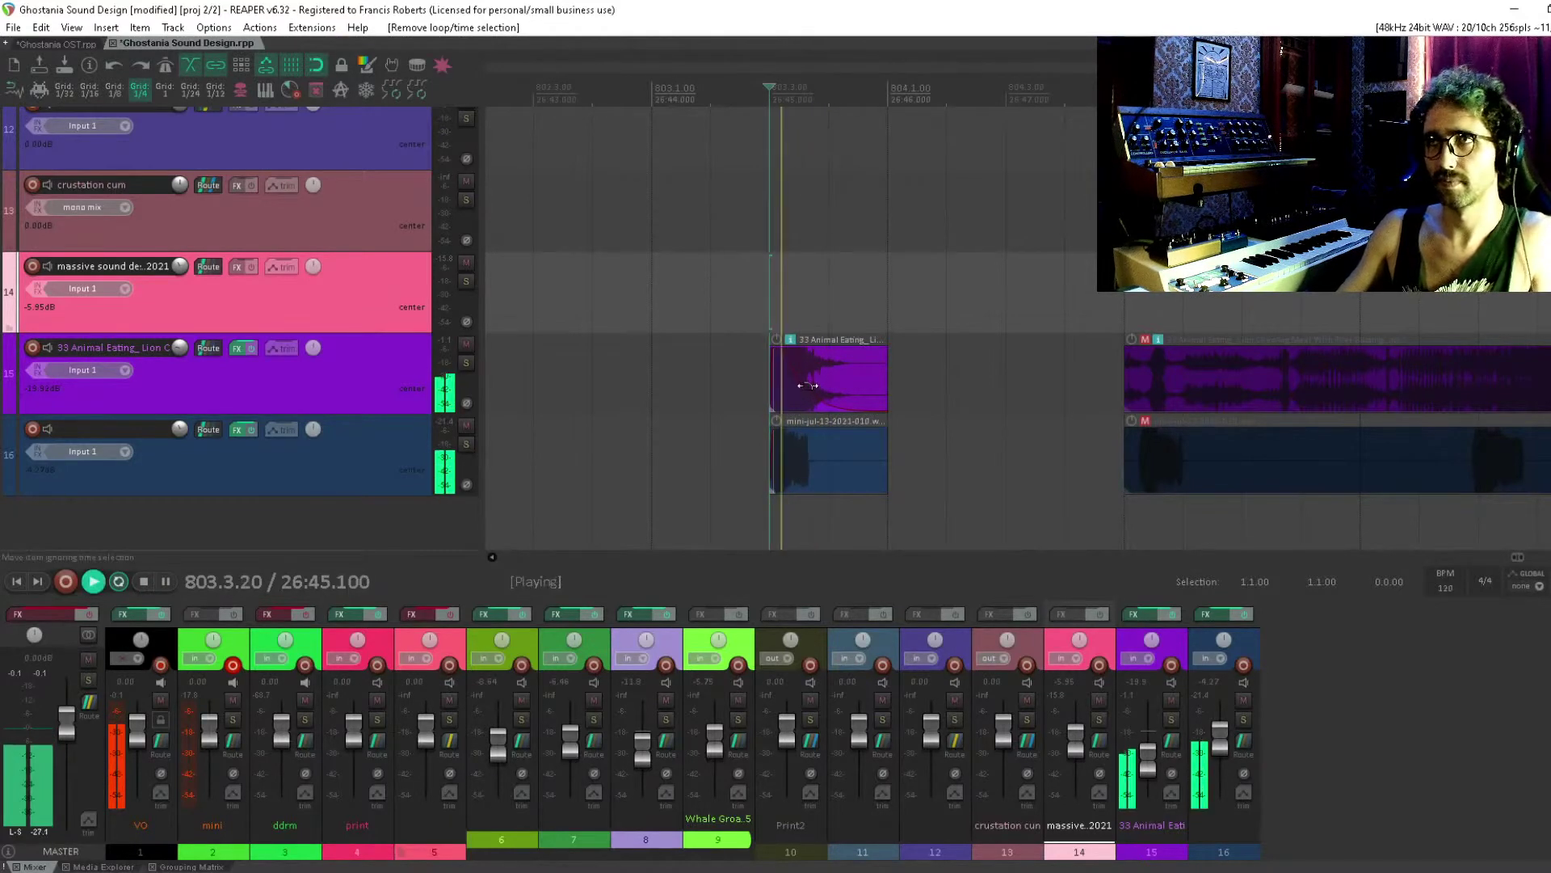
click(841, 459)
key(space)
Shorten the mini clip to end where its synth sound stops and add a fade-out to it
scroll(840, 460, up, 4)
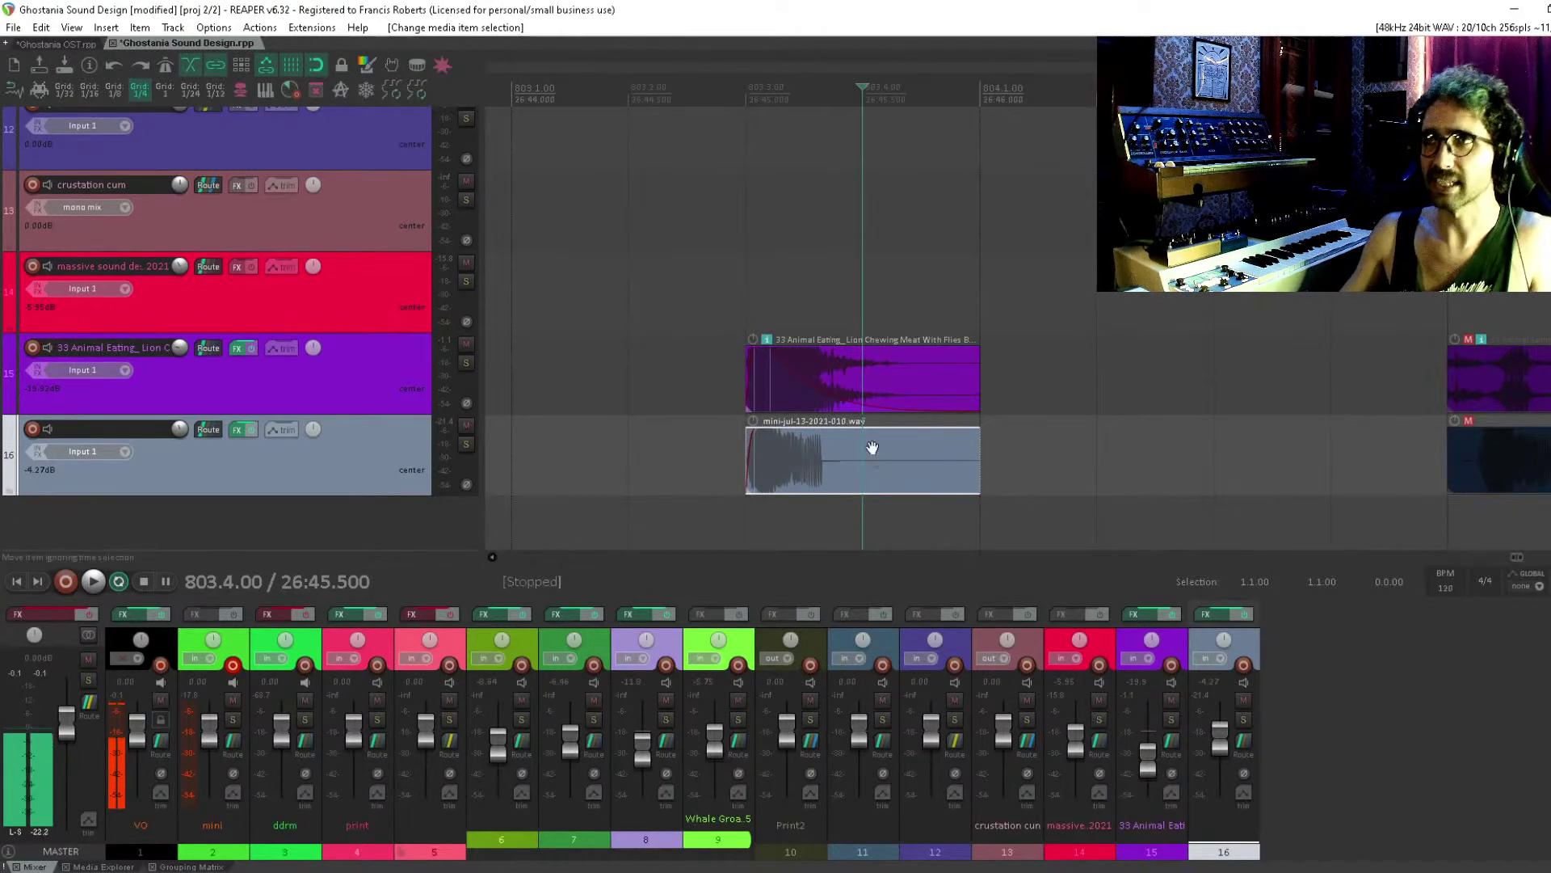
scroll(884, 416, up, 4)
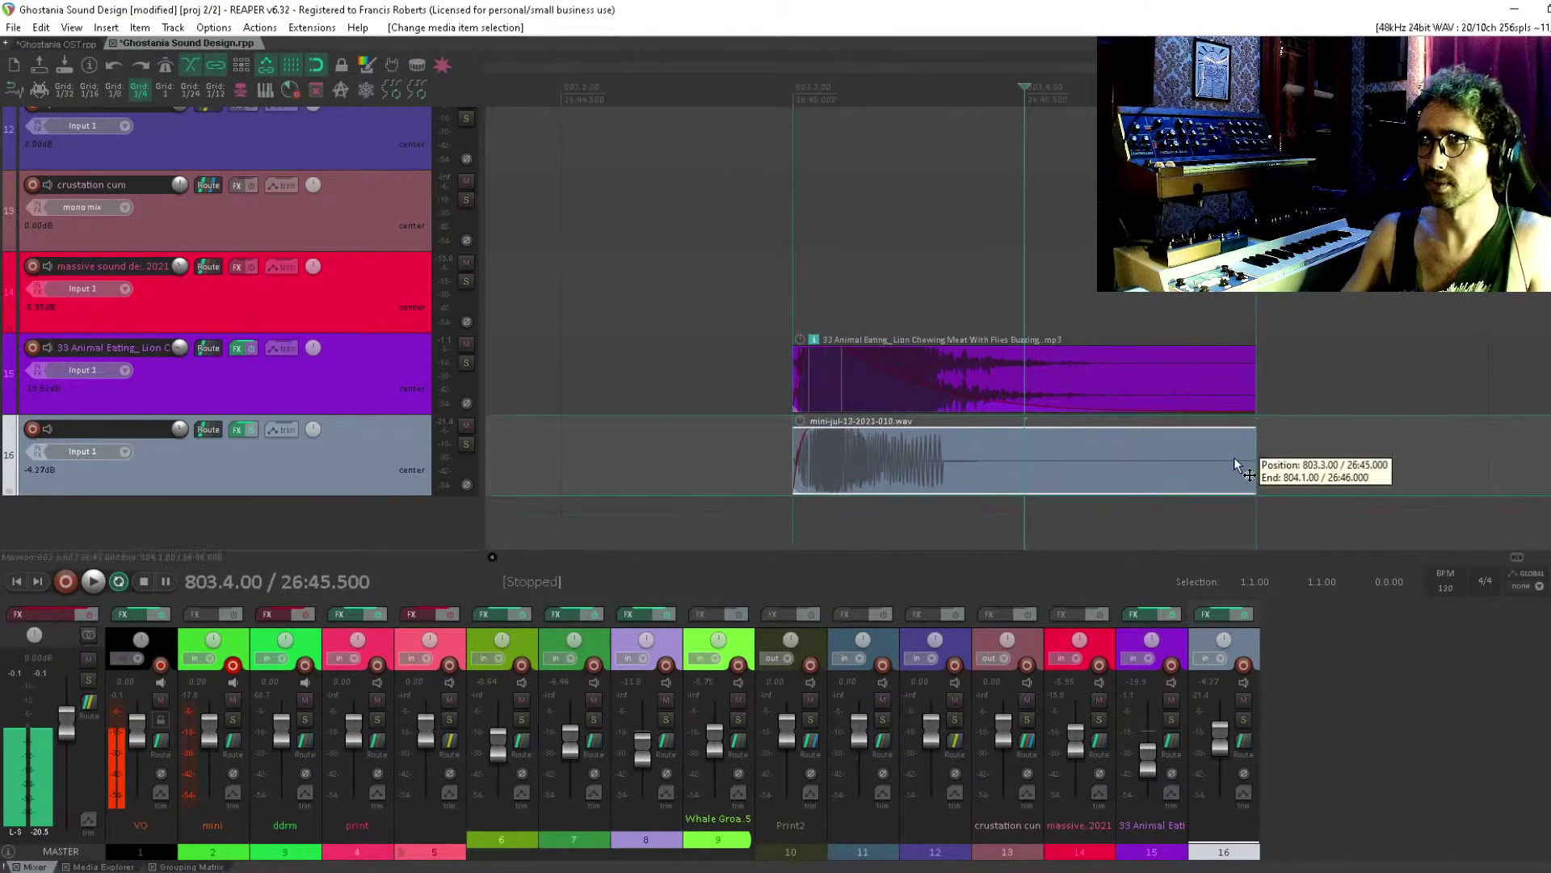
drag(1248, 455, 938, 477)
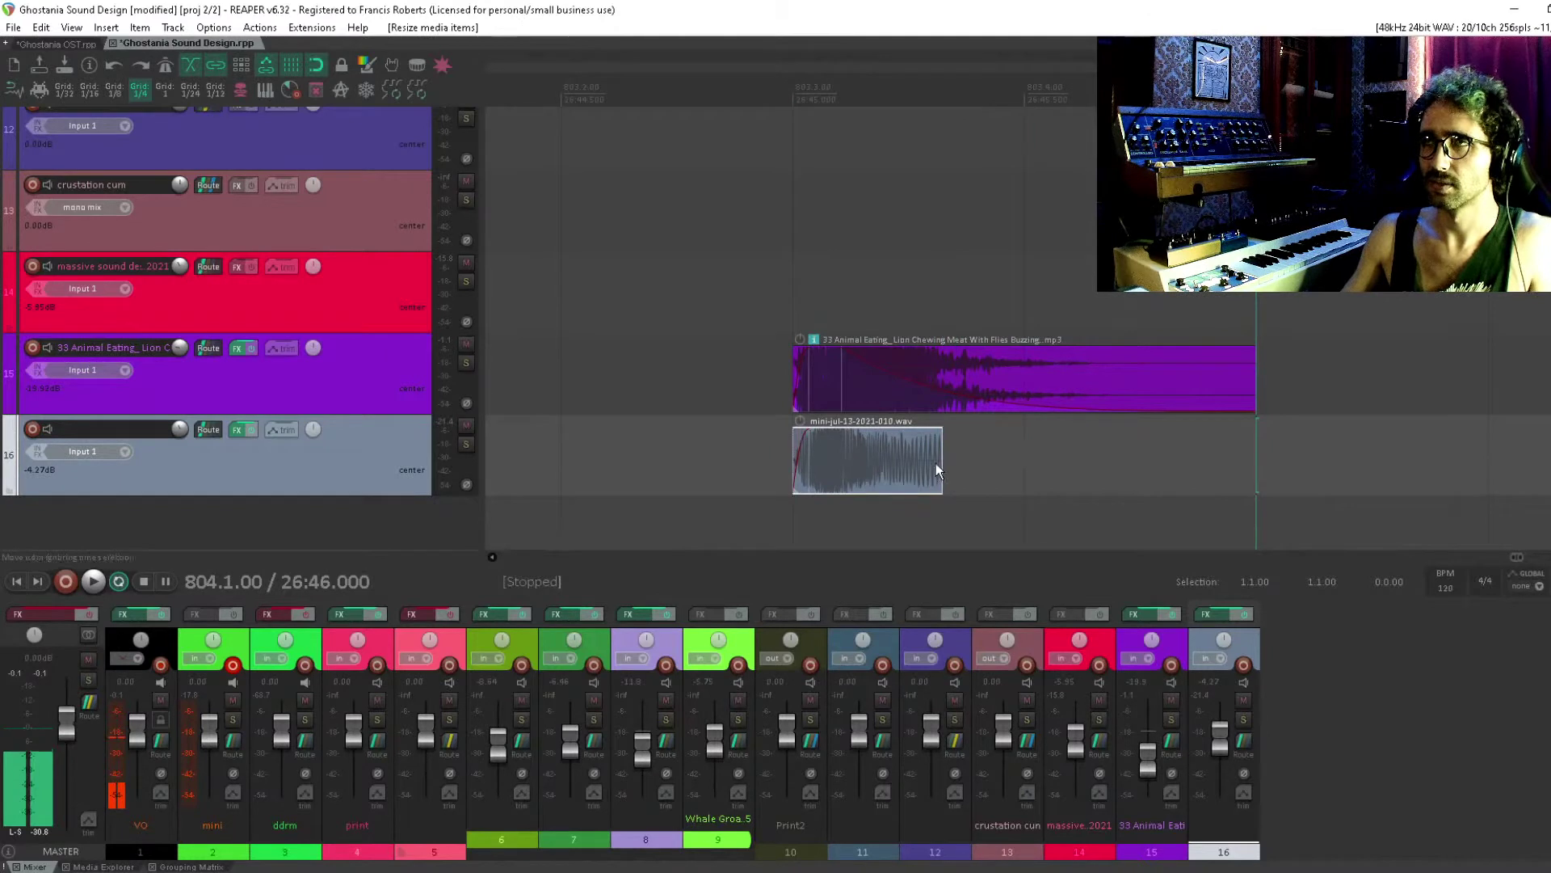
click(798, 453)
Play the finished lion and mini burst, placing the playback start at 803.2.00
key(space)
click(562, 449)
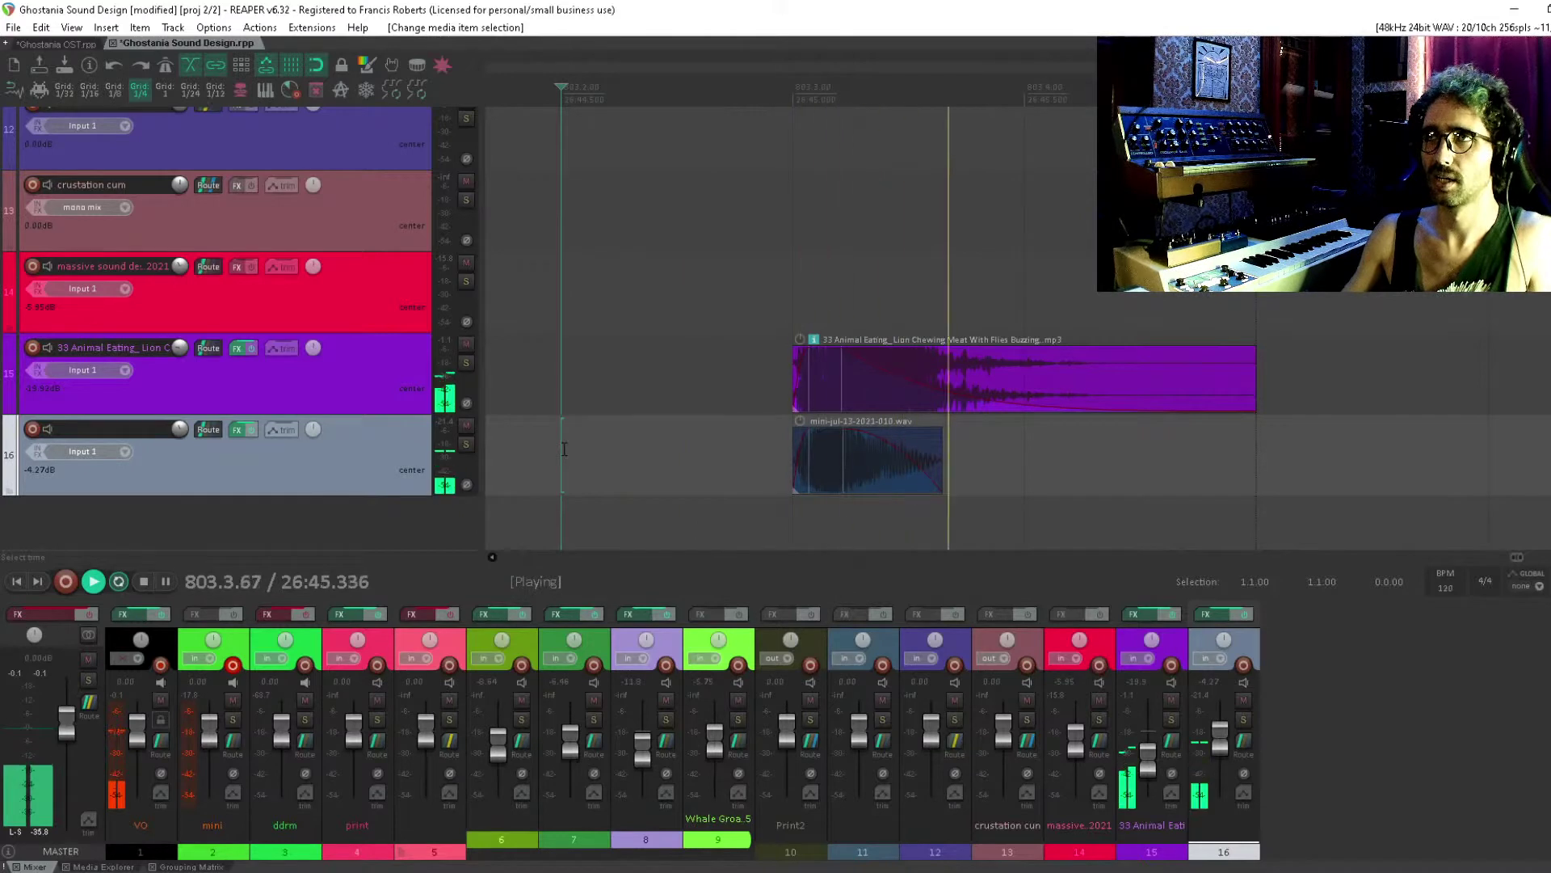
key(space)
key(space)
key(space)
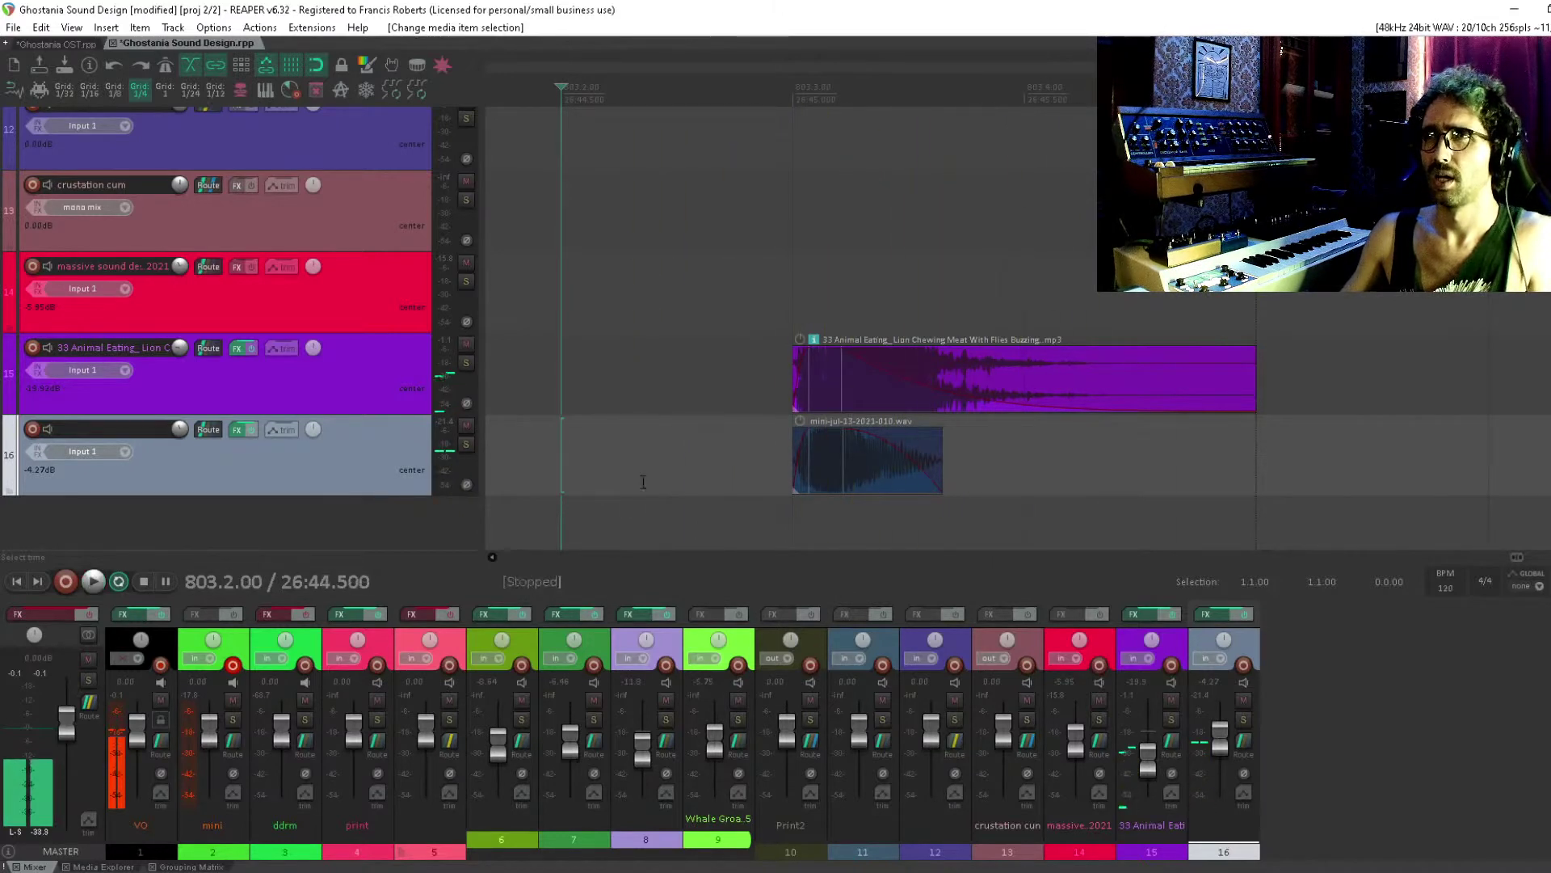
Unmute the long lion and mini clips from 805.1.00 onward, and select the lion clip at 808.3.00
scroll(882, 380, right, 3)
scroll(629, 315, down, 3)
scroll(761, 371, right, 3)
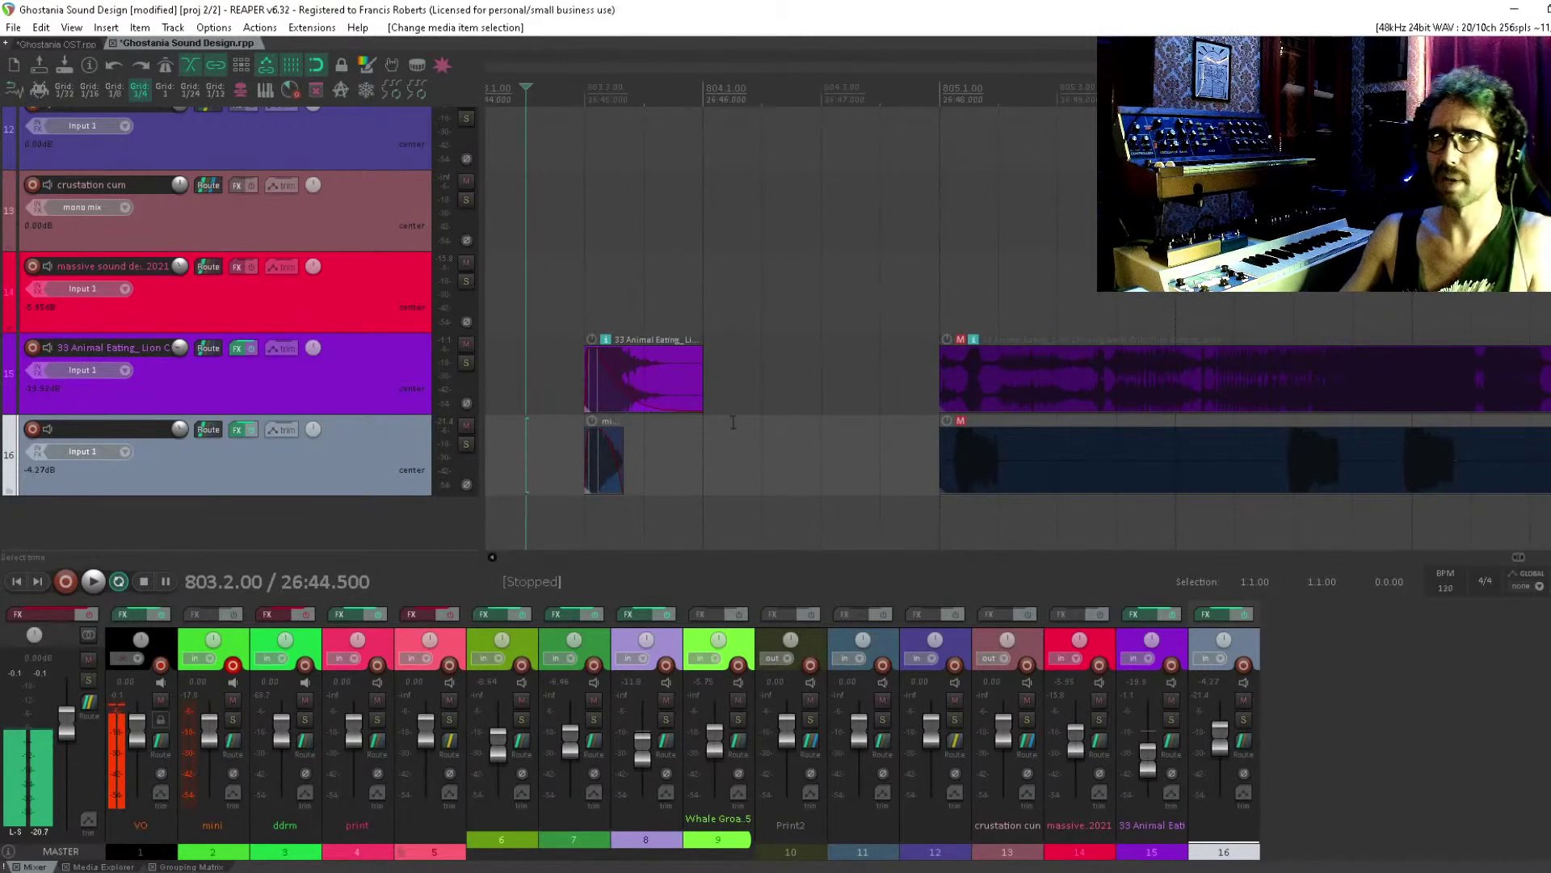
click(716, 361)
scroll(763, 349, up, 3)
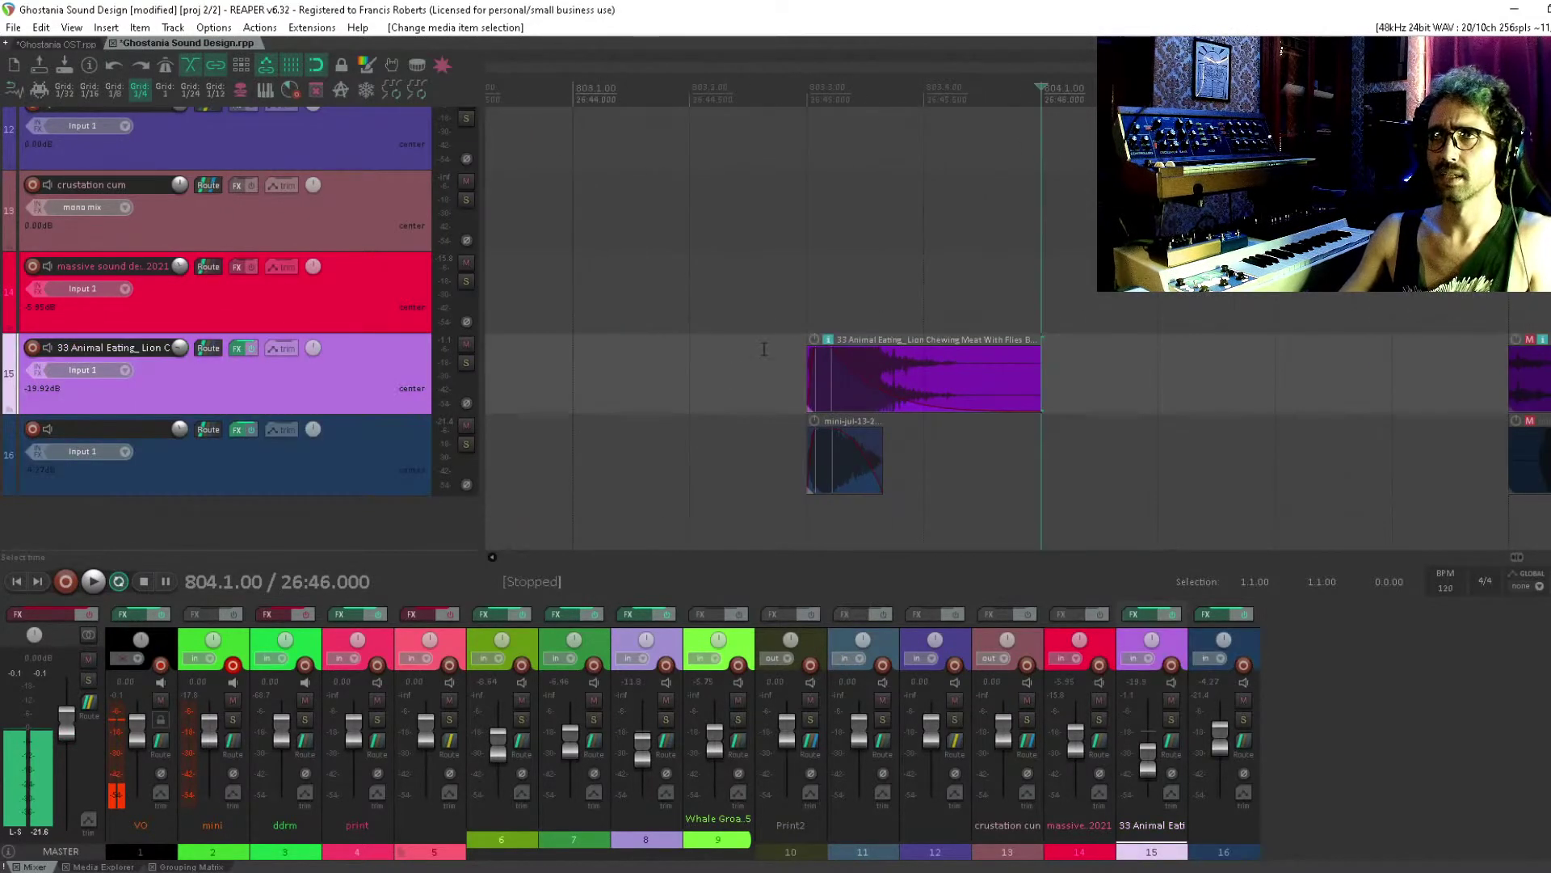
scroll(1075, 352, down, 3)
scroll(852, 402, right, 3)
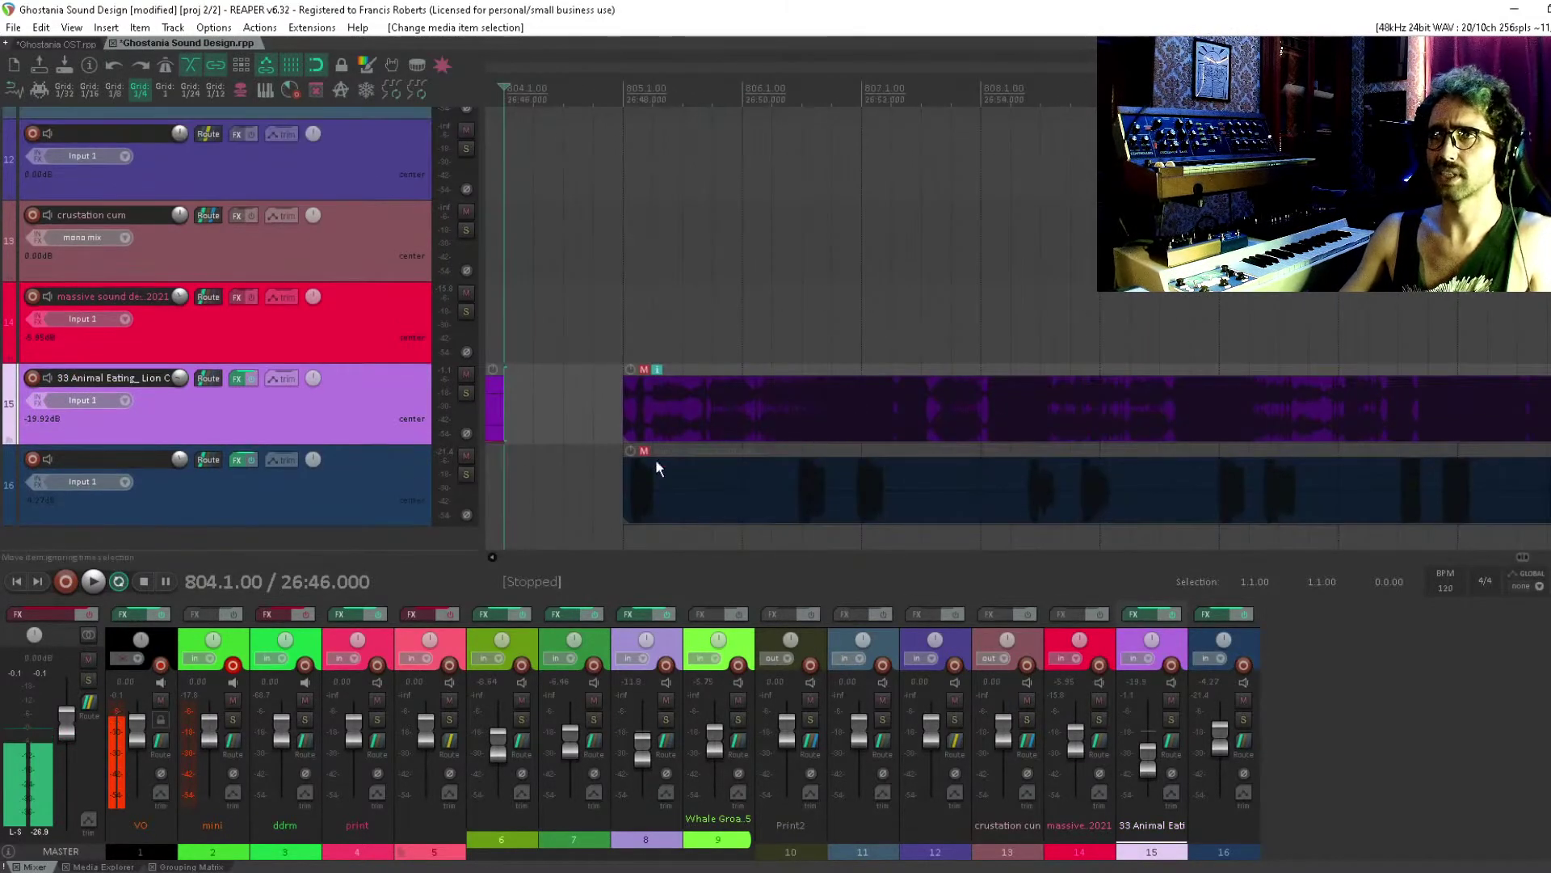
drag(861, 398, 1035, 465)
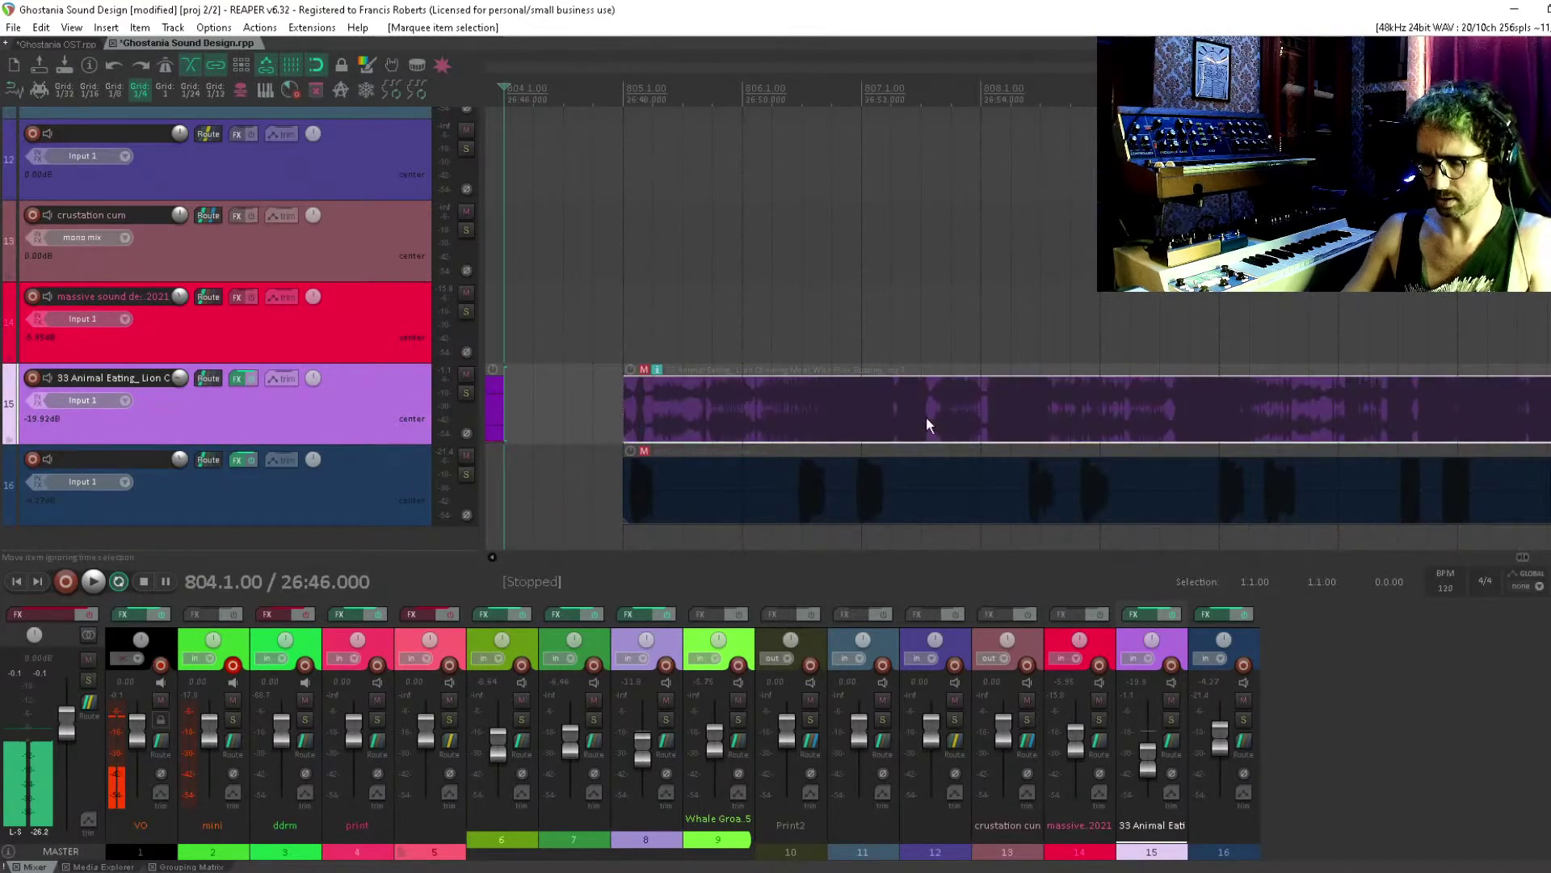
key(u)
scroll(766, 470, right, 1)
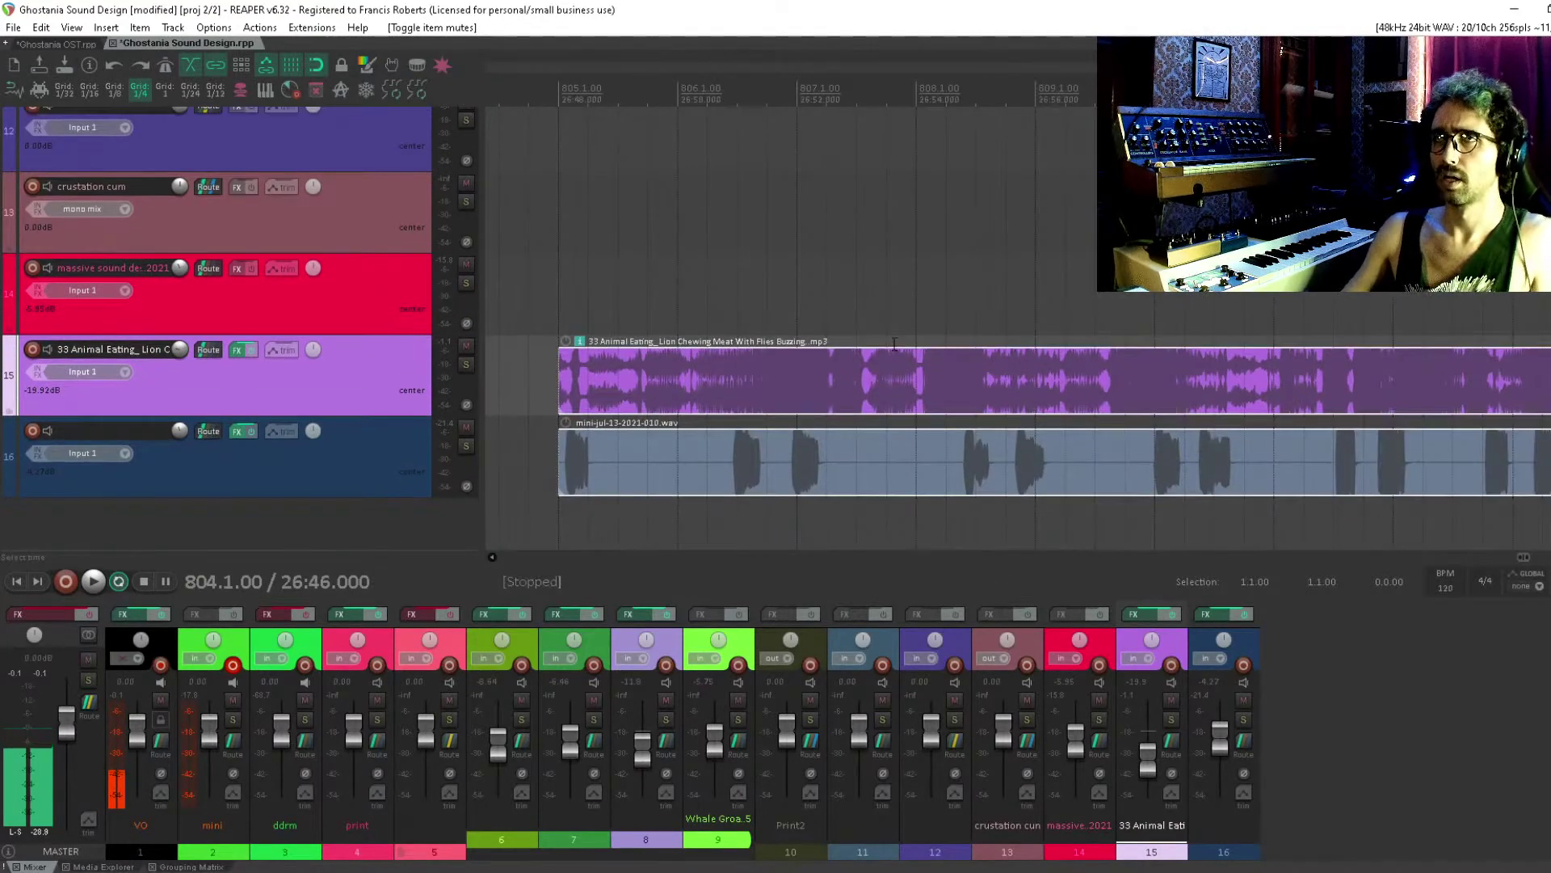
click(977, 380)
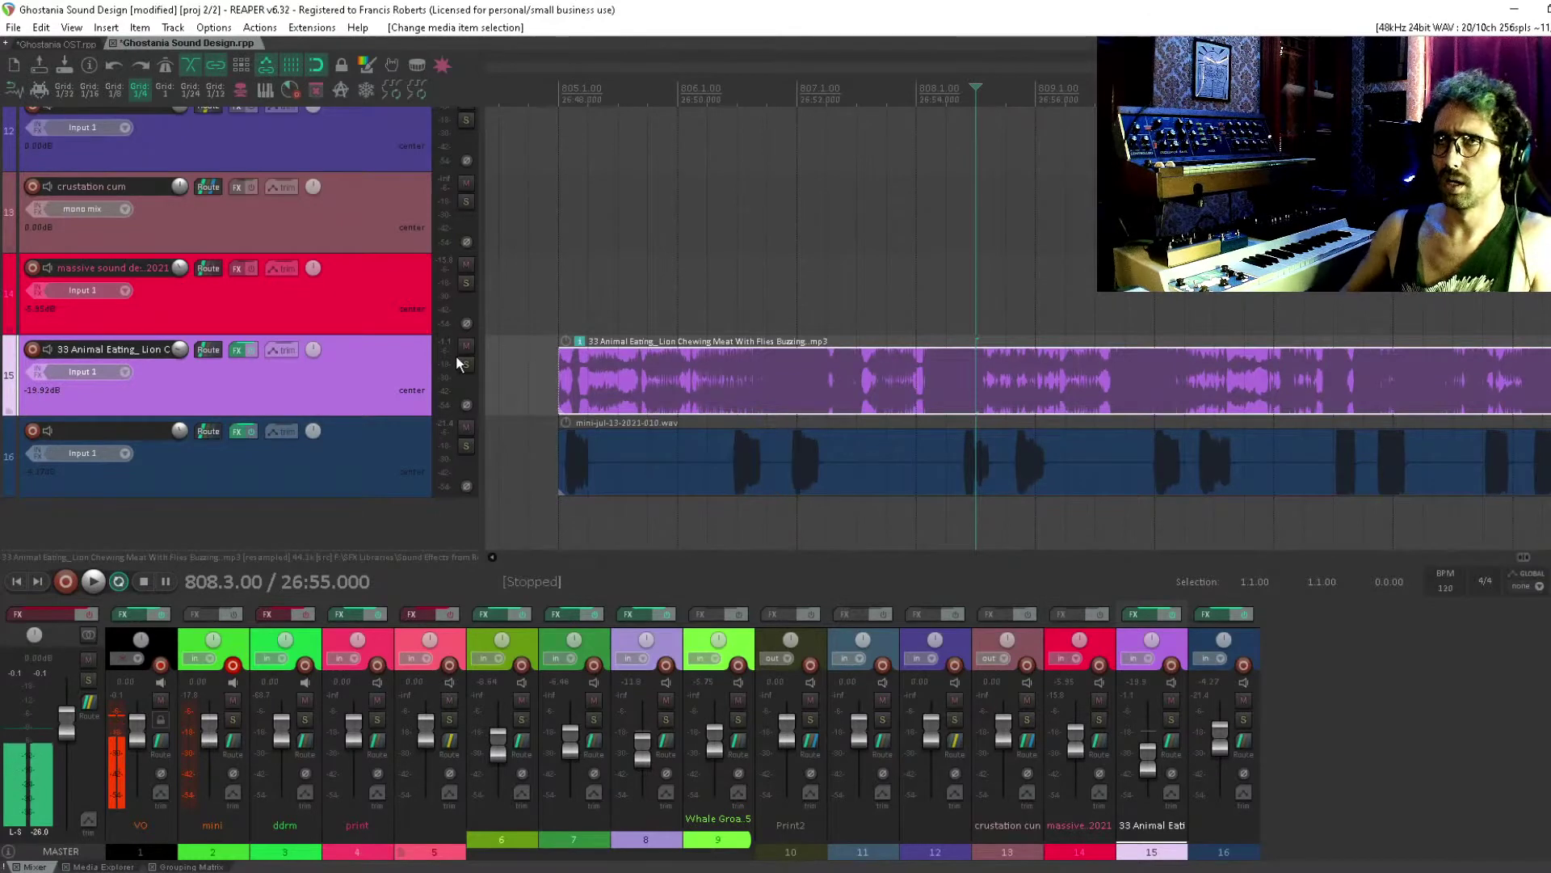
Move the long mini clip to start at about 808.2.00 and play the lion clip from 806.4.00
scroll(455, 355, down, 3)
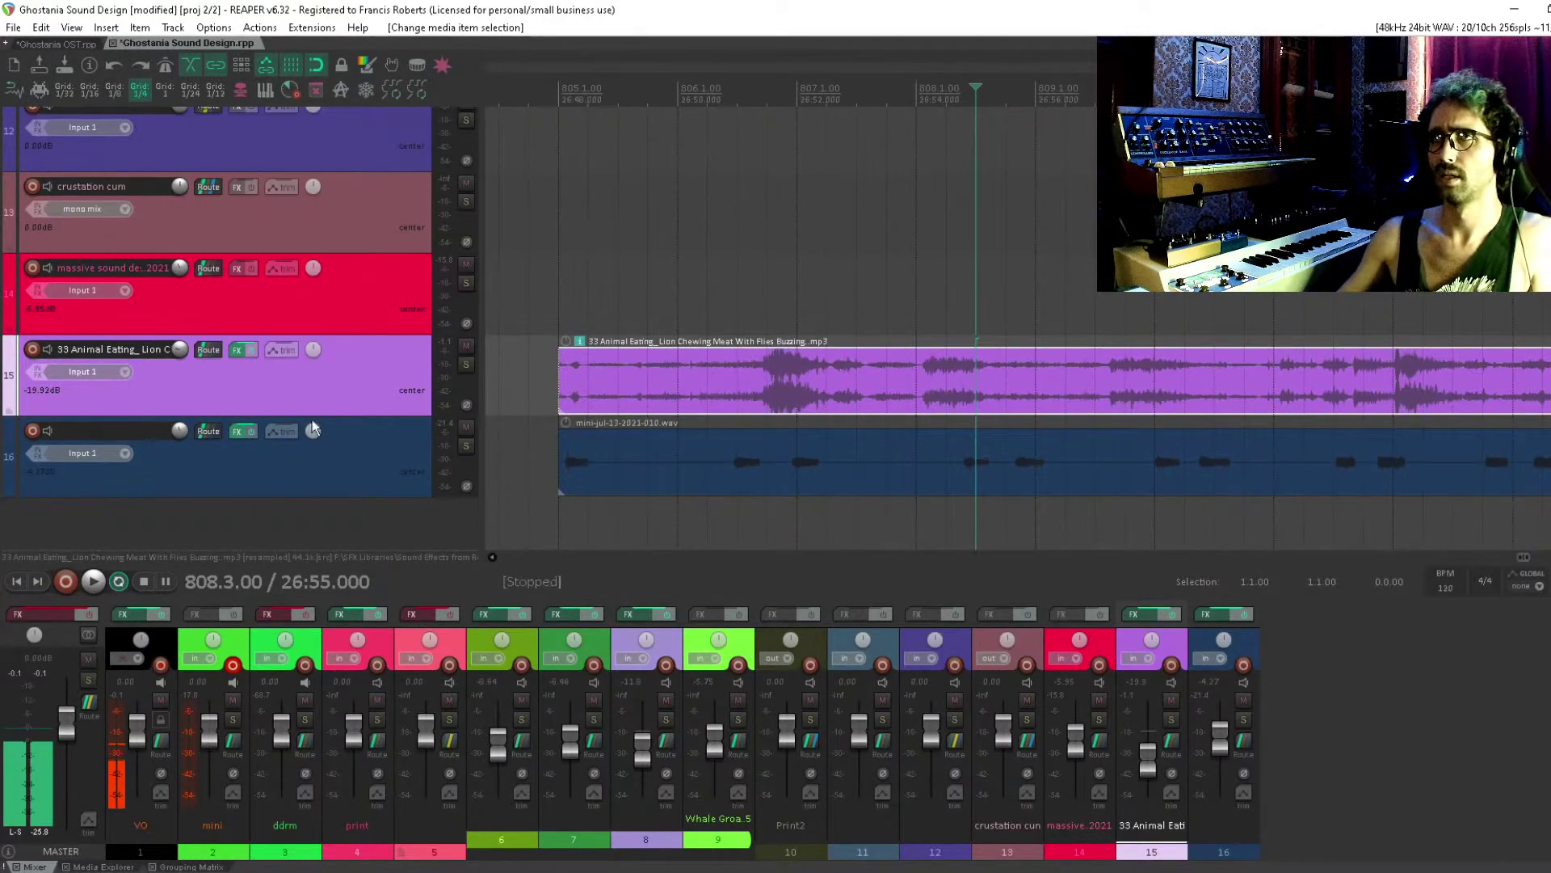
drag(648, 457, 1036, 457)
click(785, 466)
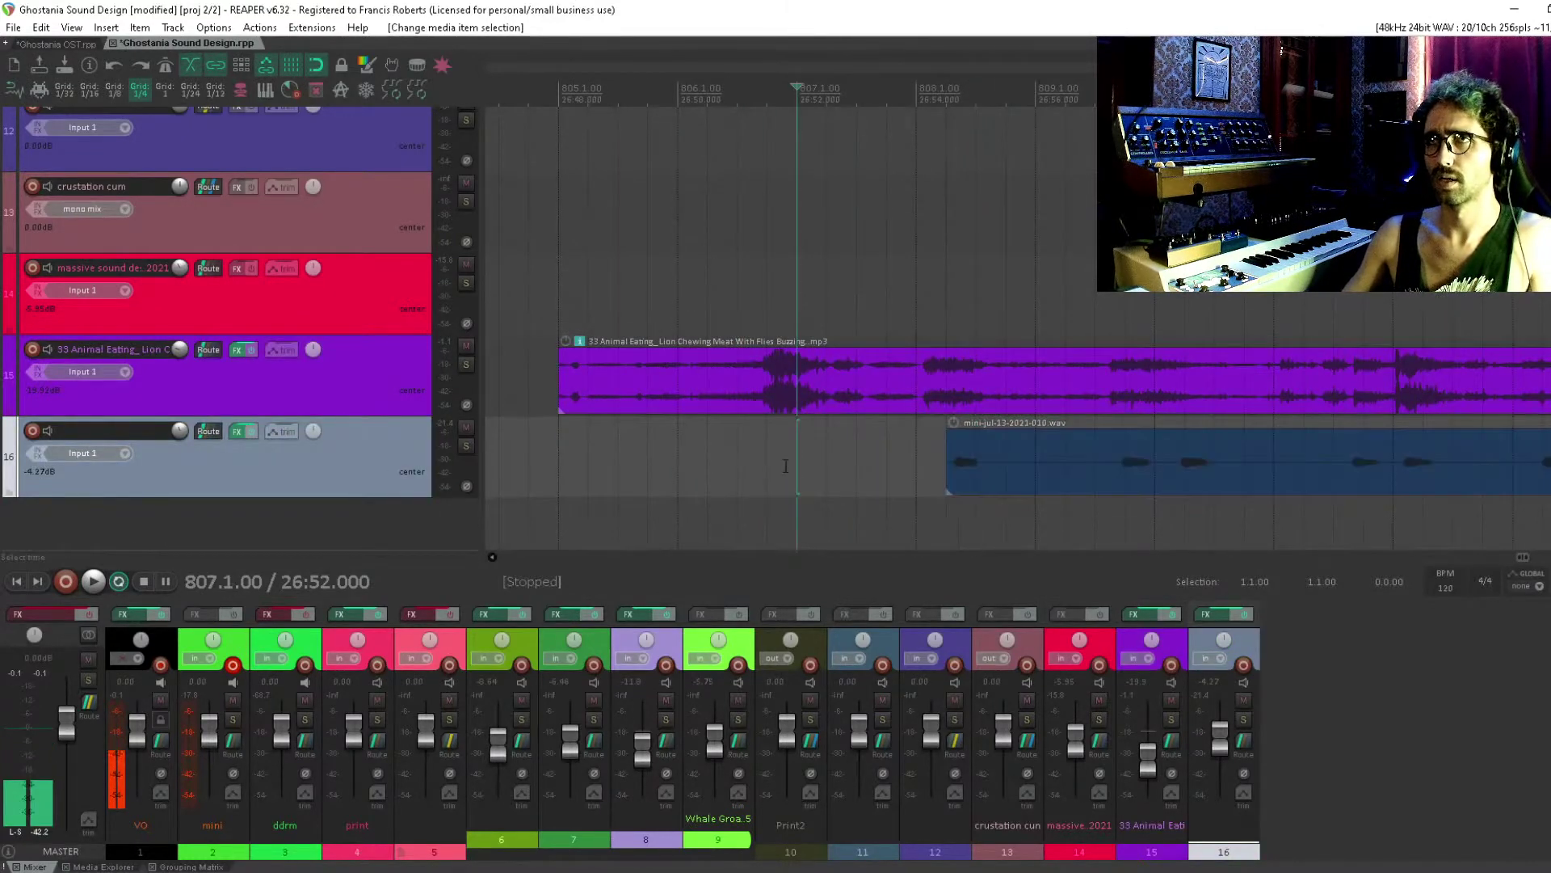
key(Left)
key(space)
key(space)
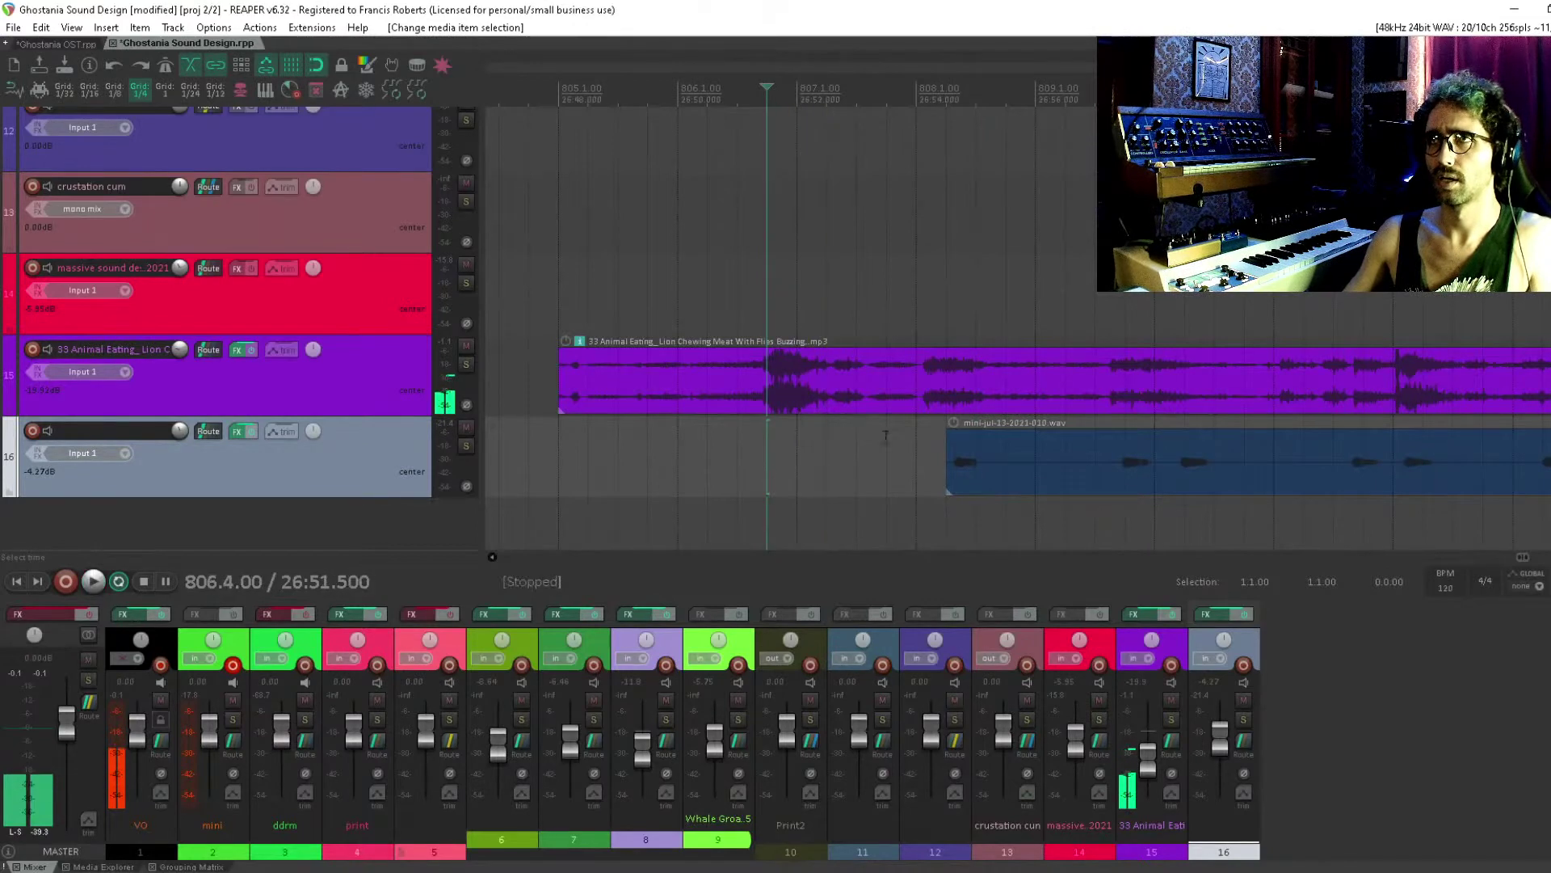
Move the long mini clip on to about 809.3.00 and audition the lion clip from 807.4.00 and 808.1.00
click(885, 434)
key(space)
drag(972, 442, 1120, 450)
key(space)
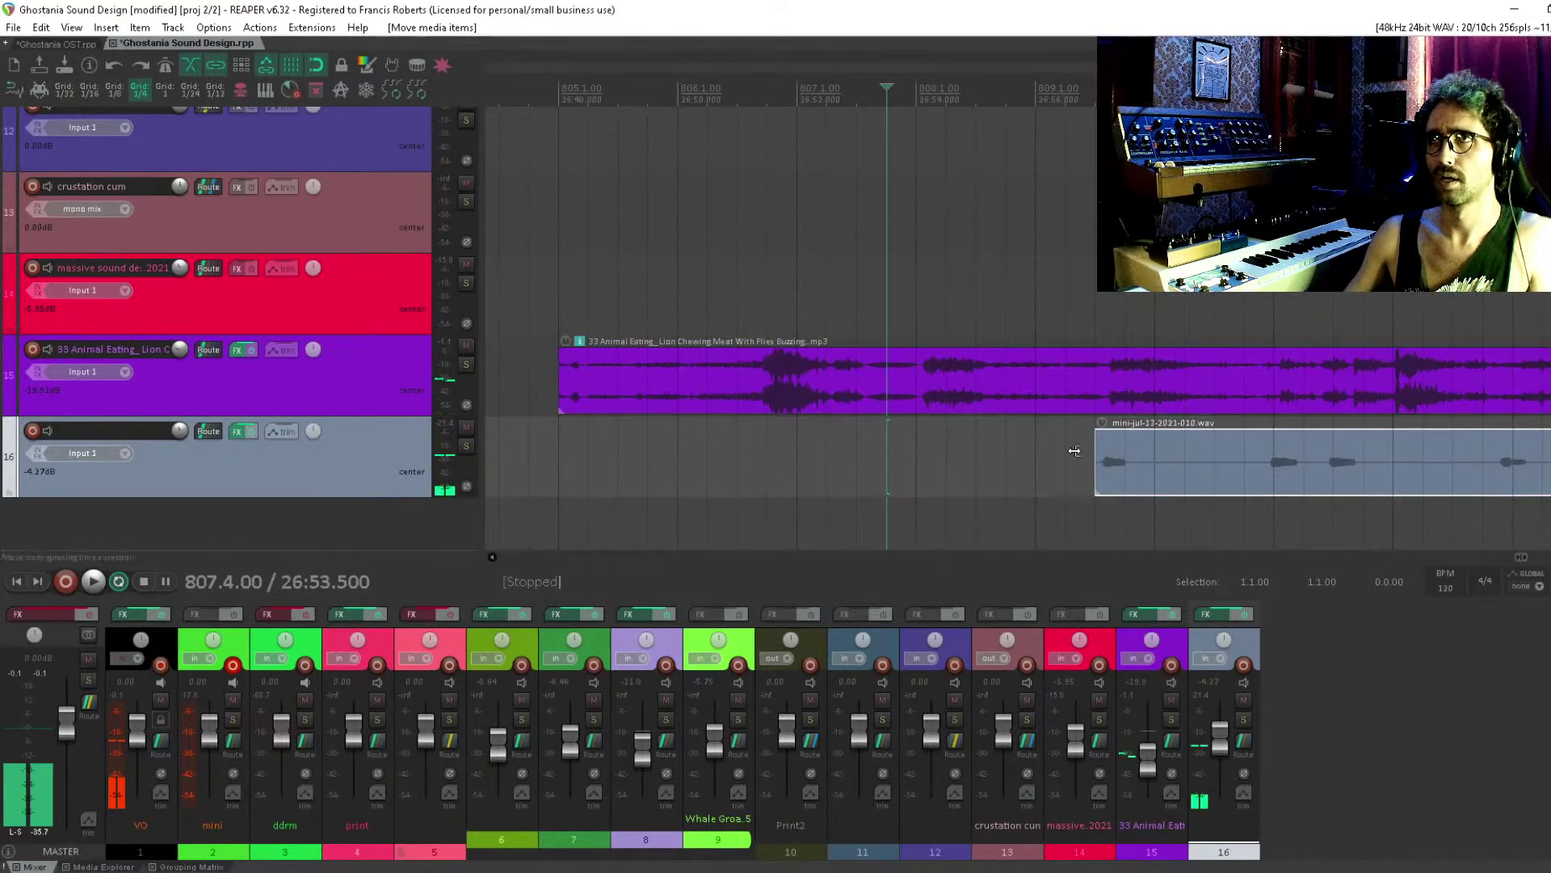
click(917, 461)
key(space)
key(space)
Split the long lion clip at 808.1.22 and 808.4.00 to isolate a burst, deleting the part before it
click(921, 372)
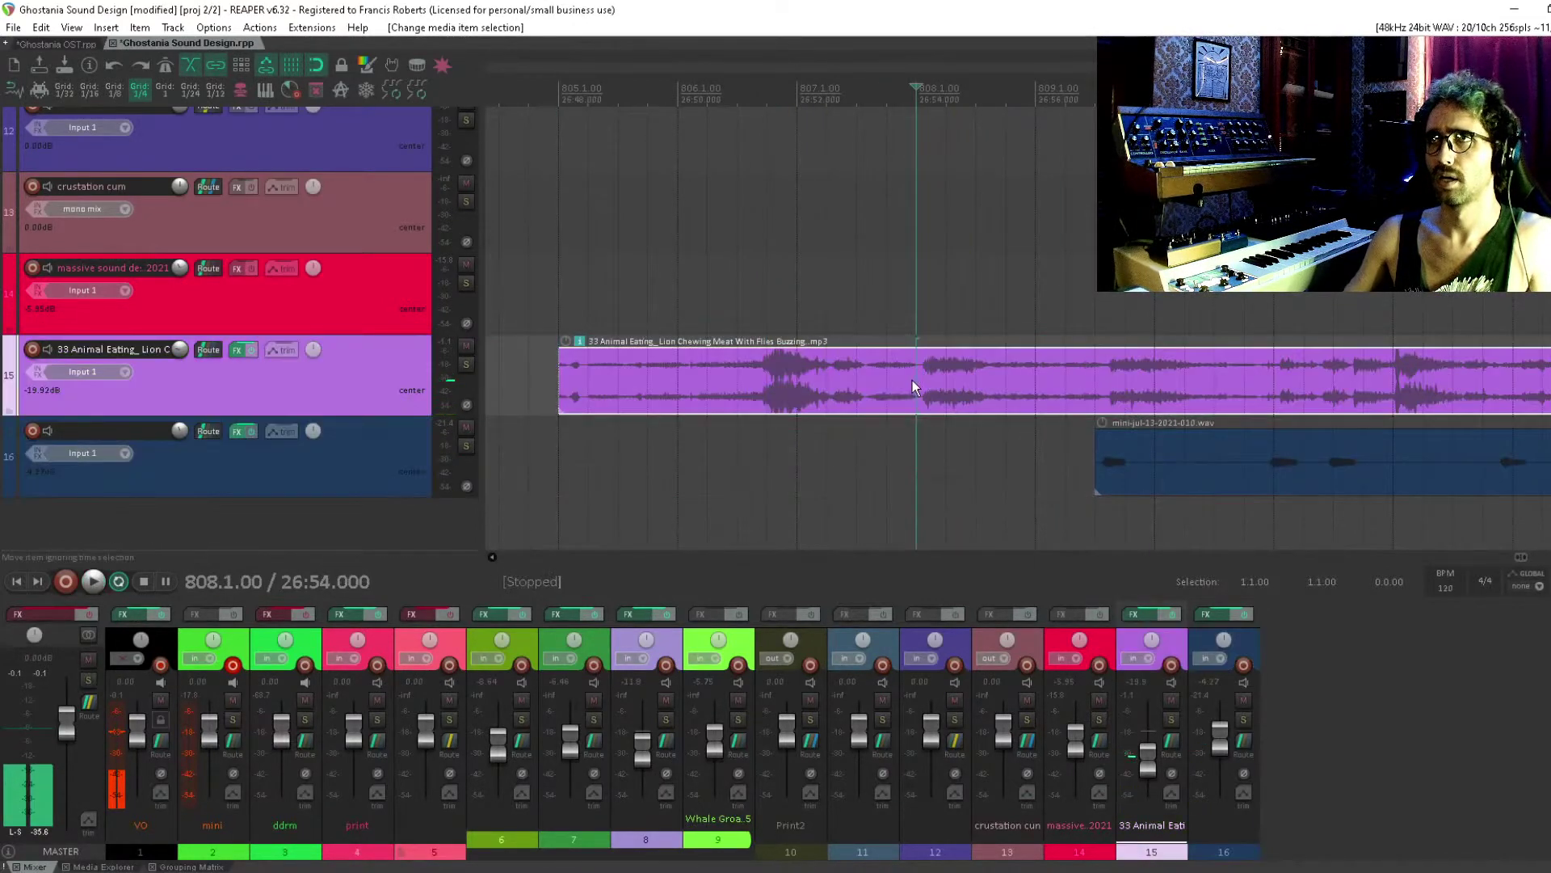
key(s)
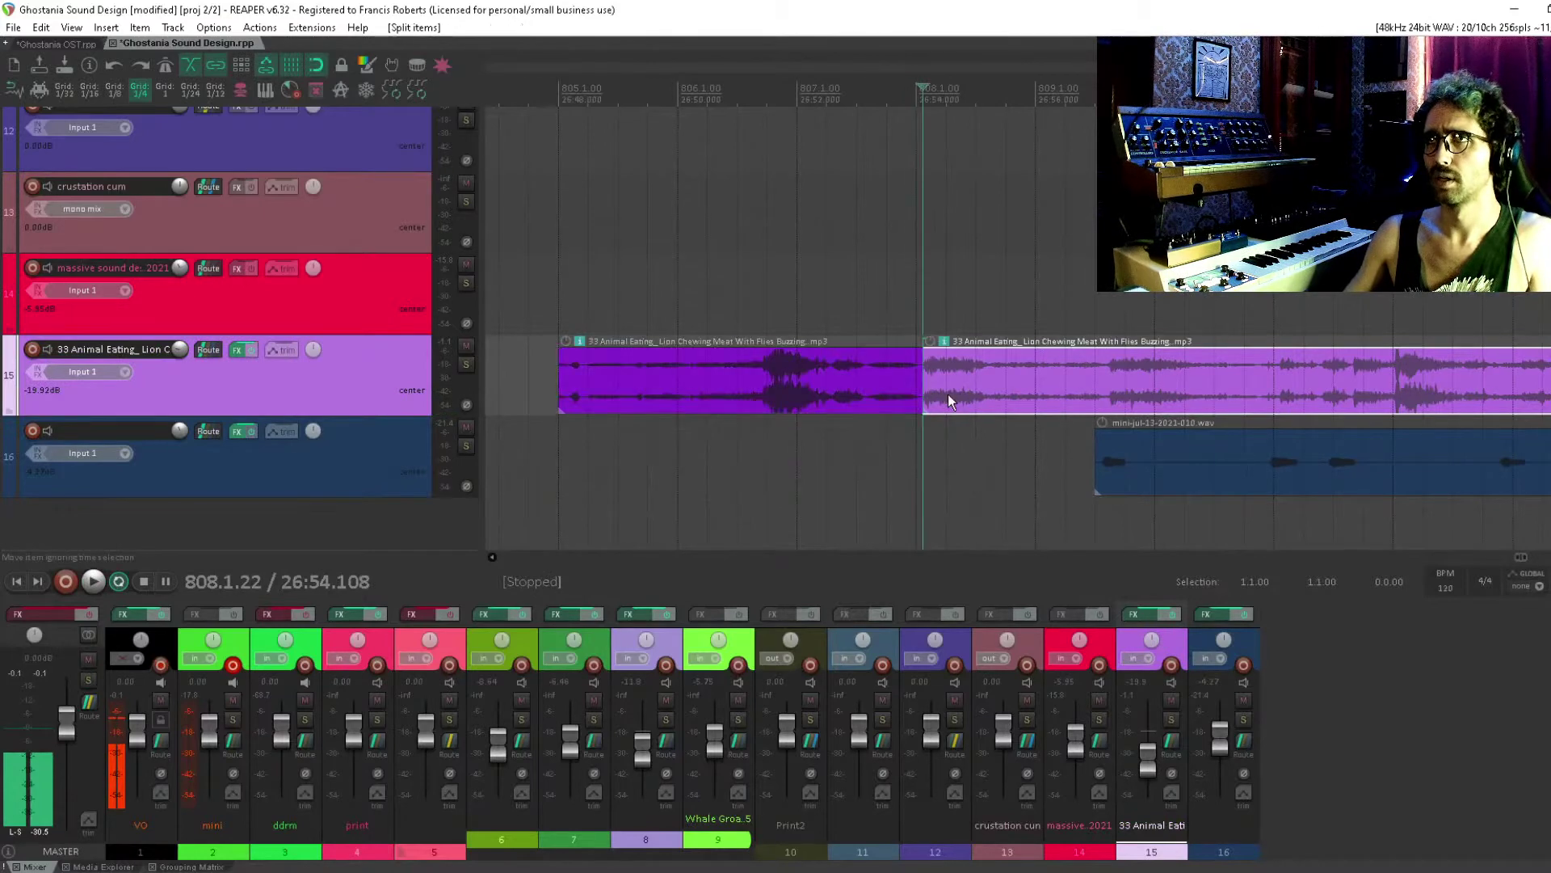
click(897, 376)
key(Delete)
key(s)
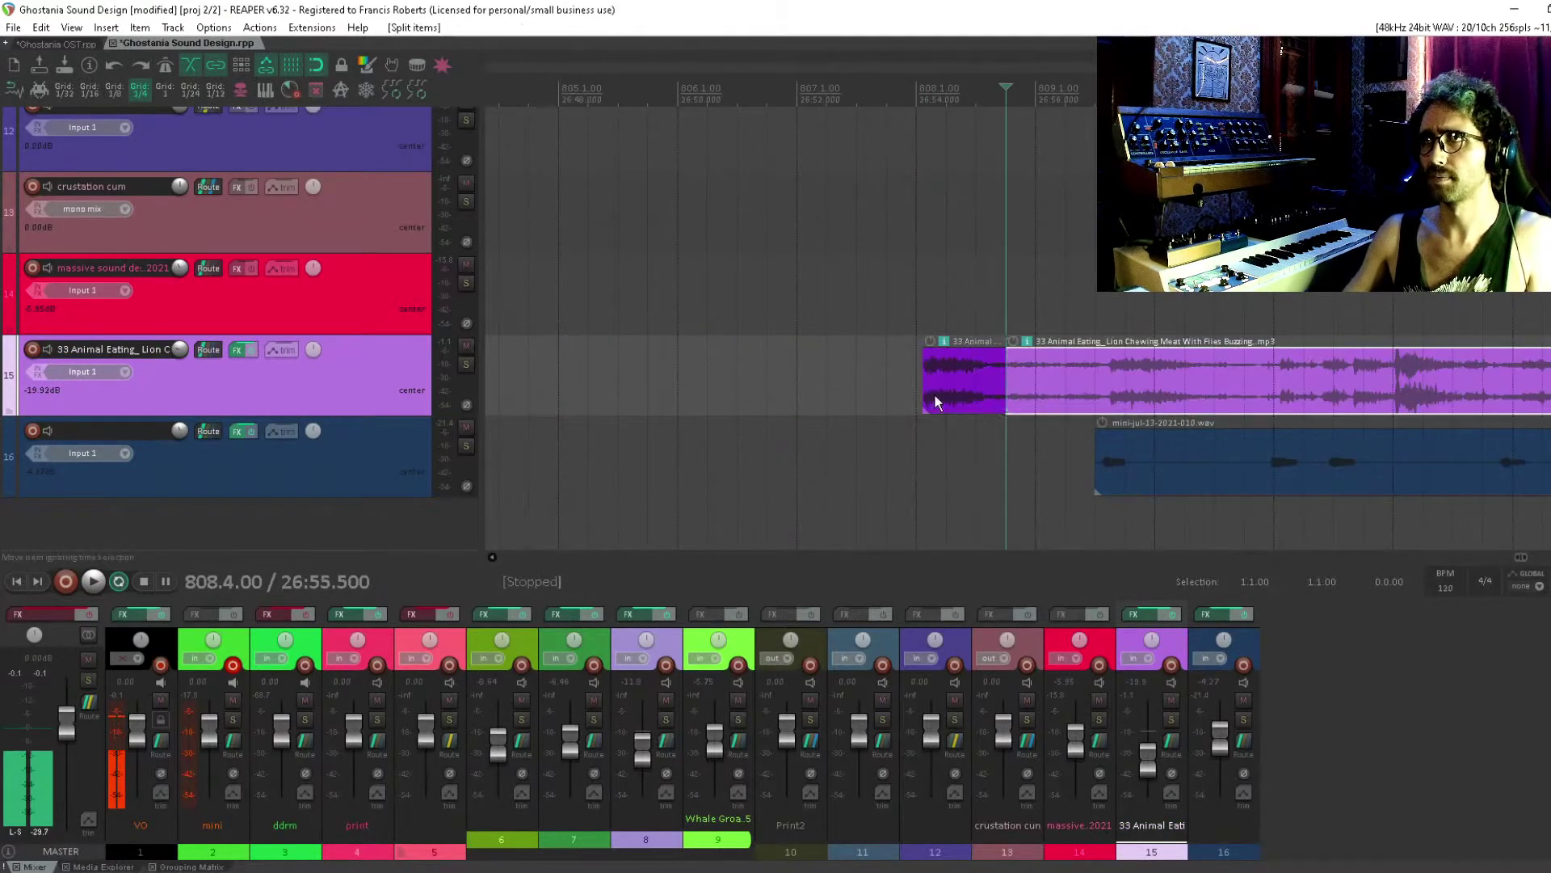
Move the isolated lion burst to about 804.3.00 and place a mini synth hit split from the long clip beneath it
click(934, 393)
scroll(983, 399, left, 3)
drag(1293, 372, 872, 381)
click(990, 396)
drag(1495, 460, 1025, 472)
key(s)
Align the second lion and mini pair to start at 804.3.00 and extend both clips to 805.1.00
scroll(842, 461, up, 5)
drag(876, 458, 932, 458)
drag(1050, 377, 973, 385)
drag(868, 366, 931, 366)
drag(1325, 374, 1370, 382)
drag(1339, 475, 1395, 475)
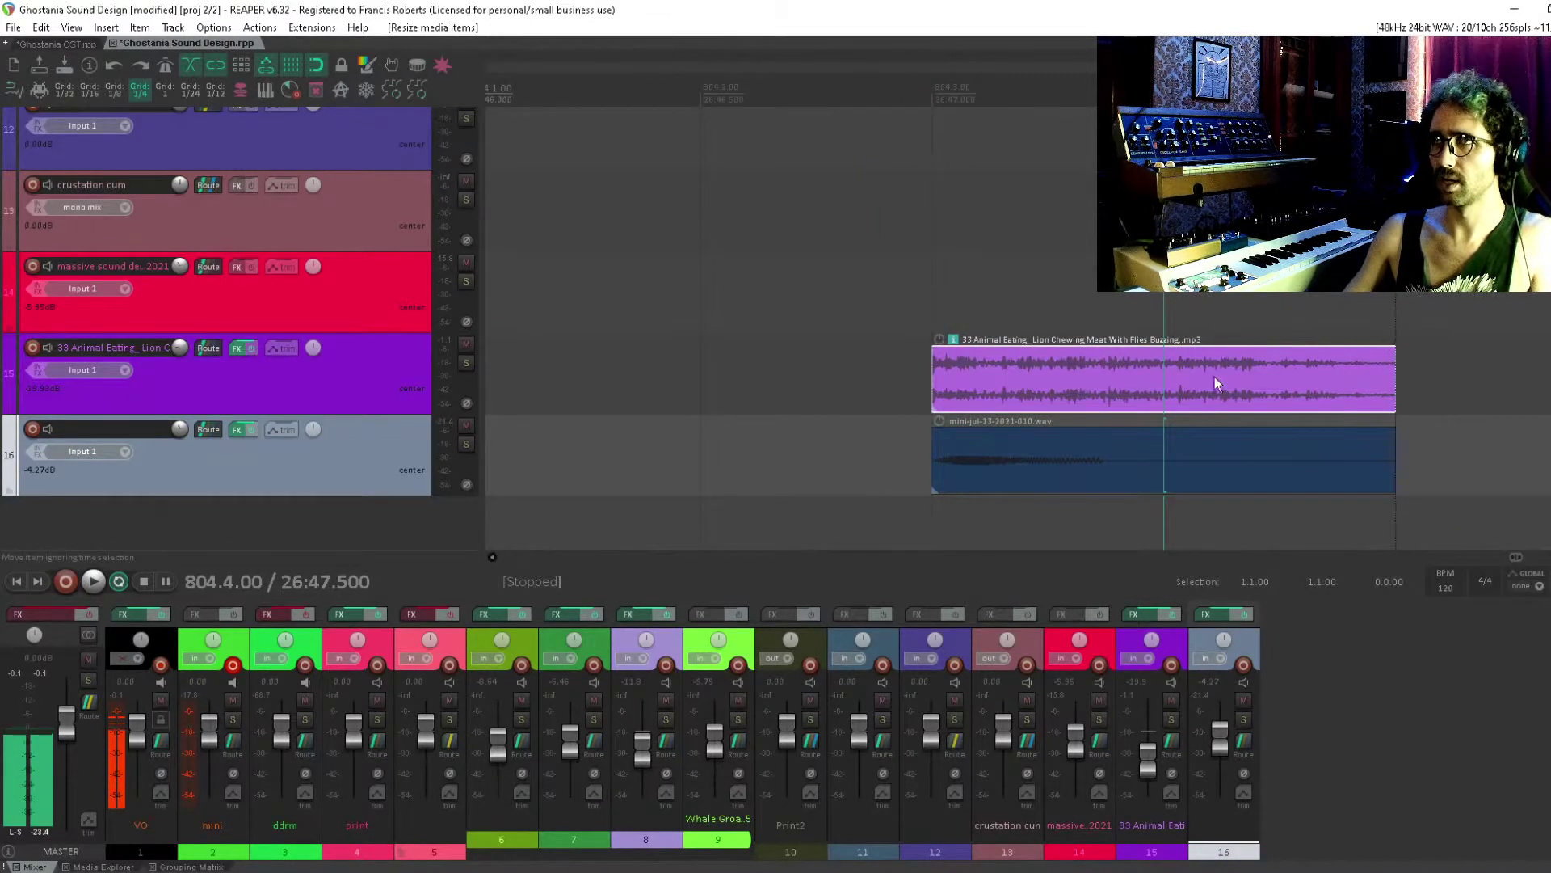
Shift the second mini clip slightly earlier and add short fade-ins to both clips, playing the pair to check it
click(992, 453)
key(space)
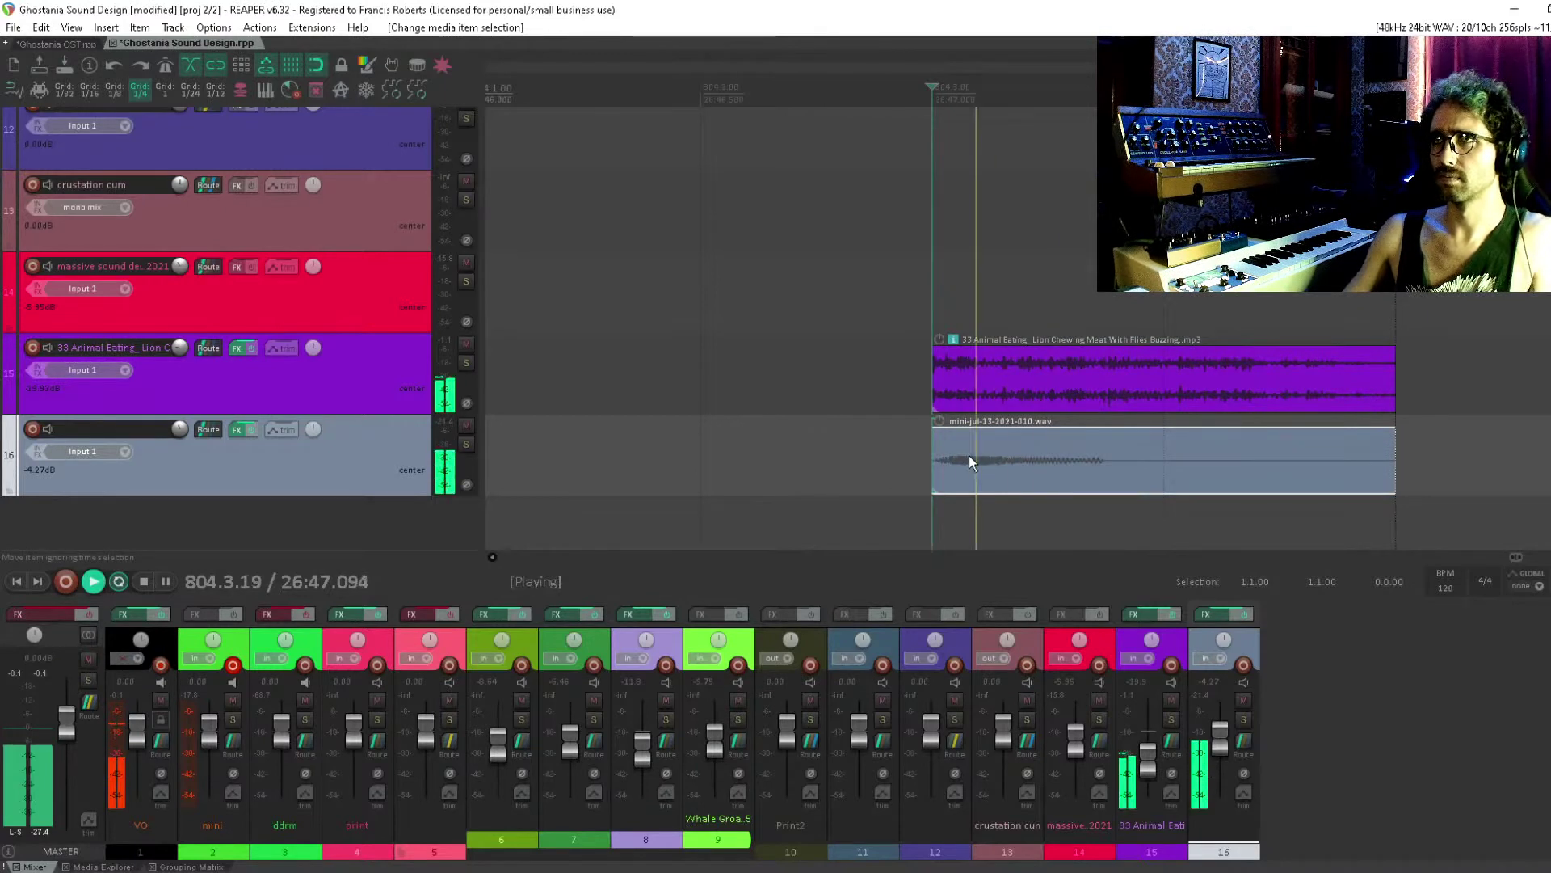
key(space)
drag(1078, 455, 1063, 457)
drag(918, 464, 972, 437)
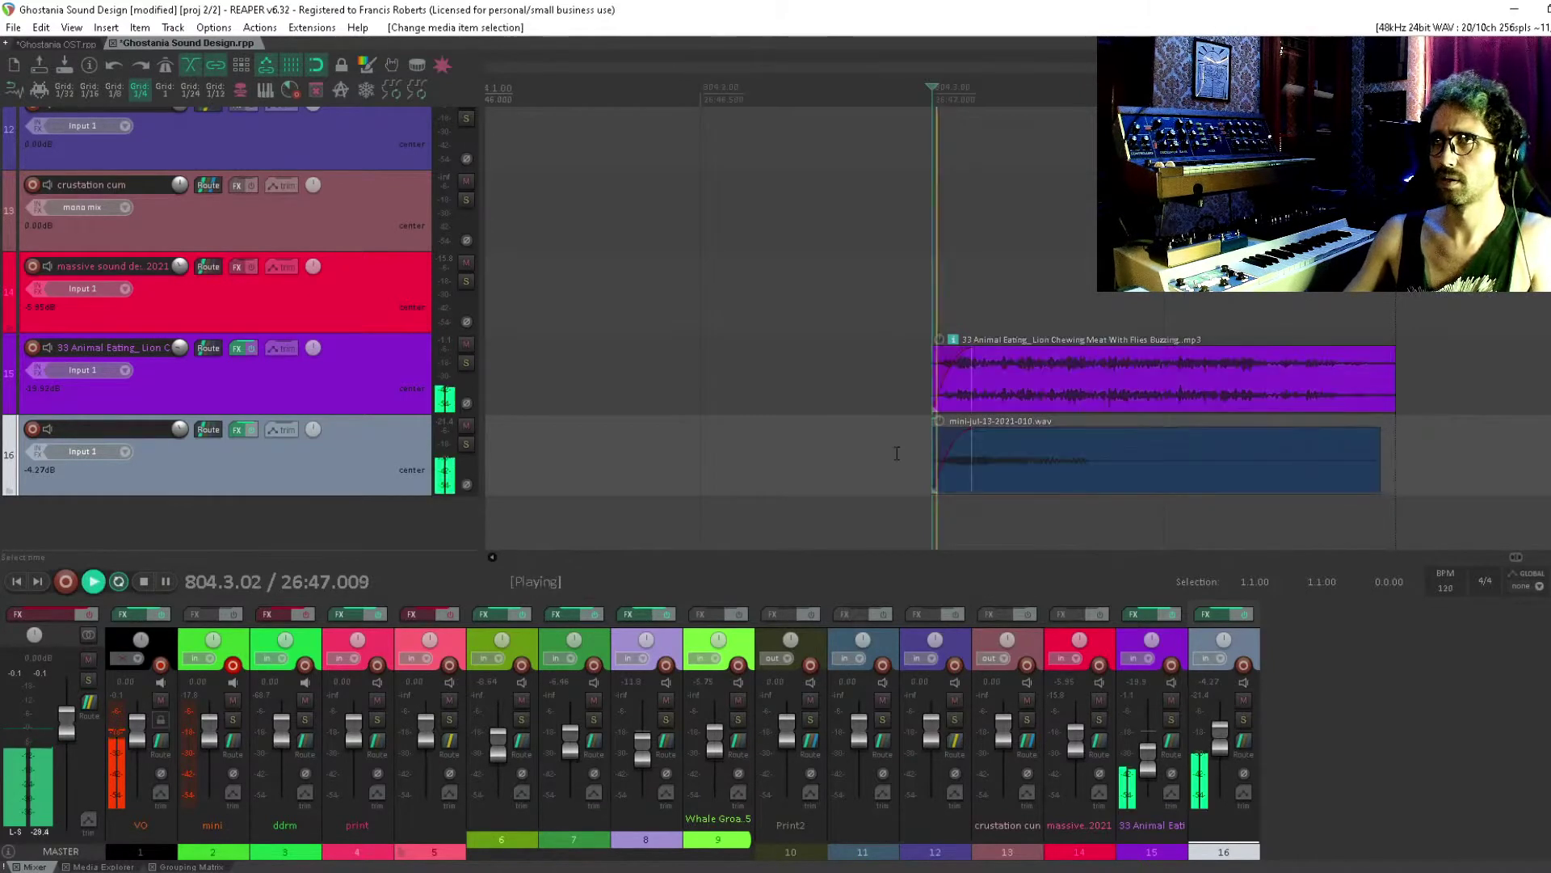
click(1187, 414)
key(space)
key(space)
Add a long fade-out to the second lion clip, starting near its fade-in, and change it to a steeper curve
click(1164, 376)
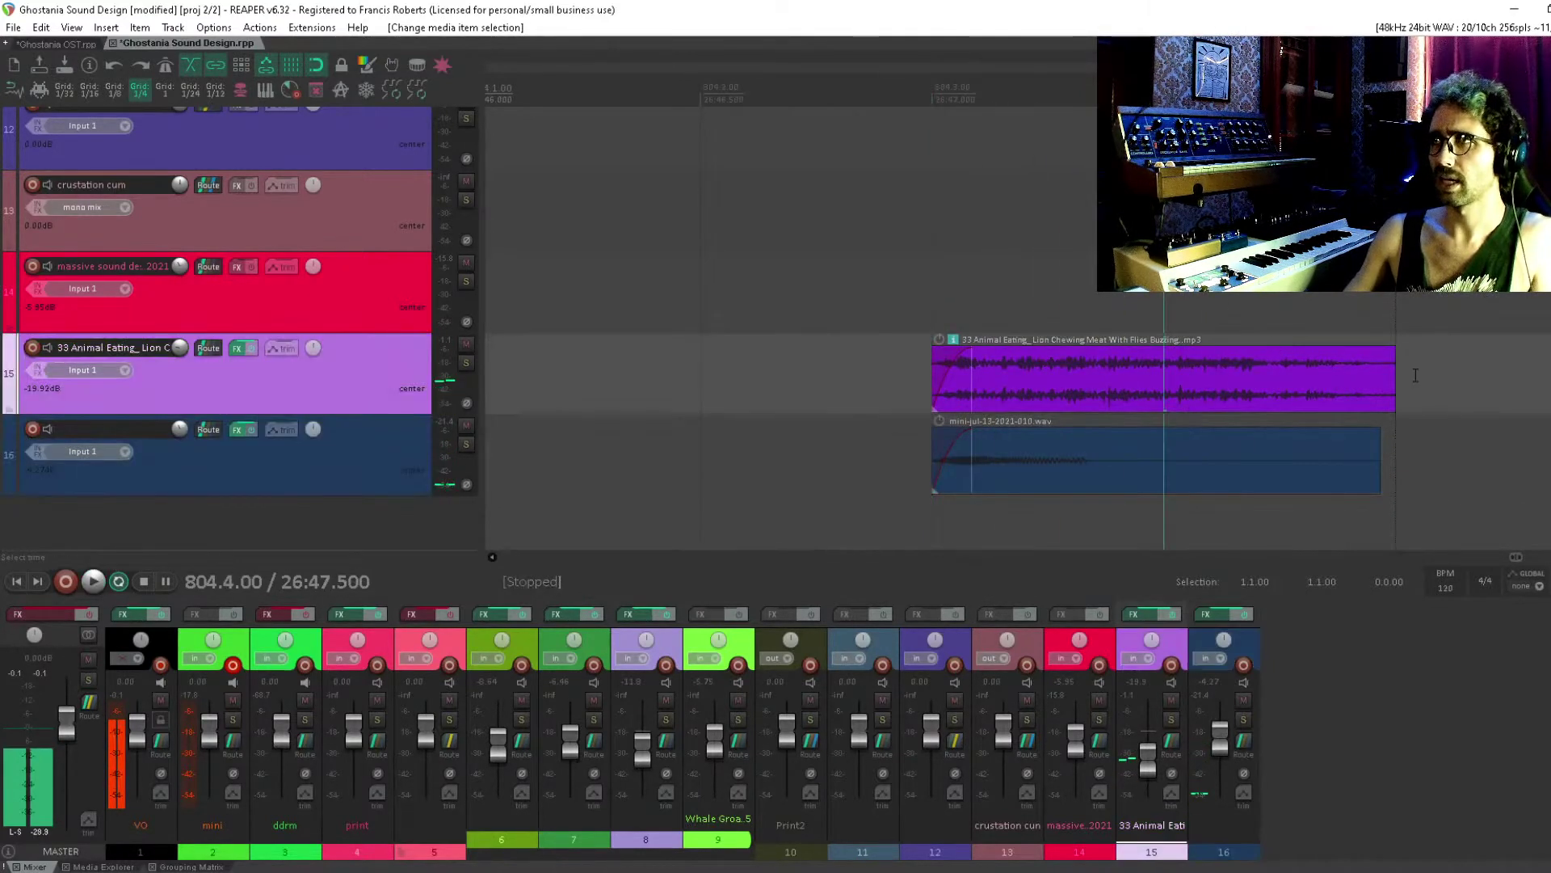
drag(1353, 350, 989, 350)
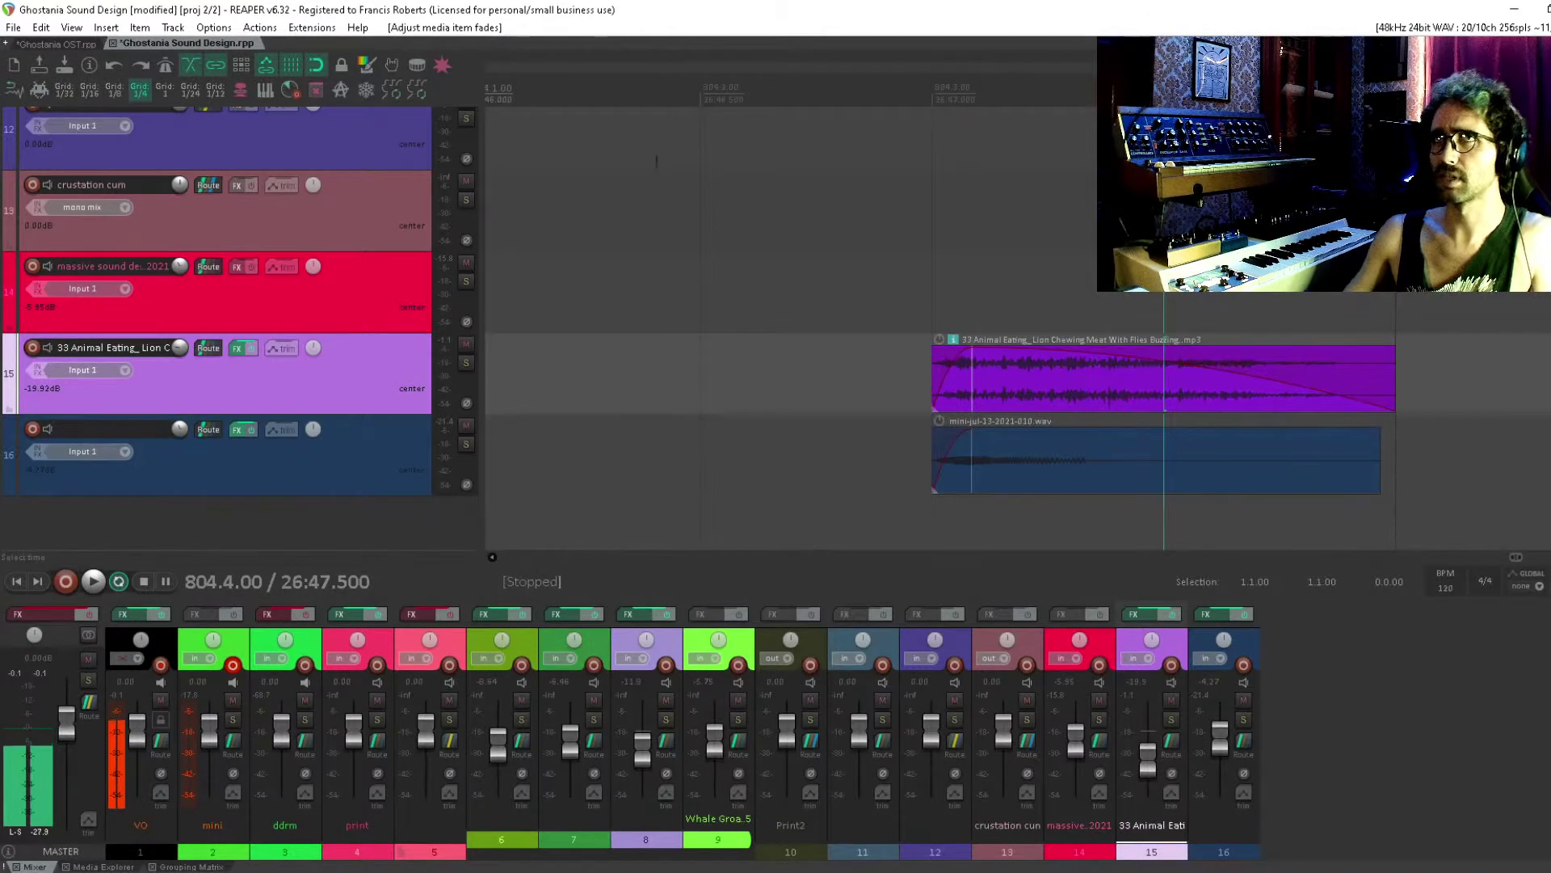
click(415, 89)
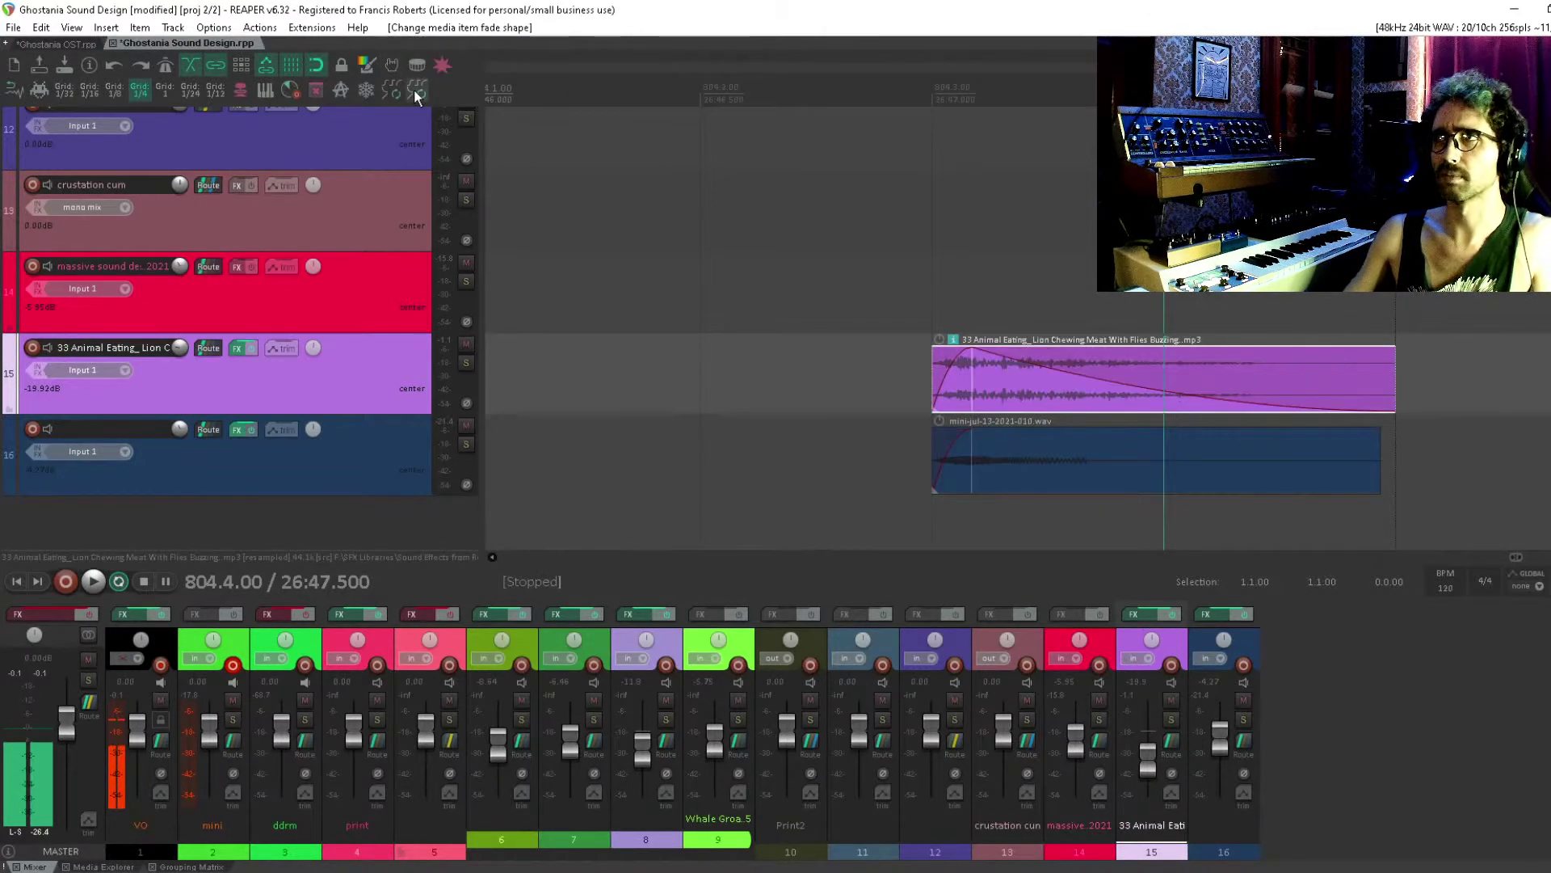
click(415, 91)
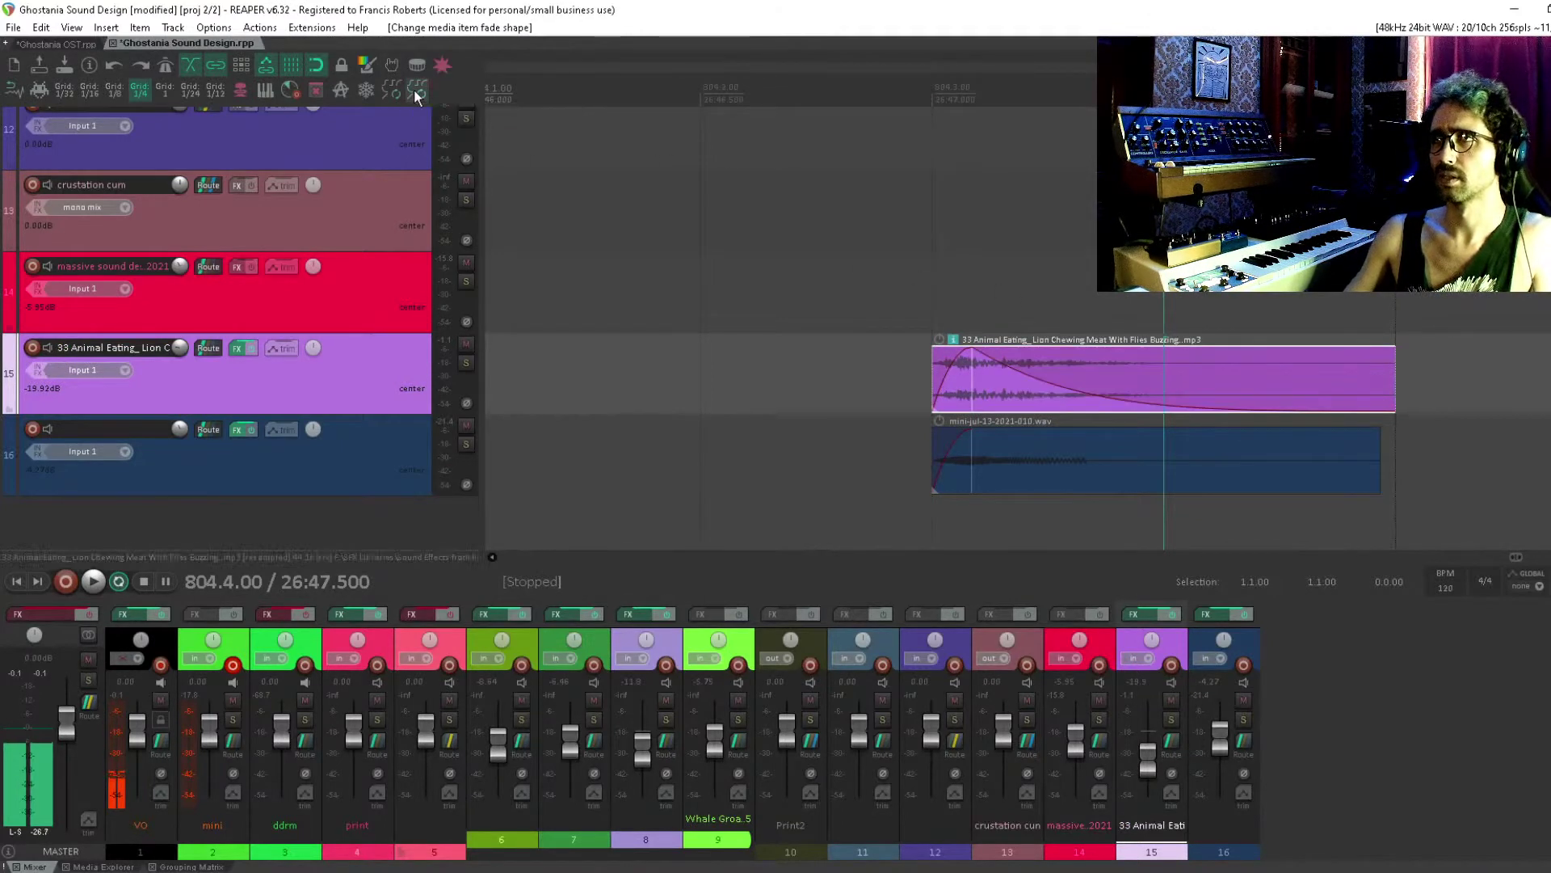
Play the second pair from 804.3.00 and extend its mini clip to end at 805.1.00
click(868, 388)
key(space)
key(space)
key(space)
key(space)
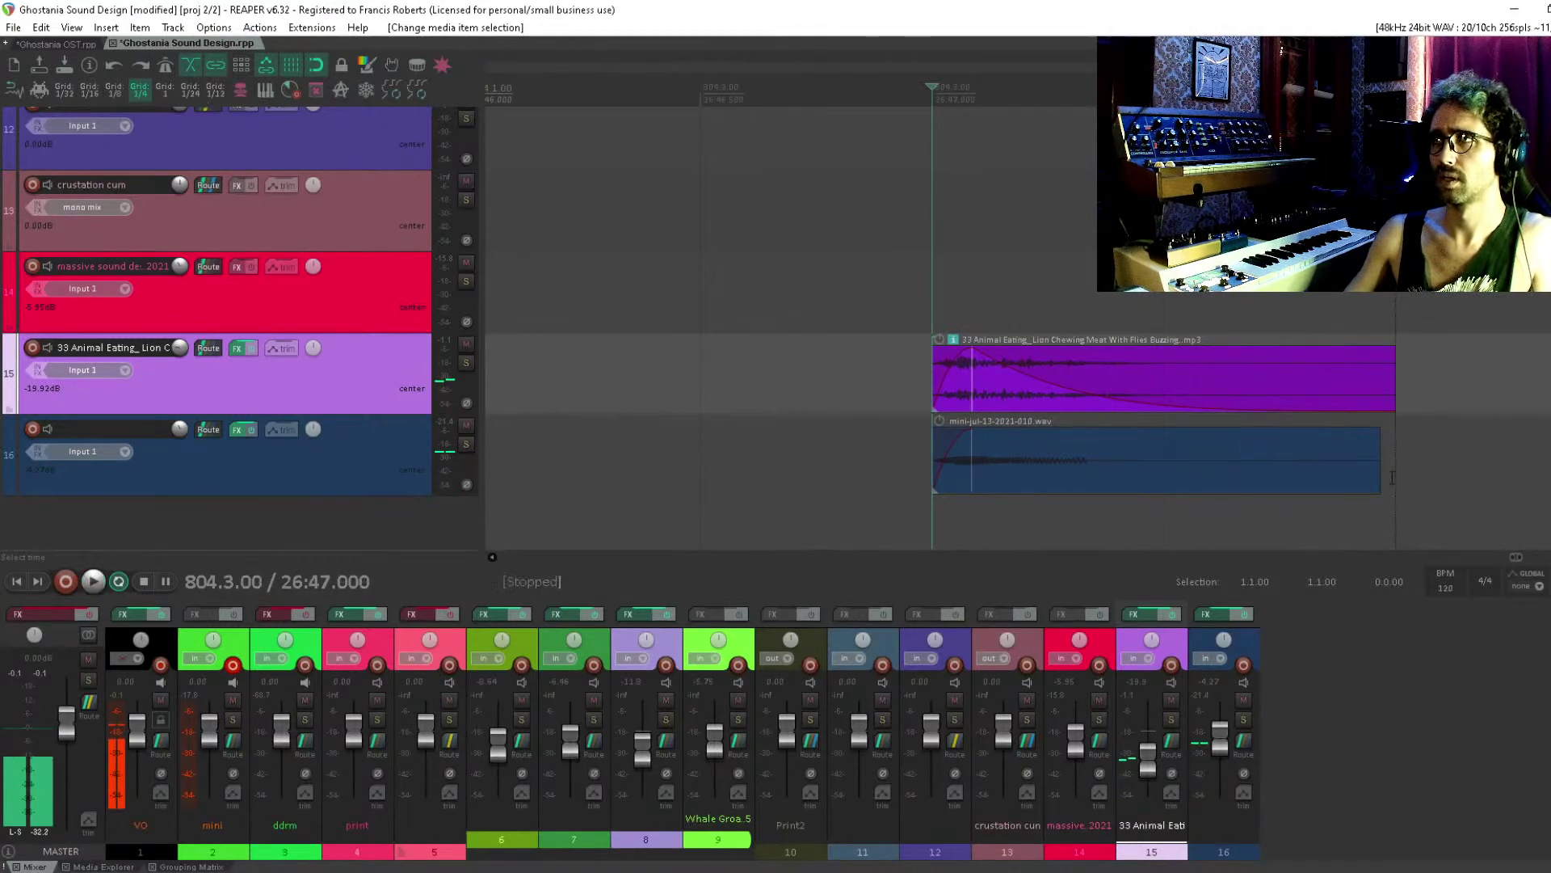
click(1378, 470)
drag(1377, 471, 1395, 470)
Play the bursts at 803.3.00 and 804.3.00 in turn to compare how they sound
scroll(1029, 436, down, 4)
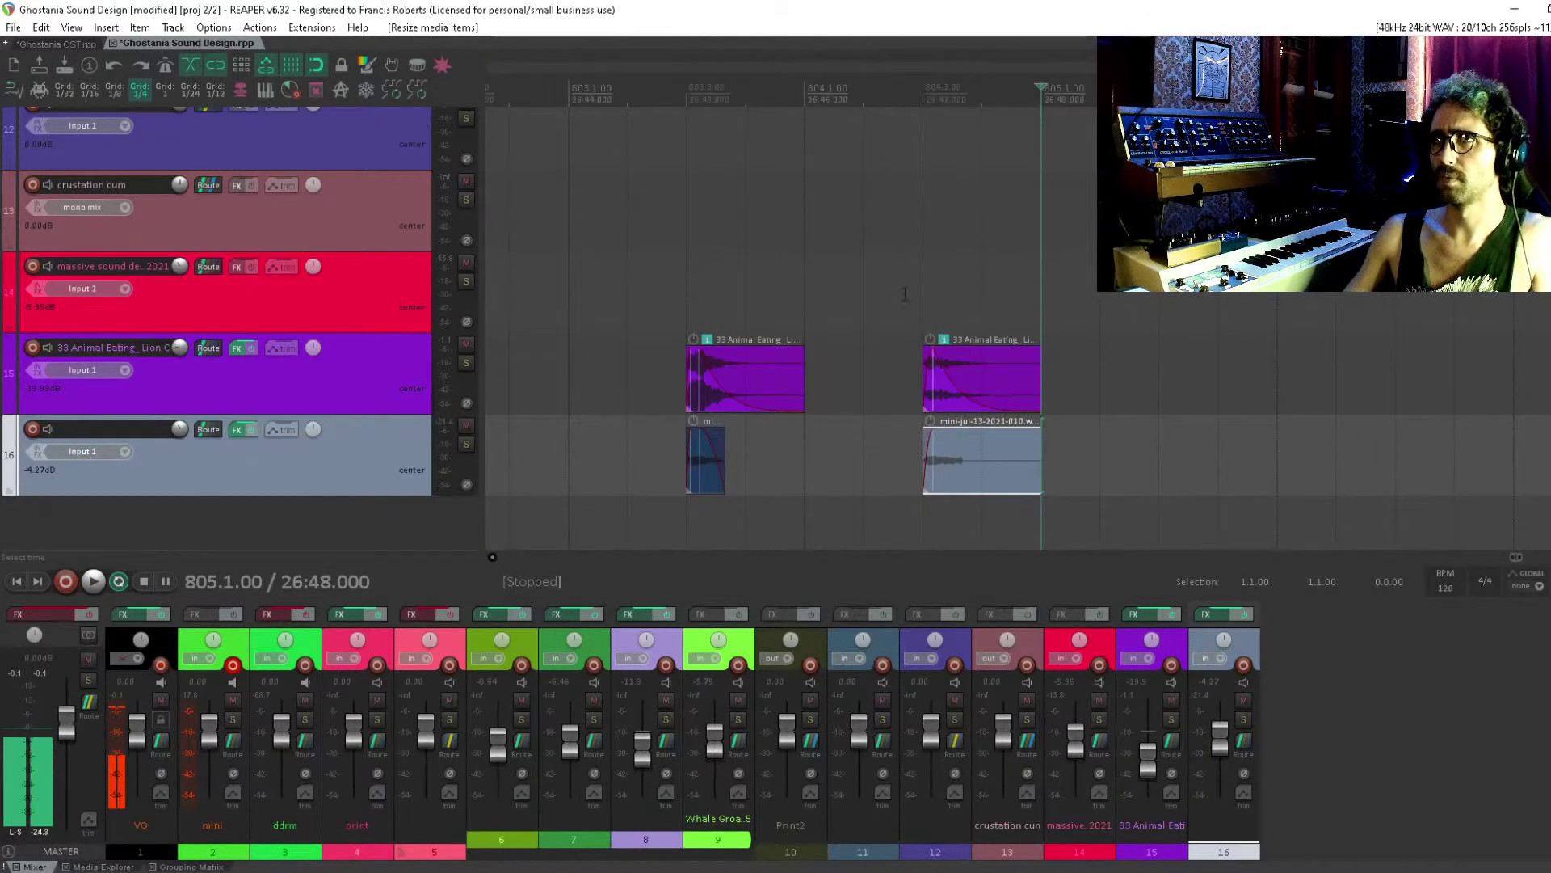
click(905, 293)
key(space)
key(space)
click(695, 312)
key(space)
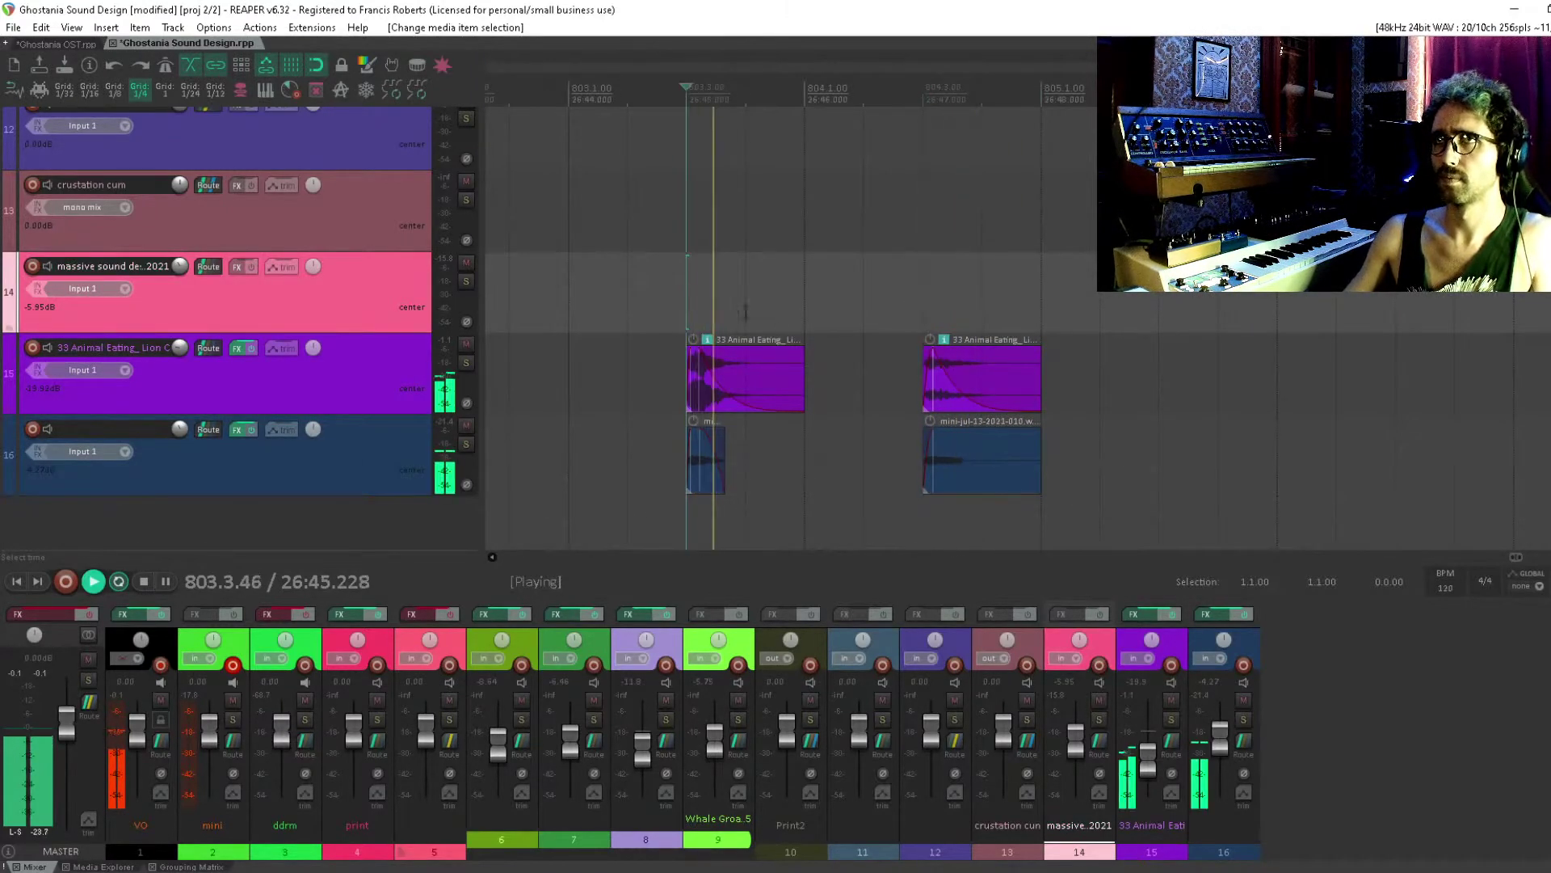
key(space)
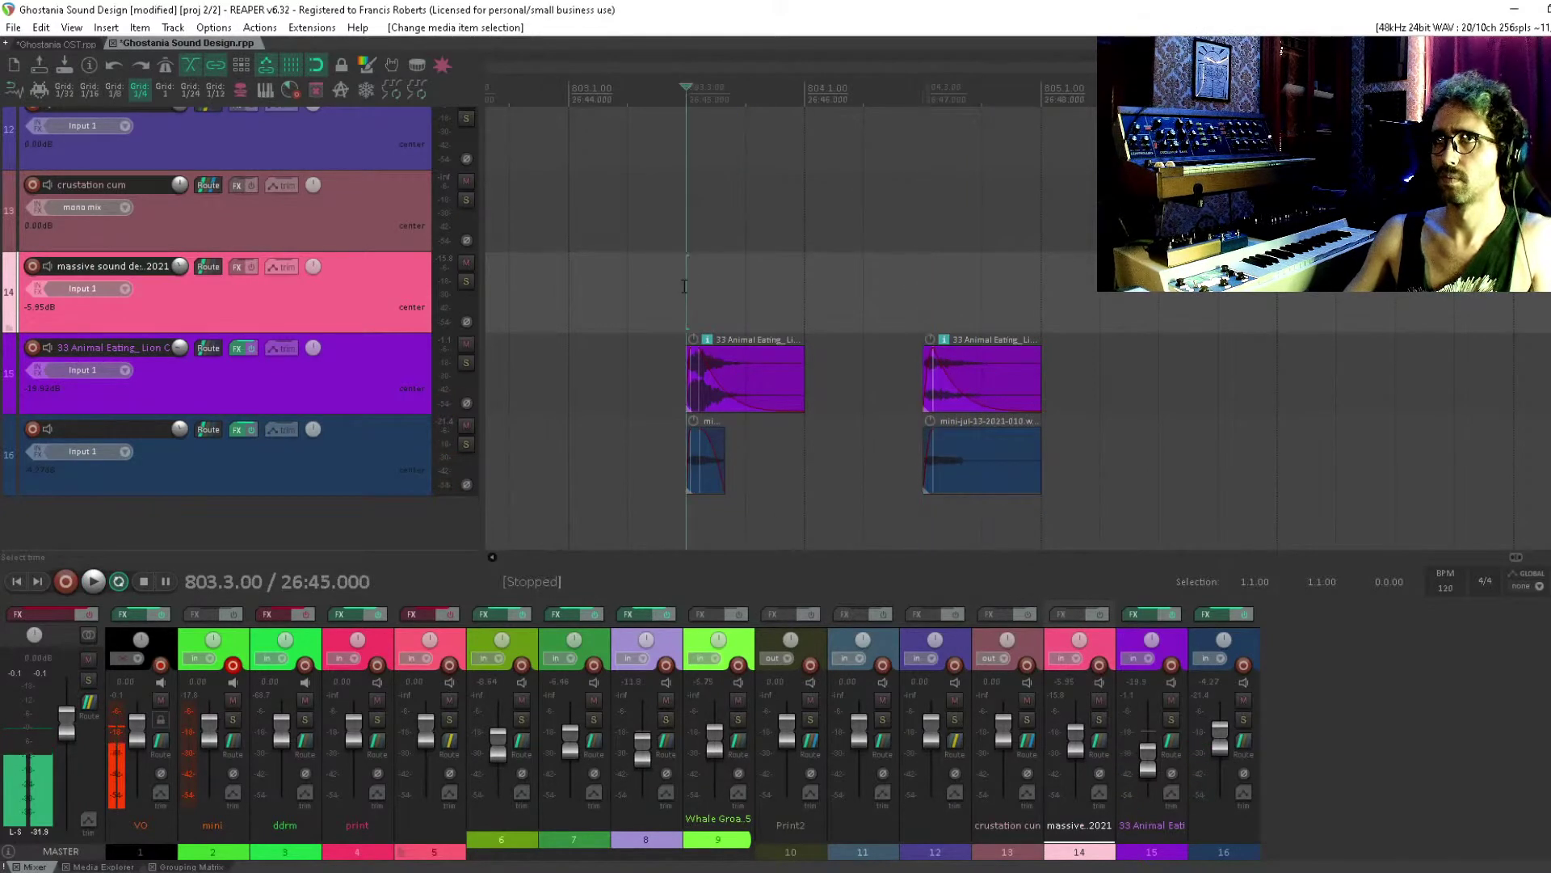
key(space)
key(space)
click(923, 290)
key(space)
key(space)
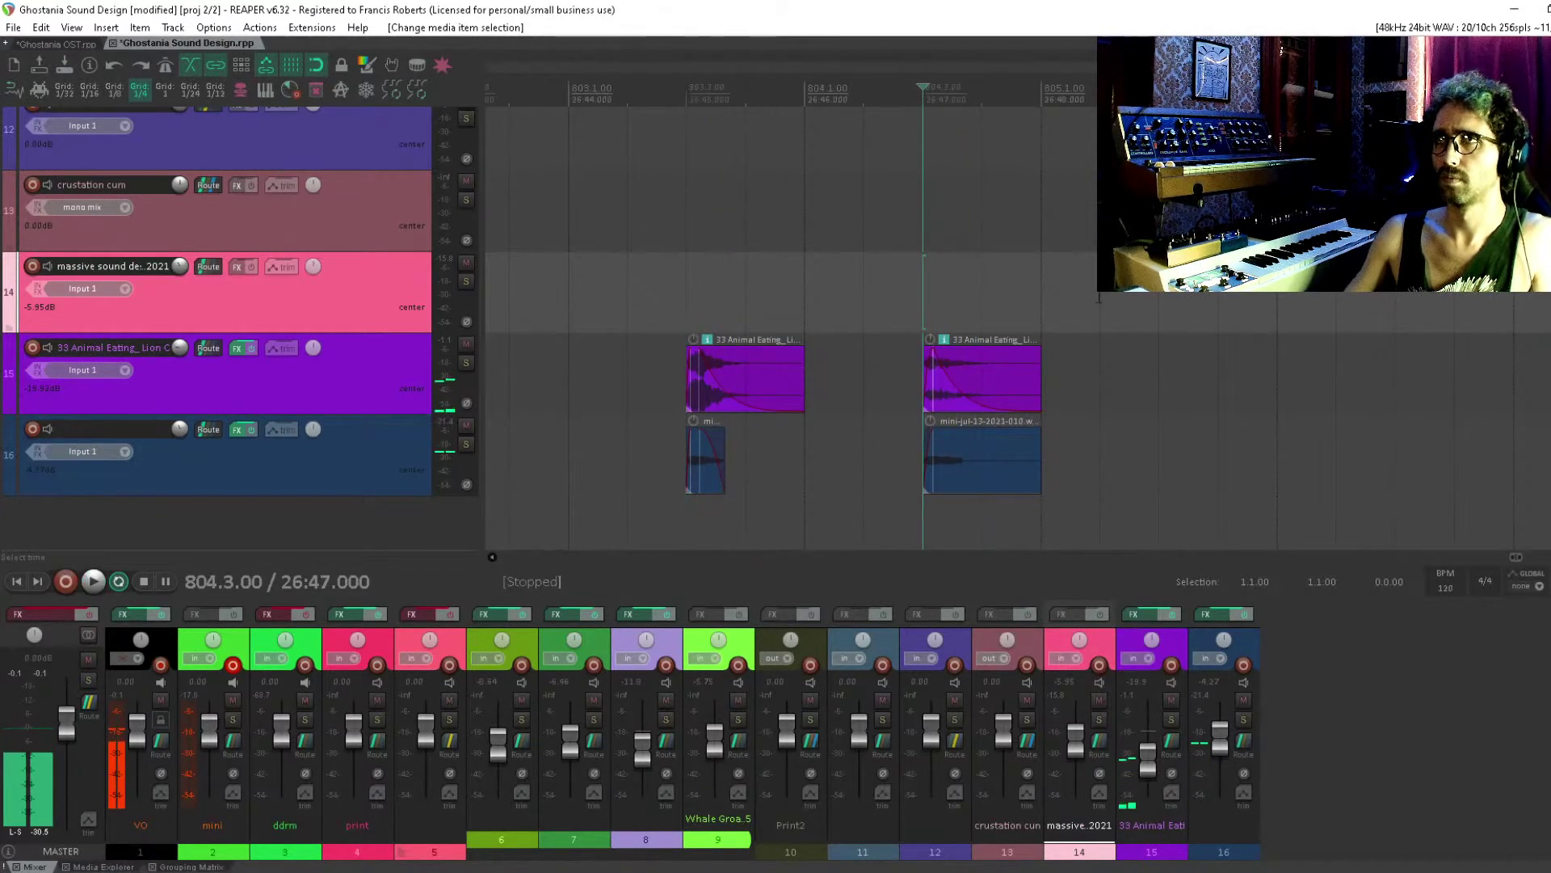
Place the edit cursor at 805.4.00 and save the project
click(1193, 296)
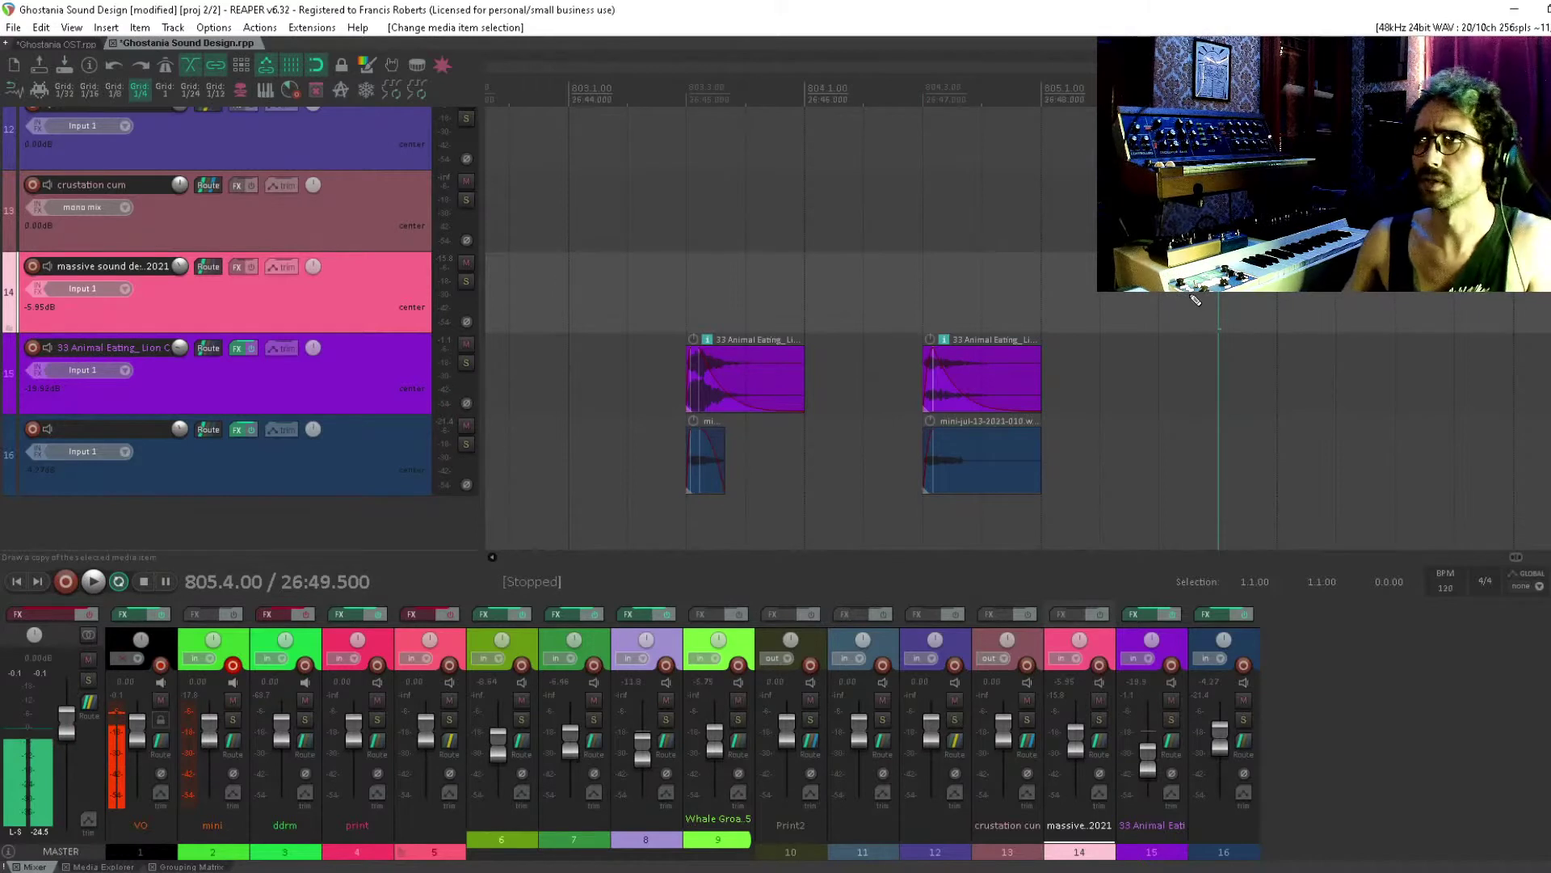
key(ctrl+s)
Split the remaining long lion clip at 812.1.07 and 812.3.00 to isolate its loud burst
scroll(1199, 298, down, 3)
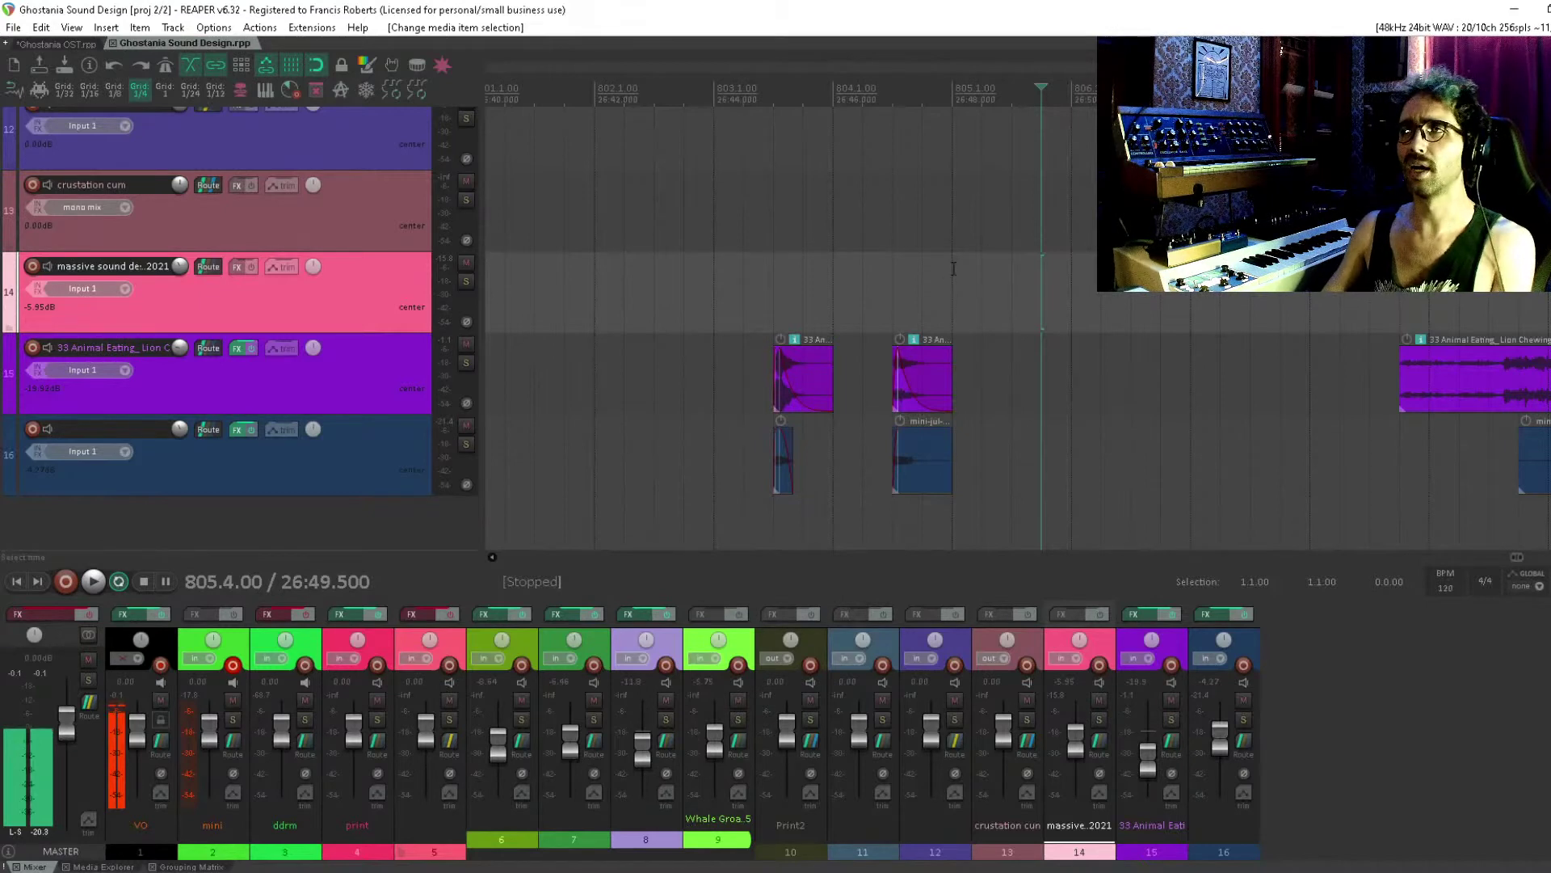
drag(953, 269, 709, 266)
drag(1096, 301, 895, 320)
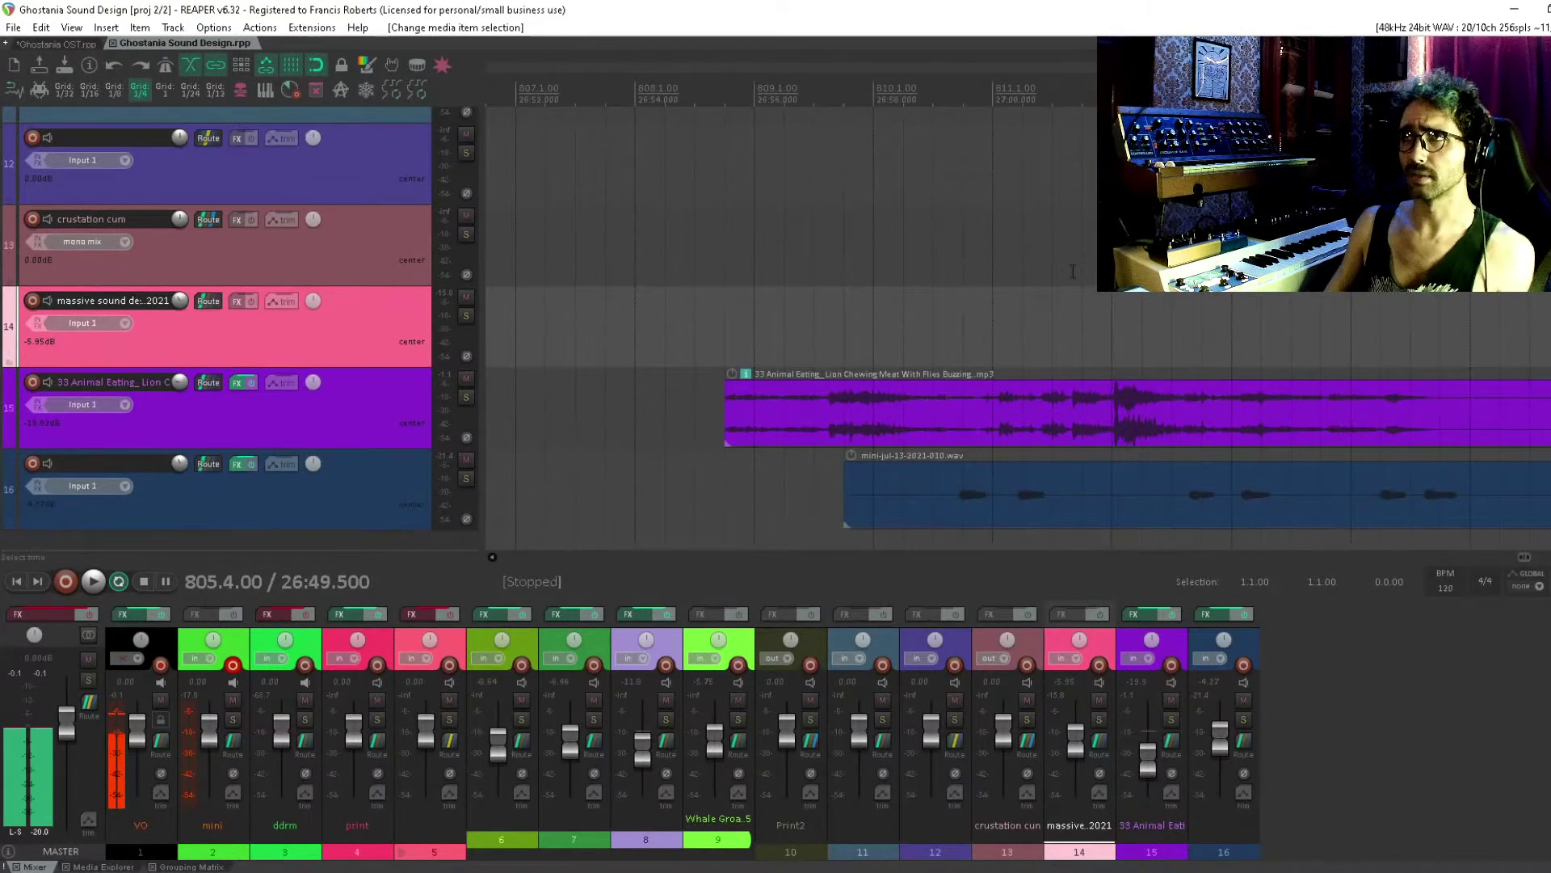
click(1102, 409)
key(s)
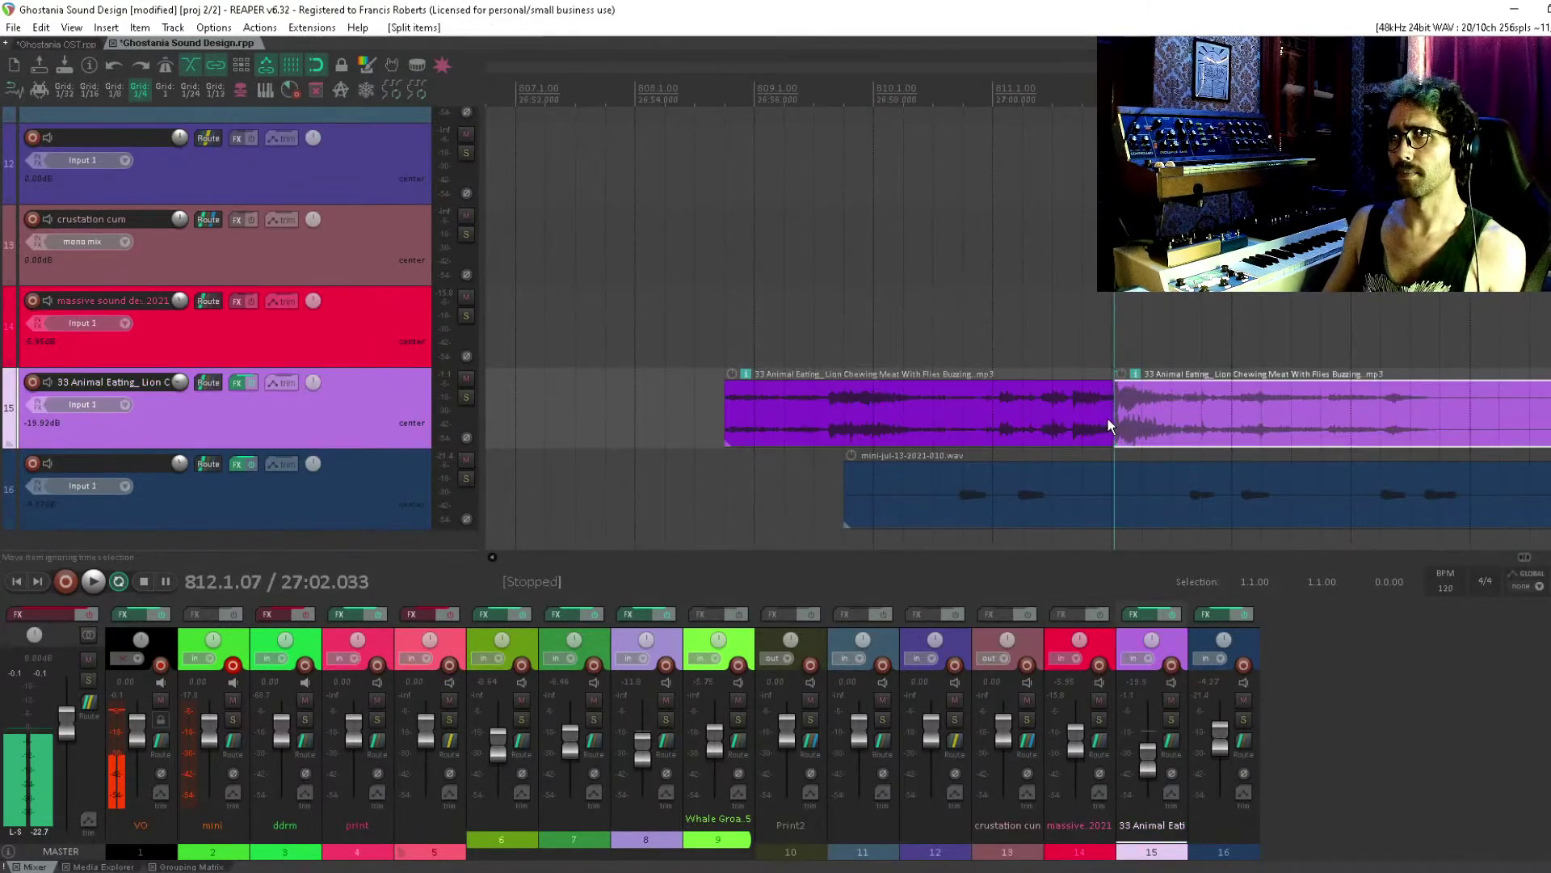
click(1176, 406)
key(s)
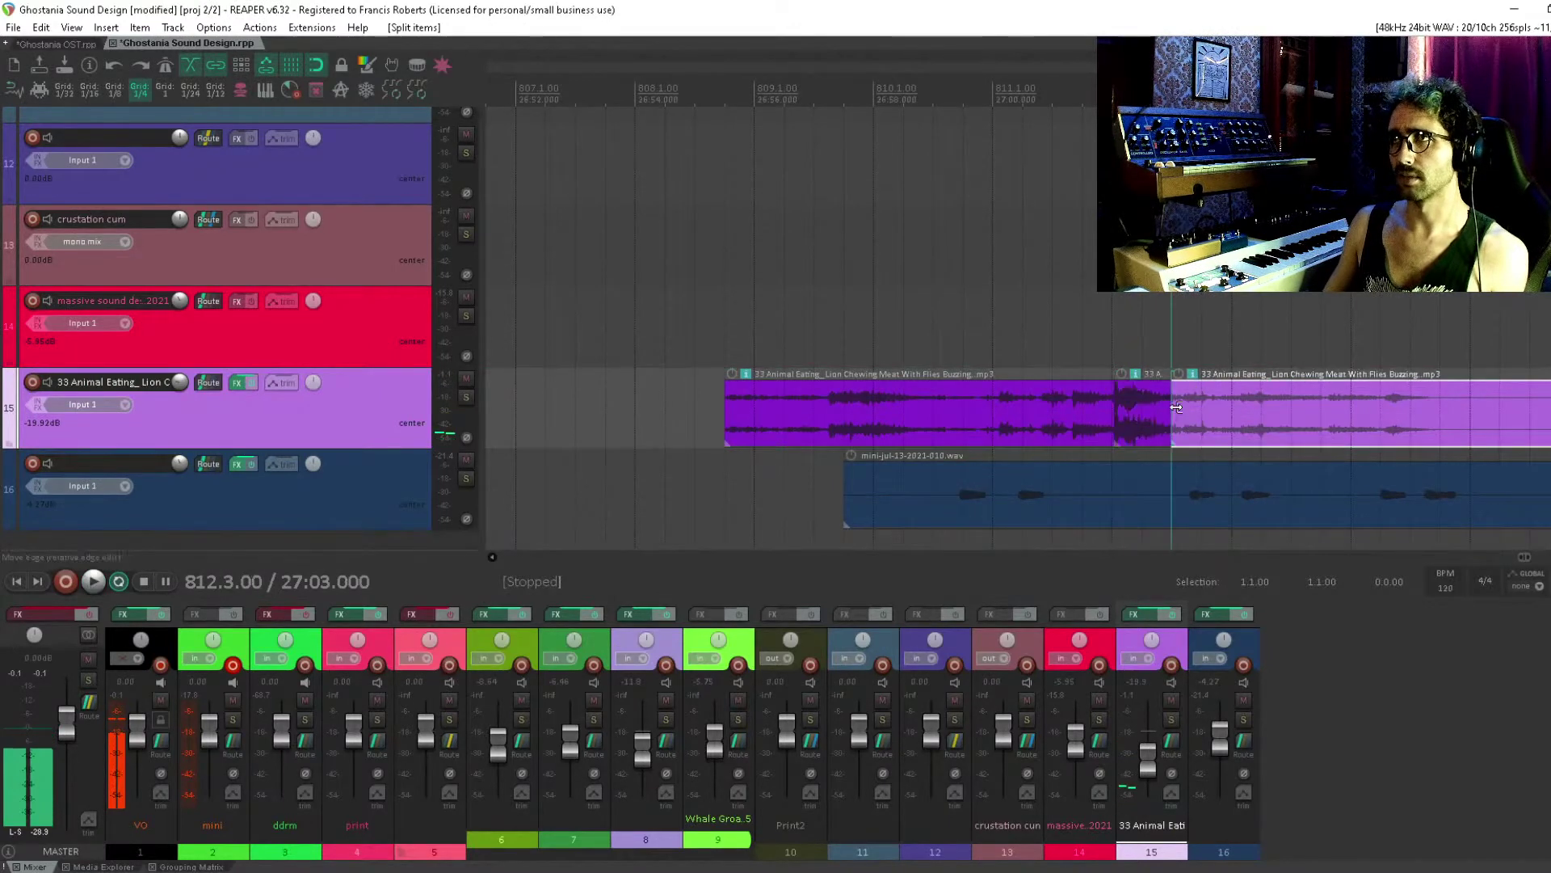
Move the newly isolated lion burst earlier to about 805.3.00, following the second pair
click(1119, 416)
drag(1122, 430, 794, 409)
drag(1223, 427, 827, 412)
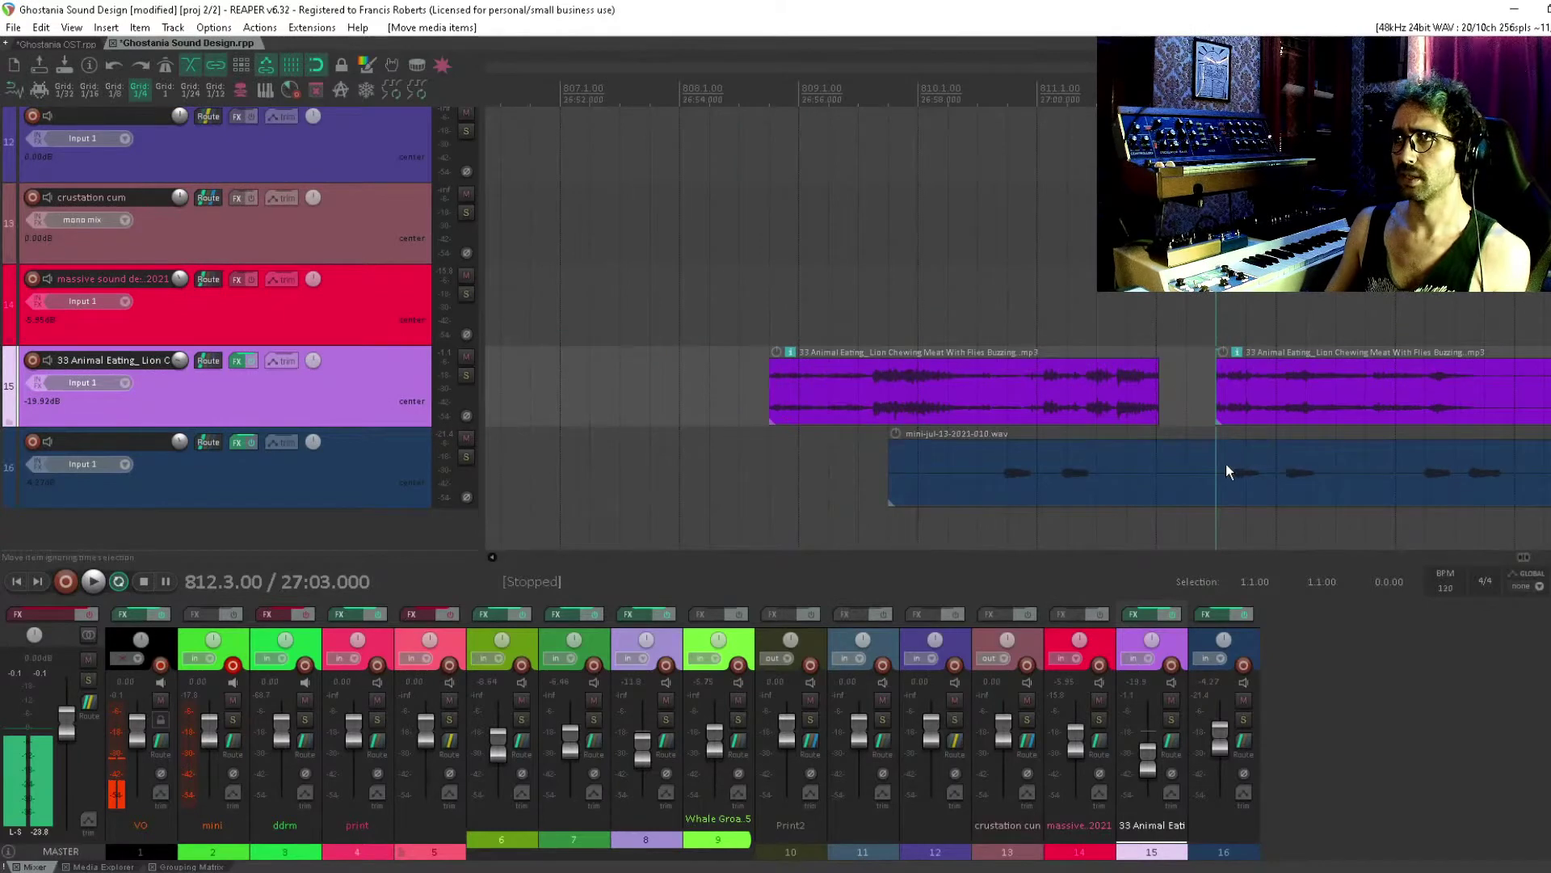
Split the synth hit between 812.3.00 and 813.1.00 out of the long mini clip and move it beneath the third lion burst
click(1262, 462)
key(s)
key(s)
click(1259, 476)
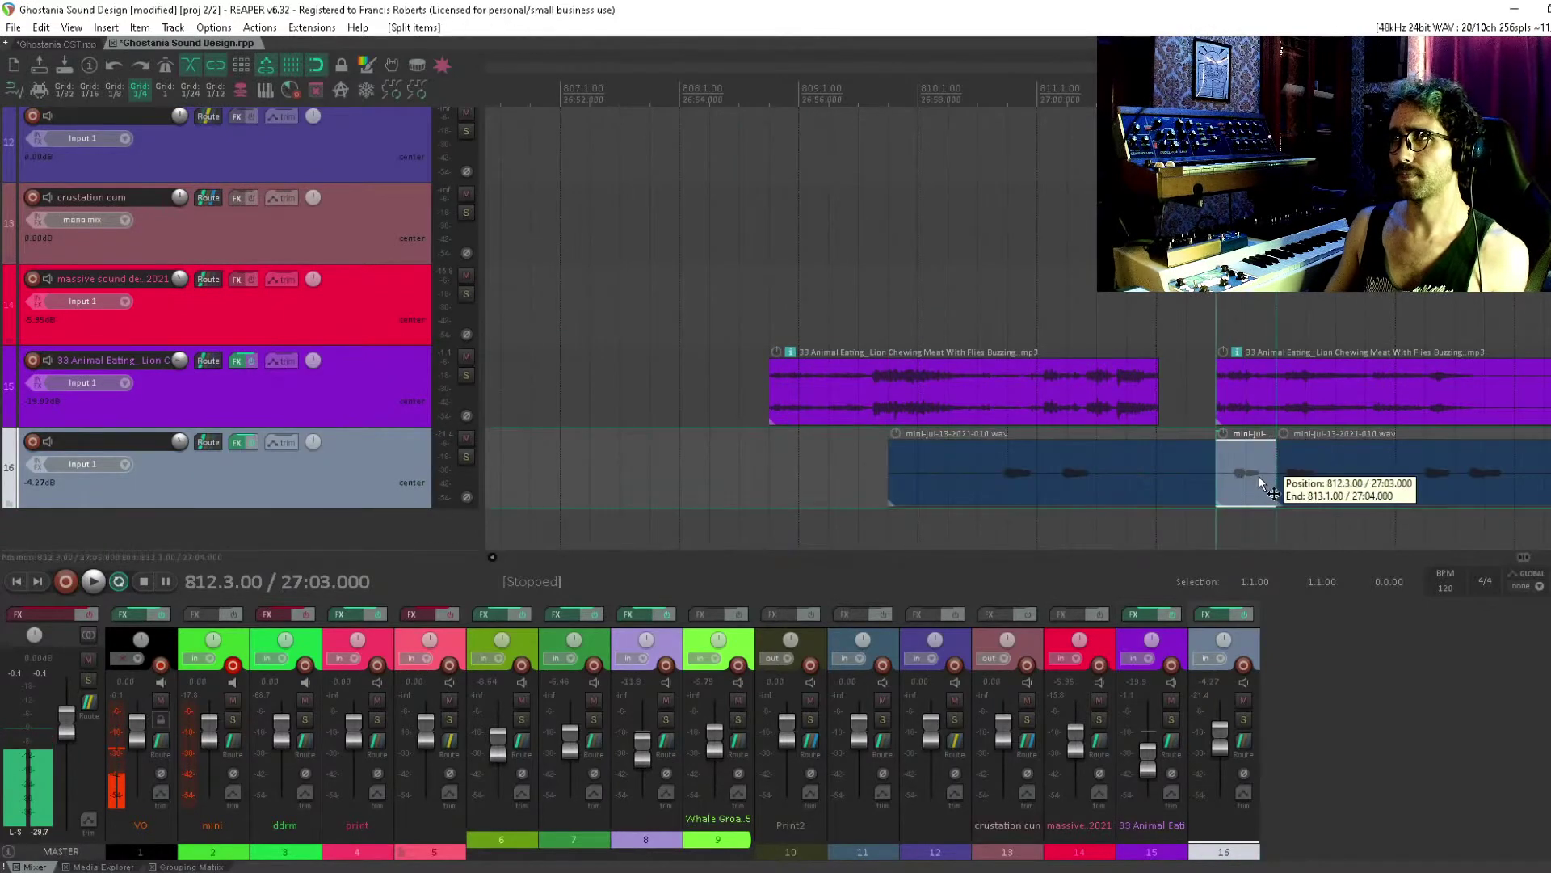
drag(1258, 476, 1086, 456)
drag(980, 476, 875, 467)
Align the third lion and mini clips to start at 805.3.00 and trim the mini clip to end at 805.4.00
click(779, 396)
scroll(777, 396, up, 5)
click(736, 486)
drag(672, 464, 748, 462)
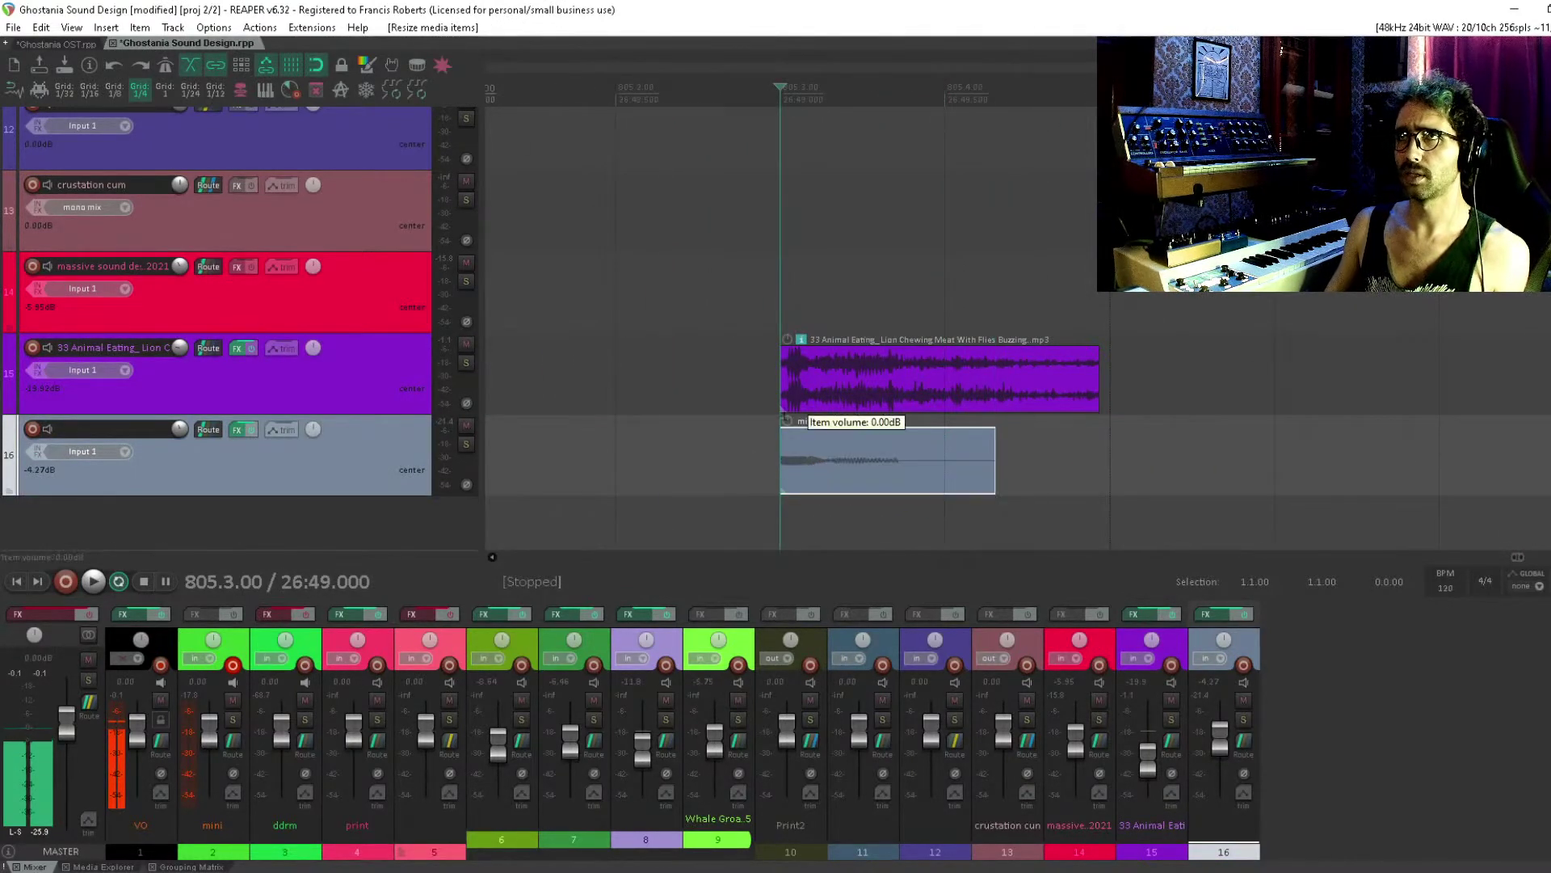
drag(910, 380, 923, 408)
drag(1000, 466, 949, 452)
Shorten the second pair's mini clip, add a fade-out of about 0.211 s, and play the pair from 804.3.00
scroll(1014, 414, left, 5)
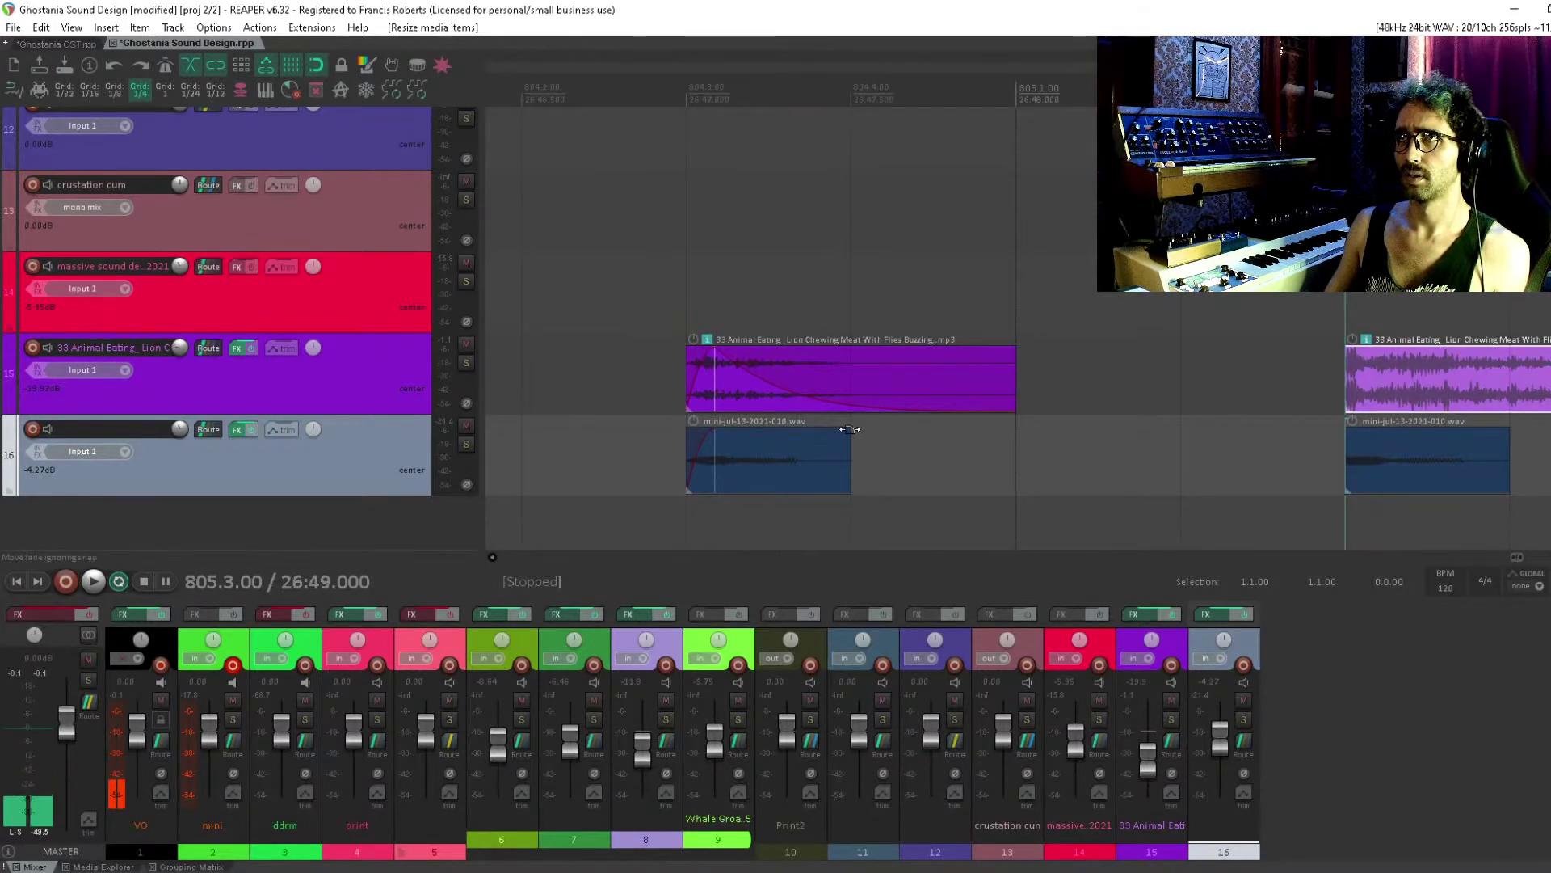
scroll(969, 416, left, 5)
drag(1292, 474, 1242, 478)
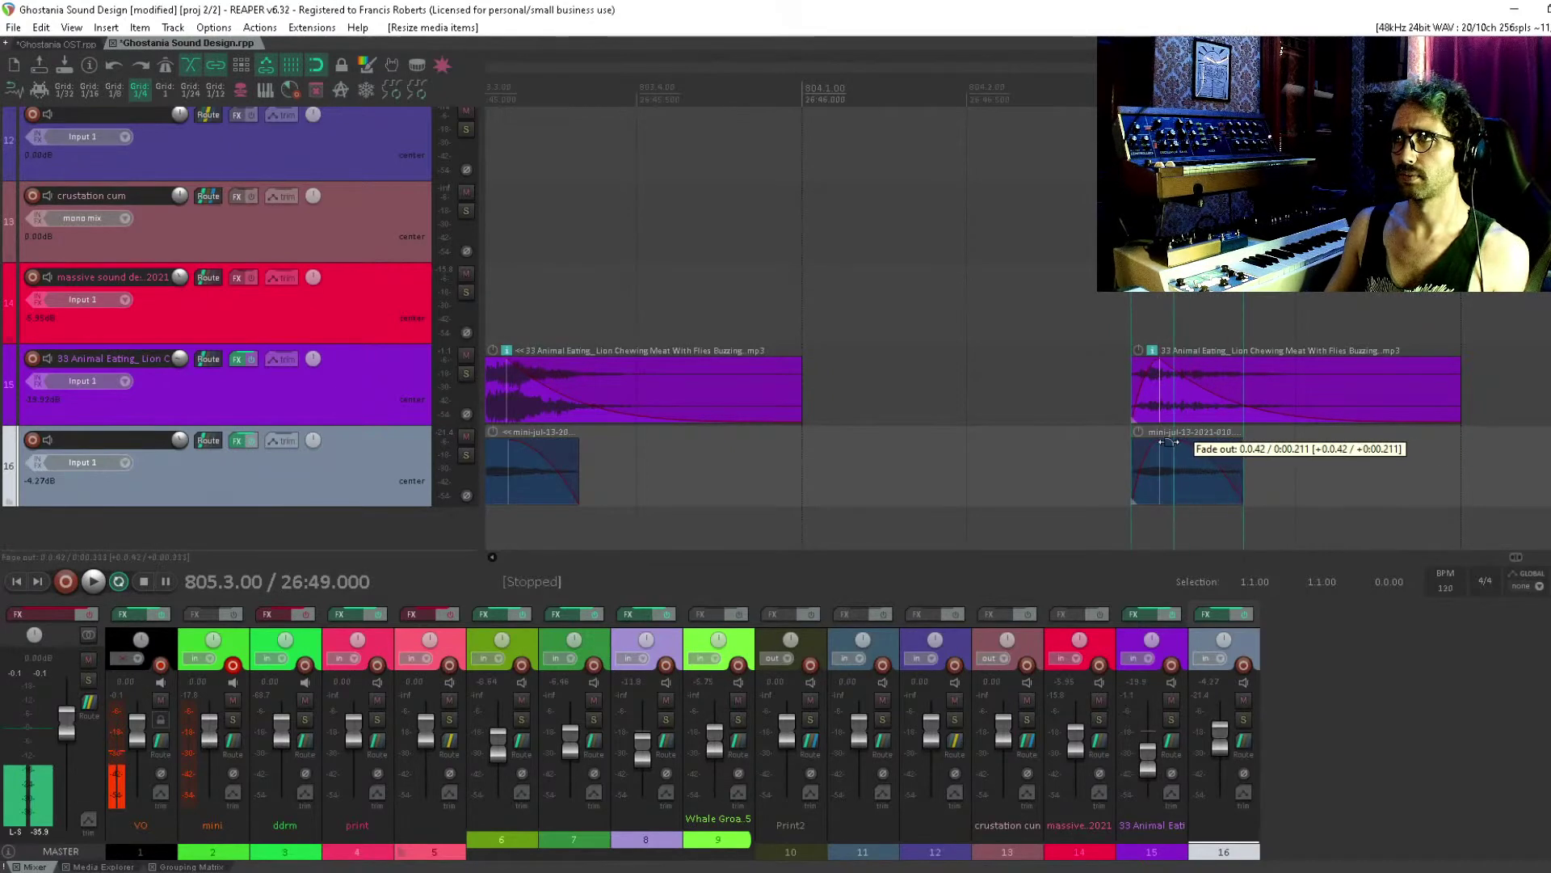
click(1320, 386)
key(space)
key(space)
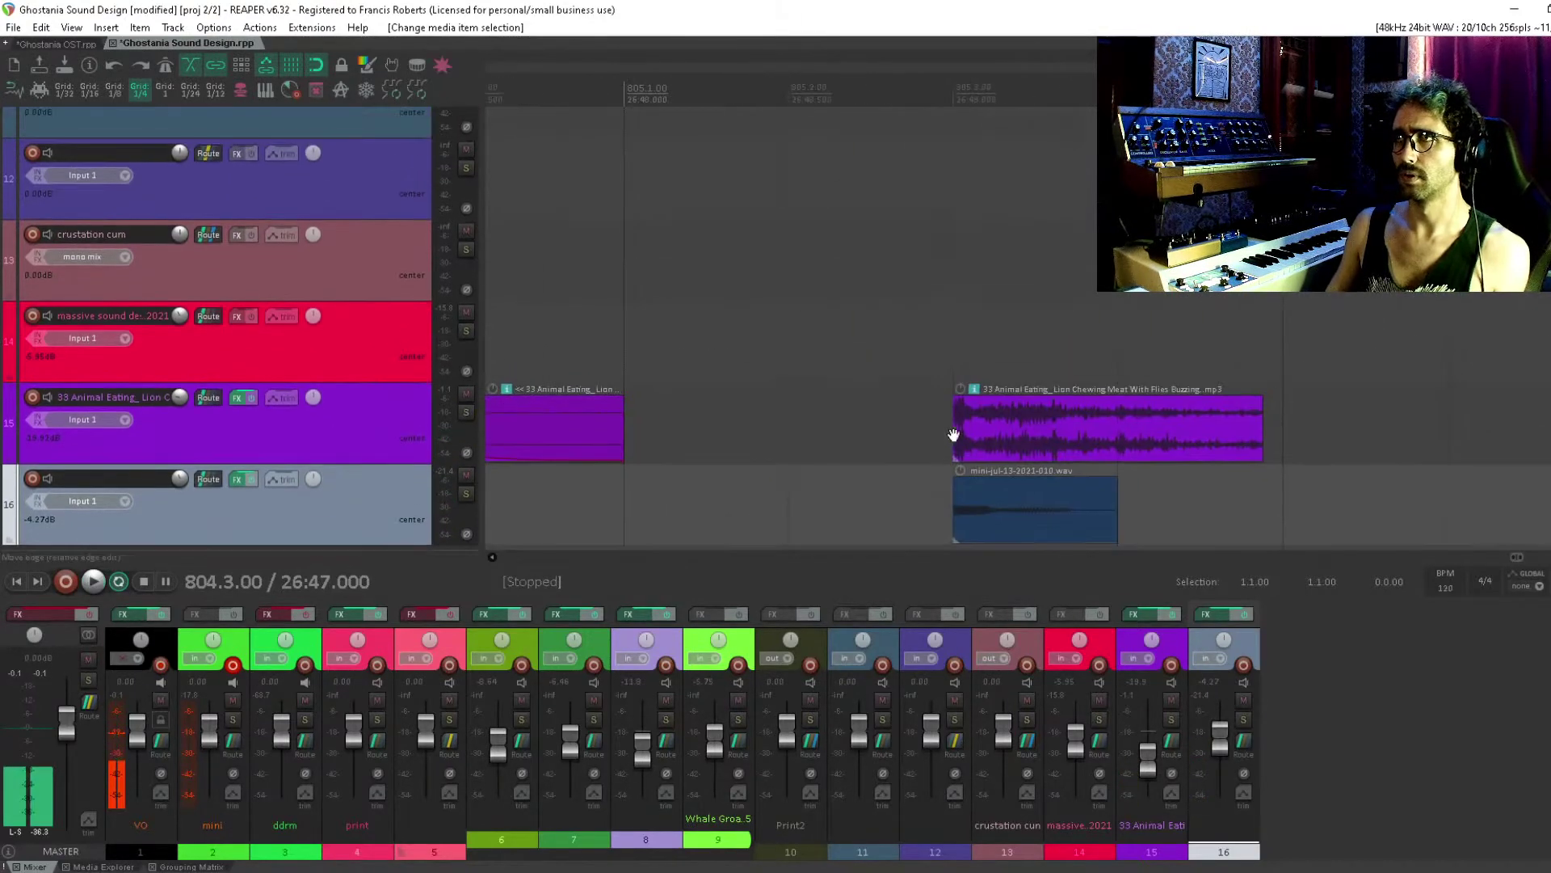
Play the third lion and mini pair from 805.3.00 and clear the time selection
shift+click(1121, 506)
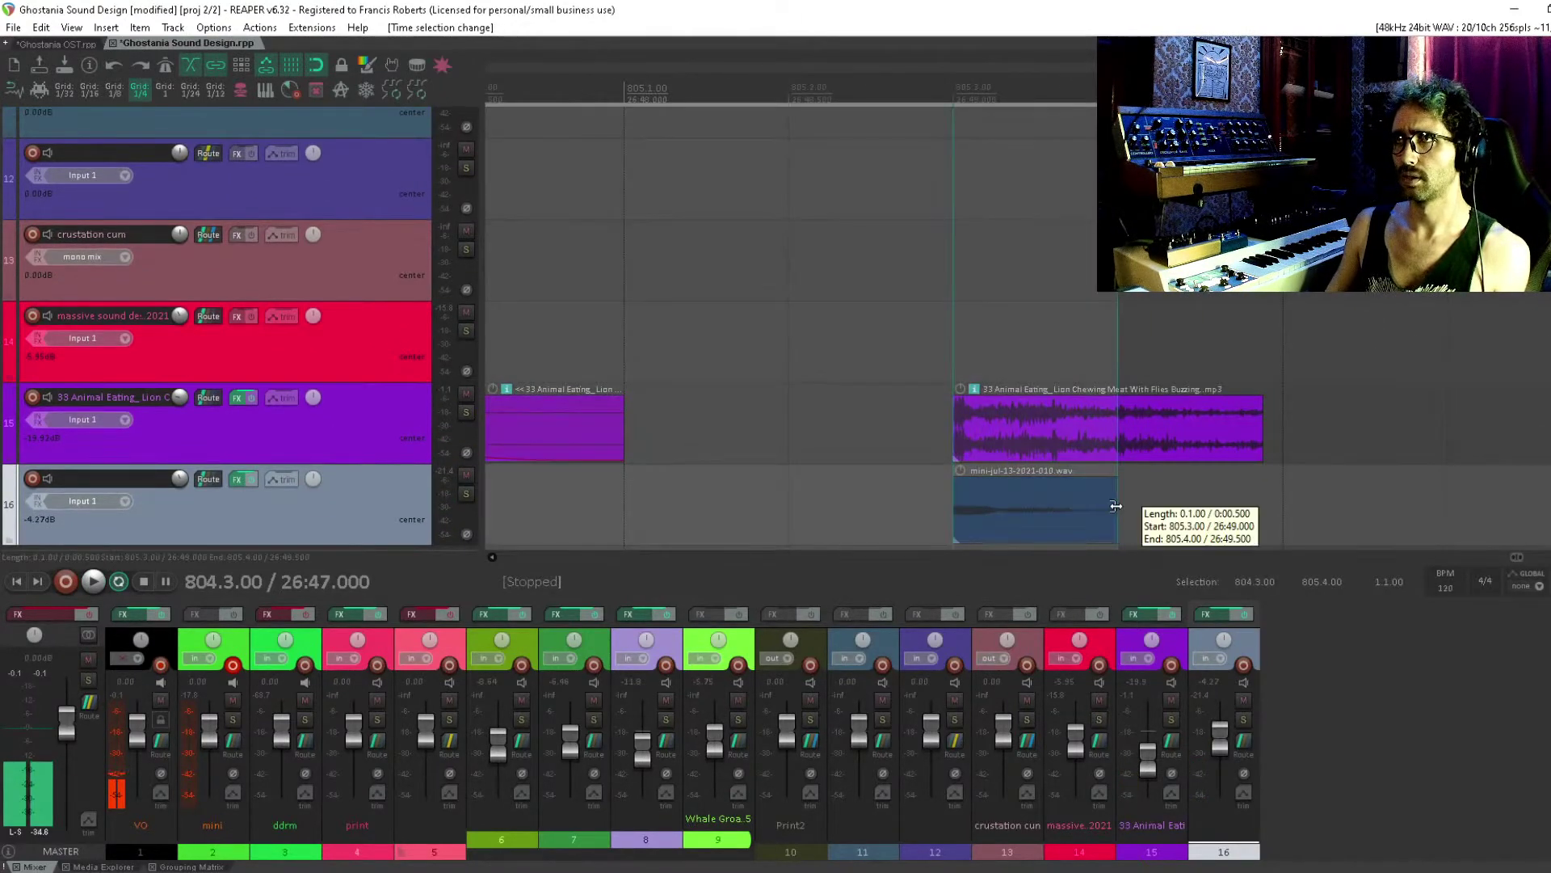
click(950, 505)
key(space)
key(space)
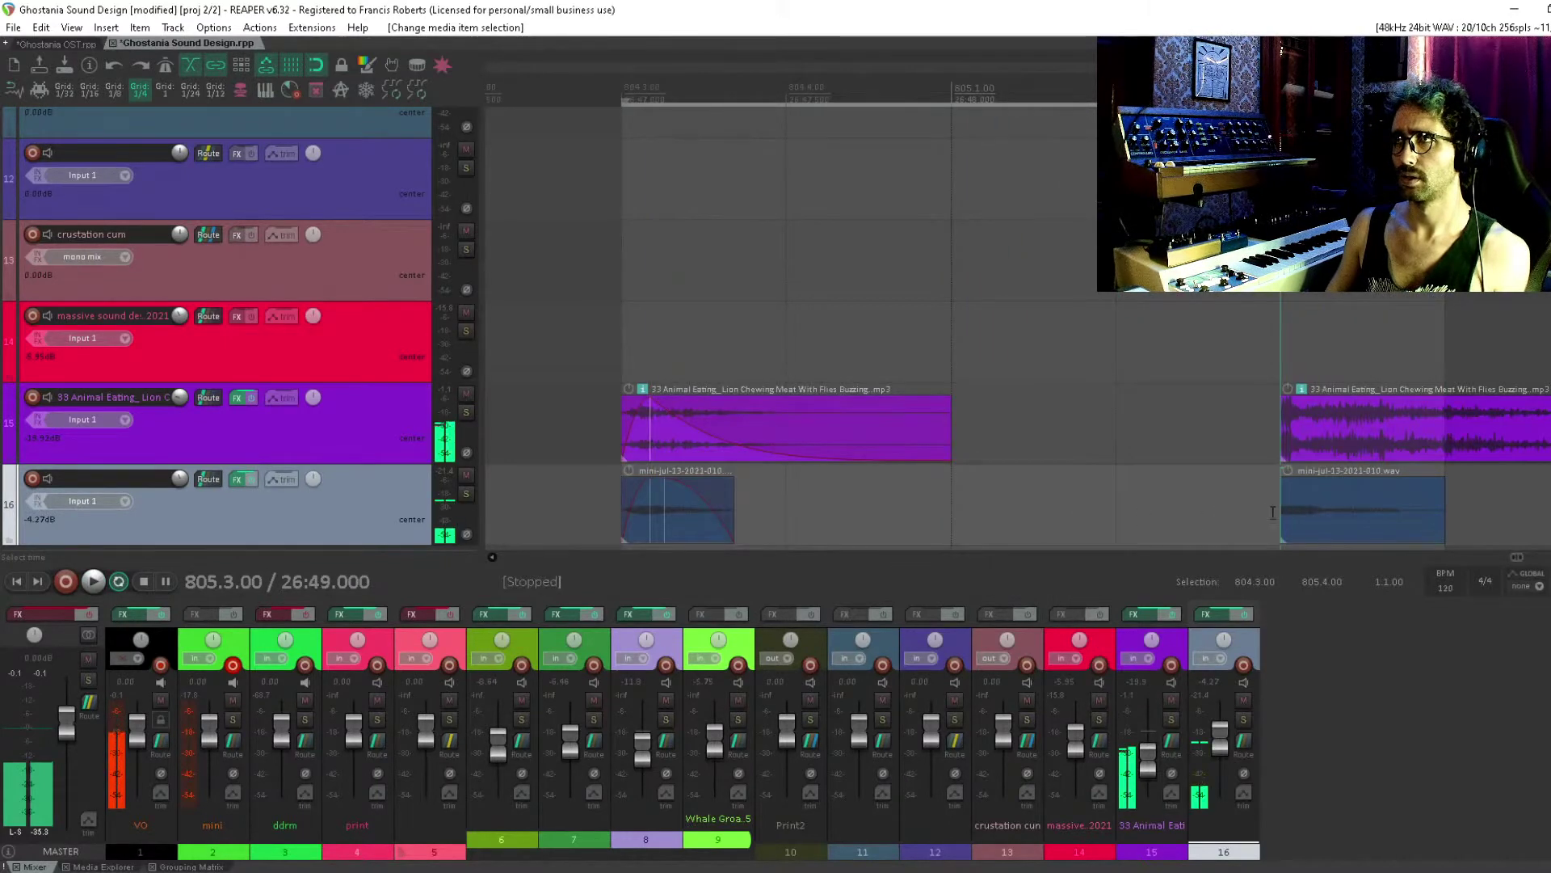
key(Escape)
Shorten and fade out the third mini clip, and give the lion clip a long, steeper fade-out ending at 806.1.00
drag(1278, 493, 1204, 467)
drag(1431, 405, 1145, 388)
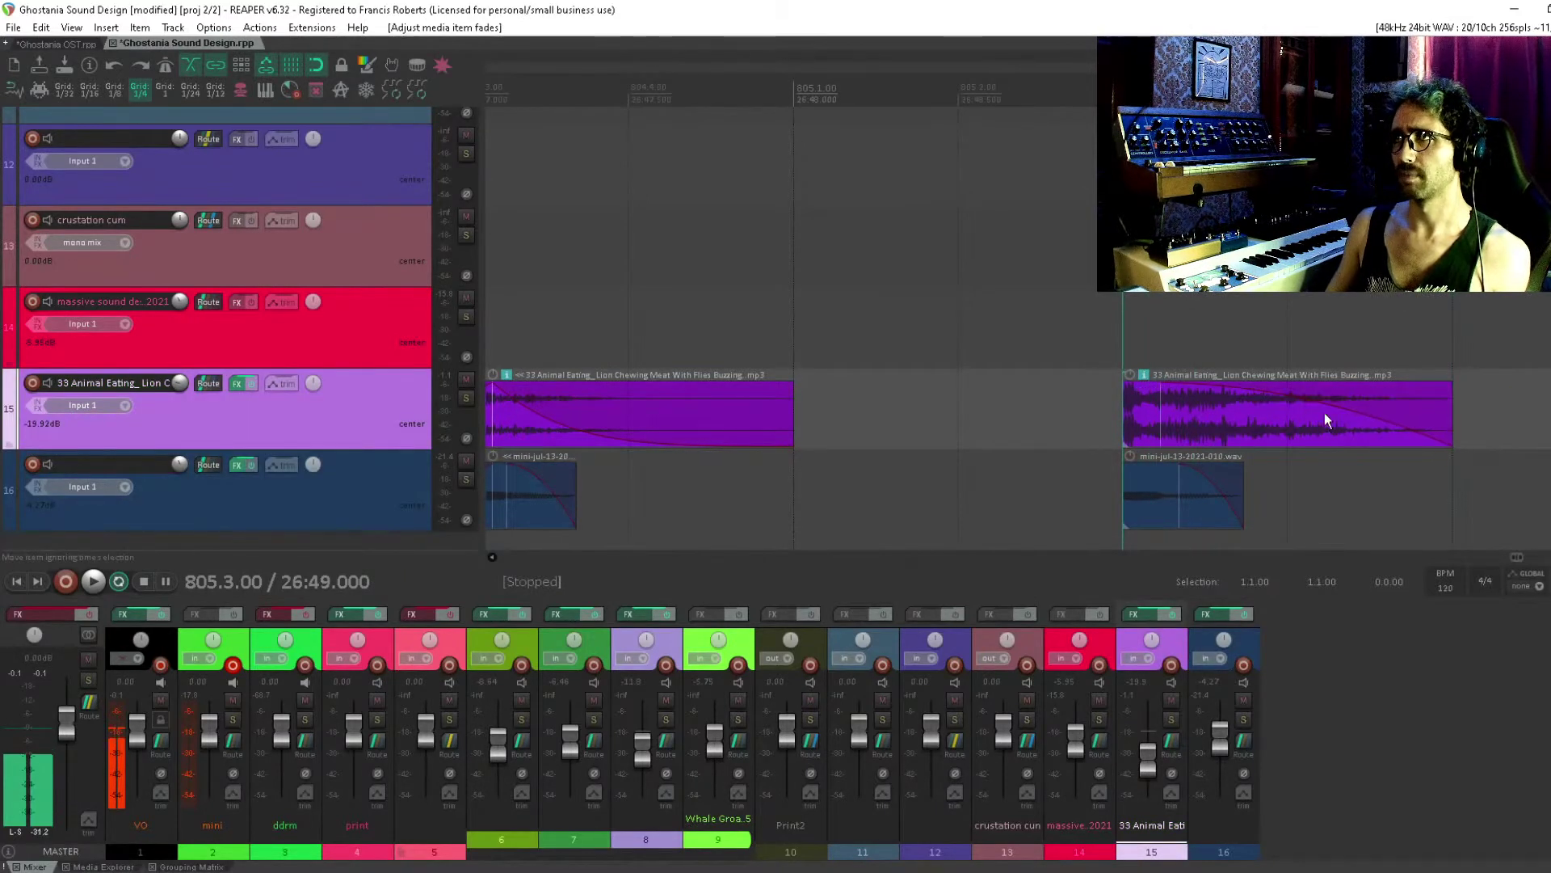
click(1161, 416)
click(424, 83)
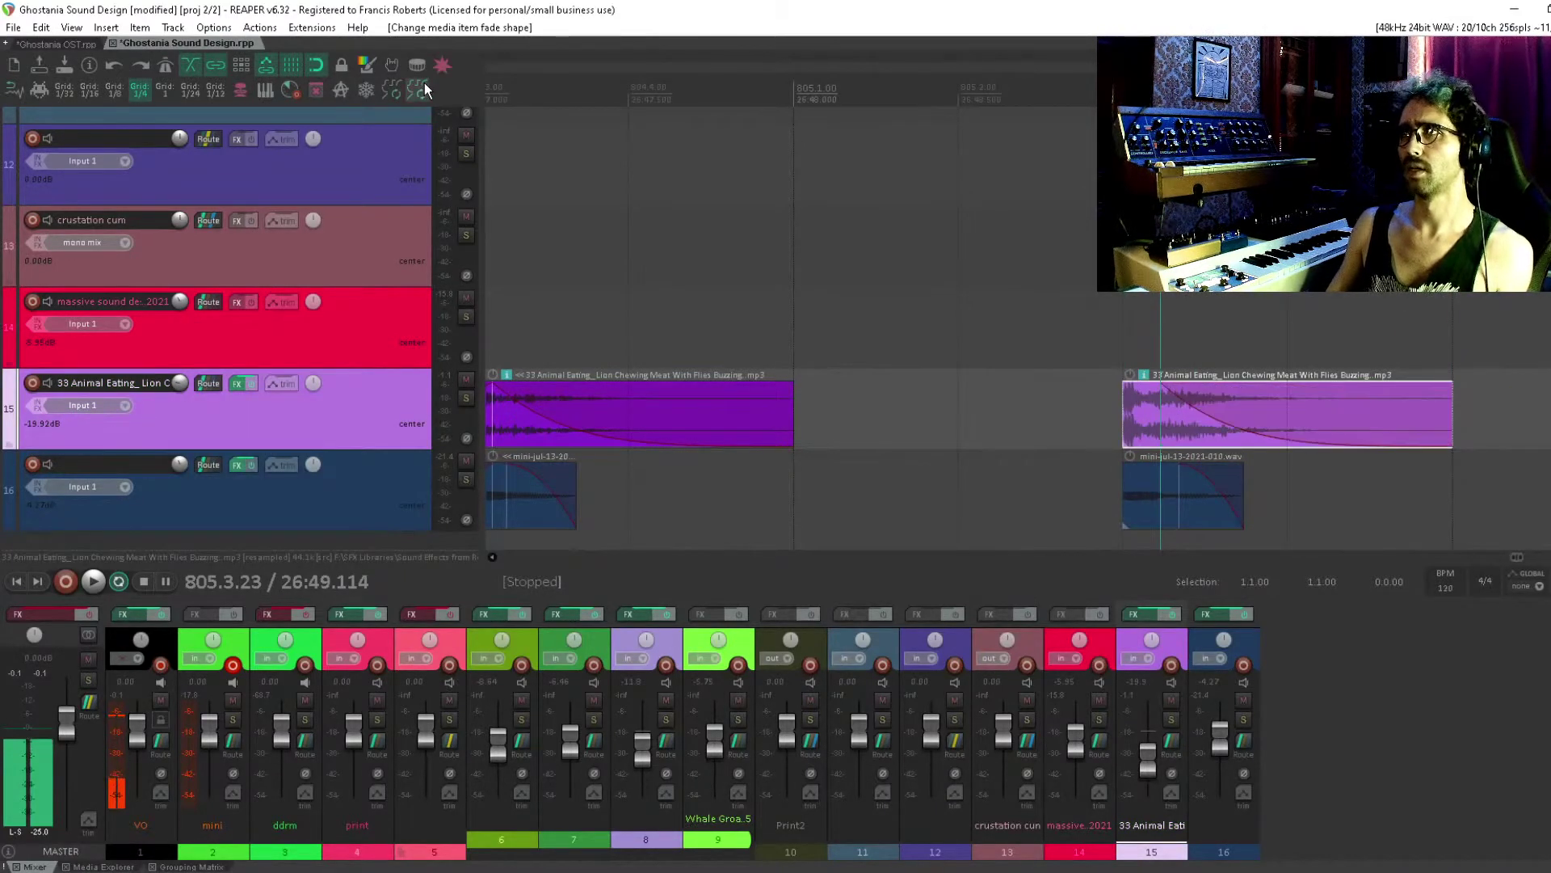
Add short fade-ins to the third pair's lion and mini clips, and play all three pairs from 803.3.00
drag(1079, 420, 1131, 478)
scroll(1228, 484, up, 3)
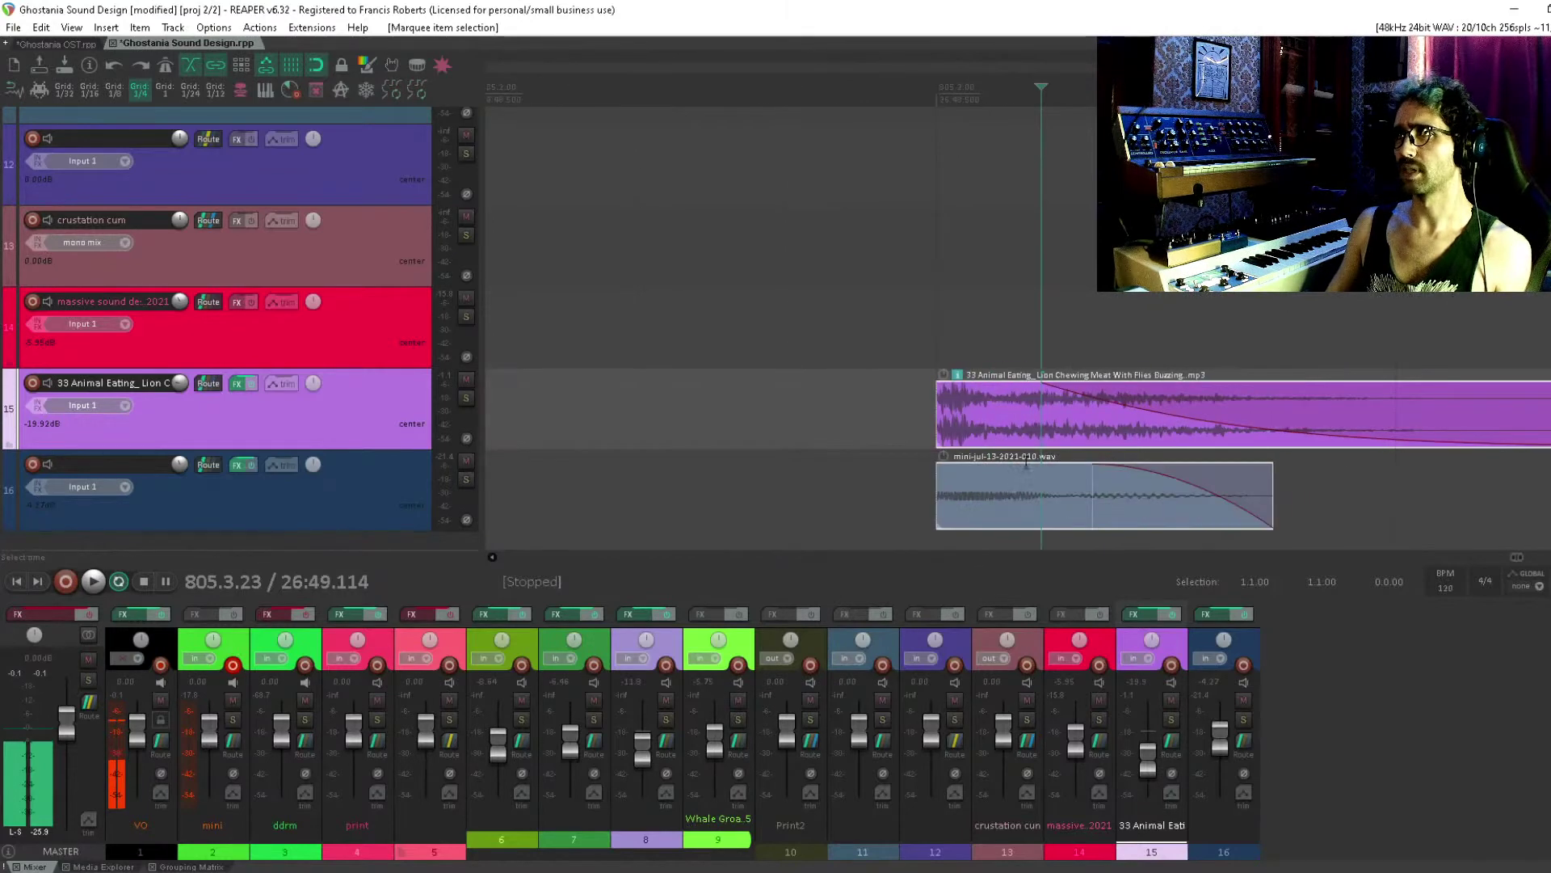
drag(944, 475, 953, 471)
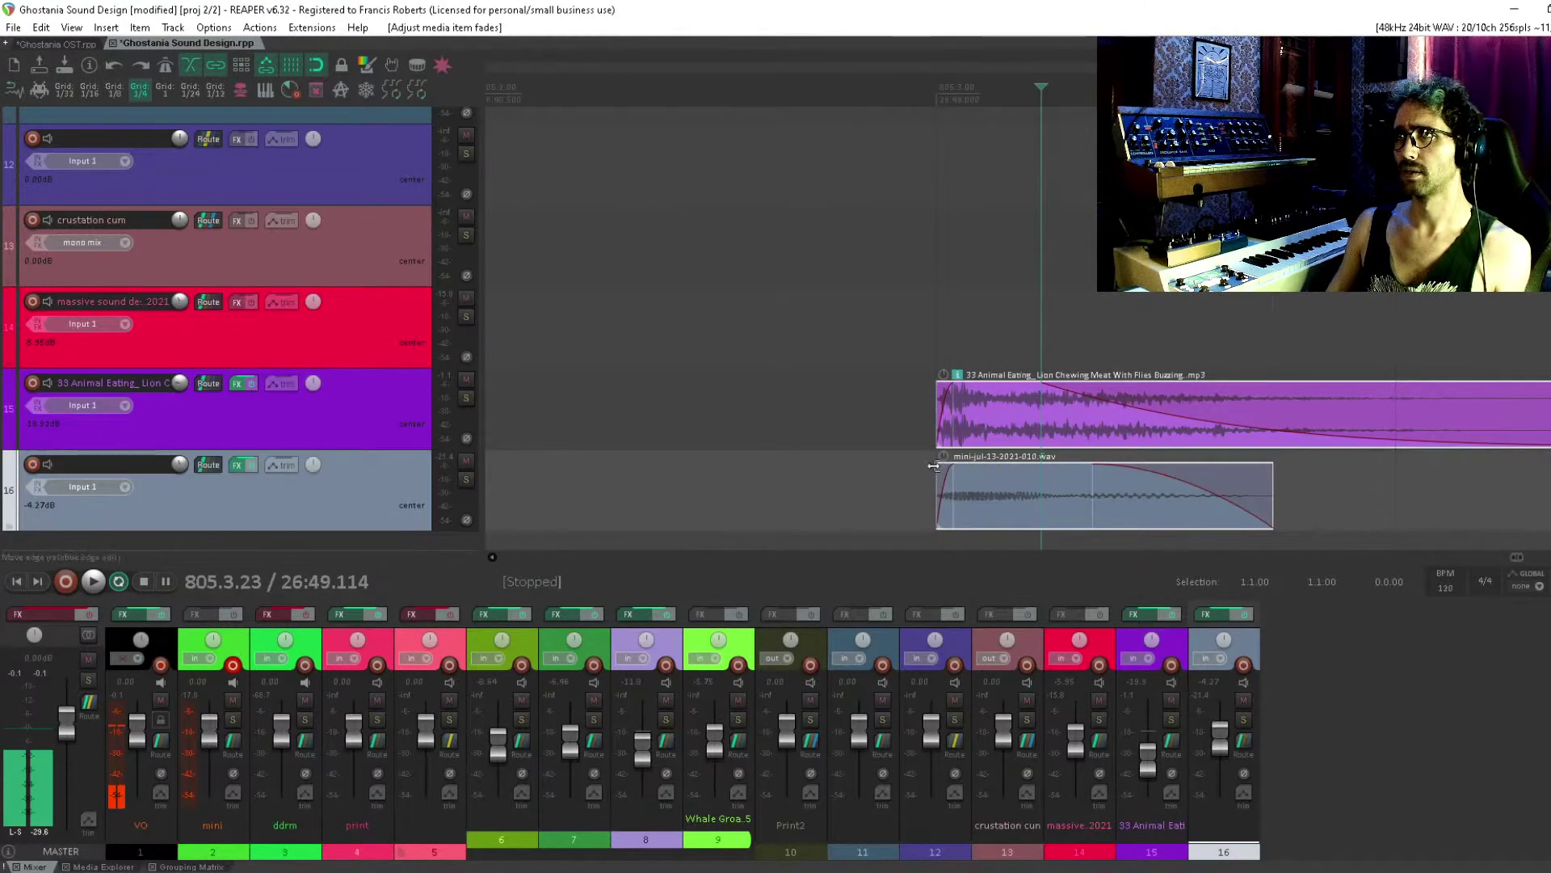
scroll(933, 466, down, 5)
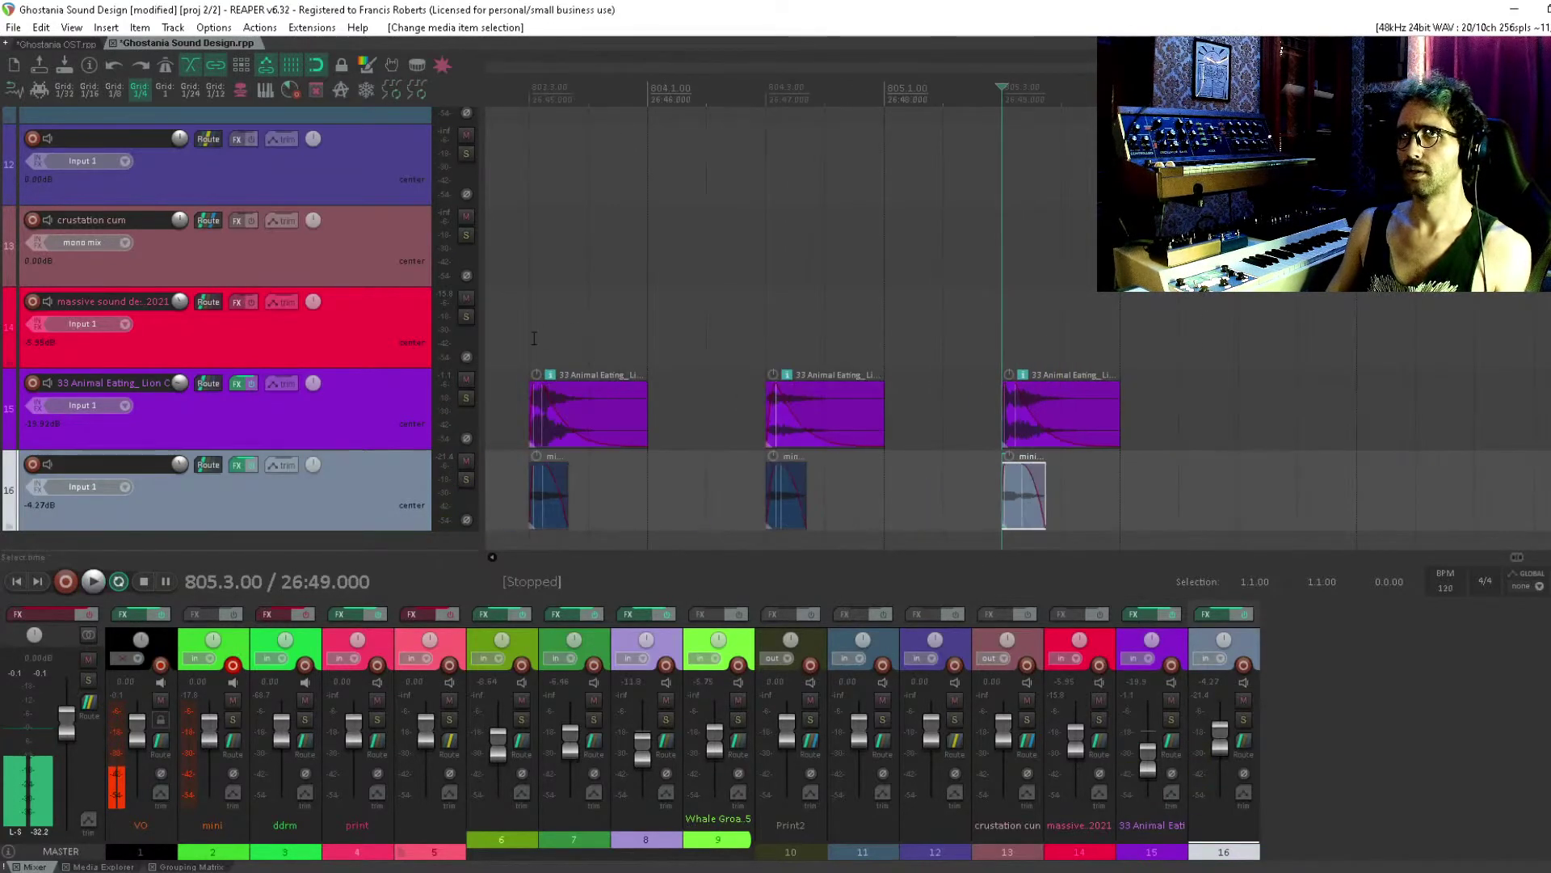
click(534, 337)
key(space)
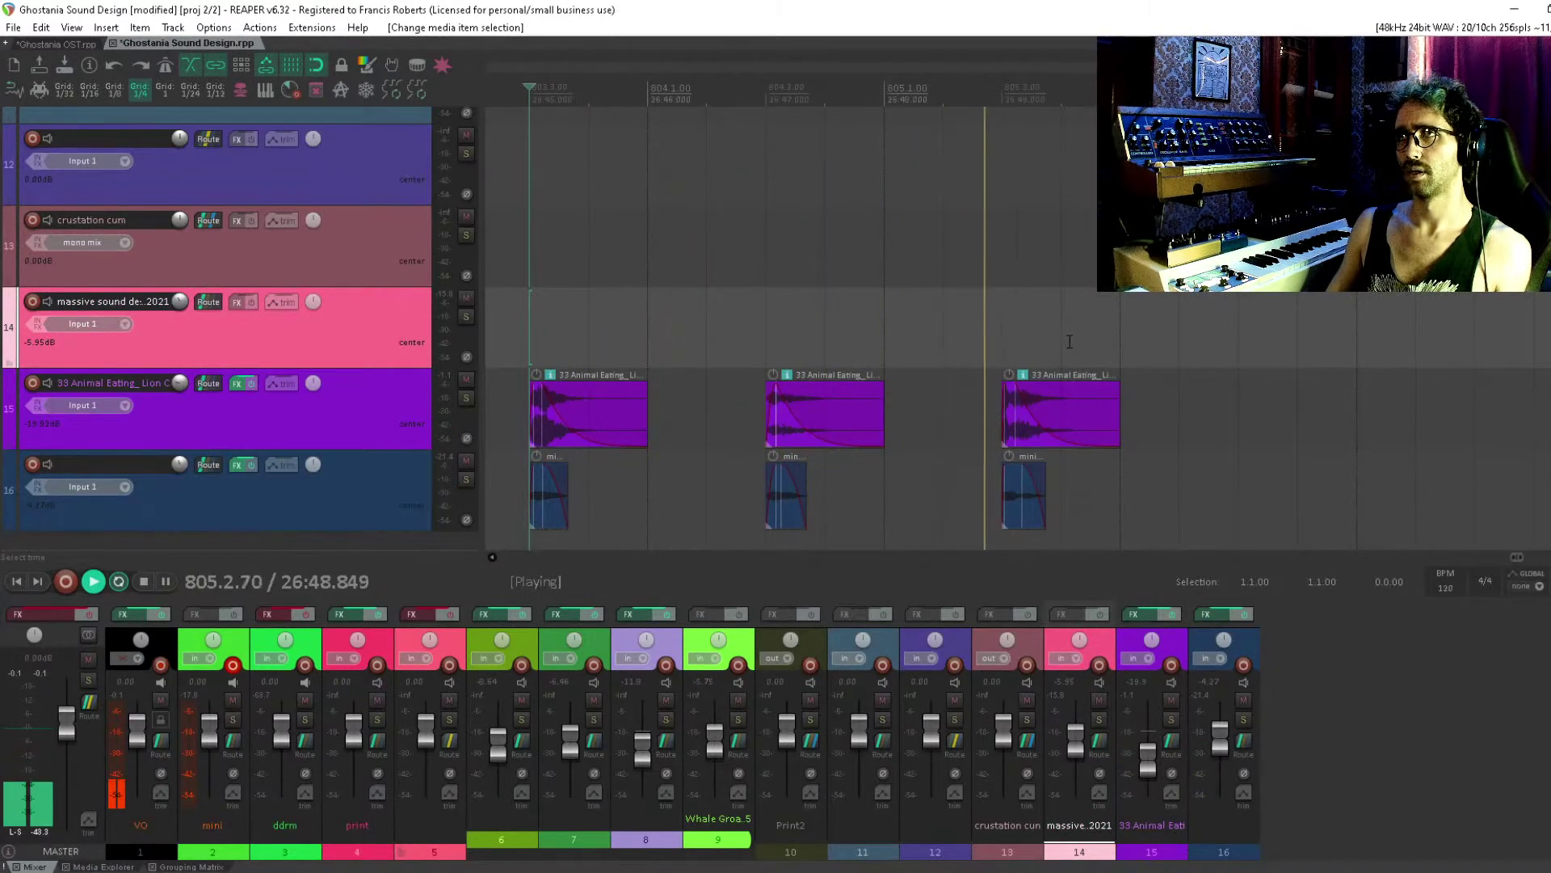
key(space)
Raise the second lion clip's volume by about 3.8 dB and play the sequence again from 803.3.00
click(806, 415)
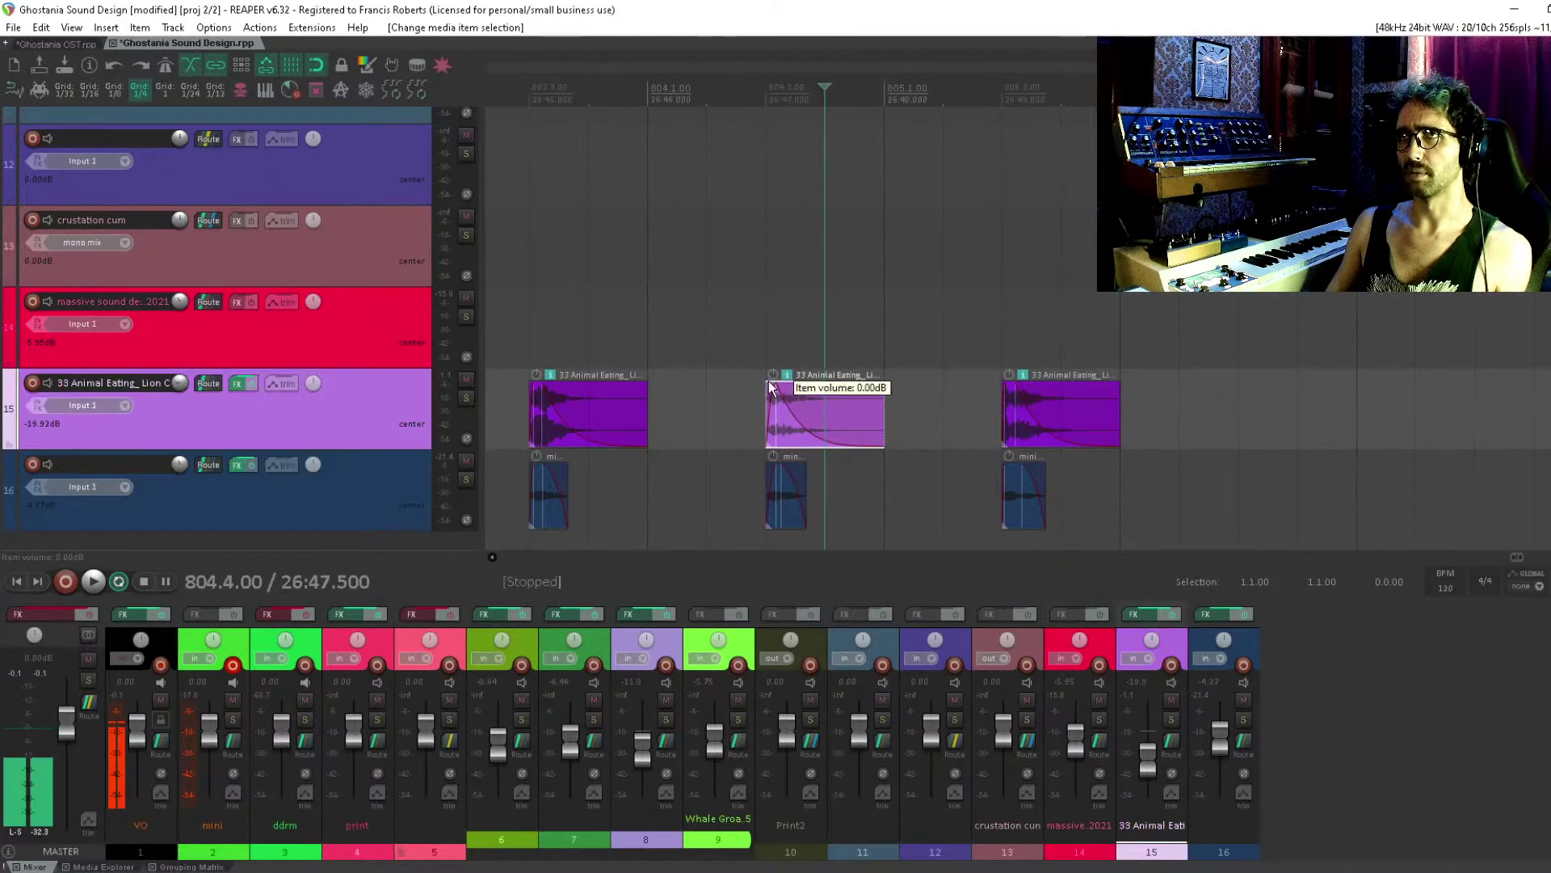
drag(808, 380, 795, 343)
click(550, 340)
key(space)
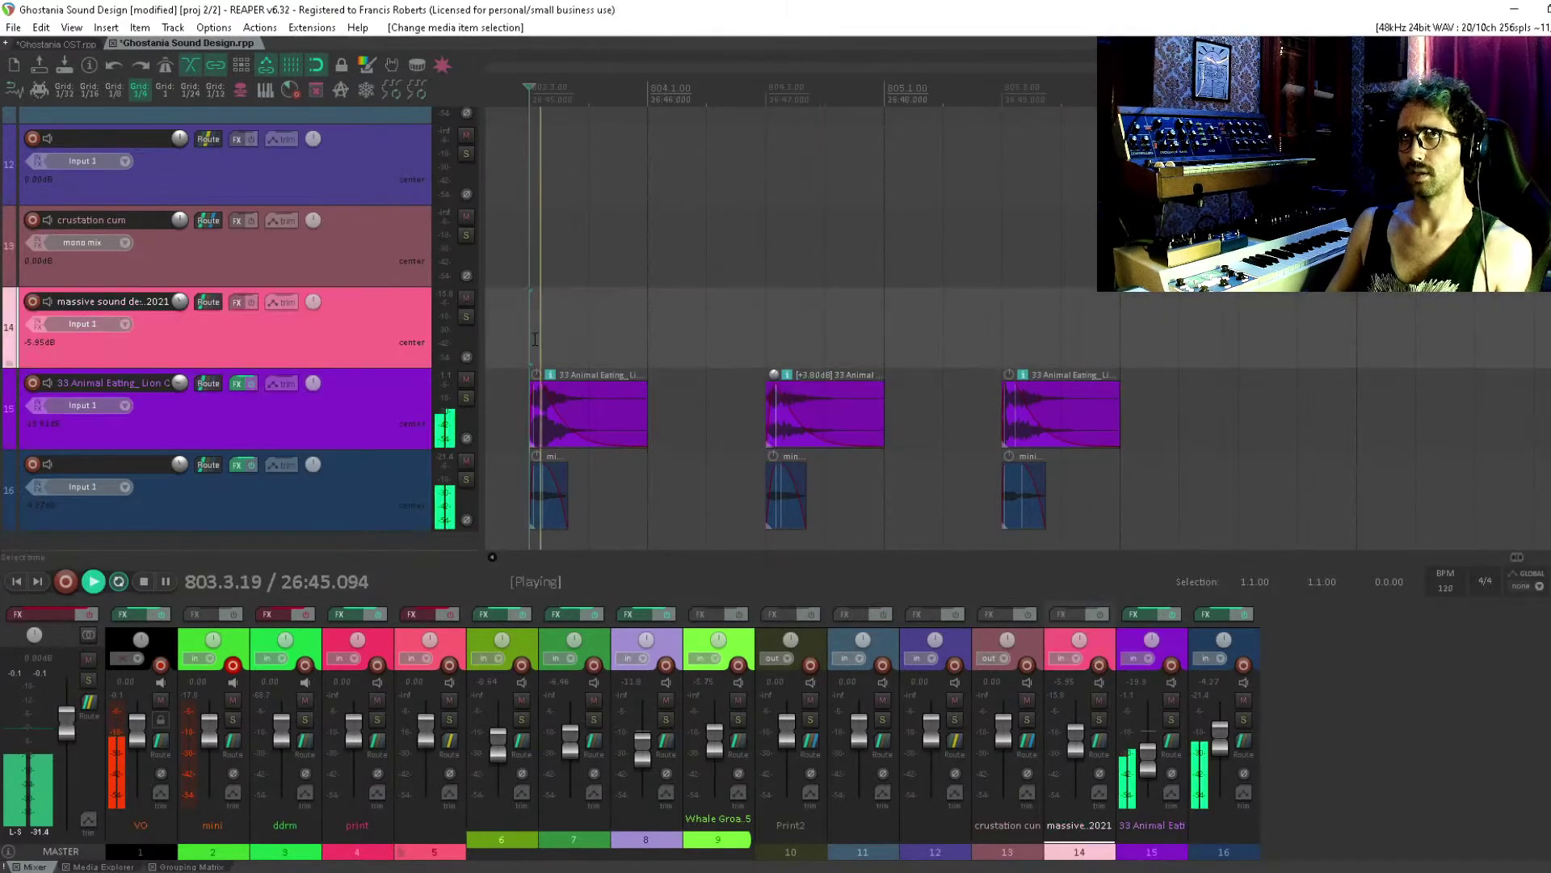
click(674, 339)
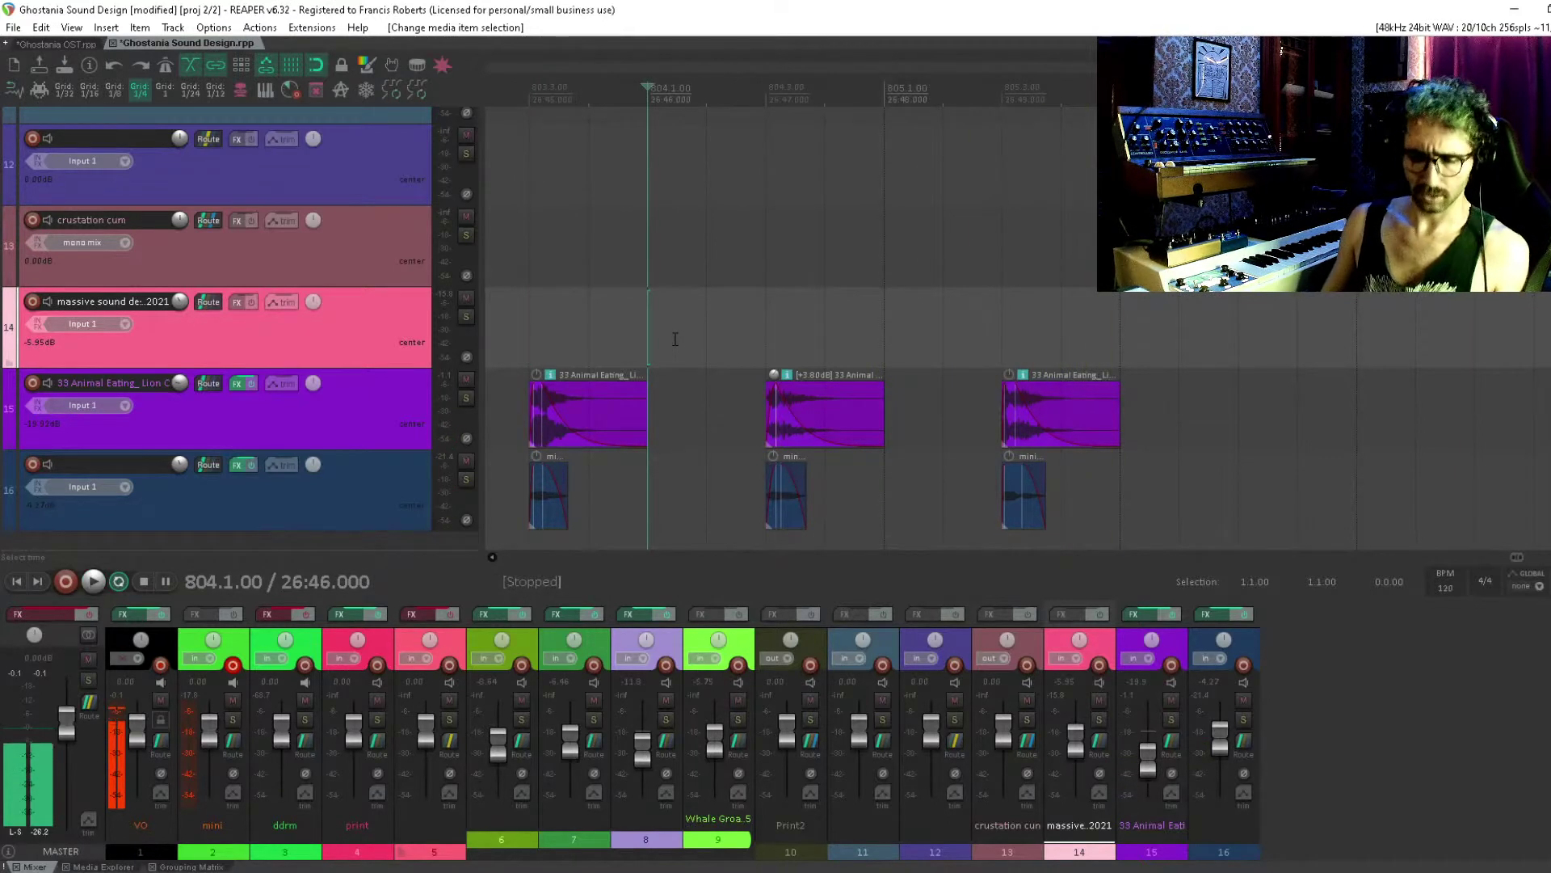
Save the project with the three layered lion and mini pairs
key(ctrl+s)
scroll(675, 340, down, 2)
scroll(675, 339, up, 3)
scroll(675, 340, down, 2)
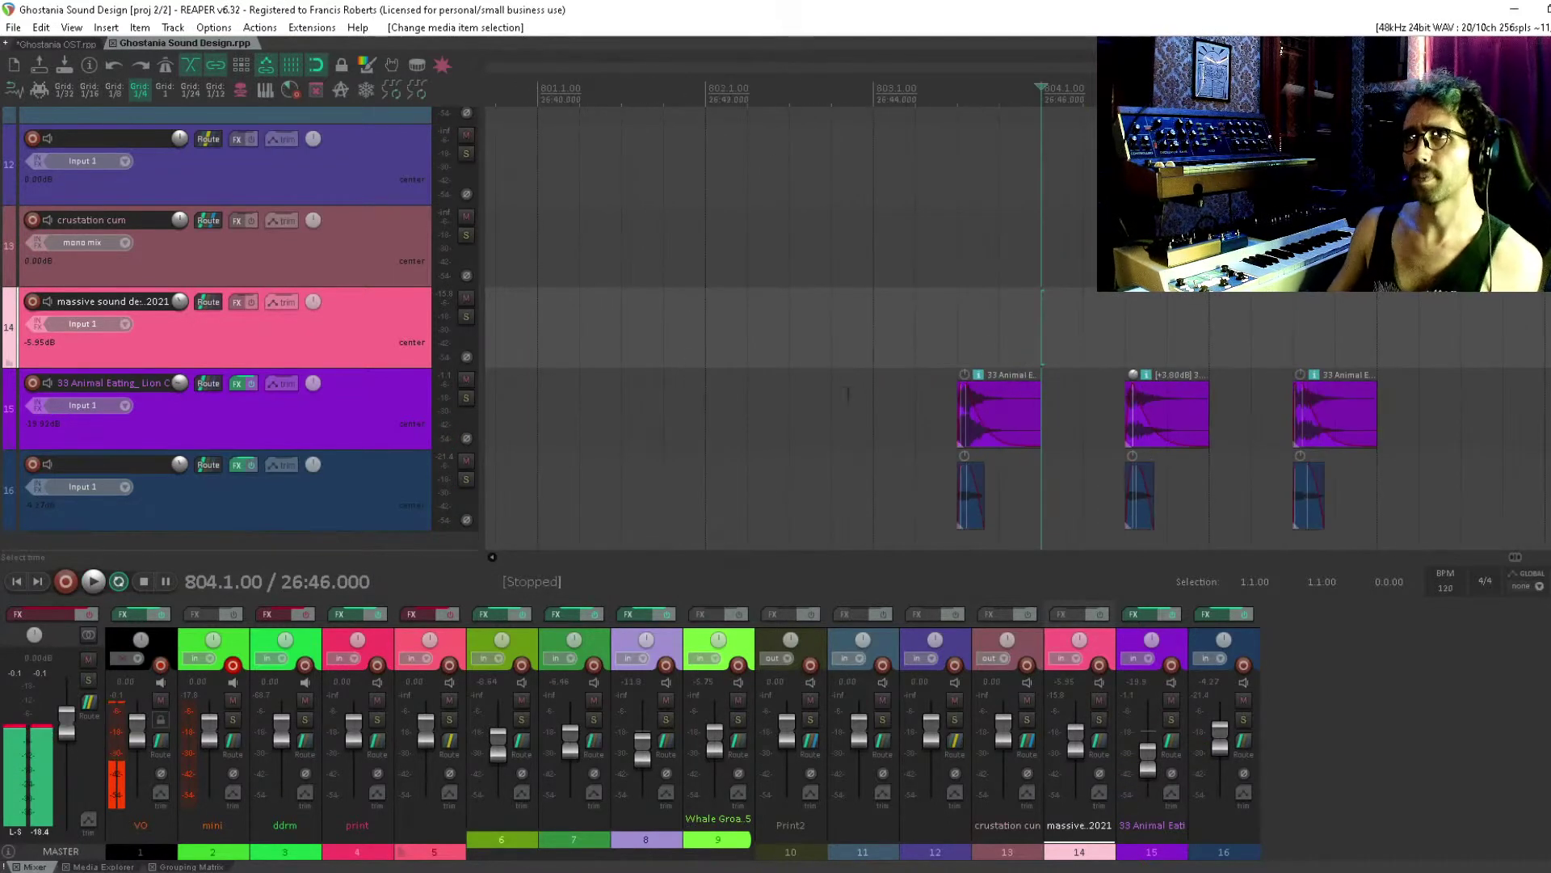
scroll(848, 394, down, 1)
scroll(848, 394, right, 1)
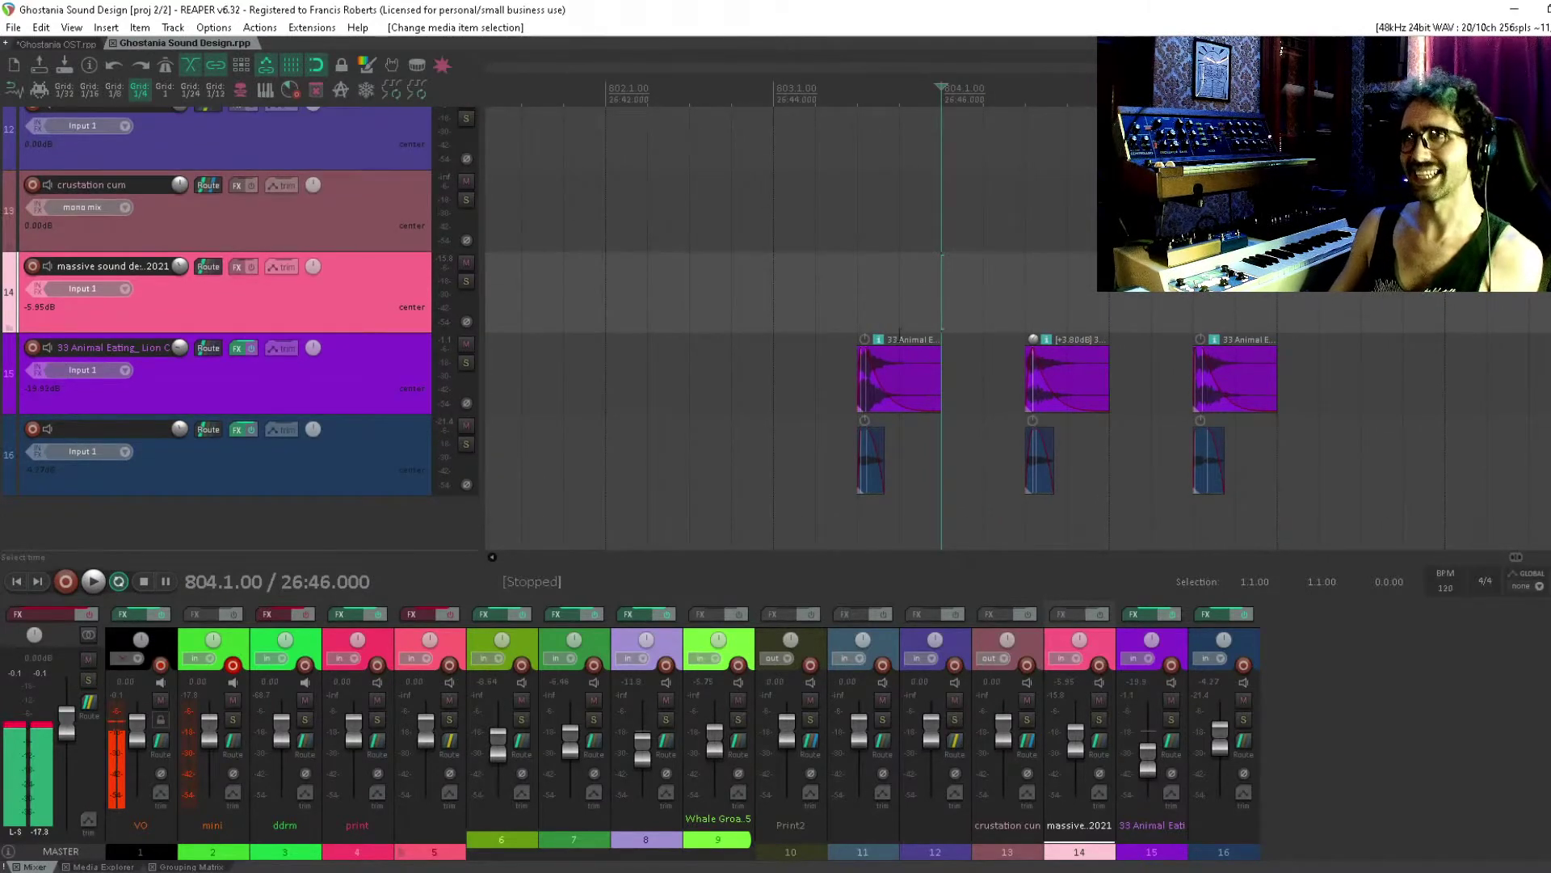
Play the three pairs one by one from 803.3.00, 804.3.00 and 805.3.00
click(854, 304)
key(space)
click(855, 304)
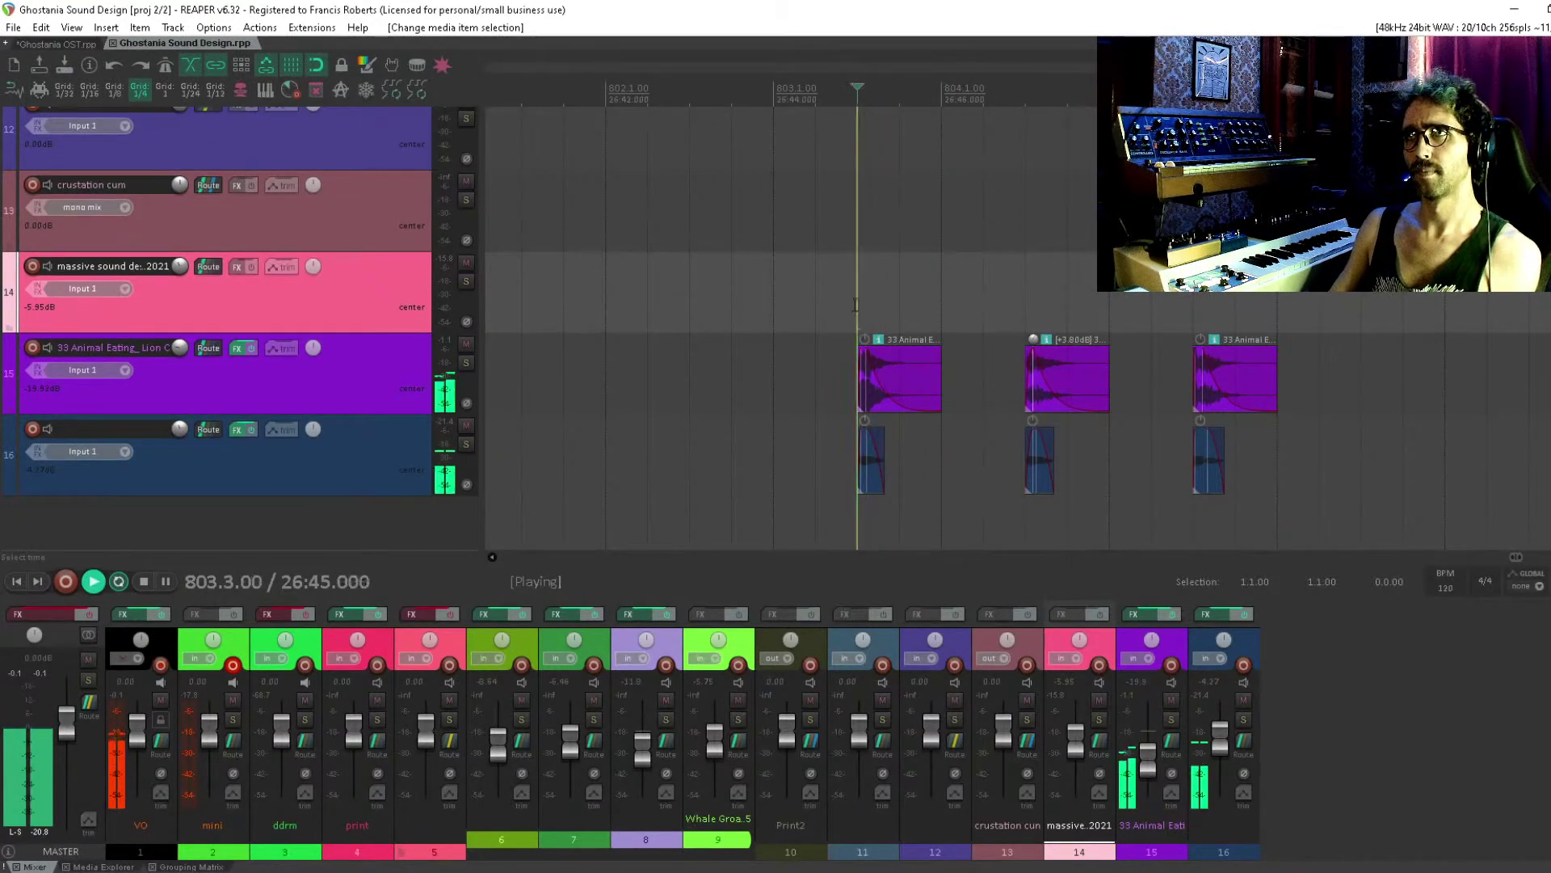
click(1020, 284)
click(1020, 284)
key(space)
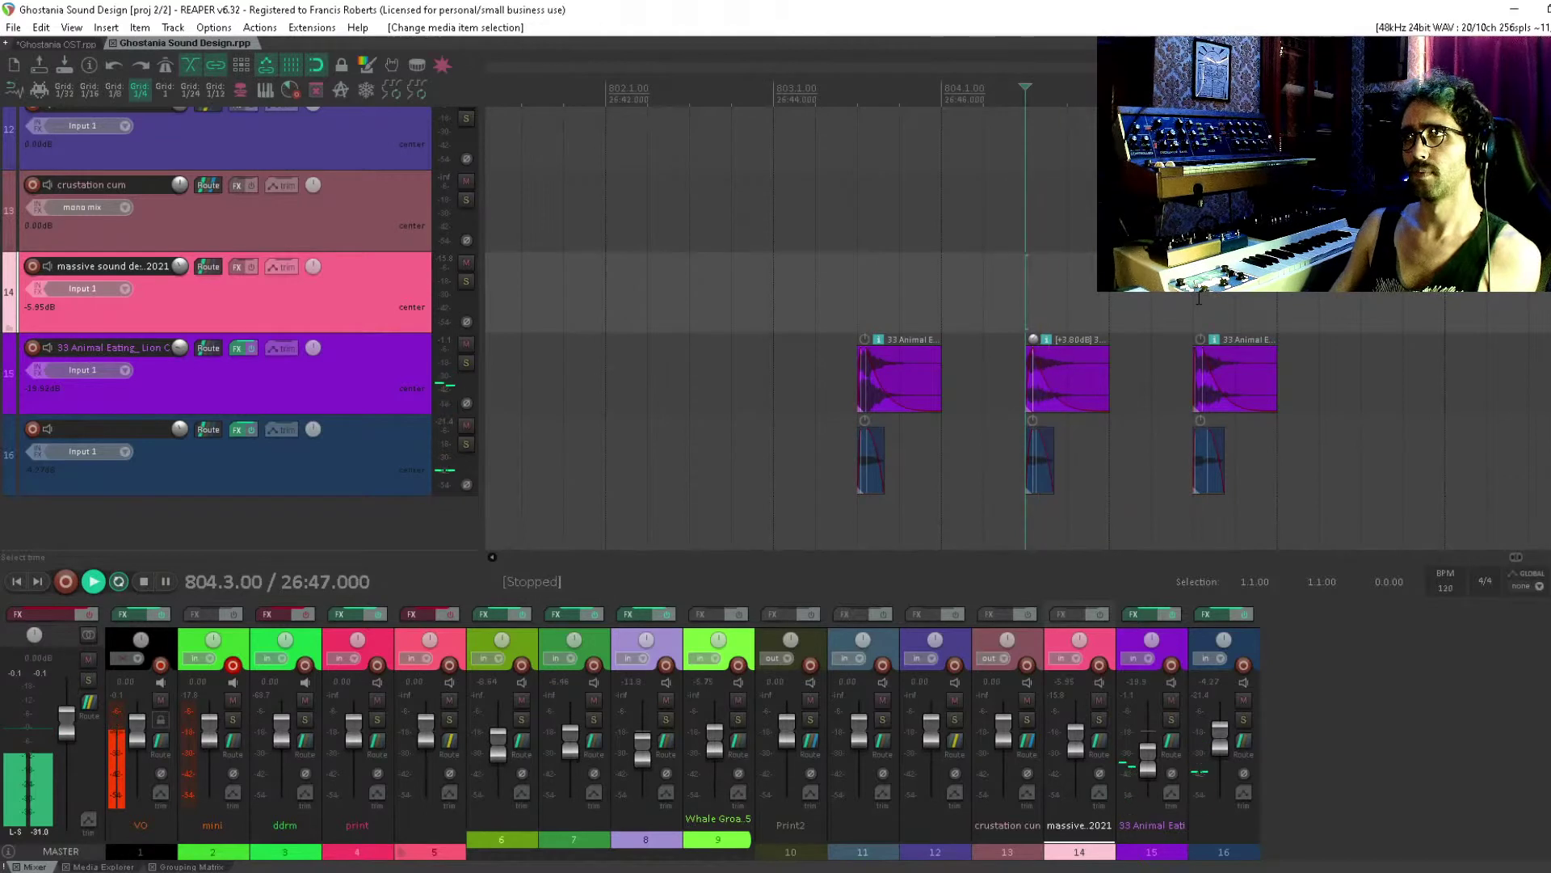
key(space)
click(1194, 297)
click(1194, 296)
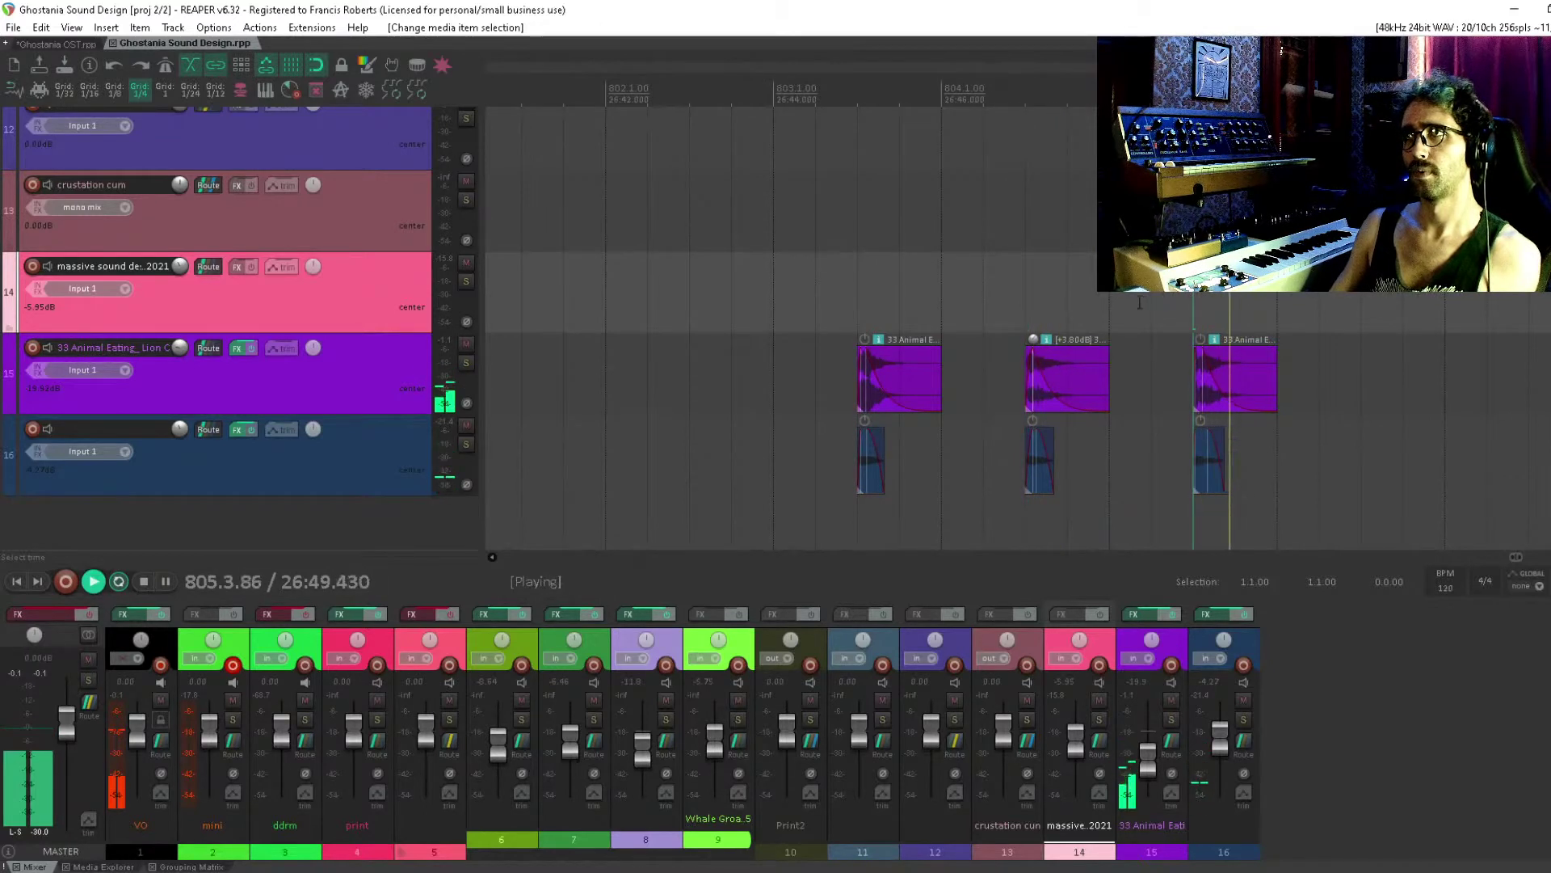
click(1194, 297)
key(space)
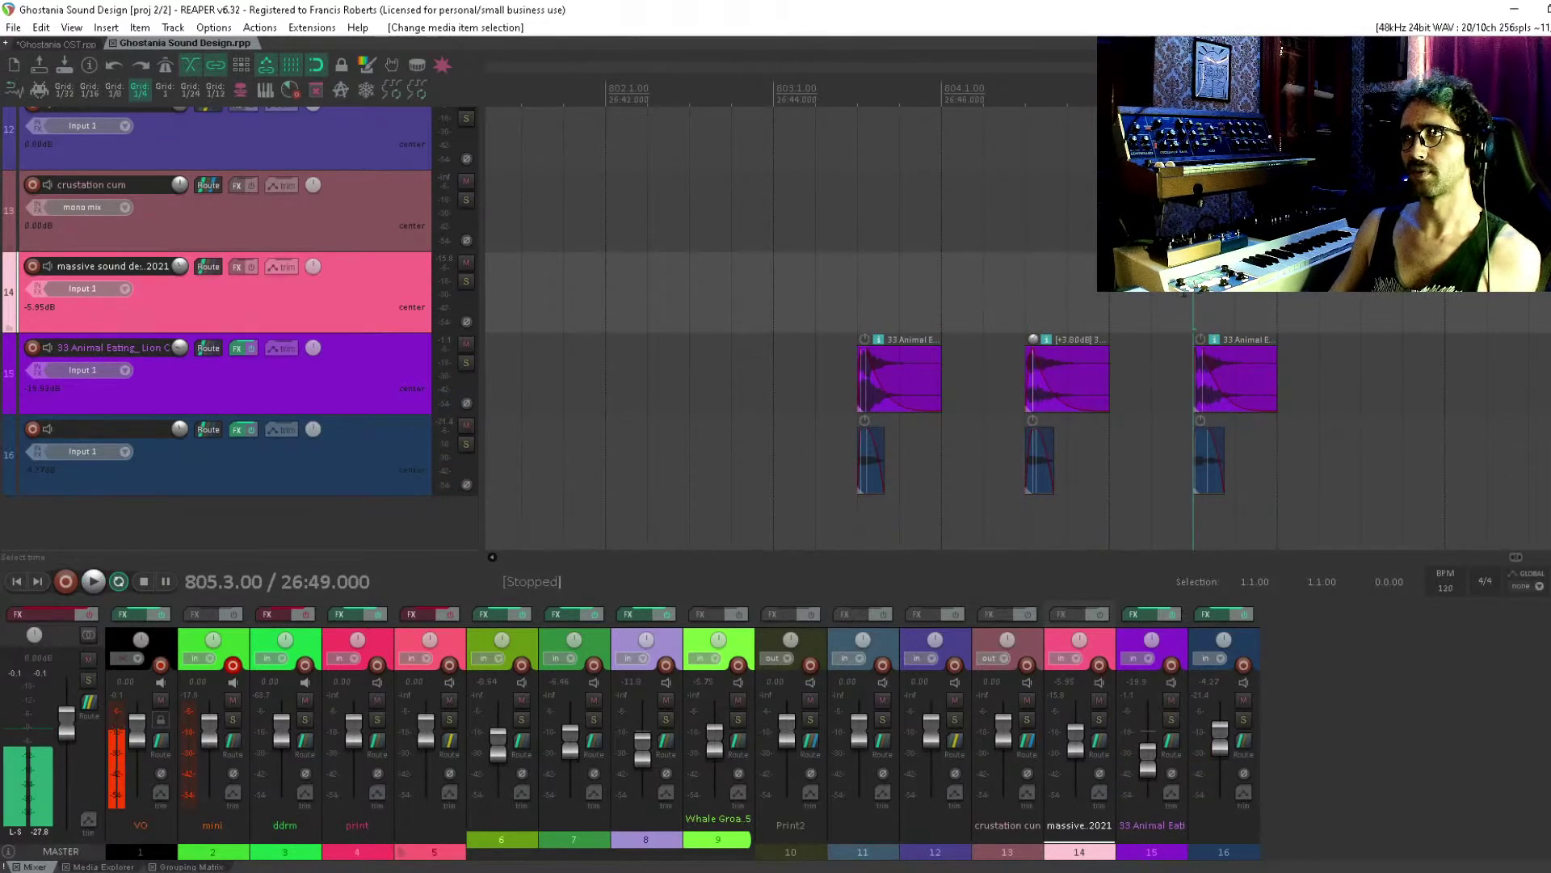
Set the time selection to 805.3.00–806.1.00 around the third pair and loop its playback
drag(1028, 306, 1279, 307)
key(space)
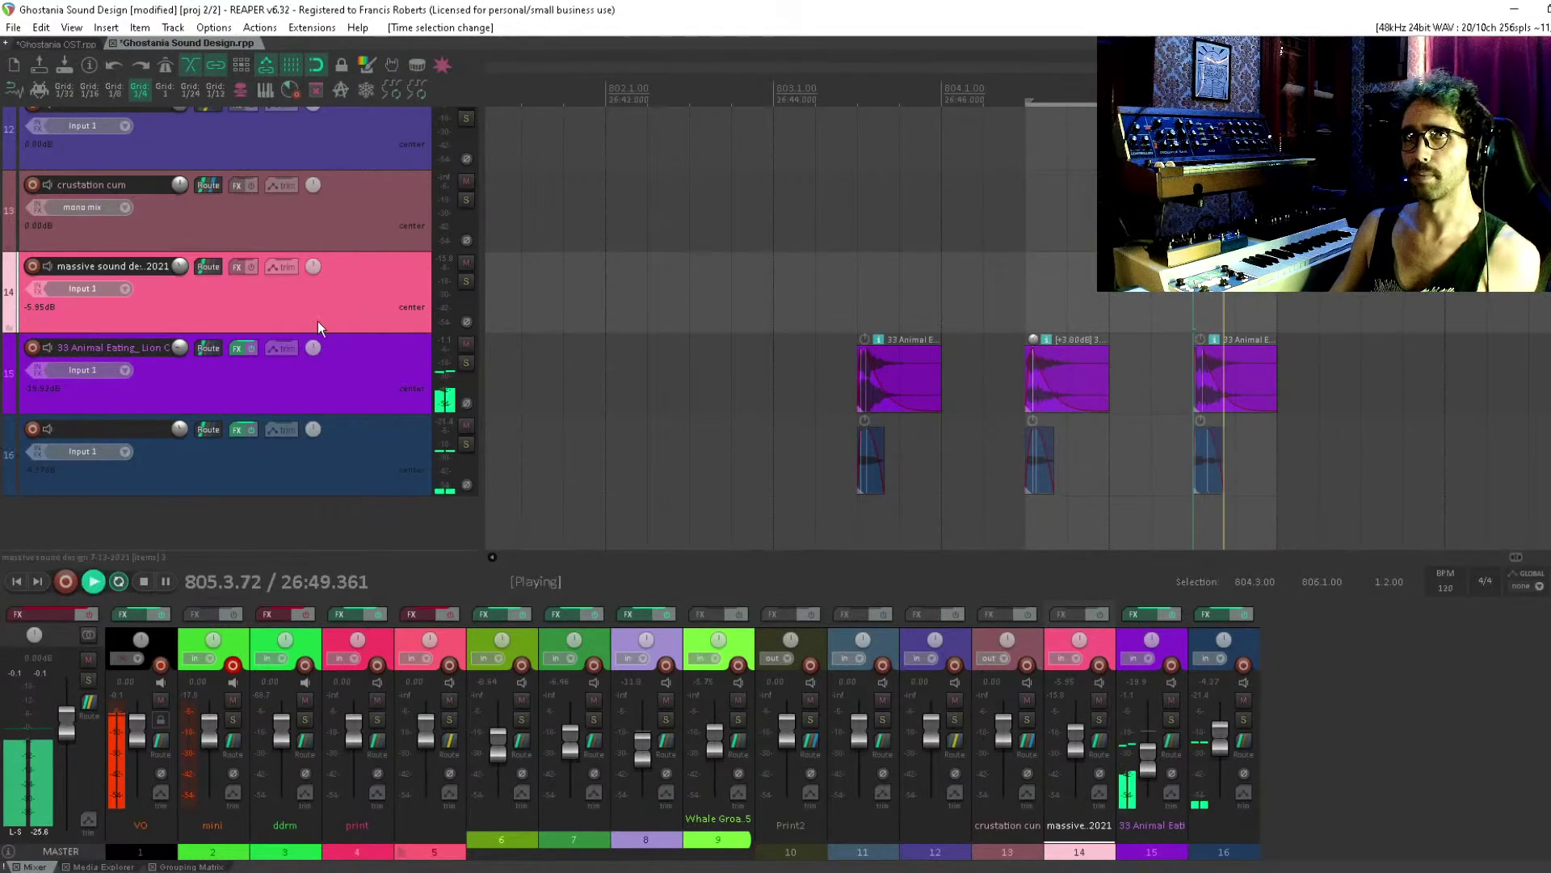
key(space)
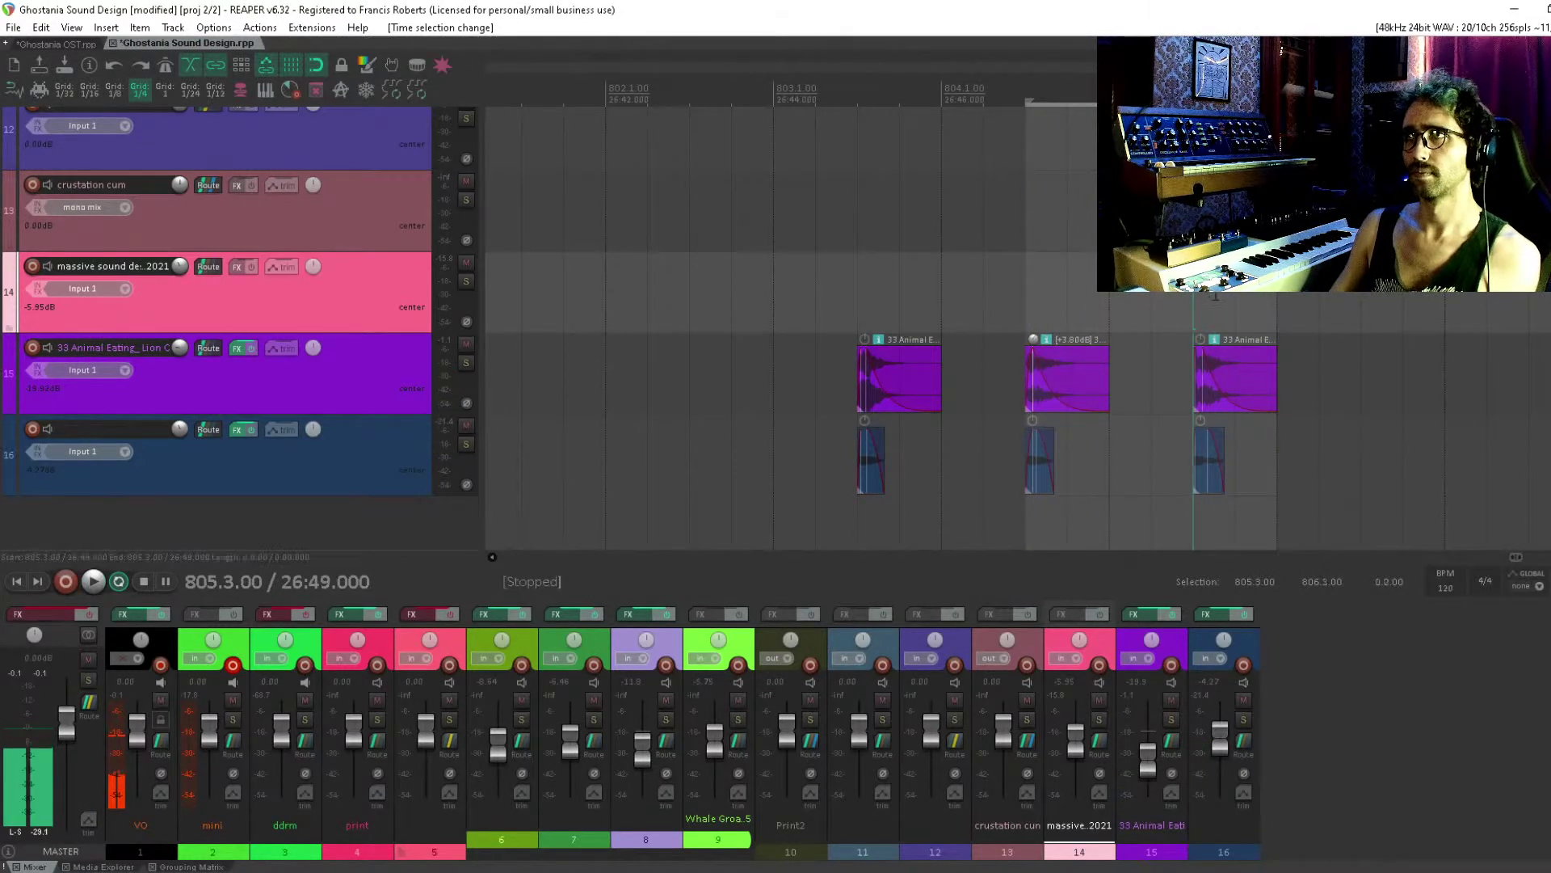
key([)
key(space)
In the lion track's ReaEQ, compare the low-pass band on and off, and set low shelf band 2 to 208.9 Hz with -inf gain
click(240, 349)
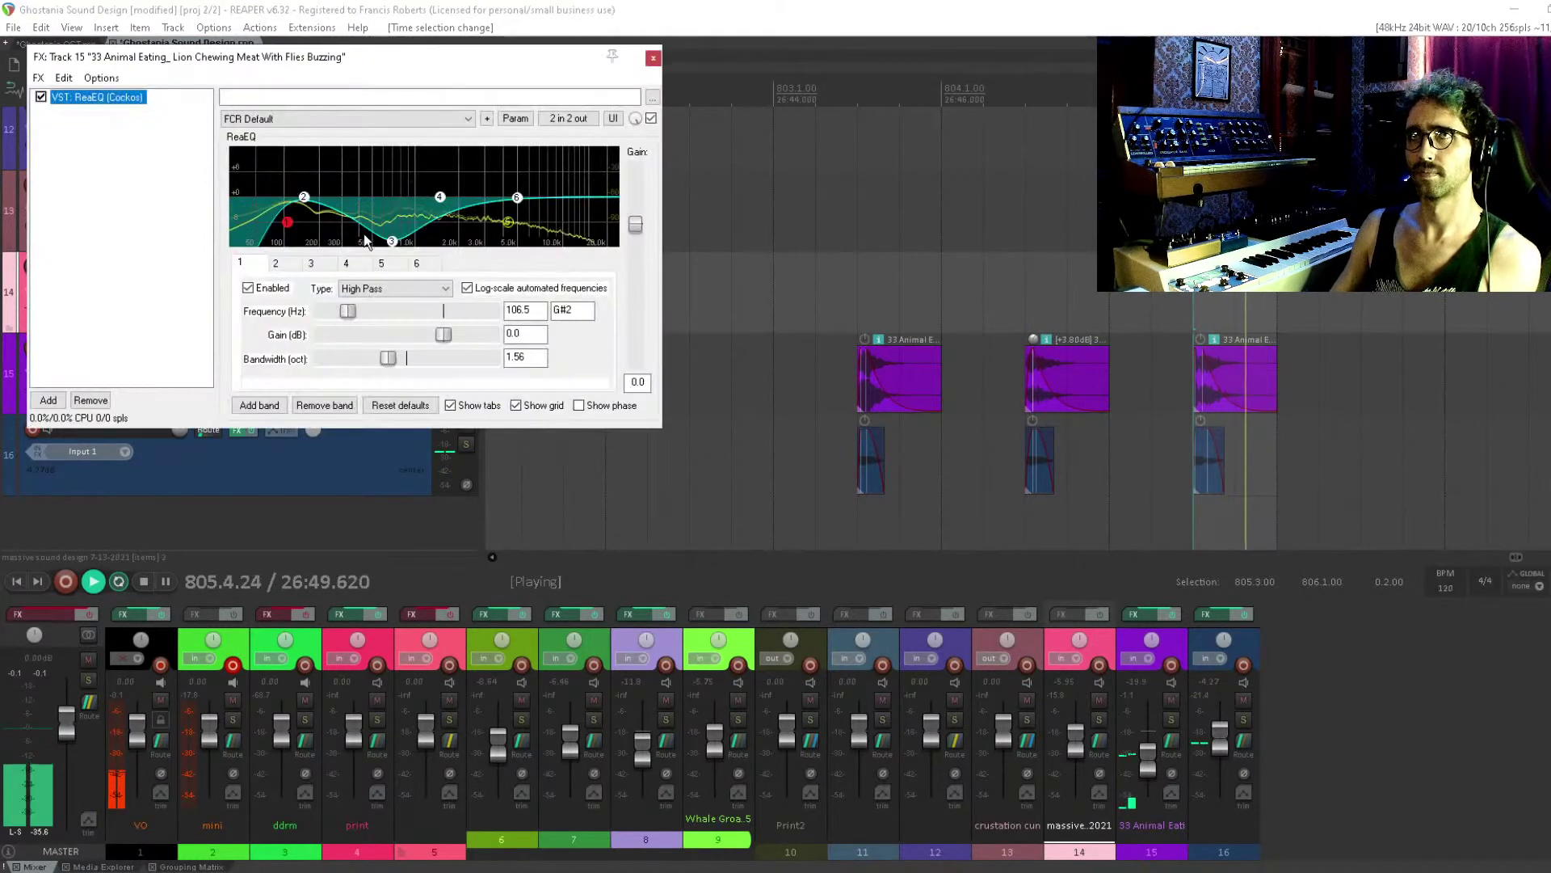
double_click(510, 223)
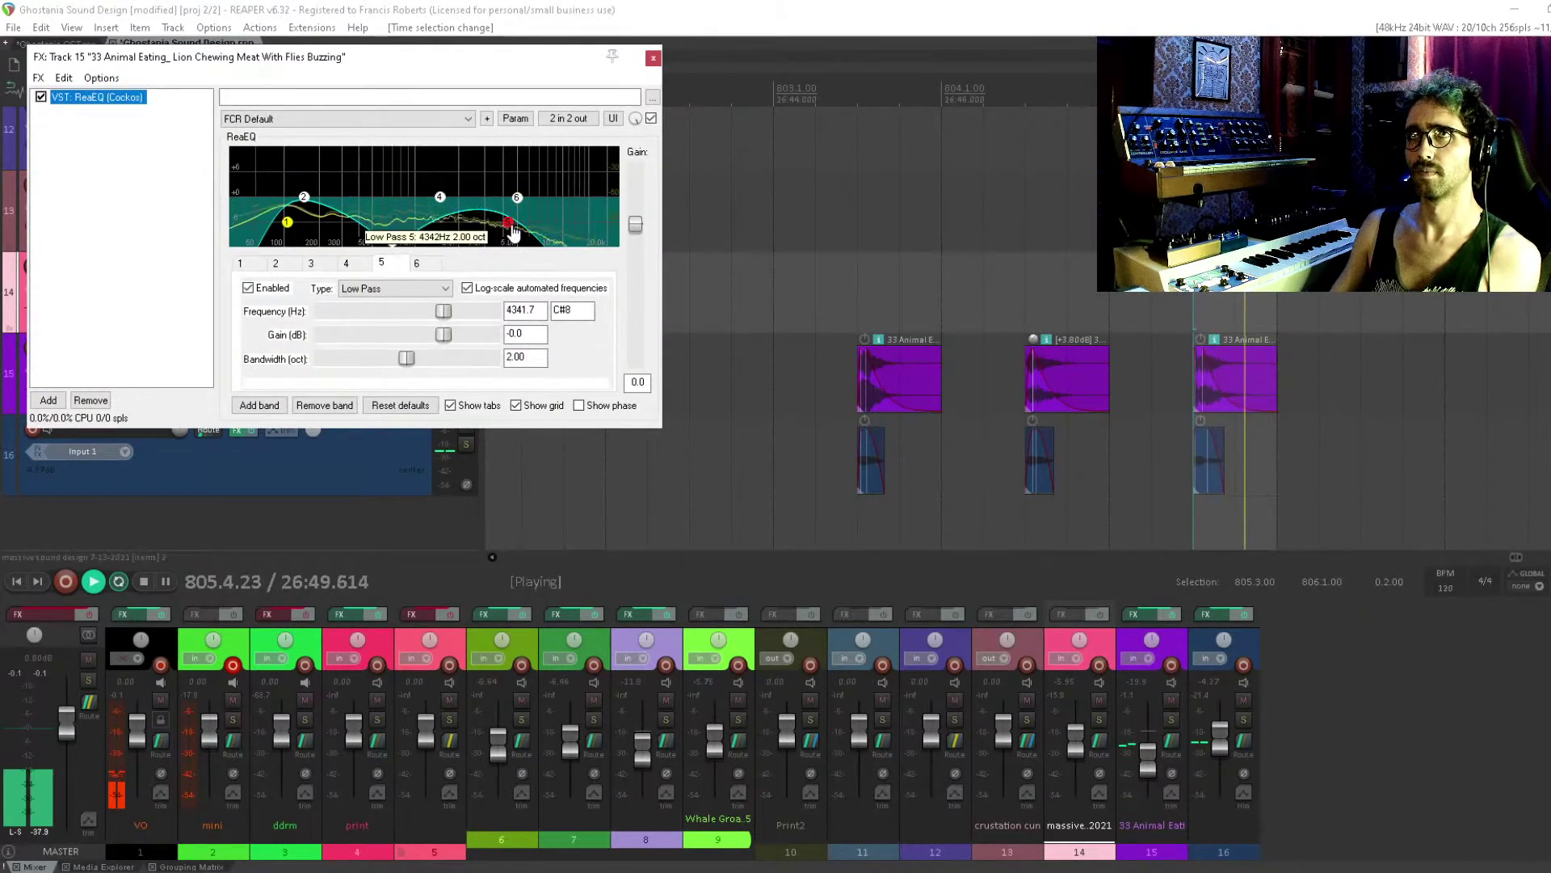
double_click(508, 222)
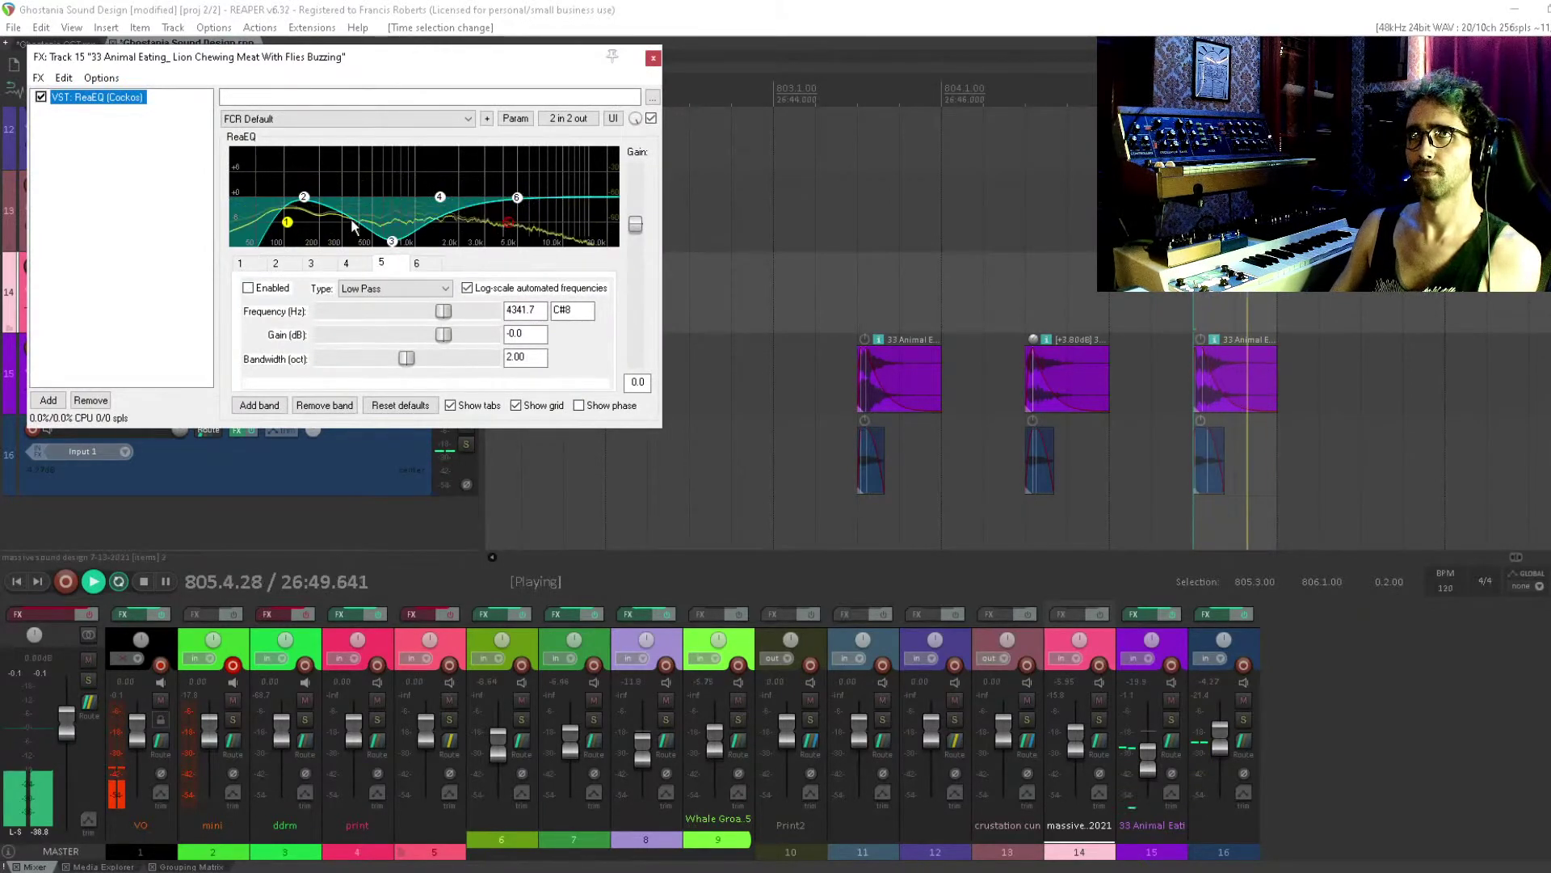
drag(303, 197, 324, 262)
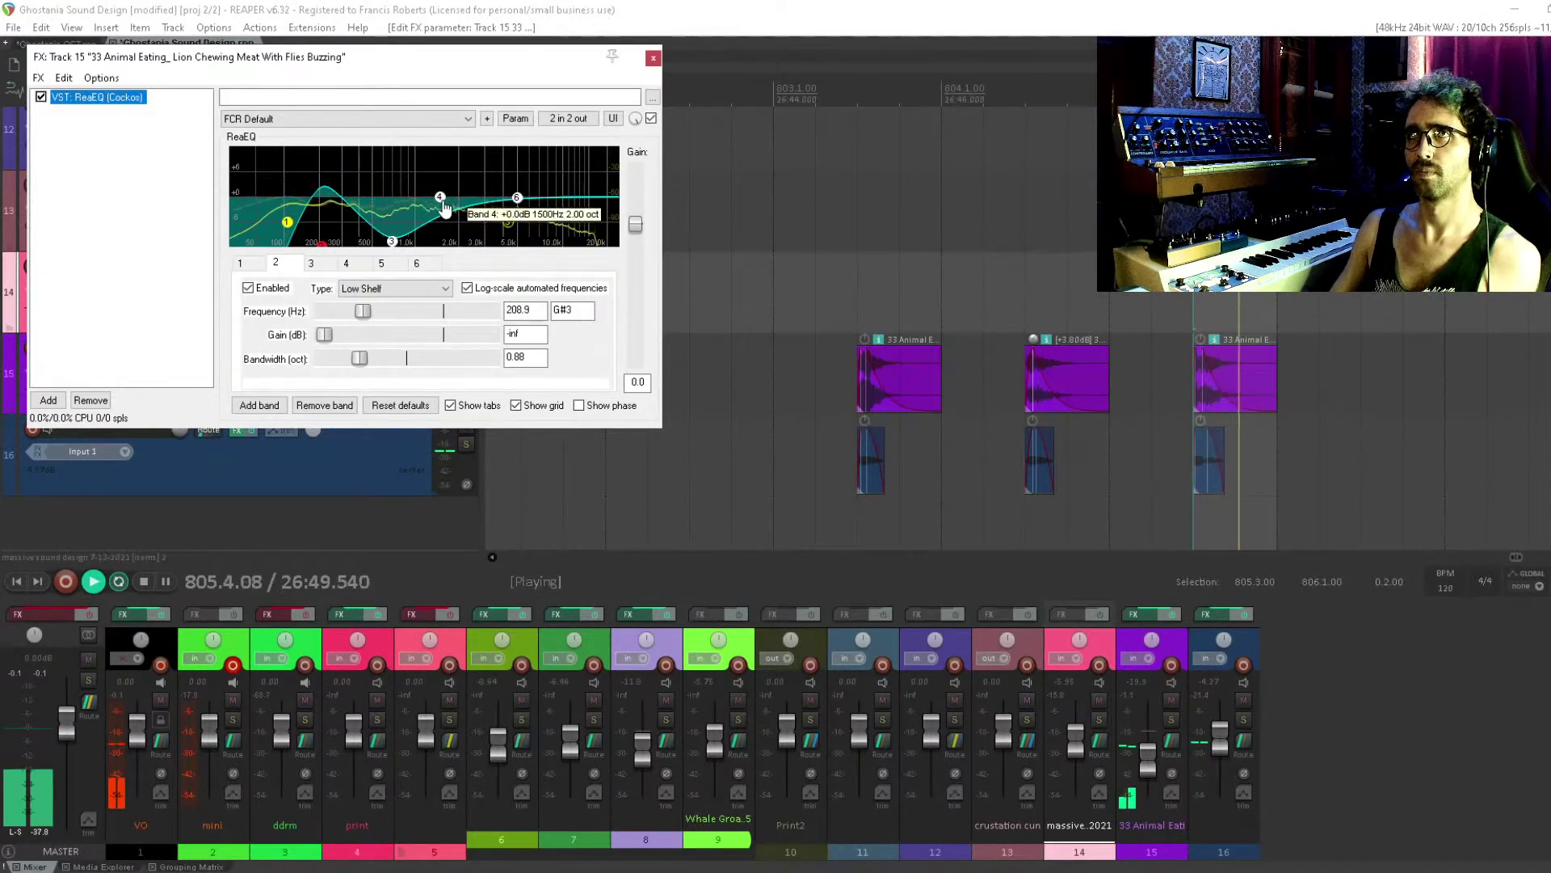
Set the lion EQ's low-pass band 5 to 5140.8 Hz, compare the sound with bands toggled, and close the EQ
click(510, 226)
mouse_move(512, 231)
mouse_down()
mouse_move(397, 235)
mouse_move(523, 235)
mouse_up()
double_click(521, 228)
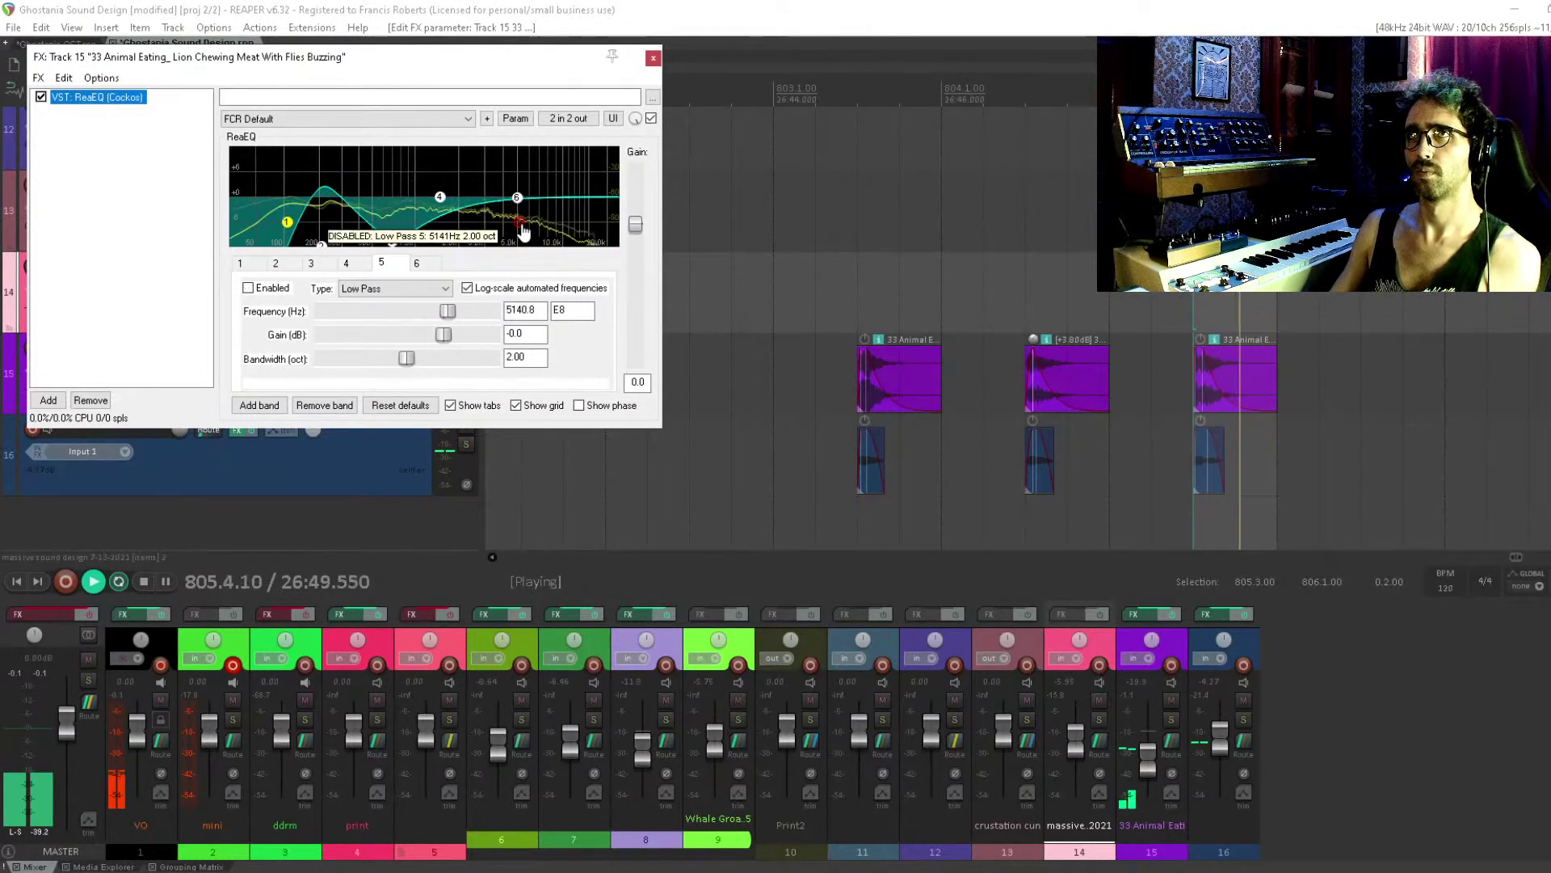
click(322, 246)
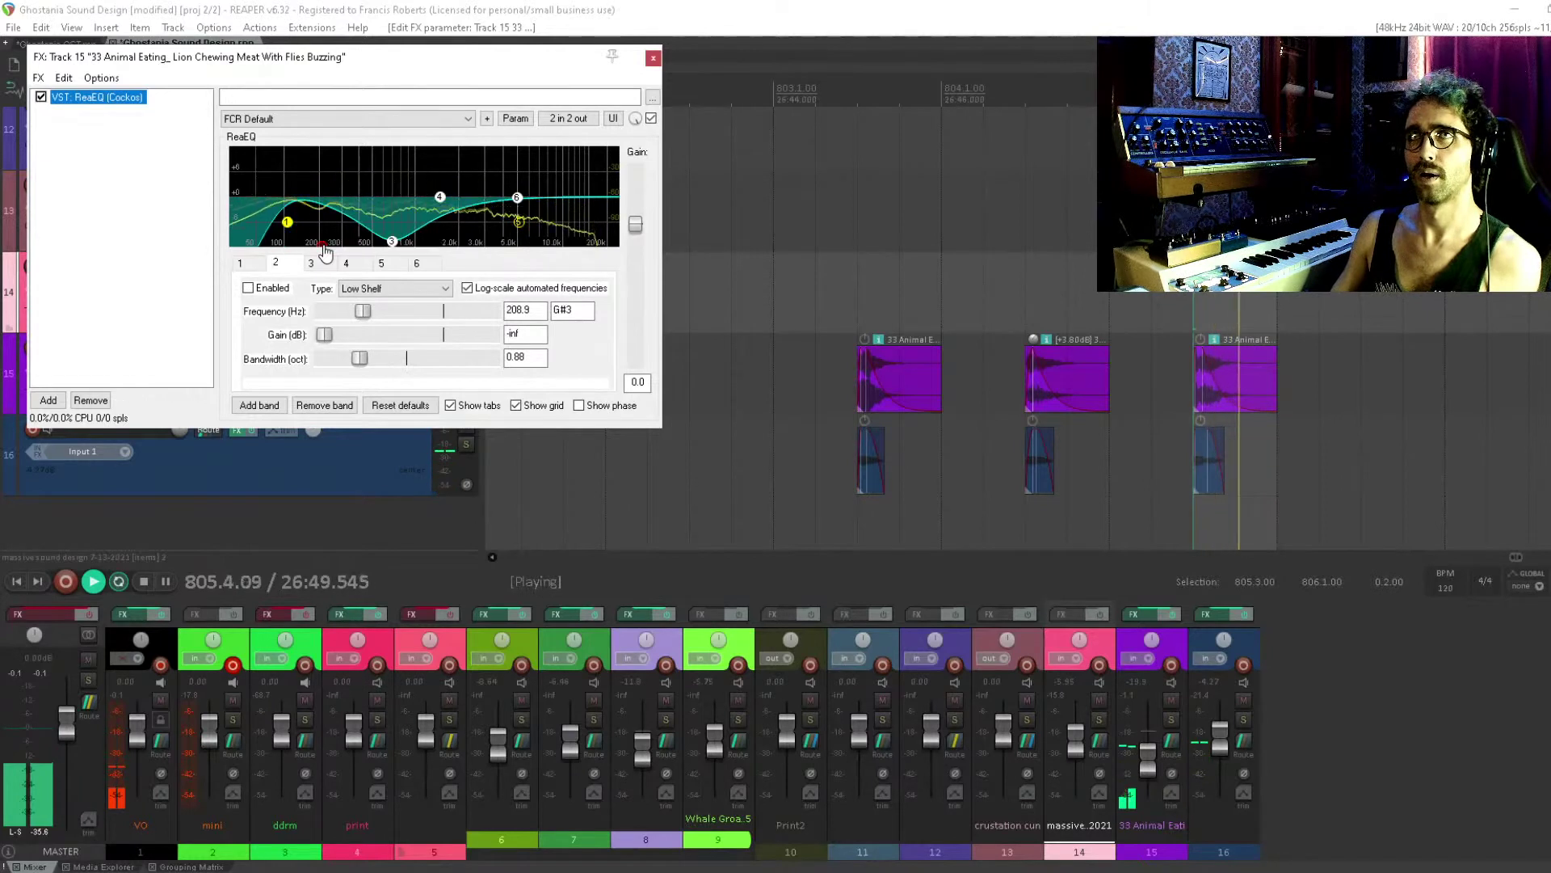
click(288, 226)
mouse_move(287, 228)
mouse_down()
mouse_move(368, 233)
mouse_move(283, 222)
mouse_up()
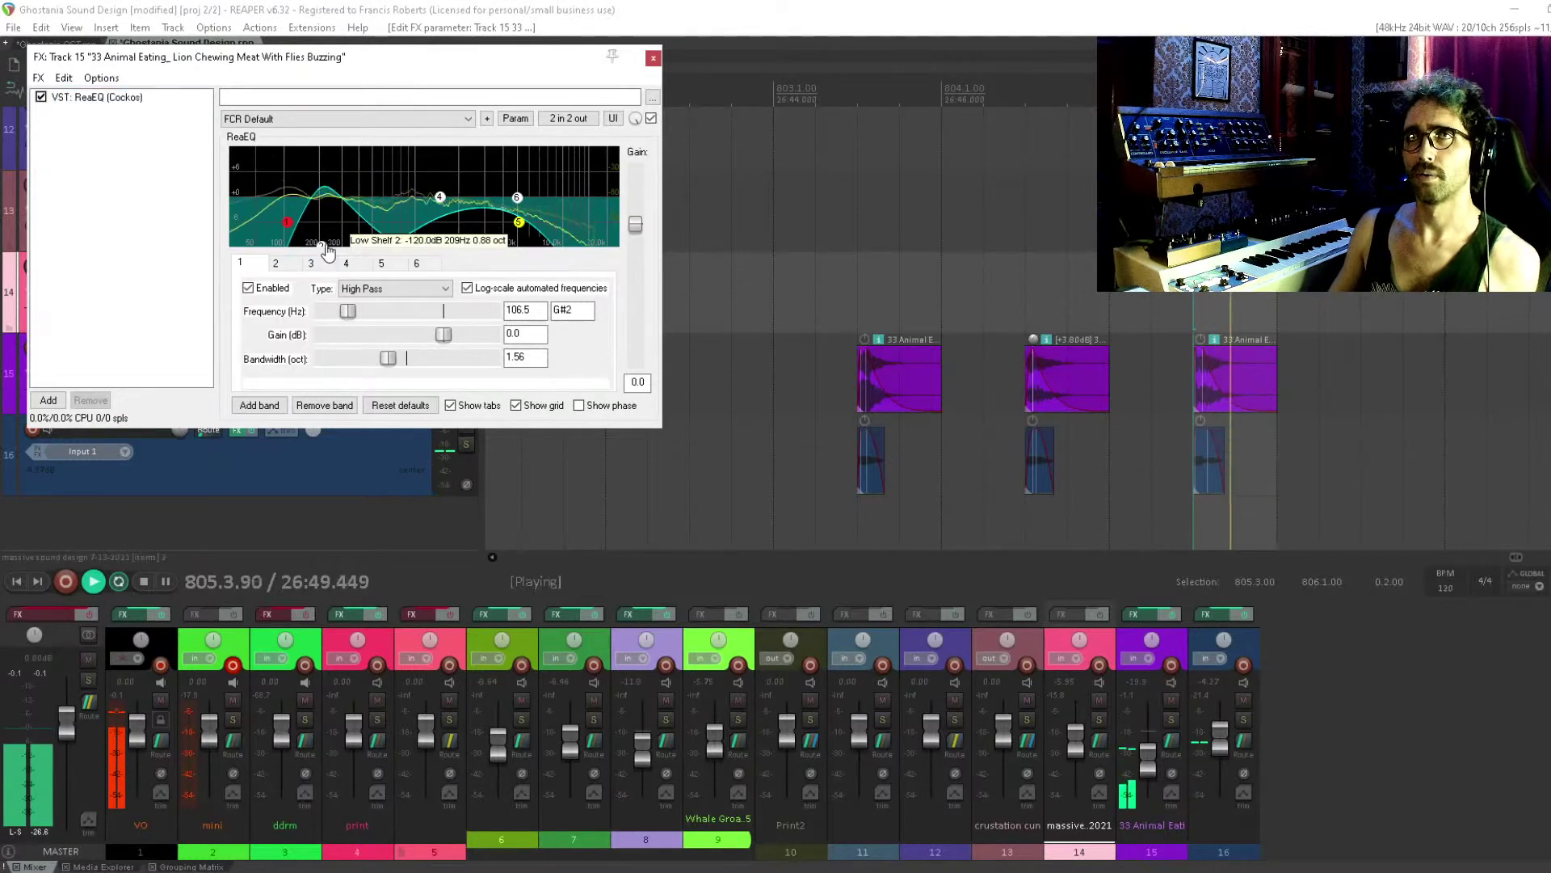
click(276, 263)
key(Escape)
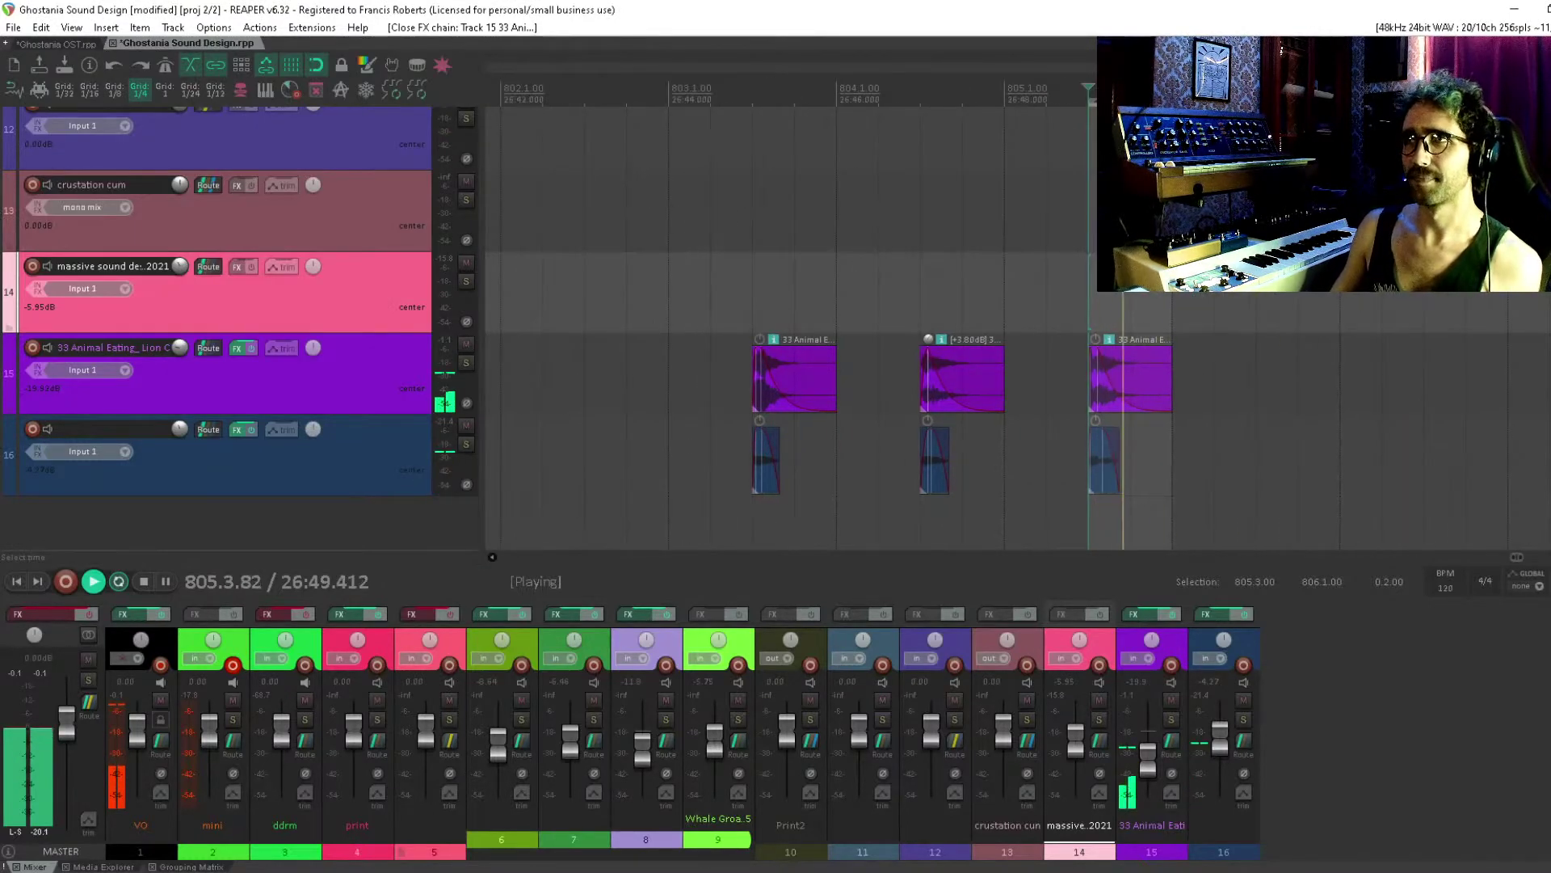
Clear the time selection around the third pair and stop playback
drag(1338, 270, 872, 286)
key(Escape)
scroll(995, 286, down, 5)
key(space)
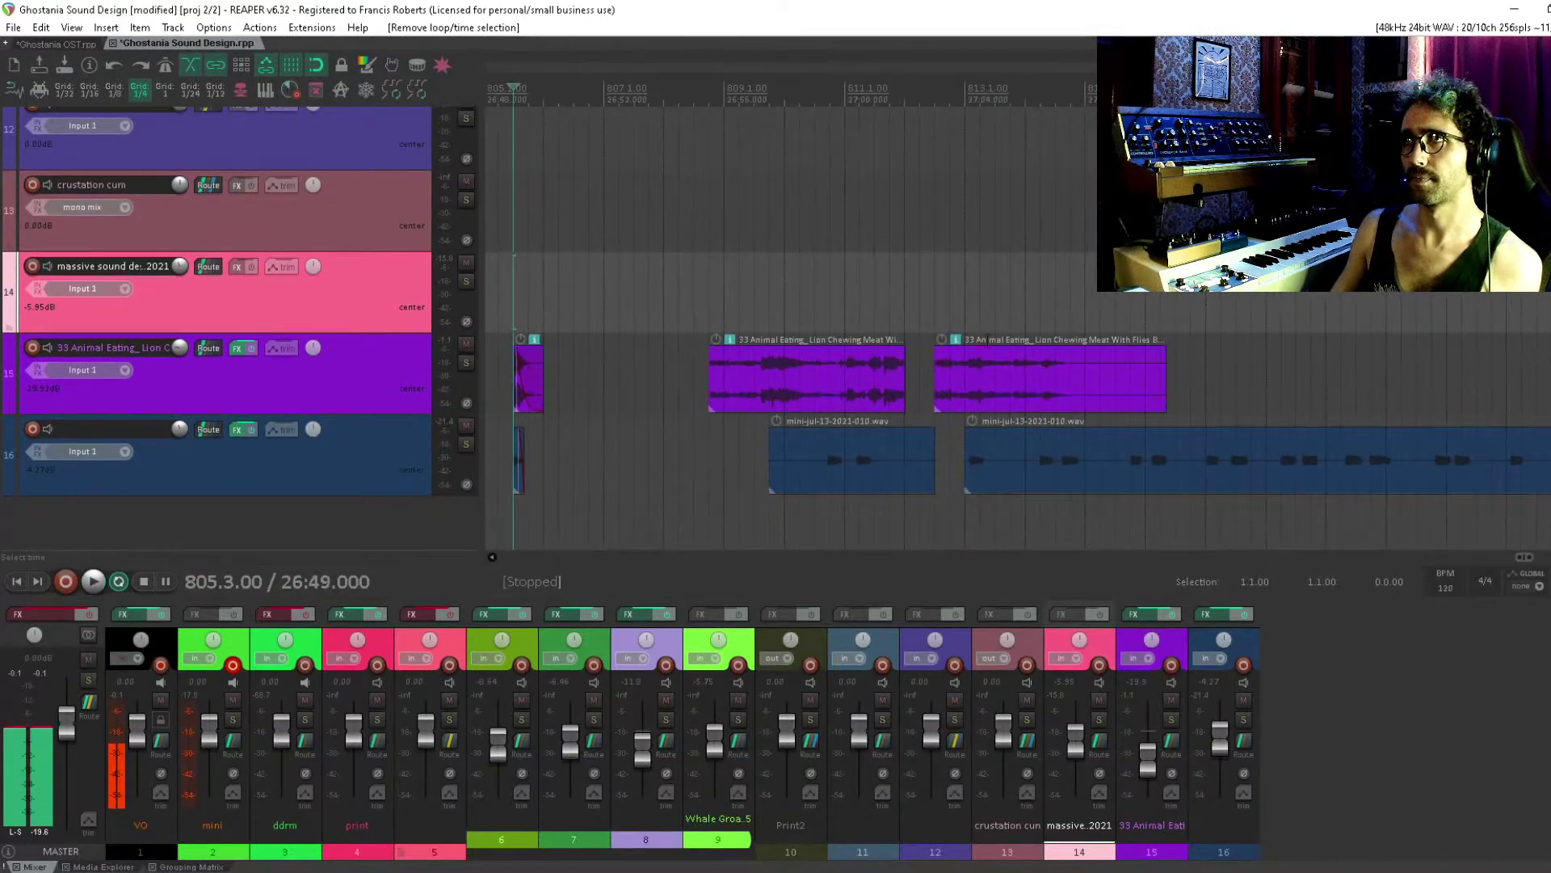
Audition the remaining unedited lion and mini clips from several points between 811.1.00 and 814.2.00
click(895, 324)
scroll(895, 295, up, 5)
click(1001, 386)
key(space)
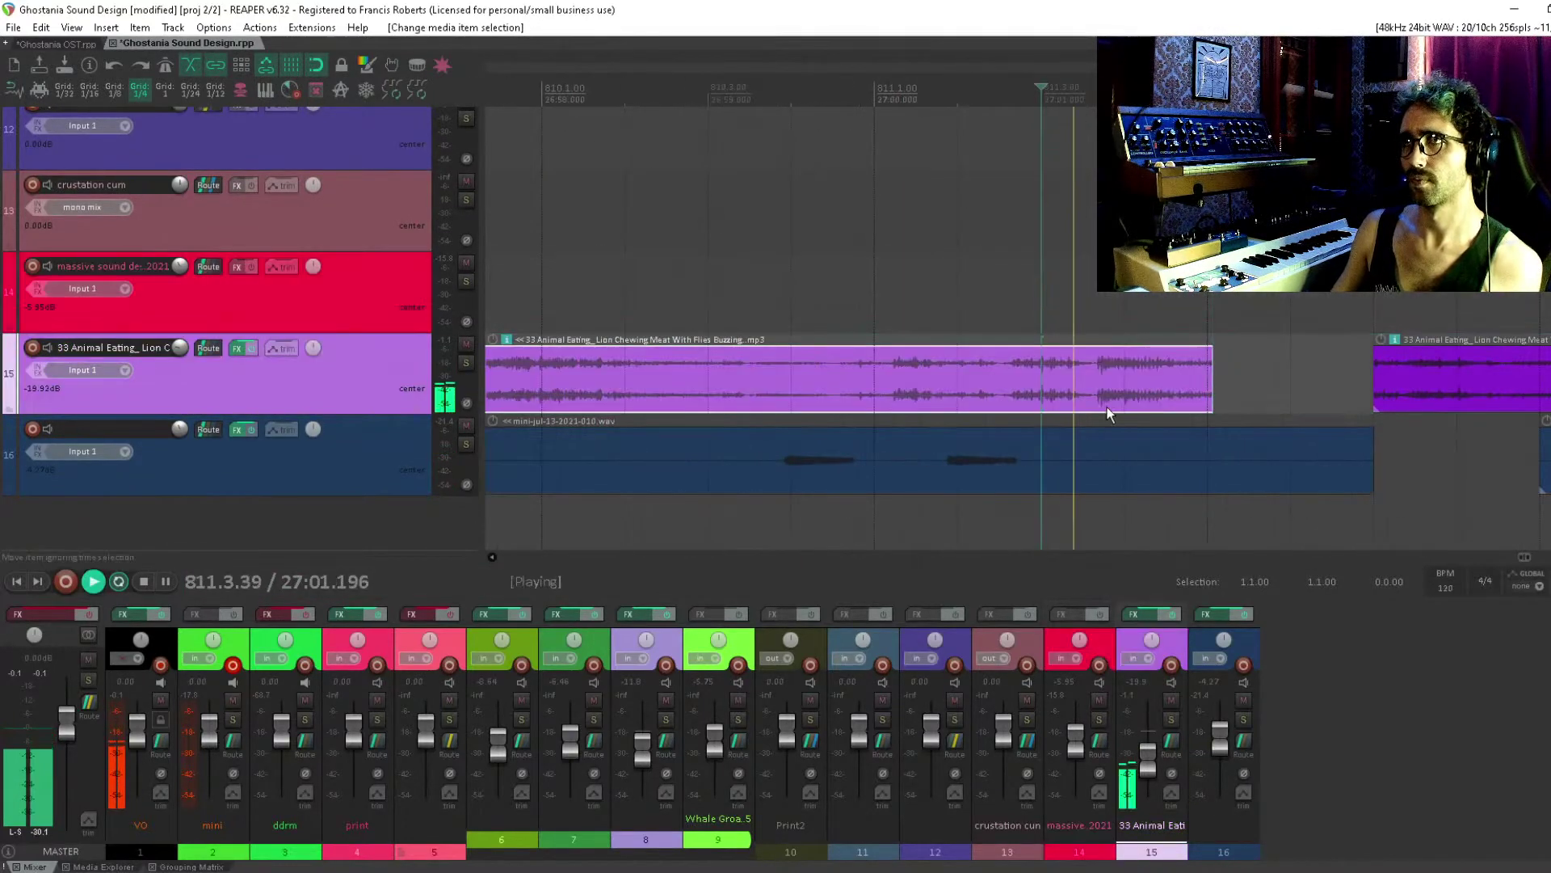
click(860, 382)
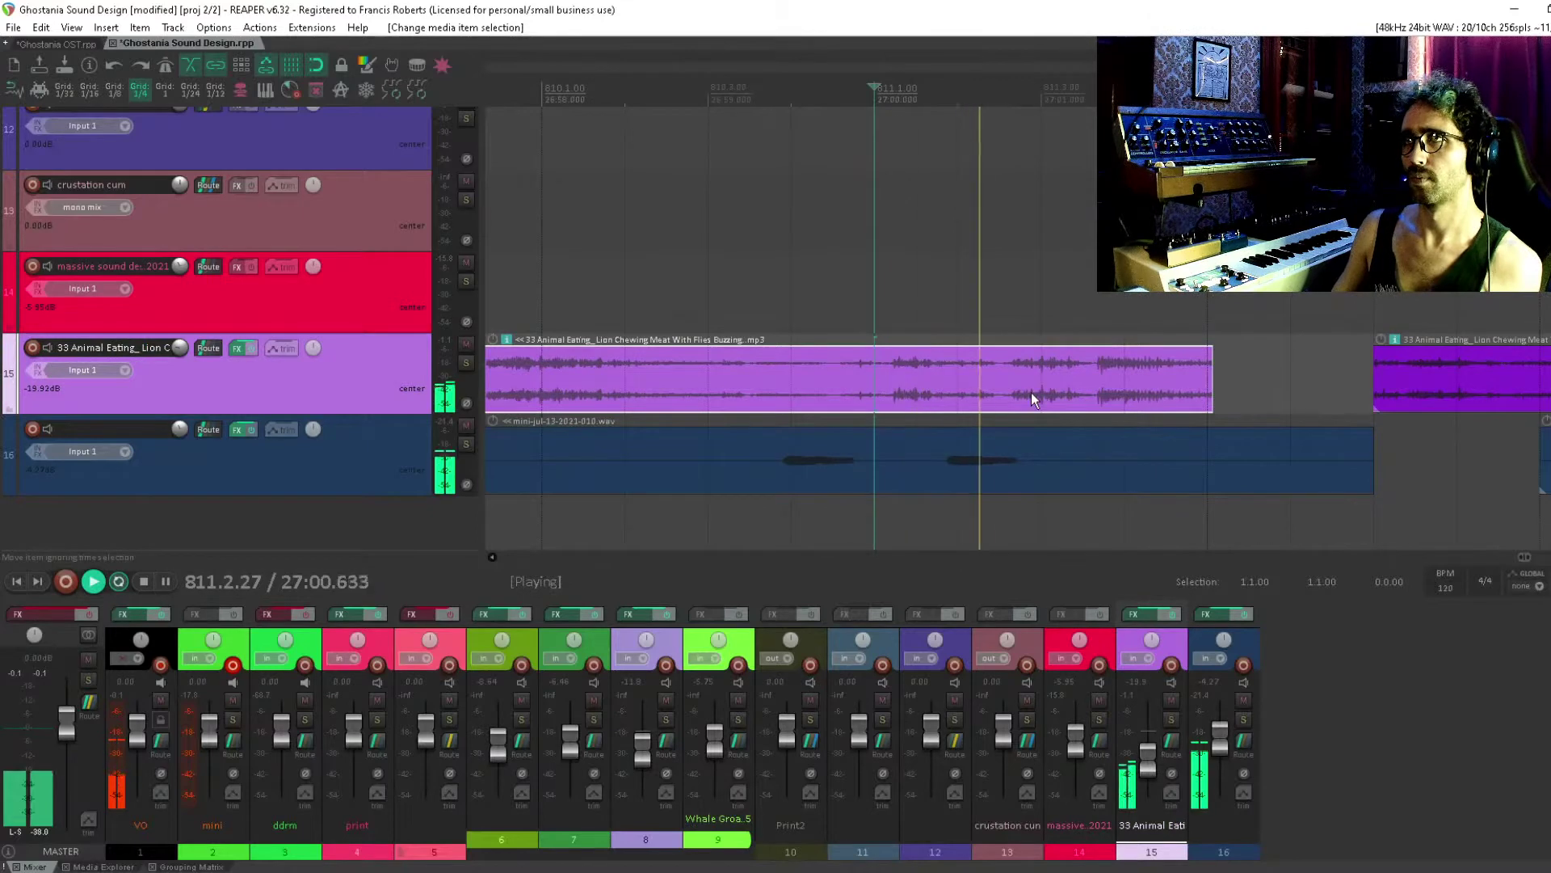
drag(1409, 375, 995, 390)
click(927, 402)
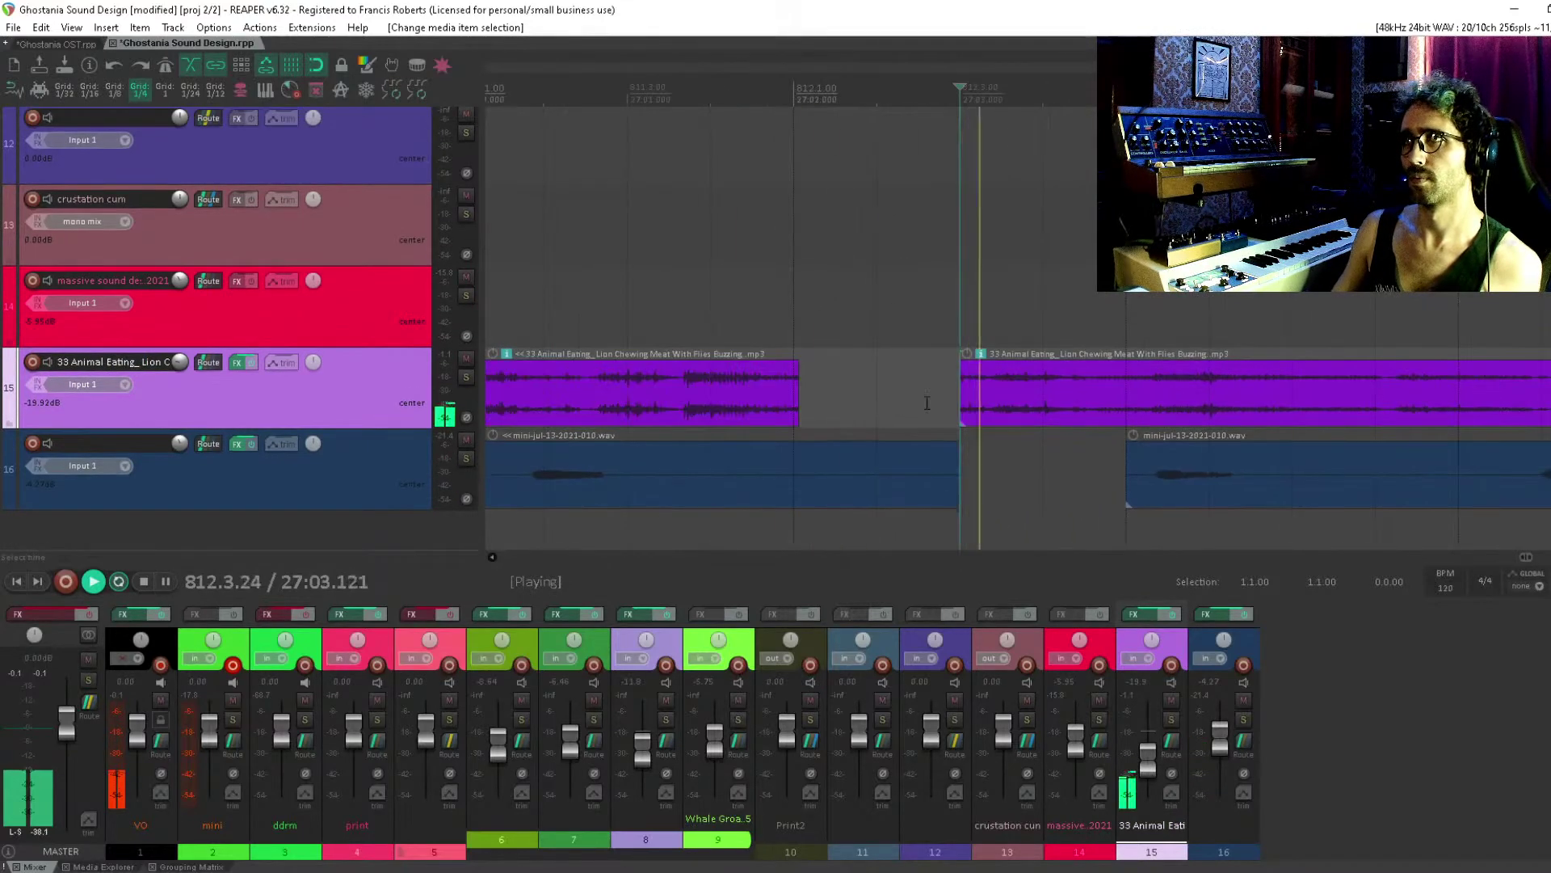
drag(1202, 325, 1063, 343)
drag(1398, 303, 1069, 327)
click(1068, 327)
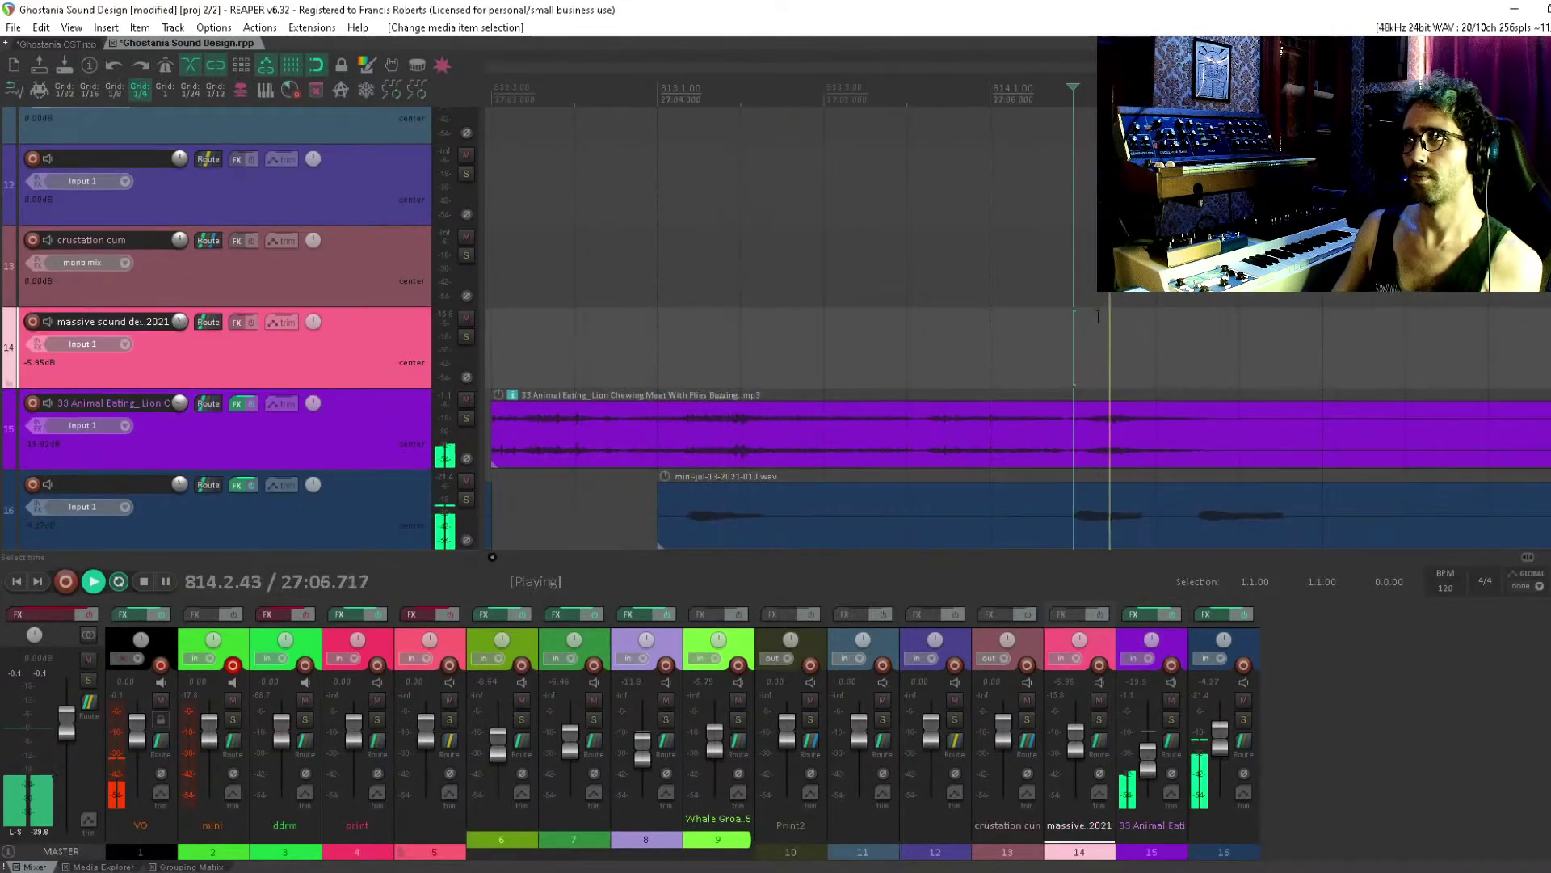
drag(1167, 328, 460, 274)
key(space)
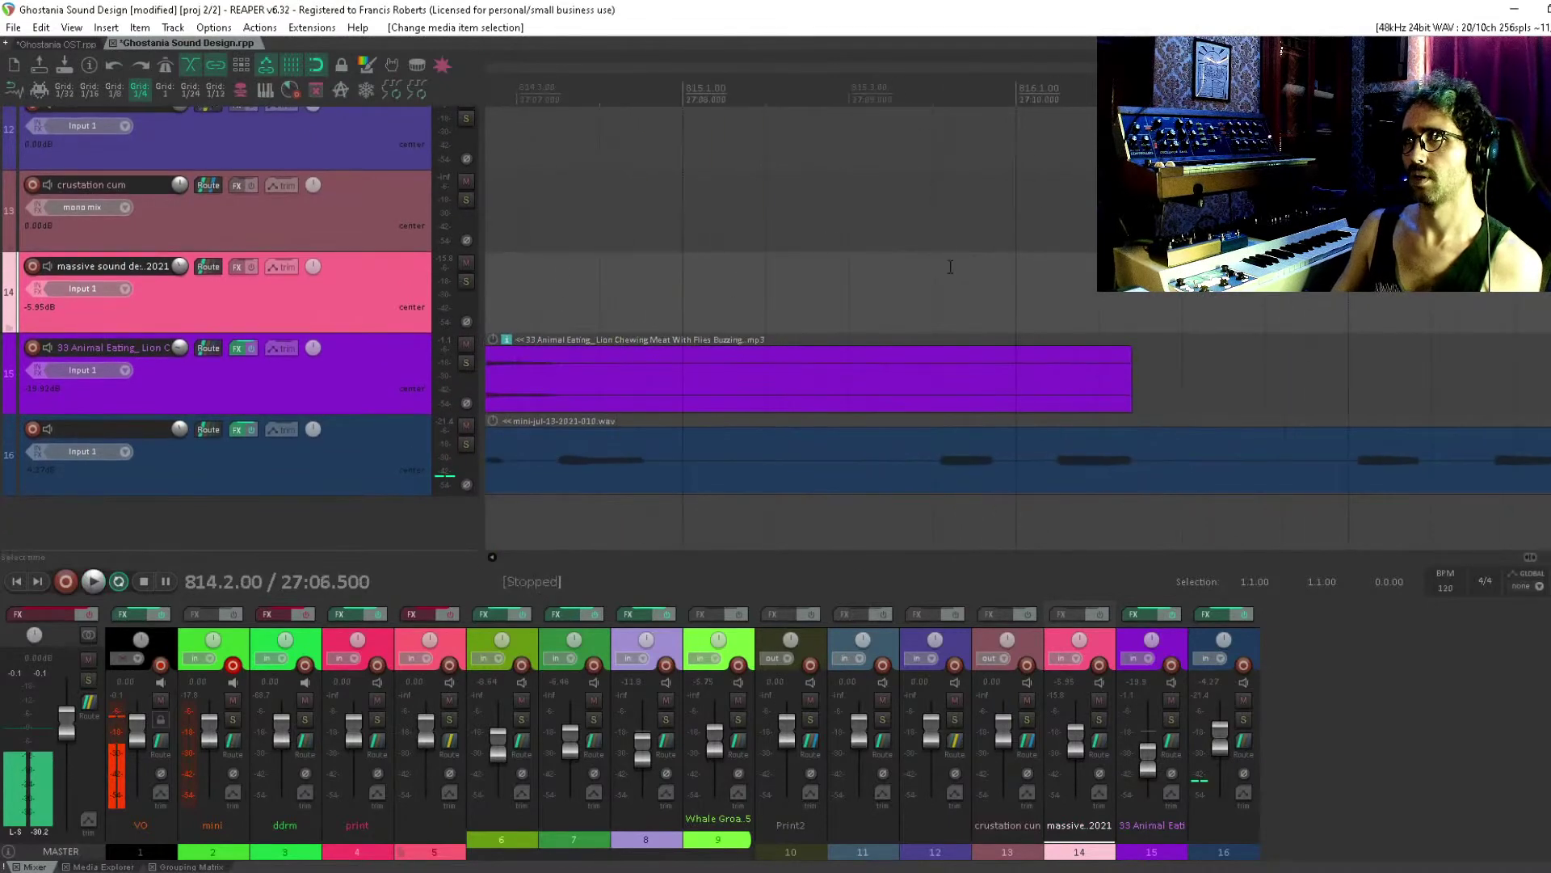
Delete all the leftover lion and mini clips that follow the third pair
scroll(812, 315, down, 10)
drag(896, 323, 1201, 498)
key(Delete)
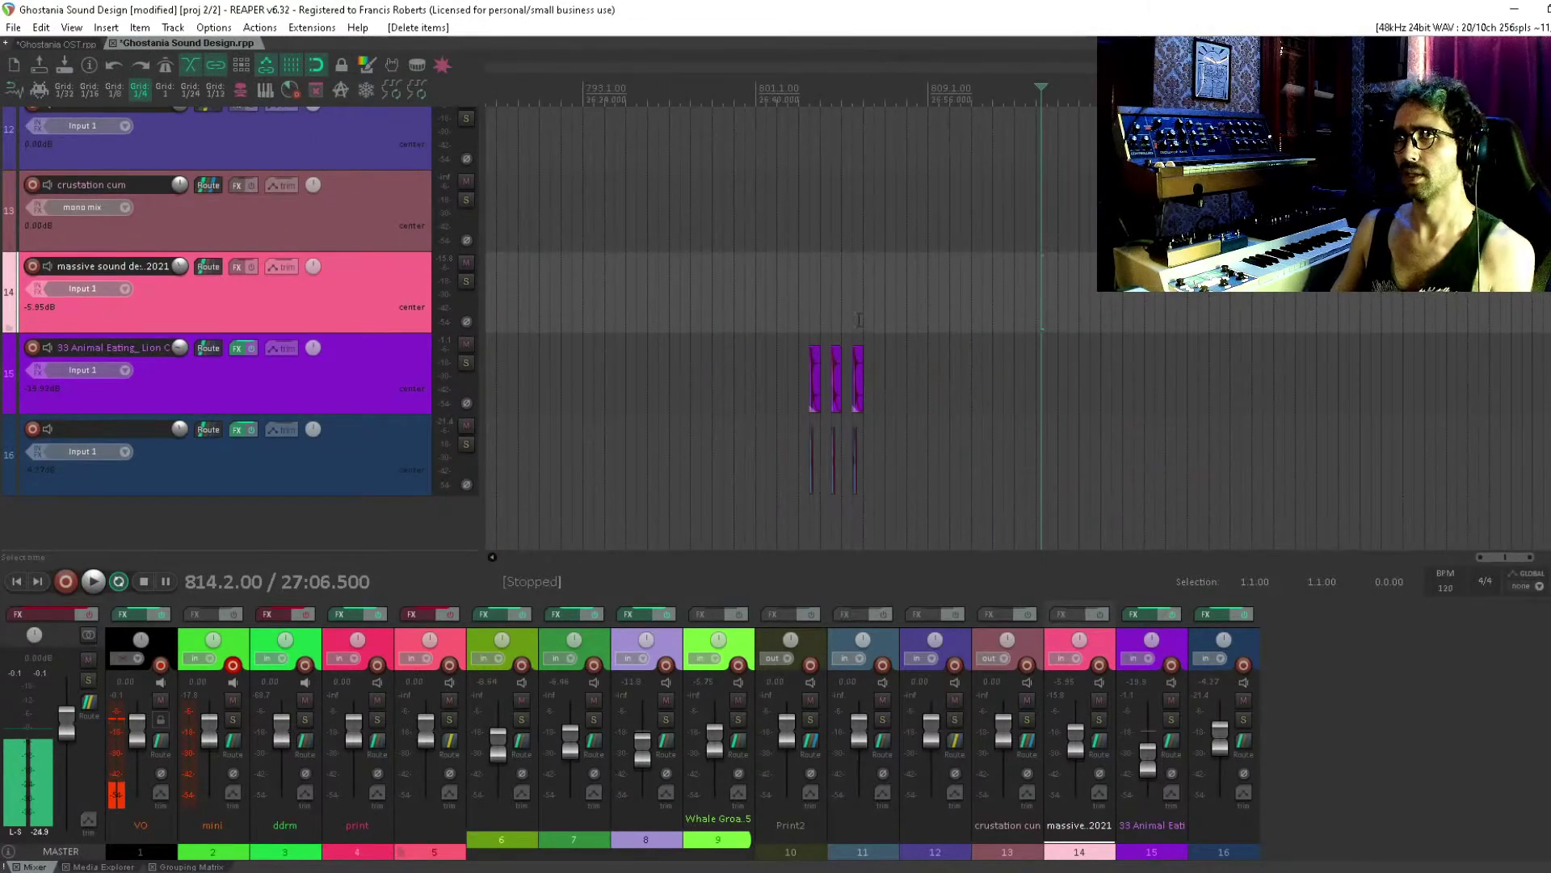
Place the edit cursor at 803.3.00, the start of the first pair, and save the project
click(799, 307)
click(820, 315)
click(810, 319)
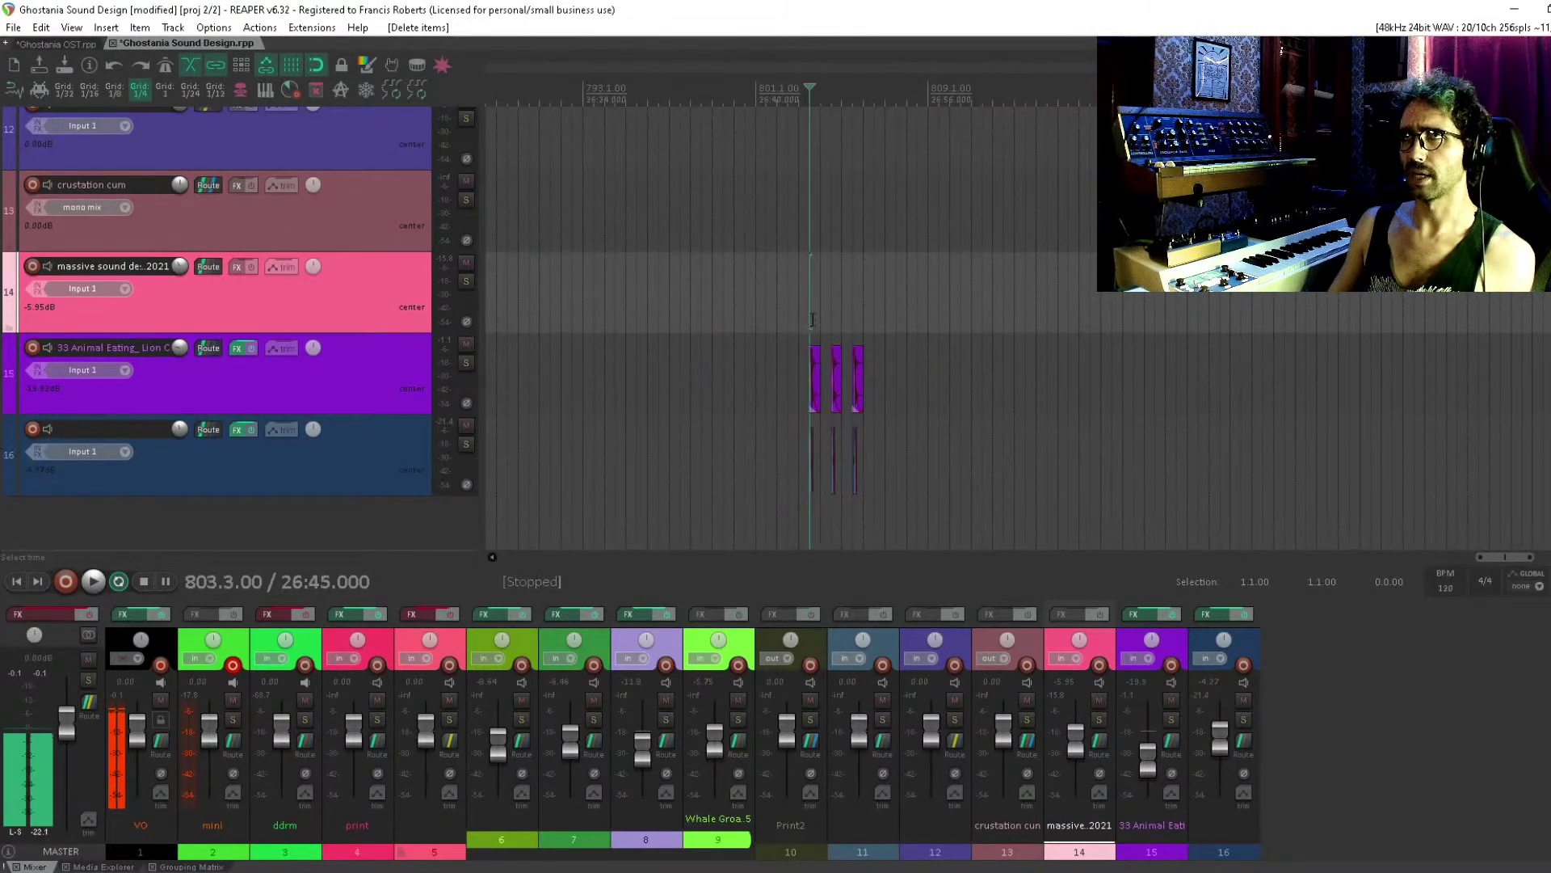
scroll(816, 323, up, 5)
scroll(816, 323, up, 3)
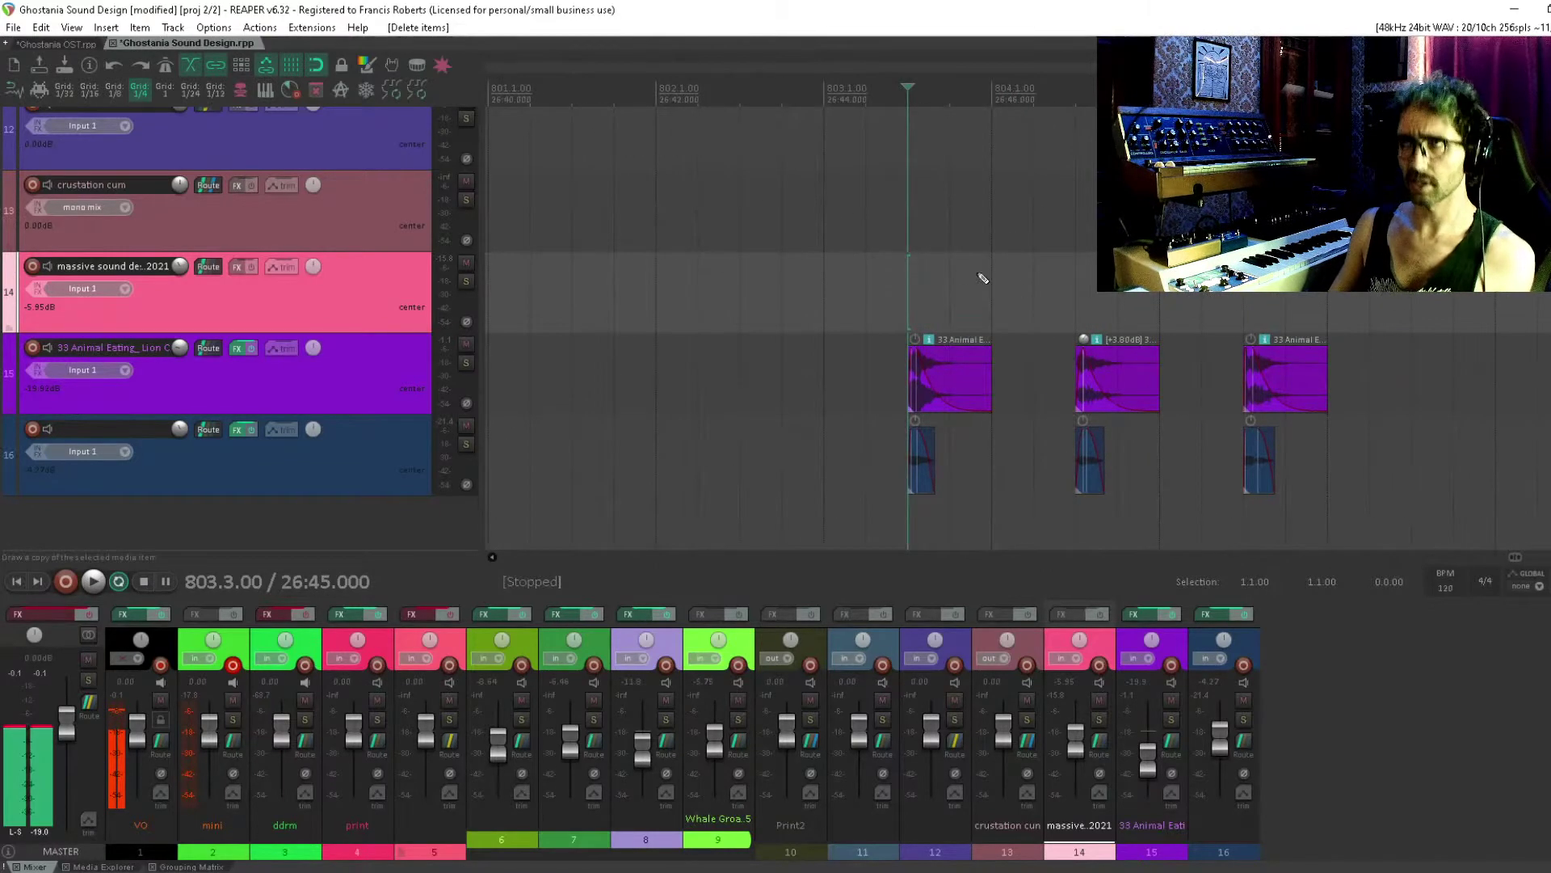
key(ctrl+s)
Search the action list for region actions to look up the command that inserts separate regions for each selected item
click(264, 29)
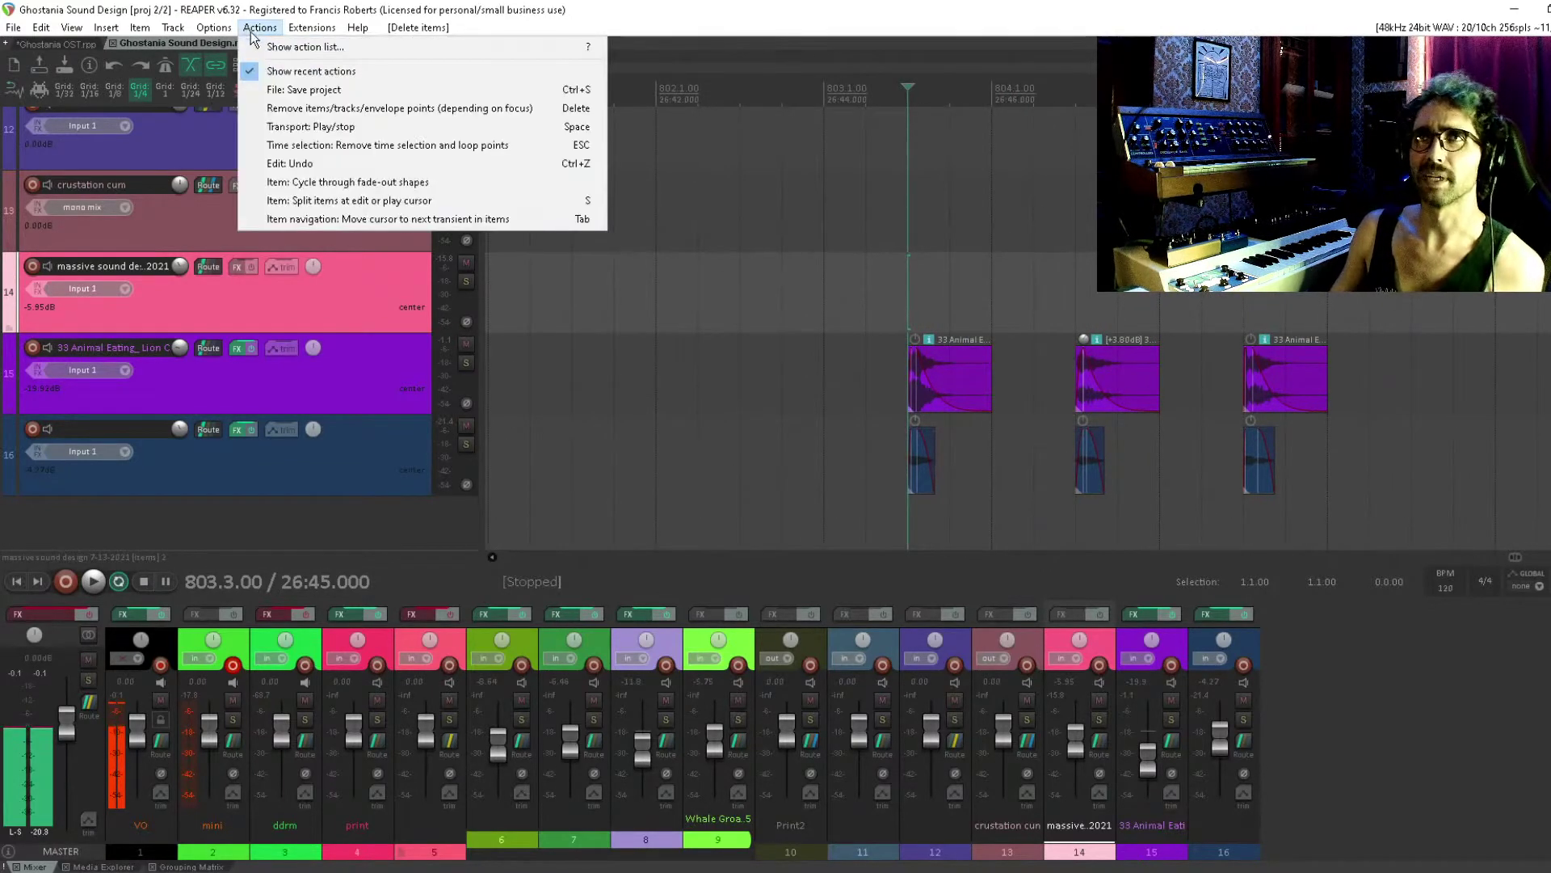
click(257, 29)
key(question)
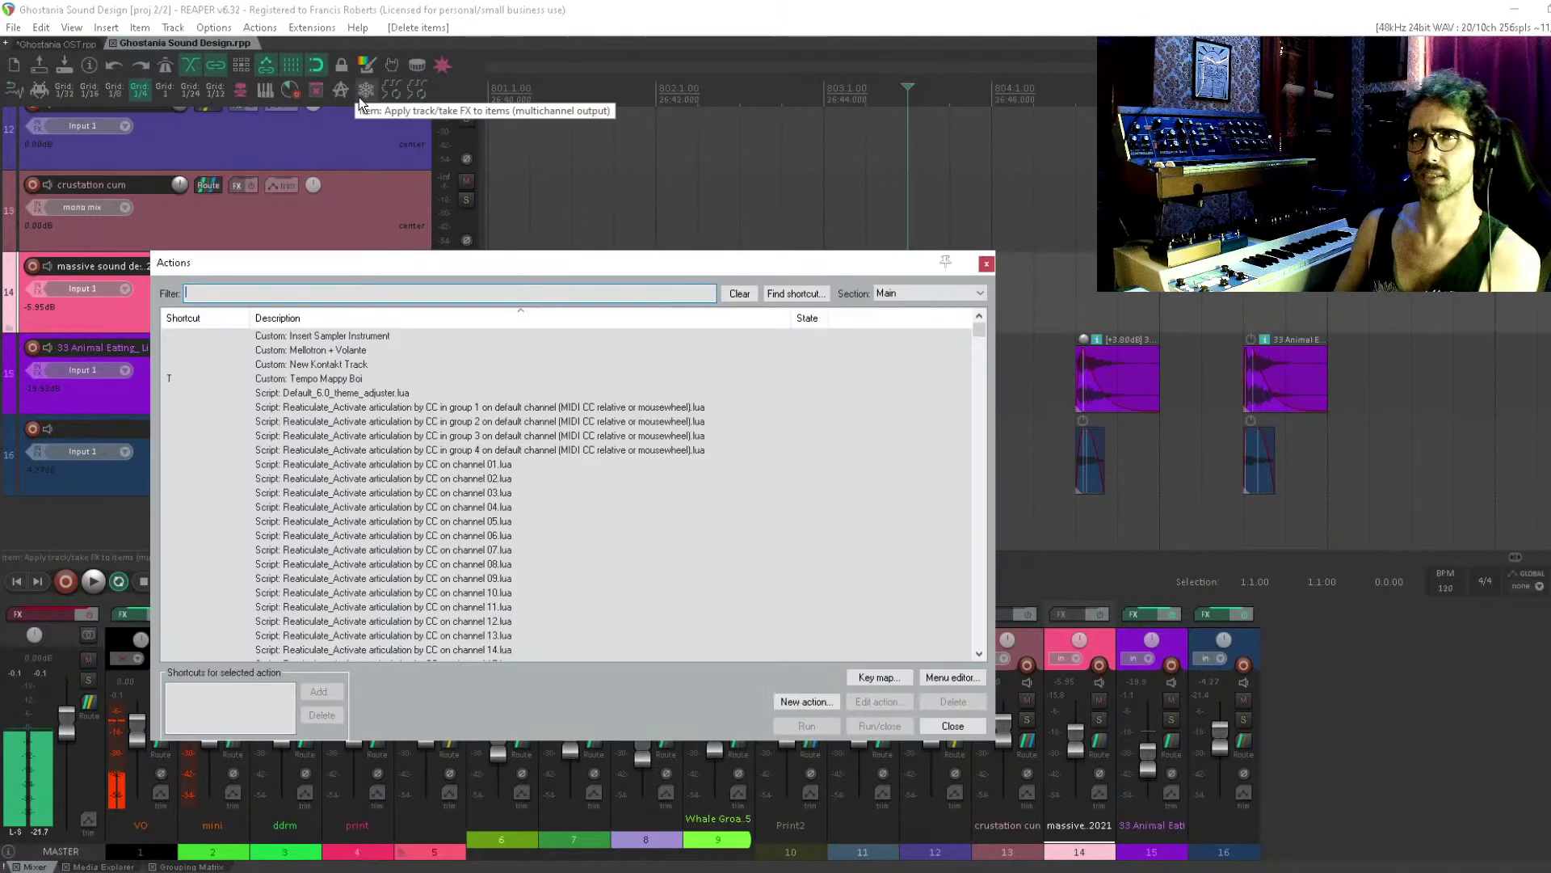
text(re)
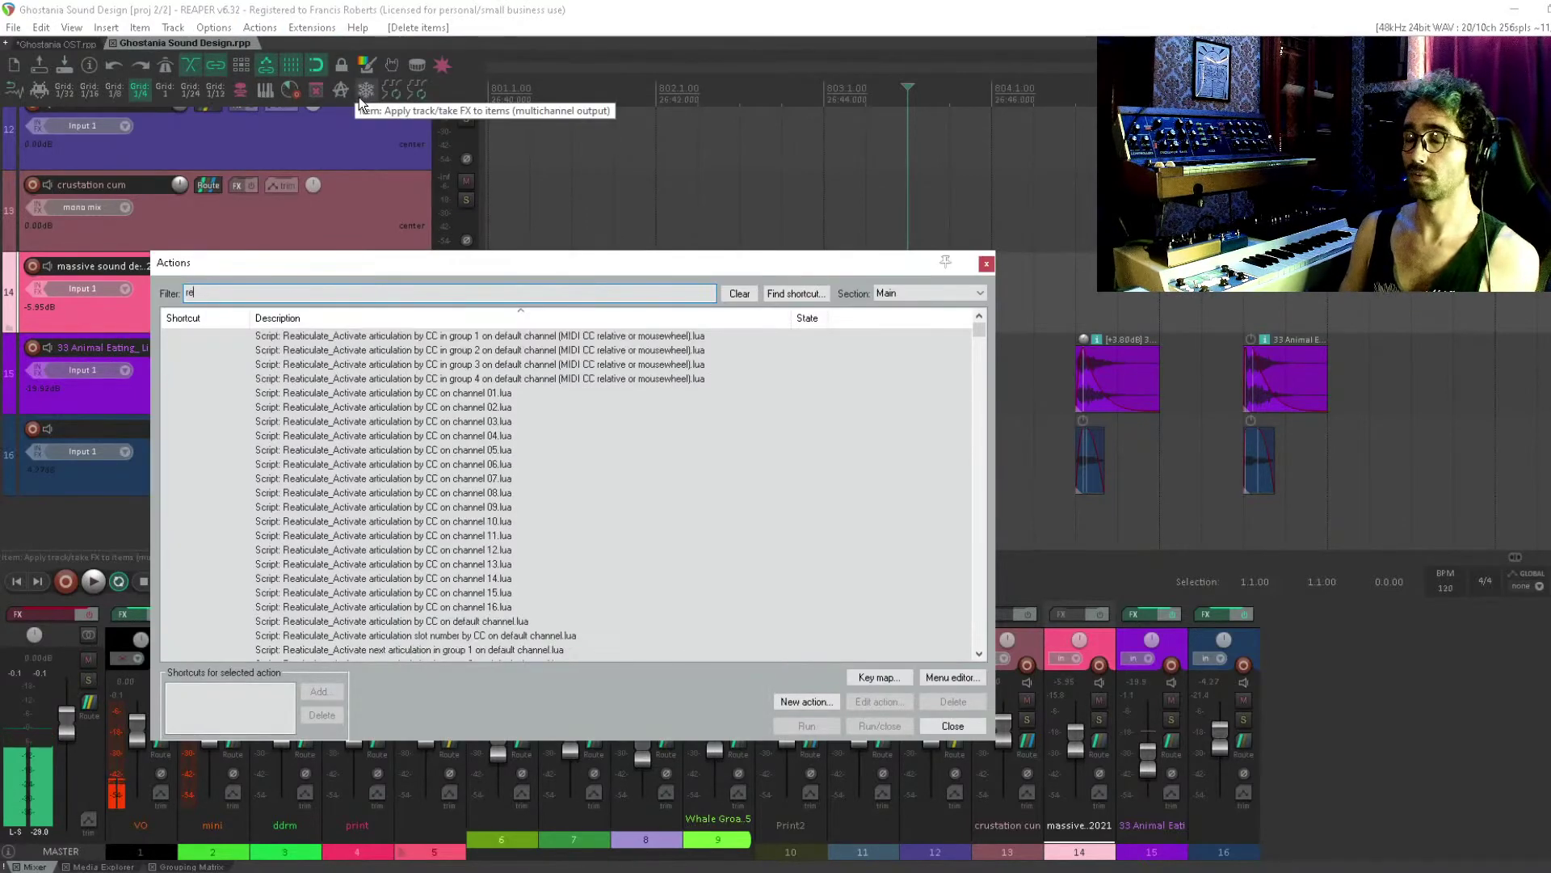
text(gions)
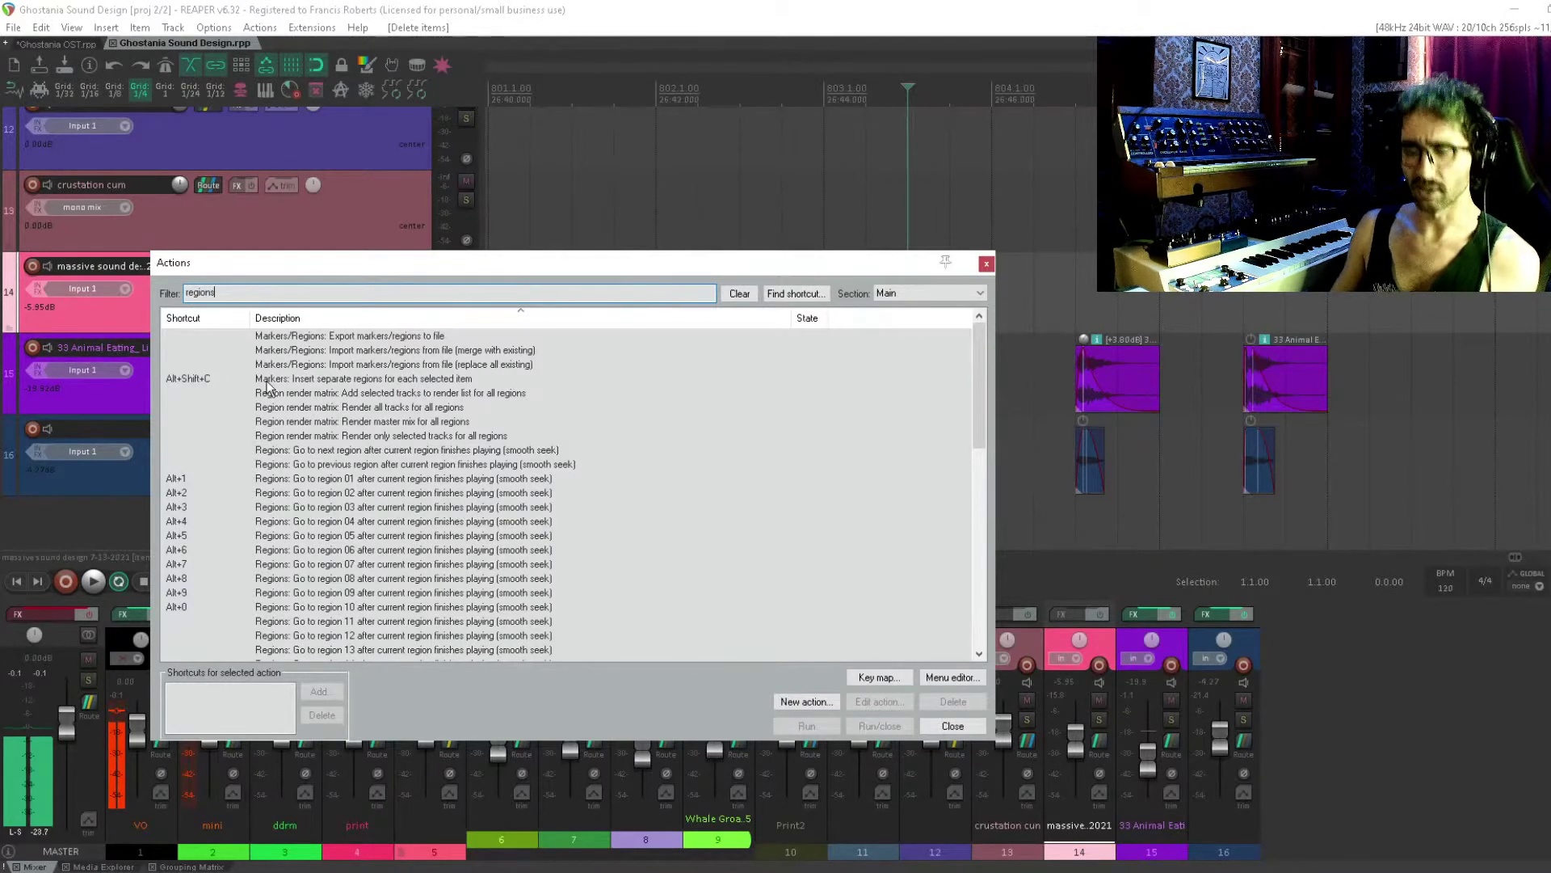
click(986, 265)
Try to insert separate regions for all selected lion and mini clips in the three pairs, and undo the added regions
scroll(859, 288, right, 3)
drag(669, 254, 1180, 560)
key(alt+shift+c)
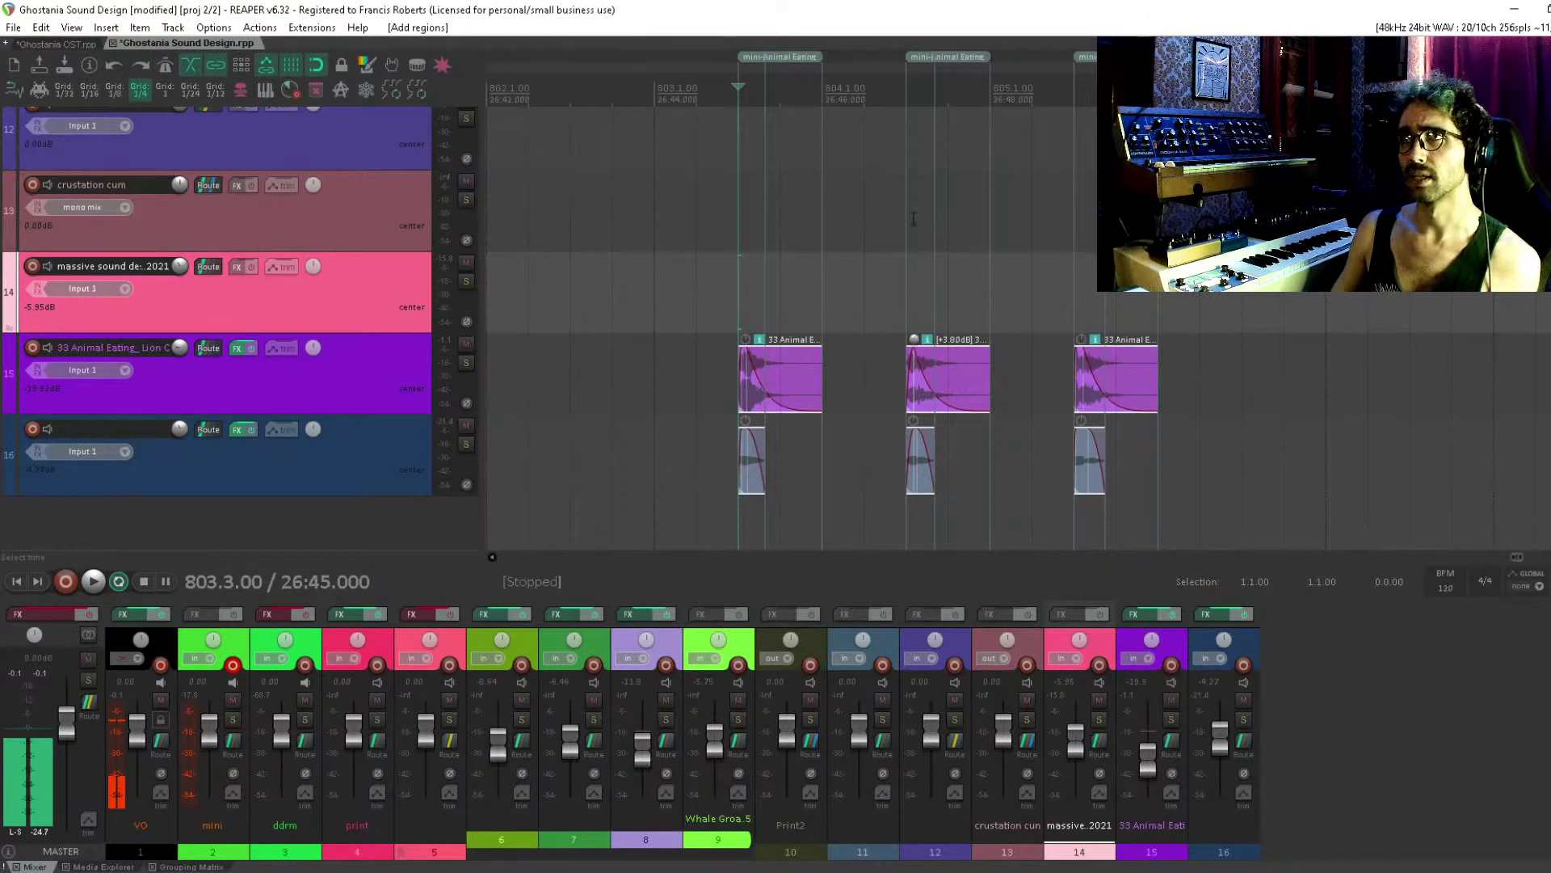
key(ctrl+z)
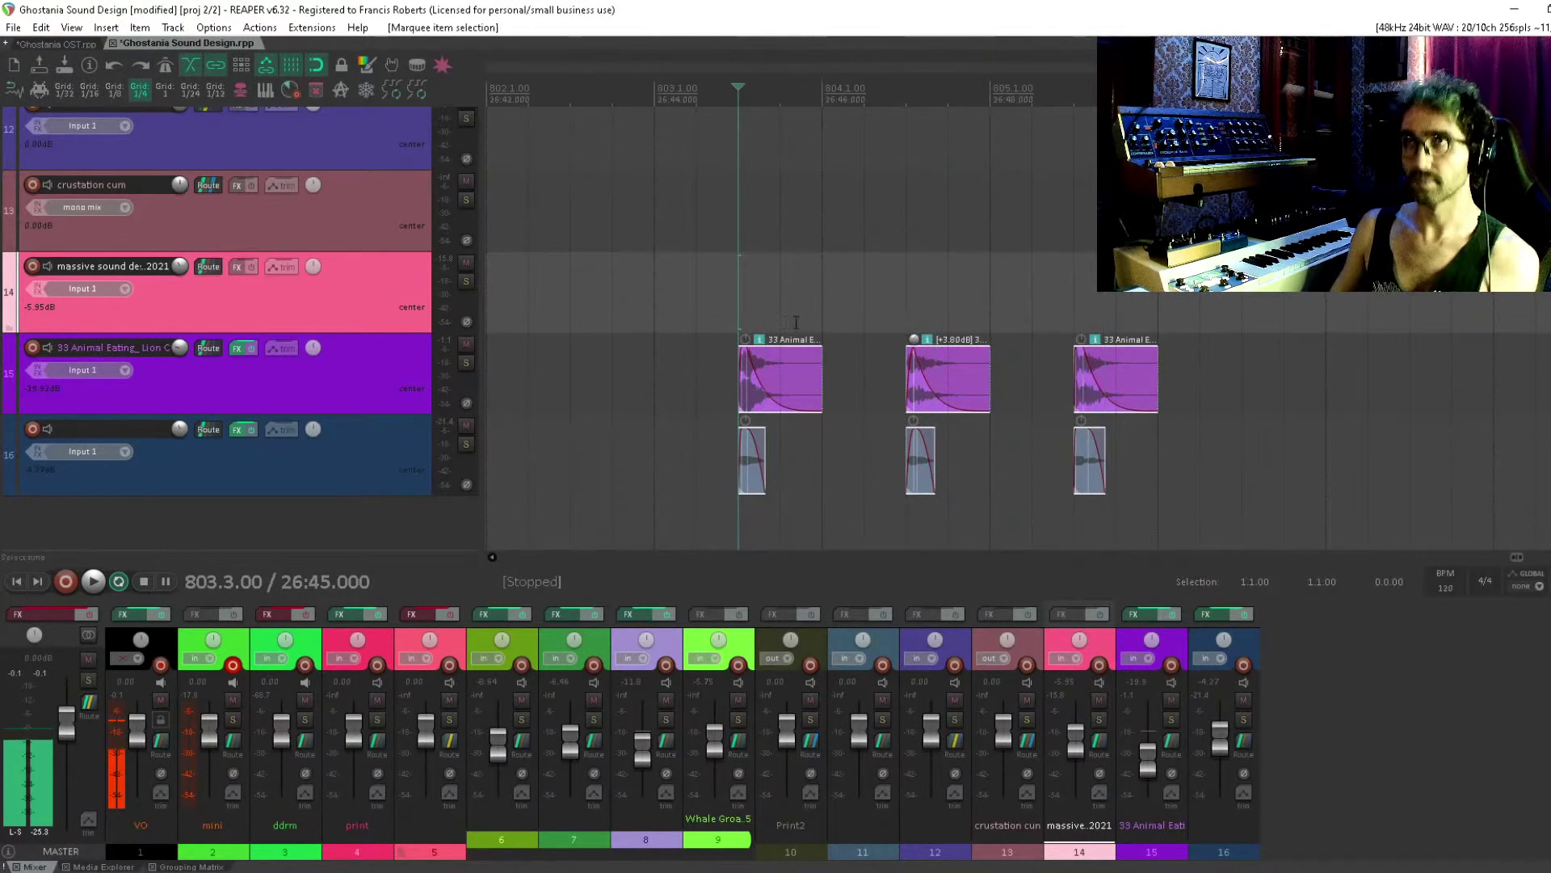
Insert a separate region for each of the three lion clips, leaving the mini clips unselected
click(1173, 392)
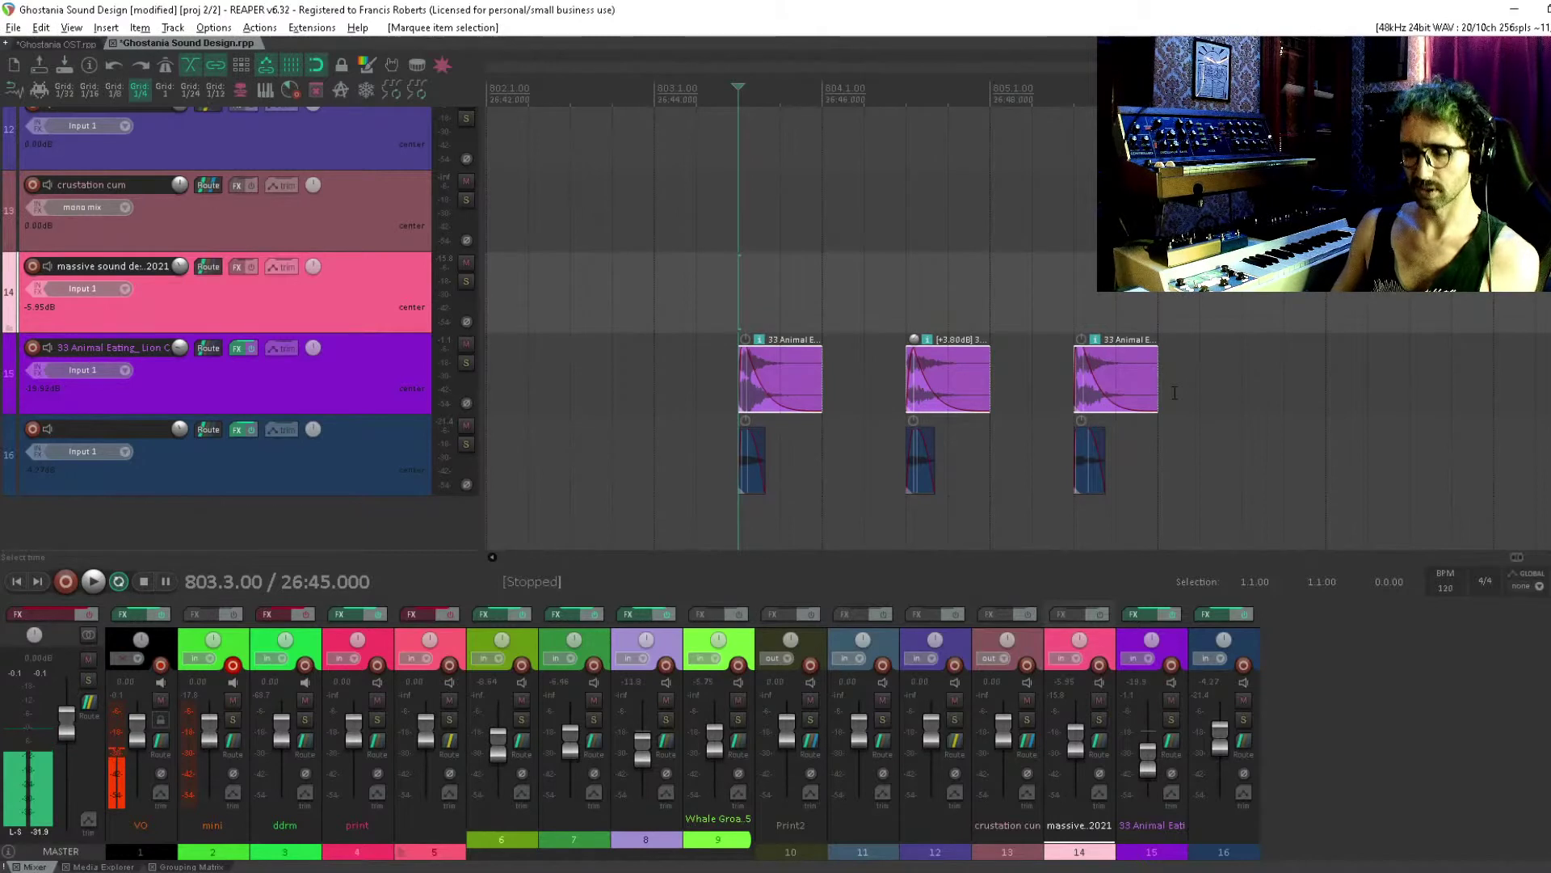
key(alt+shift+c)
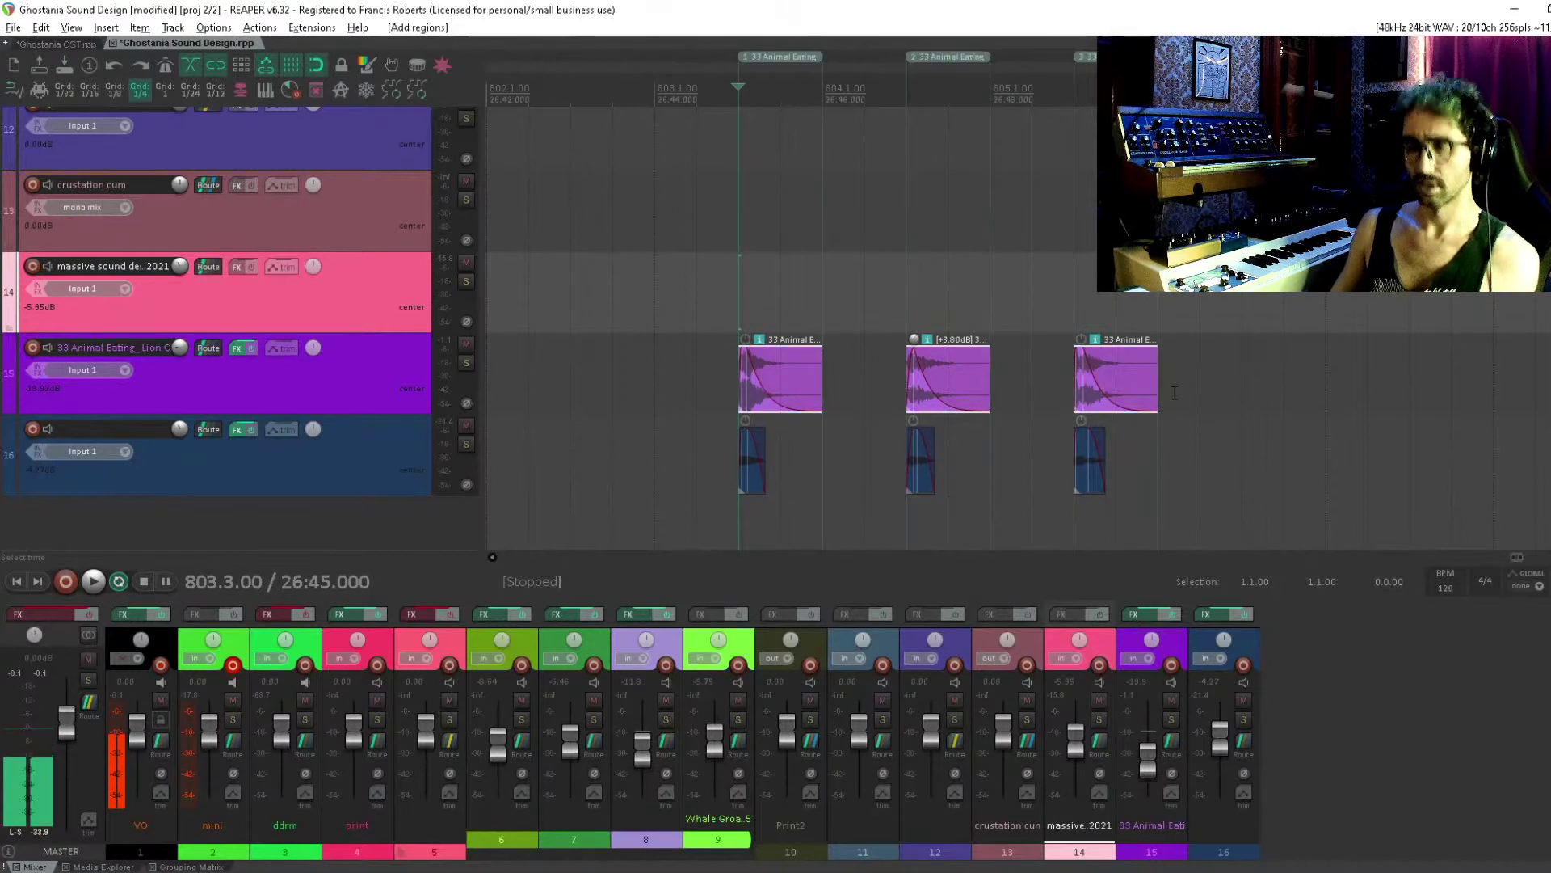
Rename the three regions in timeline order as hit1, hit2 and hit3
double_click(776, 57)
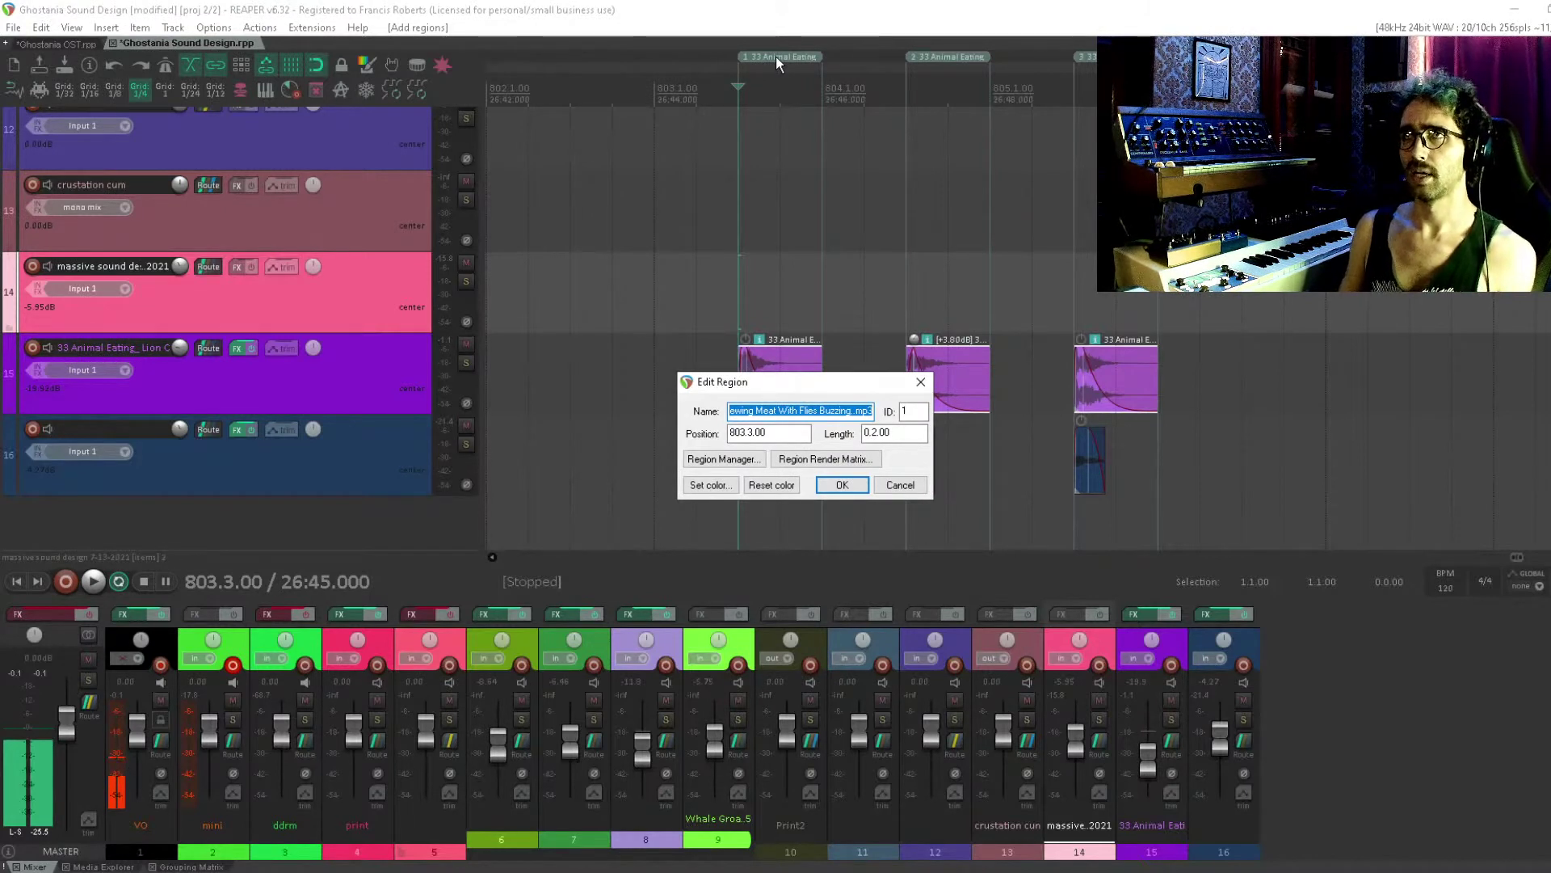
text(hit1)
key(Return)
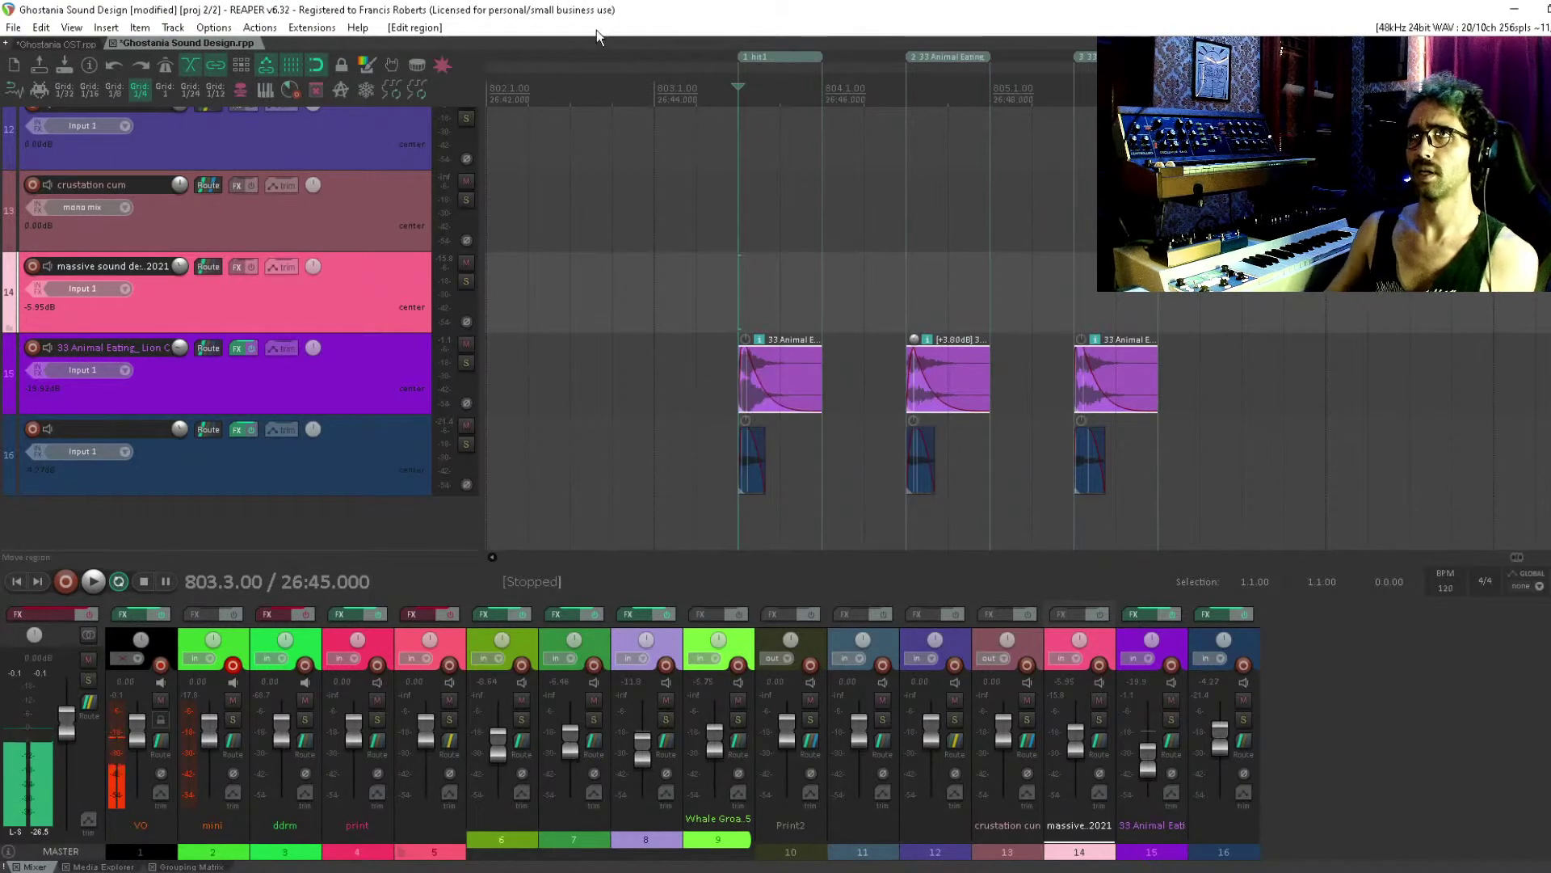
double_click(975, 58)
text(hit)
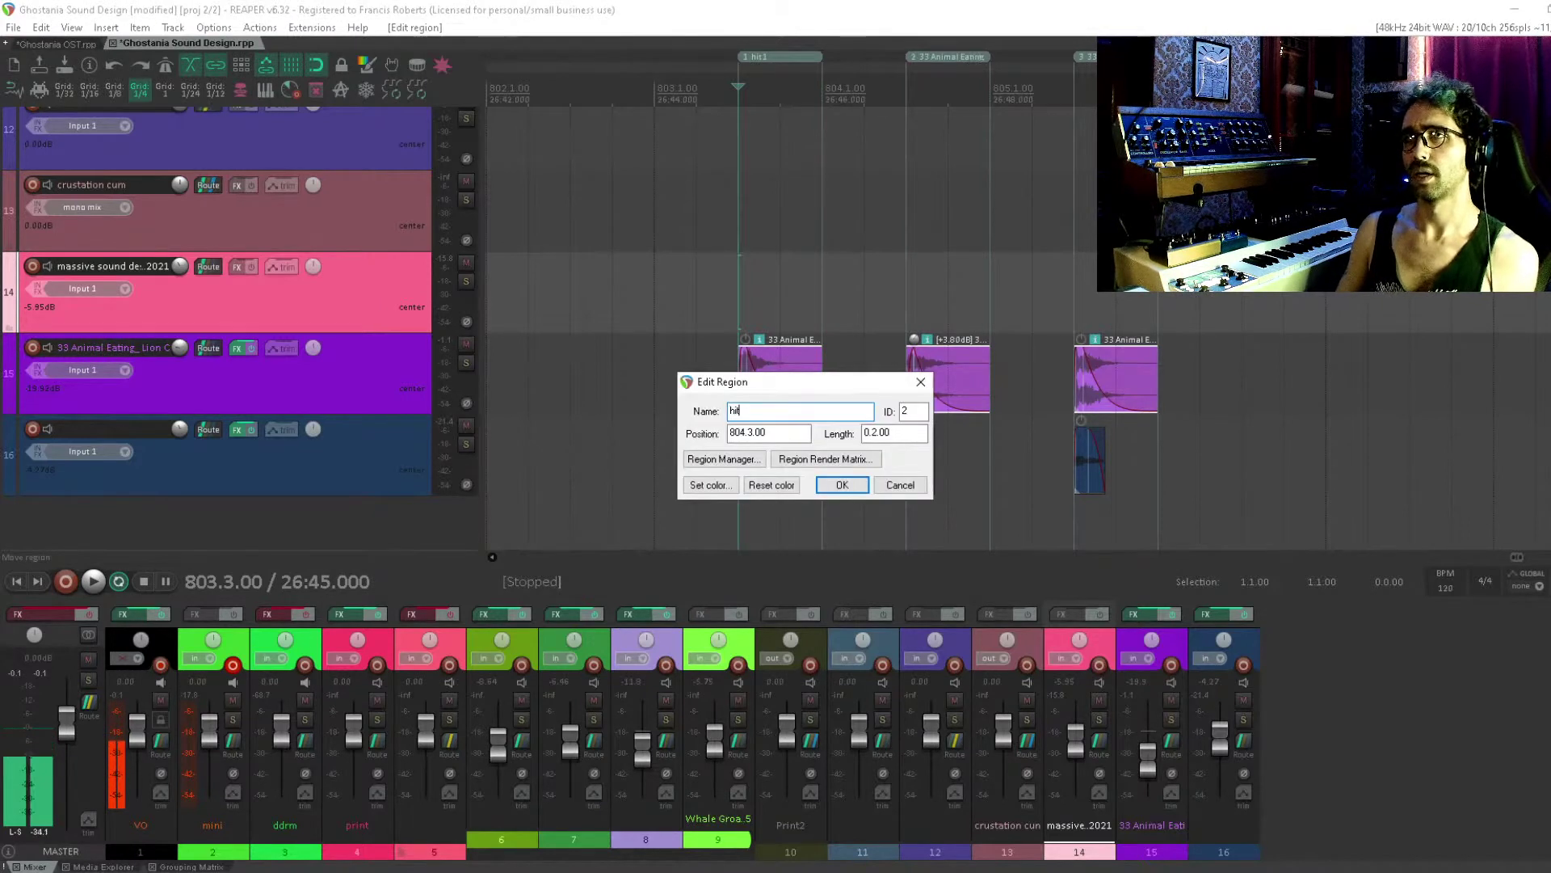
text(2)
key(Return)
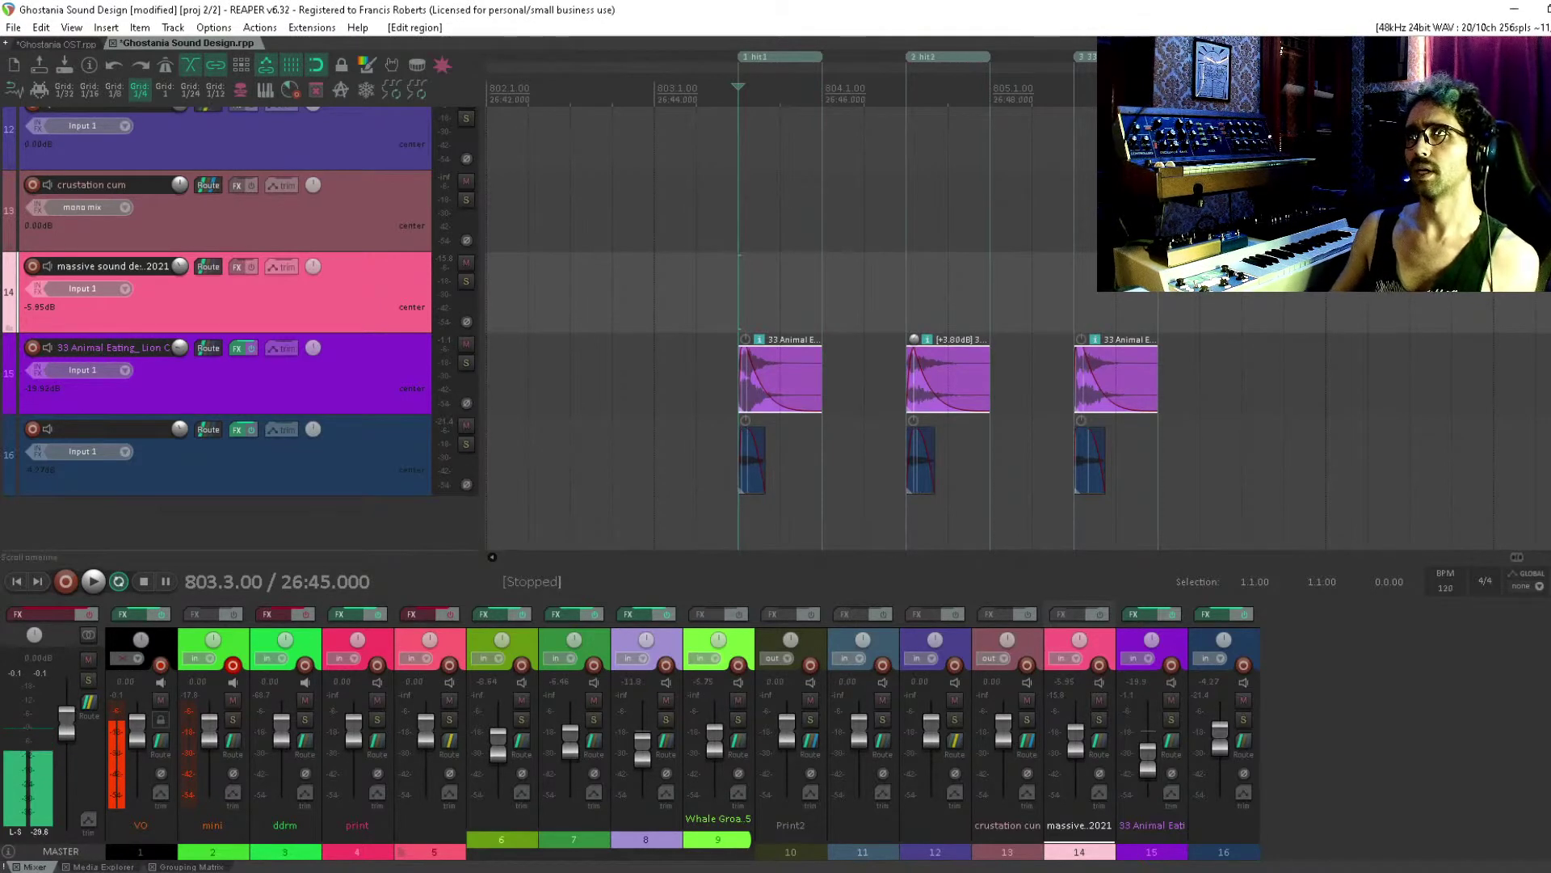
double_click(1086, 57)
text(3)
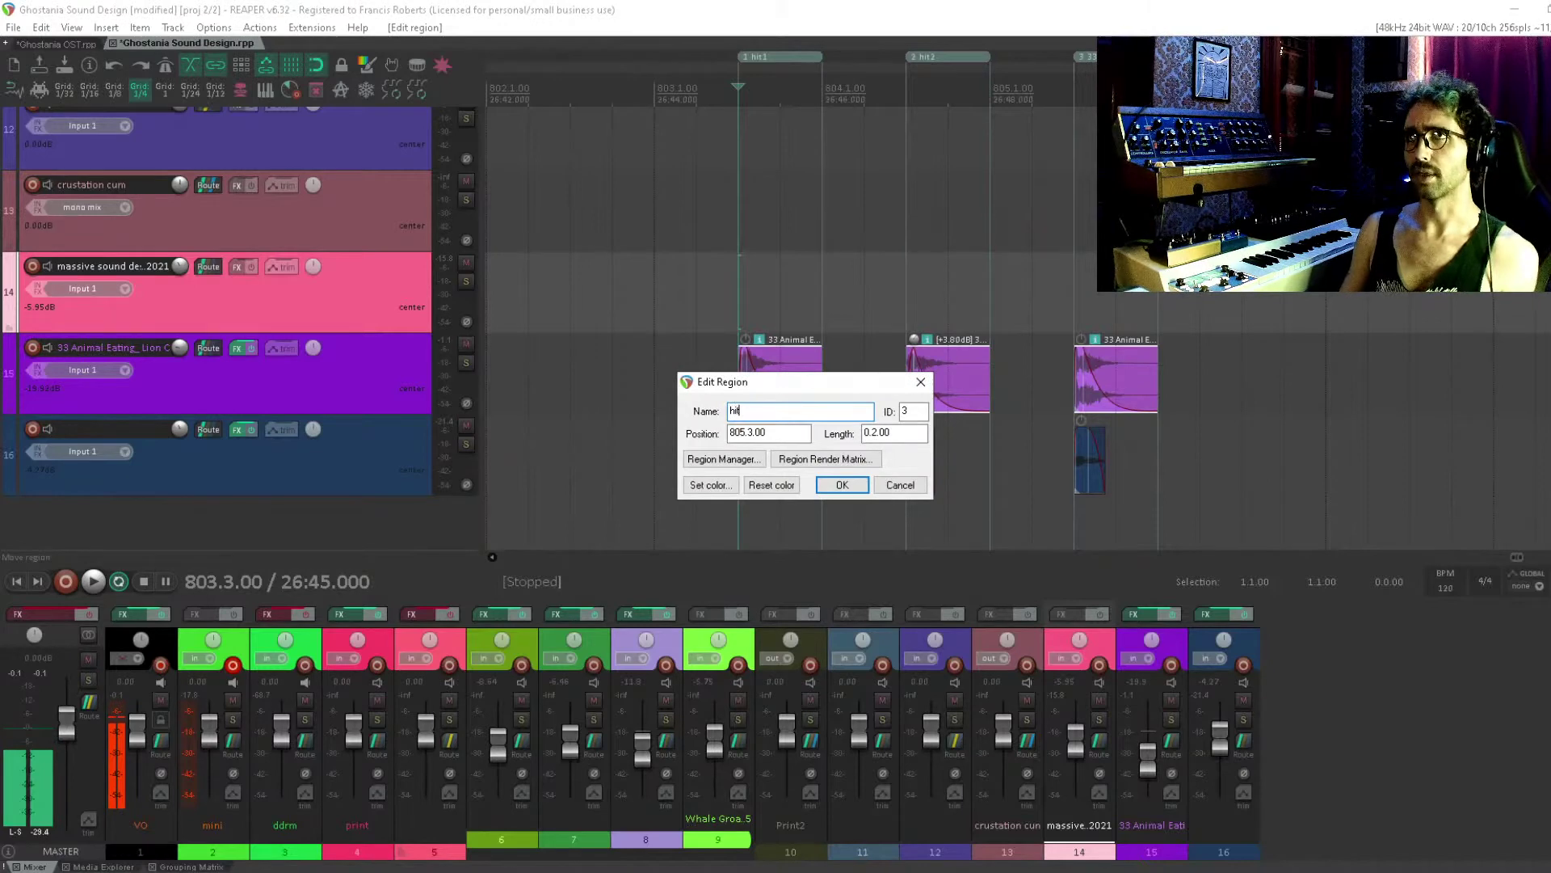
key(Return)
Save the project with the clips deselected, and choose the region render matrix as the source in the render settings
click(1030, 189)
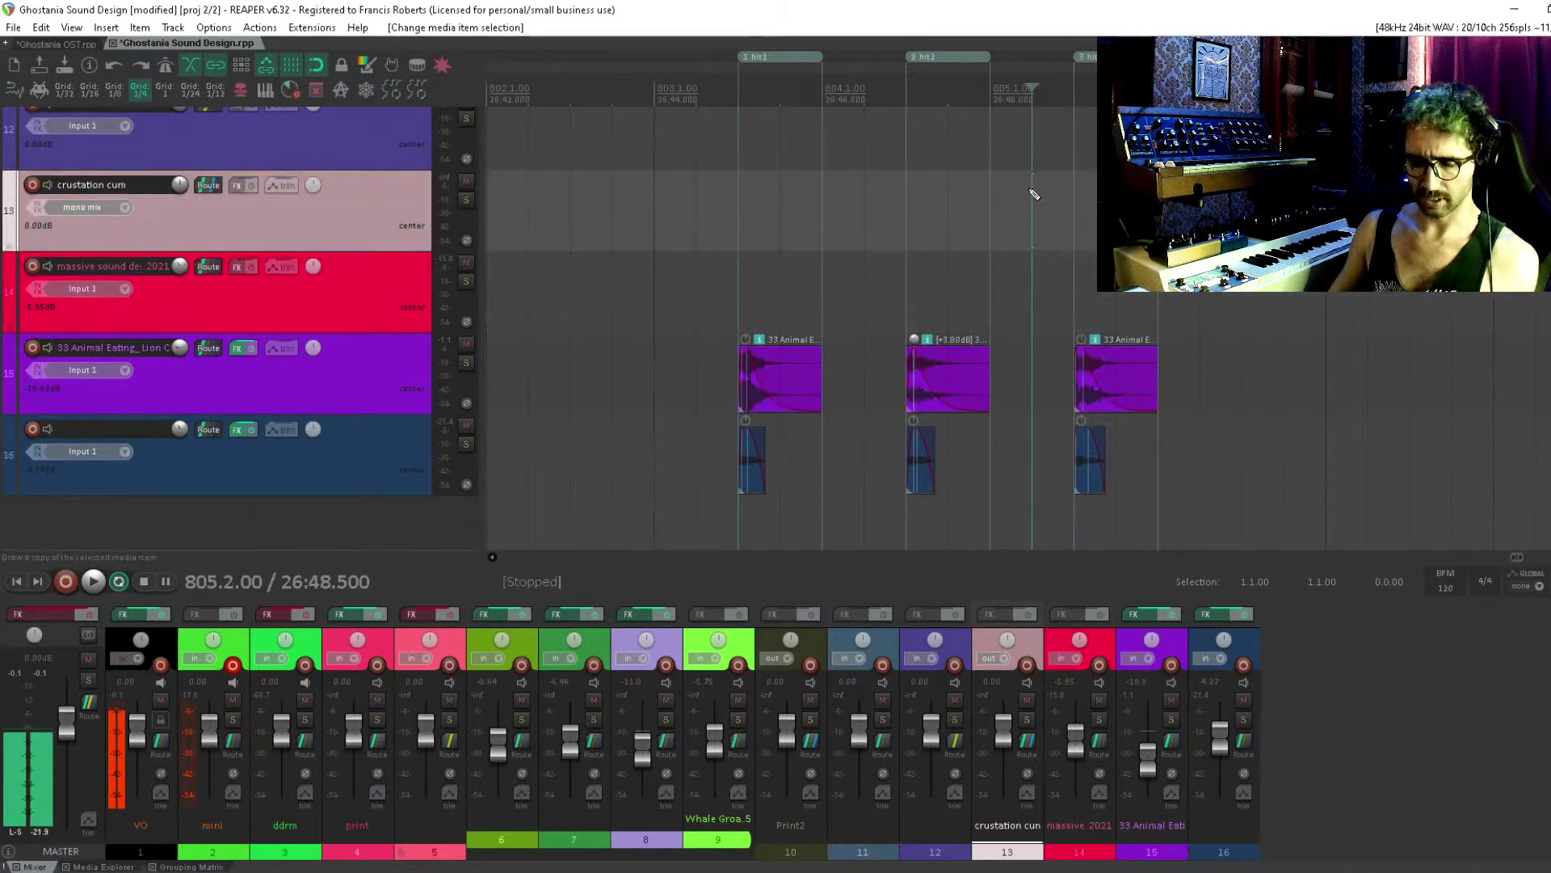
key(ctrl+s)
key(ctrl+alt+r)
click(1103, 162)
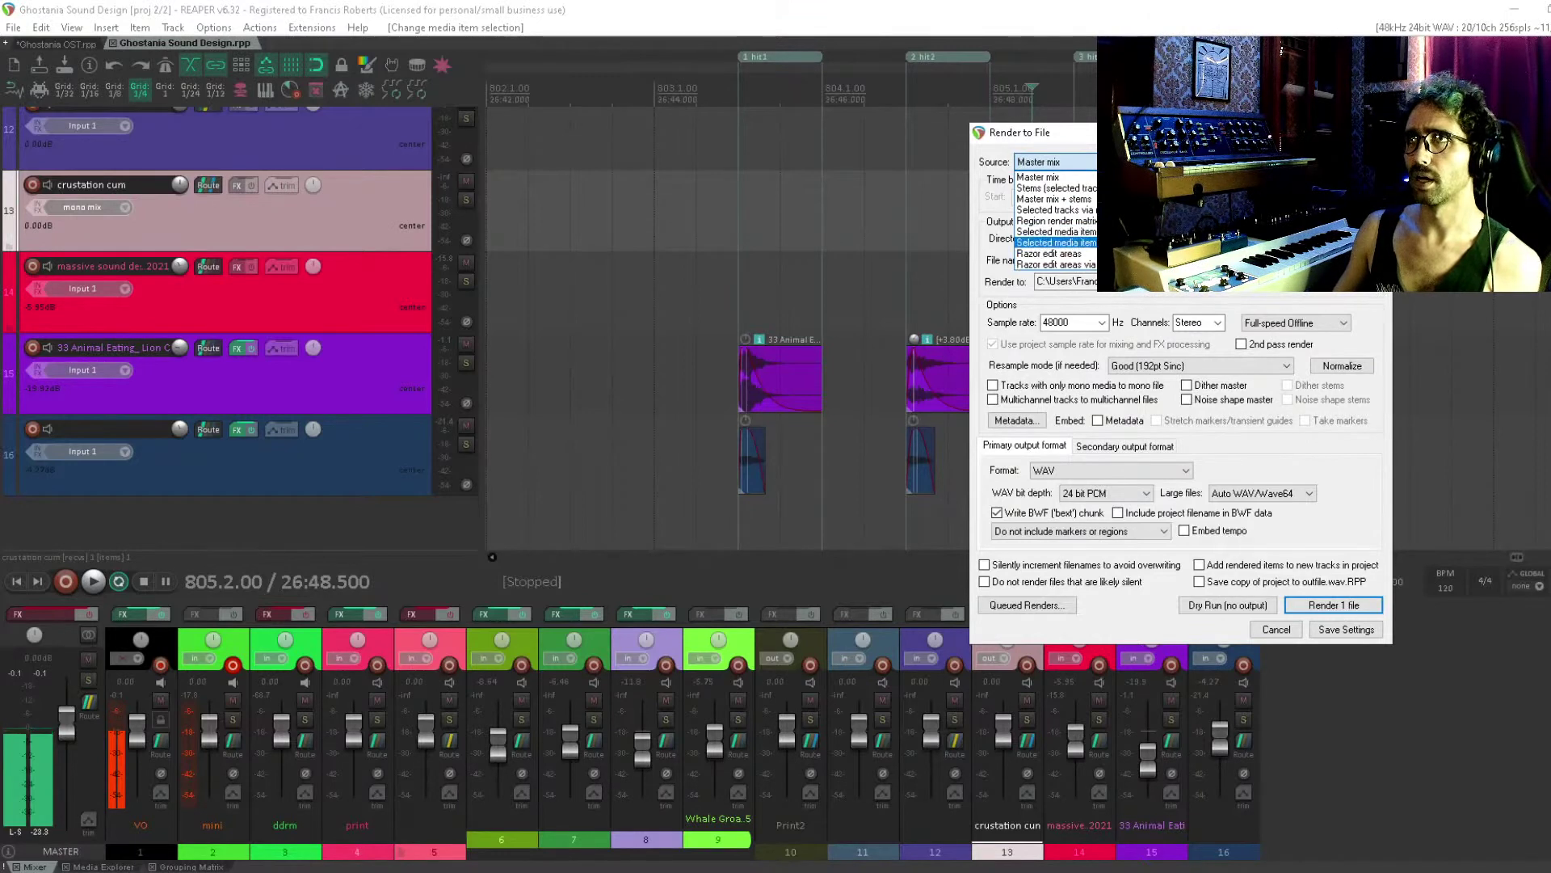
click(1104, 221)
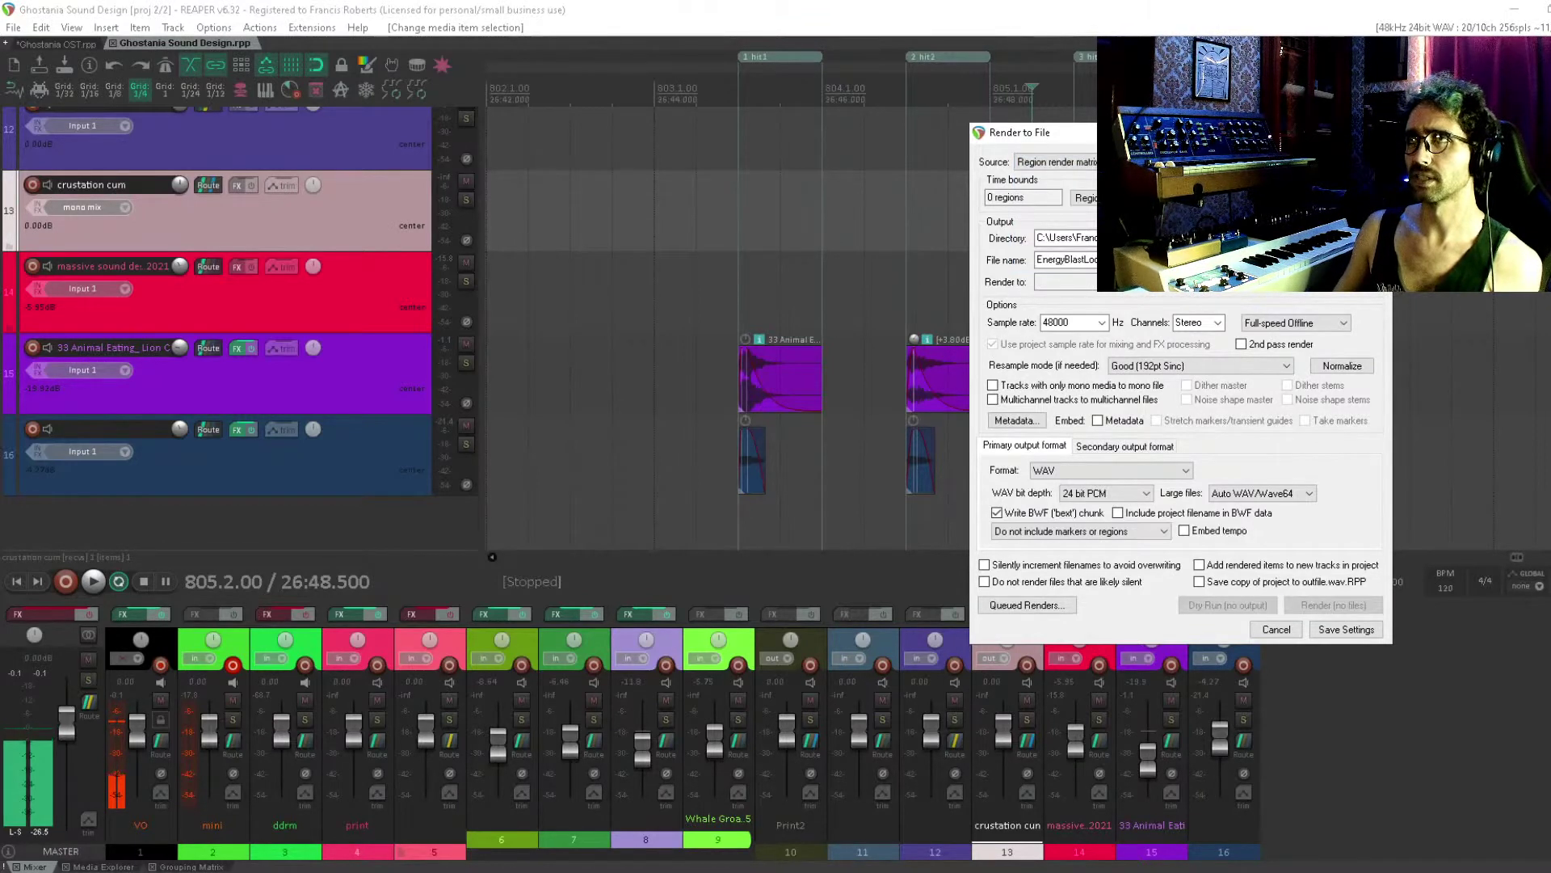
Show the region render matrix and enable the master mix for regions hit1, hit2 and hit3
click(166, 866)
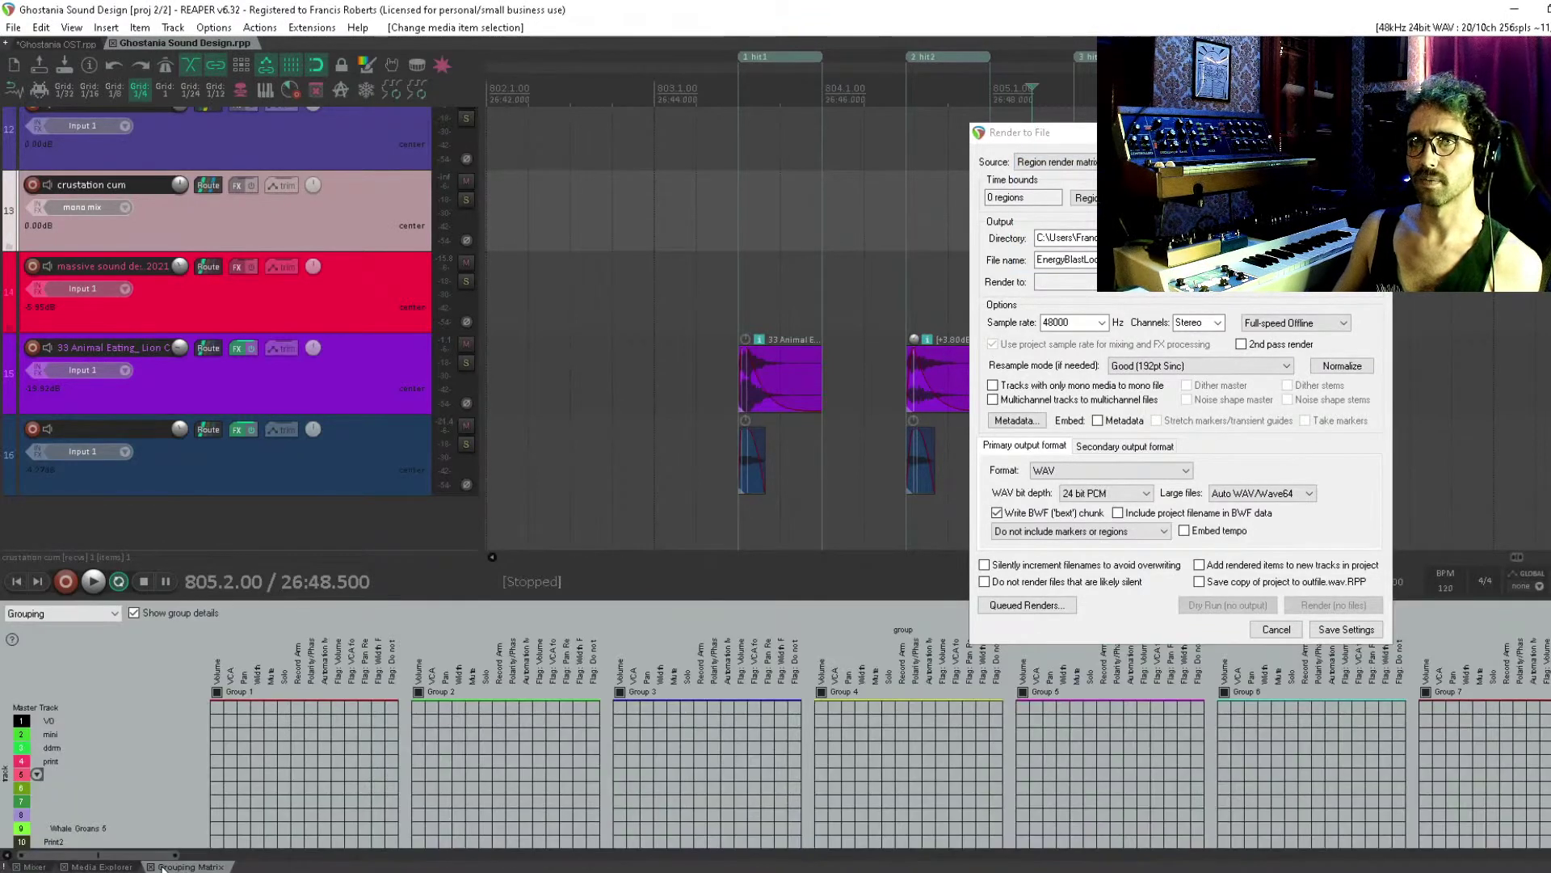
click(161, 866)
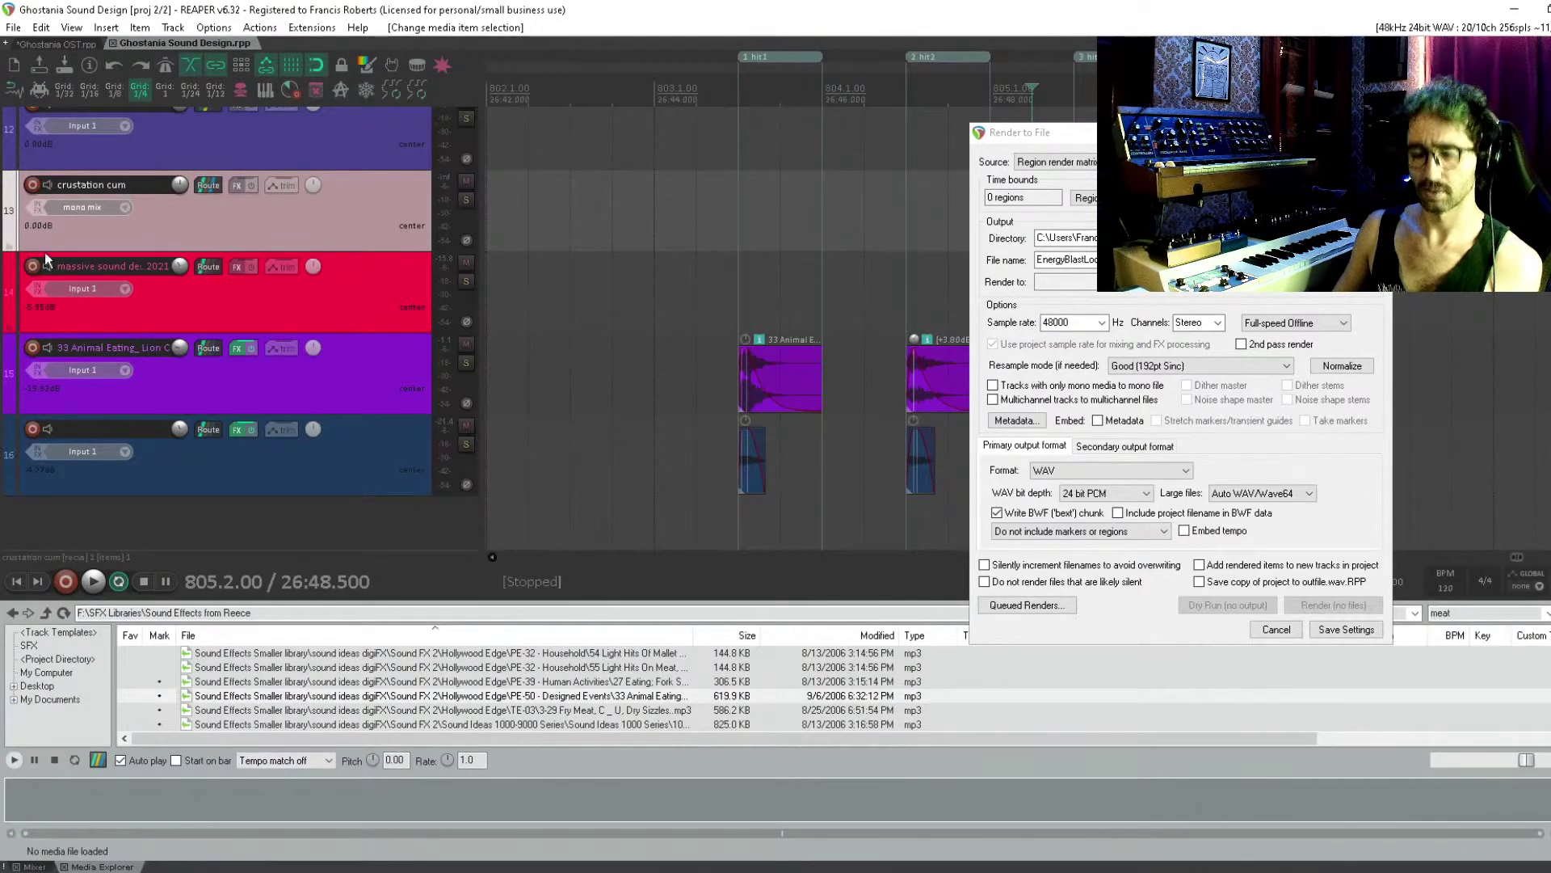
click(259, 27)
click(283, 59)
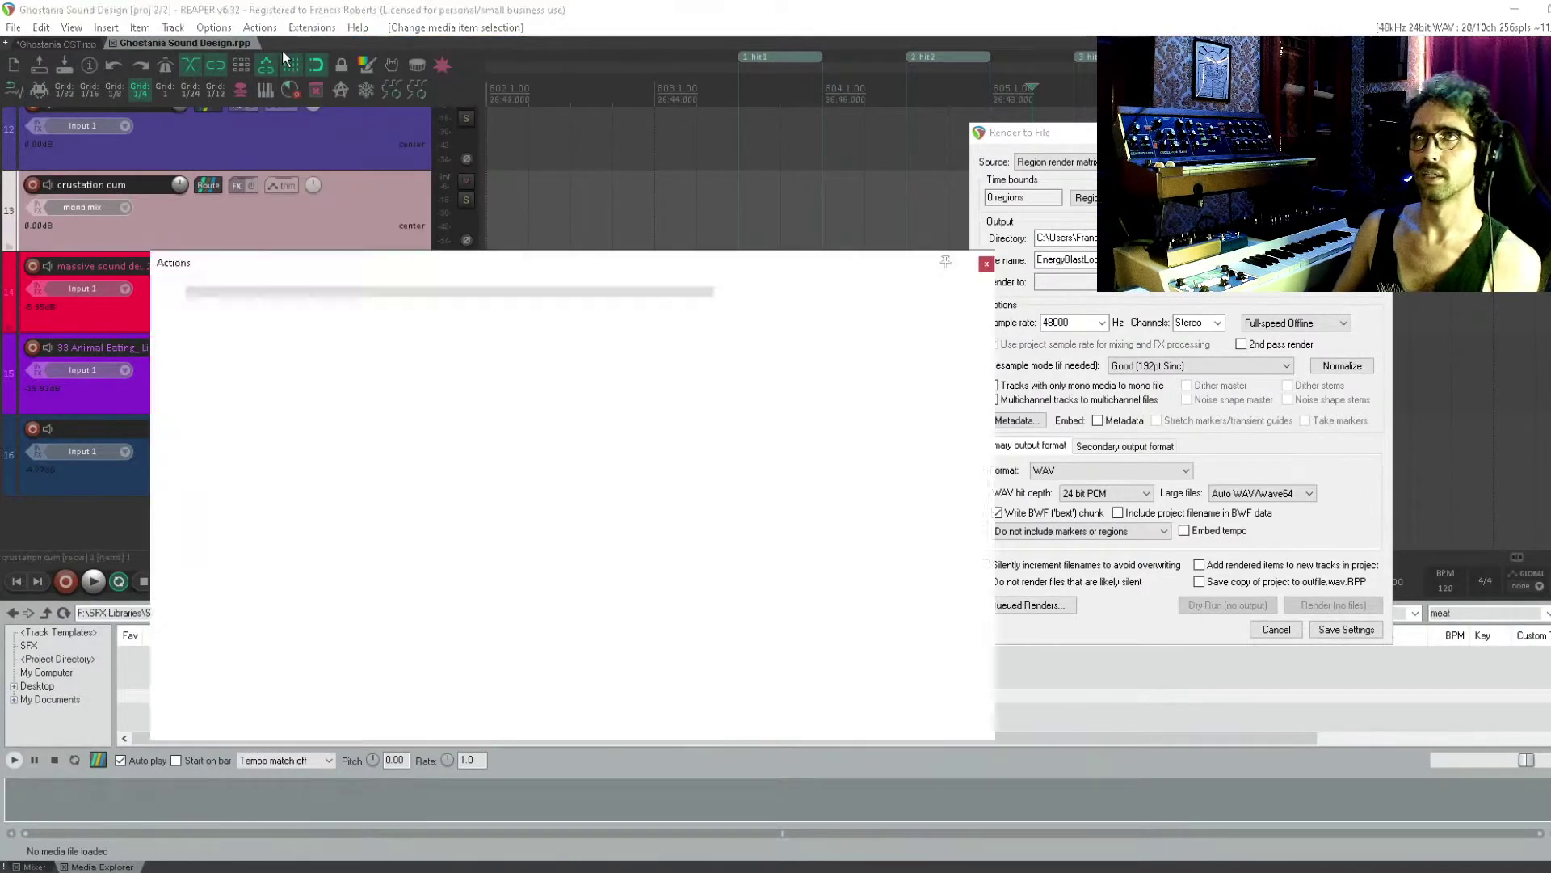
text(region render)
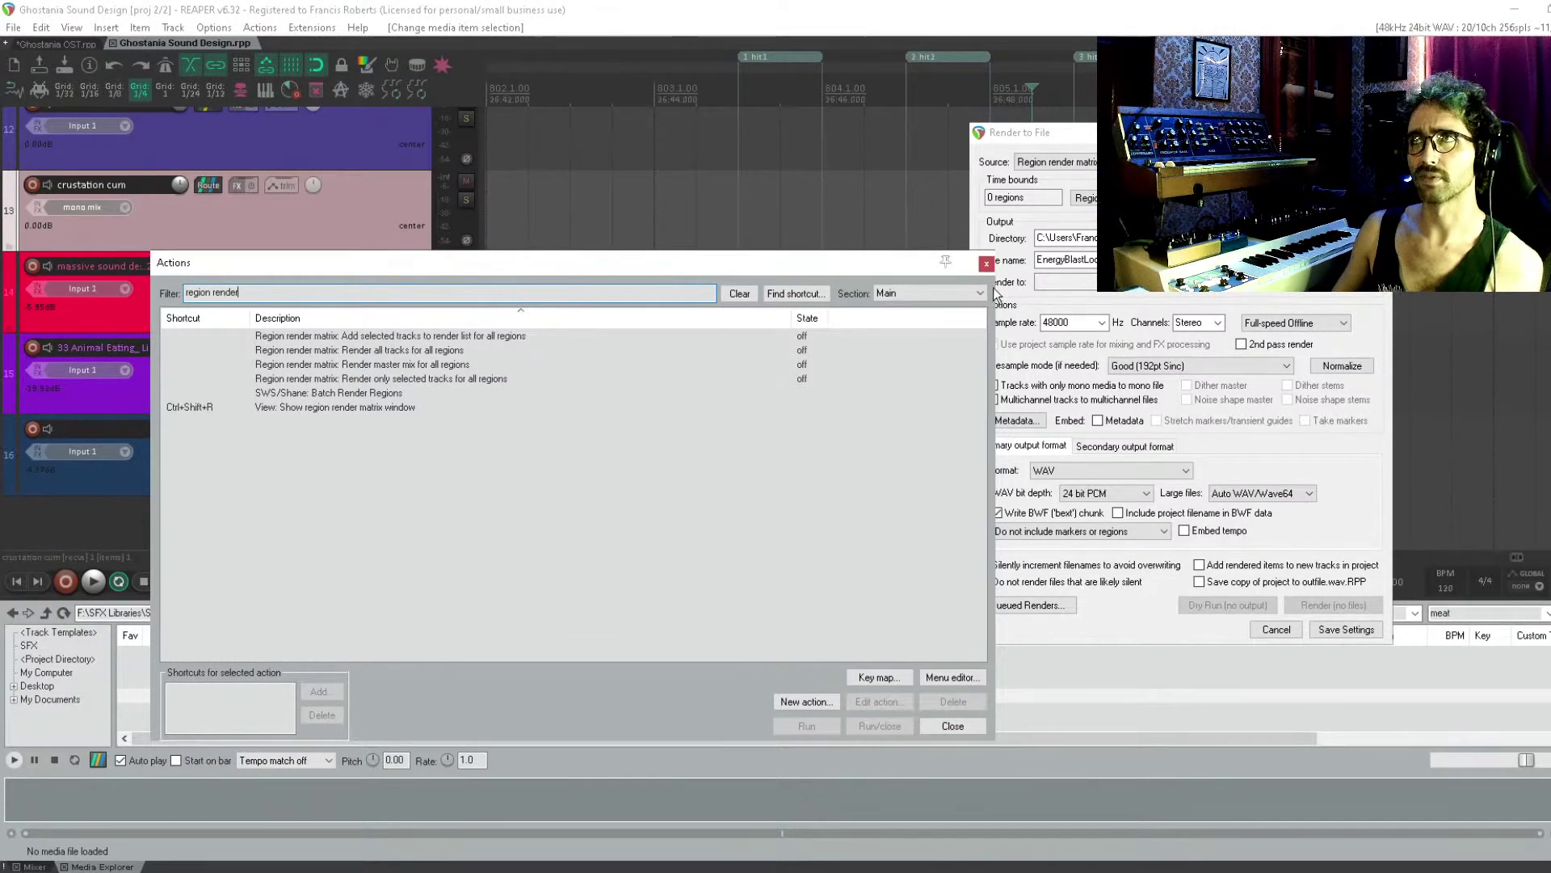
double_click(344, 406)
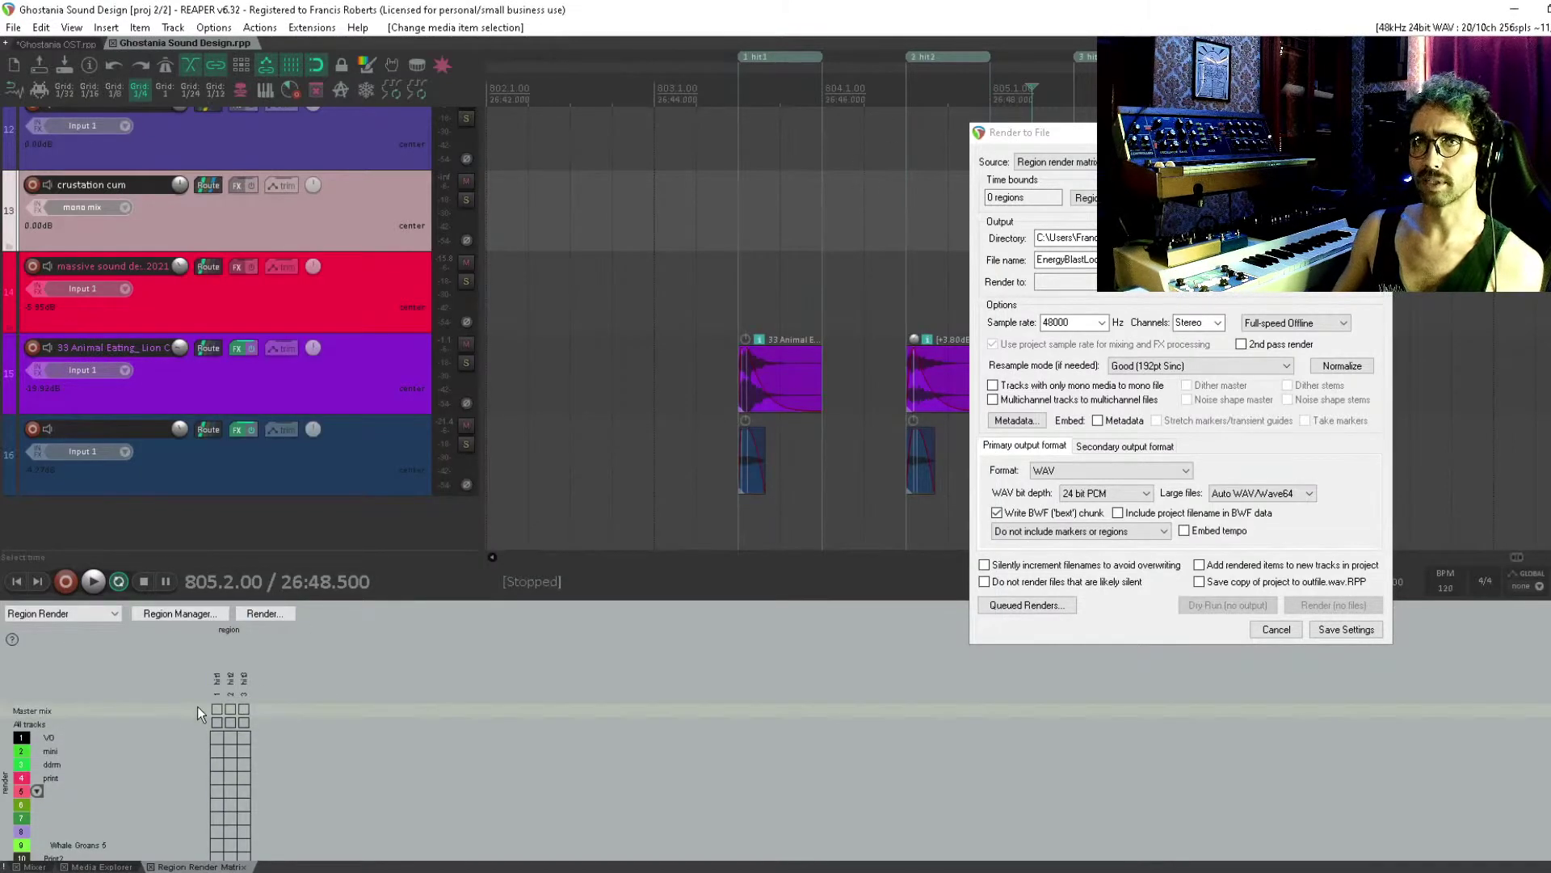
drag(216, 708, 311, 705)
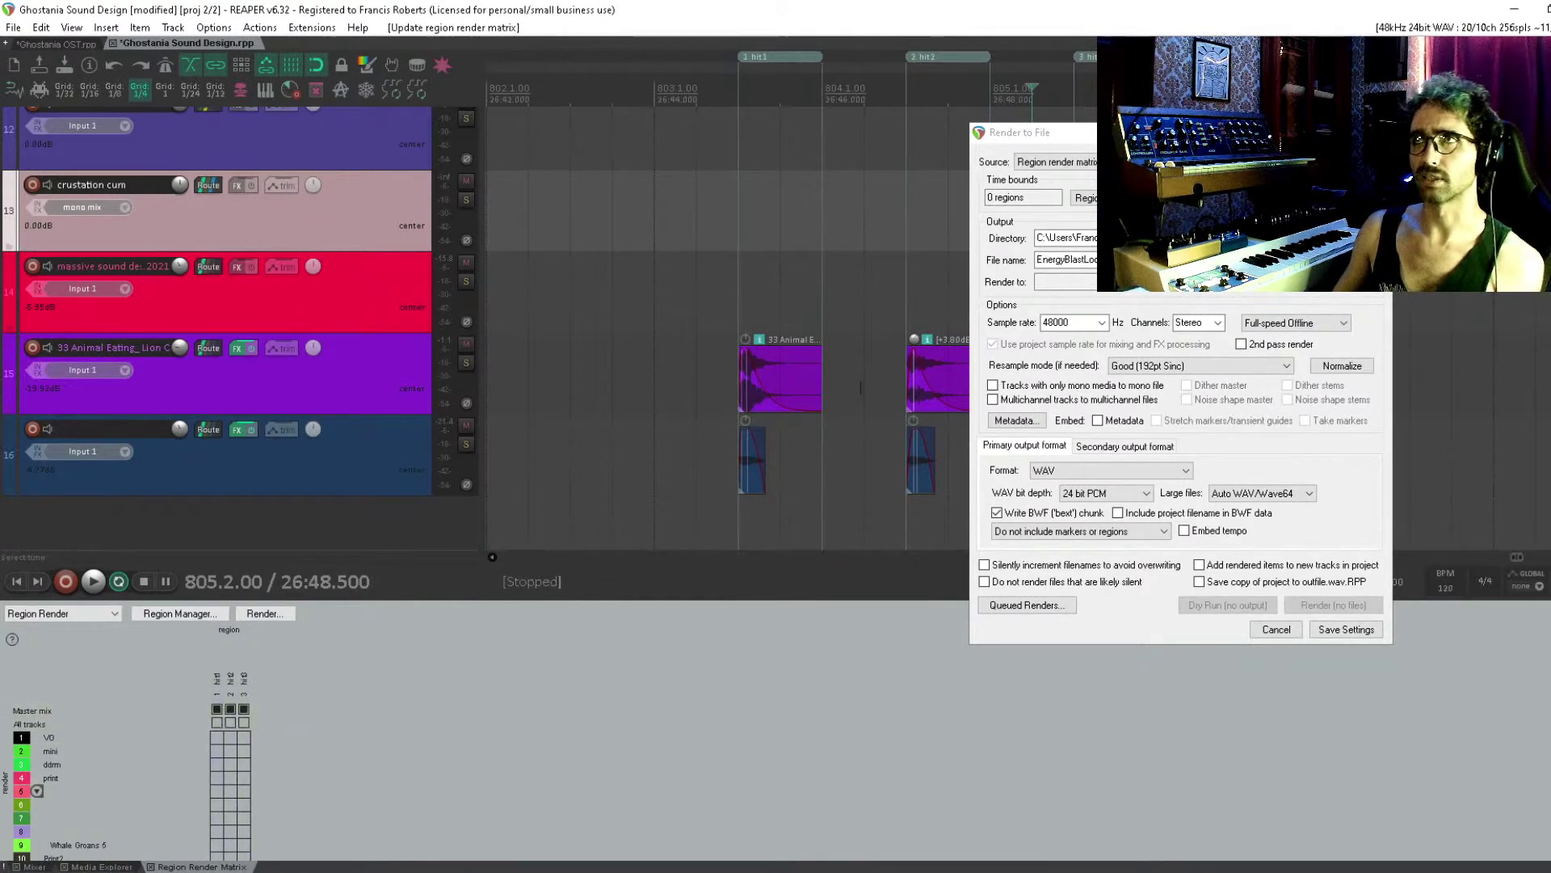
Dismiss the render settings without rendering and save the project, returning to the mixer
click(1279, 635)
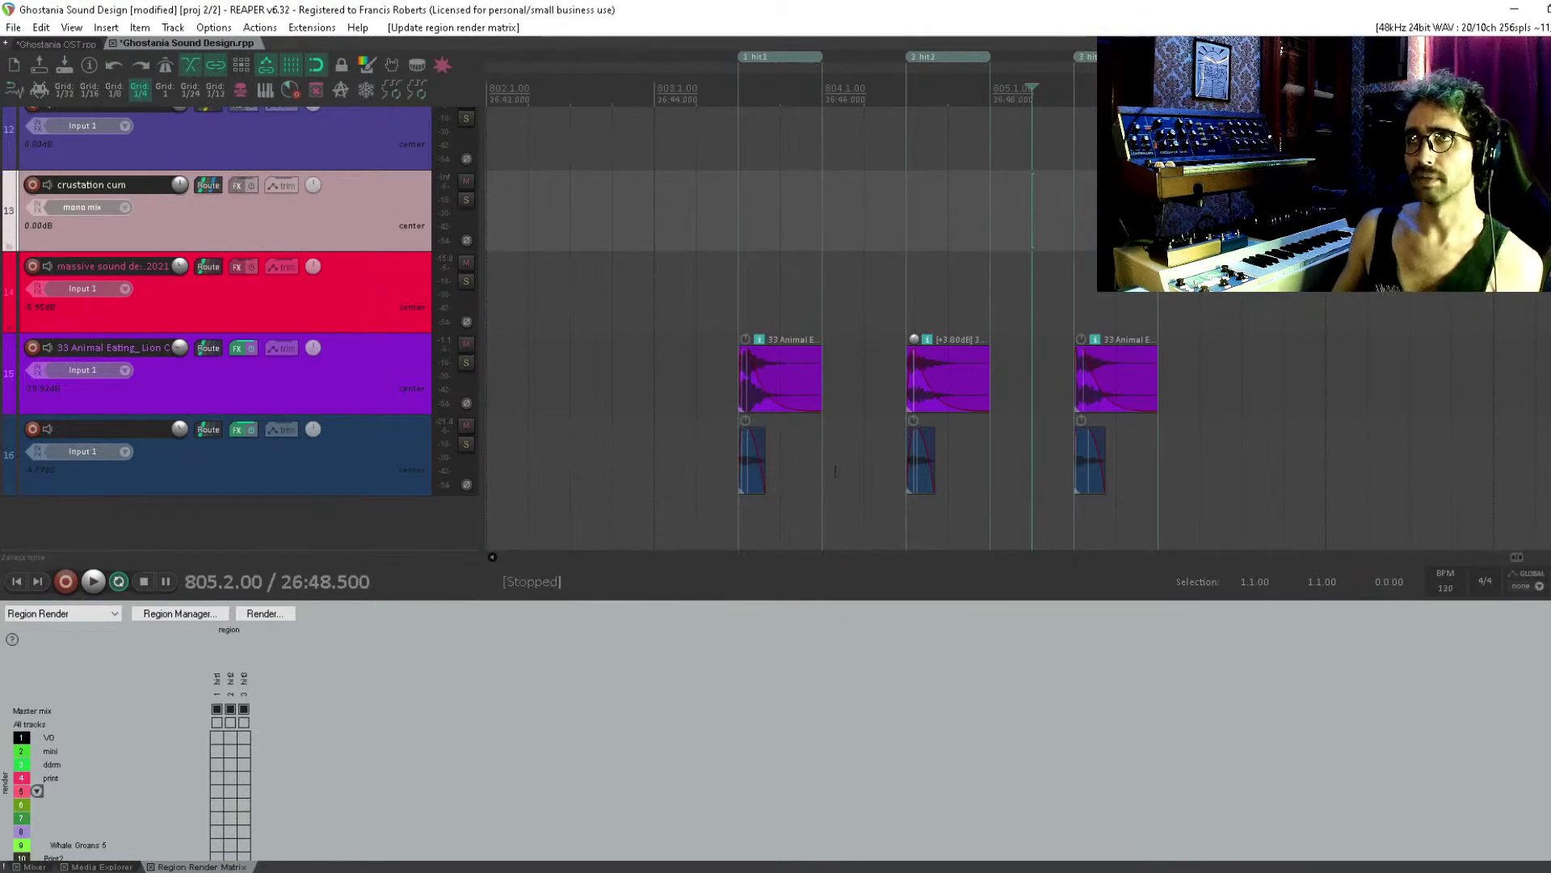
click(884, 307)
scroll(885, 307, down, 5)
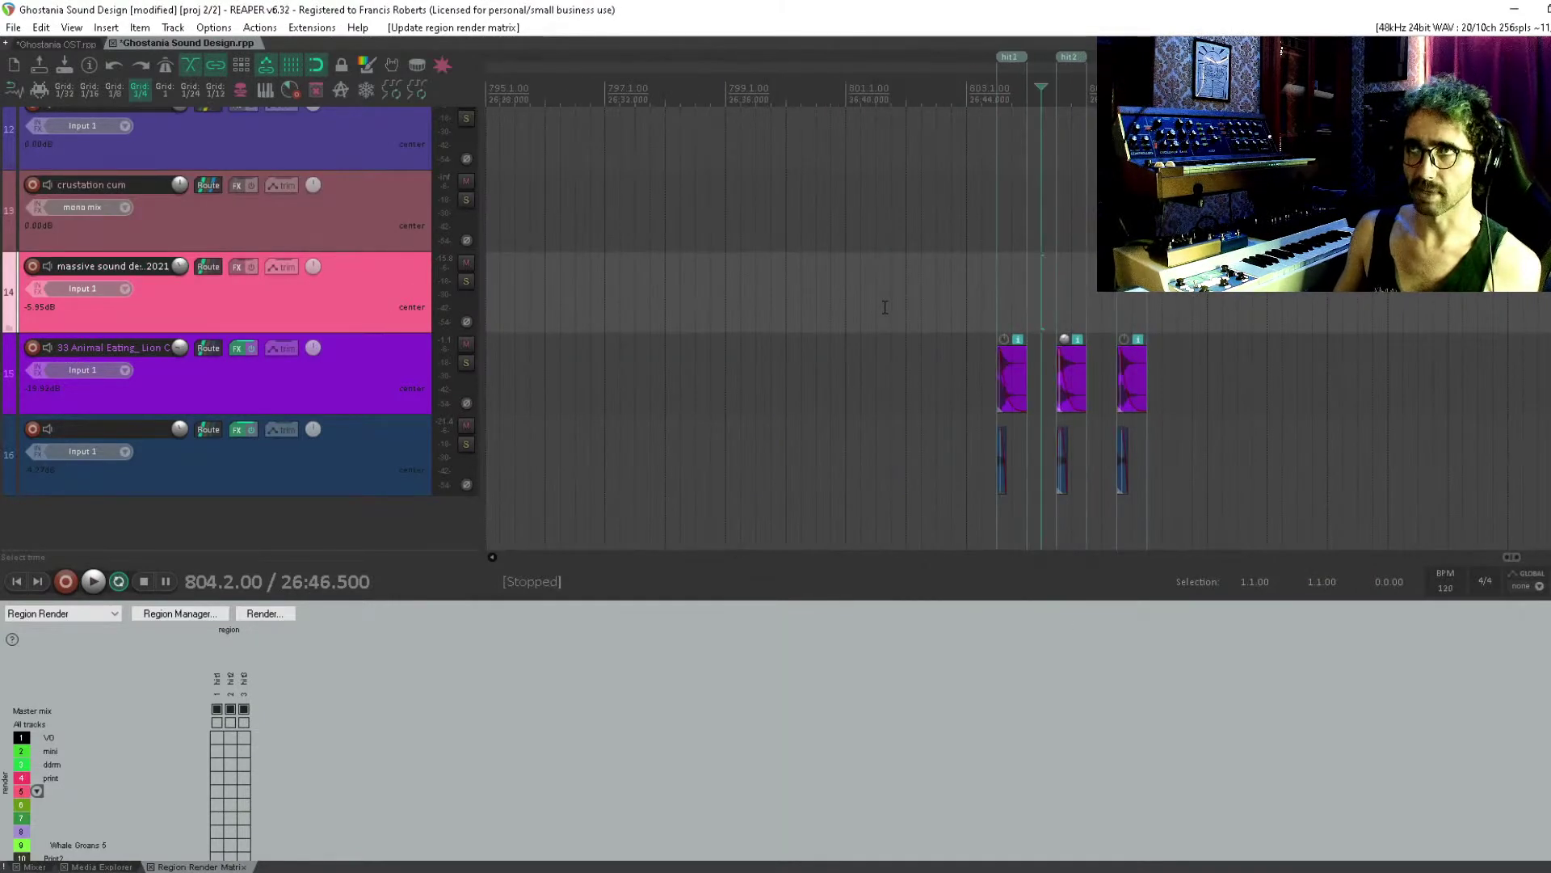
scroll(884, 307, up, 8)
key(ctrl+s)
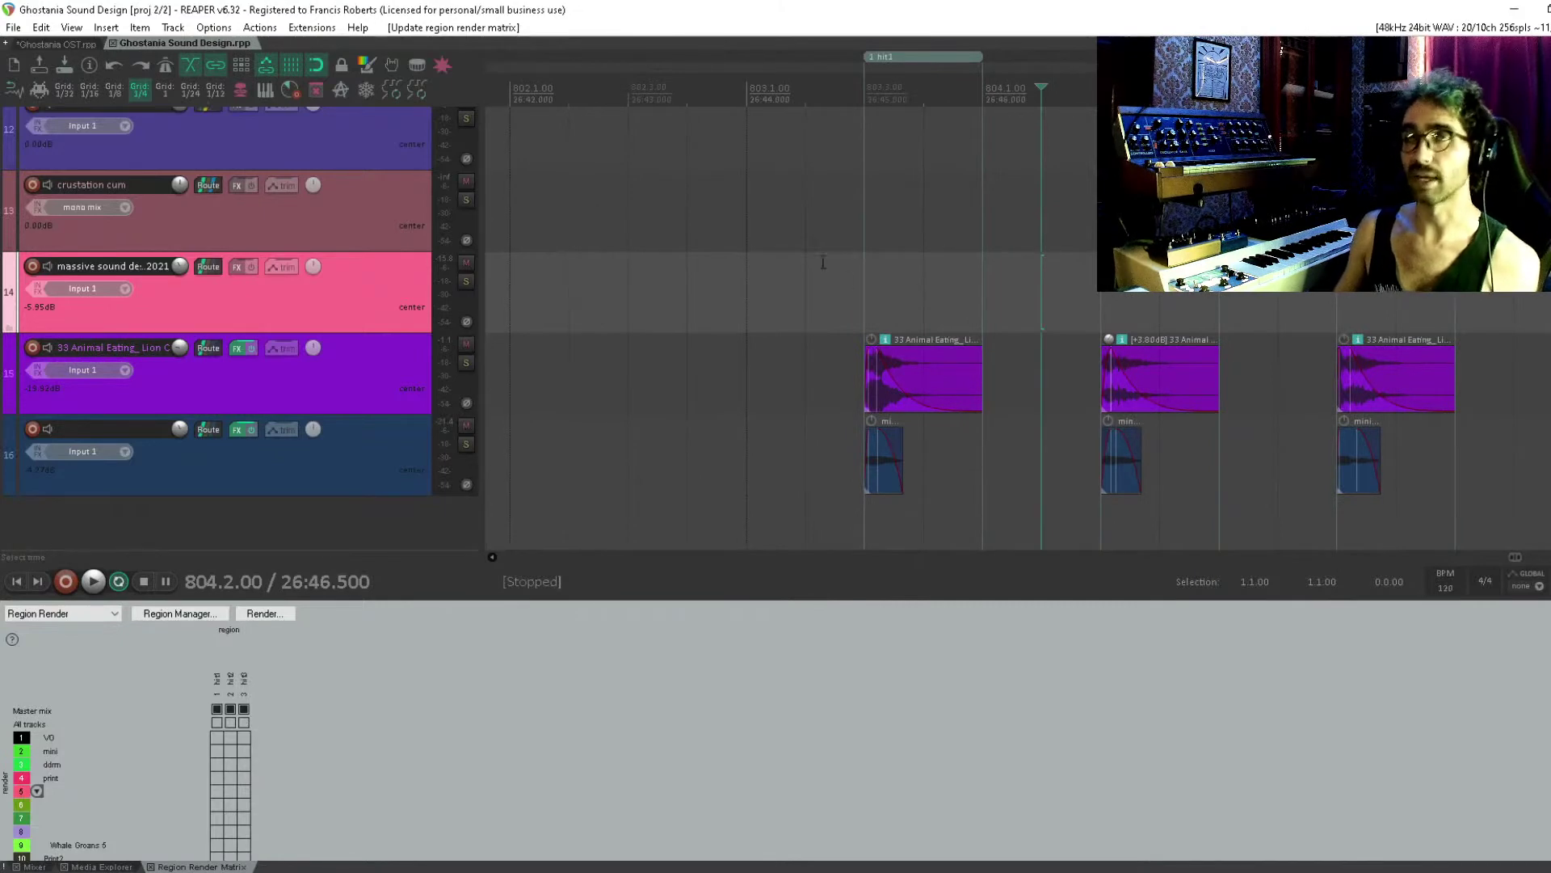
click(33, 866)
click(1052, 195)
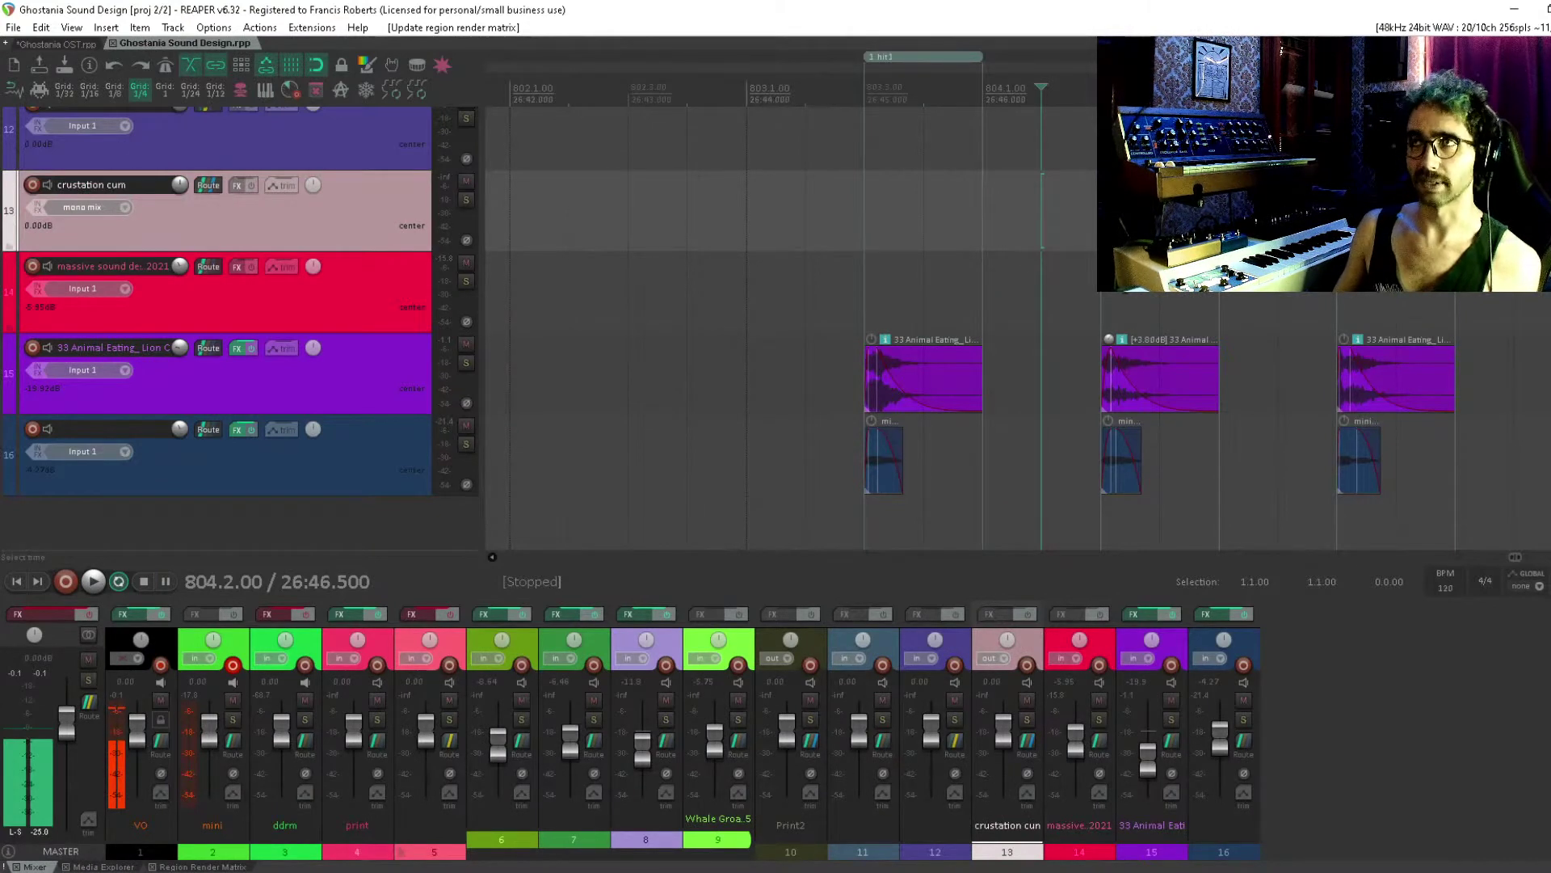
scroll(903, 277, right, 2)
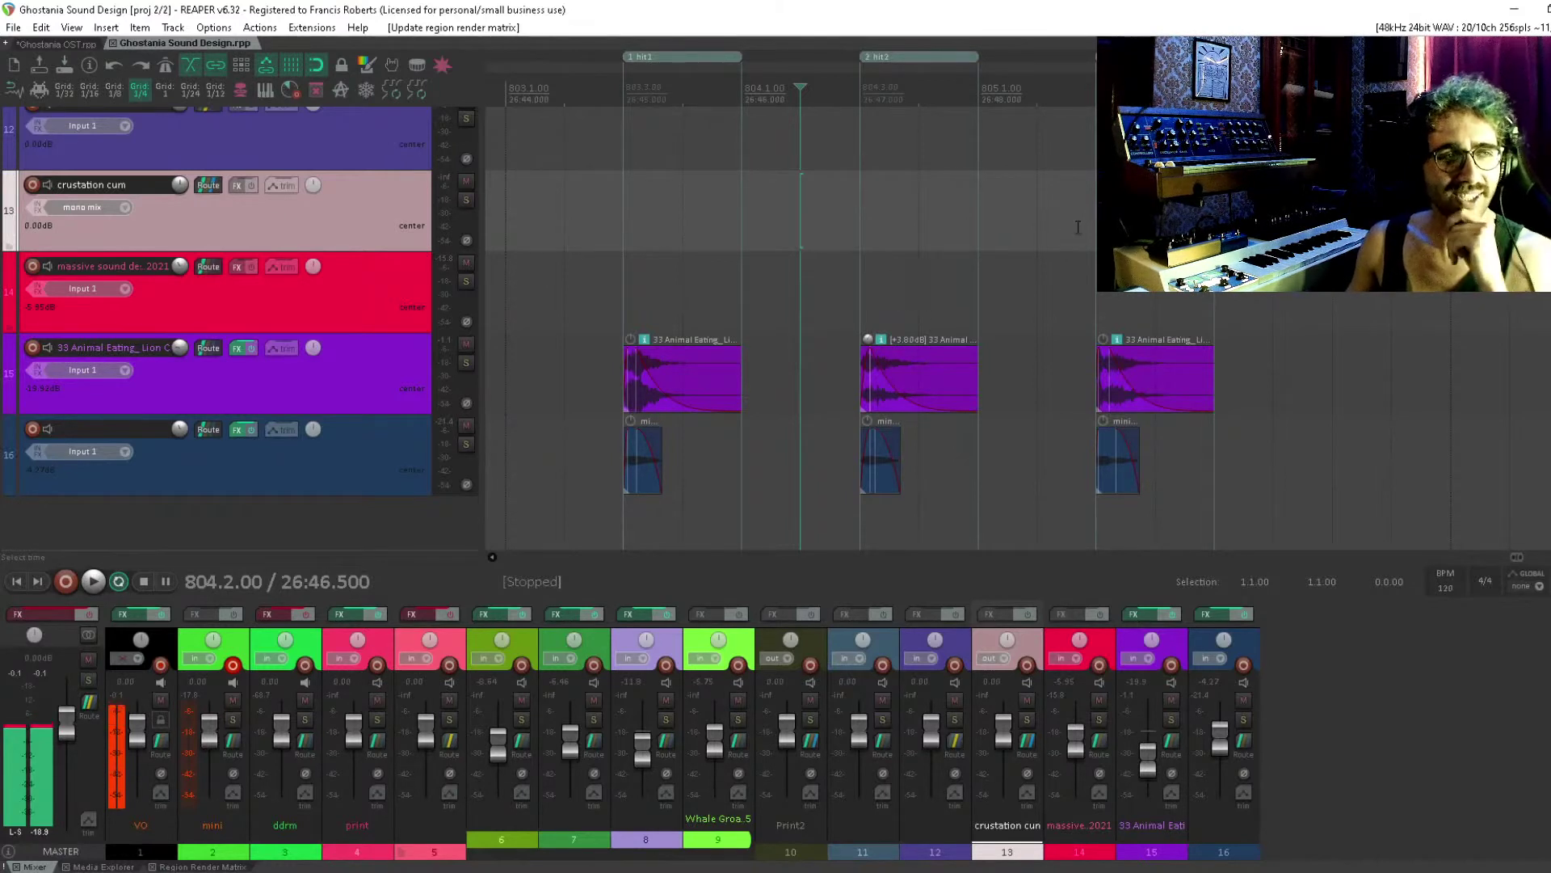
click(863, 189)
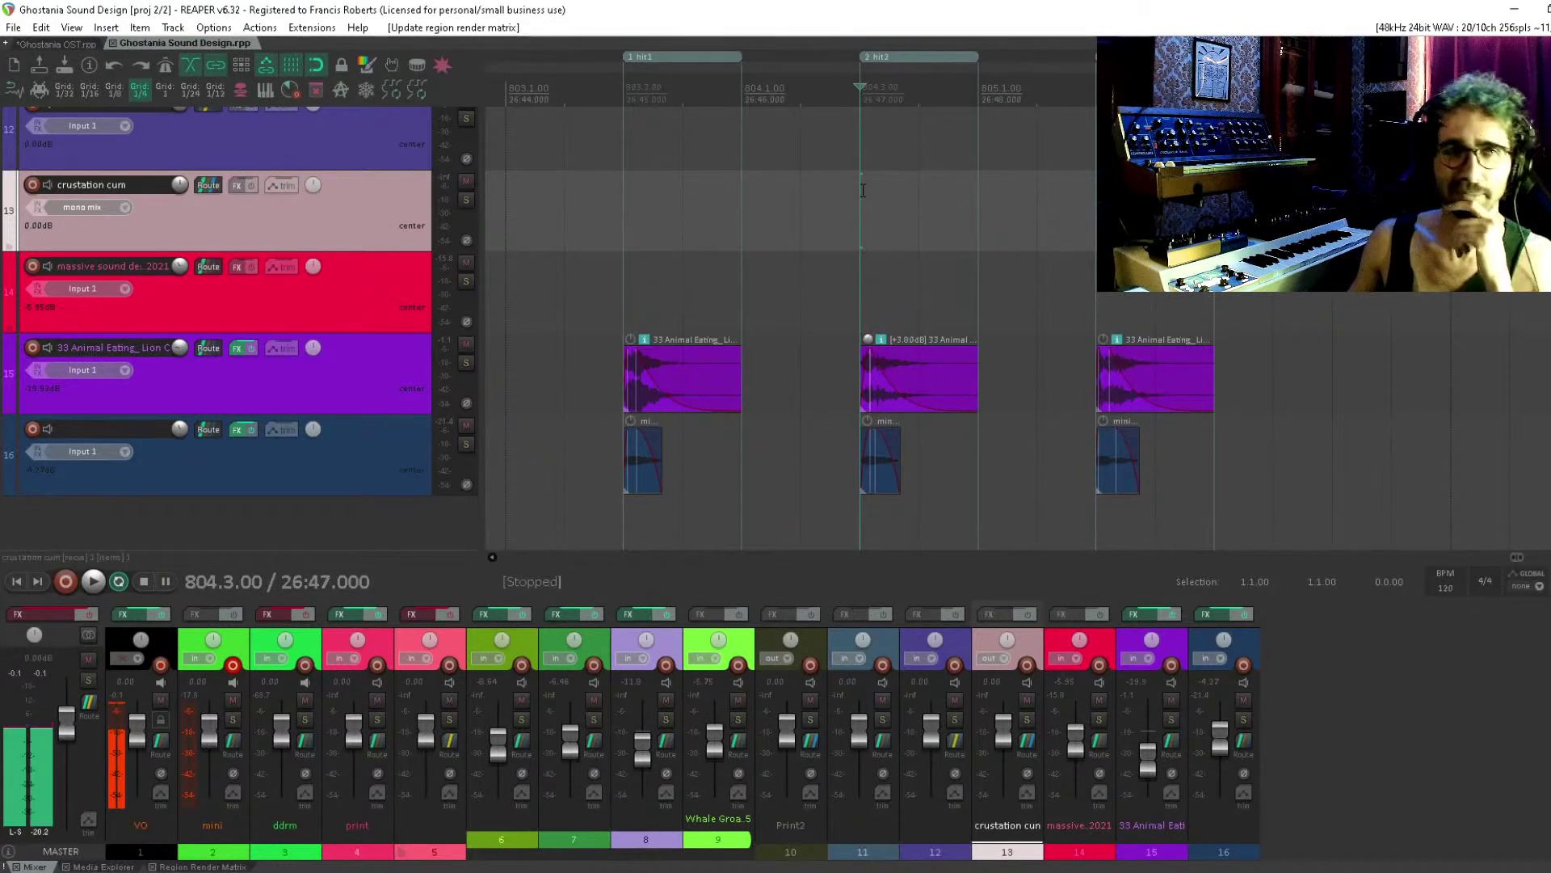
scroll(725, 126, right, 3)
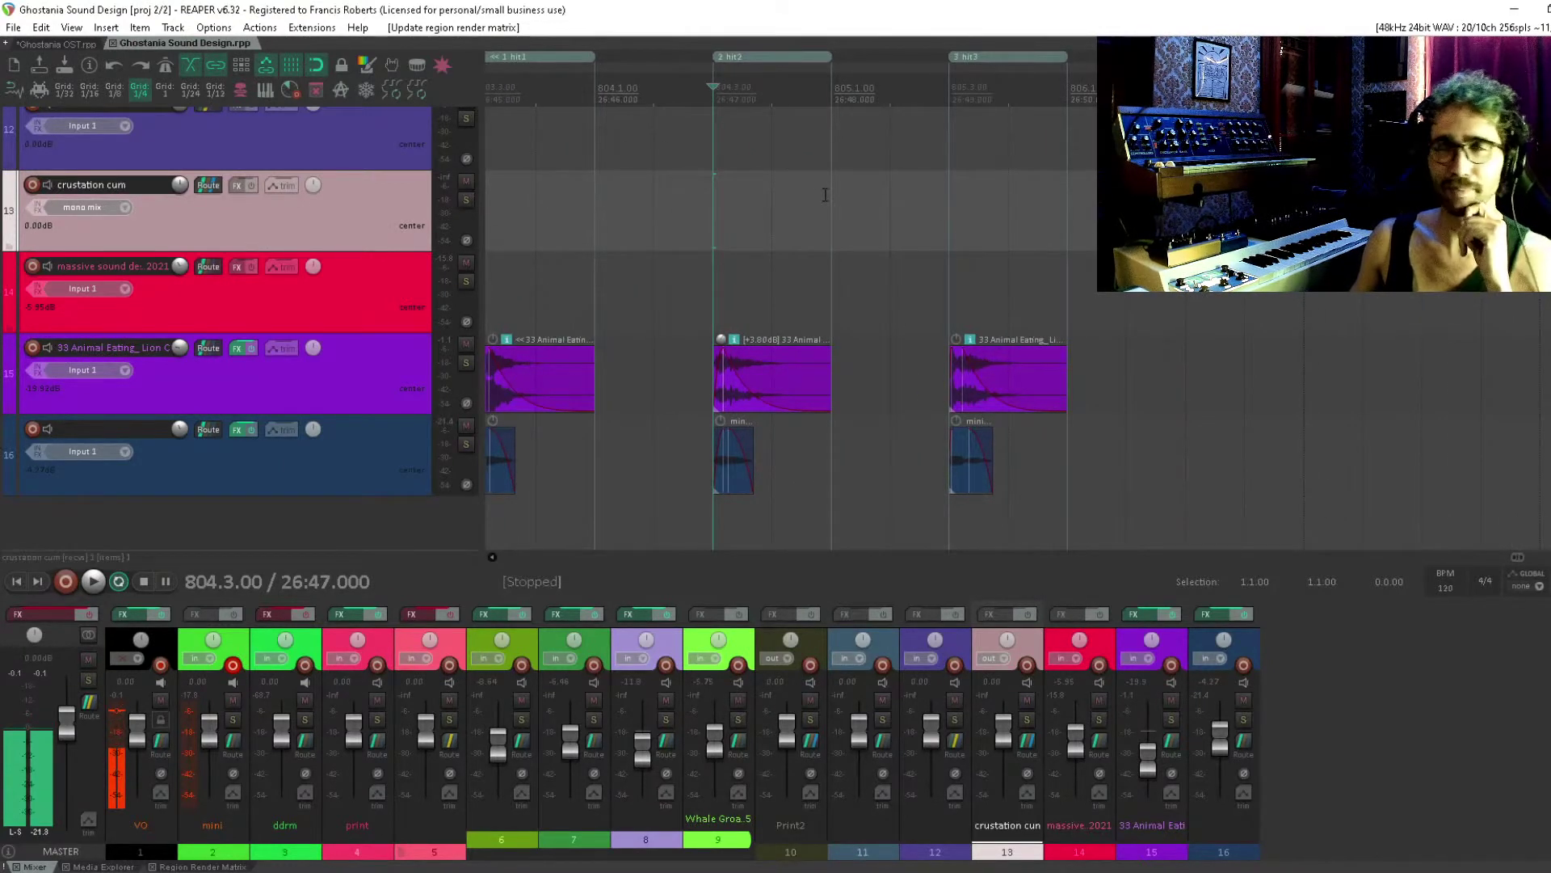
scroll(1050, 220, down, 3)
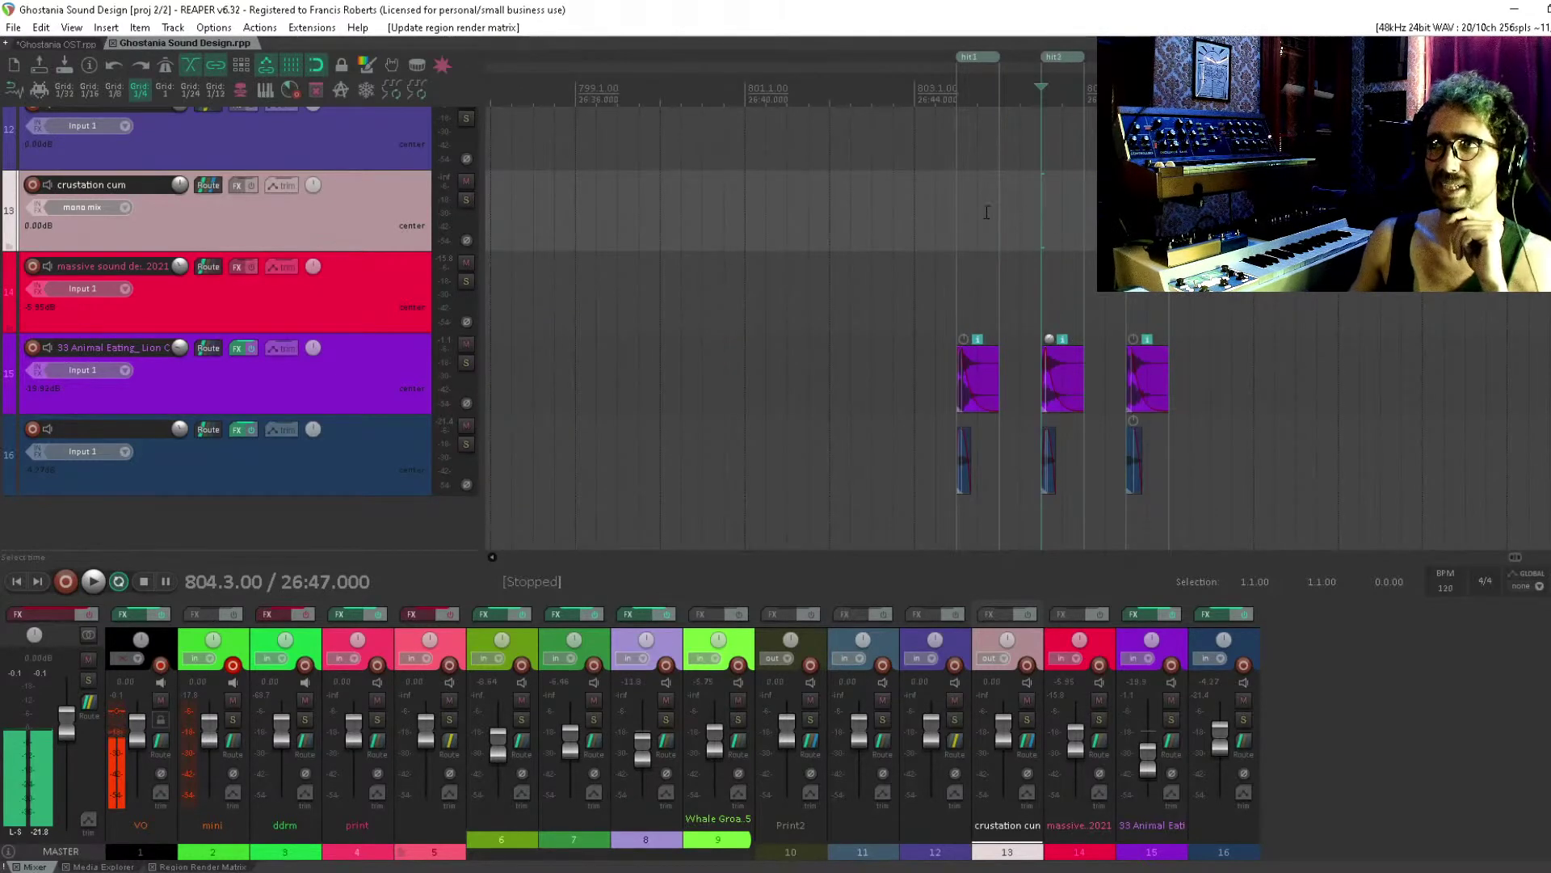
click(958, 213)
scroll(742, 225, right, 3)
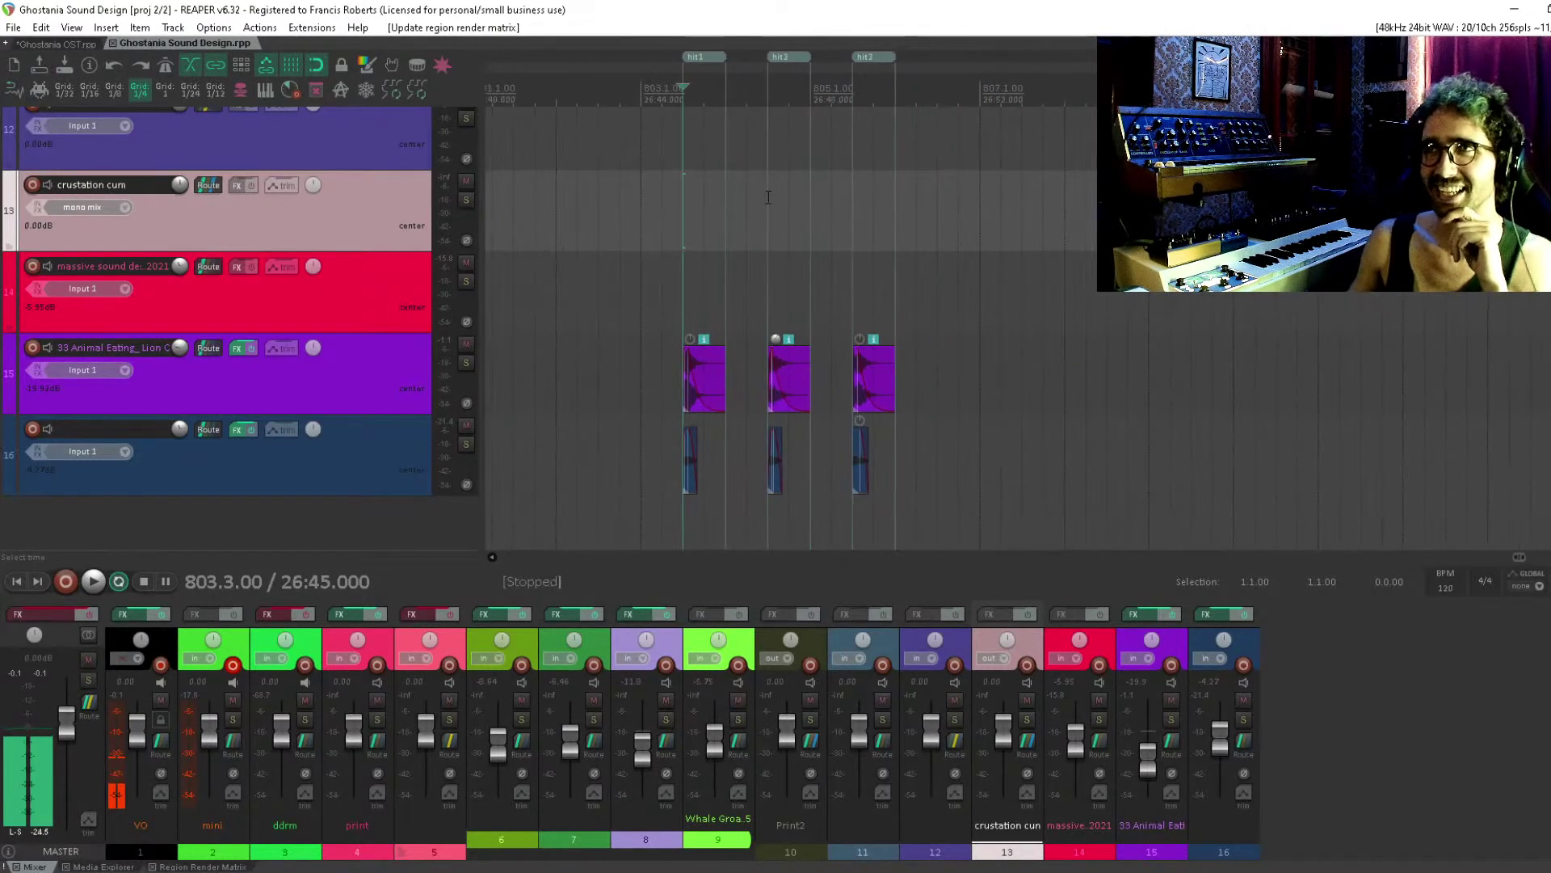
click(768, 197)
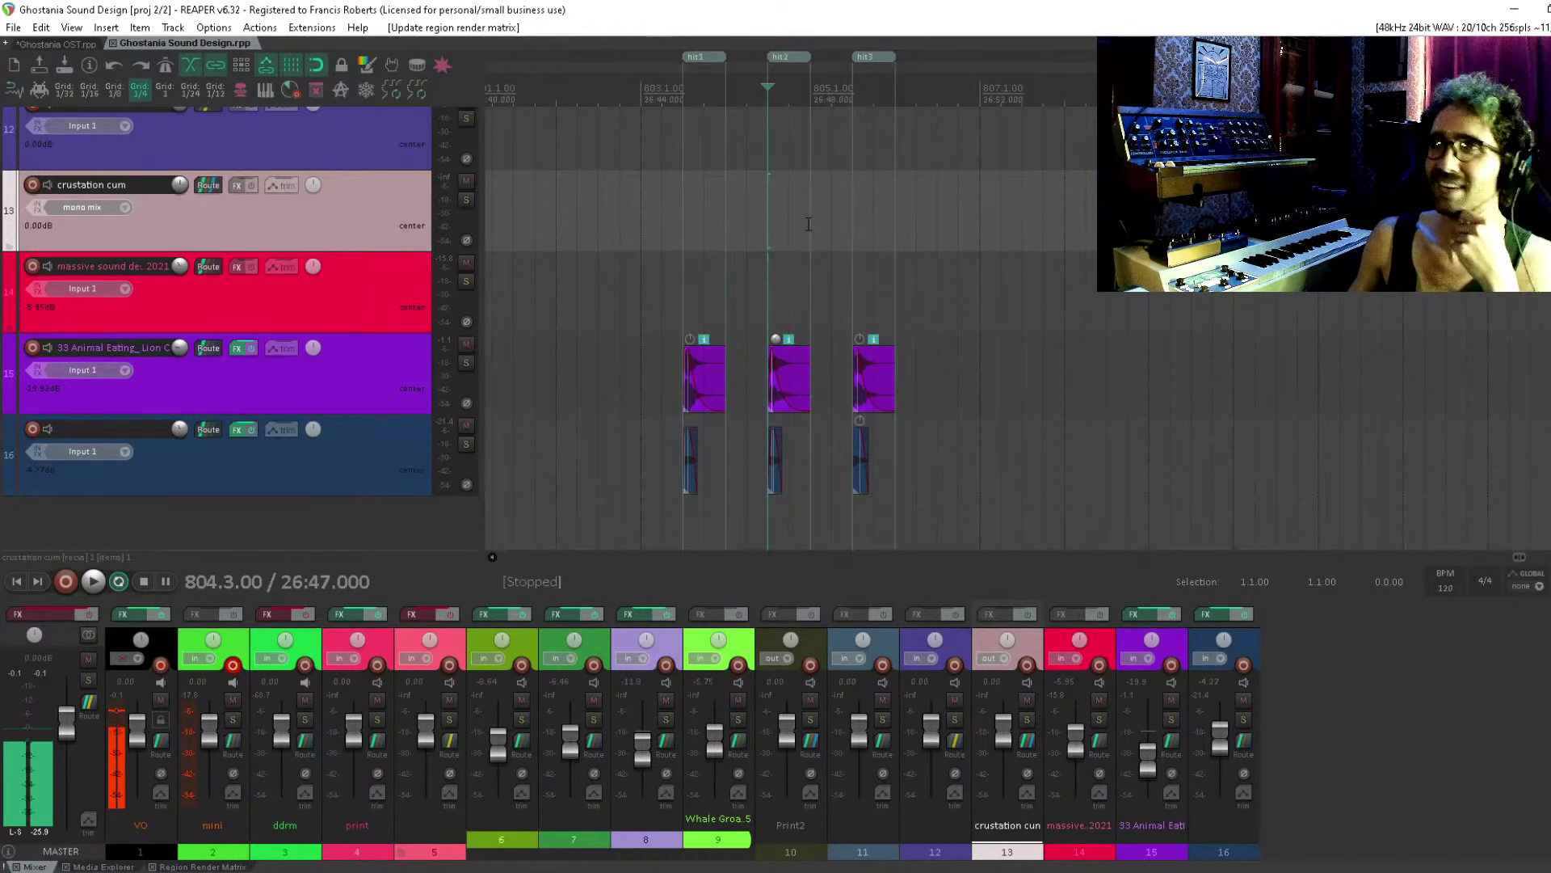
click(848, 198)
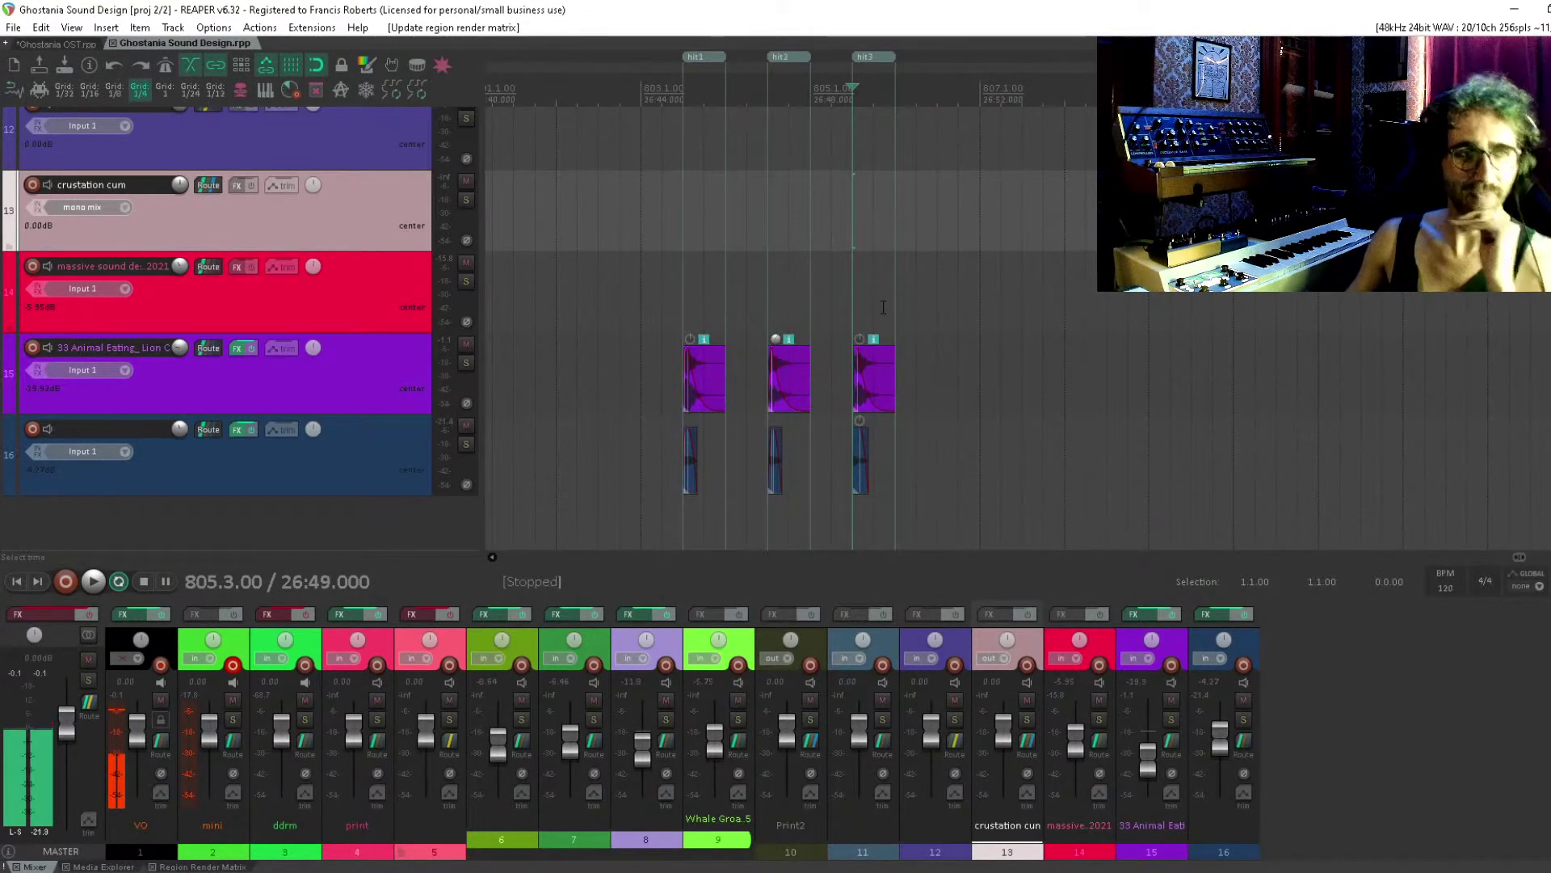
click(846, 302)
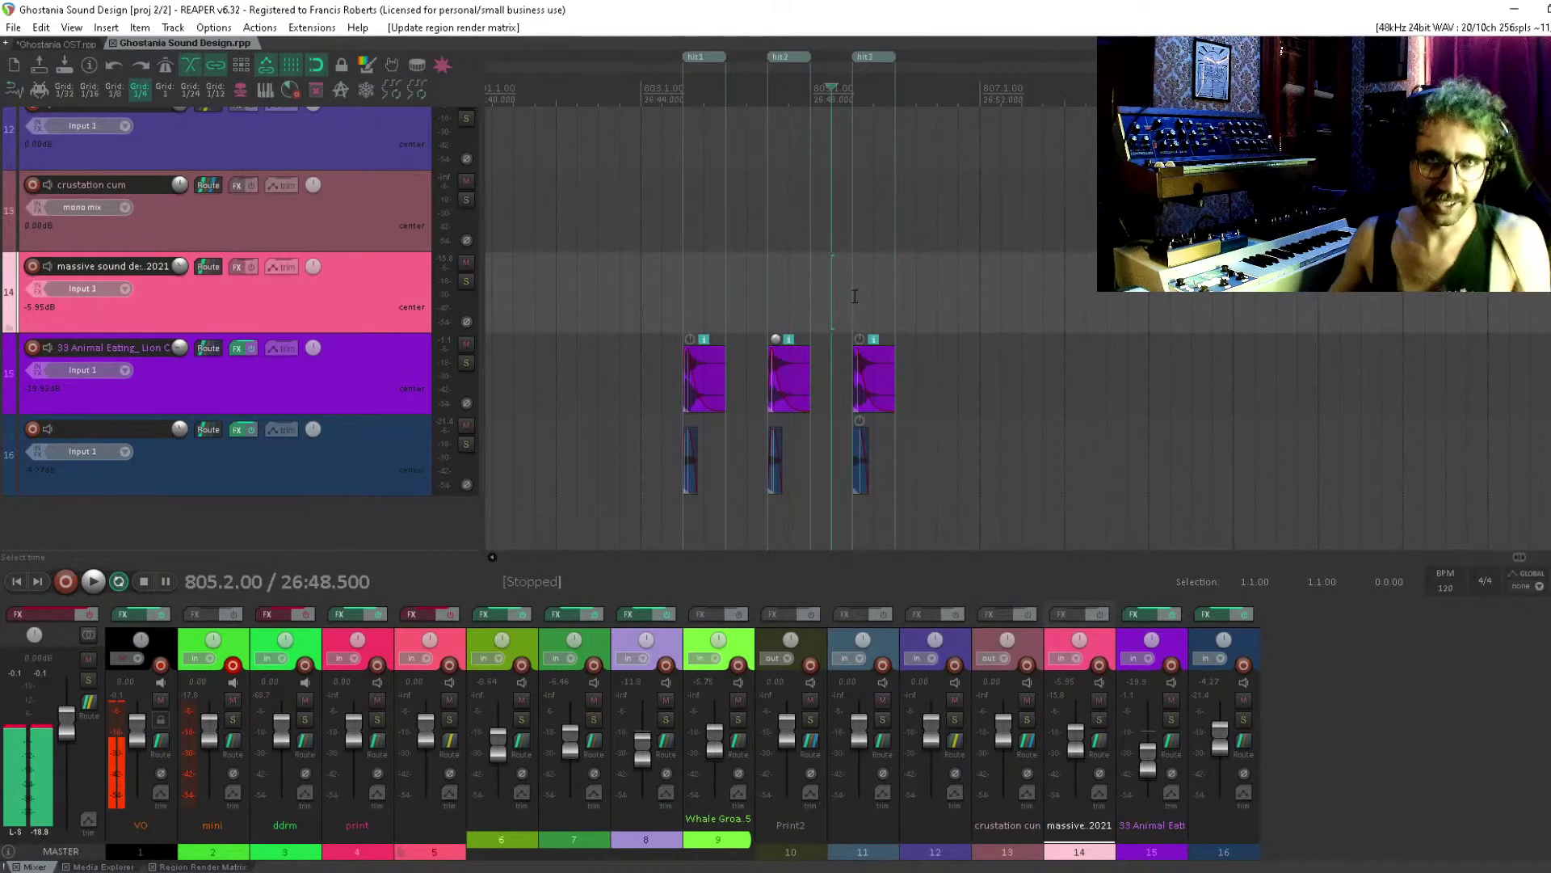
drag(854, 297, 916, 302)
click(866, 297)
scroll(883, 326, up, 2)
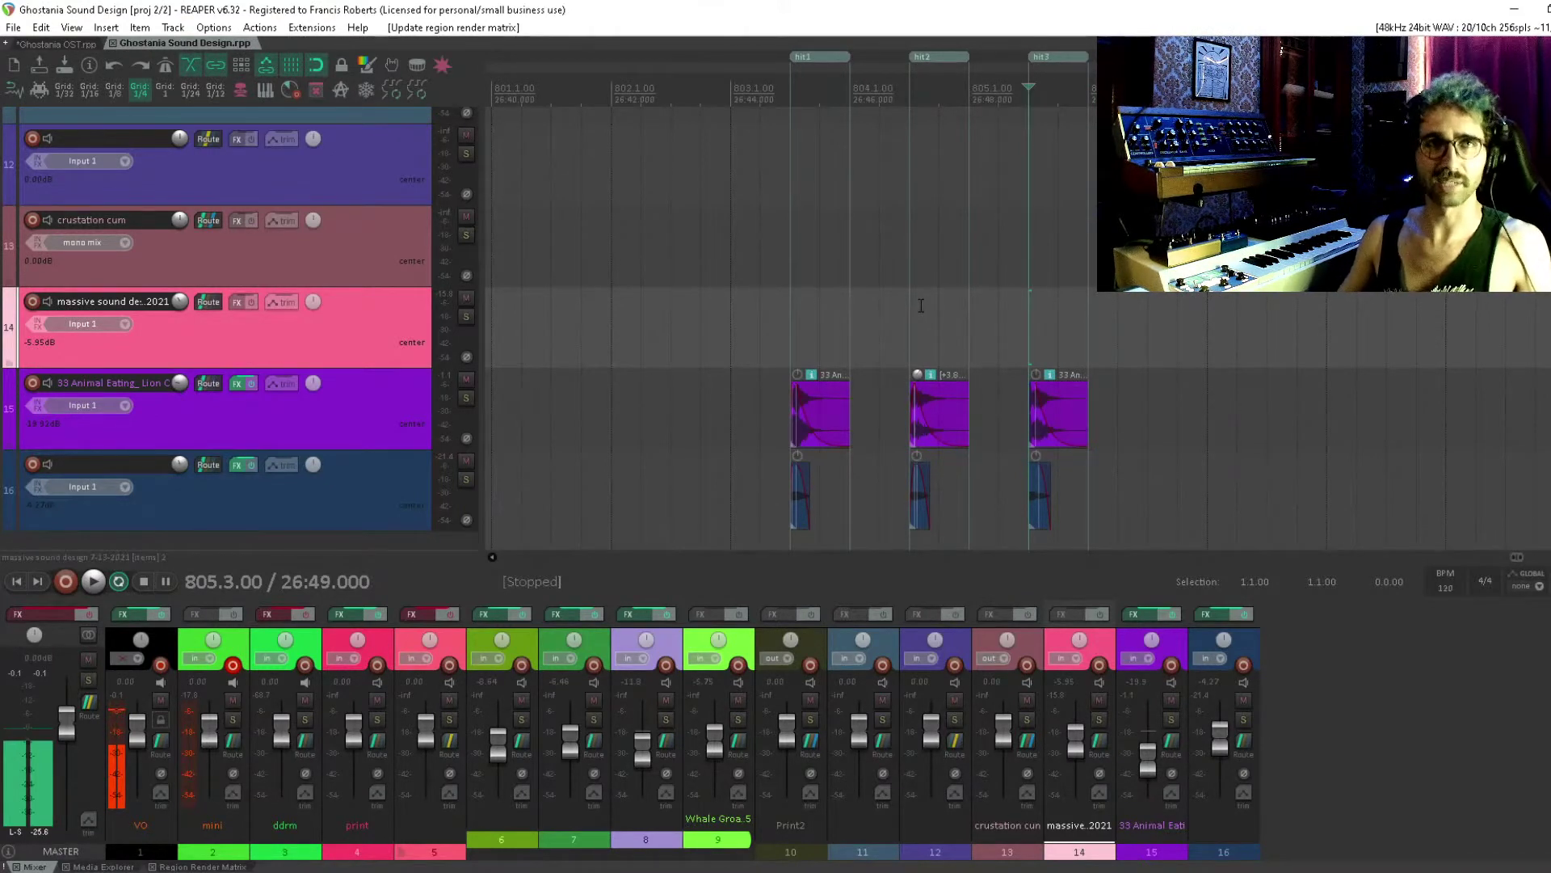
click(1011, 269)
scroll(1011, 269, down, 5)
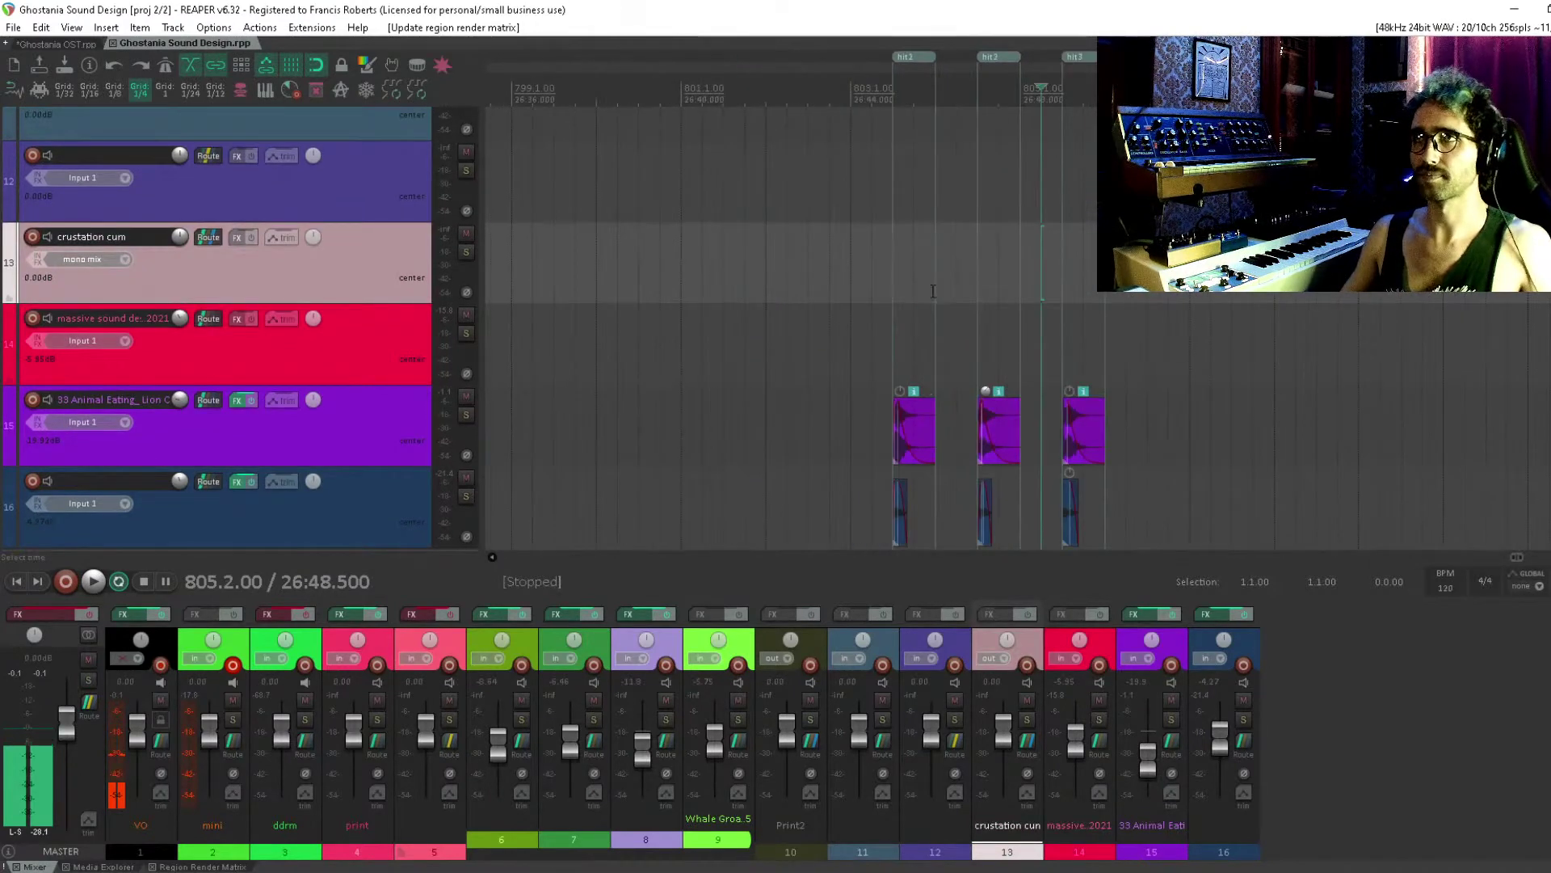
scroll(806, 200, down, 10)
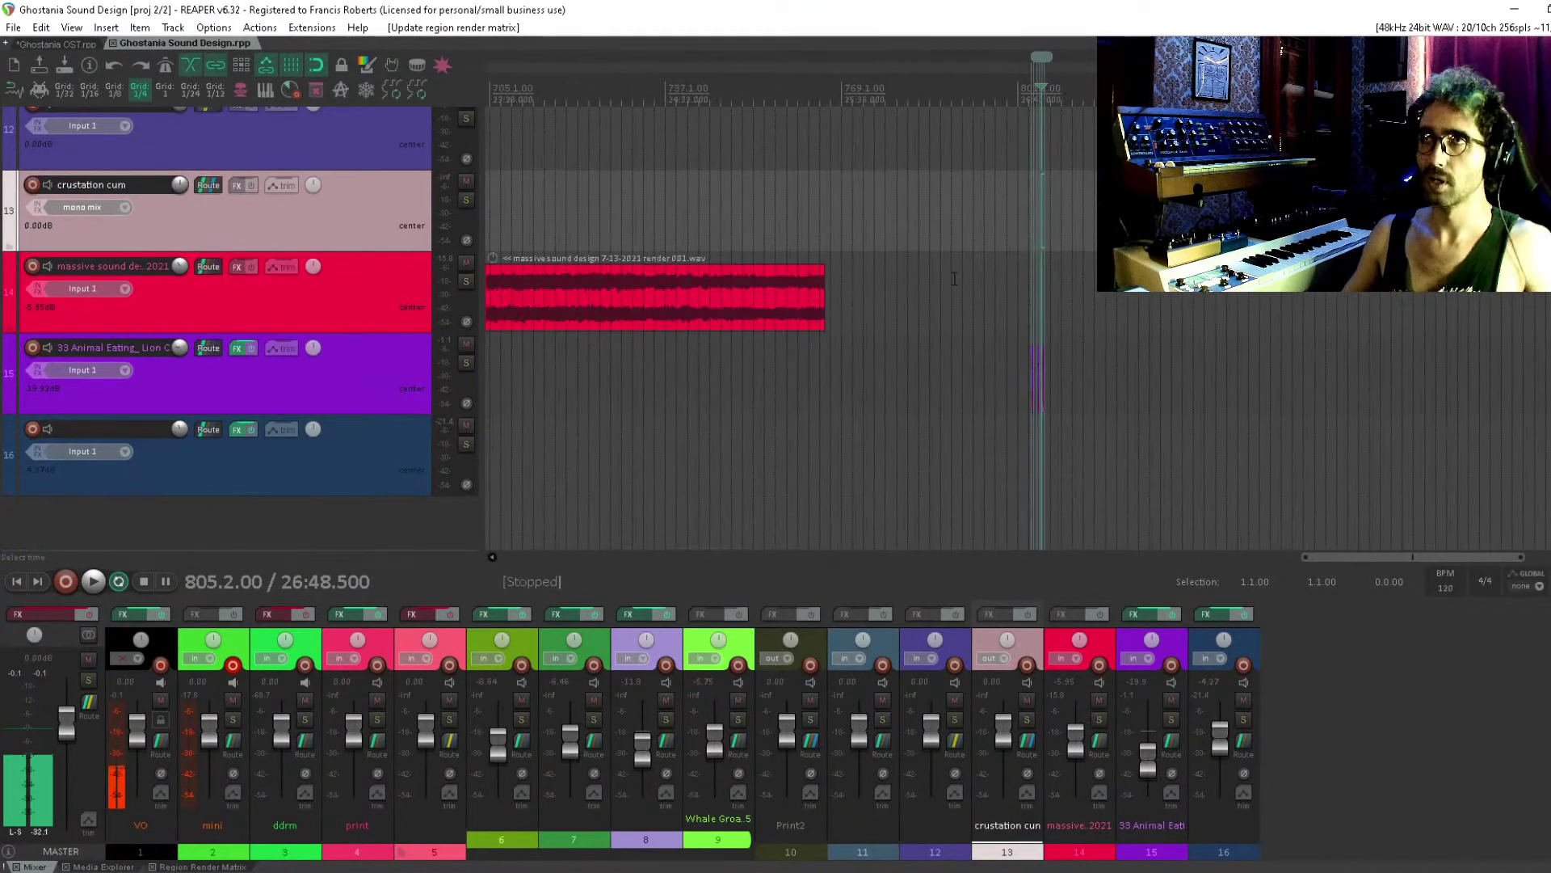
scroll(787, 186, down, 8)
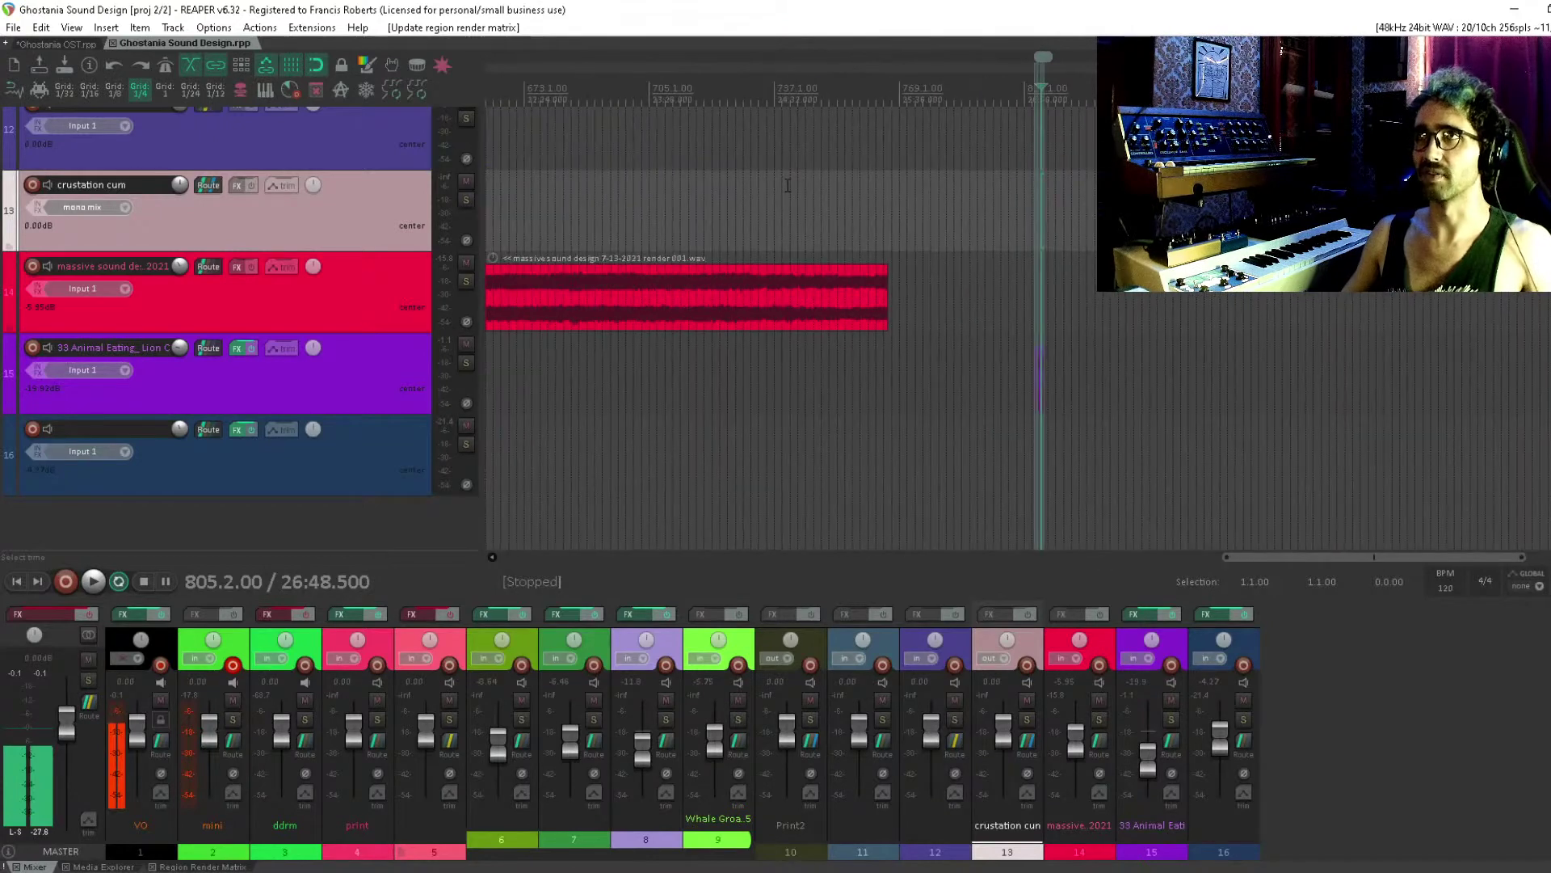
scroll(788, 185, left, 5)
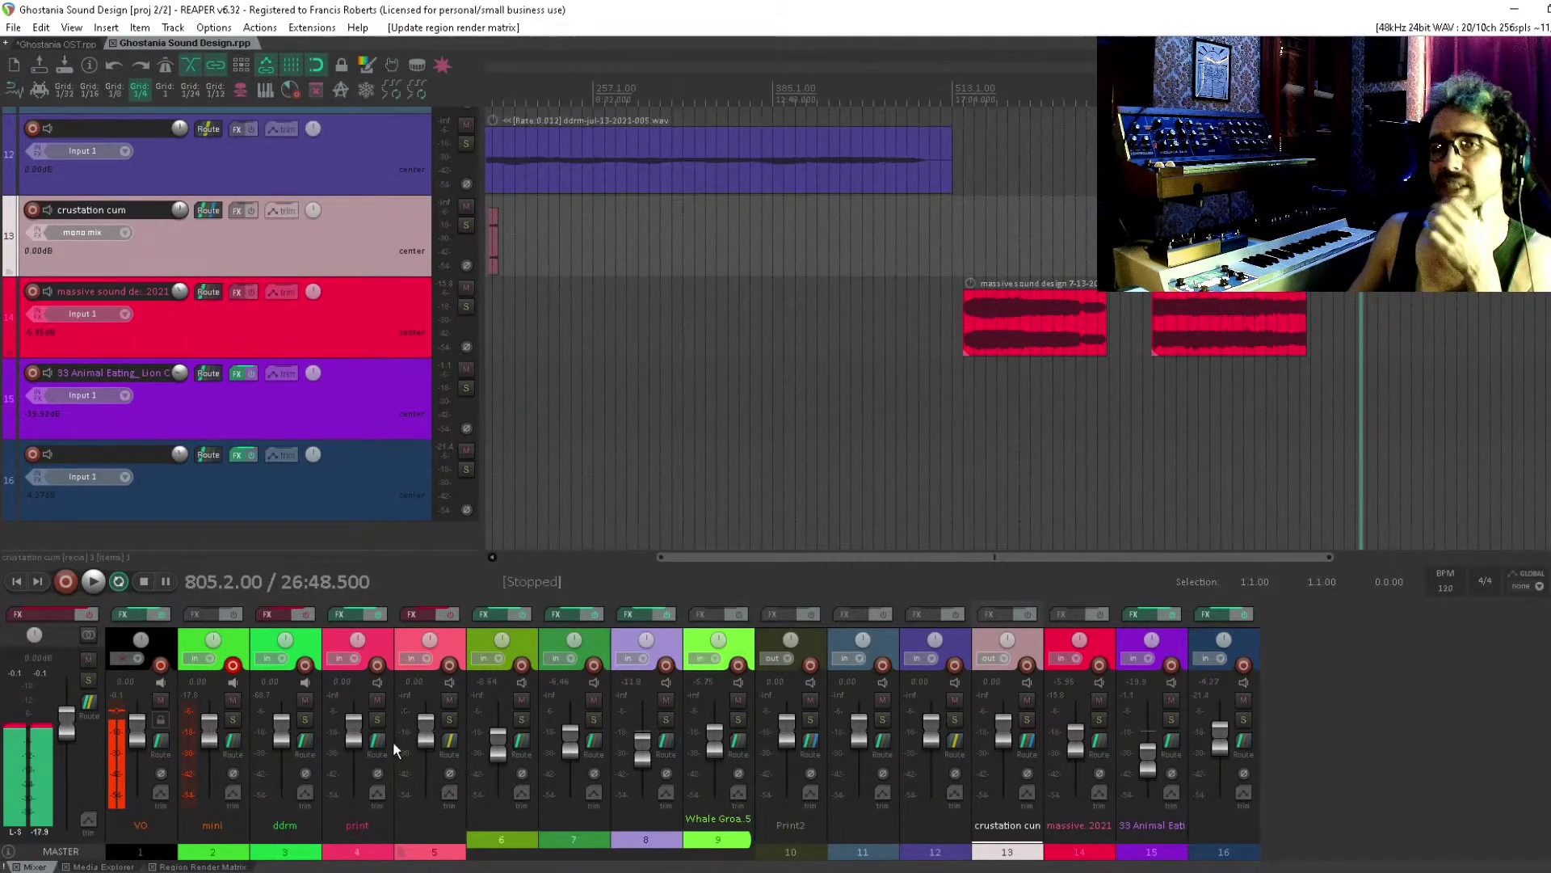
Search the sound effects library for "forest" and open the "Field, Narrow, Small Hills and Forest" impulse response folder
click(98, 866)
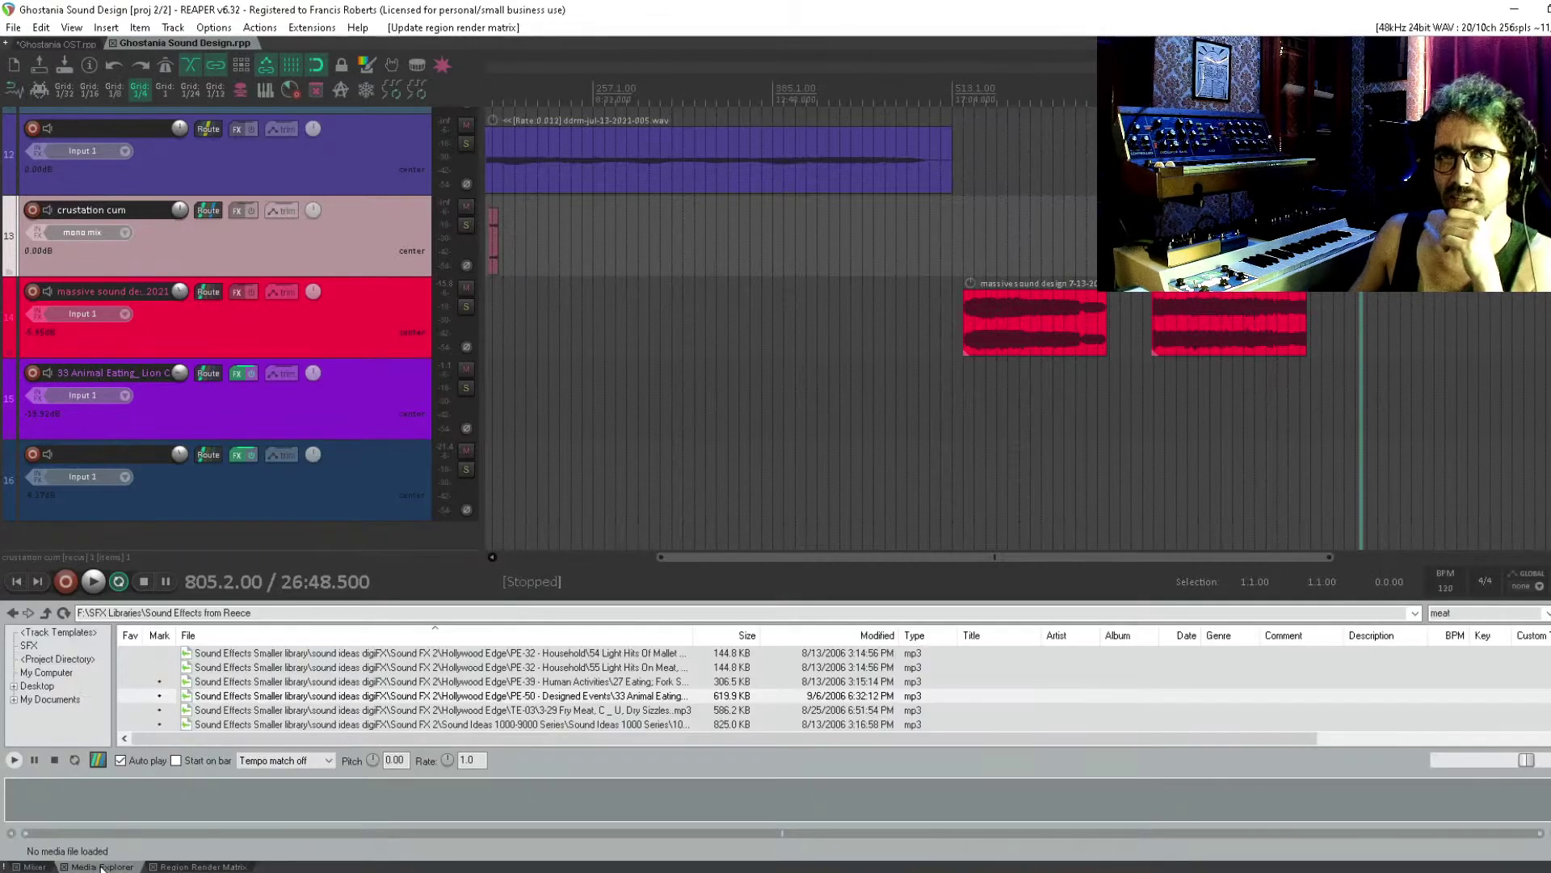
double_click(1461, 614)
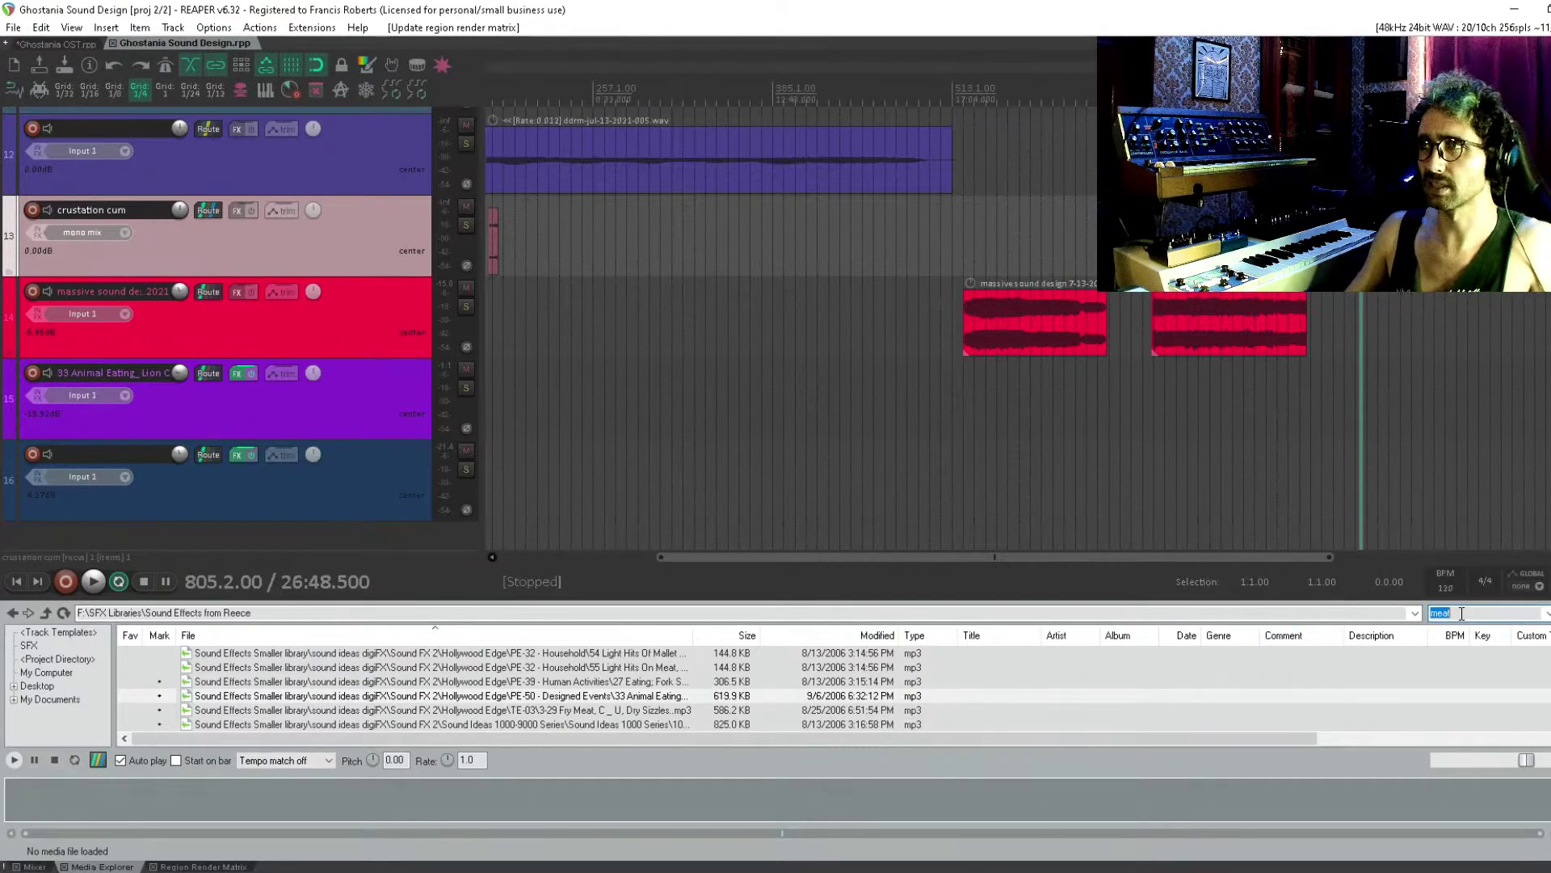
text(fores)
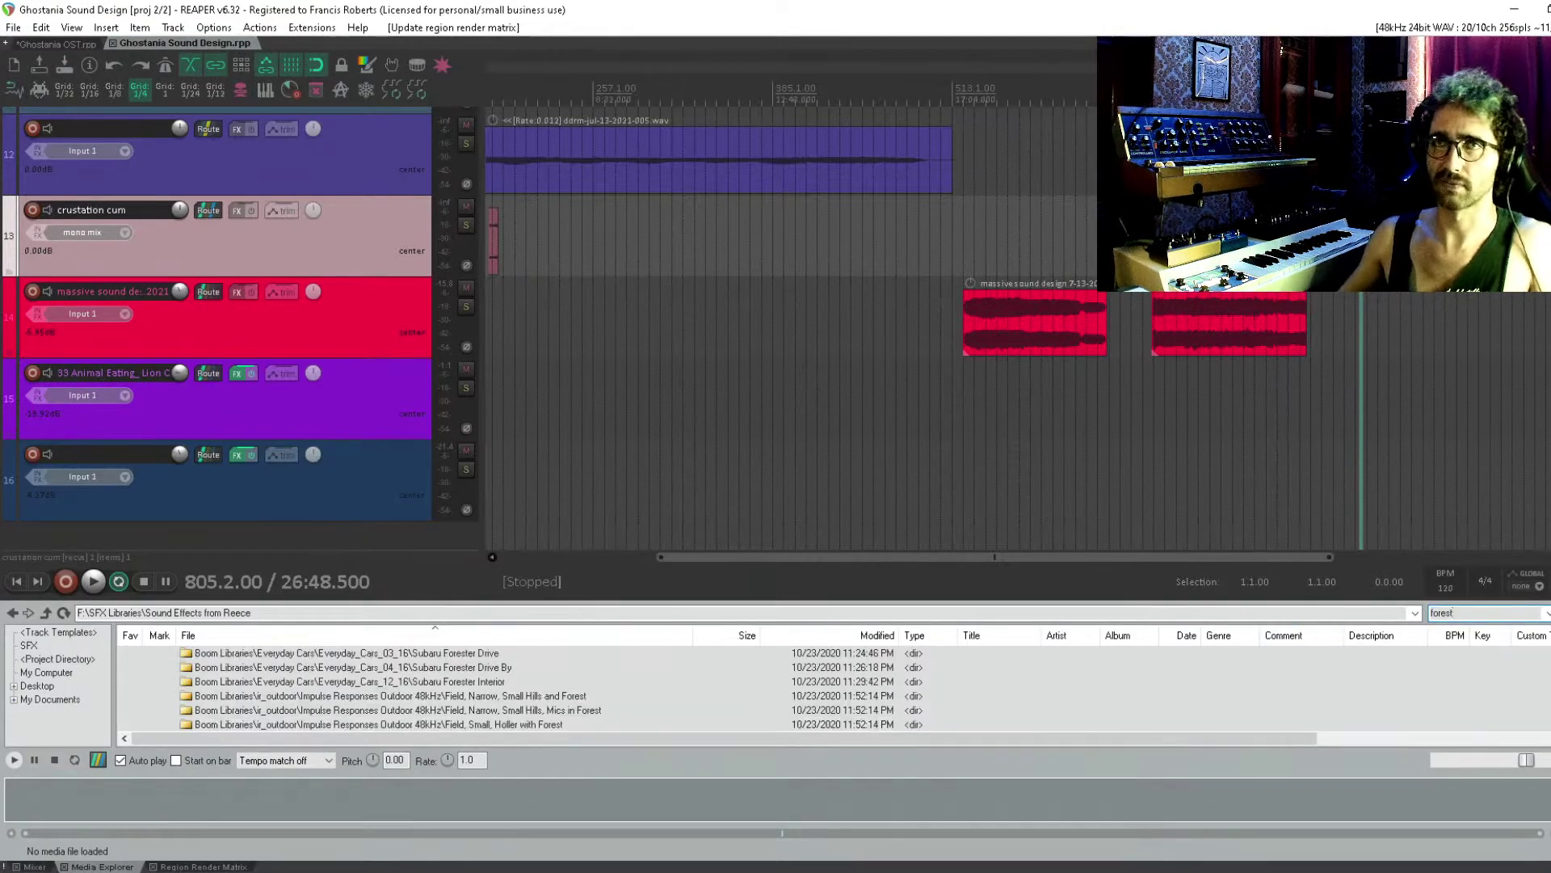
double_click(554, 698)
Audition the 30m and 50m "Field, Narrow, Small Hills and Forest" impulse response files
click(318, 650)
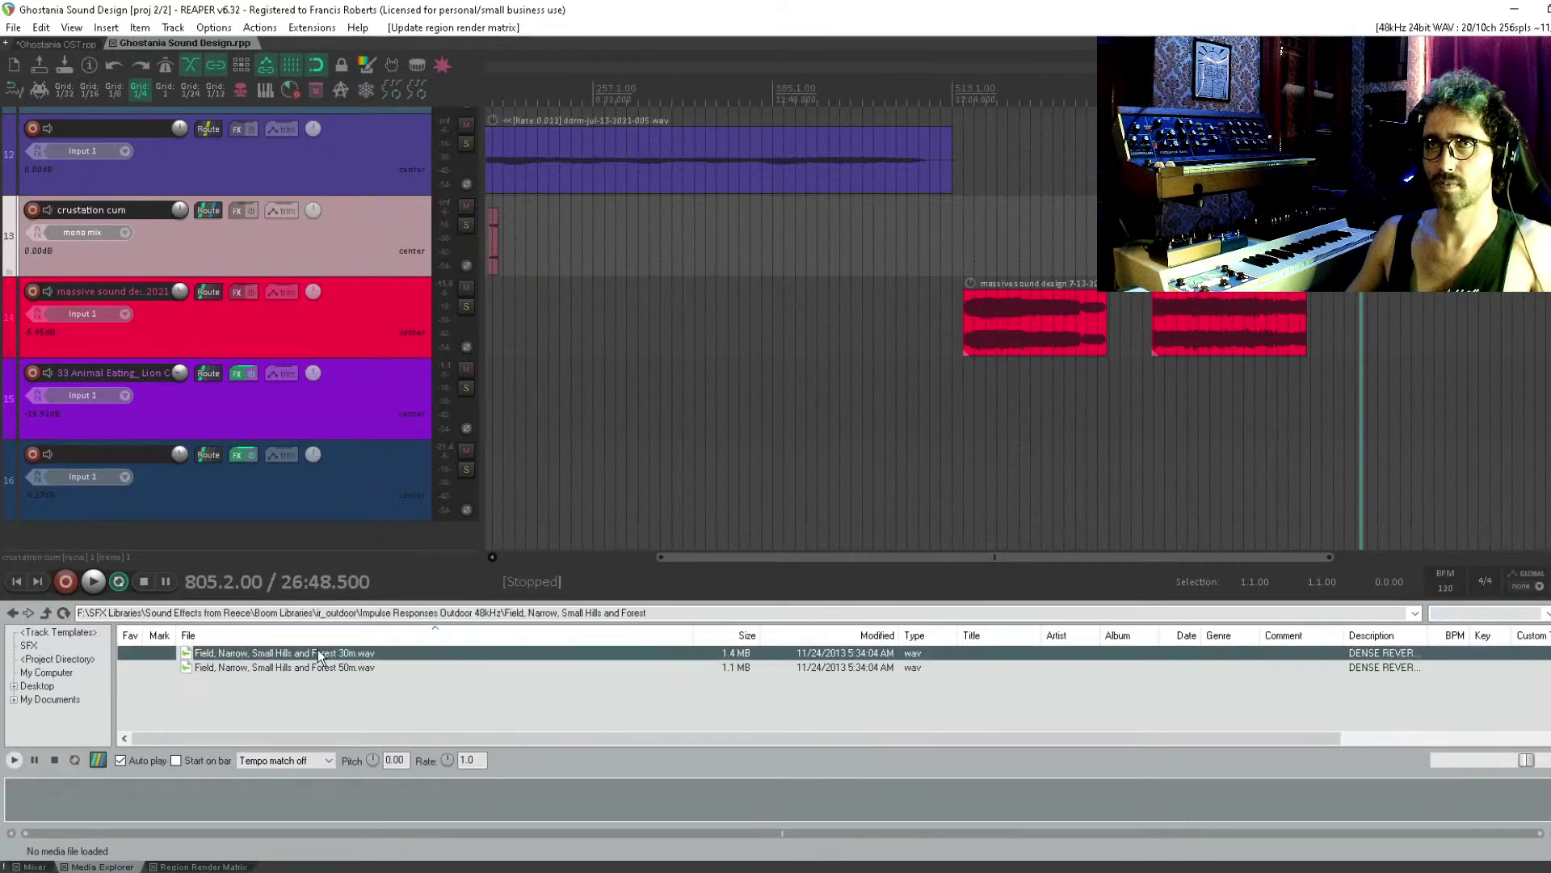
click(322, 667)
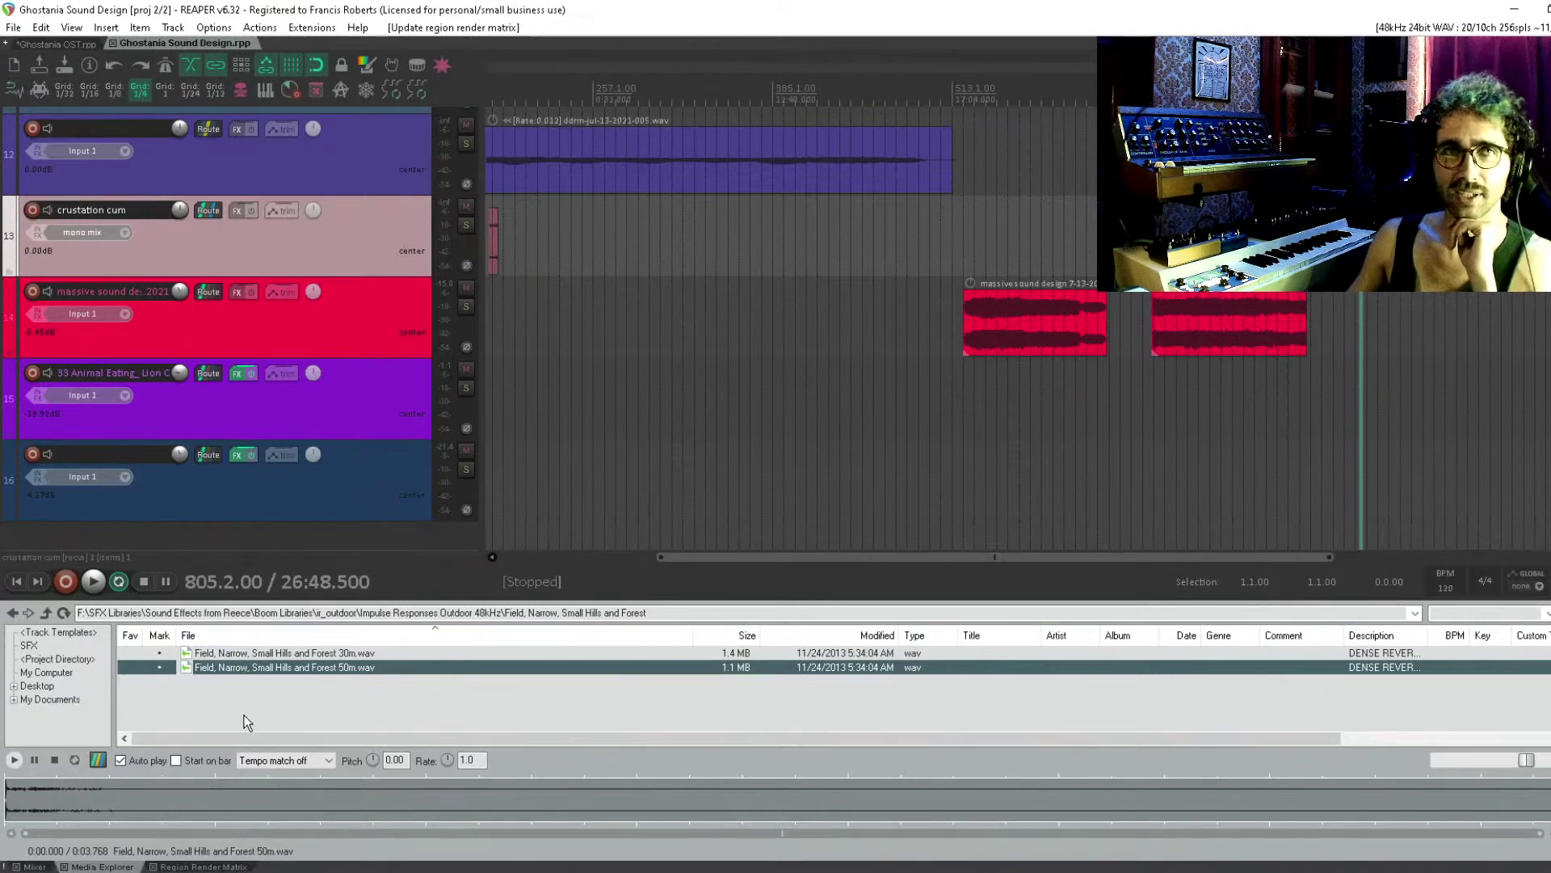
click(285, 655)
click(291, 667)
click(294, 657)
click(291, 686)
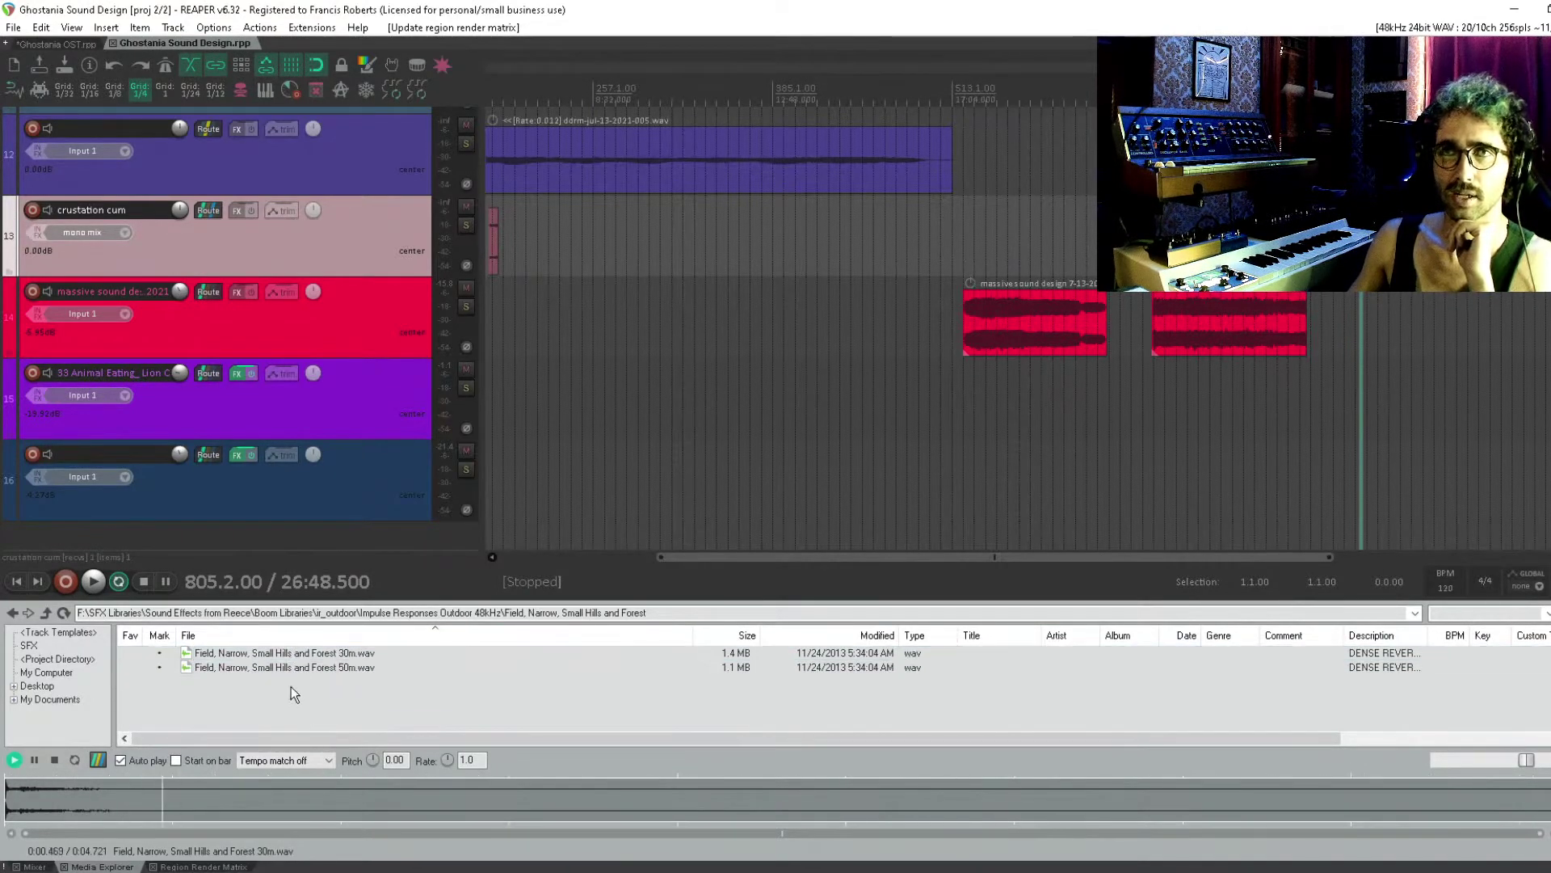
Look over the whole arrangement timeline and return to the clips in regions hit1 to hit3
scroll(326, 457, down, 1)
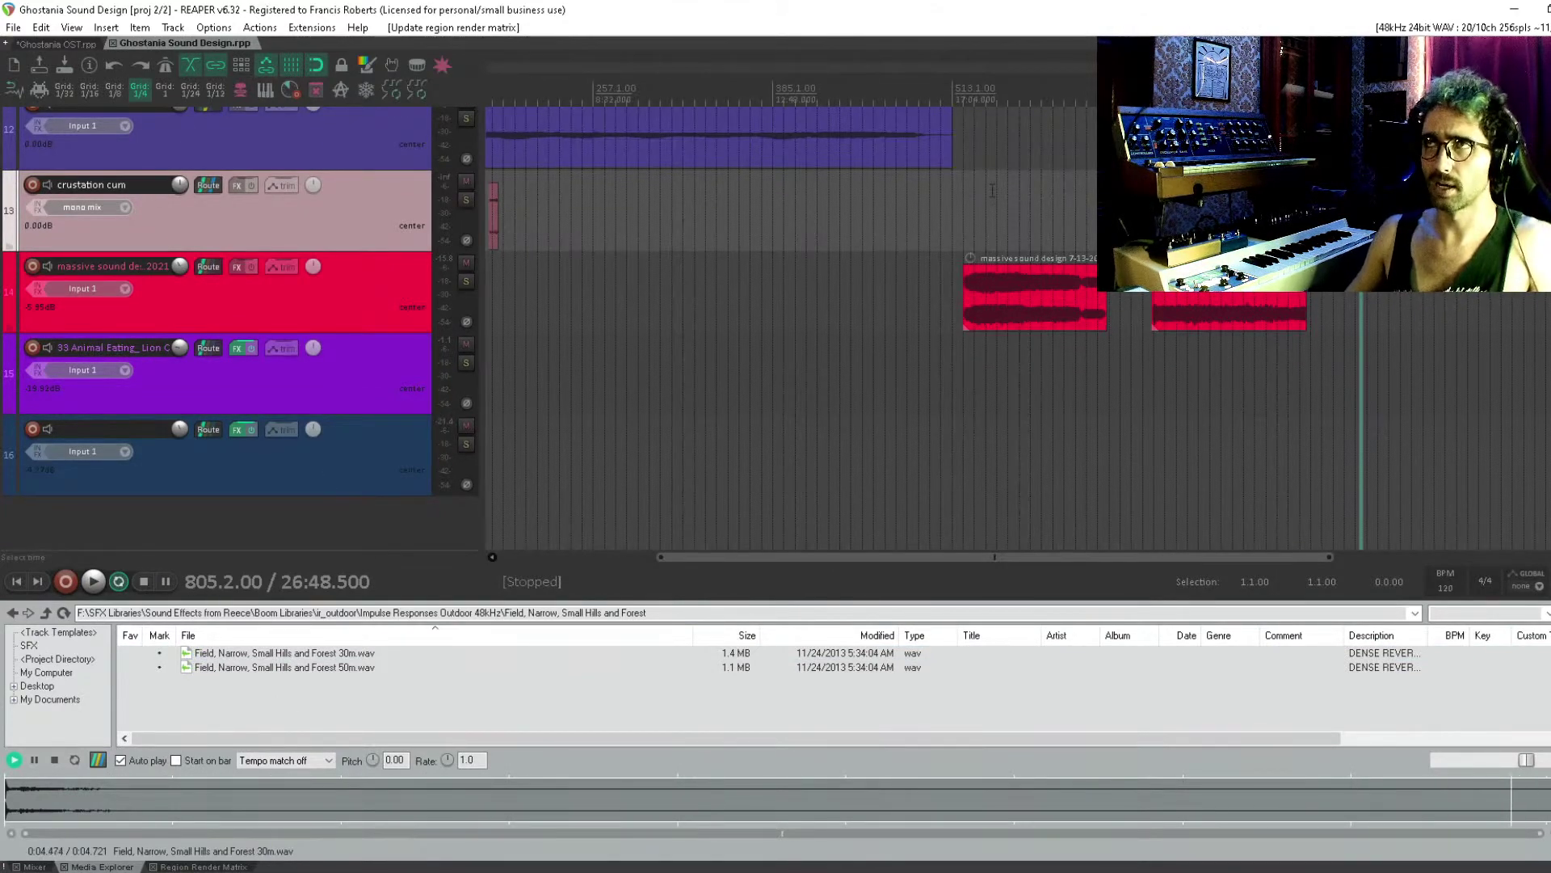
drag(1007, 316, 987, 331)
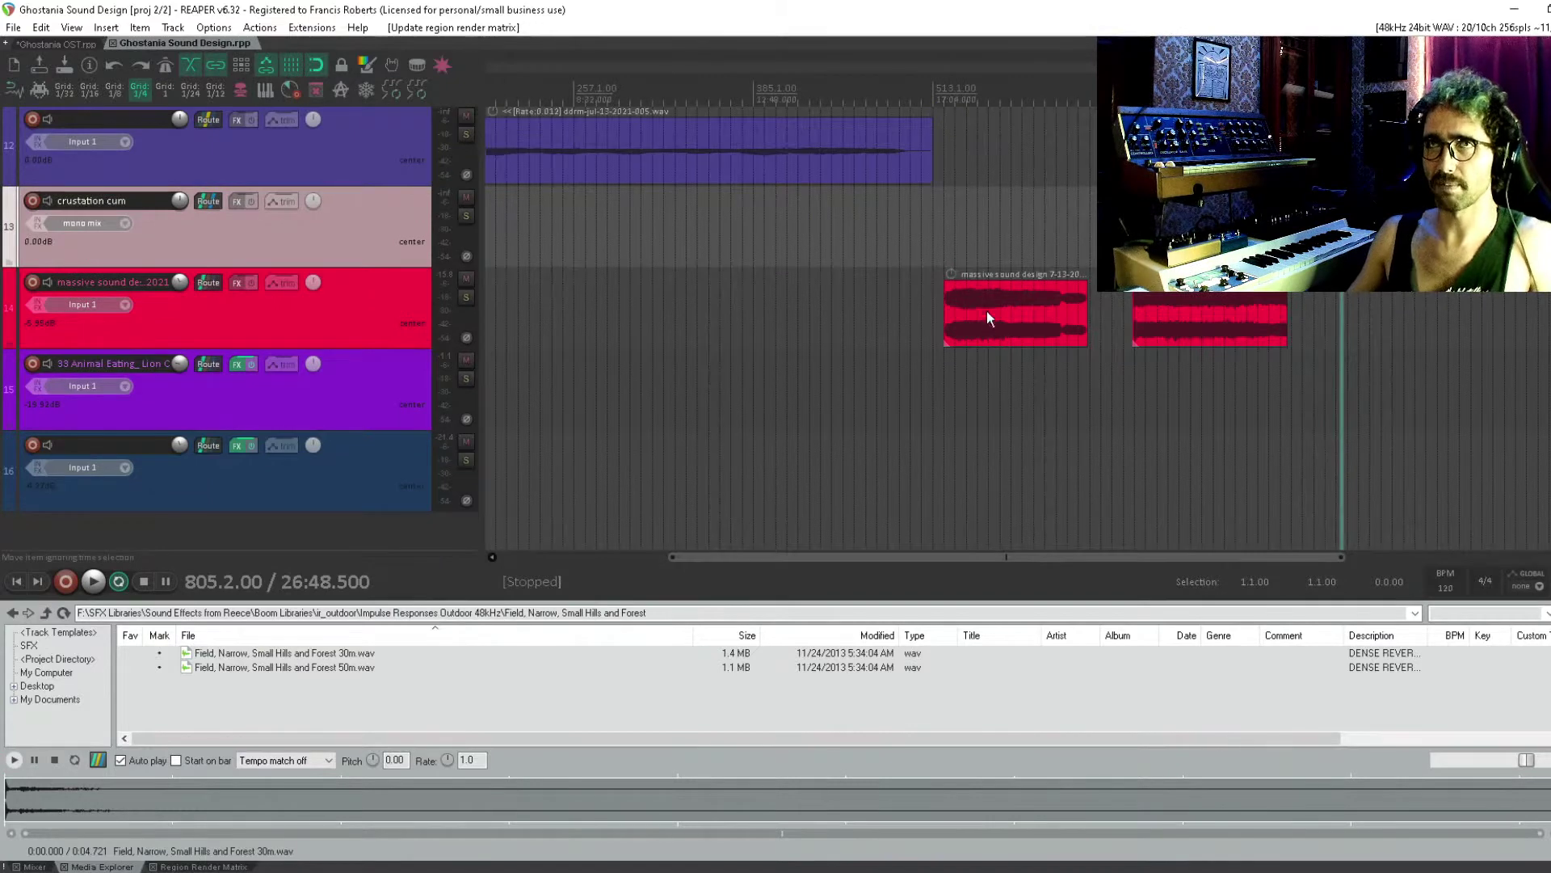
scroll(981, 323, down, 4)
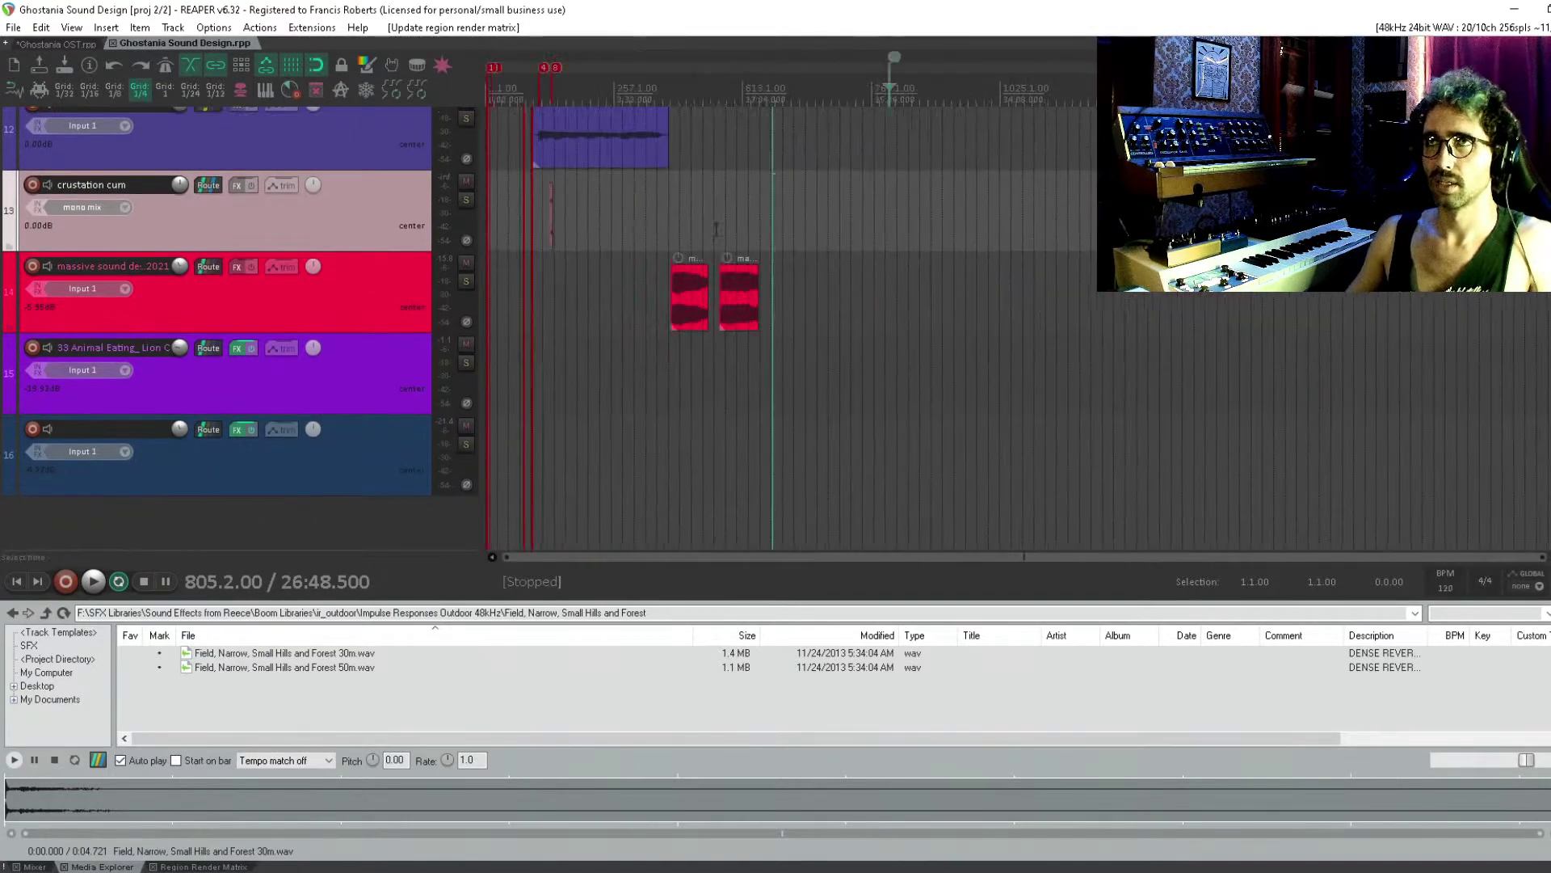
drag(982, 323, 1080, 272)
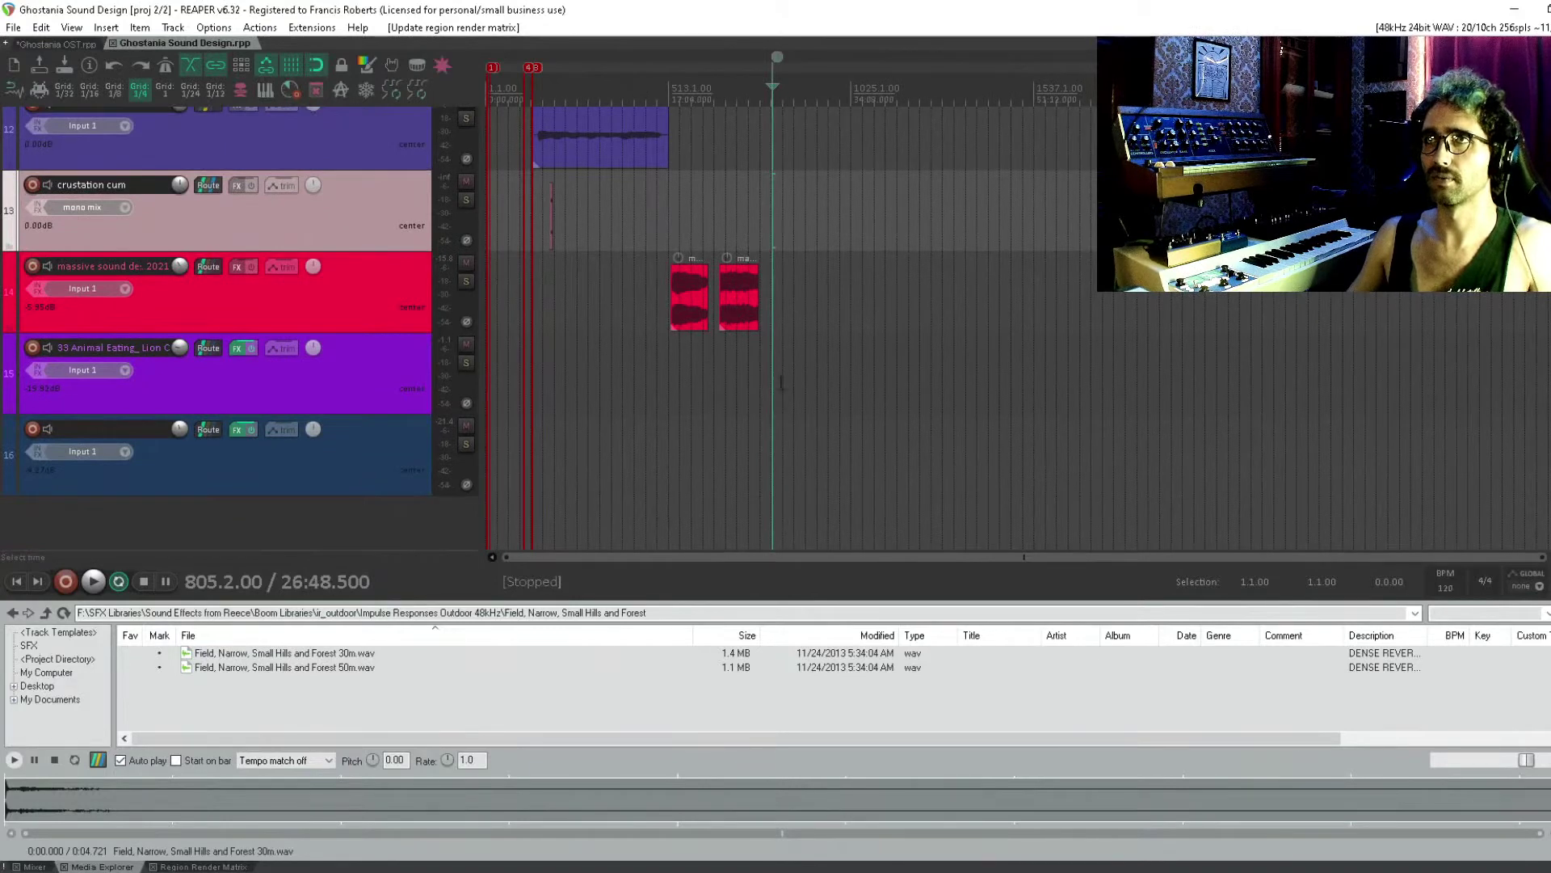
scroll(781, 384, up, 6)
drag(911, 458, 918, 457)
scroll(918, 458, up, 5)
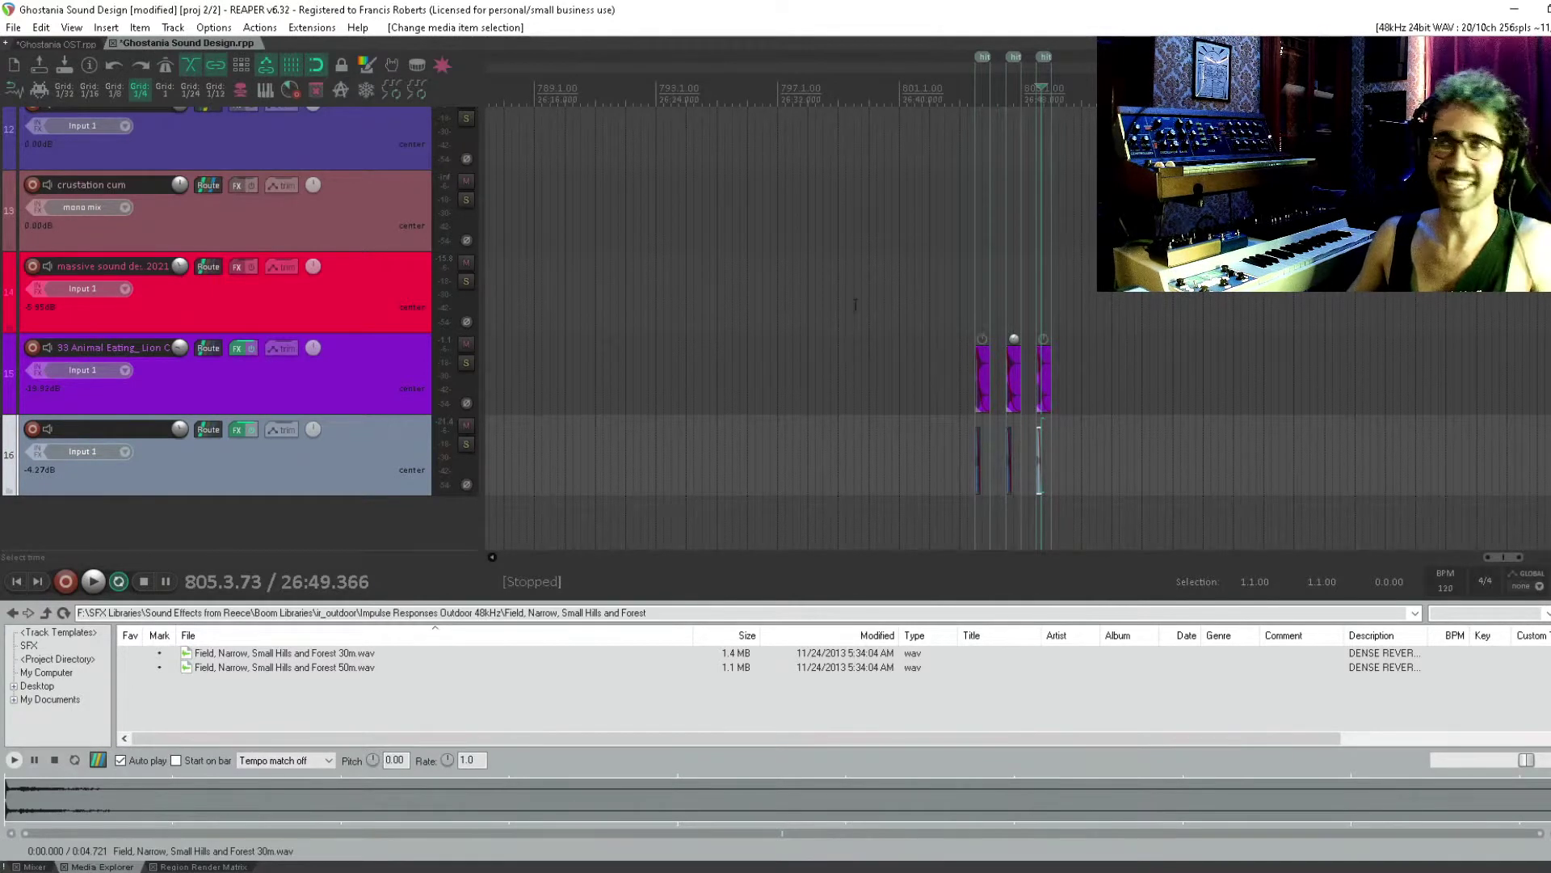
scroll(855, 305, up, 4)
click(809, 278)
drag(912, 296, 759, 241)
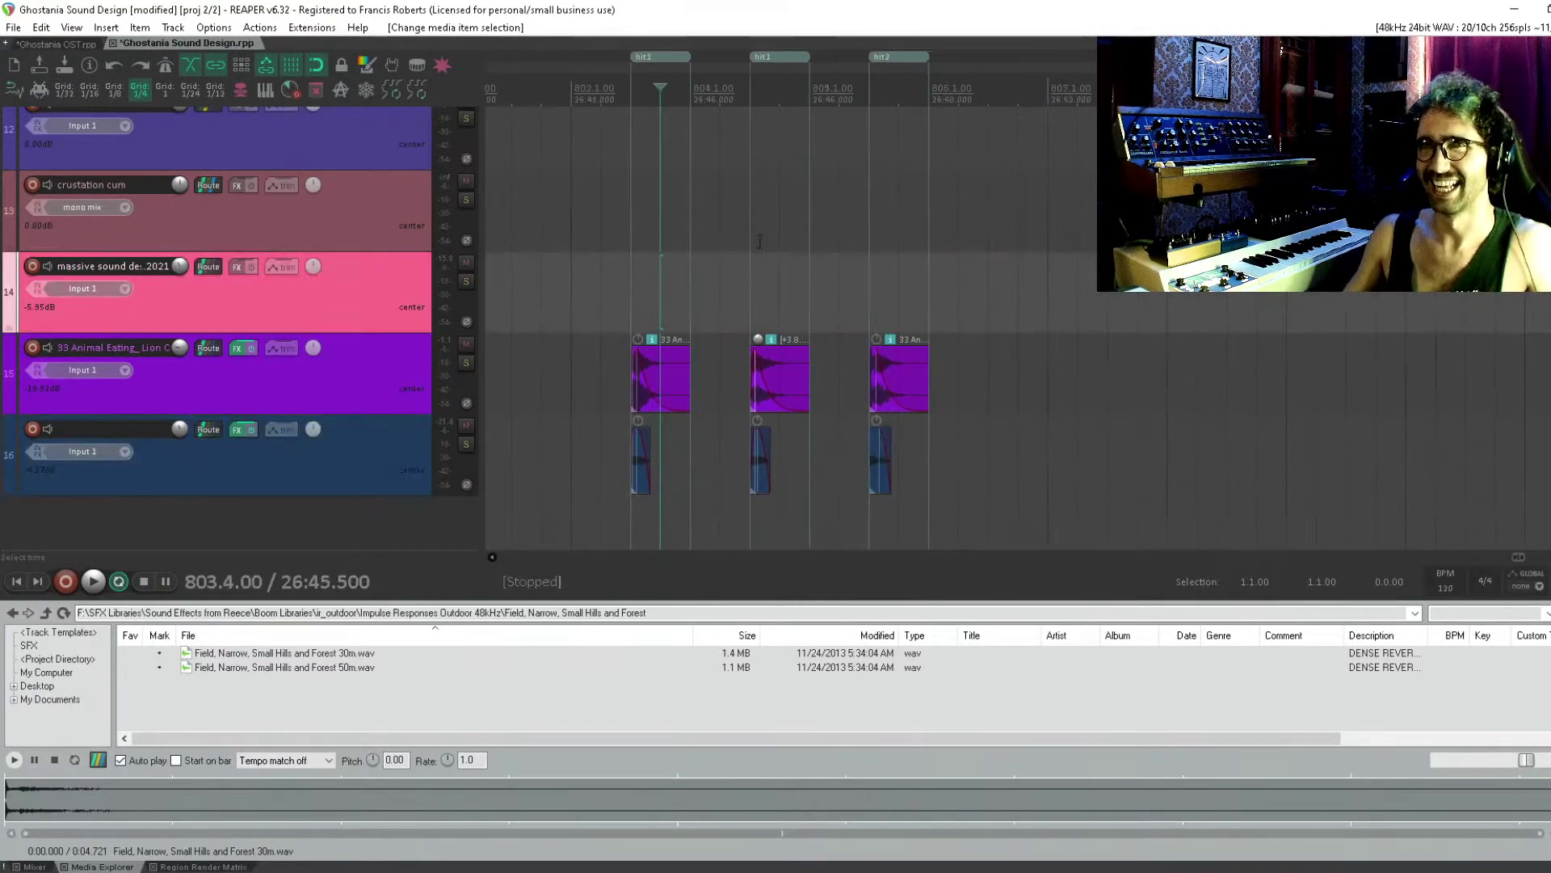
Create a folder track above the lion-chewing track, nest the lion and synth burst tracks in it, and give all three one magenta colour
double_click(284, 511)
drag(334, 515, 352, 307)
click(339, 428)
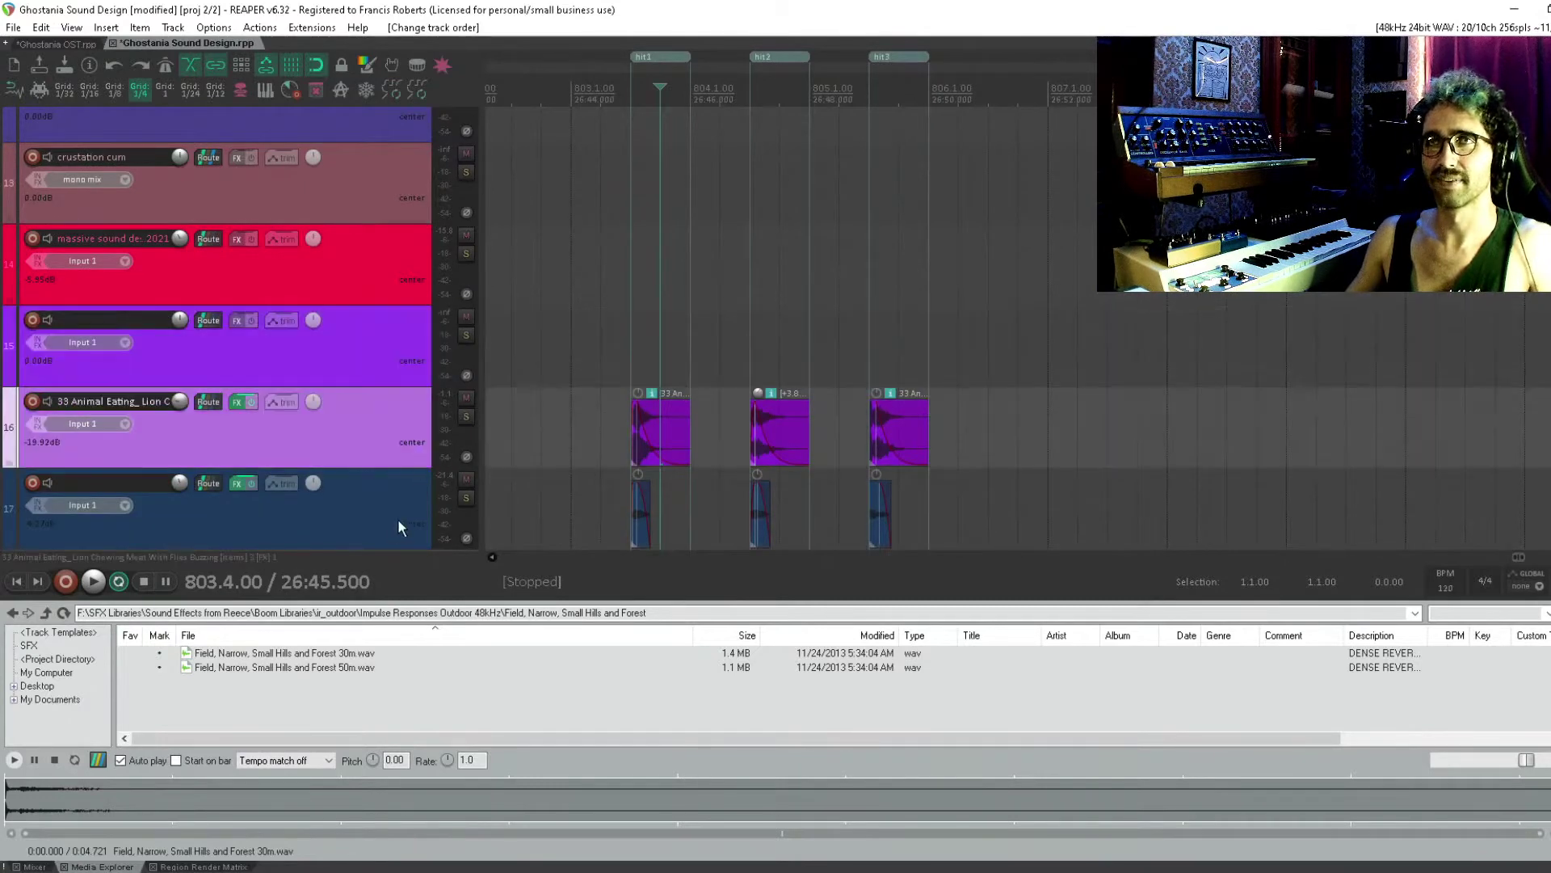
shift+click(397, 517)
drag(391, 389, 395, 346)
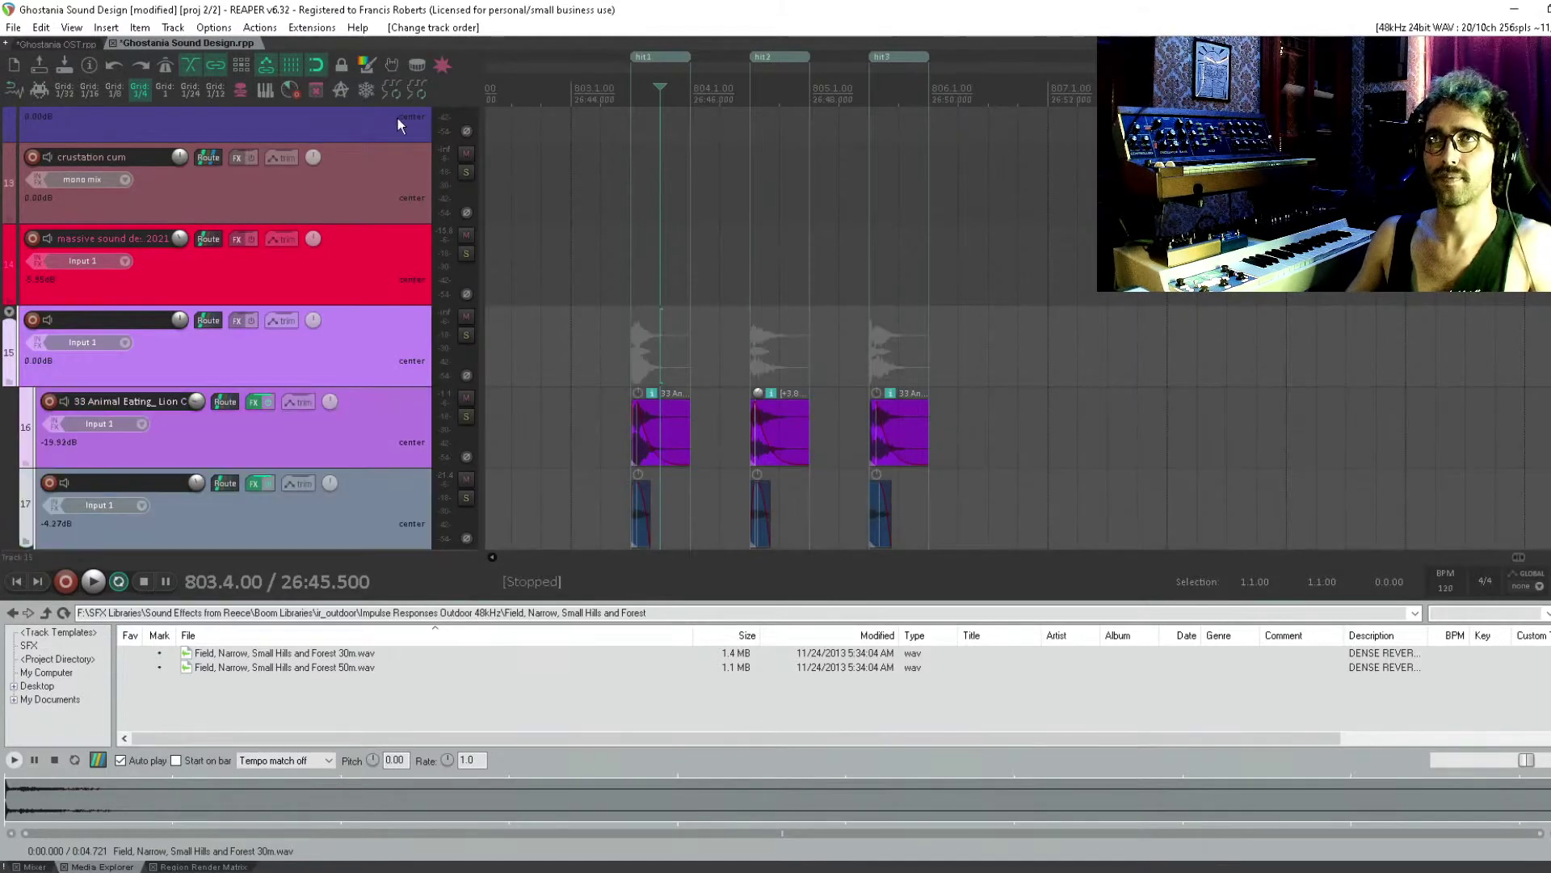
click(368, 65)
Add ReaVerb to the new folder track and try to load "Field, Narrow, Small Hills and Forest 30m.wav" straight from the media browser
click(396, 359)
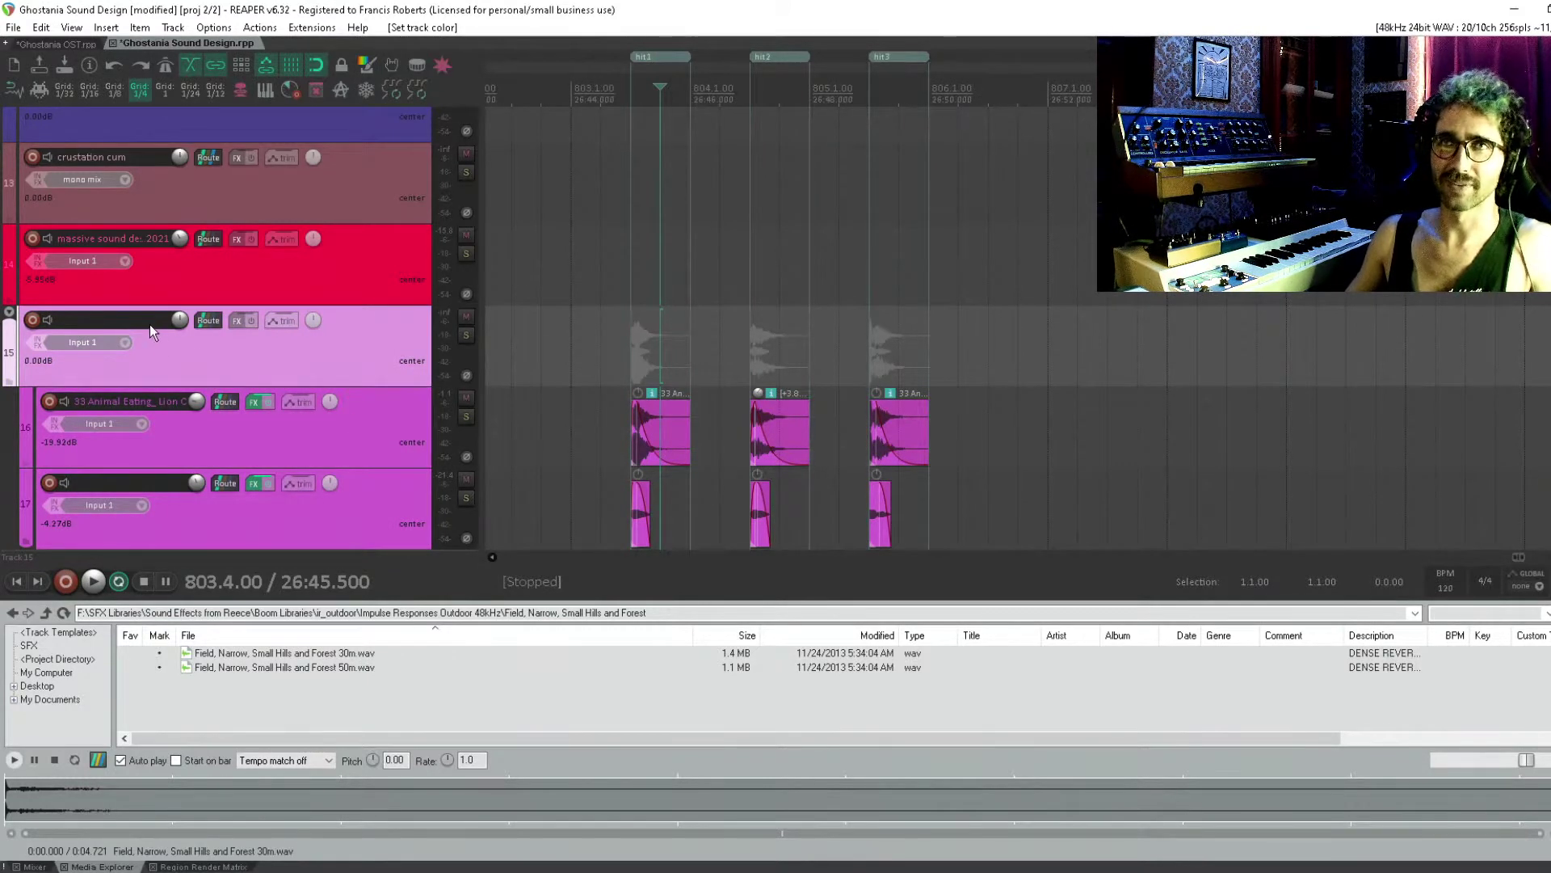
click(236, 321)
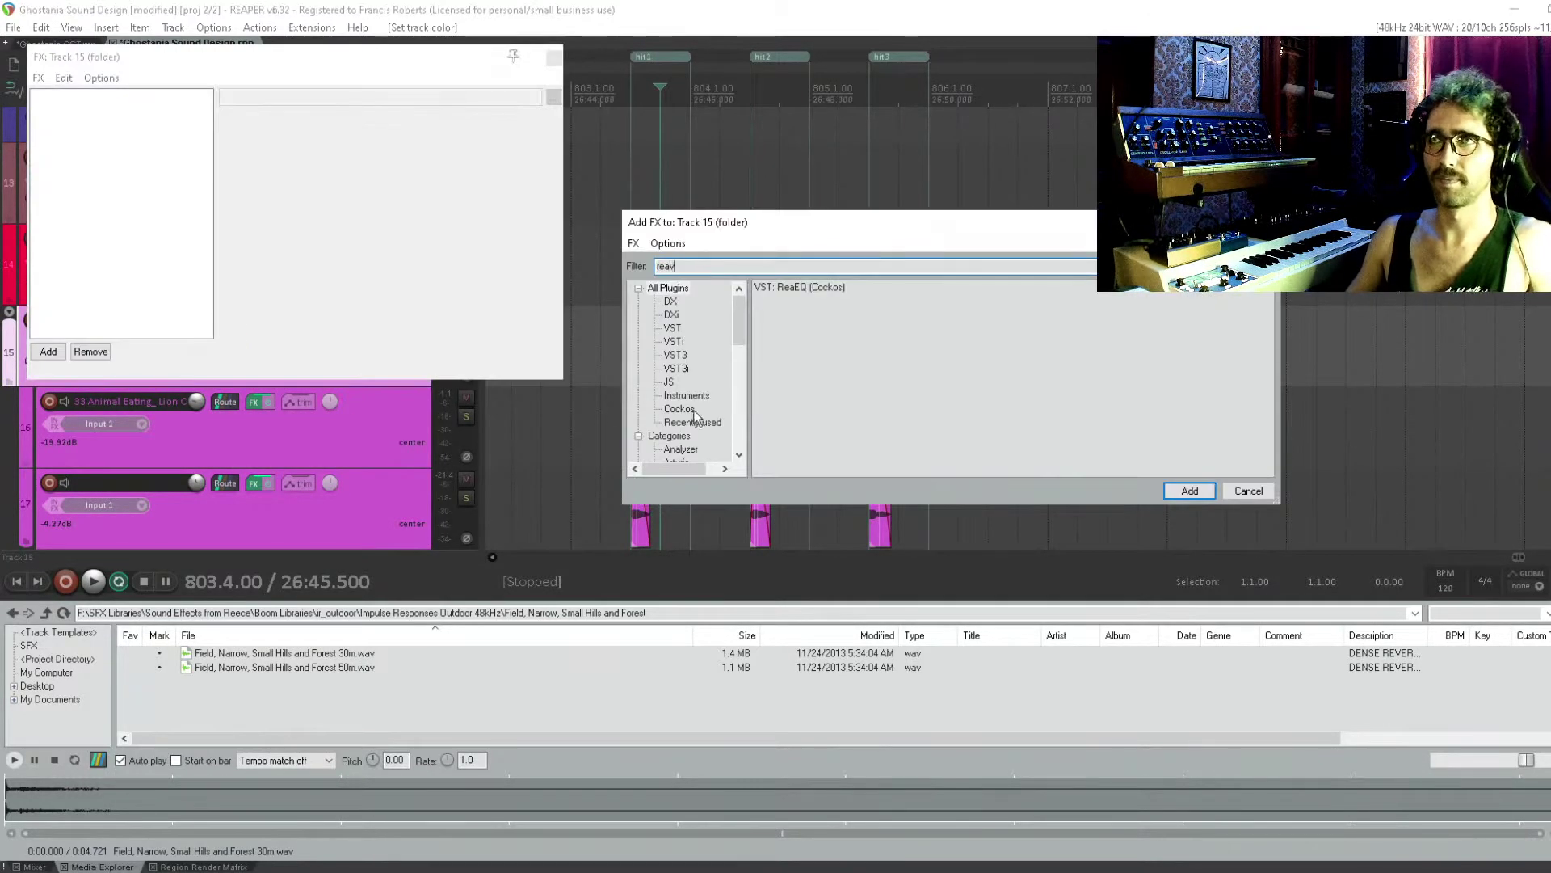
double_click(816, 289)
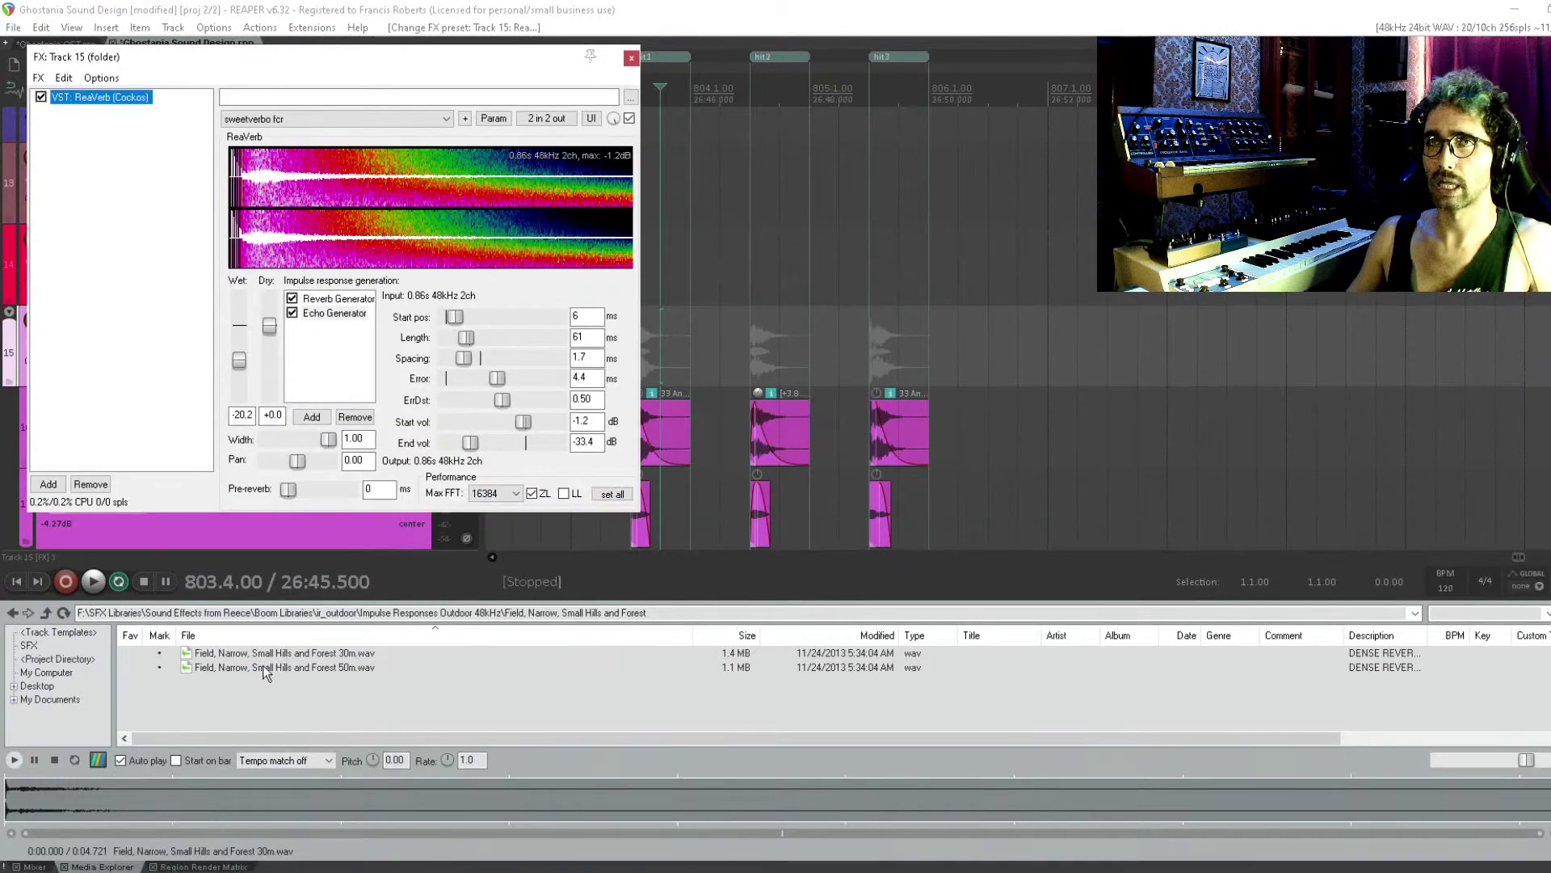
drag(260, 655, 329, 184)
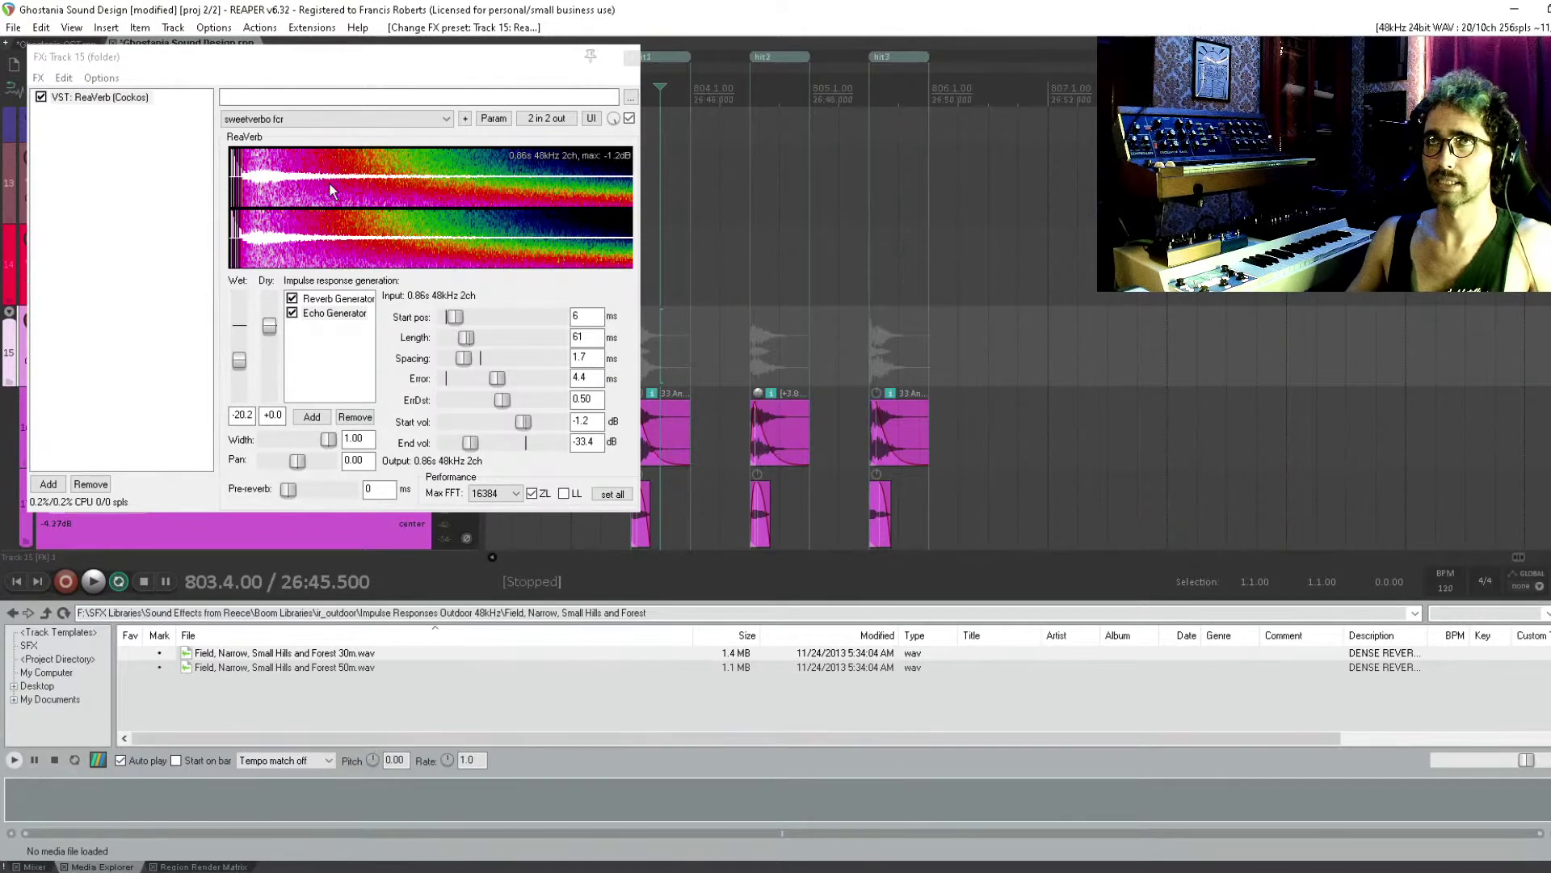
drag(339, 57, 613, 75)
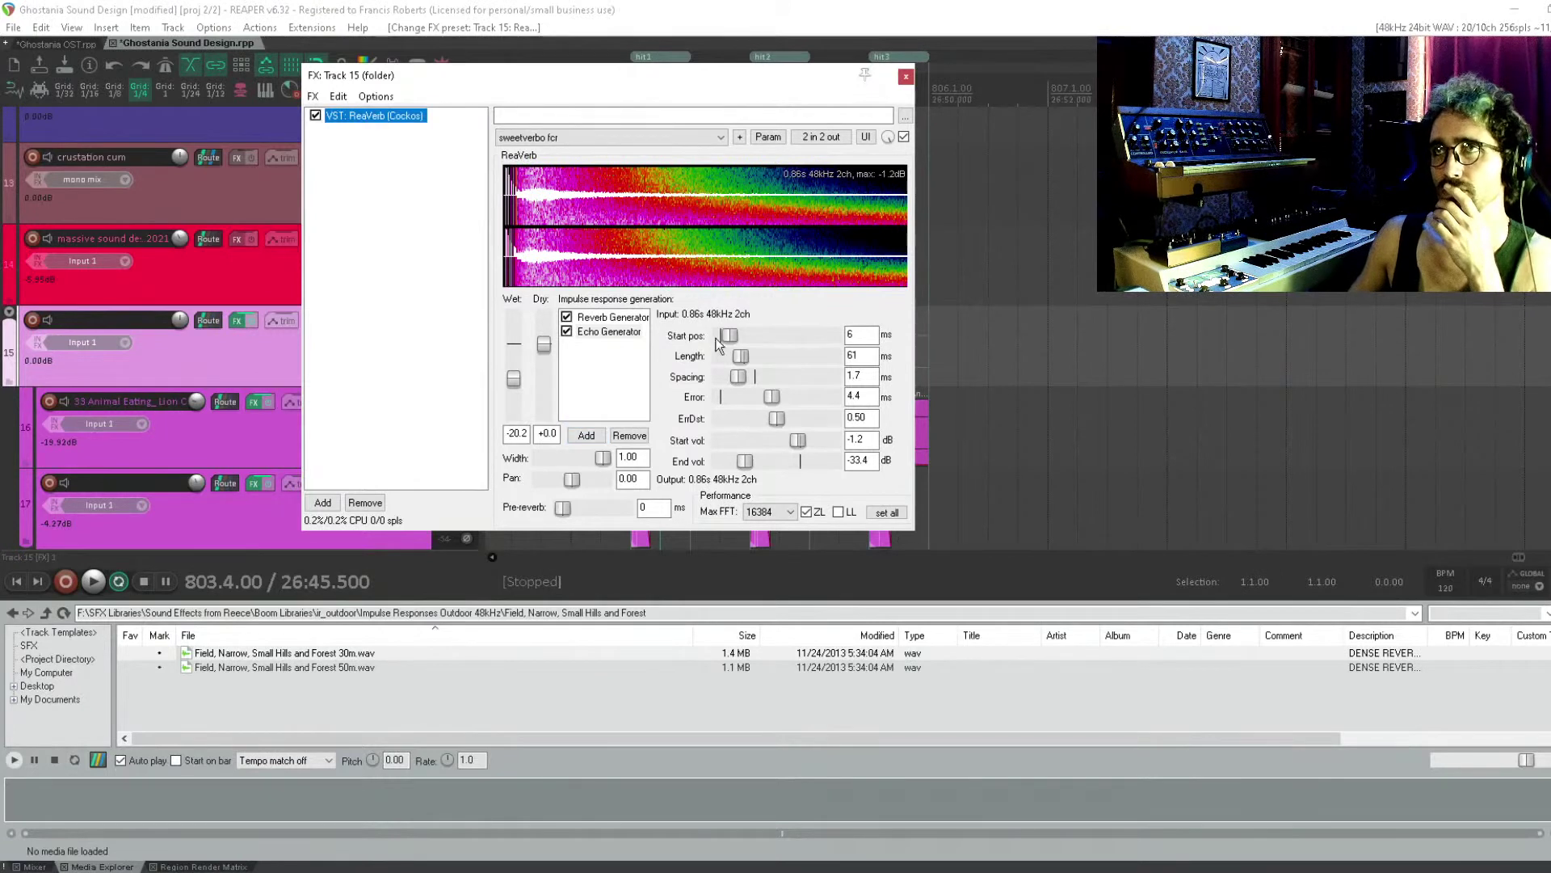
Inspect ReaVerb's Reverb Generator and Echo Generator modules, and reset the plug-in so its impulse response list is empty
click(618, 320)
click(618, 332)
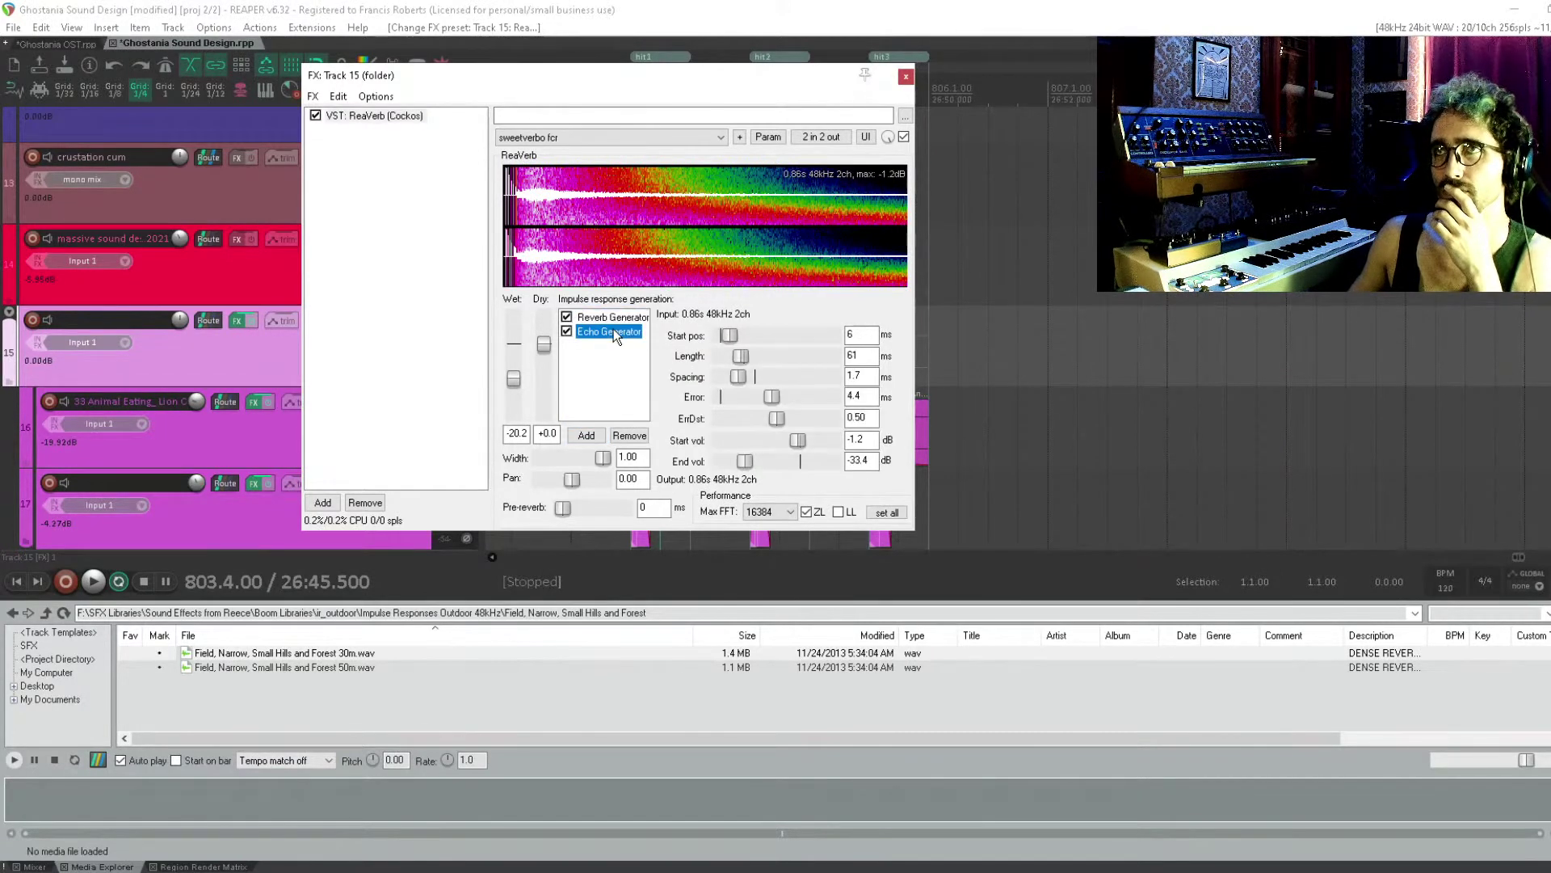
click(635, 318)
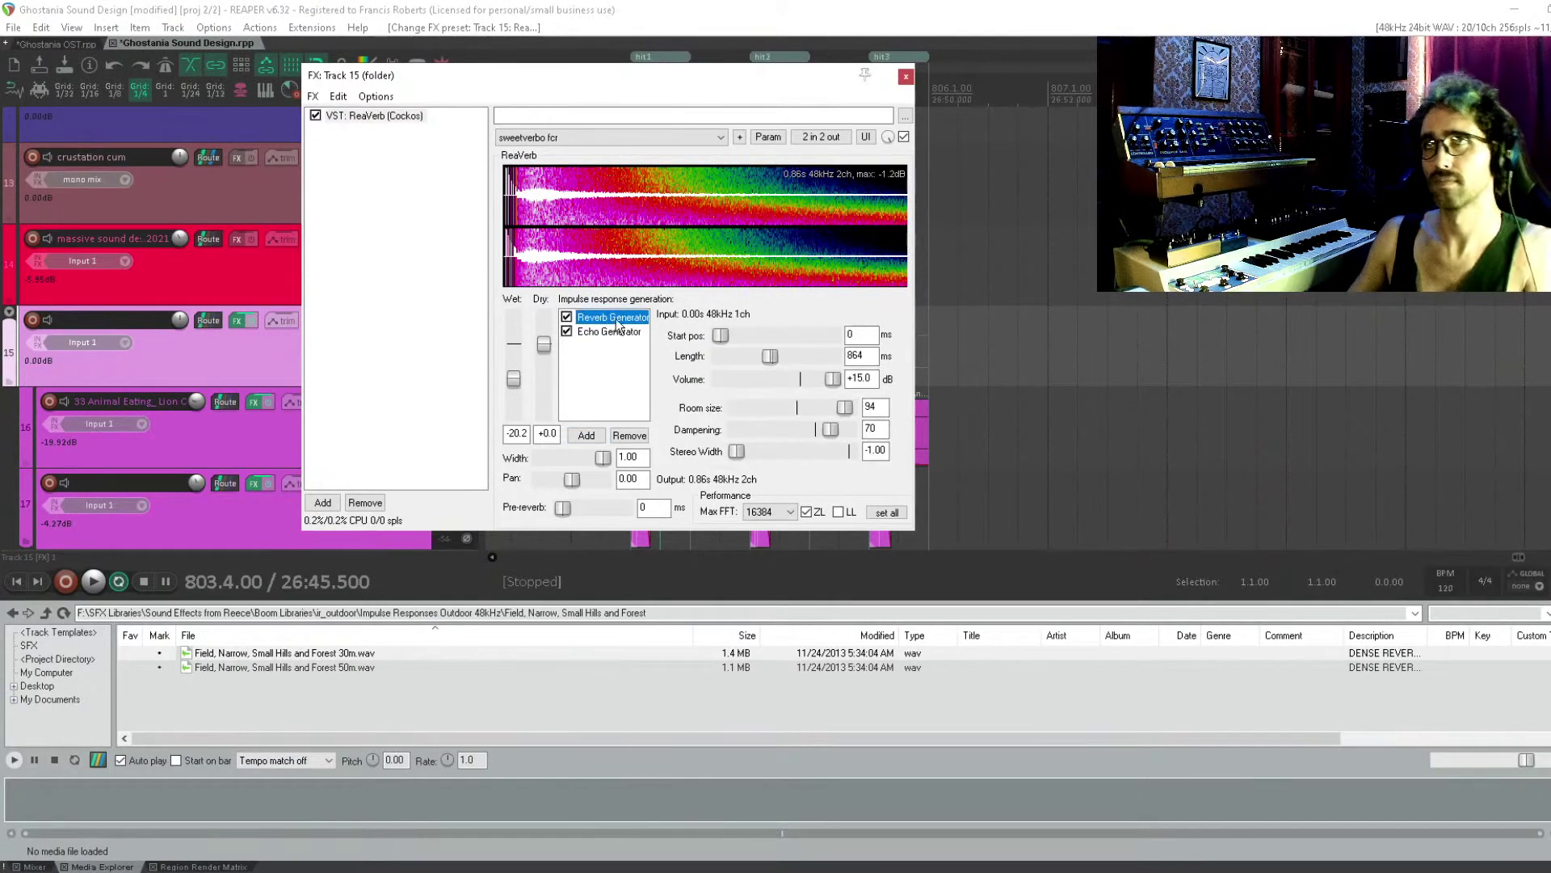
click(606, 332)
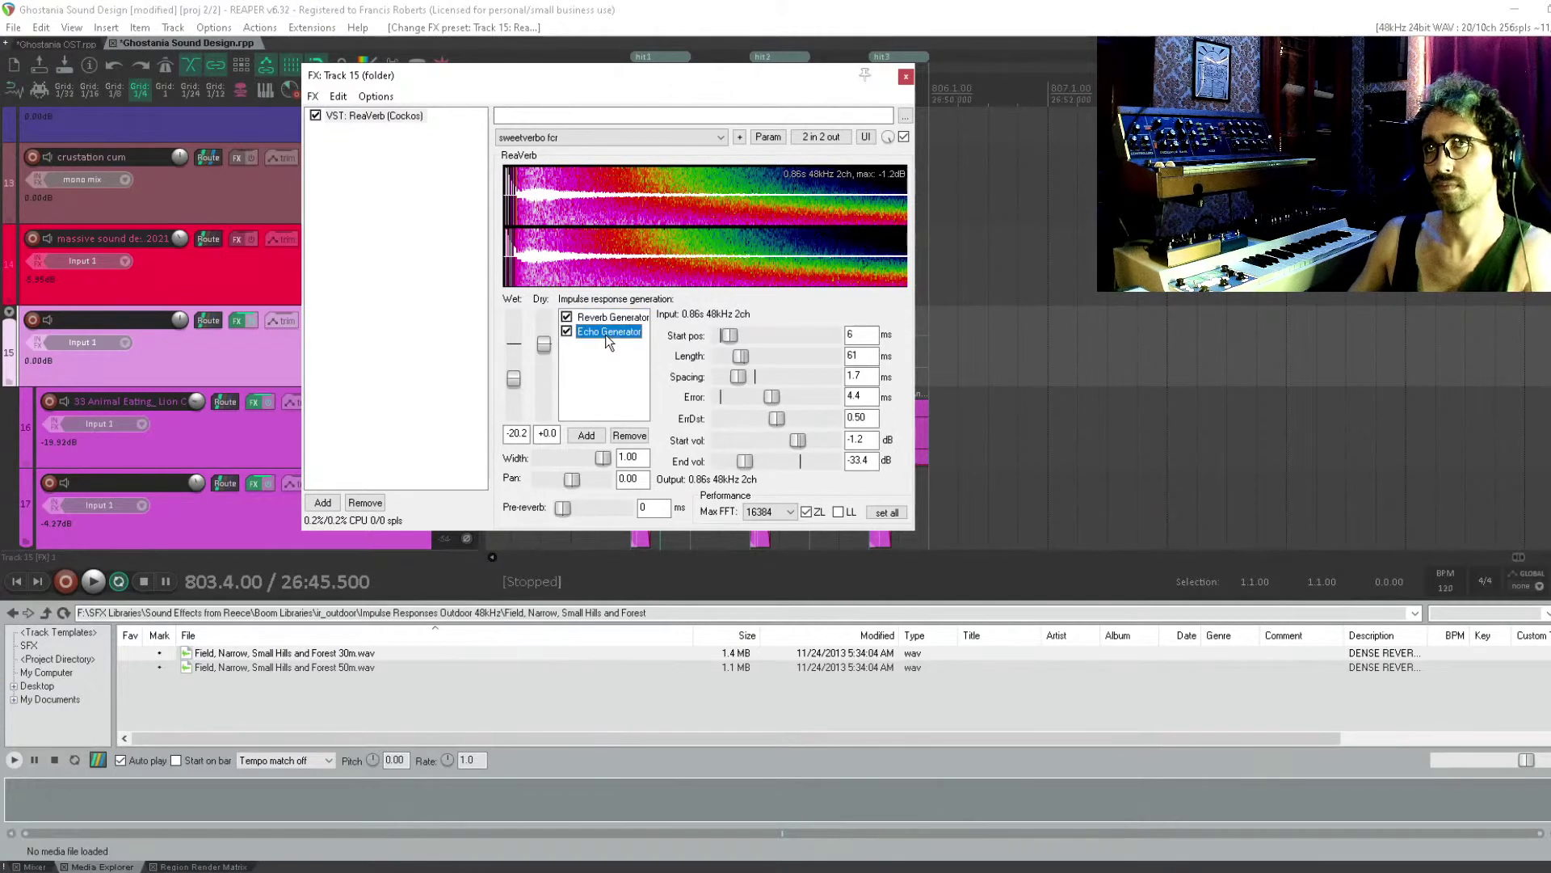
click(593, 139)
click(577, 173)
click(598, 361)
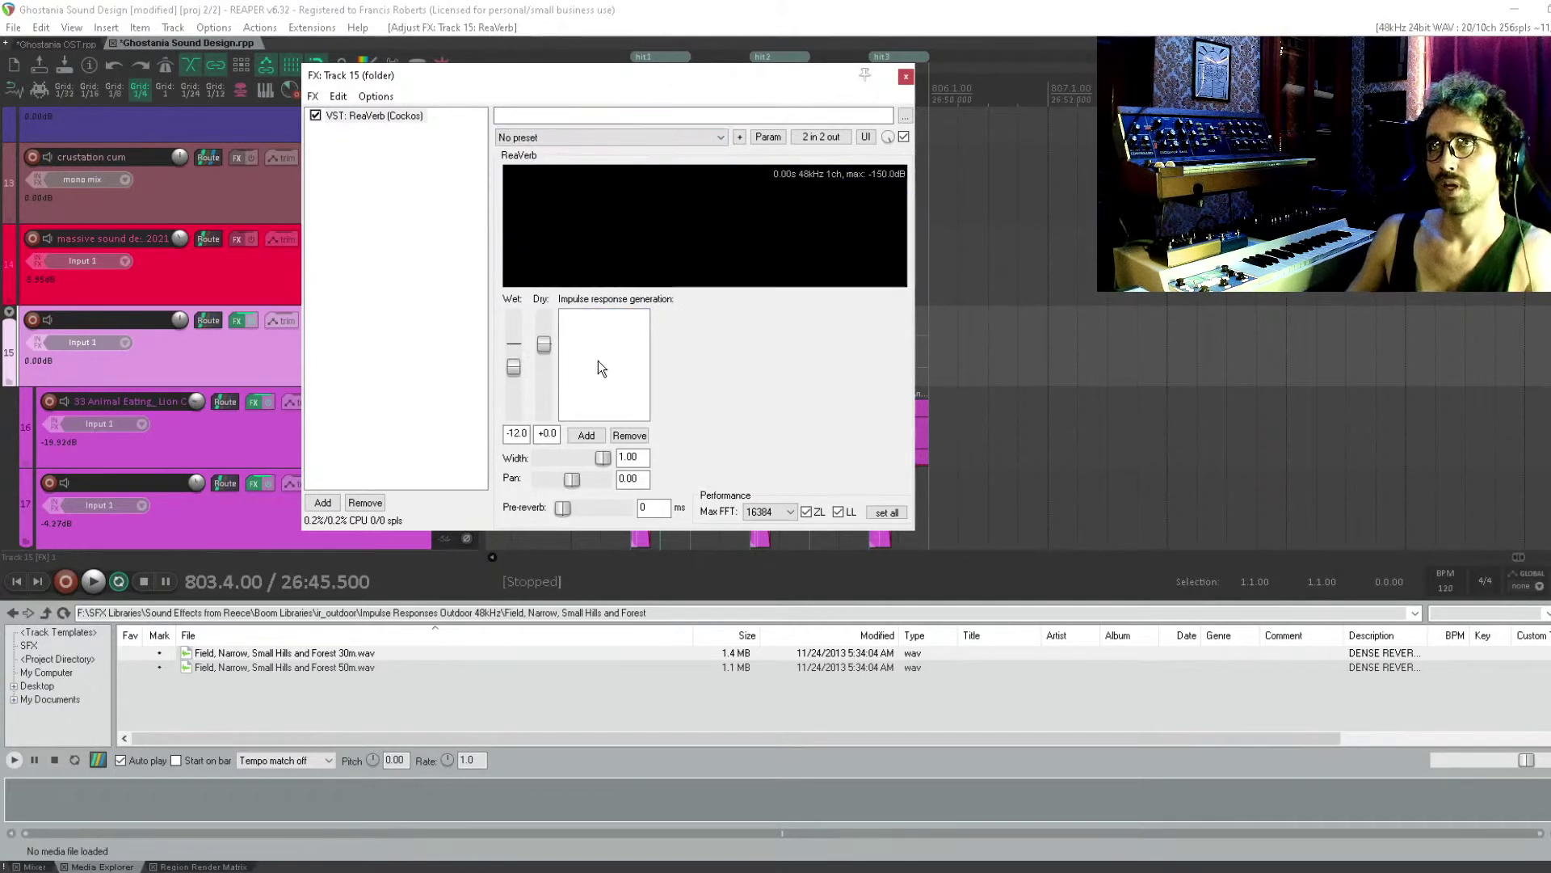
Show "Field, Narrow, Small Hills and Forest 30m.wav" in the file explorer and try to load it into ReaVerb from there
click(586, 435)
click(594, 402)
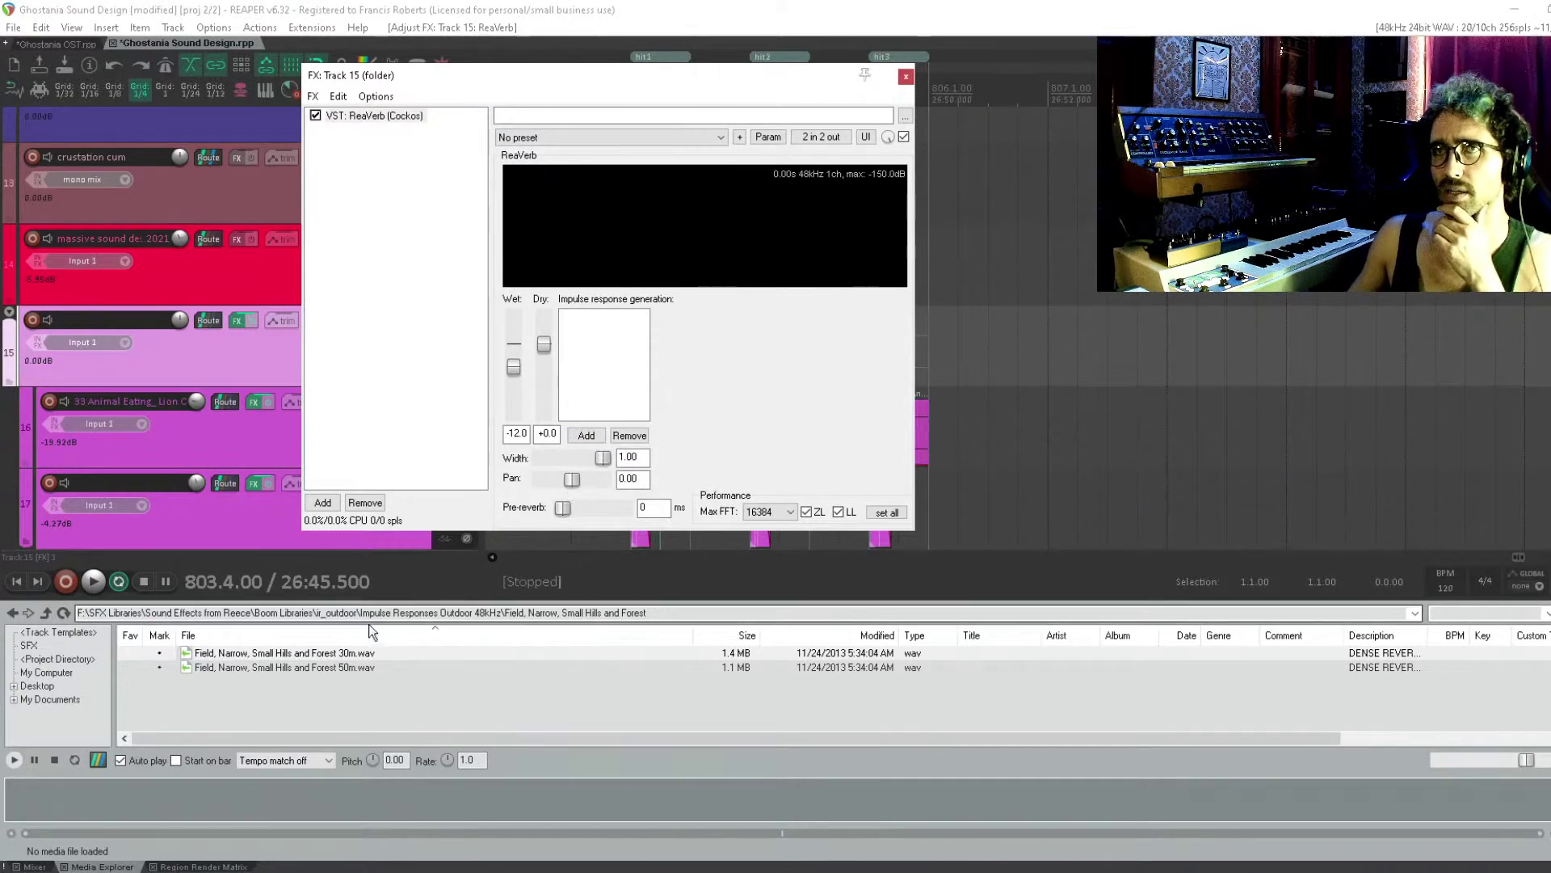
click(464, 568)
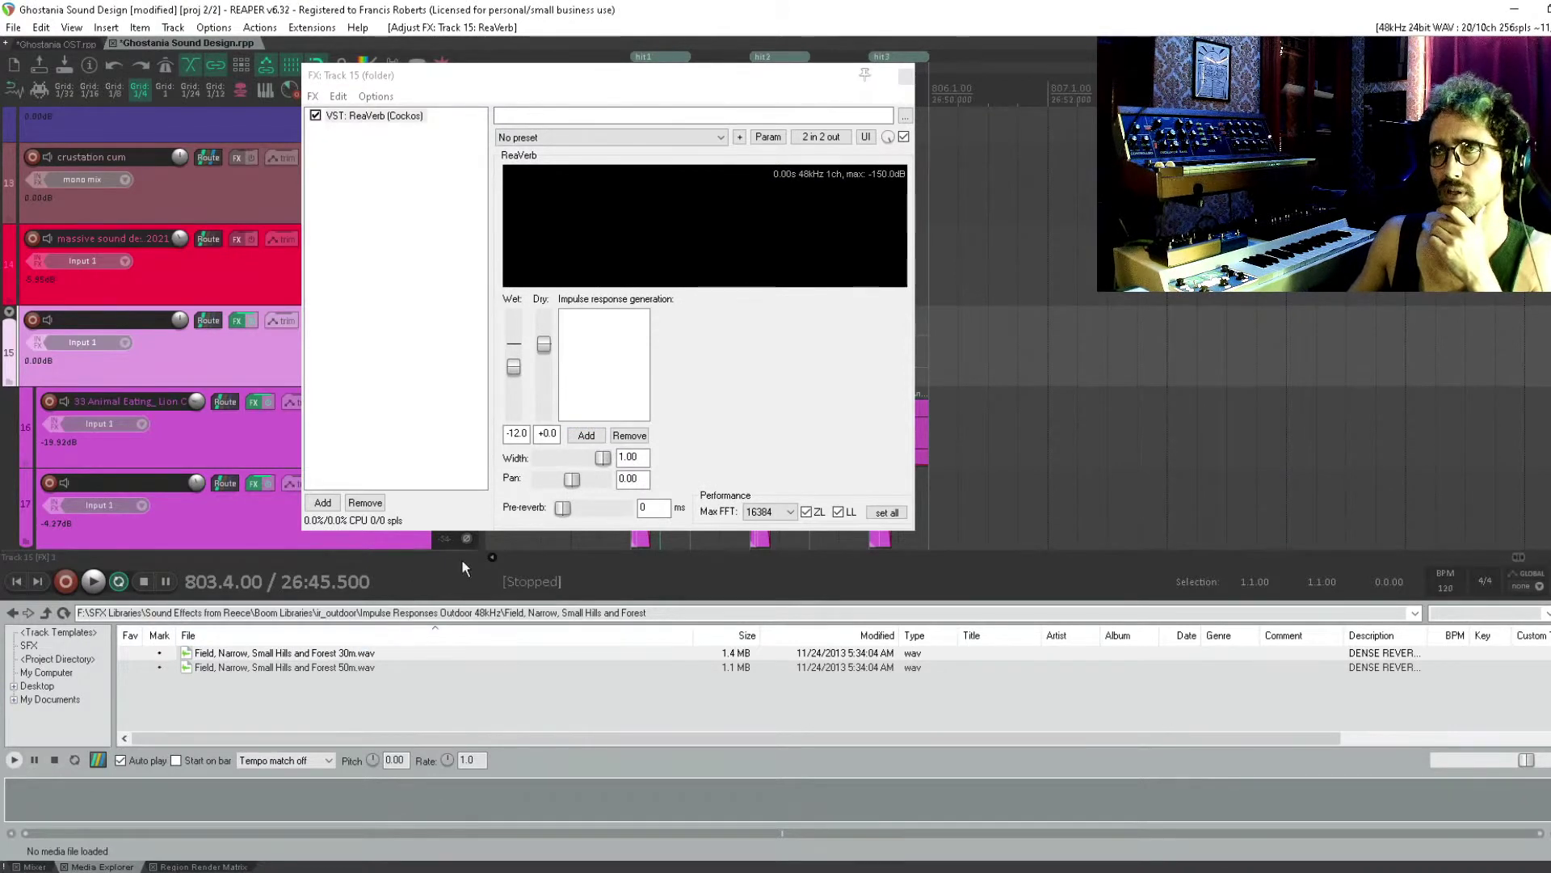
right_click(282, 653)
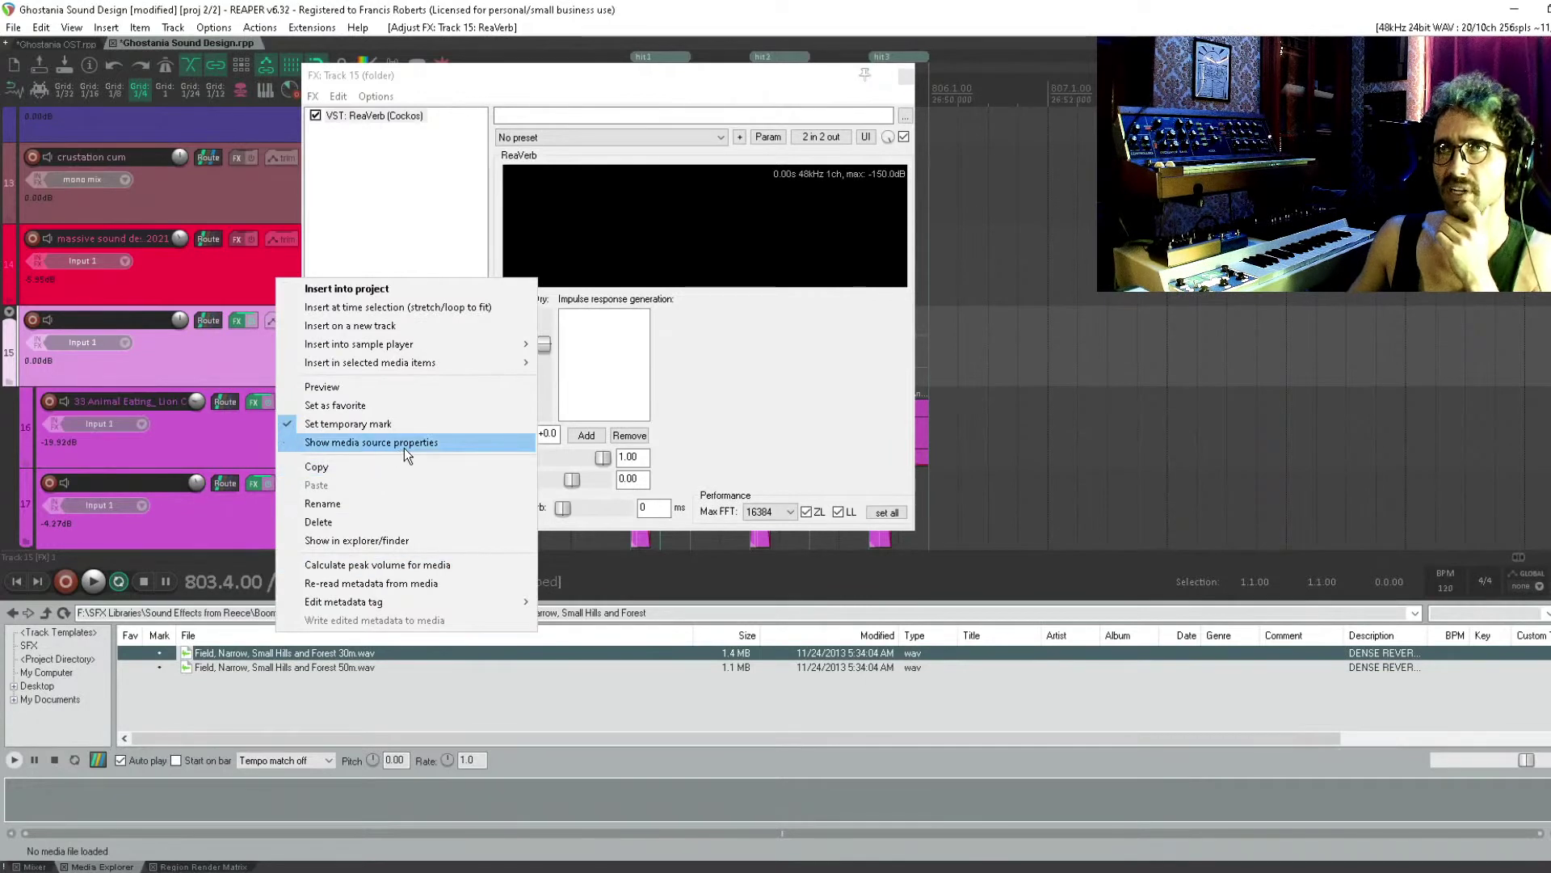
click(433, 543)
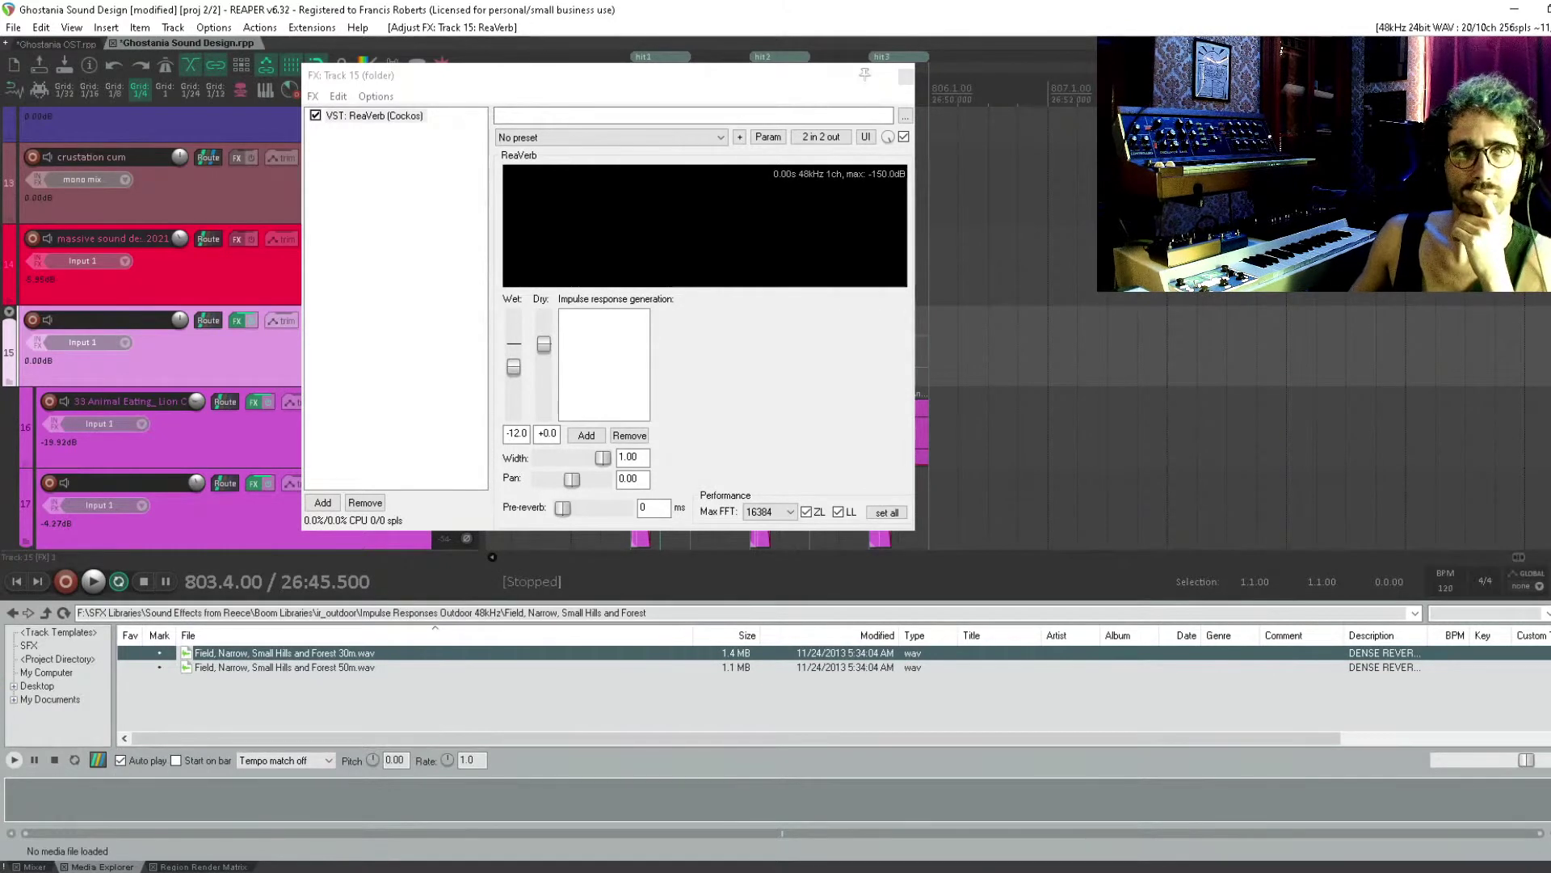
drag(1549, 484, 632, 343)
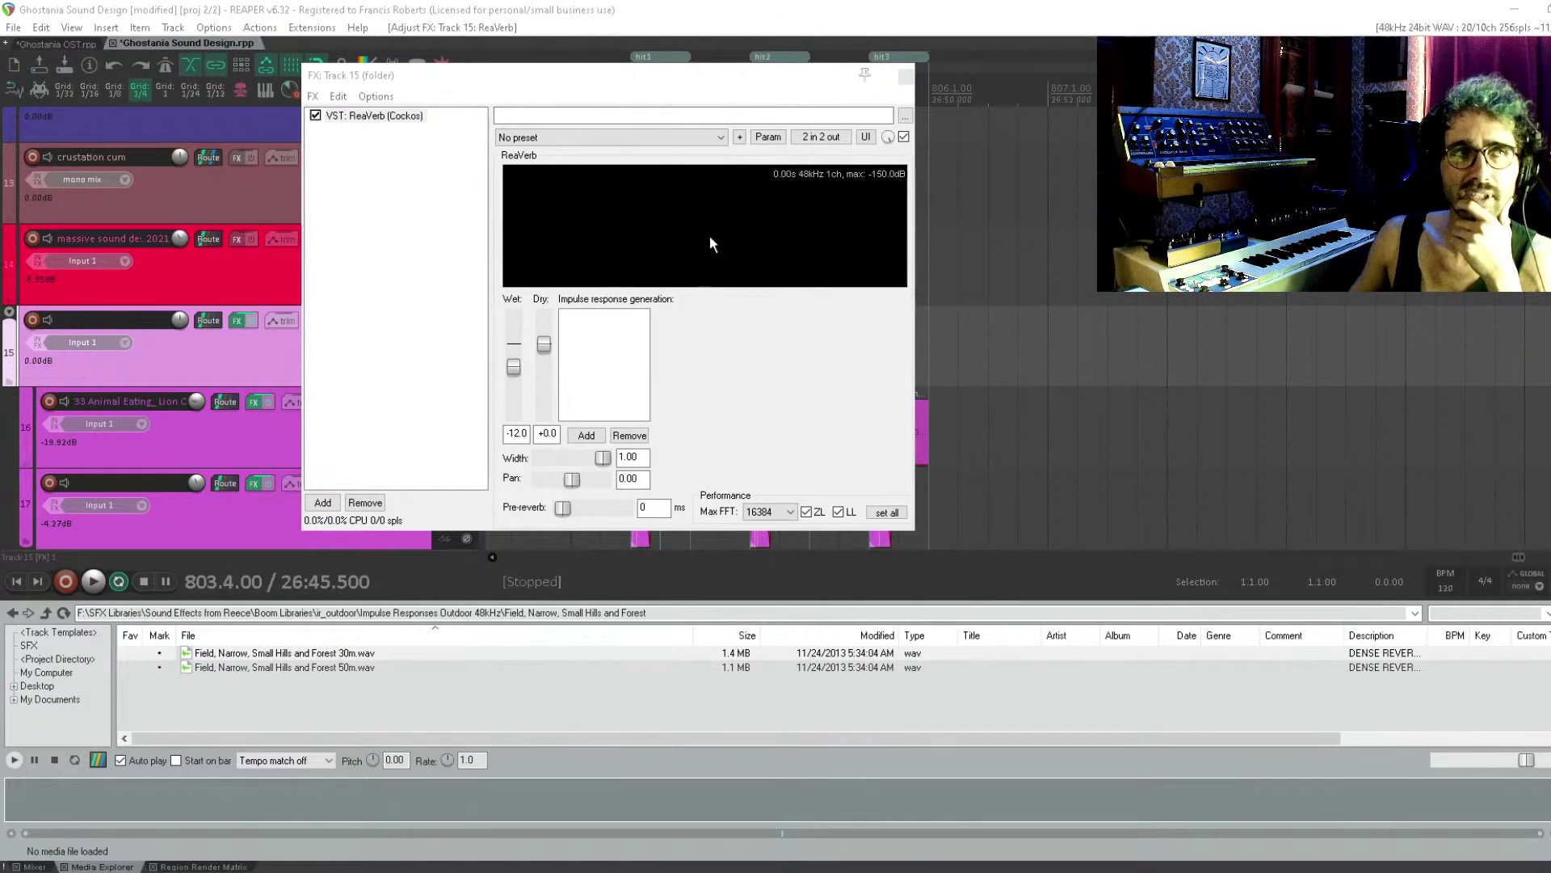
Add a File module to ReaVerb's impulse response list and browse from the F: drive's SFX Libraries to the Boom Libraries folder
click(587, 436)
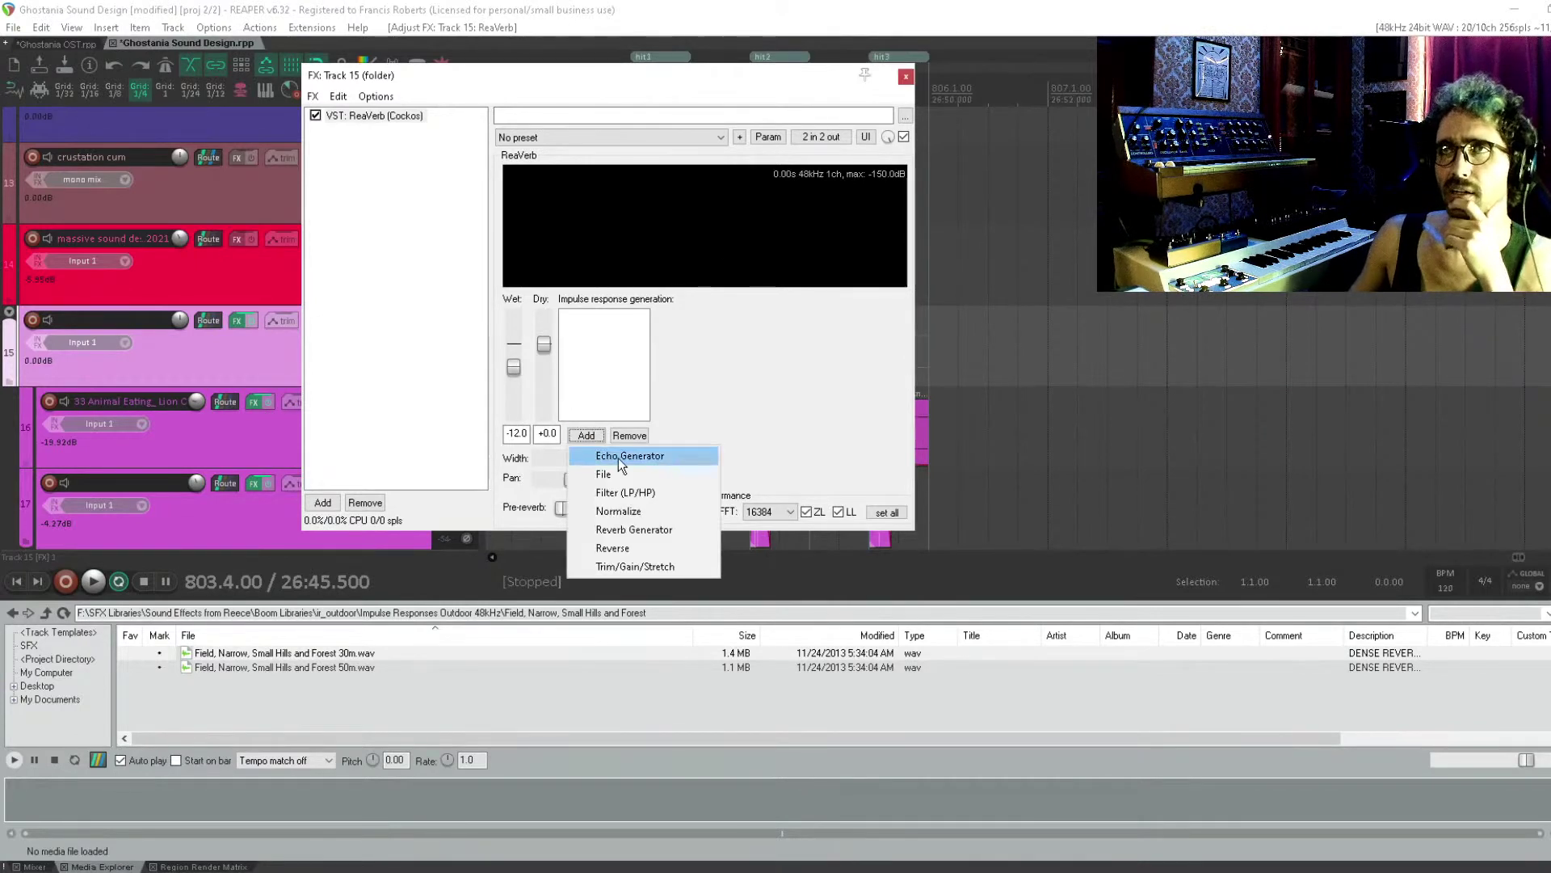
click(619, 474)
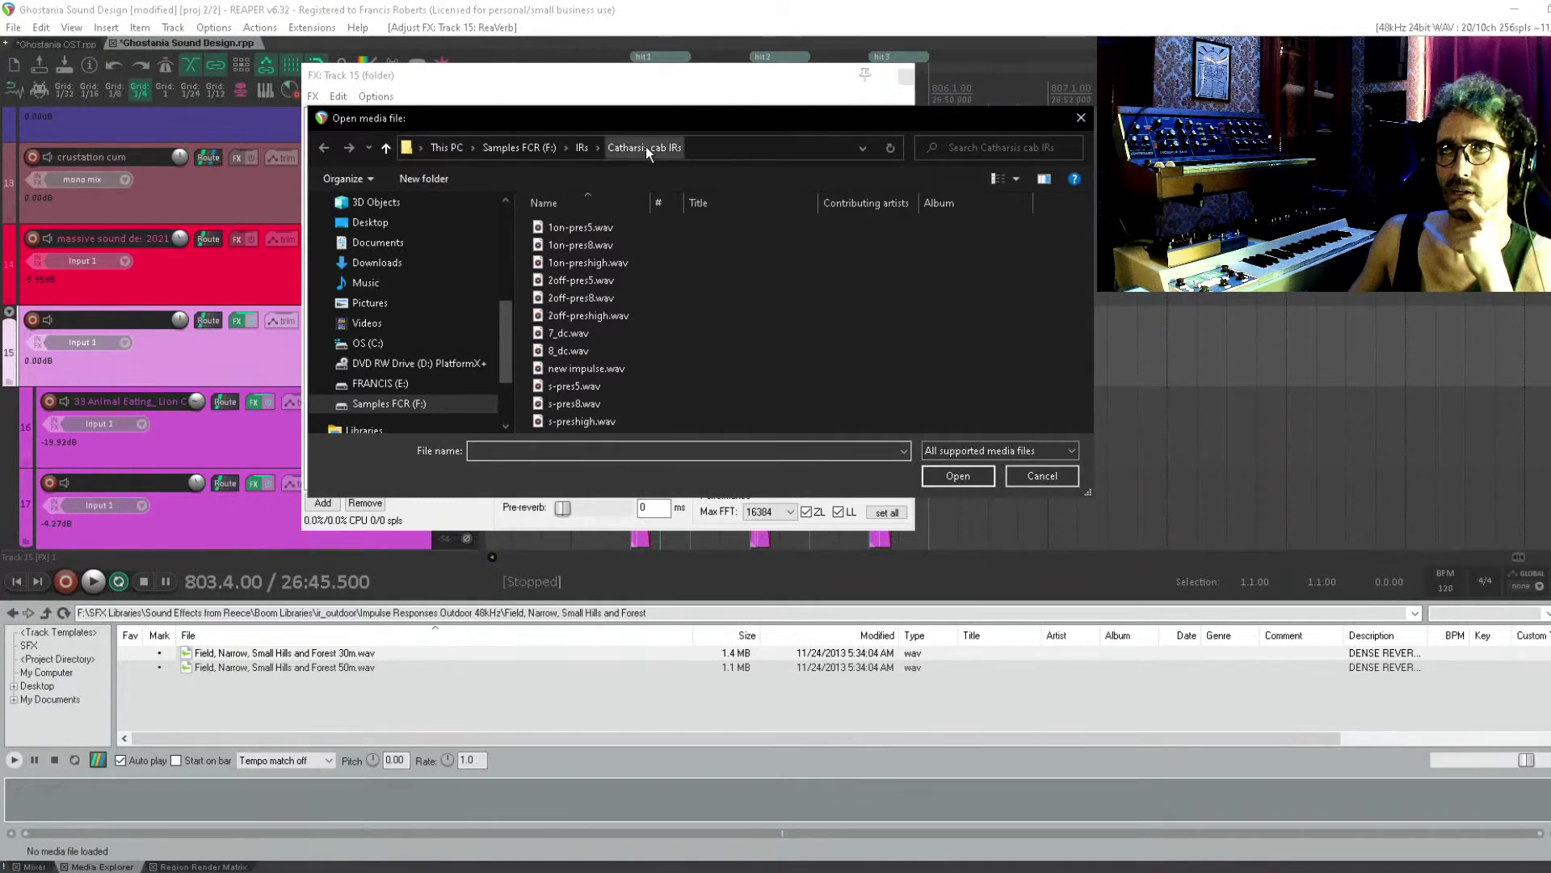
click(519, 148)
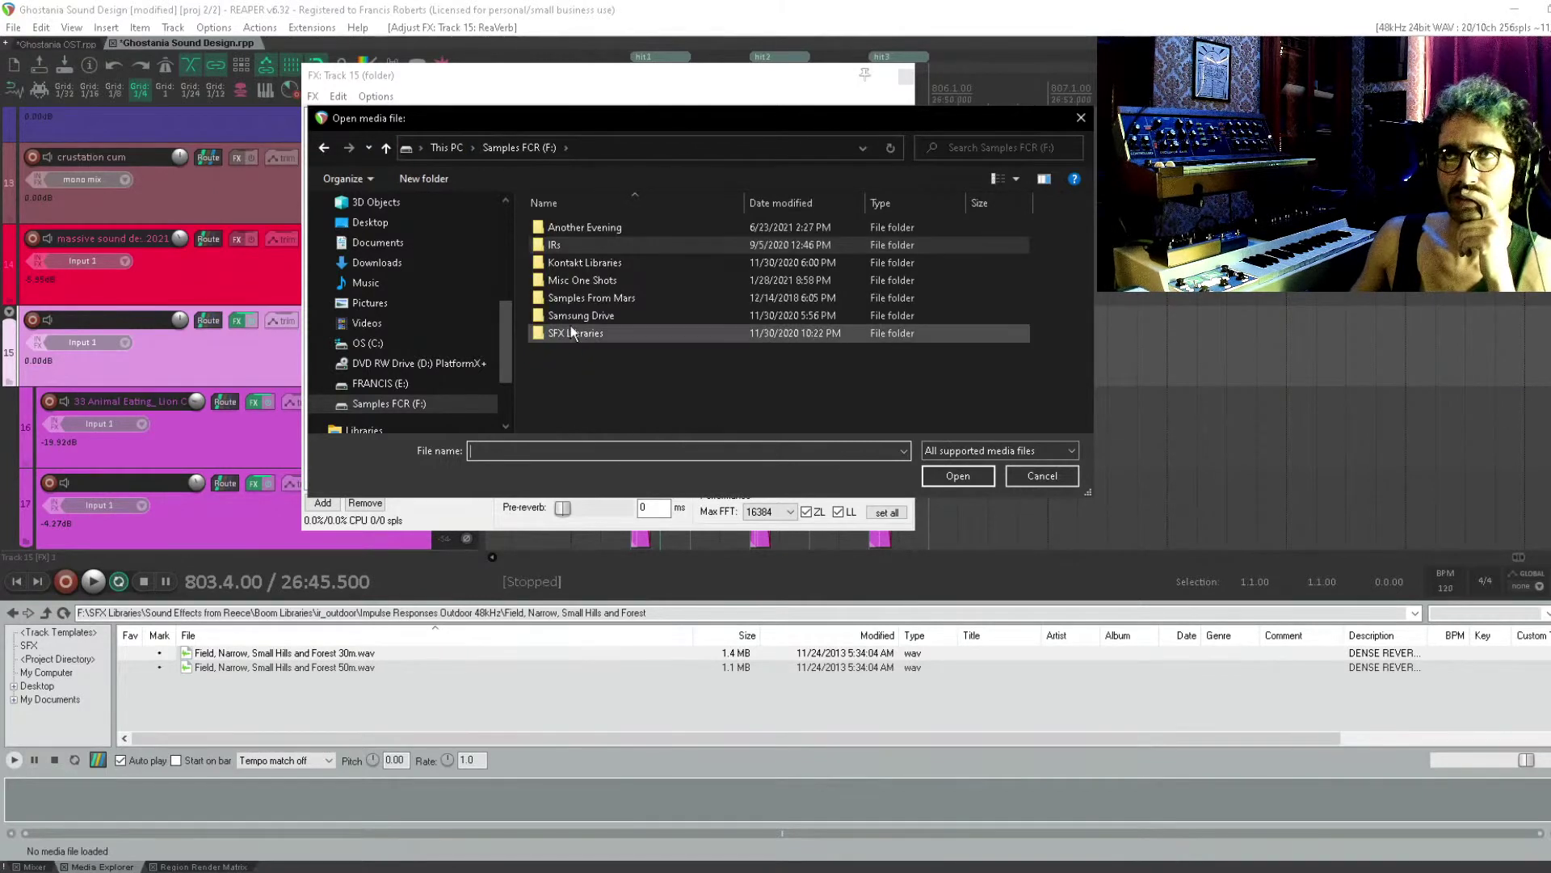
double_click(573, 328)
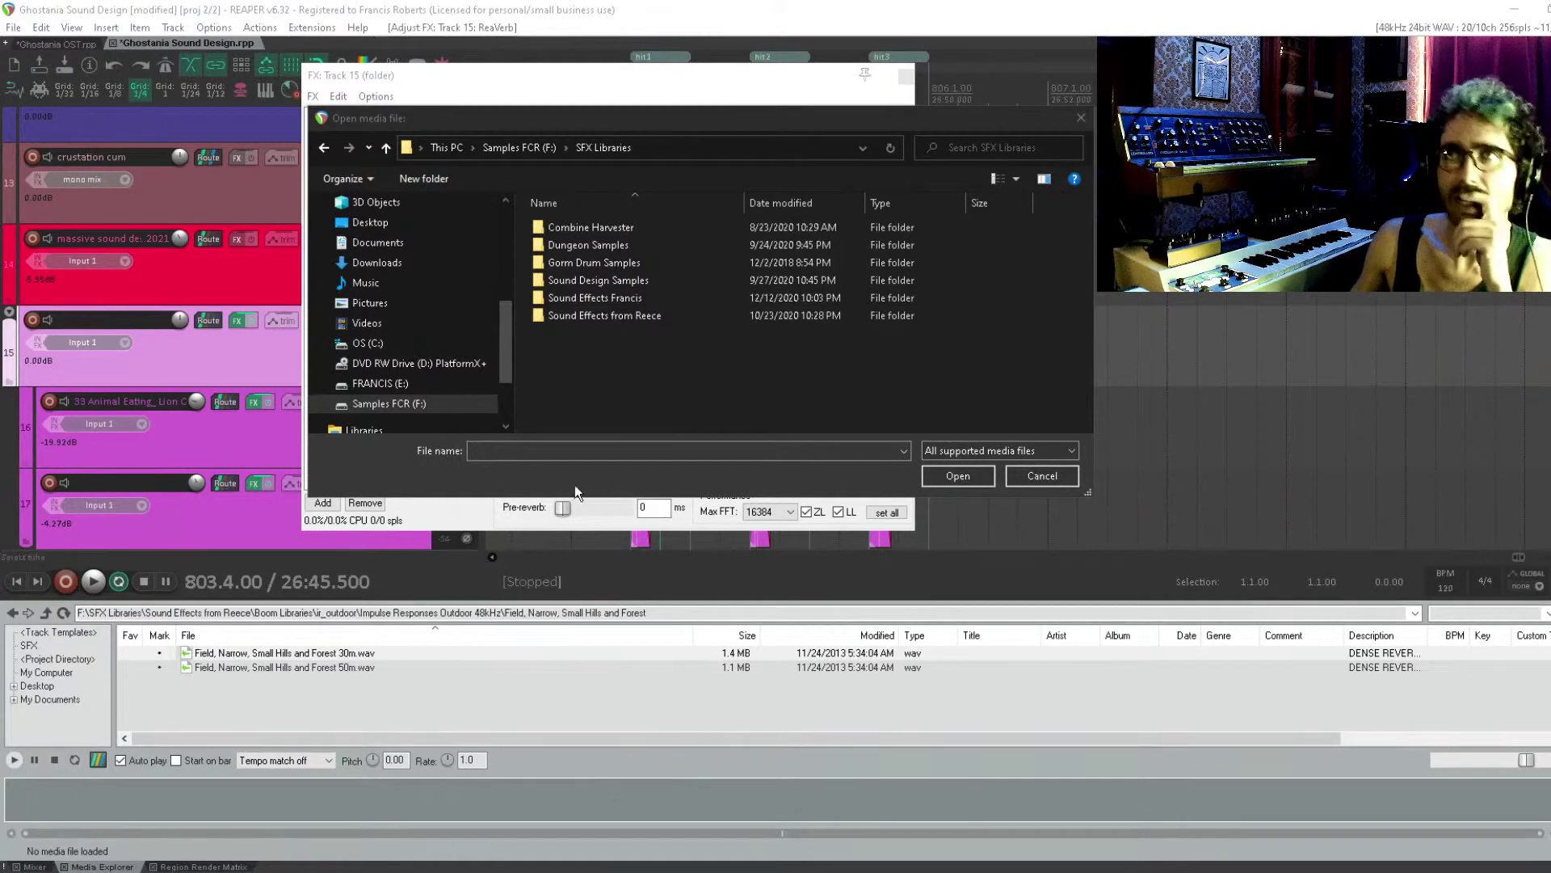
double_click(633, 316)
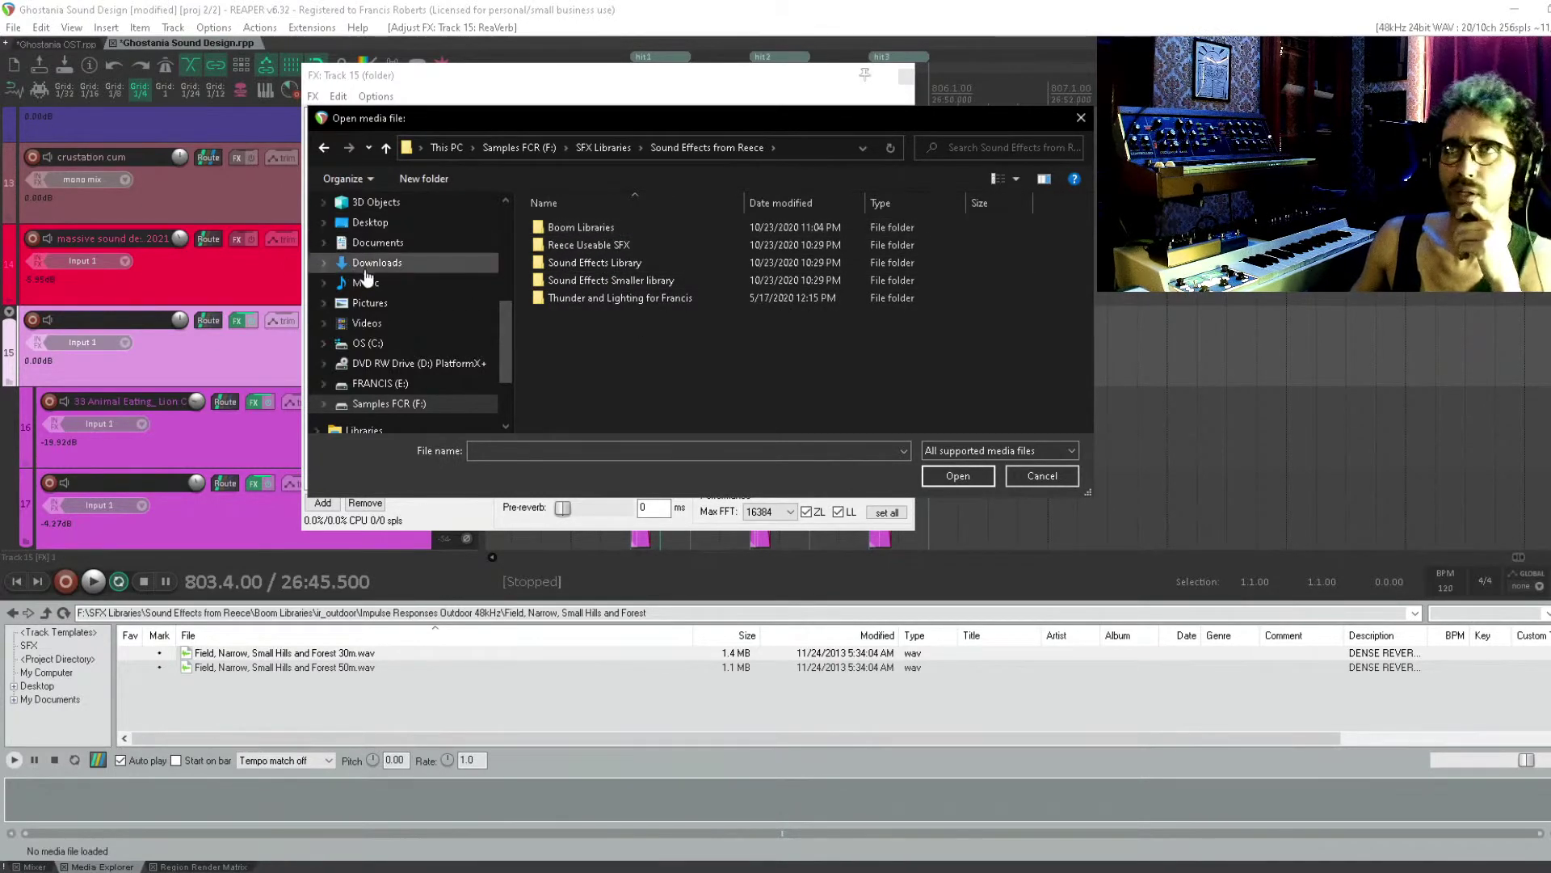
double_click(607, 260)
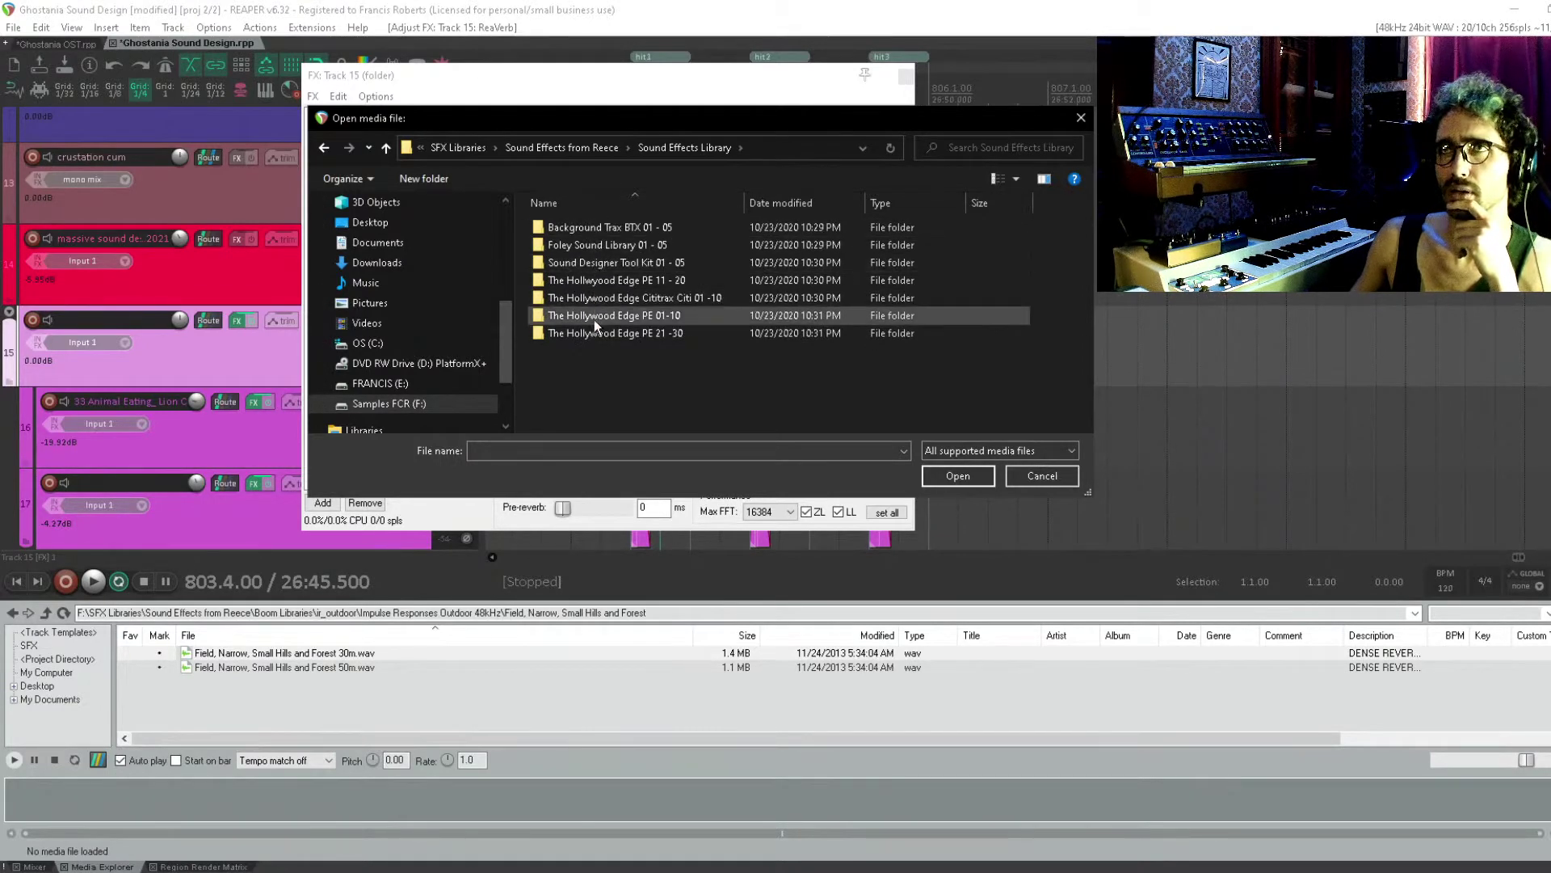
click(325, 148)
double_click(555, 229)
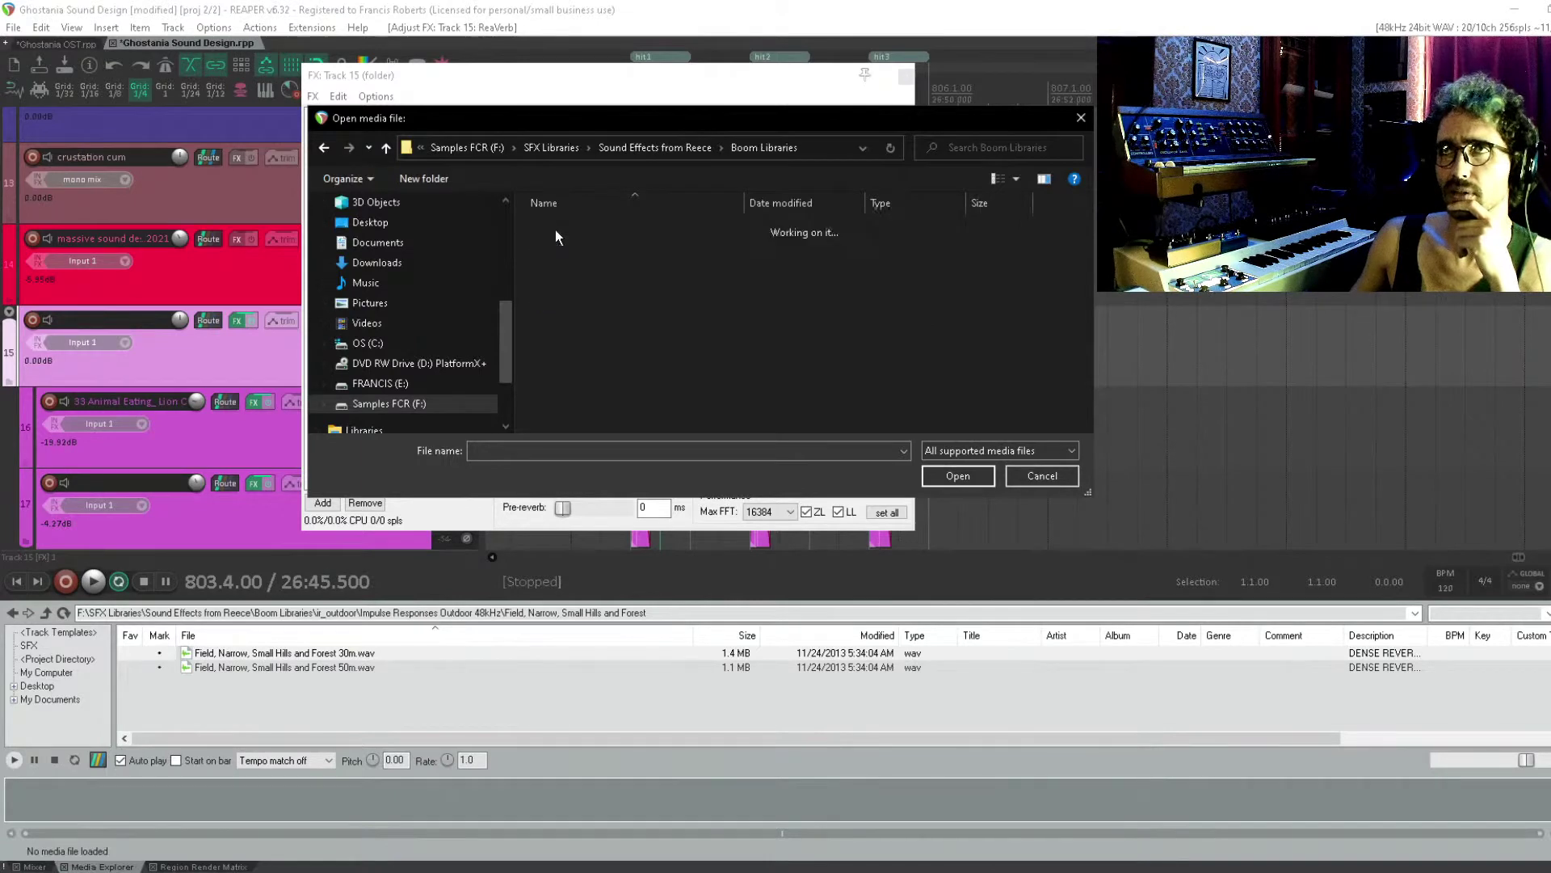
scroll(584, 357, down, 10)
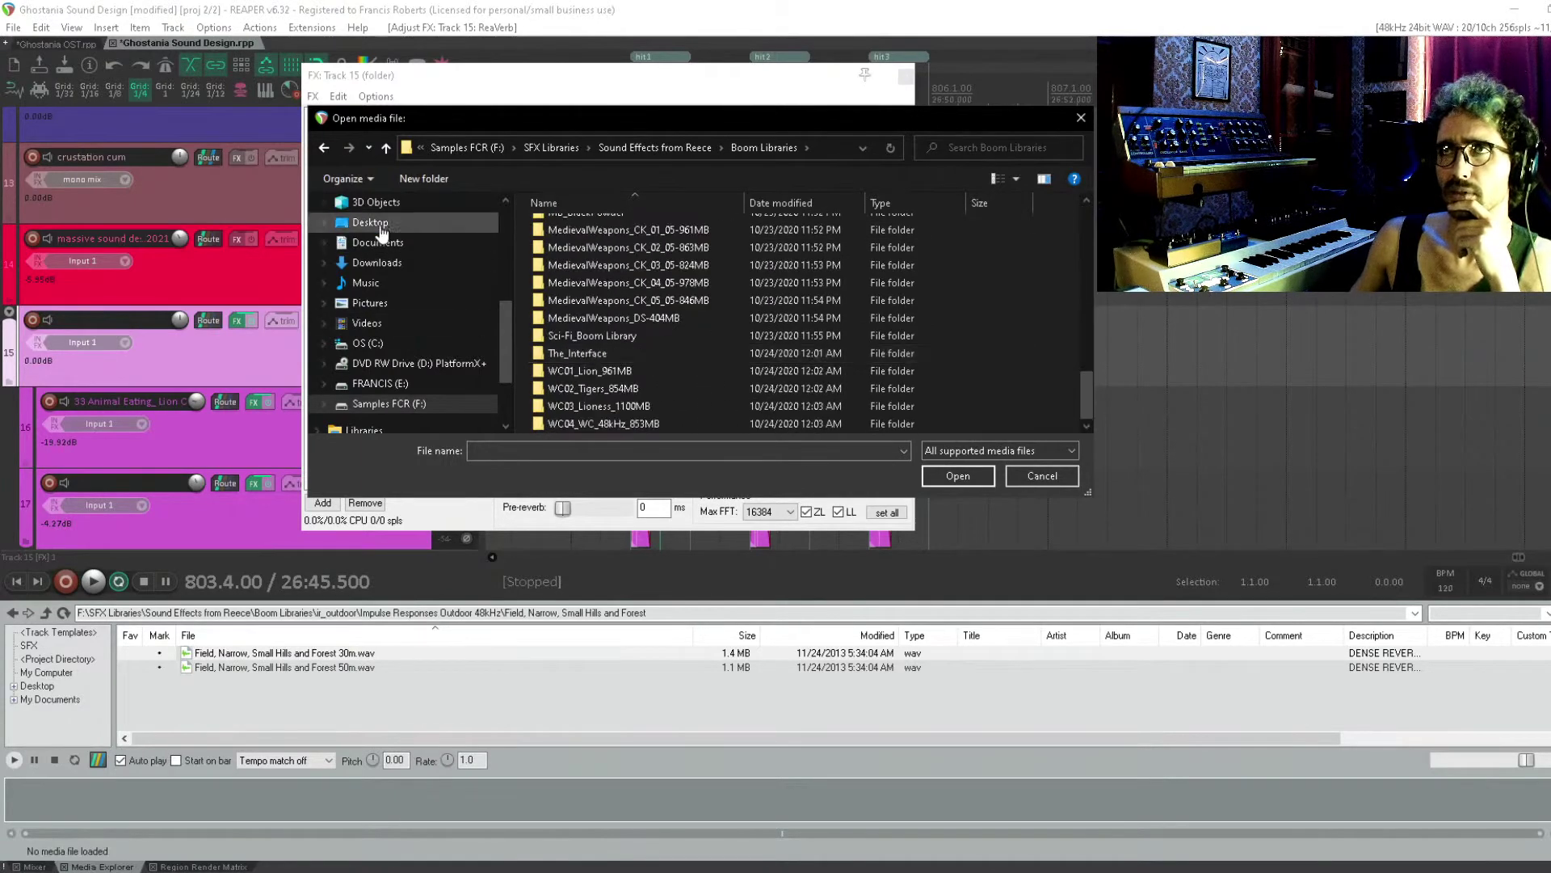
click(325, 148)
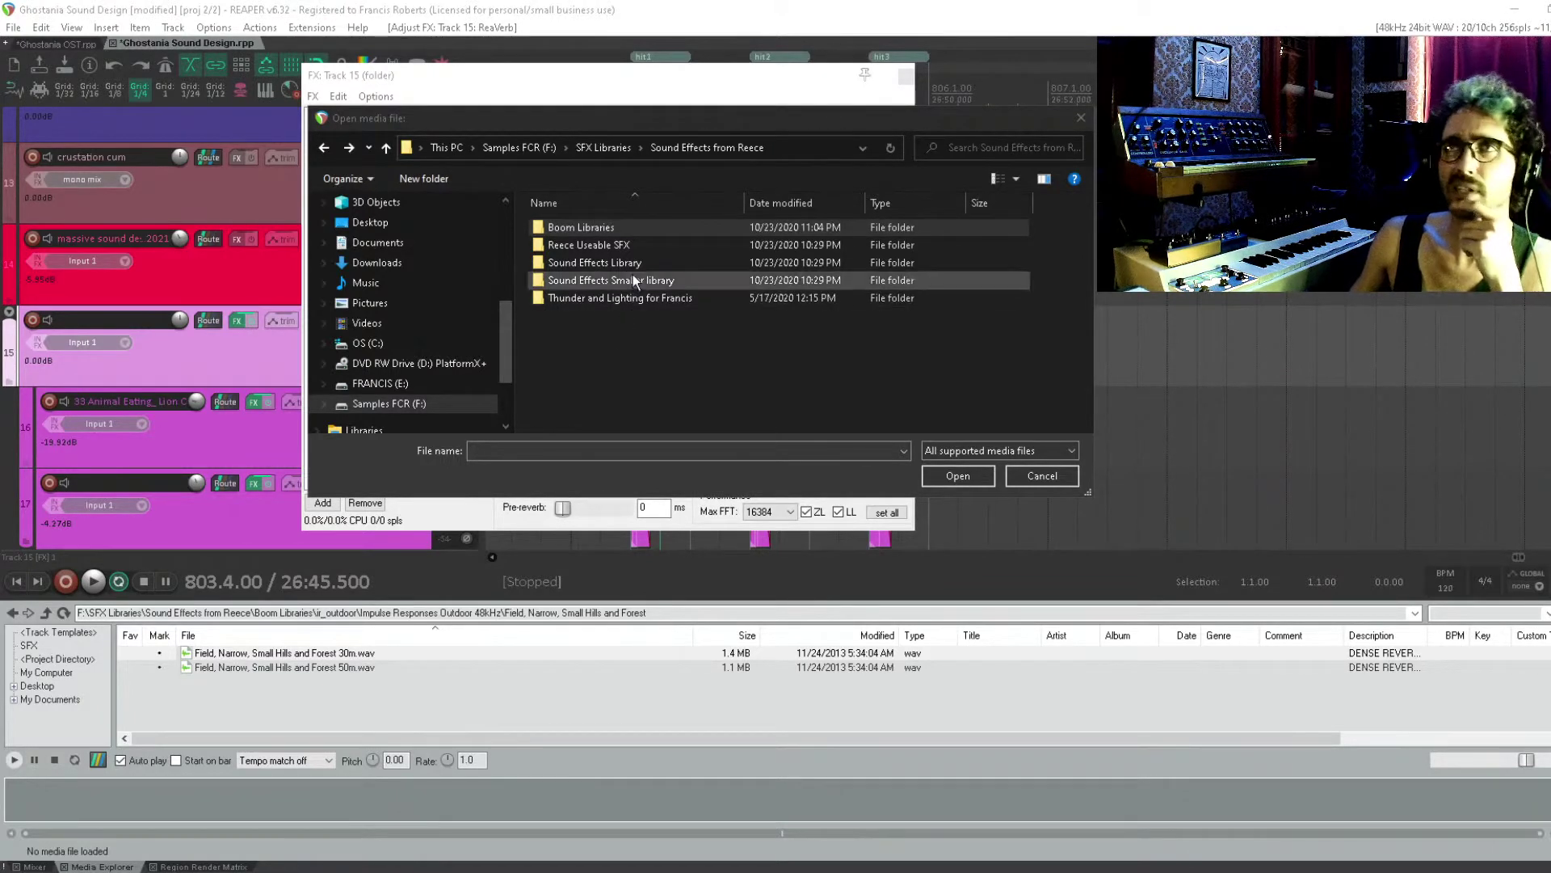
click(598, 236)
double_click(600, 230)
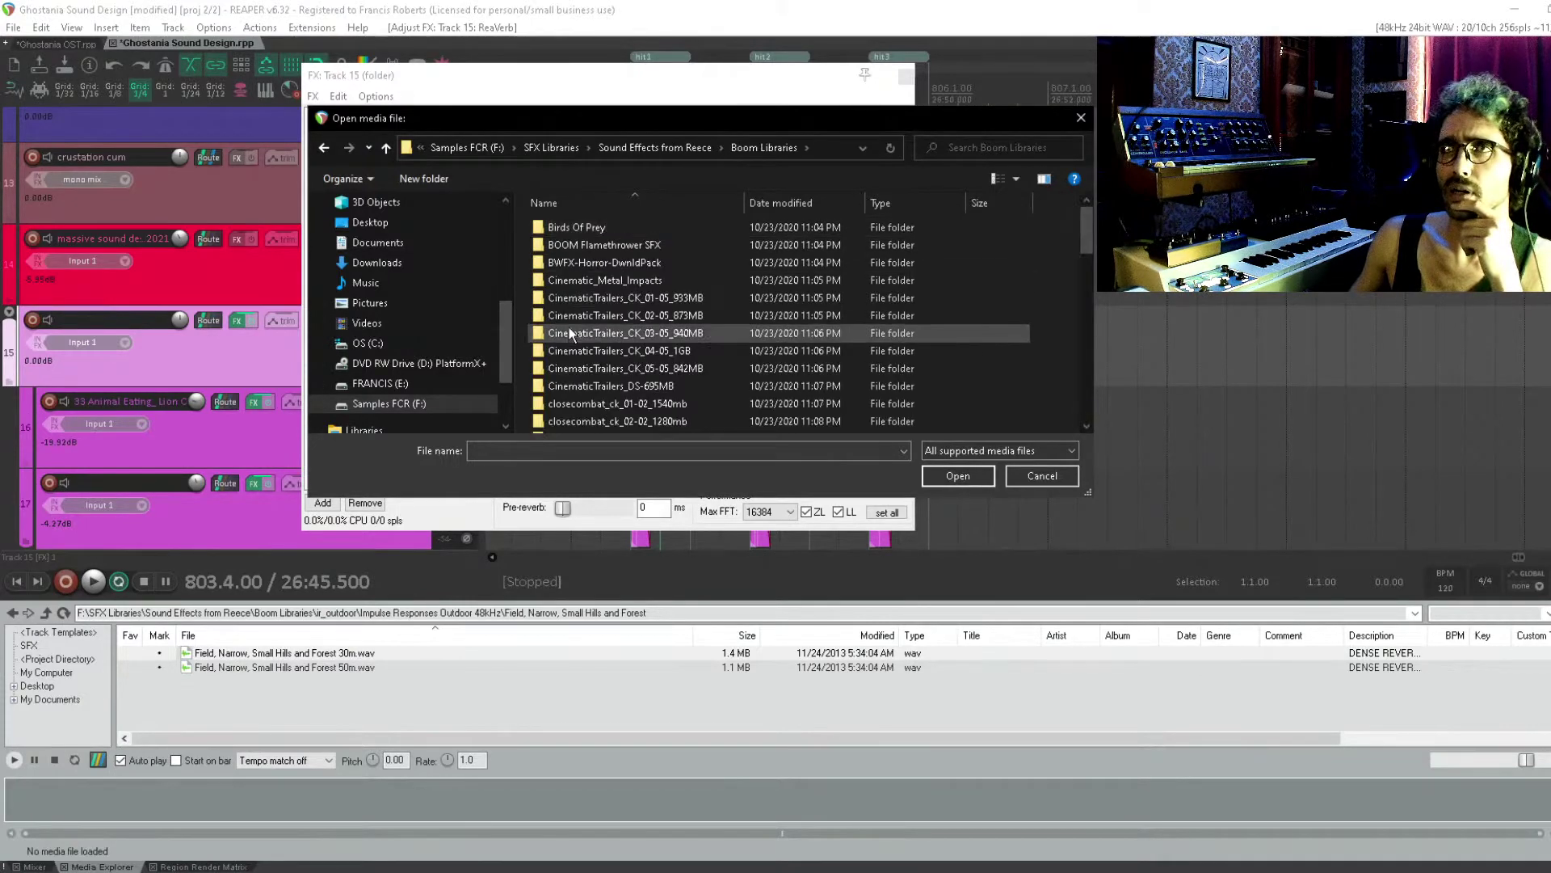
Open the "Impulse Responses Outdoor 48kHz" folder inside ir_outdoor
scroll(569, 357, down, 5)
scroll(569, 405, down, 5)
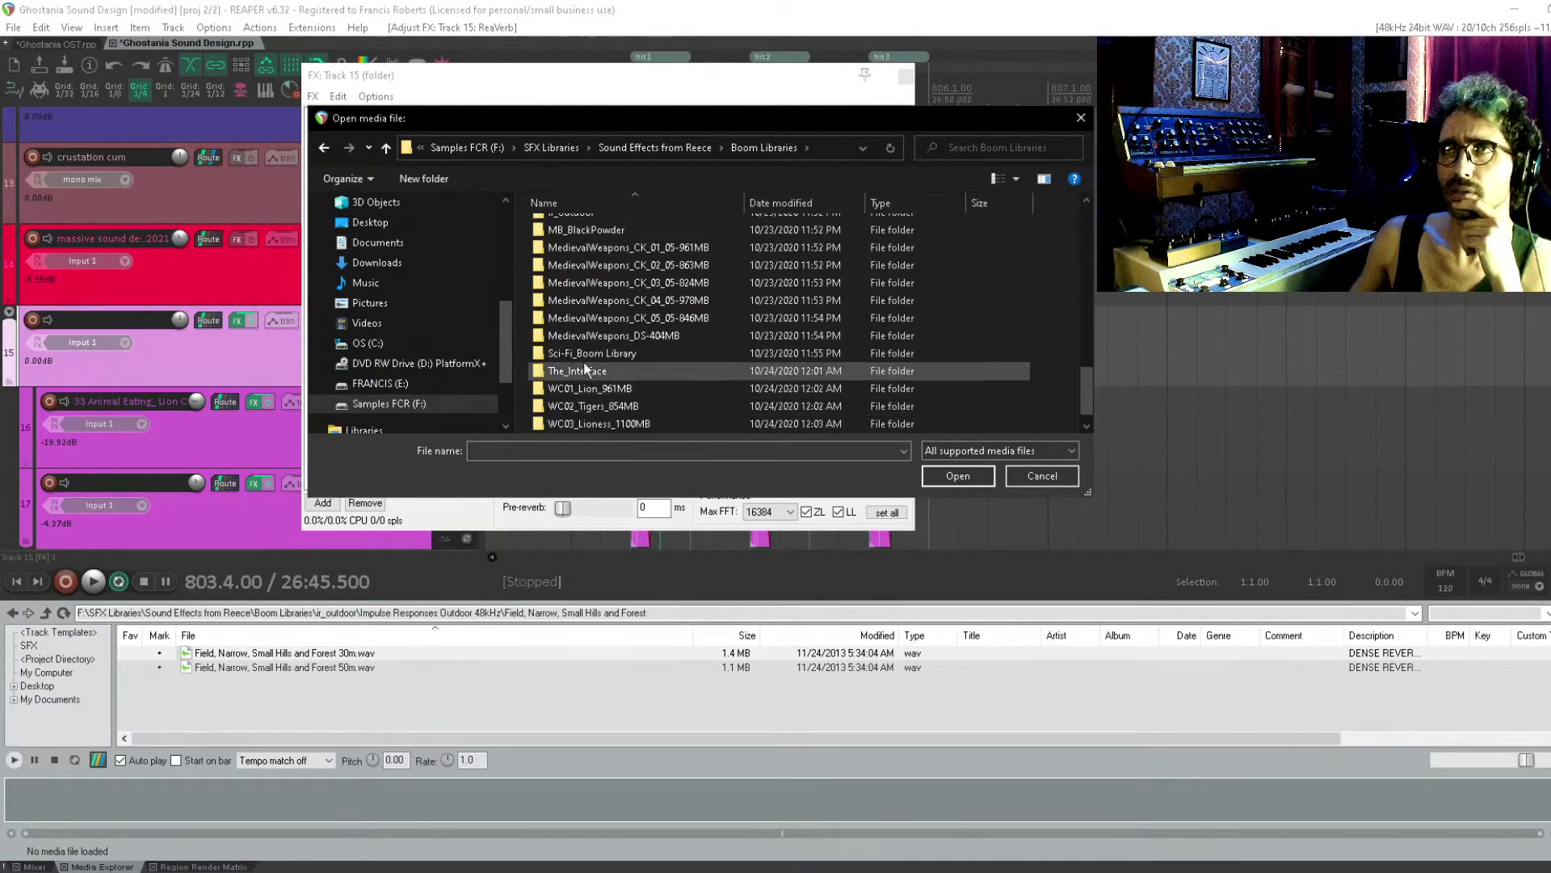
scroll(568, 428, up, 4)
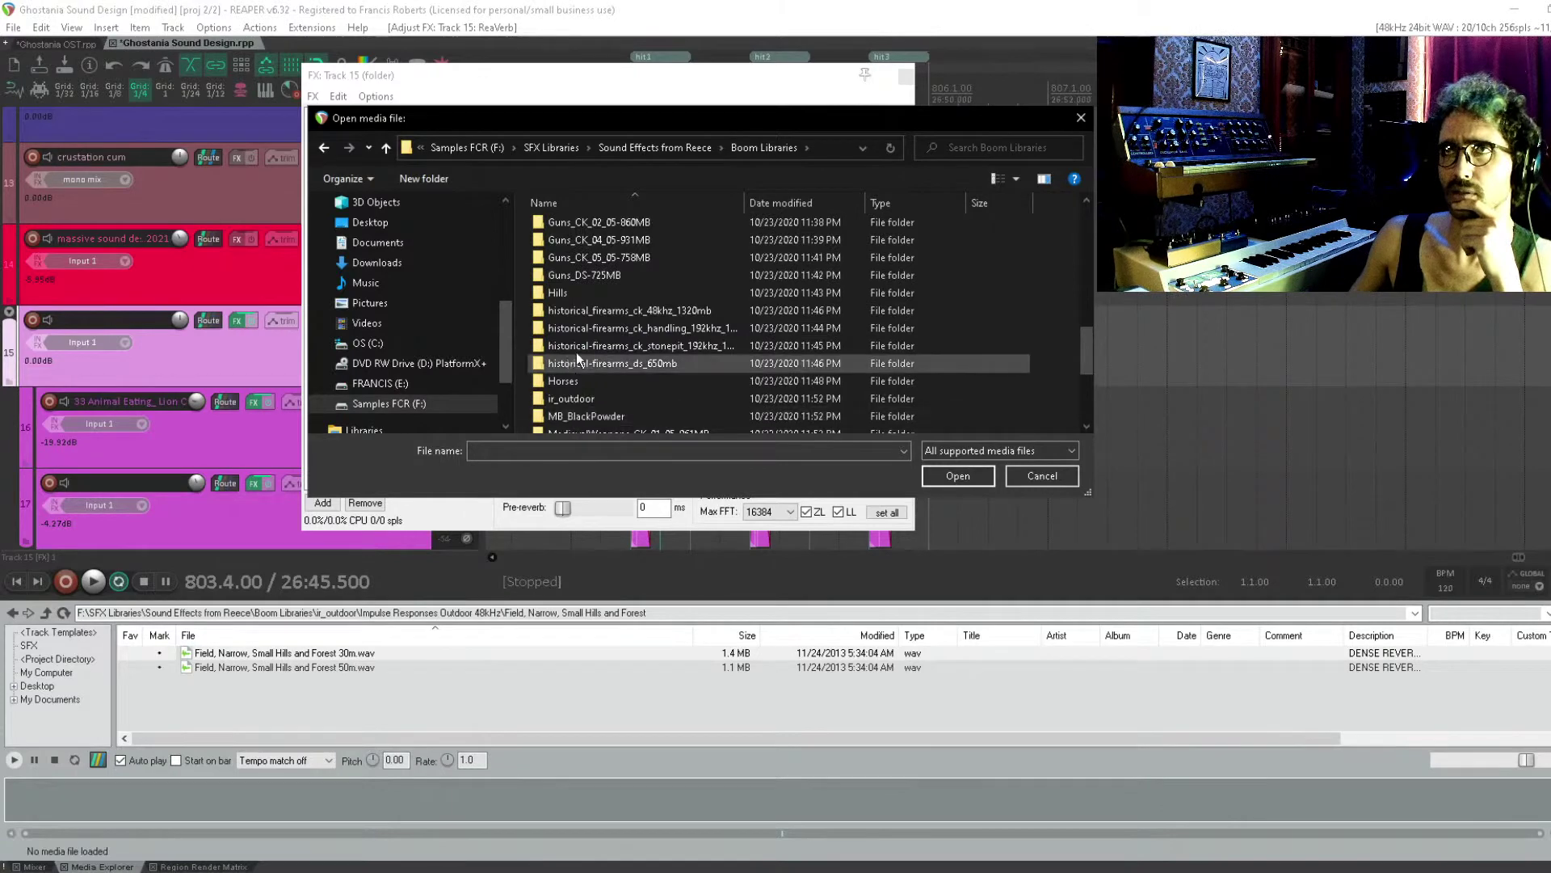
double_click(575, 398)
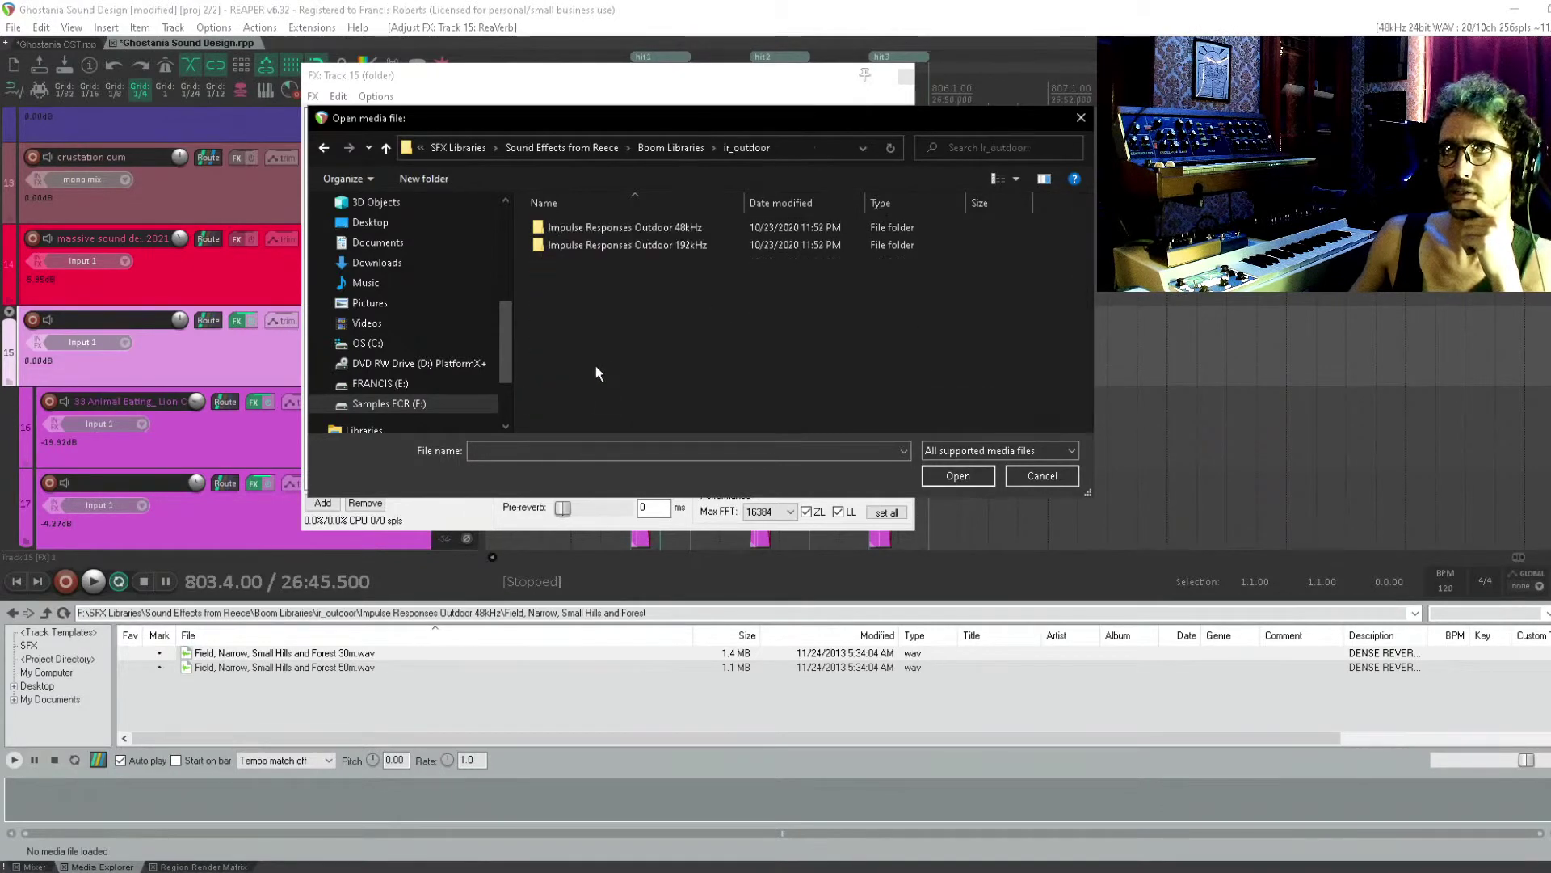
double_click(627, 224)
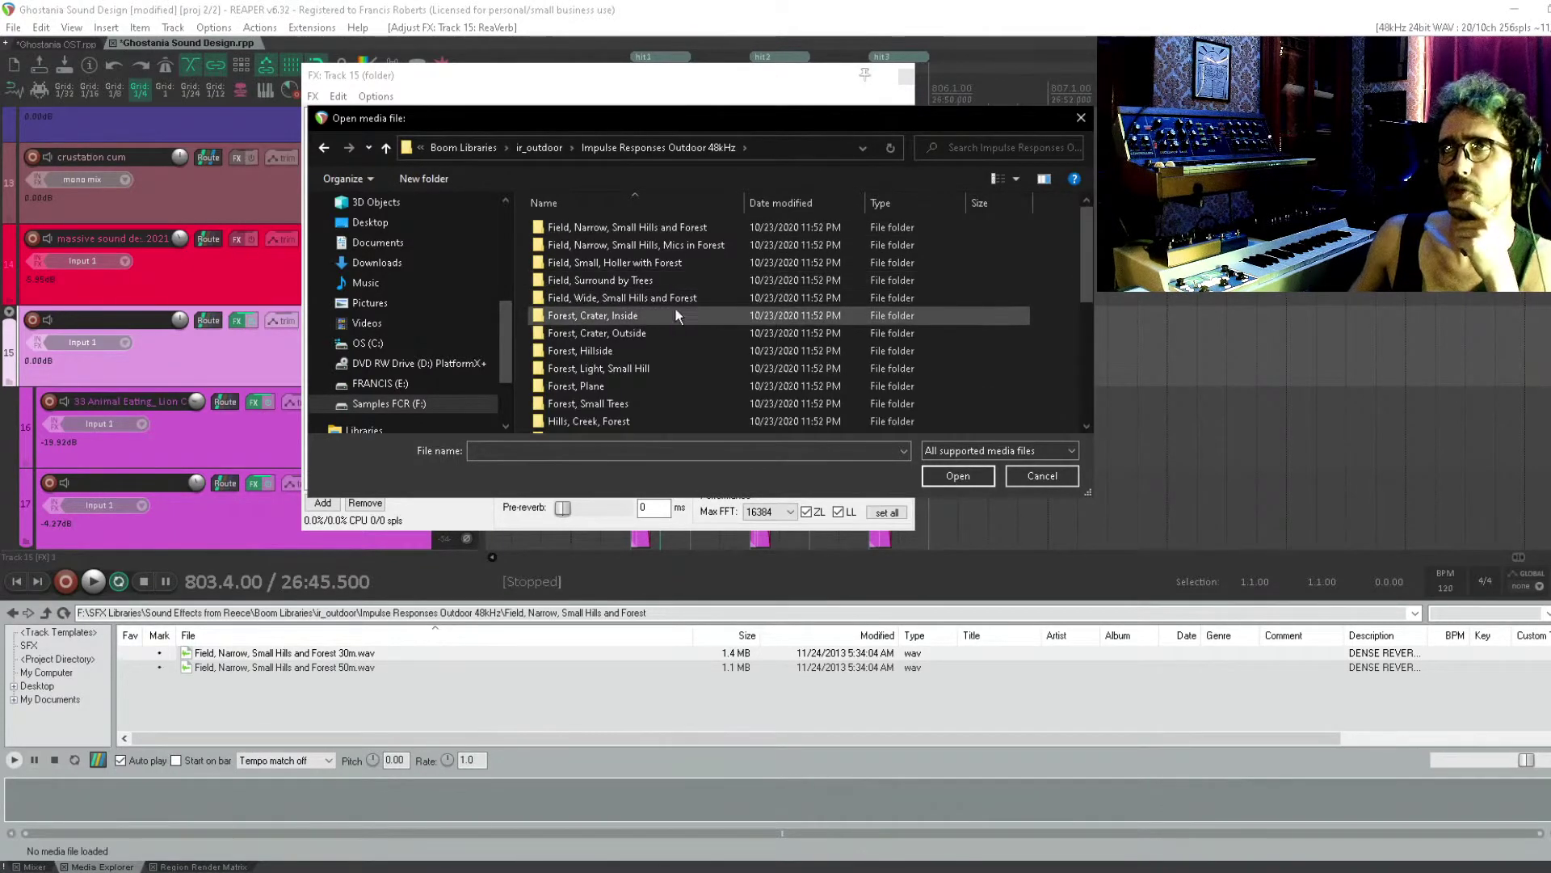
Look through the outdoor impulse response folders and load "Forest, Light, Small Hill 15m.wav" into ReaVerb
scroll(687, 292, down, 5)
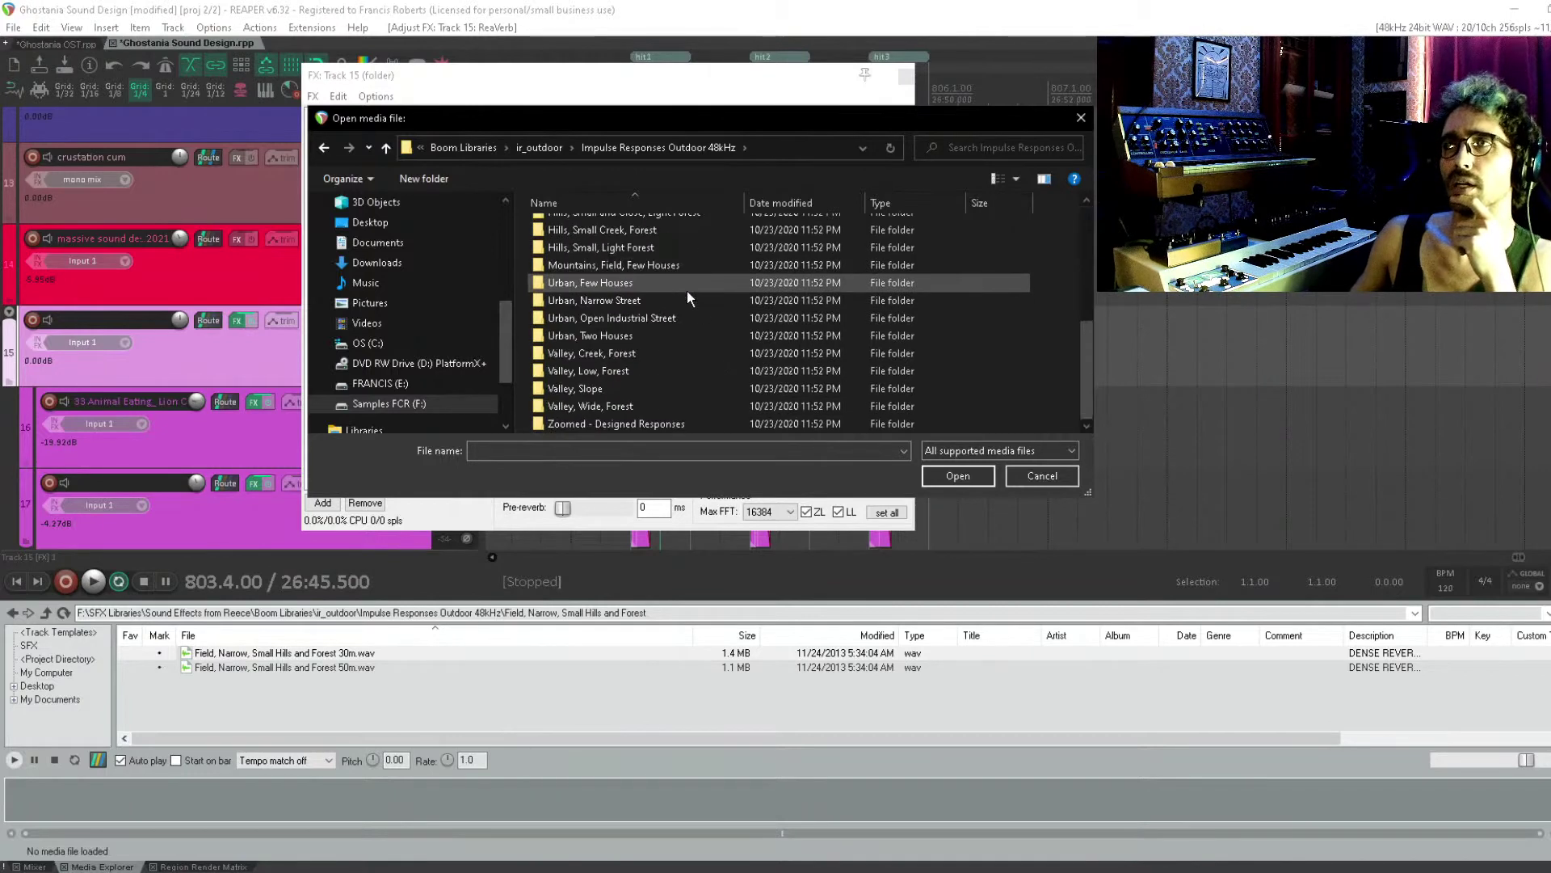
scroll(687, 290, up, 5)
scroll(687, 291, down, 5)
scroll(687, 291, up, 5)
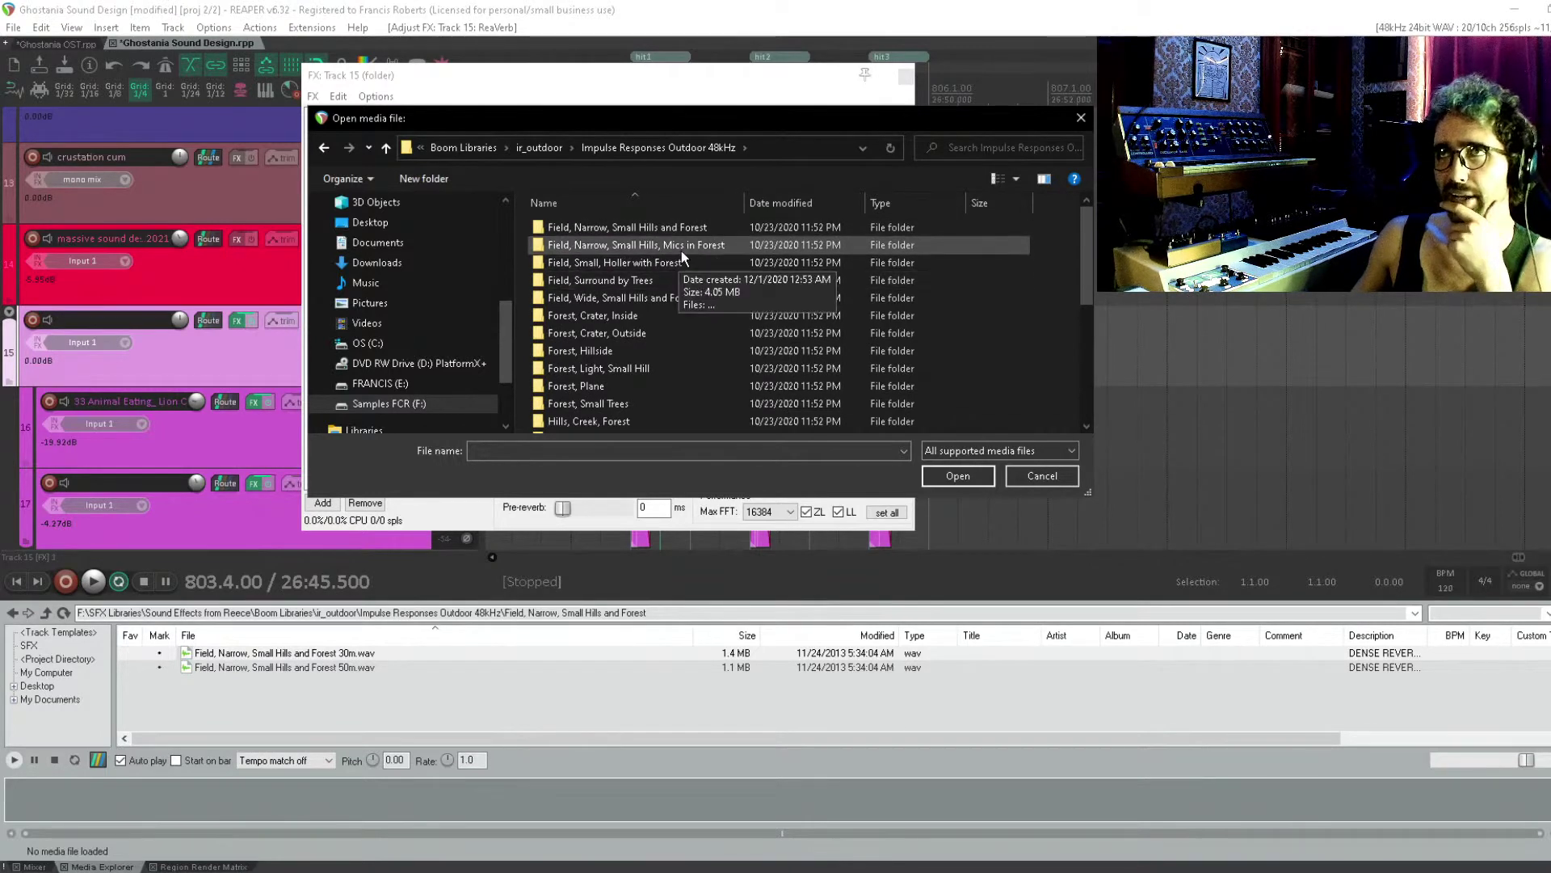
double_click(701, 231)
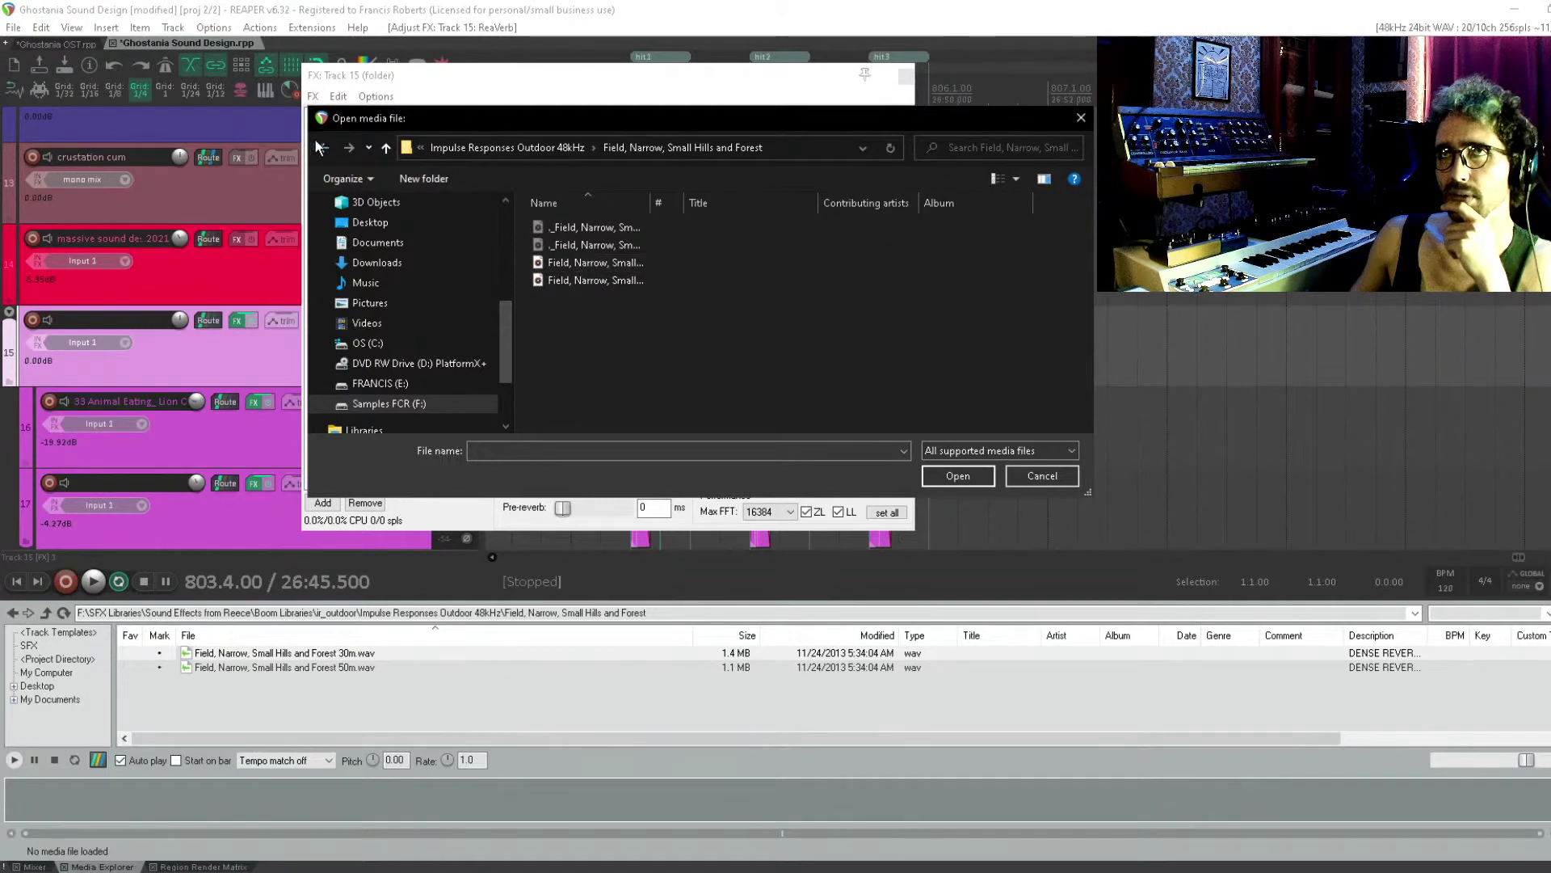
key(alt+Left)
double_click(622, 247)
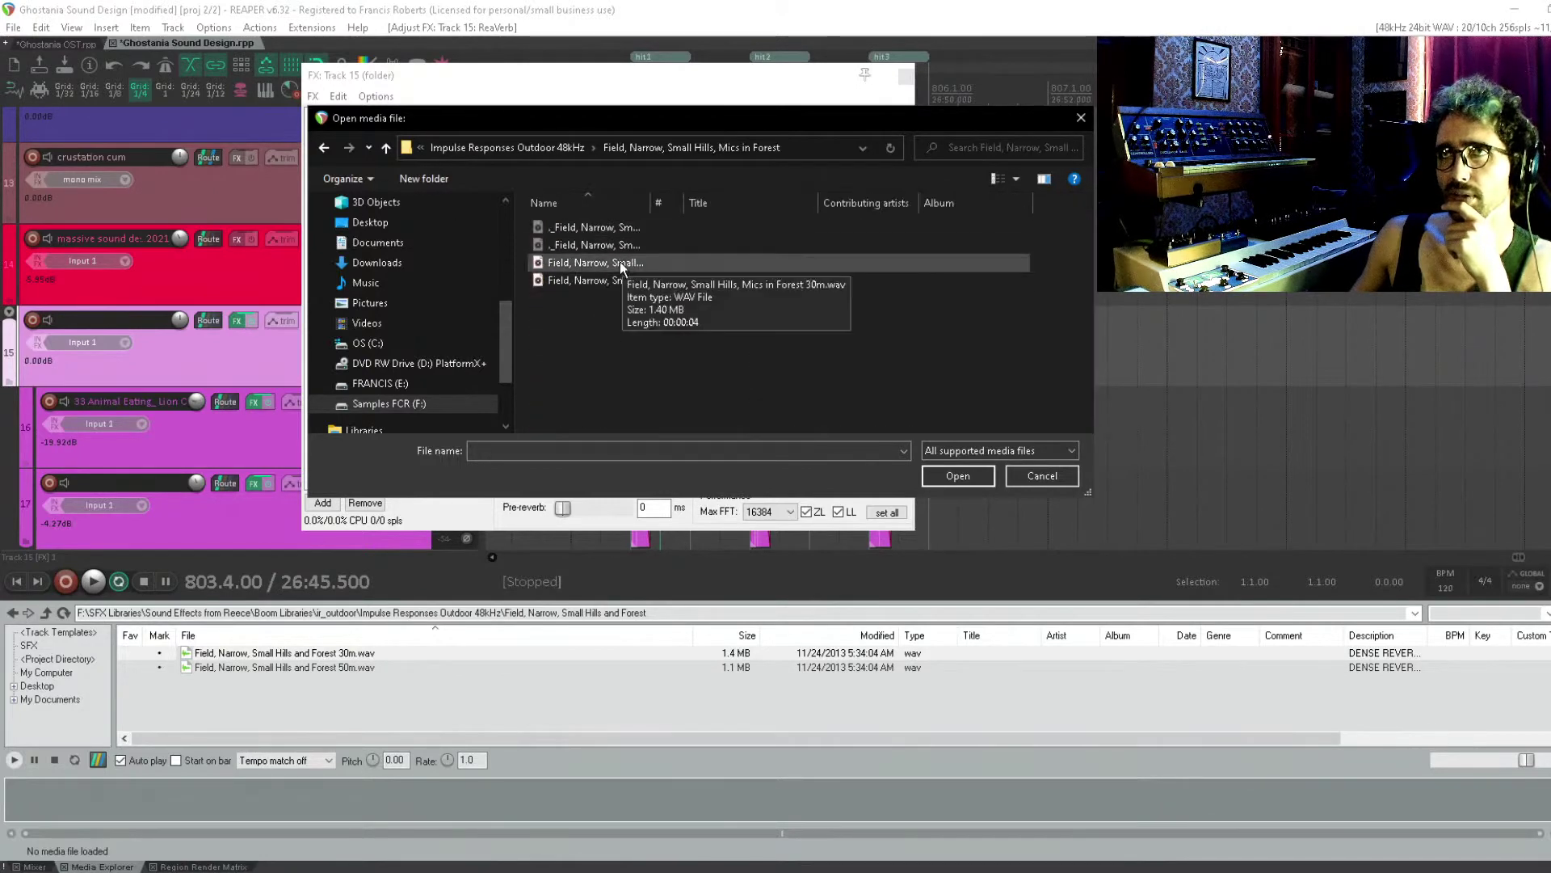
click(325, 148)
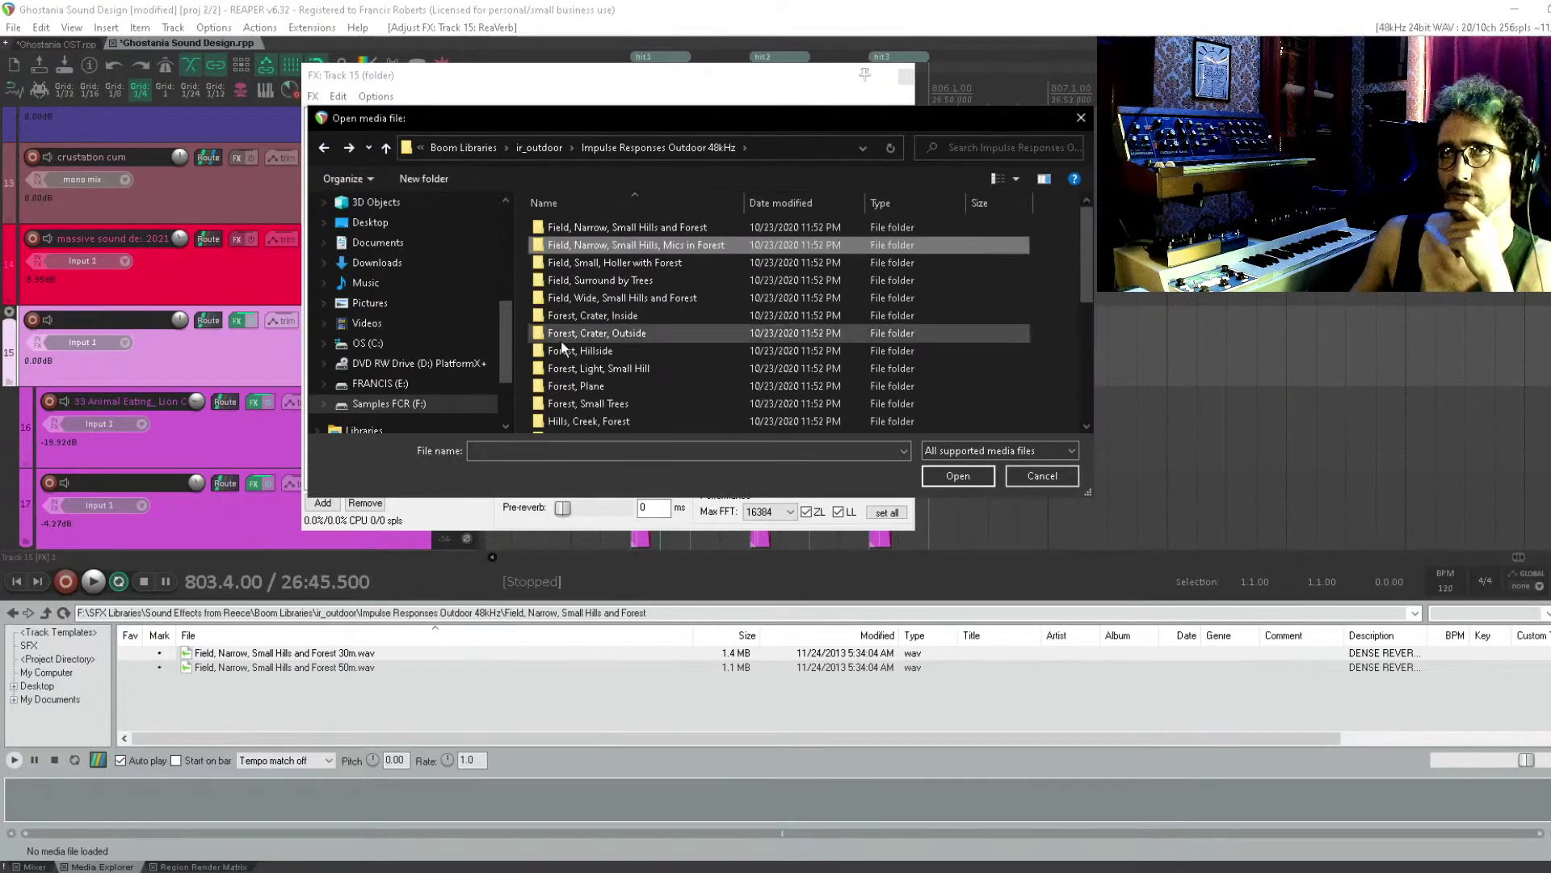
double_click(622, 370)
double_click(595, 316)
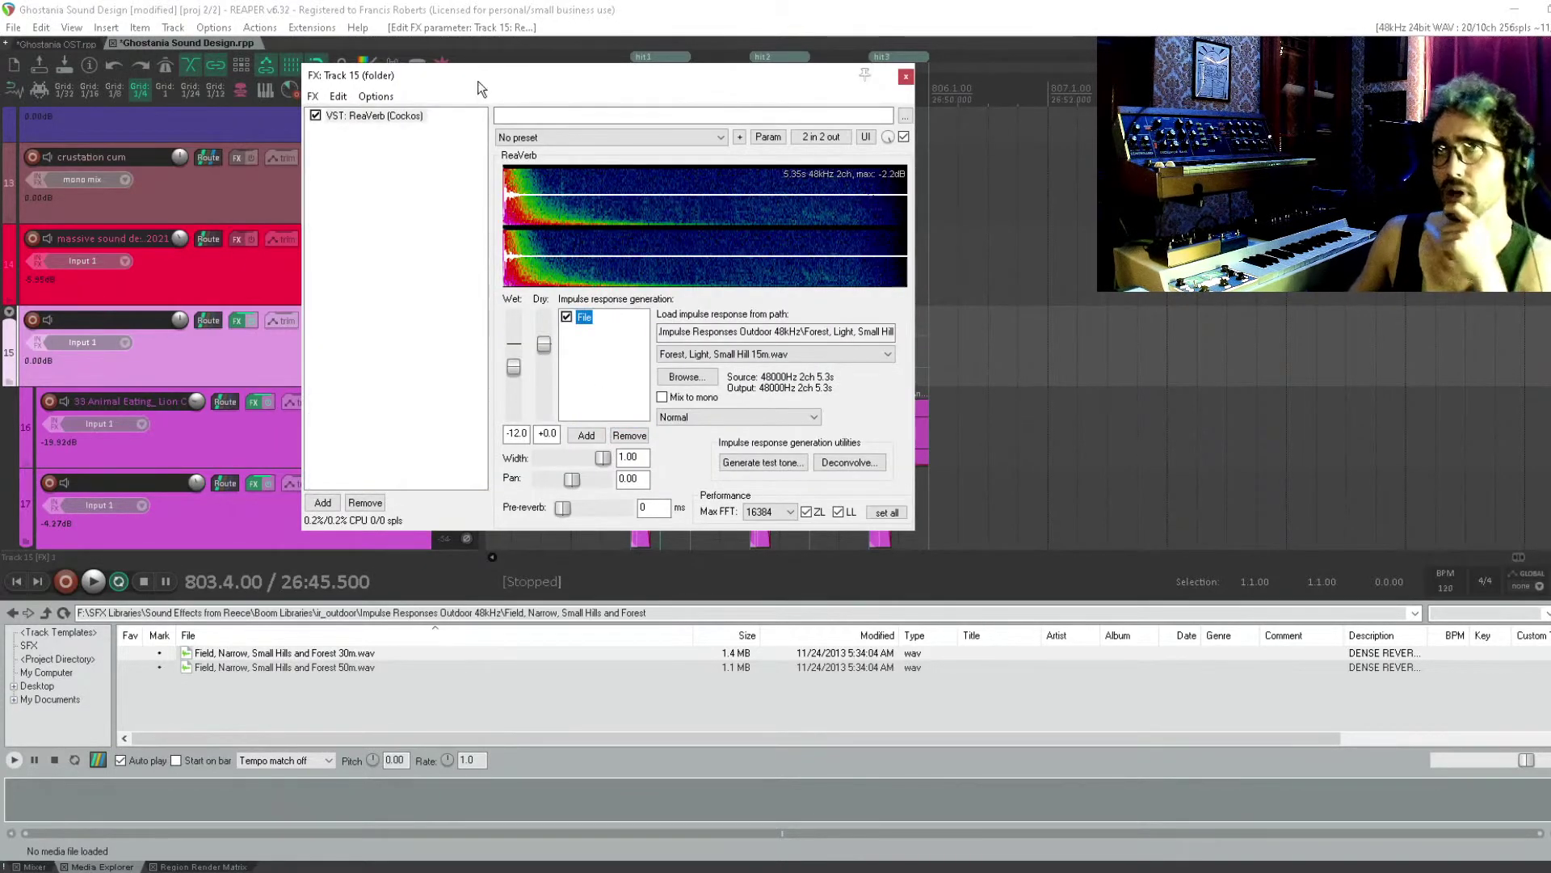
Play the hits from the start of hit1 and lower ReaVerb's wet level to -26.0 dB
drag(504, 81, 1234, 147)
click(633, 367)
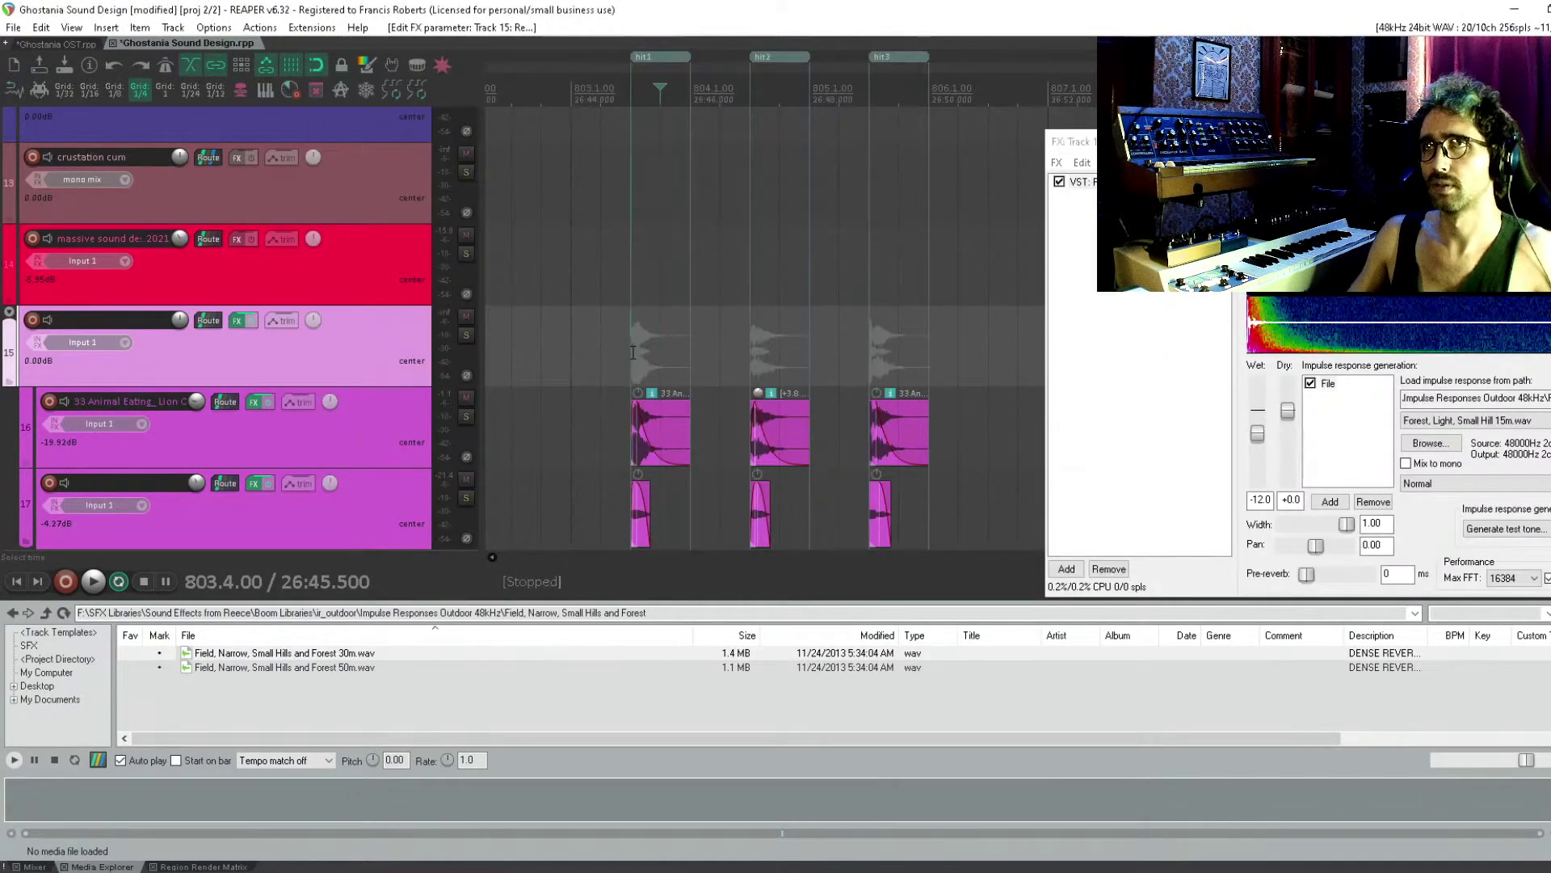
key(space)
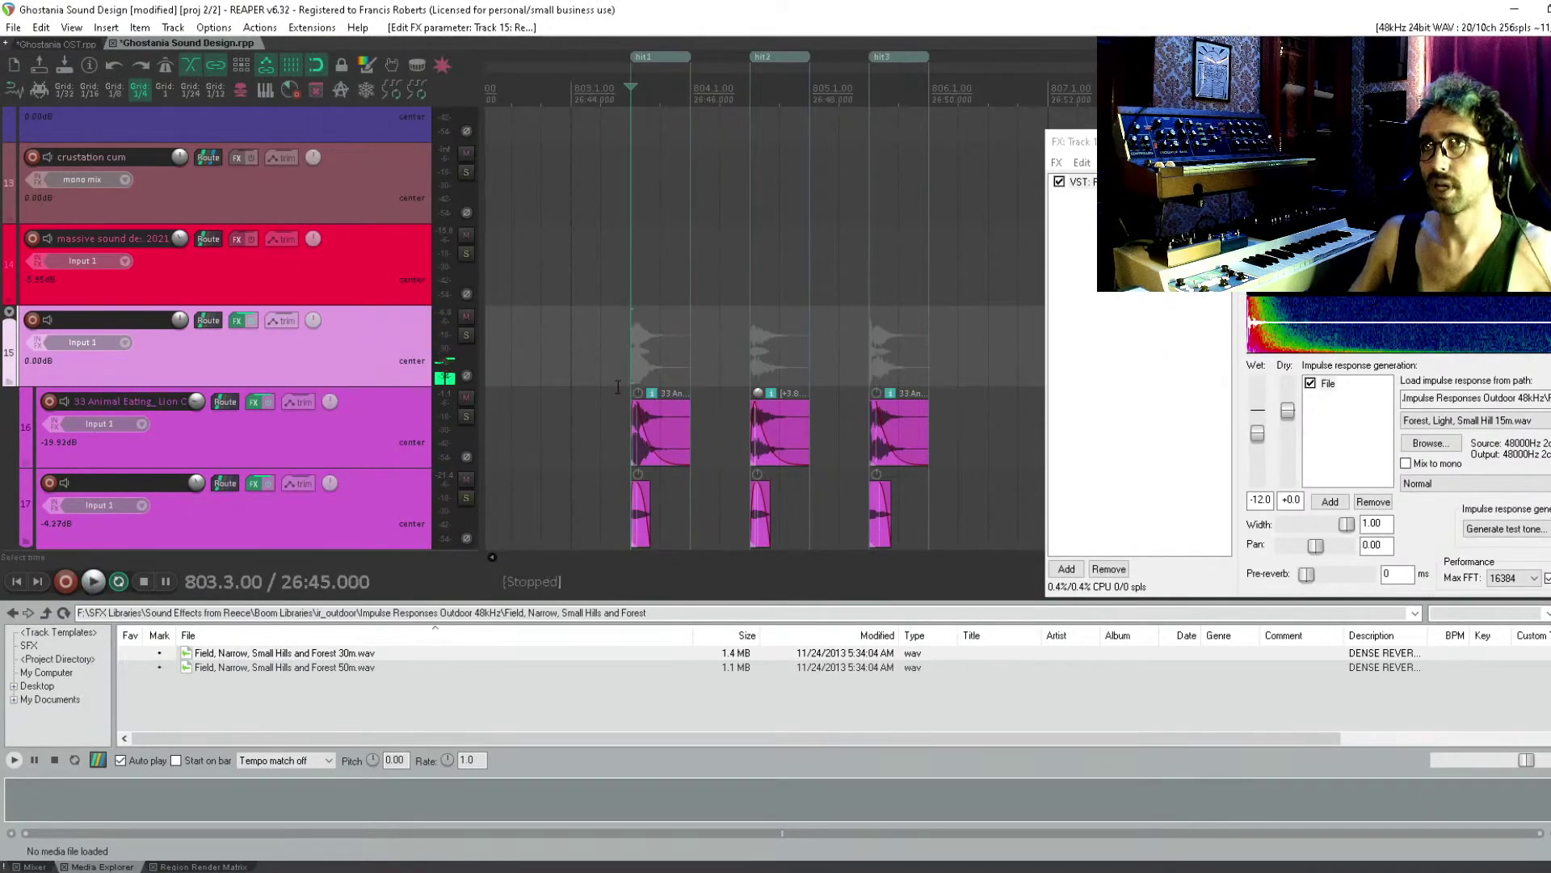
drag(1074, 142, 889, 127)
drag(1072, 419, 1083, 460)
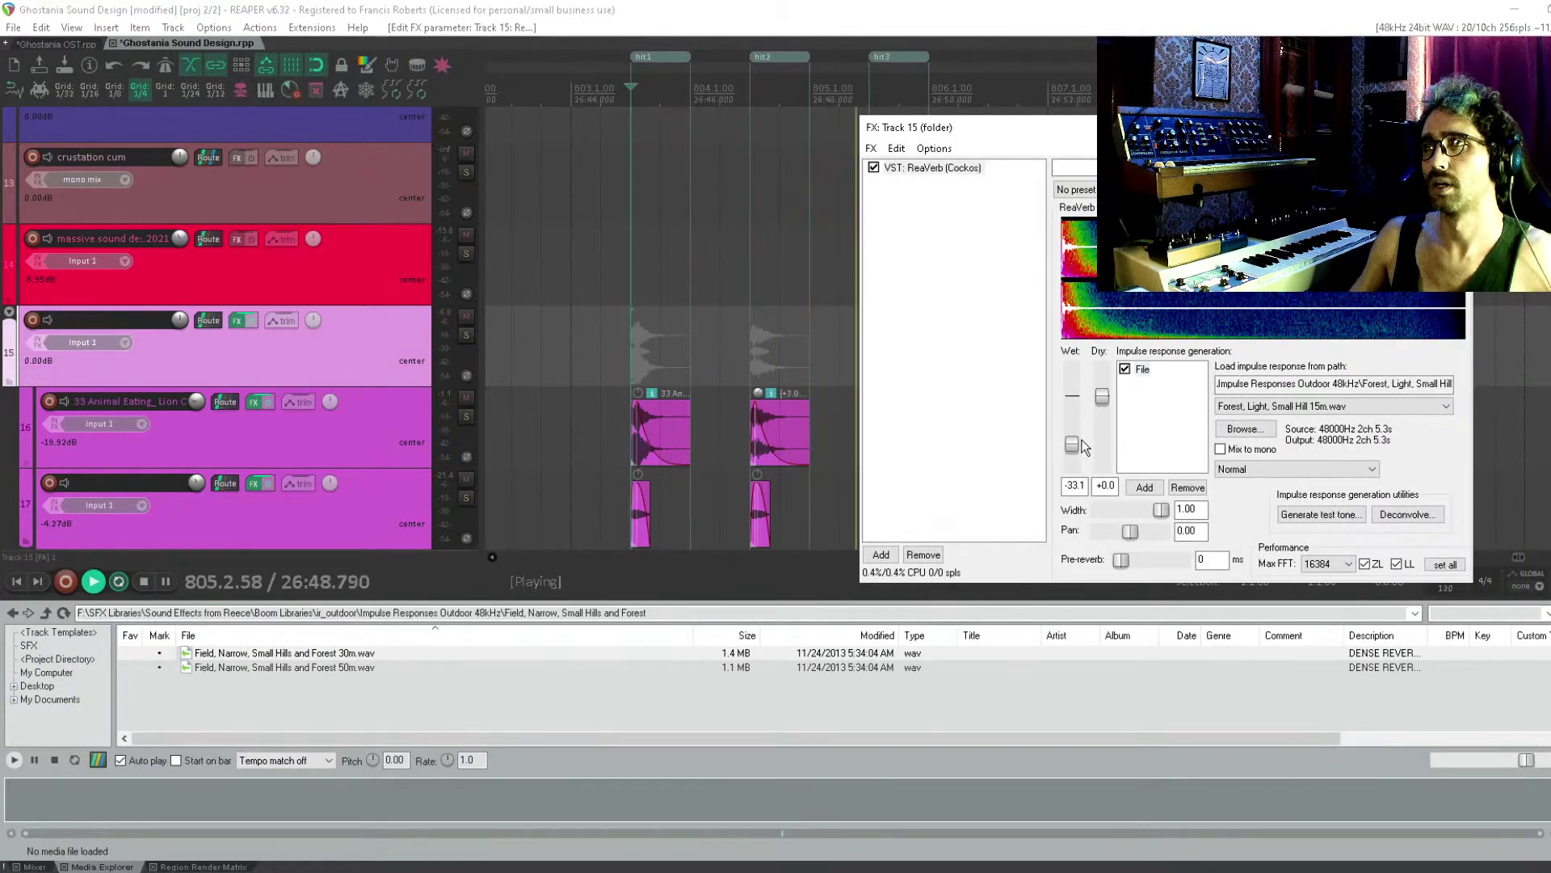
drag(1083, 460, 1083, 438)
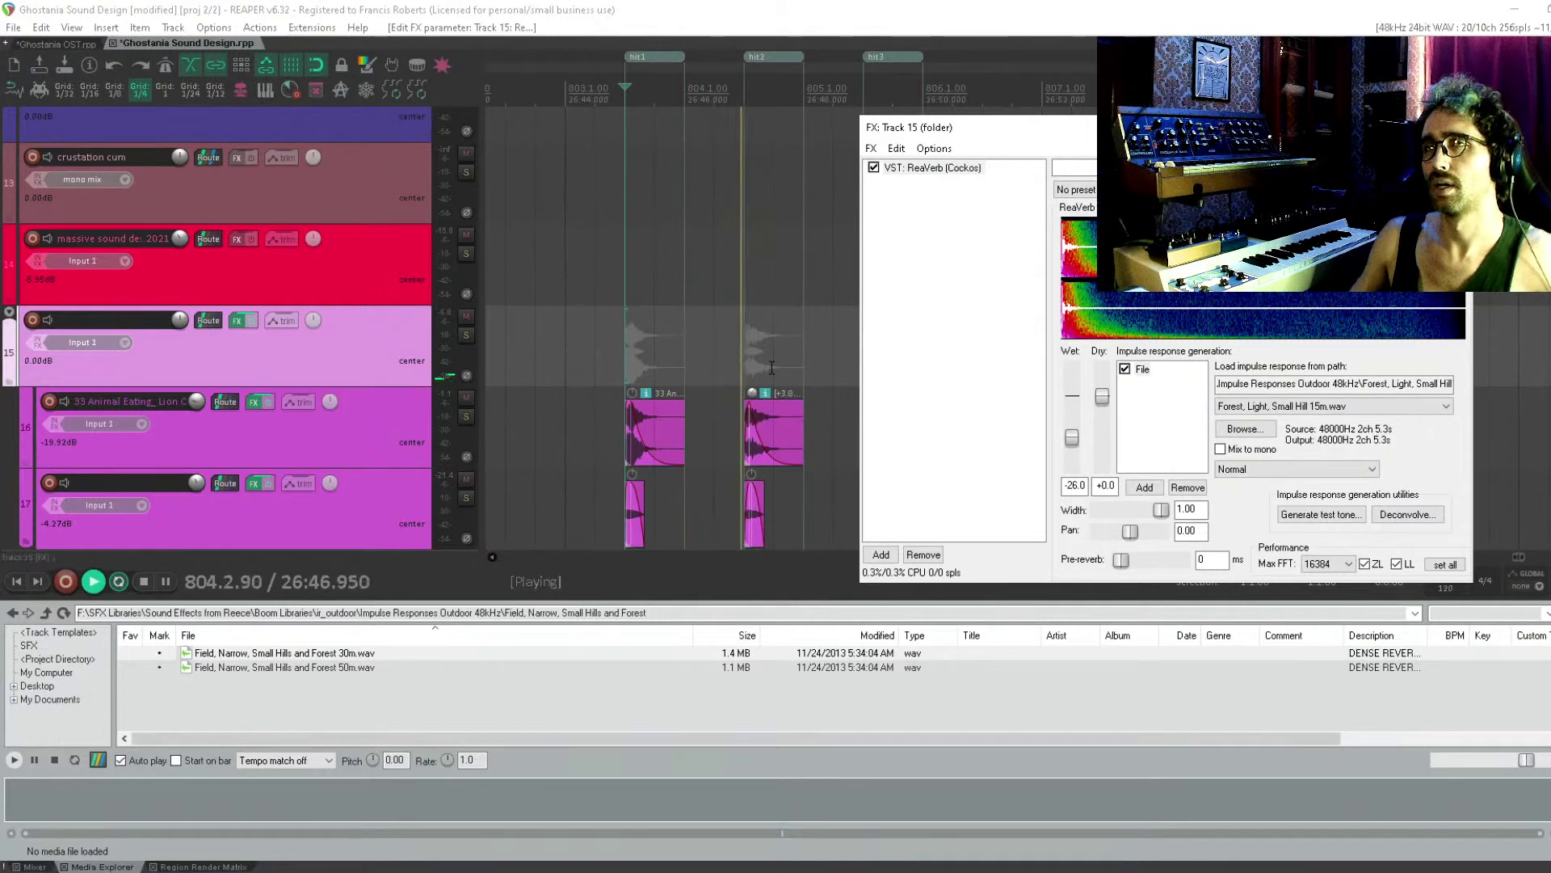
key(space)
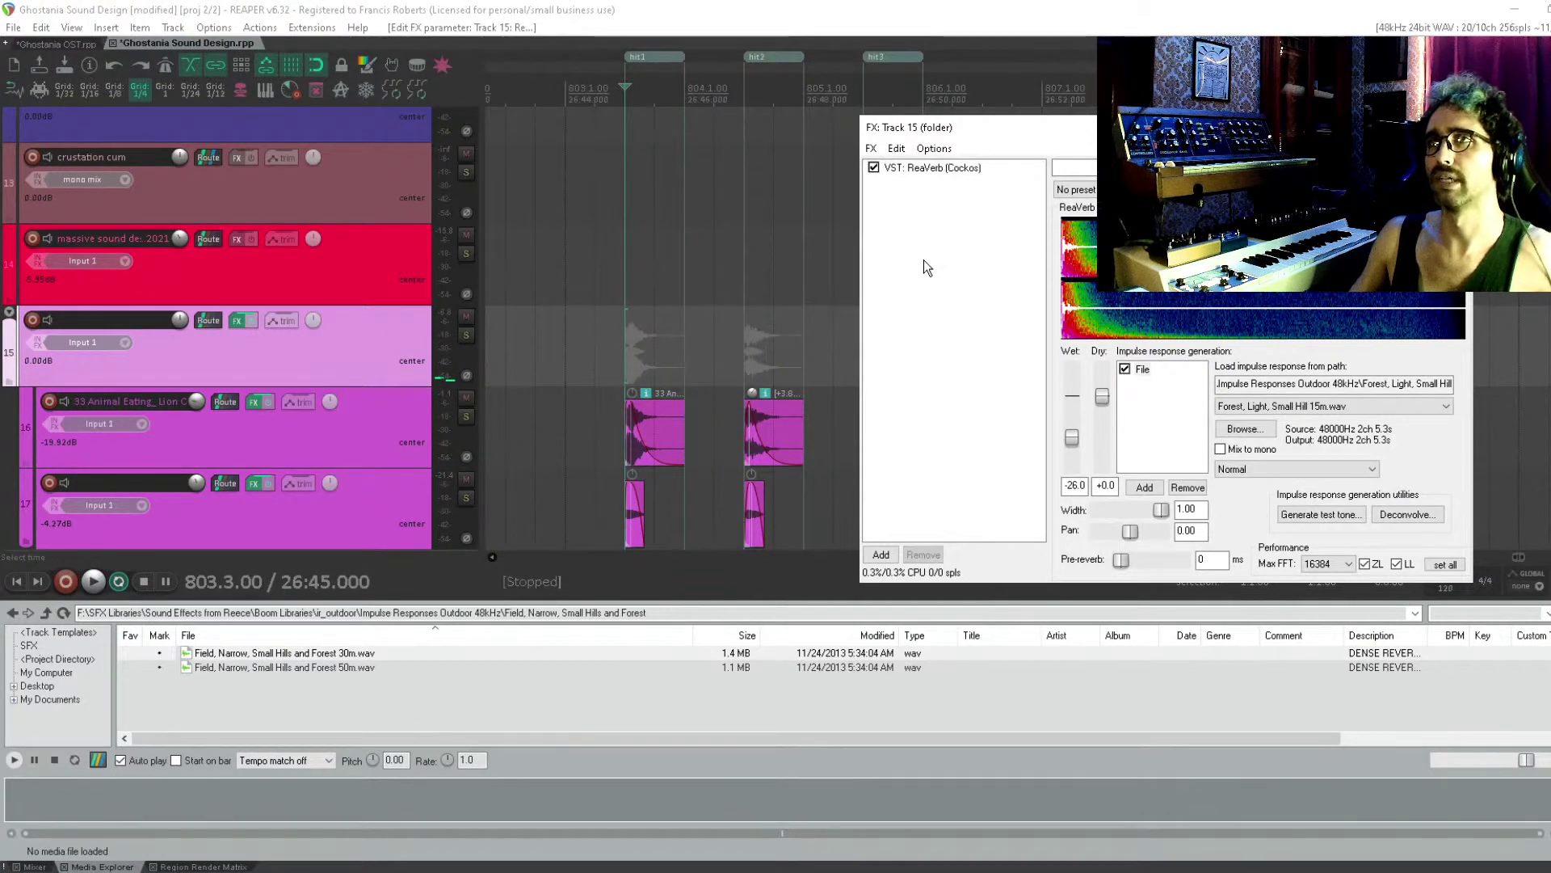
Close the folder track's effects window, save the project, and reopen ReaVerb
key(Escape)
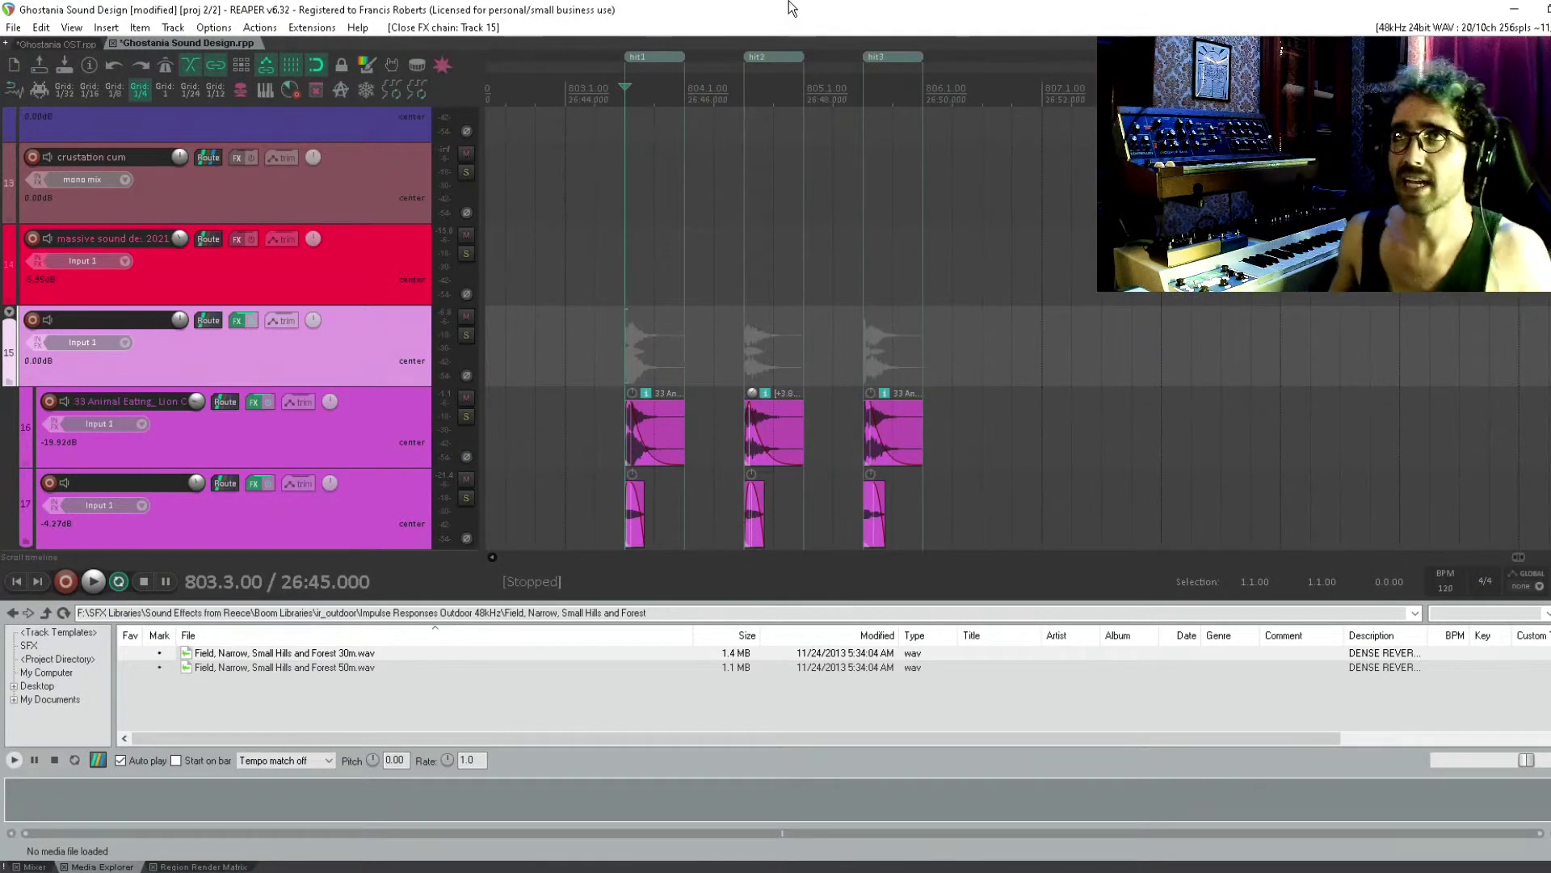
key(ctrl+s)
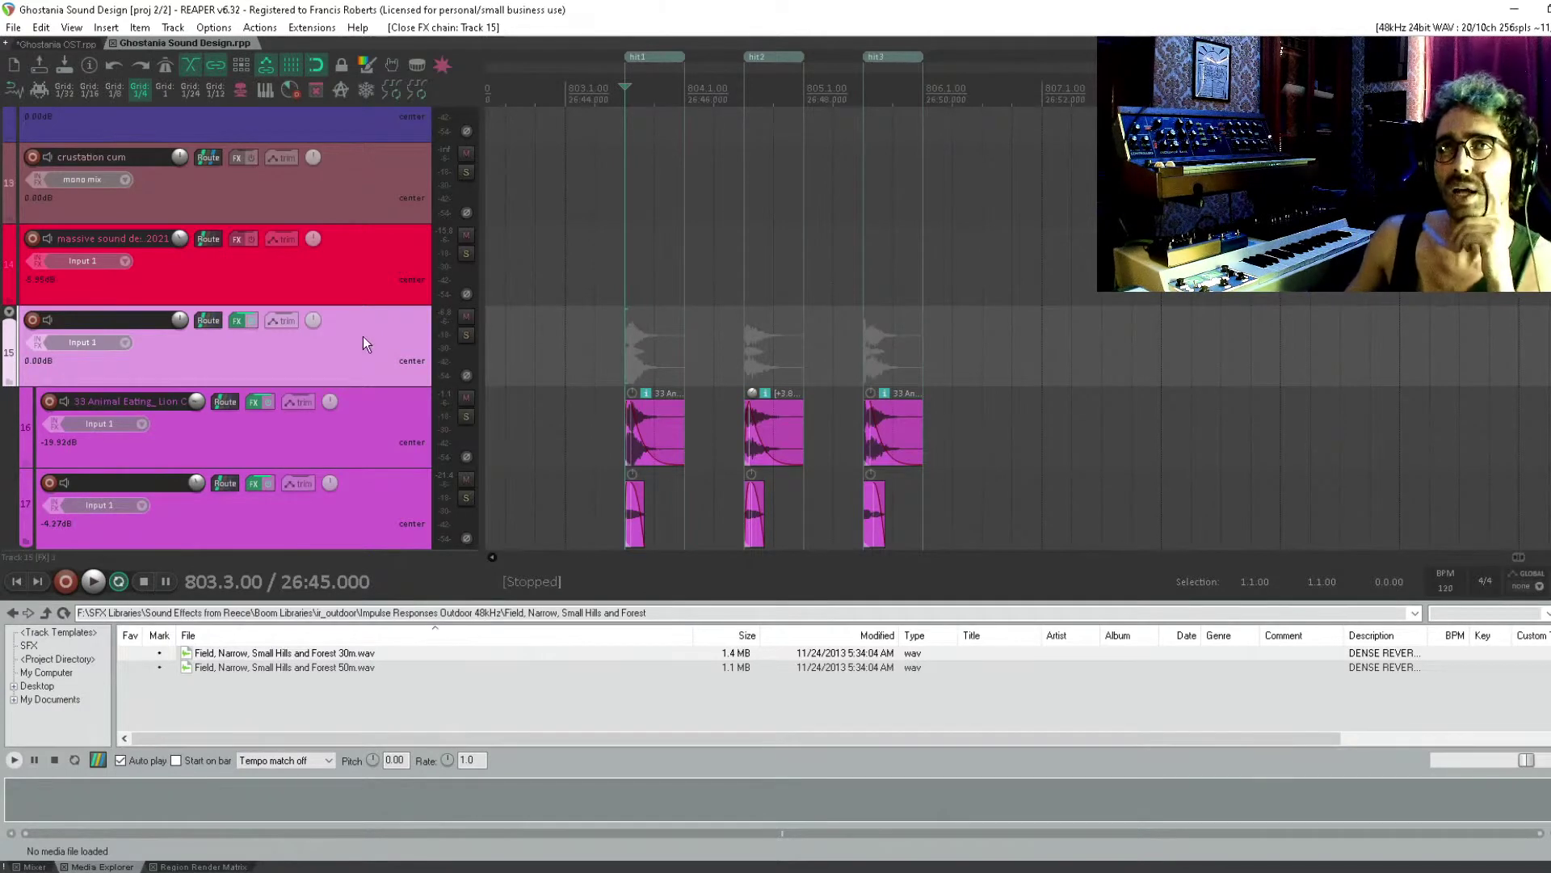
click(234, 320)
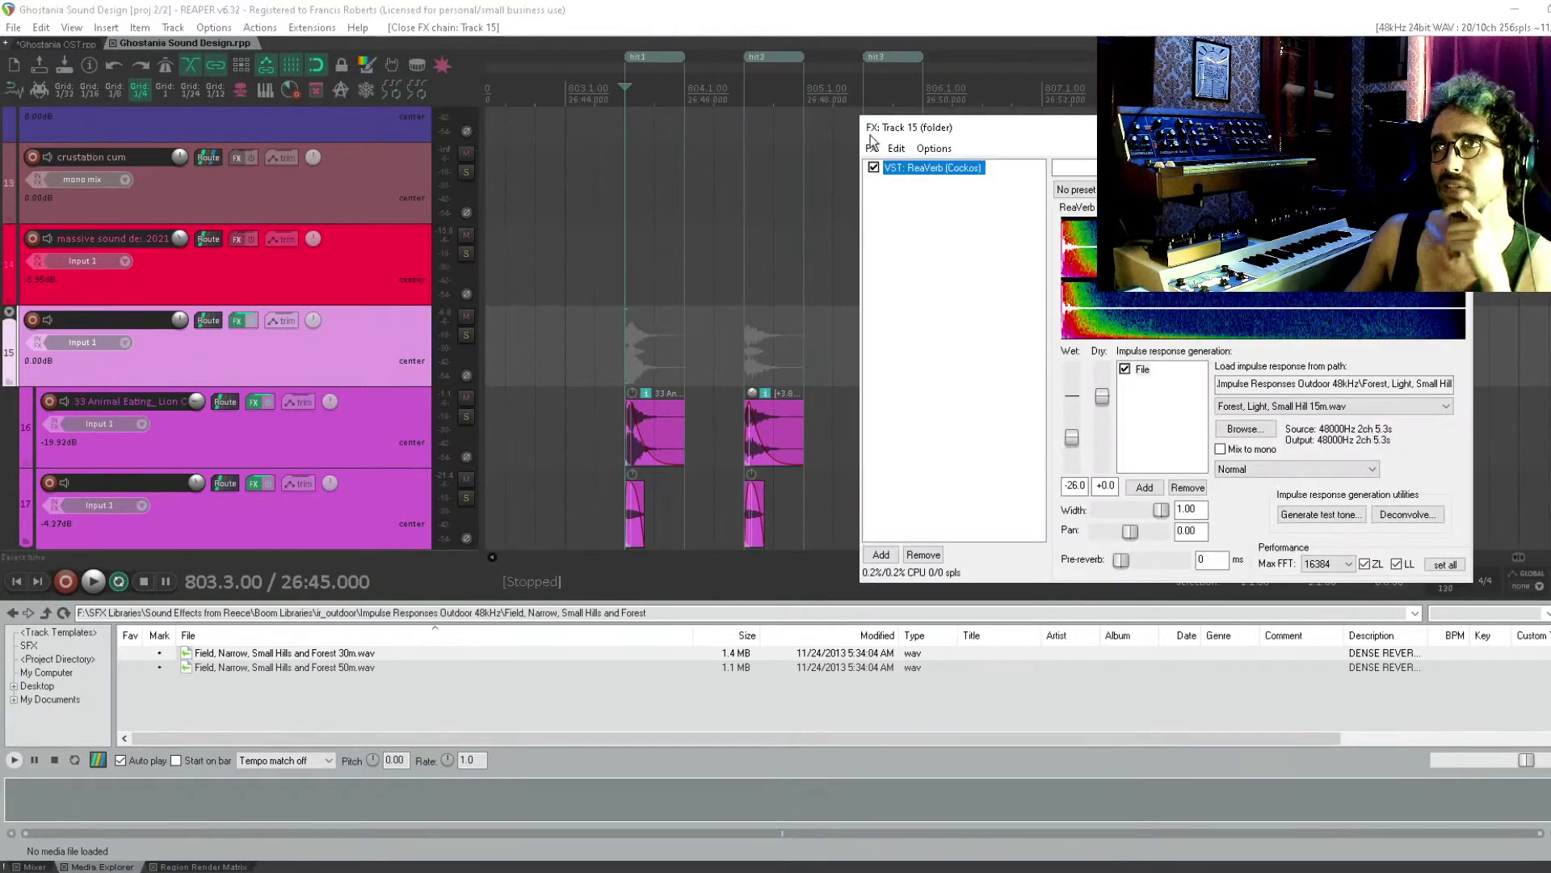
drag(871, 141, 460, 187)
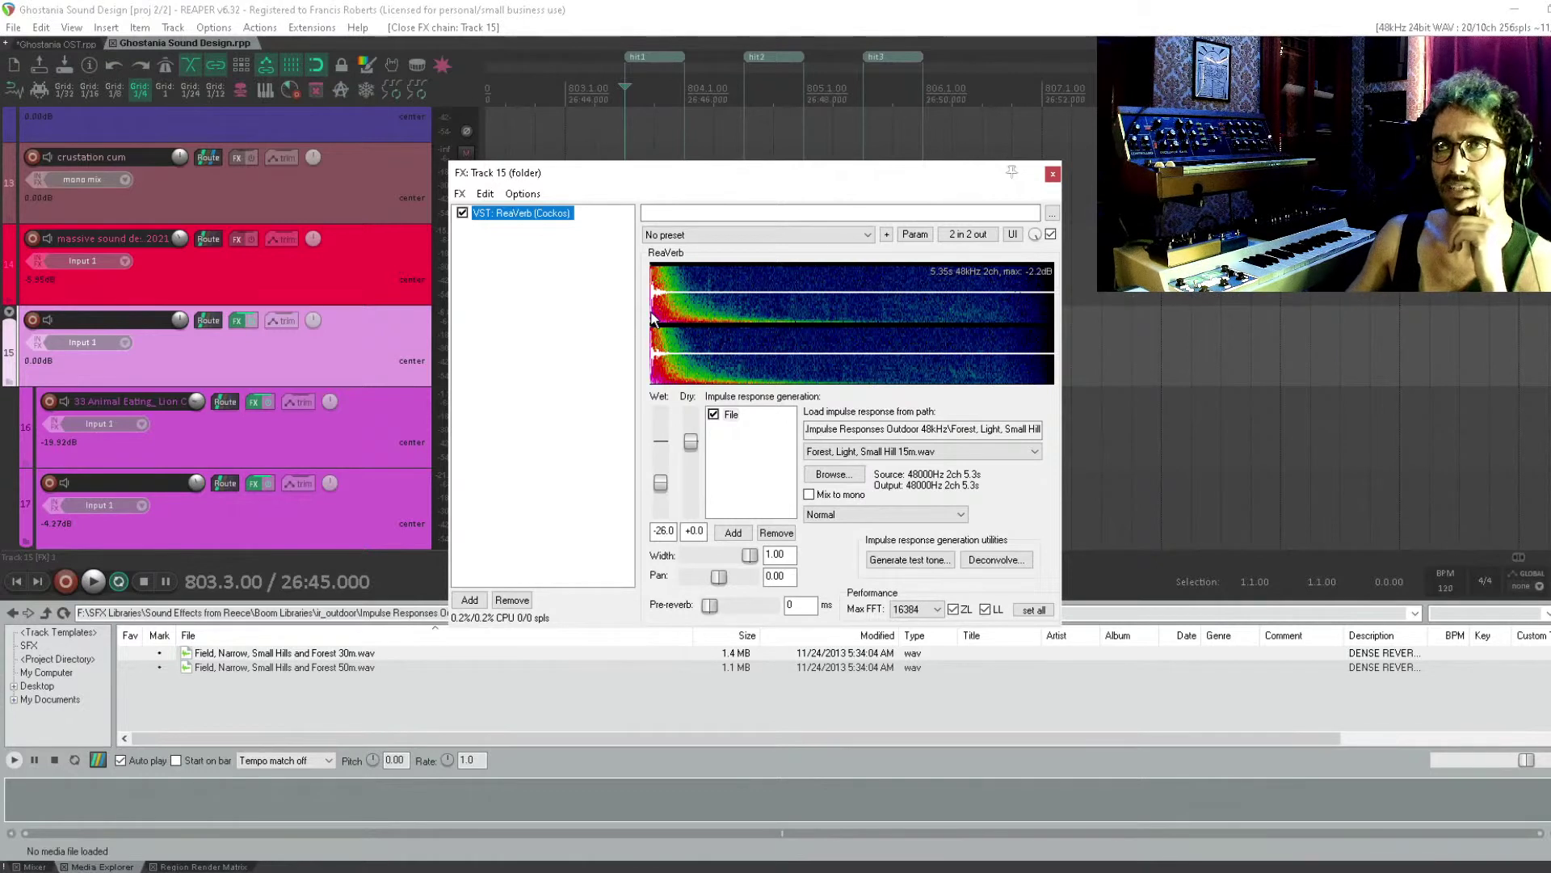
click(540, 314)
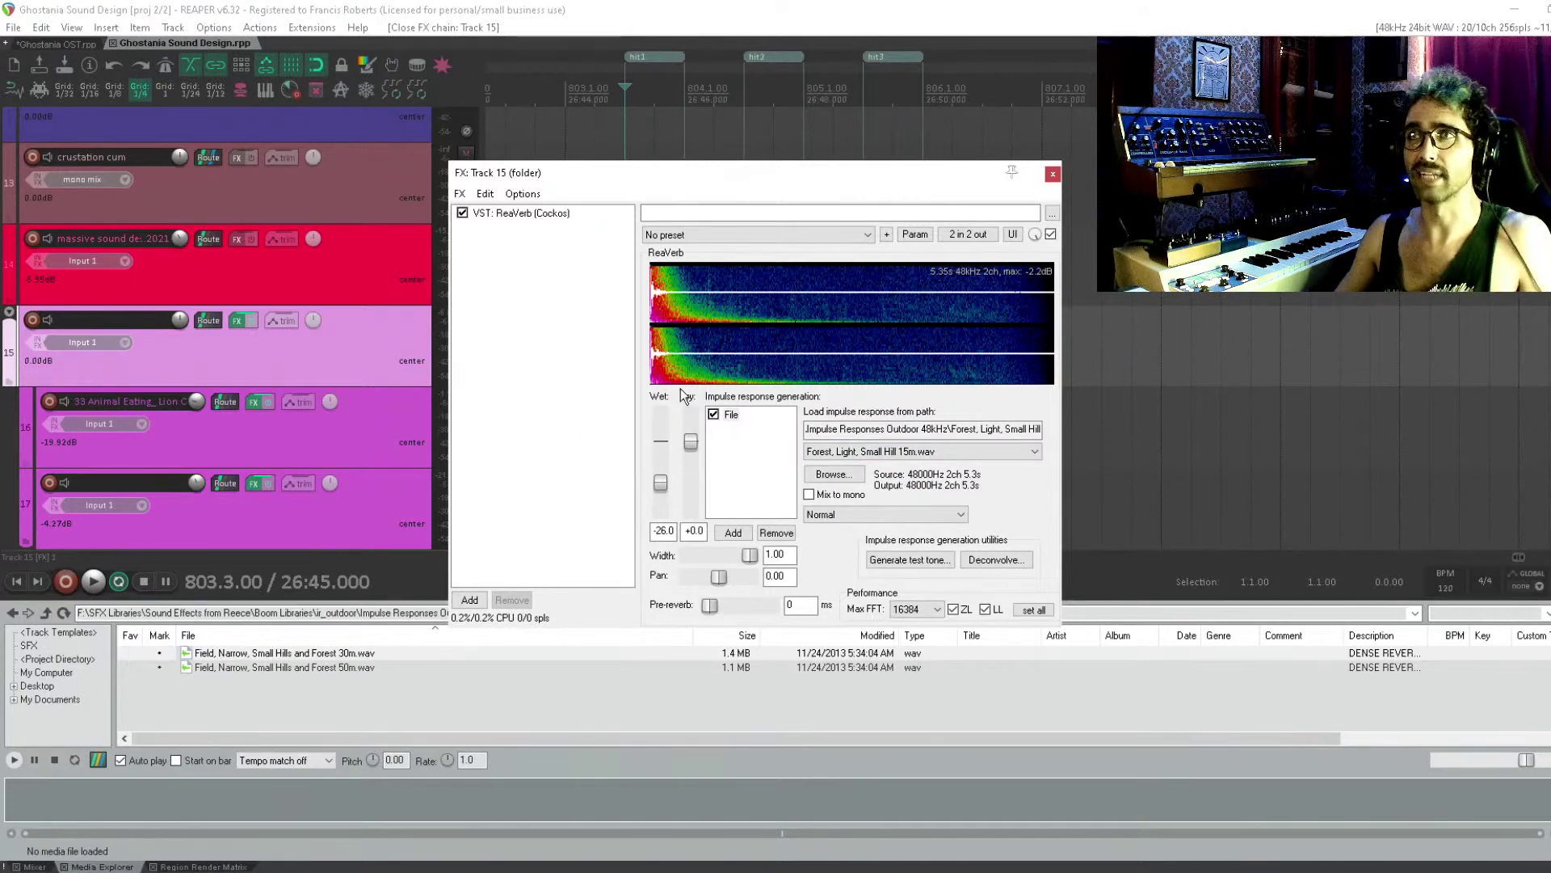
Audition the hits from the start of hit1 and raise ReaVerb's wet level to -10.8 dB
drag(683, 172, 512, 375)
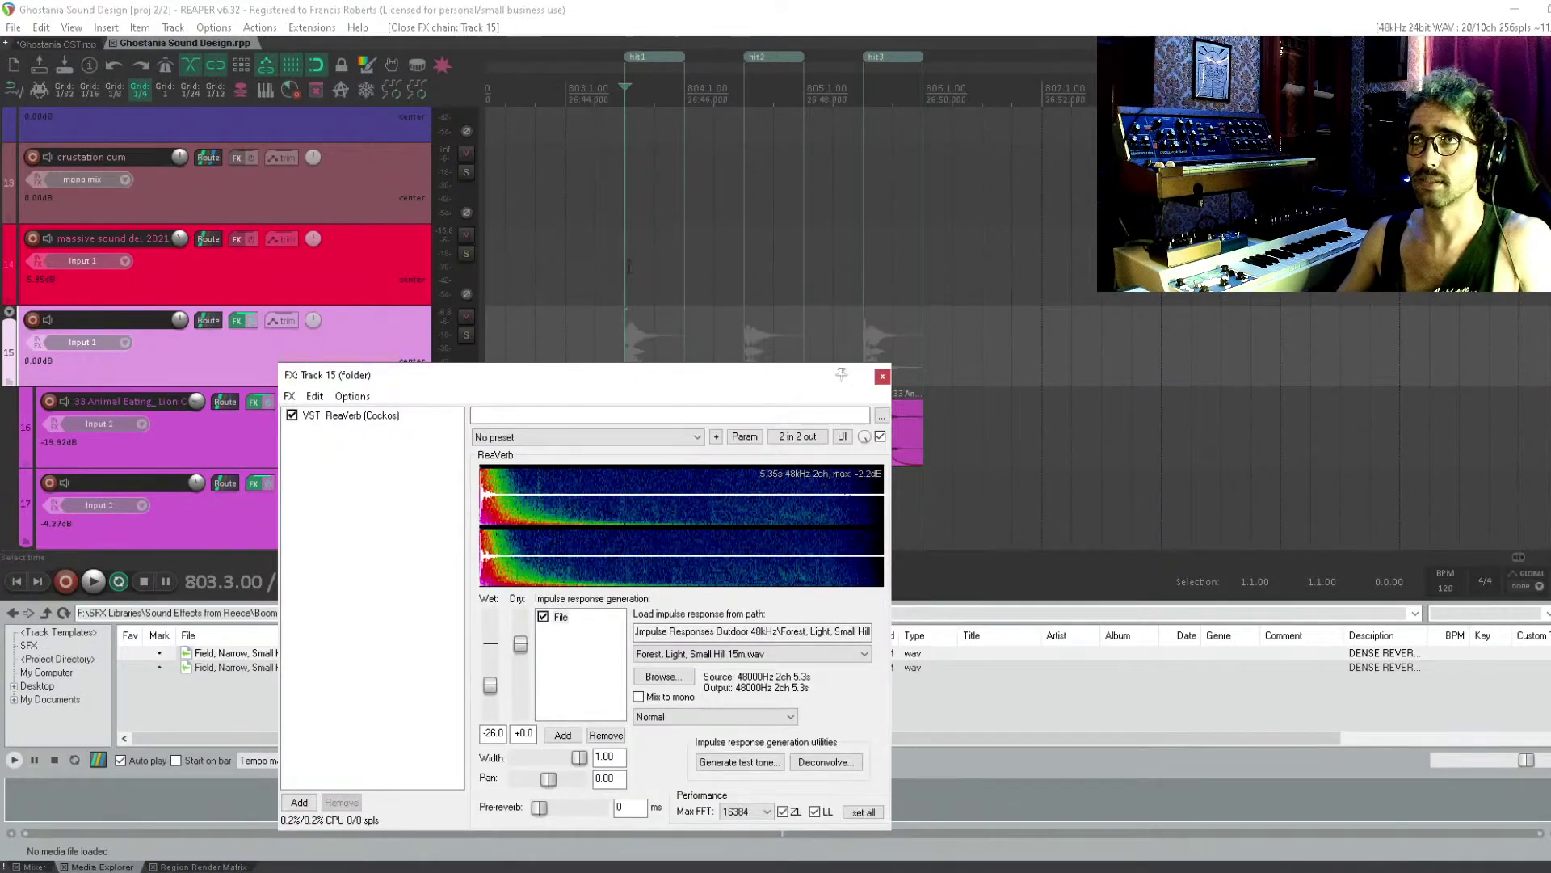
key(space)
key(space)
drag(489, 685, 490, 666)
key(space)
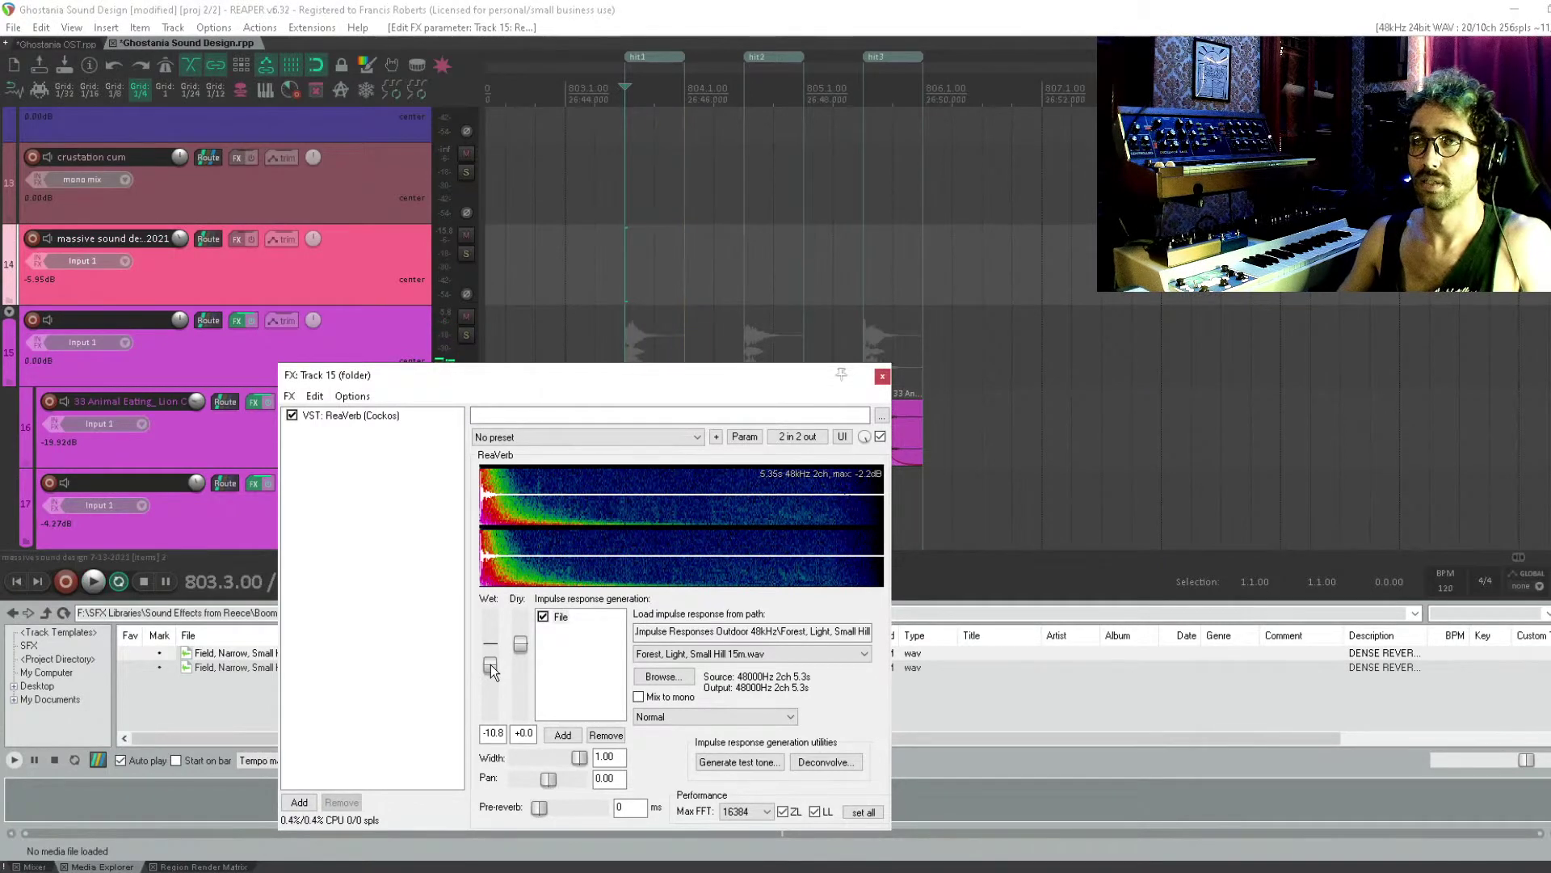
Compare the hits with ReaVerb bypassed and enabled, playing them from the start of hit1
click(291, 415)
key(space)
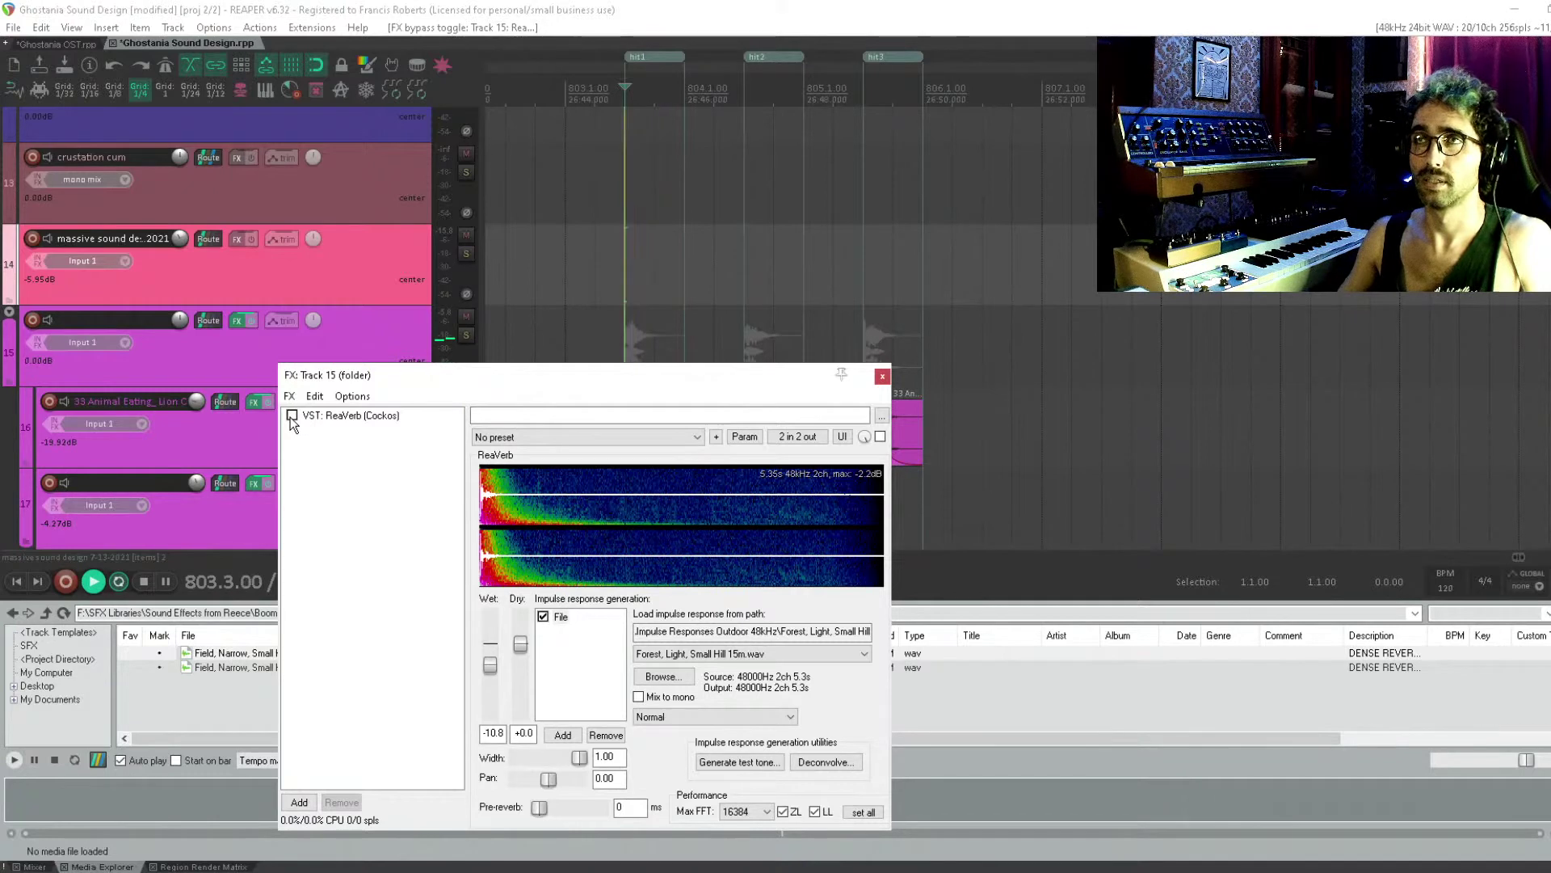
key(space)
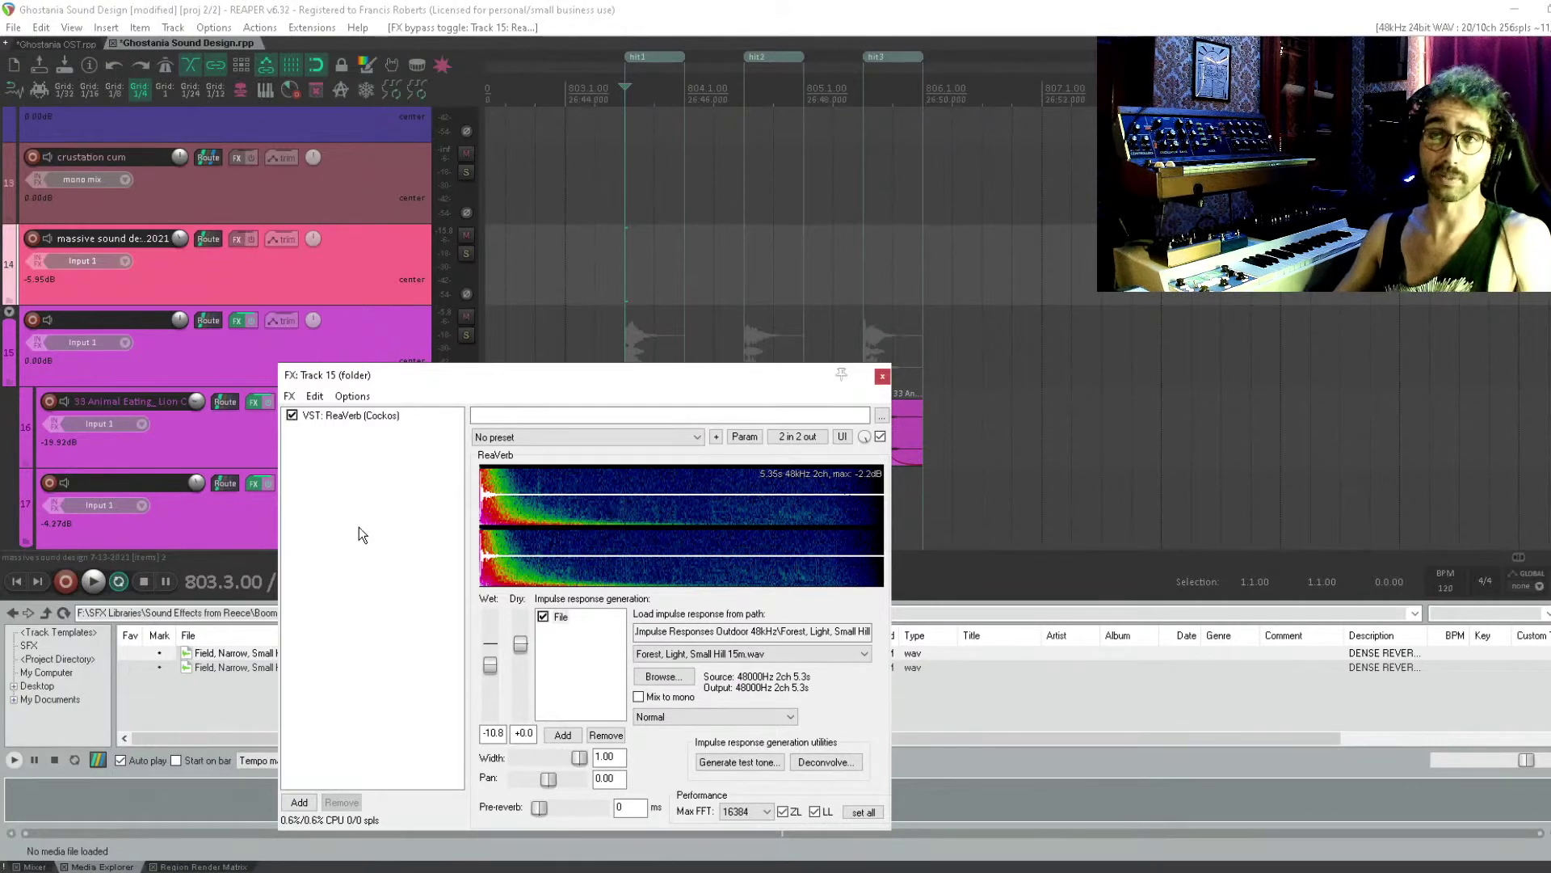
key(space)
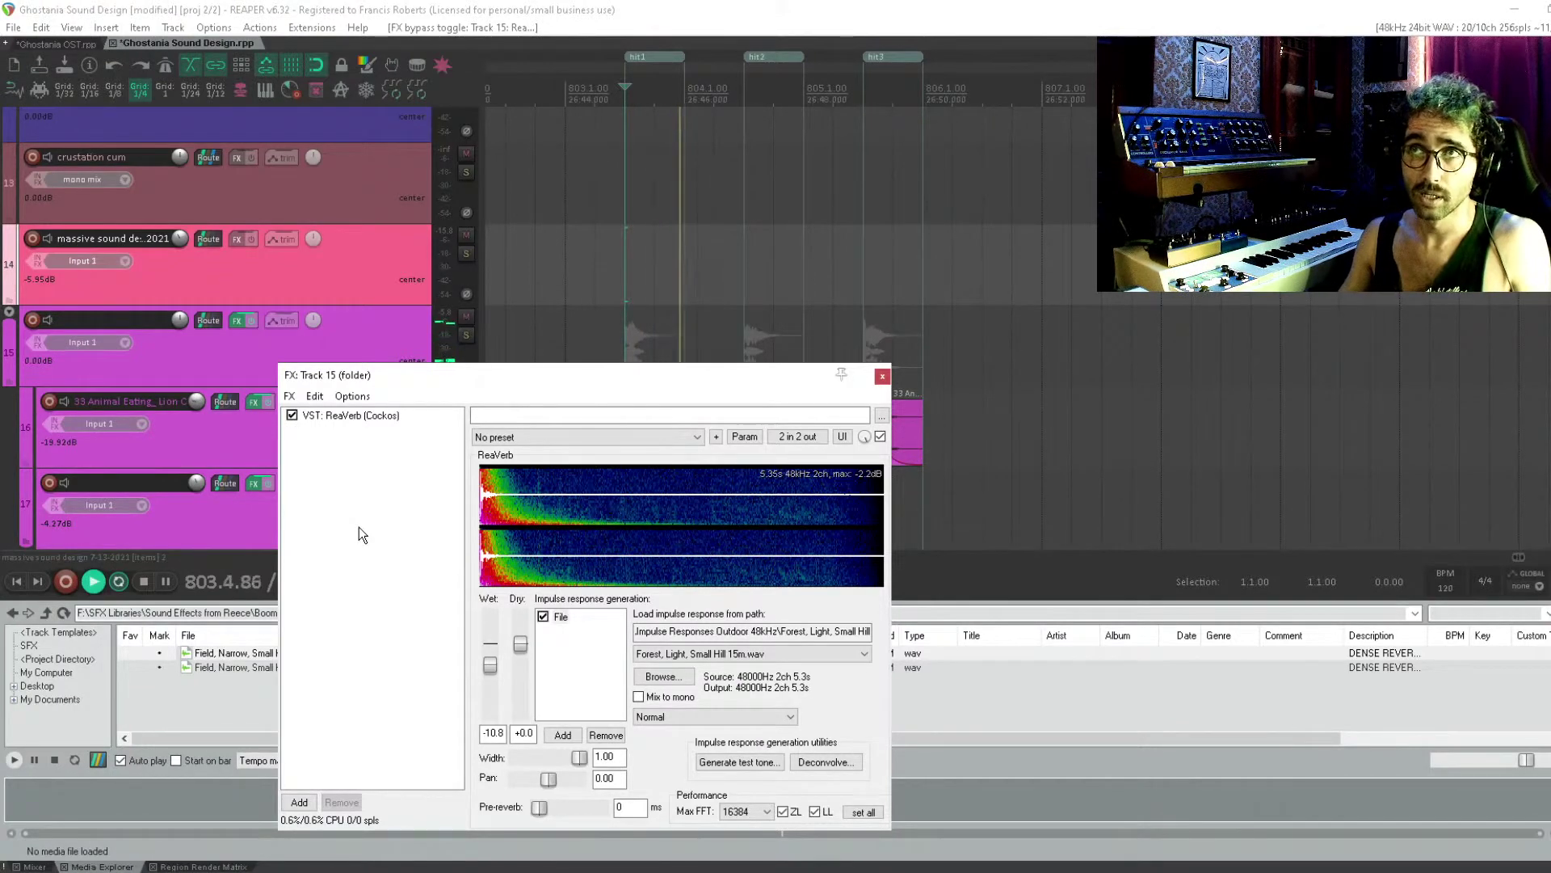
Audition the hits from the start of hit1 while lowering ReaVerb's wet level to -22.0 dB
key(space)
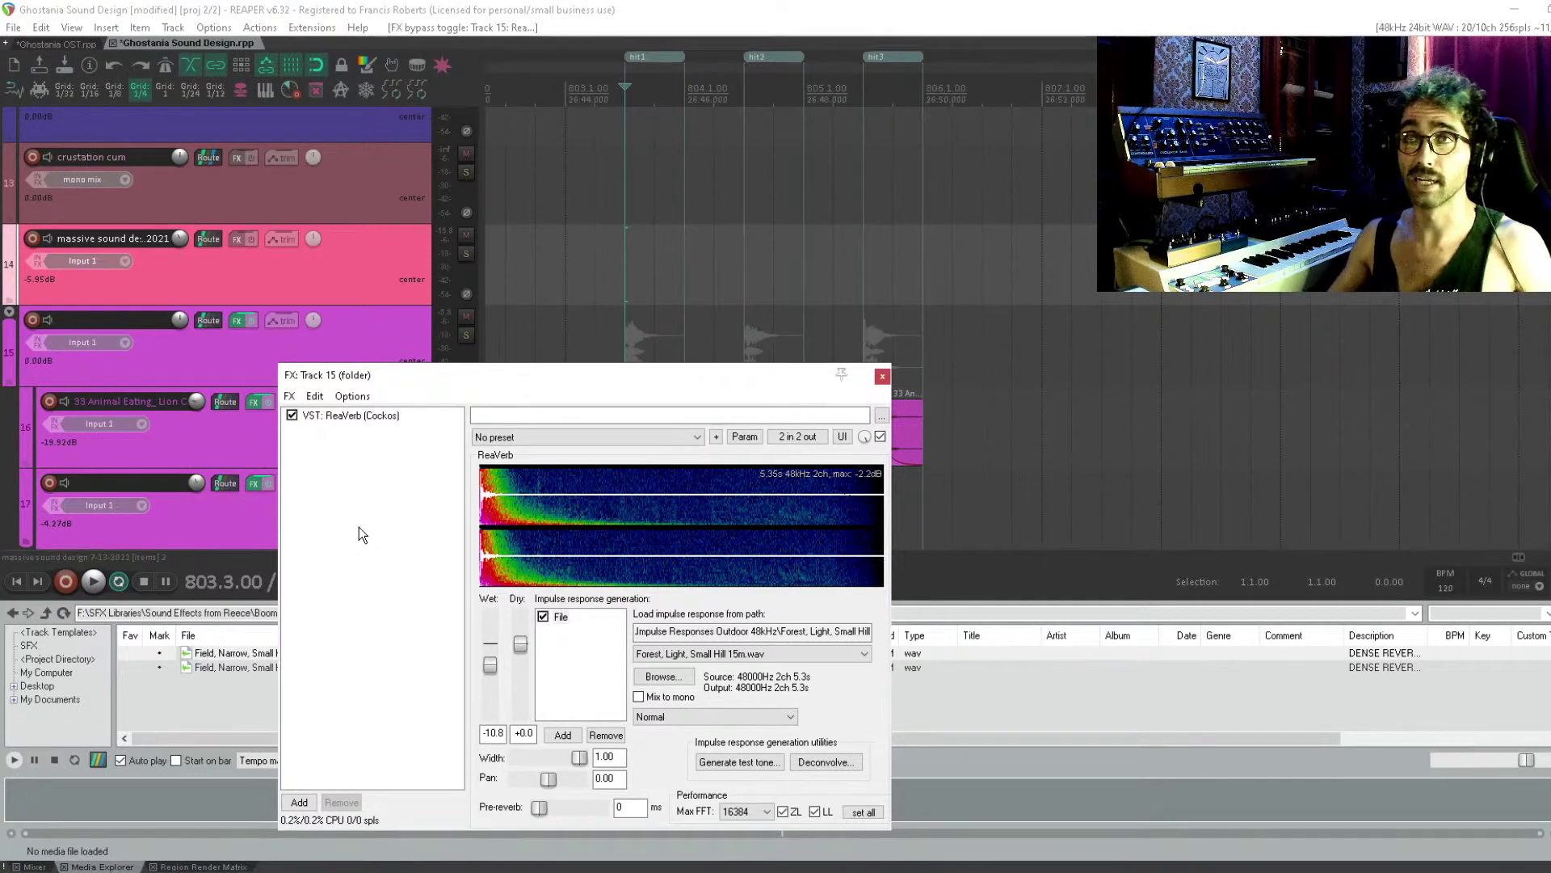
click(492, 689)
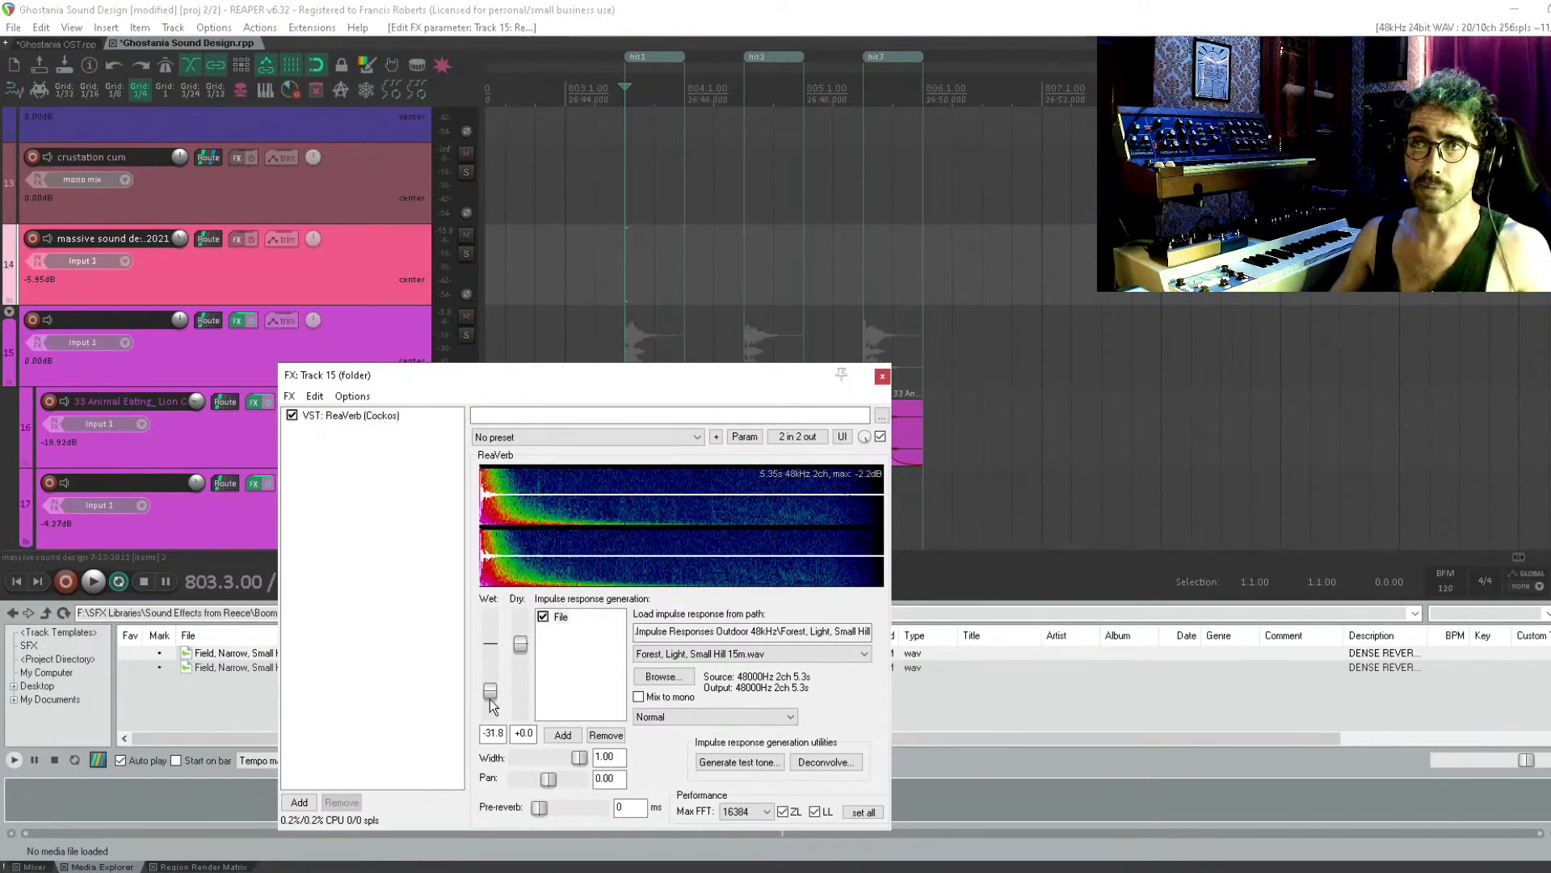
key(space)
drag(494, 701, 493, 691)
key(space)
key(space)
key(space)
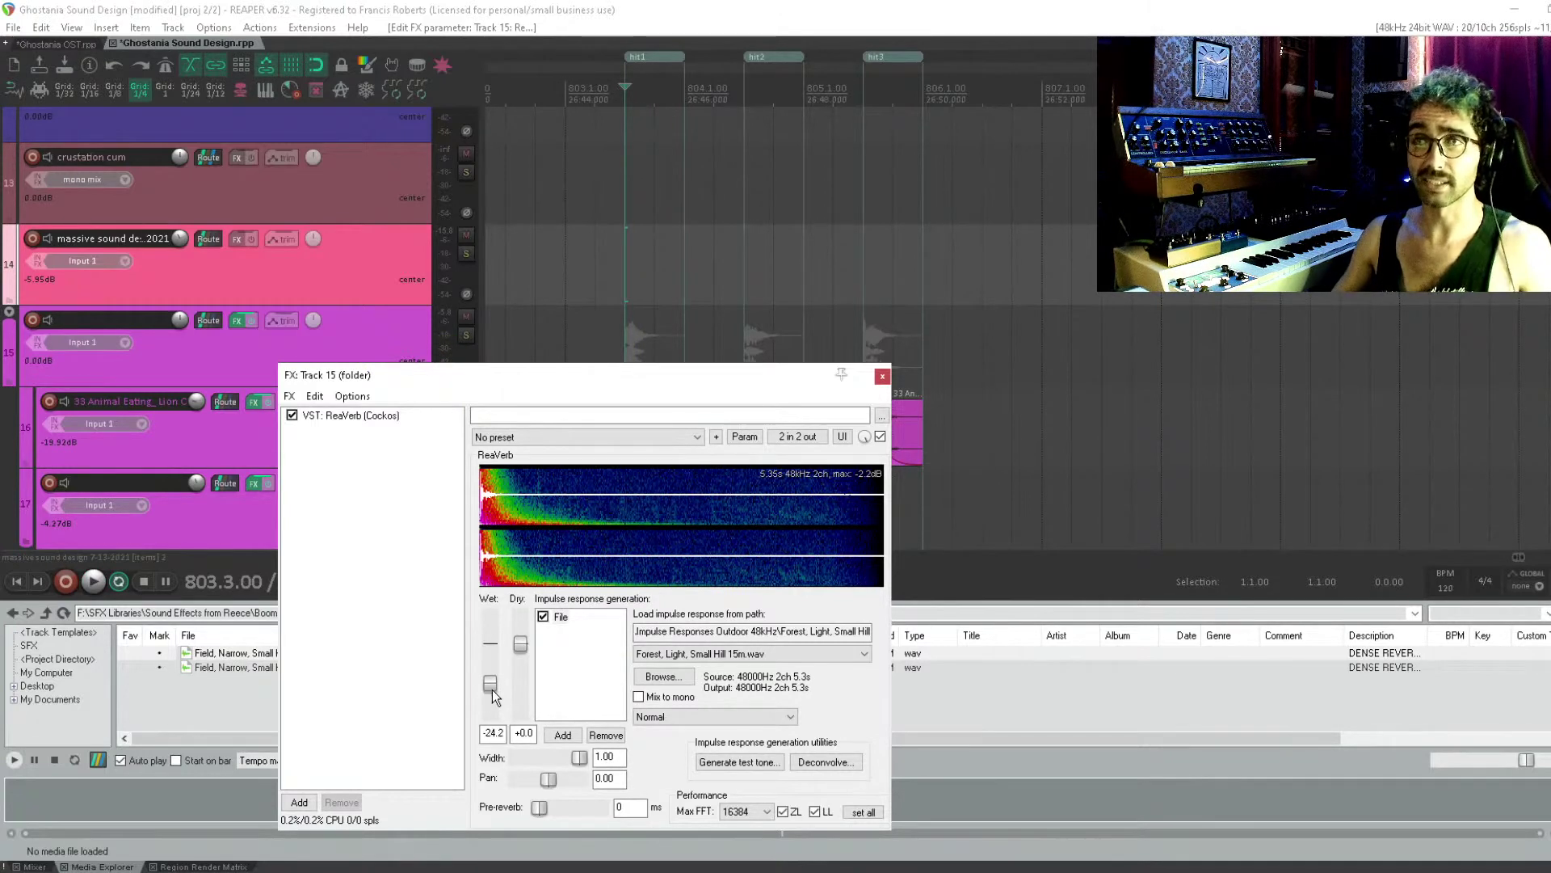
key(space)
key(space)
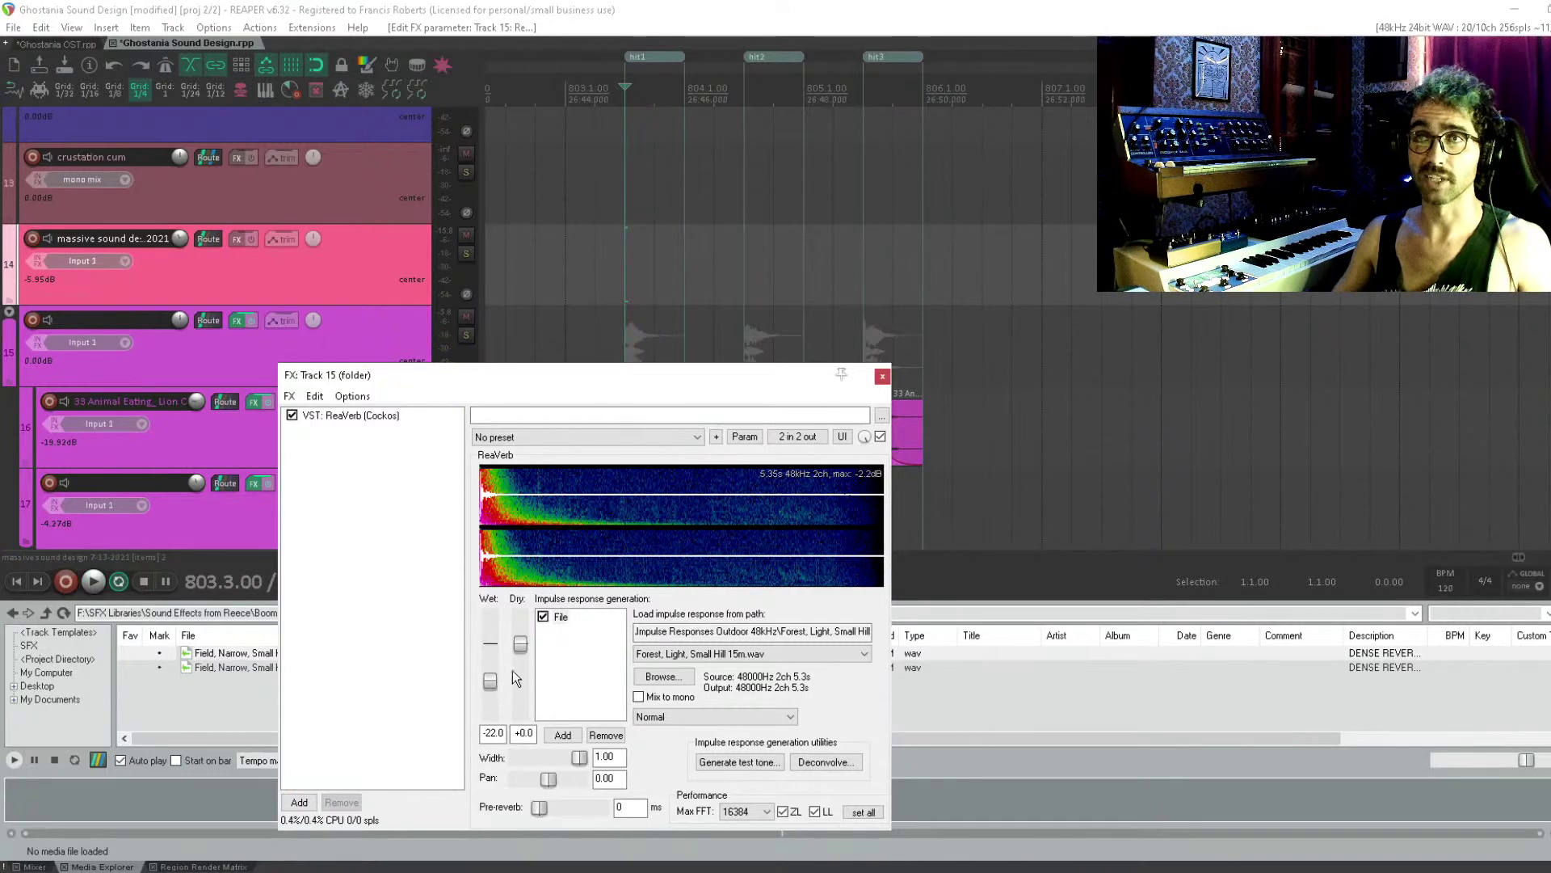
Play the hits with only the reverb signal, setting ReaVerb's dry level to -inf and wet level to +0.0 dB
drag(520, 644, 531, 815)
double_click(498, 662)
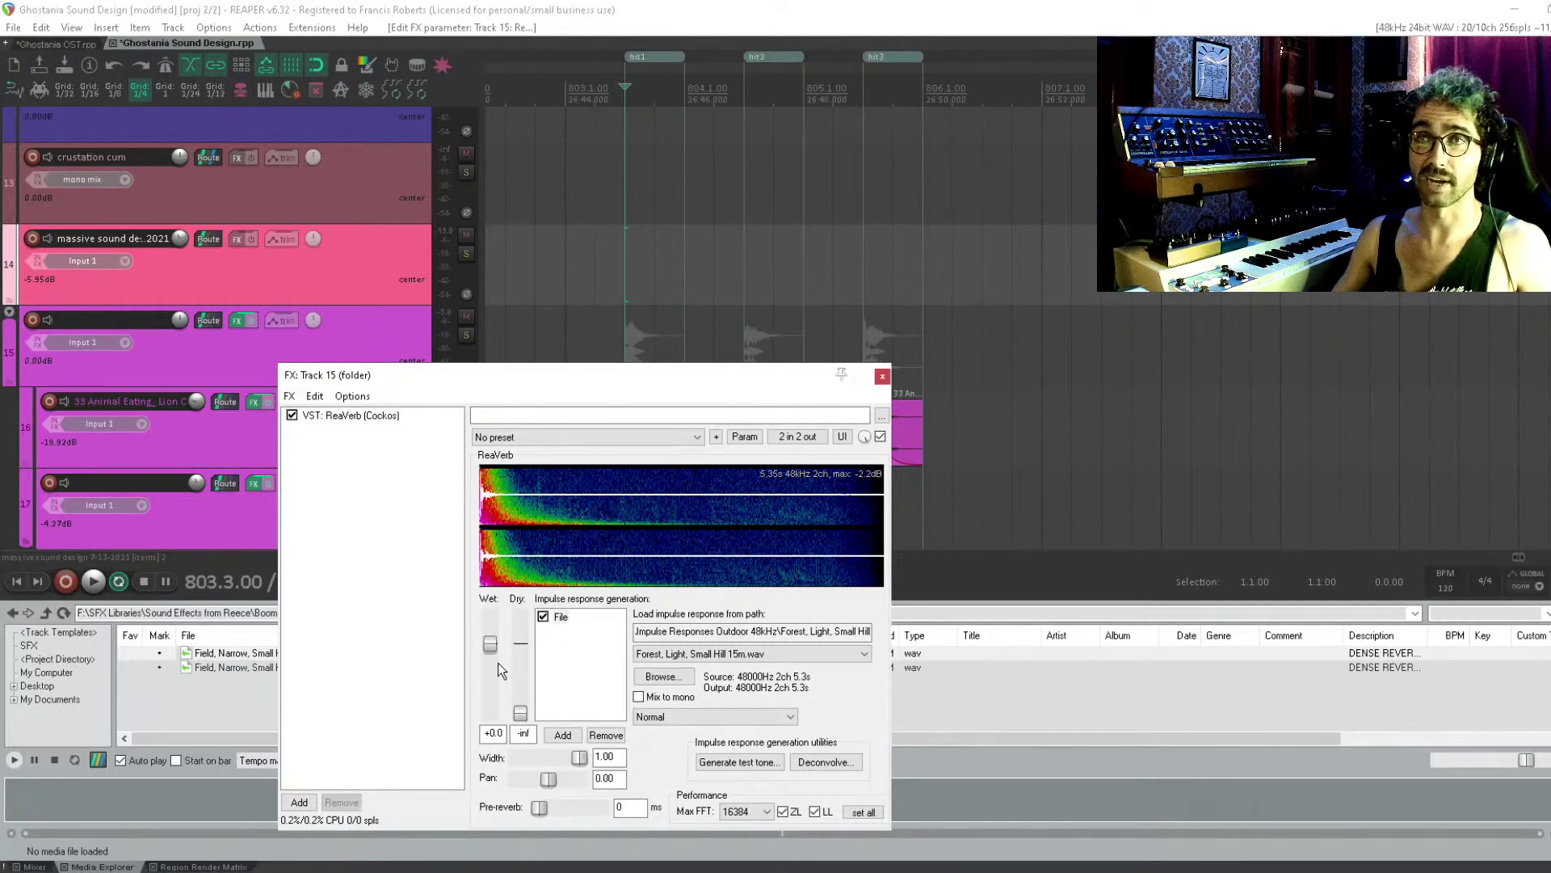
key(space)
key(space)
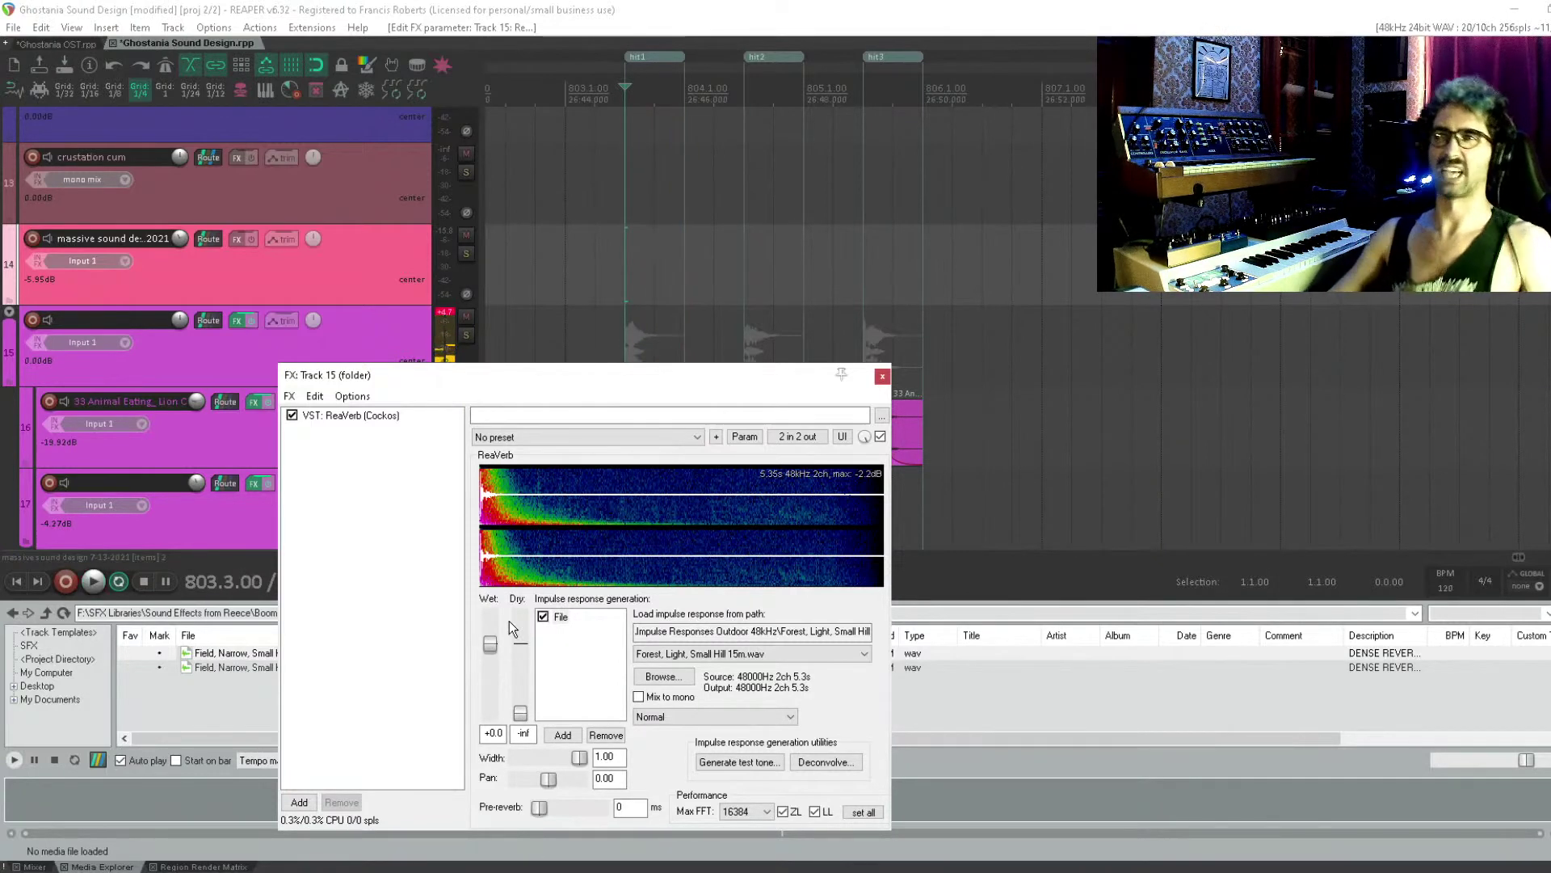
Set ReaVerb's wet level to -13.4 dB and dry level to +0.0 dB, and reset the folder track's peak meter
drag(491, 658, 491, 676)
double_click(523, 714)
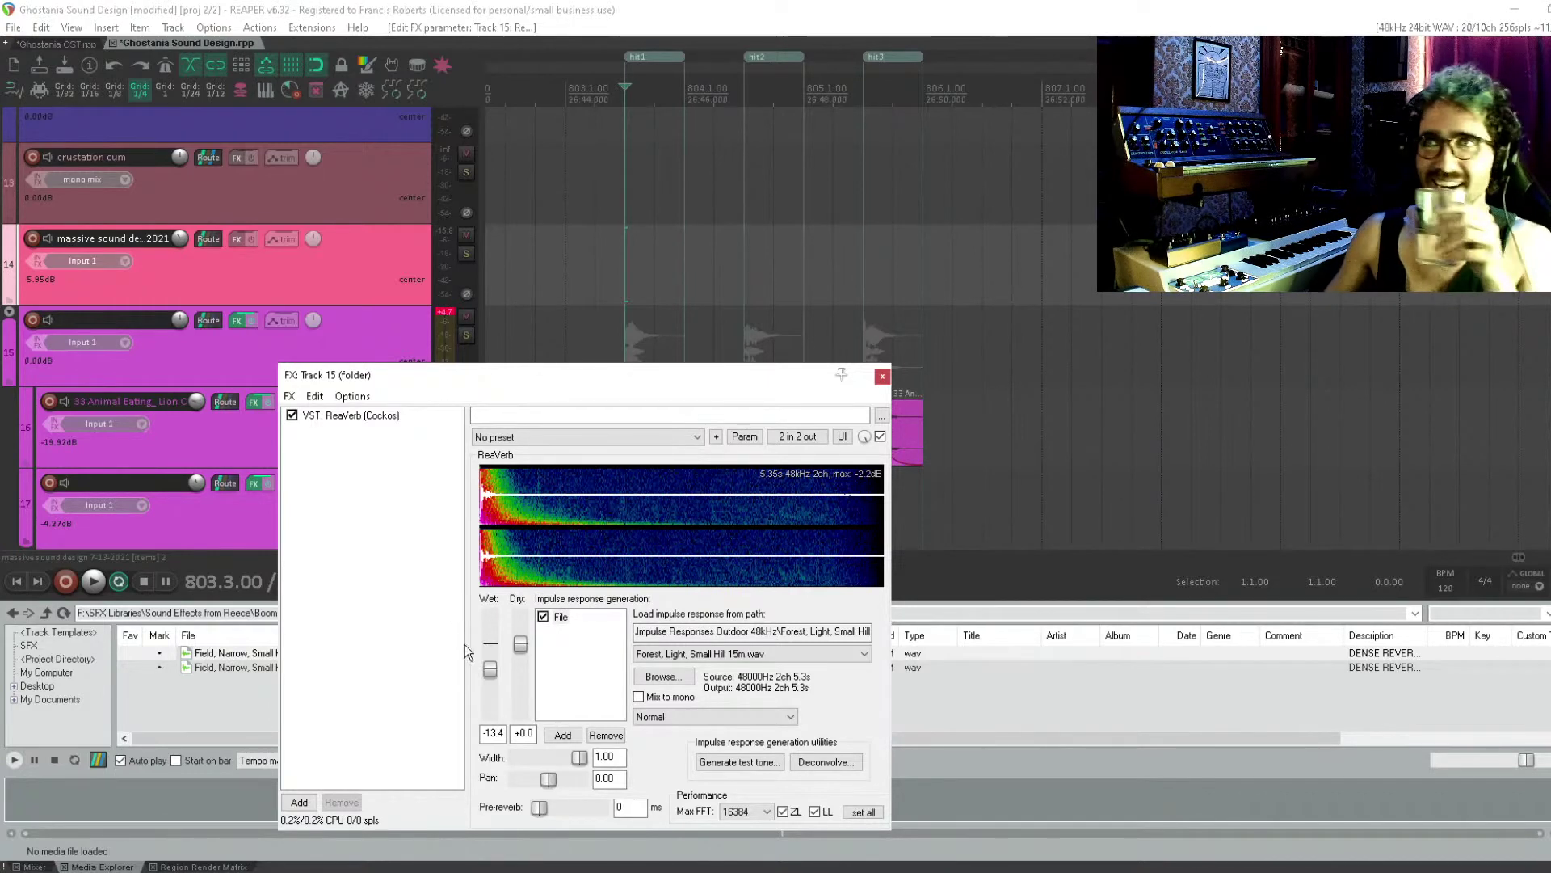
click(444, 316)
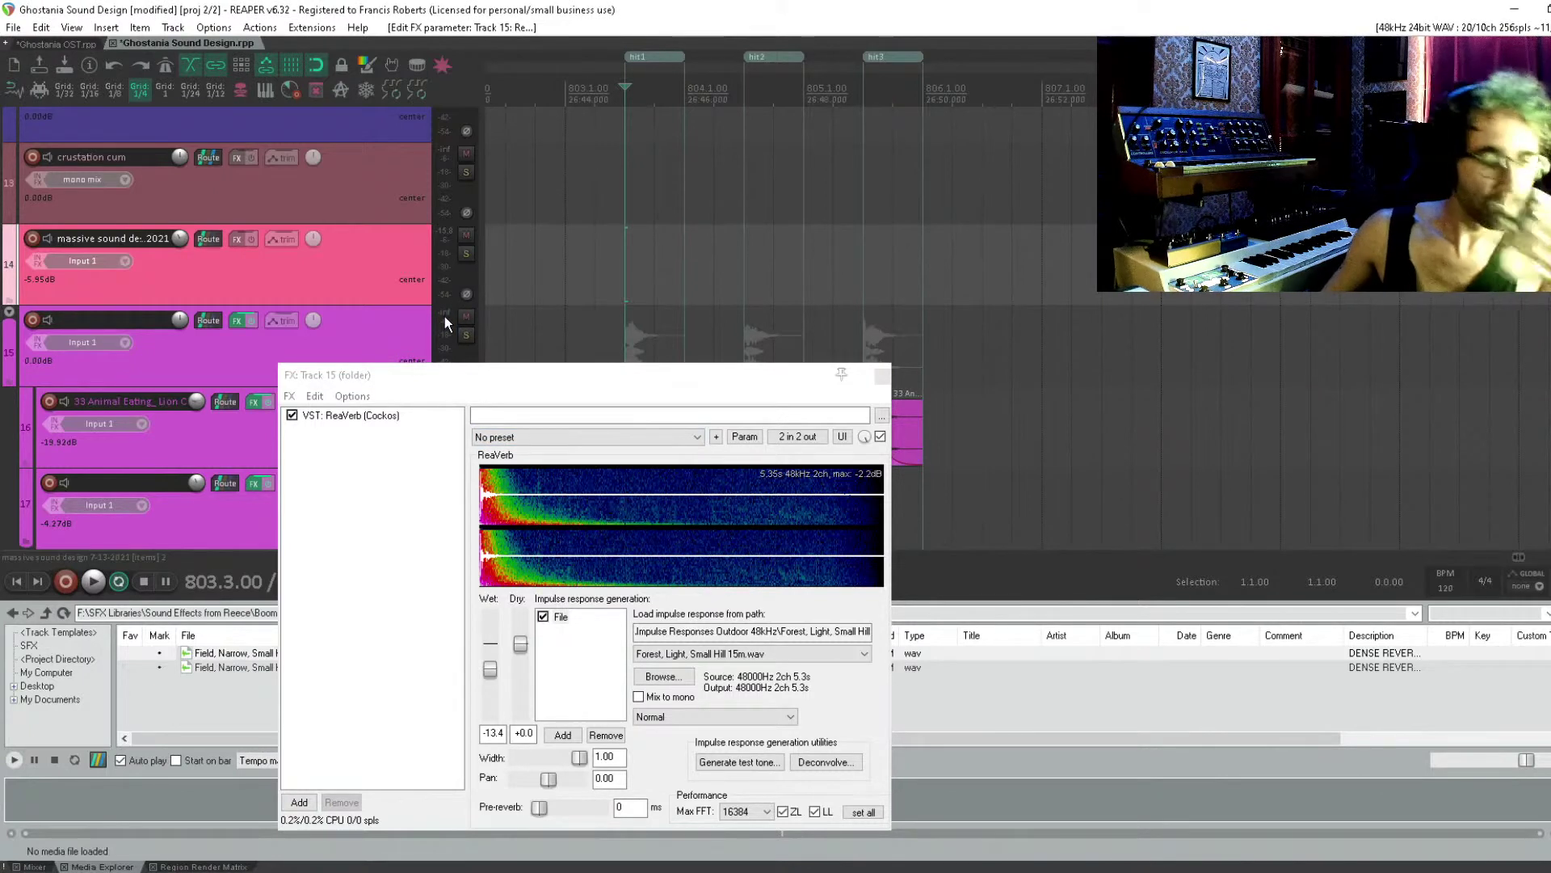
click(445, 467)
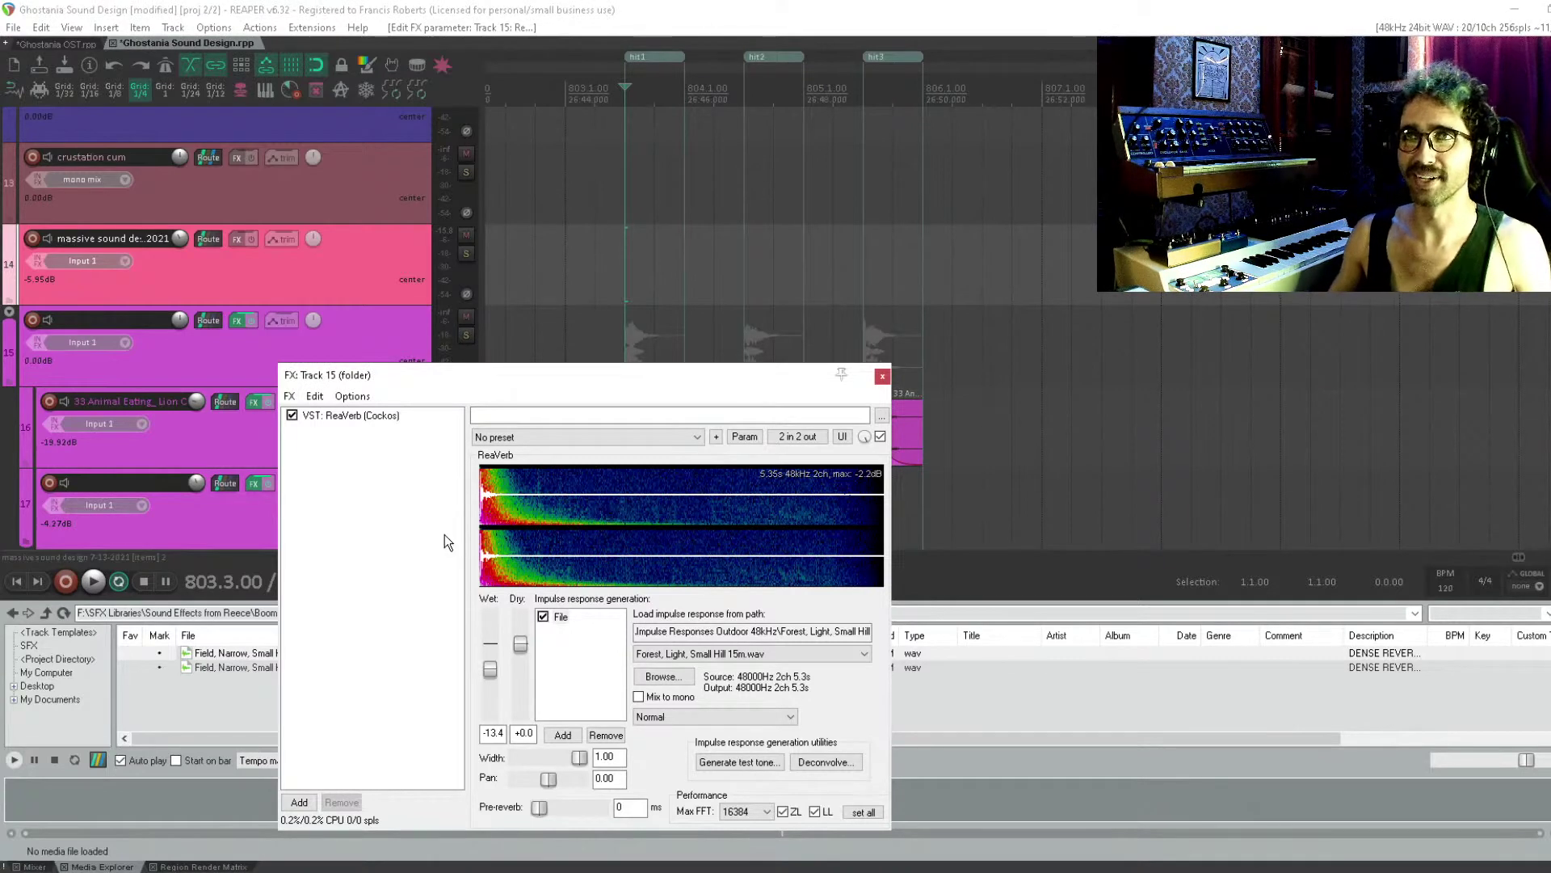
drag(610, 379, 526, 331)
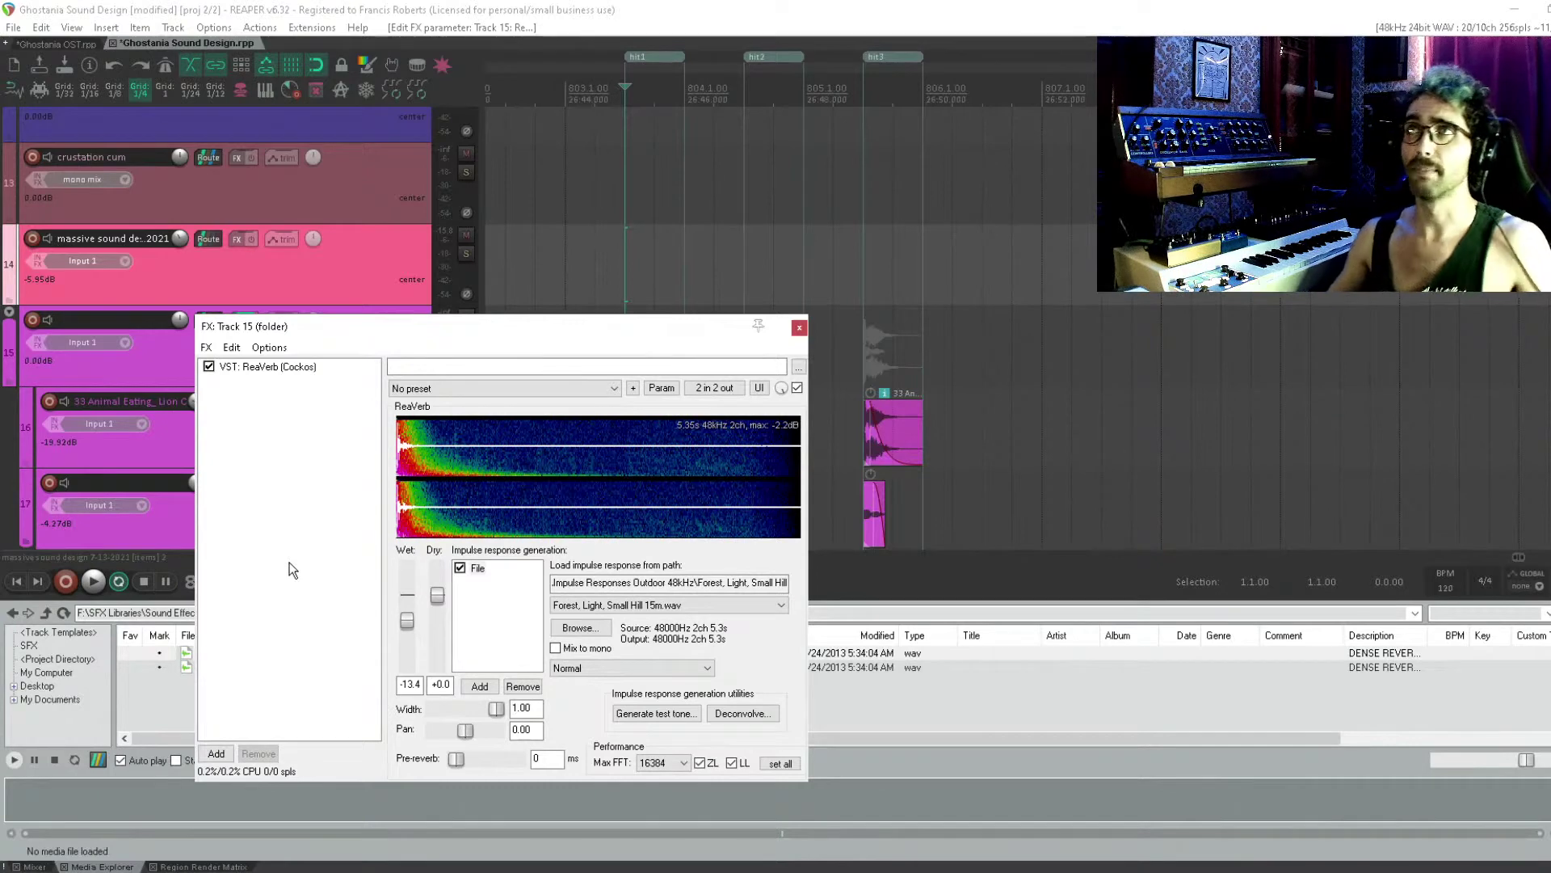
Reopen the folder track's effects chain and add Convology XT (x86) after ReaVerb
key(Escape)
click(617, 315)
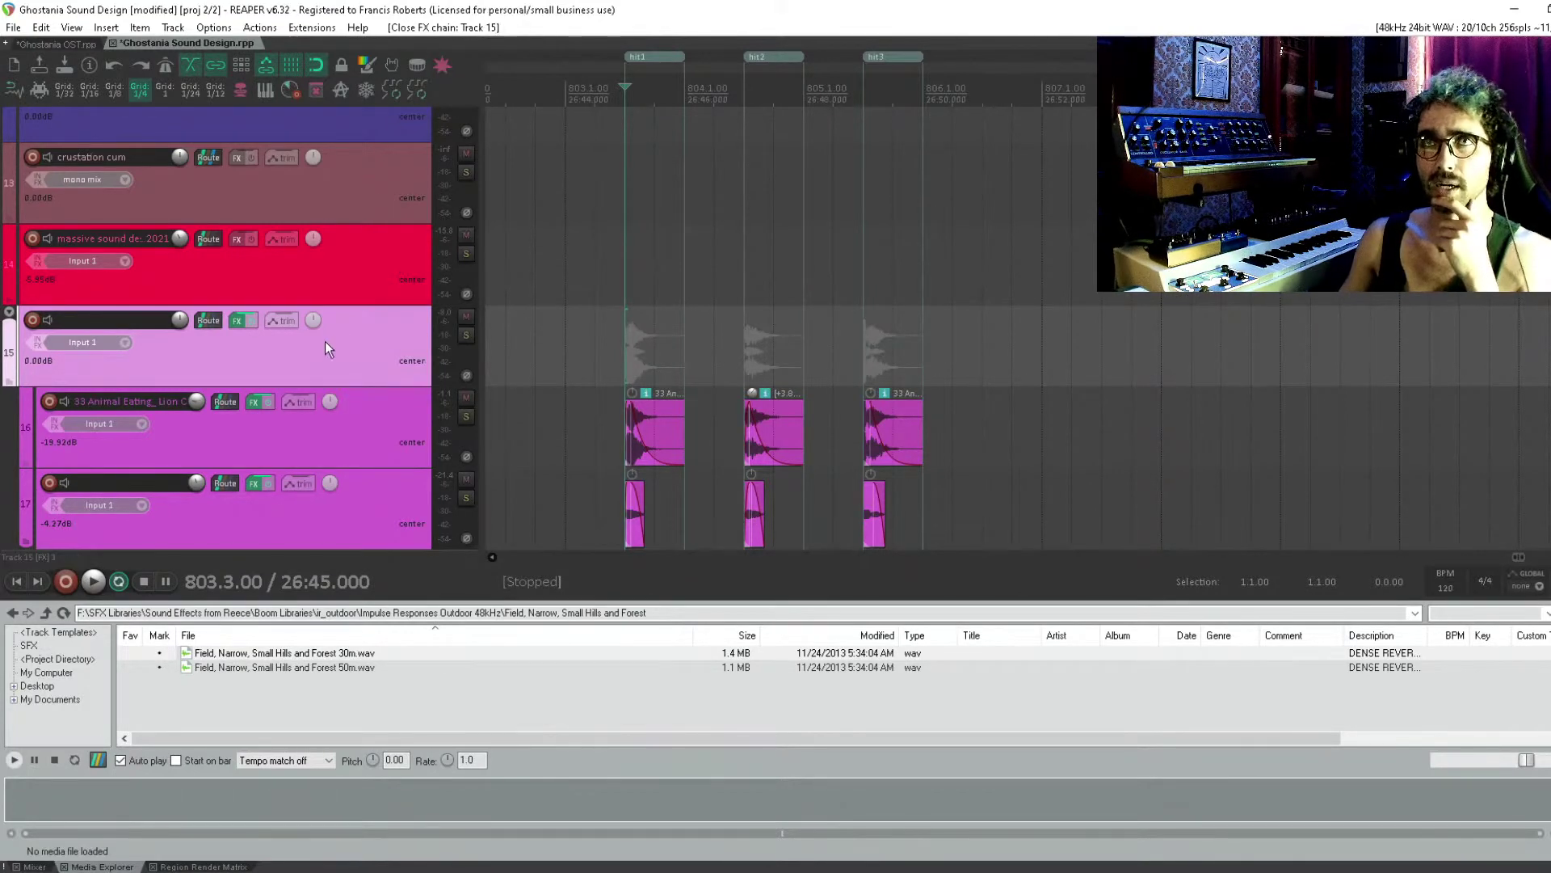
scroll(292, 366, down, 1)
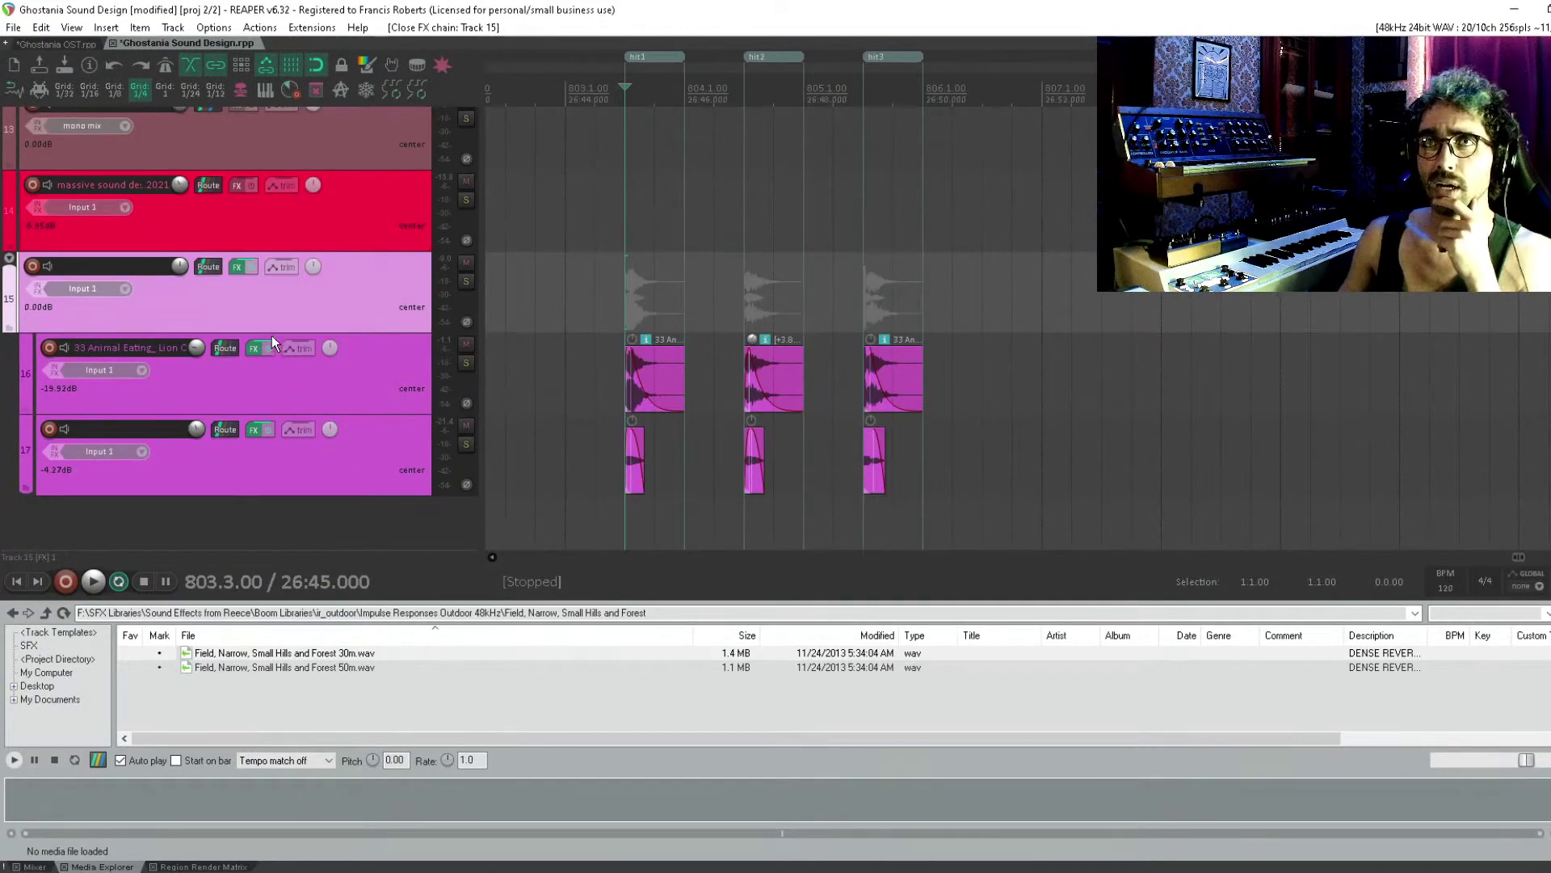
click(238, 267)
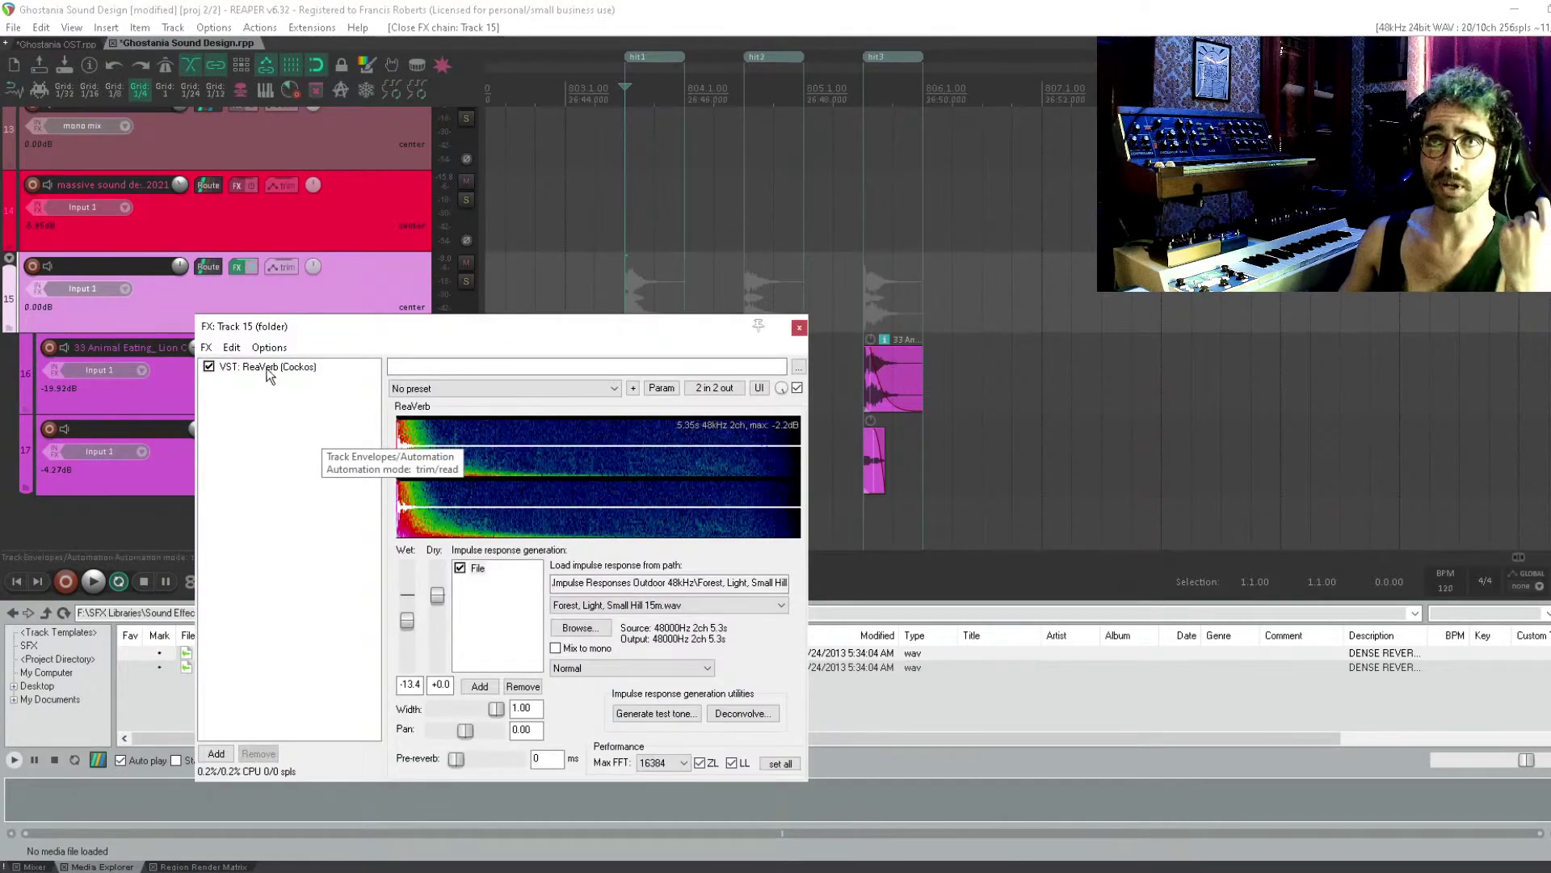
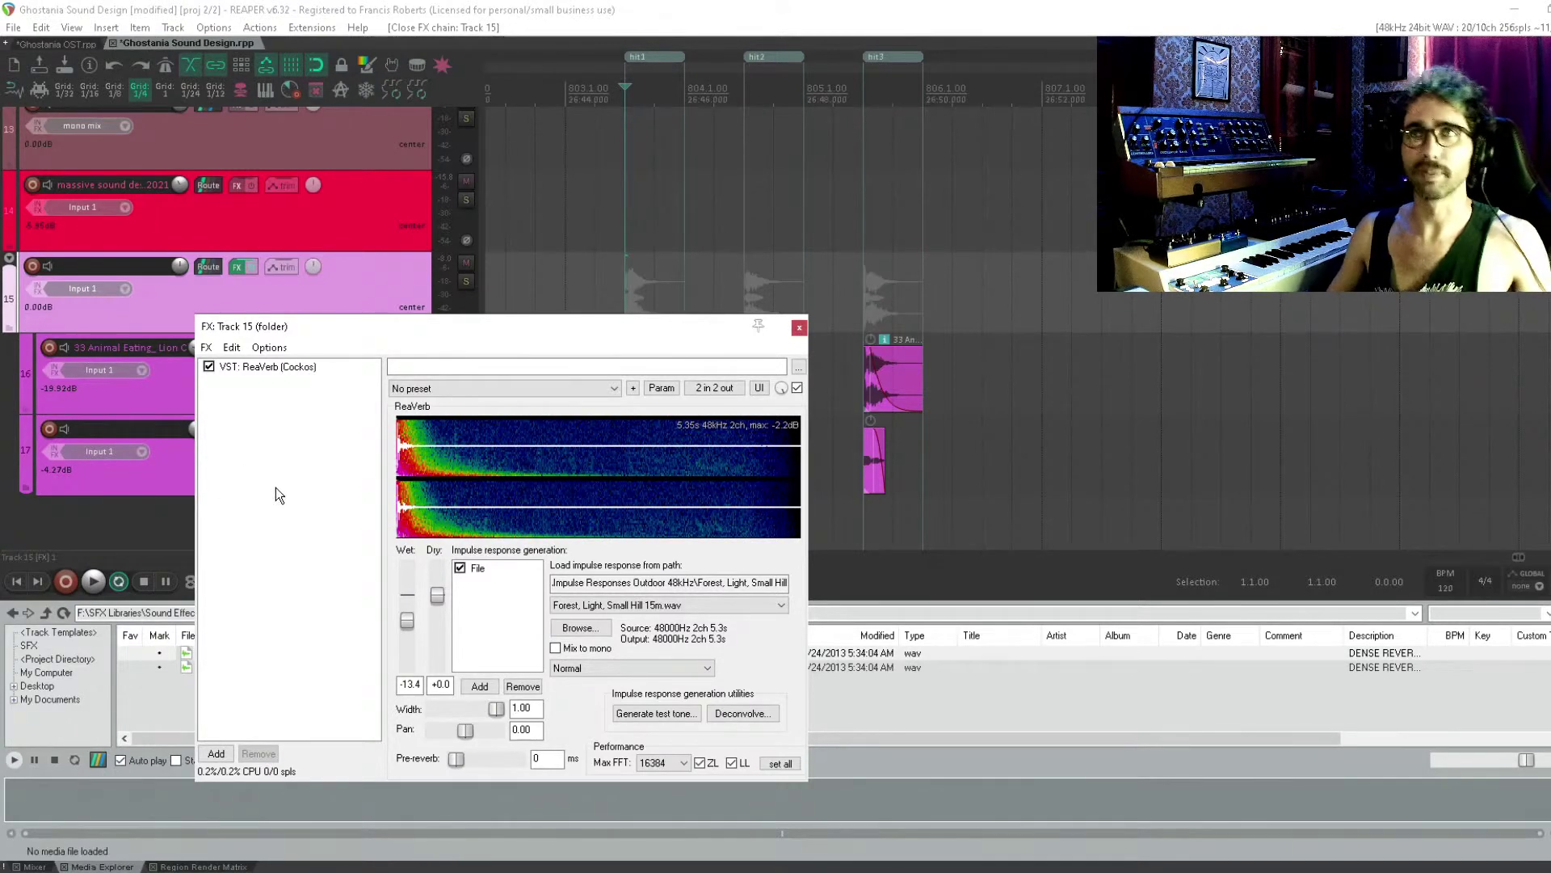
click(273, 515)
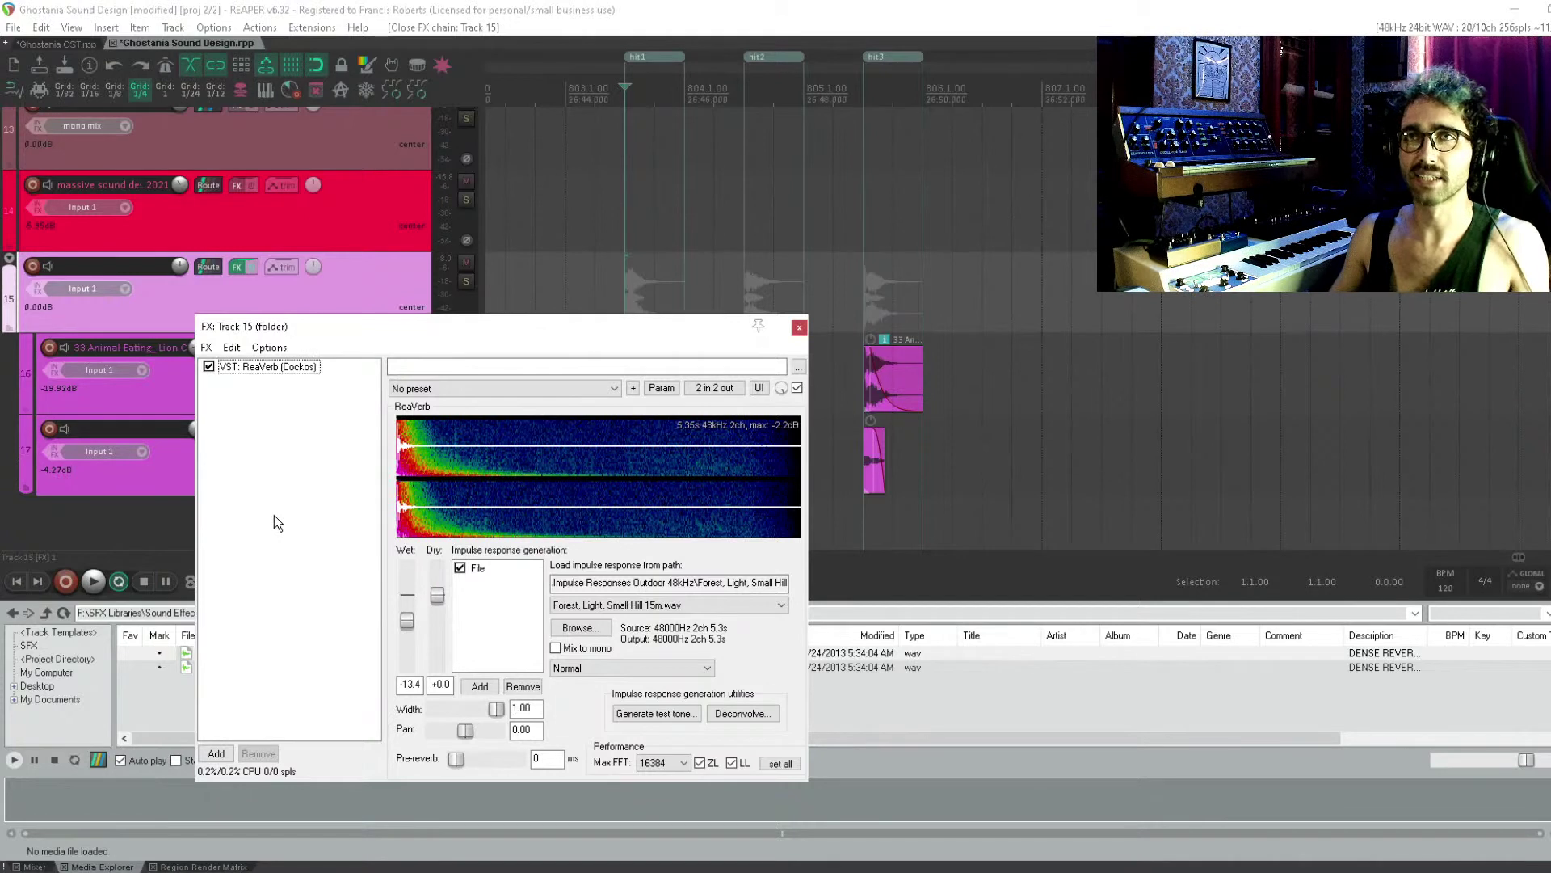
double_click(274, 468)
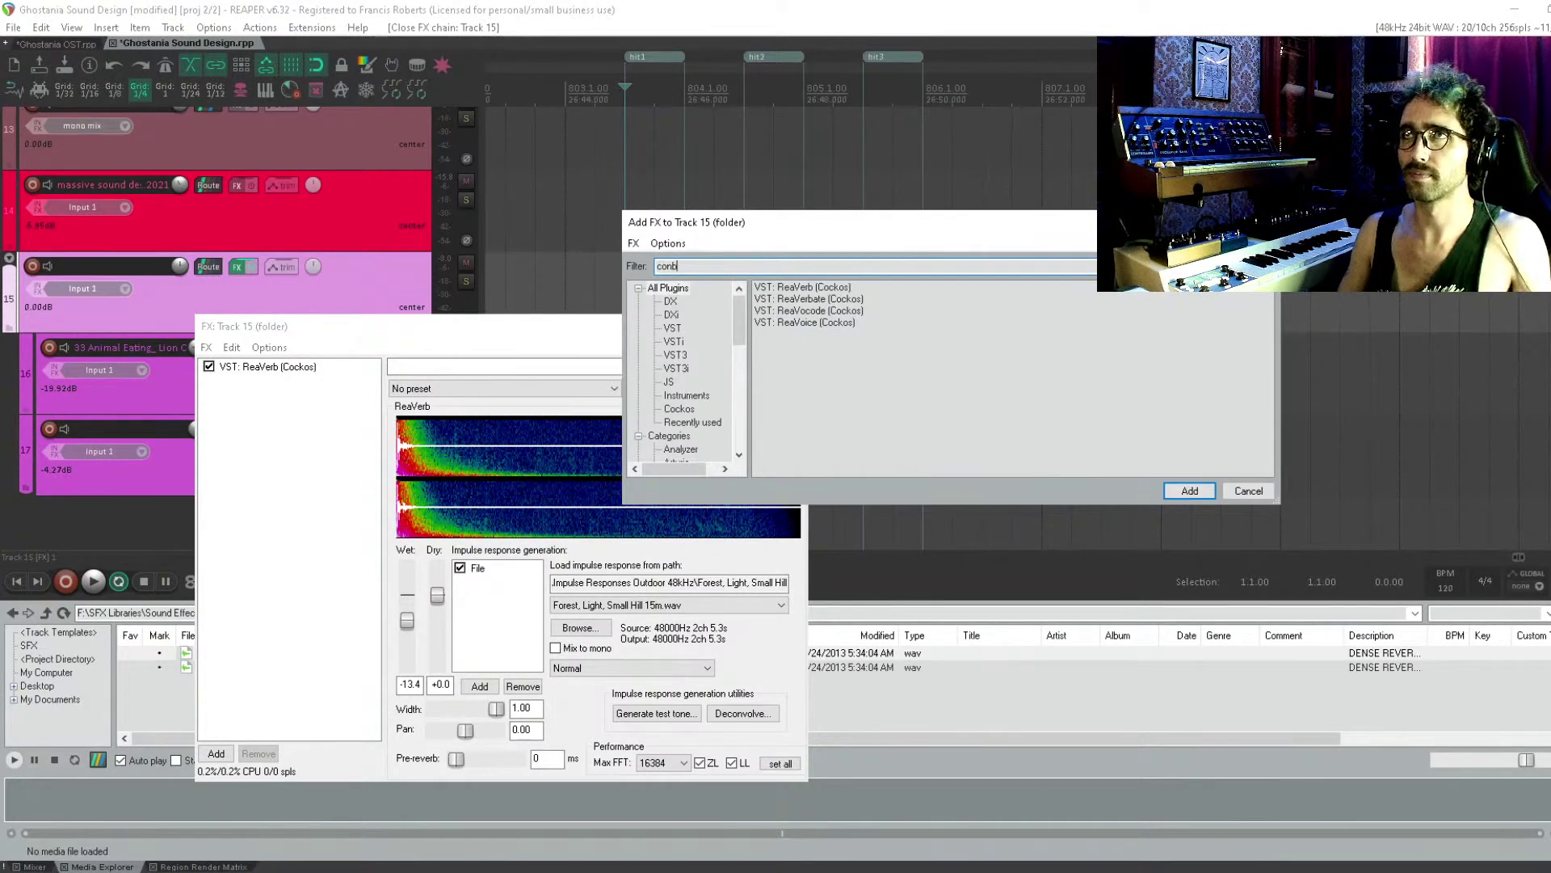
key(BackSpace)
text(vo)
click(839, 299)
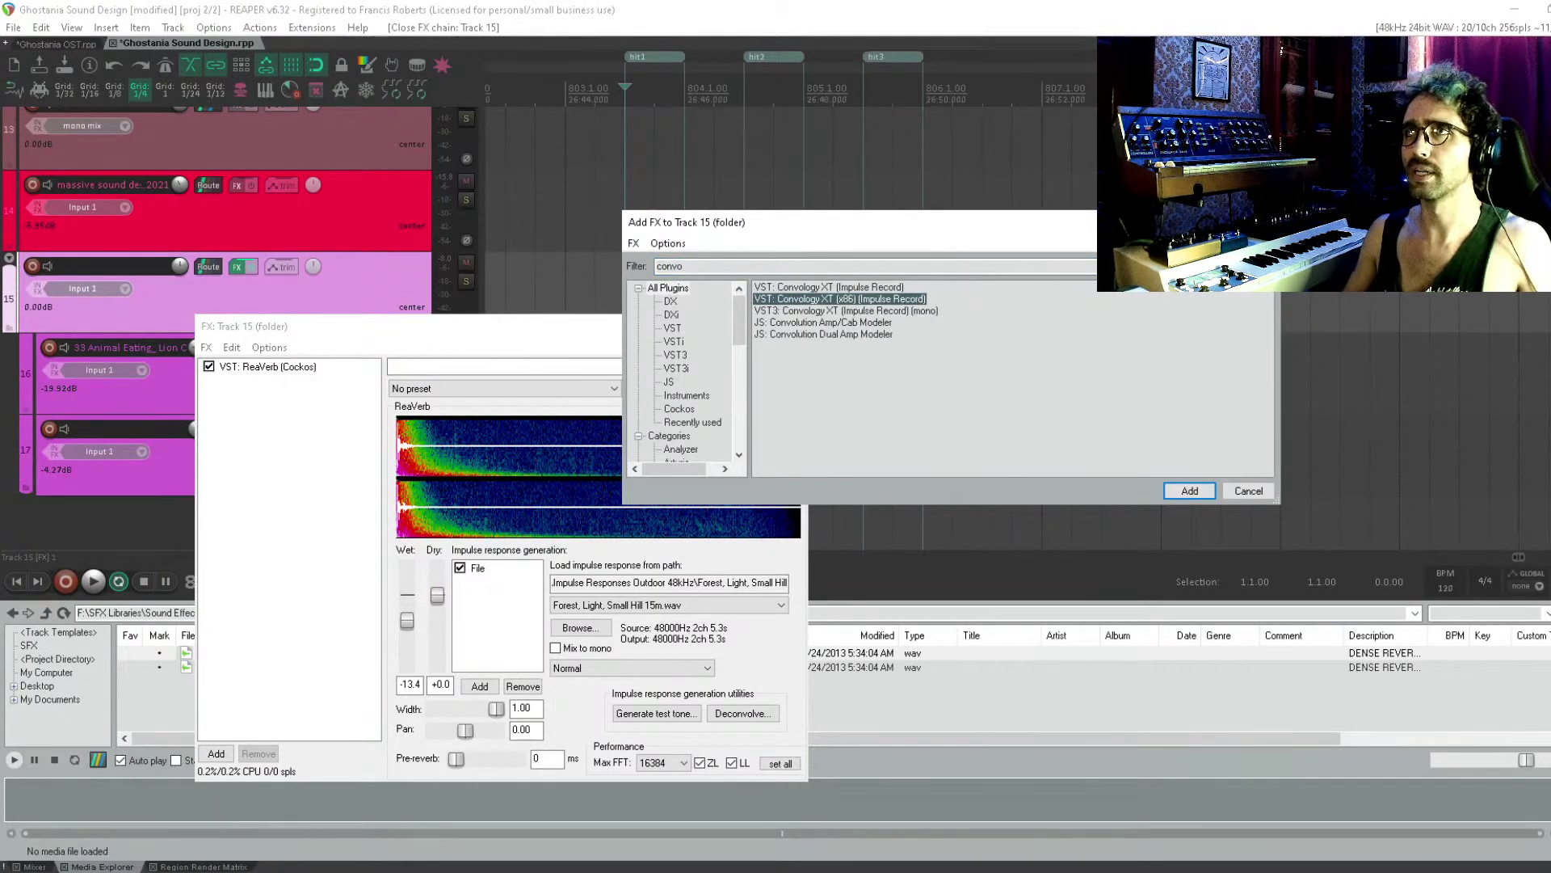
key(Return)
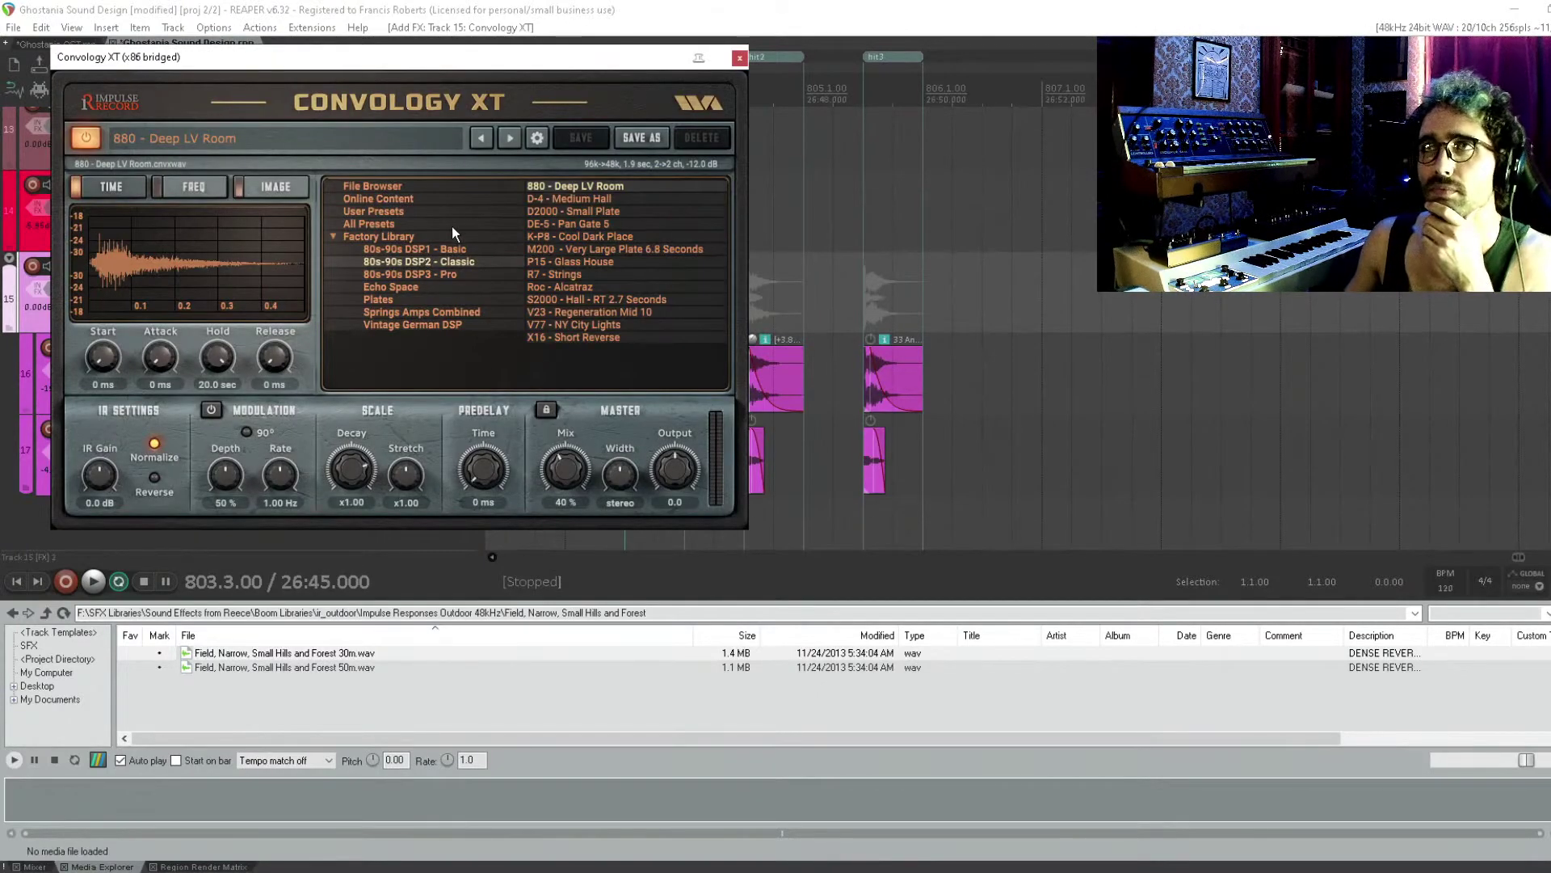
Load the K-P8 - Cool Dark Place preset in Convology XT and arrange its window beside ReaVerb's settings
click(601, 237)
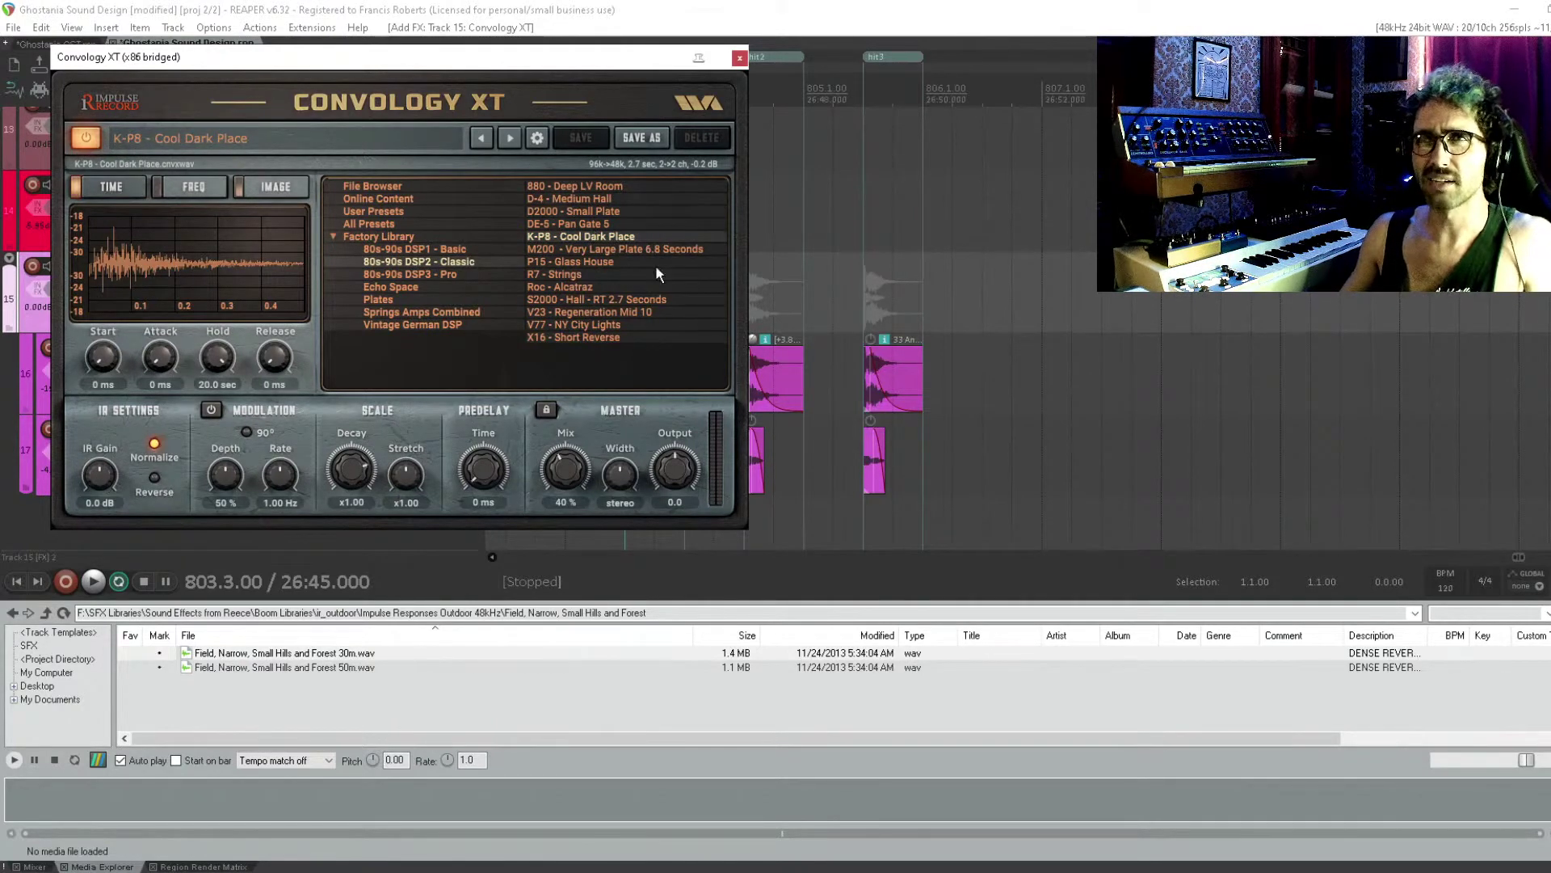
drag(407, 61, 811, 199)
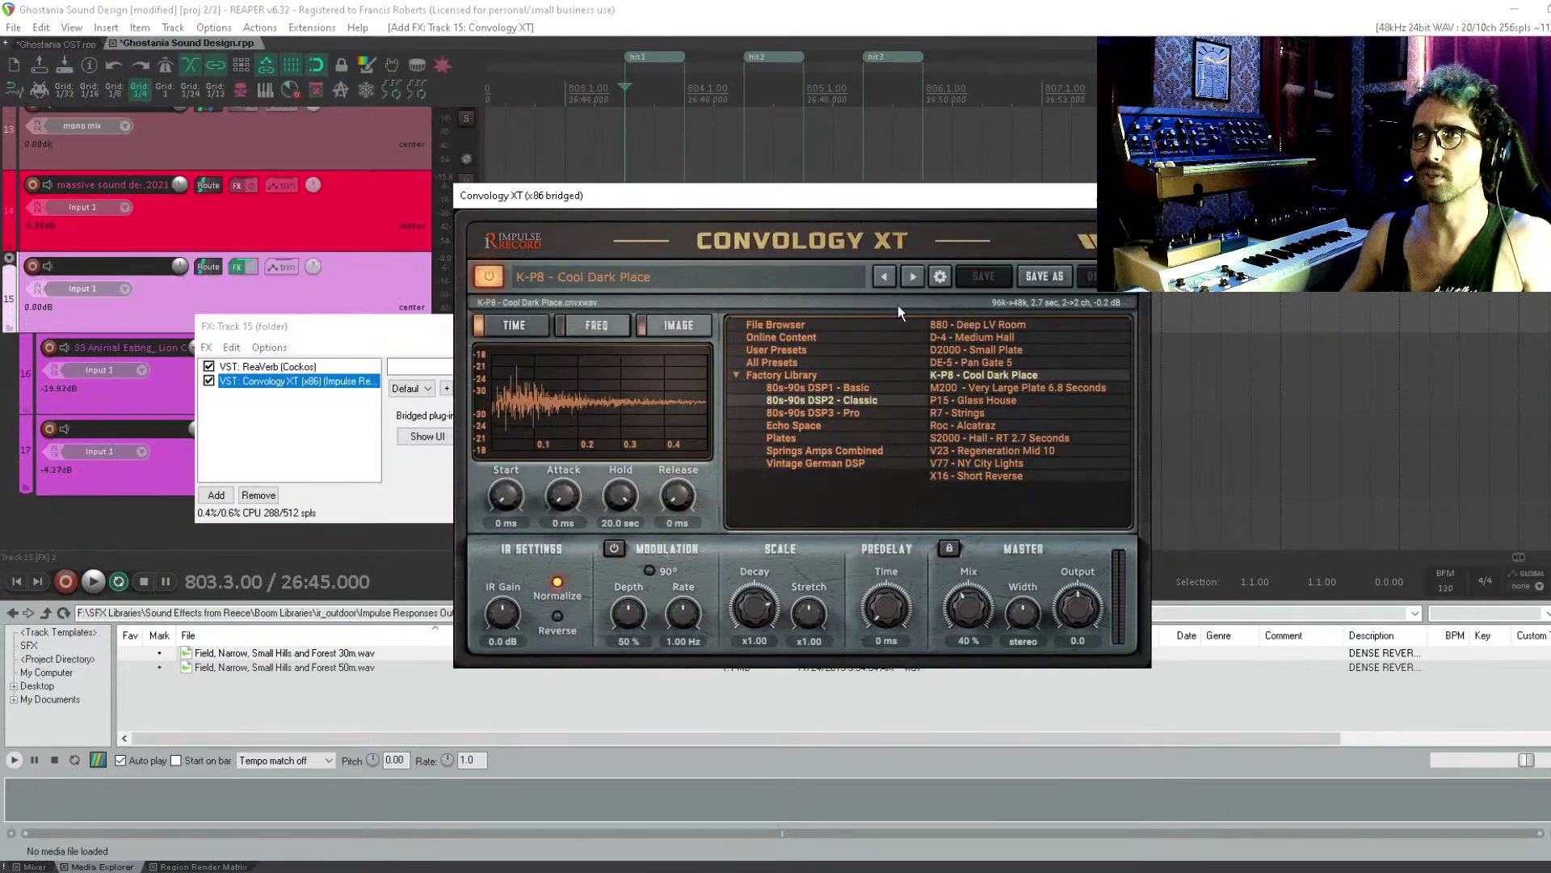
drag(286, 322, 157, 262)
click(168, 307)
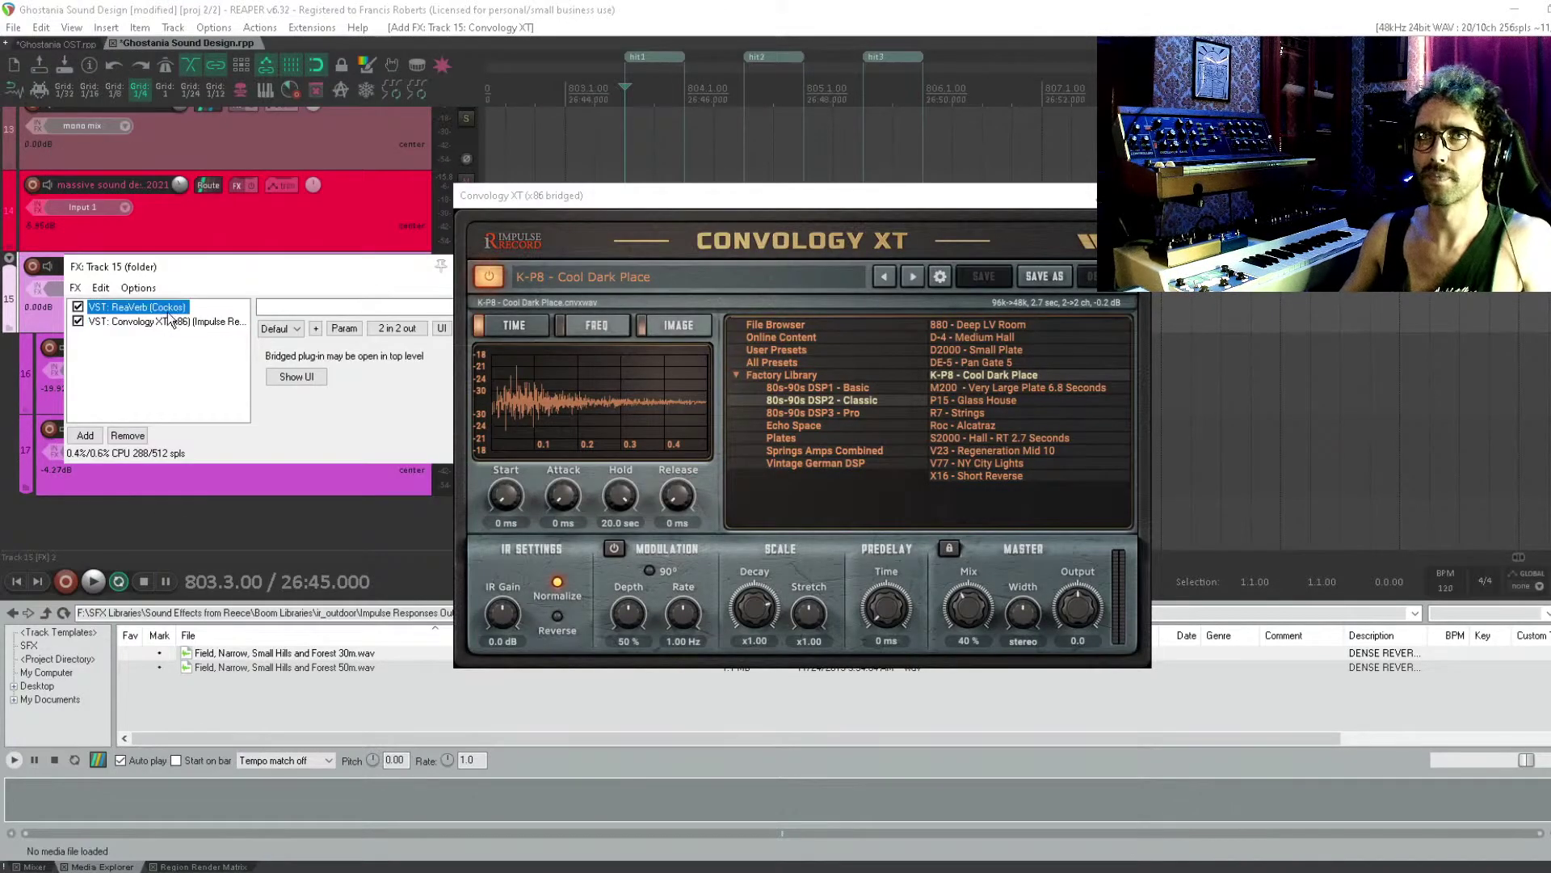
drag(353, 288, 311, 261)
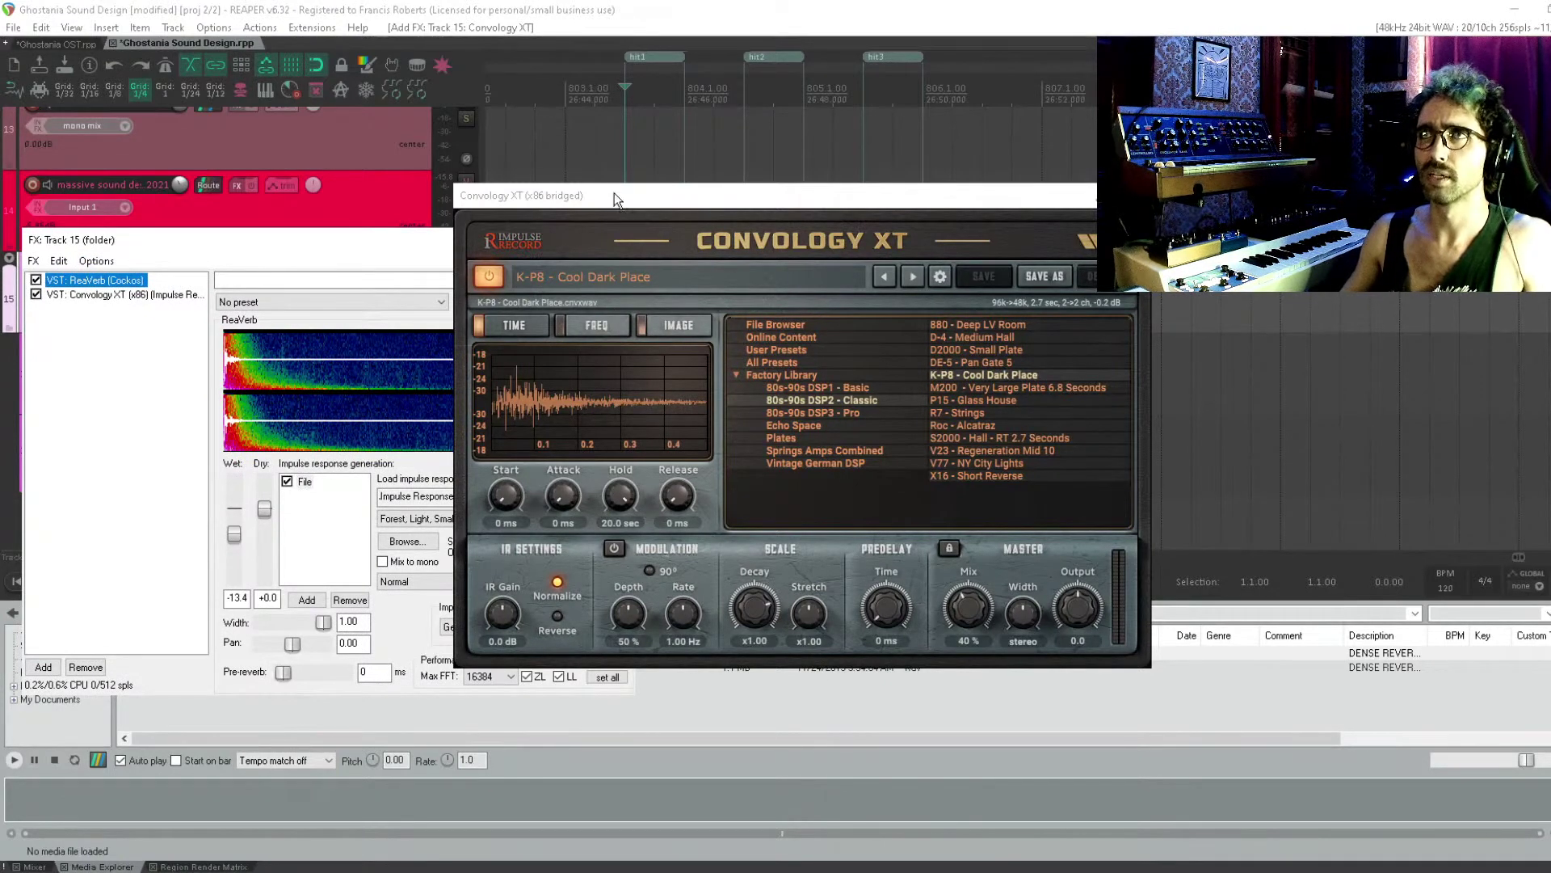
drag(615, 194, 817, 273)
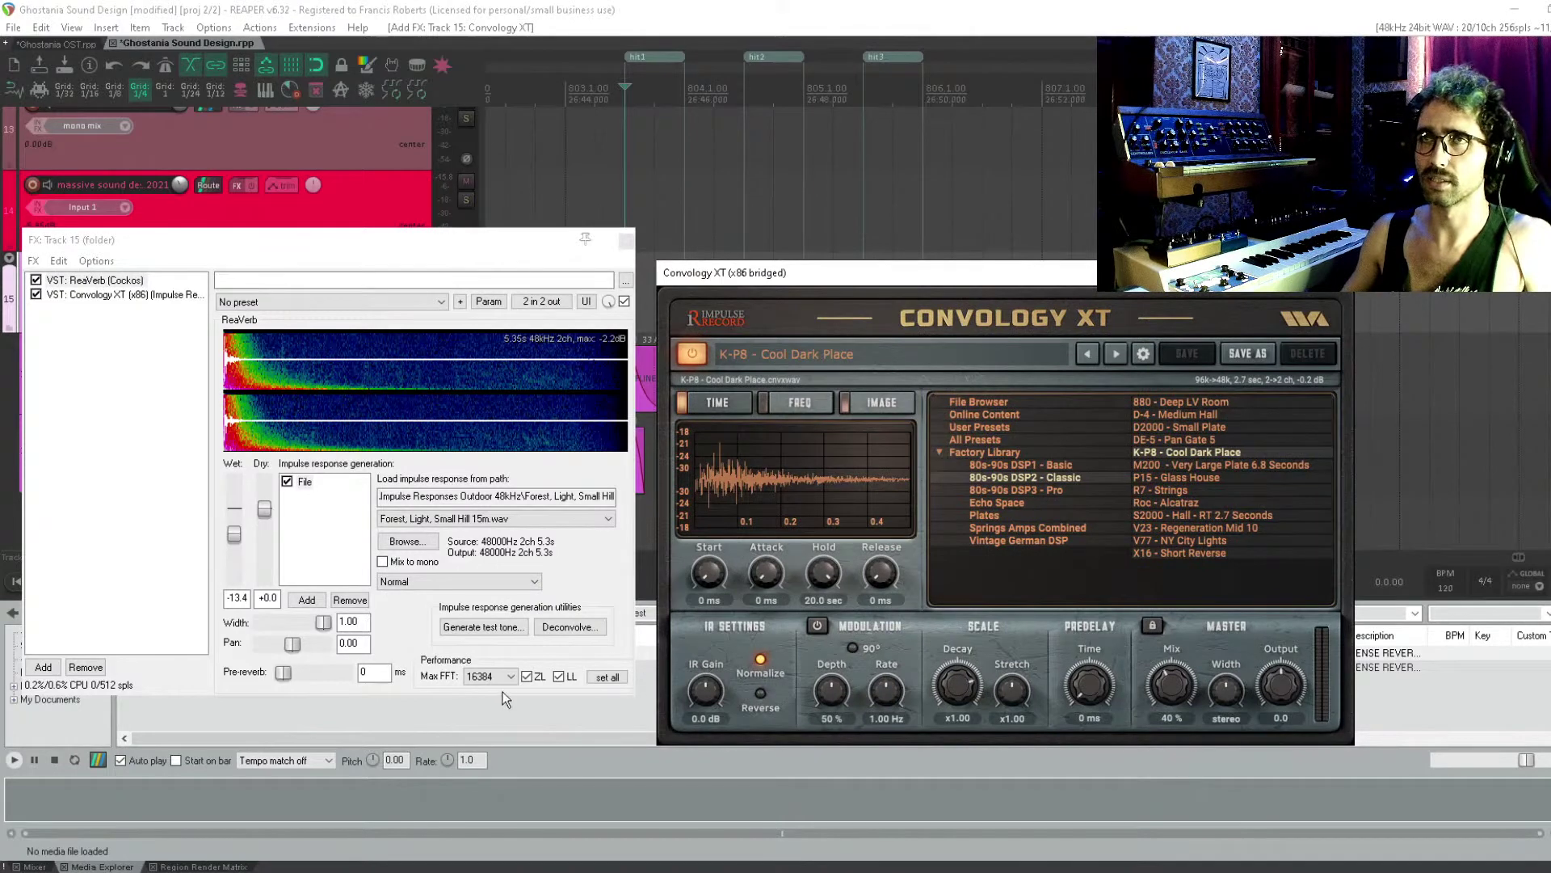
Try a Filter (LP/HP) stage in ReaVerb's impulse response generation while playing the hits, and remove it
click(299, 486)
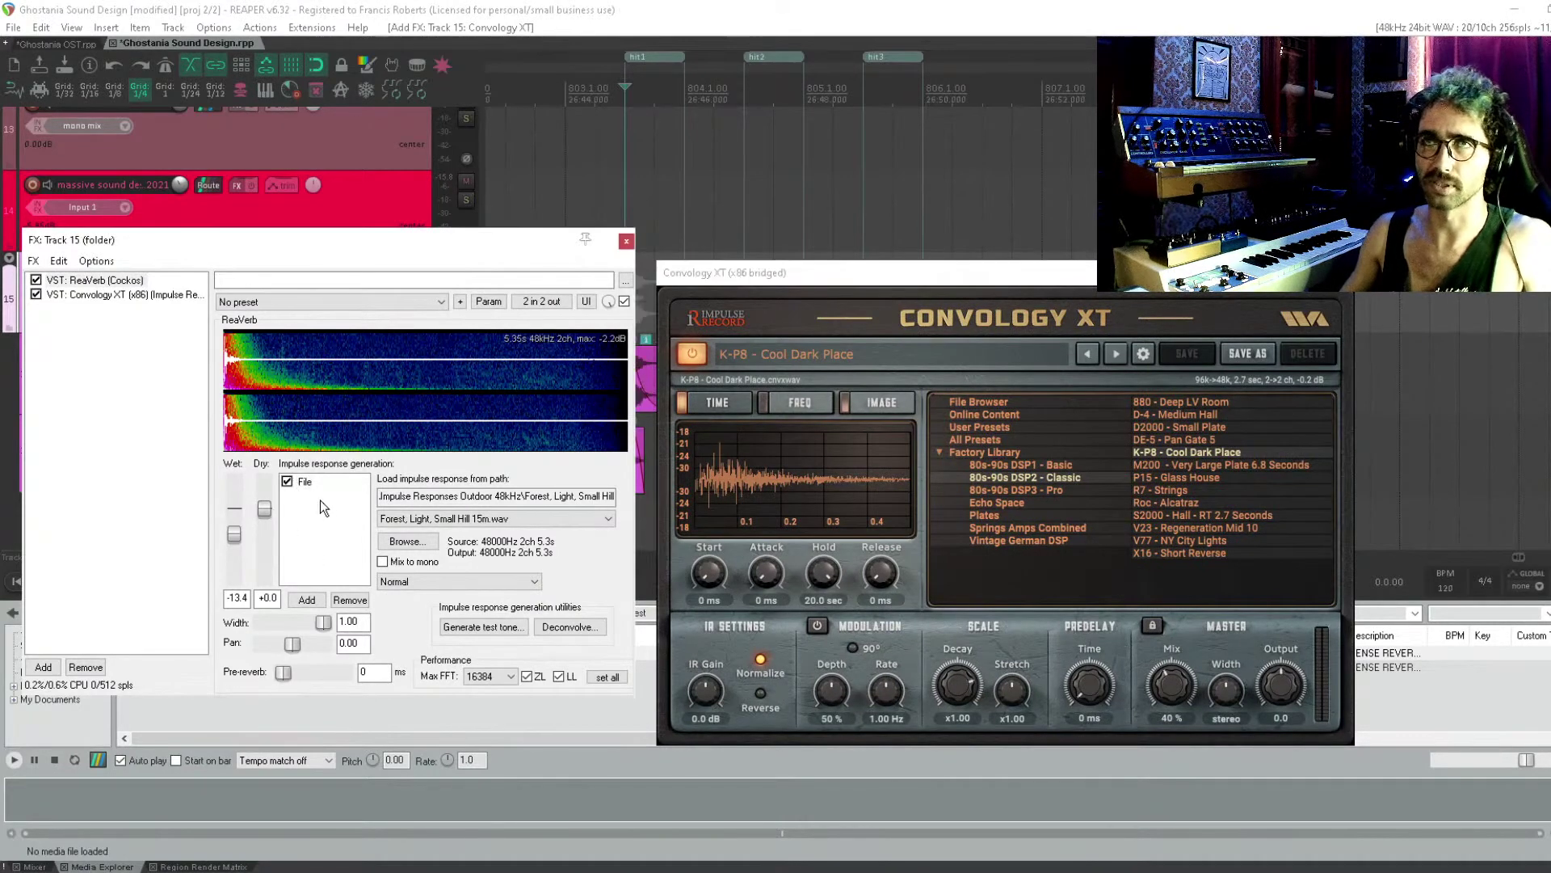
click(306, 600)
click(332, 646)
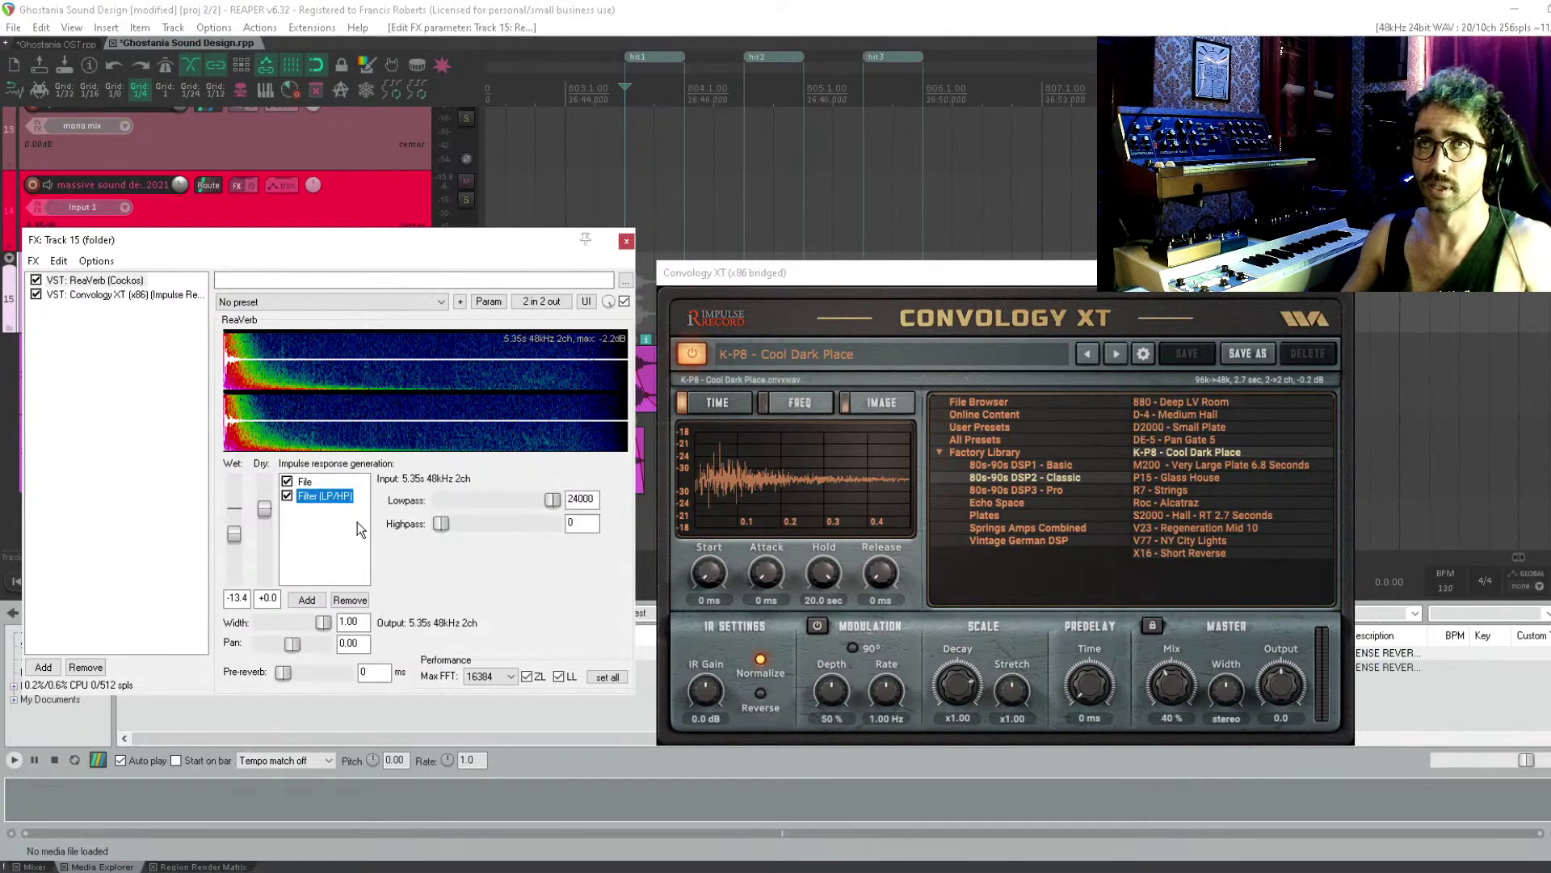
click(552, 500)
key(space)
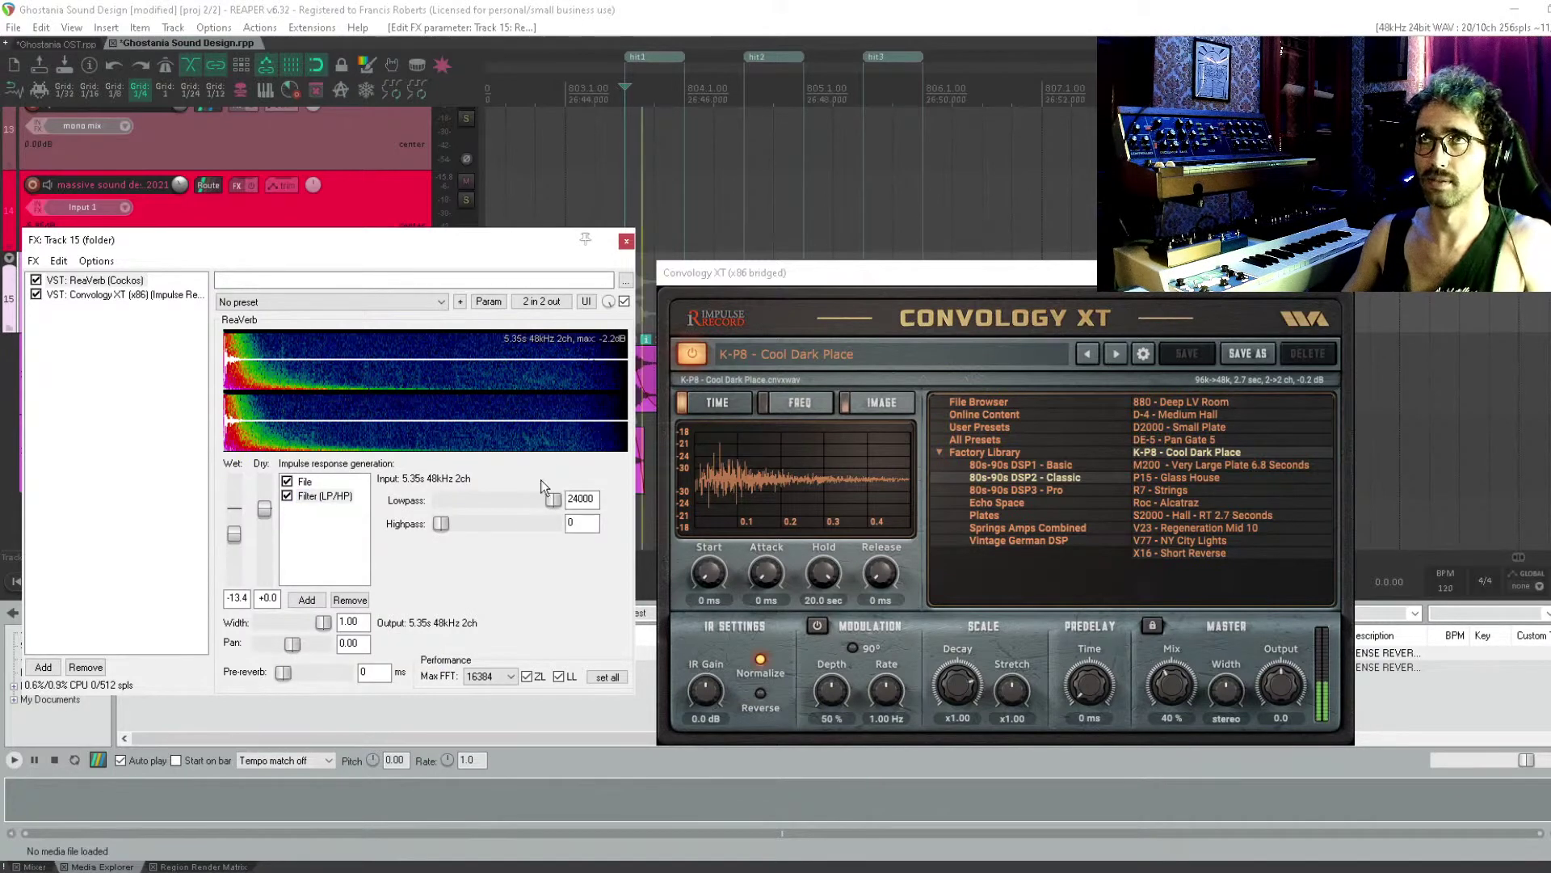
click(319, 530)
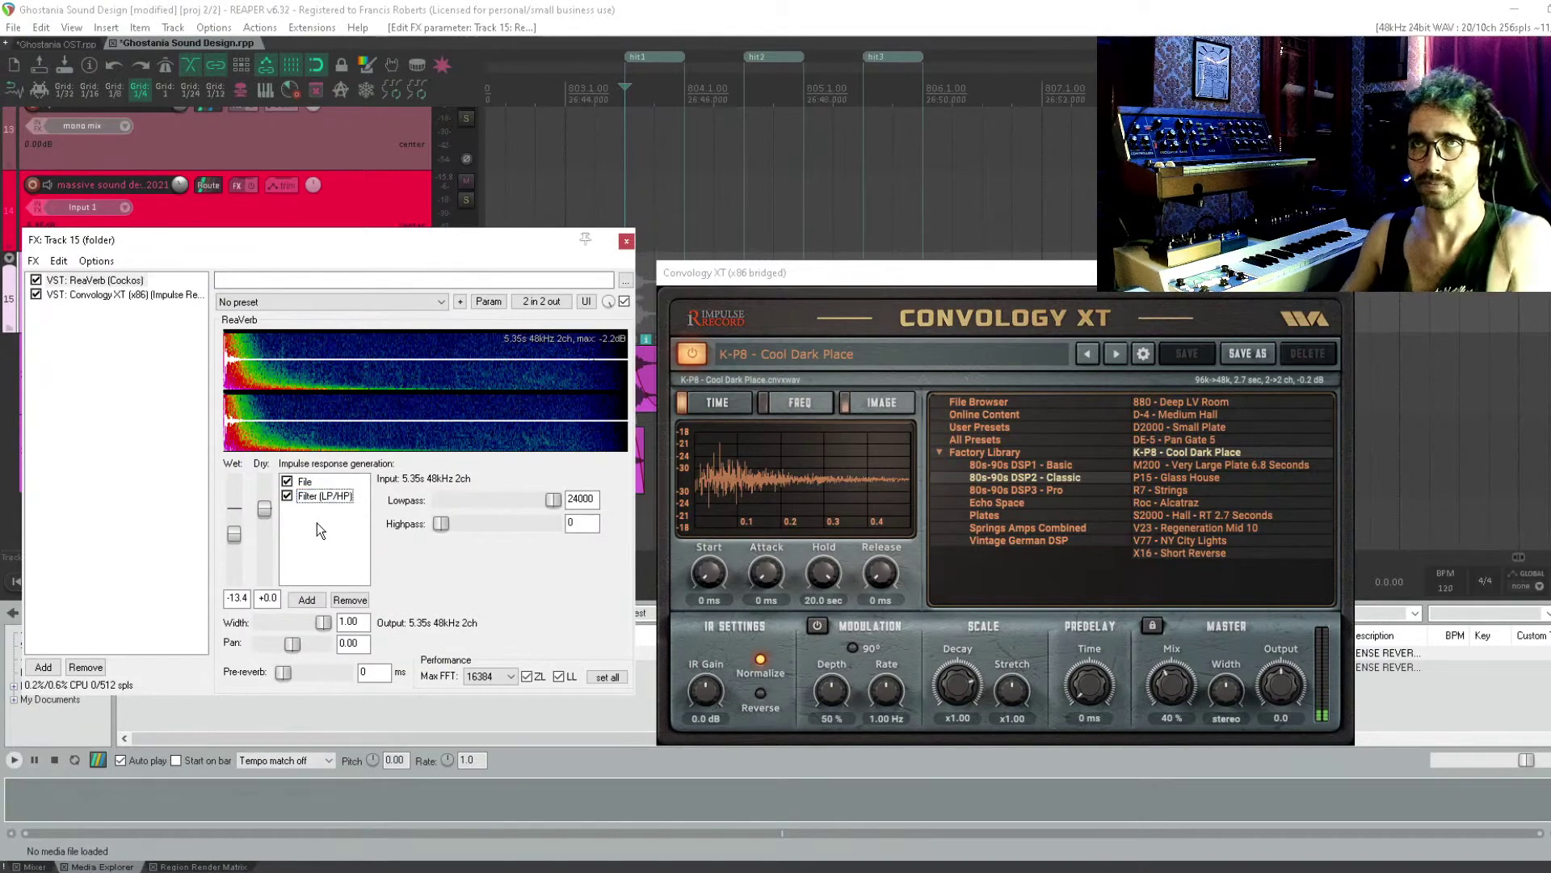
click(323, 496)
click(333, 600)
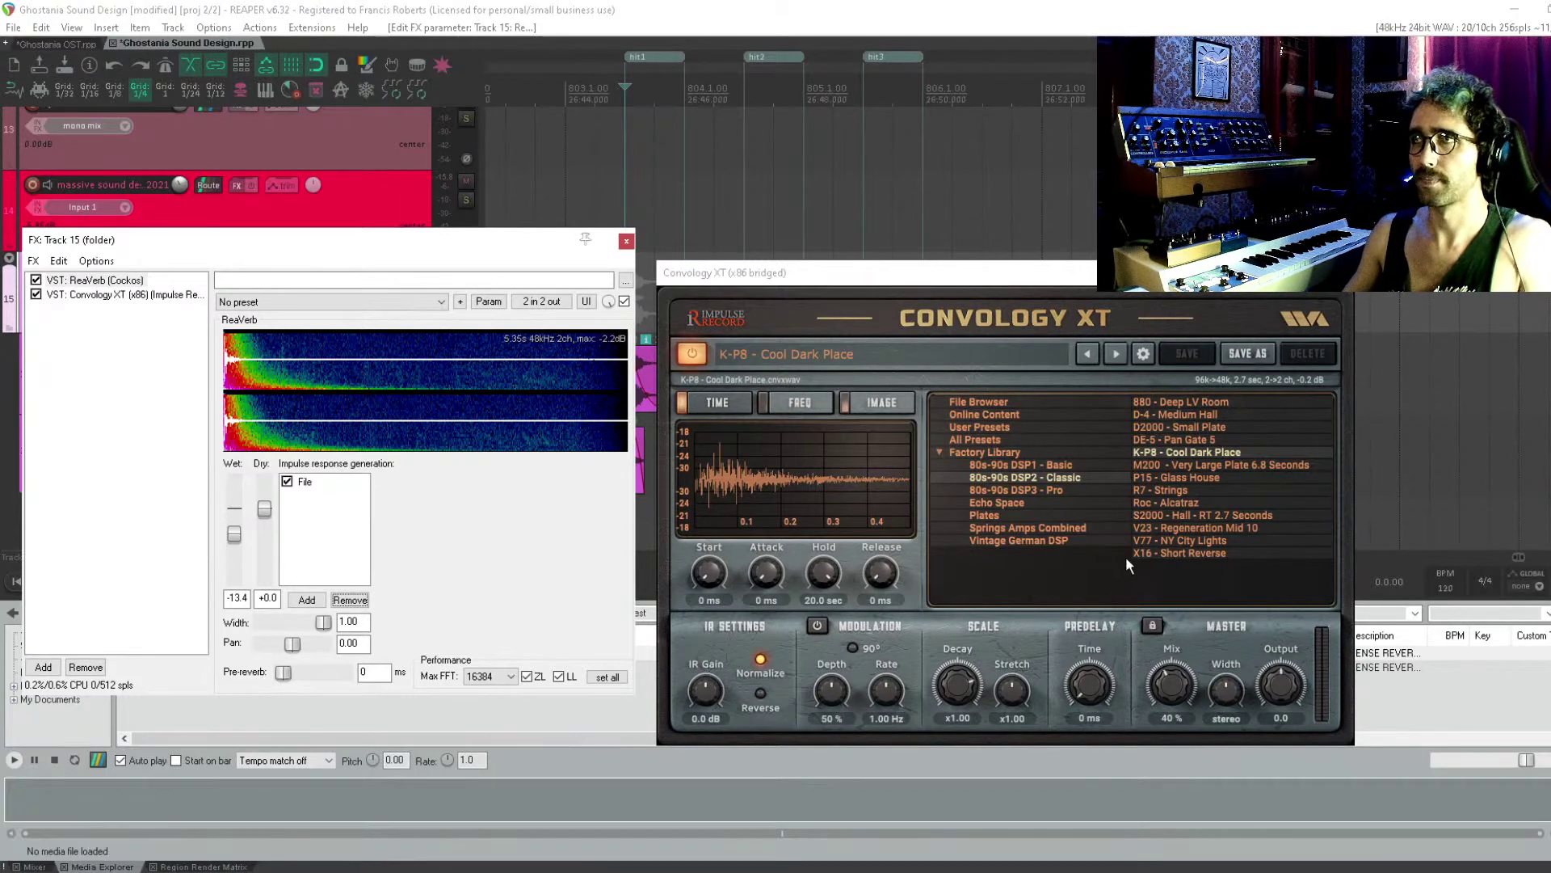
Play the hits with ReaVerb bypassed and only Convology XT active, re-enable ReaVerb, and close the effects windows
click(37, 280)
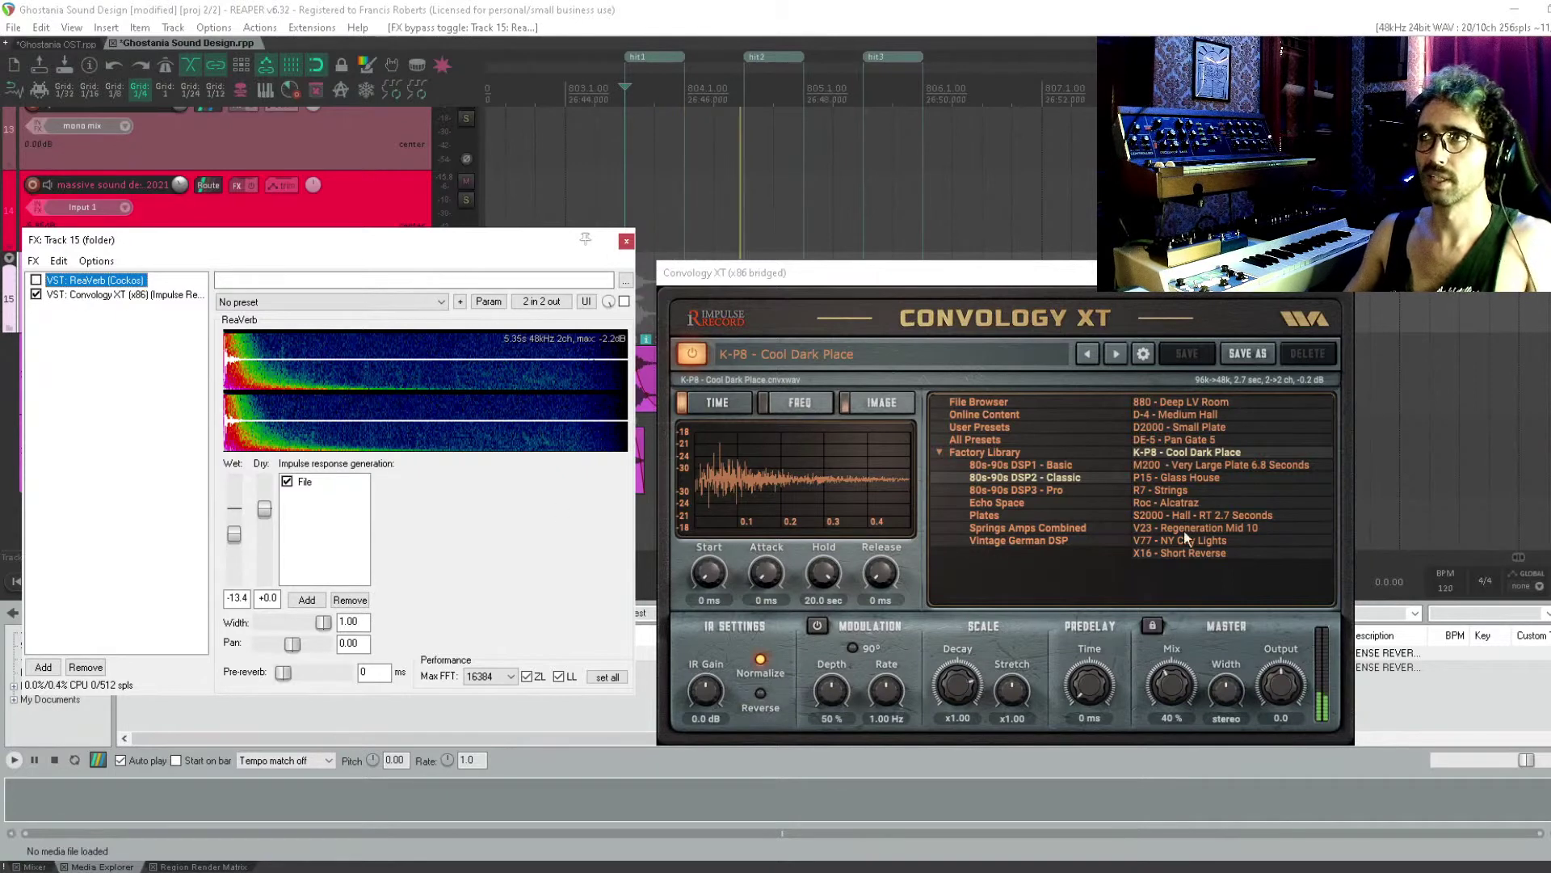
click(36, 280)
key(Escape)
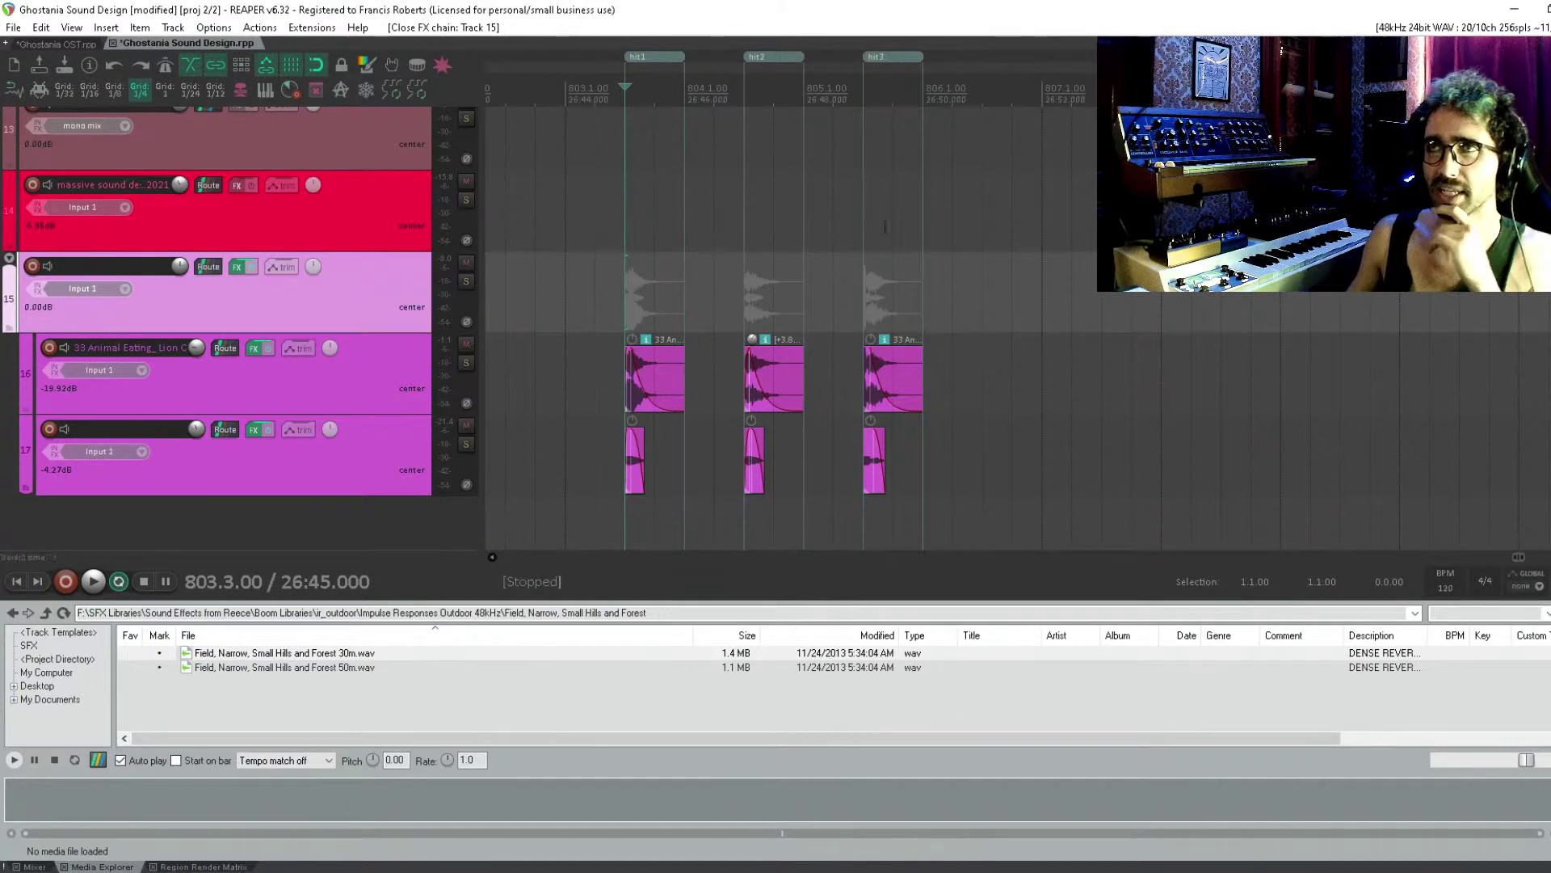
scroll(808, 170, up, 2)
scroll(768, 264, down, 2)
scroll(768, 263, left, 1)
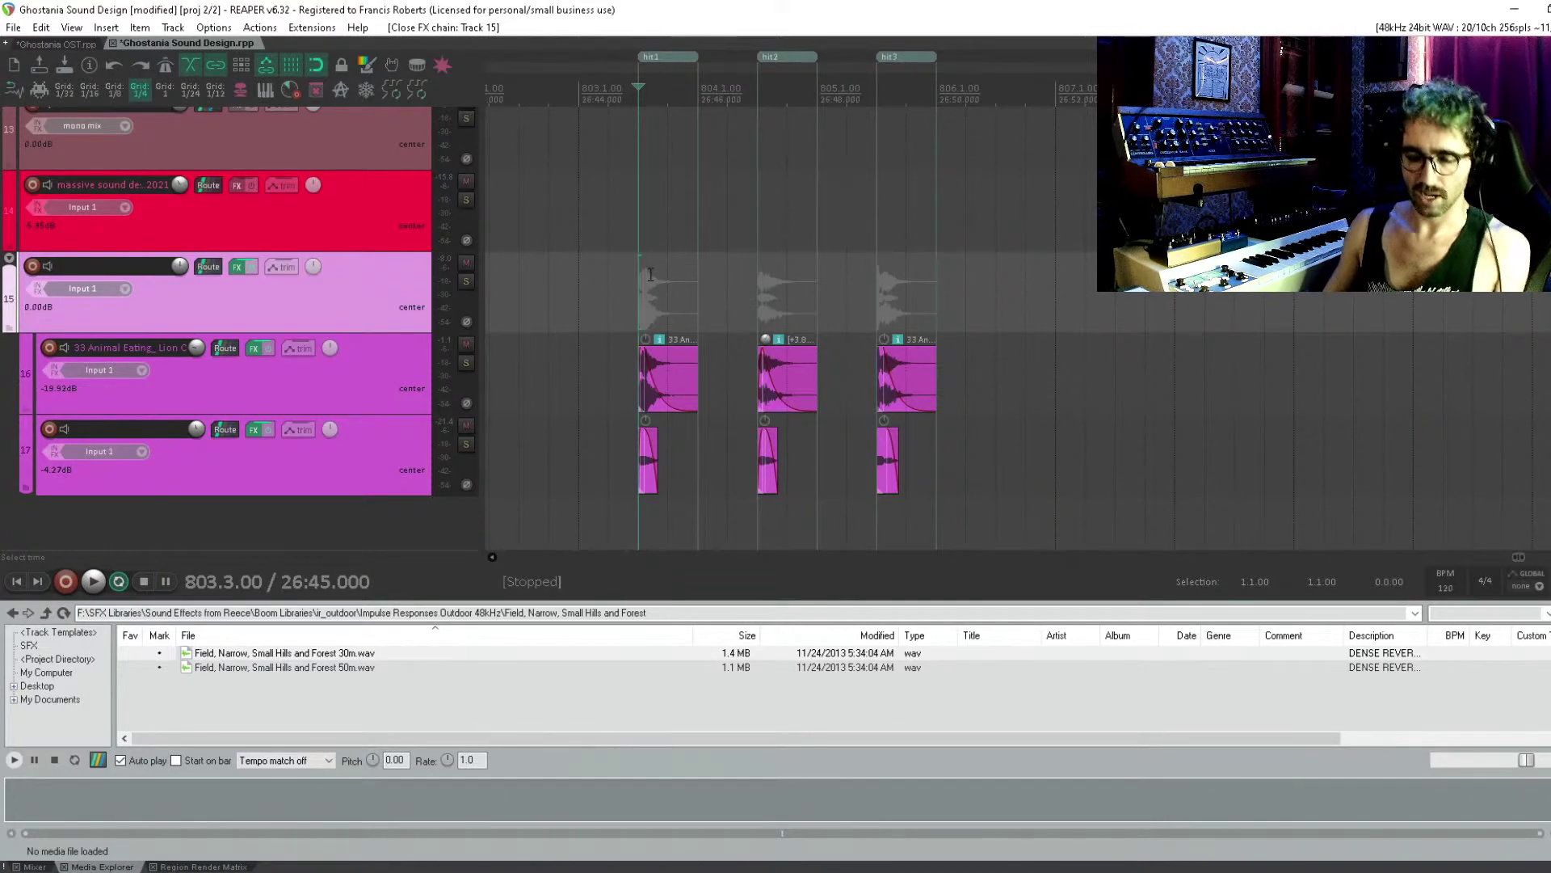
scroll(749, 253, down, 3)
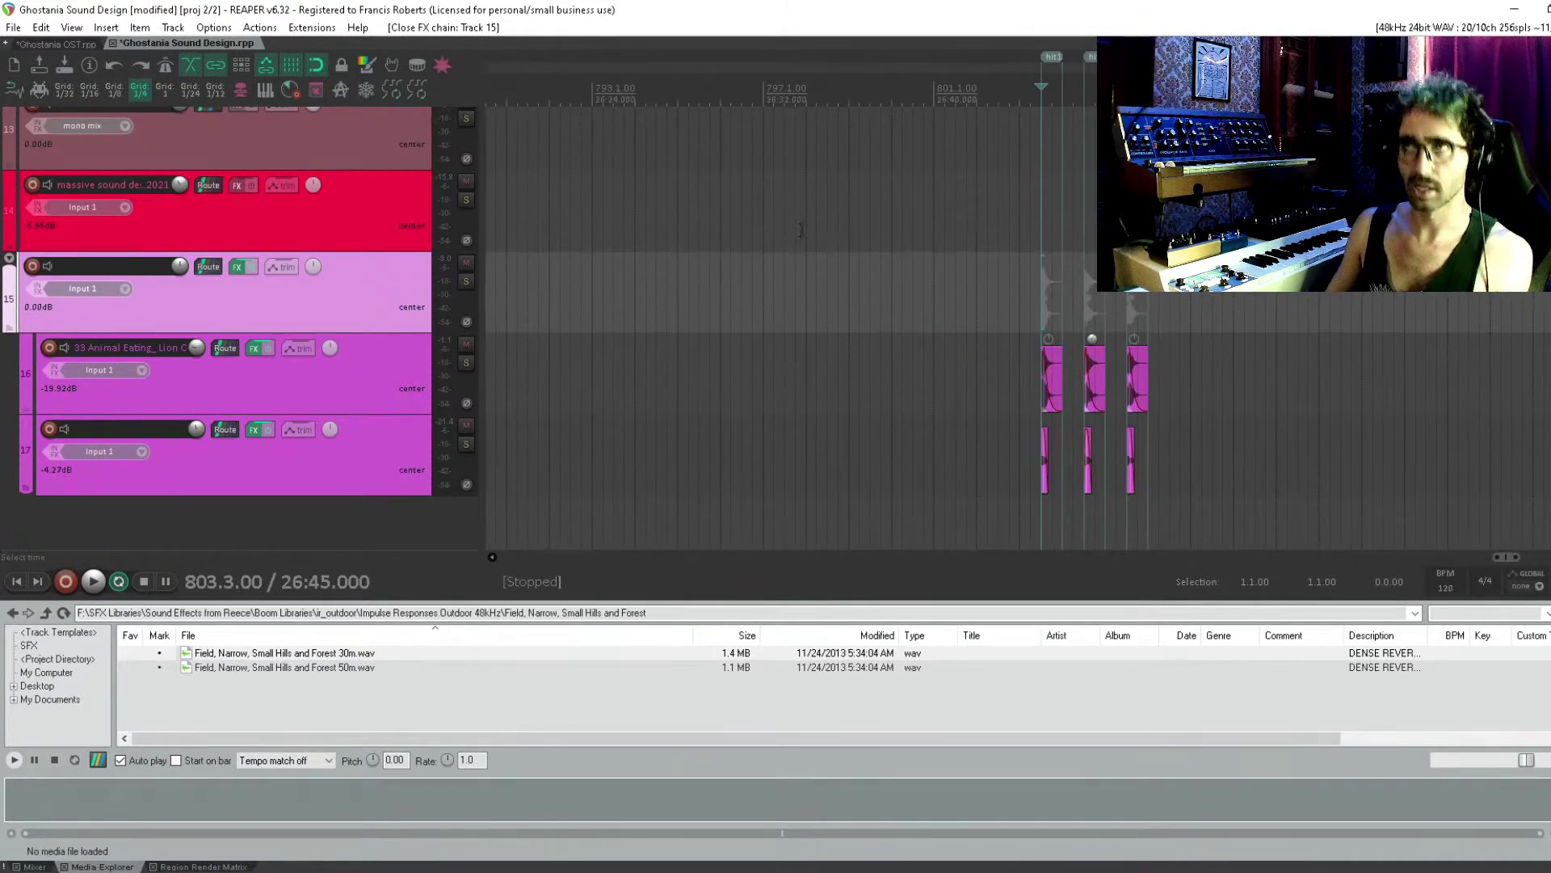
scroll(801, 229, up, 1)
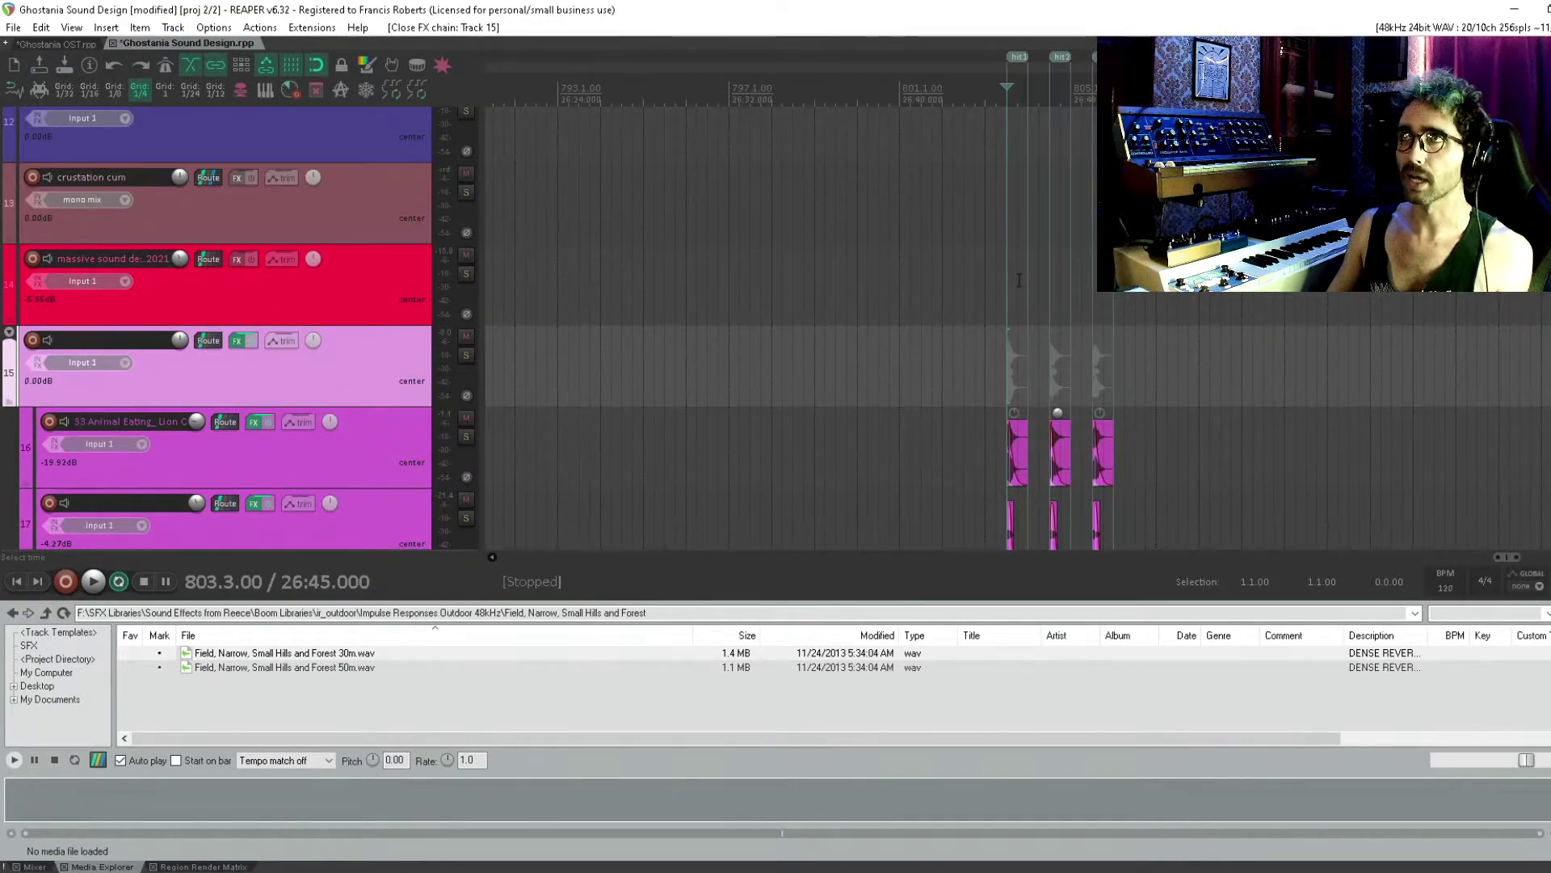
scroll(978, 231, down, 1)
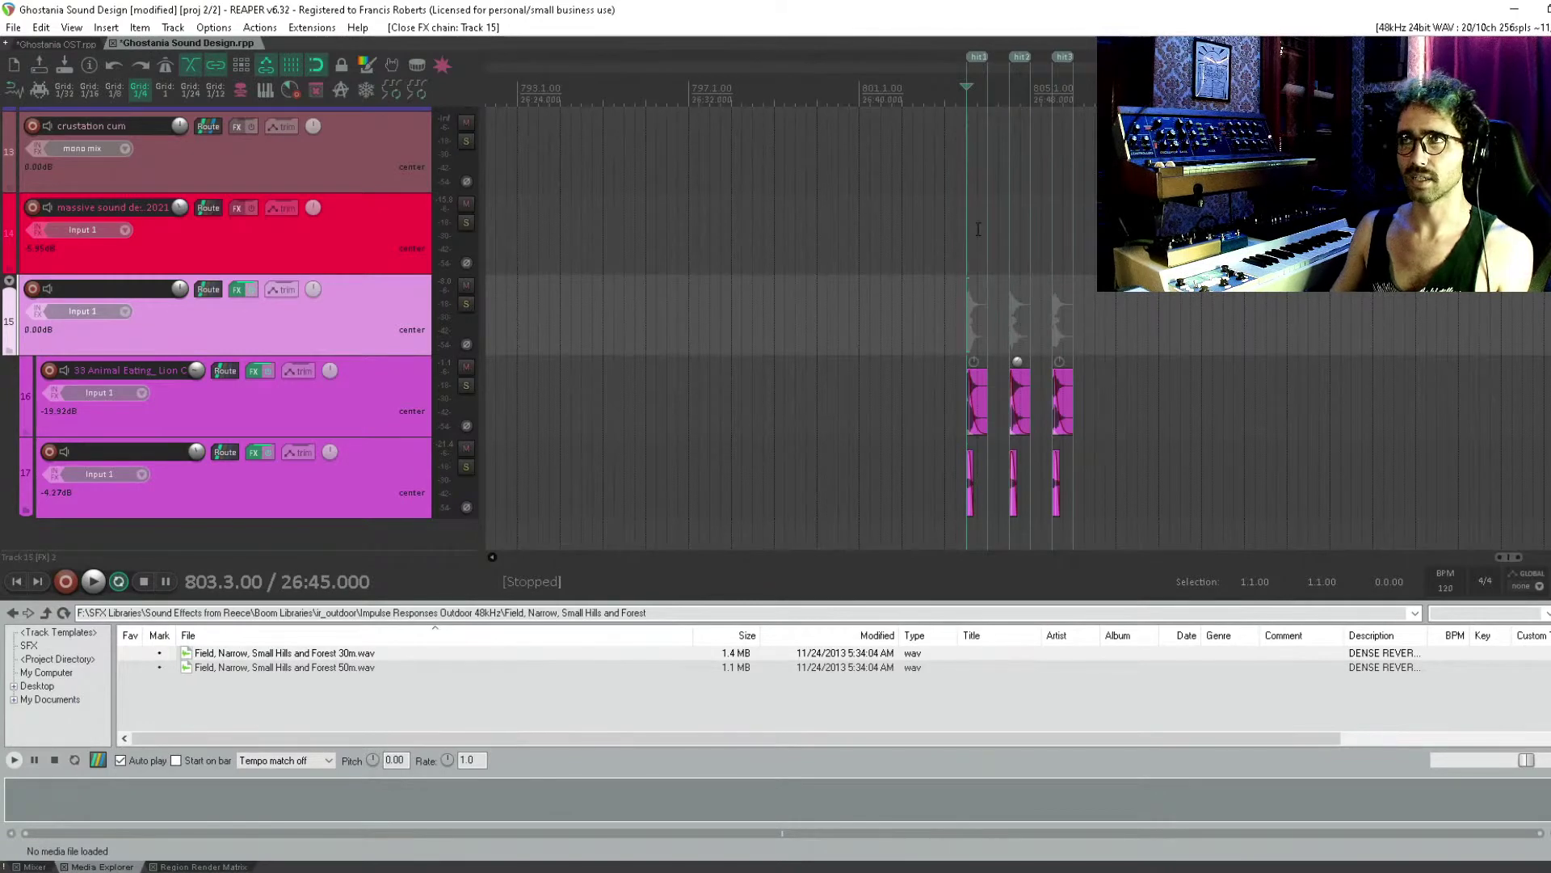
scroll(978, 229, up, 2)
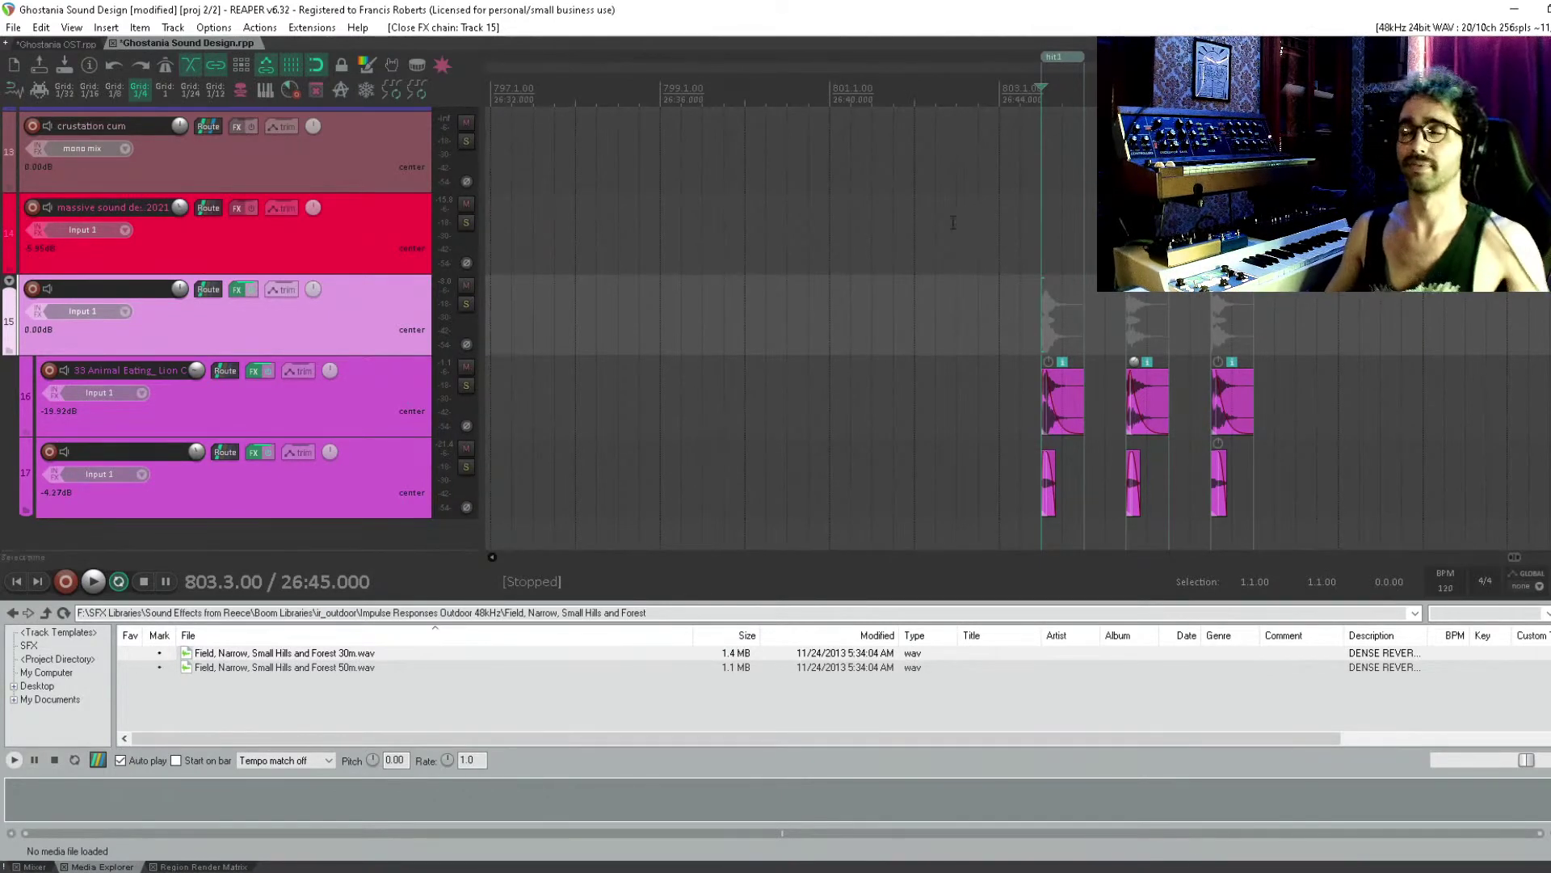
Look over the three hits and the massive sound design recordings along the project timeline
scroll(953, 286, down, 3)
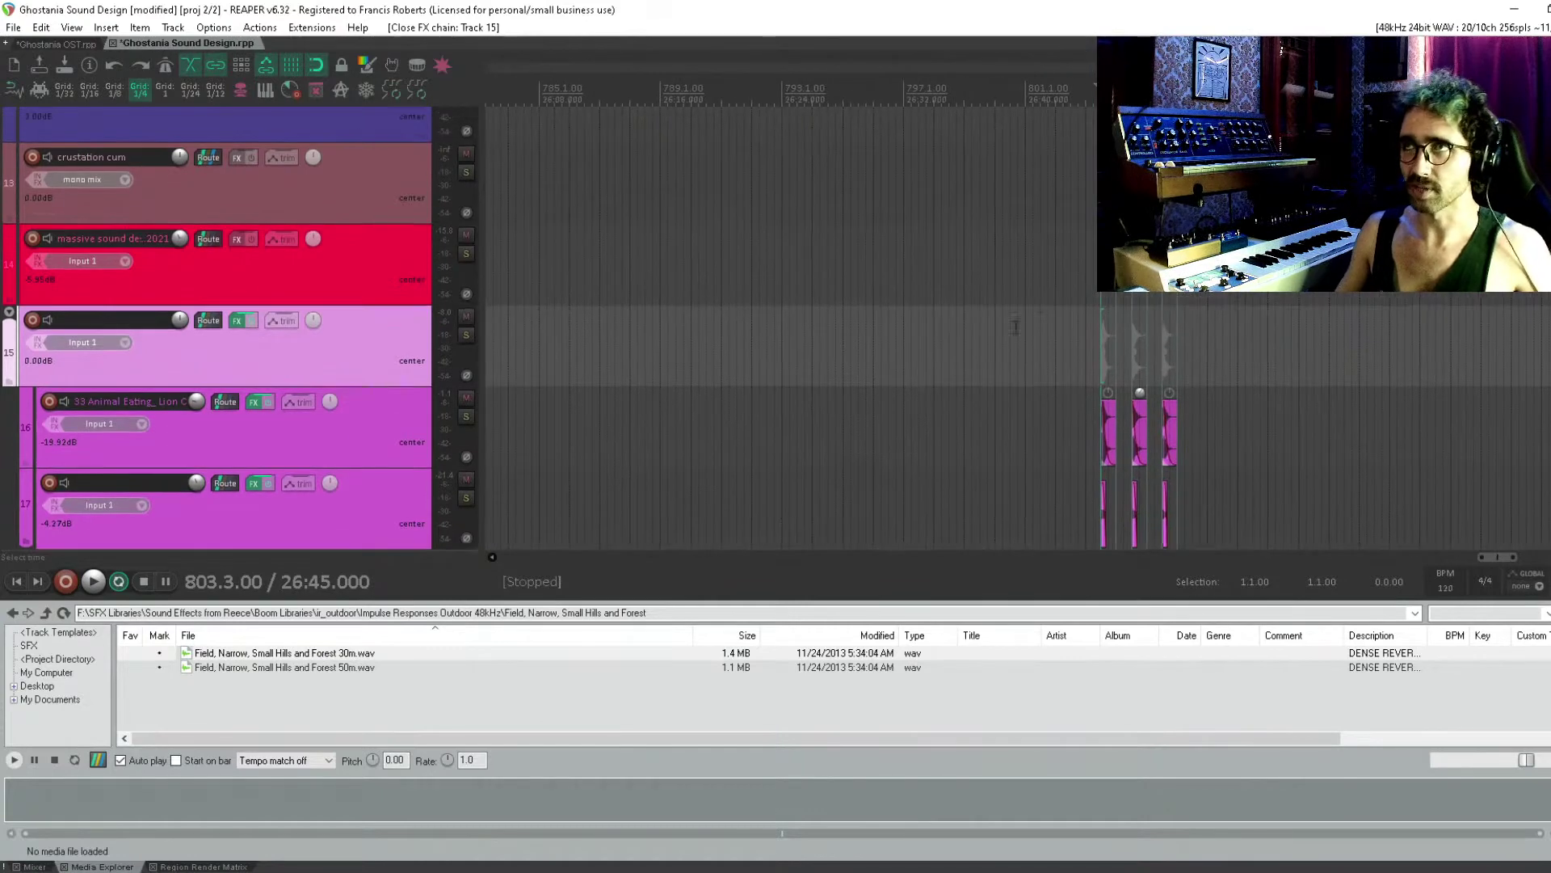
click(1041, 307)
drag(1041, 306, 1060, 307)
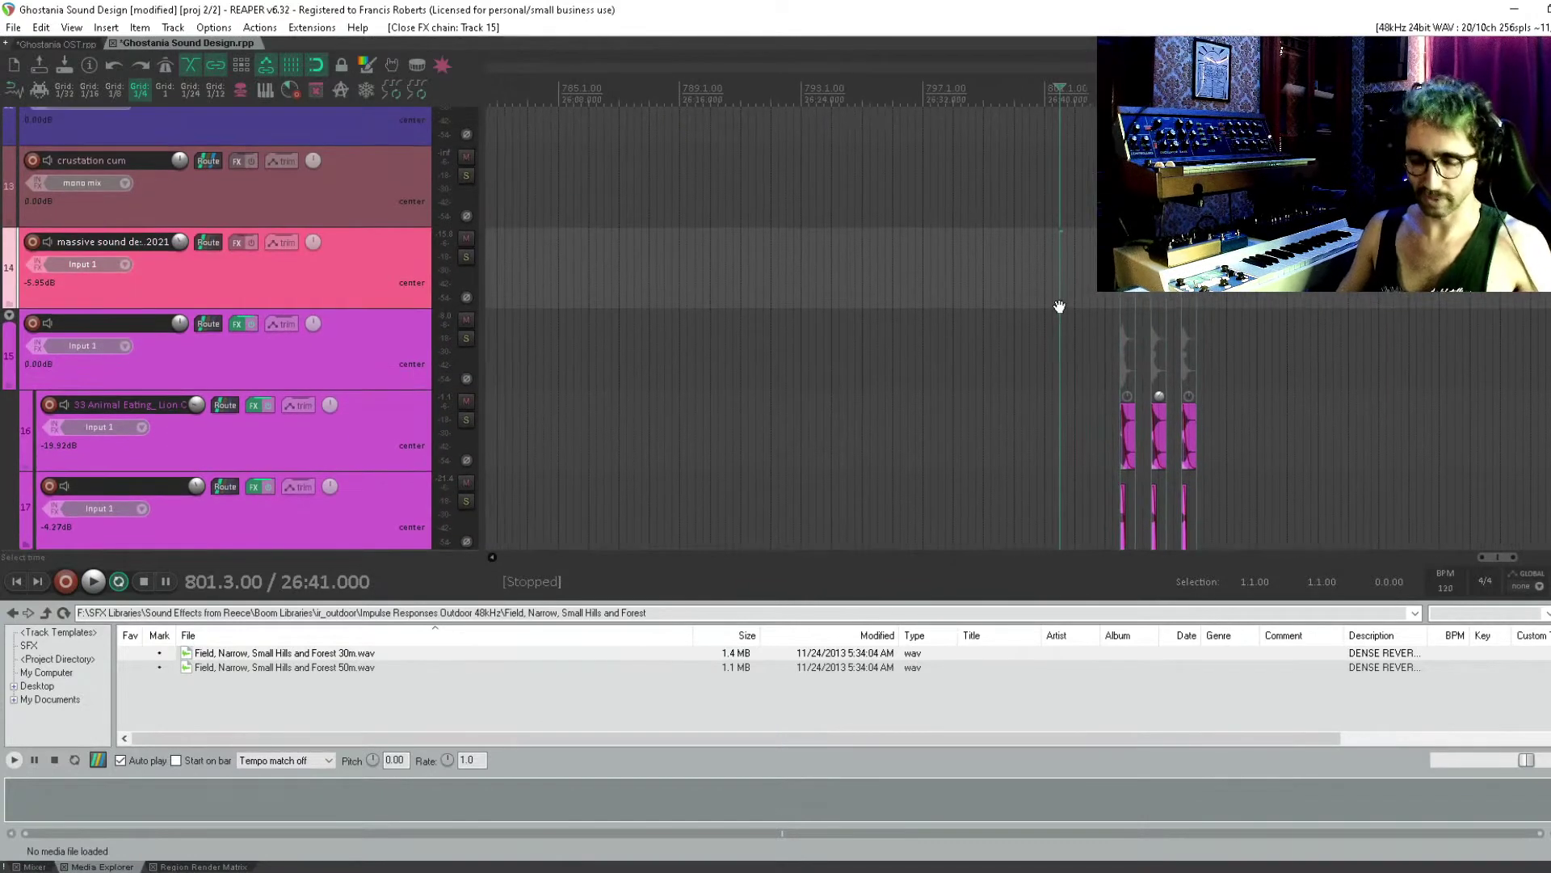
scroll(951, 311, up, 1)
scroll(951, 311, left, 10)
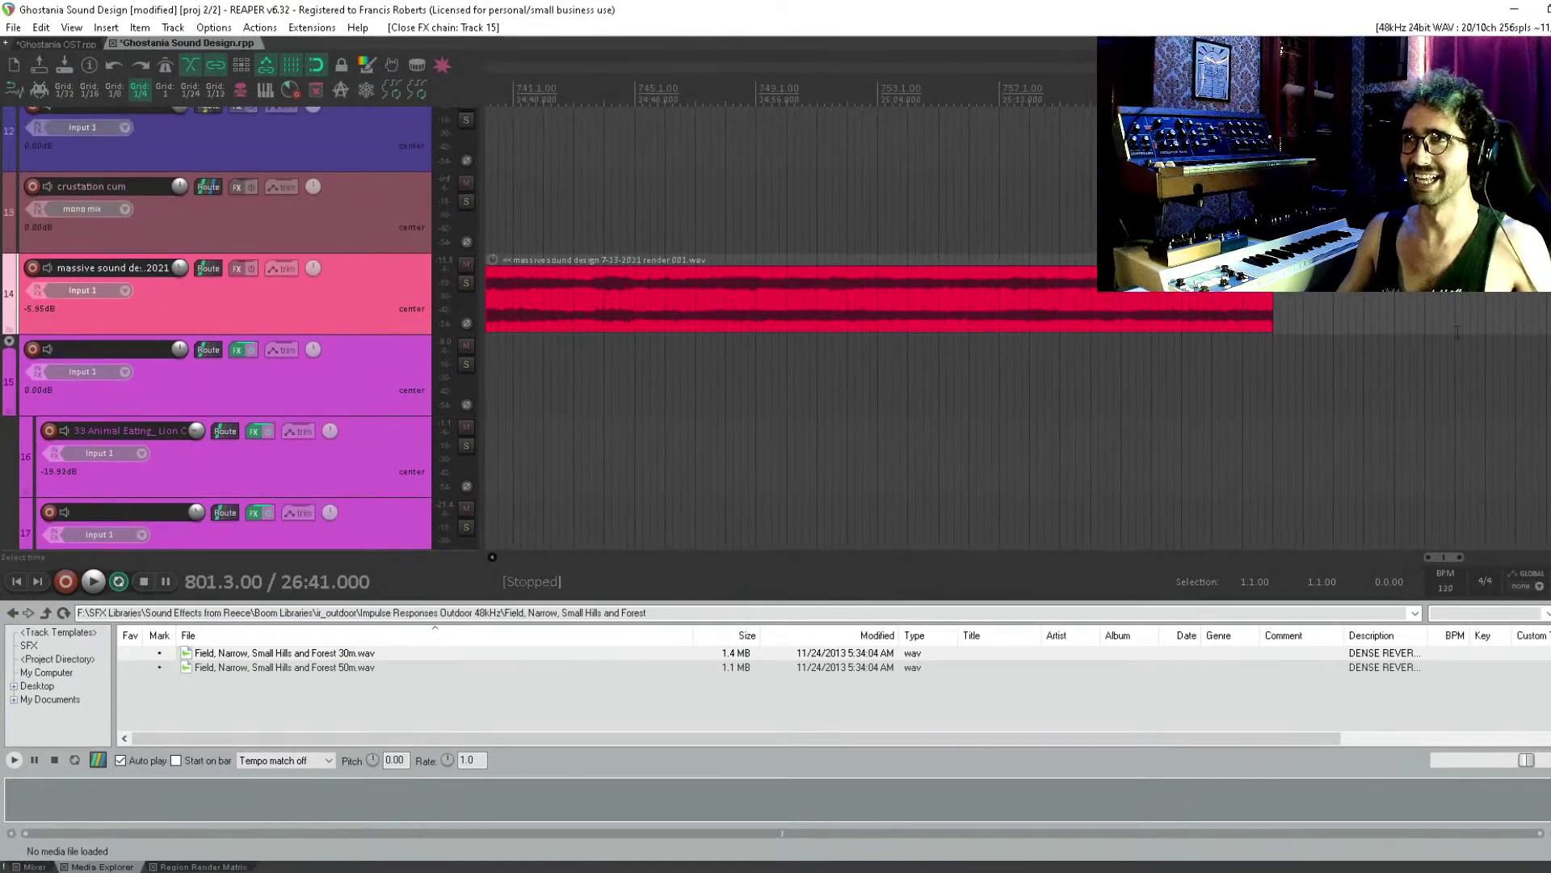
click(696, 153)
scroll(883, 264, down, 2)
scroll(882, 265, up, 3)
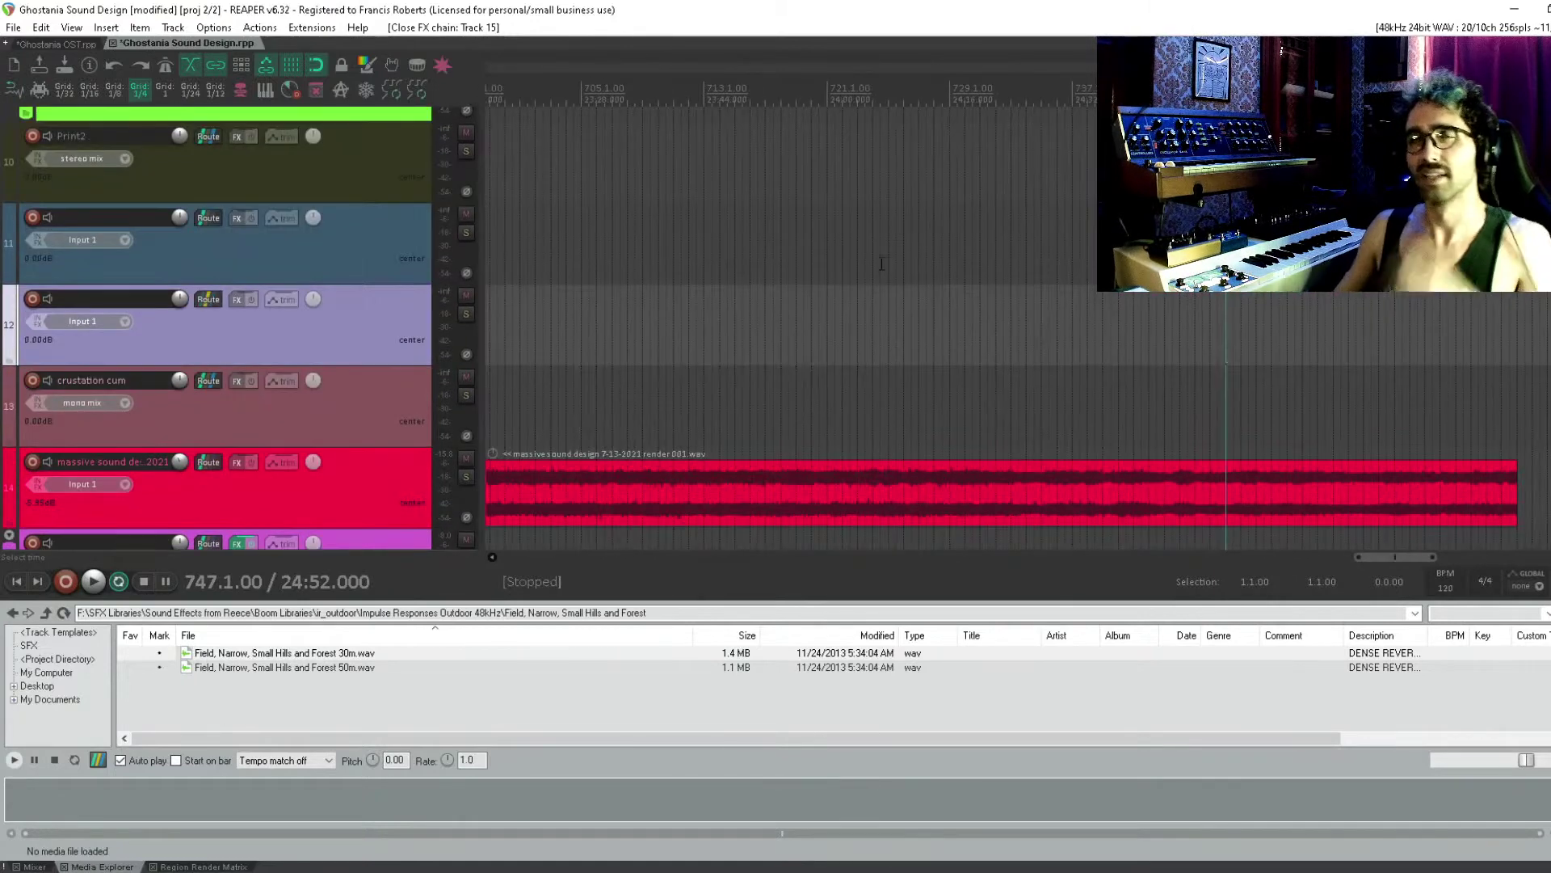
scroll(882, 264, down, 6)
scroll(748, 328, down, 3)
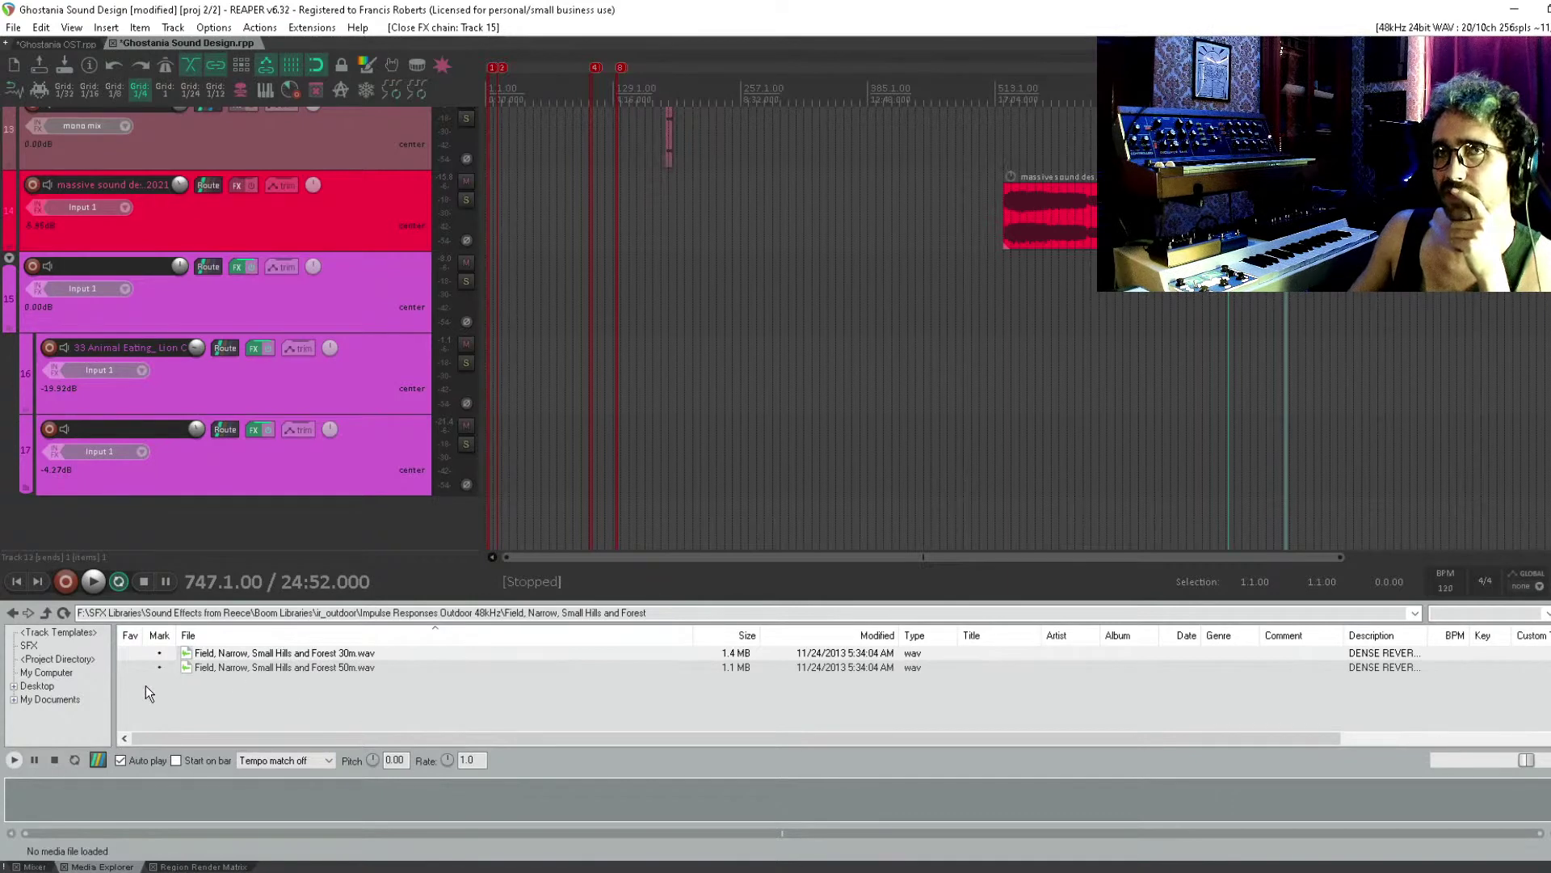
Enter forest as the media search term and move up from the impulse response folder to Boom Libraries
click(1495, 612)
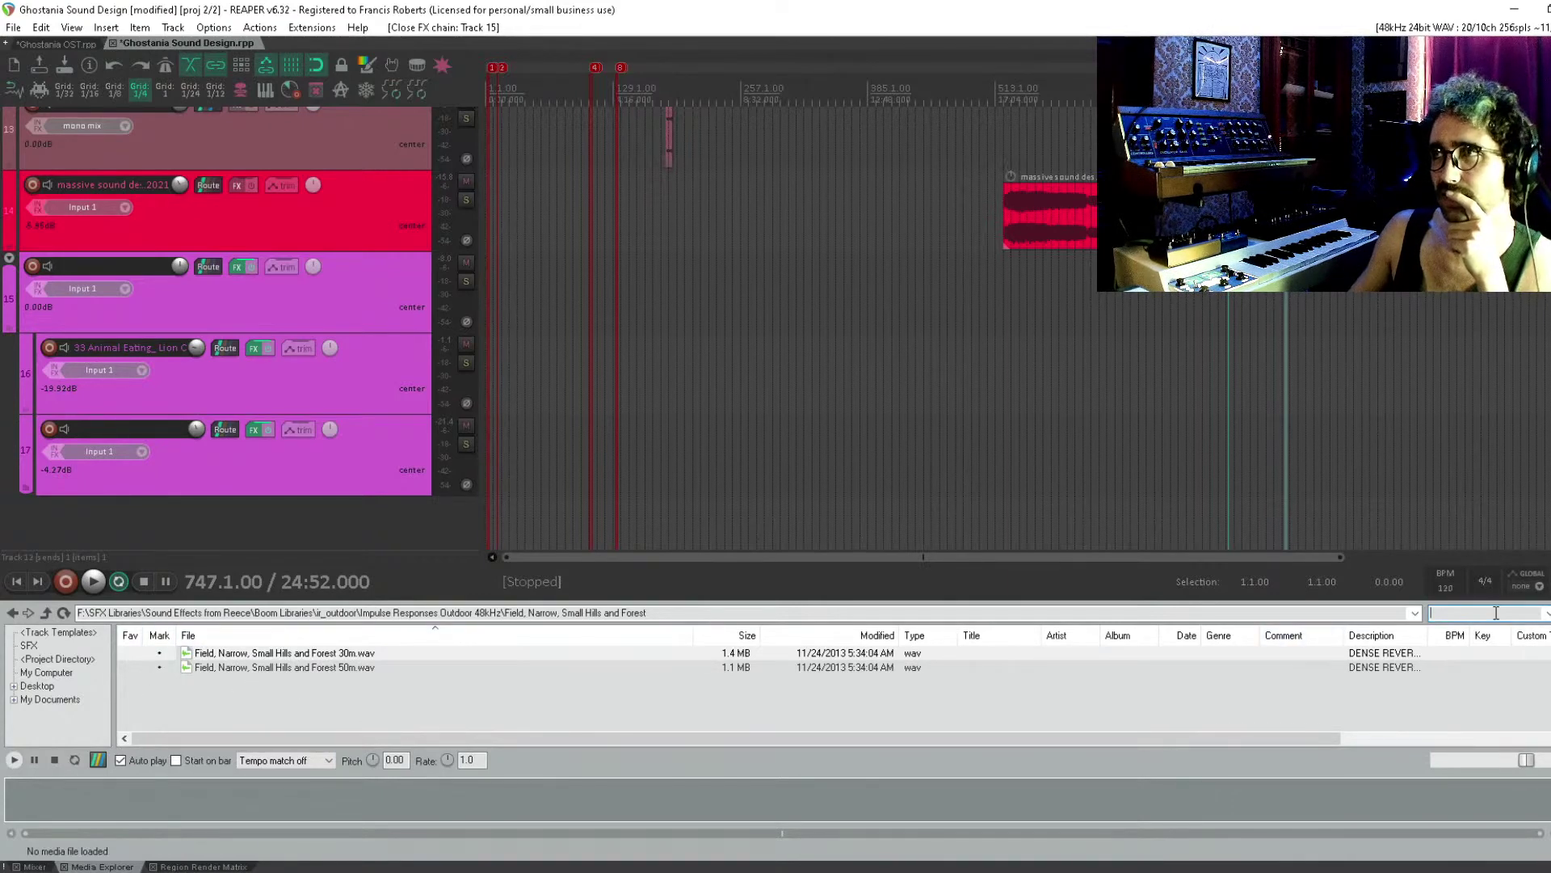
text(forest)
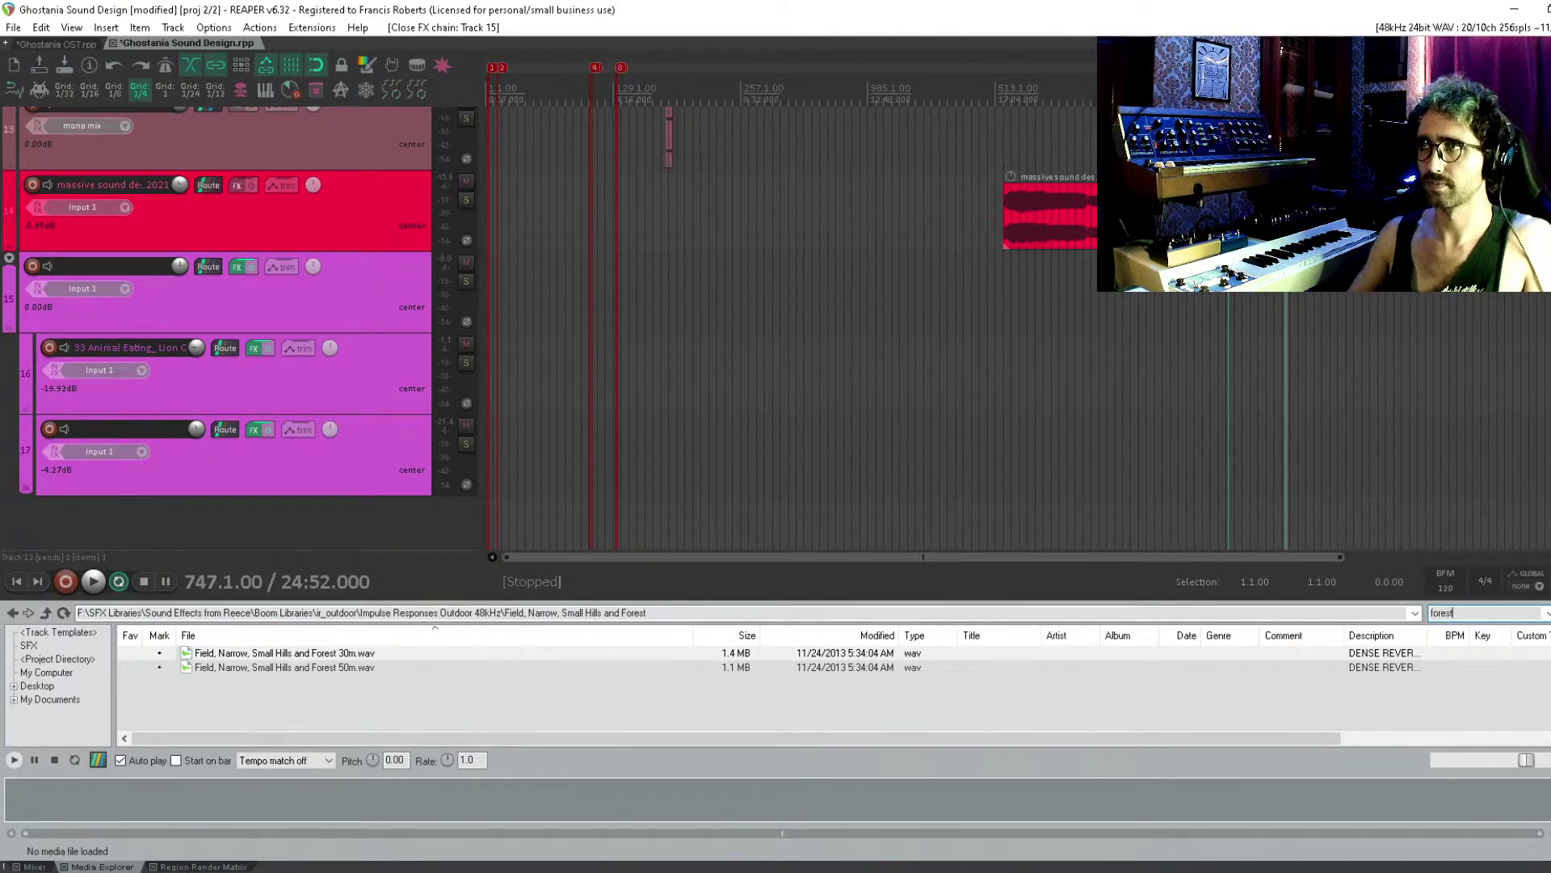
click(48, 615)
click(49, 616)
click(49, 615)
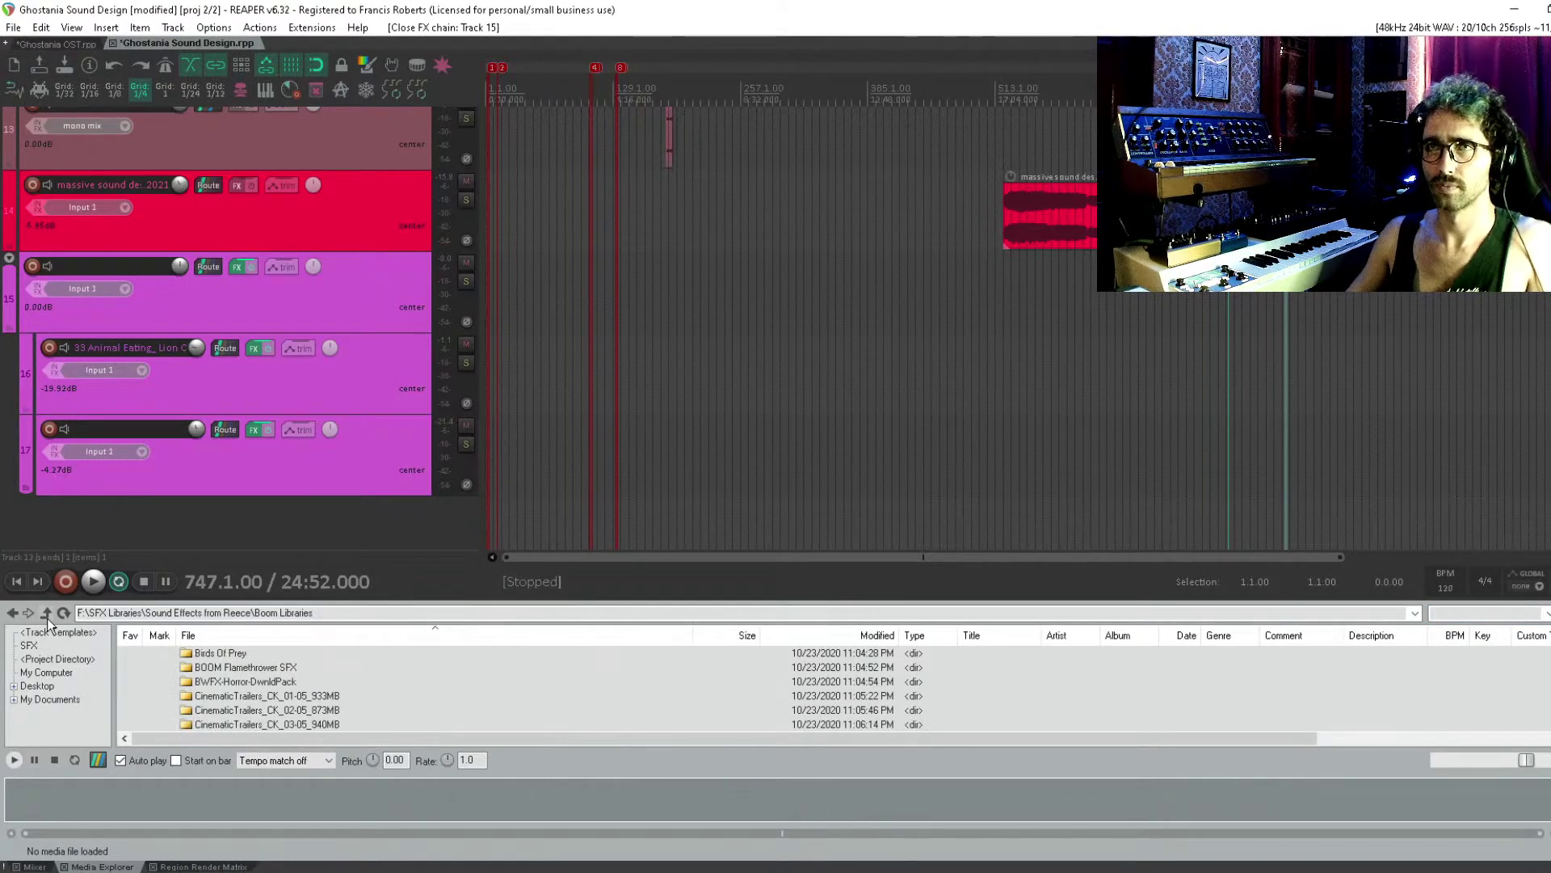
Open the BOOM Flamethrower SFX folder and preview Flamethrower Multi Long and Flamethrower Multi Medium Whooshes
double_click(231, 667)
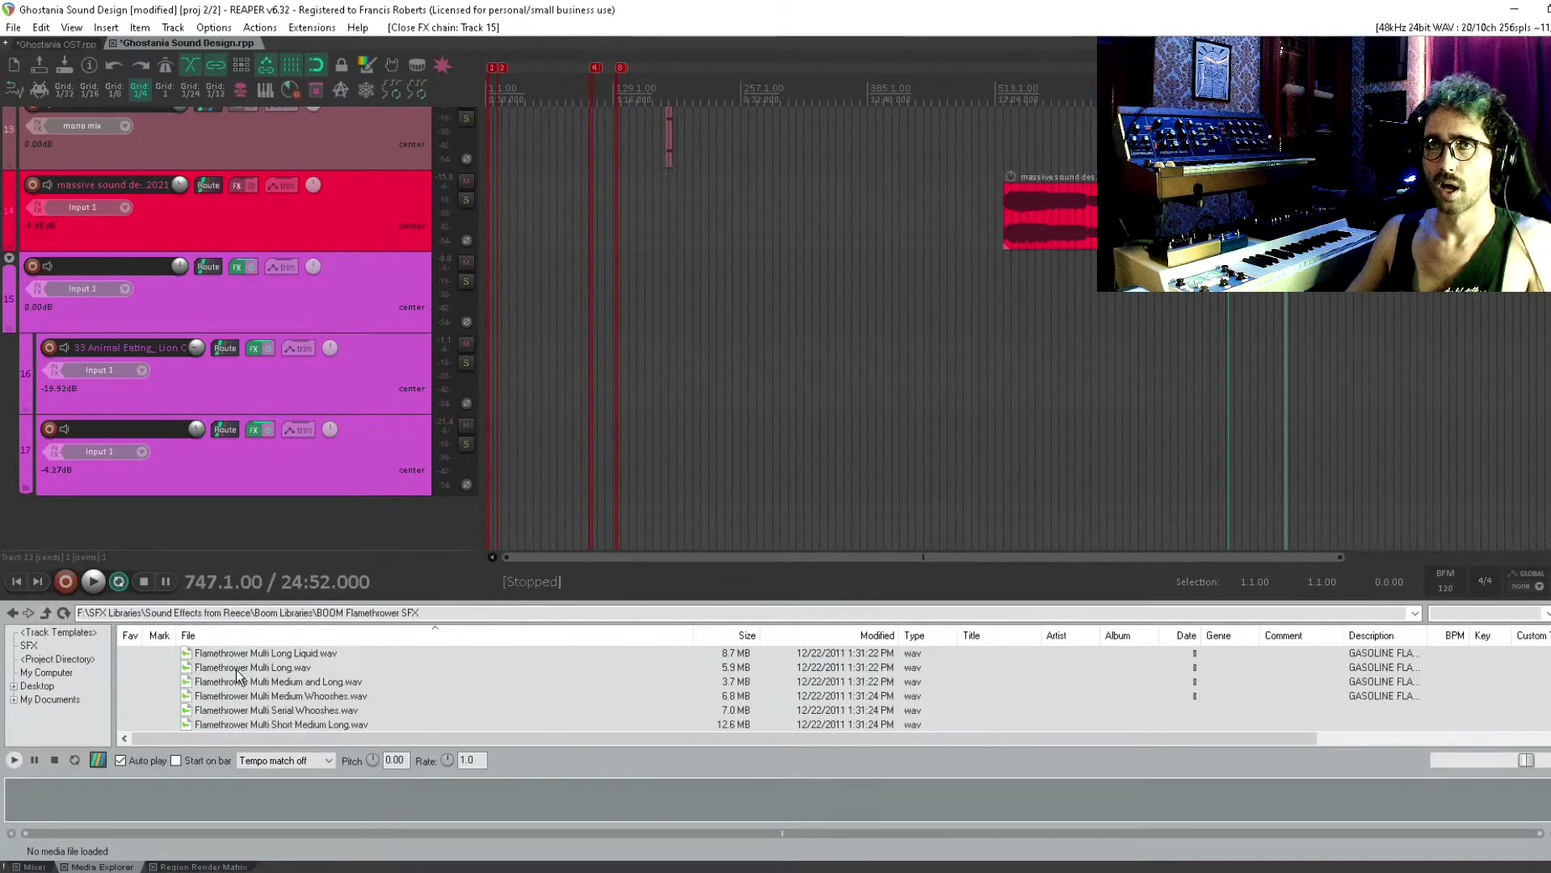
click(237, 669)
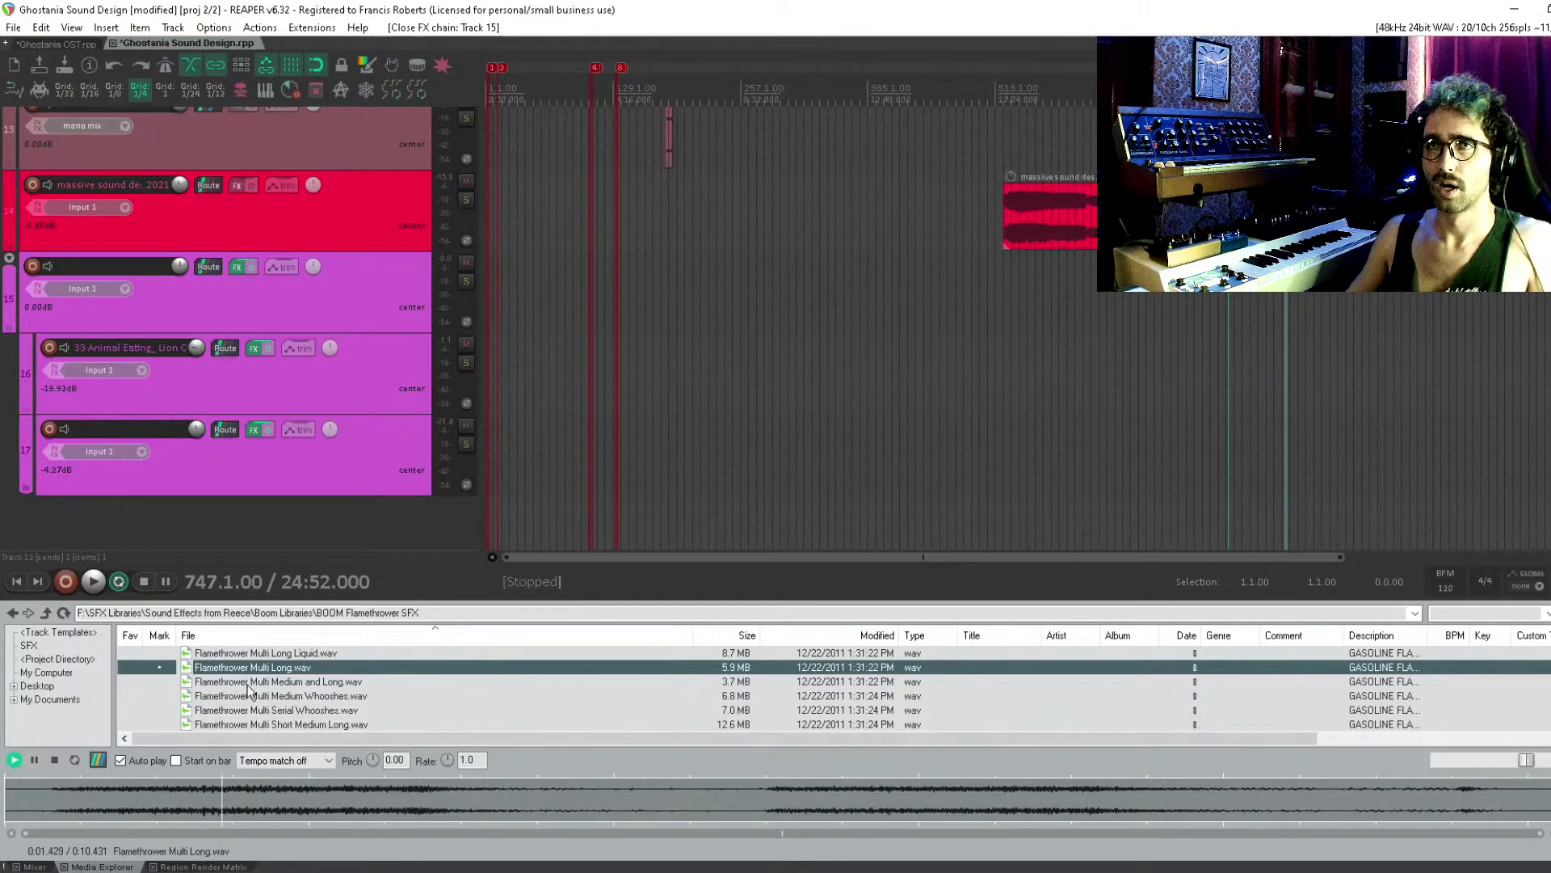
click(264, 696)
click(274, 669)
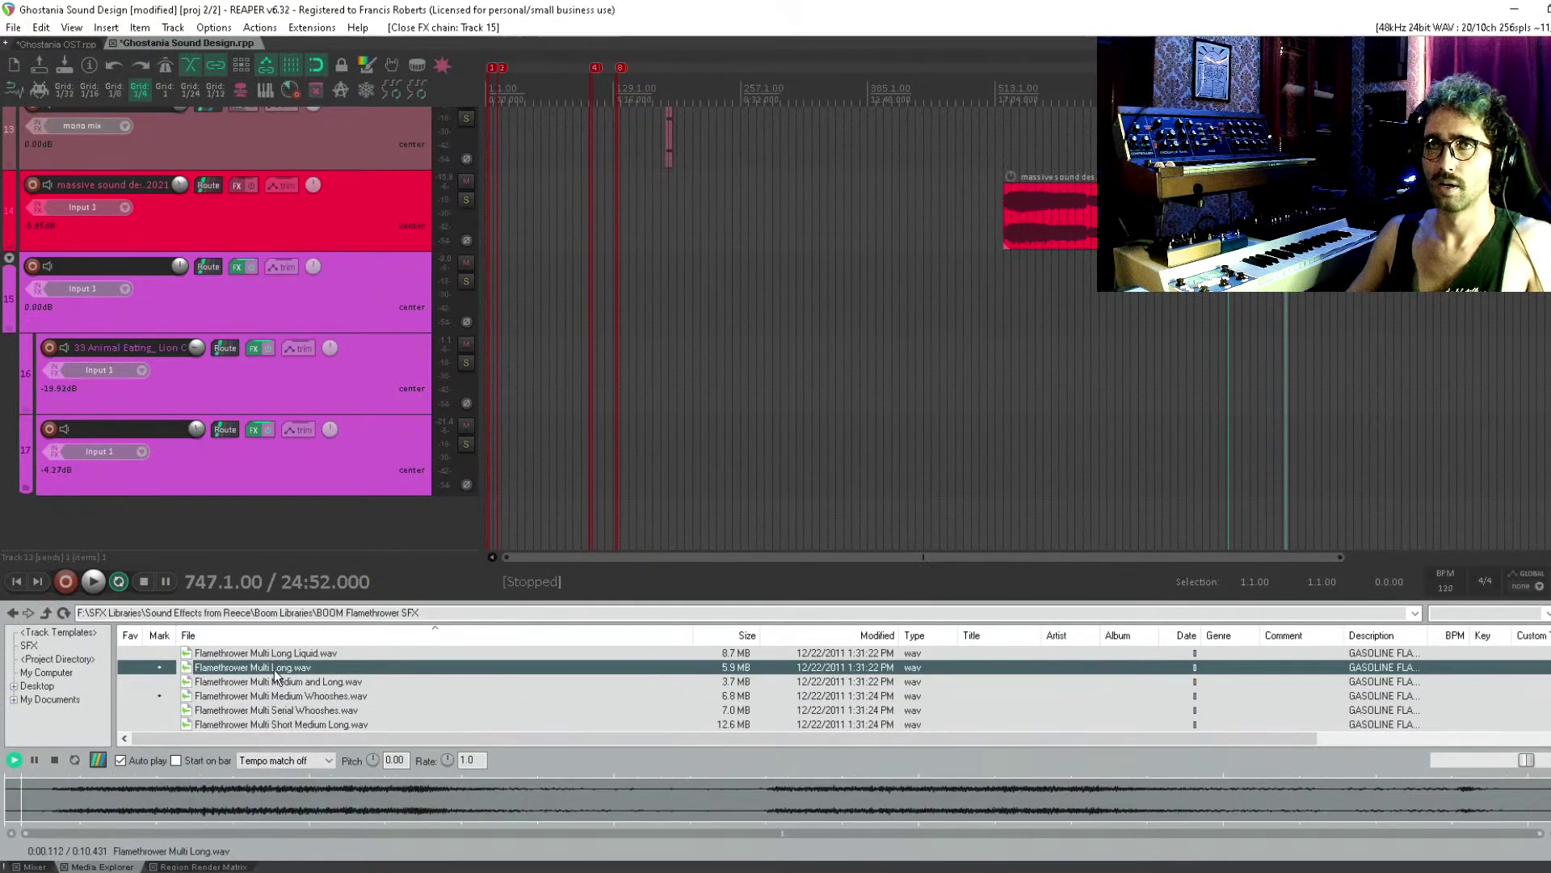
Insert Flamethrower Multi Long.wav on a new track below the others and move the clip to the project start
drag(239, 670, 530, 540)
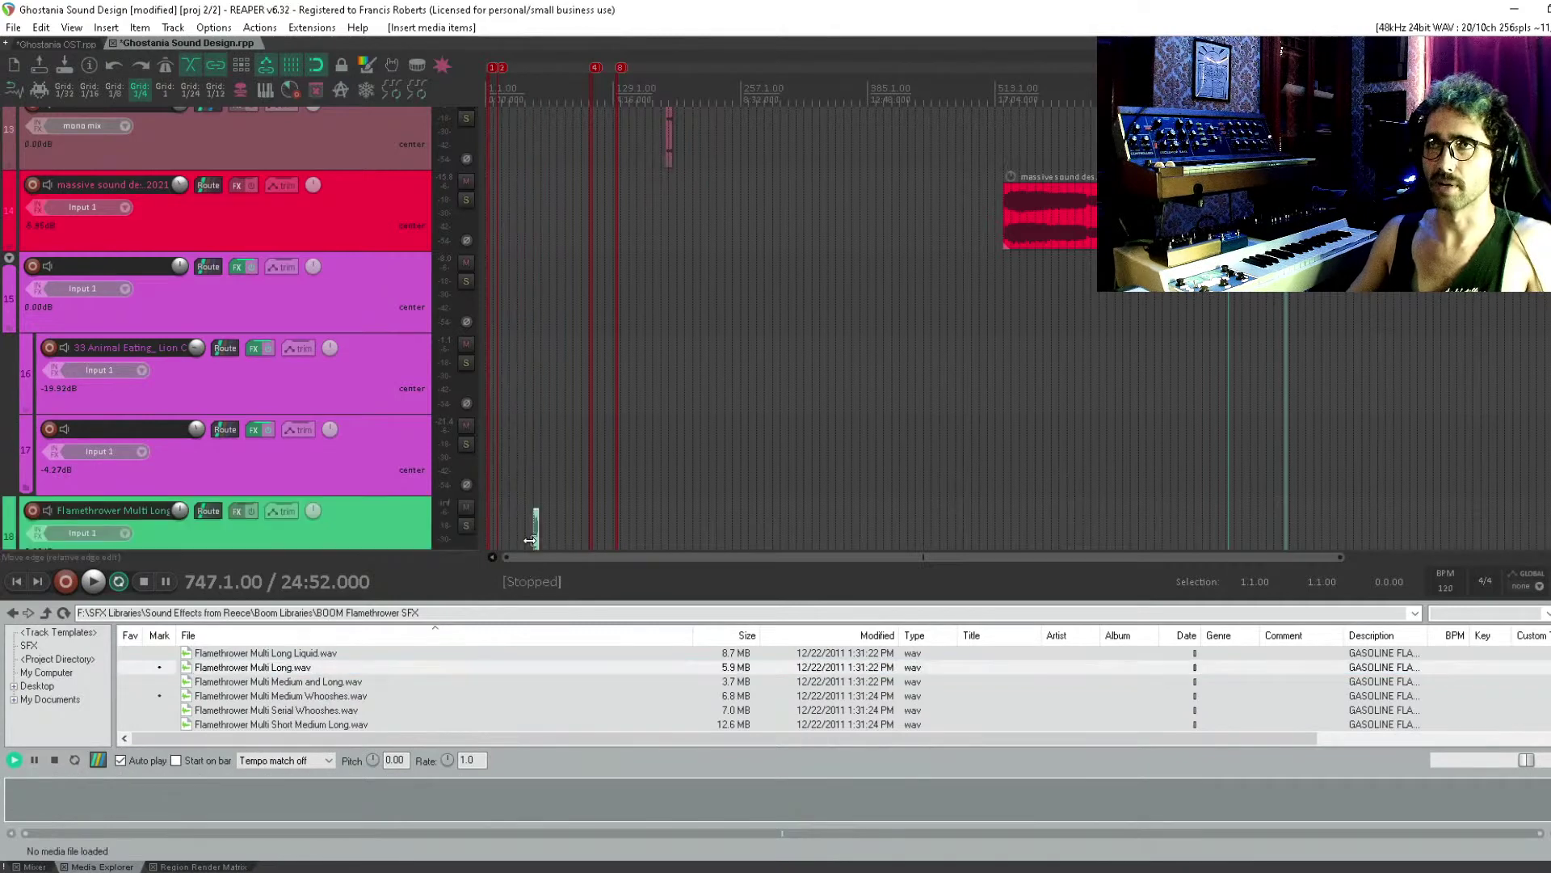
click(534, 533)
scroll(534, 533, up, 6)
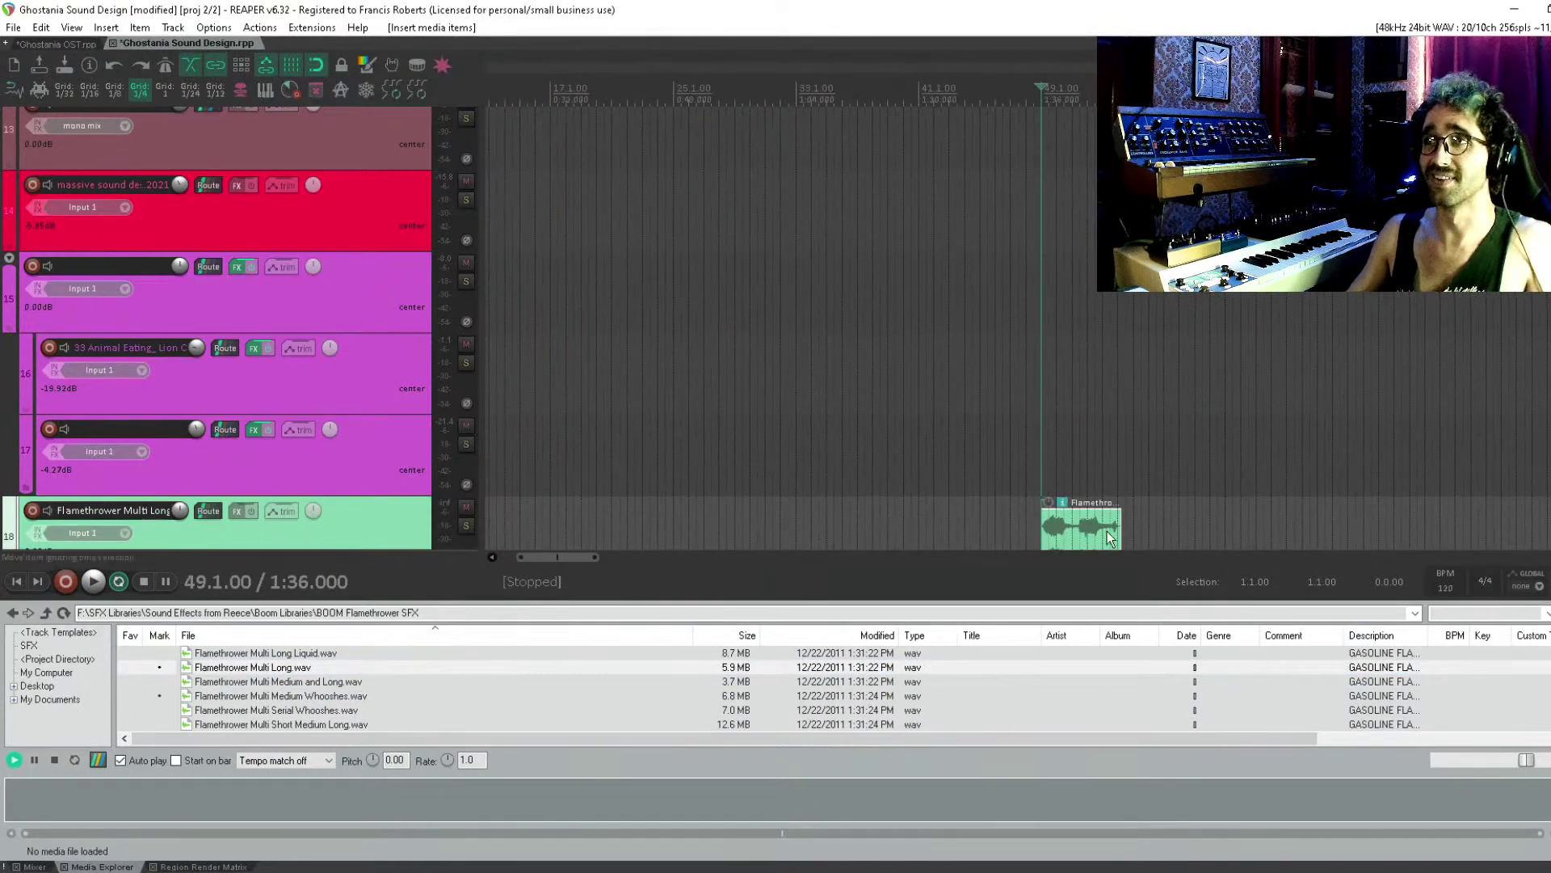
drag(1108, 537, 509, 370)
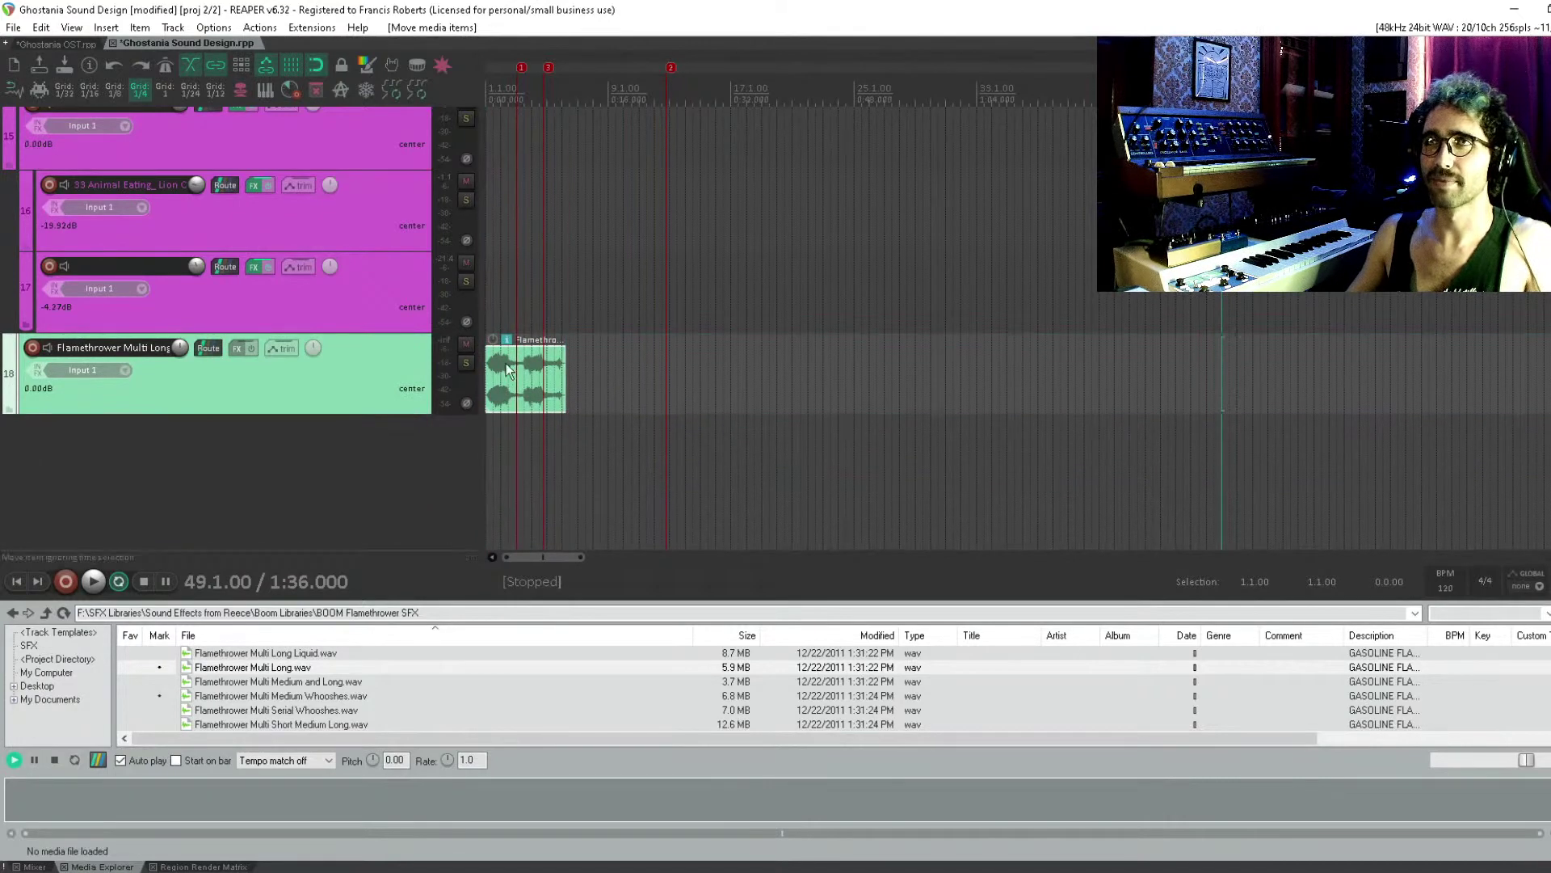
Play the flamethrower clip briefly from the project start and mute its track
click(495, 320)
key(space)
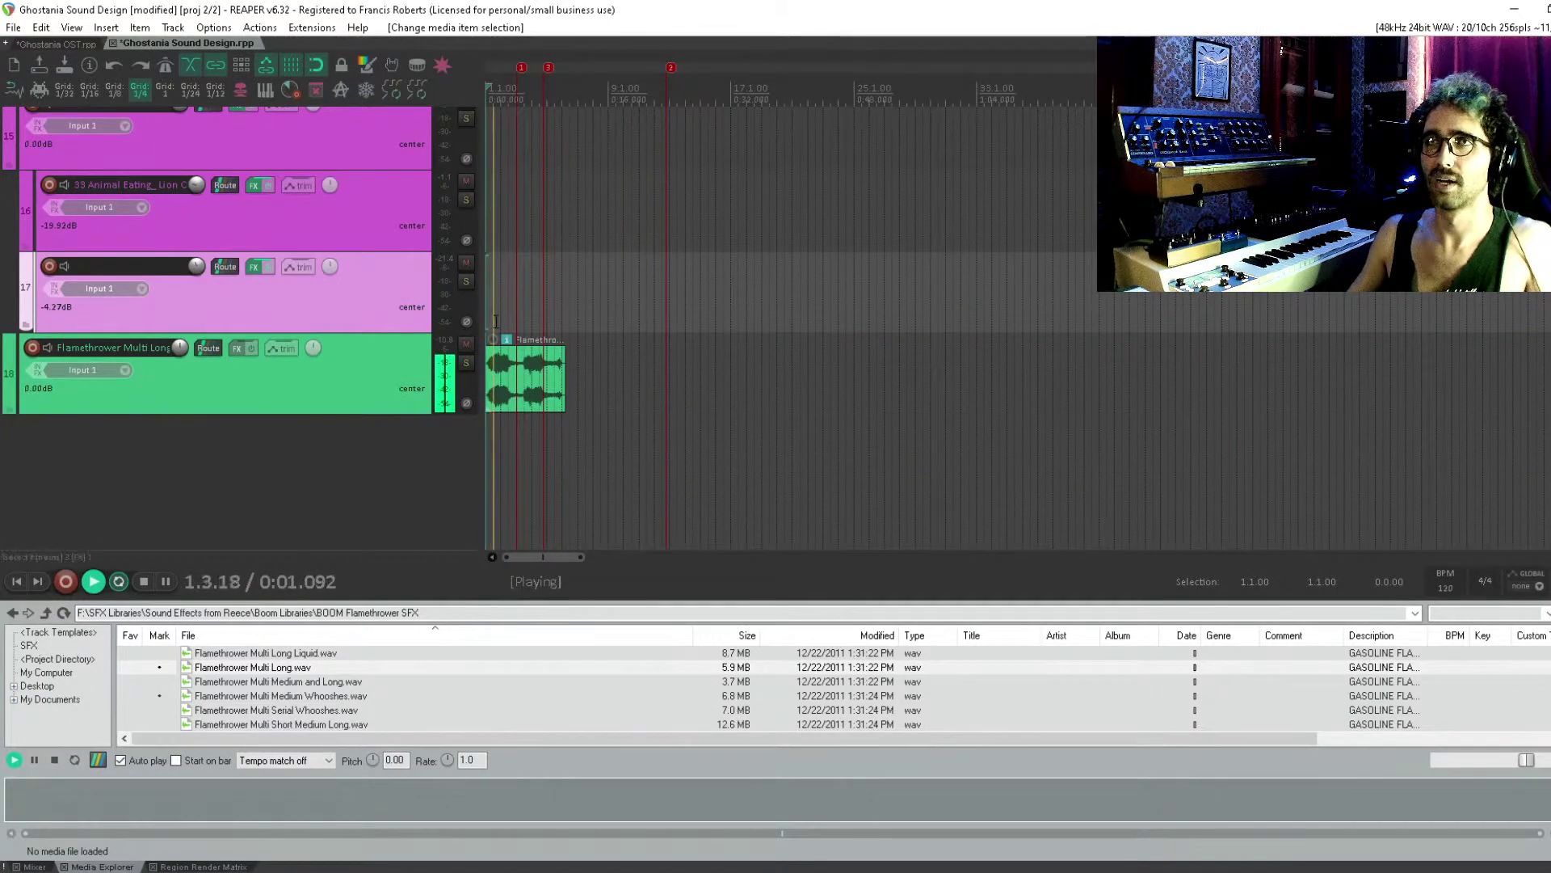
key(space)
click(466, 343)
Reduce the track heights to see the whole project, place the edit cursor at 768.1.00 after the massive sound design clip, and save
scroll(1029, 254, down, 5)
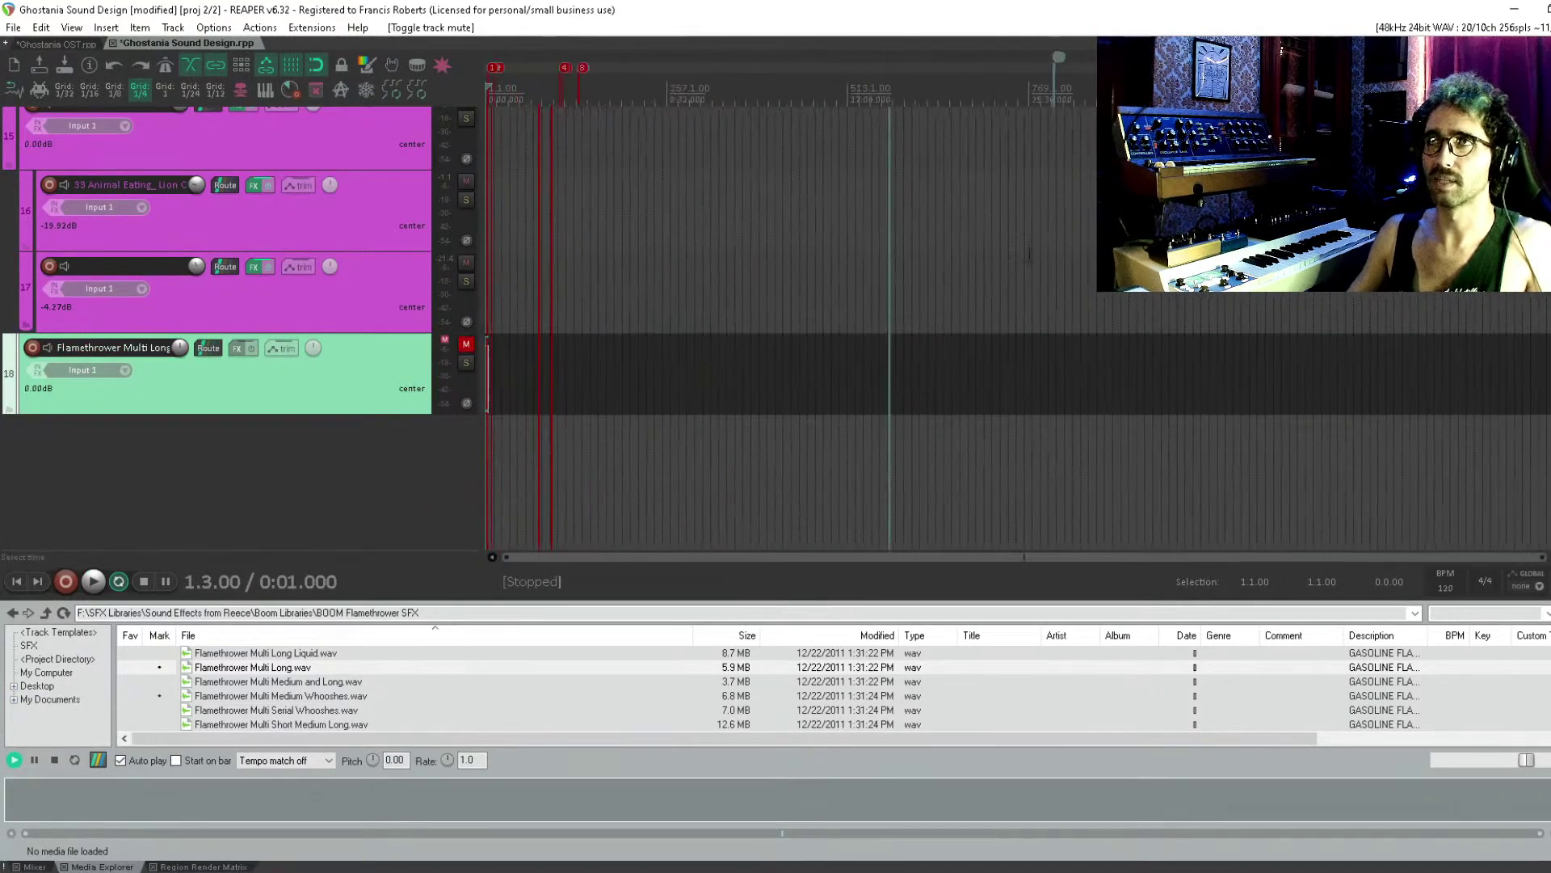
click(985, 254)
scroll(900, 526, up, 2)
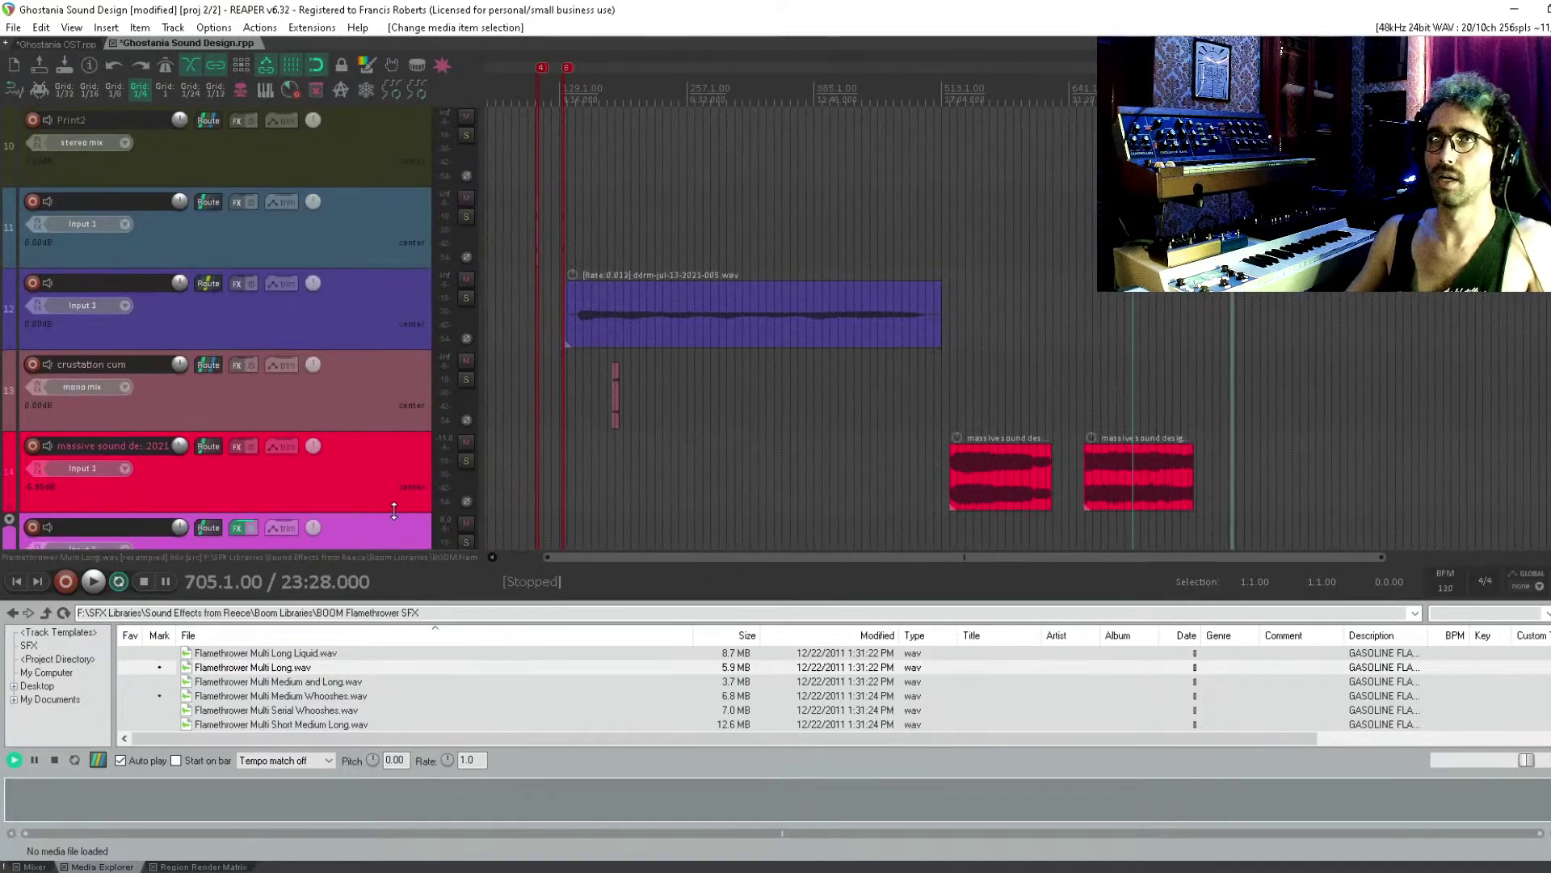
scroll(393, 511, down, 3)
scroll(824, 283, right, 3)
click(948, 377)
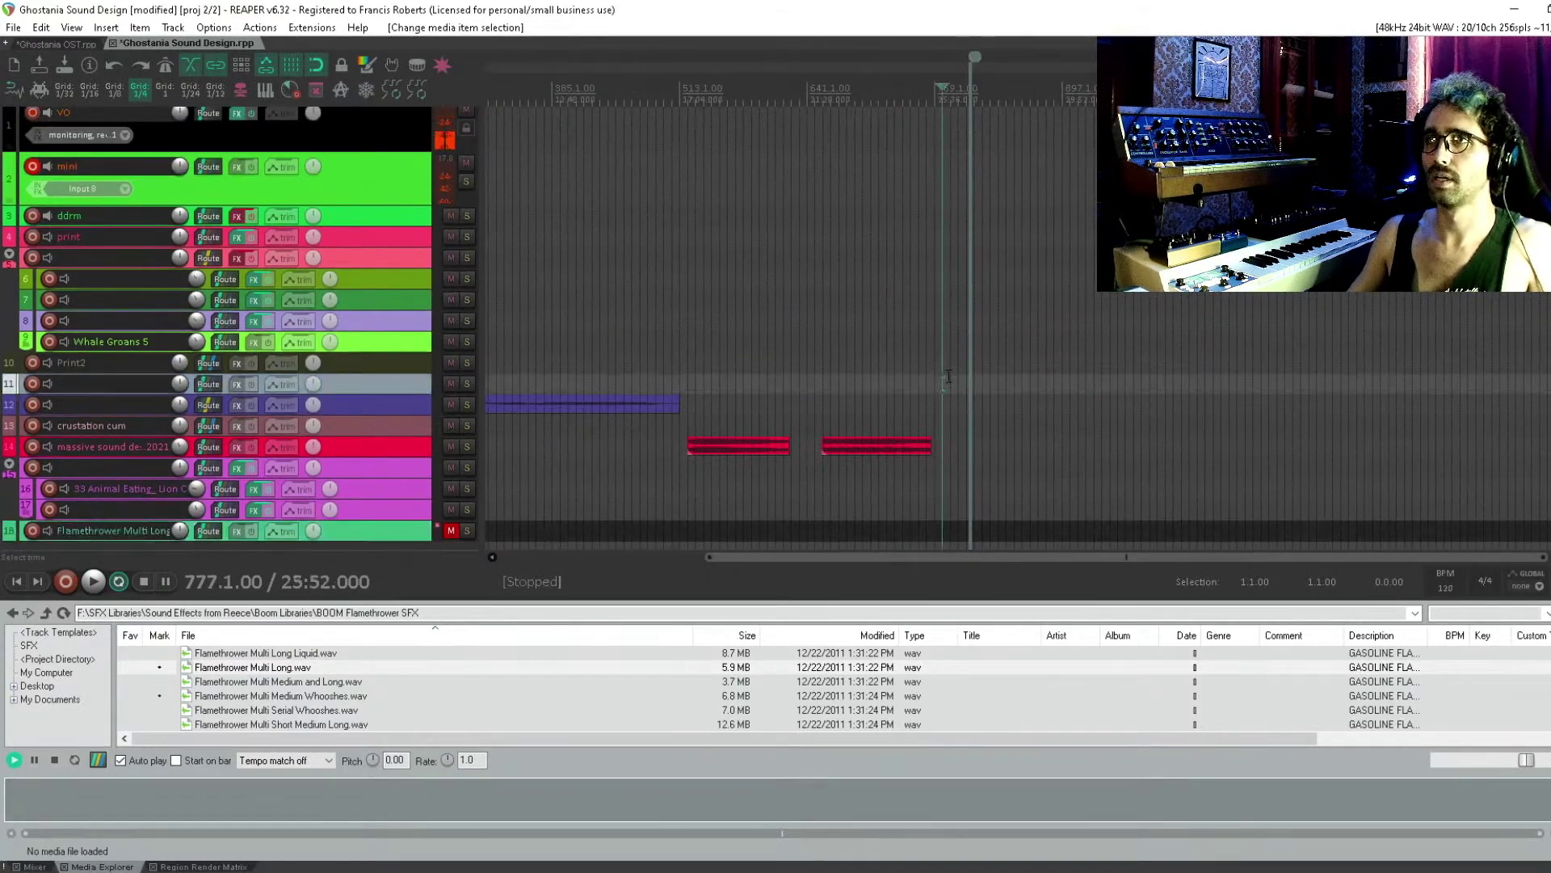
scroll(948, 378, up, 4)
scroll(797, 388, down, 1)
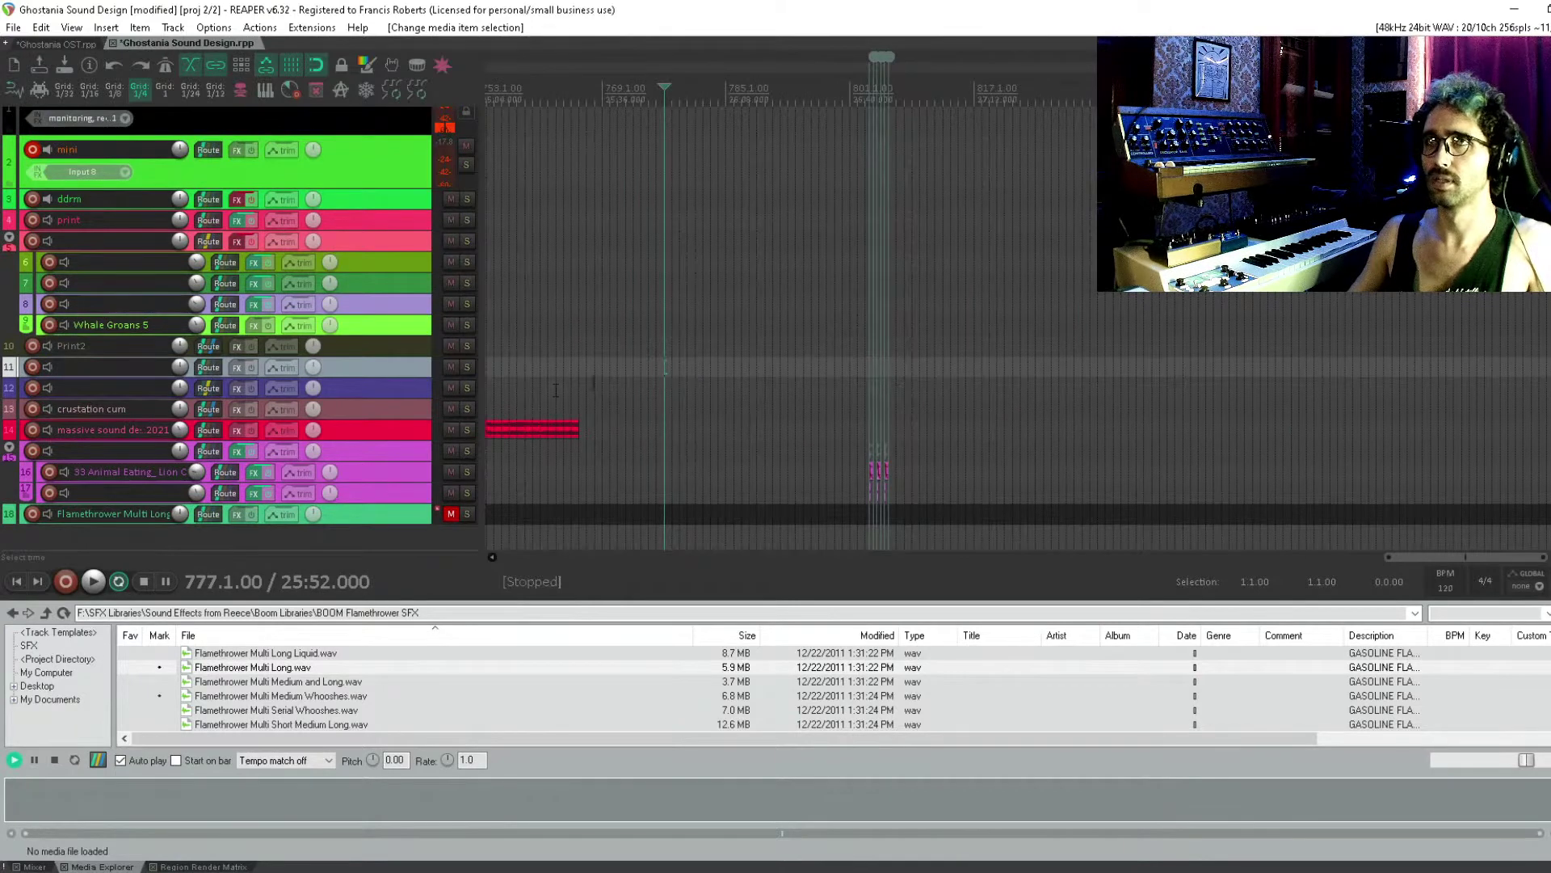
scroll(807, 380, up, 3)
click(902, 291)
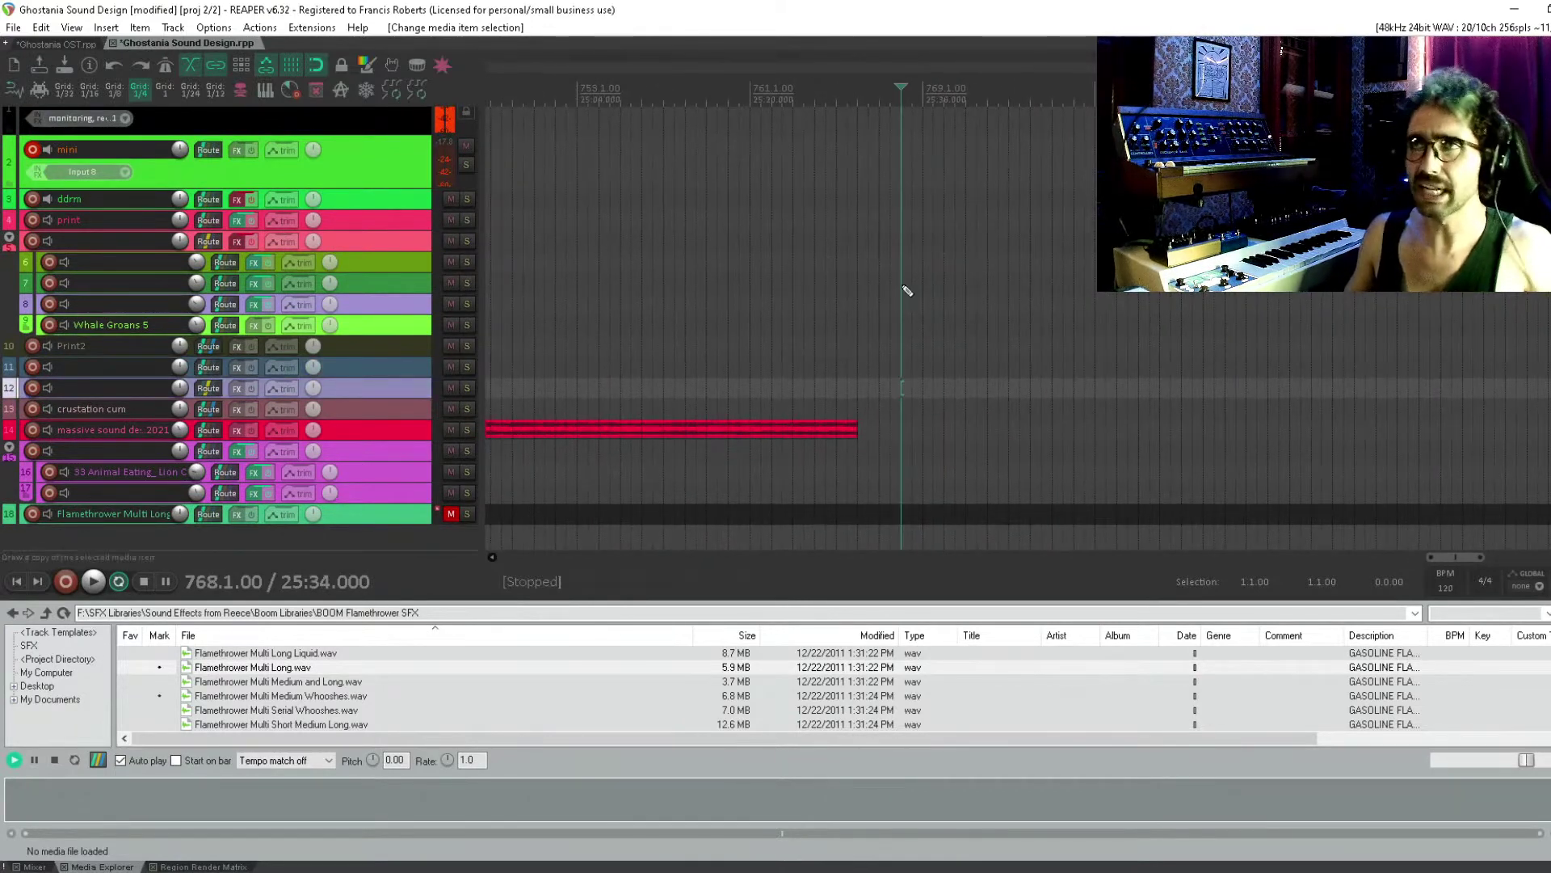
key(ctrl+s)
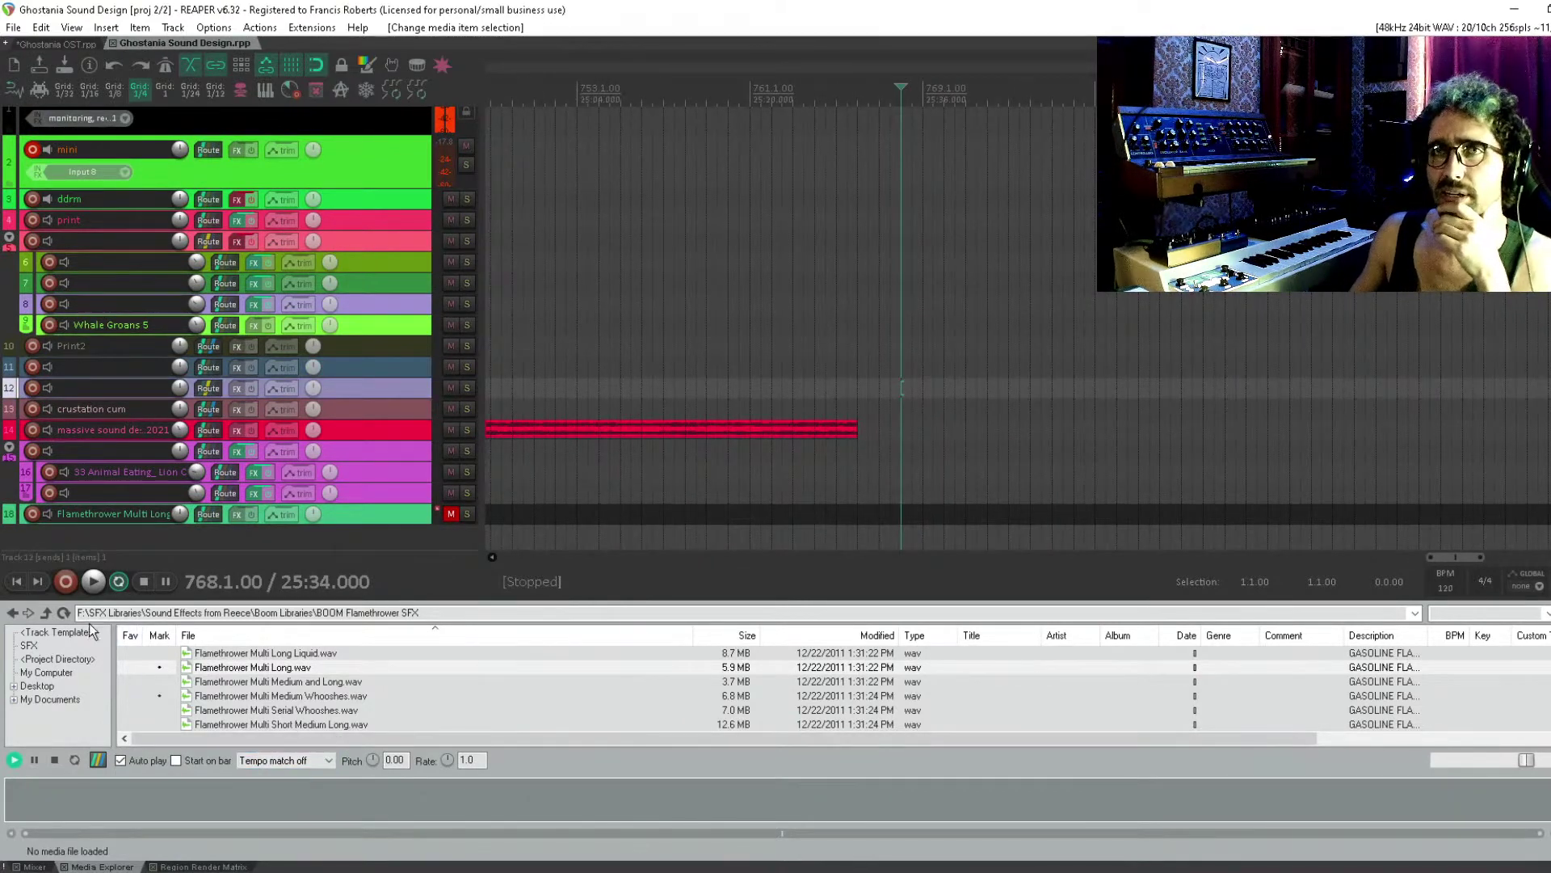
Go up to the Sound Effects from Reece folder and search it for forest
click(46, 613)
click(46, 613)
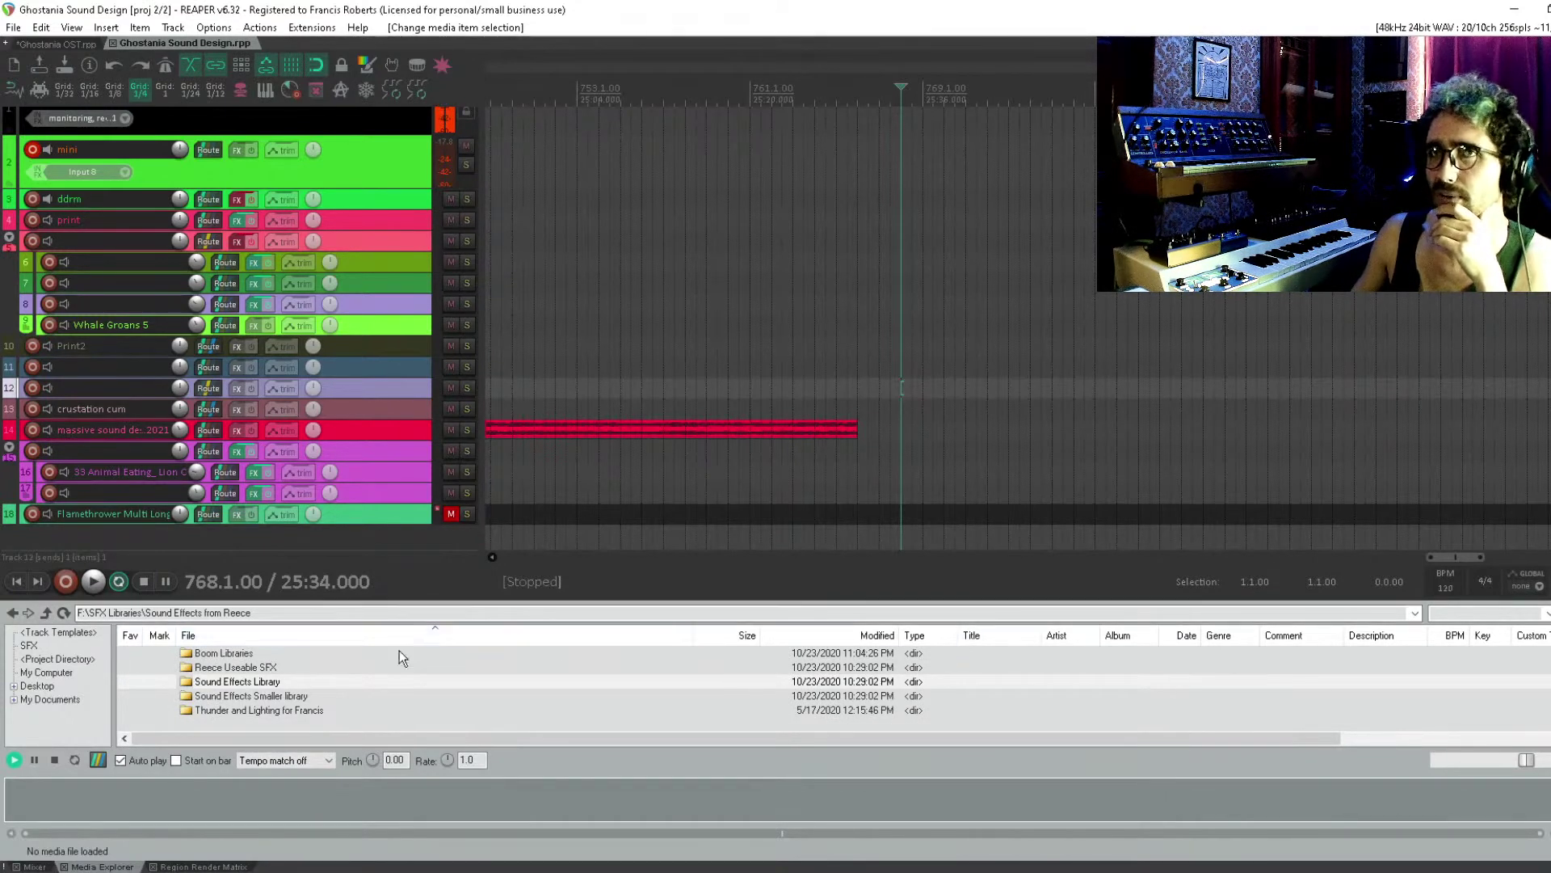
click(1446, 612)
text(forest)
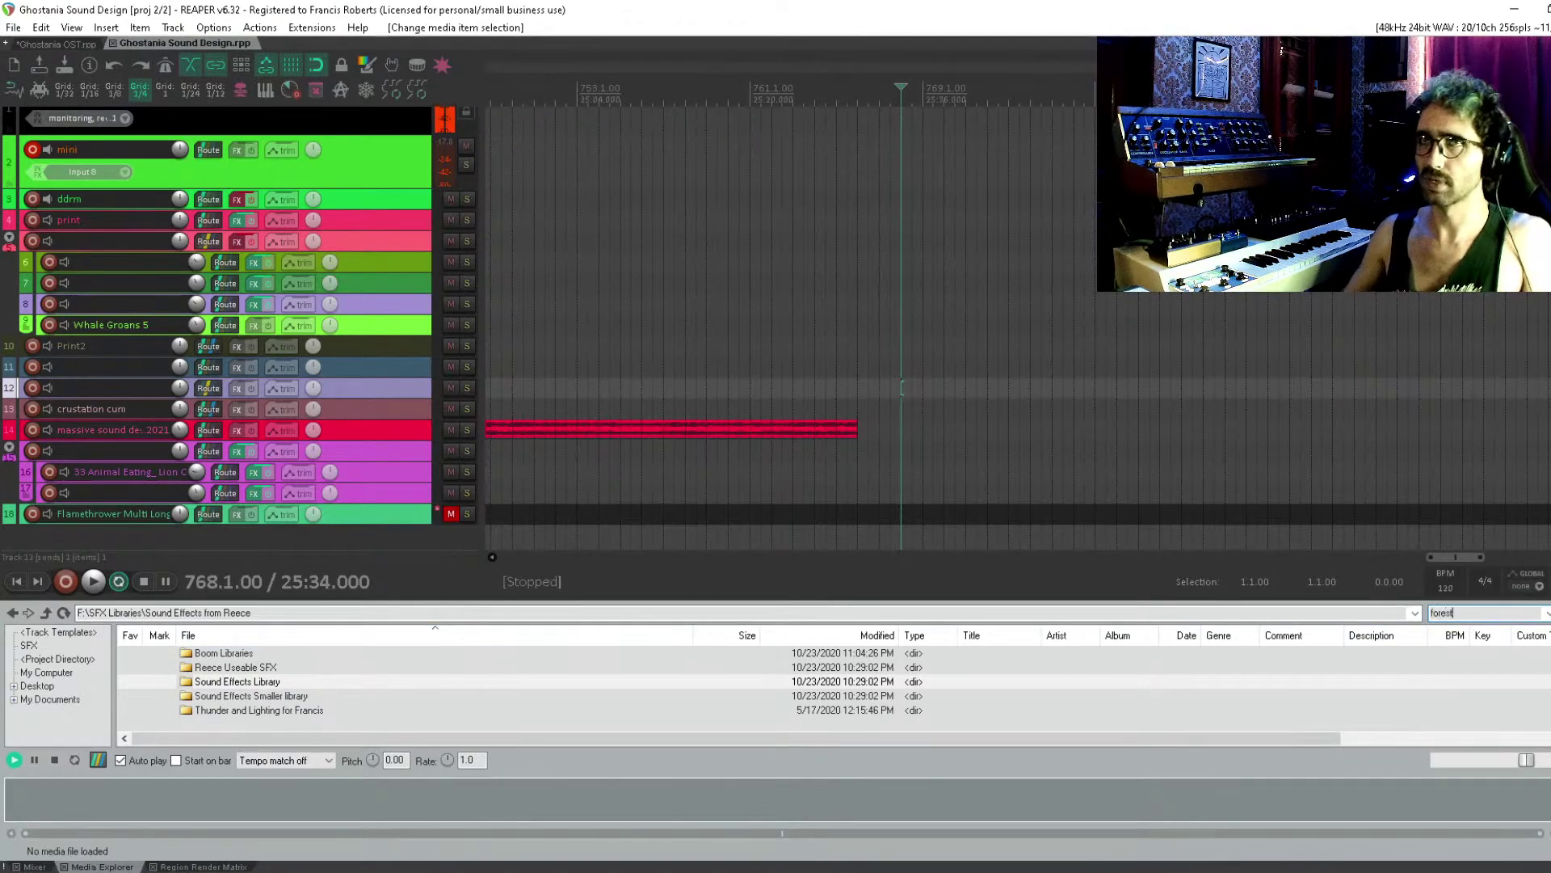
key(Return)
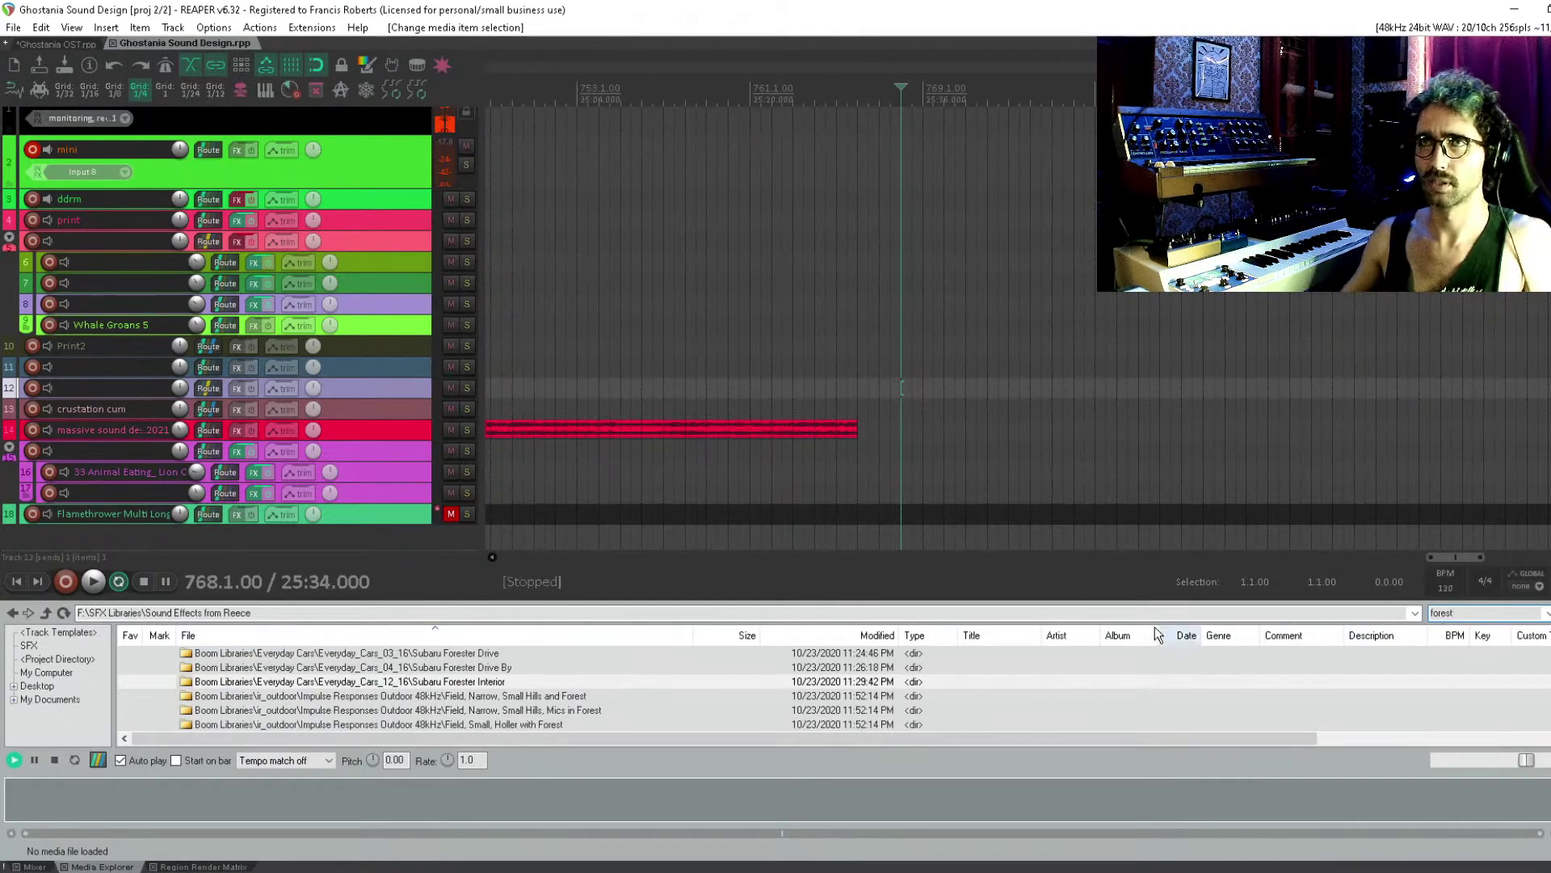
Open the Subaru Forester Drive By folder and preview the Medium 01 SG and Fast SG recordings
double_click(493, 667)
click(358, 697)
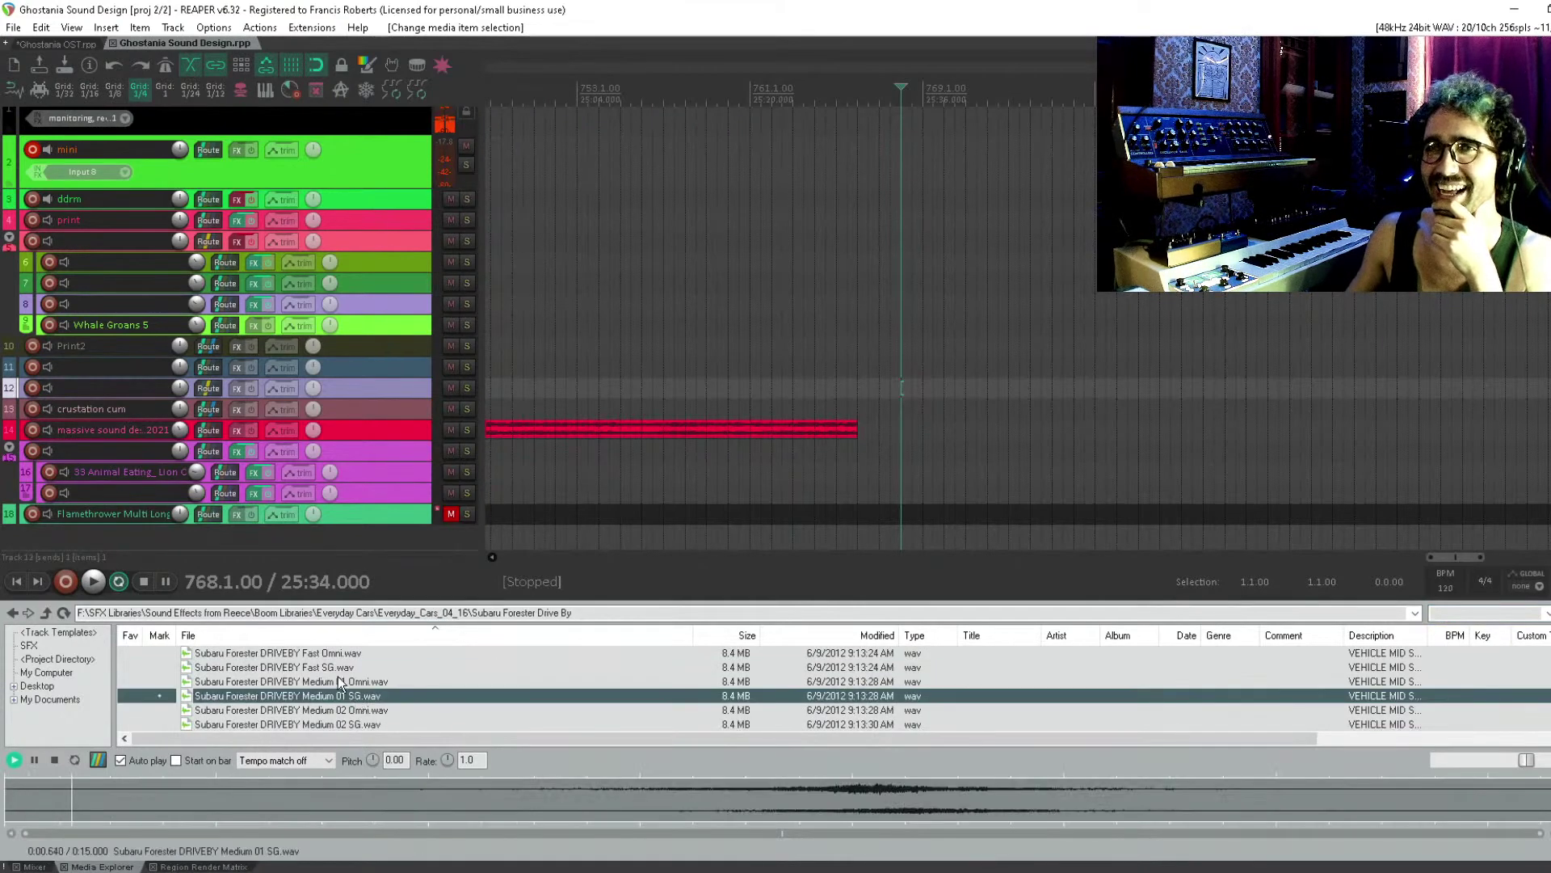
click(323, 667)
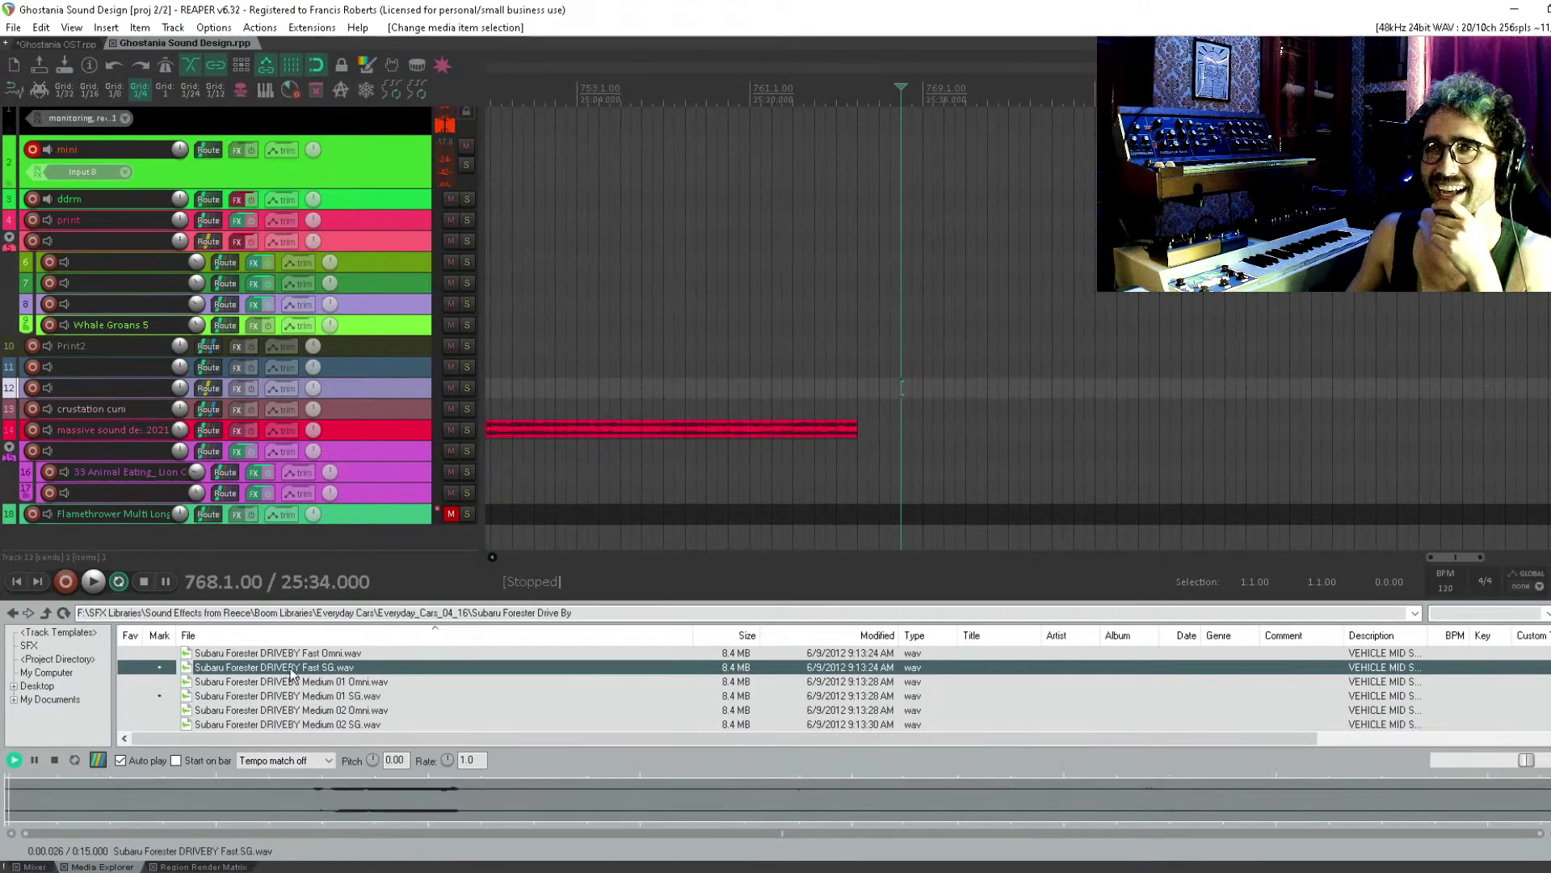
Return to the Sound Effects from Reece folder and repeat the search for forest
click(50, 617)
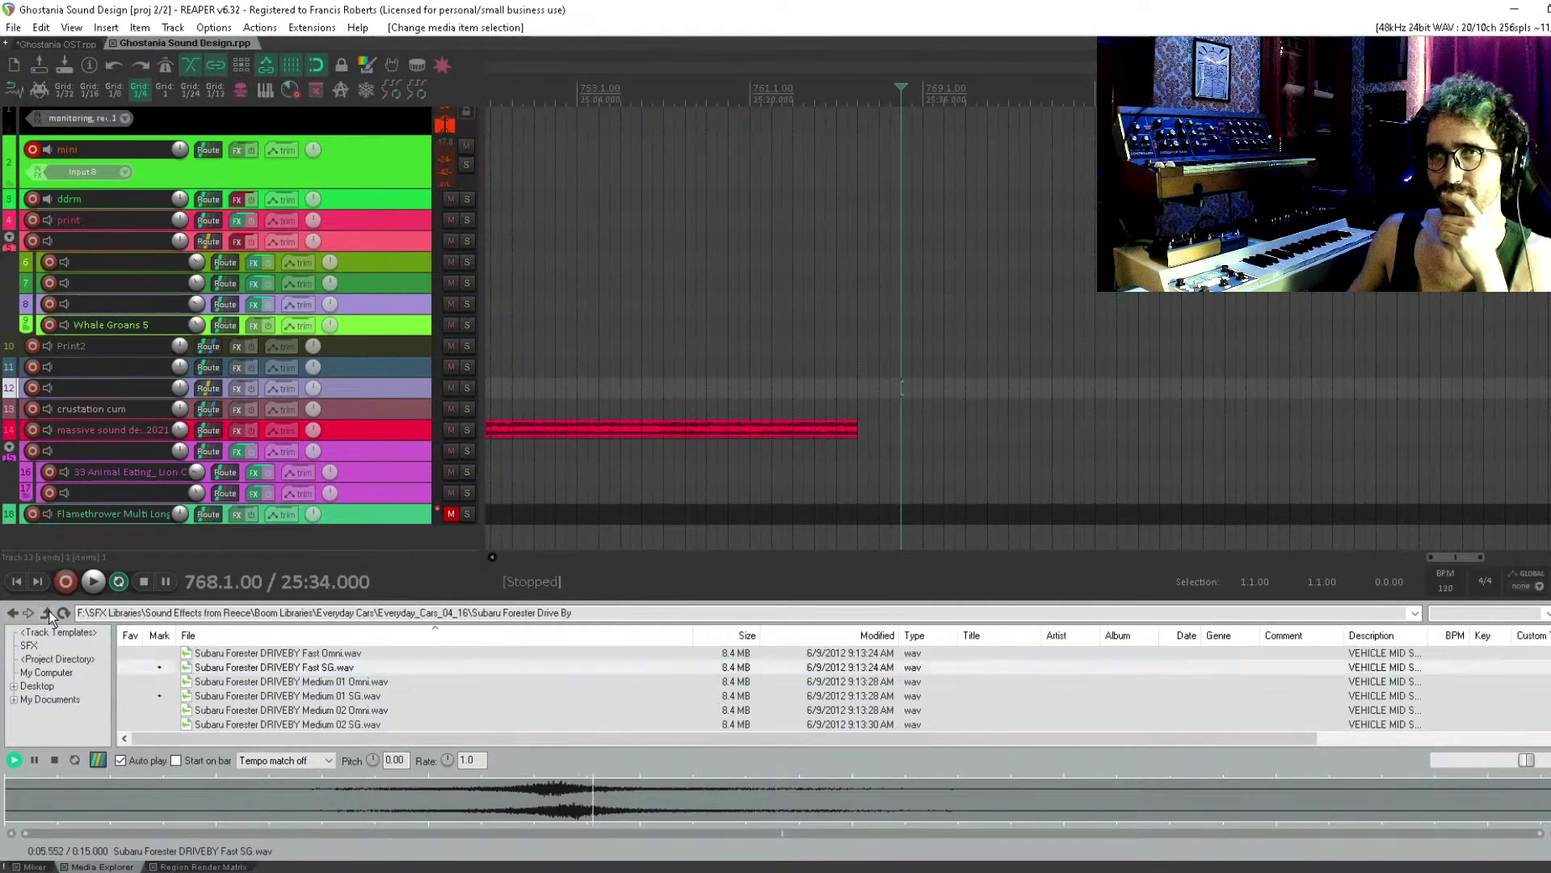
click(46, 613)
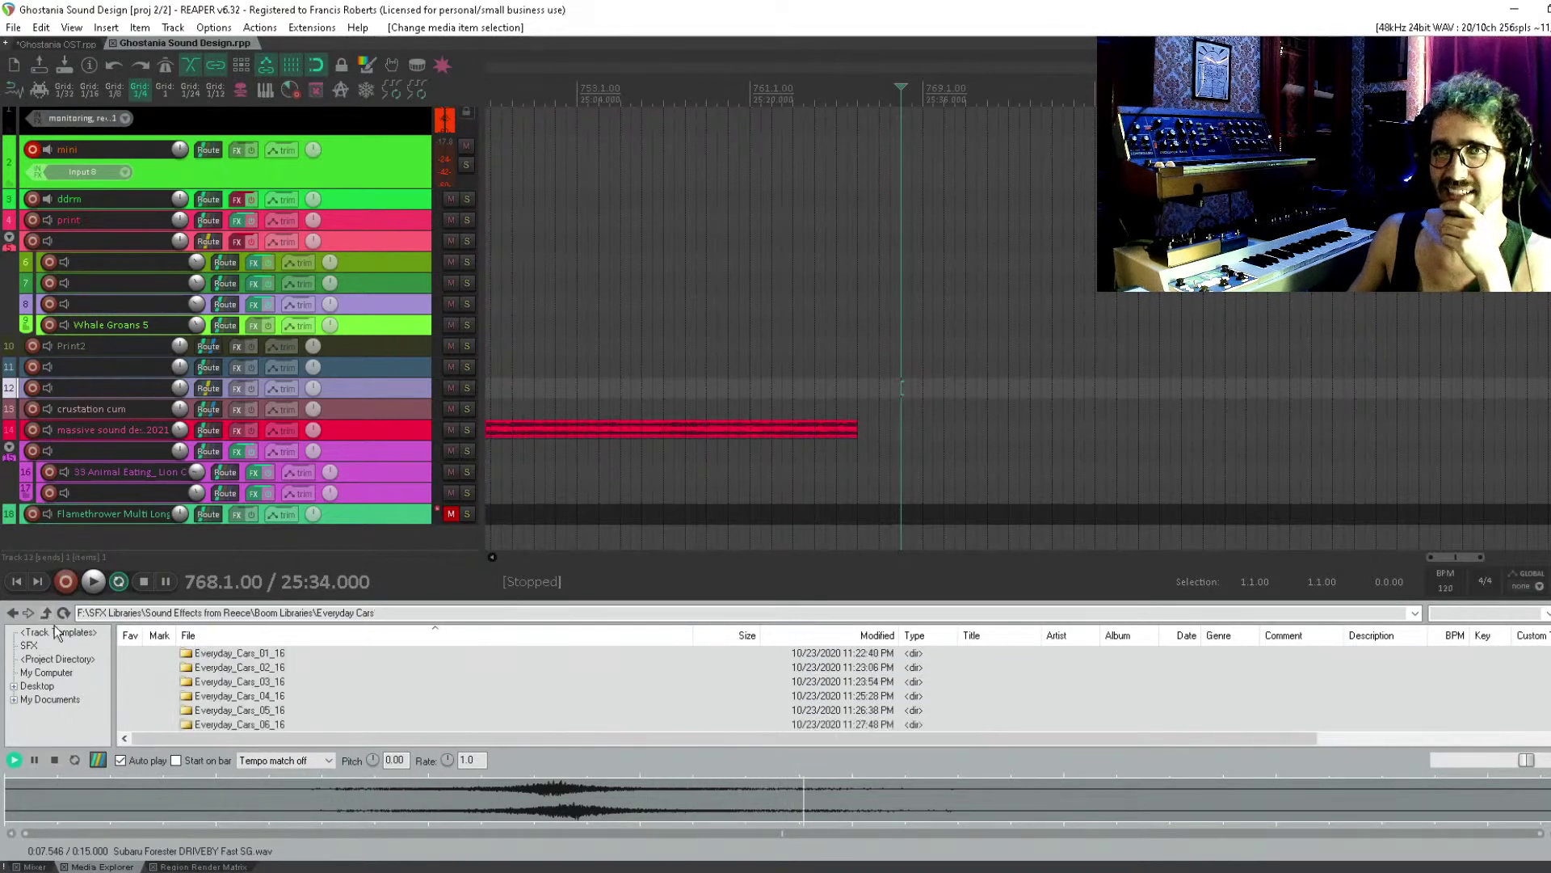
click(46, 614)
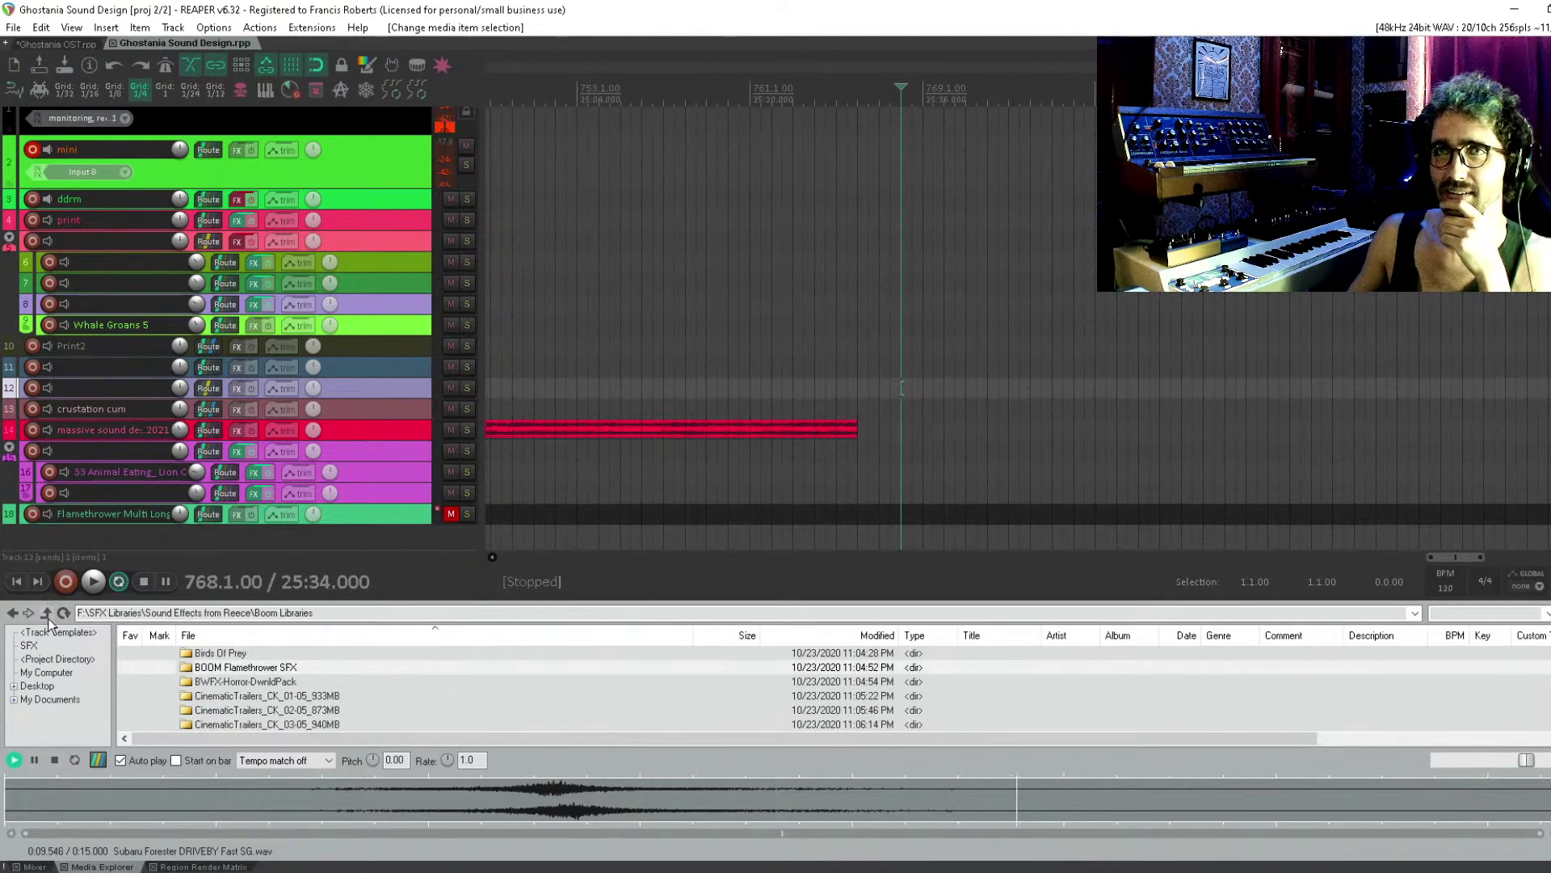
click(46, 613)
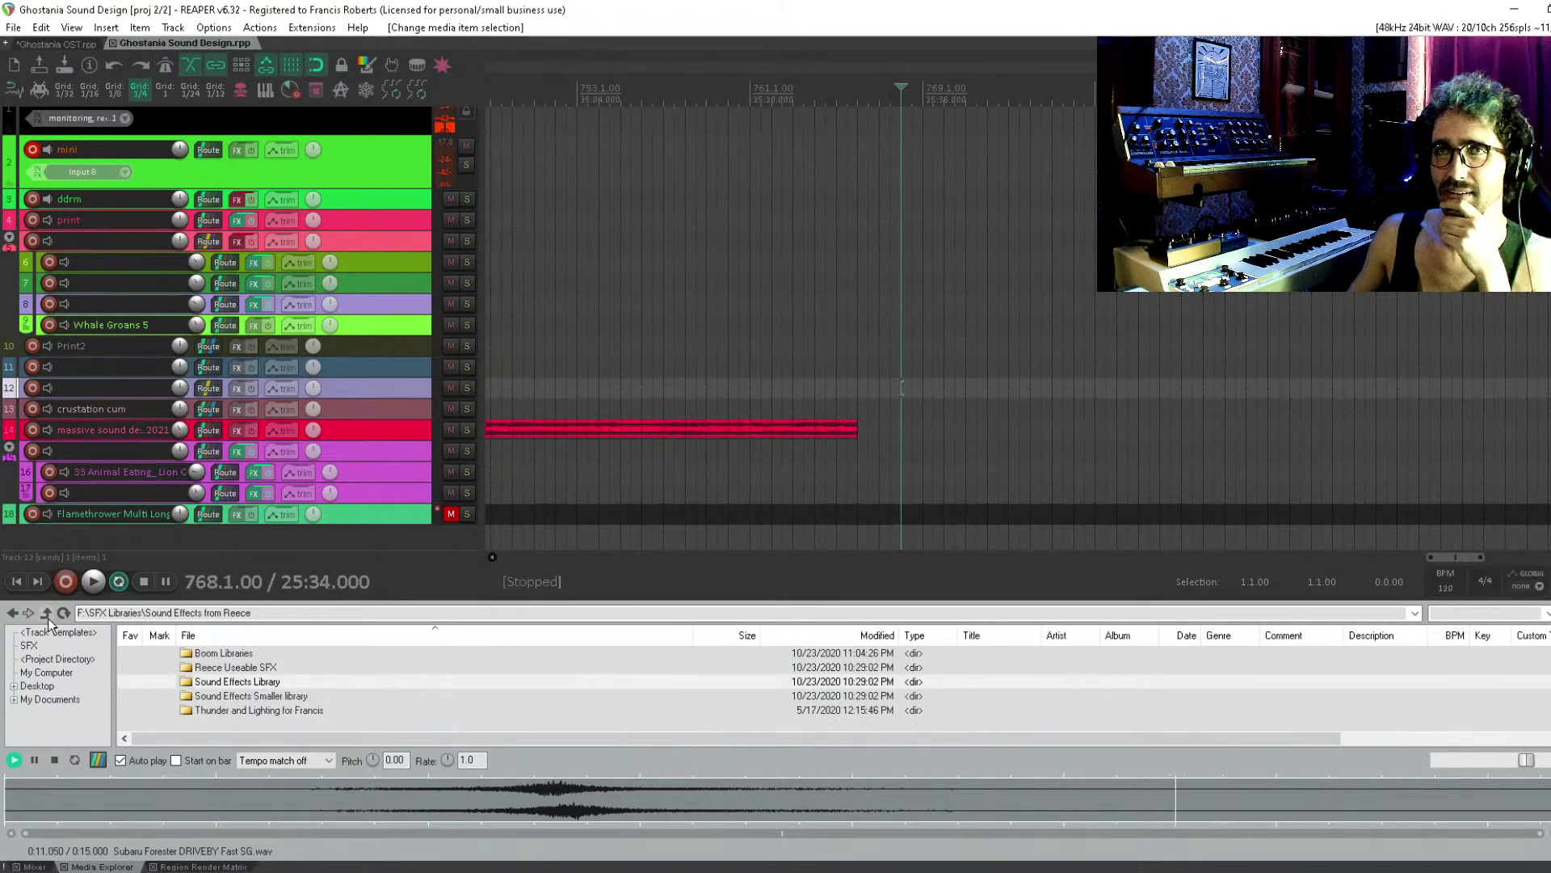
click(1503, 611)
text(forest)
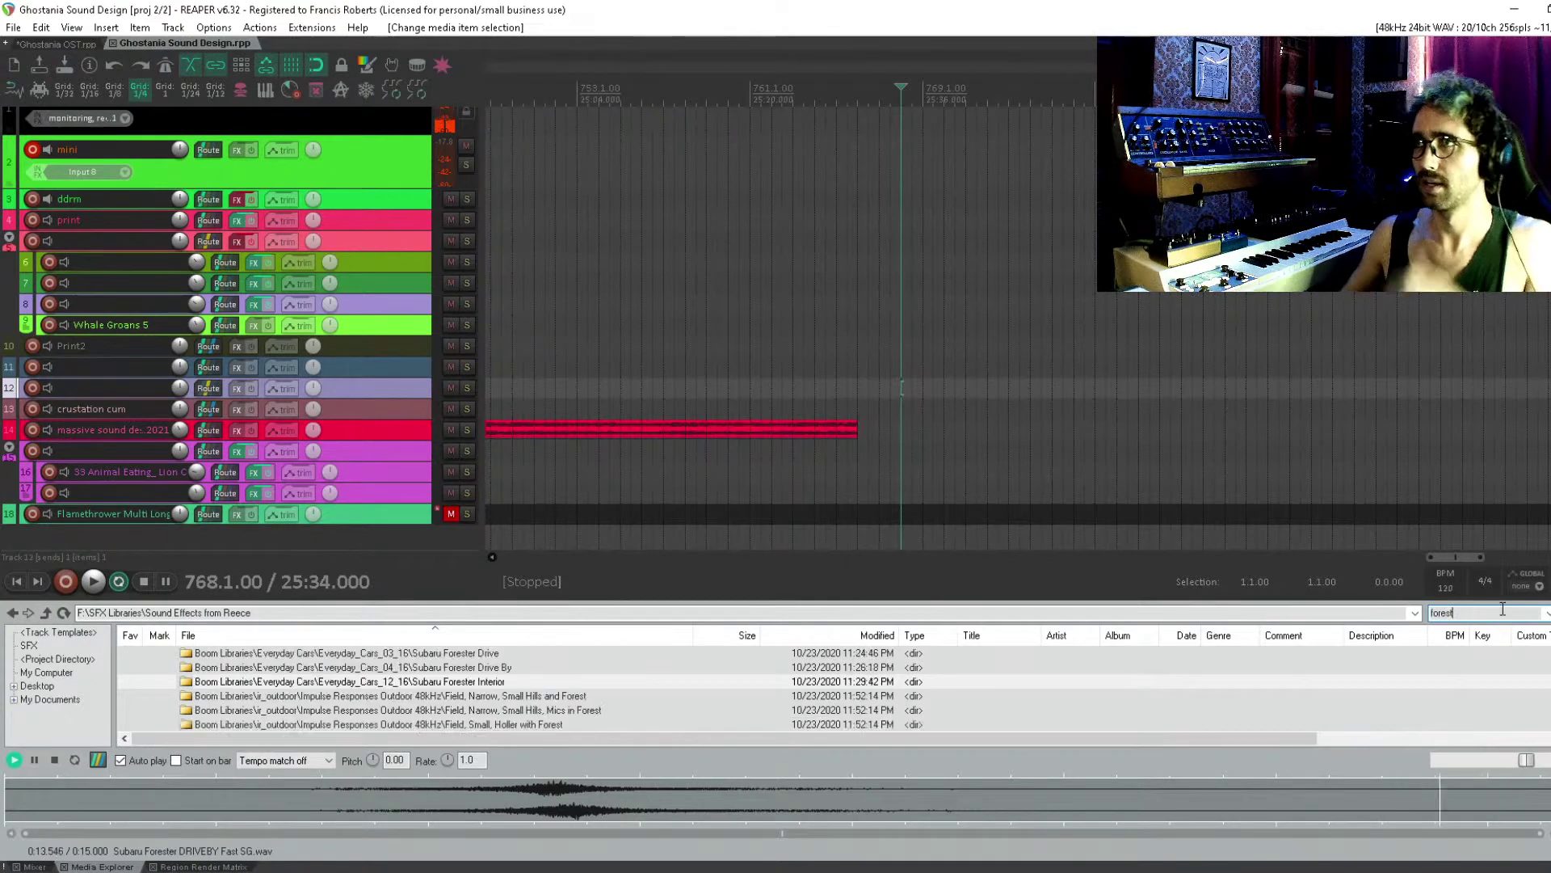
Try inserting the BBC recording 02 Birds & Insects, mid morning rainforest from the forest results on track 12, and undo the insertion
click(530, 703)
scroll(530, 698, down, 5)
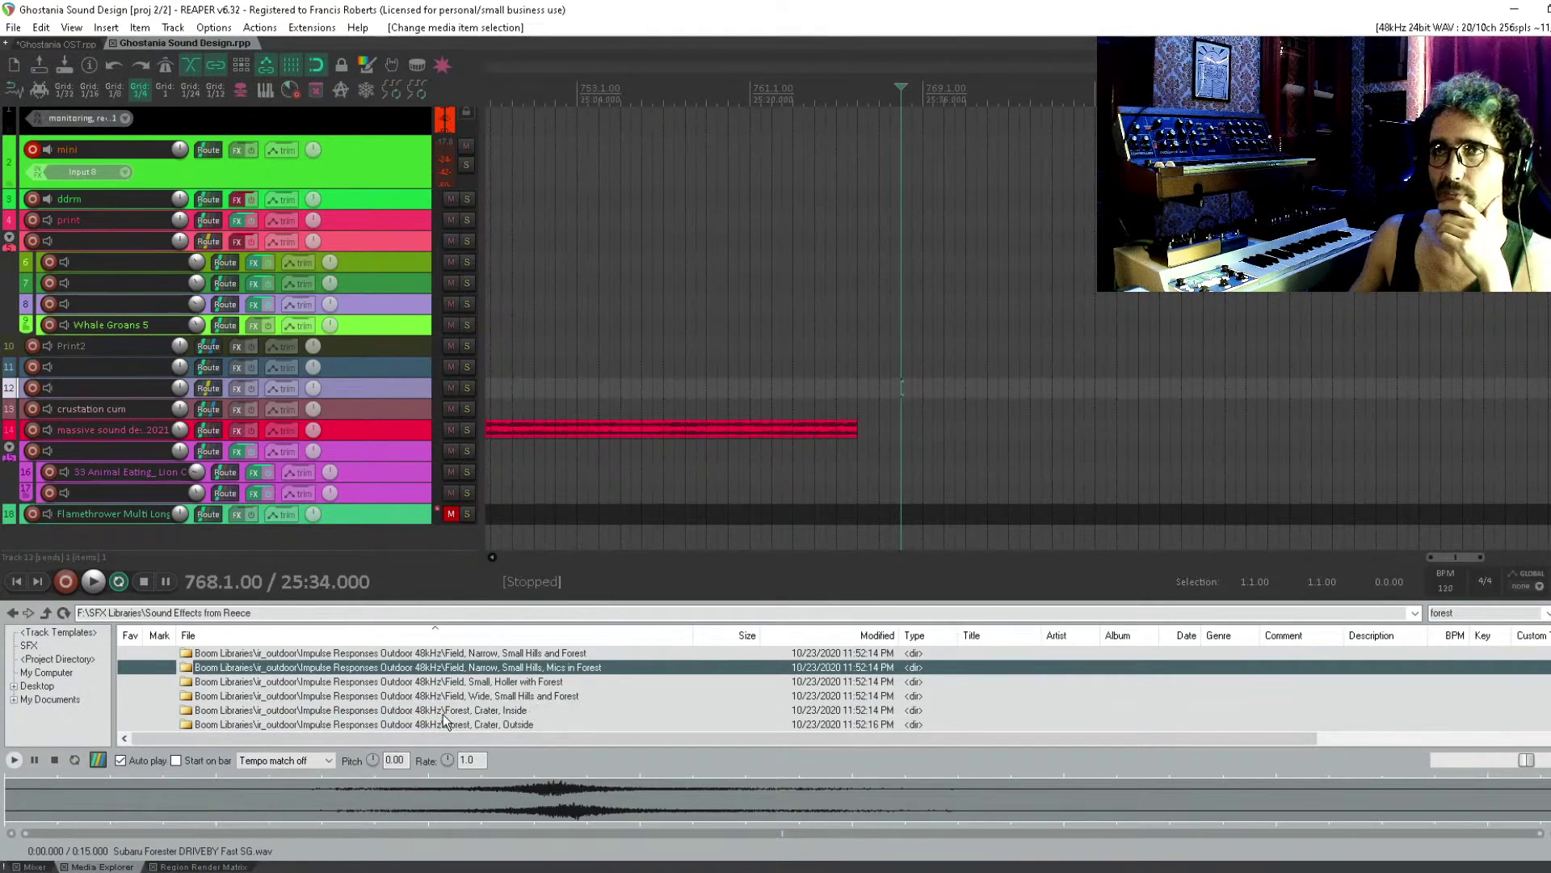
scroll(443, 715, down, 8)
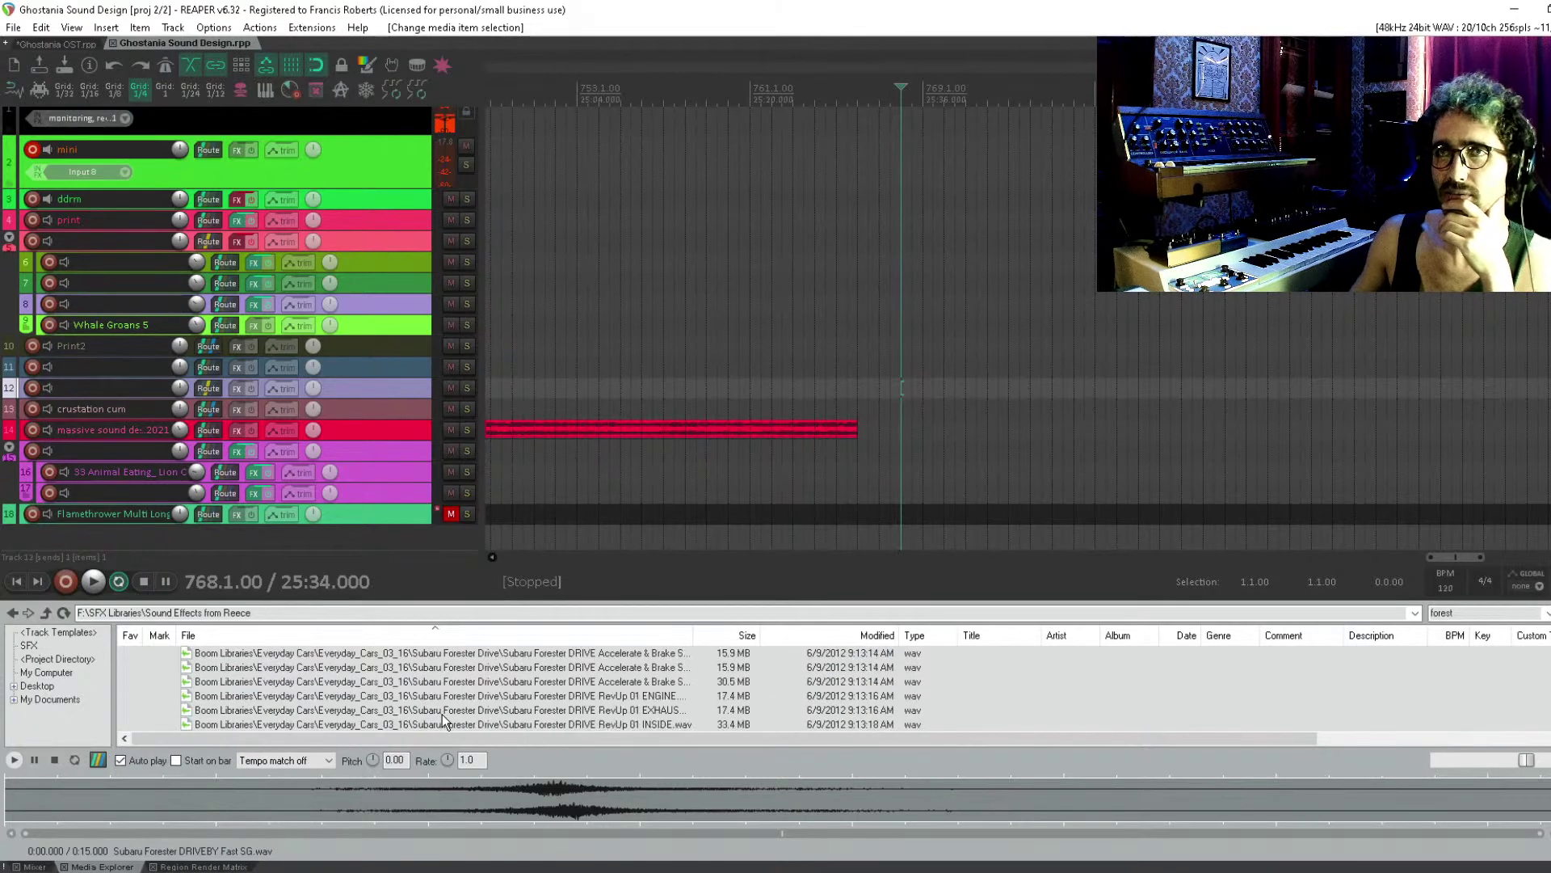
scroll(442, 722, down, 5)
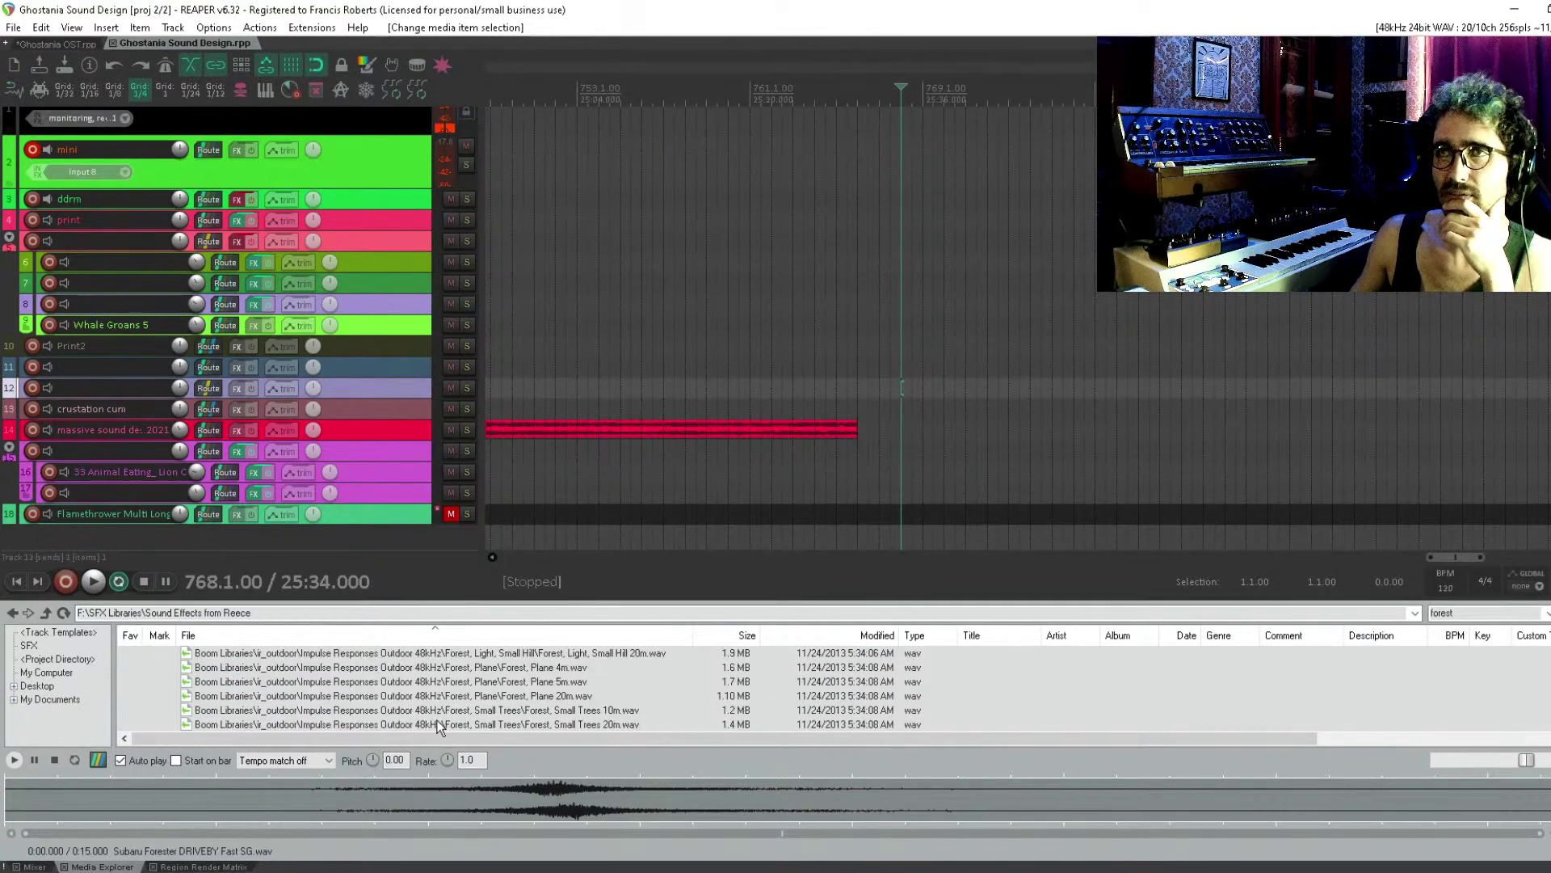
scroll(420, 675, down, 10)
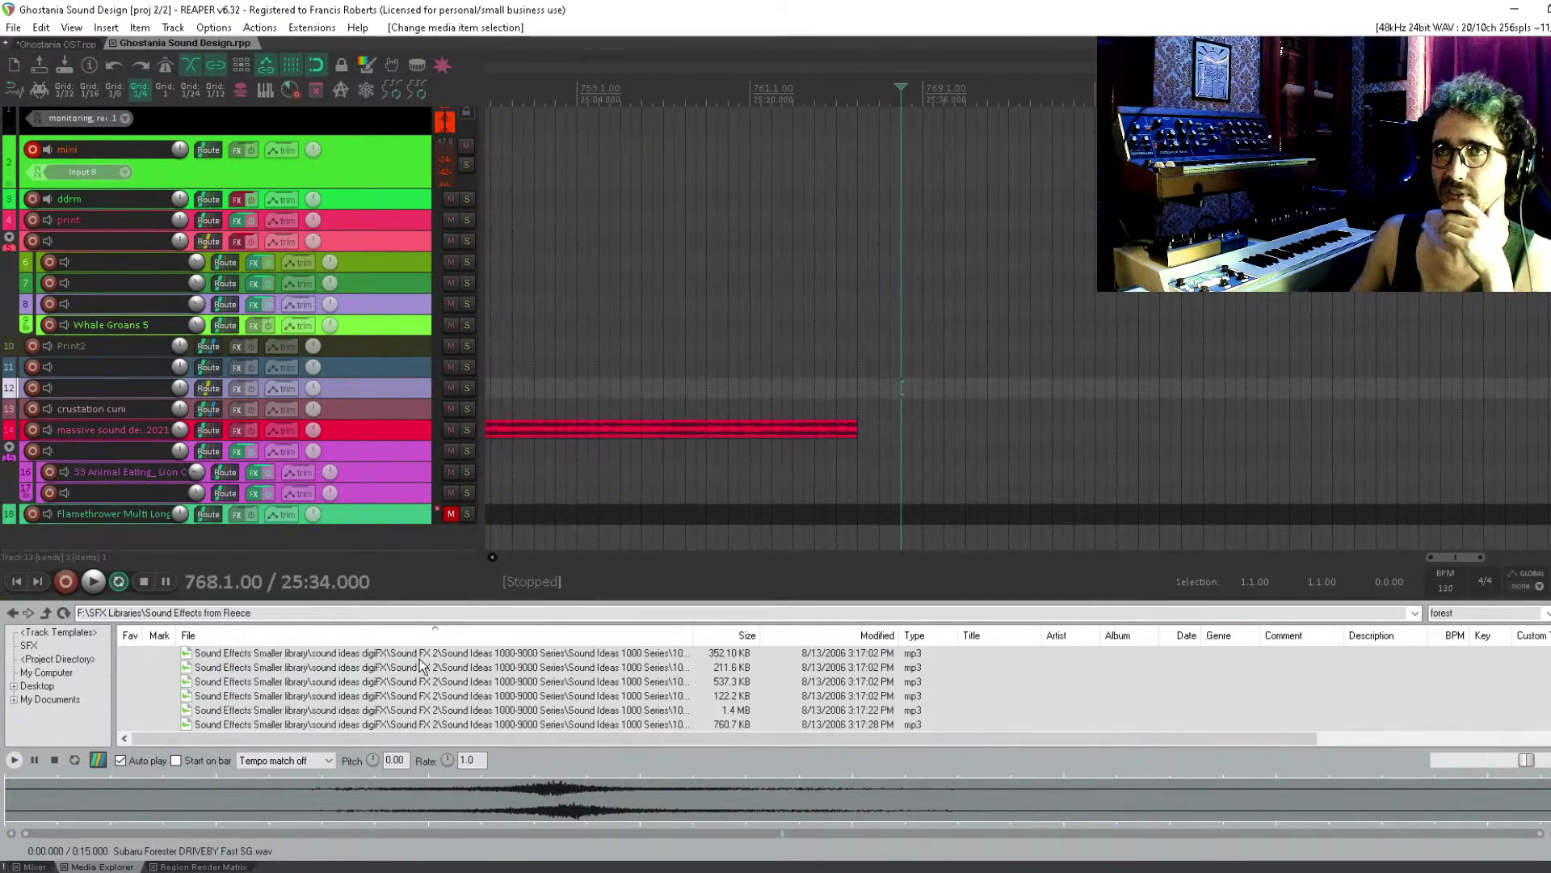
scroll(416, 679, down, 5)
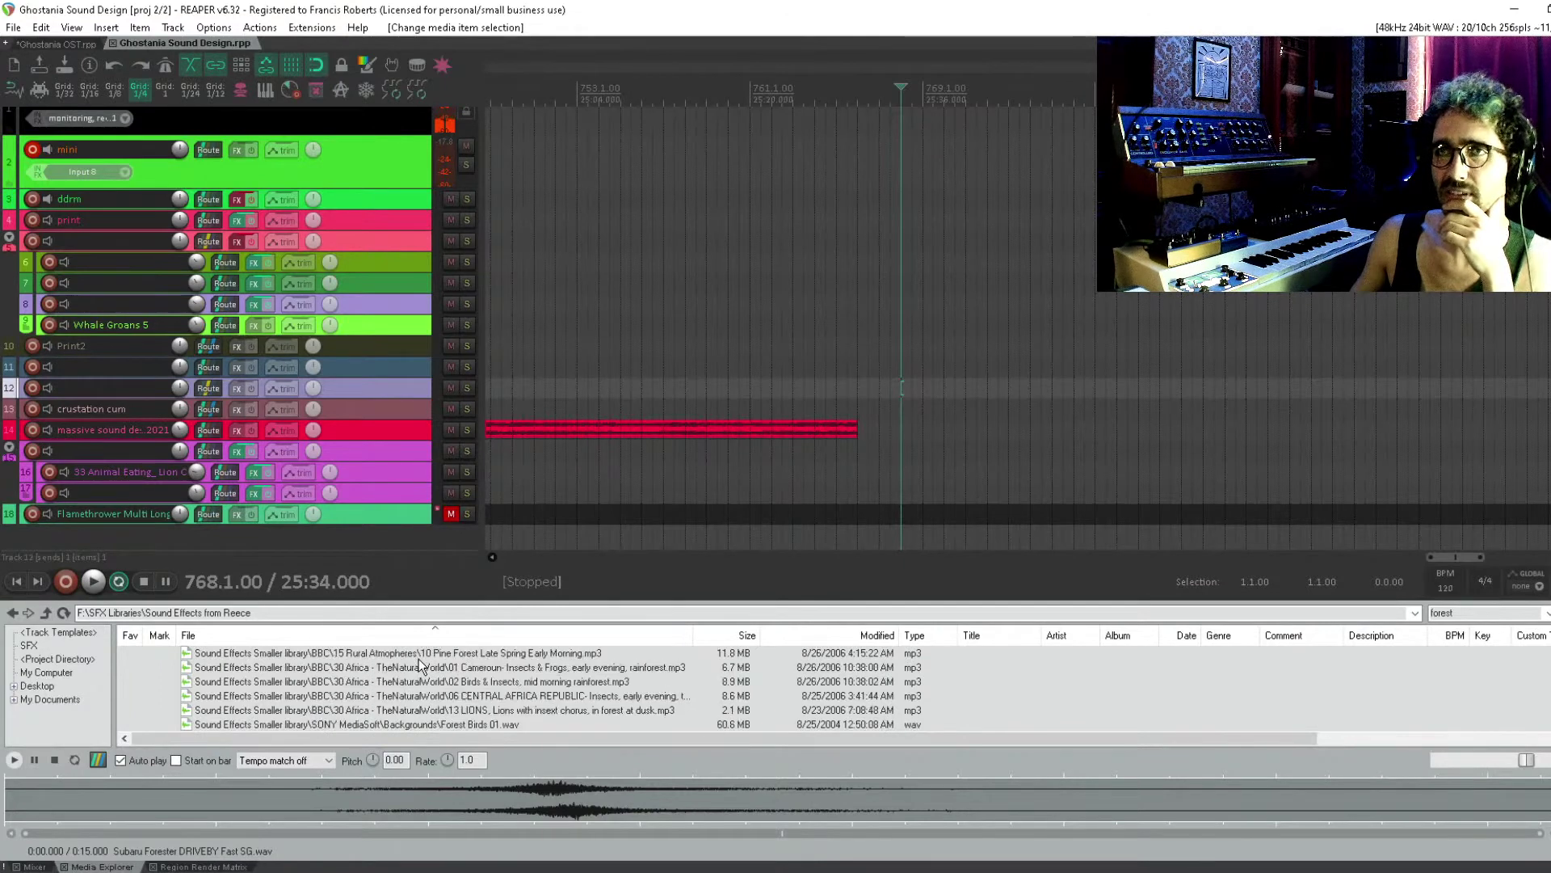
double_click(454, 681)
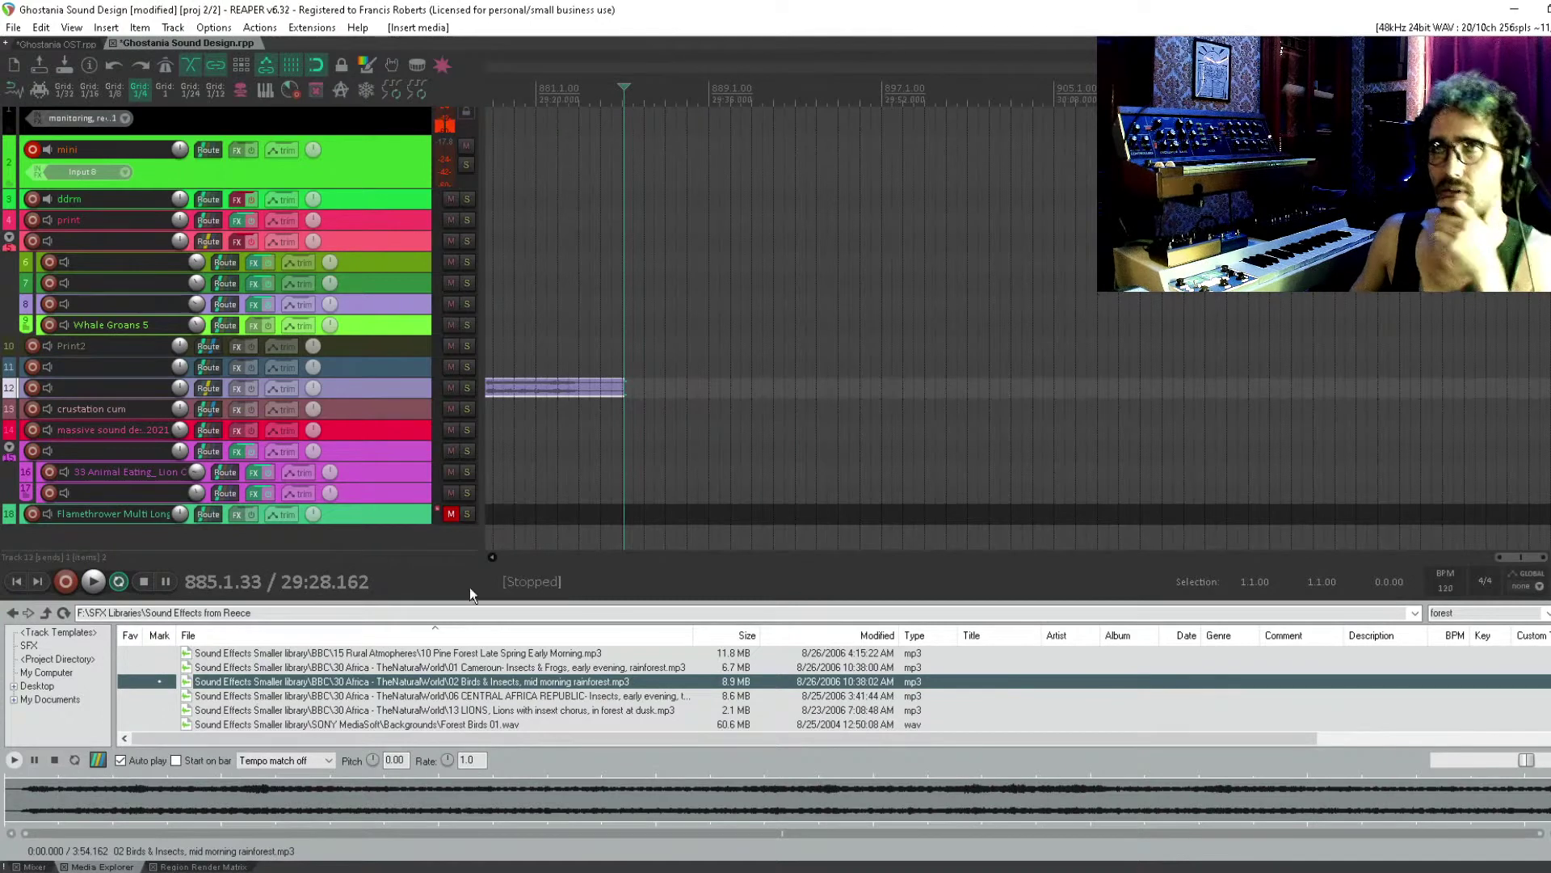
key(ctrl+z)
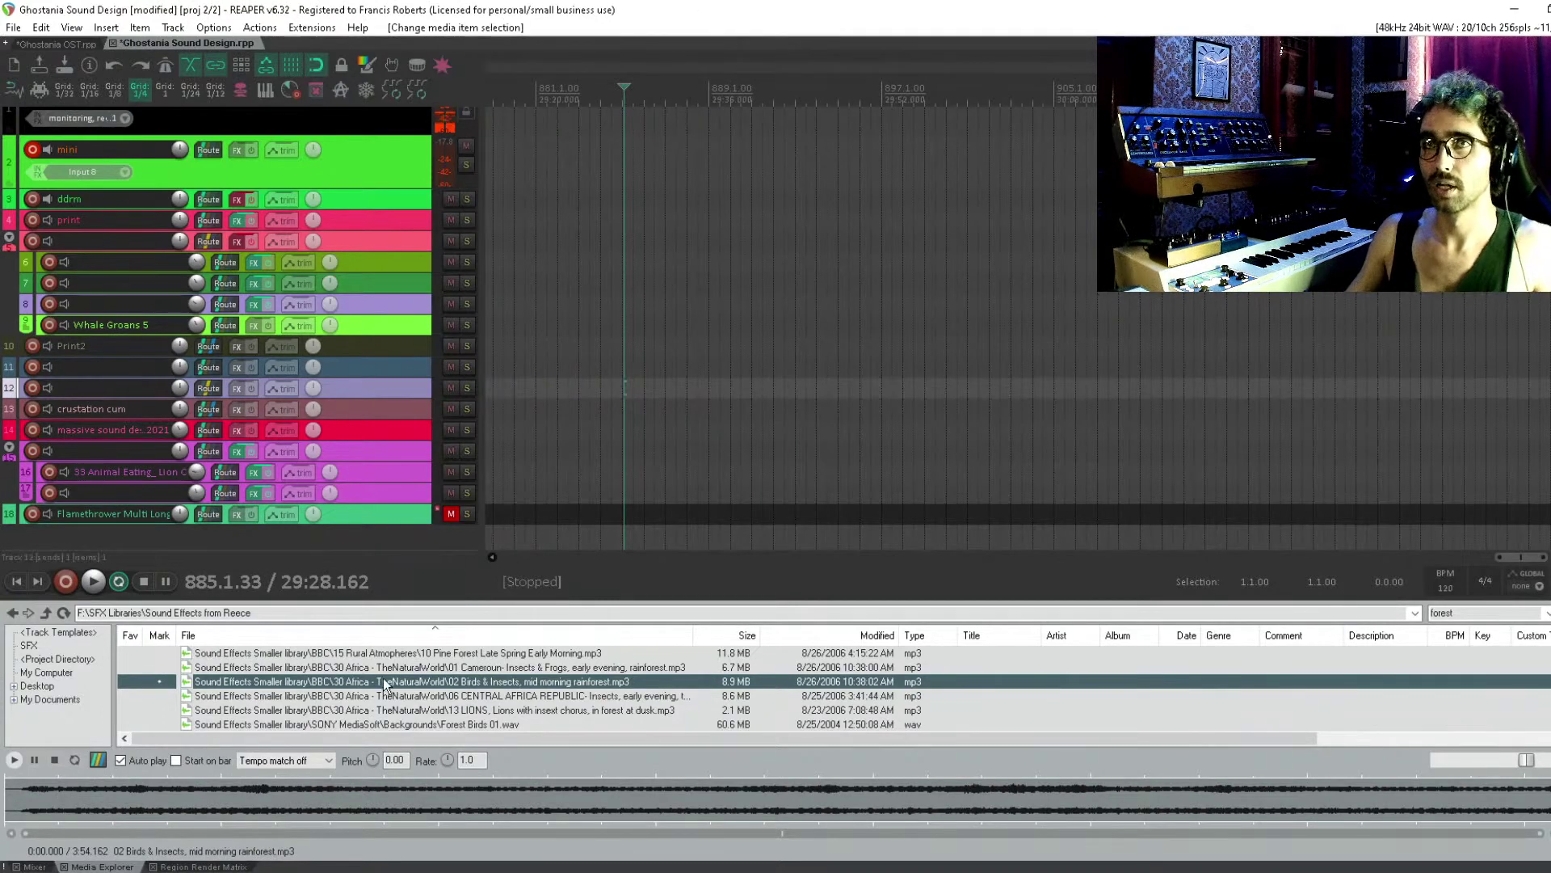
Preview the BBC Africa recordings 06 Central African Republic, 01 Cameroun Insects & Frogs and 02 Birds & Insects, and stop playback
click(359, 695)
click(359, 667)
click(360, 681)
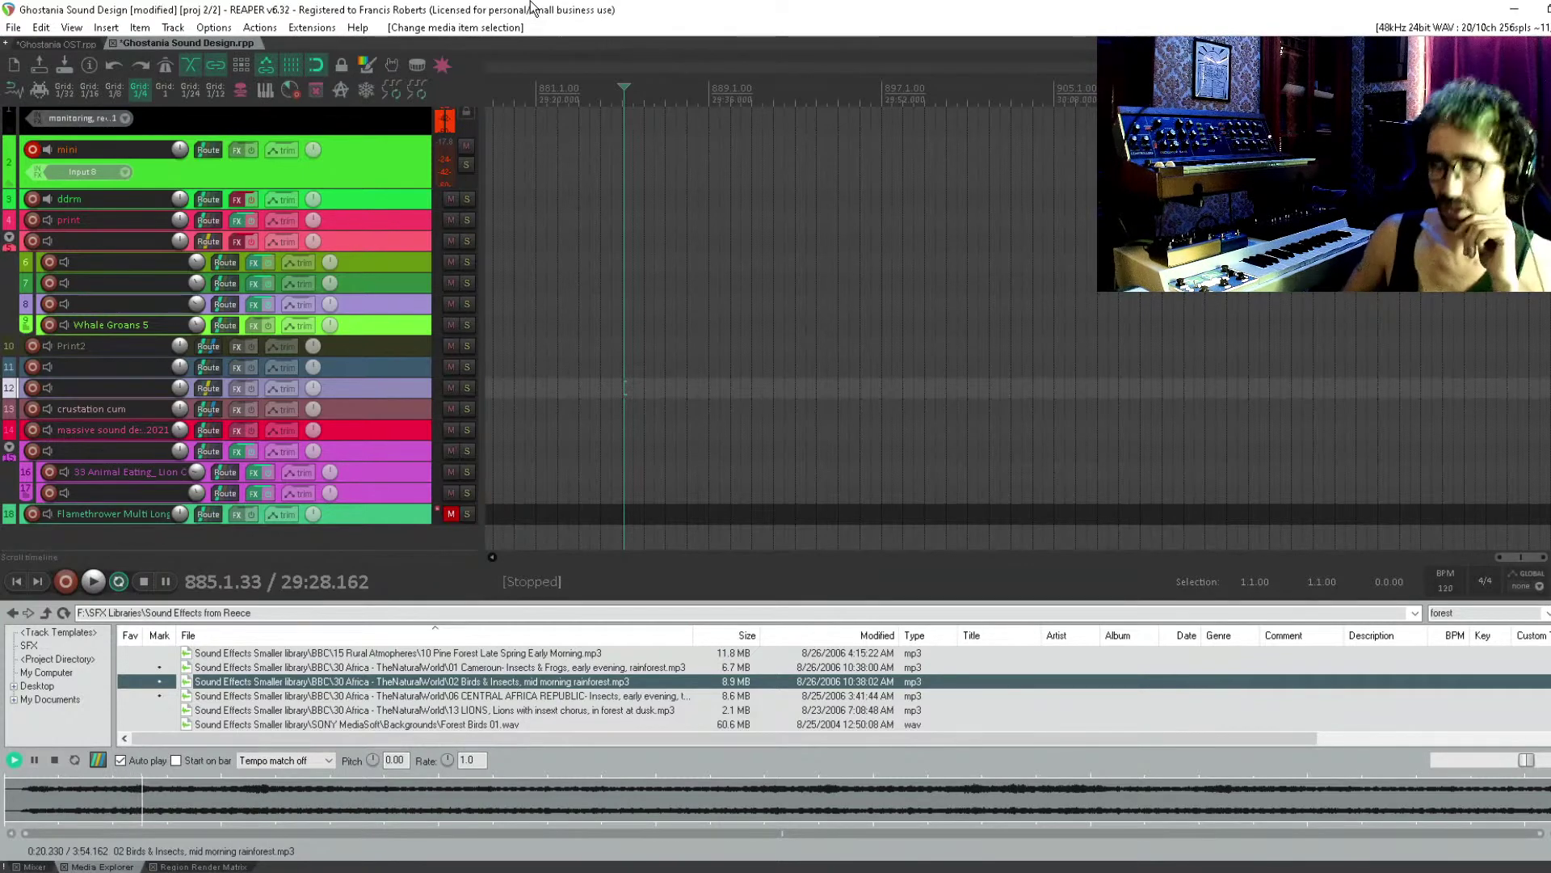
key(space)
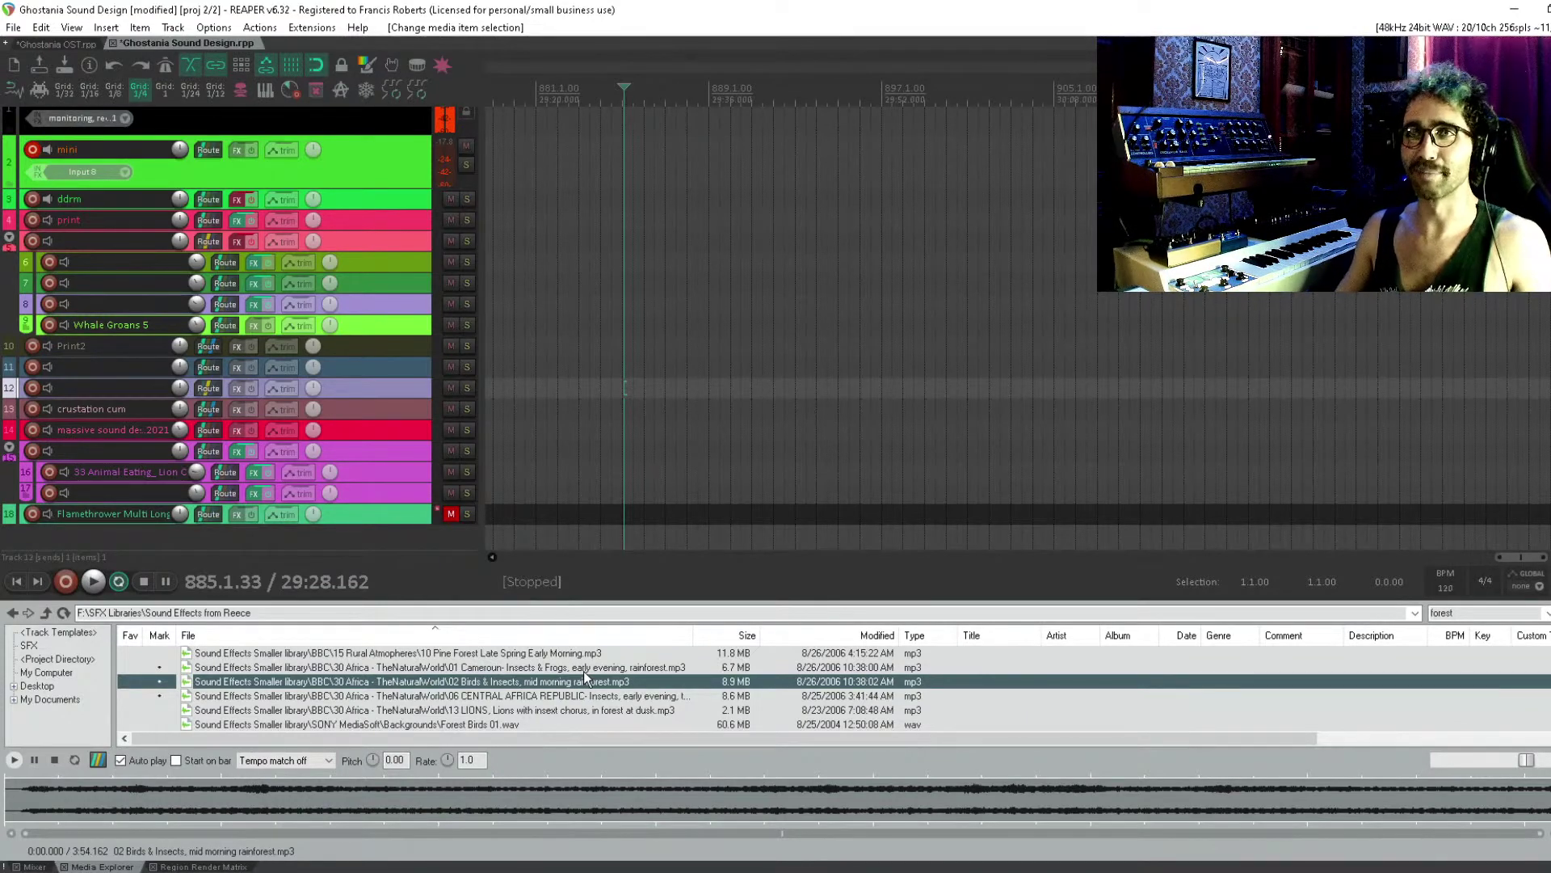
Save the project with the empty timeline area around the edit cursor in view
scroll(687, 212, down, 2)
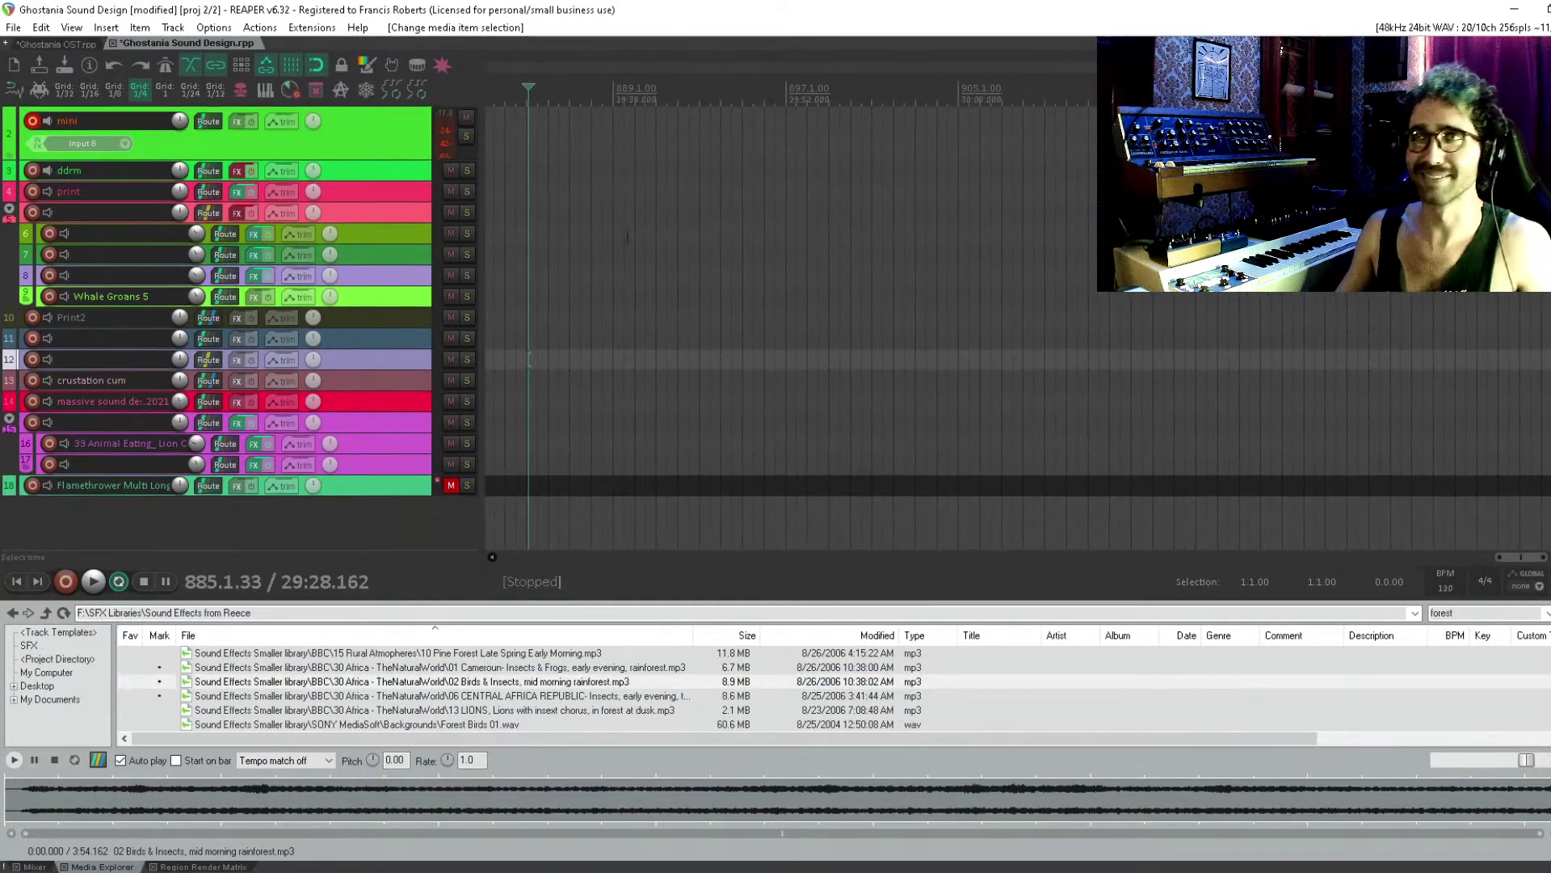
scroll(993, 371, up, 3)
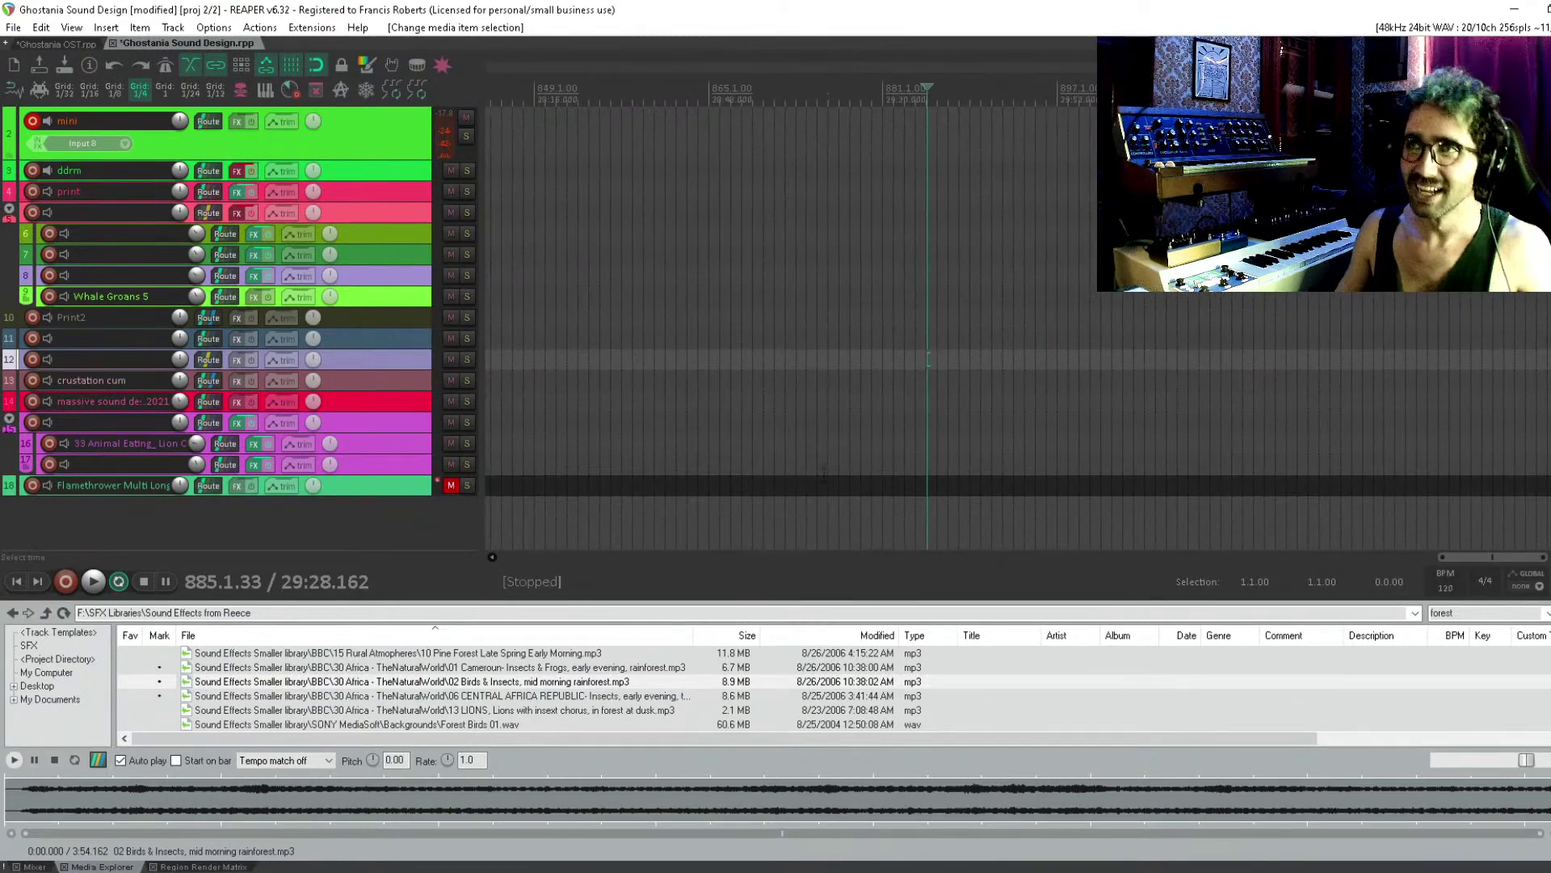
drag(842, 296, 802, 297)
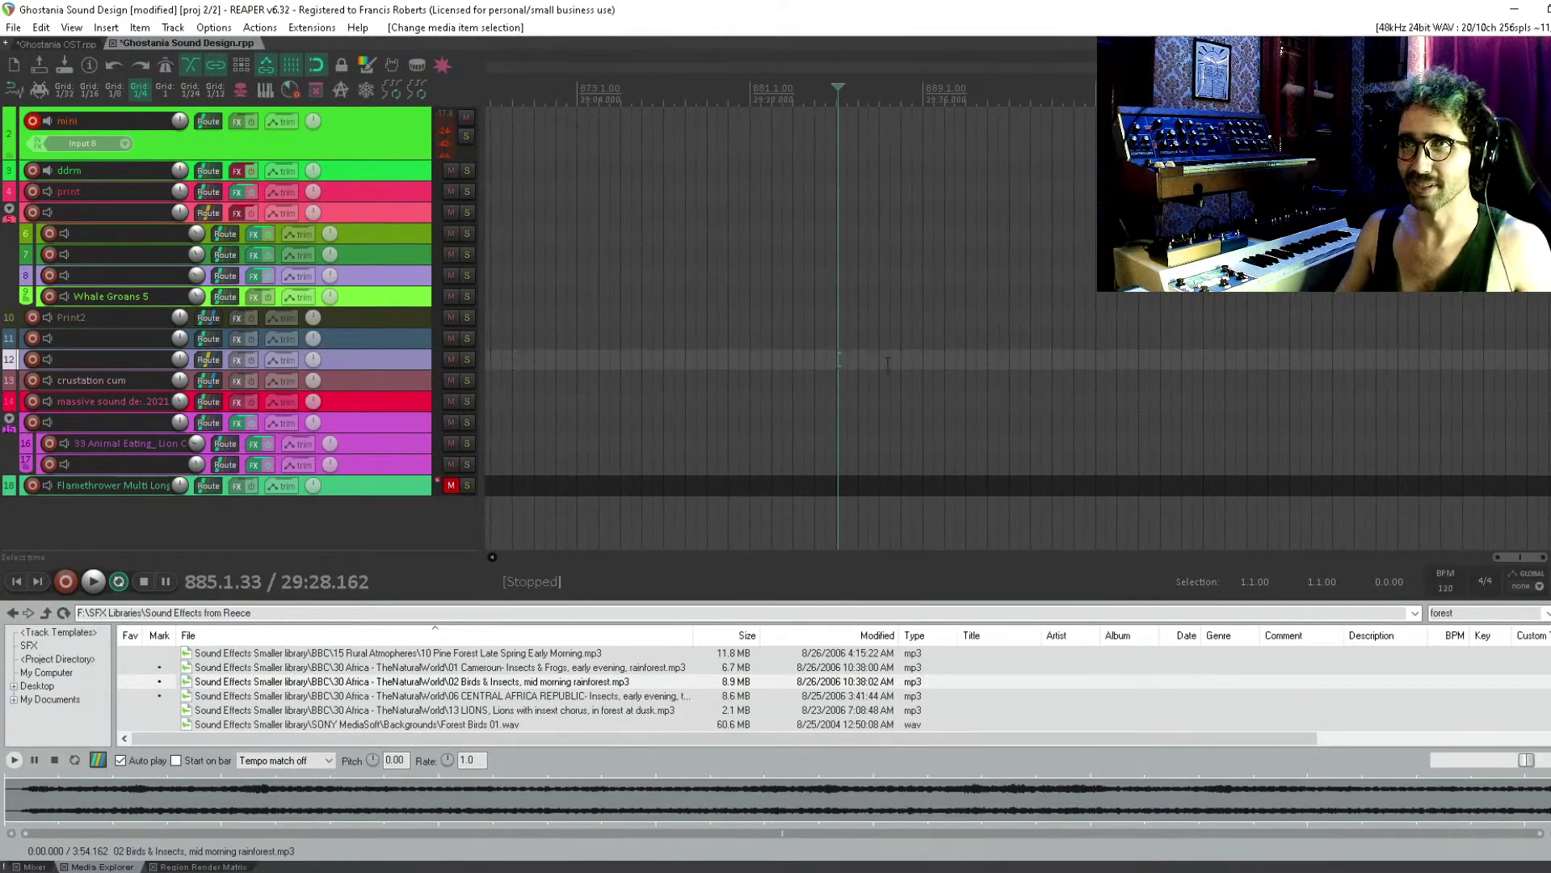
key(ctrl+s)
Preview 10 Pine Forest Late Spring Early Morning, 13 Lions with insect chorus, and Forest Birds 01 from the search results
key(Up)
key(Up)
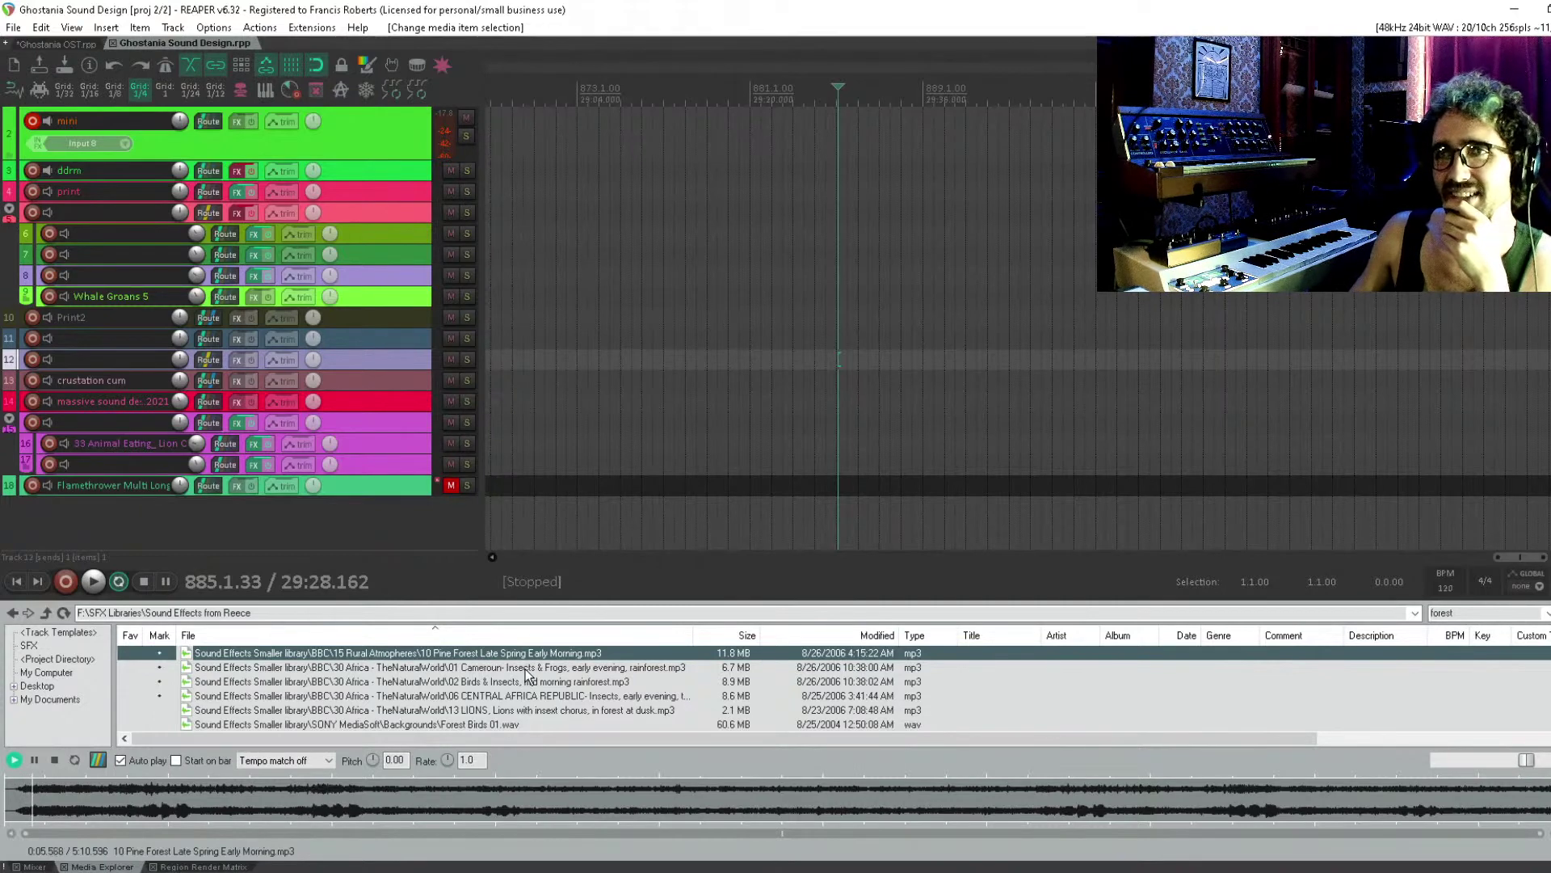
click(543, 710)
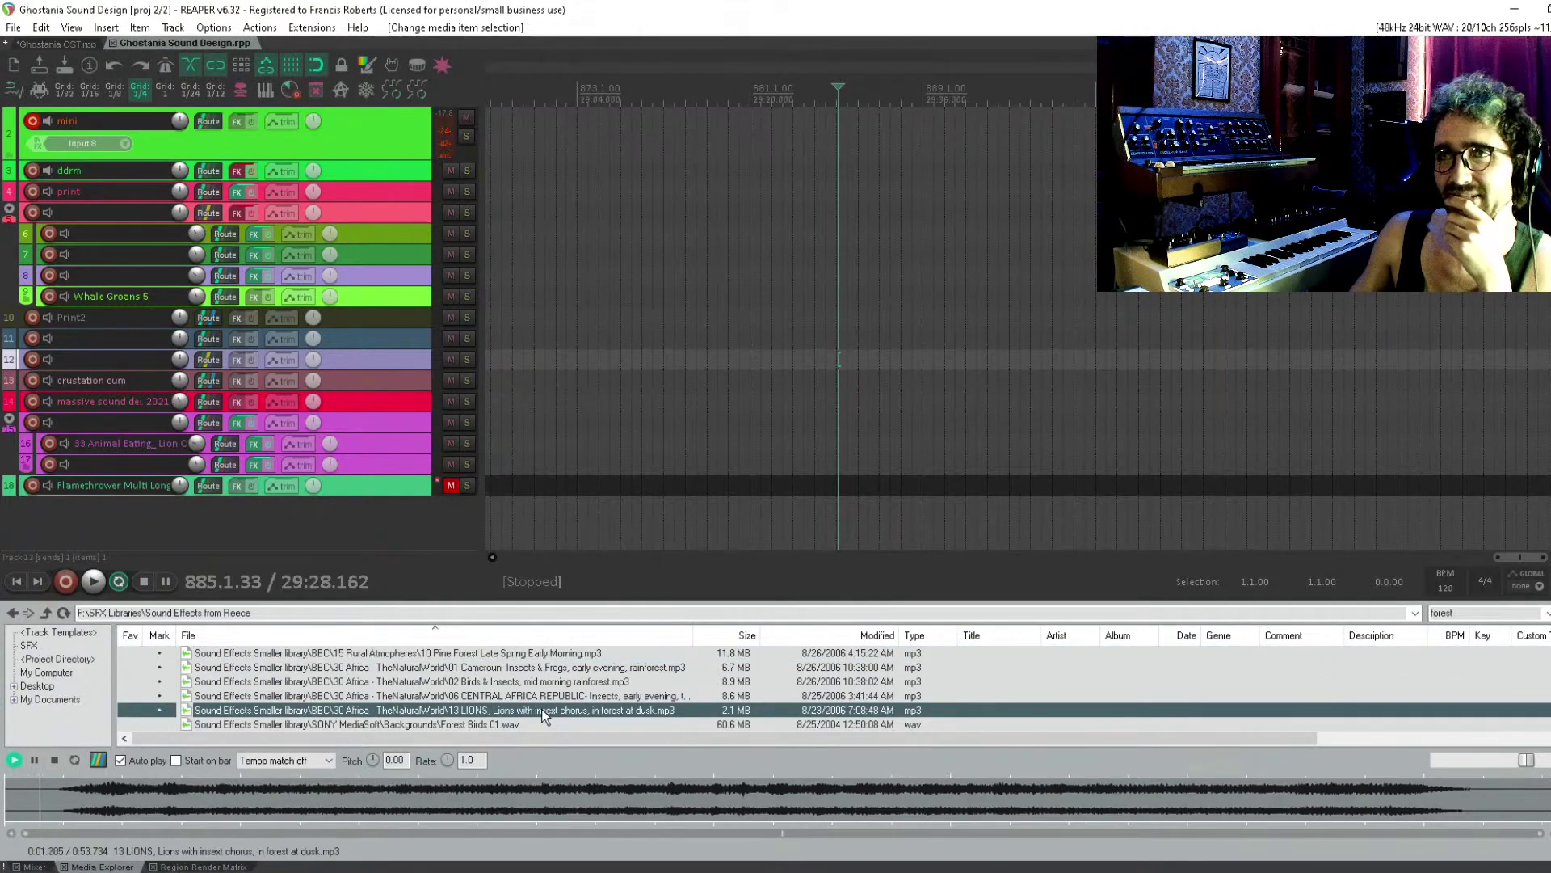
click(511, 720)
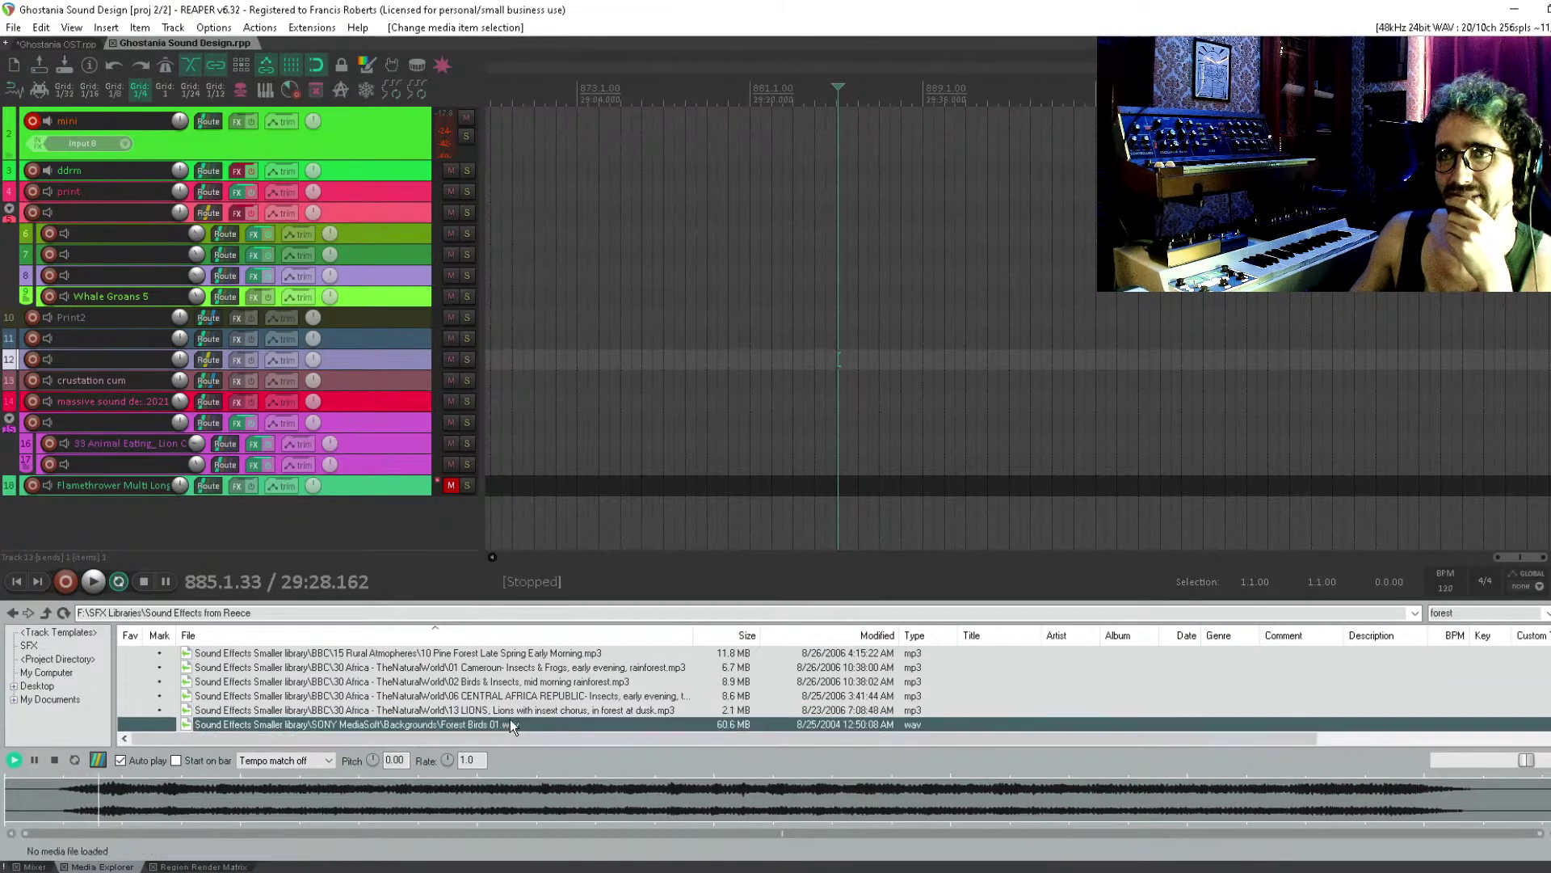
Preview Forest Birds Insect Buzz 01 and 02, and the 19 Rainforest Ambience recording with heavy rain and distant thunder
scroll(511, 714, down, 2)
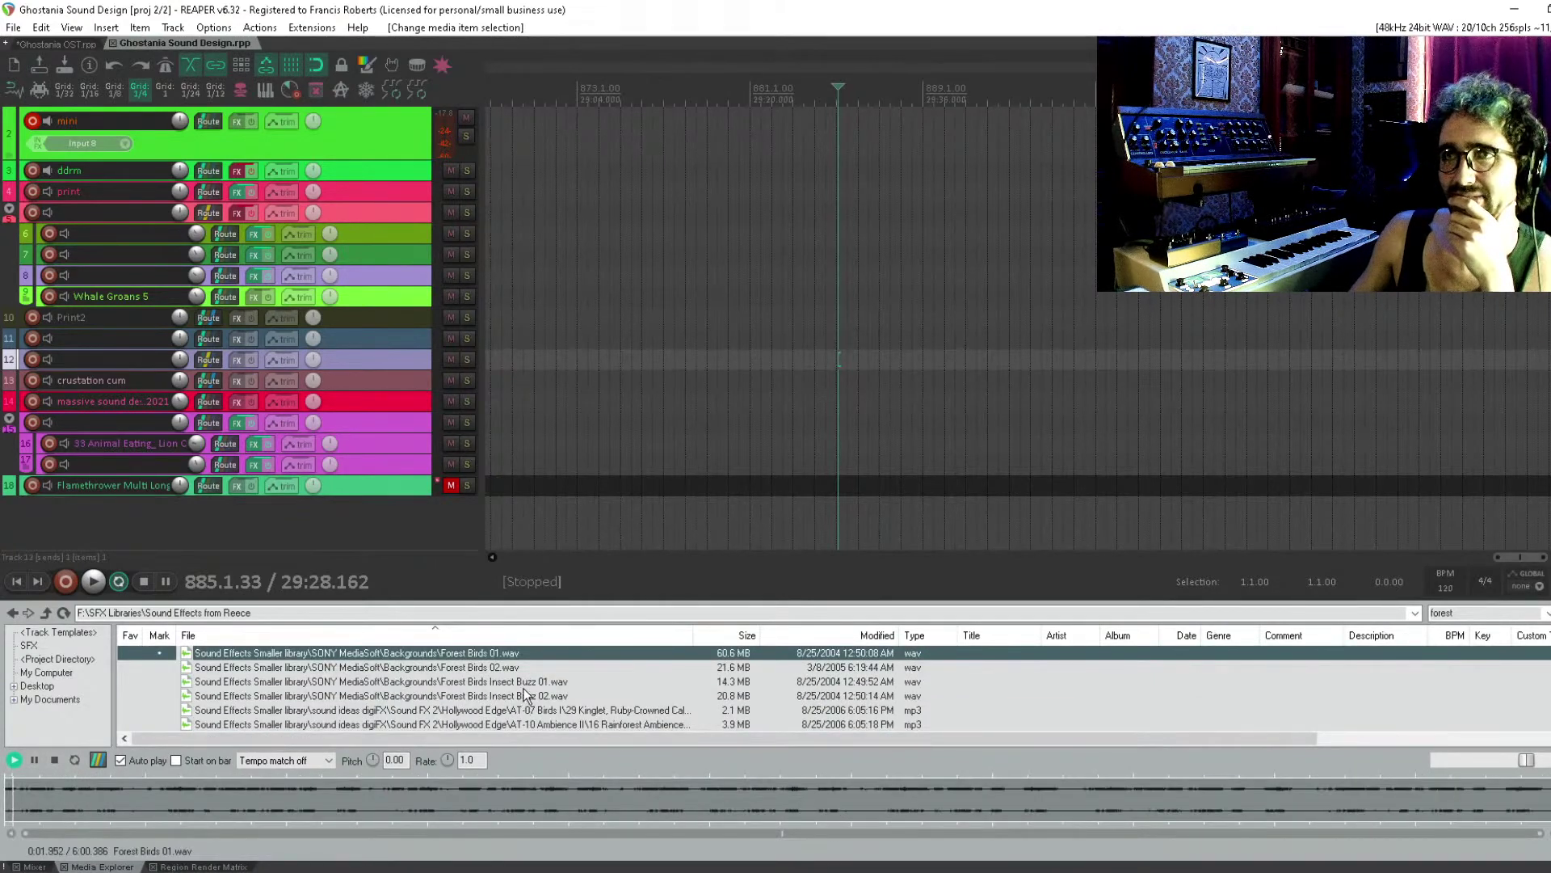
key(Down)
key(Down)
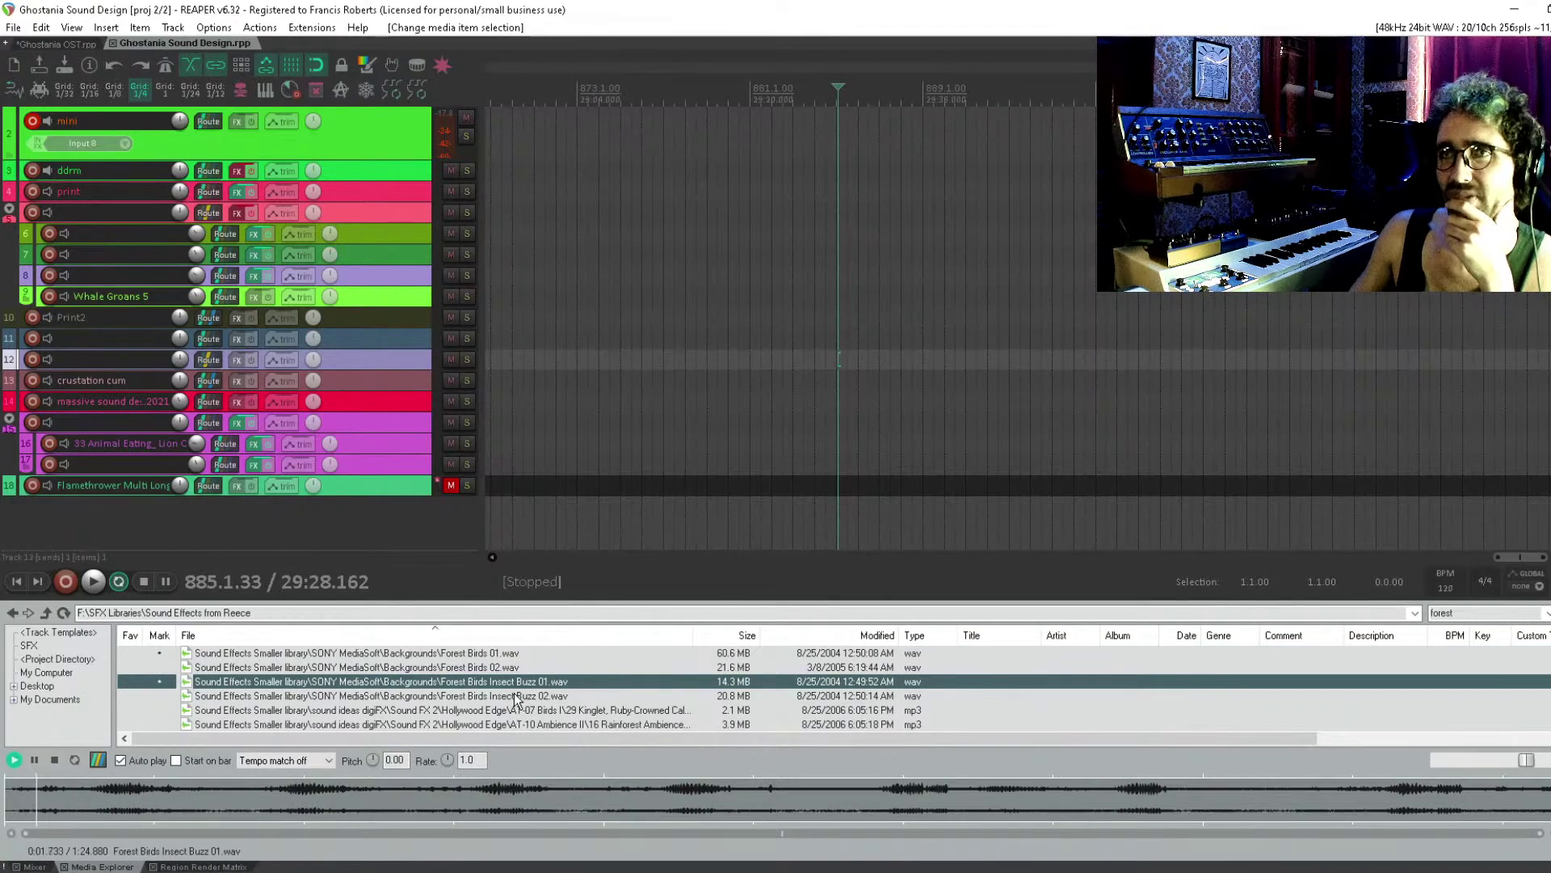
key(Down)
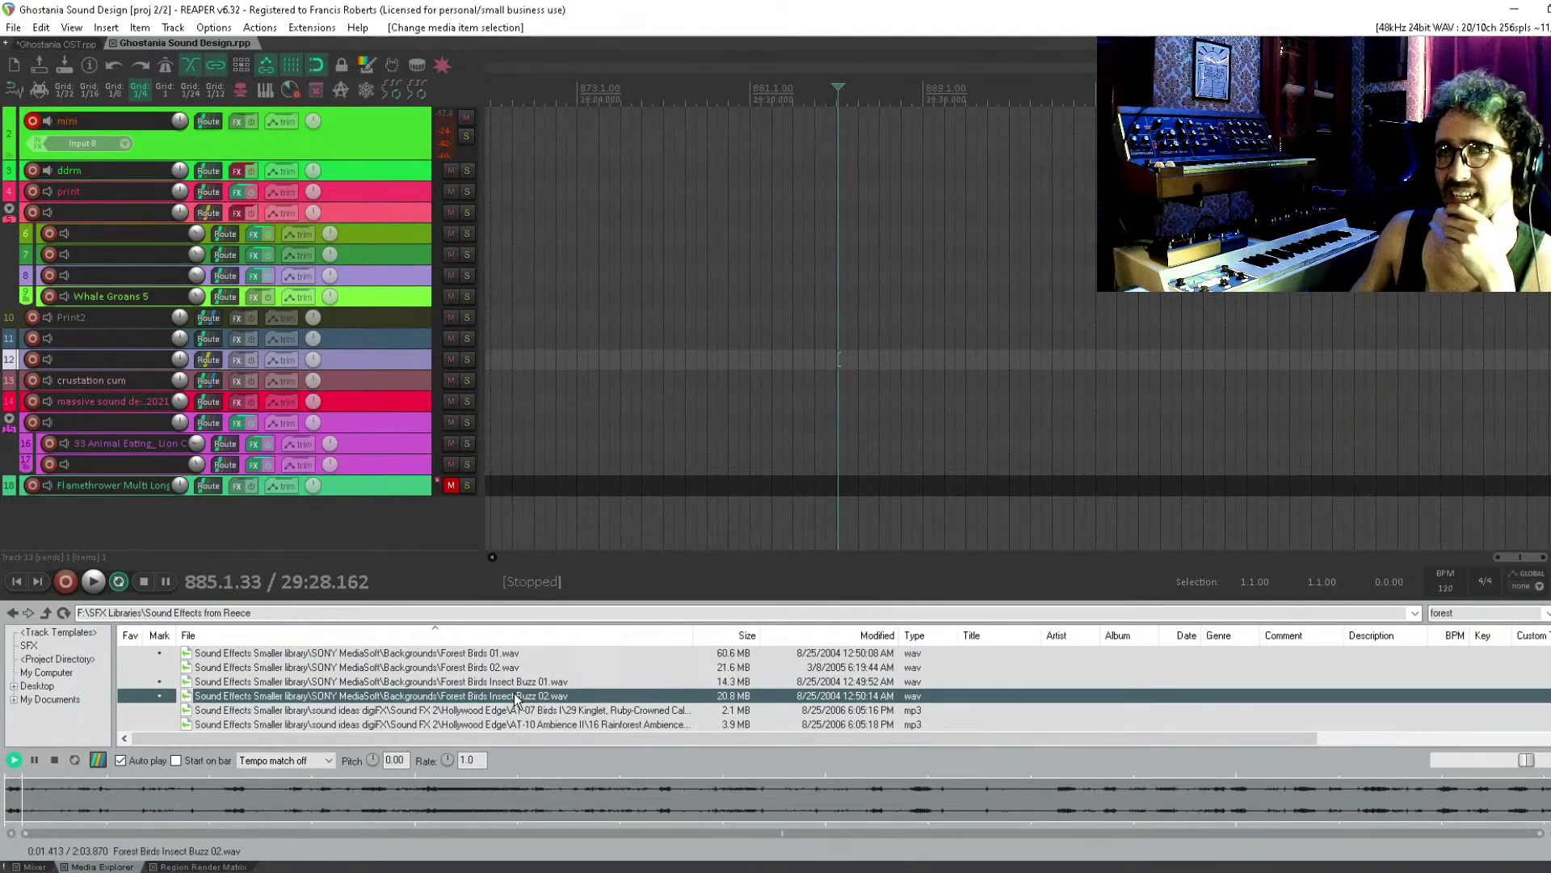
scroll(561, 721, down, 1)
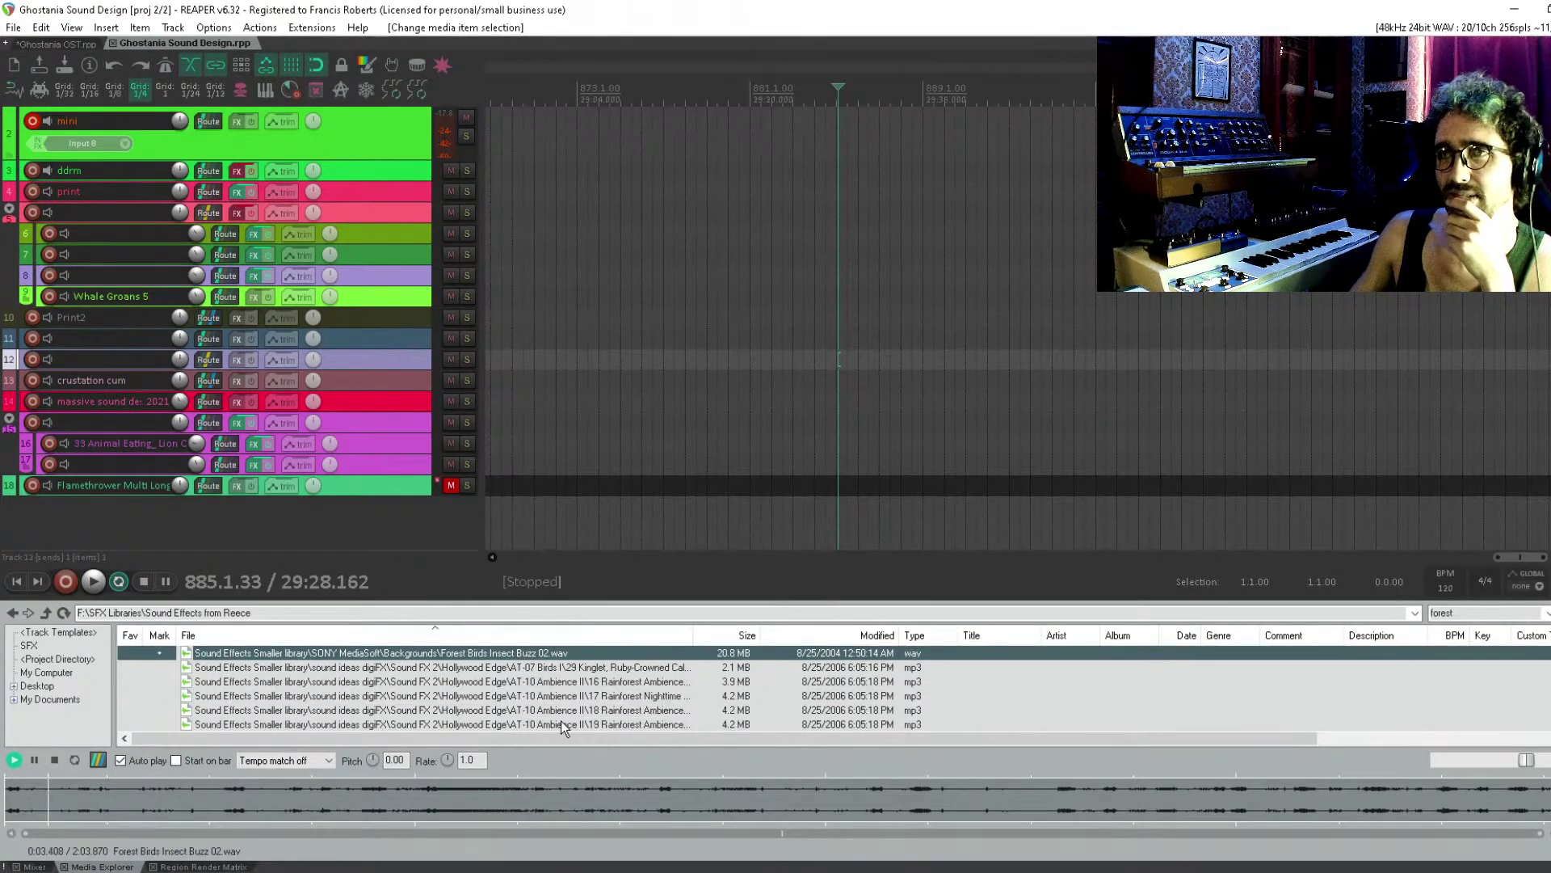
click(561, 724)
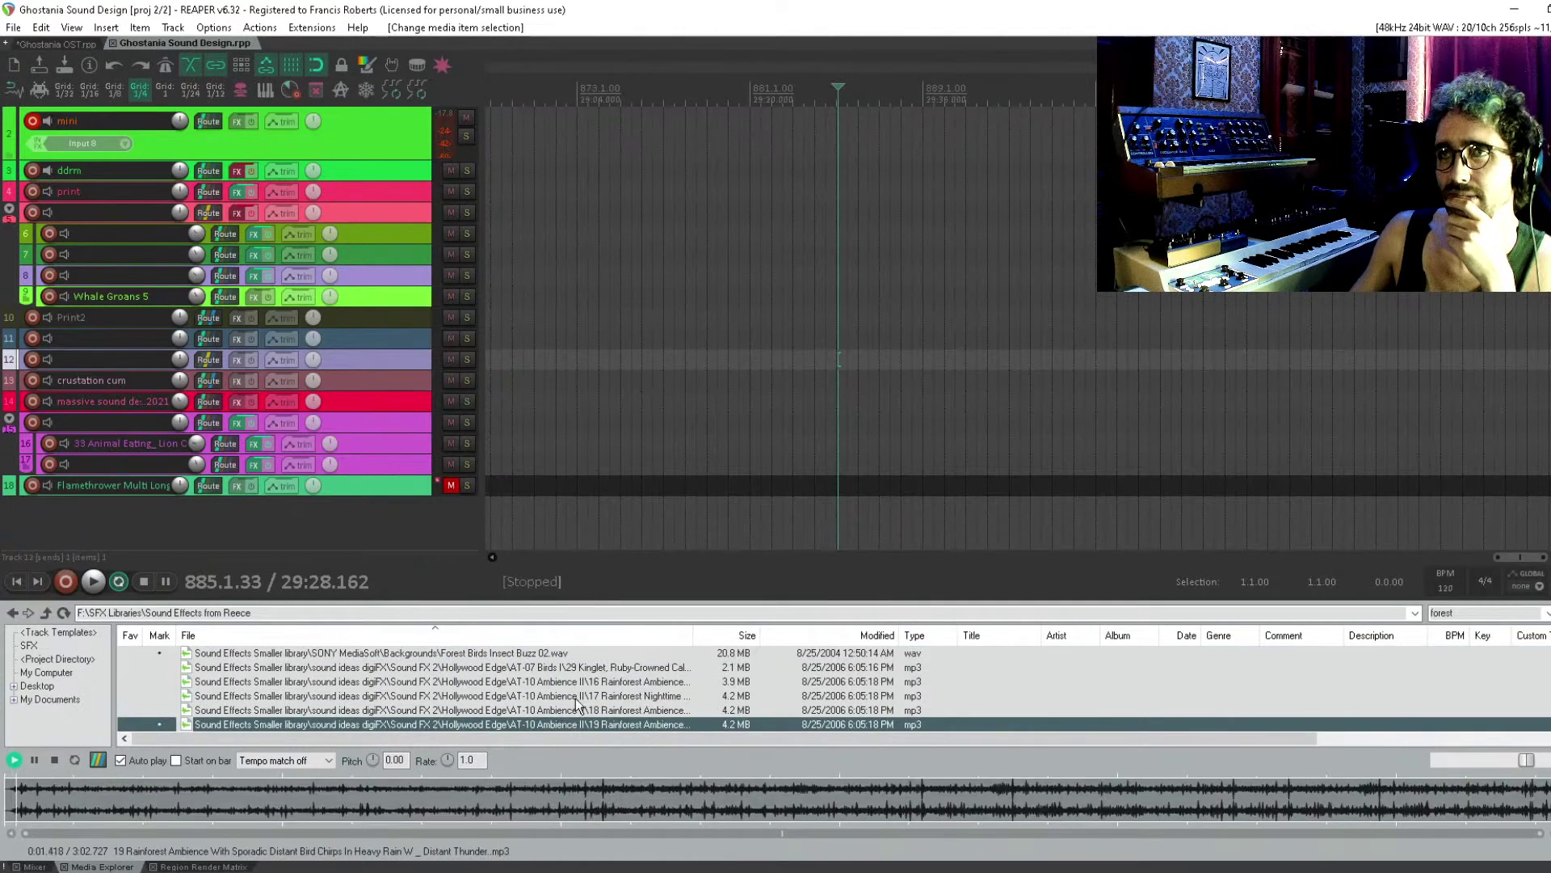
Preview 09 Forest Birds - Medium Density and insert it on a new track below the Flamethrower Multi Long track
scroll(585, 695, down, 1)
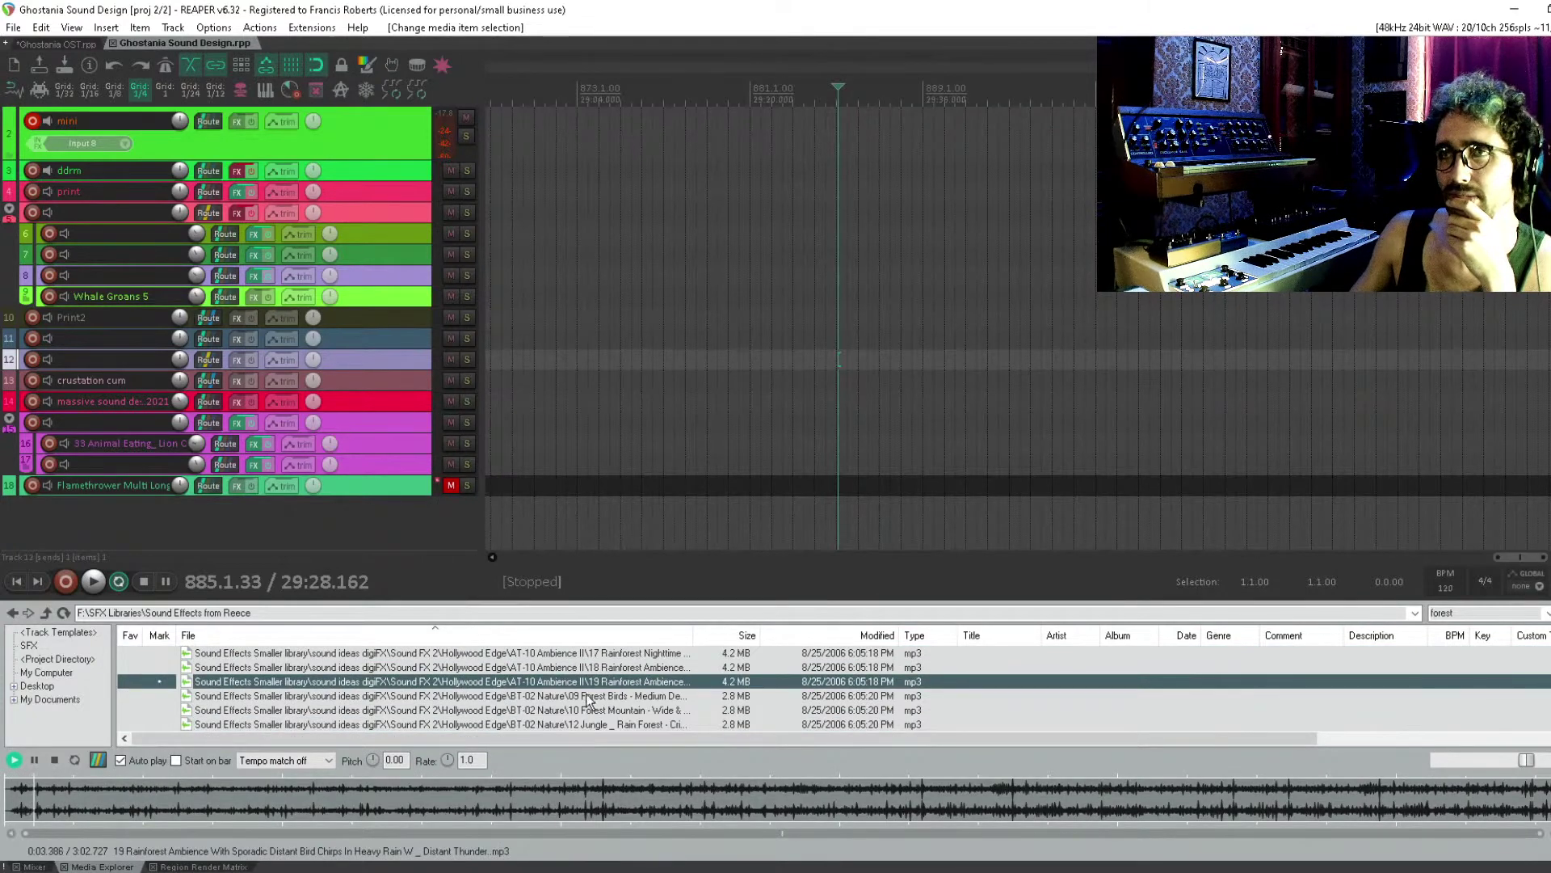
click(585, 696)
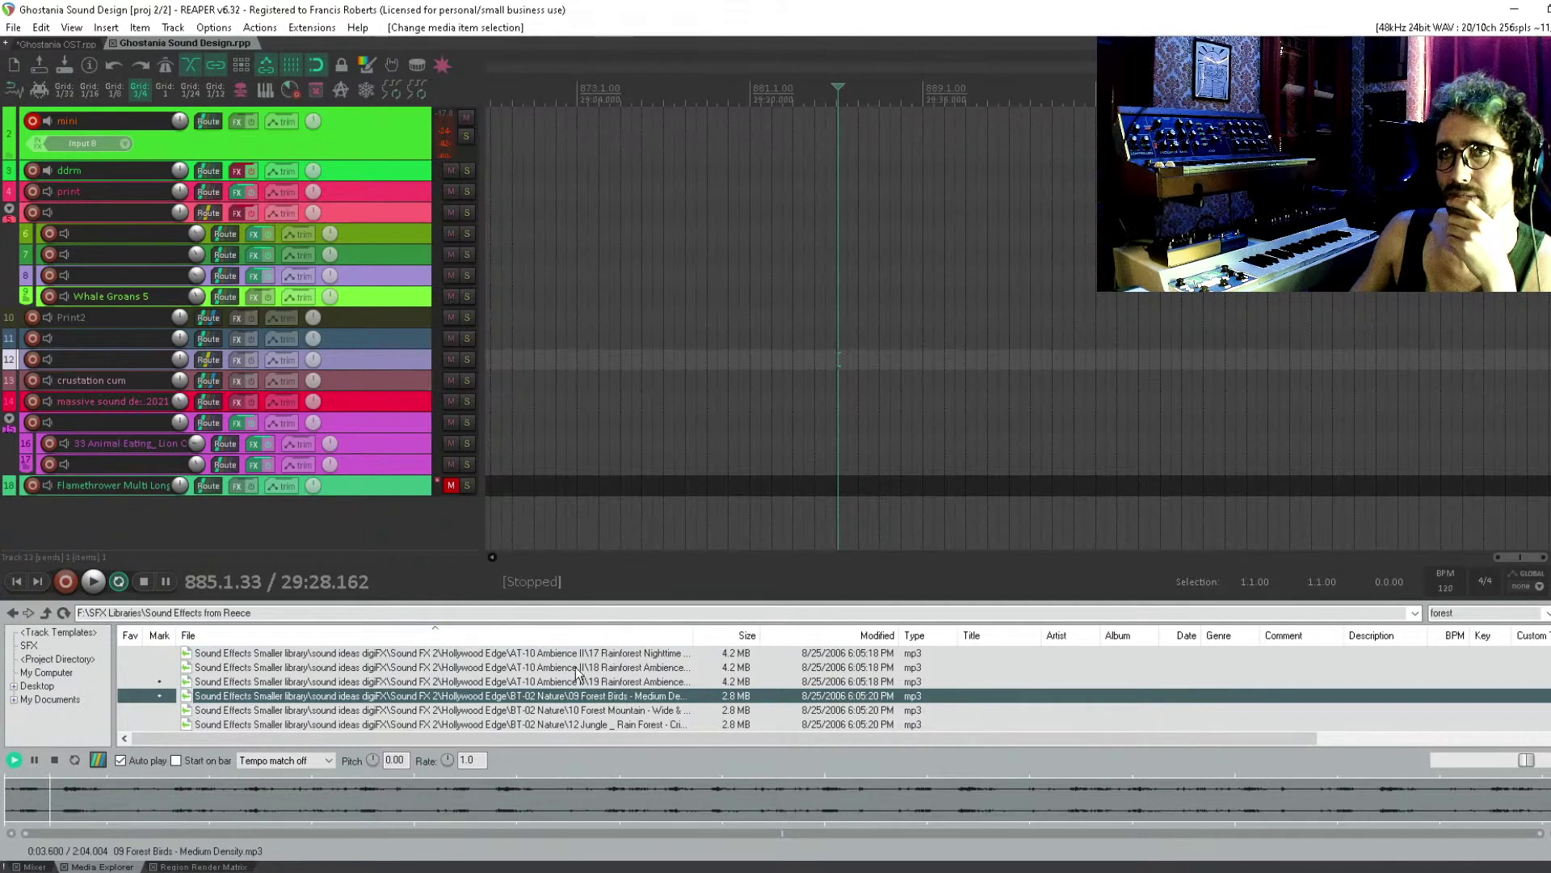
drag(560, 695, 765, 514)
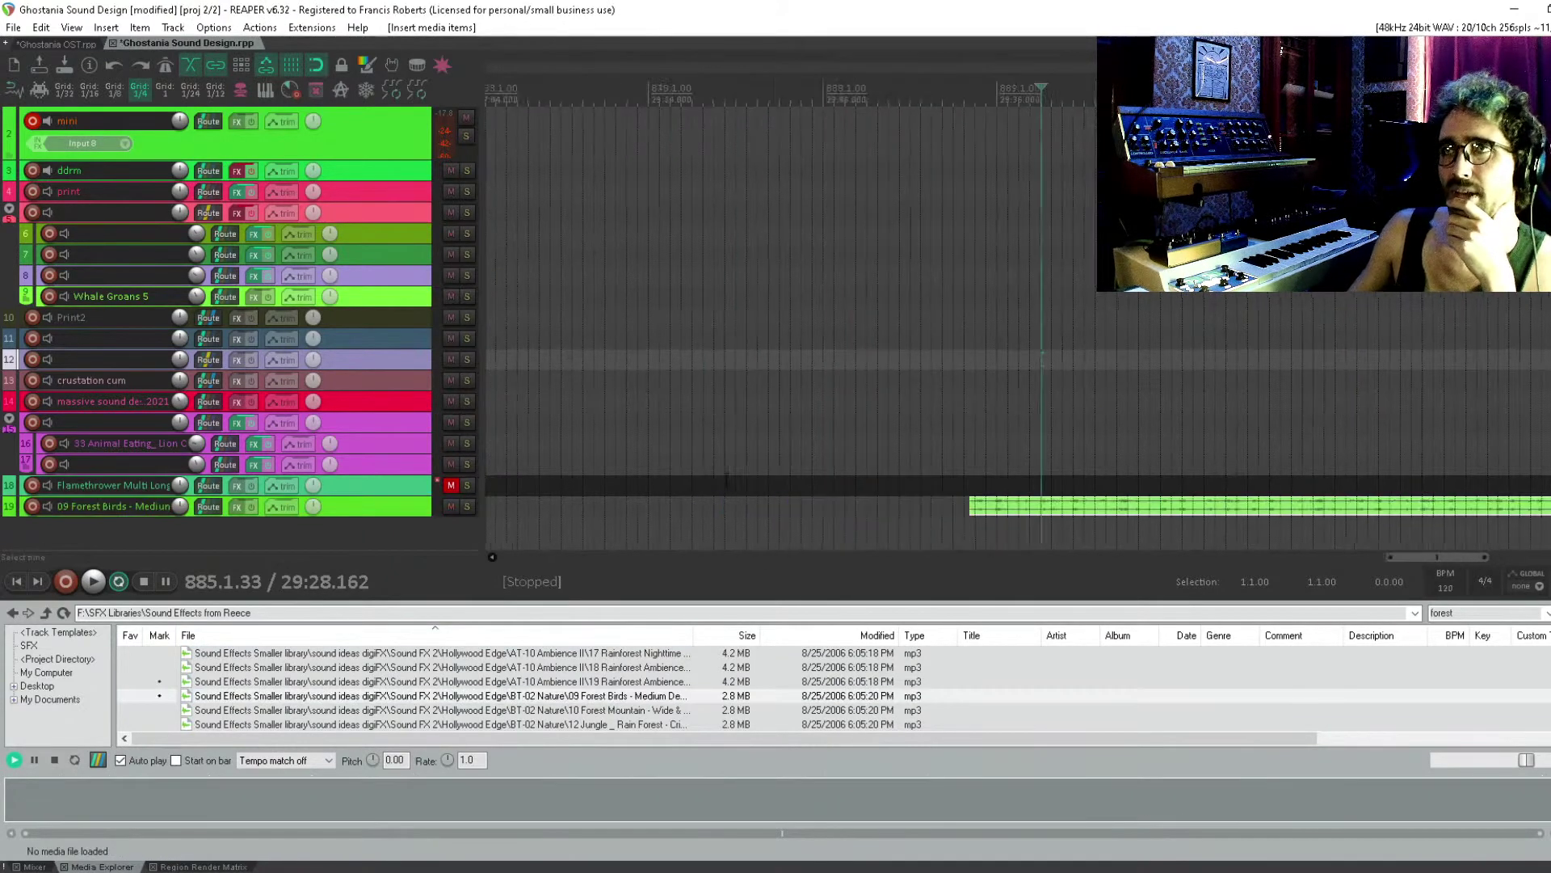
Show the mixer, bring the Forest Birds clip on the timeline into view, and save the project
scroll(766, 514, down, 3)
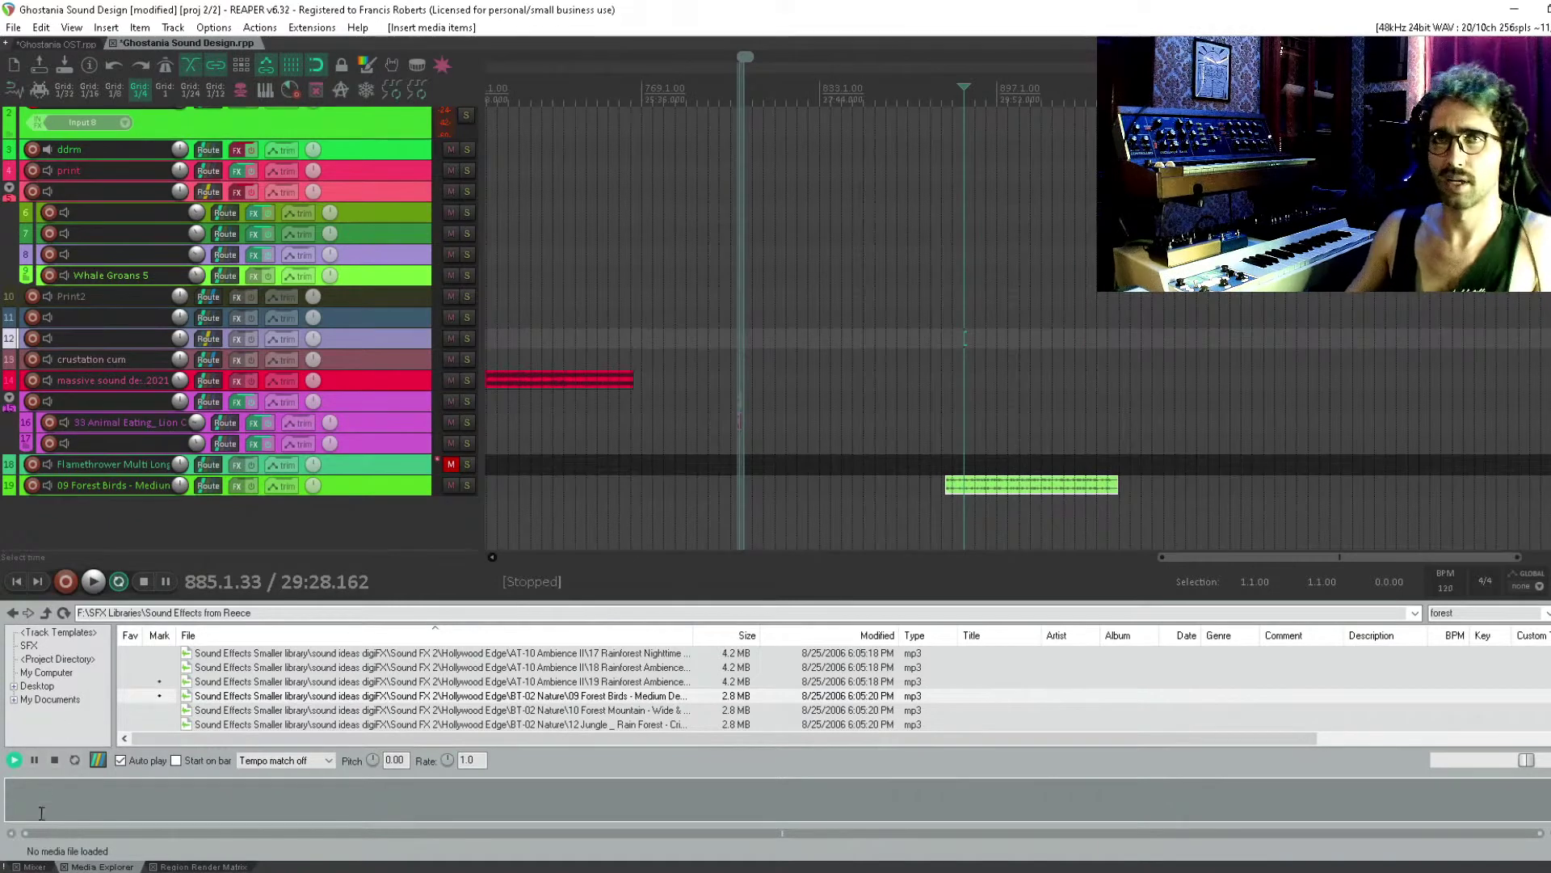
click(33, 866)
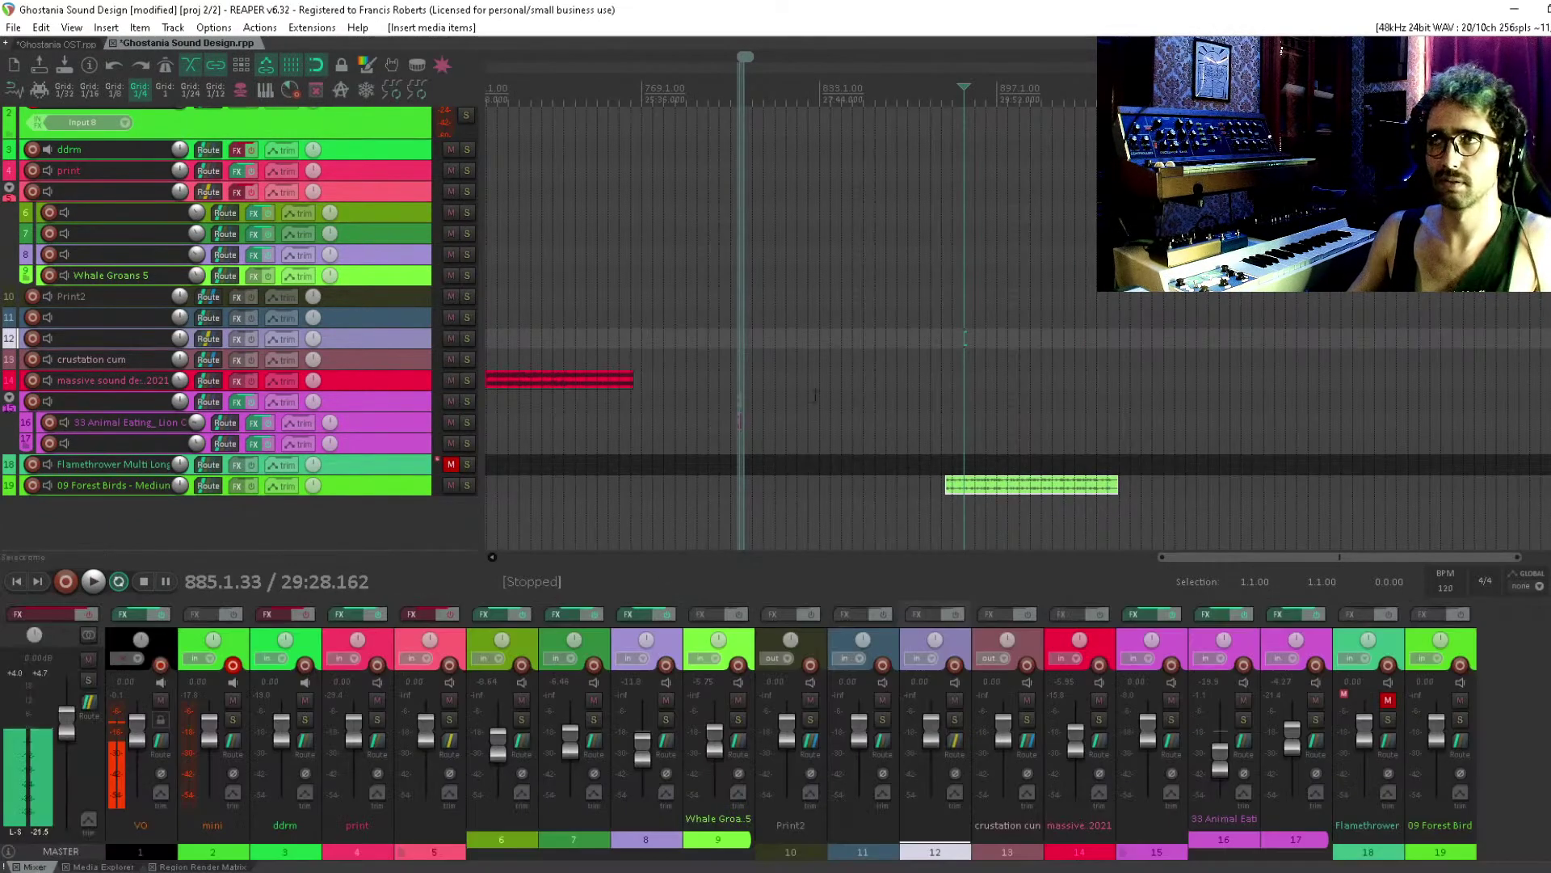
click(1033, 387)
scroll(892, 416, right, 3)
scroll(893, 417, up, 3)
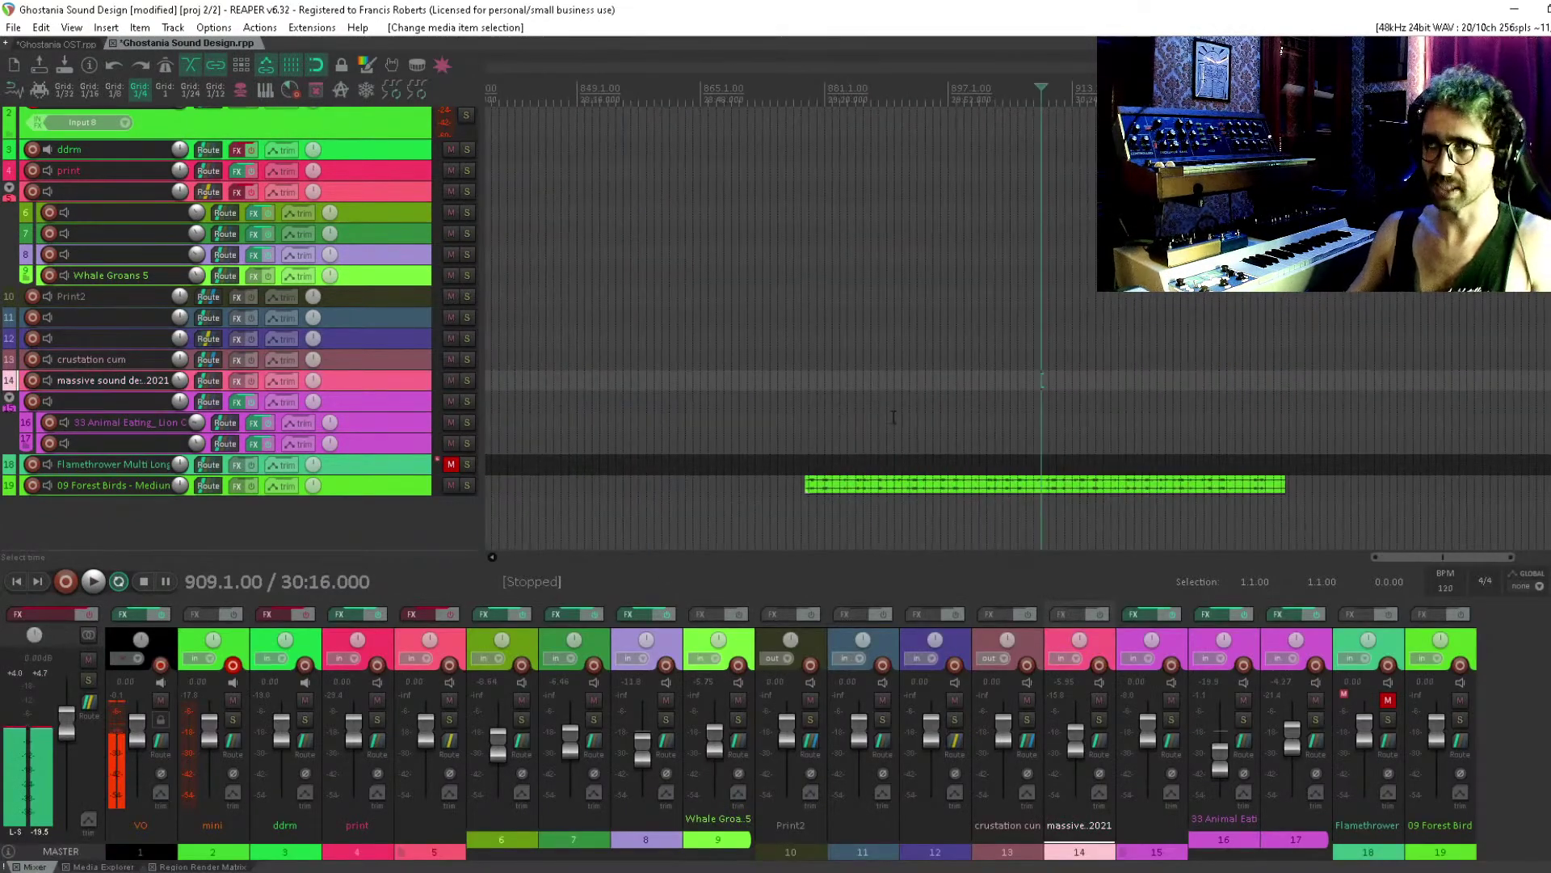
scroll(893, 417, right, 2)
click(747, 421)
scroll(751, 419, up, 3)
scroll(808, 399, right, 3)
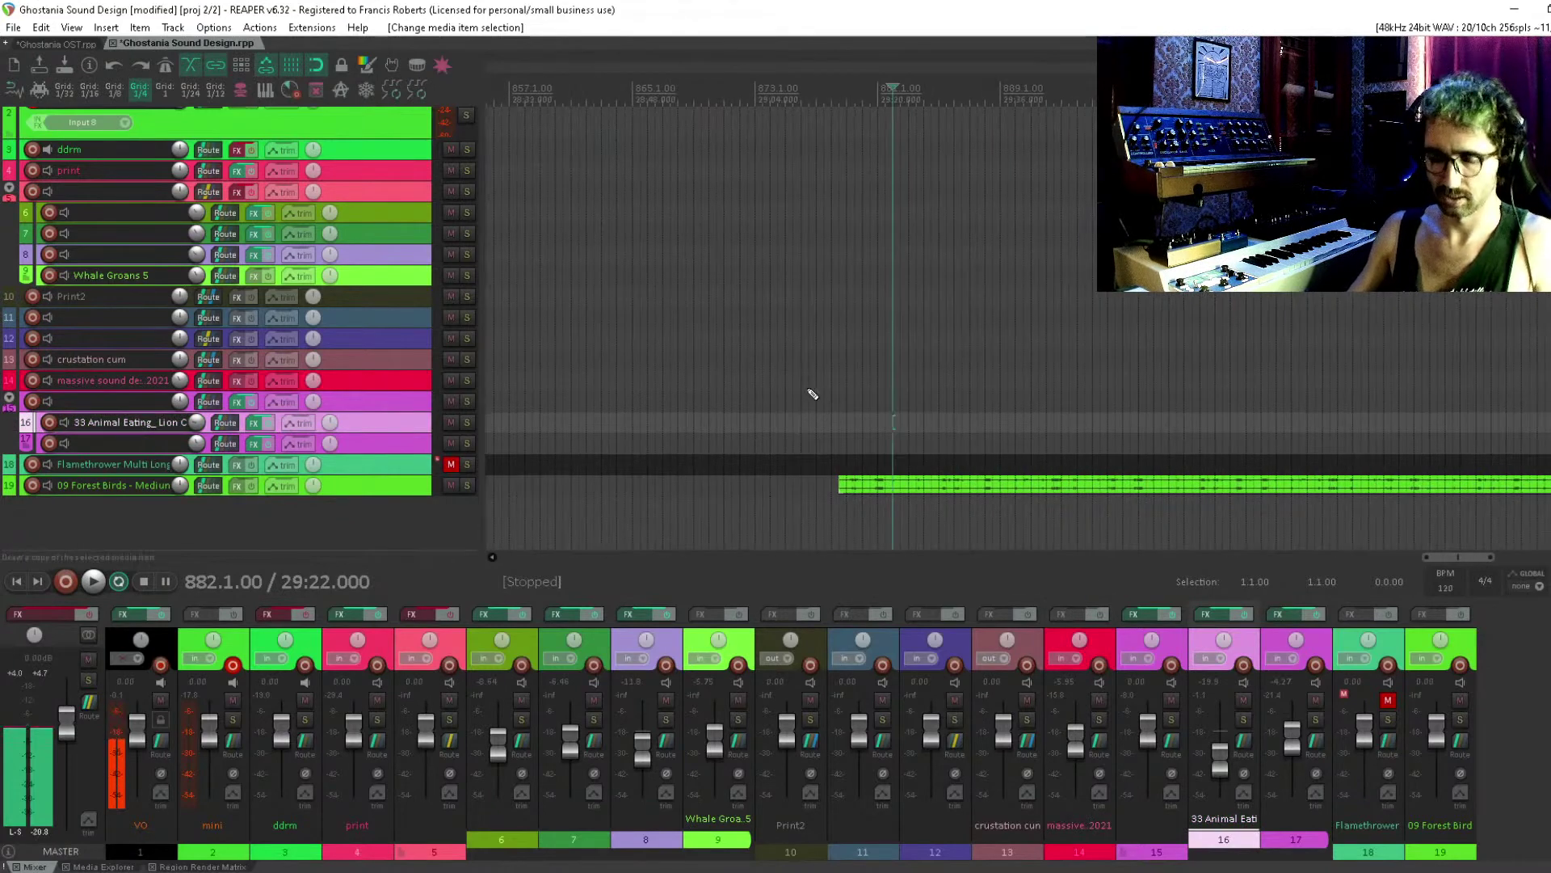
key(ctrl+s)
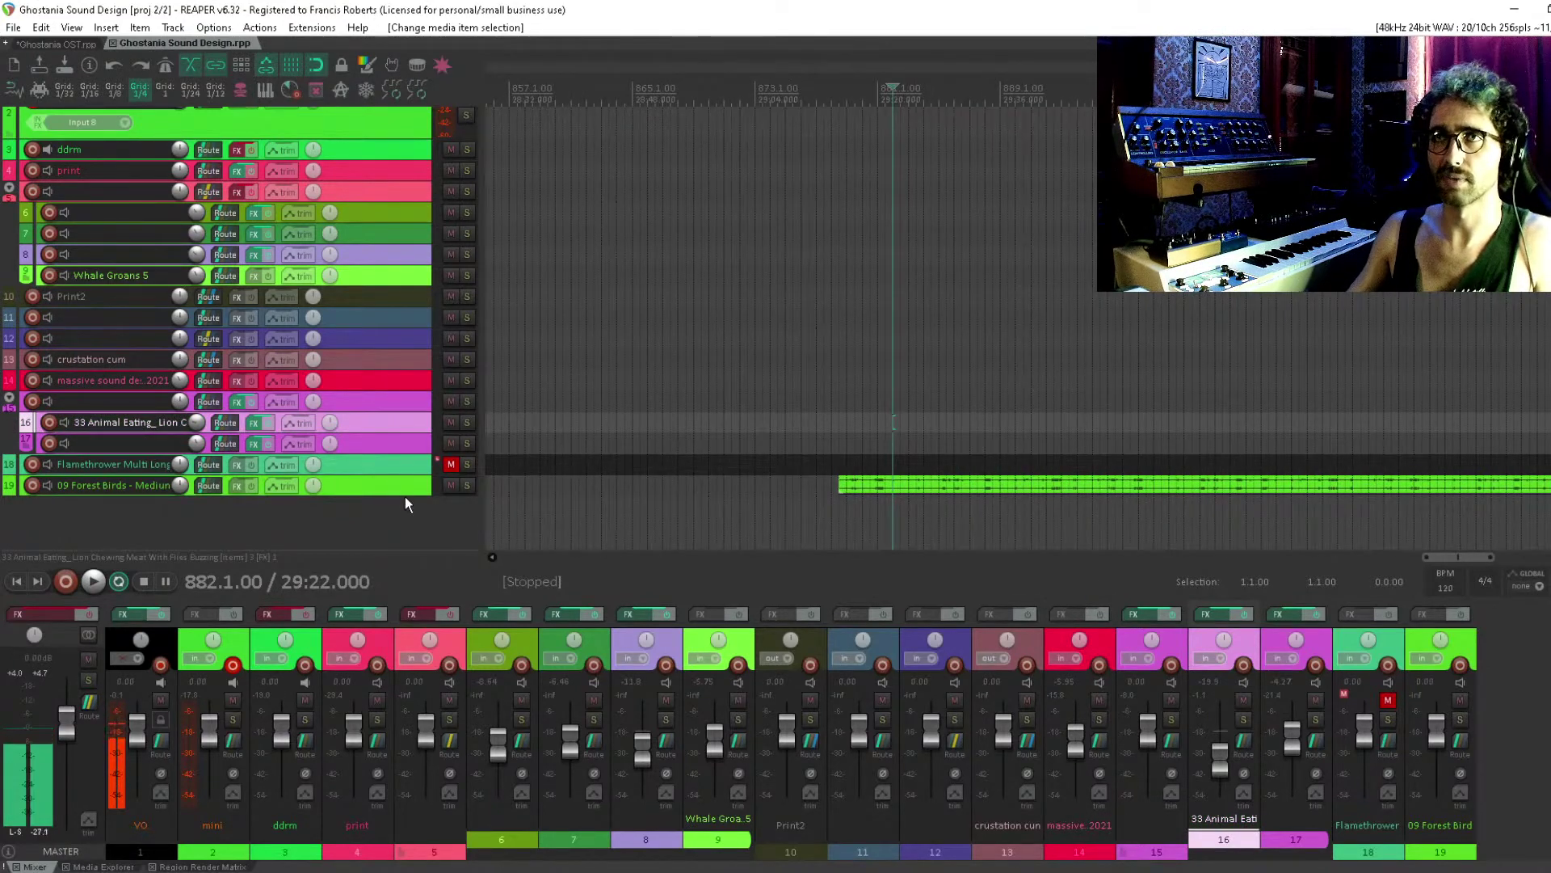
Enlarge the Forest Birds track and copy its clip before and after the original with overlapping crossfades
double_click(404, 490)
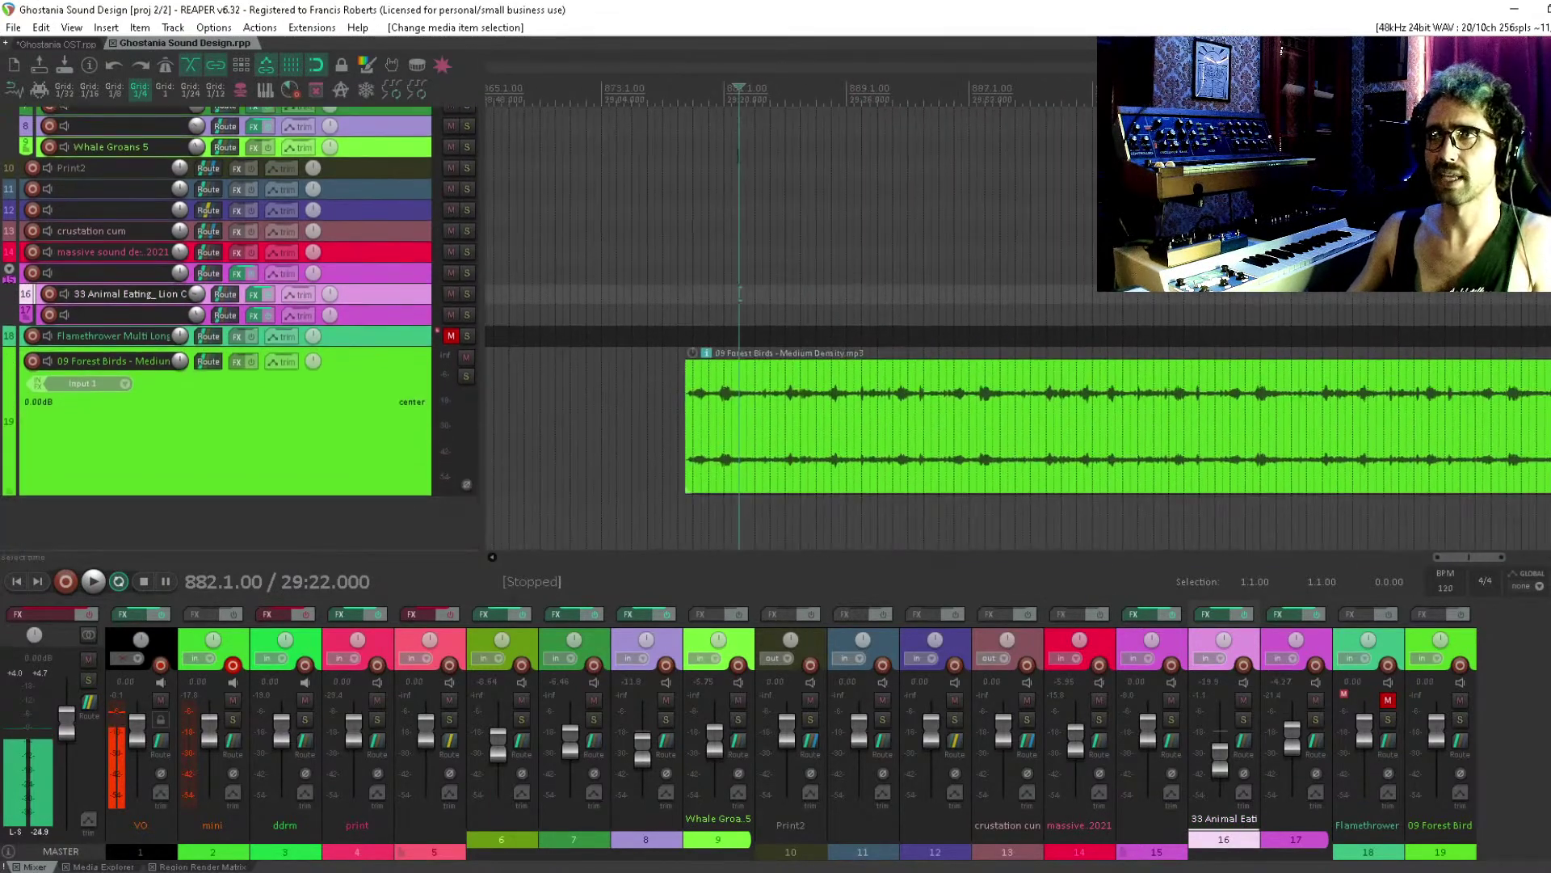
click(881, 404)
scroll(881, 404, right, 2)
scroll(841, 396, down, 3)
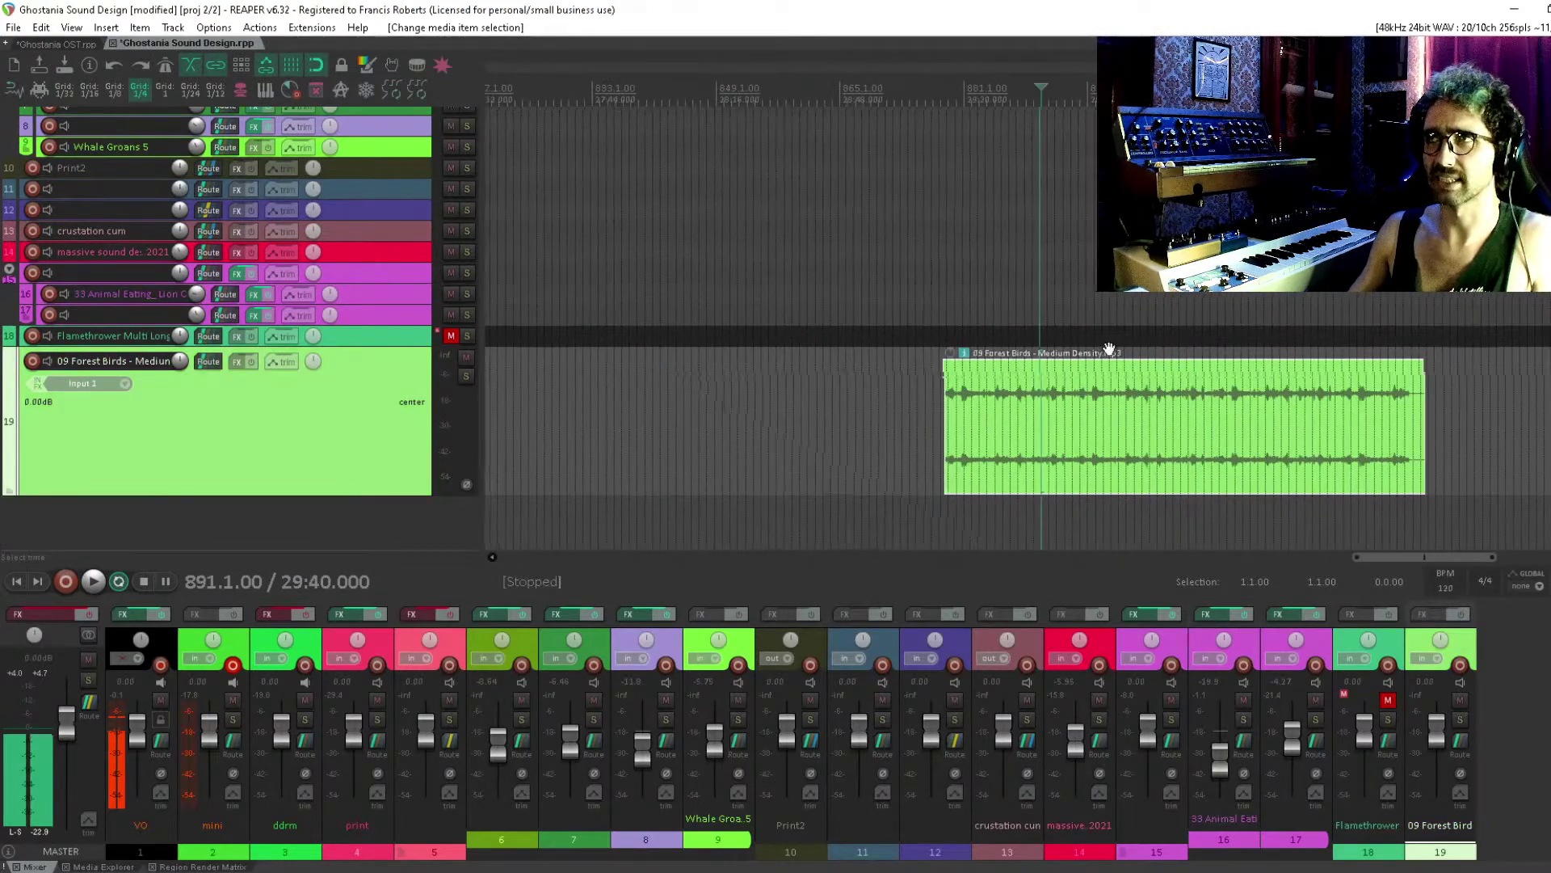
scroll(810, 388, right, 3)
drag(810, 386, 416, 440)
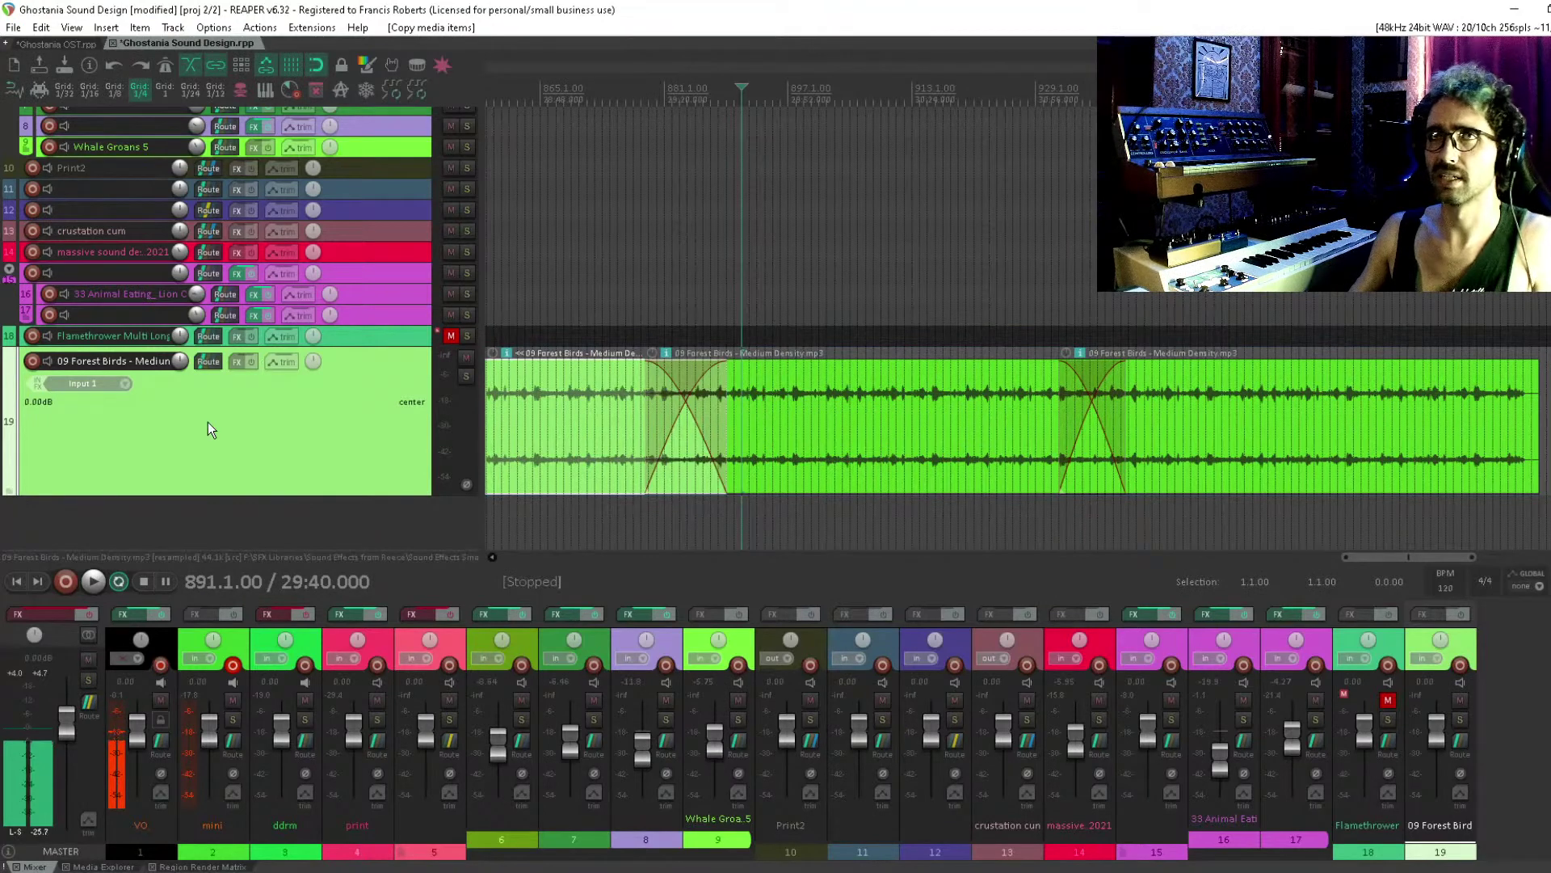
Copy the effects from folder track 15 to the Forest Birds track and remove Convology XT from the copy, keeping ReaVerb
click(237, 360)
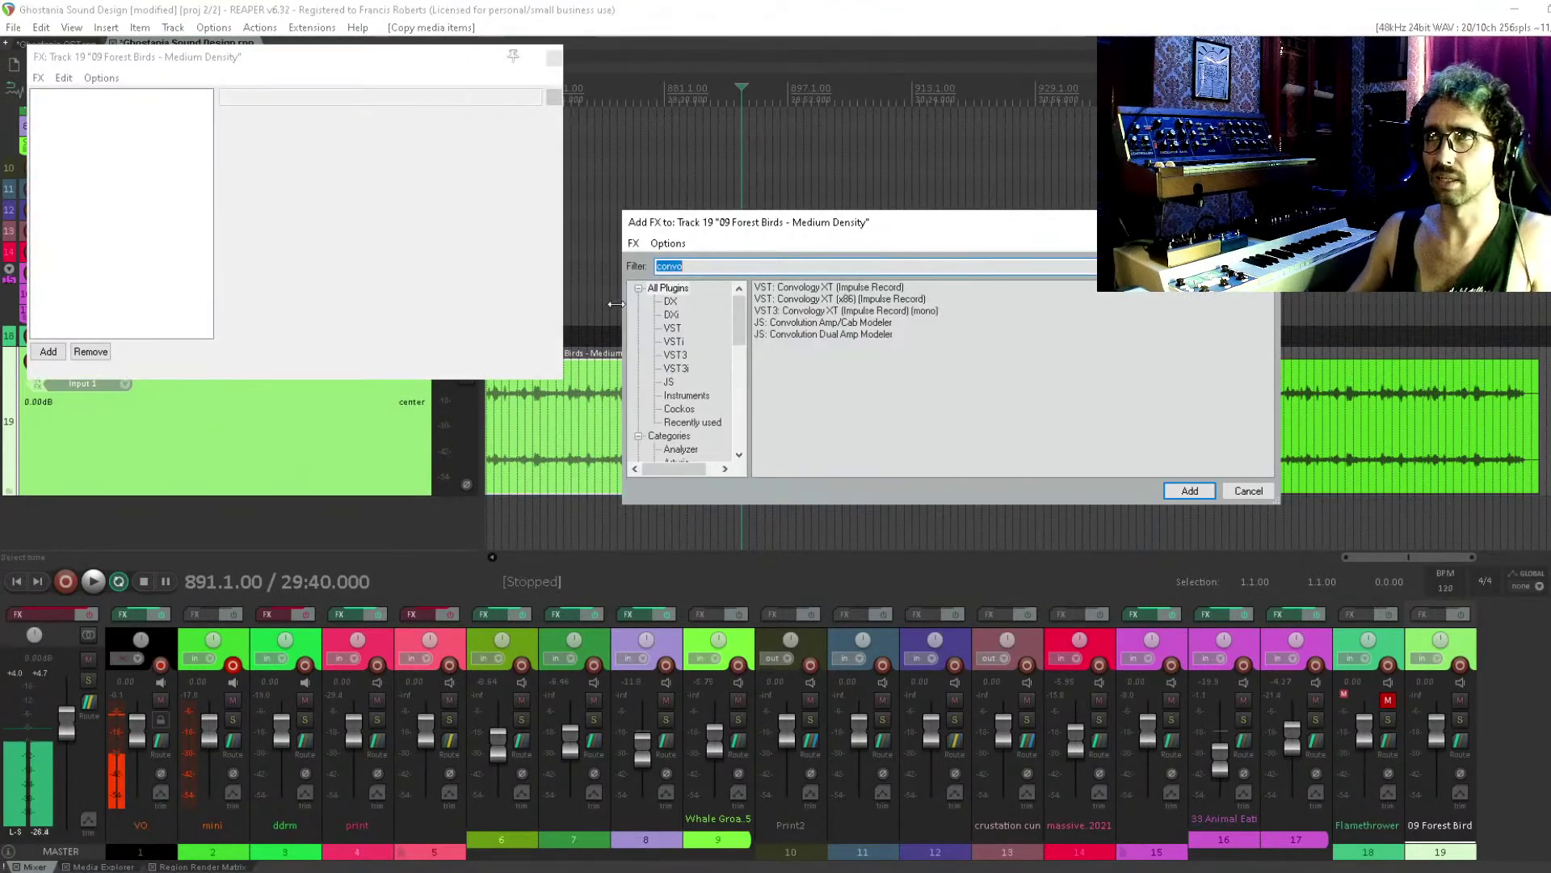
key(Escape)
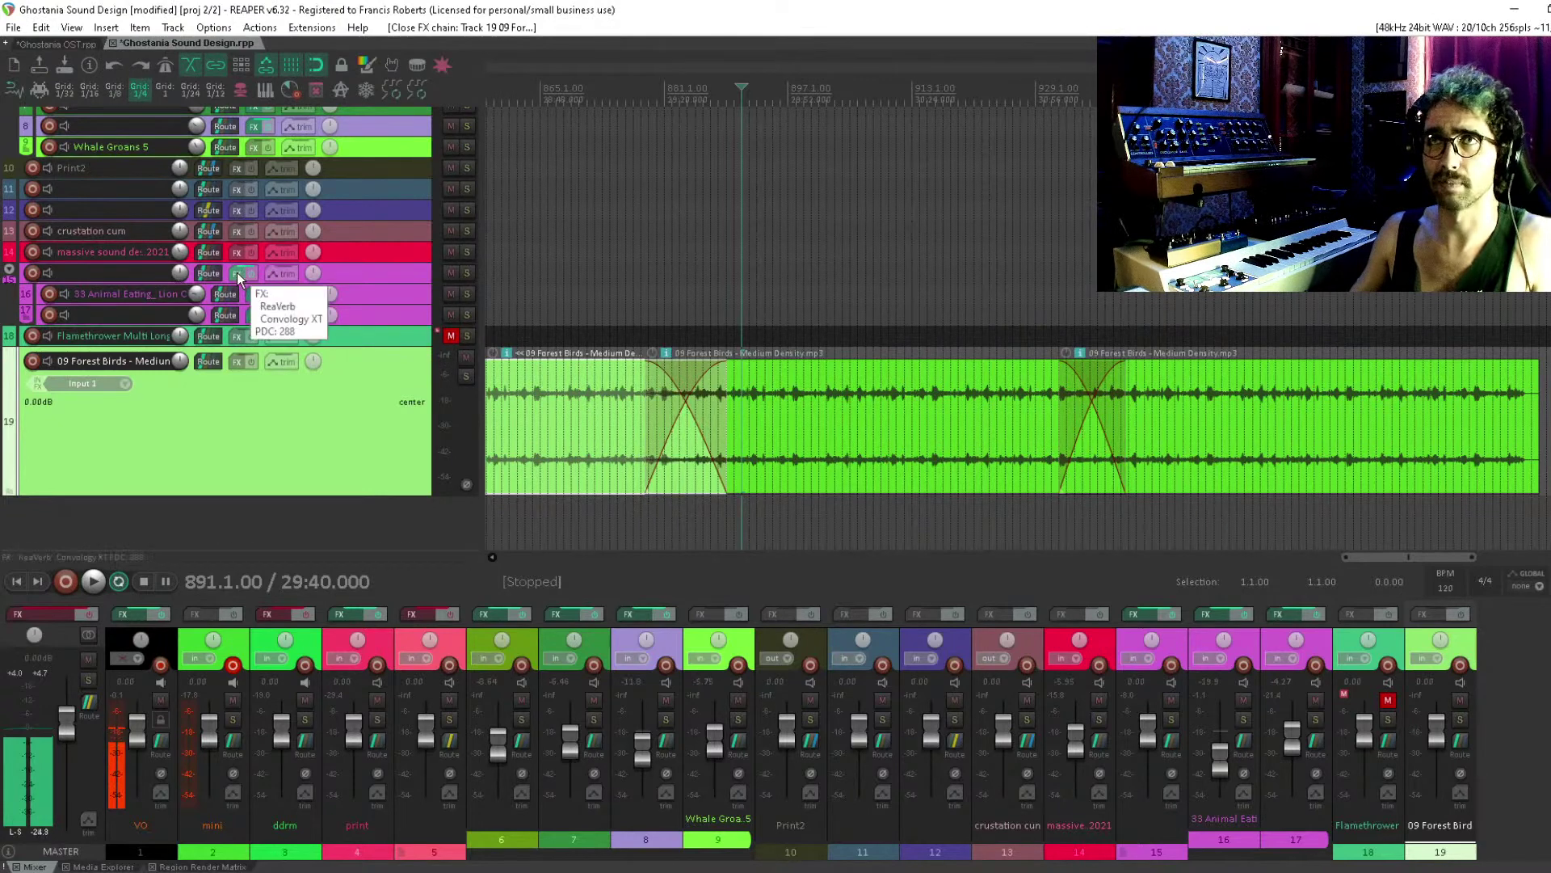
drag(247, 336, 238, 364)
click(238, 363)
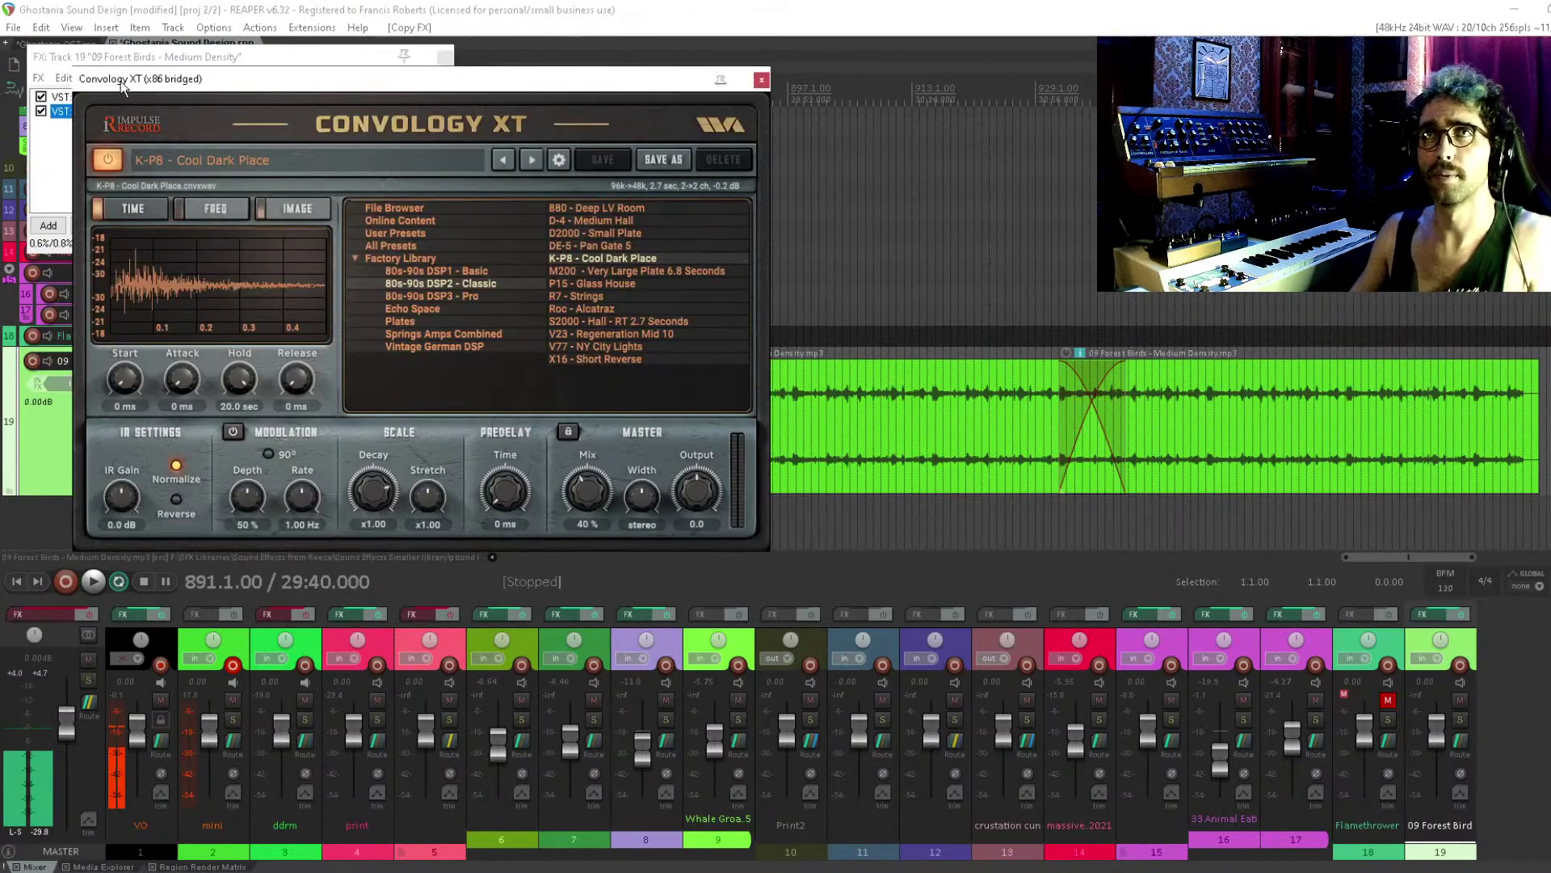
click(65, 142)
alt+click(112, 113)
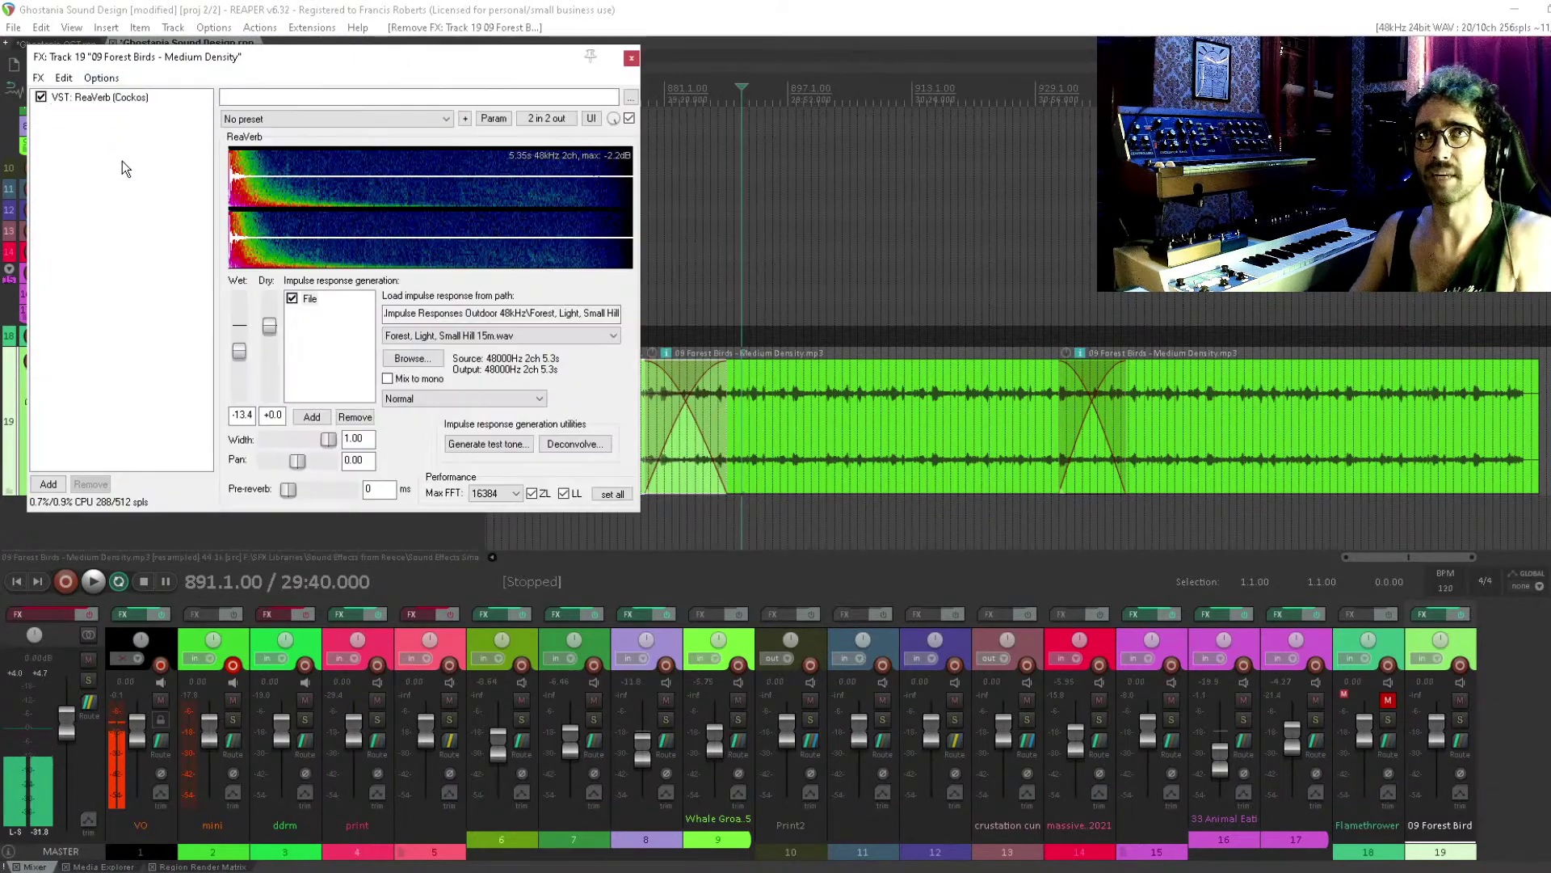
key(Escape)
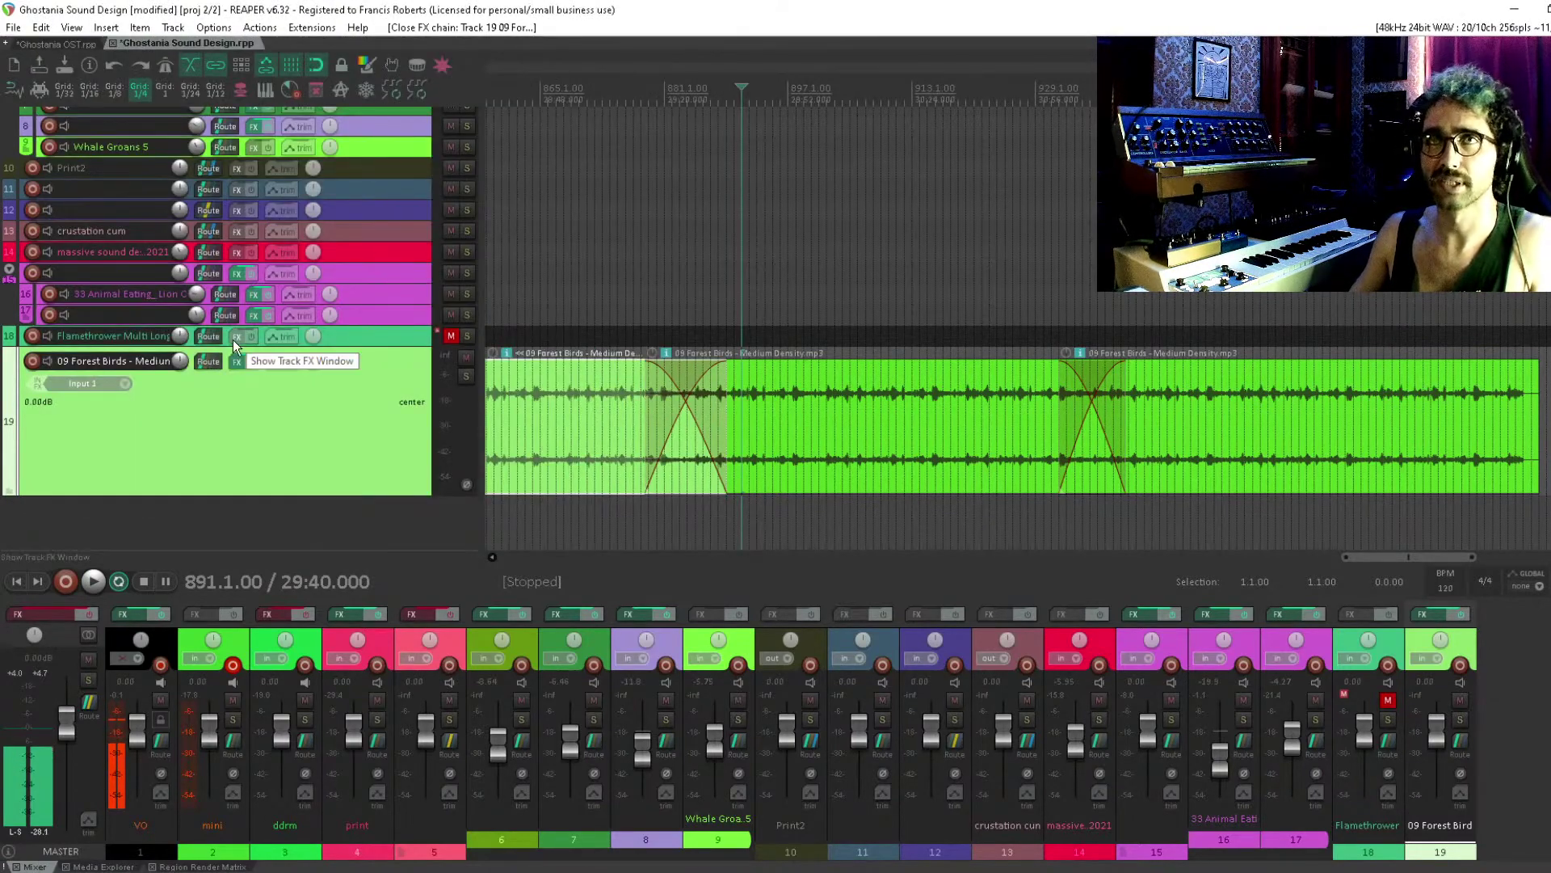
Remove Convology XT from the effects chain of folder track 15
click(238, 274)
click(164, 295)
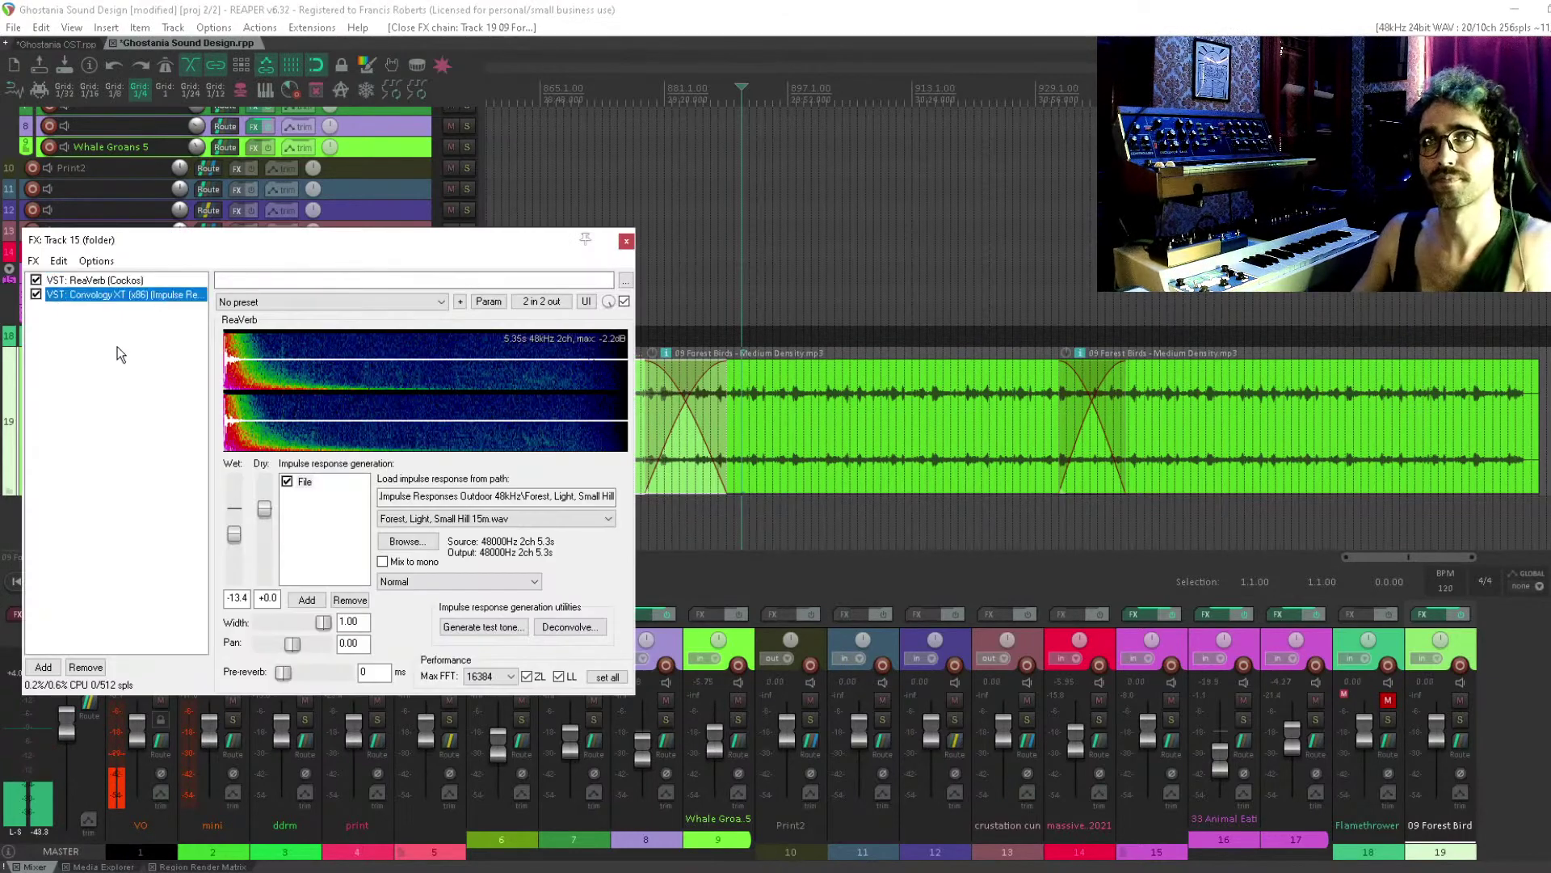
key(Delete)
key(Escape)
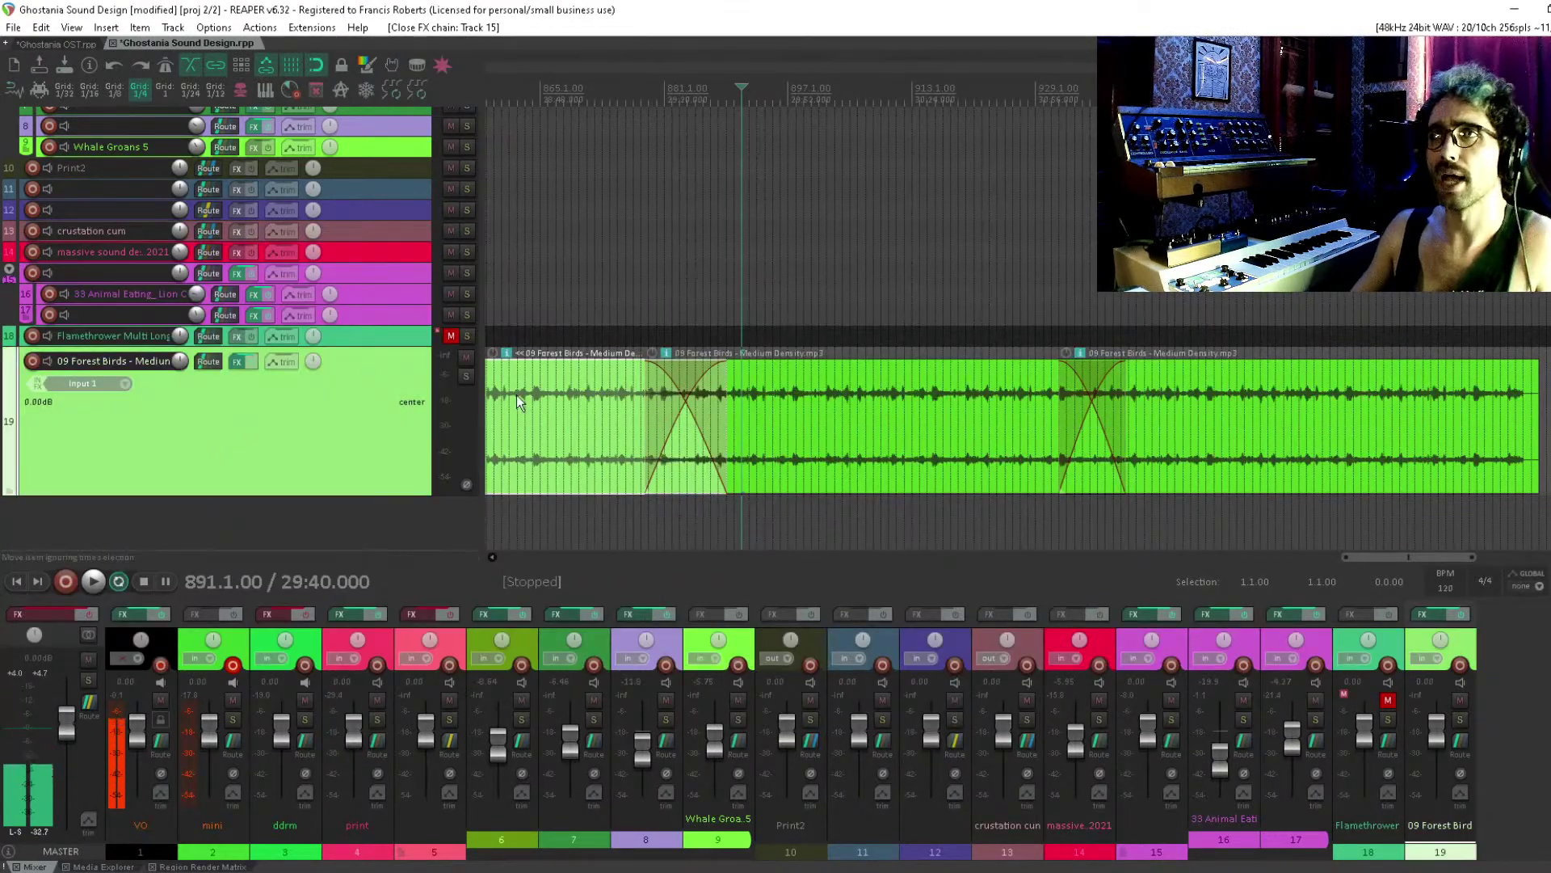
Add ReaEQ to the Forest Birds track's effects chain ahead of ReaVerb
click(237, 362)
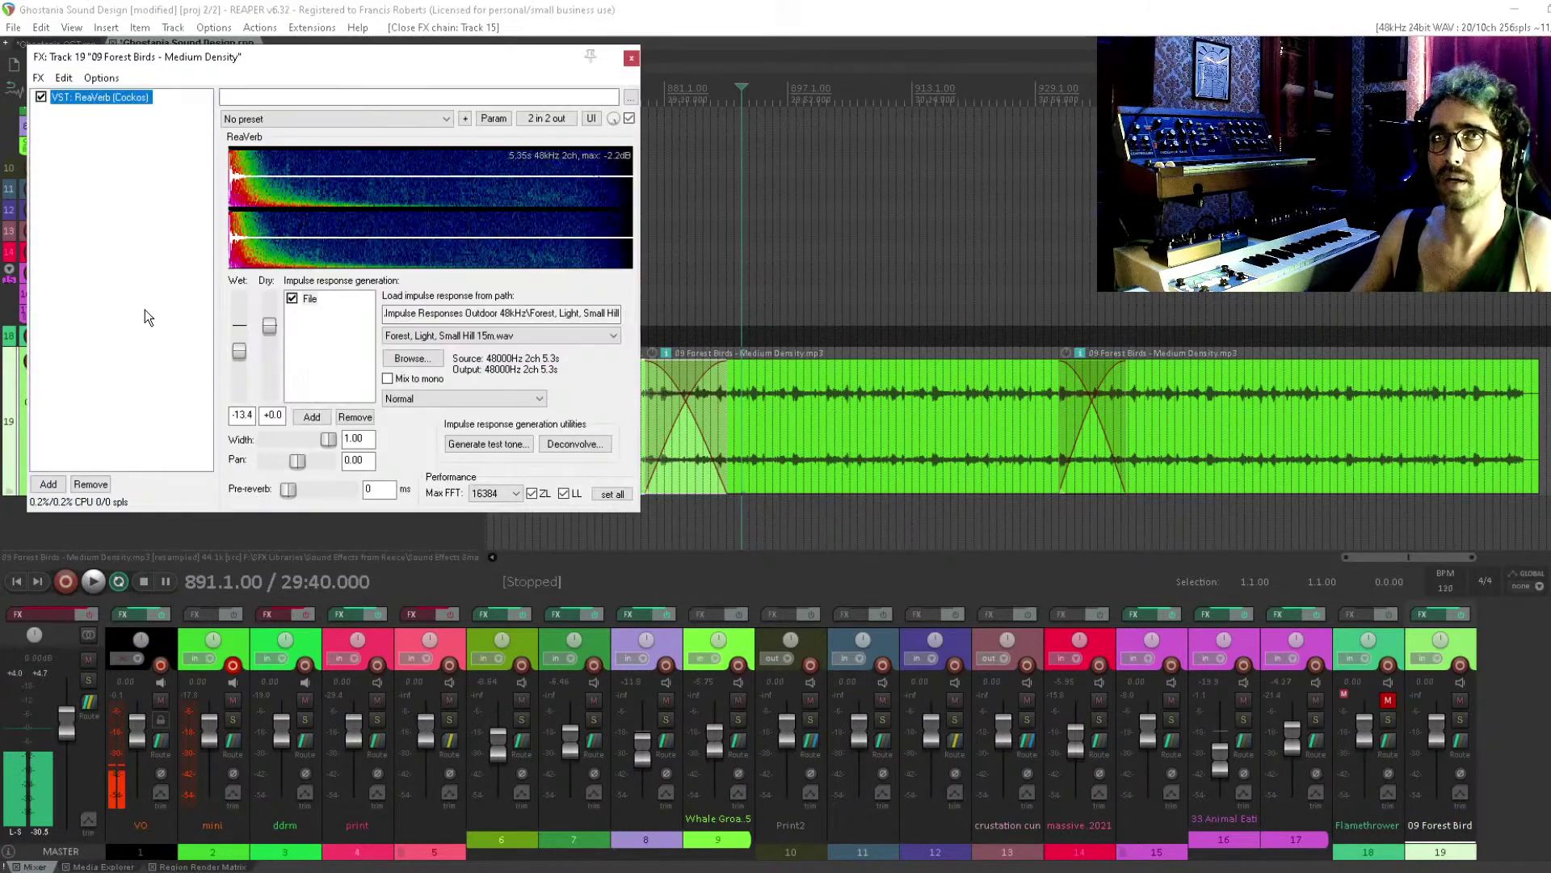
double_click(144, 308)
text(reae)
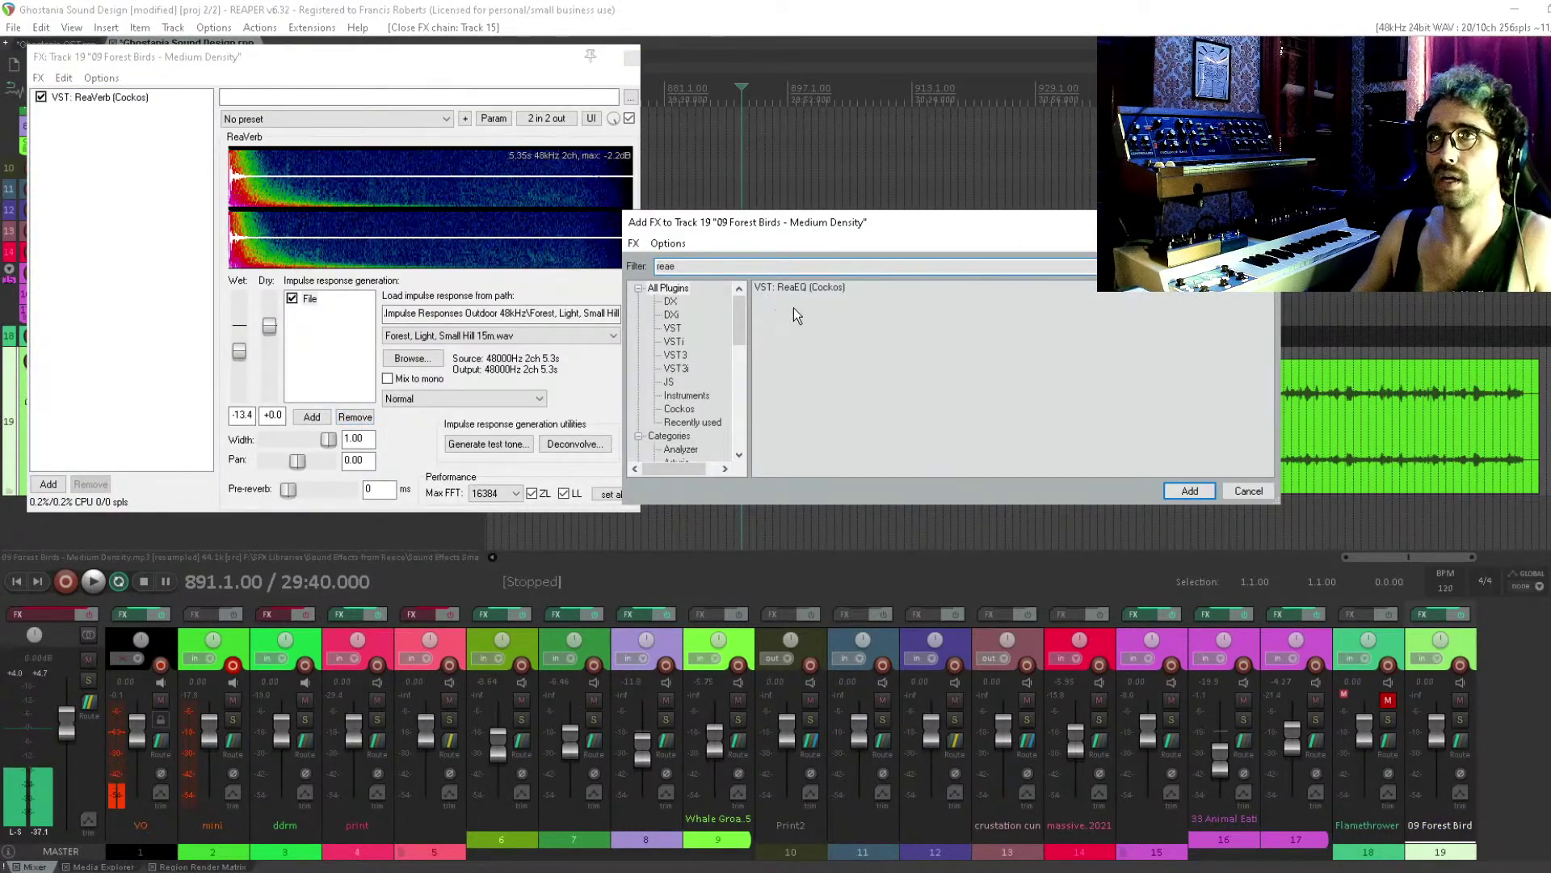
drag(814, 289, 114, 108)
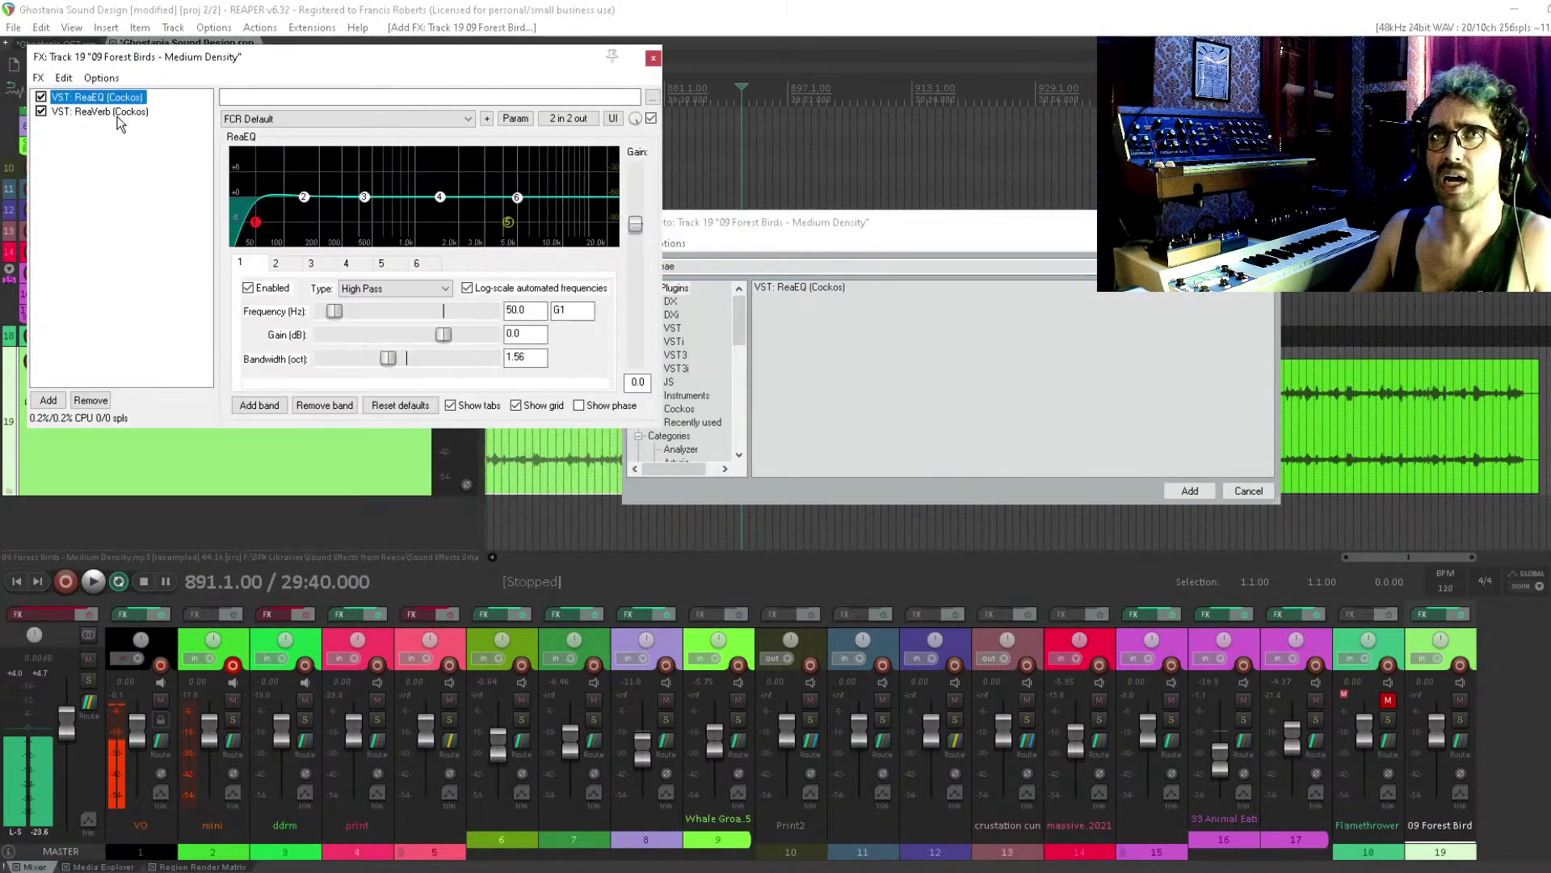
Set ReaEQ's high pass to 165 Hz, low pass to 10483.7 Hz with 2.20 oct bandwidth, and band 3 to 498.9 Hz at -5.6 dB
drag(257, 224, 312, 226)
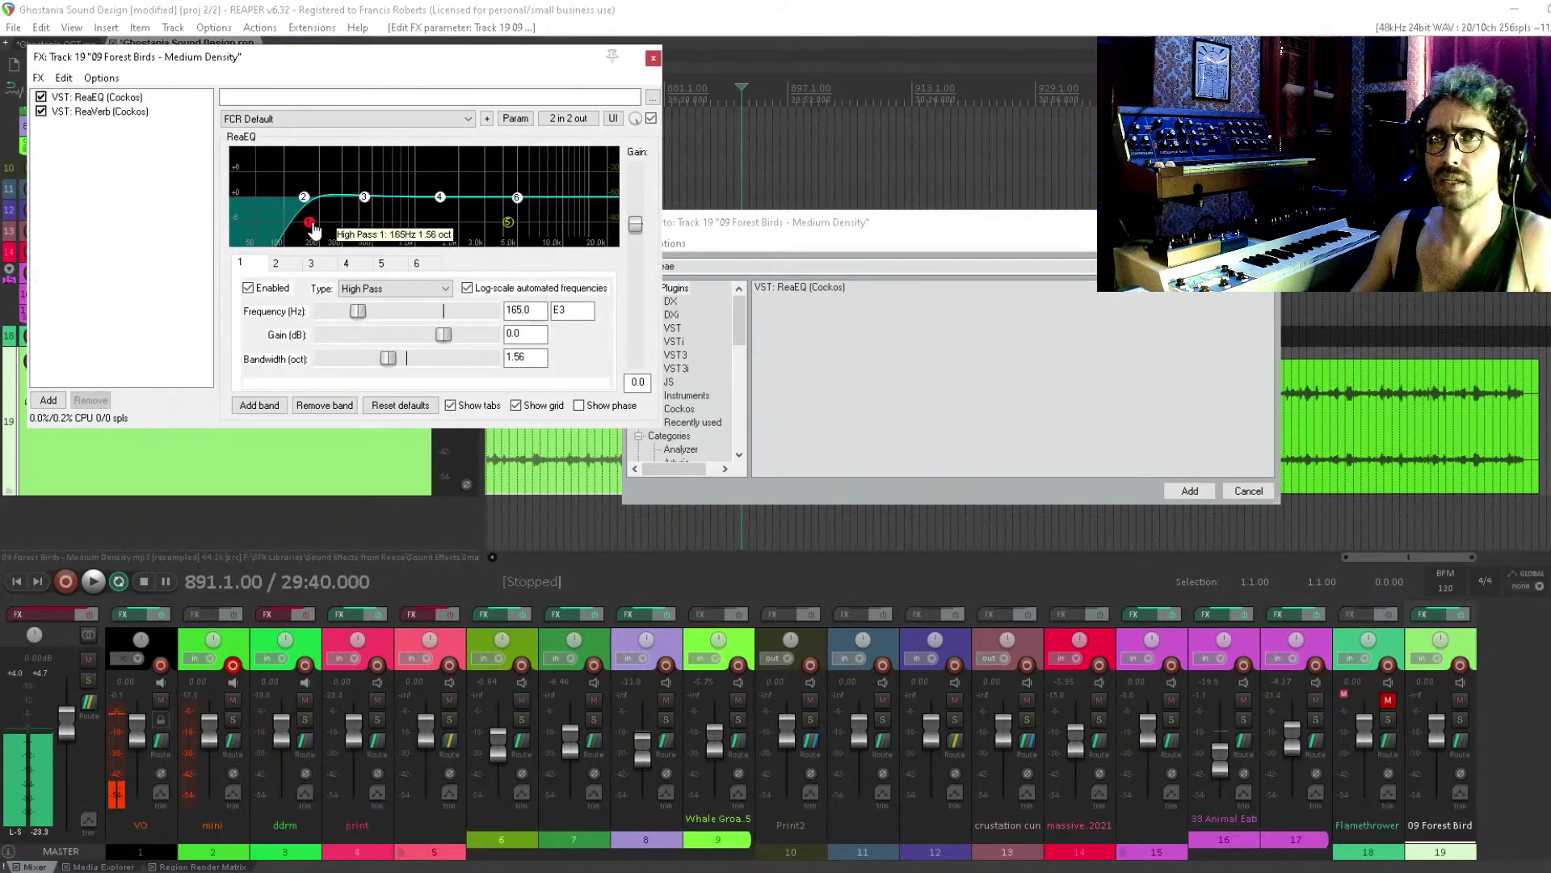
click(508, 224)
scroll(515, 229, up, 7)
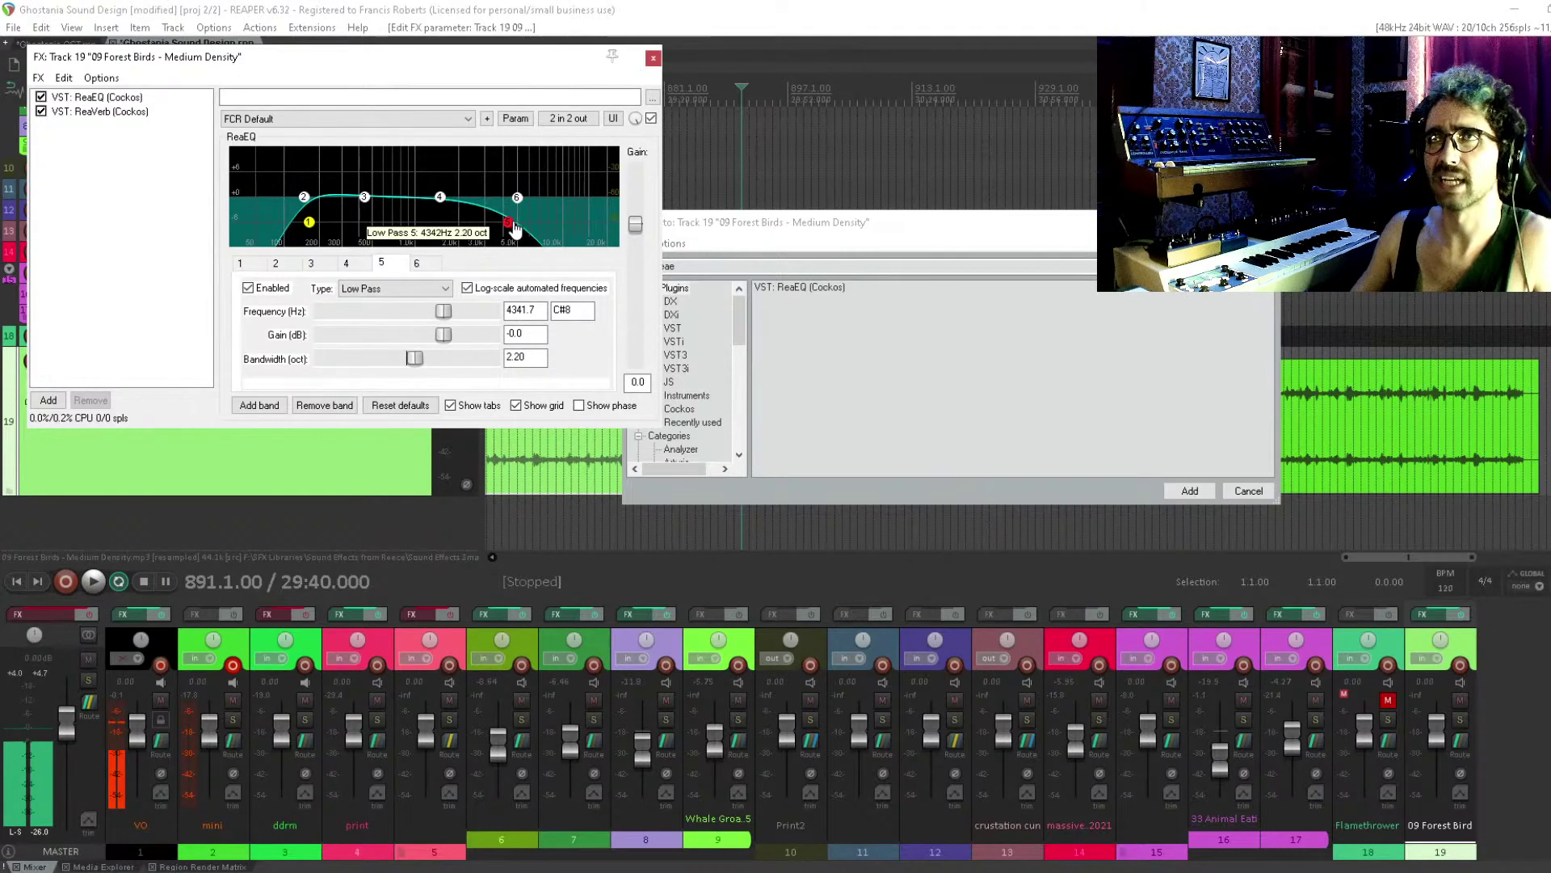
drag(514, 229, 571, 228)
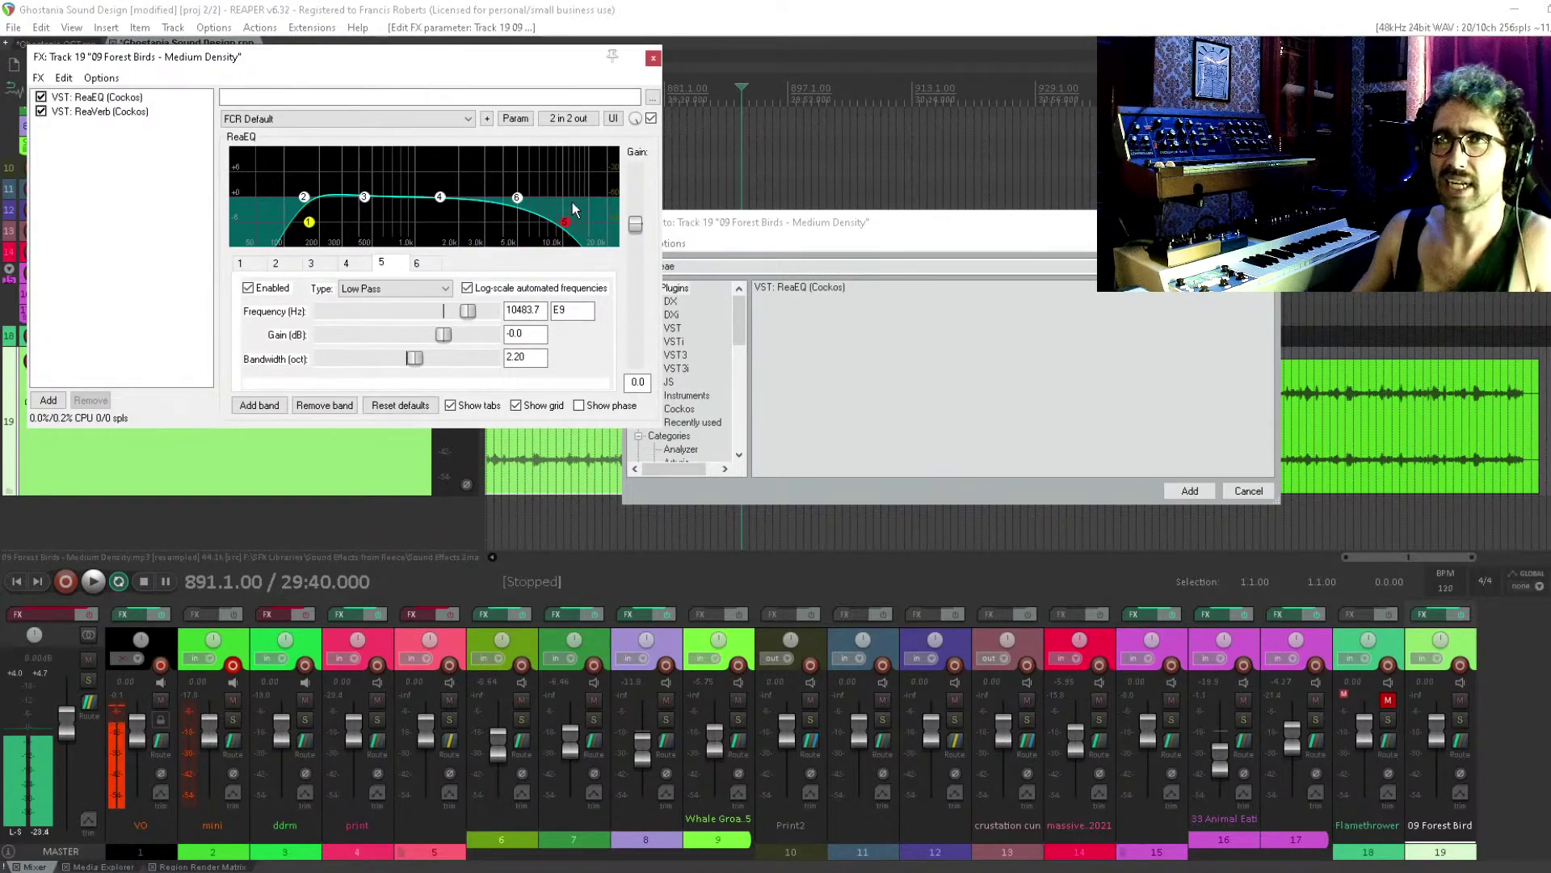
drag(364, 197, 376, 225)
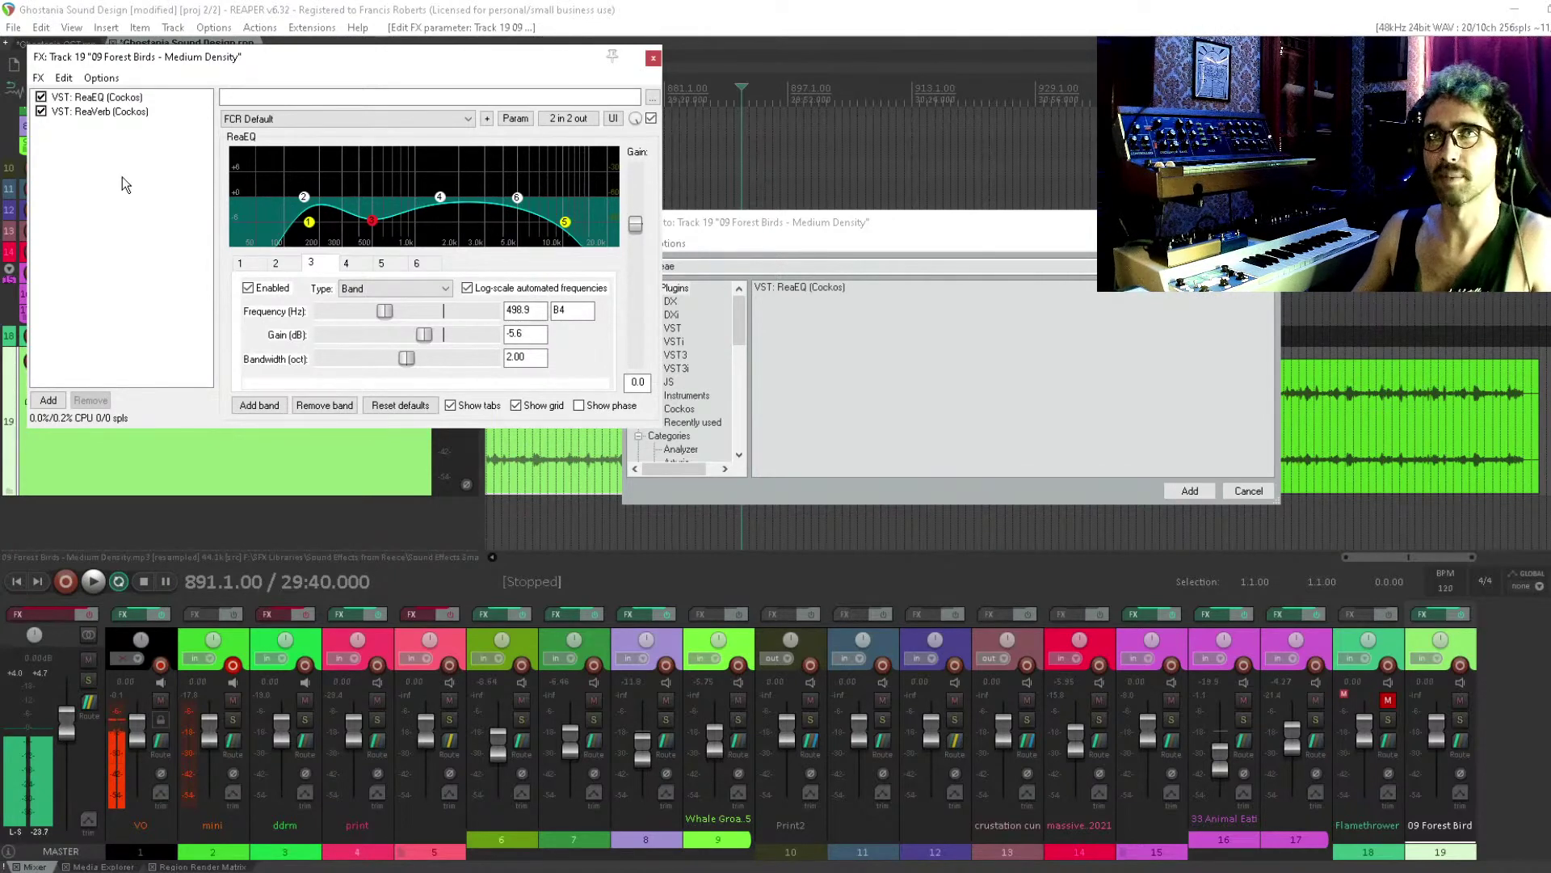
key(Escape)
key(Escape)
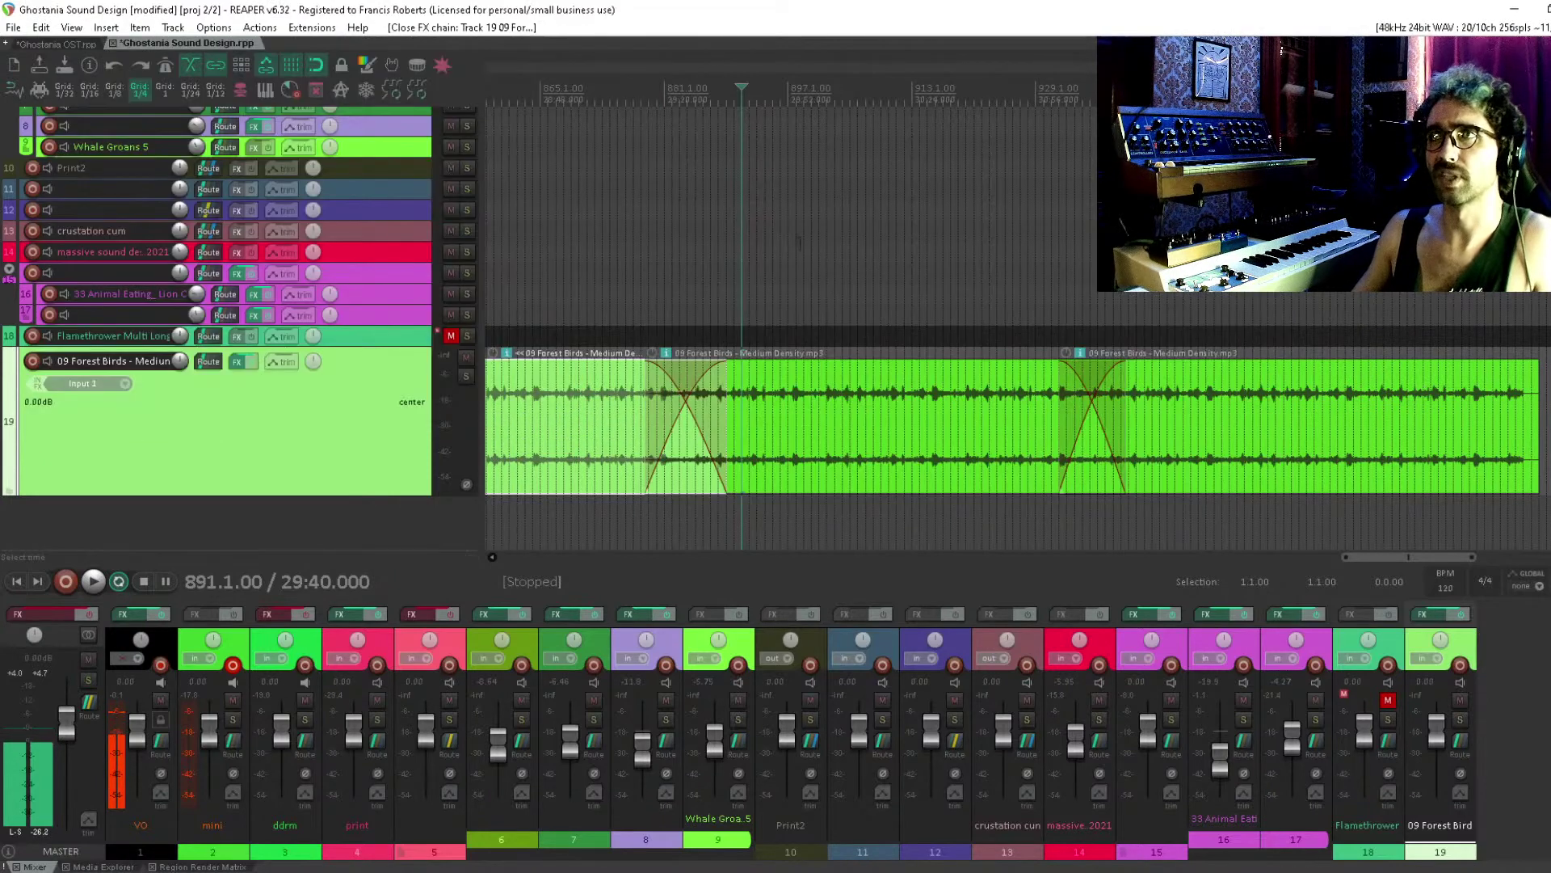
Play the forest birds and compare the sound with the track's effects bypassed and enabled
key(space)
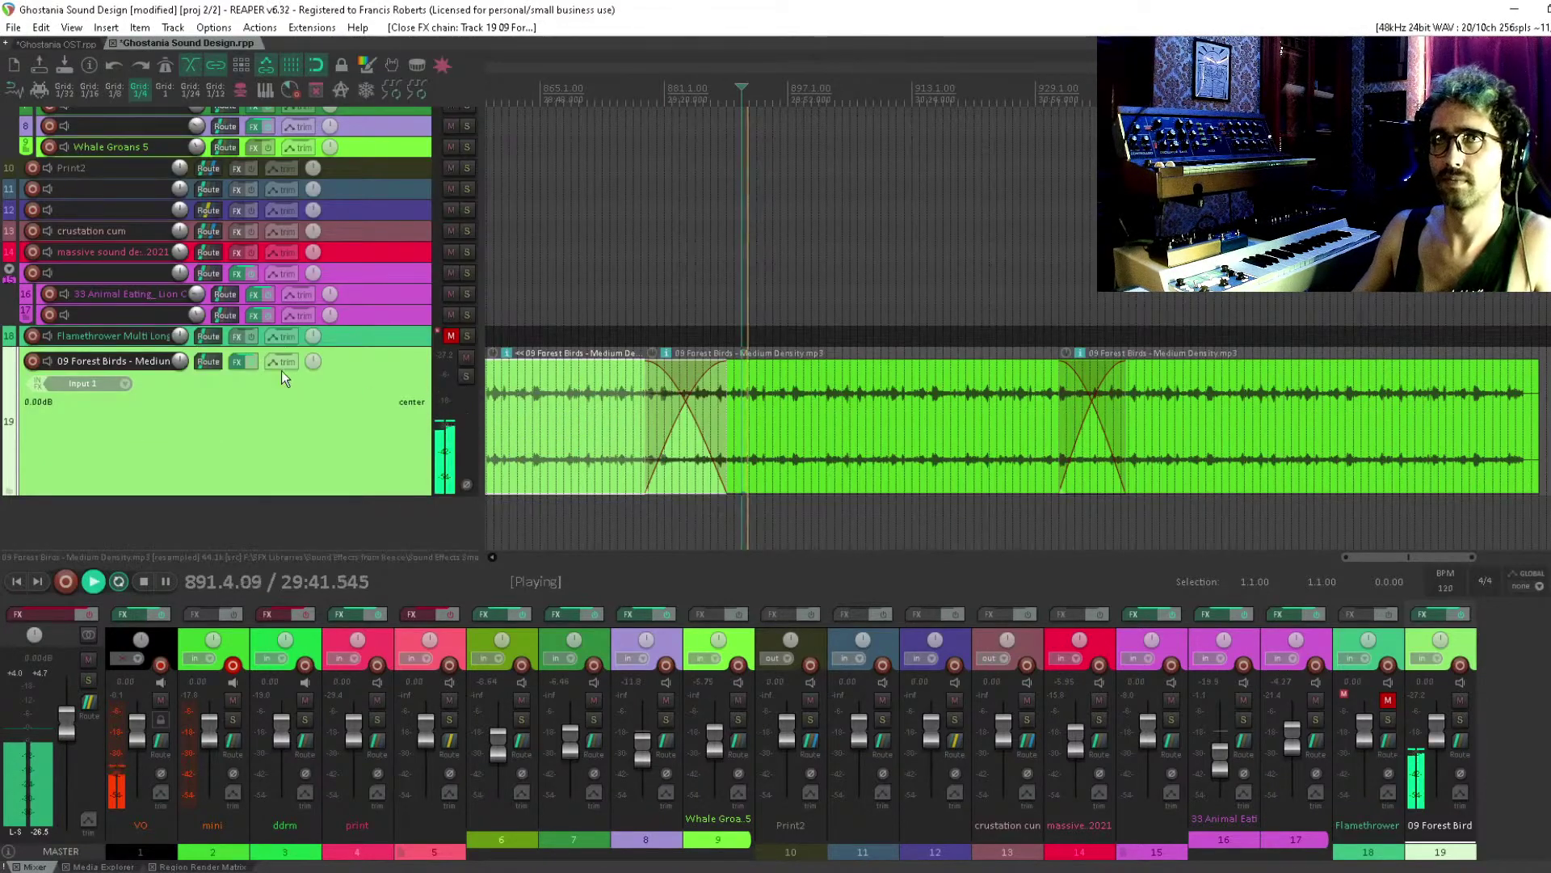
click(256, 361)
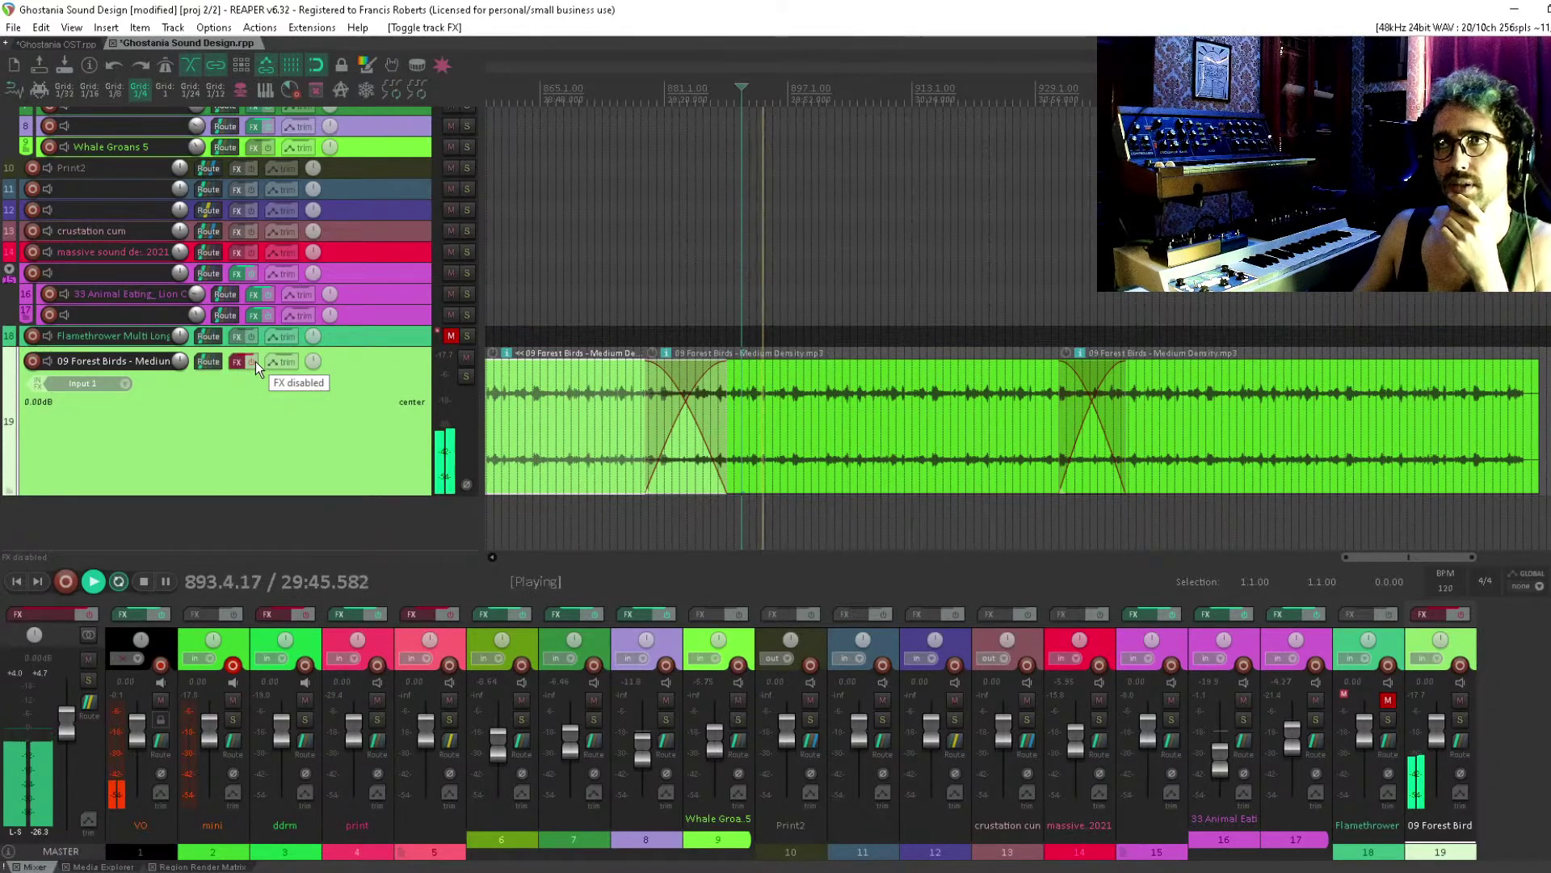
click(255, 362)
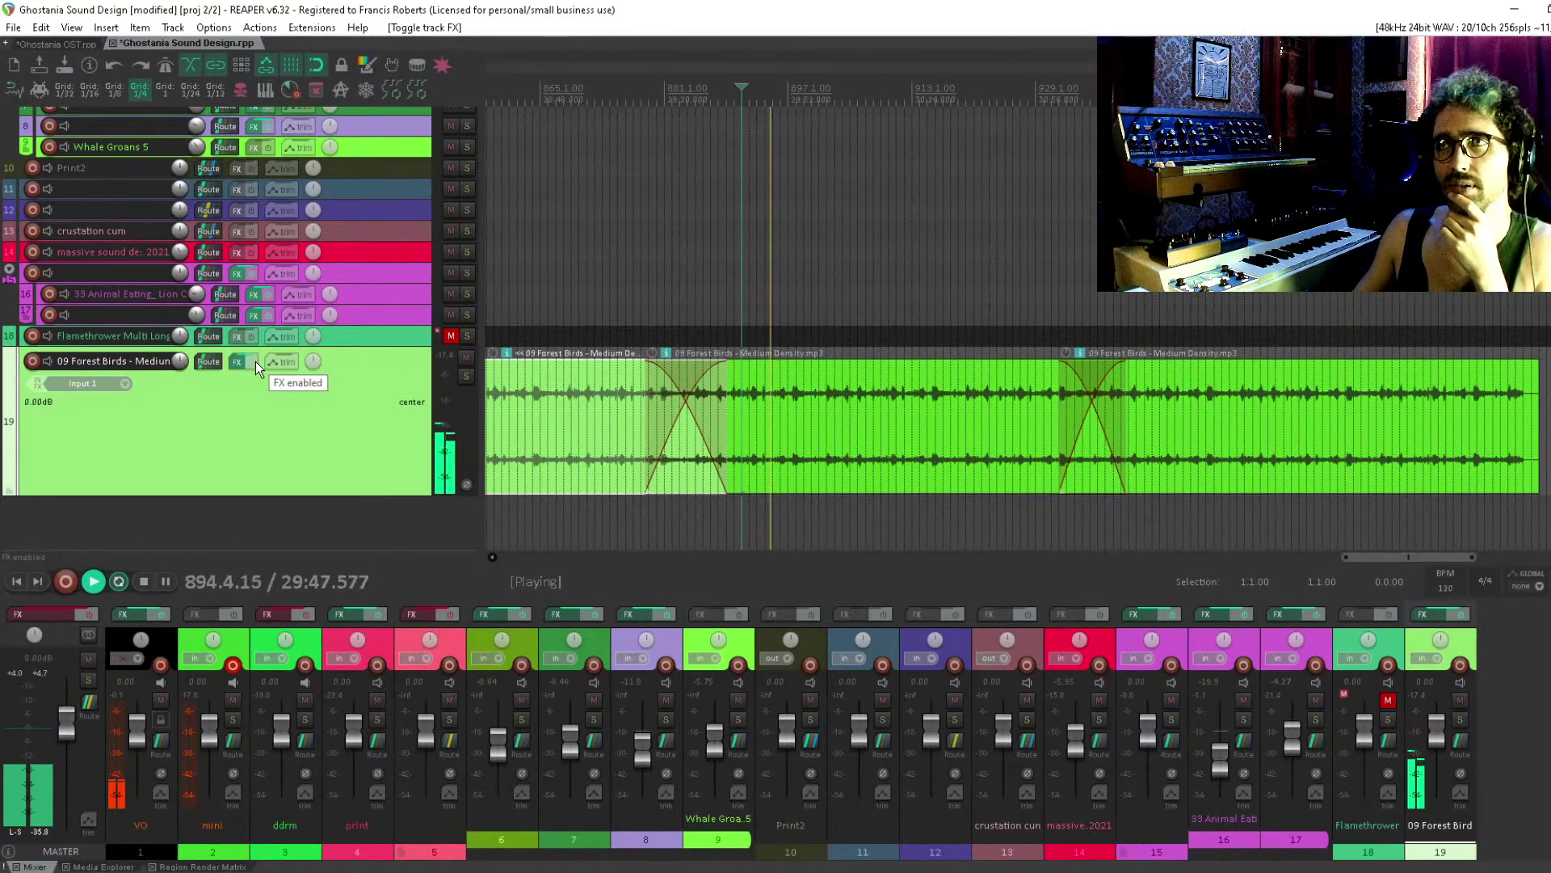
Move ReaEQ after ReaVerb in the Forest Birds chain and lower ReaVerb's wet level to -17.6 and dry level to -7.3
click(237, 362)
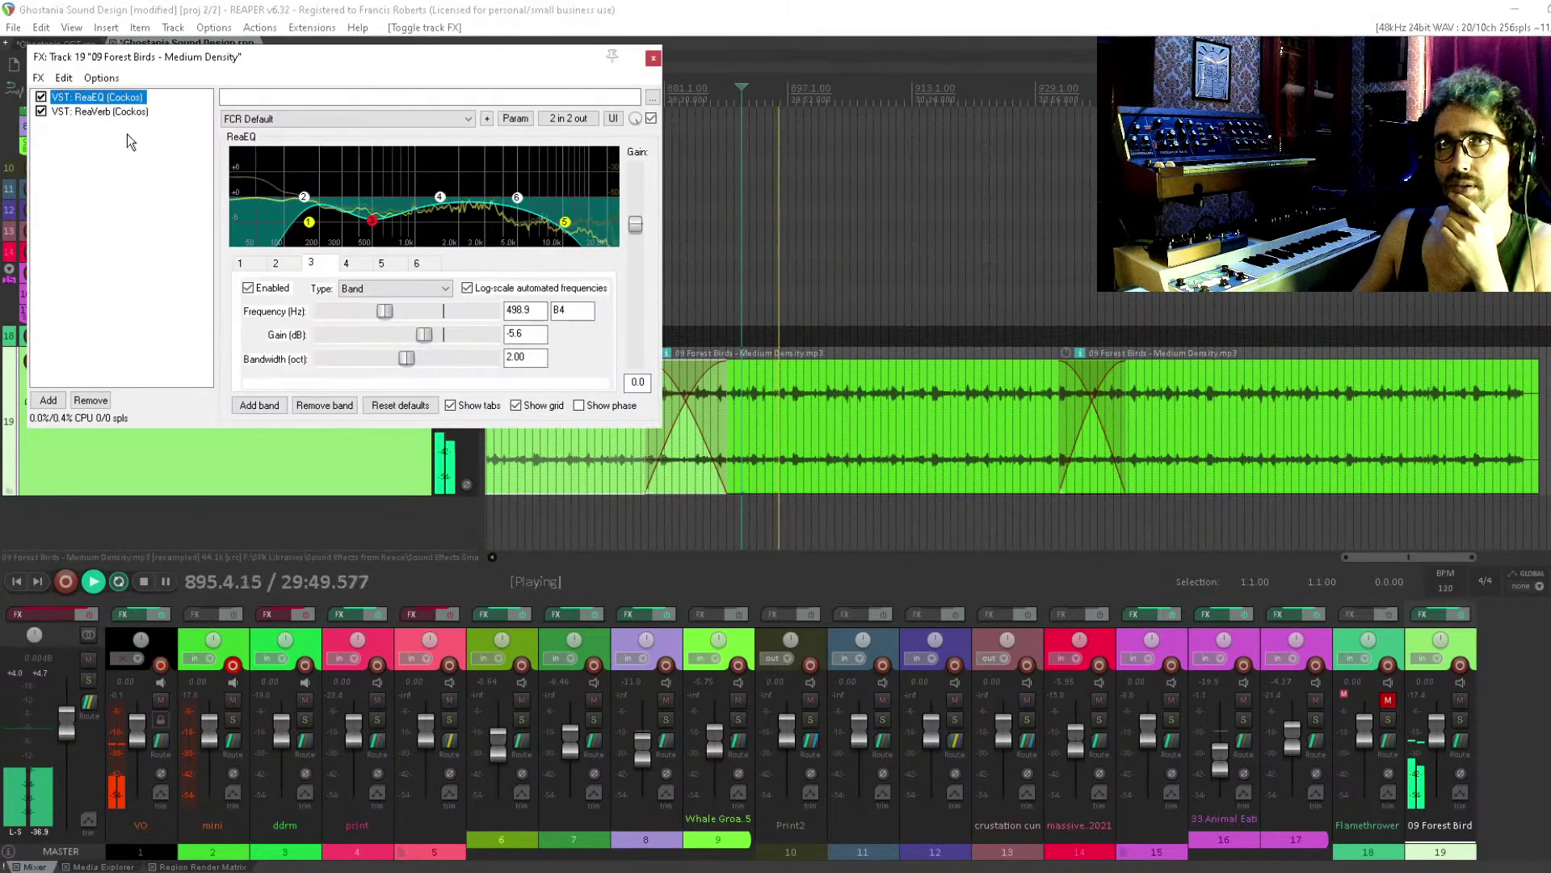
drag(89, 97, 125, 192)
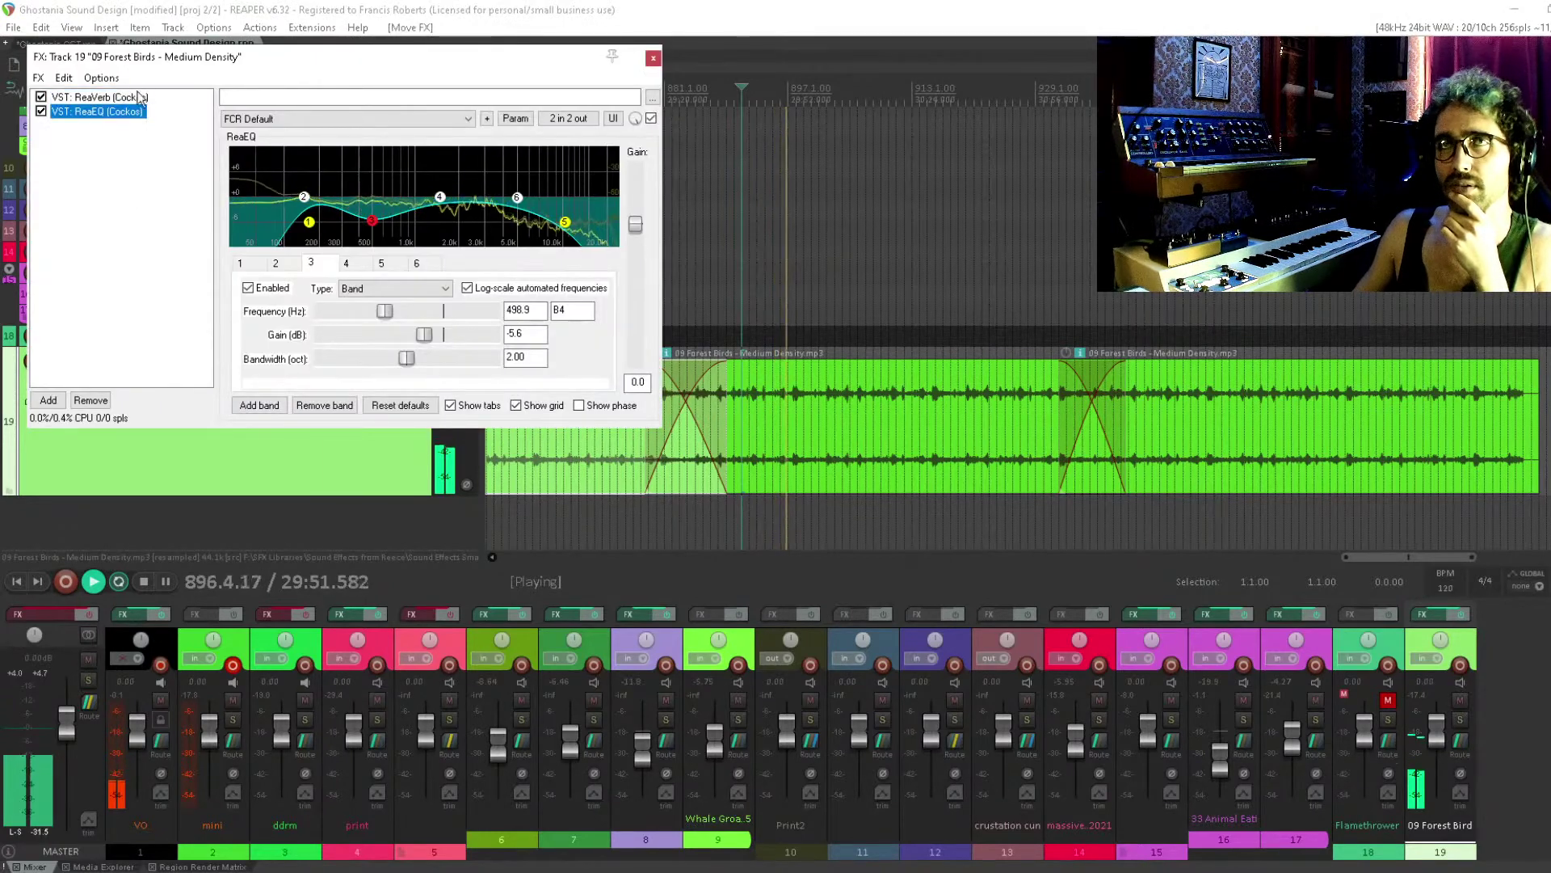
key(Up)
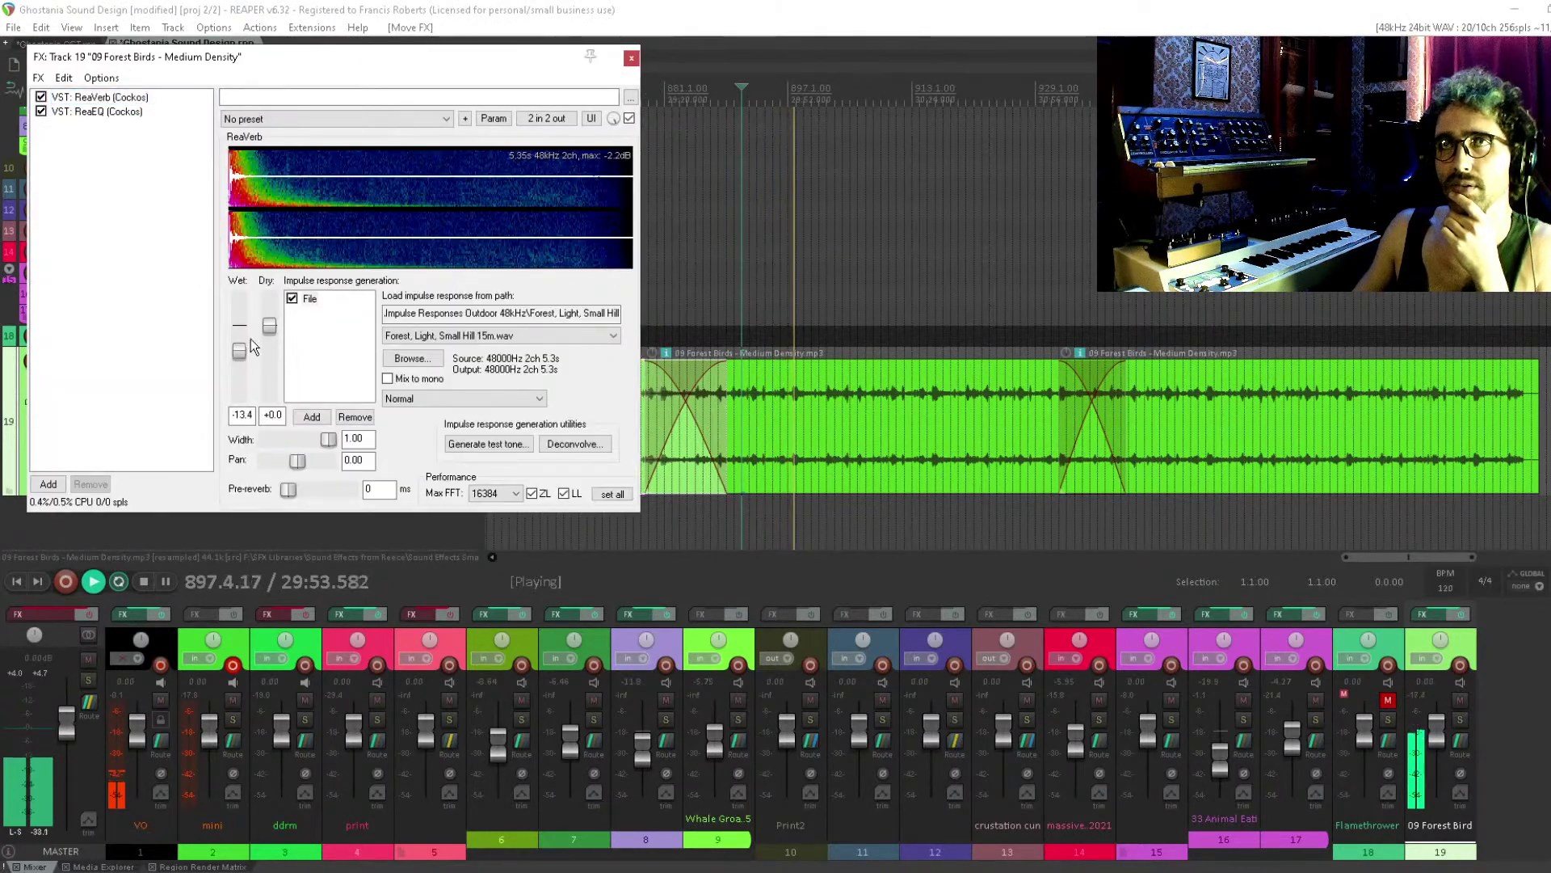
mouse_move(239, 351)
mouse_down()
mouse_move(246, 375)
mouse_move(273, 338)
mouse_move(239, 357)
mouse_up()
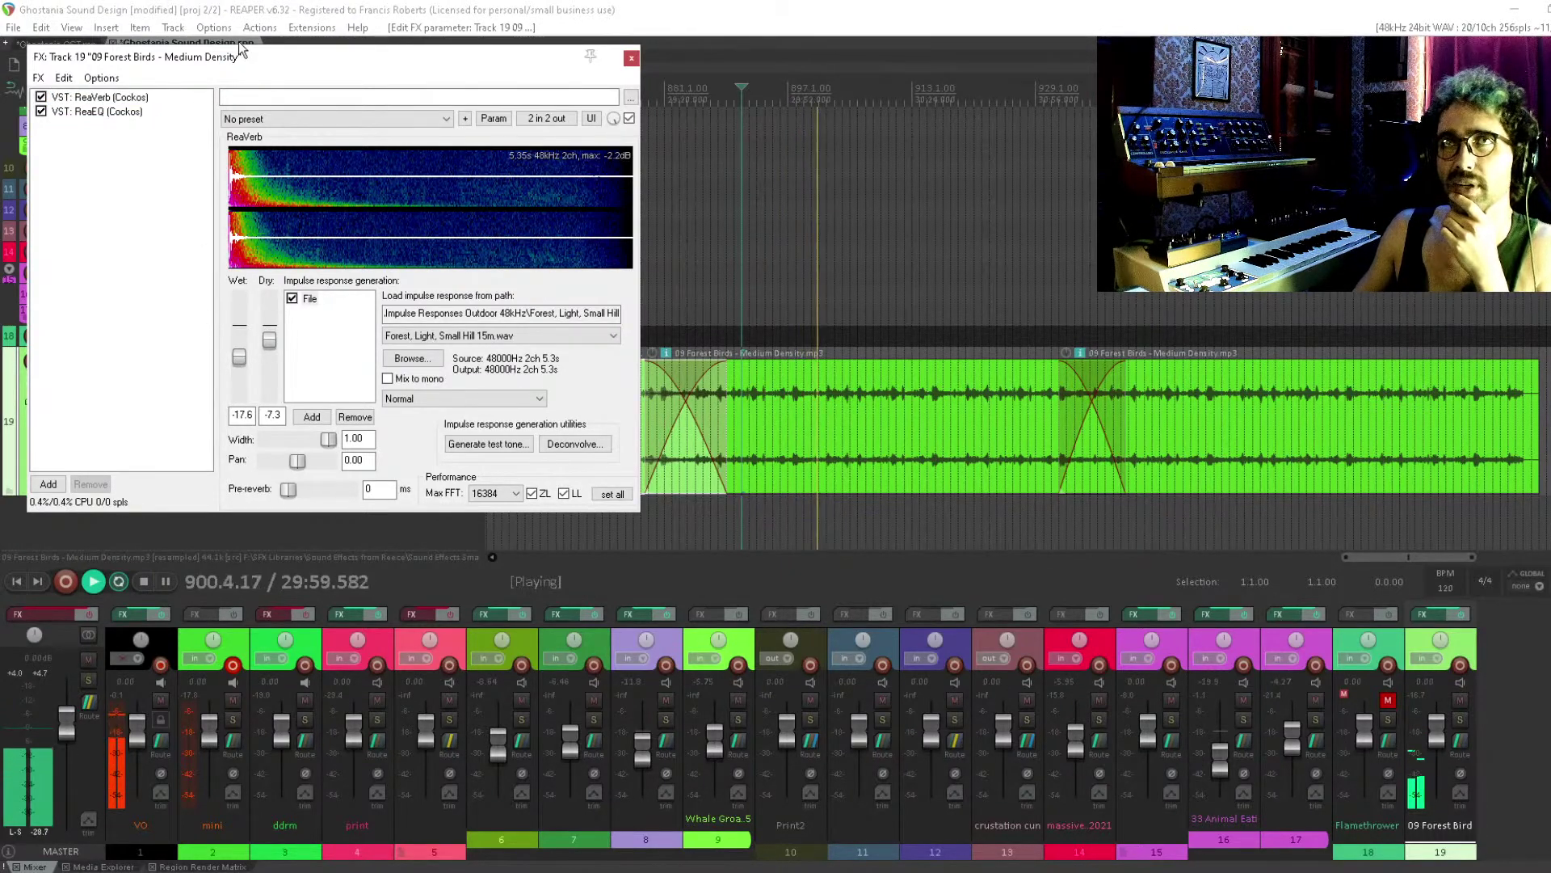
Move the effects window off the track controls and compare the reordered chain bypassed and enabled during playback, leaving it enabled
drag(202, 56, 458, 83)
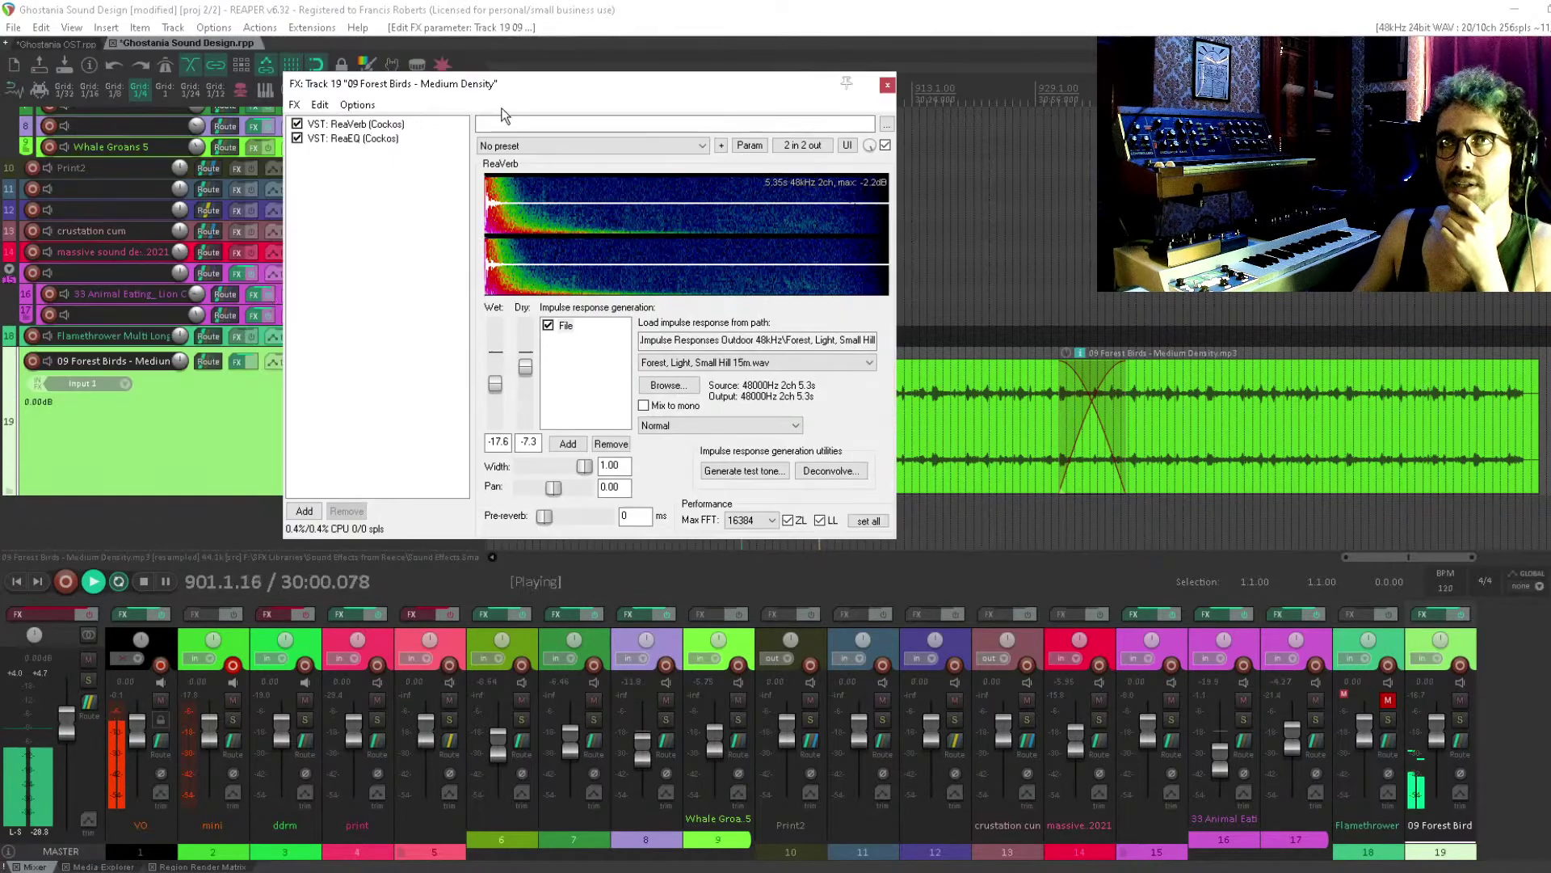
click(253, 365)
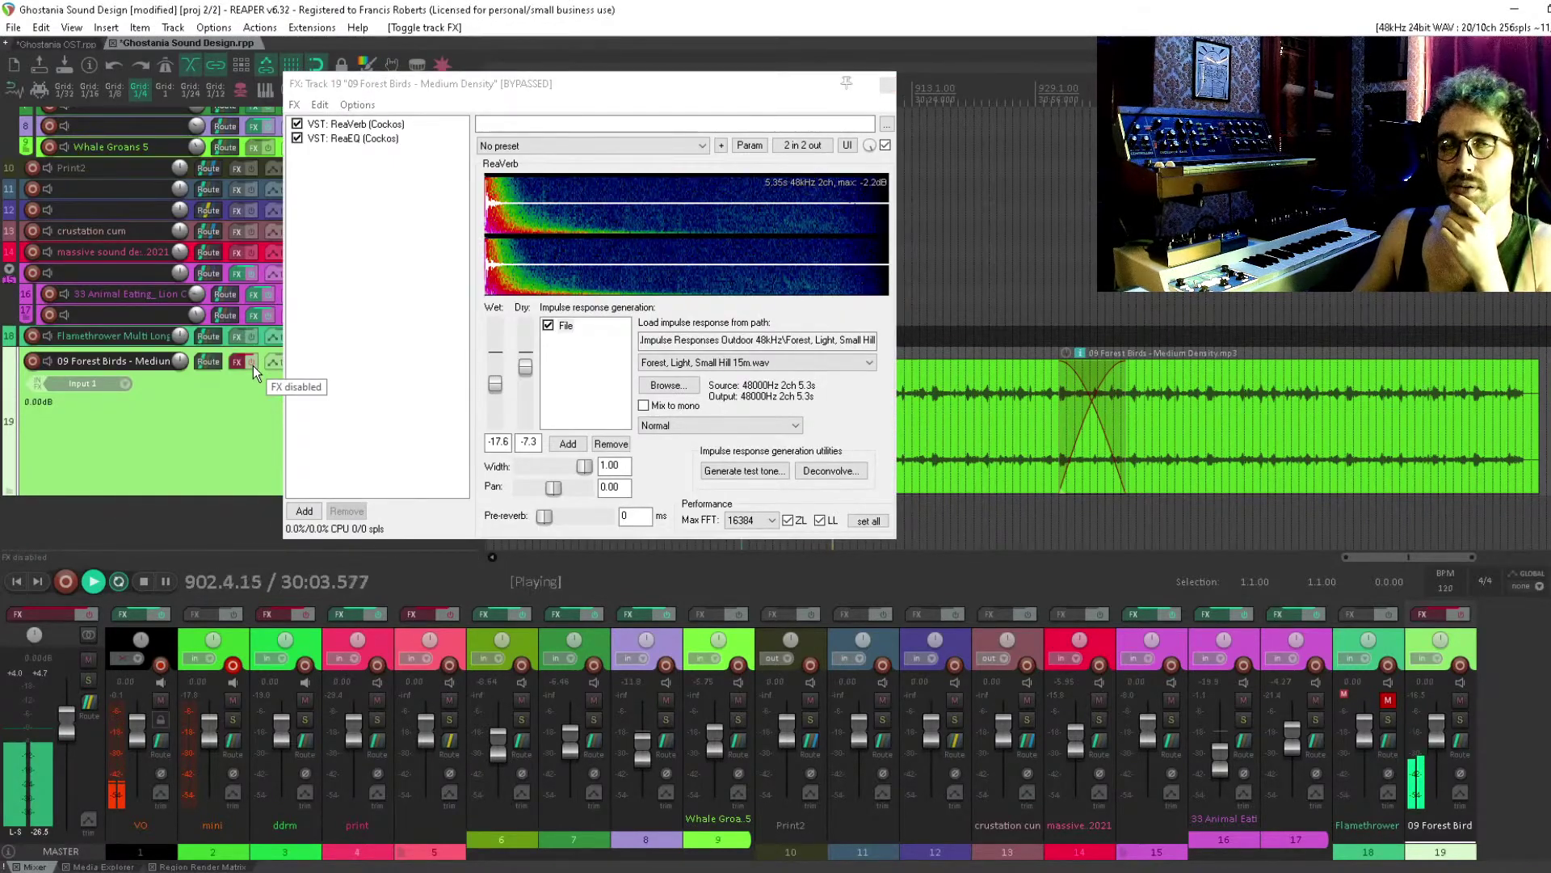
click(254, 366)
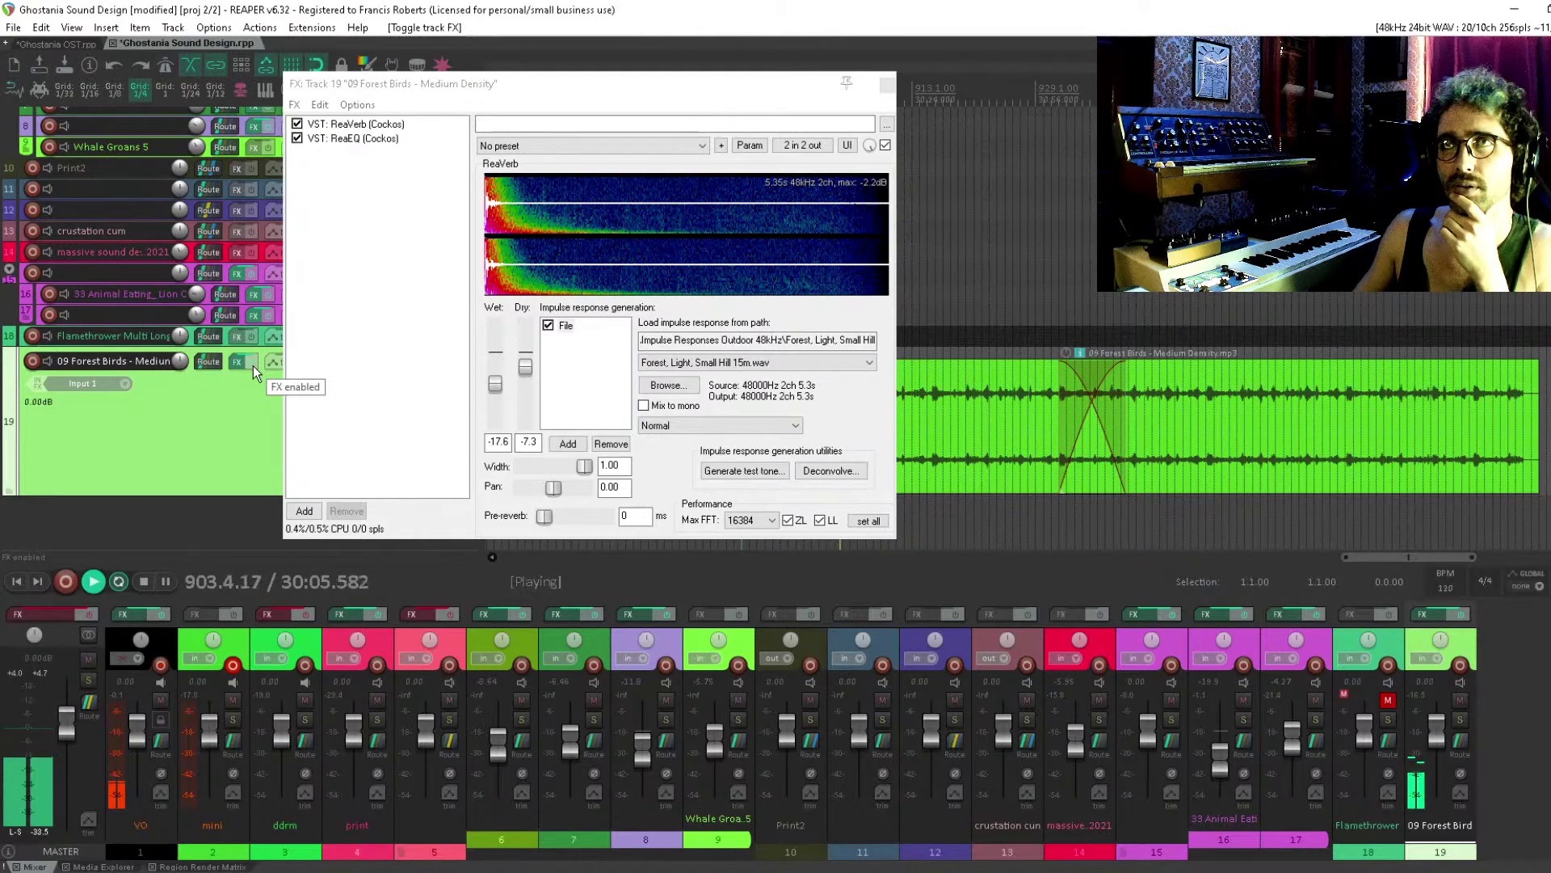
click(254, 365)
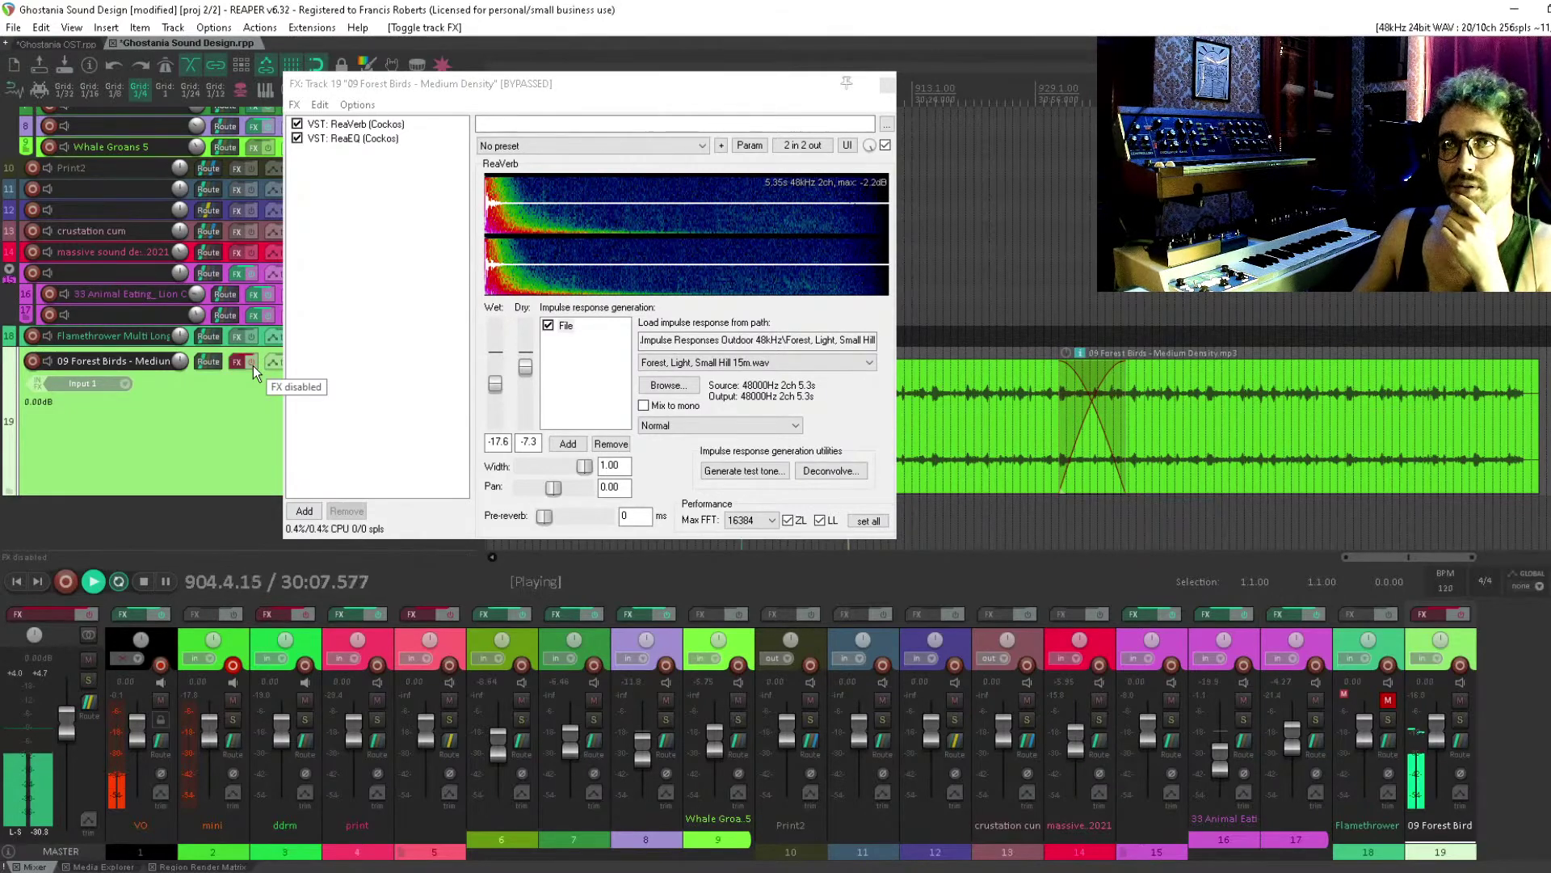
click(254, 366)
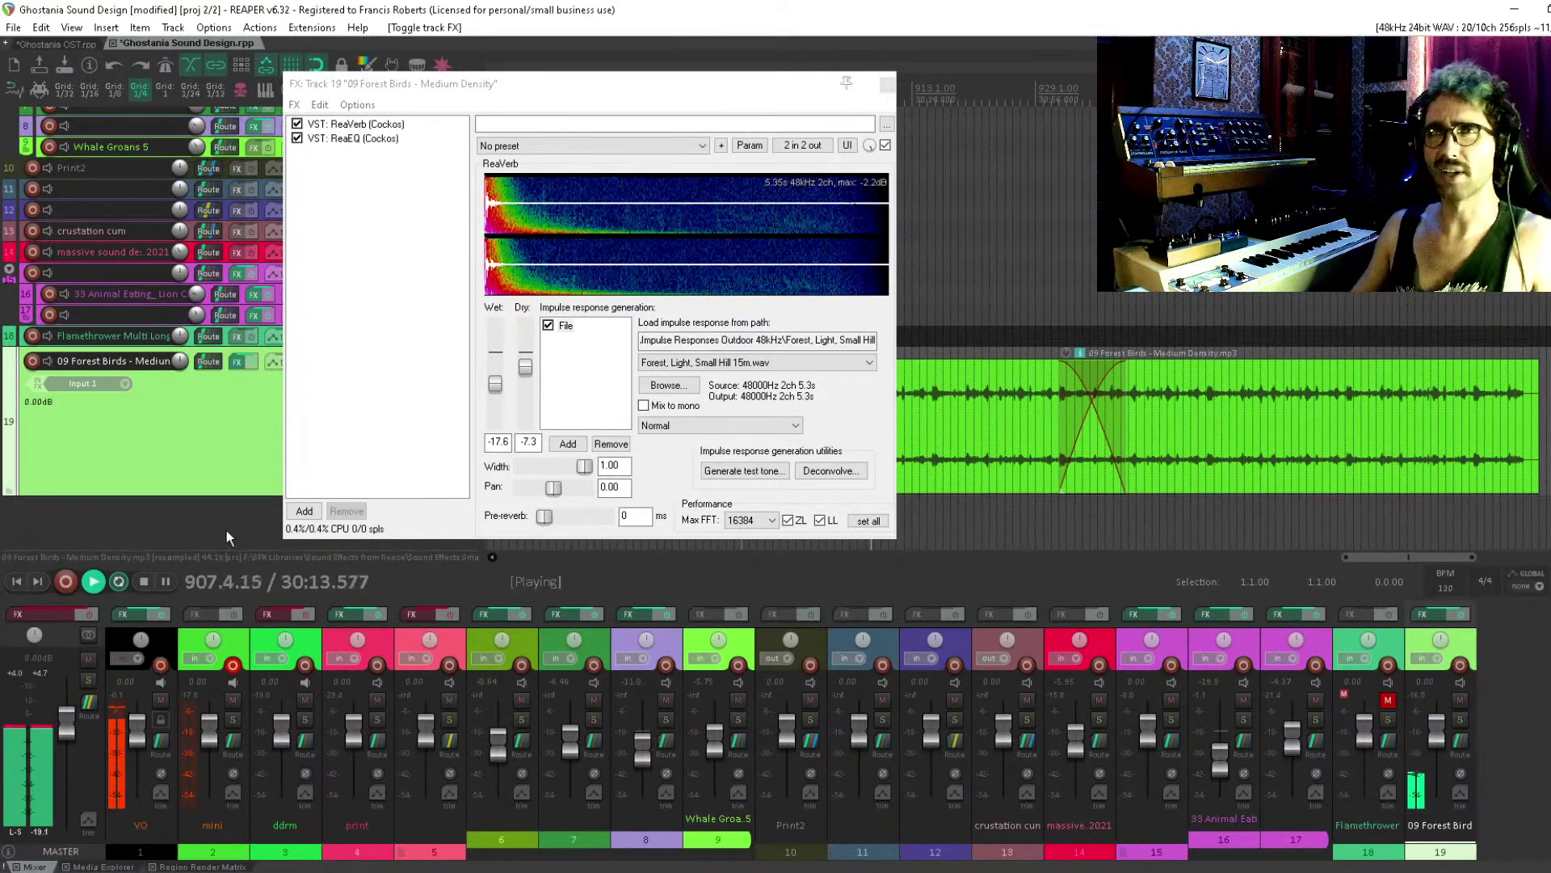
Search the plugins for auto-pan and ping-pong effects and add JS: Ping Pong Pan to the Forest Birds track
double_click(368, 218)
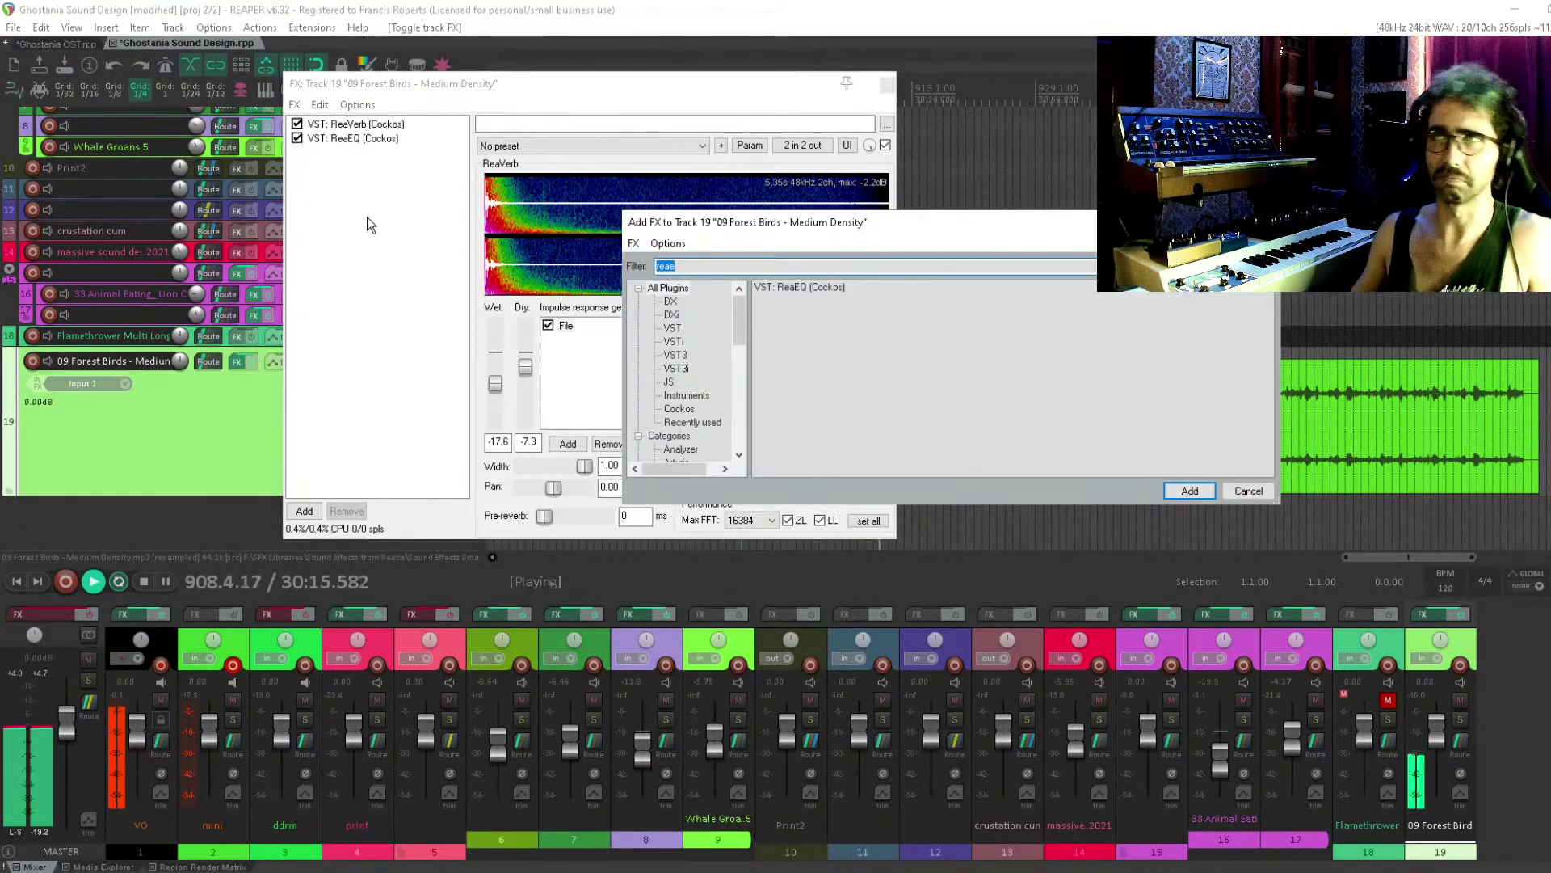
key(BackSpace)
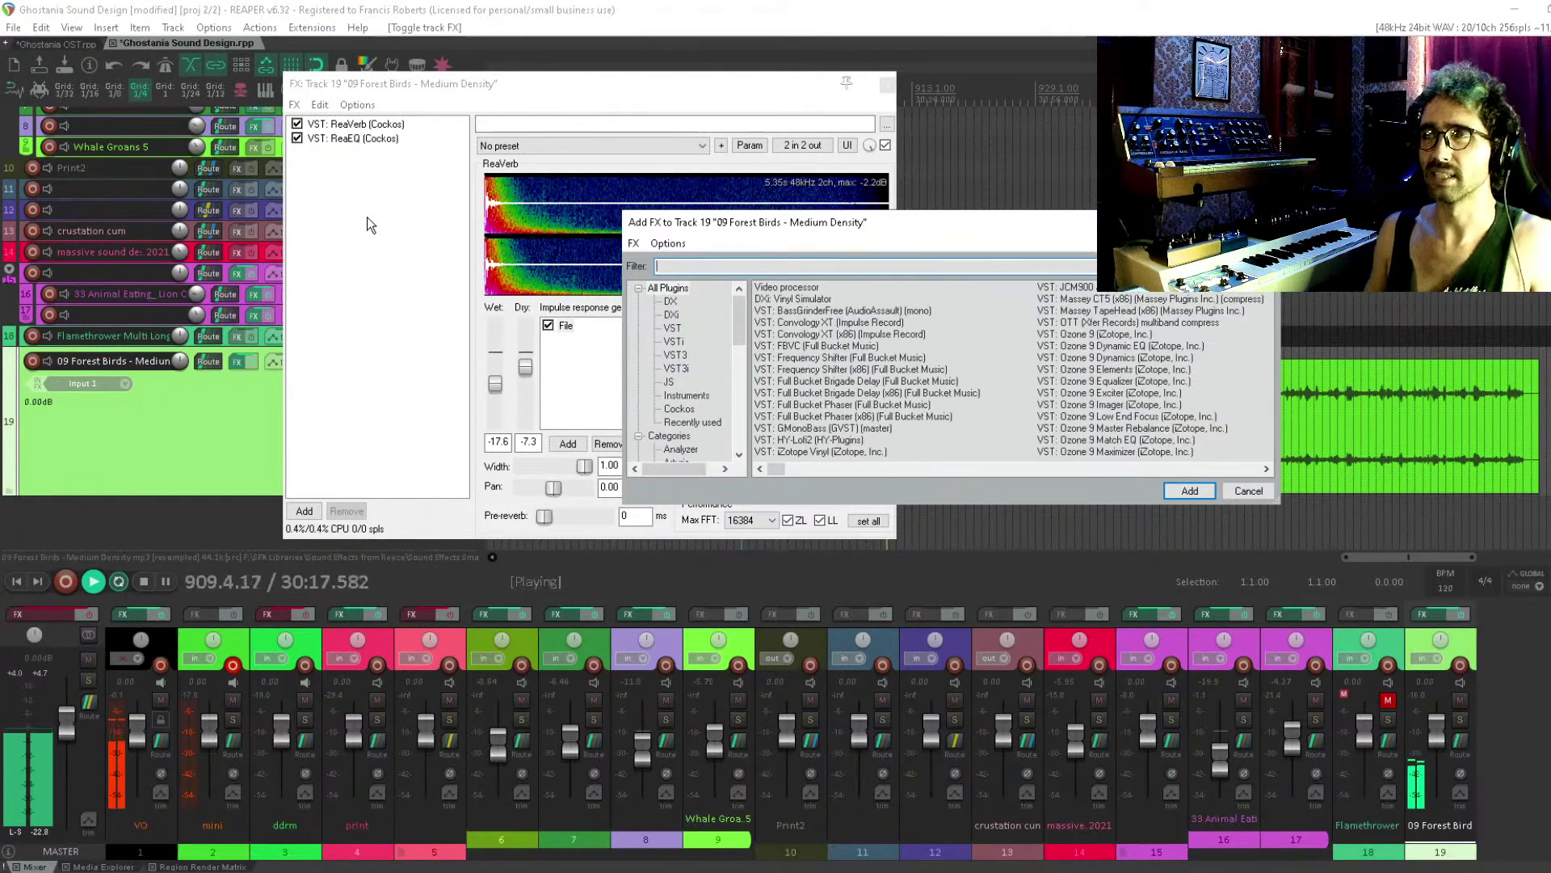
text(auto)
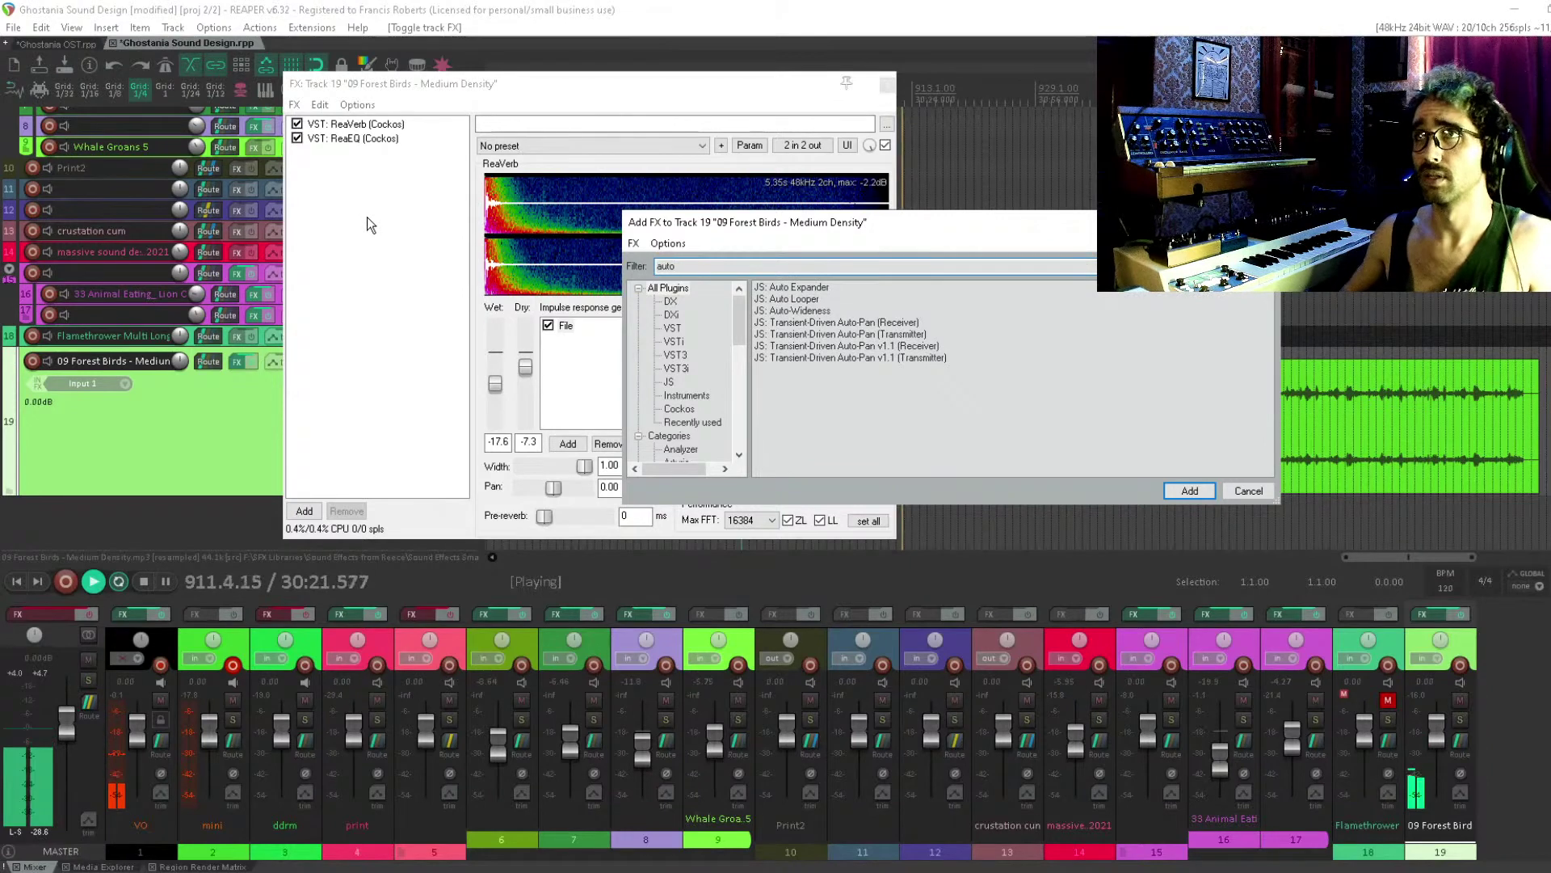
key(BackSpace)
key(BackSpace)
key(BackSpace)
key(BackSpace)
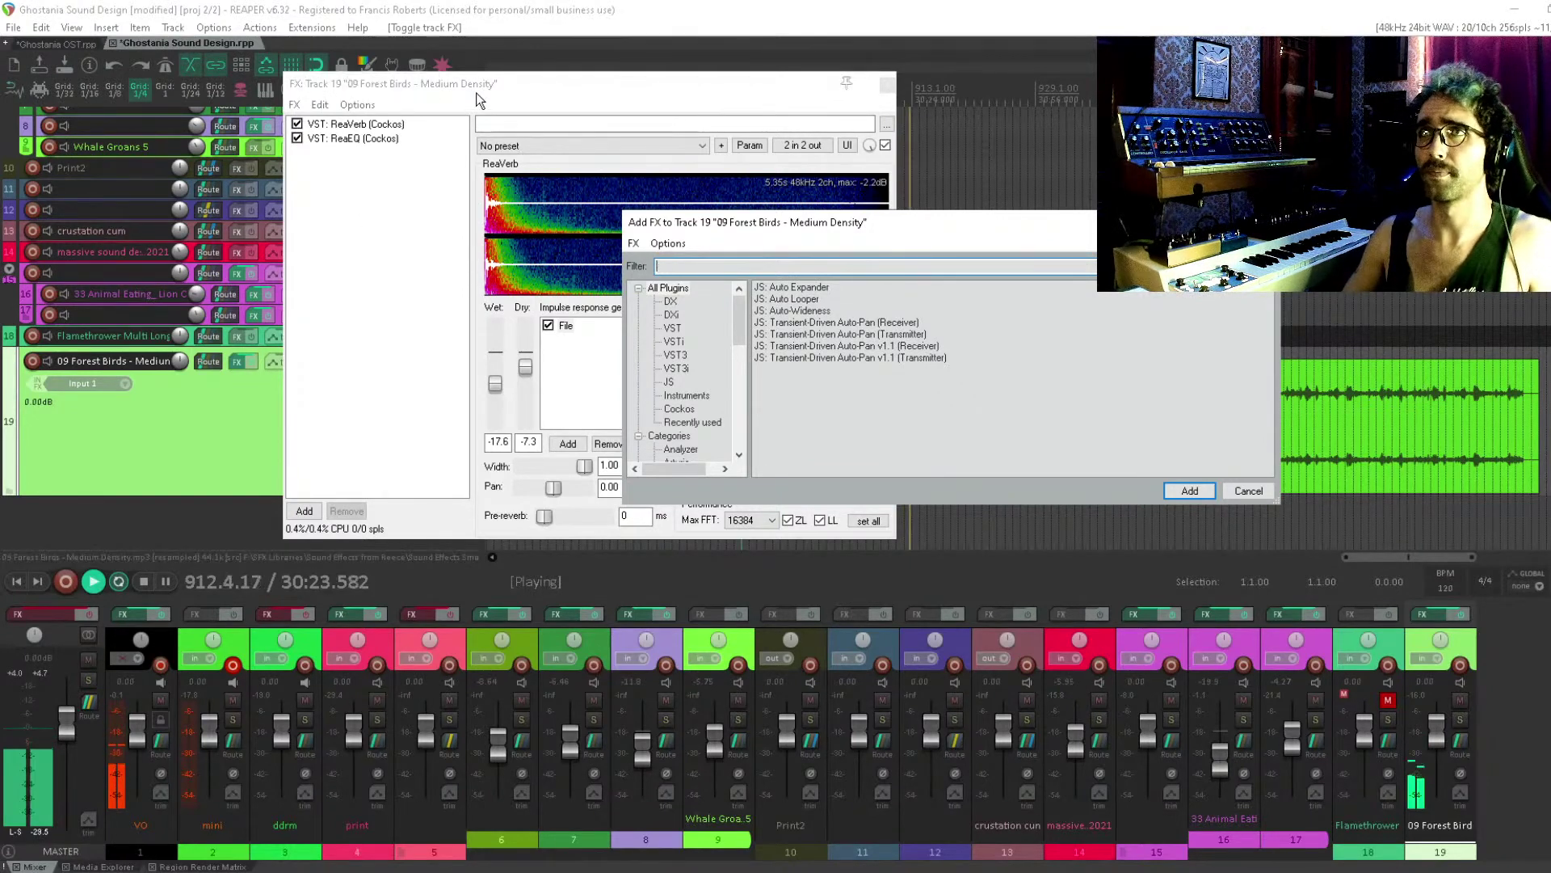
text(ping)
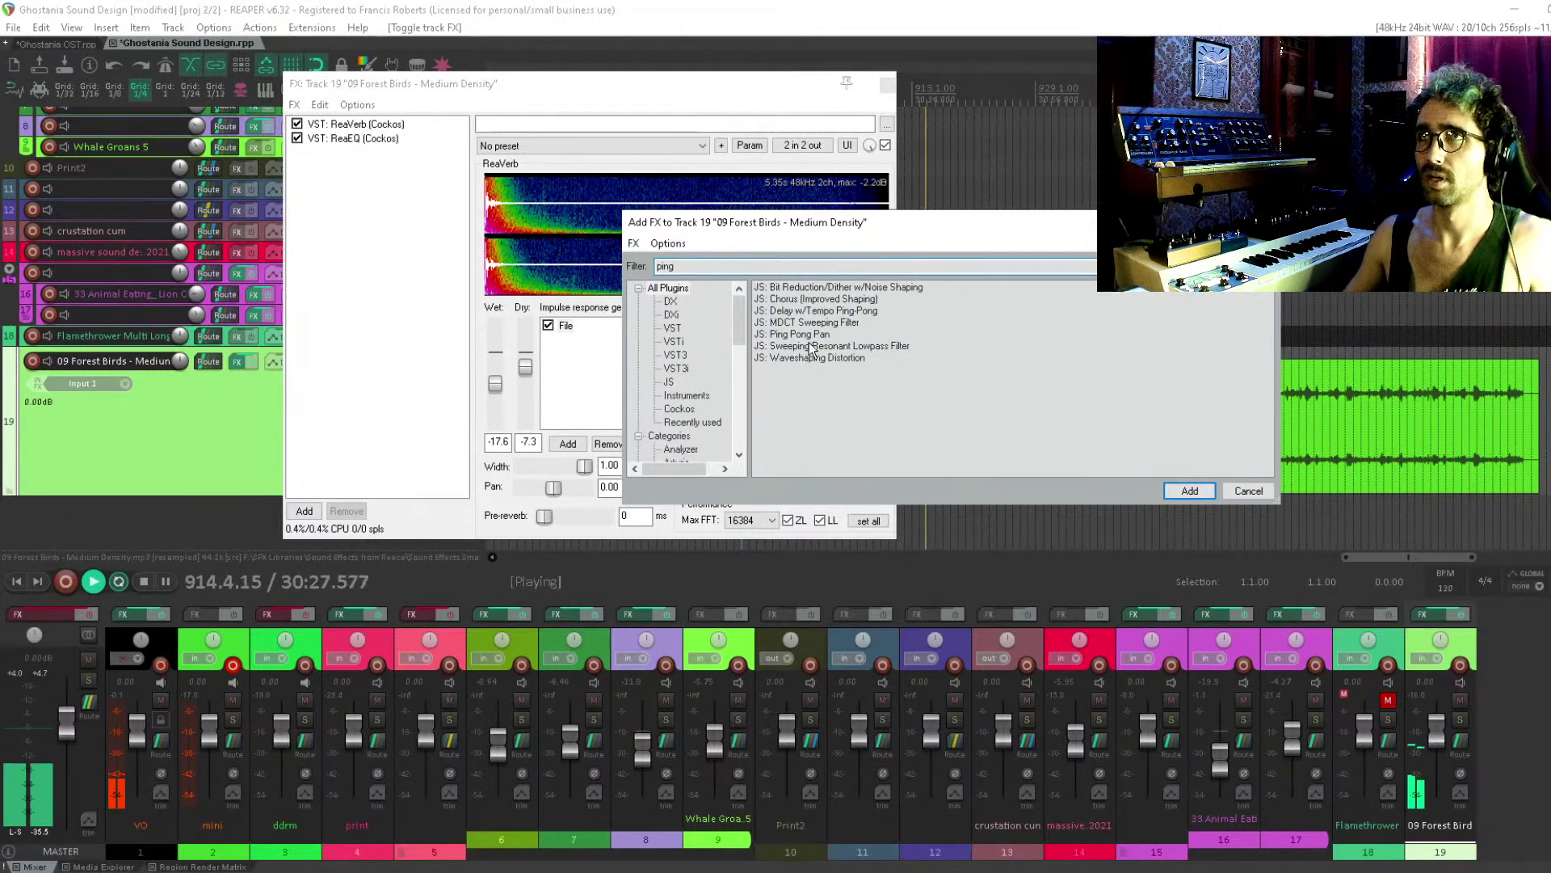
double_click(811, 335)
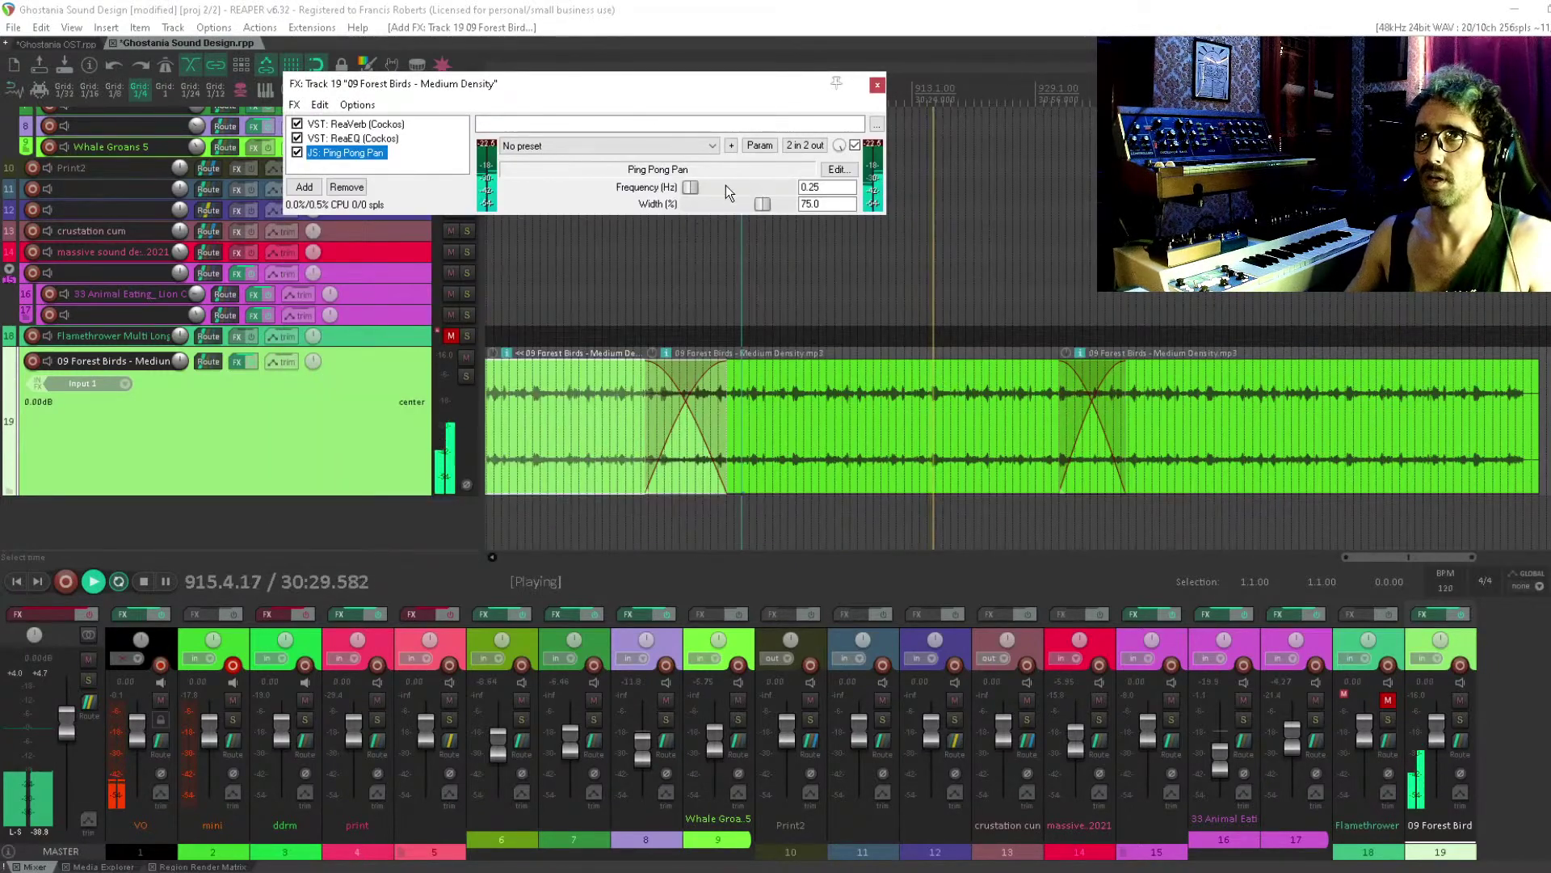
Try Ping Pong Pan at 12.6 Hz ahead of ReaVerb, compare the chain bypassed, and remove the effect
mouse_move(726, 185)
mouse_down()
mouse_move(789, 192)
mouse_move(787, 206)
mouse_move(751, 188)
mouse_up()
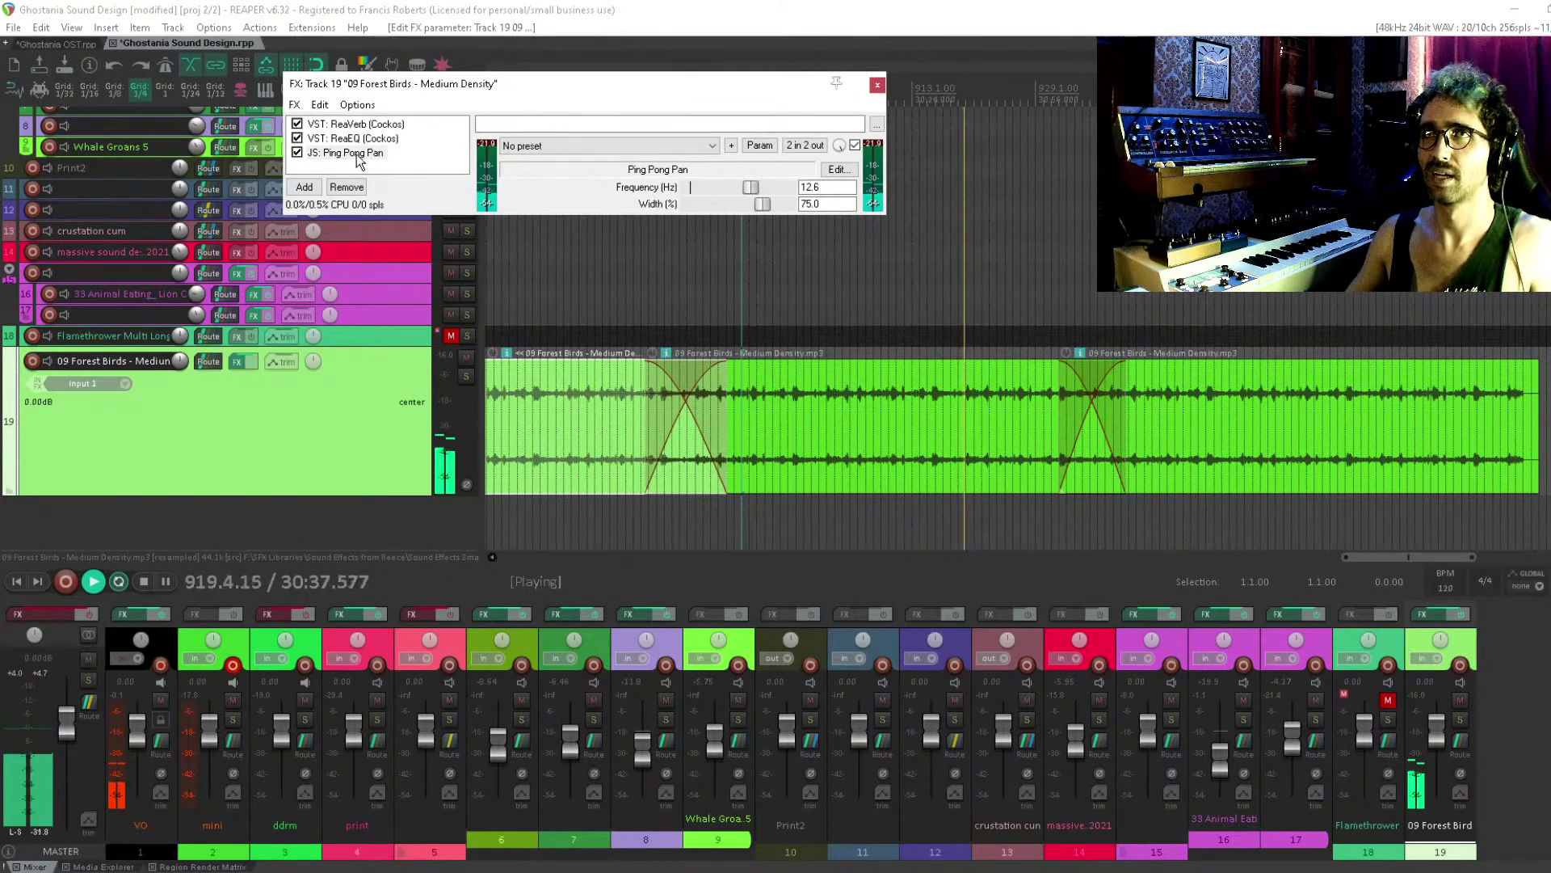
drag(359, 159, 376, 123)
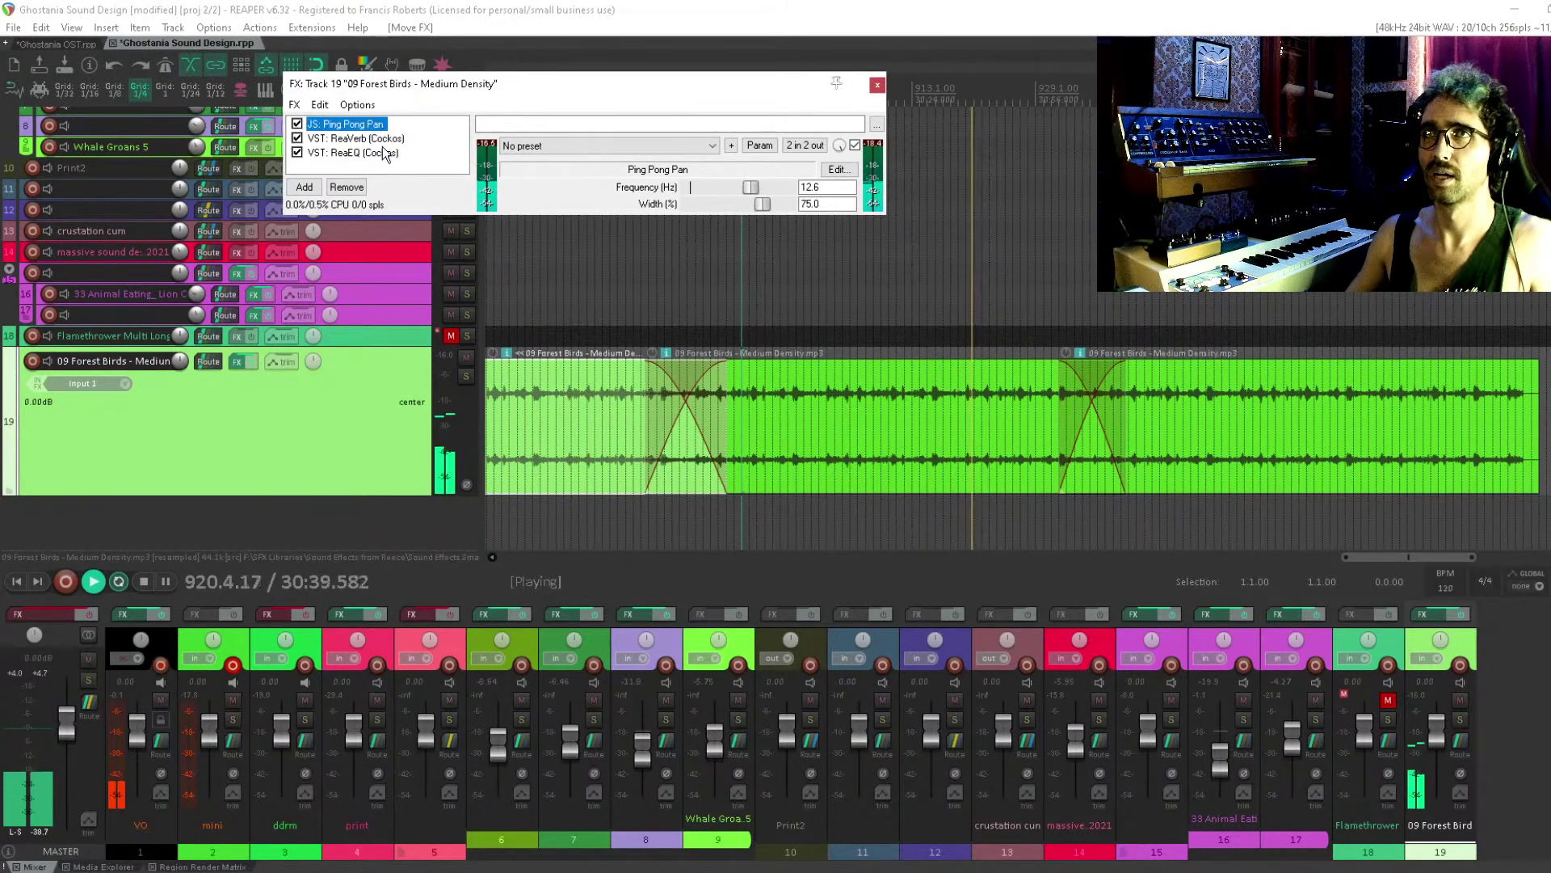
click(253, 366)
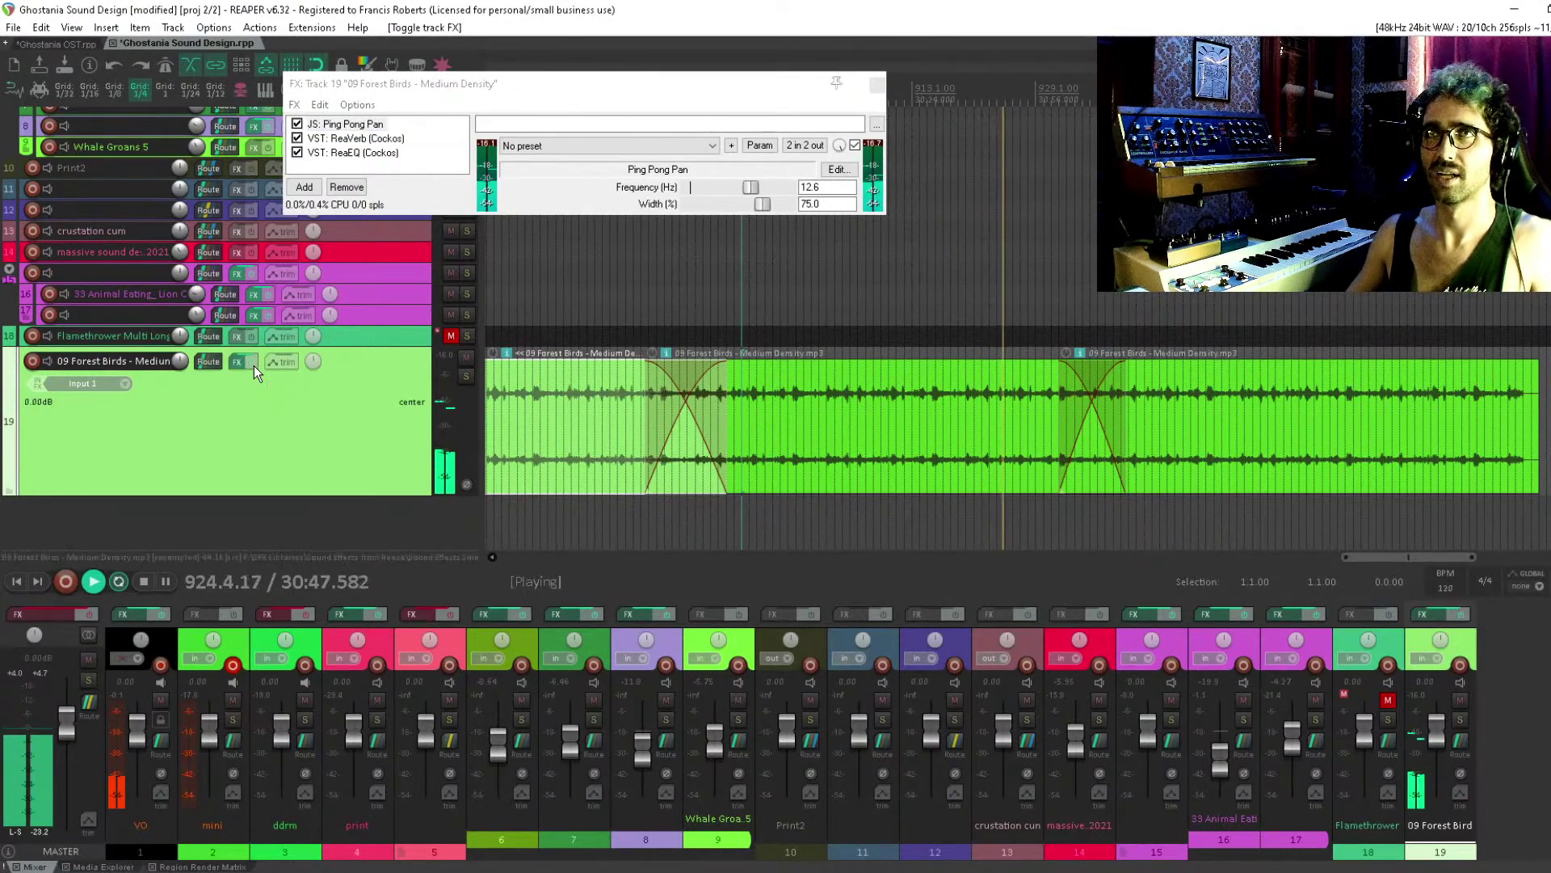
click(254, 365)
click(347, 187)
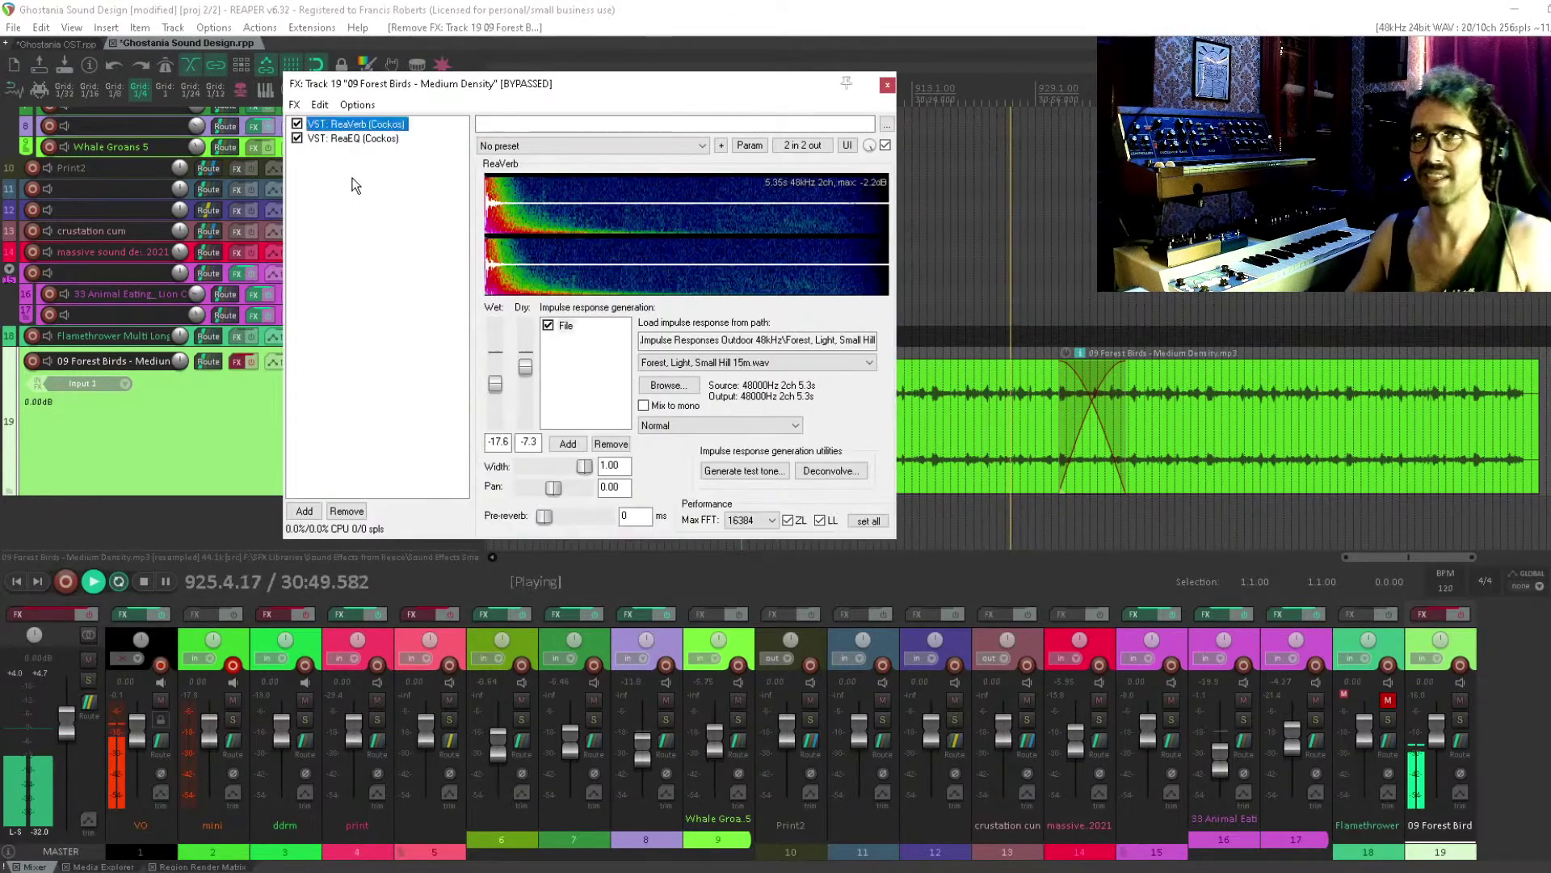
Close the effects window, compare the Forest Birds chain enabled and bypassed during playback, and stop with it bypassed
key(Escape)
click(256, 363)
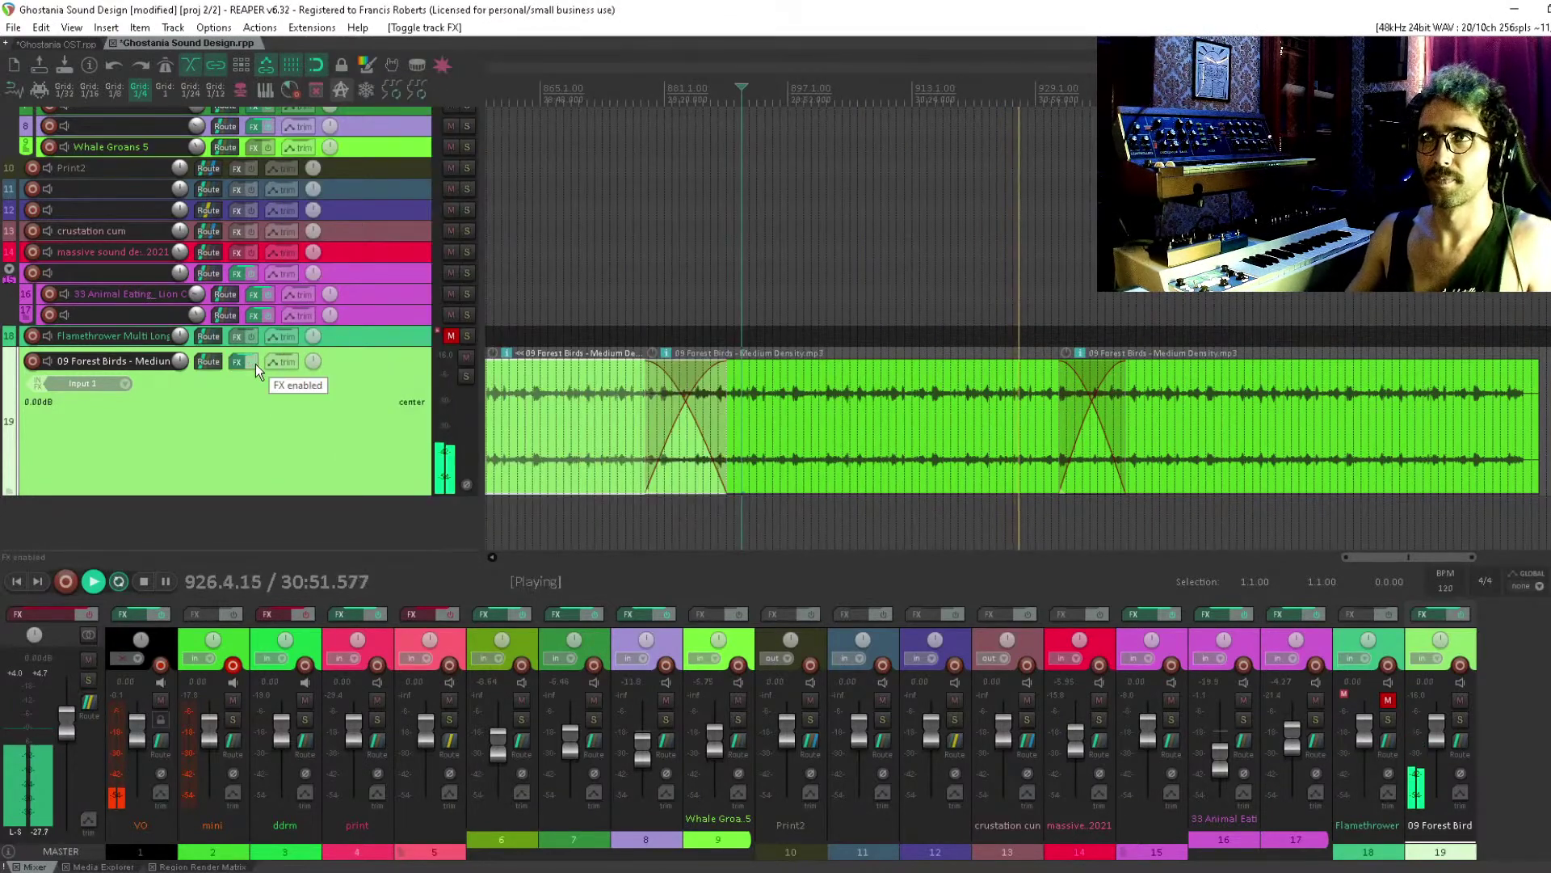
click(256, 364)
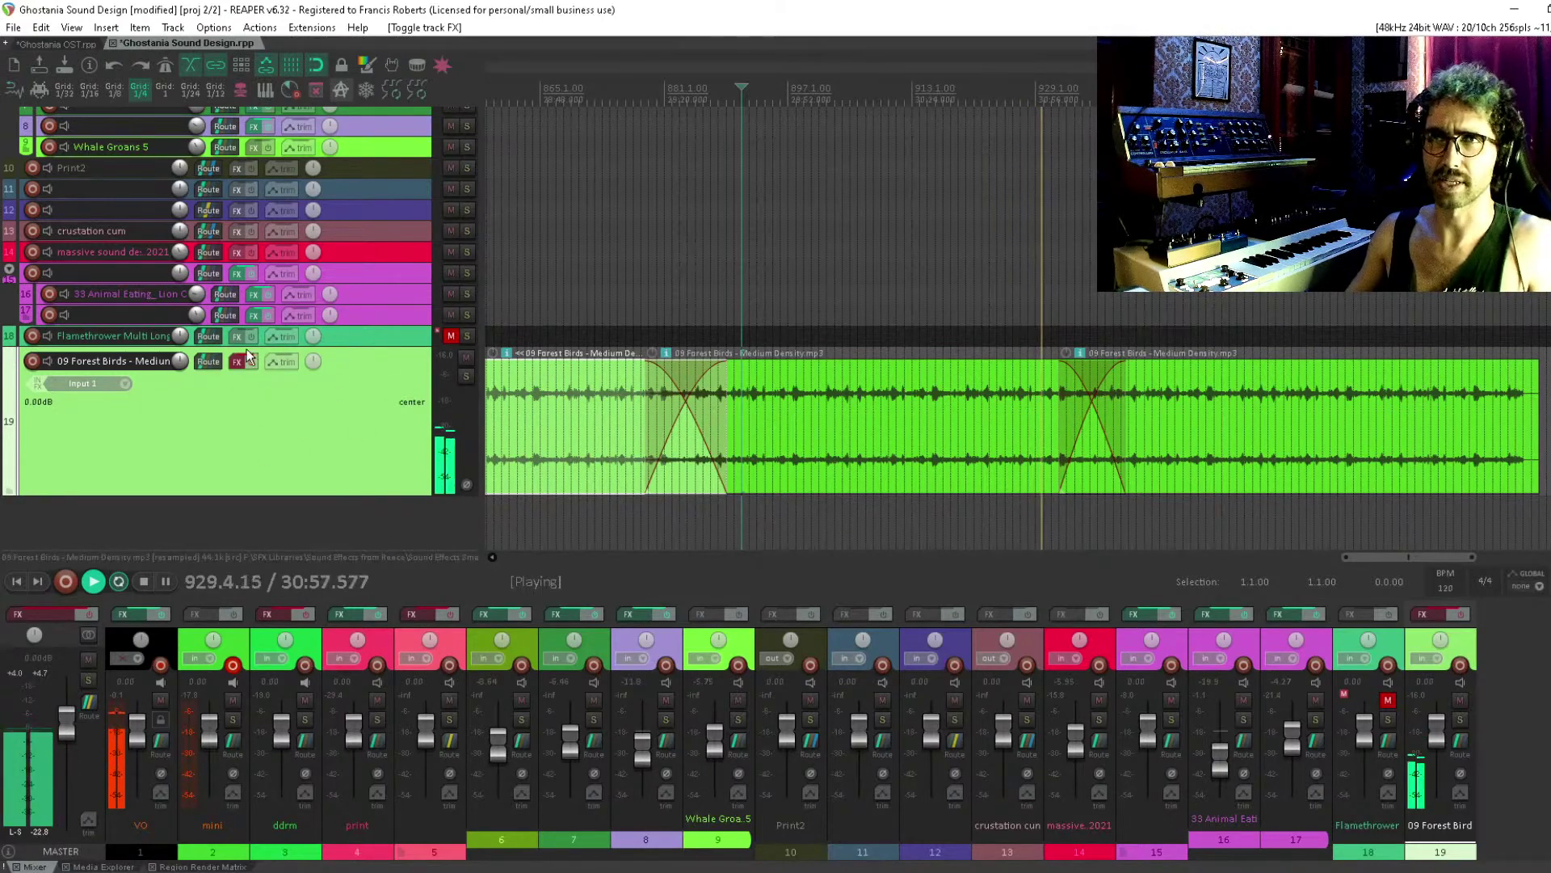
click(250, 362)
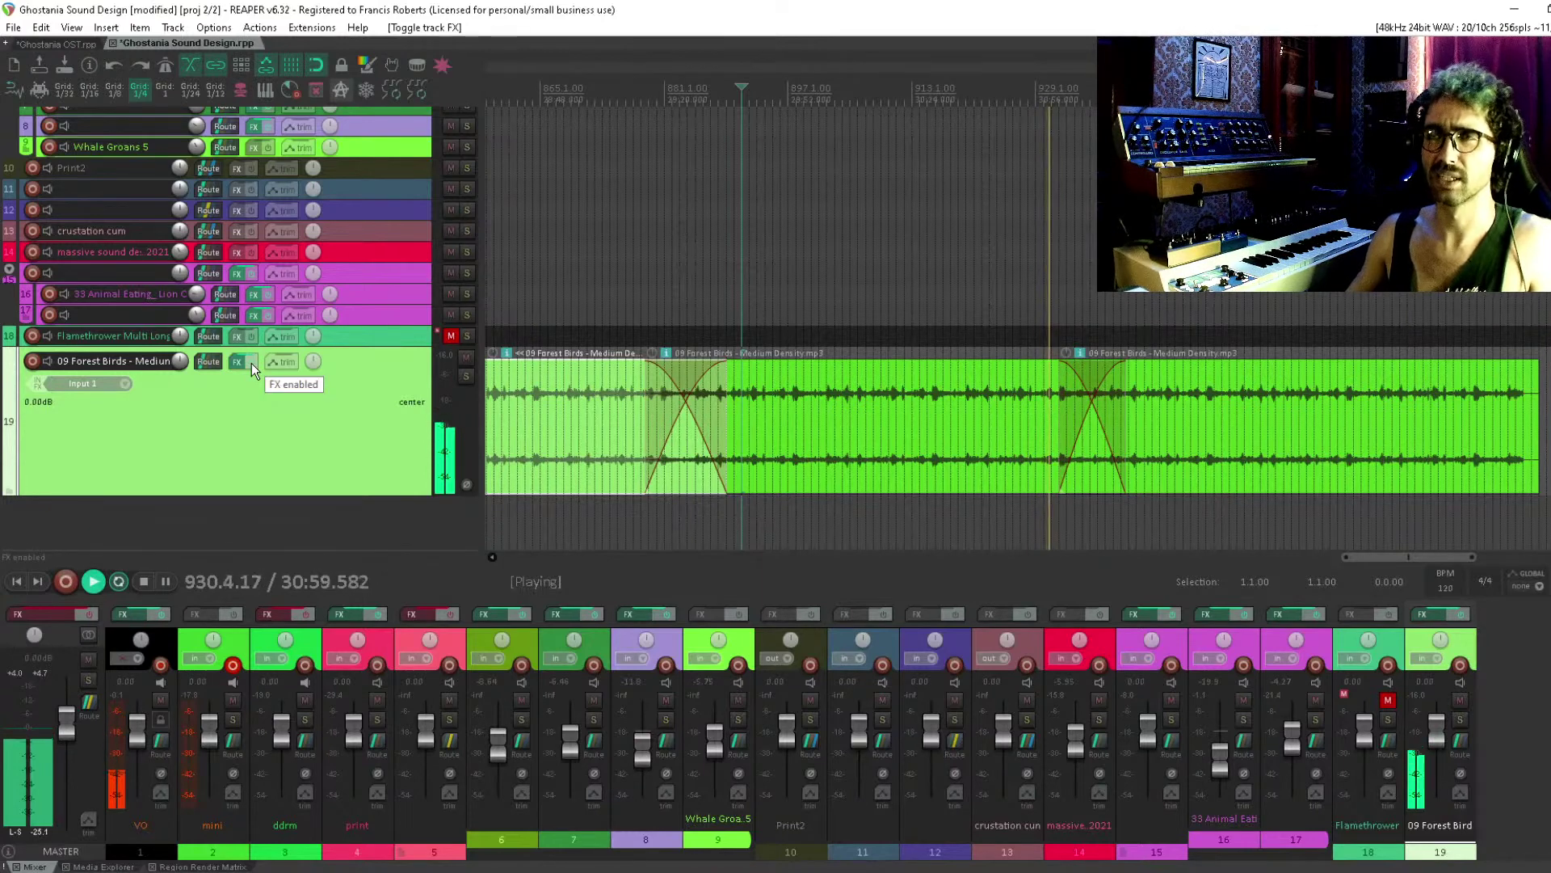
click(251, 362)
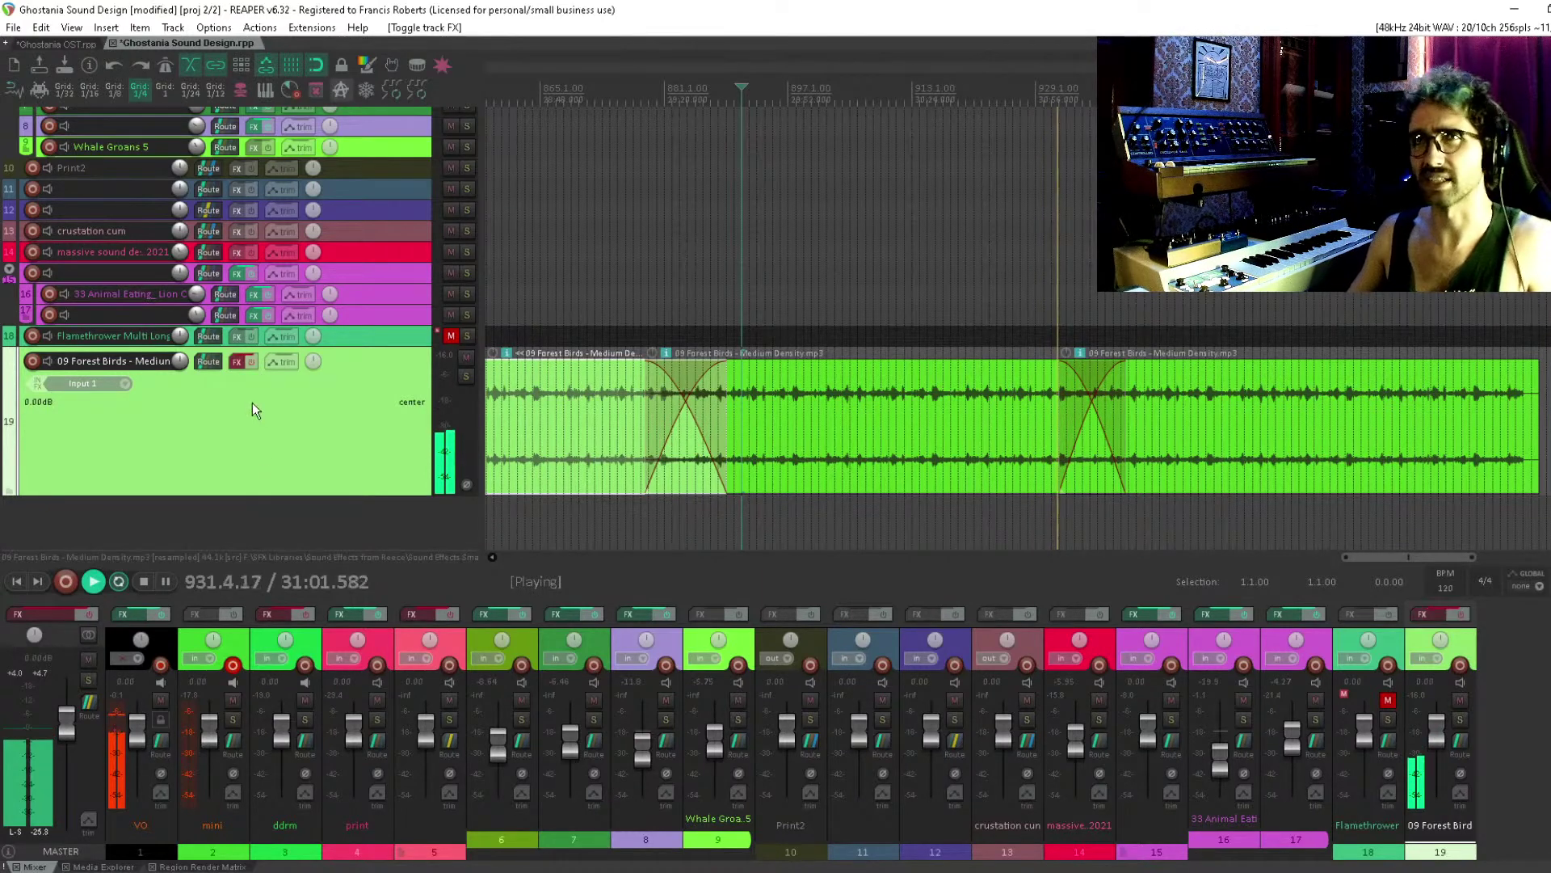
key(space)
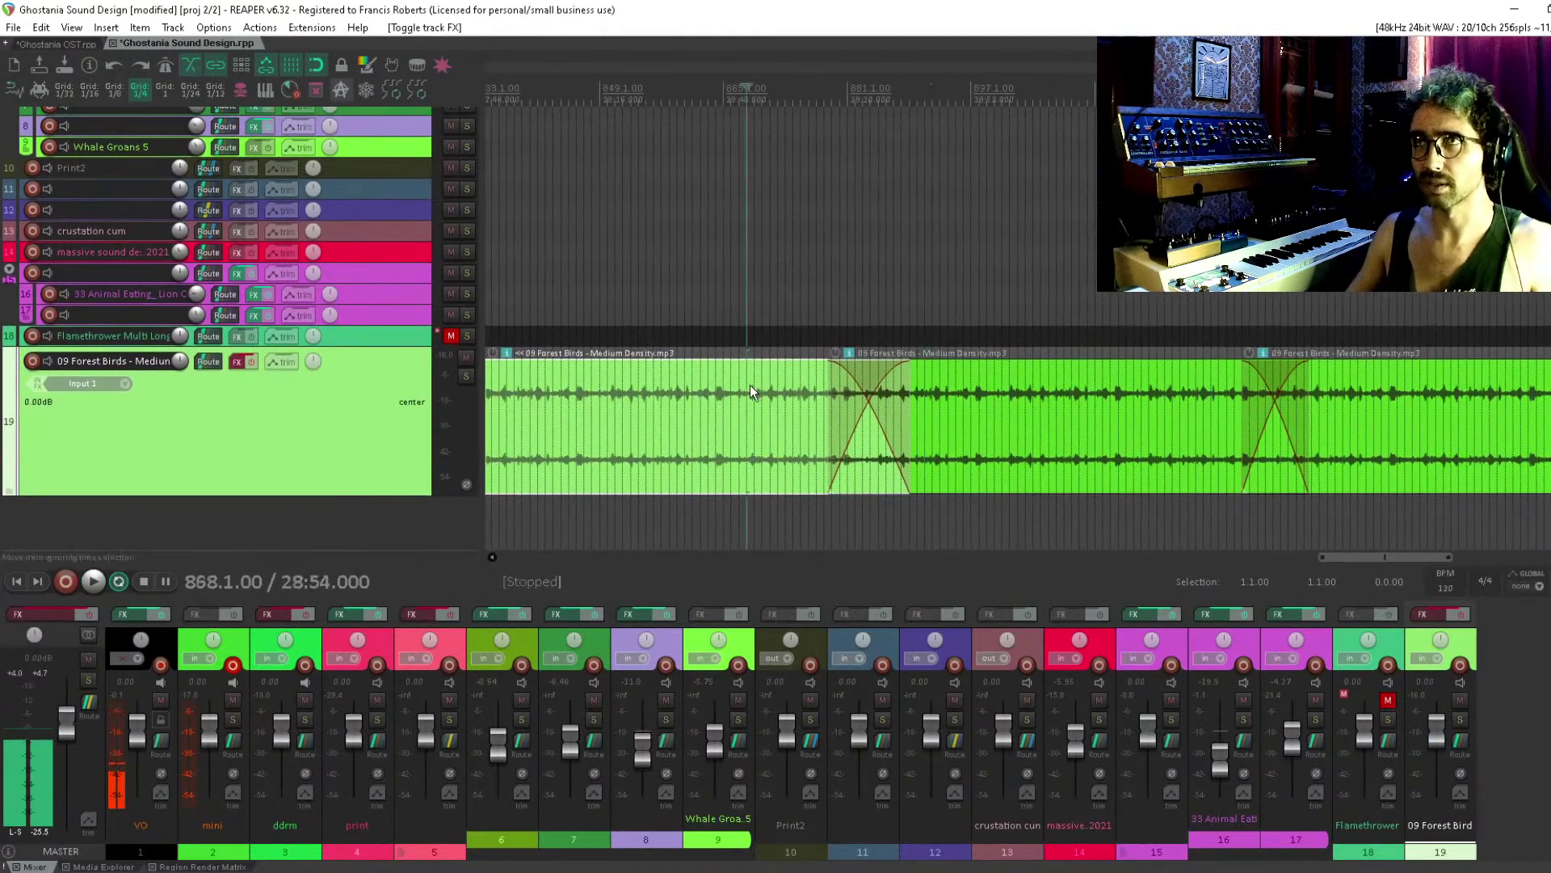
Place the edit cursor at bar 837 and save the project
scroll(750, 385, down, 3)
click(970, 324)
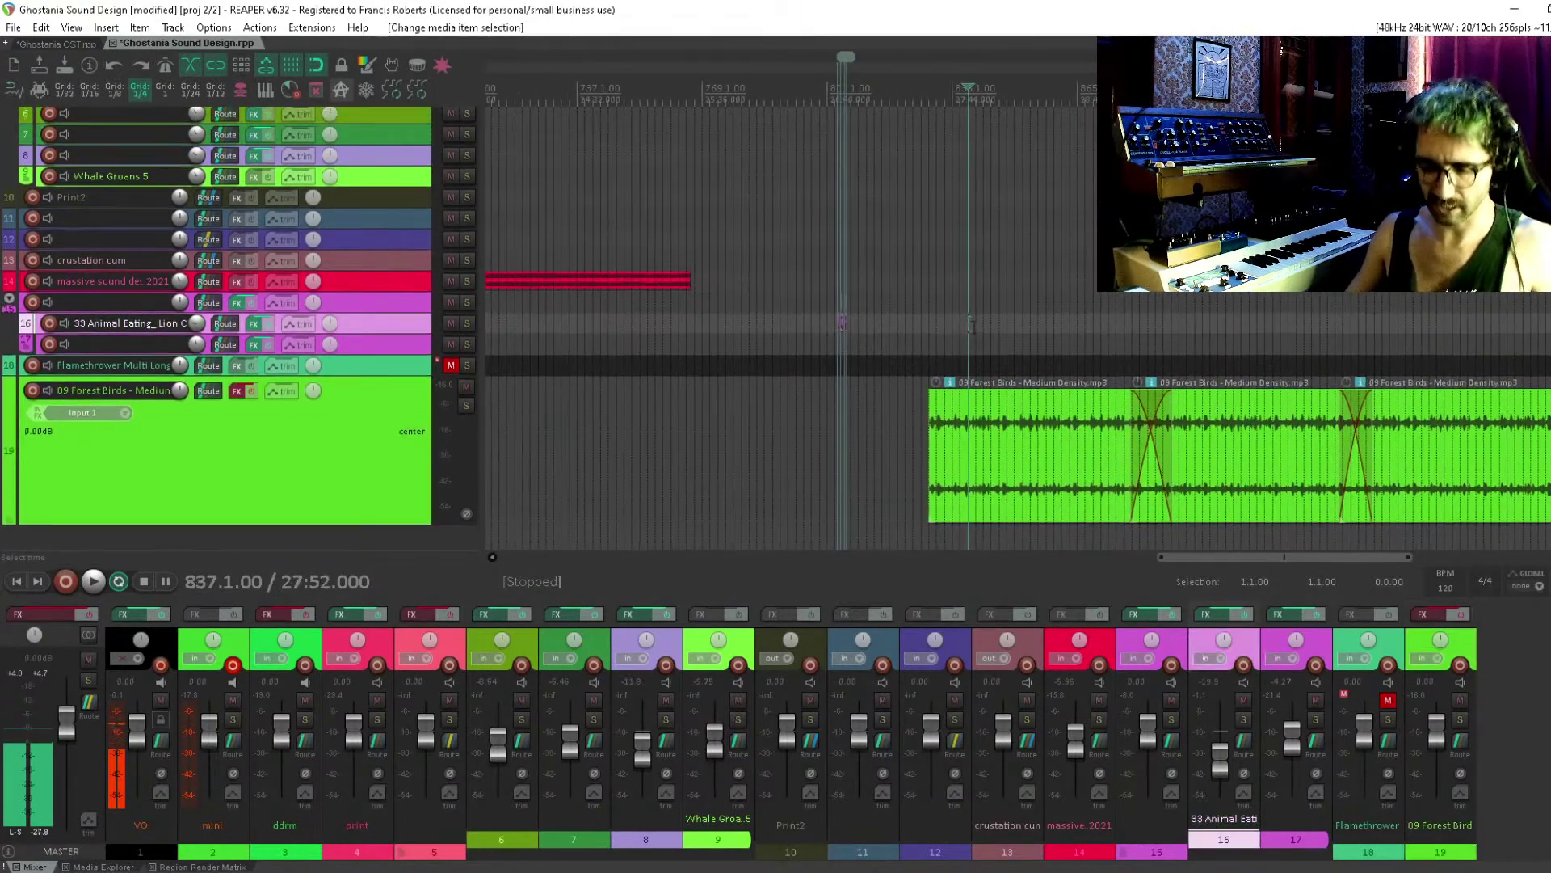
key(ctrl+s)
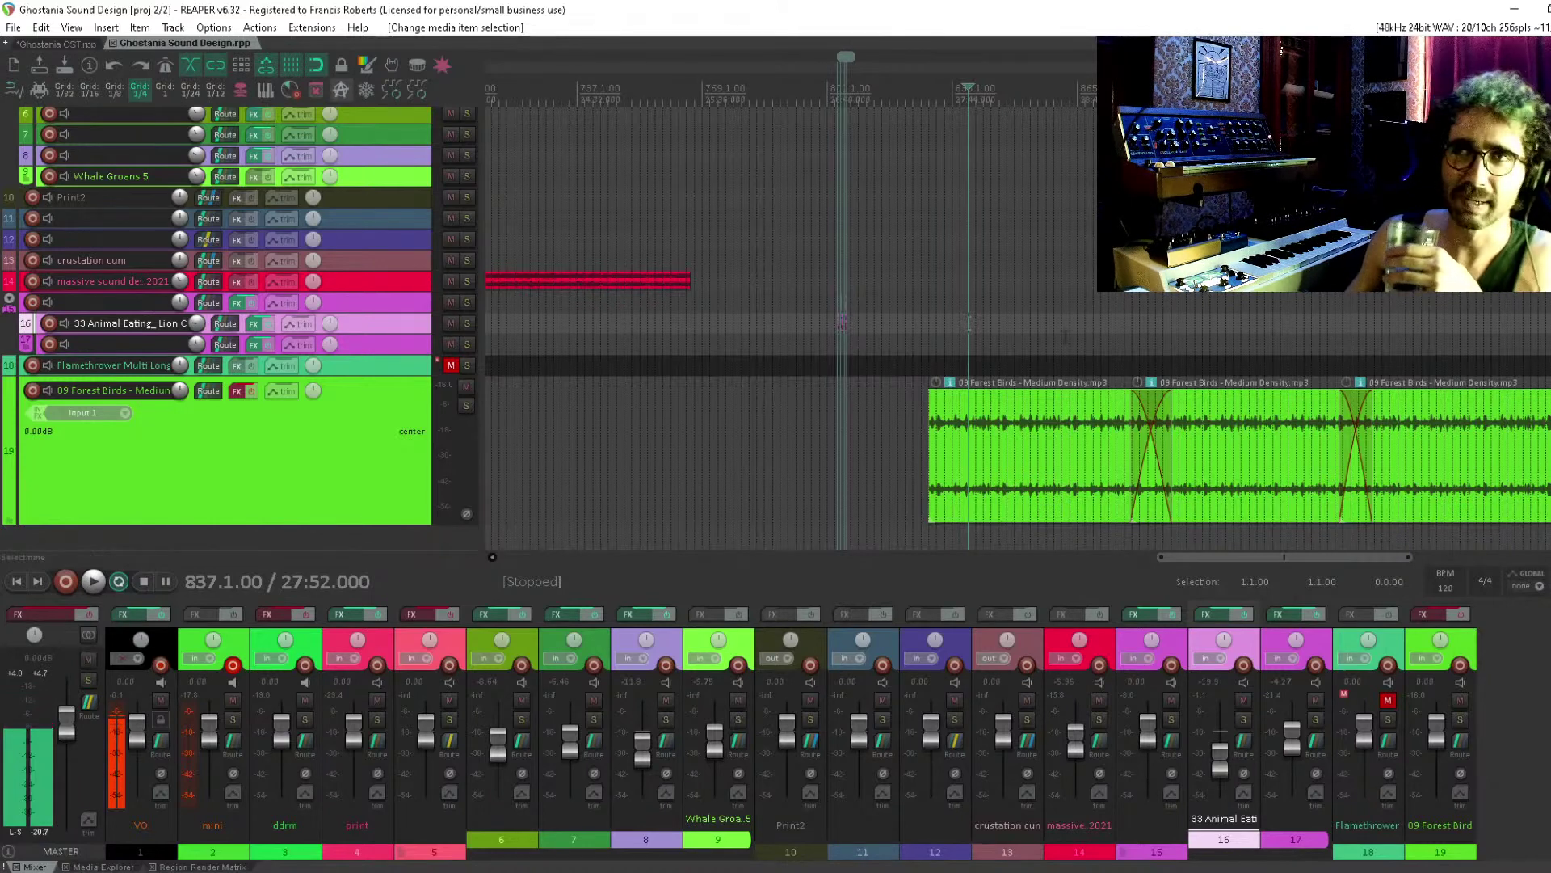
Copy the three layered animal-eating clips from near bar 803 to about bar 833, over the start of the forest birds
drag(983, 221, 838, 201)
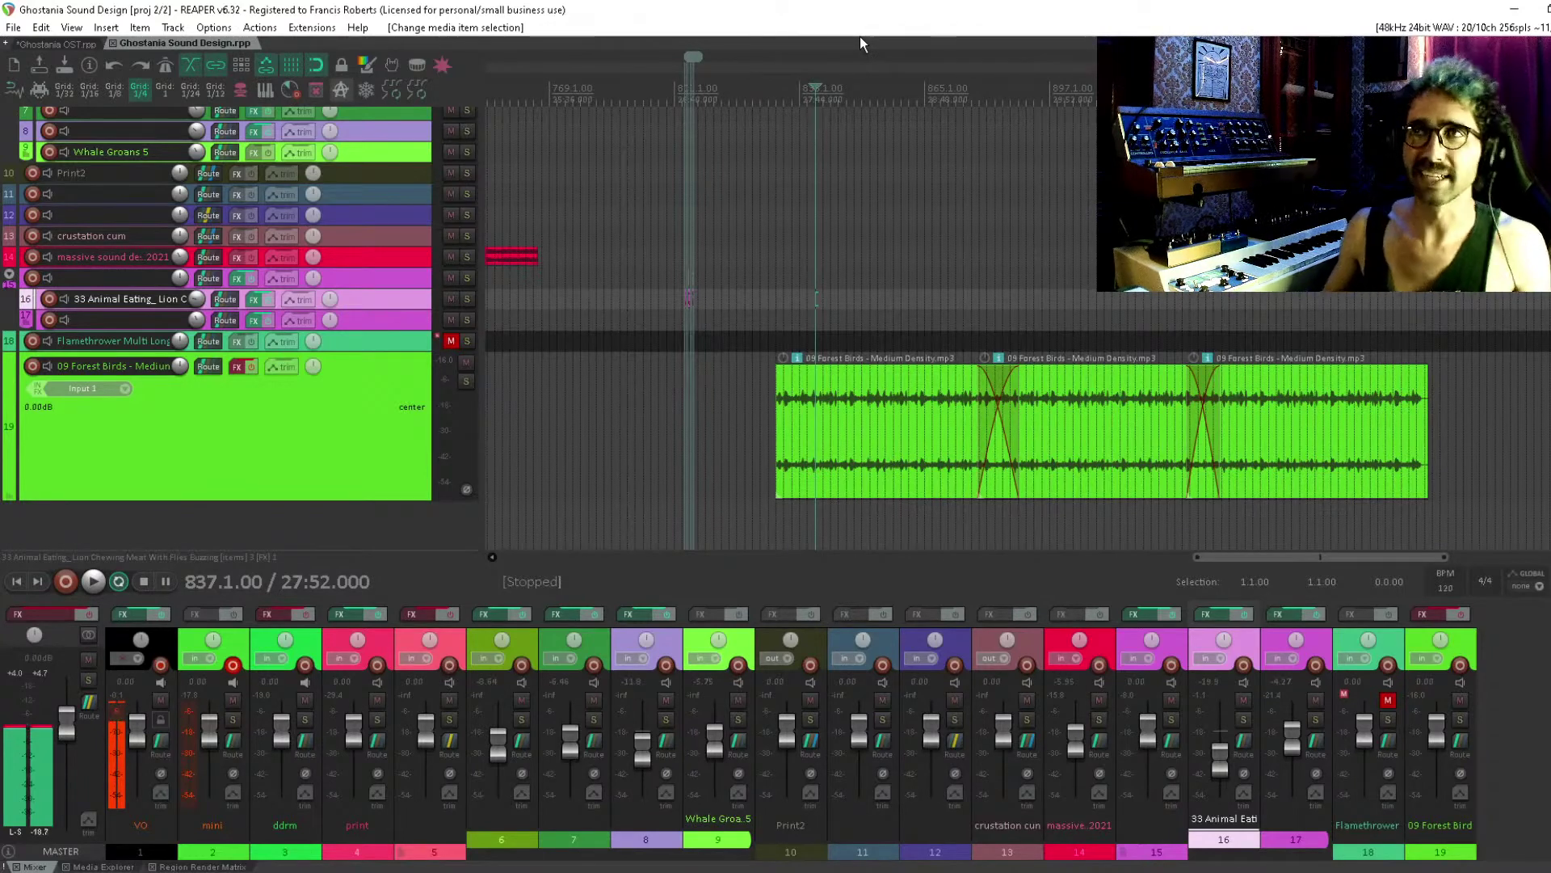
click(769, 154)
drag(820, 167, 844, 182)
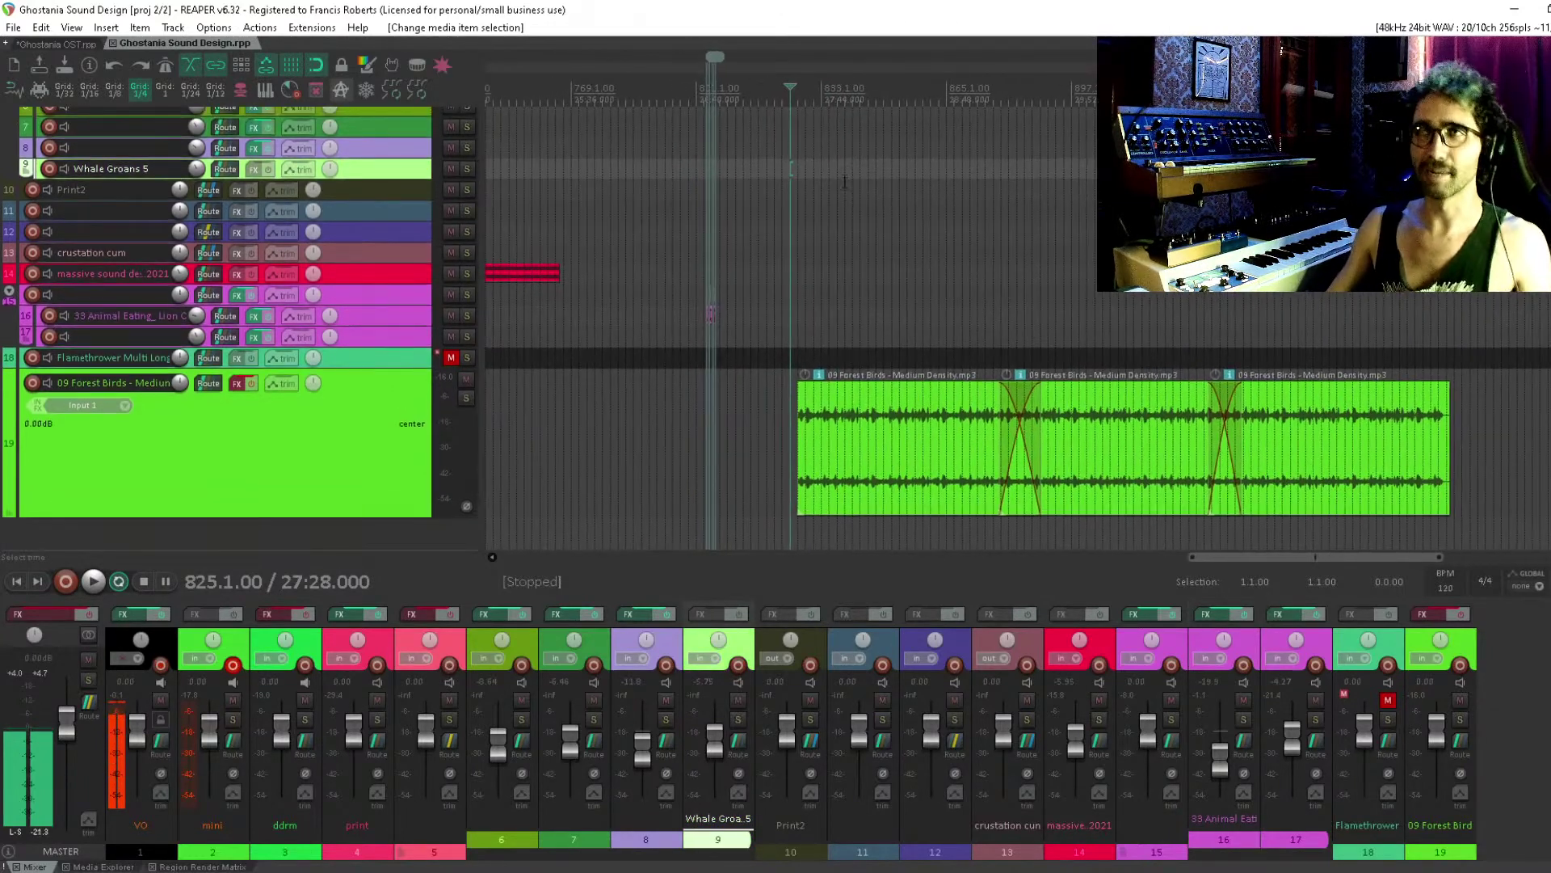
click(837, 223)
scroll(858, 149, up, 5)
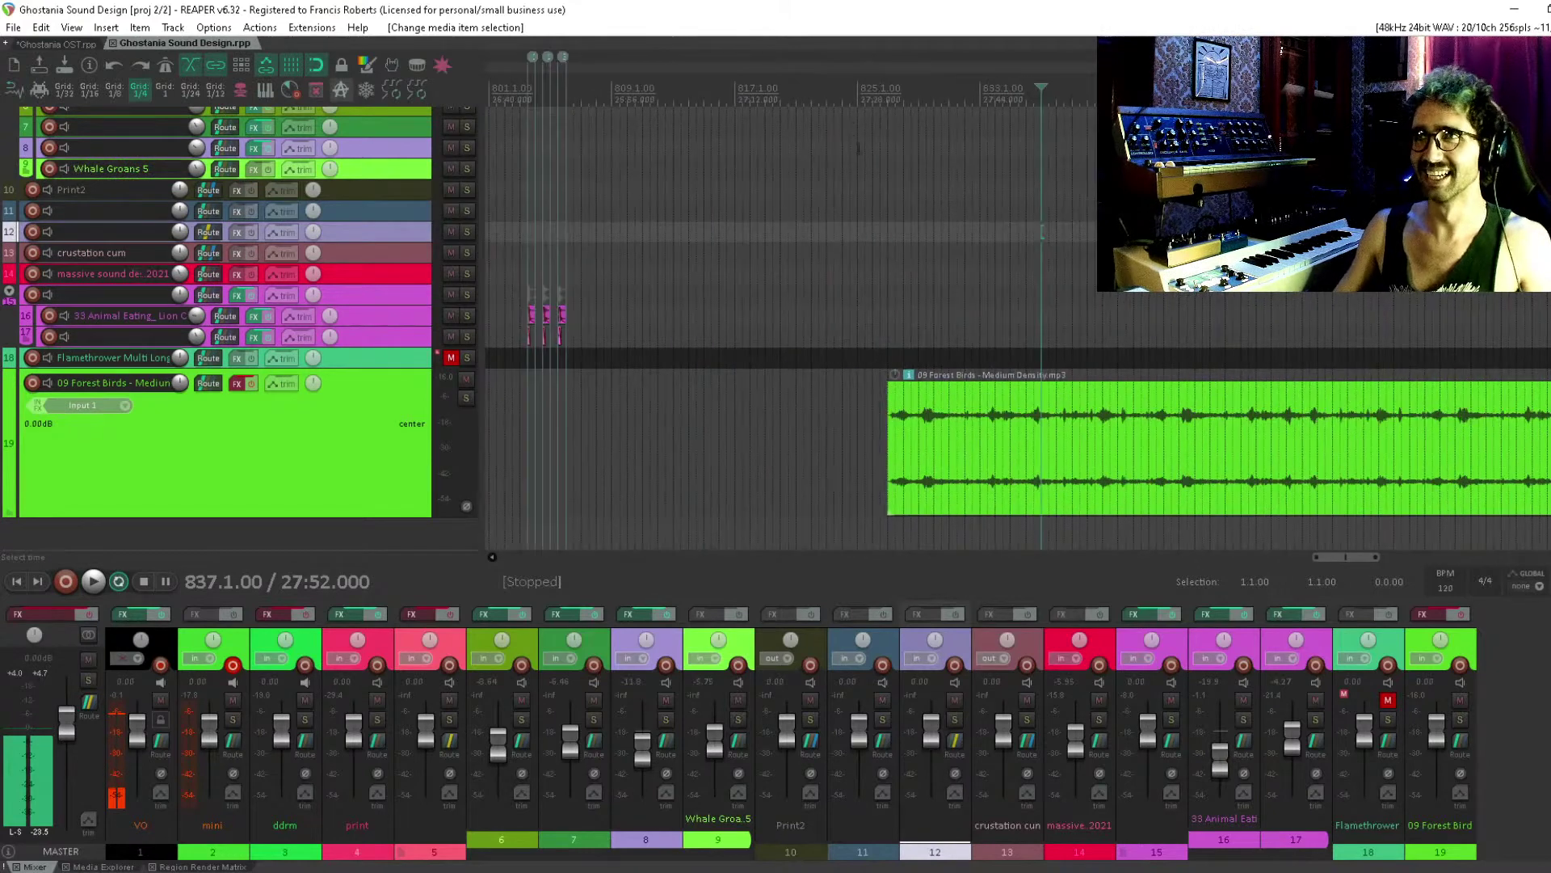
click(879, 202)
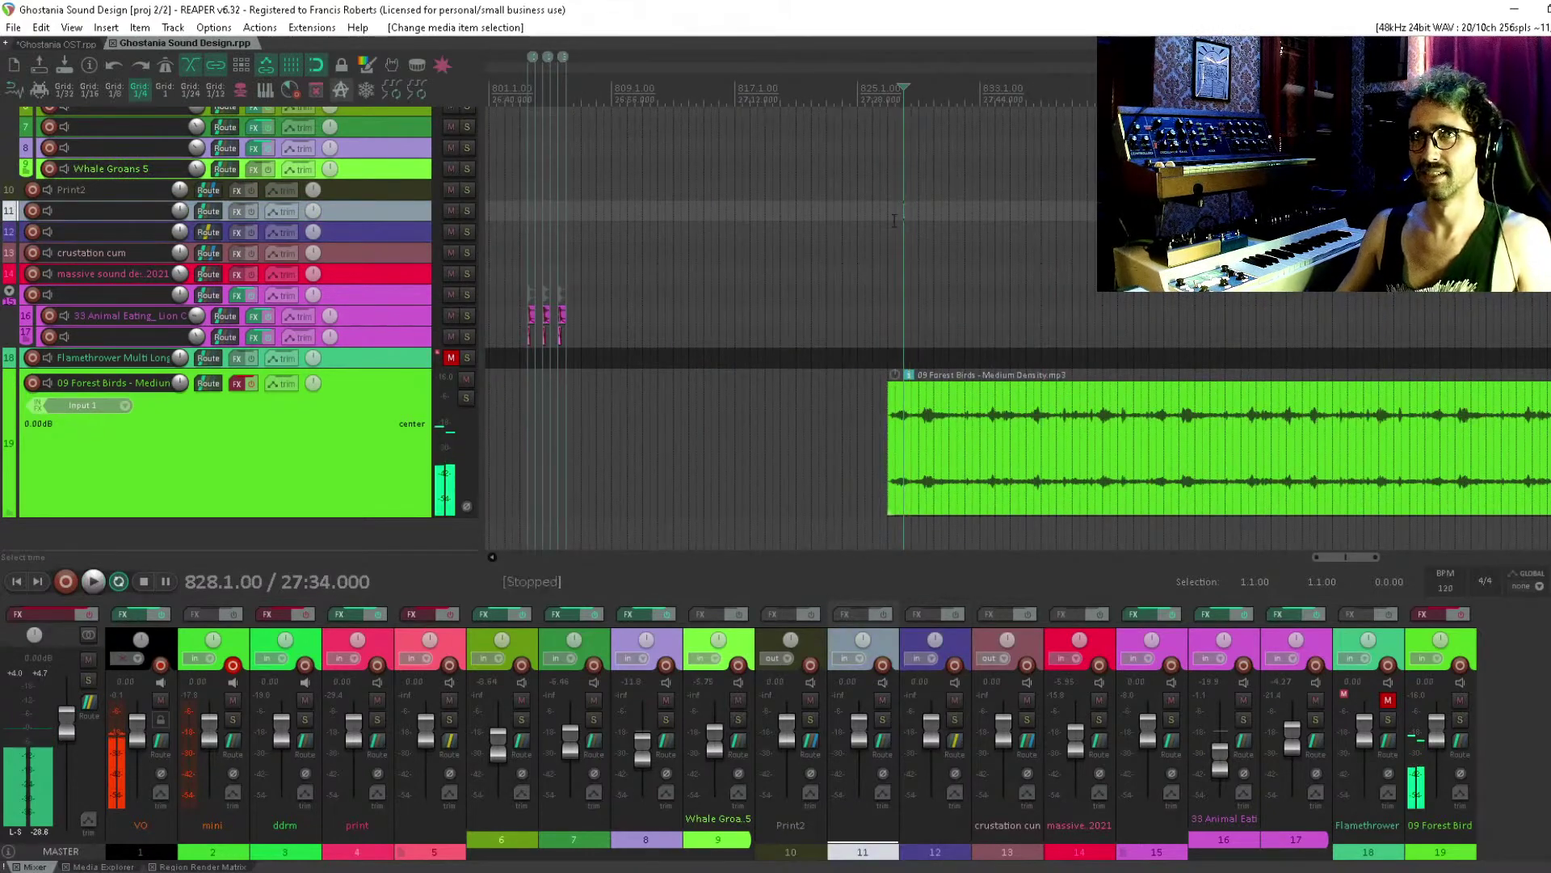
drag(666, 281, 1021, 315)
click(947, 321)
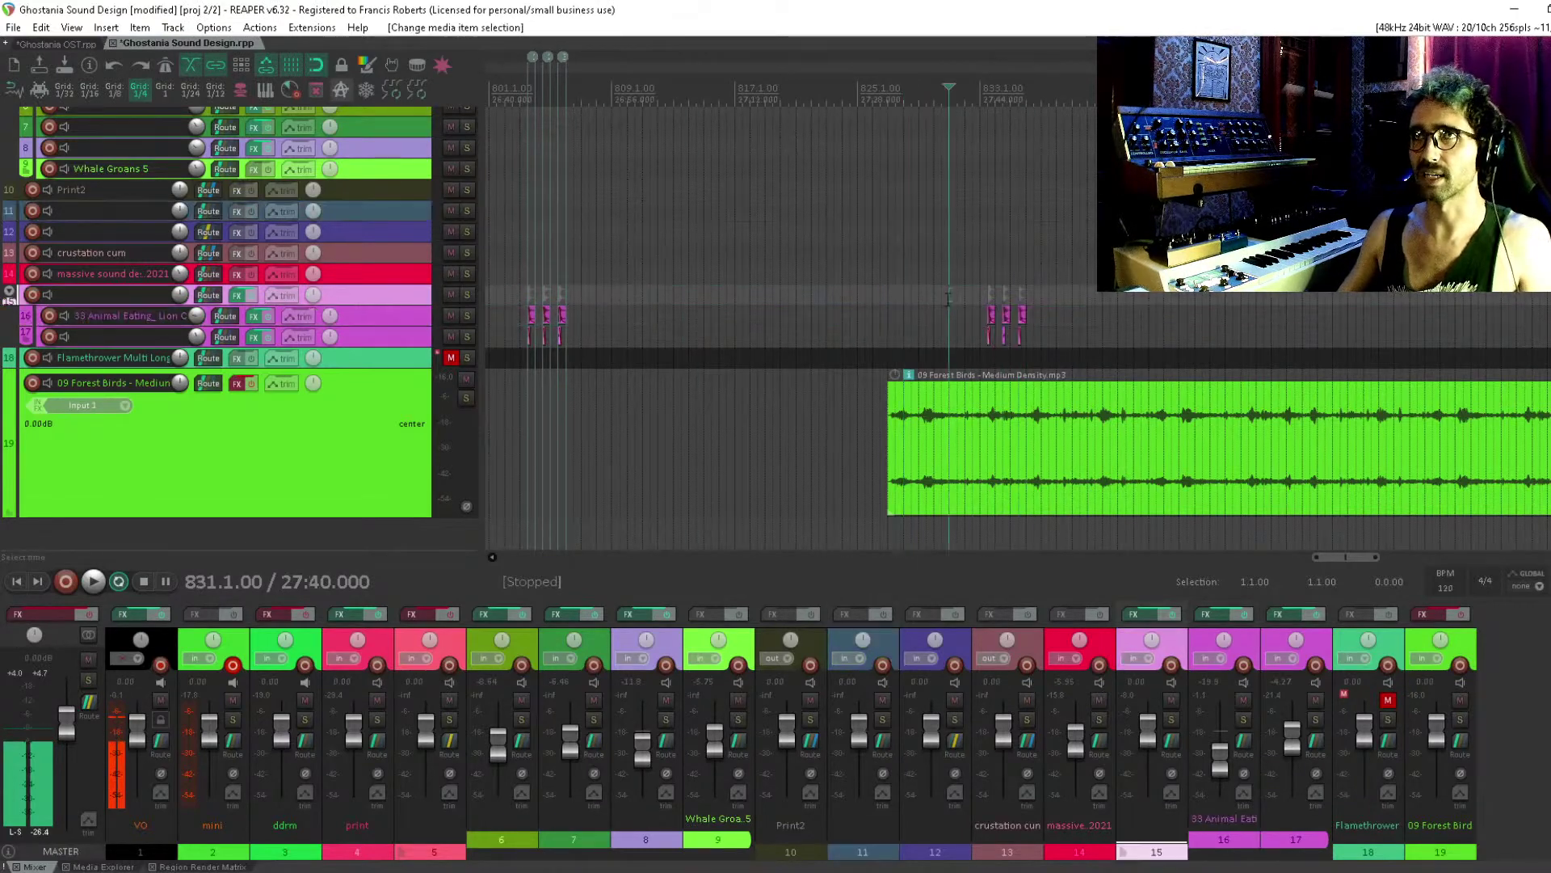
Try to copy the layered whale groan clips near bar 101 further along the timeline
scroll(970, 311, down, 10)
scroll(738, 298, up, 5)
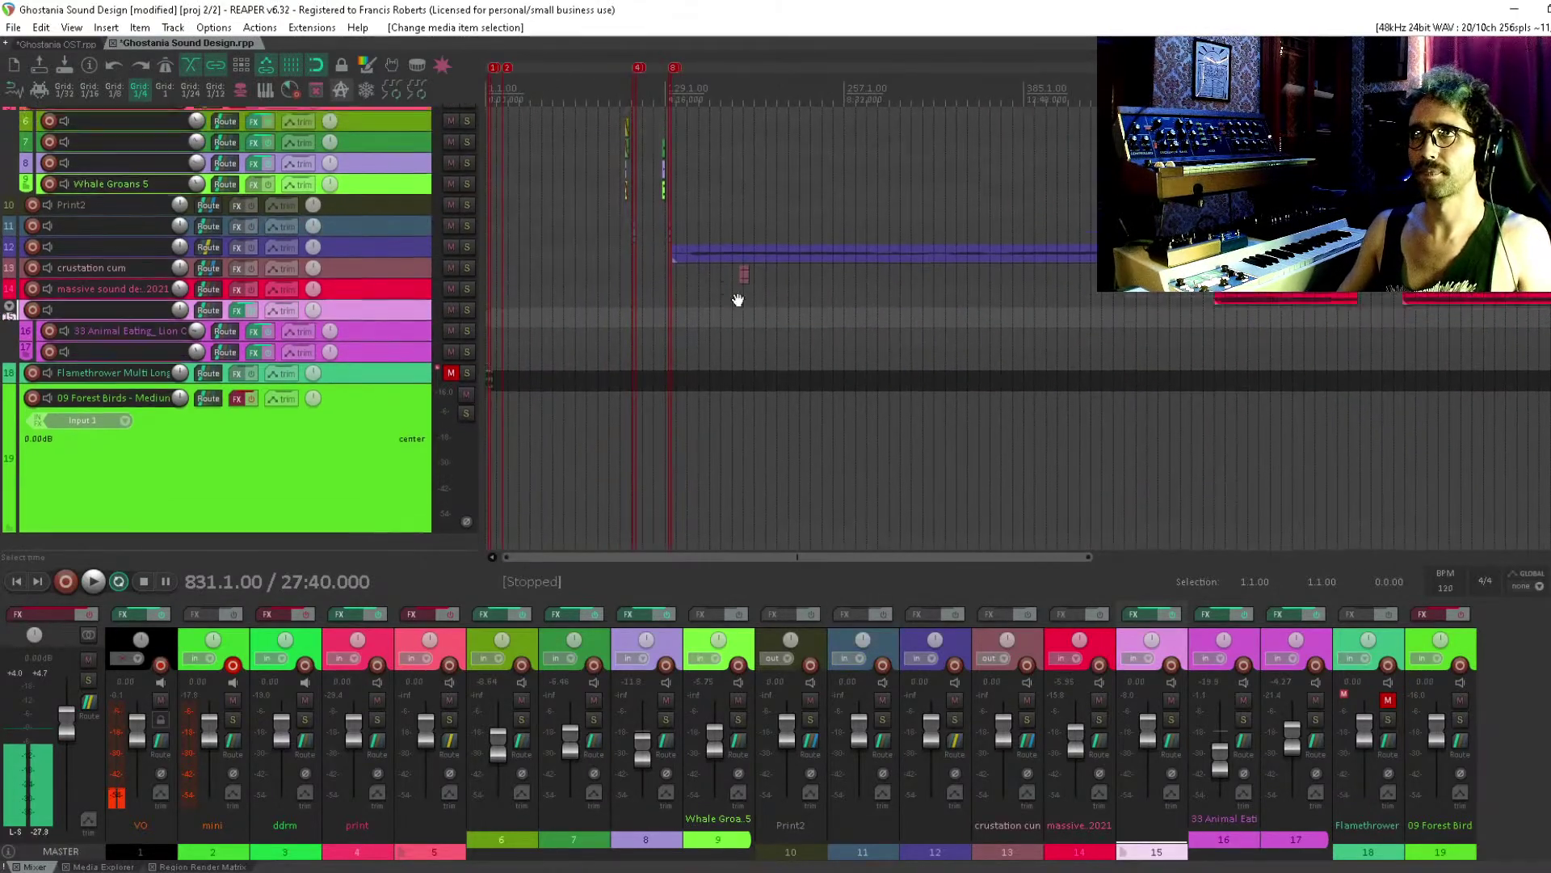
click(696, 349)
scroll(696, 349, up, 10)
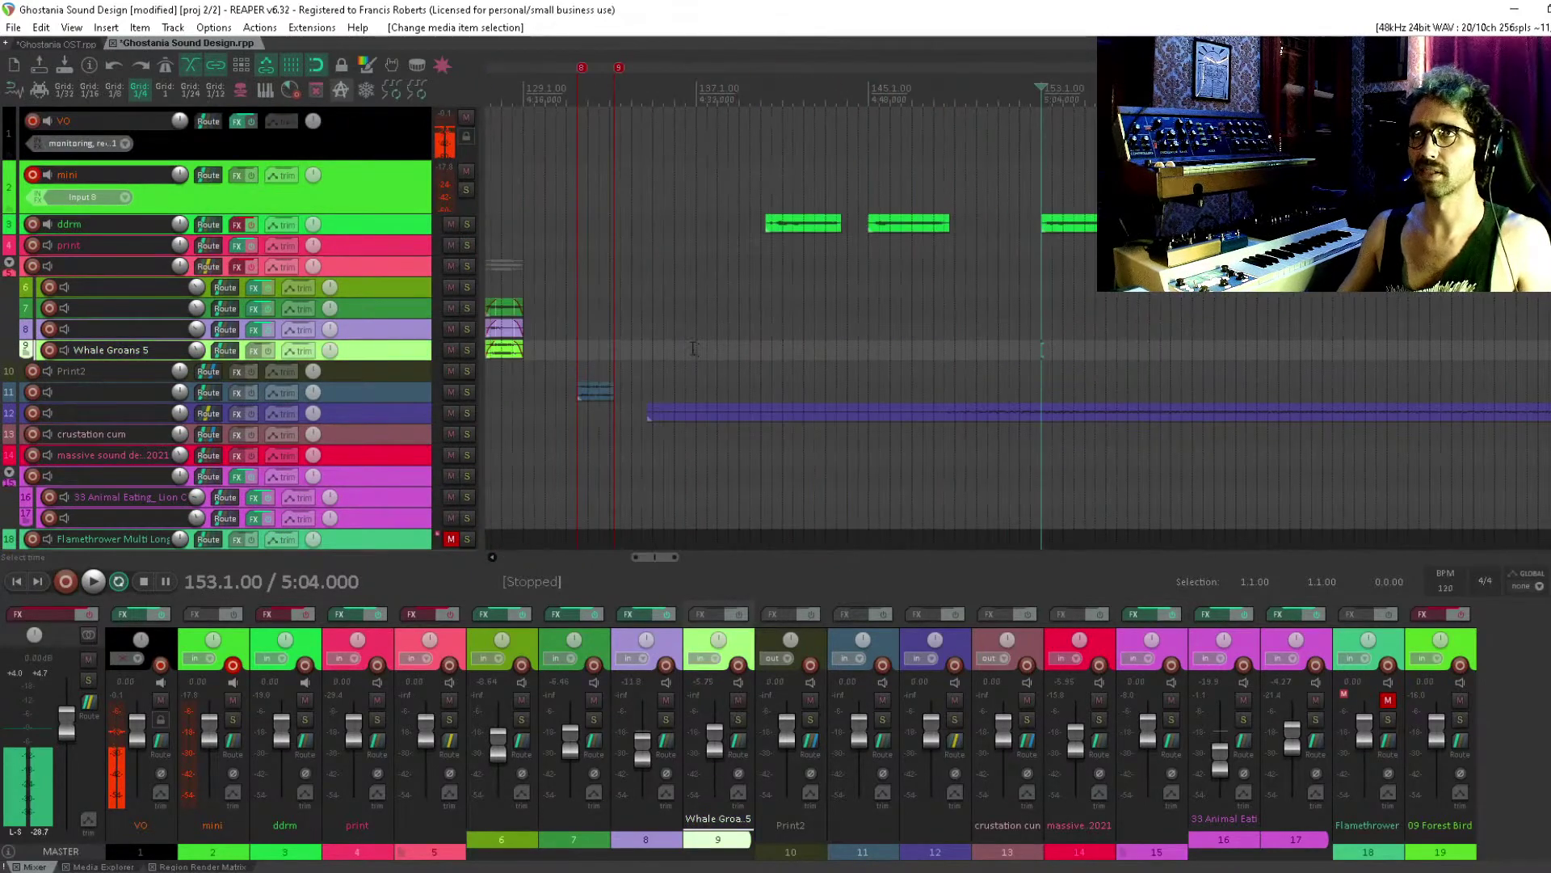
scroll(808, 267, left, 3)
drag(812, 238, 689, 409)
scroll(688, 409, left, 5)
drag(921, 260, 811, 348)
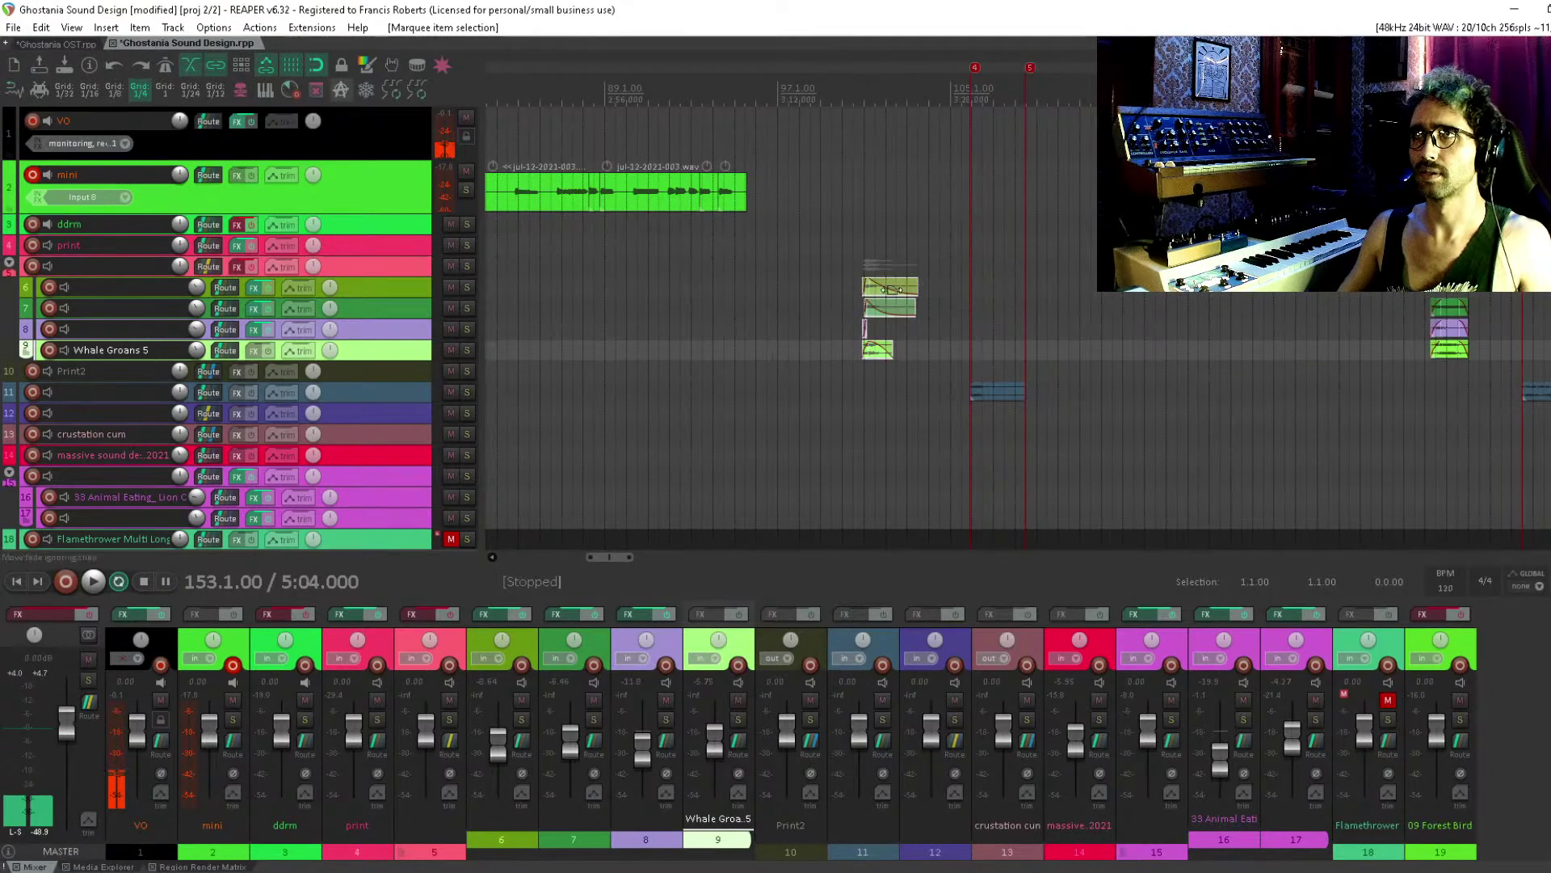
drag(894, 288, 1410, 296)
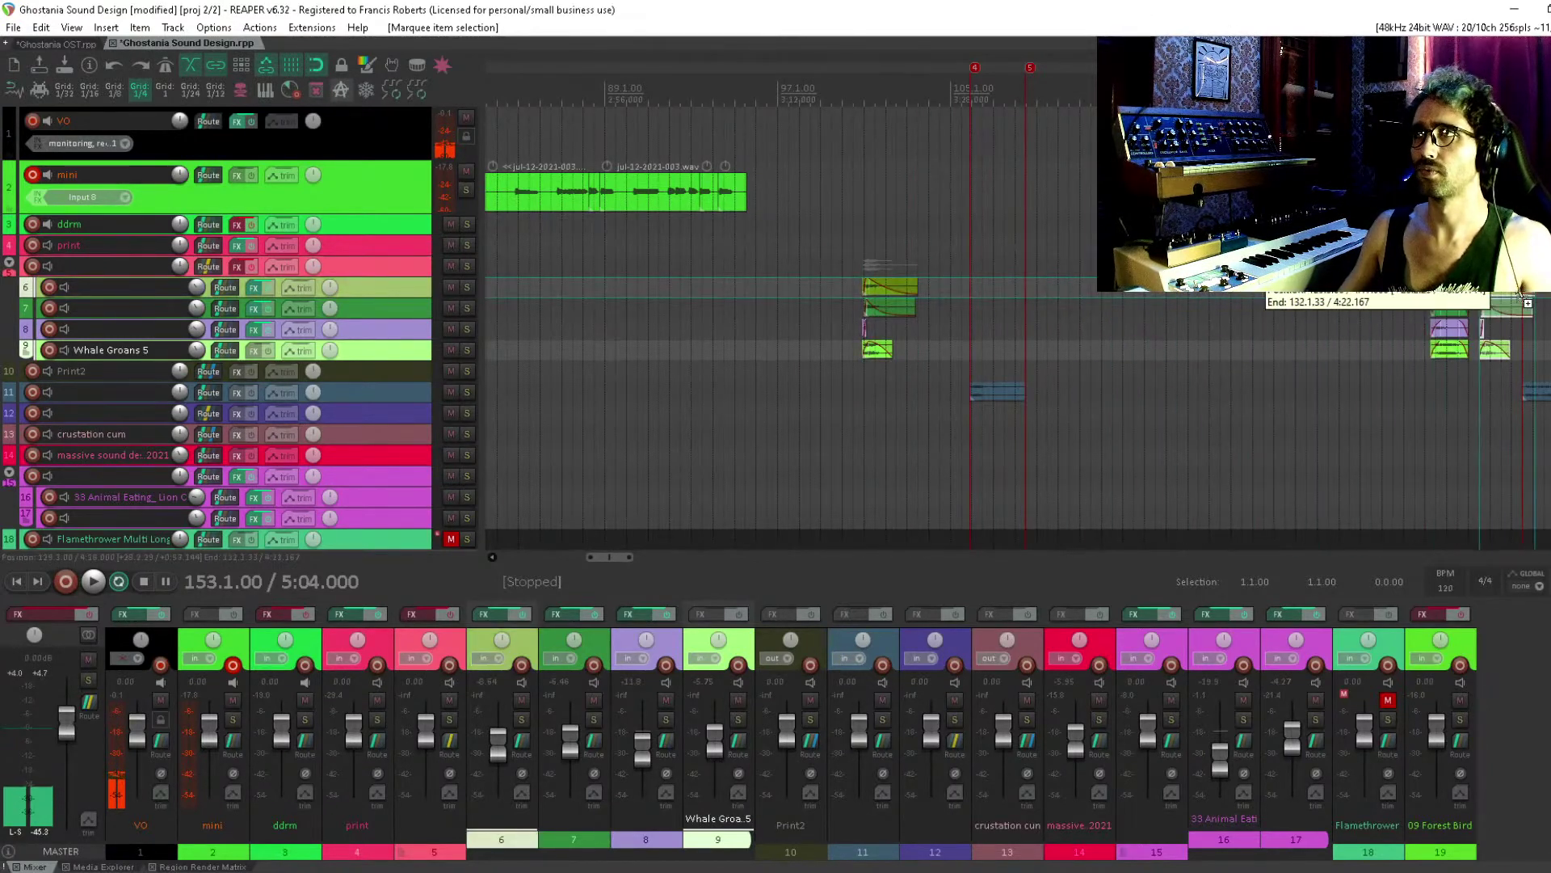
drag(1523, 297, 1523, 297)
Copy the track 11 clip from near bar 106 to a new track 20 at bar 817, before the forest birds
drag(1006, 390, 1446, 368)
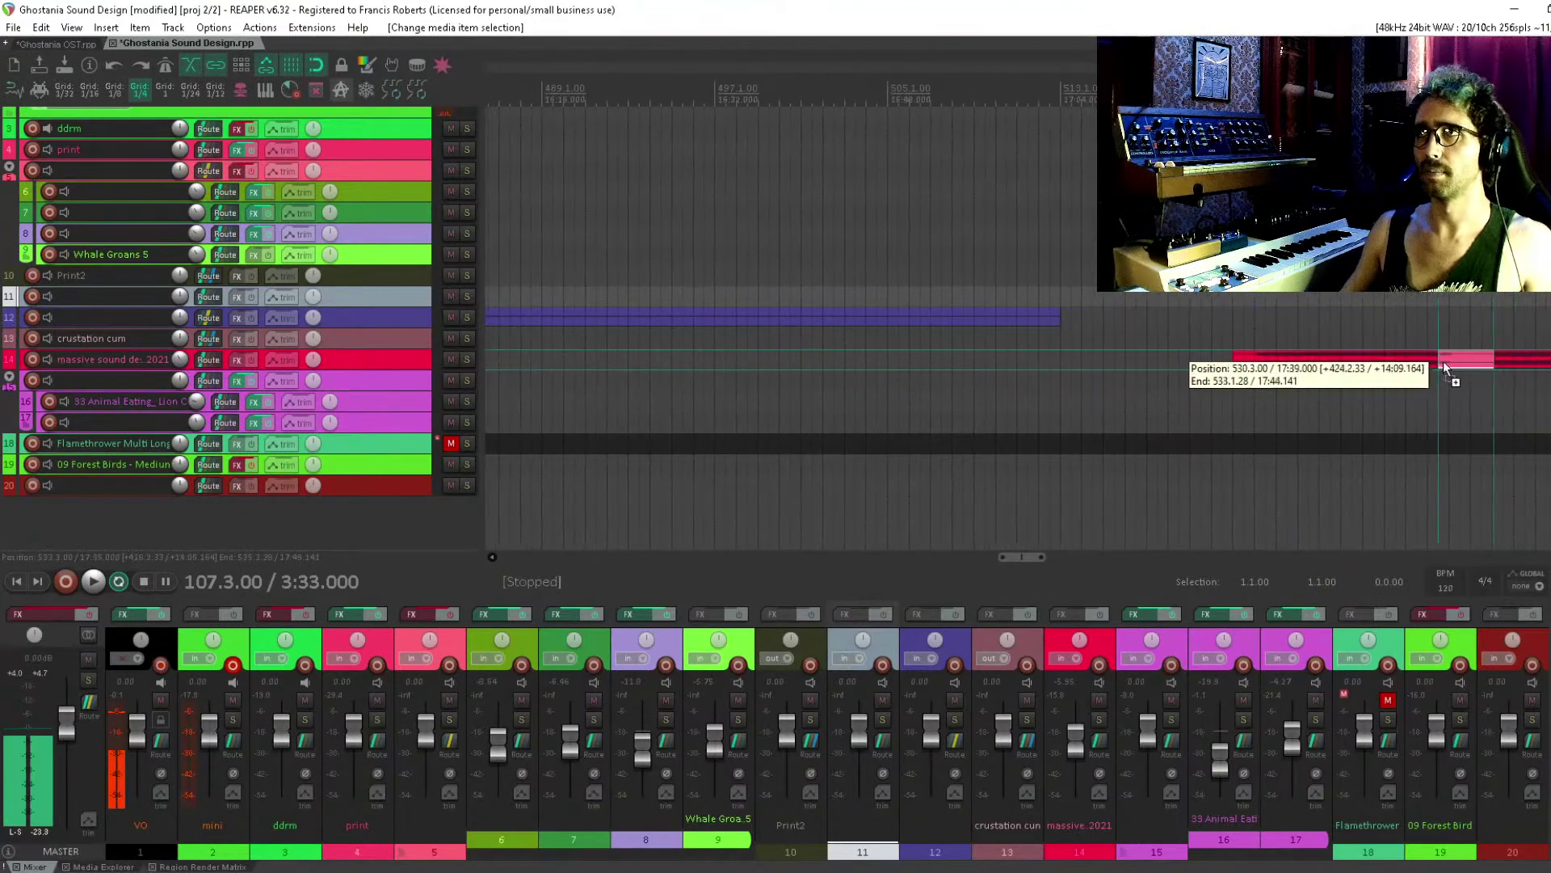
drag(1341, 359, 1103, 355)
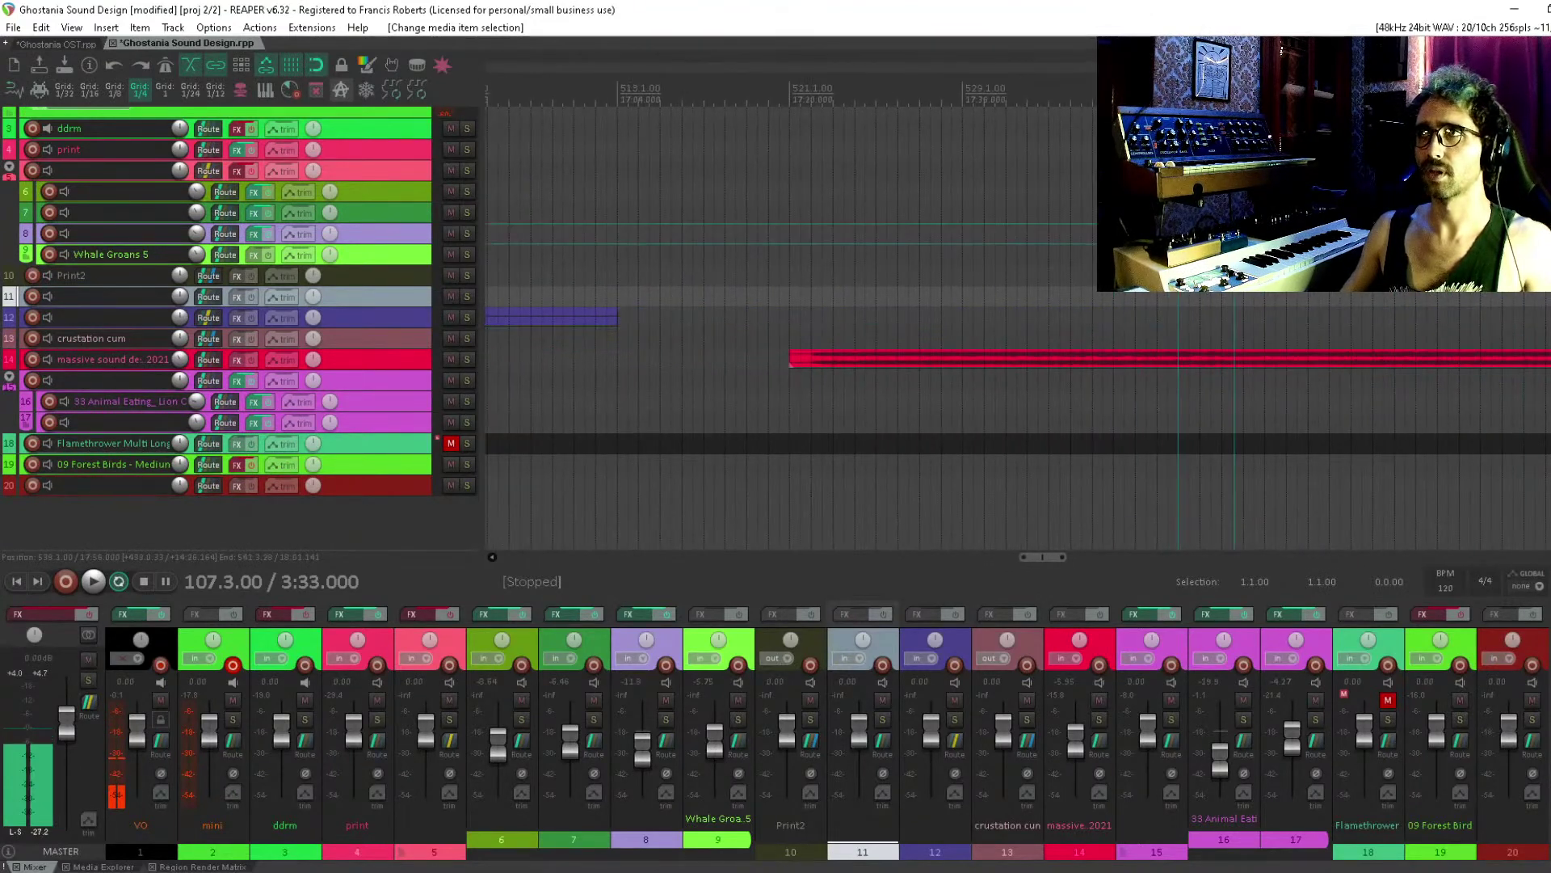
scroll(1102, 356, right, 3)
scroll(877, 255, down, 6)
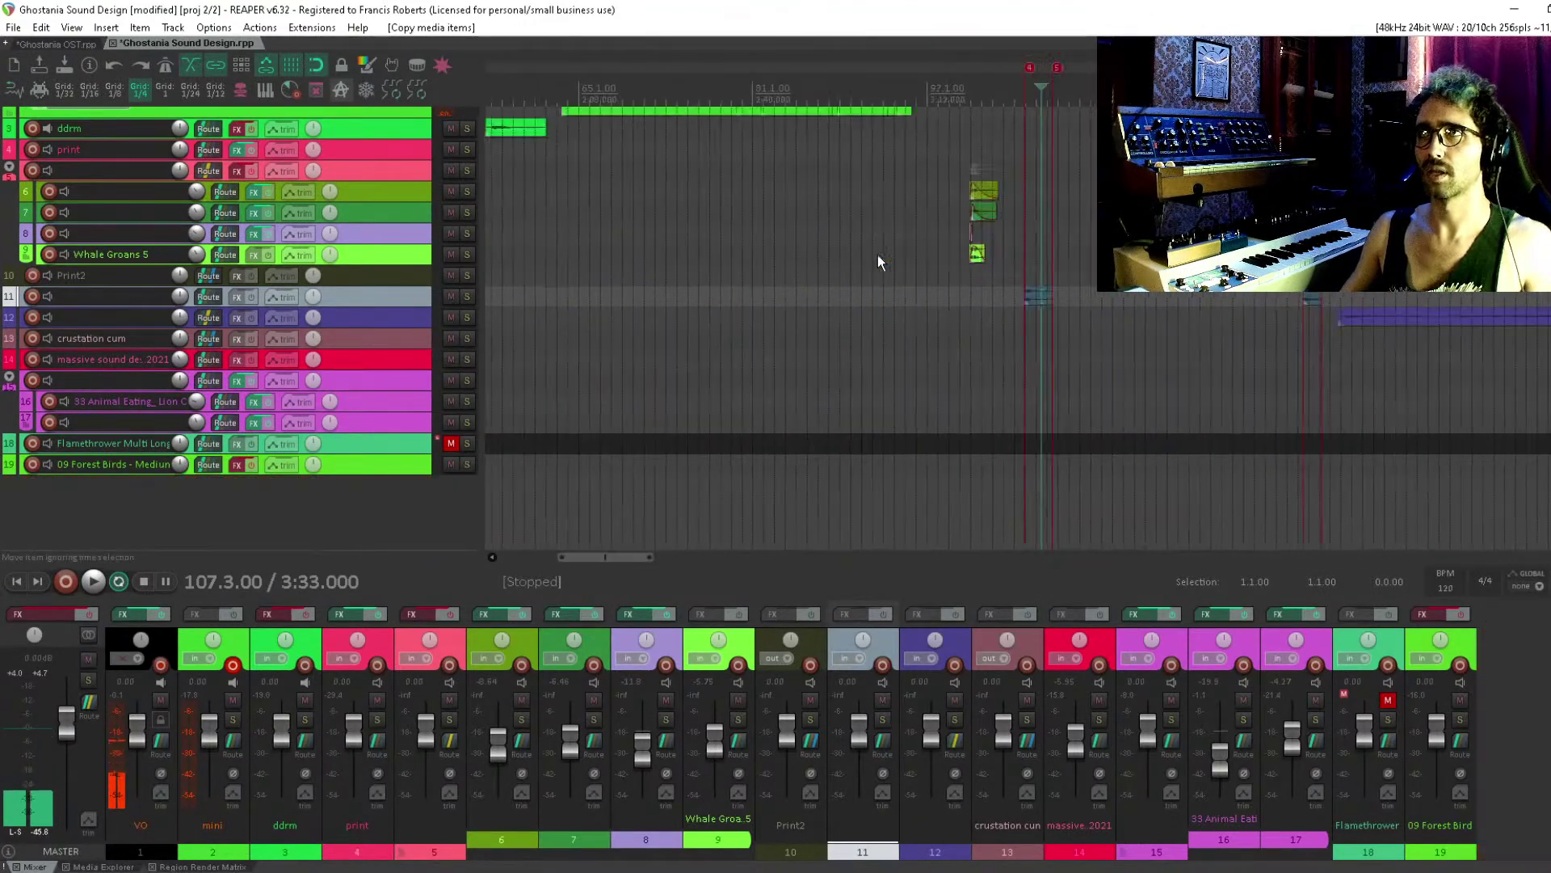
scroll(913, 259, down, 4)
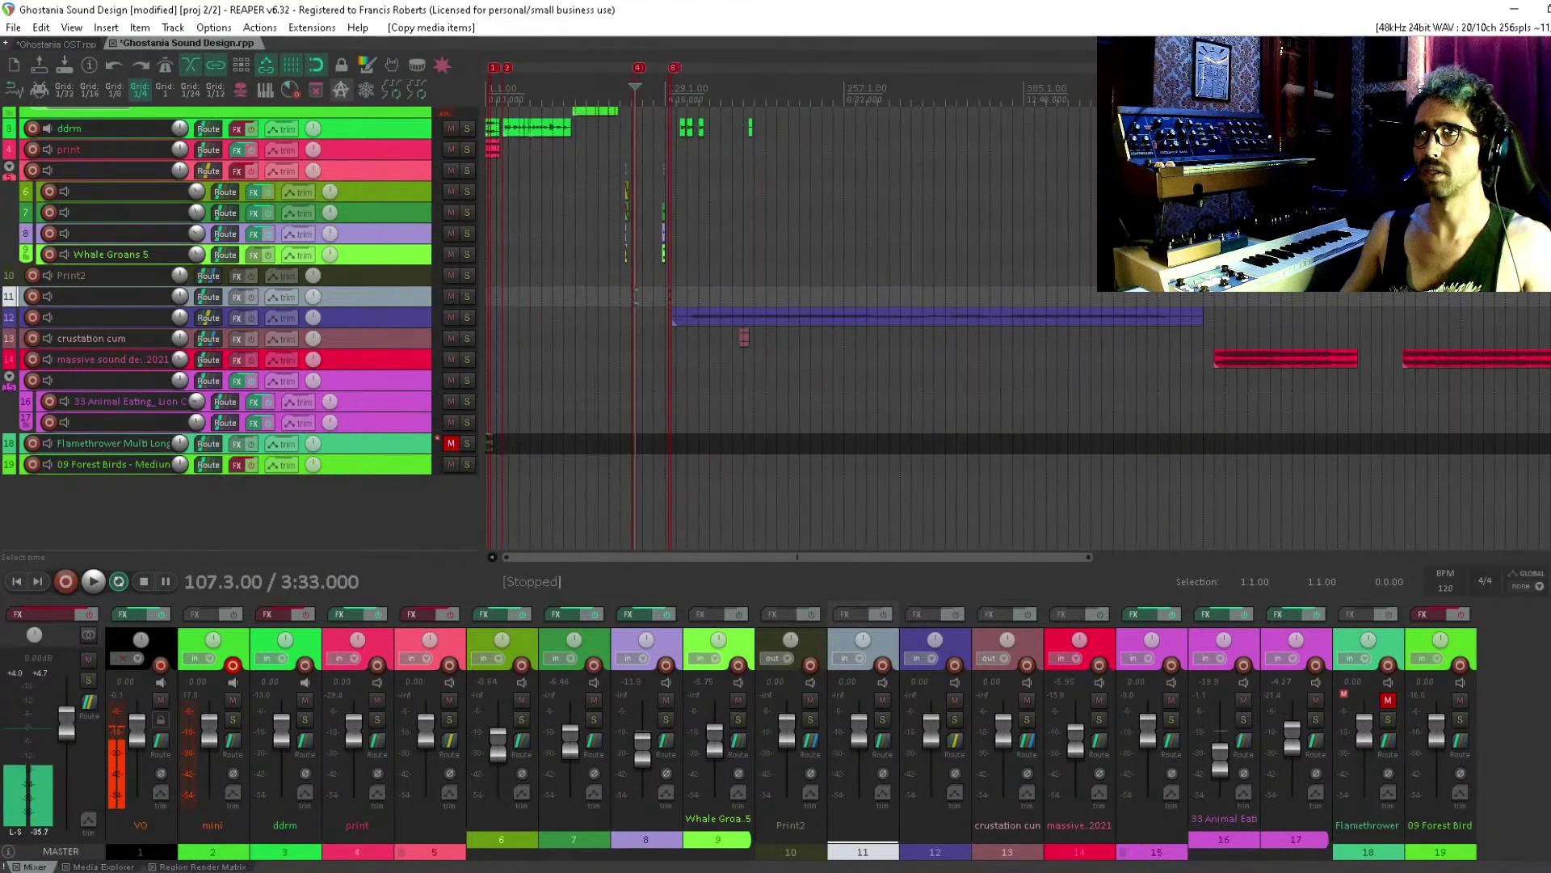
scroll(661, 324, up, 2)
scroll(661, 324, down, 1)
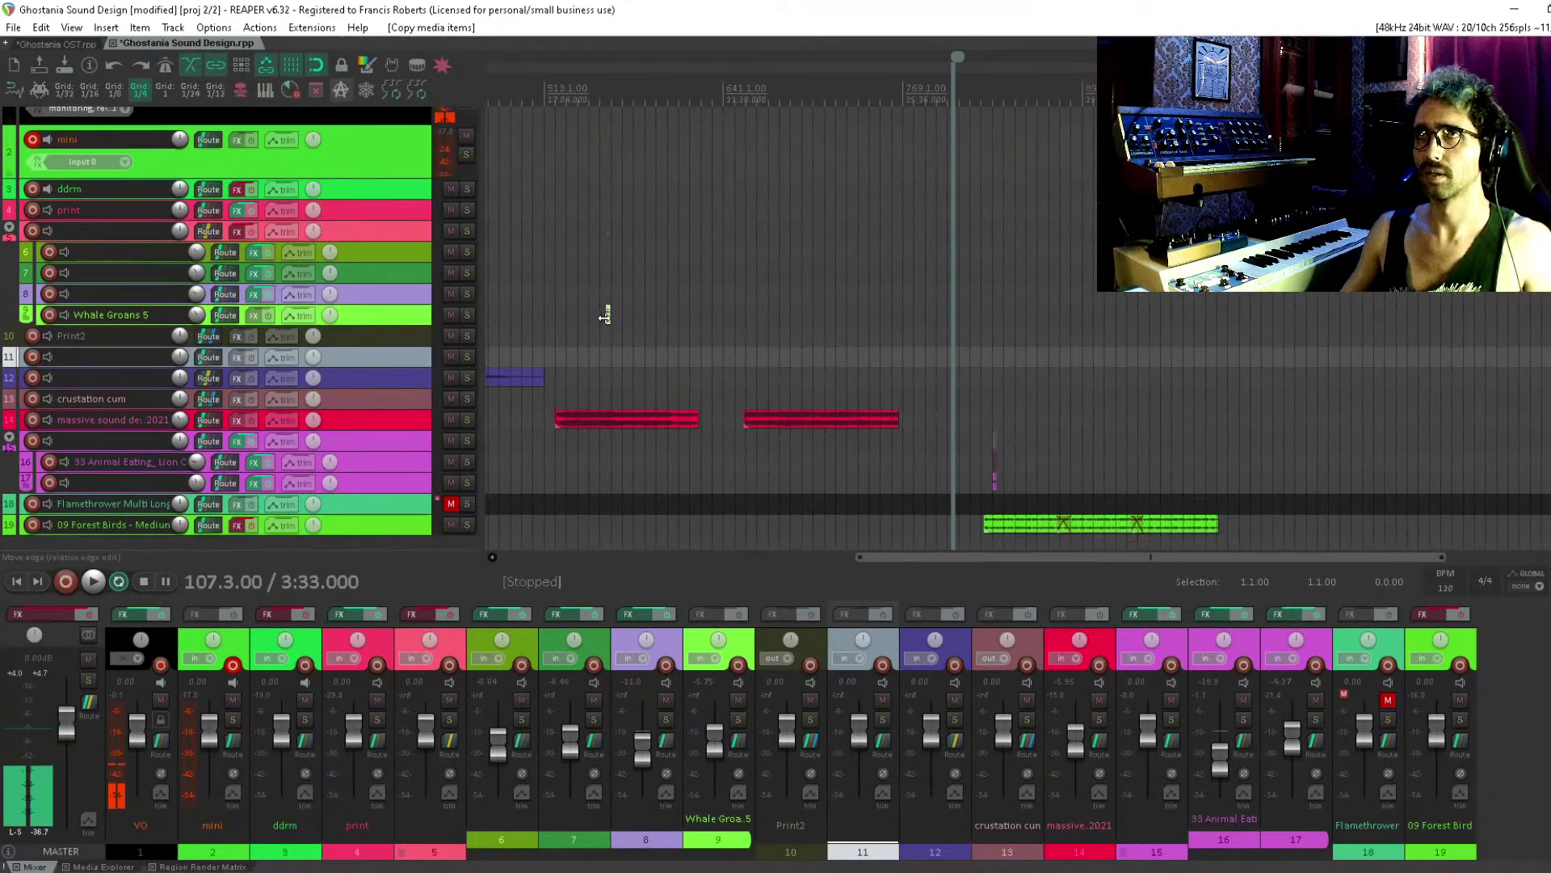
drag(609, 318, 981, 491)
click(981, 492)
scroll(986, 476, up, 5)
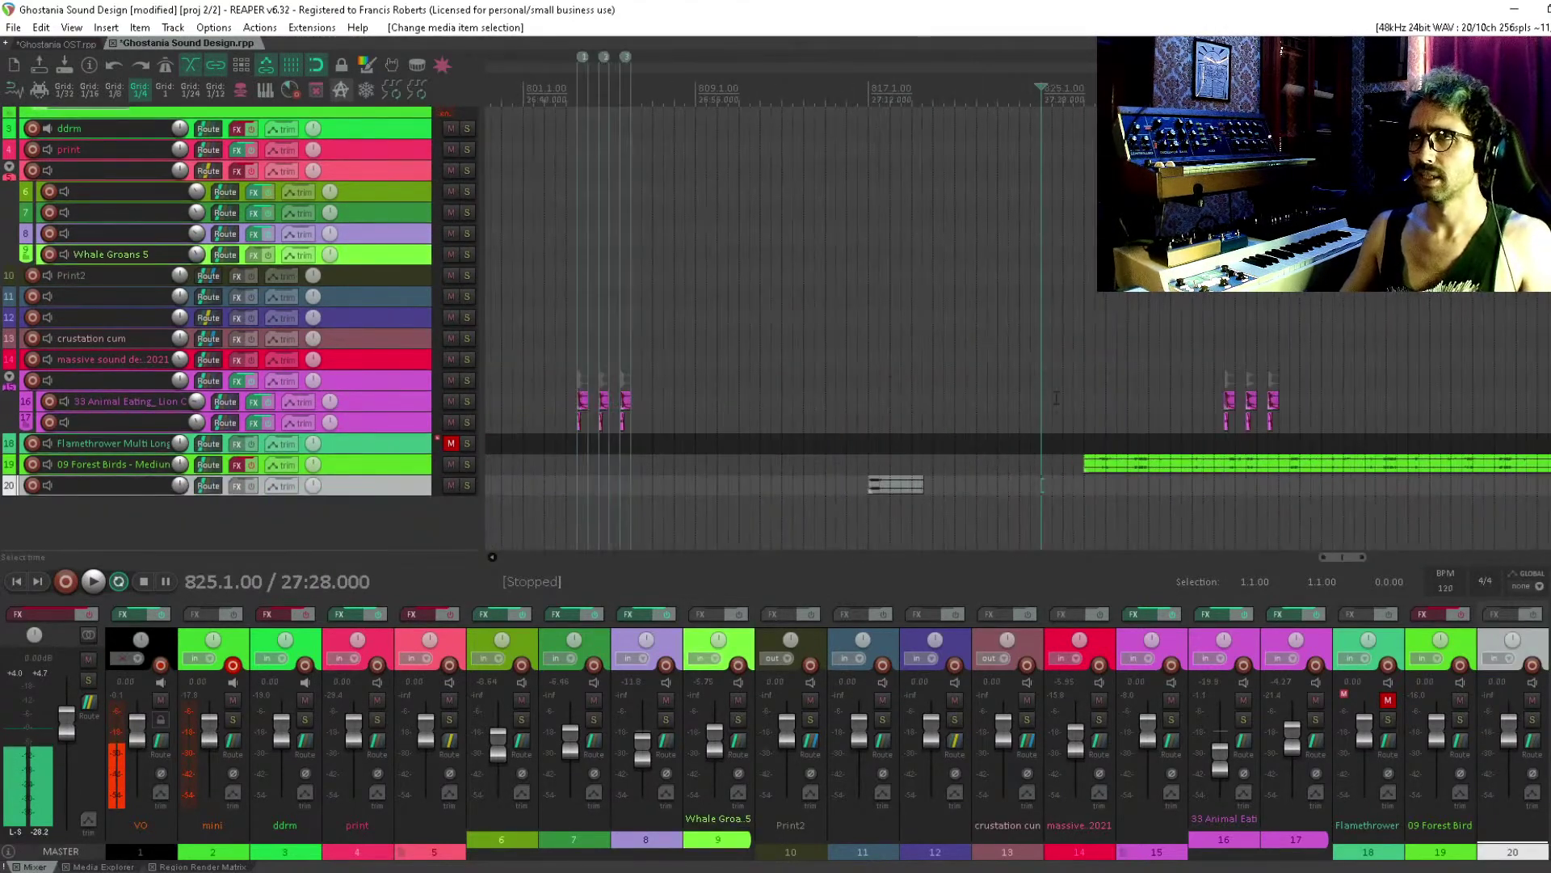
Move the Forest Birds track above the Flamethrower track, and shift the track 20 clip to about bar 829
scroll(896, 368, right, 3)
scroll(923, 412, right, 2)
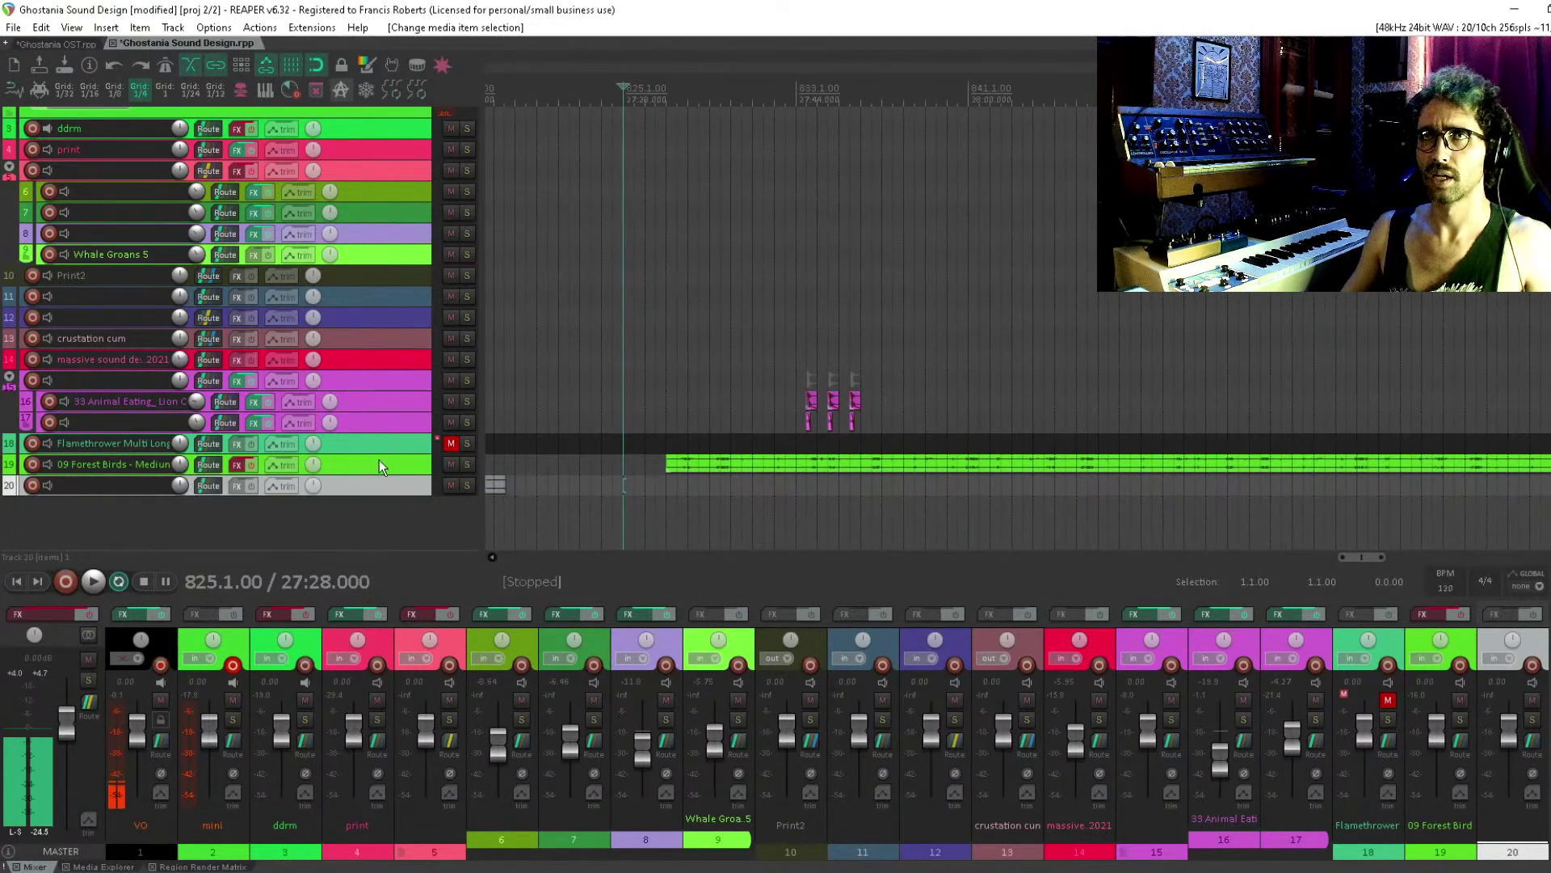
drag(379, 459, 380, 430)
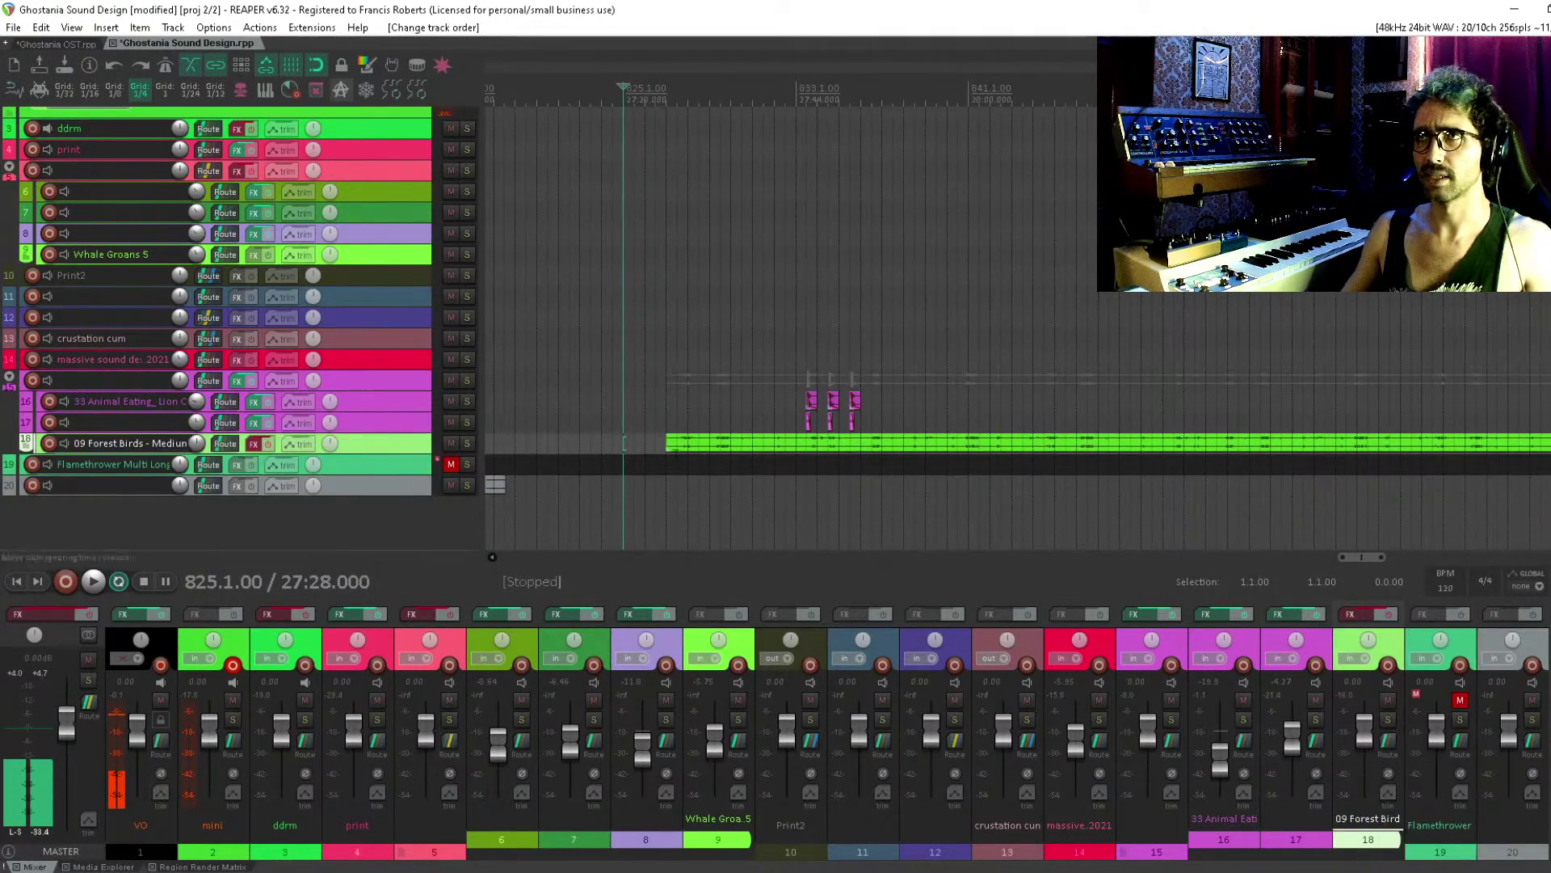
drag(485, 495, 768, 495)
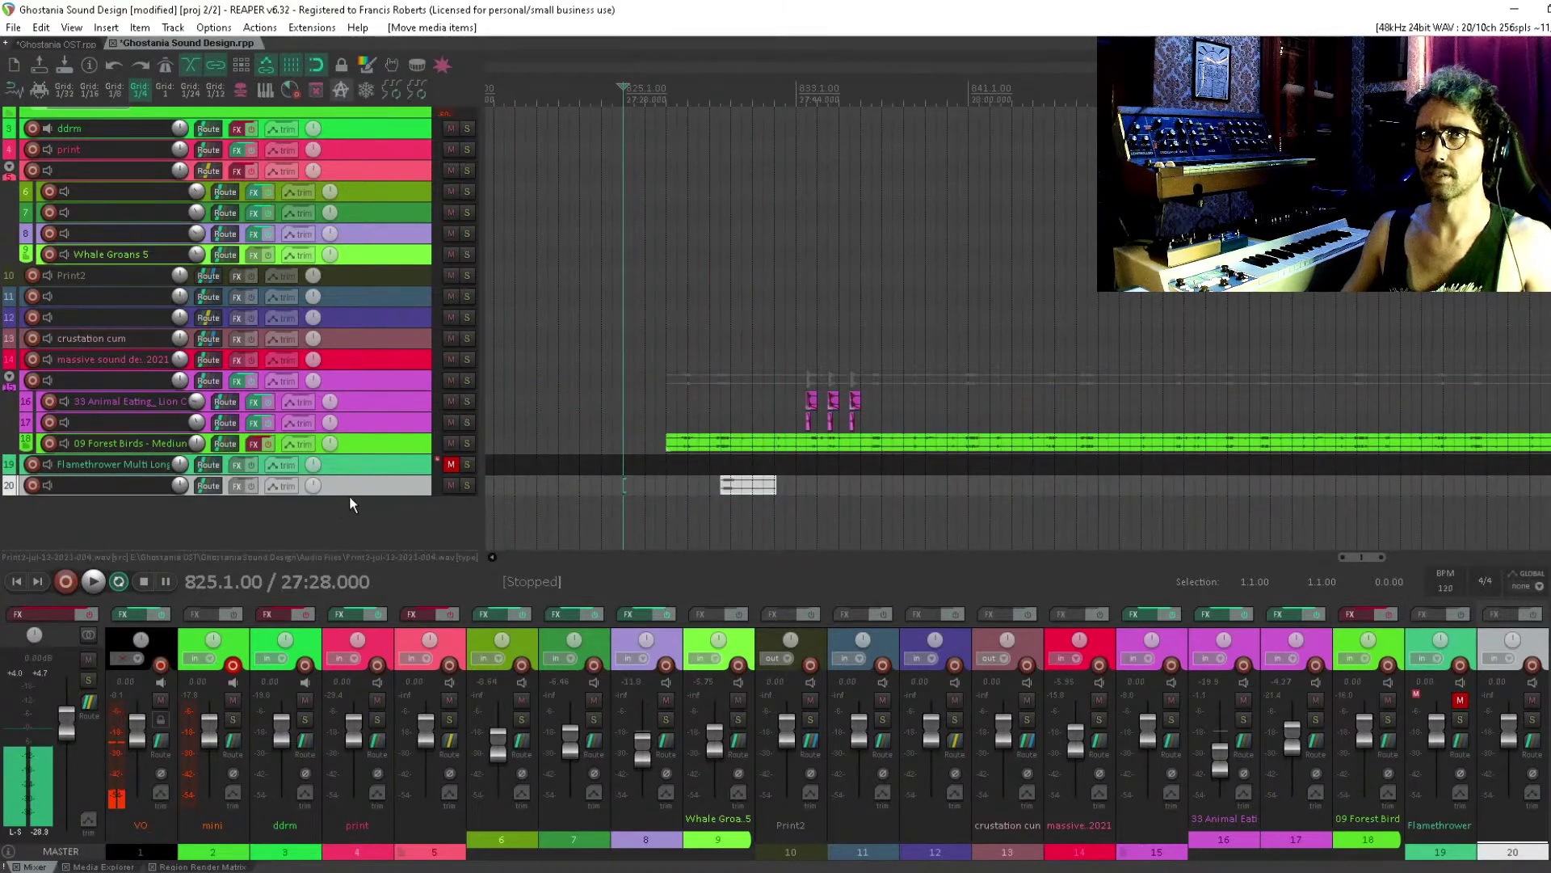
Name the unnamed folder track 15 Space and move track 20 with its clip into the folder as its first child track
double_click(122, 380)
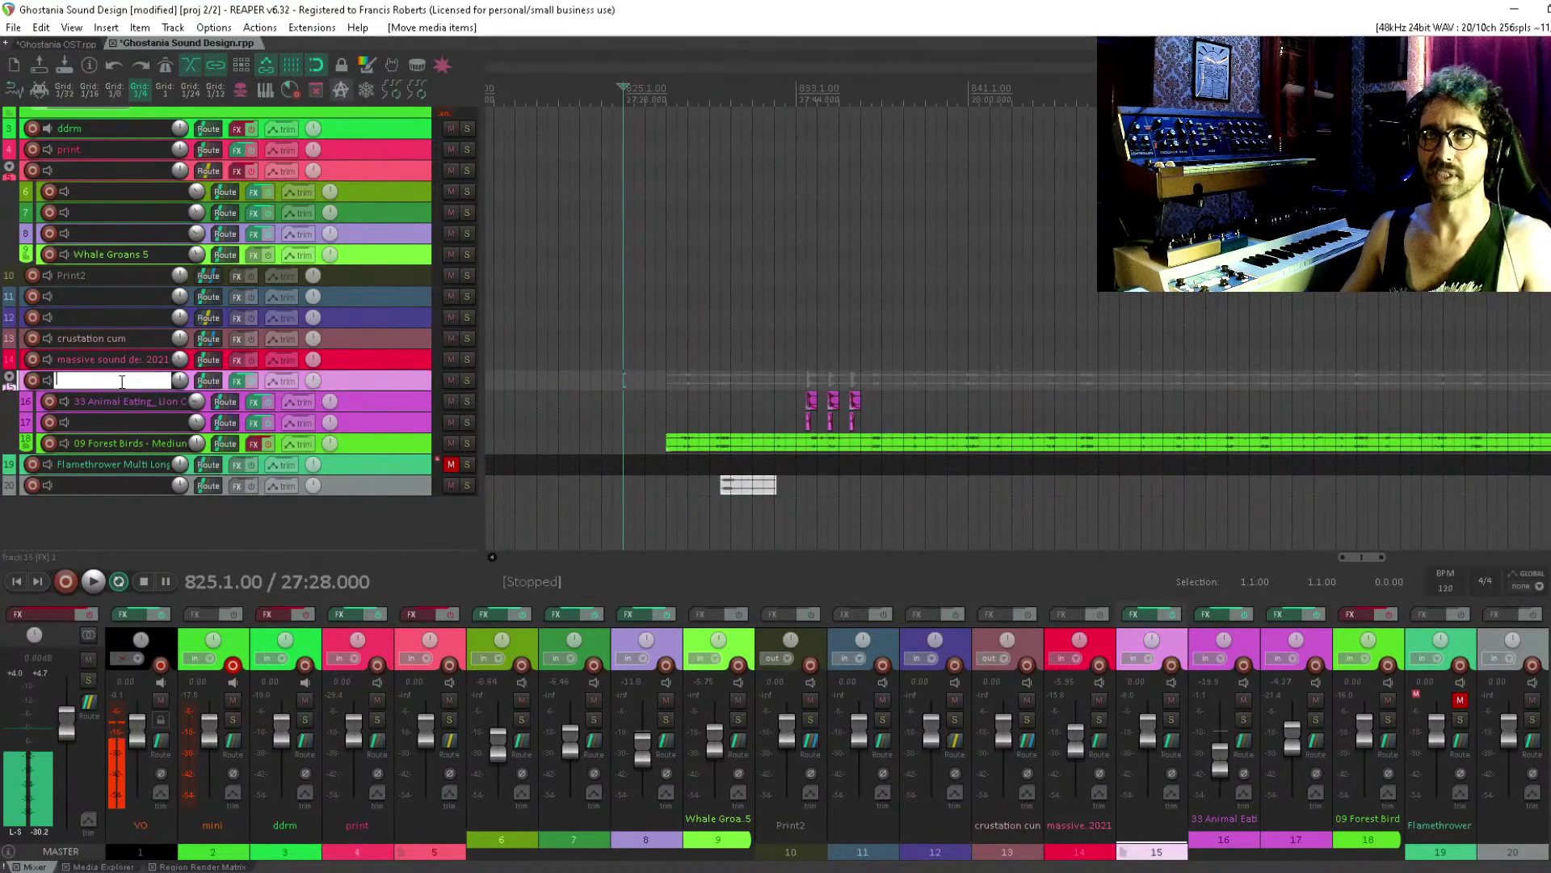
text(Space)
key(Return)
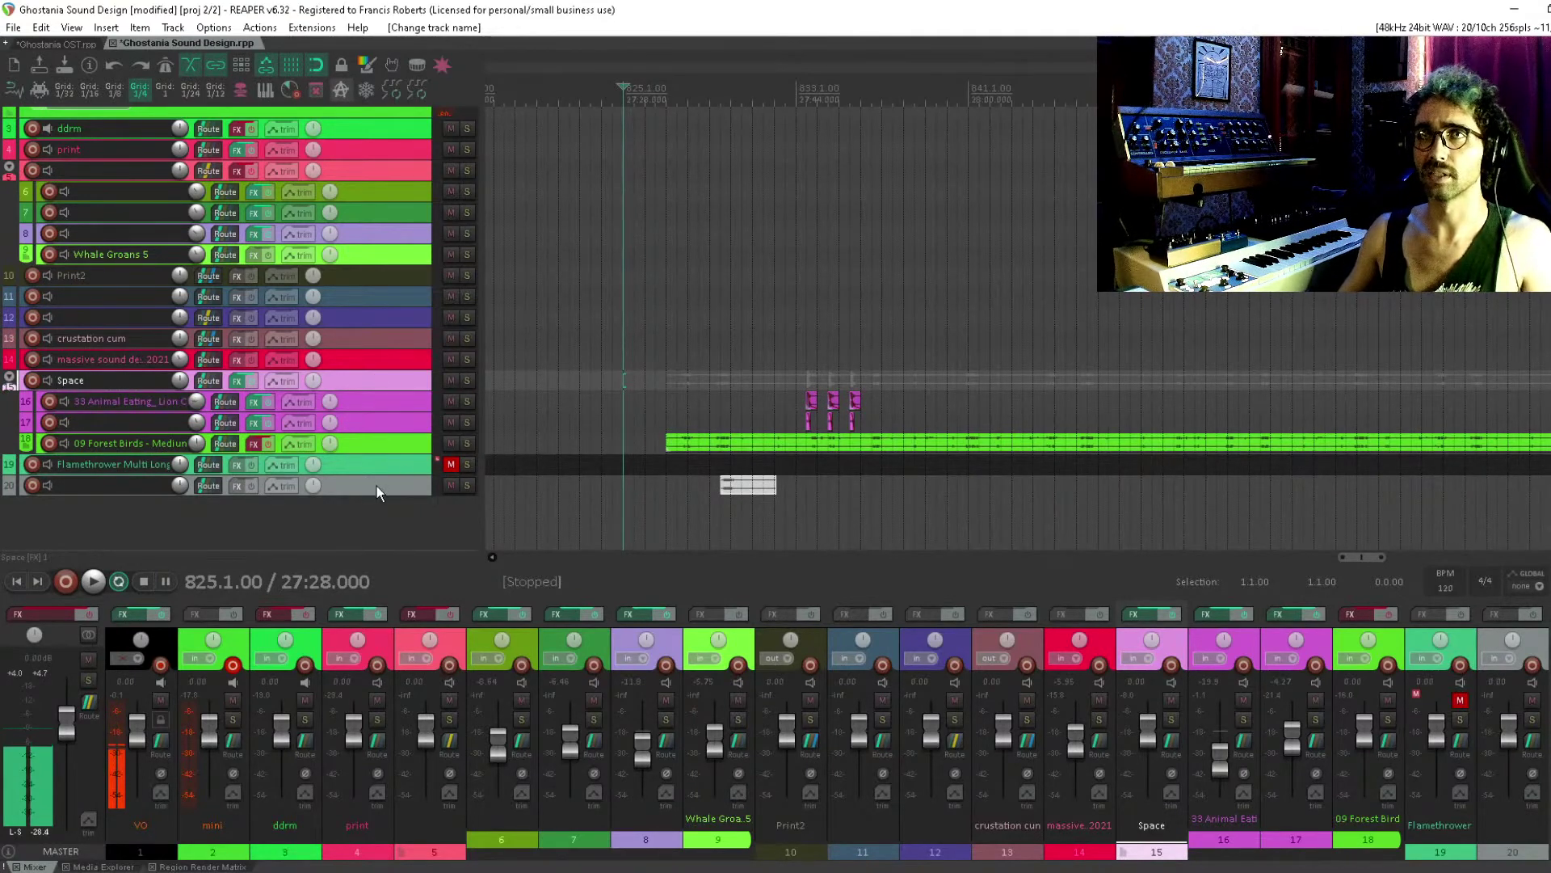
drag(376, 487, 388, 374)
drag(396, 384, 396, 386)
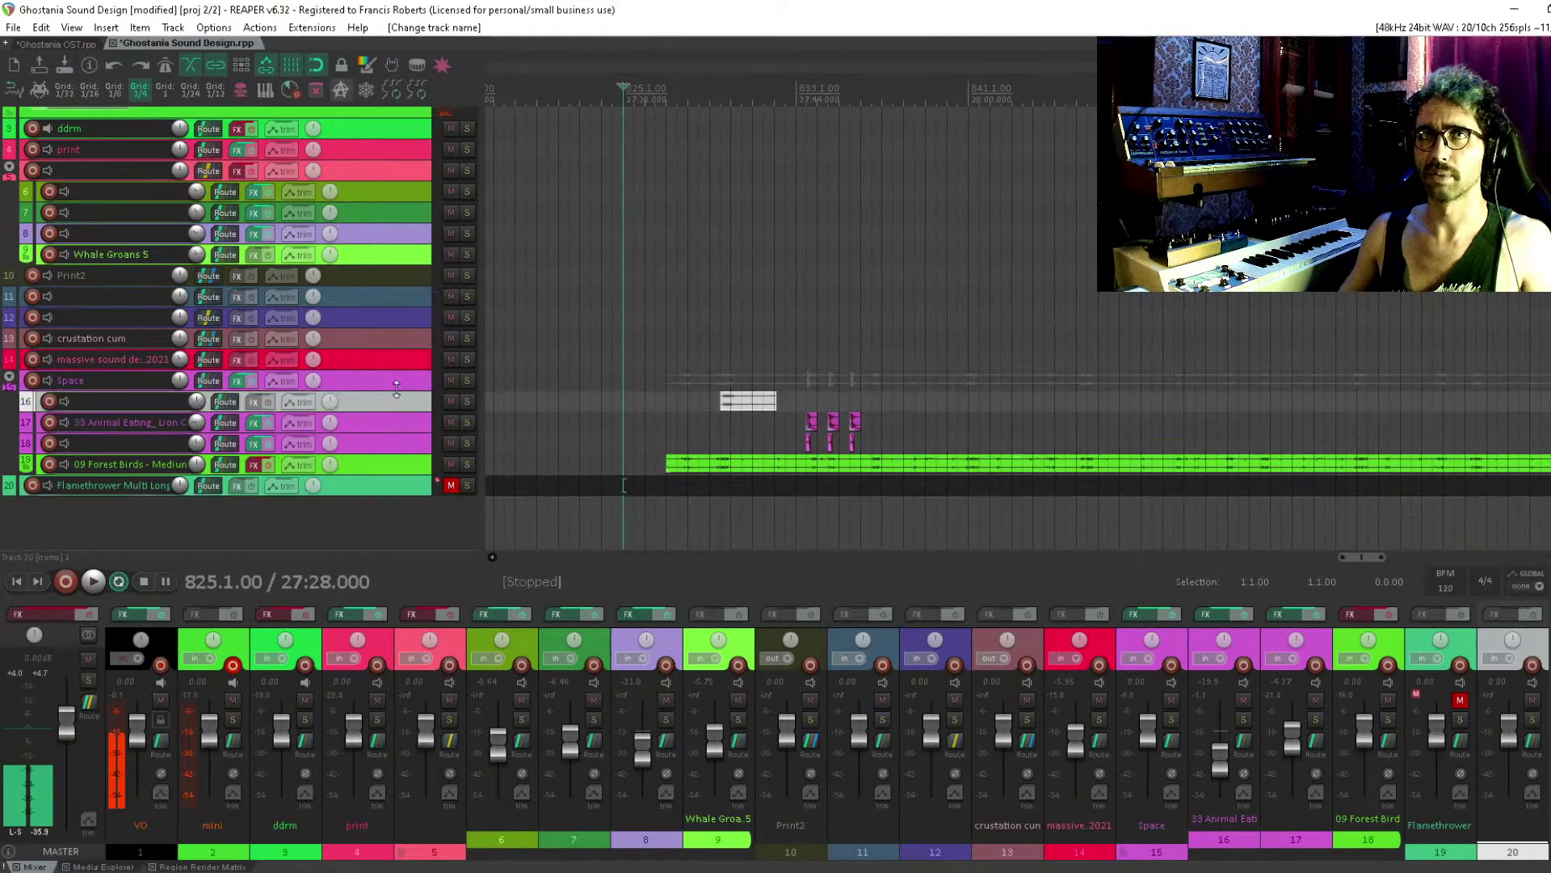
Color the Space folder track and its four child tracks black
click(397, 379)
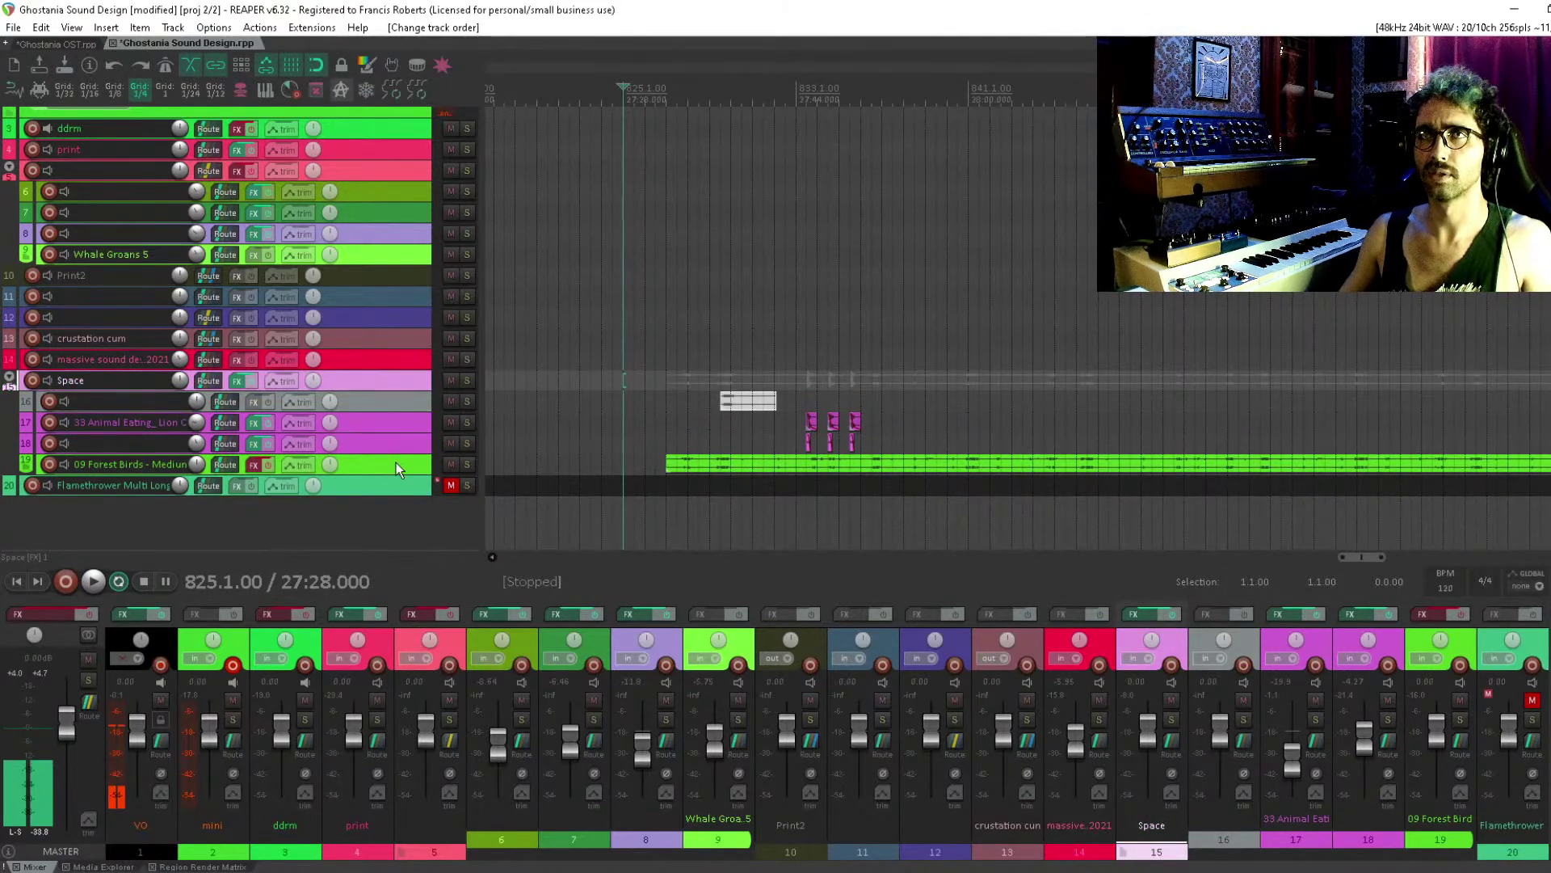
shift+click(396, 462)
click(396, 81)
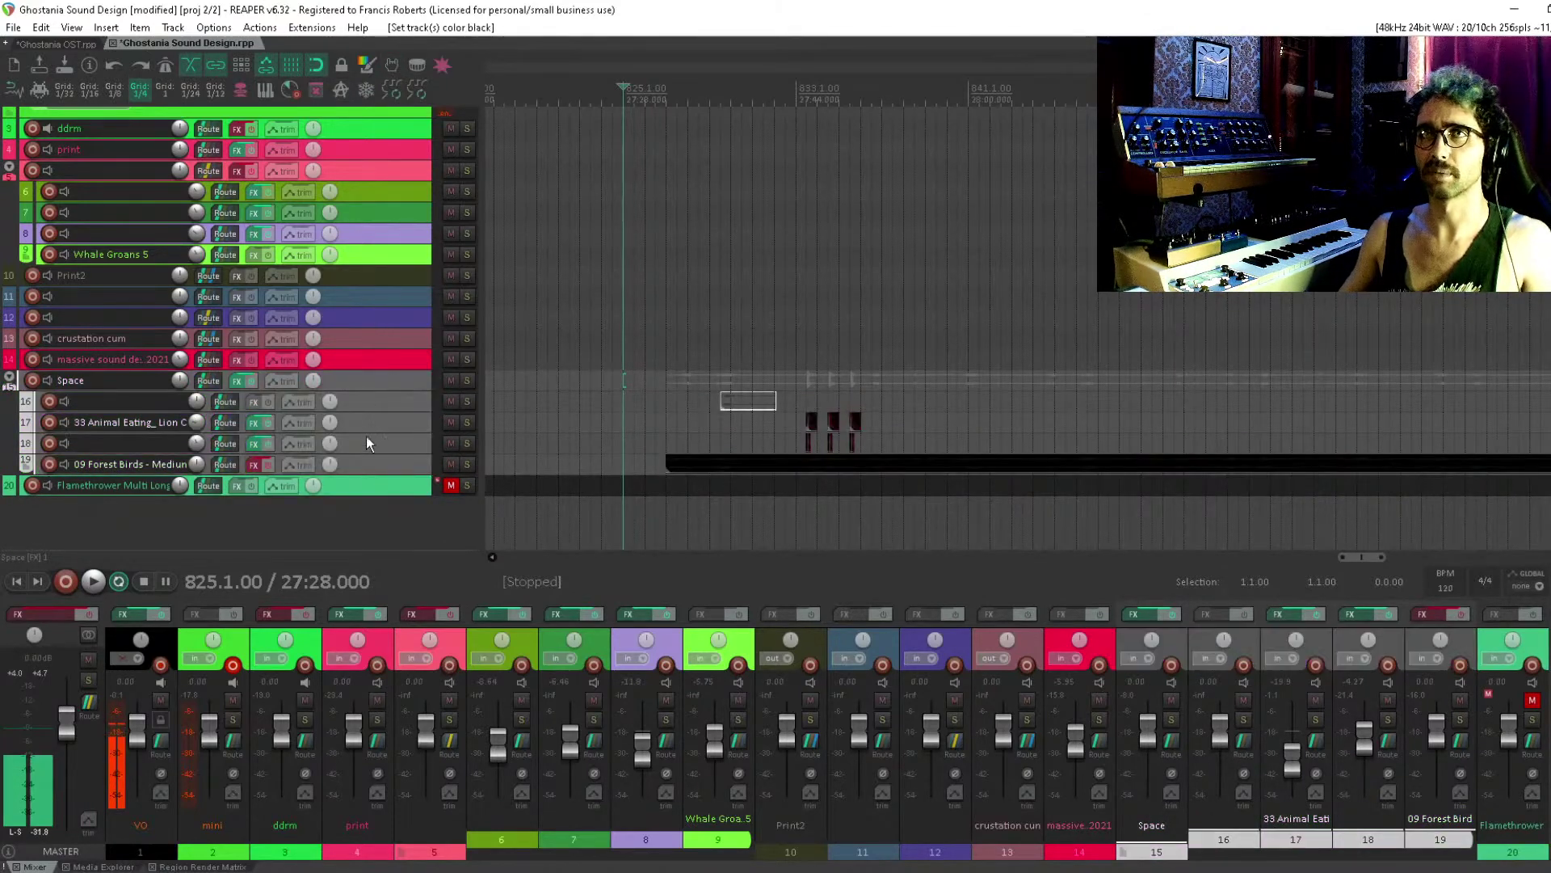
Move the Print2 clip on track 16 to bar 832.2, slightly ahead of the first animal-eating clip
scroll(366, 436, up, 5)
scroll(708, 285, down, 5)
scroll(708, 285, right, 2)
click(565, 271)
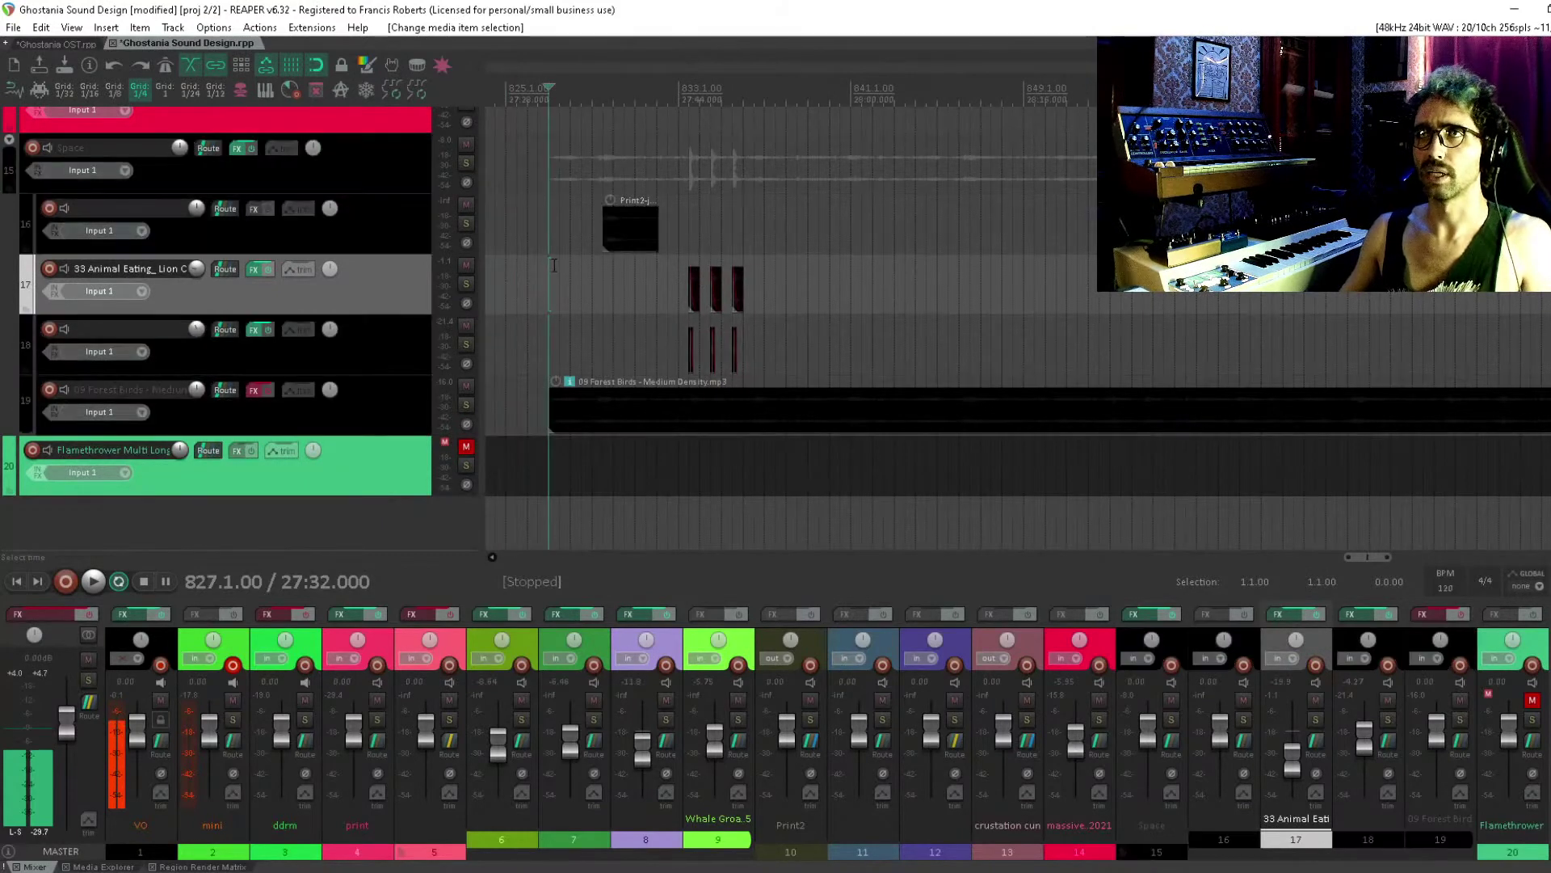
scroll(739, 263, up, 3)
scroll(740, 263, up, 3)
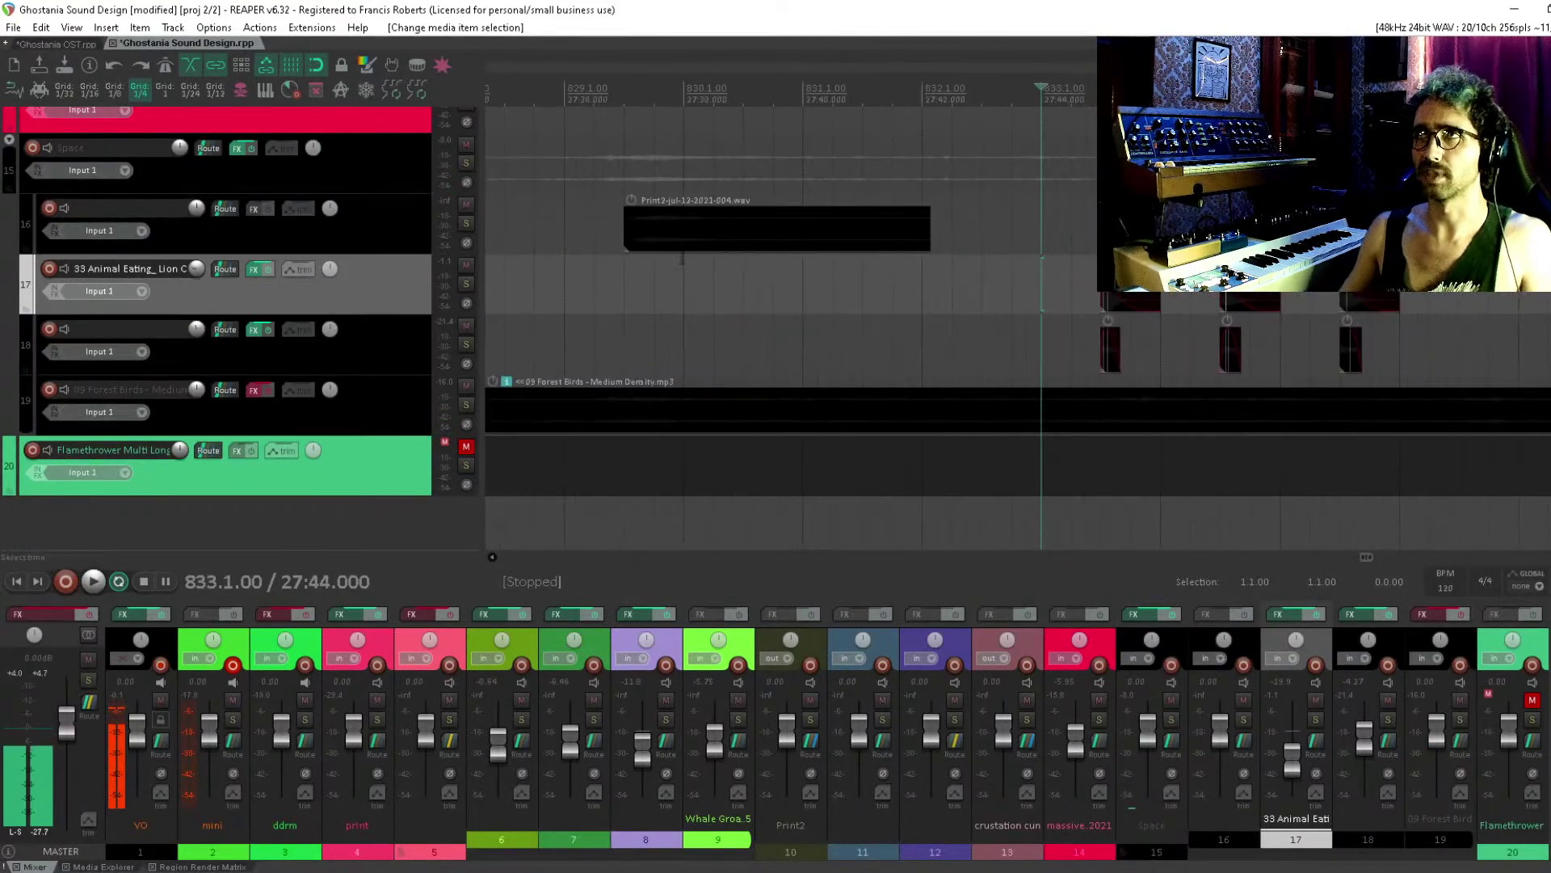
drag(672, 232, 1002, 234)
Play back the moved clip together with the animal-eating layers and forest birds
click(942, 318)
key(space)
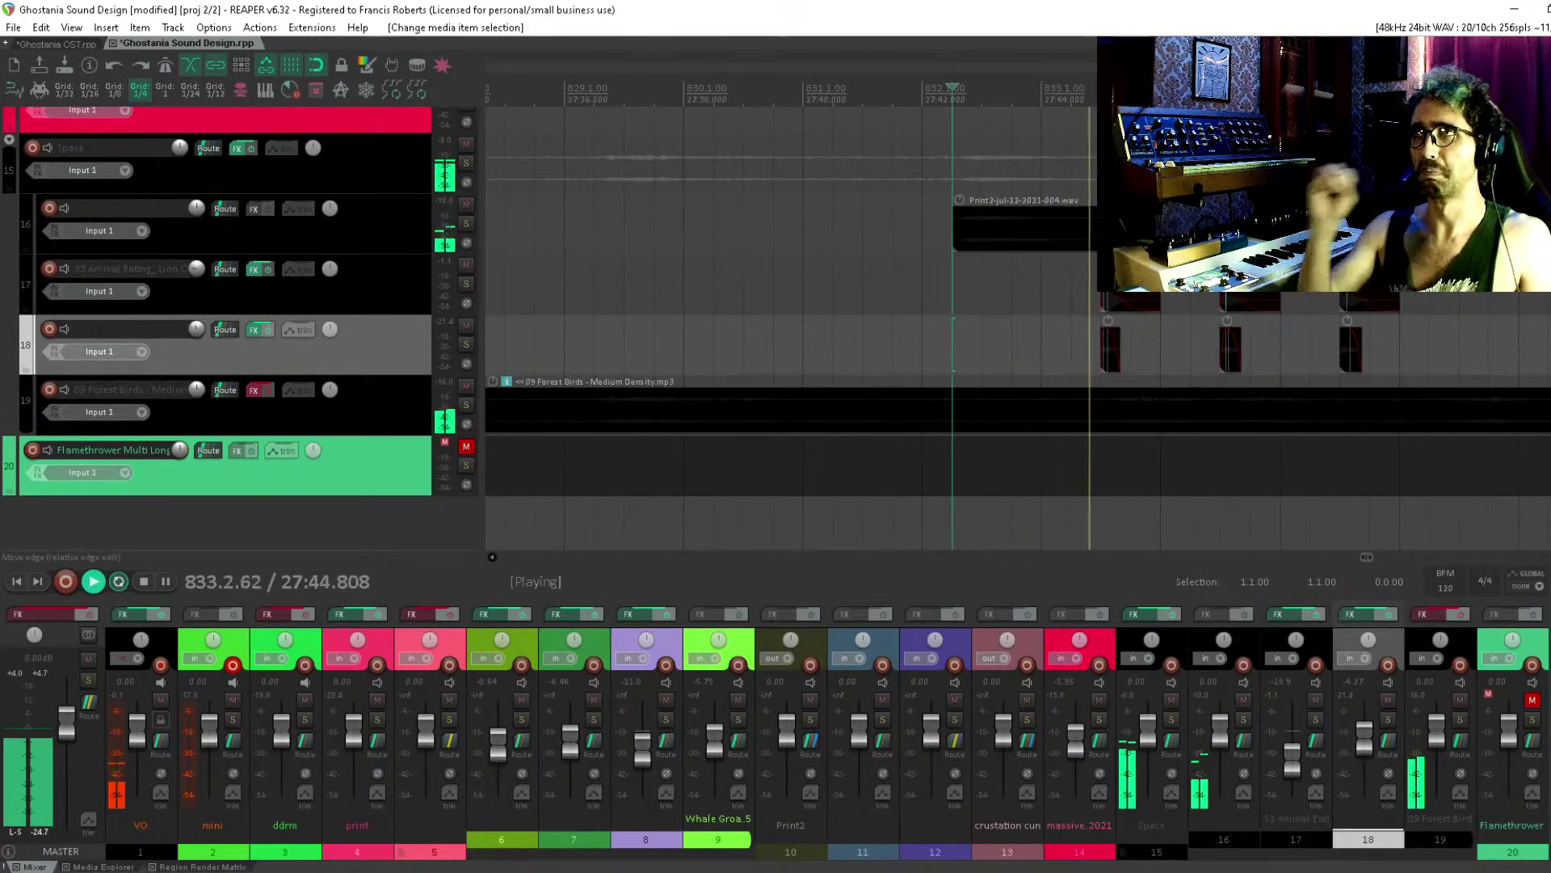
key(space)
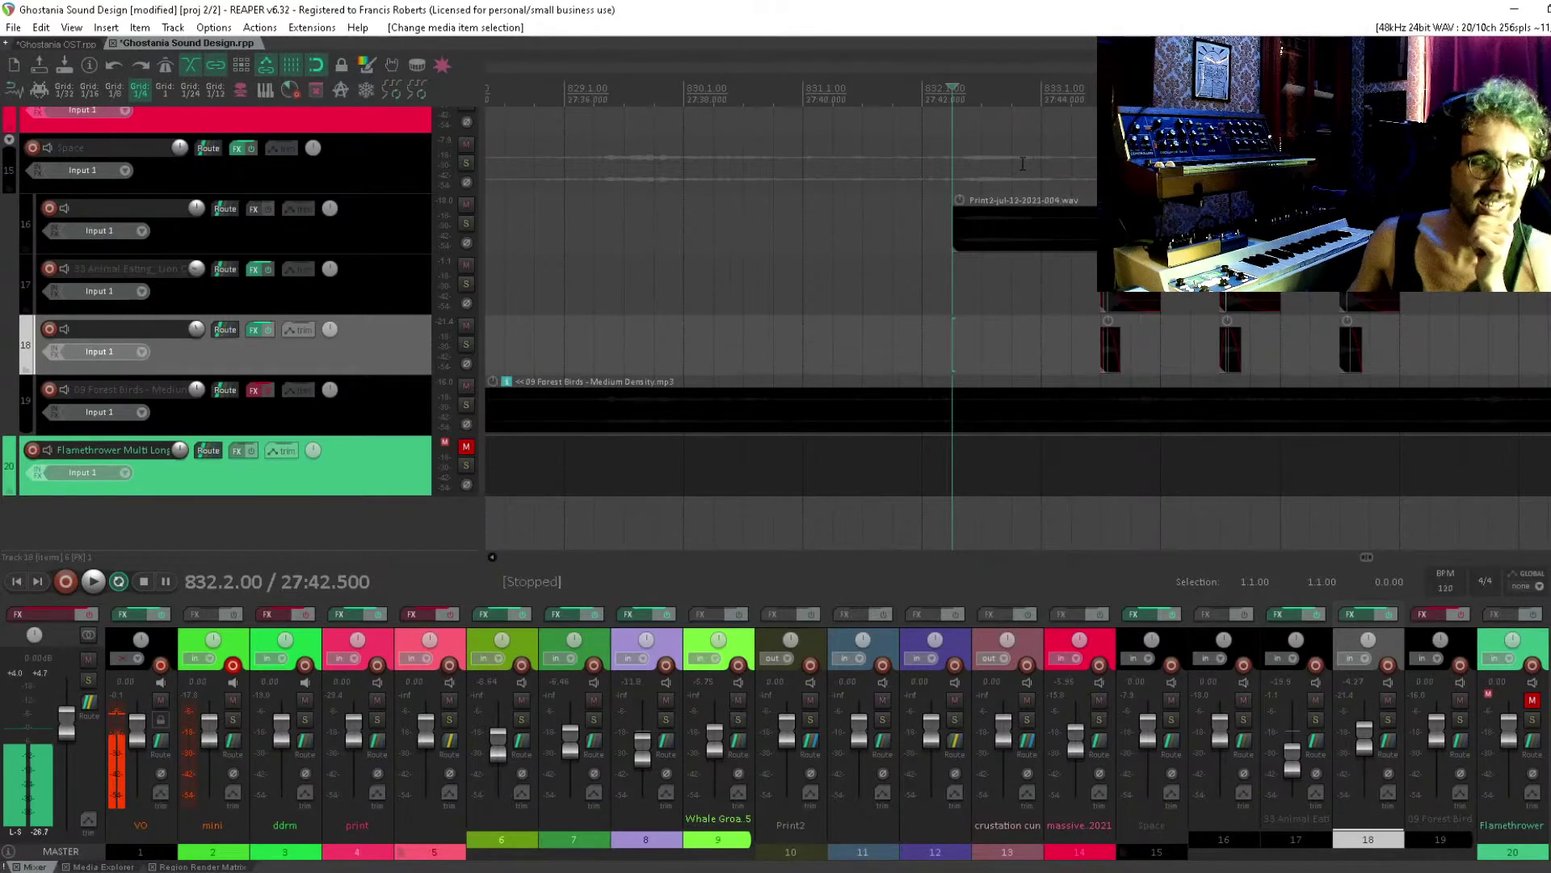
Recolor the Space folder track and all of its child tracks yellow
click(1074, 312)
scroll(920, 332, down, 3)
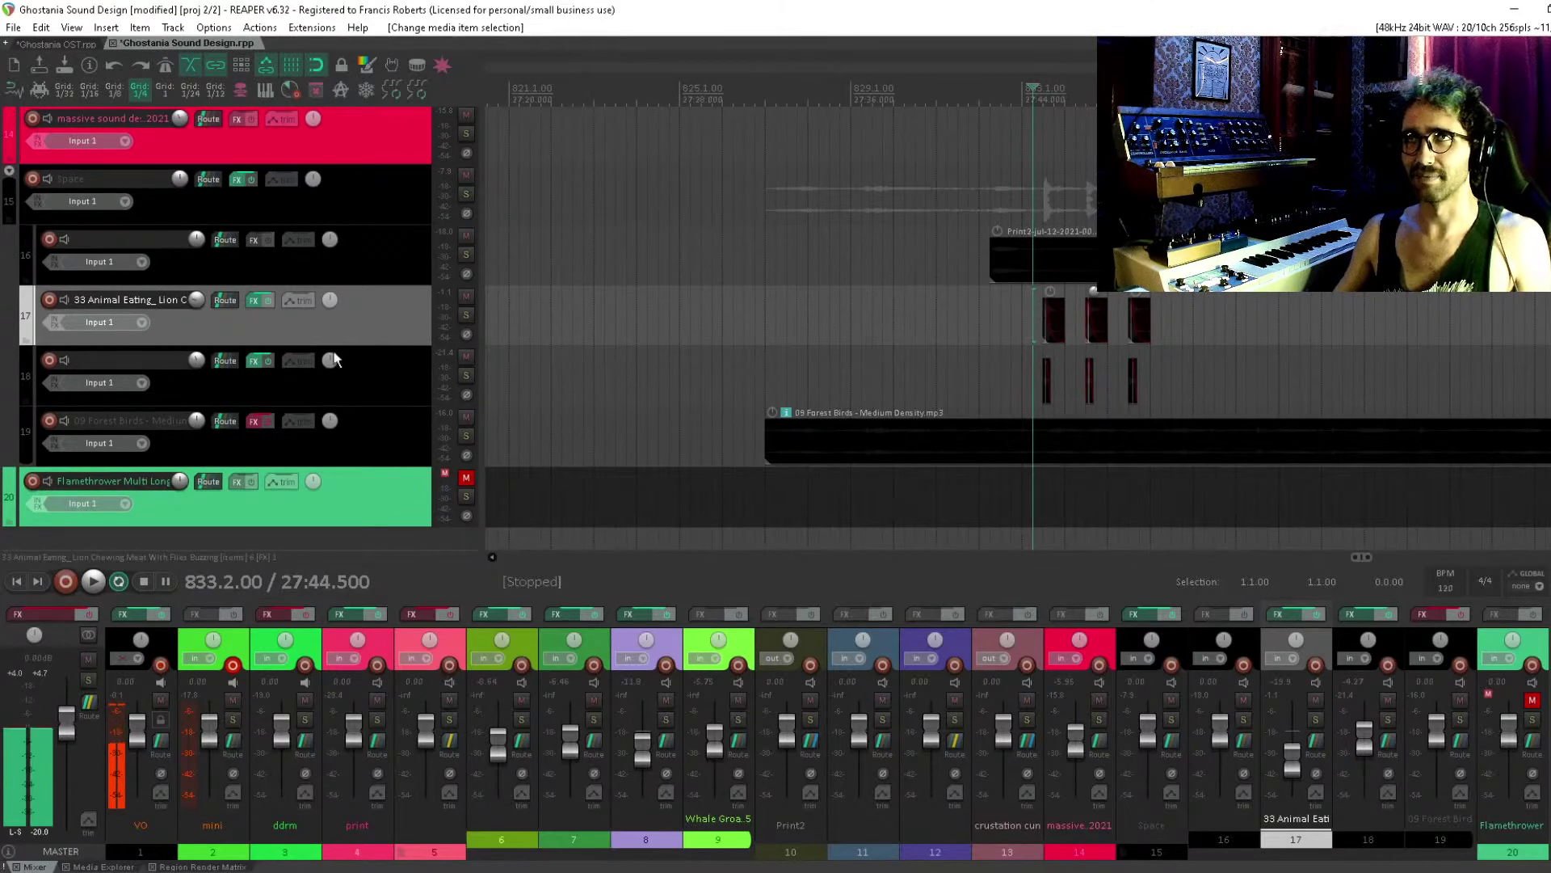
click(408, 459)
shift+click(415, 197)
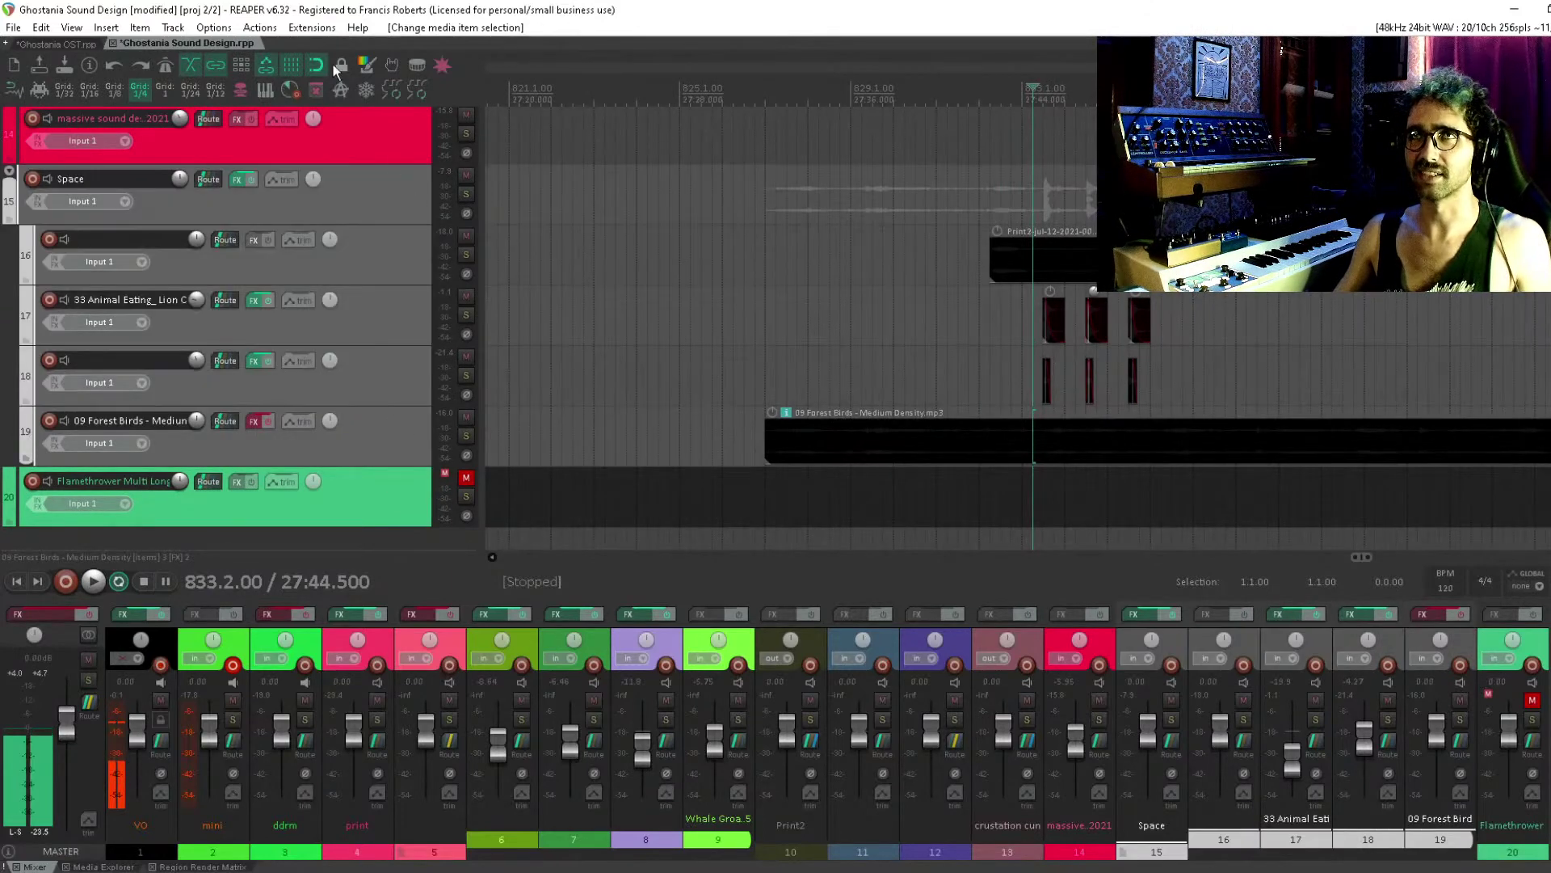
click(368, 67)
click(877, 270)
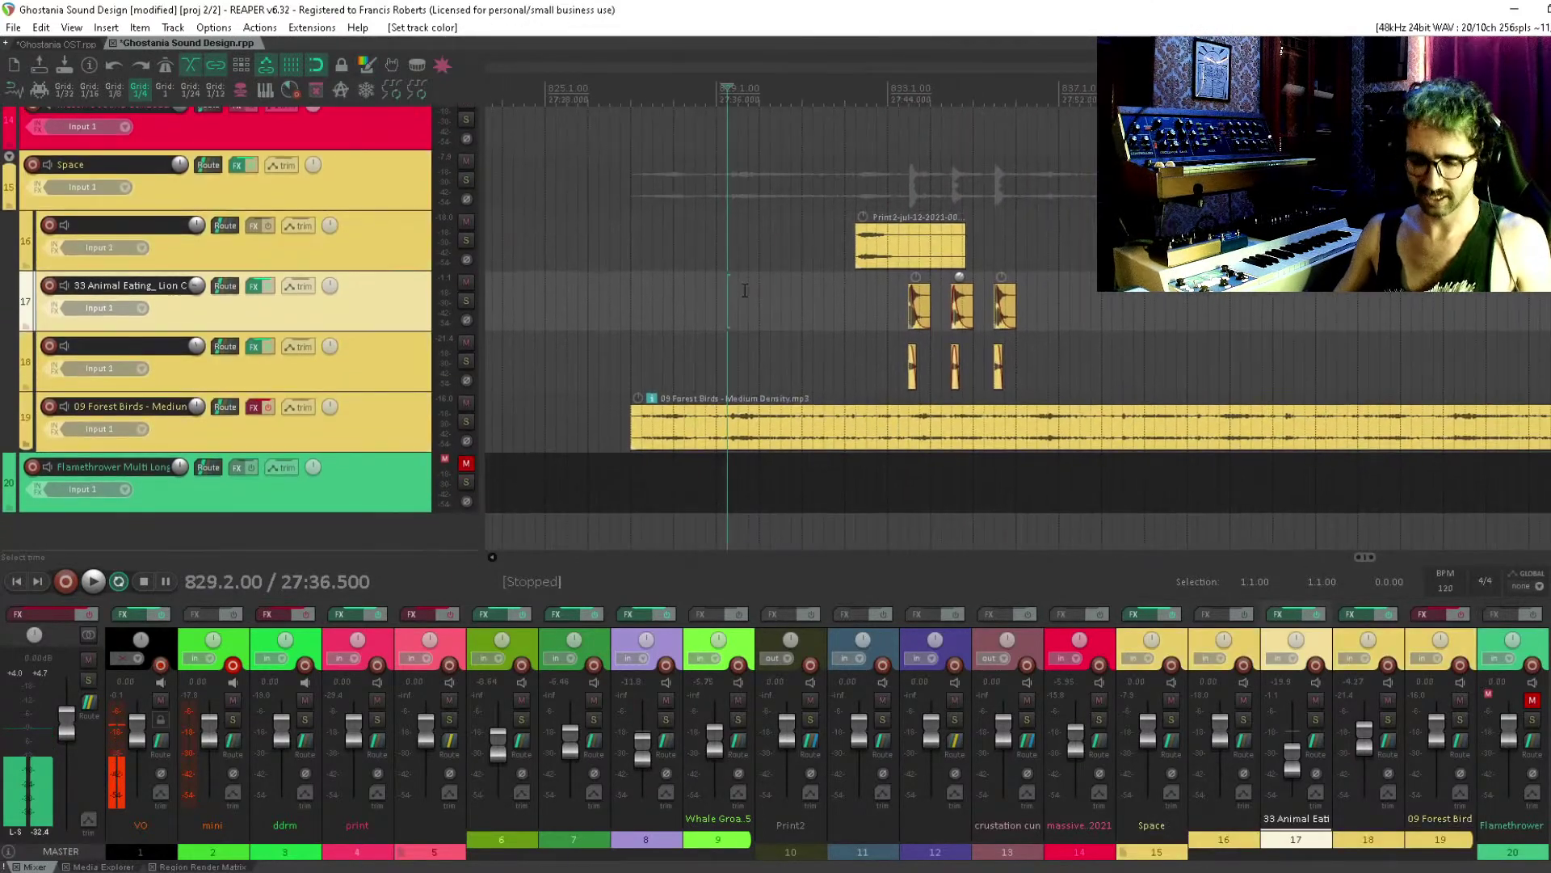
click(763, 240)
drag(823, 228, 552, 251)
click(564, 211)
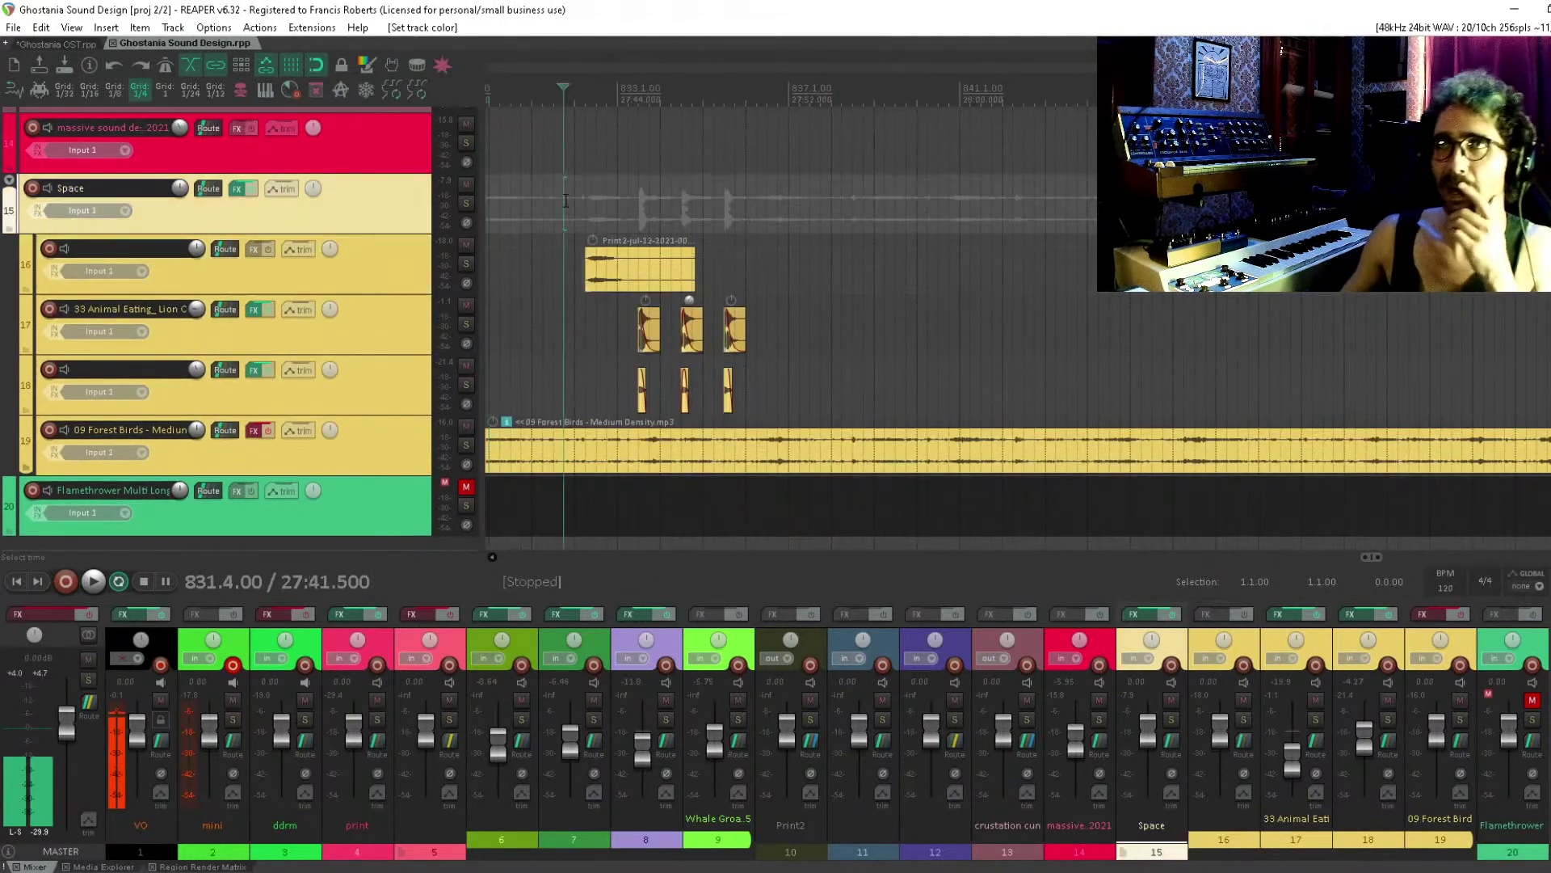
drag(709, 242, 813, 214)
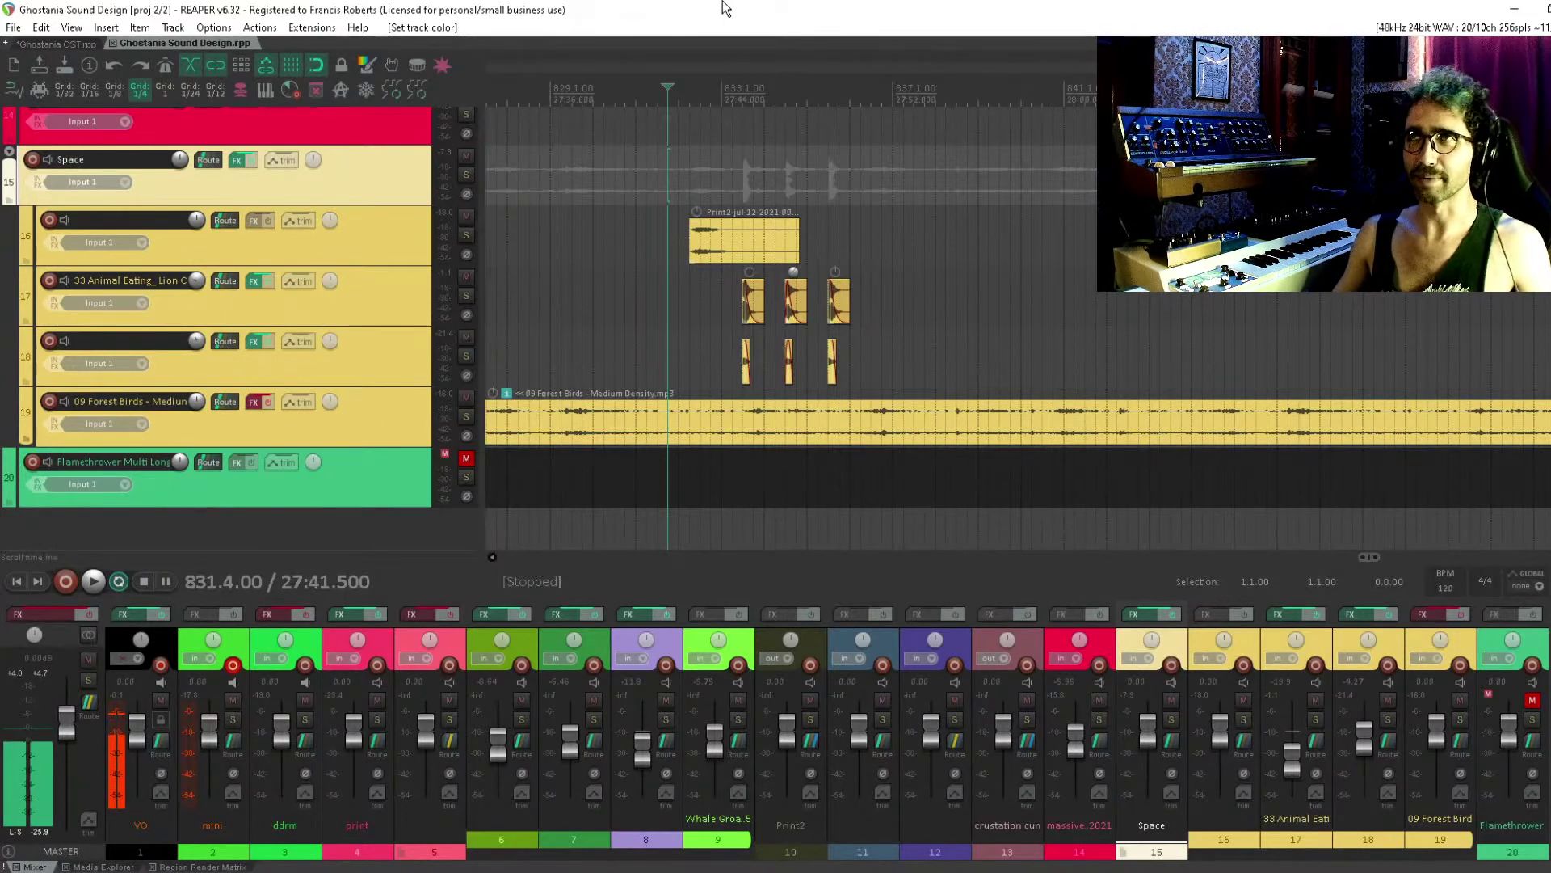
drag(748, 175, 684, 179)
click(623, 171)
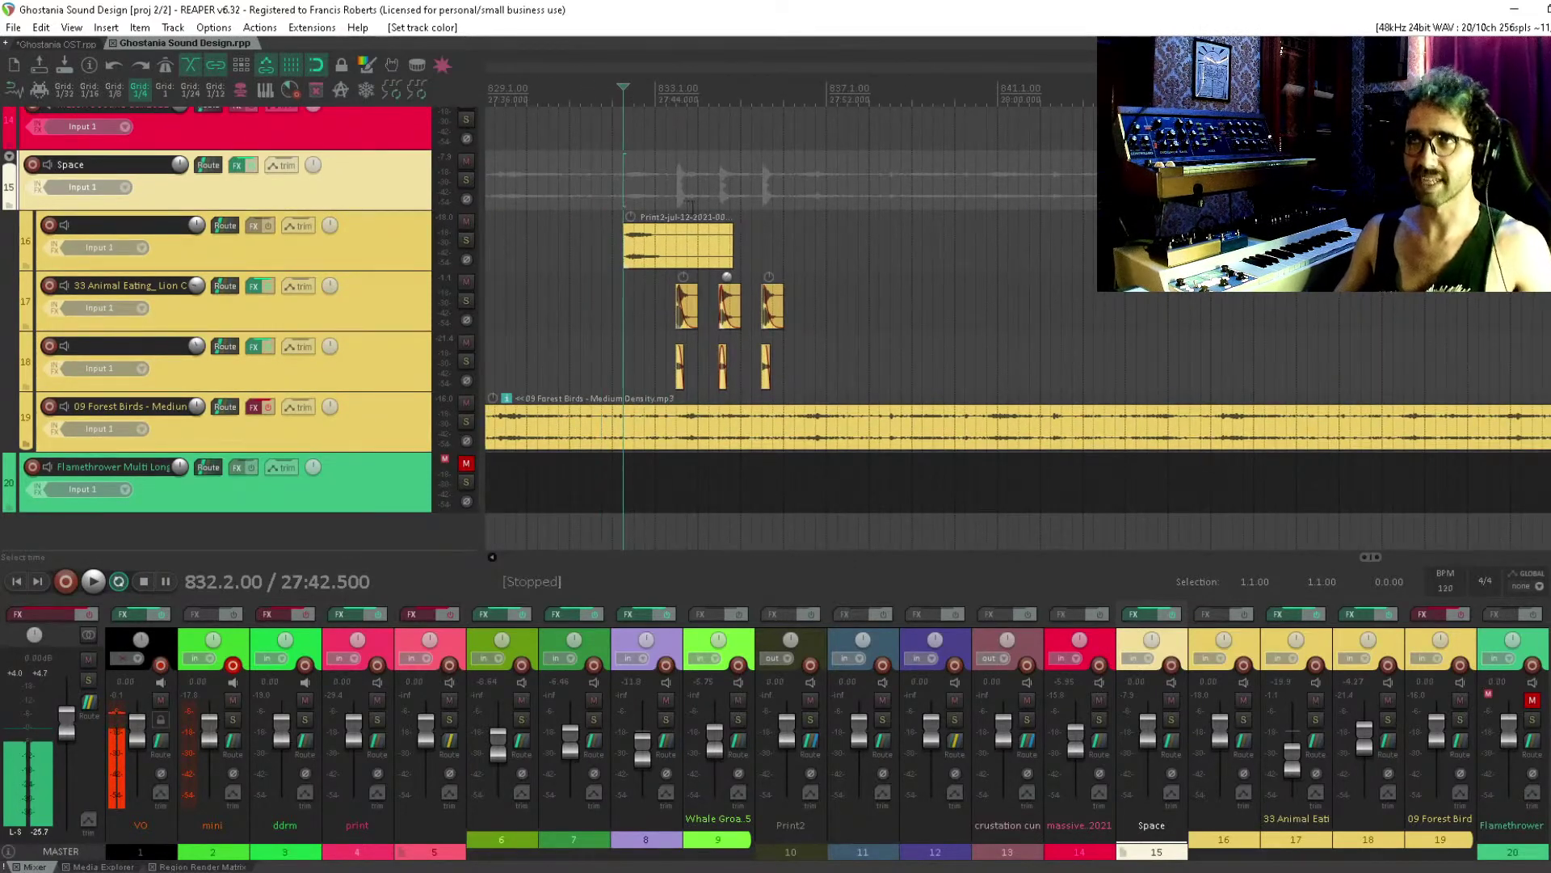
drag(738, 182, 643, 214)
click(680, 211)
click(634, 209)
click(643, 208)
click(656, 209)
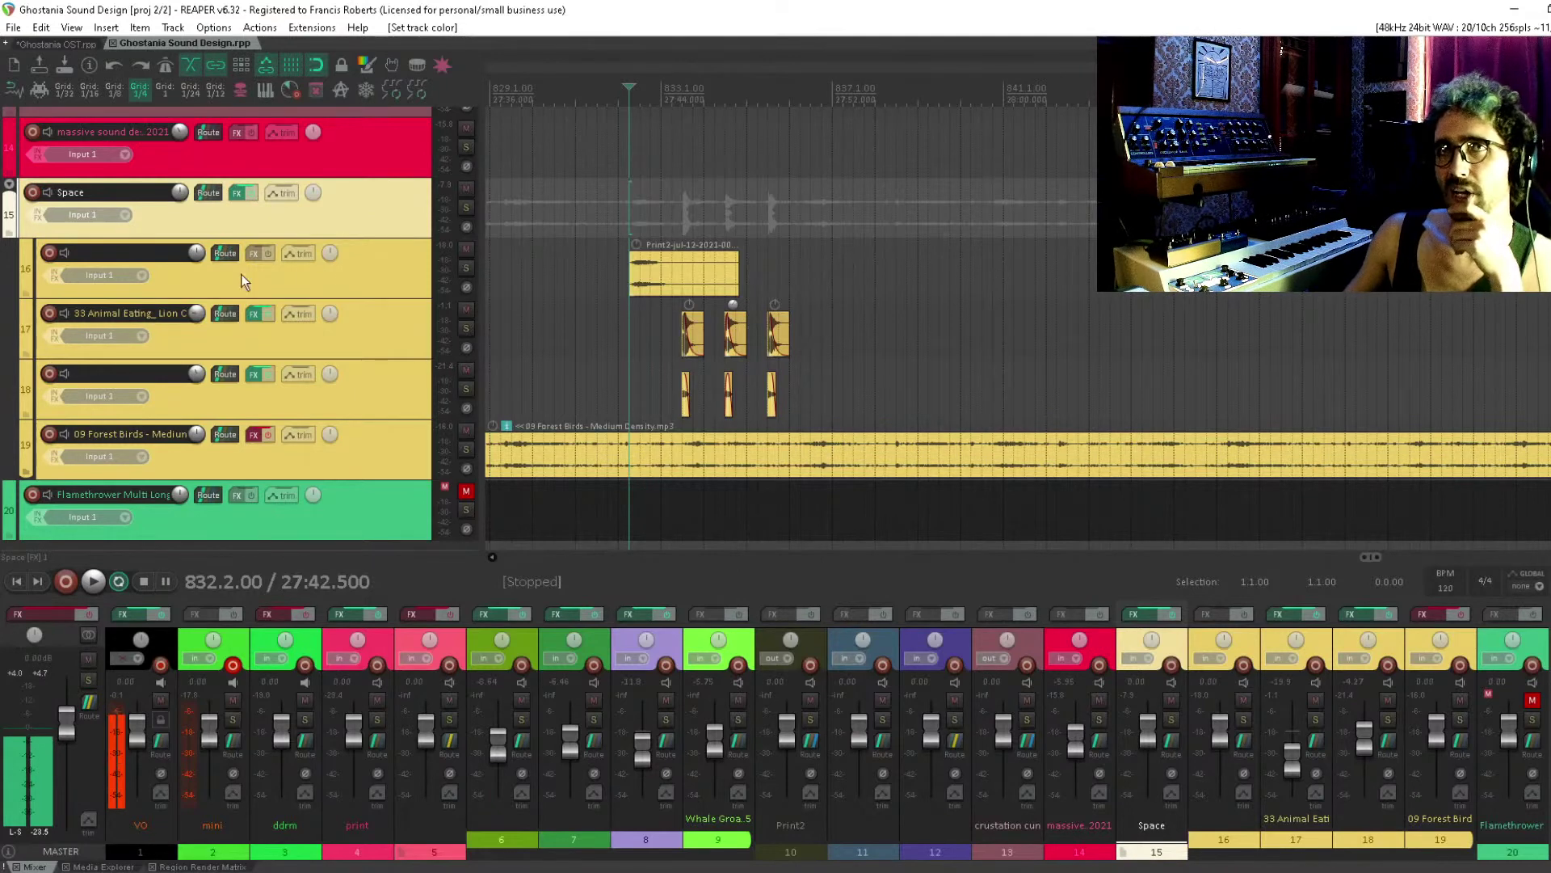
Play the Space folder's layered sounds from bar 832.2, at the start of the Print2 clip
click(673, 328)
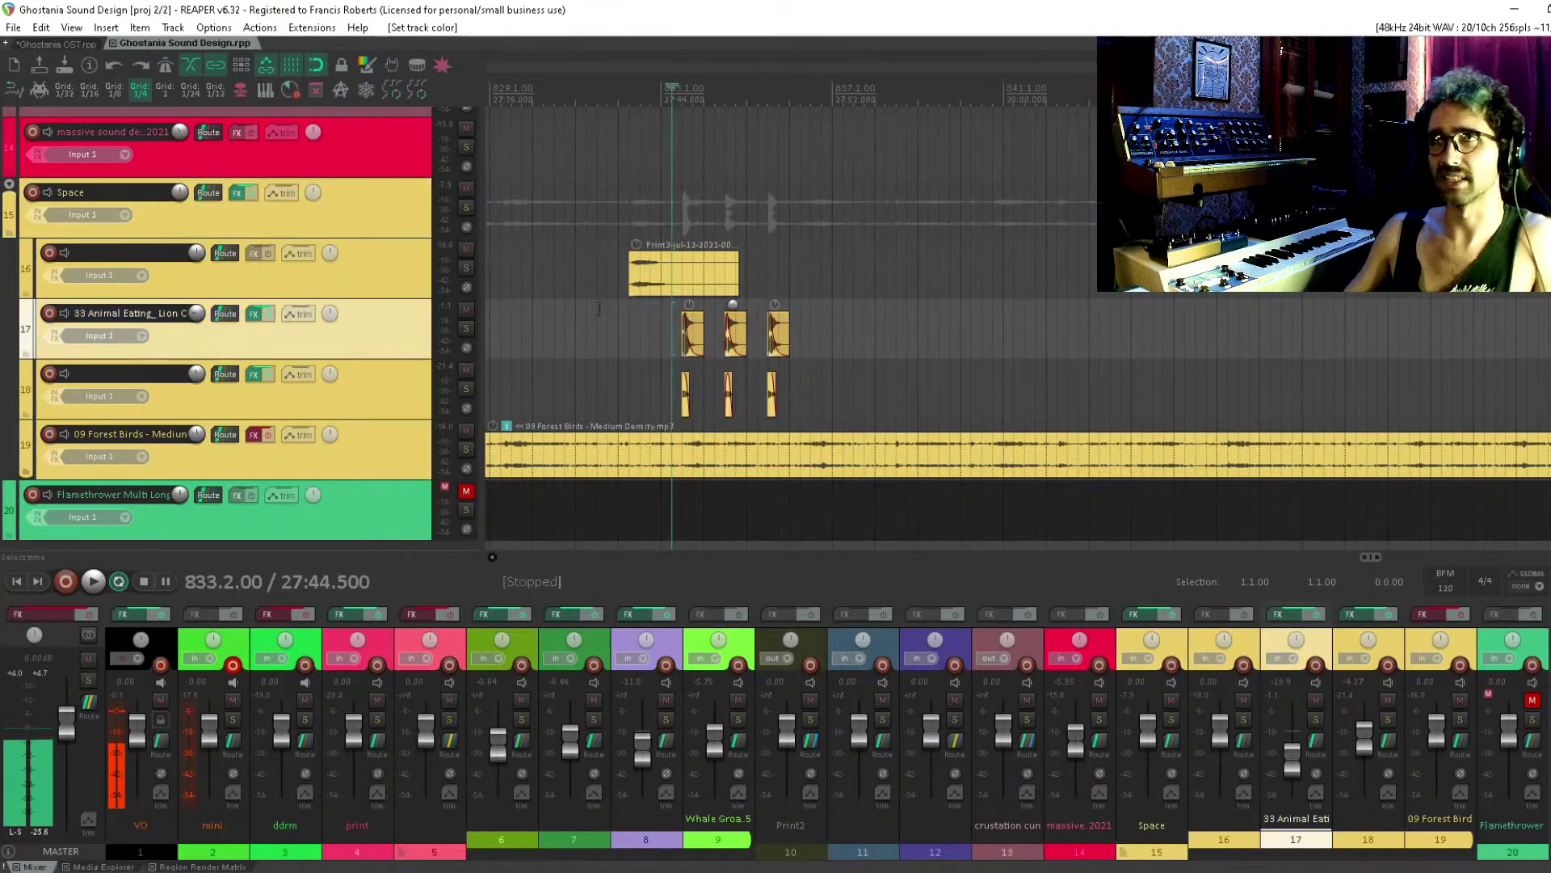
click(628, 315)
key(space)
key(space)
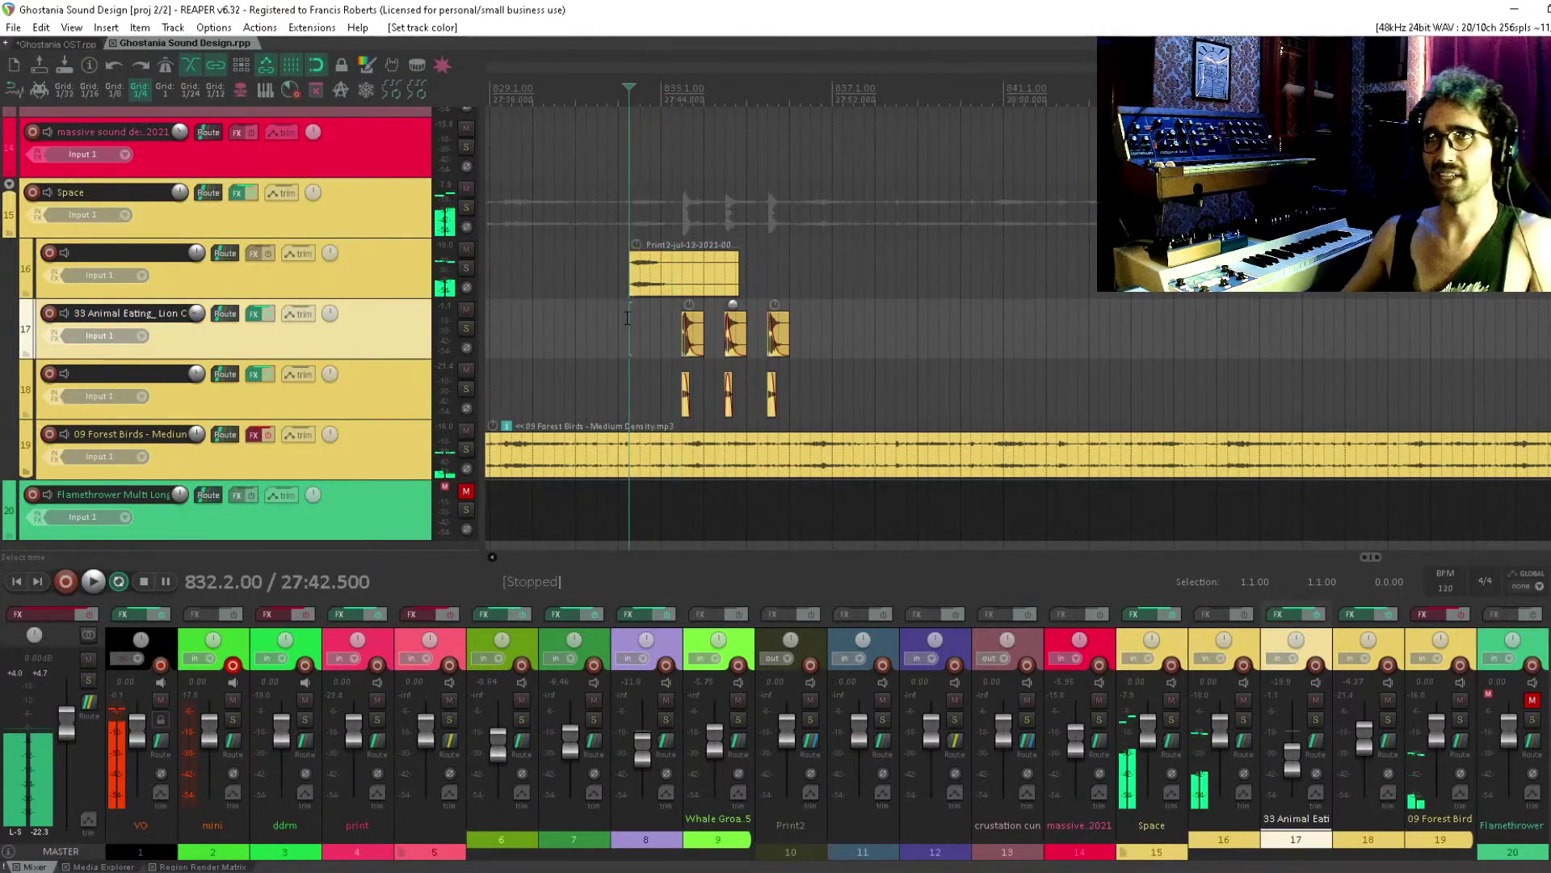
key(space)
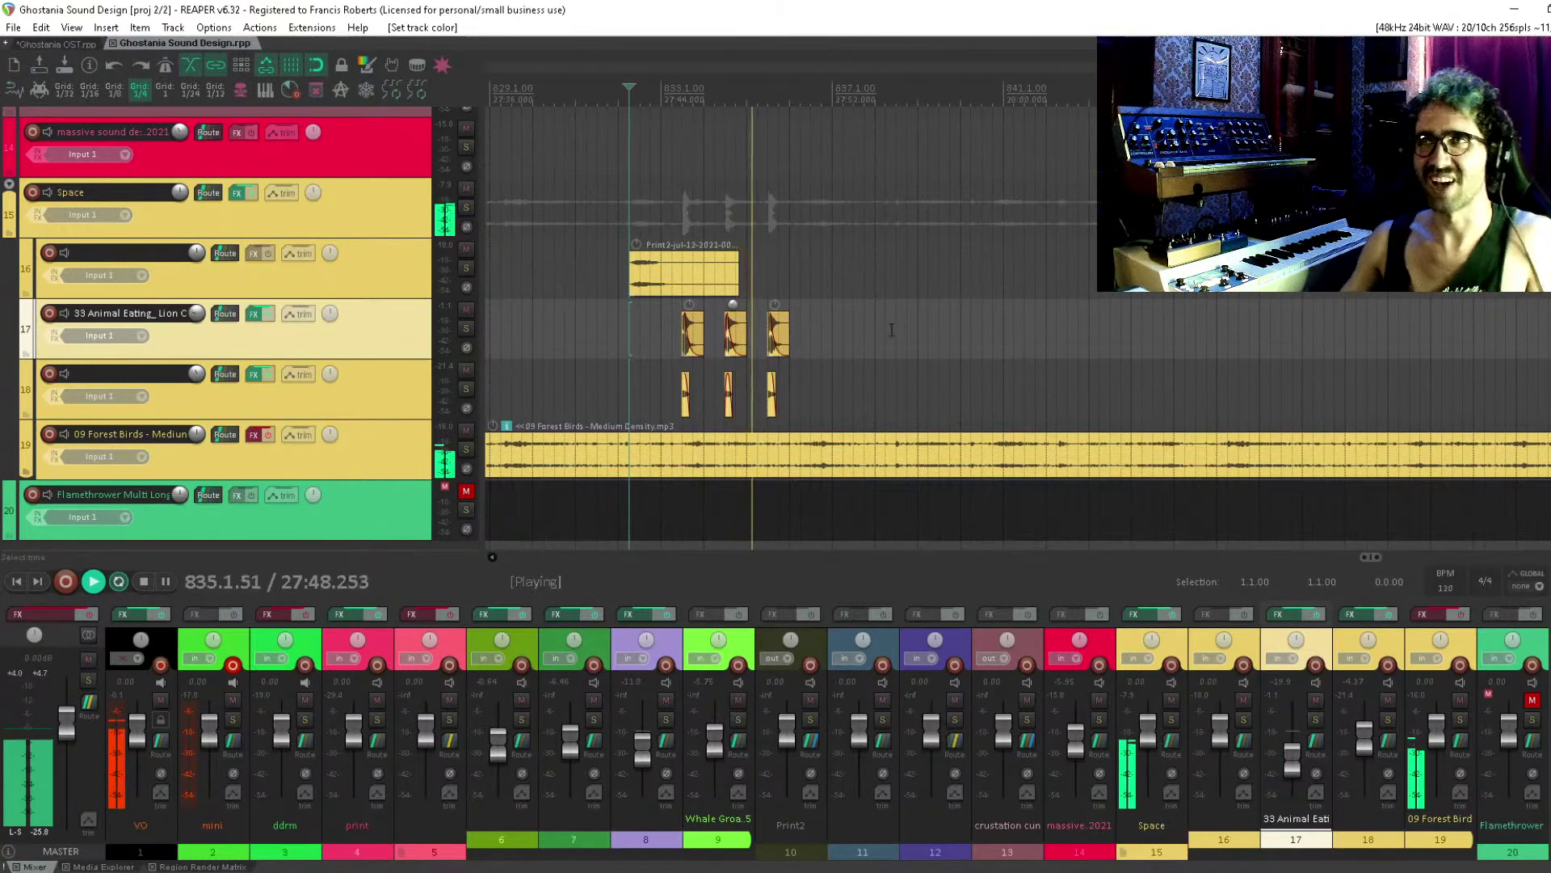
key(space)
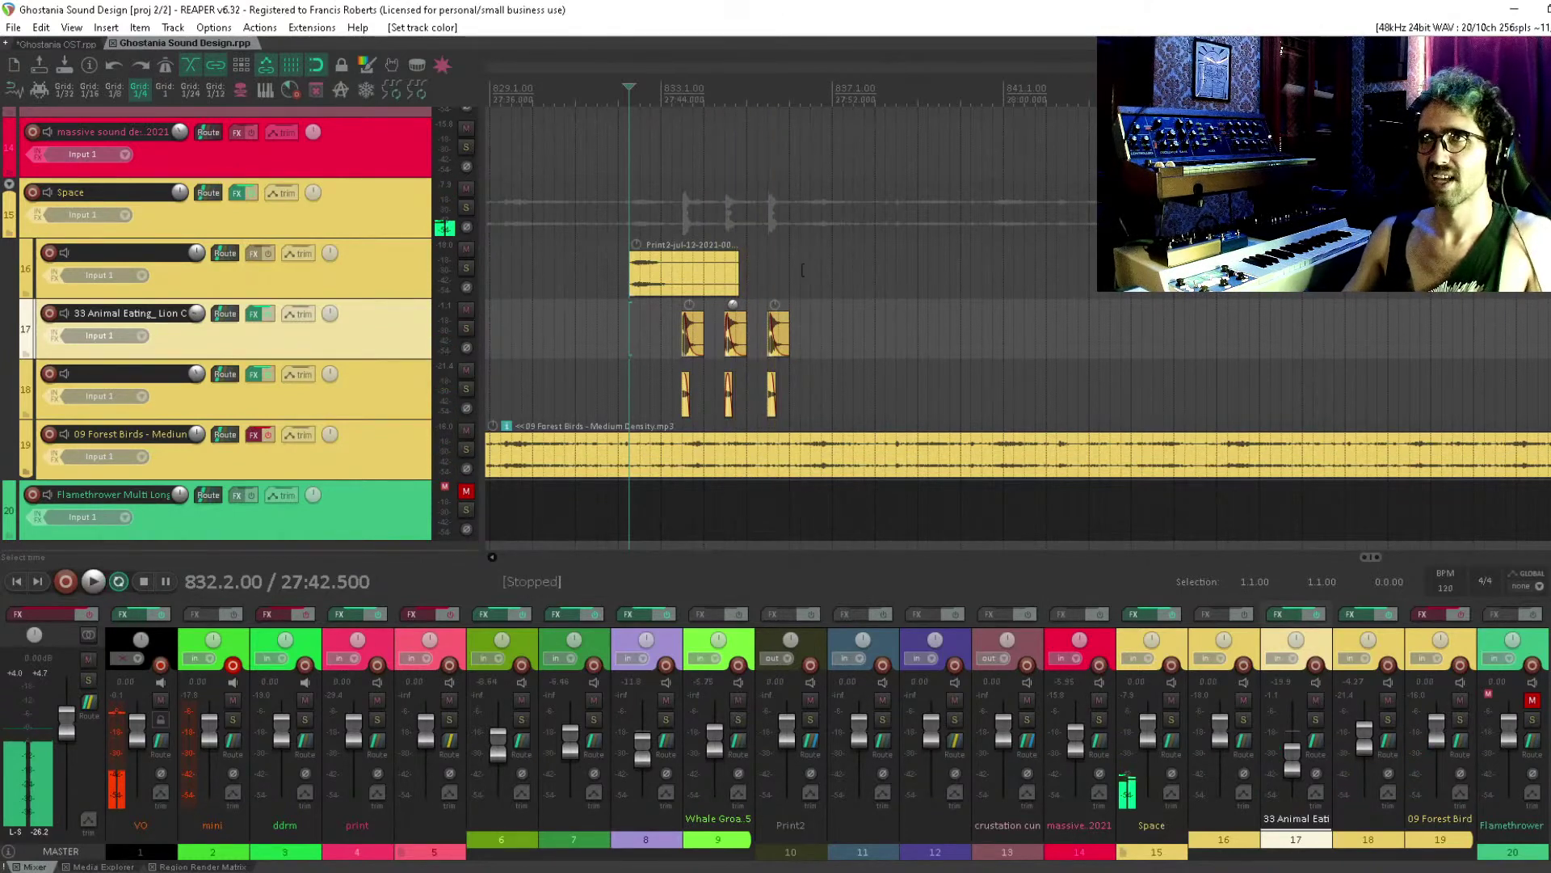
Place the edit cursor at bar 836.1, after the last animal-eating clip, and search the sound effects library for "splat"
click(799, 274)
key(Left)
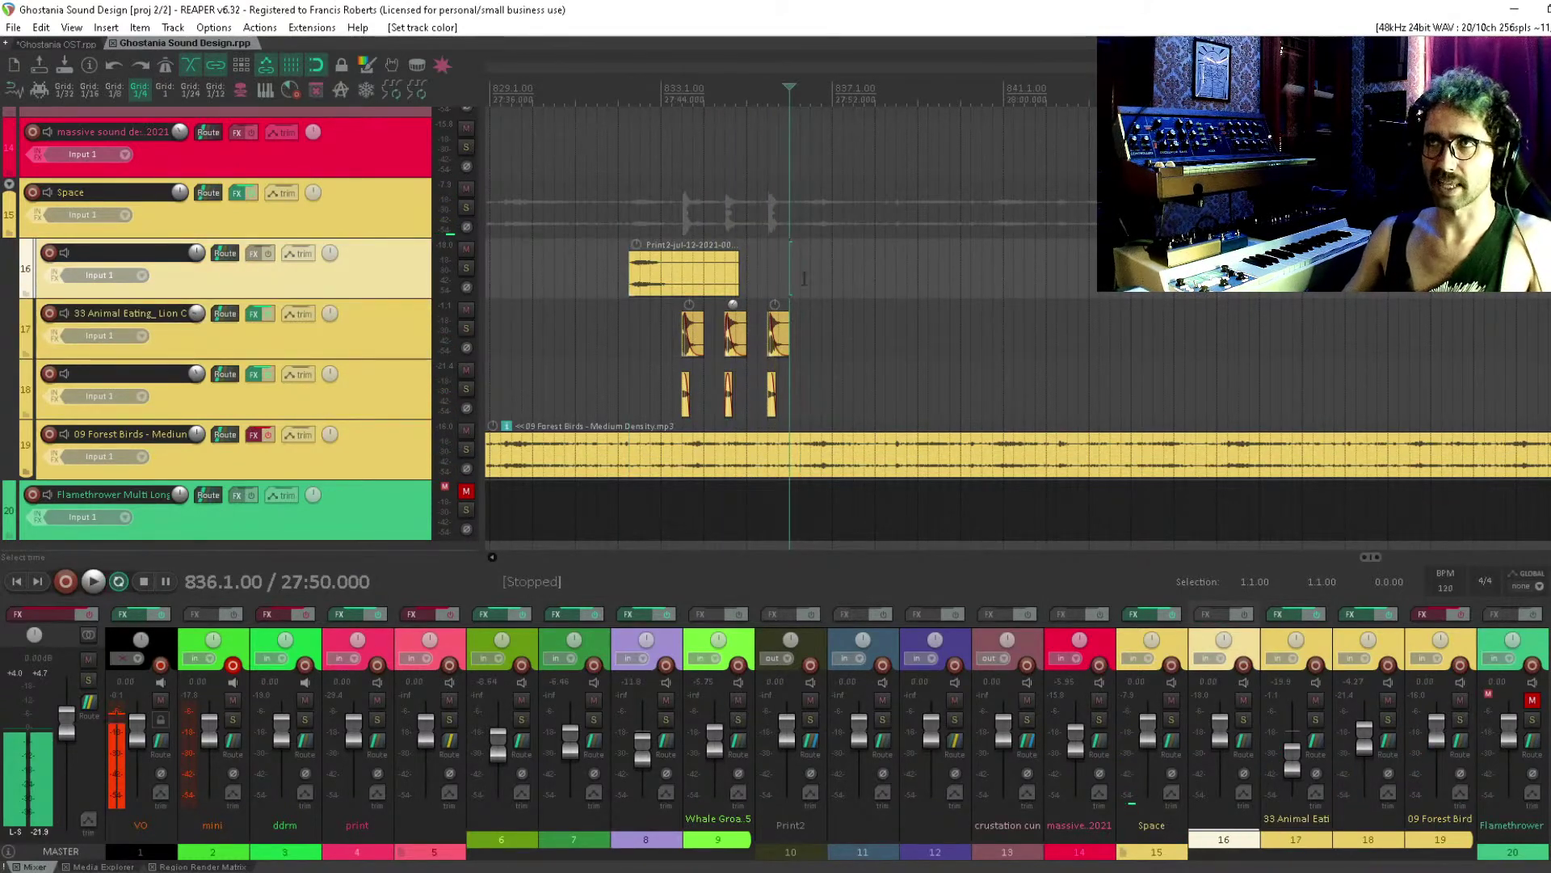
scroll(270, 307, up, 1)
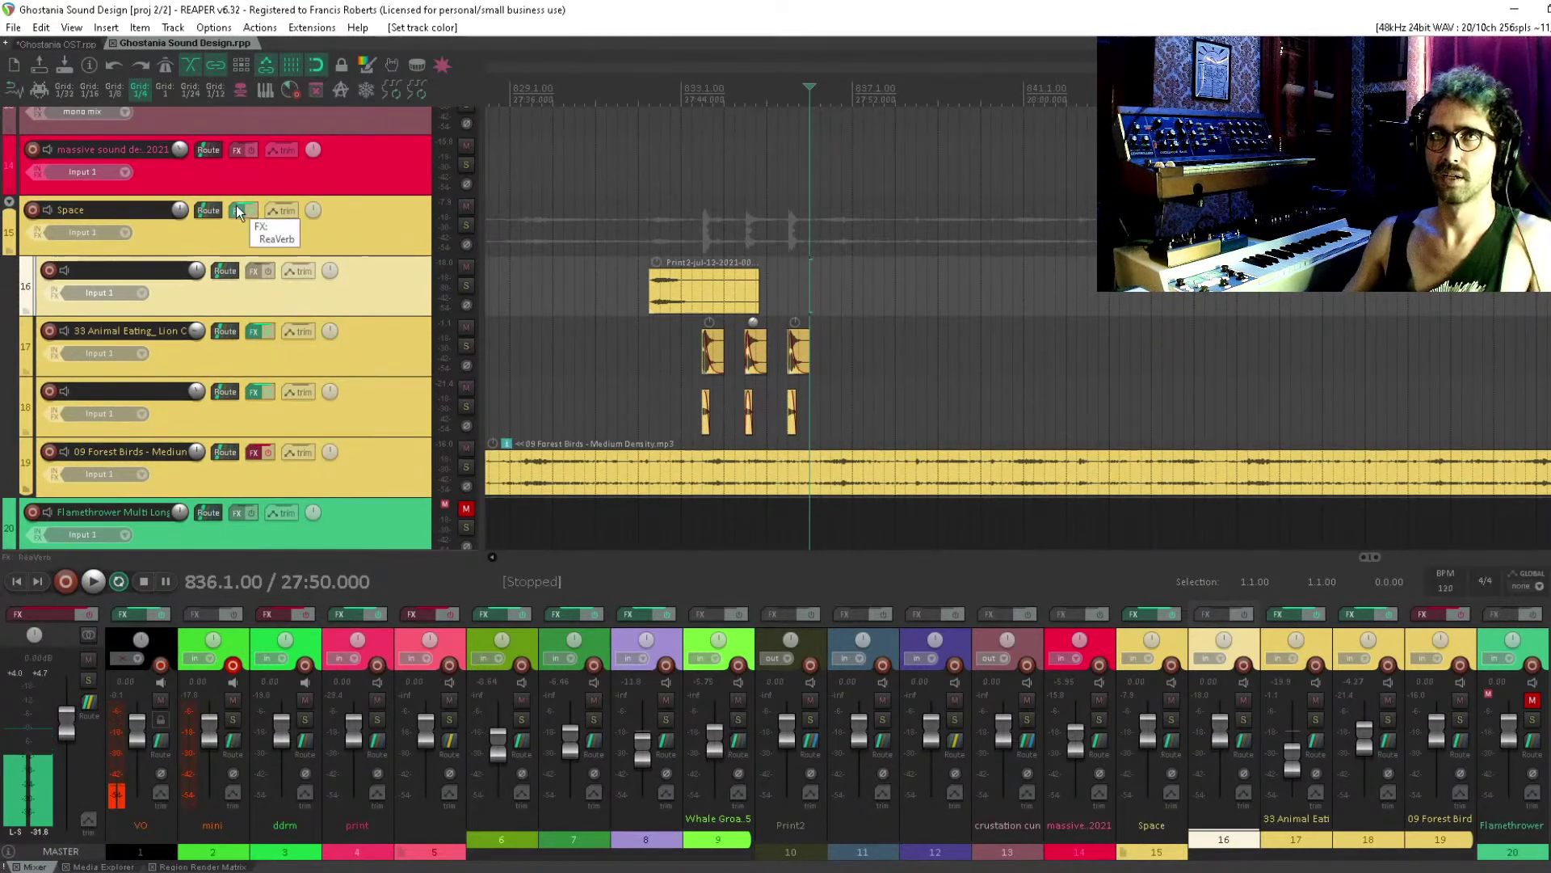
scroll(852, 332, down, 2)
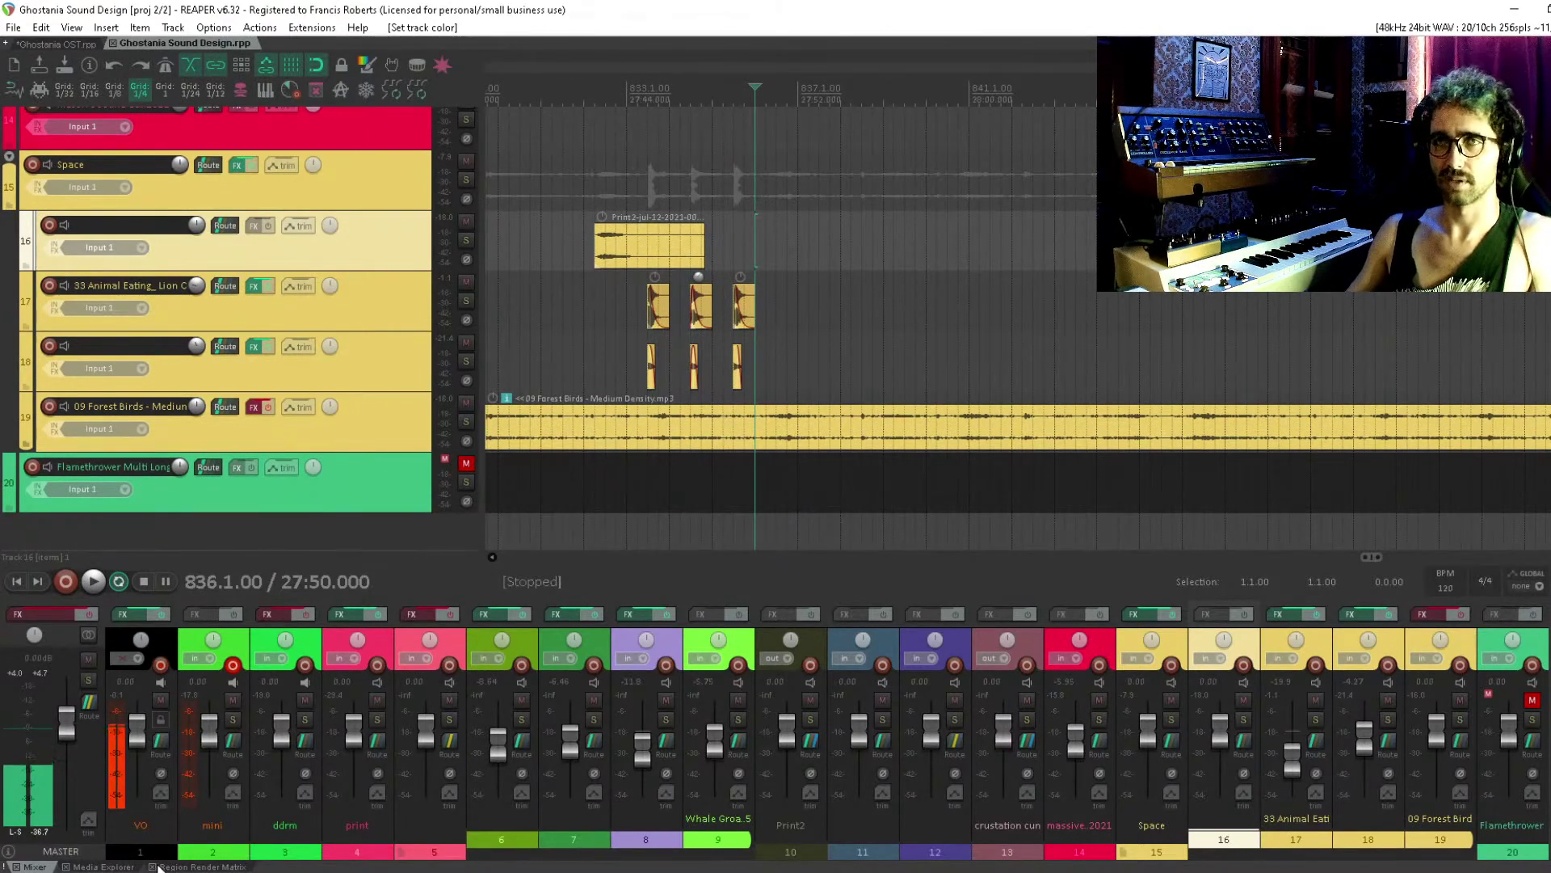
click(117, 865)
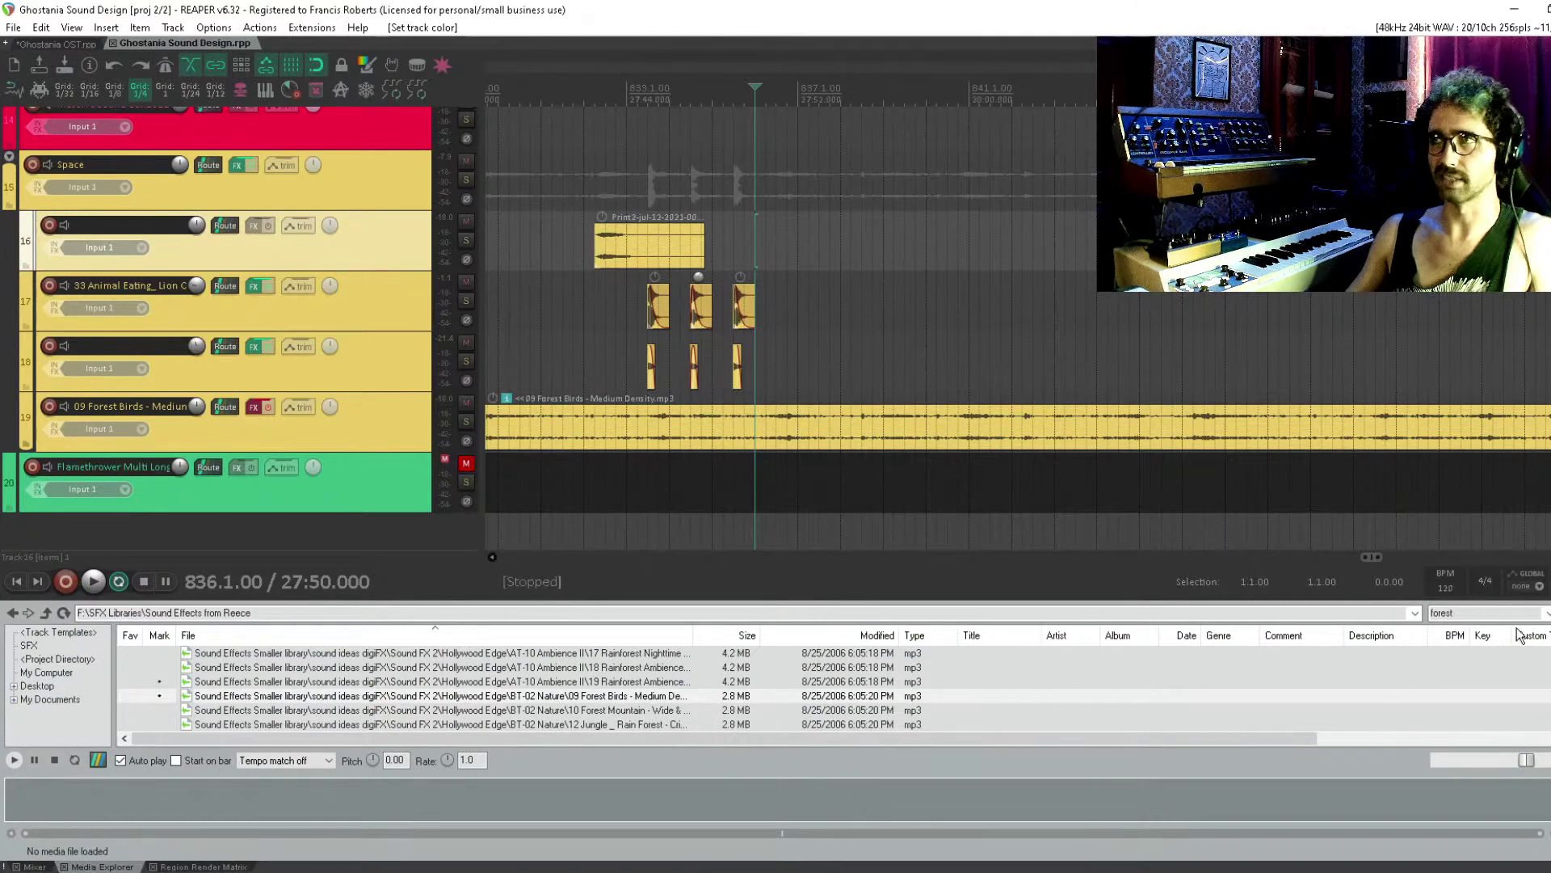
click(1529, 614)
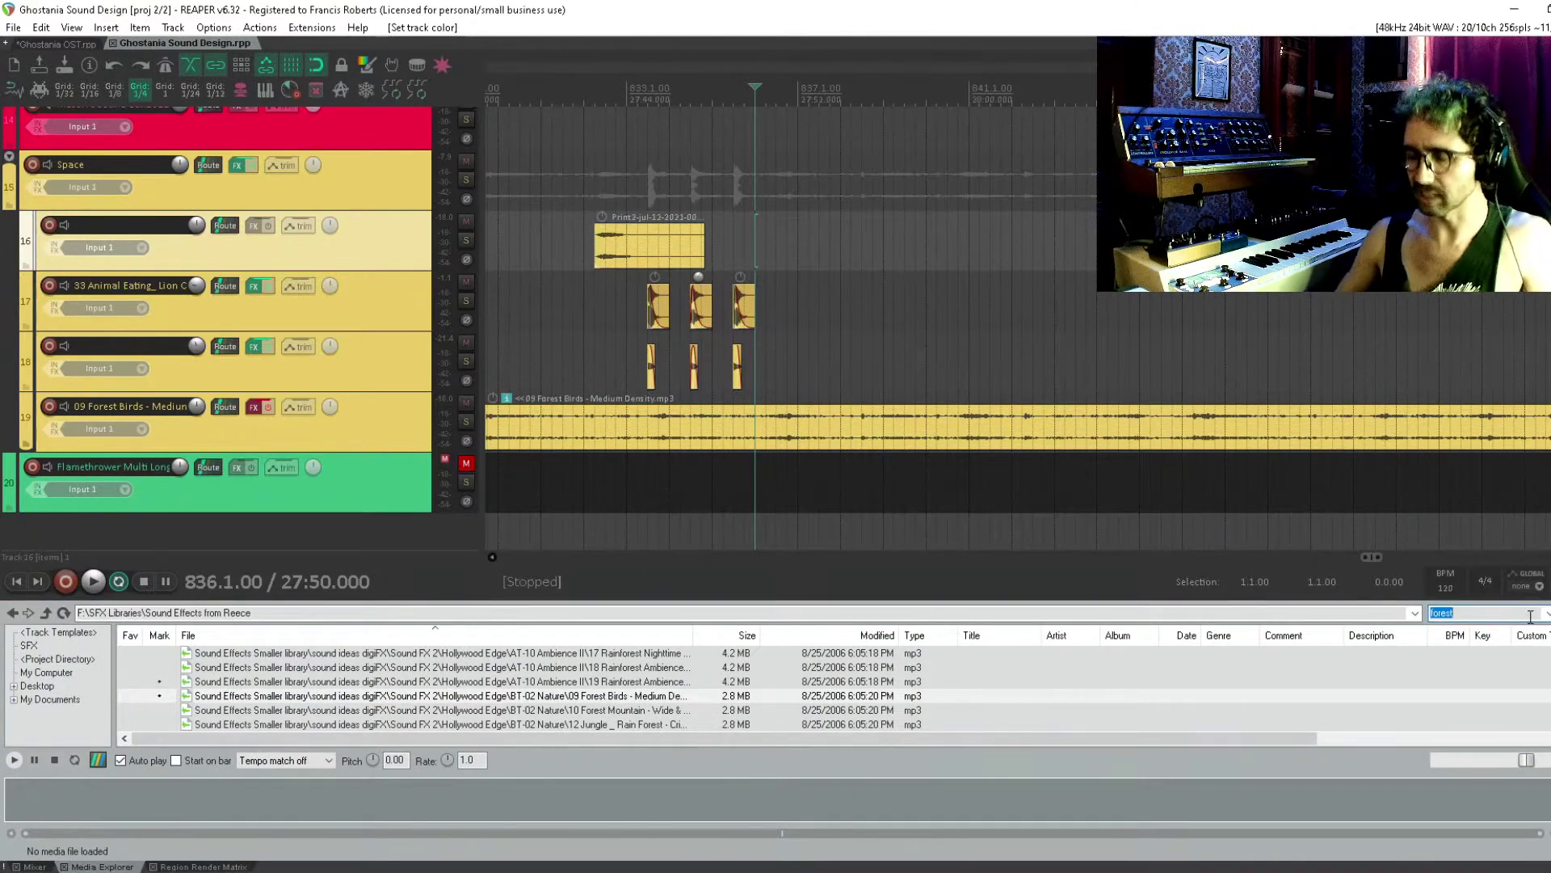
key(BackSpace)
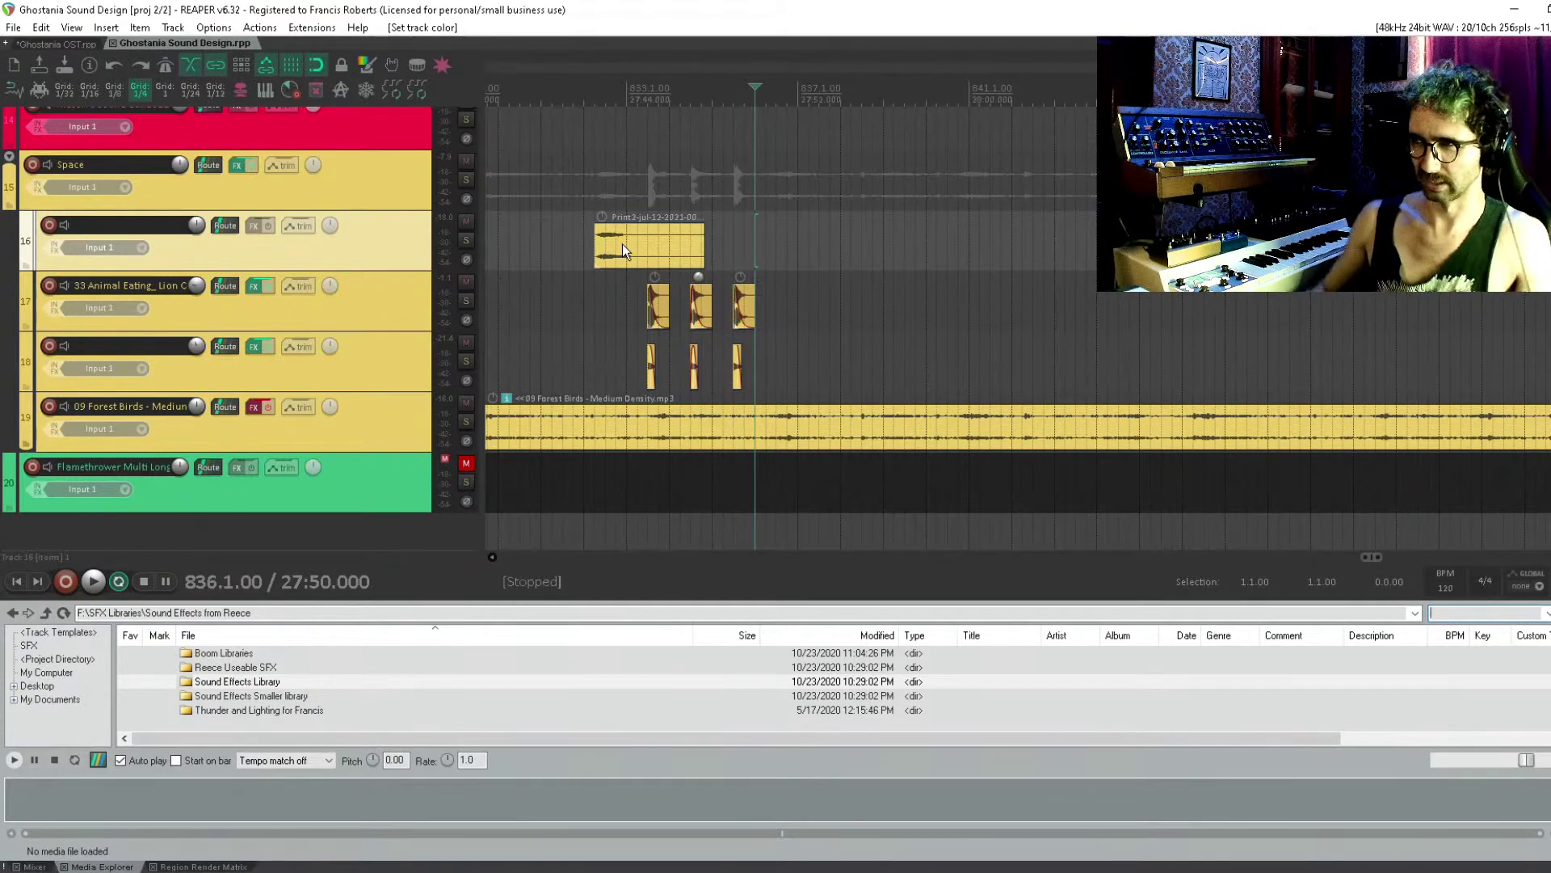
text(sp)
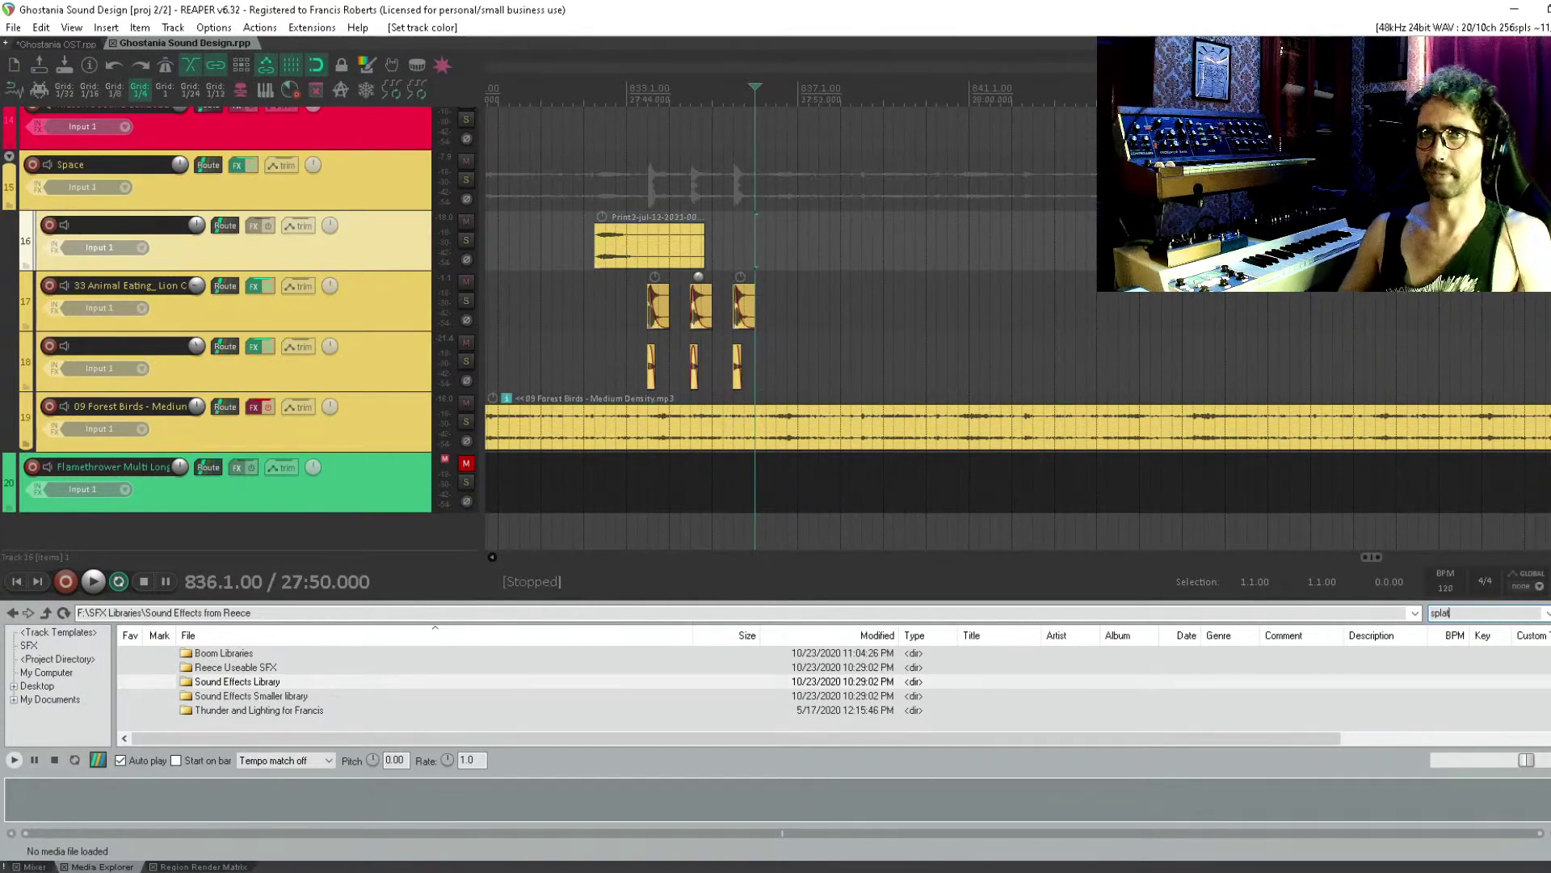
text(lat)
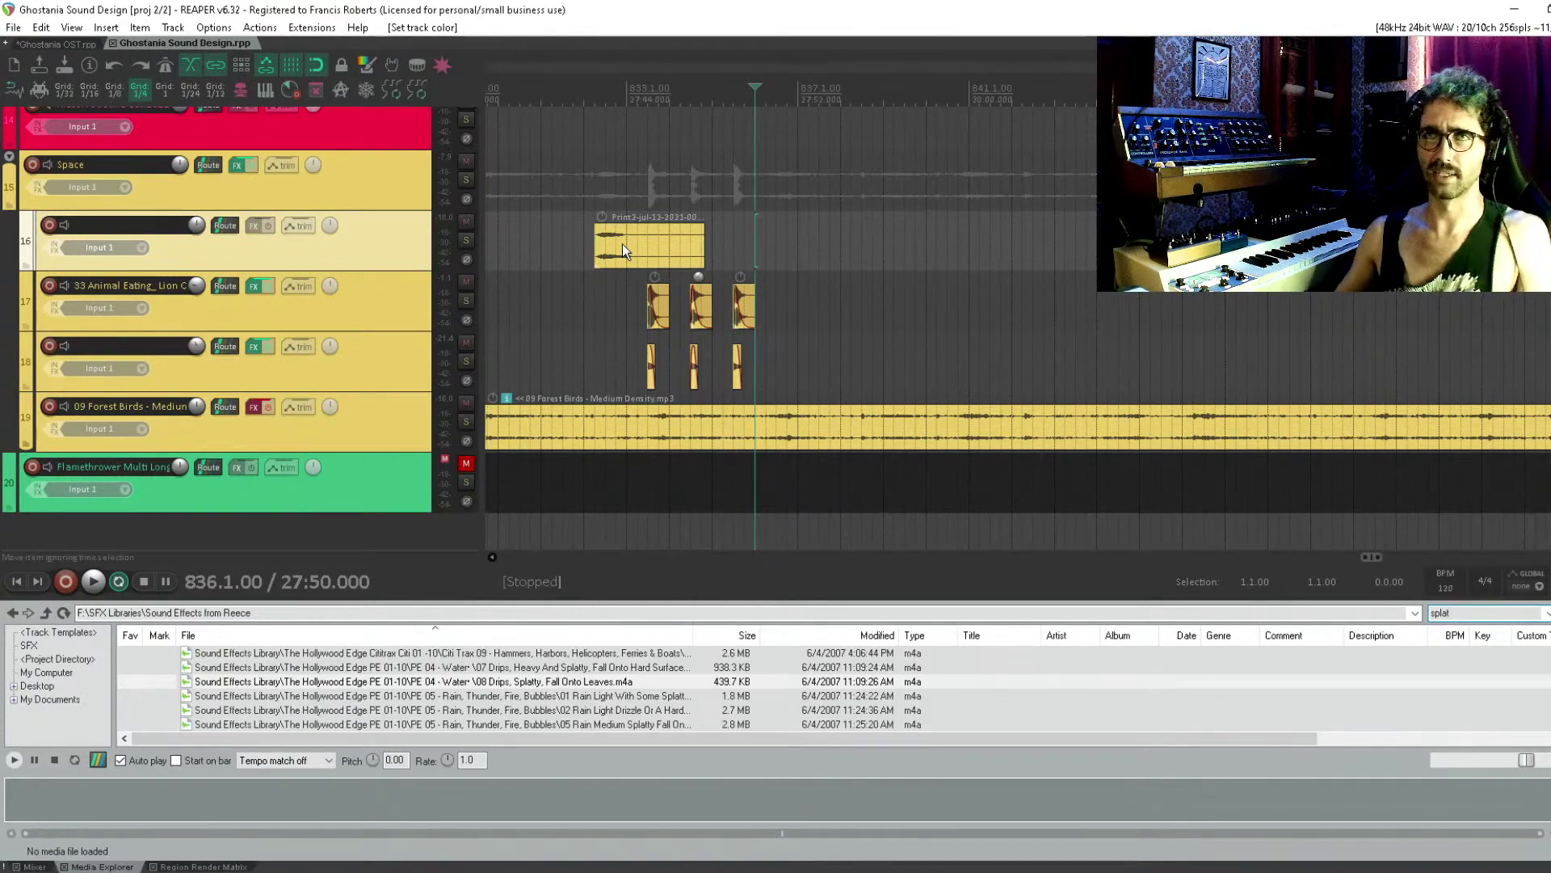
Audition the water-drip, splattery rain and thunder recordings among the "splat" search results
click(534, 683)
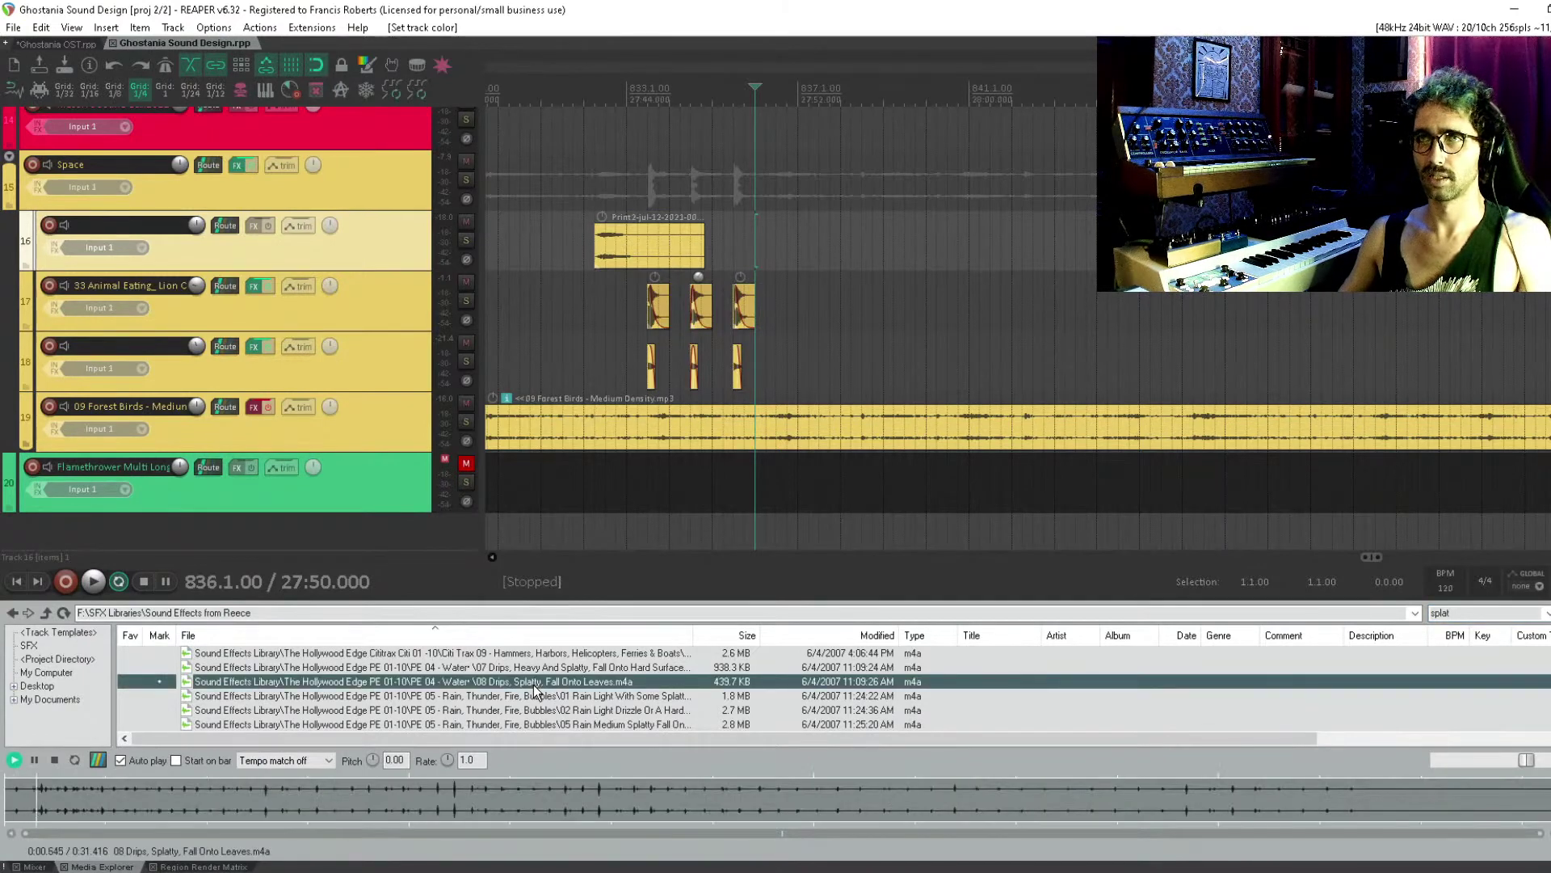
click(574, 695)
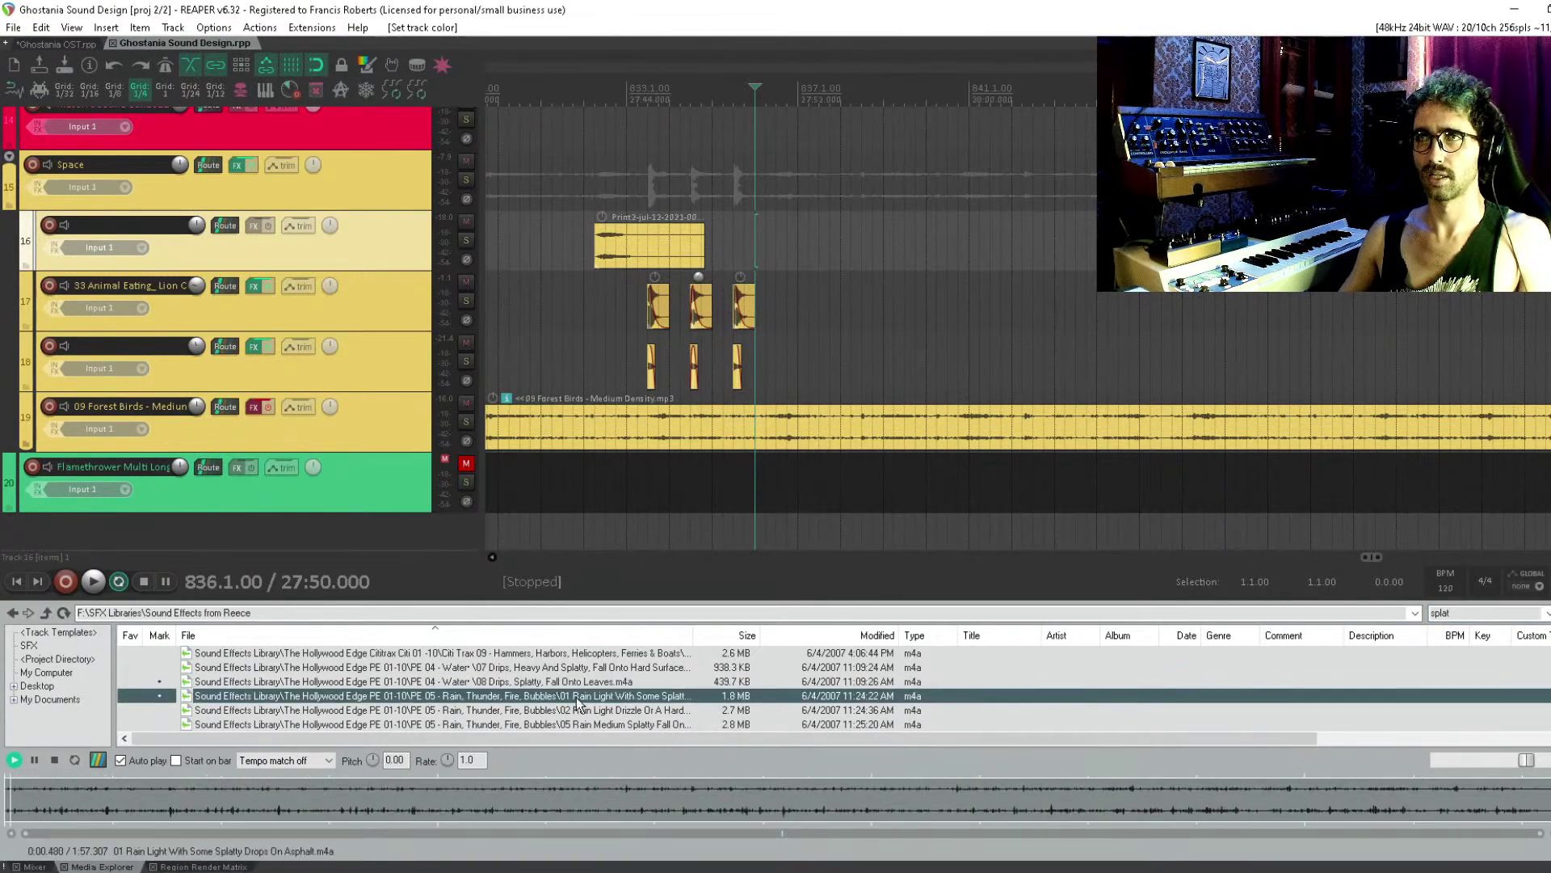
click(590, 711)
click(610, 668)
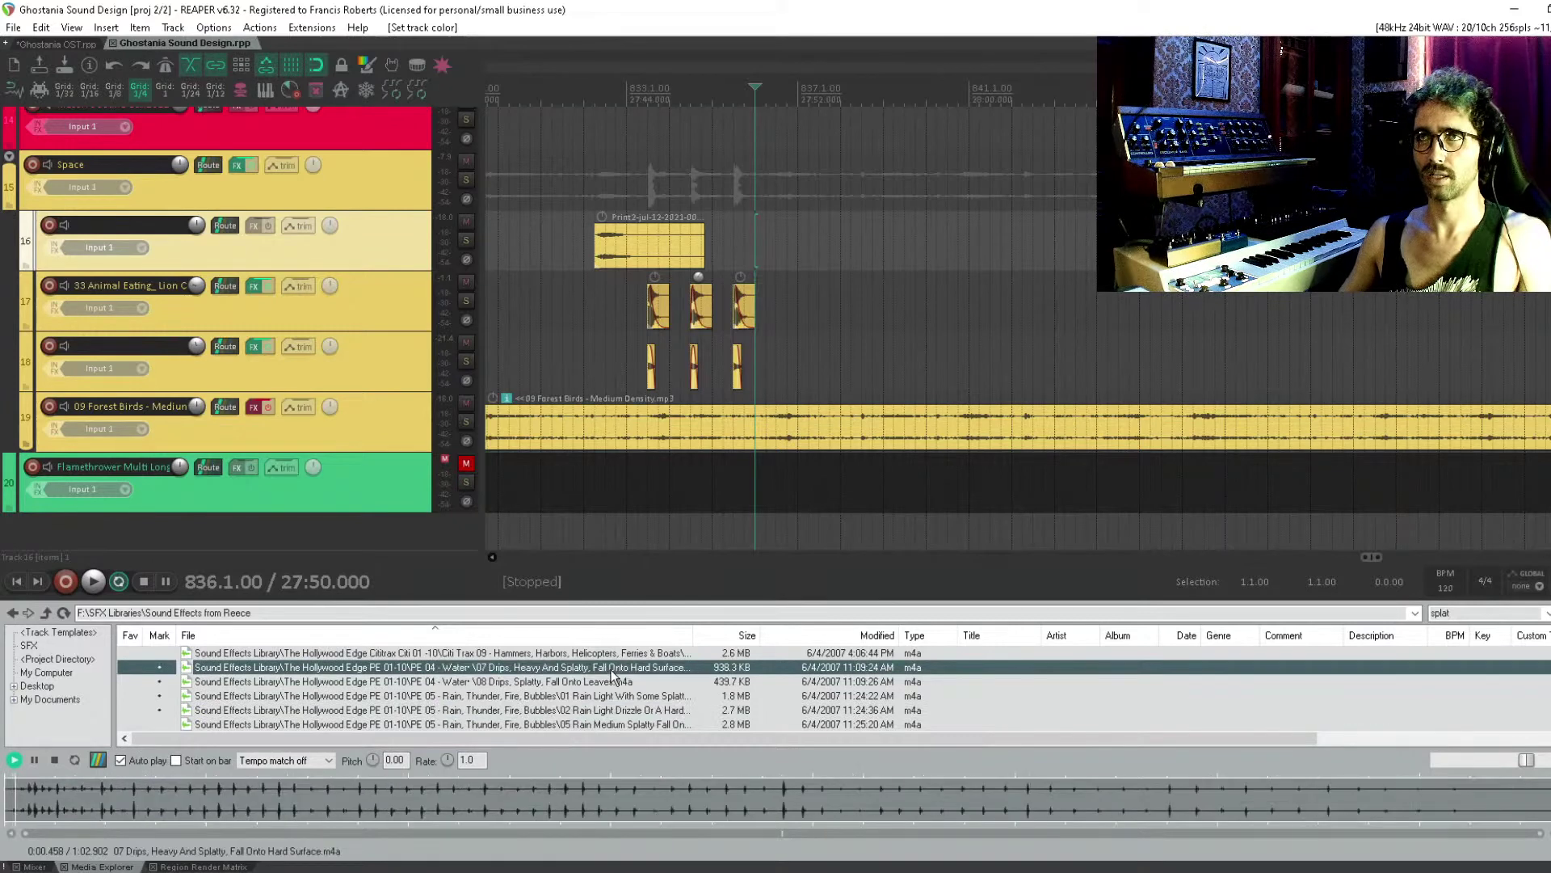
click(629, 655)
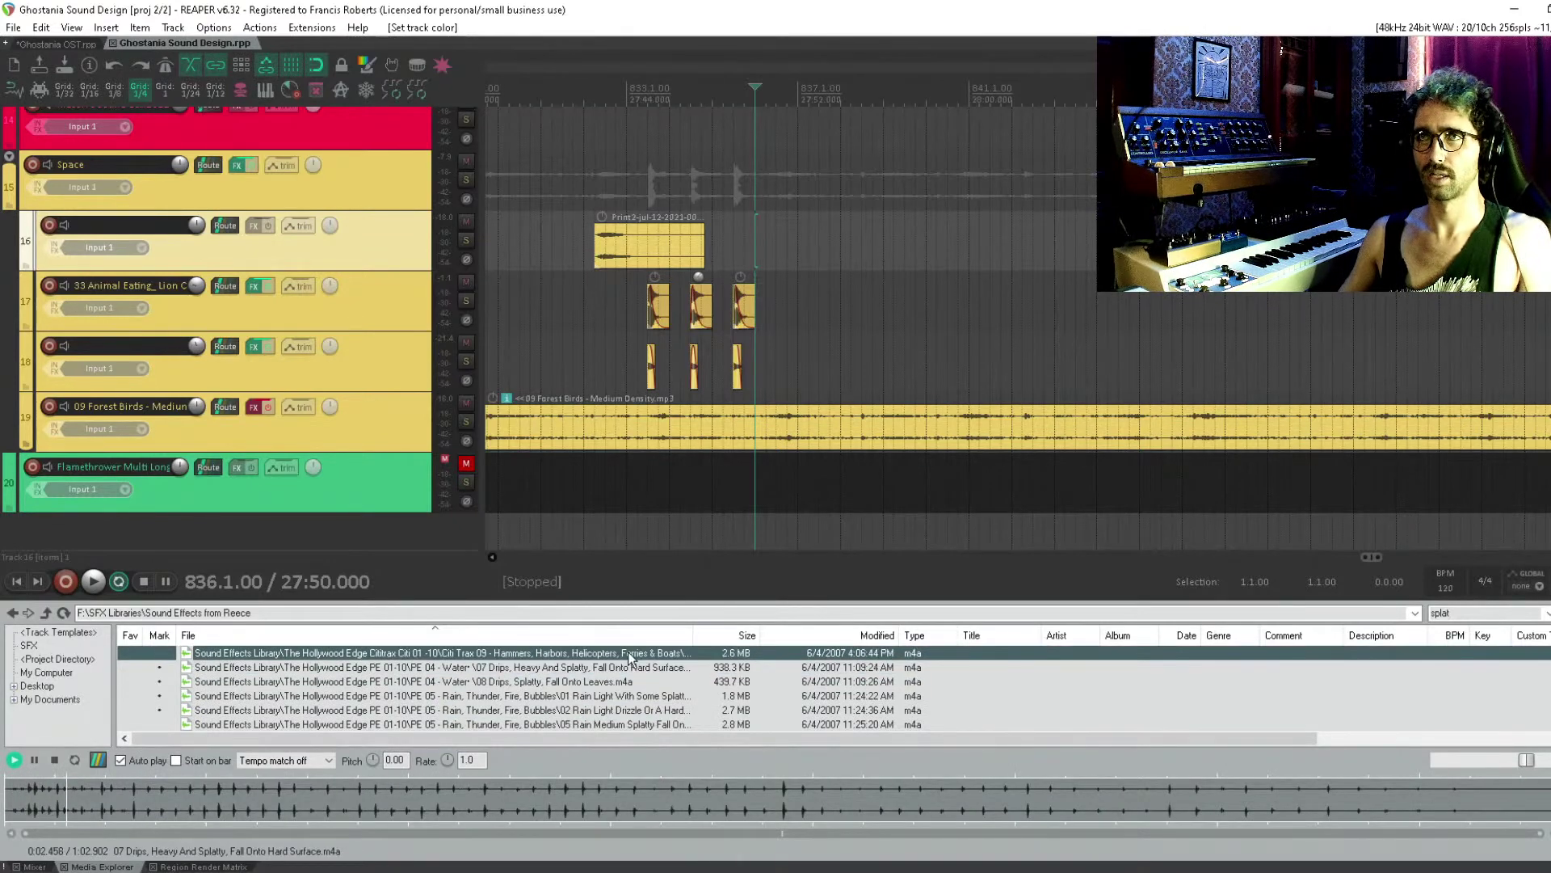
click(617, 696)
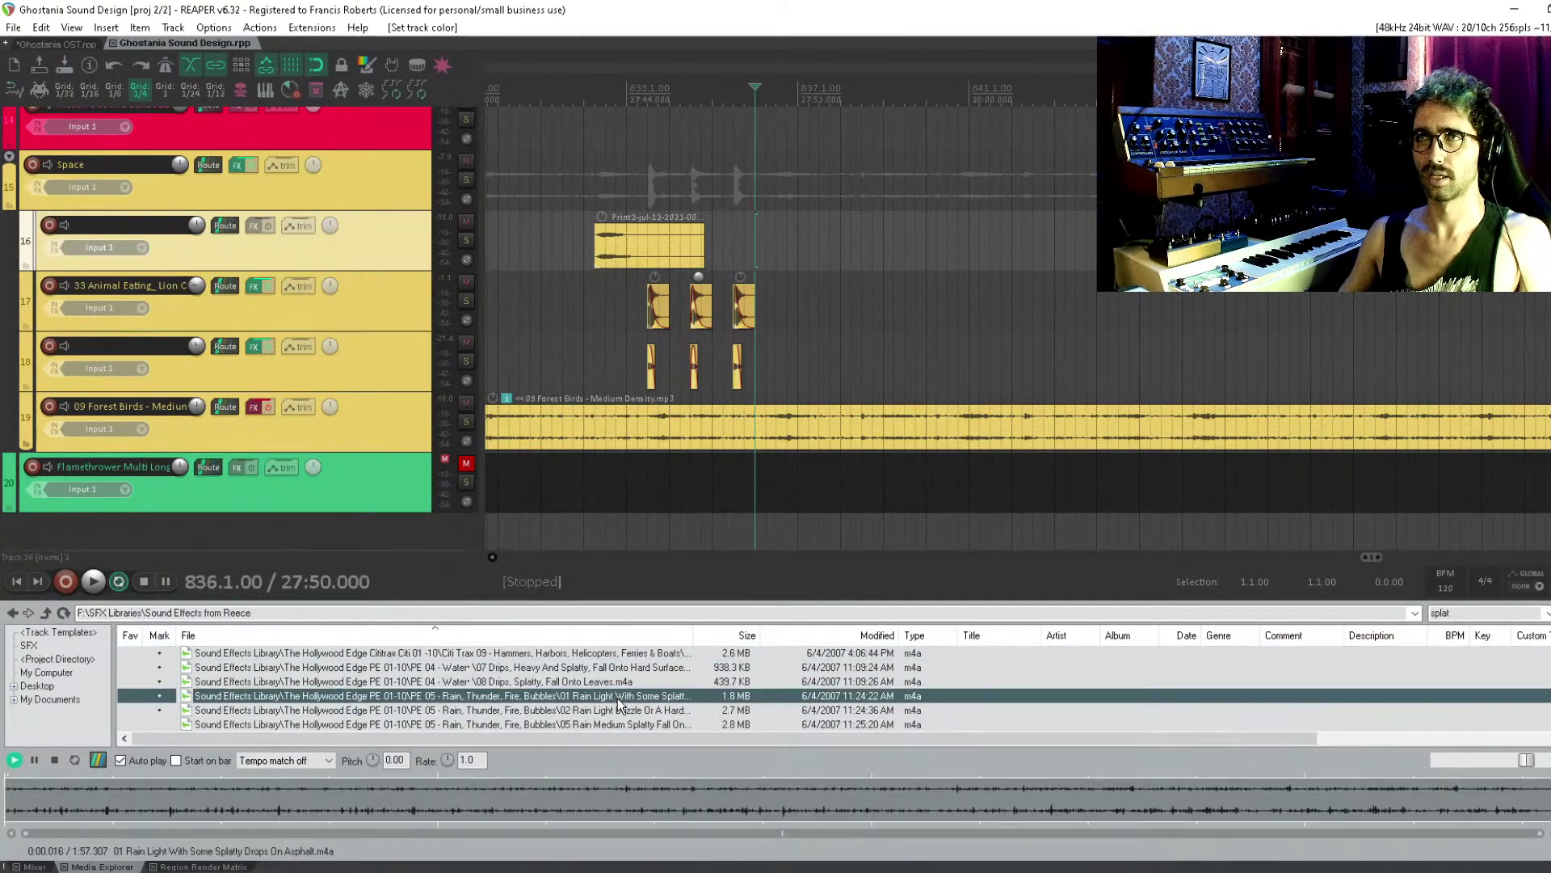
click(618, 712)
scroll(622, 715, down, 3)
scroll(621, 711, up, 1)
click(621, 698)
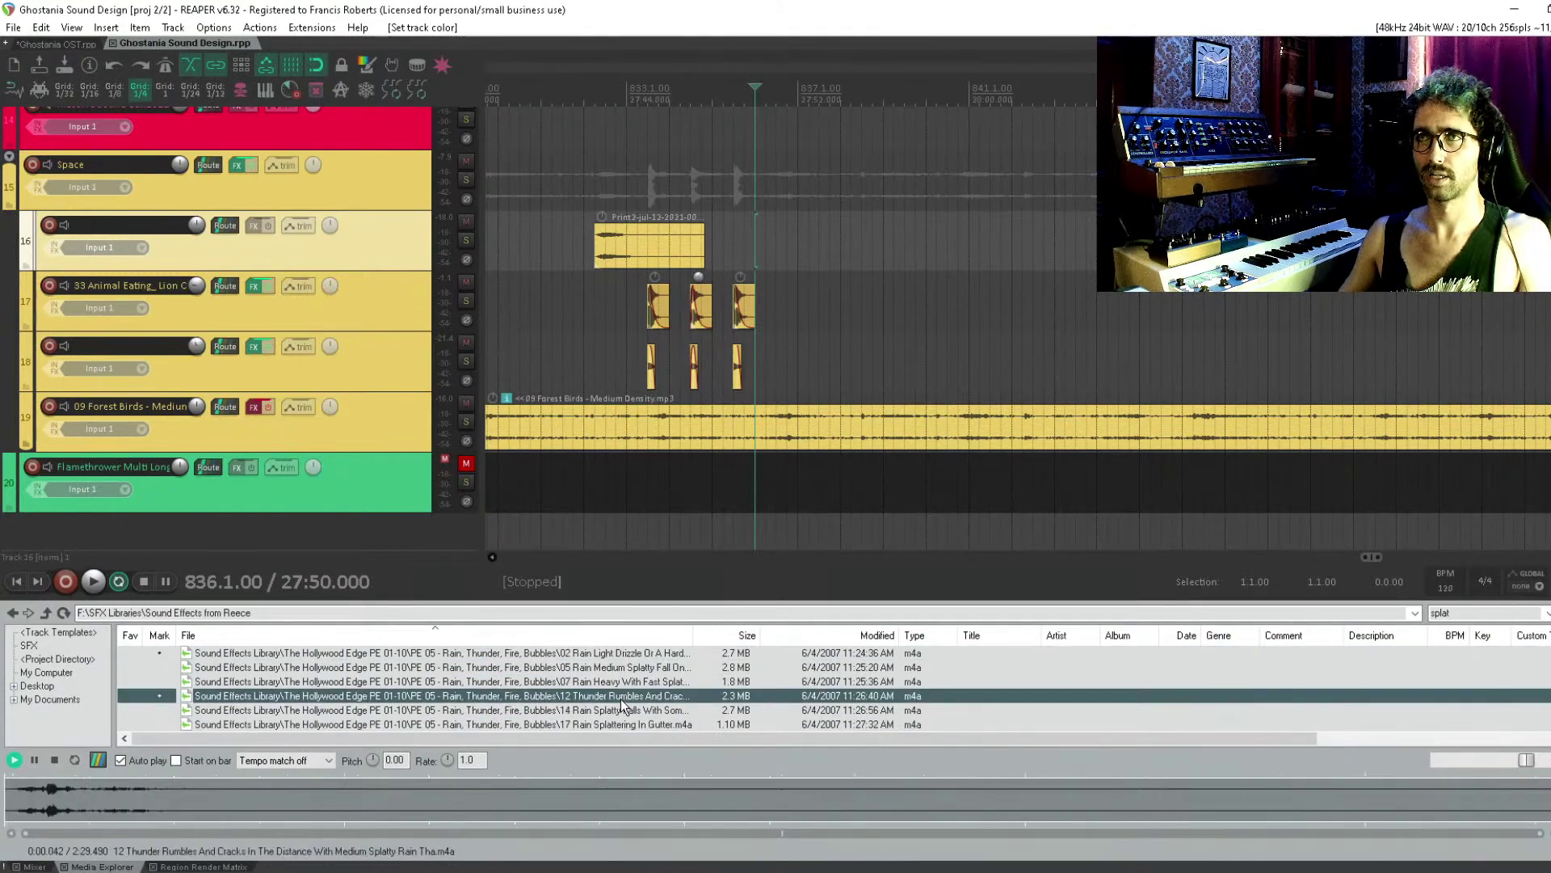
click(626, 709)
scroll(630, 694, down, 2)
click(635, 685)
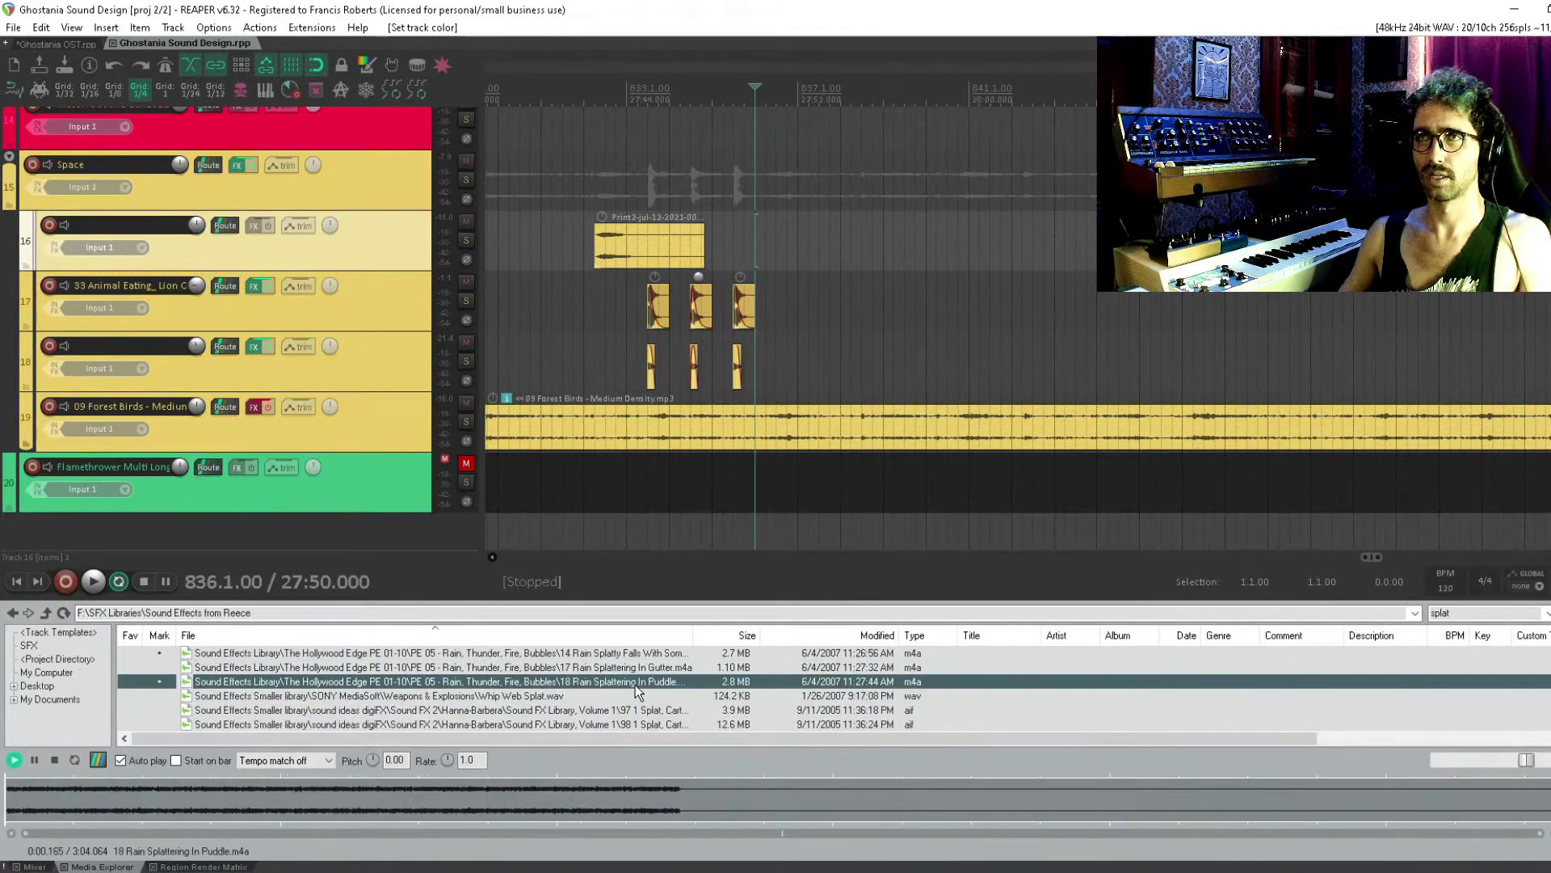
Audition Whip Web Splat.wav, nearby rain results and the cartoon splat files, ending with the 99 Vocal Effects file
click(612, 695)
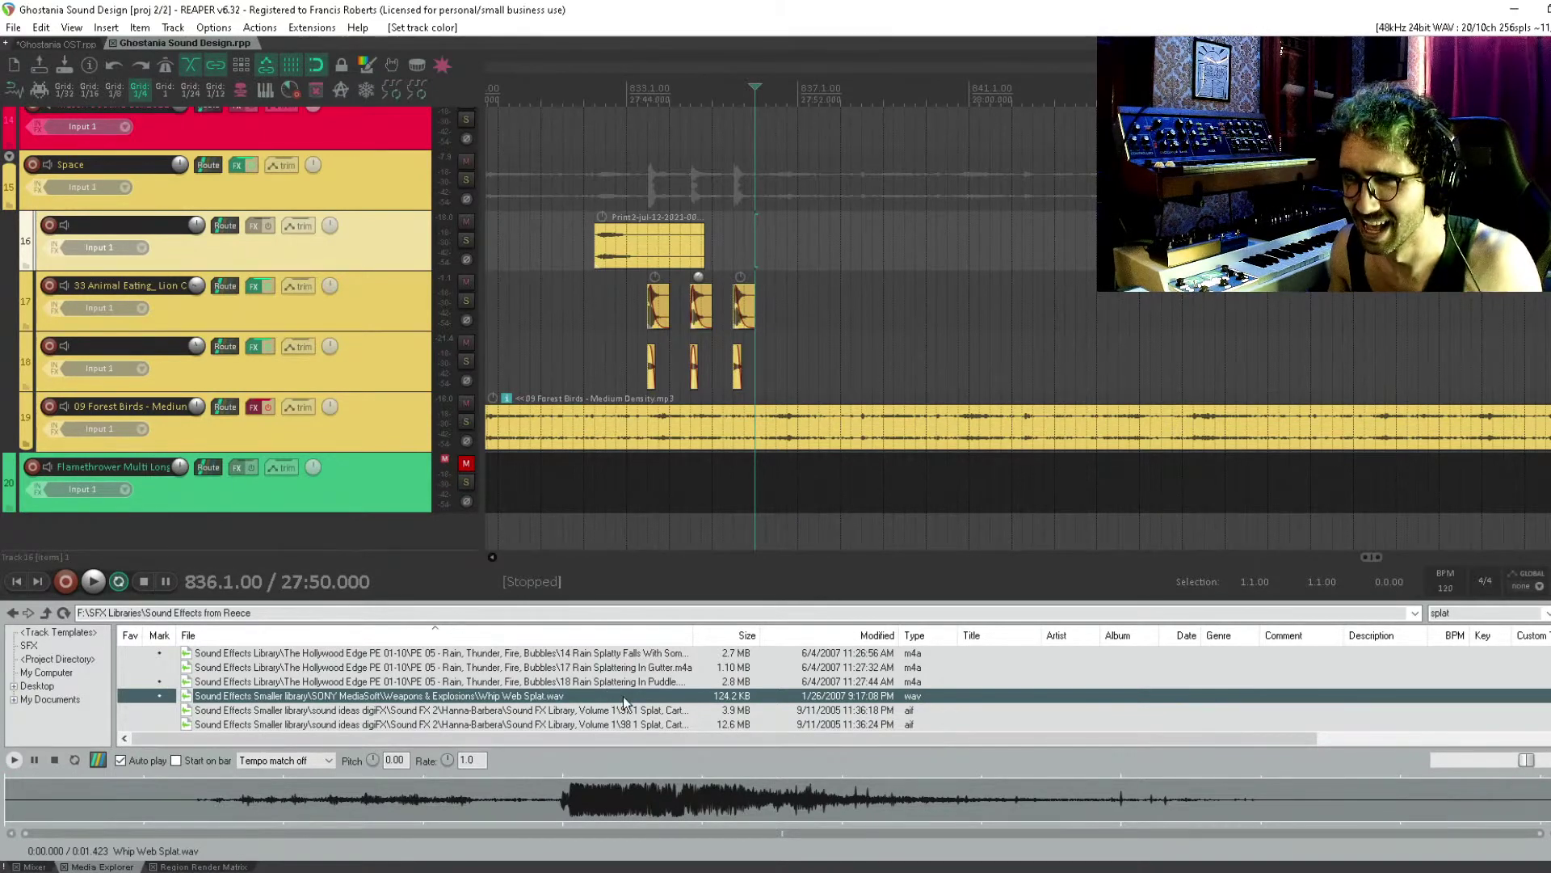
key(Up)
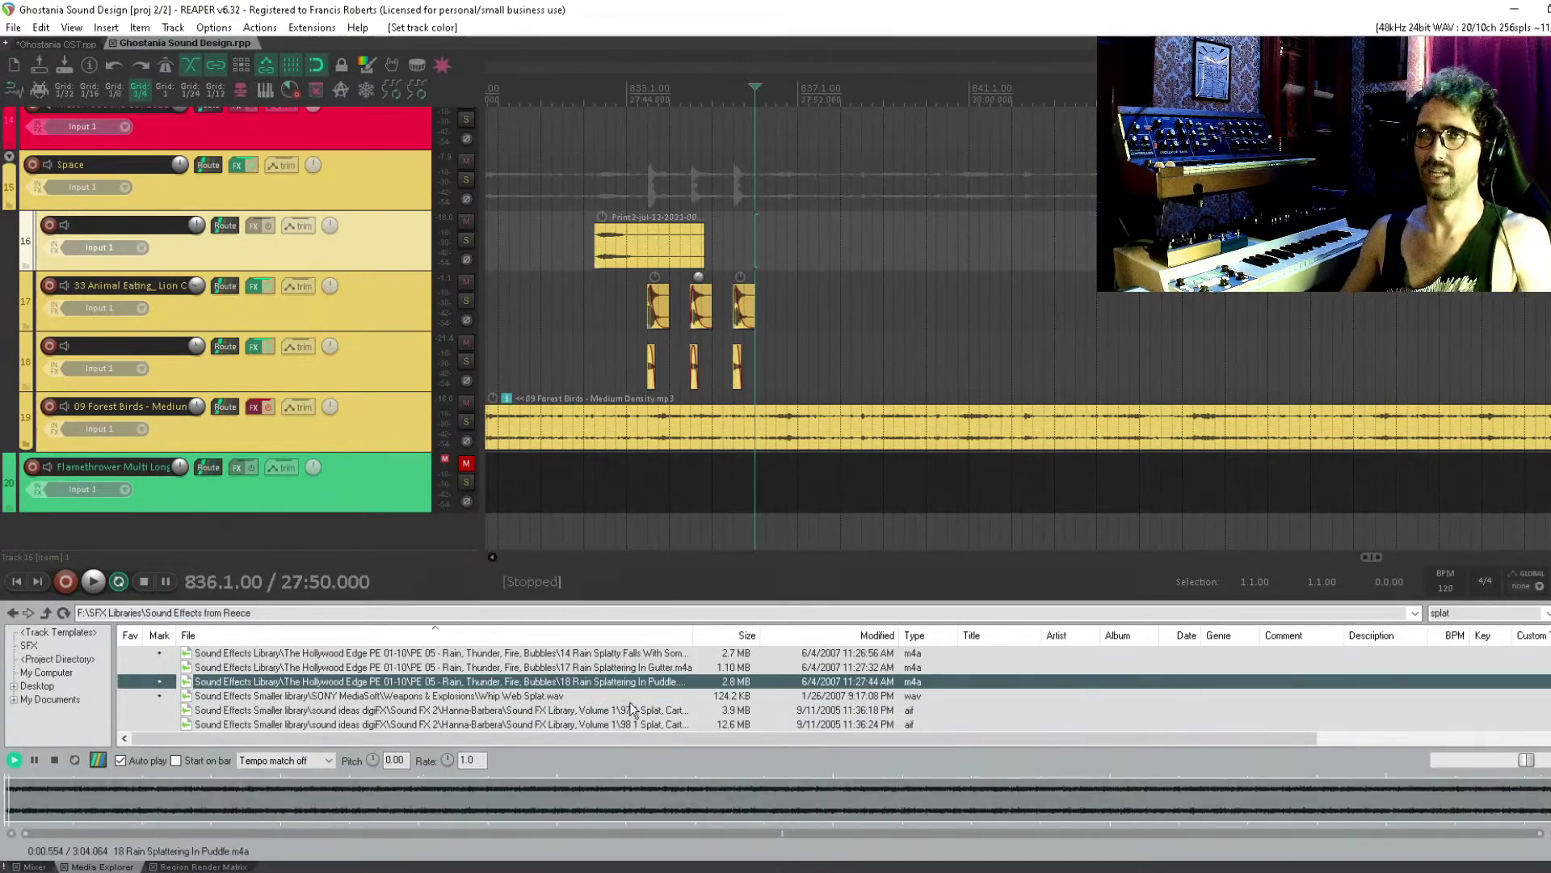
key(Up)
key(Down)
key(Down)
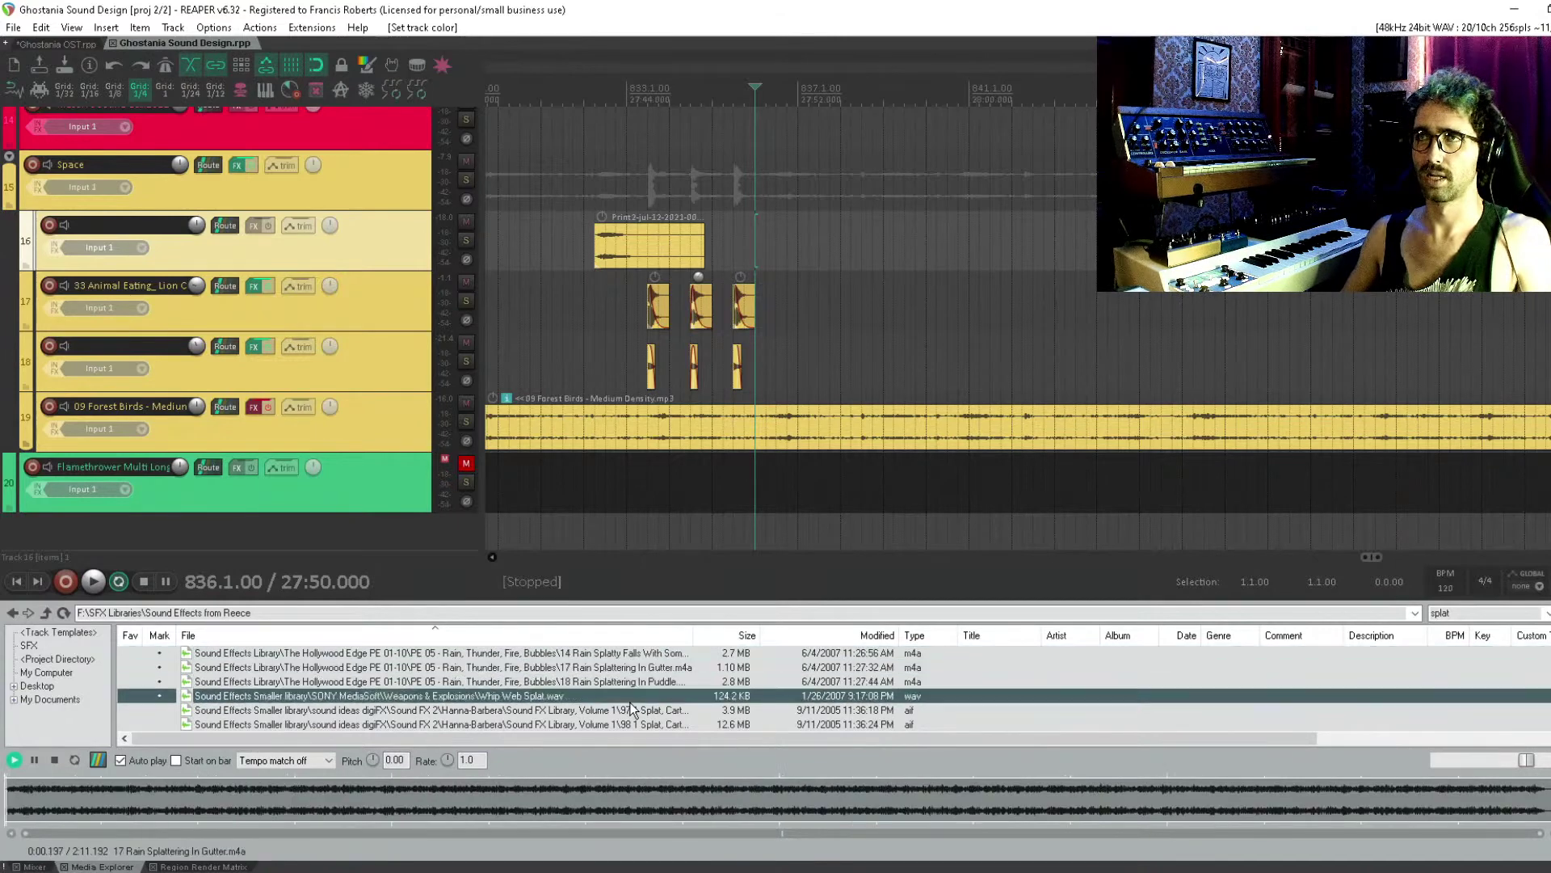
key(Up)
key(Up)
key(Up)
key(Up)
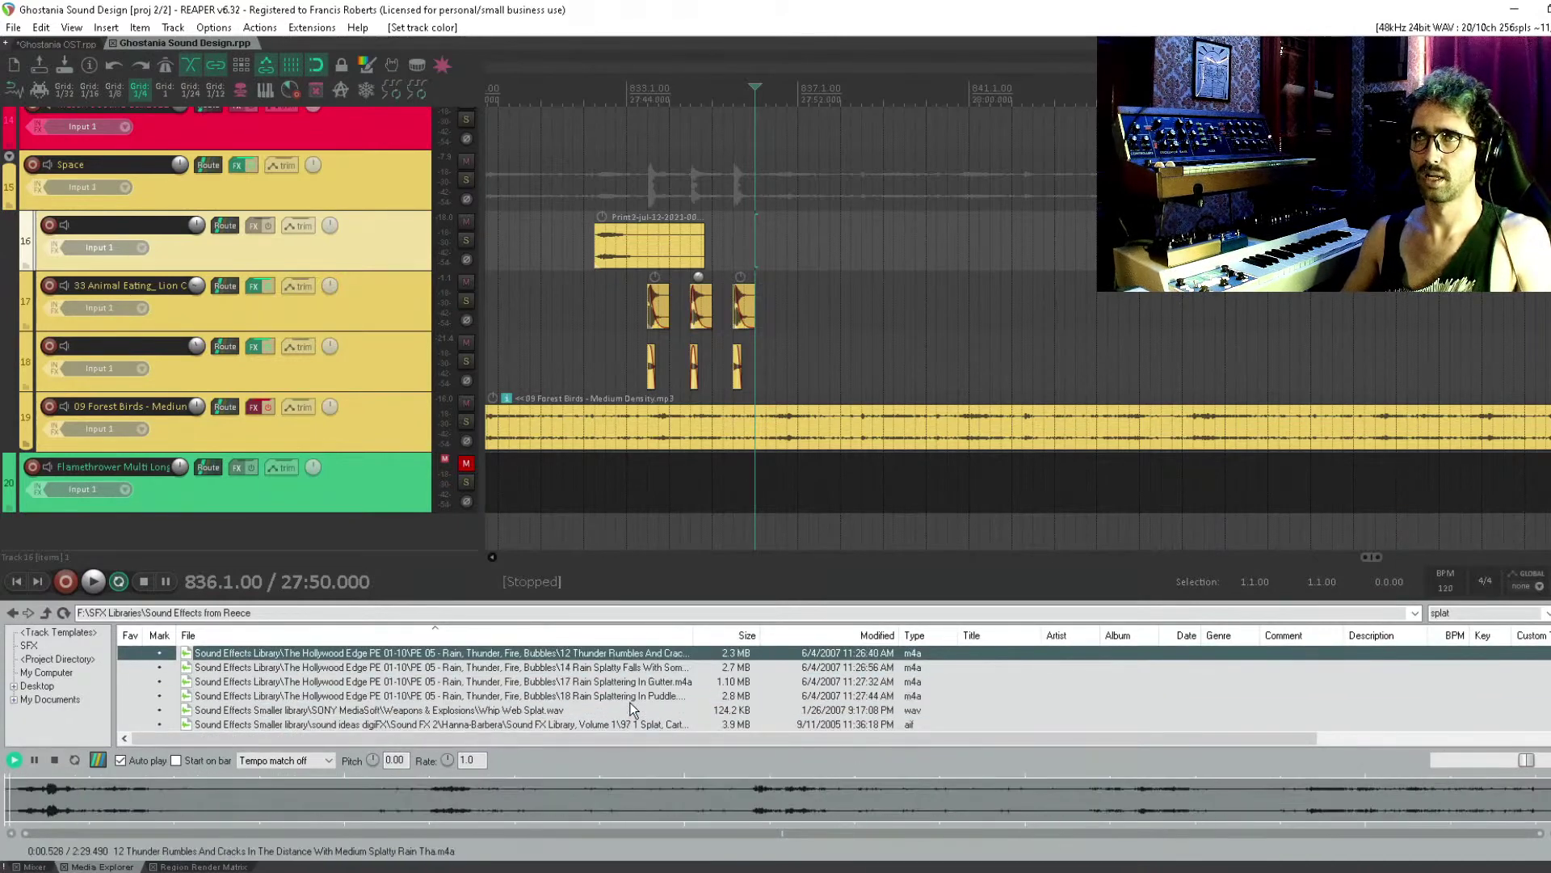
key(Down)
key(Down)
key(Down)
key(Down)
key(Down)
key(Down)
key(Down)
key(Down)
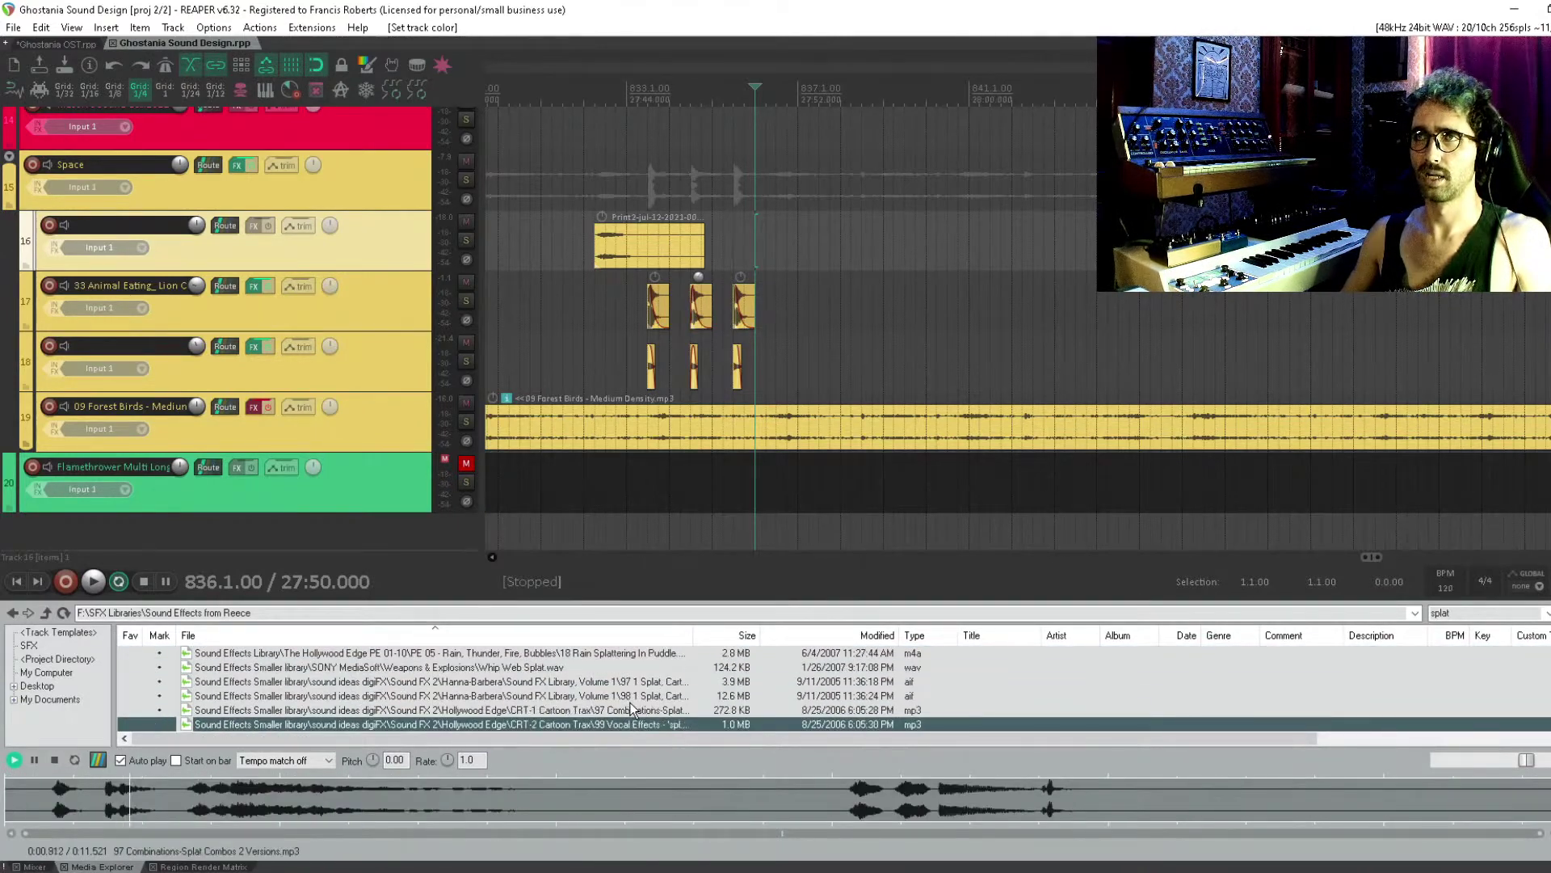
key(Up)
key(Down)
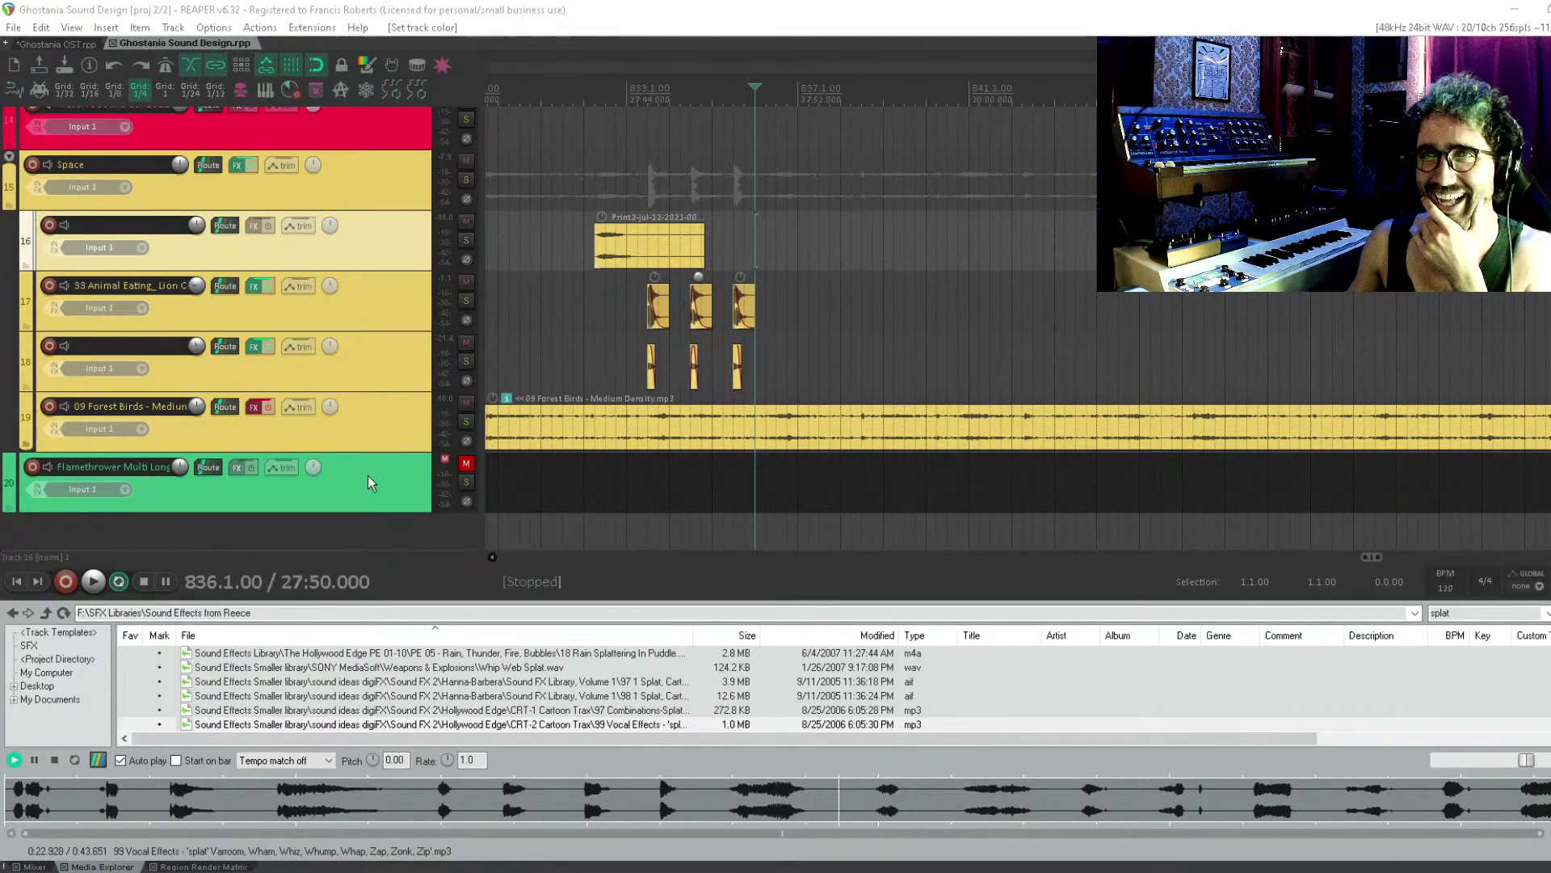
Insert the 99 Vocal Effects mp3 on a new track below the Flamethrower track and show the mixer
scroll(371, 485, down, 1)
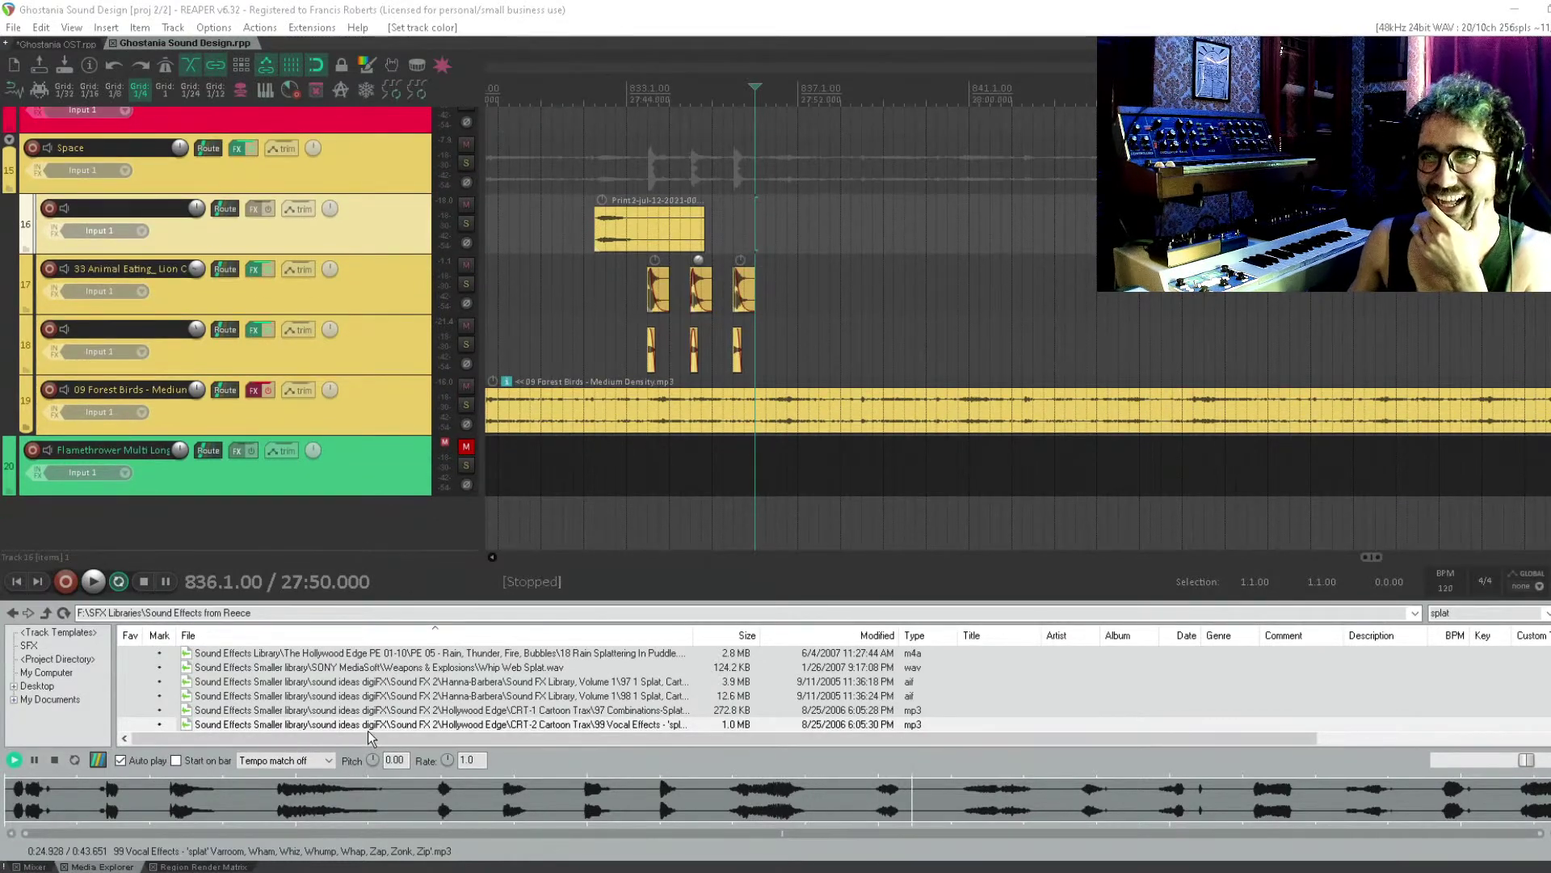
drag(374, 729, 573, 525)
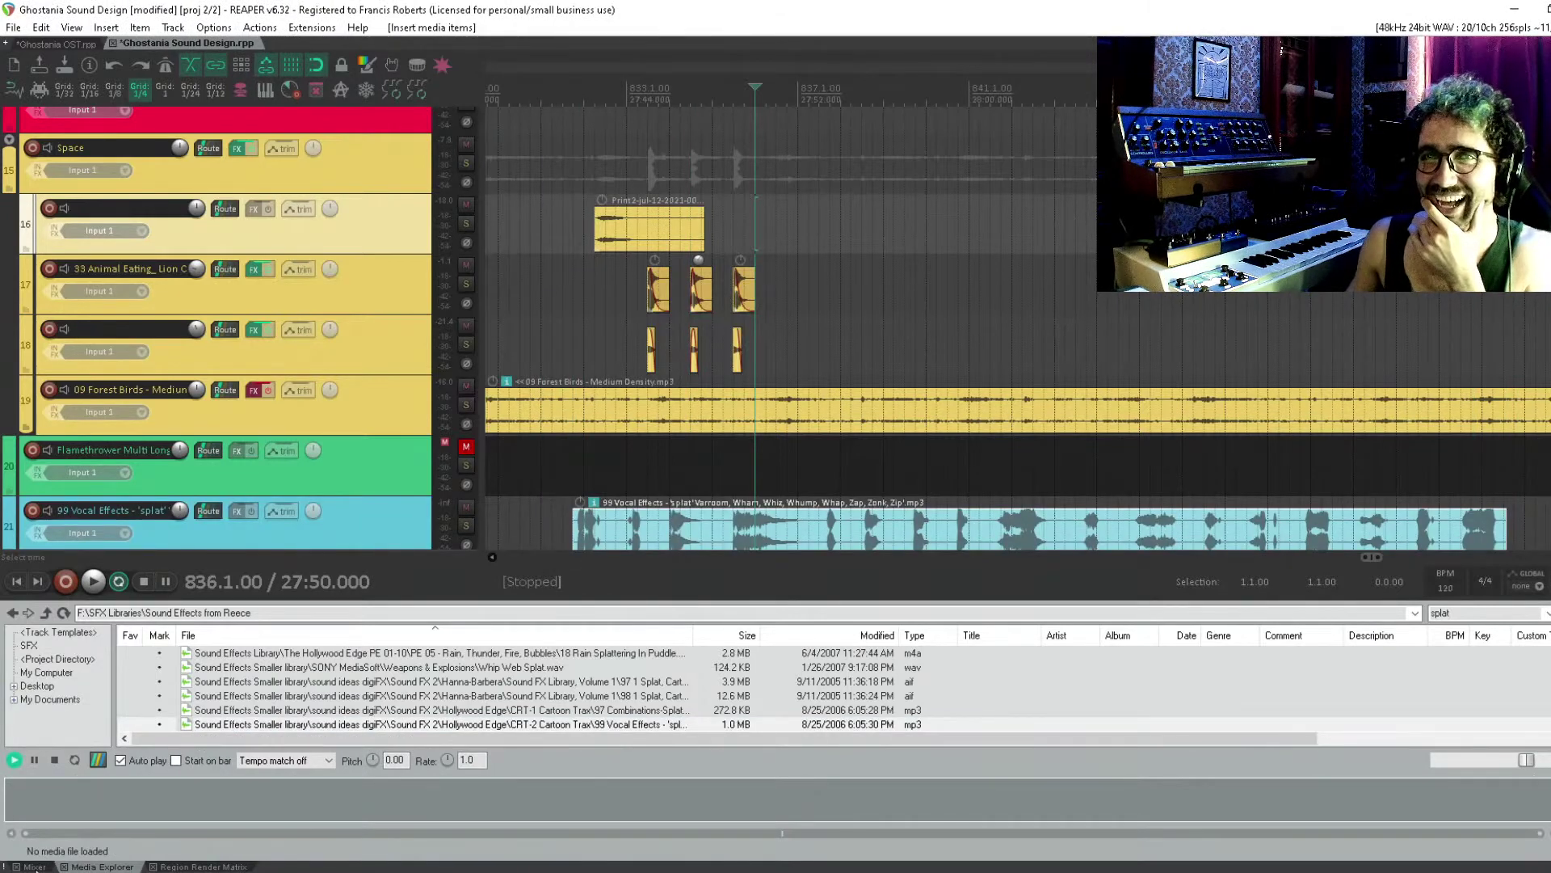
click(34, 866)
Play the inserted Vocal Effects clip from several positions to look for a usable splat
click(732, 524)
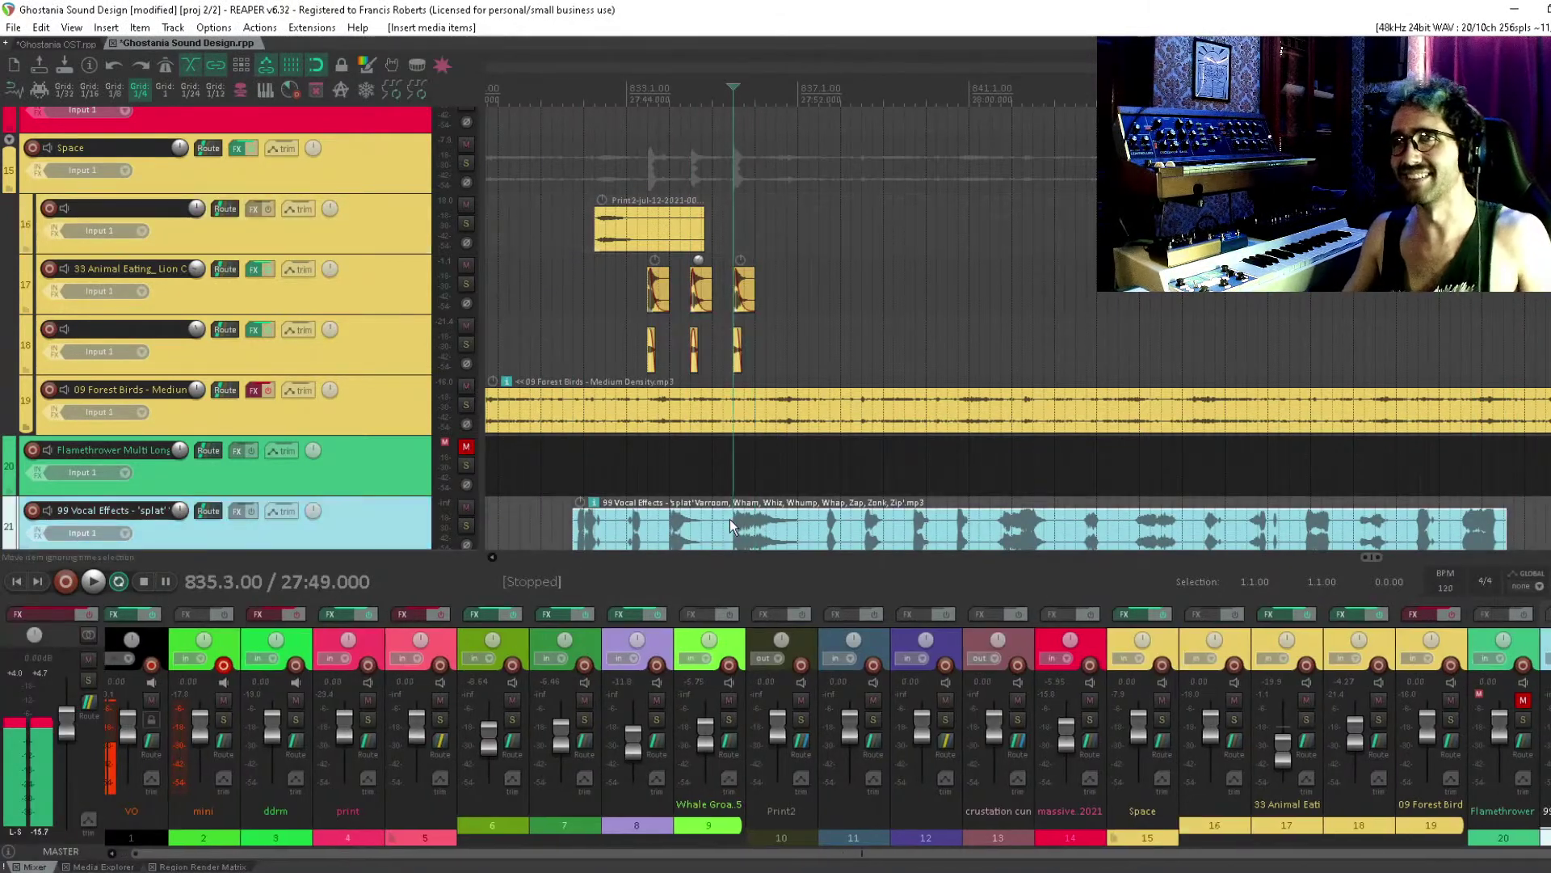
key(space)
key(space)
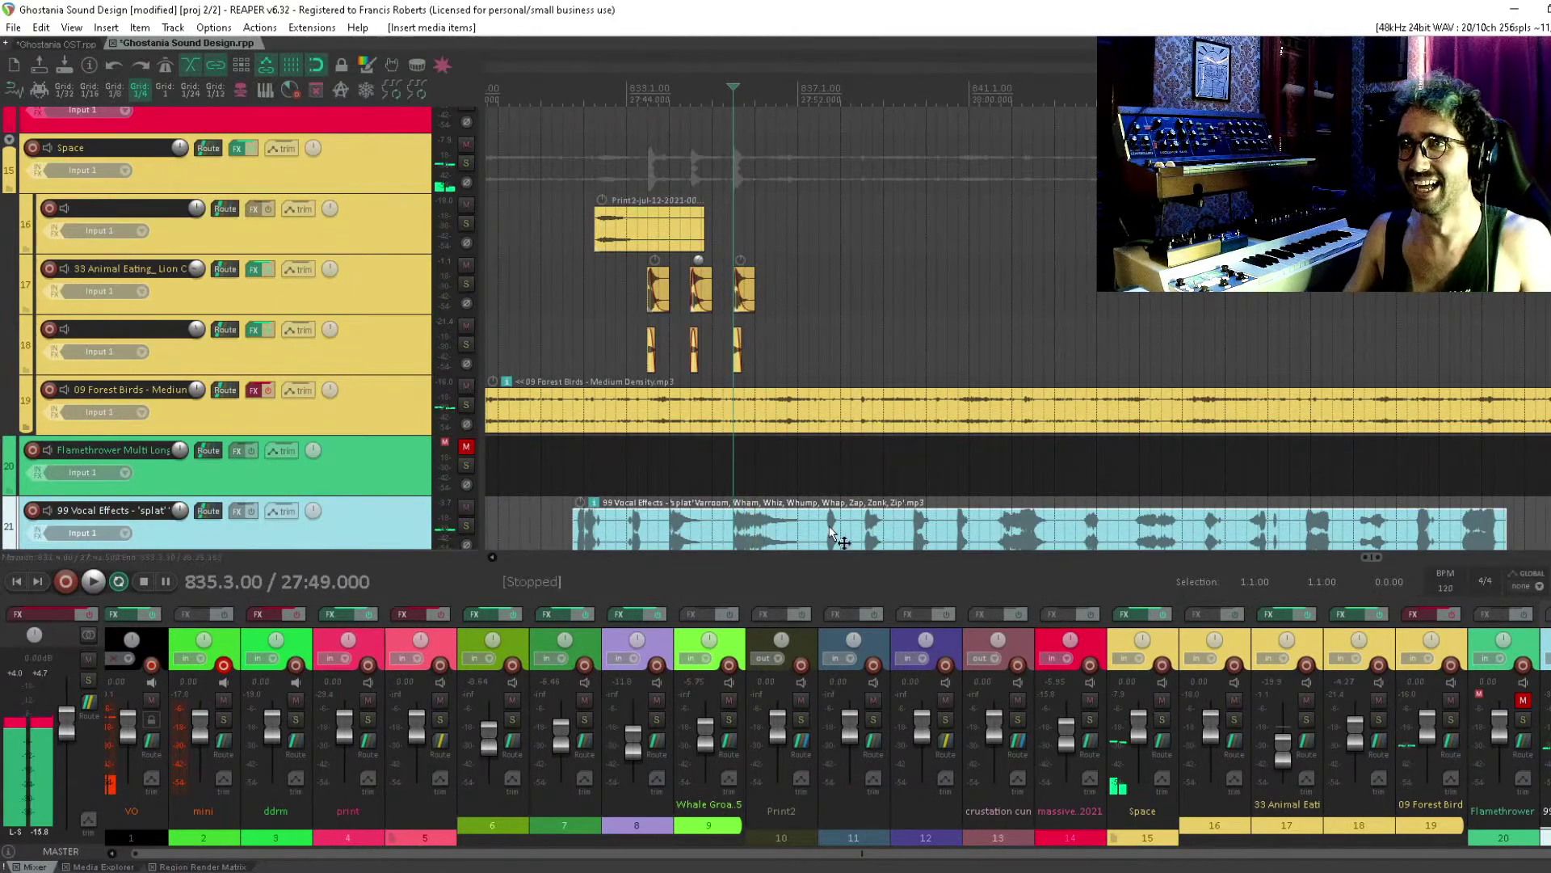
click(829, 526)
key(space)
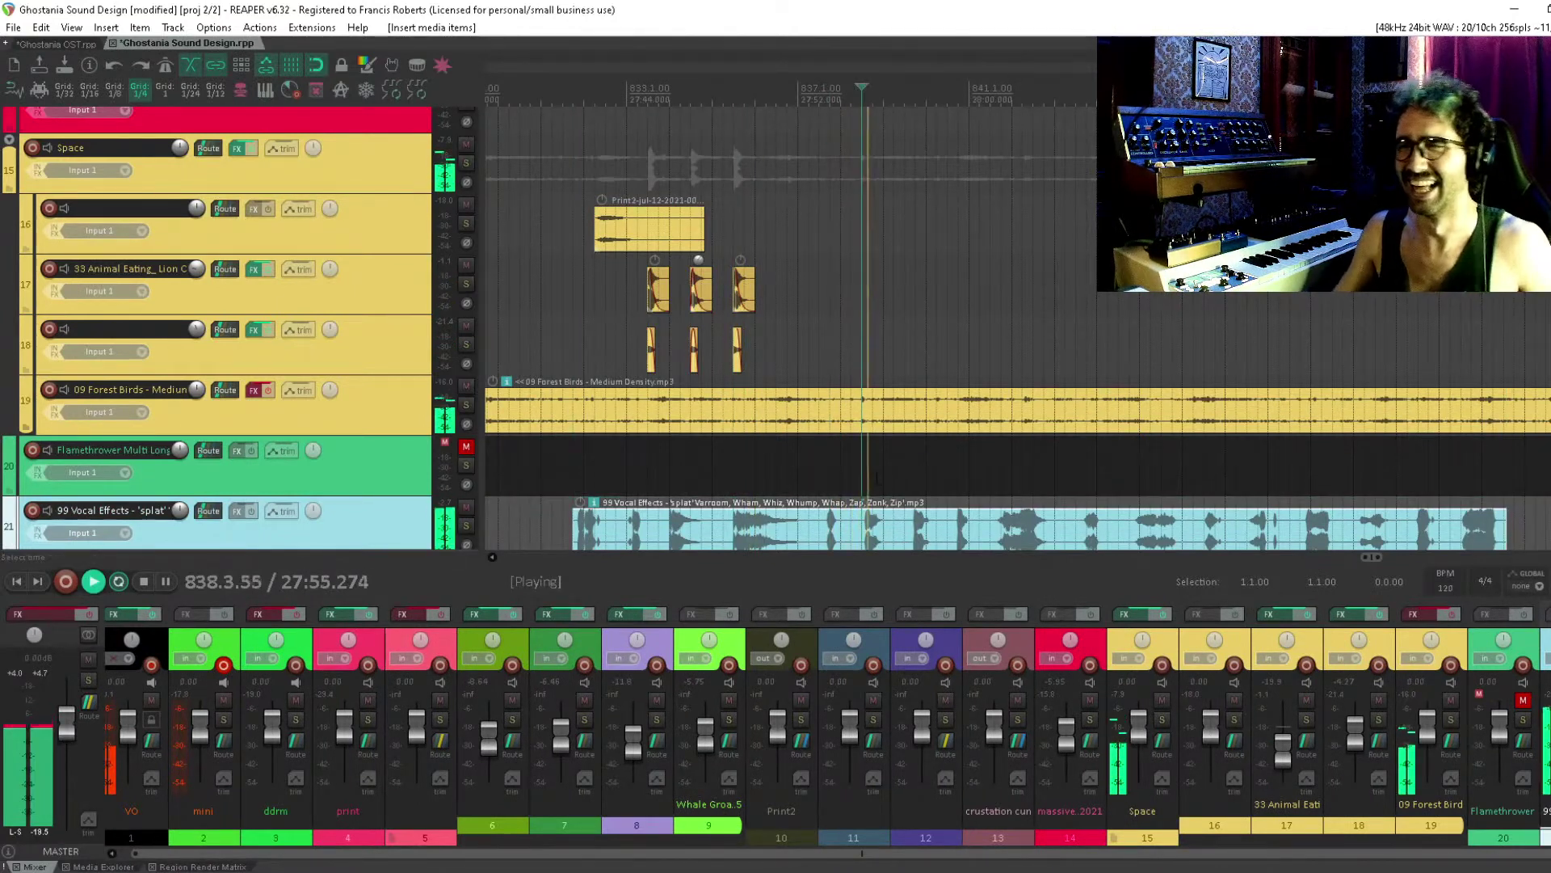
click(930, 480)
click(958, 485)
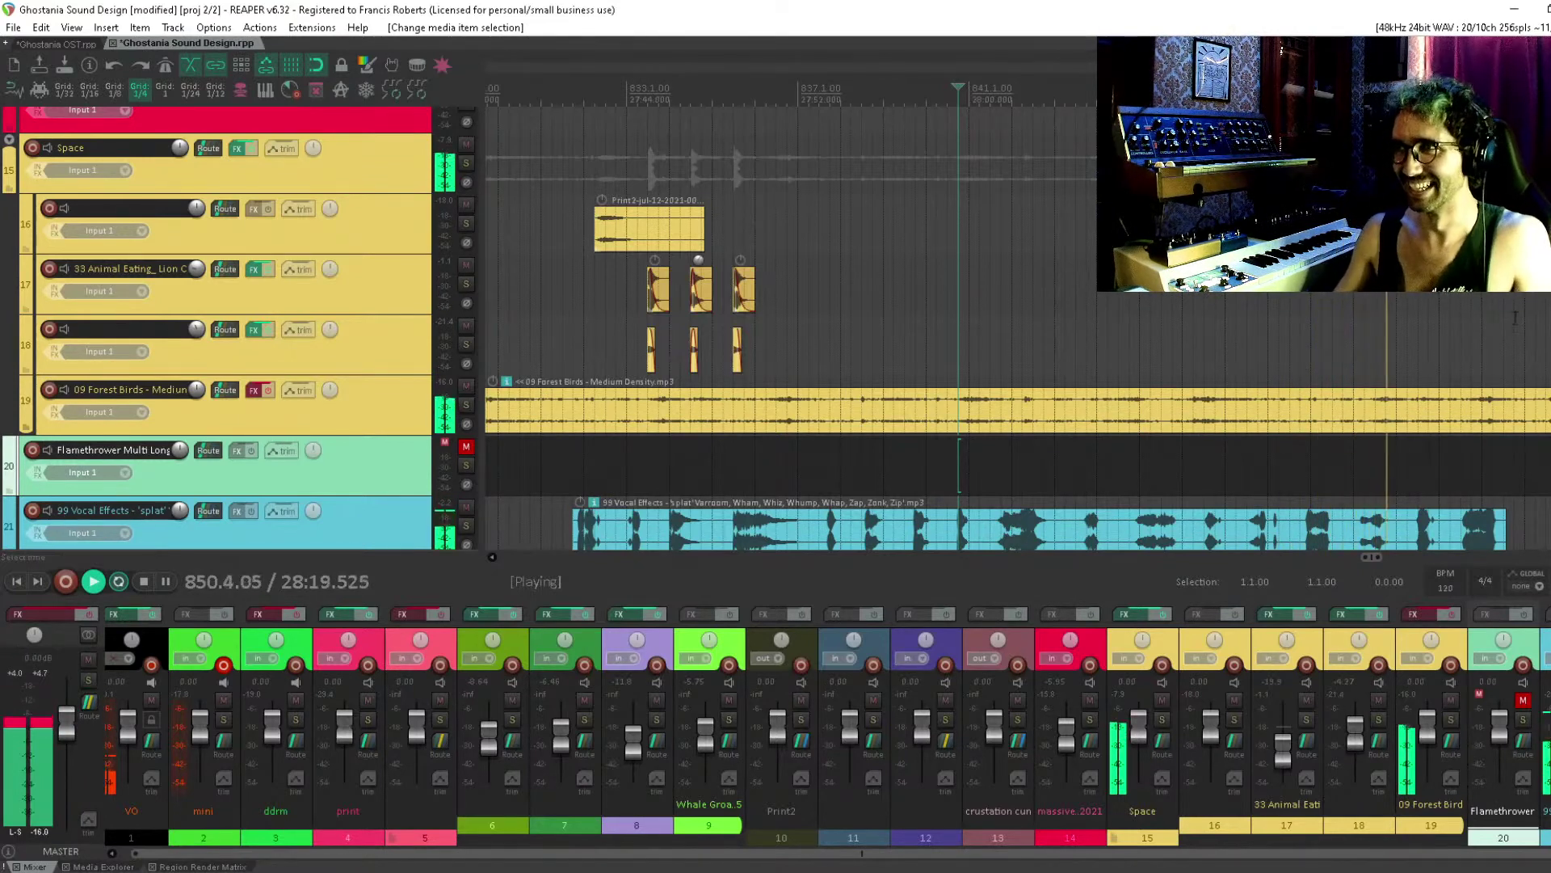
Stop playback and delete the Vocal Effects clip together with its track
click(1450, 529)
key(space)
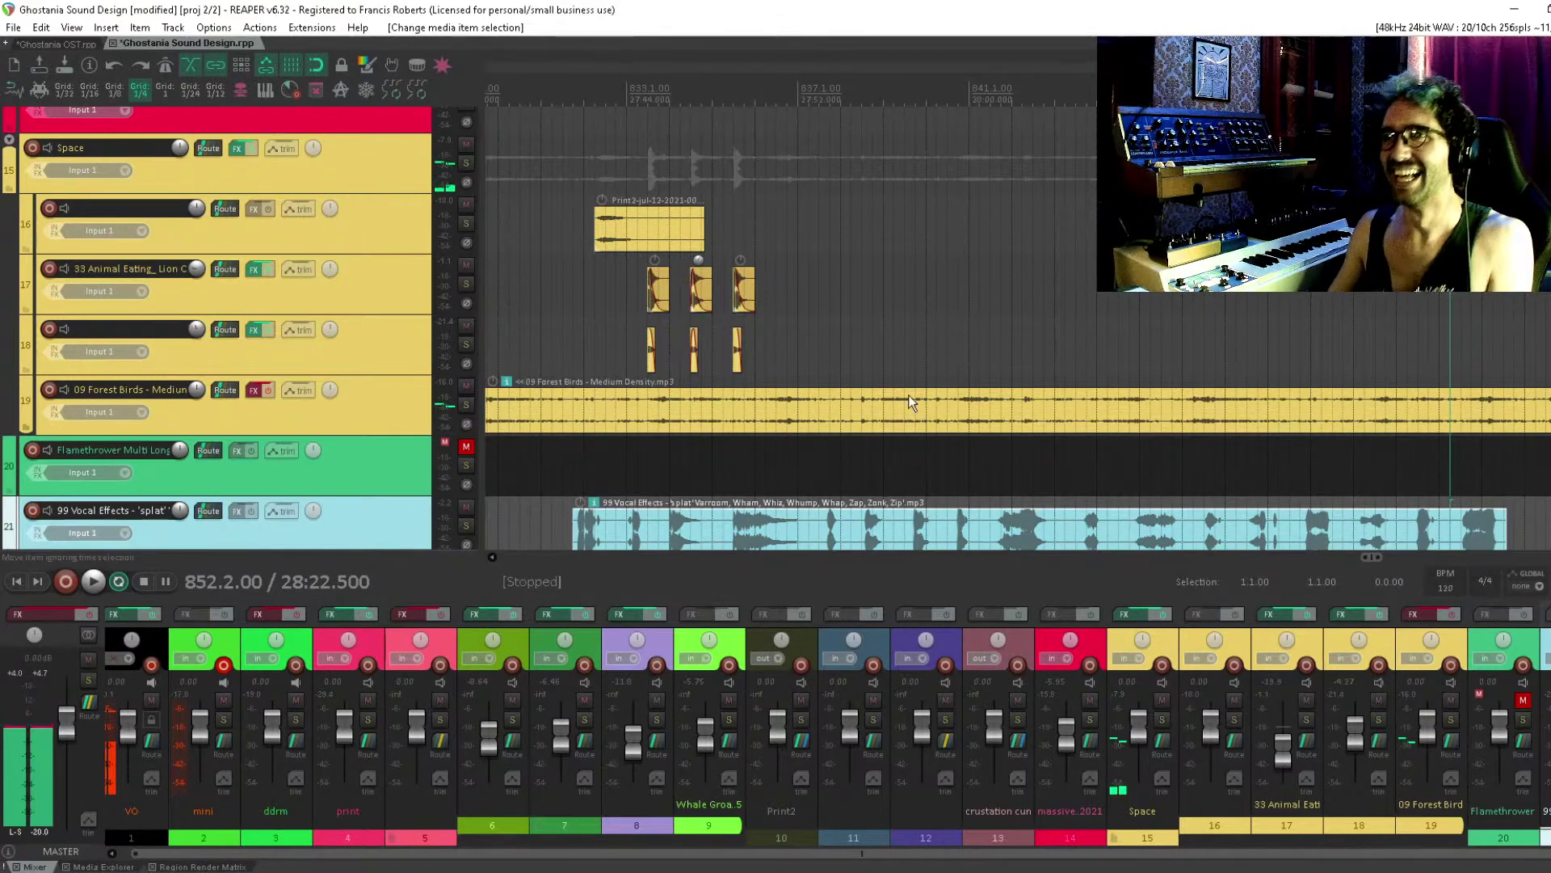
key(Delete)
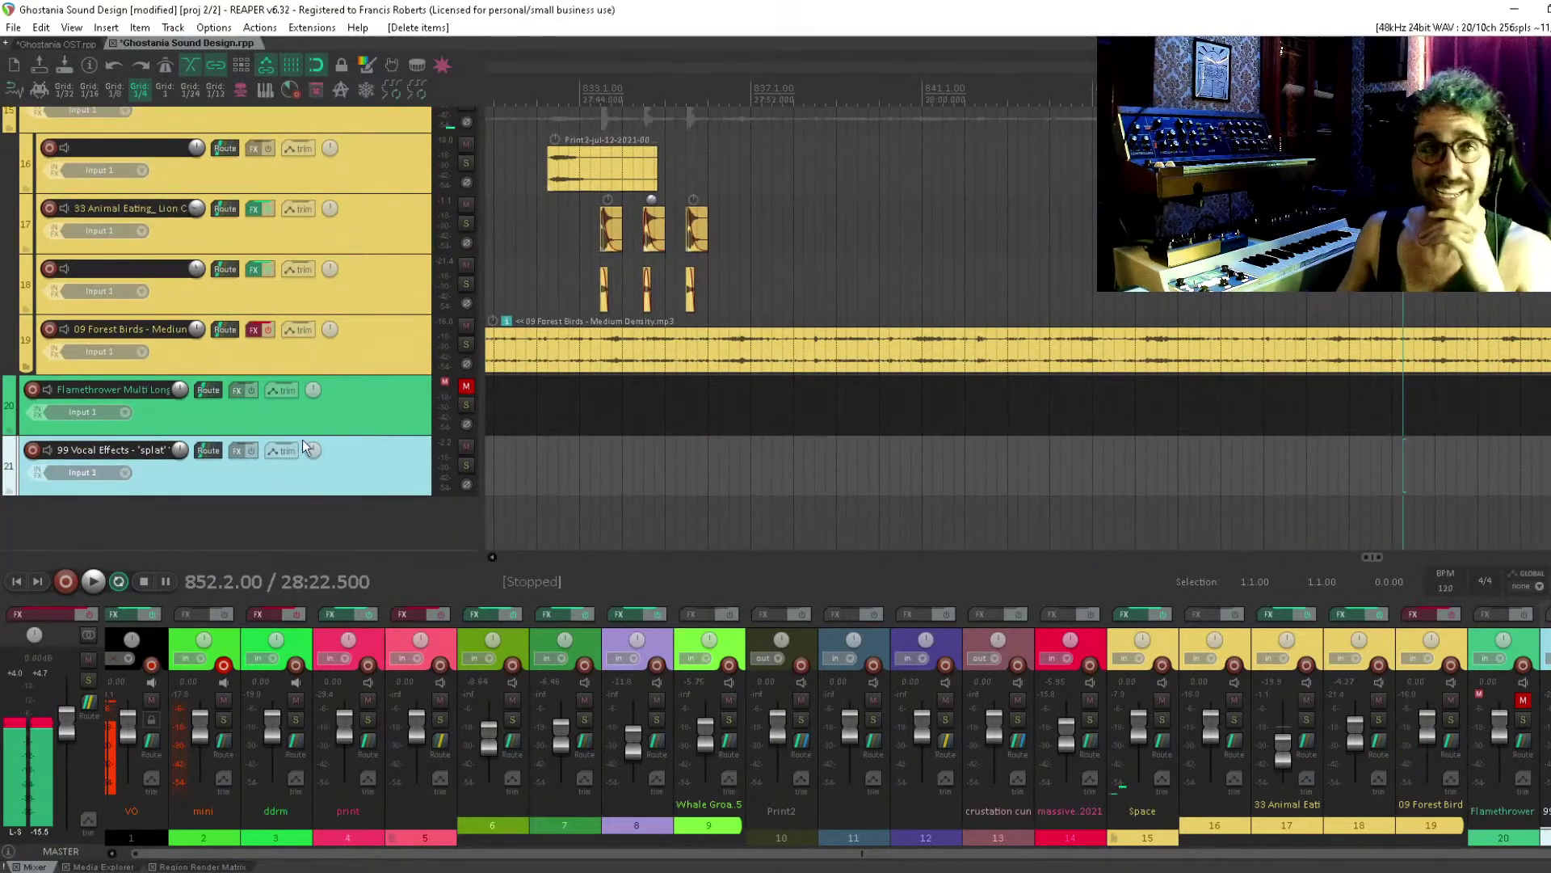
key(Delete)
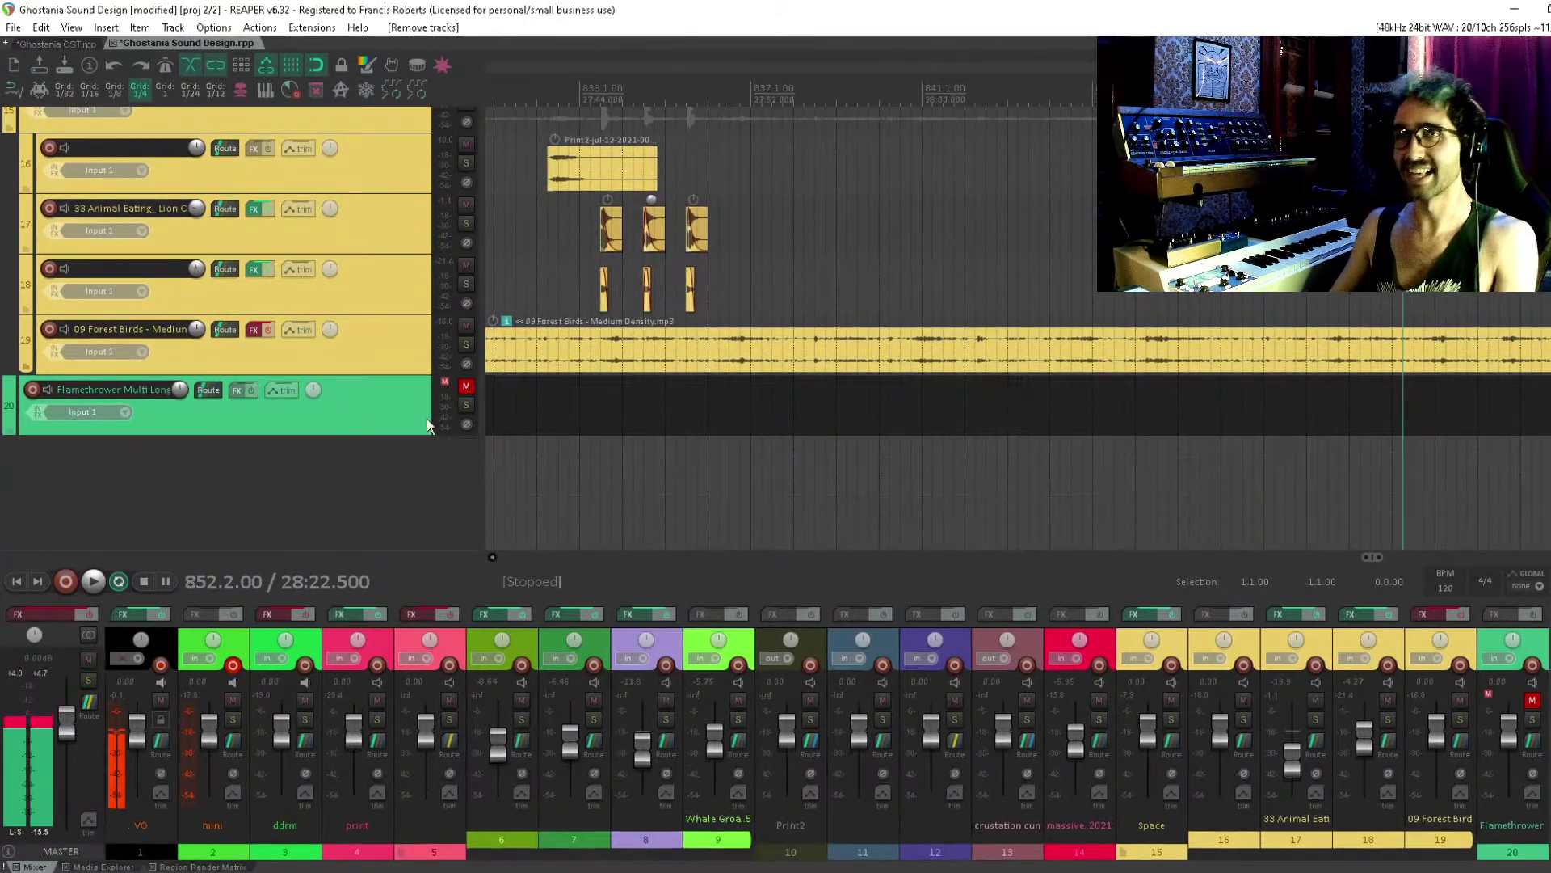
Add a track below the Flamethrower track, record a soloed microphone take from bar 839.2, and unsolo the track
double_click(302, 497)
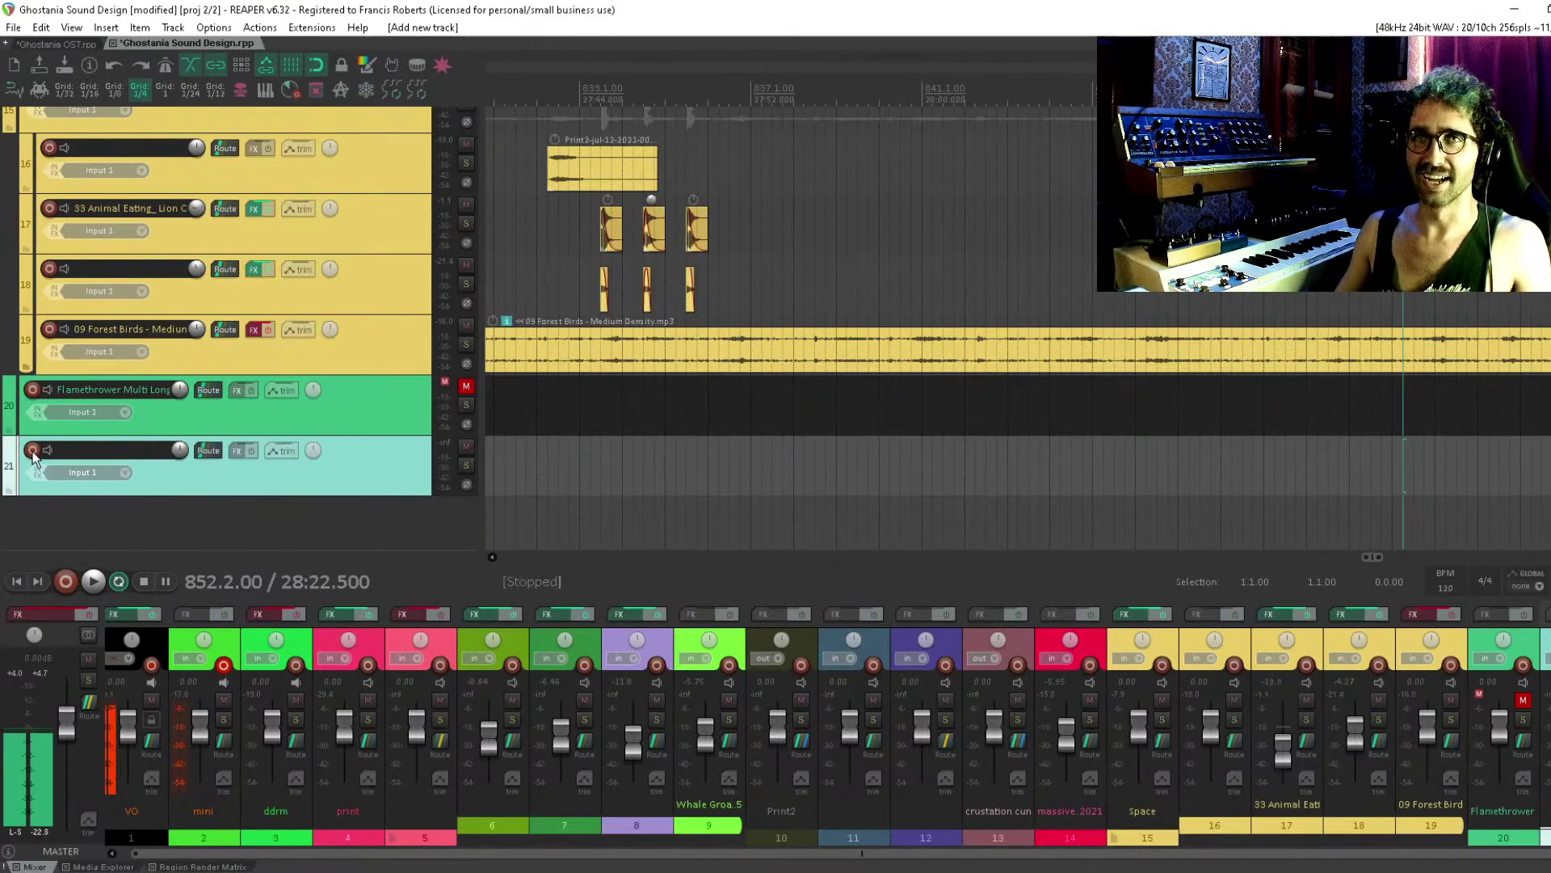
click(853, 455)
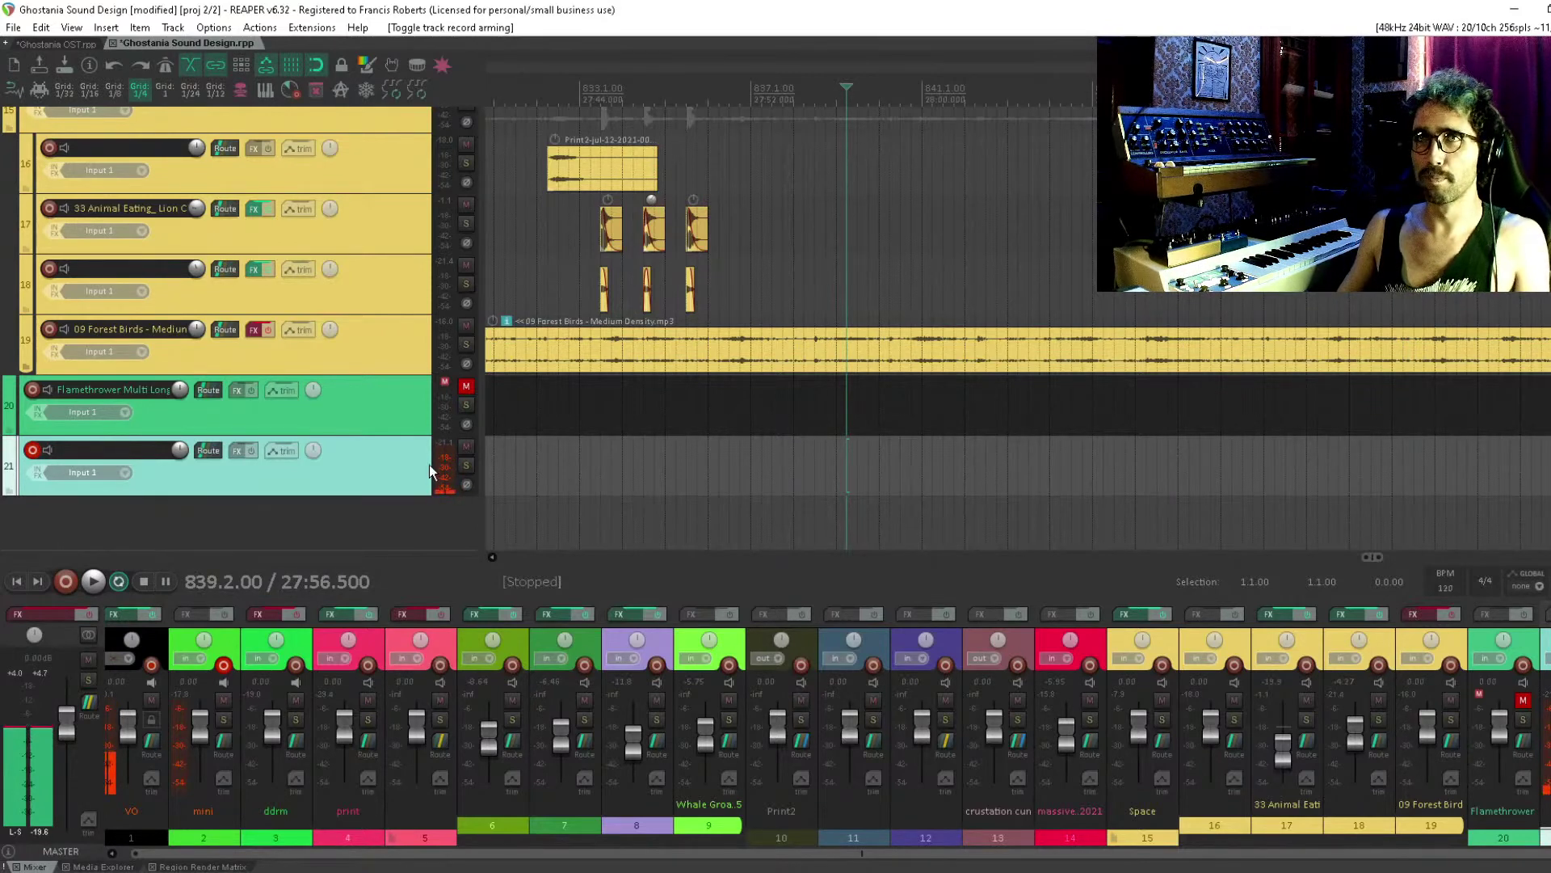
click(468, 464)
key(ctrl+r)
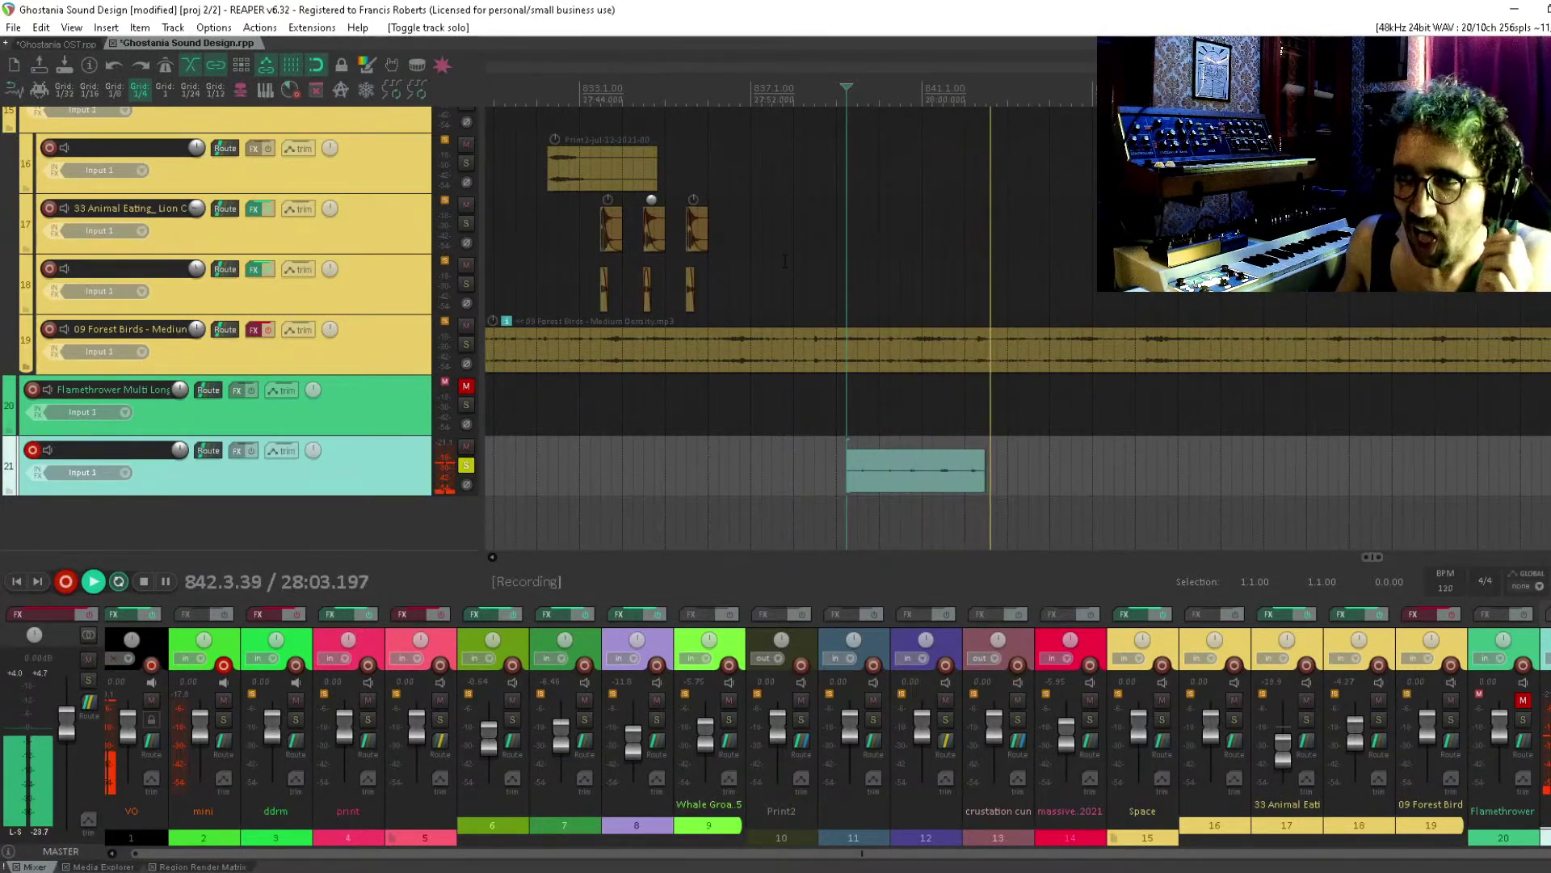
key(space)
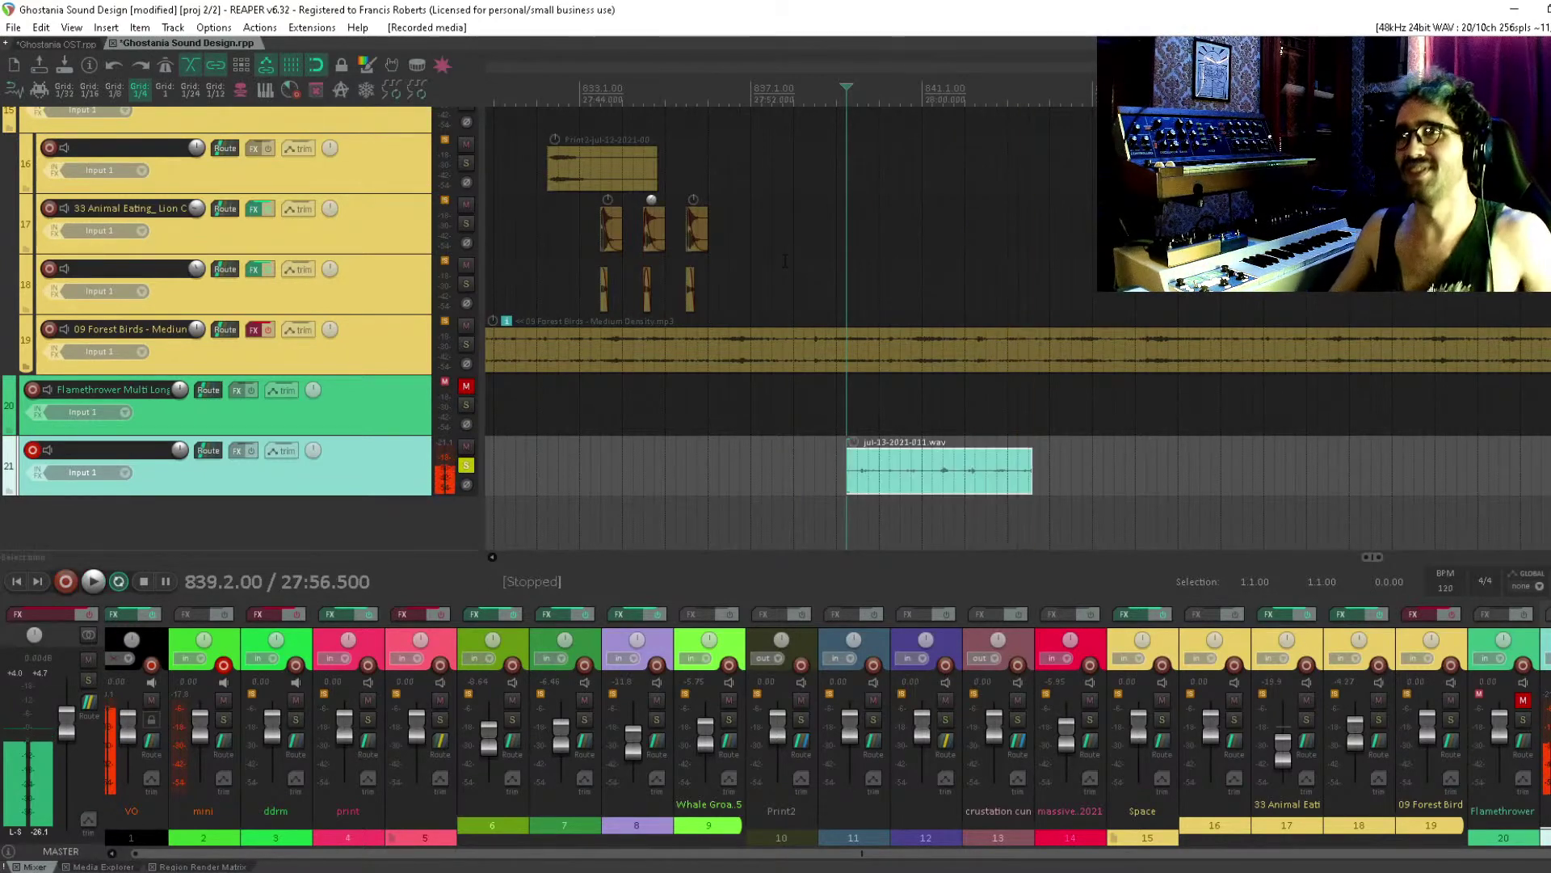
click(467, 465)
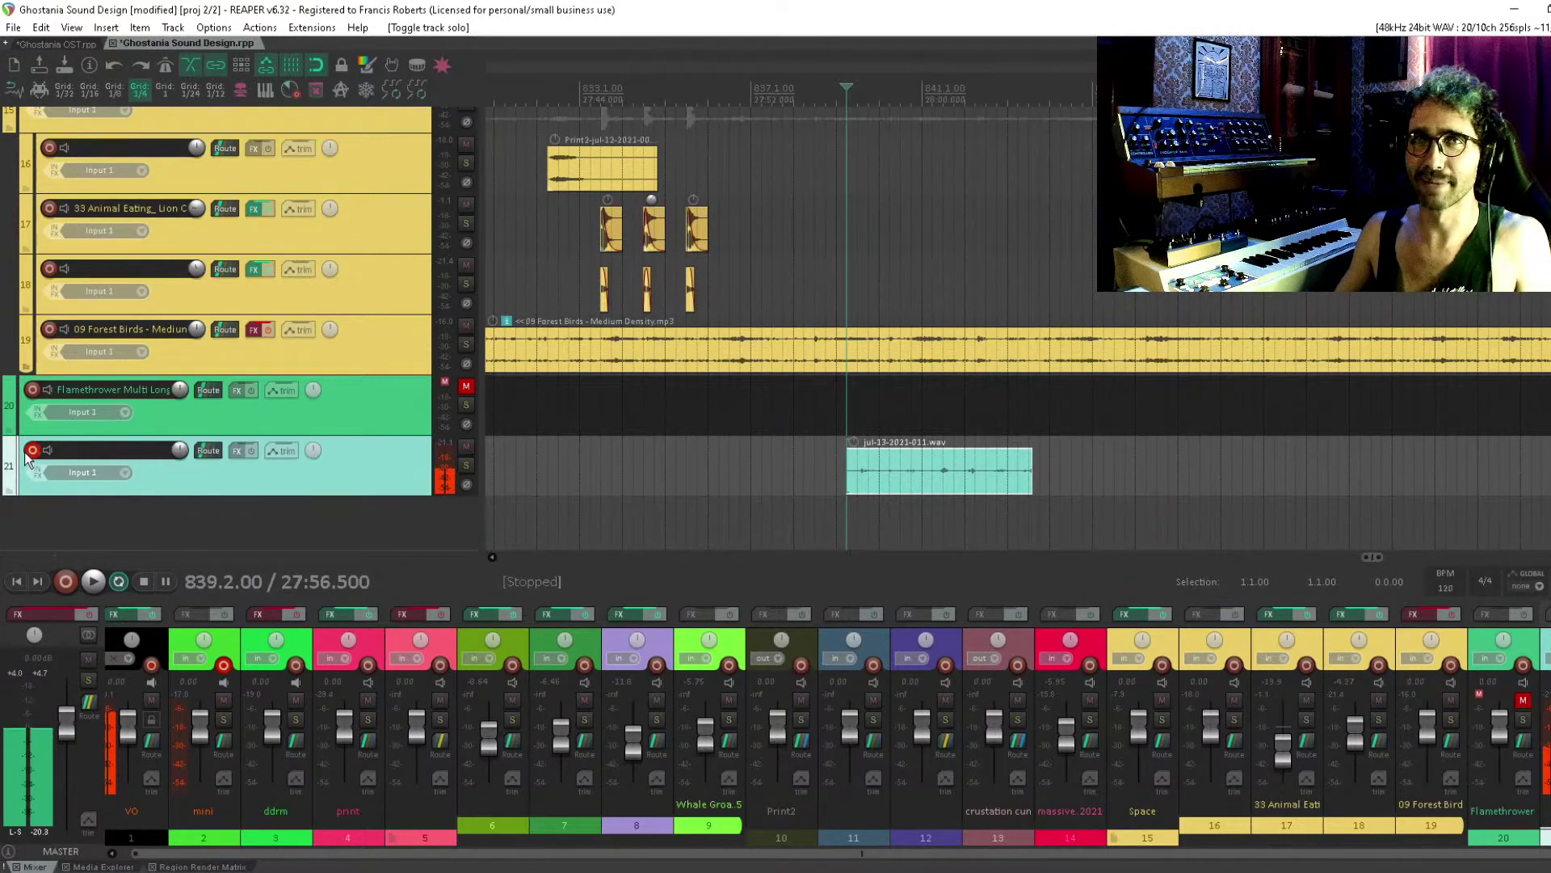
Raise the recorded take's item volume by 17.0 dB and play it back to find the best splat sounds
scroll(839, 471, up, 5)
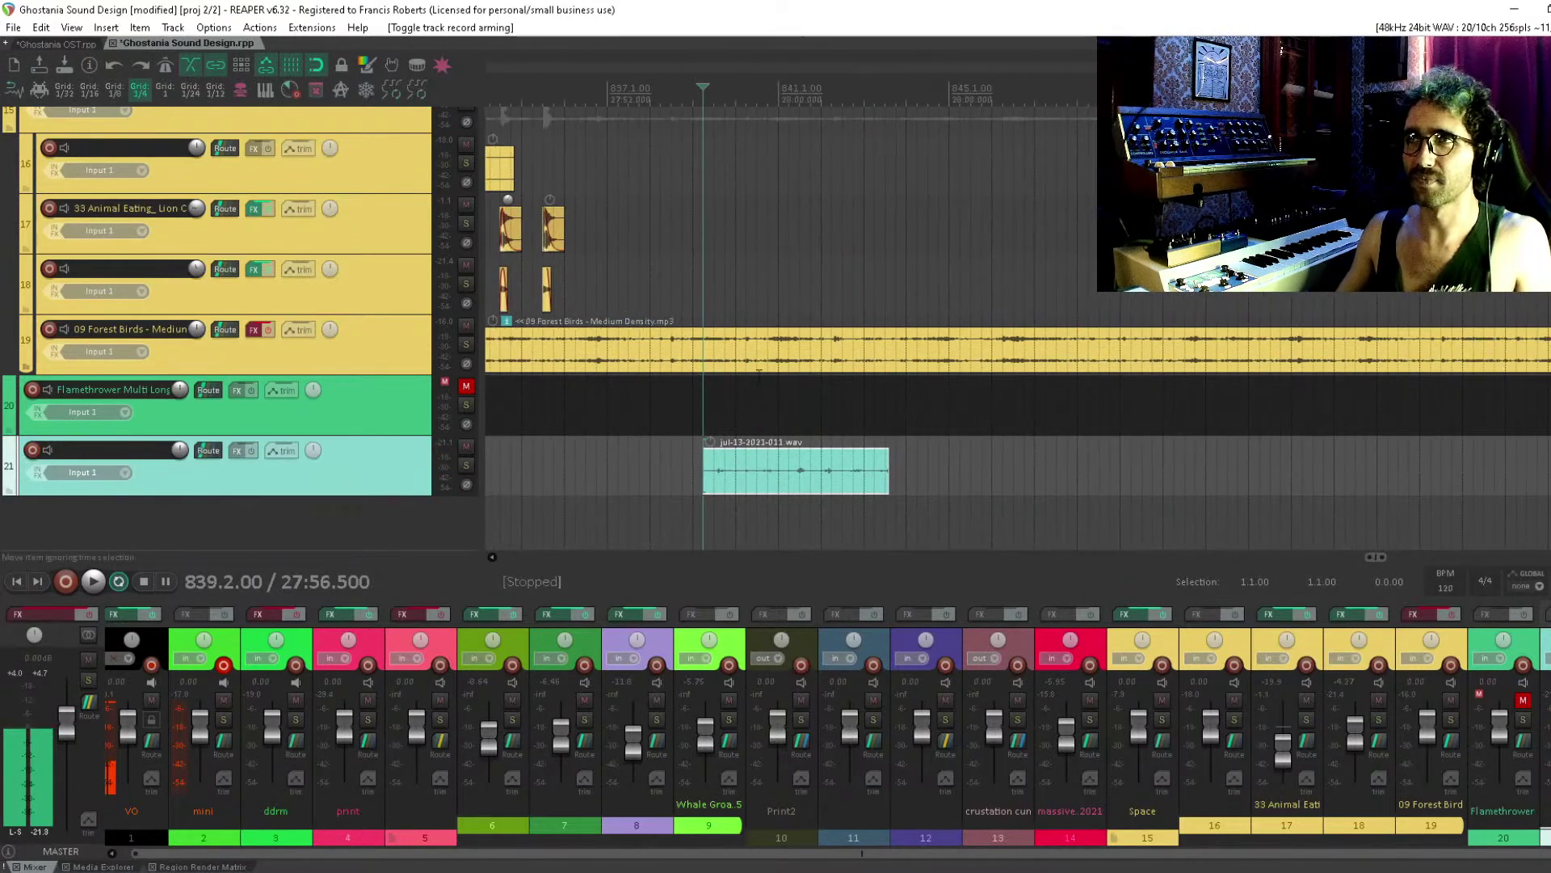
click(1043, 404)
drag(902, 445, 903, 482)
key(space)
key(space)
key(space)
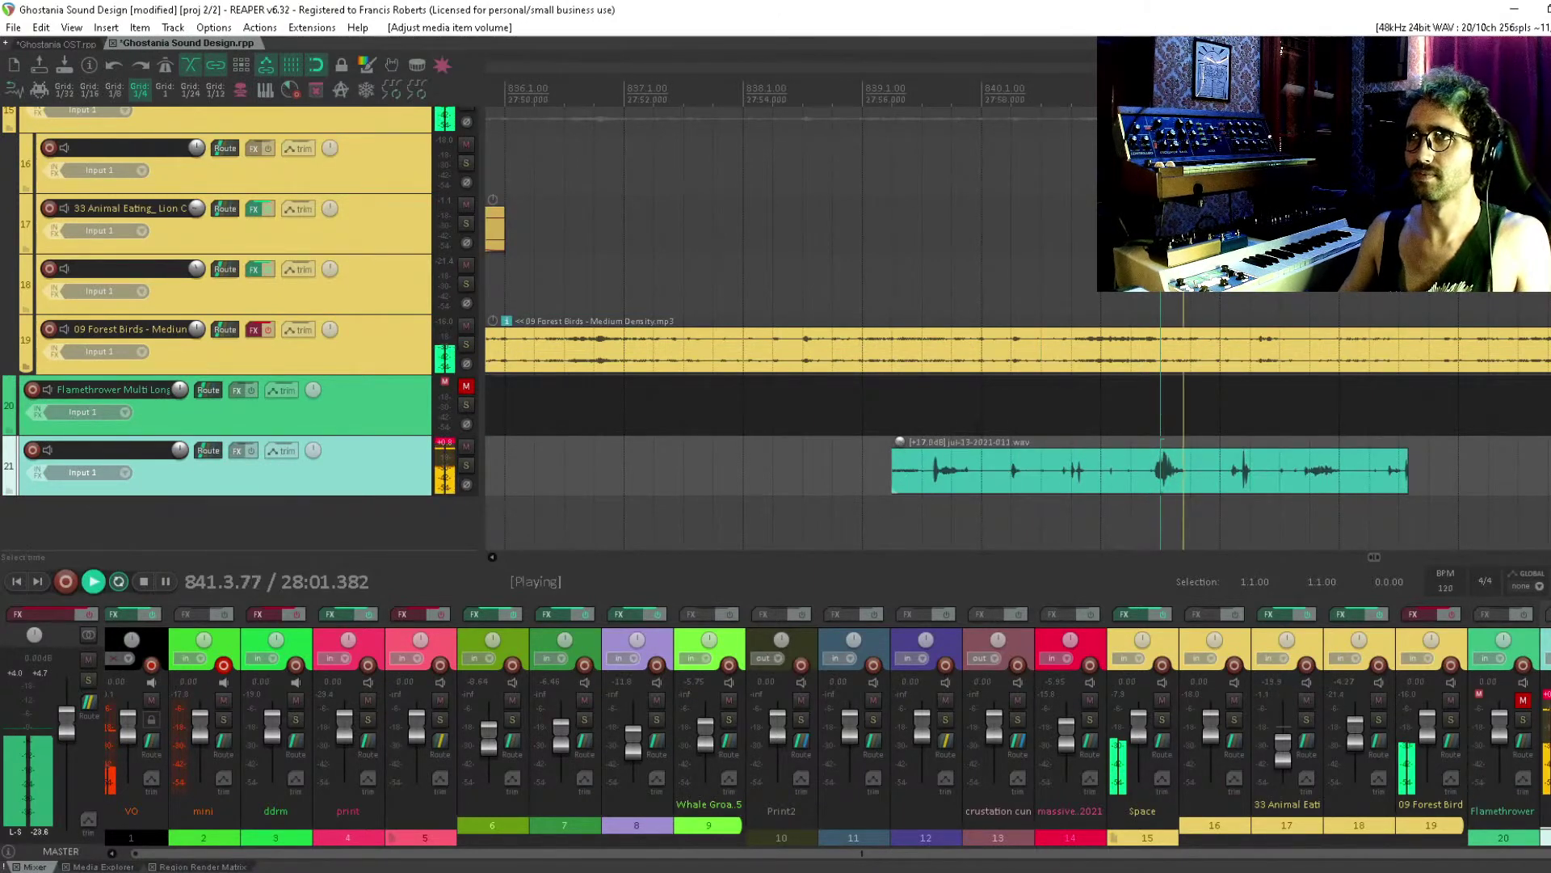
click(892, 481)
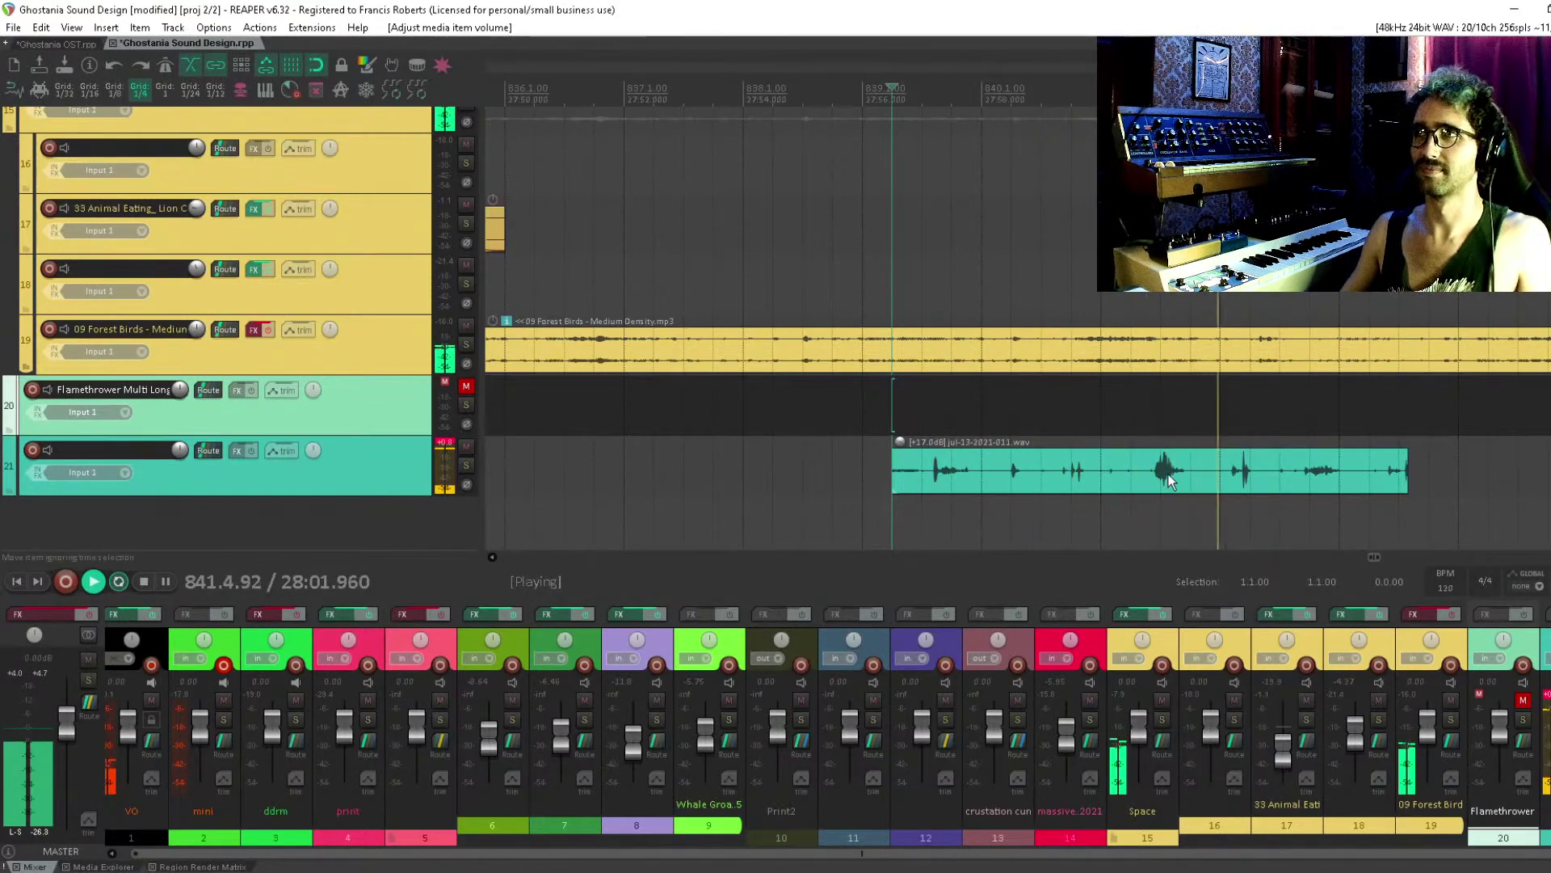
key(space)
Split the recorded take around its two loudest neighbouring splats and delete the leftover pieces
click(1222, 469)
key(s)
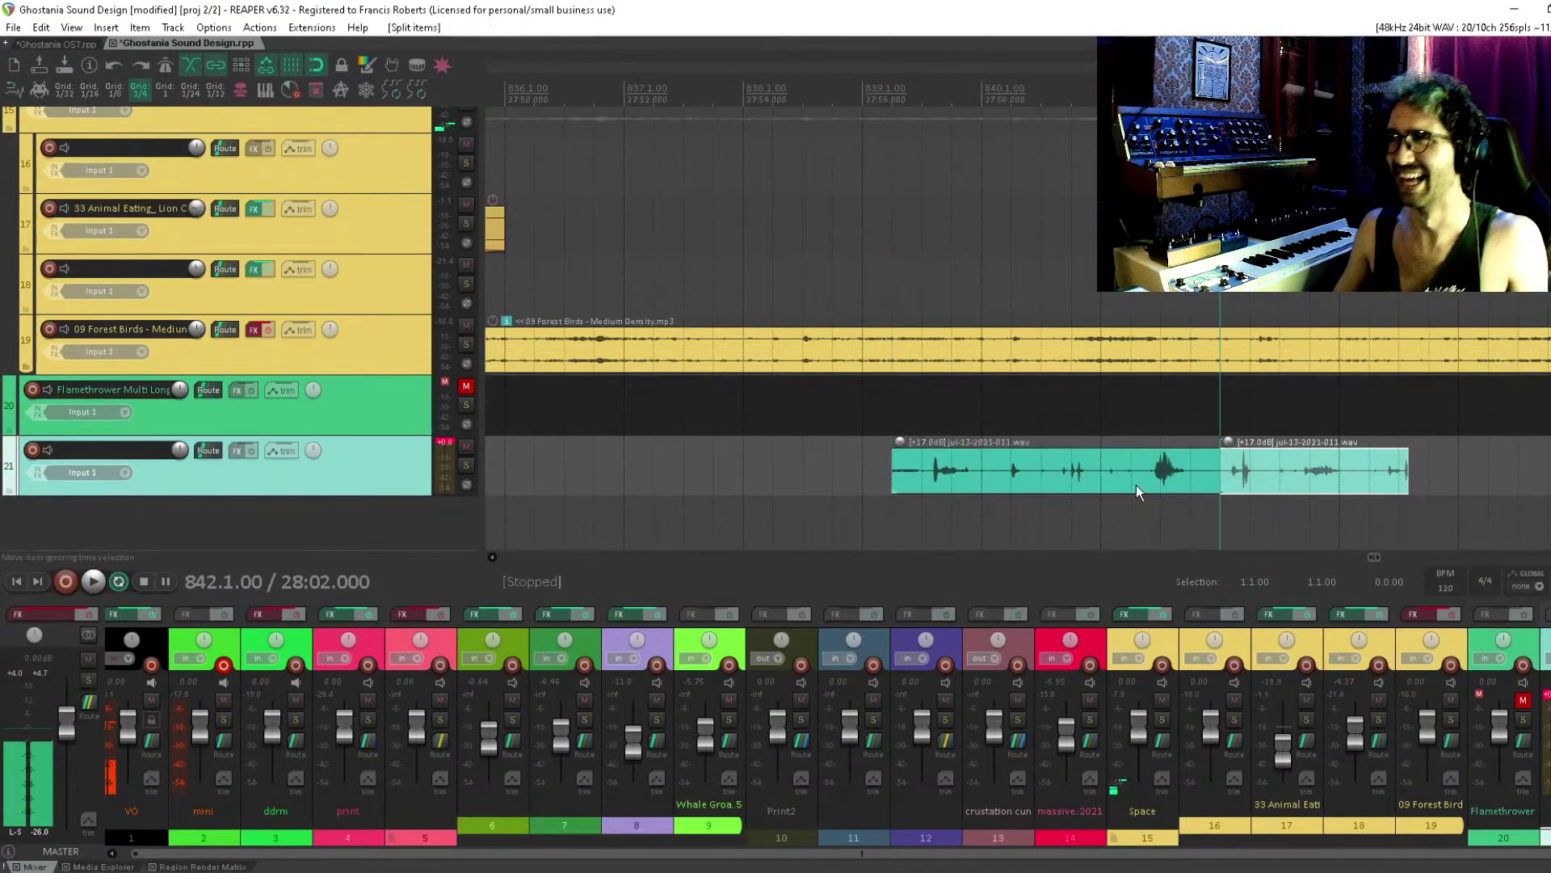
drag(1222, 475, 1131, 477)
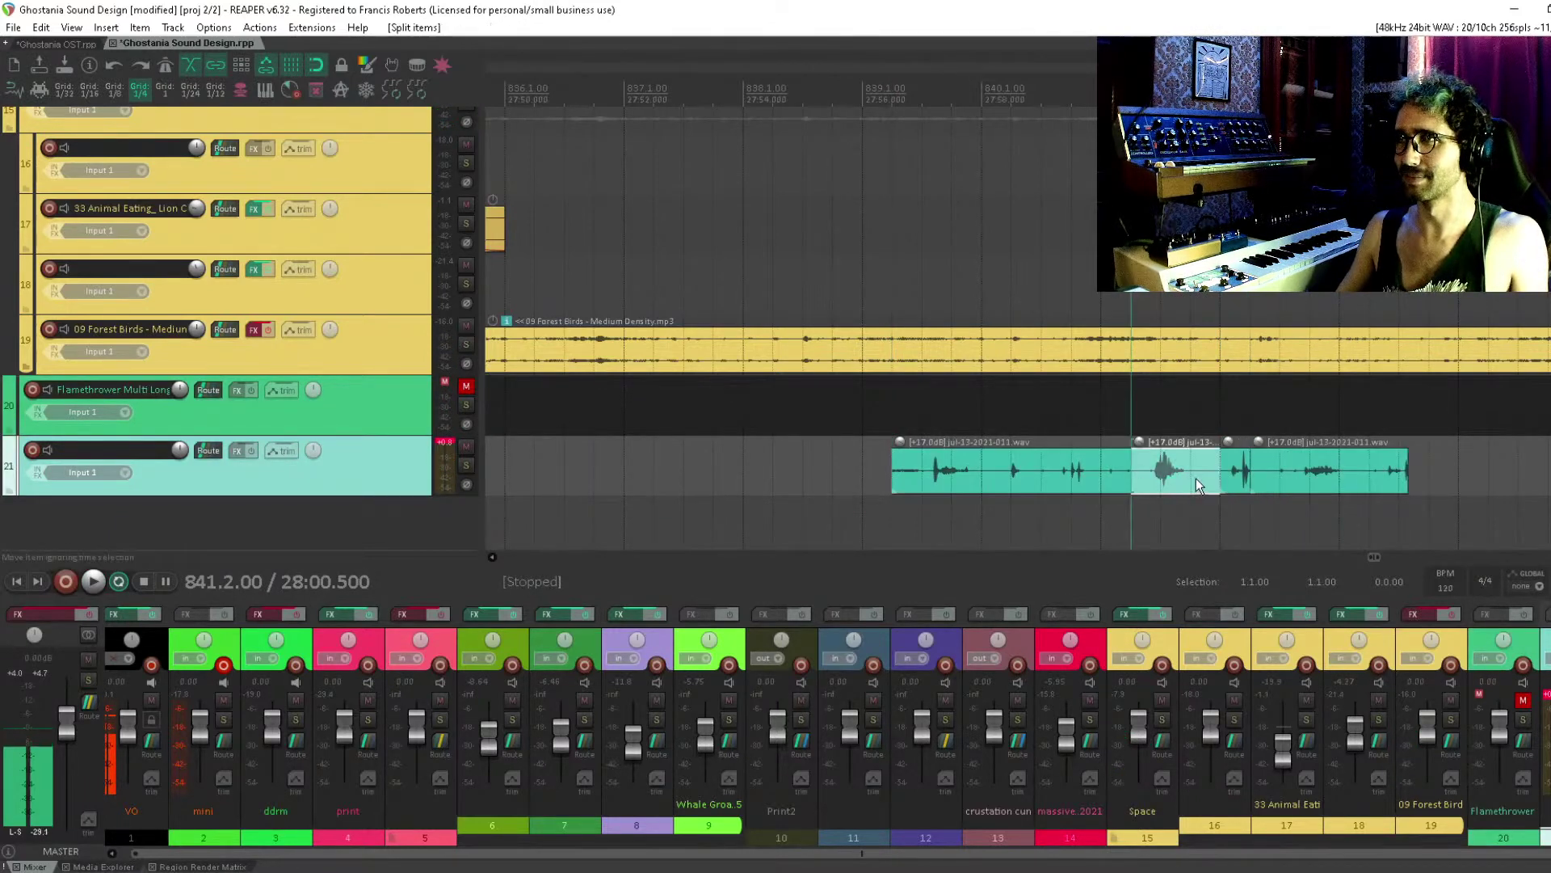
click(1071, 478)
drag(1247, 480, 1167, 471)
Move the two splat clips to the start of the hit1 region at bar 803.3 and their track above Forest Birds in the Space folder
scroll(1035, 477, down, 2)
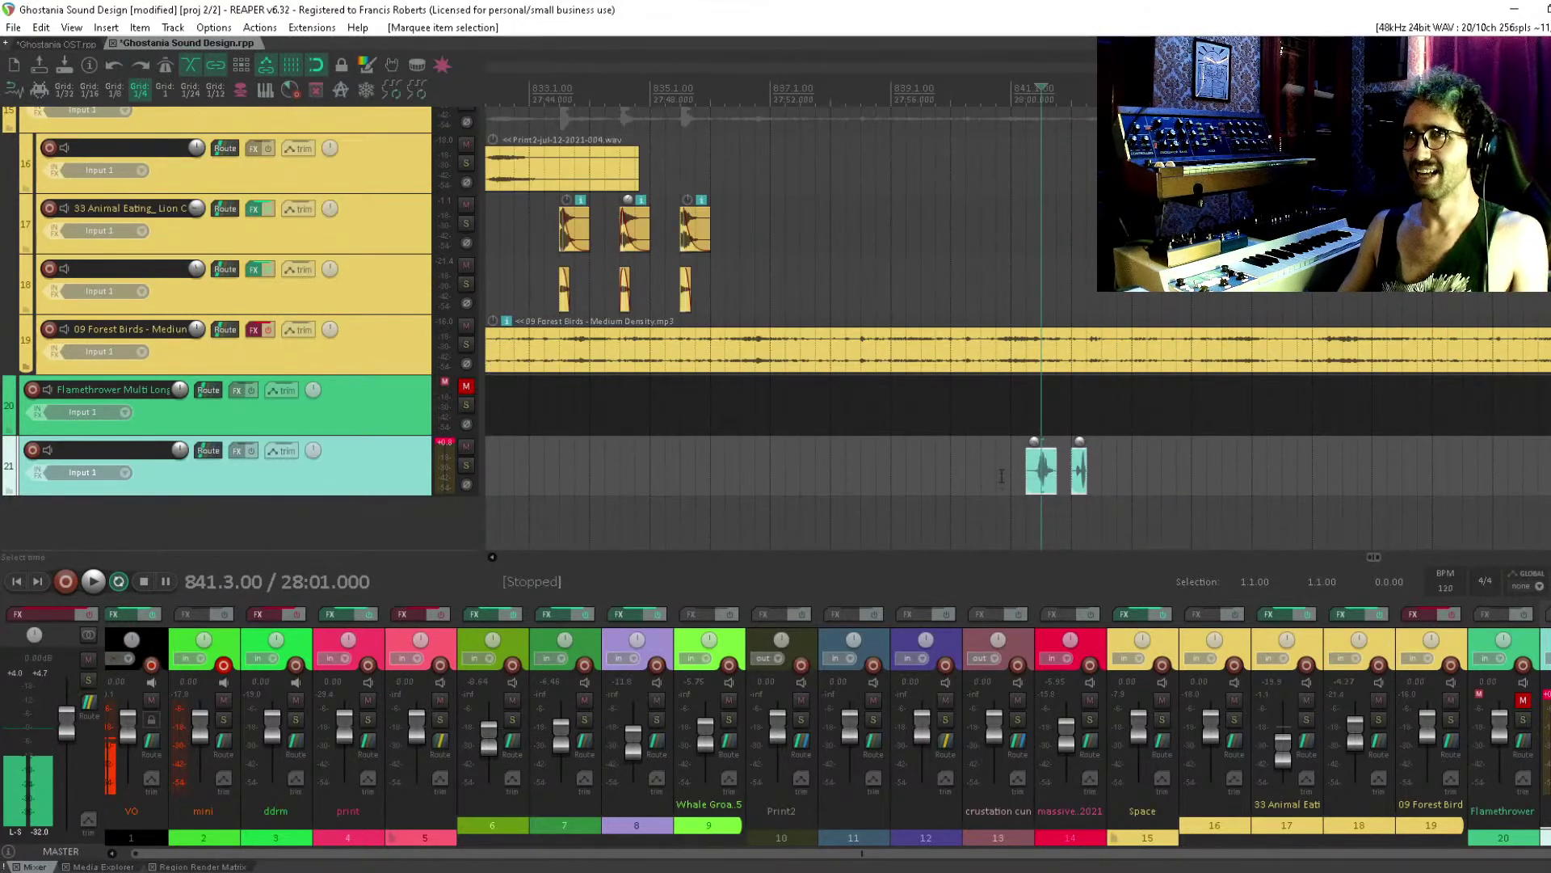
mouse_move(1041, 473)
mouse_down()
mouse_move(334, 457)
mouse_move(828, 419)
mouse_move(860, 429)
mouse_move(866, 473)
mouse_up()
drag(389, 457, 419, 303)
scroll(860, 389, up, 10)
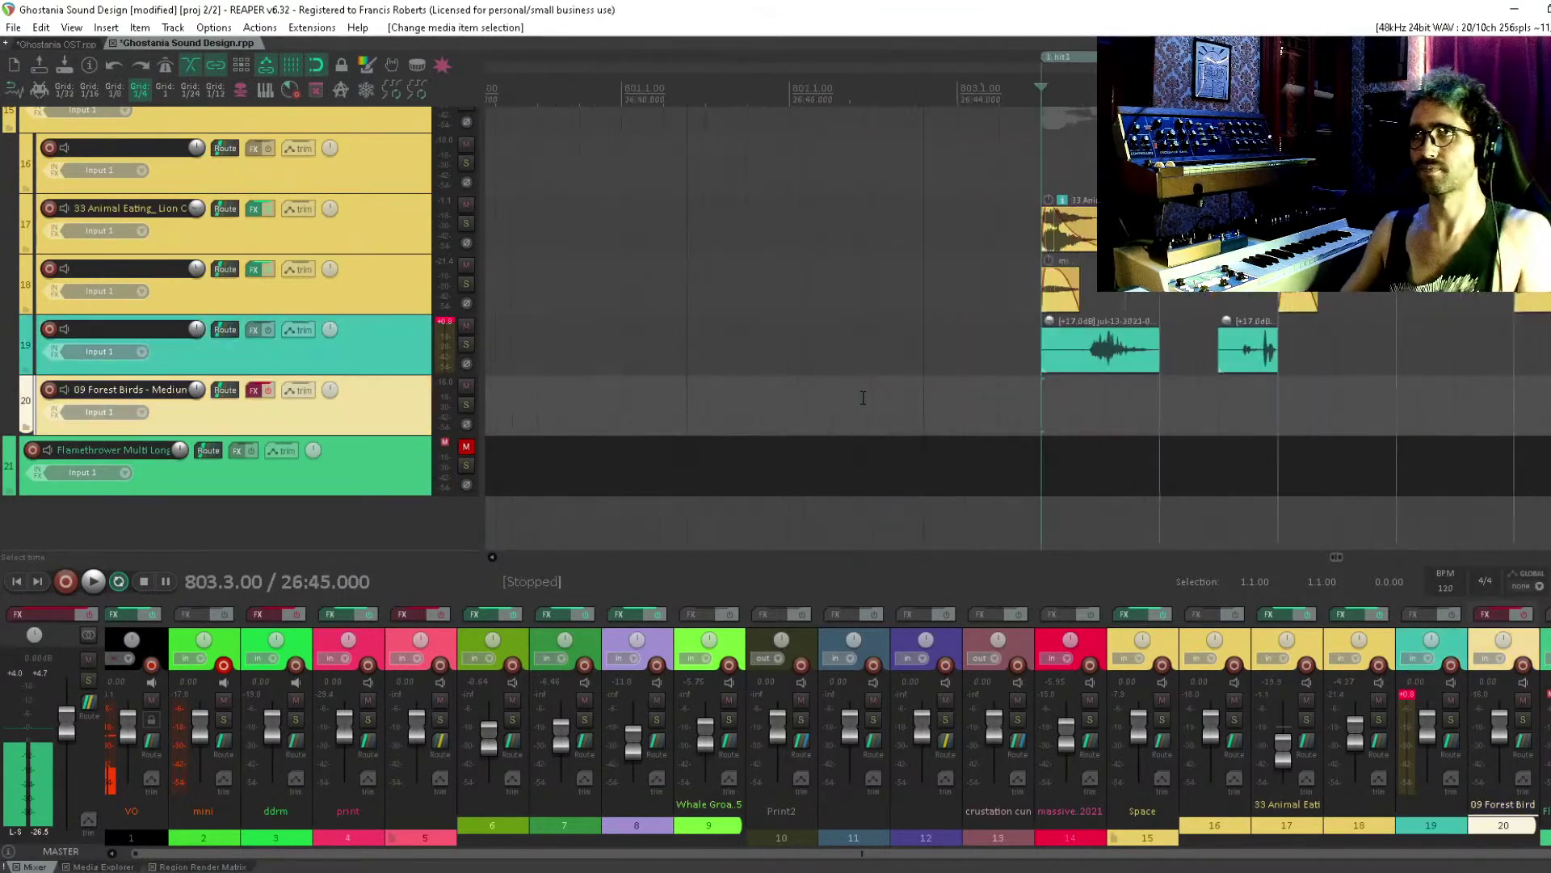
Shift the first splat clip earlier so its loud part lands on the hit1 start, and play from bar 803.2
scroll(962, 420, up, 1)
click(970, 426)
drag(969, 426, 829, 426)
click(577, 412)
key(space)
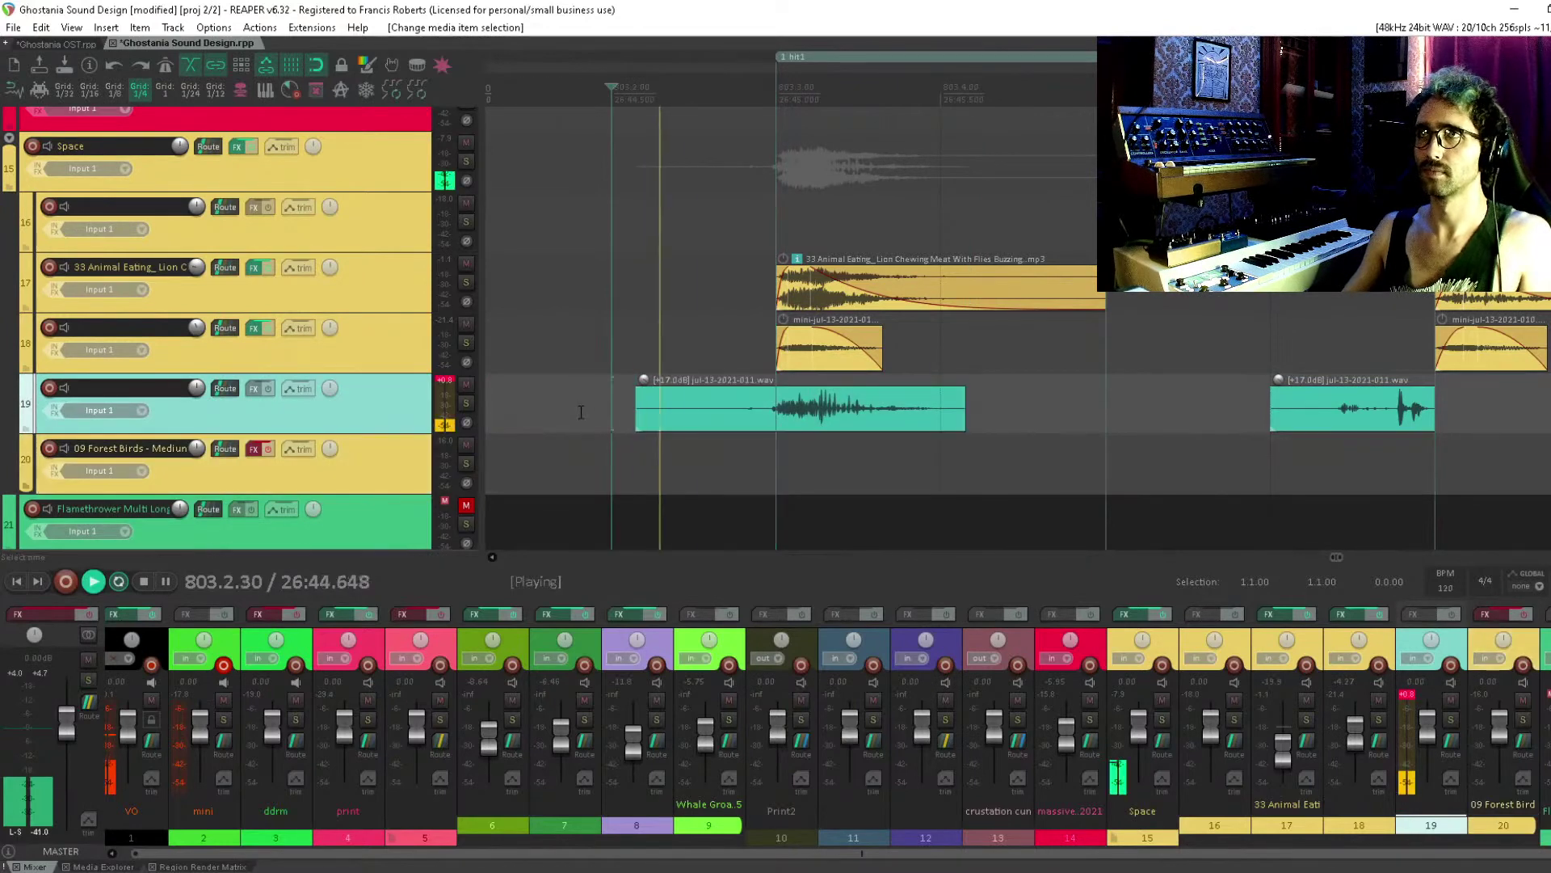
Add a track below the splat track, move the second splat clip onto it aligned with the hit1 start, and play the layers
key(space)
key(space)
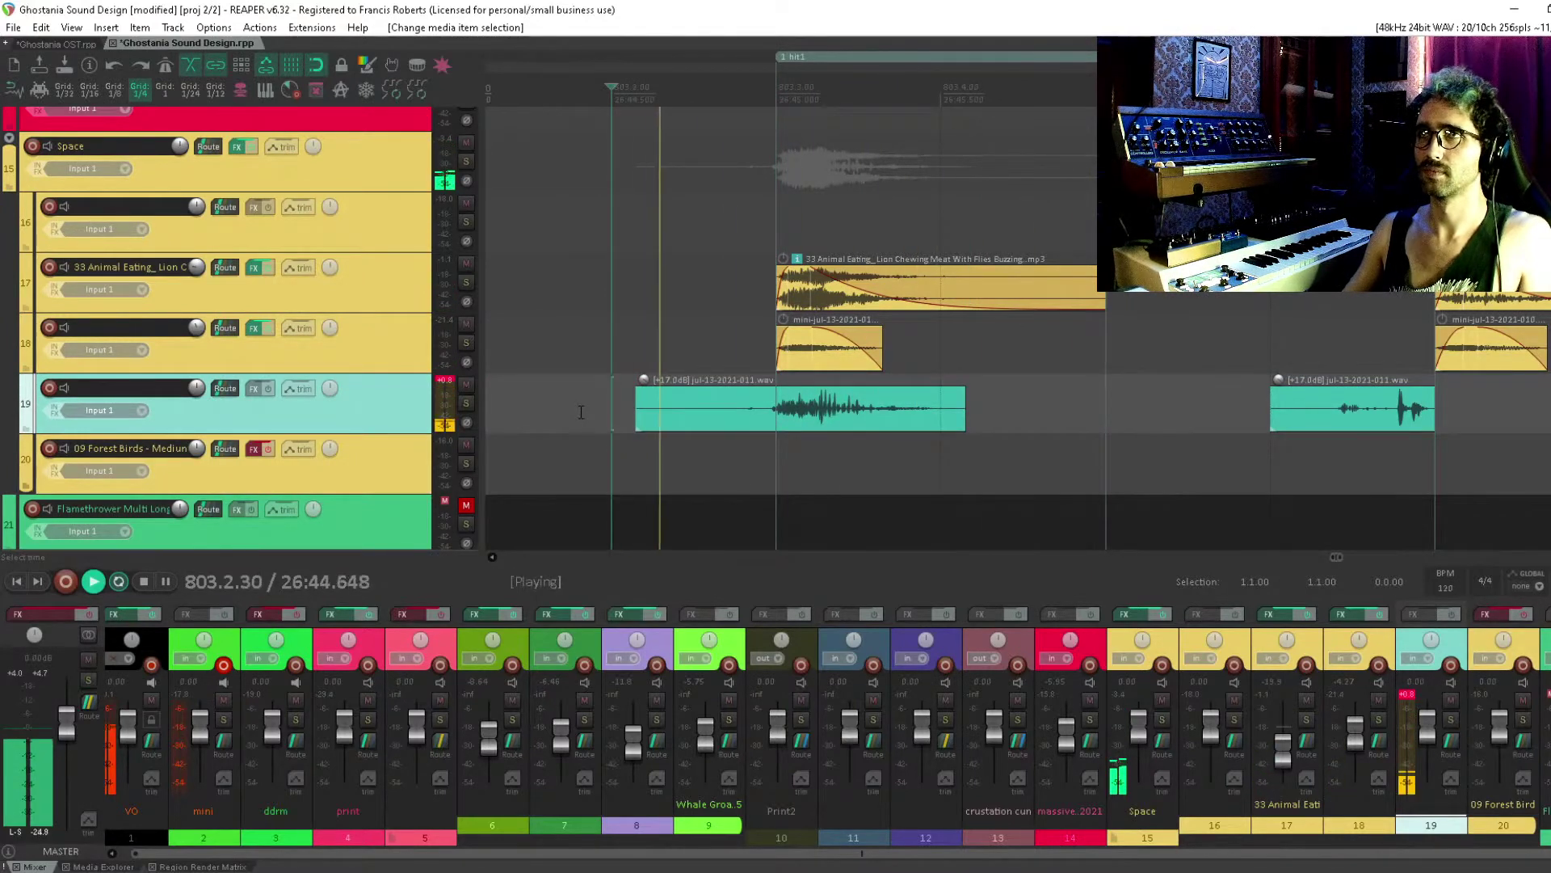
key(space)
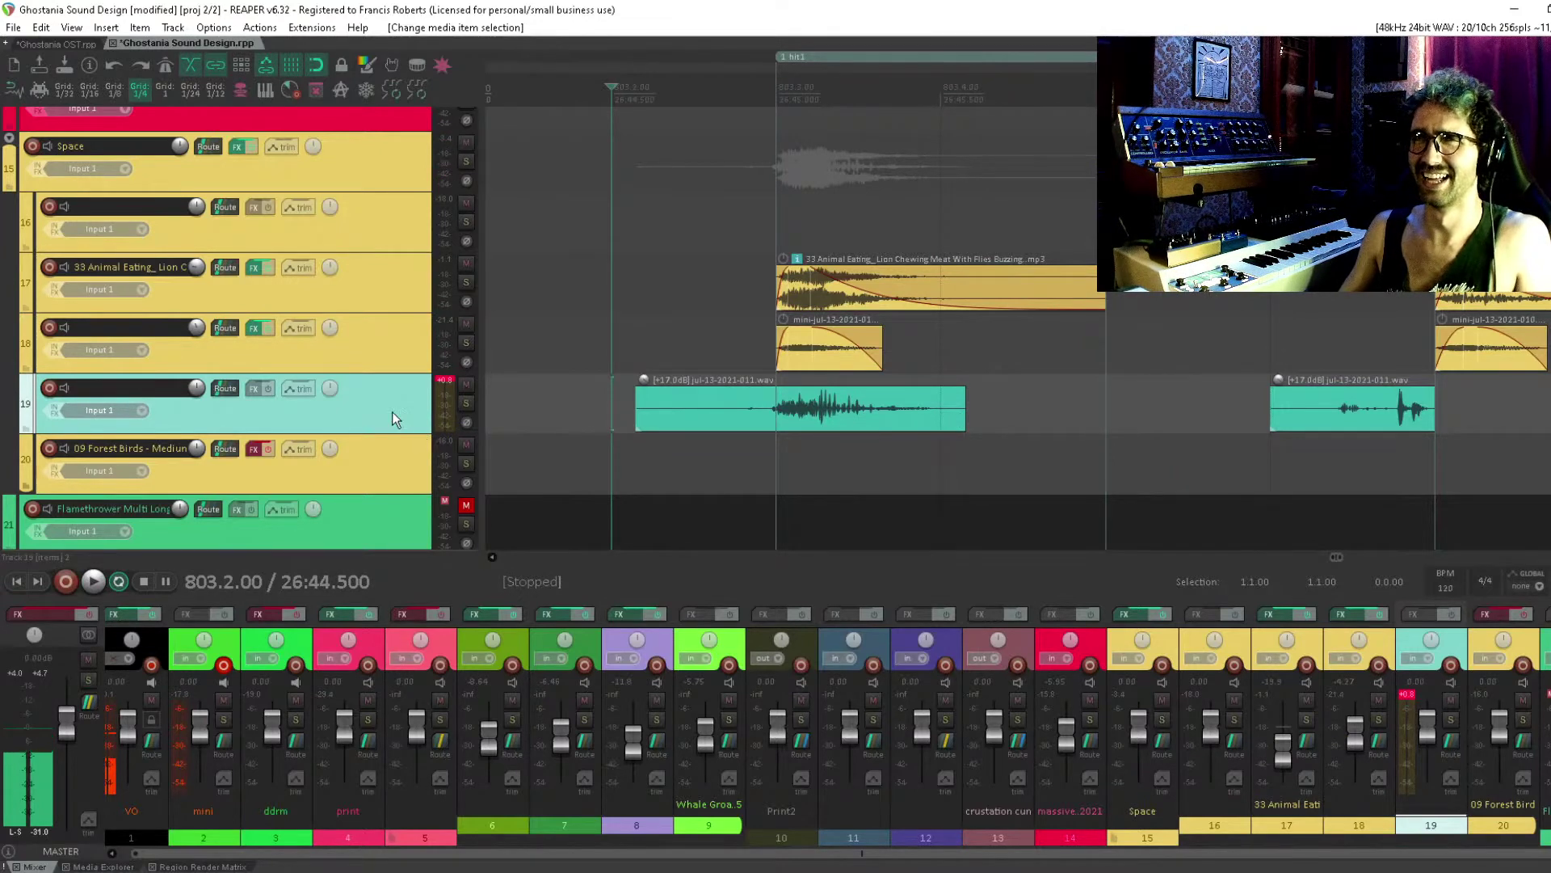
key(ctrl+r)
key(space)
key(ctrl+t)
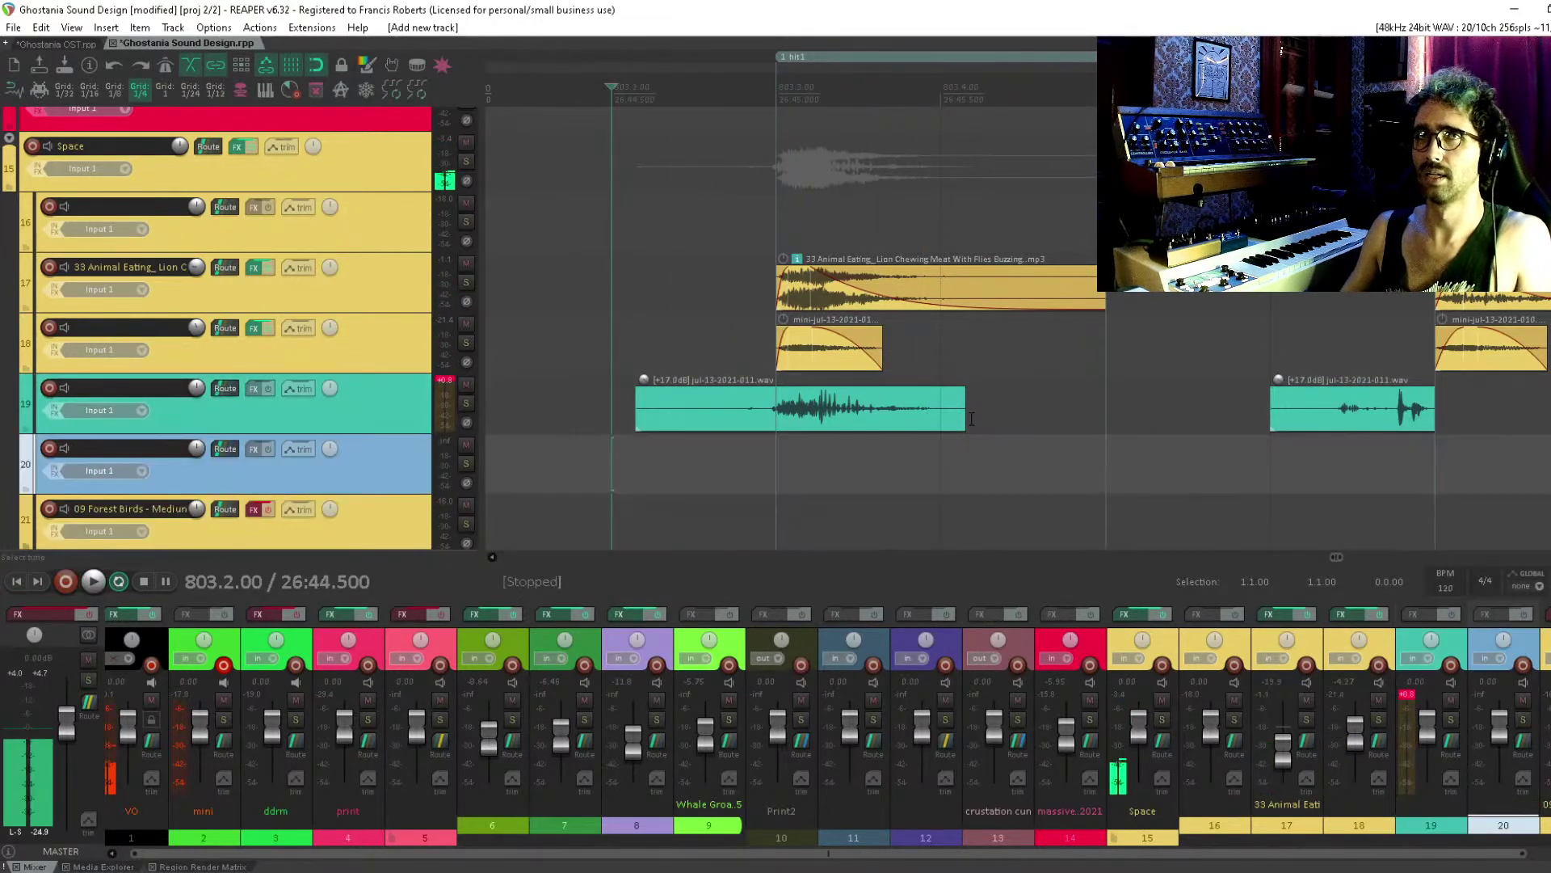
drag(1367, 418, 662, 470)
key(space)
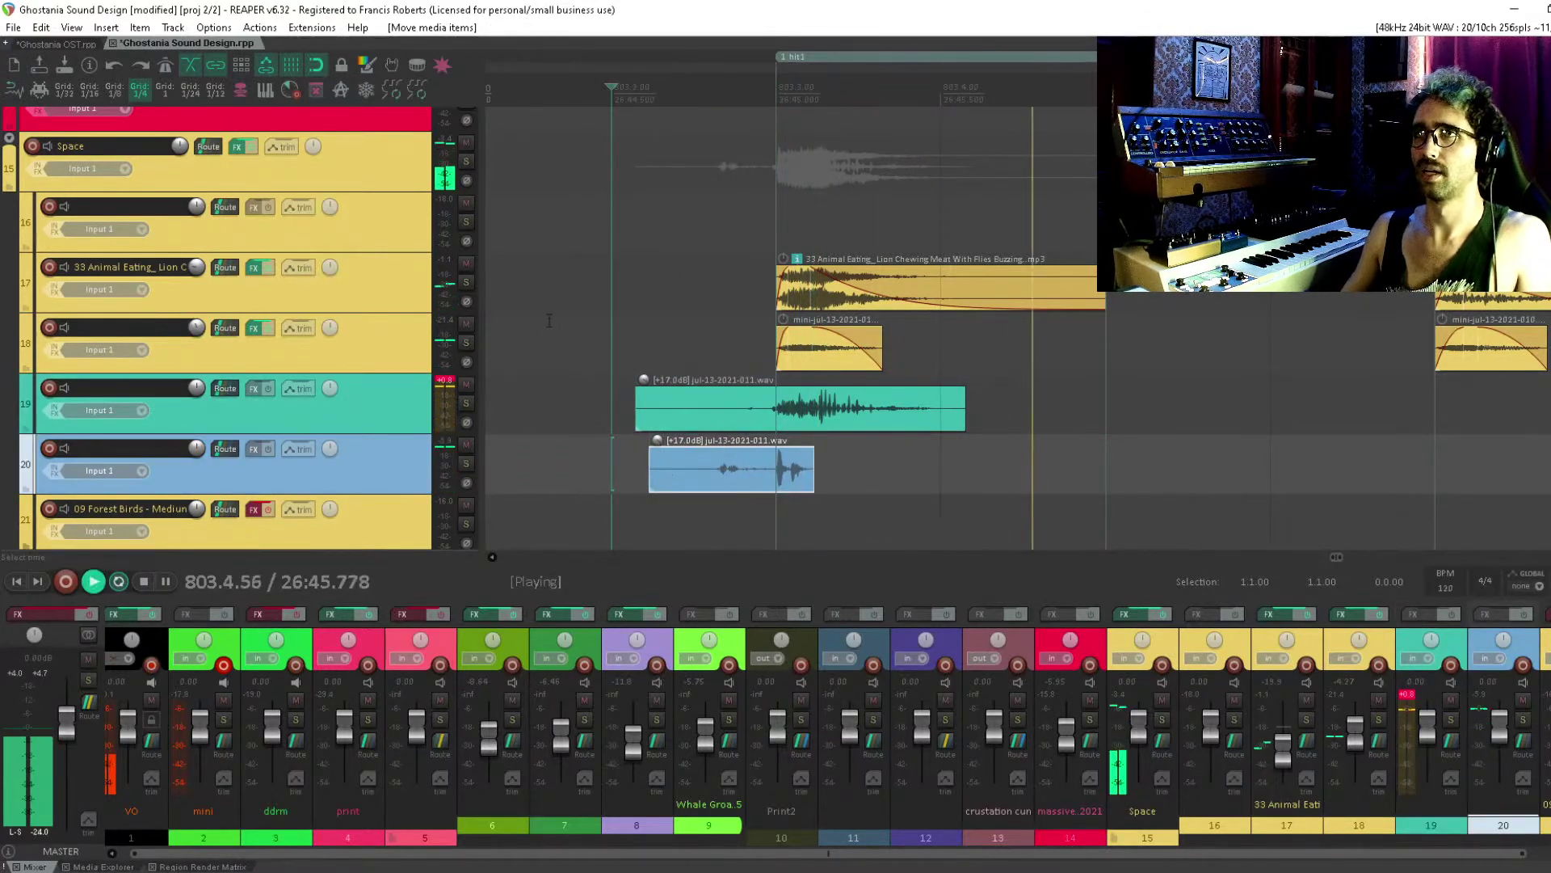
Bypass the Space folder track's effects and replay the hit1 layers from bar 803.2 to compare the sound
key(space)
click(597, 306)
key(space)
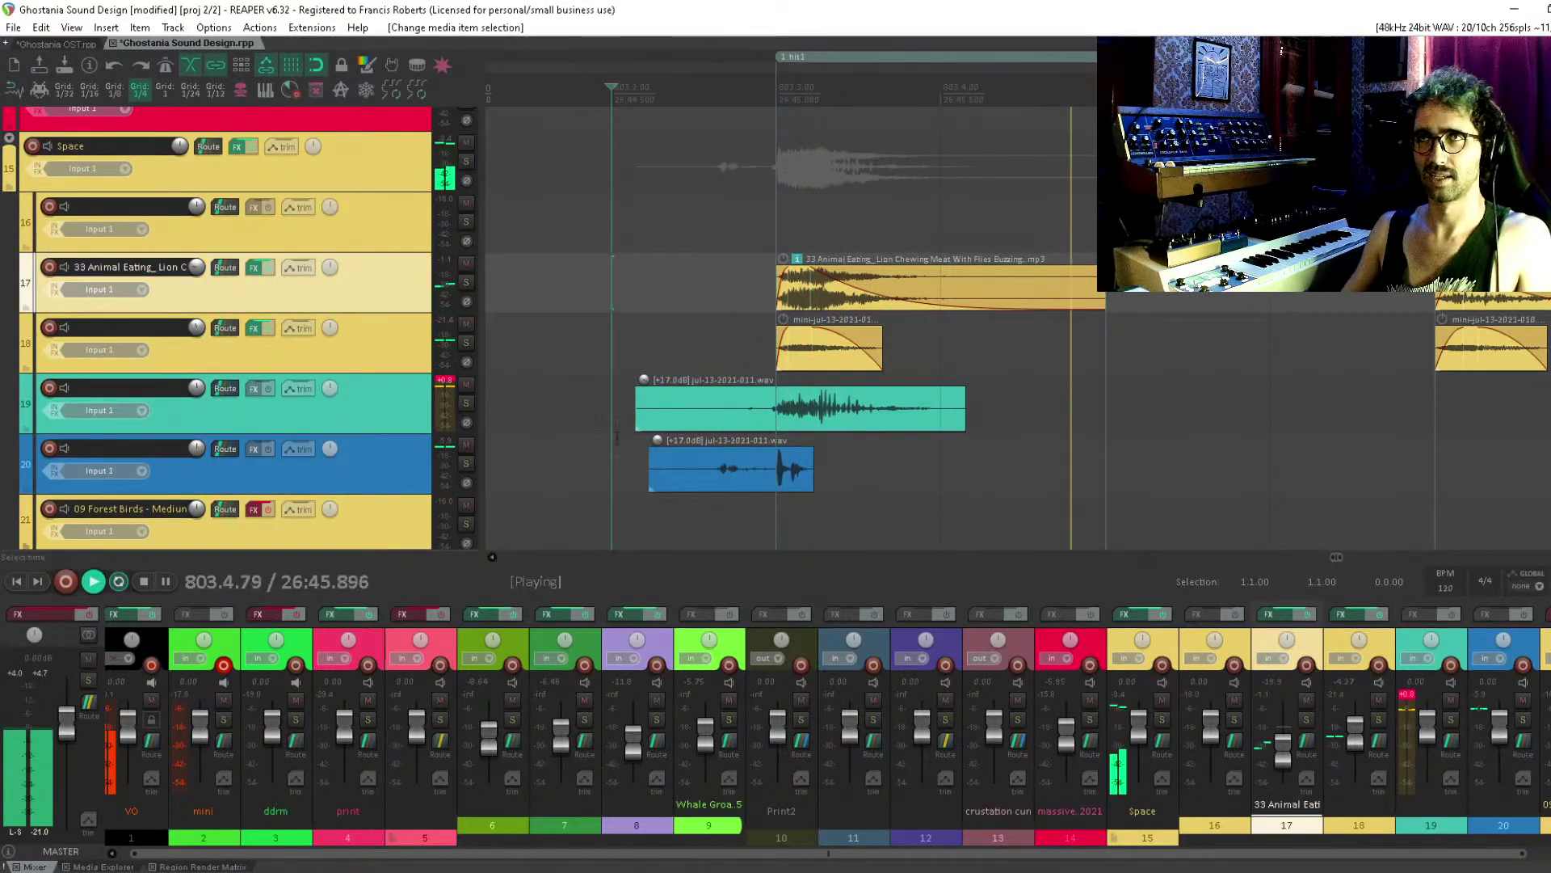
key(space)
click(249, 147)
key(space)
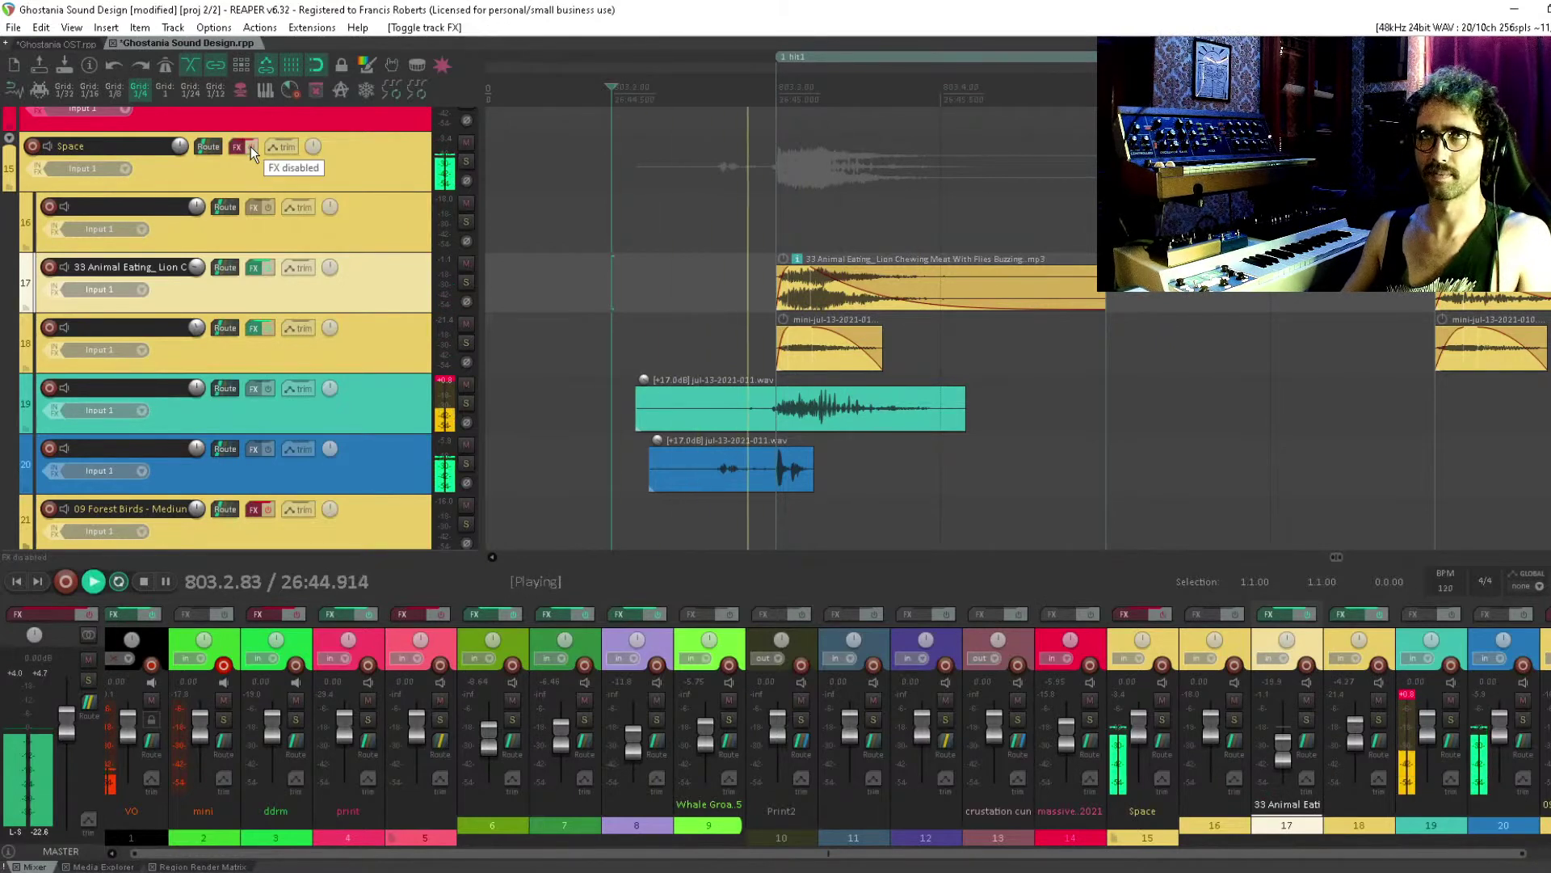
key(space)
key(space)
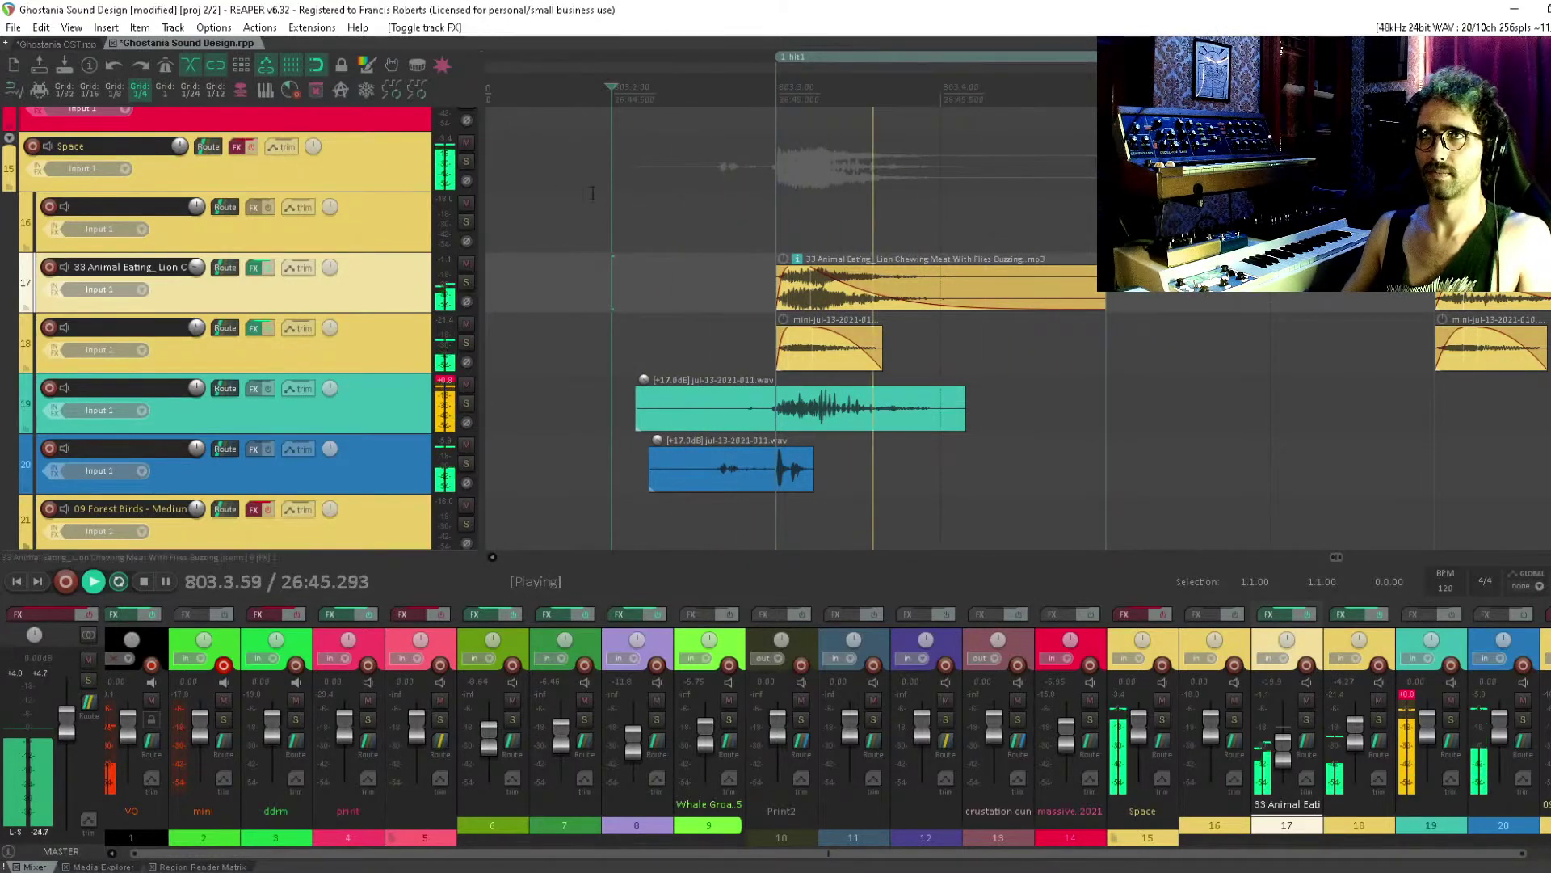
key(space)
key(space)
key(space)
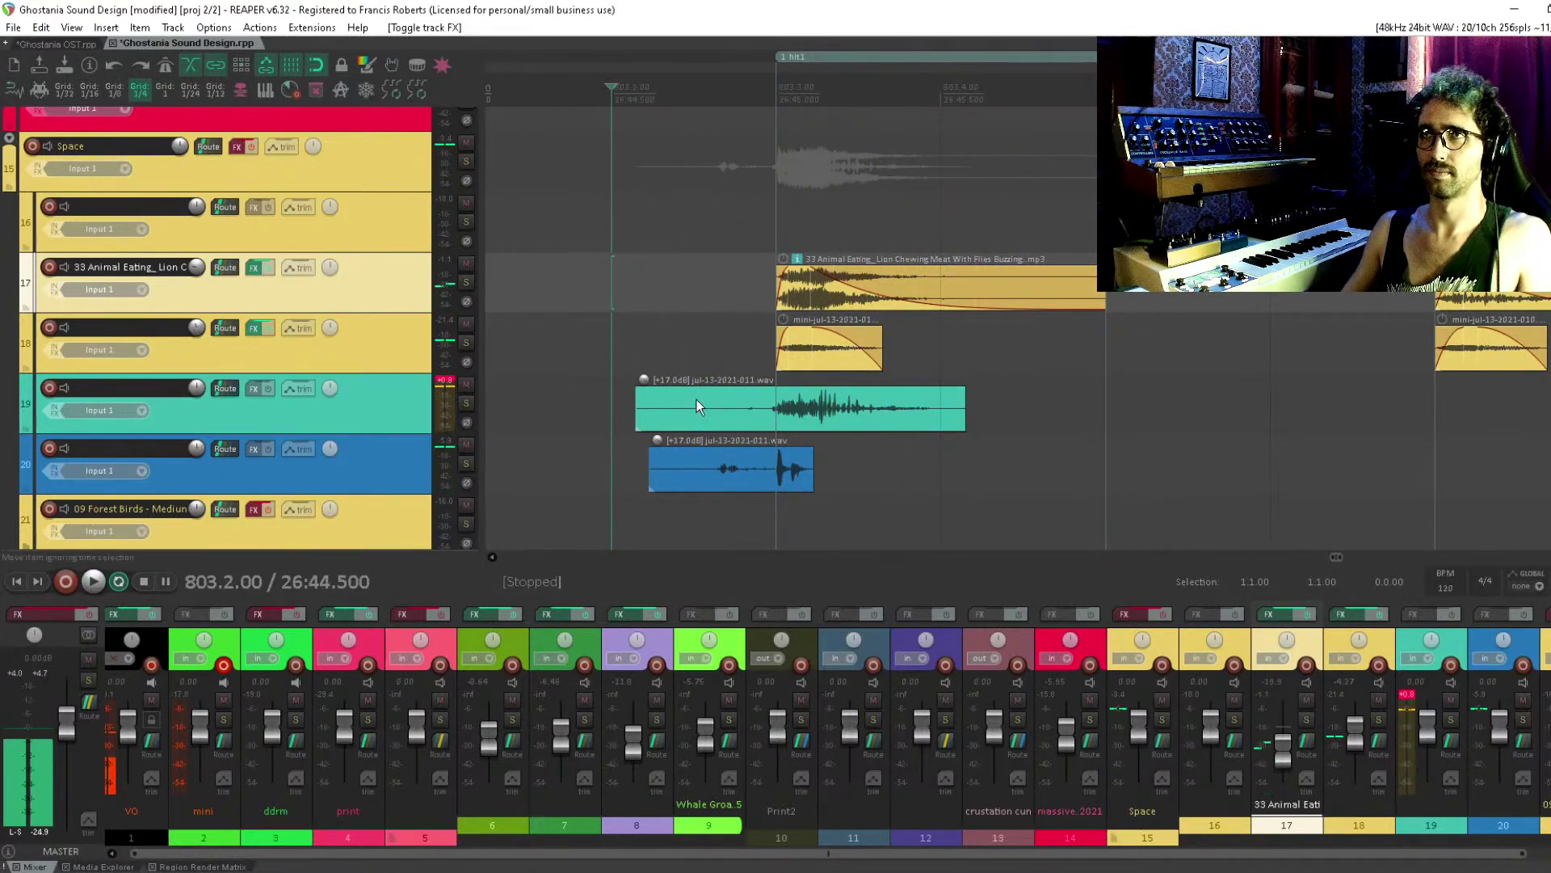
Cut the lead-in off both splat clips so they start at bar 803.3, undoing any unwanted deletion of the remaining clips
drag(782, 418, 816, 540)
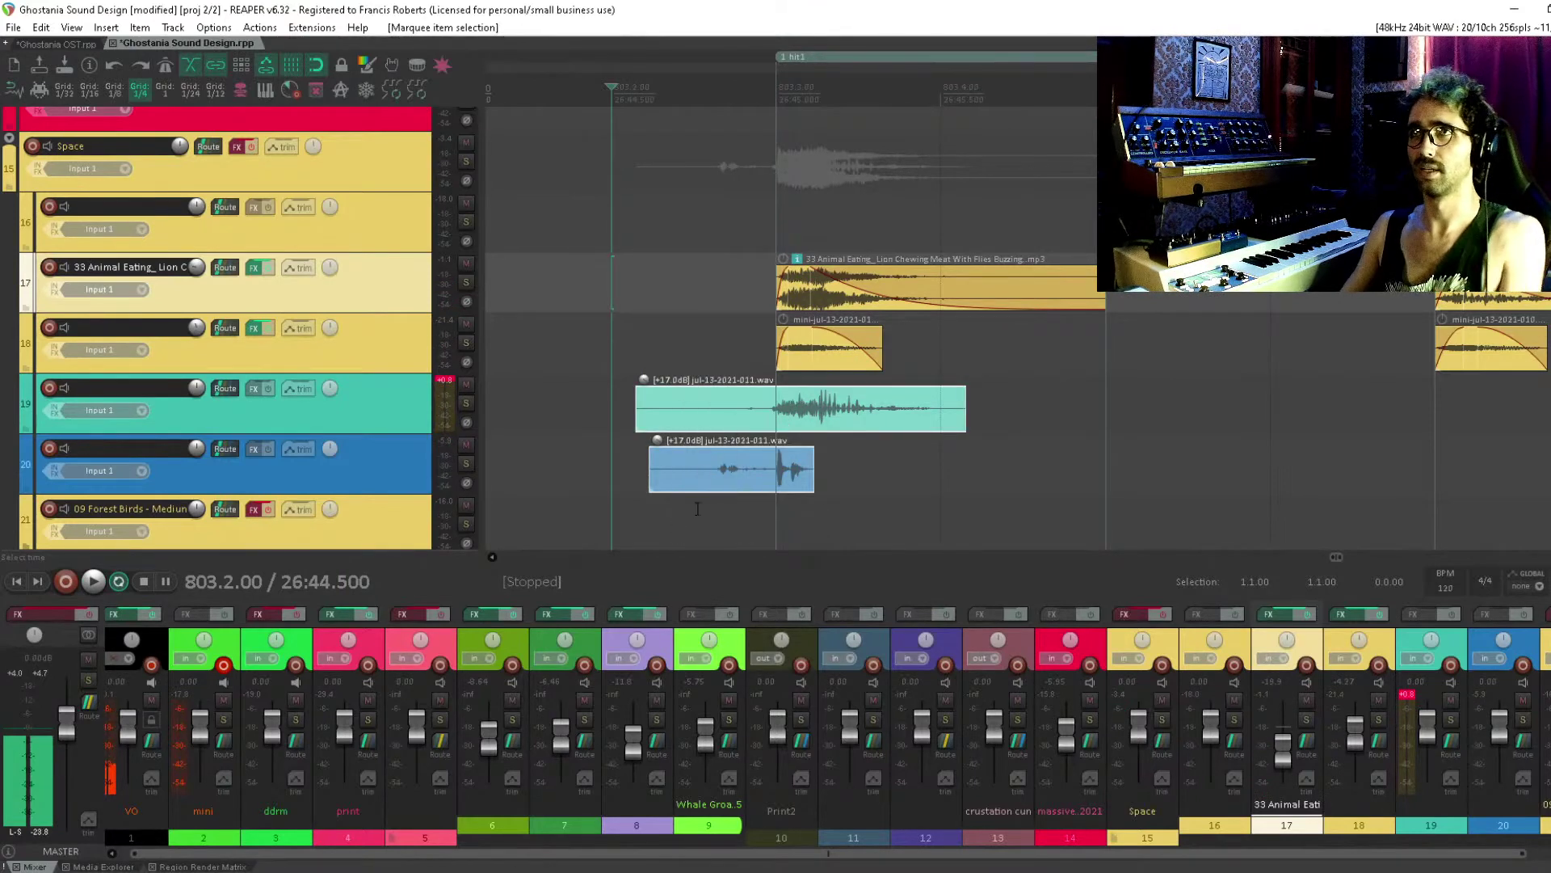
click(722, 398)
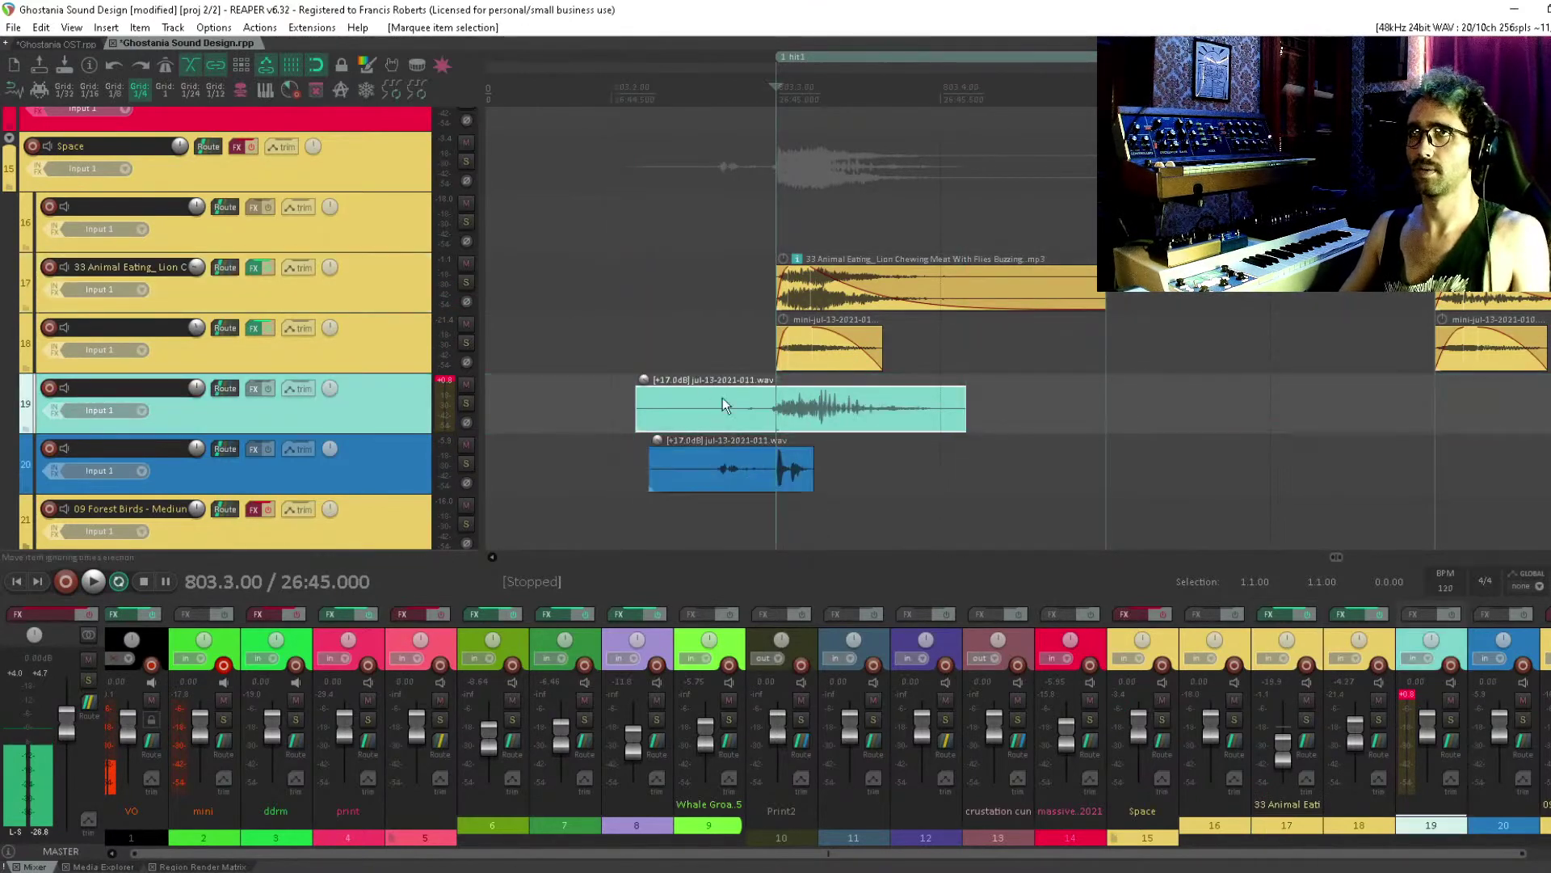
key(Delete)
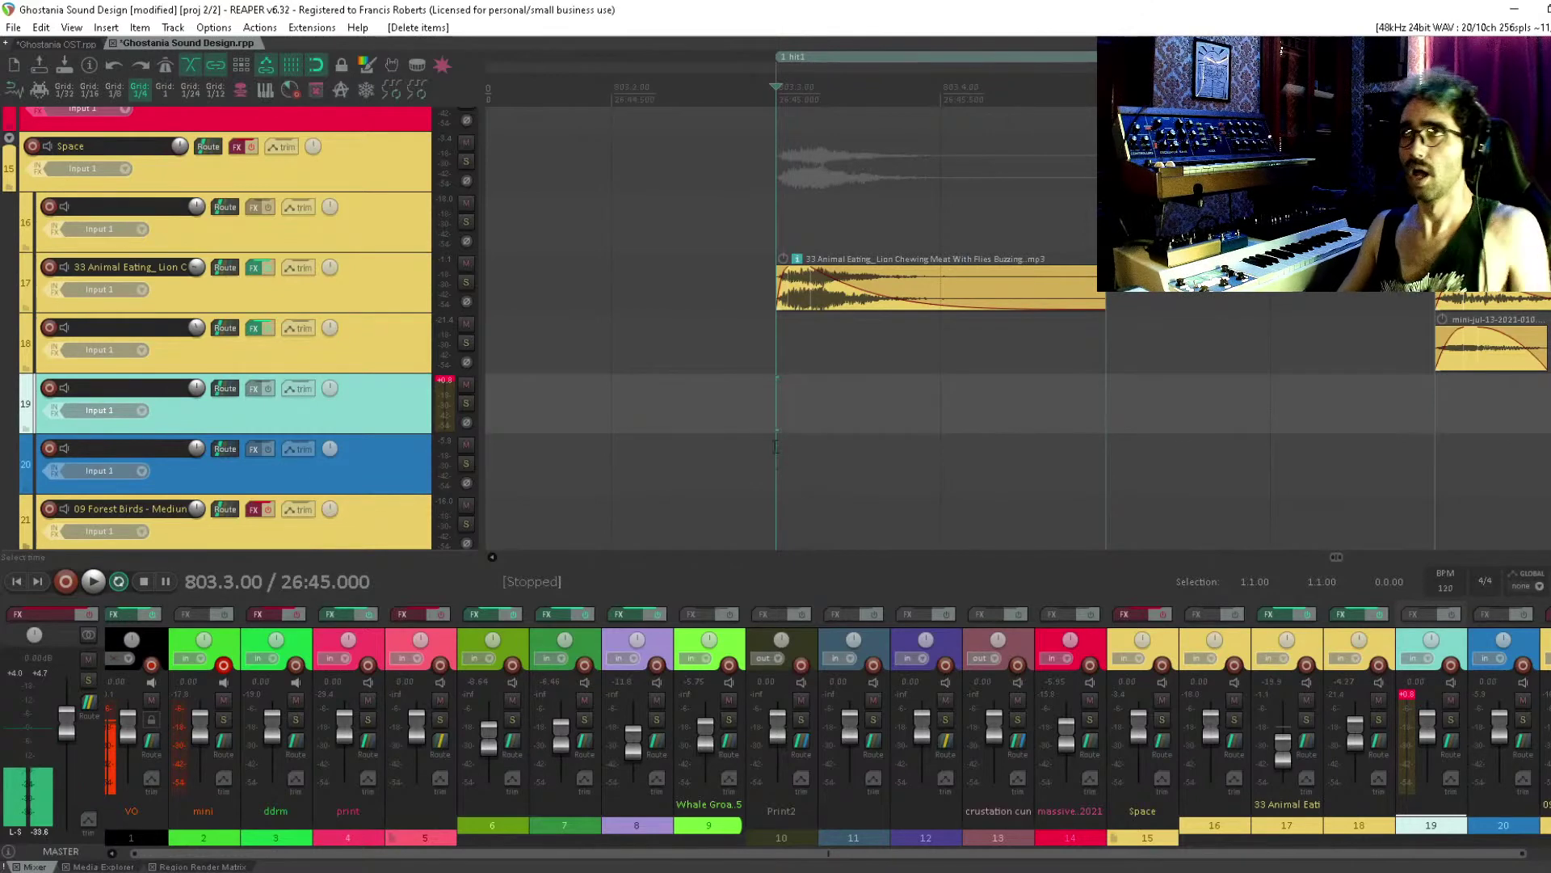
key(ctrl+z)
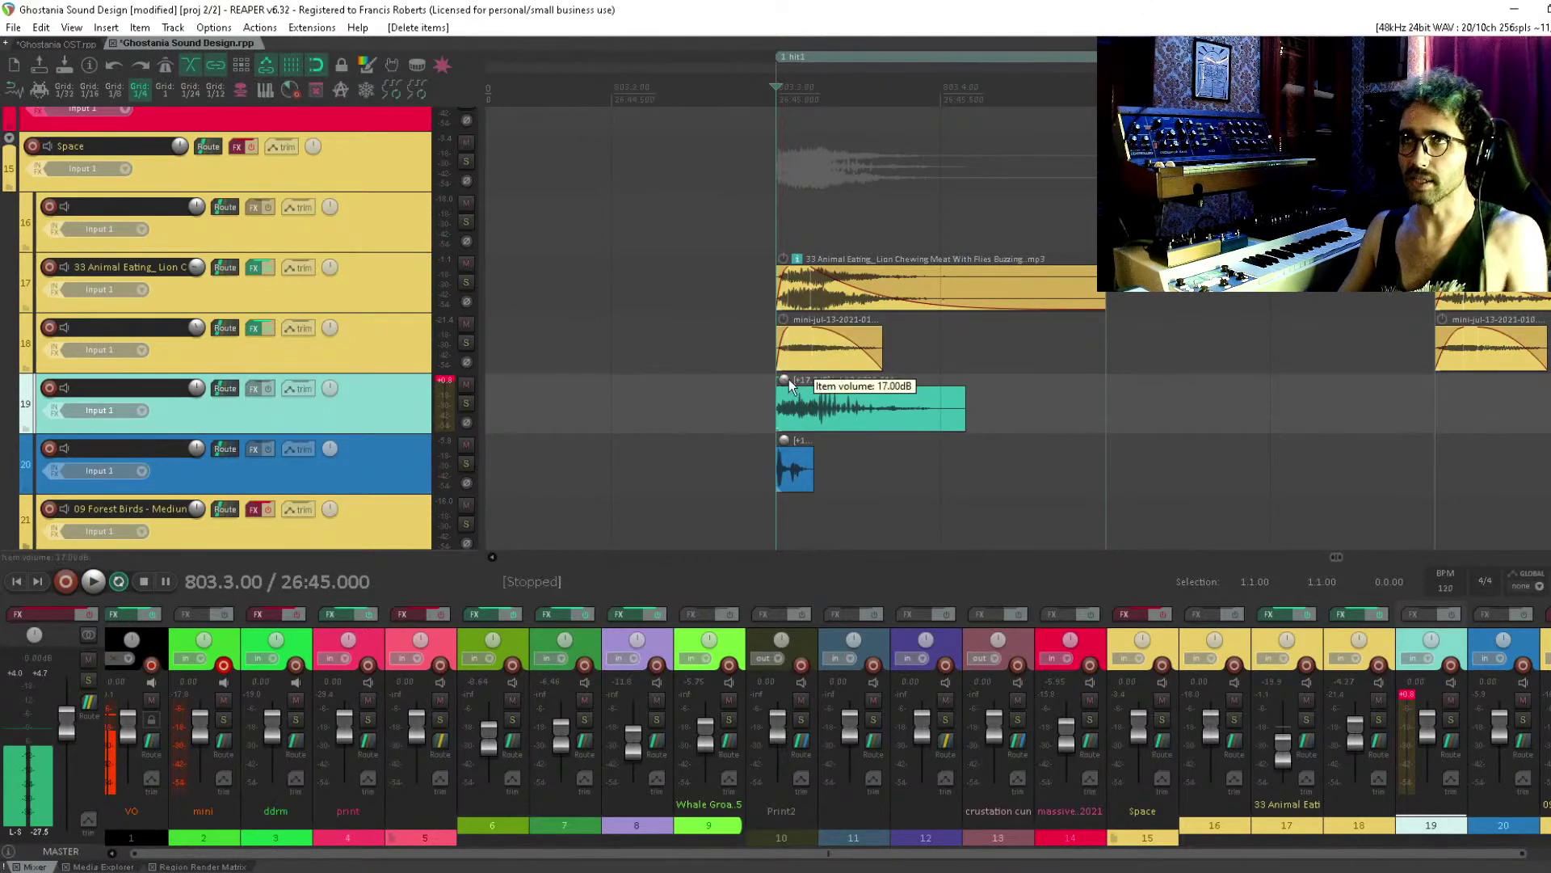
Add short fade-ins and fade-outs to both splat clips at hit1
scroll(794, 388, up, 3)
drag(959, 398, 1126, 535)
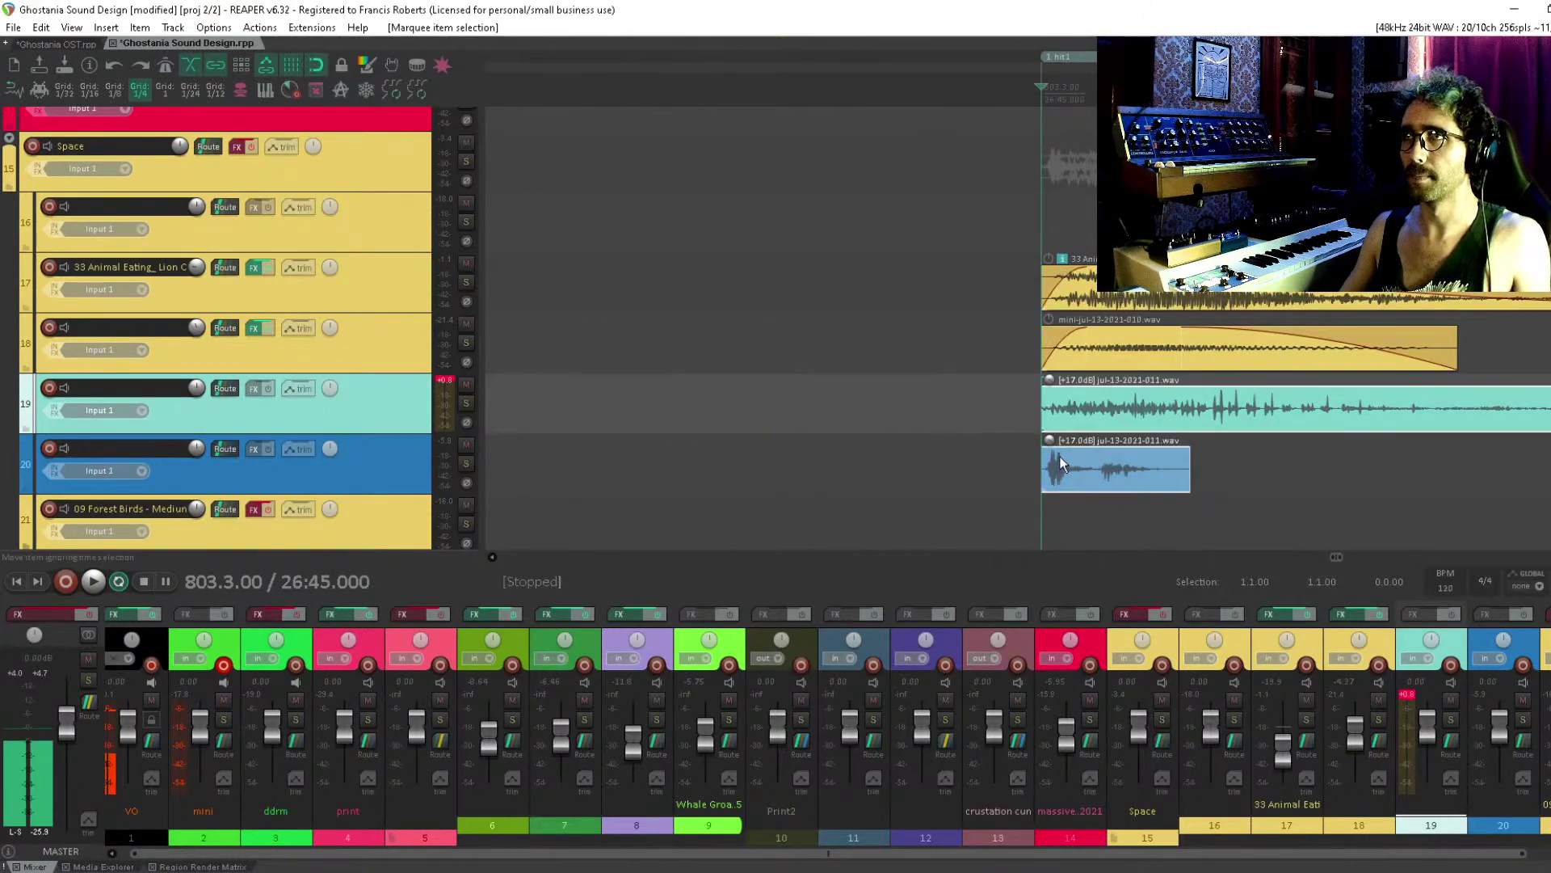
click(1047, 450)
scroll(1345, 428, down, 4)
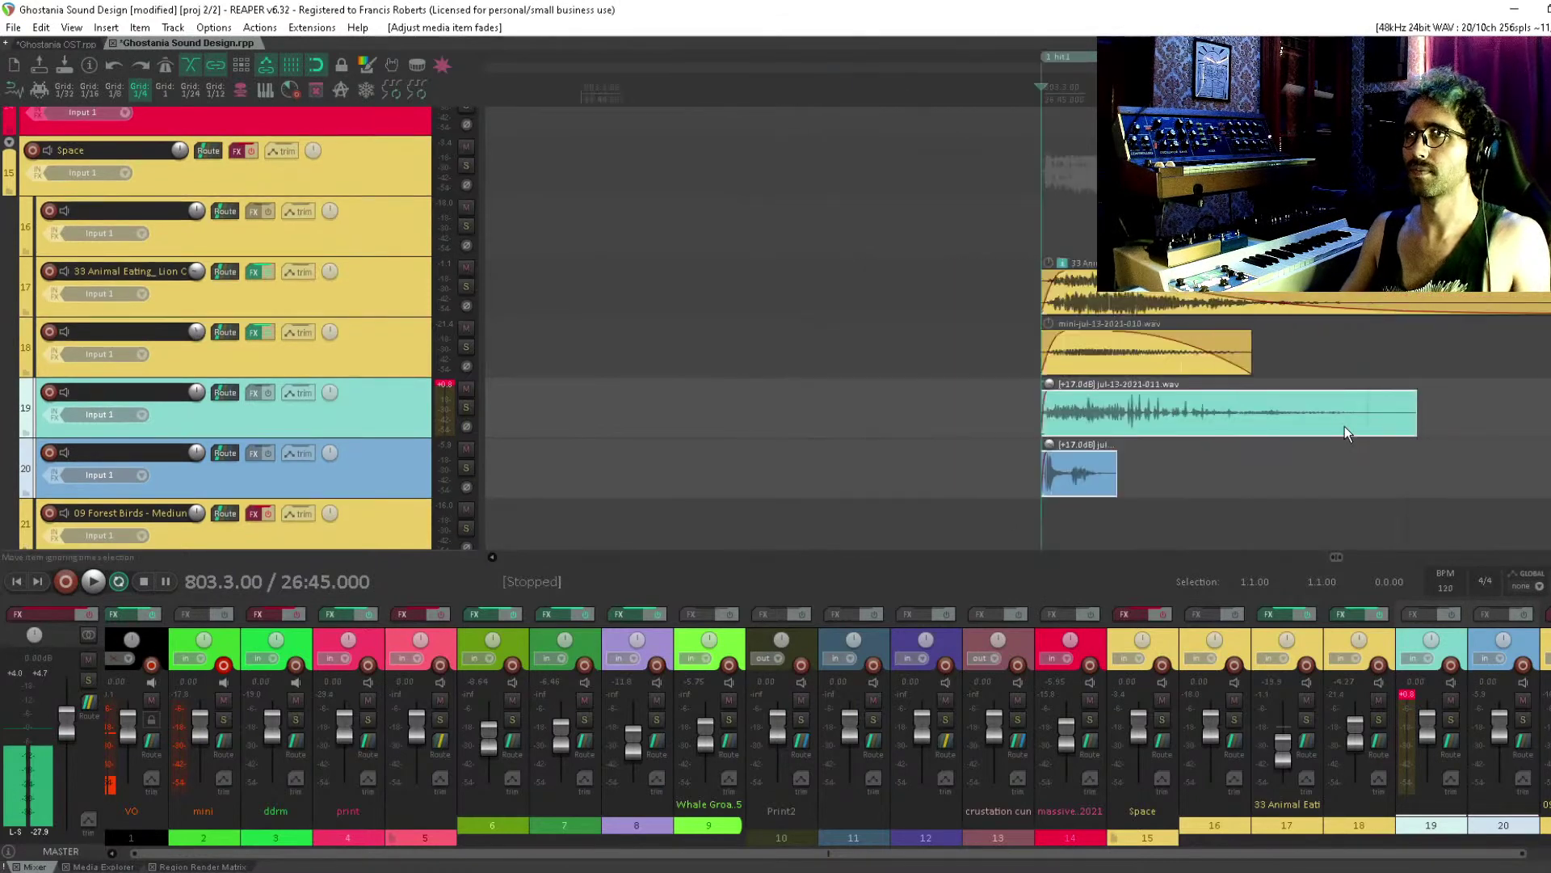
drag(1306, 395, 1275, 395)
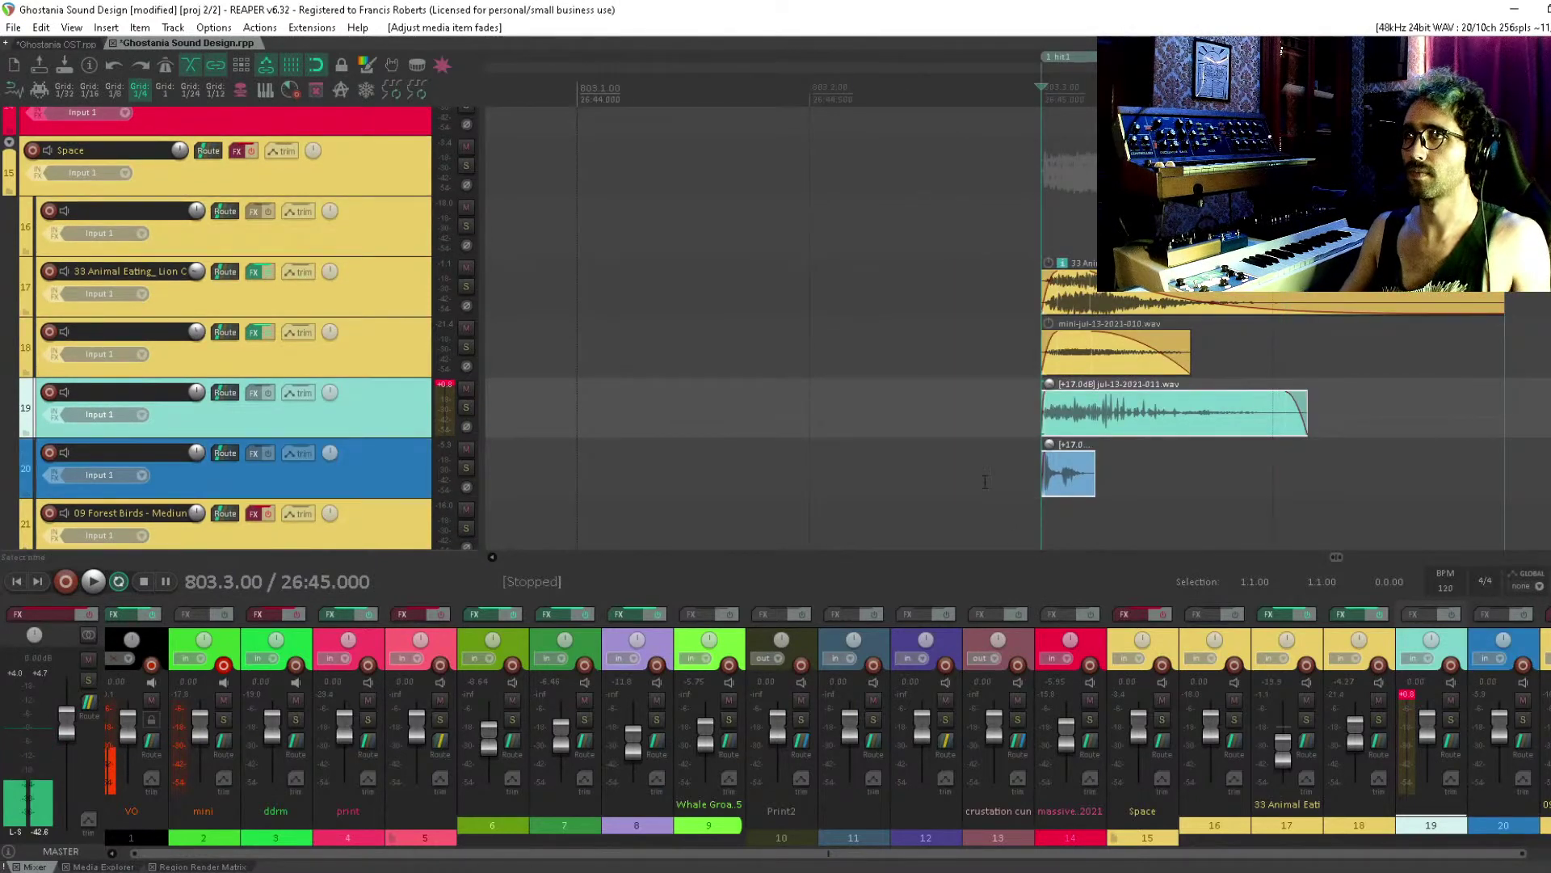
click(914, 468)
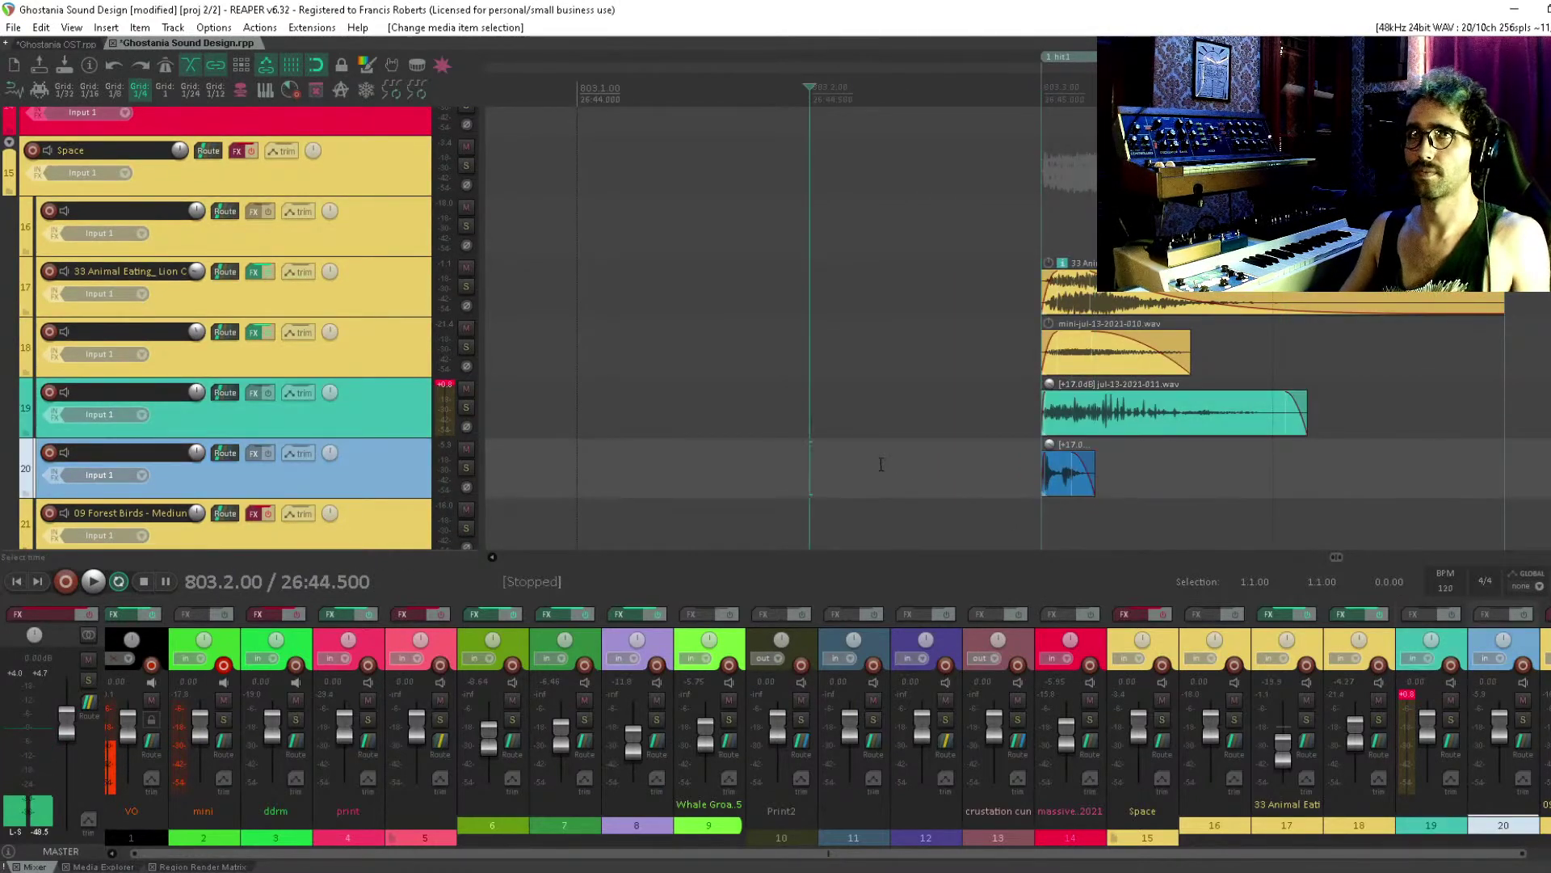
Play hit1 from bar 803.2 with the two splat tracks muted and unmuted to compare their contribution
key(space)
click(445, 384)
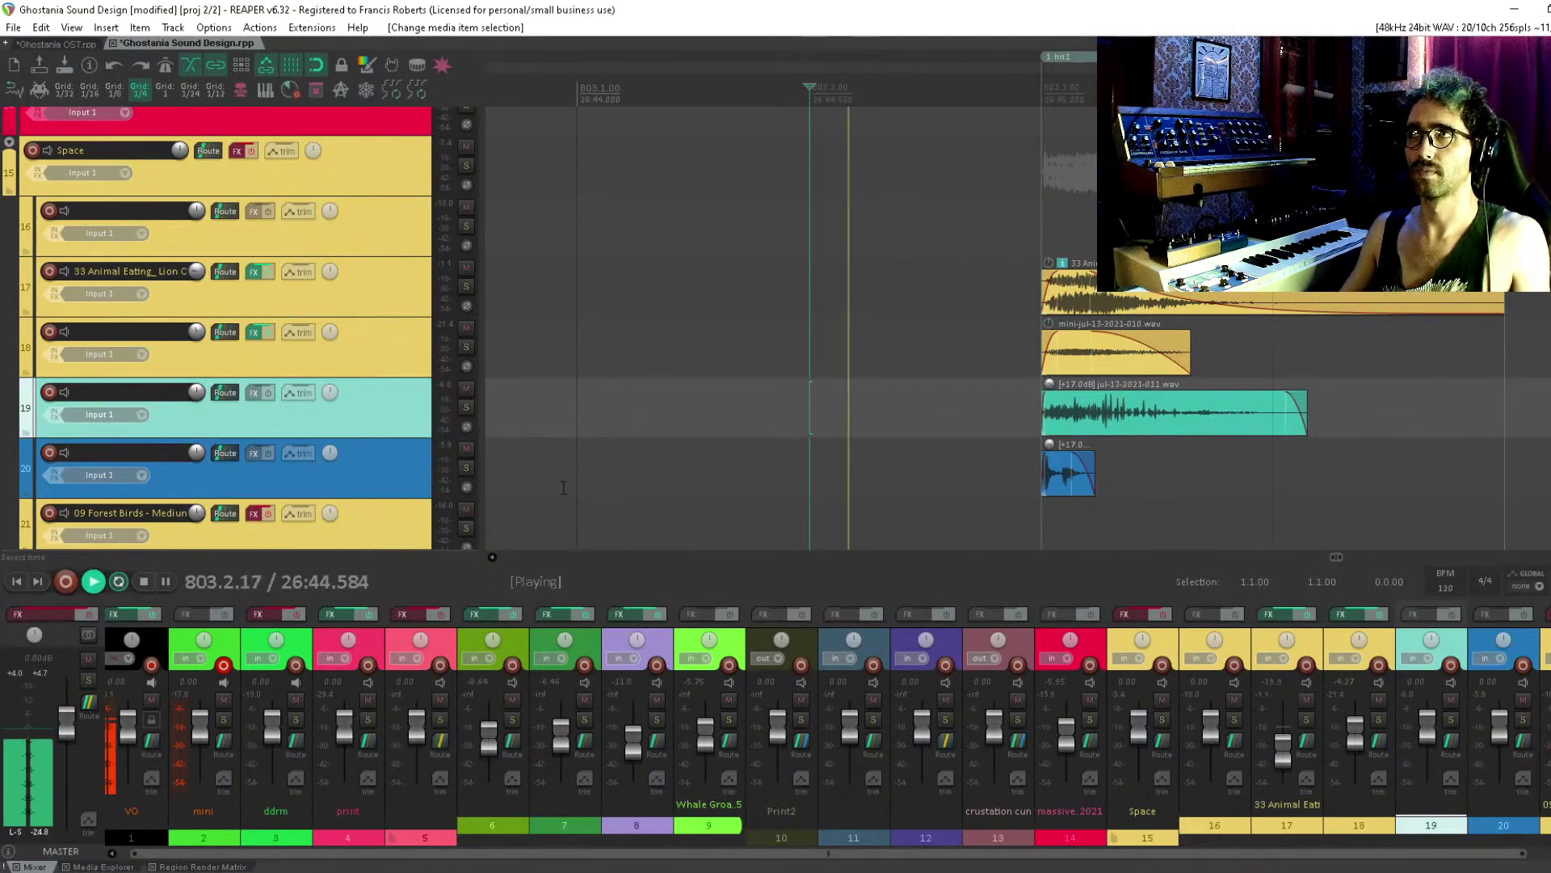
key(space)
shift+click(400, 473)
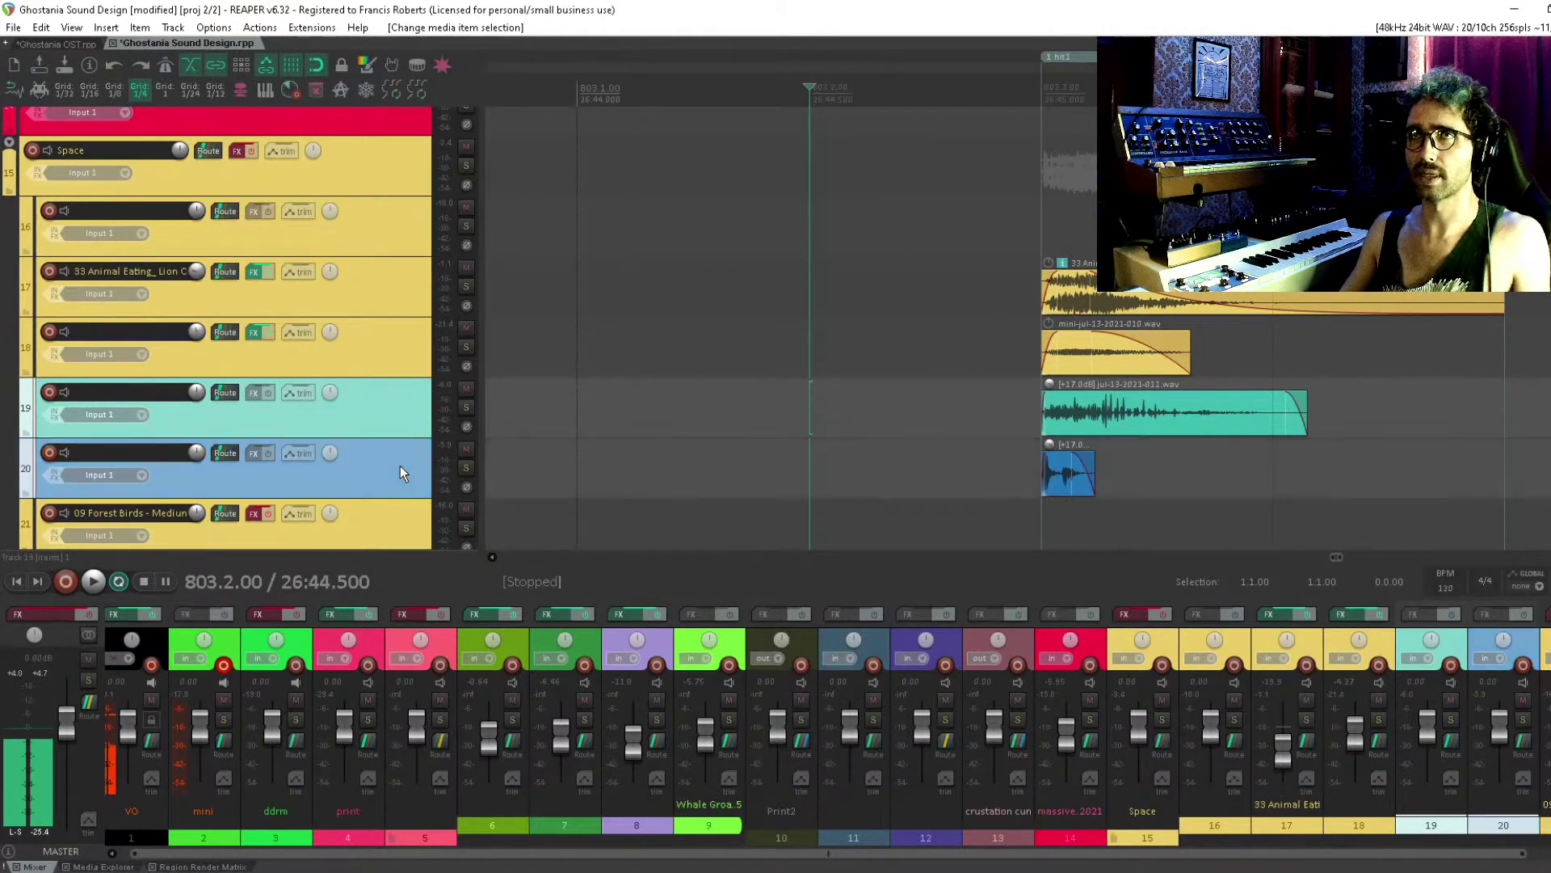
click(469, 446)
key(space)
key(space)
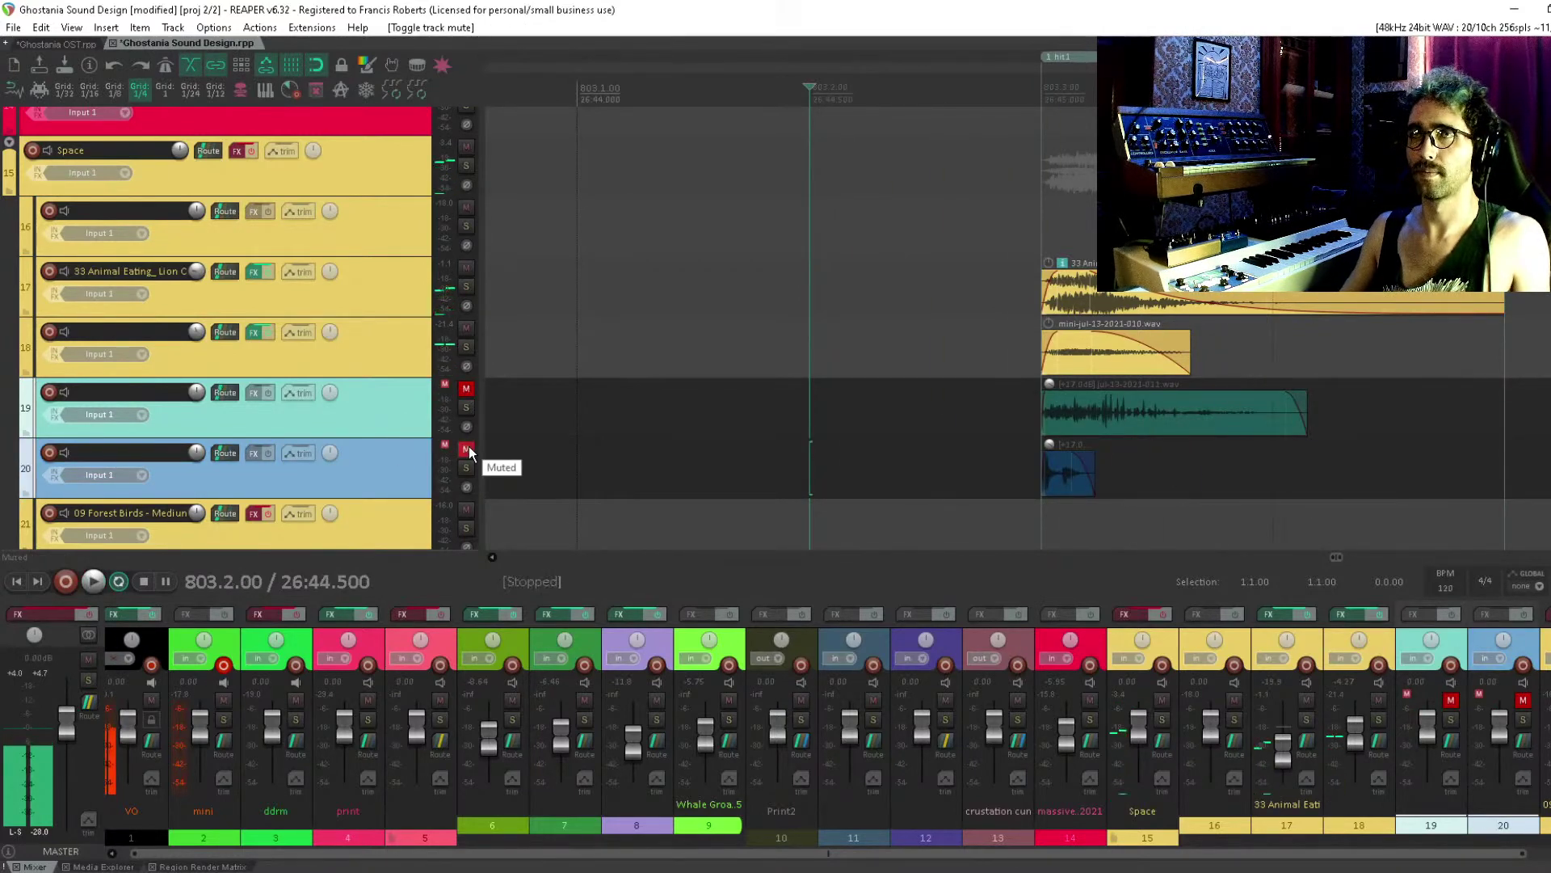
click(468, 446)
key(space)
click(469, 446)
key(space)
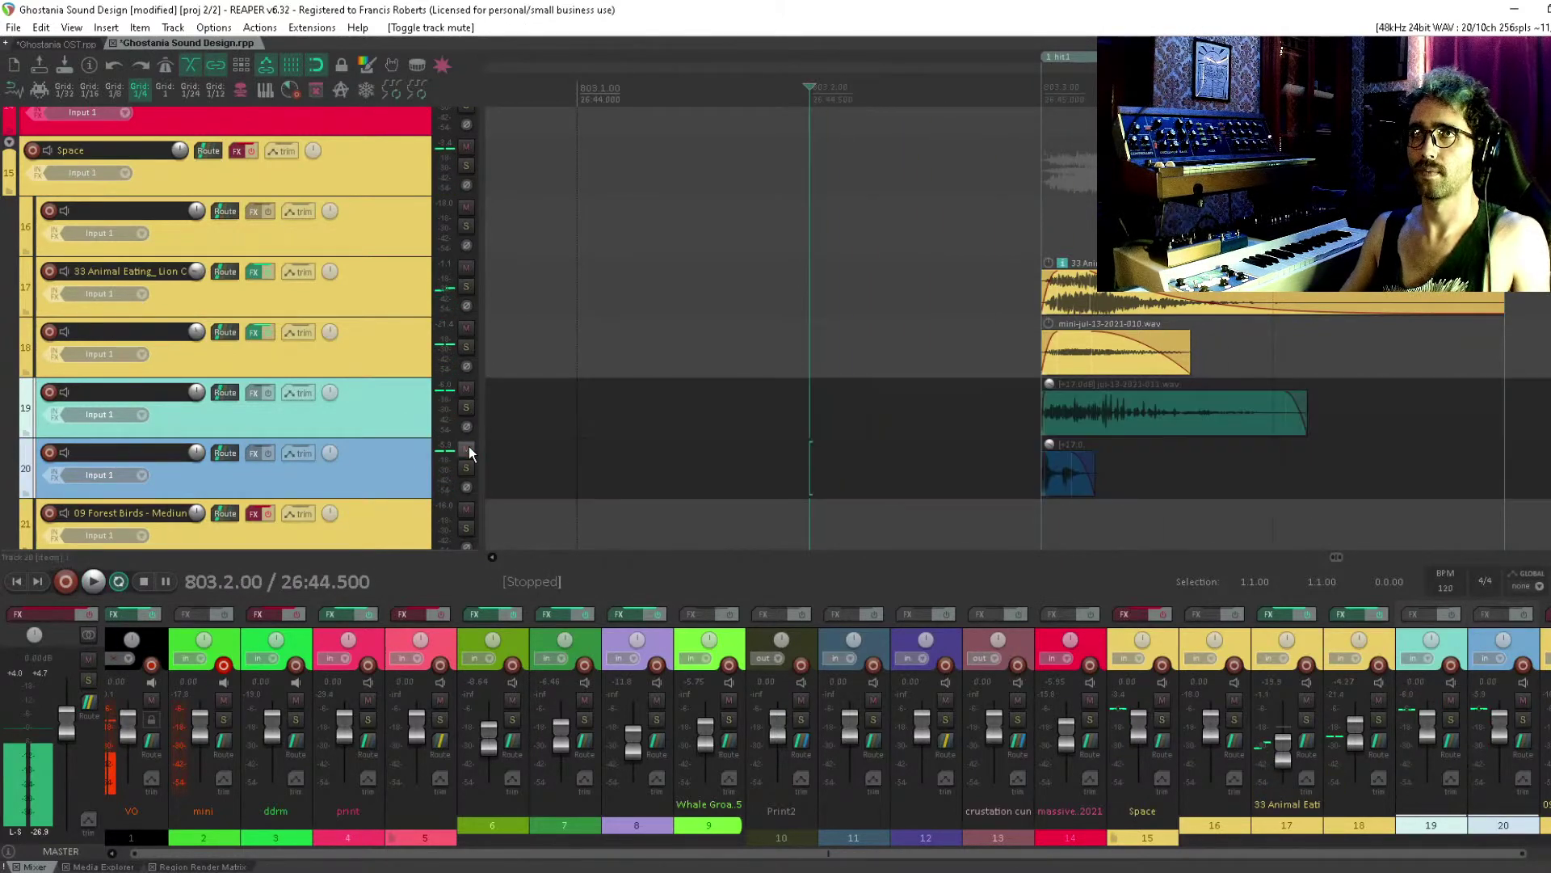
key(space)
click(469, 450)
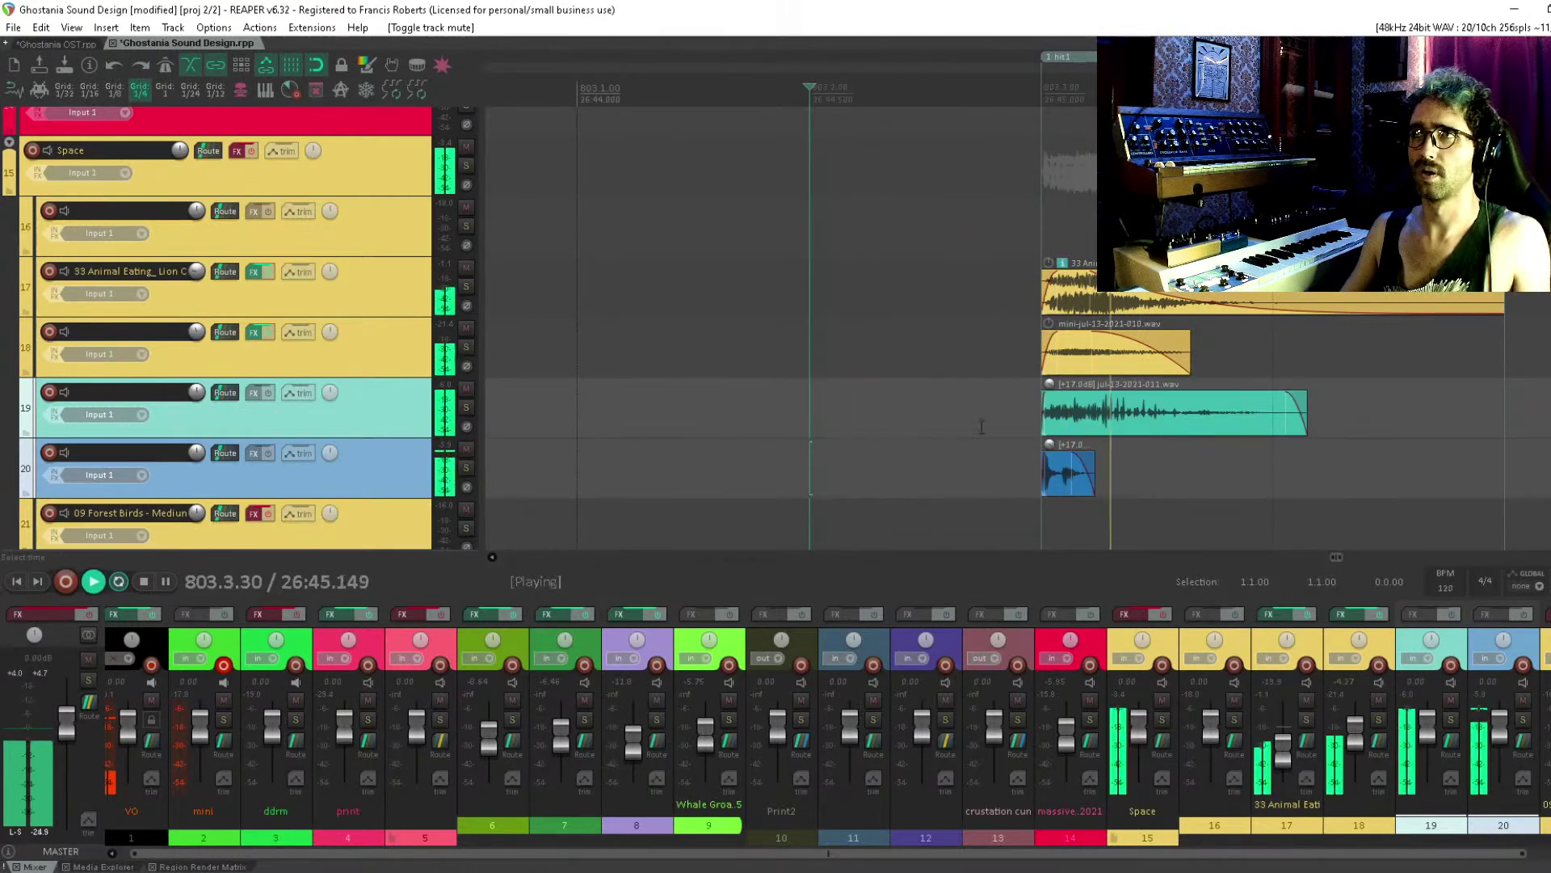
key(space)
Lower both splat clips' item volume to about +12 dB, checking the balance by playing hit1
drag(980, 428, 1113, 501)
drag(1055, 450, 1051, 489)
key(space)
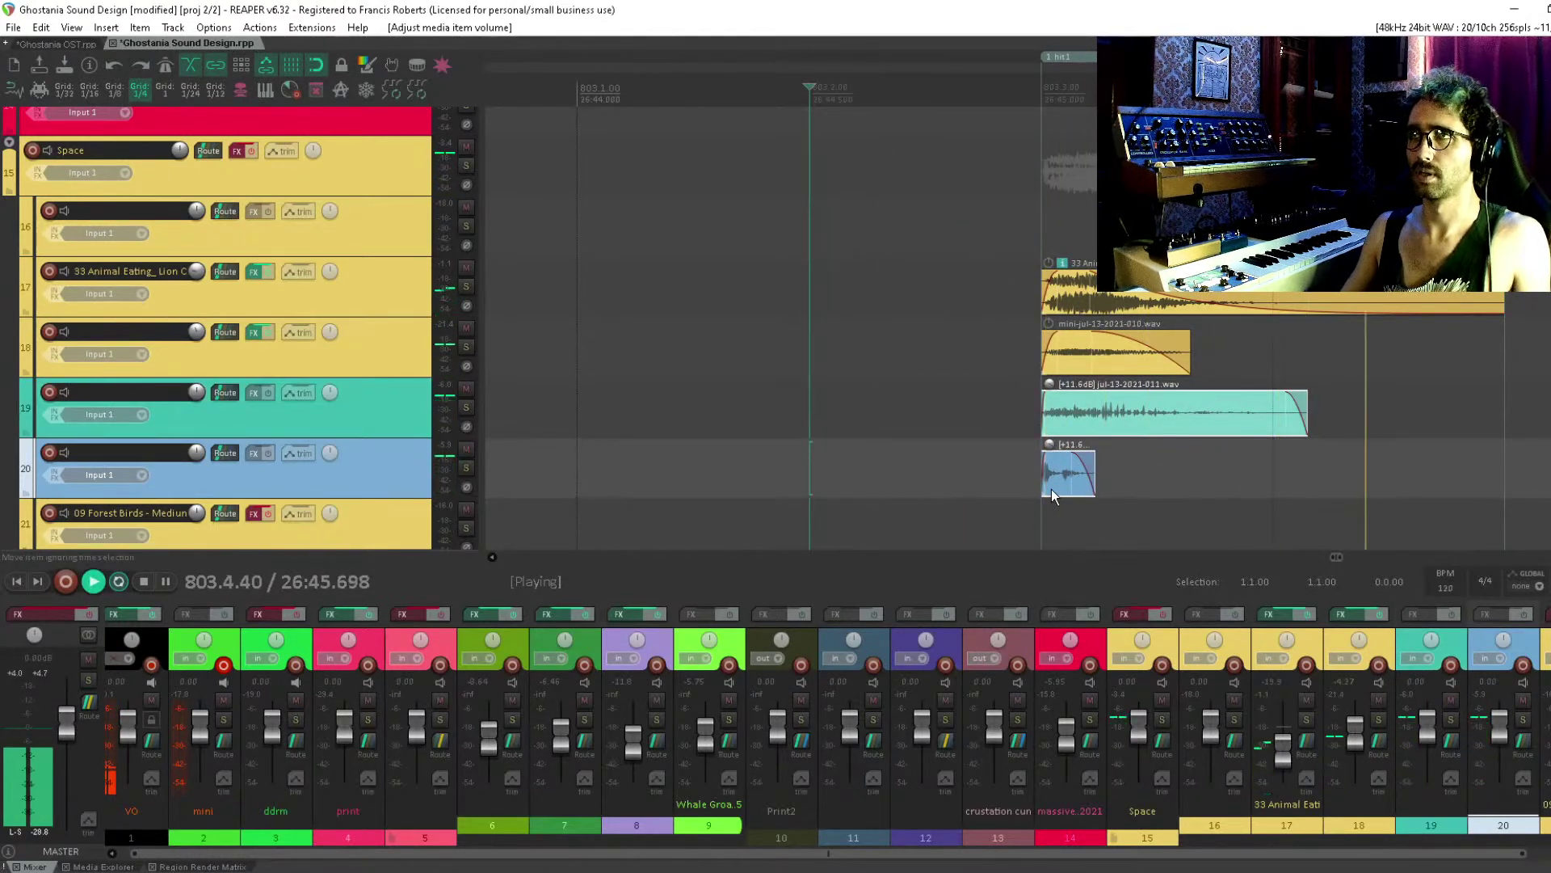
key(space)
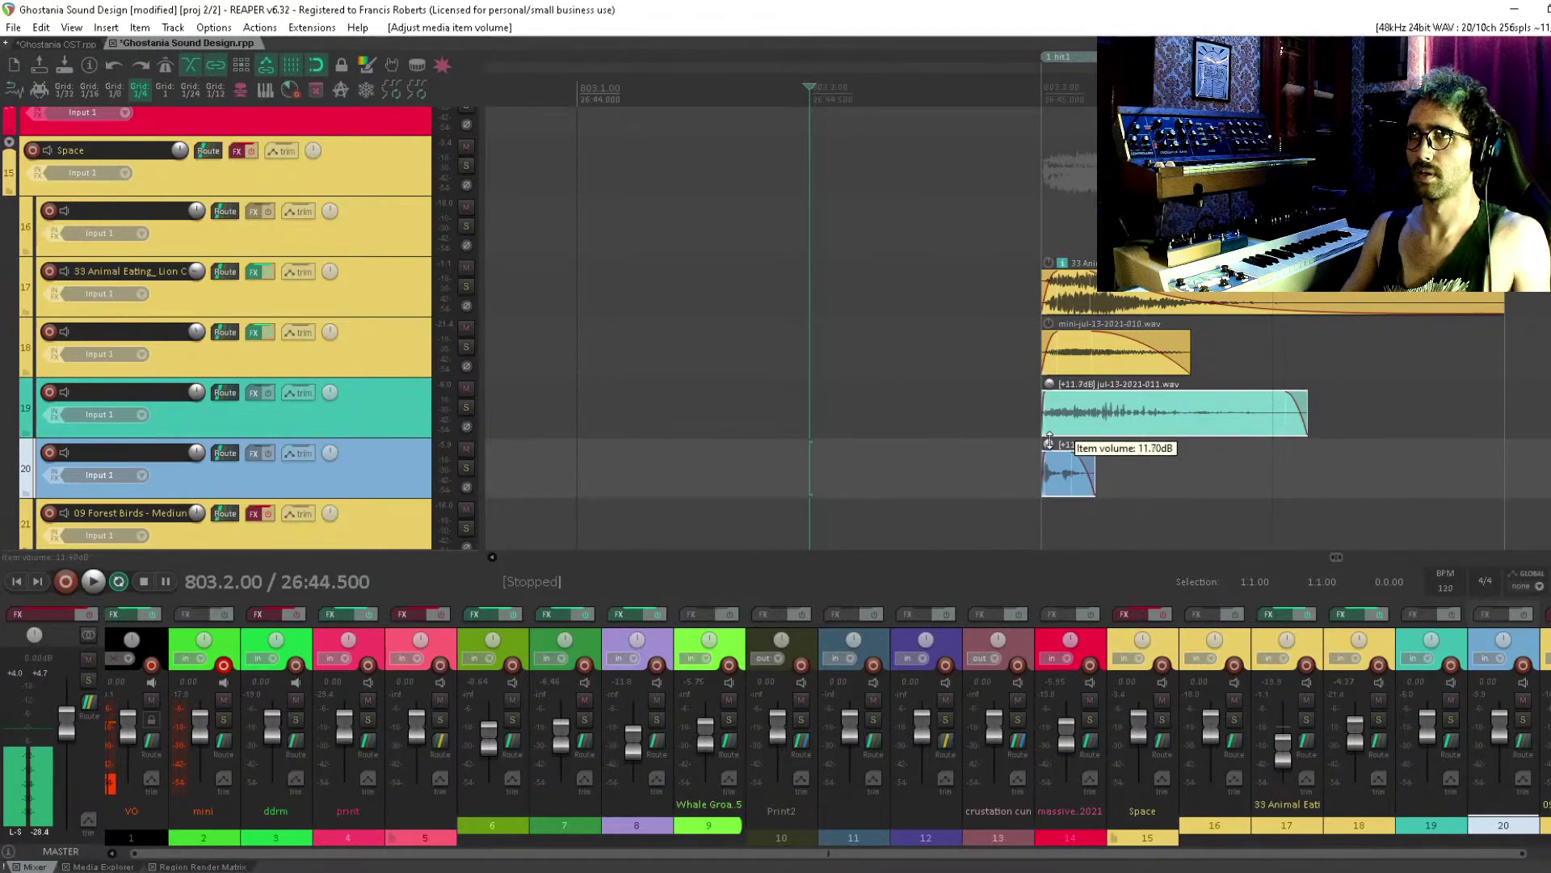
drag(1049, 443, 1048, 441)
key(space)
key(space)
Play the layered hit from bar 803.3 and save the project
click(1024, 420)
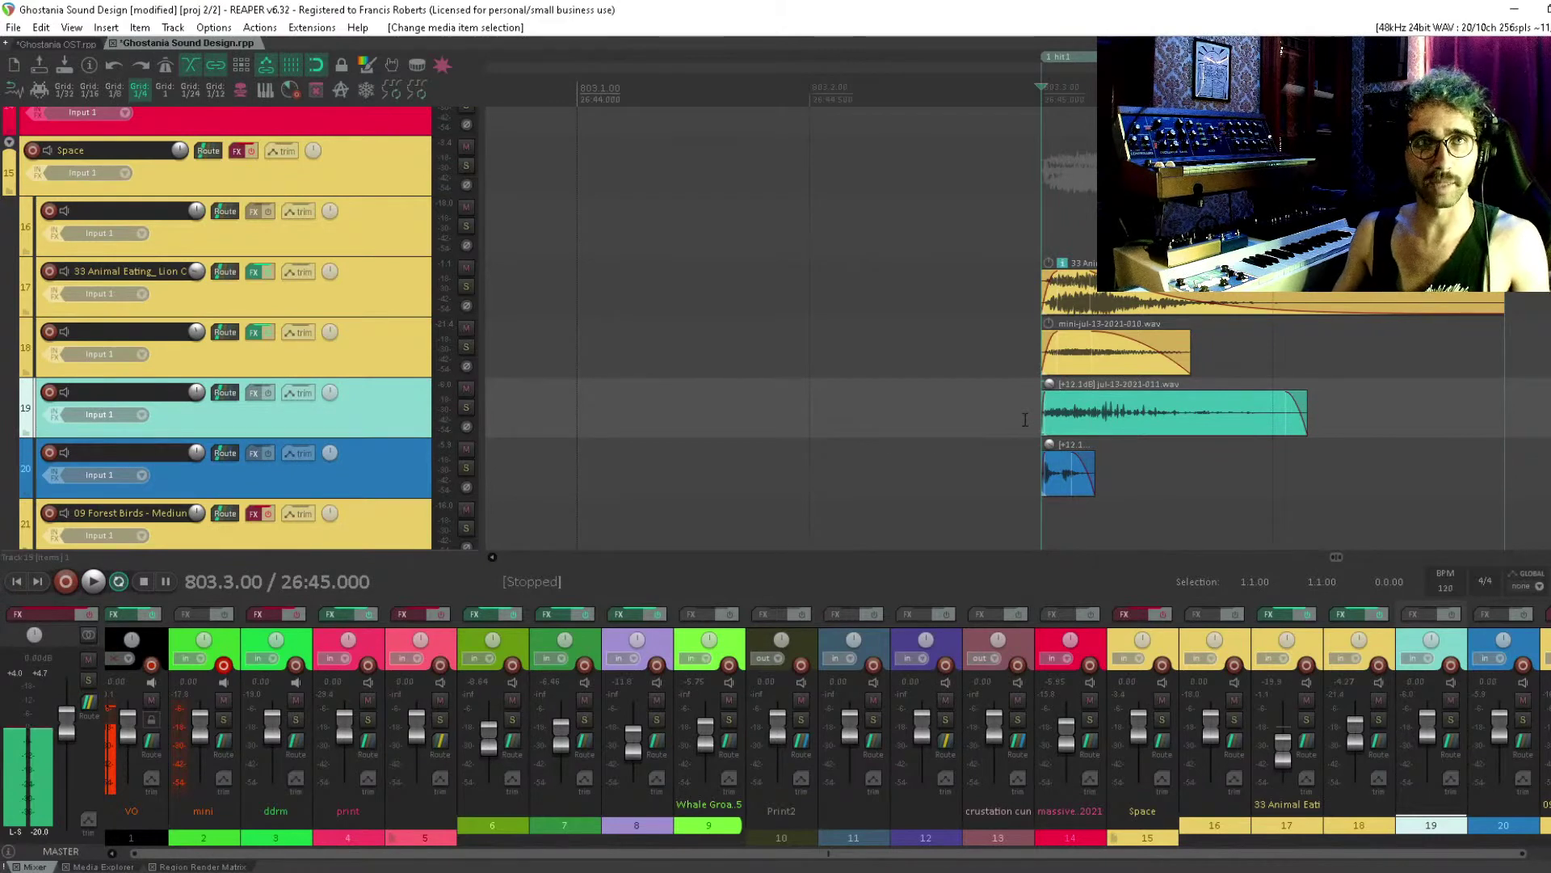
key(space)
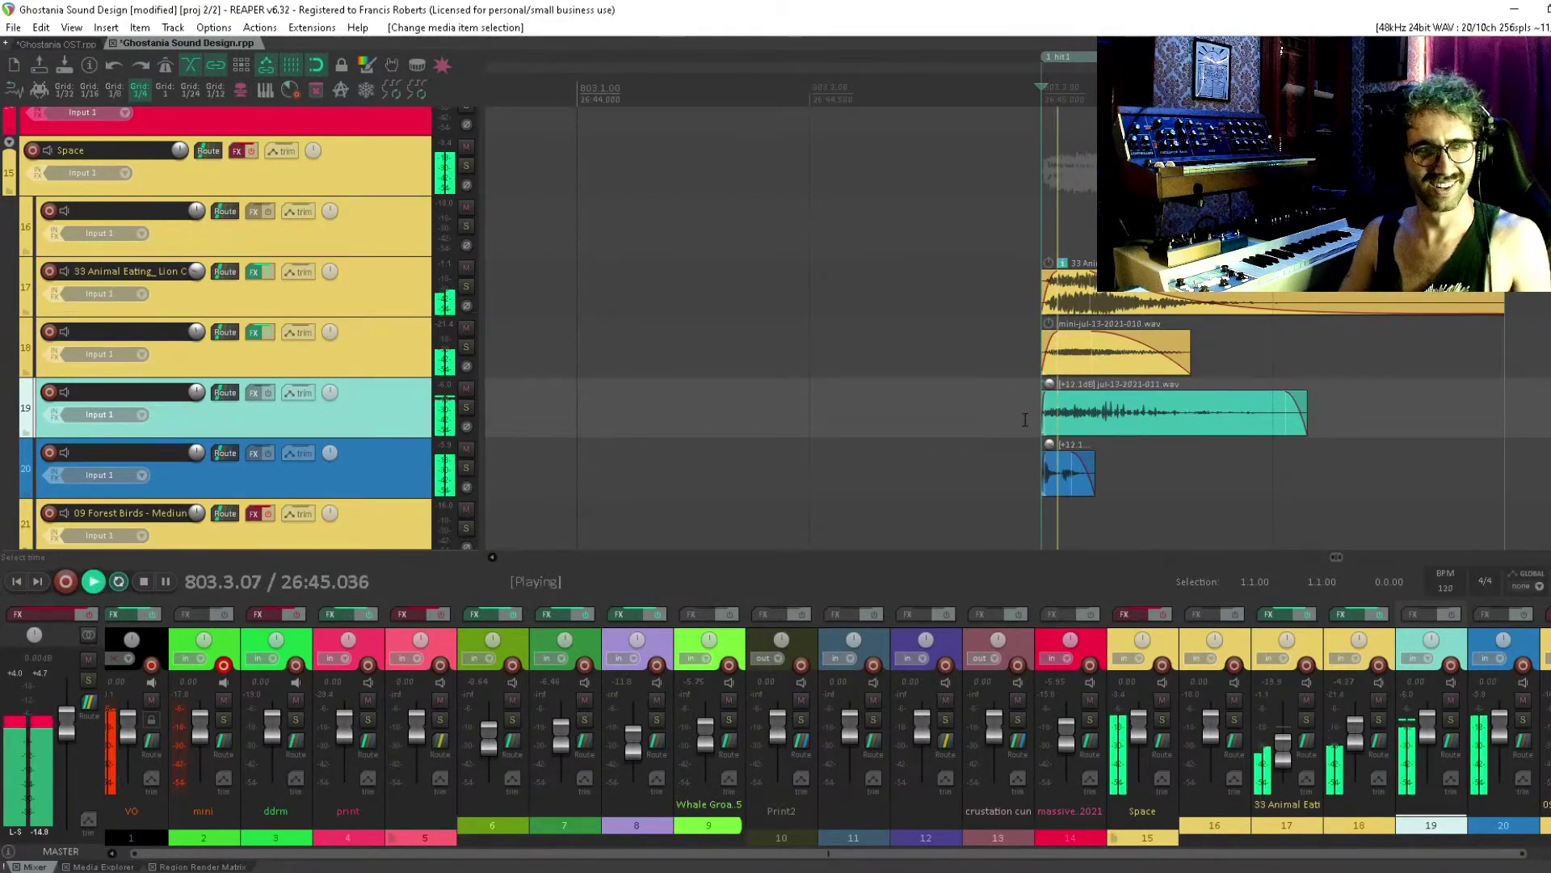
key(space)
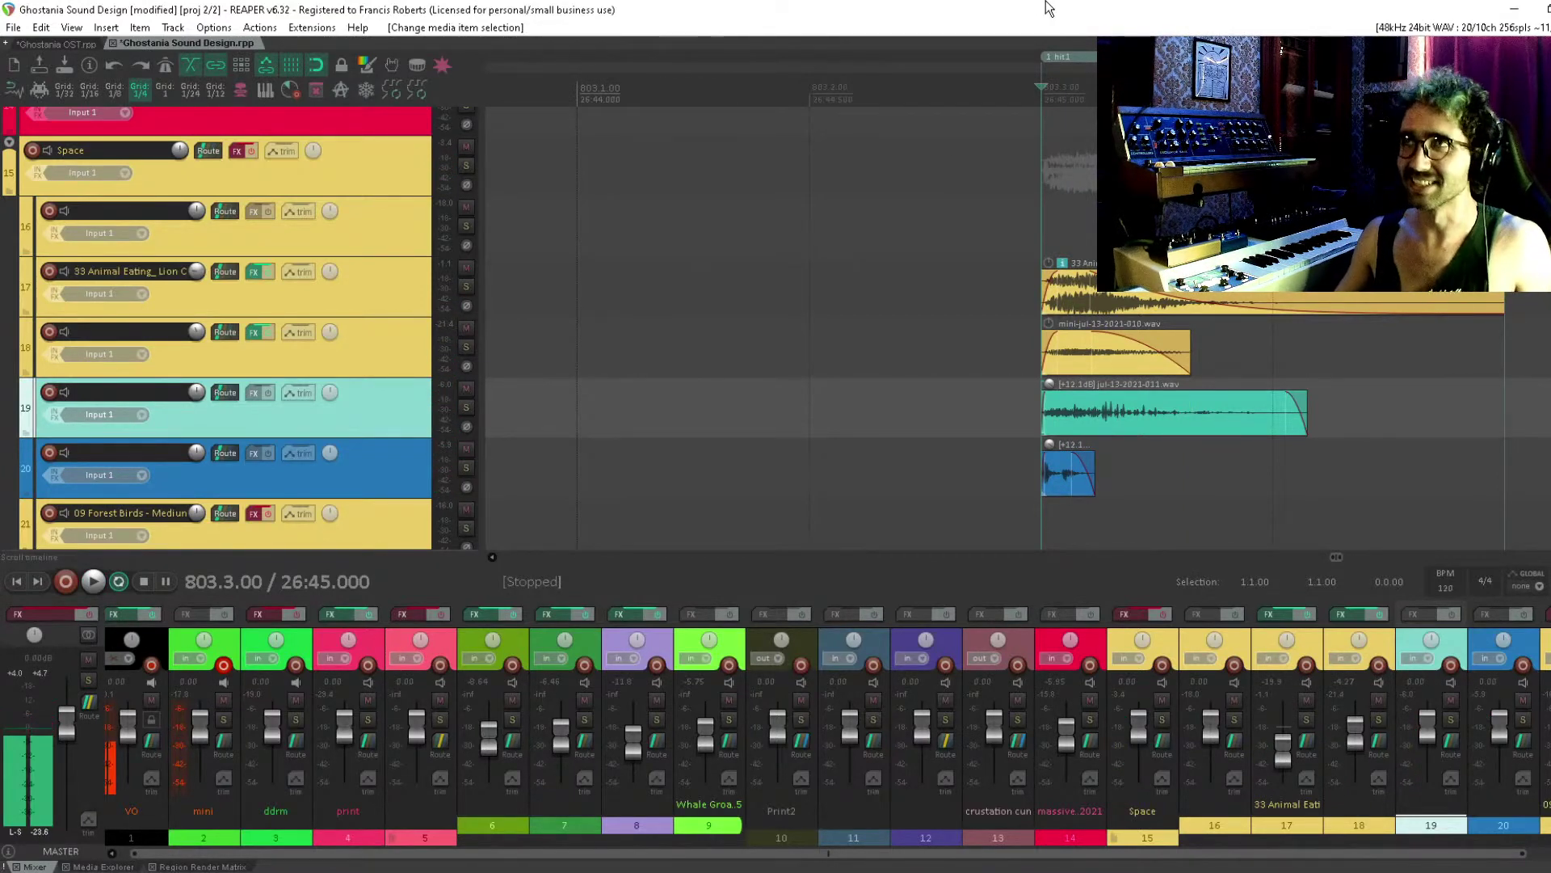
key(ctrl+s)
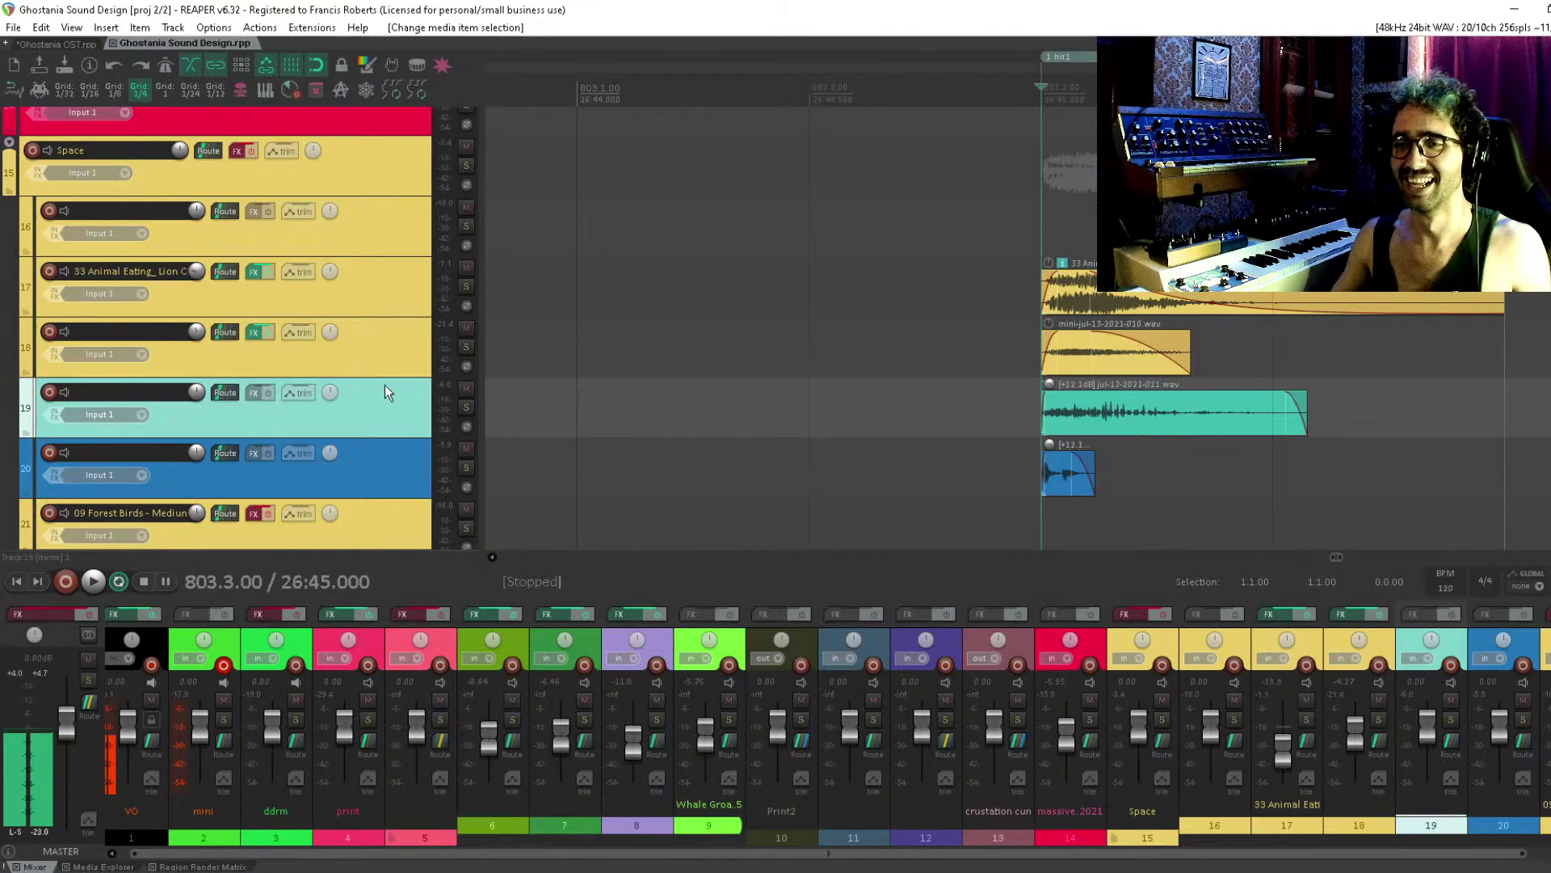
scroll(388, 372, up, 10)
click(415, 265)
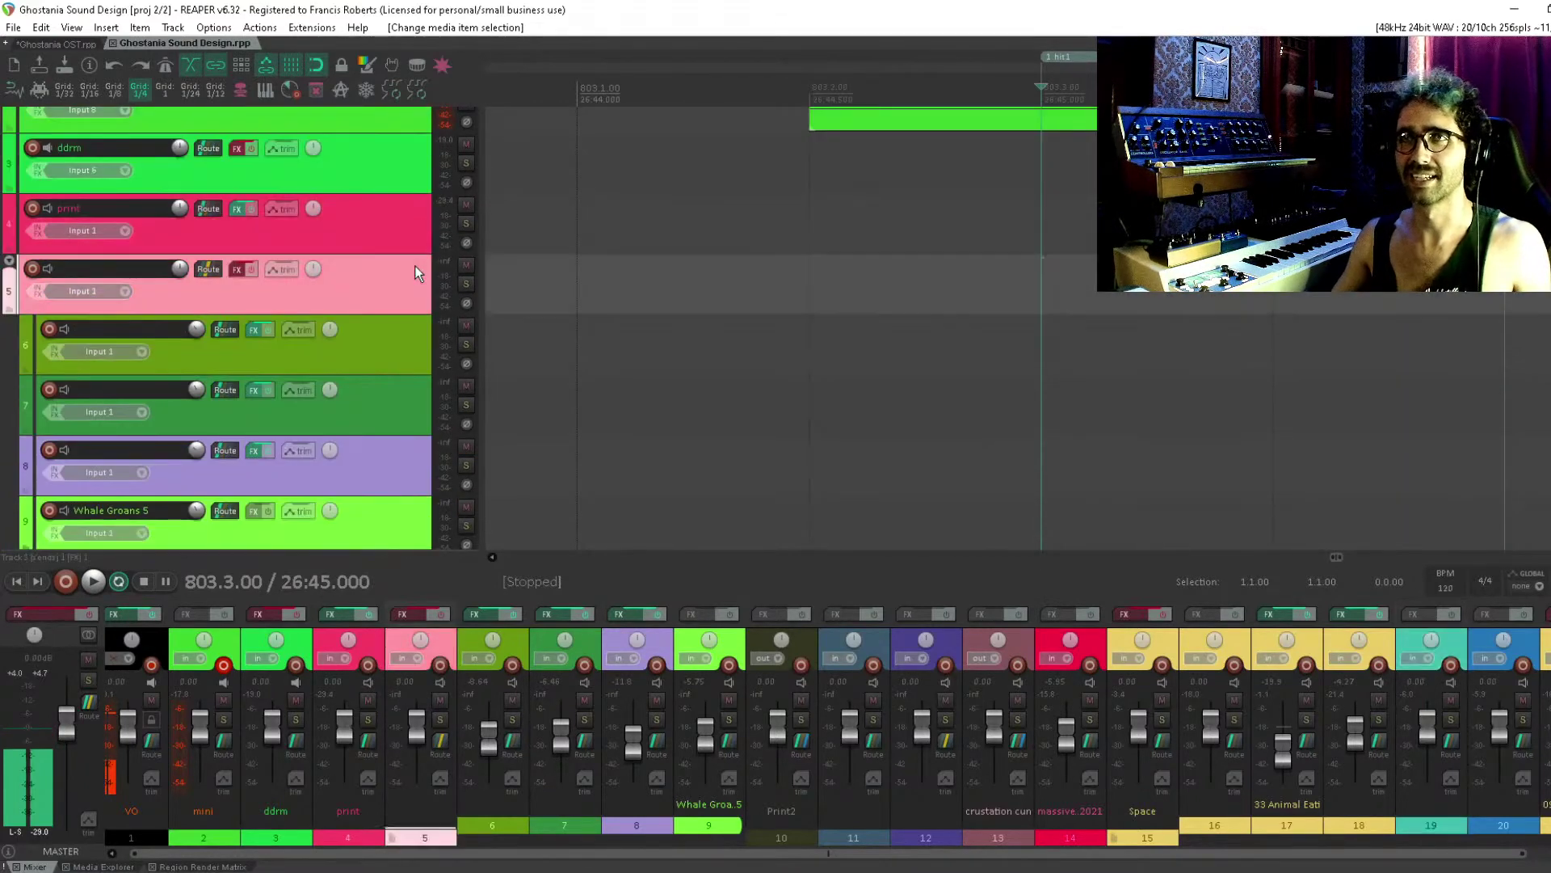
scroll(391, 439, down, 12)
click(391, 470)
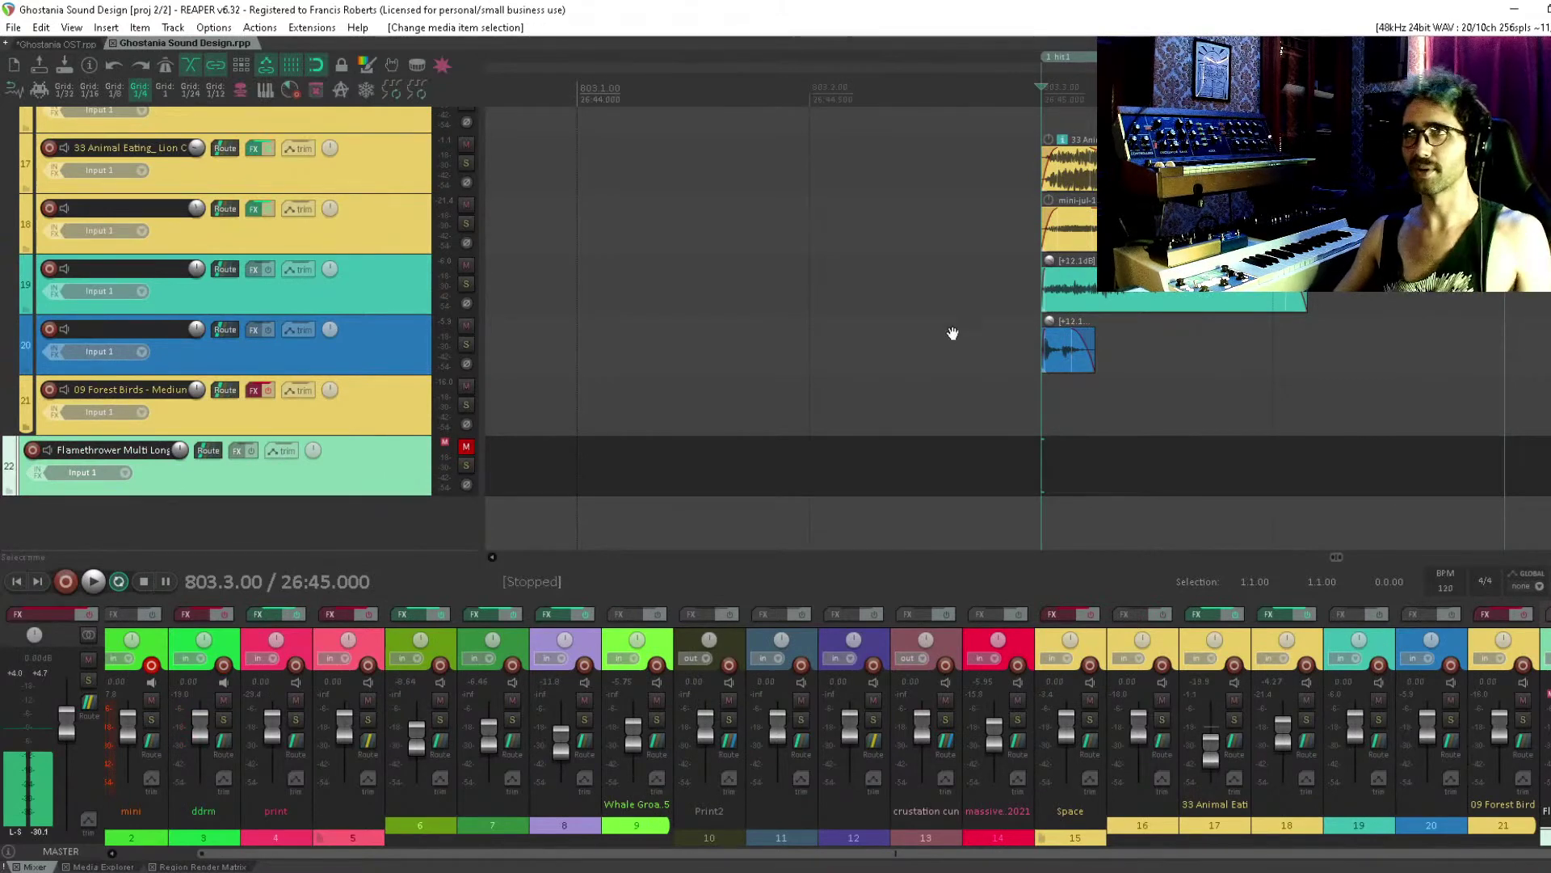
Copy both splat clips to the starts of the second and third hit regions and play through all three hits
scroll(952, 332, up, 3)
scroll(795, 346, down, 2)
drag(1011, 366, 545, 267)
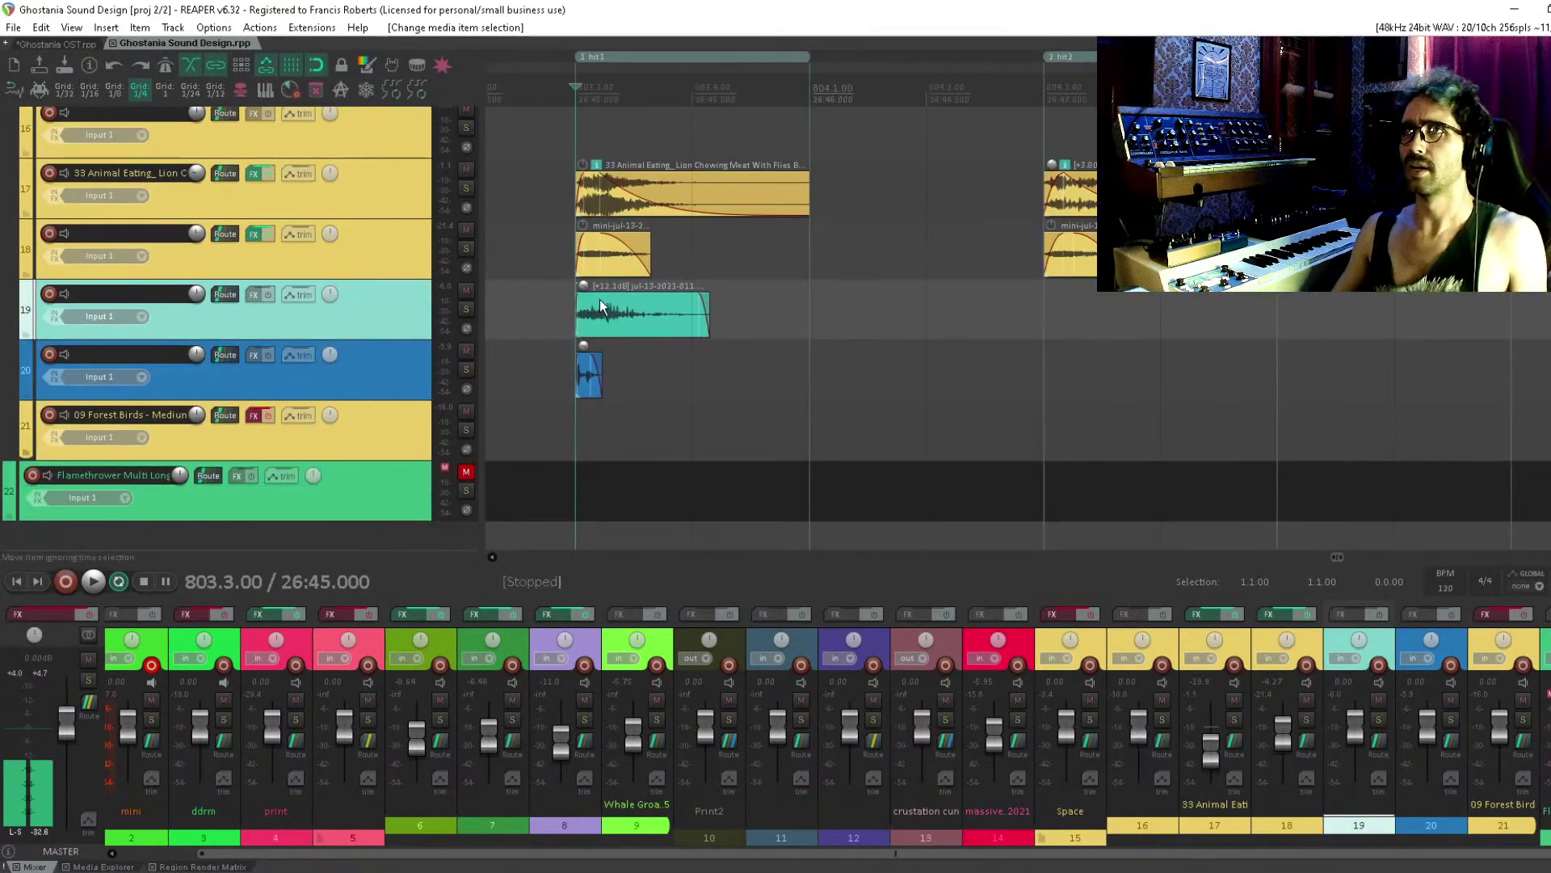
drag(629, 428, 1100, 333)
drag(1100, 327, 1519, 326)
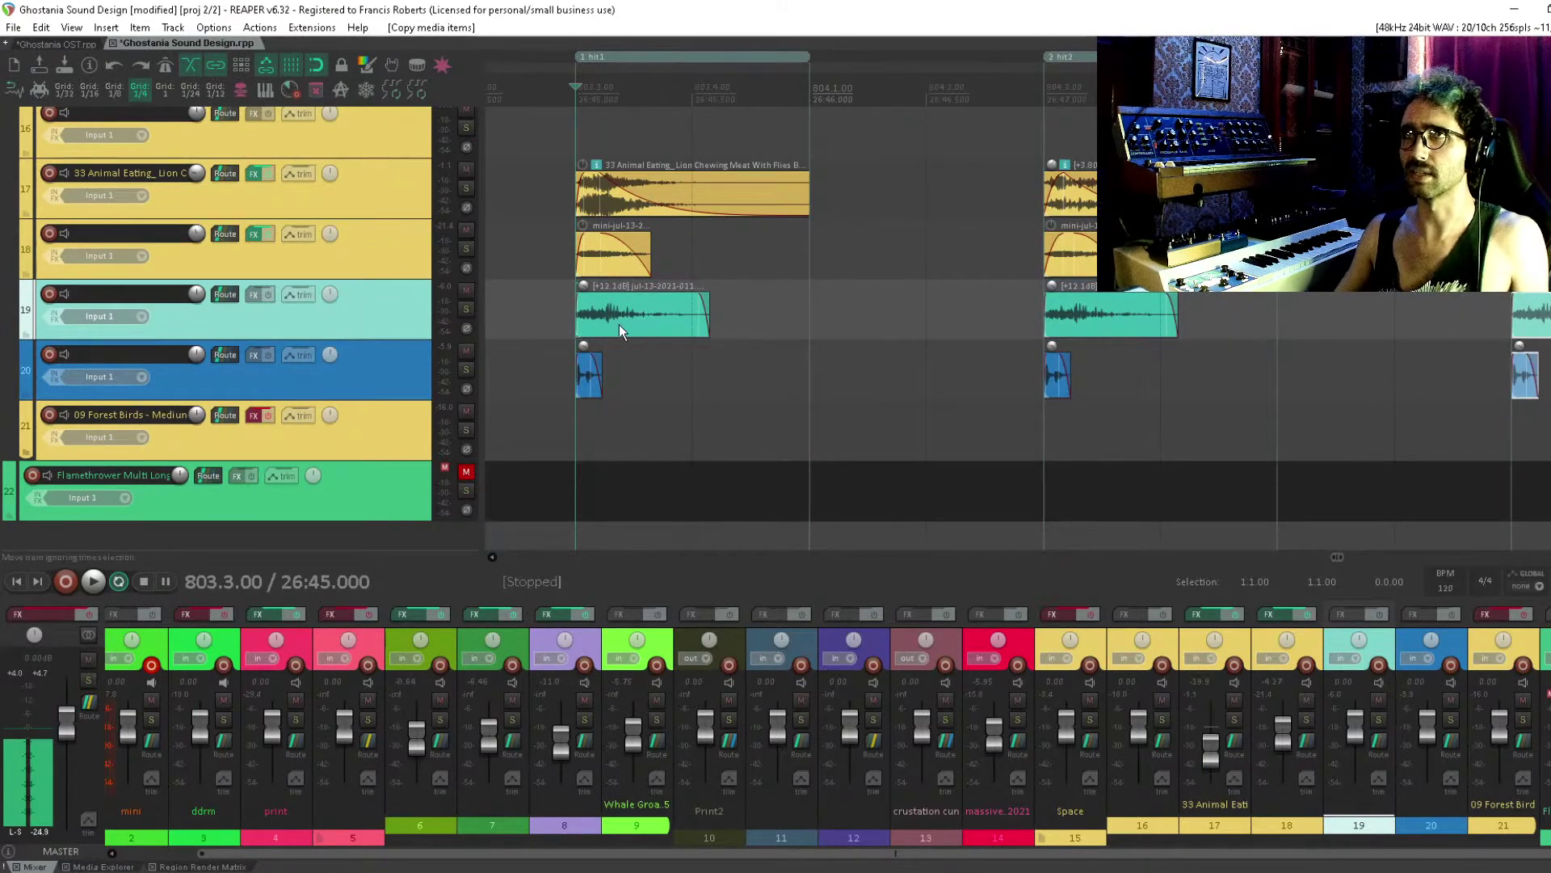
key(space)
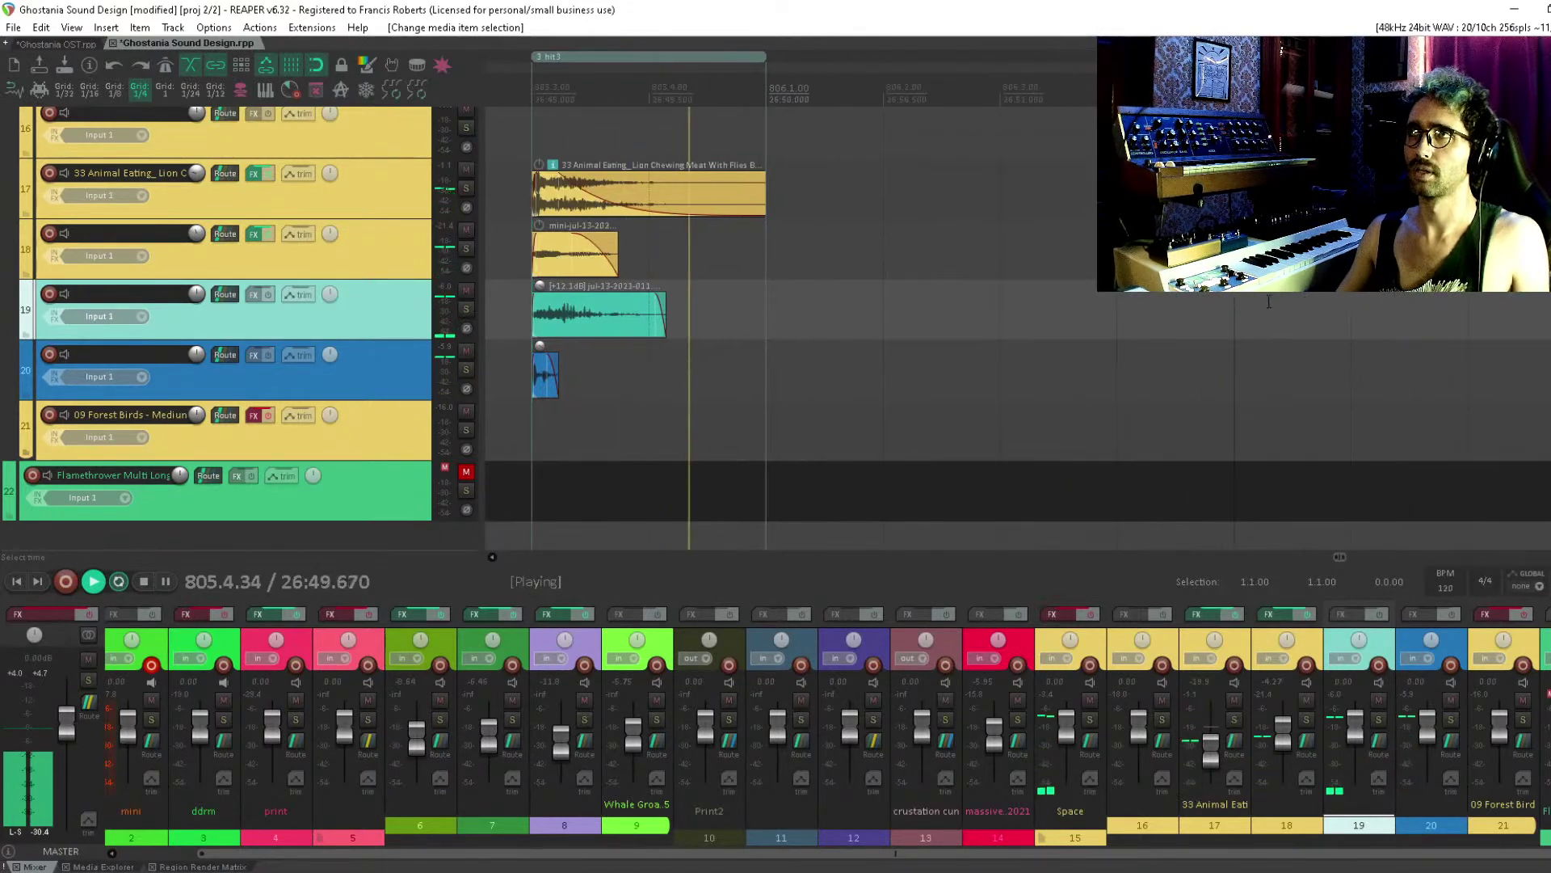
key(space)
Set the pitch adjustment of the longer splat clip in the second hit region to -2 semitones
double_click(1192, 318)
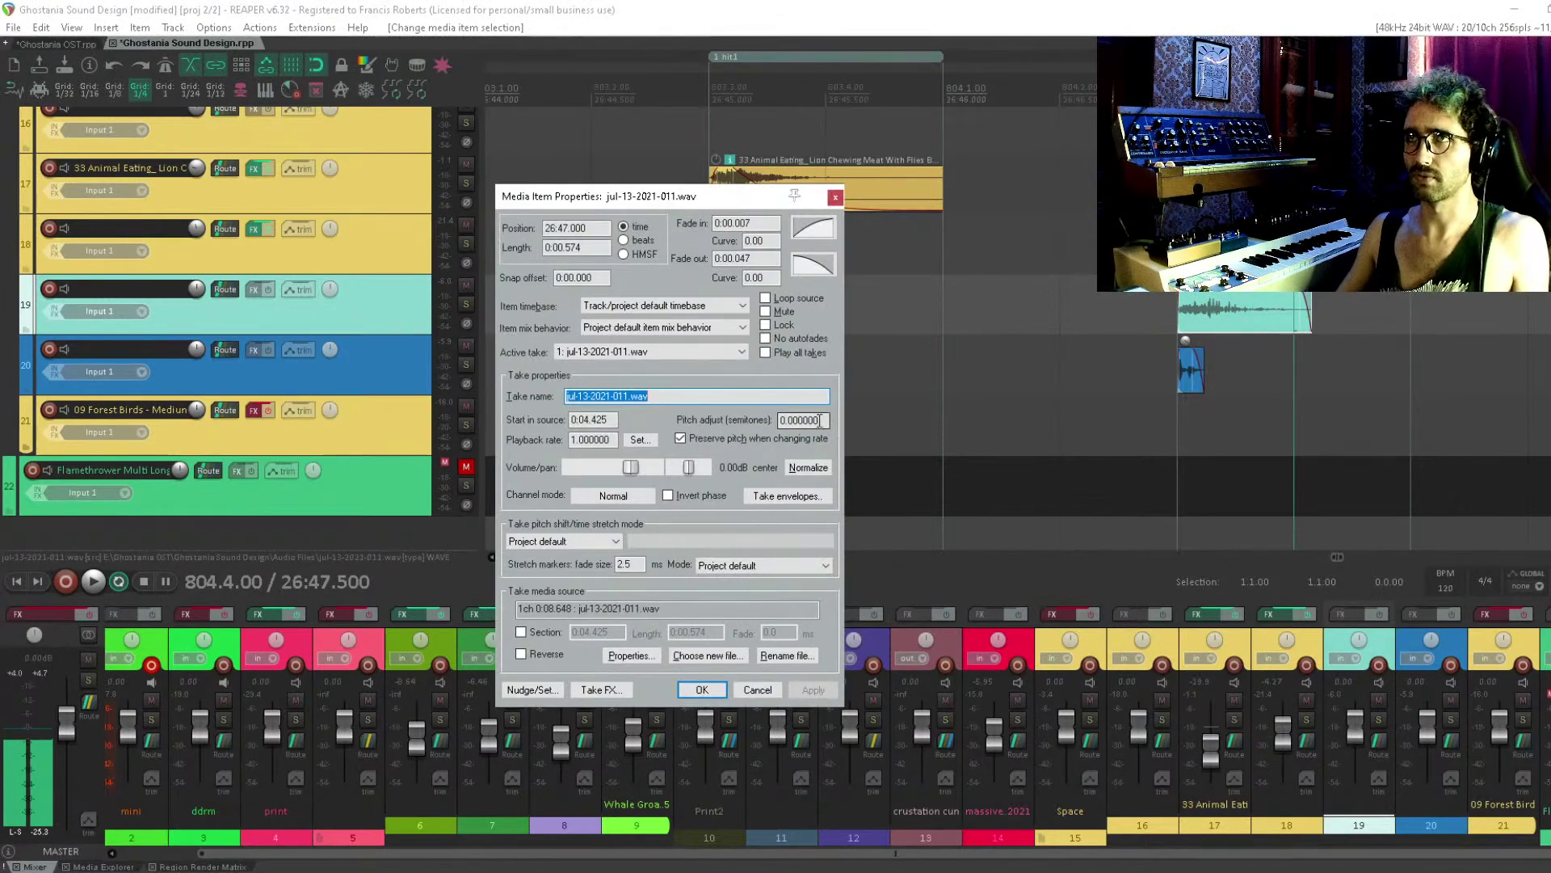
text(-2)
key(Return)
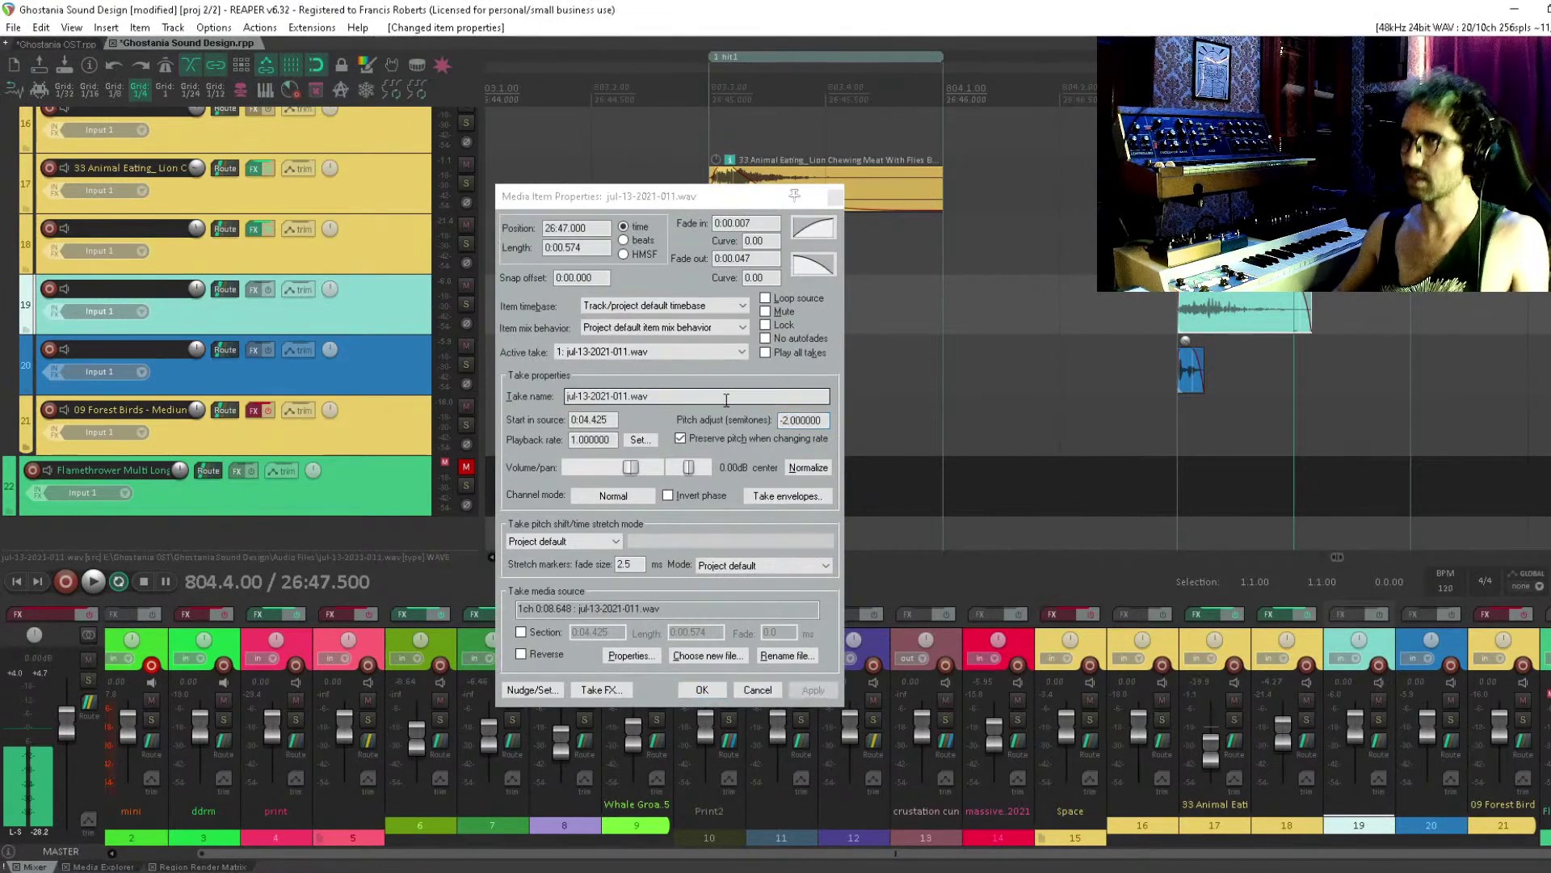
key(Return)
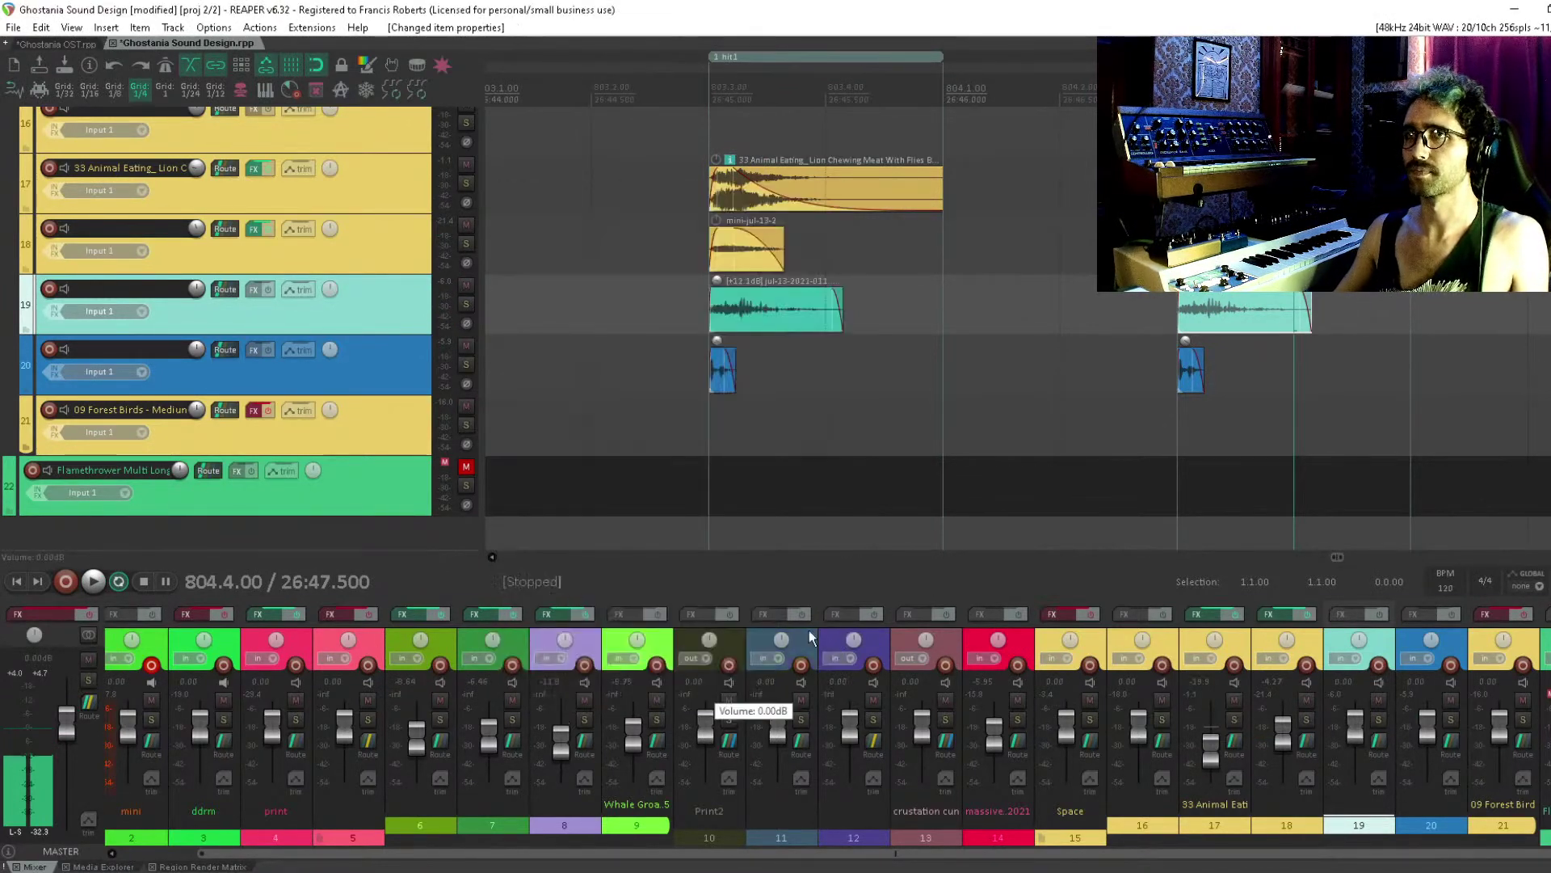
Set the pitch adjustment of the longer splat clip in the third hit region to 1 semitone
scroll(1271, 347, down, 2)
double_click(1317, 380)
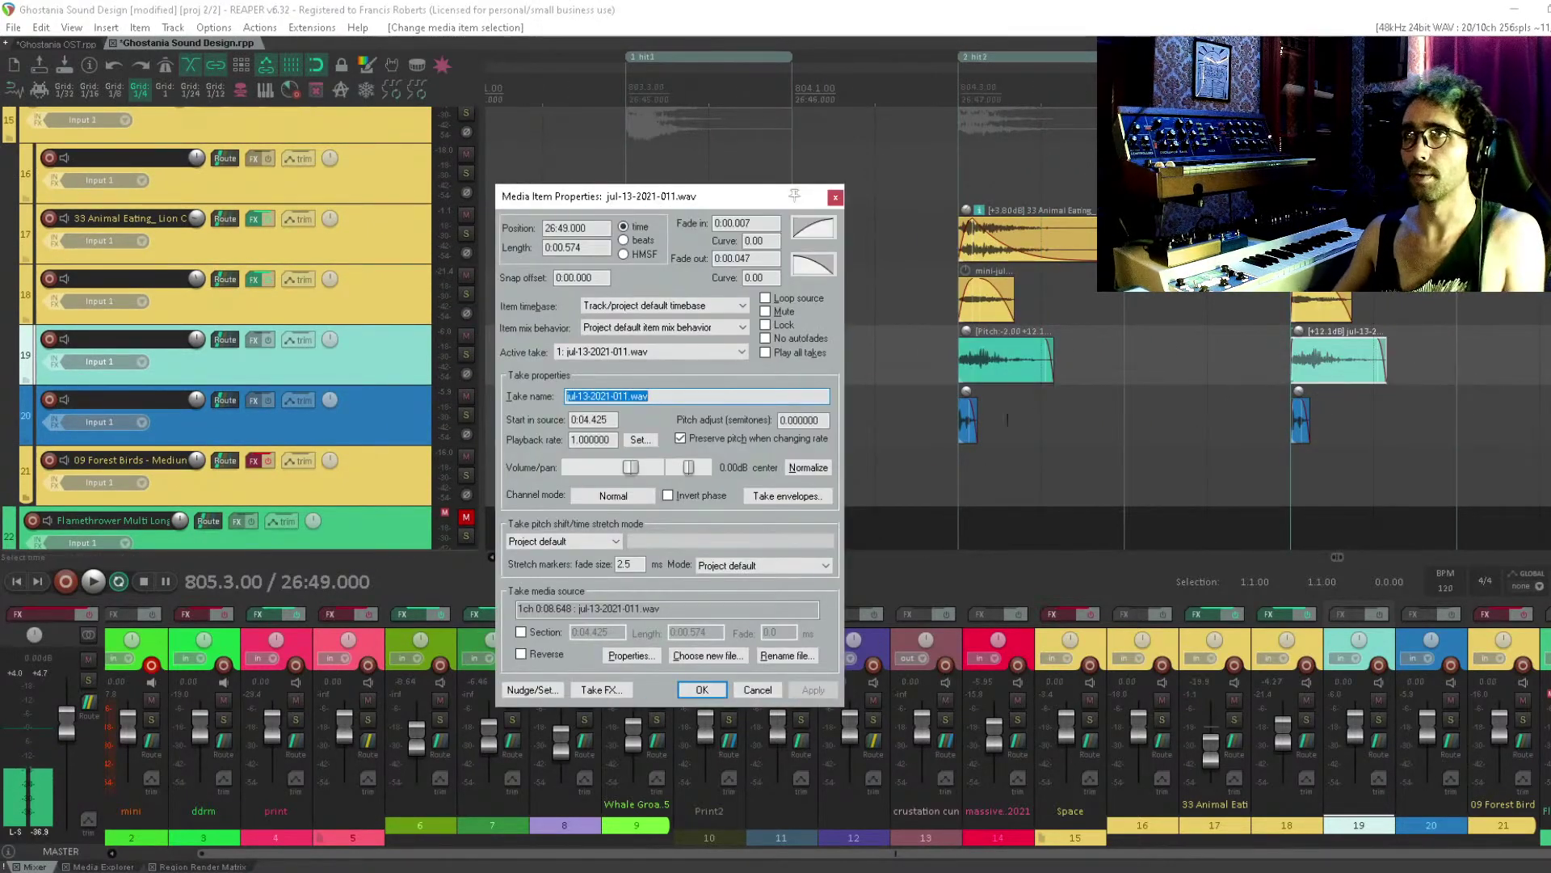
click(813, 420)
text(1)
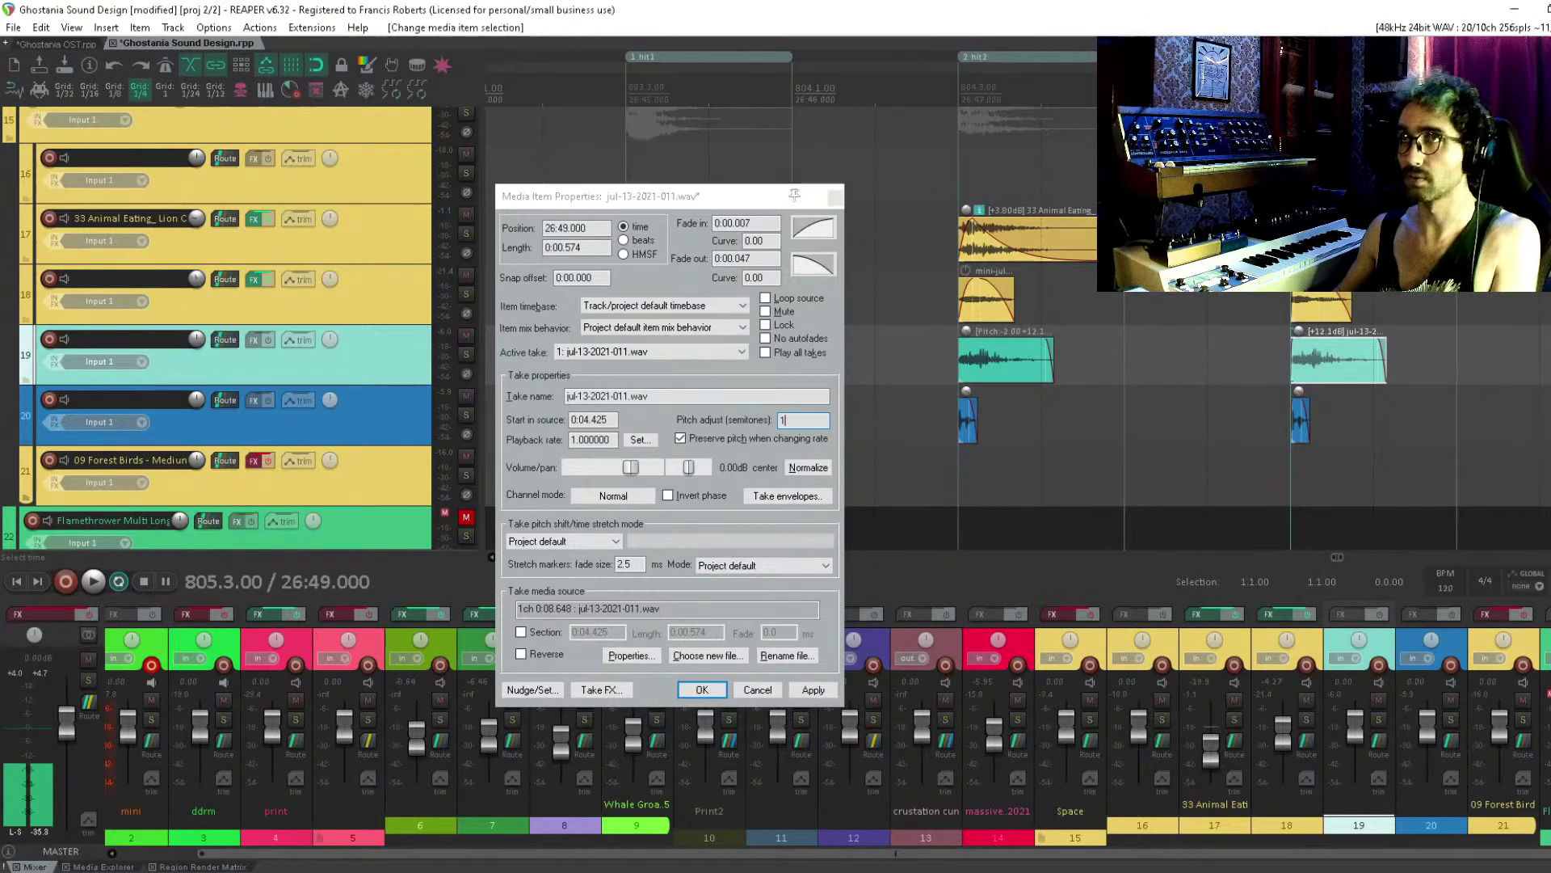
click(701, 690)
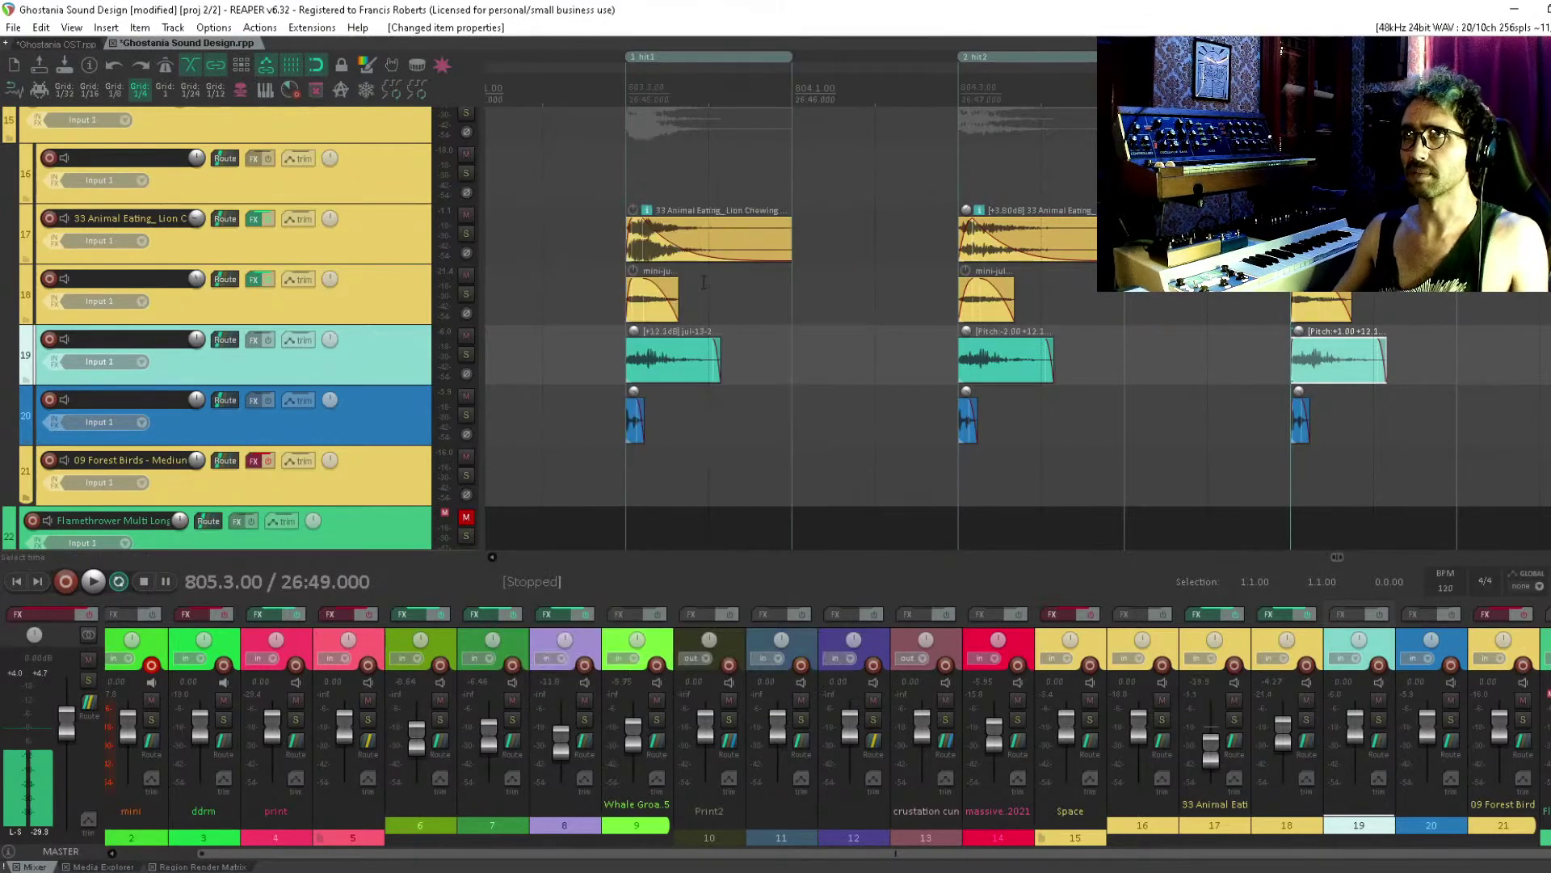
Play through the pitched layered hits from hit1 and save the project
click(621, 160)
key(space)
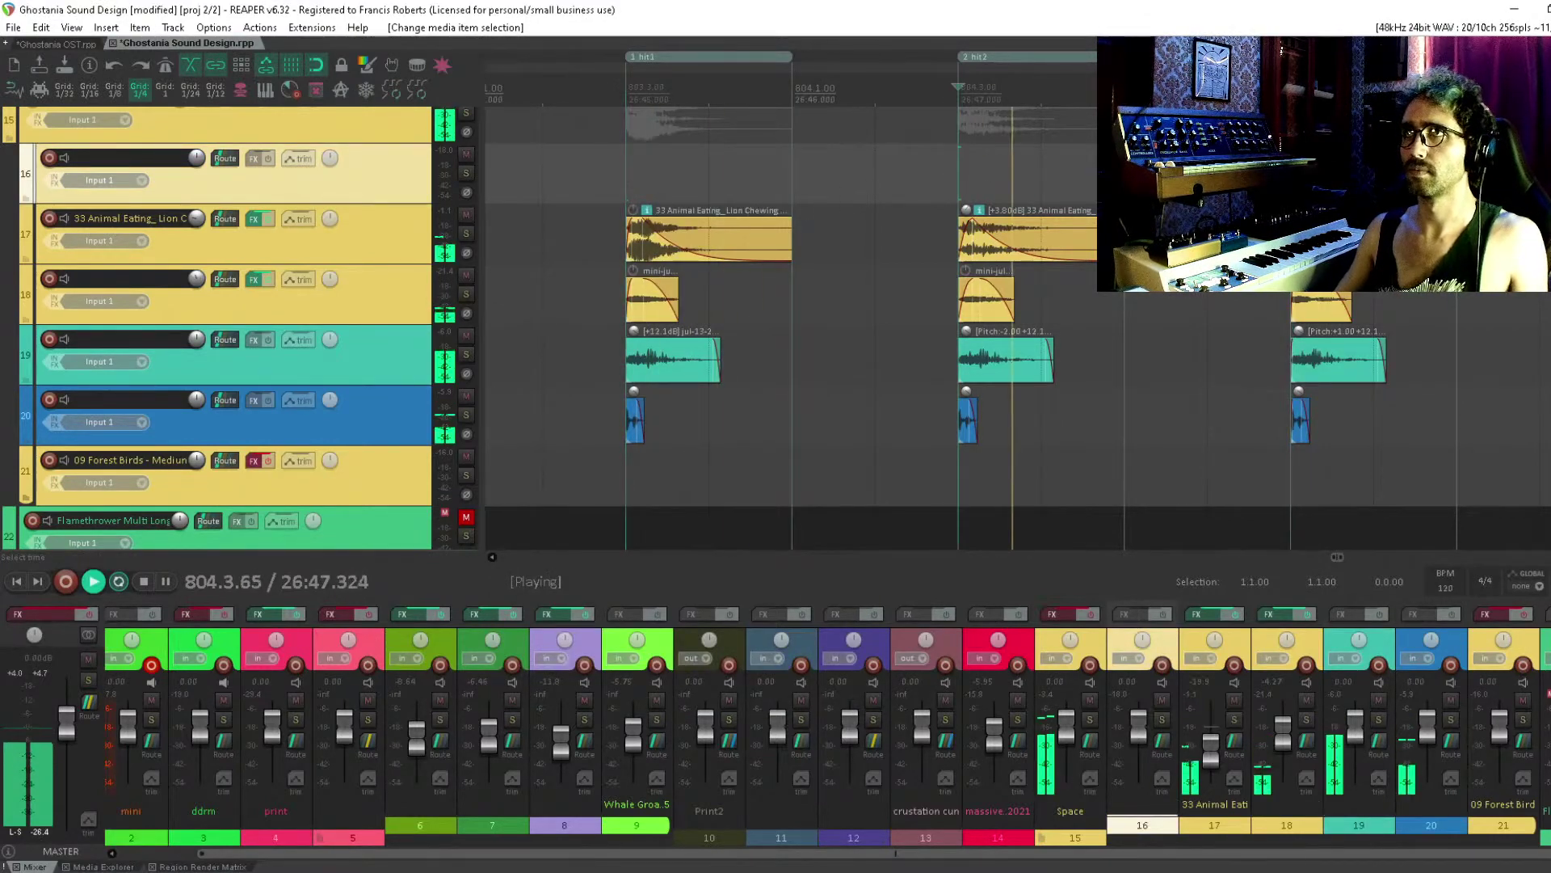
key(space)
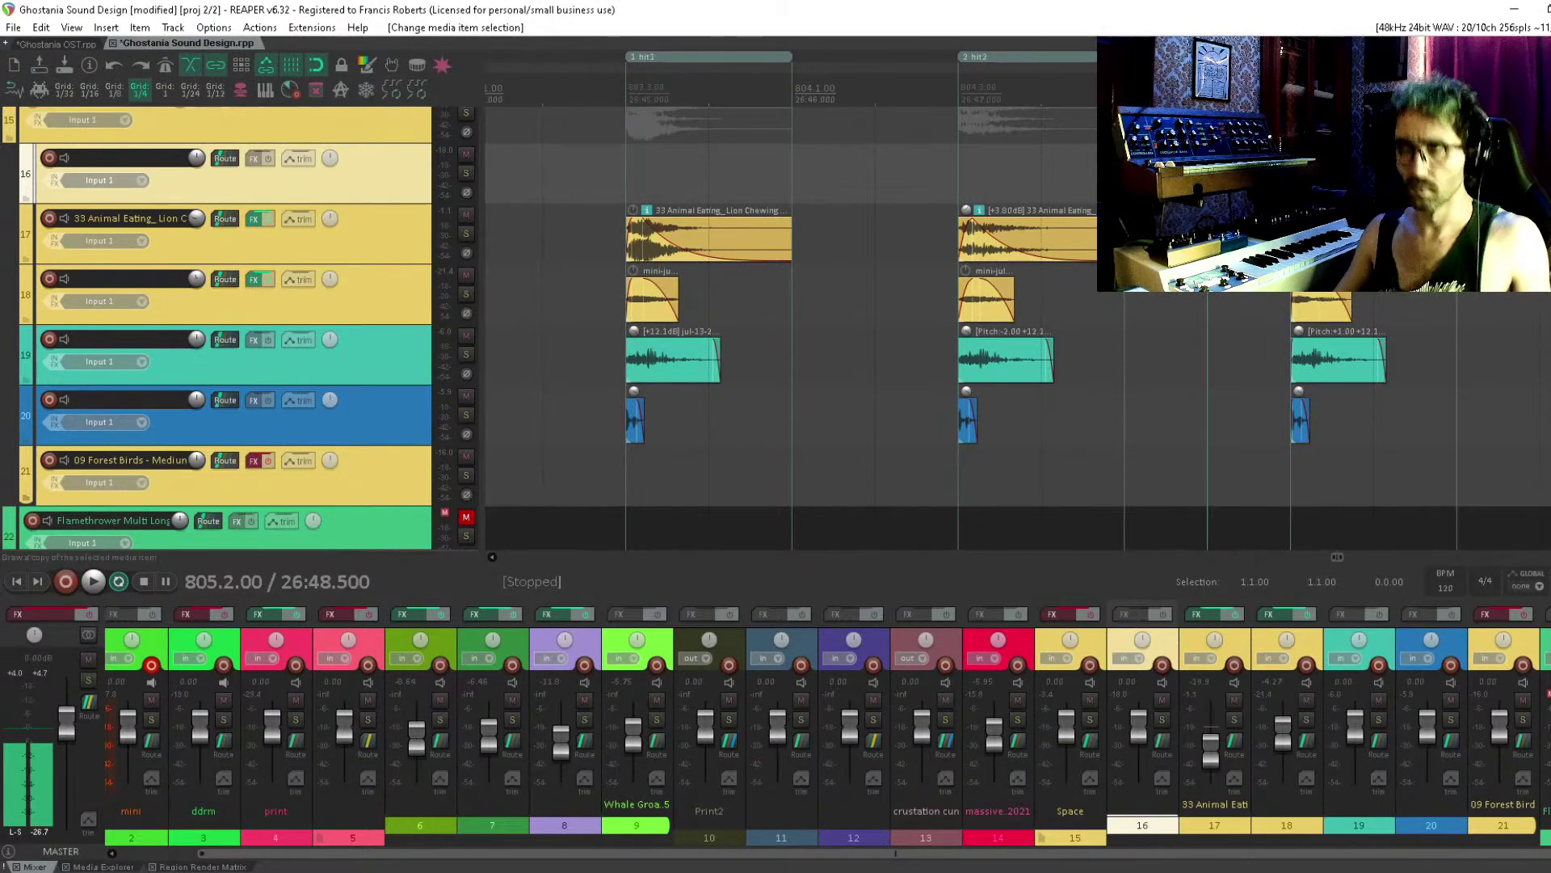
key(ctrl+s)
Stretch the third hit's longer splat clip to a playback rate of about 0.674 and shorten the second hit's matching clip
click(683, 347)
click(968, 356)
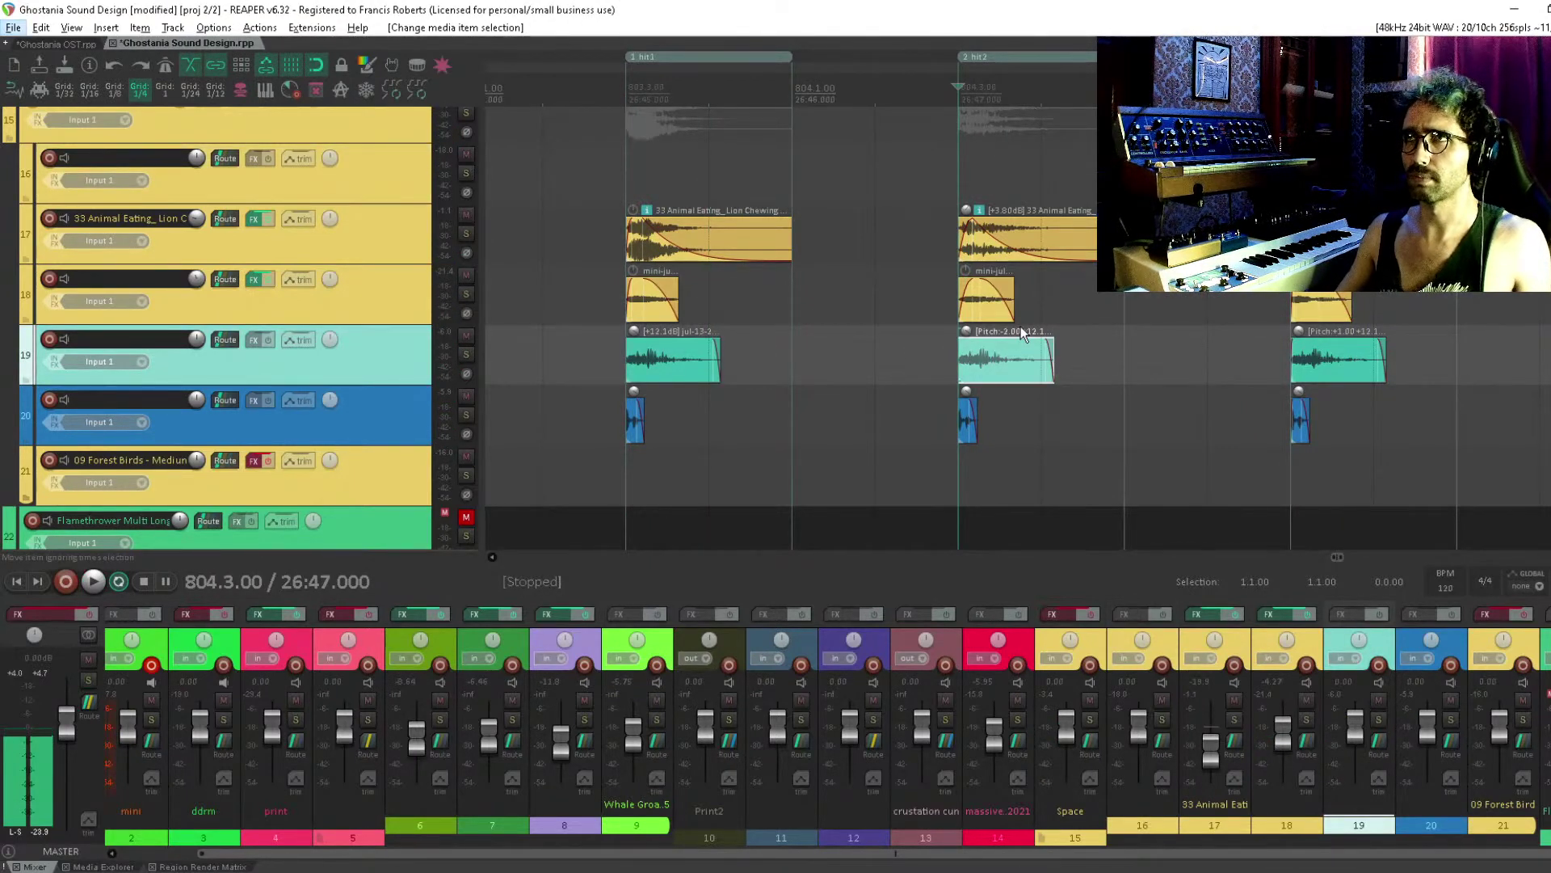
click(1360, 365)
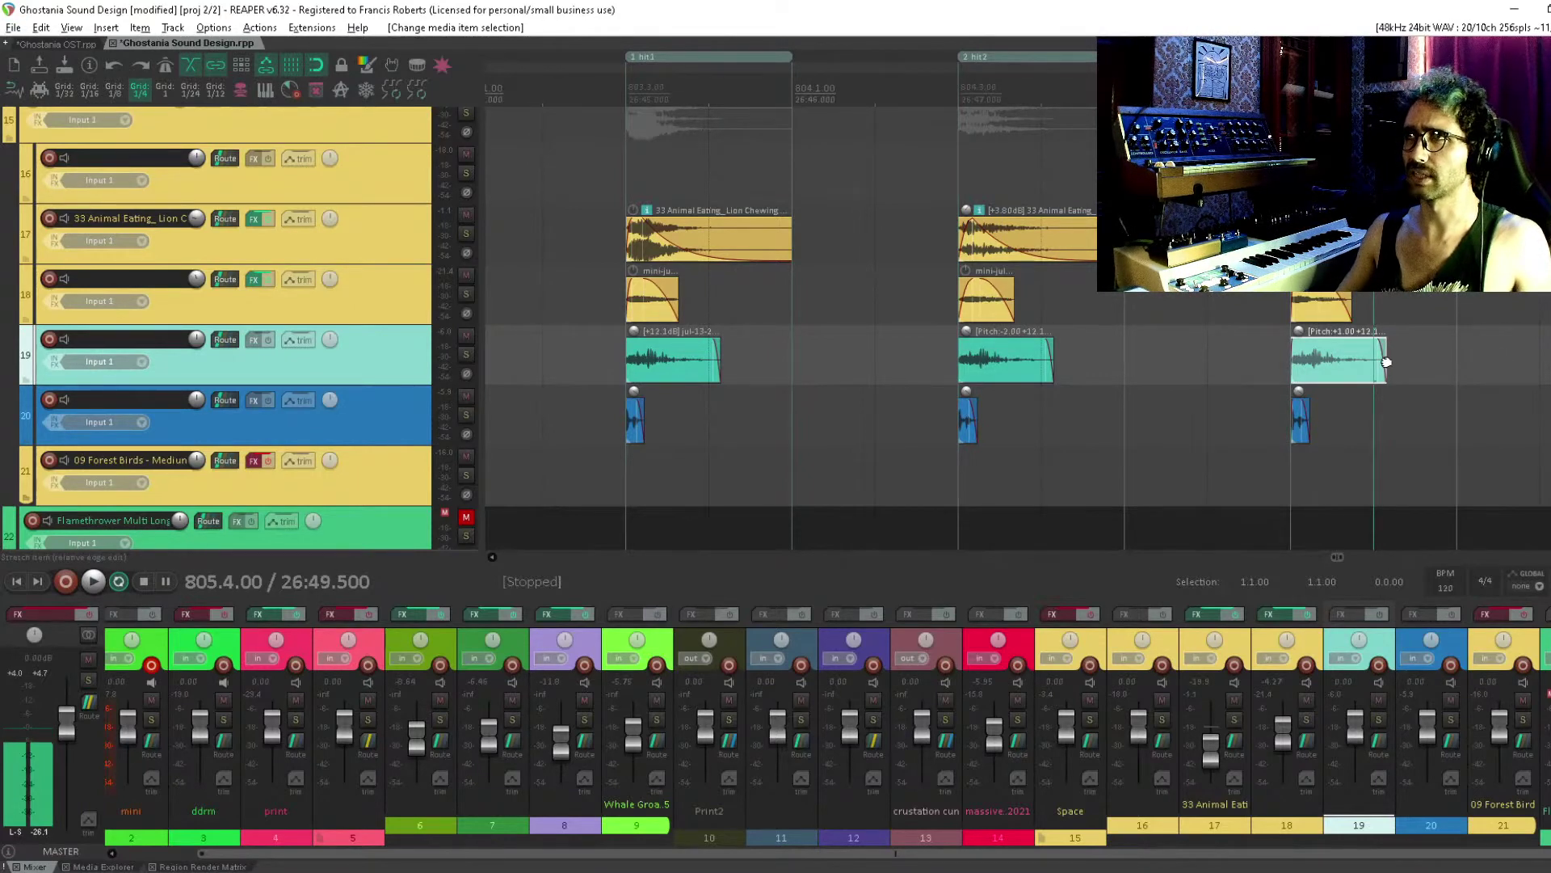
drag(1386, 363, 1432, 363)
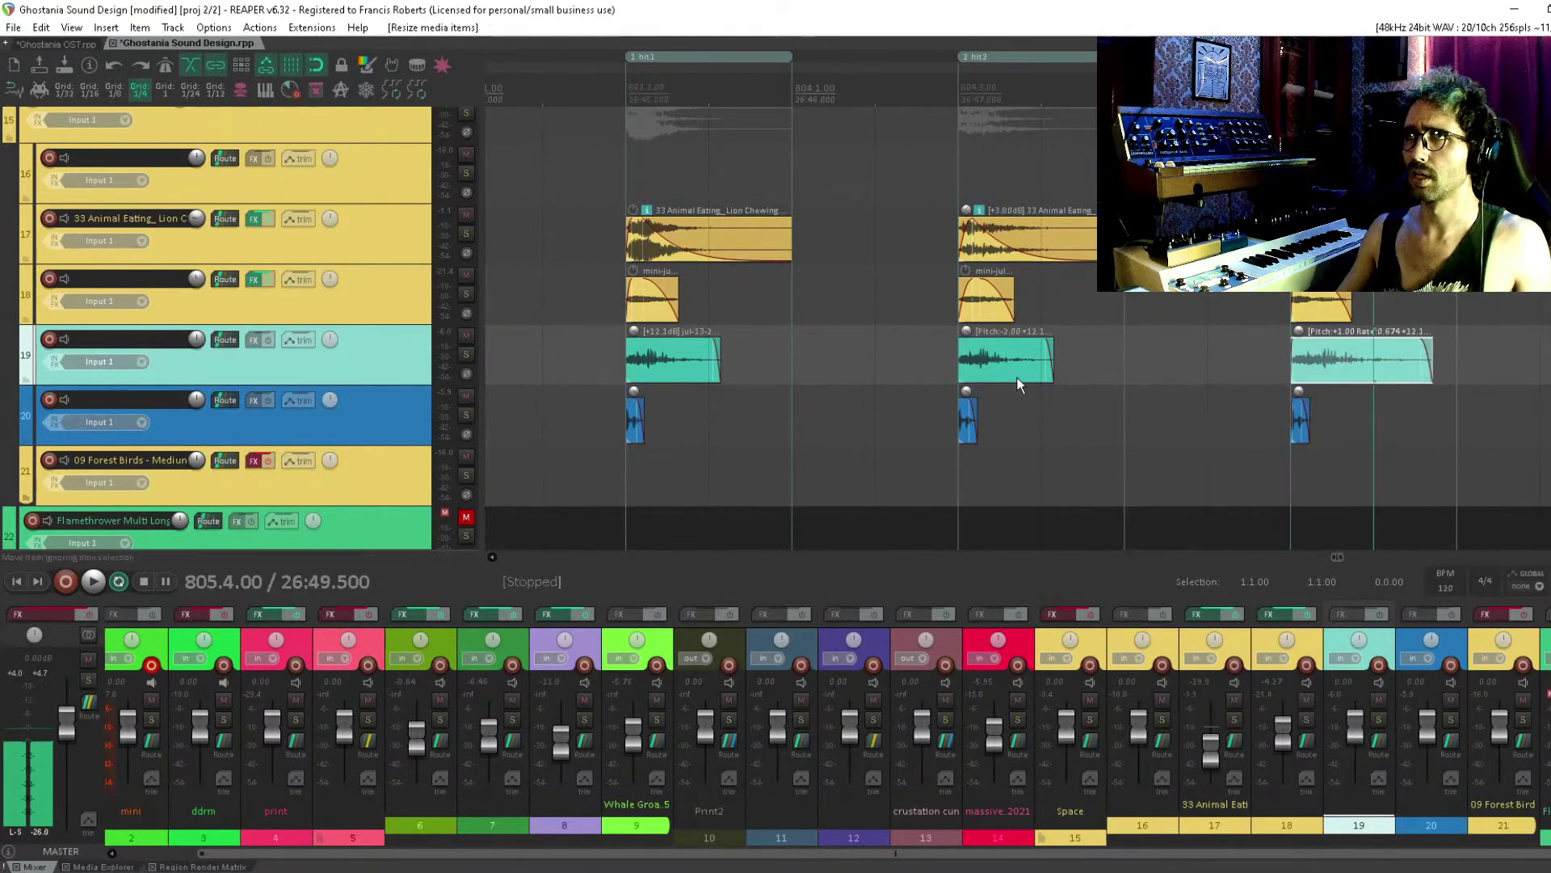
click(1042, 363)
drag(1030, 366, 1030, 366)
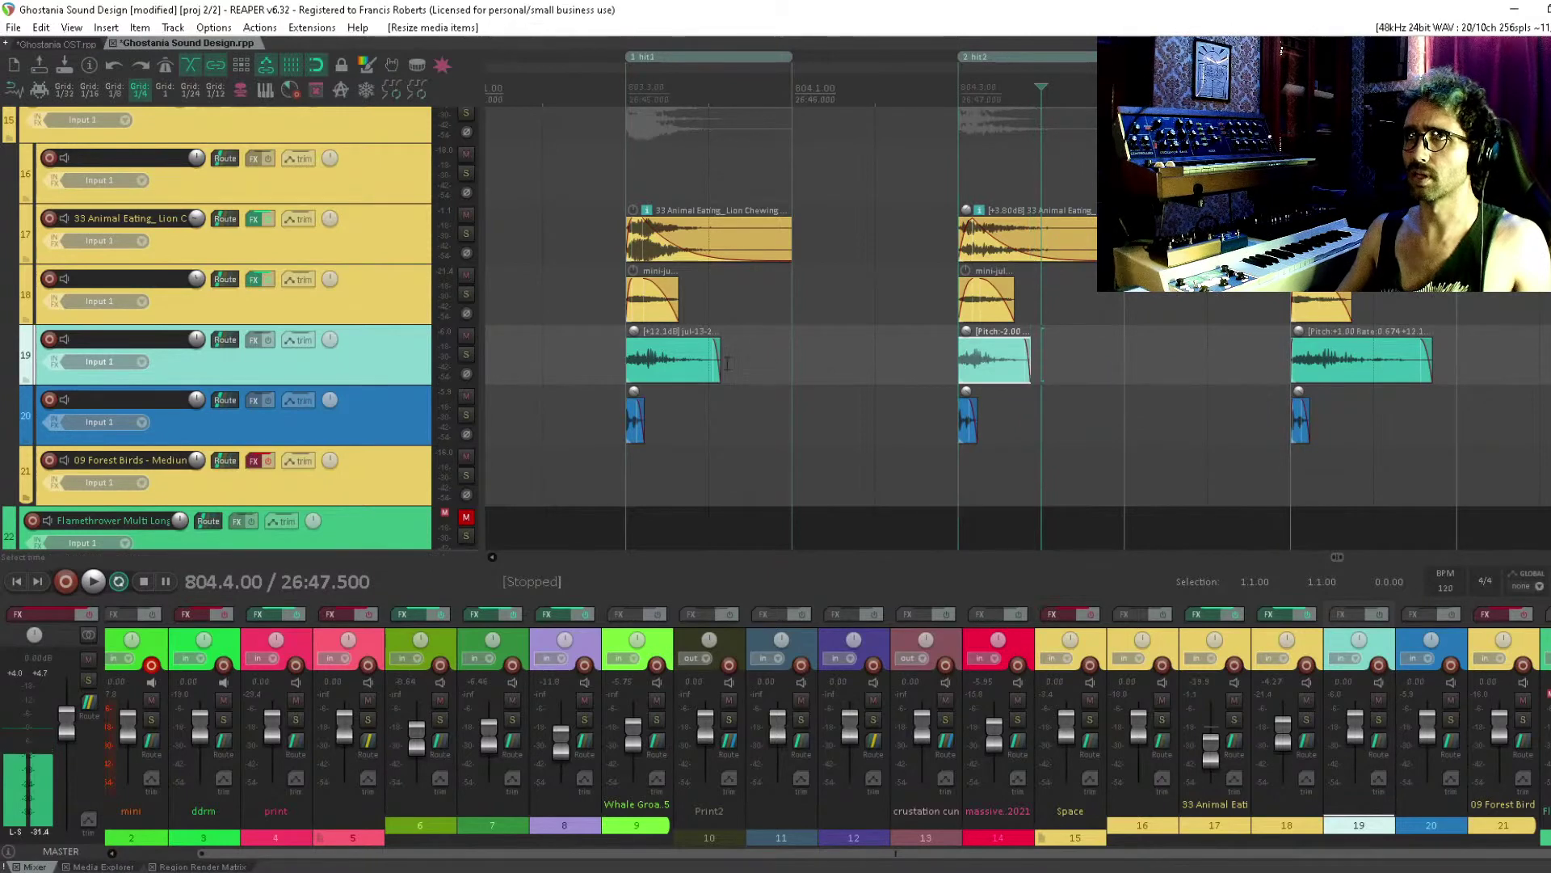
Play the hits and reduce the stretch on the third hit's longer splat clip to a rate of about 0.78
click(603, 361)
key(space)
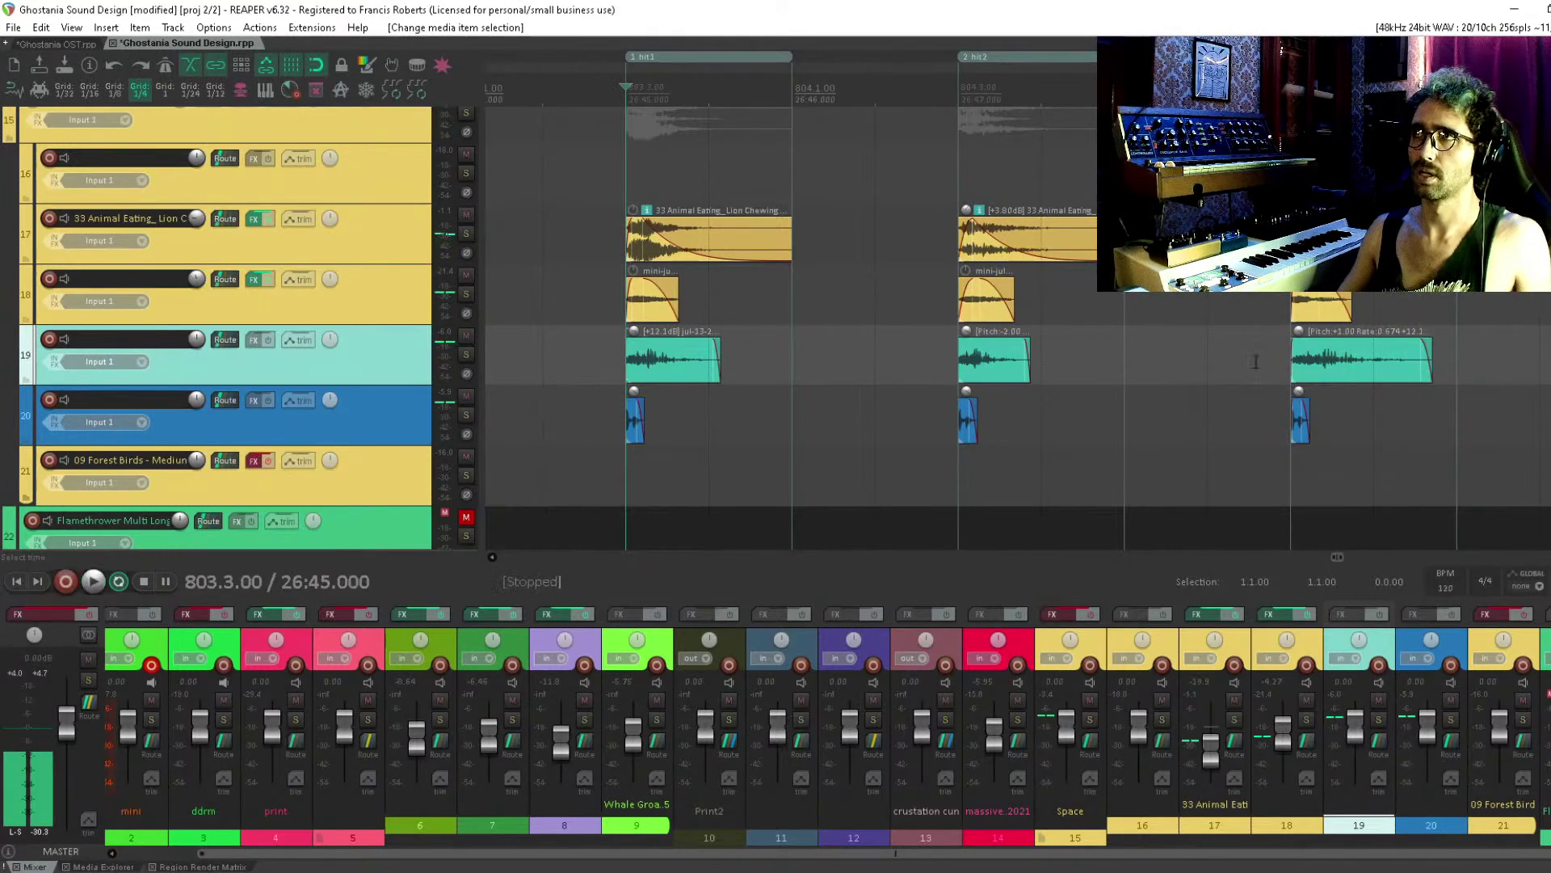
key(space)
drag(1433, 361, 1417, 361)
key(space)
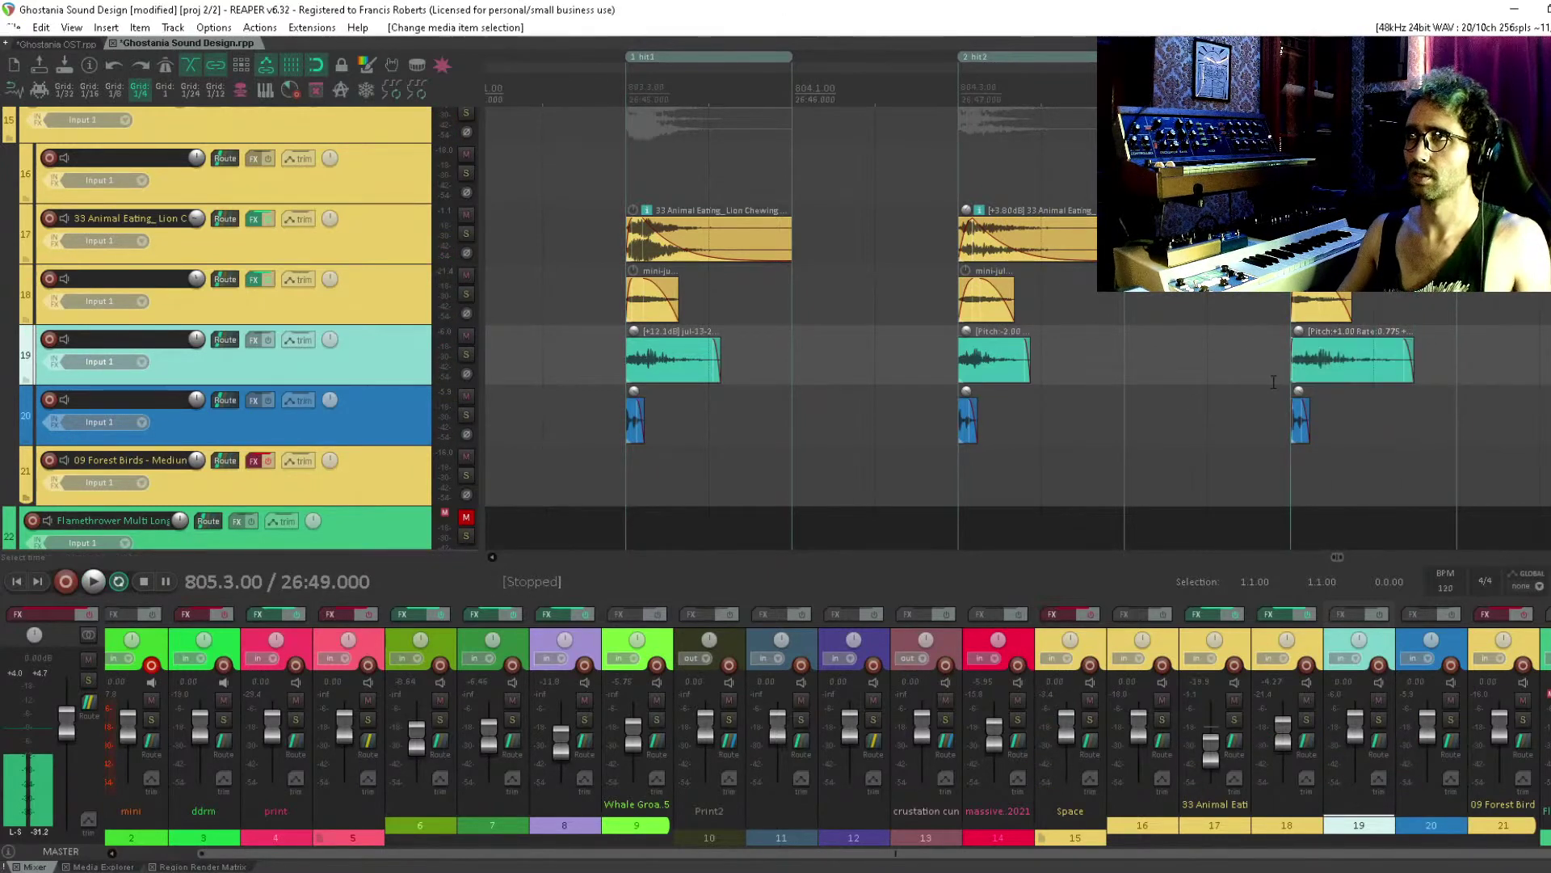
key(space)
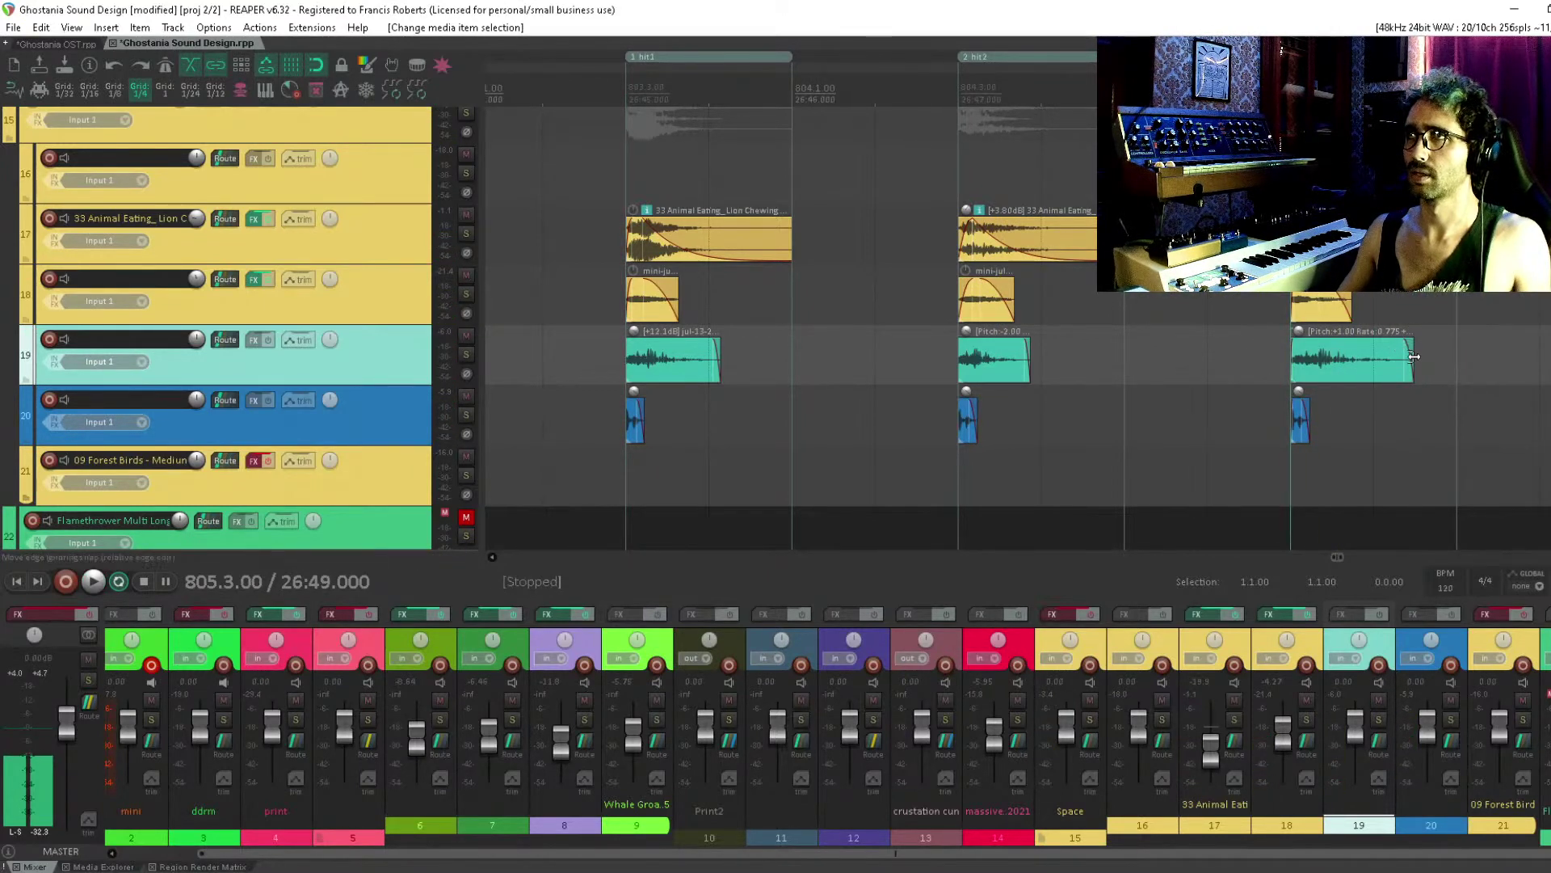
Shorten the third hit's longer splat clip with a long fade-out, and save the project after playing it
drag(1414, 357, 1319, 348)
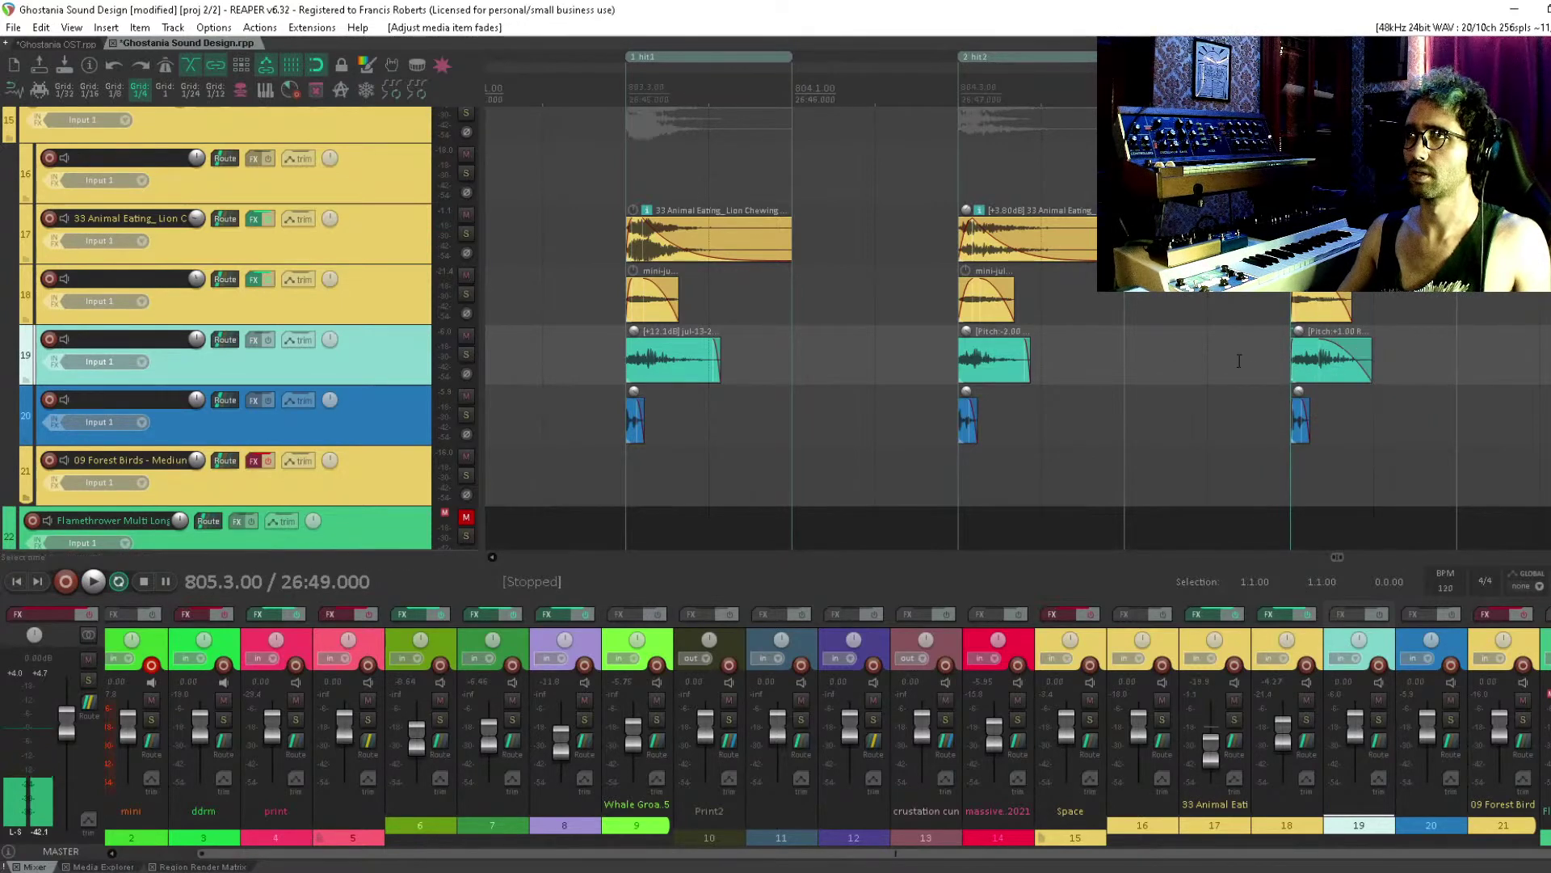
key(space)
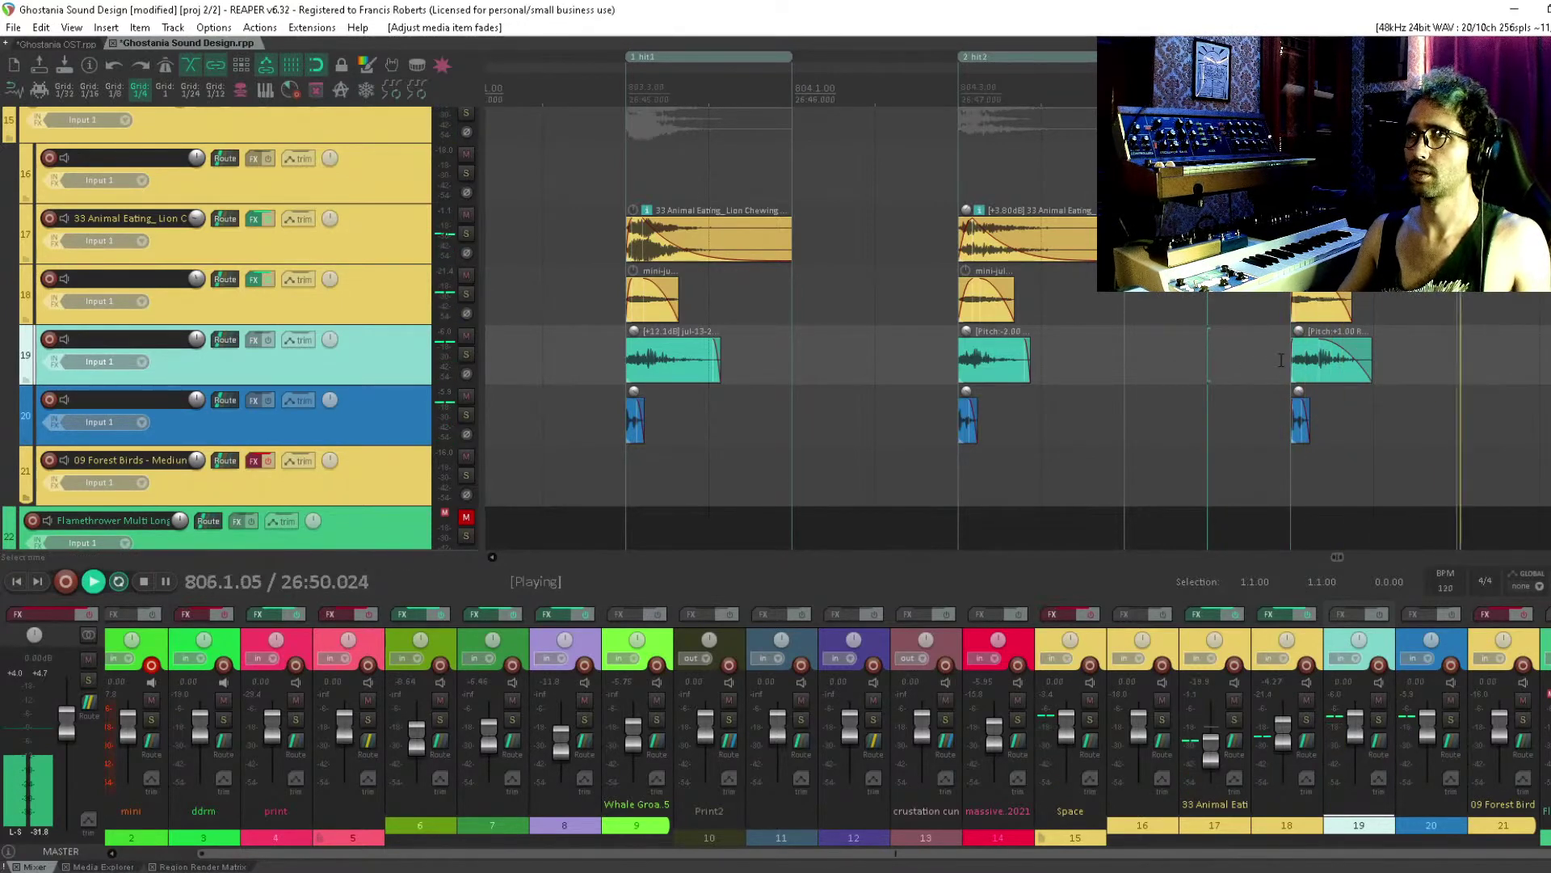
key(ctrl+s)
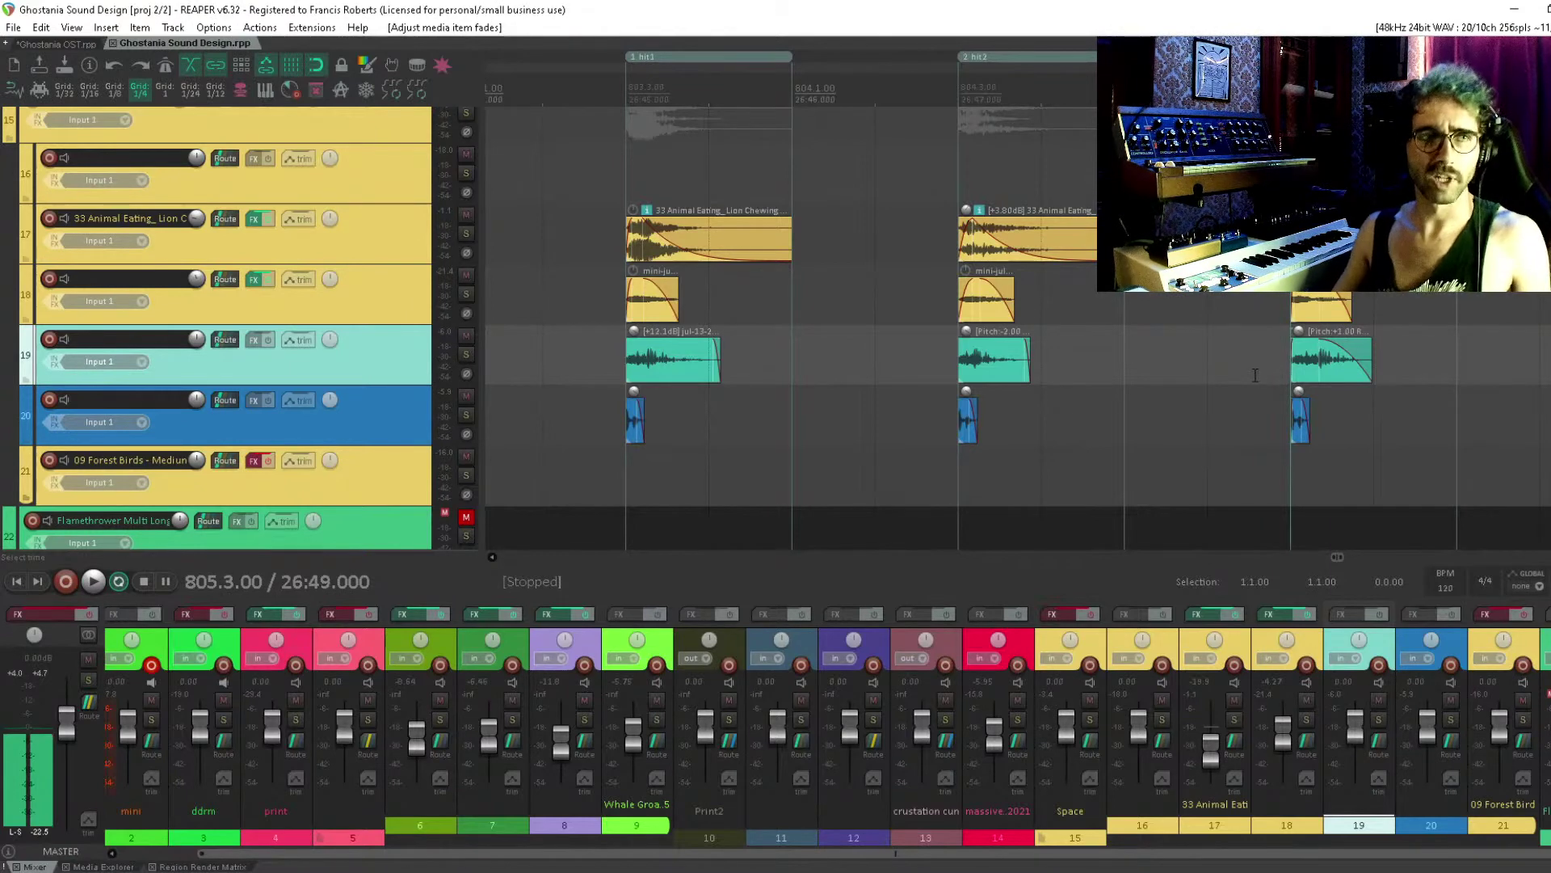
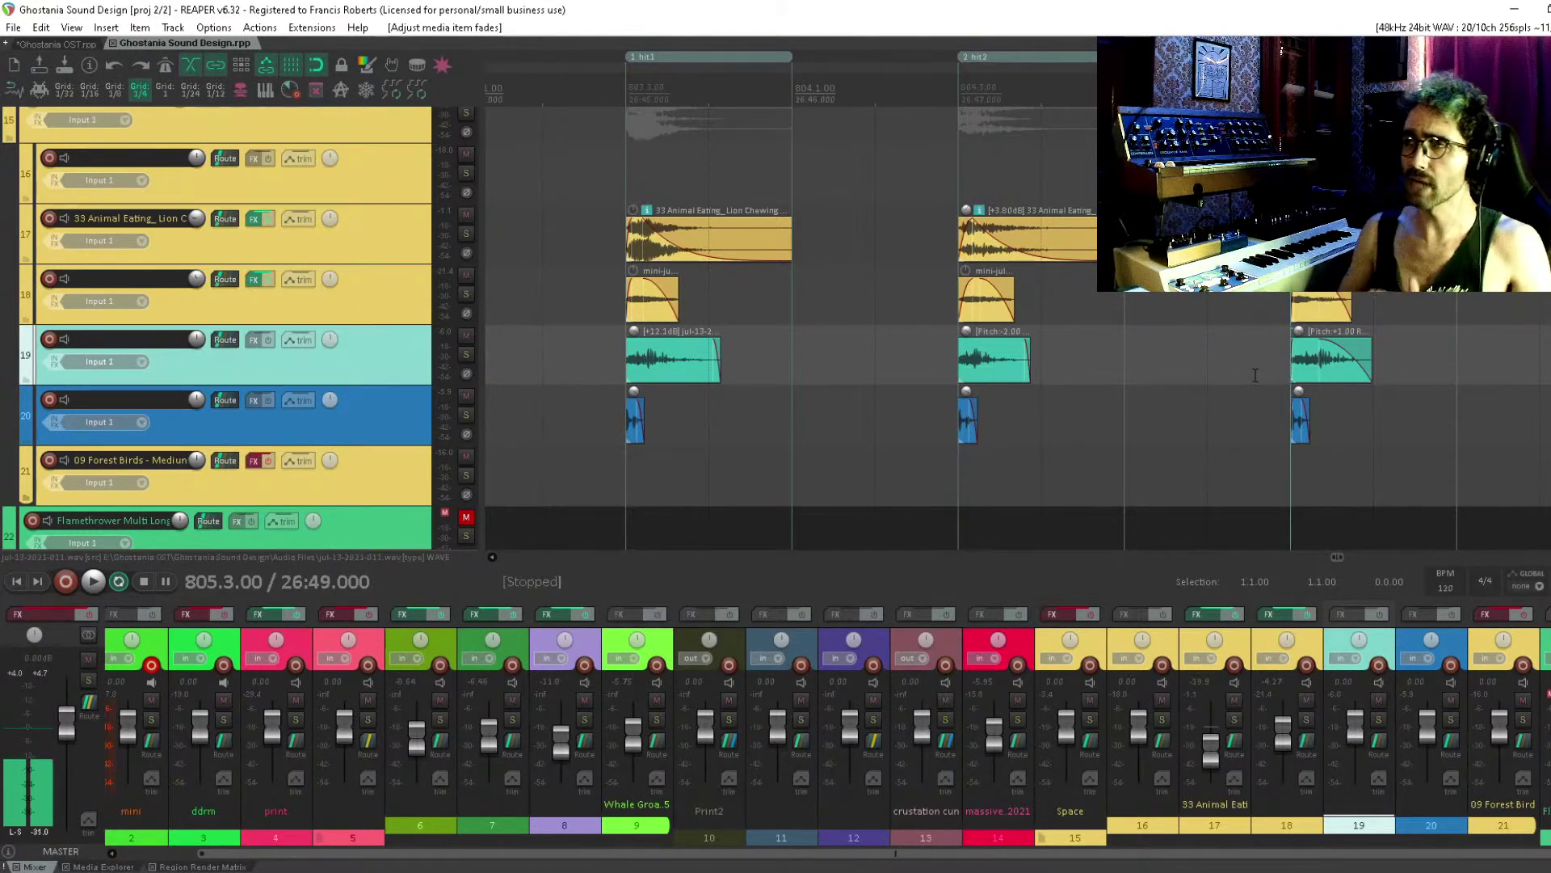
Look over the three layered hits and the other Space folder clips further along the timeline
click(1257, 305)
scroll(1257, 299, down, 4)
scroll(1091, 252, up, 3)
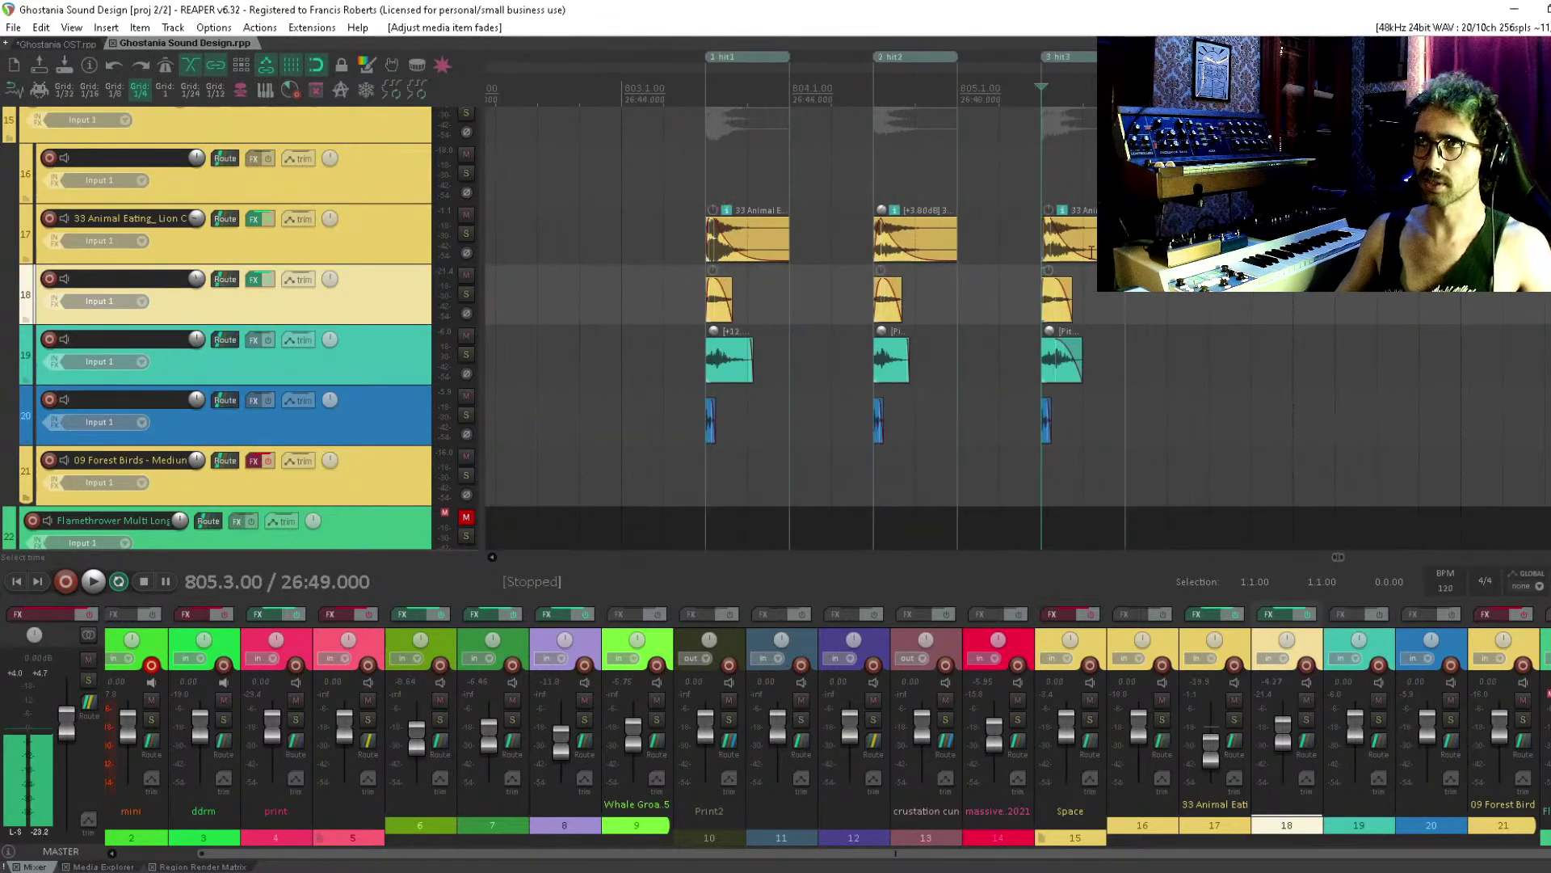
click(1126, 174)
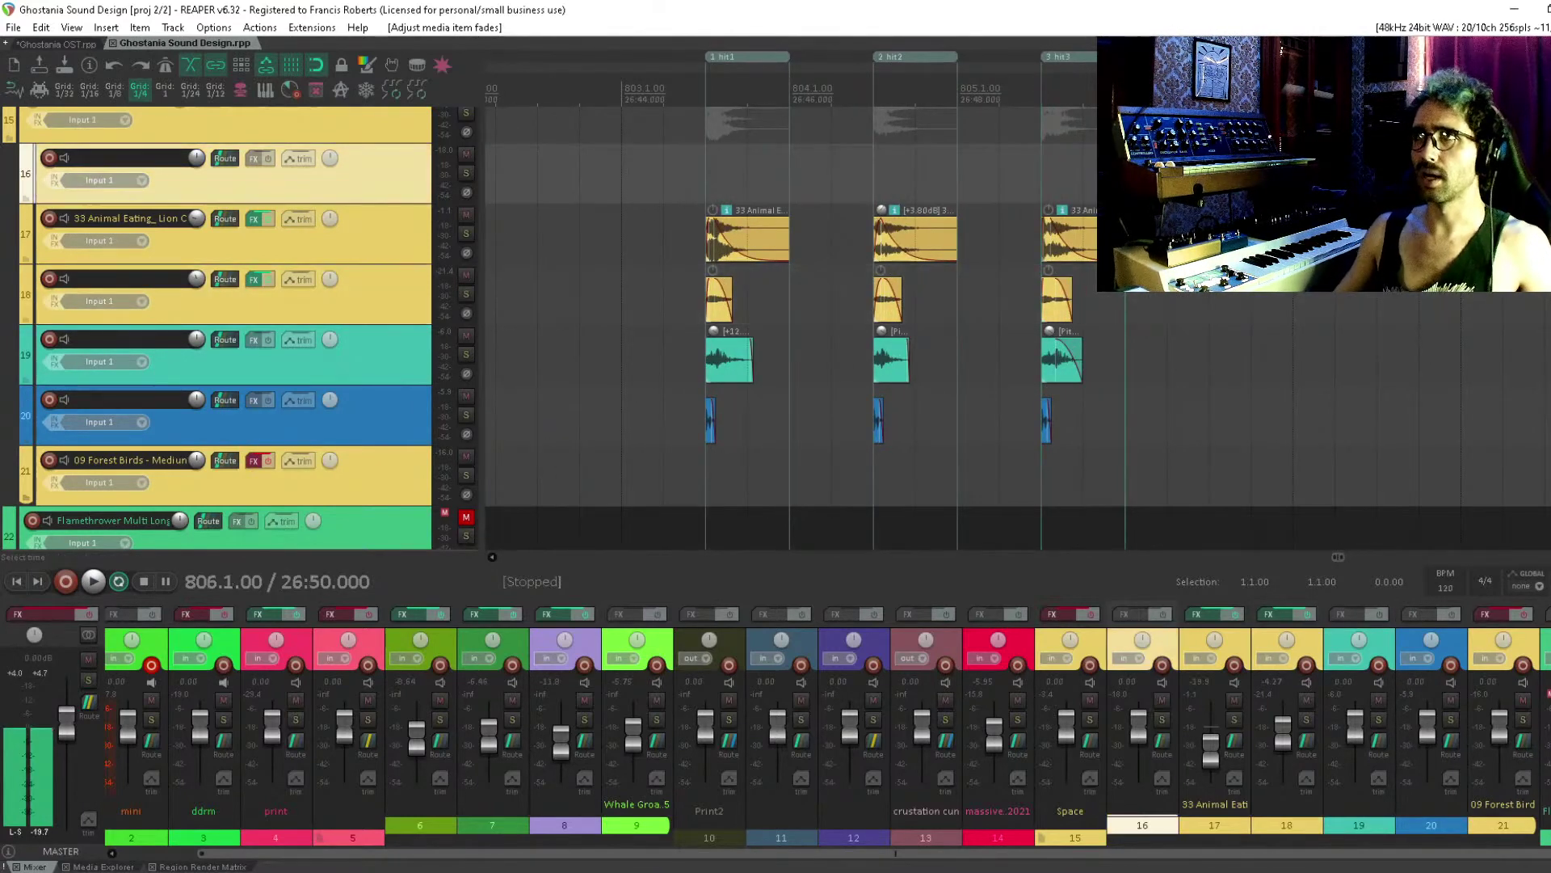
scroll(792, 323, down, 4)
scroll(792, 323, up, 4)
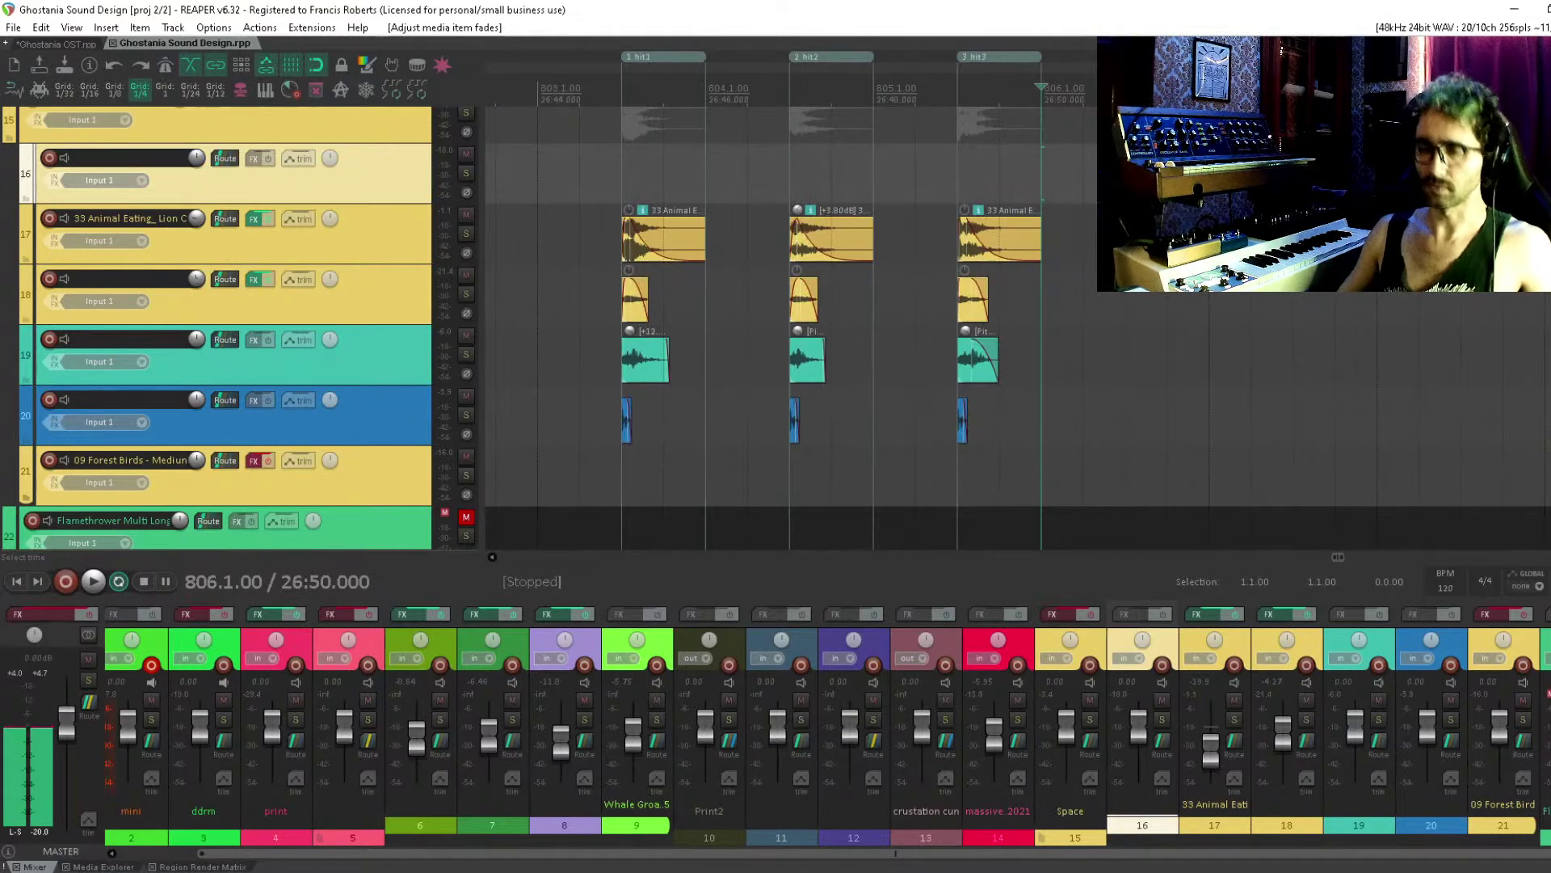
drag(1135, 216, 1105, 280)
scroll(1084, 146, down, 2)
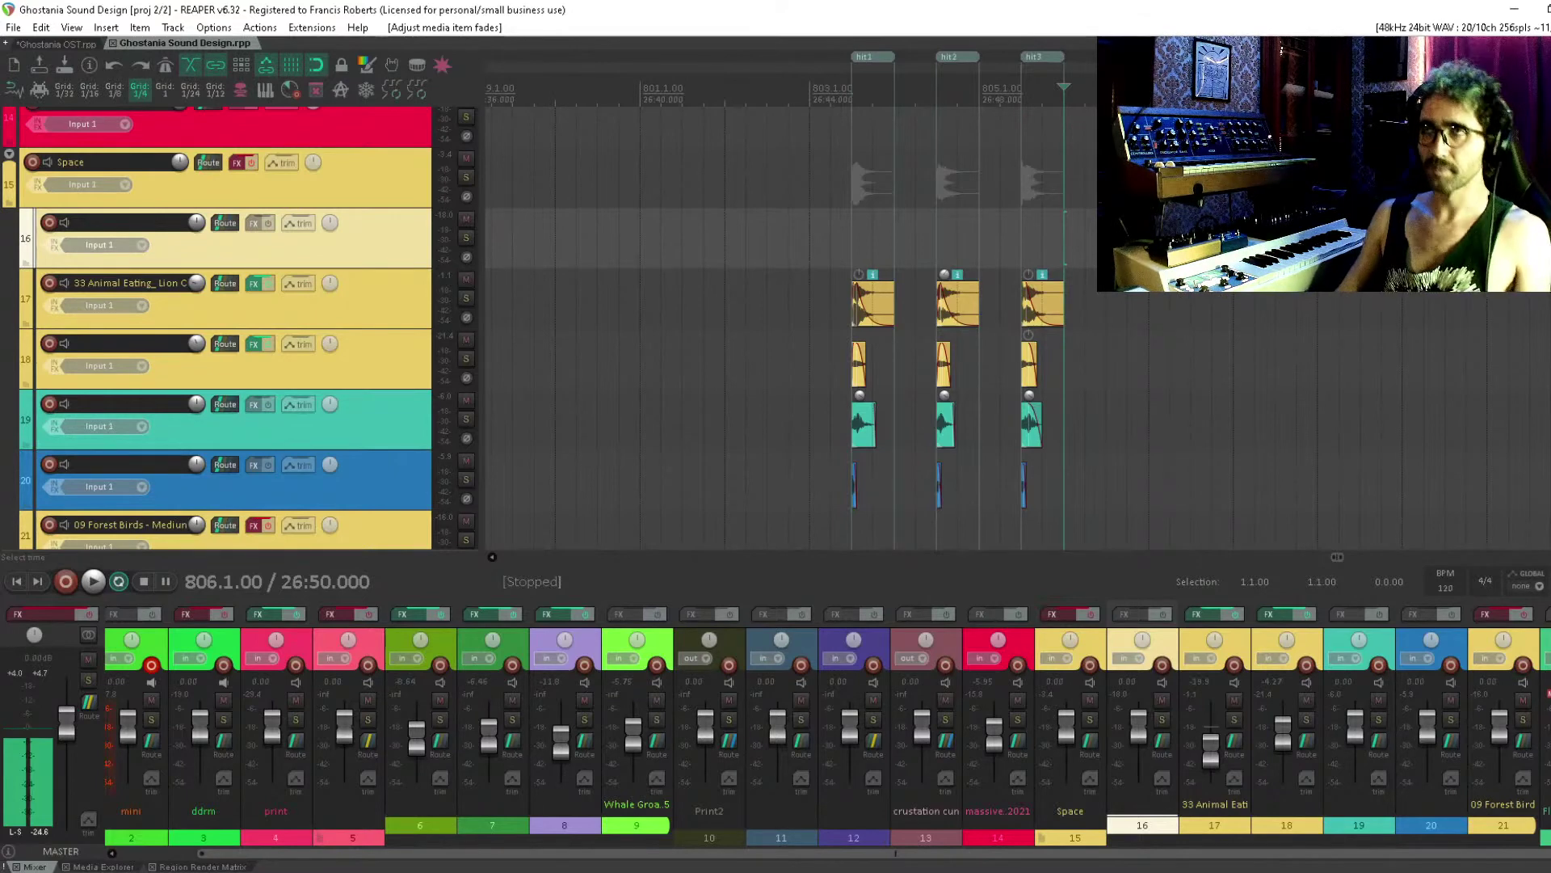
key(minus)
key(minus)
key(minus)
scroll(792, 323, down, 1)
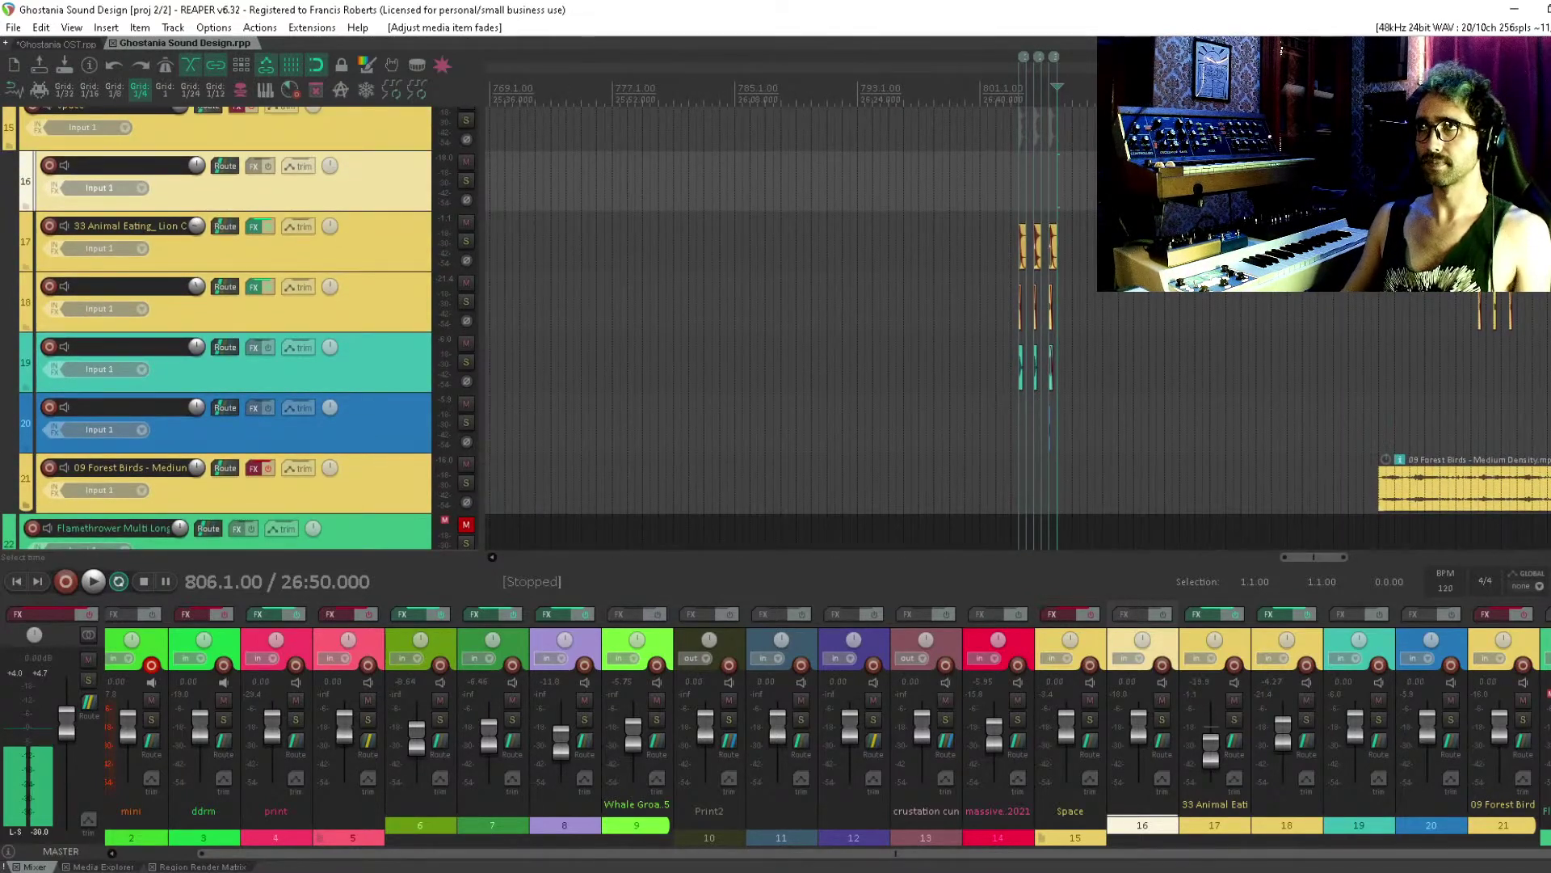
drag(1299, 218, 889, 321)
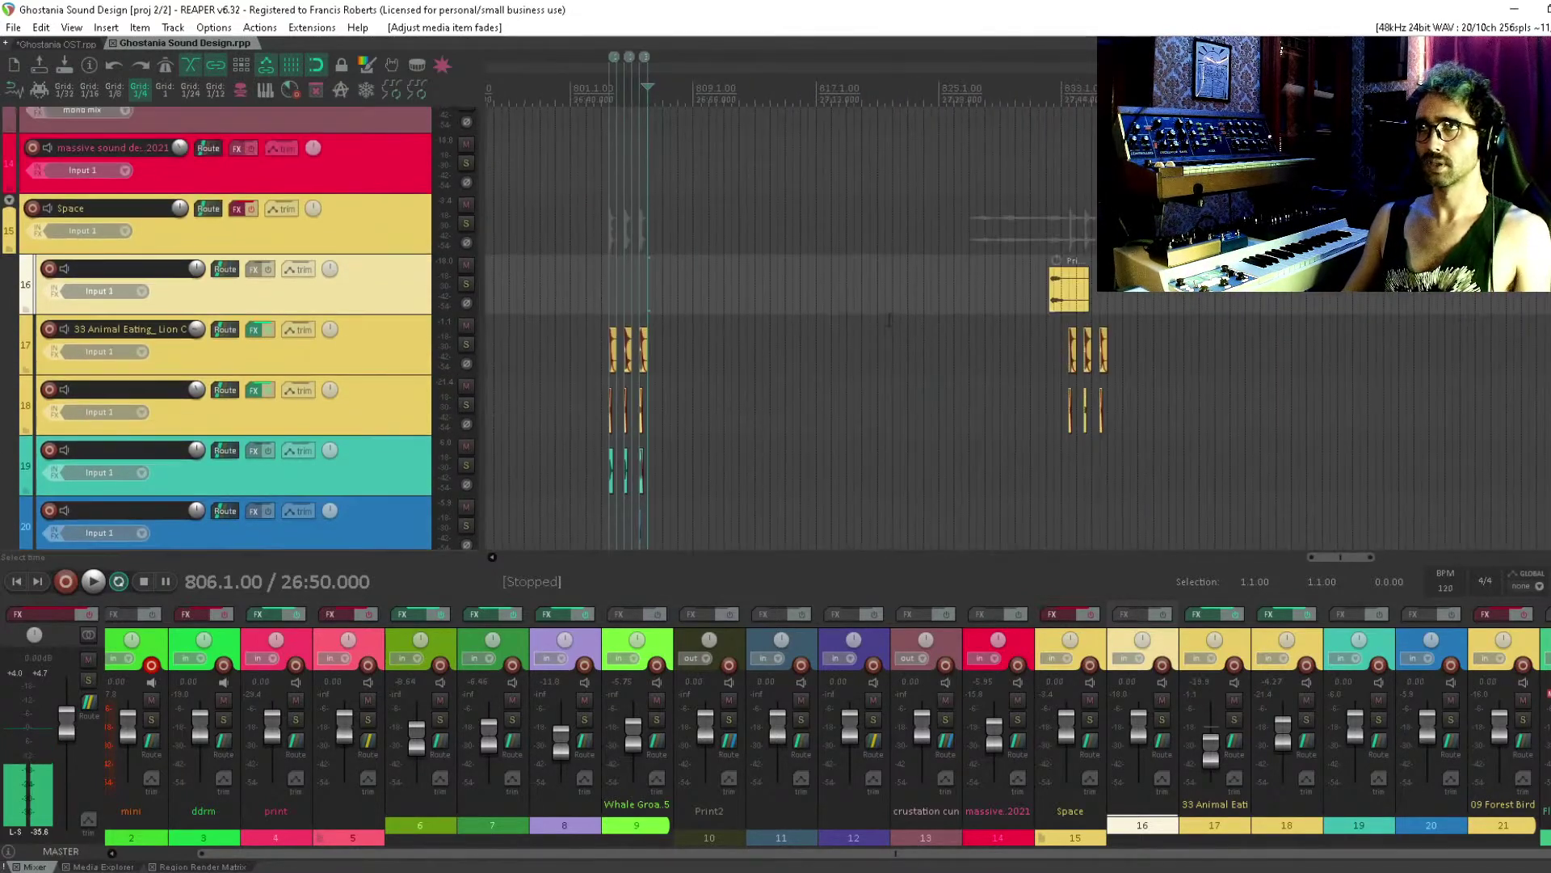
Play the layered hit1 from bar 803.3
click(635, 295)
key(plus)
key(plus)
key(plus)
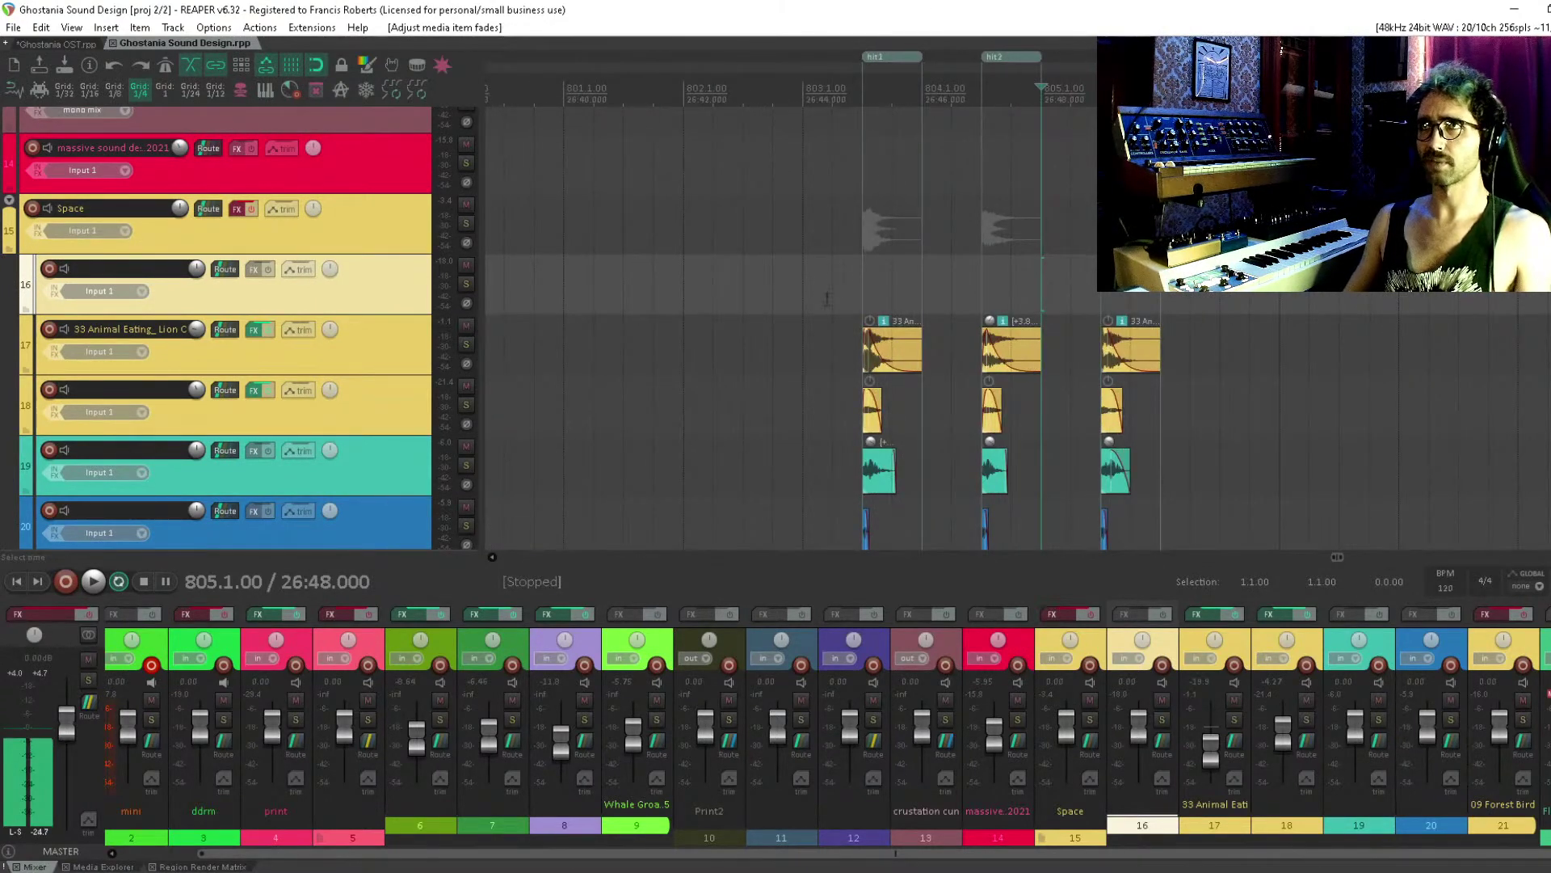
key(space)
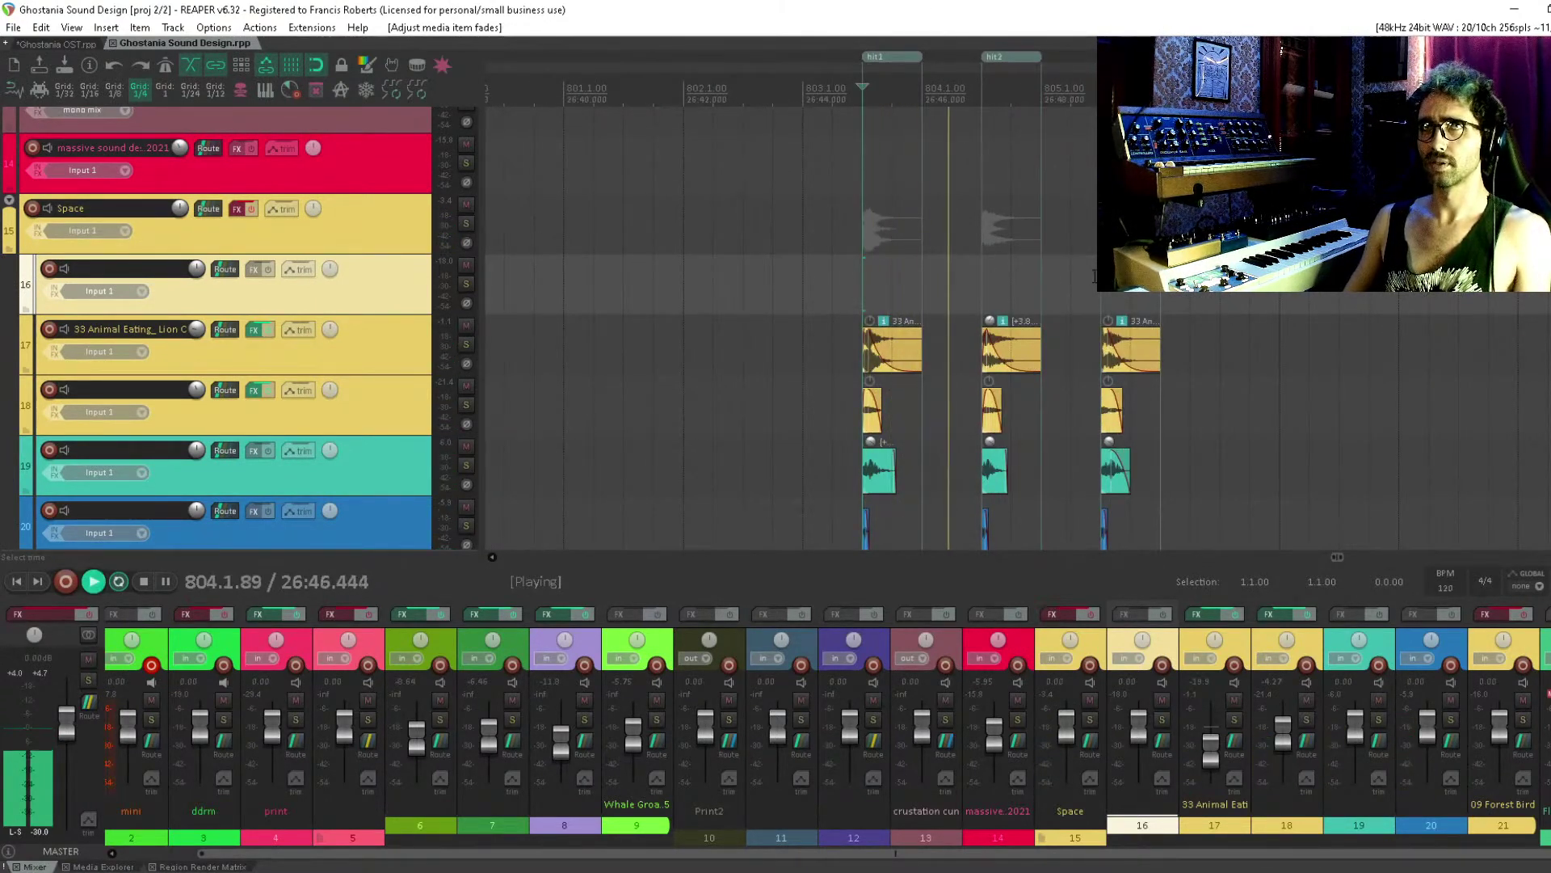
key(space)
Move the last Forest Birds clip to start at bar 948.1, separating it from the preceding crossfaded clip
scroll(571, 127, down, 2)
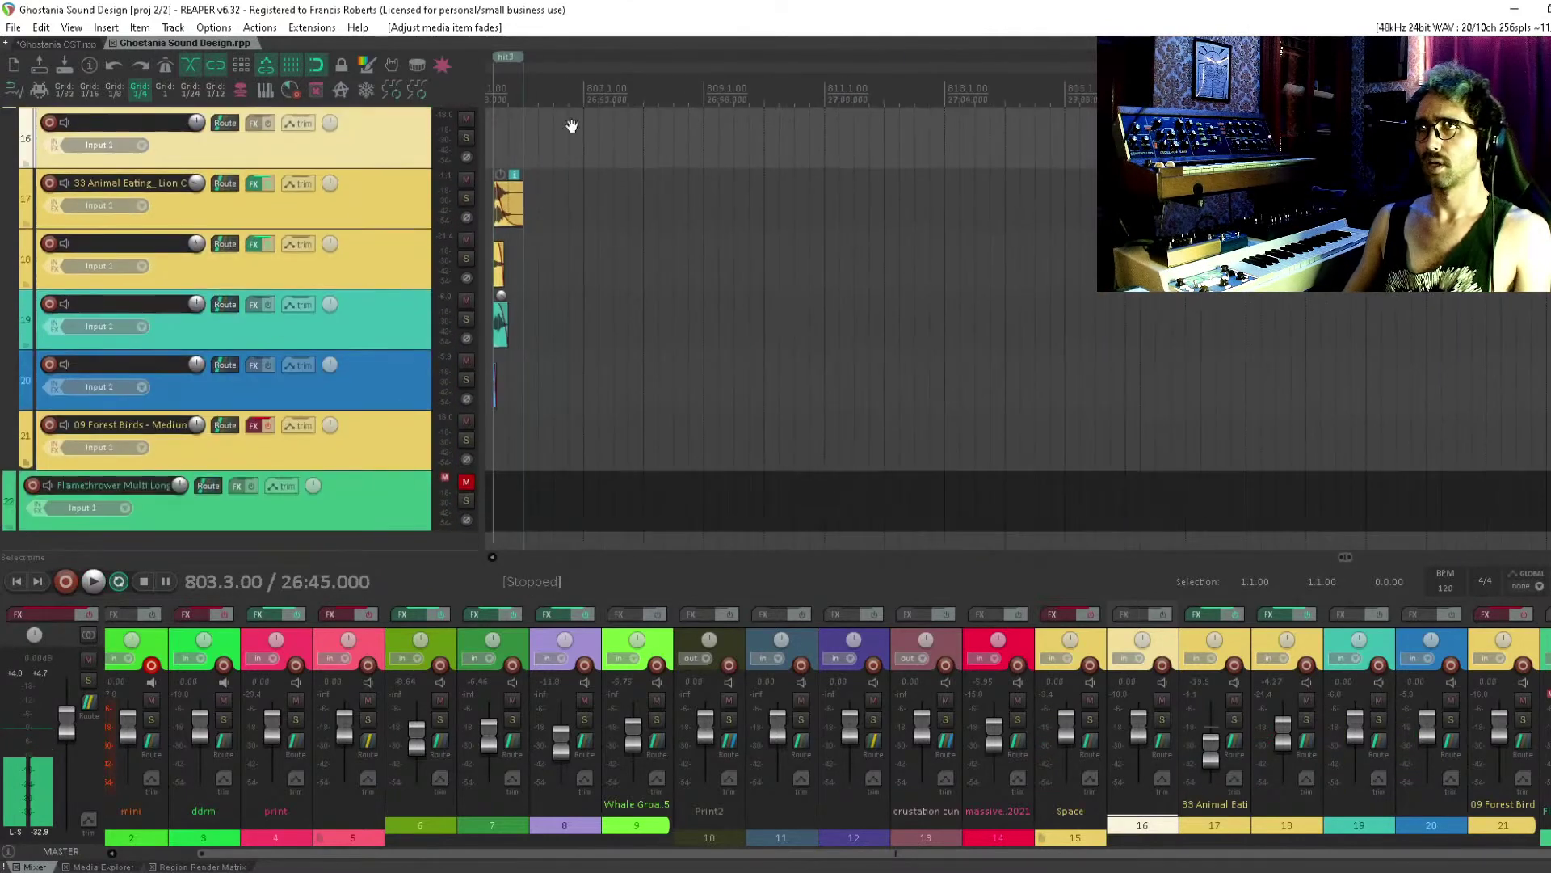
scroll(937, 240, down, 2)
scroll(937, 240, down, 4)
scroll(705, 182, down, 1)
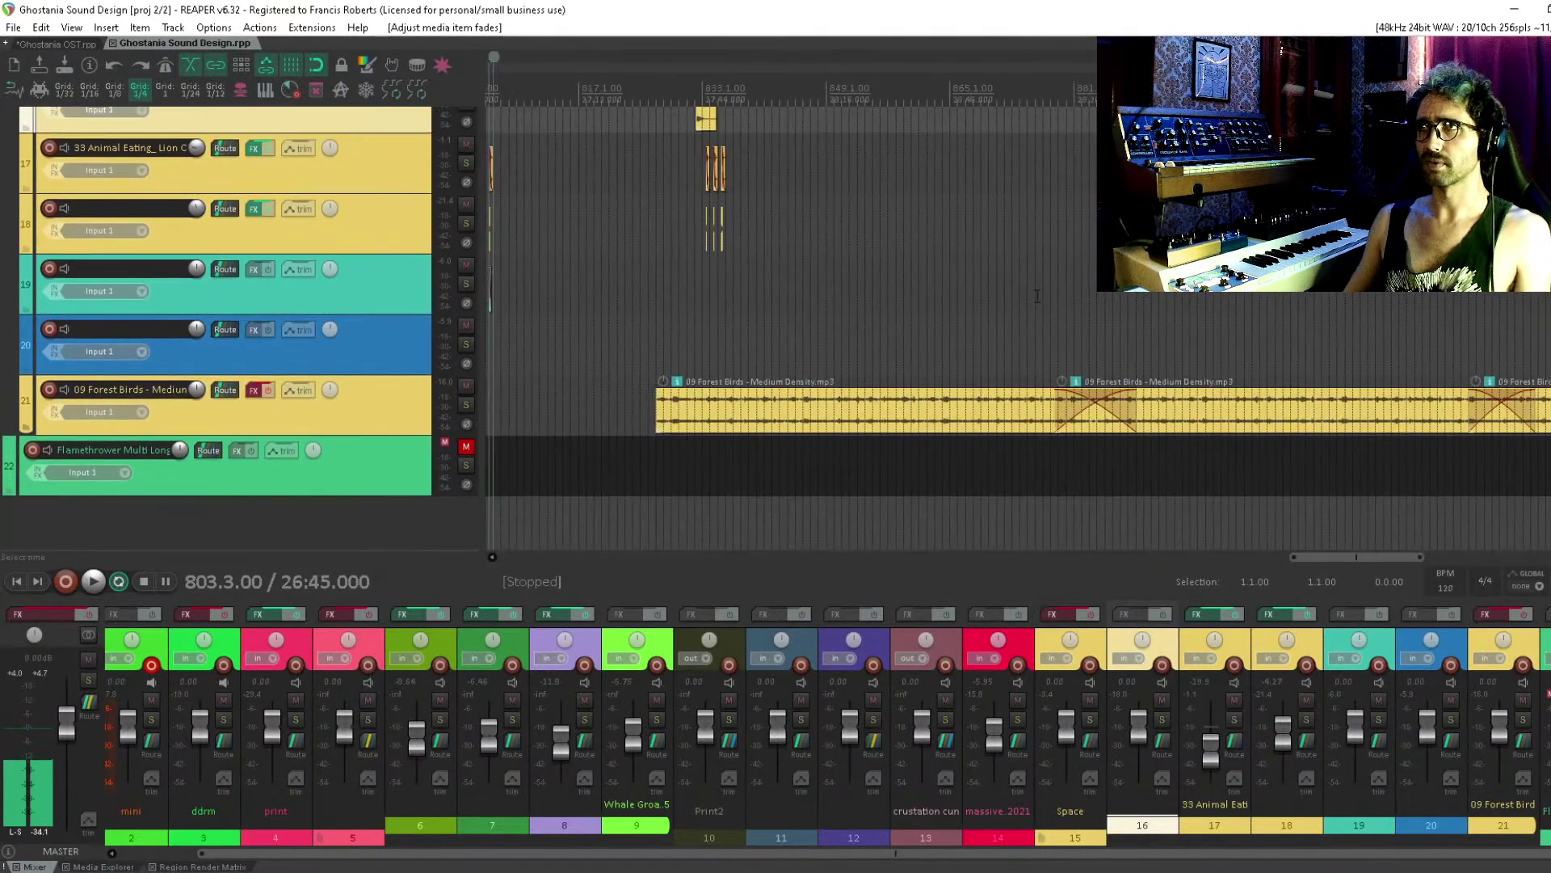
scroll(1037, 295, right, 4)
drag(1133, 432, 1255, 432)
click(1076, 353)
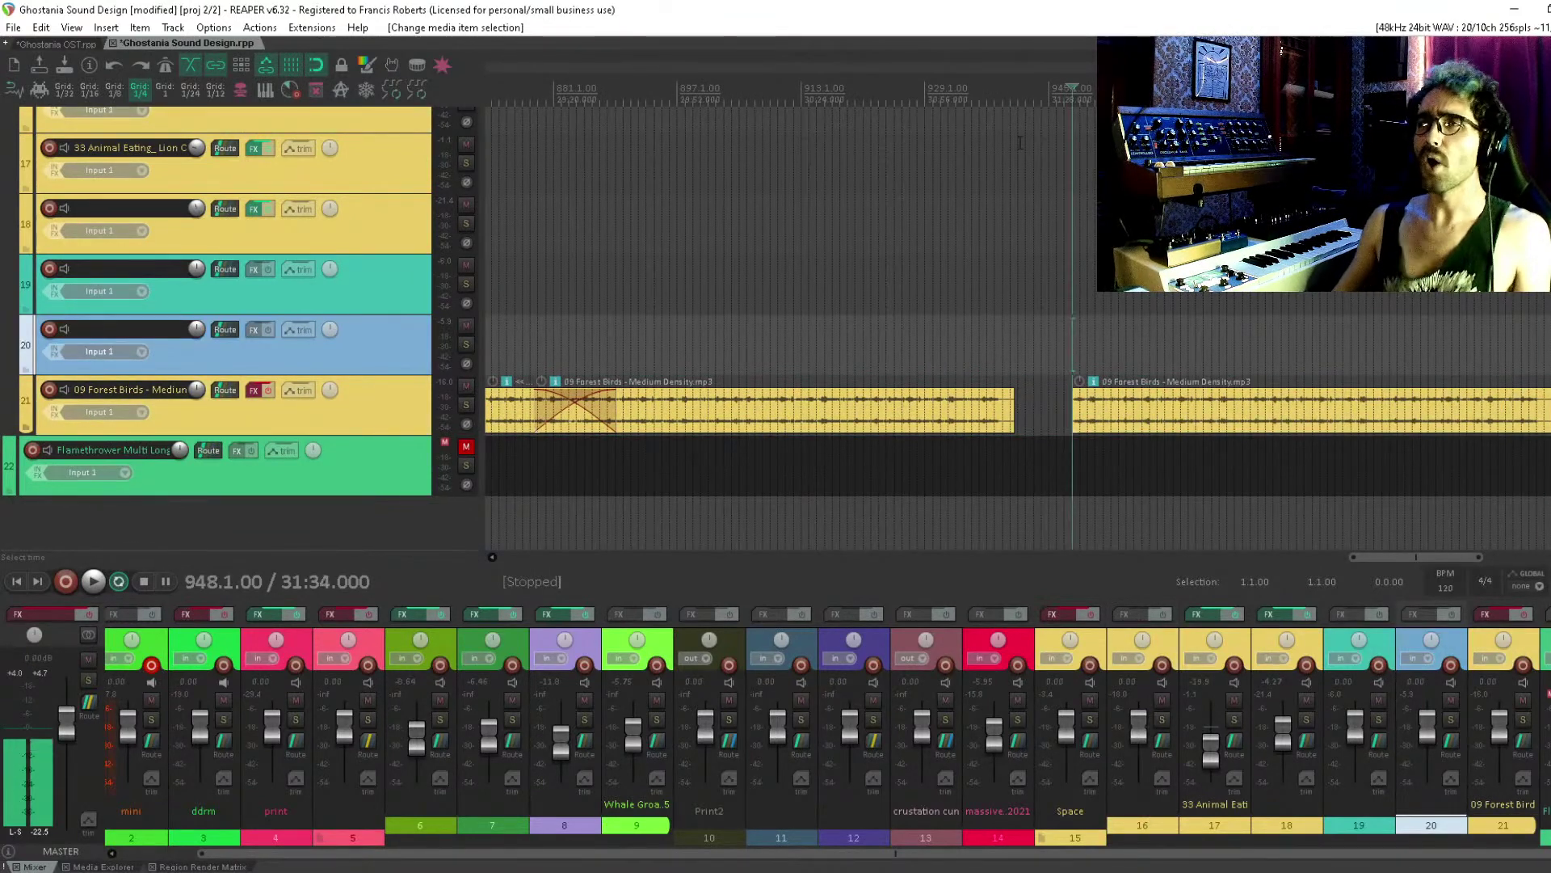
Move the separated Forest Birds clip one beat earlier and play it from its start
scroll(1043, 201, right, 1)
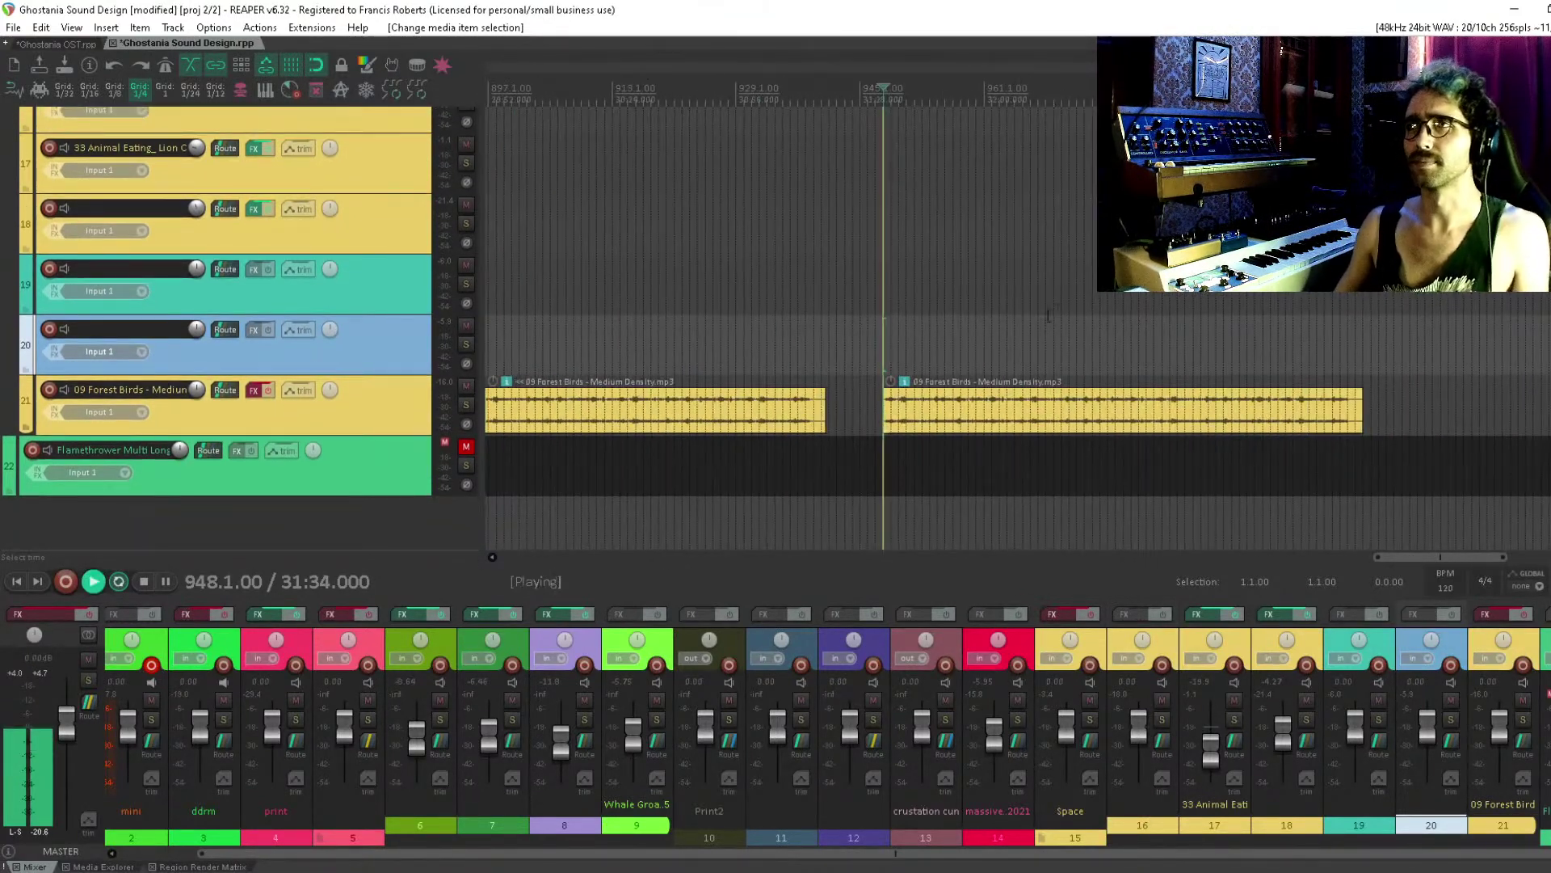
key(space)
scroll(909, 391, up, 6)
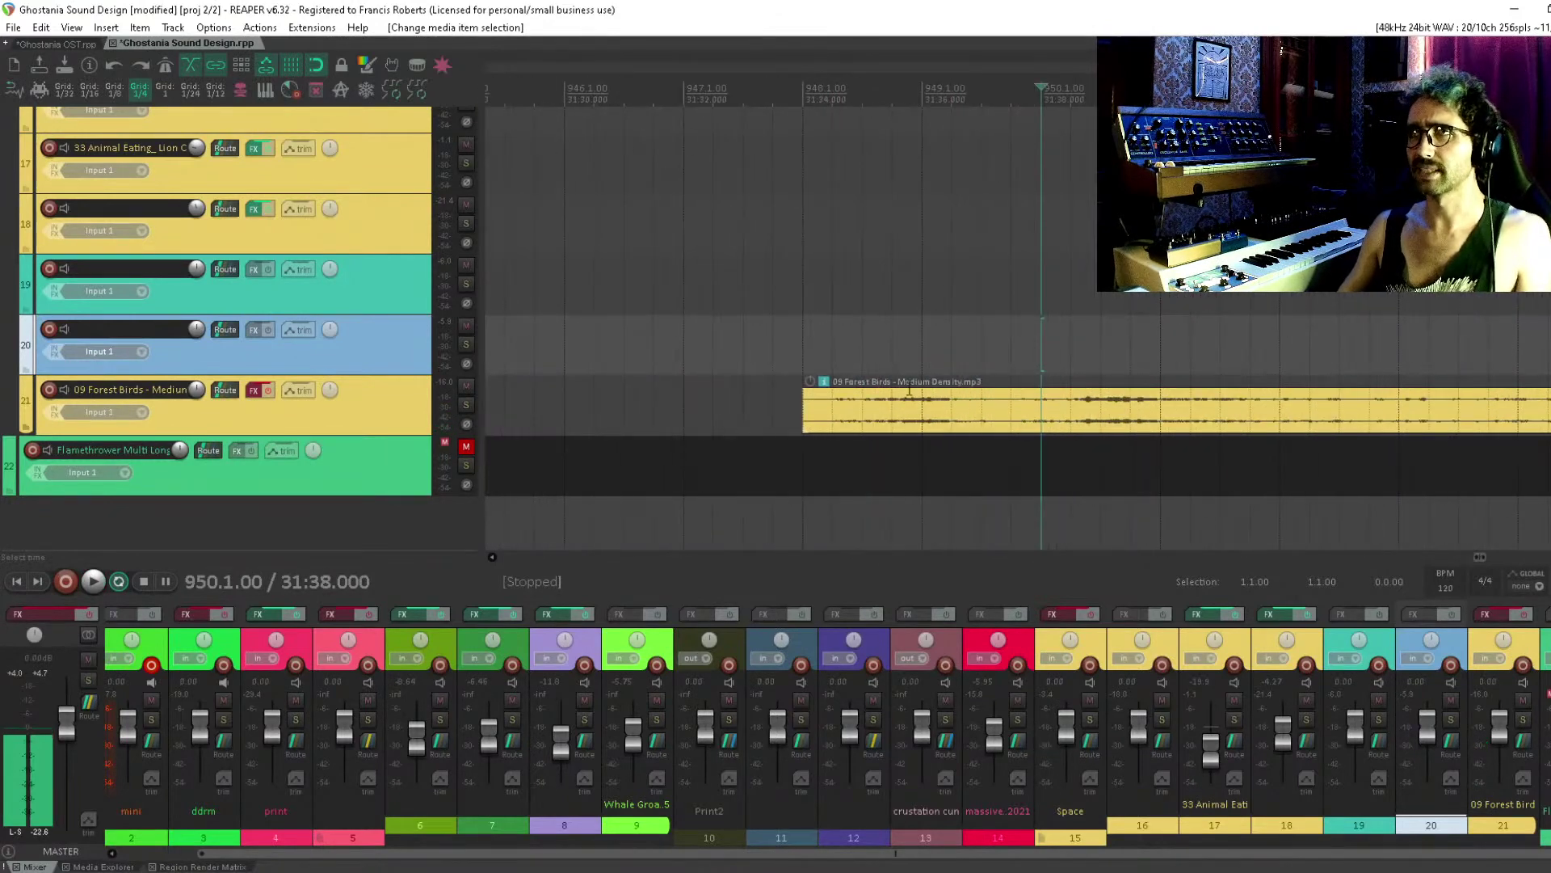
drag(883, 412, 861, 412)
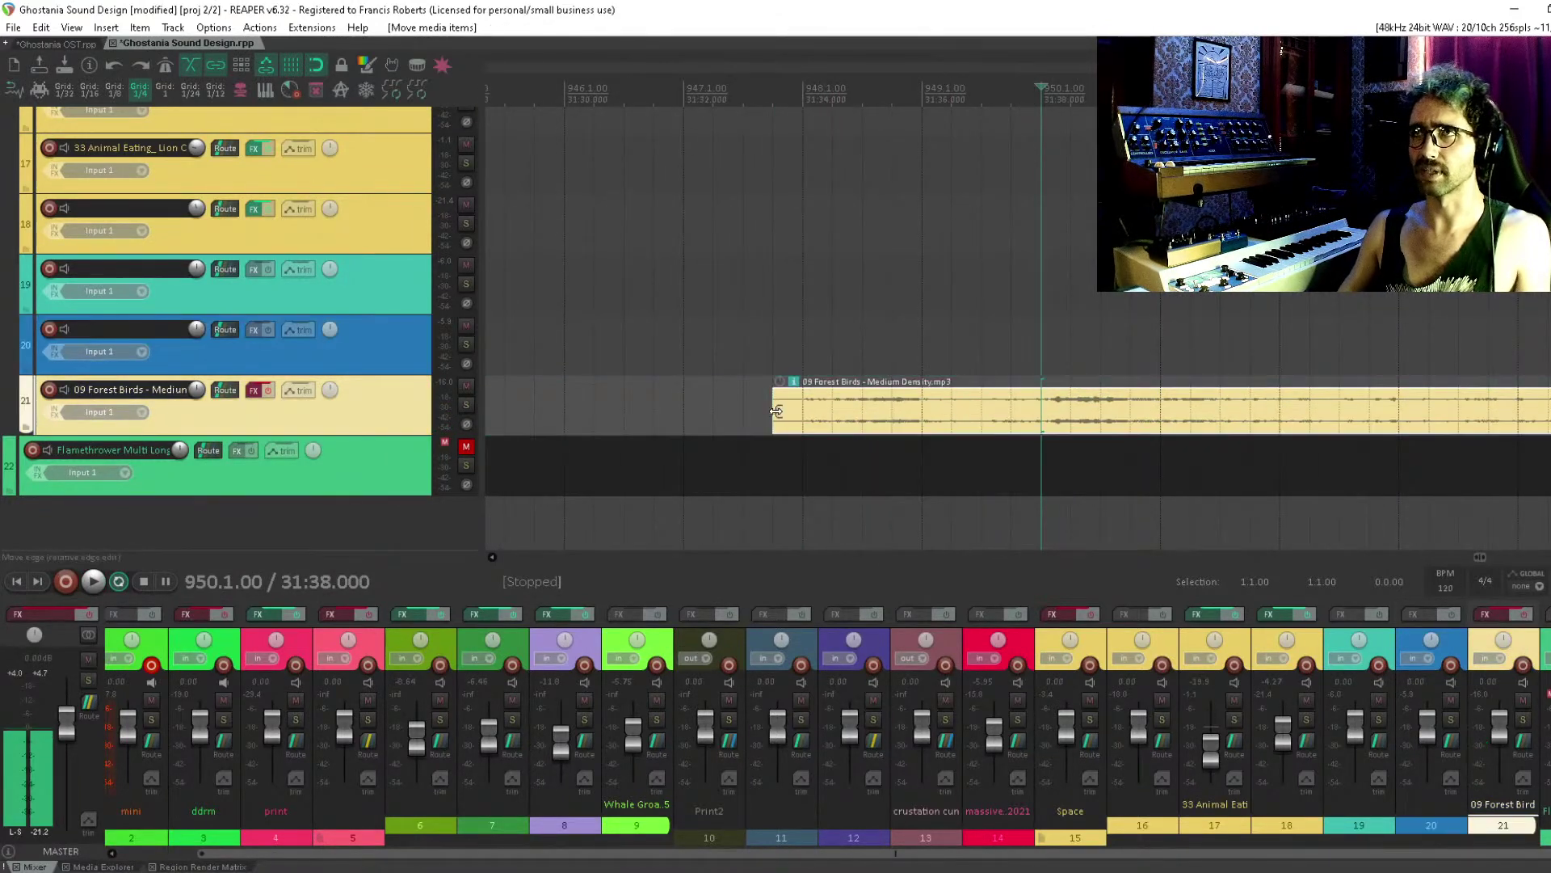
key(space)
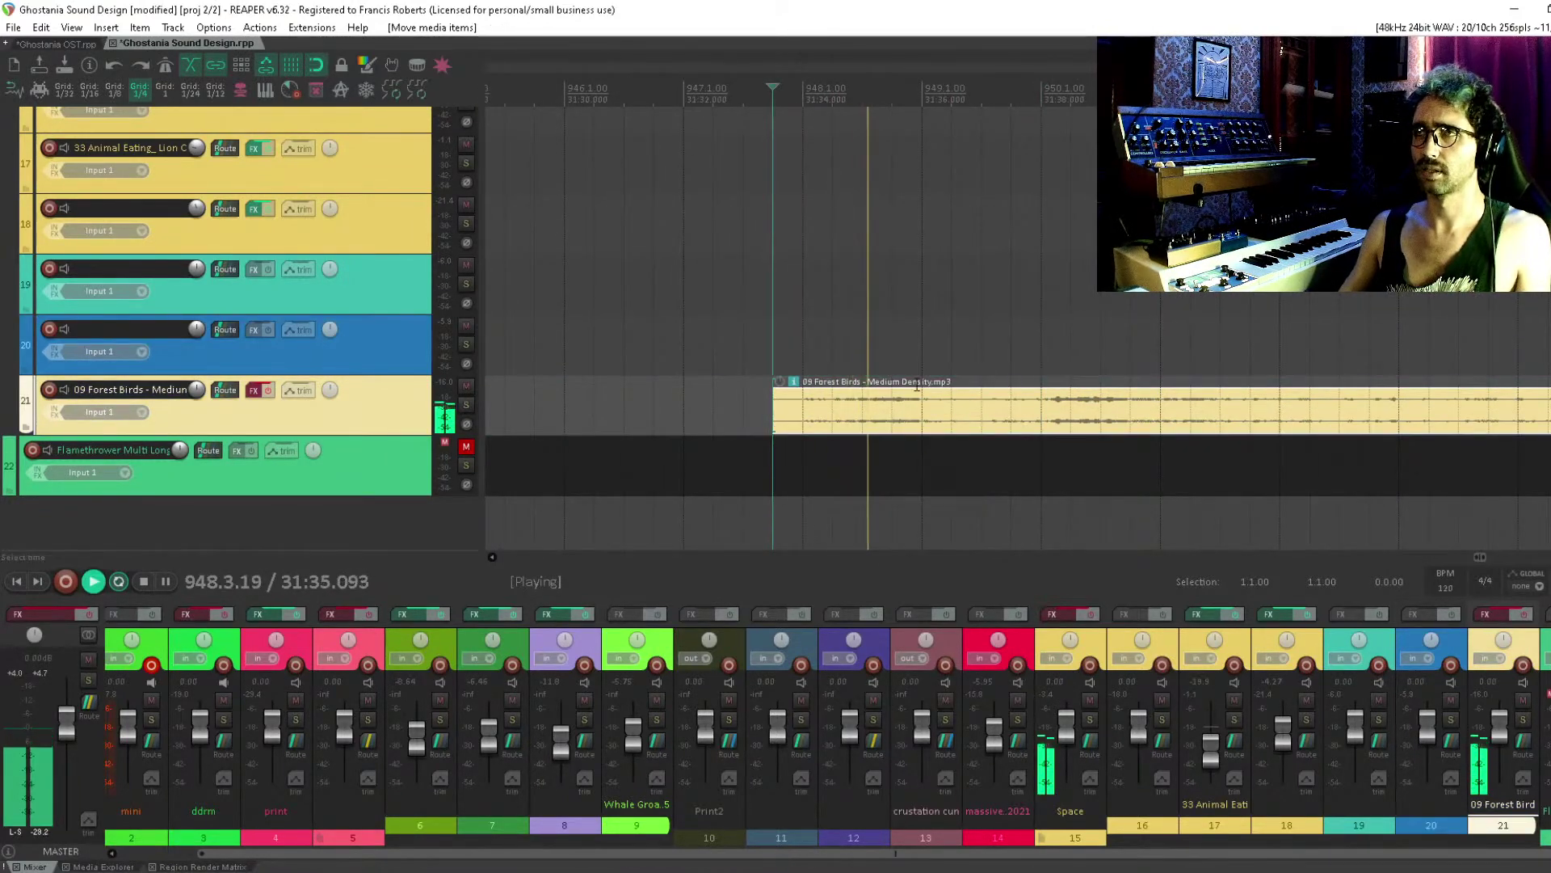
key(space)
Reverse the separated Forest Birds clip and play it from bar 950.1 and from points further into the clip
click(930, 408)
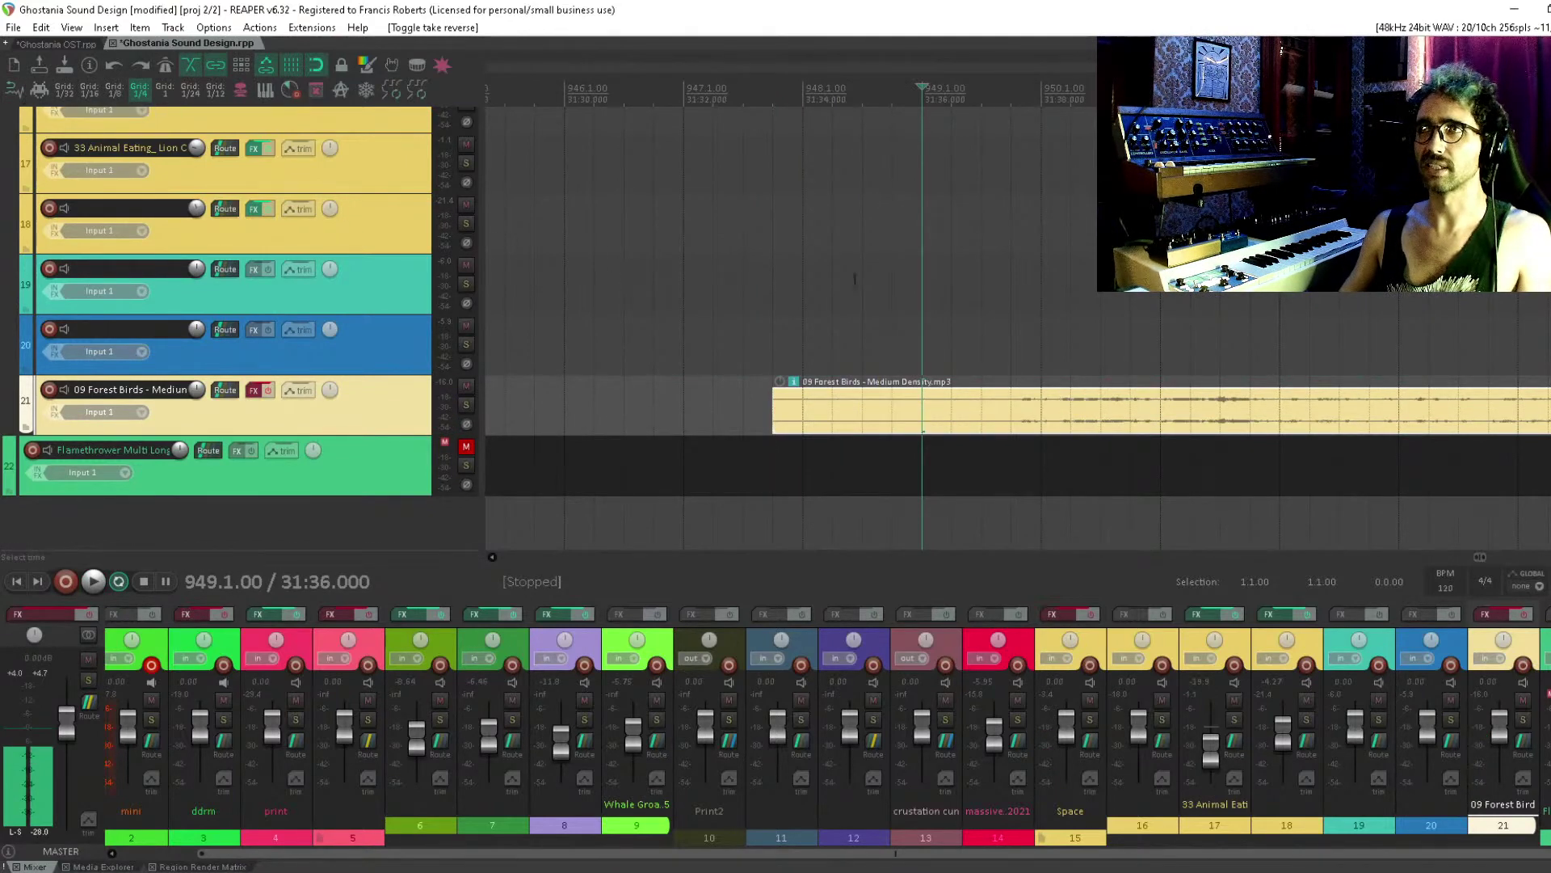
click(1046, 287)
key(space)
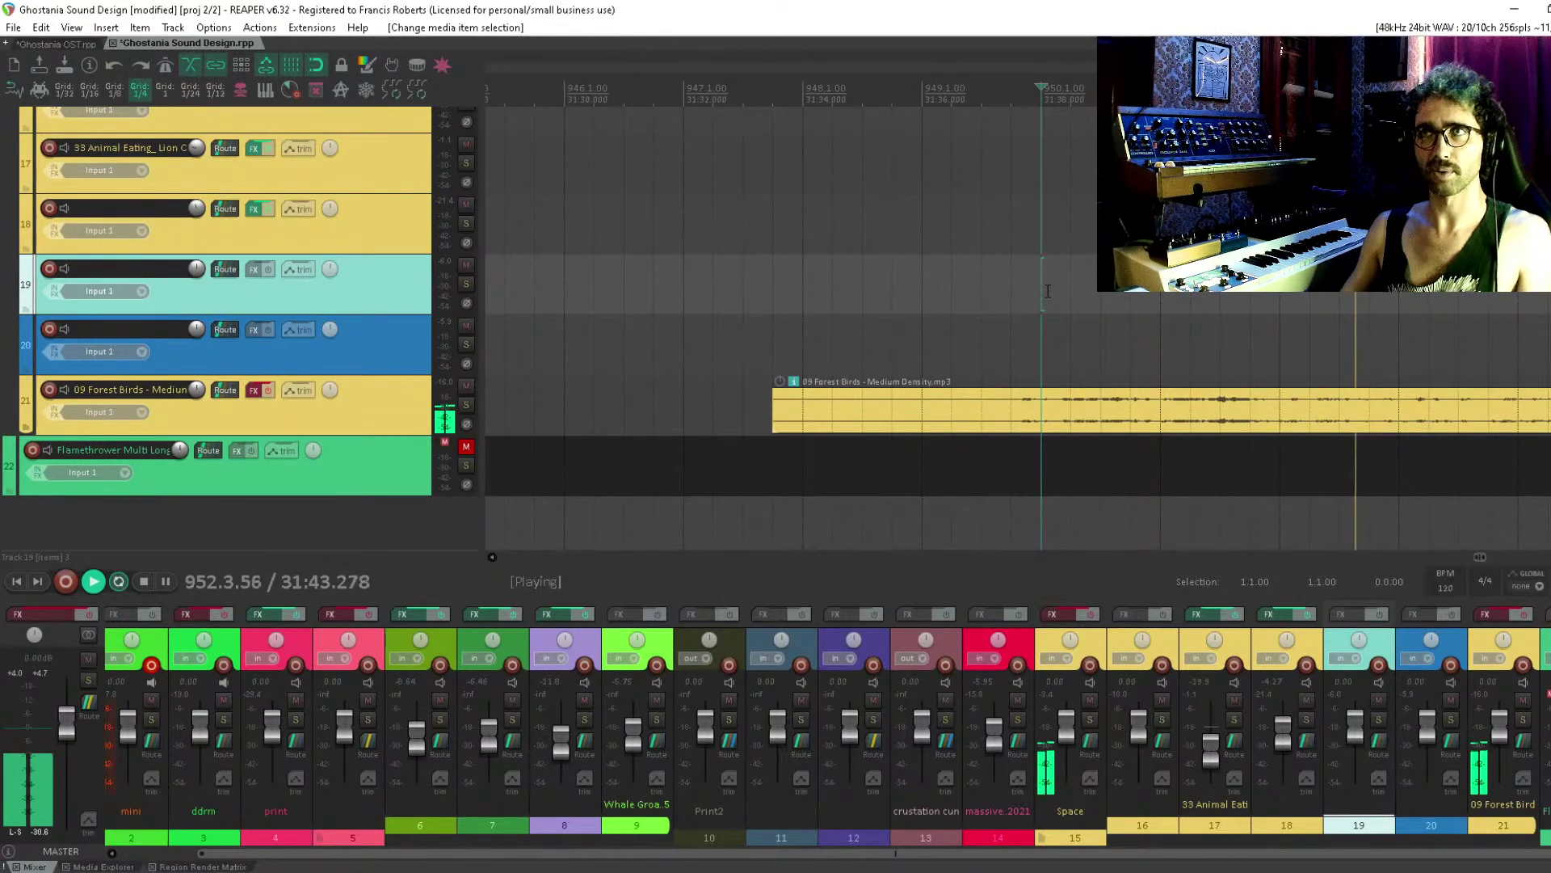
scroll(1048, 291, down, 5)
click(1154, 337)
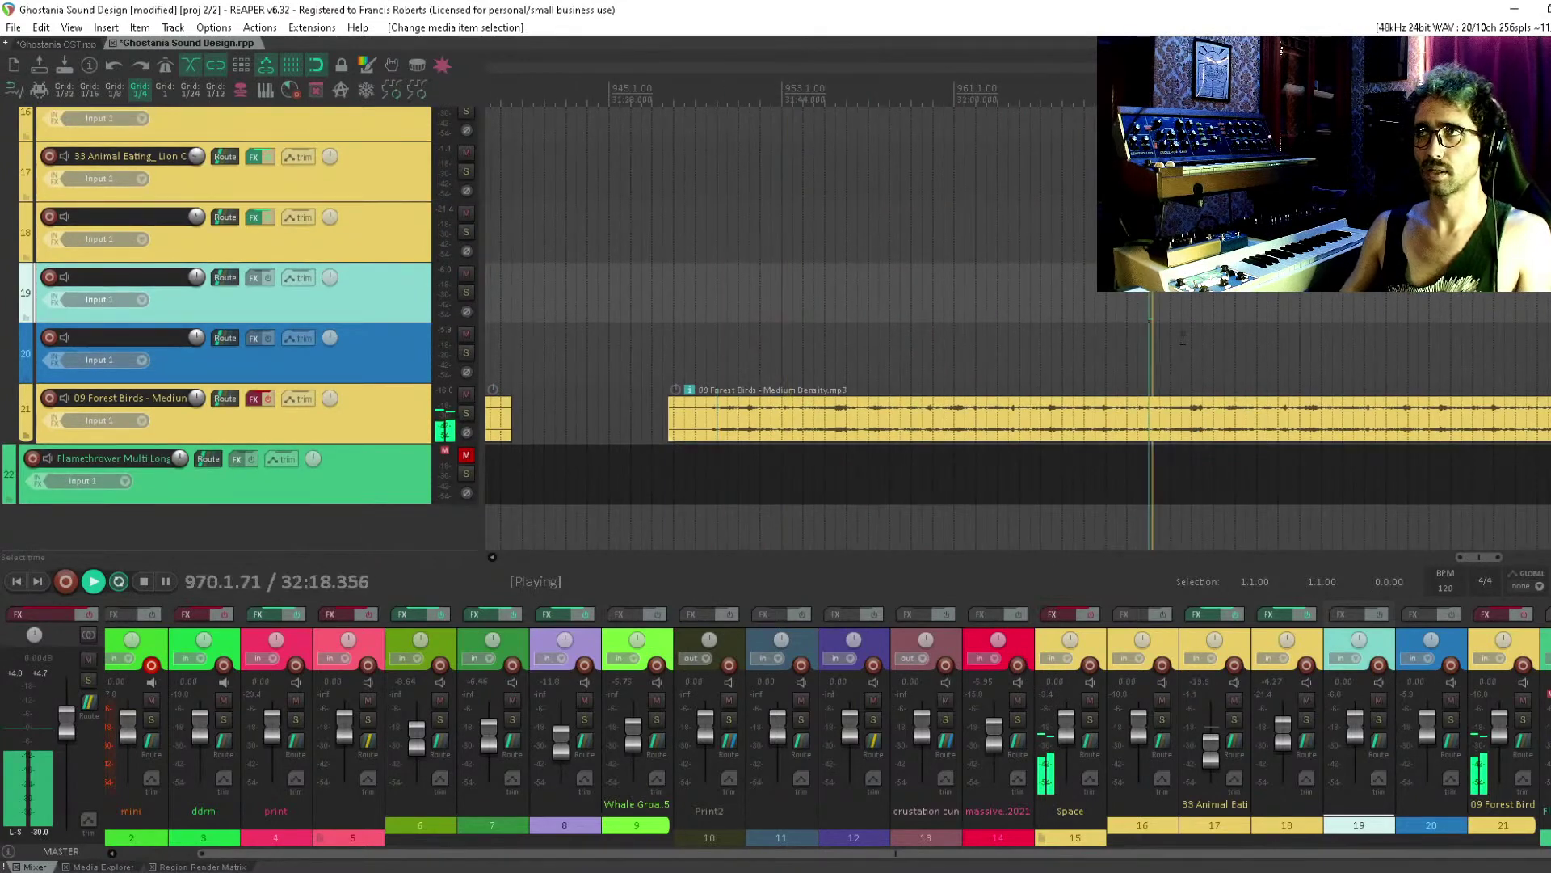
click(1183, 339)
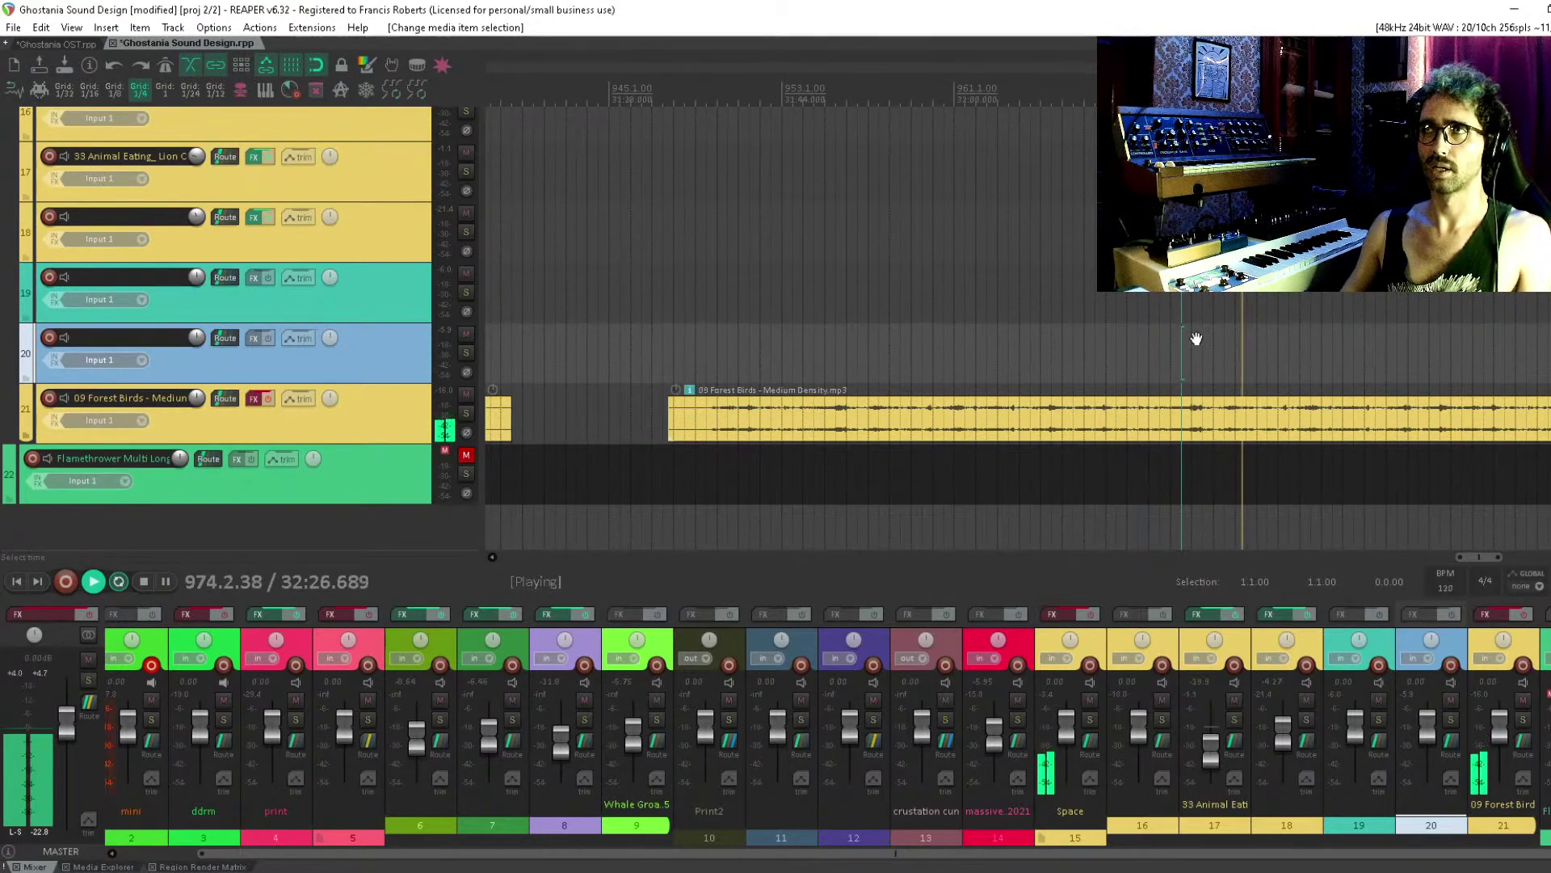
Time-stretch the reversed Forest Birds clip by extending its end until it lasts 2:50.500
scroll(1197, 338, down, 5)
click(1182, 412)
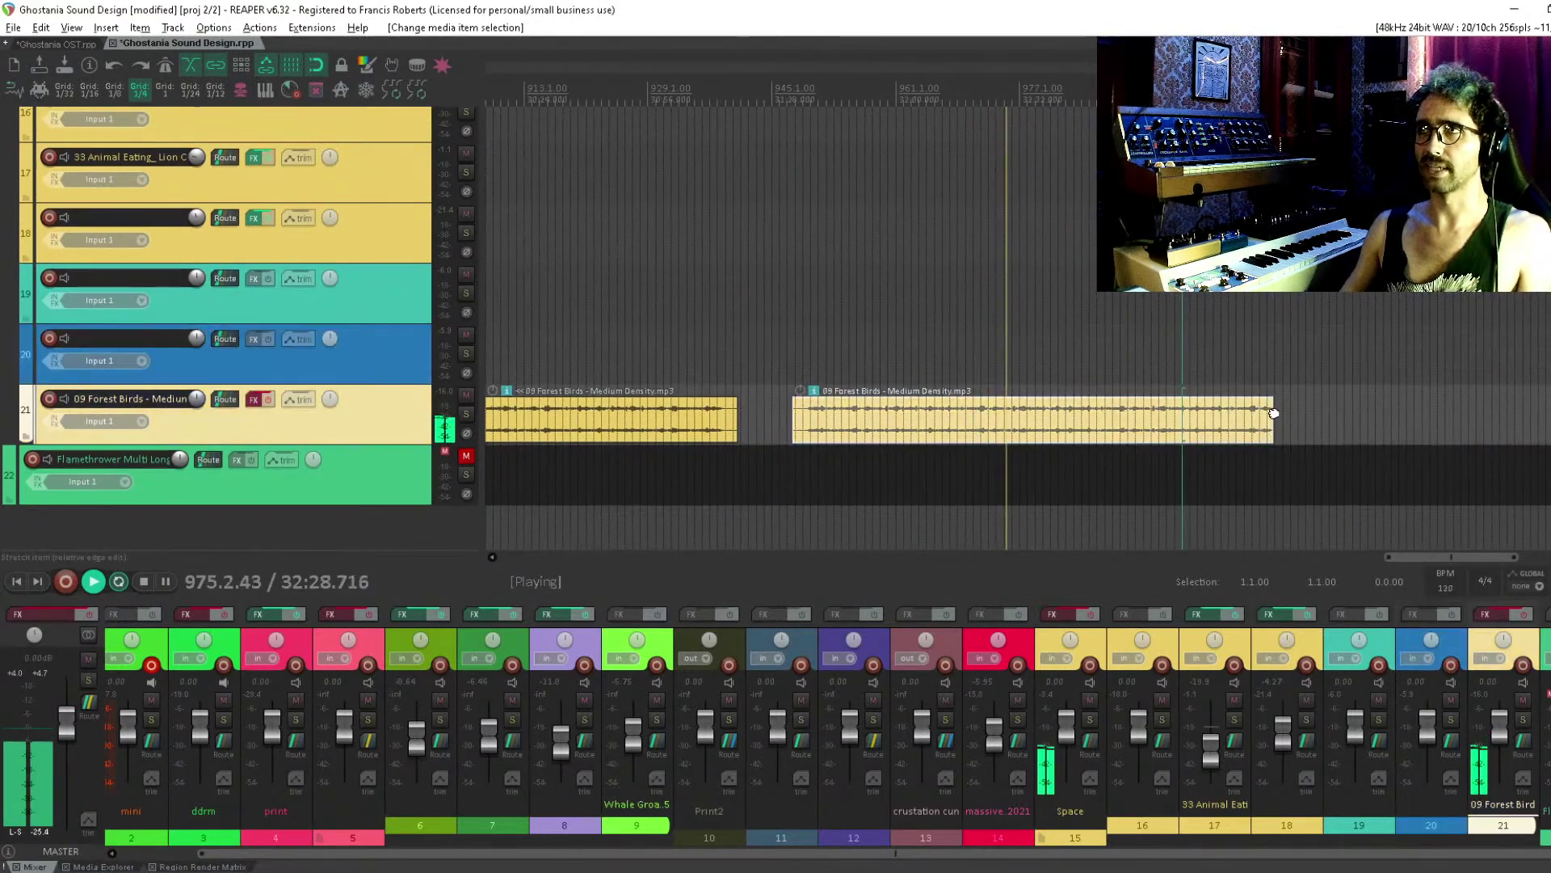
drag(1273, 413, 1452, 413)
Set the stretched Forest Birds clip's pitch adjustment to -3 semitones and place the play position inside the clip
double_click(1215, 424)
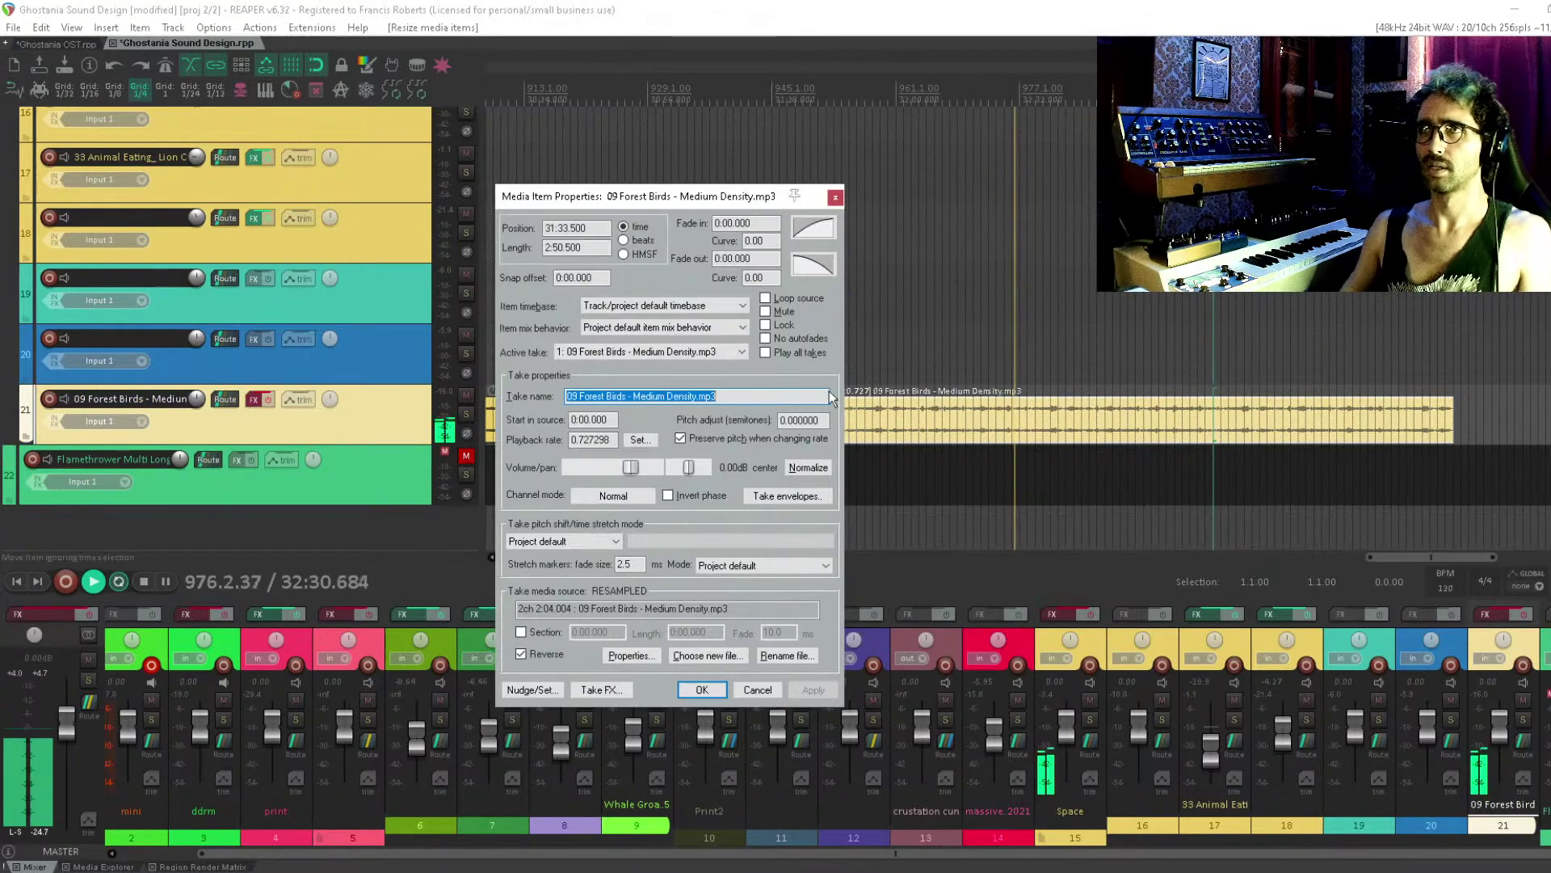
double_click(803, 420)
text(-)
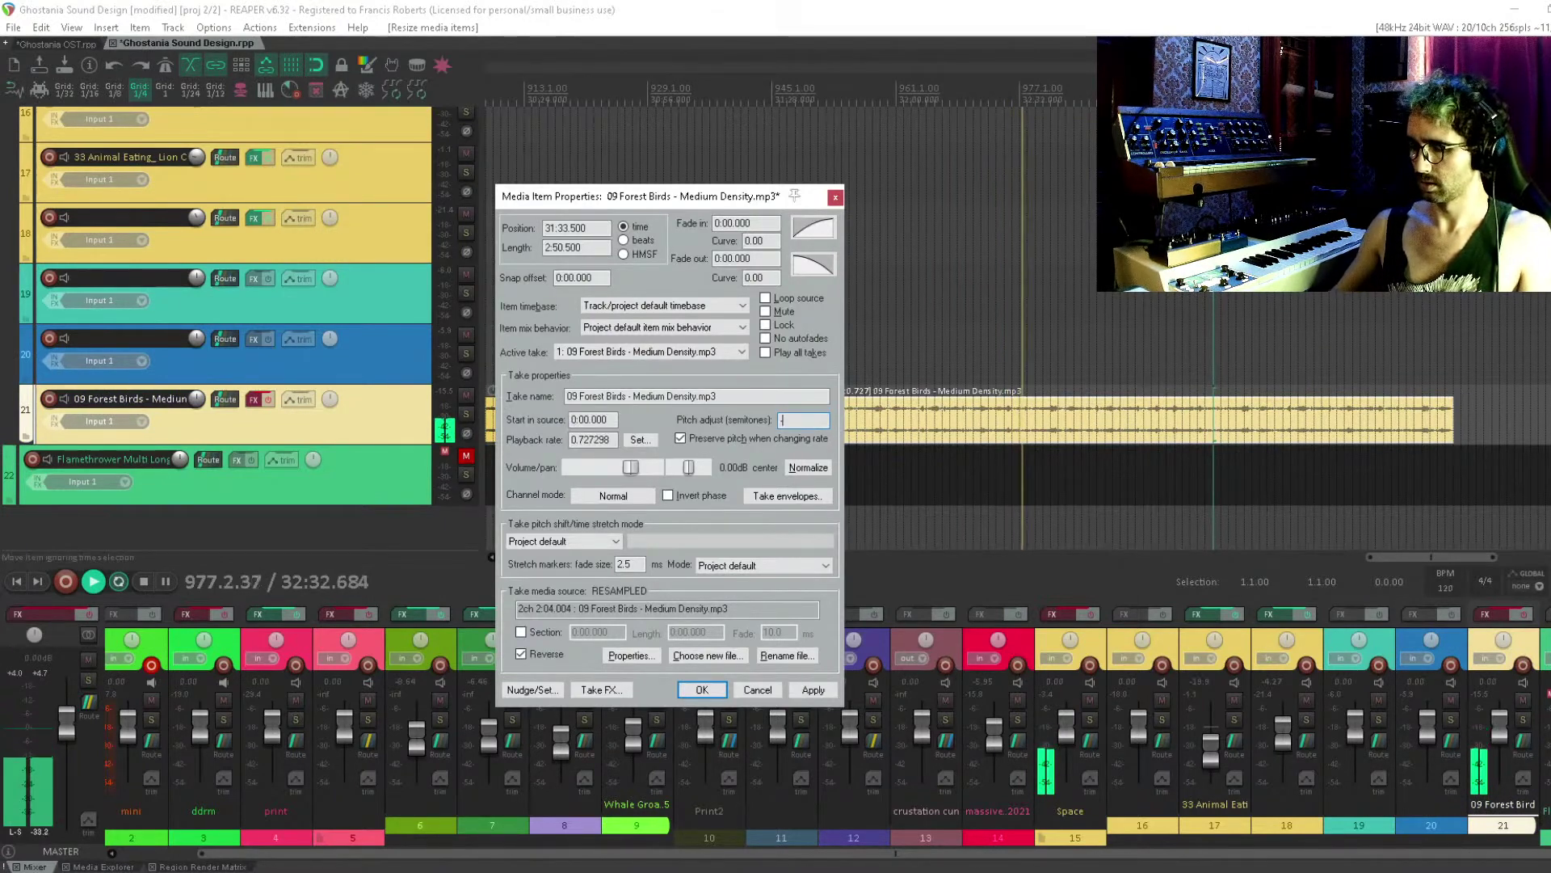
text(3)
click(722, 689)
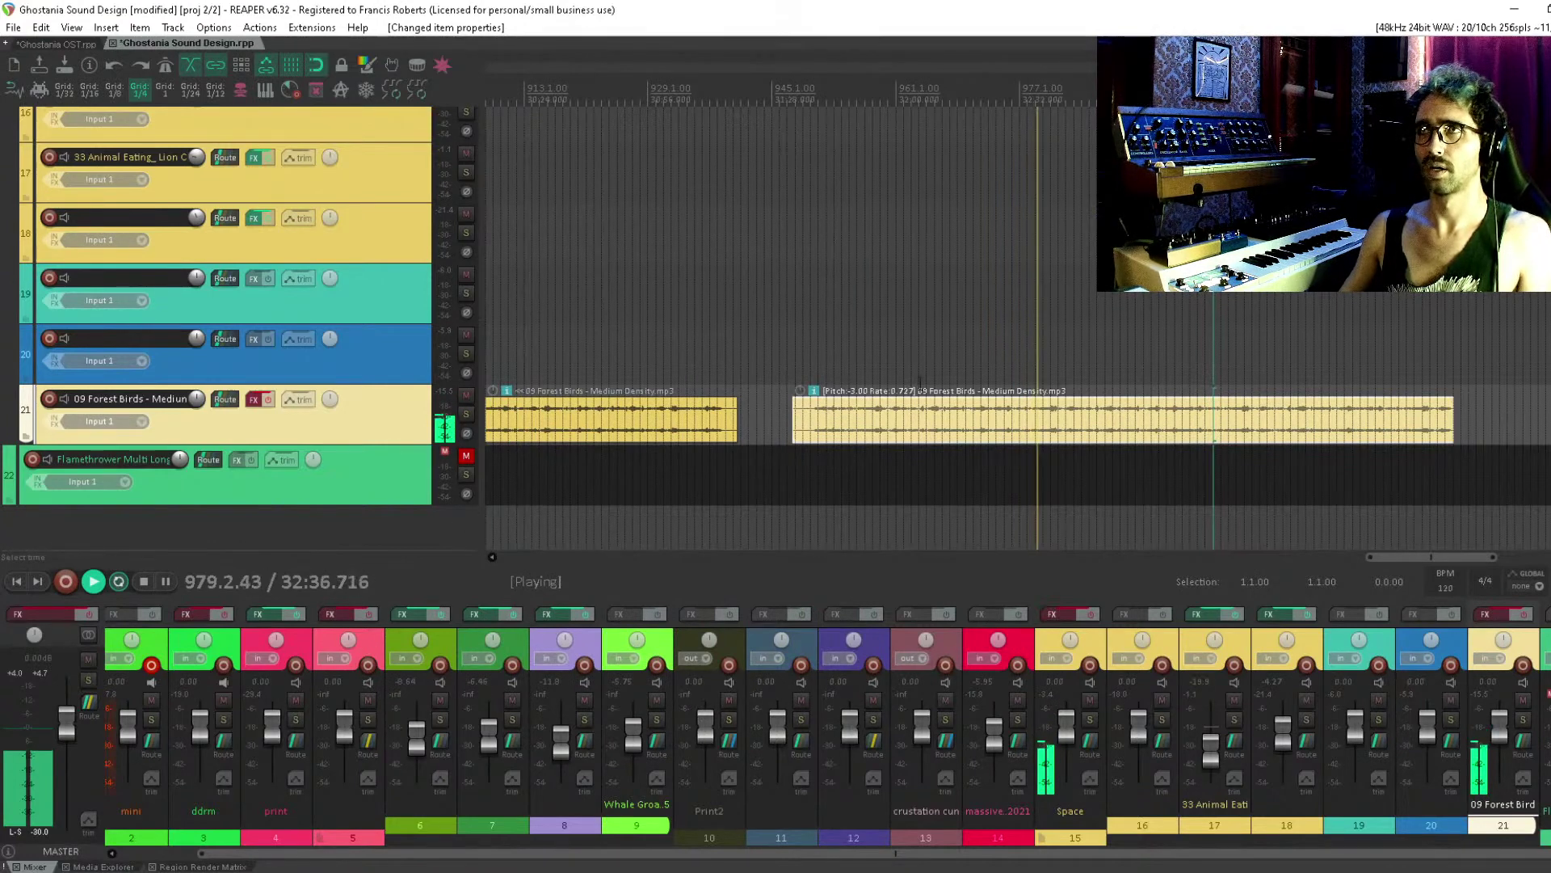
click(880, 414)
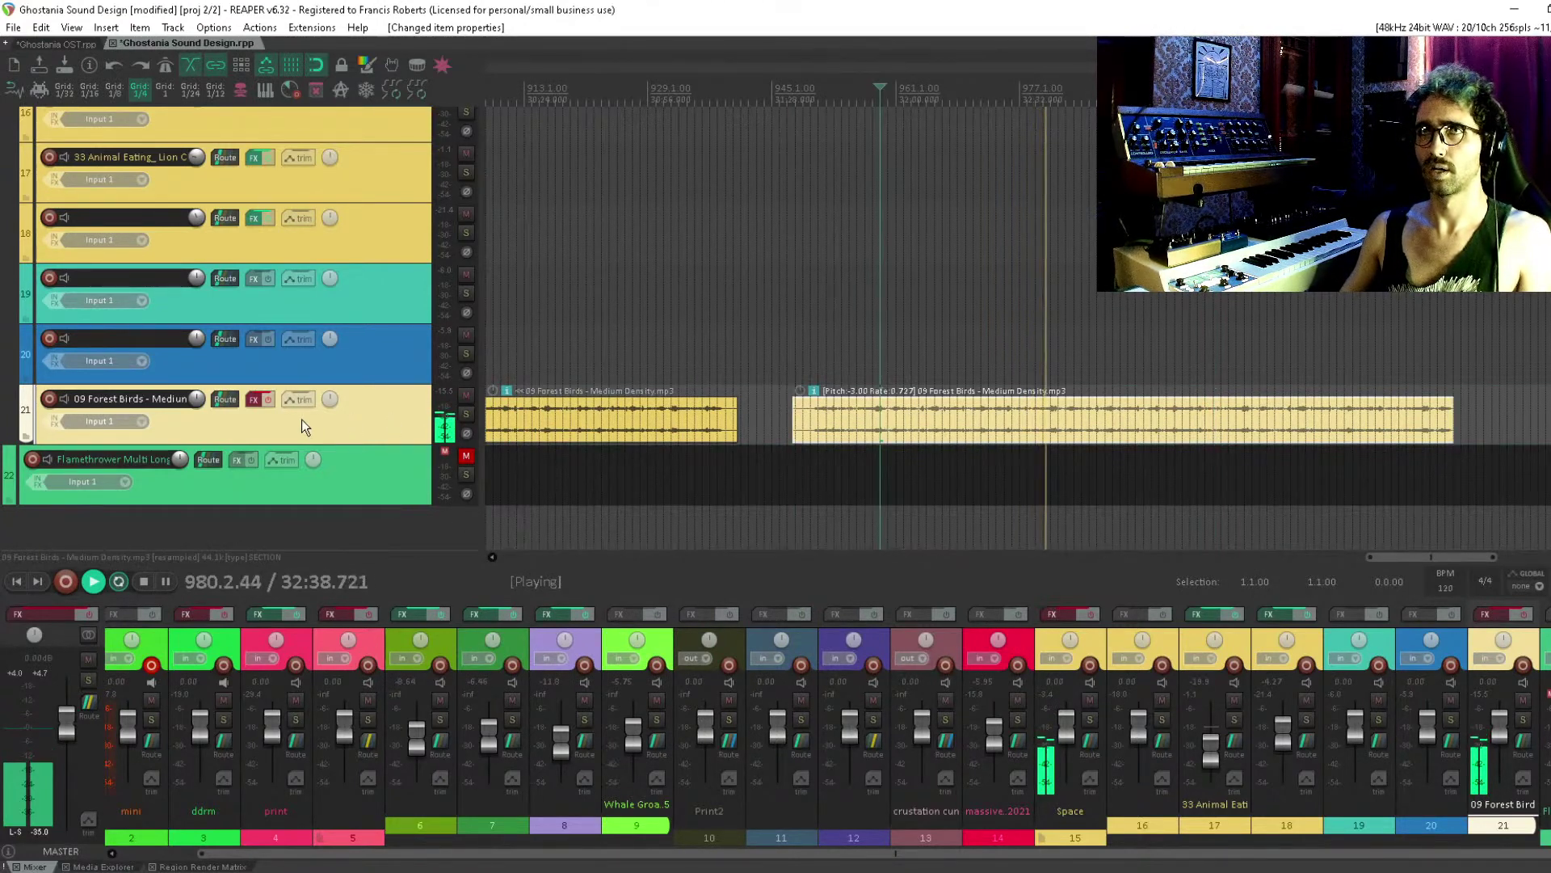
Re-enable effects on the Forest Birds track and remove the existing effect from its chain
click(257, 400)
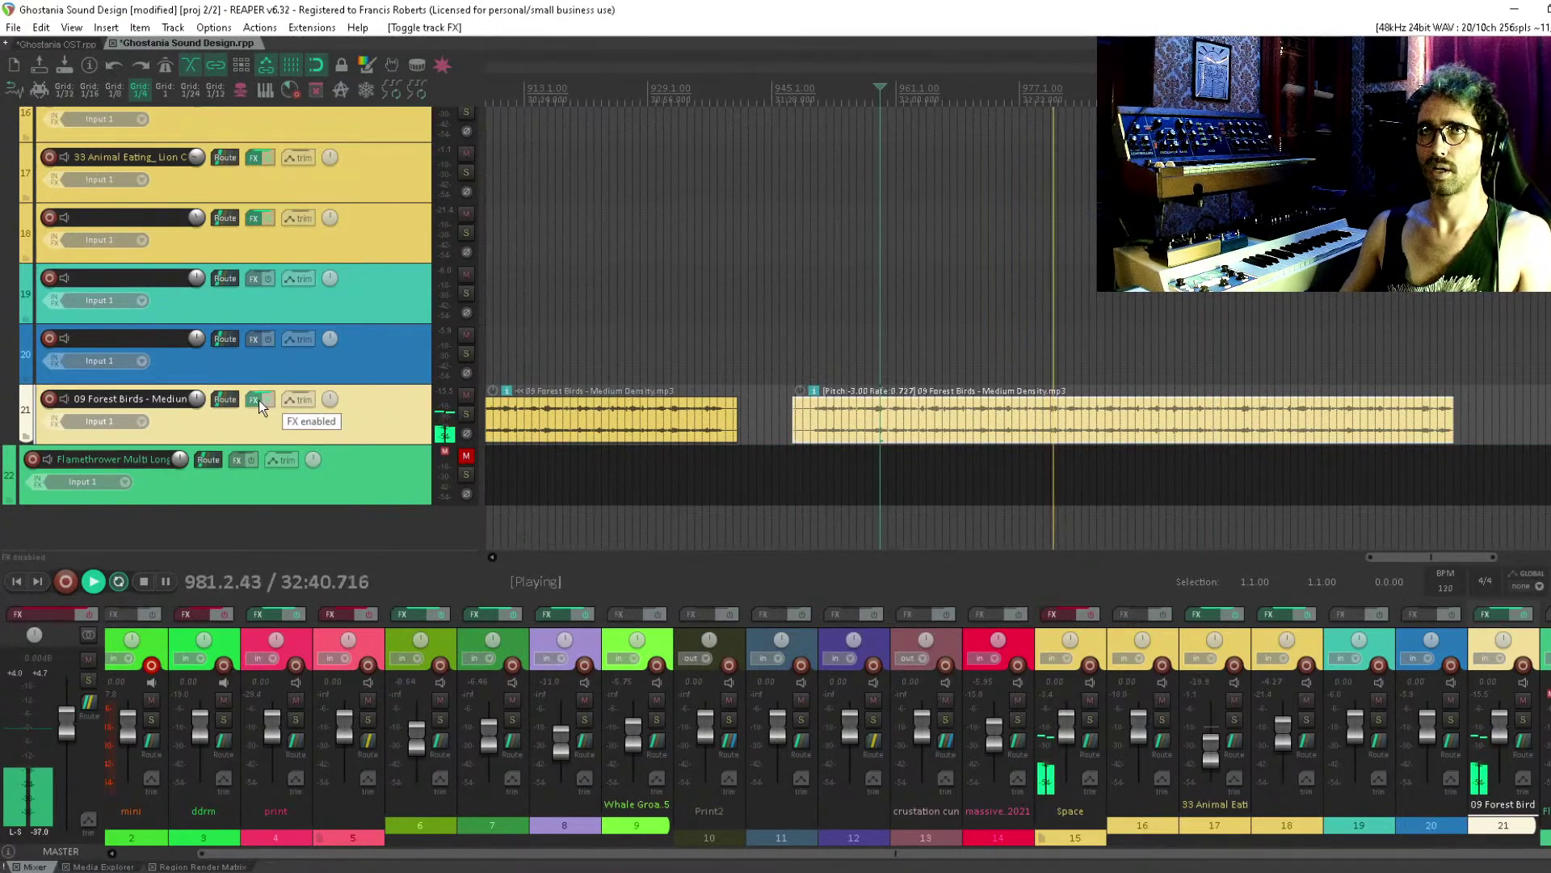
click(255, 400)
key(Delete)
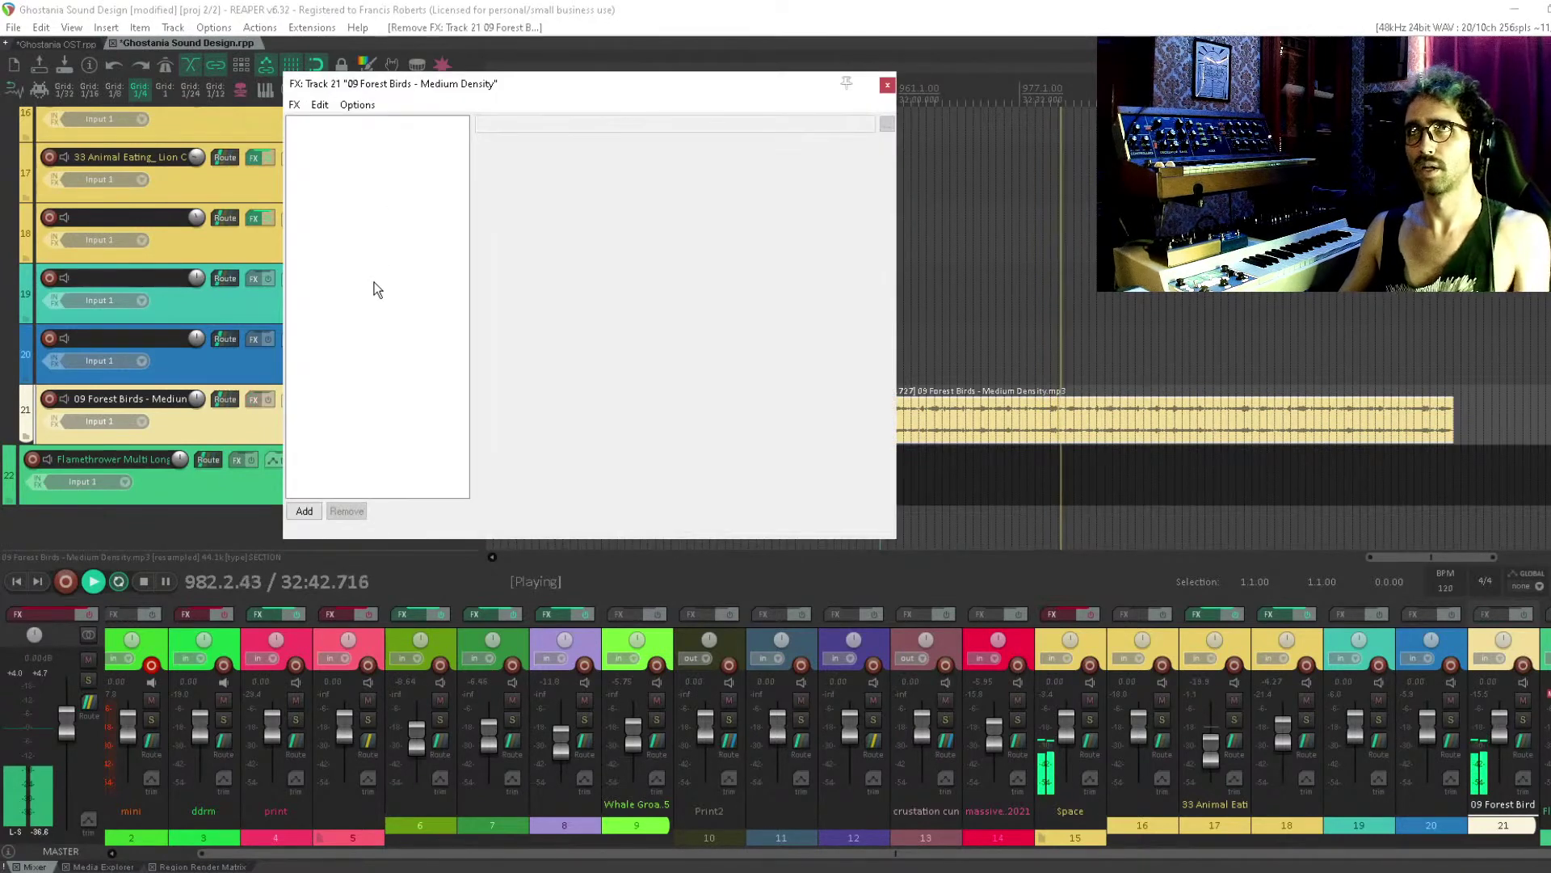
key(Escape)
Play the original Forest Birds clip from bar 916, and the stretched clip from a point further in
click(875, 346)
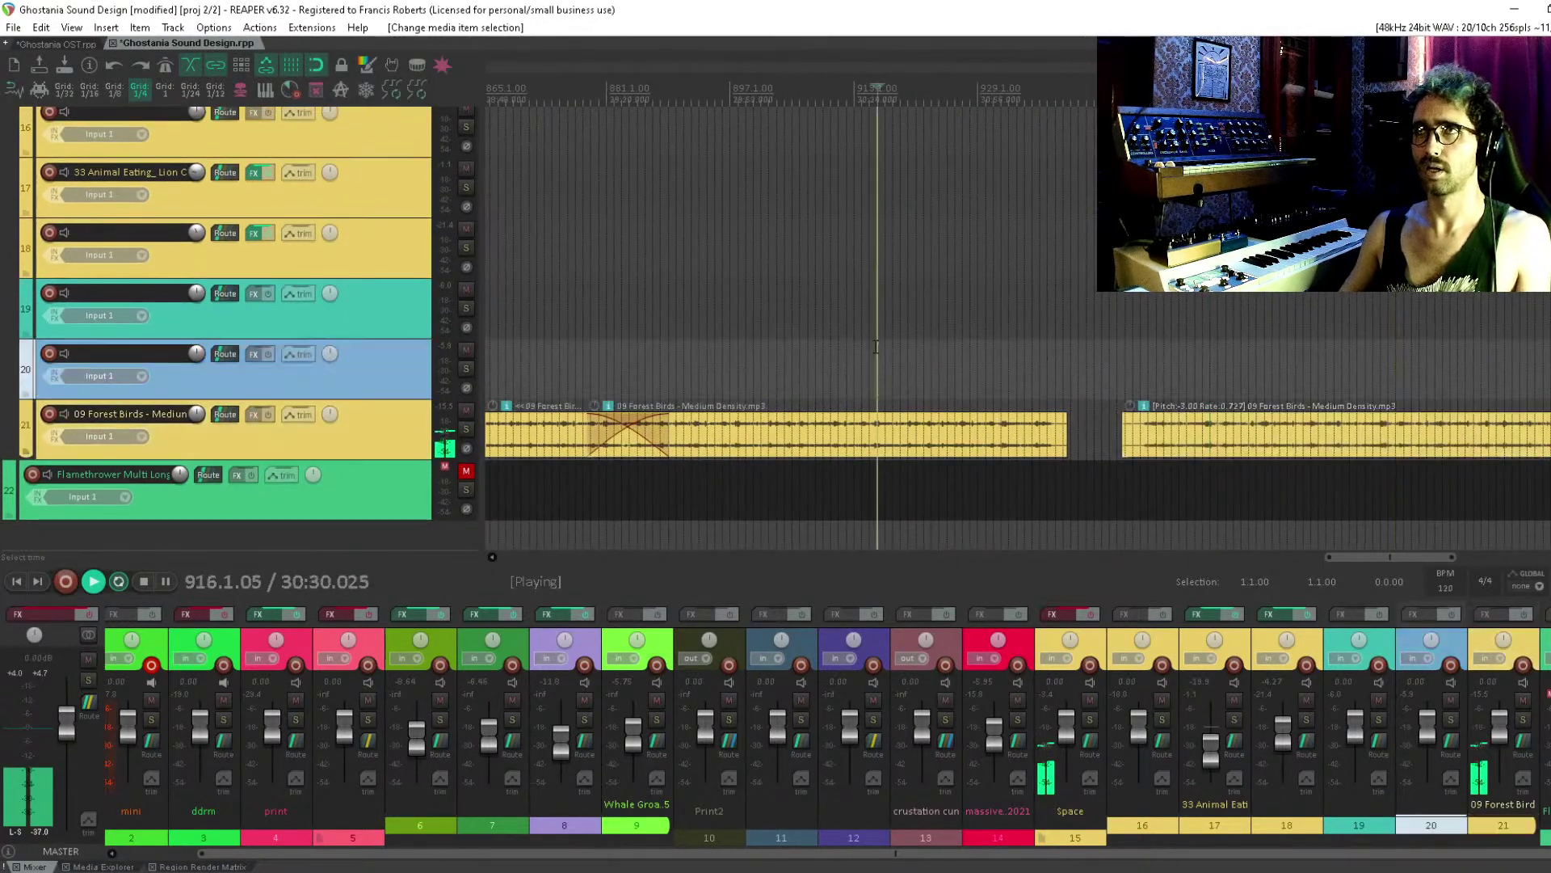
click(1429, 376)
drag(1460, 337, 986, 313)
Time-stretch the reversed Forest Birds clip further, extending its end until it lasts 5:38.500
click(735, 413)
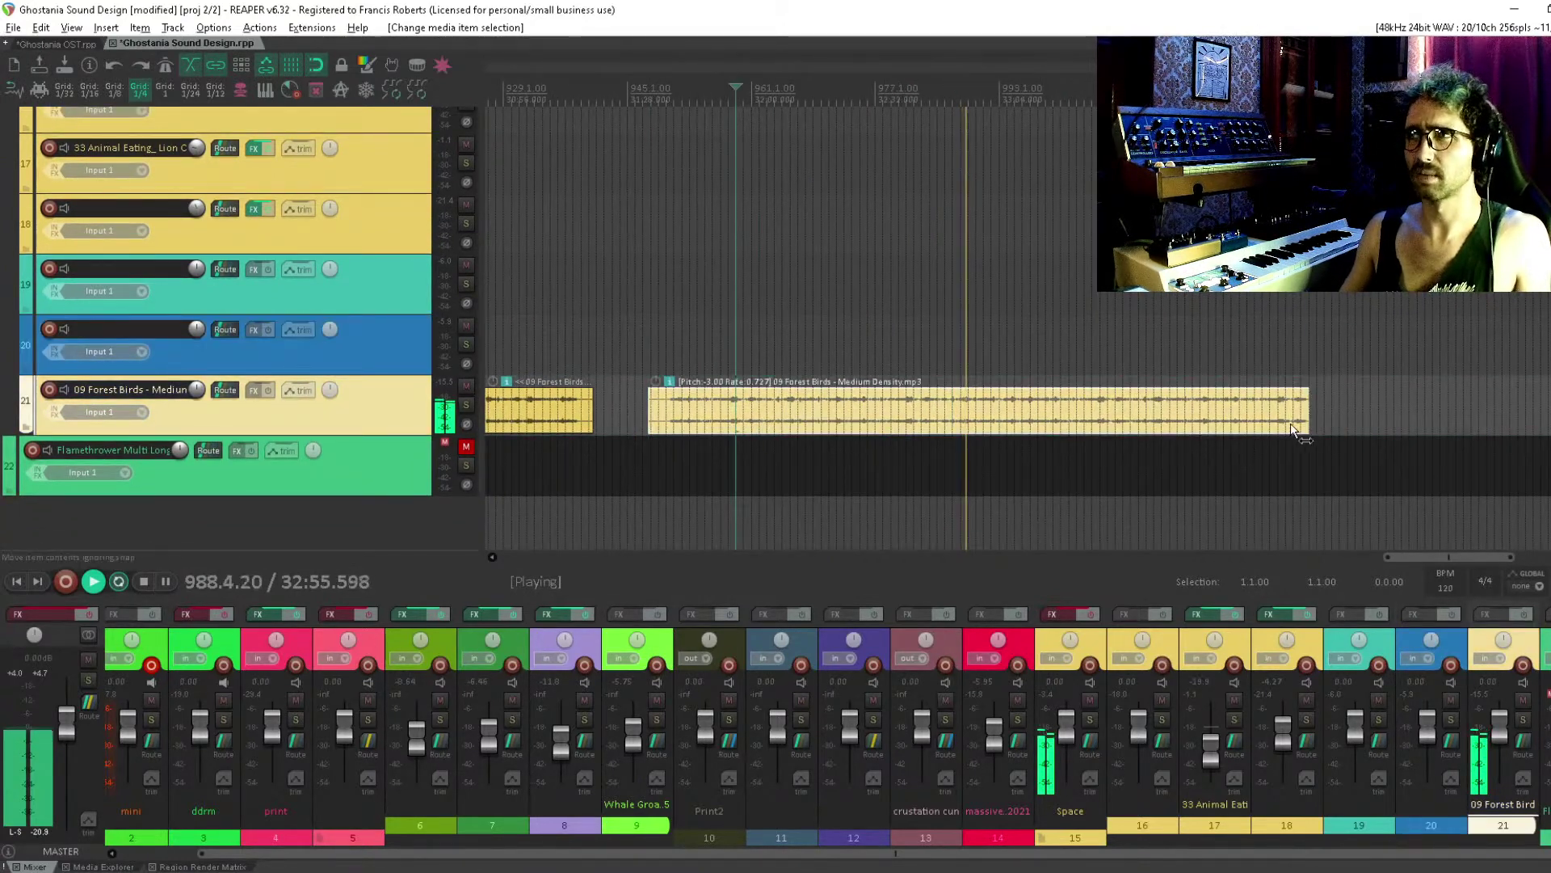
drag(1309, 428, 1363, 429)
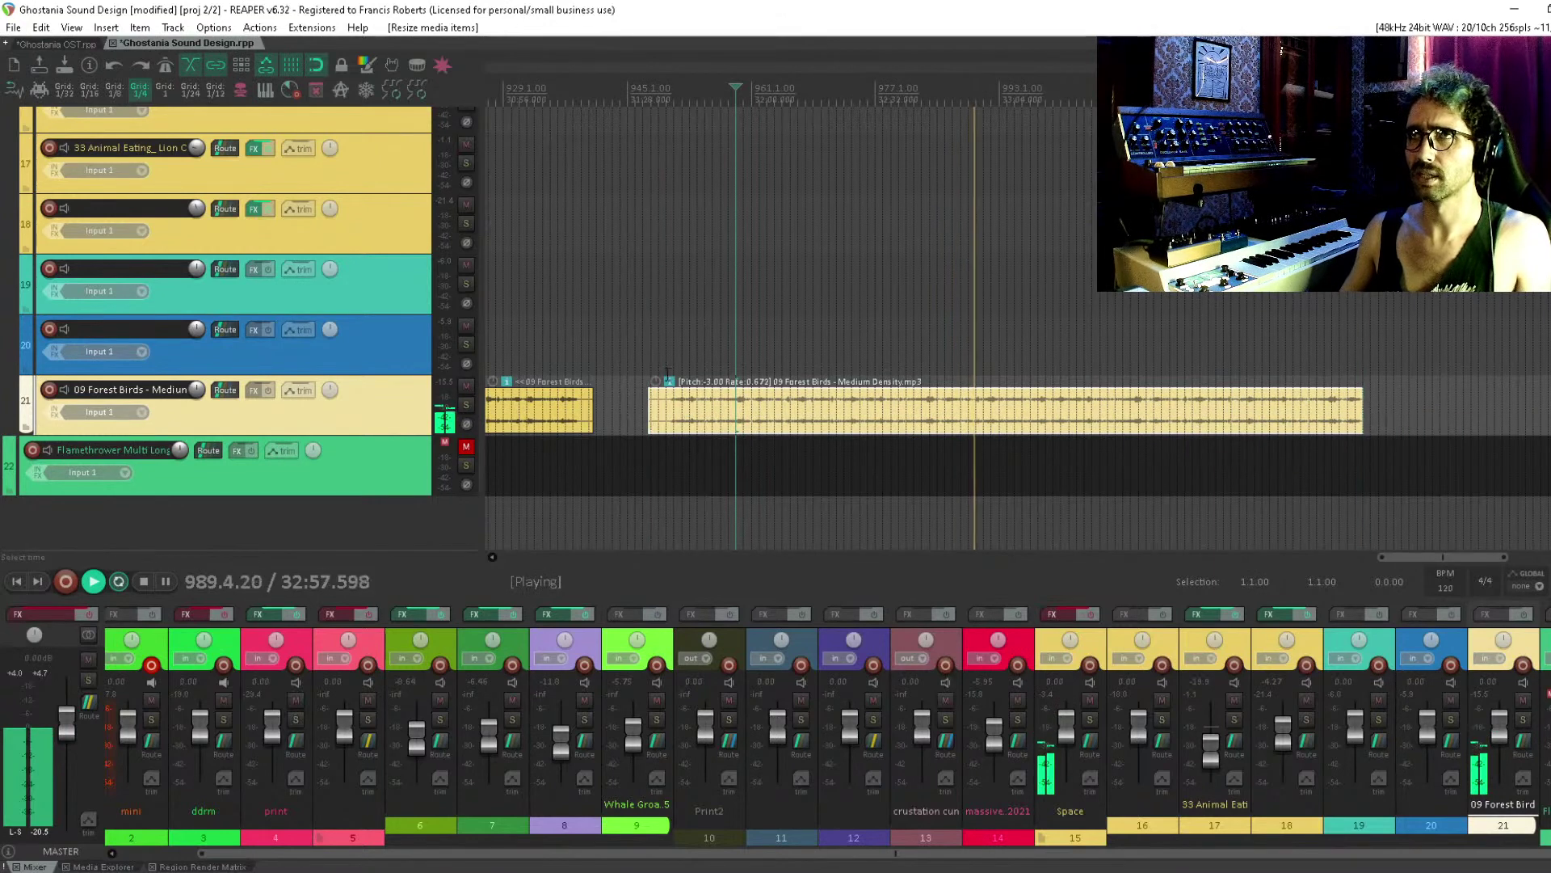
scroll(1041, 406, down, 2)
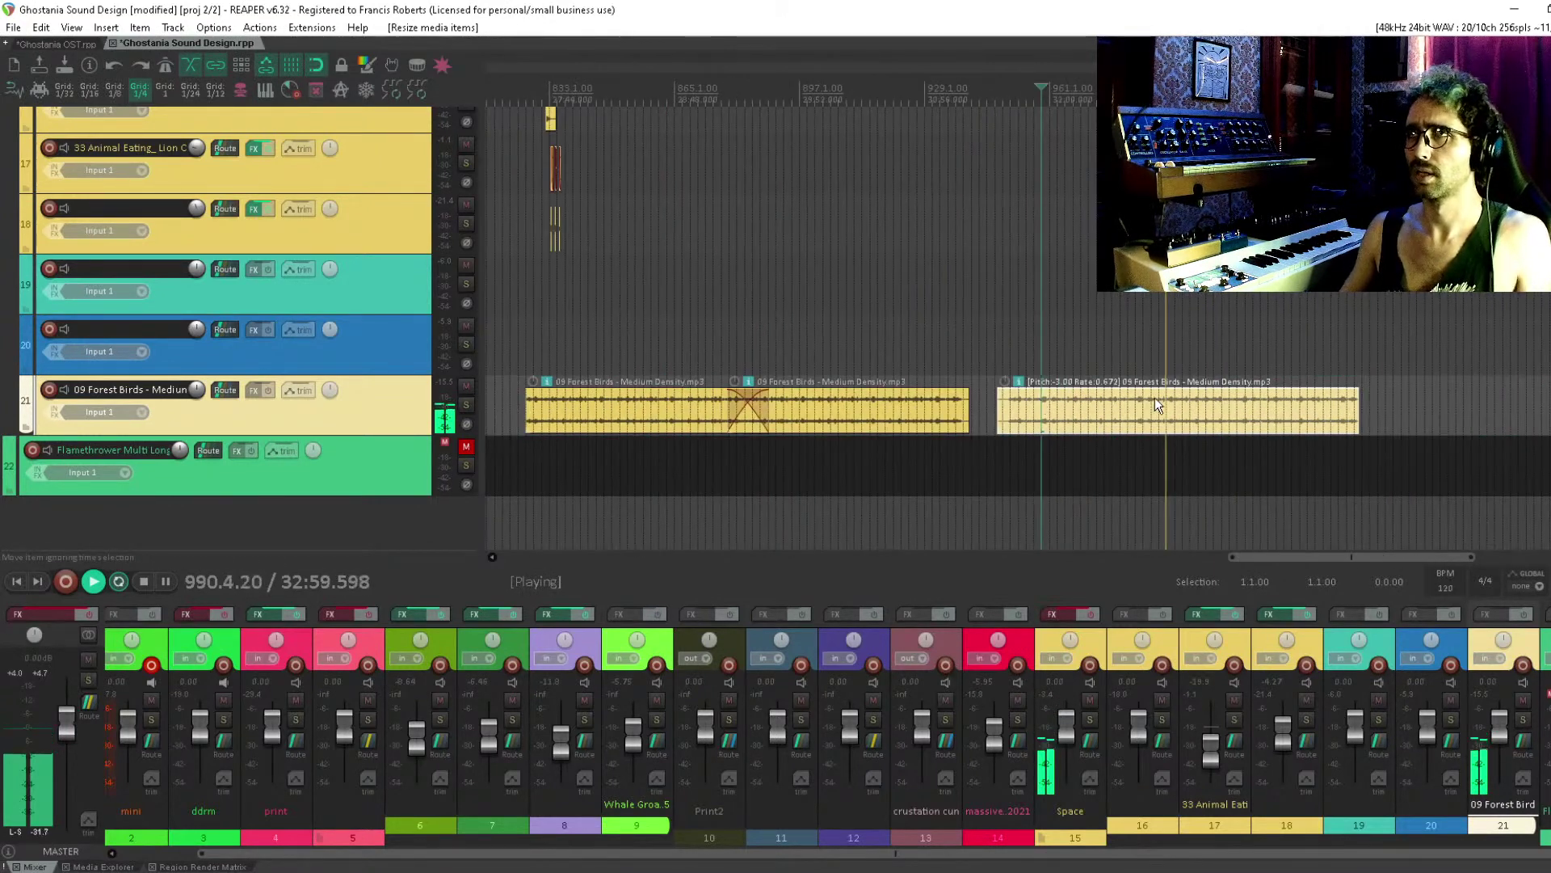
scroll(1127, 395, right, 3)
drag(1091, 410, 1399, 412)
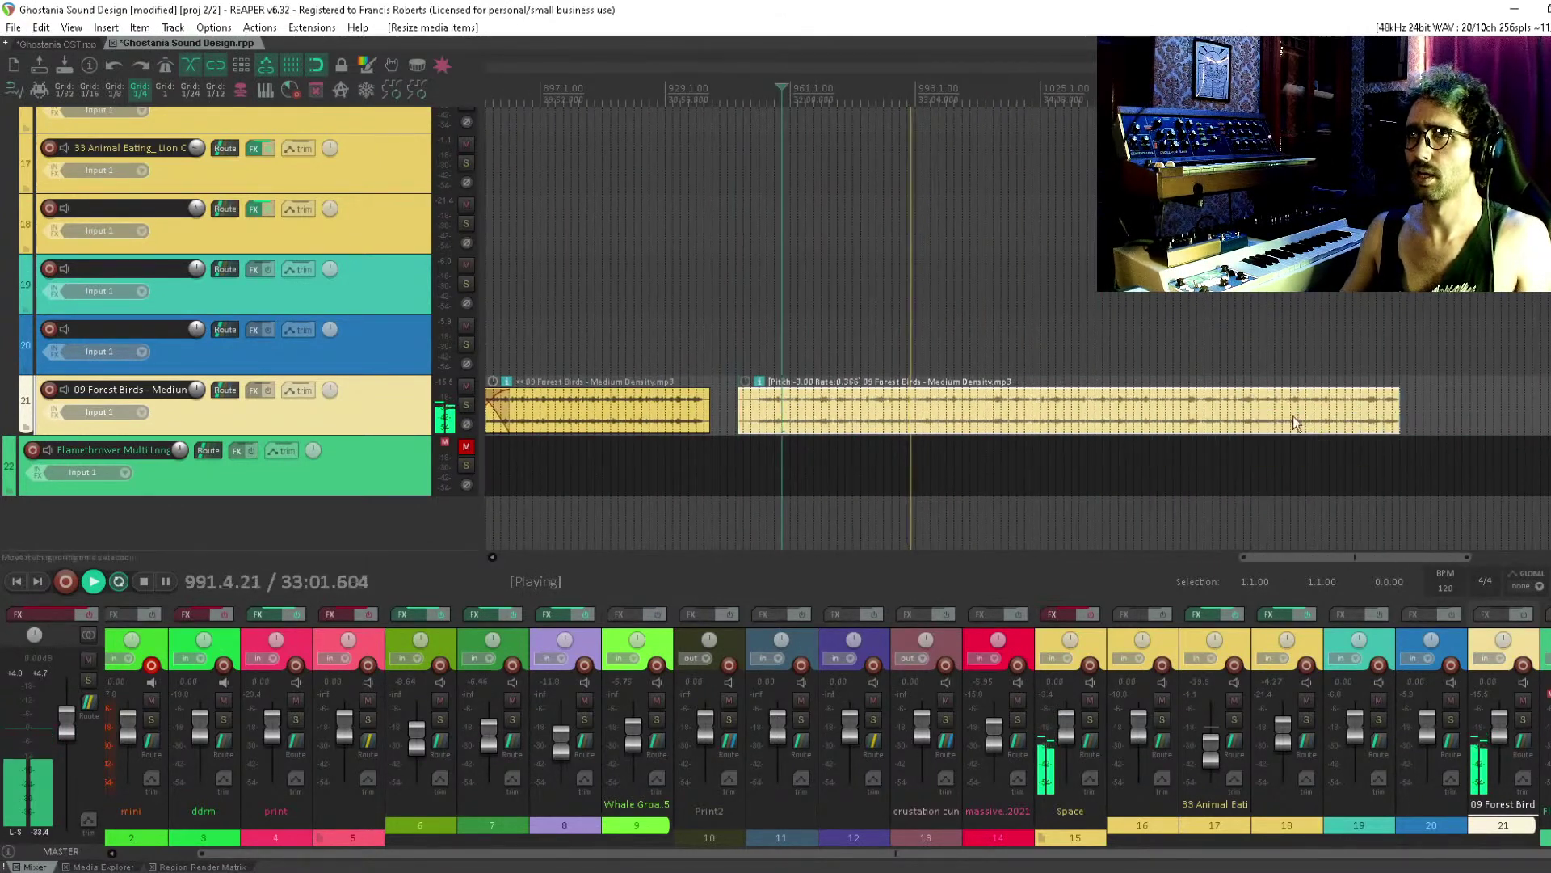
Set the stretched Forest Birds clip's pitch adjustment to -5 semitones
double_click(783, 400)
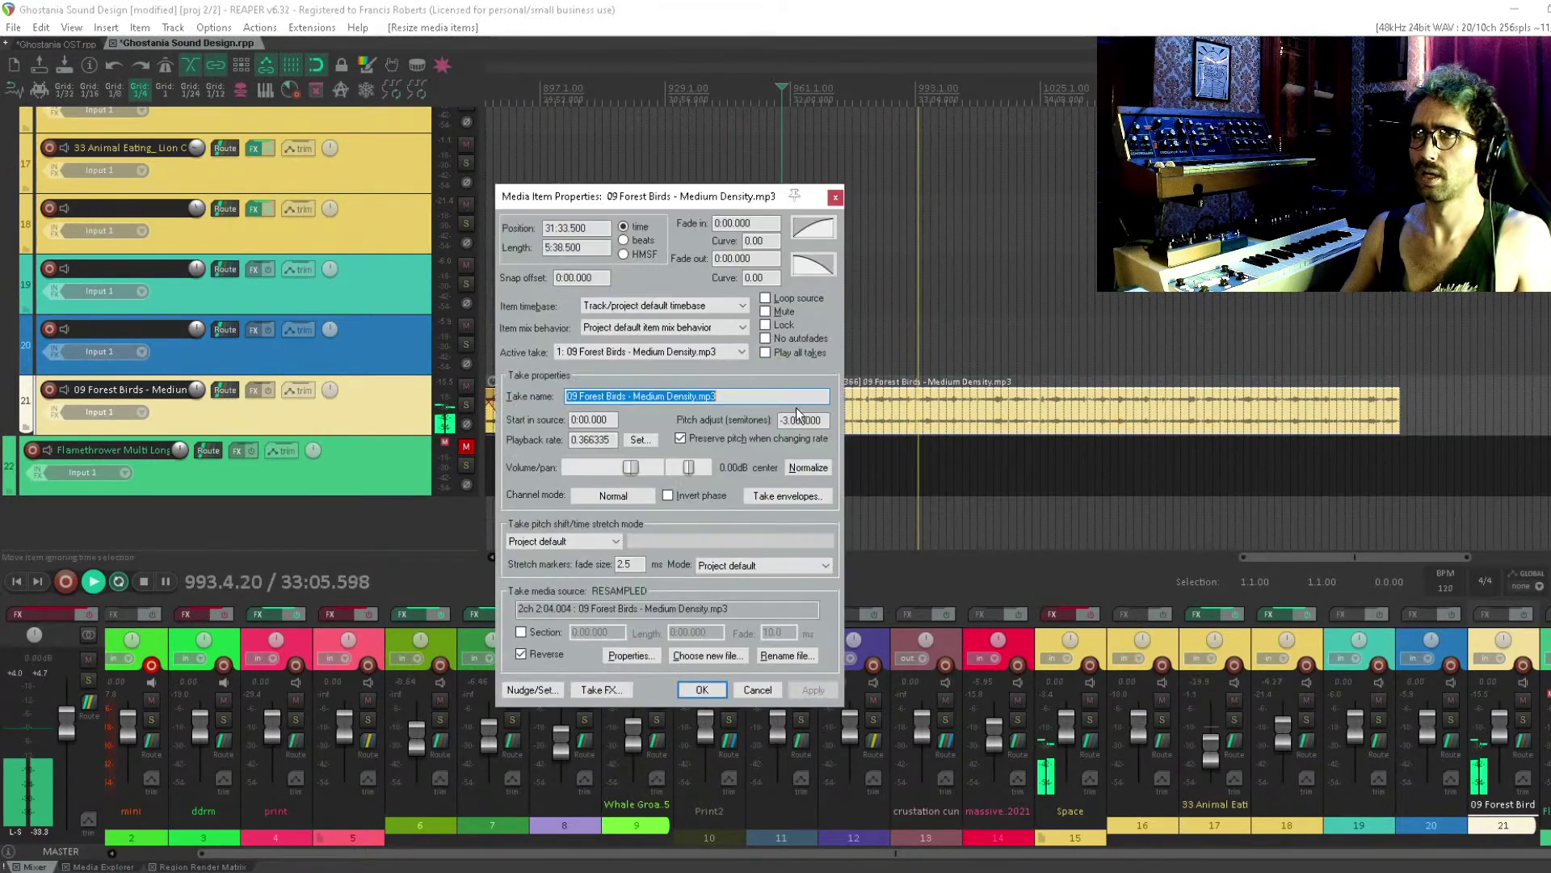
double_click(796, 418)
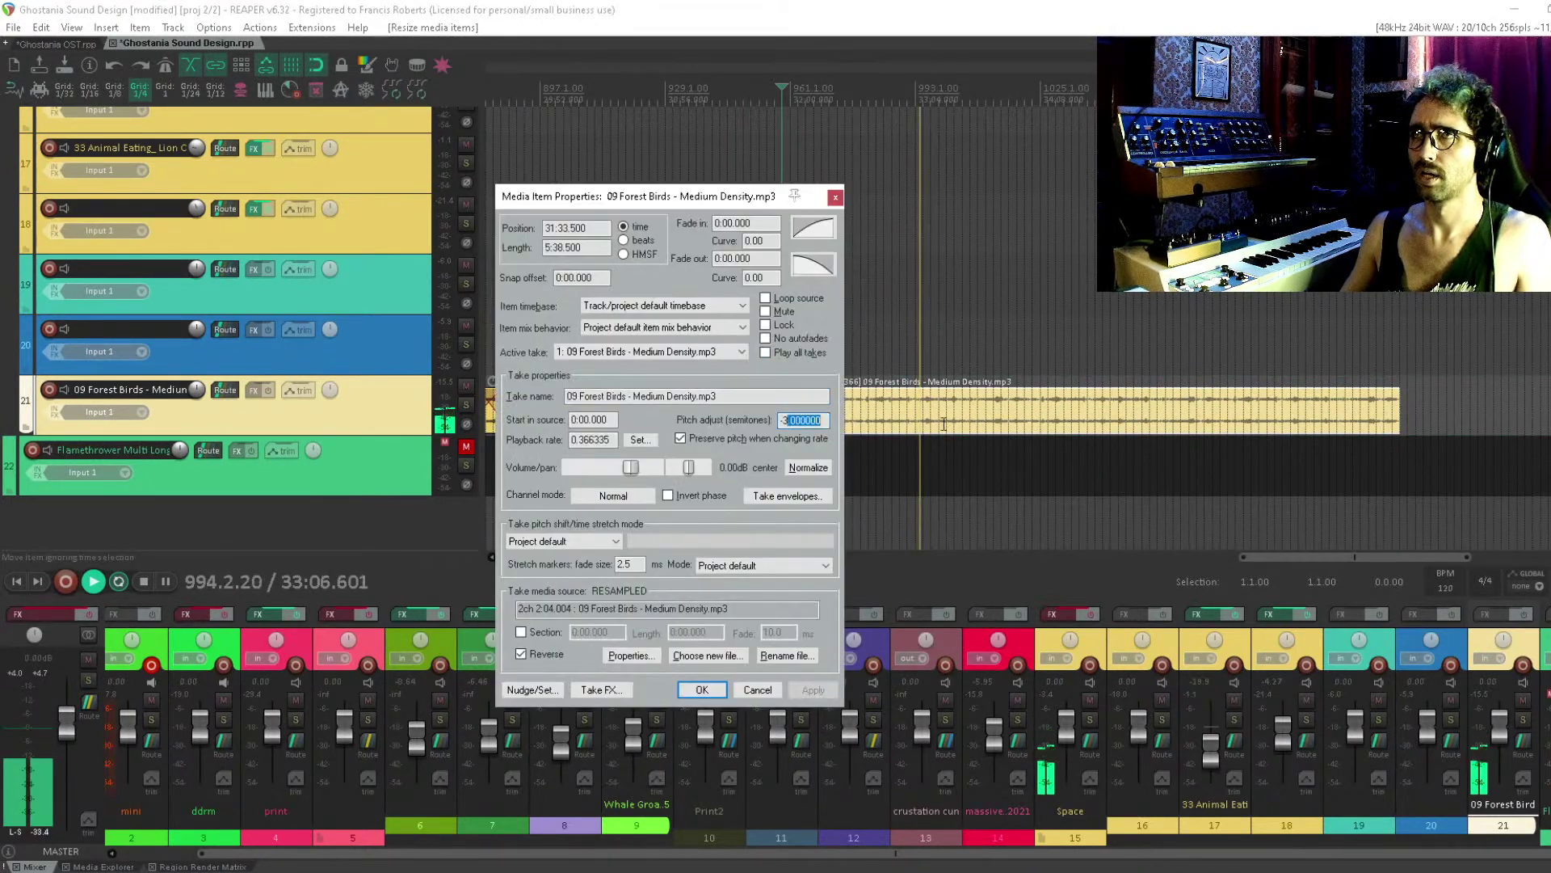
text(5)
click(1147, 437)
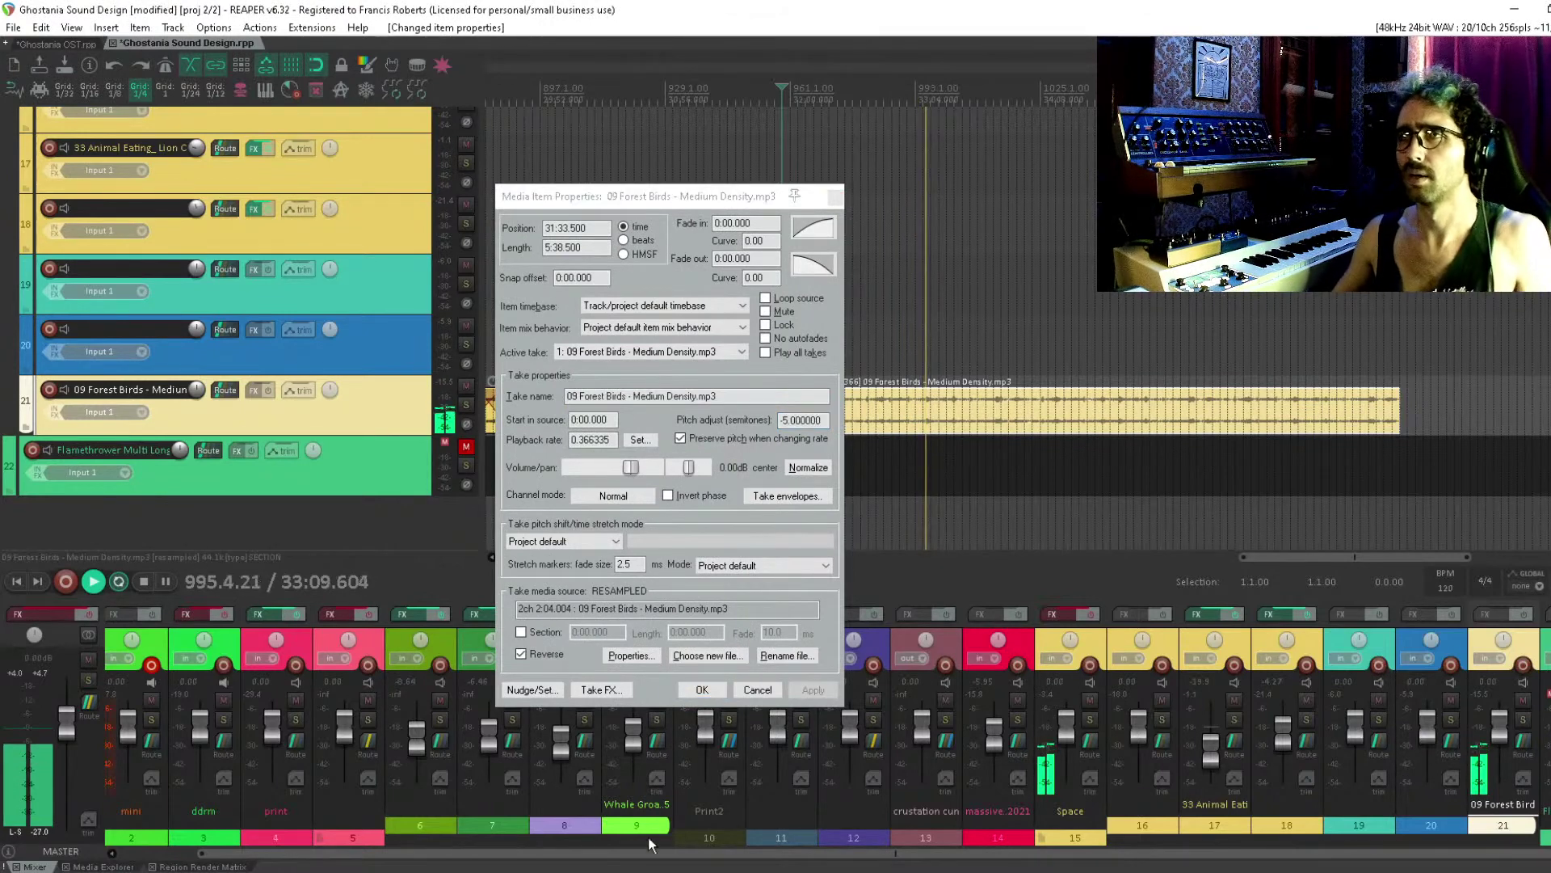
click(703, 690)
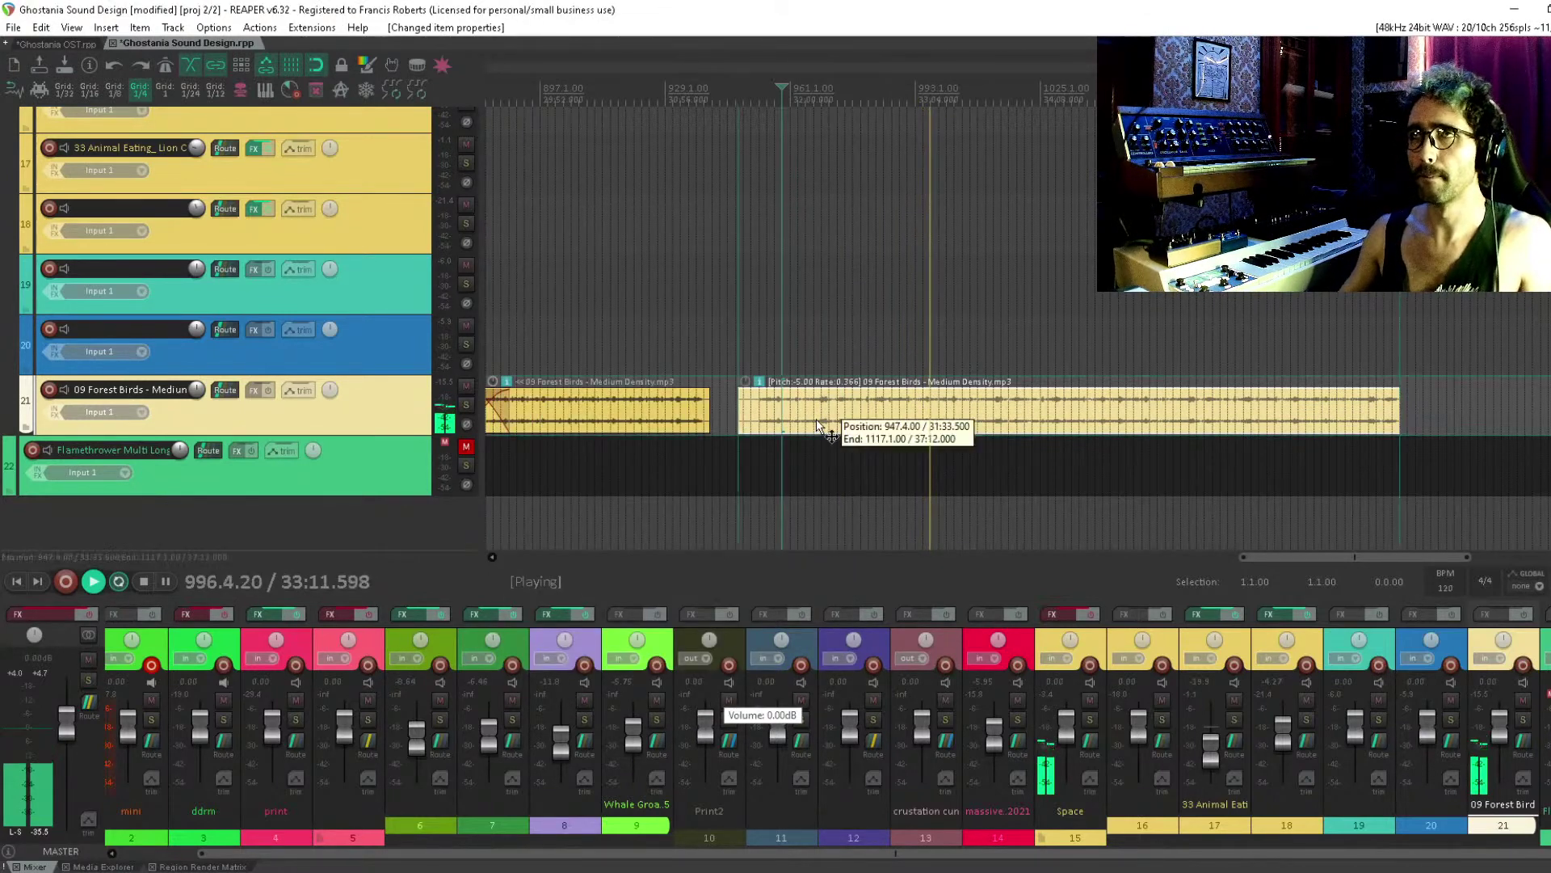
Add ReaEQ to the Forest Birds track, set its low-pass band to about 5557 Hz, and compare the sound with the EQ bypassed
click(254, 391)
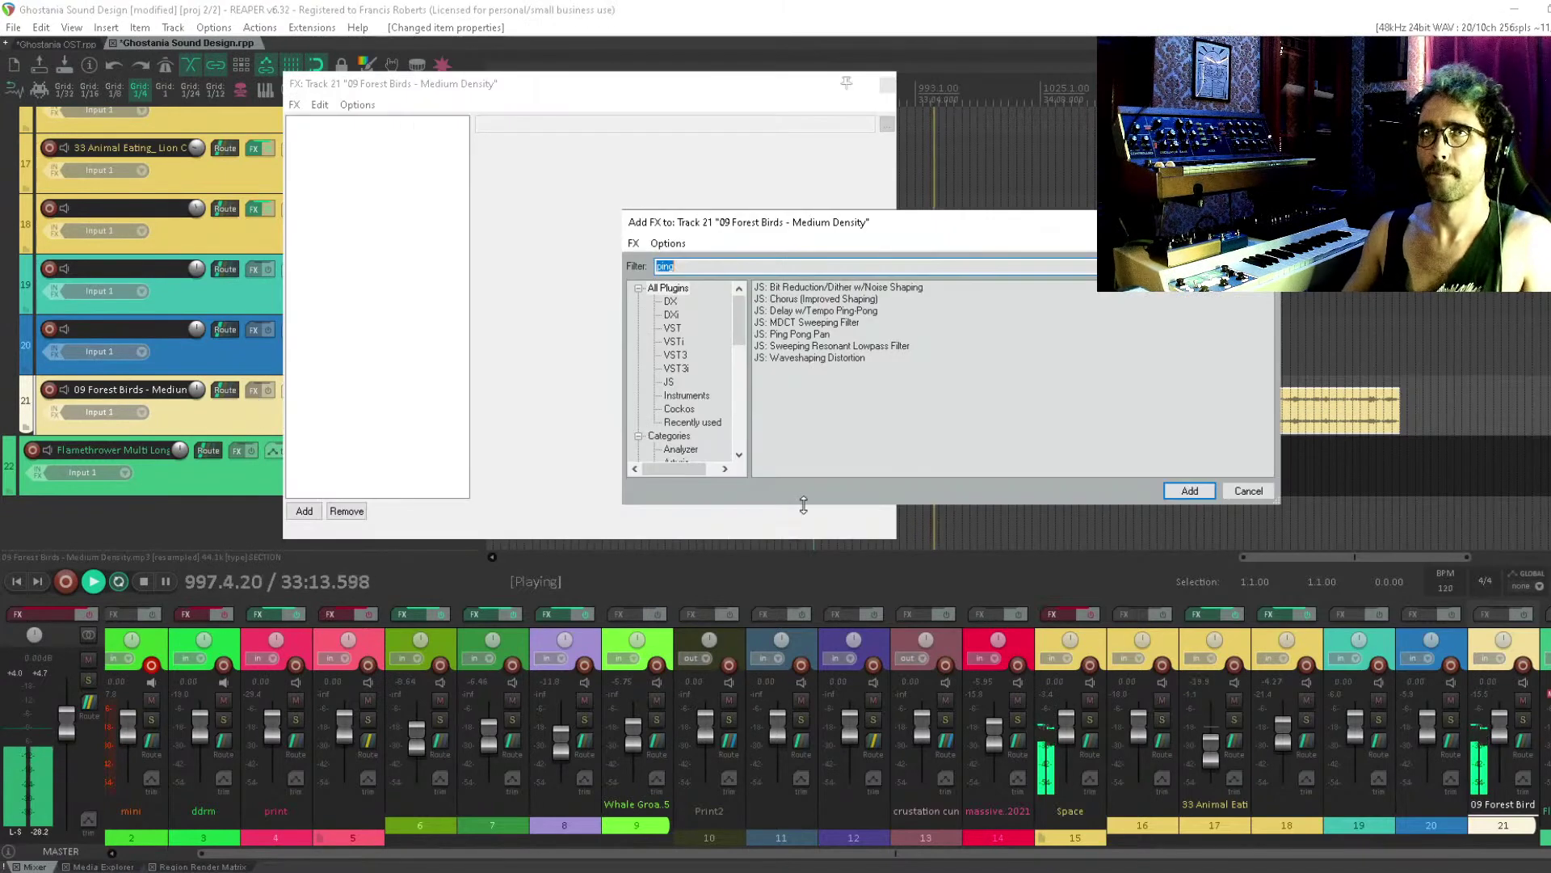
text(reaeq)
key(Return)
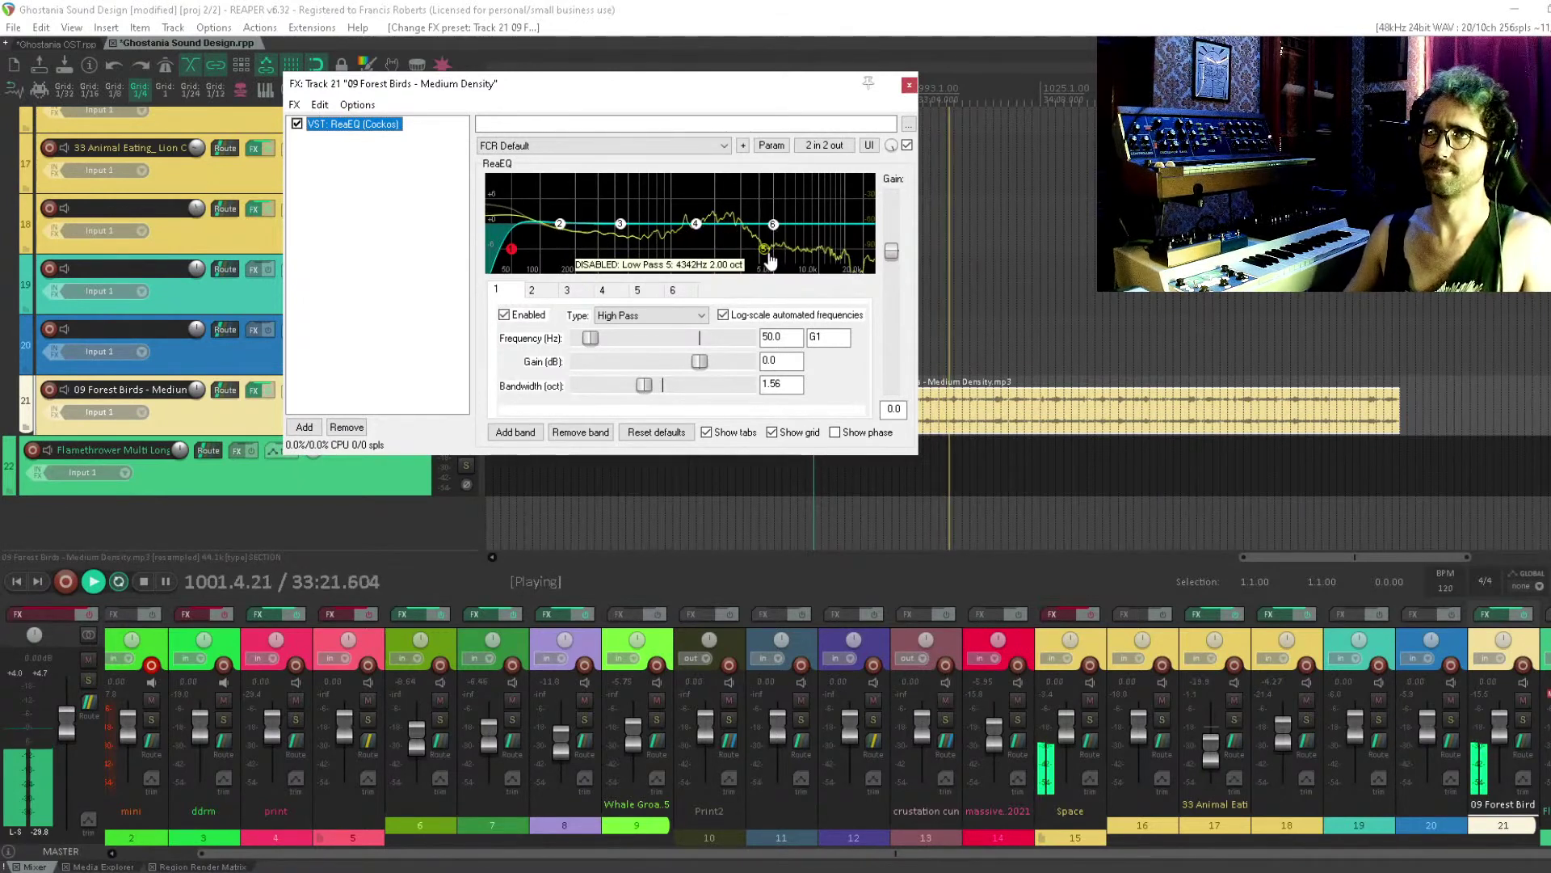
drag(765, 250, 770, 256)
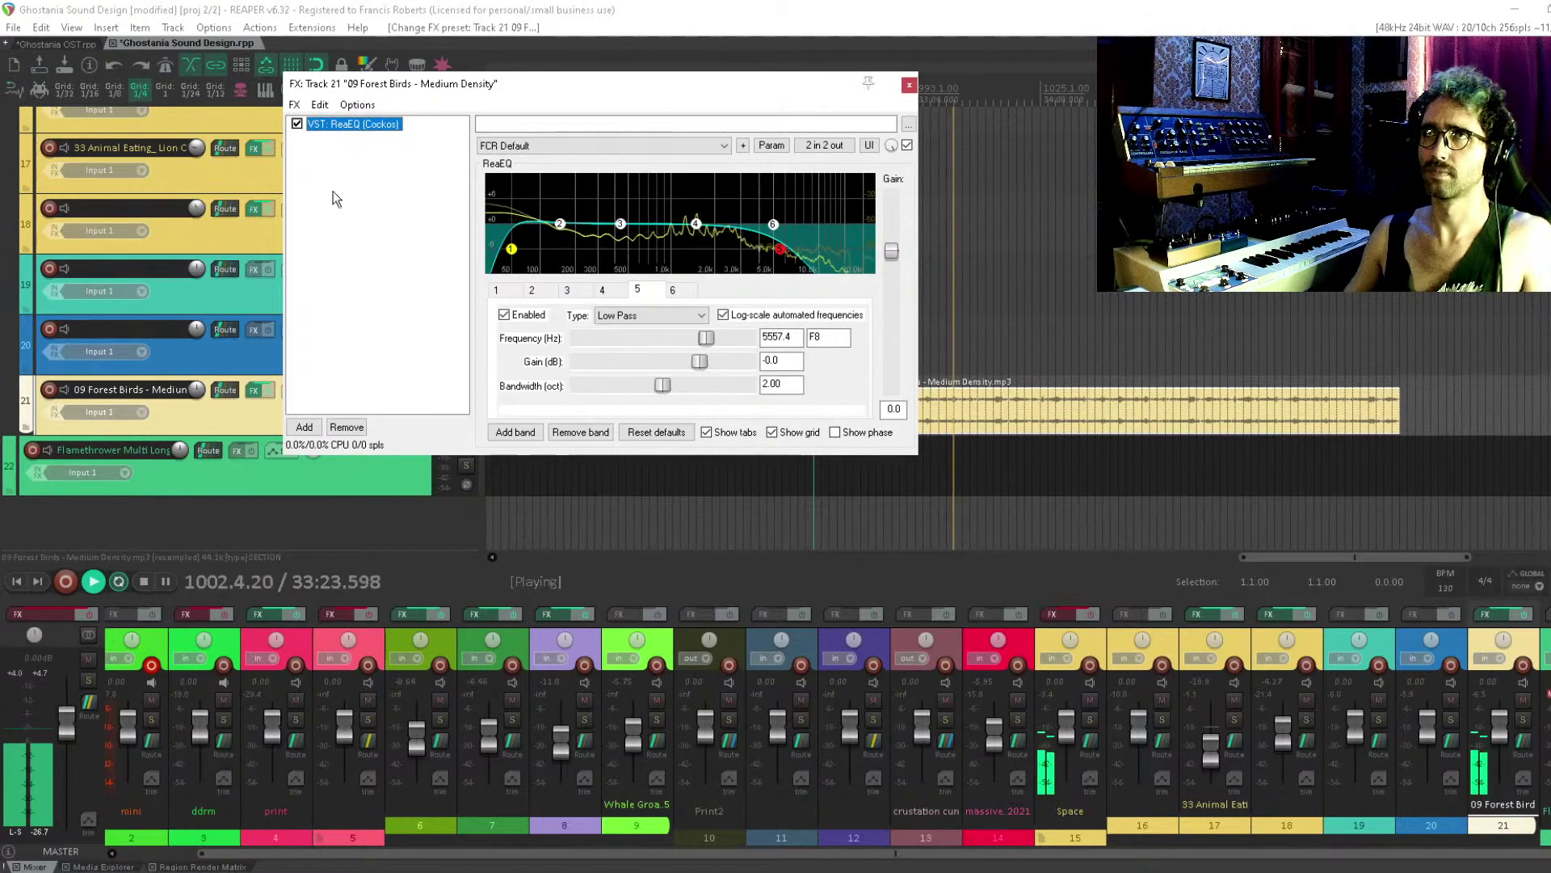
click(297, 124)
click(296, 124)
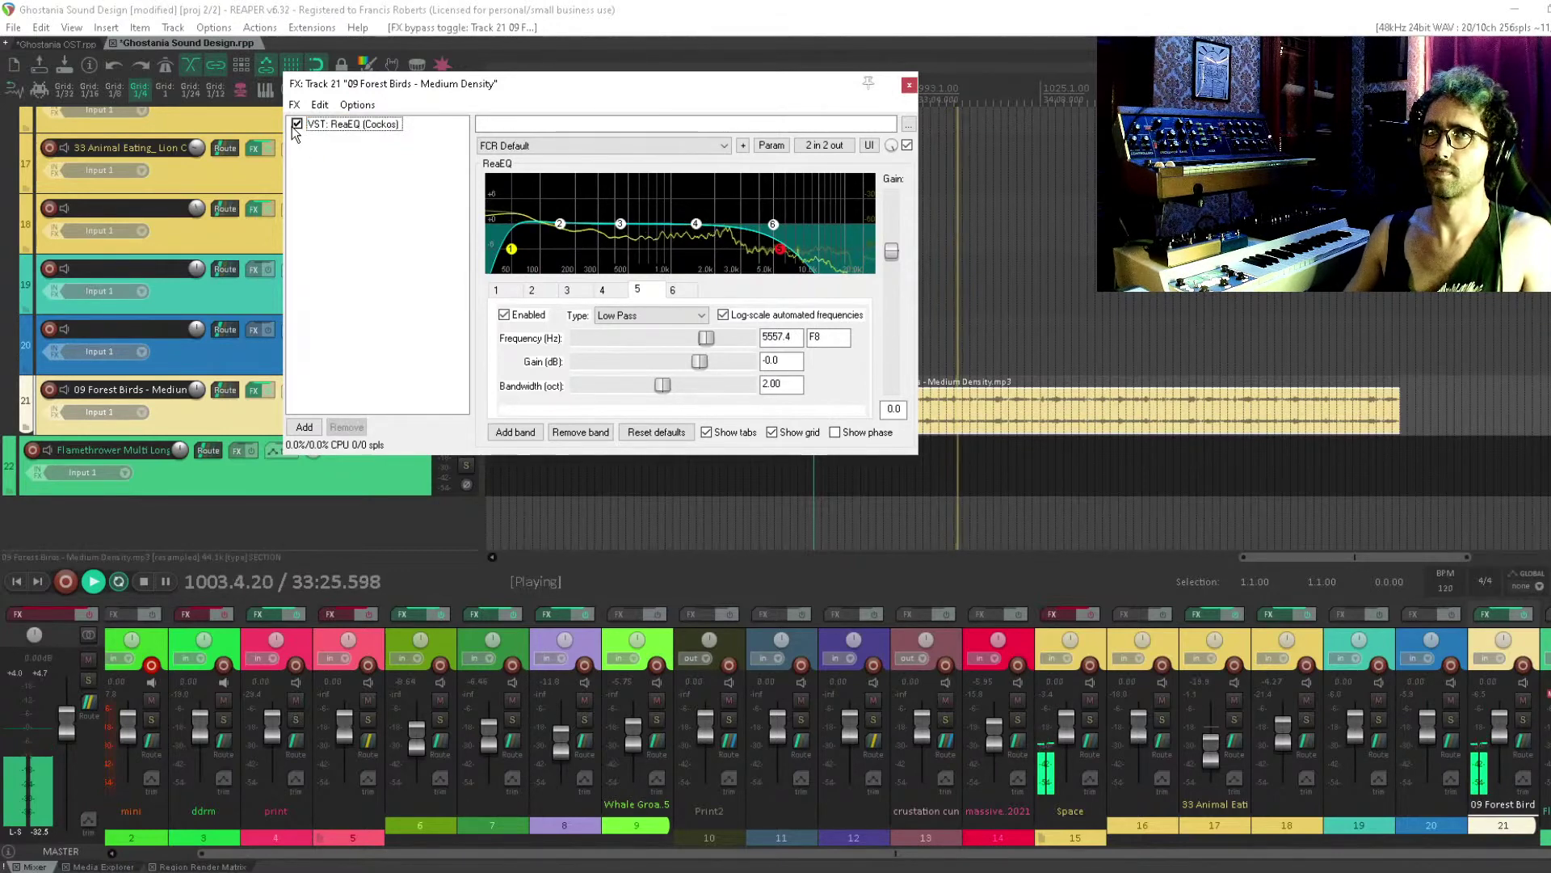
Remove ReaEQ from the Forest Birds track's effect chain
drag(359, 91, 341, 378)
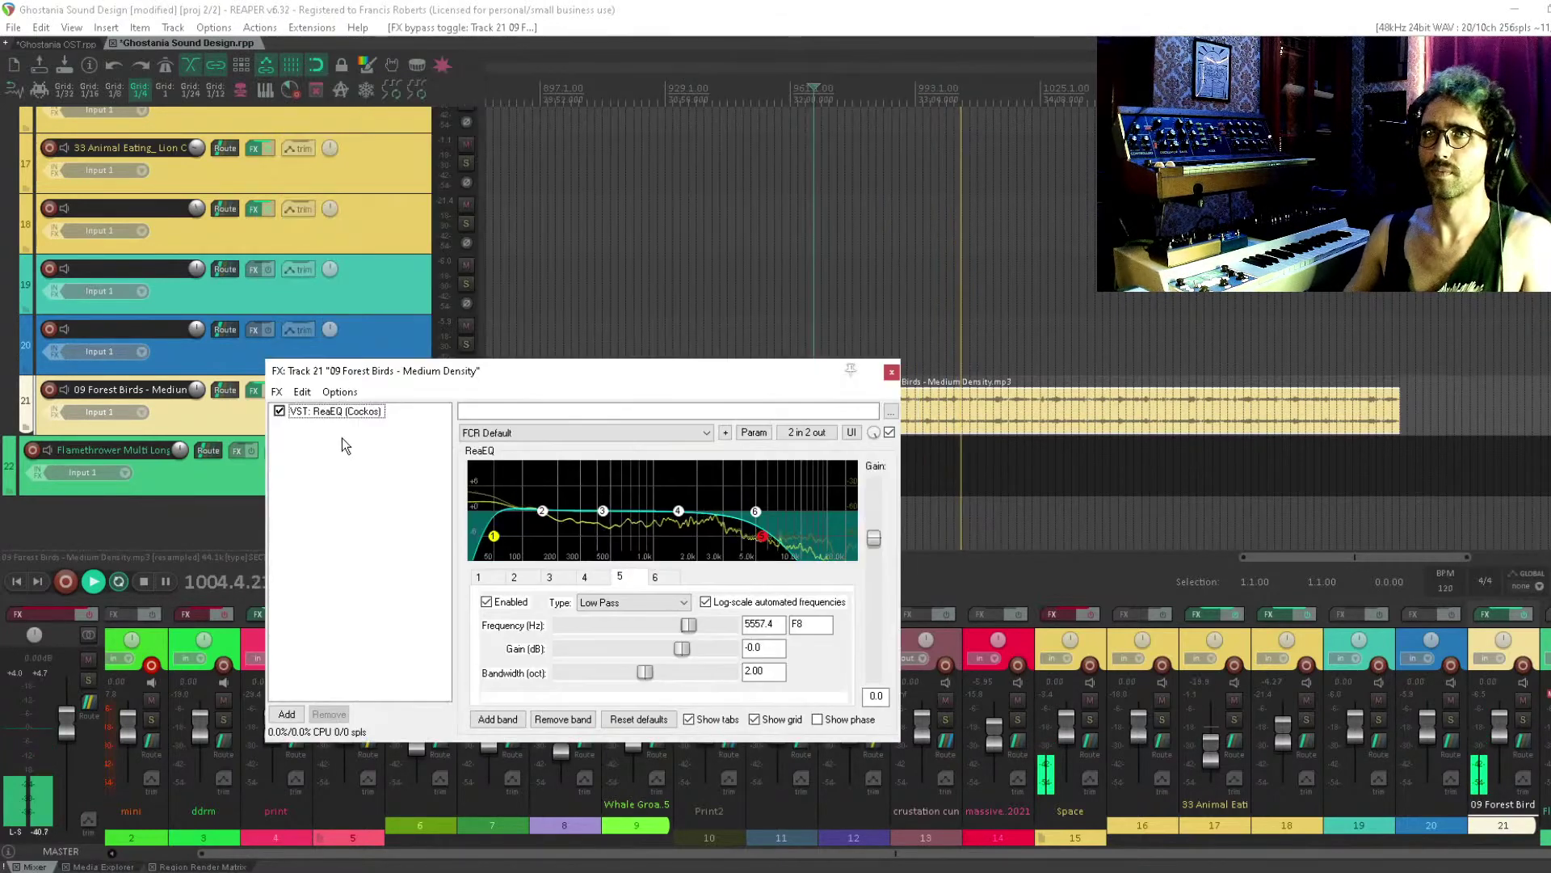
click(346, 415)
key(Delete)
key(Escape)
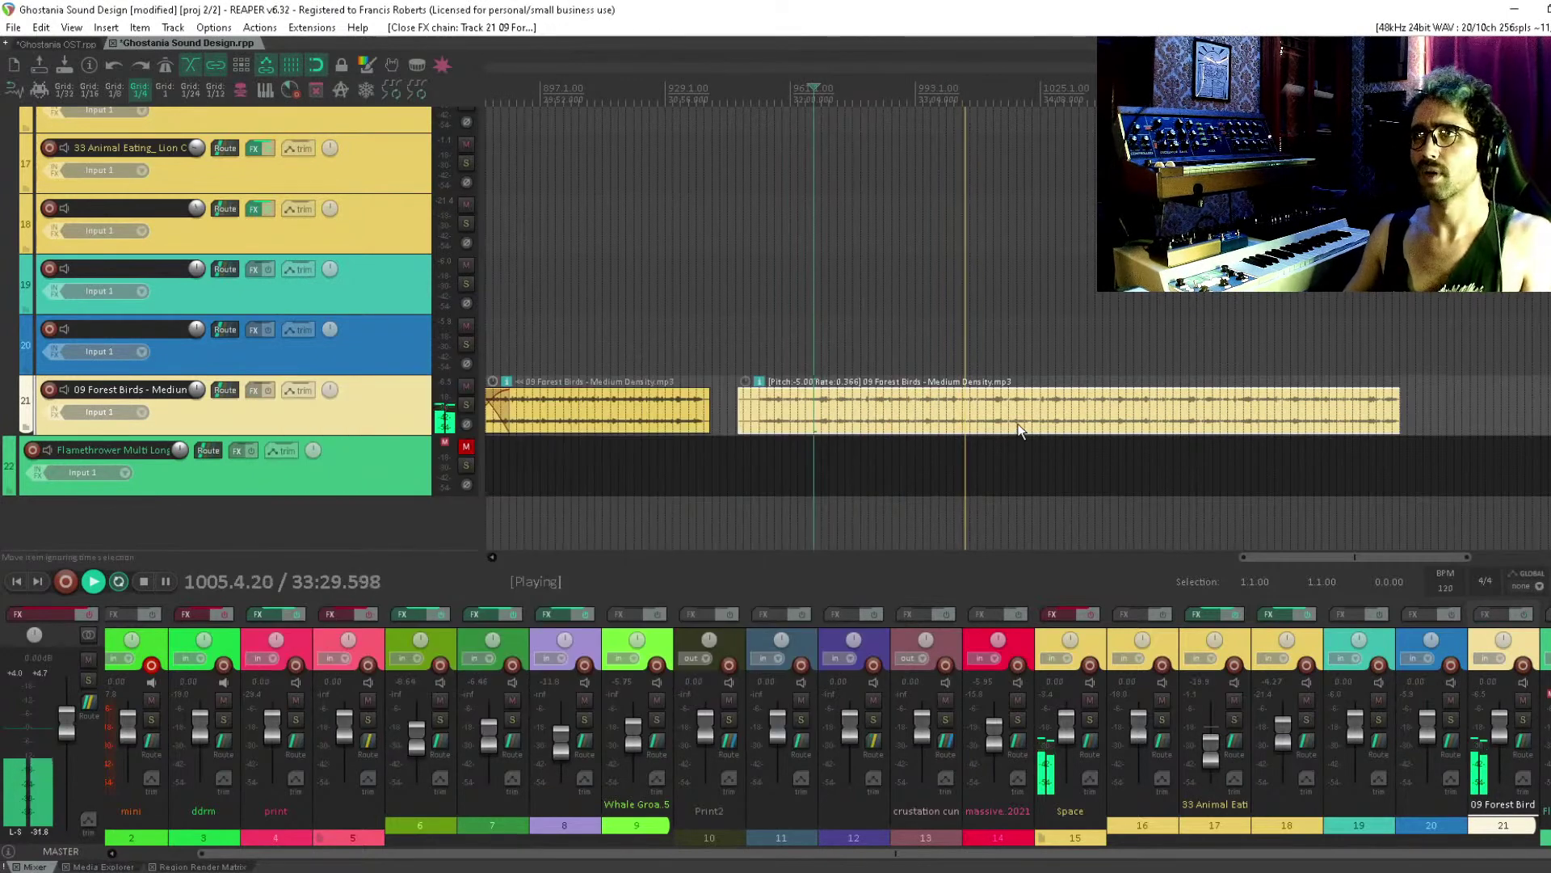
Add ReaEQ as a take effect on the stretched Forest Birds clip and enable its low-pass band
double_click(972, 391)
click(596, 689)
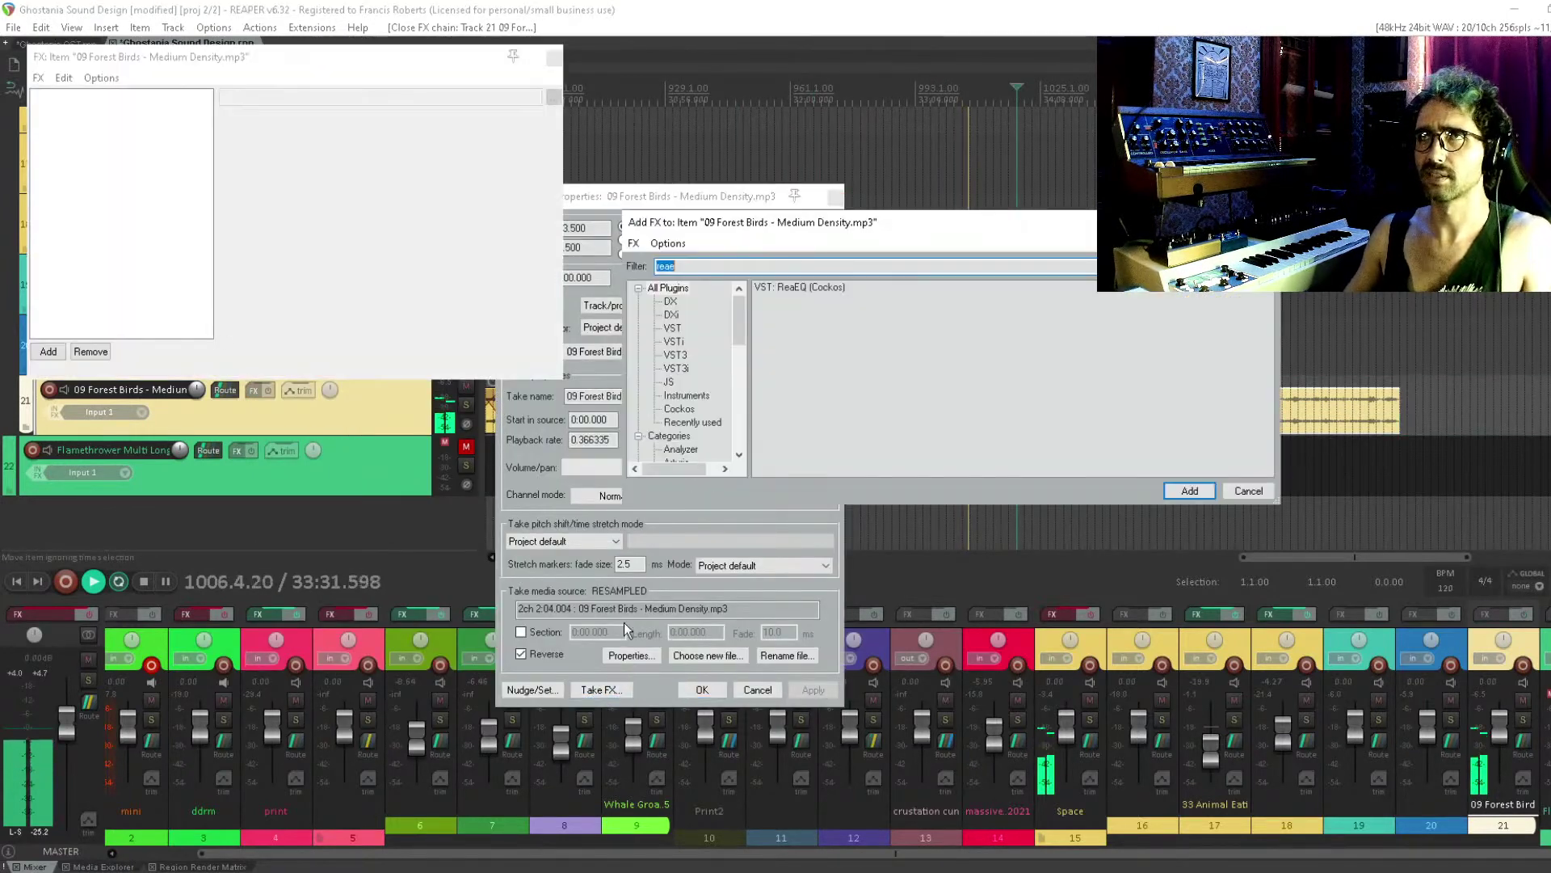
double_click(834, 292)
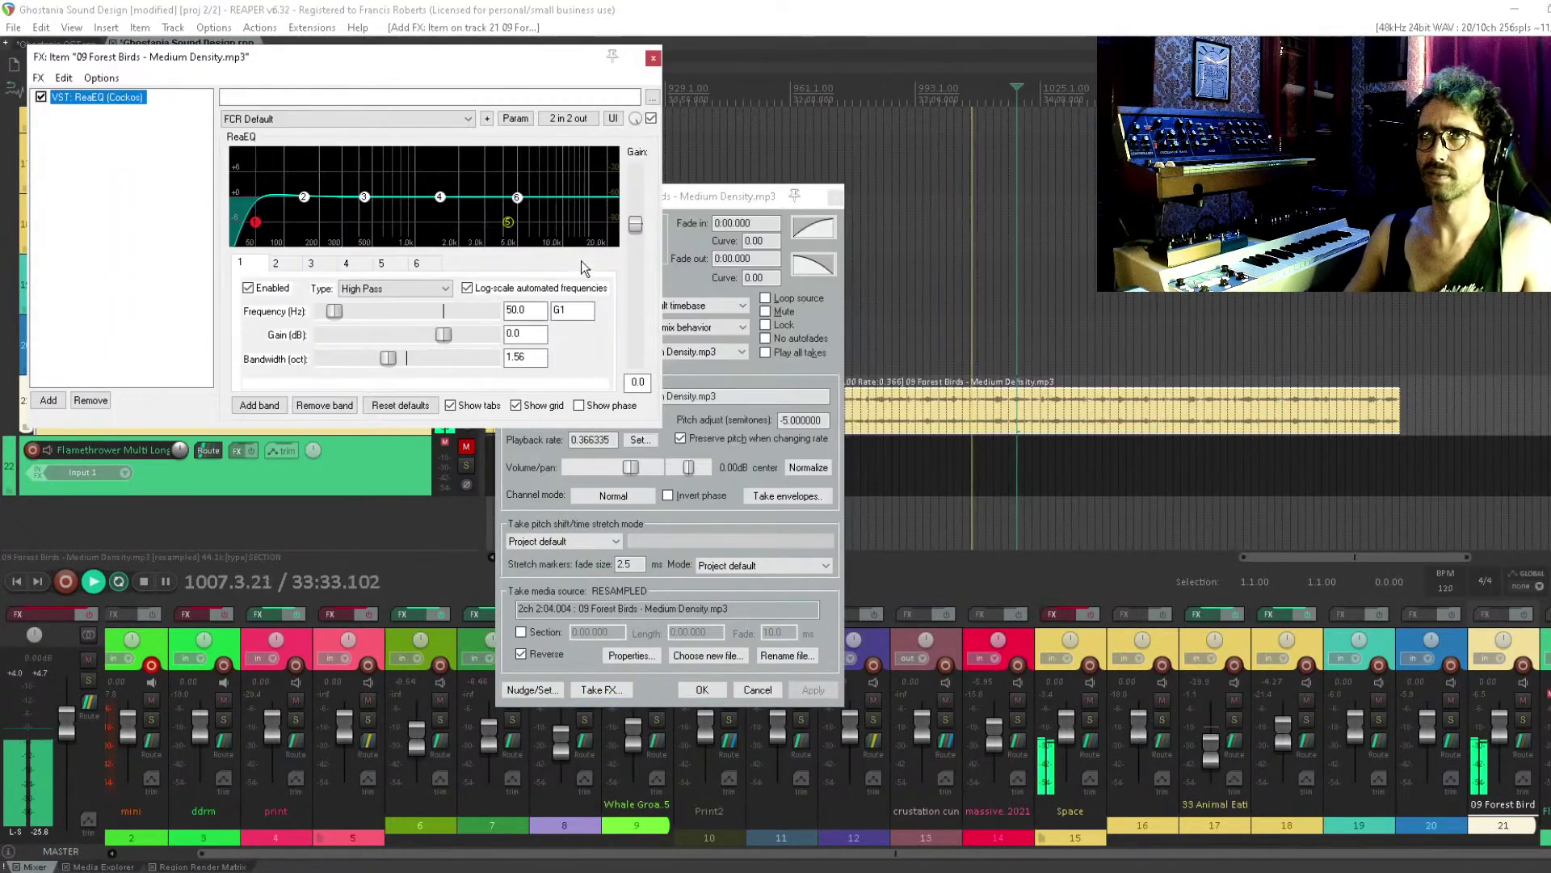
double_click(507, 222)
key(Escape)
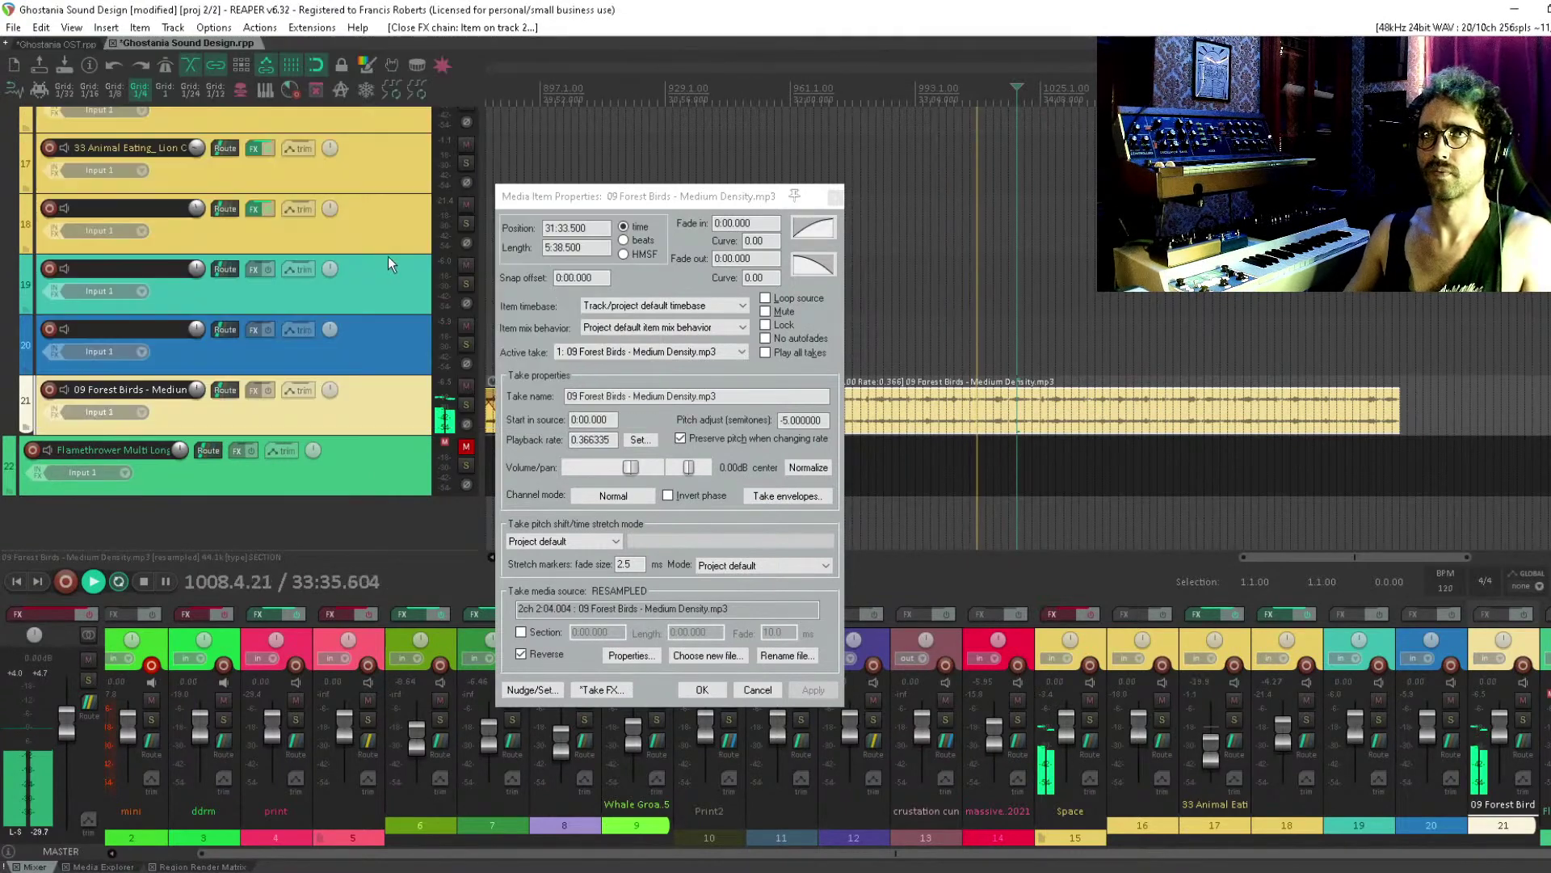
click(835, 197)
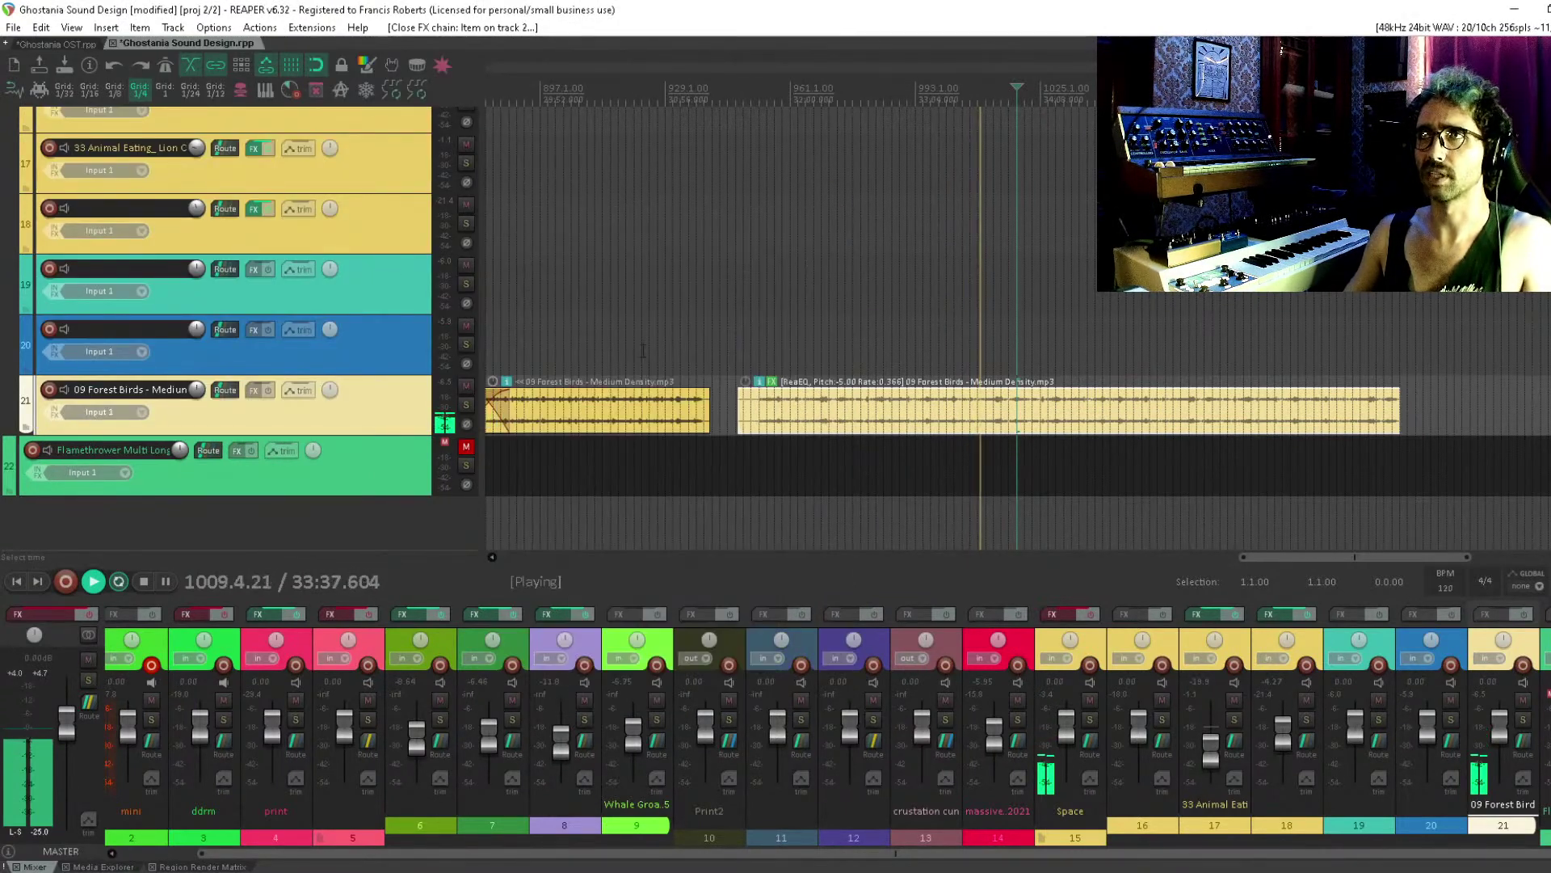
Play the equalized Forest Birds clip from several points, stop playback, and place the edit cursor at bar 997
click(822, 342)
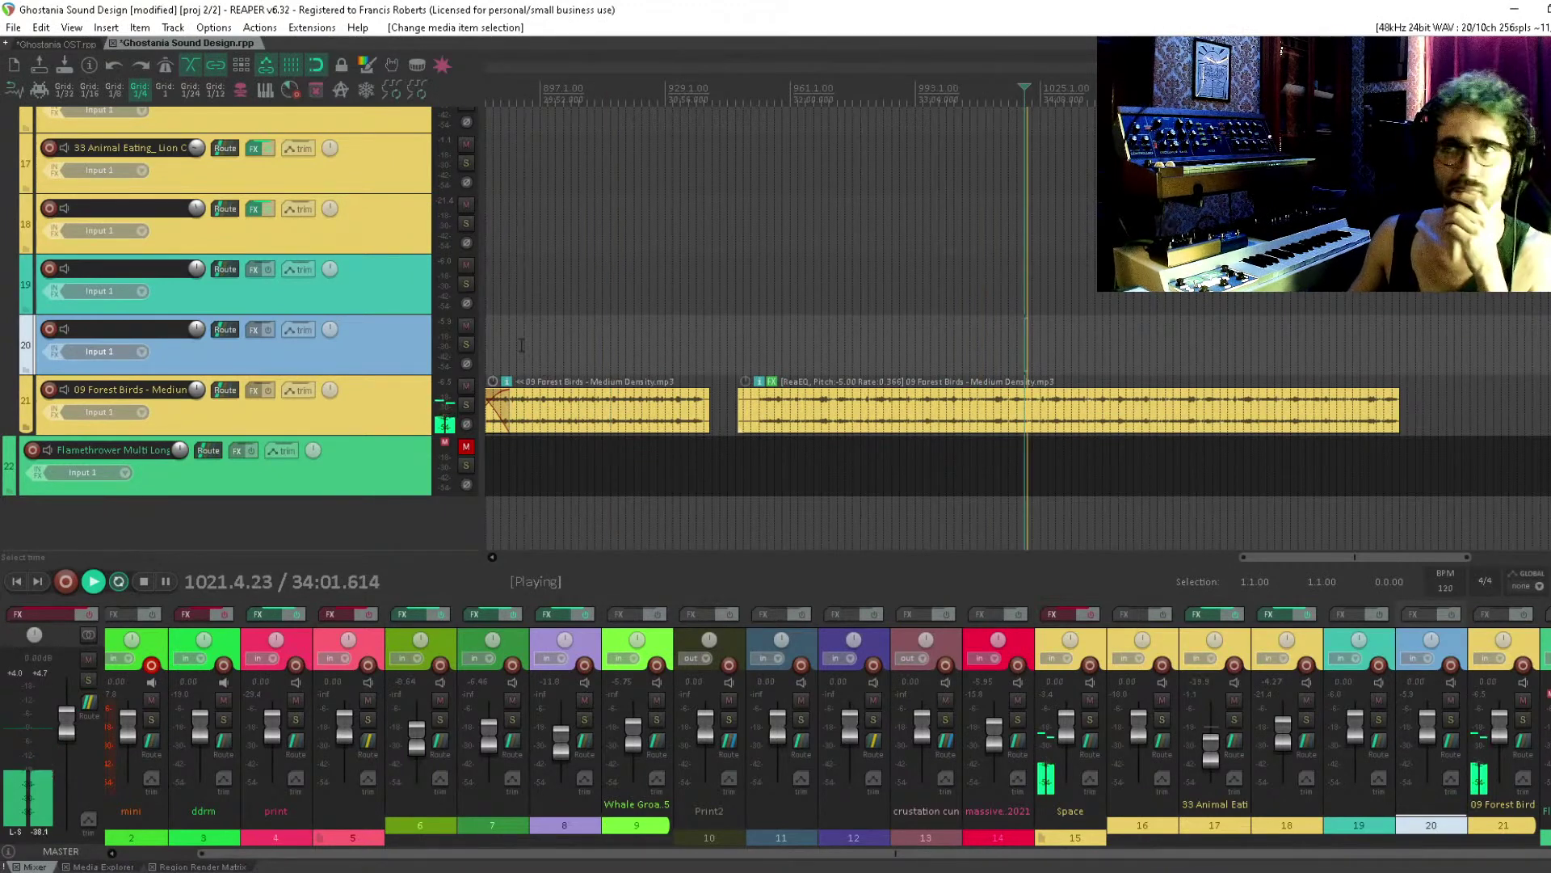
click(1051, 347)
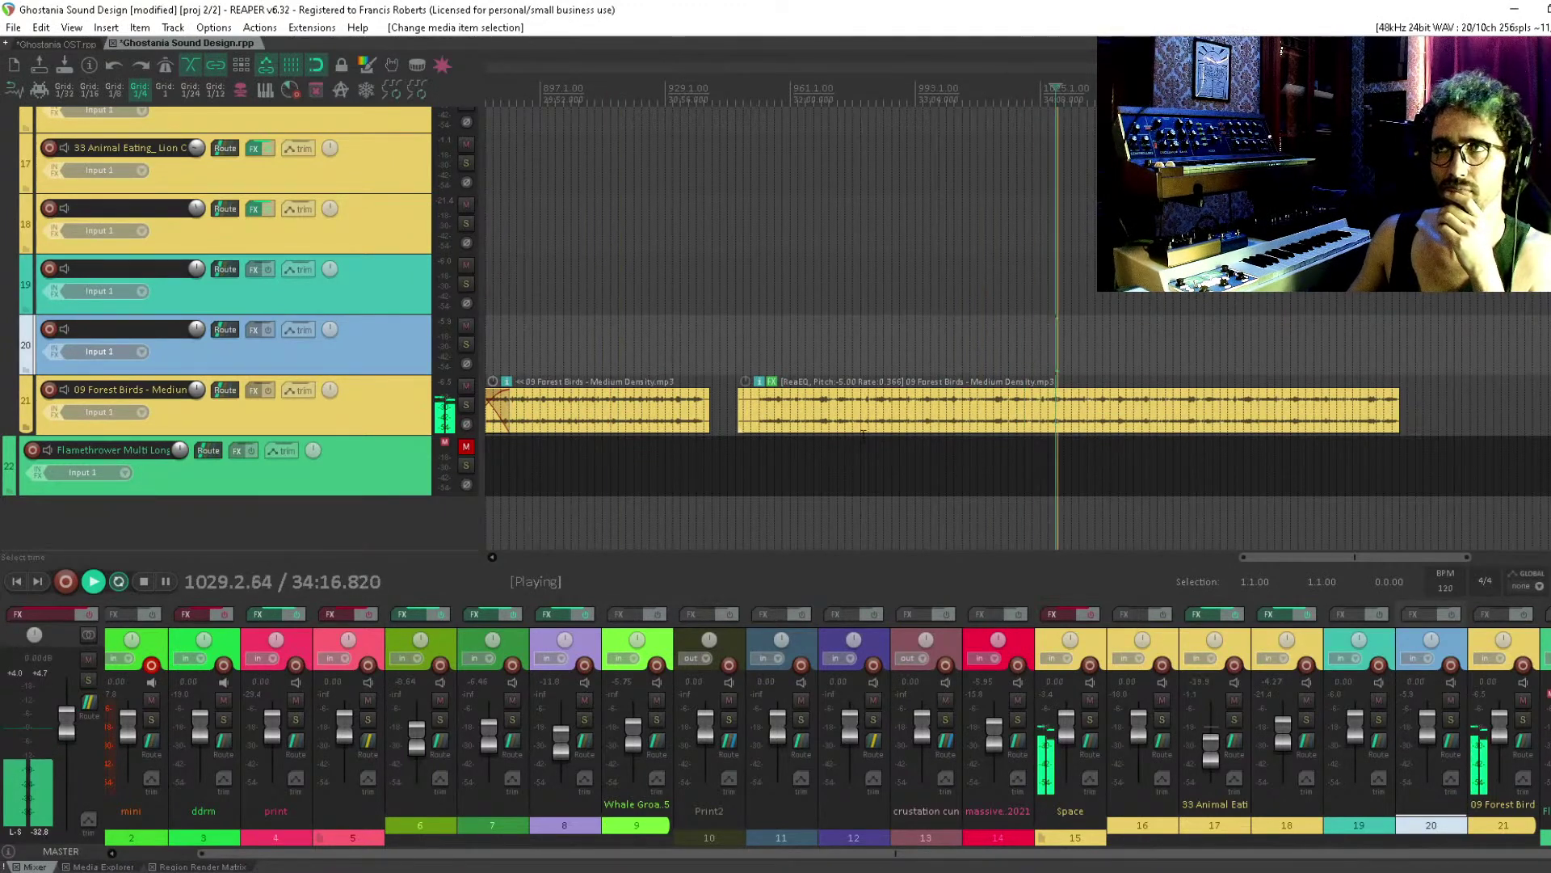
key(space)
click(933, 234)
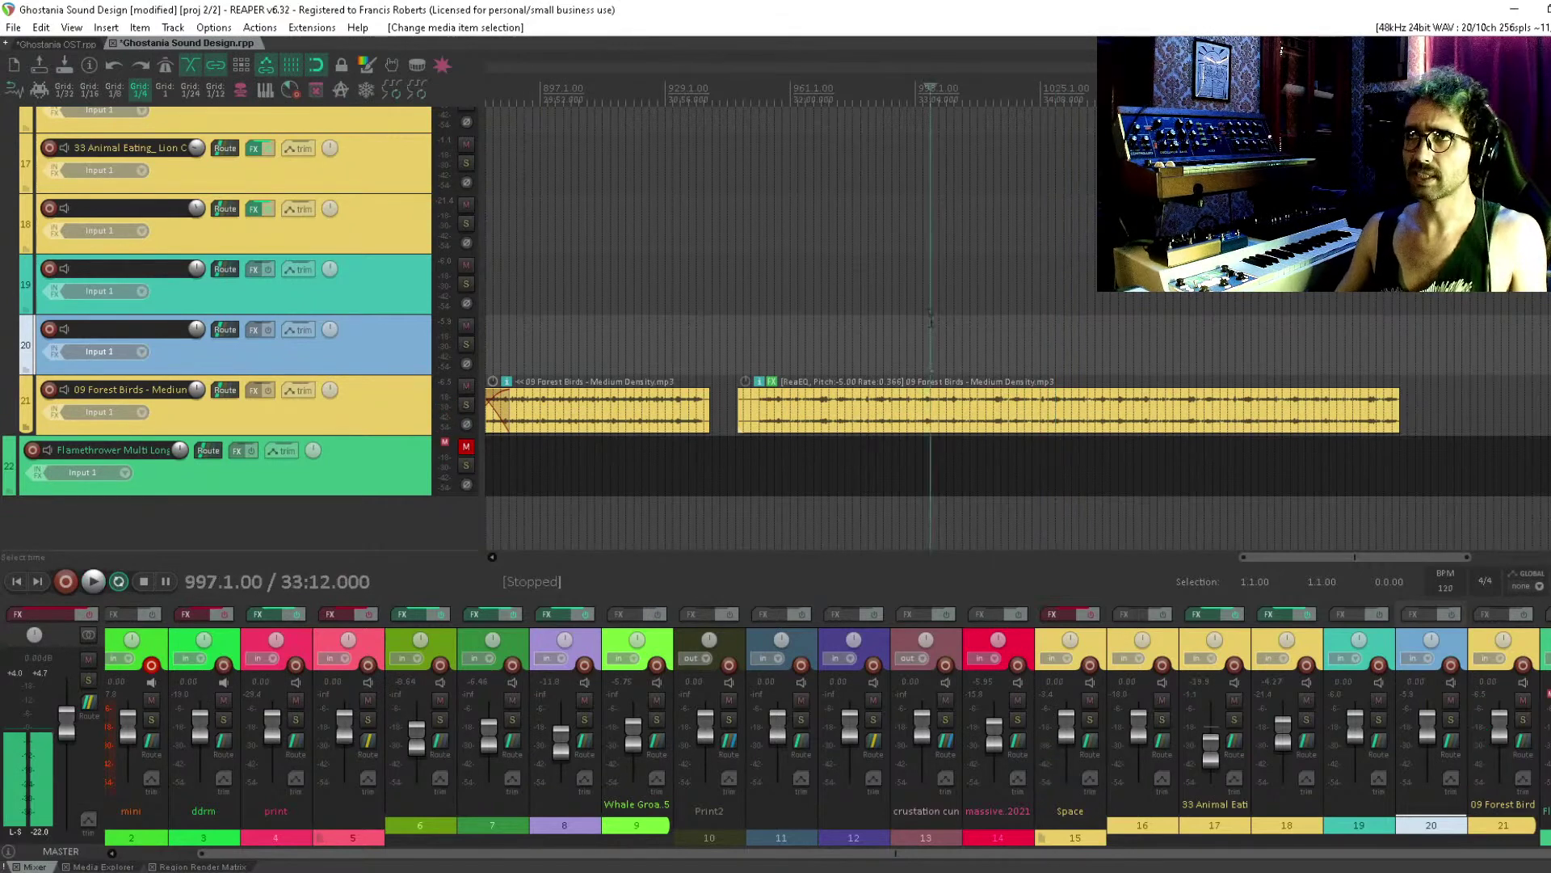
Select the stretched Forest Birds clip and render its effects into a new take
scroll(851, 229, right, 2)
drag(855, 336, 747, 445)
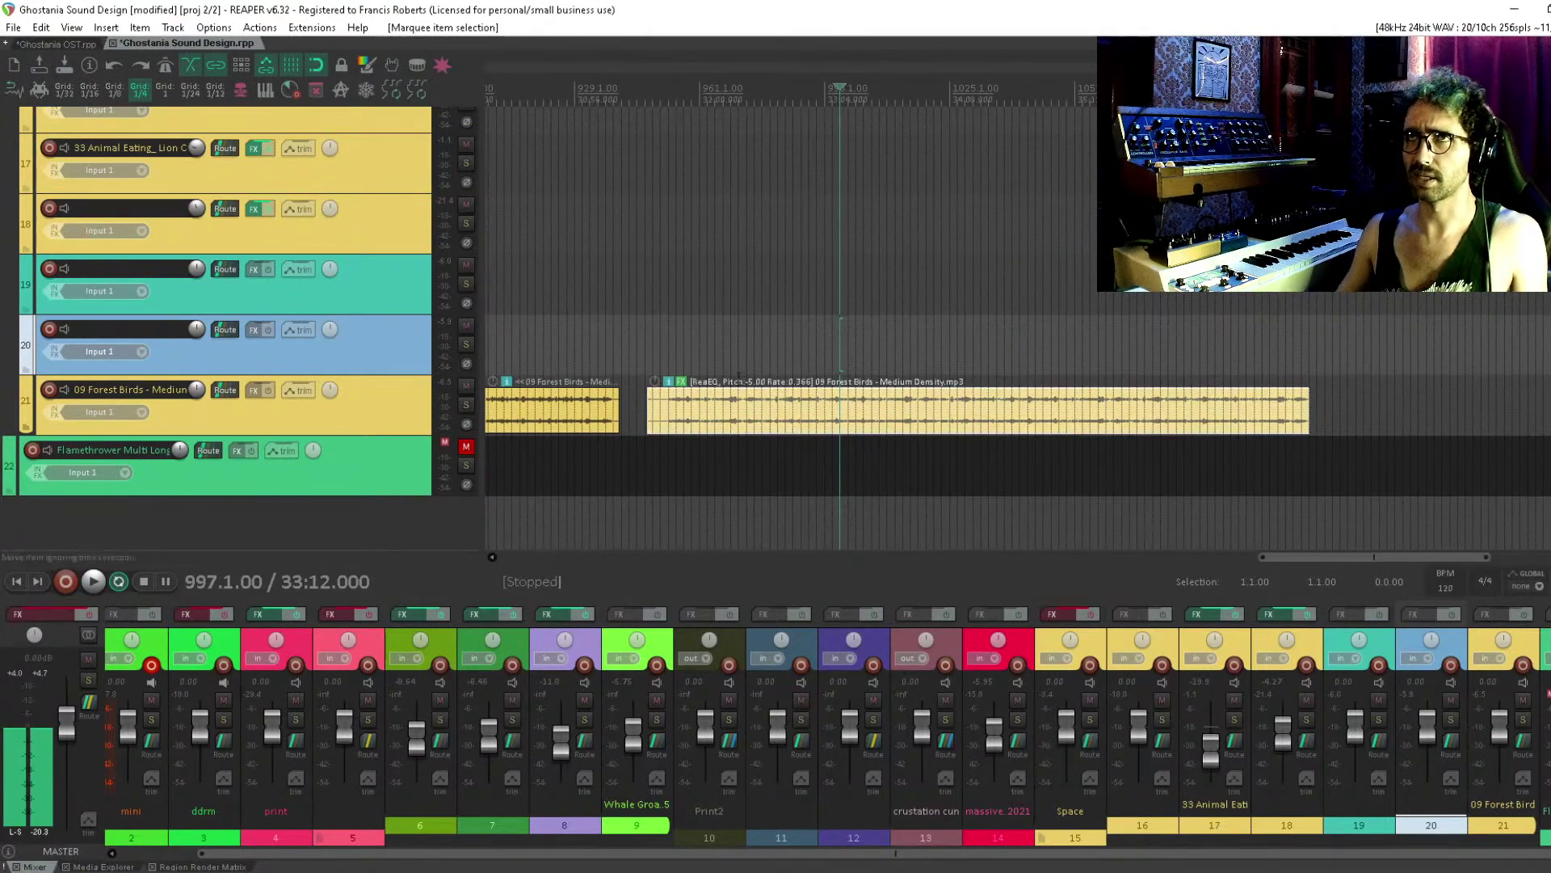
click(364, 91)
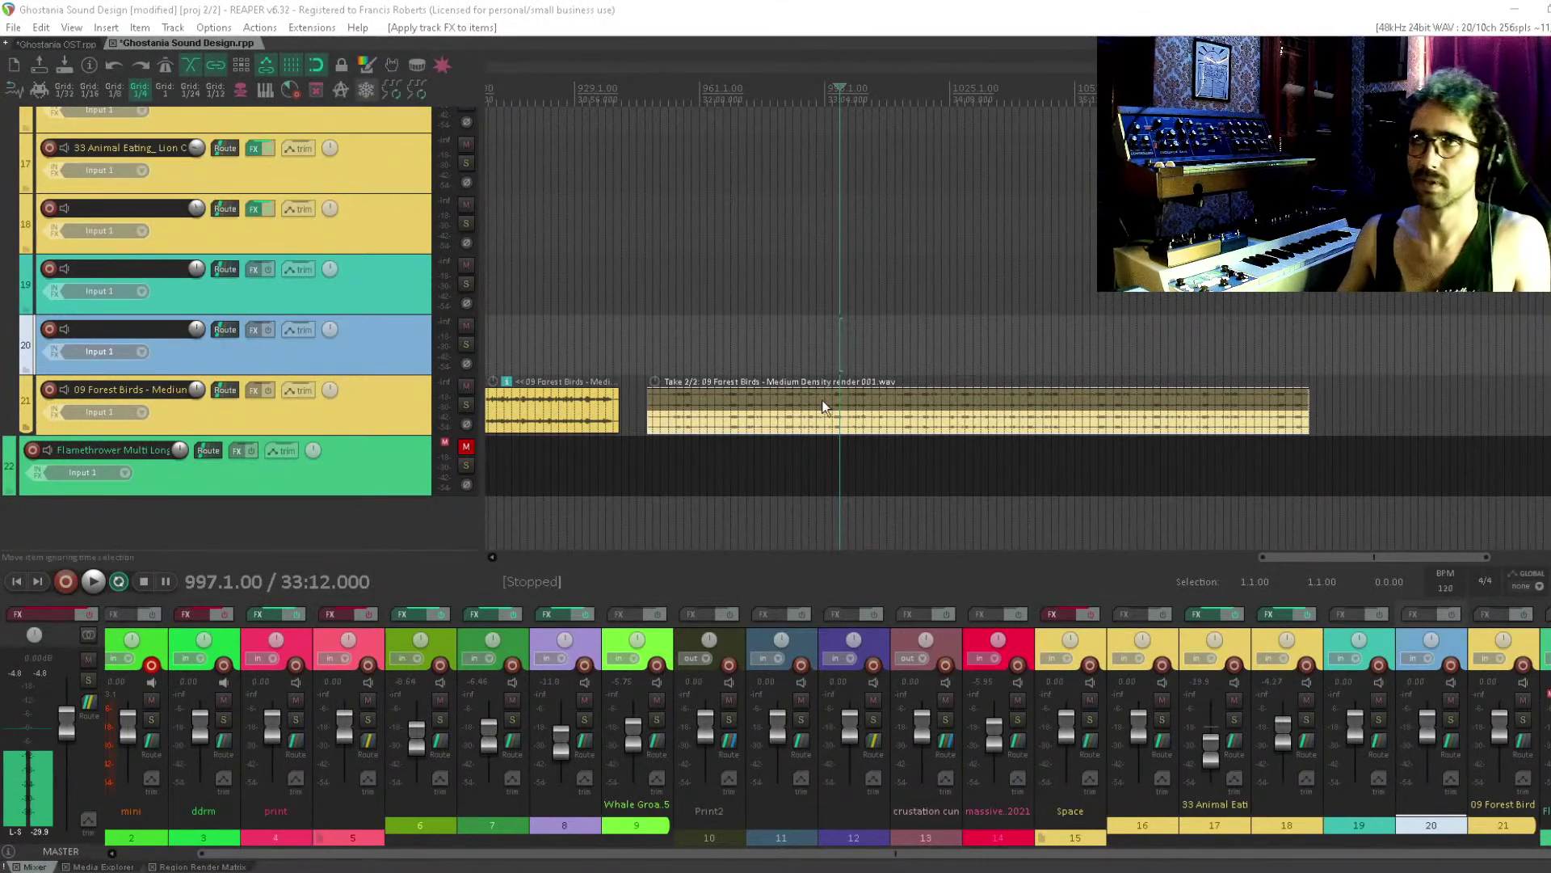
Copy the rendered Forest Birds clip to about bar 1131 and crop the copy to its active take
click(852, 420)
scroll(954, 380, up, 1)
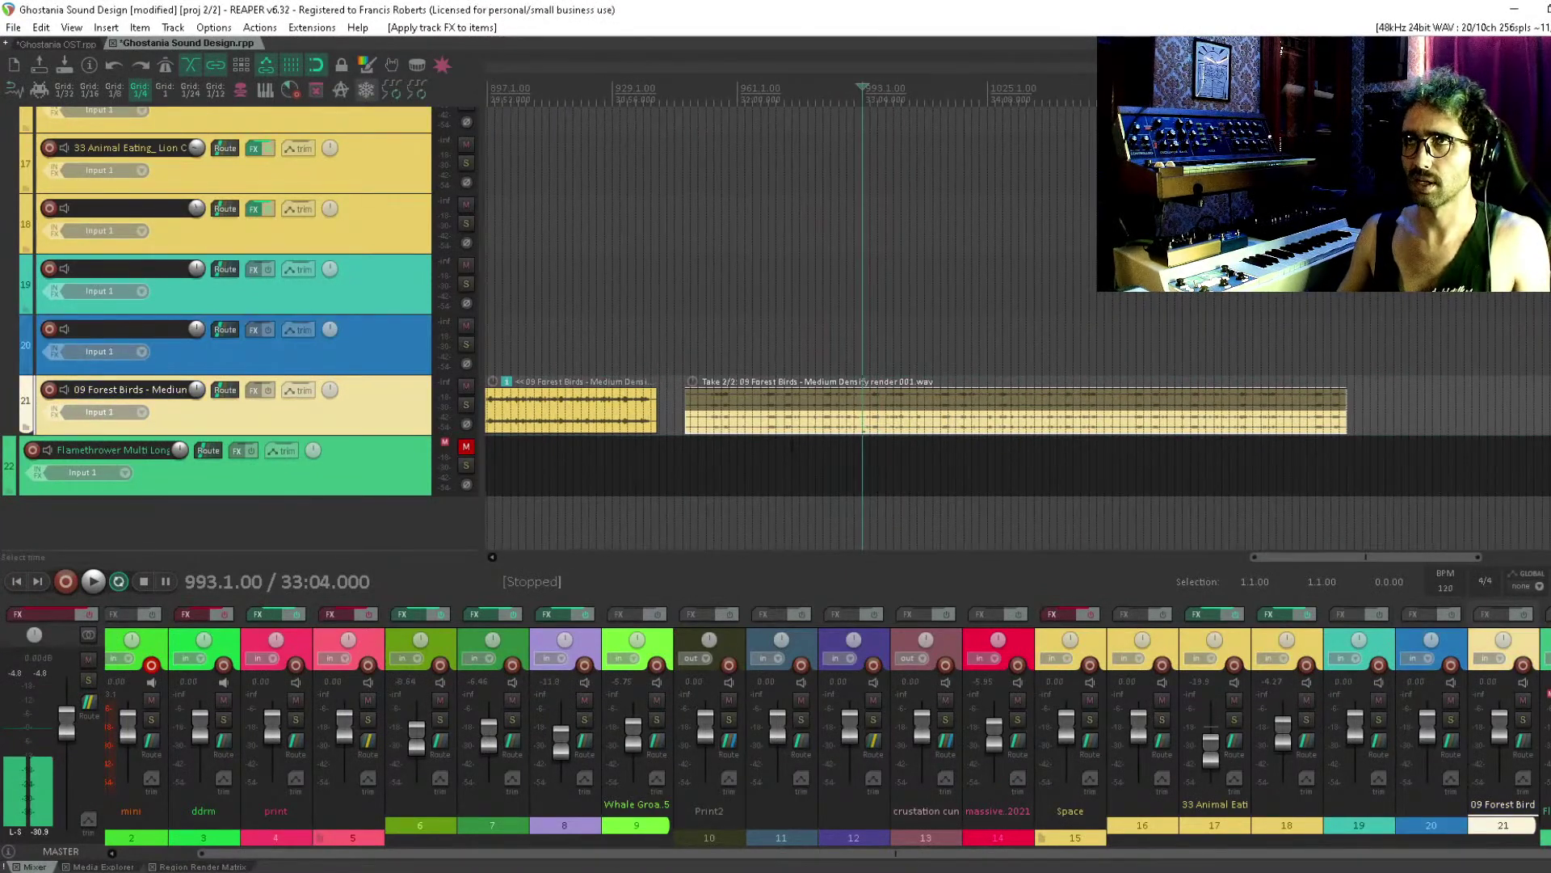
drag(786, 427, 999, 417)
click(1002, 414)
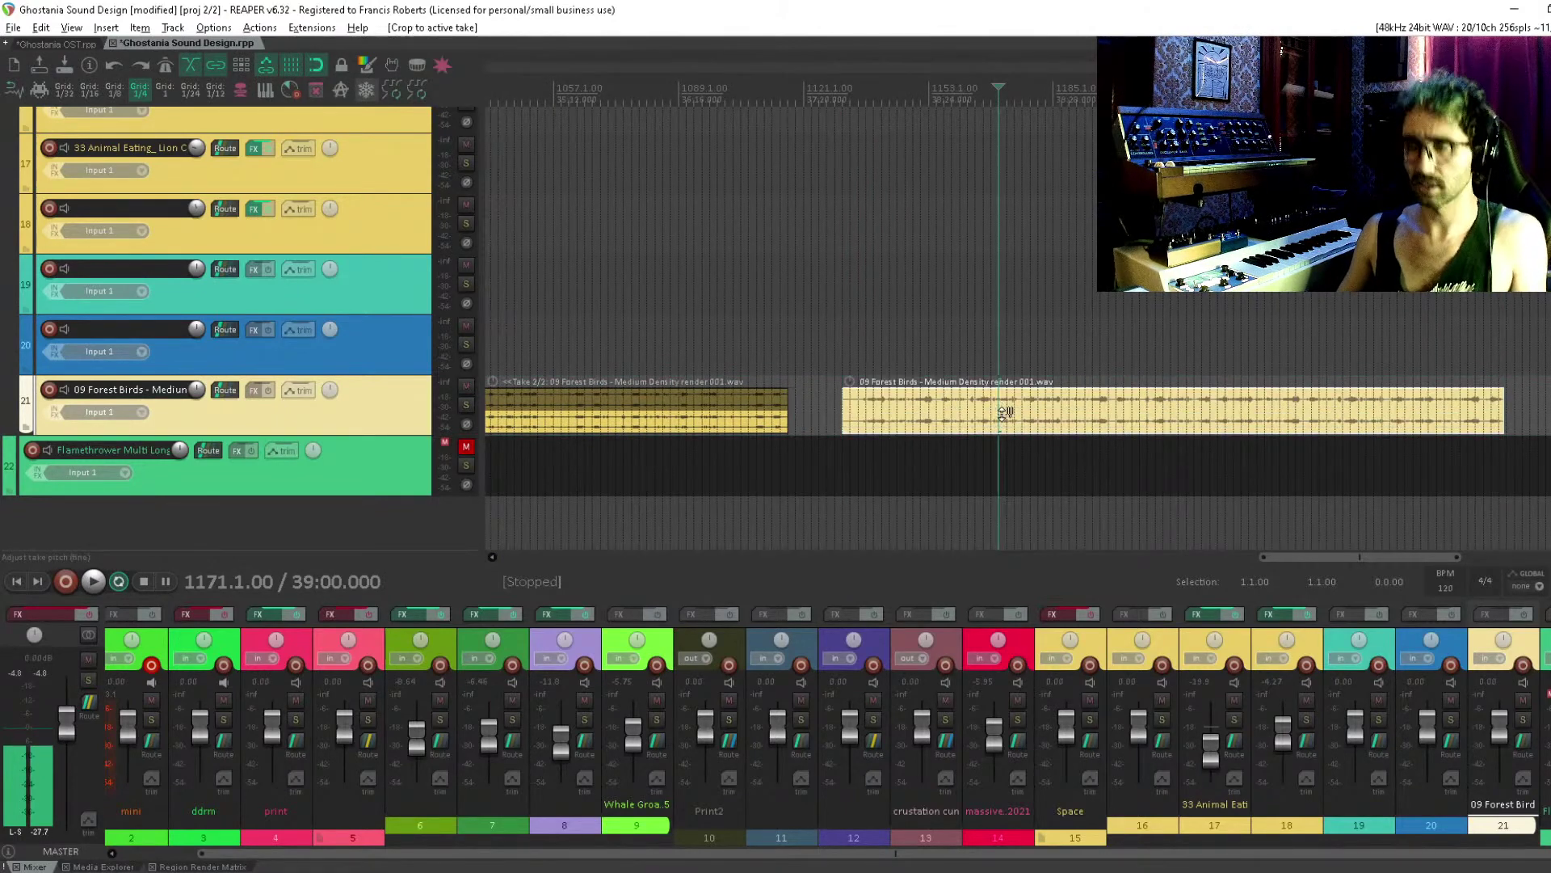
Play the cropped Forest Birds copy near its start and from bar 1193
click(897, 341)
click(1085, 339)
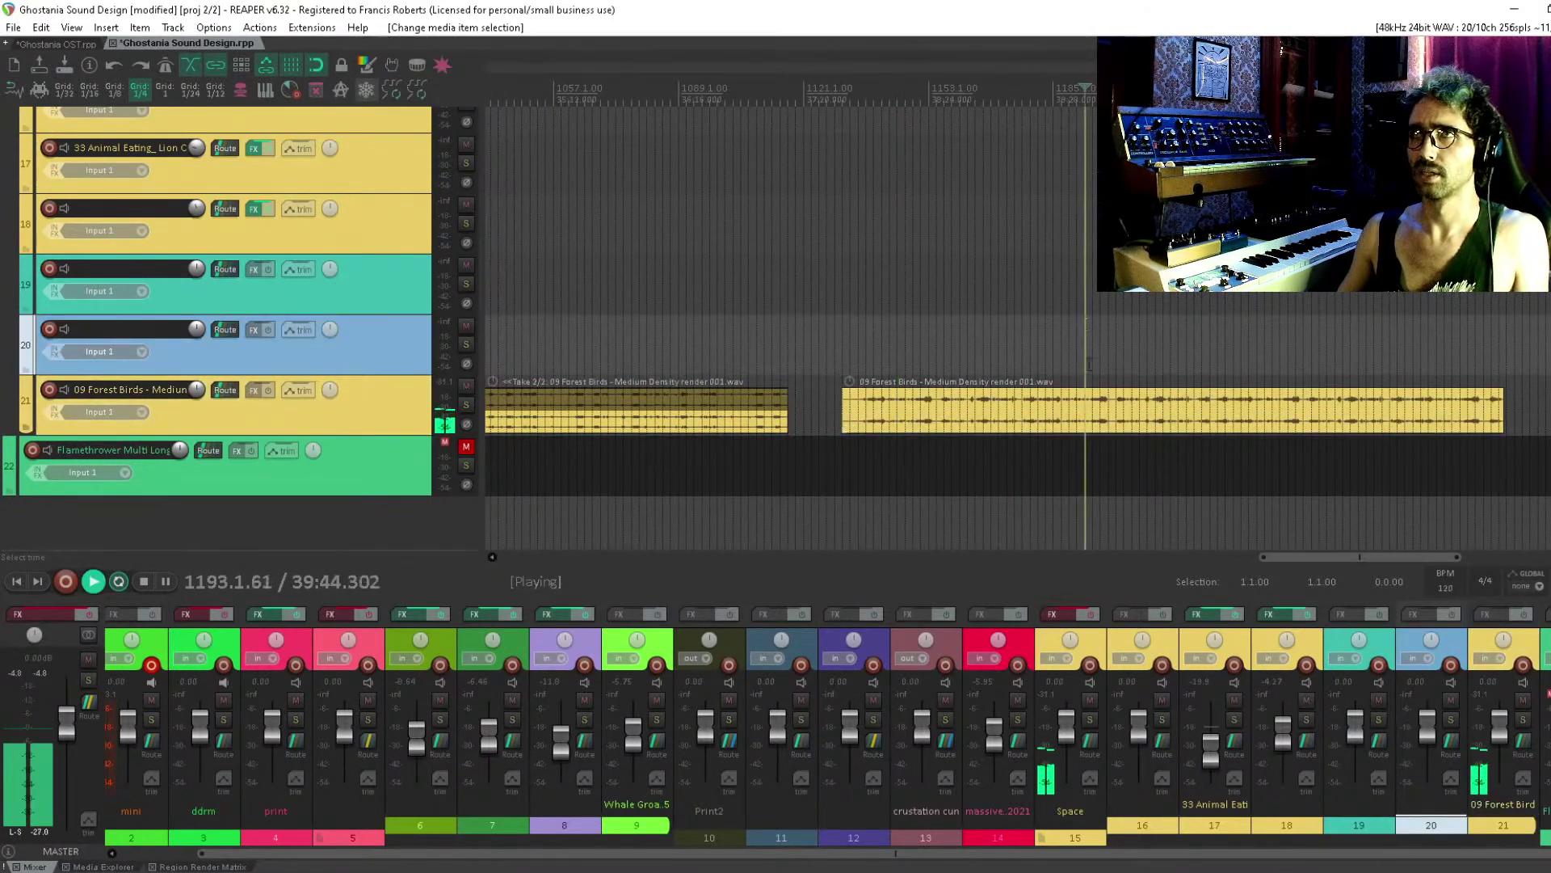
scroll(994, 404, right, 3)
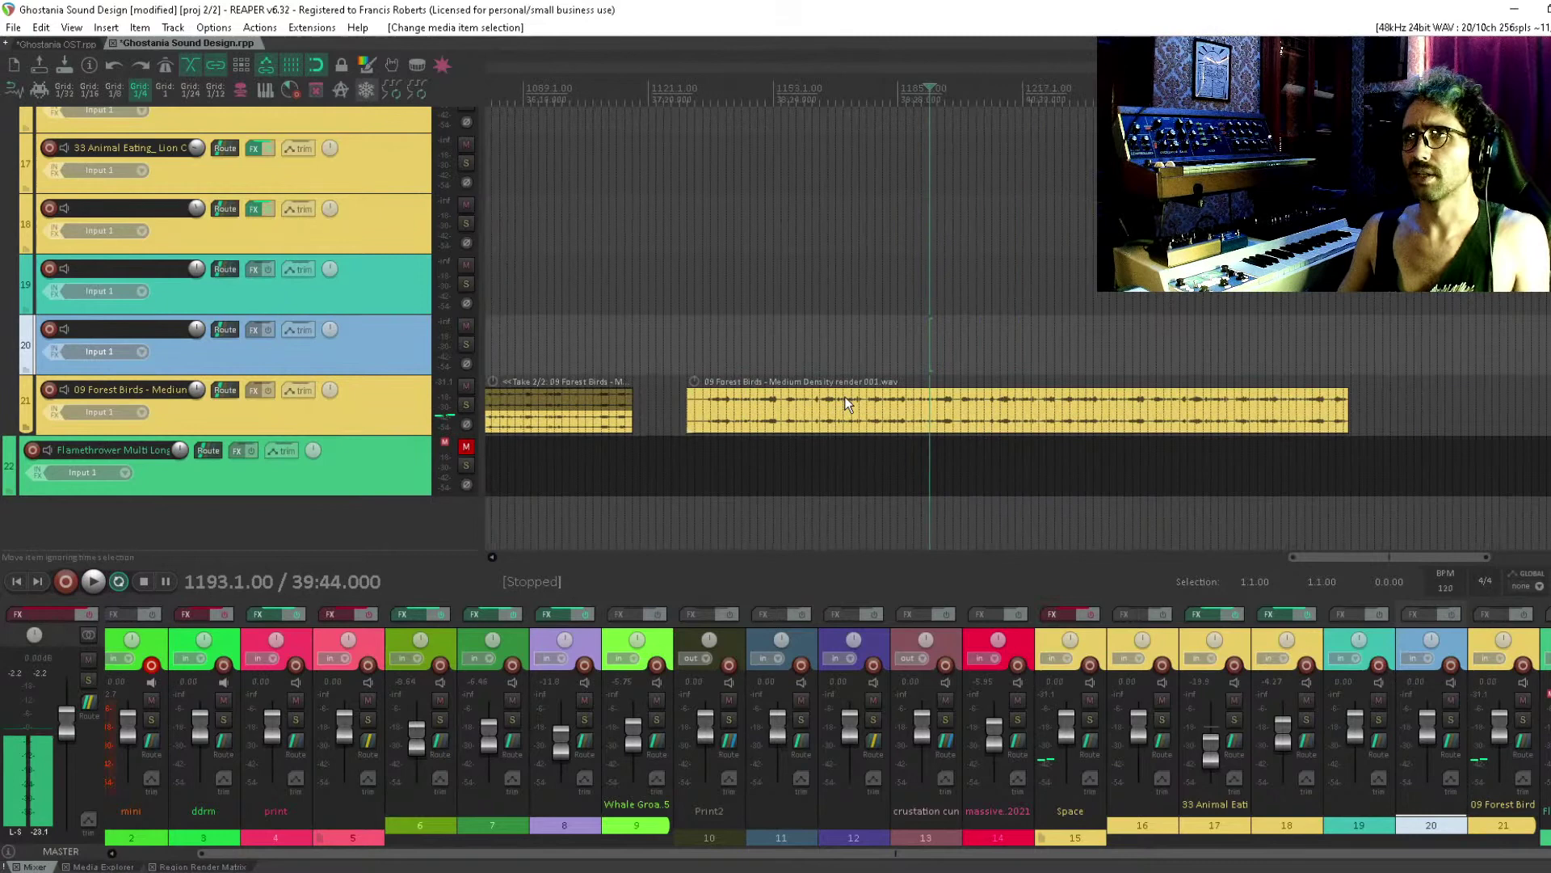
Split the cropped Forest Birds copy at bar 1163 and again at bar 1189
click(962, 357)
click(986, 331)
scroll(994, 336, up, 3)
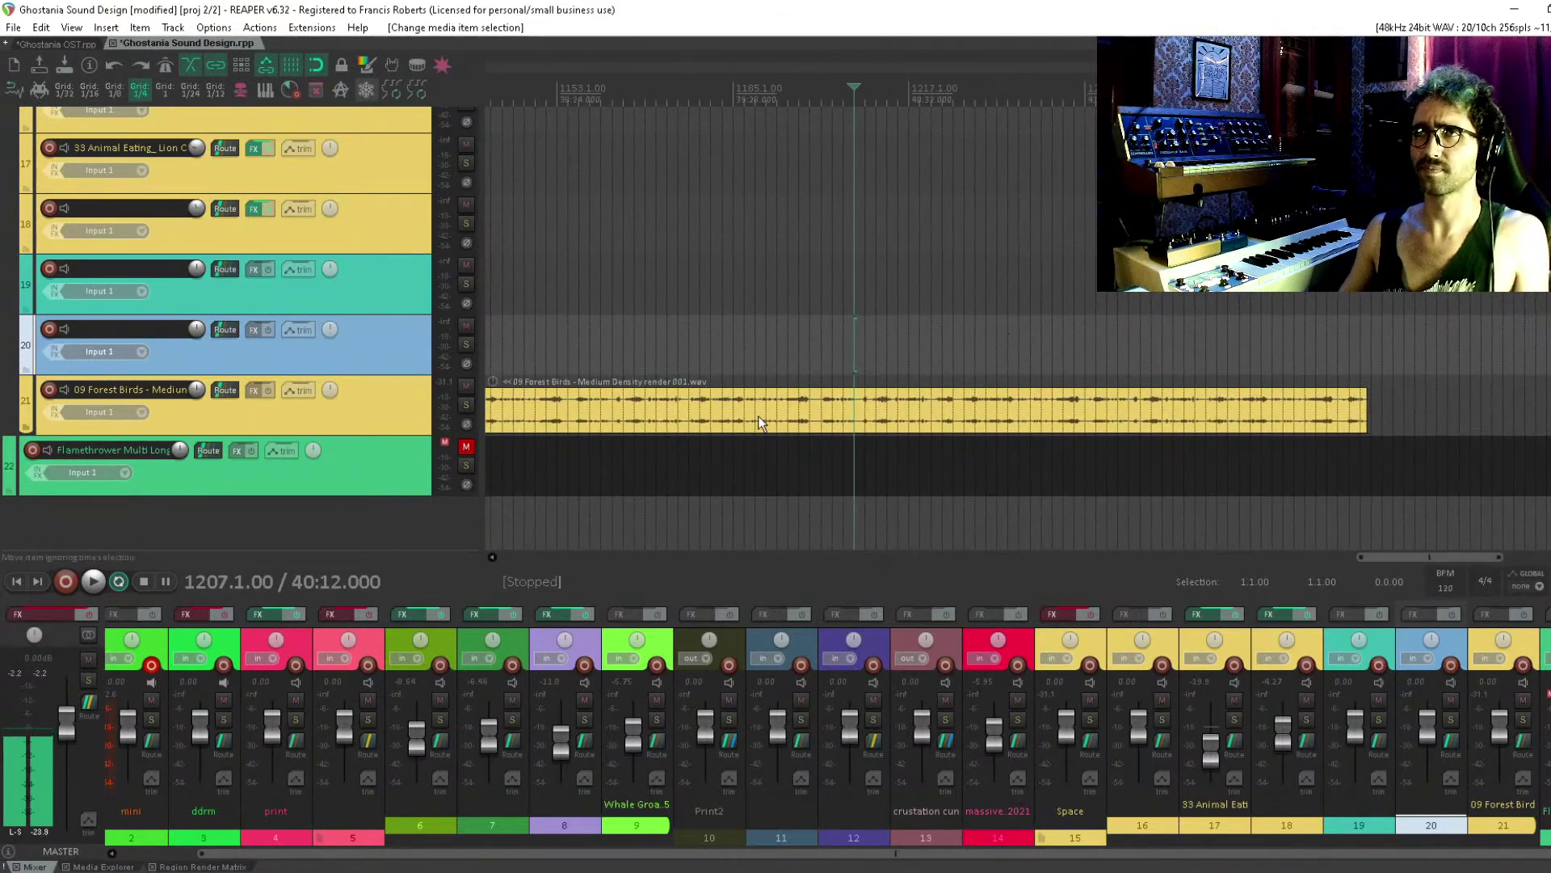
scroll(703, 416, left, 2)
click(688, 420)
scroll(689, 420, up, 2)
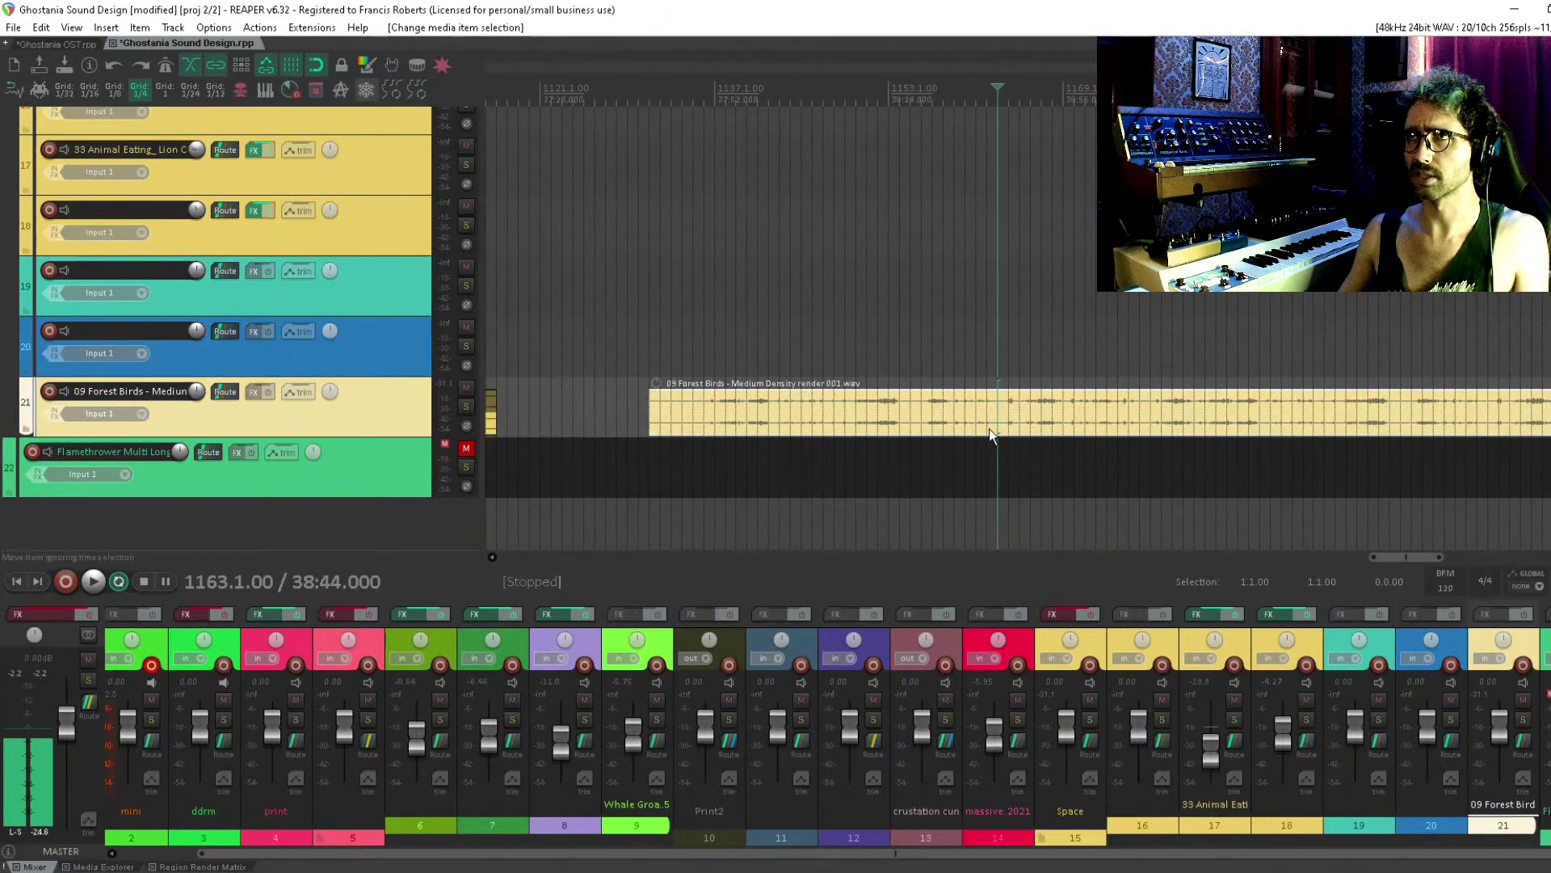
key(s)
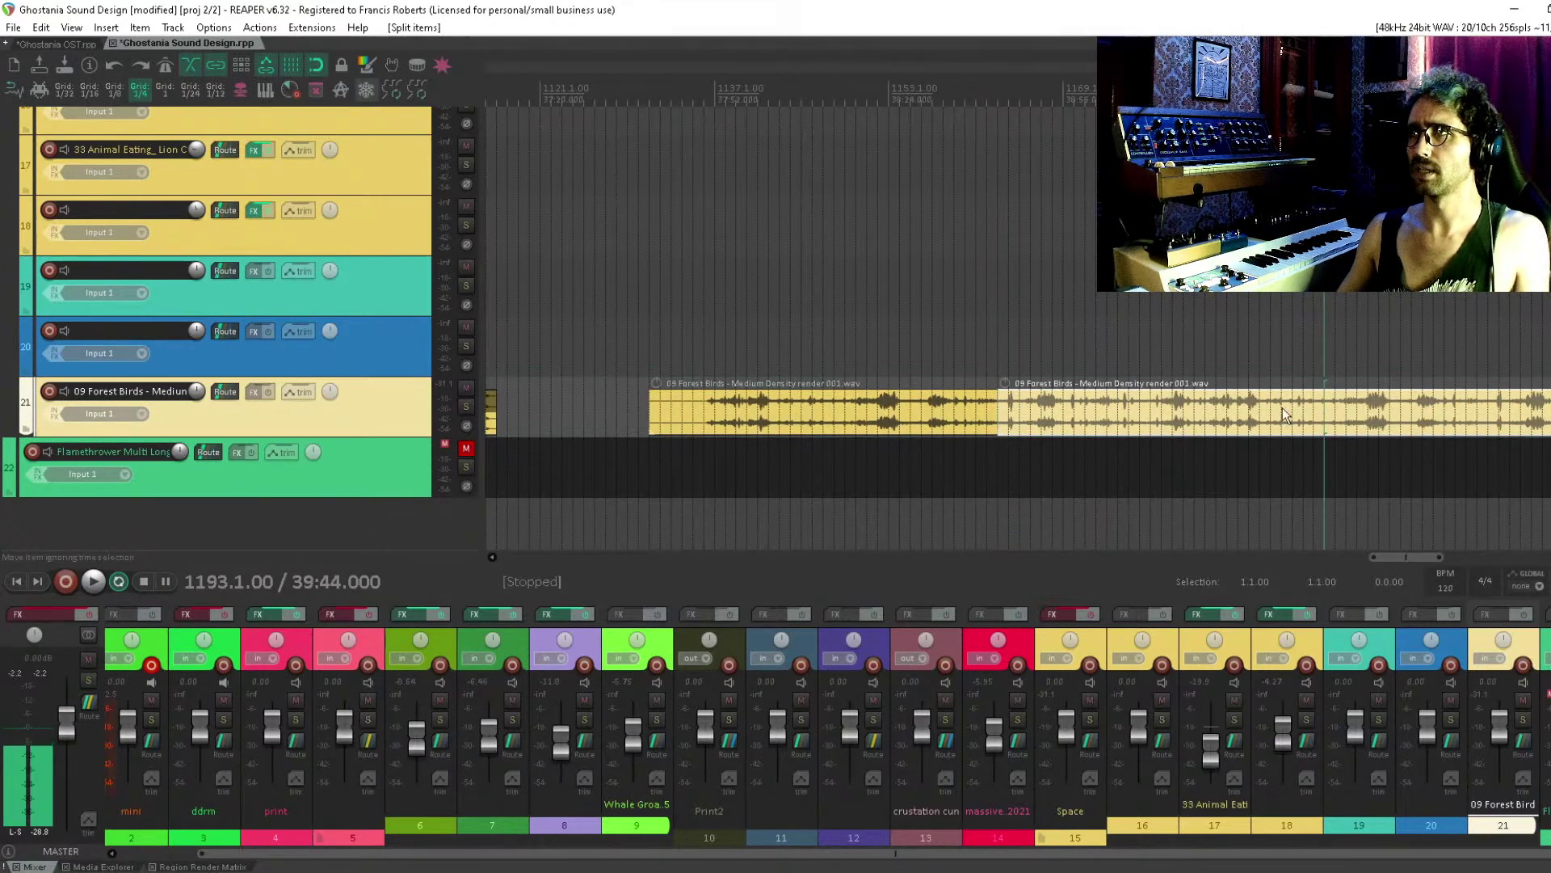
key(s)
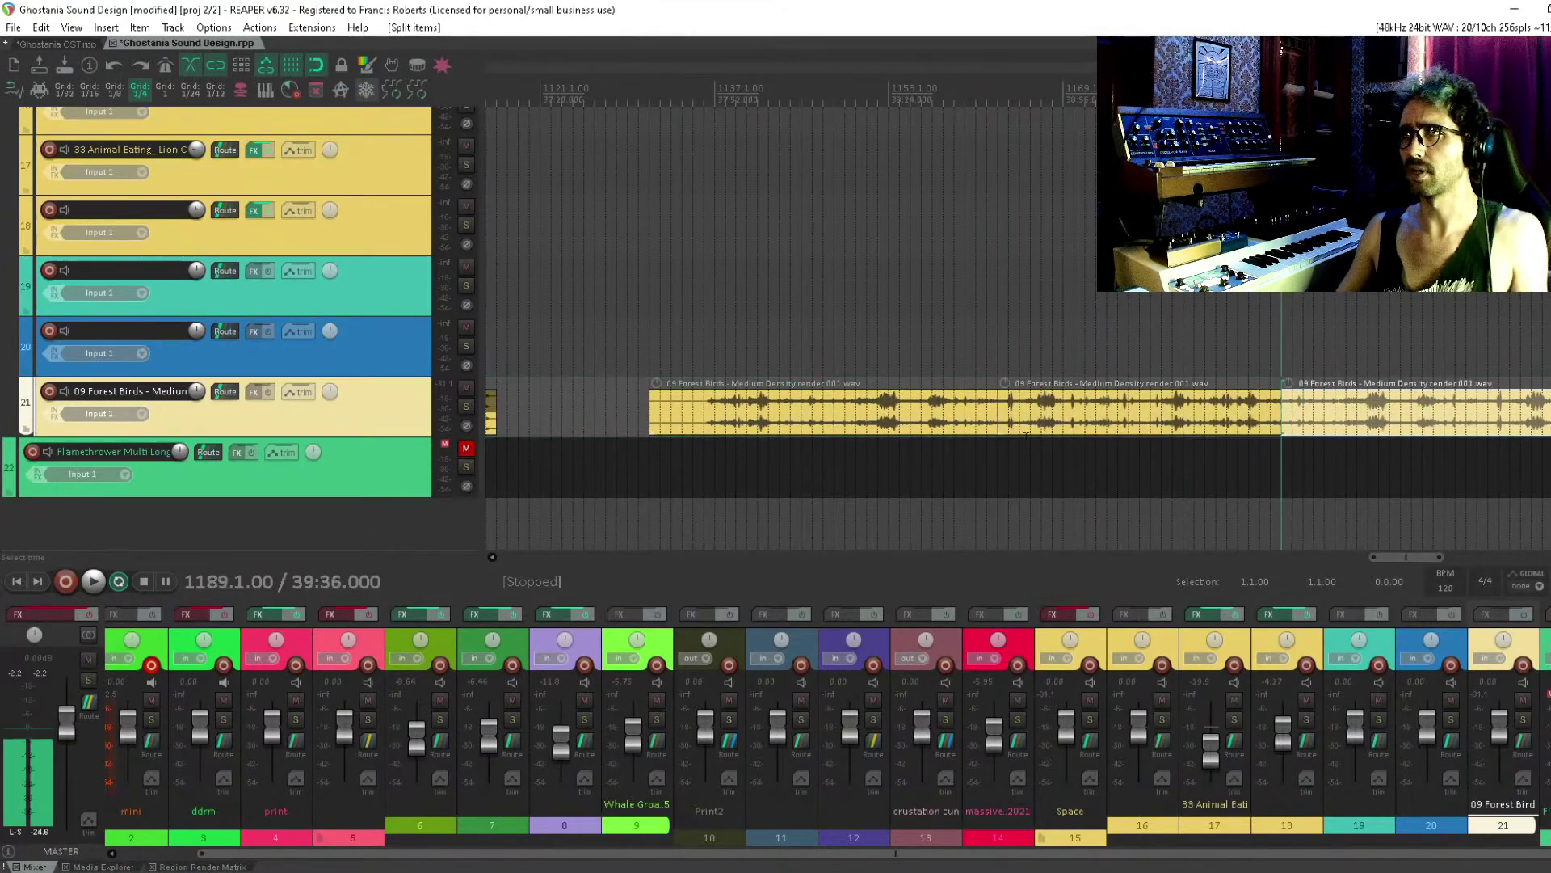
Delete the first and last Forest Birds pieces and fit the middle piece between bars 1137 and 1153
click(964, 408)
key(Delete)
click(1325, 407)
key(Delete)
drag(1169, 407, 888, 416)
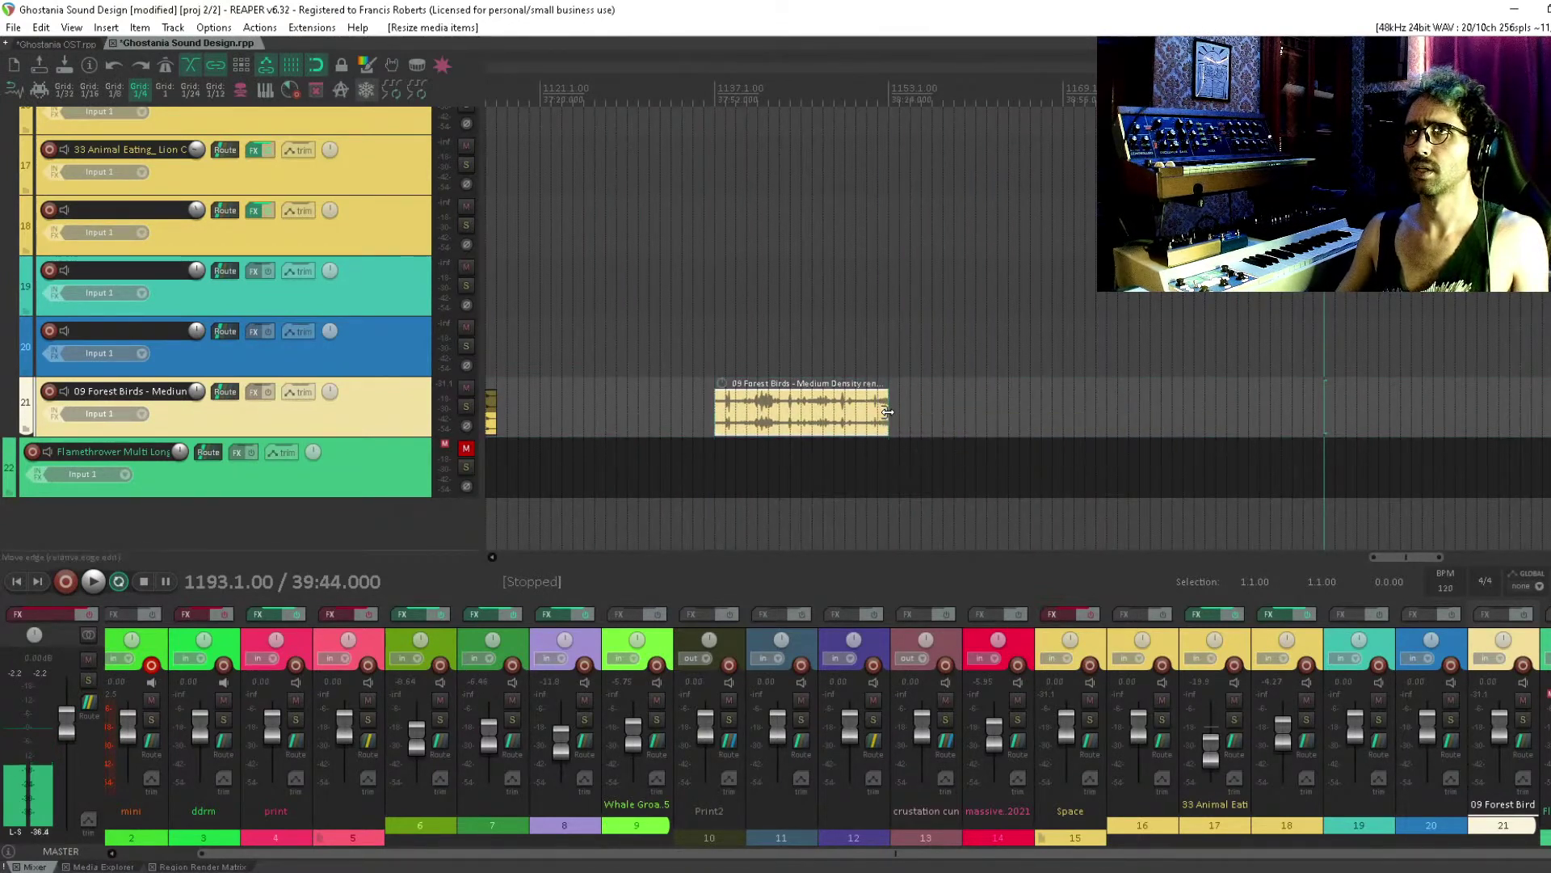
click(836, 410)
scroll(792, 420, right, 3)
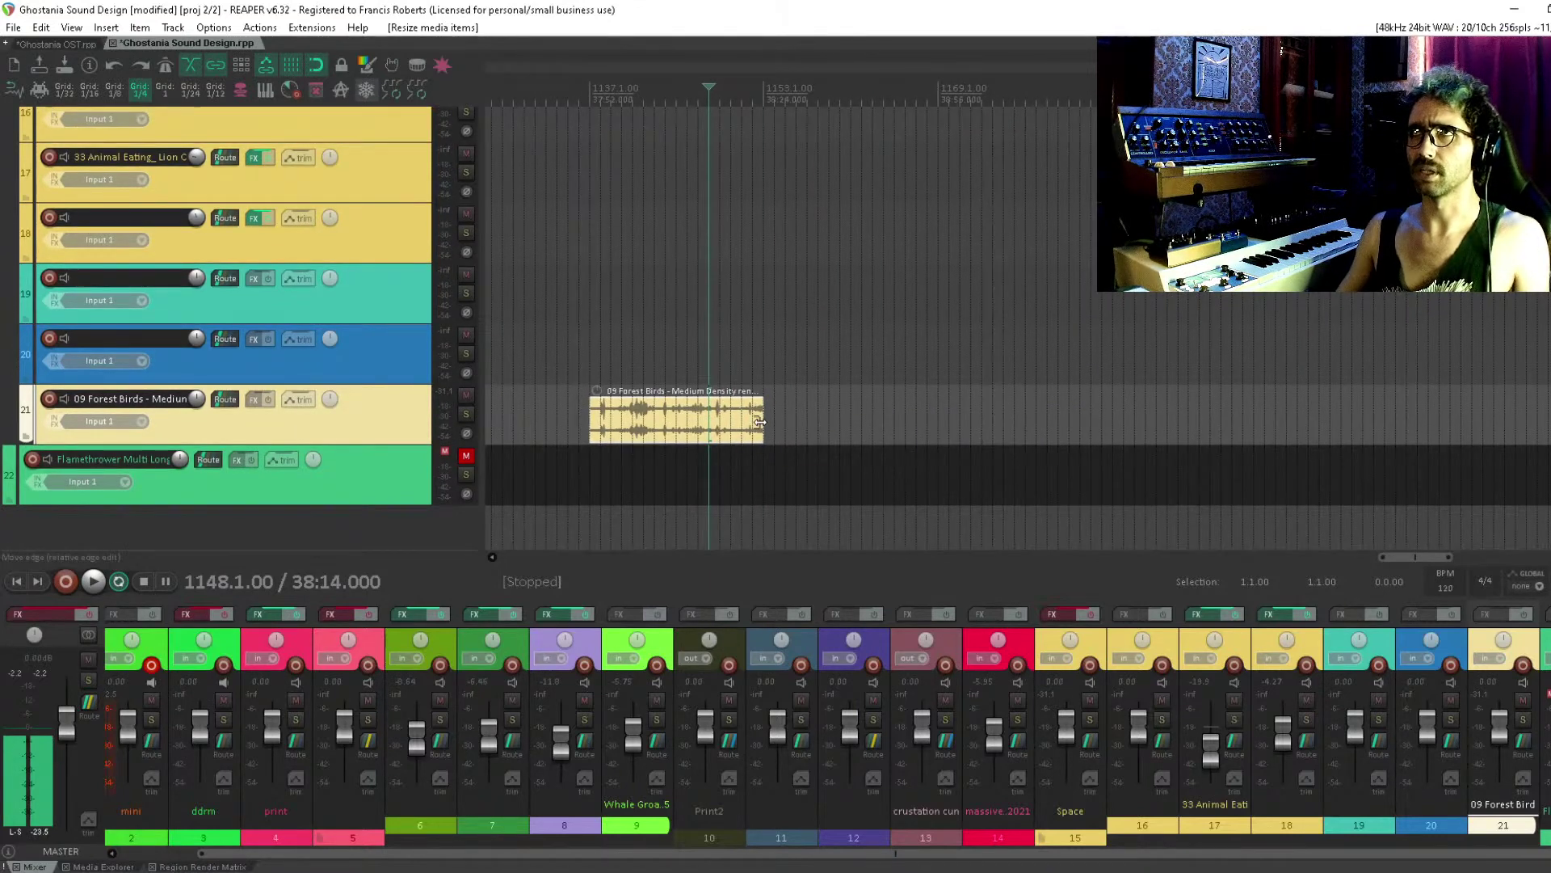
Extend the Forest Birds piece to about bar 1157 and place overlapping copies of it at bars 1153 and 1169
drag(764, 420, 806, 421)
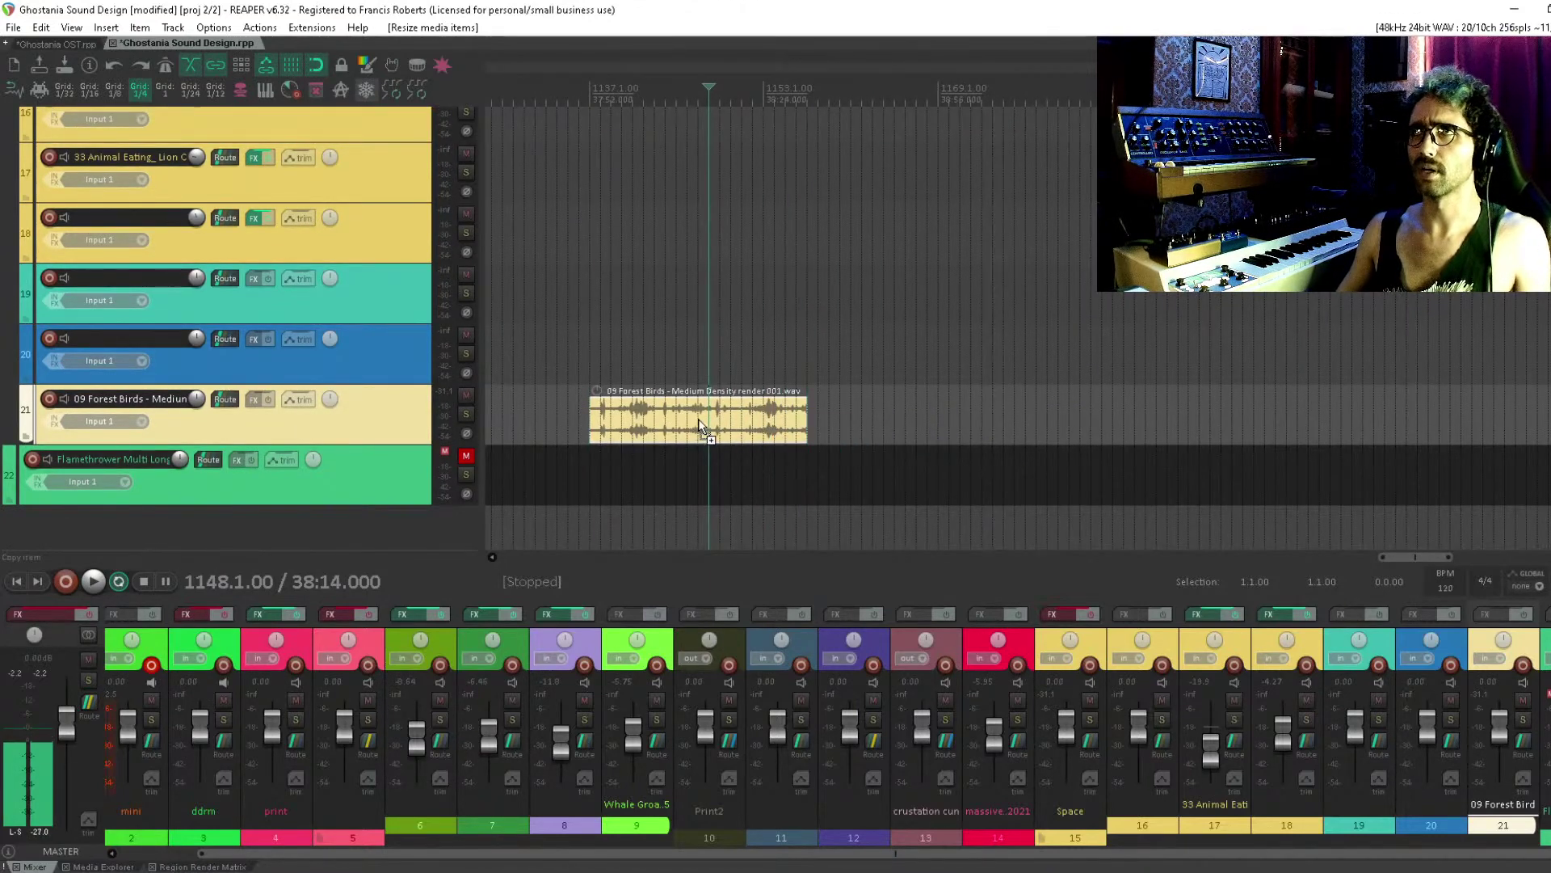
drag(700, 426, 873, 417)
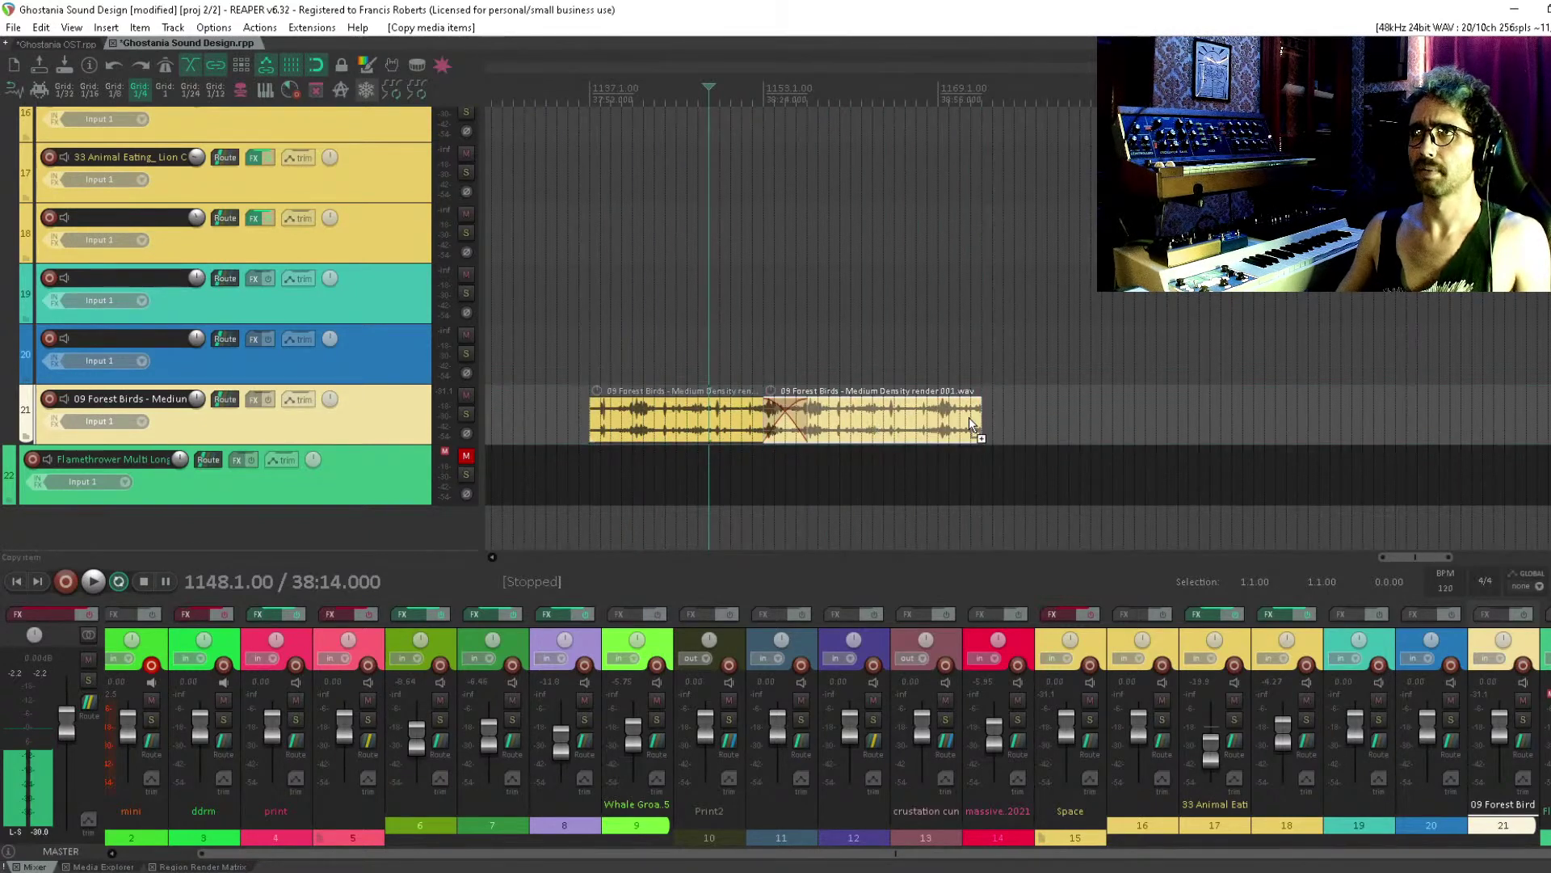
drag(967, 417, 1141, 418)
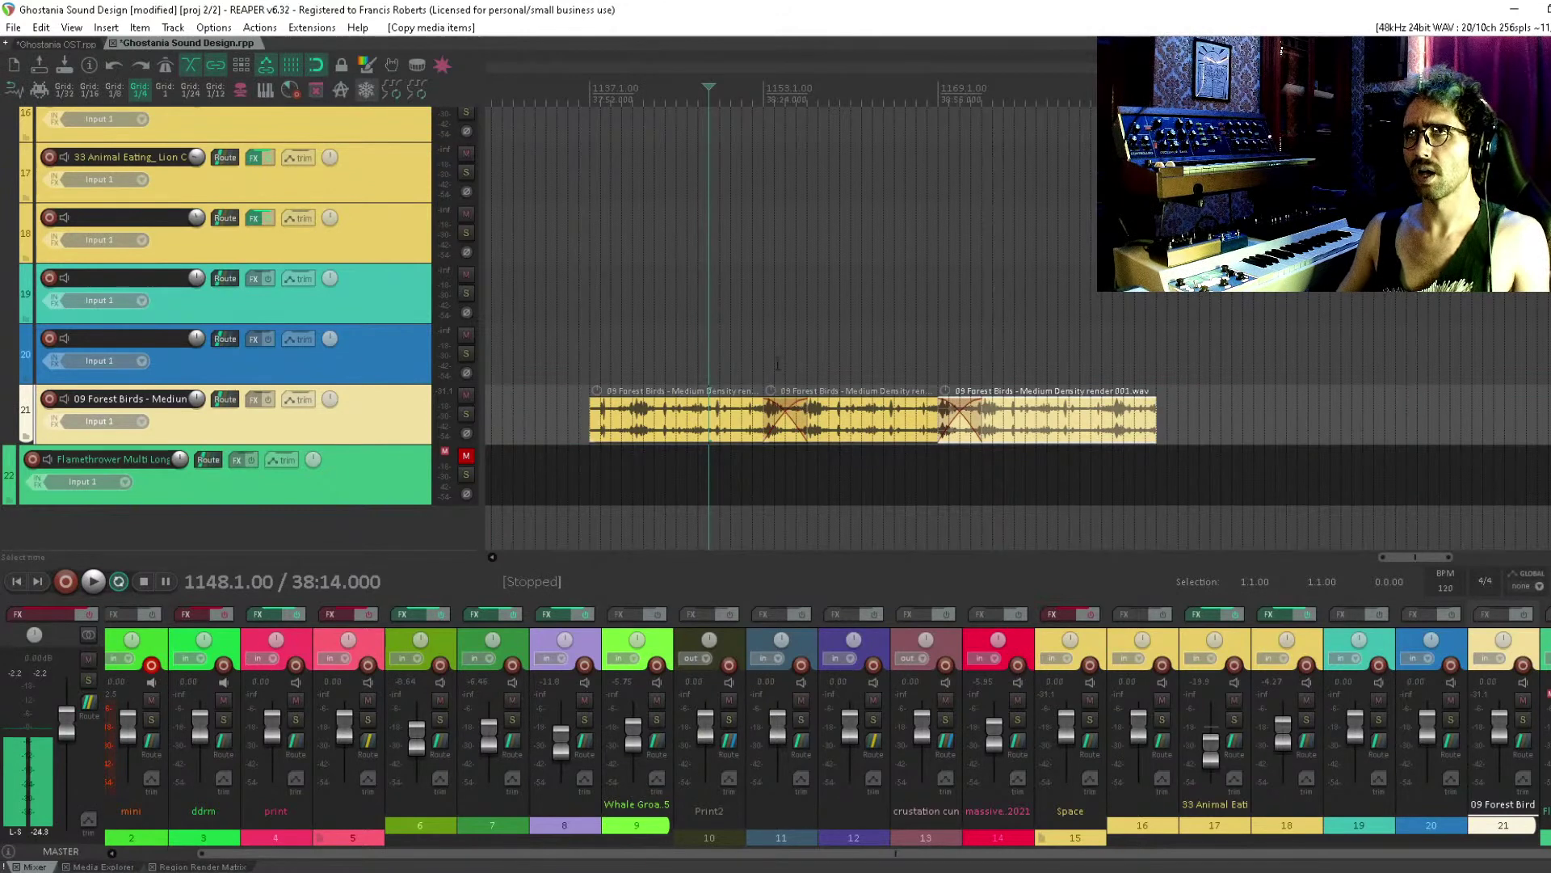
Play the two crossfades between the Forest Birds pieces from just before bar 1153 and from bar 1168
click(934, 368)
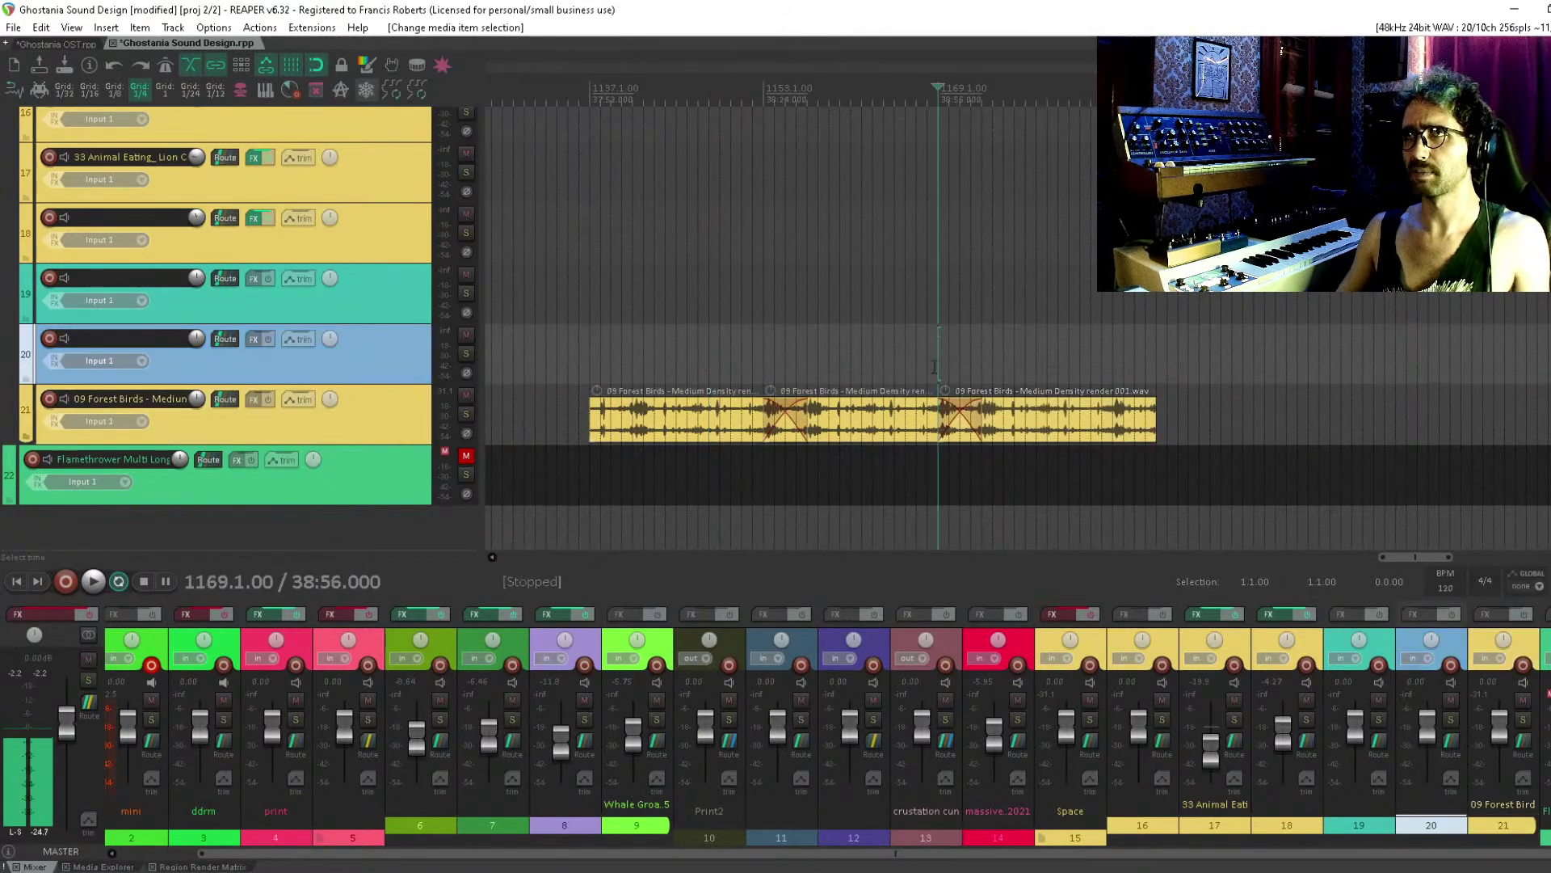
click(765, 364)
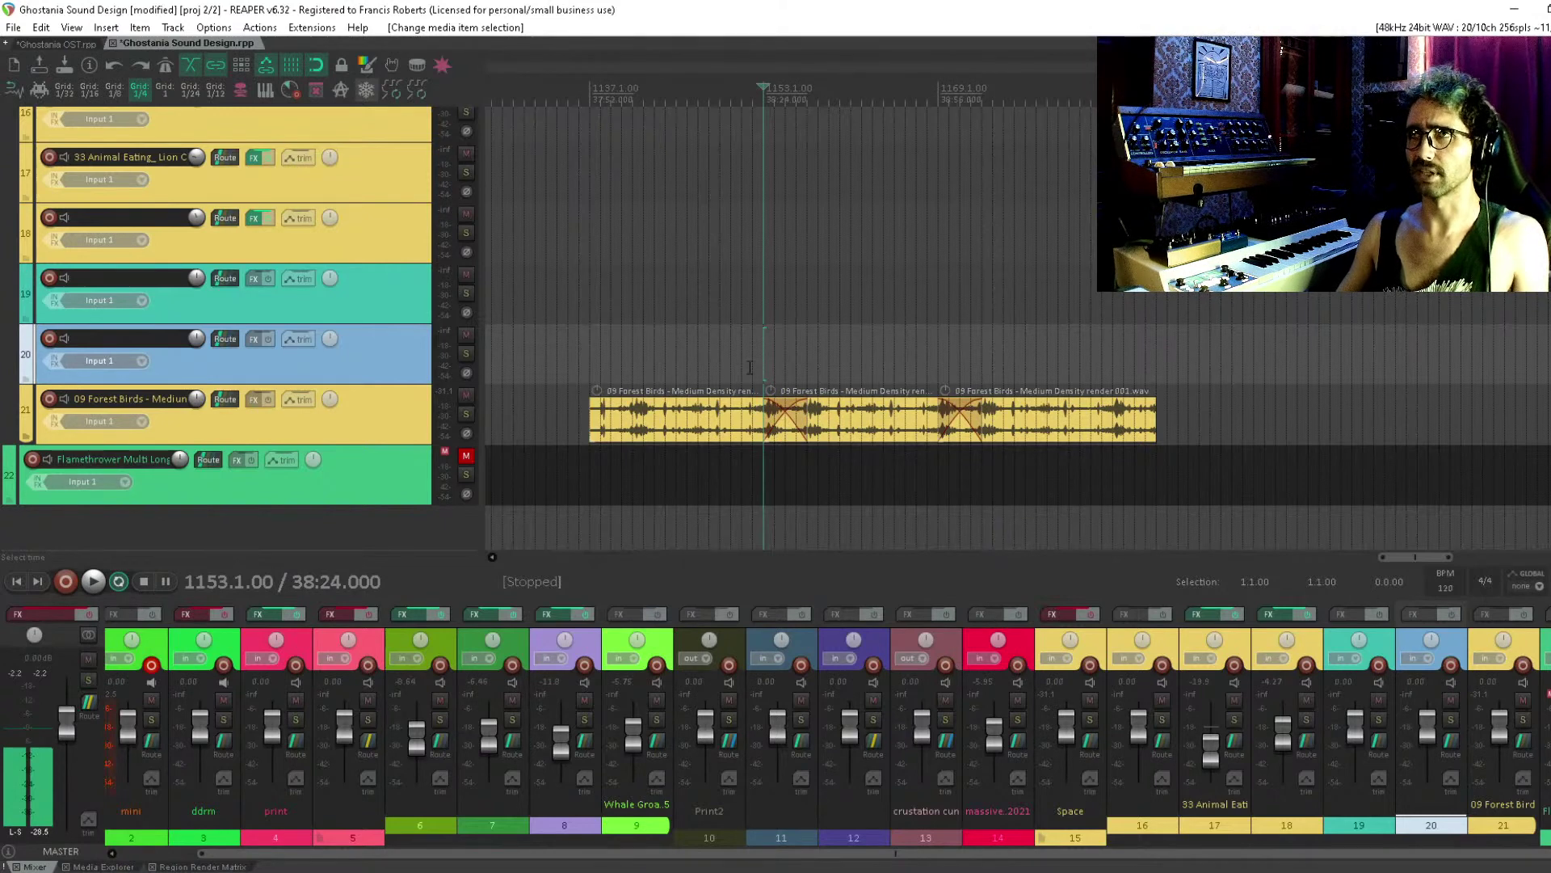
key(space)
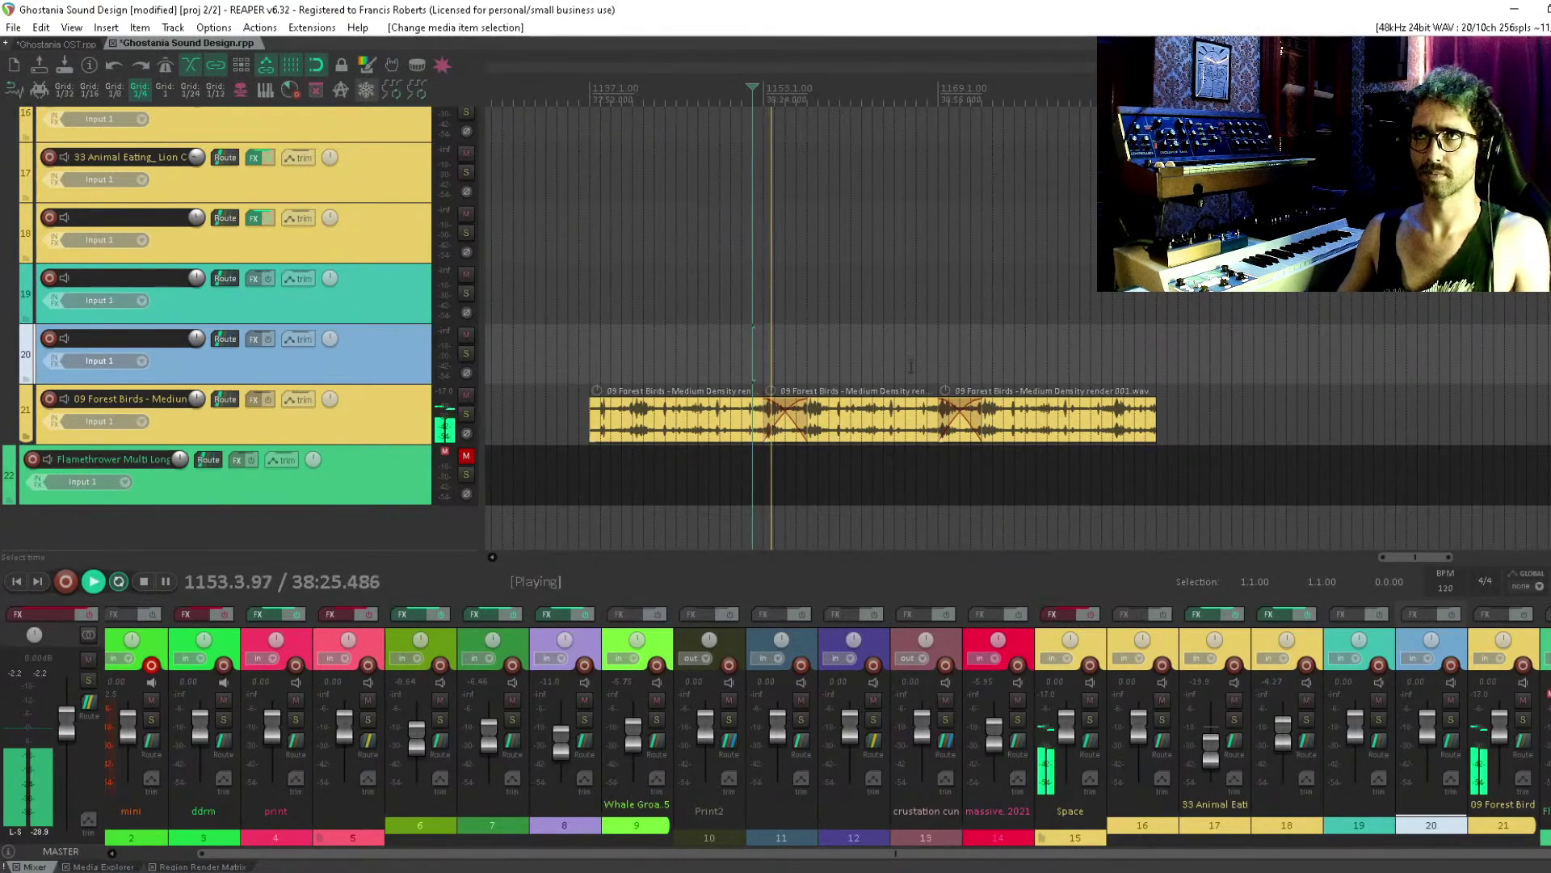
click(927, 367)
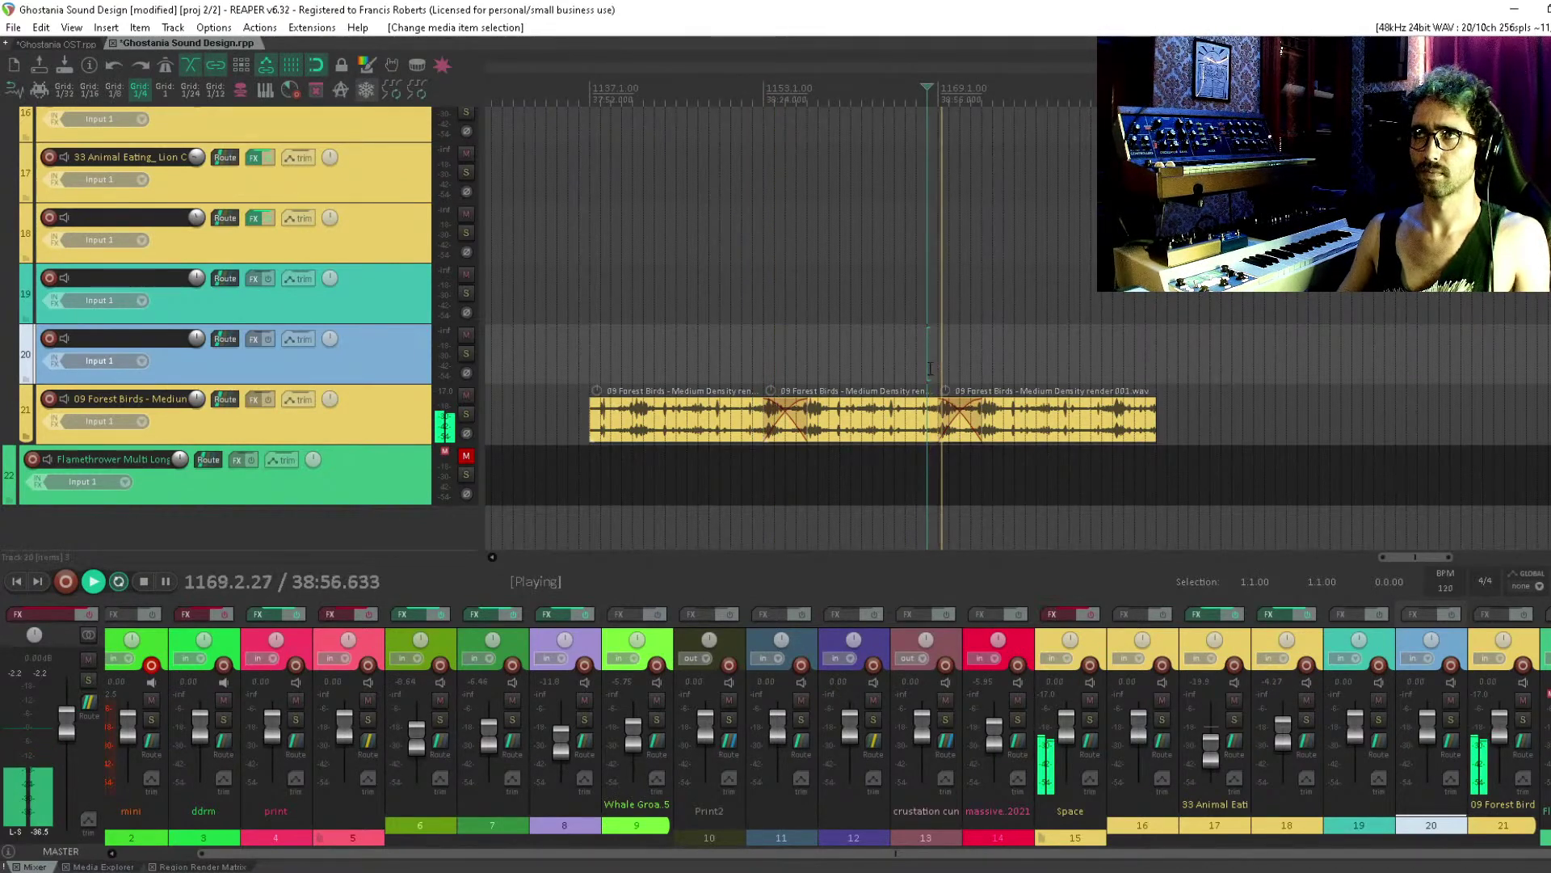
key(space)
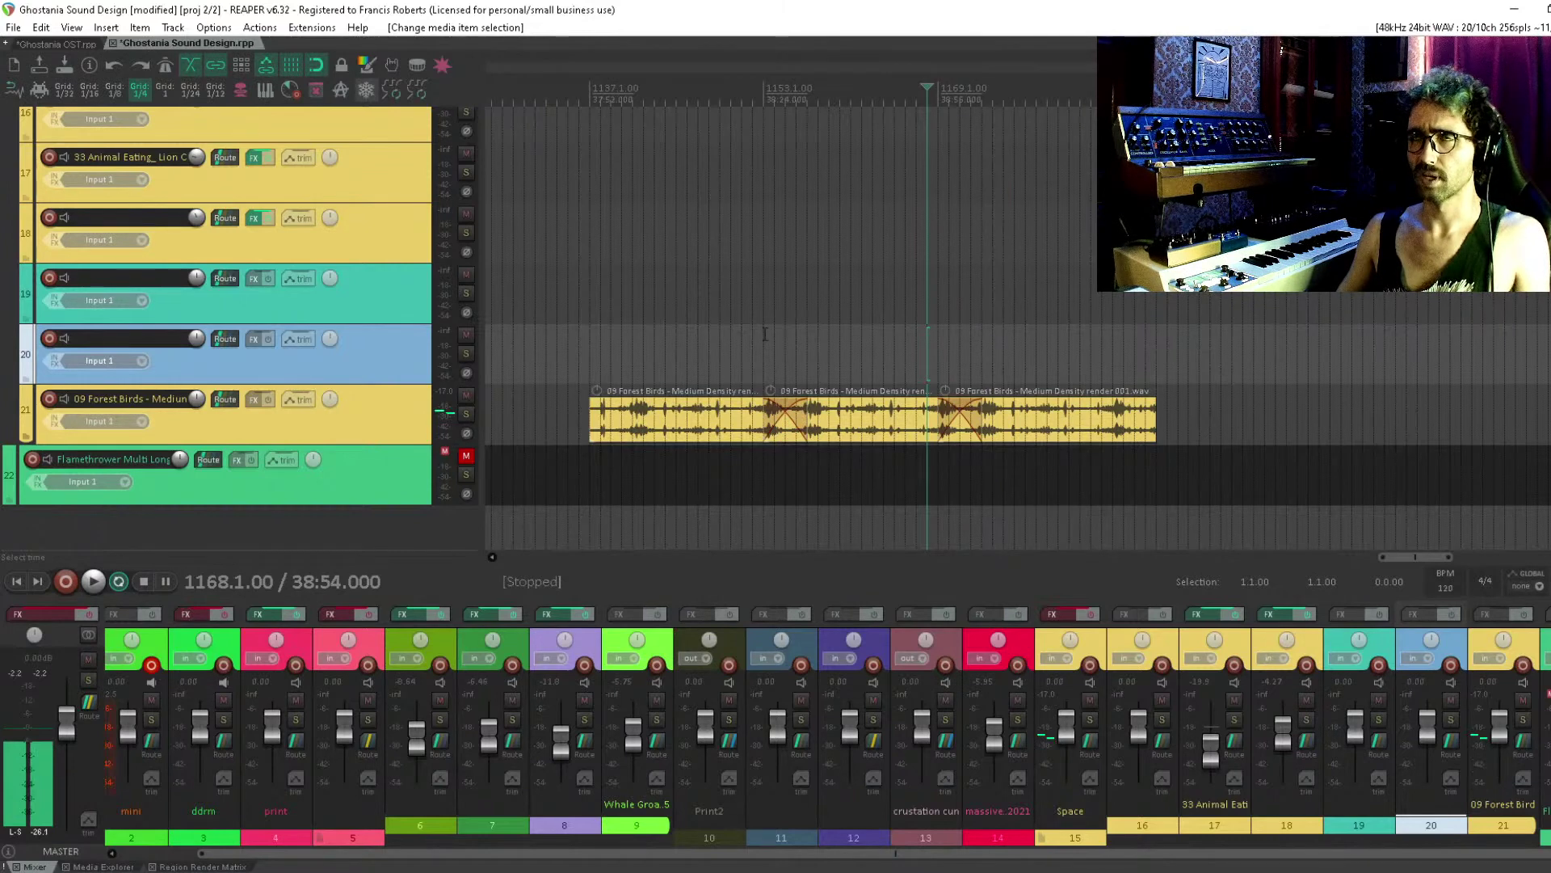
Add project markers at bars 1153 and 1169, where the Forest Birds copies start
click(764, 333)
drag(699, 370, 864, 379)
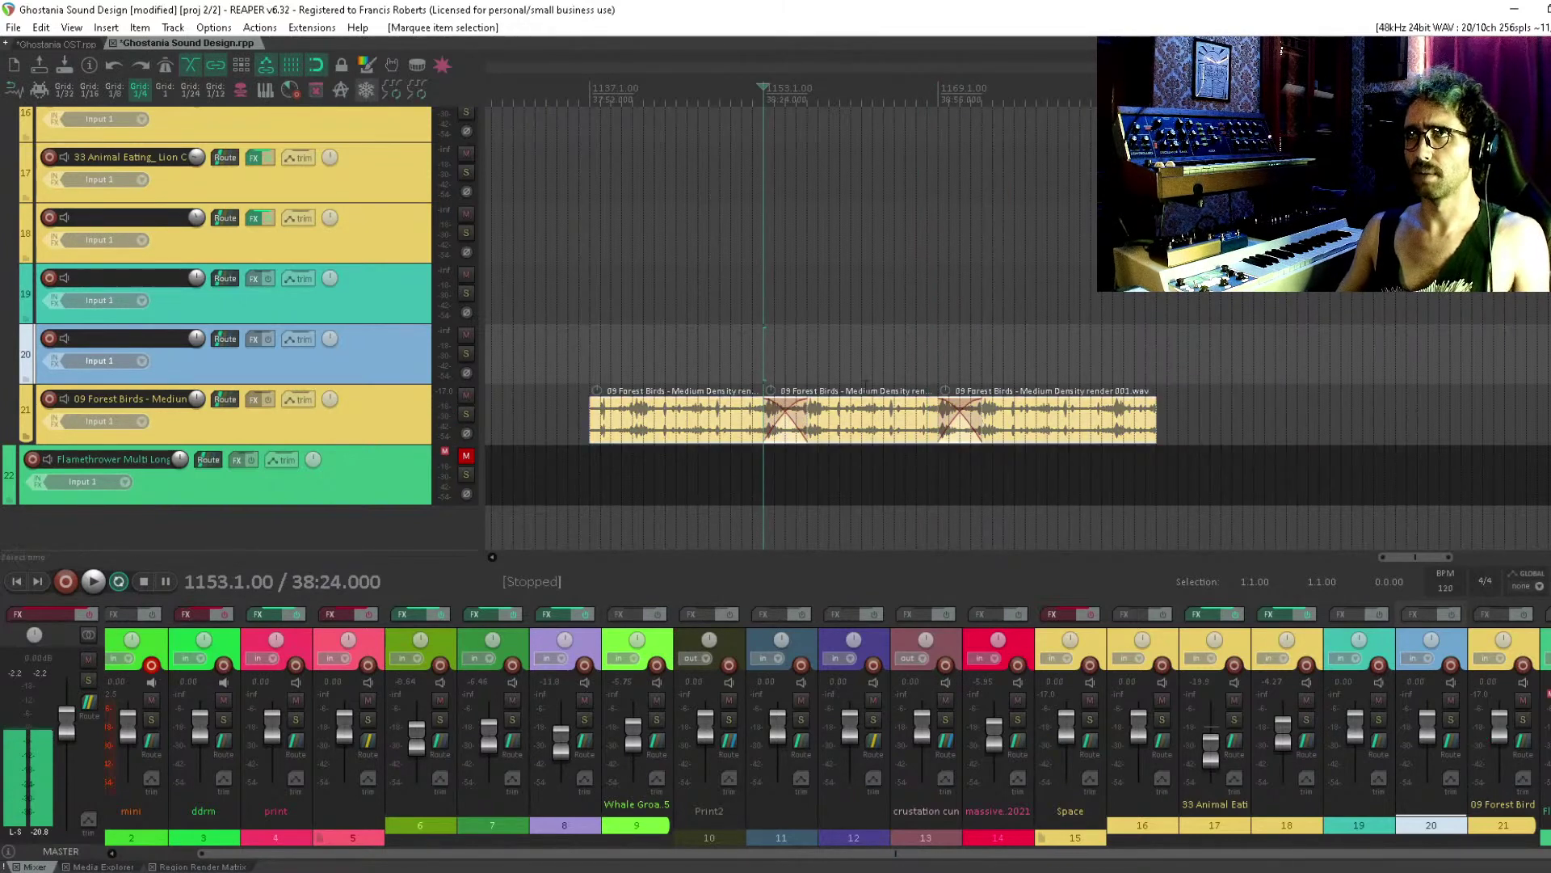
click(763, 361)
key(m)
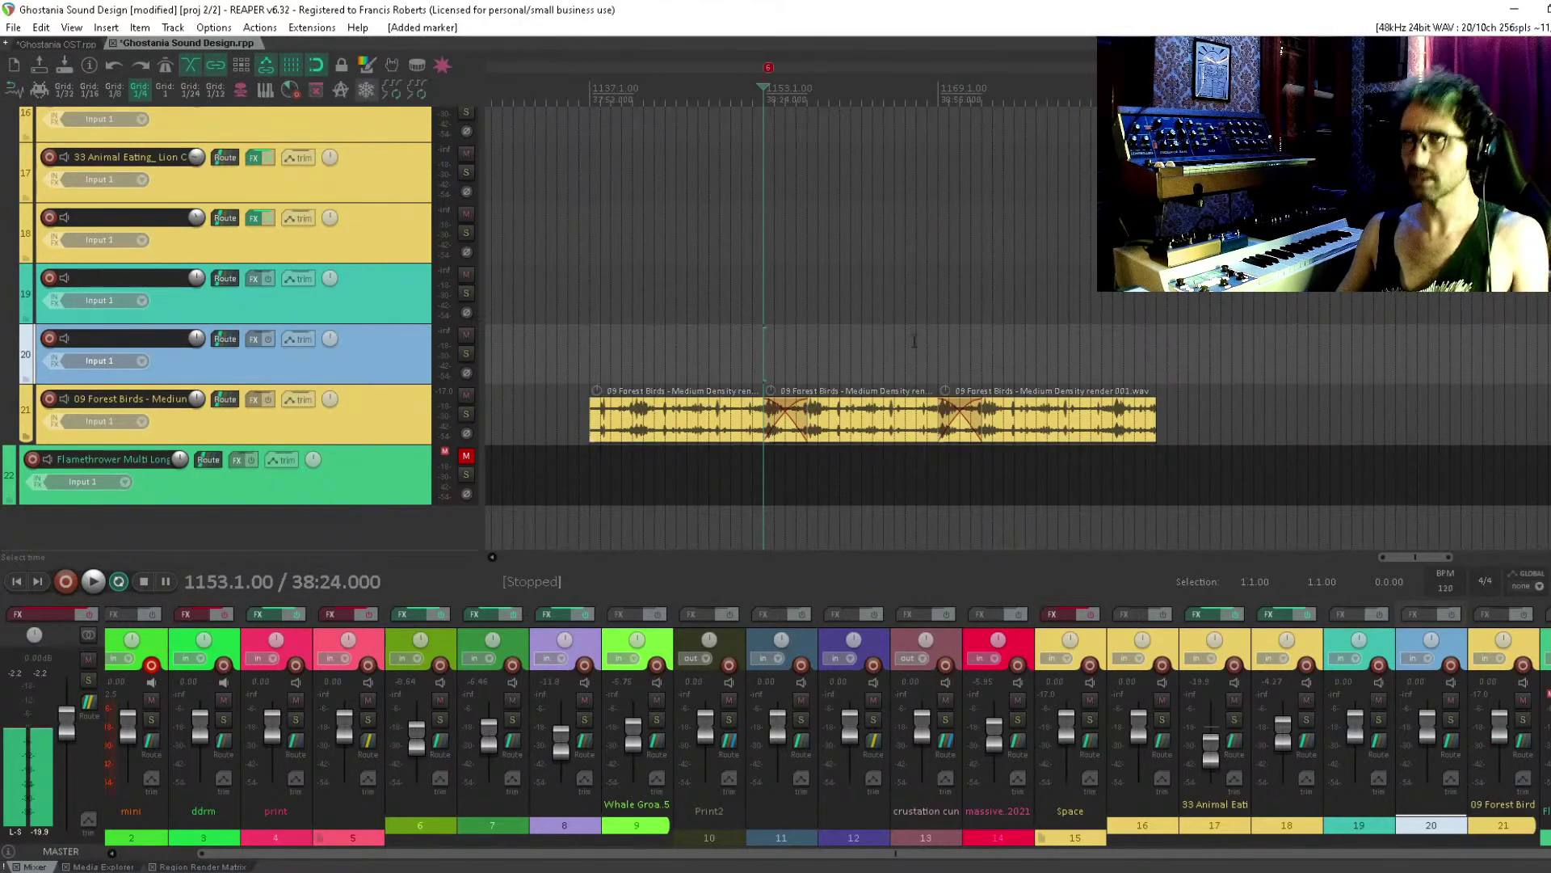
click(943, 354)
key(m)
Glue the three overlapping Forest Birds pieces into one clip and split it at both markers
drag(690, 324, 1185, 513)
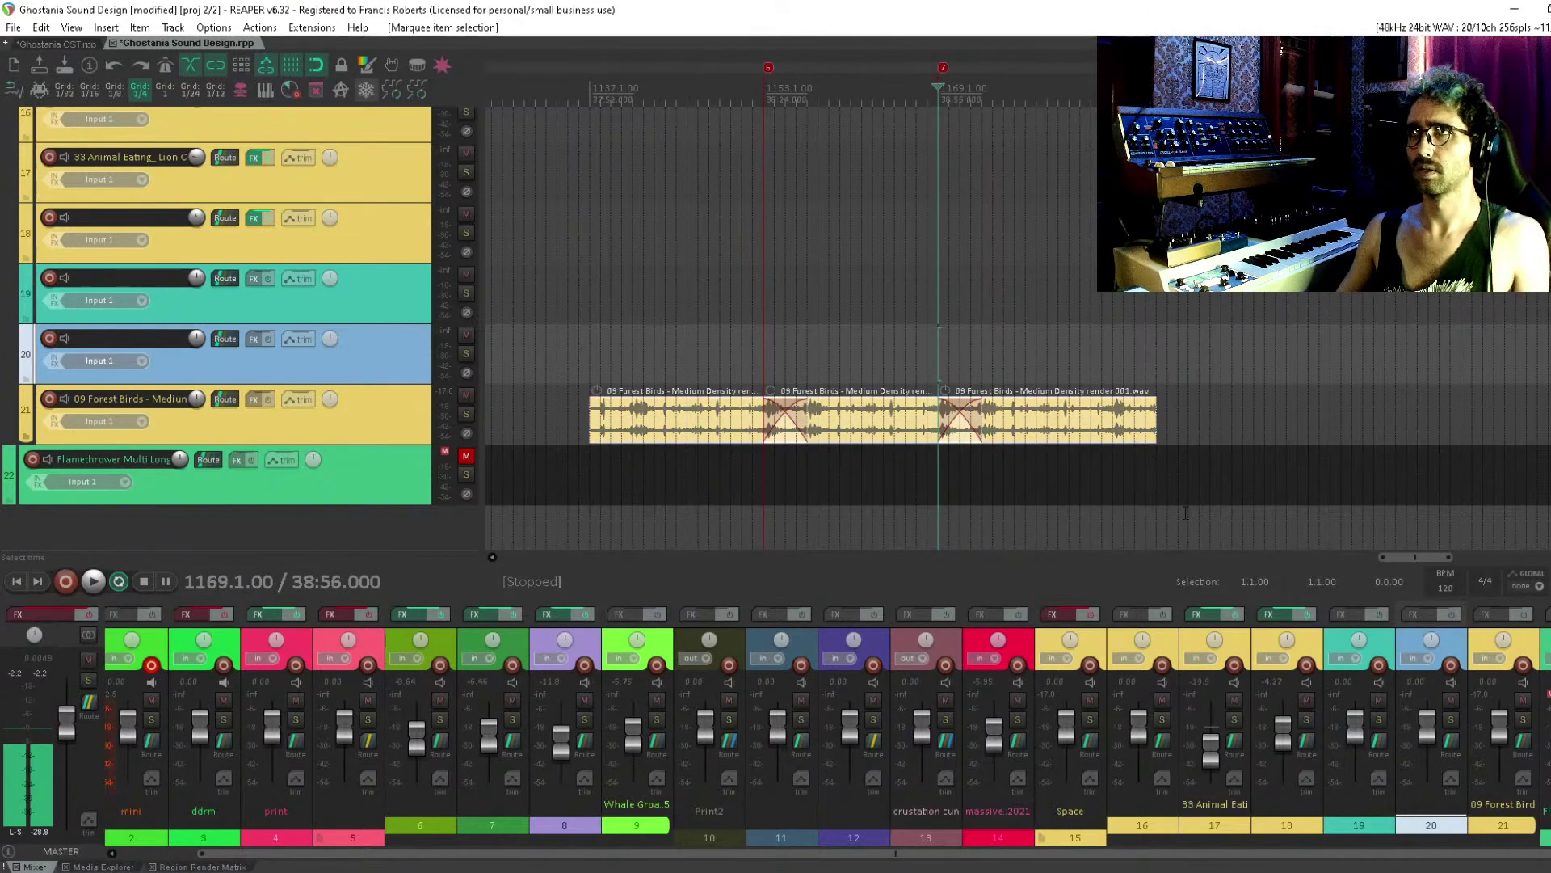
key(ctrl+g)
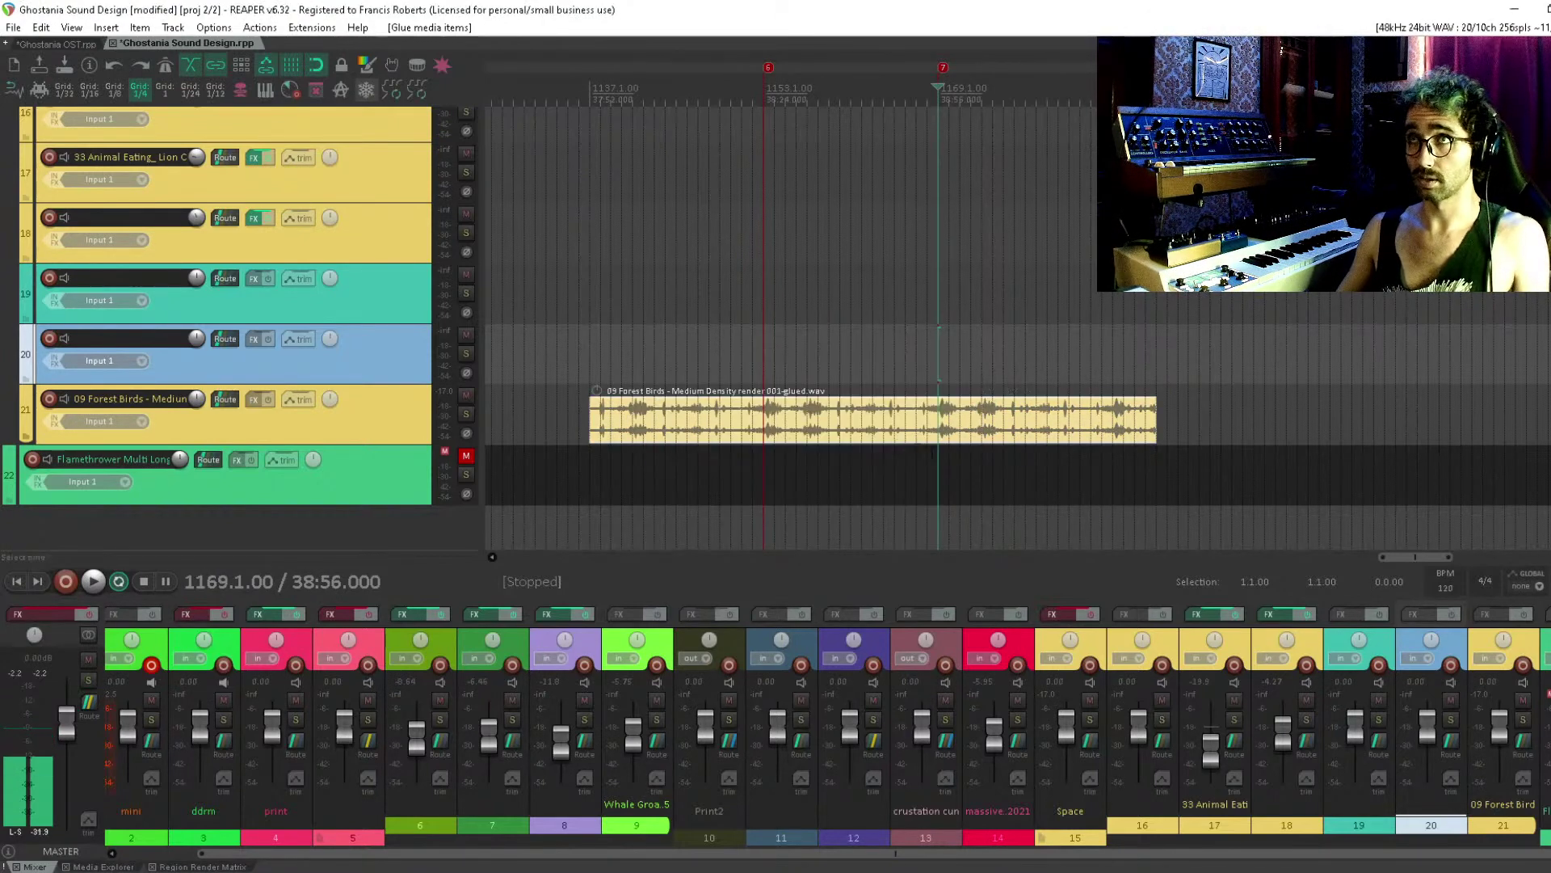
click(765, 414)
key(s)
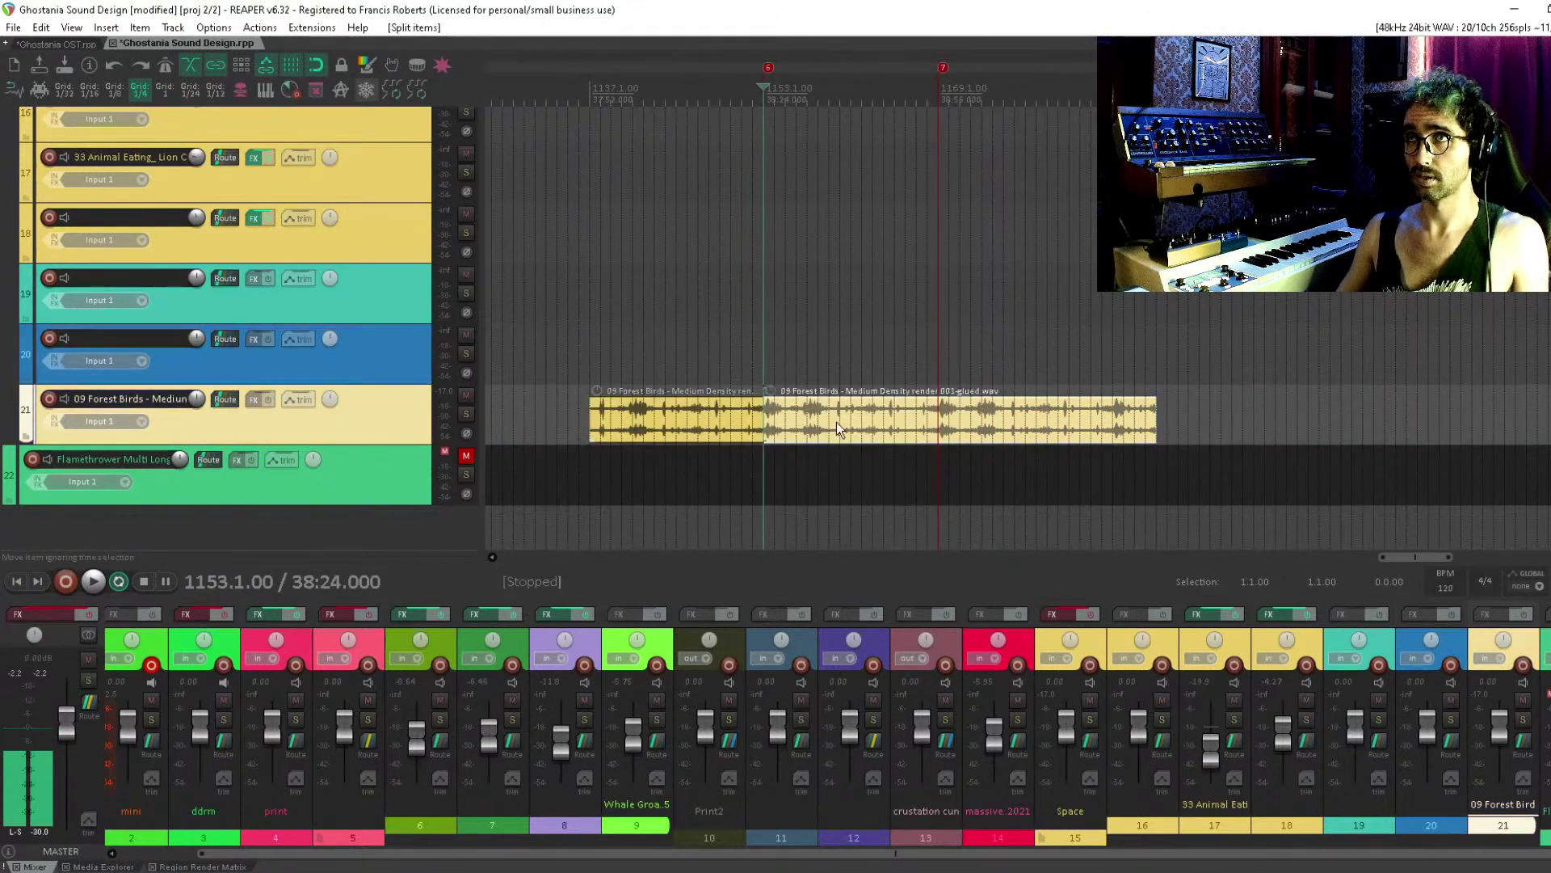
click(937, 414)
key(s)
Delete the two outer glued pieces and keep only the middle piece between the markers at bars 1153 and 1169
drag(893, 419, 1328, 418)
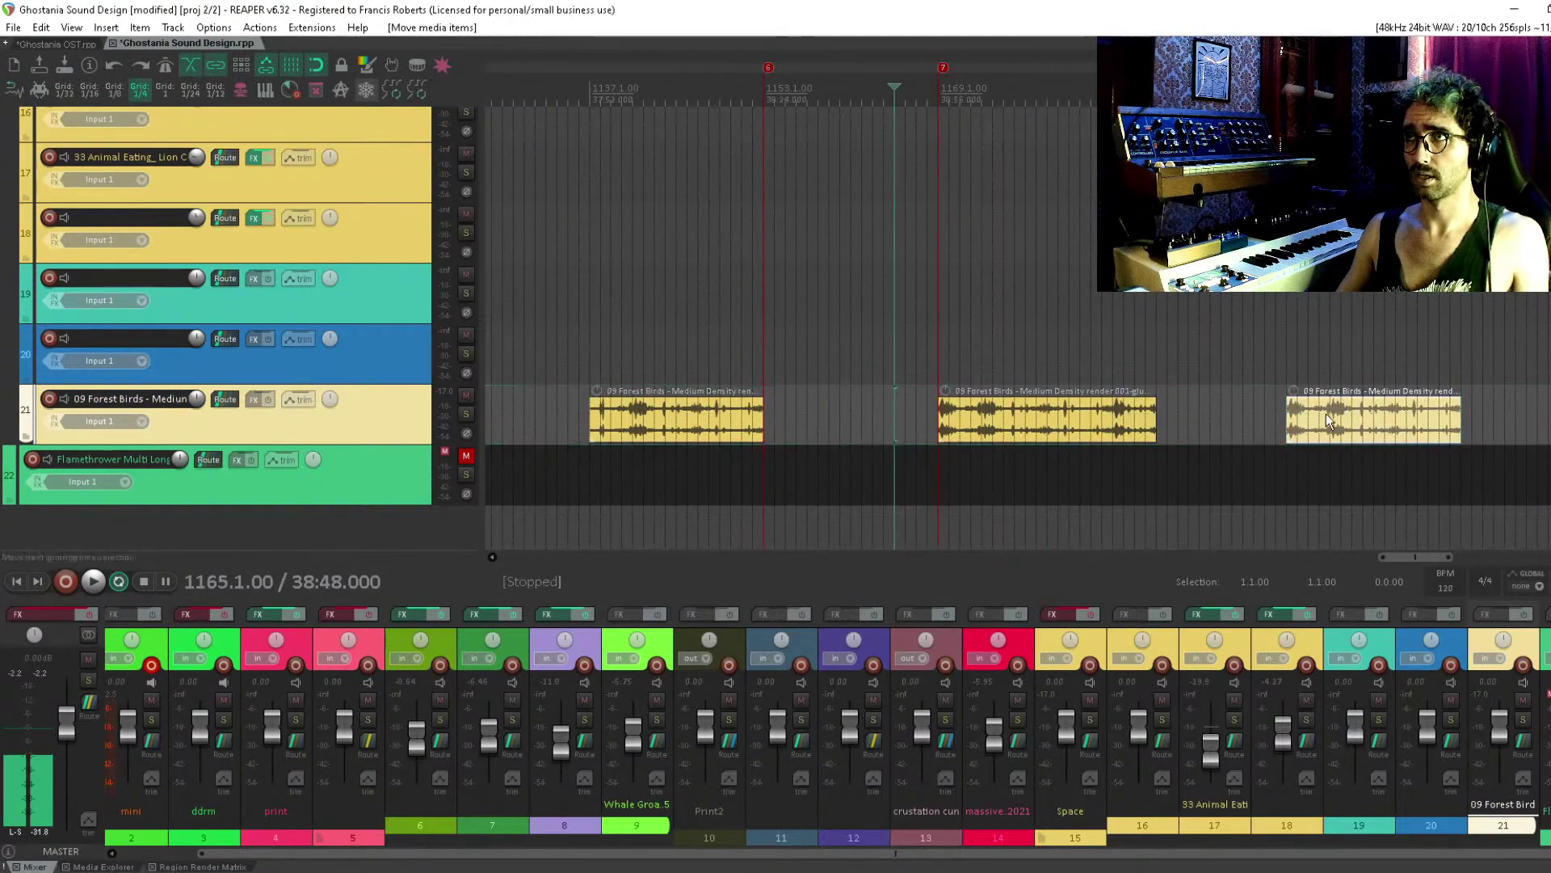
drag(1131, 354, 650, 461)
key(Delete)
drag(1322, 415, 795, 413)
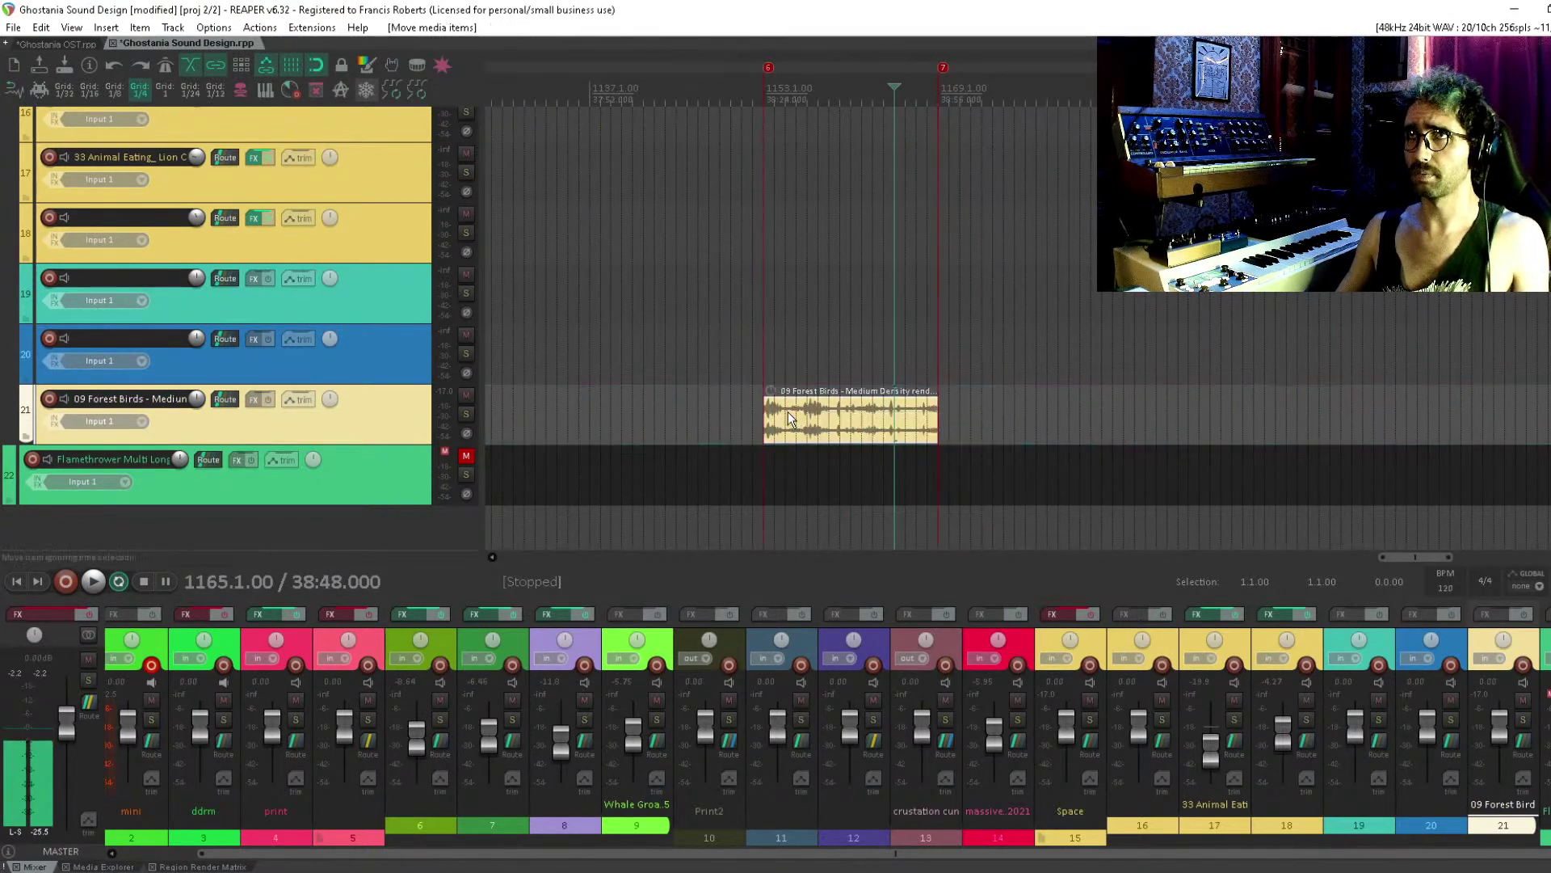
Set the time selection to bars 1153 through 1169 and play across the loop point of the Forest Birds clip
double_click(827, 107)
click(931, 321)
key(space)
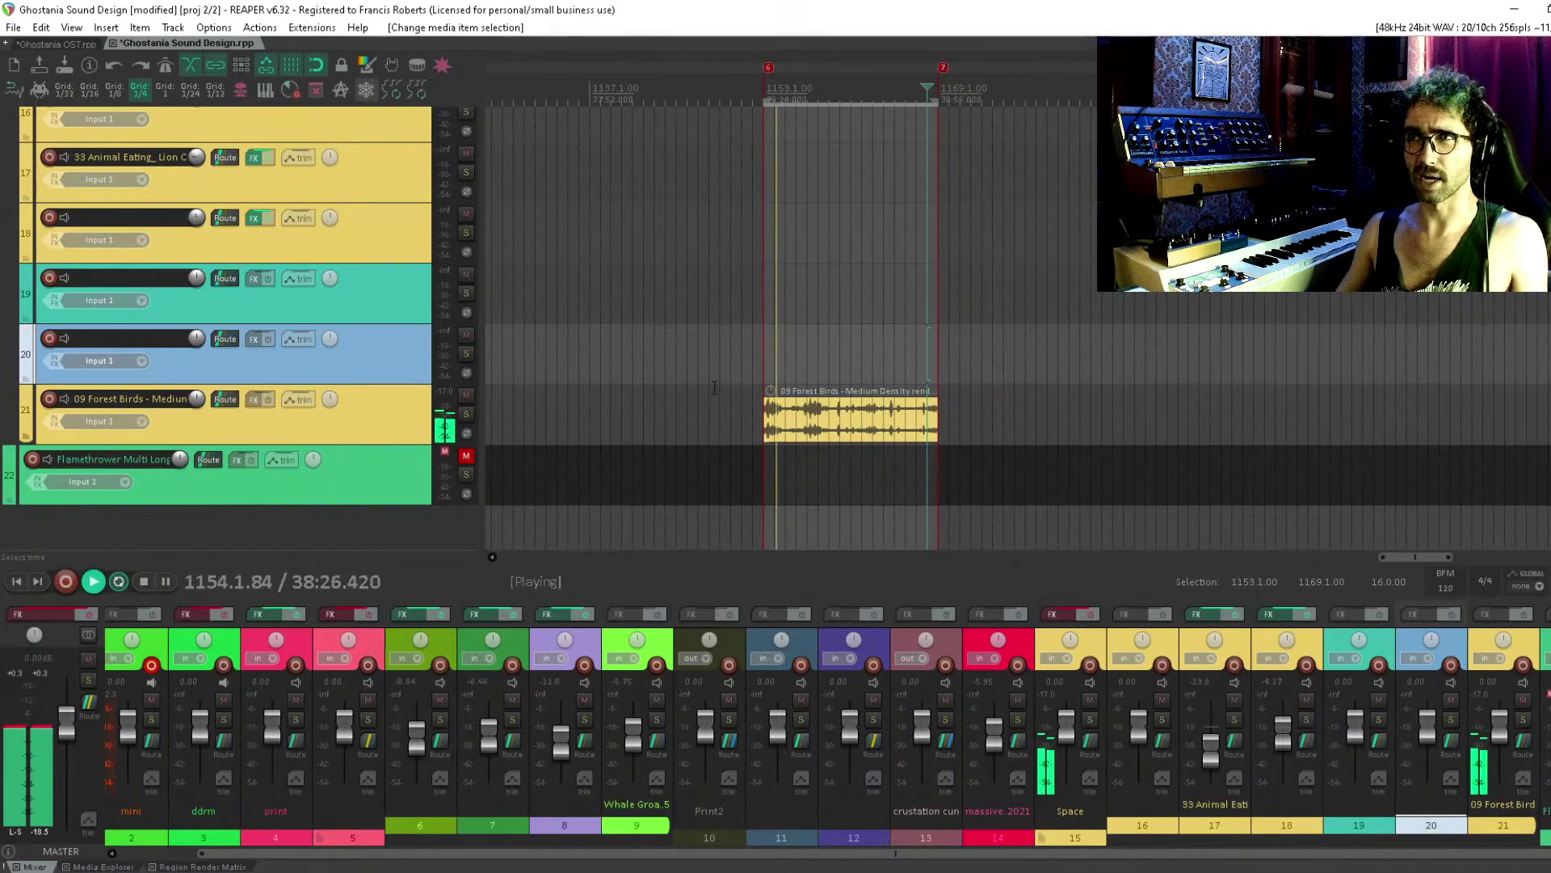
scroll(1122, 412, left, 3)
key(space)
Trim the Forest Birds clip to end at bar 1168, test its loop with a matching time selection, and clear the selection
drag(1122, 412, 1116, 412)
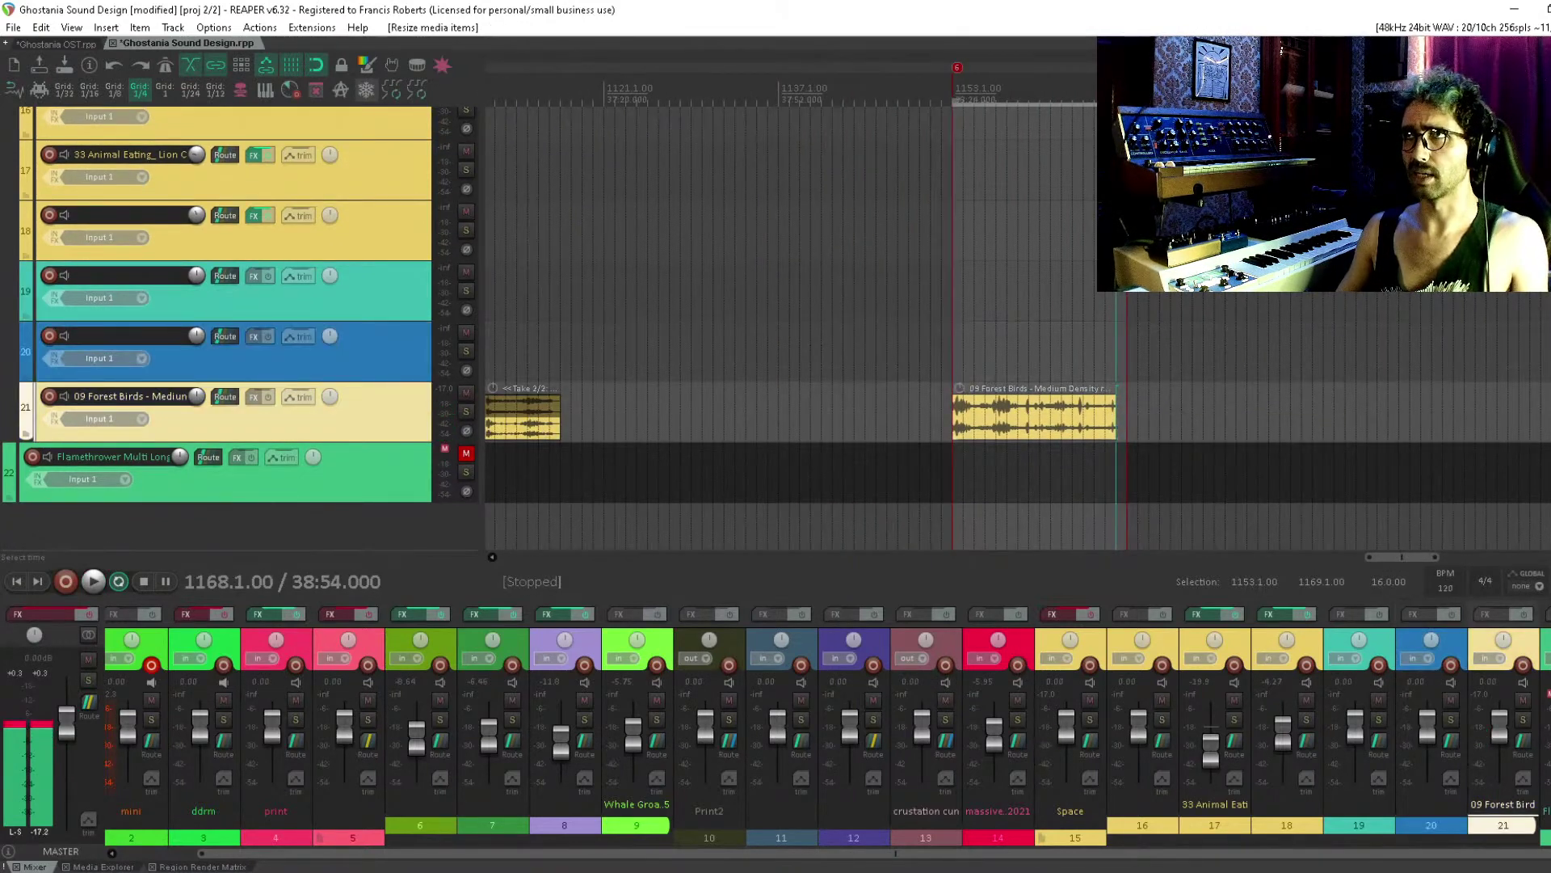
drag(1127, 102, 1117, 102)
click(1084, 181)
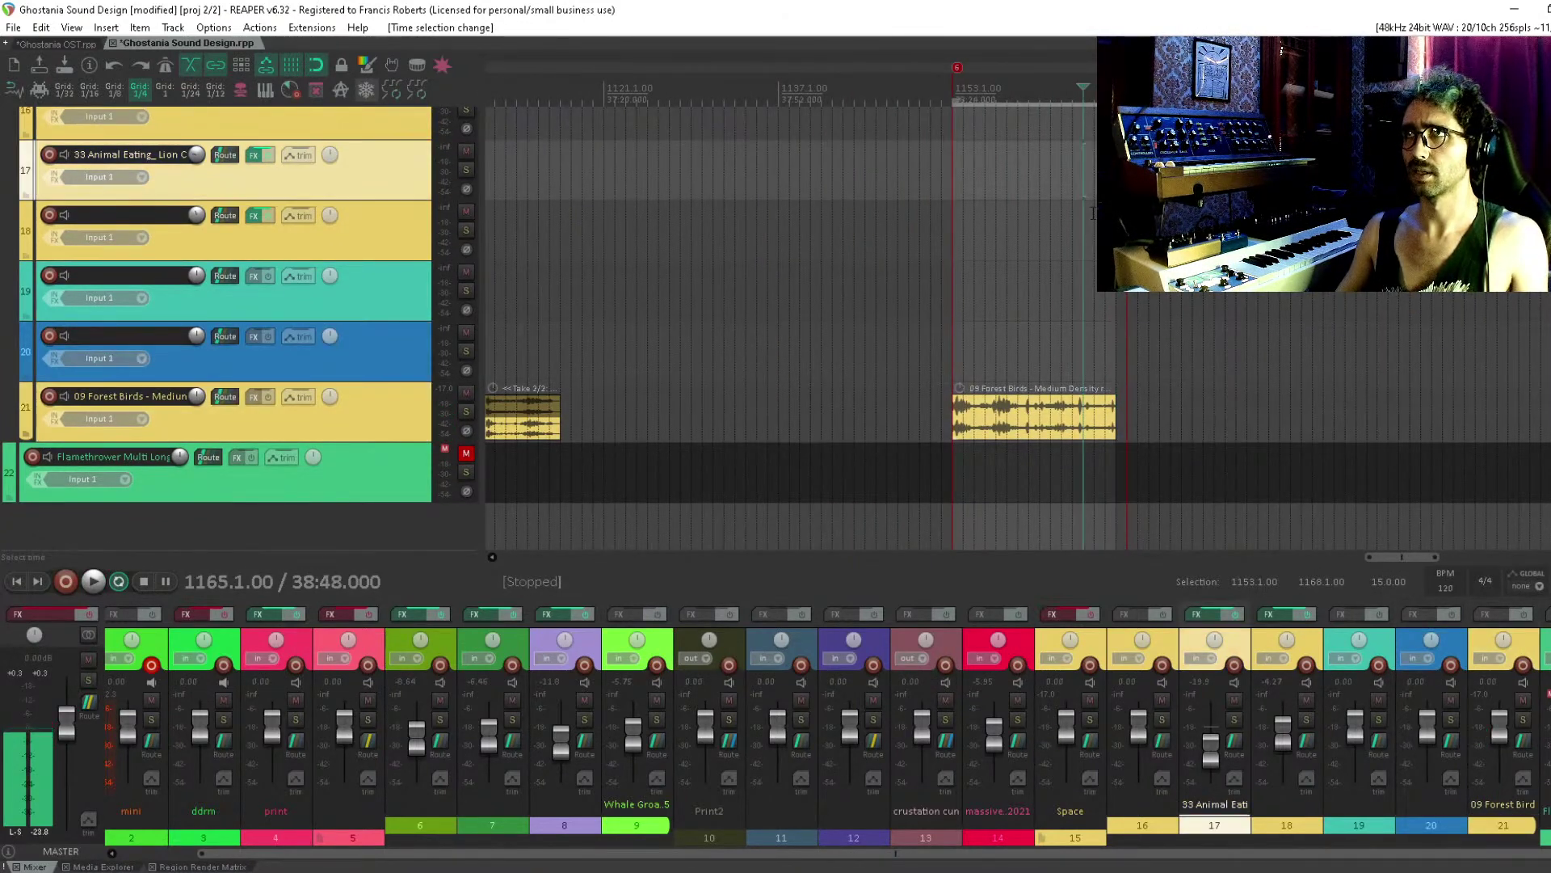
click(1096, 242)
key(space)
scroll(1101, 265, right, 1)
scroll(1095, 267, left, 2)
scroll(1096, 267, up, 1)
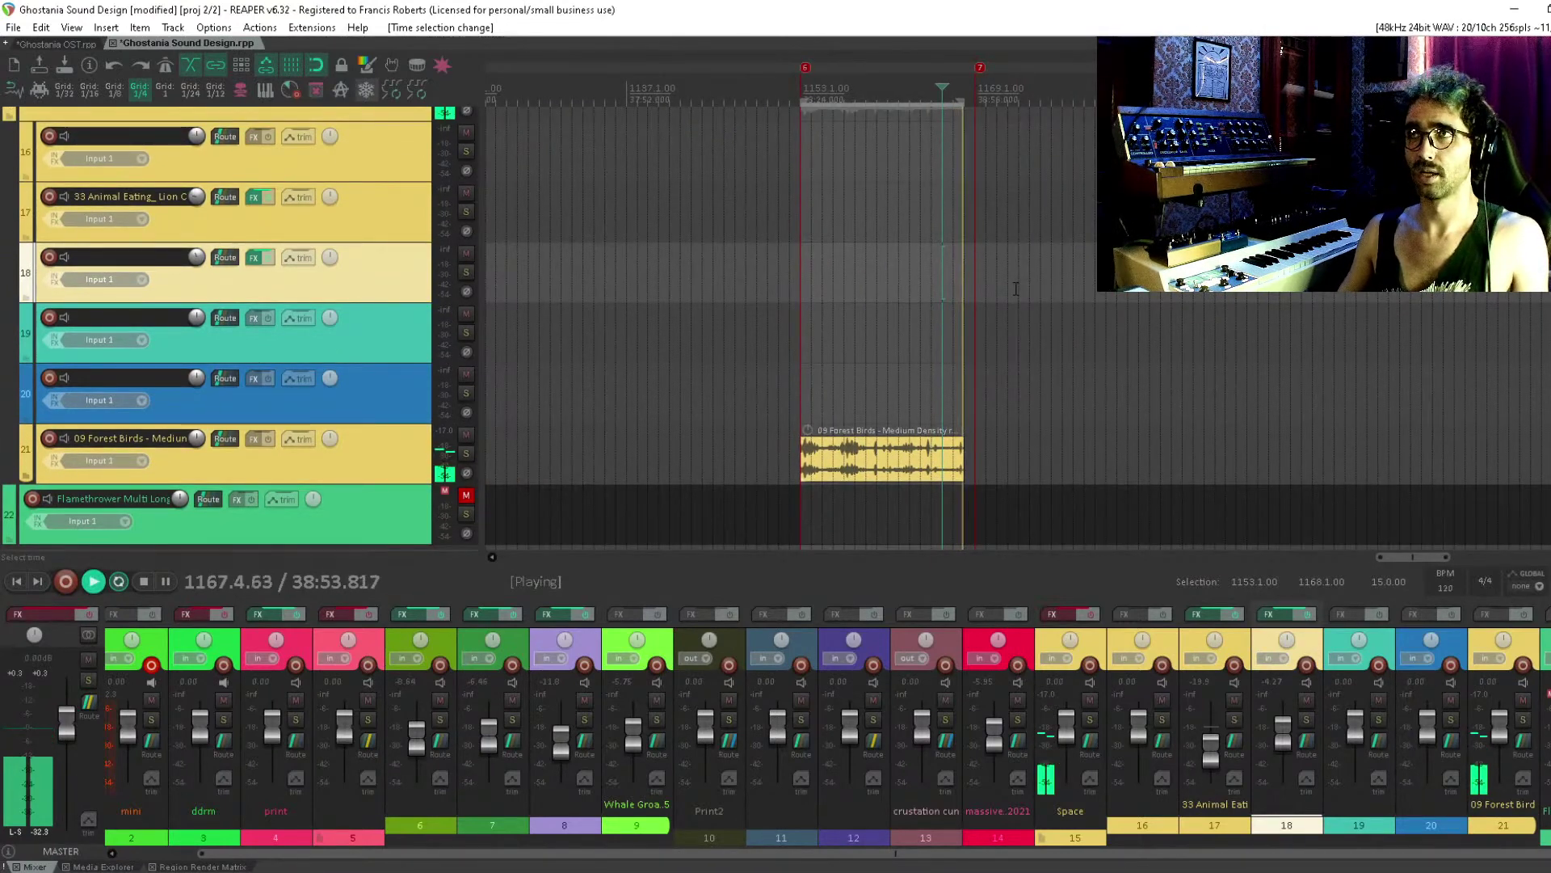
key(space)
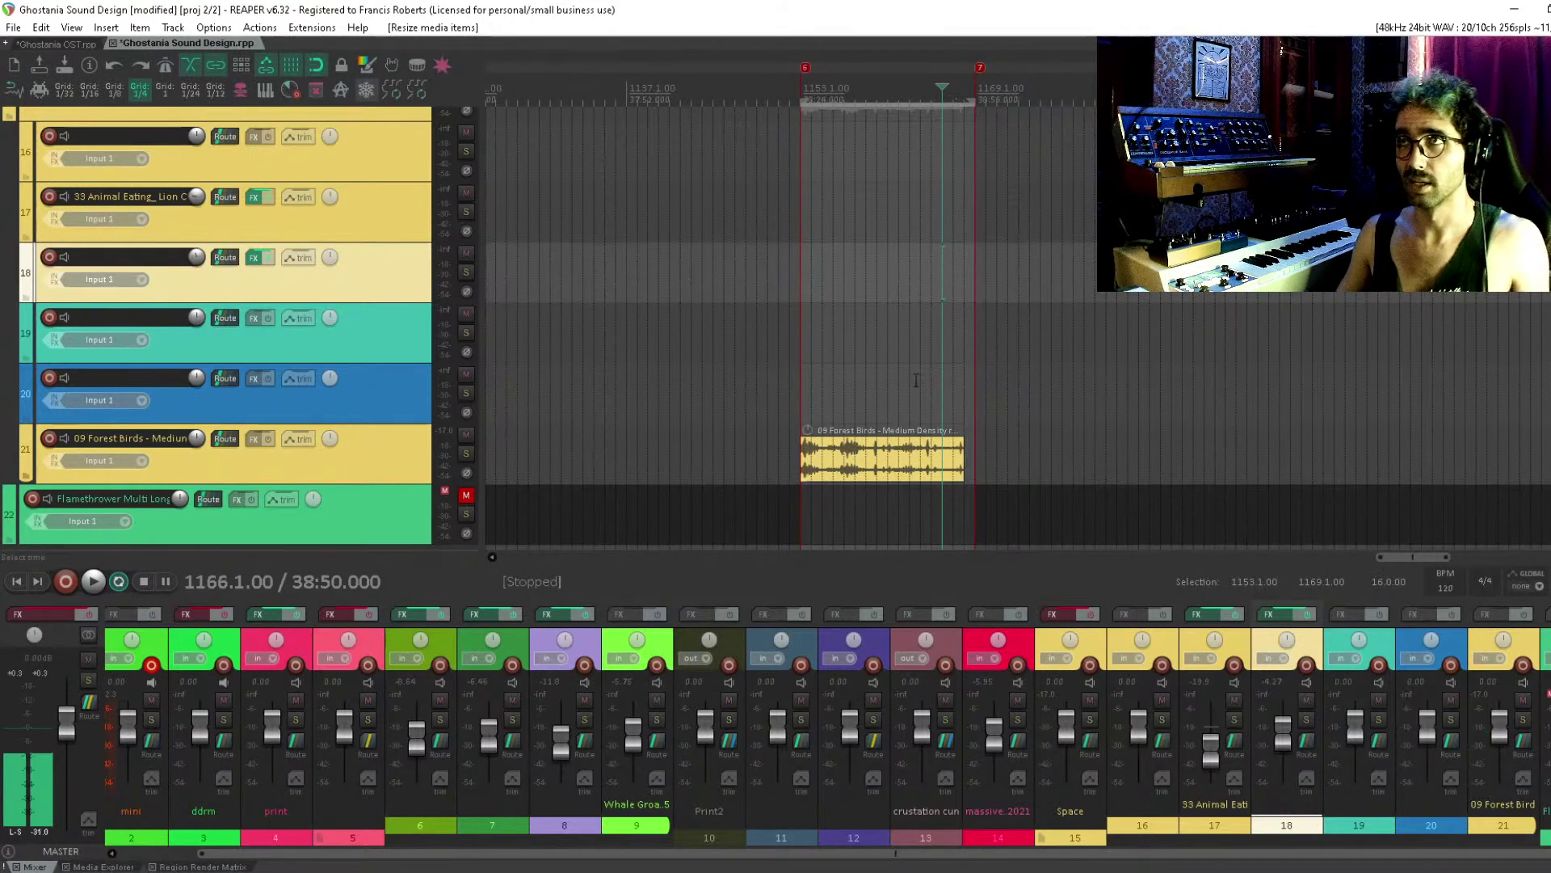
click(912, 378)
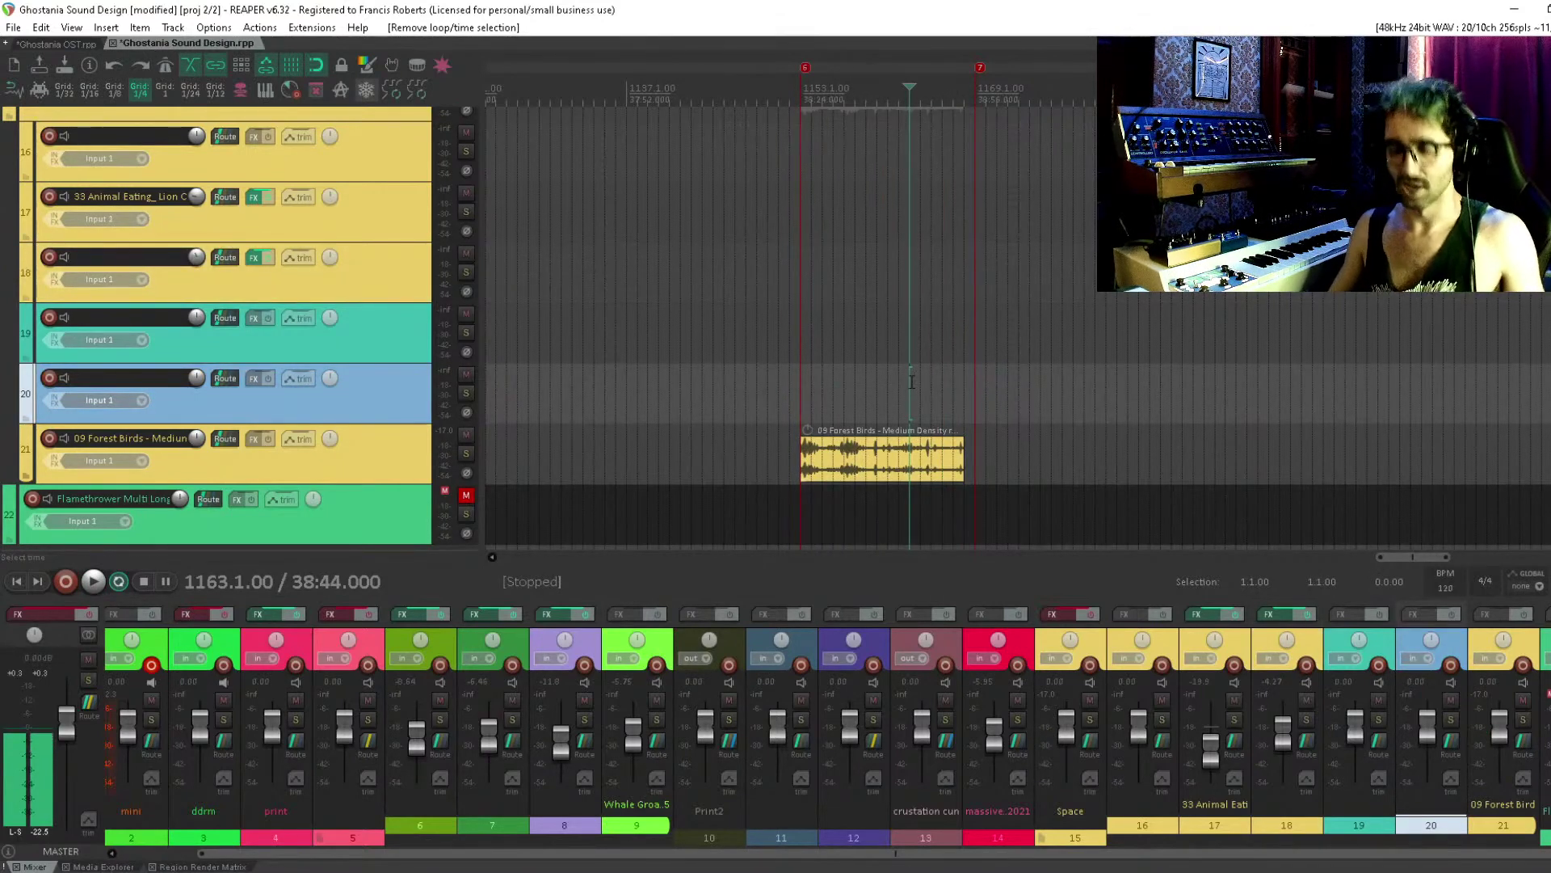
double_click(917, 390)
Select bars 916 to 926 over the earlier Forest Birds clip and play across that selection's loop point
scroll(917, 390, down, 5)
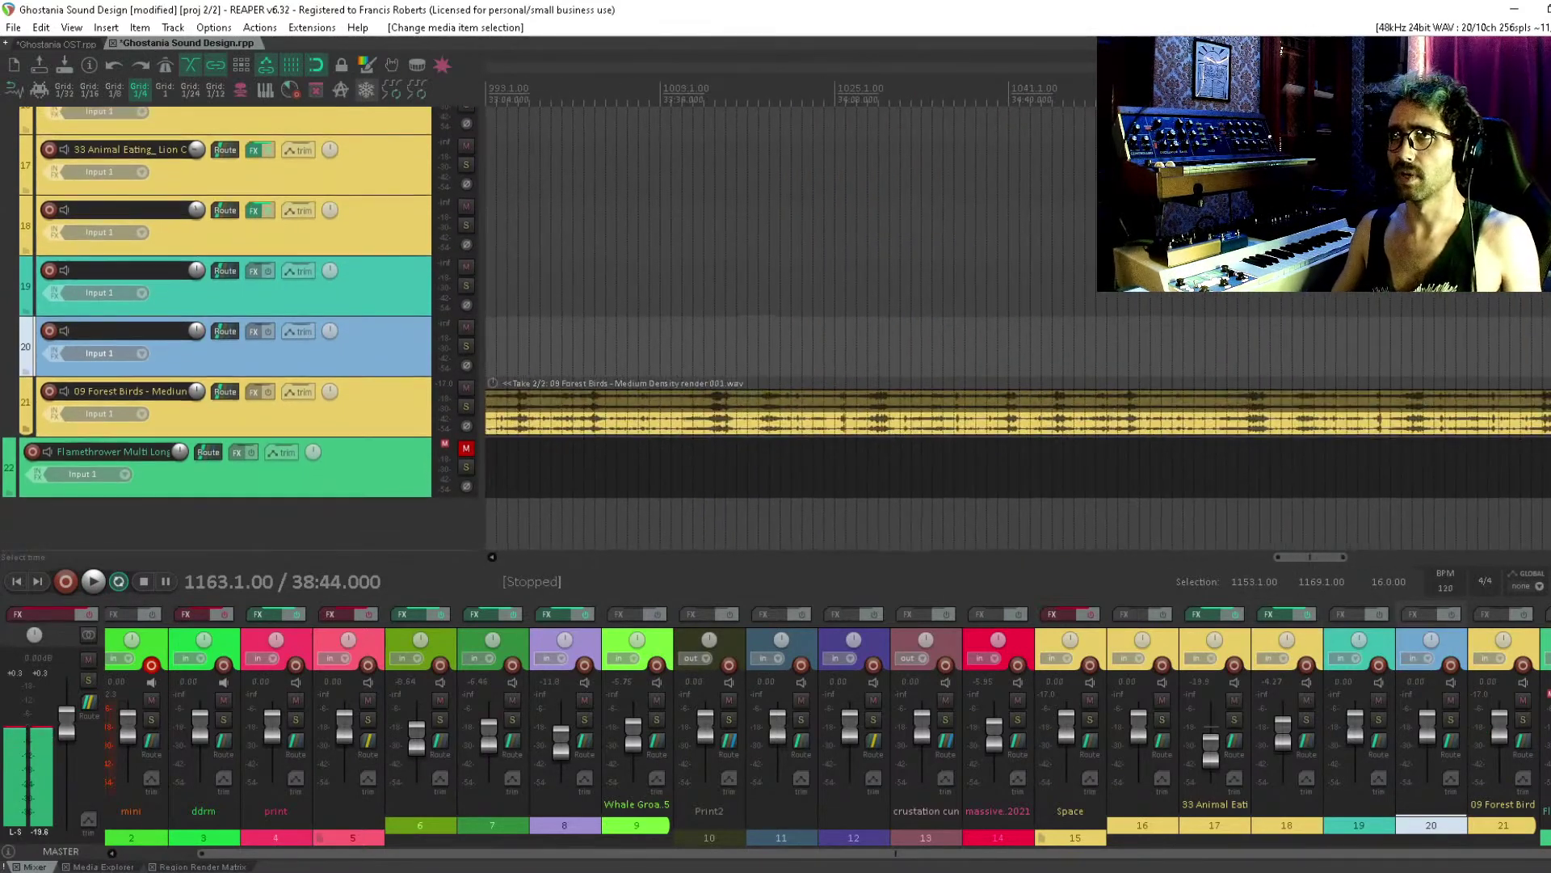
scroll(917, 390, left, 5)
click(1042, 360)
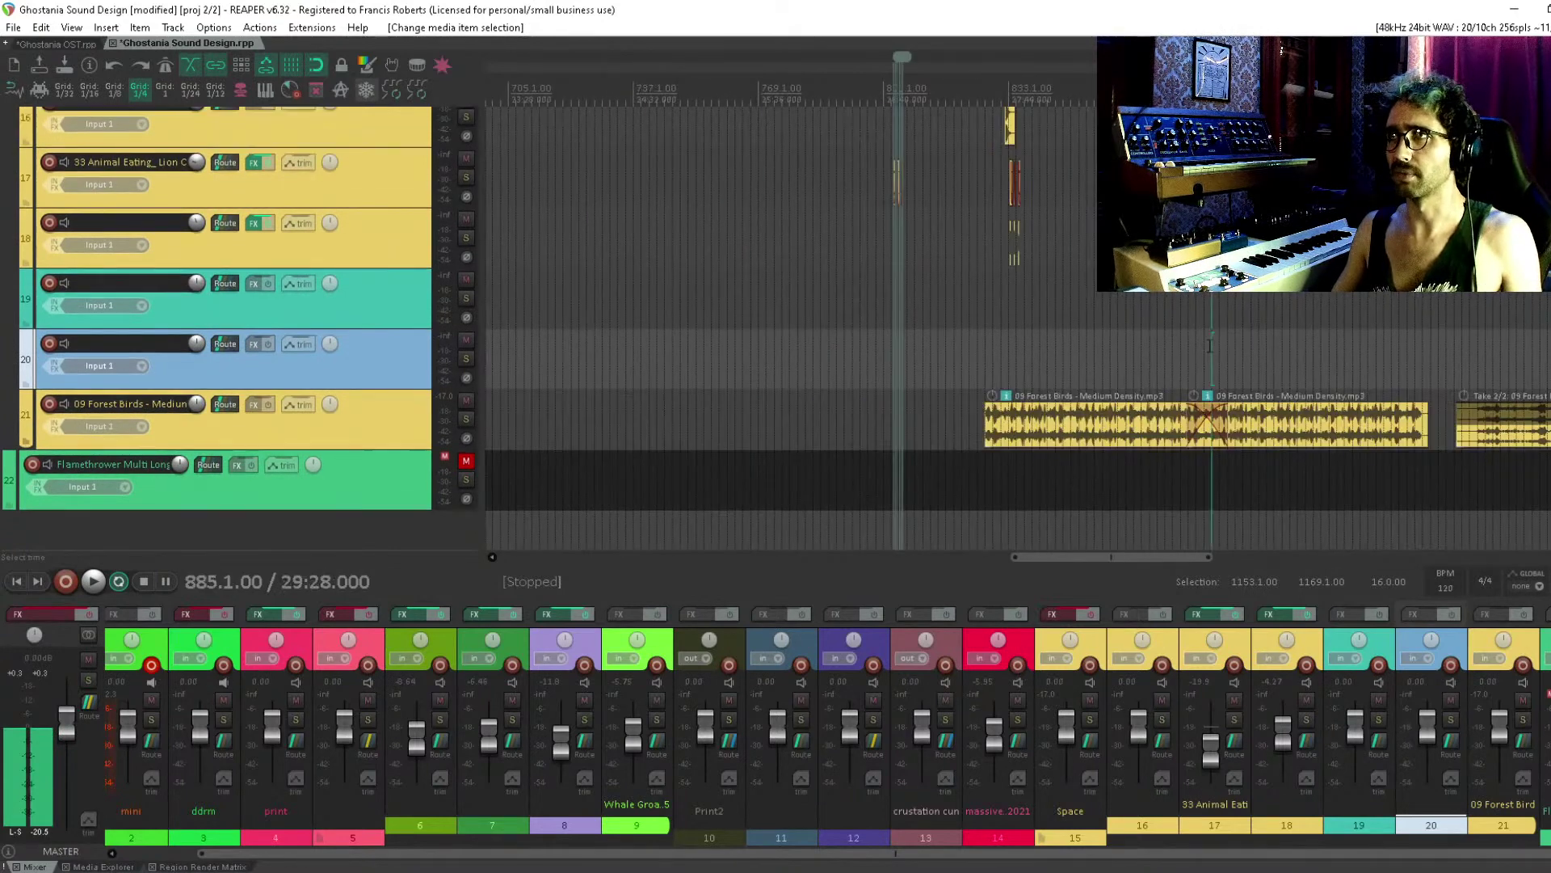
scroll(1286, 360, up, 3)
drag(1285, 360, 1357, 365)
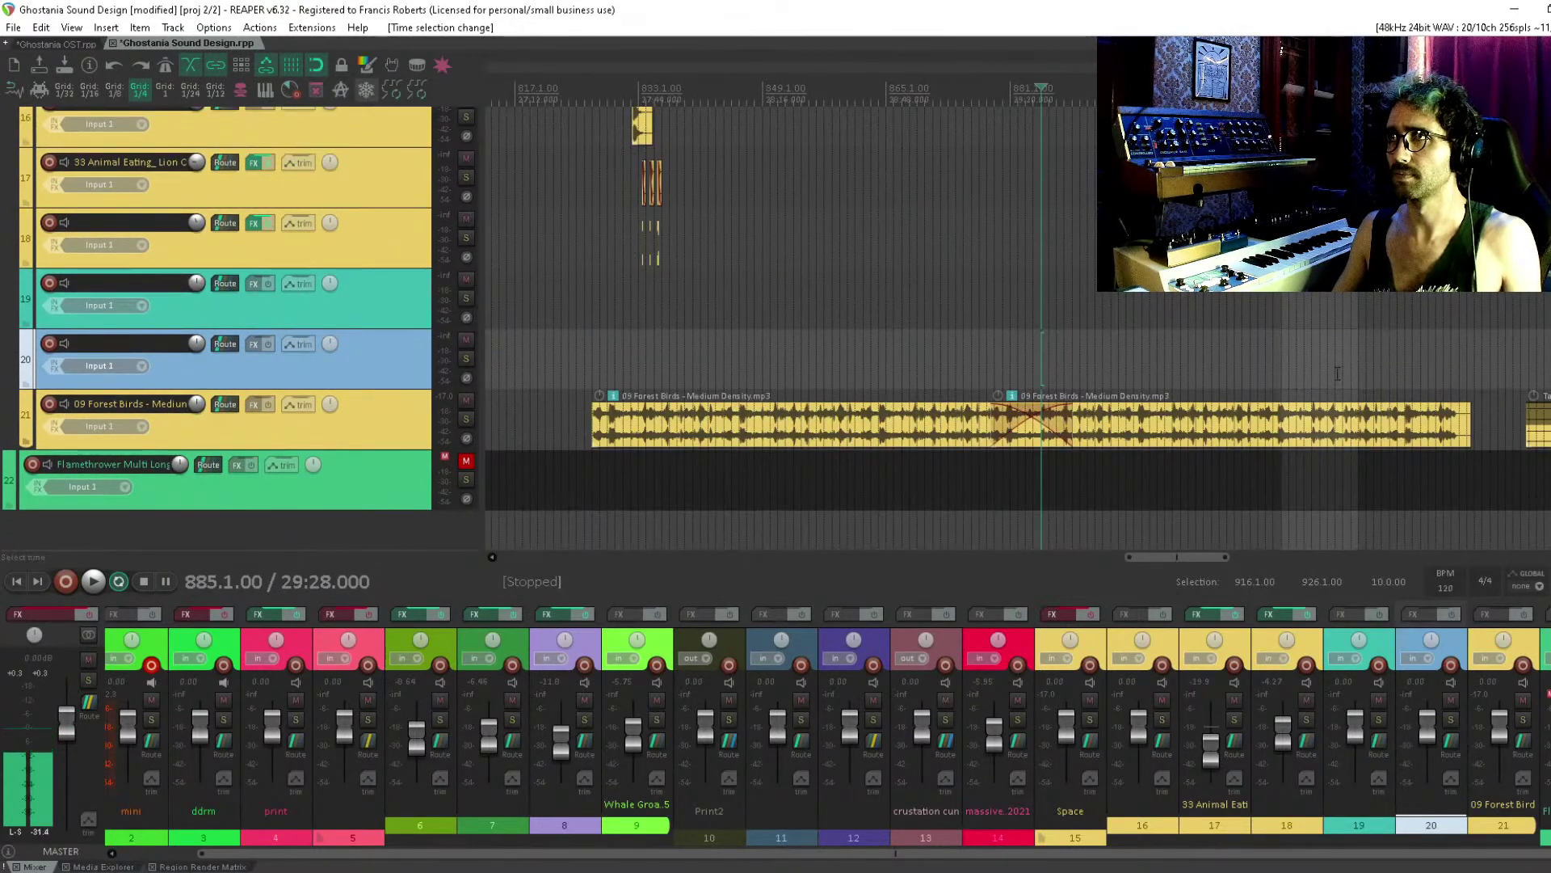
click(1341, 375)
key(space)
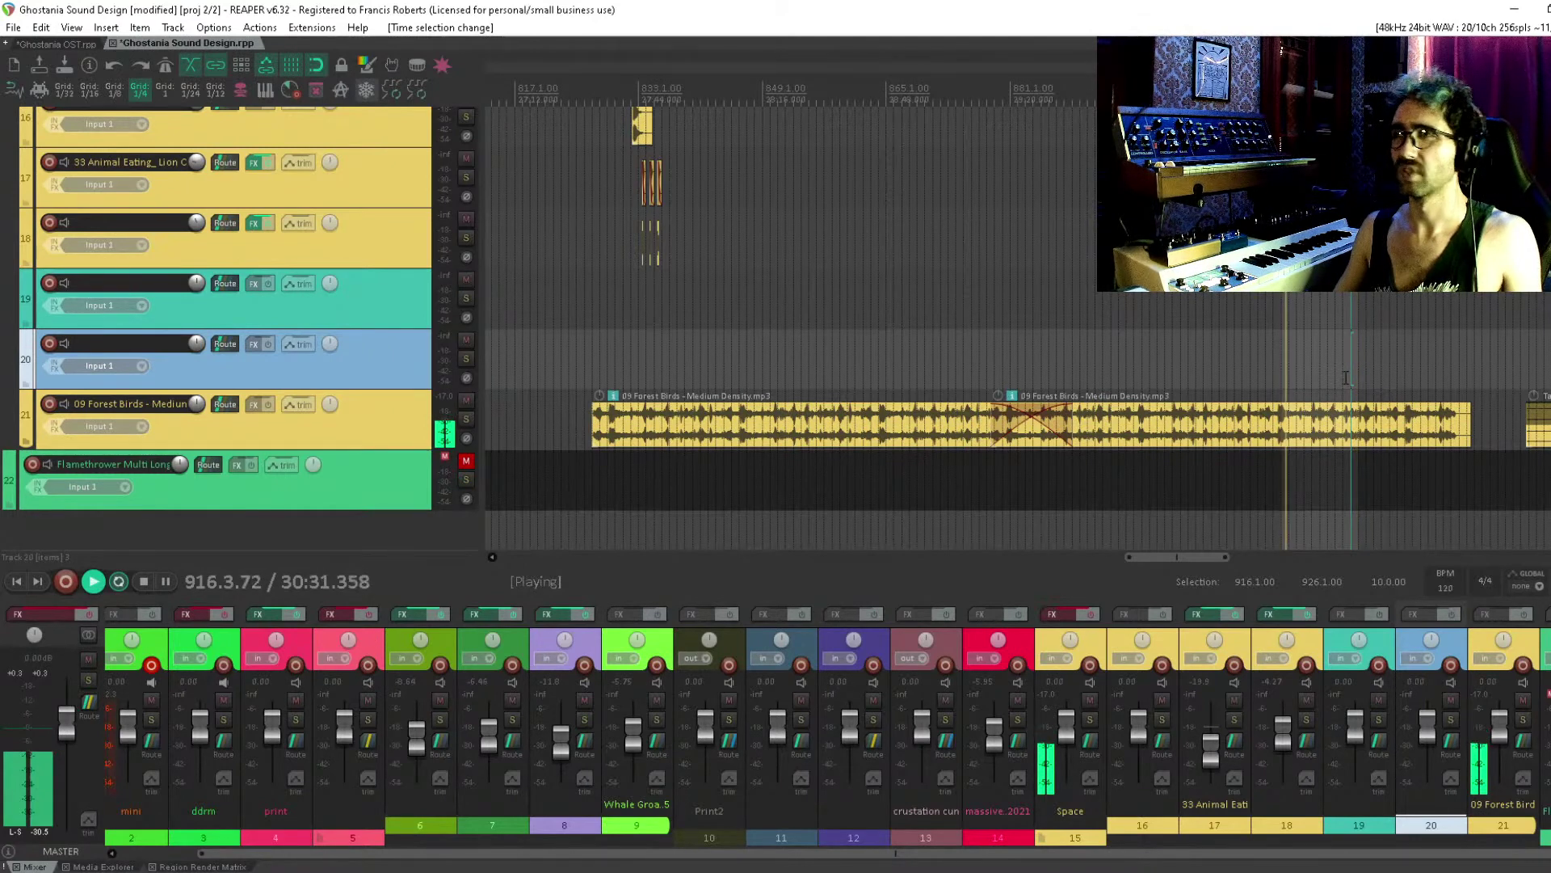
scroll(1385, 357, down, 2)
scroll(1099, 377, down, 2)
key(space)
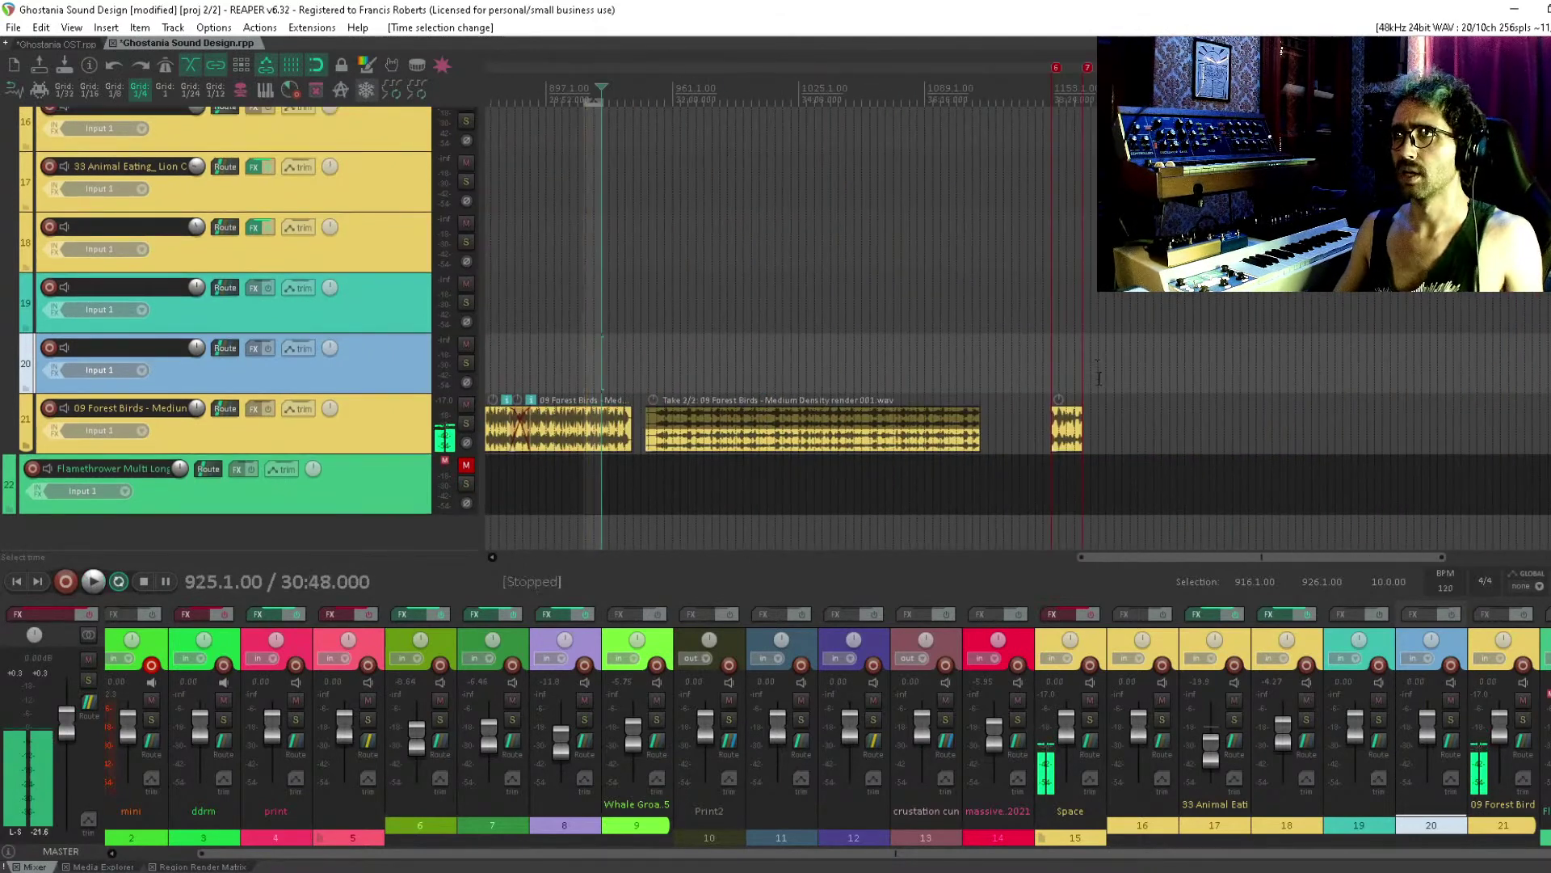
Clear the time selection and add a region spanning the short looped Forest Birds clip
click(1066, 429)
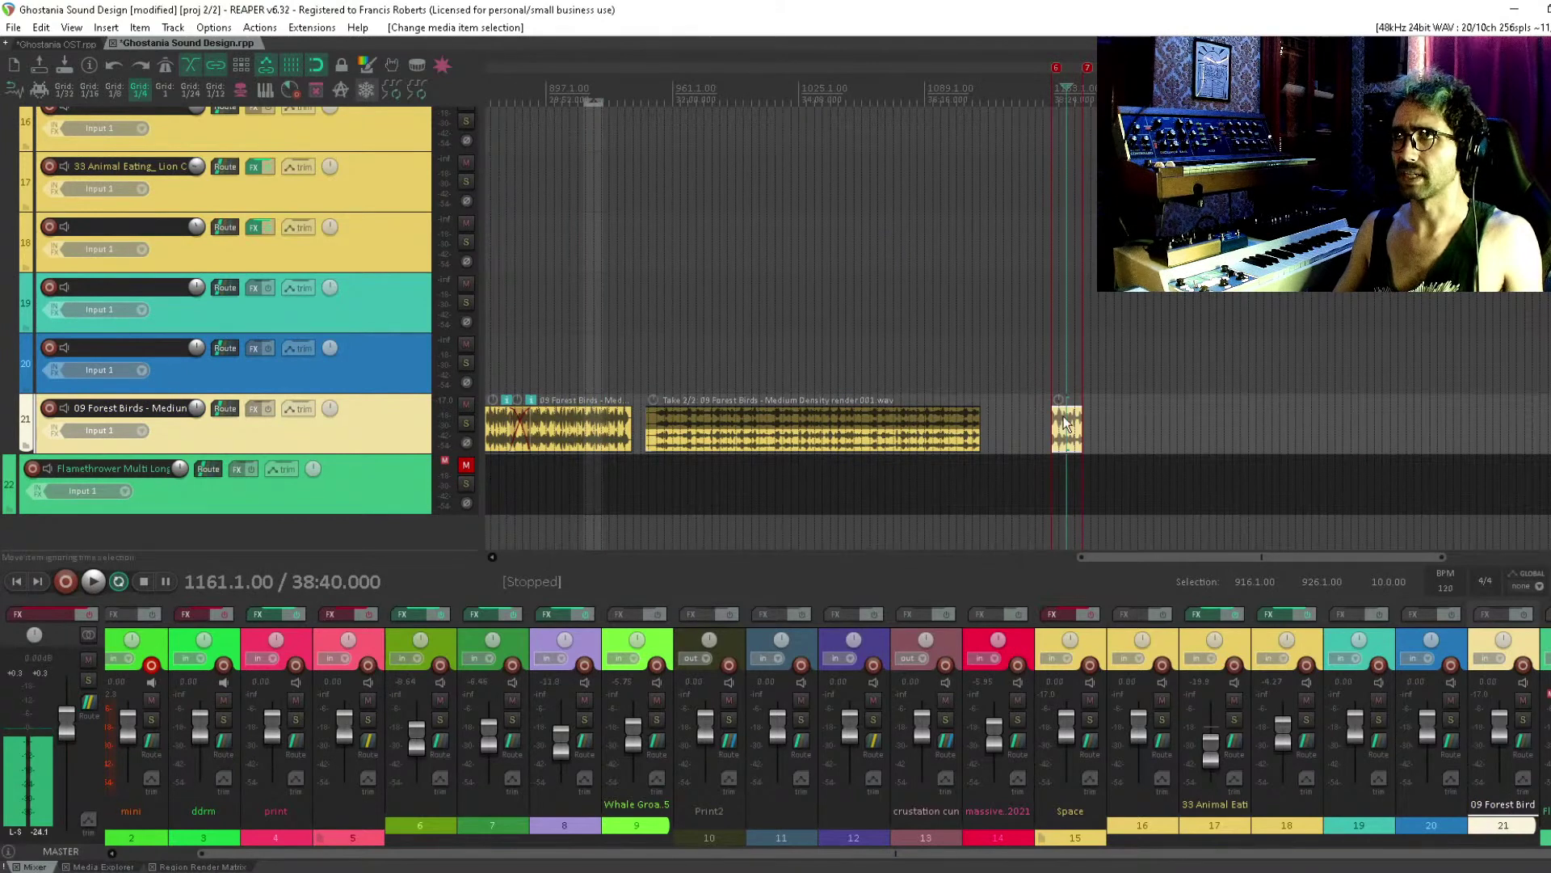
key(Escape)
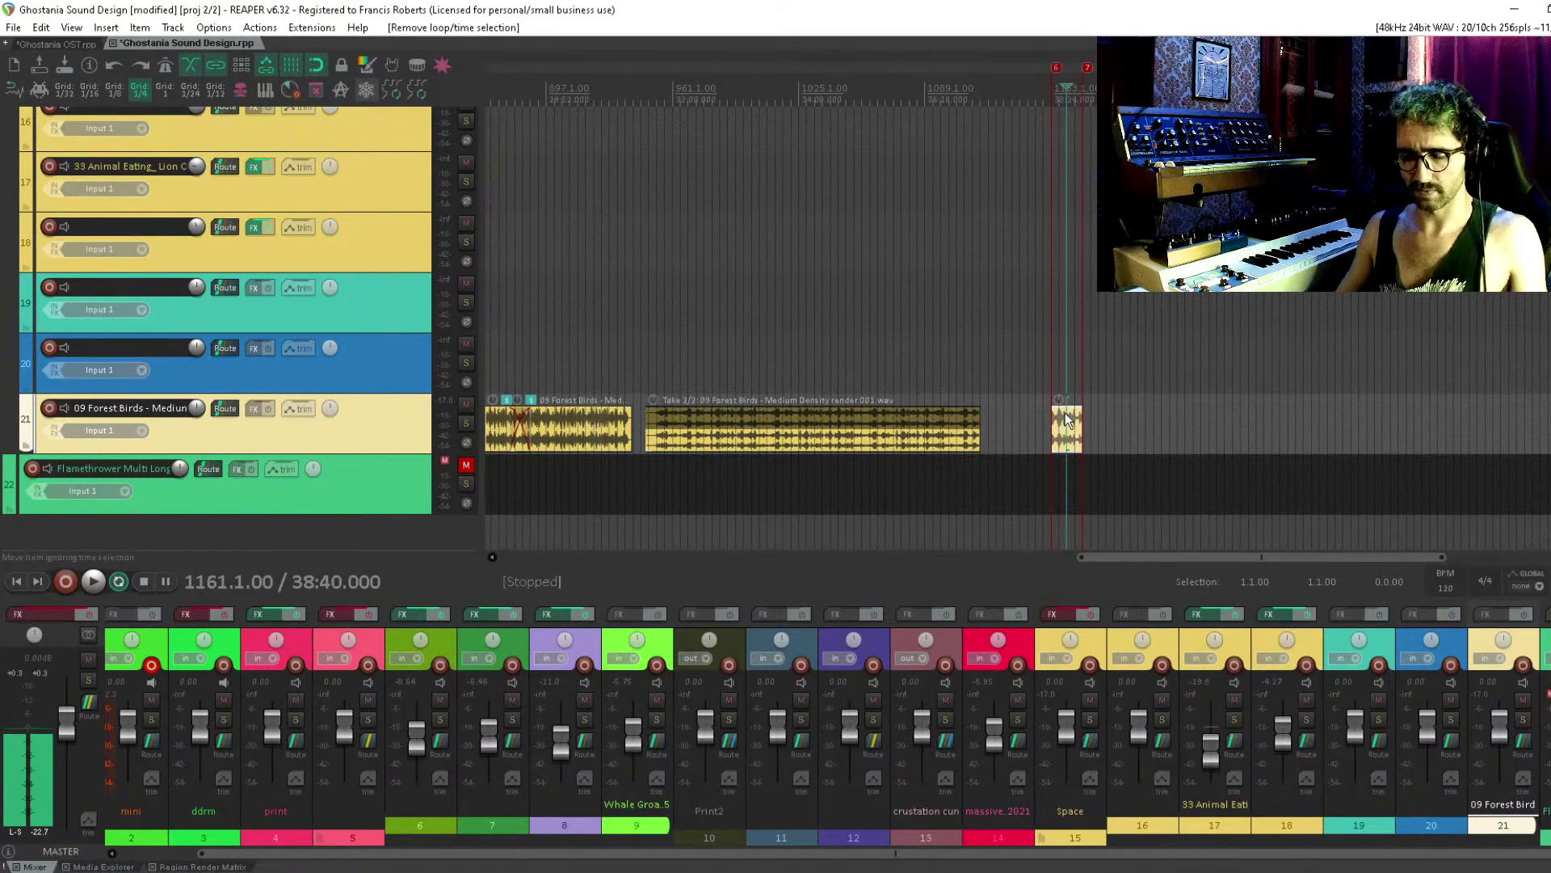
key(shift+r)
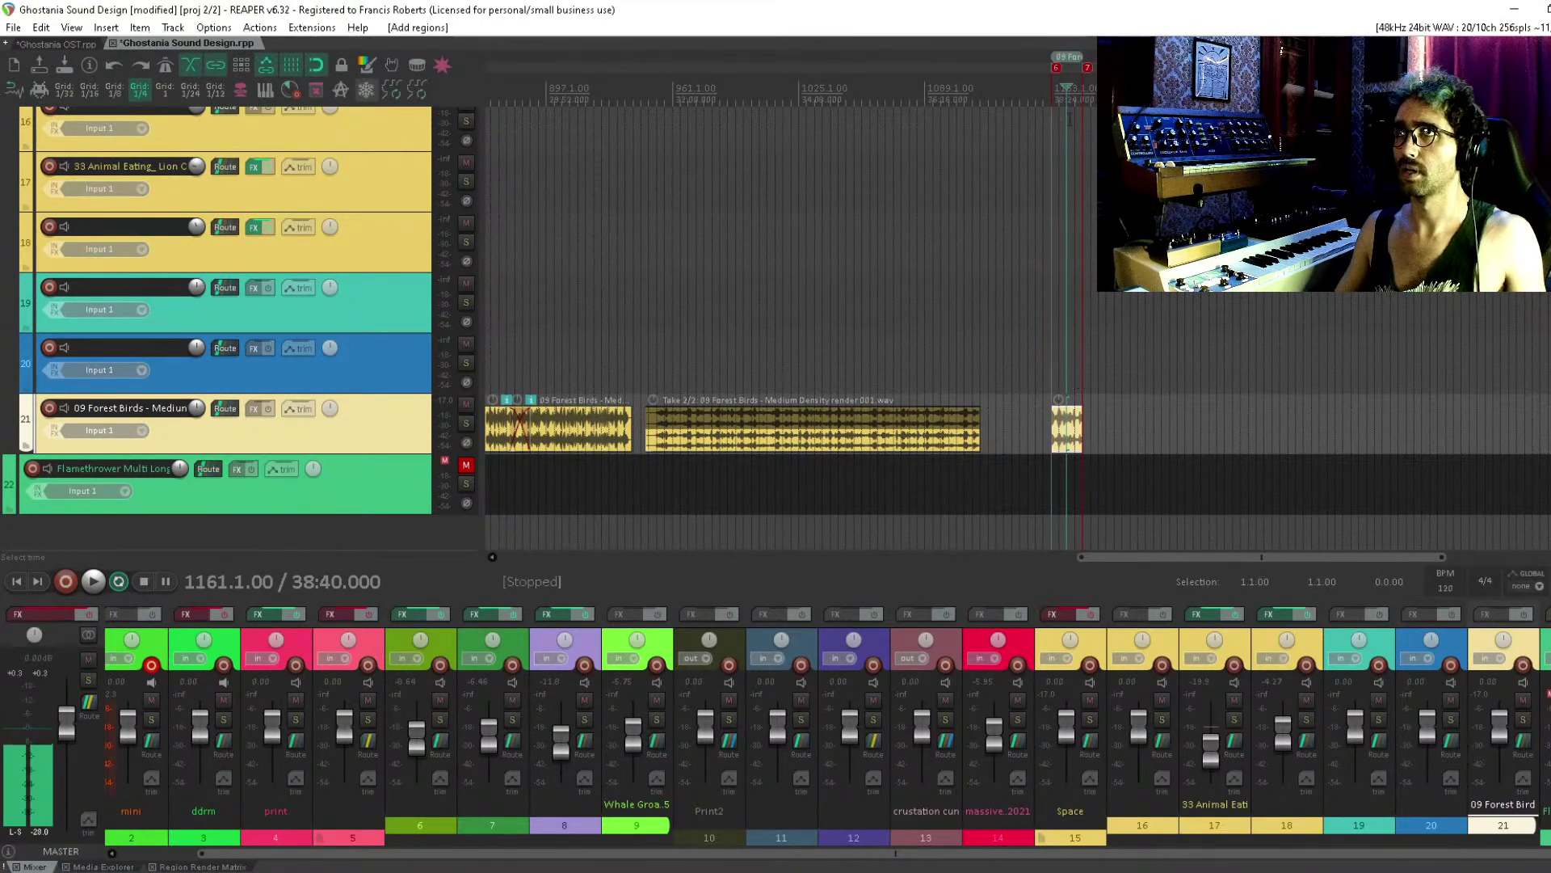
Rename the region over the short Forest Birds clip to "forest creepy loop"
double_click(1070, 63)
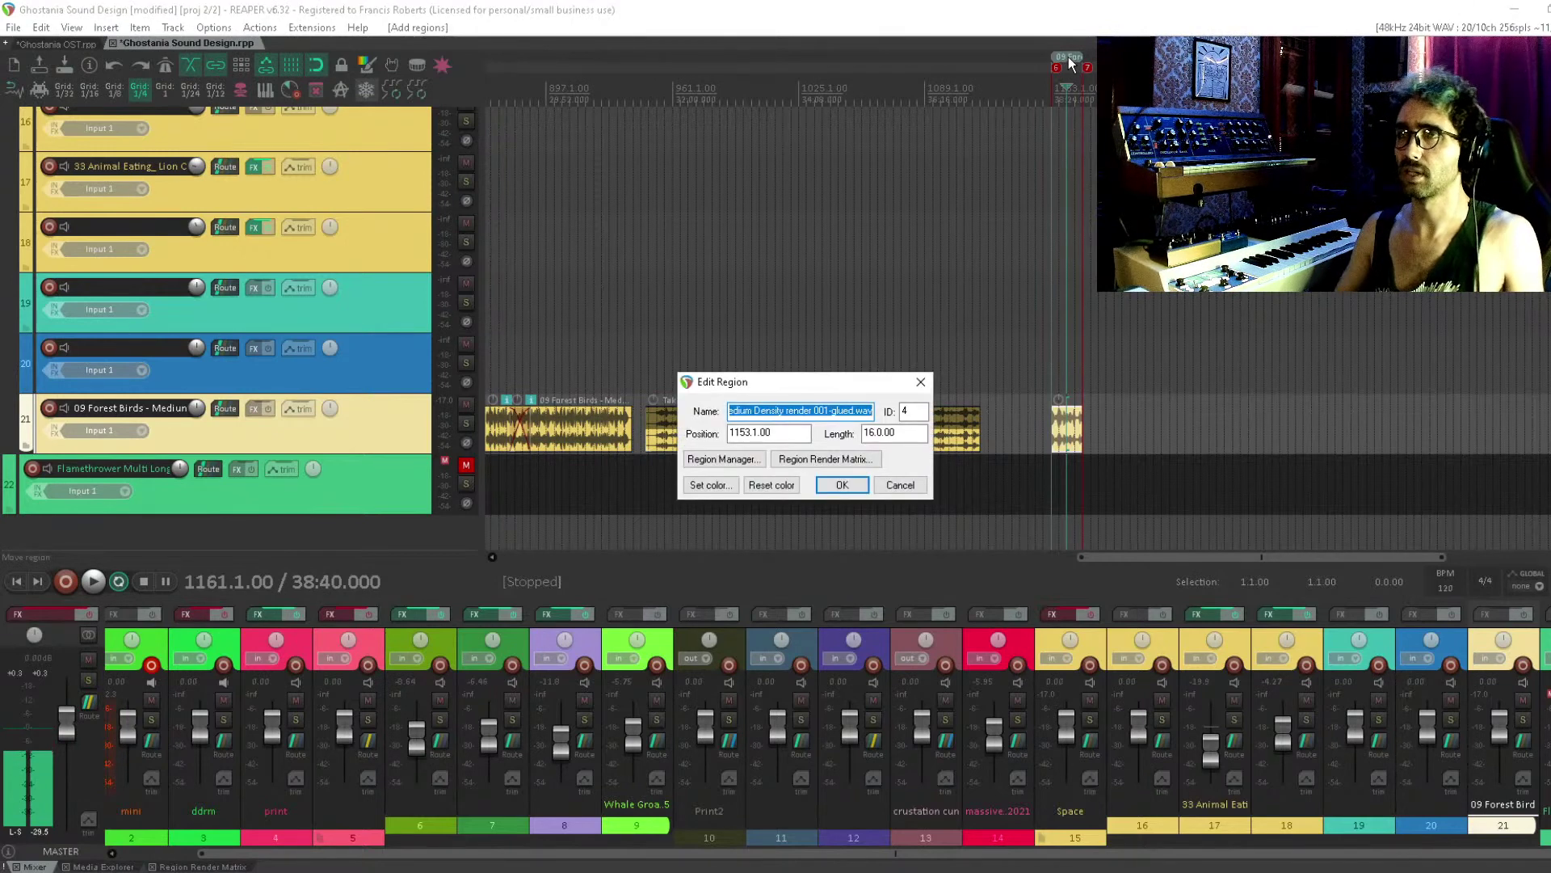
text(forest c)
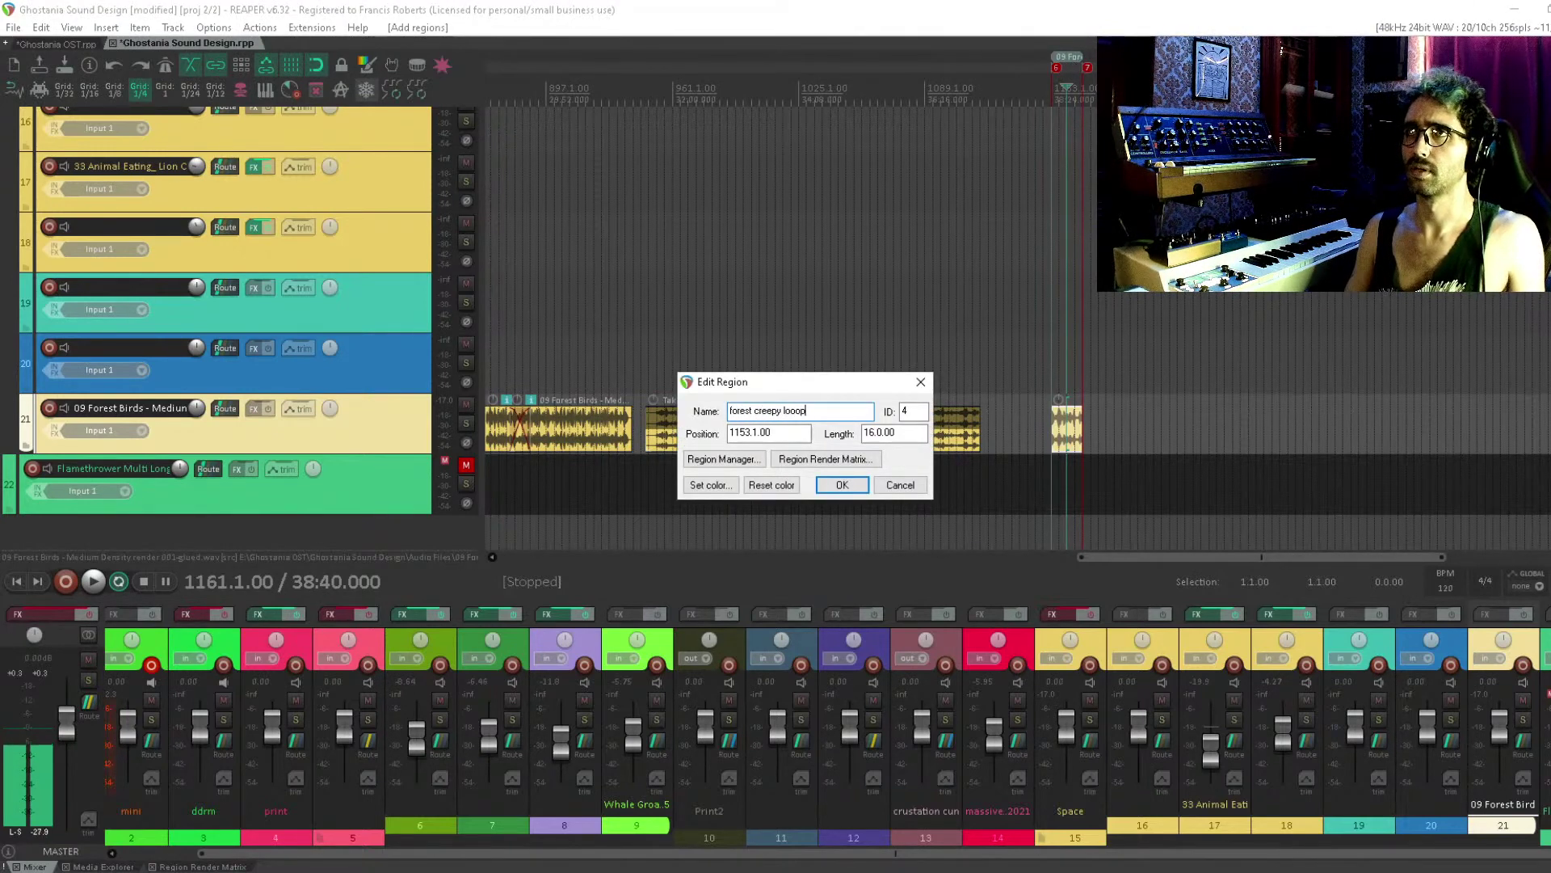
text(reepy loop)
key(Return)
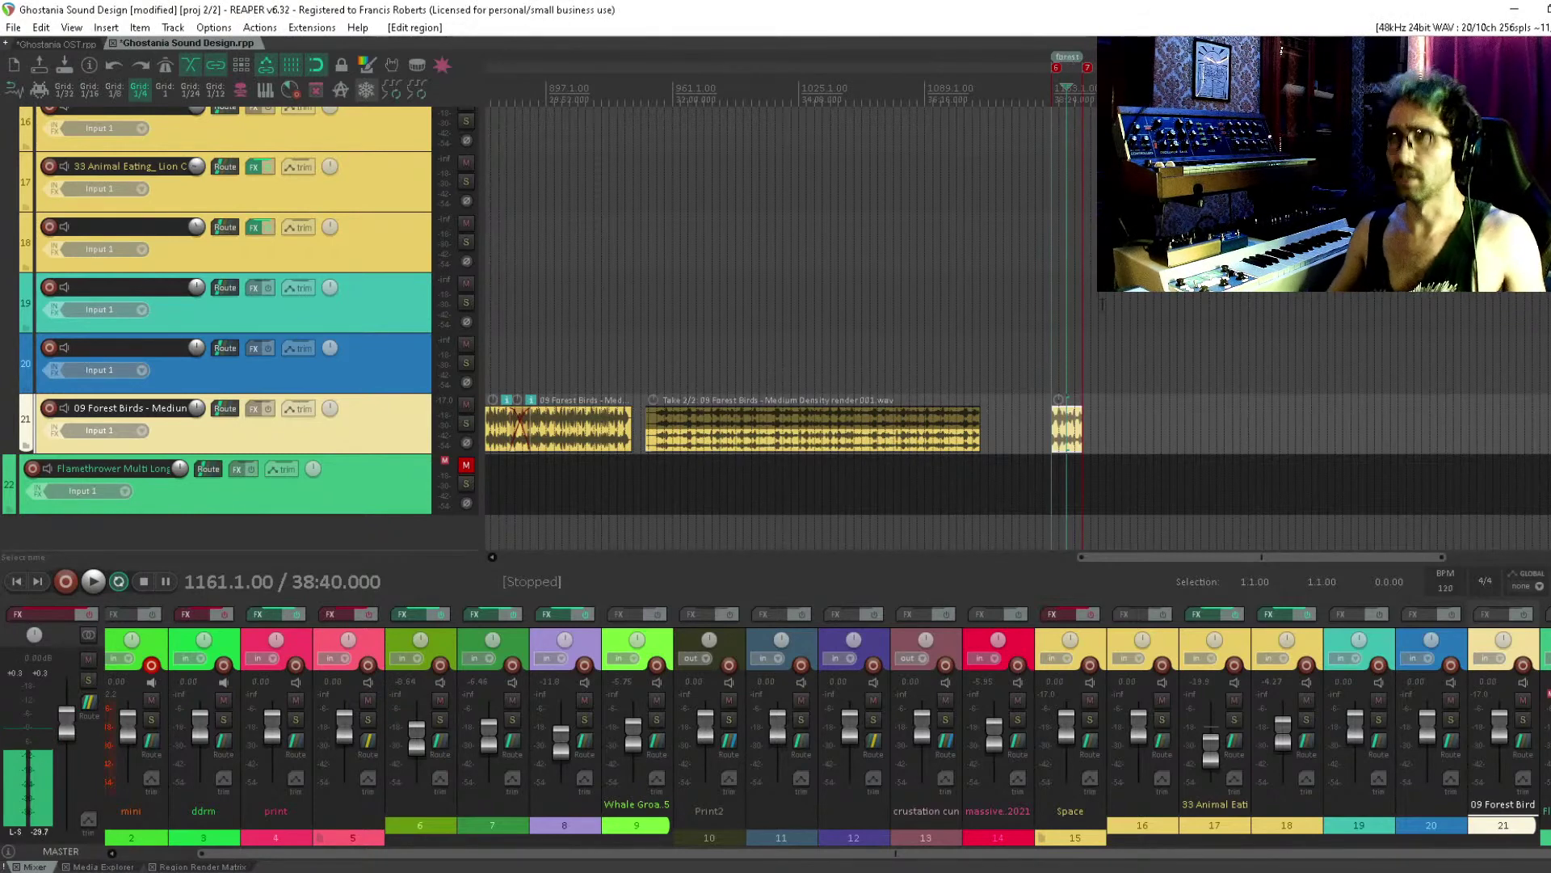
Enable the Forest Birds region for the master mix in the Region Render Matrix and rename the region forestLoop
click(198, 866)
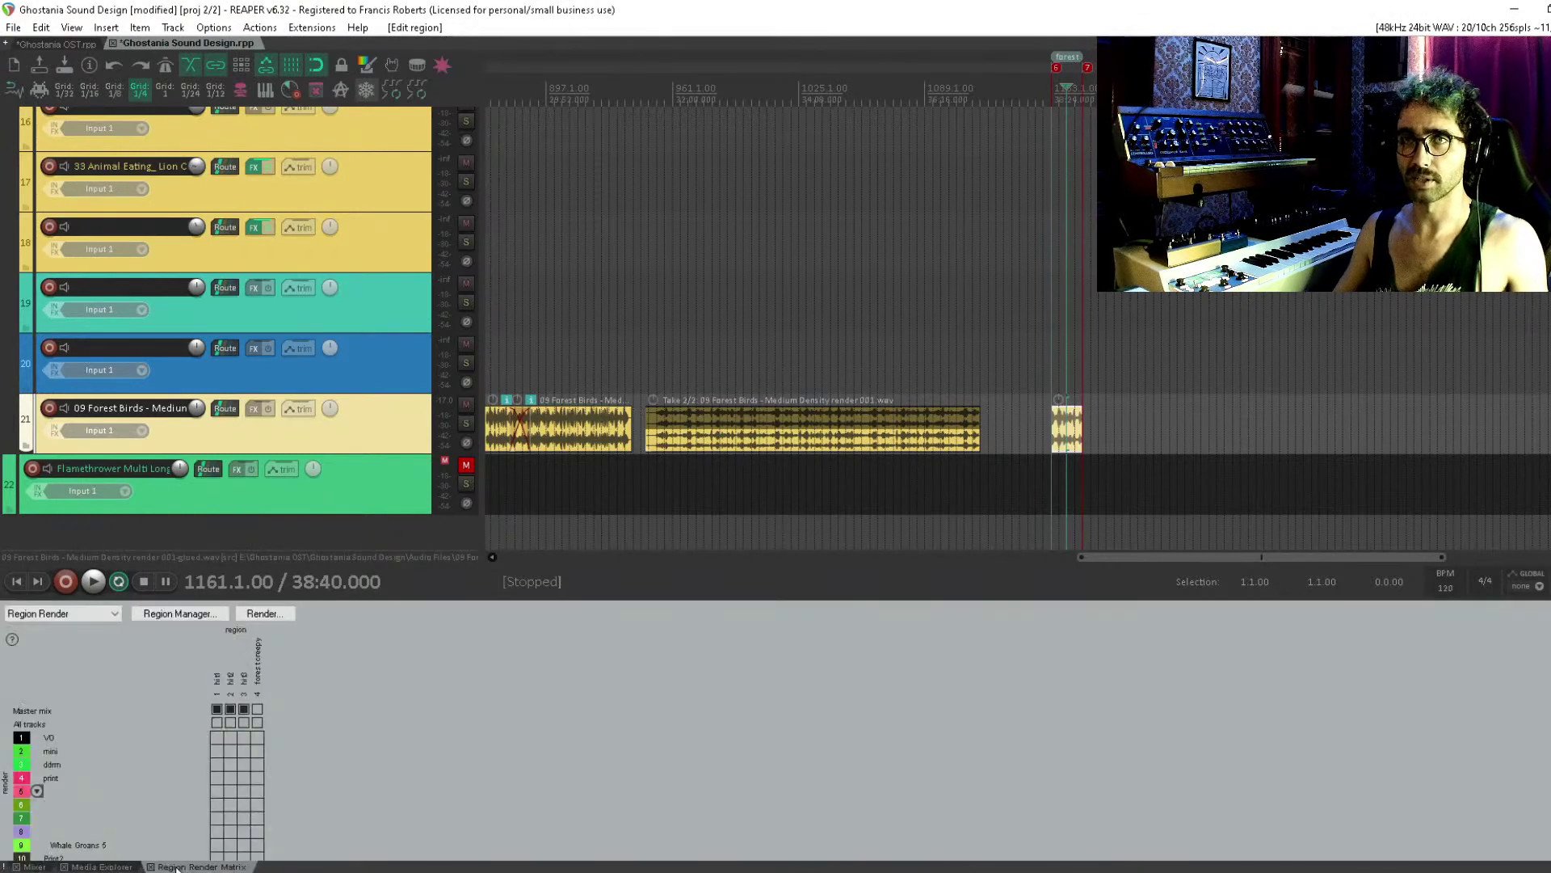
click(258, 710)
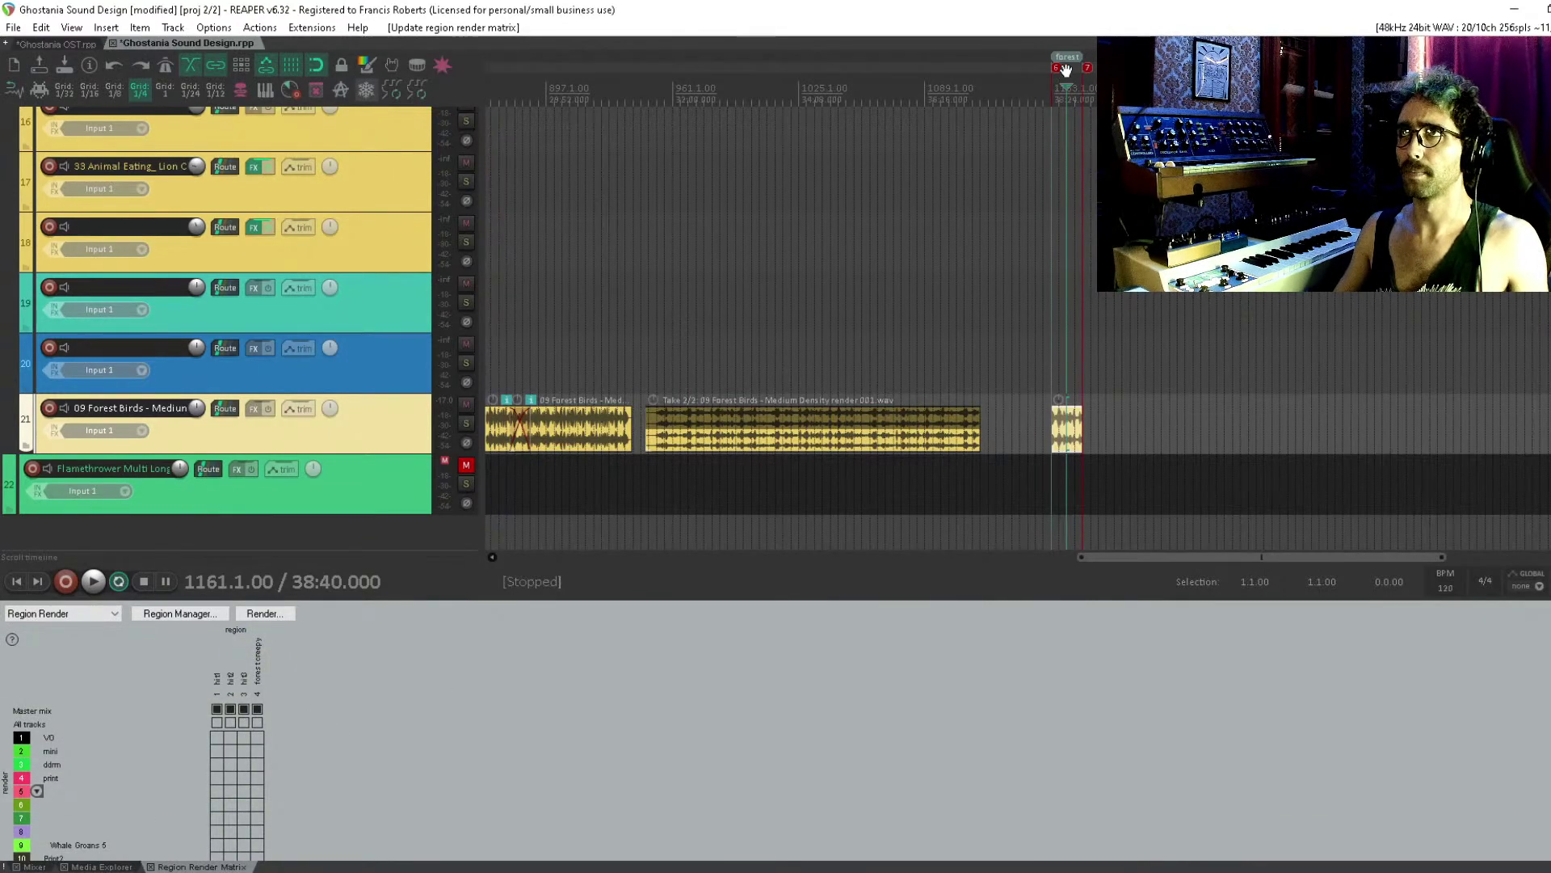
double_click(1066, 69)
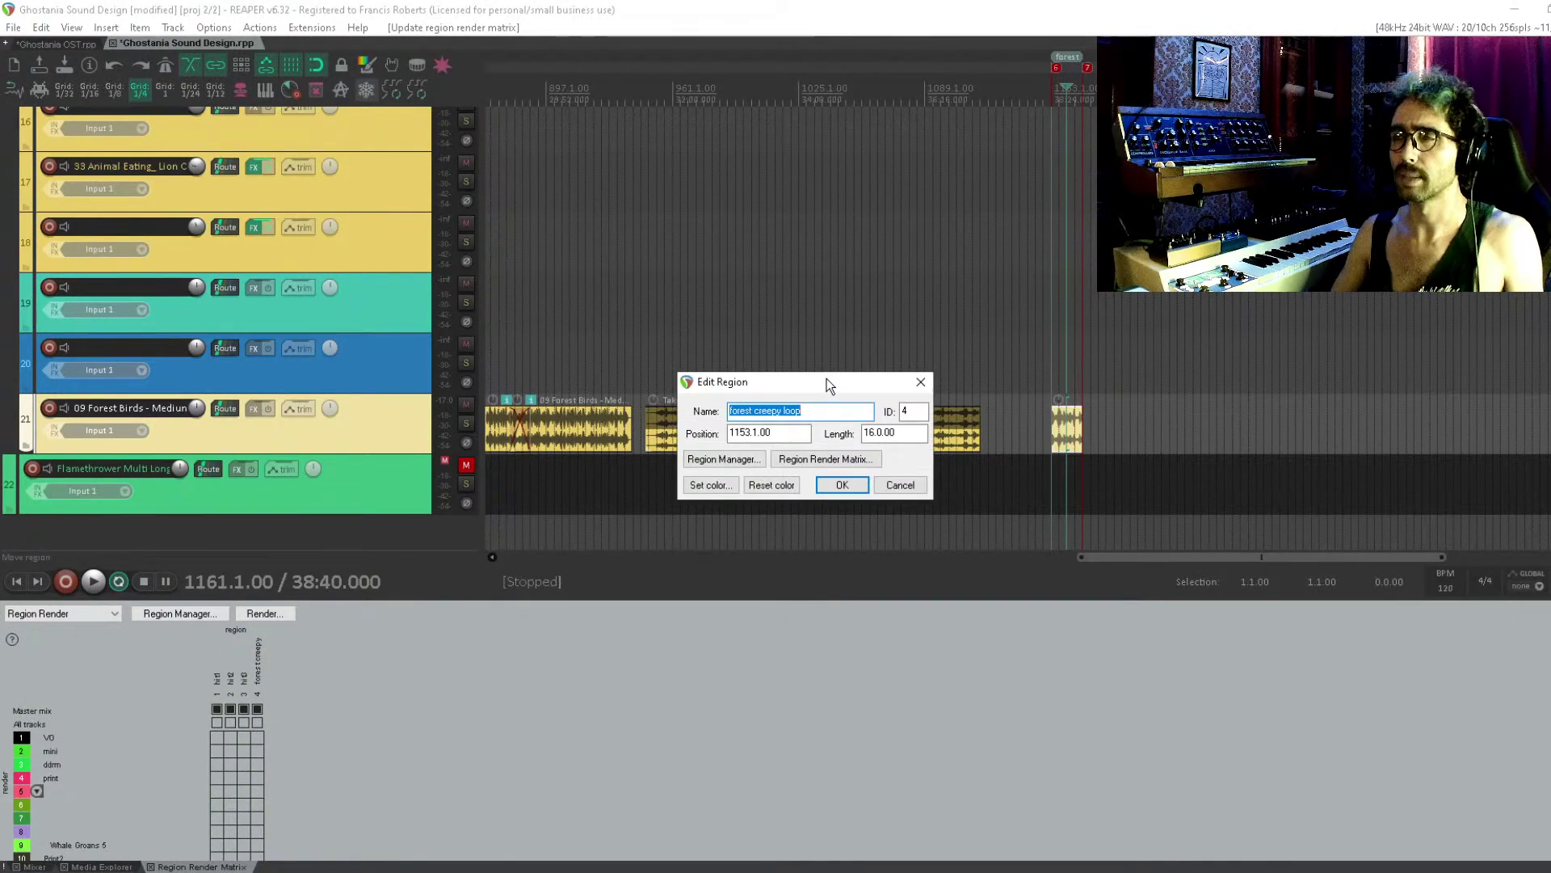
text(f)
key(BackSpace)
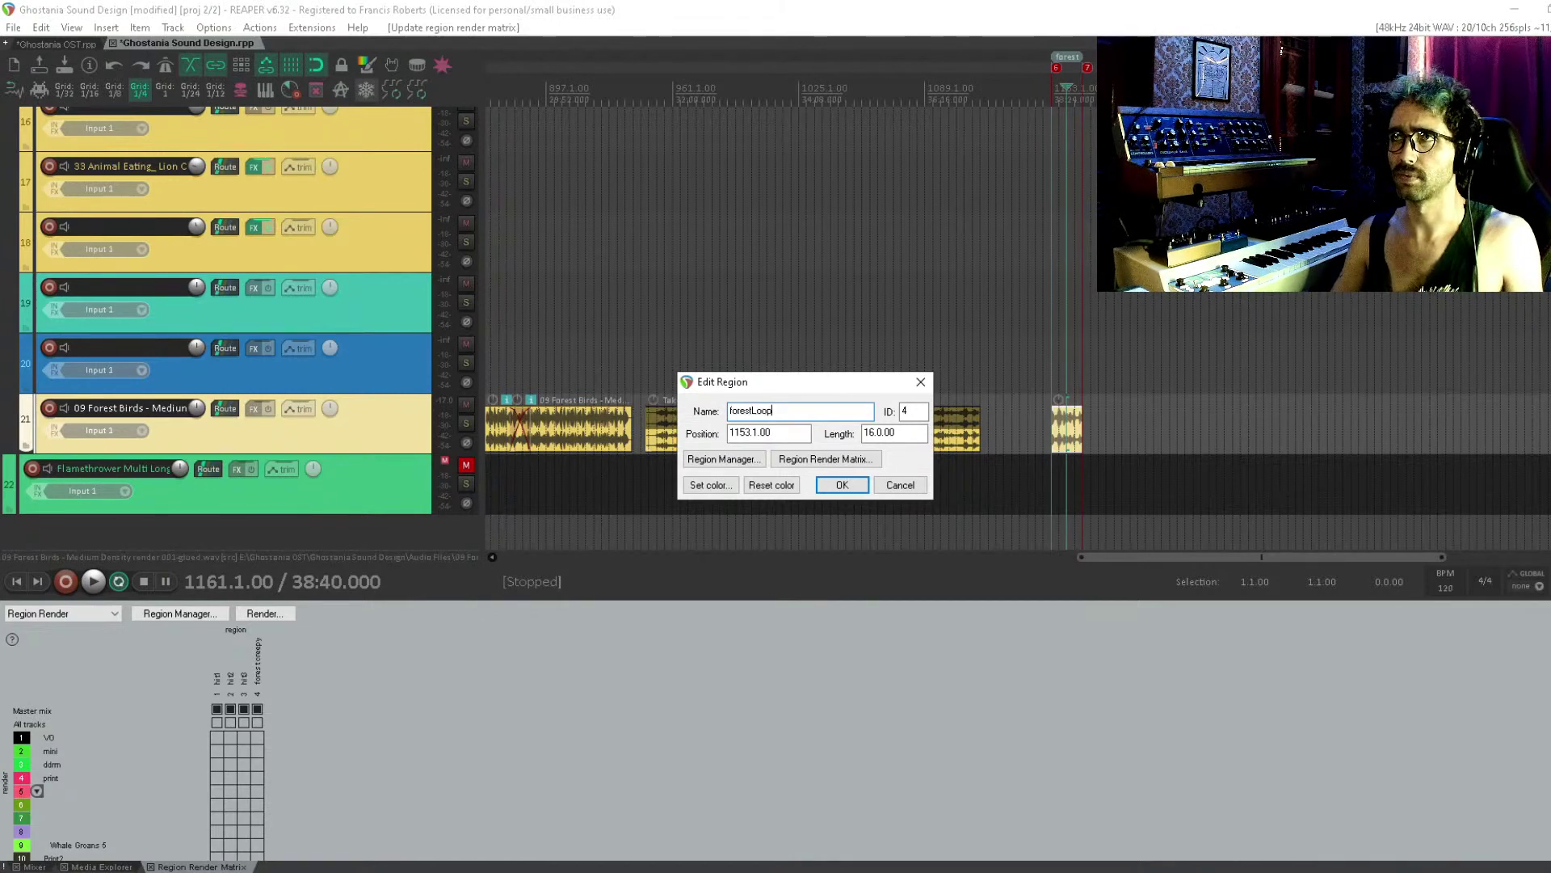
key(Return)
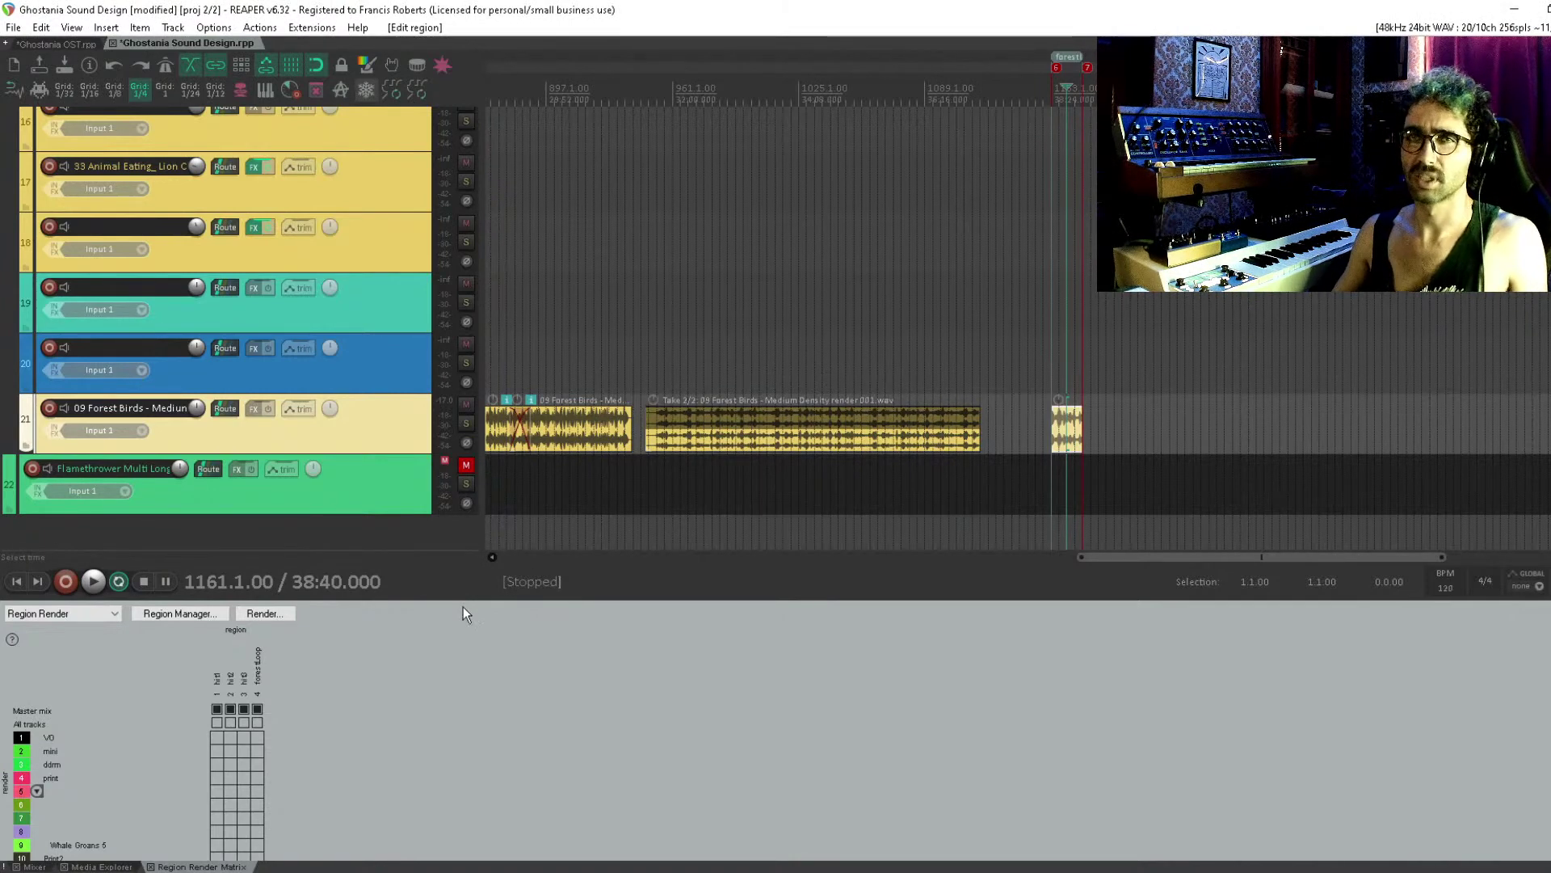
Bring the mixer back into view and save the project
click(35, 866)
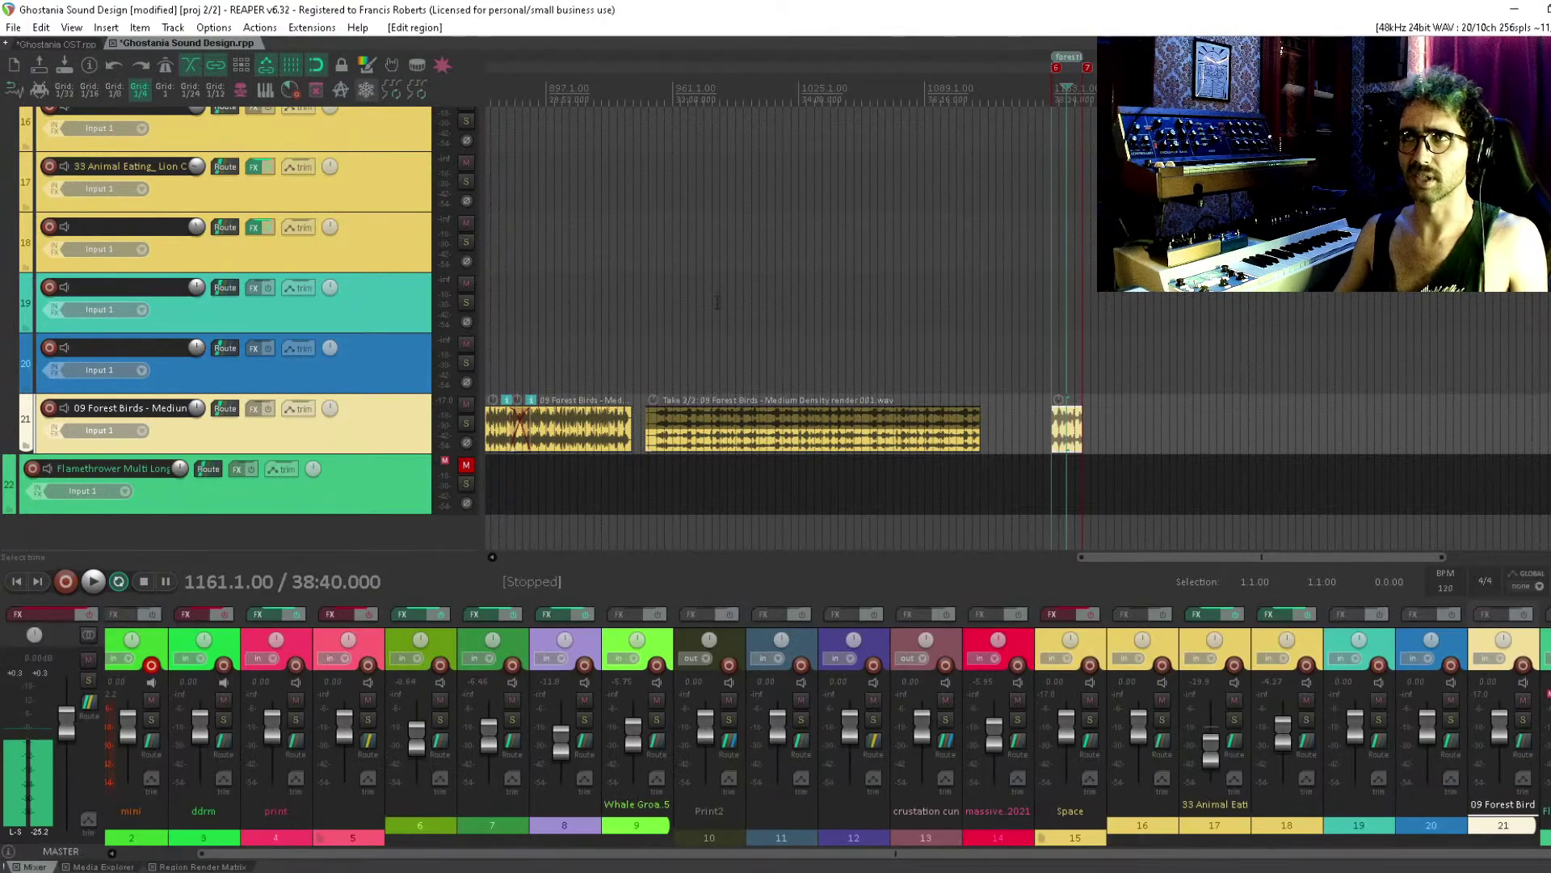
drag(717, 307, 950, 275)
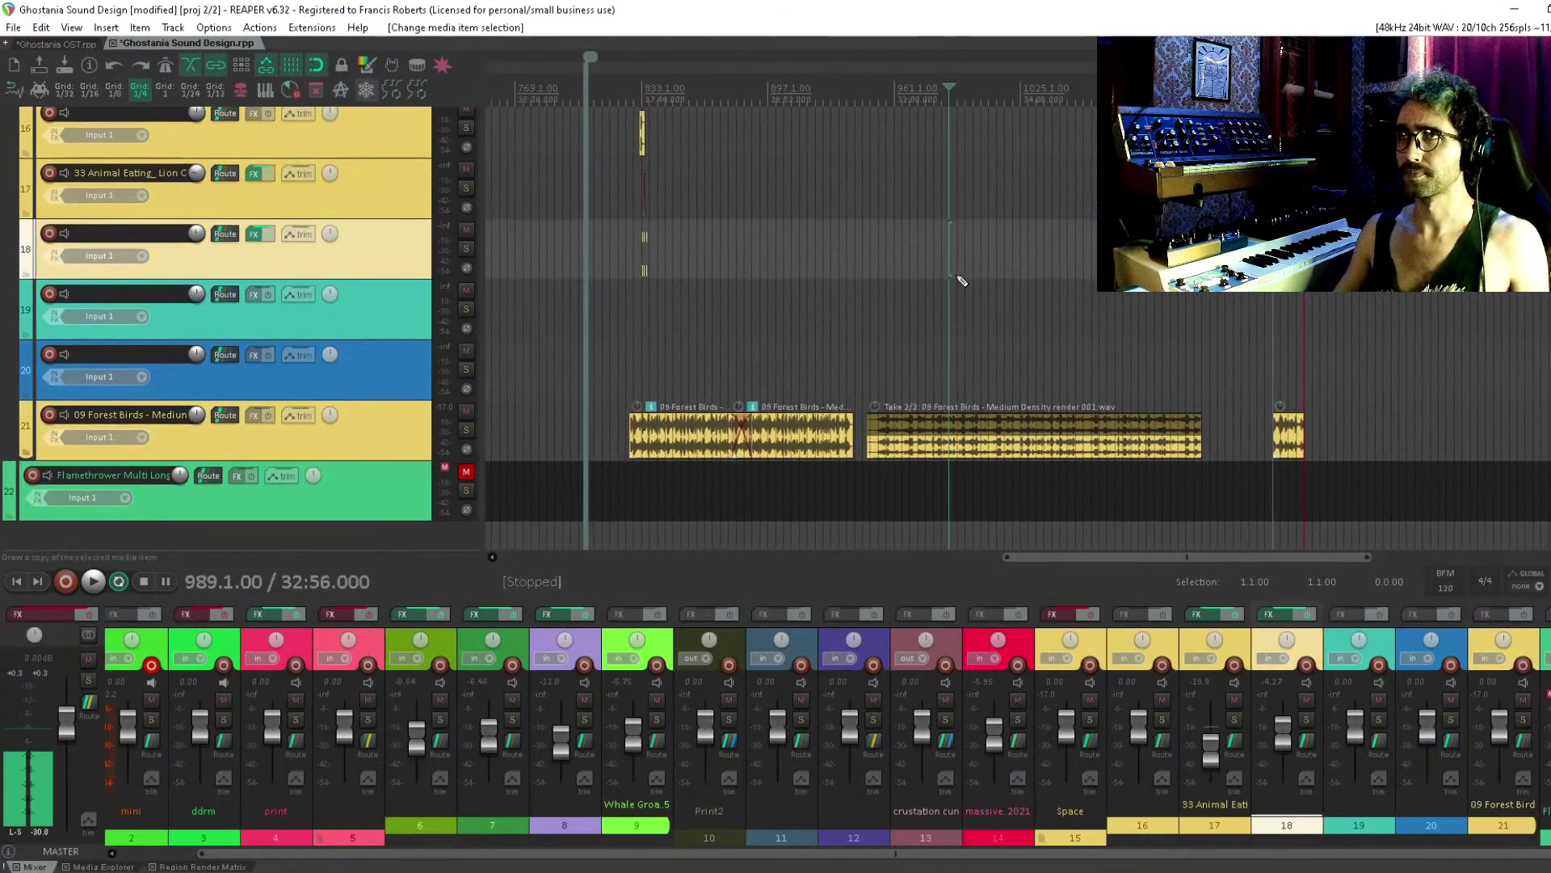
key(ctrl+s)
Find the early layered clips shortly before bar 105 and play them from just ahead of their start
scroll(953, 275, down, 3)
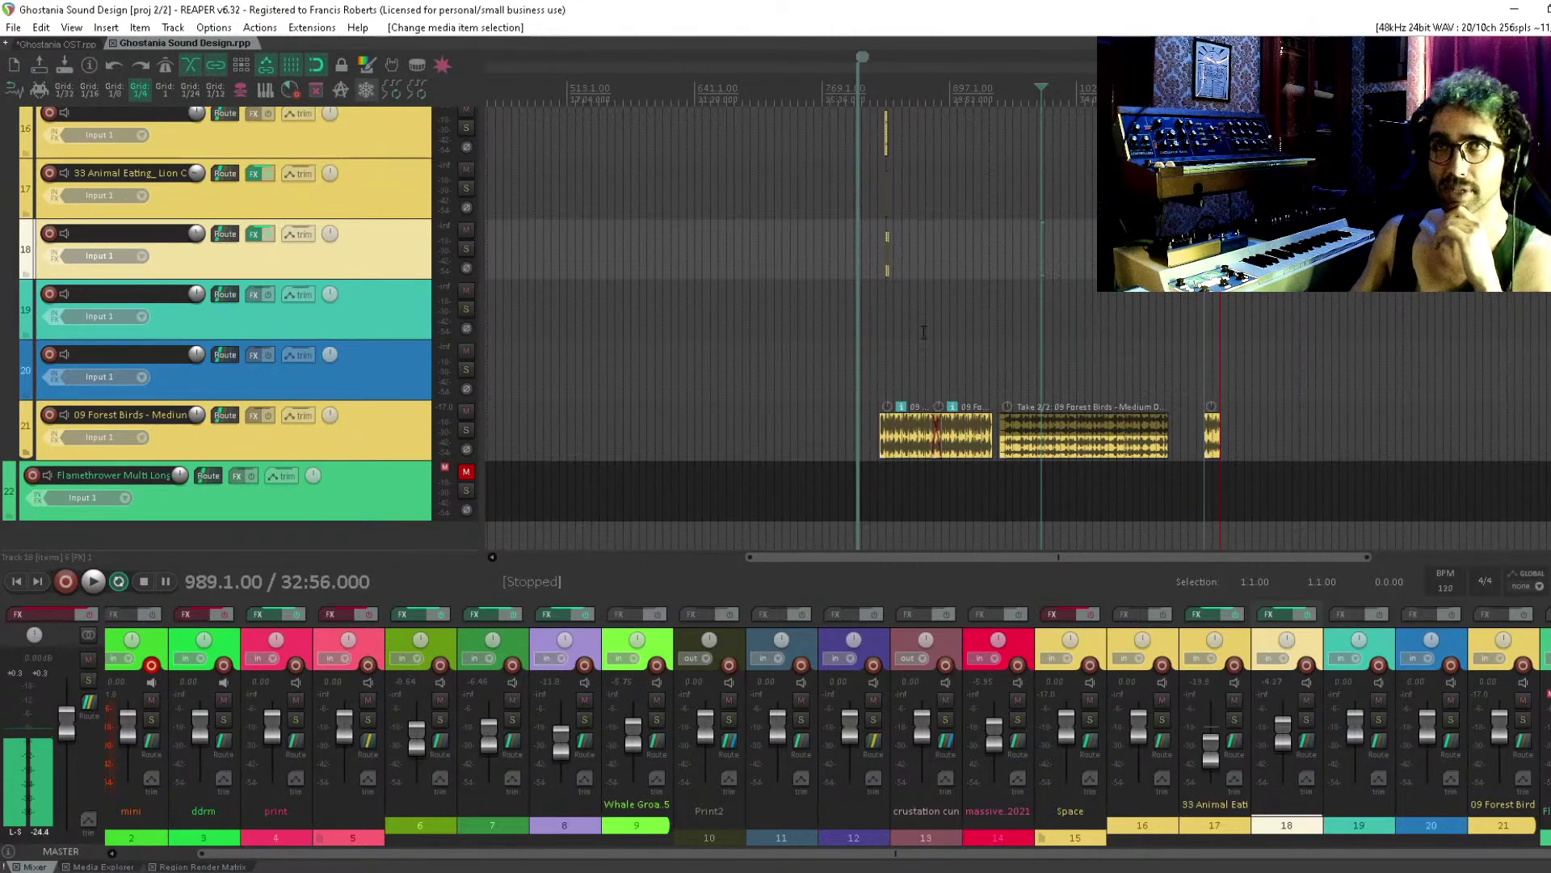
click(882, 325)
scroll(881, 325, left, 3)
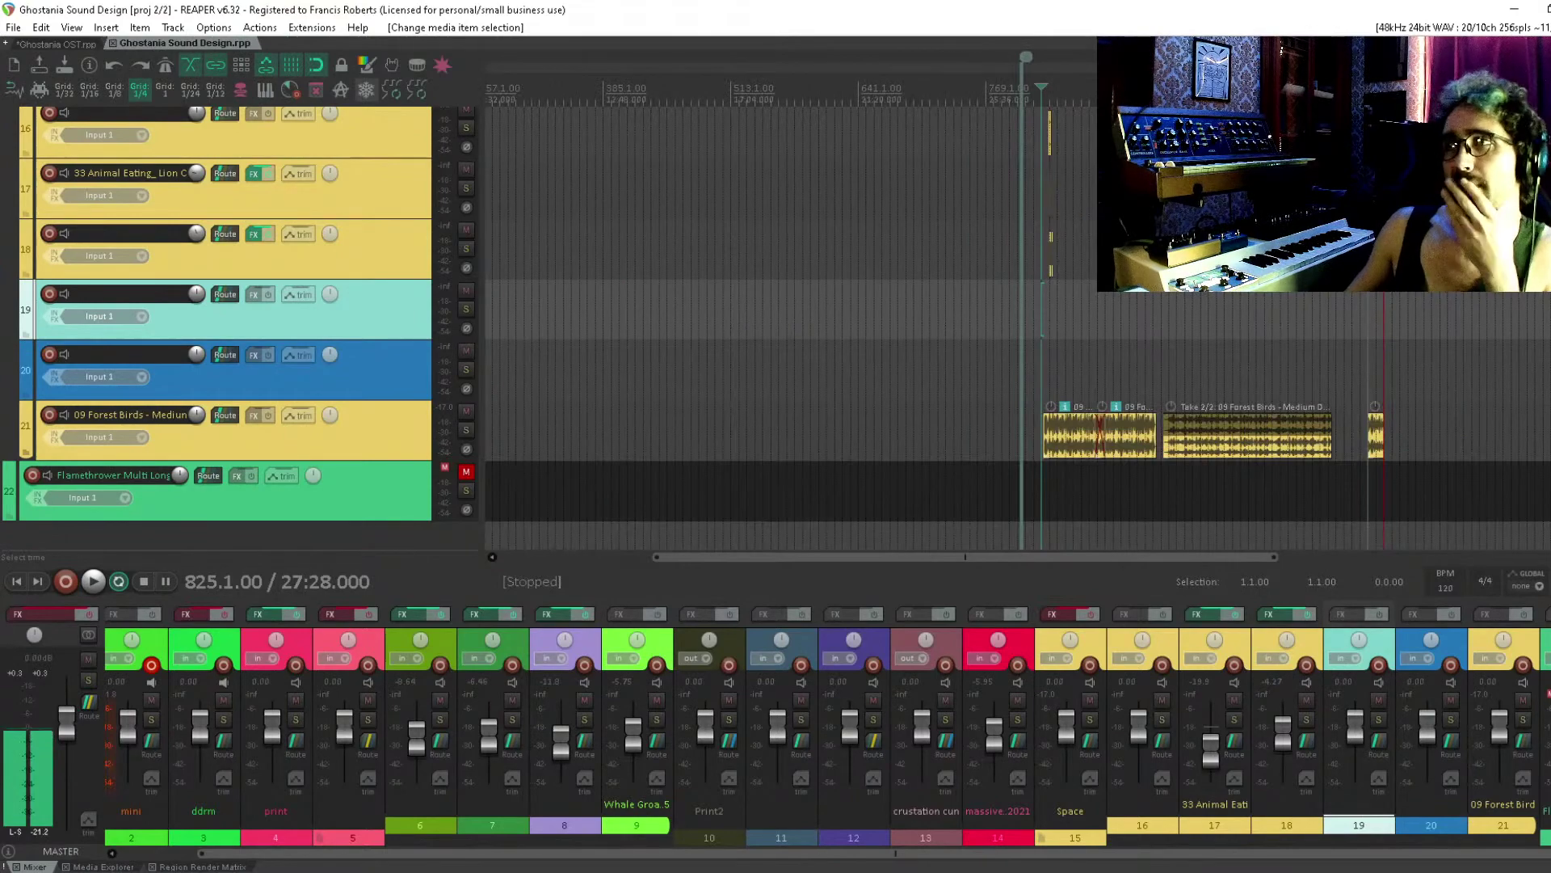
drag(969, 277, 848, 581)
scroll(775, 460, up, 10)
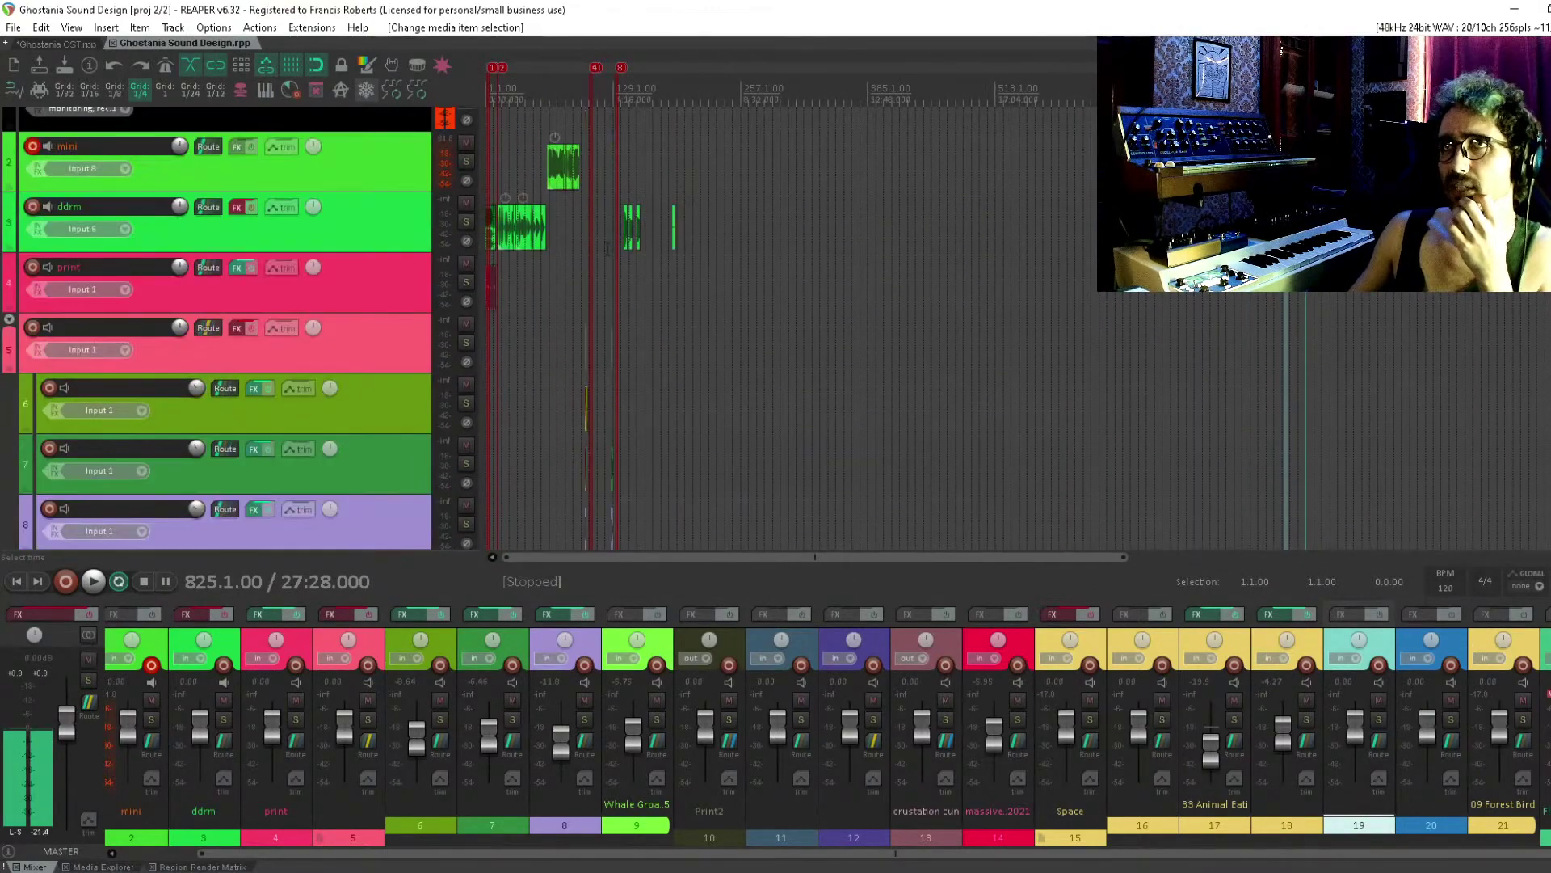
click(608, 248)
scroll(598, 267, up, 6)
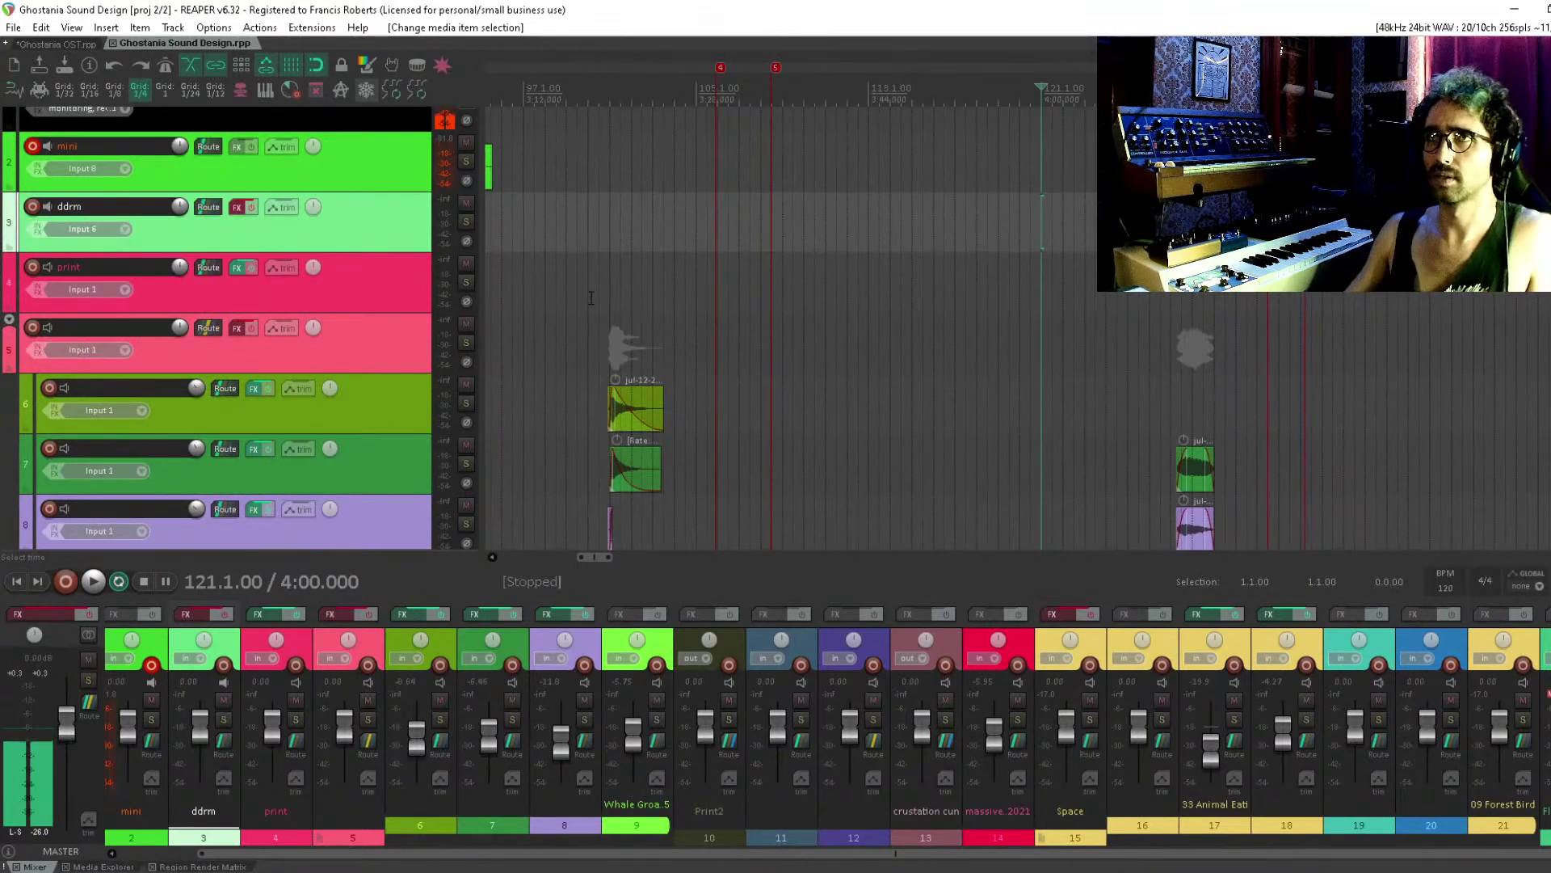
click(591, 298)
key(space)
scroll(751, 304, down, 3)
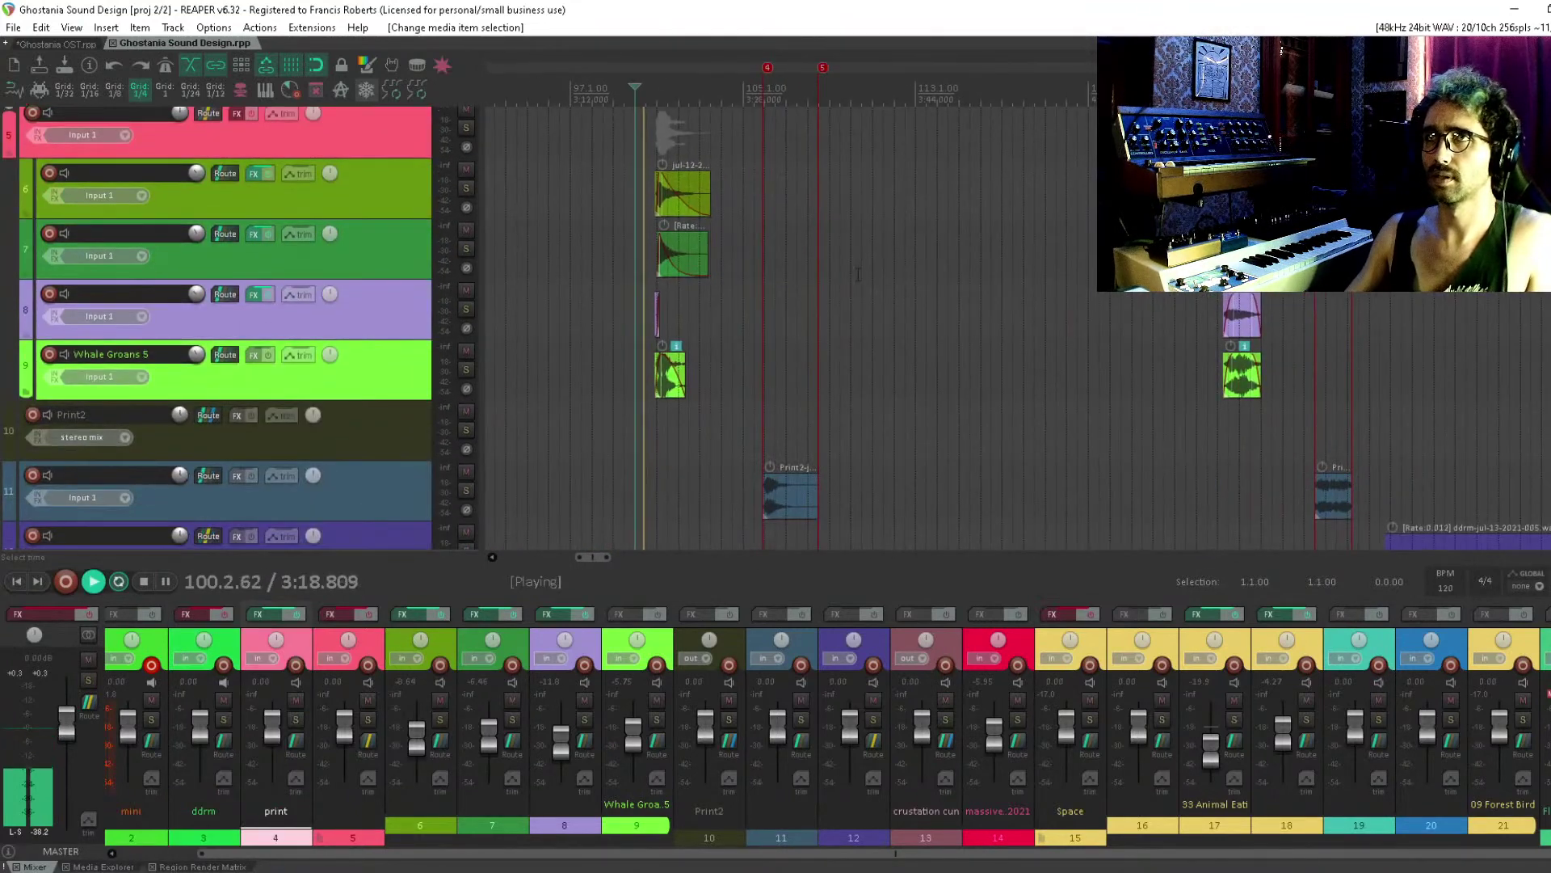
click(797, 498)
key(space)
Add a region spanning the first printed clip on track 11 near bar 105 and name it voidSpell
click(761, 434)
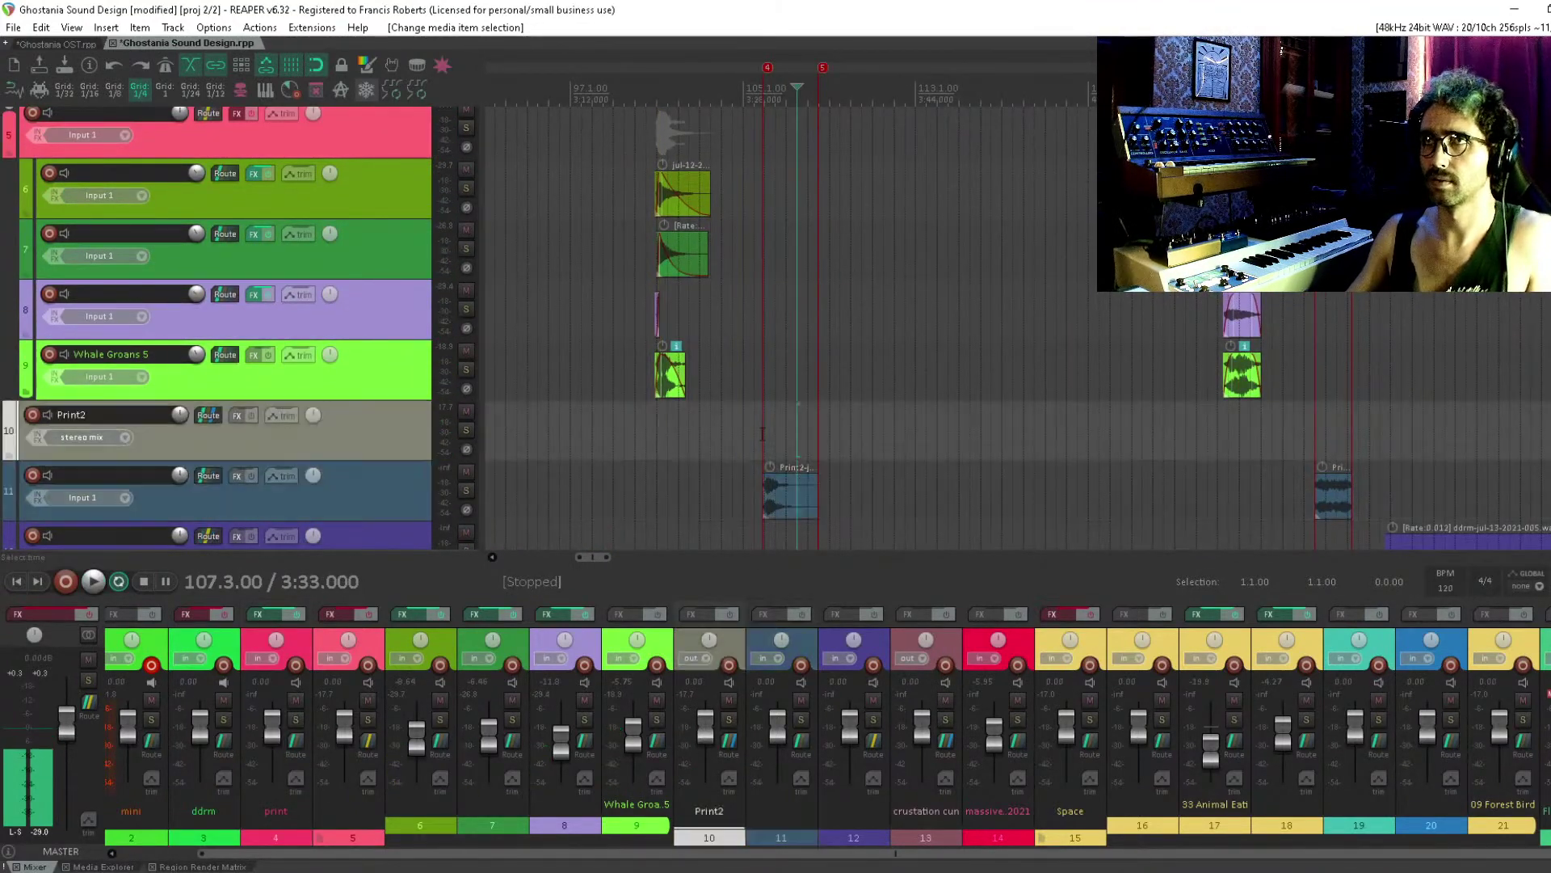
click(779, 486)
key(alt+e)
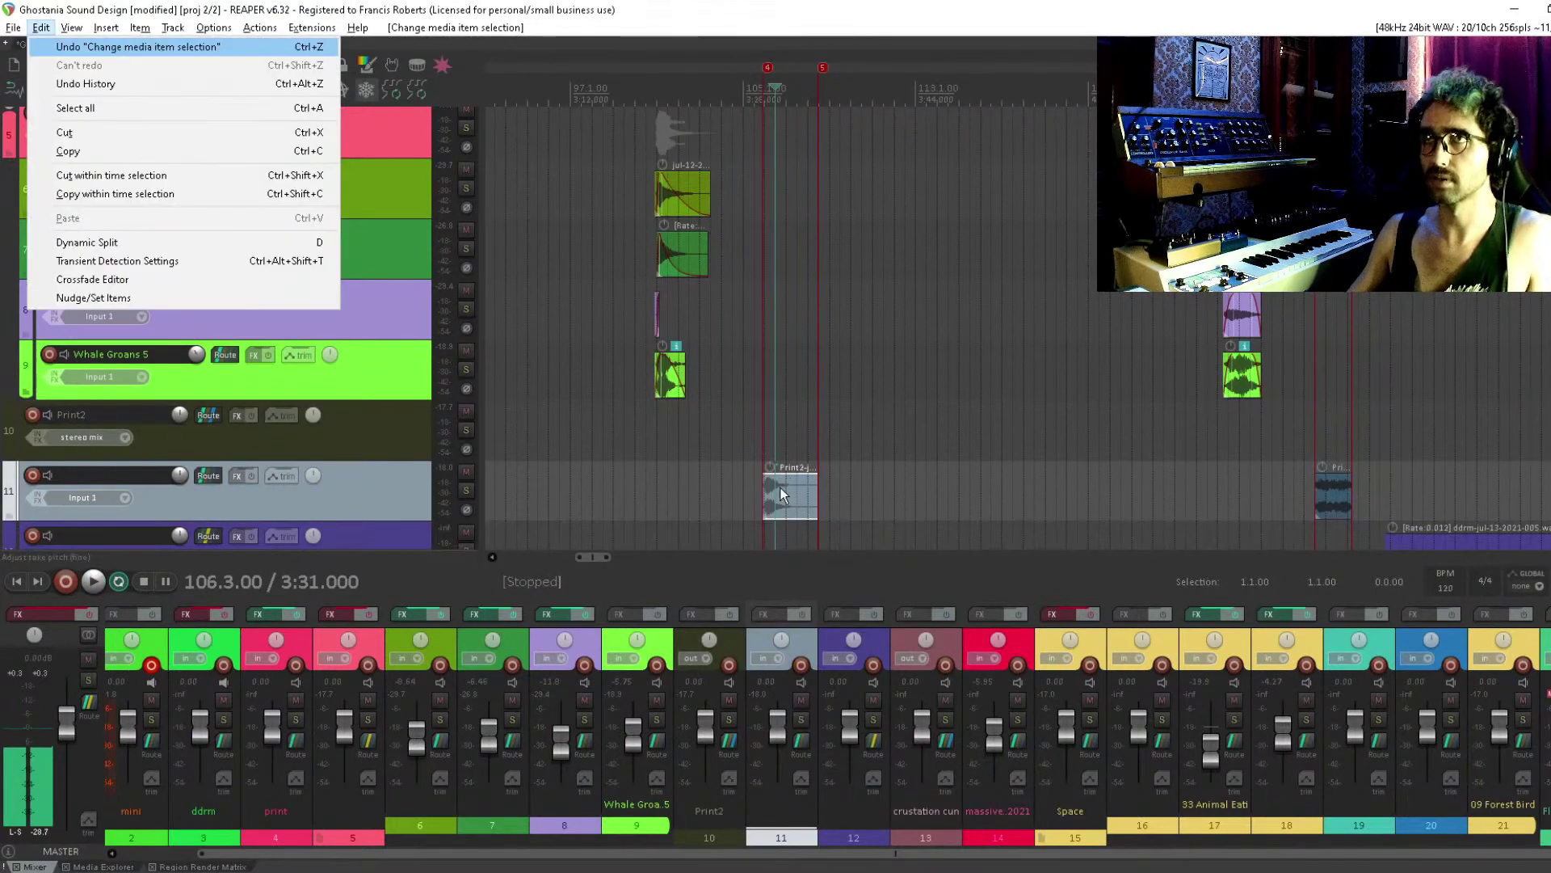
key(Escape)
click(797, 509)
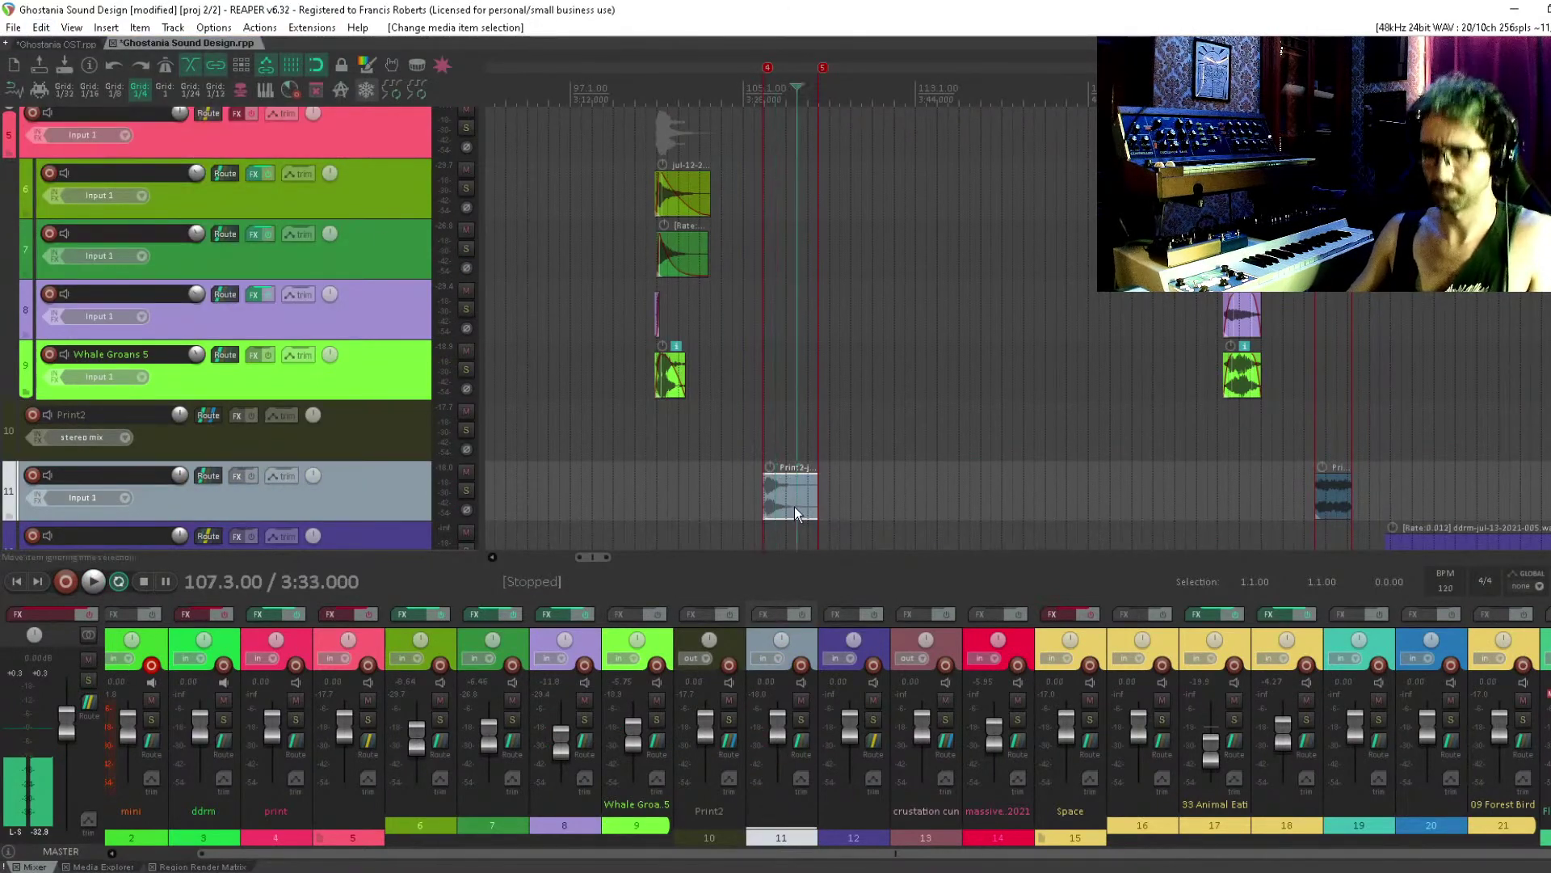
key(shift+r)
double_click(799, 62)
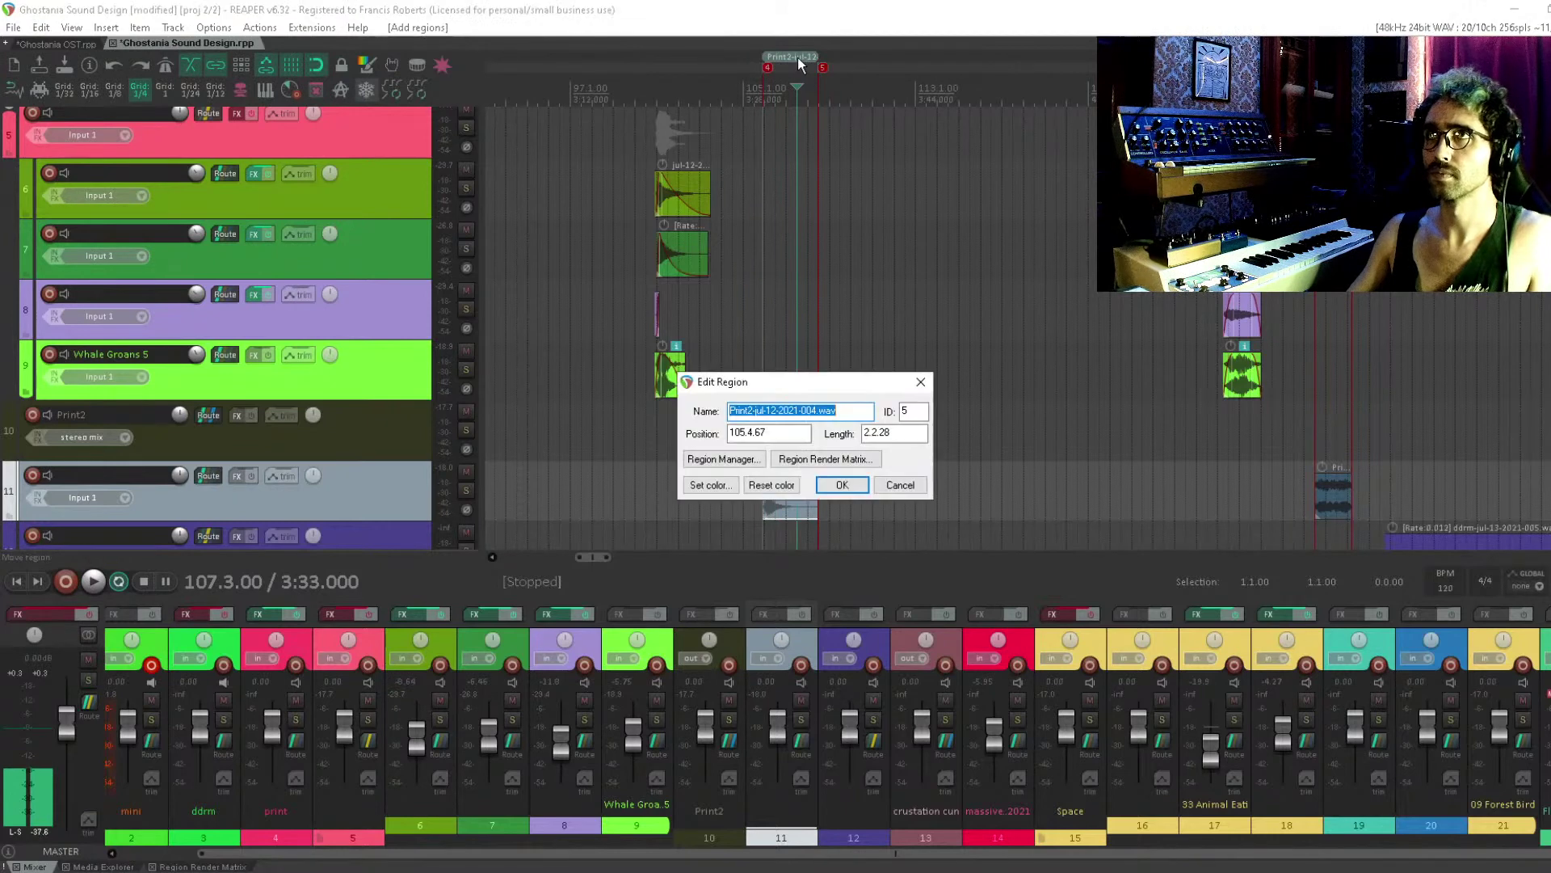
text(voidSpell)
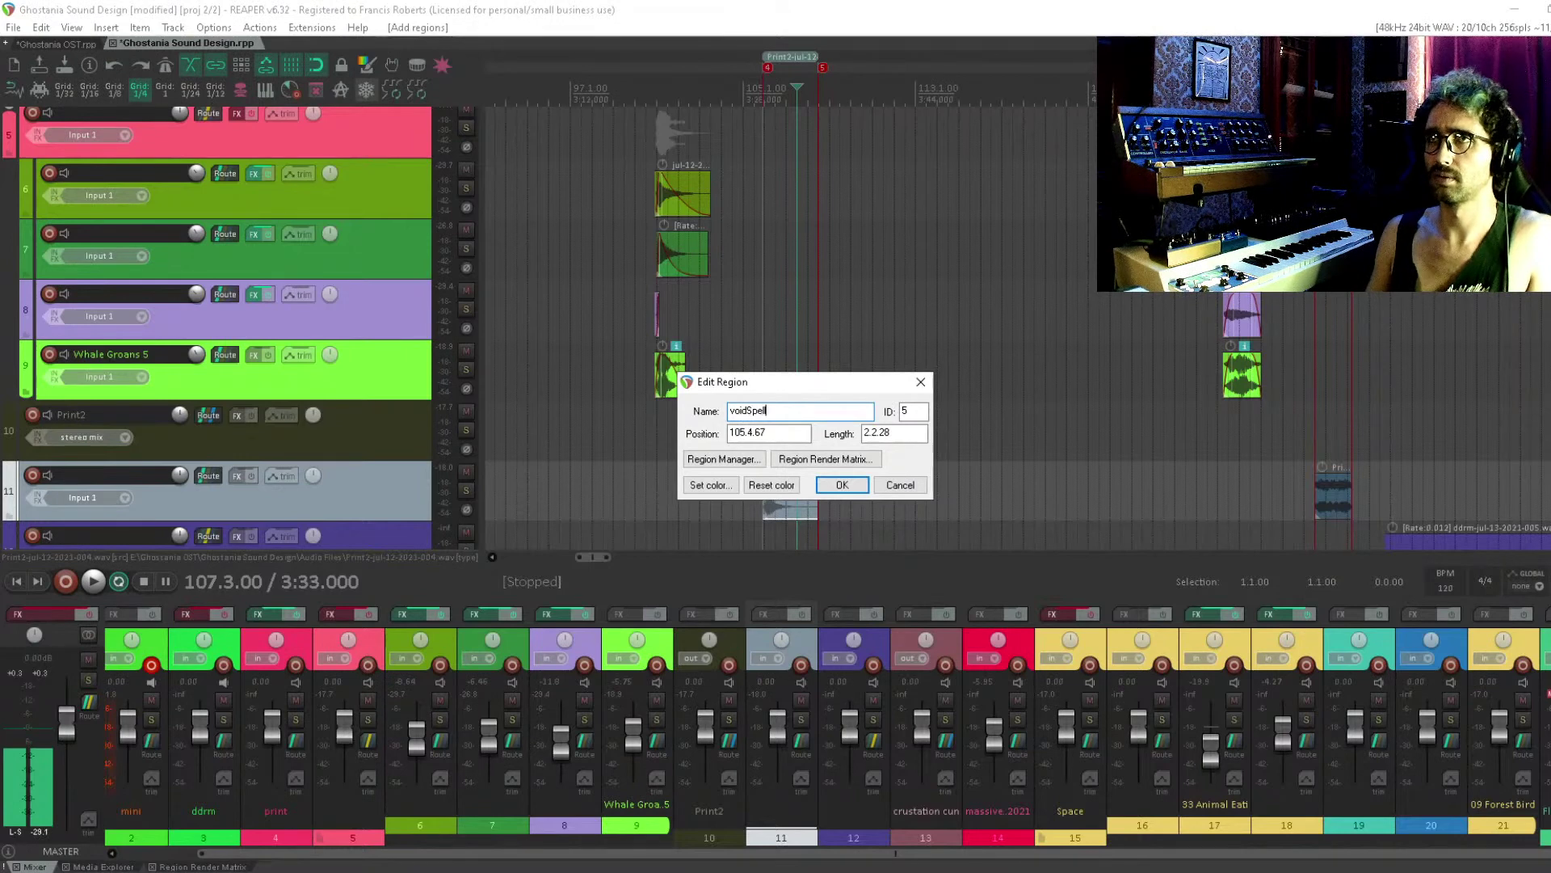
key(Return)
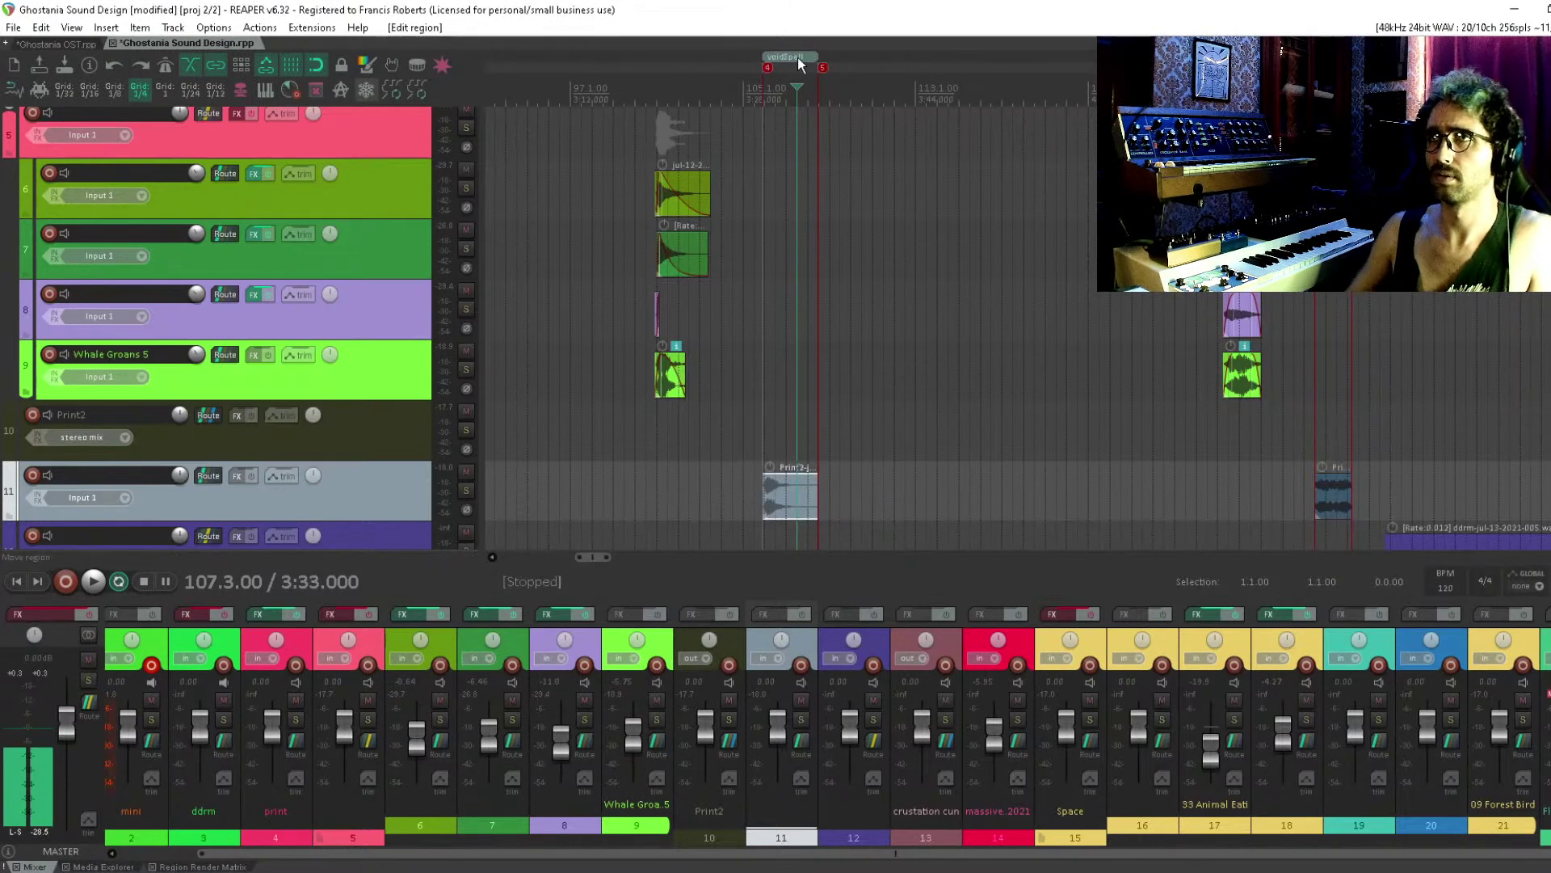
Add a region spanning the second printed clip on track 11 at bar 131 and name it voidL
click(1334, 497)
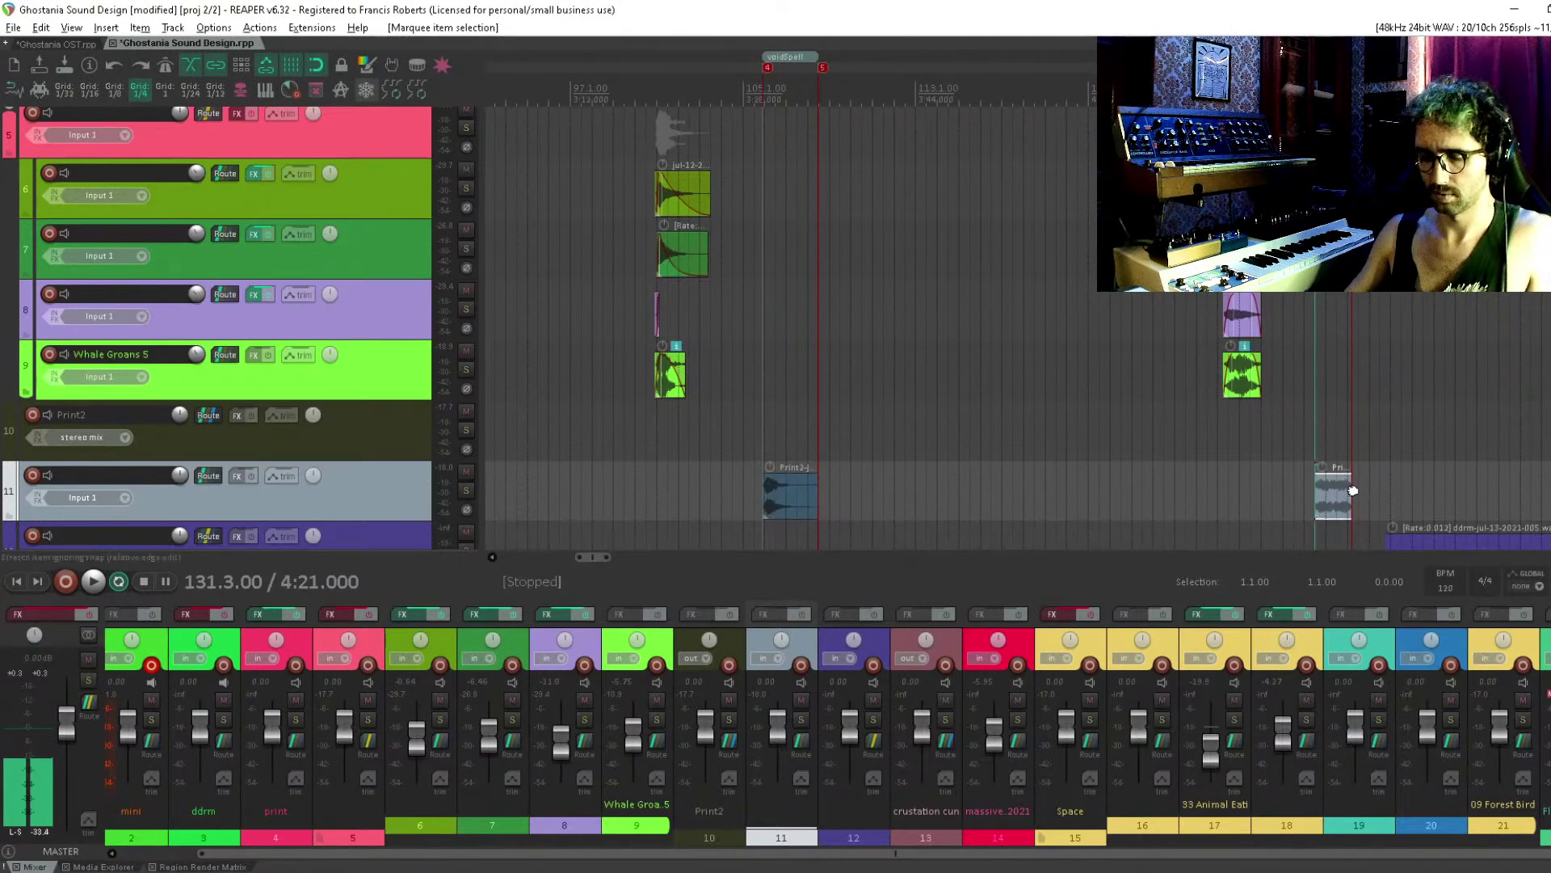
key(shift+r)
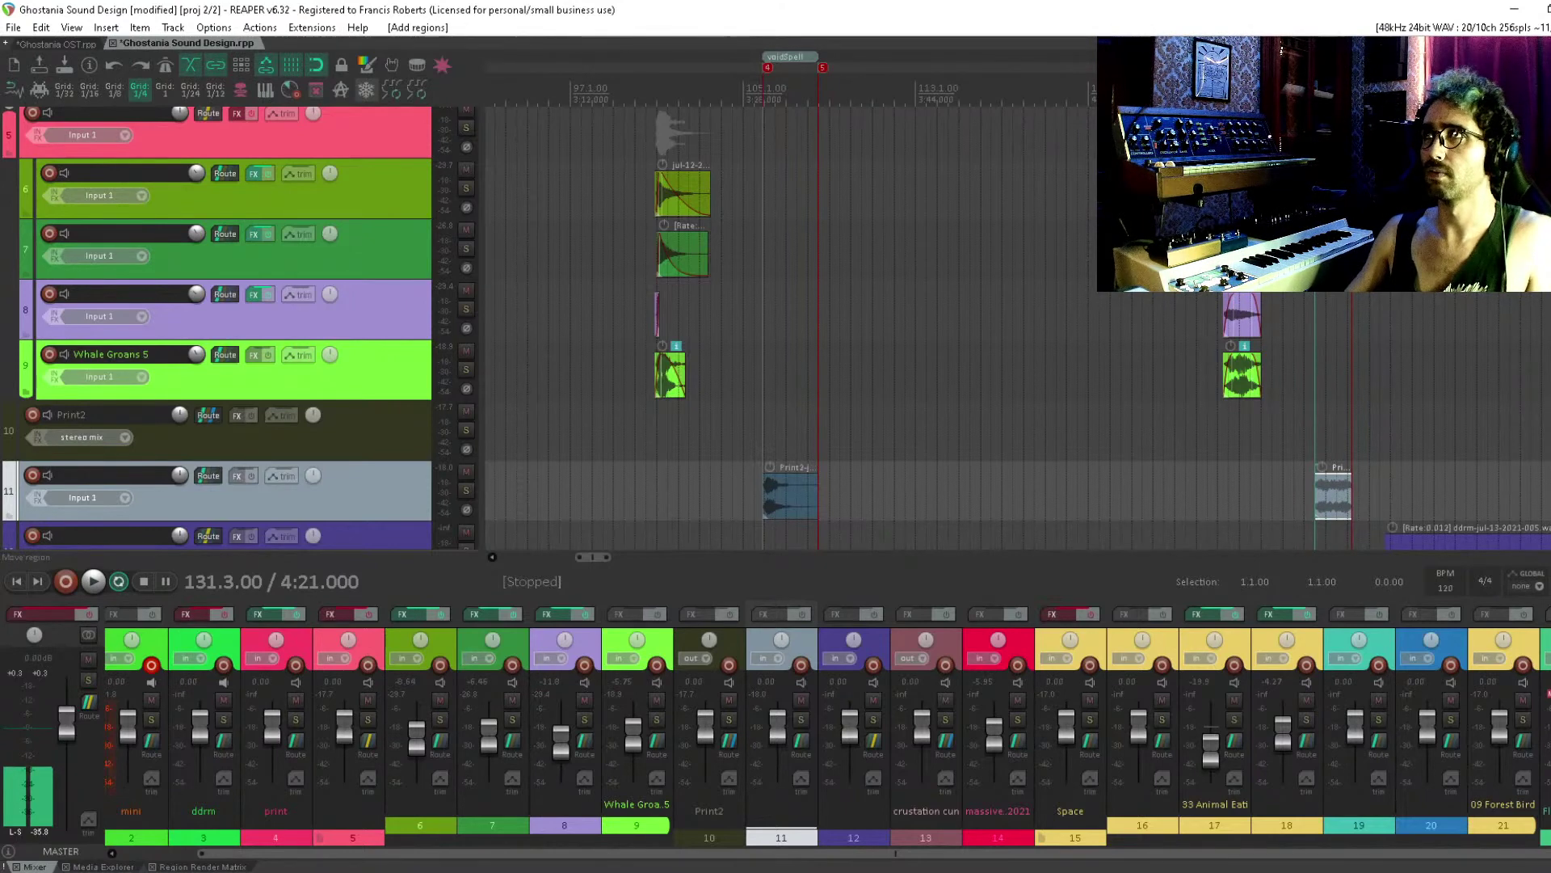
text(voidL)
key(Return)
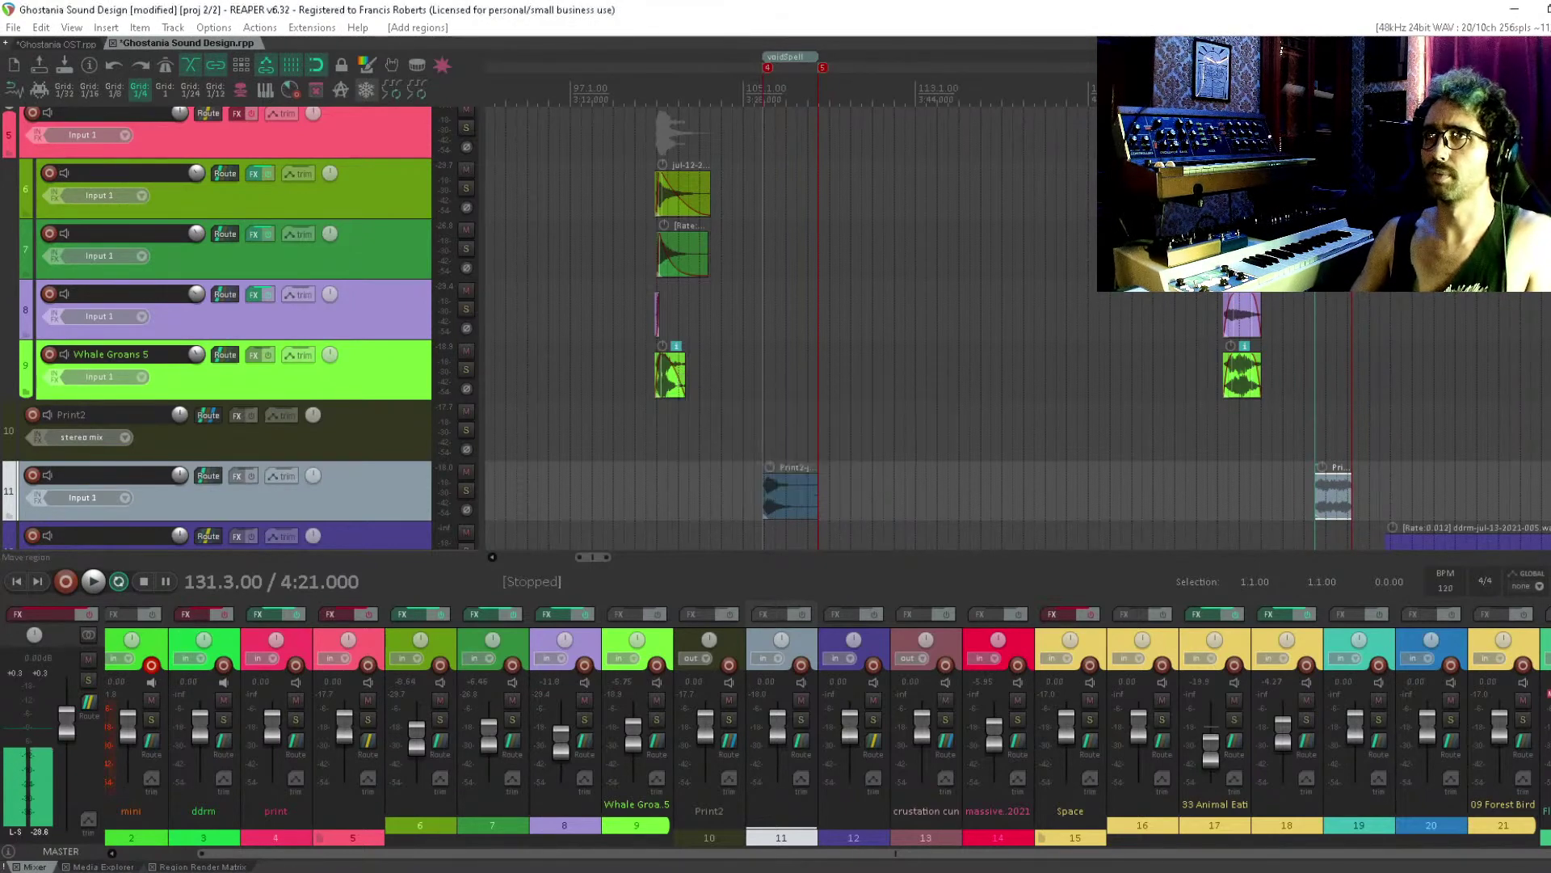
Set the time selection from 131.3.00 to 133.1.73, play the second printed clip as a loop, and save the project
drag(1316, 93, 1353, 92)
key(space)
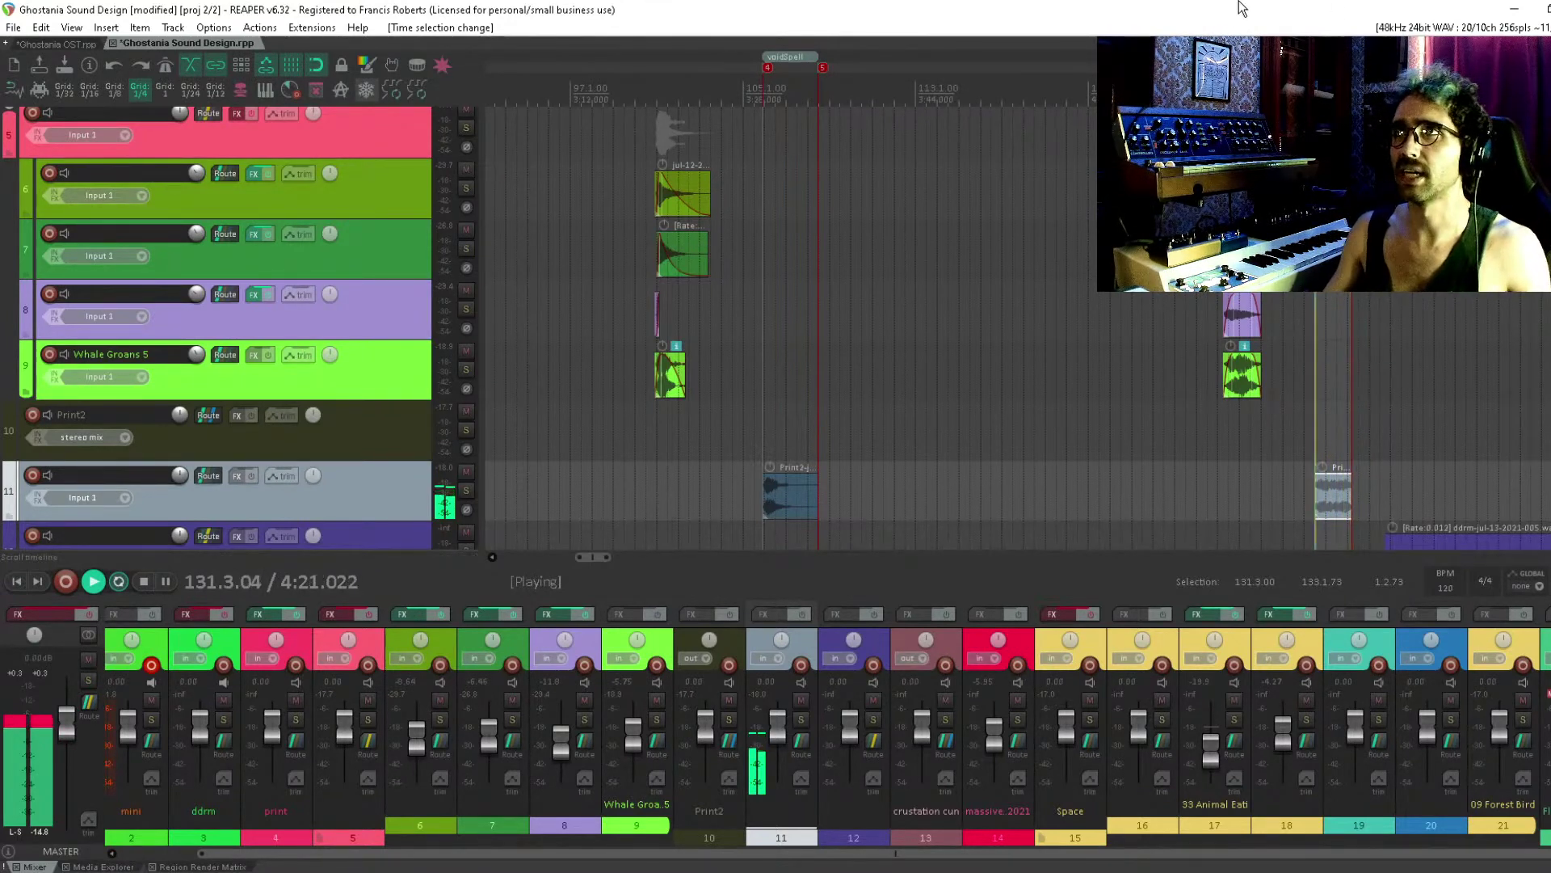
scroll(775, 323, up, 2)
scroll(776, 323, down, 3)
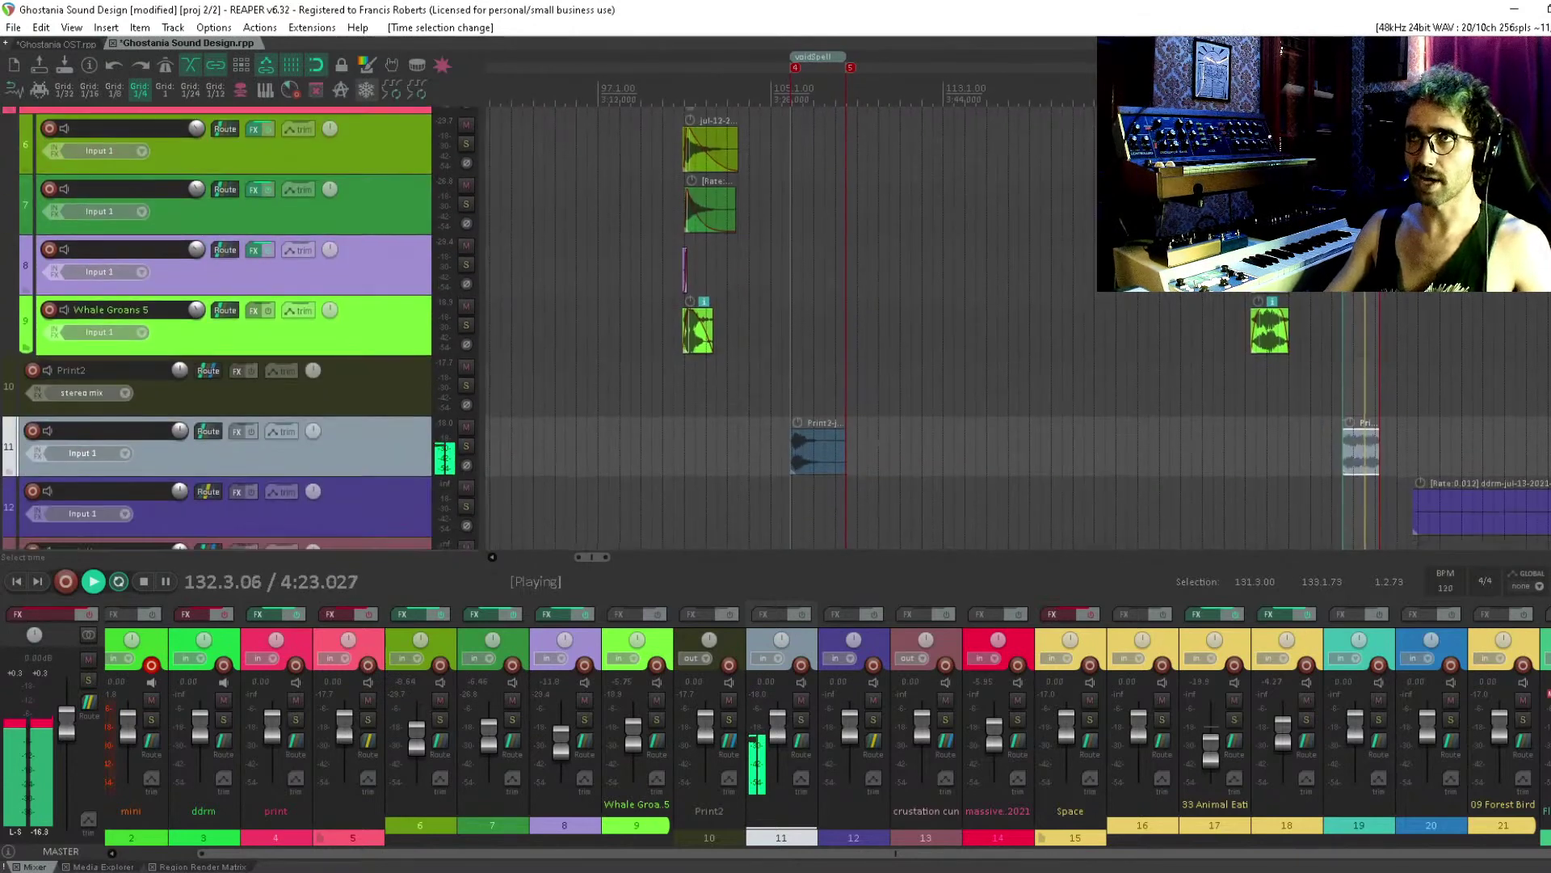
key(space)
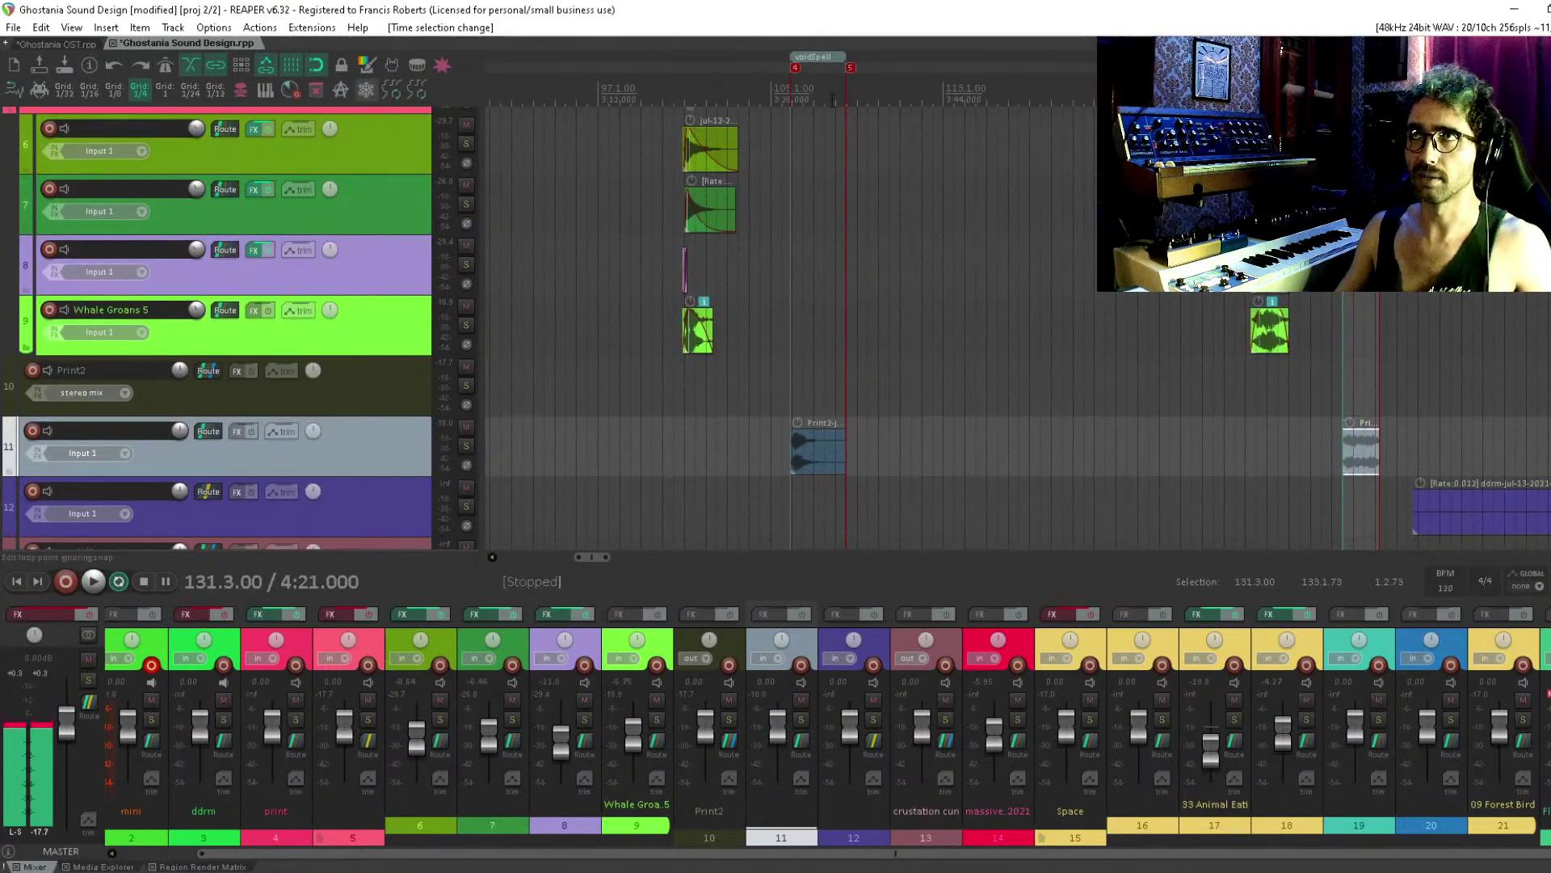
key(ctrl+s)
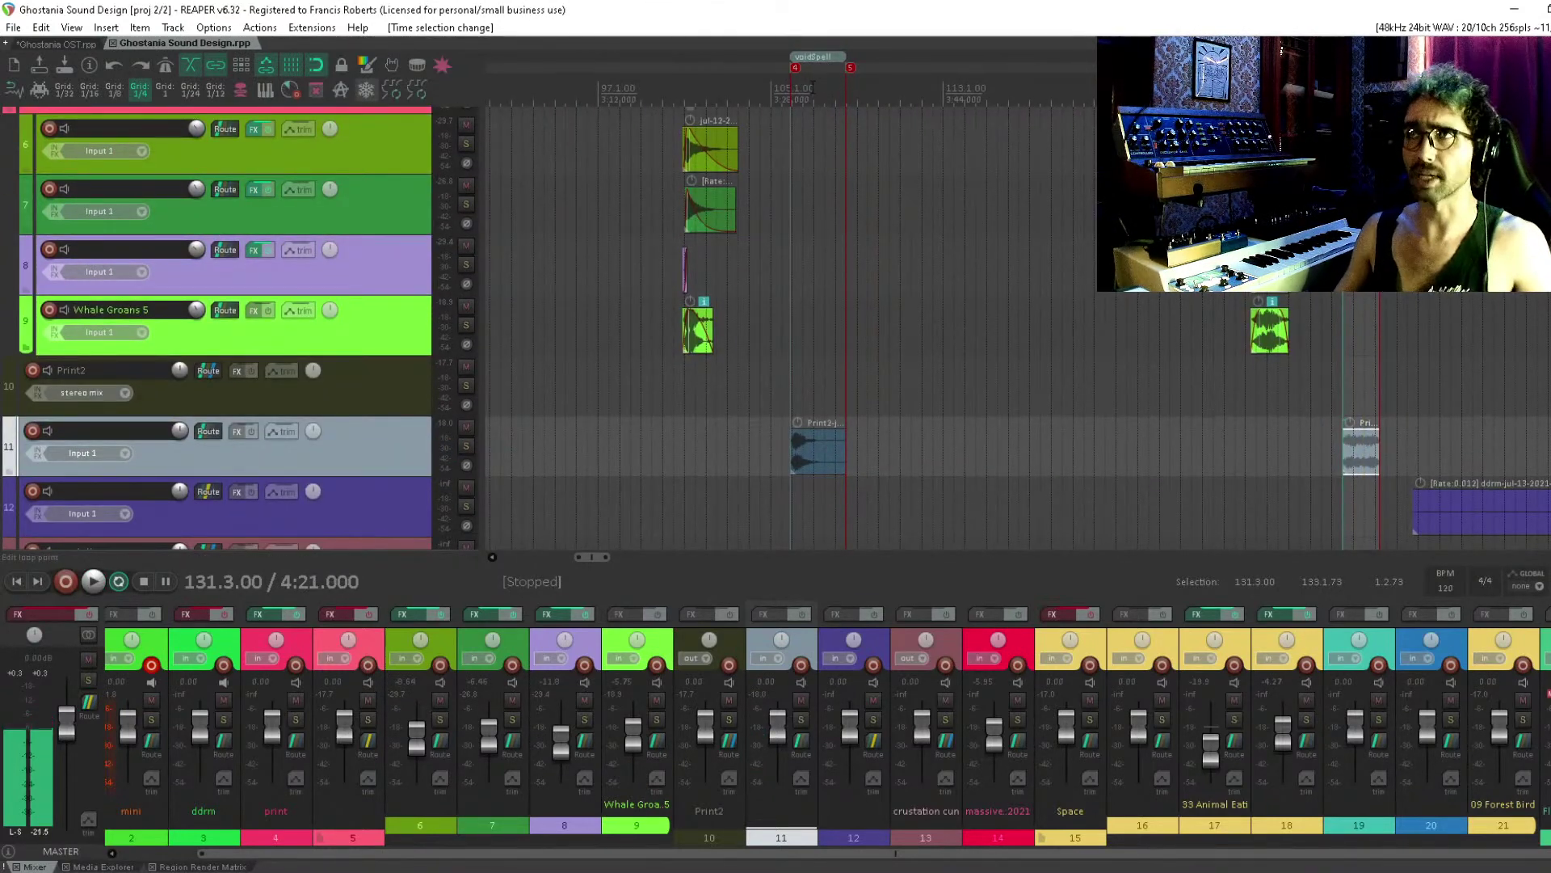
Set the time selection over the voidSpell clip from 105.4.67 to 108.2.95, and clear it again
drag(846, 87, 792, 83)
click(782, 87)
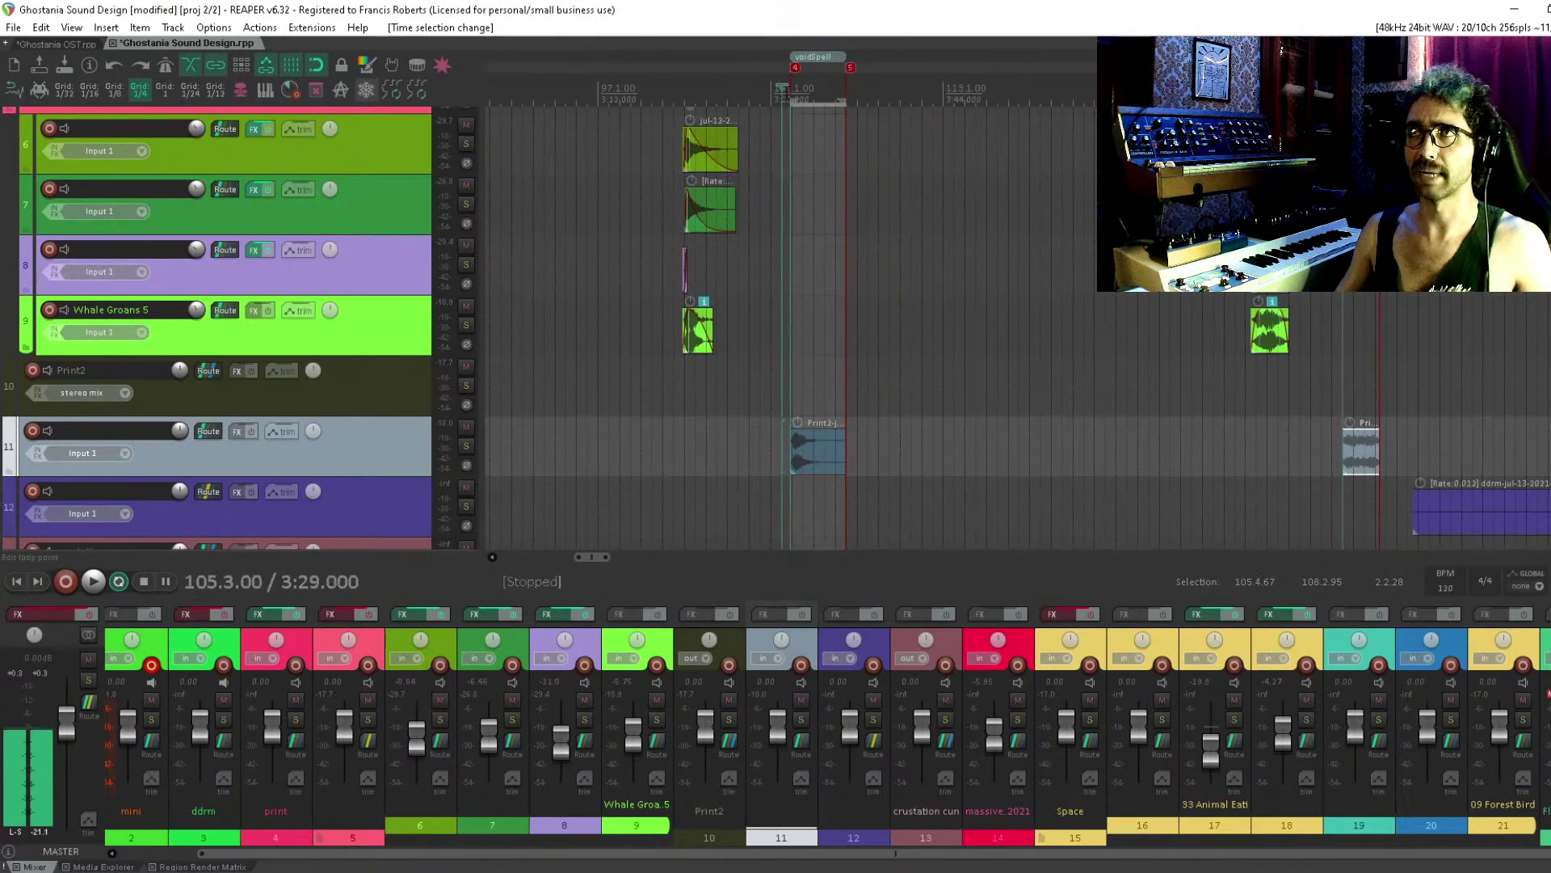
click(793, 96)
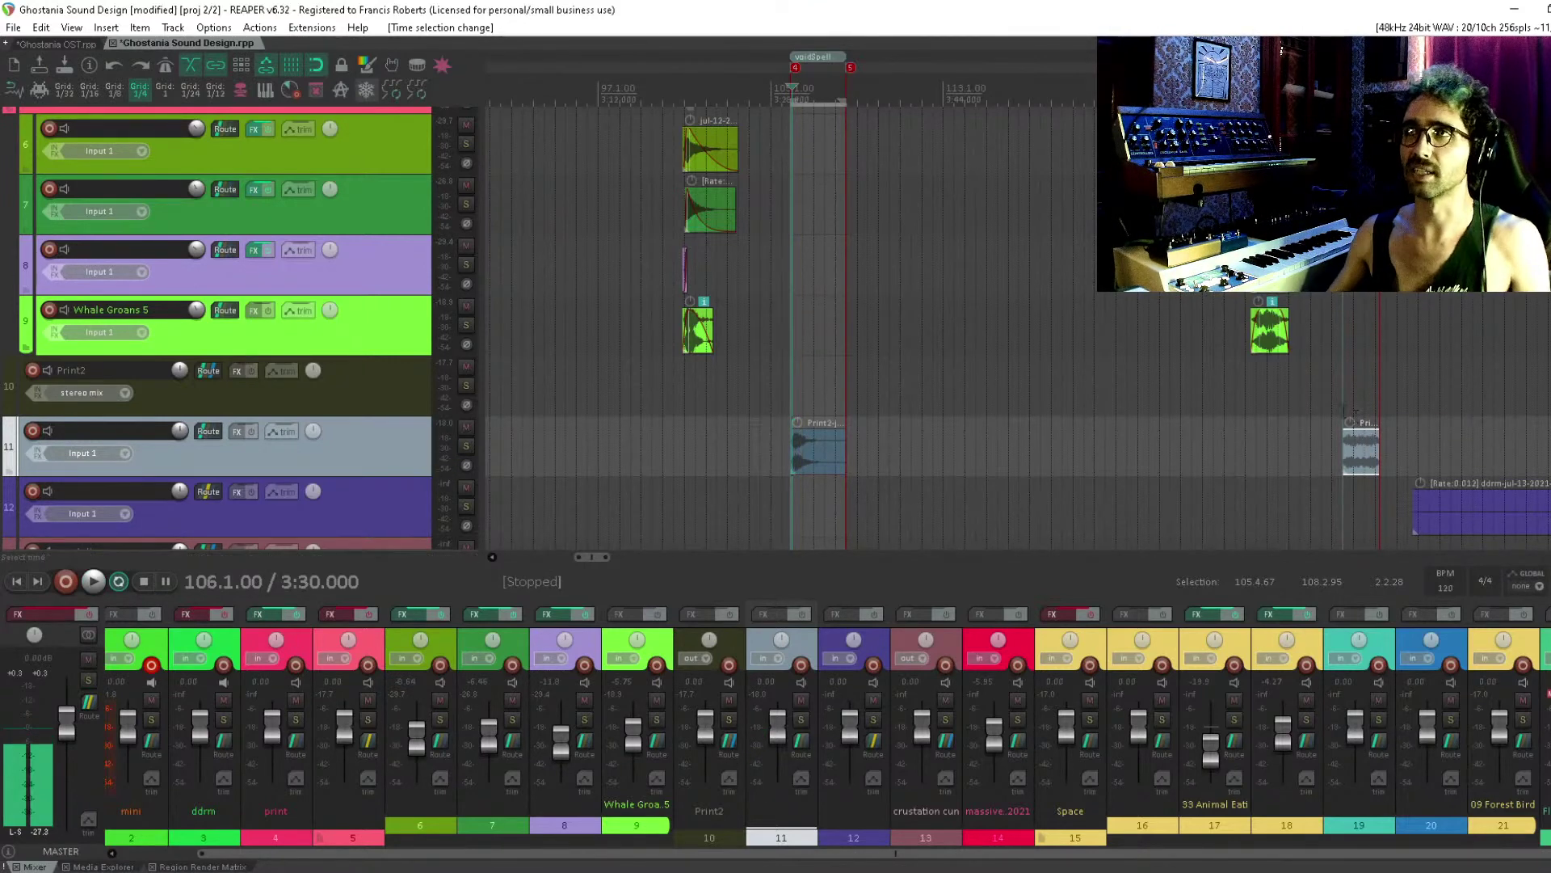
key(Escape)
Find the three hit regions on the Space tracks and play their layered sounds from bar 803.3
drag(1256, 458, 541, 250)
drag(888, 318, 897, 426)
click(629, 274)
drag(1212, 404, 678, 300)
drag(1205, 346, 991, 358)
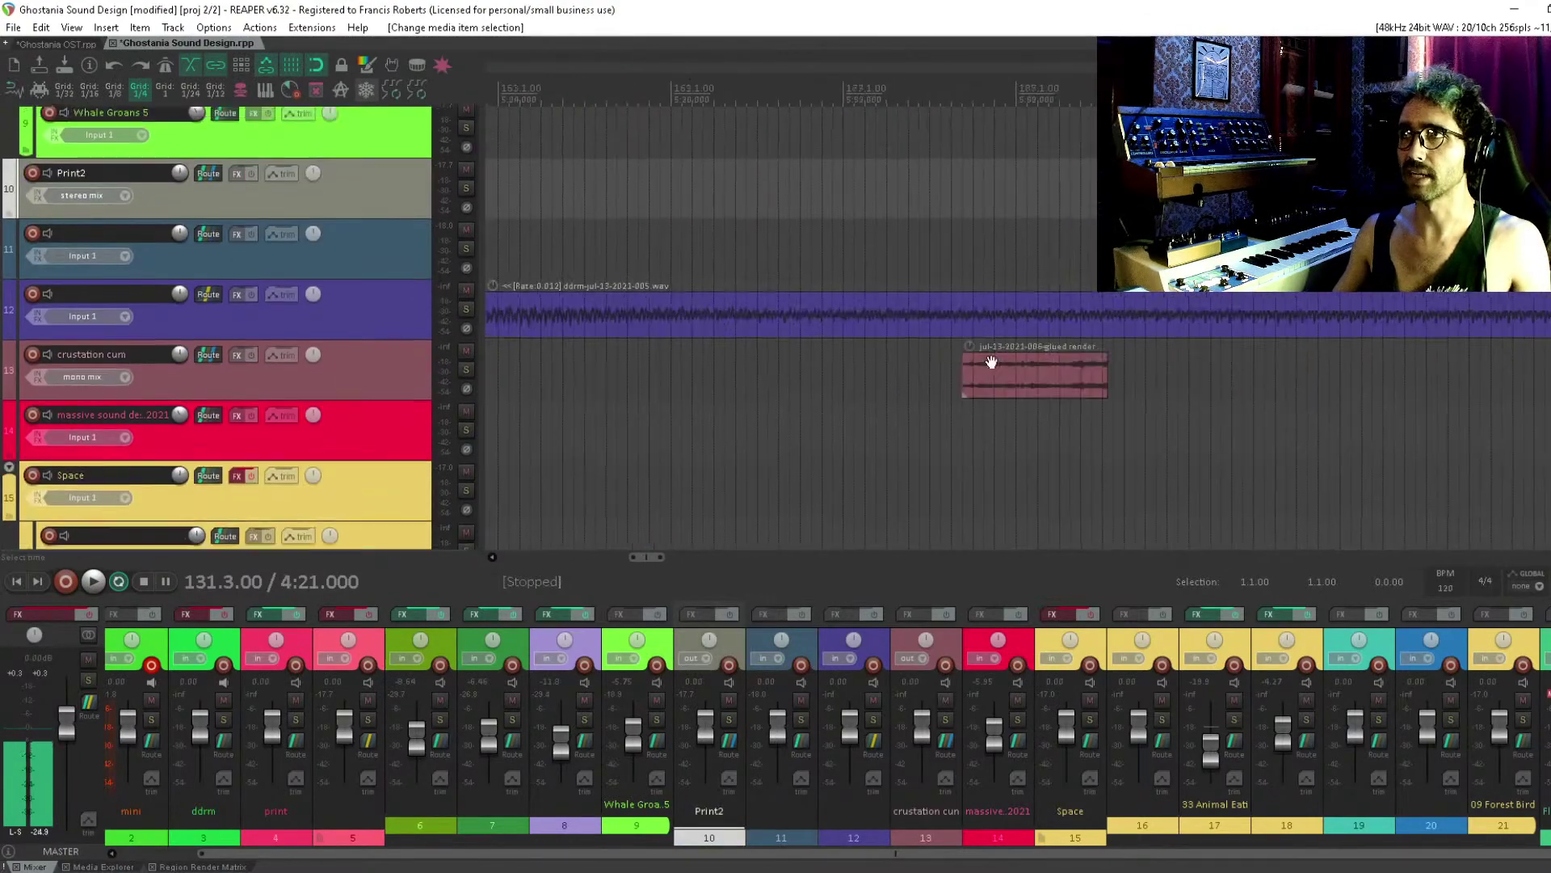
scroll(991, 358, down, 5)
scroll(1226, 415, down, 4)
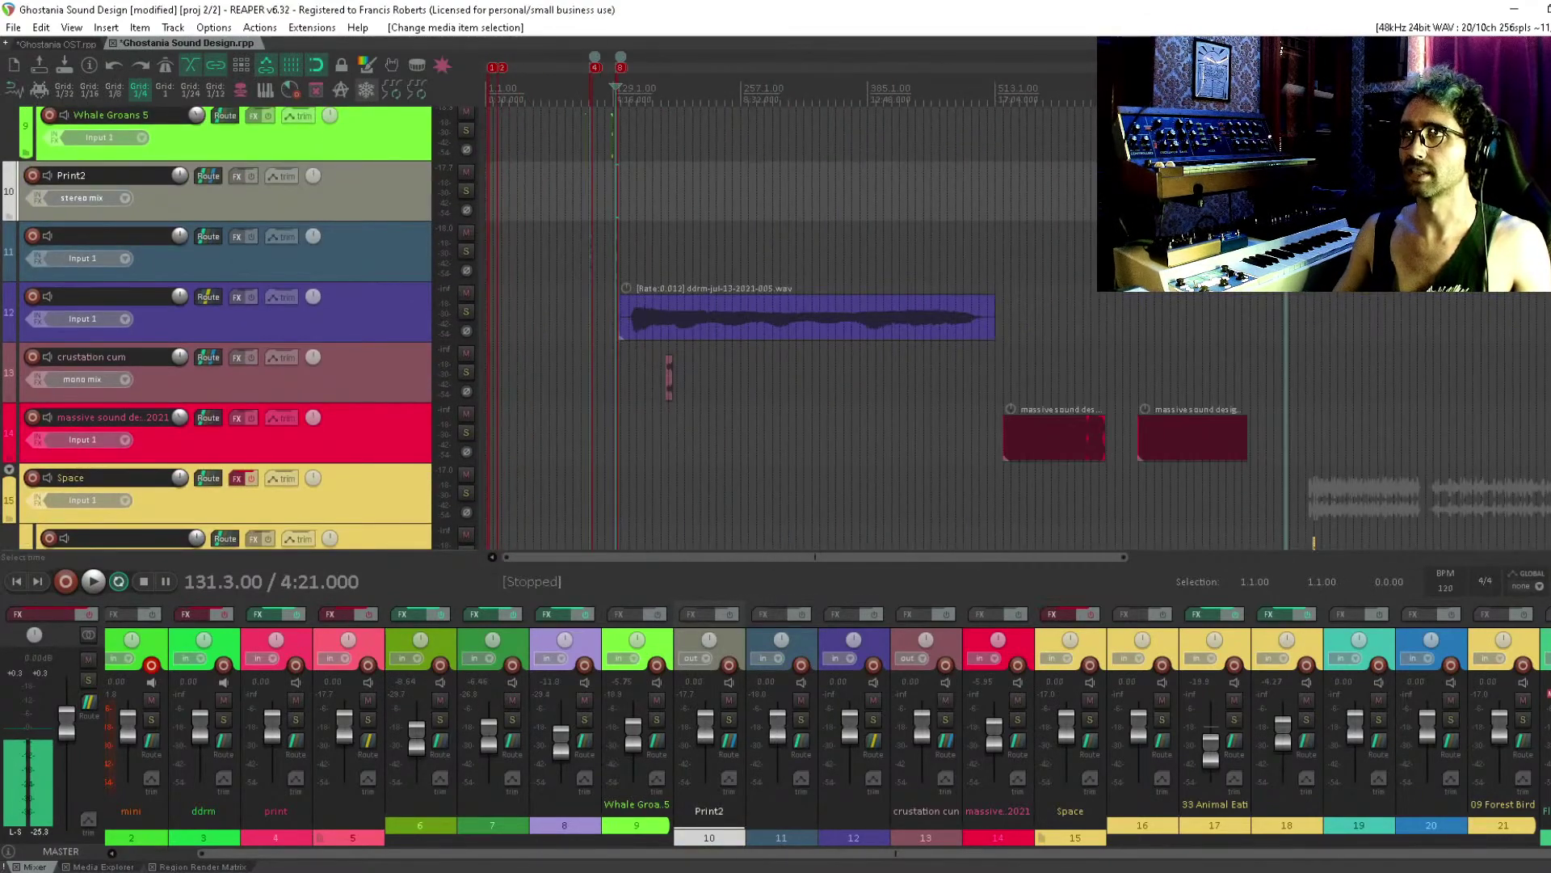
click(1286, 262)
scroll(1286, 262, up, 10)
drag(1249, 546, 1106, 367)
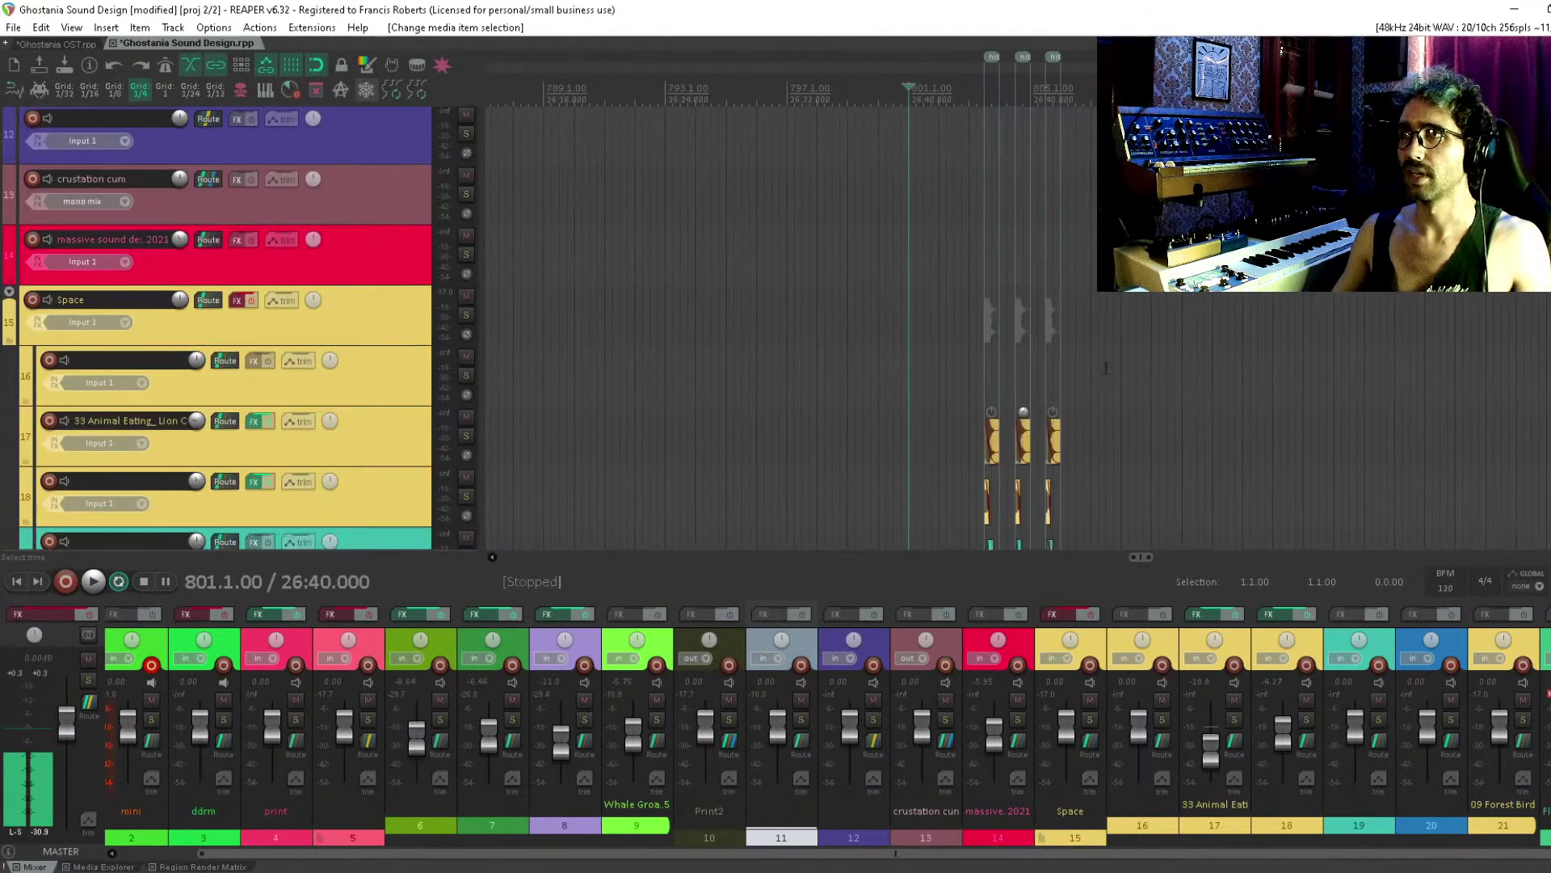
click(1000, 281)
scroll(999, 281, up, 4)
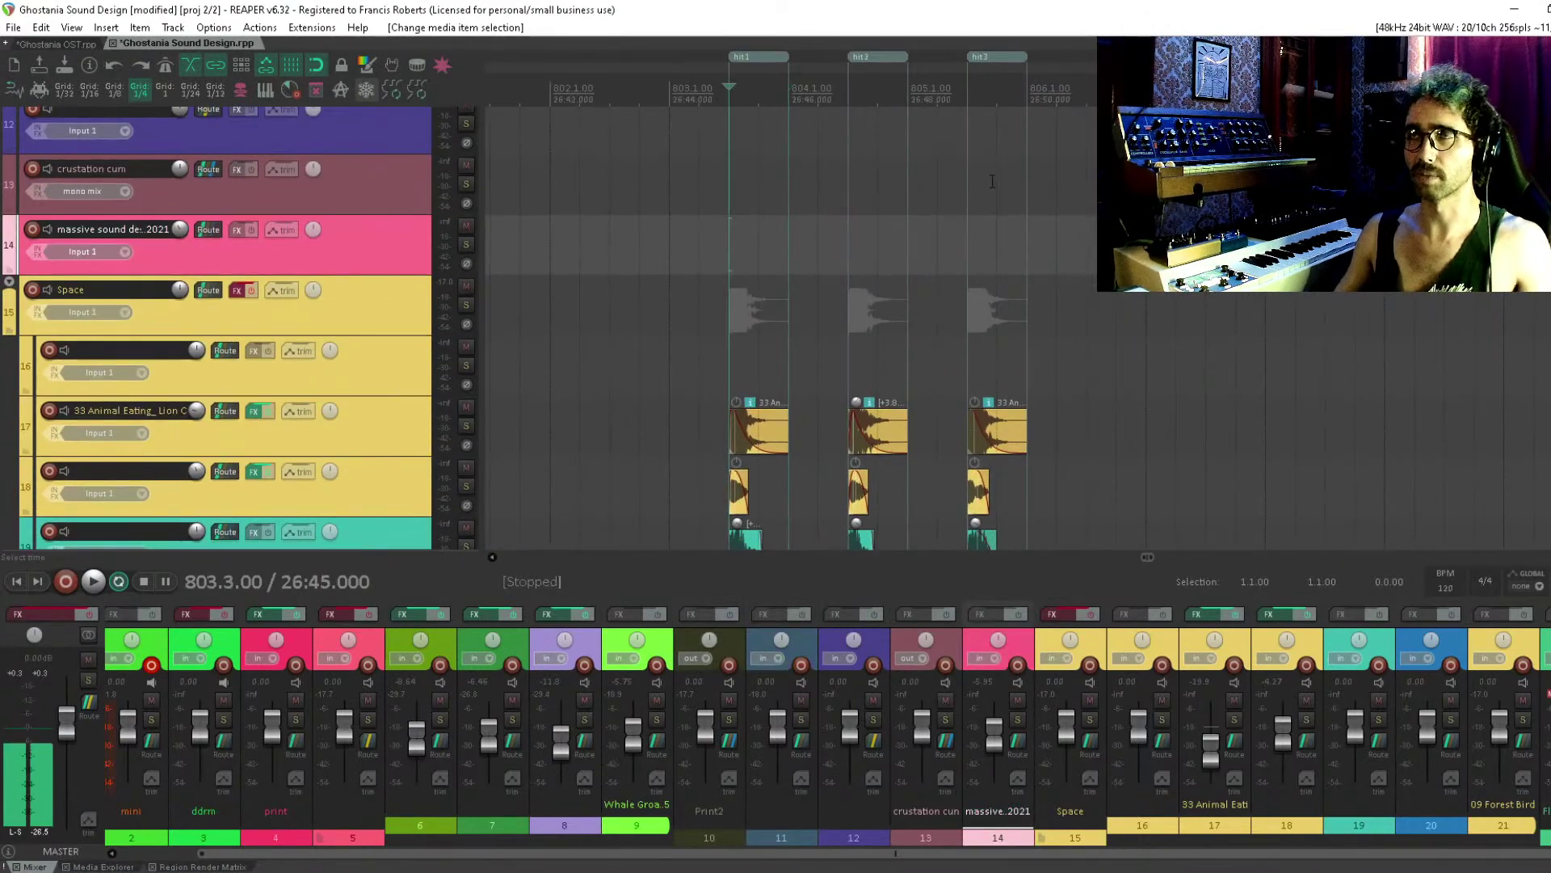
drag(992, 182, 878, 111)
key(space)
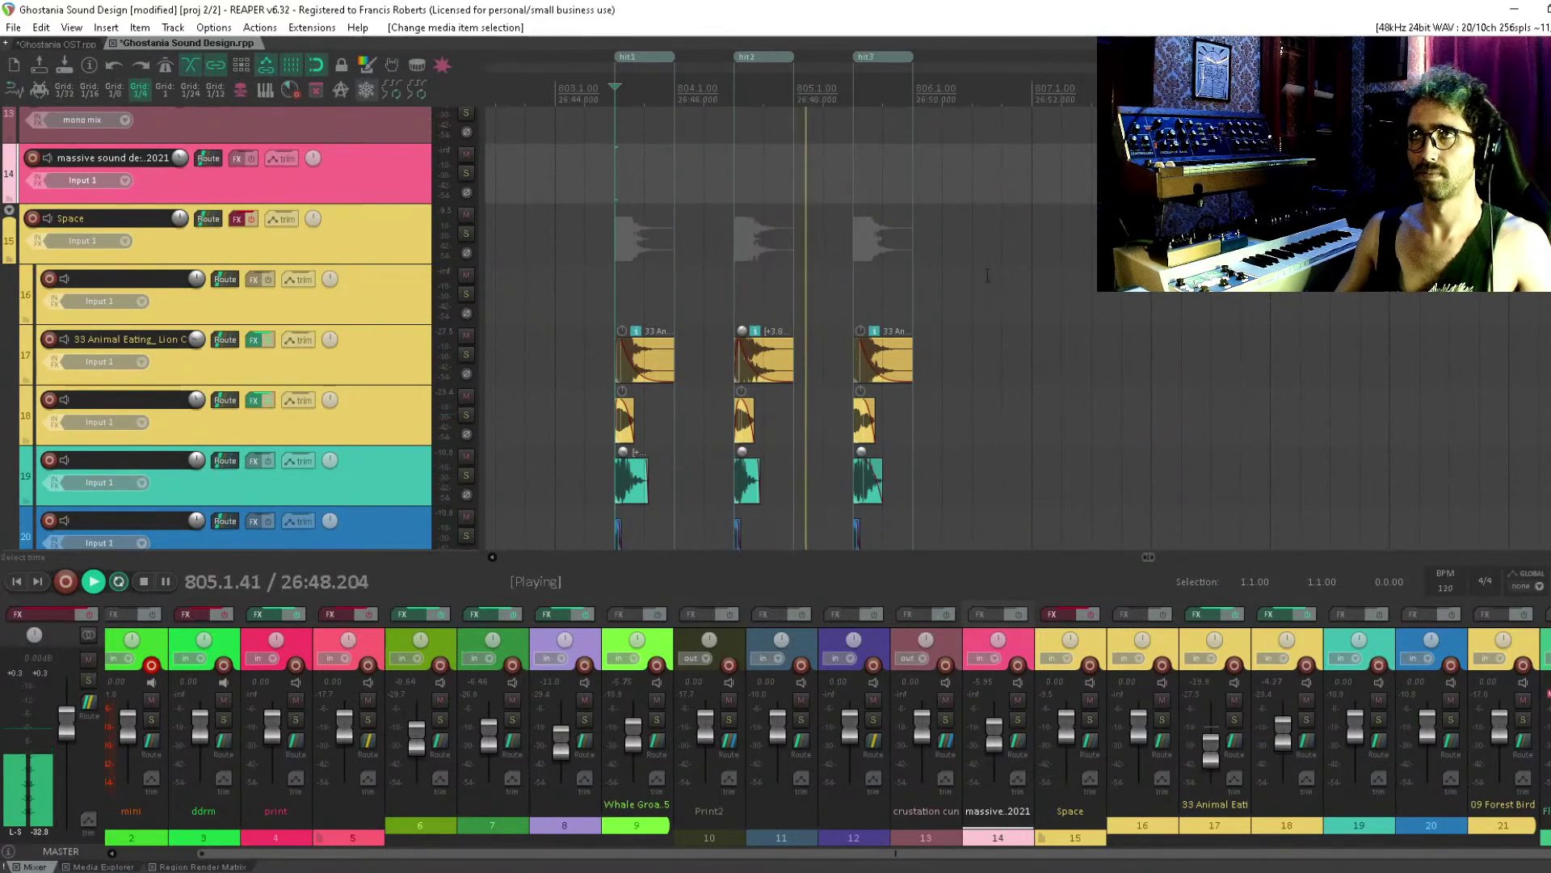
Check the ReaVerb settings on the Space folder track, enable its effects, and play the hit sounds from bar 803.3
key(space)
click(236, 218)
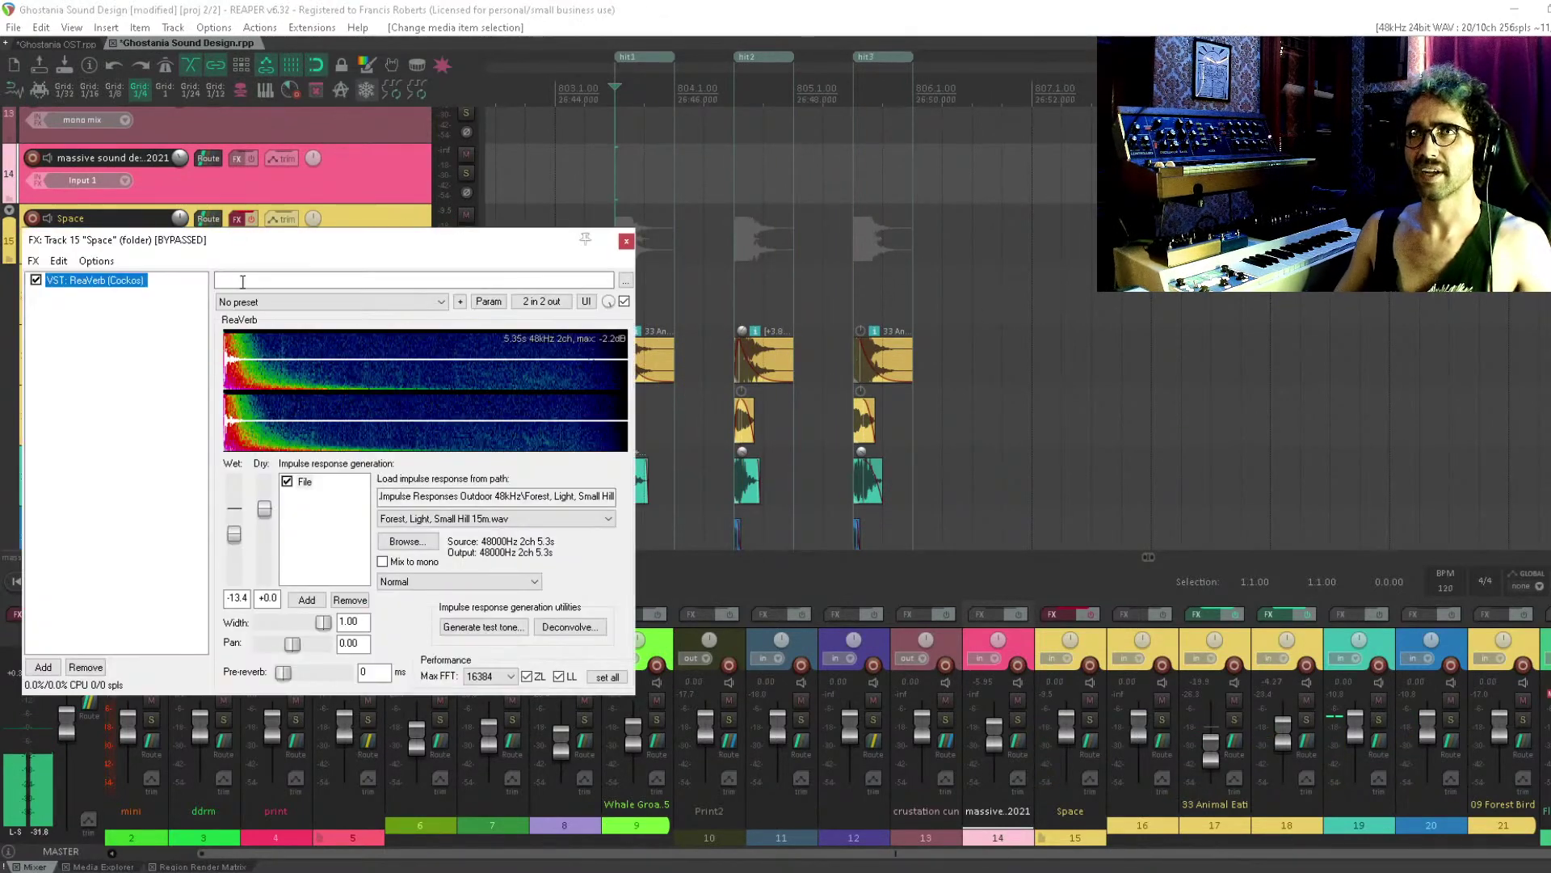
click(236, 218)
click(251, 218)
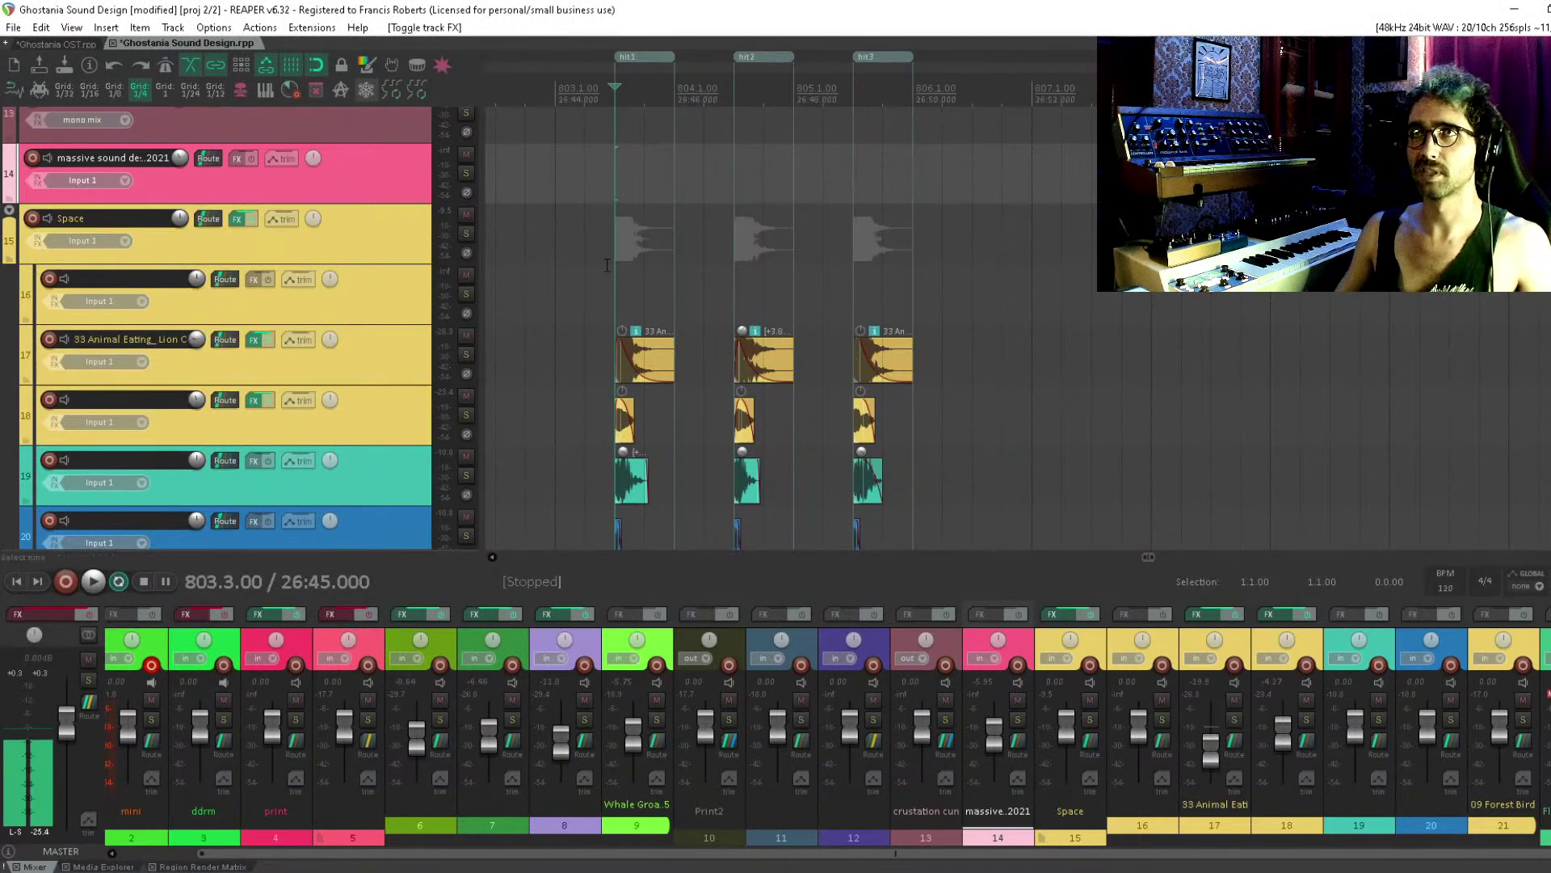
click(607, 267)
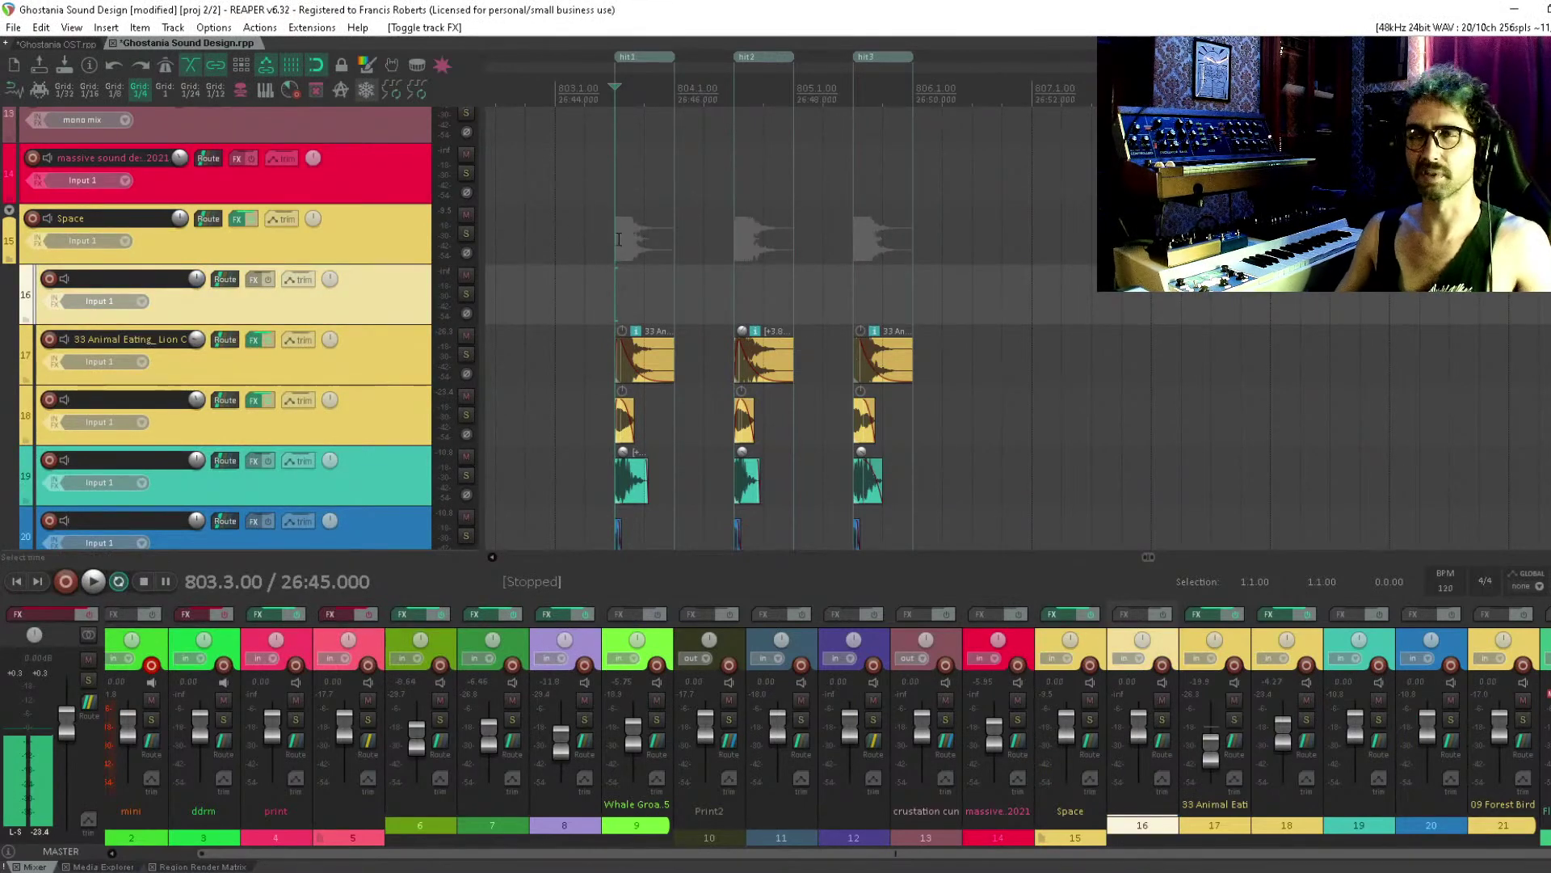
key(space)
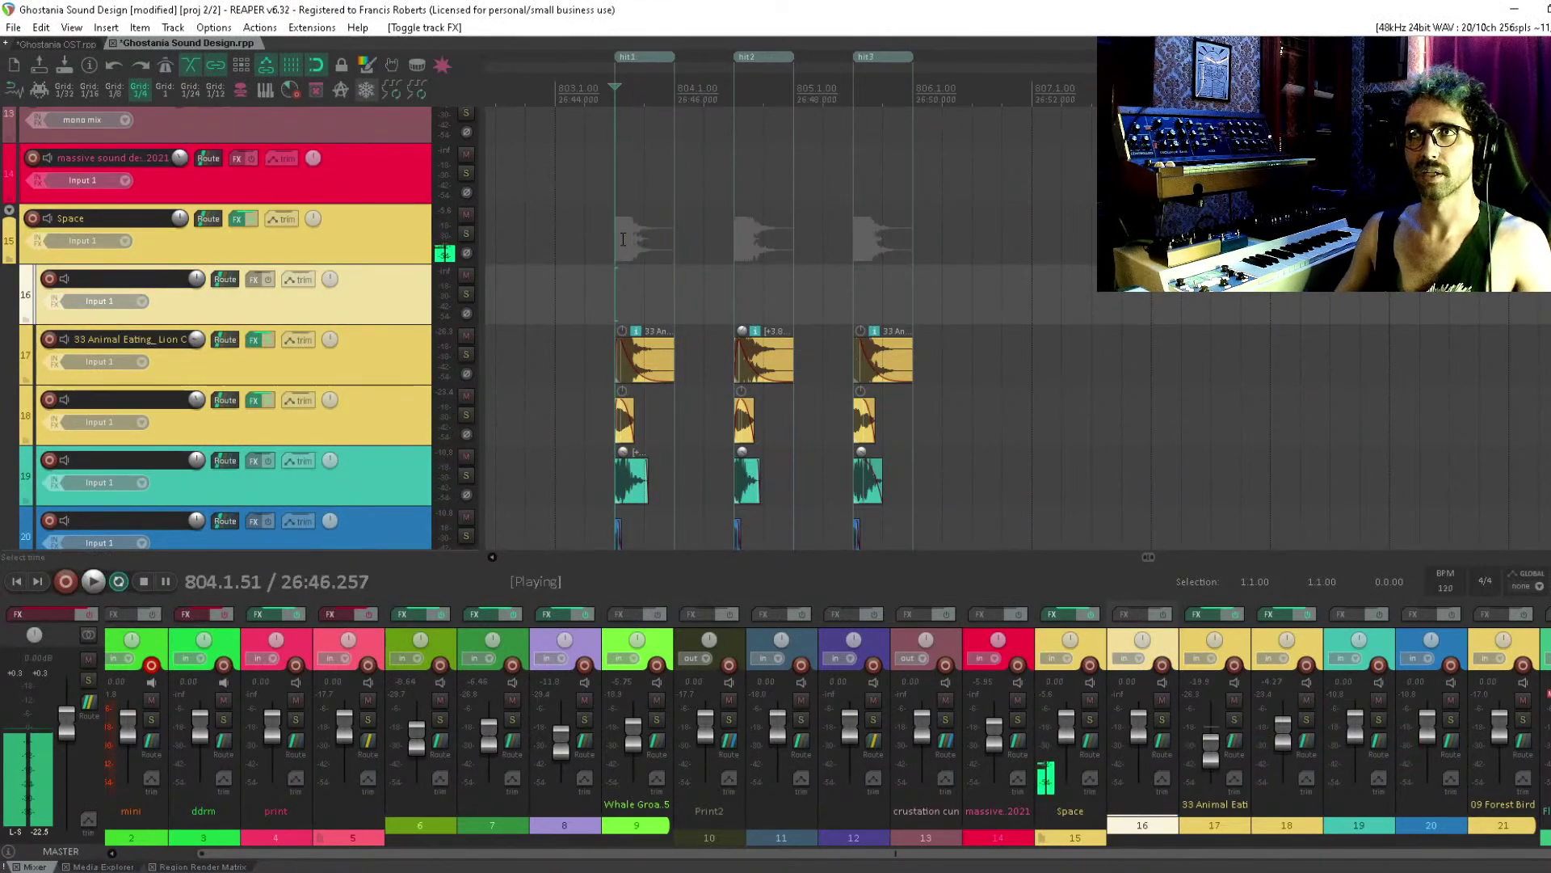
key(space)
Lower the Space folder's ReaVerb wet level to -36.2 dB, play the hits with it, and bypass the track's effects
click(361, 249)
click(237, 219)
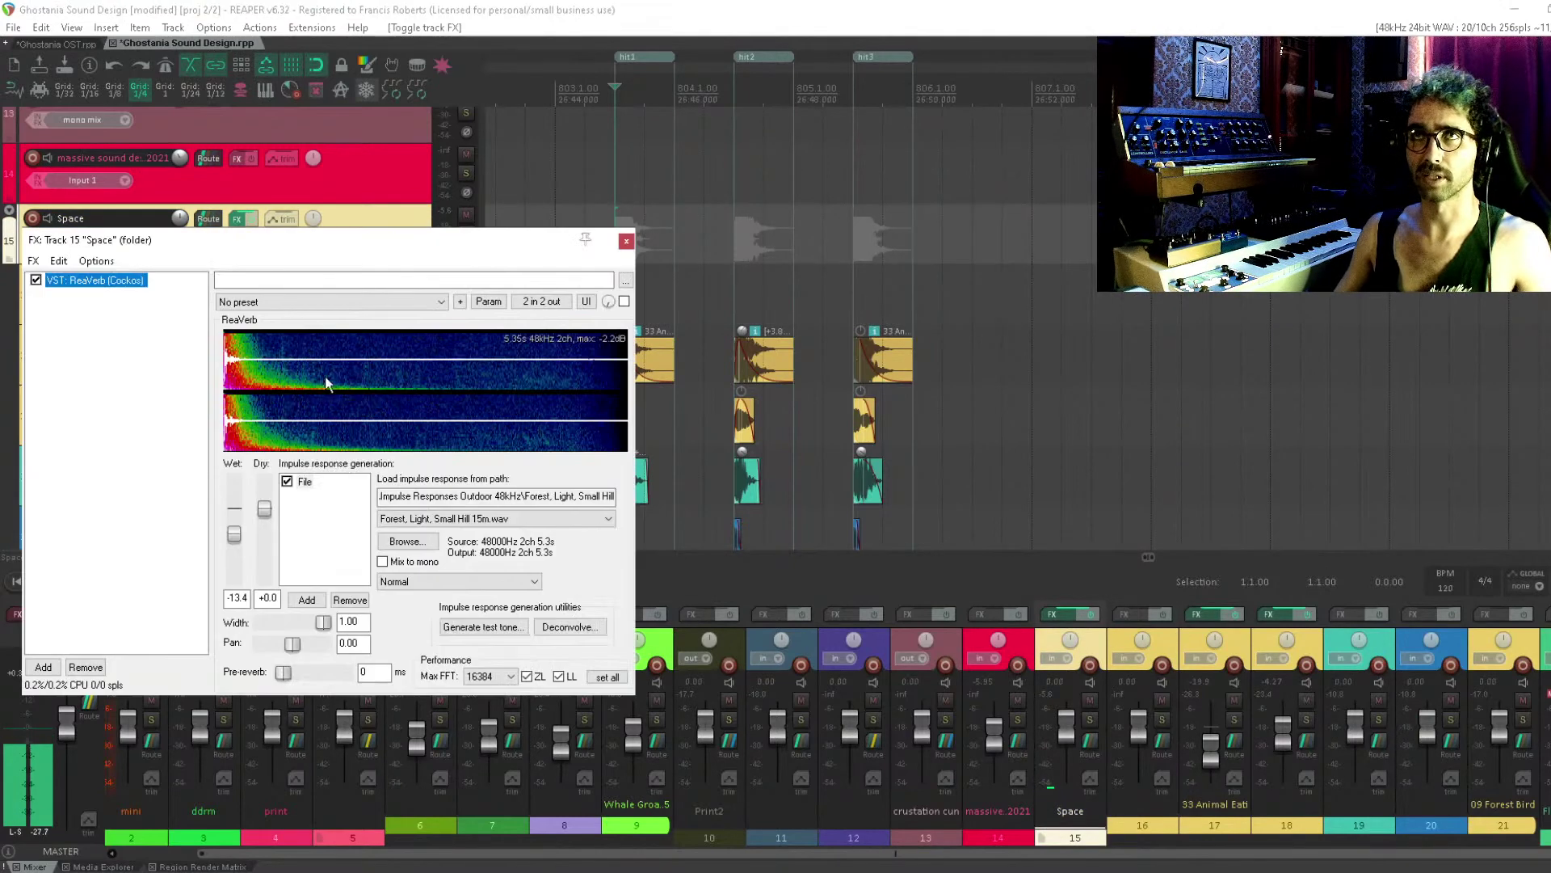
drag(234, 523, 235, 562)
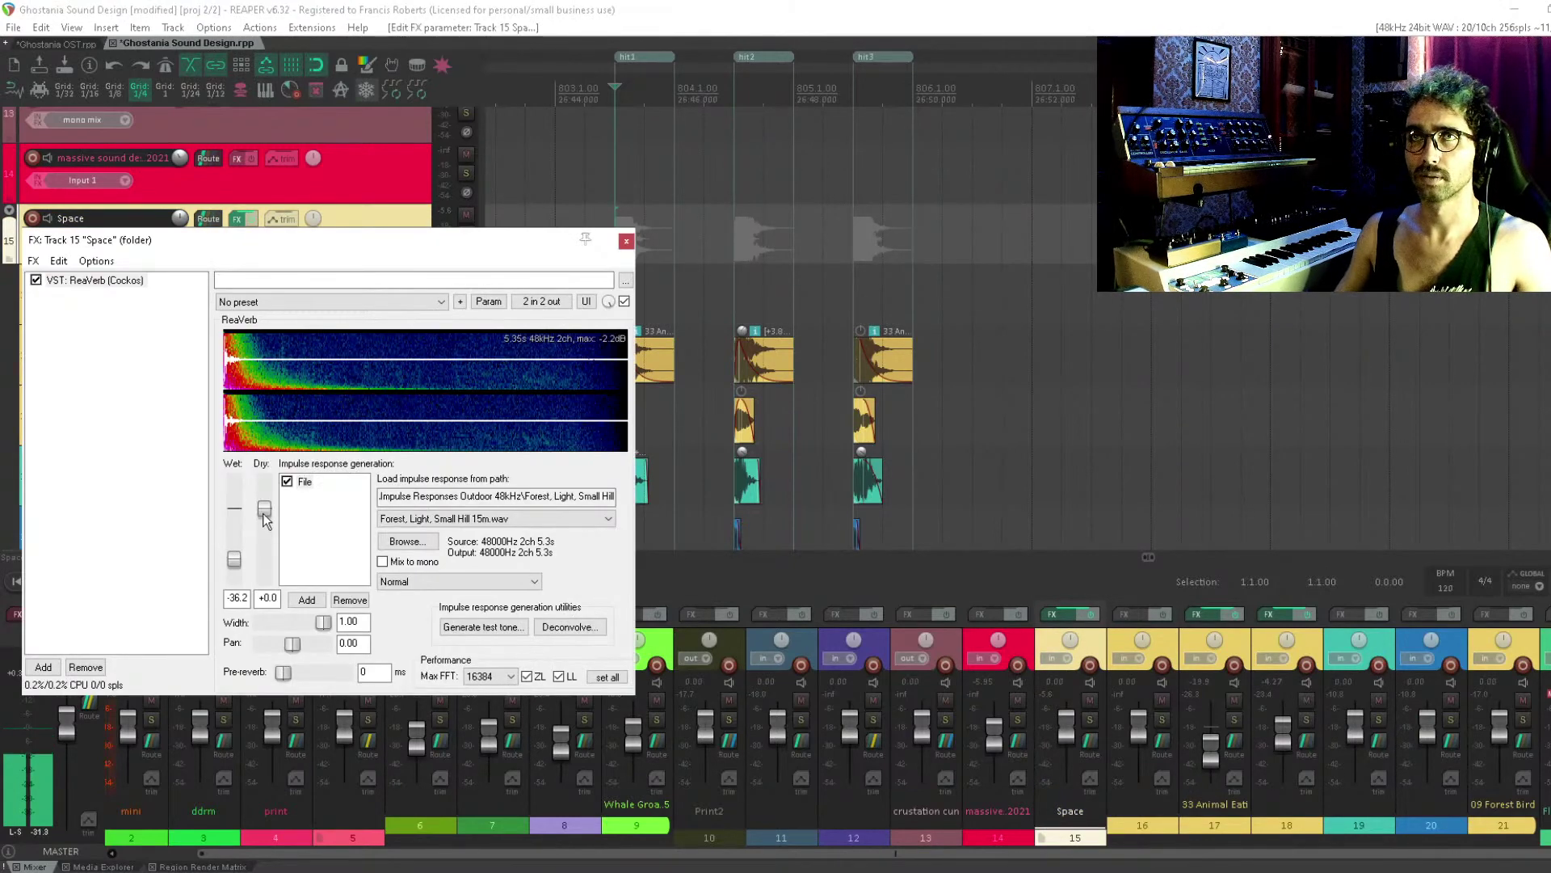
key(space)
key(Escape)
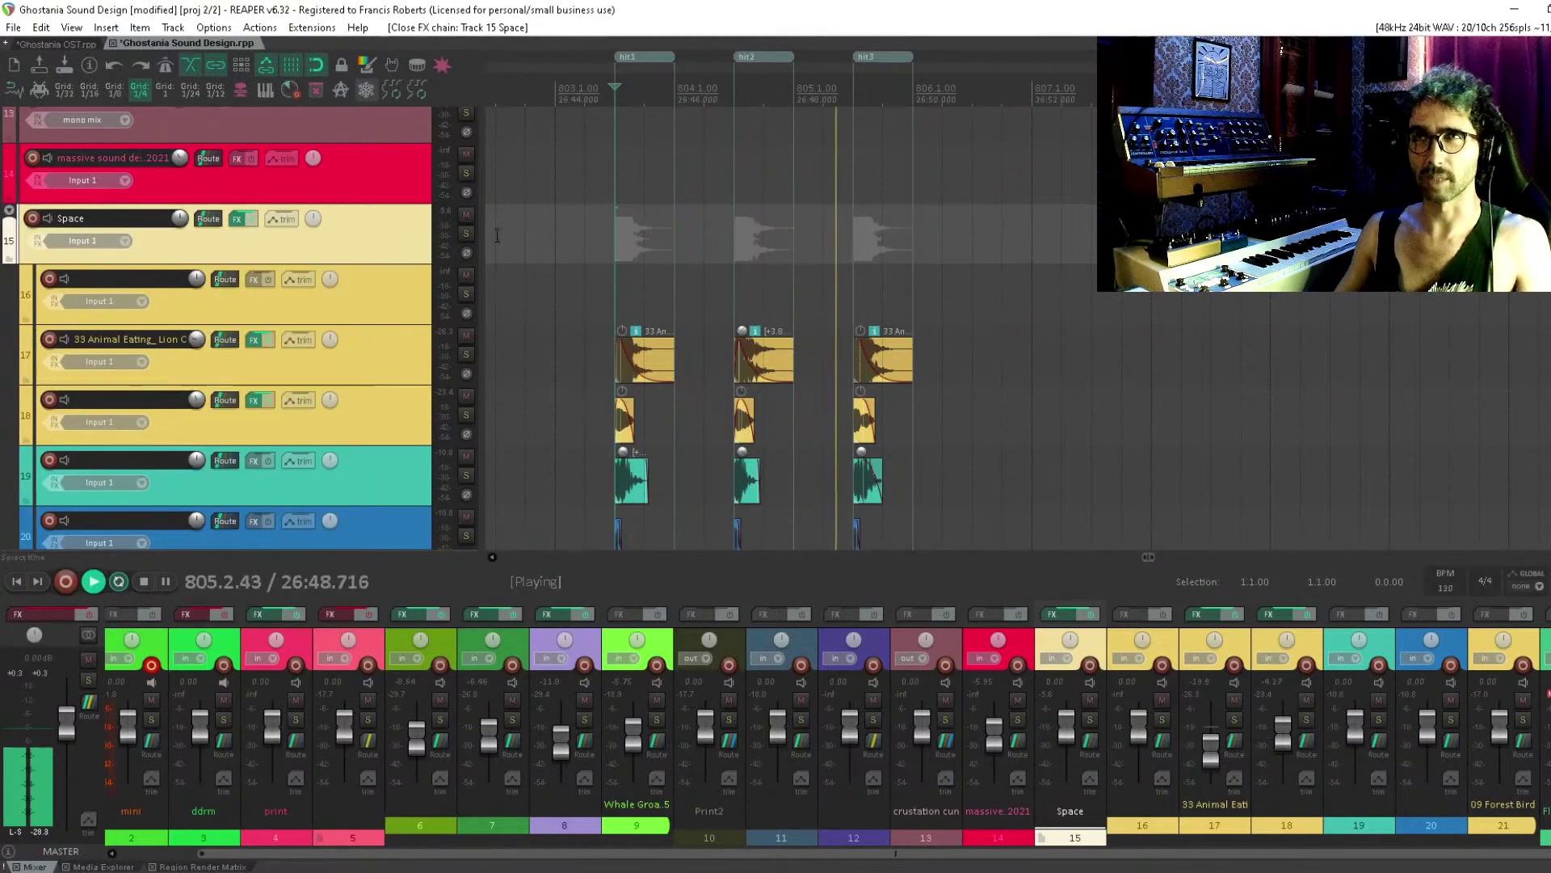
key(space)
click(252, 219)
Set the time selection over the forest loop region from 1153.1.00 to 1169.1.00 and play the glued Forest Birds clip
scroll(1082, 323, down, 8)
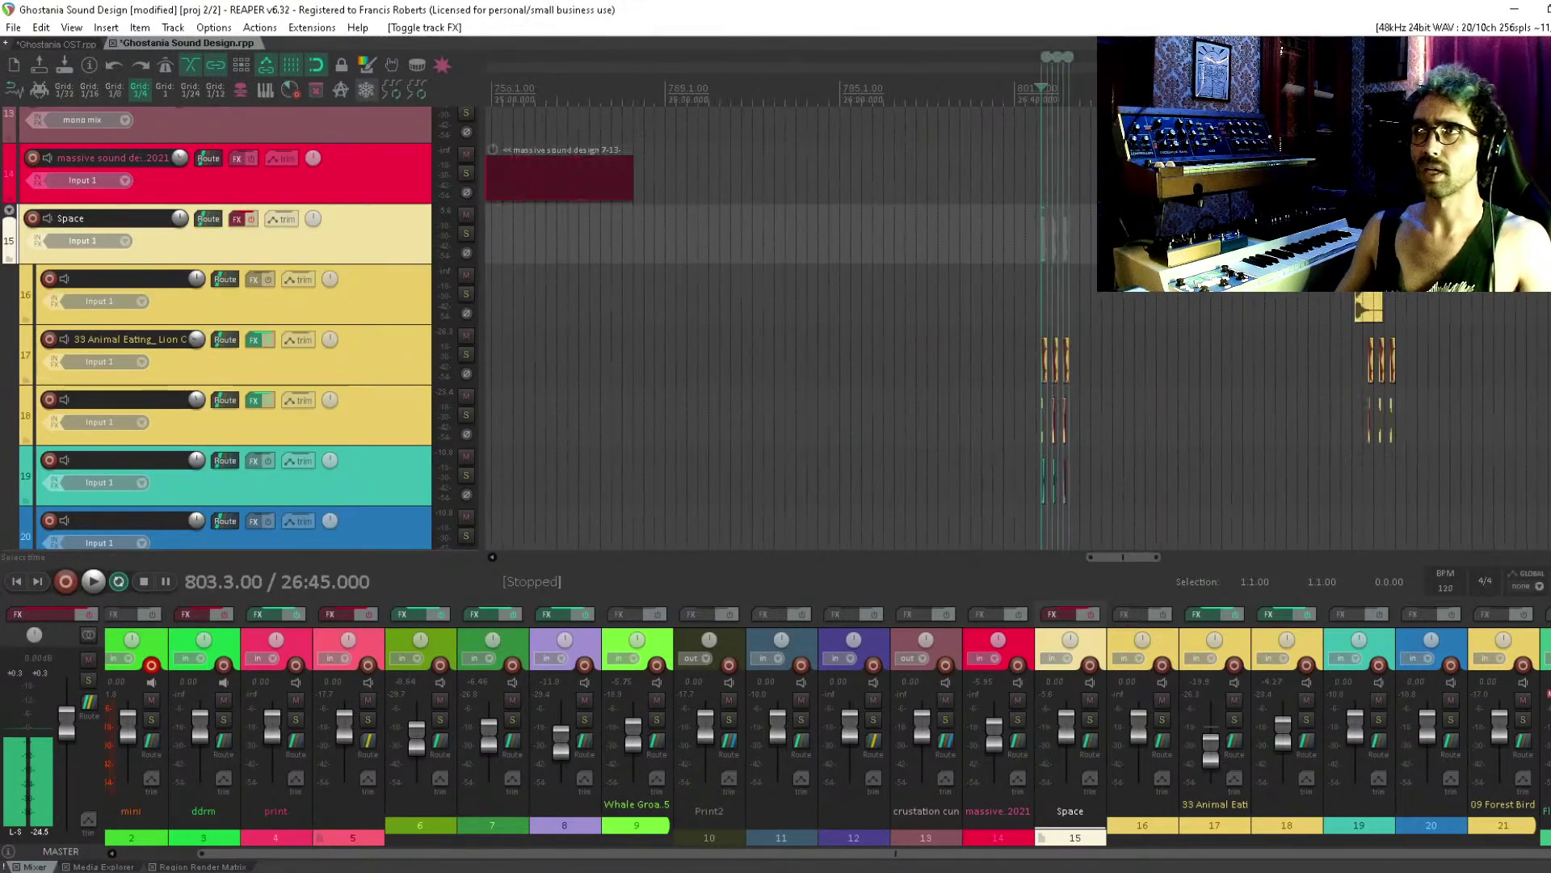
scroll(824, 207, up, 4)
scroll(1057, 226, down, 3)
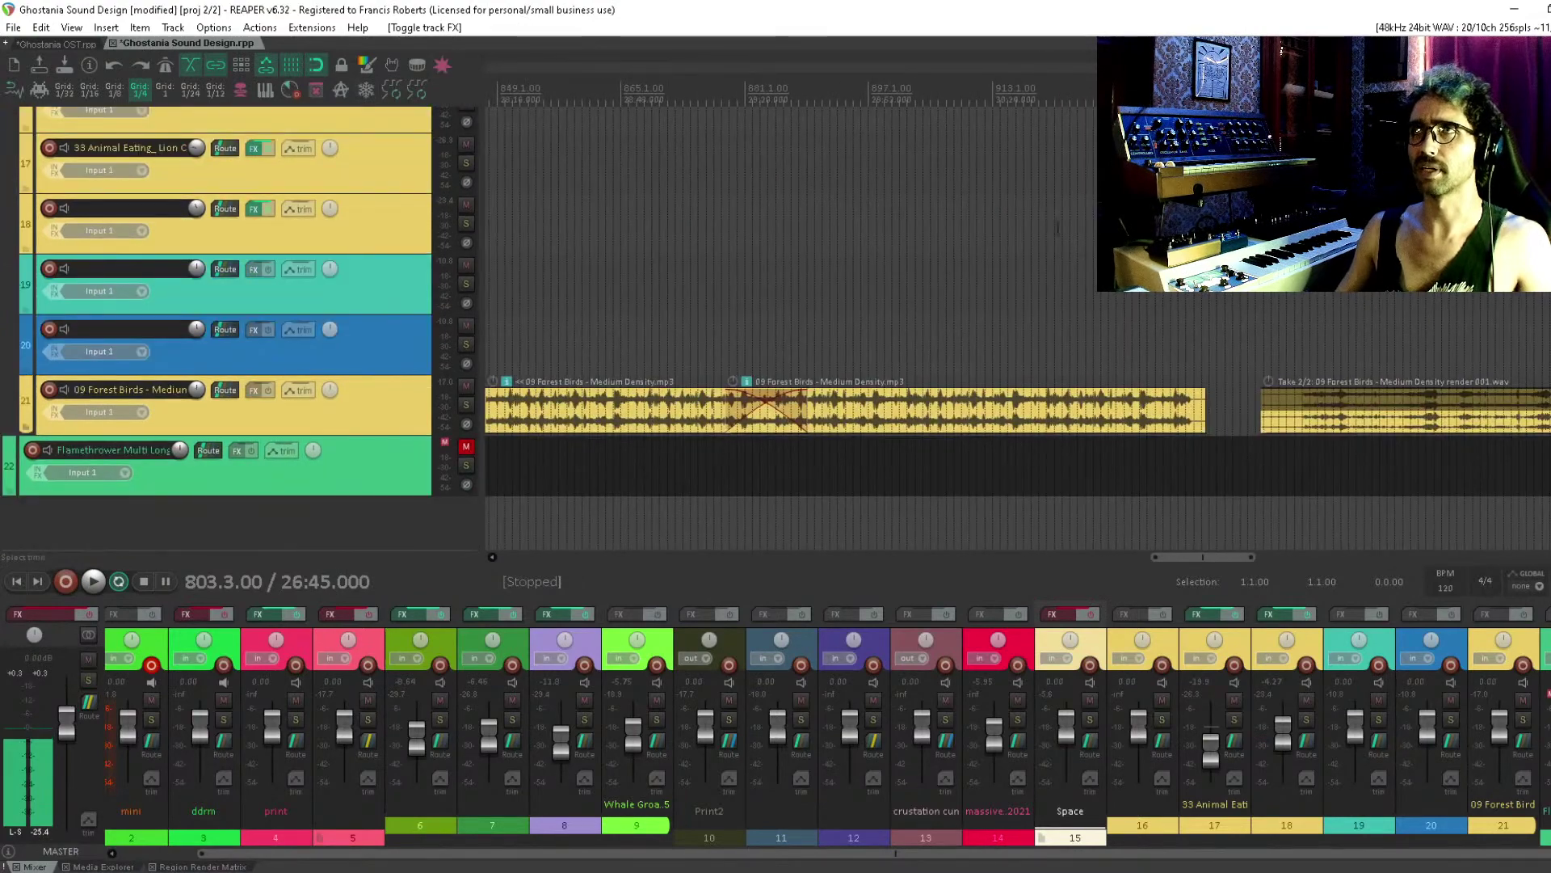
scroll(1057, 229, up, 2)
scroll(1139, 267, down, 6)
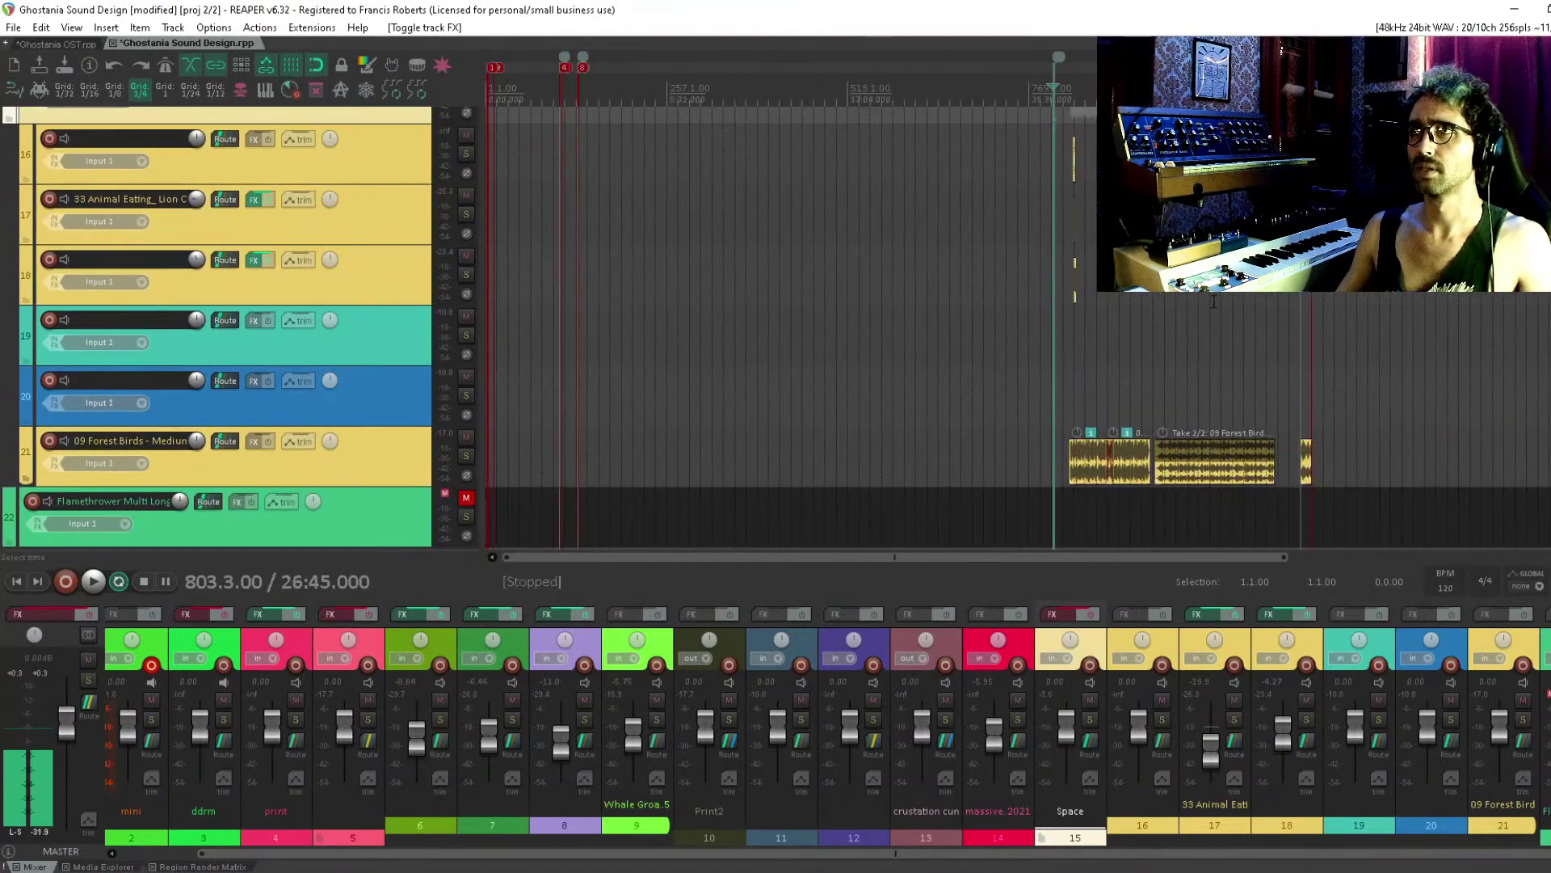
scroll(1309, 302, up, 5)
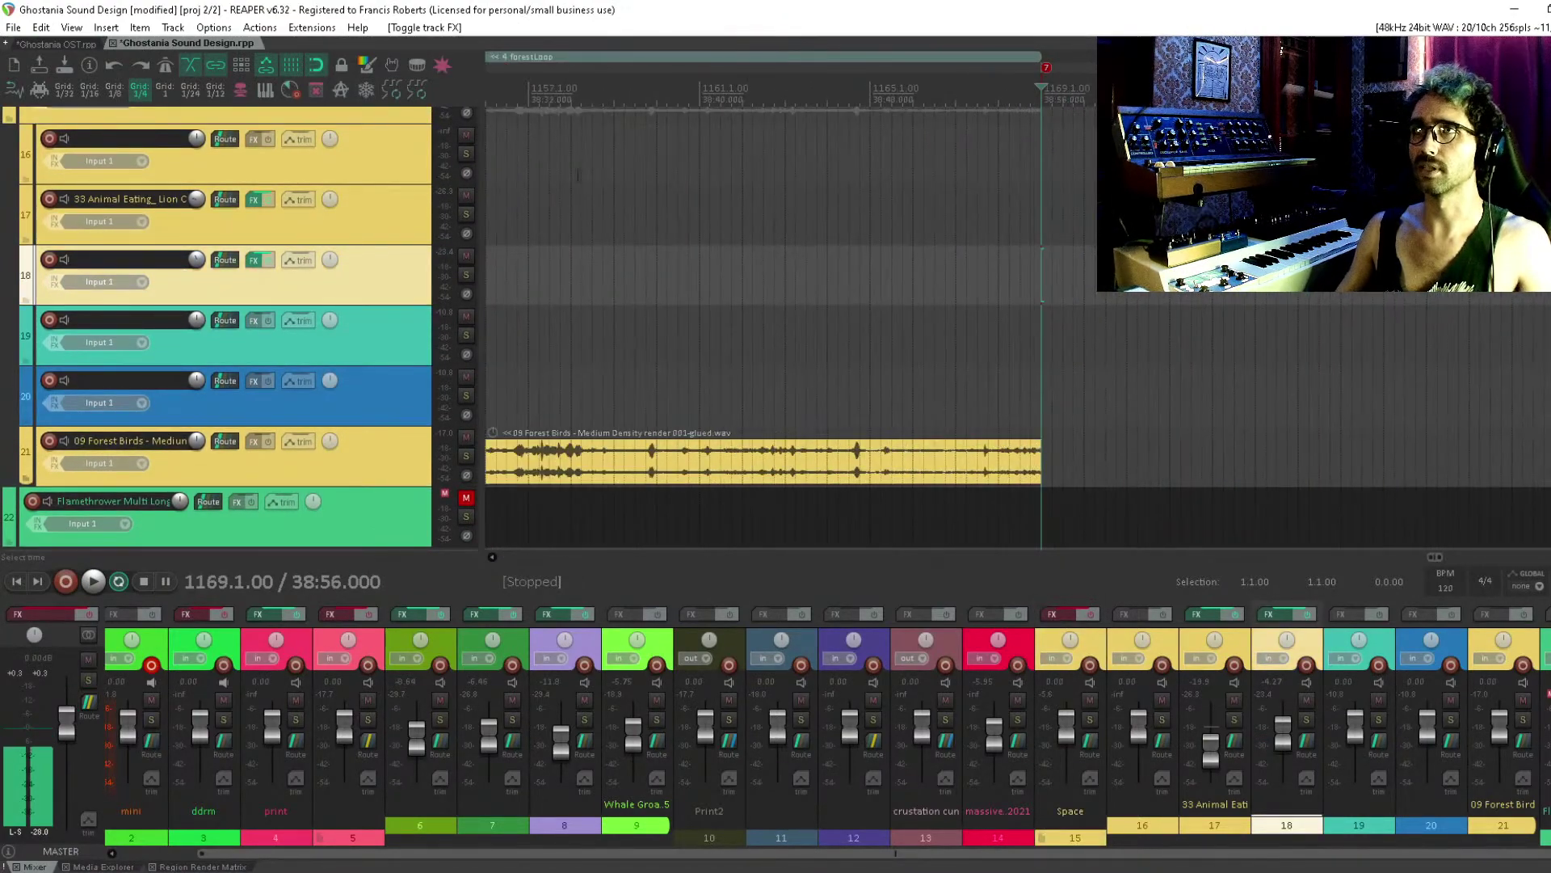
scroll(1309, 301, up, 4)
key(space)
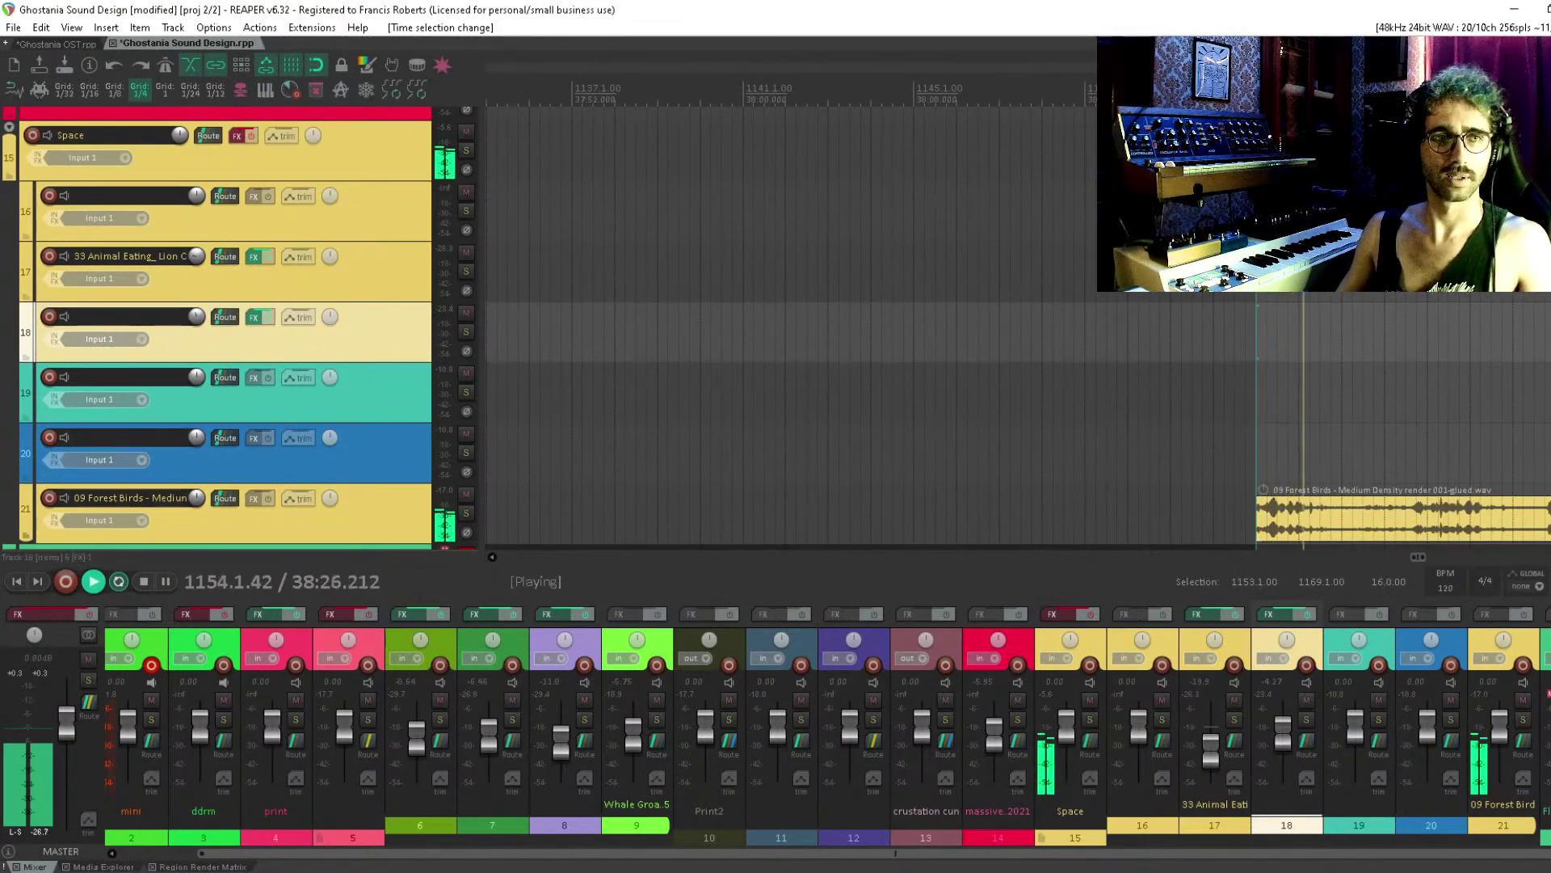
scroll(1327, 380, down, 2)
scroll(1326, 380, down, 3)
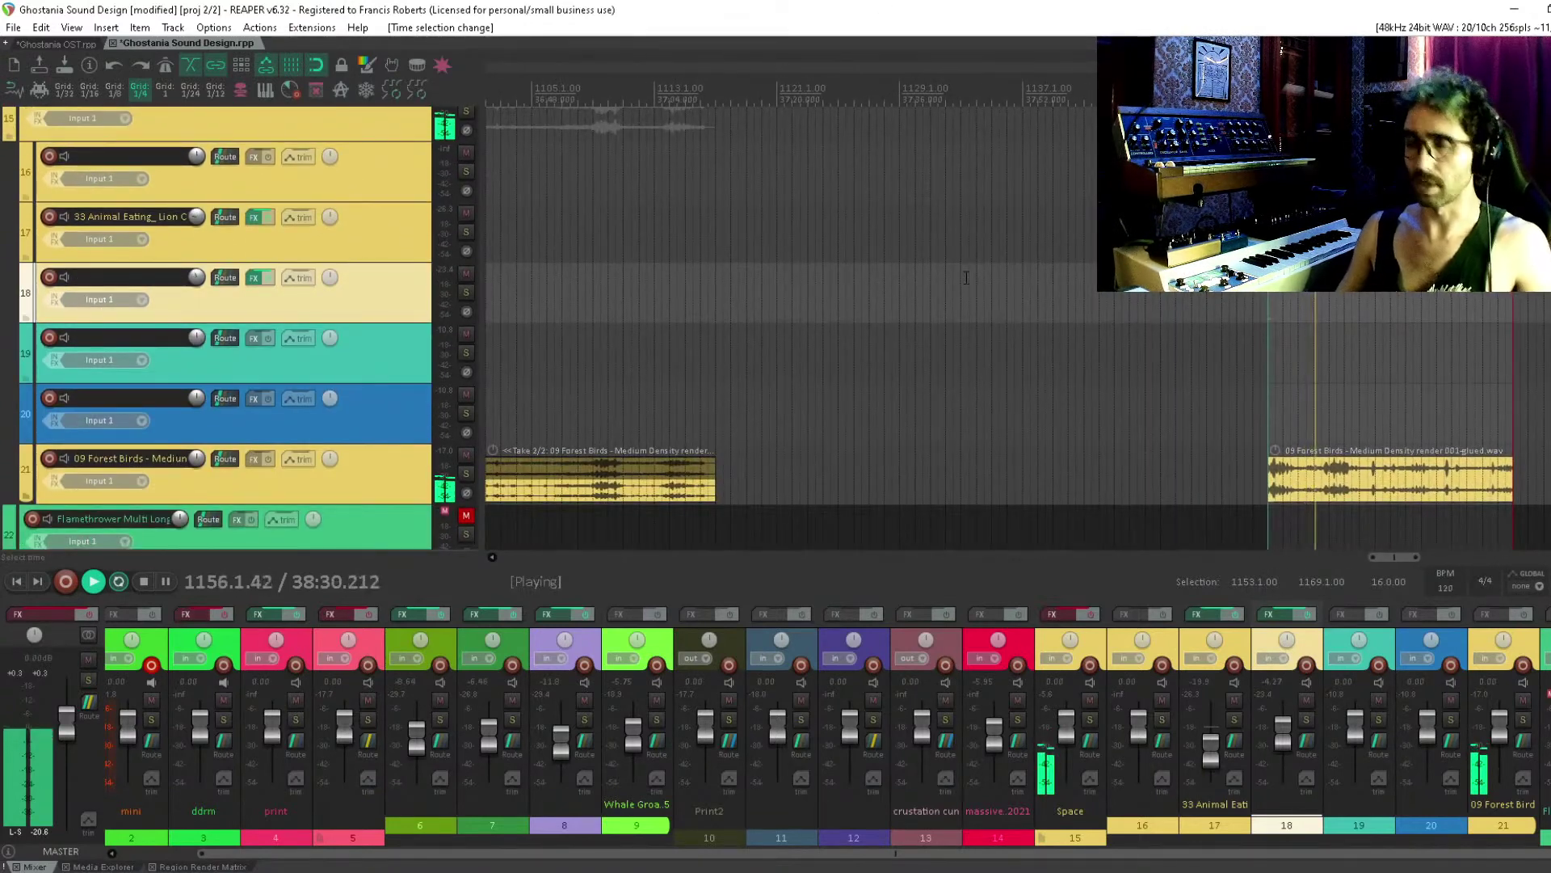
scroll(790, 323, left, 5)
scroll(790, 323, up, 1)
key(space)
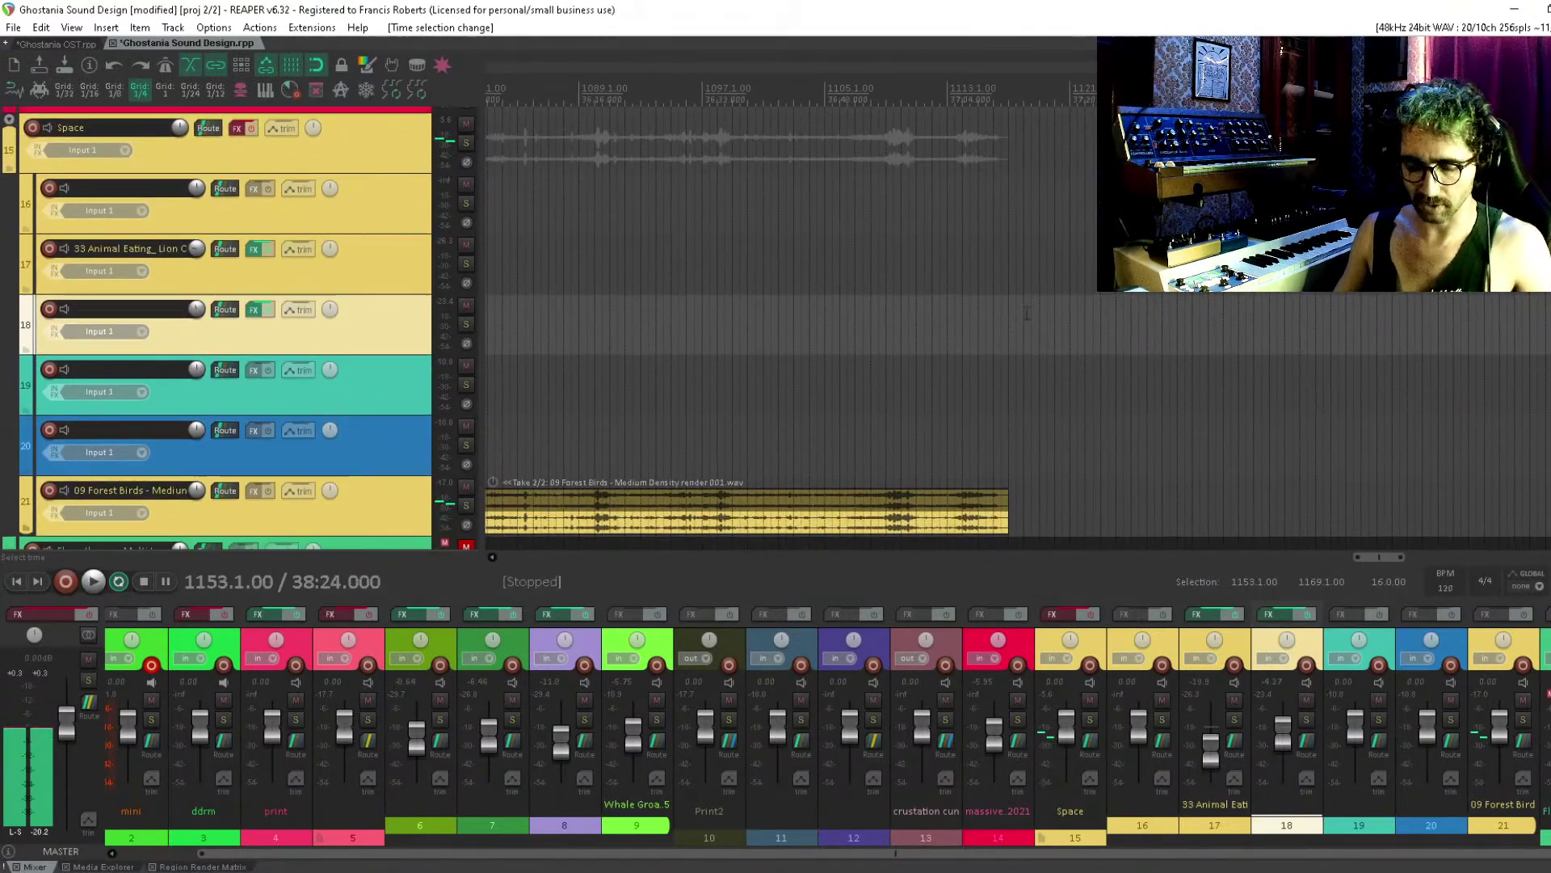
Save the project and return the edit cursor to the project start at 1.1.00
scroll(920, 359, down, 3)
click(919, 360)
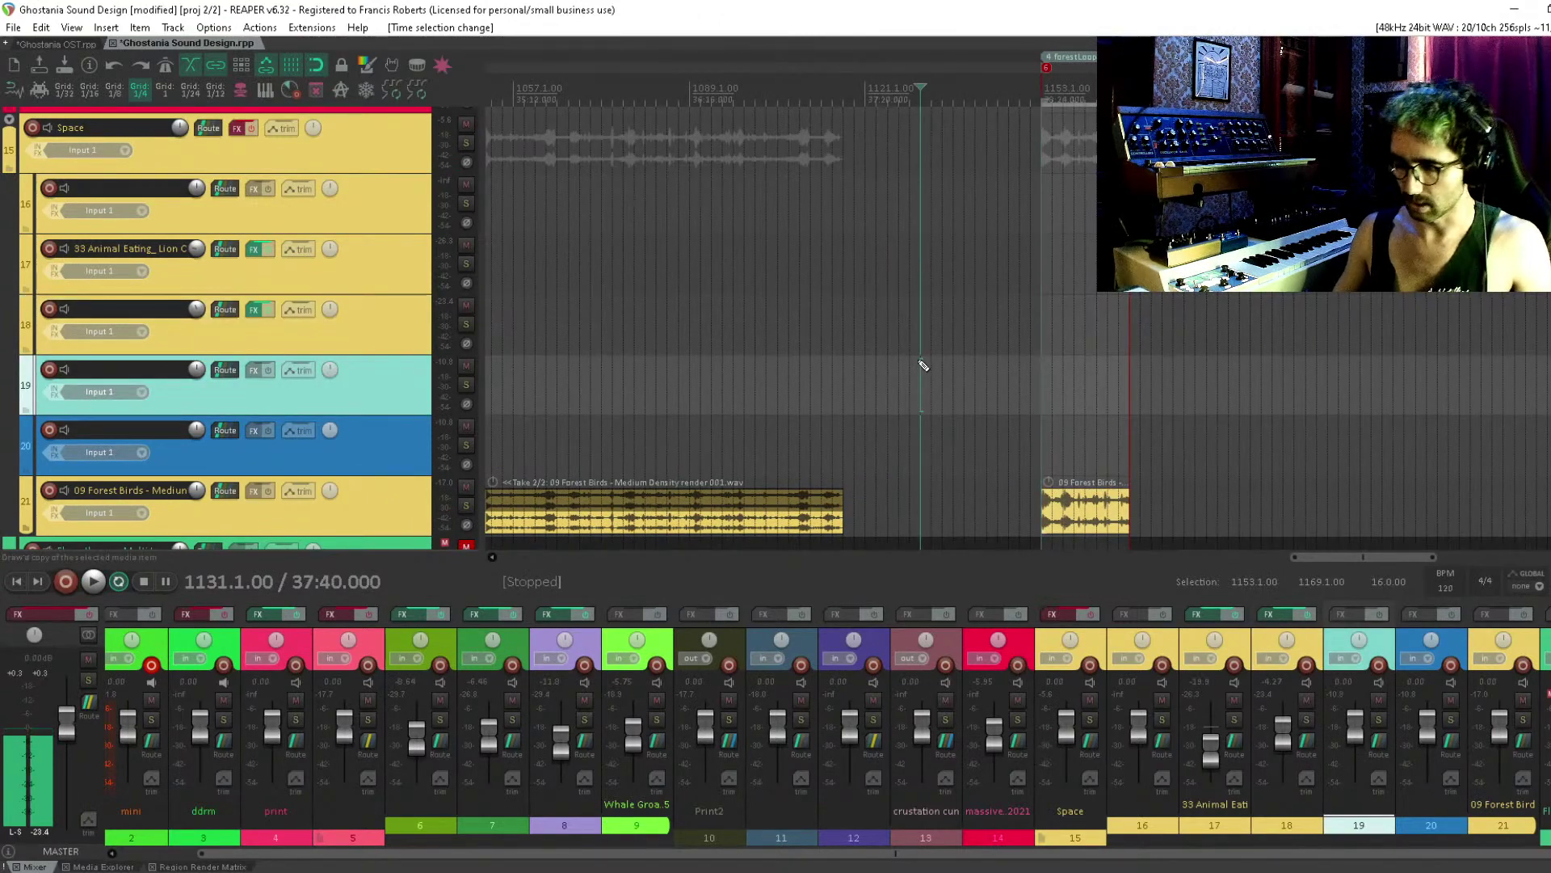
key(ctrl+s)
key(Home)
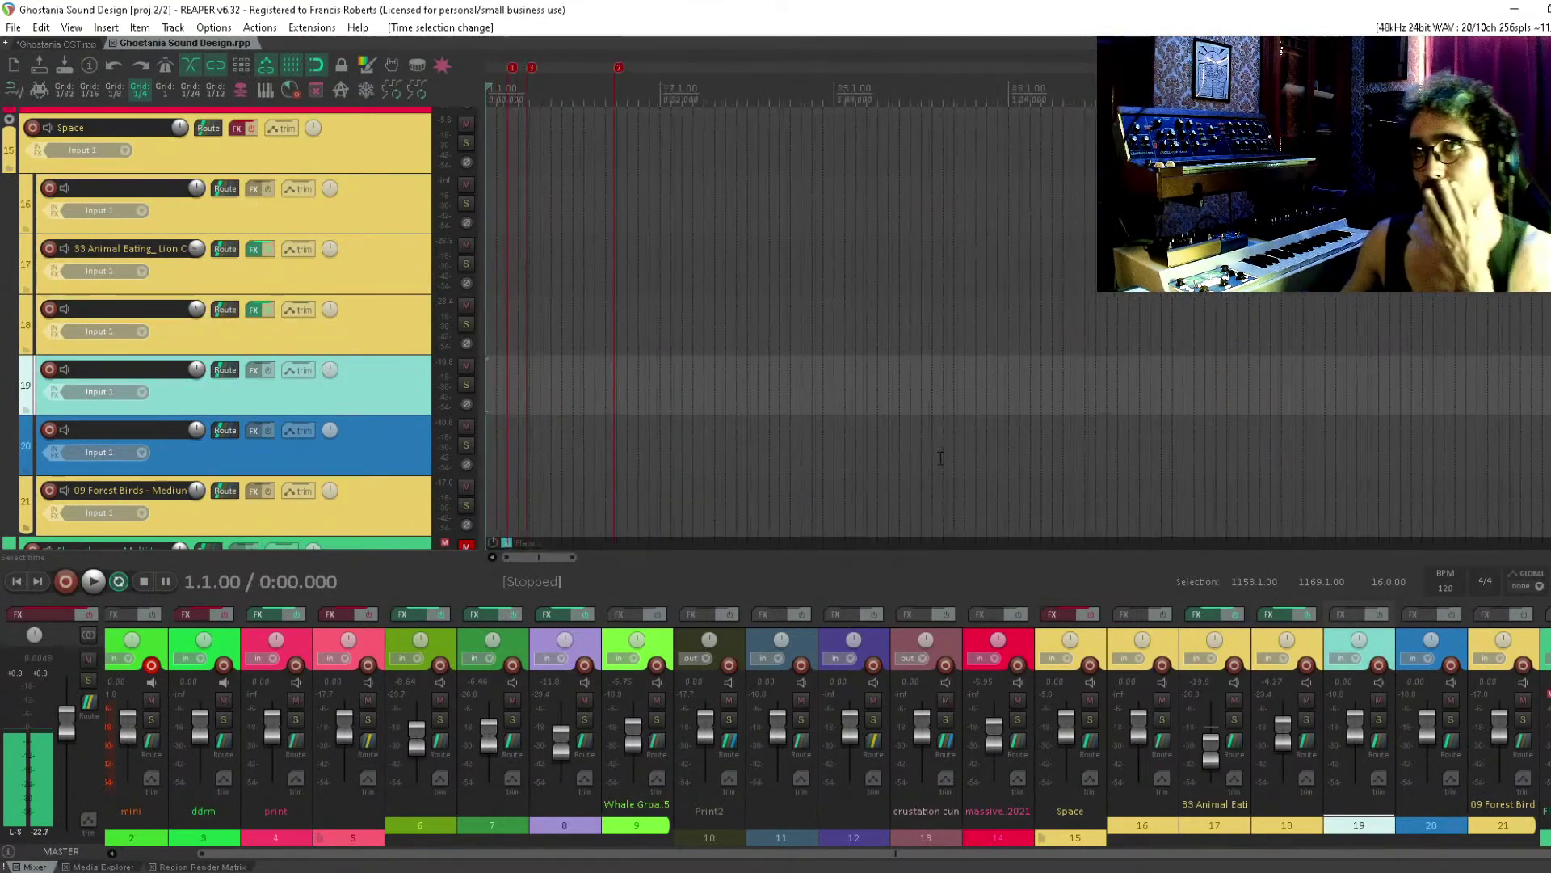
scroll(941, 458, down, 3)
scroll(366, 386, down, 3)
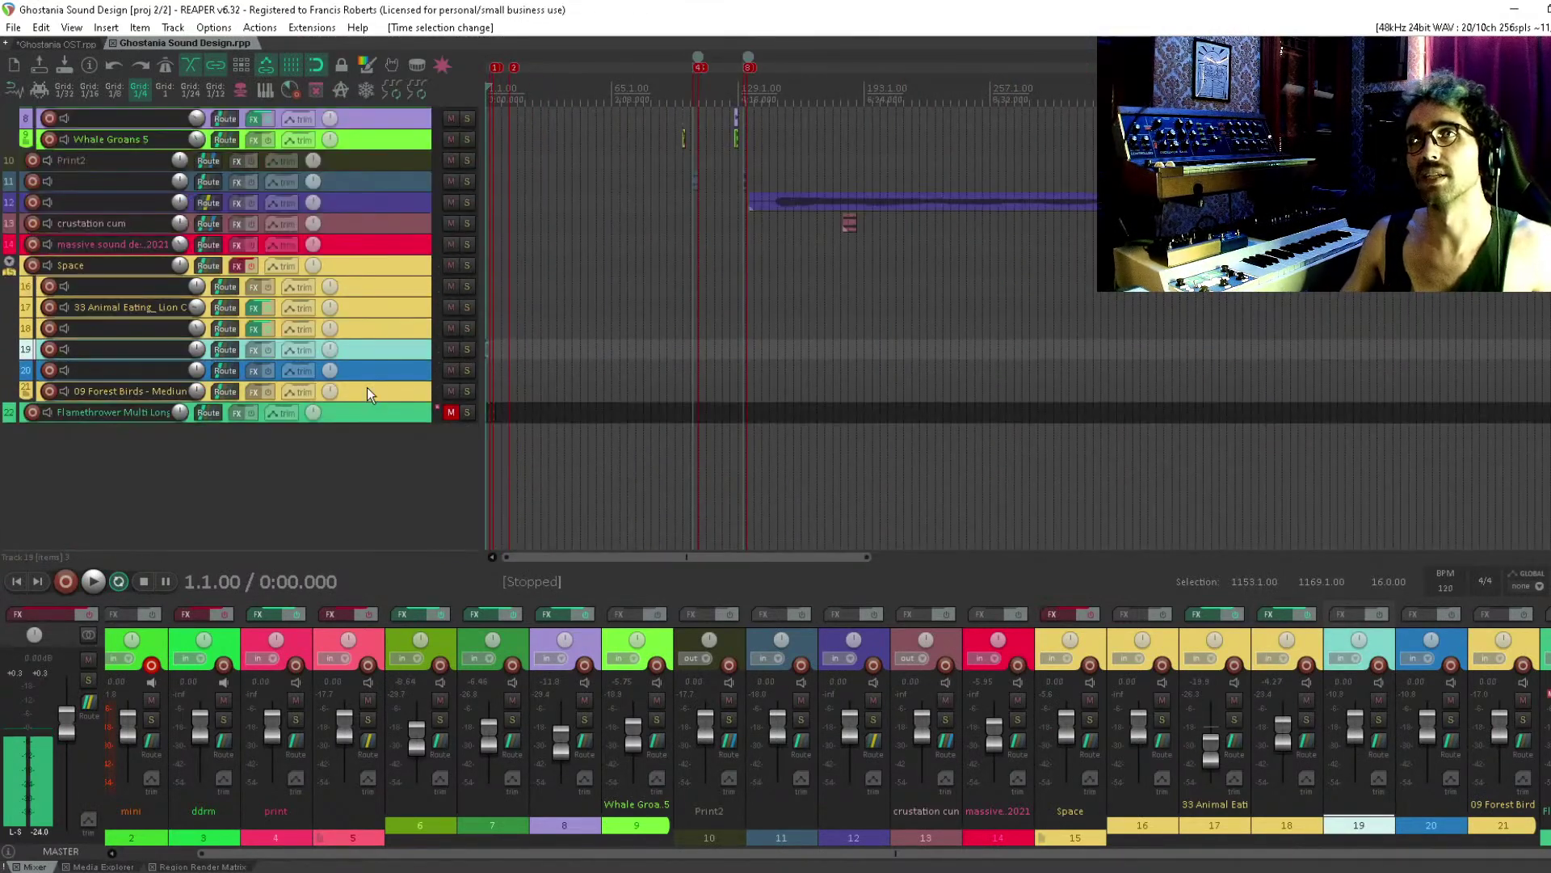
scroll(169, 242, up, 3)
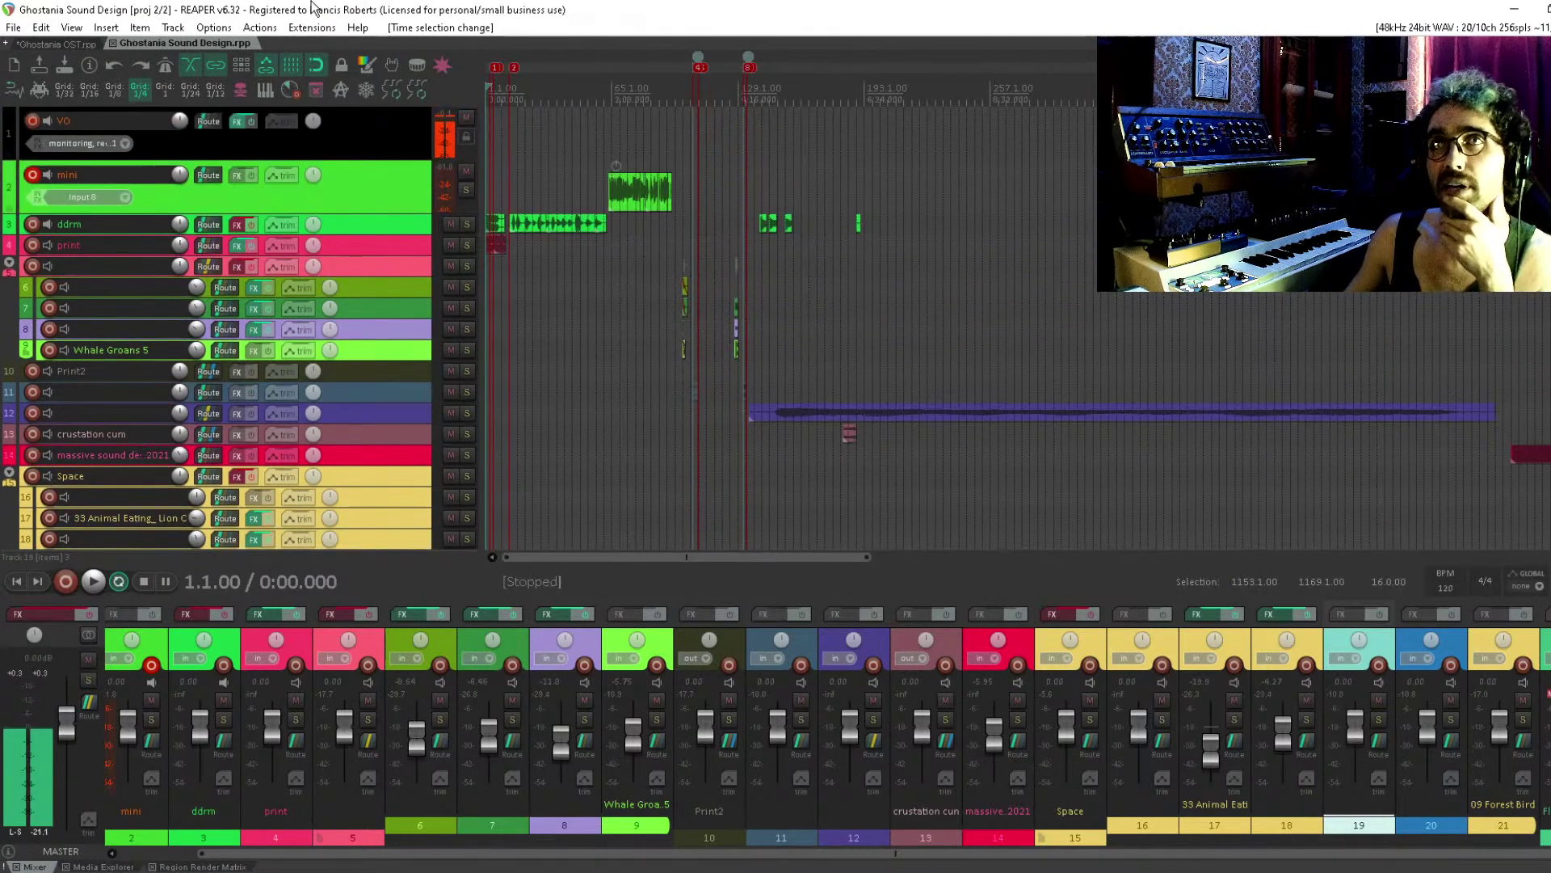